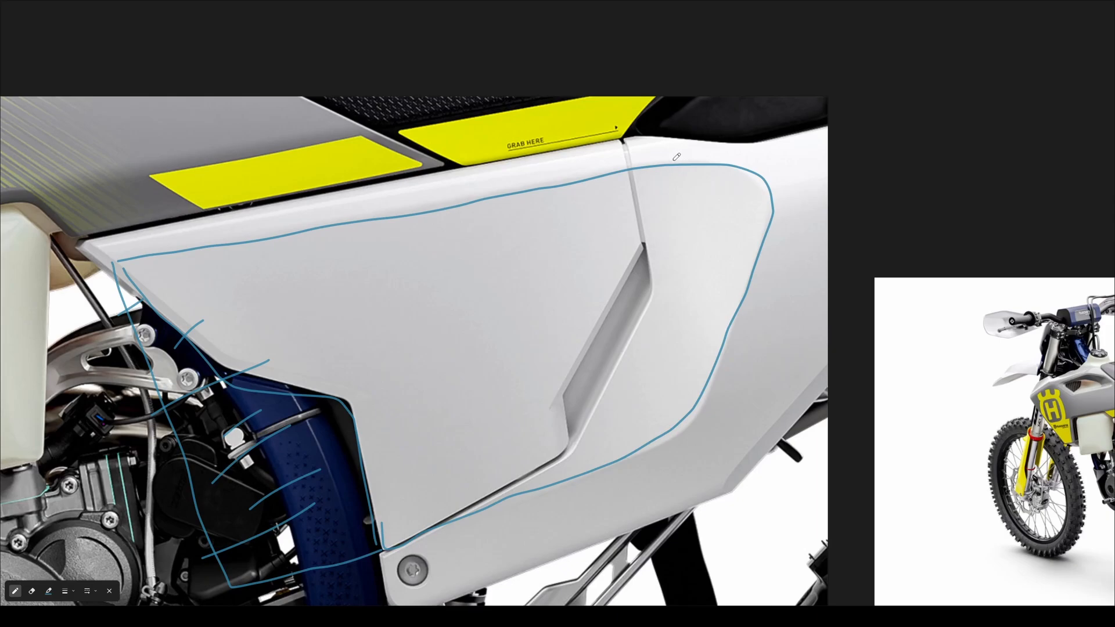
Step: Draw a curved dividing line behind the vent on the close-up photo, from the panel's upper contour to its lower contour
{"action": "scroll", "coordinate": [535, 184], "scroll_direction": "down", "scroll_amount": 2}
{"action": "scroll", "coordinate": [543, 197], "scroll_direction": "up", "scroll_amount": 2}
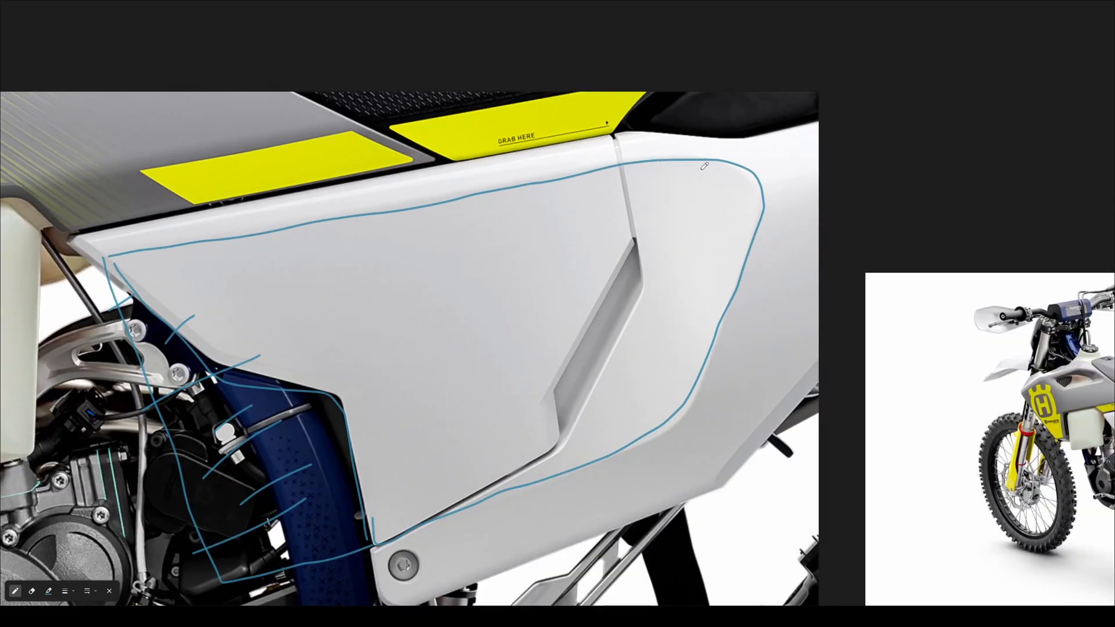
{"action": "mouse_move", "coordinate": [704, 166]}
{"action": "left_mouse_down"}
{"action": "mouse_move", "coordinate": [609, 386]}
{"action": "mouse_move", "coordinate": [530, 475]}
{"action": "left_mouse_up"}
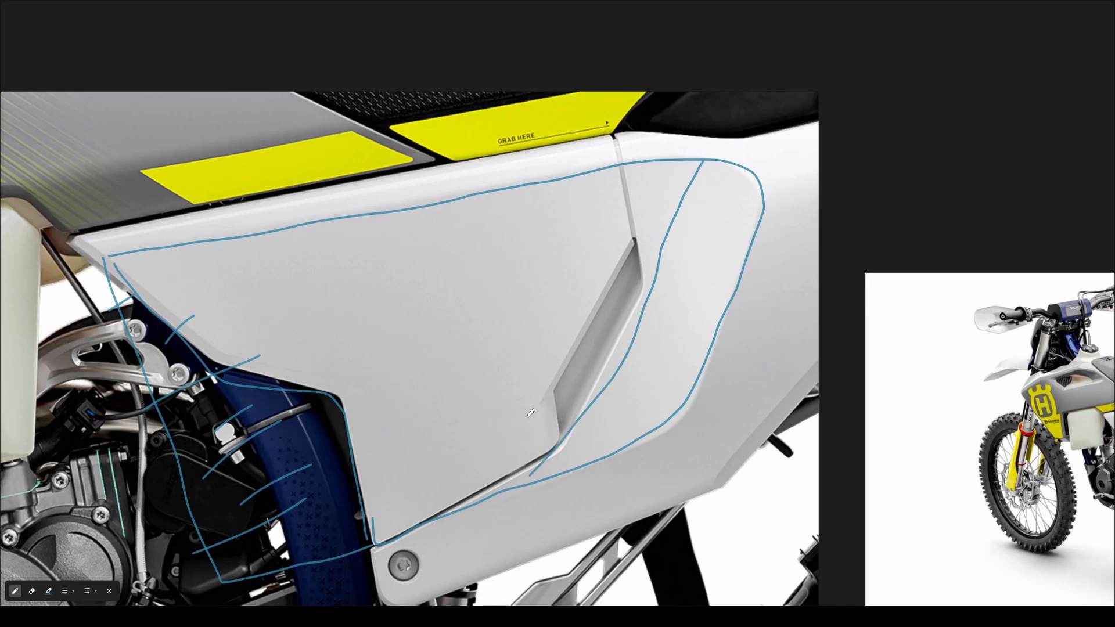
Step: Outline the recessed area behind the side panel's vent on the three-quarter view photo
{"action": "scroll", "coordinate": [531, 413], "scroll_direction": "down", "scroll_amount": 3}
{"action": "scroll", "coordinate": [827, 418], "scroll_direction": "up", "scroll_amount": 8}
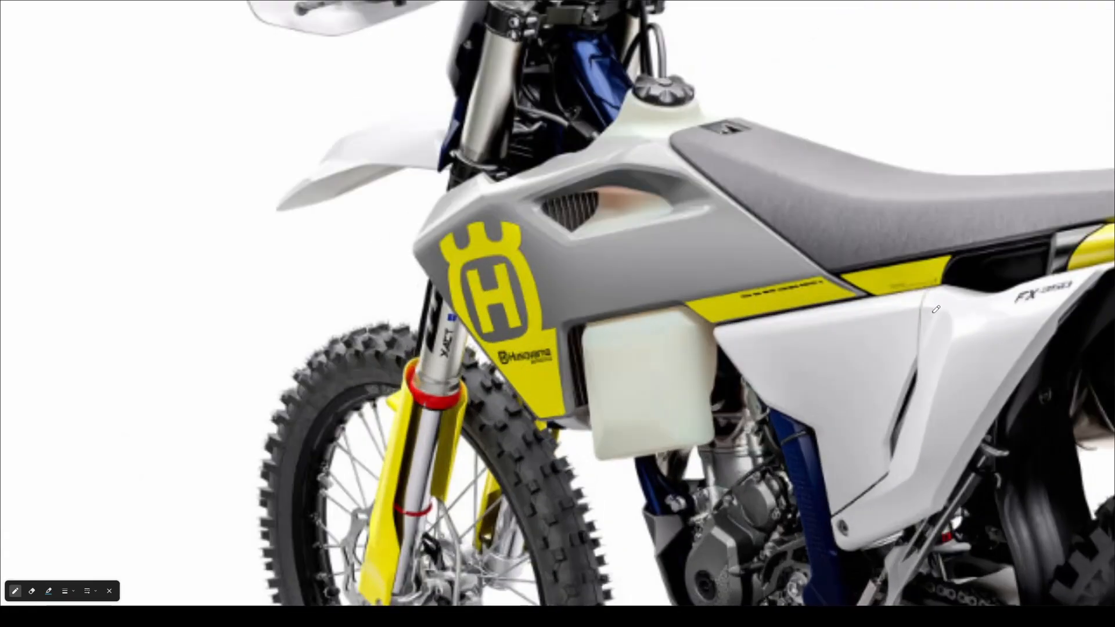
{"action": "mouse_move", "coordinate": [933, 312]}
{"action": "left_mouse_down"}
{"action": "mouse_move", "coordinate": [880, 488]}
{"action": "mouse_move", "coordinate": [929, 445]}
{"action": "mouse_move", "coordinate": [965, 321]}
{"action": "mouse_move", "coordinate": [941, 301]}
{"action": "left_mouse_up"}
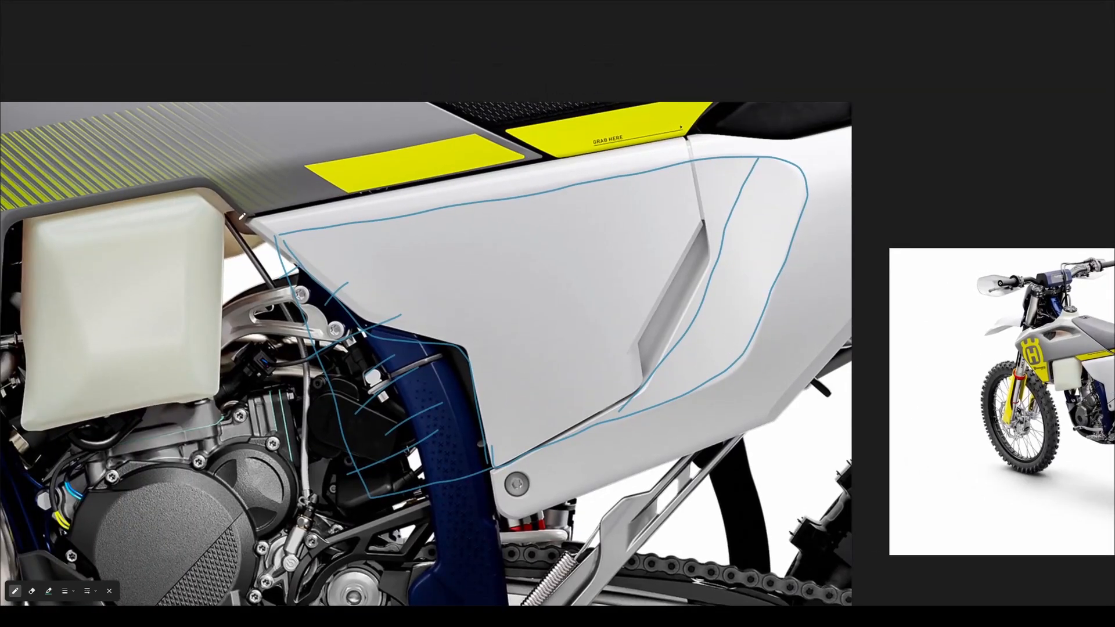
Step: Compare the side panel's shape and the area behind the vent between the close-up and three-quarter photos
{"action": "scroll", "coordinate": [496, 201], "scroll_direction": "right", "scroll_amount": 3}
{"action": "scroll", "coordinate": [610, 244], "scroll_direction": "down", "scroll_amount": 2}
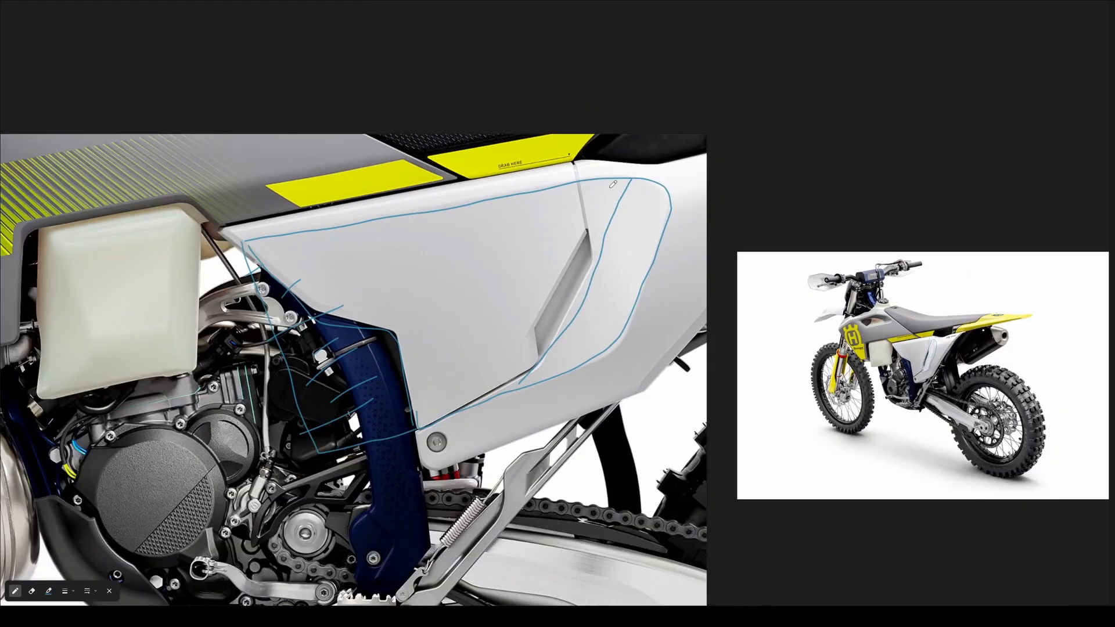
{"action": "scroll", "coordinate": [612, 184], "scroll_direction": "up", "scroll_amount": 2}
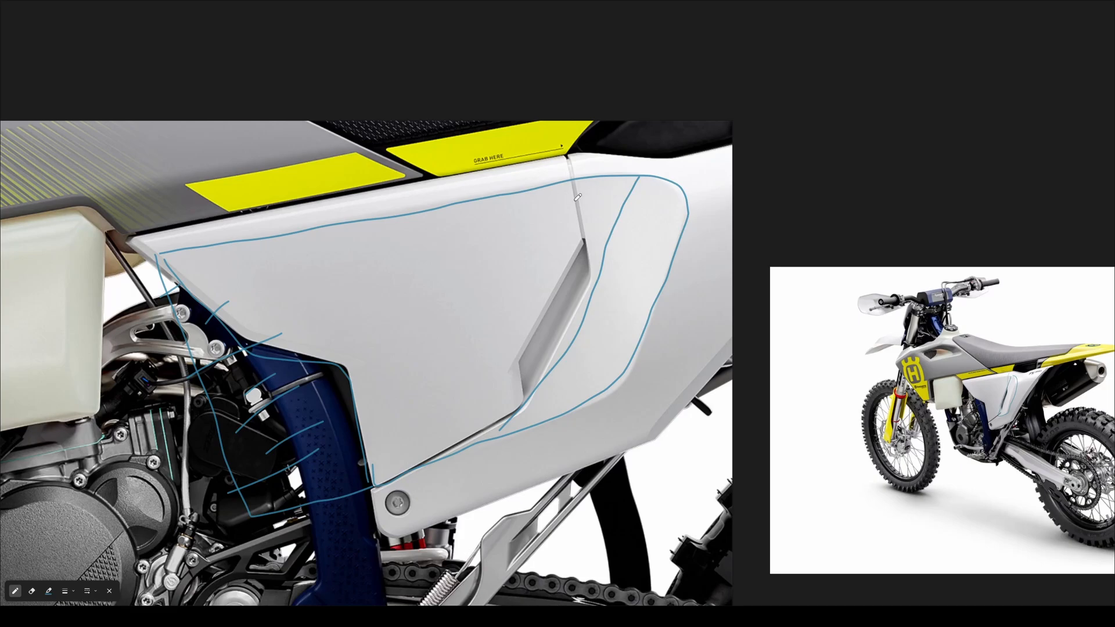
{"action": "middle_click_drag", "start_coordinate": [771, 285], "coordinate": [677, 289]}
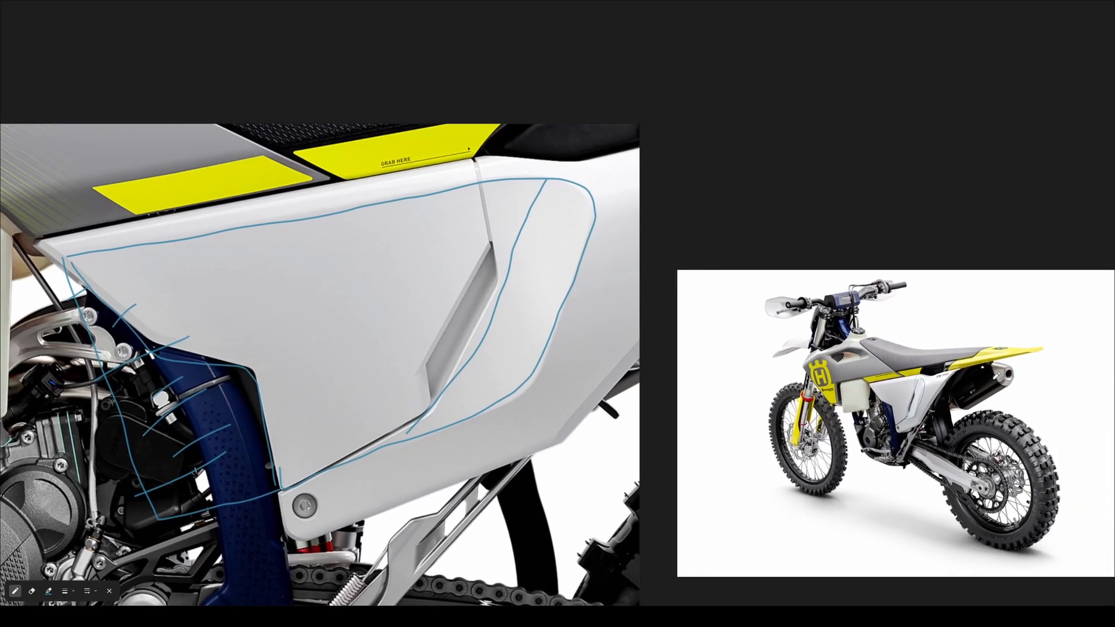
{"action": "scroll", "coordinate": [873, 366], "scroll_direction": "up", "scroll_amount": 10}
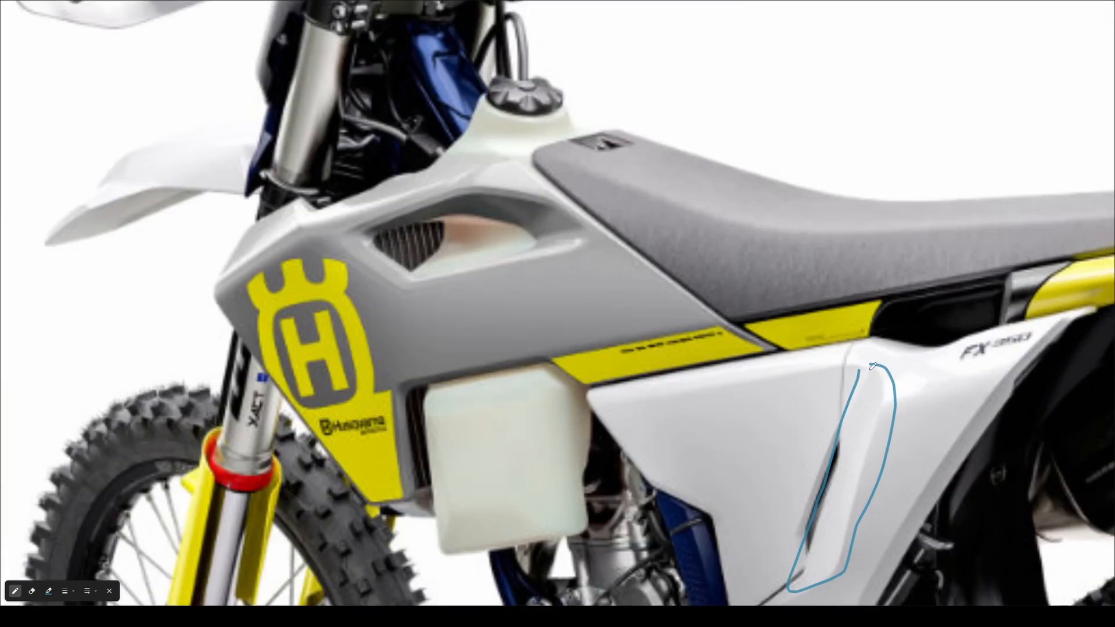
{"action": "scroll", "coordinate": [869, 332], "scroll_direction": "down", "scroll_amount": 2}
{"action": "scroll", "coordinate": [836, 359], "scroll_direction": "up", "scroll_amount": 2}
{"action": "scroll", "coordinate": [791, 385], "scroll_direction": "down", "scroll_amount": 4}
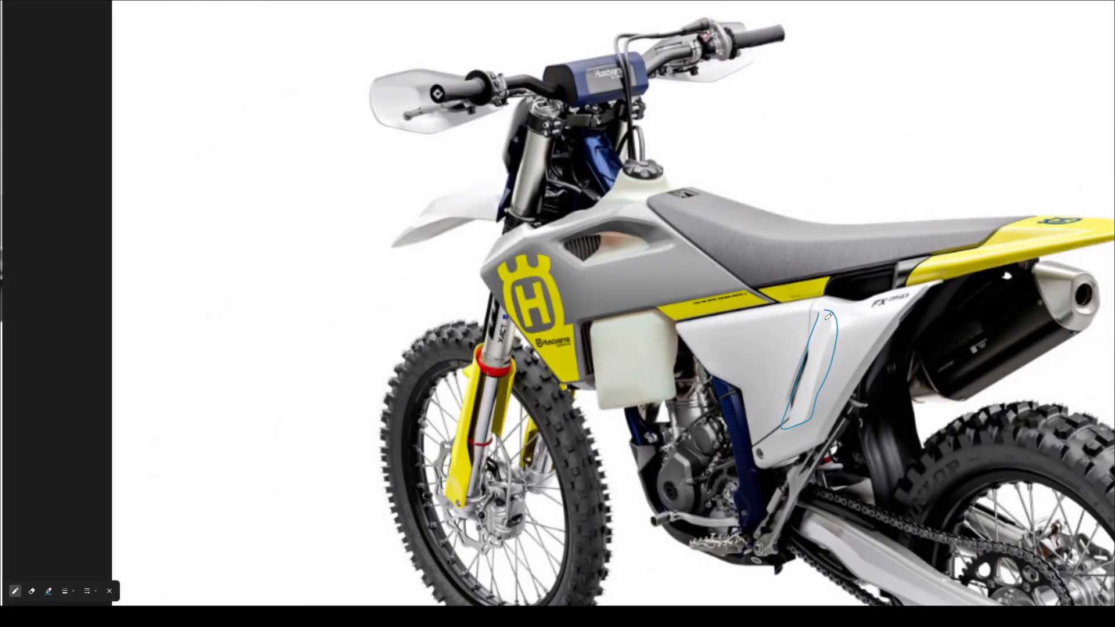
{"action": "scroll", "coordinate": [829, 317], "scroll_direction": "up", "scroll_amount": 5}
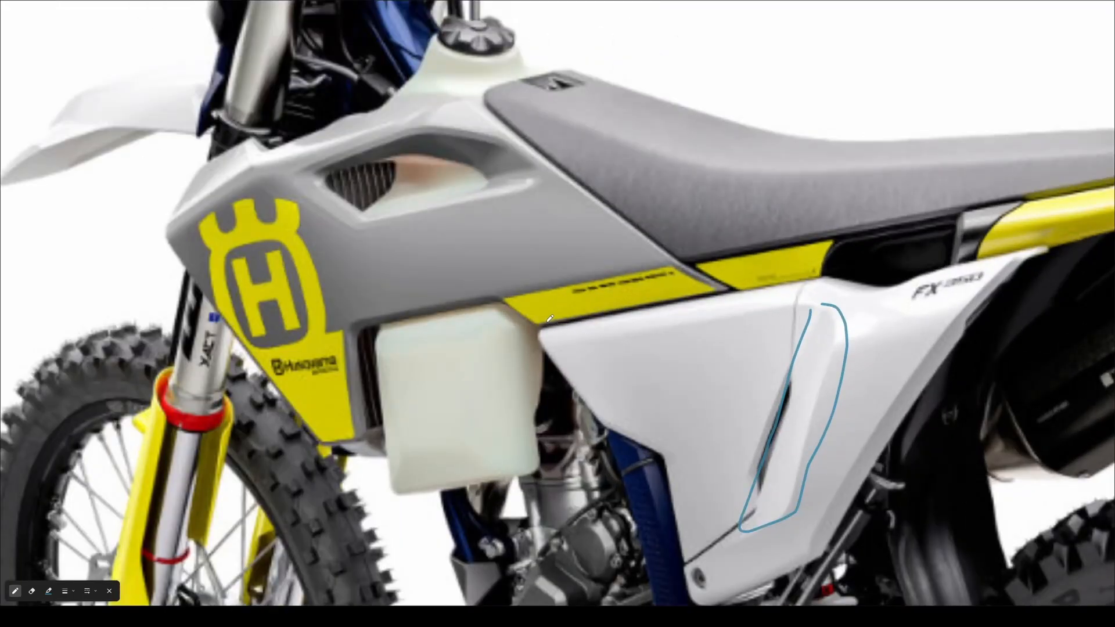
{"action": "scroll", "coordinate": [962, 238], "scroll_direction": "down", "scroll_amount": 4}
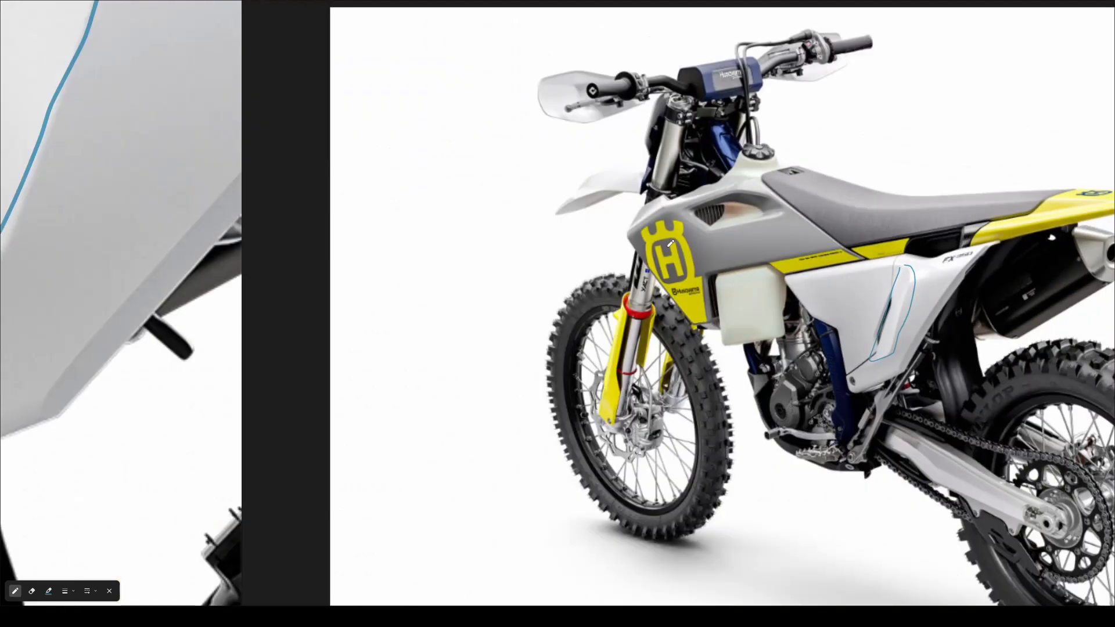
{"action": "scroll", "coordinate": [981, 278], "scroll_direction": "down", "scroll_amount": 5}
{"action": "scroll", "coordinate": [697, 169], "scroll_direction": "up", "scroll_amount": 2}
{"action": "scroll", "coordinate": [918, 329], "scroll_direction": "down", "scroll_amount": 3}
{"action": "scroll", "coordinate": [755, 295], "scroll_direction": "up", "scroll_amount": 2}
{"action": "scroll", "coordinate": [758, 294], "scroll_direction": "up", "scroll_amount": 2}
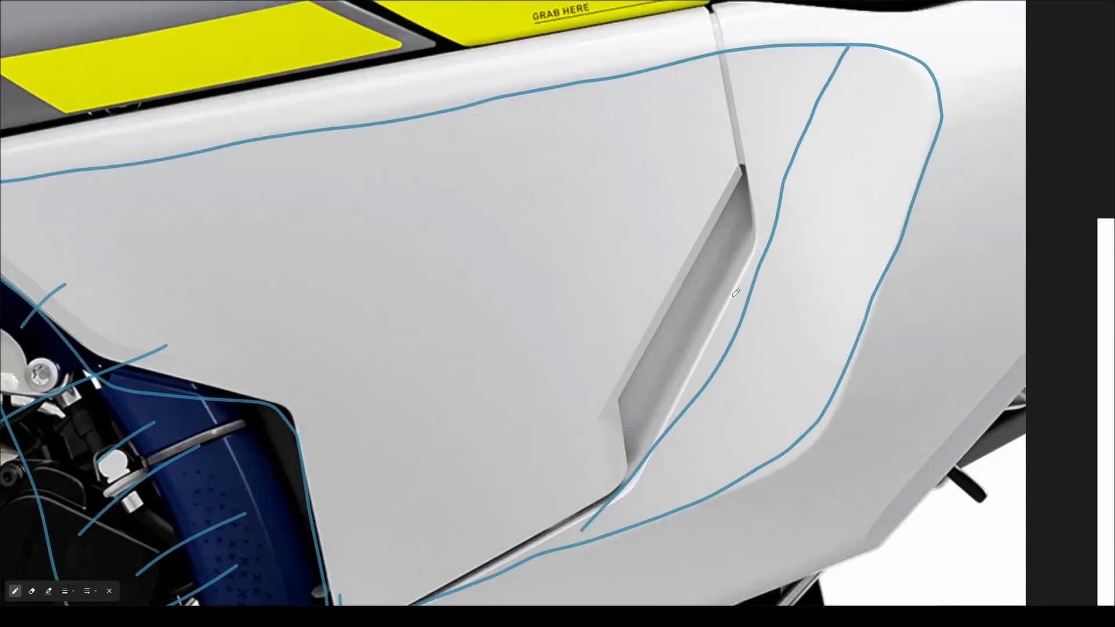
{"action": "scroll", "coordinate": [697, 277], "scroll_direction": "down", "scroll_amount": 6}
{"action": "scroll", "coordinate": [697, 277], "scroll_direction": "up", "scroll_amount": 3}
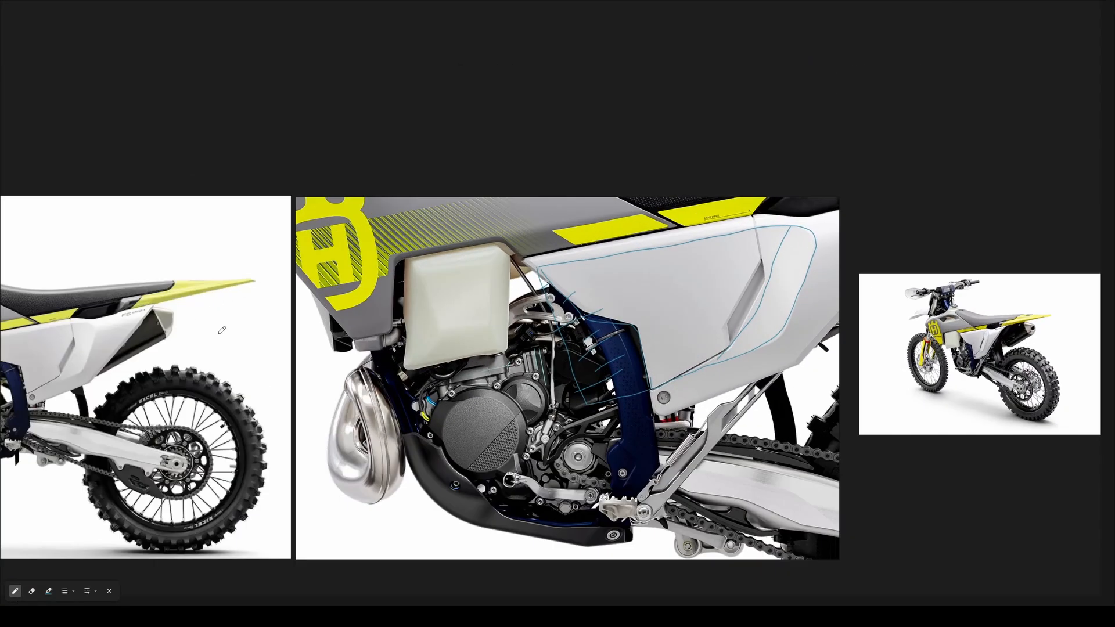
Step: Trace the side panel's inner contour on the full side-view photo, covering its lower edge, rounded rear end and upper edge
{"action": "scroll", "coordinate": [807, 325], "scroll_direction": "up", "scroll_amount": 2}
{"action": "scroll", "coordinate": [700, 345], "scroll_direction": "down", "scroll_amount": 5}
{"action": "scroll", "coordinate": [491, 363], "scroll_direction": "left", "scroll_amount": 5}
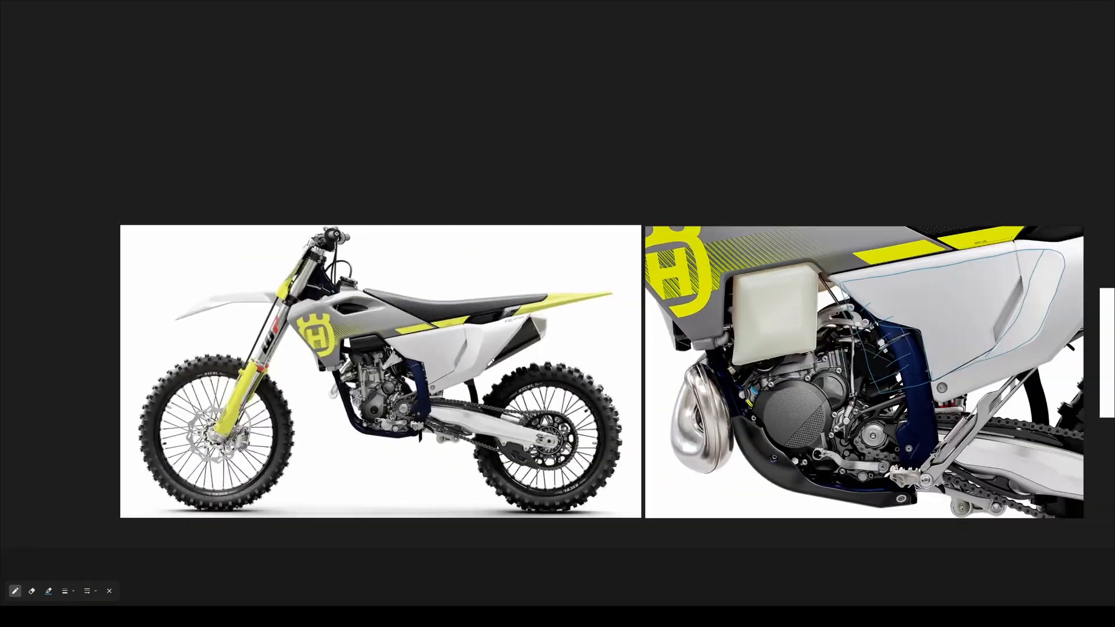
{"action": "scroll", "coordinate": [453, 372], "scroll_direction": "up", "scroll_amount": 5}
{"action": "scroll", "coordinate": [423, 384], "scroll_direction": "up", "scroll_amount": 4}
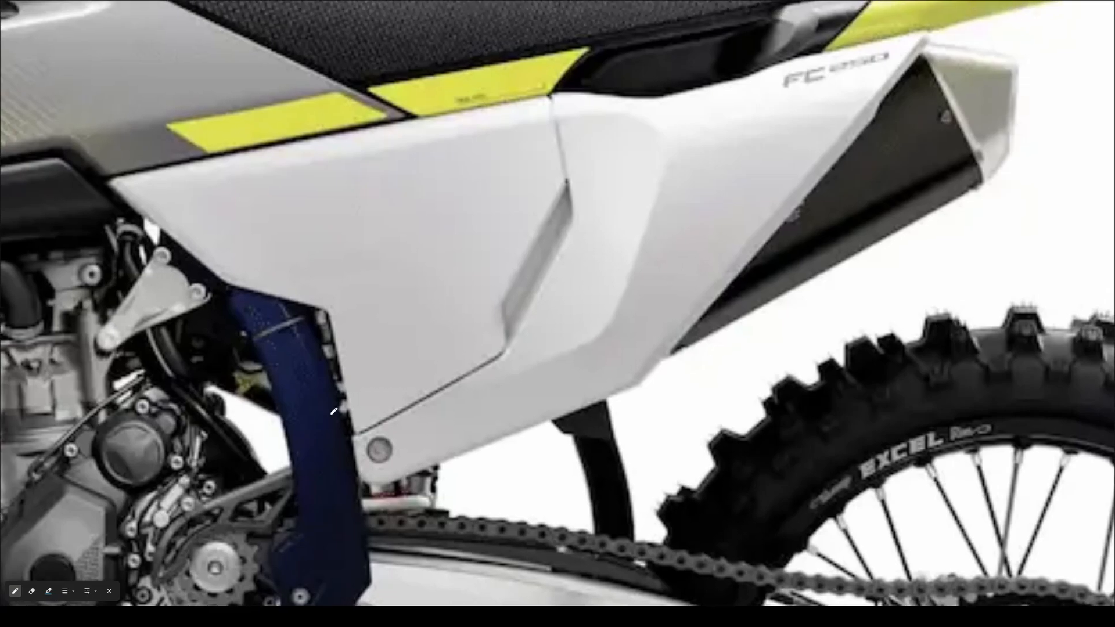
{"action": "mouse_move", "coordinate": [384, 420]}
{"action": "left_mouse_down"}
{"action": "mouse_move", "coordinate": [606, 334]}
{"action": "mouse_move", "coordinate": [660, 162]}
{"action": "mouse_move", "coordinate": [598, 114]}
{"action": "mouse_move", "coordinate": [142, 189]}
{"action": "left_mouse_up"}
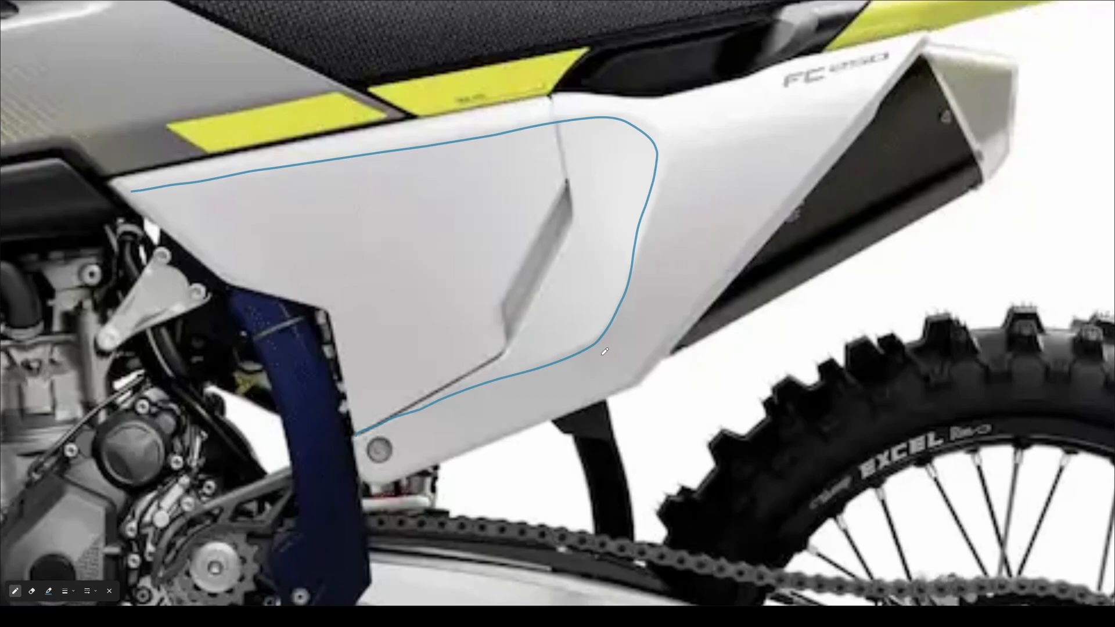
Step: Draw short cross lines over the band at the inner contour's lower rear corner
{"action": "left_click_drag", "start_coordinate": [587, 354], "coordinate": [604, 394]}
{"action": "left_click_drag", "start_coordinate": [623, 315], "coordinate": [657, 367]}
{"action": "mouse_move", "coordinate": [606, 333]}
{"action": "left_mouse_down"}
{"action": "mouse_move", "coordinate": [634, 374]}
{"action": "mouse_move", "coordinate": [650, 364]}
{"action": "left_mouse_up"}
Step: Add cross lines over the panel's rear section and trace its outer edge from the exhaust tip down to the lower front corner
{"action": "scroll", "coordinate": [645, 361], "scroll_direction": "down", "scroll_amount": 2}
{"action": "middle_click_drag", "start_coordinate": [710, 269], "coordinate": [622, 369]}
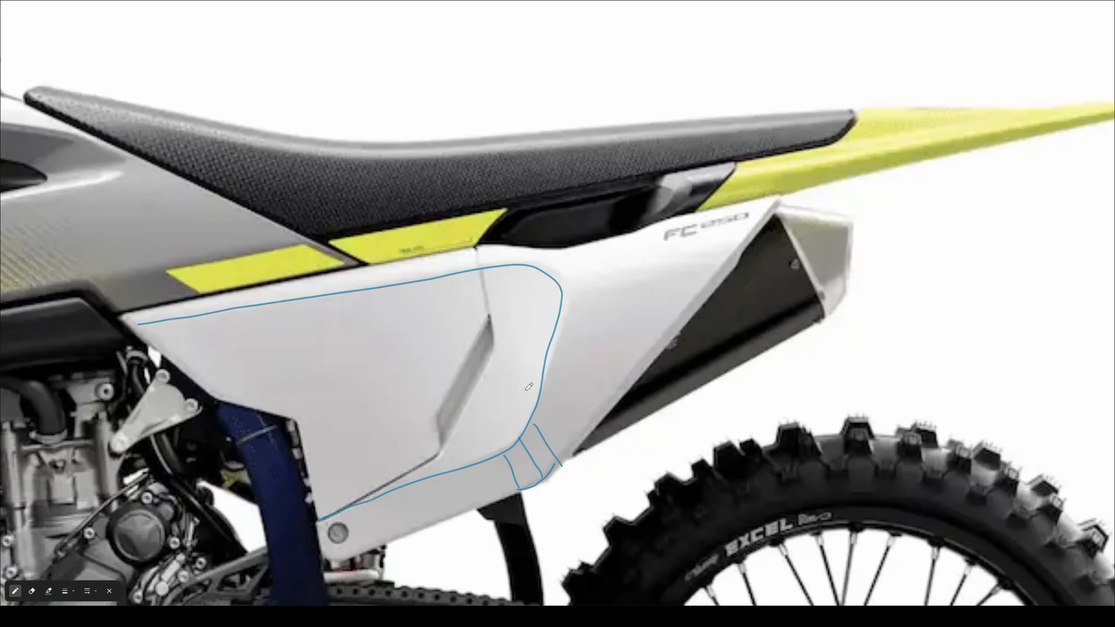
{"action": "scroll", "coordinate": [529, 387], "scroll_direction": "up", "scroll_amount": 2}
{"action": "left_click_drag", "start_coordinate": [542, 369], "coordinate": [632, 406]}
{"action": "left_click_drag", "start_coordinate": [570, 285], "coordinate": [718, 285]}
{"action": "mouse_move", "coordinate": [570, 257]}
{"action": "left_mouse_down"}
{"action": "mouse_move", "coordinate": [789, 199]}
{"action": "mouse_move", "coordinate": [824, 167]}
{"action": "mouse_move", "coordinate": [637, 389]}
{"action": "mouse_move", "coordinate": [517, 507]}
{"action": "mouse_move", "coordinate": [268, 603]}
{"action": "mouse_move", "coordinate": [262, 557]}
{"action": "left_mouse_up"}
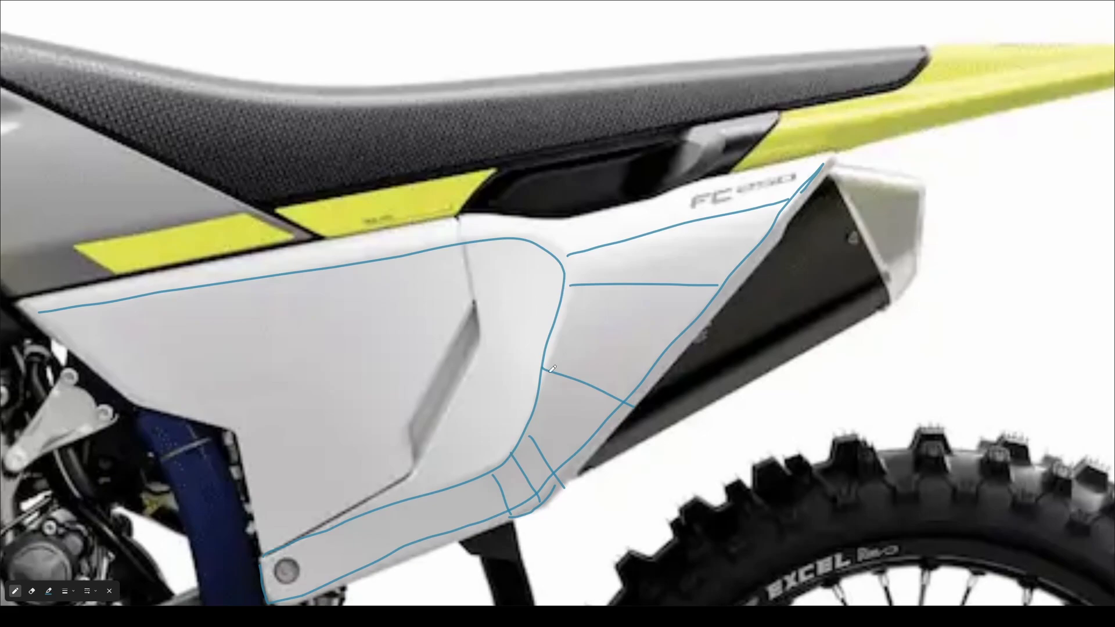
Step: Draw a dividing line behind the vent and two flow arrows, one along the outer band and one around the inner contour
{"action": "left_click_drag", "start_coordinate": [452, 484], "coordinate": [523, 246]}
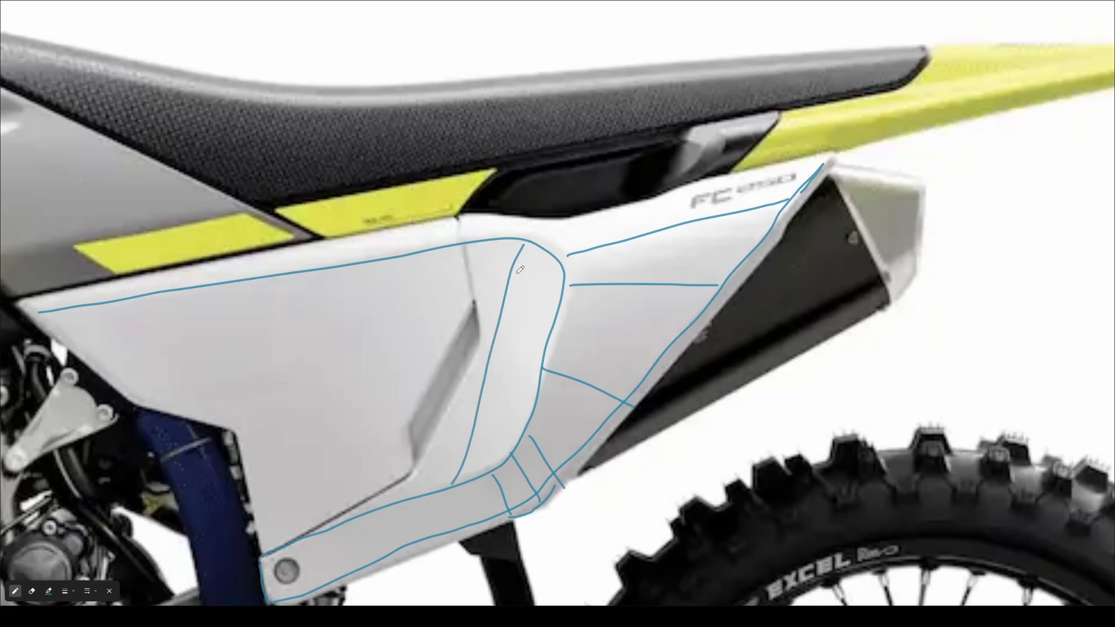
{"action": "middle_click_drag", "start_coordinate": [158, 313], "coordinate": [171, 310]}
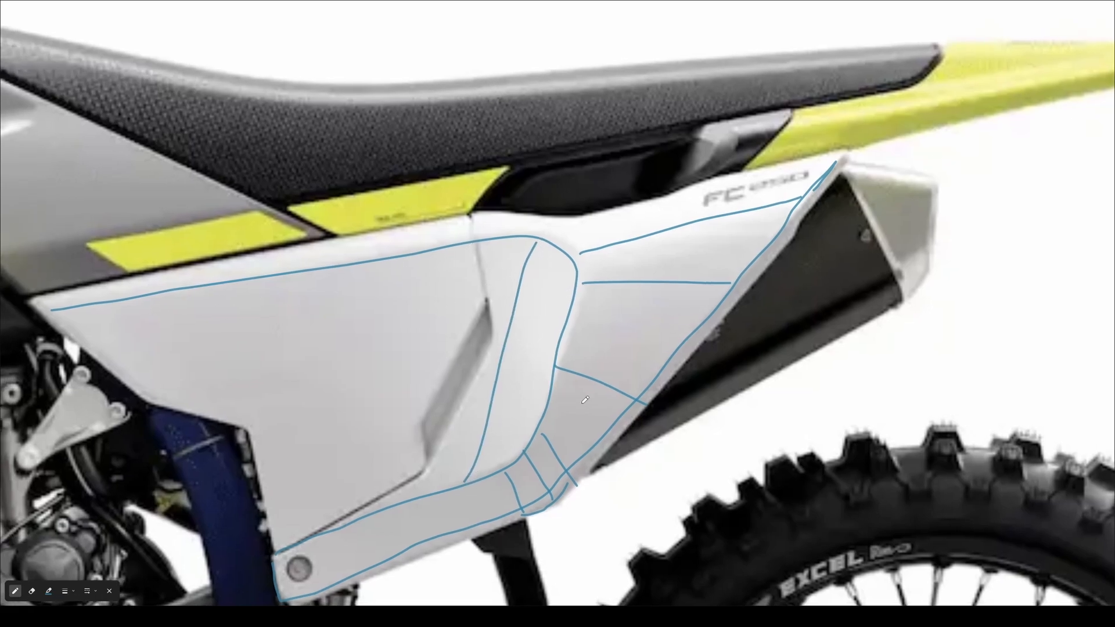
{"action": "middle_click_drag", "start_coordinate": [650, 309], "coordinate": [736, 292]}
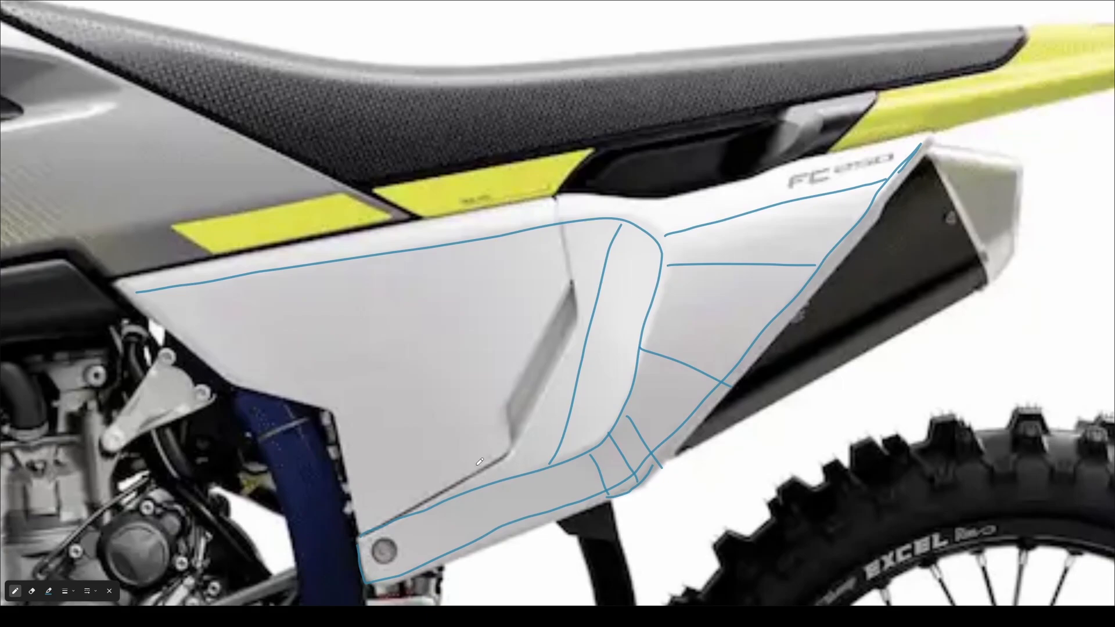
{"action": "mouse_move", "coordinate": [351, 556]}
{"action": "left_mouse_down"}
{"action": "mouse_move", "coordinate": [569, 477]}
{"action": "mouse_move", "coordinate": [698, 353]}
{"action": "mouse_move", "coordinate": [732, 283]}
{"action": "mouse_move", "coordinate": [735, 301]}
{"action": "left_mouse_up"}
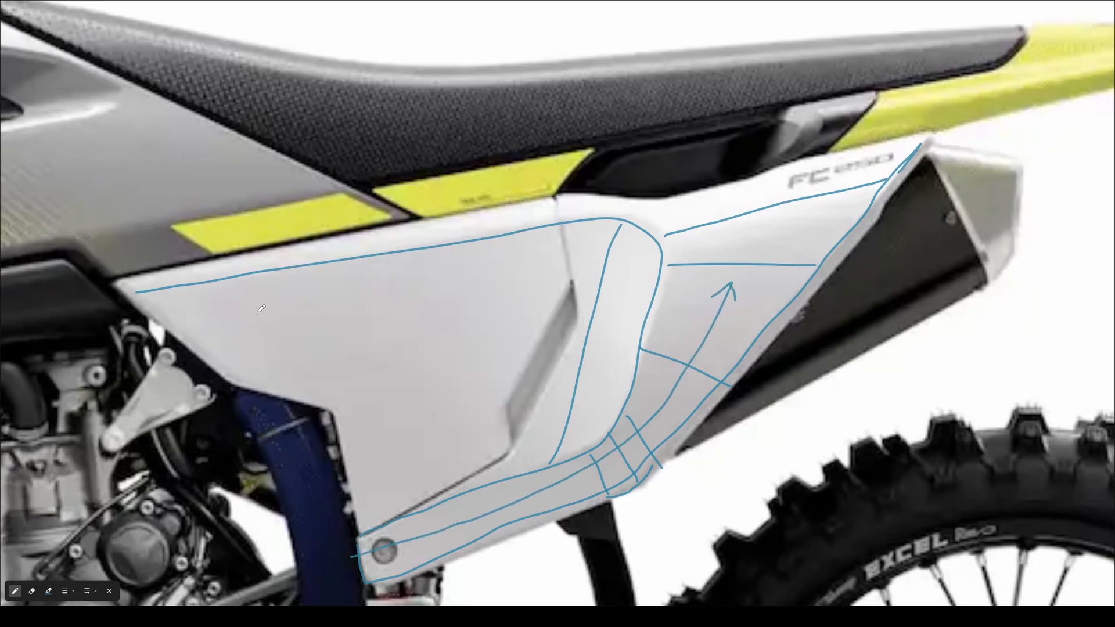
{"action": "mouse_move", "coordinate": [150, 295]}
{"action": "left_mouse_down"}
{"action": "mouse_move", "coordinate": [595, 230]}
{"action": "mouse_move", "coordinate": [653, 258]}
{"action": "mouse_move", "coordinate": [643, 336]}
{"action": "mouse_move", "coordinate": [607, 406]}
{"action": "mouse_move", "coordinate": [528, 467]}
{"action": "mouse_move", "coordinate": [372, 518]}
{"action": "left_mouse_up"}
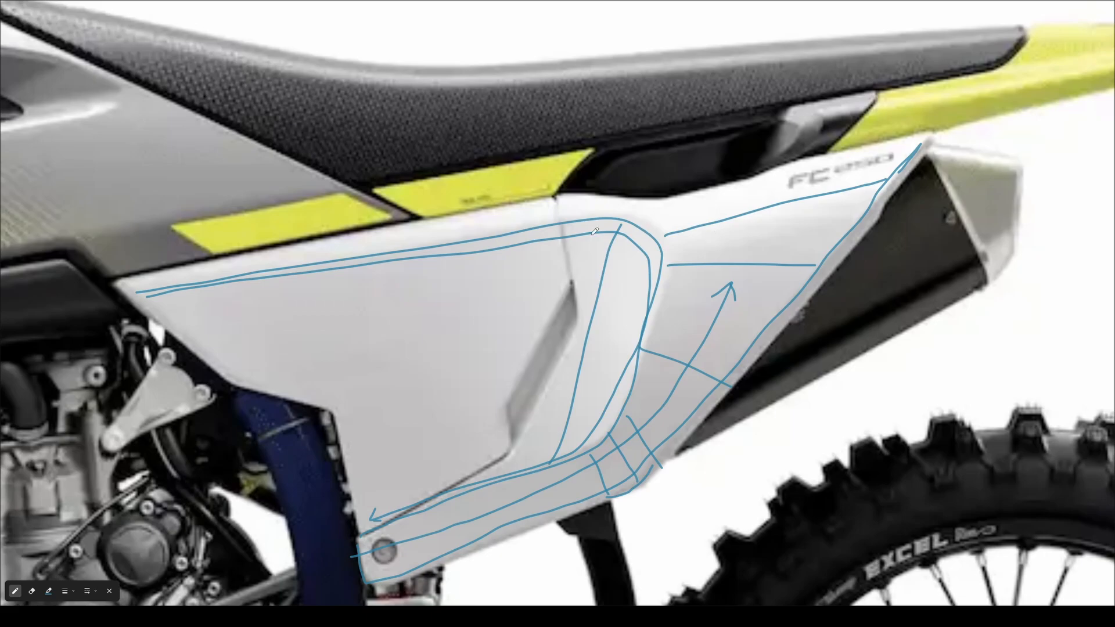
Step: Trace the side panel's stepped front edge and sketch a line along its upper edge to the rear tip
{"action": "scroll", "coordinate": [448, 248], "scroll_direction": "down", "scroll_amount": 3}
{"action": "scroll", "coordinate": [317, 252], "scroll_direction": "up", "scroll_amount": 3}
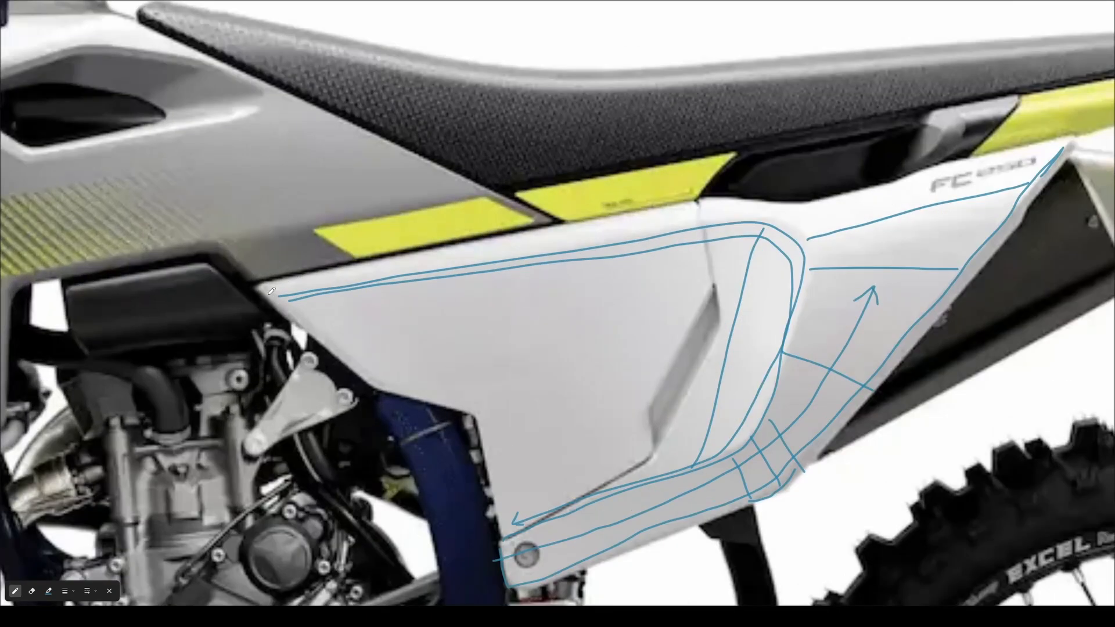
{"action": "mouse_move", "coordinate": [273, 290]}
{"action": "left_mouse_down"}
{"action": "mouse_move", "coordinate": [372, 380]}
{"action": "mouse_move", "coordinate": [499, 542]}
{"action": "left_mouse_up"}
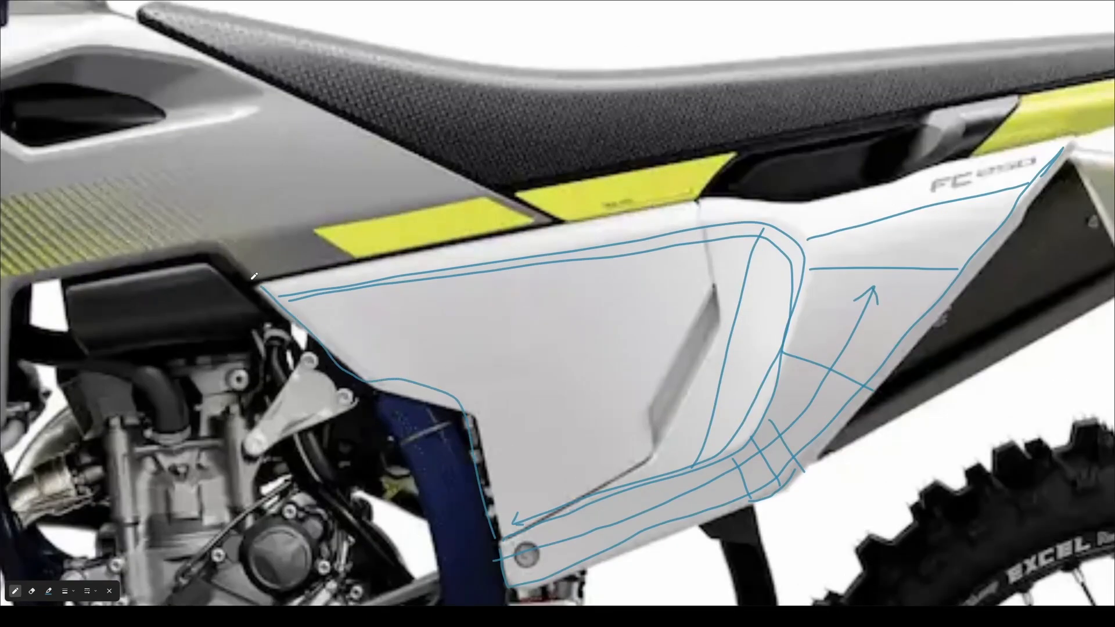
{"action": "mouse_move", "coordinate": [254, 277]}
{"action": "left_mouse_down"}
{"action": "mouse_move", "coordinate": [668, 174]}
{"action": "mouse_move", "coordinate": [1032, 145]}
{"action": "left_mouse_up"}
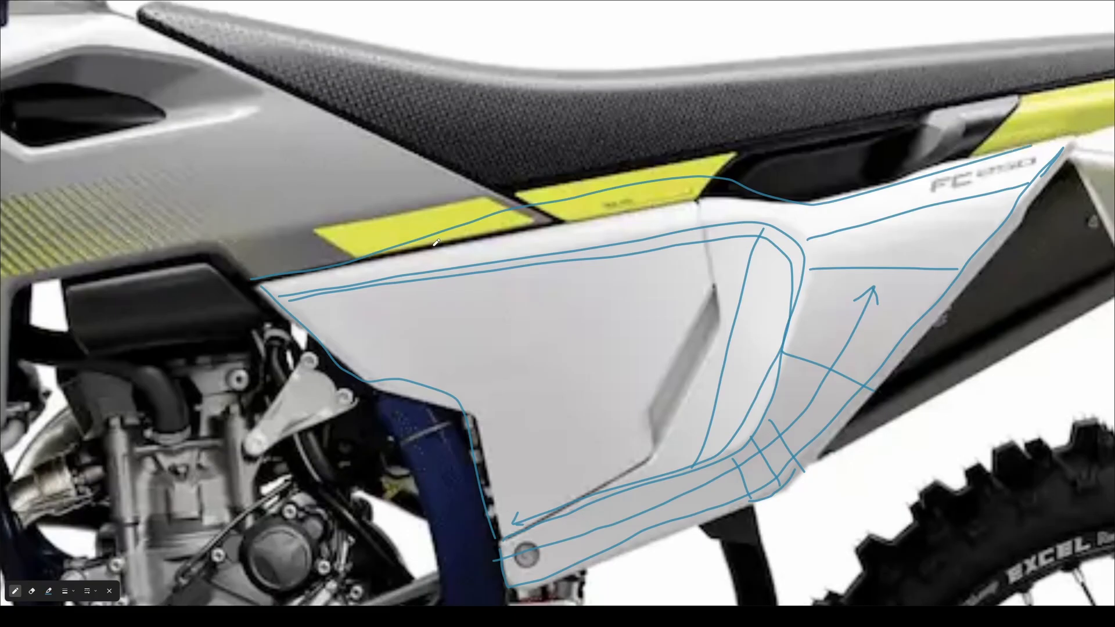
{"action": "scroll", "coordinate": [436, 243], "scroll_direction": "down", "scroll_amount": 5}
{"action": "scroll", "coordinate": [614, 260], "scroll_direction": "up", "scroll_amount": 5}
{"action": "scroll", "coordinate": [532, 290], "scroll_direction": "down", "scroll_amount": 4}
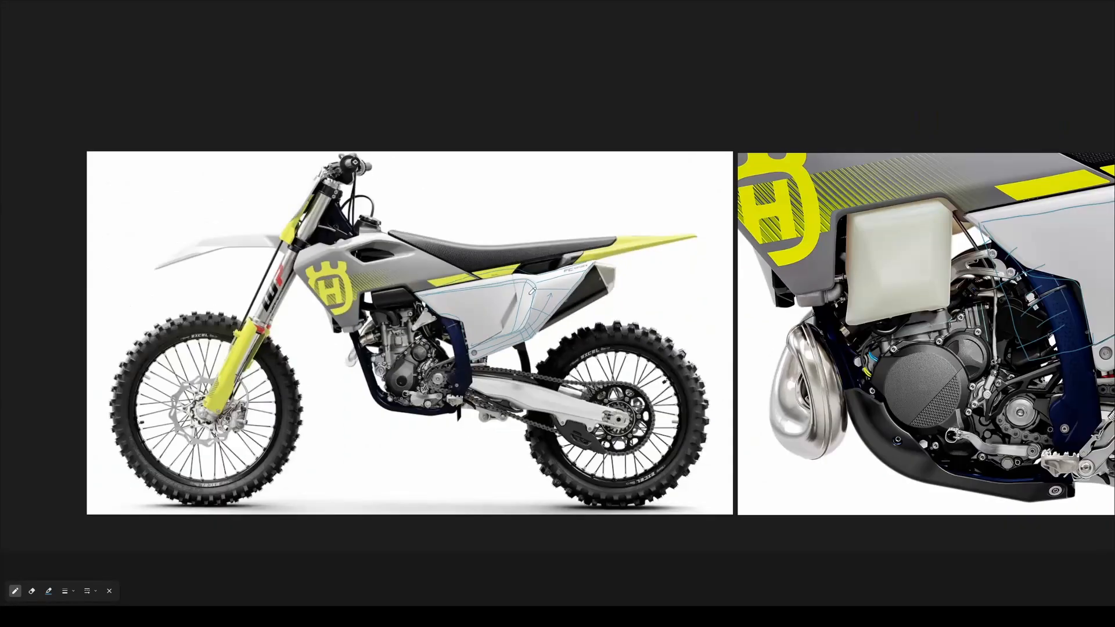
{"action": "middle_click_drag", "start_coordinate": [951, 254], "coordinate": [422, 271]}
{"action": "scroll", "coordinate": [664, 186], "scroll_direction": "up", "scroll_amount": 3}
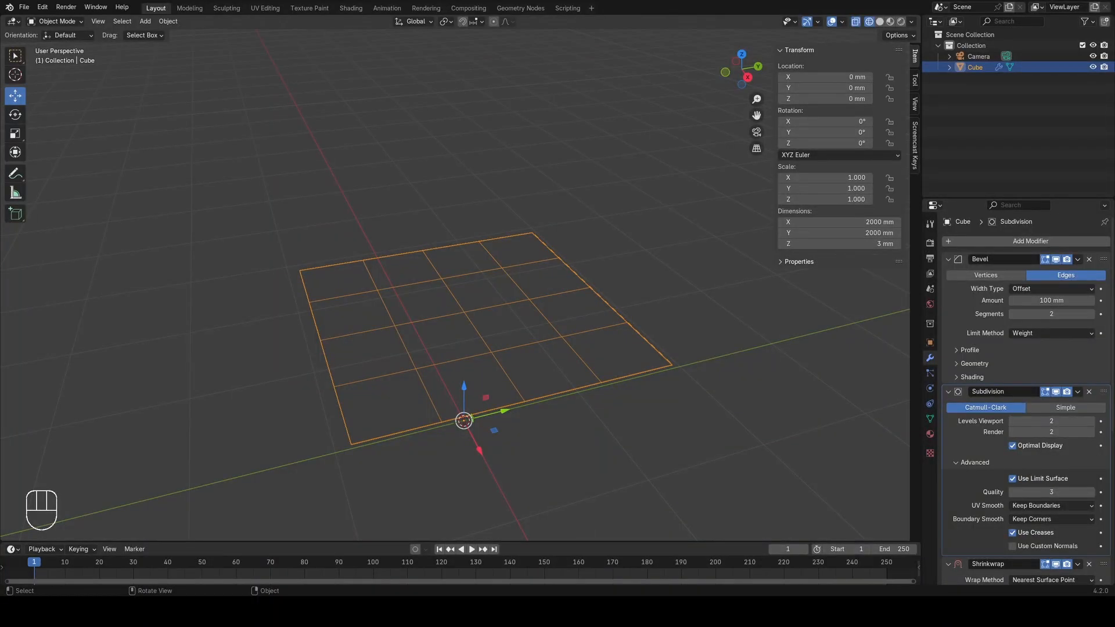
Step: Enter Edit Mode on the flat mesh, select all its vertices in vertex mode and activate the Move tool
{"action": "scroll", "coordinate": [478, 302], "scroll_direction": "down", "scroll_amount": 3}
{"action": "scroll", "coordinate": [471, 305], "scroll_direction": "up", "scroll_amount": 4}
{"action": "key", "text": "Tab"}
{"action": "key", "text": "a"}
{"action": "key", "text": "1"}
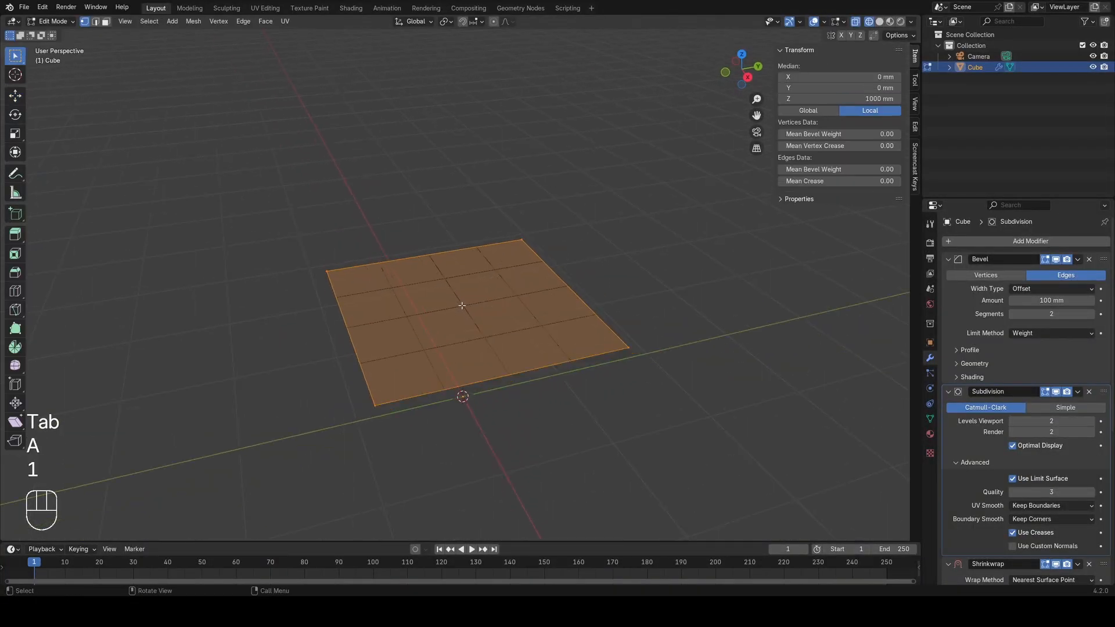
{"action": "scroll", "coordinate": [498, 284], "scroll_direction": "up", "scroll_amount": 1}
{"action": "left_click", "coordinate": [13, 100]}
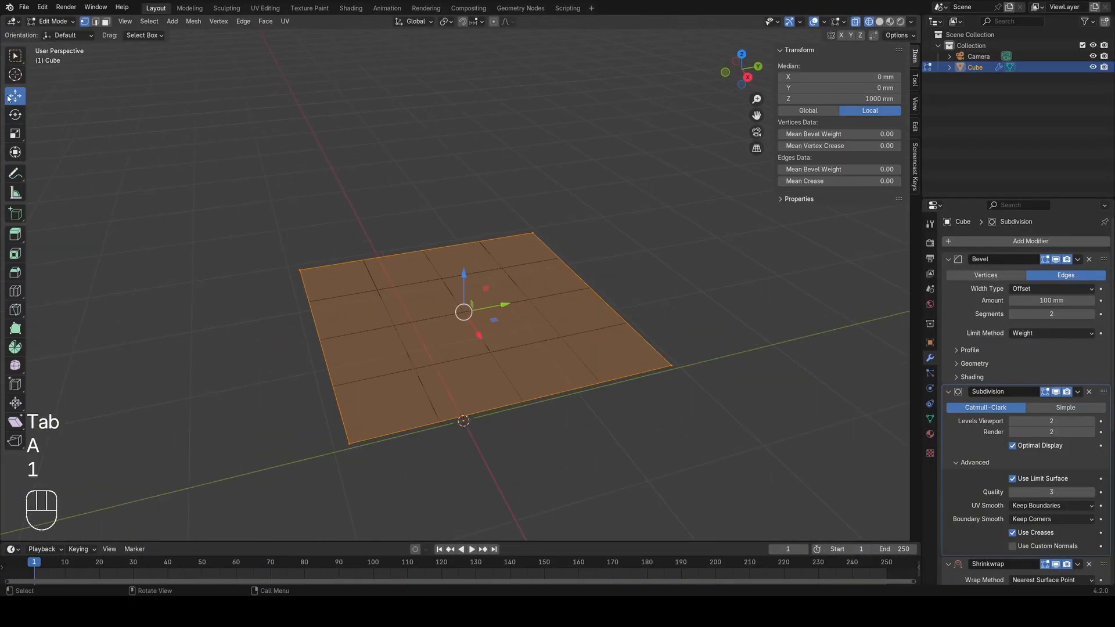
{"action": "scroll", "coordinate": [478, 315], "scroll_direction": "up", "scroll_amount": 1}
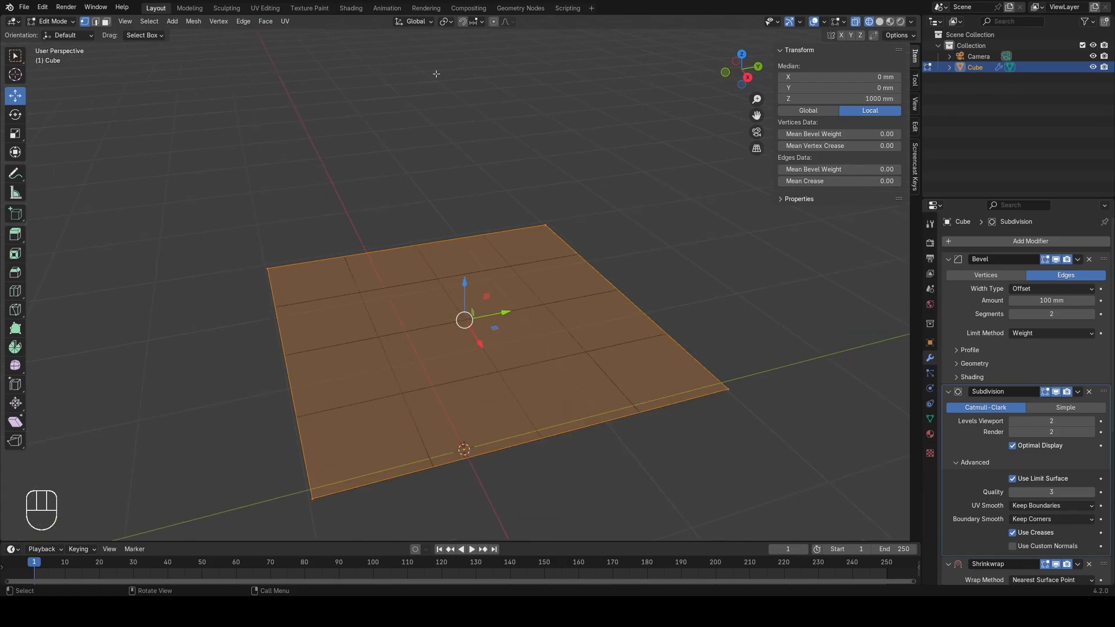
Step: Set the pivot point to Bounding Box Center and rotate the whole mesh 90° about the global Y axis
{"action": "left_click", "coordinate": [445, 22]}
{"action": "left_click", "coordinate": [471, 45]}
{"action": "middle_click_drag", "start_coordinate": [477, 243], "coordinate": [483, 258]}
{"action": "key", "text": "r"}
{"action": "key", "text": "y"}
{"action": "key", "text": "KP_9"}
{"action": "key", "text": "KP_0"}
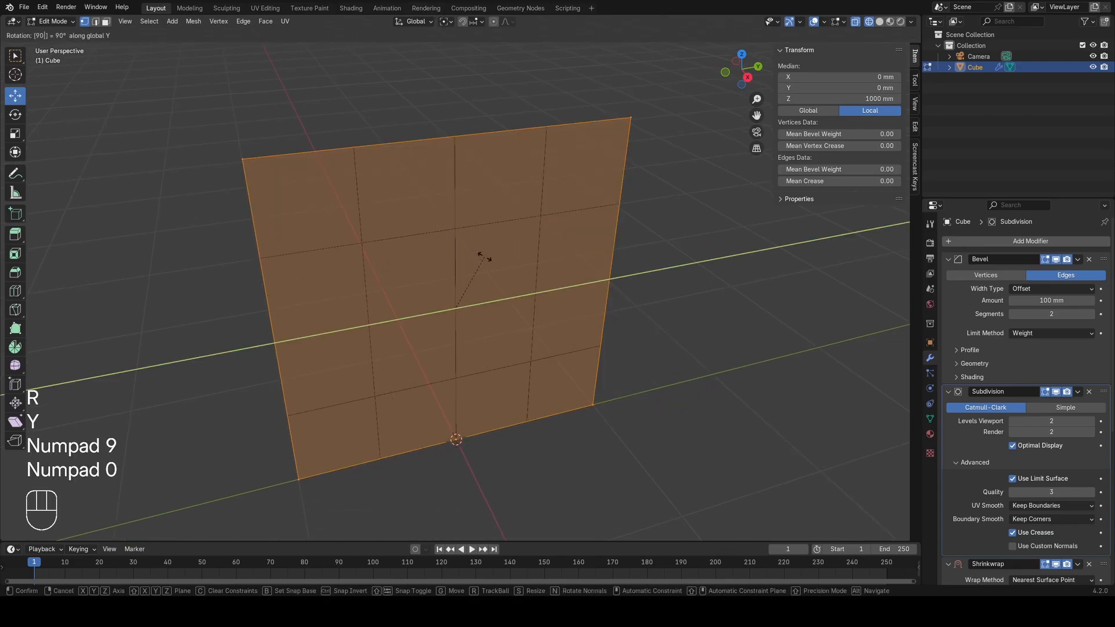
{"action": "key", "text": "Return"}
Step: Delete three of the plane's four corner vertices in the right view, keeping only the upper one on the -Y side
{"action": "middle_click_drag", "start_coordinate": [483, 301], "coordinate": [456, 283]}
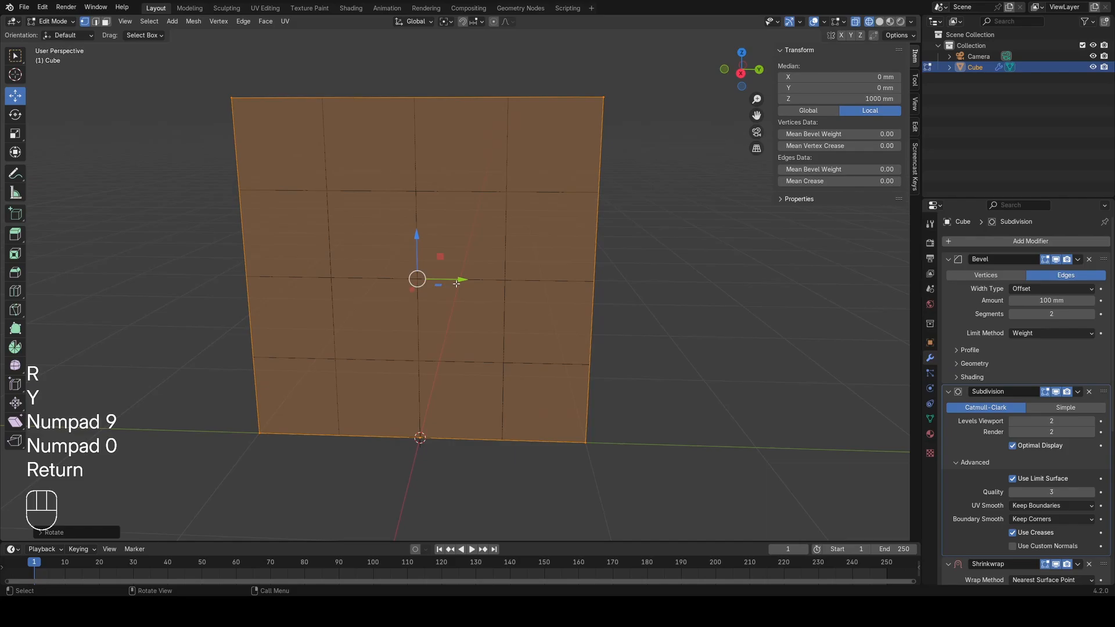
{"action": "key", "text": "KP_3"}
{"action": "middle_click_drag", "start_coordinate": [490, 206], "coordinate": [522, 249], "text": "shift"}
{"action": "scroll", "coordinate": [530, 272], "scroll_direction": "up", "scroll_amount": 1}
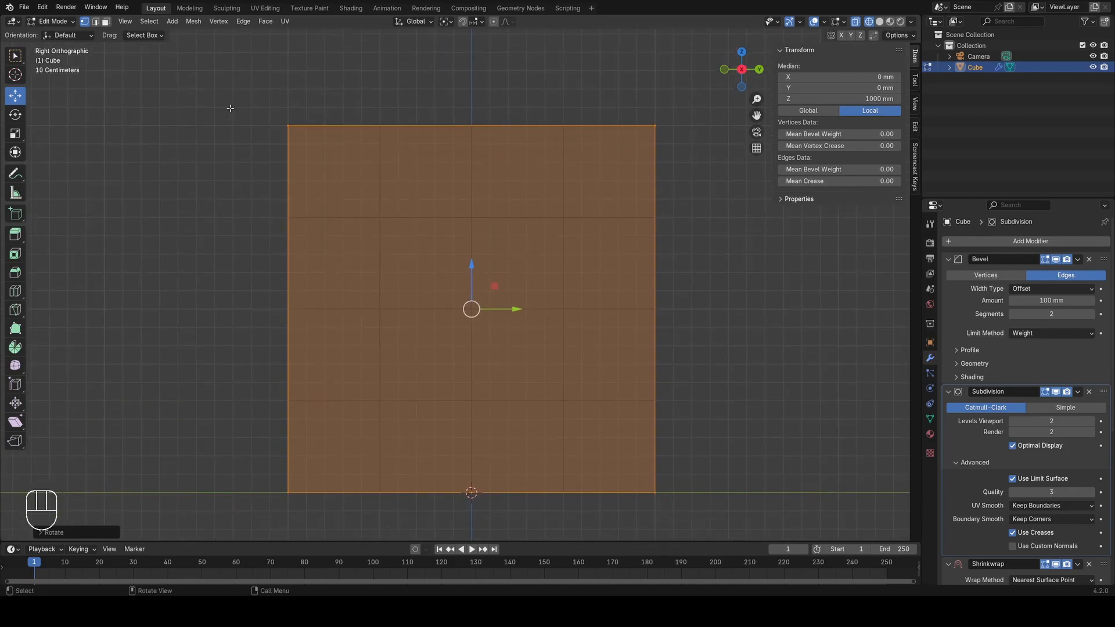
{"action": "left_click_drag", "start_coordinate": [192, 368], "coordinate": [792, 514]}
{"action": "left_click", "coordinate": [651, 132], "text": "shift"}
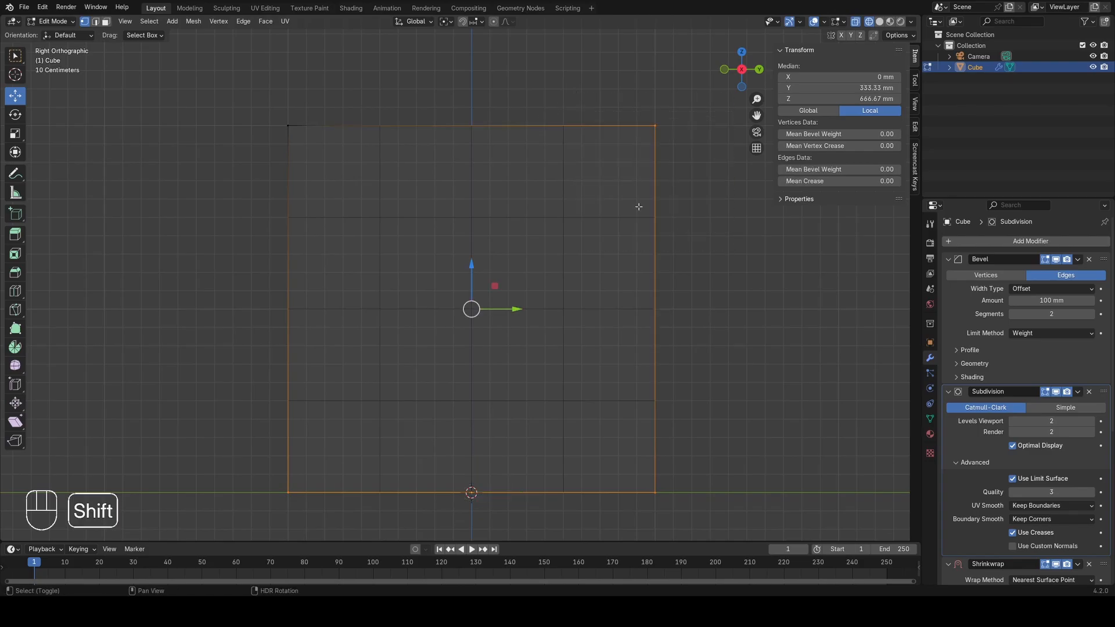
{"action": "key", "text": "x"}
{"action": "left_click", "coordinate": [517, 152]}
Step: Move the remaining vertex inward to about Y -464 mm, Z 1483 mm
{"action": "key", "text": "a"}
{"action": "key", "text": "g"}
{"action": "left_click", "coordinate": [446, 237]}
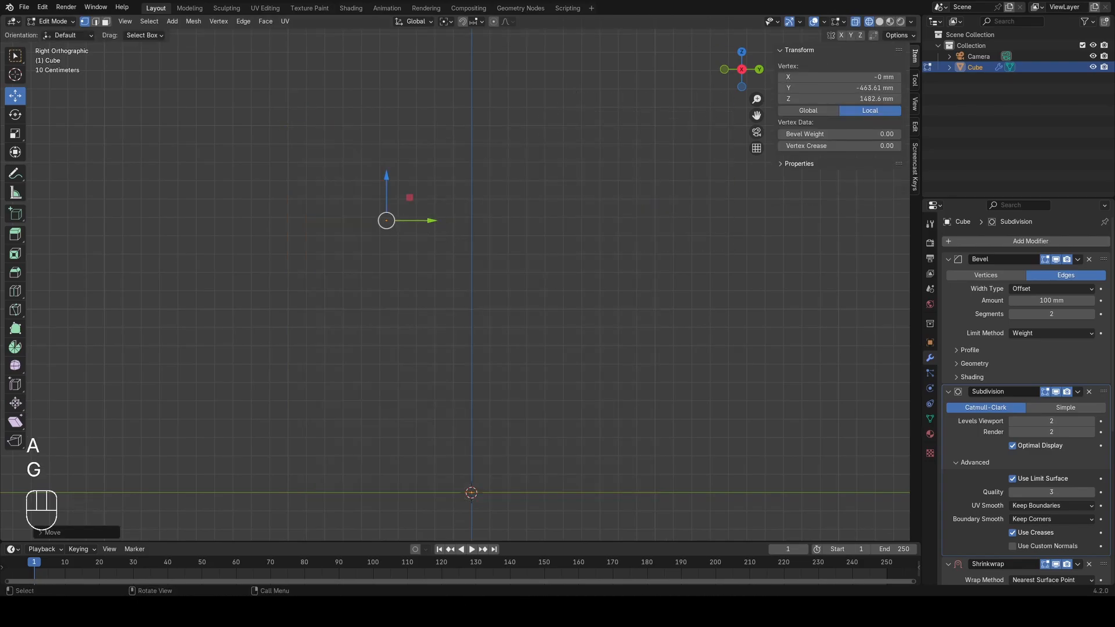
{"action": "middle_click_drag", "start_coordinate": [329, 219], "coordinate": [254, 240], "text": "shift"}
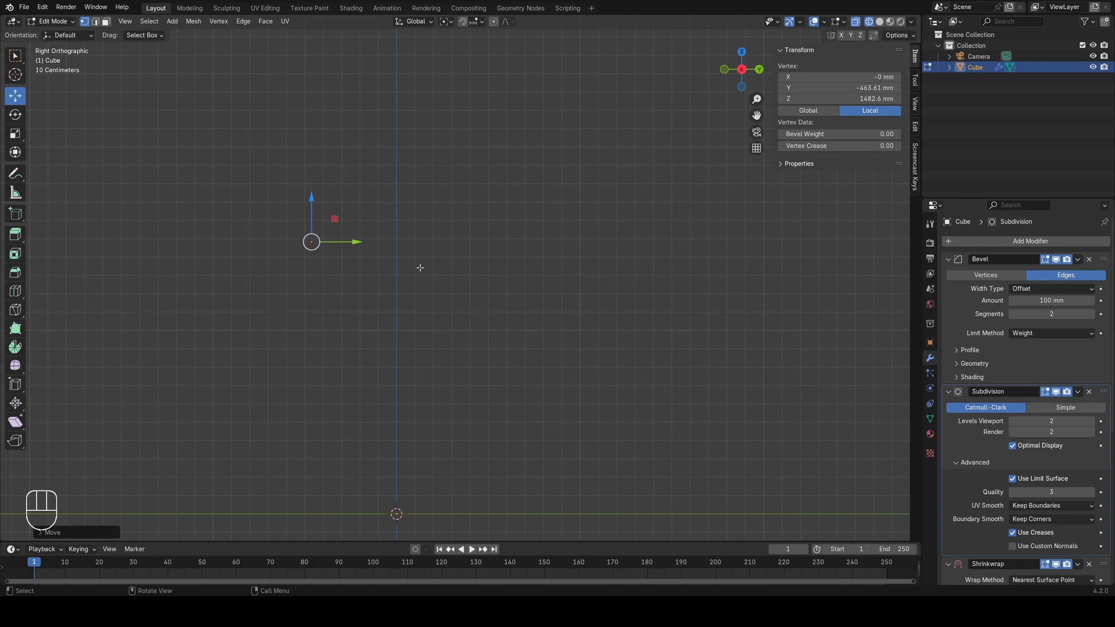
{"action": "scroll", "coordinate": [411, 256], "scroll_direction": "down", "scroll_amount": 2}
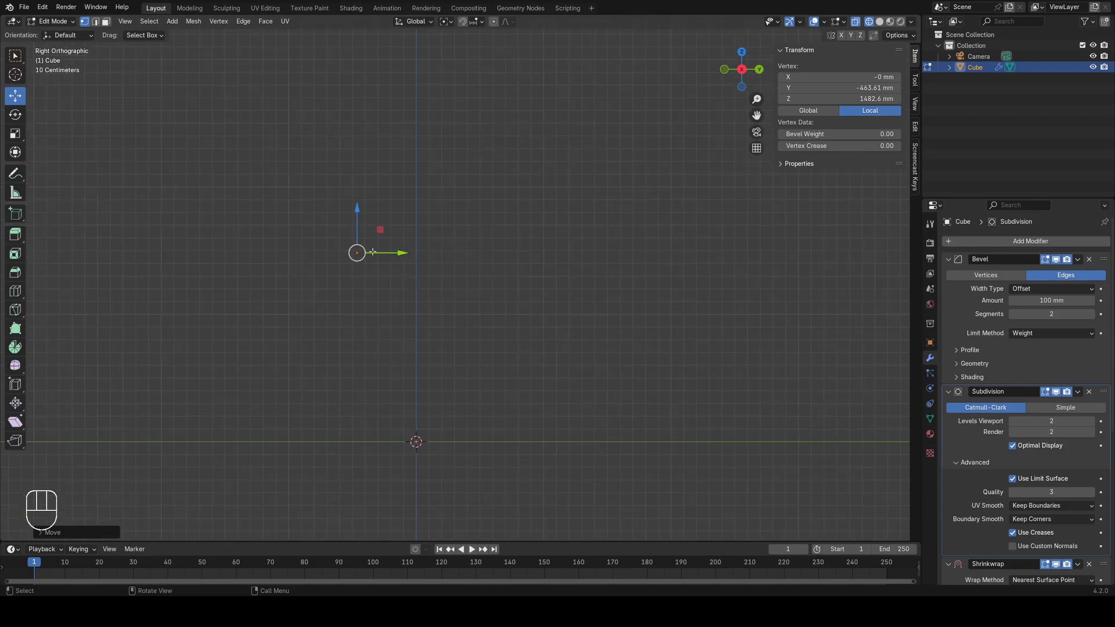
{"action": "scroll", "coordinate": [372, 252], "scroll_direction": "up", "scroll_amount": 2}
{"action": "scroll", "coordinate": [446, 275], "scroll_direction": "up", "scroll_amount": 1}
{"action": "scroll", "coordinate": [432, 272], "scroll_direction": "down", "scroll_amount": 2}
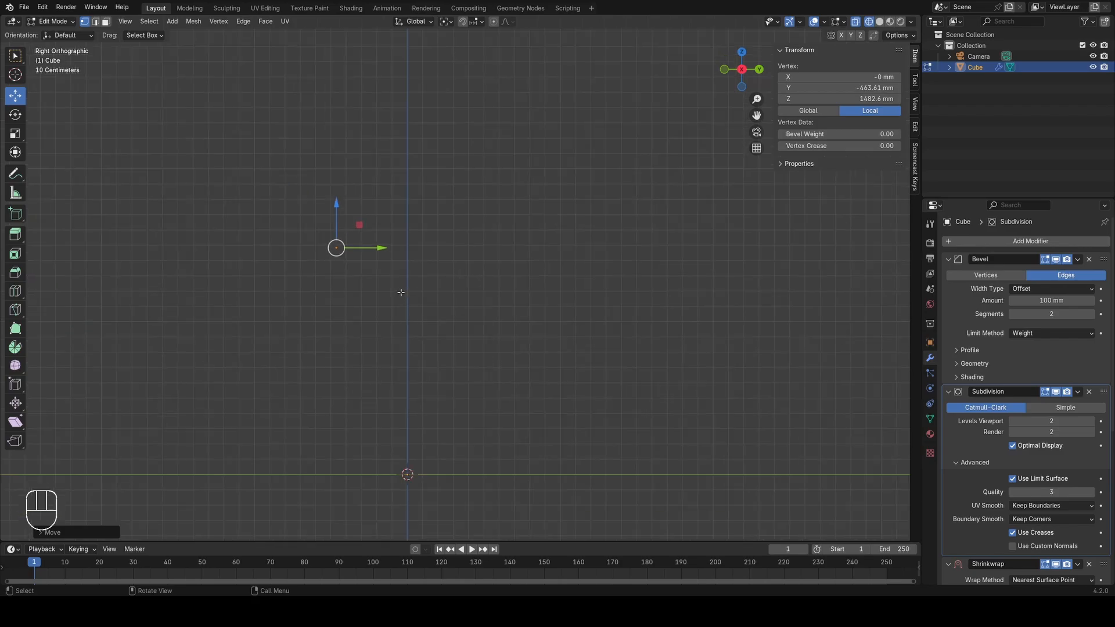
{"action": "middle_click_drag", "start_coordinate": [410, 292], "coordinate": [456, 281], "text": "shift"}
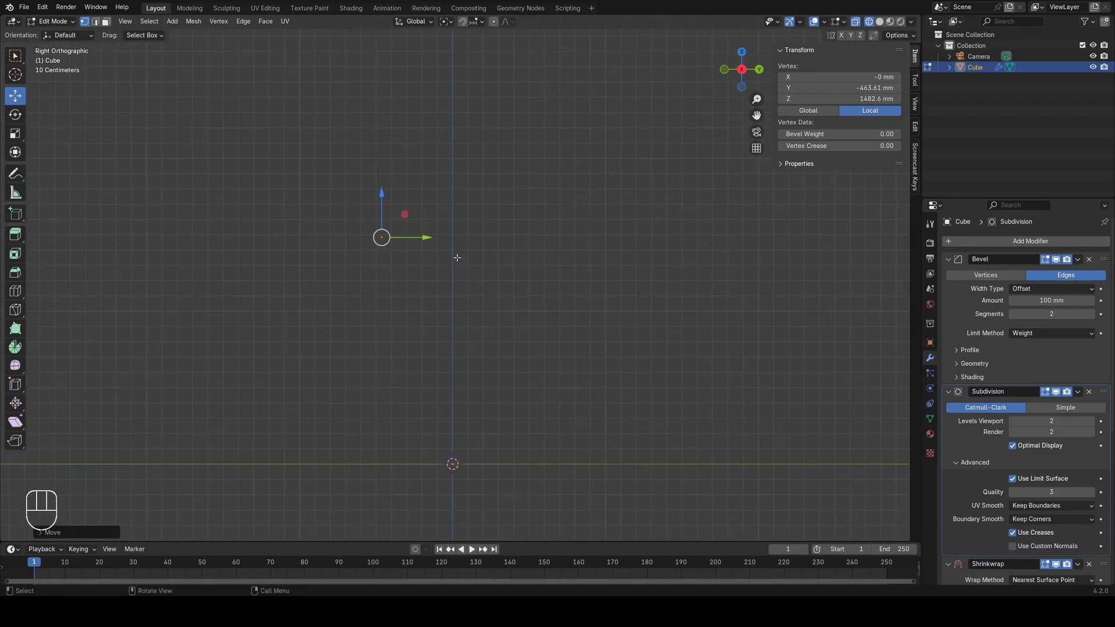
{"action": "scroll", "coordinate": [449, 252], "scroll_direction": "up", "scroll_amount": 2}
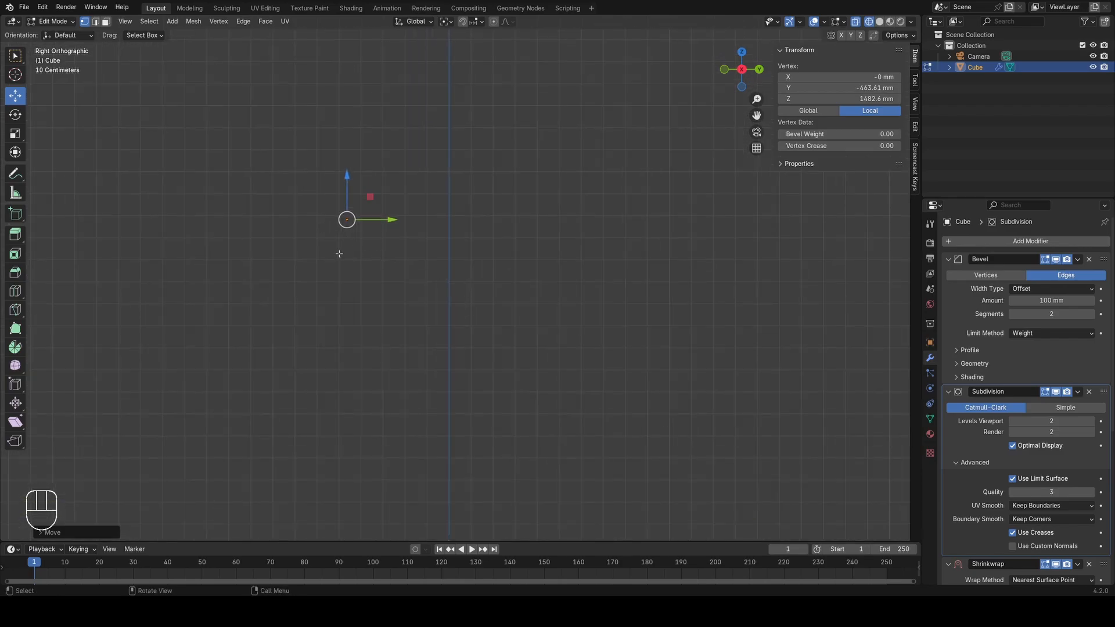
Step: Extrude the vertex into an upper edge ending at about Y 682 mm, Z 1578 mm, plus a short corner segment to Y 951 mm, Z 1471 mm
{"action": "middle_click_drag", "start_coordinate": [339, 254], "coordinate": [328, 213], "text": "shift"}
{"action": "key", "text": "e"}
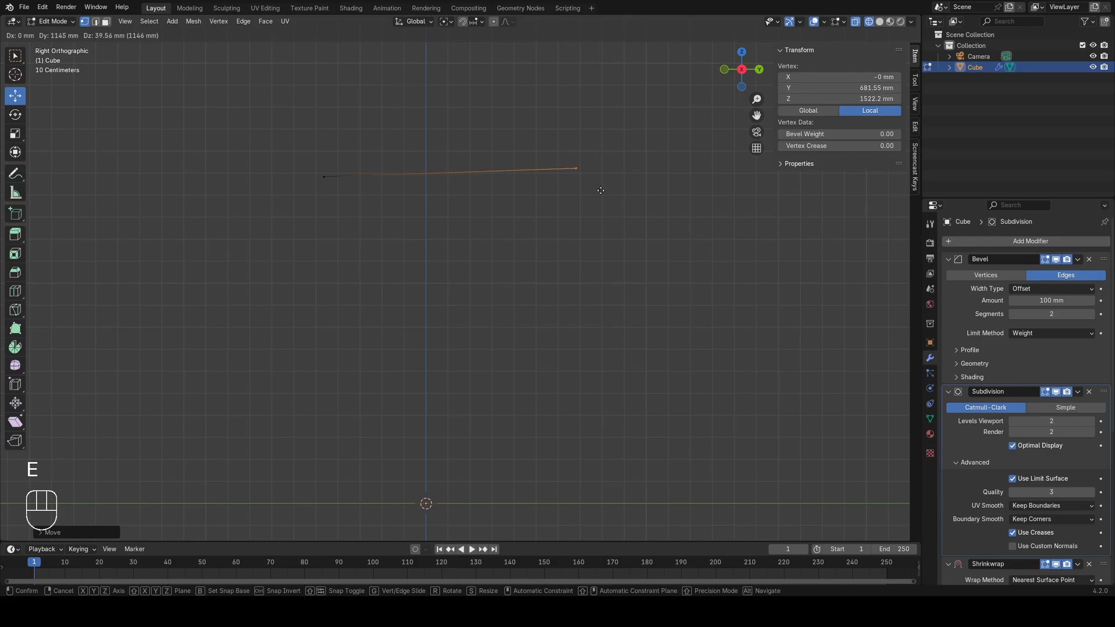
{"action": "left_click", "coordinate": [601, 178]}
{"action": "middle_click_drag", "start_coordinate": [577, 185], "coordinate": [568, 181], "text": "shift"}
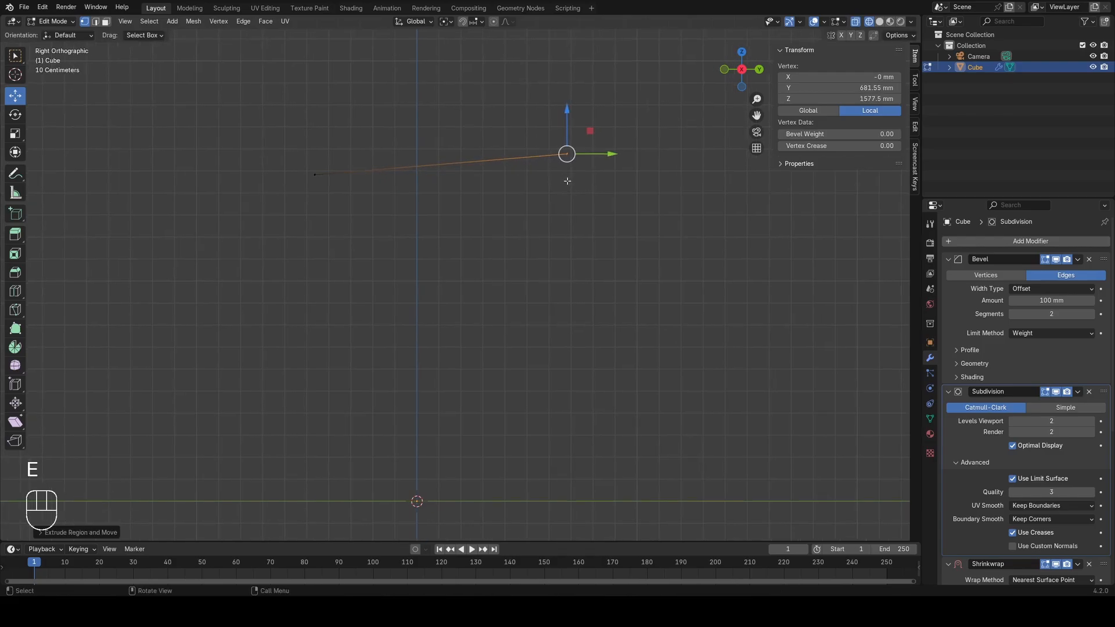
{"action": "key", "text": "a"}
{"action": "left_click", "coordinate": [534, 163]}
{"action": "key", "text": "e"}
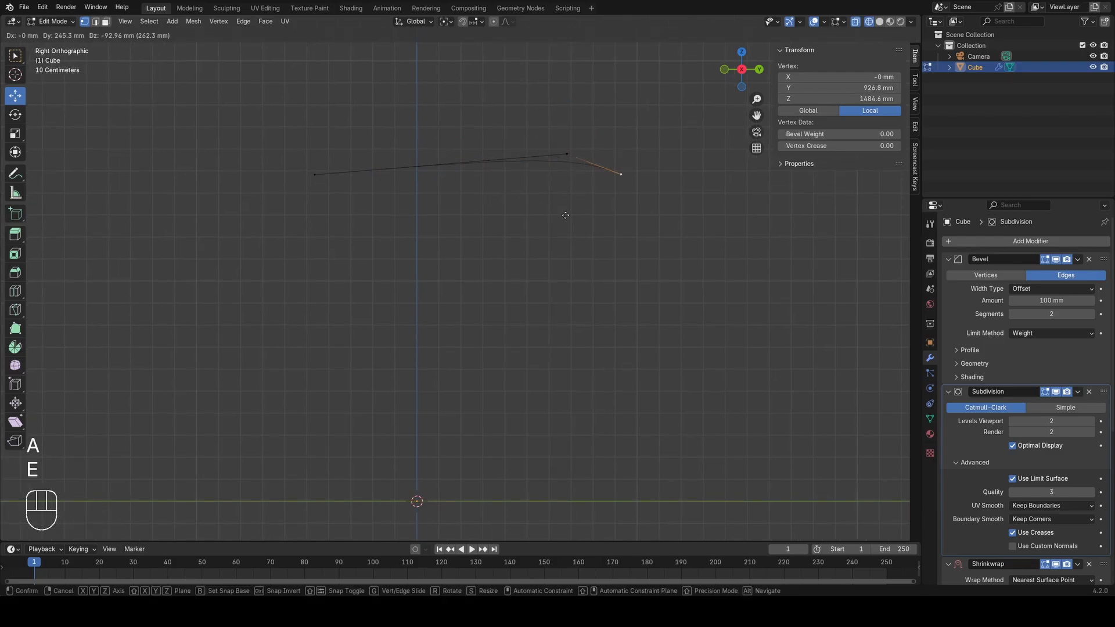
{"action": "left_click", "coordinate": [569, 218]}
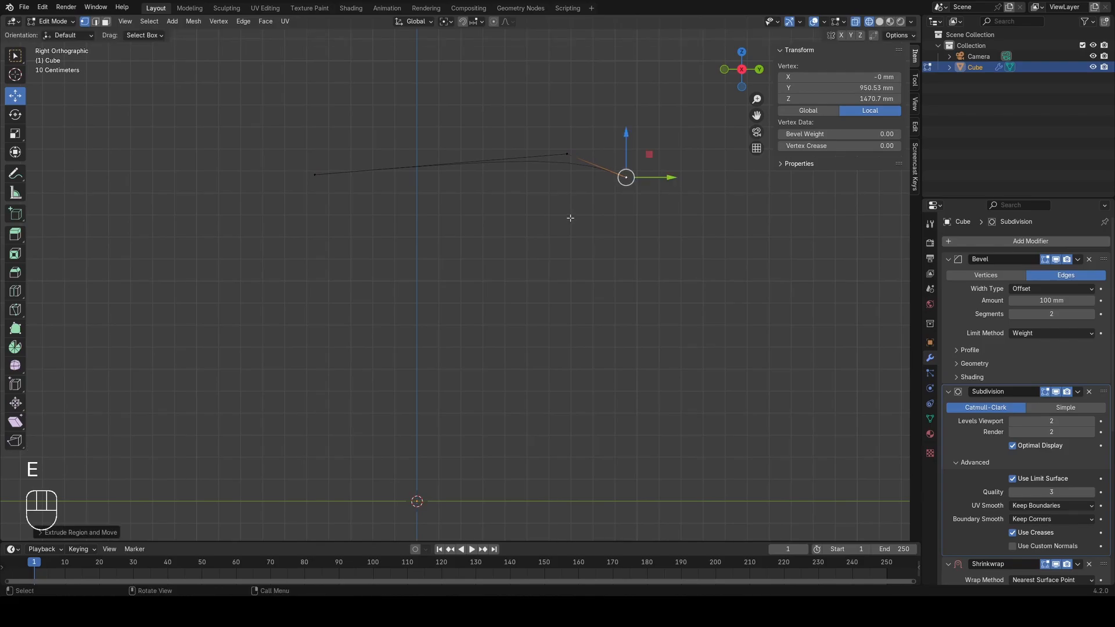
Step: Extrude a slanted segment down to about Y 654 mm, Z 775 mm and a lower edge back toward -Y, and preview the smoothed profile
{"action": "key", "text": "e"}
{"action": "left_click", "coordinate": [526, 342]}
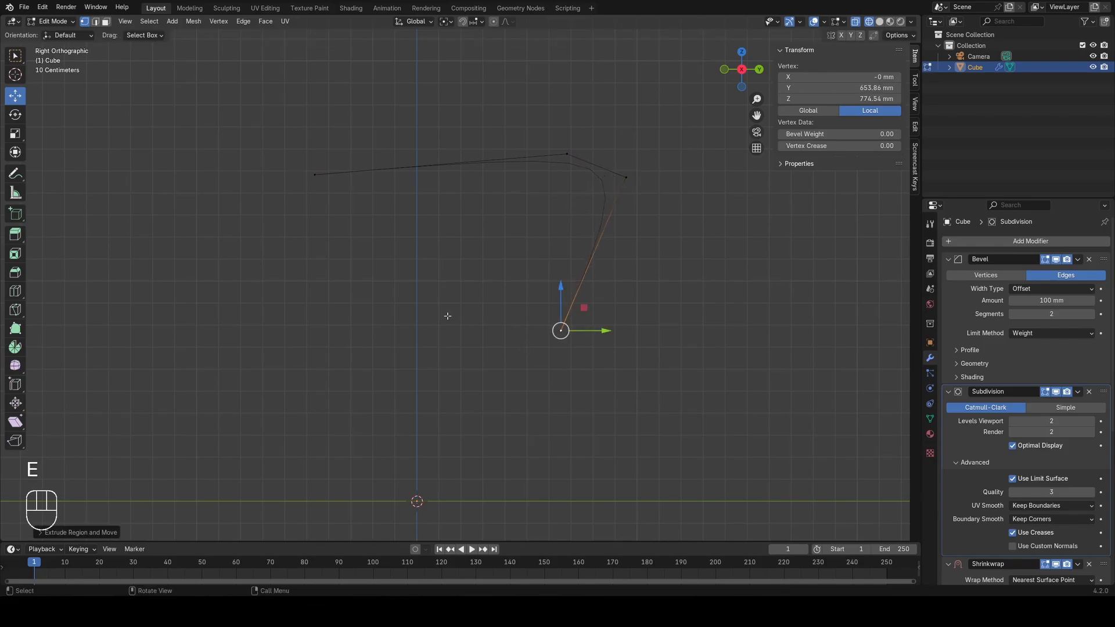
{"action": "key", "text": "e"}
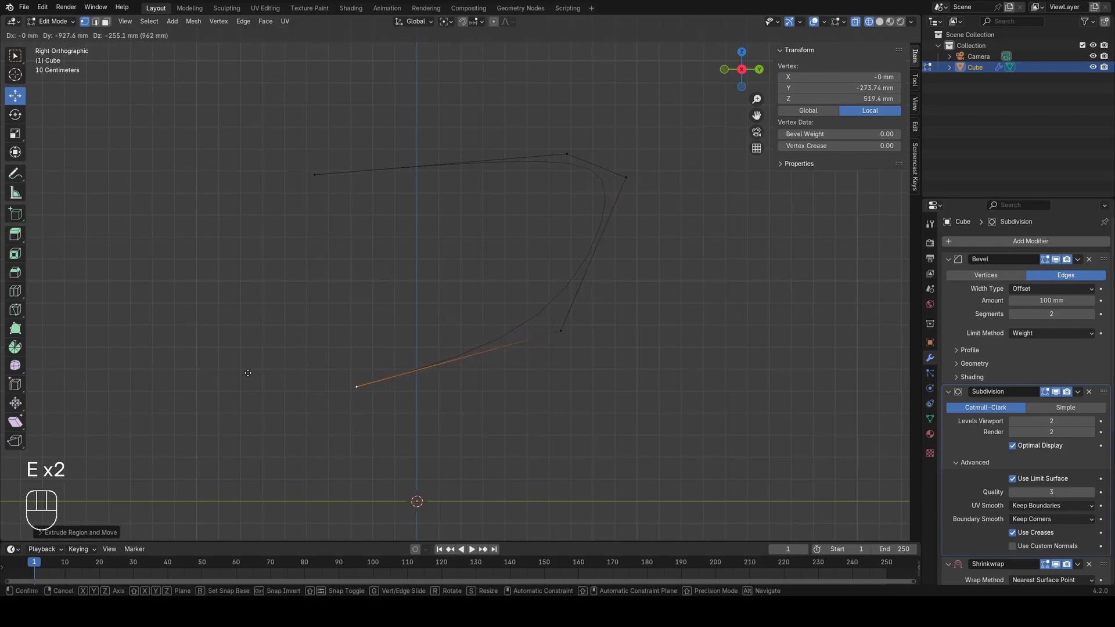
{"action": "left_click", "coordinate": [231, 365]}
{"action": "key", "text": "a"}
{"action": "key", "text": "Tab"}
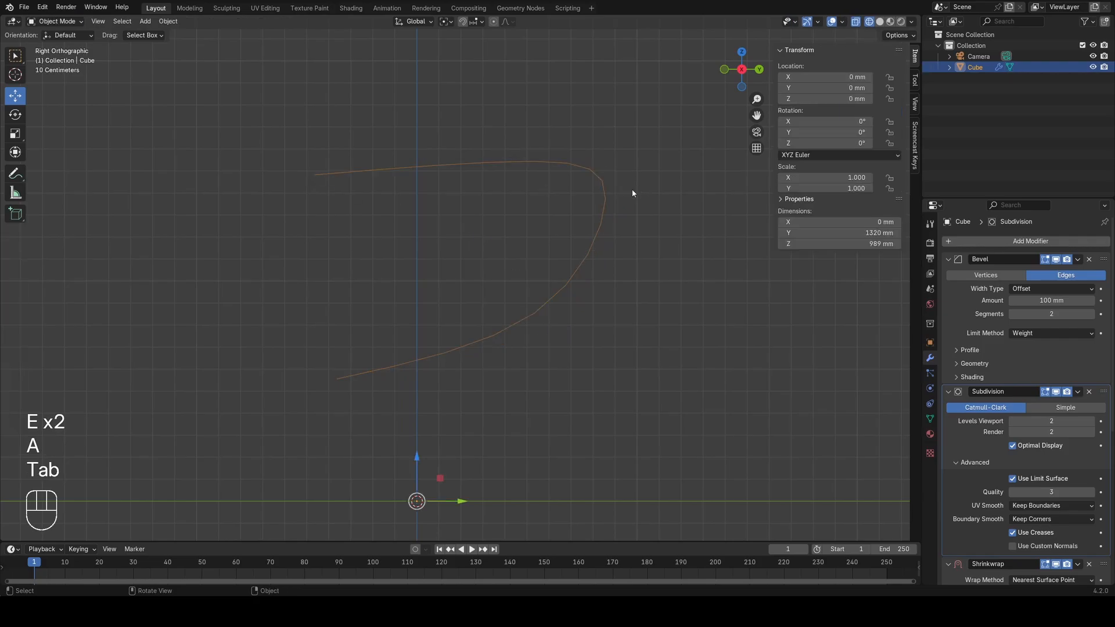
{"action": "middle_click_drag", "start_coordinate": [632, 192], "coordinate": [570, 211], "text": "shift"}
{"action": "scroll", "coordinate": [519, 329], "scroll_direction": "up", "scroll_amount": 2}
{"action": "key", "text": "Tab"}
{"action": "key", "text": "a"}
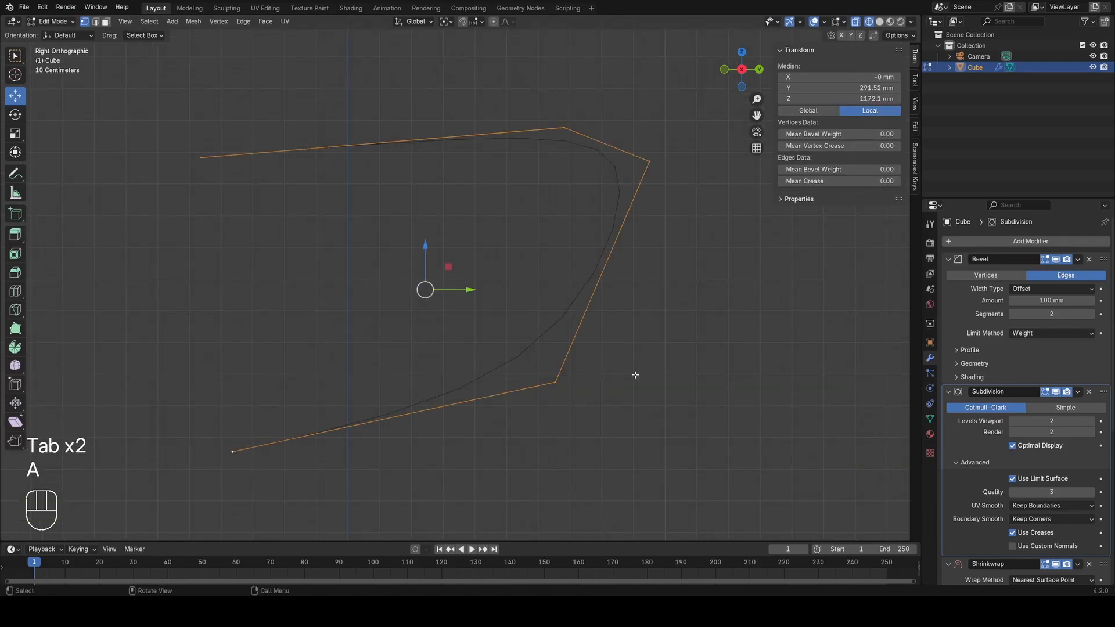
Step: Insert a vertex midway on the short upper corner segment and move it slightly outward
{"action": "middle_click_drag", "start_coordinate": [636, 375], "coordinate": [567, 374], "text": "shift"}
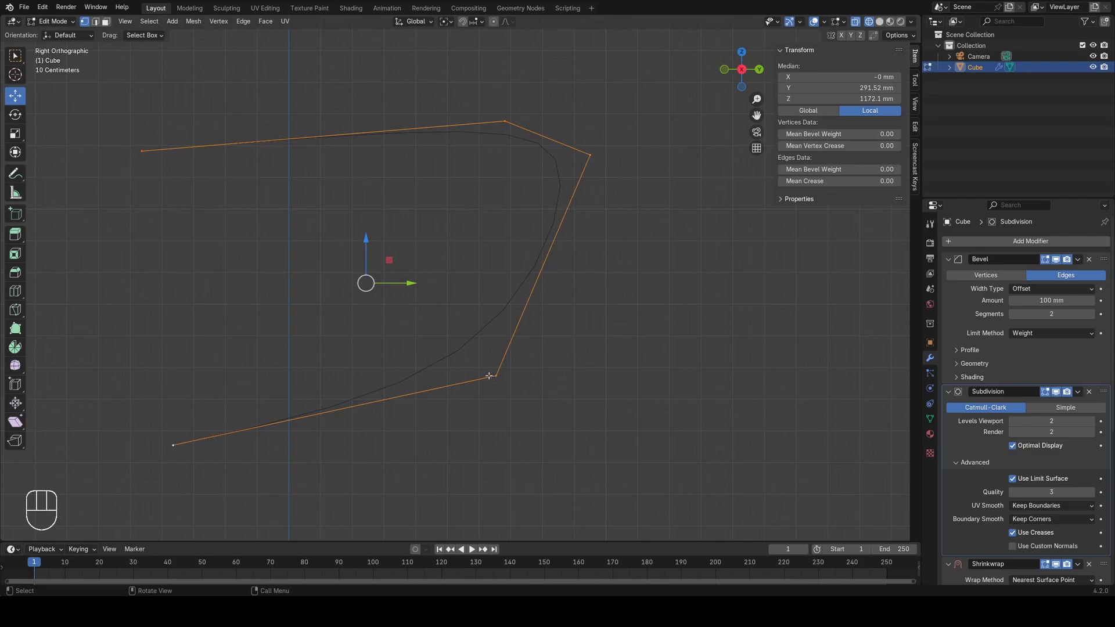
{"action": "middle_click_drag", "start_coordinate": [489, 376], "coordinate": [477, 410], "text": "shift"}
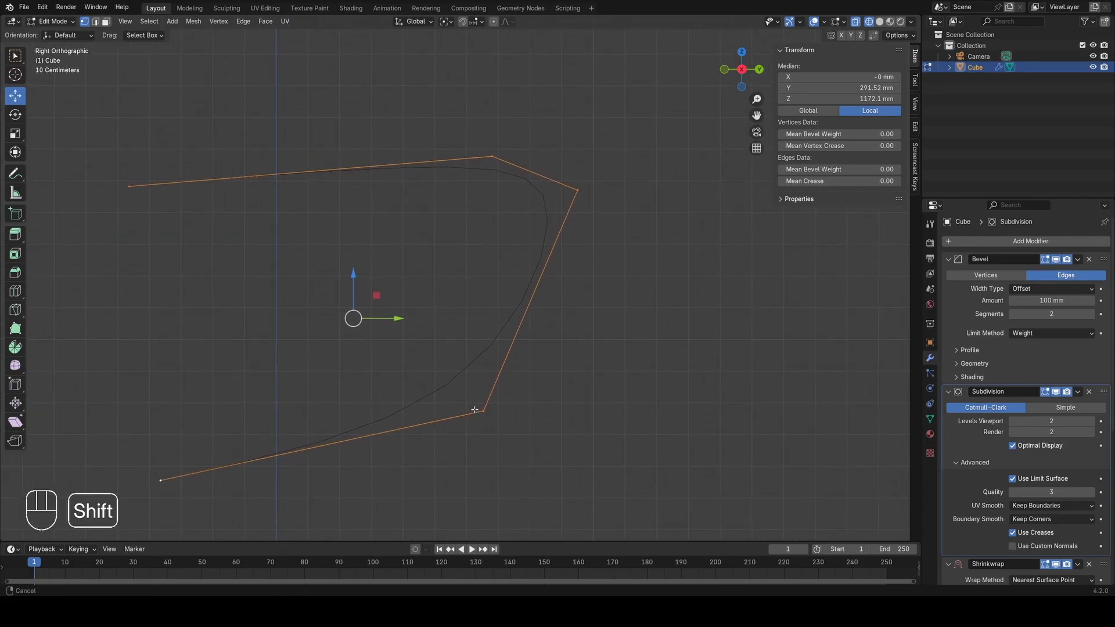
{"action": "key", "text": "ctrl+r"}
{"action": "left_click", "coordinate": [539, 179]}
{"action": "scroll", "coordinate": [517, 209], "scroll_direction": "up", "scroll_amount": 2}
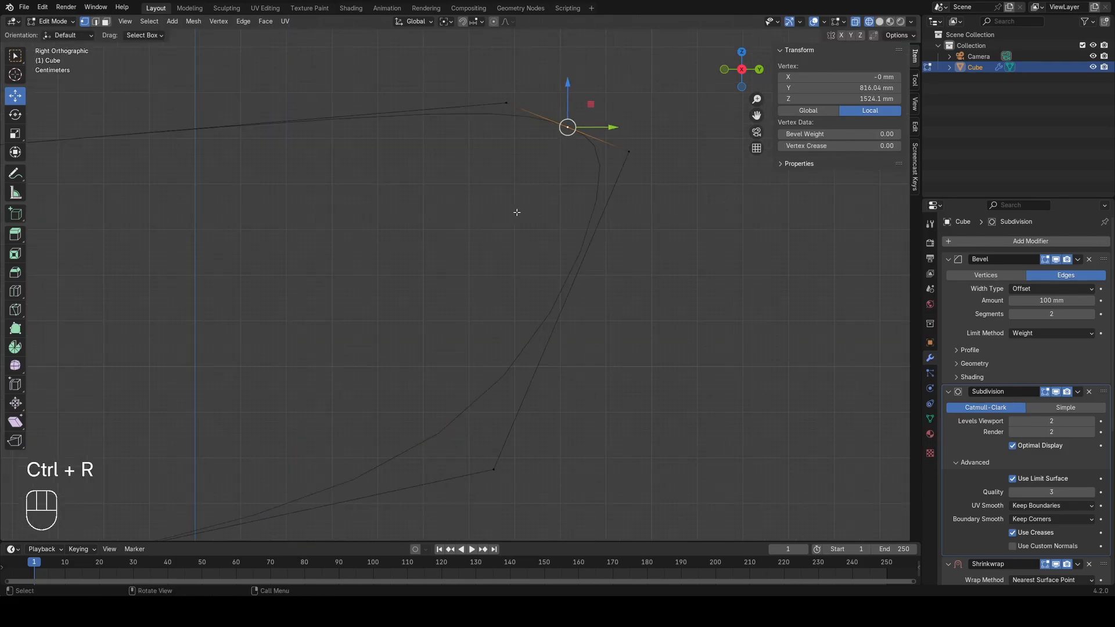
{"action": "key", "text": "g"}
{"action": "left_click", "coordinate": [524, 204]}
{"action": "key", "text": "a"}
{"action": "scroll", "coordinate": [441, 326], "scroll_direction": "down", "scroll_amount": 2}
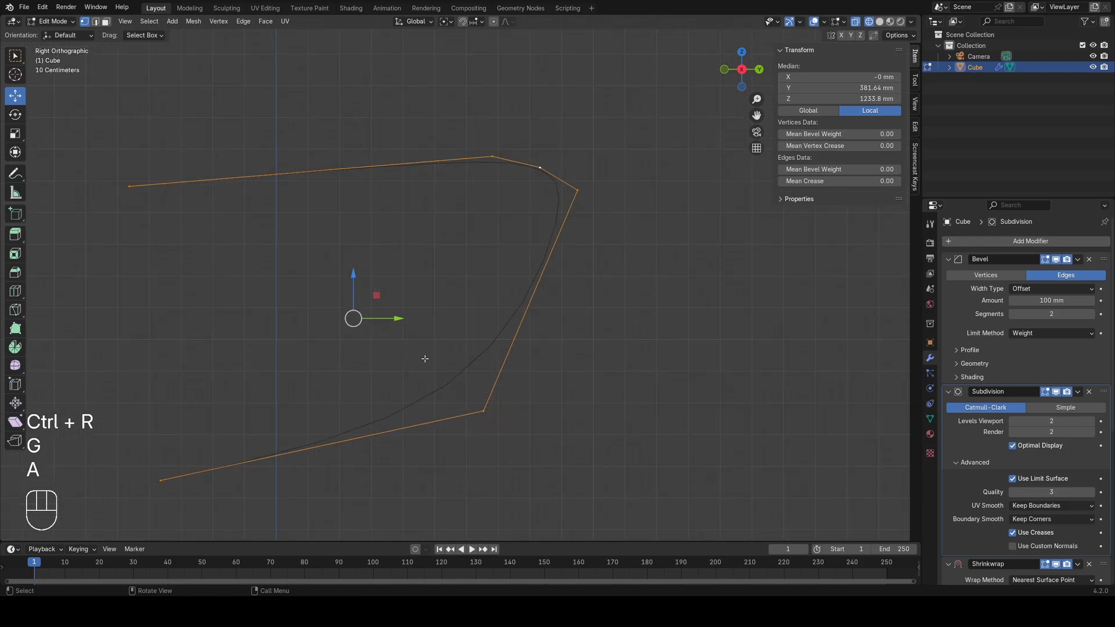
Step: Insert a vertex on the lower edge and slide it toward the lower corner
{"action": "key", "text": "ctrl+r"}
{"action": "left_click", "coordinate": [404, 438]}
{"action": "key", "text": "g"}
{"action": "key", "text": "g"}
{"action": "left_click", "coordinate": [482, 427]}
Step: Connect the upper corner segment's middle vertex to the new lower edge vertex with an edge
{"action": "key", "text": "a"}
{"action": "left_click", "coordinate": [540, 167]}
{"action": "left_click", "coordinate": [407, 430], "text": "shift"}
{"action": "key", "text": "f"}
{"action": "key", "text": "a"}
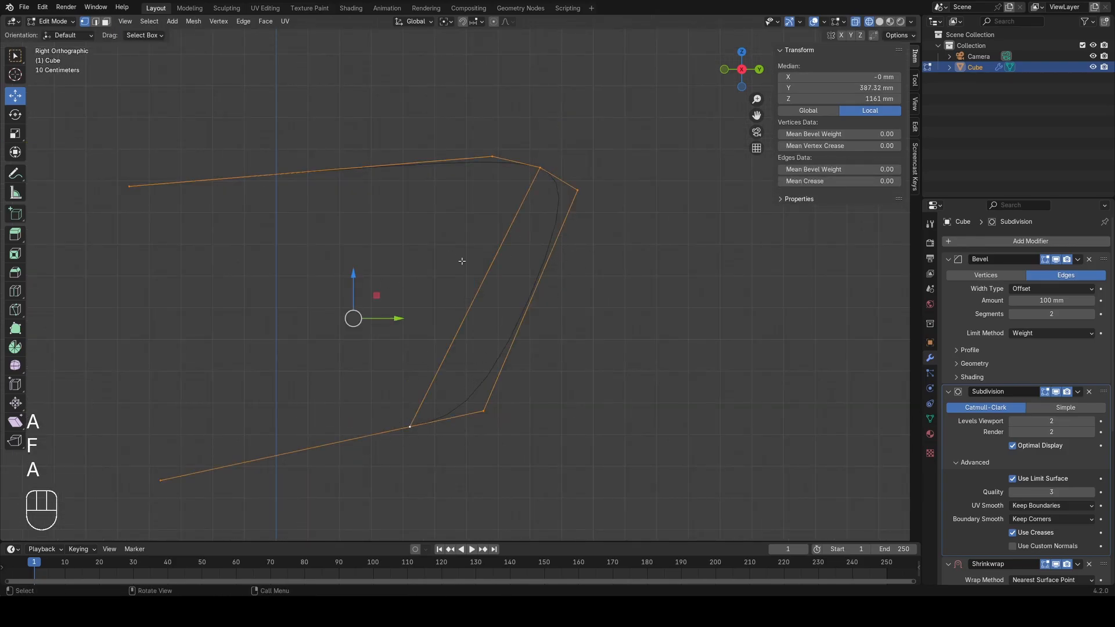
Step: Move the slanted outer edge about 62 mm along the X axis and preview the bent profile
{"action": "scroll", "coordinate": [495, 259], "scroll_direction": "down", "scroll_amount": 3}
{"action": "scroll", "coordinate": [504, 283], "scroll_direction": "up", "scroll_amount": 1}
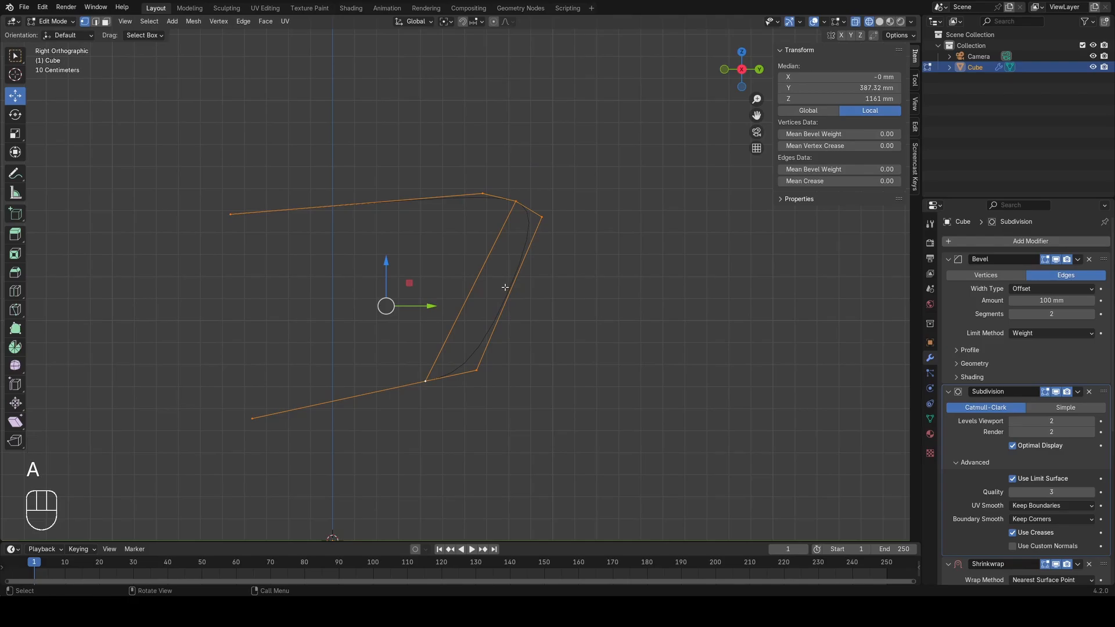
{"action": "key", "text": "2"}
{"action": "left_click", "coordinate": [529, 262]}
{"action": "key", "text": "1"}
{"action": "middle_click_drag", "start_coordinate": [529, 264], "coordinate": [557, 289]}
{"action": "mouse_move", "coordinate": [557, 289]}
{"action": "middle_mouse_down"}
{"action": "mouse_move", "coordinate": [567, 293]}
{"action": "mouse_move", "coordinate": [535, 291]}
{"action": "mouse_move", "coordinate": [558, 267]}
{"action": "middle_mouse_up"}
{"action": "key", "text": "g"}
{"action": "key", "text": "x"}
{"action": "left_click", "coordinate": [521, 296]}
{"action": "key", "text": "a"}
{"action": "key", "text": "Tab"}
{"action": "key", "text": "Tab"}
Step: Examine the connecting edge and the offset outer edge from several angles
{"action": "left_click", "coordinate": [584, 157]}
{"action": "left_click", "coordinate": [447, 396], "text": "shift"}
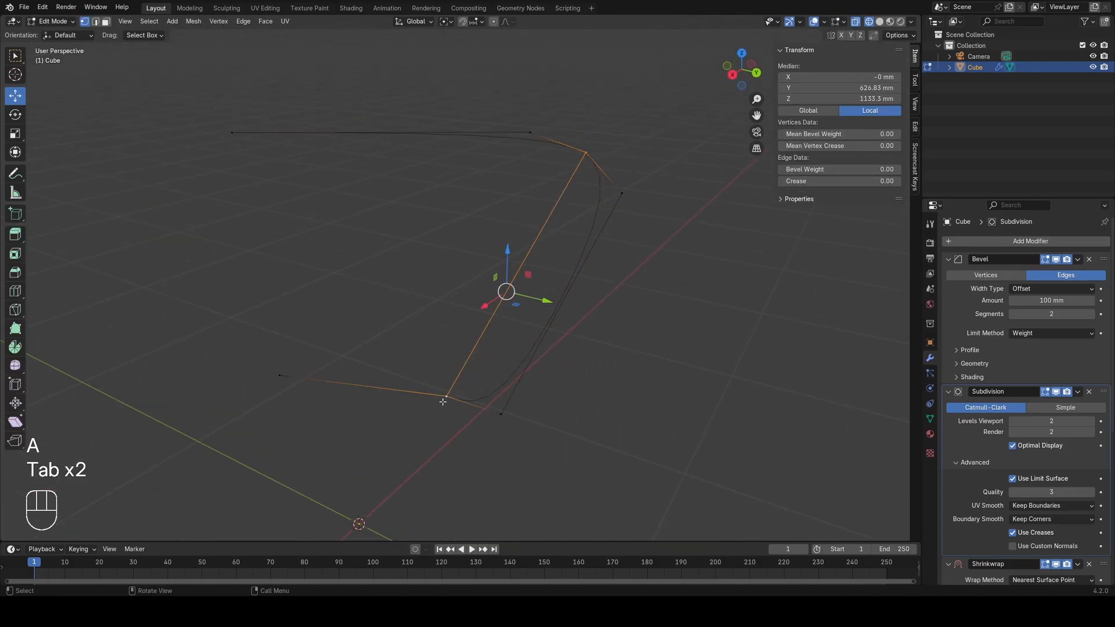
{"action": "middle_click_drag", "start_coordinate": [607, 326], "coordinate": [519, 256]}
{"action": "key", "text": "a"}
{"action": "left_click", "coordinate": [557, 221]}
{"action": "left_click", "coordinate": [430, 386], "text": "shift"}
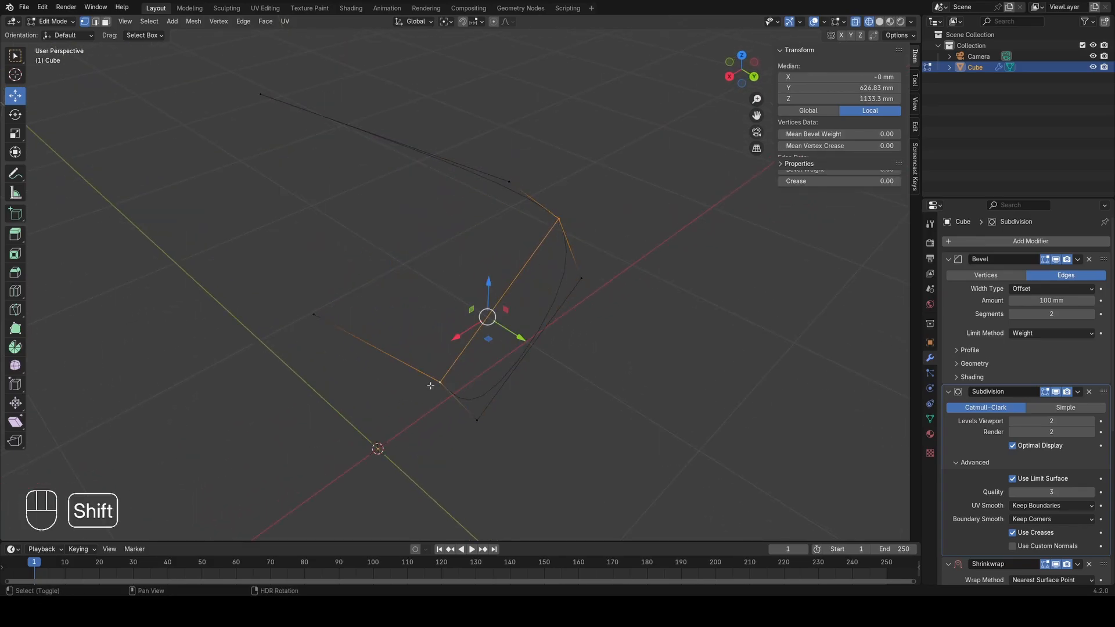
{"action": "middle_click_drag", "start_coordinate": [431, 386], "coordinate": [472, 378]}
{"action": "middle_click_drag", "start_coordinate": [568, 274], "coordinate": [561, 311]}
{"action": "key", "text": "2"}
{"action": "left_click", "coordinate": [511, 312]}
{"action": "key", "text": "1"}
{"action": "key", "text": "a"}
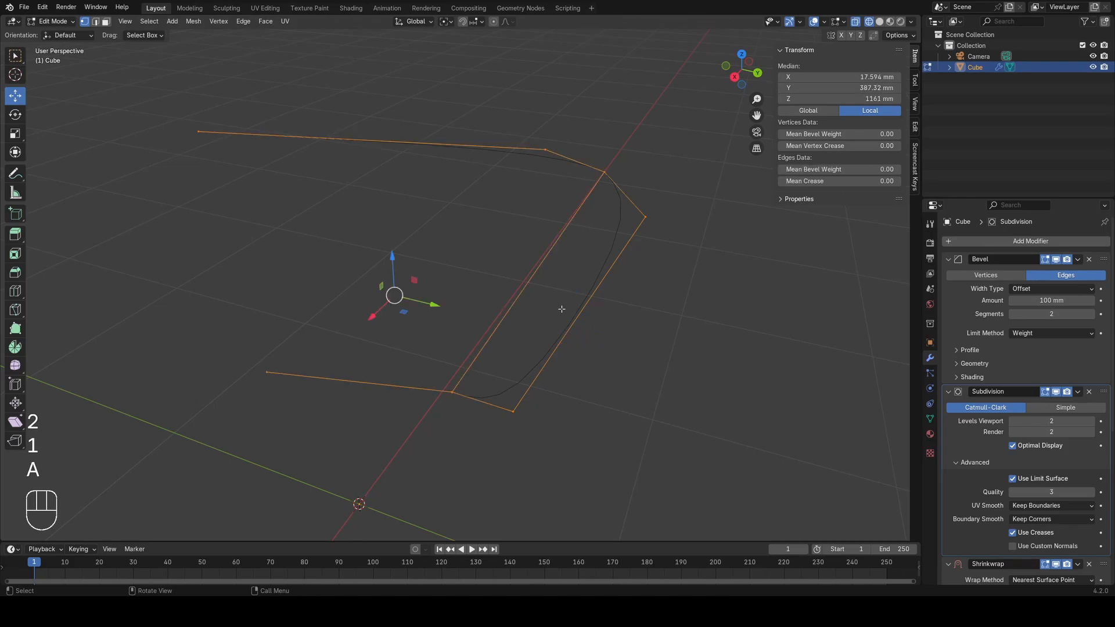
Step: Insert a vertex on the long upper edge in the right view and slide it close to the adjoining corner
{"action": "key", "text": "KP_3"}
{"action": "middle_click_drag", "start_coordinate": [559, 248], "coordinate": [466, 329], "text": "shift"}
{"action": "scroll", "coordinate": [465, 329], "scroll_direction": "up", "scroll_amount": 2}
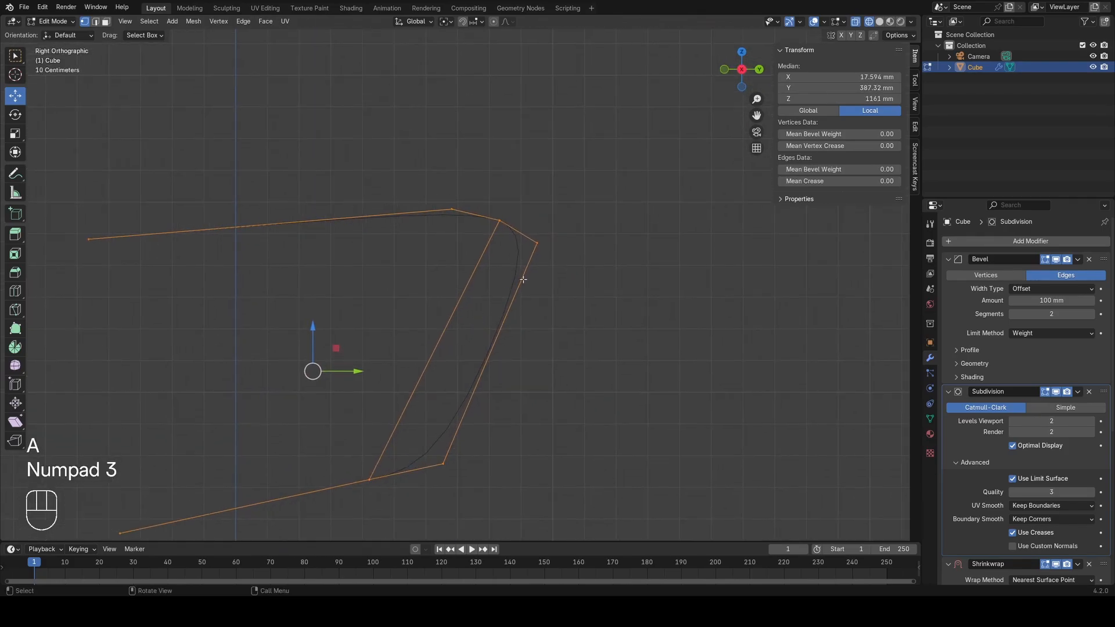
{"action": "key", "text": "Tab"}
{"action": "key", "text": "Tab"}
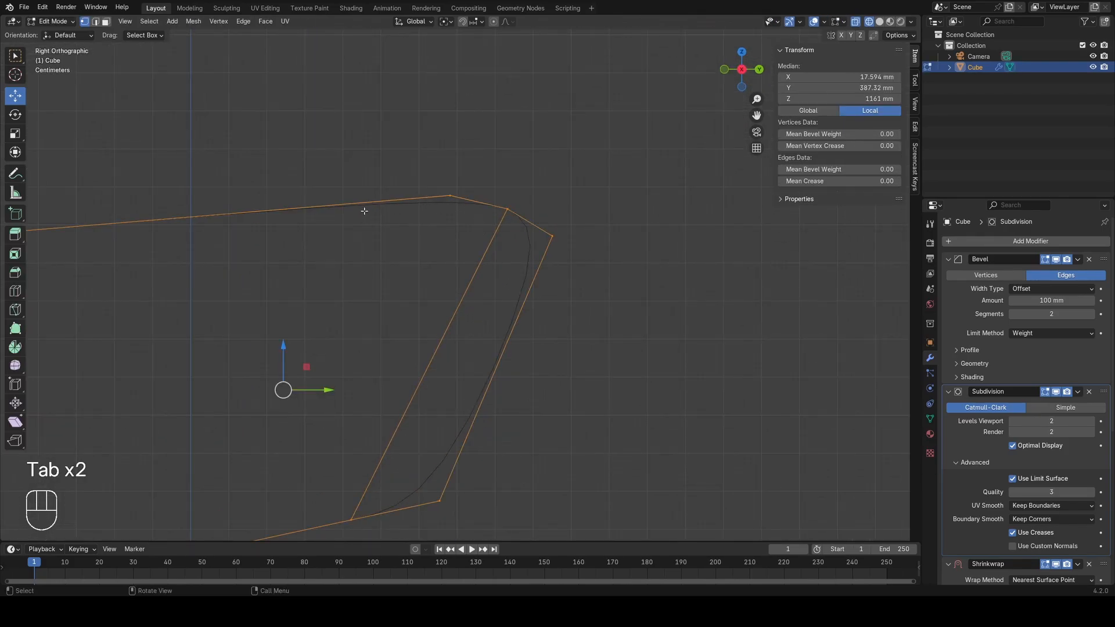
{"action": "key", "text": "ctrl+r"}
{"action": "left_click", "coordinate": [366, 209]}
{"action": "key", "text": "g"}
{"action": "key", "text": "g"}
{"action": "left_click", "coordinate": [442, 216]}
{"action": "key", "text": "a"}
Step: Move the upper edge's end corner and its new support vertex together toward the connecting edge, and preview the tighter curve
{"action": "scroll", "coordinate": [442, 201], "scroll_direction": "up", "scroll_amount": 2}
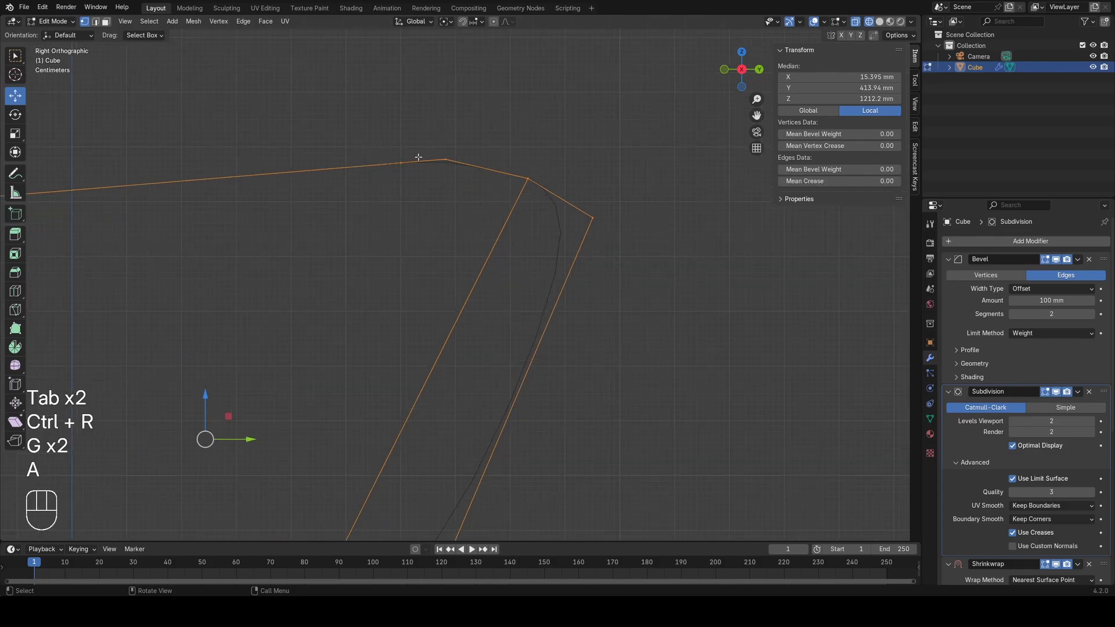
{"action": "left_click_drag", "start_coordinate": [378, 134], "coordinate": [505, 193]}
{"action": "key", "text": "g"}
{"action": "left_click", "coordinate": [472, 197]}
{"action": "key", "text": "Tab"}
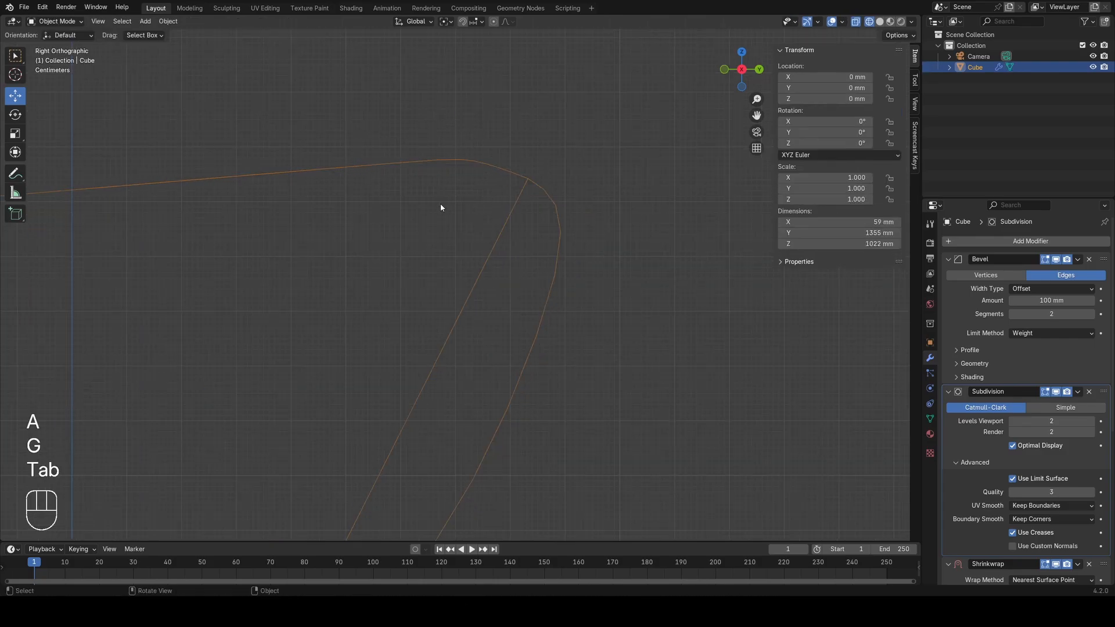
{"action": "scroll", "coordinate": [439, 270], "scroll_direction": "down", "scroll_amount": 3}
{"action": "scroll", "coordinate": [539, 263], "scroll_direction": "up", "scroll_amount": 2}
{"action": "key", "text": "Tab"}
{"action": "key", "text": "a"}
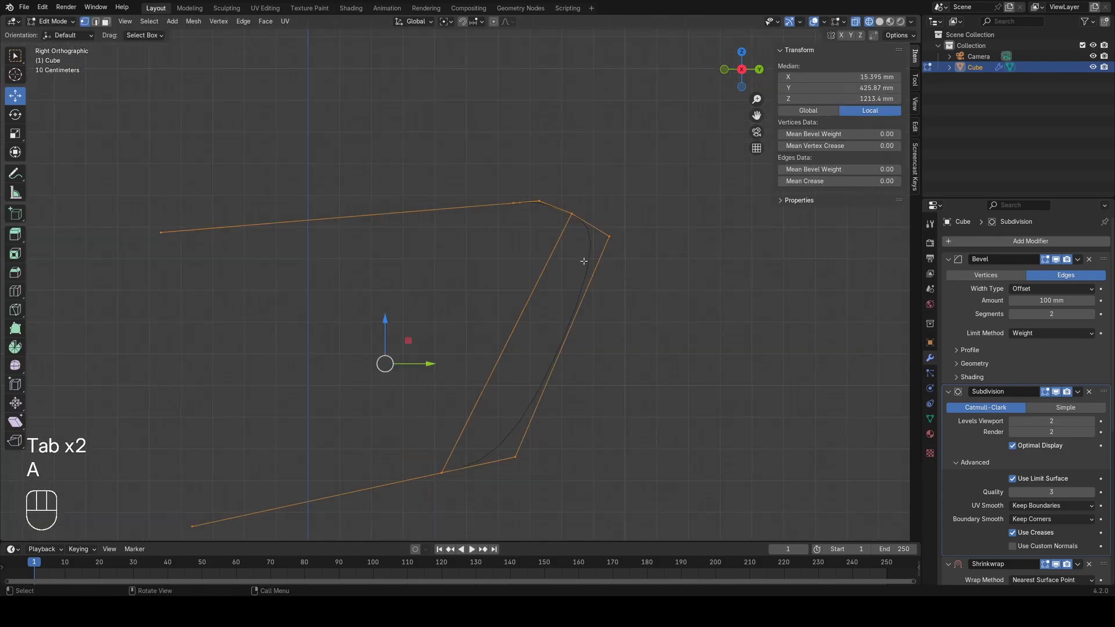
Step: Insert a vertex on the slanted outer edge, slide it up close to the upper outer corner and preview the curve
{"action": "key", "text": "ctrl+r"}
{"action": "double_click", "coordinate": [588, 301]}
{"action": "key", "text": "g"}
{"action": "key", "text": "g"}
{"action": "left_click", "coordinate": [632, 219]}
{"action": "key", "text": "a"}
{"action": "key", "text": "Tab"}
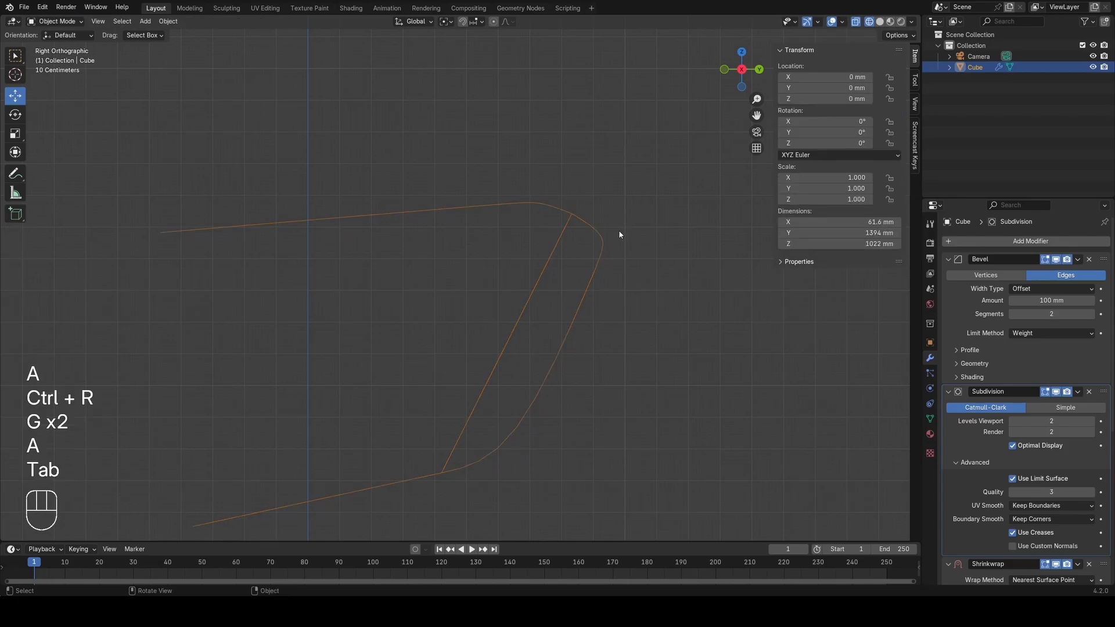
Step: Slide the connecting edge's top vertex slightly down along that edge and preview the whole smoothed profile
{"action": "scroll", "coordinate": [574, 215], "scroll_direction": "up", "scroll_amount": 4}
{"action": "key", "text": "Tab"}
{"action": "key", "text": "a"}
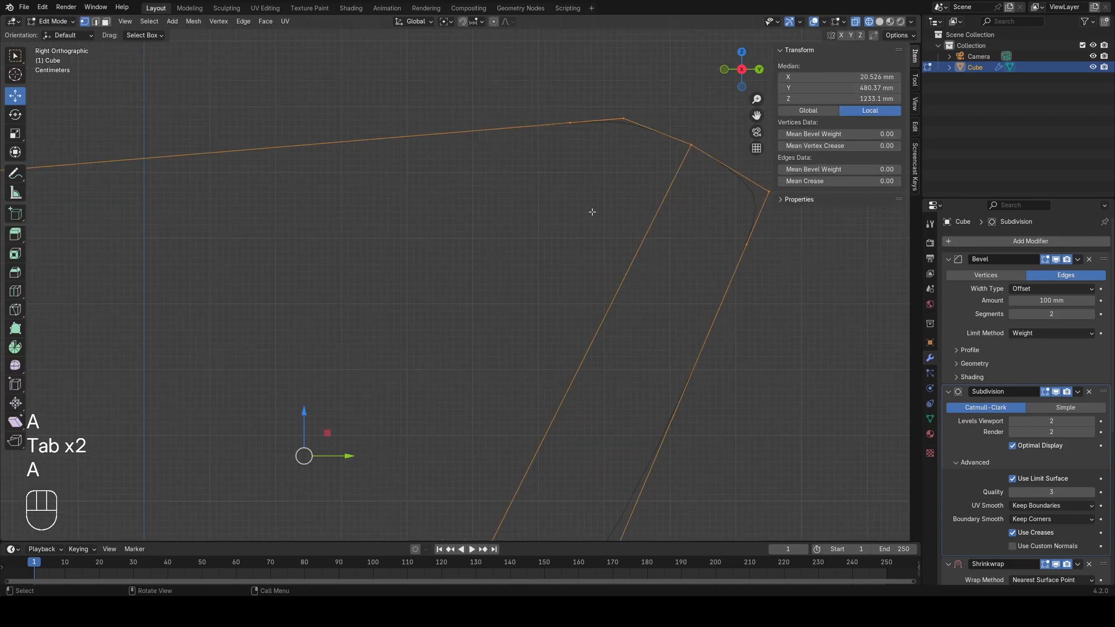
{"action": "left_click", "coordinate": [689, 148]}
{"action": "key", "text": "g"}
{"action": "key", "text": "g"}
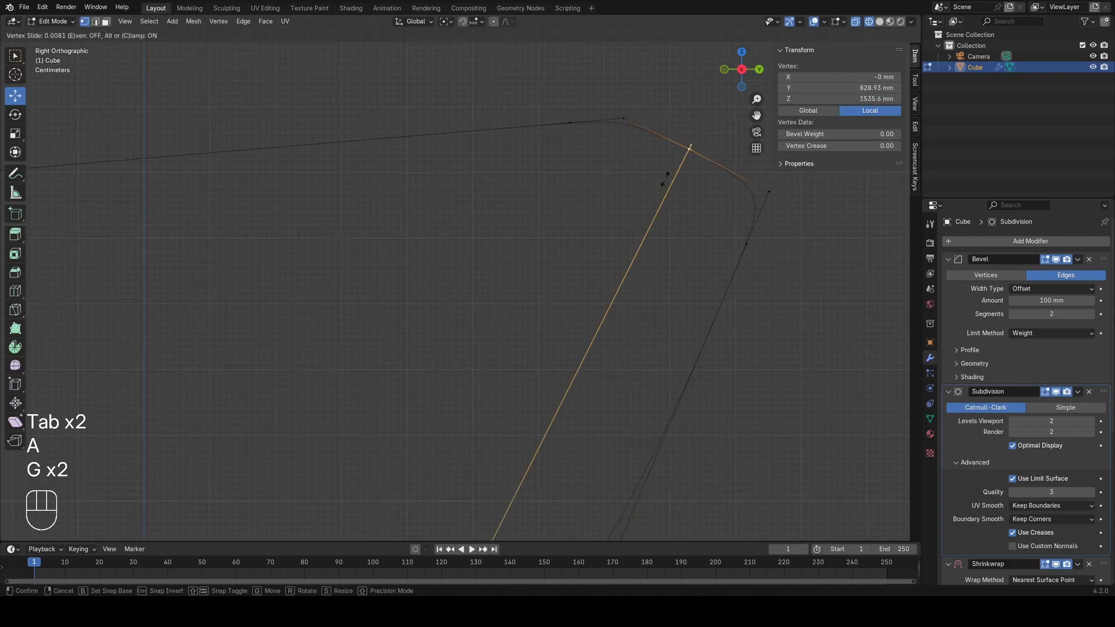
{"action": "left_click", "coordinate": [665, 179]}
{"action": "key", "text": "Tab"}
{"action": "scroll", "coordinate": [327, 319], "scroll_direction": "down", "scroll_amount": 3}
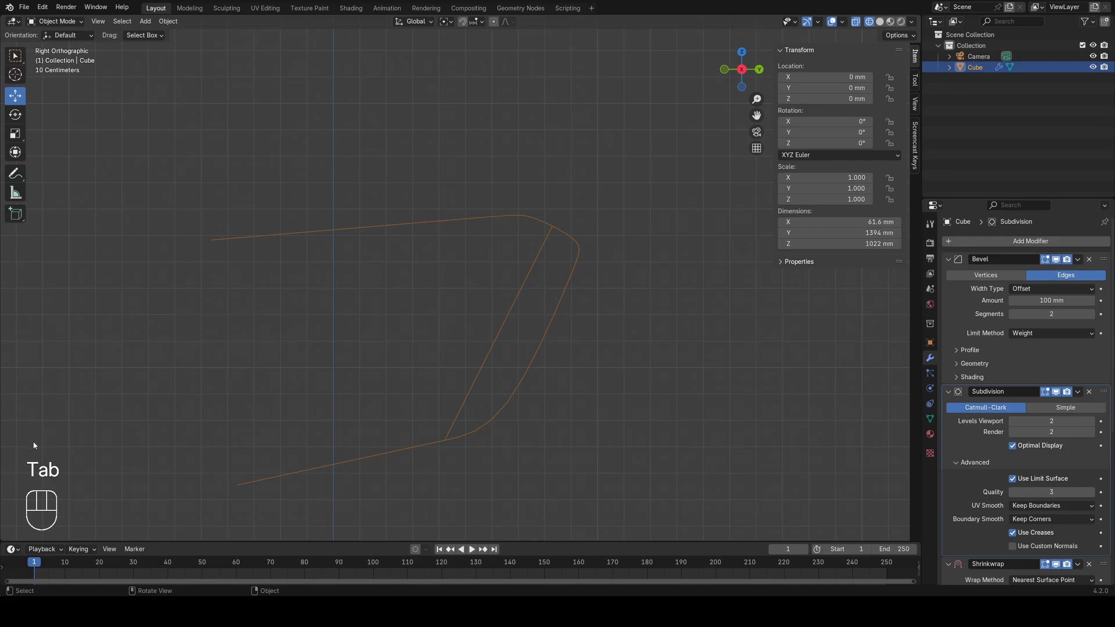
Step: Try to slide the connecting edge's lower vertex up along that edge
{"action": "scroll", "coordinate": [548, 256], "scroll_direction": "up", "scroll_amount": 1}
{"action": "key", "text": "Tab"}
{"action": "middle_click_drag", "start_coordinate": [468, 375], "coordinate": [478, 290], "text": "shift"}
{"action": "scroll", "coordinate": [478, 290], "scroll_direction": "up", "scroll_amount": 1}
{"action": "key", "text": "a"}
{"action": "left_click", "coordinate": [443, 423]}
{"action": "key", "text": "g"}
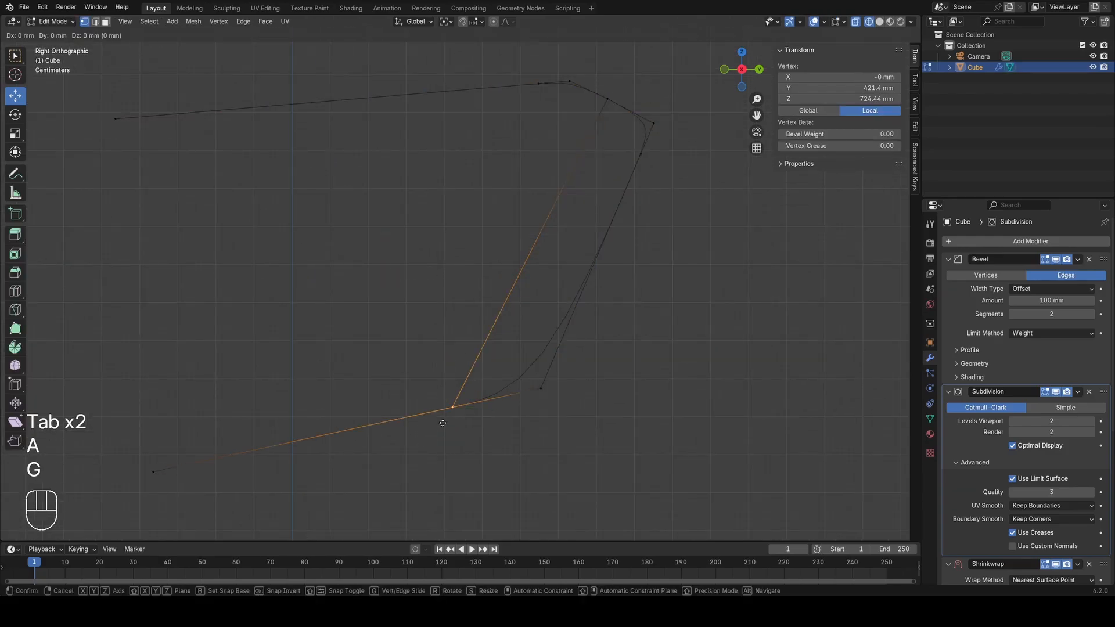
{"action": "key", "text": "g"}
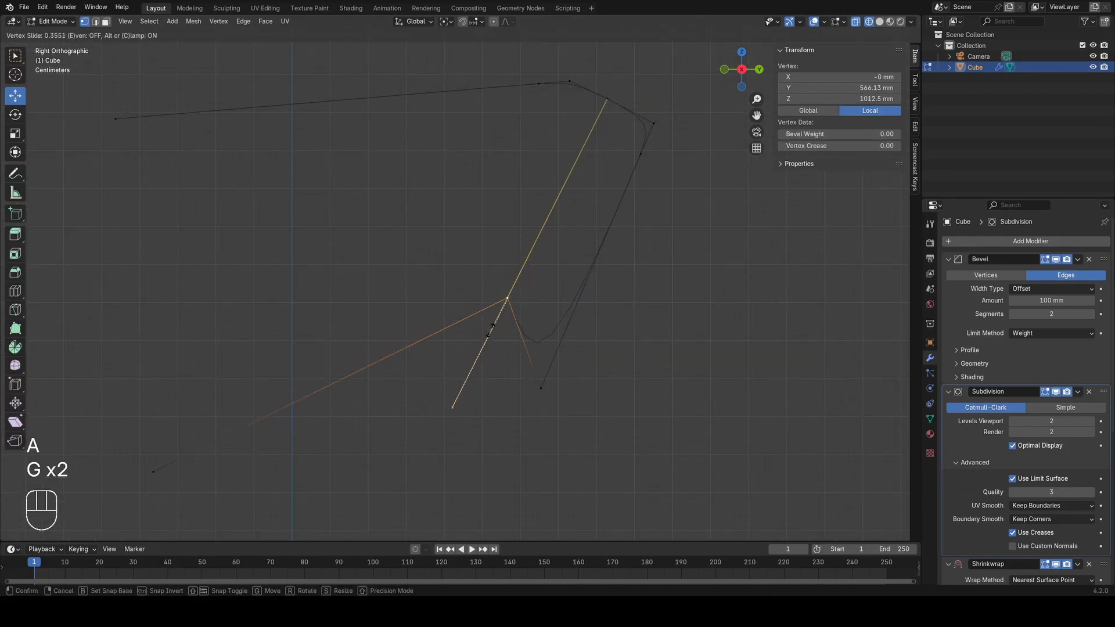
{"action": "right_click", "coordinate": [511, 286]}
{"action": "key", "text": "g"}
{"action": "key", "text": "g"}
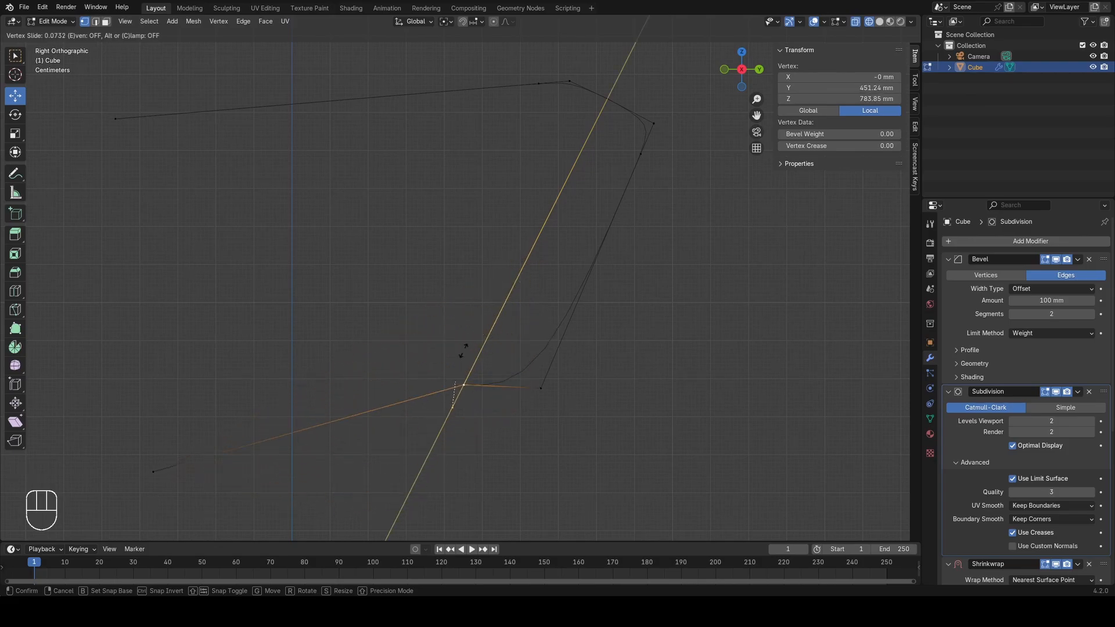
{"action": "left_click", "coordinate": [489, 329]}
{"action": "scroll", "coordinate": [490, 329], "scroll_direction": "down", "scroll_amount": 2}
Step: Insert a support vertex on the slanted outer edge and slide it down close to the lower outer corner
{"action": "key", "text": "a"}
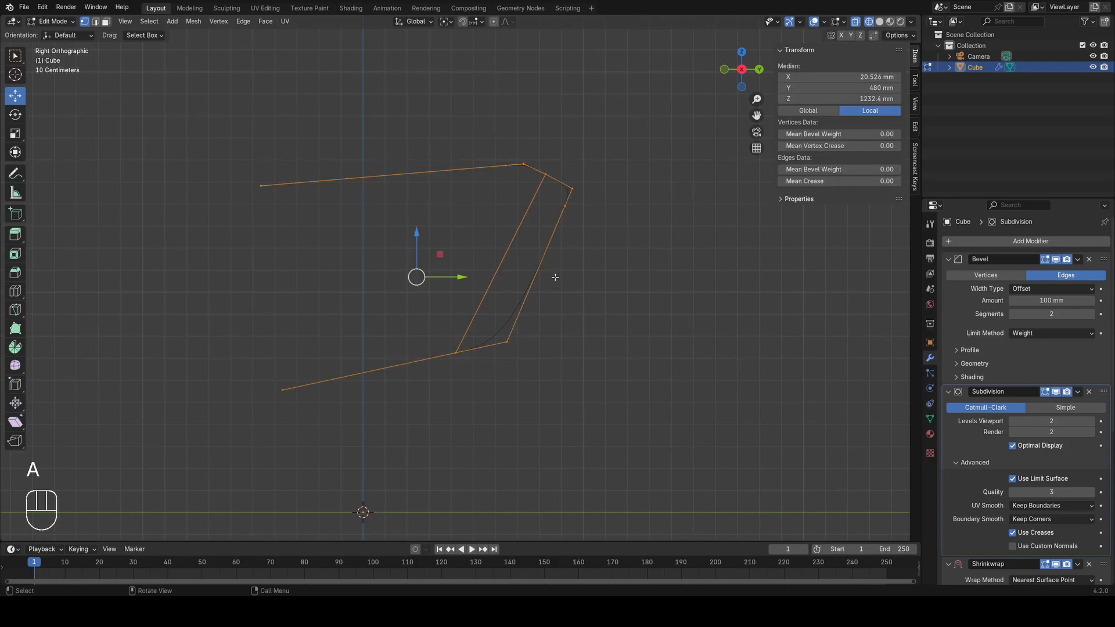
{"action": "scroll", "coordinate": [520, 297], "scroll_direction": "up", "scroll_amount": 1}
{"action": "middle_click_drag", "start_coordinate": [520, 330], "coordinate": [535, 299], "text": "shift"}
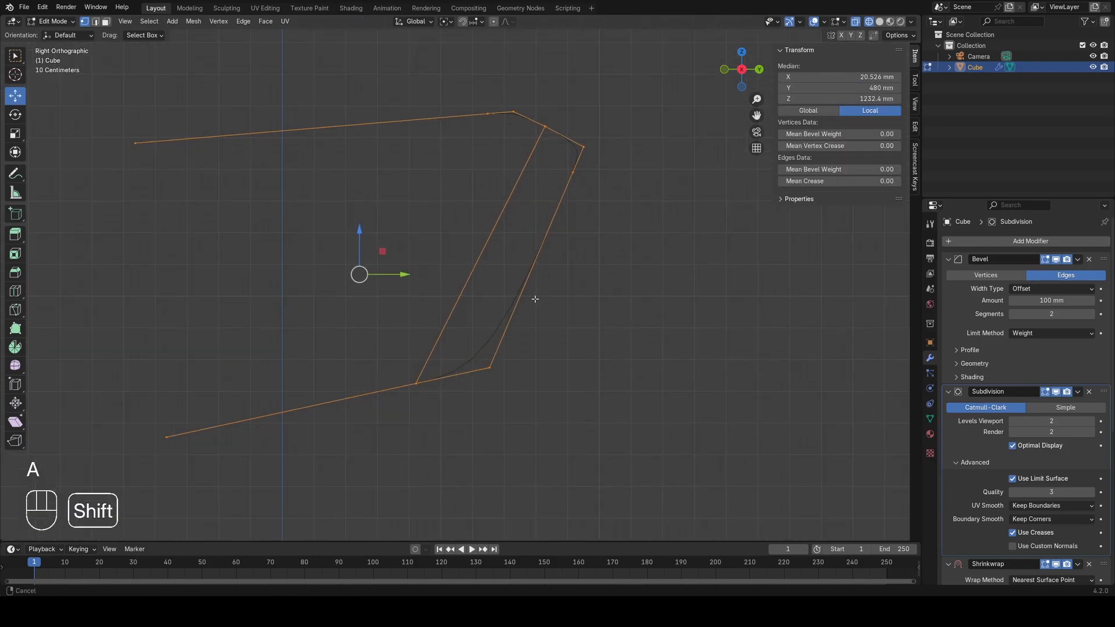
{"action": "scroll", "coordinate": [533, 308], "scroll_direction": "up", "scroll_amount": 2}
{"action": "key", "text": "ctrl+r"}
{"action": "left_click", "coordinate": [522, 360]}
{"action": "key", "text": "g"}
{"action": "key", "text": "g"}
{"action": "left_click", "coordinate": [539, 319]}
{"action": "key", "text": "a"}
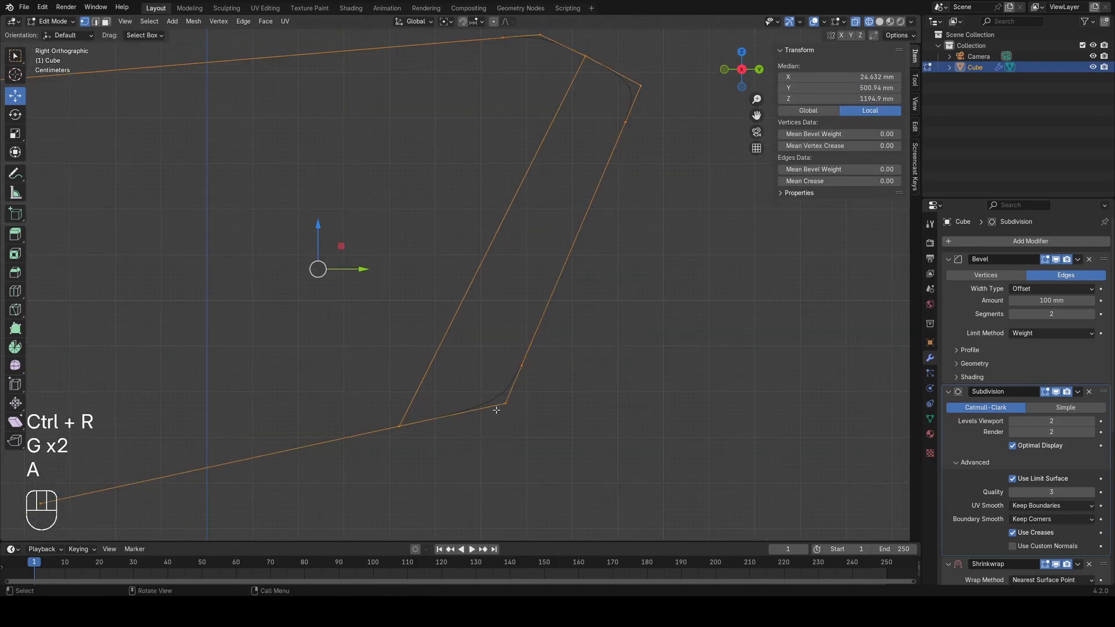
{"action": "scroll", "coordinate": [546, 329], "scroll_direction": "down", "scroll_amount": 2}
{"action": "scroll", "coordinate": [530, 283], "scroll_direction": "up", "scroll_amount": 1}
{"action": "middle_click_drag", "start_coordinate": [530, 283], "coordinate": [602, 311], "text": "shift"}
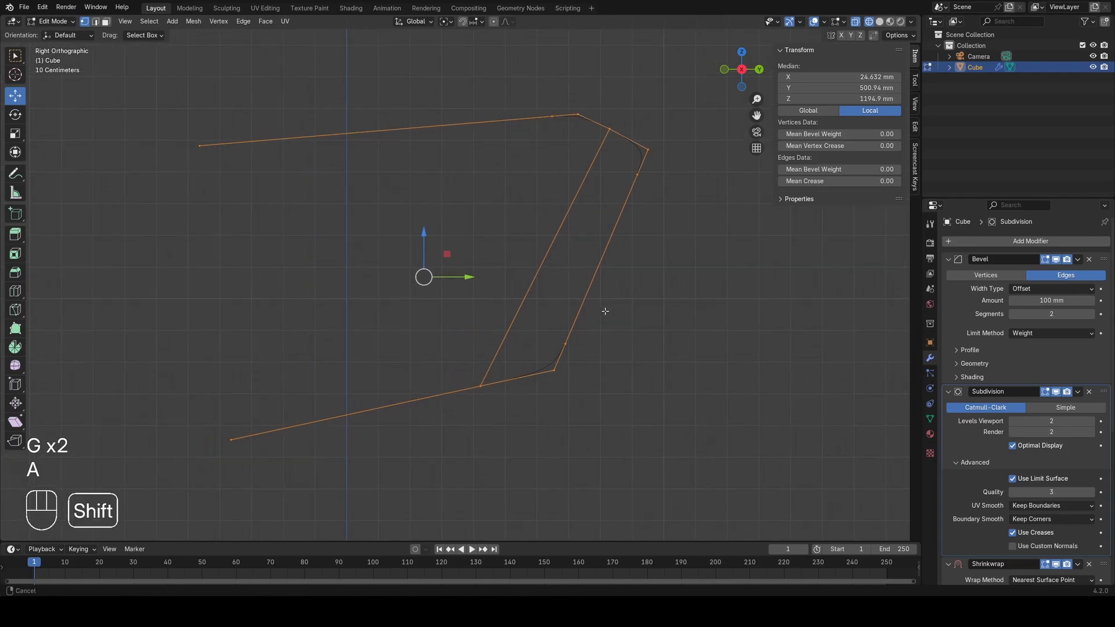
Step: Insert a vertex midway on the short edge between the connecting edge's top vertex and the upper outer corner
{"action": "left_click", "coordinate": [578, 342]}
{"action": "left_click", "coordinate": [555, 368]}
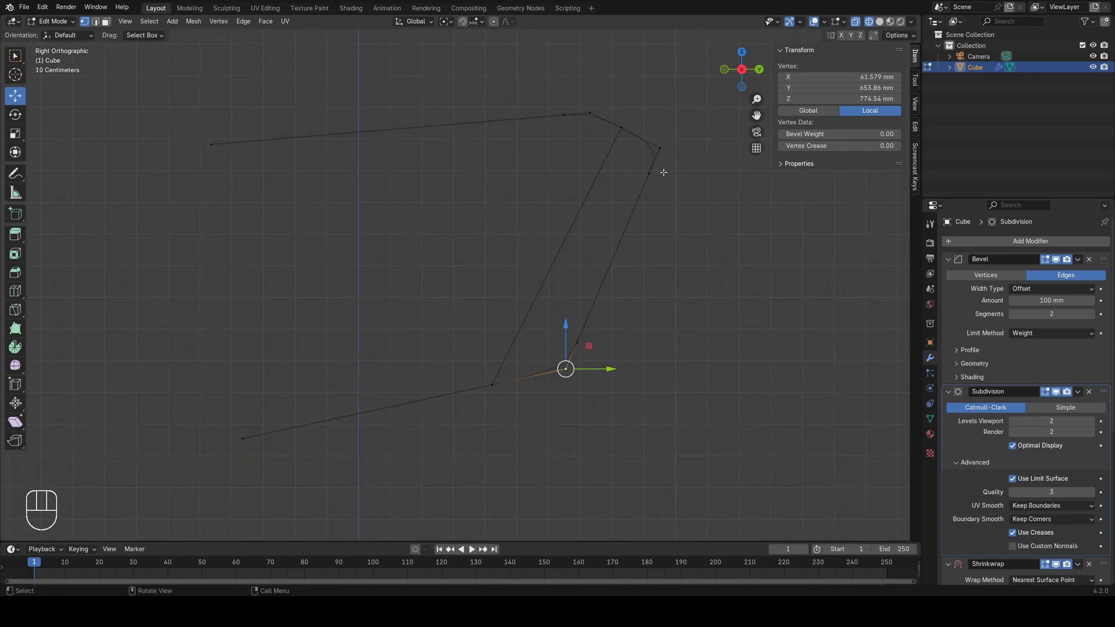
{"action": "middle_click_drag", "start_coordinate": [650, 198], "coordinate": [575, 237], "text": "shift"}
{"action": "scroll", "coordinate": [581, 224], "scroll_direction": "up", "scroll_amount": 1}
{"action": "key", "text": "a"}
{"action": "key", "text": "ctrl+r"}
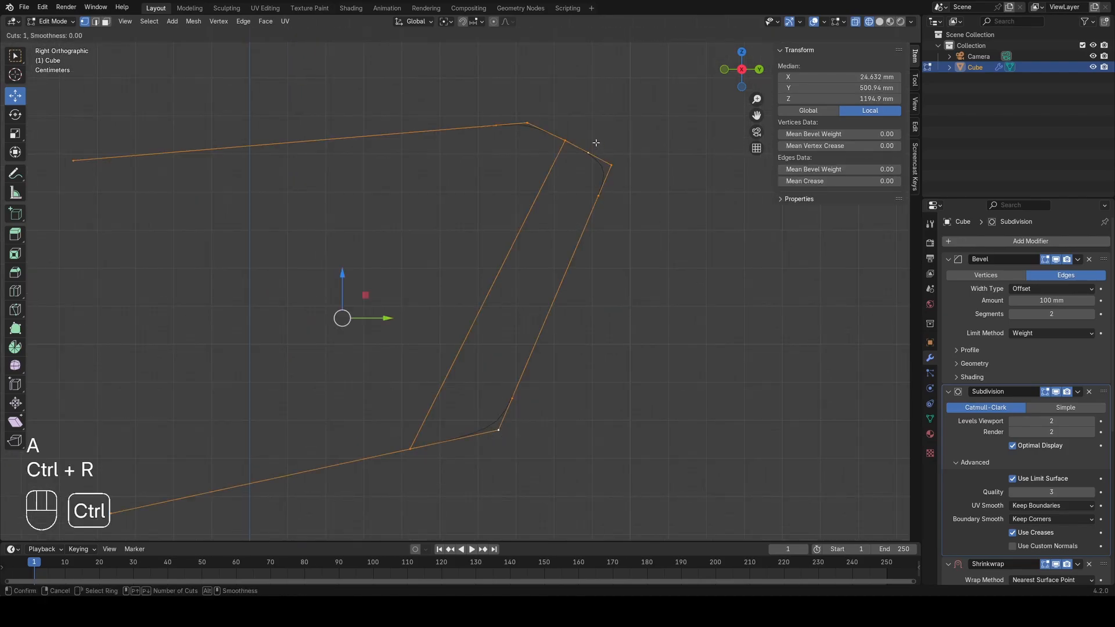
{"action": "left_click", "coordinate": [595, 143]}
{"action": "scroll", "coordinate": [589, 156], "scroll_direction": "up", "scroll_amount": 1}
{"action": "scroll", "coordinate": [588, 158], "scroll_direction": "up", "scroll_amount": 4}
{"action": "middle_click_drag", "start_coordinate": [674, 120], "coordinate": [488, 256], "text": "shift"}
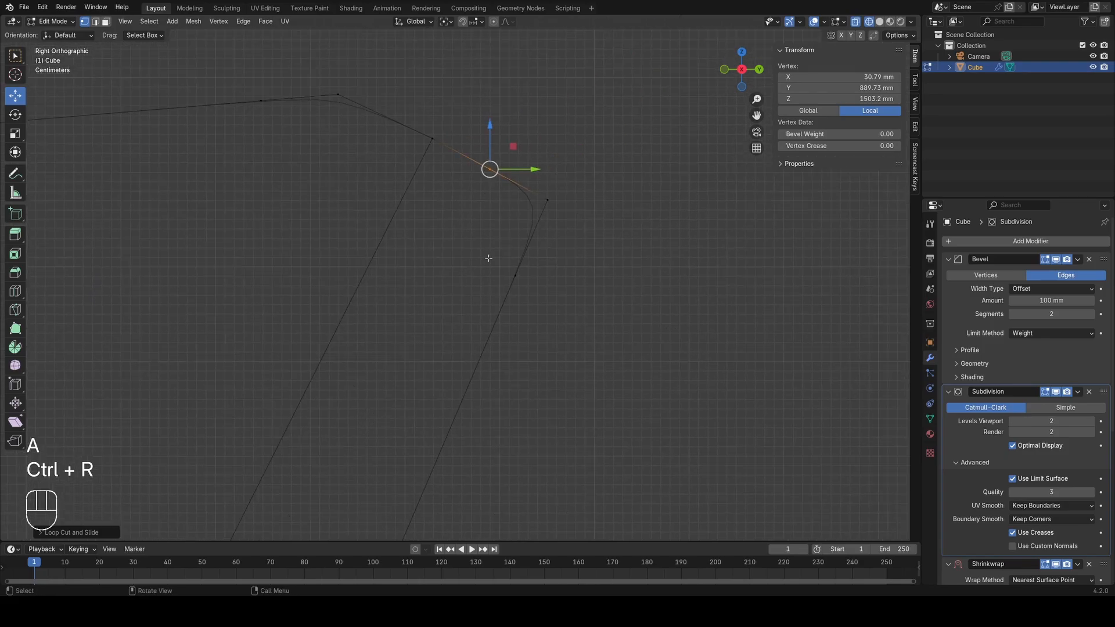
{"action": "left_click", "coordinate": [553, 202]}
{"action": "left_click", "coordinate": [506, 177], "text": "shift"}
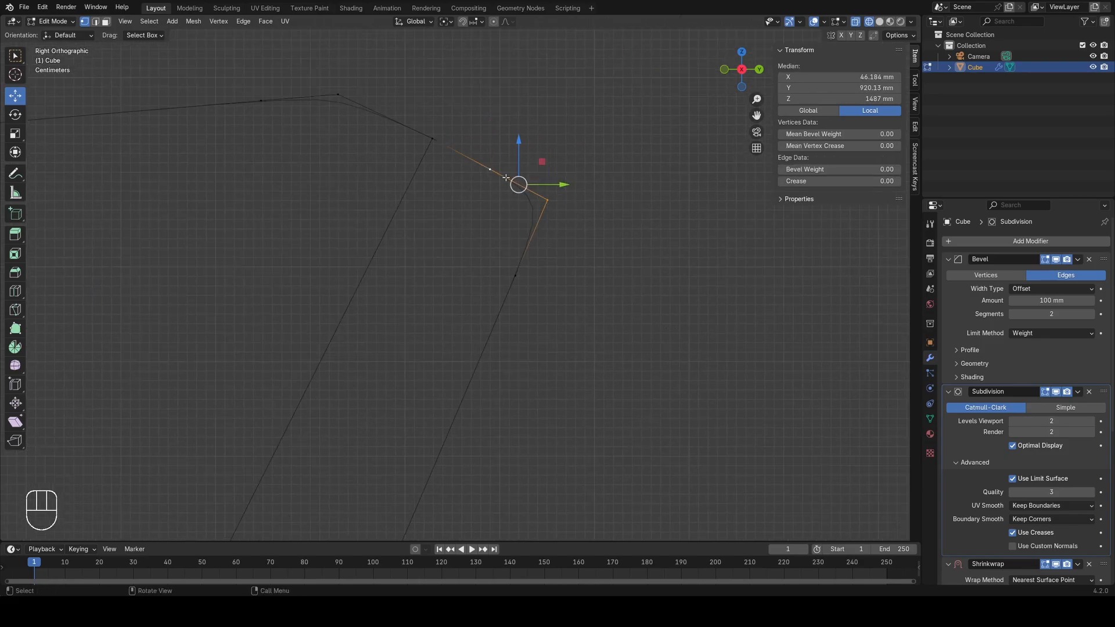
{"action": "left_click", "coordinate": [431, 141], "text": "ctrl"}
{"action": "left_click", "coordinate": [489, 219]}
{"action": "scroll", "coordinate": [488, 219], "scroll_direction": "down", "scroll_amount": 5}
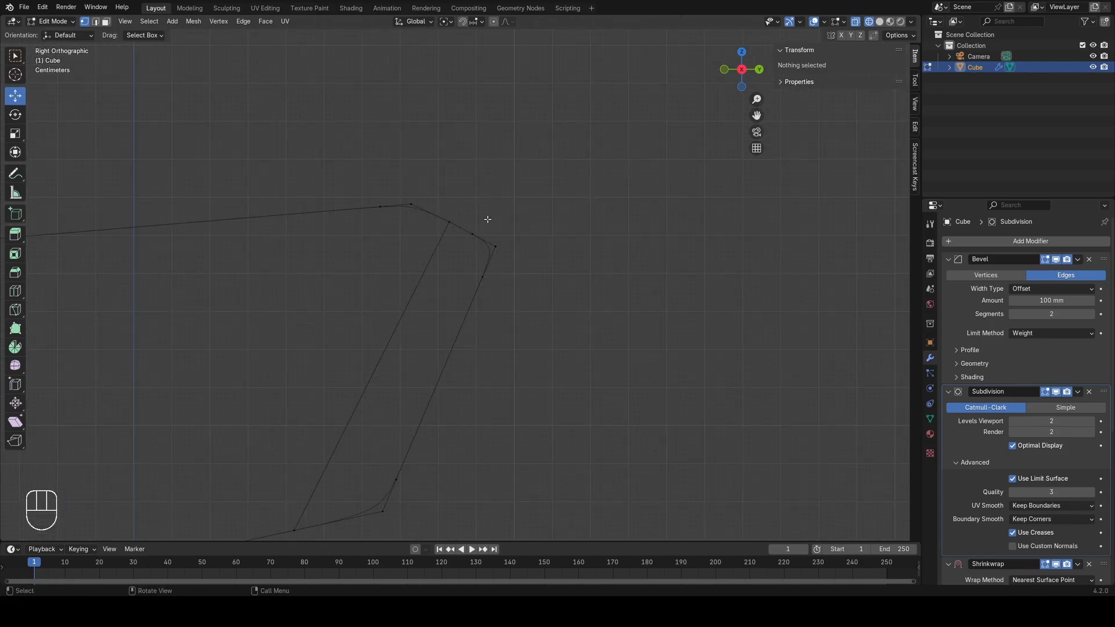
Step: Insert a vertex midway on the short edge between the connecting edge's lower vertex and the lower outer corner
{"action": "key", "text": "a"}
{"action": "middle_click_drag", "start_coordinate": [446, 377], "coordinate": [565, 169], "text": "shift"}
{"action": "scroll", "coordinate": [567, 162], "scroll_direction": "up", "scroll_amount": 1}
{"action": "key", "text": "ctrl+r"}
{"action": "left_click", "coordinate": [483, 313]}
{"action": "right_click", "coordinate": [483, 313]}
{"action": "middle_click_drag", "start_coordinate": [548, 230], "coordinate": [490, 324], "text": "shift"}
{"action": "scroll", "coordinate": [488, 325], "scroll_direction": "down", "scroll_amount": 2}
{"action": "key", "text": "a"}
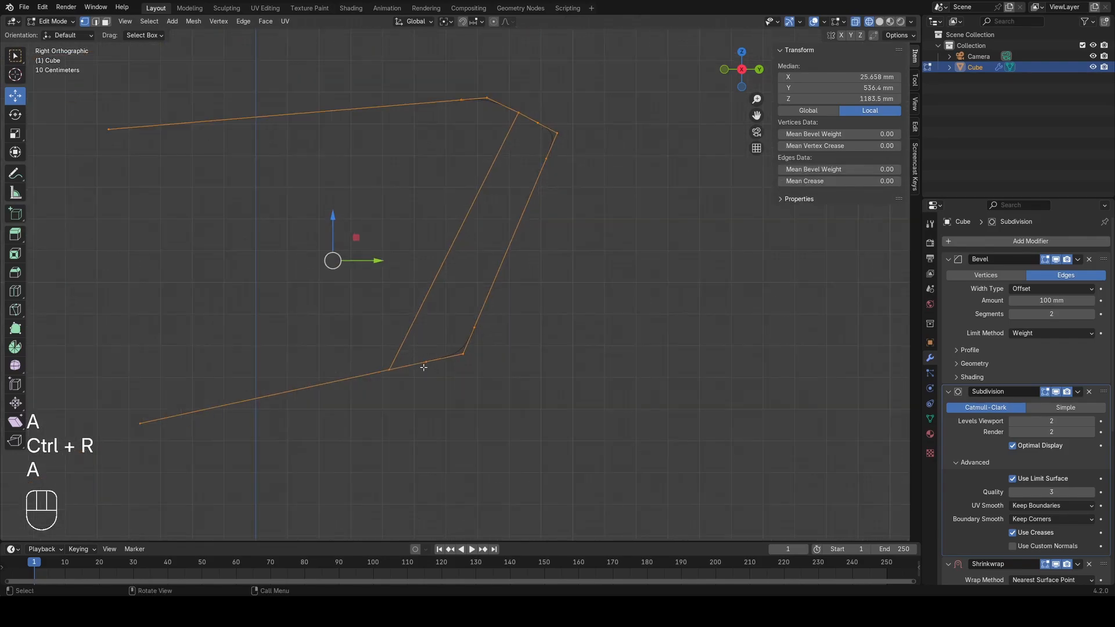
Step: Fill a face between the connecting edge and the midpoint vertices on the short upper and lower edges
{"action": "key", "text": "2"}
{"action": "left_click", "coordinate": [421, 366]}
{"action": "key", "text": "1"}
{"action": "left_click_drag", "start_coordinate": [512, 99], "coordinate": [552, 127], "text": "shift"}
{"action": "key", "text": "f"}
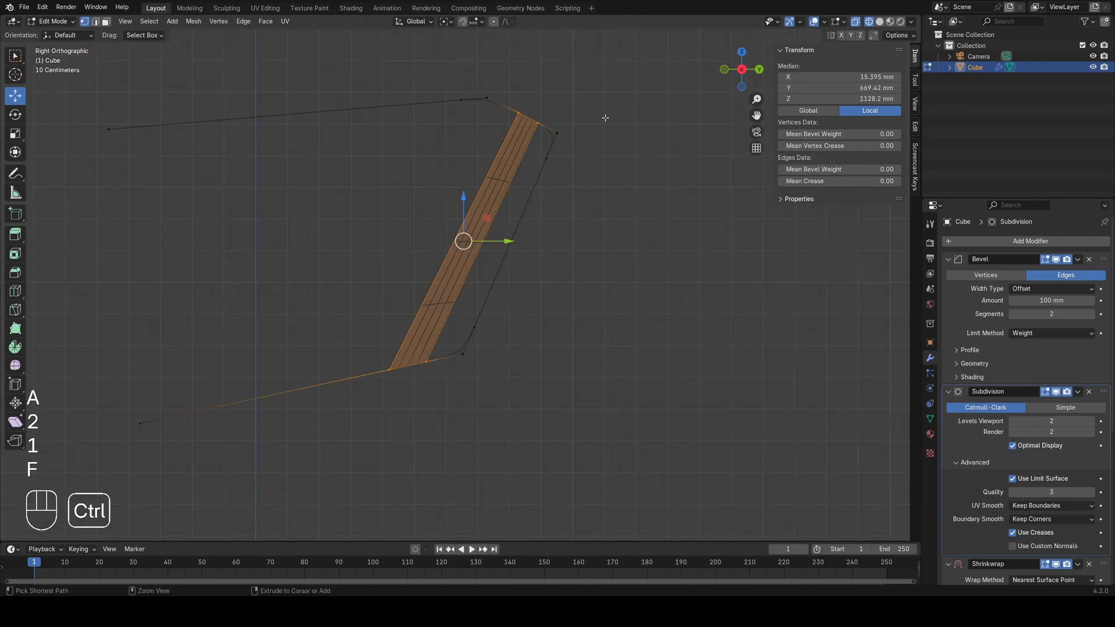
Step: Undo the narrow face fill beside the connecting edge and its selection changes
{"action": "key", "text": "ctrl+z"}
{"action": "key", "text": "ctrl+z"}
{"action": "key", "text": "ctrl+z"}
{"action": "key", "text": "ctrl+z"}
{"action": "key", "text": "ctrl+z"}
{"action": "middle_click_drag", "start_coordinate": [585, 124], "coordinate": [733, 106], "text": "shift"}
{"action": "scroll", "coordinate": [733, 107], "scroll_direction": "up", "scroll_amount": 1}
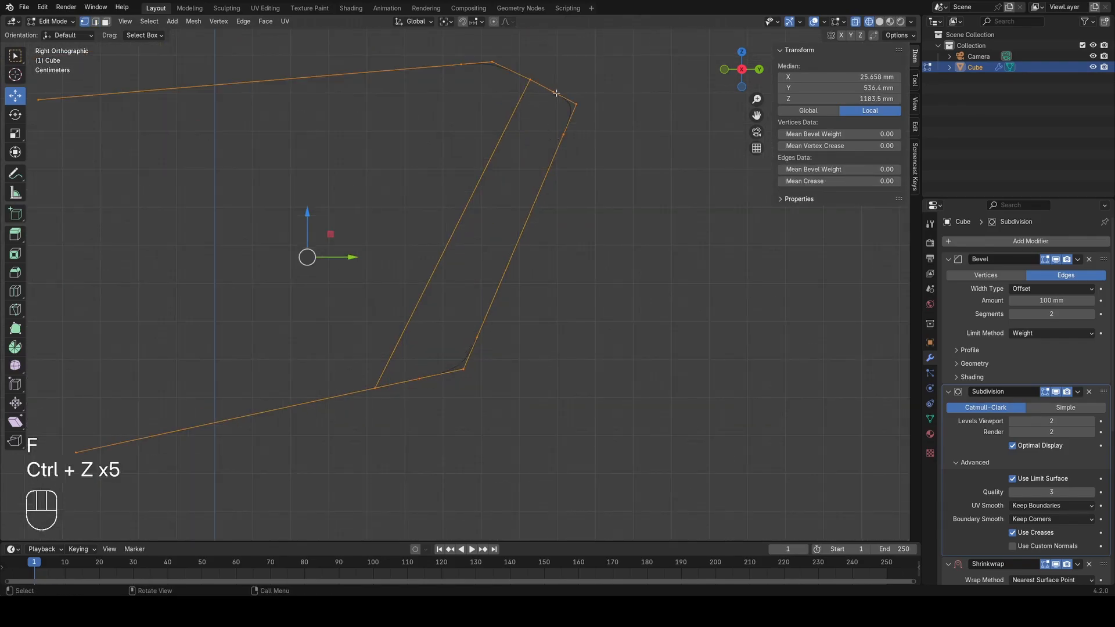
Step: Dissolve the two midpoint vertices on the short upper and lower edges, keeping the support vertices on the slanted outer edge
{"action": "left_click", "coordinate": [553, 91]}
{"action": "left_click", "coordinate": [419, 379], "text": "shift"}
{"action": "key", "text": "x"}
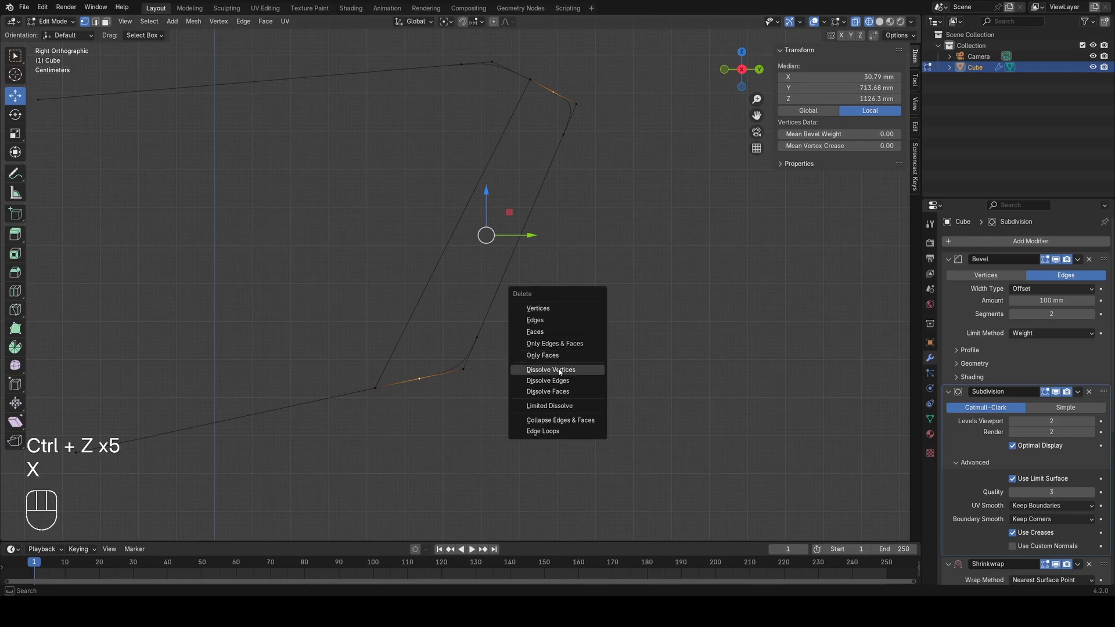
{"action": "left_click", "coordinate": [554, 366]}
{"action": "key", "text": "a"}
{"action": "left_click", "coordinate": [477, 337]}
{"action": "left_click", "coordinate": [561, 138], "text": "shift"}
{"action": "key", "text": "a"}
{"action": "scroll", "coordinate": [545, 192], "scroll_direction": "down", "scroll_amount": 2}
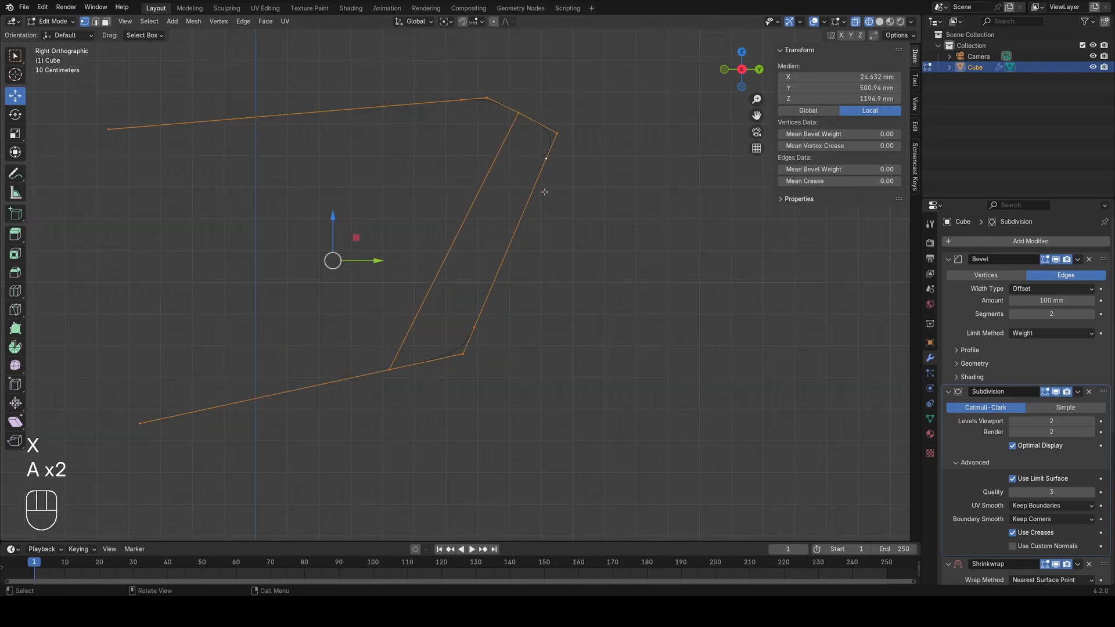
Step: Join the open end vertices of the long upper and lower edges with an edge and preview the closed outline
{"action": "middle_click_drag", "start_coordinate": [546, 192], "coordinate": [827, 205], "text": "shift"}
{"action": "left_click", "coordinate": [447, 173]}
{"action": "middle_click_drag", "start_coordinate": [564, 259], "coordinate": [445, 259], "text": "shift"}
{"action": "left_click", "coordinate": [322, 428], "text": "shift"}
{"action": "key", "text": "f"}
{"action": "key", "text": "a"}
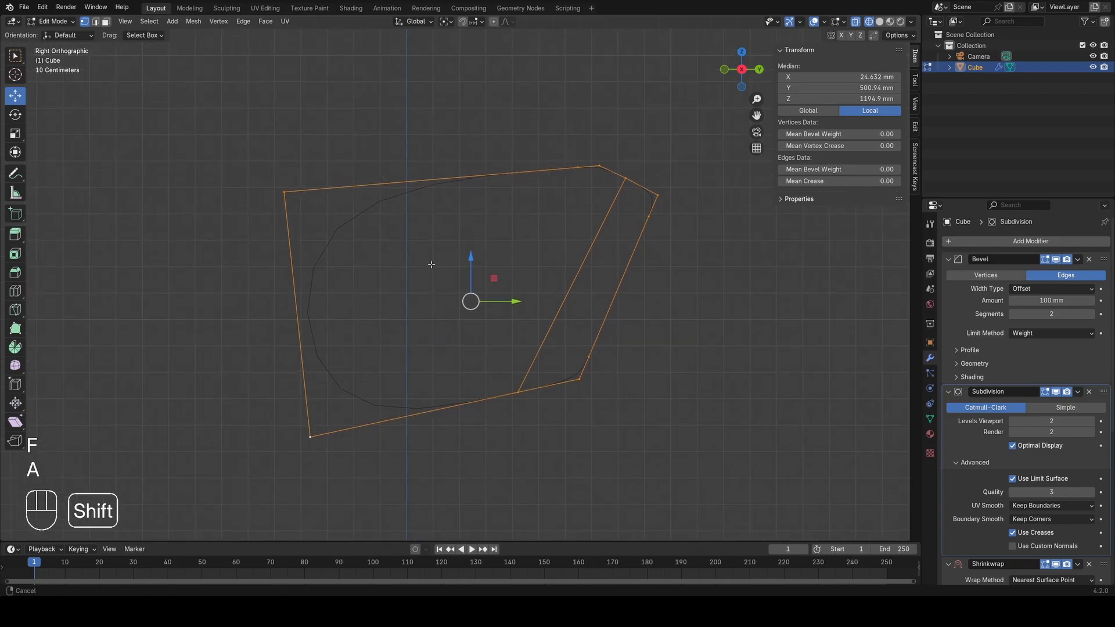
{"action": "scroll", "coordinate": [446, 259], "scroll_direction": "down", "scroll_amount": 1}
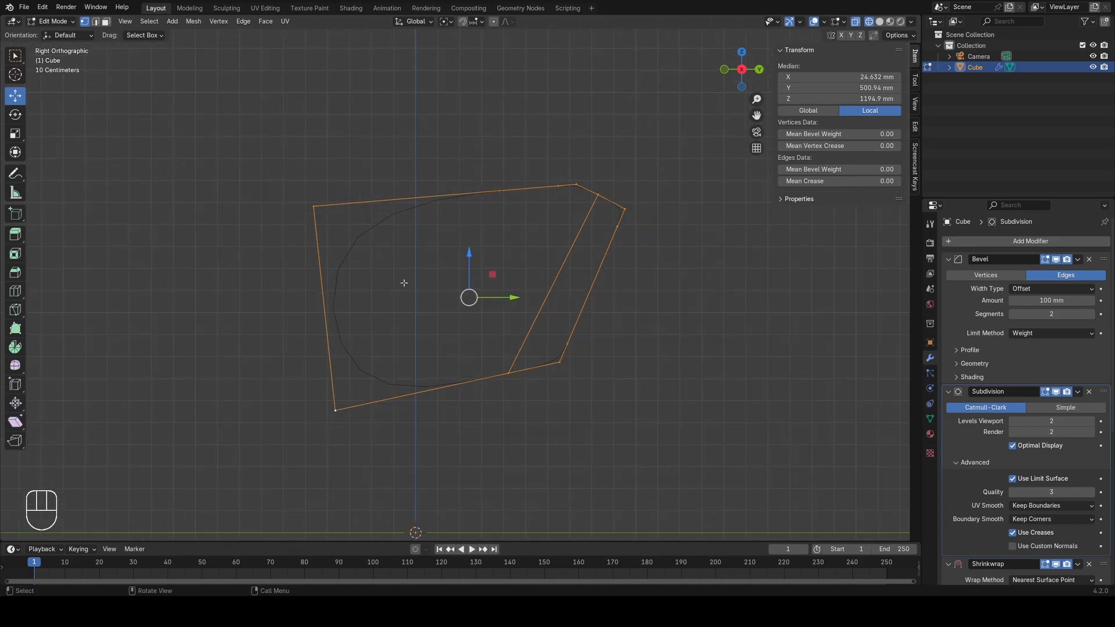
{"action": "middle_click_drag", "start_coordinate": [403, 283], "coordinate": [349, 317], "text": "shift"}
{"action": "key", "text": "Tab"}
{"action": "key", "text": "Tab"}
{"action": "scroll", "coordinate": [448, 294], "scroll_direction": "down", "scroll_amount": 1}
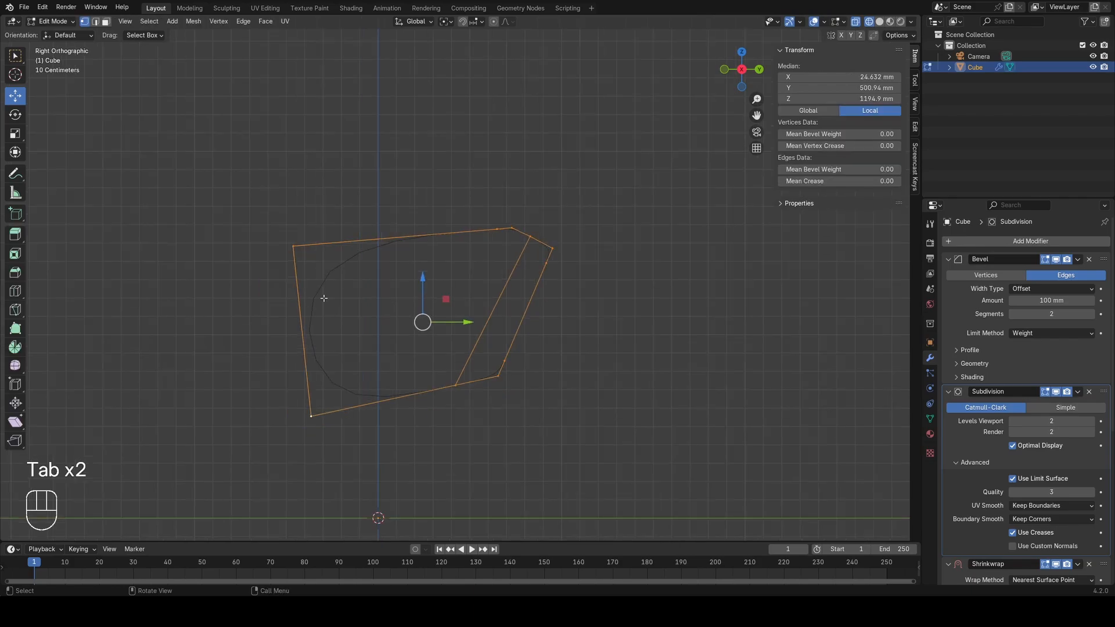
Step: Delete the edge joining the two open ends and preview the smoothed open profile in Object Mode
{"action": "left_click", "coordinate": [284, 243]}
{"action": "left_click", "coordinate": [302, 420], "text": "shift"}
{"action": "middle_click_drag", "start_coordinate": [364, 422], "coordinate": [448, 415], "text": "shift"}
{"action": "scroll", "coordinate": [405, 355], "scroll_direction": "up", "scroll_amount": 1}
{"action": "key", "text": "2"}
{"action": "key", "text": "x"}
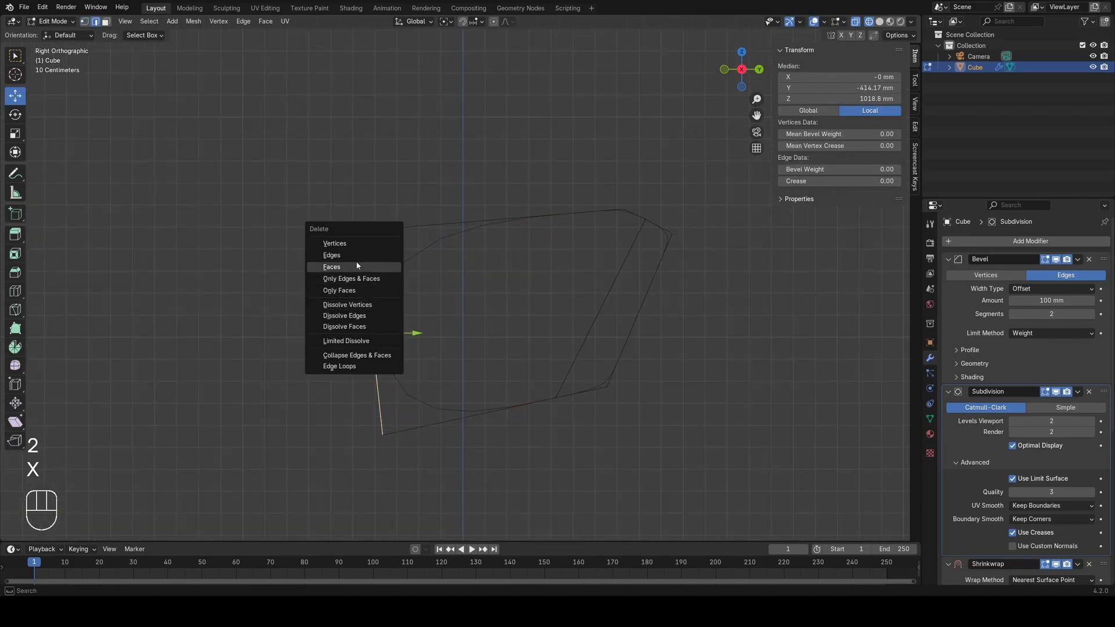
{"action": "key", "text": "Escape"}
{"action": "scroll", "coordinate": [435, 324], "scroll_direction": "up", "scroll_amount": 1}
{"action": "key", "text": "x"}
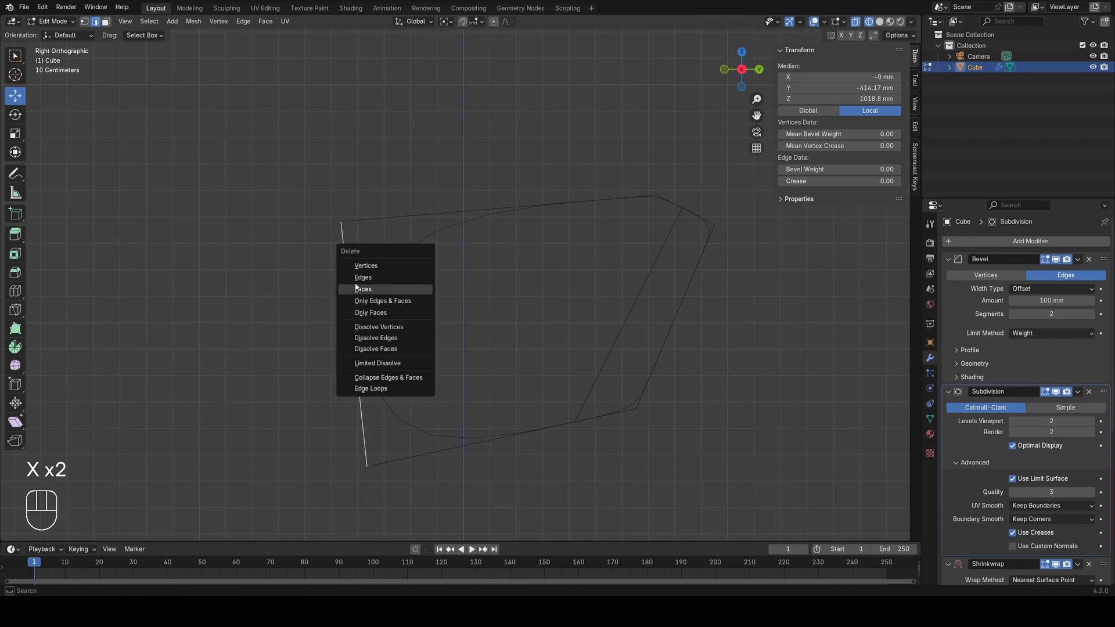
{"action": "left_click", "coordinate": [361, 291]}
{"action": "key", "text": "1"}
{"action": "key", "text": "Tab"}
{"action": "scroll", "coordinate": [552, 278], "scroll_direction": "down", "scroll_amount": 1}
{"action": "middle_click_drag", "start_coordinate": [582, 321], "coordinate": [498, 358], "text": "shift"}
{"action": "scroll", "coordinate": [325, 352], "scroll_direction": "down", "scroll_amount": 1}
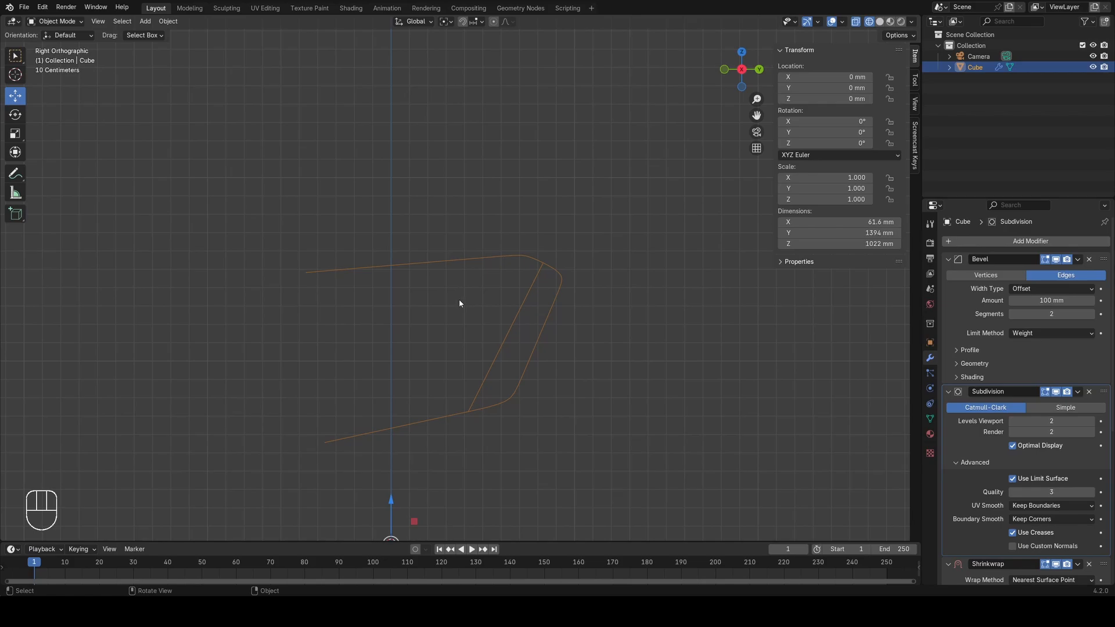
{"action": "middle_click_drag", "start_coordinate": [451, 360], "coordinate": [466, 331], "text": "shift"}
Step: Select the vertices bounding the main panel area, from the two open ends to the connecting edge, to examine its layout
{"action": "key", "text": "Tab"}
{"action": "key", "text": "a"}
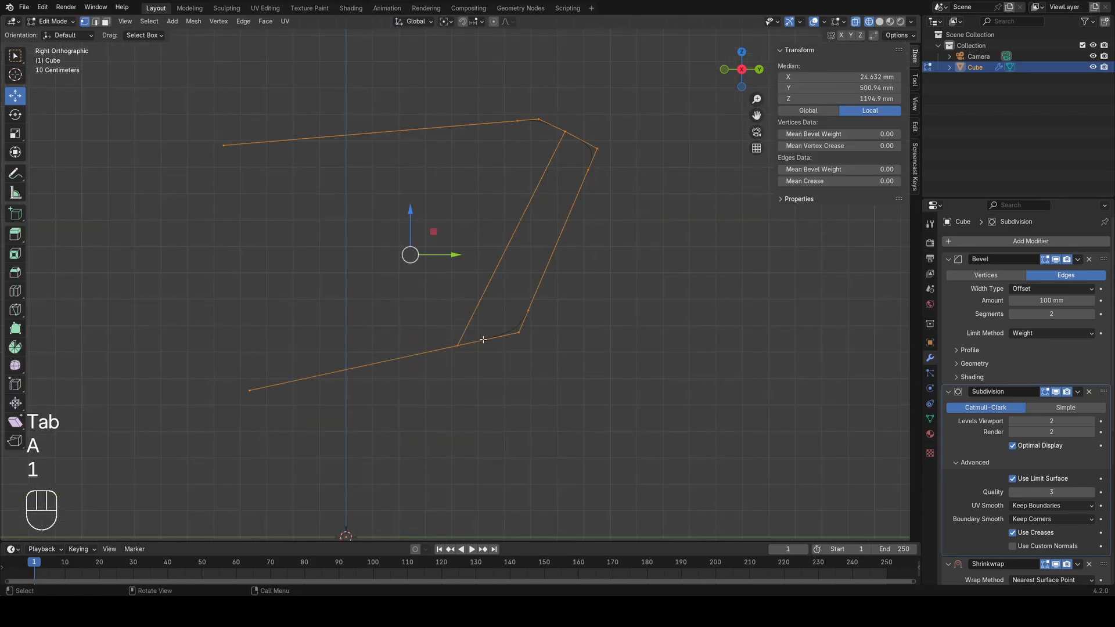
{"action": "middle_click_drag", "start_coordinate": [564, 222], "coordinate": [518, 277], "text": "shift"}
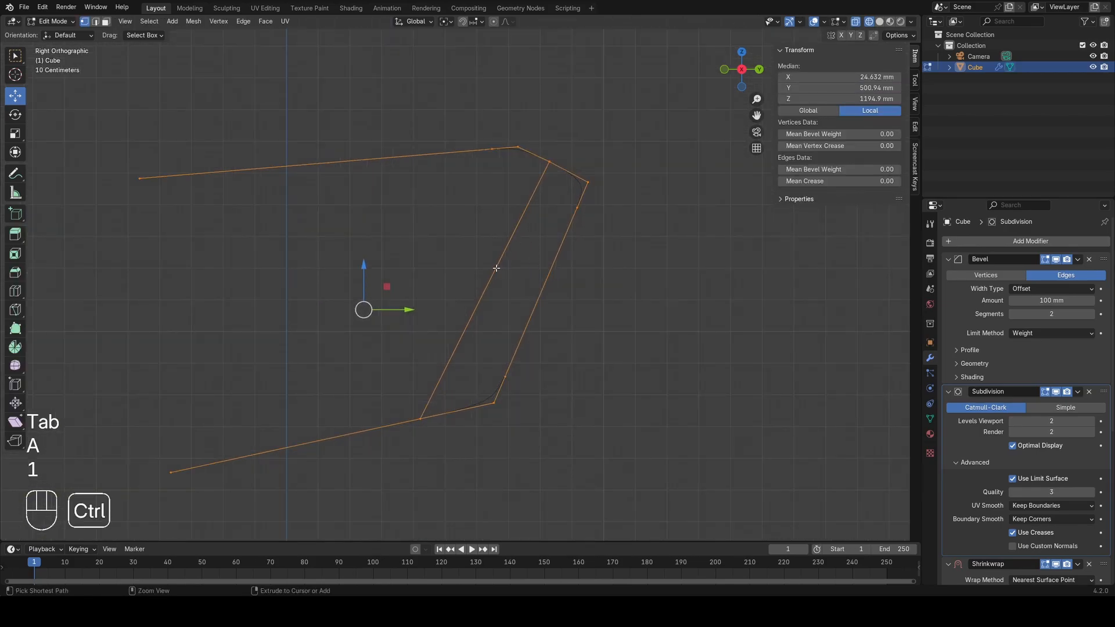
{"action": "scroll", "coordinate": [482, 273], "scroll_direction": "down", "scroll_amount": 2}
{"action": "left_click", "coordinate": [238, 208]}
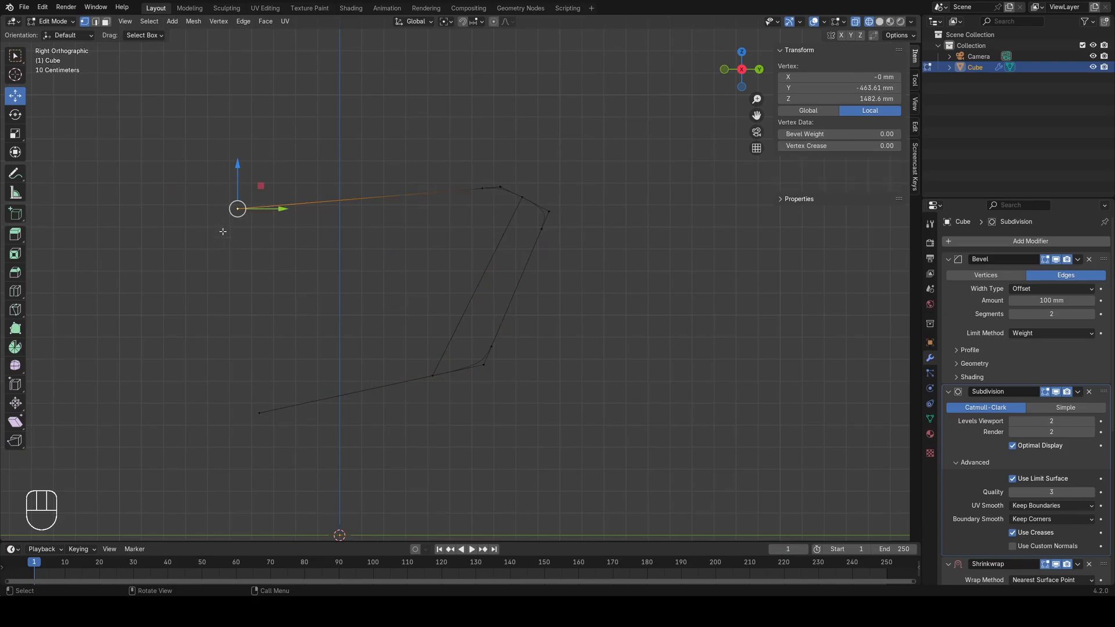
{"action": "left_click", "coordinate": [259, 413], "text": "shift"}
{"action": "left_click", "coordinate": [520, 199], "text": "shift"}
{"action": "left_click", "coordinate": [483, 185], "text": "shift"}
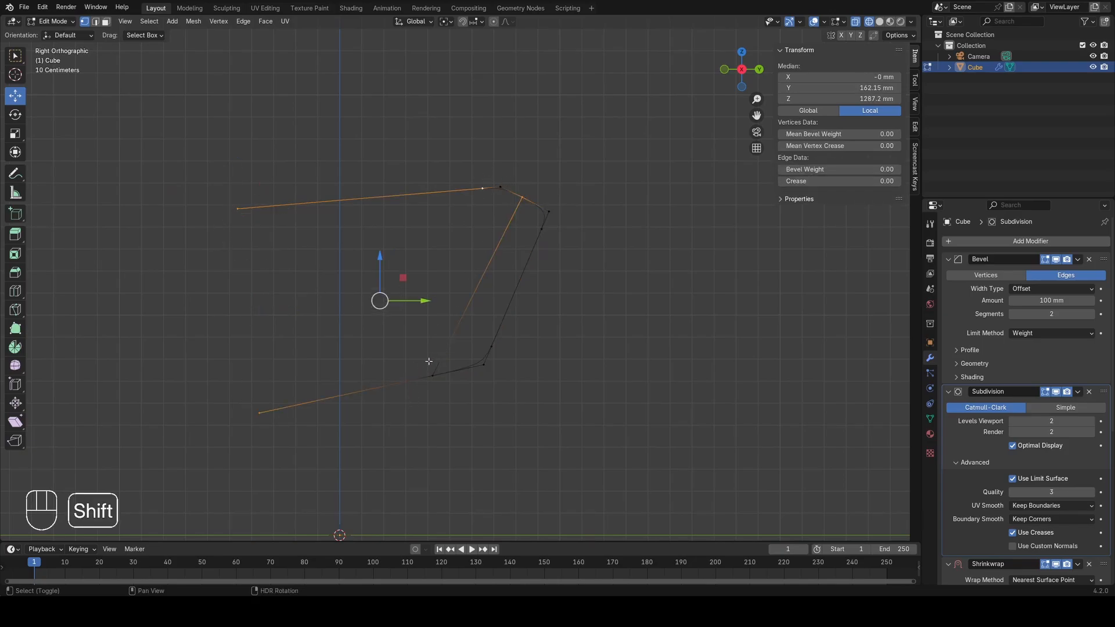
{"action": "middle_click_drag", "start_coordinate": [475, 328], "coordinate": [550, 311], "text": "shift"}
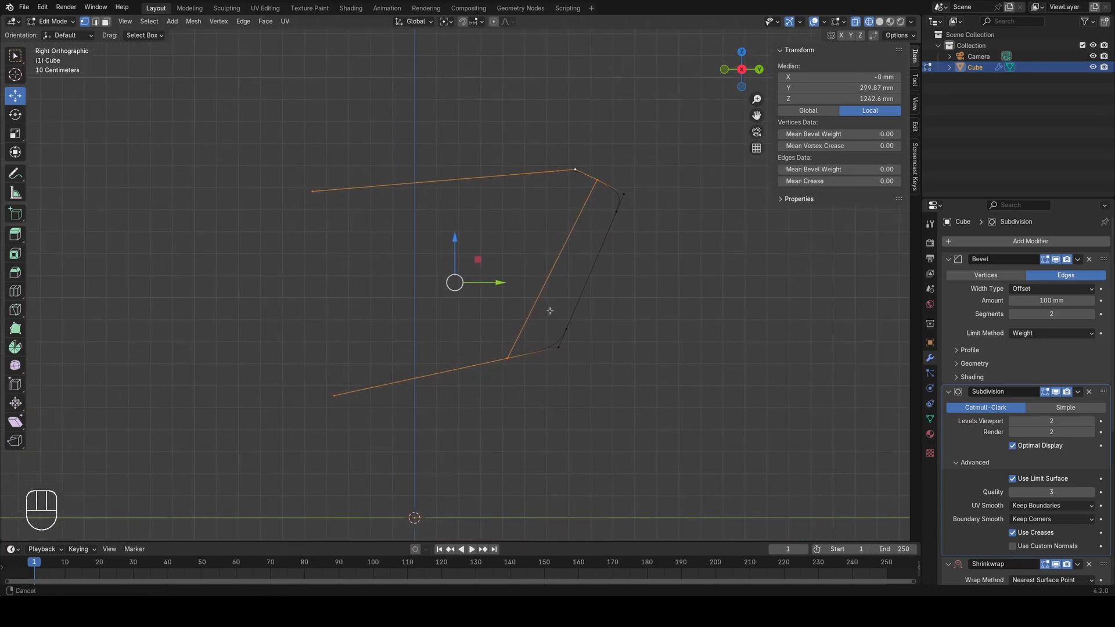
Step: Insert a vertex on the long lower edge and slide it close to the connecting edge's lower vertex
{"action": "scroll", "coordinate": [547, 318], "scroll_direction": "up", "scroll_amount": 1}
{"action": "key", "text": "a"}
{"action": "key", "text": "ctrl+r"}
{"action": "left_click", "coordinate": [463, 390]}
{"action": "key", "text": "g"}
{"action": "key", "text": "g"}
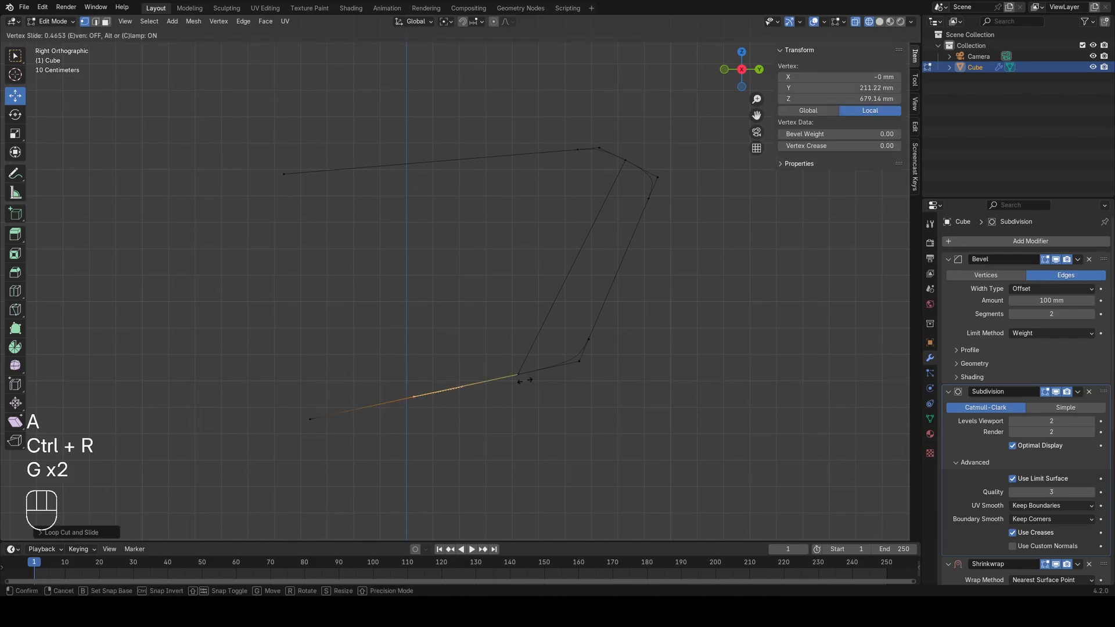
{"action": "left_click", "coordinate": [540, 381]}
Step: Fill a face between the connecting edge, the upper edge's corner and the lower edge's new support vertex
{"action": "key", "text": "a"}
{"action": "key", "text": "2"}
{"action": "left_click", "coordinate": [558, 293]}
{"action": "key", "text": "1"}
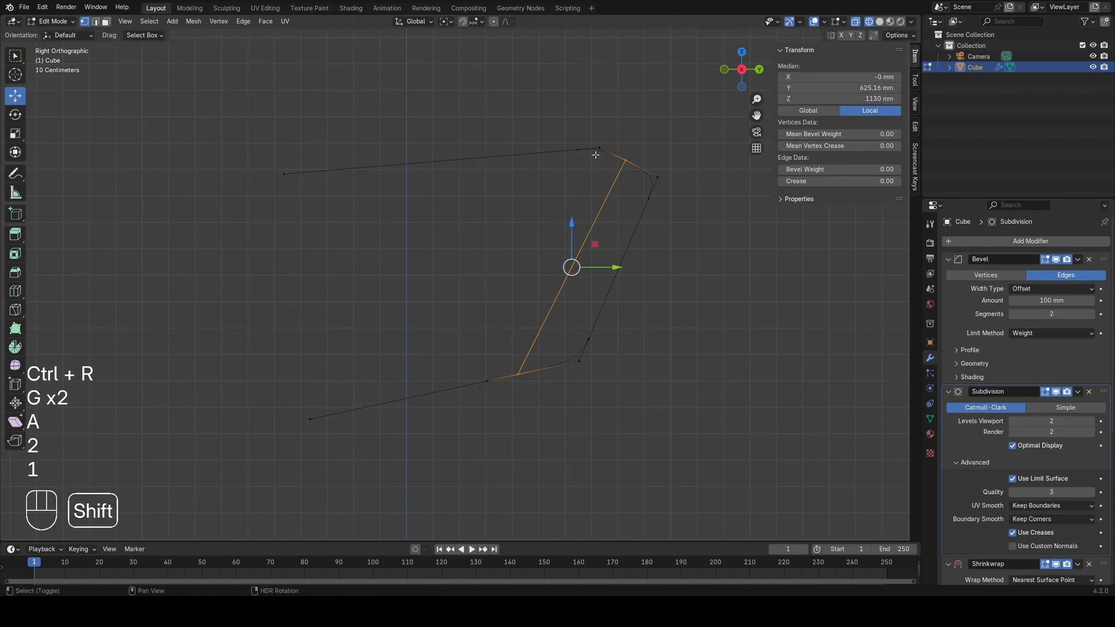
{"action": "left_click", "coordinate": [468, 408], "text": "shift"}
{"action": "key", "text": "f"}
{"action": "key", "text": "a"}
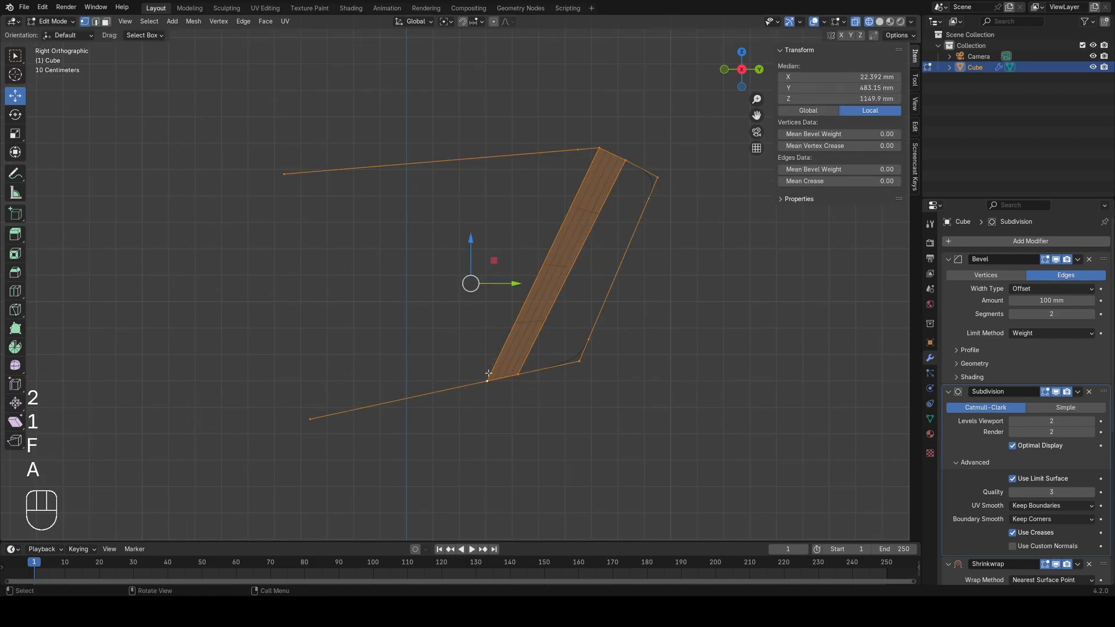
Step: Insert another vertex on the remaining long lower edge and slide it slightly toward the filled strip
{"action": "key", "text": "ctrl+r"}
{"action": "left_click", "coordinate": [454, 388]}
{"action": "key", "text": "g"}
{"action": "key", "text": "g"}
{"action": "left_click", "coordinate": [468, 383]}
Step: Extend the filled strip with two more faces reaching the open ends of the upper and lower edges
{"action": "key", "text": "a"}
{"action": "key", "text": "2"}
{"action": "left_click", "coordinate": [532, 279]}
{"action": "key", "text": "f"}
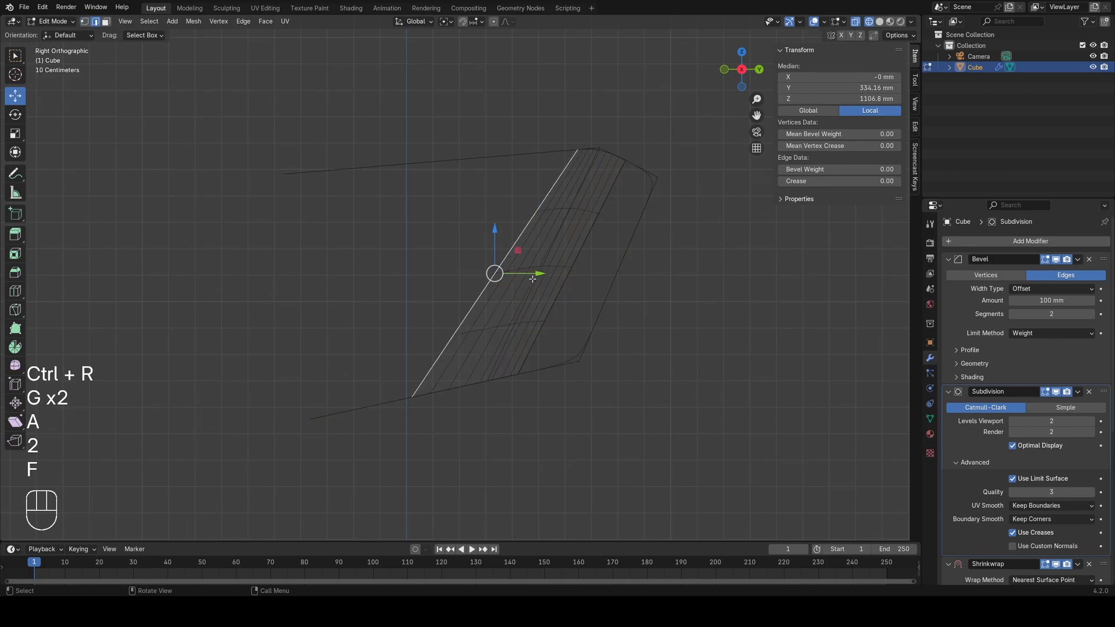
{"action": "key", "text": "f"}
Step: Slide the middle vertex on the lower edge slightly toward the connecting edge and preview the filled panel at an angle
{"action": "key", "text": "1"}
{"action": "key", "text": "a"}
{"action": "left_click", "coordinate": [414, 409]}
{"action": "key", "text": "g"}
{"action": "key", "text": "g"}
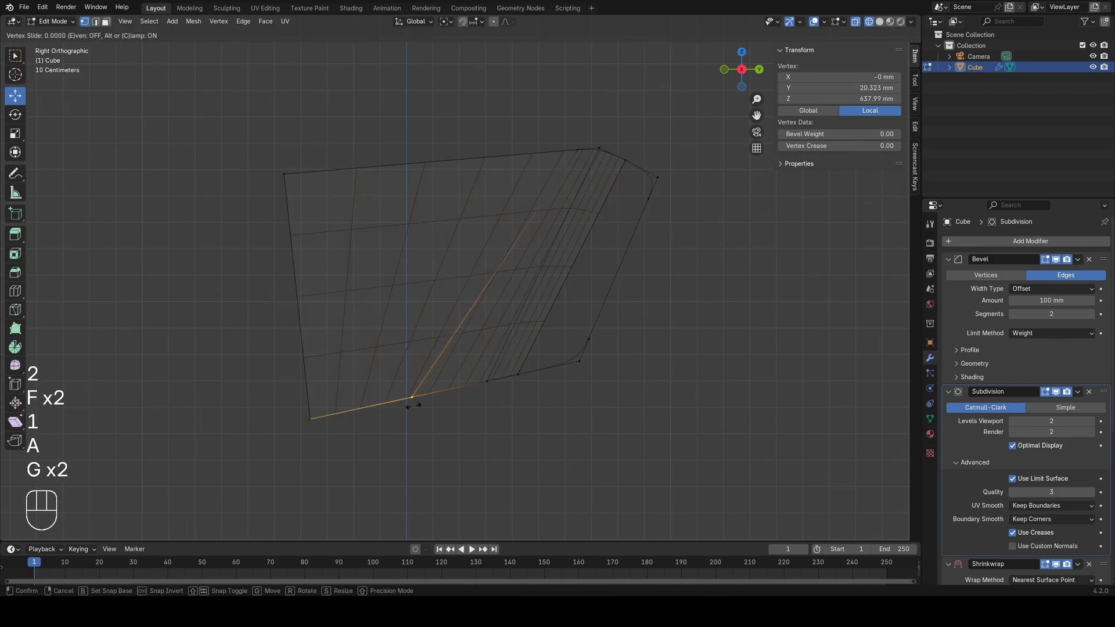
{"action": "left_click", "coordinate": [423, 402]}
{"action": "key", "text": "a"}
{"action": "key", "text": "Tab"}
{"action": "mouse_move", "coordinate": [479, 356]}
{"action": "middle_mouse_down"}
{"action": "mouse_move", "coordinate": [485, 348]}
{"action": "mouse_move", "coordinate": [442, 330]}
{"action": "mouse_move", "coordinate": [520, 241]}
{"action": "mouse_move", "coordinate": [518, 308]}
{"action": "mouse_move", "coordinate": [535, 383]}
{"action": "mouse_move", "coordinate": [550, 375]}
{"action": "middle_mouse_up"}
Step: Switch to solid shading and flatten the filled panel faces by scaling them to 0 along X
{"action": "key", "text": "Tab"}
{"action": "key", "text": "z"}
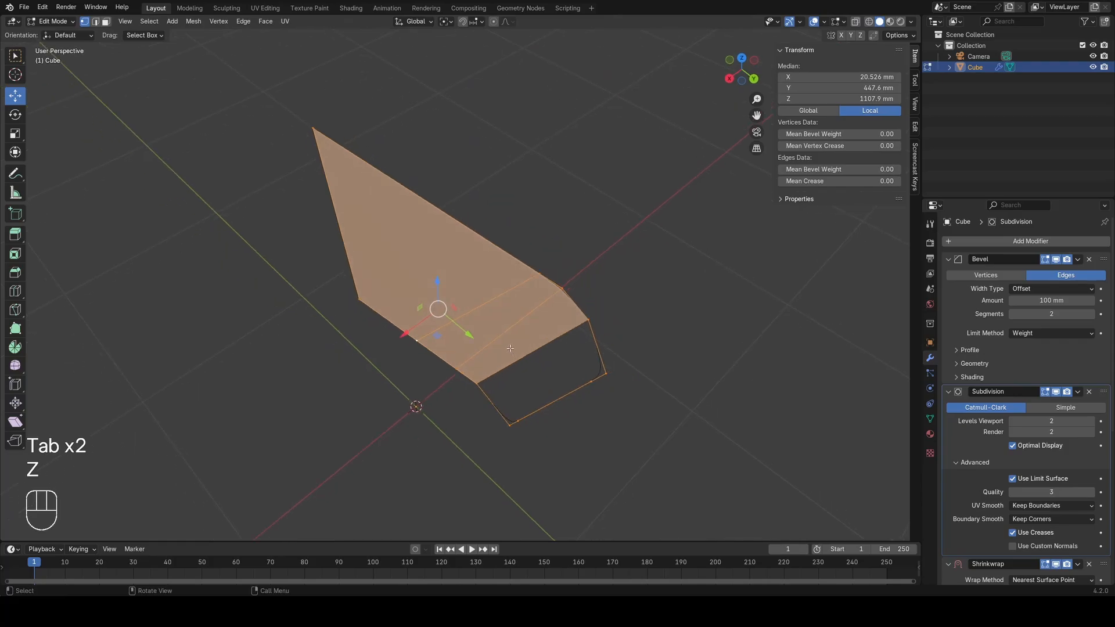
{"action": "key", "text": "3"}
{"action": "left_click", "coordinate": [513, 352]}
{"action": "left_click", "coordinate": [480, 284], "text": "ctrl"}
{"action": "mouse_move", "coordinate": [510, 315]}
{"action": "middle_mouse_down"}
{"action": "mouse_move", "coordinate": [478, 330]}
{"action": "mouse_move", "coordinate": [485, 351]}
{"action": "mouse_move", "coordinate": [565, 319]}
{"action": "mouse_move", "coordinate": [453, 318]}
{"action": "mouse_move", "coordinate": [534, 316]}
{"action": "middle_mouse_up"}
{"action": "key", "text": "1"}
{"action": "key", "text": "s"}
{"action": "key", "text": "x"}
{"action": "key", "text": "KP_0"}
{"action": "left_click", "coordinate": [486, 354]}
Step: Switch to wireframe shading and add a loop cut across the panel, slid close to its upper edge
{"action": "key", "text": "a"}
{"action": "scroll", "coordinate": [535, 316], "scroll_direction": "down", "scroll_amount": 2}
{"action": "key", "text": "z"}
{"action": "scroll", "coordinate": [379, 318], "scroll_direction": "up", "scroll_amount": 2}
{"action": "key", "text": "ctrl+r"}
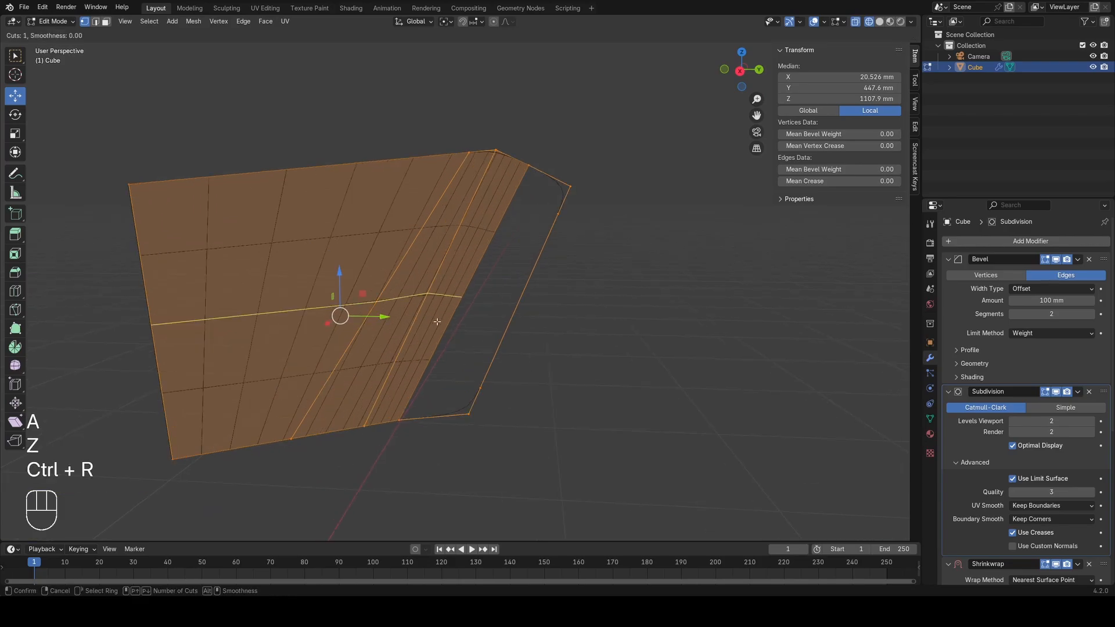
{"action": "left_click", "coordinate": [409, 331]}
{"action": "left_click", "coordinate": [486, 217]}
Step: Add a second loop cut across the panel and slide it close to the lower edge
{"action": "key", "text": "a"}
{"action": "key", "text": "ctrl+r"}
{"action": "left_click", "coordinate": [479, 246]}
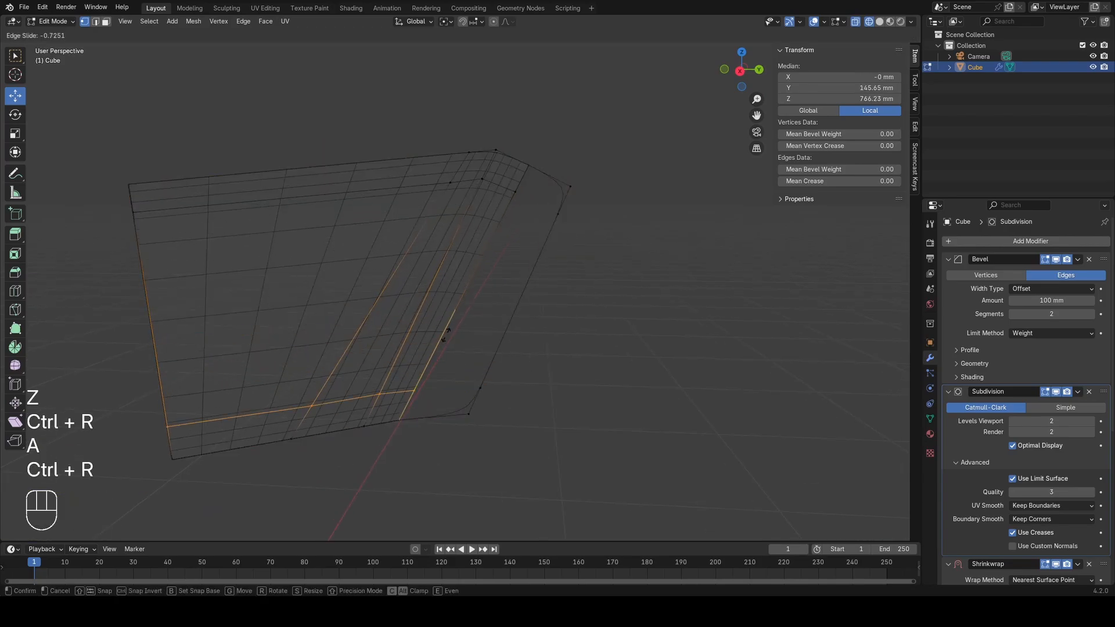
{"action": "left_click", "coordinate": [424, 367]}
Step: Fill the open strip along the panel's right end with quad faces and return to Object Mode
{"action": "key", "text": "a"}
{"action": "left_click_drag", "start_coordinate": [398, 374], "coordinate": [510, 428]}
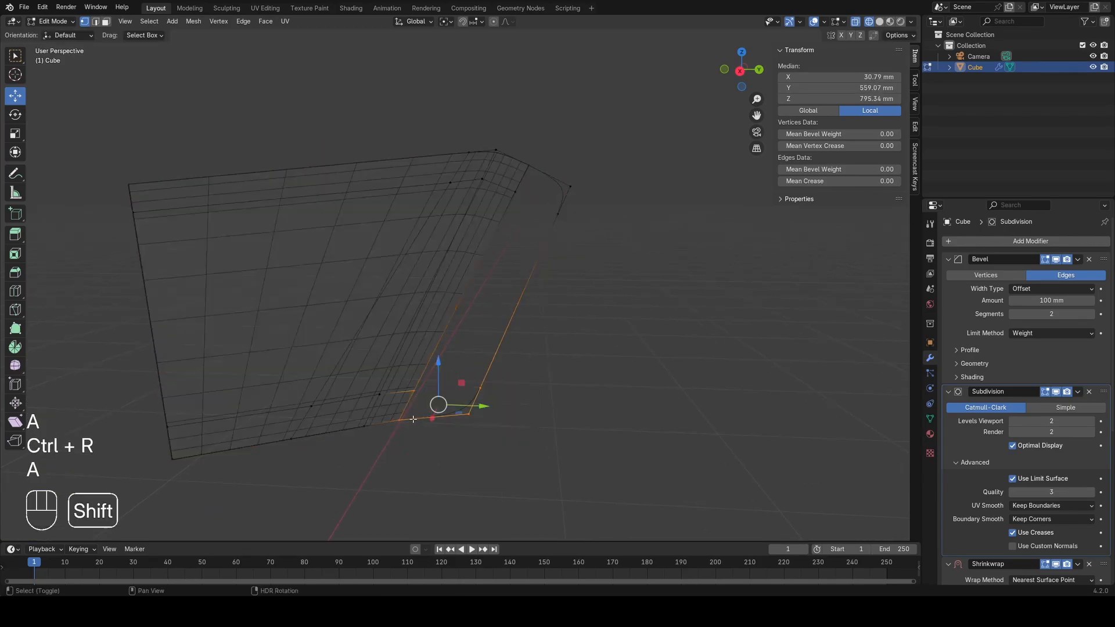
{"action": "key", "text": "f"}
{"action": "key", "text": "a"}
{"action": "key", "text": "2"}
{"action": "key", "text": "f"}
{"action": "key", "text": "f"}
{"action": "key", "text": "1"}
{"action": "key", "text": "Tab"}
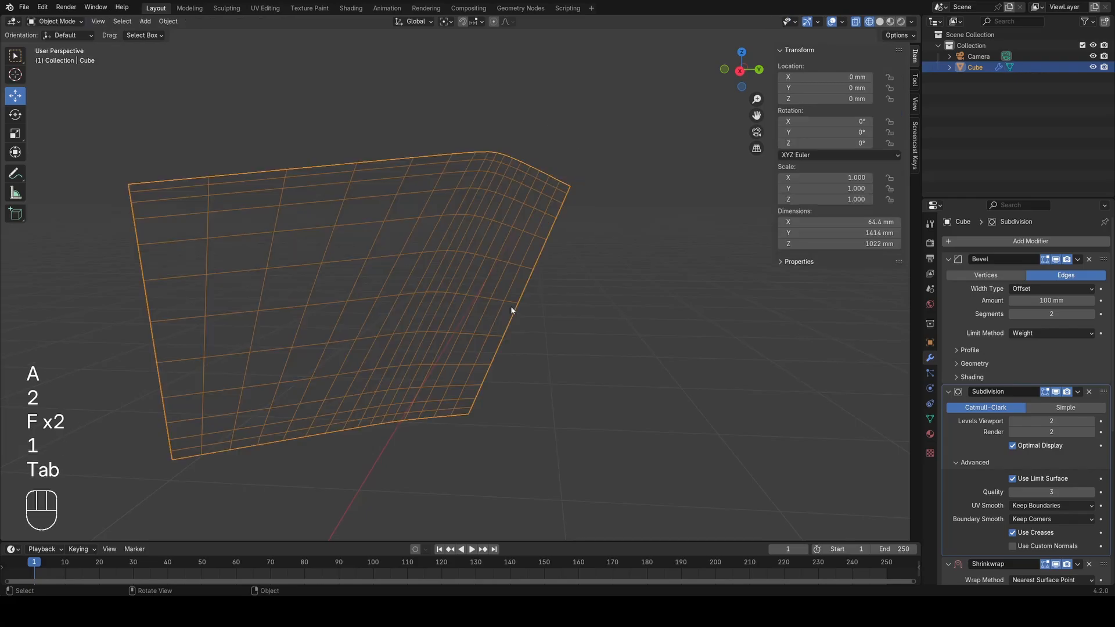
Step: Preview the filled panel in solid shading and check the Bevel modifier's shading options
{"action": "key", "text": "z"}
{"action": "left_click", "coordinate": [604, 288]}
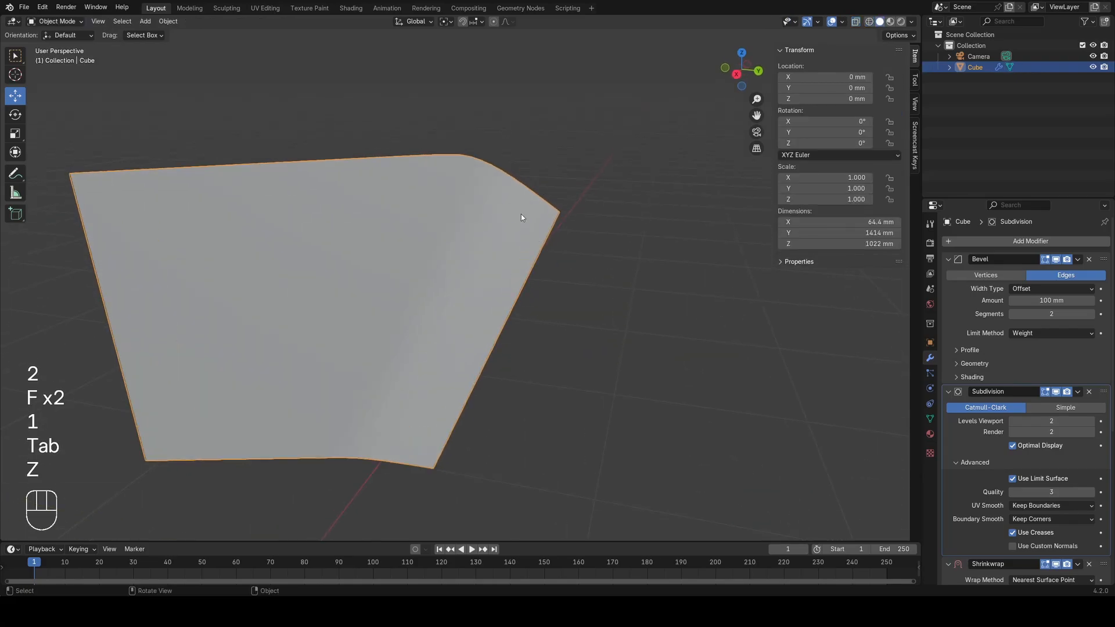
{"action": "left_click", "coordinate": [965, 377]}
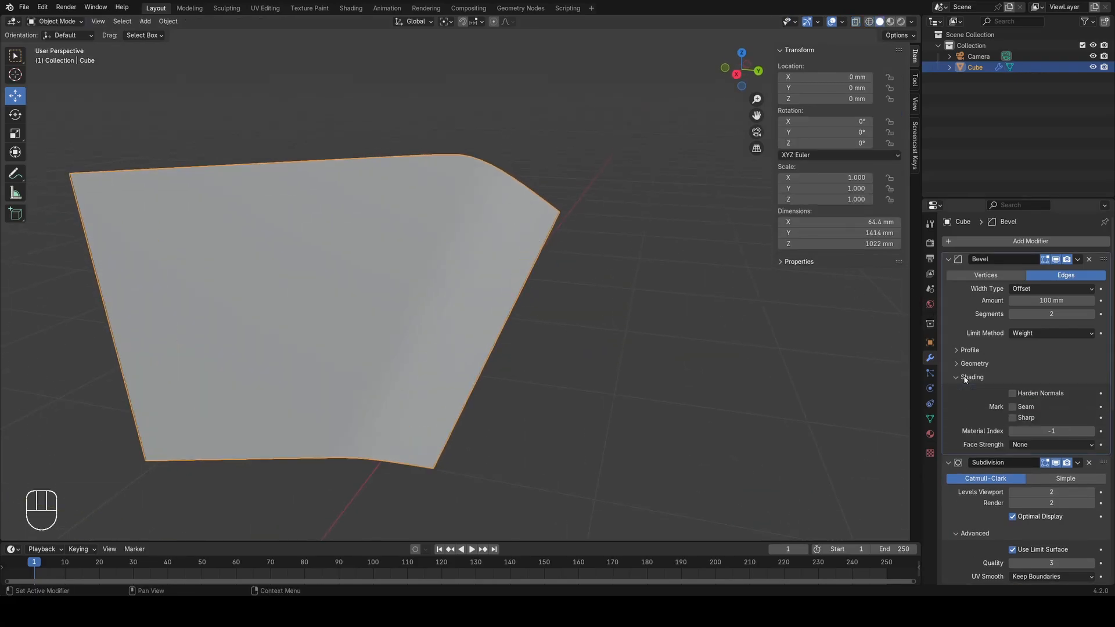
{"action": "left_click", "coordinate": [965, 379]}
Step: Extrude the two short edges at the panel's upper right corner outward
{"action": "key", "text": "Tab"}
{"action": "middle_click_drag", "start_coordinate": [559, 214], "coordinate": [573, 210]}
{"action": "key", "text": "z"}
{"action": "left_click", "coordinate": [514, 209]}
{"action": "key", "text": "a"}
{"action": "key", "text": "2"}
{"action": "left_click", "coordinate": [580, 195]}
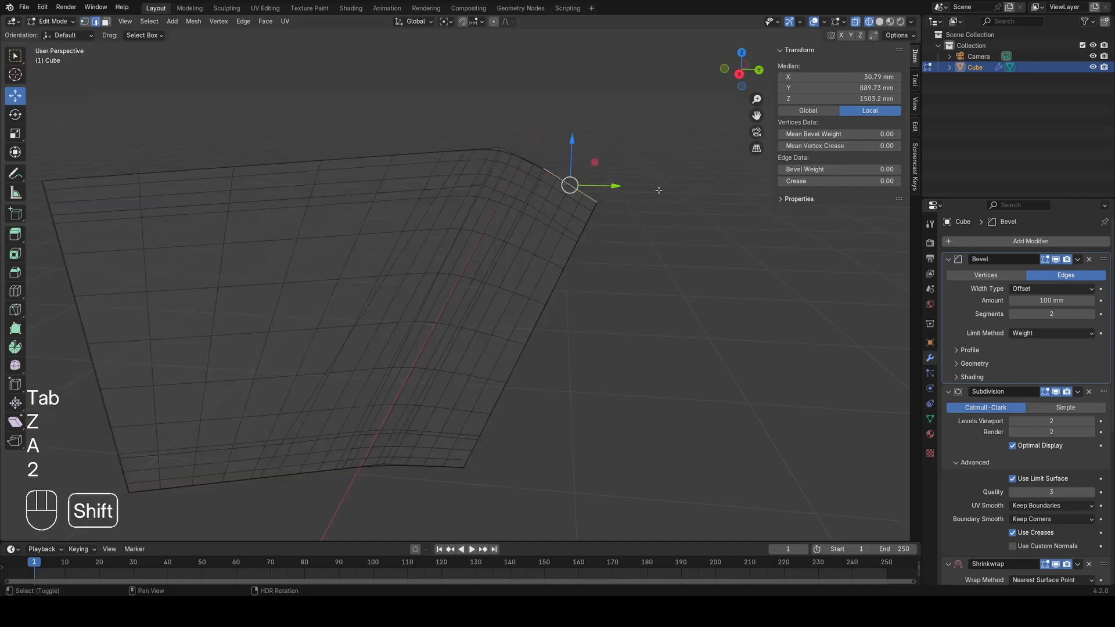
{"action": "key", "text": "z"}
{"action": "left_click", "coordinate": [595, 220], "text": "shift"}
{"action": "key", "text": "z"}
{"action": "key", "text": "e"}
{"action": "left_click", "coordinate": [697, 232]}
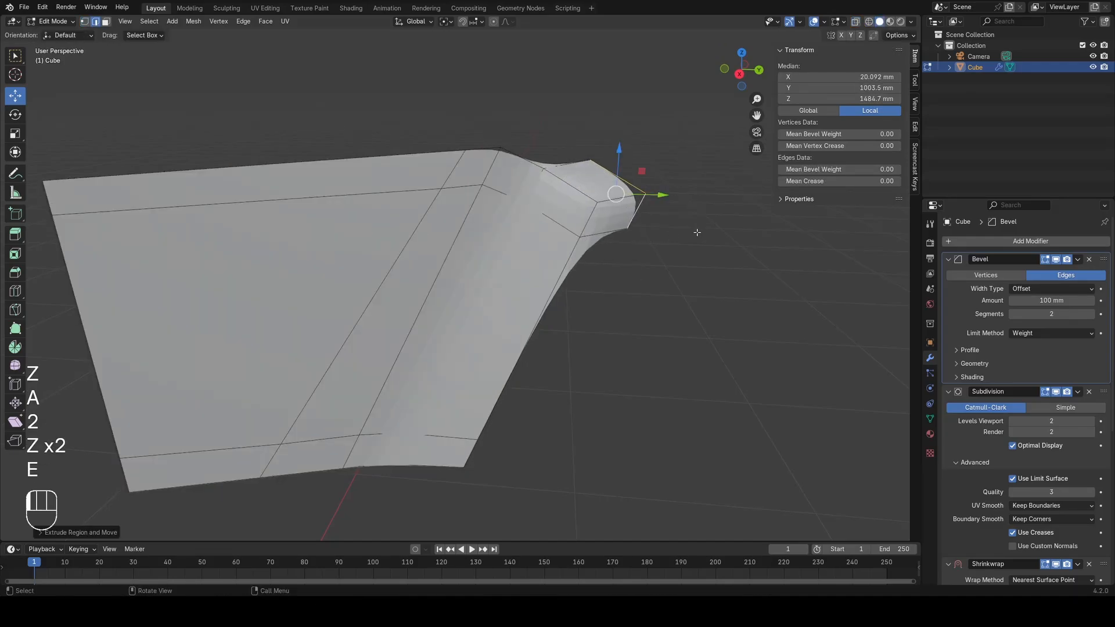
Step: Inspect the extruded corner in Object Mode and undo the extrusion
{"action": "key", "text": "Tab"}
{"action": "middle_click_drag", "start_coordinate": [611, 187], "coordinate": [596, 186]}
{"action": "scroll", "coordinate": [596, 186], "scroll_direction": "up", "scroll_amount": 4}
{"action": "key", "text": "ctrl+z"}
{"action": "key", "text": "ctrl+z"}
{"action": "key", "text": "ctrl+z"}
Step: Return to wireframe shading and select all of the panel's faces in face select mode
{"action": "key", "text": "z"}
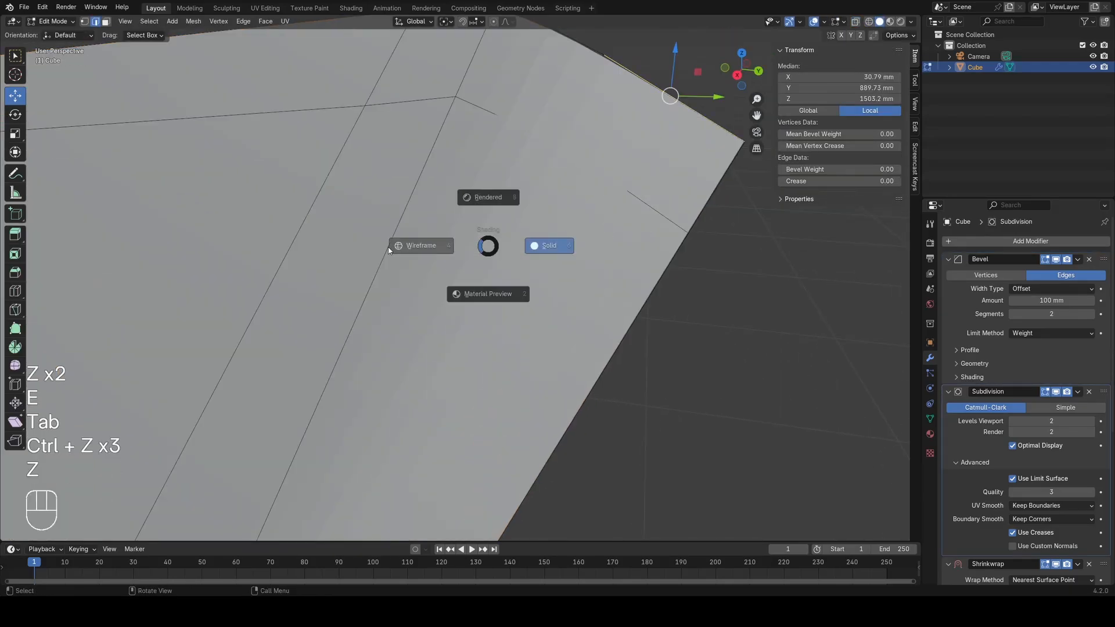
{"action": "left_click", "coordinate": [418, 242]}
{"action": "scroll", "coordinate": [485, 242], "scroll_direction": "down", "scroll_amount": 5}
{"action": "key", "text": "a"}
{"action": "key", "text": "Tab"}
{"action": "key", "text": "Tab"}
{"action": "key", "text": "a"}
{"action": "key", "text": "3"}
{"action": "left_click", "coordinate": [312, 207]}
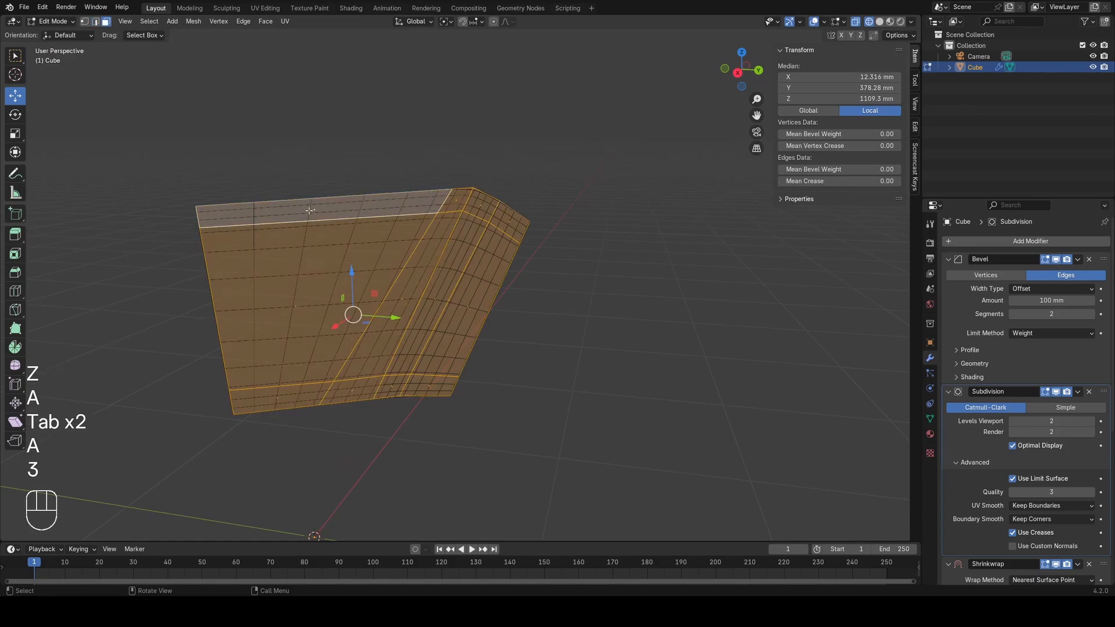
{"action": "left_click", "coordinate": [421, 375], "text": "ctrl+shift"}
{"action": "middle_click_drag", "start_coordinate": [421, 374], "coordinate": [461, 368]}
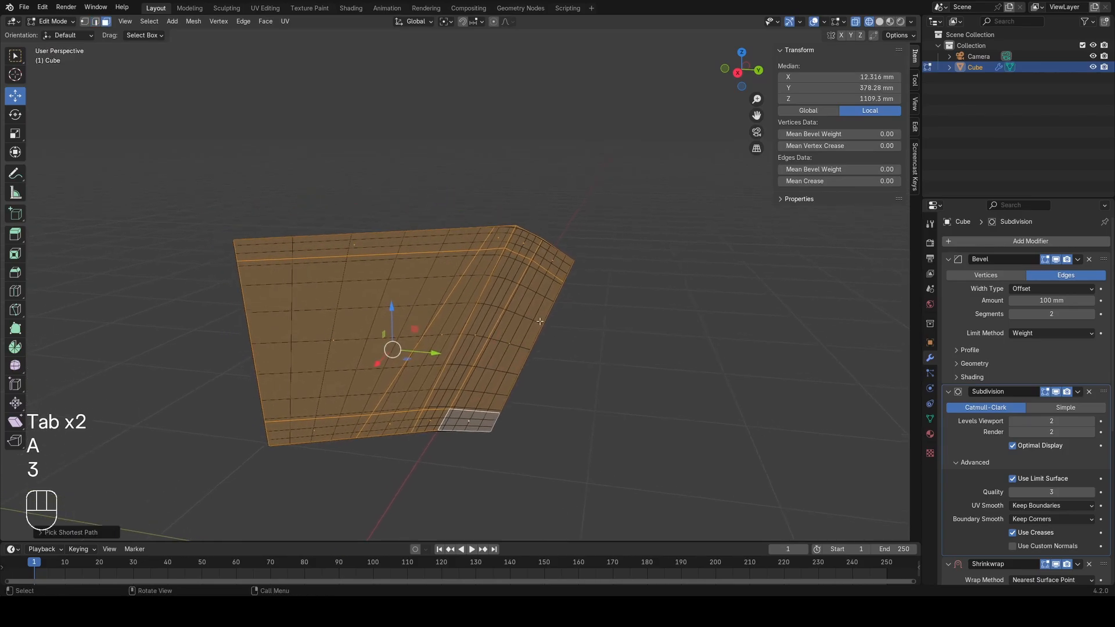
{"action": "middle_click_drag", "start_coordinate": [540, 322], "coordinate": [602, 283]}
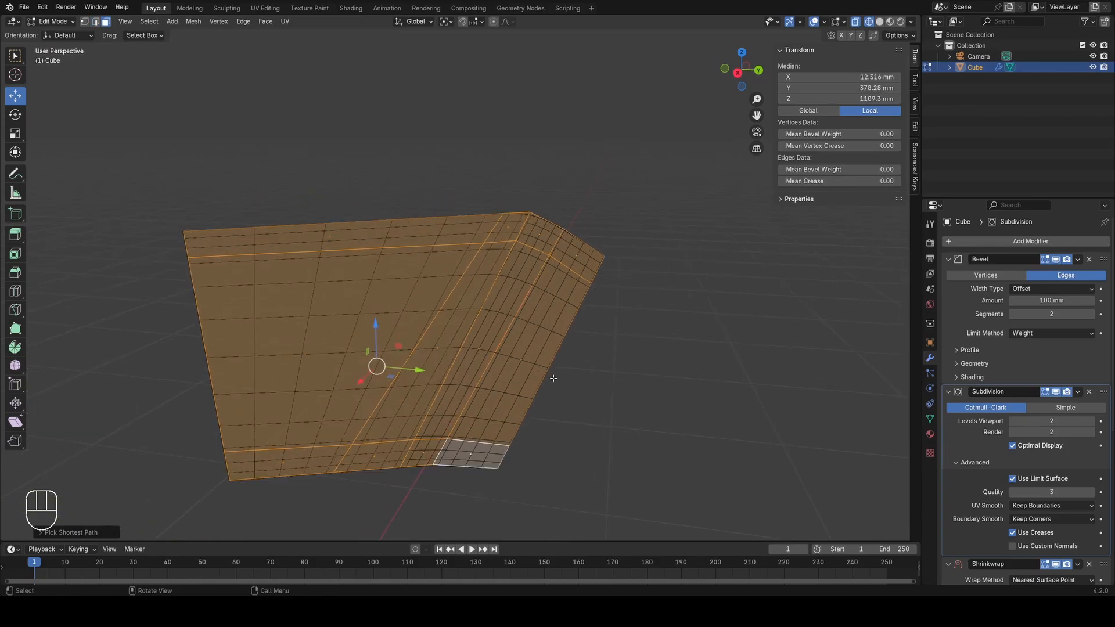
{"action": "middle_click_drag", "start_coordinate": [552, 378], "coordinate": [578, 368]}
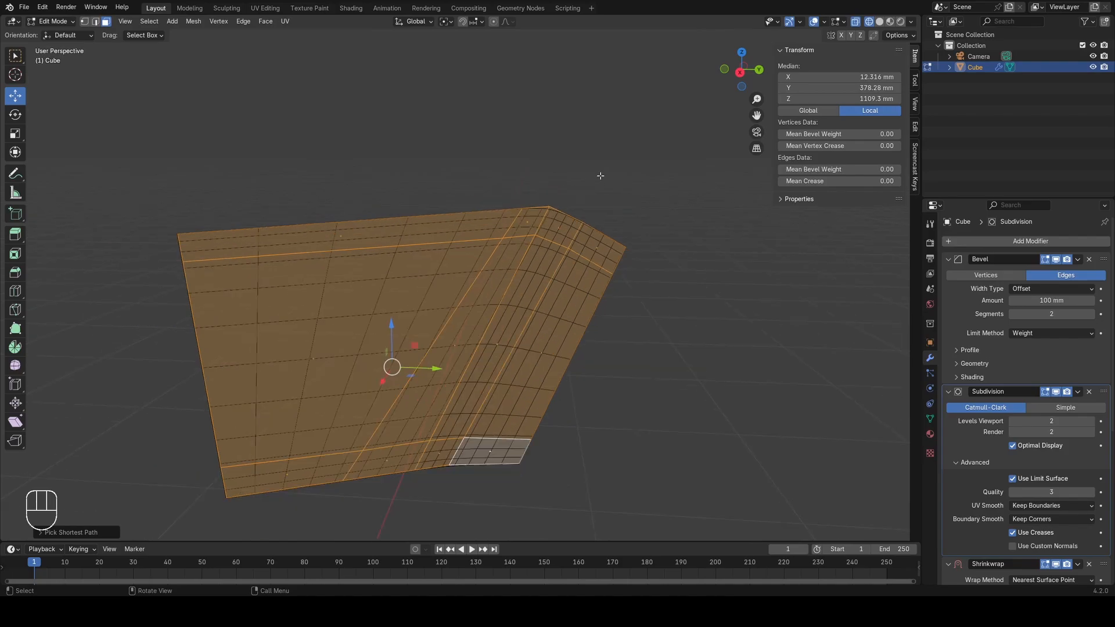
Step: Try insetting all panel faces by about 24 mm and undo the inset
{"action": "key", "text": "i"}
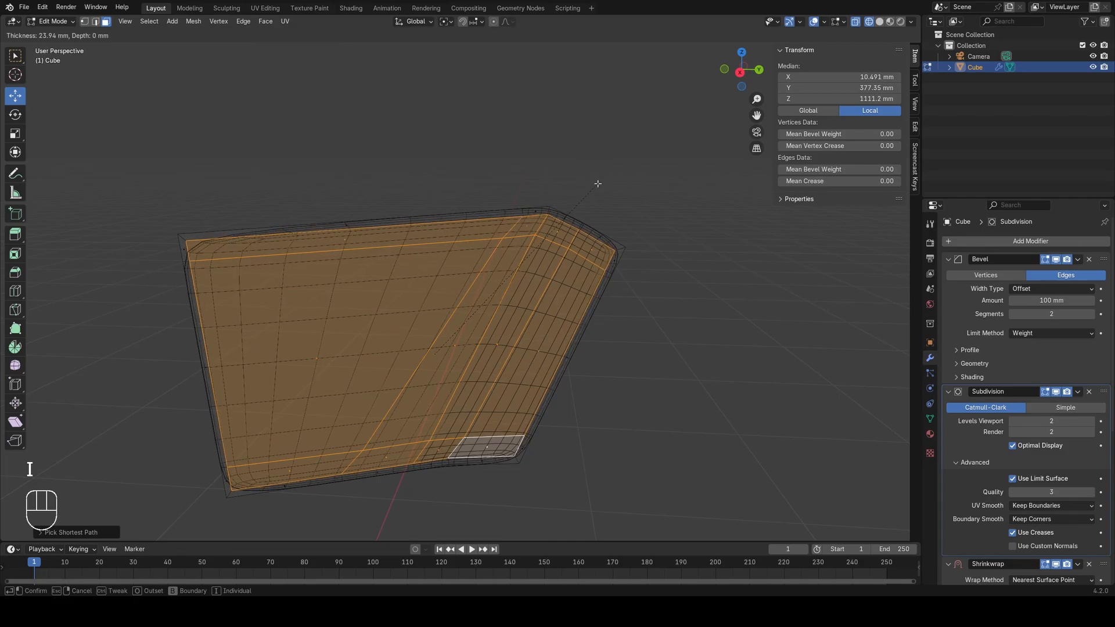
{"action": "left_click", "coordinate": [597, 182]}
{"action": "key", "text": "1"}
{"action": "key", "text": "a"}
{"action": "scroll", "coordinate": [572, 210], "scroll_direction": "up", "scroll_amount": 3}
{"action": "key", "text": "ctrl+z"}
{"action": "key", "text": "ctrl+z"}
{"action": "key", "text": "ctrl+z"}
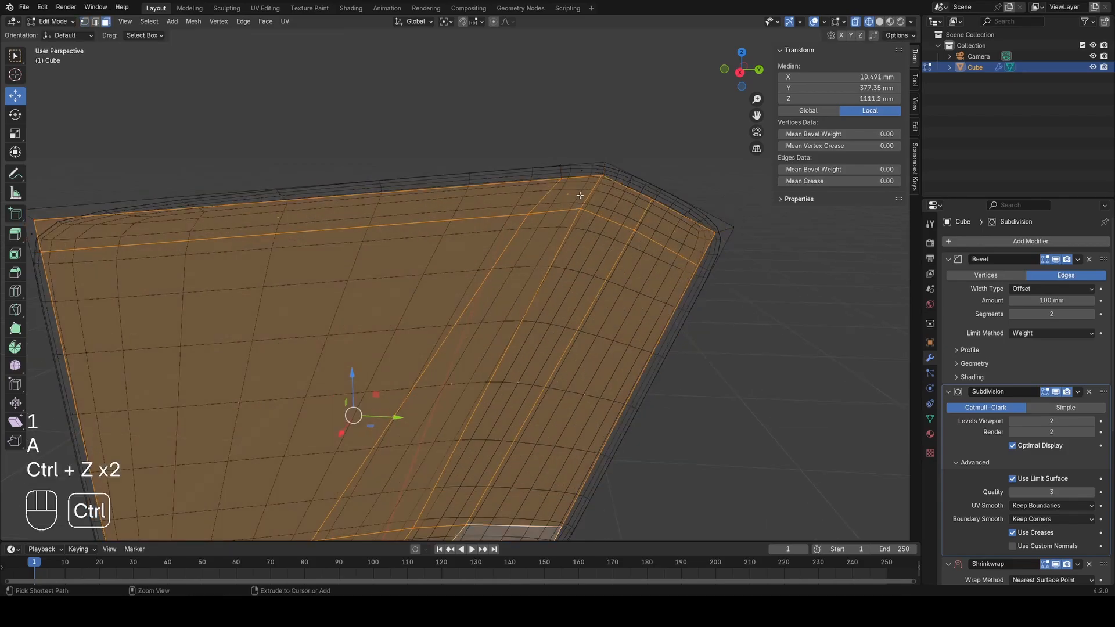
Step: Inset all panel faces by about 13 mm to create a support loop around the border
{"action": "key", "text": "i"}
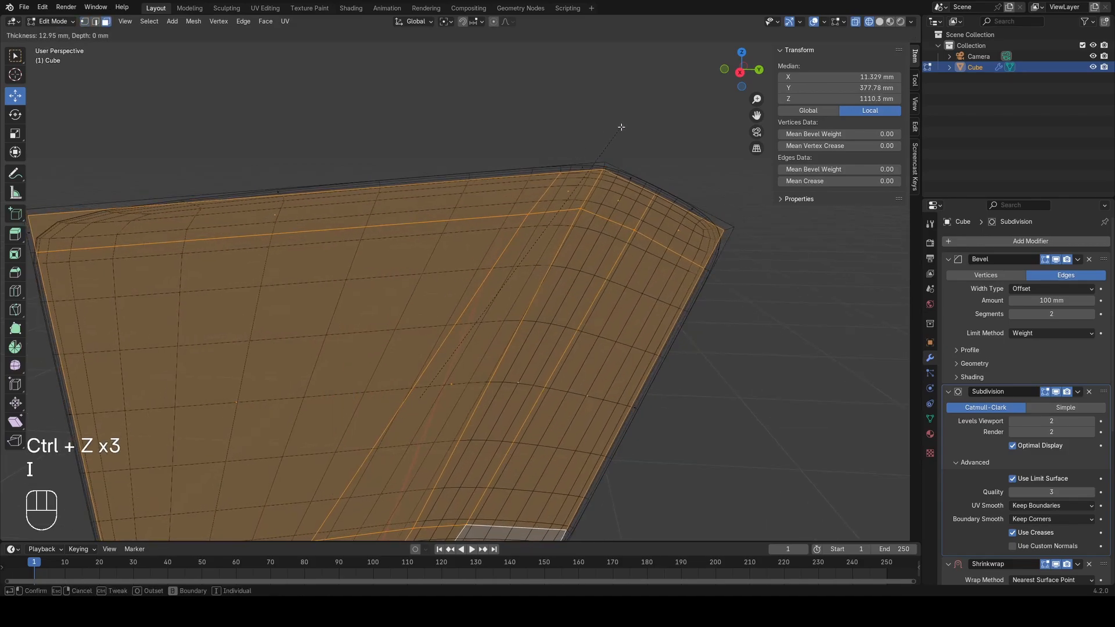
{"action": "left_click", "coordinate": [621, 127]}
{"action": "key", "text": "1"}
{"action": "key", "text": "a"}
{"action": "middle_click_drag", "start_coordinate": [334, 313], "coordinate": [585, 219], "text": "shift"}
{"action": "scroll", "coordinate": [585, 218], "scroll_direction": "down", "scroll_amount": 1}
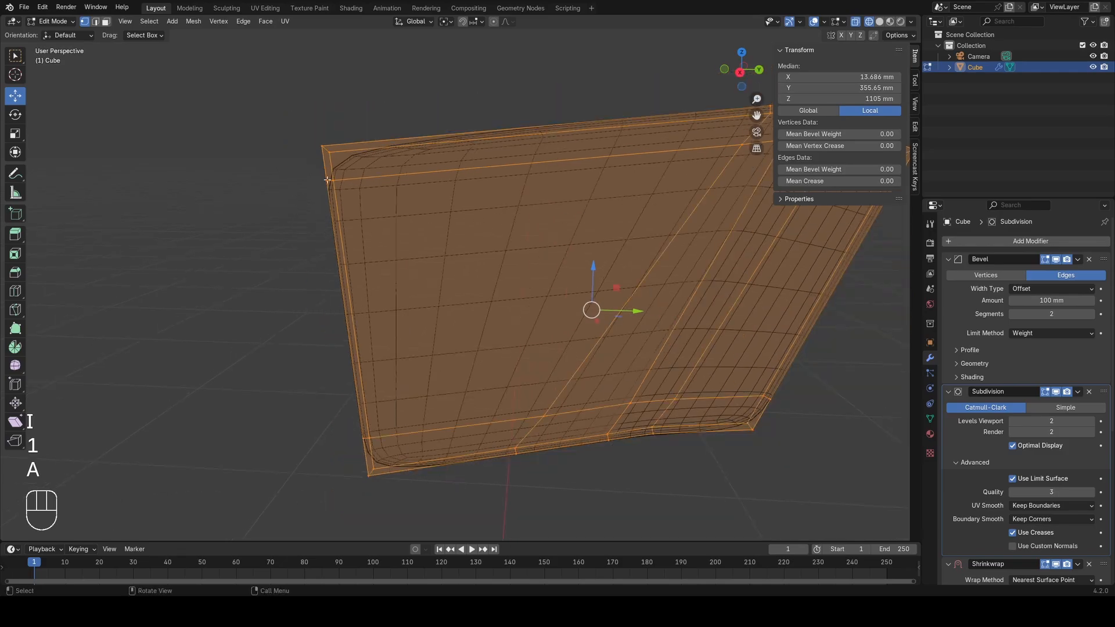
Step: Delete the two intermediate vertices on the outer left edge to remove the inset strip there
{"action": "left_click", "coordinate": [320, 178]}
{"action": "left_click", "coordinate": [354, 442], "text": "shift"}
{"action": "key", "text": "x"}
{"action": "left_click", "coordinate": [316, 272]}
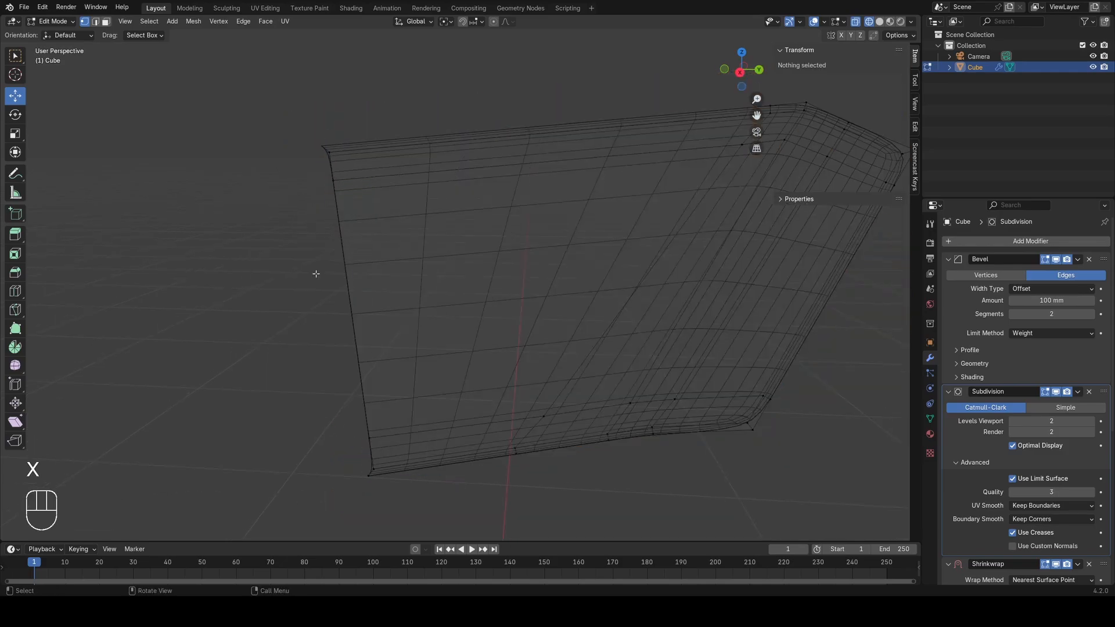
Step: Slide the inner edge along the panel's left side outward with clamping off until it meets the original outline
{"action": "key", "text": "a"}
{"action": "key", "text": "2"}
{"action": "key", "text": "1"}
{"action": "key", "text": "a"}
{"action": "left_click", "coordinate": [328, 151]}
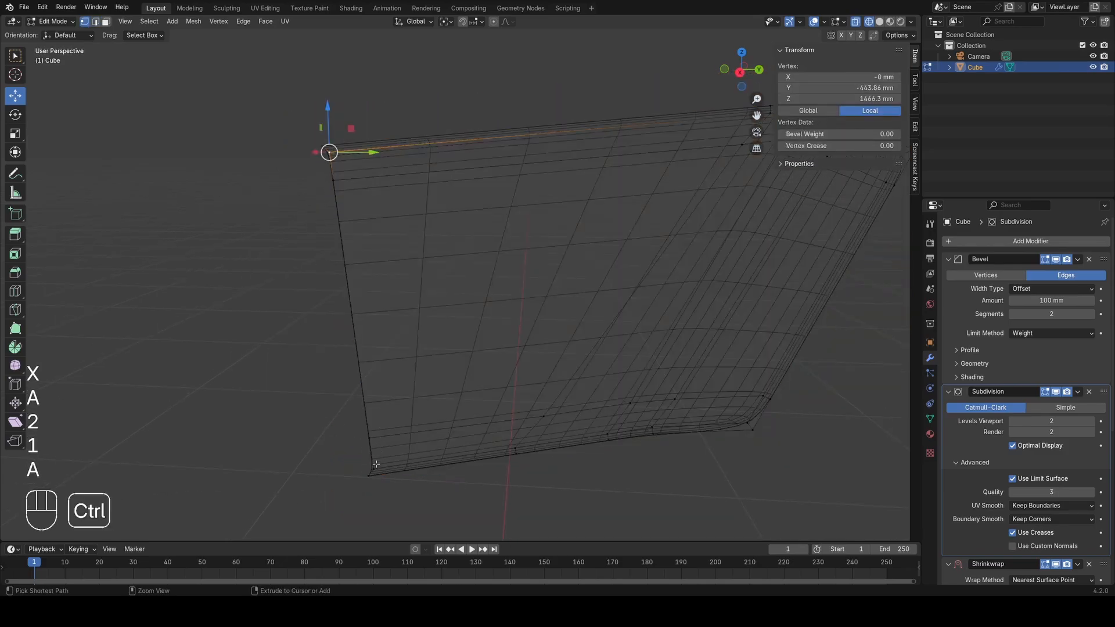
{"action": "left_click", "coordinate": [374, 465], "text": "ctrl"}
{"action": "key", "text": "a"}
{"action": "left_click", "coordinate": [338, 224], "text": "alt"}
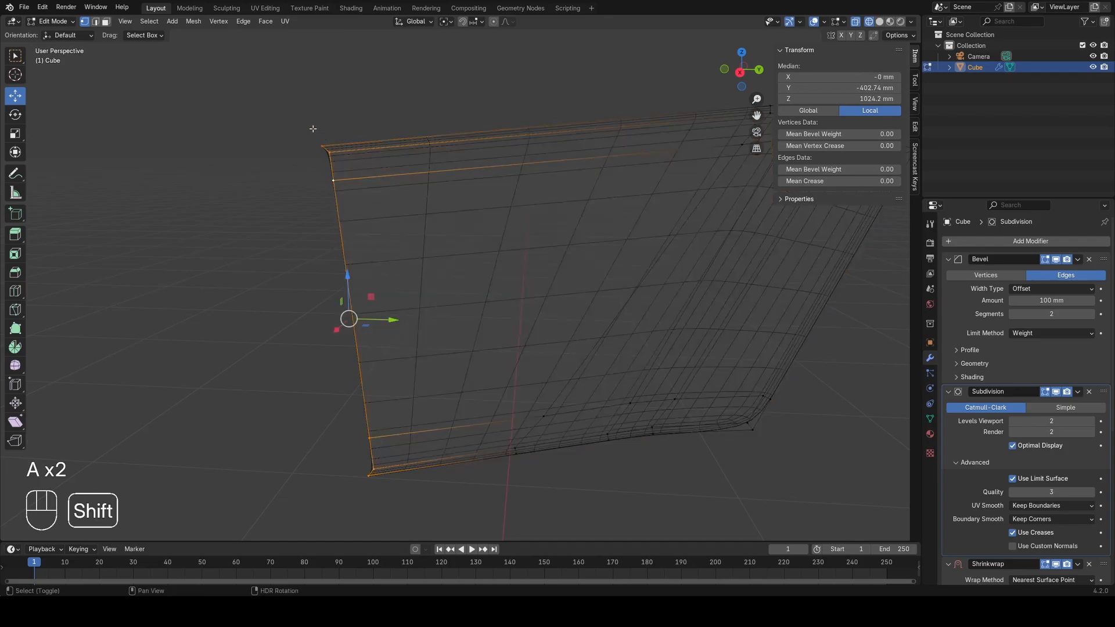
{"action": "left_click", "coordinate": [315, 129], "text": "shift"}
{"action": "key", "text": "g"}
{"action": "key", "text": "g"}
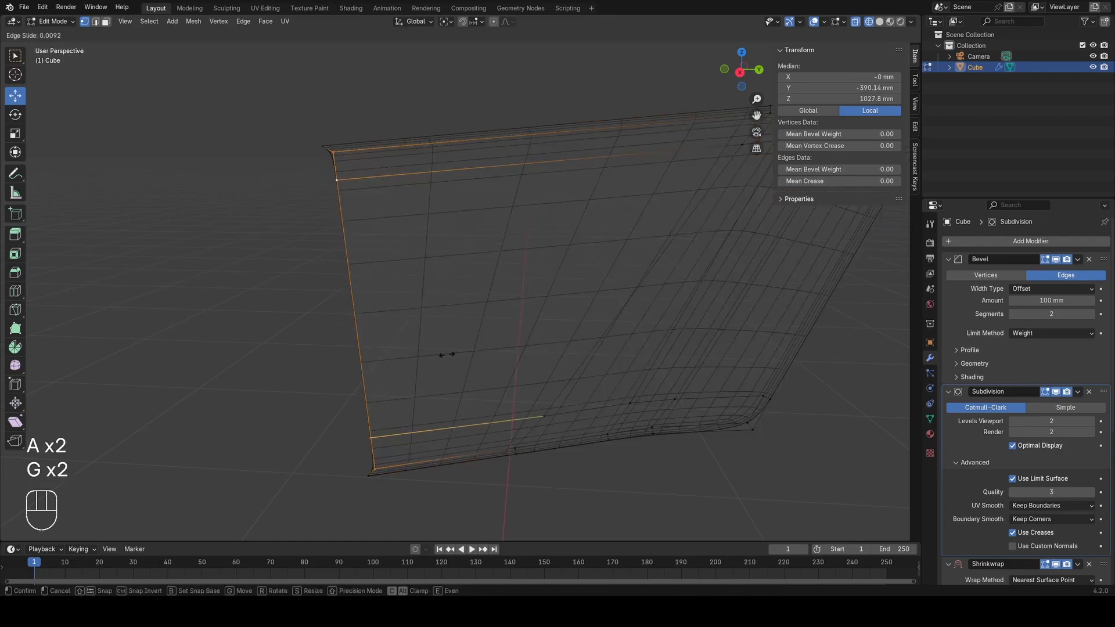
{"action": "key", "text": "c"}
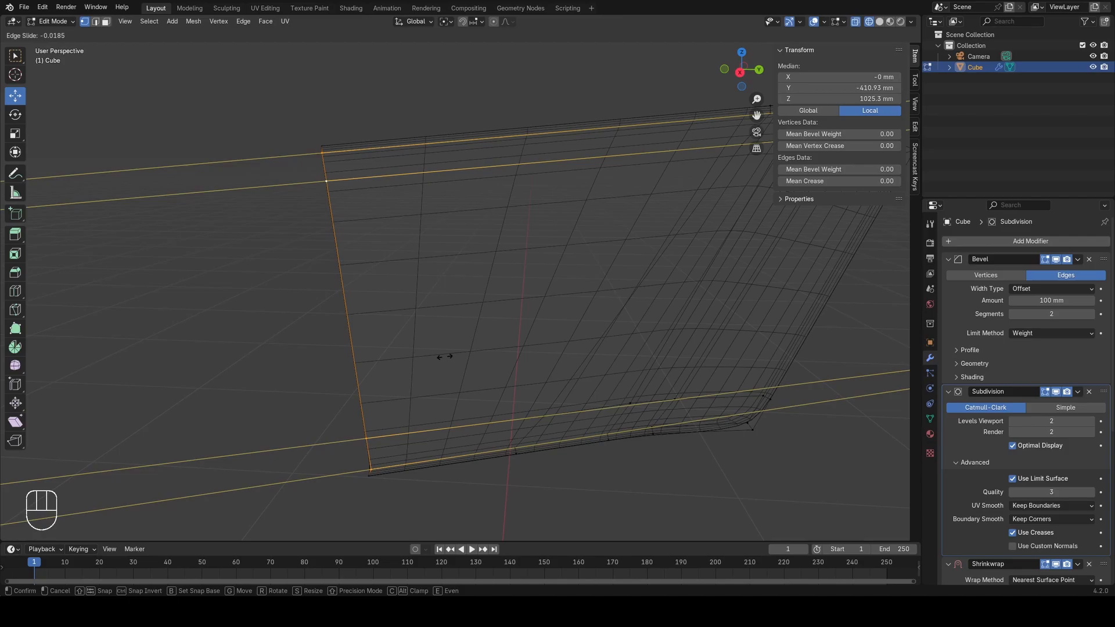
{"action": "left_click", "coordinate": [445, 356]}
Step: Select the vertex path between the two outer left corners and straighten it with LoopTools Gstretch
{"action": "key", "text": "a"}
{"action": "left_click", "coordinate": [323, 136]}
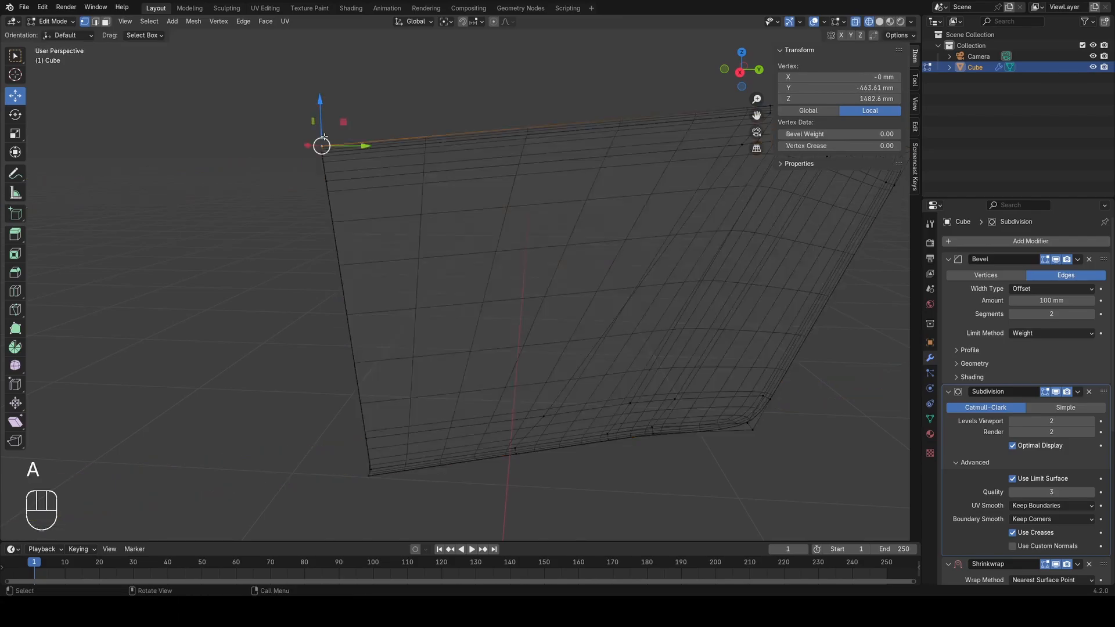
{"action": "left_click", "coordinate": [368, 477], "text": "ctrl"}
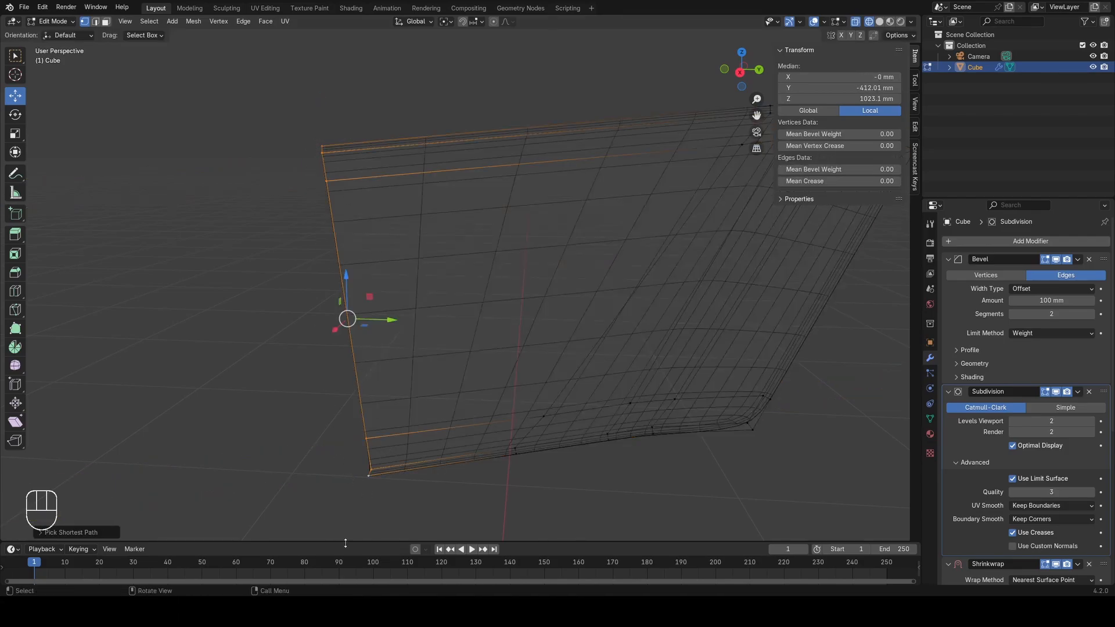
{"action": "middle_click_drag", "start_coordinate": [431, 337], "coordinate": [458, 270]}
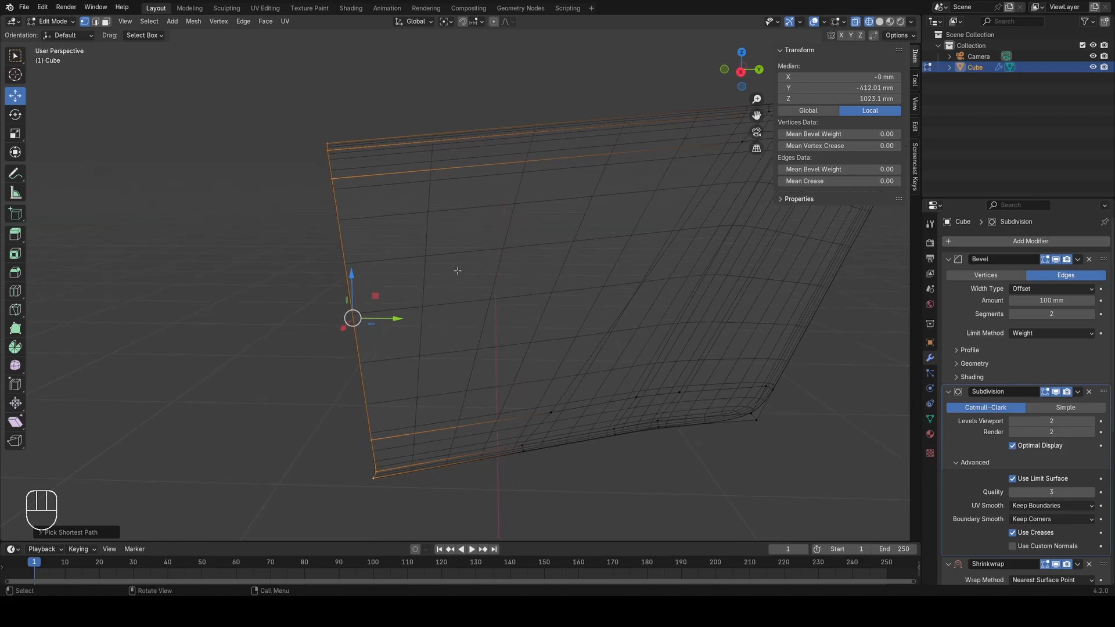
{"action": "right_click", "coordinate": [457, 270]}
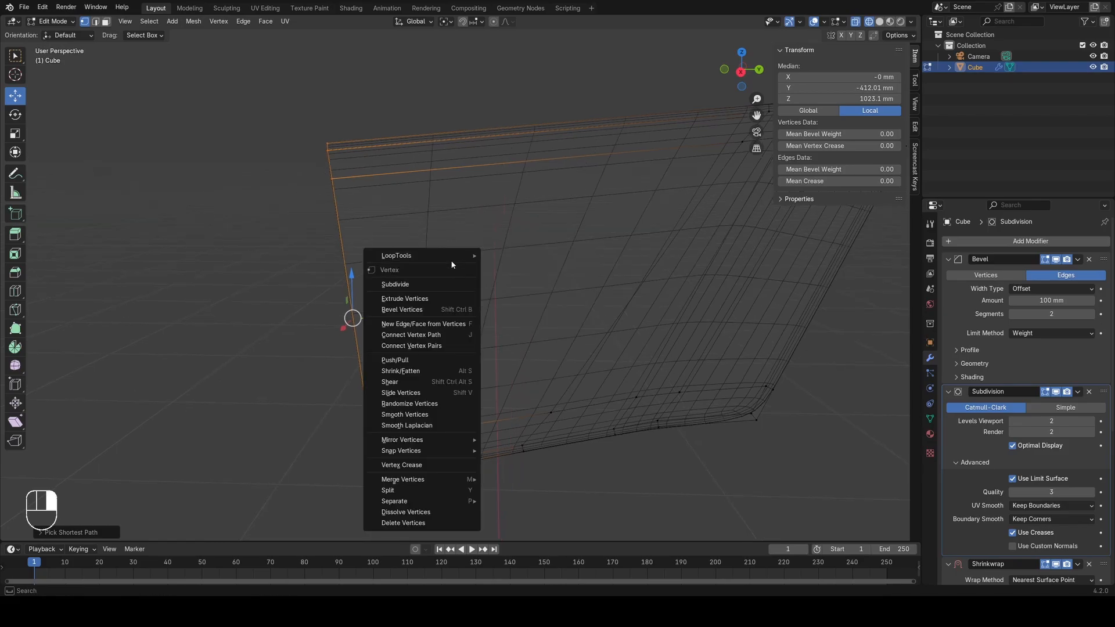
{"action": "left_click", "coordinate": [44, 7]}
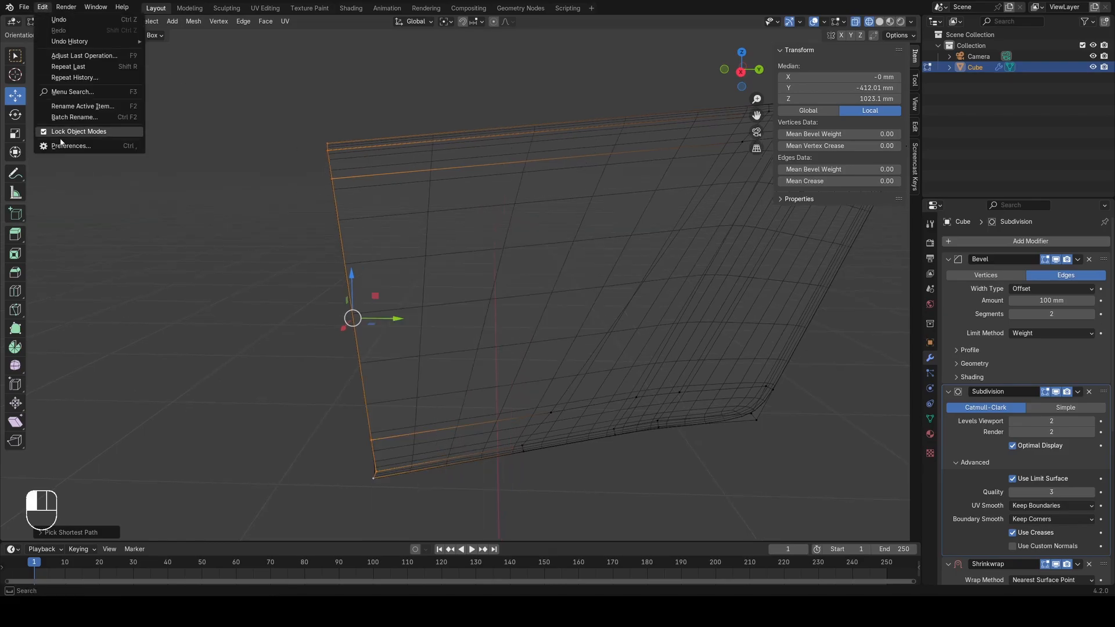
{"action": "left_click", "coordinate": [65, 143]}
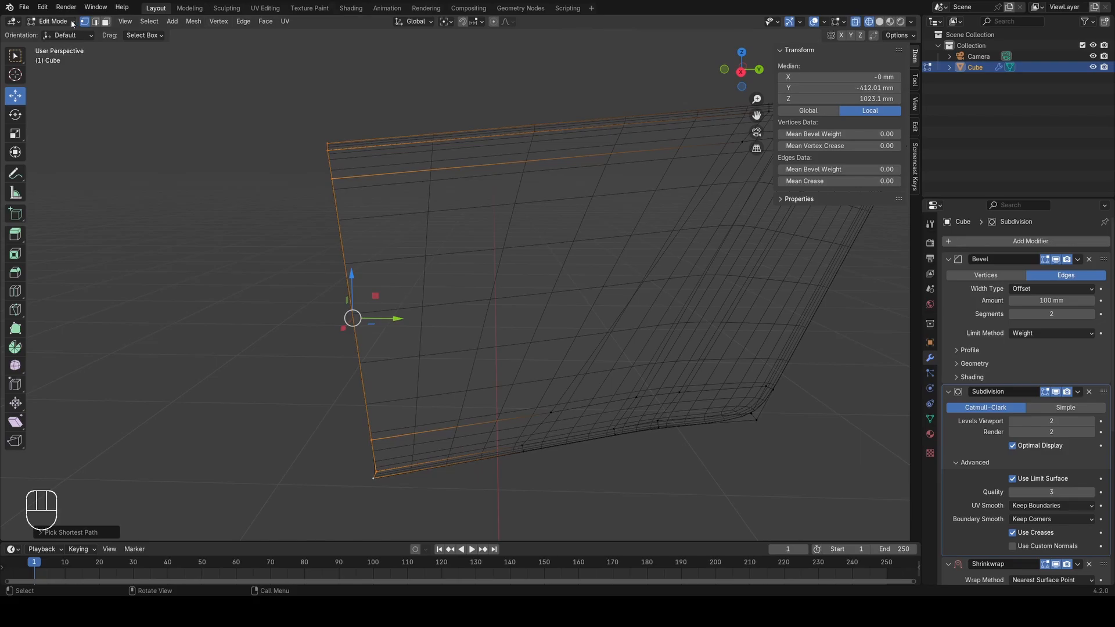
{"action": "right_click", "coordinate": [398, 230]}
{"action": "right_click", "coordinate": [476, 214]}
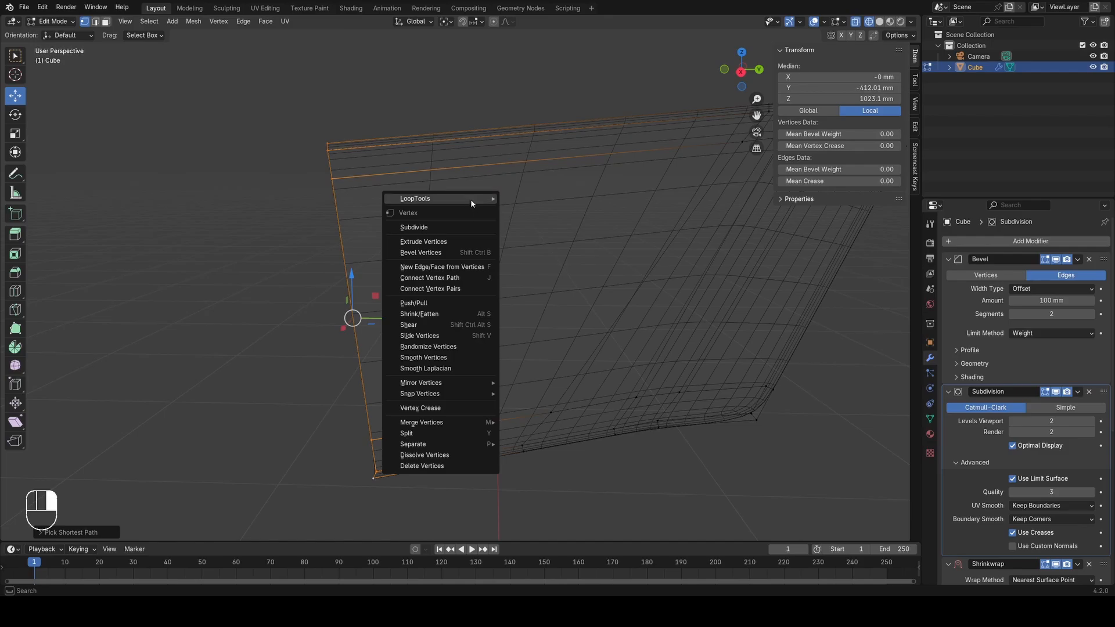
{"action": "mouse_move", "coordinate": [470, 201]}
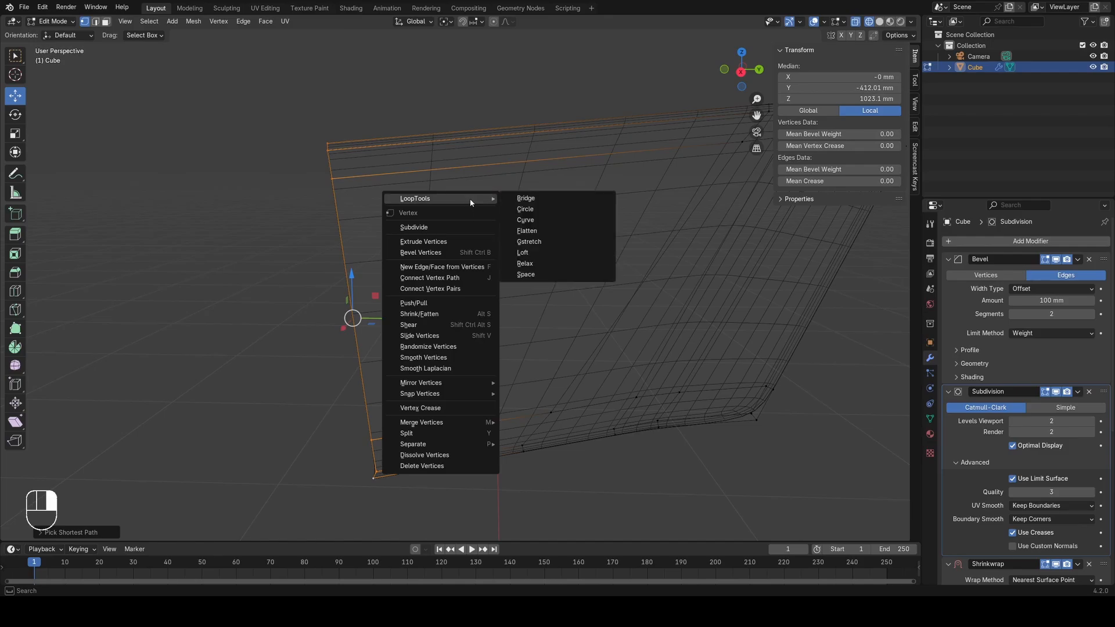
{"action": "left_click", "coordinate": [528, 243]}
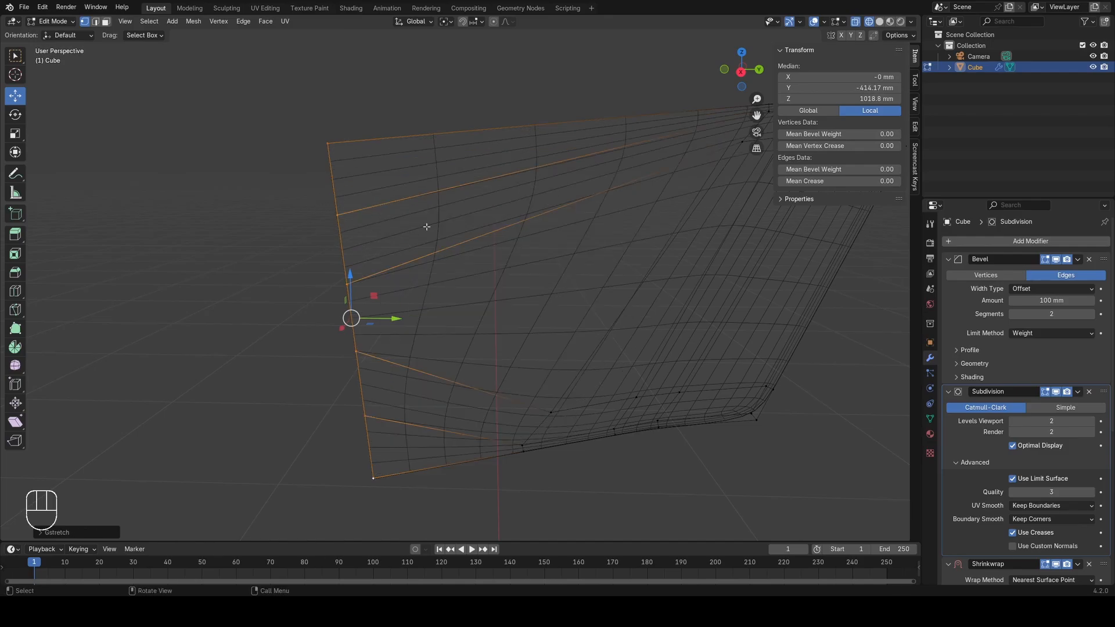
Step: Set the Gstretch method to Spread and view the panel at an angle in Object Mode
{"action": "left_click", "coordinate": [67, 533]}
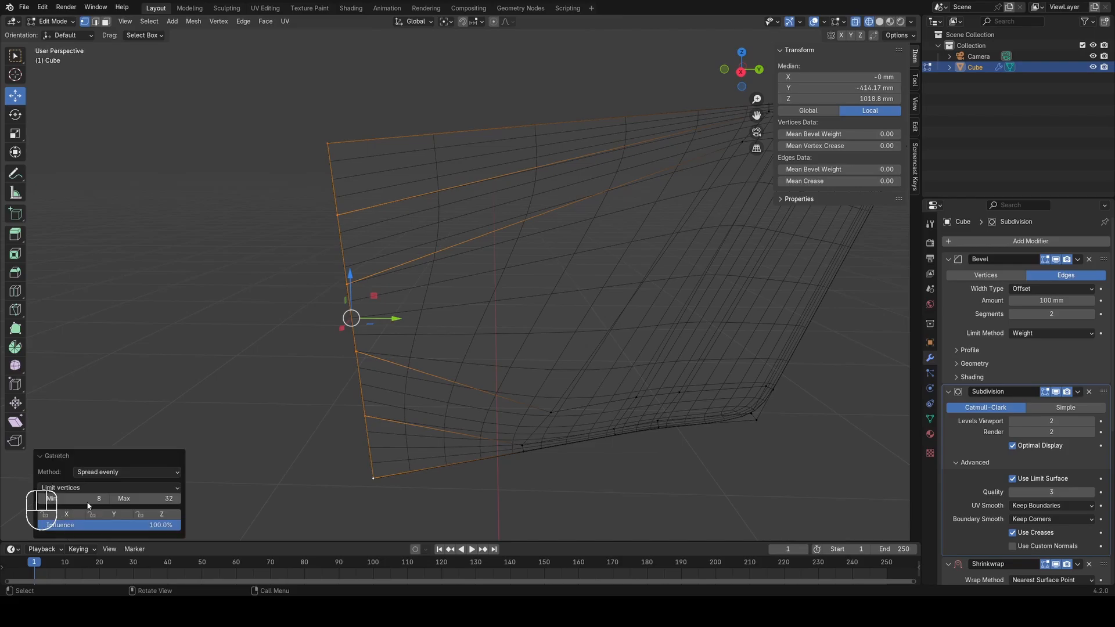
{"action": "left_click", "coordinate": [113, 474]}
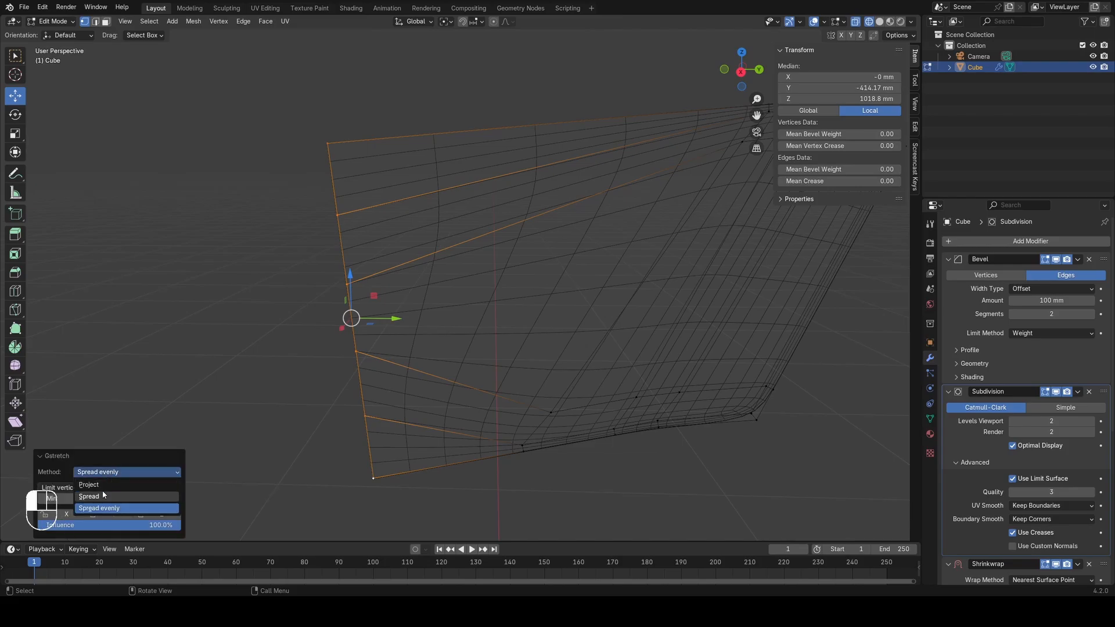
{"action": "left_click", "coordinate": [103, 497]}
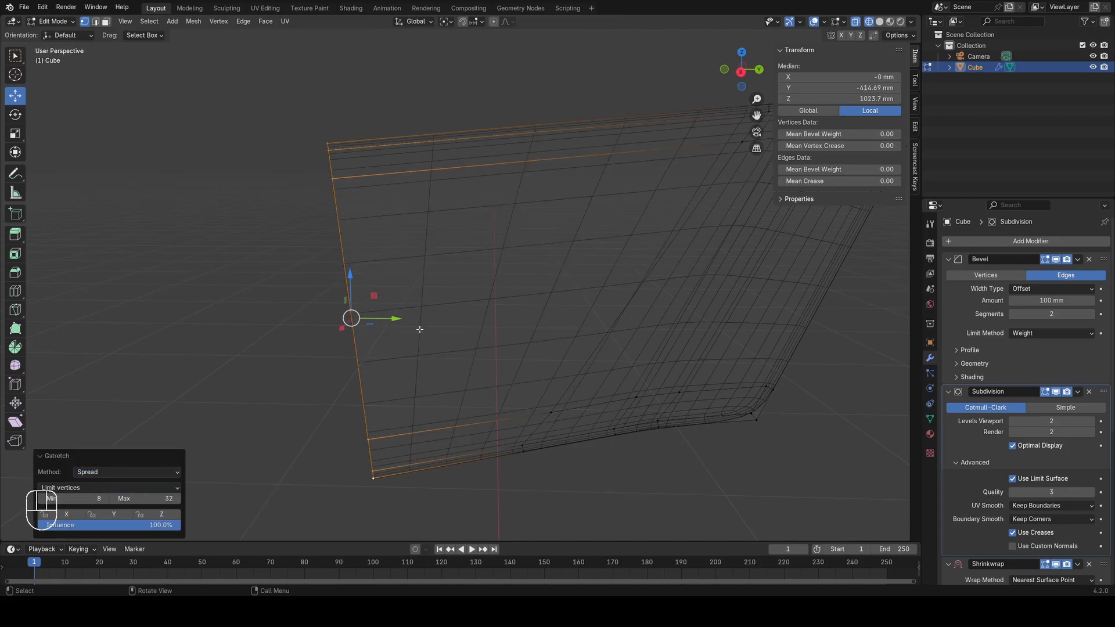
{"action": "key", "text": "Tab"}
{"action": "middle_click_drag", "start_coordinate": [426, 346], "coordinate": [382, 321]}
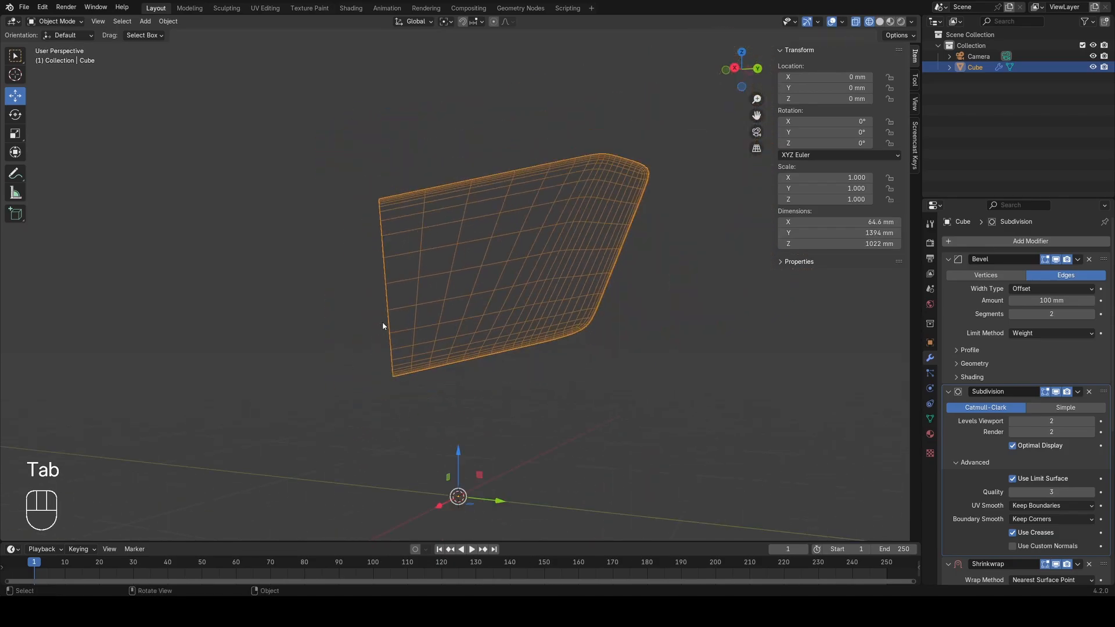
Step: Examine the panel from the right side in Object Mode and at an angle as a wireframe in Edit Mode
{"action": "key", "text": "KP_3"}
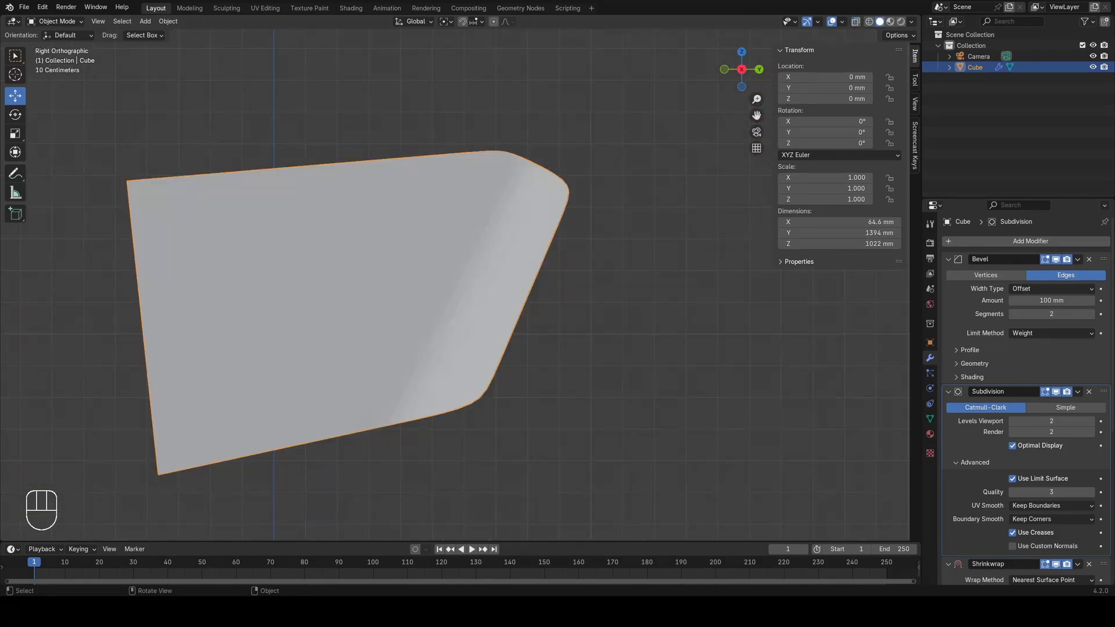
{"action": "scroll", "coordinate": [454, 286], "scroll_direction": "down", "scroll_amount": 1}
{"action": "mouse_move", "coordinate": [273, 188]}
{"action": "middle_mouse_down", "text": "shift"}
{"action": "mouse_move", "coordinate": [355, 200]}
{"action": "mouse_move", "coordinate": [355, 209]}
{"action": "mouse_move", "coordinate": [254, 262]}
{"action": "middle_mouse_up", "text": "shift"}
{"action": "key", "text": "Tab"}
{"action": "key", "text": "z"}
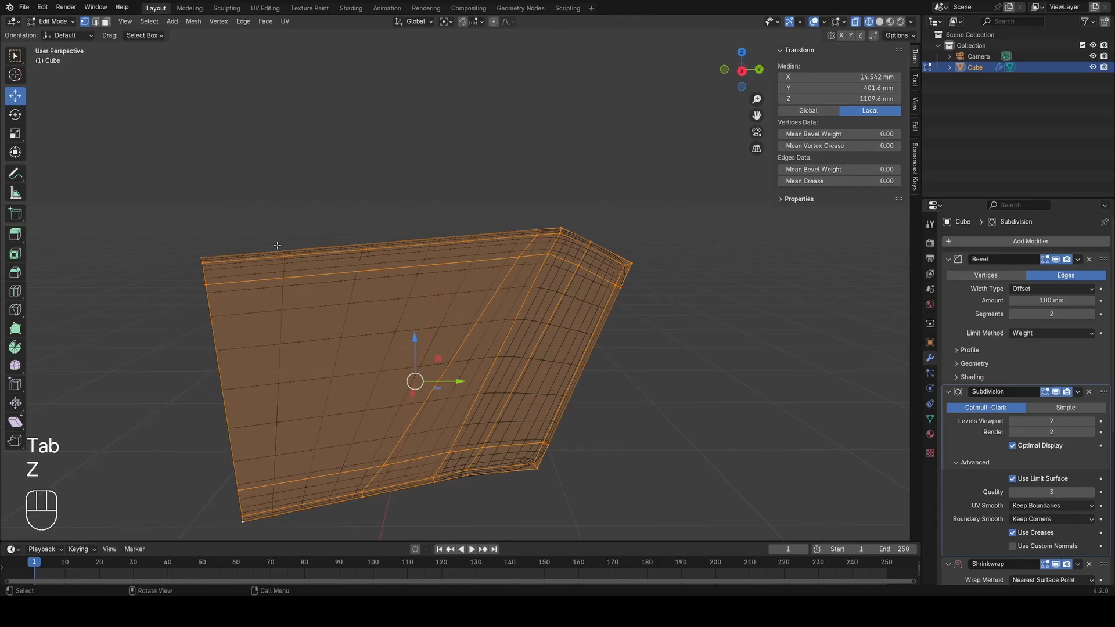
{"action": "scroll", "coordinate": [279, 247], "scroll_direction": "down", "scroll_amount": 1}
{"action": "middle_click_drag", "start_coordinate": [302, 362], "coordinate": [319, 367]}
{"action": "middle_click_drag", "start_coordinate": [320, 421], "coordinate": [348, 286], "text": "shift"}
{"action": "scroll", "coordinate": [337, 302], "scroll_direction": "up", "scroll_amount": 1}
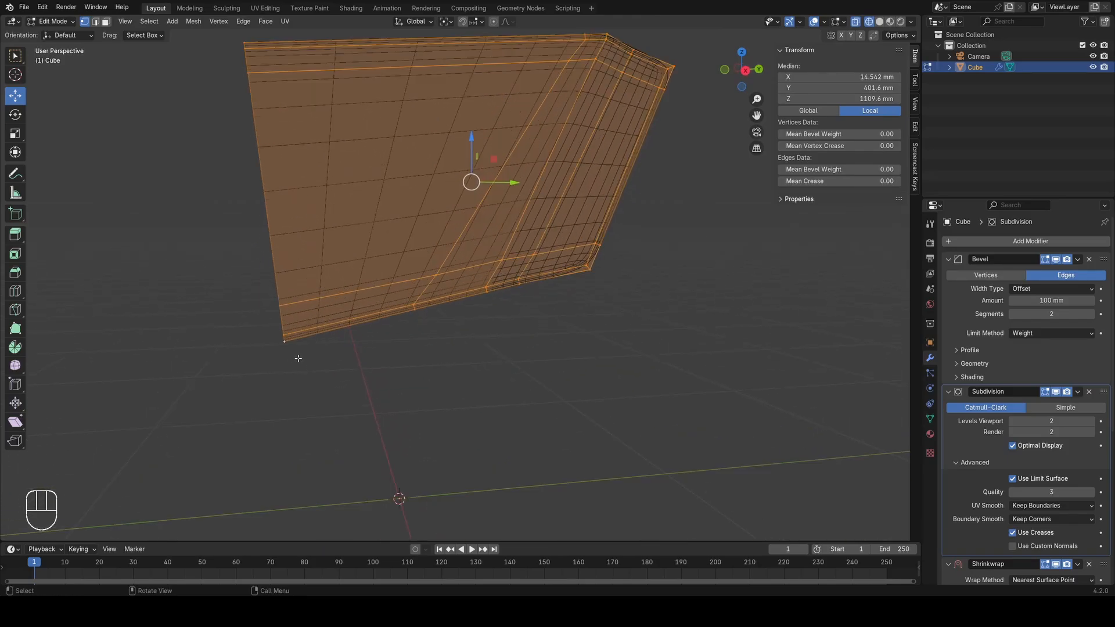
Step: Extrude the panel's lower left corner vertex a short way downward in right view, following the slope of the left edge
{"action": "left_click", "coordinate": [284, 343]}
{"action": "key", "text": "KP_3"}
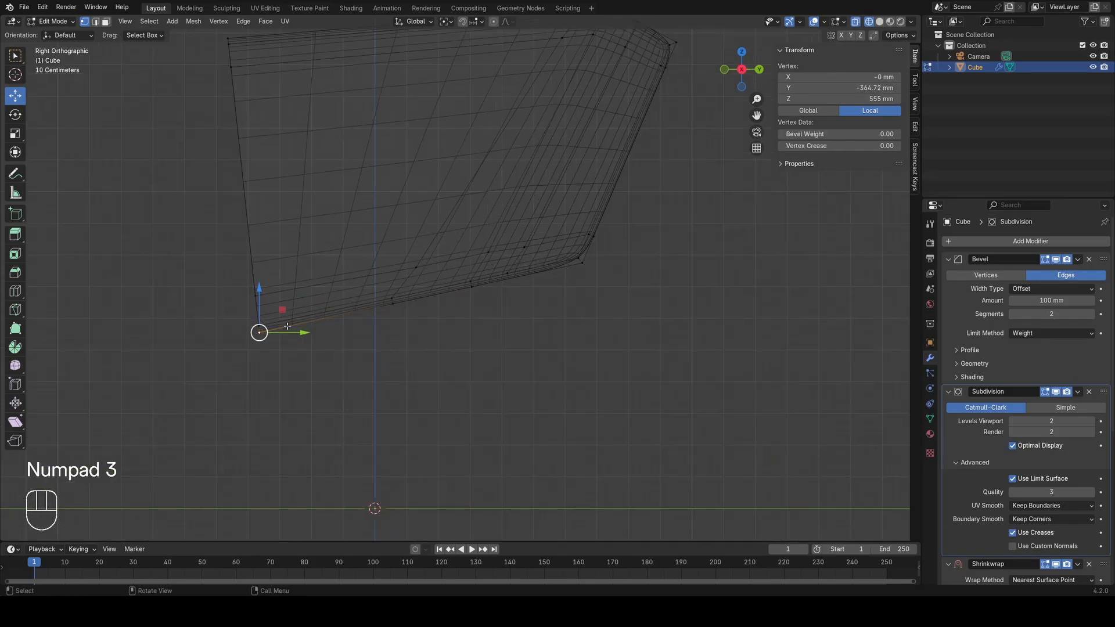
{"action": "scroll", "coordinate": [287, 326], "scroll_direction": "up", "scroll_amount": 1}
{"action": "key", "text": "a"}
{"action": "left_click", "coordinate": [210, 350]}
{"action": "key", "text": "z"}
{"action": "scroll", "coordinate": [230, 311], "scroll_direction": "down", "scroll_amount": 2}
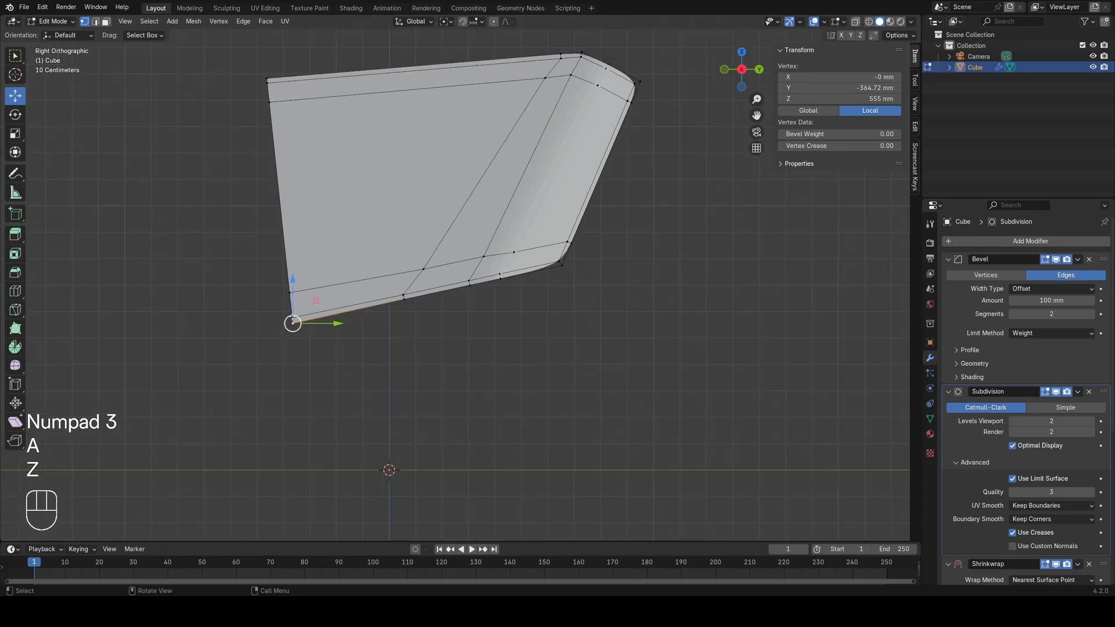
{"action": "key", "text": "e"}
{"action": "left_click", "coordinate": [297, 352]}
Step: Select the shortest vertex path from the newly extruded vertex up to the panel's upper left corner in wireframe
{"action": "key", "text": "z"}
{"action": "key", "text": "a"}
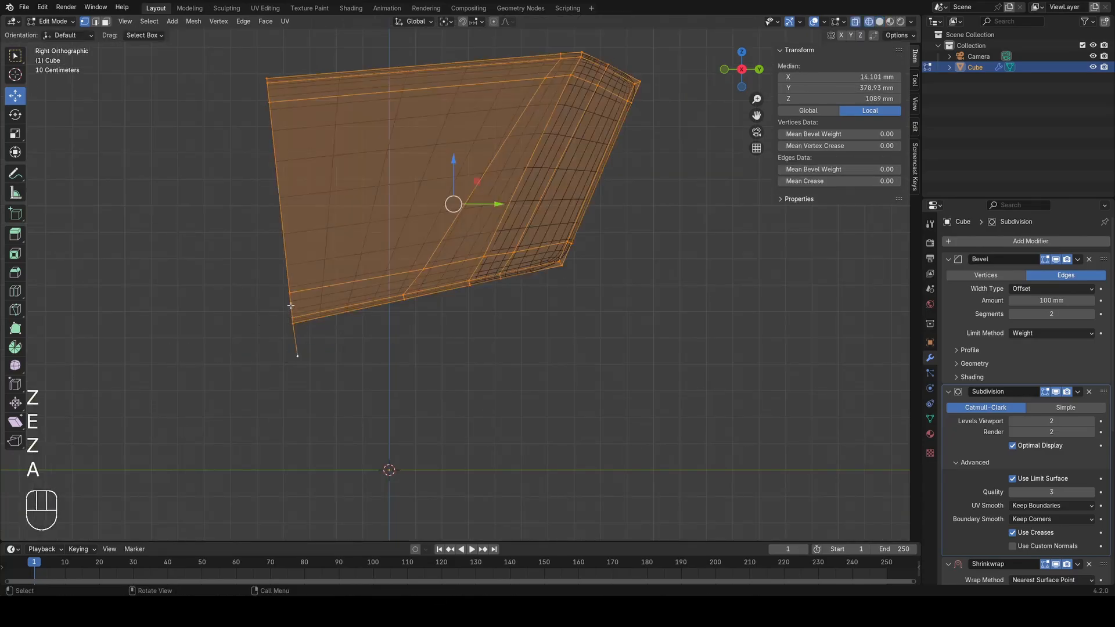
{"action": "left_click", "coordinate": [291, 376]}
{"action": "left_click", "coordinate": [295, 361]}
{"action": "left_click", "coordinate": [265, 81], "text": "ctrl"}
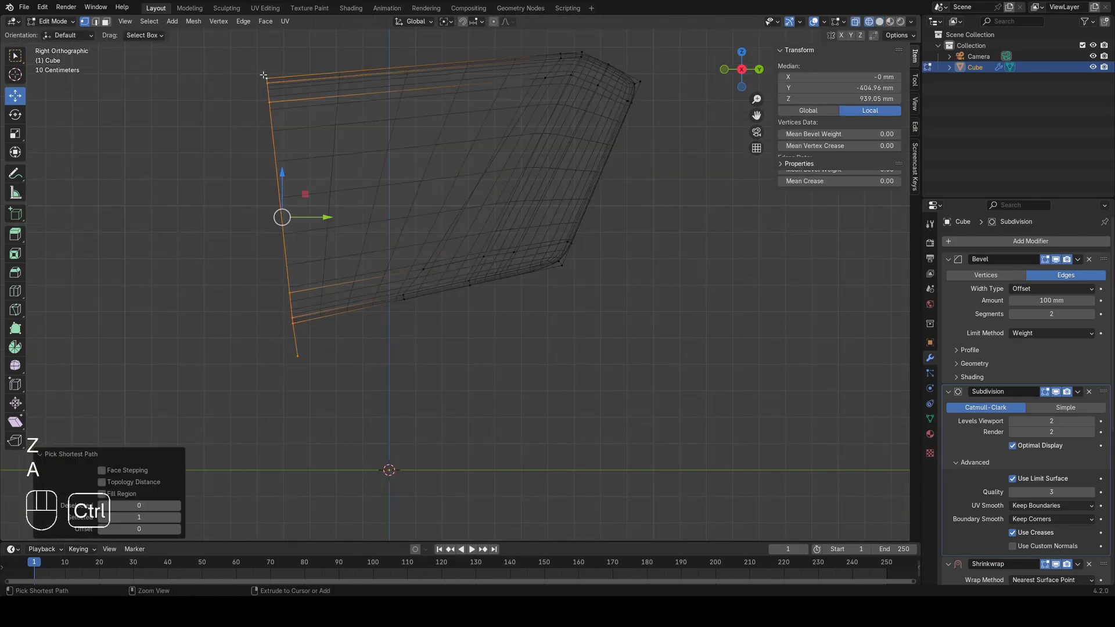
Step: Nudge the extruded vertex into line with the panel's left edge and view the result in Object Mode
{"action": "scroll", "coordinate": [294, 347], "scroll_direction": "up", "scroll_amount": 5}
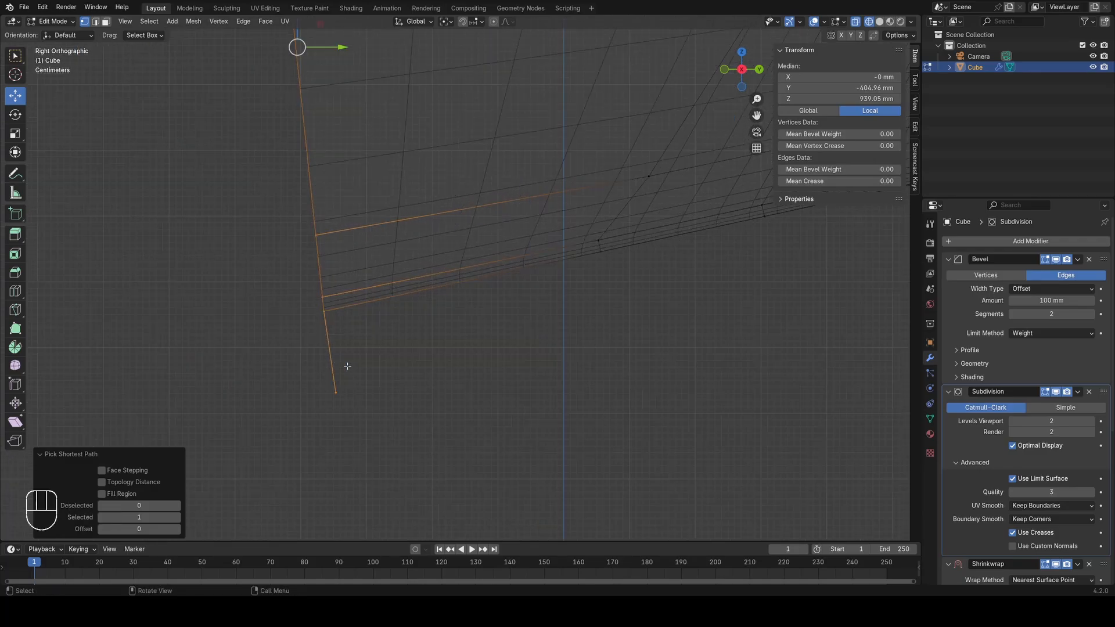
{"action": "left_click", "coordinate": [335, 390]}
{"action": "key", "text": "g"}
{"action": "left_click", "coordinate": [334, 386]}
{"action": "key", "text": "a"}
{"action": "key", "text": "Tab"}
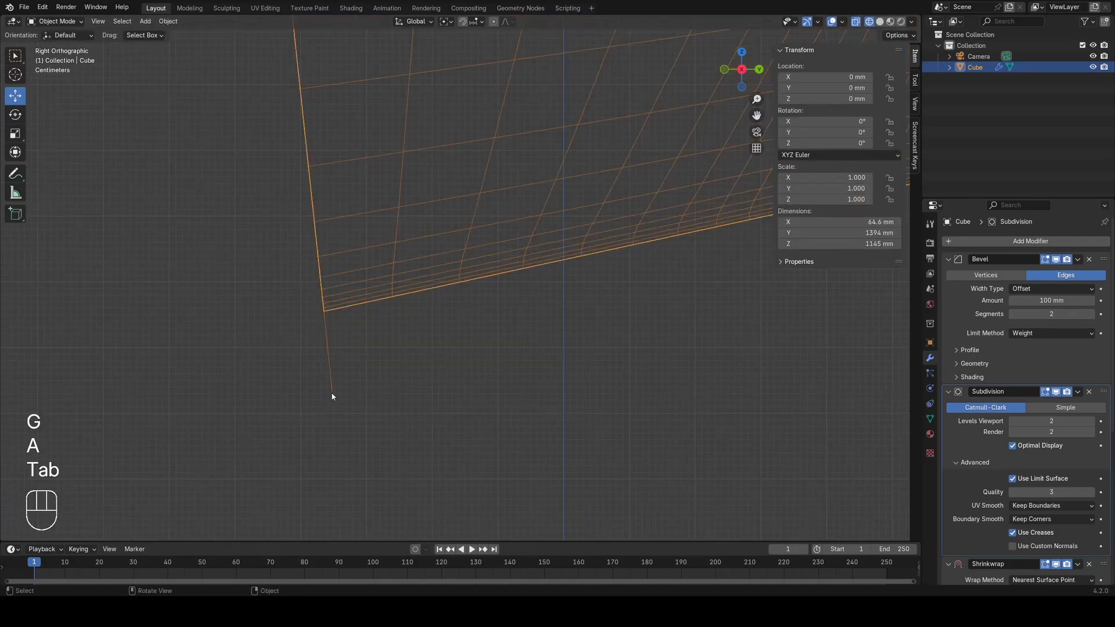
Step: Move the extruded vertex below the lower left corner about 21 mm further down, keeping it in line with the left edge
{"action": "middle_click_drag", "start_coordinate": [374, 385], "coordinate": [319, 332], "text": "shift"}
{"action": "key", "text": "Tab"}
{"action": "left_click", "coordinate": [308, 350]}
{"action": "middle_click_drag", "start_coordinate": [308, 350], "coordinate": [301, 377], "text": "shift"}
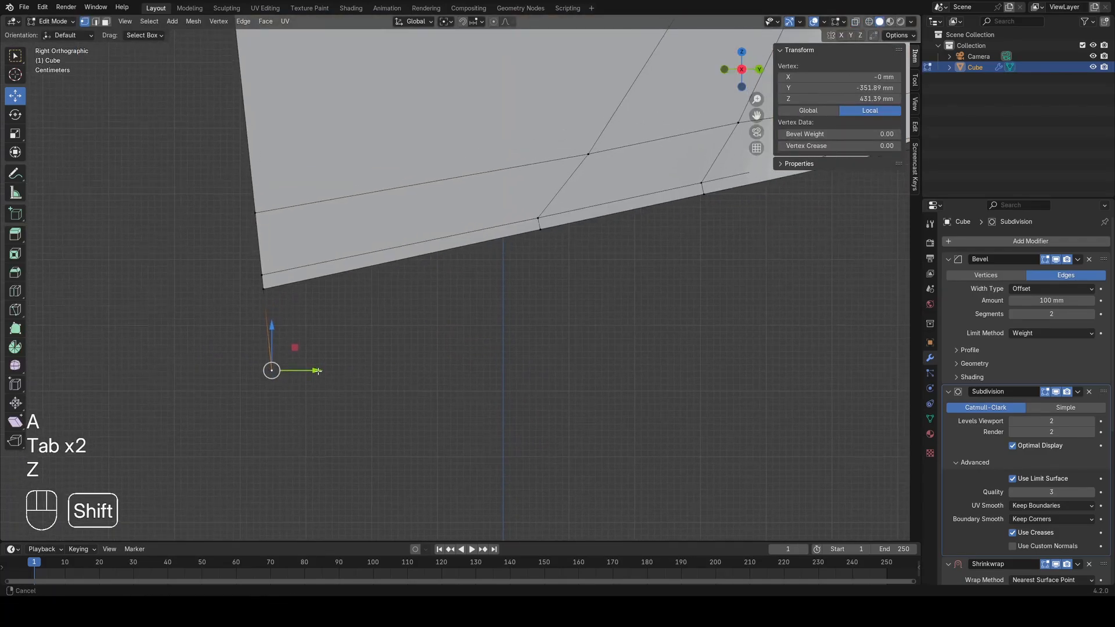
{"action": "key", "text": "g"}
{"action": "left_click", "coordinate": [303, 391]}
{"action": "scroll", "coordinate": [304, 390], "scroll_direction": "down", "scroll_amount": 3}
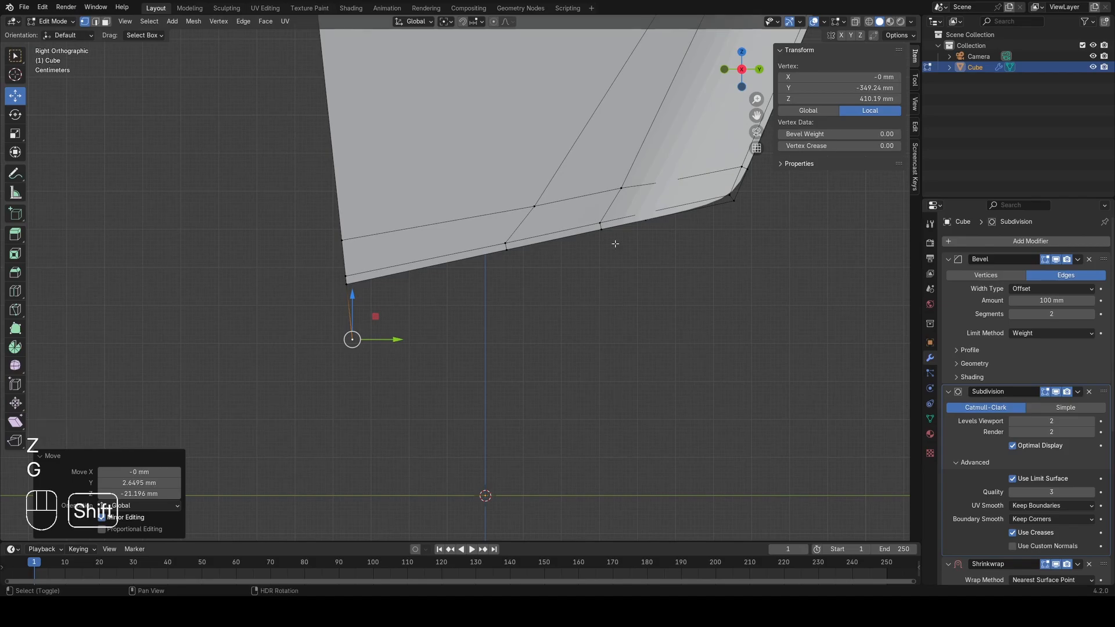
Step: Extrude that vertex about 1060 mm in Y and 217 mm in Z below the panel, and move its end about 200 mm further in Y
{"action": "middle_click_drag", "start_coordinate": [615, 241], "coordinate": [405, 324], "text": "shift"}
{"action": "key", "text": "e"}
{"action": "left_click", "coordinate": [582, 303]}
{"action": "scroll", "coordinate": [582, 303], "scroll_direction": "down", "scroll_amount": 1}
{"action": "key", "text": "g"}
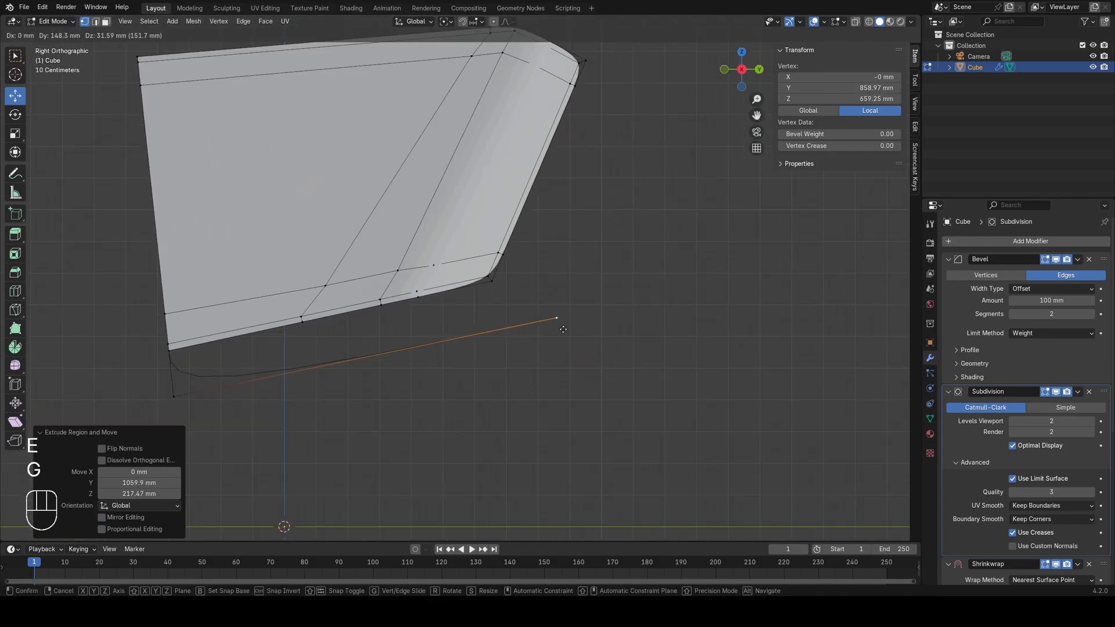
{"action": "left_click", "coordinate": [579, 322]}
{"action": "middle_click_drag", "start_coordinate": [580, 322], "coordinate": [410, 386], "text": "shift"}
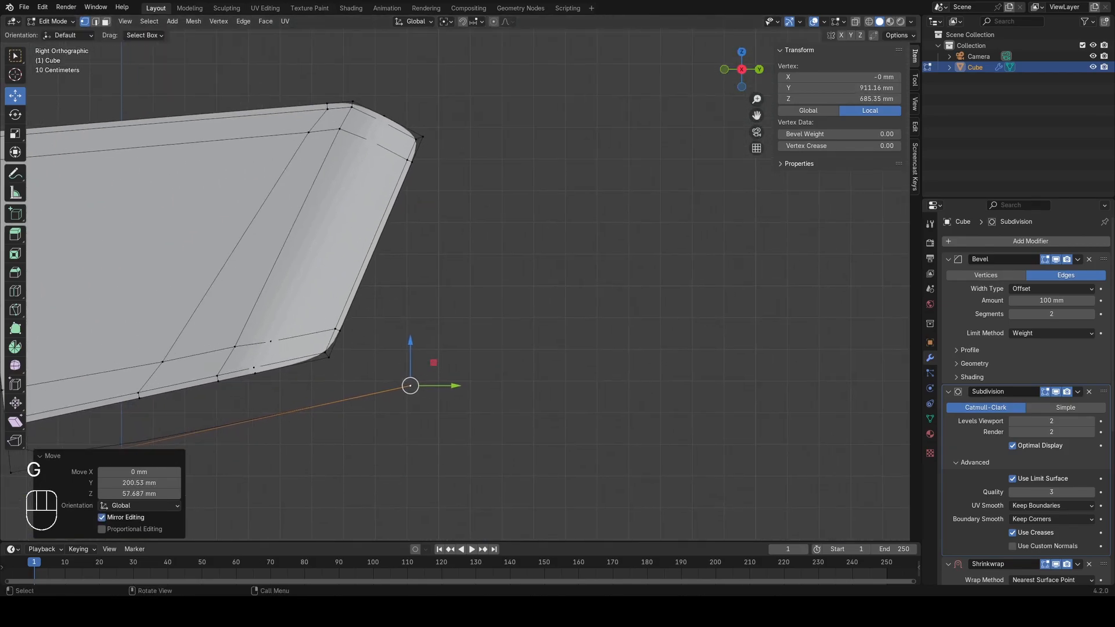
Step: Slide the new edge's end vertex back along its edge and reposition it below the panel's lower right corner
{"action": "middle_click_drag", "start_coordinate": [419, 315], "coordinate": [427, 292], "text": "shift"}
{"action": "scroll", "coordinate": [385, 338], "scroll_direction": "up", "scroll_amount": 2}
{"action": "key", "text": "a"}
{"action": "left_click", "coordinate": [427, 375]}
{"action": "key", "text": "g"}
{"action": "key", "text": "g"}
{"action": "left_click", "coordinate": [386, 389]}
{"action": "key", "text": "g"}
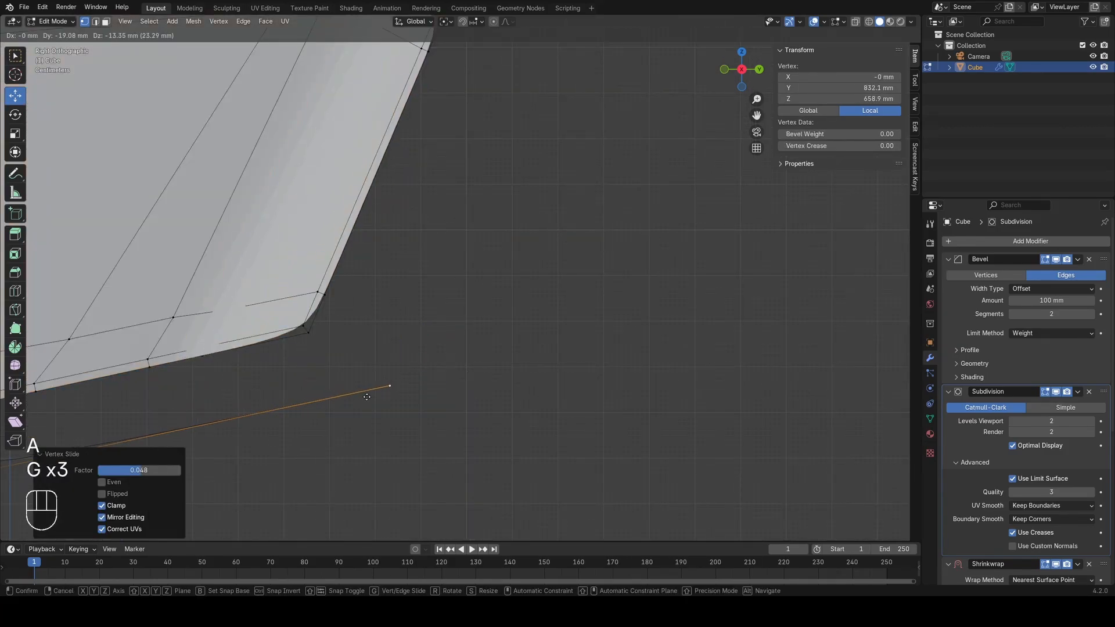
{"action": "left_click", "coordinate": [378, 398]}
Step: Connect the panel's lower right corner to the new edge's end vertex with an edge and view it in Object Mode
{"action": "key", "text": "a"}
{"action": "left_click", "coordinate": [325, 349]}
{"action": "left_click", "coordinate": [390, 395], "text": "shift"}
{"action": "key", "text": "f"}
{"action": "key", "text": "Tab"}
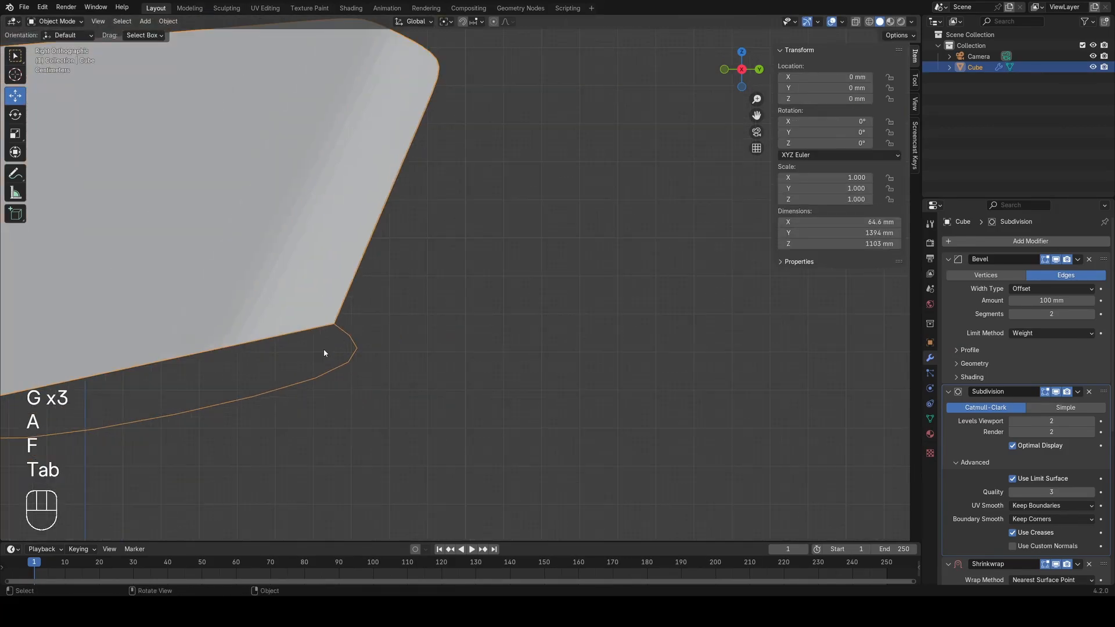
Step: Extrude the end vertex diagonally upward beyond the panel, about 890 mm in Y and 937 mm in Z
{"action": "key", "text": "z"}
{"action": "key", "text": "Tab"}
{"action": "left_click", "coordinate": [412, 366], "text": "shift"}
{"action": "mouse_move", "coordinate": [412, 366]}
{"action": "middle_mouse_down", "text": "shift"}
{"action": "mouse_move", "coordinate": [513, 395]}
{"action": "mouse_move", "coordinate": [458, 440]}
{"action": "middle_mouse_up", "text": "shift"}
{"action": "scroll", "coordinate": [513, 395], "scroll_direction": "down", "scroll_amount": 1}
{"action": "left_click", "coordinate": [504, 394]}
{"action": "scroll", "coordinate": [495, 381], "scroll_direction": "down", "scroll_amount": 2}
{"action": "key", "text": "z"}
{"action": "scroll", "coordinate": [523, 396], "scroll_direction": "down", "scroll_amount": 1}
{"action": "key", "text": "e"}
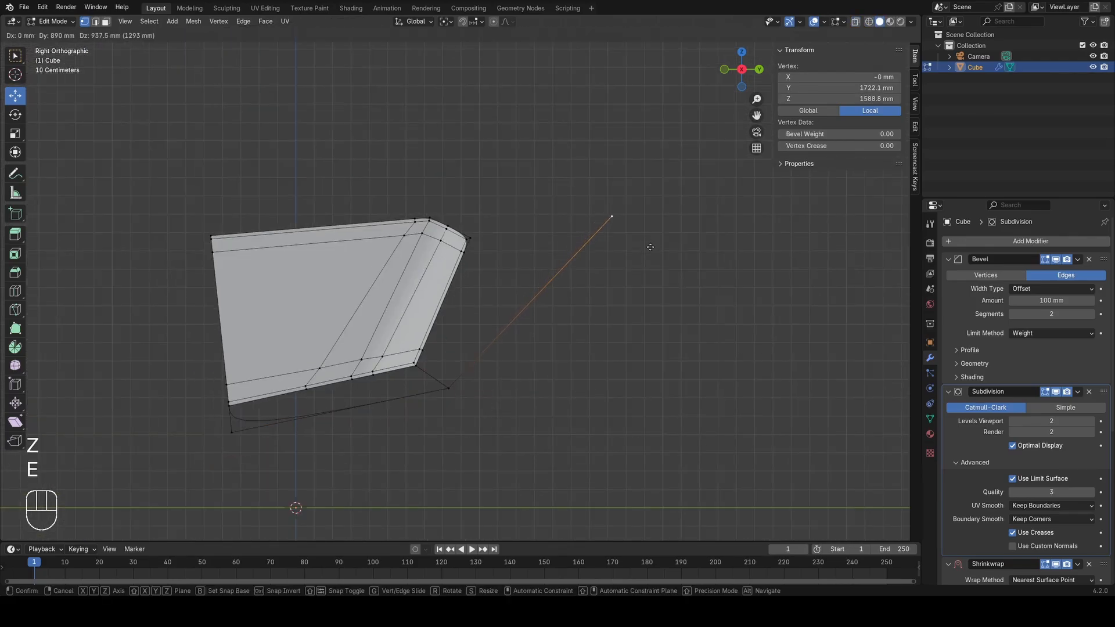
{"action": "left_click", "coordinate": [650, 247]}
Step: Examine the extended outline as a wireframe in Object Mode and with everything selected in Edit Mode
{"action": "key", "text": "Tab"}
{"action": "key", "text": "z"}
{"action": "middle_click_drag", "start_coordinate": [491, 319], "coordinate": [452, 323], "text": "shift"}
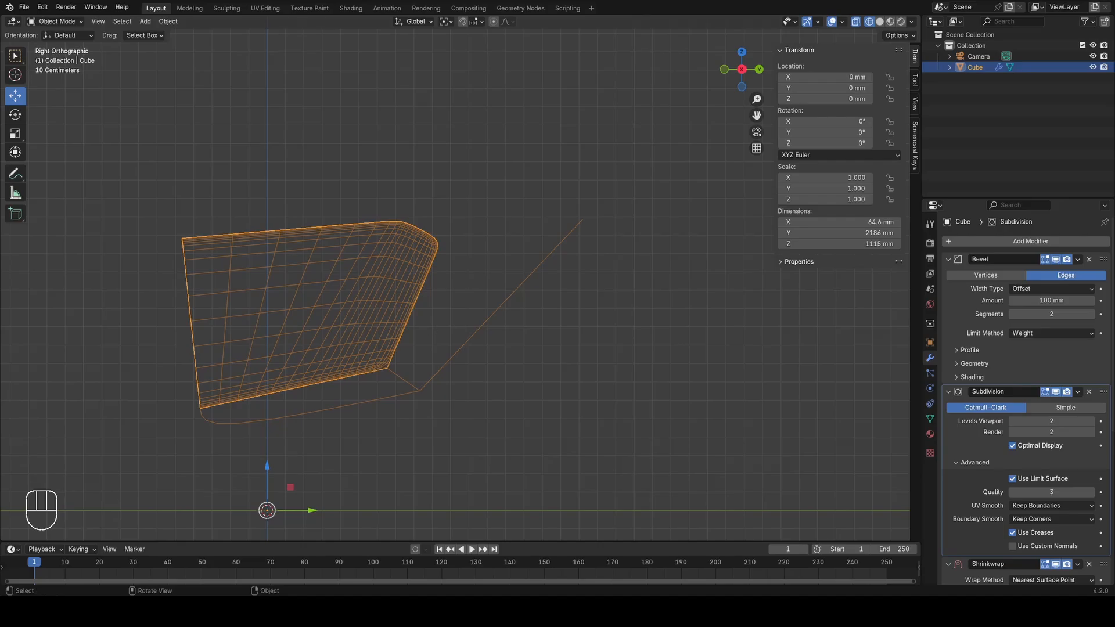
{"action": "middle_click_drag", "start_coordinate": [432, 243], "coordinate": [437, 247], "text": "shift"}
{"action": "key", "text": "Tab"}
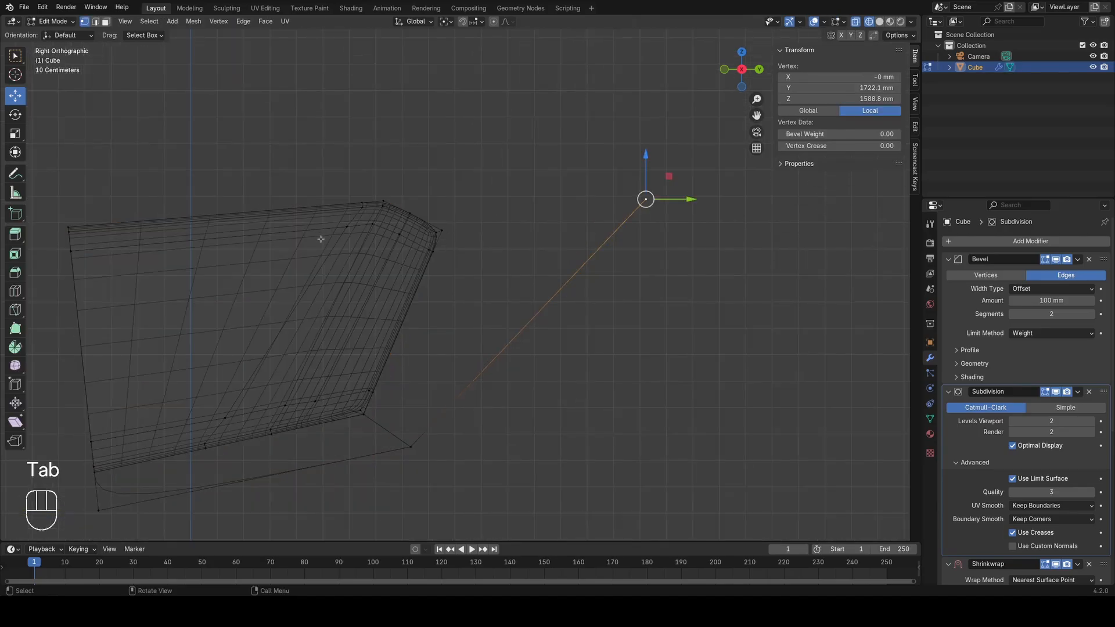
{"action": "key", "text": "a"}
{"action": "scroll", "coordinate": [481, 326], "scroll_direction": "up", "scroll_amount": 1}
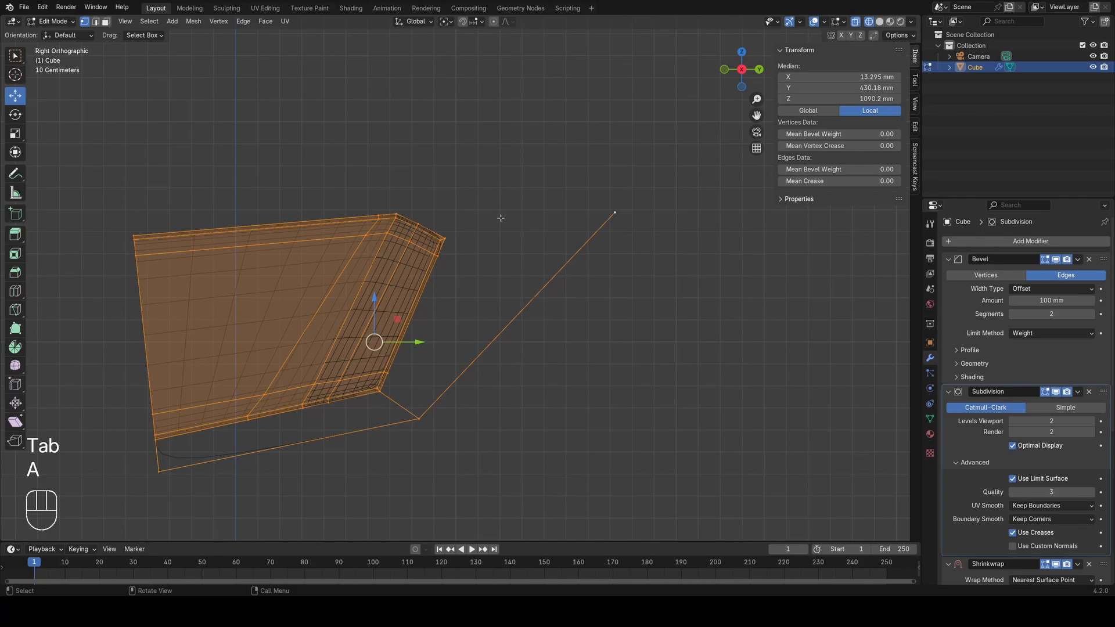
{"action": "middle_click_drag", "start_coordinate": [515, 218], "coordinate": [354, 235], "text": "shift"}
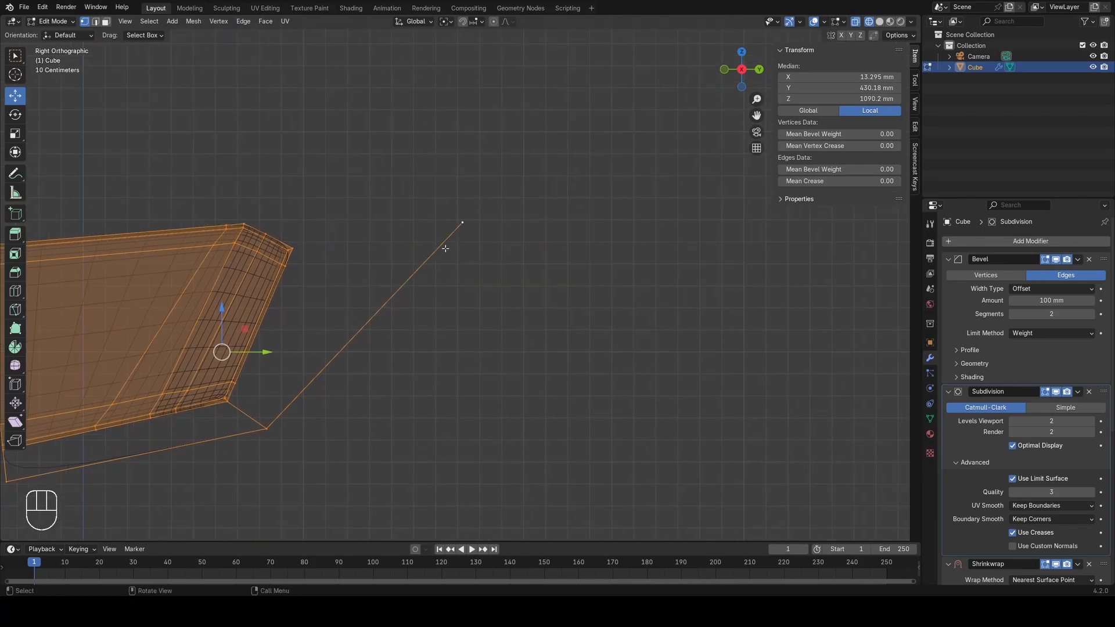
Step: Add two loop cuts to the long diagonal edge beside the panel
{"action": "middle_click_drag", "start_coordinate": [445, 249], "coordinate": [270, 349]}
{"action": "left_click", "coordinate": [267, 382]}
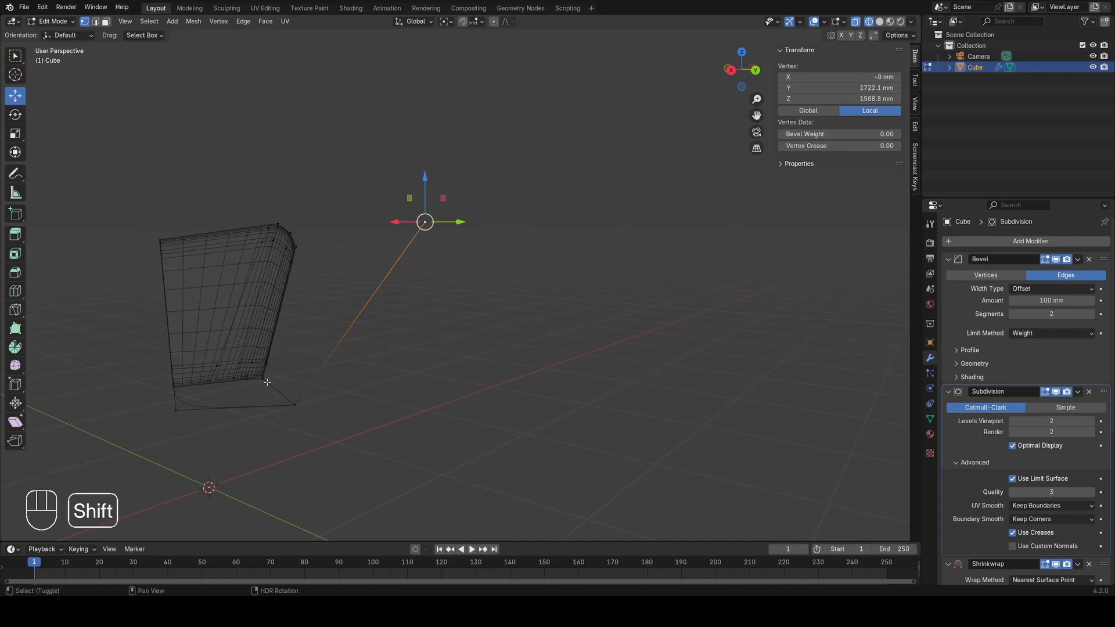
{"action": "middle_click_drag", "start_coordinate": [381, 350], "coordinate": [476, 343], "text": "shift"}
{"action": "left_click", "coordinate": [400, 396], "text": "shift"}
{"action": "mouse_move", "coordinate": [539, 309]}
{"action": "middle_mouse_down"}
{"action": "mouse_move", "coordinate": [513, 307]}
{"action": "mouse_move", "coordinate": [476, 280]}
{"action": "mouse_move", "coordinate": [502, 272]}
{"action": "middle_mouse_up"}
{"action": "key", "text": "ctrl+r"}
{"action": "scroll", "coordinate": [497, 286], "scroll_direction": "up", "scroll_amount": 1}
{"action": "left_click", "coordinate": [497, 286]}
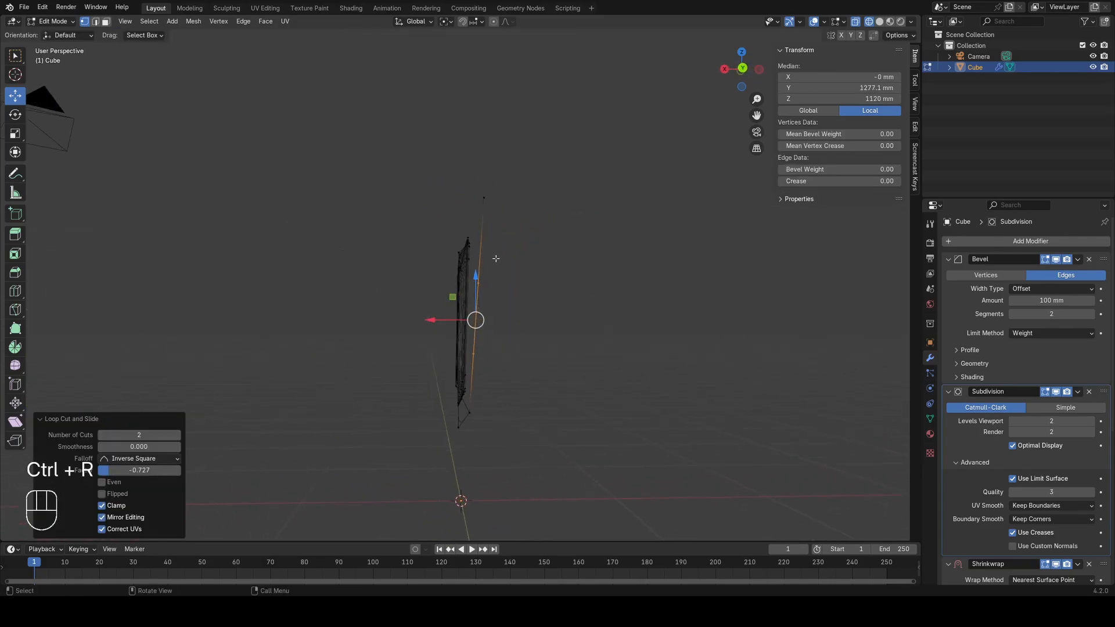
Step: Set the transform pivot point to Active Element and add the panel's right corner vertex to the selected cut vertices as the active one
{"action": "key", "text": "z"}
{"action": "left_click", "coordinate": [570, 270]}
{"action": "middle_click_drag", "start_coordinate": [575, 266], "coordinate": [471, 262]}
{"action": "scroll", "coordinate": [472, 262], "scroll_direction": "up", "scroll_amount": 2}
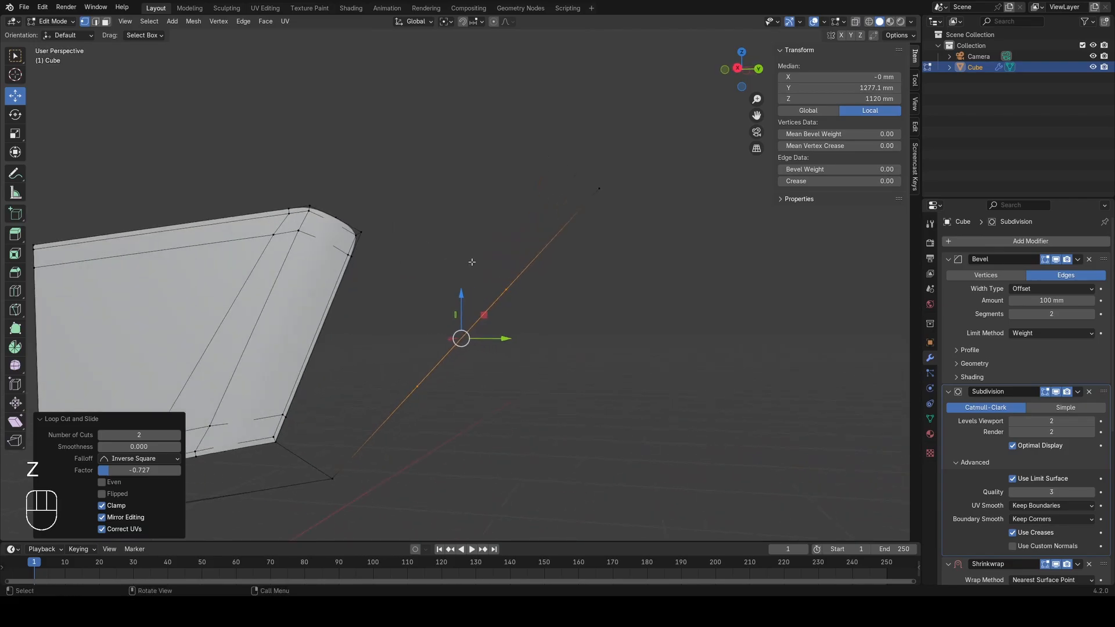
{"action": "key", "text": "period"}
{"action": "left_click", "coordinate": [395, 233]}
{"action": "mouse_move", "coordinate": [343, 244]}
{"action": "middle_mouse_down"}
{"action": "mouse_move", "coordinate": [391, 261]}
{"action": "mouse_move", "coordinate": [435, 263]}
{"action": "mouse_move", "coordinate": [418, 250]}
{"action": "mouse_move", "coordinate": [460, 263]}
{"action": "middle_mouse_up"}
{"action": "key", "text": "z"}
{"action": "left_click", "coordinate": [334, 252]}
{"action": "left_click", "coordinate": [409, 223], "text": "shift"}
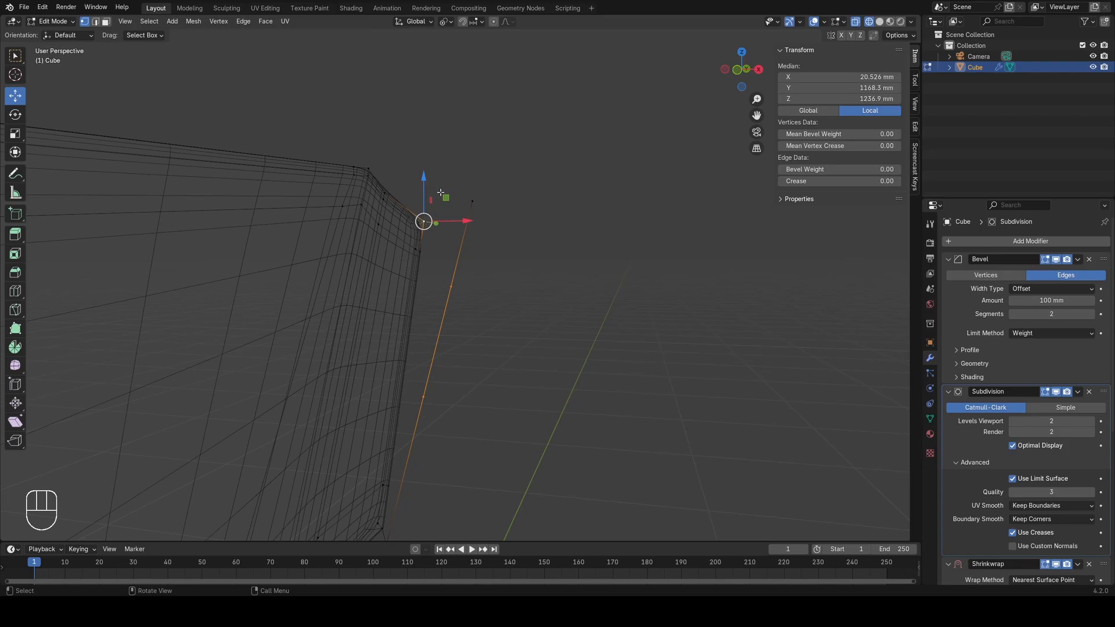
Step: Review the transform pivot point options, choosing Active Element
{"action": "left_click", "coordinate": [451, 23]}
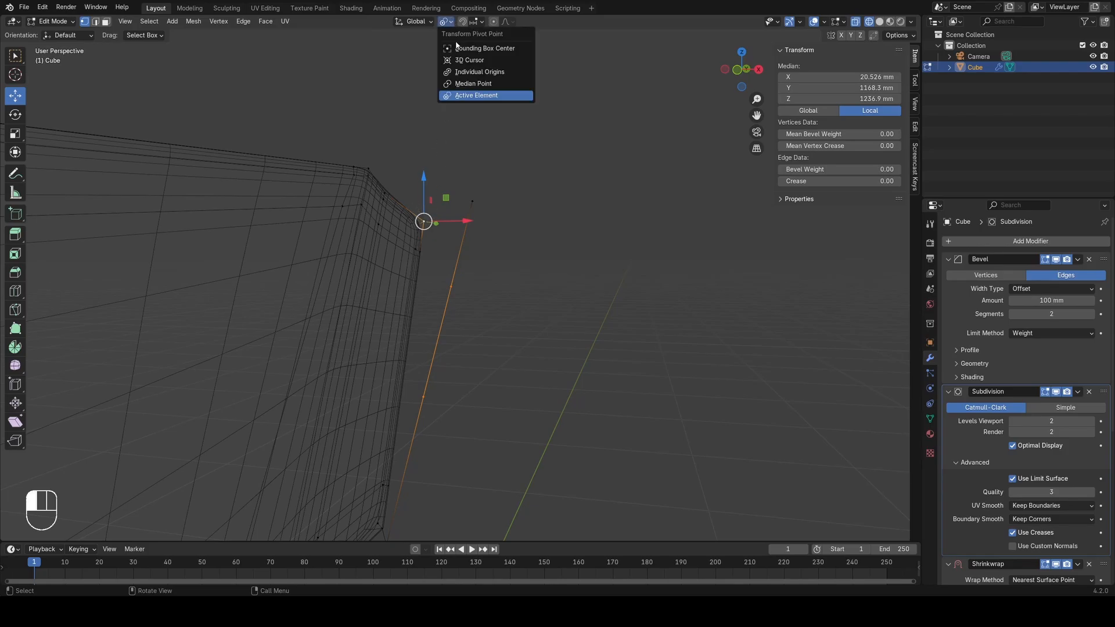
{"action": "middle_click_drag", "start_coordinate": [431, 167], "coordinate": [389, 145], "text": "shift"}
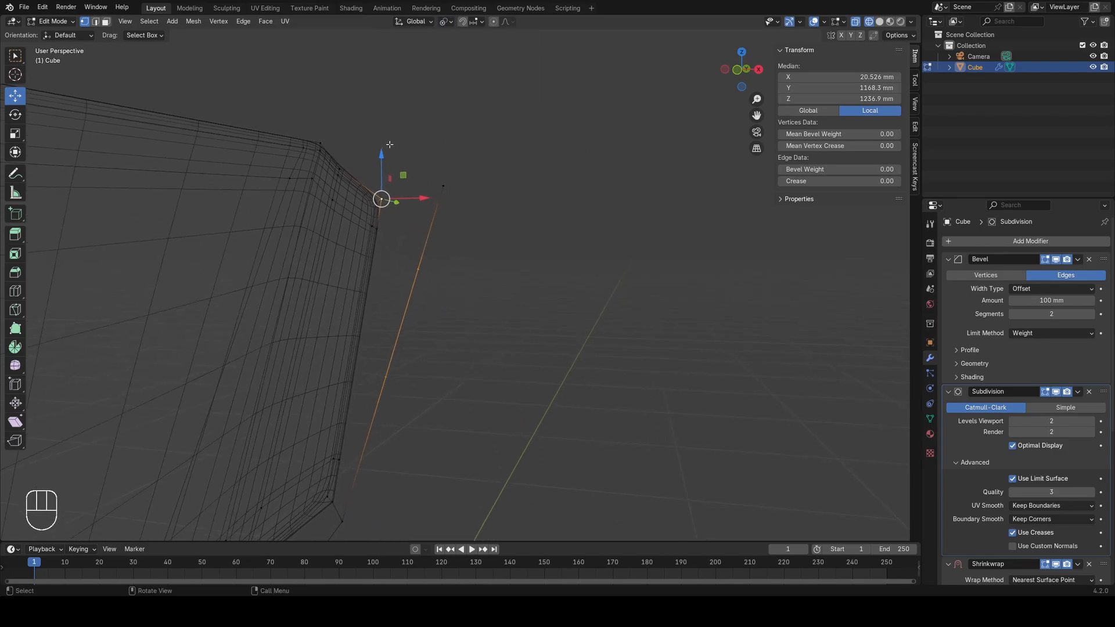
{"action": "key", "text": "period"}
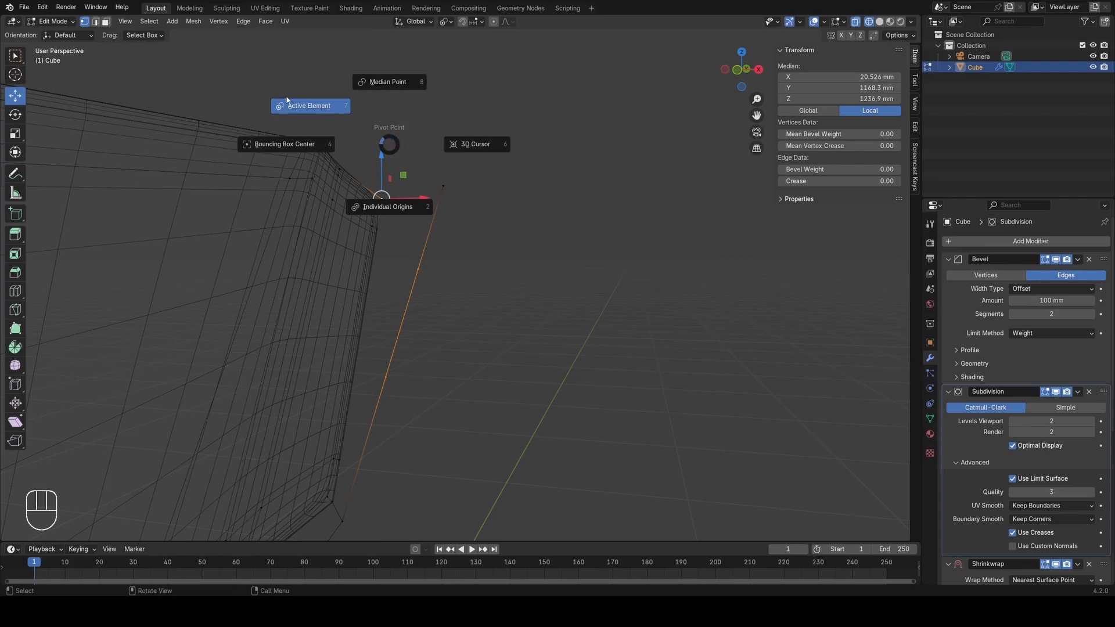
{"action": "left_click", "coordinate": [363, 123]}
{"action": "key", "text": "period"}
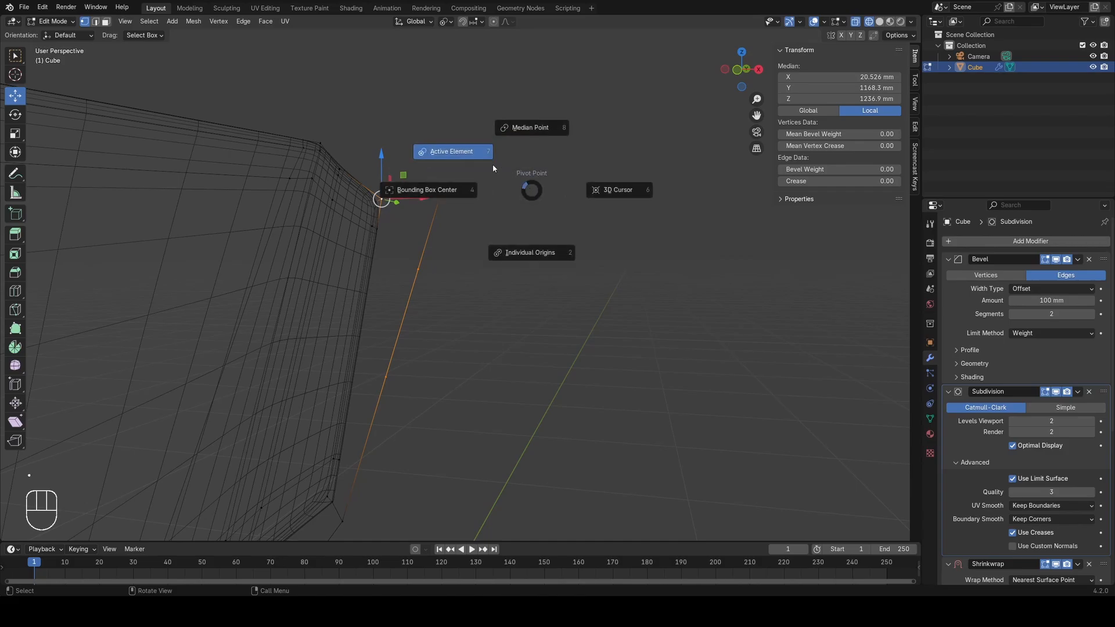
{"action": "left_click", "coordinate": [463, 120]}
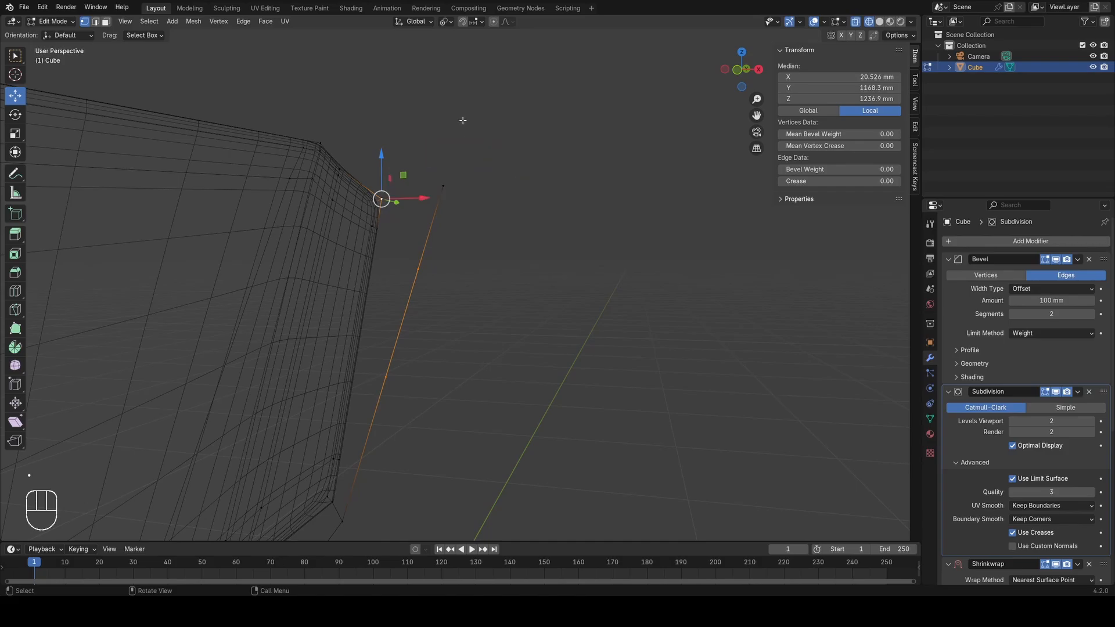
{"action": "left_click", "coordinate": [449, 24]}
Step: Add the diagonal edge's upper end vertex to the selection and scale it to 0 on X about the active corner vertex
{"action": "mouse_move", "coordinate": [376, 193]}
{"action": "middle_mouse_down"}
{"action": "mouse_move", "coordinate": [349, 200]}
{"action": "mouse_move", "coordinate": [376, 201]}
{"action": "middle_mouse_up"}
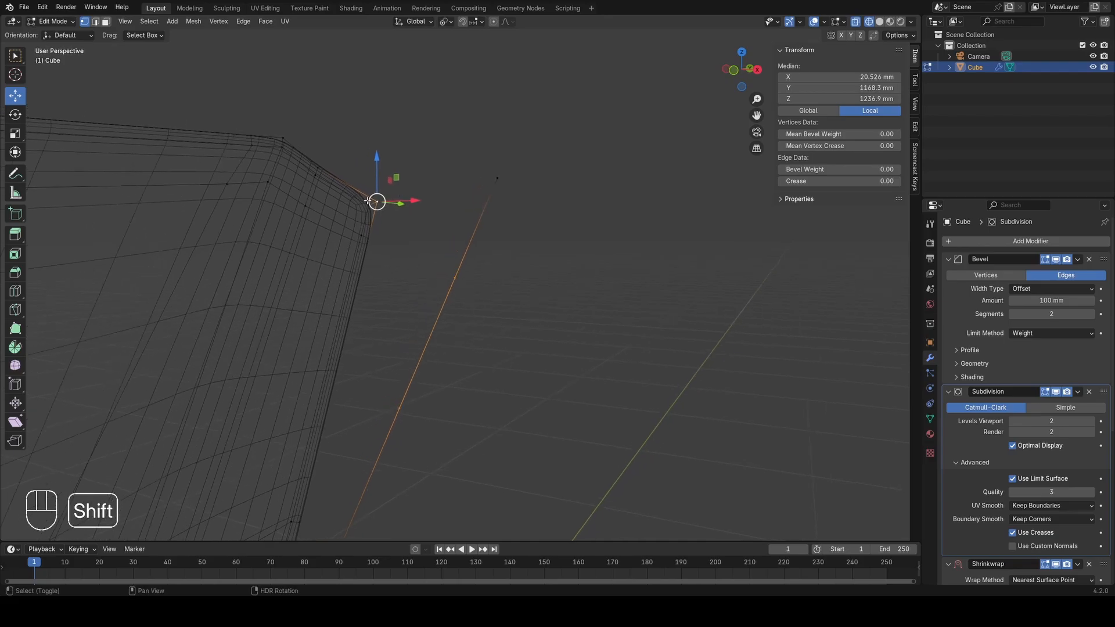
{"action": "mouse_move", "coordinate": [442, 248]}
{"action": "middle_mouse_down"}
{"action": "mouse_move", "coordinate": [478, 236]}
{"action": "mouse_move", "coordinate": [397, 200]}
{"action": "mouse_move", "coordinate": [449, 230]}
{"action": "middle_mouse_up"}
{"action": "left_click", "coordinate": [471, 209], "text": "shift"}
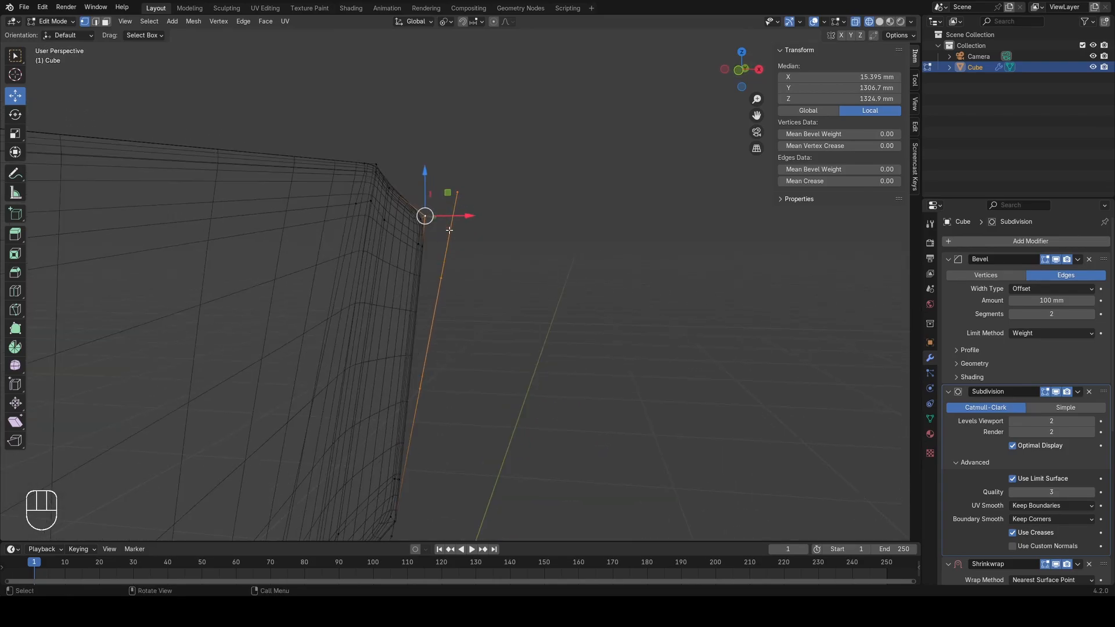
{"action": "key", "text": "s"}
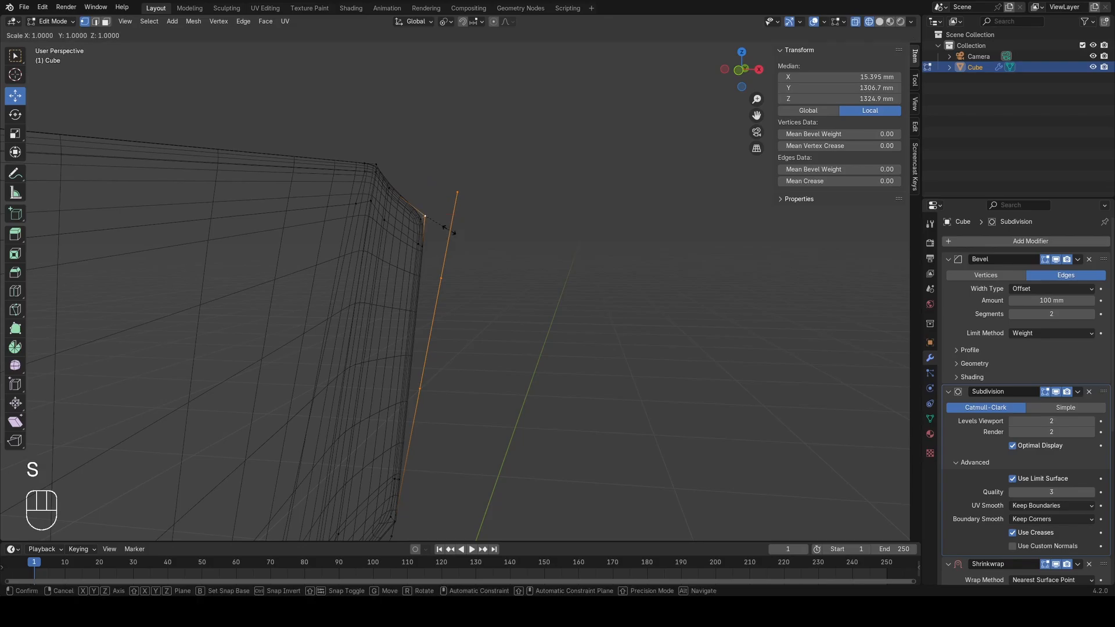
{"action": "key", "text": "x"}
{"action": "key", "text": "KP_0"}
{"action": "key", "text": "Return"}
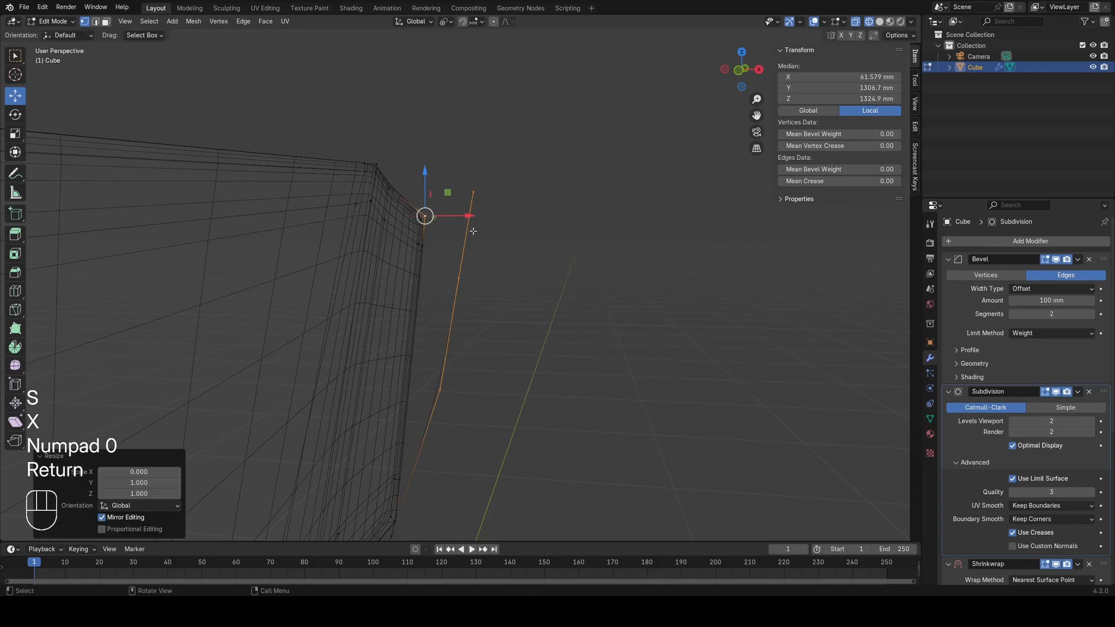
Step: Select the three flattened diagonal vertices and the panel's corner vertex in turn to compare their X positions
{"action": "middle_click_drag", "start_coordinate": [448, 230], "coordinate": [400, 224]}
{"action": "left_click_drag", "start_coordinate": [528, 169], "coordinate": [408, 380]}
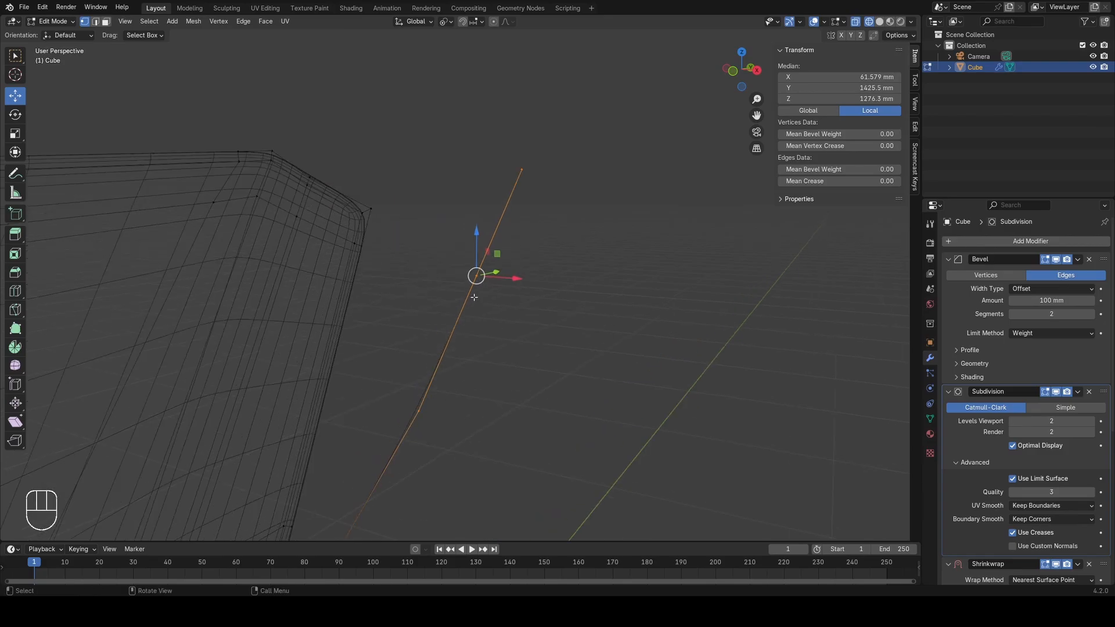
{"action": "left_click", "coordinate": [398, 221], "text": "shift"}
{"action": "left_click", "coordinate": [377, 203]}
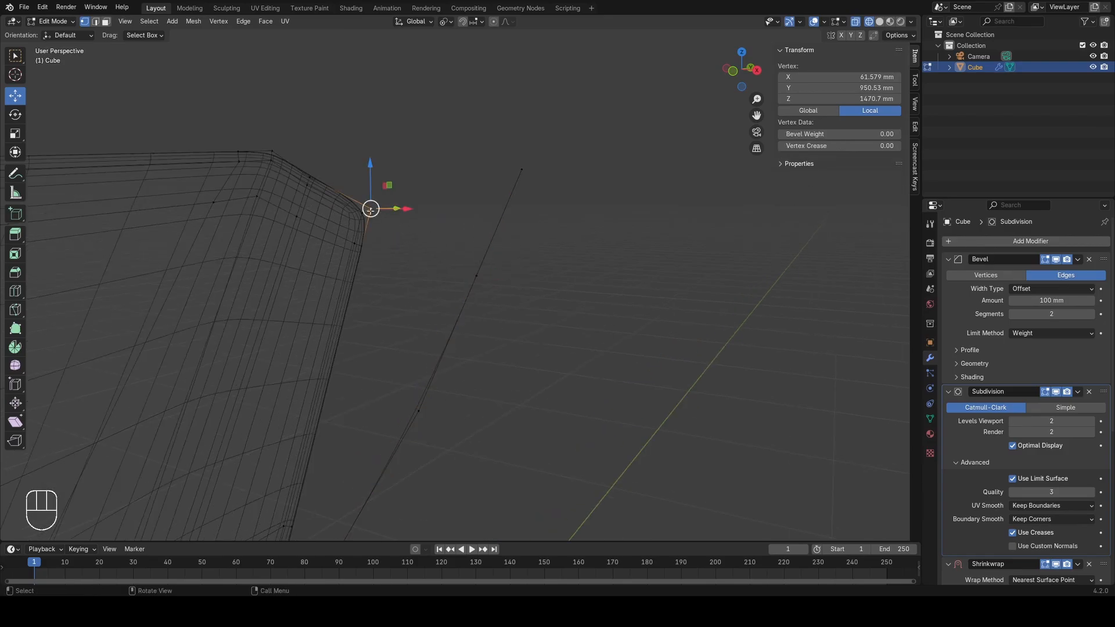
Step: Examine the diagonal edge's vertices and its lower connection to the panel corner from several angles
{"action": "scroll", "coordinate": [486, 302], "scroll_direction": "down", "scroll_amount": 3}
{"action": "key", "text": "a"}
{"action": "middle_click_drag", "start_coordinate": [441, 356], "coordinate": [396, 342]}
{"action": "middle_click_drag", "start_coordinate": [396, 342], "coordinate": [482, 342]}
{"action": "left_click", "coordinate": [455, 340]}
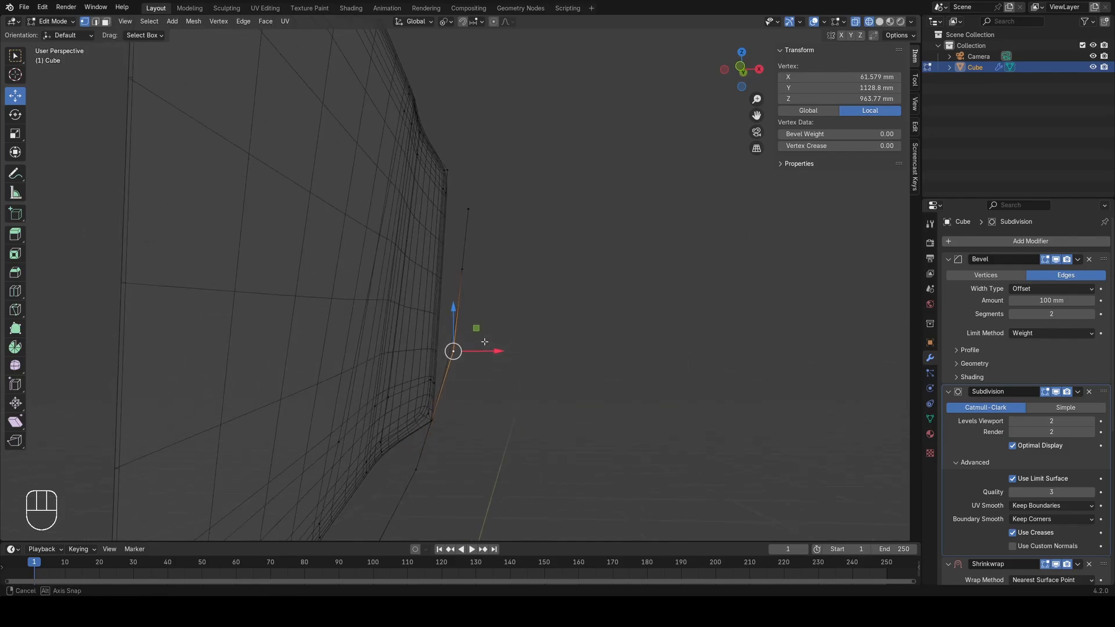
{"action": "key", "text": "a"}
{"action": "left_click", "coordinate": [418, 468]}
{"action": "middle_click_drag", "start_coordinate": [416, 463], "coordinate": [381, 446]}
{"action": "left_click", "coordinate": [359, 408], "text": "shift"}
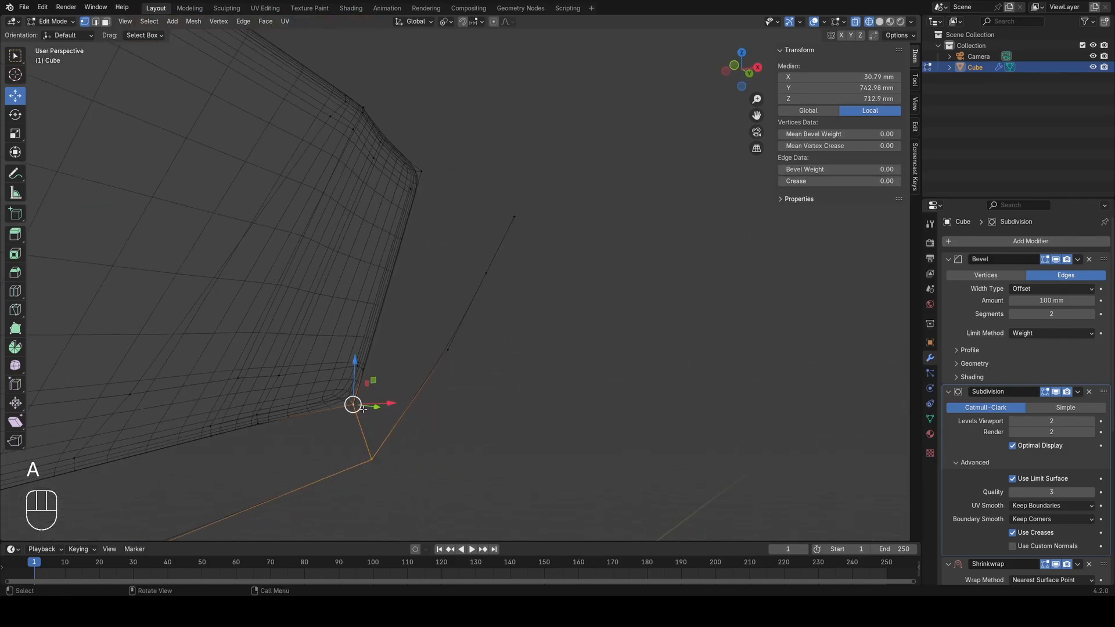
{"action": "middle_click_drag", "start_coordinate": [361, 409], "coordinate": [271, 419]}
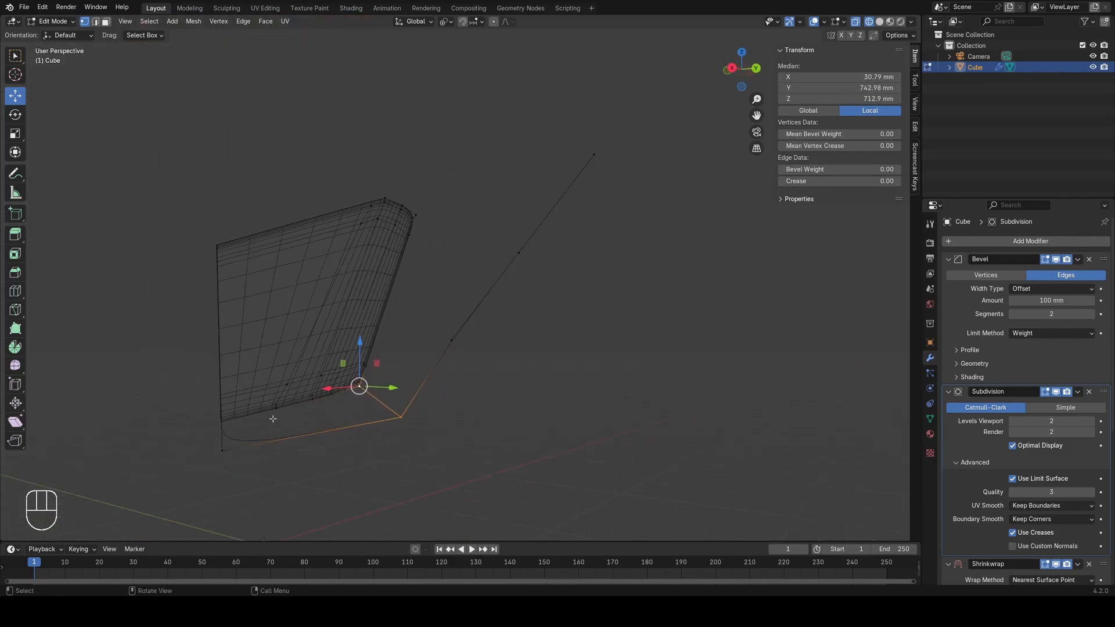
Step: Move the diagonal edge's lower cut vertex inward along X, closer to the panel's surface line
{"action": "scroll", "coordinate": [316, 465], "scroll_direction": "up", "scroll_amount": 3}
{"action": "key", "text": "a"}
{"action": "middle_click_drag", "start_coordinate": [324, 471], "coordinate": [437, 354]}
{"action": "left_click", "coordinate": [415, 388]}
{"action": "key", "text": "g"}
{"action": "key", "text": "x"}
{"action": "left_click", "coordinate": [452, 388]}
{"action": "key", "text": "a"}
{"action": "middle_click_drag", "start_coordinate": [436, 308], "coordinate": [413, 384], "text": "shift"}
{"action": "middle_click_drag", "start_coordinate": [407, 383], "coordinate": [441, 357]}
{"action": "left_click", "coordinate": [428, 378]}
{"action": "key", "text": "g"}
{"action": "key", "text": "x"}
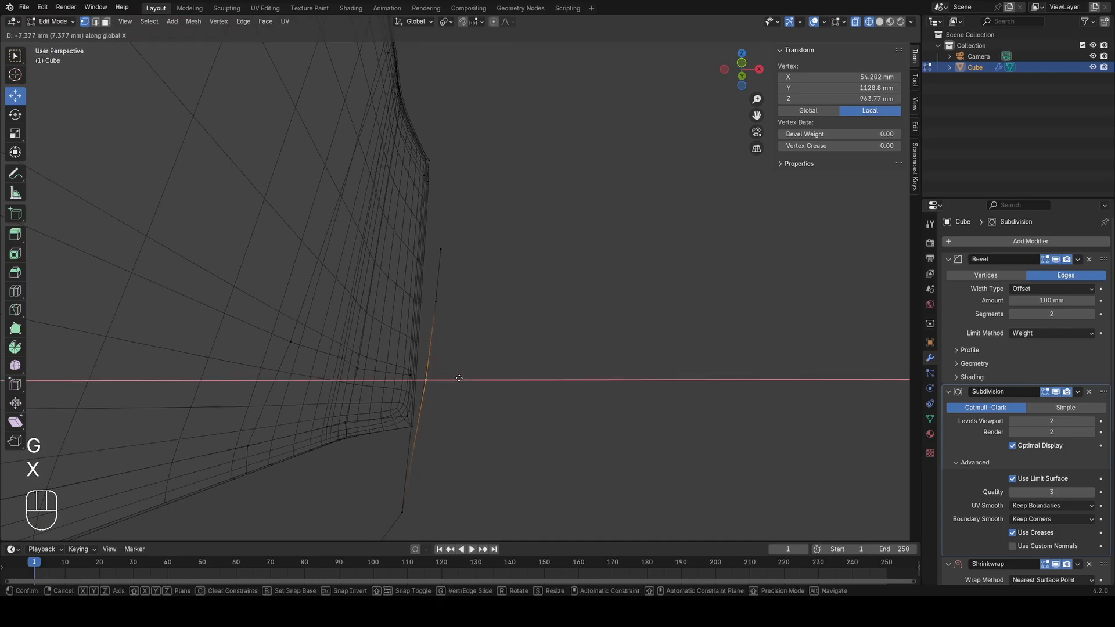
{"action": "left_click", "coordinate": [423, 379]}
Step: Move the diagonal edge's upper cut vertex and its upper end vertex inward along X to continue the gradual taper
{"action": "key", "text": "a"}
{"action": "left_click", "coordinate": [436, 311]}
{"action": "key", "text": "g"}
{"action": "key", "text": "x"}
{"action": "left_click", "coordinate": [436, 307]}
{"action": "key", "text": "a"}
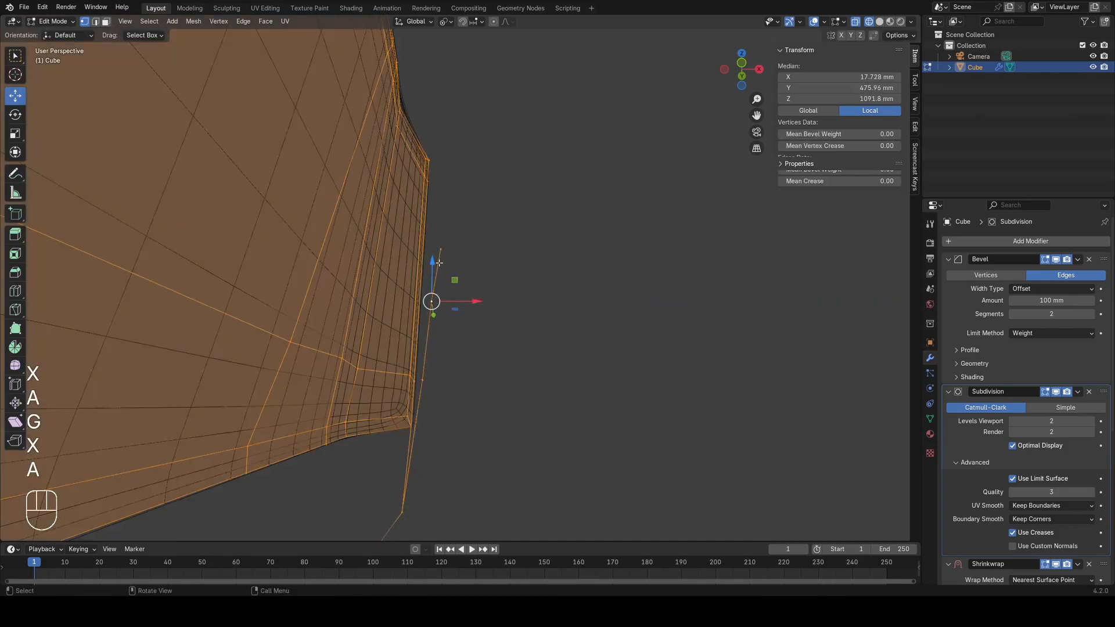
{"action": "left_click", "coordinate": [440, 250]}
{"action": "key", "text": "g"}
{"action": "key", "text": "x"}
{"action": "left_click", "coordinate": [451, 305]}
{"action": "key", "text": "Tab"}
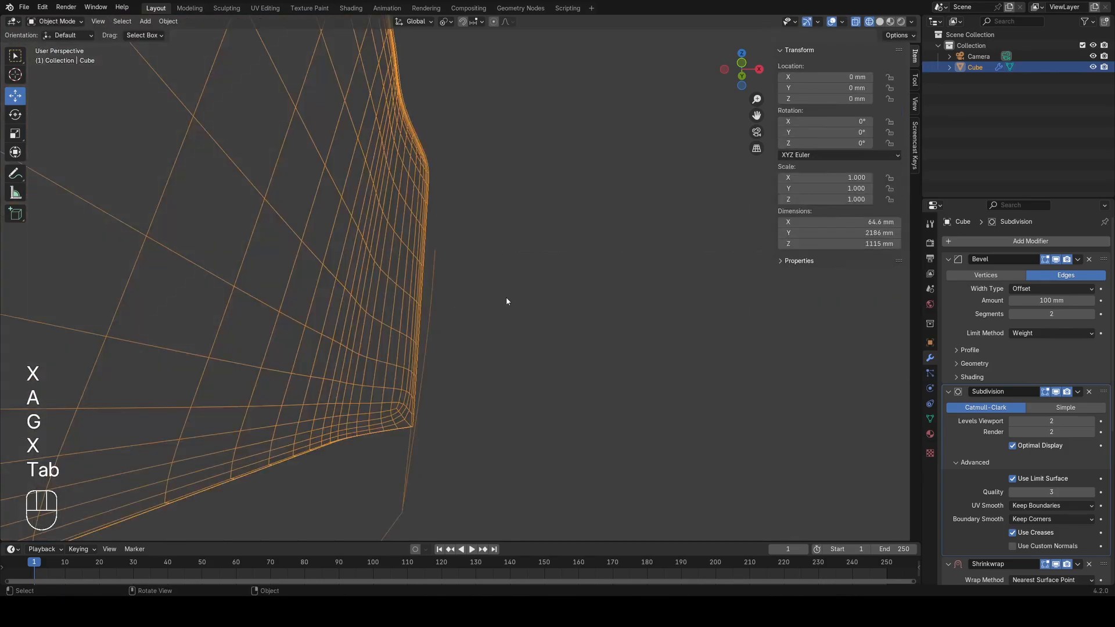
Step: In the right orthographic view, connect the panel's right corner vertex to the diagonal's upper end vertex with a new edge
{"action": "key", "text": "KP_3"}
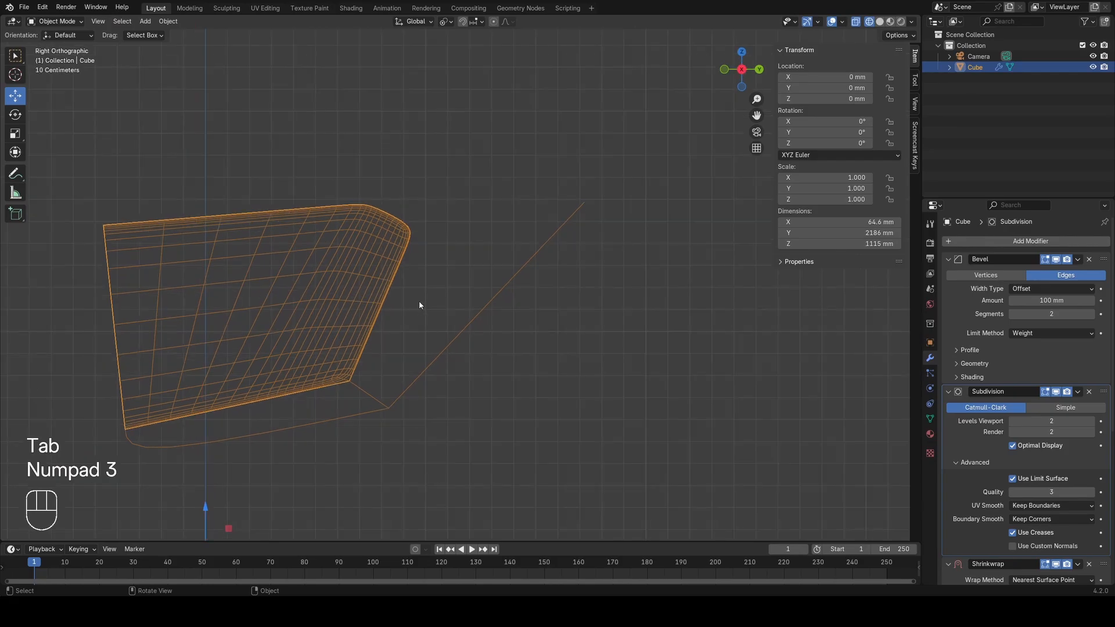
{"action": "middle_click_drag", "start_coordinate": [458, 261], "coordinate": [432, 293], "text": "shift"}
{"action": "scroll", "coordinate": [432, 292], "scroll_direction": "up", "scroll_amount": 2}
{"action": "key", "text": "Tab"}
{"action": "key", "text": "a"}
{"action": "left_click", "coordinate": [369, 248]}
{"action": "left_click", "coordinate": [604, 213], "text": "shift"}
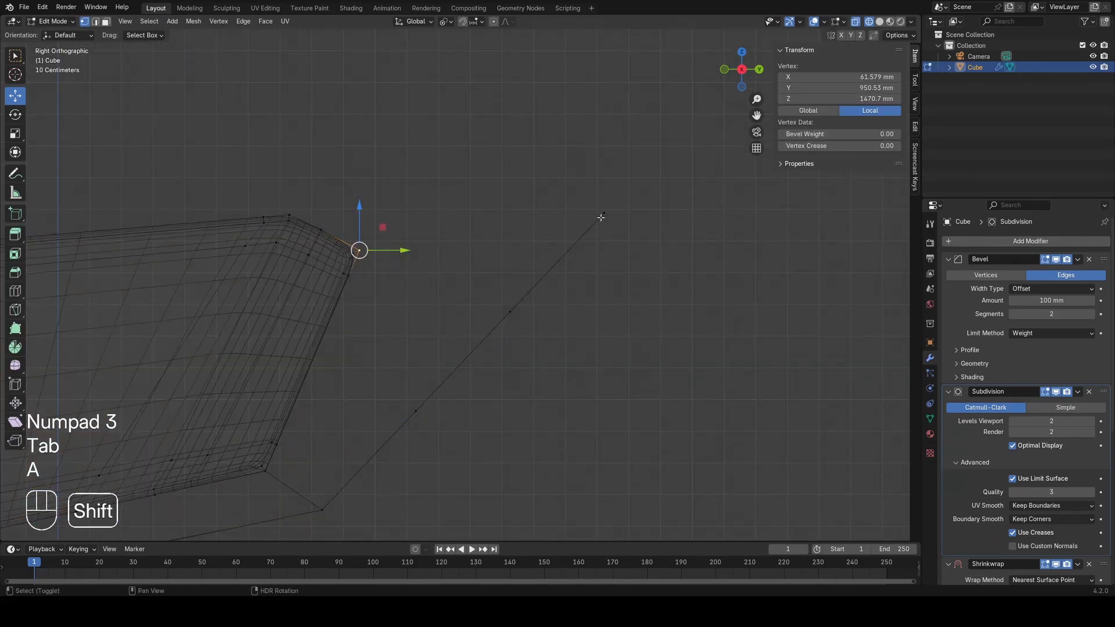
{"action": "key", "text": "f"}
Step: Slide the diagonal's upper end vertex down along the diagonal edge to about Y 1650 mm and Z 1512 mm
{"action": "key", "text": "a"}
{"action": "left_click", "coordinate": [603, 212]}
{"action": "key", "text": "g"}
{"action": "key", "text": "g"}
{"action": "left_click", "coordinate": [592, 243]}
{"action": "key", "text": "Tab"}
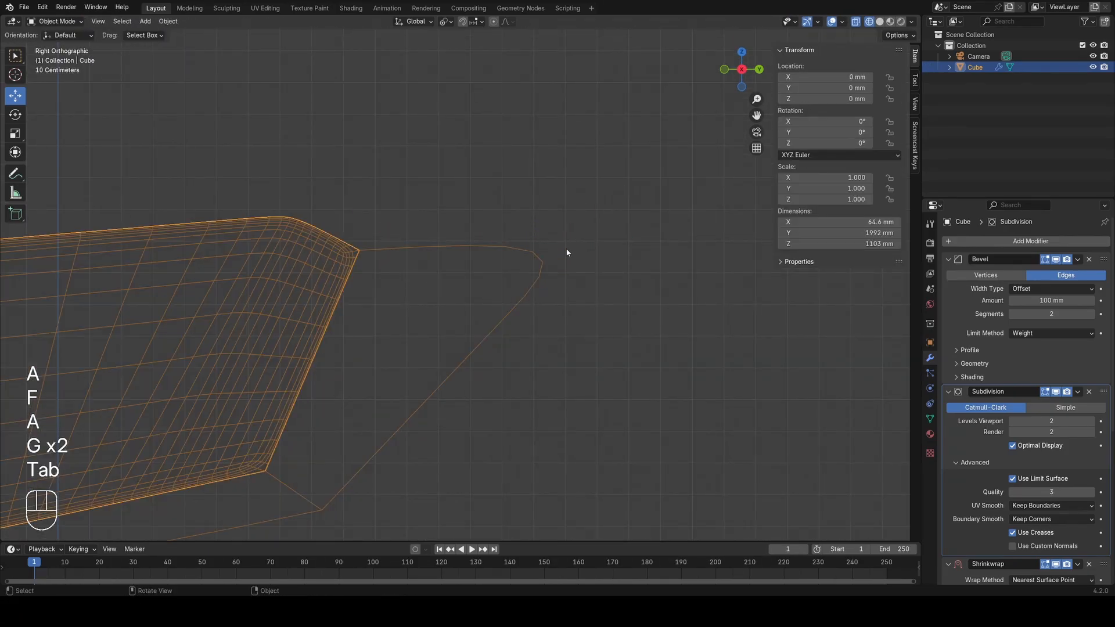
Step: Examine the new connecting edge between the panel's right corner and the diagonal's upper end in perspective
{"action": "key", "text": "Tab"}
{"action": "left_click", "coordinate": [347, 248]}
{"action": "left_click", "coordinate": [602, 213], "text": "shift"}
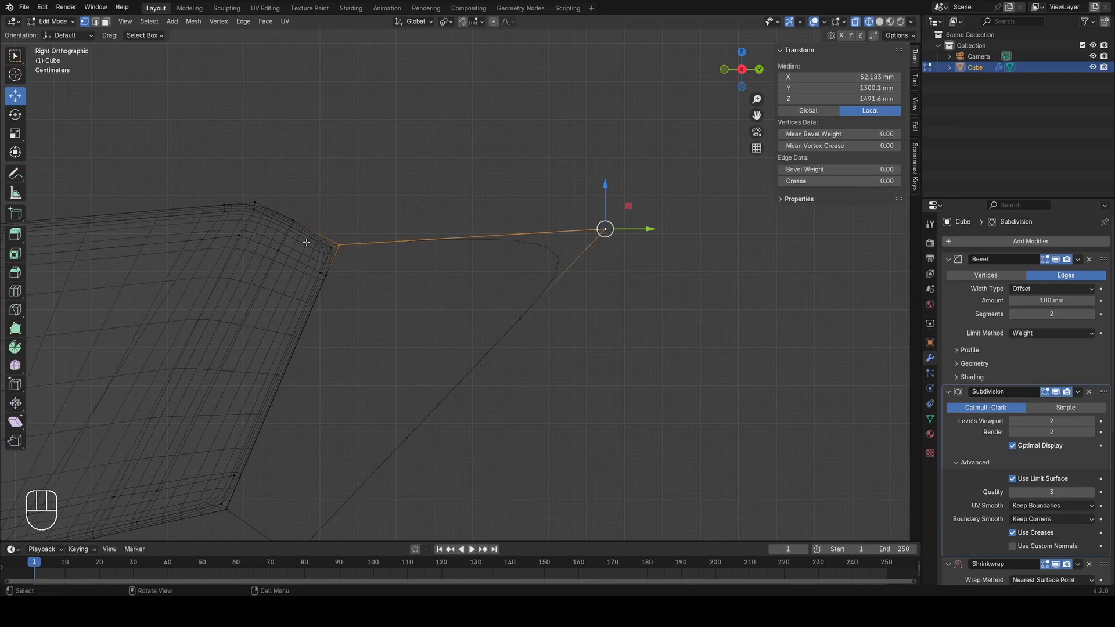
{"action": "middle_click_drag", "start_coordinate": [417, 259], "coordinate": [509, 304]}
{"action": "key", "text": "a"}
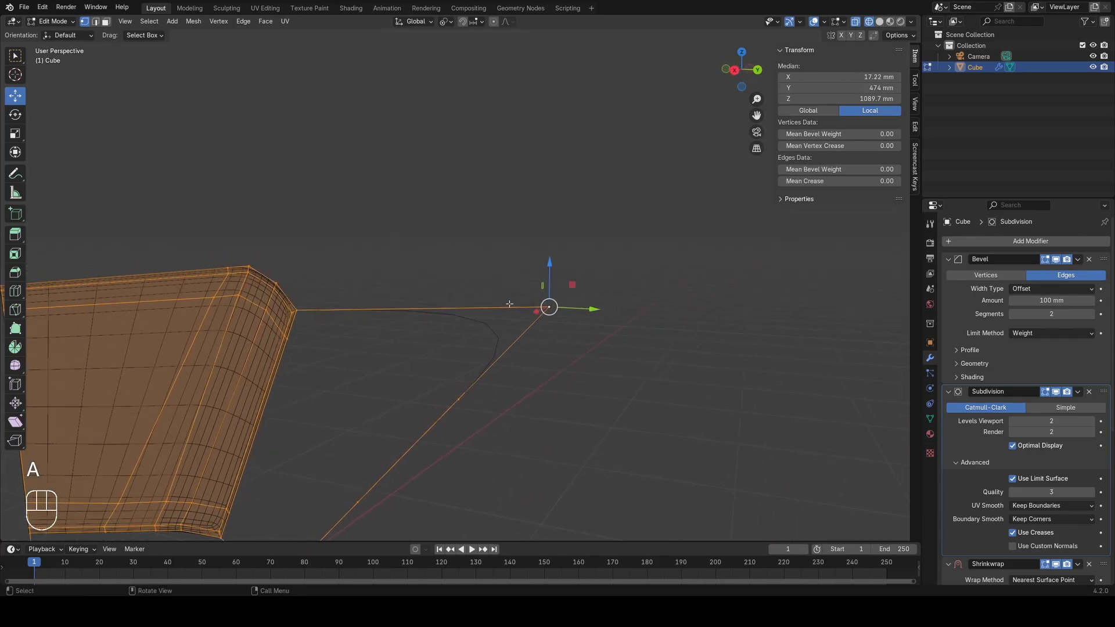
{"action": "middle_click_drag", "start_coordinate": [604, 211], "coordinate": [546, 232]}
Step: Extrude the diagonal's upper end vertex up and outward in the right view to about Y 1836 mm and Z 1743 mm
{"action": "left_click", "coordinate": [491, 308]}
{"action": "middle_click_drag", "start_coordinate": [494, 307], "coordinate": [461, 299]}
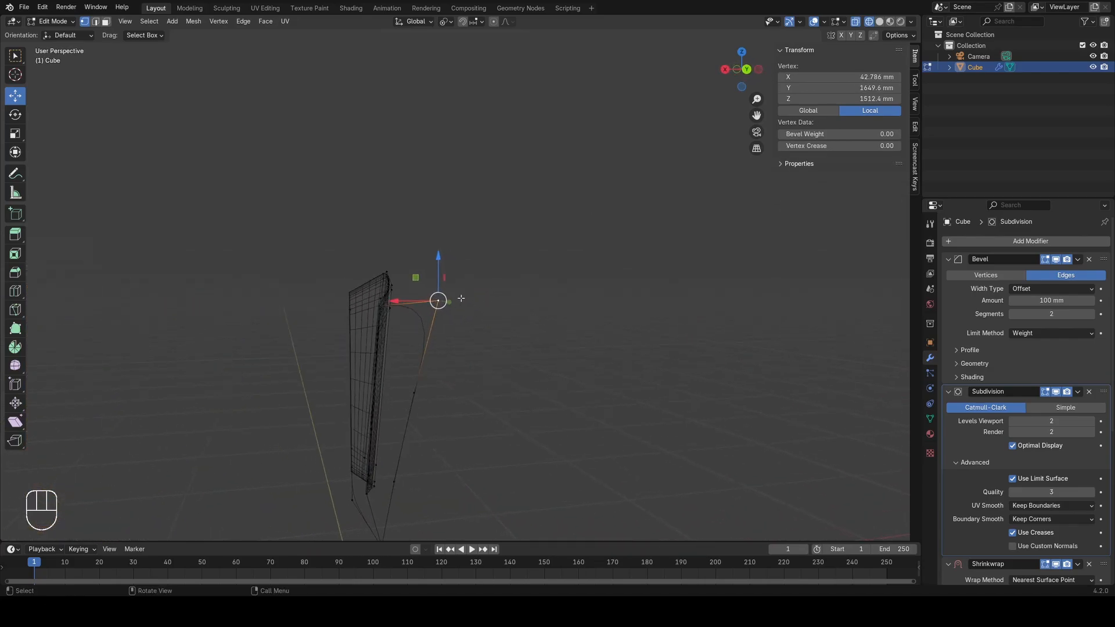
{"action": "key", "text": "KP_3"}
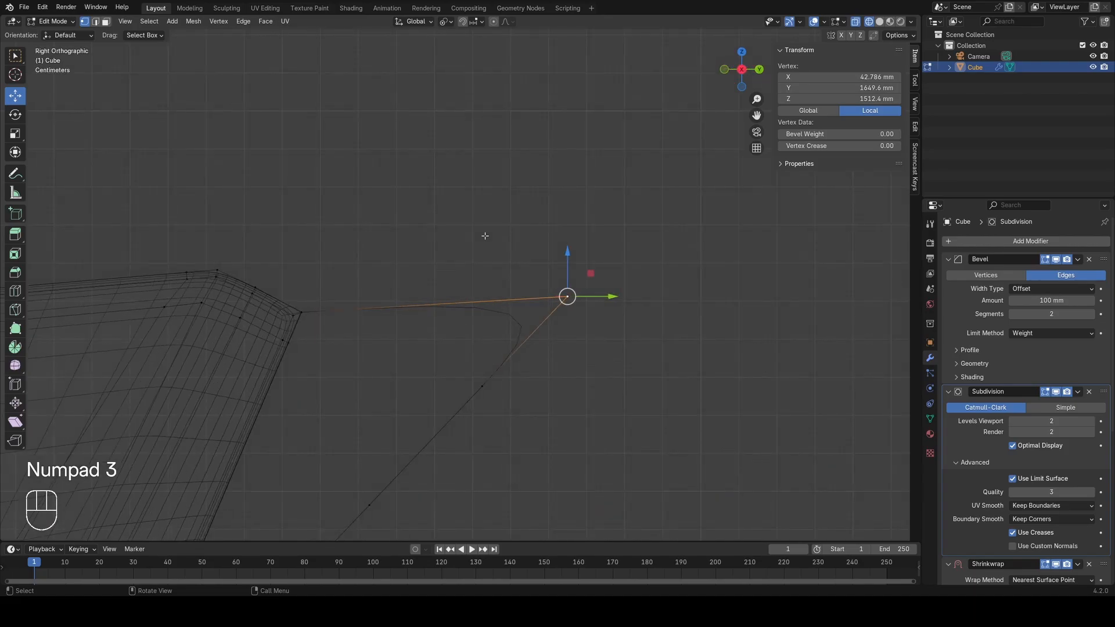
{"action": "key", "text": "e"}
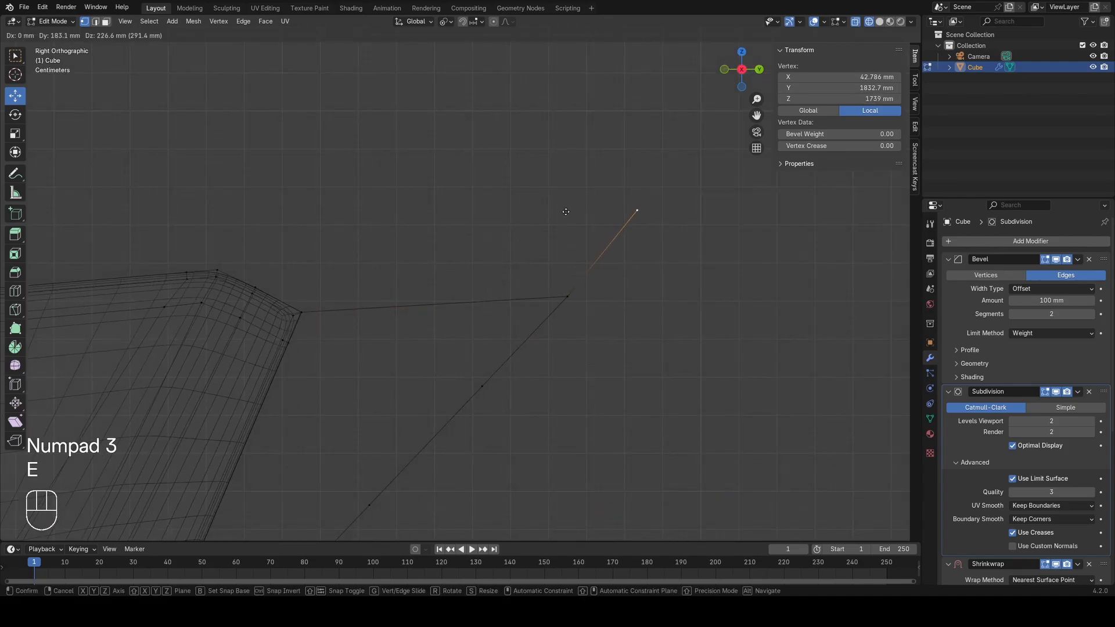
{"action": "left_click", "coordinate": [566, 212]}
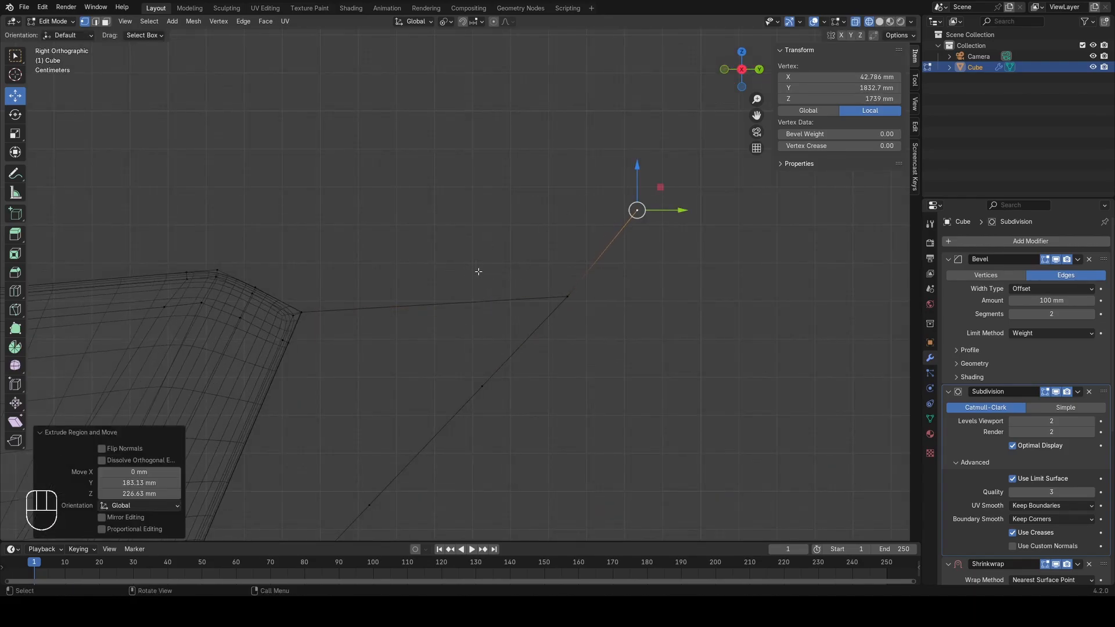
{"action": "scroll", "coordinate": [479, 271], "scroll_direction": "down", "scroll_amount": 1}
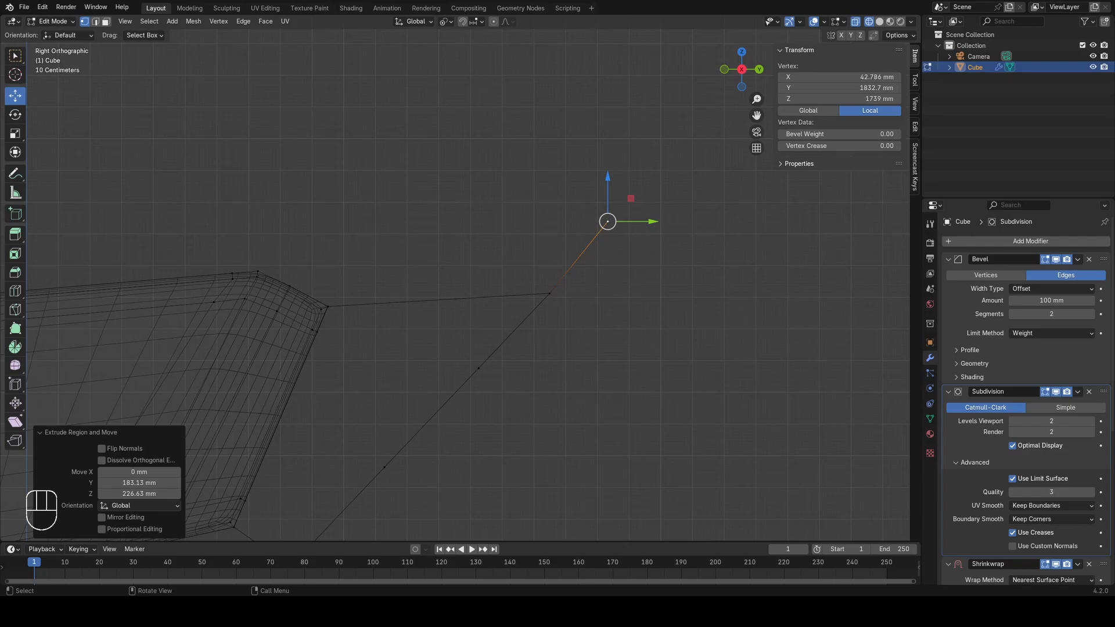
{"action": "middle_click_drag", "start_coordinate": [381, 316], "coordinate": [308, 329], "text": "shift"}
{"action": "key", "text": "g"}
{"action": "left_click", "coordinate": [342, 316]}
Step: Move the extruded end vertex along X by about -65 mm, to about X -23 mm
{"action": "mouse_move", "coordinate": [440, 284]}
{"action": "middle_mouse_down"}
{"action": "mouse_move", "coordinate": [377, 292]}
{"action": "mouse_move", "coordinate": [389, 290]}
{"action": "middle_mouse_up"}
{"action": "key", "text": "z"}
{"action": "key", "text": "g"}
{"action": "key", "text": "x"}
{"action": "left_click", "coordinate": [420, 288]}
{"action": "key", "text": "z"}
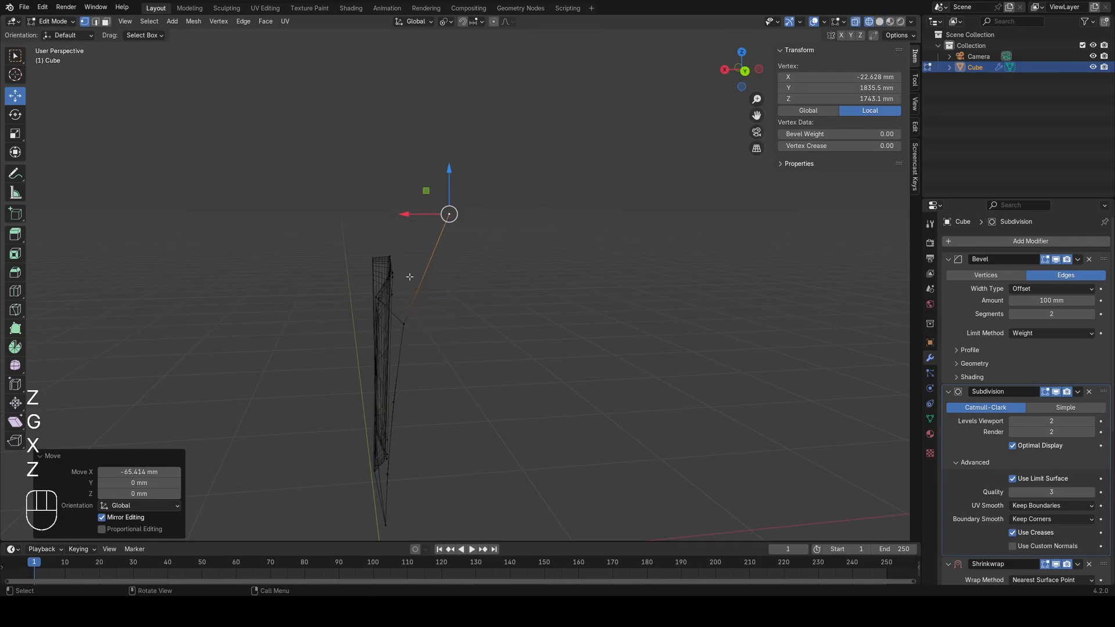
Step: Examine the extended outline and its extruded end vertex from the side
{"action": "key", "text": "a"}
{"action": "key", "text": "Tab"}
{"action": "mouse_move", "coordinate": [314, 317]}
{"action": "middle_mouse_down"}
{"action": "mouse_move", "coordinate": [398, 336]}
{"action": "mouse_move", "coordinate": [430, 326]}
{"action": "middle_mouse_up"}
{"action": "key", "text": "Tab"}
{"action": "scroll", "coordinate": [430, 327], "scroll_direction": "up", "scroll_amount": 2}
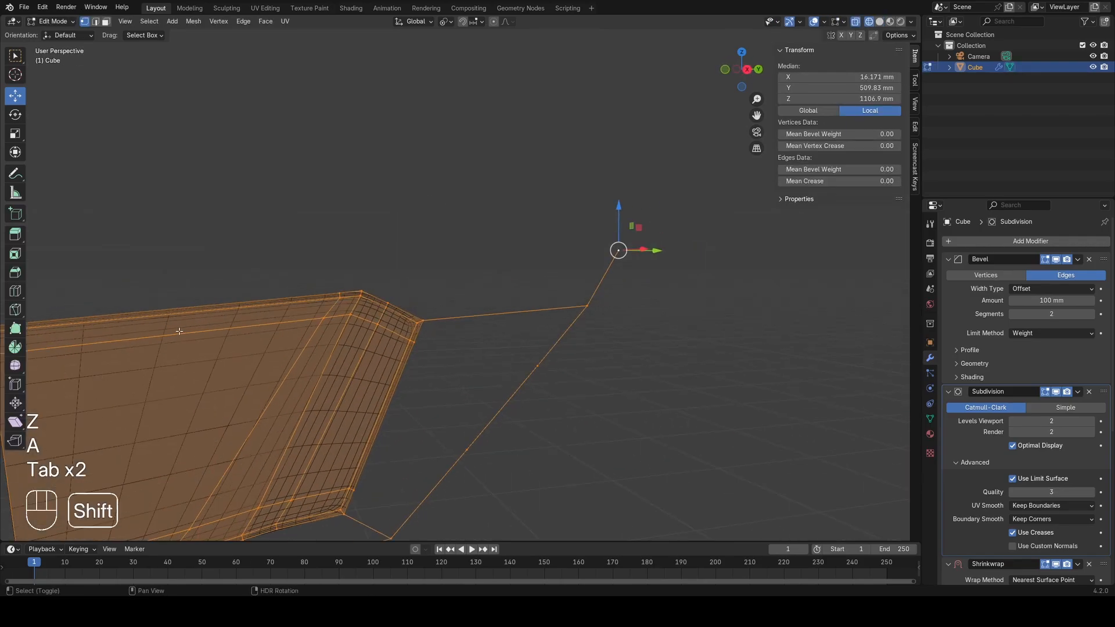
{"action": "middle_click_drag", "start_coordinate": [179, 331], "coordinate": [406, 291], "text": "shift"}
{"action": "left_click", "coordinate": [672, 224]}
{"action": "scroll", "coordinate": [686, 230], "scroll_direction": "down", "scroll_amount": 2}
{"action": "left_click_drag", "start_coordinate": [648, 221], "coordinate": [715, 269]}
{"action": "left_click", "coordinate": [516, 241]}
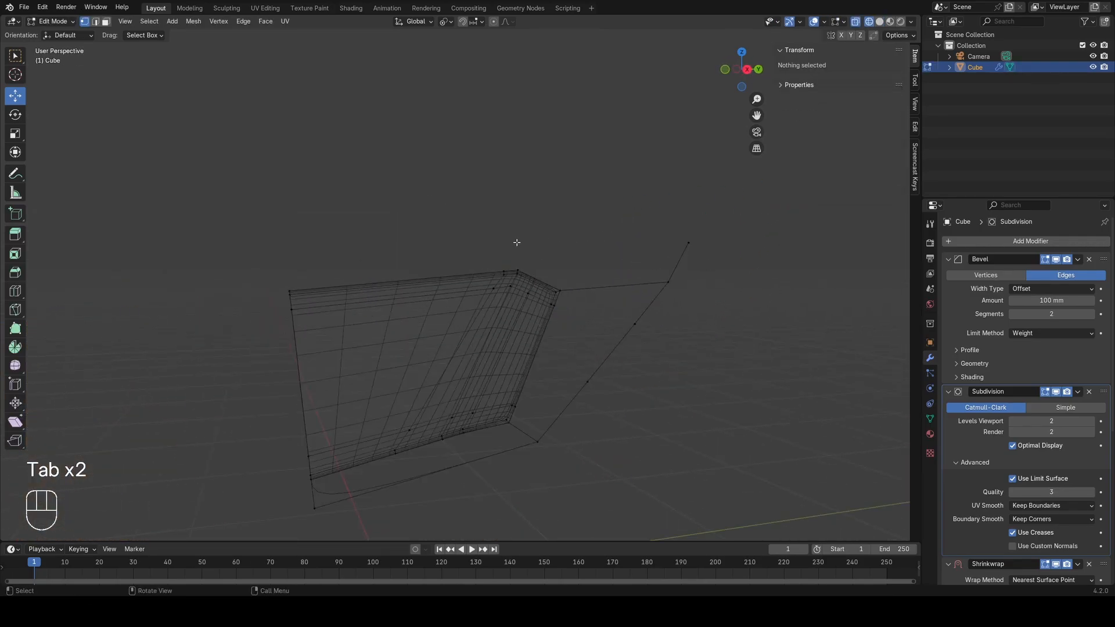
Step: Extrude the panel's upper left corner vertex upward about 133 mm in the right view, leaning slightly outward
{"action": "key", "text": "a"}
{"action": "scroll", "coordinate": [465, 255], "scroll_direction": "up", "scroll_amount": 3}
{"action": "middle_click_drag", "start_coordinate": [277, 313], "coordinate": [450, 334], "text": "shift"}
{"action": "scroll", "coordinate": [324, 306], "scroll_direction": "up", "scroll_amount": 1}
{"action": "left_click", "coordinate": [306, 311]}
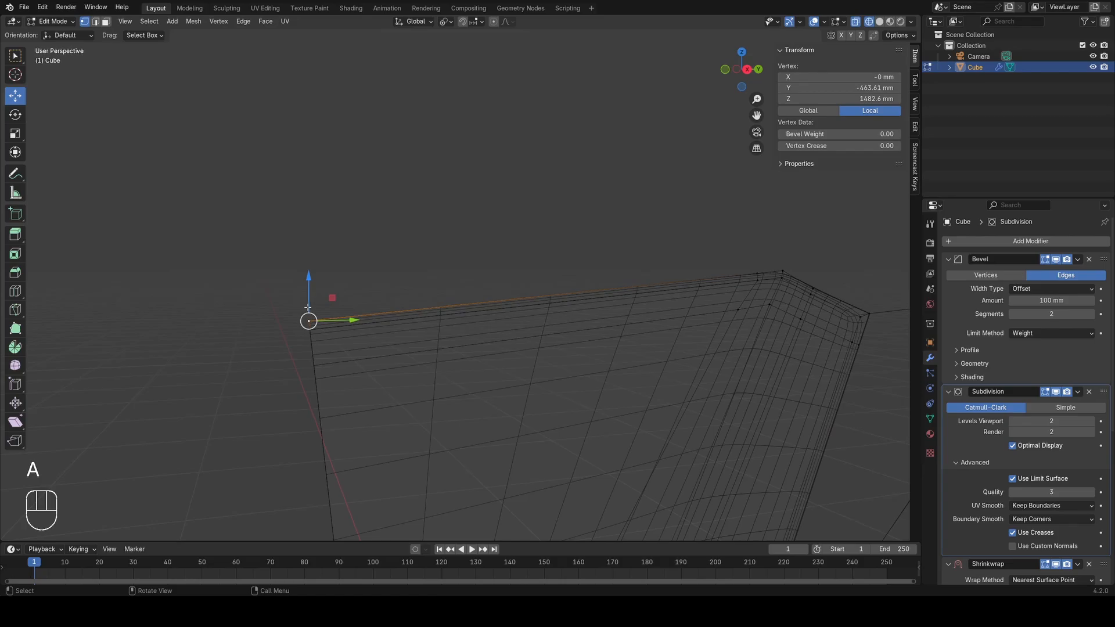
{"action": "key", "text": "KP_3"}
{"action": "key", "text": "e"}
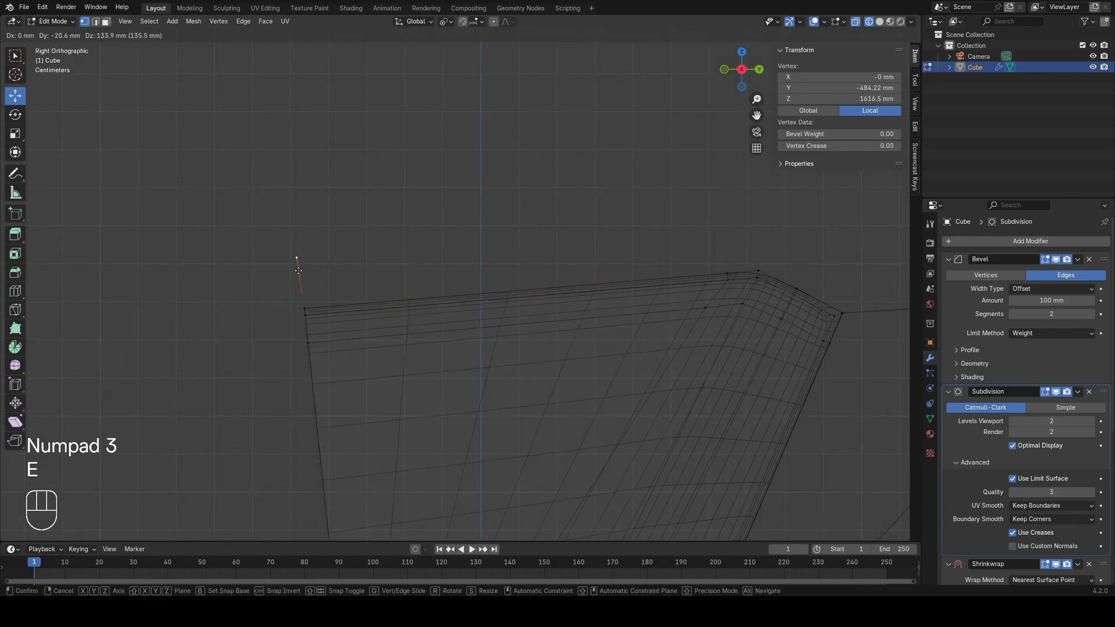
{"action": "left_click", "coordinate": [301, 271]}
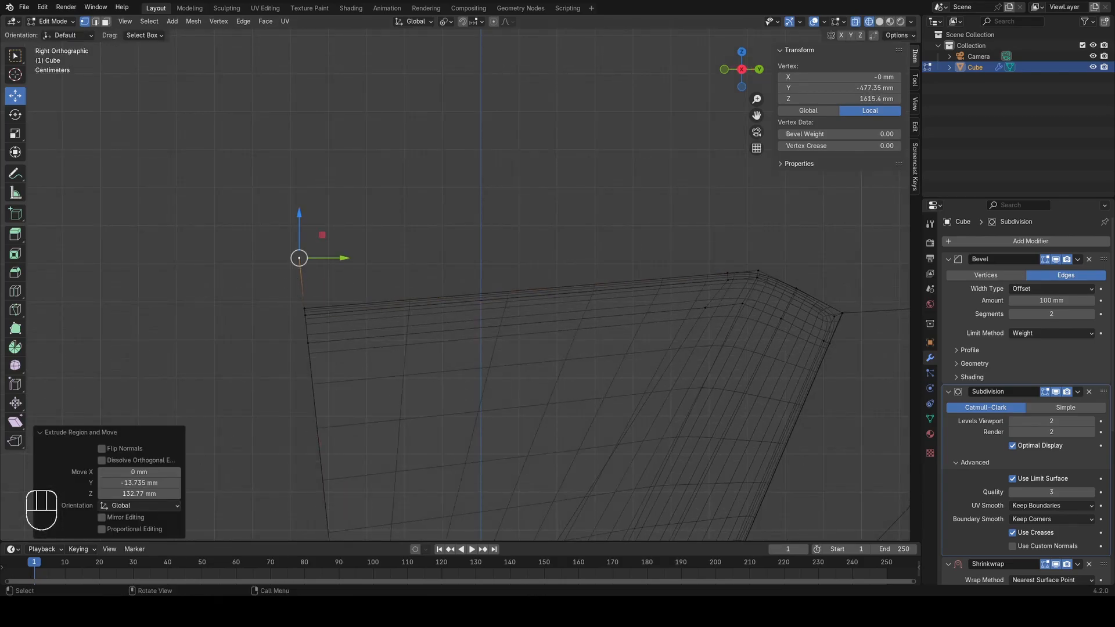
Step: Slide the vertex extruded above the panel's upper left corner down along its edge to shorten the edge
{"action": "middle_click_drag", "start_coordinate": [389, 310], "coordinate": [352, 303], "text": "shift"}
{"action": "key", "text": "g"}
{"action": "key", "text": "g"}
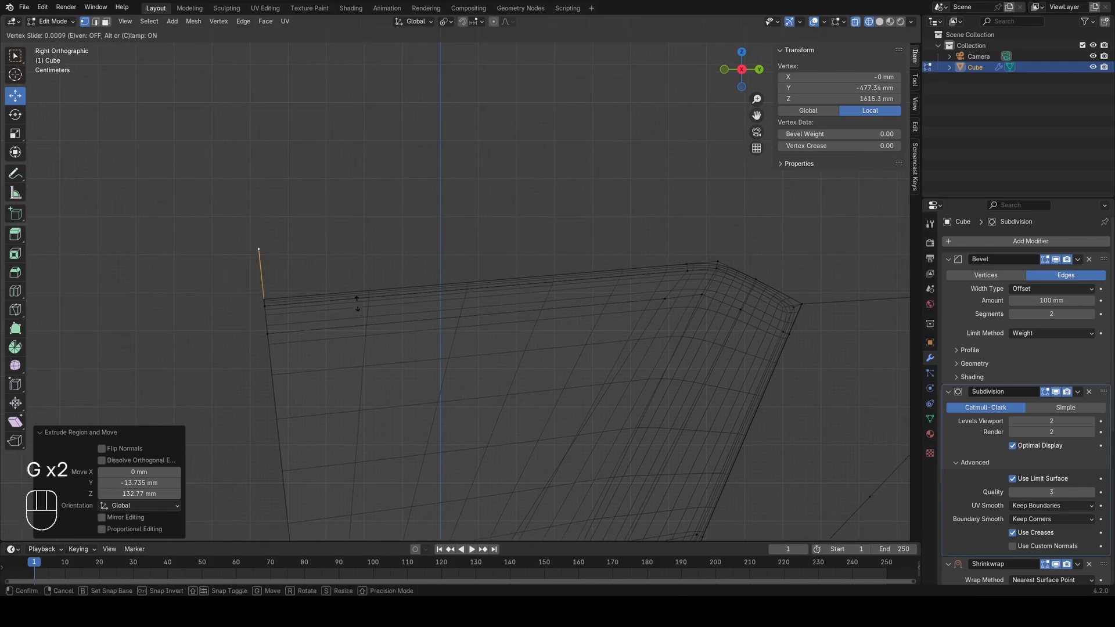
{"action": "left_click", "coordinate": [357, 312]}
Step: Connect the outline's upper right end vertex to the vertex above the panel's upper left corner with an edge
{"action": "scroll", "coordinate": [465, 264], "scroll_direction": "down", "scroll_amount": 4}
{"action": "key", "text": "a"}
{"action": "left_click", "coordinate": [787, 241]}
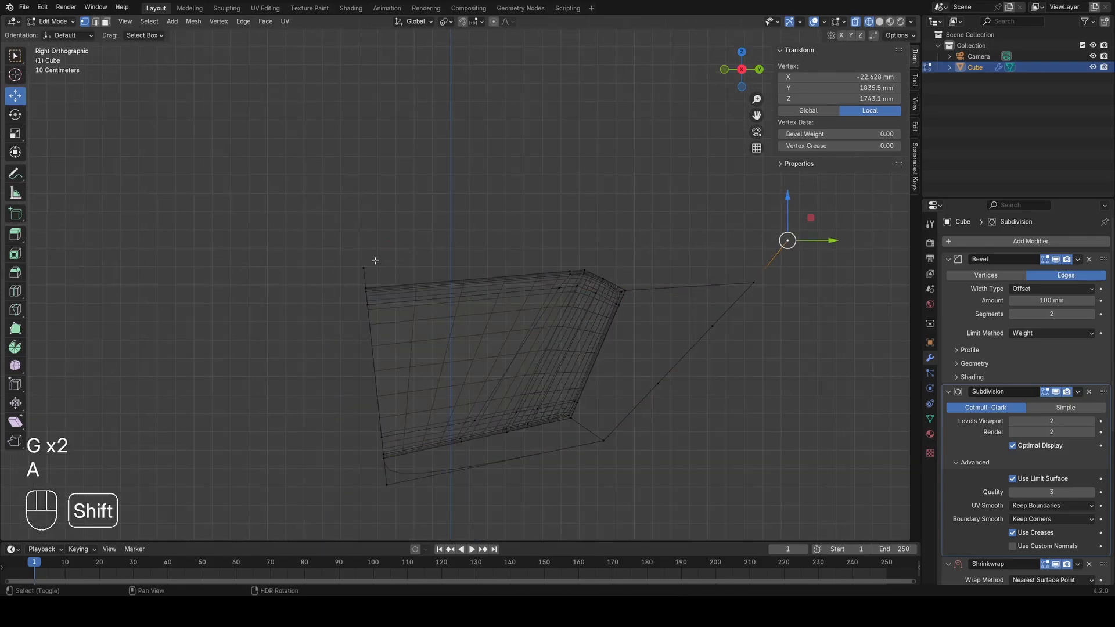
{"action": "left_click", "coordinate": [364, 268], "text": "shift"}
{"action": "key", "text": "f"}
Step: Slide the outline's upper right end vertex outward along its edge with clamping off, to about Y 1868 mm and Z 1784 mm
{"action": "key", "text": "a"}
{"action": "middle_click_drag", "start_coordinate": [578, 282], "coordinate": [399, 288], "text": "shift"}
{"action": "left_click", "coordinate": [609, 245]}
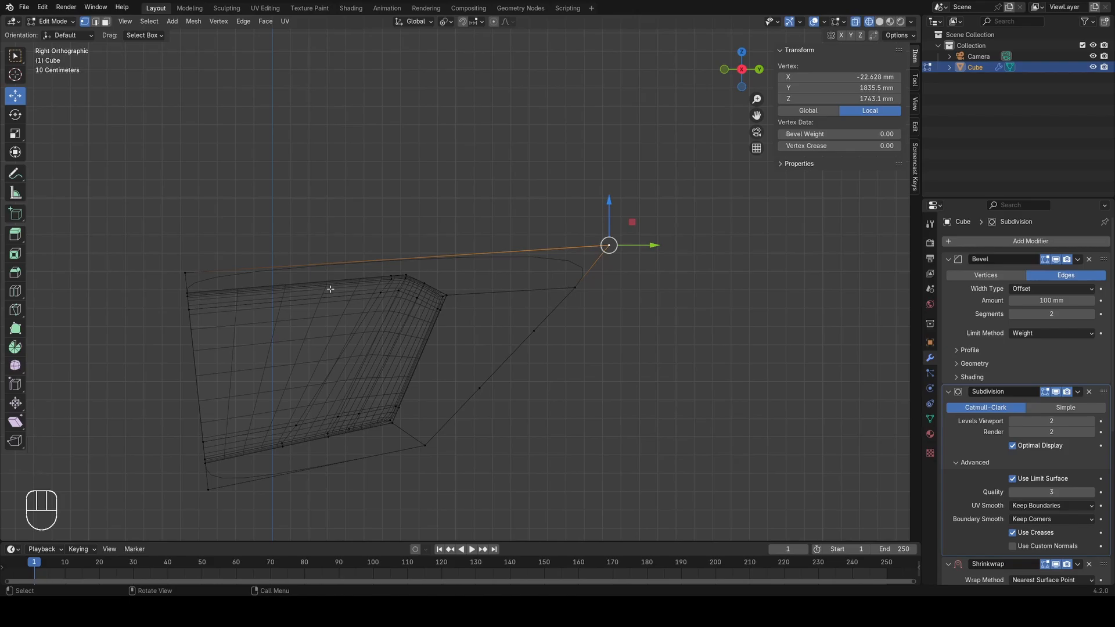
{"action": "middle_click_drag", "start_coordinate": [655, 255], "coordinate": [650, 281], "text": "shift"}
{"action": "key", "text": "g"}
{"action": "key", "text": "g"}
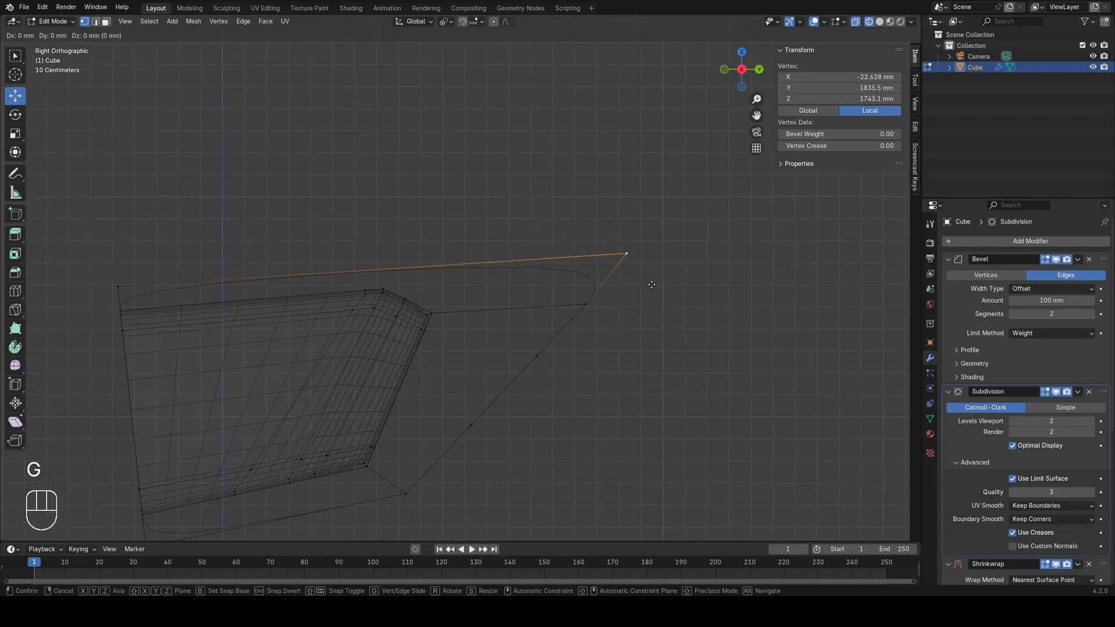
{"action": "key", "text": "c"}
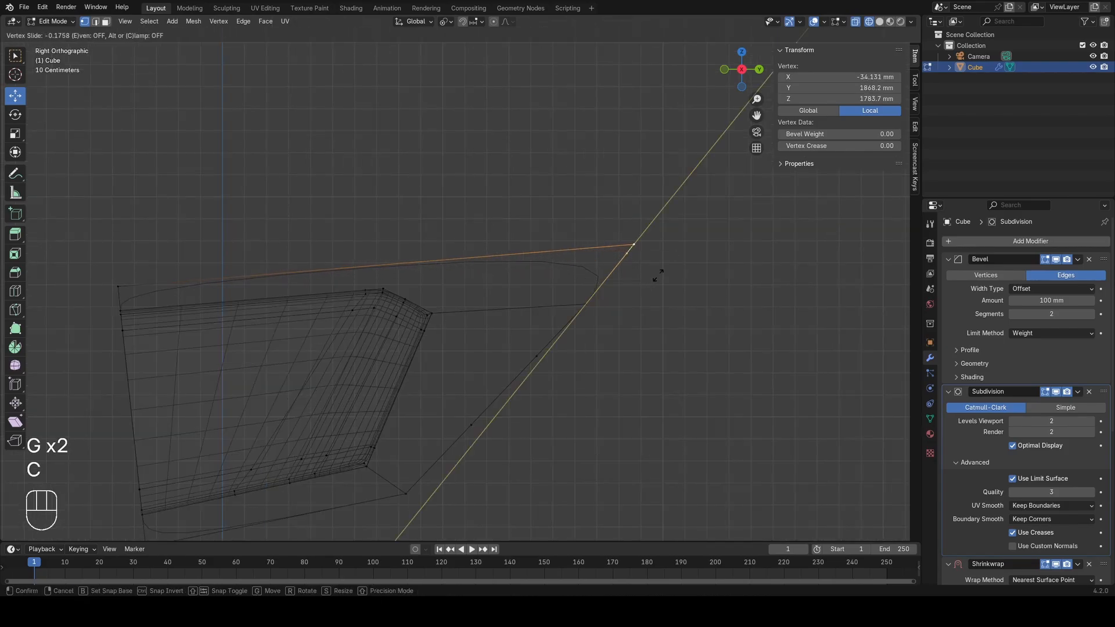
{"action": "left_click", "coordinate": [658, 276]}
{"action": "key", "text": "a"}
{"action": "middle_click_drag", "start_coordinate": [529, 308], "coordinate": [578, 251], "text": "shift"}
{"action": "key", "text": "Tab"}
{"action": "key", "text": "Tab"}
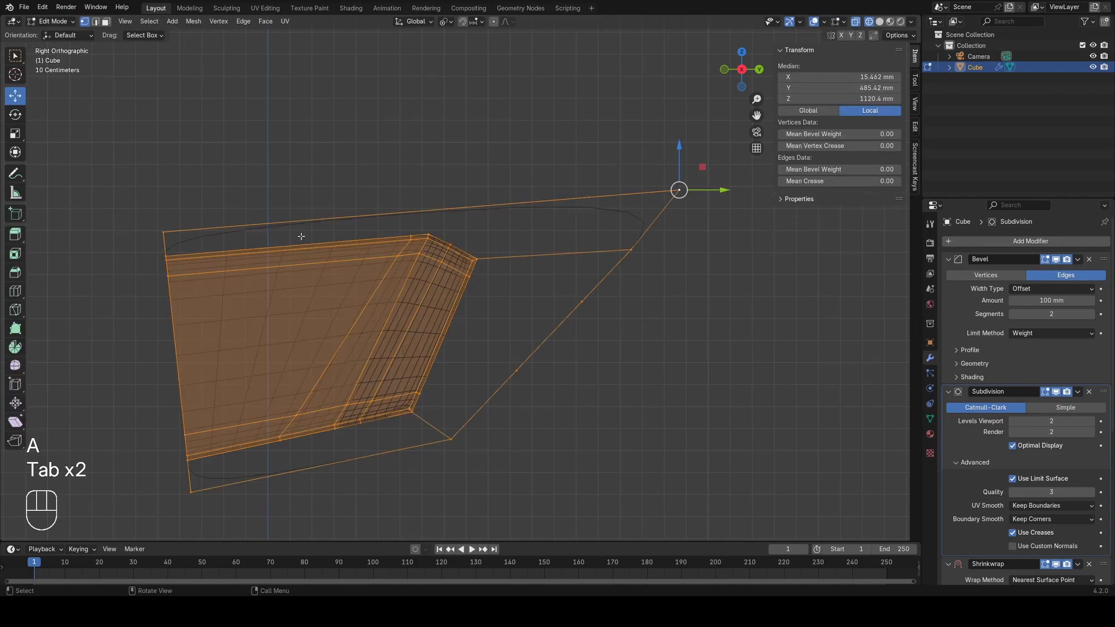
{"action": "left_click_drag", "start_coordinate": [706, 153], "coordinate": [659, 221]}
{"action": "scroll", "coordinate": [660, 221], "scroll_direction": "up", "scroll_amount": 1}
{"action": "middle_click_drag", "start_coordinate": [679, 227], "coordinate": [493, 285], "text": "shift"}
{"action": "scroll", "coordinate": [566, 248], "scroll_direction": "up", "scroll_amount": 2}
{"action": "key", "text": "g"}
{"action": "key", "text": "g"}
{"action": "key", "text": "c"}
{"action": "right_click", "coordinate": [566, 248]}
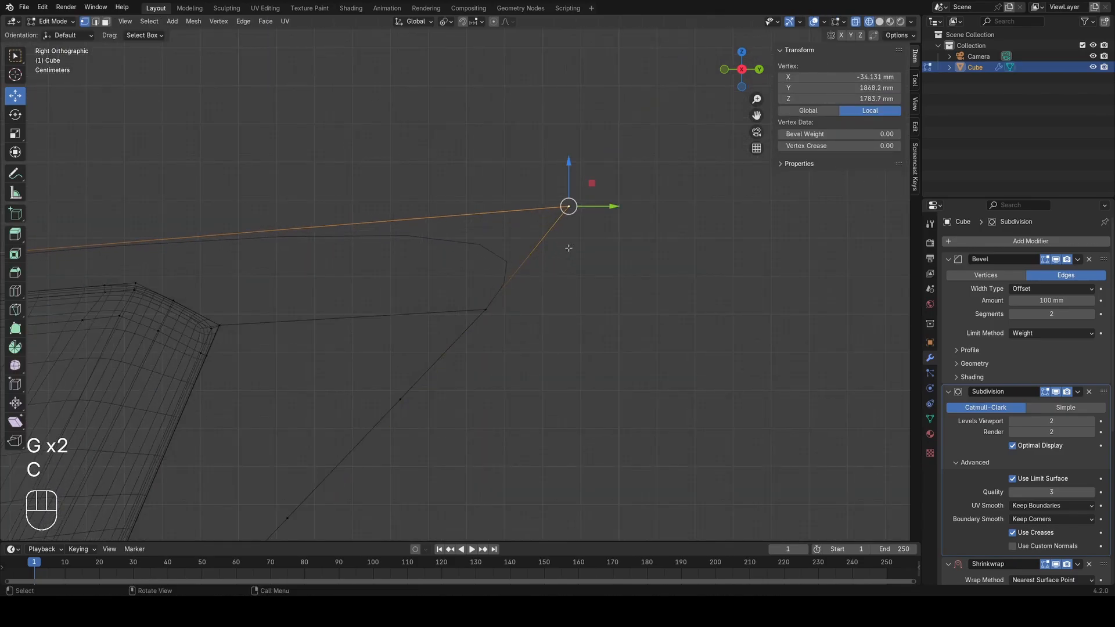
{"action": "key", "text": "g"}
{"action": "right_click", "coordinate": [564, 248]}
{"action": "key", "text": "g"}
{"action": "key", "text": "g"}
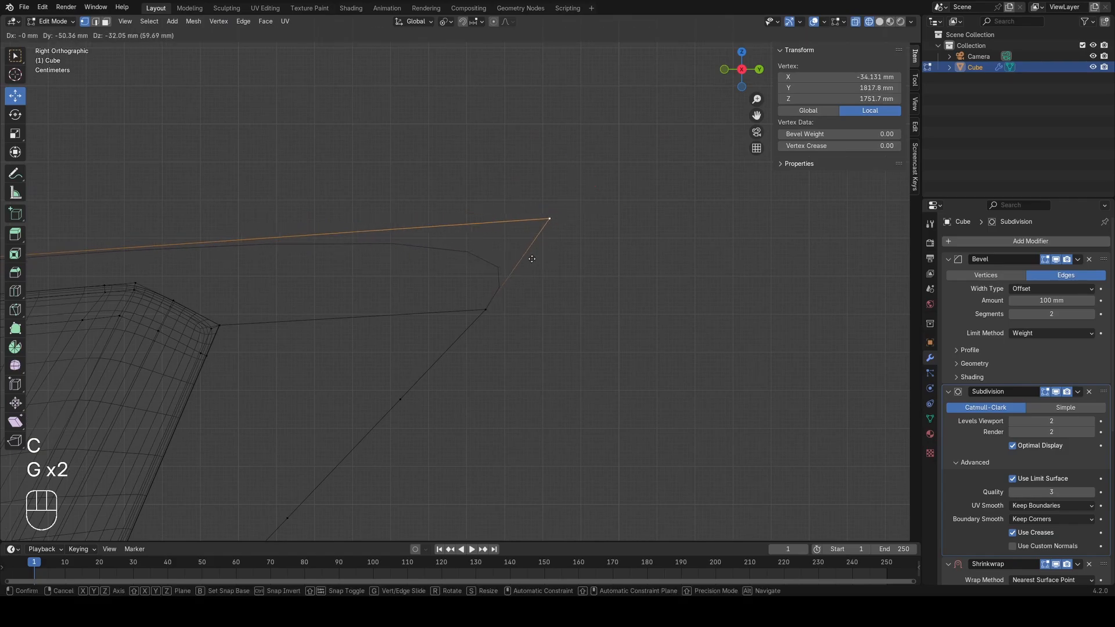
{"action": "right_click", "coordinate": [555, 246]}
Step: Try to move the outline's upper right end vertex about 89 mm along X
{"action": "middle_click_drag", "start_coordinate": [551, 248], "coordinate": [352, 299]}
{"action": "key", "text": "a"}
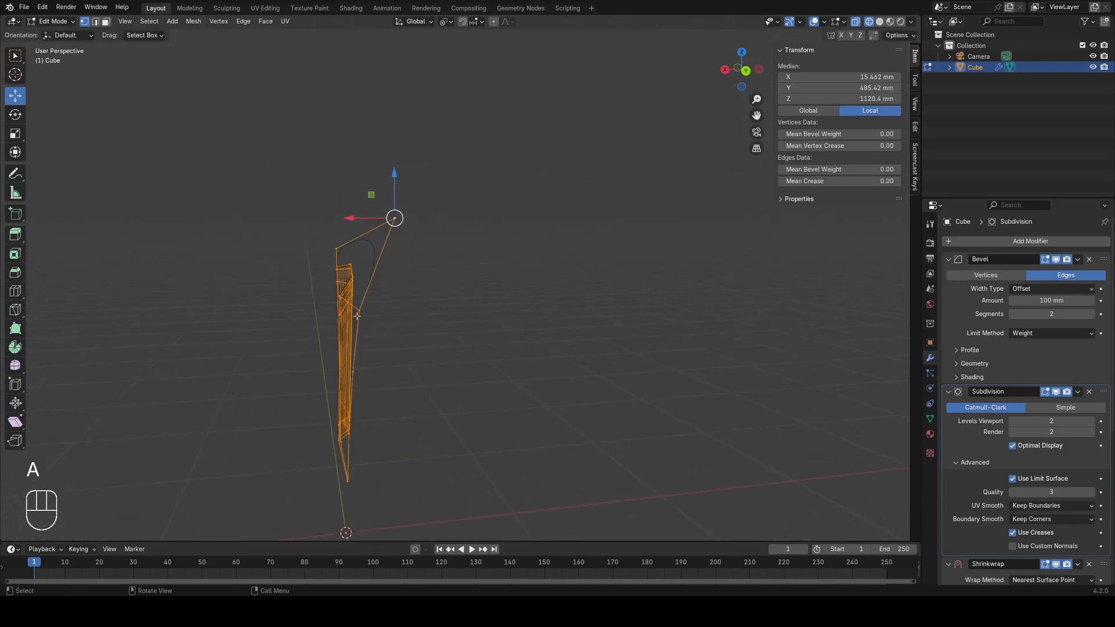
{"action": "left_click", "coordinate": [357, 316]}
{"action": "left_click", "coordinate": [404, 213], "text": "shift"}
{"action": "left_click", "coordinate": [400, 222]}
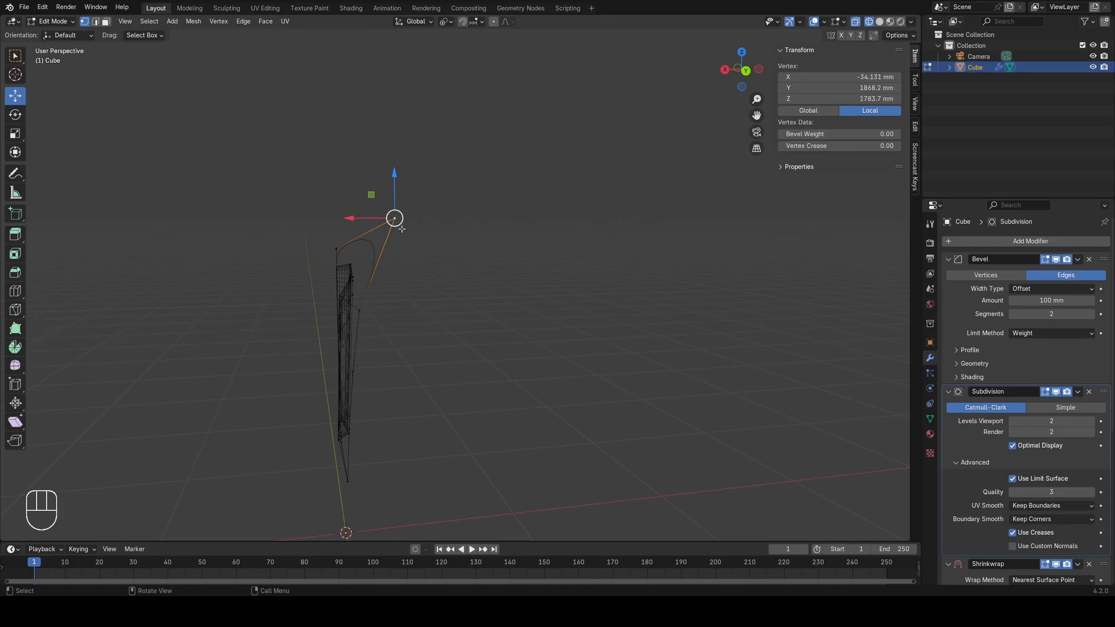
{"action": "scroll", "coordinate": [400, 226], "scroll_direction": "up", "scroll_amount": 2}
{"action": "middle_click_drag", "start_coordinate": [401, 227], "coordinate": [436, 259], "text": "shift"}
{"action": "key", "text": "g"}
{"action": "key", "text": "x"}
{"action": "left_click", "coordinate": [404, 260]}
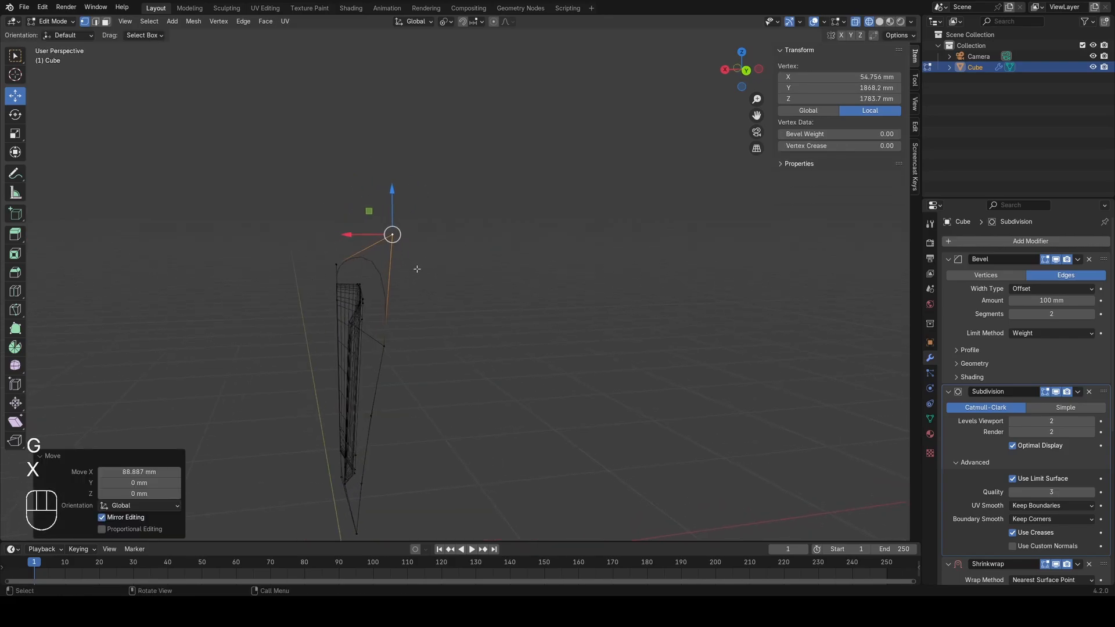
{"action": "key", "text": "g"}
{"action": "right_click", "coordinate": [428, 209]}
{"action": "key", "text": "ctrl+z"}
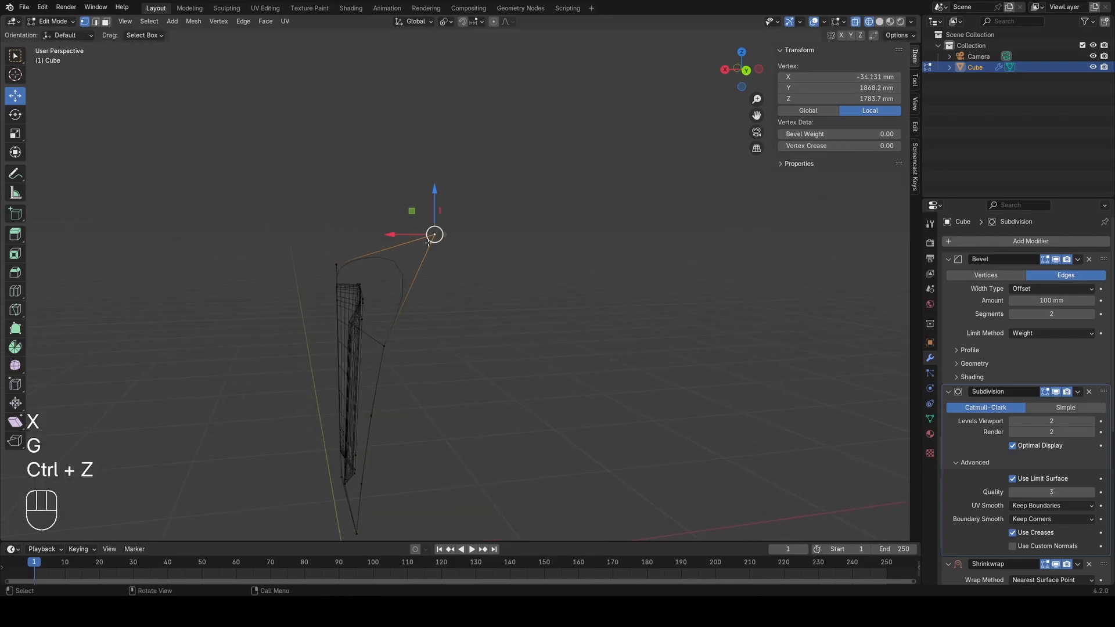
{"action": "middle_click_drag", "start_coordinate": [426, 247], "coordinate": [572, 256]}
{"action": "key", "text": "g"}
{"action": "key", "text": "g"}
{"action": "key", "text": "c"}
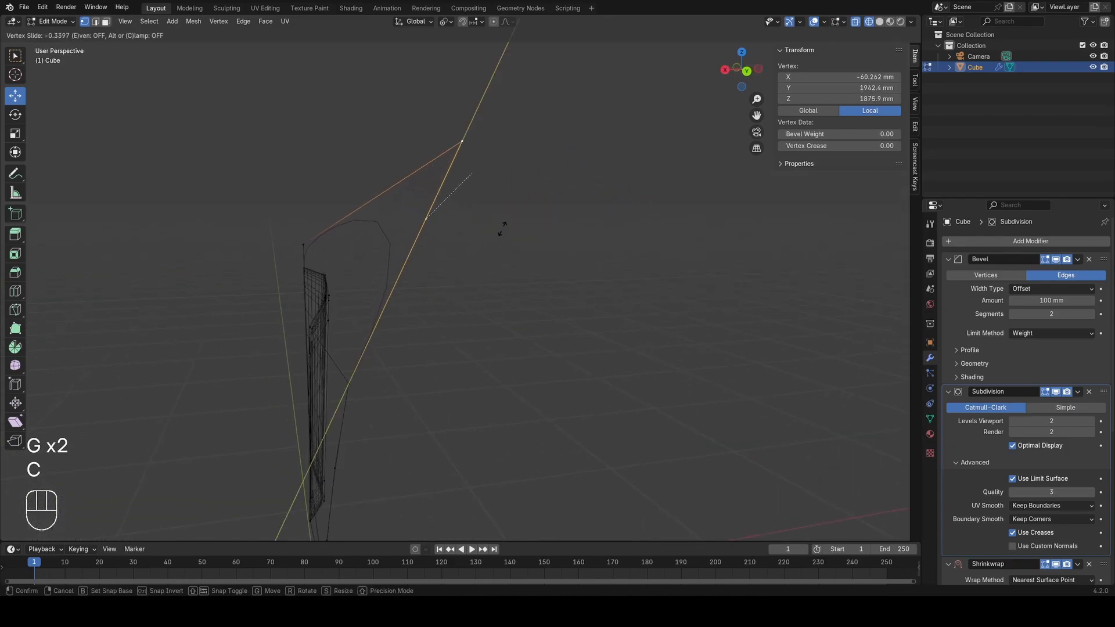
{"action": "right_click", "coordinate": [504, 241]}
Step: Move a vertex near the panel's upper right corner along X
{"action": "middle_click_drag", "start_coordinate": [391, 378], "coordinate": [494, 364]}
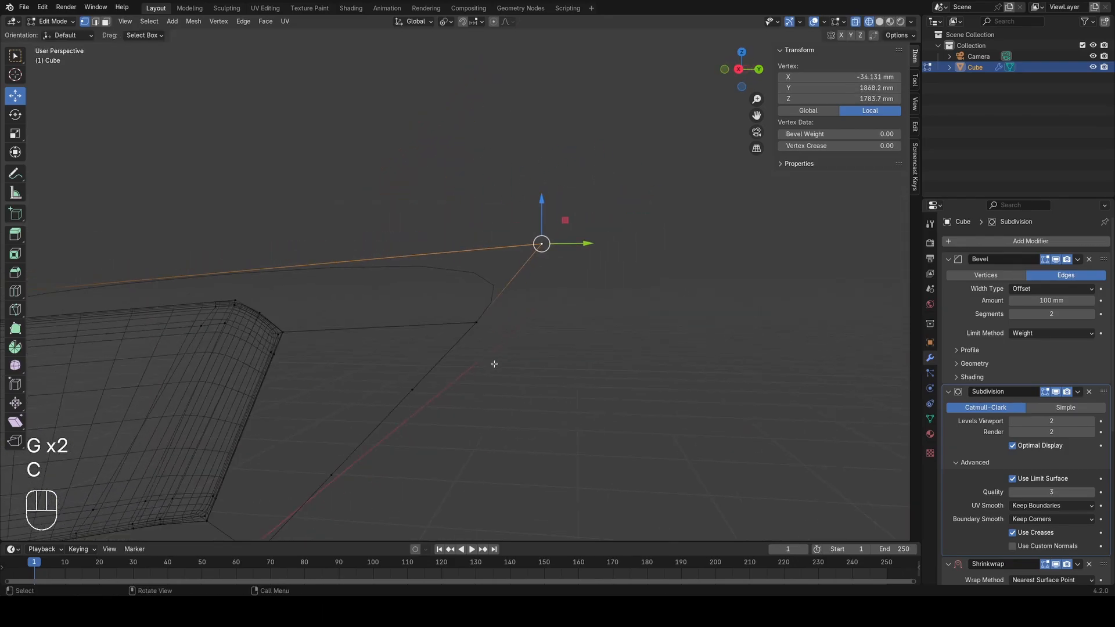
{"action": "key", "text": "KP_3"}
{"action": "key", "text": "a"}
{"action": "middle_click_drag", "start_coordinate": [194, 351], "coordinate": [453, 331], "text": "shift"}
{"action": "left_click", "coordinate": [513, 308]}
{"action": "key", "text": "g"}
{"action": "key", "text": "x"}
{"action": "left_click", "coordinate": [545, 325]}
Step: Sketch freehand annotation lines in side view over the gap beyond the panel's upper right corner, suggesting how the edges could flow
{"action": "key", "text": "a"}
{"action": "middle_click_drag", "start_coordinate": [459, 330], "coordinate": [494, 328]}
{"action": "scroll", "coordinate": [493, 327], "scroll_direction": "up", "scroll_amount": 4}
{"action": "key", "text": "KP_3"}
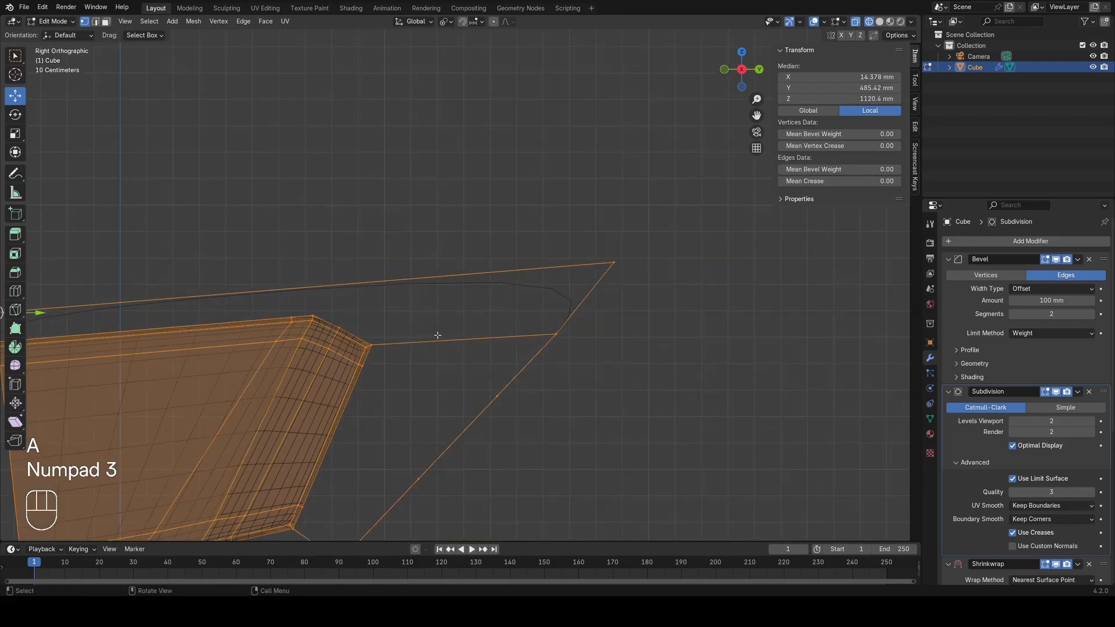
{"action": "scroll", "coordinate": [449, 330], "scroll_direction": "up", "scroll_amount": 2}
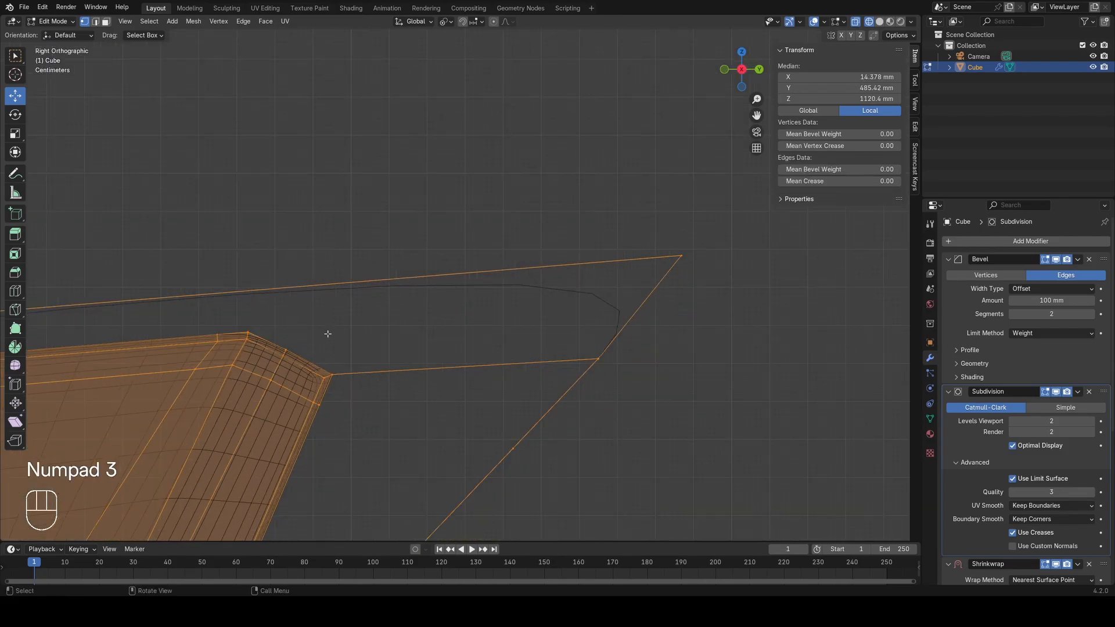
{"action": "scroll", "coordinate": [404, 296], "scroll_direction": "down", "scroll_amount": 1}
{"action": "left_click", "coordinate": [31, 198]}
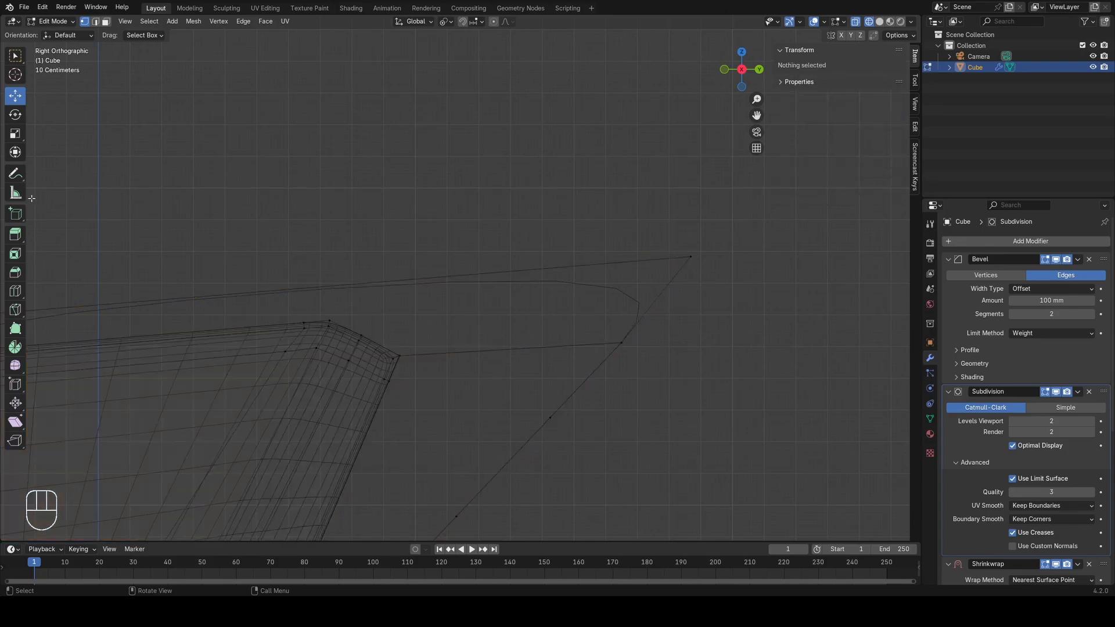
{"action": "left_click", "coordinate": [16, 175]}
{"action": "left_click_drag", "start_coordinate": [405, 278], "coordinate": [414, 283]}
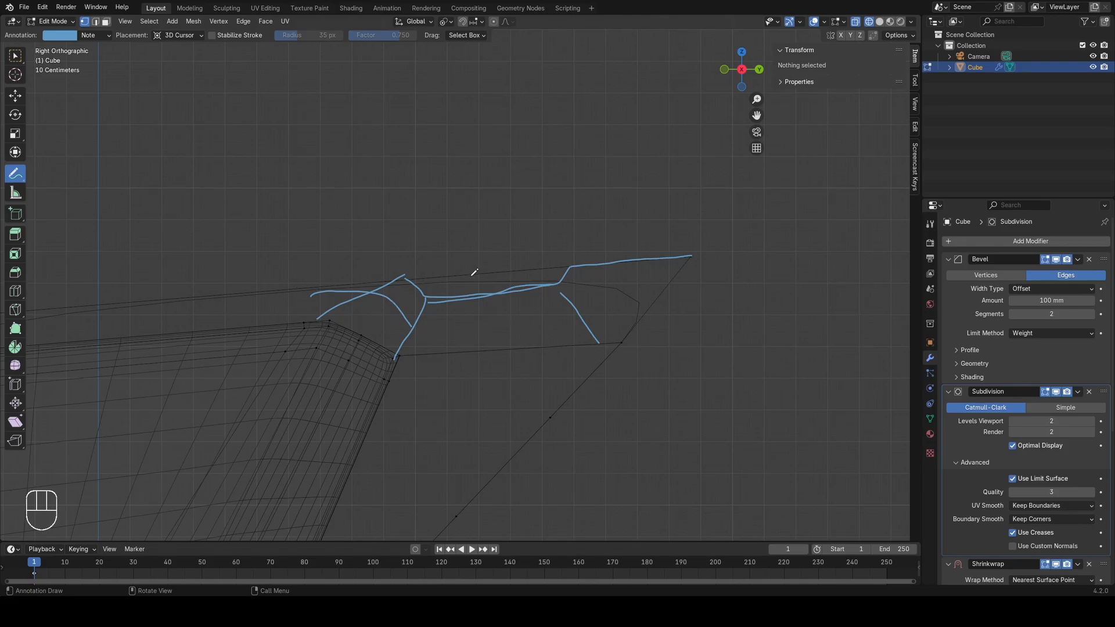
Step: Delete the Note annotation layer and return to the Move tool
{"action": "left_click", "coordinate": [915, 101]}
{"action": "left_click", "coordinate": [800, 357]}
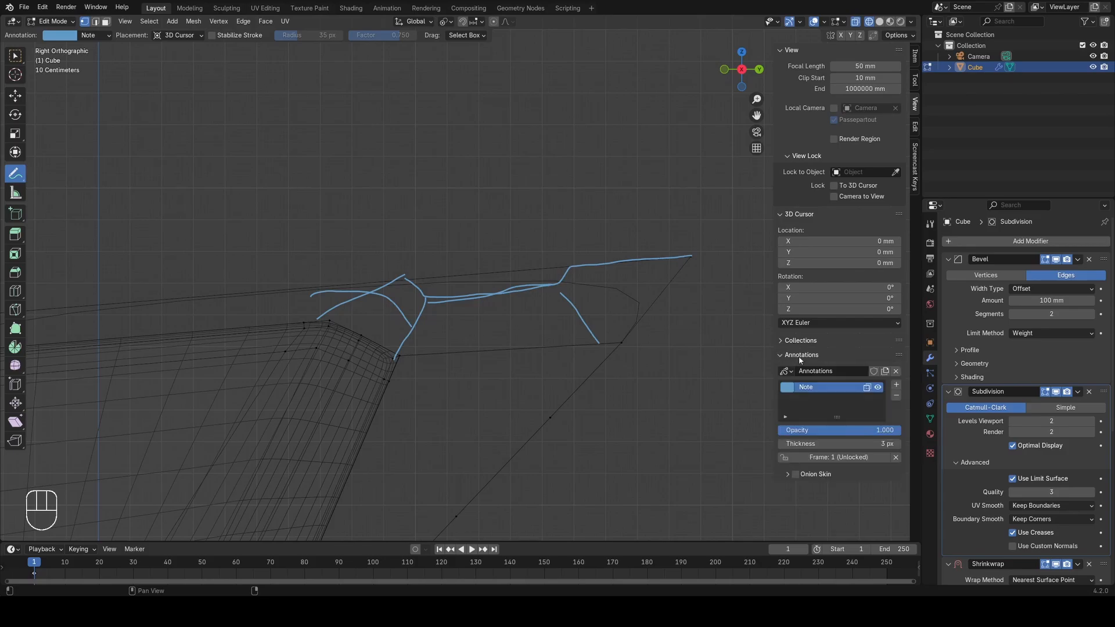
{"action": "left_click", "coordinate": [896, 396]}
{"action": "scroll", "coordinate": [484, 296], "scroll_direction": "down", "scroll_amount": 3}
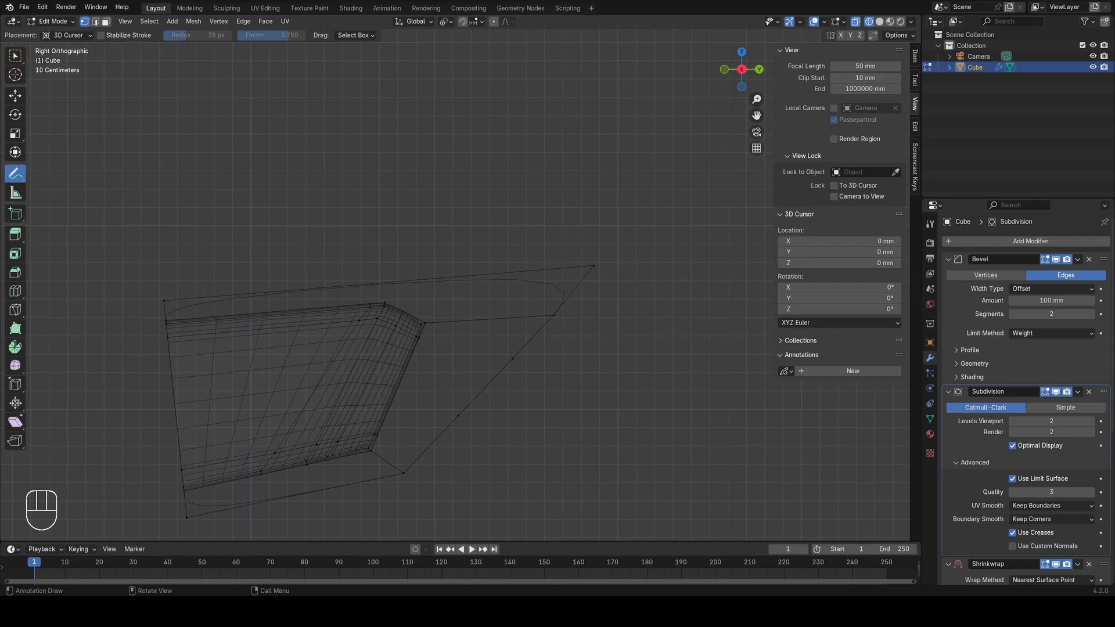
{"action": "scroll", "coordinate": [374, 285], "scroll_direction": "up", "scroll_amount": 1}
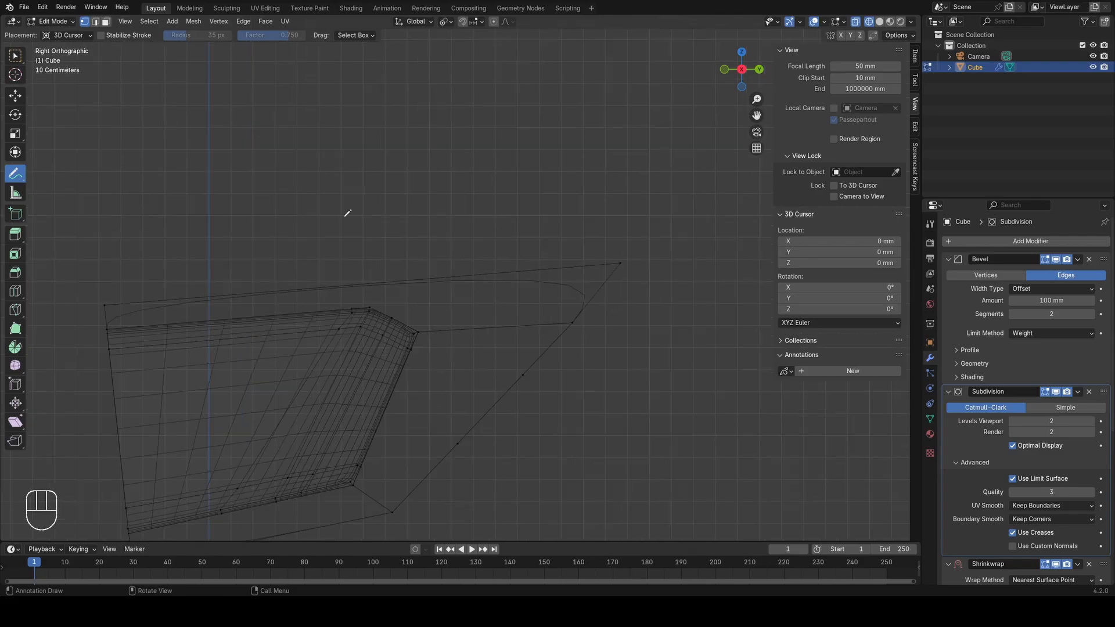
{"action": "left_click", "coordinate": [19, 97]}
Step: Examine the gap between the panel and its outer outline from the side and at an angle
{"action": "key", "text": "a"}
{"action": "scroll", "coordinate": [388, 282], "scroll_direction": "up", "scroll_amount": 2}
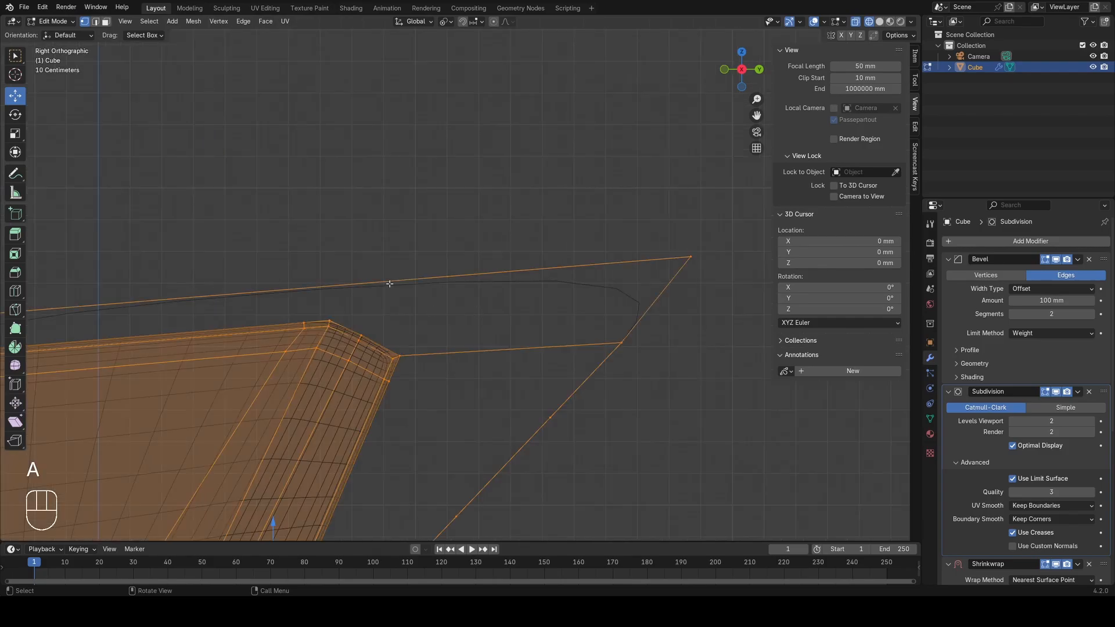
{"action": "mouse_move", "coordinate": [483, 304]}
{"action": "middle_mouse_down", "text": "shift"}
{"action": "mouse_move", "coordinate": [645, 254]}
{"action": "mouse_move", "coordinate": [467, 307]}
{"action": "mouse_move", "coordinate": [472, 285]}
{"action": "middle_mouse_up", "text": "shift"}
{"action": "scroll", "coordinate": [465, 314], "scroll_direction": "down", "scroll_amount": 1}
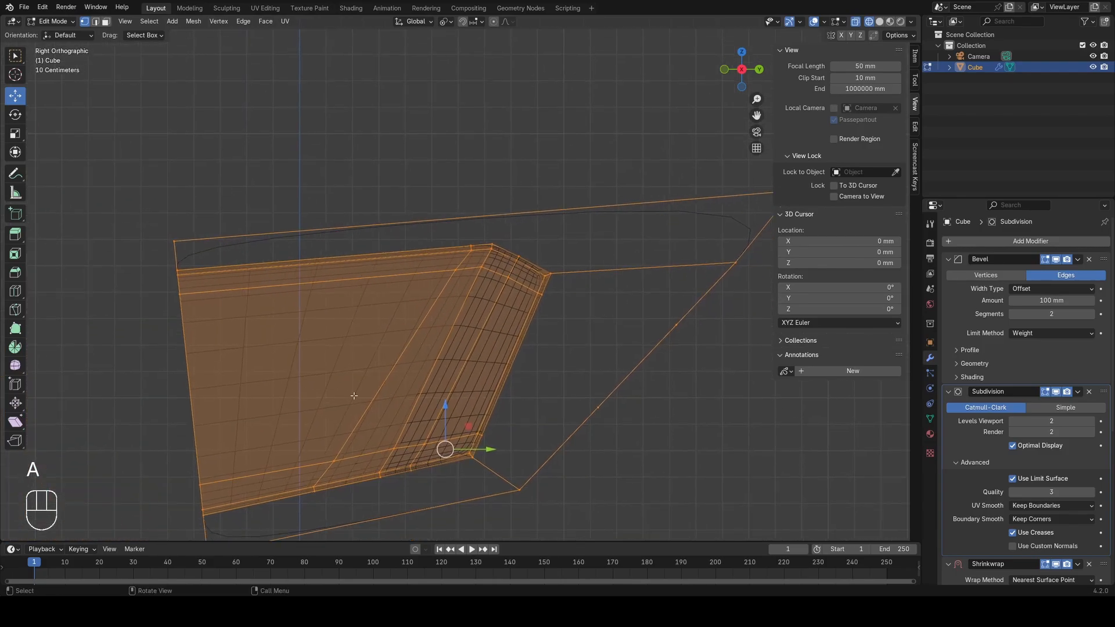
{"action": "key", "text": "z"}
{"action": "middle_click_drag", "start_coordinate": [626, 290], "coordinate": [378, 373], "text": "shift"}
{"action": "left_click", "coordinate": [469, 343]}
{"action": "key", "text": "z"}
{"action": "key", "text": "a"}
{"action": "middle_click_drag", "start_coordinate": [640, 321], "coordinate": [407, 323]}
{"action": "middle_click_drag", "start_coordinate": [607, 328], "coordinate": [462, 322]}
Step: Insert a vertex on the outline's top edge with a loop cut and slide it above the panel's upper right corner
{"action": "key", "text": "ctrl+r"}
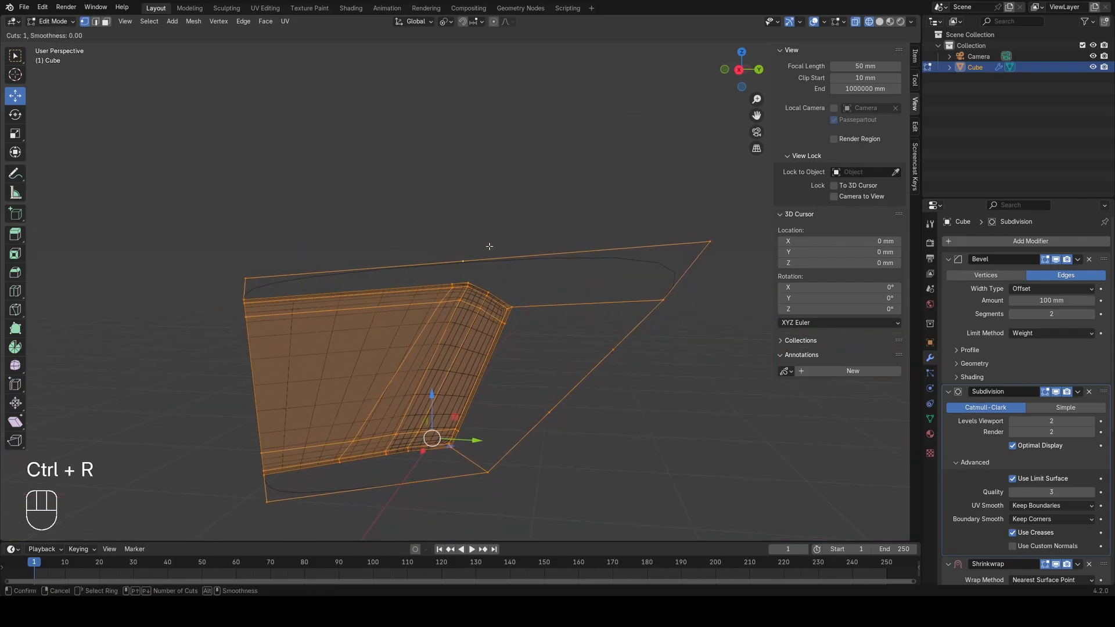
{"action": "left_click", "coordinate": [492, 258]}
{"action": "left_click", "coordinate": [495, 260]}
{"action": "key", "text": "g"}
{"action": "key", "text": "g"}
{"action": "left_click", "coordinate": [483, 261]}
Step: Fill a face between the panel's upper edge and the left part of the outline's top edge
{"action": "key", "text": "a"}
{"action": "scroll", "coordinate": [476, 262], "scroll_direction": "up", "scroll_amount": 1}
{"action": "middle_click_drag", "start_coordinate": [475, 262], "coordinate": [484, 261]}
{"action": "key", "text": "ctrl+r"}
{"action": "right_click", "coordinate": [544, 257]}
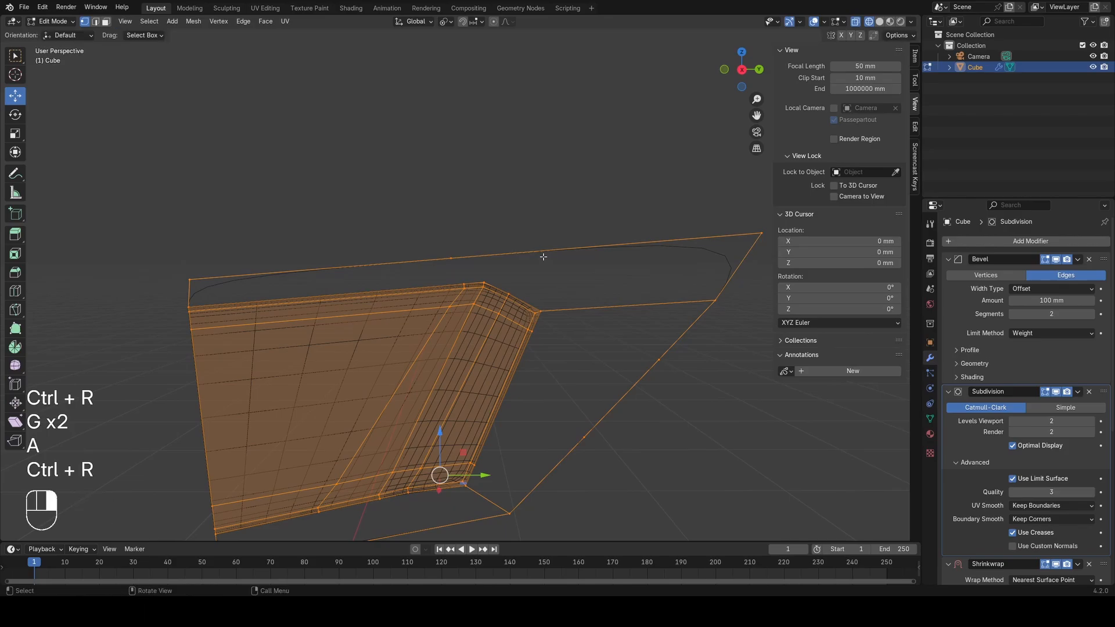
{"action": "scroll", "coordinate": [383, 286], "scroll_direction": "up", "scroll_amount": 1}
{"action": "key", "text": "2"}
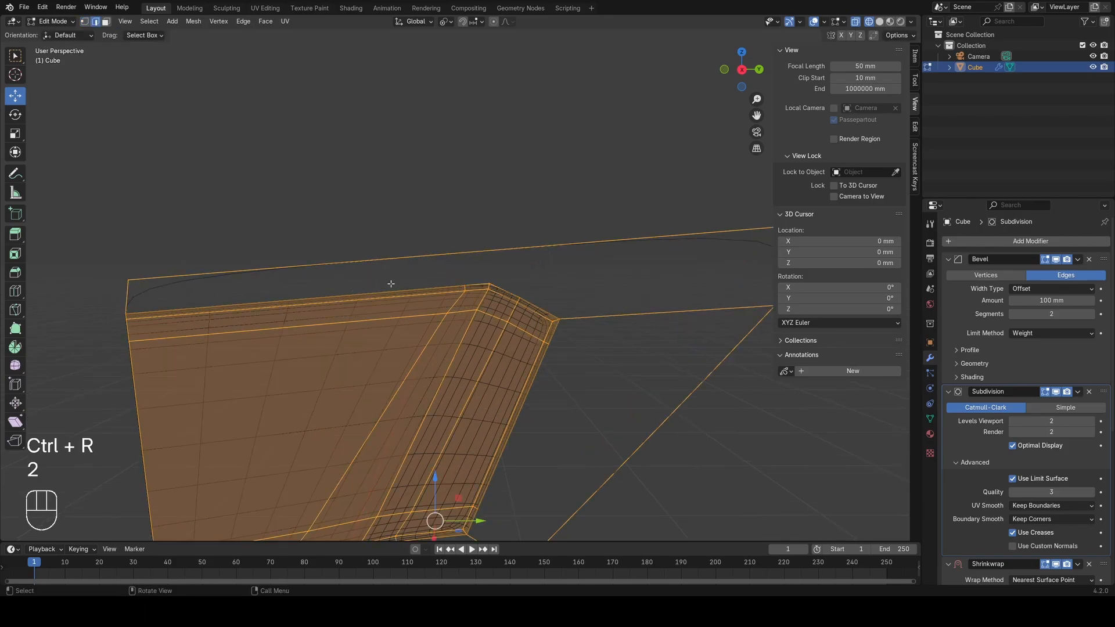
{"action": "left_click", "coordinate": [389, 287]}
{"action": "key", "text": "1"}
{"action": "left_click", "coordinate": [142, 275], "text": "shift"}
{"action": "key", "text": "f"}
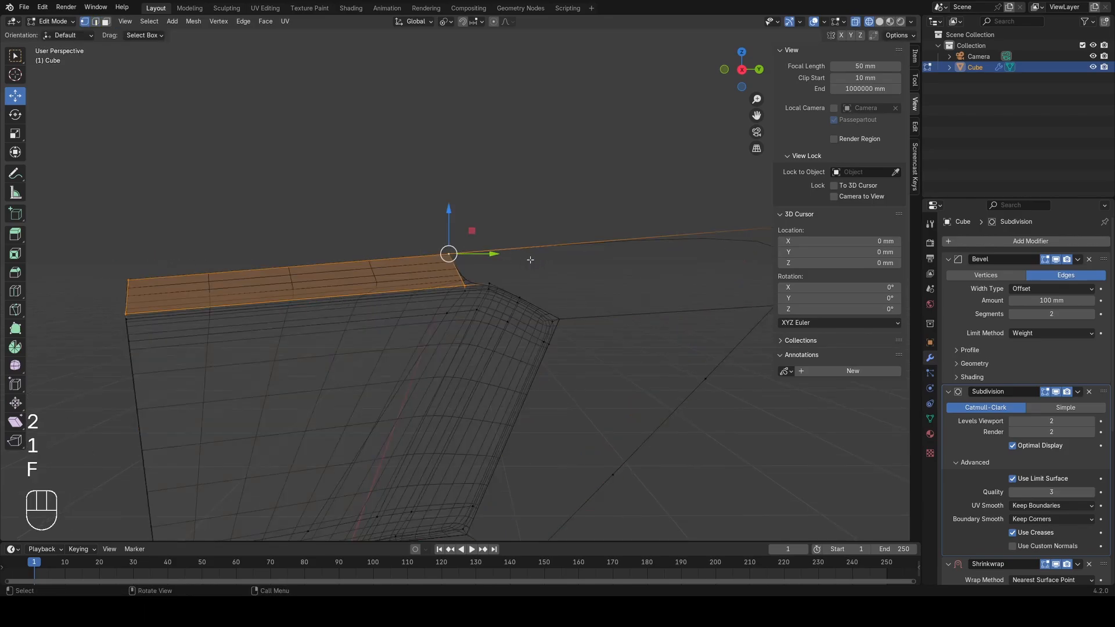
Step: Insert a vertex on the outline's slanted right edge below its end vertex and slide it down along the edge
{"action": "key", "text": "a"}
{"action": "middle_click_drag", "start_coordinate": [459, 251], "coordinate": [348, 307], "text": "shift"}
{"action": "key", "text": "ctrl+r"}
{"action": "left_click", "coordinate": [578, 320]}
{"action": "key", "text": "g"}
{"action": "key", "text": "g"}
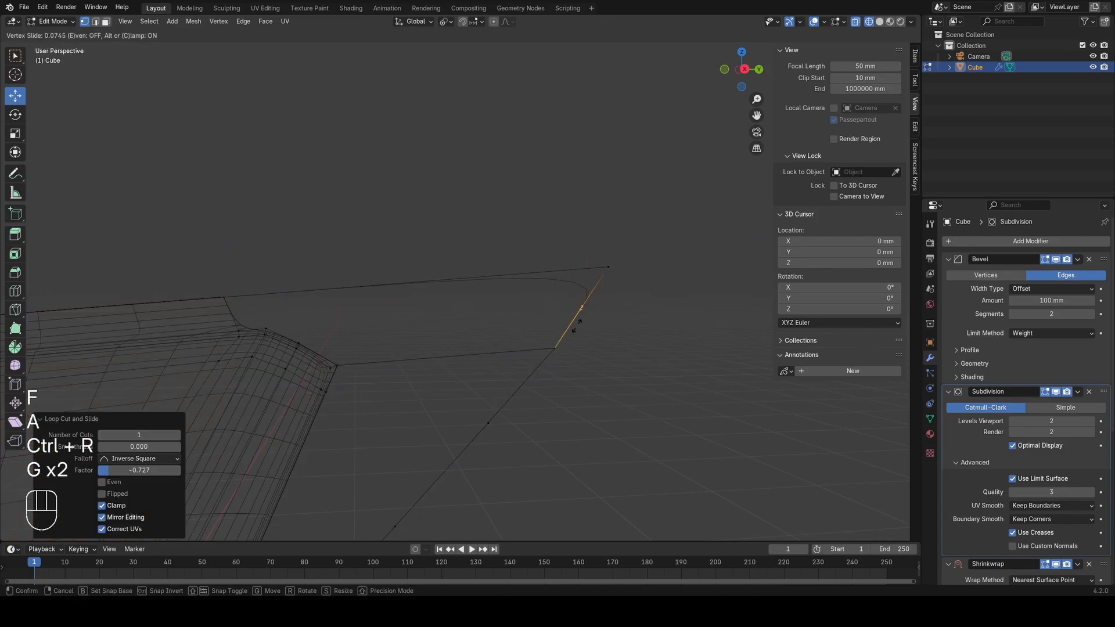
{"action": "left_click", "coordinate": [572, 329]}
Step: Fill a face between the panel's short upper right corner edge and the opposite edge of the slanted outline
{"action": "key", "text": "a"}
{"action": "key", "text": "2"}
{"action": "left_click", "coordinate": [317, 350]}
{"action": "left_click", "coordinate": [544, 323], "text": "shift"}
{"action": "key", "text": "1"}
{"action": "key", "text": "f"}
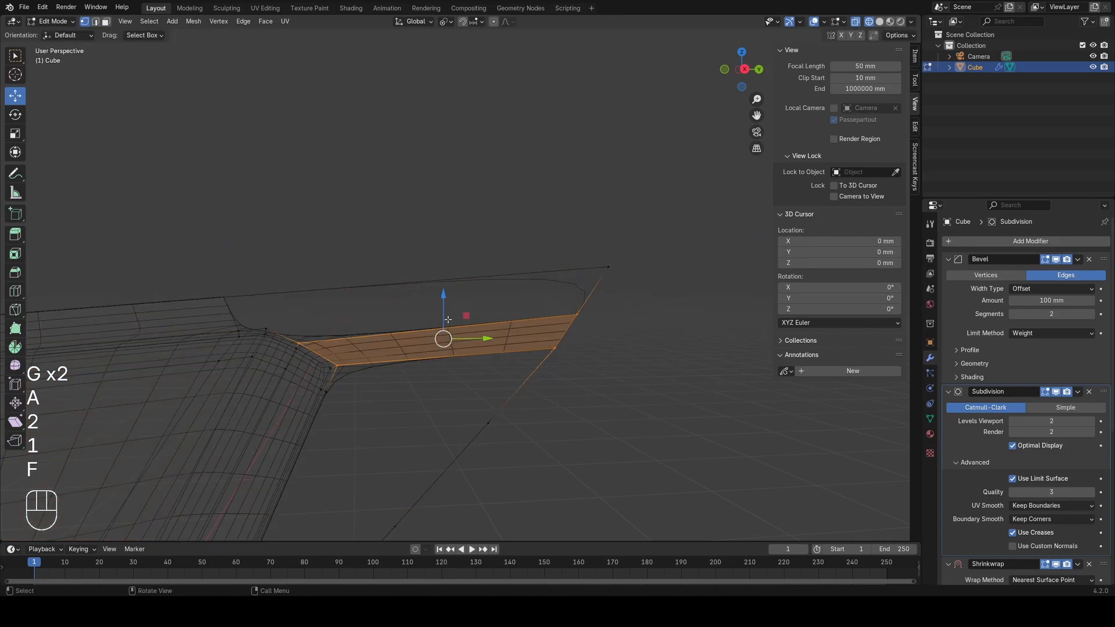
Step: Examine the filled strip and its connection to the panel's upper right corner, including in side view
{"action": "key", "text": "a"}
{"action": "middle_click_drag", "start_coordinate": [544, 323], "coordinate": [463, 345]}
{"action": "scroll", "coordinate": [585, 354], "scroll_direction": "down", "scroll_amount": 4}
{"action": "scroll", "coordinate": [470, 346], "scroll_direction": "up", "scroll_amount": 3}
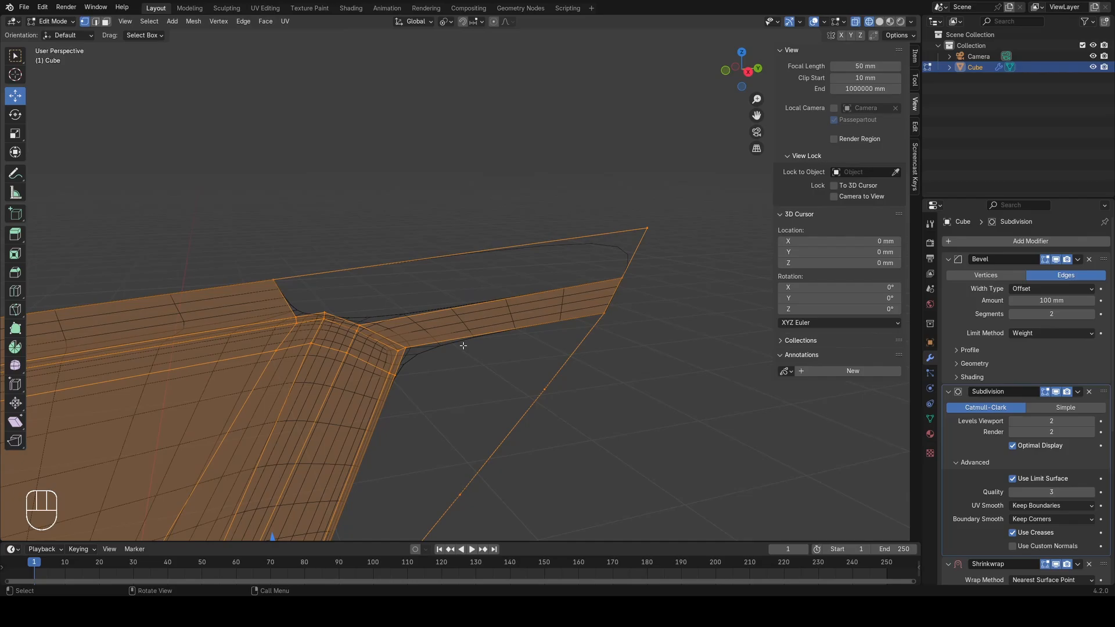
{"action": "left_click", "coordinate": [403, 347]}
{"action": "key", "text": "ctrl+r"}
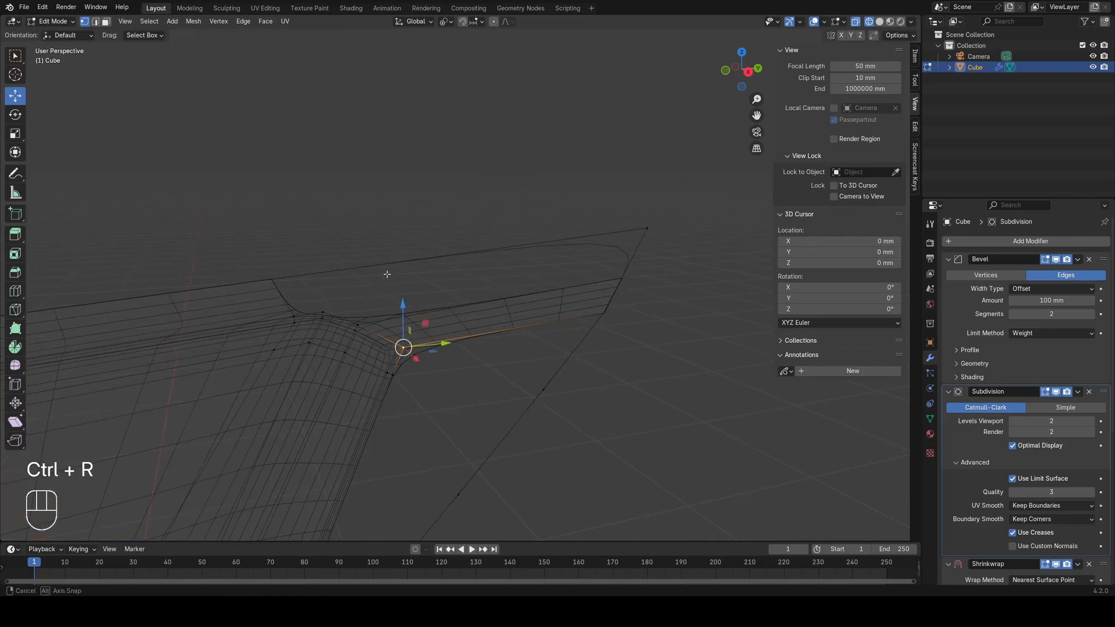
{"action": "key", "text": "KP_3"}
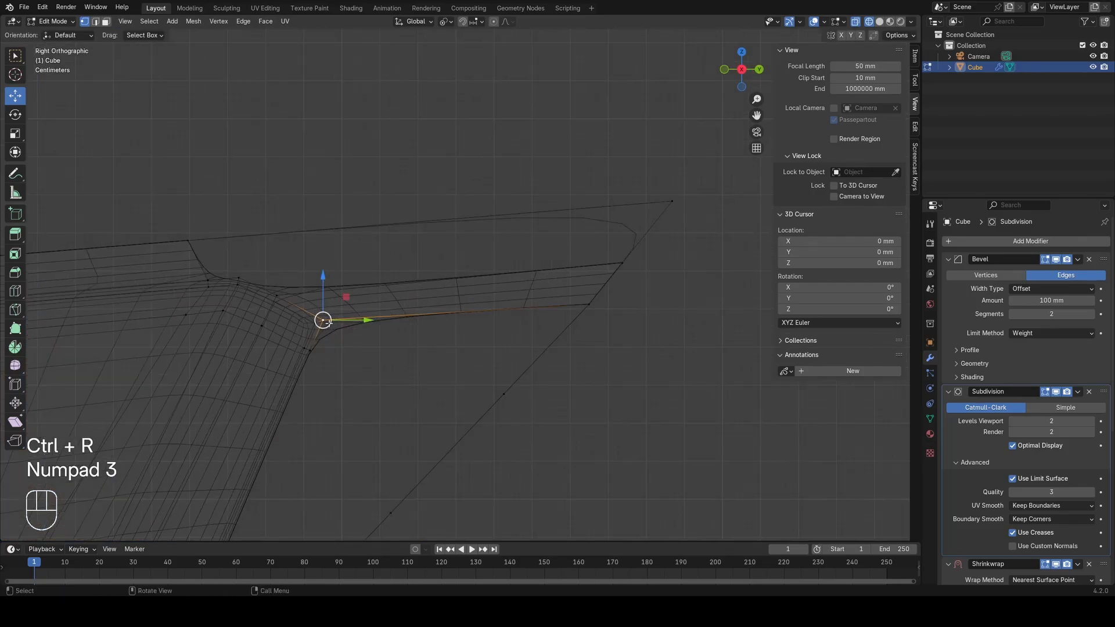
{"action": "scroll", "coordinate": [395, 290], "scroll_direction": "down", "scroll_amount": 1}
{"action": "key", "text": "a"}
{"action": "middle_click_drag", "start_coordinate": [362, 277], "coordinate": [458, 317], "text": "shift"}
Step: Insert a vertex on the slanted outline edge just below the right strip and slide it up along the edge
{"action": "key", "text": "ctrl+r"}
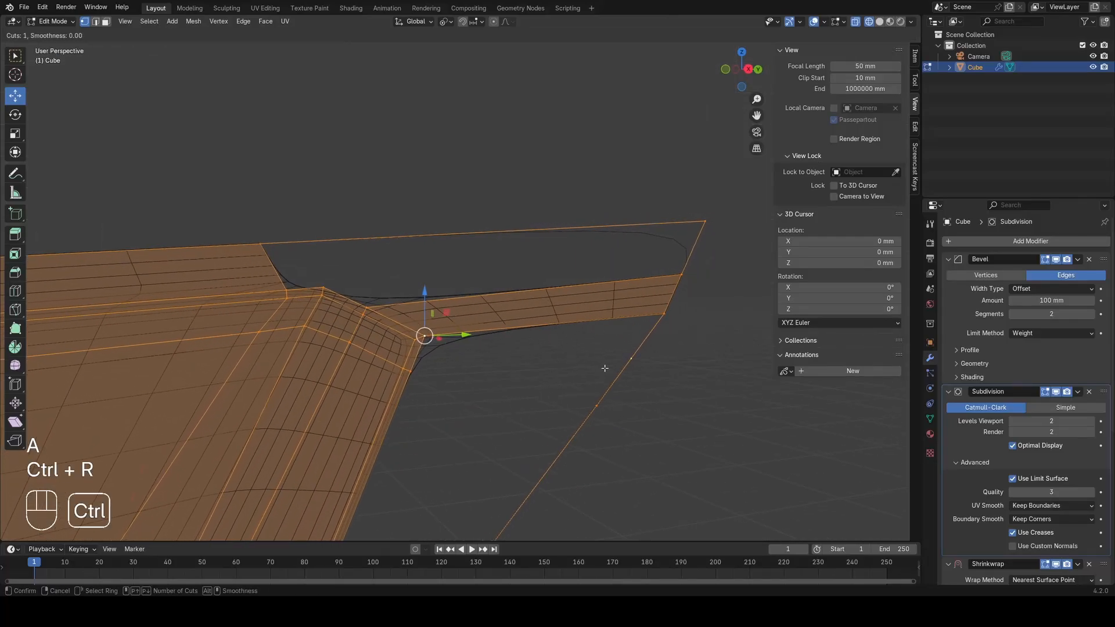
{"action": "left_click", "coordinate": [607, 368]}
{"action": "key", "text": "g"}
{"action": "key", "text": "g"}
{"action": "left_click", "coordinate": [617, 362]}
Step: Fill a second face directly below the right strip, joining the panel's corner to the slanted outline
{"action": "key", "text": "a"}
{"action": "key", "text": "2"}
{"action": "left_click", "coordinate": [522, 326]}
{"action": "key", "text": "f"}
{"action": "key", "text": "1"}
{"action": "key", "text": "a"}
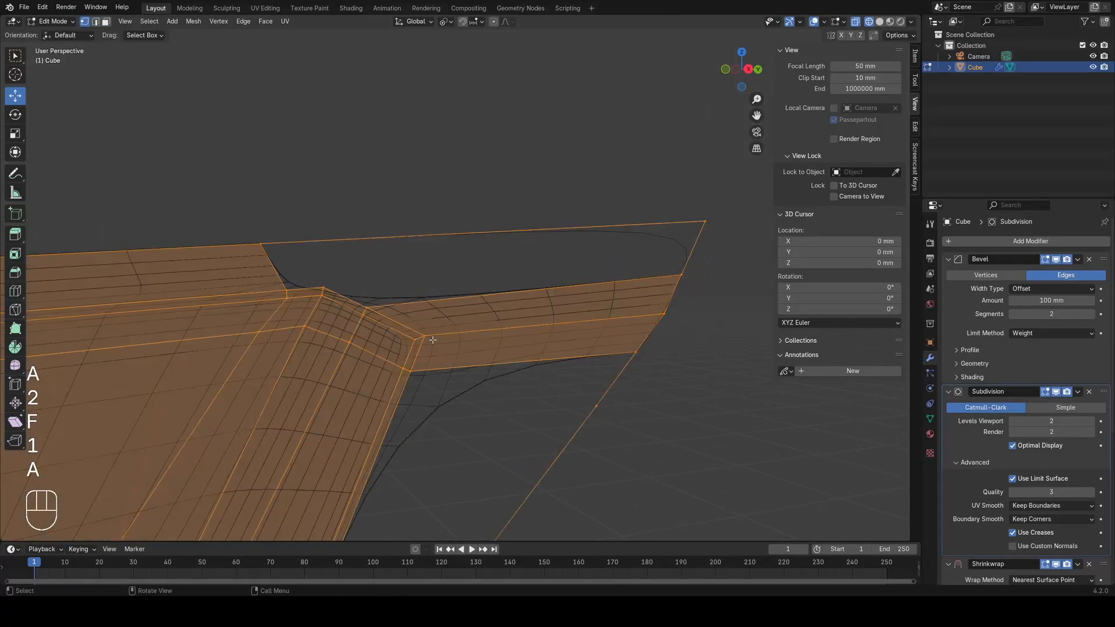
Step: Examine the edge running from the panel's upper right corner to the outline between the two right strip faces
{"action": "left_click", "coordinate": [429, 337]}
{"action": "key", "text": "2"}
{"action": "left_click", "coordinate": [514, 326]}
{"action": "middle_click_drag", "start_coordinate": [530, 325], "coordinate": [587, 331]}
{"action": "scroll", "coordinate": [565, 385], "scroll_direction": "up", "scroll_amount": 4}
{"action": "middle_click_drag", "start_coordinate": [566, 386], "coordinate": [513, 338]}
{"action": "scroll", "coordinate": [560, 383], "scroll_direction": "down", "scroll_amount": 1}
{"action": "scroll", "coordinate": [526, 365], "scroll_direction": "down", "scroll_amount": 1}
{"action": "scroll", "coordinate": [514, 337], "scroll_direction": "up", "scroll_amount": 1}
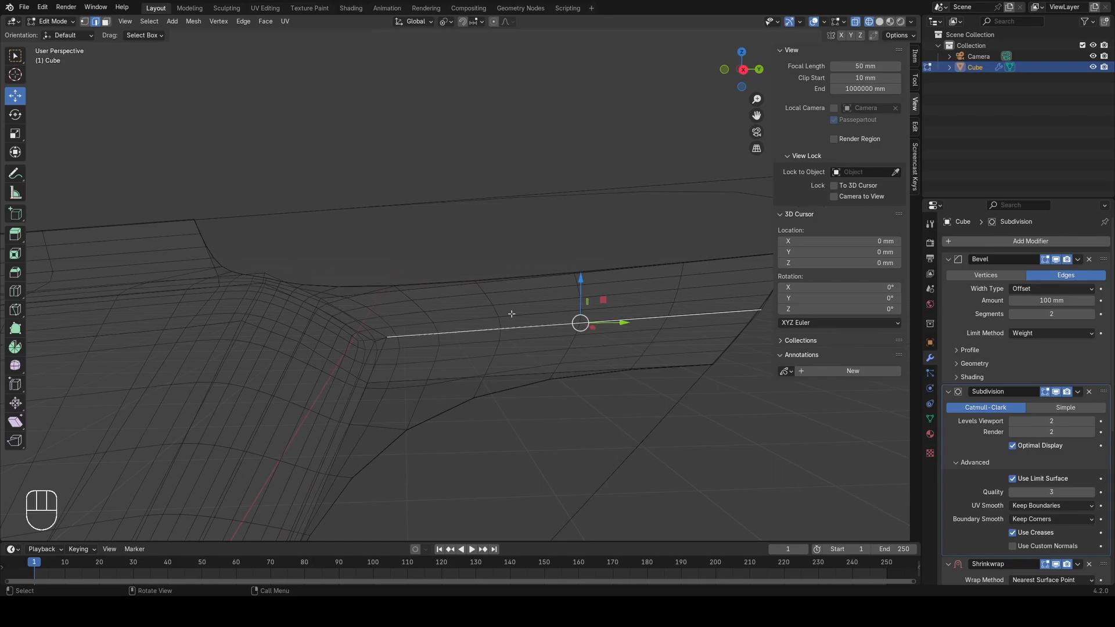
{"action": "scroll", "coordinate": [510, 296], "scroll_direction": "down", "scroll_amount": 4}
{"action": "scroll", "coordinate": [509, 297], "scroll_direction": "up", "scroll_amount": 4}
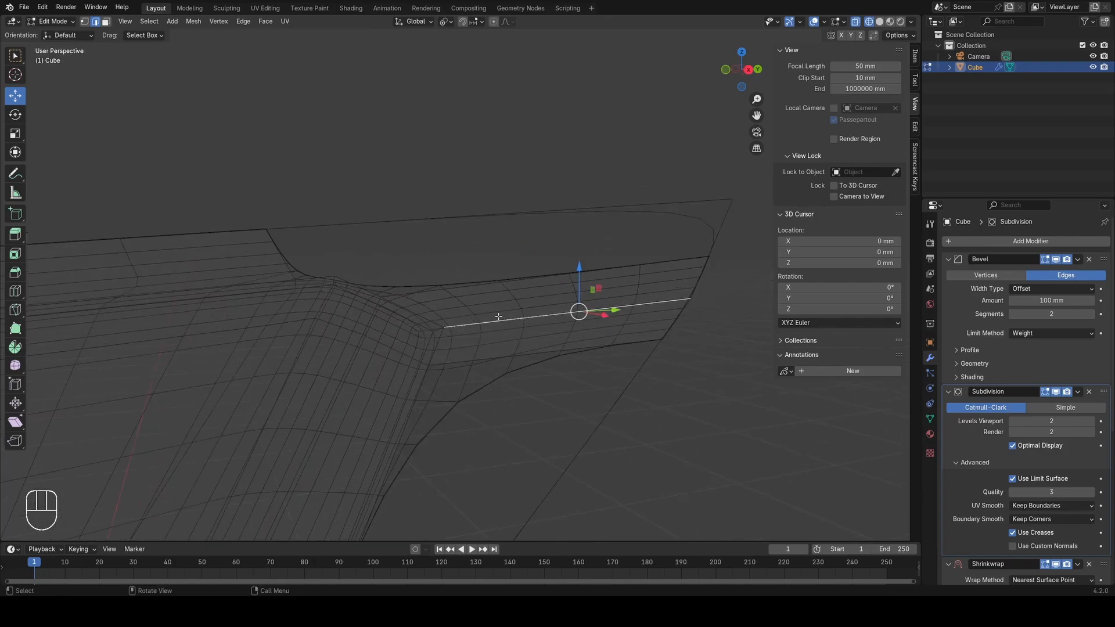
{"action": "key", "text": "1"}
{"action": "key", "text": "a"}
{"action": "middle_click_drag", "start_coordinate": [436, 339], "coordinate": [488, 319]}
{"action": "scroll", "coordinate": [423, 304], "scroll_direction": "down", "scroll_amount": 1}
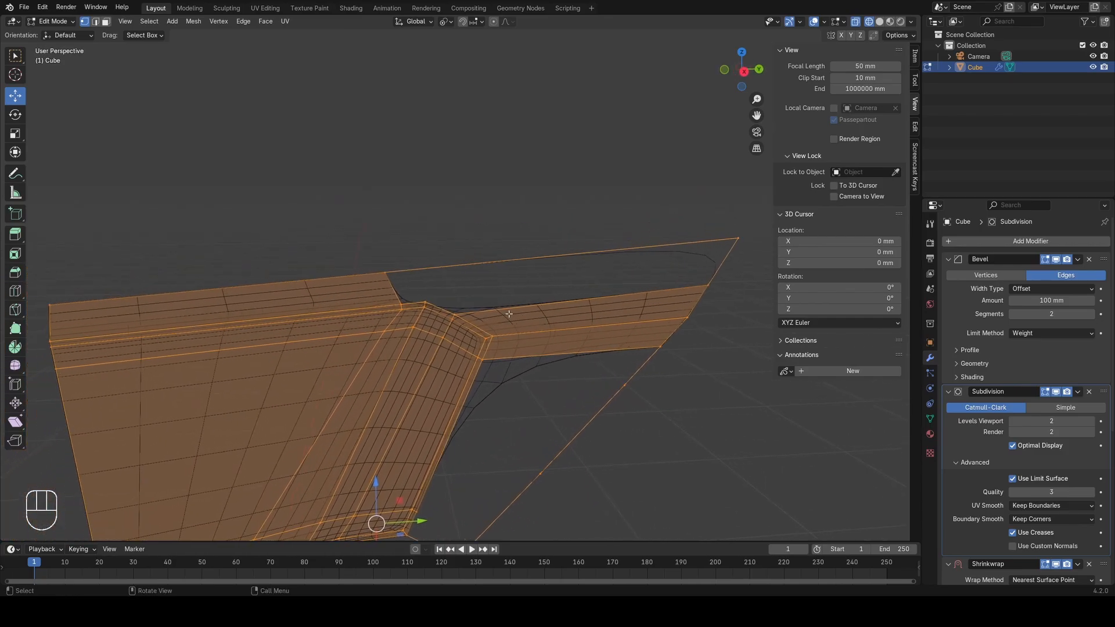
{"action": "scroll", "coordinate": [459, 298], "scroll_direction": "up", "scroll_amount": 1}
{"action": "scroll", "coordinate": [465, 291], "scroll_direction": "down", "scroll_amount": 1}
Step: Insert another vertex on the outline's open top edge and slide it toward the filled upper strip
{"action": "key", "text": "ctrl+r"}
{"action": "left_click", "coordinate": [484, 266]}
{"action": "key", "text": "g"}
{"action": "key", "text": "g"}
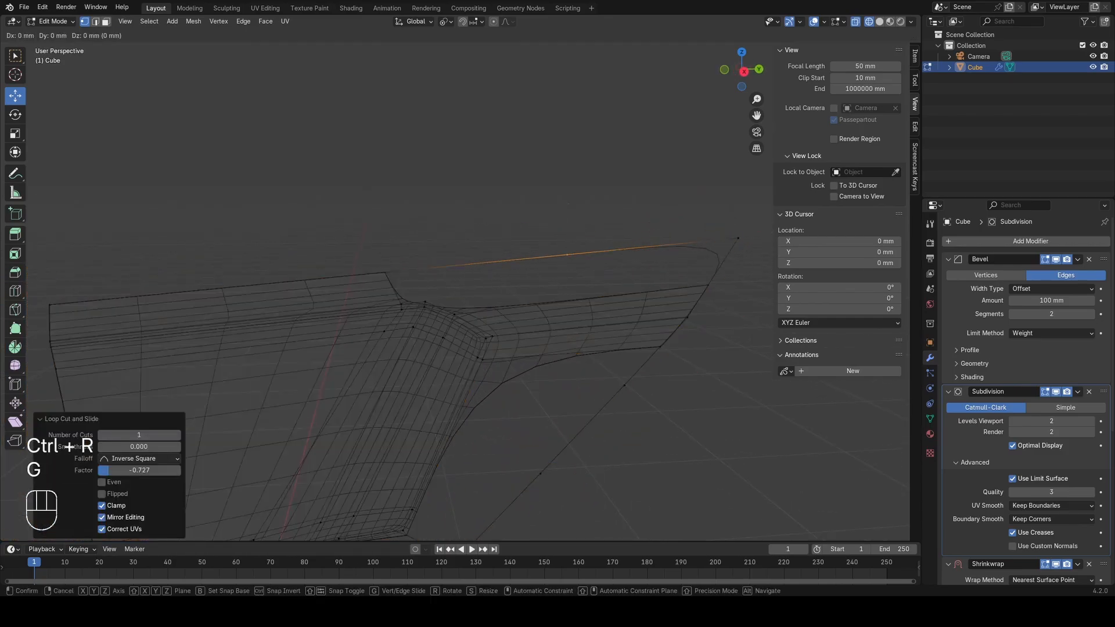
{"action": "left_click", "coordinate": [388, 278]}
Step: Fill the next face of the upper strip, from its open end edge to the panel's upper right corner
{"action": "key", "text": "a"}
{"action": "scroll", "coordinate": [390, 290], "scroll_direction": "up", "scroll_amount": 1}
{"action": "key", "text": "2"}
{"action": "left_click", "coordinate": [377, 289]}
{"action": "key", "text": "f"}
{"action": "key", "text": "1"}
{"action": "key", "text": "a"}
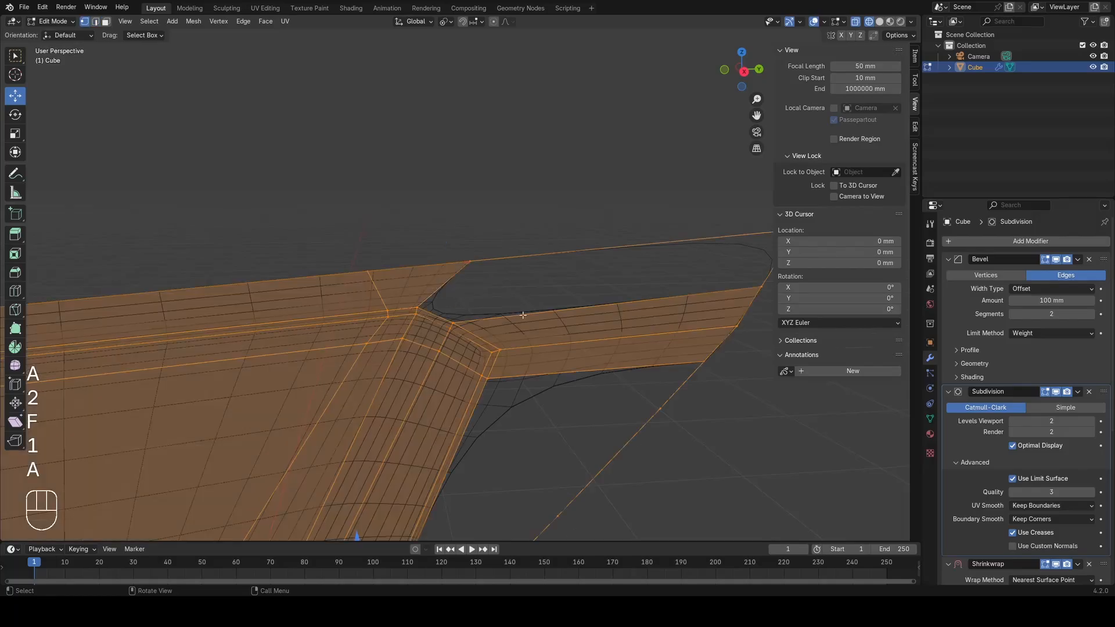
Step: Try to cut the outline's top edge again and fill another face past the upper strip's slanted end
{"action": "key", "text": "ctrl+r"}
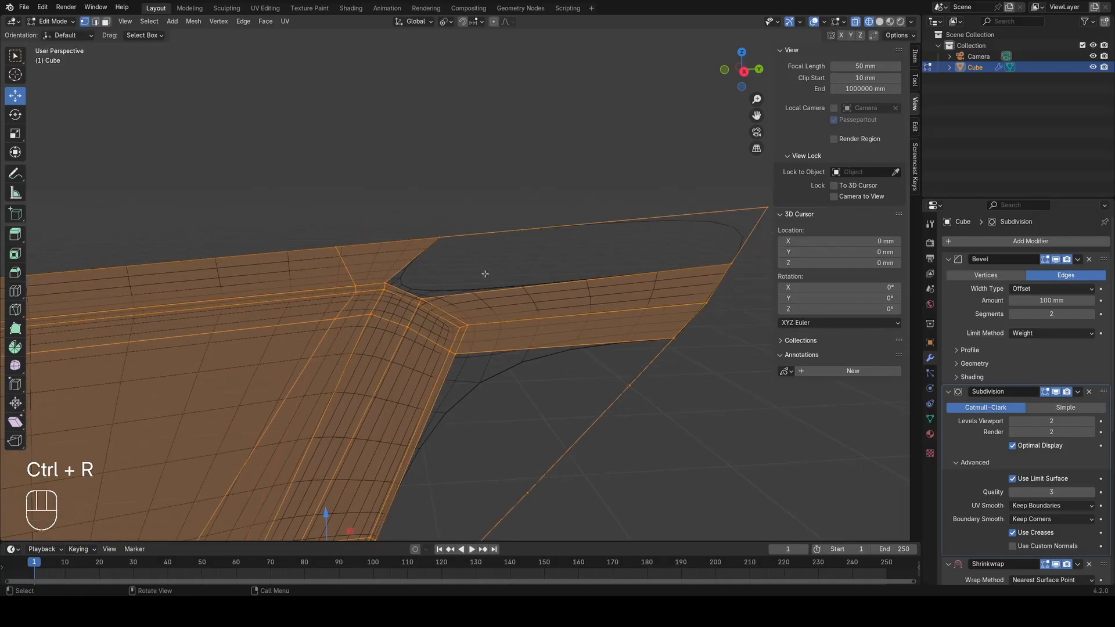
{"action": "key", "text": "a"}
{"action": "key", "text": "2"}
{"action": "key", "text": "f"}
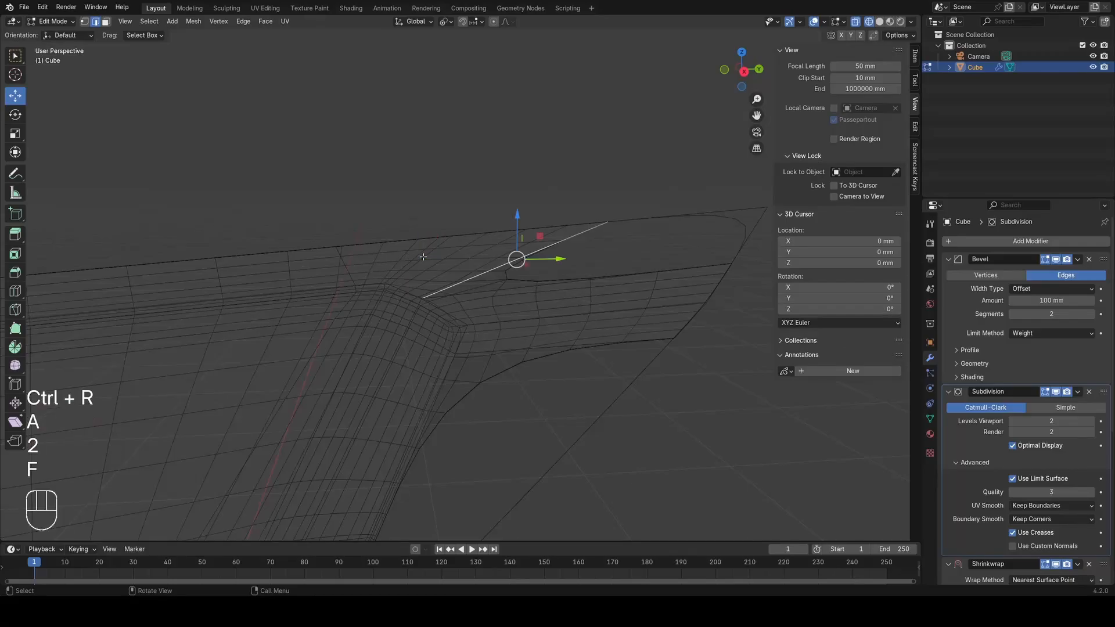
{"action": "key", "text": "ctrl+z"}
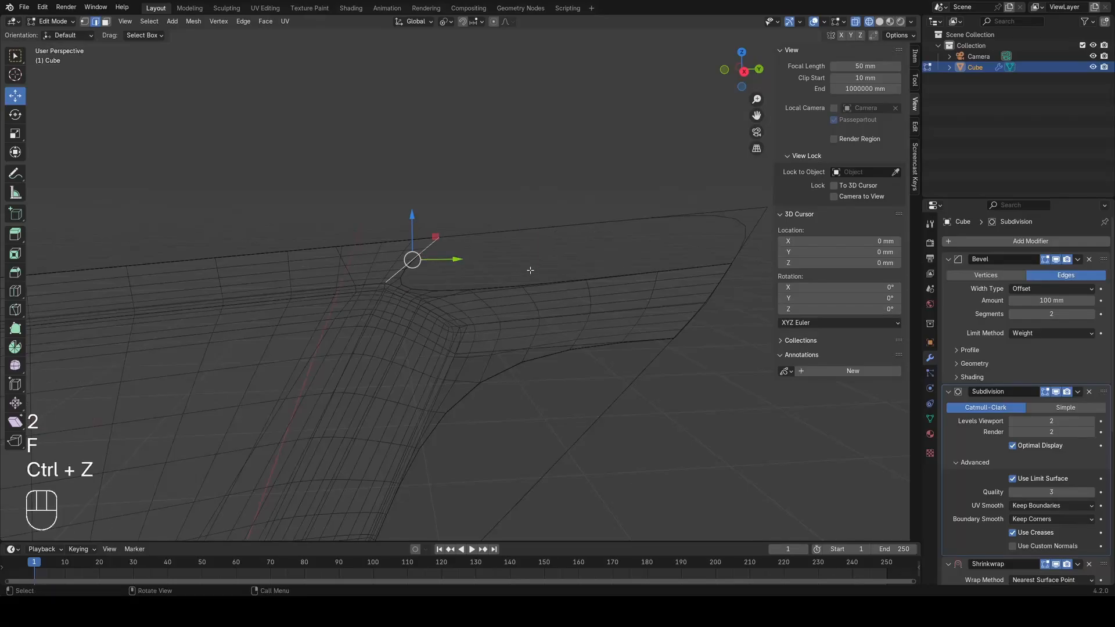
Step: Dissolve the extra vertex on the outline's open top edge
{"action": "key", "text": "a"}
{"action": "key", "text": "1"}
{"action": "key", "text": "x"}
{"action": "left_click", "coordinate": [558, 281]}
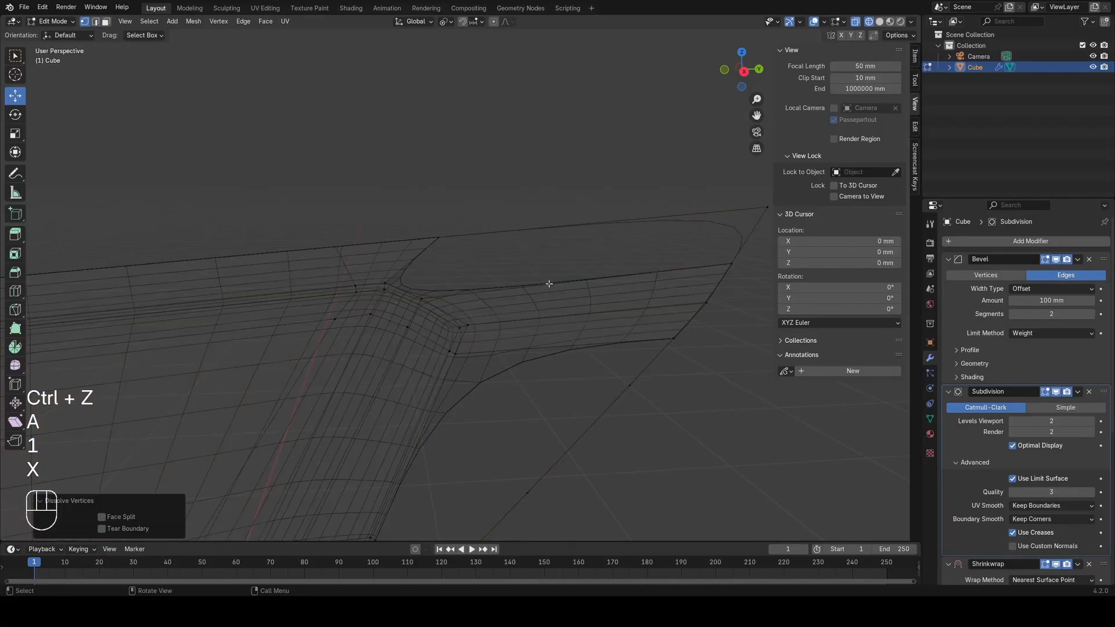
Step: Select the narrow face loop running around the panel's border to examine its flow
{"action": "key", "text": "a"}
{"action": "middle_click_drag", "start_coordinate": [546, 300], "coordinate": [592, 267], "text": "shift"}
{"action": "scroll", "coordinate": [470, 265], "scroll_direction": "up", "scroll_amount": 3}
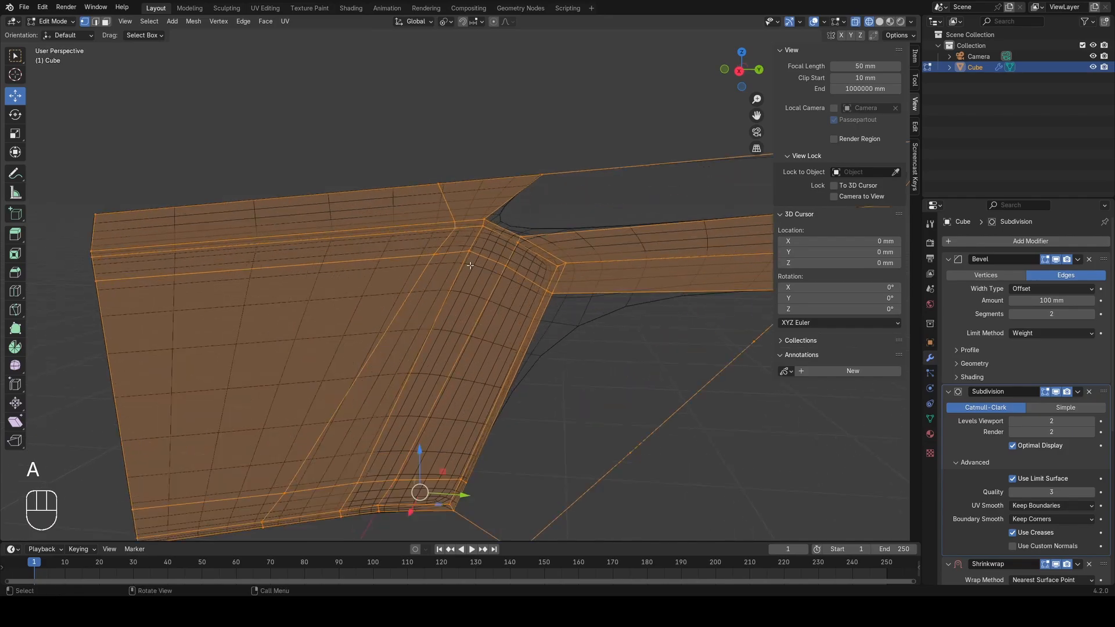
{"action": "middle_click_drag", "start_coordinate": [519, 259], "coordinate": [406, 232]}
{"action": "key", "text": "3"}
{"action": "left_click", "coordinate": [360, 226], "text": "alt"}
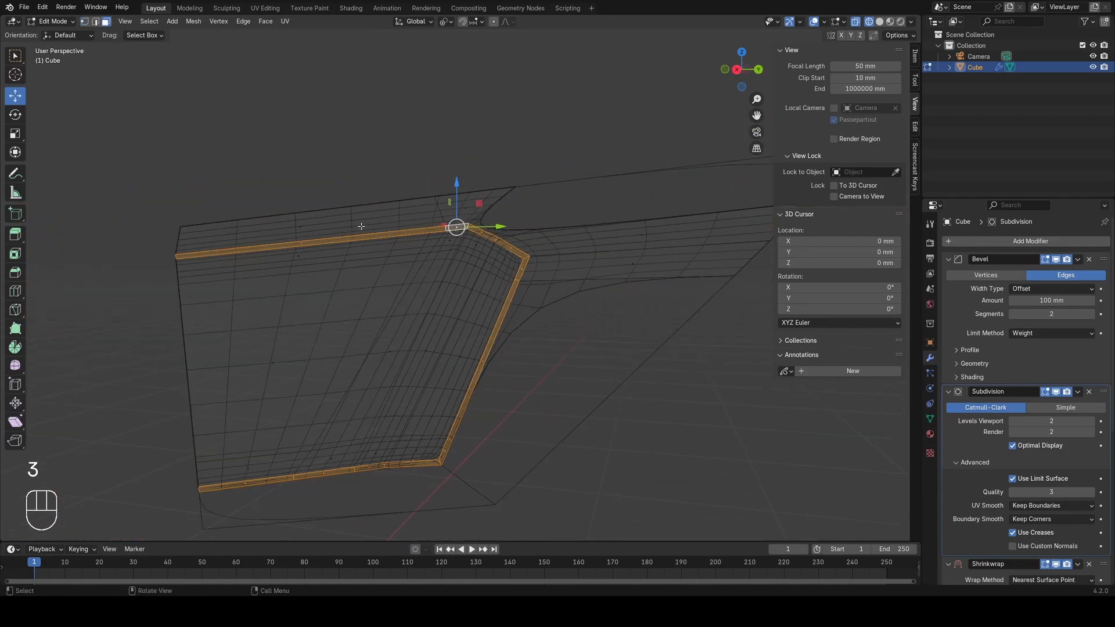
{"action": "scroll", "coordinate": [580, 201], "scroll_direction": "up", "scroll_amount": 1}
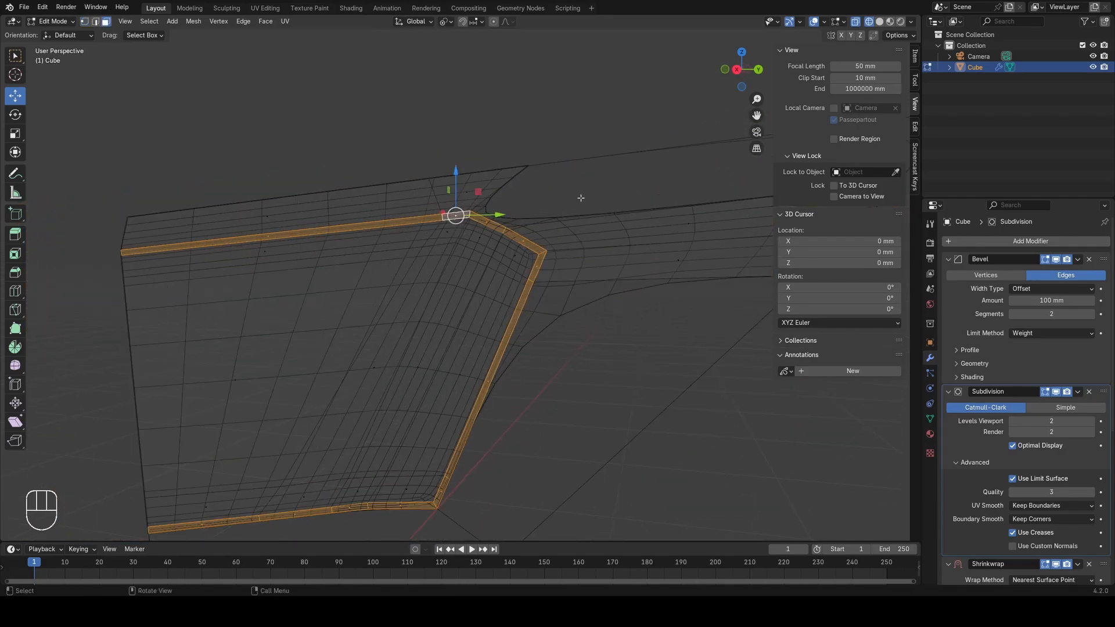
Step: Add a lengthwise loop cut through the filled upper strip and slide it toward the panel's upper edge
{"action": "key", "text": "1"}
{"action": "key", "text": "a"}
{"action": "middle_click_drag", "start_coordinate": [508, 189], "coordinate": [456, 255], "text": "shift"}
{"action": "middle_click_drag", "start_coordinate": [456, 255], "coordinate": [478, 292]}
{"action": "scroll", "coordinate": [443, 259], "scroll_direction": "up", "scroll_amount": 1}
{"action": "key", "text": "ctrl+r"}
{"action": "left_click", "coordinate": [440, 253]}
{"action": "left_click", "coordinate": [427, 266]}
Step: Add a loop cut across the narrow arm and slide it toward the panel's inner corner
{"action": "key", "text": "a"}
{"action": "key", "text": "ctrl+r"}
{"action": "left_click", "coordinate": [655, 313]}
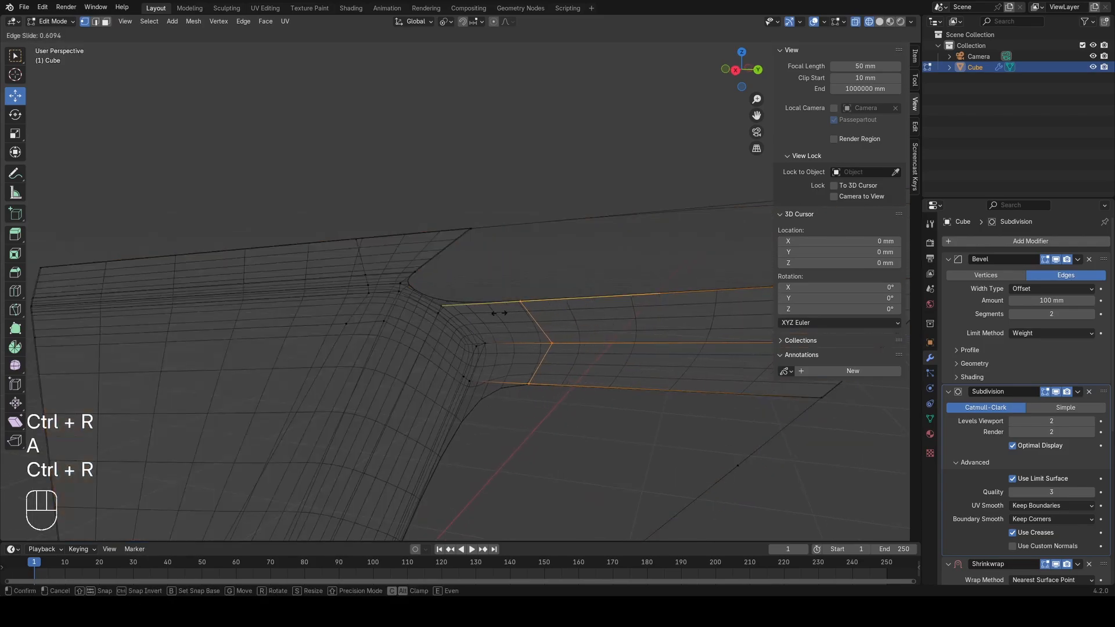
{"action": "left_click", "coordinate": [444, 304]}
{"action": "key", "text": "a"}
Step: Fill a face from the edge at the inner corner between the upper strip and the arm
{"action": "scroll", "coordinate": [434, 297], "scroll_direction": "up", "scroll_amount": 1}
{"action": "key", "text": "2"}
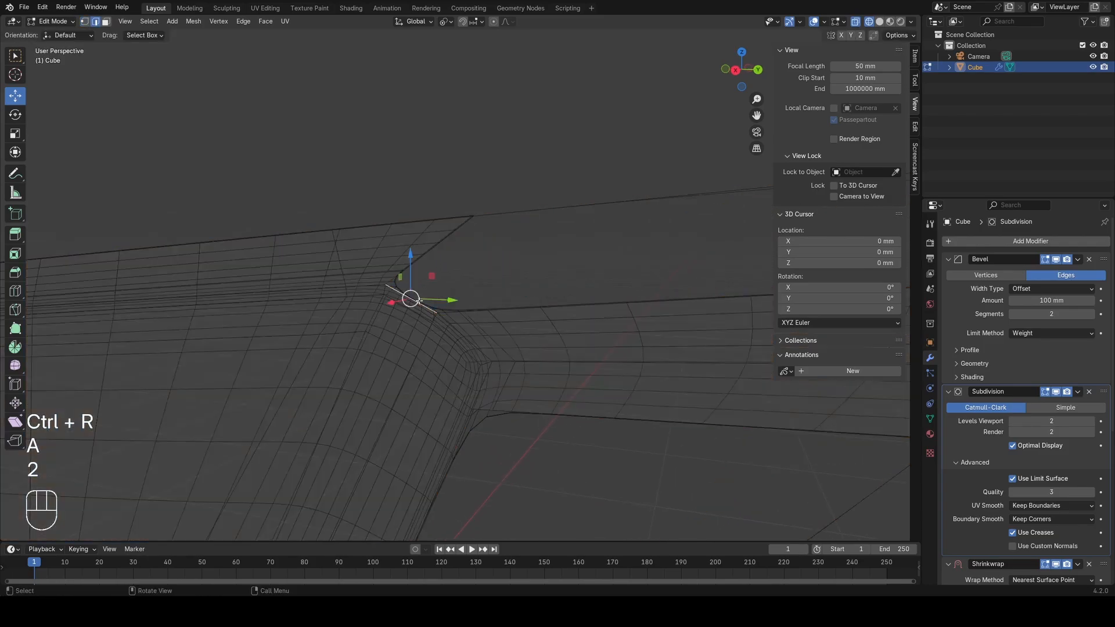
{"action": "key", "text": "f"}
{"action": "key", "text": "1"}
{"action": "key", "text": "a"}
Step: Cut the edge joining the panel's lower corner to the outline and slide the new vertex closer to the panel
{"action": "scroll", "coordinate": [503, 359], "scroll_direction": "down", "scroll_amount": 2}
{"action": "middle_click_drag", "start_coordinate": [503, 360], "coordinate": [525, 241], "text": "shift"}
{"action": "scroll", "coordinate": [460, 372], "scroll_direction": "up", "scroll_amount": 2}
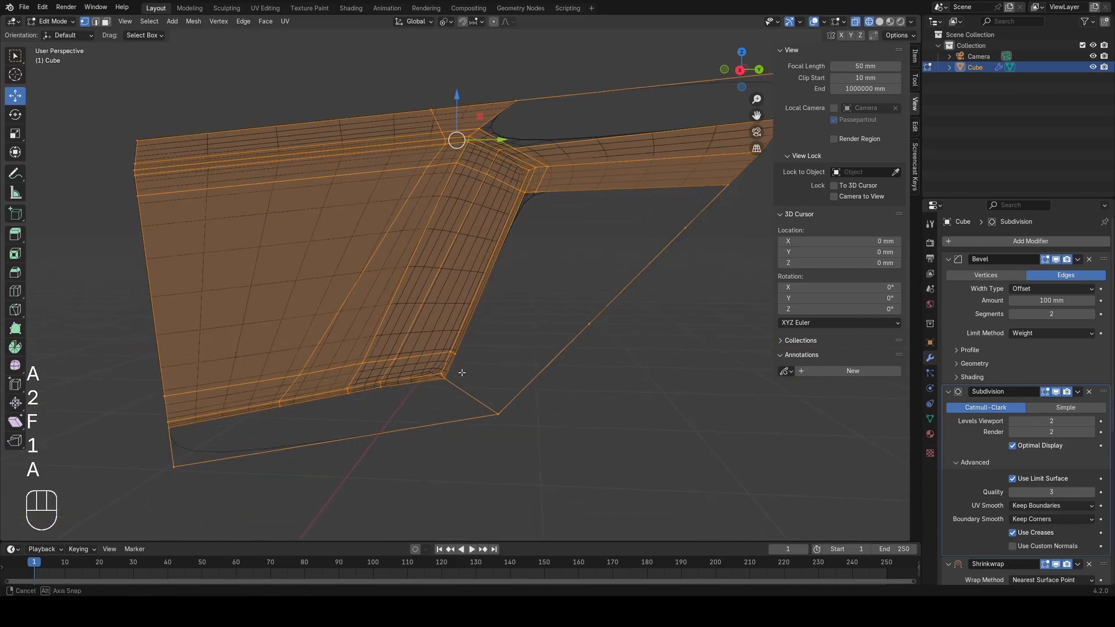
{"action": "middle_click_drag", "start_coordinate": [460, 371], "coordinate": [469, 365]}
{"action": "key", "text": "ctrl+r"}
{"action": "left_click", "coordinate": [481, 414]}
{"action": "key", "text": "g"}
{"action": "key", "text": "g"}
{"action": "left_click", "coordinate": [464, 404]}
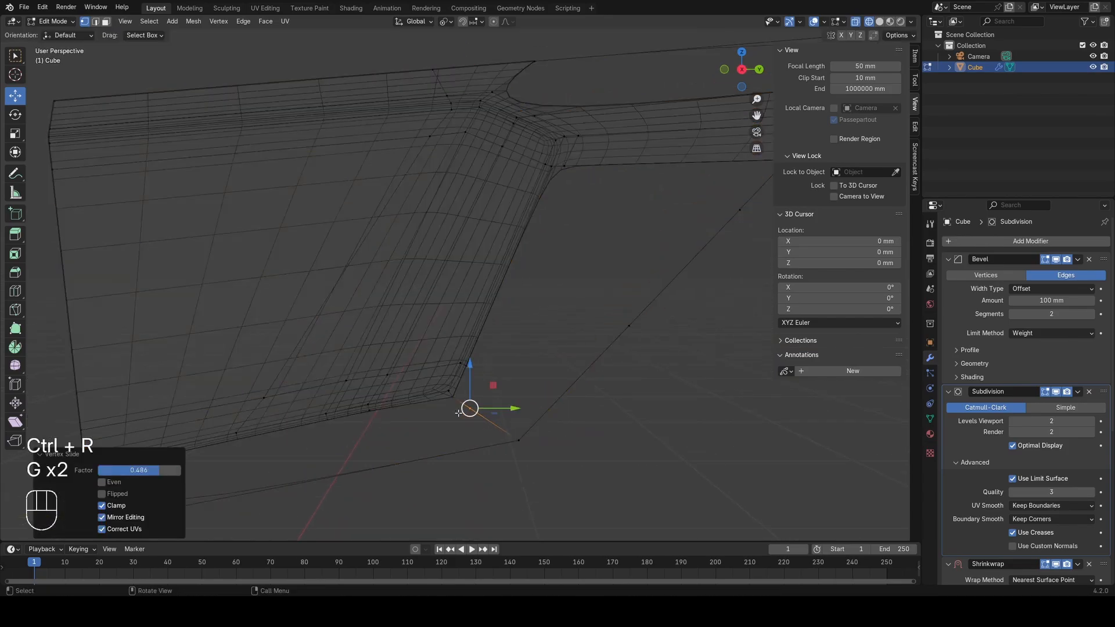
Step: Try to fill between the new lower vertex and the vertex on the arm's underside, and undo it
{"action": "key", "text": "a"}
{"action": "key", "text": "2"}
{"action": "left_click", "coordinate": [430, 364], "text": "alt"}
{"action": "scroll", "coordinate": [512, 351], "scroll_direction": "up", "scroll_amount": 1}
{"action": "key", "text": "1"}
{"action": "key", "text": "a"}
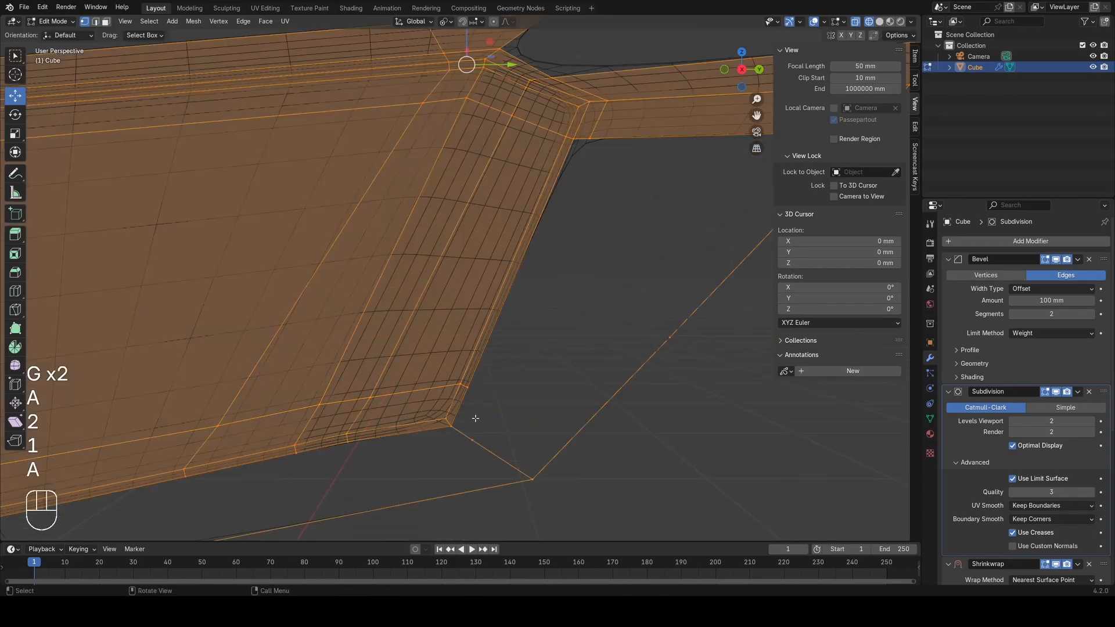
{"action": "left_click", "coordinate": [473, 435]}
{"action": "left_click", "coordinate": [586, 145], "text": "shift"}
{"action": "key", "text": "f"}
{"action": "key", "text": "ctrl+z"}
{"action": "key", "text": "a"}
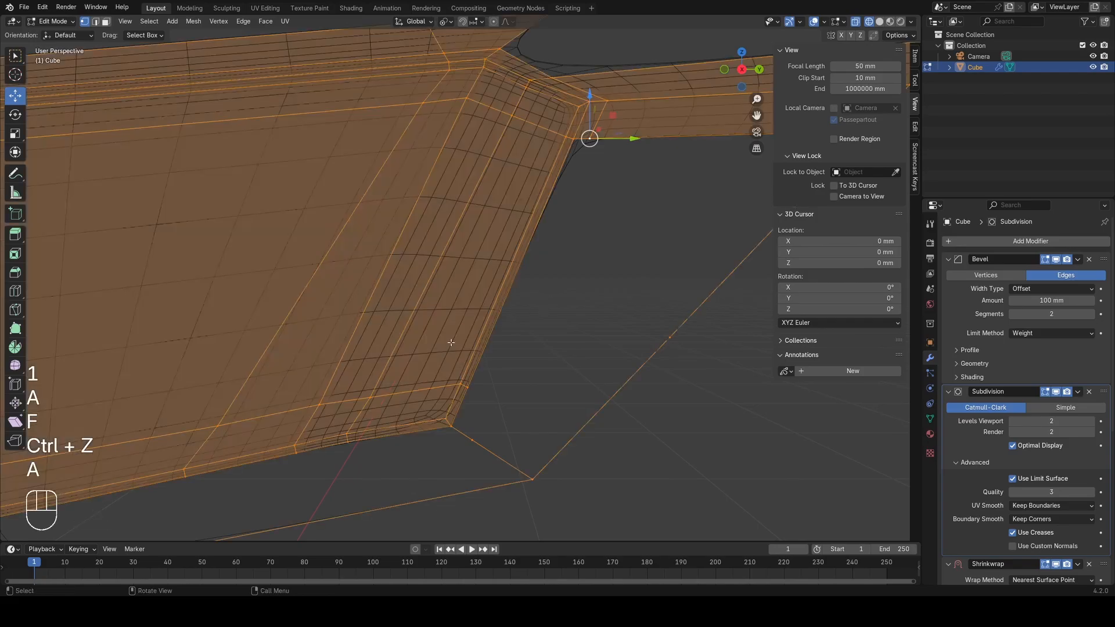
Step: Remove the lengthwise edge loop just above the panel's bottom border
{"action": "key", "text": "2"}
{"action": "left_click", "coordinate": [422, 389], "text": "alt"}
{"action": "key", "text": "x"}
{"action": "left_click", "coordinate": [583, 347]}
{"action": "key", "text": "a"}
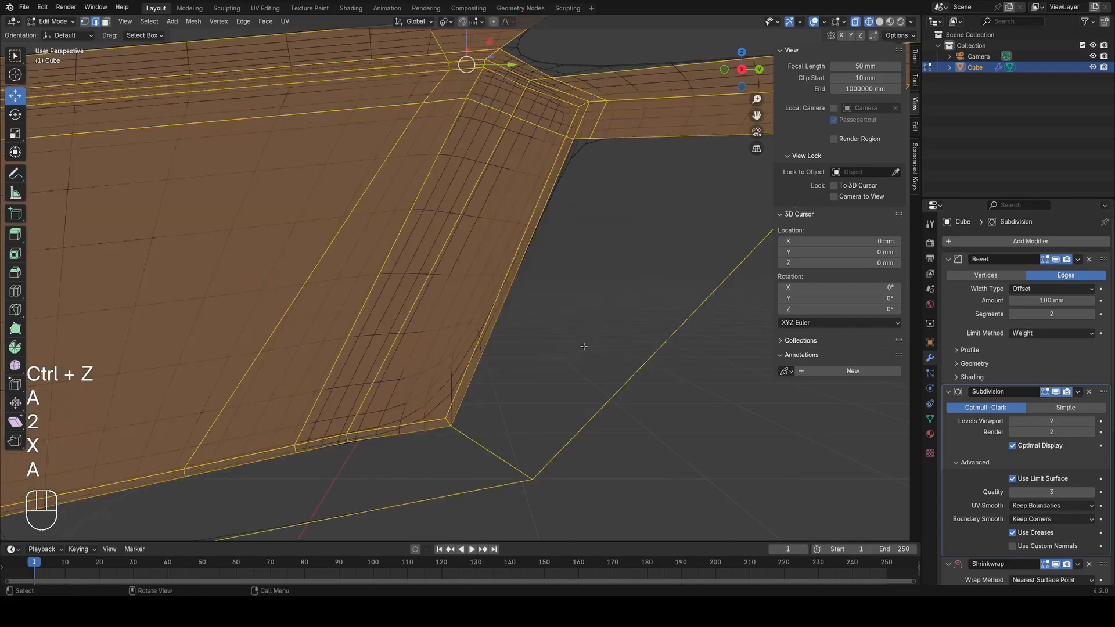
Step: Fill the gap along the panel's slanted border with a face reaching from the lower vertex to the arm's underside
{"action": "key", "text": "1"}
{"action": "key", "text": "2"}
{"action": "key", "text": "1"}
{"action": "key", "text": "2"}
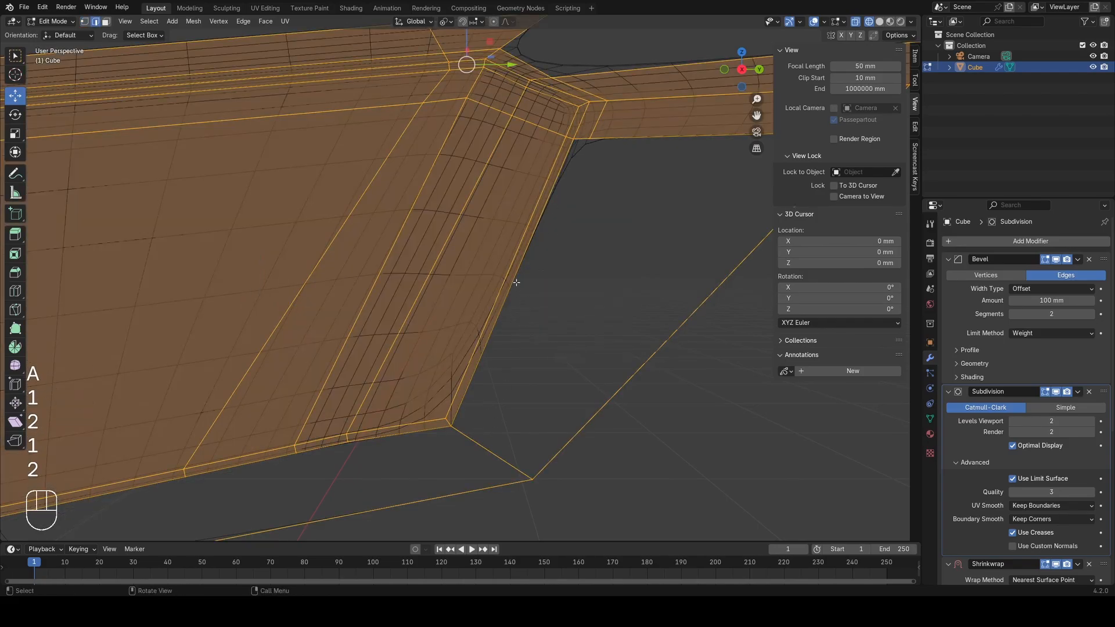
{"action": "key", "text": "f"}
{"action": "key", "text": "1"}
{"action": "key", "text": "a"}
Step: Add a loop cut across the panel and the new border face and slide it down toward the bottom edge
{"action": "key", "text": "ctrl+r"}
{"action": "left_click", "coordinate": [535, 305]}
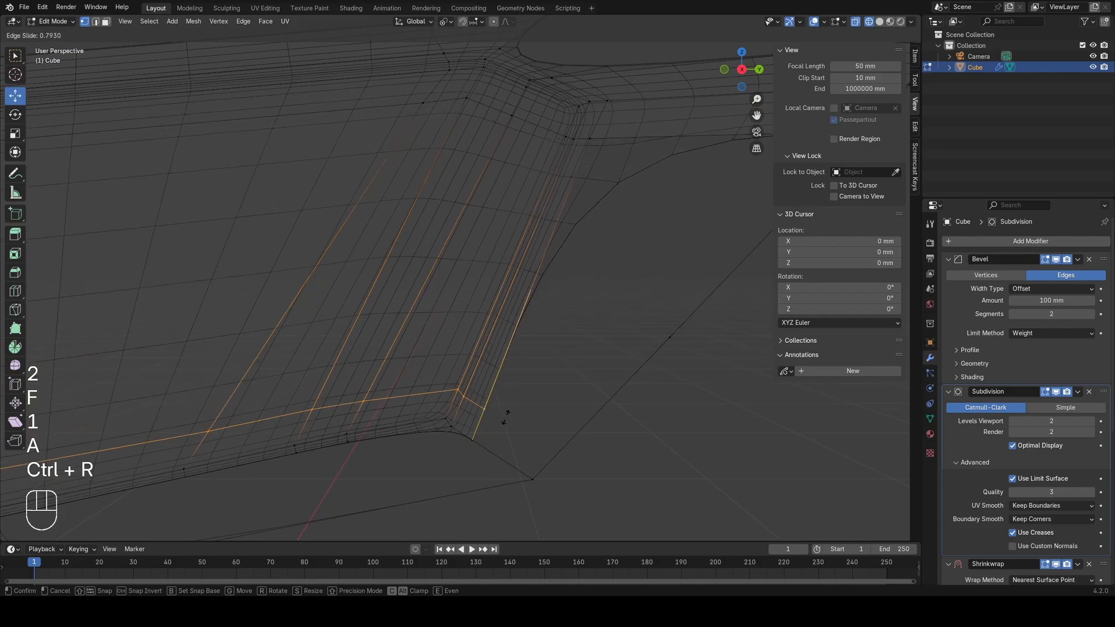
{"action": "left_click", "coordinate": [508, 420]}
{"action": "key", "text": "a"}
Step: Leave edit mode and examine the panel's shading around the lower corner and slanted border in solid view
{"action": "key", "text": "Tab"}
{"action": "middle_click_drag", "start_coordinate": [577, 383], "coordinate": [490, 350]}
{"action": "key", "text": "z"}
{"action": "scroll", "coordinate": [534, 356], "scroll_direction": "up", "scroll_amount": 1}
{"action": "mouse_move", "coordinate": [559, 360]}
{"action": "middle_mouse_down"}
{"action": "mouse_move", "coordinate": [629, 371]}
{"action": "mouse_move", "coordinate": [639, 391]}
{"action": "mouse_move", "coordinate": [629, 393]}
{"action": "mouse_move", "coordinate": [651, 379]}
{"action": "mouse_move", "coordinate": [360, 427]}
{"action": "mouse_move", "coordinate": [629, 294]}
{"action": "middle_mouse_up"}
{"action": "scroll", "coordinate": [570, 273], "scroll_direction": "up", "scroll_amount": 3}
{"action": "scroll", "coordinate": [630, 294], "scroll_direction": "down", "scroll_amount": 3}
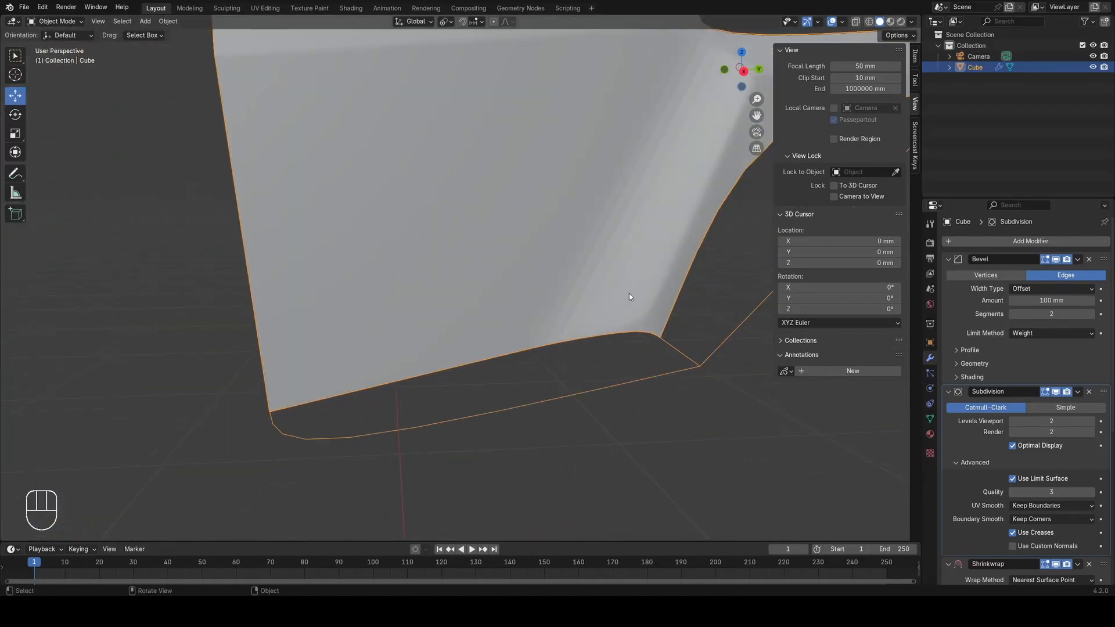
{"action": "middle_click_drag", "start_coordinate": [530, 341], "coordinate": [356, 391], "text": "shift"}
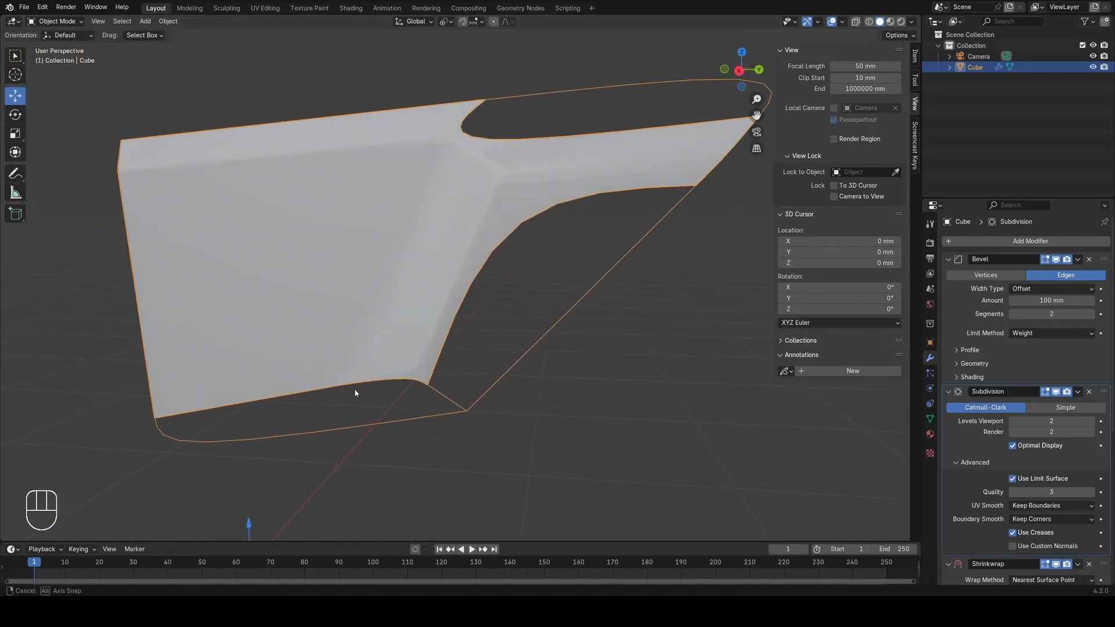
Step: Select the edge loop above the panel's bottom border in edit mode and examine its flow in wireframe and solid shading
{"action": "key", "text": "z"}
{"action": "scroll", "coordinate": [453, 411], "scroll_direction": "up", "scroll_amount": 4}
{"action": "key", "text": "Tab"}
{"action": "key", "text": "a"}
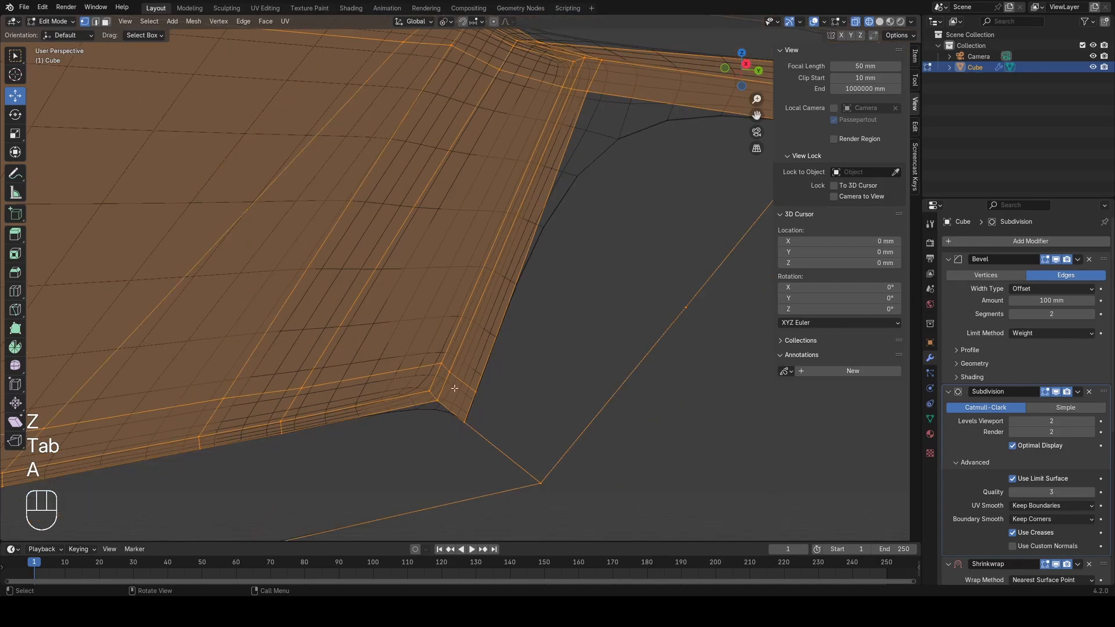
{"action": "left_click", "coordinate": [482, 385]}
{"action": "key", "text": "a"}
{"action": "scroll", "coordinate": [427, 359], "scroll_direction": "down", "scroll_amount": 5}
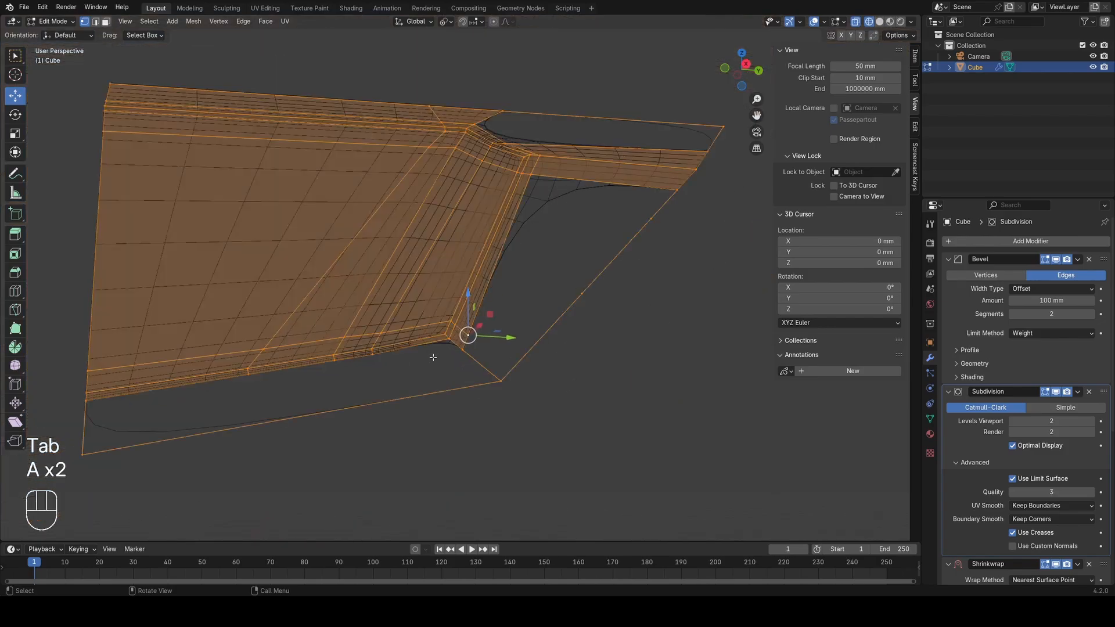
{"action": "middle_click_drag", "start_coordinate": [427, 359], "coordinate": [407, 453]}
{"action": "scroll", "coordinate": [406, 453], "scroll_direction": "up", "scroll_amount": 5}
{"action": "left_click", "coordinate": [362, 472], "text": "alt"}
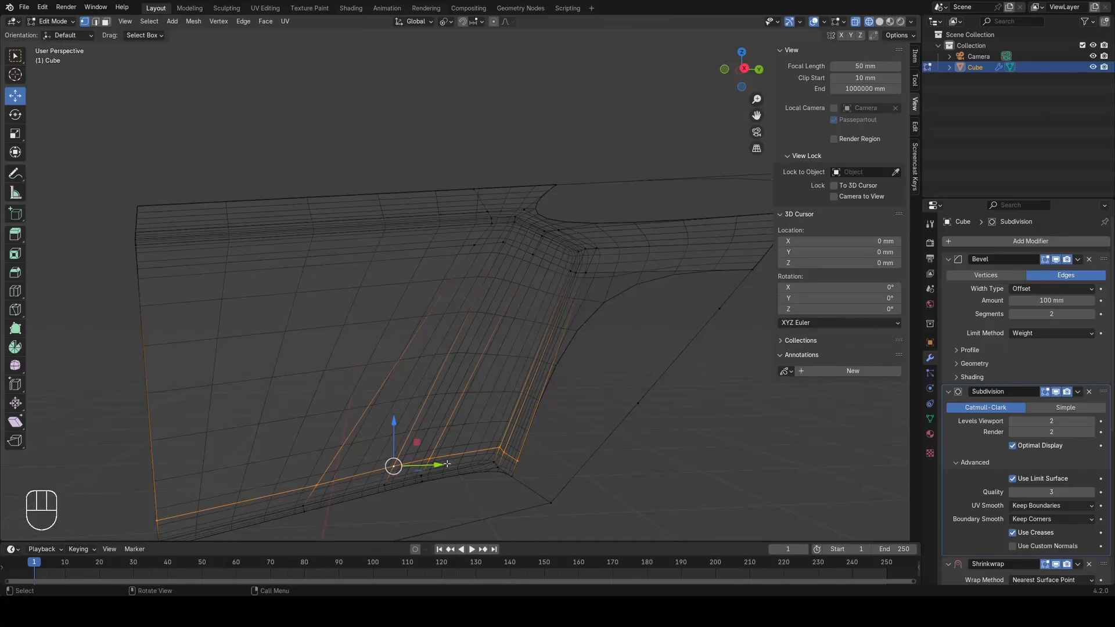
{"action": "middle_click_drag", "start_coordinate": [478, 468], "coordinate": [530, 374], "text": "shift"}
{"action": "scroll", "coordinate": [456, 383], "scroll_direction": "up", "scroll_amount": 2}
{"action": "mouse_move", "coordinate": [456, 383]}
{"action": "middle_mouse_down"}
{"action": "mouse_move", "coordinate": [480, 374]}
{"action": "mouse_move", "coordinate": [456, 380]}
{"action": "middle_mouse_up"}
{"action": "key", "text": "z"}
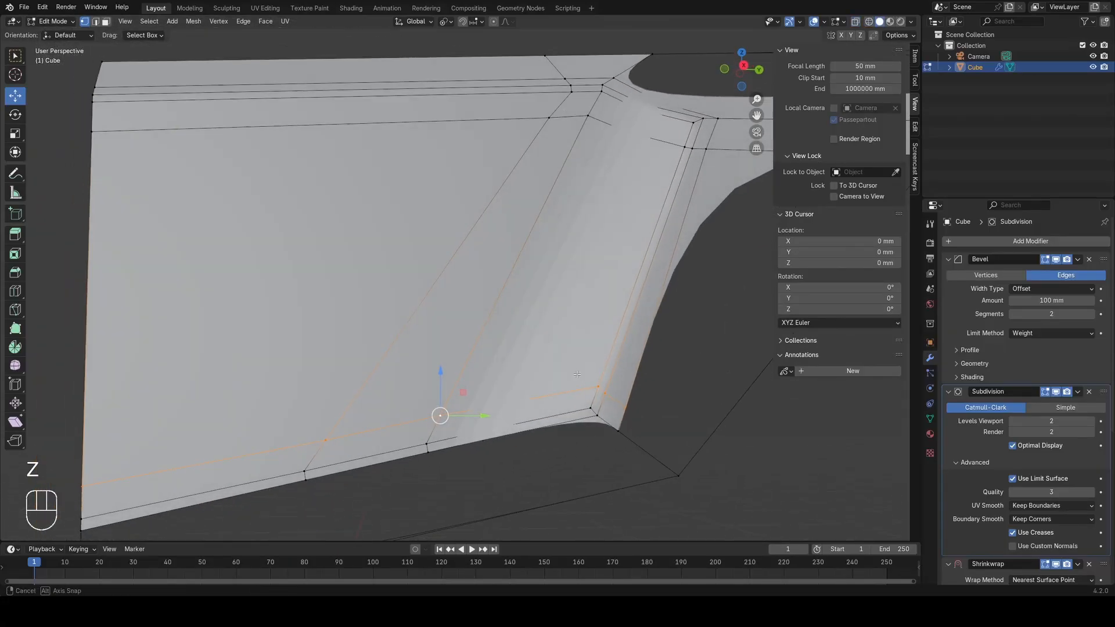
Step: Examine the lower corner's subdivided wireframe up close with edit mode off
{"action": "middle_click_drag", "start_coordinate": [581, 416], "coordinate": [505, 371], "text": "shift"}
{"action": "scroll", "coordinate": [505, 371], "scroll_direction": "up", "scroll_amount": 4}
{"action": "key", "text": "z"}
{"action": "key", "text": "Tab"}
{"action": "middle_click_drag", "start_coordinate": [438, 392], "coordinate": [501, 414]}
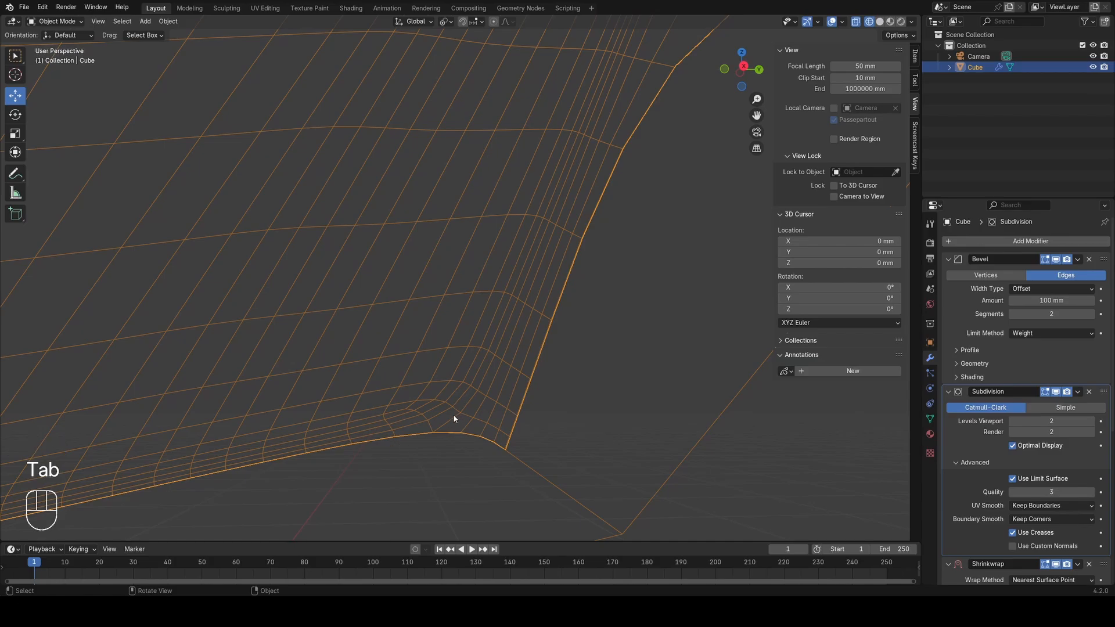
{"action": "middle_click_drag", "start_coordinate": [479, 417], "coordinate": [433, 370]}
{"action": "key", "text": "Tab"}
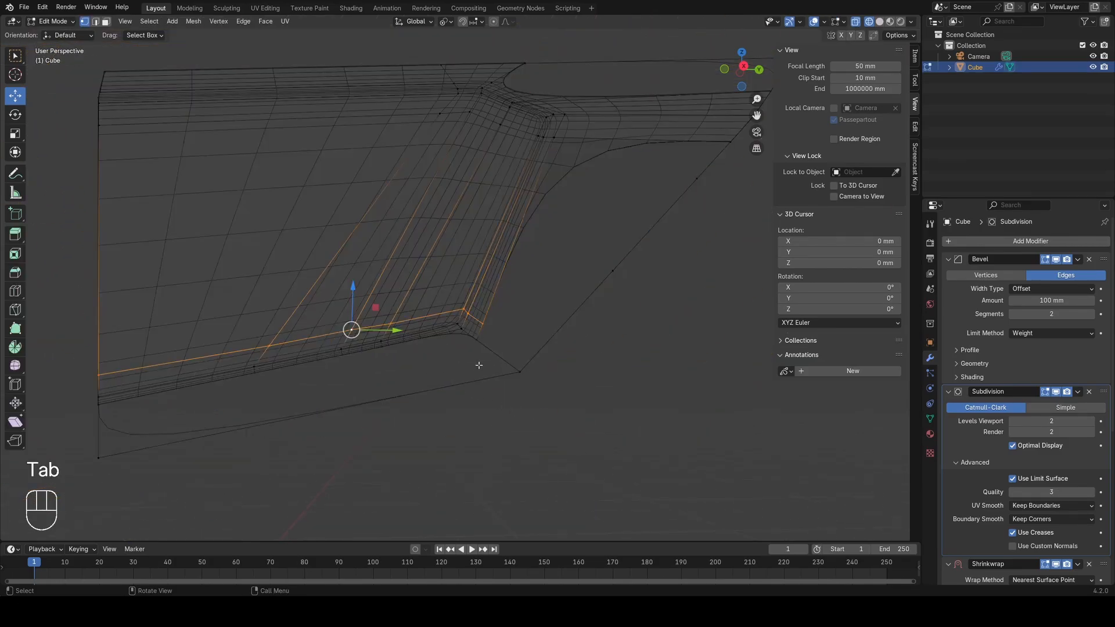
Step: Cut the outline's bottom edge with three evenly spaced vertices to match those along the panel's bottom border
{"action": "key", "text": "a"}
{"action": "middle_click_drag", "start_coordinate": [361, 383], "coordinate": [473, 403], "text": "shift"}
{"action": "key", "text": "ctrl+r"}
{"action": "left_click", "coordinate": [475, 405]}
{"action": "key", "text": "a"}
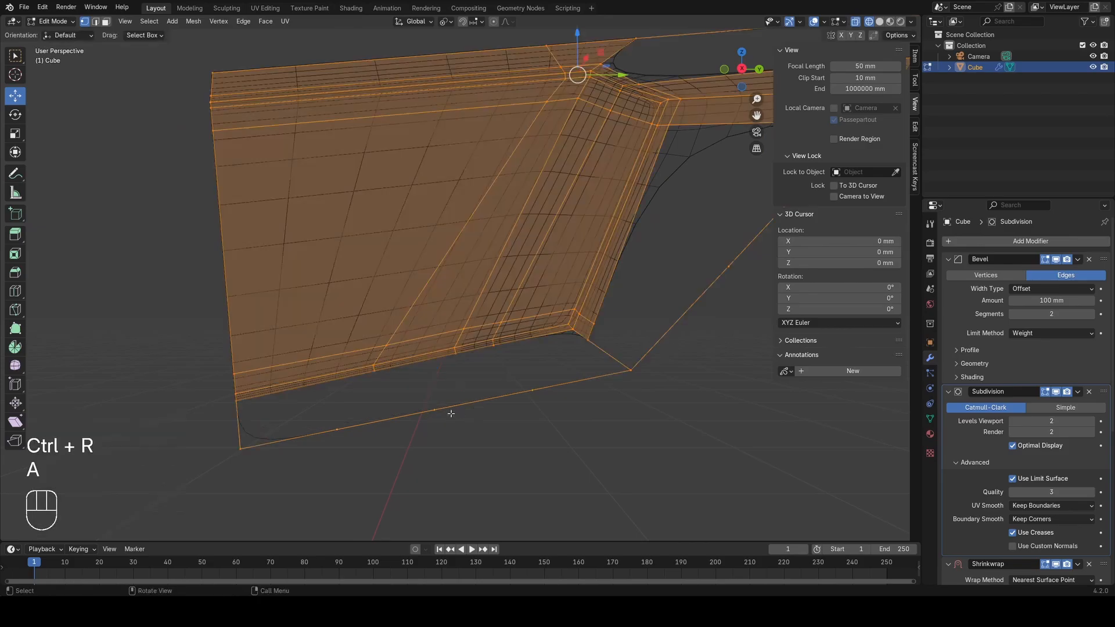
{"action": "key", "text": "1"}
{"action": "left_click", "coordinate": [382, 376]}
{"action": "left_click", "coordinate": [459, 358]}
{"action": "left_click", "coordinate": [495, 349]}
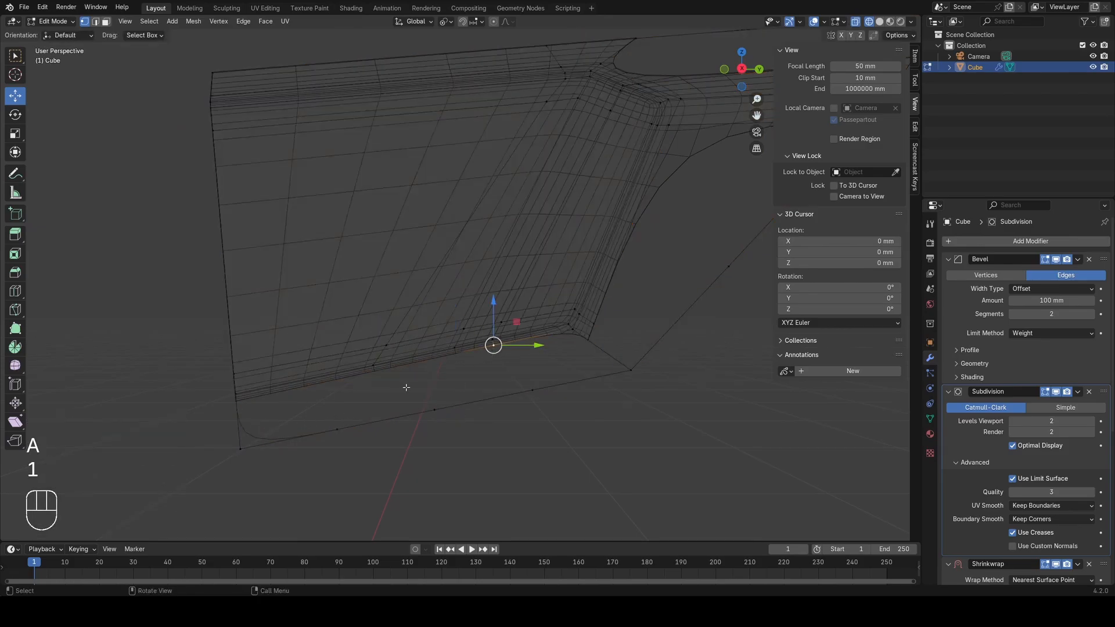
Step: Fill the first face at the outer end of the gap between the panel's bottom border and the outline
{"action": "key", "text": "a"}
{"action": "key", "text": "2"}
{"action": "left_click", "coordinate": [242, 438]}
{"action": "key", "text": "1"}
{"action": "left_click", "coordinate": [335, 432], "text": "shift"}
{"action": "left_click", "coordinate": [384, 377], "text": "shift"}
{"action": "key", "text": "f"}
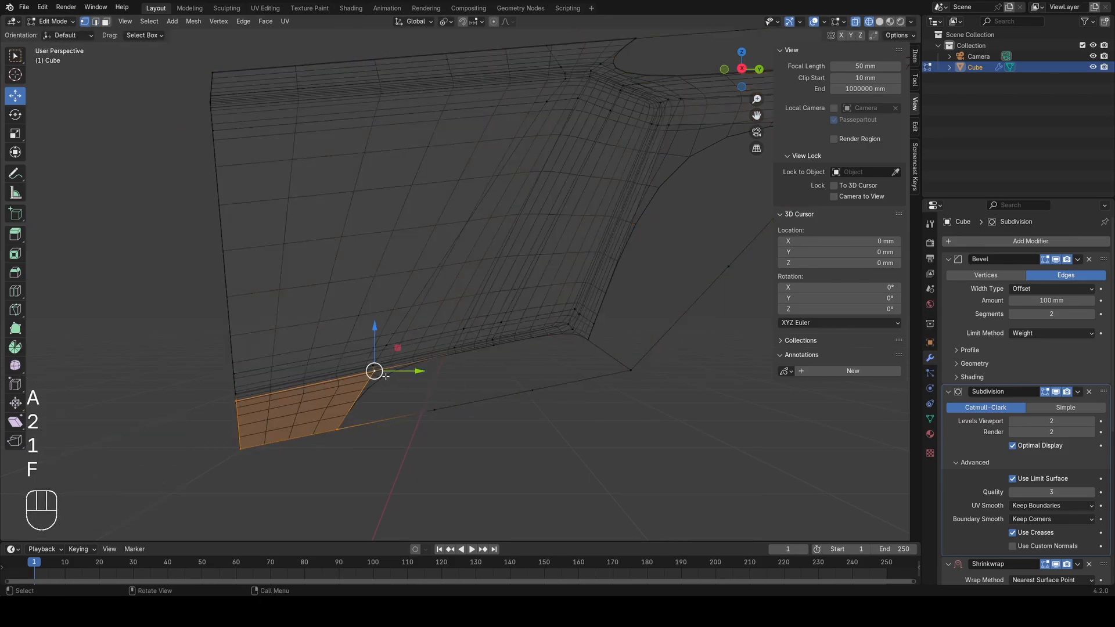
Step: Slide the new face's free lower vertex along the outline's bottom edge and check the shape outside edit mode
{"action": "key", "text": "a"}
{"action": "left_click", "coordinate": [331, 436]}
{"action": "key", "text": "g"}
{"action": "key", "text": "g"}
{"action": "left_click", "coordinate": [352, 448]}
{"action": "key", "text": "Tab"}
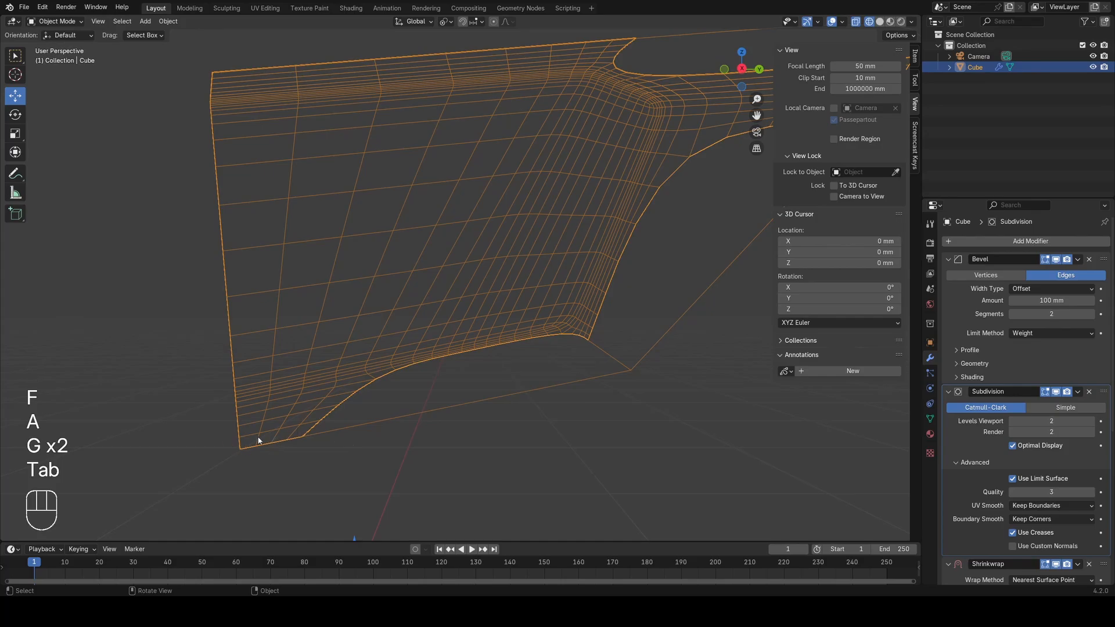
{"action": "middle_click_drag", "start_coordinate": [251, 443], "coordinate": [379, 421]}
{"action": "scroll", "coordinate": [384, 433], "scroll_direction": "down", "scroll_amount": 1}
{"action": "middle_click_drag", "start_coordinate": [451, 397], "coordinate": [309, 422], "text": "shift"}
{"action": "key", "text": "Tab"}
{"action": "key", "text": "a"}
{"action": "scroll", "coordinate": [309, 422], "scroll_direction": "up", "scroll_amount": 2}
{"action": "key", "text": "g"}
{"action": "key", "text": "g"}
{"action": "key", "text": "a"}
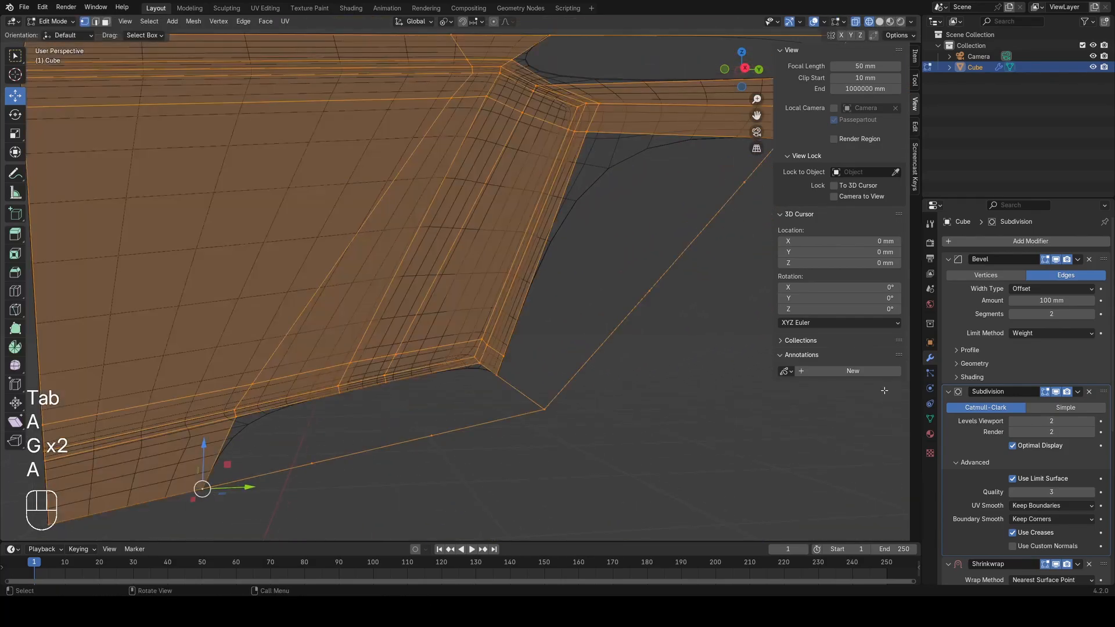
Step: Fill the next two faces along the bottom gap, continuing from the first face's open side edge
{"action": "middle_click_drag", "start_coordinate": [247, 460], "coordinate": [400, 378], "text": "shift"}
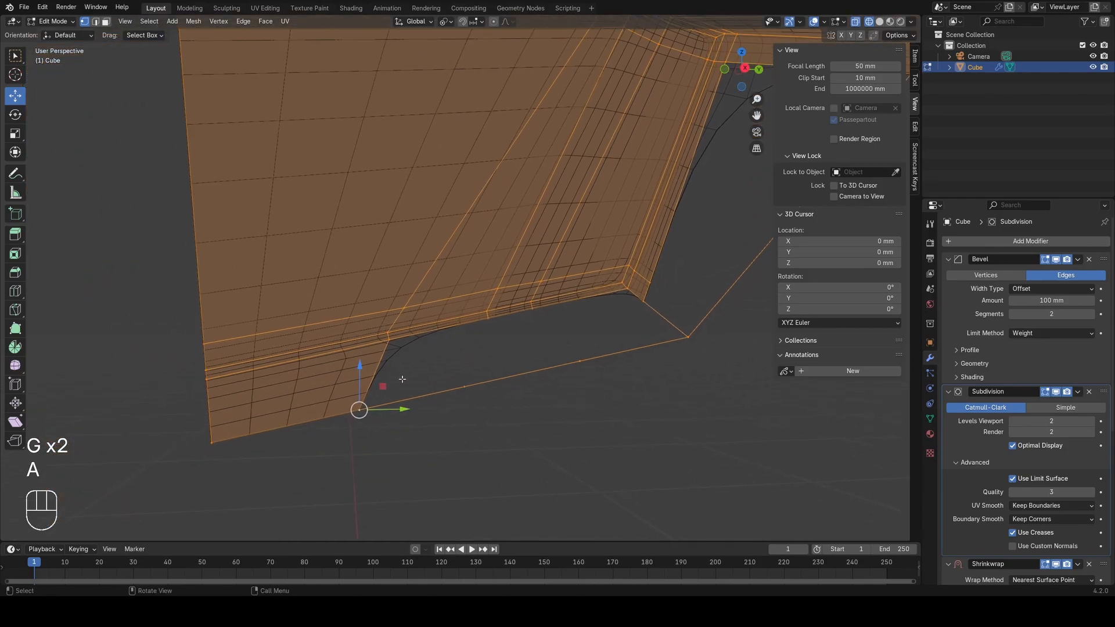
{"action": "key", "text": "2"}
{"action": "left_click", "coordinate": [373, 374]}
{"action": "key", "text": "f"}
{"action": "key", "text": "f"}
{"action": "key", "text": "1"}
{"action": "key", "text": "a"}
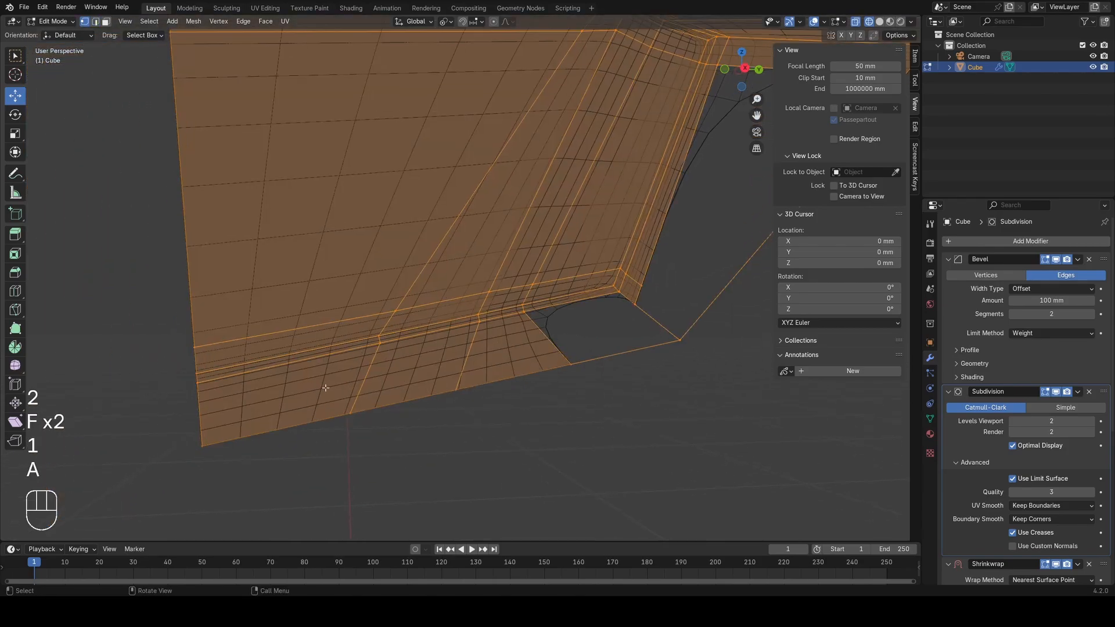
Step: Add a lengthwise loop cut through the filled bottom strip and slide it toward the panel's bottom border
{"action": "key", "text": "ctrl+r"}
{"action": "left_click", "coordinate": [466, 362]}
{"action": "left_click", "coordinate": [463, 350]}
{"action": "key", "text": "a"}
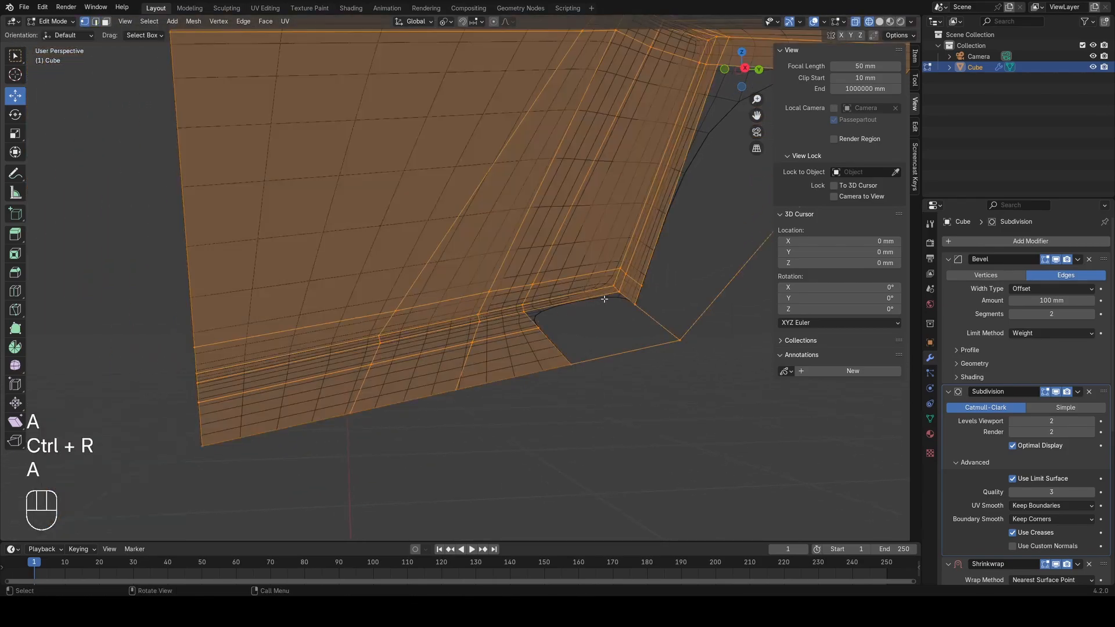
Step: Fill the last two faces of the bottom strip, closing the gap up to the outline's lower corner
{"action": "scroll", "coordinate": [604, 299], "scroll_direction": "up", "scroll_amount": 1}
{"action": "key", "text": "2"}
{"action": "left_click", "coordinate": [598, 318]}
{"action": "key", "text": "f"}
{"action": "key", "text": "f"}
{"action": "key", "text": "1"}
{"action": "key", "text": "a"}
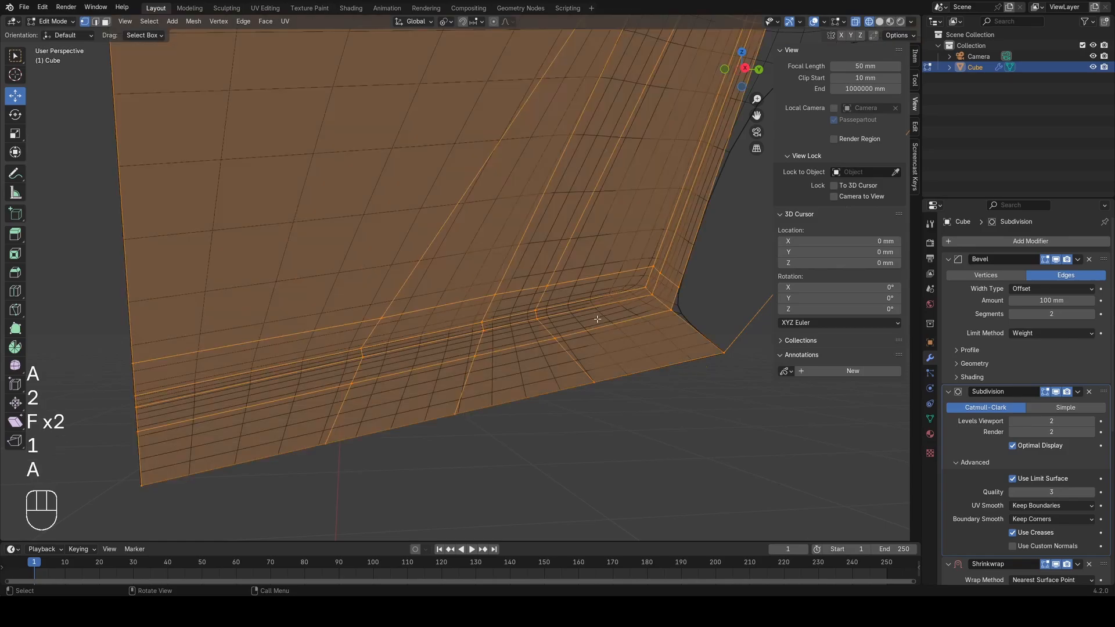
Step: Examine the filled bottom strip and lower corner in solid shading from several angles, in and out of edit mode
{"action": "middle_click_drag", "start_coordinate": [597, 319], "coordinate": [546, 328]}
{"action": "key", "text": "z"}
{"action": "left_click", "coordinate": [572, 331]}
{"action": "key", "text": "Tab"}
{"action": "key", "text": "z"}
{"action": "left_click", "coordinate": [482, 352]}
{"action": "mouse_move", "coordinate": [471, 352]}
{"action": "middle_mouse_down"}
{"action": "mouse_move", "coordinate": [421, 358]}
{"action": "mouse_move", "coordinate": [480, 366]}
{"action": "mouse_move", "coordinate": [496, 395]}
{"action": "mouse_move", "coordinate": [522, 339]}
{"action": "mouse_move", "coordinate": [445, 326]}
{"action": "middle_mouse_up"}
{"action": "key", "text": "z"}
{"action": "left_click", "coordinate": [470, 355]}
{"action": "key", "text": "Tab"}
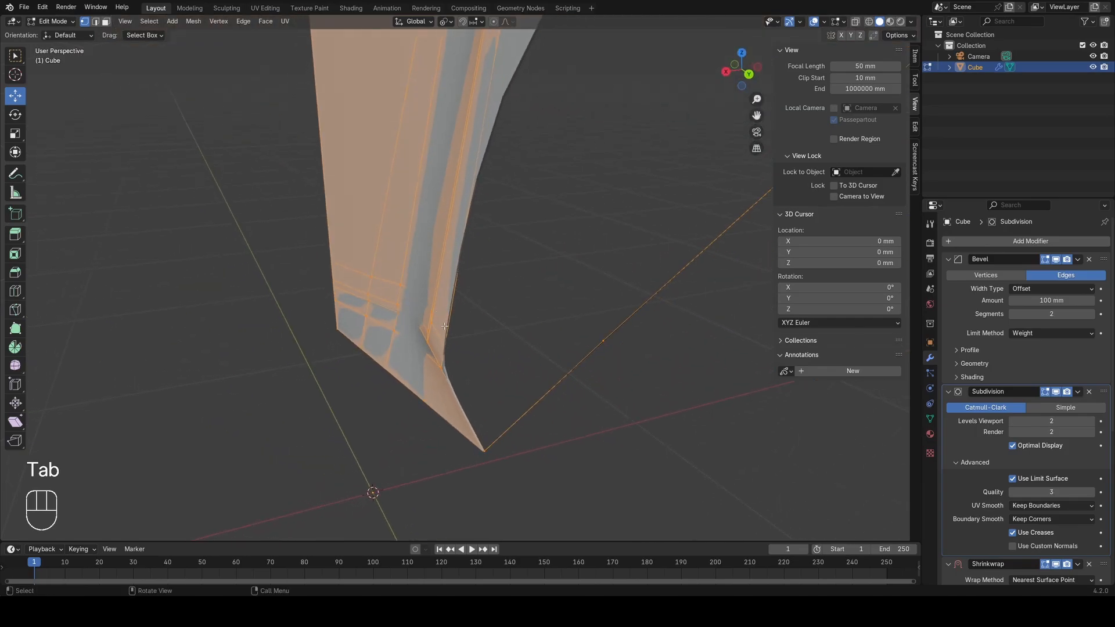
{"action": "key", "text": "Tab"}
{"action": "middle_click_drag", "start_coordinate": [355, 343], "coordinate": [404, 370]}
{"action": "key", "text": "Tab"}
{"action": "key", "text": "z"}
{"action": "left_click", "coordinate": [372, 361]}
{"action": "middle_click_drag", "start_coordinate": [476, 352], "coordinate": [512, 324]}
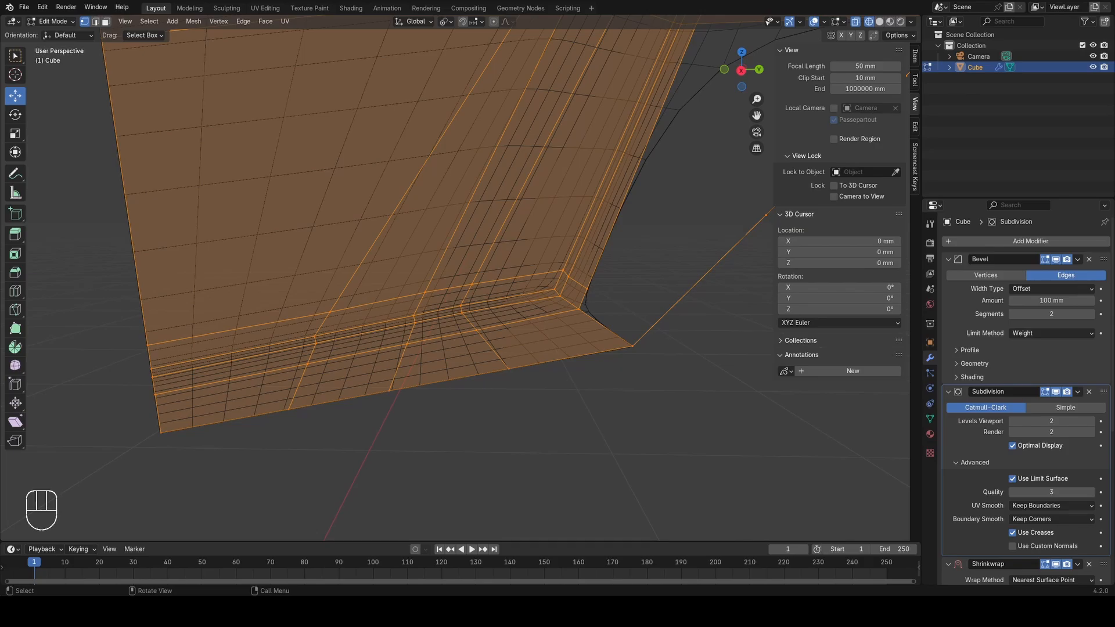
Step: Compare the bottom strip's edge flow in solid and wireframe views from the side and front
{"action": "mouse_move", "coordinate": [407, 354]}
{"action": "middle_mouse_down"}
{"action": "mouse_move", "coordinate": [526, 355]}
{"action": "mouse_move", "coordinate": [528, 374]}
{"action": "mouse_move", "coordinate": [244, 378]}
{"action": "mouse_move", "coordinate": [428, 339]}
{"action": "mouse_move", "coordinate": [447, 350]}
{"action": "mouse_move", "coordinate": [440, 366]}
{"action": "middle_mouse_up"}
{"action": "key", "text": "z"}
{"action": "left_click", "coordinate": [486, 341]}
{"action": "key", "text": "z"}
{"action": "left_click", "coordinate": [398, 371]}
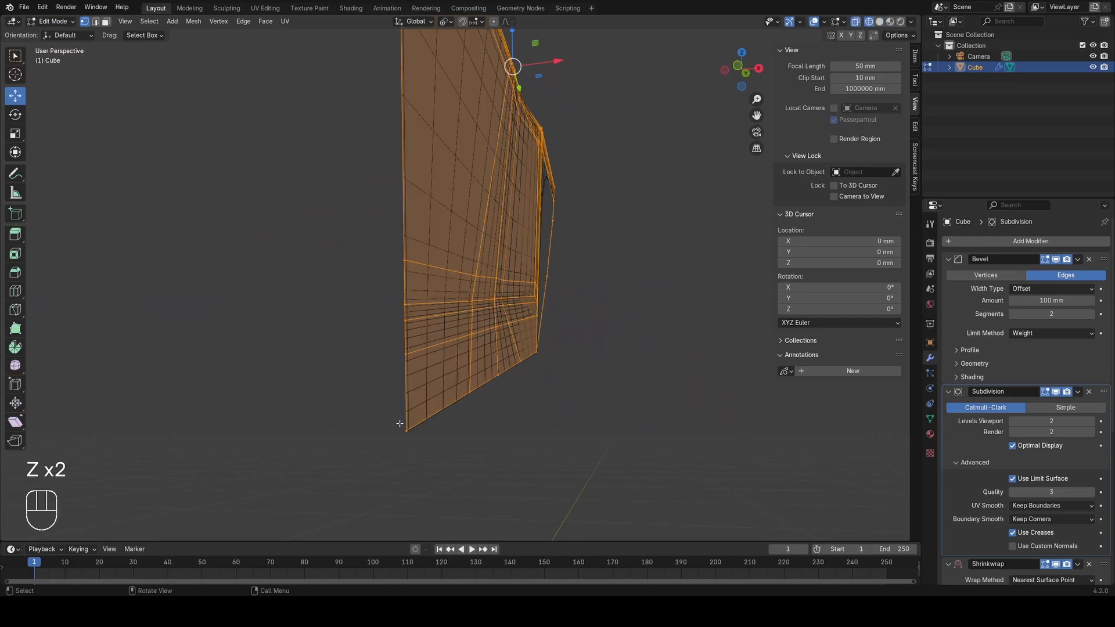
{"action": "middle_click_drag", "start_coordinate": [400, 424], "coordinate": [303, 407]}
{"action": "key", "text": "z"}
{"action": "scroll", "coordinate": [494, 349], "scroll_direction": "up", "scroll_amount": 1}
{"action": "key", "text": "z"}
{"action": "key", "text": "2"}
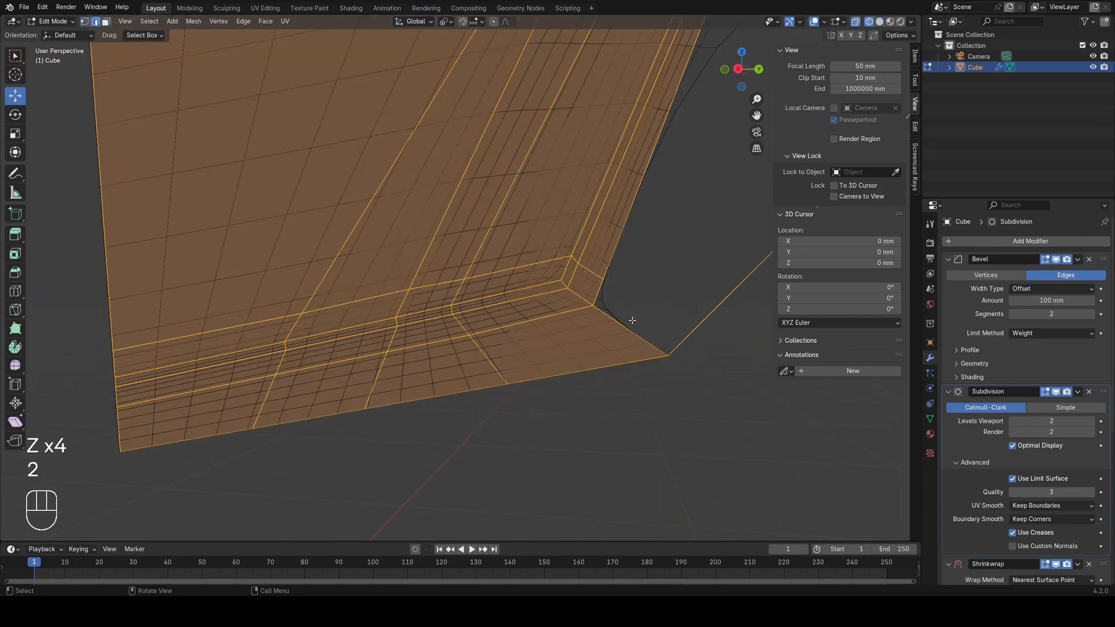
Step: Delete the last two faces and their shared edge at the bottom strip's lower corner
{"action": "left_click", "coordinate": [634, 322]}
{"action": "key", "text": "x"}
{"action": "key", "text": "a"}
{"action": "key", "text": "2"}
{"action": "key", "text": "x"}
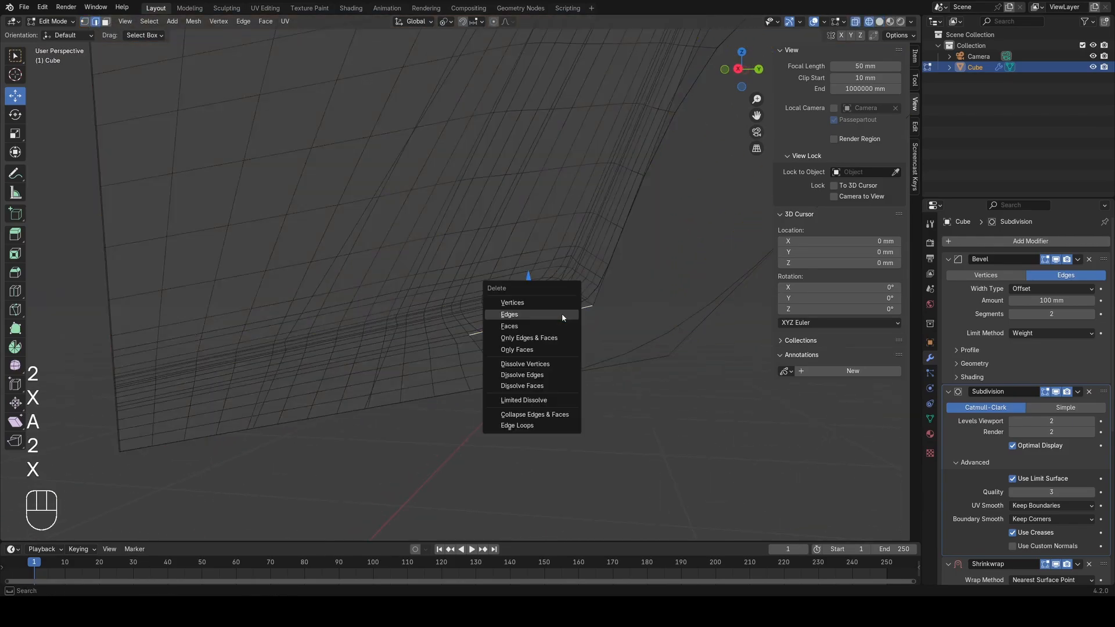
{"action": "key", "text": "1"}
{"action": "key", "text": "a"}
{"action": "scroll", "coordinate": [562, 319], "scroll_direction": "down", "scroll_amount": 4}
{"action": "middle_click_drag", "start_coordinate": [563, 319], "coordinate": [578, 318]}
{"action": "scroll", "coordinate": [546, 302], "scroll_direction": "up", "scroll_amount": 3}
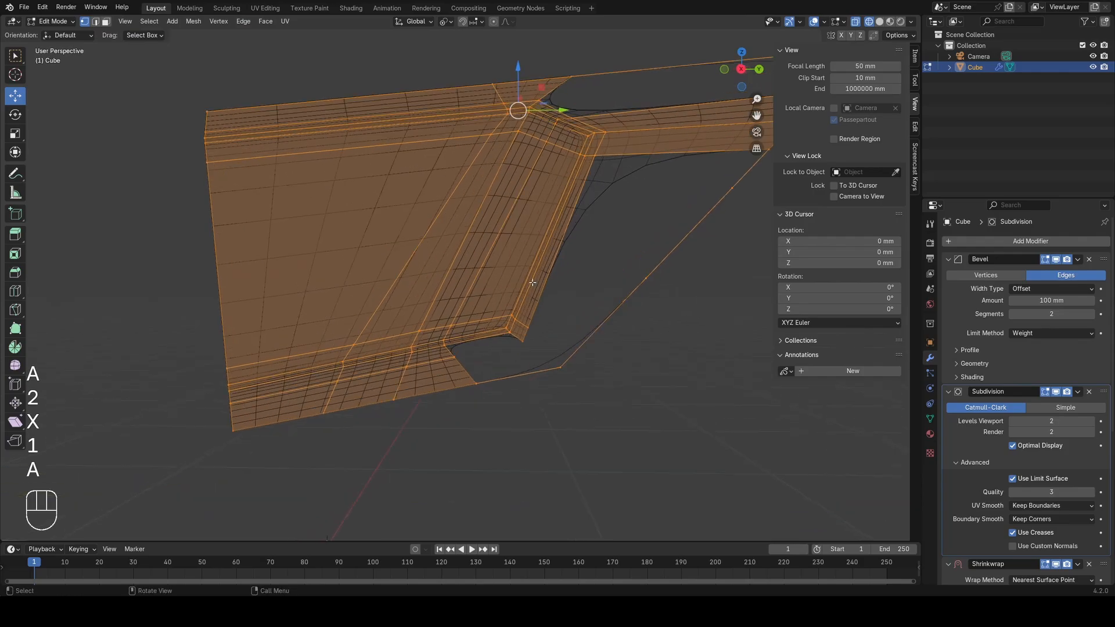
Step: Delete the leftover vertex and loose edge beside the panel's lower inner corner
{"action": "left_click", "coordinate": [537, 356]}
{"action": "key", "text": "x"}
{"action": "key", "text": "a"}
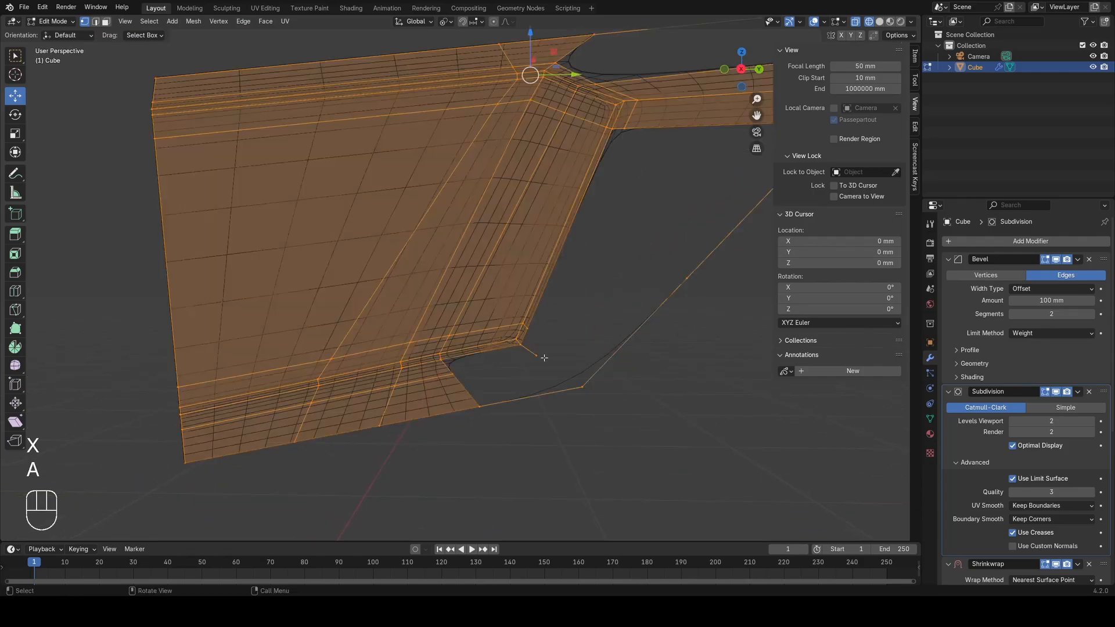
{"action": "key", "text": "x"}
{"action": "key", "text": "a"}
Step: Connect the panel's lower inner corner to the outline's lower corner with a single edge
{"action": "left_click", "coordinate": [527, 354]}
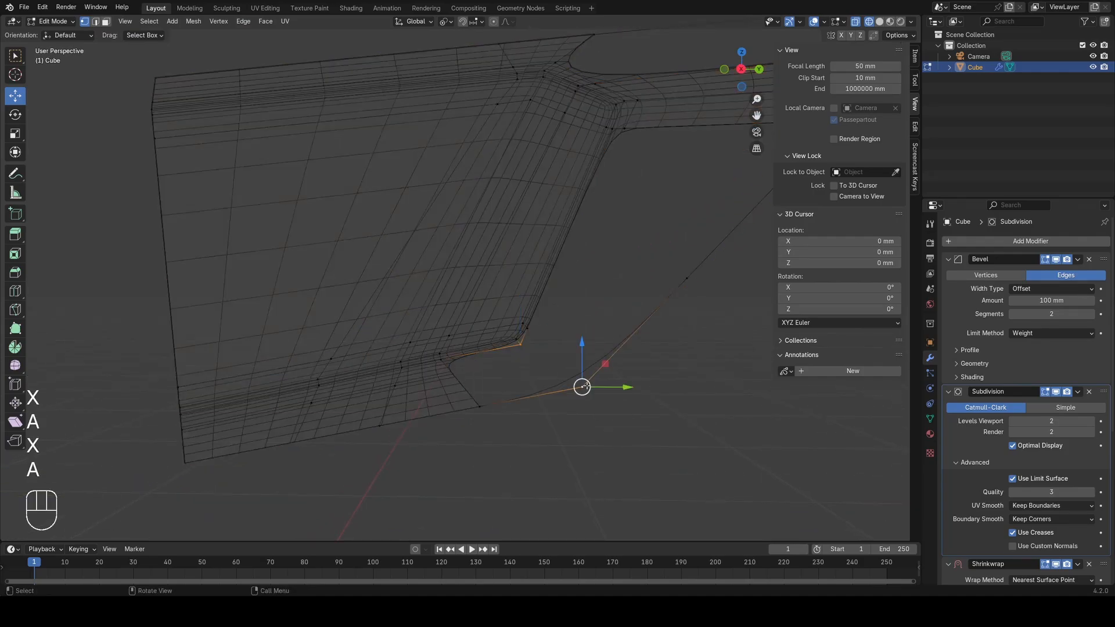
{"action": "key", "text": "f"}
{"action": "key", "text": "a"}
{"action": "scroll", "coordinate": [553, 369], "scroll_direction": "up", "scroll_amount": 1}
{"action": "middle_click_drag", "start_coordinate": [553, 369], "coordinate": [642, 274], "text": "shift"}
{"action": "scroll", "coordinate": [472, 372], "scroll_direction": "down", "scroll_amount": 1}
{"action": "scroll", "coordinate": [507, 361], "scroll_direction": "up", "scroll_amount": 1}
{"action": "scroll", "coordinate": [424, 368], "scroll_direction": "down", "scroll_amount": 1}
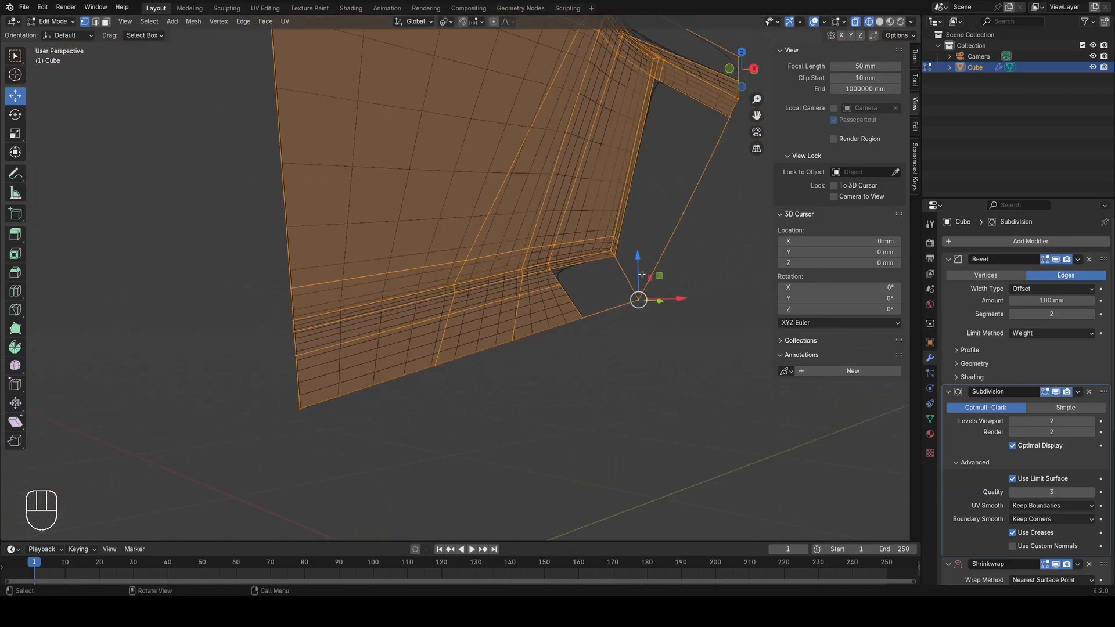
Step: Delete the lengthwise edge loop running through the bottom strip
{"action": "scroll", "coordinate": [642, 274], "scroll_direction": "up", "scroll_amount": 1}
{"action": "middle_click_drag", "start_coordinate": [515, 317], "coordinate": [544, 316]}
{"action": "left_click", "coordinate": [523, 313], "text": "alt"}
{"action": "key", "text": "x"}
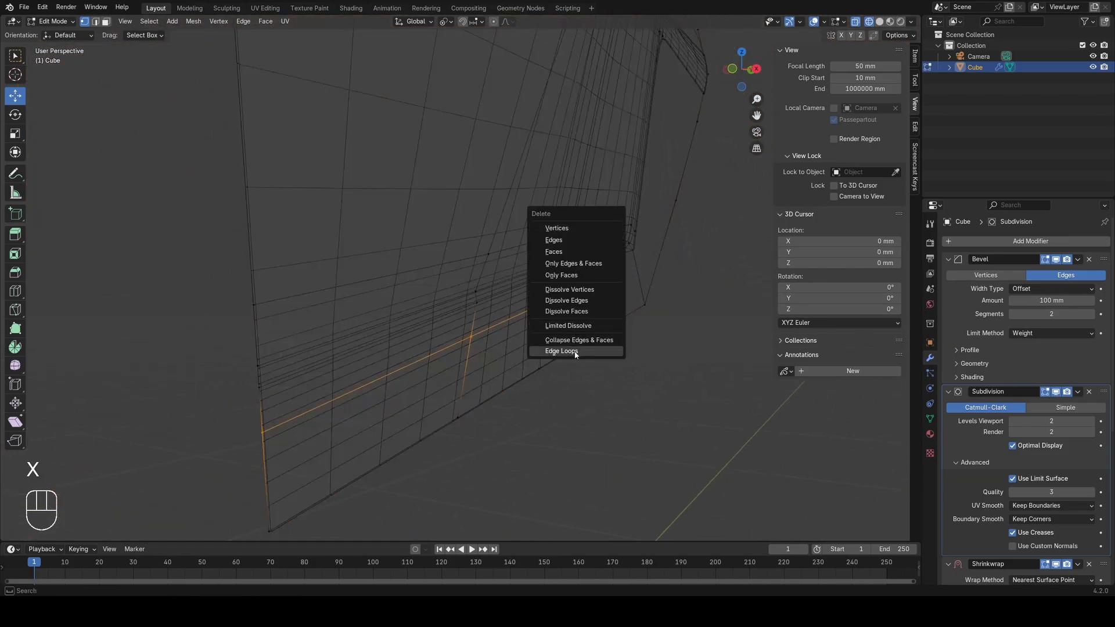
{"action": "left_click", "coordinate": [575, 354]}
{"action": "key", "text": "a"}
{"action": "scroll", "coordinate": [494, 366], "scroll_direction": "down", "scroll_amount": 2}
{"action": "middle_click_drag", "start_coordinate": [438, 382], "coordinate": [463, 374]}
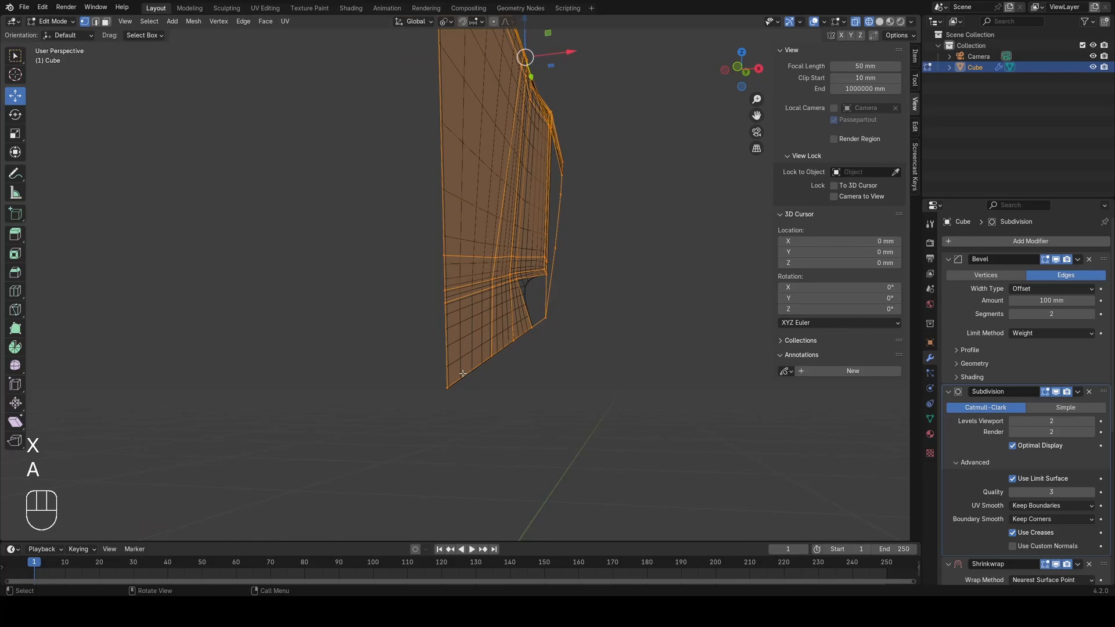
Step: Move the vertex at the panel's outermost bottom corner about -18.6 mm along X
{"action": "left_click", "coordinate": [436, 389]}
{"action": "key", "text": "z"}
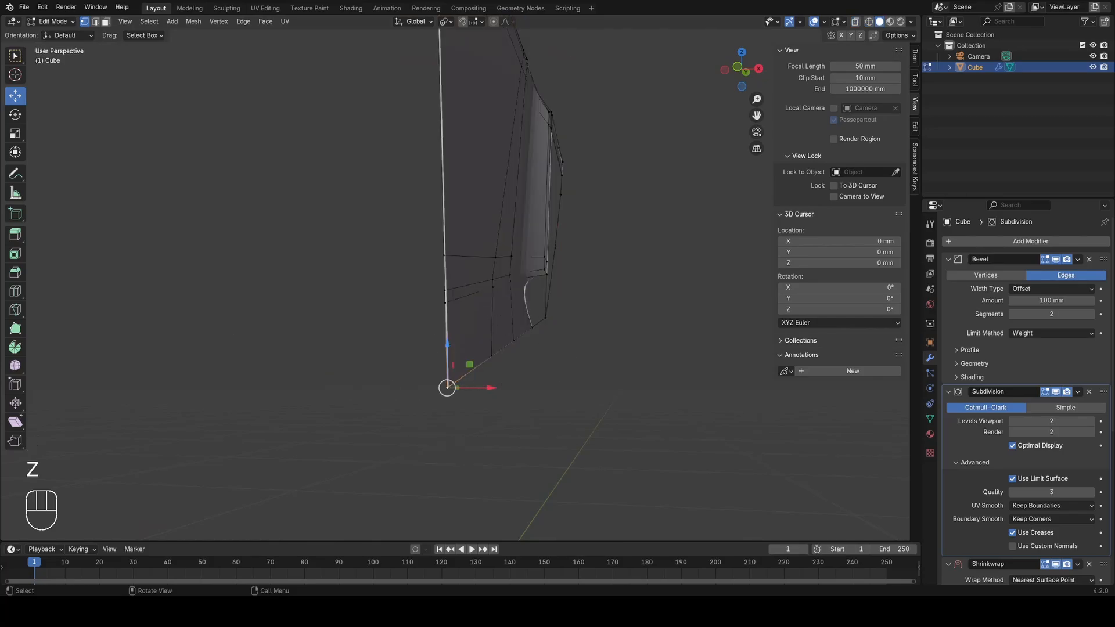
{"action": "middle_click_drag", "start_coordinate": [590, 410], "coordinate": [525, 404]}
{"action": "middle_click_drag", "start_coordinate": [526, 404], "coordinate": [344, 405]}
{"action": "scroll", "coordinate": [343, 264], "scroll_direction": "down", "scroll_amount": 1}
{"action": "middle_click_drag", "start_coordinate": [348, 258], "coordinate": [540, 248]}
{"action": "right_click", "coordinate": [477, 334]}
{"action": "key", "text": "g"}
{"action": "key", "text": "x"}
{"action": "left_click", "coordinate": [465, 337]}
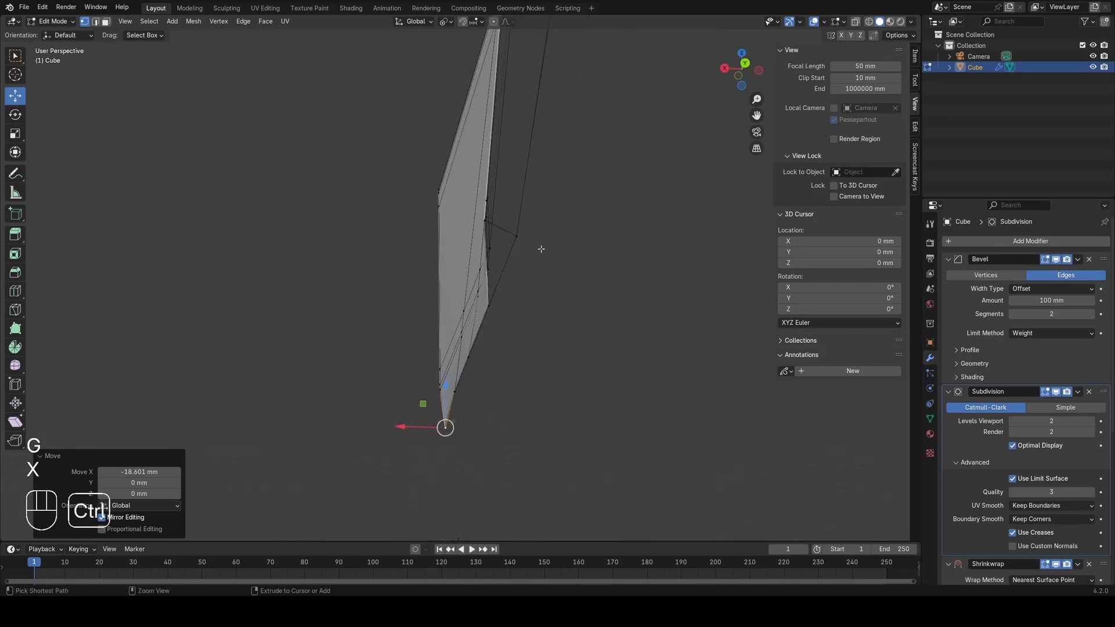
Step: Select the bottom border path up to the outline's lower corner and straighten it with LoopTools
{"action": "left_click", "coordinate": [513, 306], "text": "ctrl"}
{"action": "left_click", "coordinate": [440, 430]}
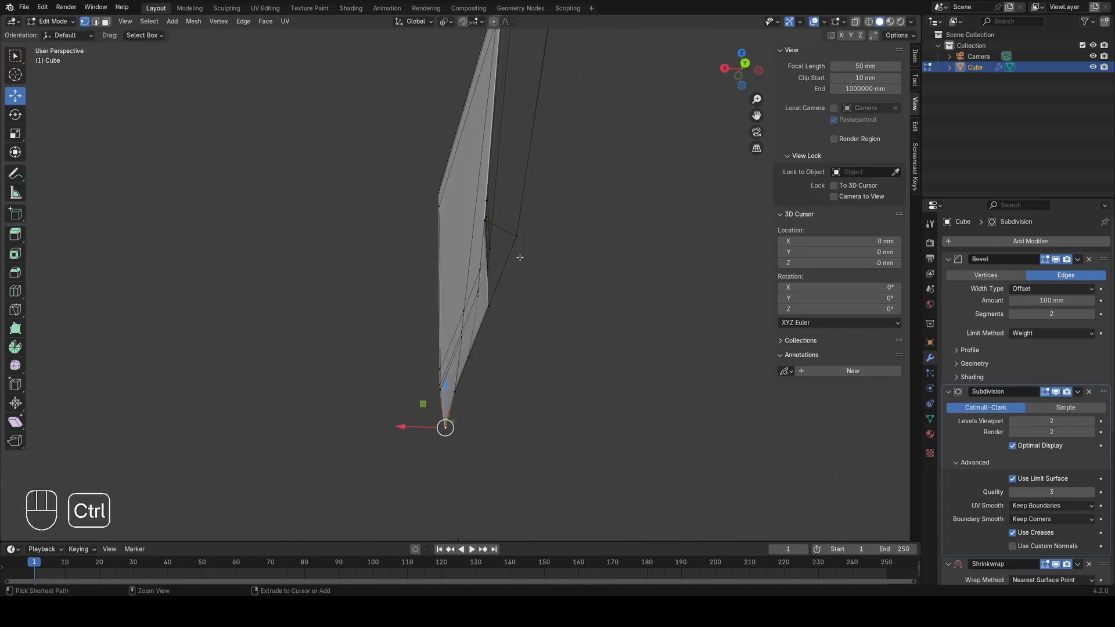
{"action": "left_click", "coordinate": [517, 236], "text": "ctrl"}
{"action": "key", "text": "q"}
{"action": "right_click", "coordinate": [727, 224]}
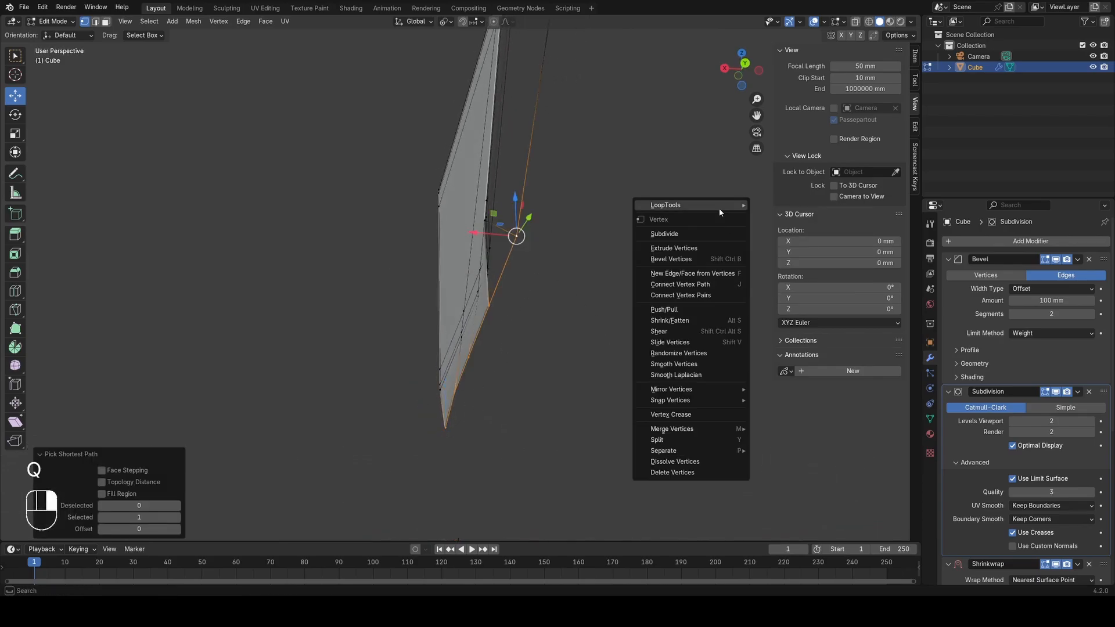
{"action": "mouse_move", "coordinate": [720, 209]}
{"action": "left_click", "coordinate": [774, 246]}
Step: Reselect the bottom border vertices and make the panel's end corner the active vertex
{"action": "middle_click_drag", "start_coordinate": [513, 284], "coordinate": [493, 356]}
{"action": "key", "text": "Tab"}
{"action": "key", "text": "Tab"}
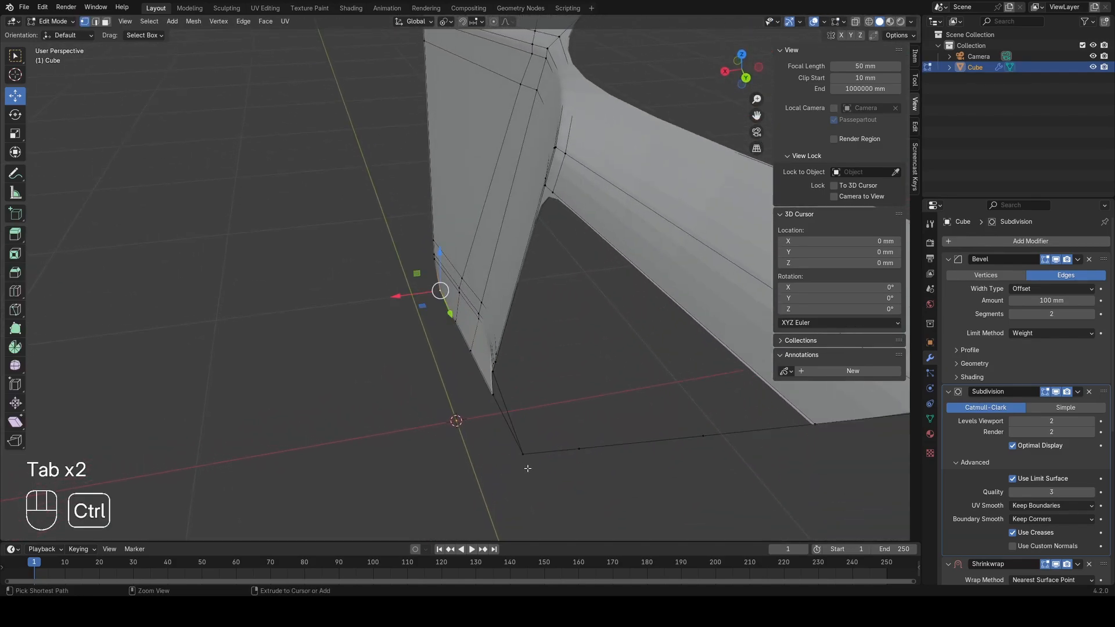
{"action": "left_click", "coordinate": [525, 457], "text": "ctrl"}
{"action": "left_click", "coordinate": [440, 292], "text": "shift"}
{"action": "left_click", "coordinate": [440, 292], "text": "shift"}
Step: Examine the bottom border's alignment in wireframe and solid shading from the front, from above and in perspective
{"action": "key", "text": "z"}
{"action": "middle_click_drag", "start_coordinate": [401, 311], "coordinate": [581, 292]}
{"action": "middle_click_drag", "start_coordinate": [522, 346], "coordinate": [399, 455]}
{"action": "key", "text": "KP_1"}
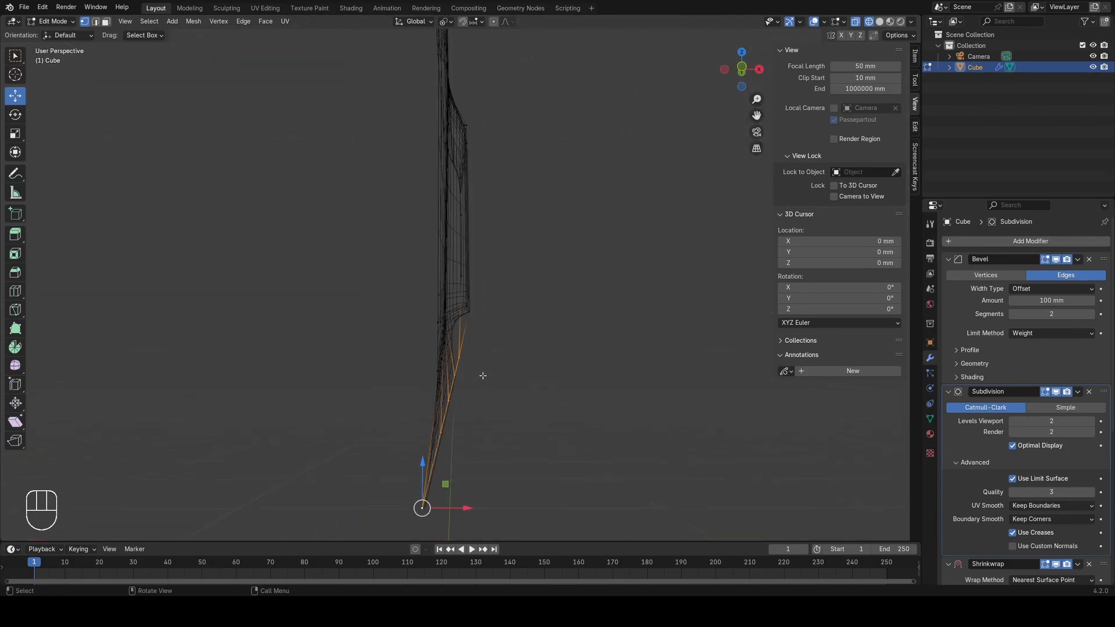
{"action": "key", "text": "z"}
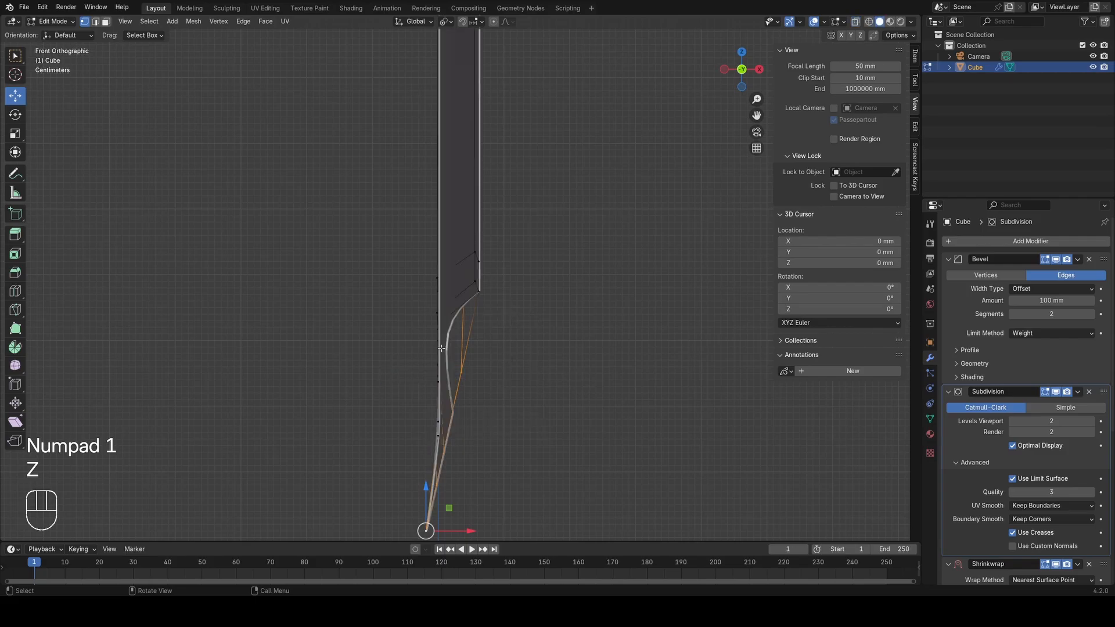
{"action": "middle_click_drag", "start_coordinate": [441, 365], "coordinate": [328, 408]}
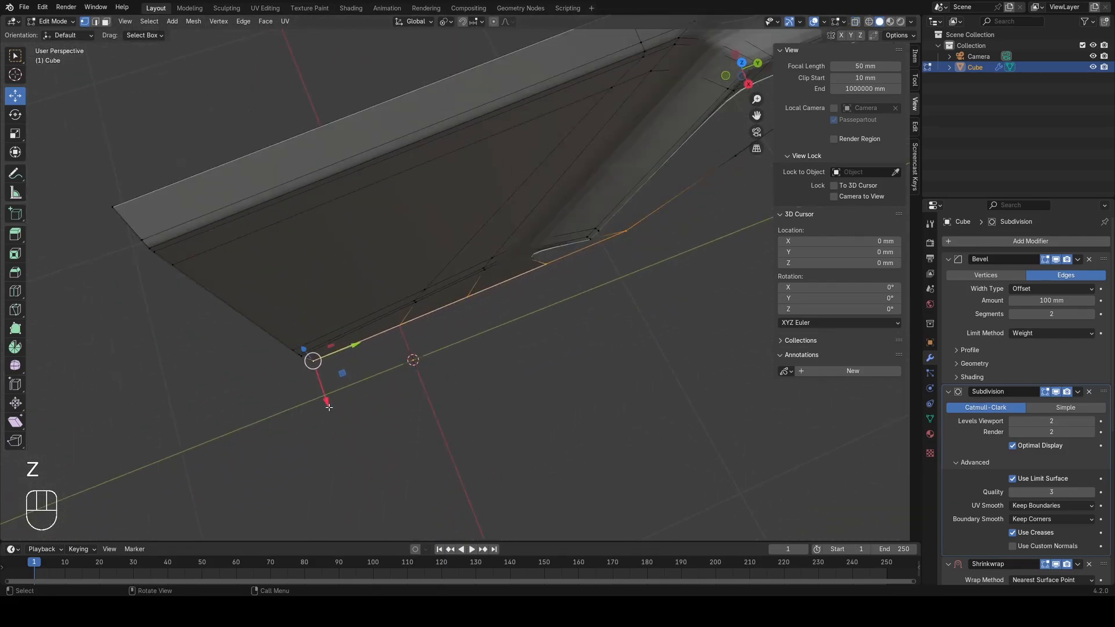
{"action": "key", "text": "KP_7"}
{"action": "key", "text": "z"}
{"action": "middle_click_drag", "start_coordinate": [451, 340], "coordinate": [388, 229]}
{"action": "key", "text": "z"}
{"action": "mouse_move", "coordinate": [571, 344]}
{"action": "middle_mouse_down"}
{"action": "mouse_move", "coordinate": [429, 314]}
{"action": "mouse_move", "coordinate": [660, 410]}
{"action": "mouse_move", "coordinate": [648, 433]}
{"action": "middle_mouse_up"}
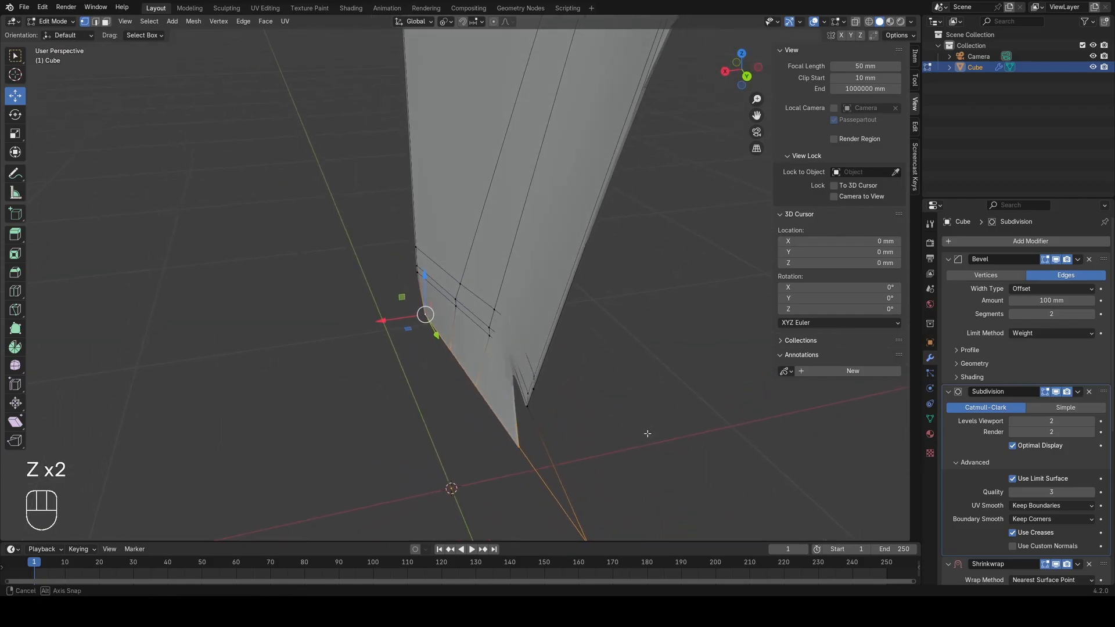
Step: Rotate the bottom border 2.5° about the global Z axis around the active corner vertex
{"action": "key", "text": "r"}
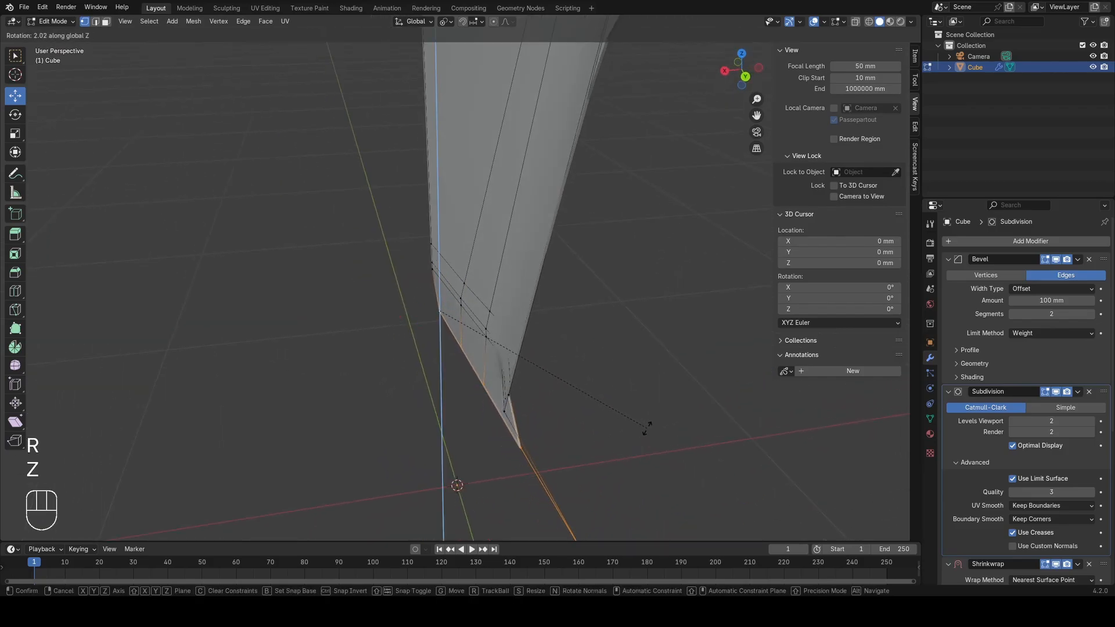
{"action": "left_click", "coordinate": [648, 427]}
{"action": "middle_click_drag", "start_coordinate": [472, 62], "coordinate": [360, 318]}
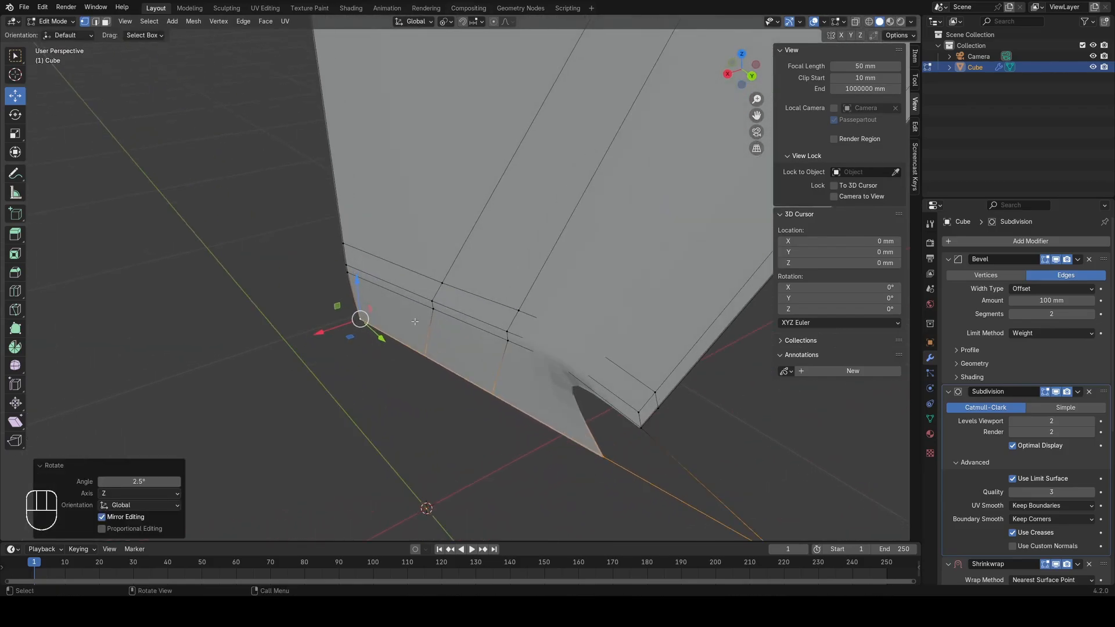
{"action": "key", "text": "z"}
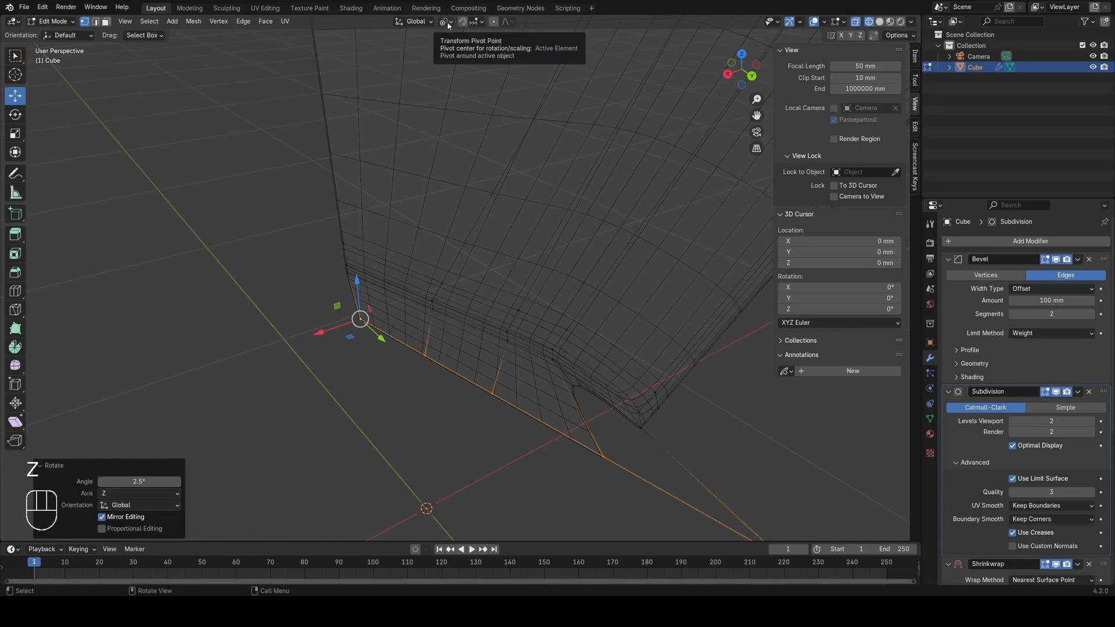
{"action": "middle_click_drag", "start_coordinate": [413, 213], "coordinate": [329, 383]}
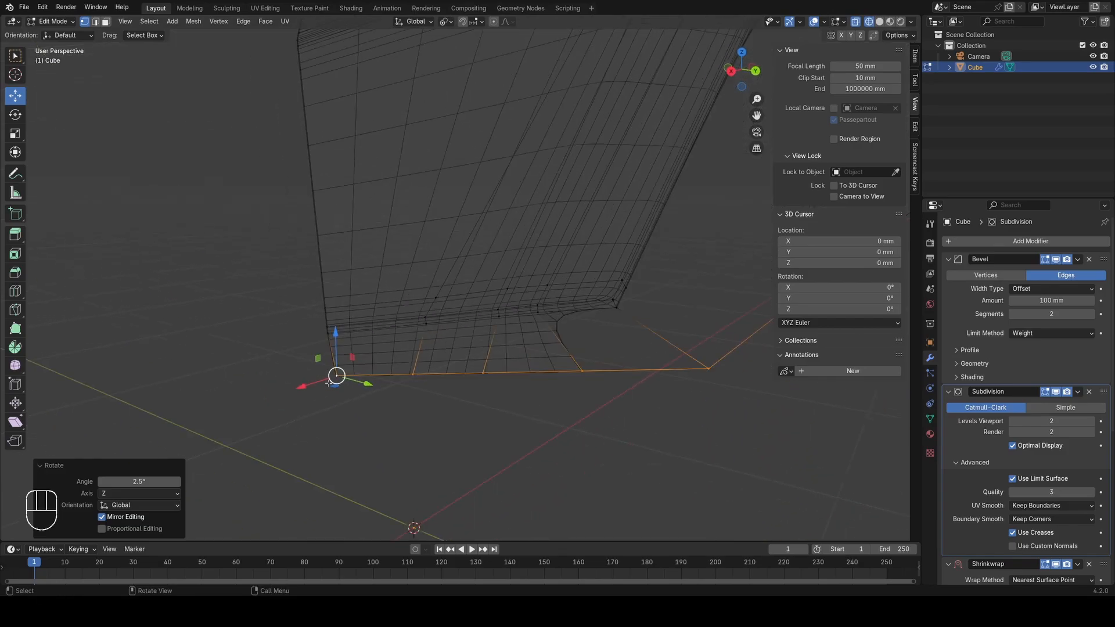
{"action": "key", "text": "z"}
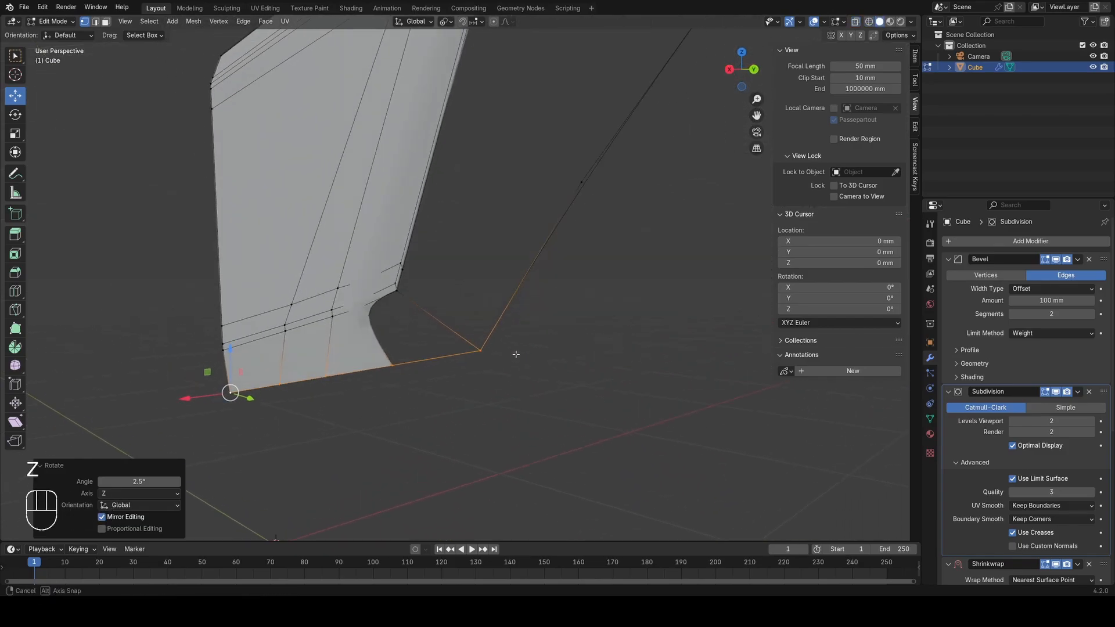
Step: Fill the gap in the bottom strip up to the edge at the outline's lower corner
{"action": "key", "text": "z"}
{"action": "mouse_move", "coordinate": [229, 391]}
{"action": "middle_mouse_down"}
{"action": "mouse_move", "coordinate": [436, 294]}
{"action": "mouse_move", "coordinate": [453, 241]}
{"action": "mouse_move", "coordinate": [453, 284]}
{"action": "middle_mouse_up"}
{"action": "key", "text": "a"}
{"action": "mouse_move", "coordinate": [454, 283]}
{"action": "middle_mouse_down"}
{"action": "mouse_move", "coordinate": [453, 306]}
{"action": "mouse_move", "coordinate": [476, 268]}
{"action": "mouse_move", "coordinate": [454, 361]}
{"action": "mouse_move", "coordinate": [417, 367]}
{"action": "mouse_move", "coordinate": [482, 324]}
{"action": "mouse_move", "coordinate": [450, 377]}
{"action": "middle_mouse_up"}
{"action": "key", "text": "2"}
{"action": "left_click", "coordinate": [439, 283]}
{"action": "key", "text": "f"}
{"action": "key", "text": "1"}
{"action": "key", "text": "a"}
{"action": "key", "text": "Tab"}
{"action": "key", "text": "z"}
{"action": "key", "text": "Tab"}
{"action": "key", "text": "z"}
{"action": "scroll", "coordinate": [451, 385], "scroll_direction": "down", "scroll_amount": 2}
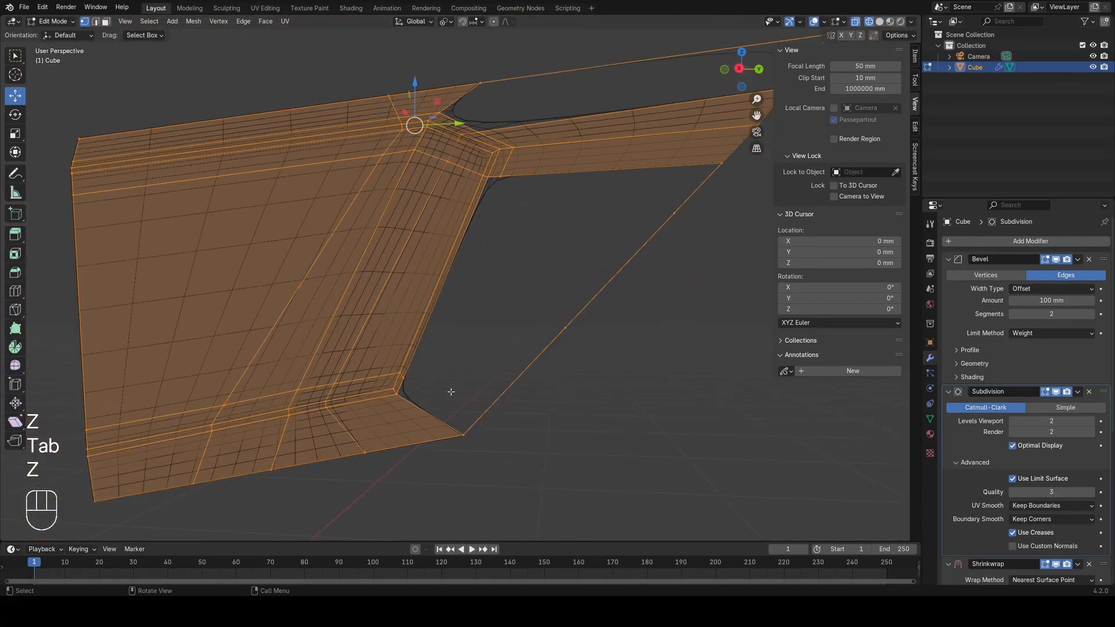
Step: Slide the nearby outline vertex toward the lower corner and fill a narrow face beside the corner edge
{"action": "left_click", "coordinate": [496, 408]}
{"action": "key", "text": "g"}
{"action": "key", "text": "g"}
{"action": "left_click", "coordinate": [470, 431]}
{"action": "key", "text": "a"}
{"action": "key", "text": "2"}
{"action": "left_click", "coordinate": [431, 411]}
{"action": "key", "text": "f"}
{"action": "key", "text": "1"}
{"action": "key", "text": "a"}
{"action": "middle_click_drag", "start_coordinate": [427, 417], "coordinate": [452, 384]}
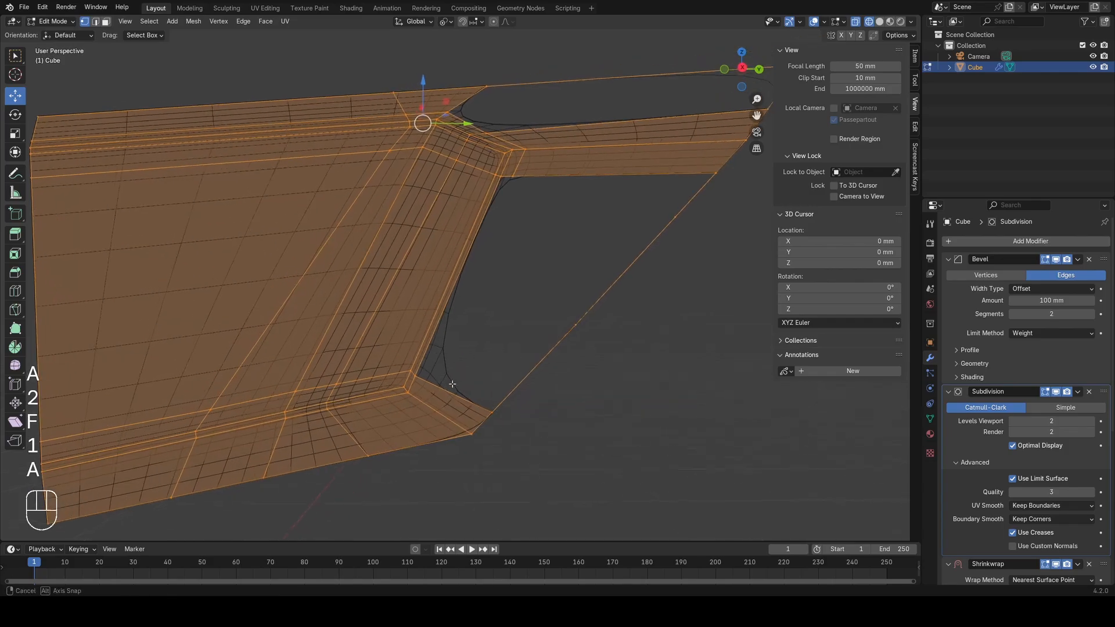
Step: Add a loop cut at the new corner face and try to fill from the panel's long inner edge
{"action": "key", "text": "ctrl+r"}
{"action": "left_click", "coordinate": [475, 394]}
{"action": "key", "text": "a"}
{"action": "key", "text": "2"}
{"action": "left_click", "coordinate": [446, 341]}
{"action": "key", "text": "f"}
{"action": "key", "text": "1"}
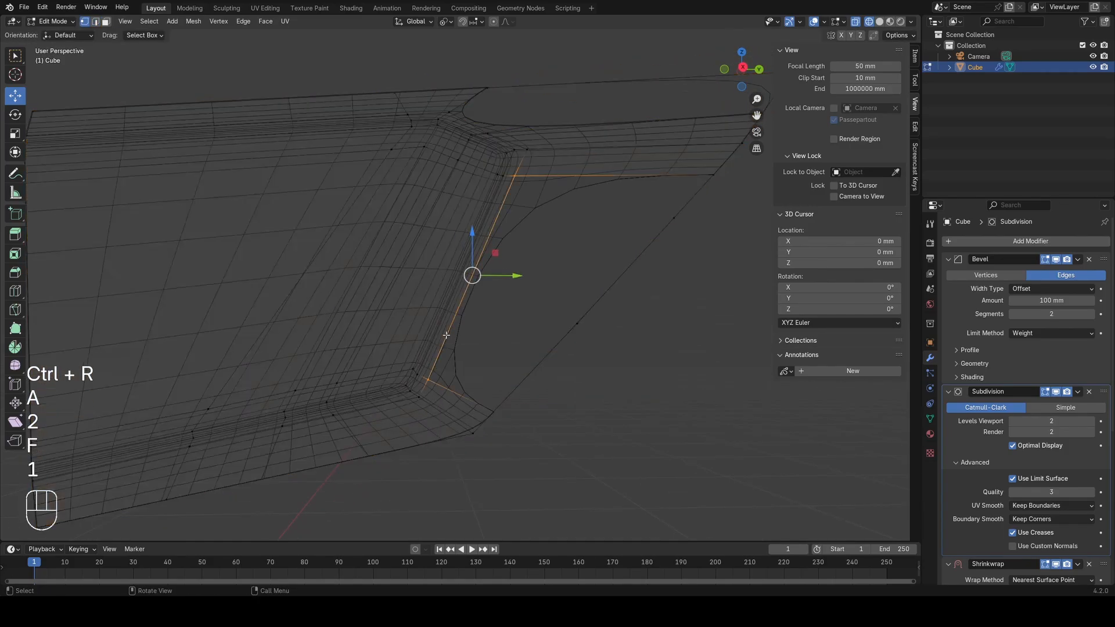
Step: Add a loop cut across the middle of the panel, through its sloped inner edge
{"action": "key", "text": "a"}
{"action": "middle_click_drag", "start_coordinate": [499, 323], "coordinate": [522, 317]}
{"action": "key", "text": "ctrl+r"}
{"action": "left_click", "coordinate": [492, 292]}
{"action": "left_click", "coordinate": [492, 290]}
{"action": "key", "text": "a"}
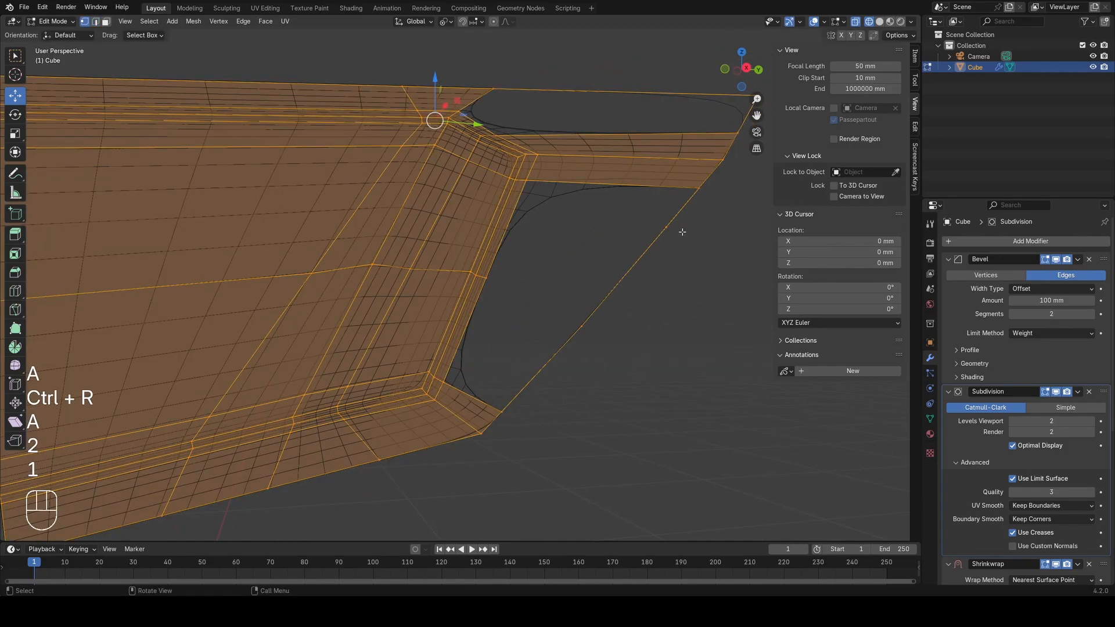
Step: Remove the extra upper outline vertex and fill the two remaining faces between the panel and the outer outline
{"action": "left_click", "coordinate": [667, 228]}
{"action": "key", "text": "x"}
{"action": "left_click", "coordinate": [631, 162]}
{"action": "key", "text": "a"}
{"action": "key", "text": "2"}
{"action": "left_click", "coordinate": [628, 188]}
{"action": "key", "text": "f"}
{"action": "key", "text": "f"}
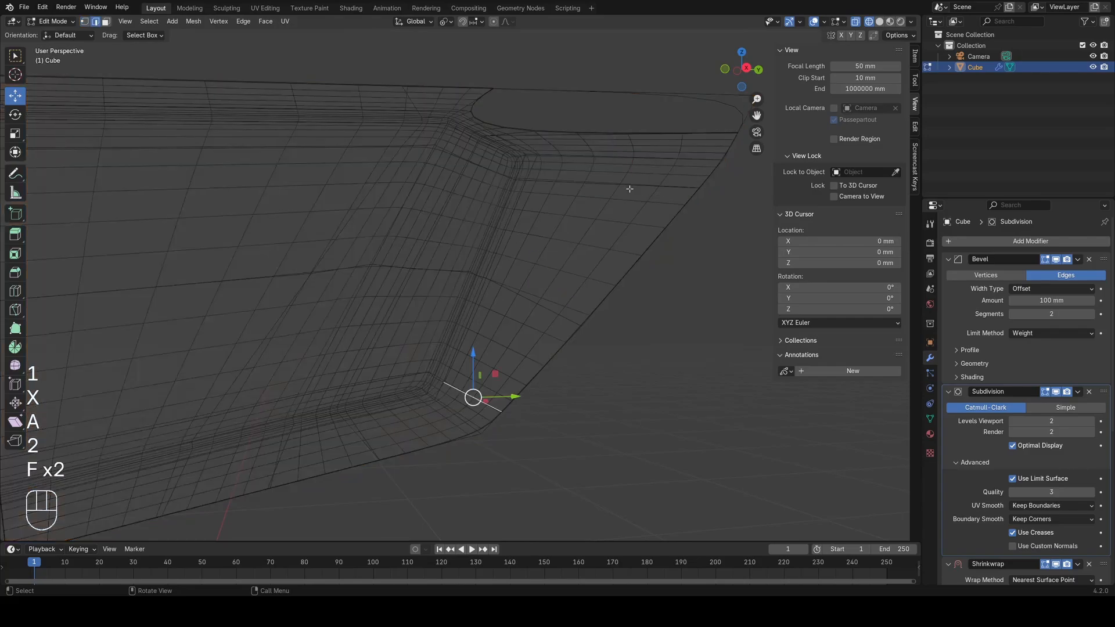
{"action": "key", "text": "1"}
{"action": "key", "text": "a"}
Step: Examine the filled rear section and lower corner in solid shading, in and out of edit mode
{"action": "key", "text": "Tab"}
{"action": "key", "text": "z"}
{"action": "left_click", "coordinate": [520, 362]}
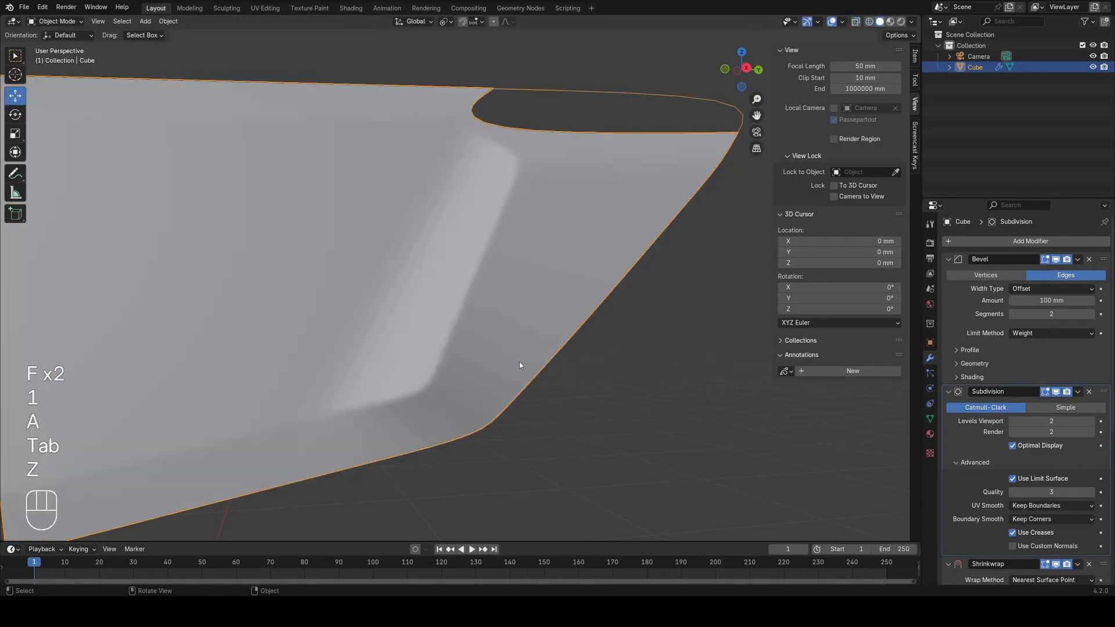
{"action": "scroll", "coordinate": [519, 361], "scroll_direction": "down", "scroll_amount": 4}
{"action": "middle_click_drag", "start_coordinate": [519, 362], "coordinate": [597, 308]}
{"action": "scroll", "coordinate": [420, 408], "scroll_direction": "up", "scroll_amount": 3}
{"action": "key", "text": "Tab"}
{"action": "key", "text": "a"}
{"action": "key", "text": "Tab"}
{"action": "key", "text": "Tab"}
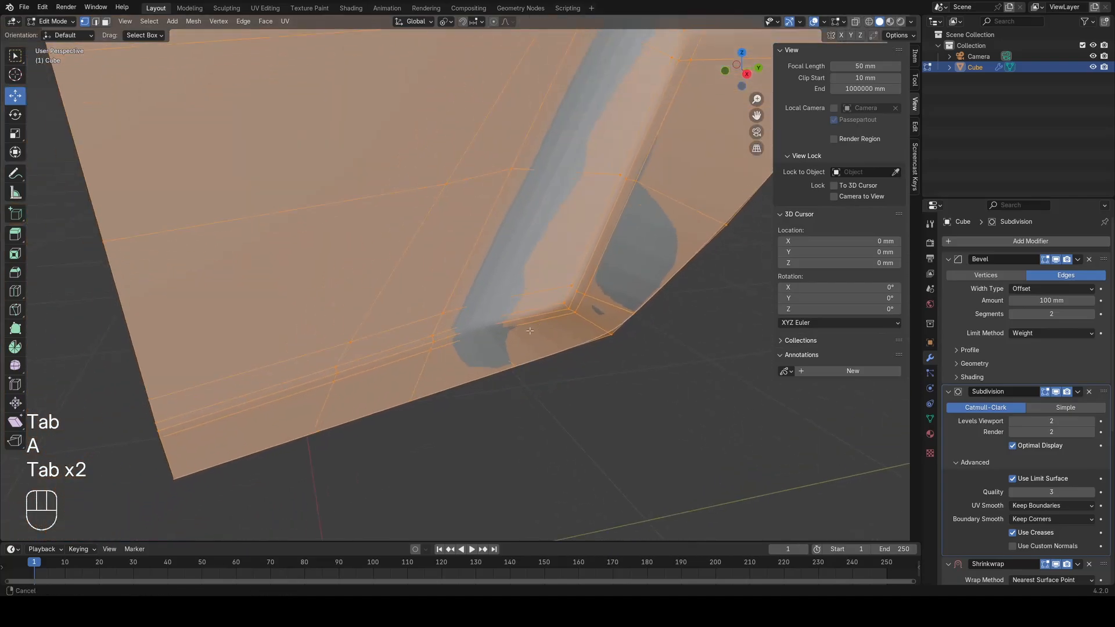
Step: Delete a support edge loop near the panel's lower inner corner
{"action": "key", "text": "z"}
{"action": "left_click", "coordinate": [499, 337]}
{"action": "scroll", "coordinate": [498, 351], "scroll_direction": "up", "scroll_amount": 3}
{"action": "mouse_move", "coordinate": [497, 351]}
{"action": "middle_mouse_down"}
{"action": "mouse_move", "coordinate": [595, 321]}
{"action": "mouse_move", "coordinate": [482, 314]}
{"action": "mouse_move", "coordinate": [517, 332]}
{"action": "middle_mouse_up"}
{"action": "scroll", "coordinate": [517, 316], "scroll_direction": "down", "scroll_amount": 4}
{"action": "scroll", "coordinate": [518, 316], "scroll_direction": "up", "scroll_amount": 2}
{"action": "key", "text": "z"}
{"action": "left_click", "coordinate": [556, 287], "text": "alt"}
{"action": "key", "text": "x"}
{"action": "left_click", "coordinate": [536, 345]}
{"action": "key", "text": "z"}
{"action": "key", "text": "a"}
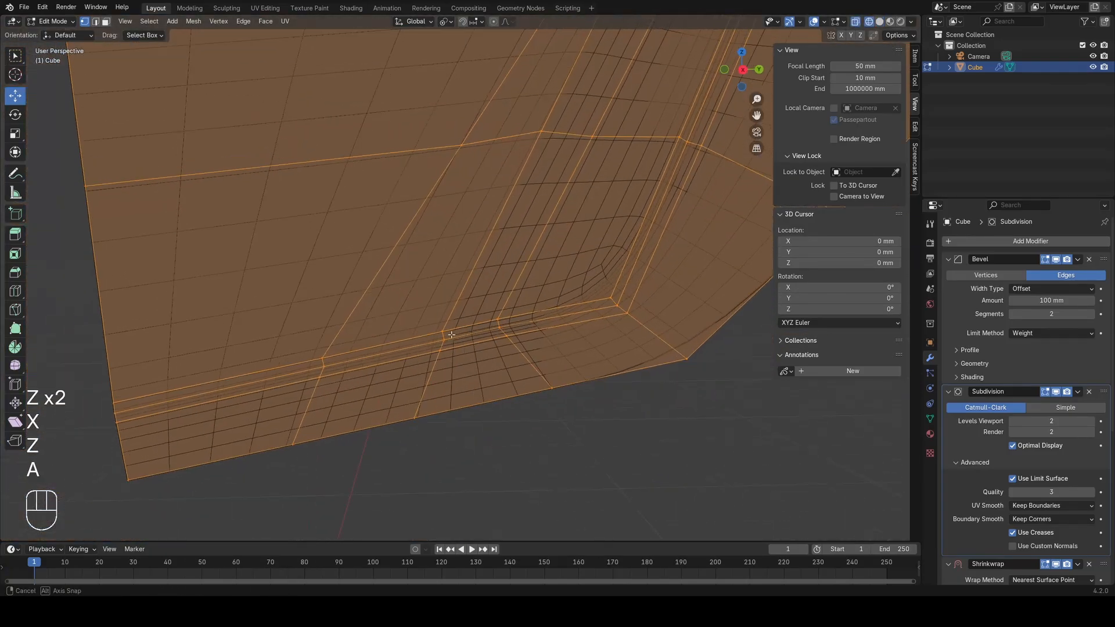
Step: Examine the wireframe edge flow around the lower inner corner from several angles
{"action": "scroll", "coordinate": [514, 308], "scroll_direction": "down", "scroll_amount": 3}
{"action": "middle_click_drag", "start_coordinate": [511, 285], "coordinate": [507, 329], "text": "shift"}
{"action": "middle_click_drag", "start_coordinate": [506, 328], "coordinate": [490, 335]}
{"action": "scroll", "coordinate": [494, 333], "scroll_direction": "up", "scroll_amount": 3}
{"action": "middle_click_drag", "start_coordinate": [572, 324], "coordinate": [560, 231], "text": "shift"}
{"action": "scroll", "coordinate": [575, 230], "scroll_direction": "up", "scroll_amount": 2}
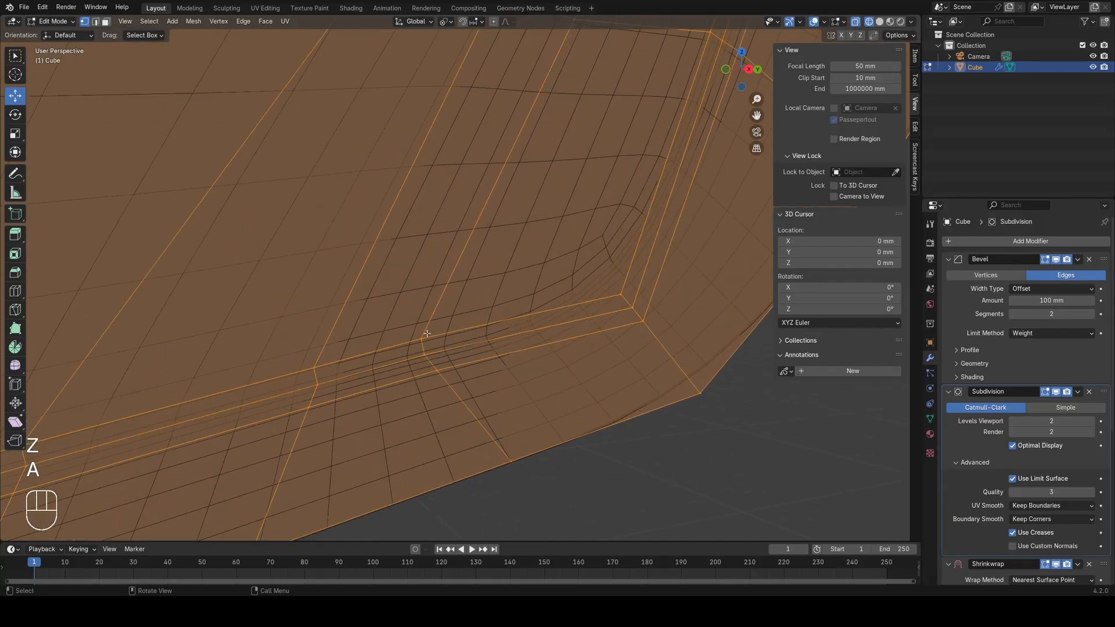
{"action": "scroll", "coordinate": [577, 229], "scroll_direction": "down", "scroll_amount": 3}
{"action": "middle_click_drag", "start_coordinate": [482, 310], "coordinate": [504, 317]}
{"action": "scroll", "coordinate": [494, 314], "scroll_direction": "up", "scroll_amount": 3}
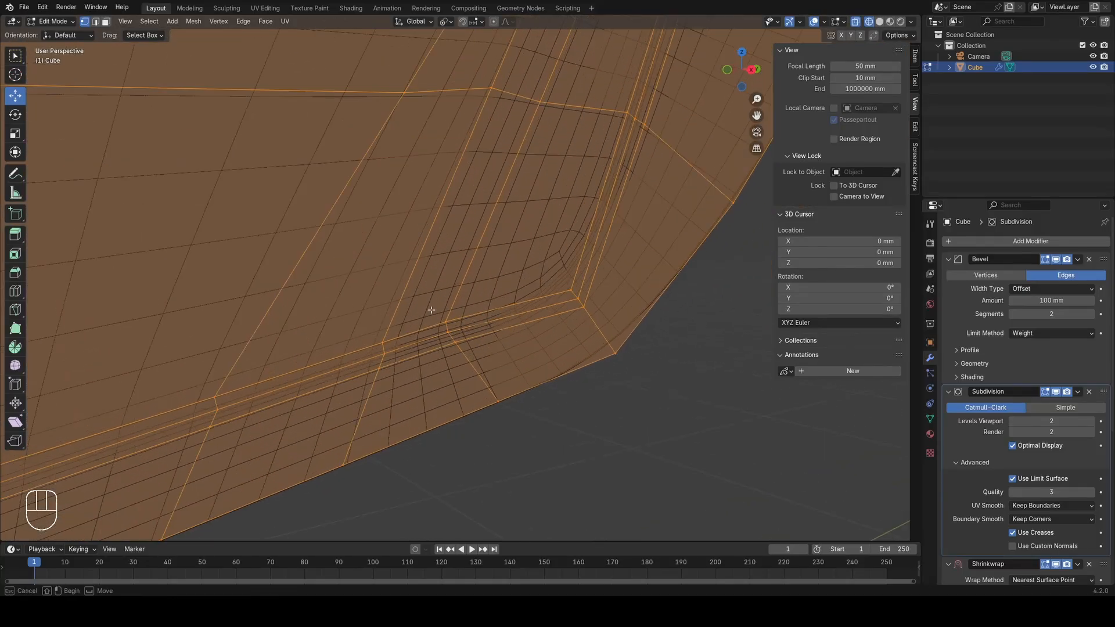
Step: Move the support-edge vertices on the cross loop nearest the lower inner corner outward along the X axis
{"action": "left_click_drag", "start_coordinate": [424, 302], "coordinate": [480, 355]}
{"action": "key", "text": "z"}
{"action": "middle_click_drag", "start_coordinate": [488, 360], "coordinate": [584, 368]}
{"action": "key", "text": "g"}
{"action": "key", "text": "x"}
{"action": "left_click", "coordinate": [598, 370]}
Step: Move the support-edge vertices on the adjacent cross loop beside the lower corner about 7.6 mm along the X axis
{"action": "key", "text": "z"}
{"action": "key", "text": "a"}
{"action": "left_click_drag", "start_coordinate": [402, 347], "coordinate": [448, 401]}
{"action": "key", "text": "z"}
{"action": "key", "text": "g"}
{"action": "key", "text": "x"}
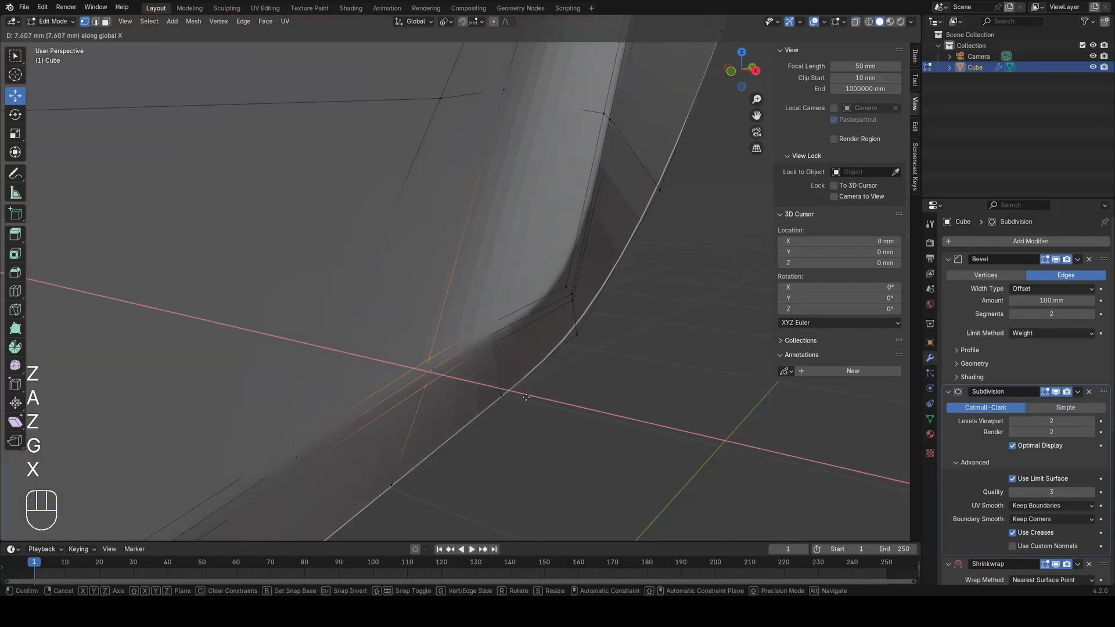
{"action": "left_click", "coordinate": [525, 396]}
Step: Slide the cross-loop vertices nearest the lower corner slightly along their edges and check the shading in object mode
{"action": "middle_click_drag", "start_coordinate": [516, 393], "coordinate": [499, 388]}
{"action": "key", "text": "z"}
{"action": "key", "text": "a"}
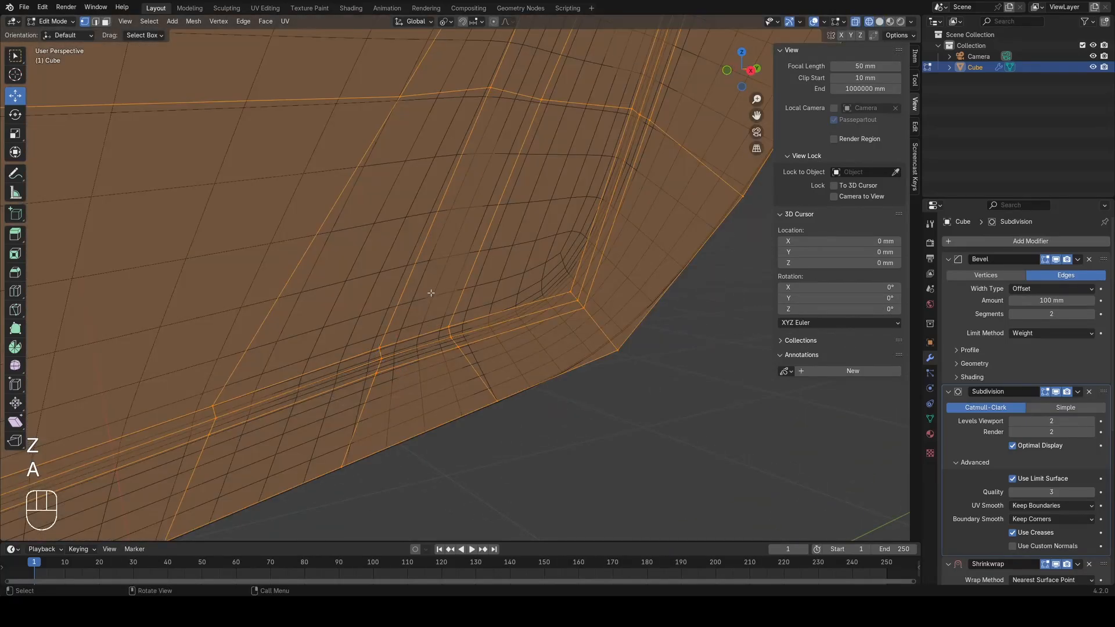
{"action": "left_click_drag", "start_coordinate": [428, 293], "coordinate": [489, 373]}
{"action": "key", "text": "z"}
{"action": "key", "text": "g"}
{"action": "key", "text": "g"}
{"action": "left_click", "coordinate": [491, 374]}
{"action": "key", "text": "Tab"}
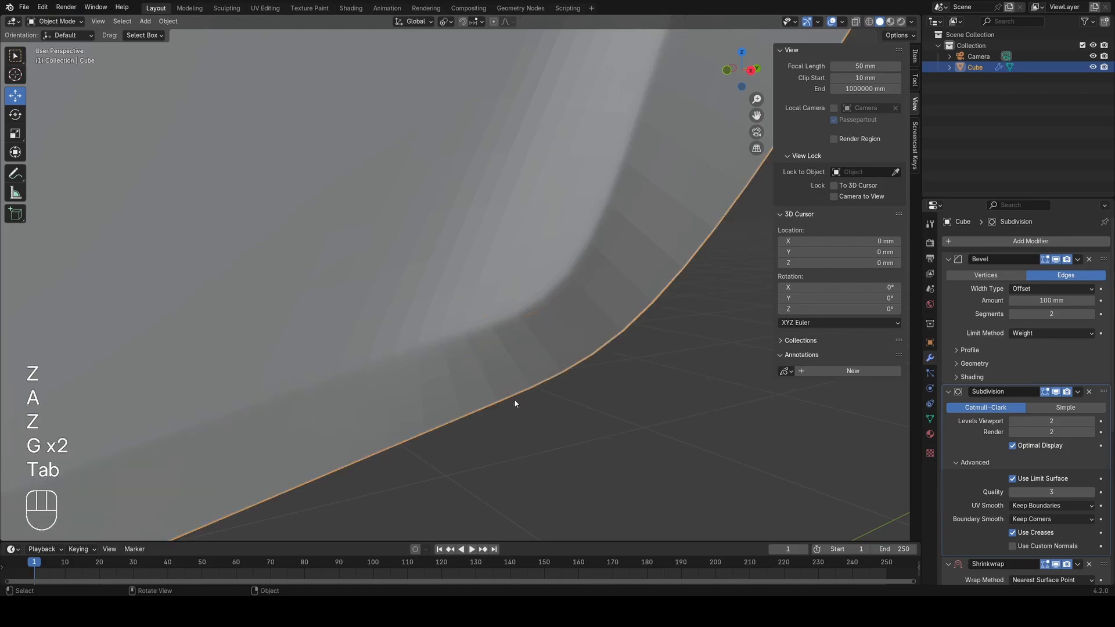
{"action": "mouse_move", "coordinate": [514, 399]}
{"action": "middle_mouse_down"}
{"action": "mouse_move", "coordinate": [442, 408]}
{"action": "mouse_move", "coordinate": [488, 315]}
{"action": "mouse_move", "coordinate": [483, 380]}
{"action": "mouse_move", "coordinate": [468, 366]}
{"action": "mouse_move", "coordinate": [269, 335]}
{"action": "middle_mouse_up"}
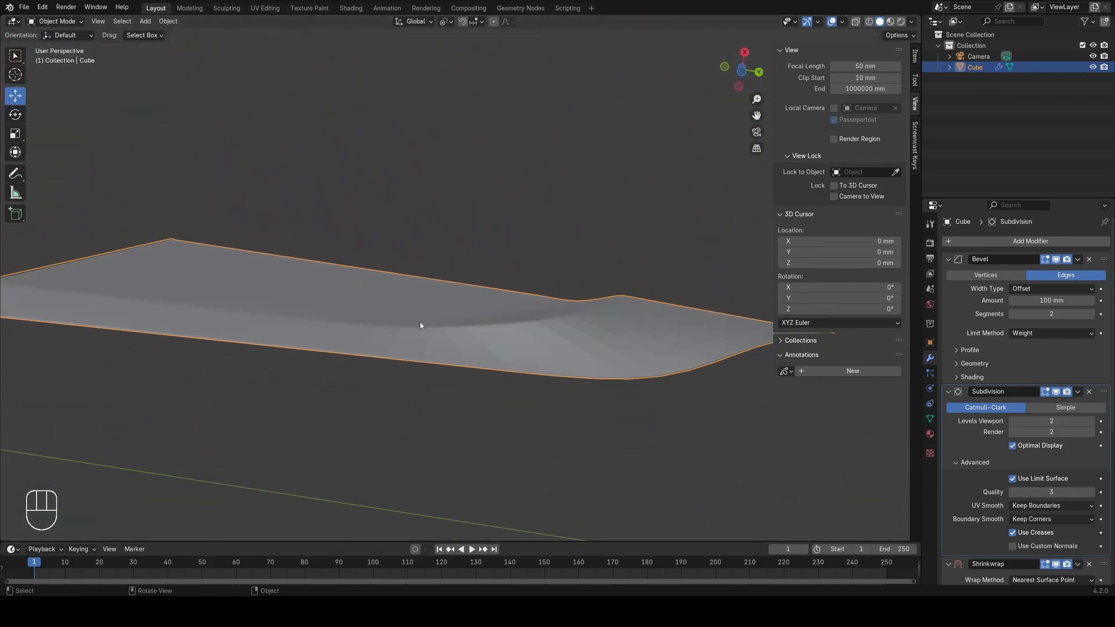
Step: Examine the lower border's surface and edge flow near the corner, in and out of edit mode
{"action": "mouse_move", "coordinate": [420, 322]}
{"action": "middle_mouse_down"}
{"action": "mouse_move", "coordinate": [474, 374]}
{"action": "mouse_move", "coordinate": [581, 358]}
{"action": "mouse_move", "coordinate": [530, 319]}
{"action": "mouse_move", "coordinate": [468, 363]}
{"action": "middle_mouse_up"}
{"action": "key", "text": "Tab"}
{"action": "key", "text": "z"}
{"action": "key", "text": "a"}
{"action": "key", "text": "Tab"}
{"action": "scroll", "coordinate": [439, 365], "scroll_direction": "down", "scroll_amount": 3}
{"action": "key", "text": "Tab"}
{"action": "key", "text": "z"}
{"action": "middle_click_drag", "start_coordinate": [415, 331], "coordinate": [370, 383], "text": "shift"}
{"action": "scroll", "coordinate": [422, 368], "scroll_direction": "up", "scroll_amount": 1}
Step: Try to move the lower border's cross-loop vertices beside the corner about 13 mm along the X axis
{"action": "key", "text": "z"}
{"action": "scroll", "coordinate": [370, 383], "scroll_direction": "up", "scroll_amount": 1}
{"action": "left_click_drag", "start_coordinate": [422, 409], "coordinate": [424, 410]}
{"action": "key", "text": "z"}
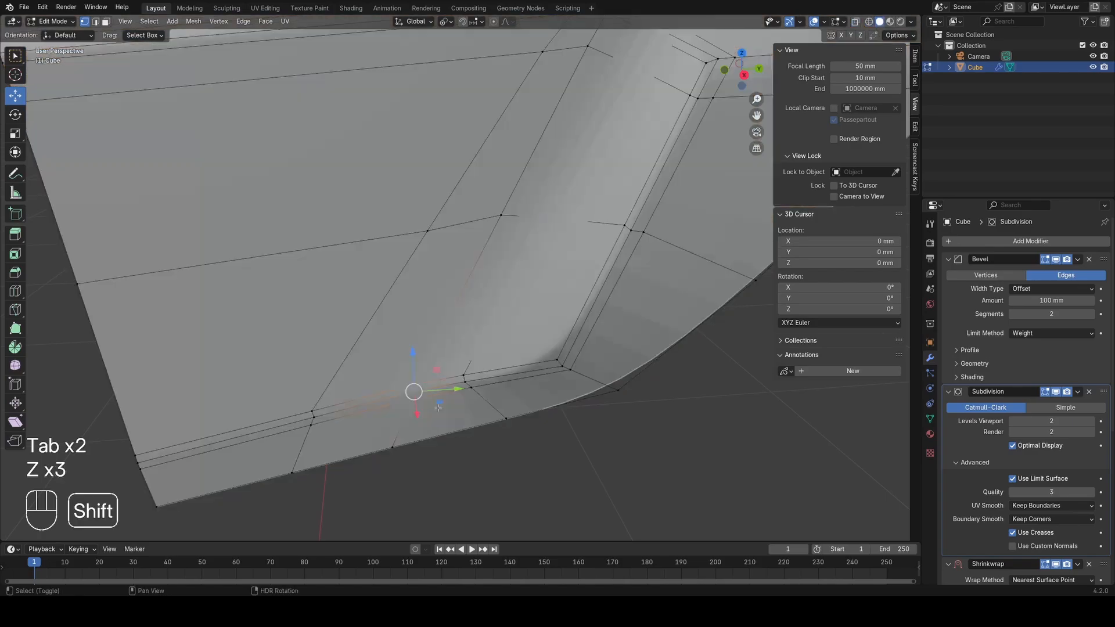
{"action": "middle_click_drag", "start_coordinate": [423, 407], "coordinate": [541, 322], "text": "shift"}
{"action": "scroll", "coordinate": [541, 322], "scroll_direction": "up", "scroll_amount": 2}
{"action": "middle_click_drag", "start_coordinate": [520, 270], "coordinate": [512, 343]}
{"action": "scroll", "coordinate": [421, 353], "scroll_direction": "up", "scroll_amount": 1}
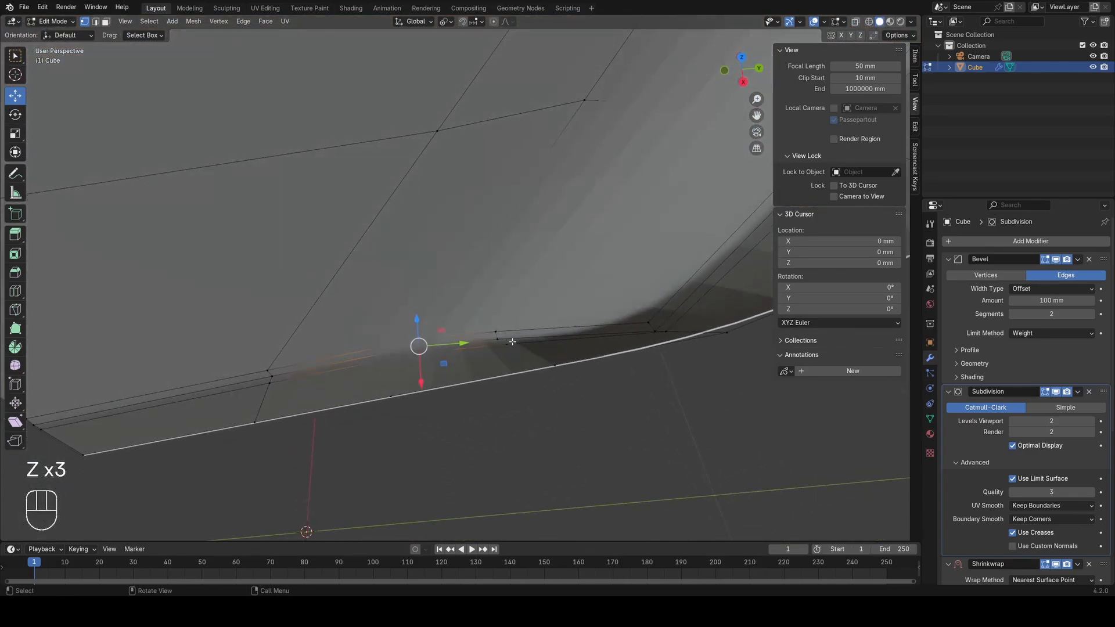
{"action": "key", "text": "g"}
{"action": "key", "text": "x"}
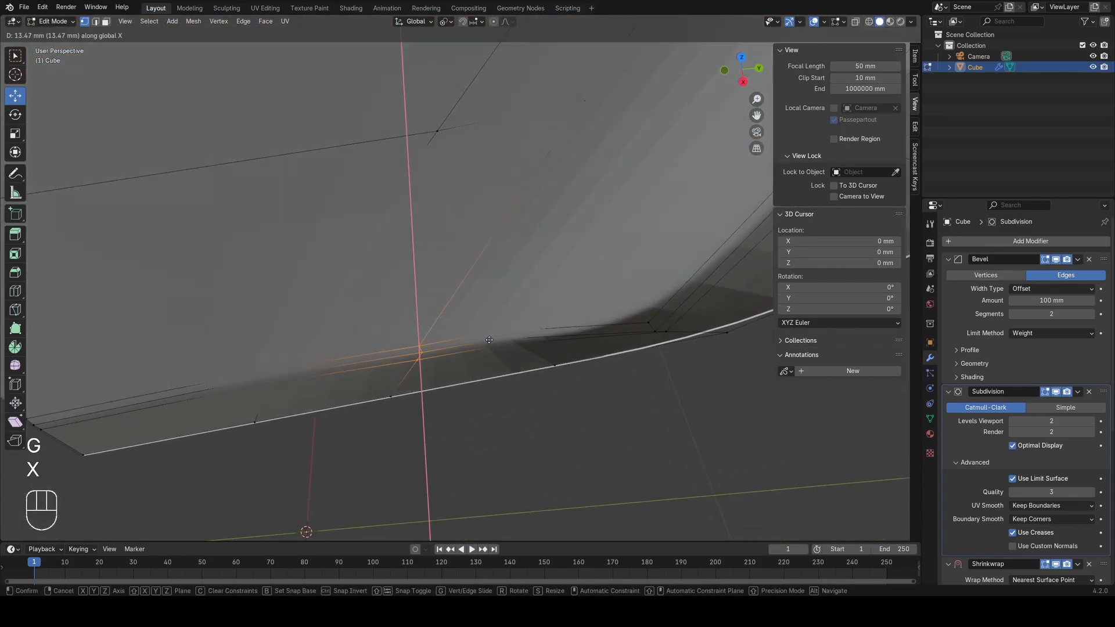
{"action": "left_click", "coordinate": [489, 340]}
{"action": "key", "text": "Tab"}
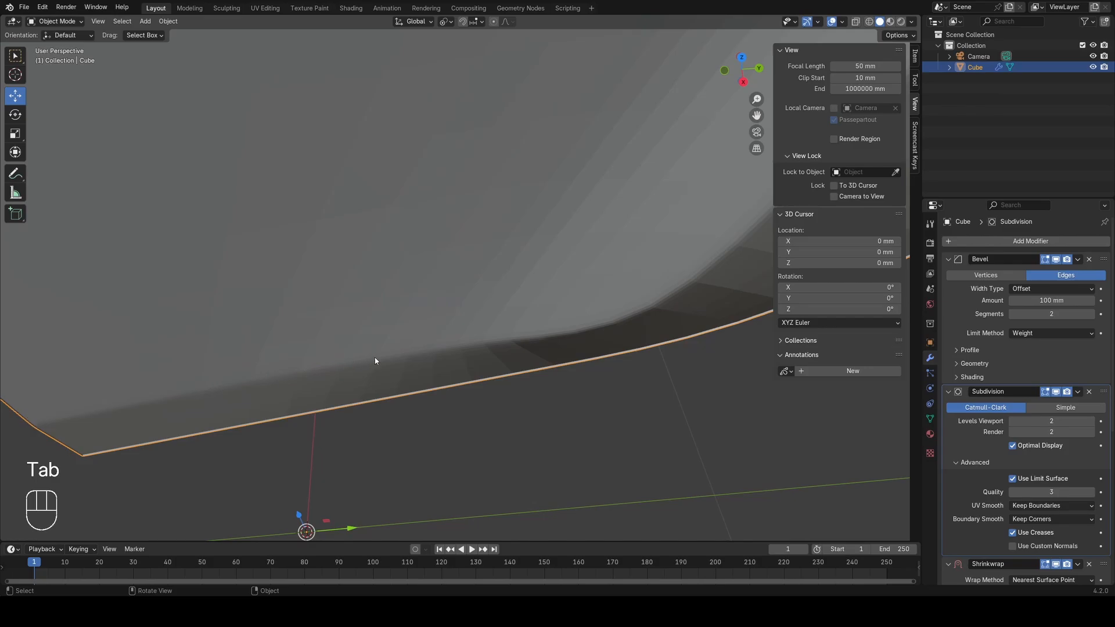
{"action": "middle_click_drag", "start_coordinate": [586, 320], "coordinate": [498, 266]}
{"action": "scroll", "coordinate": [497, 267], "scroll_direction": "down", "scroll_amount": 3}
{"action": "middle_click_drag", "start_coordinate": [465, 348], "coordinate": [487, 335]}
Step: Undo the last X-axis move of the lower border vertices
{"action": "key", "text": "ctrl+z"}
{"action": "key", "text": "ctrl+z"}
{"action": "key", "text": "Tab"}
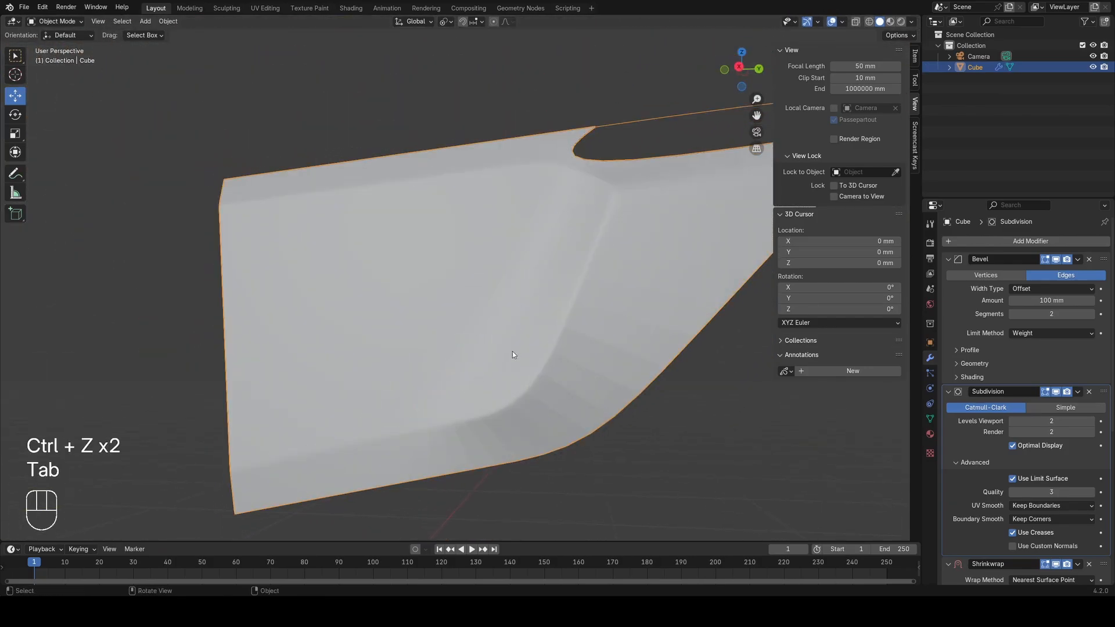
Step: Add a single loop cut at the middle of the outline edge above the upper opening
{"action": "key", "text": "Tab"}
{"action": "key", "text": "shift+z"}
{"action": "key", "text": "a"}
{"action": "middle_click_drag", "start_coordinate": [615, 201], "coordinate": [463, 334], "text": "shift"}
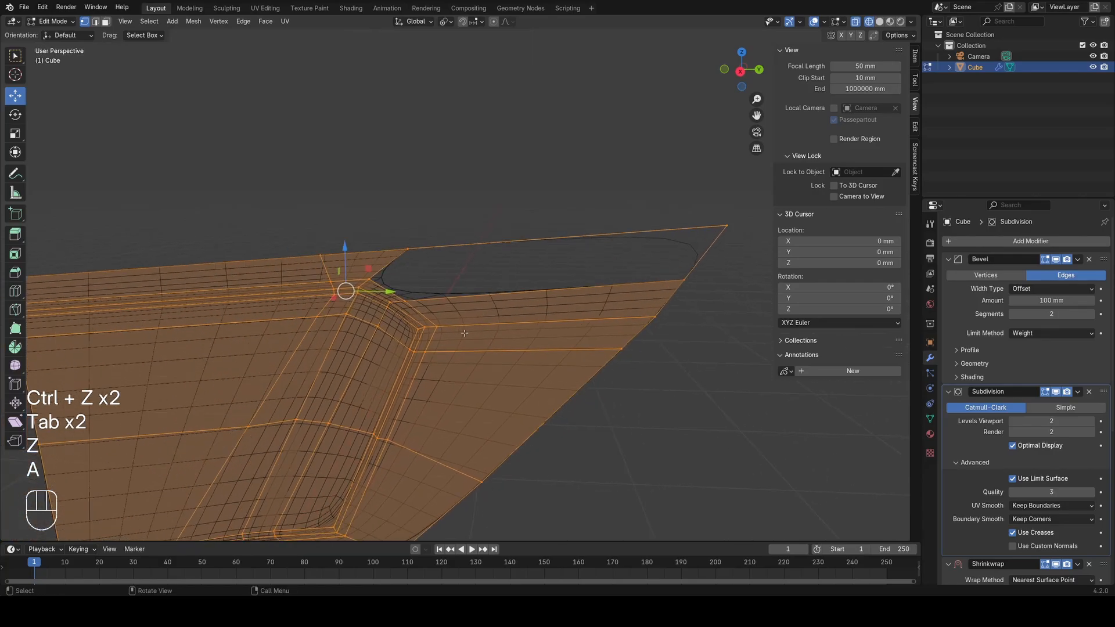
{"action": "scroll", "coordinate": [418, 409], "scroll_direction": "down", "scroll_amount": 1}
{"action": "middle_click_drag", "start_coordinate": [385, 458], "coordinate": [494, 344]}
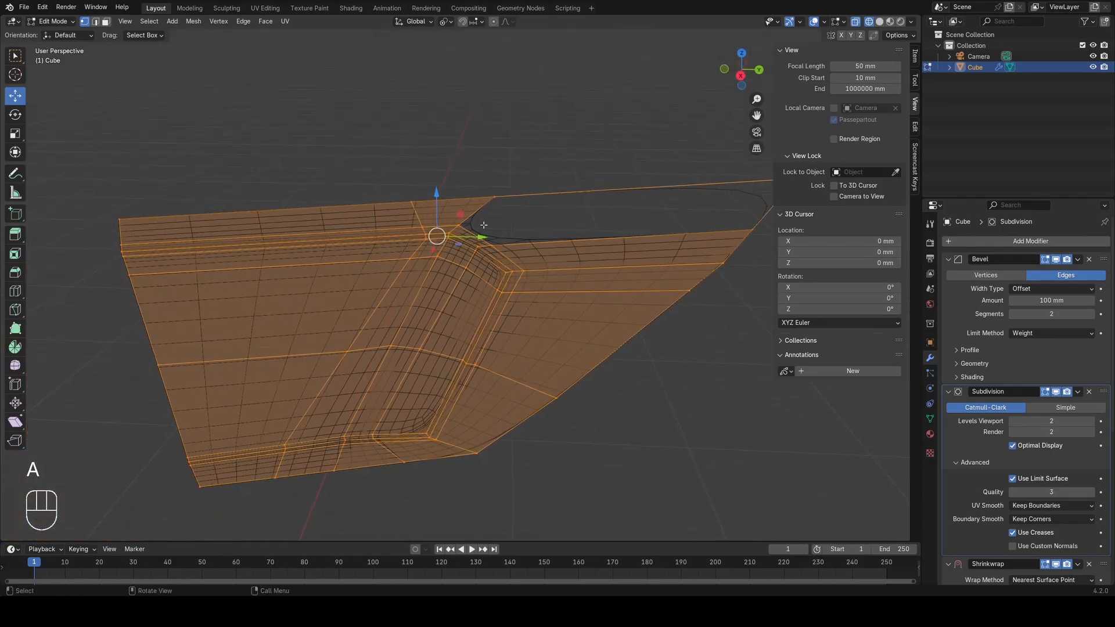
{"action": "scroll", "coordinate": [501, 343], "scroll_direction": "down", "scroll_amount": 1}
{"action": "middle_click_drag", "start_coordinate": [556, 235], "coordinate": [474, 297], "text": "shift"}
{"action": "scroll", "coordinate": [473, 297], "scroll_direction": "up", "scroll_amount": 2}
{"action": "key", "text": "ctrl+r"}
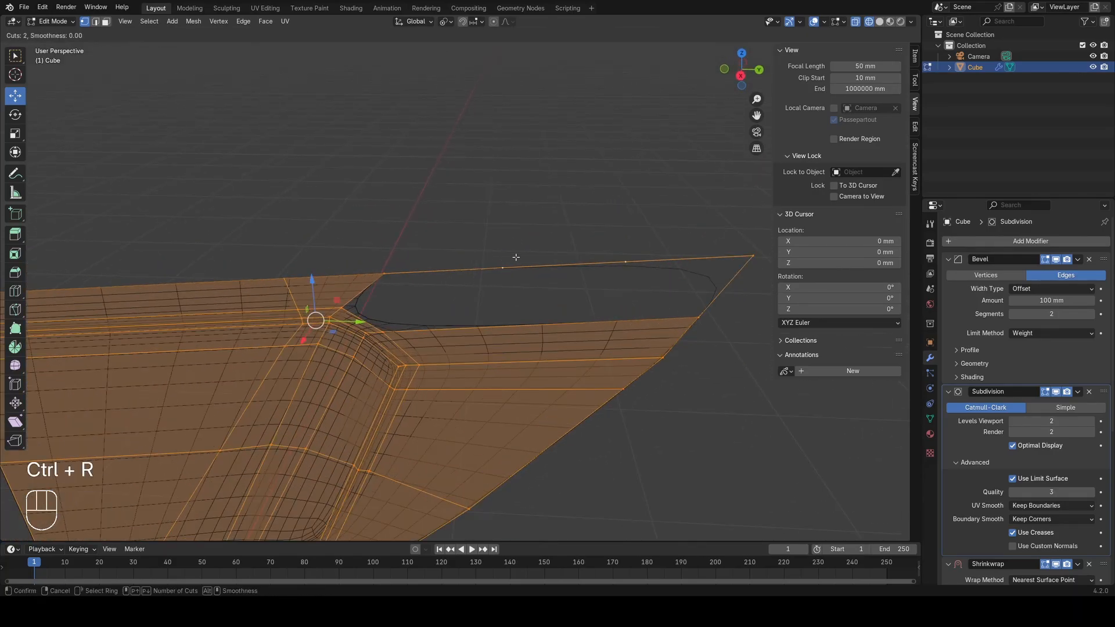
{"action": "left_click", "coordinate": [516, 257]}
Step: Fill the upper opening between the panel and the outer outline with two faces
{"action": "key", "text": "a"}
{"action": "left_click", "coordinate": [391, 331]}
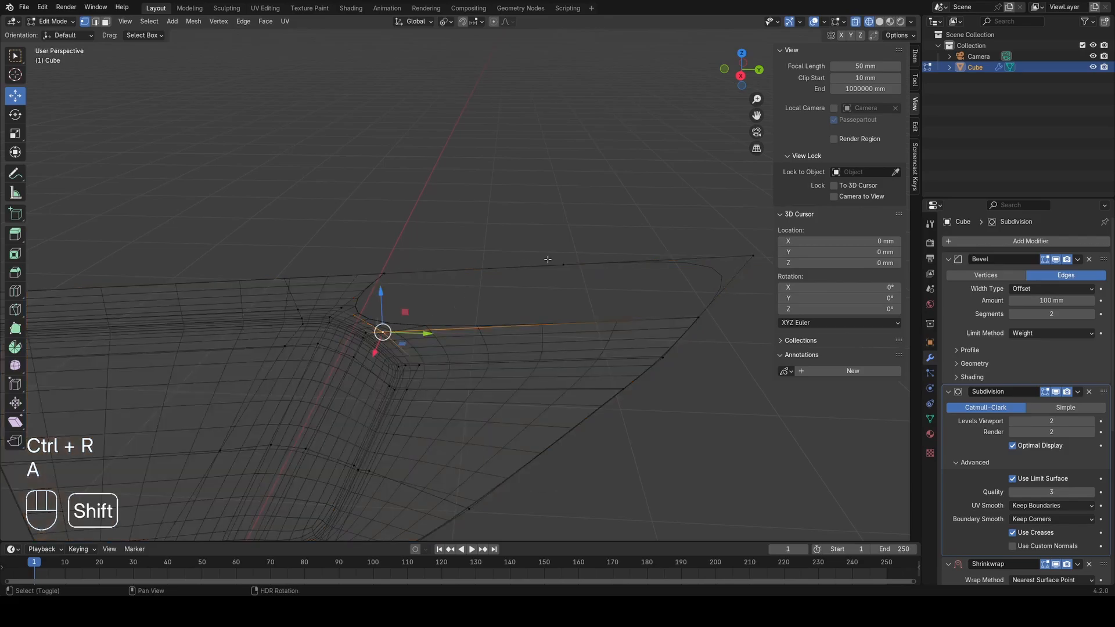
{"action": "key", "text": "a"}
{"action": "key", "text": "2"}
{"action": "key", "text": "f"}
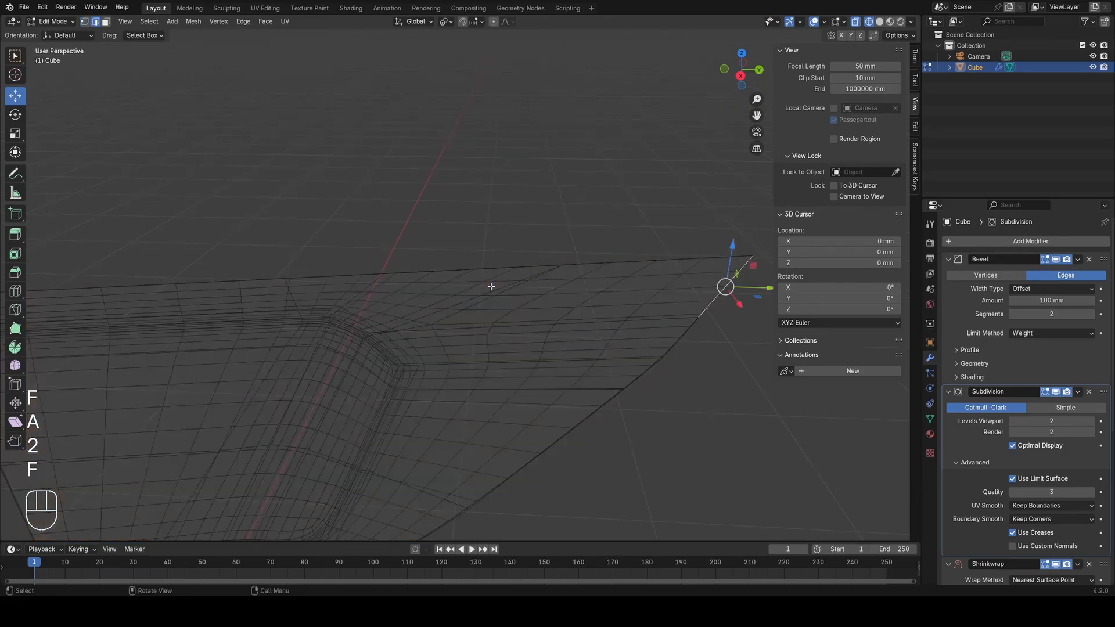
Step: Examine the closed panel's surface in solid shading, in and out of edit mode
{"action": "key", "text": "1"}
{"action": "key", "text": "Tab"}
{"action": "key", "text": "z"}
{"action": "left_click", "coordinate": [578, 363]}
{"action": "mouse_move", "coordinate": [578, 362]}
{"action": "middle_mouse_down"}
{"action": "mouse_move", "coordinate": [544, 350]}
{"action": "mouse_move", "coordinate": [589, 318]}
{"action": "mouse_move", "coordinate": [487, 378]}
{"action": "mouse_move", "coordinate": [497, 403]}
{"action": "mouse_move", "coordinate": [514, 375]}
{"action": "middle_mouse_up"}
{"action": "scroll", "coordinate": [589, 318], "scroll_direction": "down", "scroll_amount": 3}
{"action": "scroll", "coordinate": [514, 375], "scroll_direction": "up", "scroll_amount": 2}
{"action": "key", "text": "Tab"}
{"action": "mouse_move", "coordinate": [464, 314]}
{"action": "middle_mouse_down"}
{"action": "mouse_move", "coordinate": [566, 270]}
{"action": "mouse_move", "coordinate": [463, 318]}
{"action": "mouse_move", "coordinate": [354, 349]}
{"action": "mouse_move", "coordinate": [334, 380]}
{"action": "middle_mouse_up"}
{"action": "key", "text": "Tab"}
{"action": "key", "text": "Tab"}
Step: Examine the whole panel's wireframe topology around the inner corners and the resulting smooth surface
{"action": "key", "text": "z"}
{"action": "key", "text": "a"}
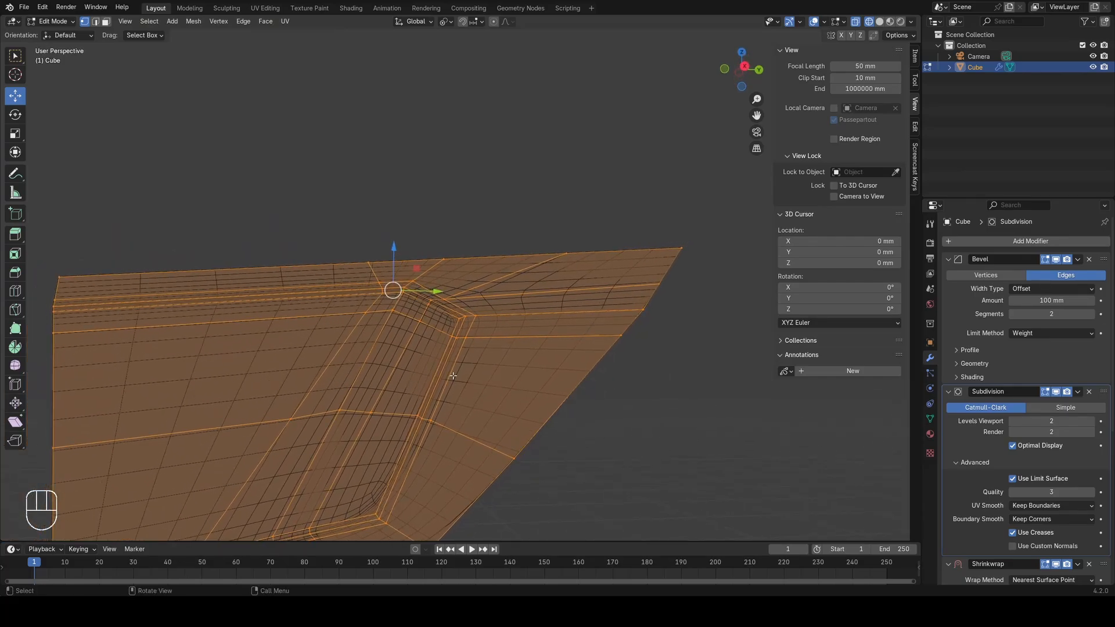
{"action": "middle_click_drag", "start_coordinate": [422, 350], "coordinate": [413, 358]}
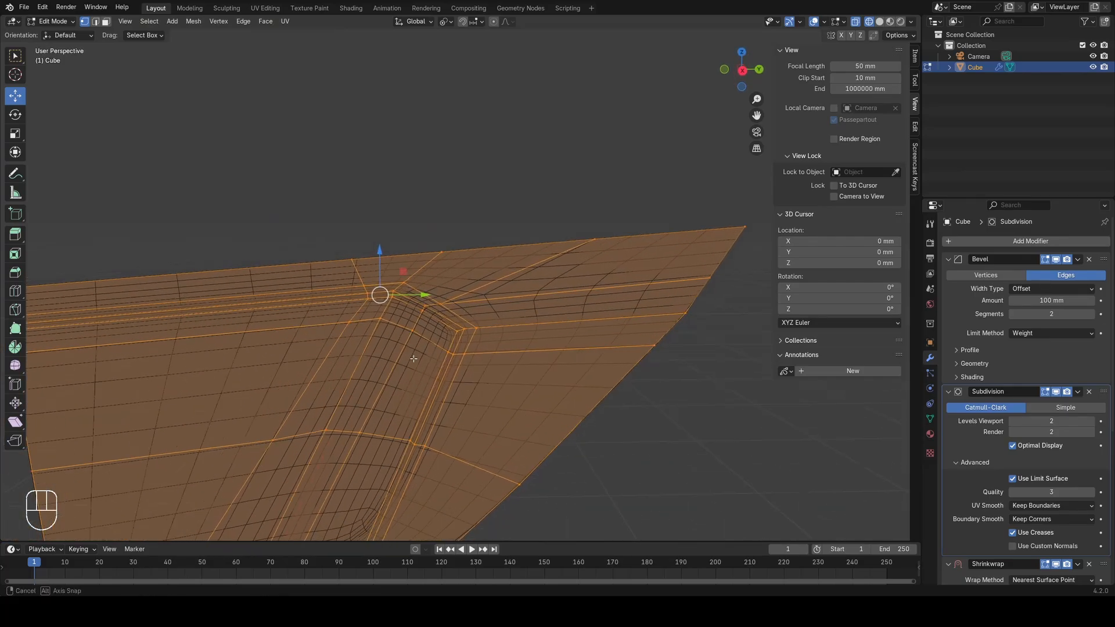
{"action": "scroll", "coordinate": [404, 277], "scroll_direction": "down", "scroll_amount": 2}
{"action": "middle_click_drag", "start_coordinate": [424, 282], "coordinate": [473, 237], "text": "shift"}
{"action": "scroll", "coordinate": [474, 237], "scroll_direction": "up", "scroll_amount": 1}
{"action": "key", "text": "a"}
{"action": "left_click", "coordinate": [452, 236]}
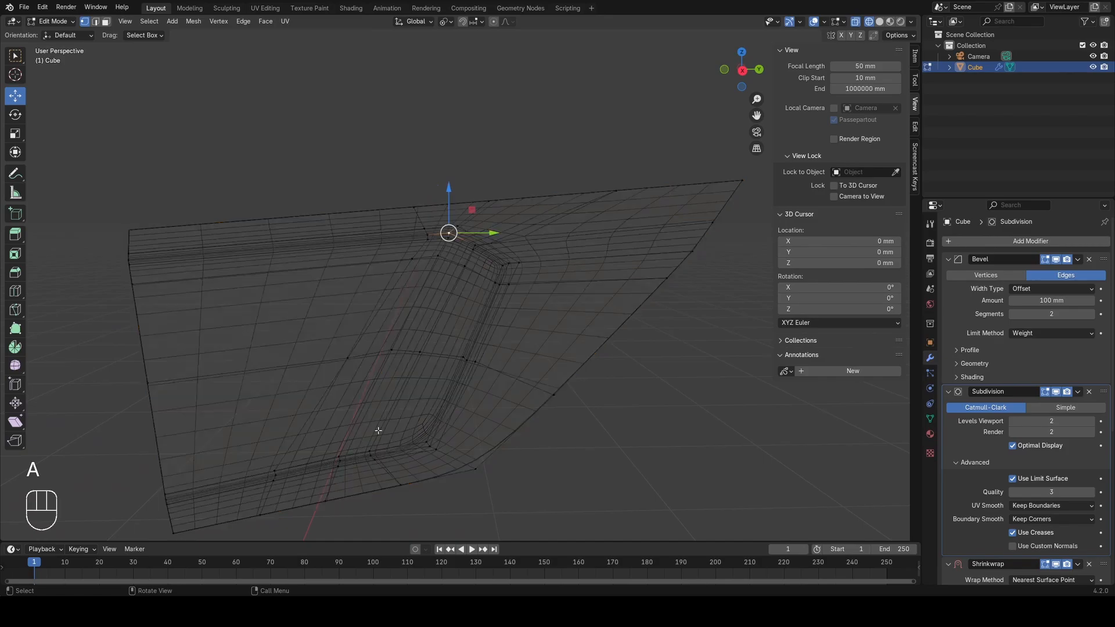
{"action": "key", "text": "z"}
{"action": "mouse_move", "coordinate": [577, 406]}
{"action": "middle_mouse_down"}
{"action": "mouse_move", "coordinate": [633, 398]}
{"action": "mouse_move", "coordinate": [583, 391]}
{"action": "mouse_move", "coordinate": [548, 401]}
{"action": "middle_mouse_up"}
{"action": "key", "text": "Tab"}
{"action": "mouse_move", "coordinate": [549, 401]}
{"action": "middle_mouse_down"}
{"action": "mouse_move", "coordinate": [535, 428]}
{"action": "mouse_move", "coordinate": [505, 406]}
{"action": "mouse_move", "coordinate": [490, 425]}
{"action": "mouse_move", "coordinate": [534, 374]}
{"action": "middle_mouse_up"}
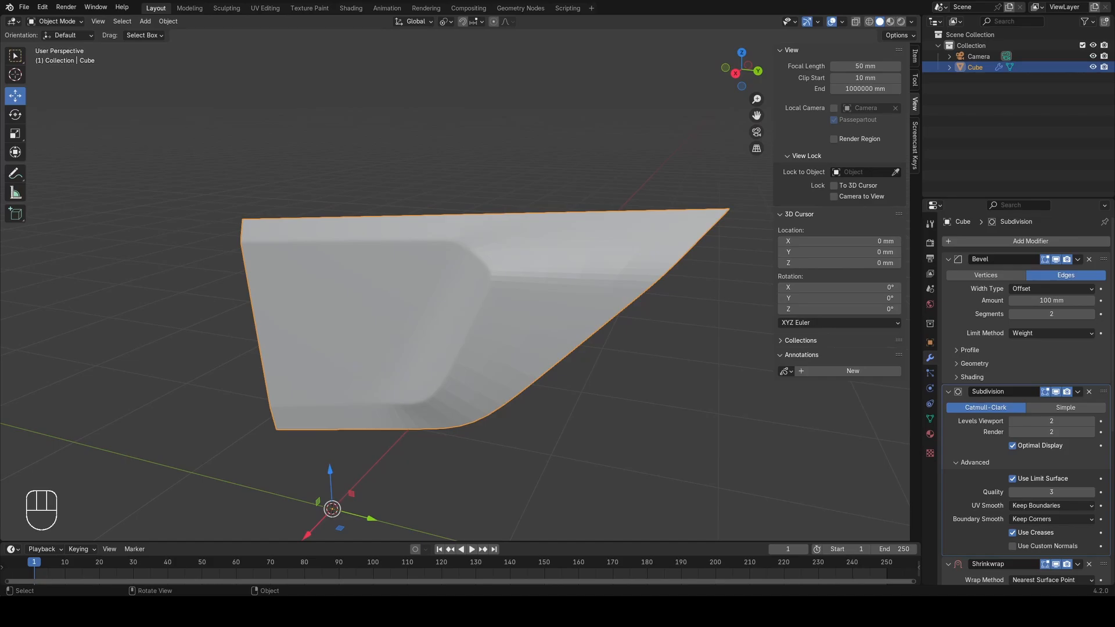
Step: Move the vertex on the slanted upper edge between the inner corners about 17 mm along the X axis
{"action": "middle_click_drag", "start_coordinate": [526, 232], "coordinate": [579, 241]}
{"action": "scroll", "coordinate": [555, 228], "scroll_direction": "up", "scroll_amount": 2}
{"action": "key", "text": "Tab"}
{"action": "middle_click_drag", "start_coordinate": [578, 241], "coordinate": [552, 302], "text": "shift"}
{"action": "scroll", "coordinate": [552, 302], "scroll_direction": "up", "scroll_amount": 2}
{"action": "key", "text": "z"}
{"action": "key", "text": "a"}
{"action": "middle_click_drag", "start_coordinate": [431, 332], "coordinate": [450, 311]}
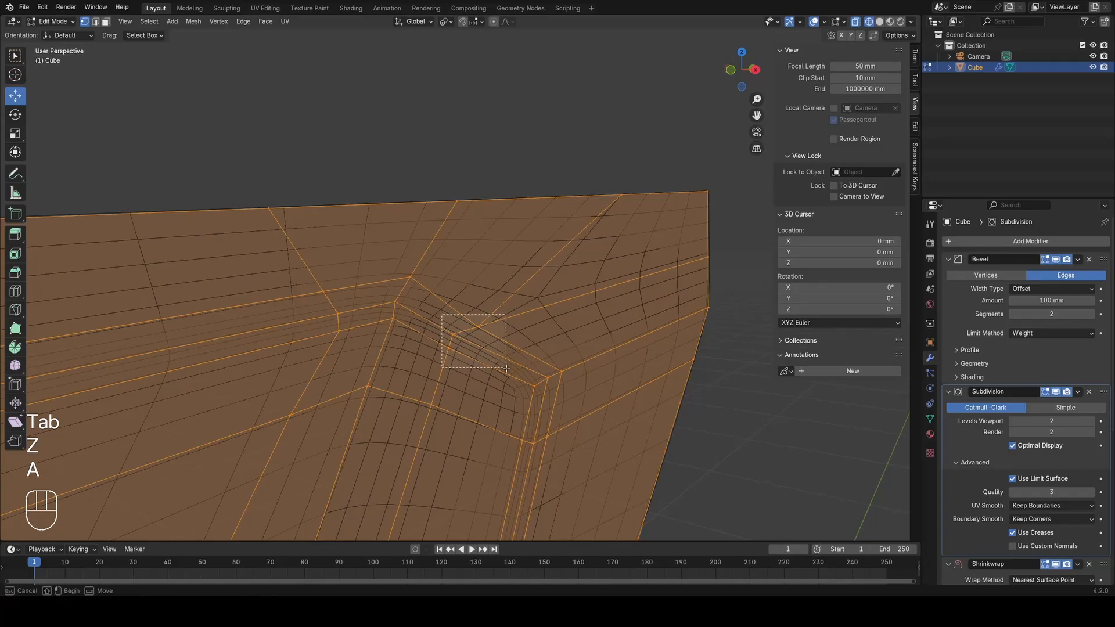
{"action": "left_click_drag", "start_coordinate": [506, 368], "coordinate": [507, 370]}
{"action": "key", "text": "z"}
{"action": "middle_click_drag", "start_coordinate": [448, 296], "coordinate": [458, 249]}
{"action": "key", "text": "g"}
{"action": "key", "text": "x"}
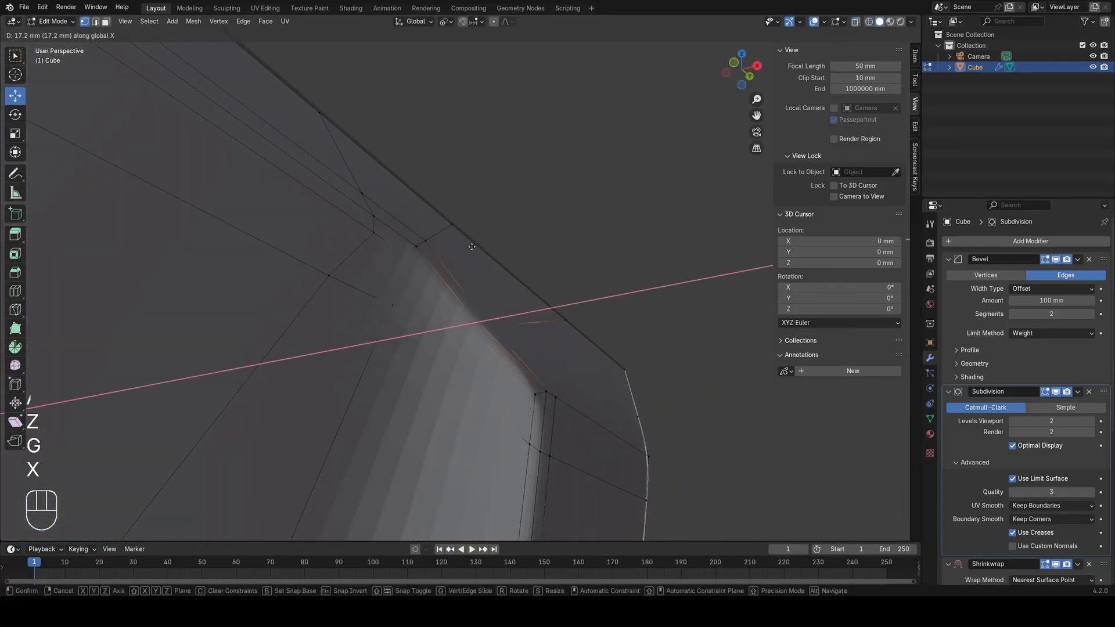
{"action": "left_click", "coordinate": [478, 246]}
Step: Examine the wireframe edge flow from the adjusted upper vertex down to the lower inner corner
{"action": "key", "text": "z"}
{"action": "key", "text": "a"}
{"action": "mouse_move", "coordinate": [502, 348]}
{"action": "middle_mouse_down"}
{"action": "mouse_move", "coordinate": [418, 388]}
{"action": "mouse_move", "coordinate": [483, 275]}
{"action": "middle_mouse_up"}
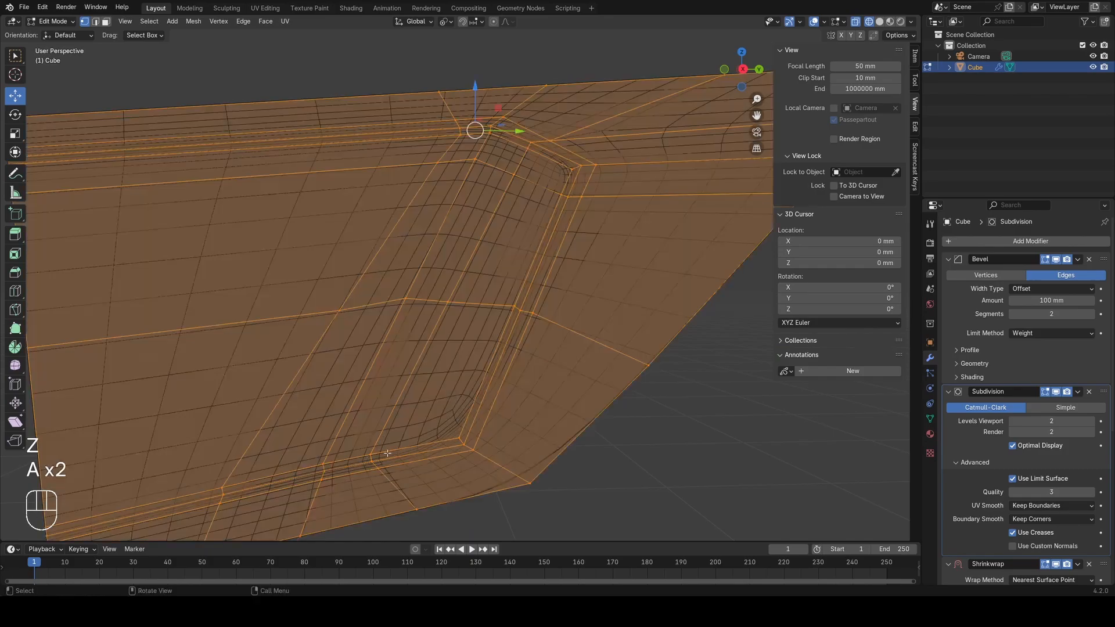
{"action": "left_click", "coordinate": [529, 142]}
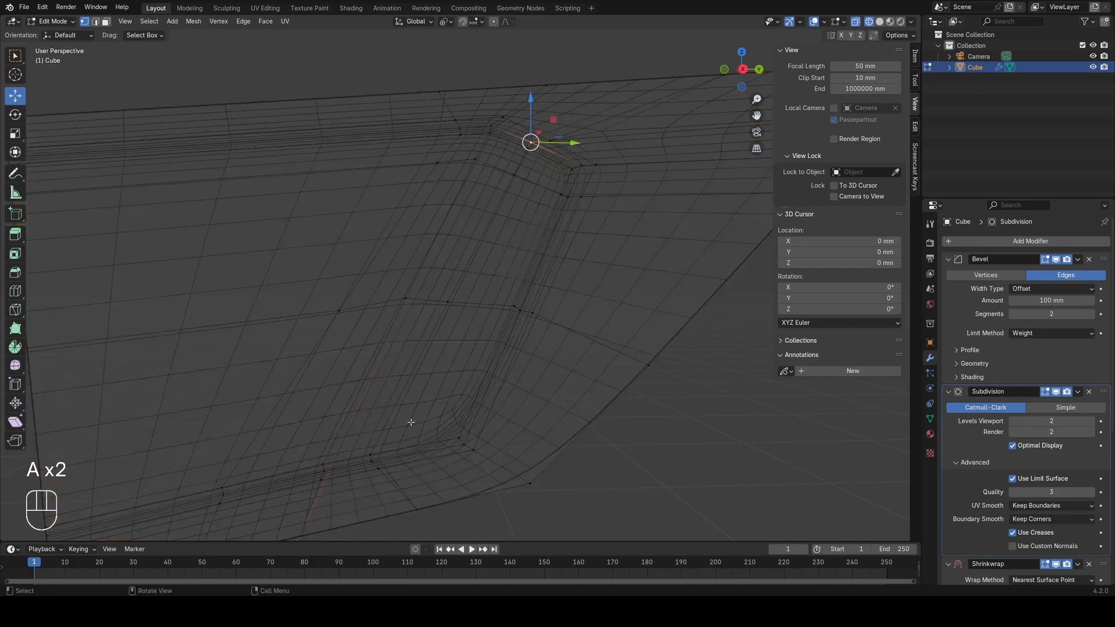
Step: Extend the selection down the slanted recess edge to its lower vertex and straighten that path with LoopTools Gstretch
{"action": "left_click", "coordinate": [368, 461], "text": "ctrl"}
{"action": "middle_click_drag", "start_coordinate": [596, 342], "coordinate": [554, 332]}
{"action": "key", "text": "q"}
{"action": "right_click", "coordinate": [581, 238]}
{"action": "mouse_move", "coordinate": [582, 238]}
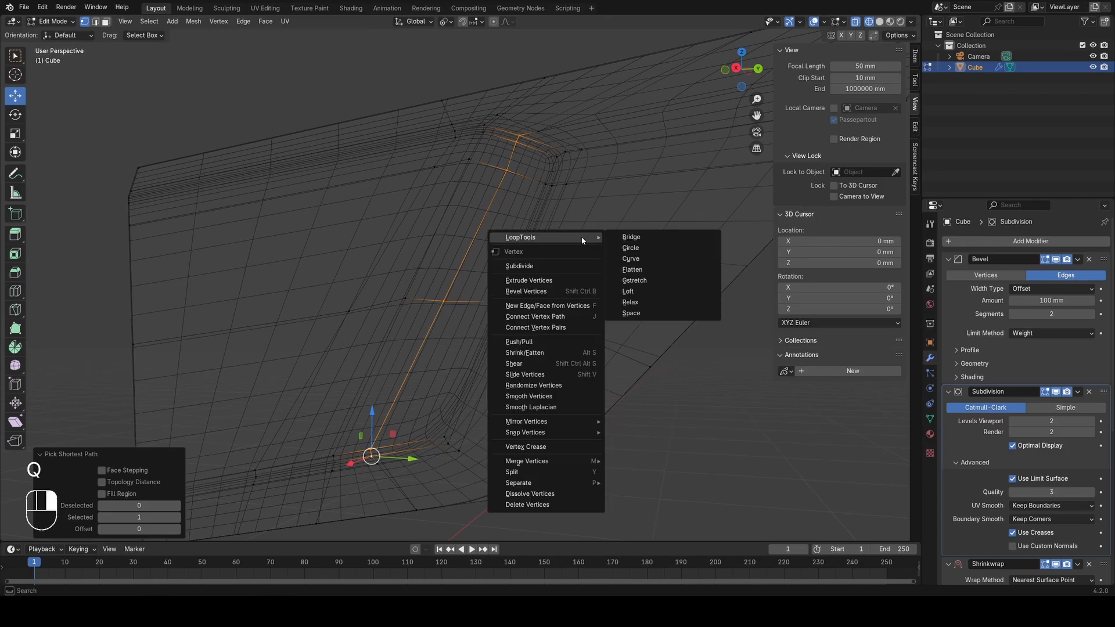
{"action": "left_click", "coordinate": [621, 284]}
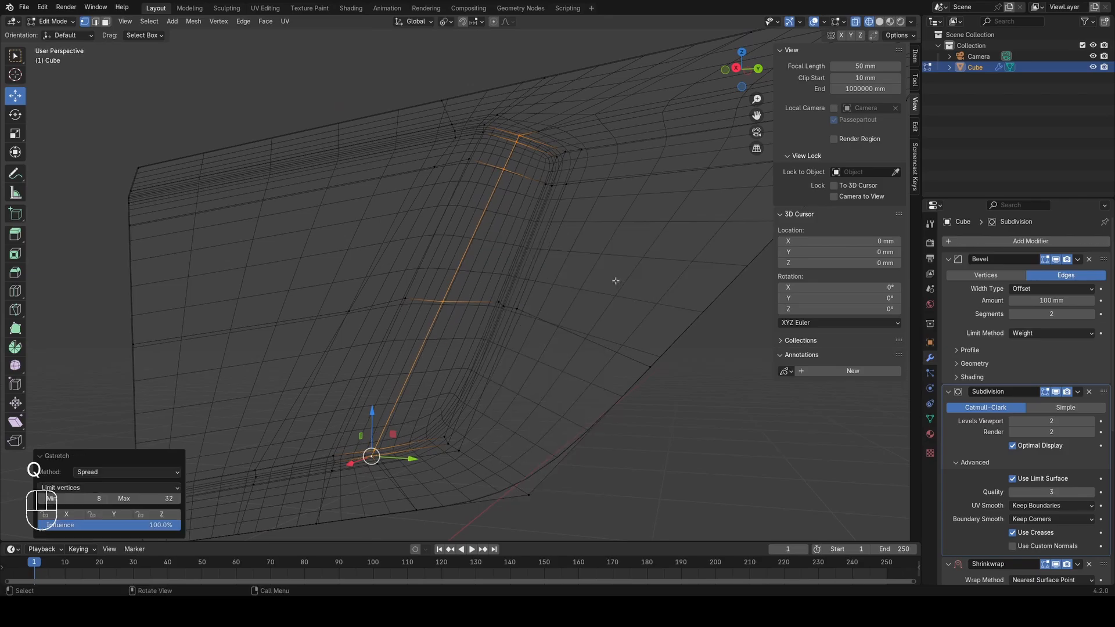
{"action": "key", "text": "a"}
{"action": "middle_click_drag", "start_coordinate": [512, 295], "coordinate": [528, 237]}
{"action": "key", "text": "ctrl+z"}
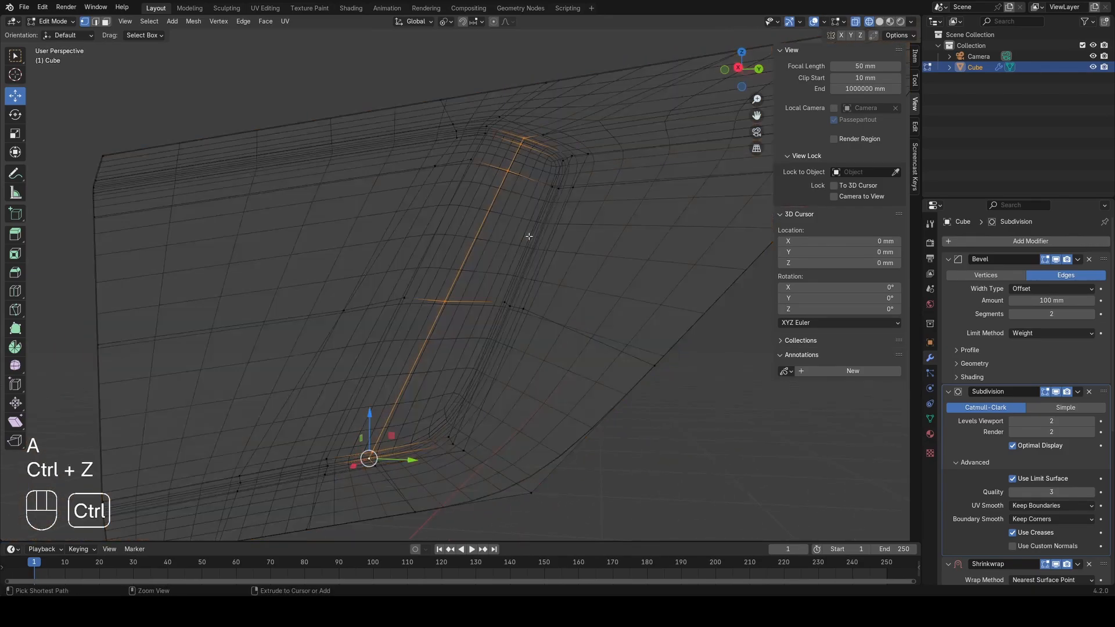
{"action": "right_click", "coordinate": [533, 141]}
{"action": "mouse_move", "coordinate": [533, 141]}
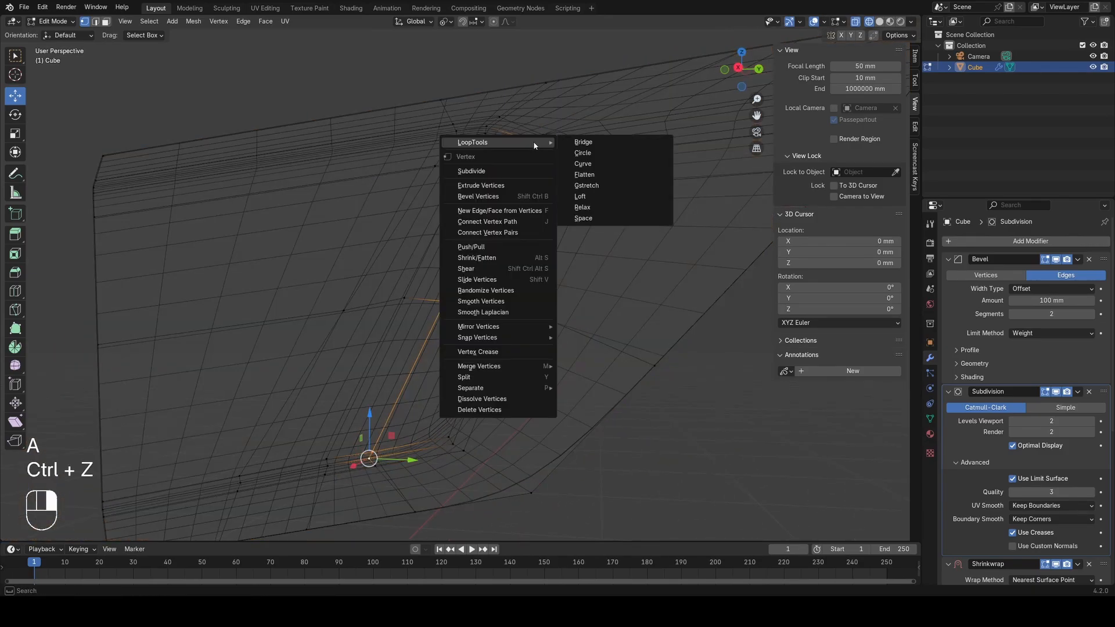
{"action": "left_click", "coordinate": [577, 186]}
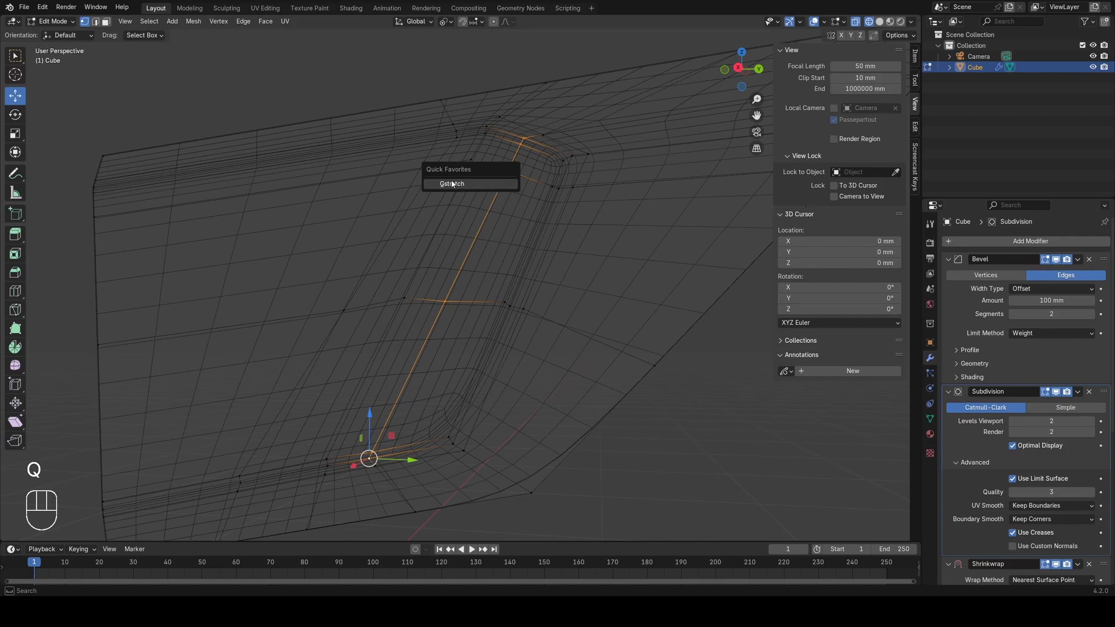
Step: Mark the recess's corners and creases with annotation strokes in solid view, and remove the annotation note
{"action": "scroll", "coordinate": [447, 224], "scroll_direction": "down", "scroll_amount": 1}
{"action": "key", "text": "Tab"}
{"action": "mouse_move", "coordinate": [459, 229]}
{"action": "middle_mouse_down"}
{"action": "mouse_move", "coordinate": [485, 278]}
{"action": "mouse_move", "coordinate": [521, 298]}
{"action": "mouse_move", "coordinate": [547, 155]}
{"action": "mouse_move", "coordinate": [522, 286]}
{"action": "mouse_move", "coordinate": [450, 307]}
{"action": "middle_mouse_up"}
{"action": "key", "text": "z"}
{"action": "scroll", "coordinate": [522, 285], "scroll_direction": "down", "scroll_amount": 1}
{"action": "scroll", "coordinate": [451, 308], "scroll_direction": "up", "scroll_amount": 1}
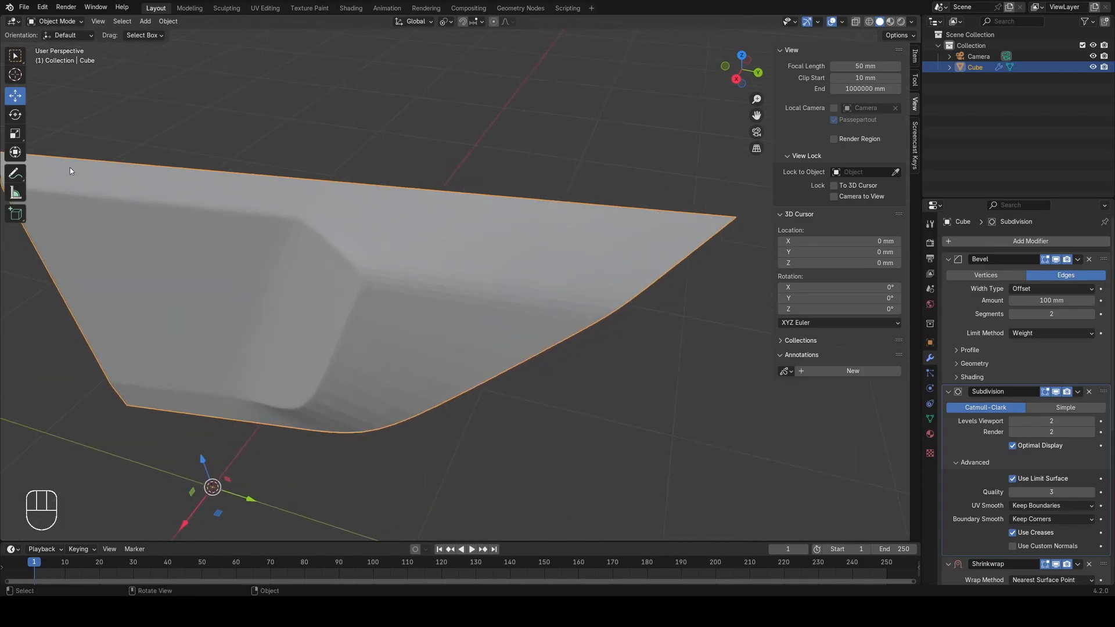
{"action": "left_click", "coordinate": [16, 173]}
{"action": "left_click_drag", "start_coordinate": [369, 273], "coordinate": [430, 282]}
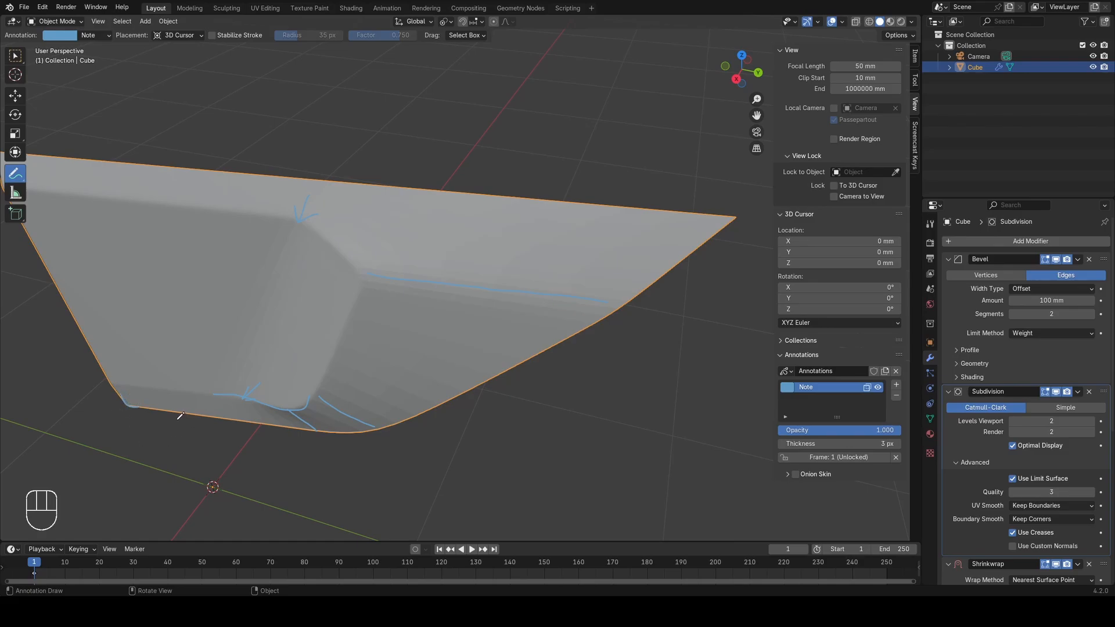
{"action": "left_click", "coordinate": [17, 97]}
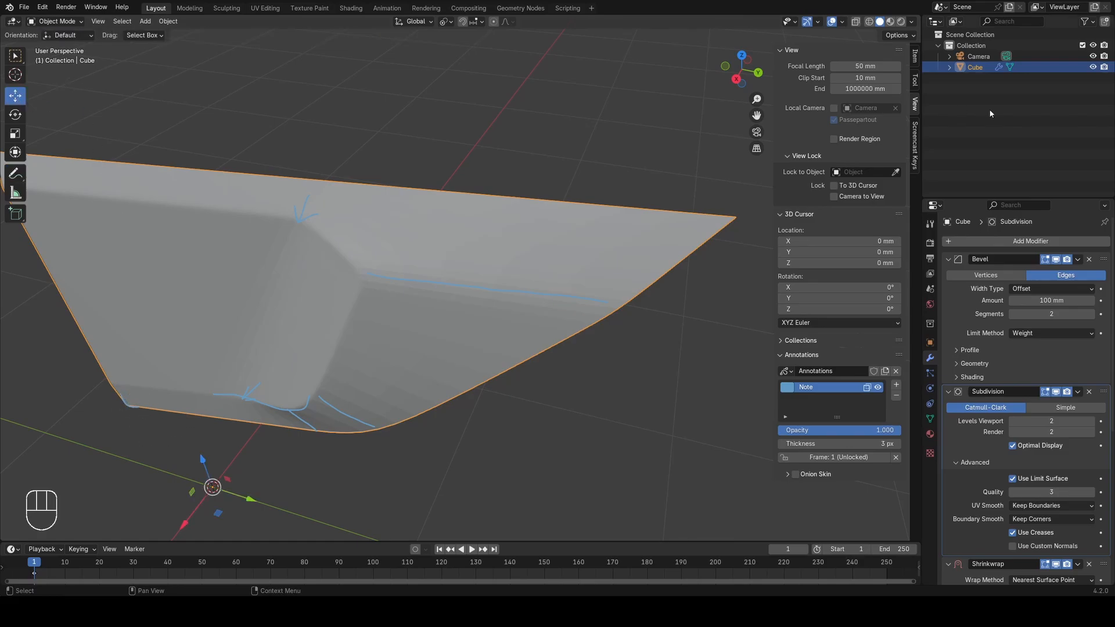
{"action": "left_click", "coordinate": [898, 398]}
Step: Examine the mesh's edge flow around the recess in Edit Mode, comparing wireframe and solid shading
{"action": "mouse_move", "coordinate": [472, 312]}
{"action": "middle_mouse_down"}
{"action": "mouse_move", "coordinate": [508, 285]}
{"action": "mouse_move", "coordinate": [495, 289]}
{"action": "middle_mouse_up"}
{"action": "key", "text": "Tab"}
{"action": "key", "text": "z"}
{"action": "left_click", "coordinate": [273, 253]}
{"action": "key", "text": "a"}
{"action": "middle_click_drag", "start_coordinate": [271, 253], "coordinate": [308, 261]}
{"action": "key", "text": "z"}
{"action": "left_click", "coordinate": [401, 262]}
{"action": "mouse_move", "coordinate": [418, 261]}
{"action": "middle_mouse_down"}
{"action": "mouse_move", "coordinate": [459, 296]}
{"action": "mouse_move", "coordinate": [514, 294]}
{"action": "mouse_move", "coordinate": [416, 263]}
{"action": "mouse_move", "coordinate": [410, 207]}
{"action": "middle_mouse_up"}
{"action": "scroll", "coordinate": [486, 281], "scroll_direction": "down", "scroll_amount": 4}
{"action": "key", "text": "z"}
{"action": "left_click", "coordinate": [366, 263]}
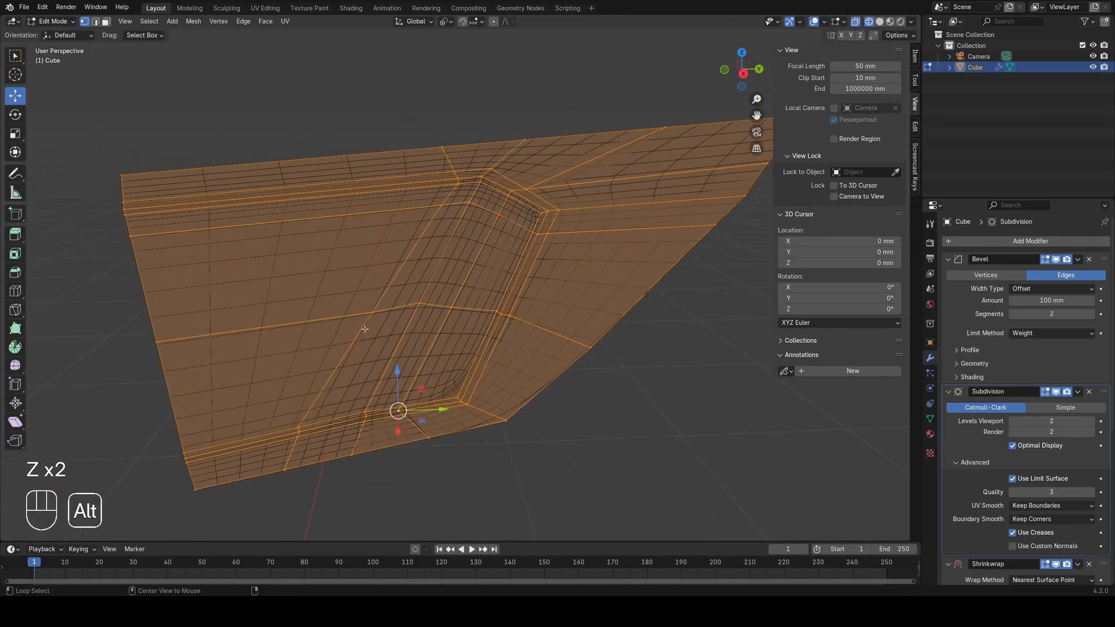
Step: Remove the slanted vertical edge loop that crosses the flat panel just before the recess's angled corner
{"action": "left_click", "coordinate": [438, 208], "text": "alt"}
{"action": "key", "text": "x"}
{"action": "left_click", "coordinate": [528, 179]}
{"action": "key", "text": "a"}
{"action": "key", "text": "Tab"}
{"action": "key", "text": "Tab"}
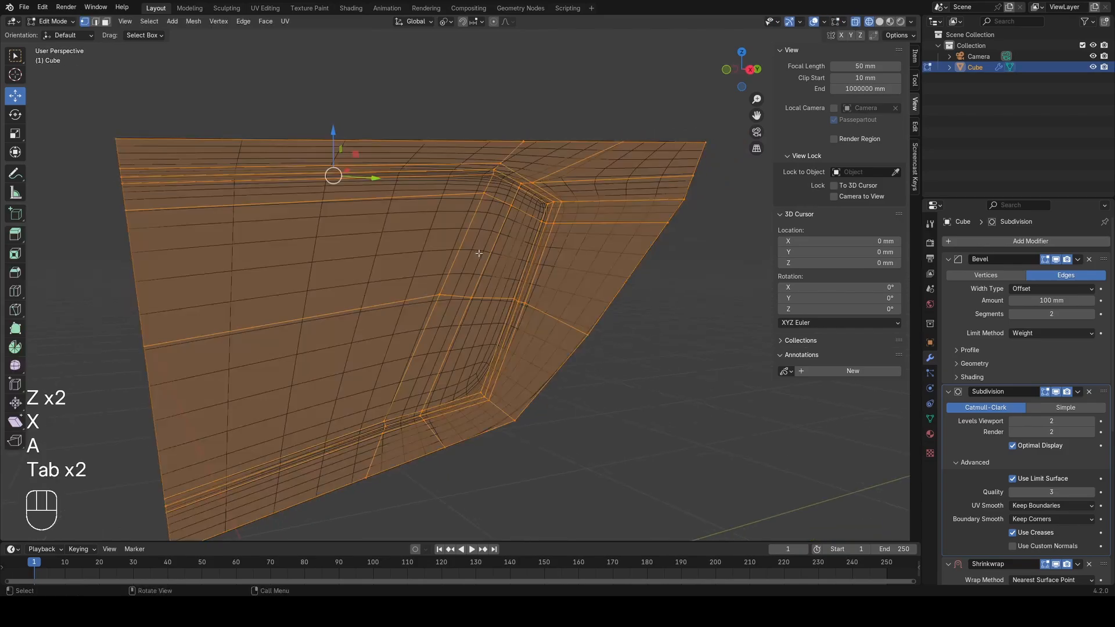
Step: Examine the remaining slanted edge loop beside the recess's corner in solid and wireframe shading
{"action": "left_click", "coordinate": [482, 239], "text": "alt"}
{"action": "key", "text": "z"}
{"action": "left_click", "coordinate": [595, 242]}
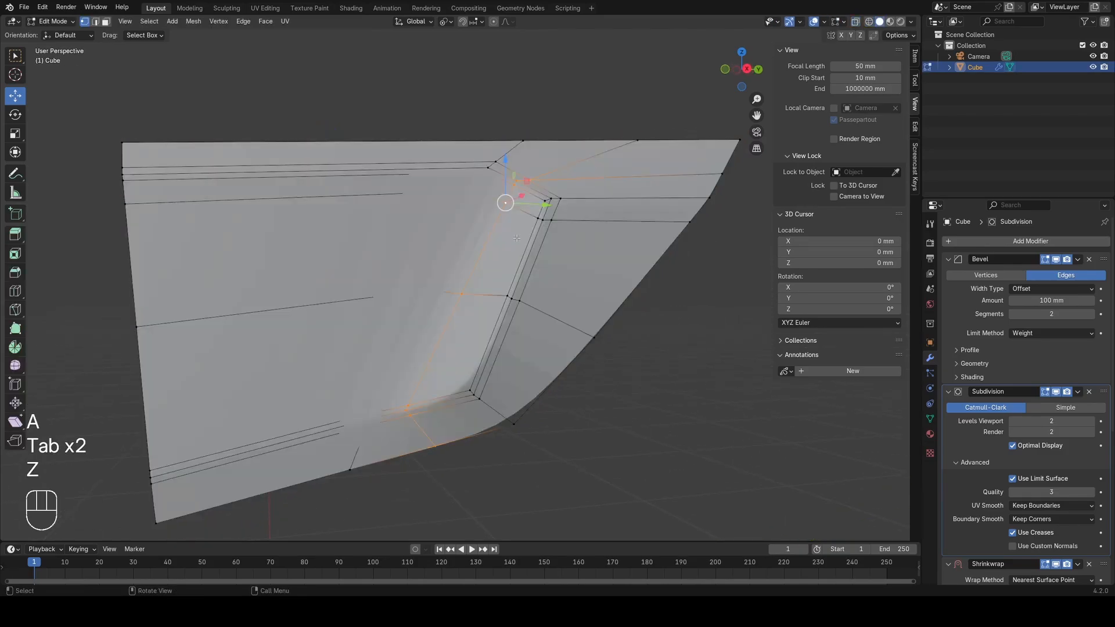
{"action": "mouse_move", "coordinate": [517, 238]}
{"action": "middle_mouse_down"}
{"action": "mouse_move", "coordinate": [538, 286]}
{"action": "mouse_move", "coordinate": [498, 279]}
{"action": "mouse_move", "coordinate": [484, 258]}
{"action": "mouse_move", "coordinate": [468, 289]}
{"action": "middle_mouse_up"}
{"action": "key", "text": "z"}
{"action": "left_click", "coordinate": [450, 271]}
{"action": "key", "text": "a"}
{"action": "key", "text": "2"}
{"action": "left_click", "coordinate": [451, 245], "text": "alt"}
Step: Add a vertical loop cut across the flat panel and switch to vertex selection
{"action": "key", "text": "z"}
{"action": "key", "text": "ctrl+r"}
{"action": "left_click", "coordinate": [284, 214]}
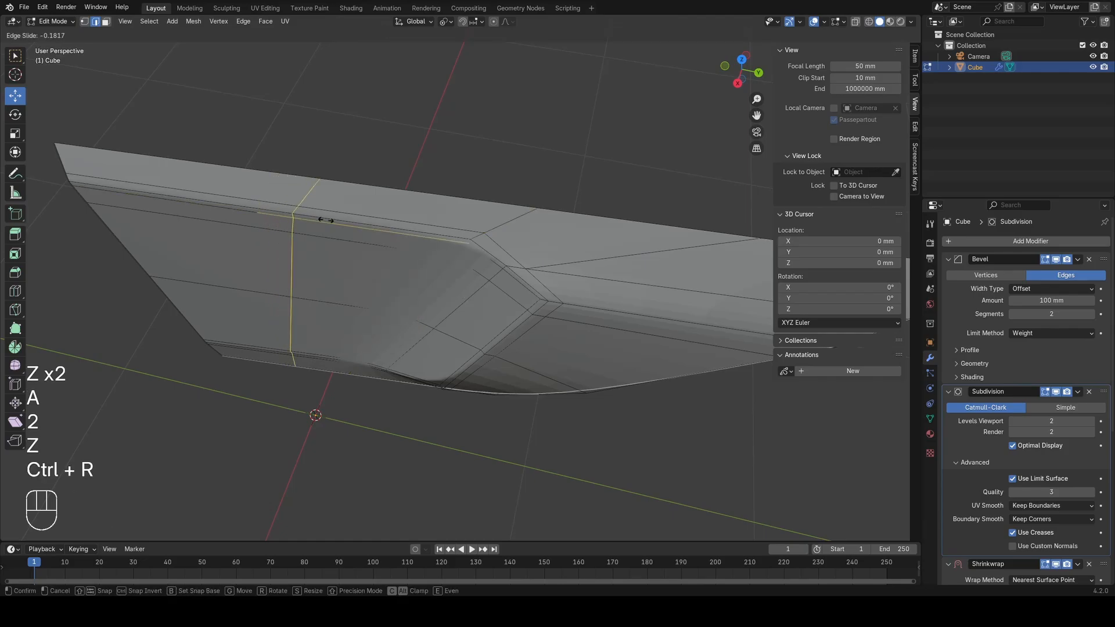
{"action": "left_click", "coordinate": [326, 221]}
{"action": "key", "text": "1"}
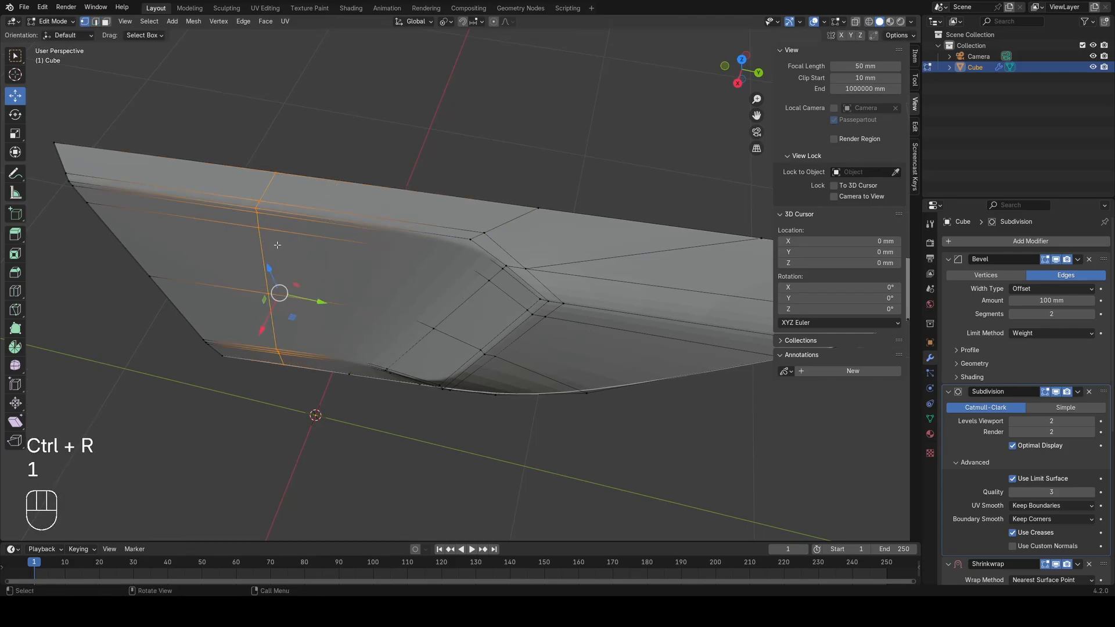
Step: Try to edge-slide the new loop across the flat panel with the Even option
{"action": "key", "text": "g"}
{"action": "key", "text": "g"}
{"action": "key", "text": "e"}
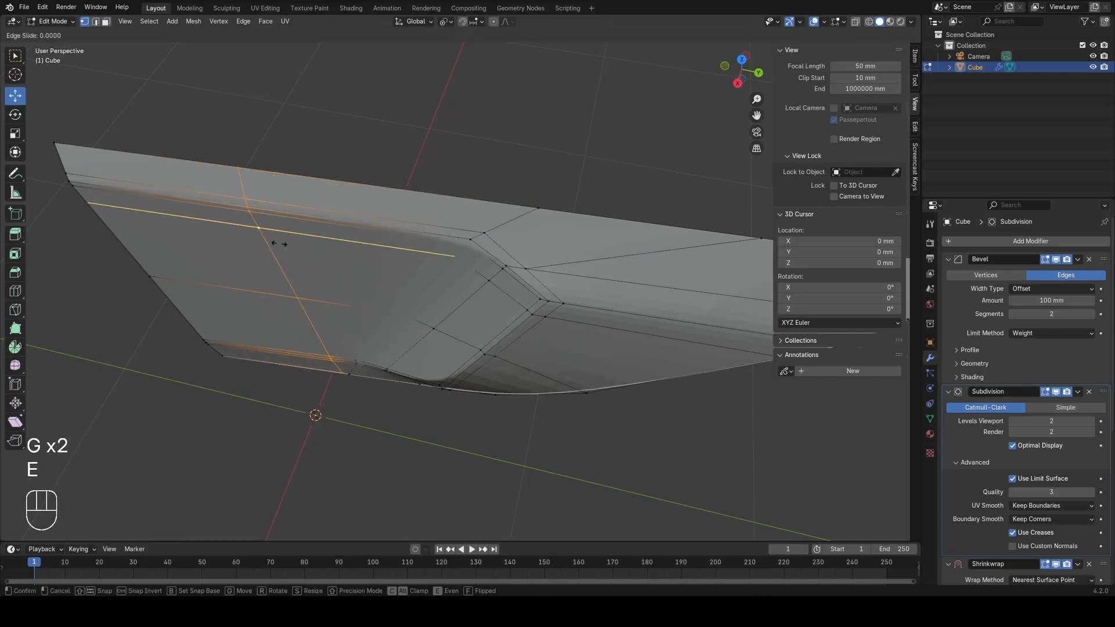
{"action": "left_click", "coordinate": [280, 244]}
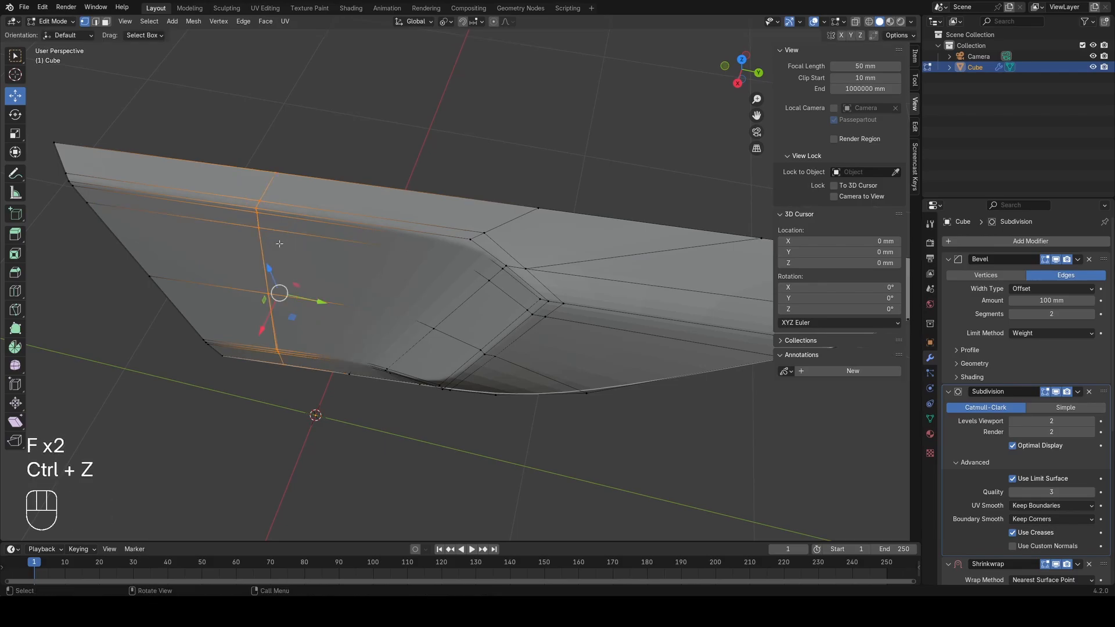
{"action": "key", "text": "z"}
{"action": "key", "text": "ctrl+z"}
{"action": "key", "text": "z"}
Step: Edge-slide the new loop toward the recess's angled corner, matching its slant, to a factor of about -0.744
{"action": "key", "text": "g"}
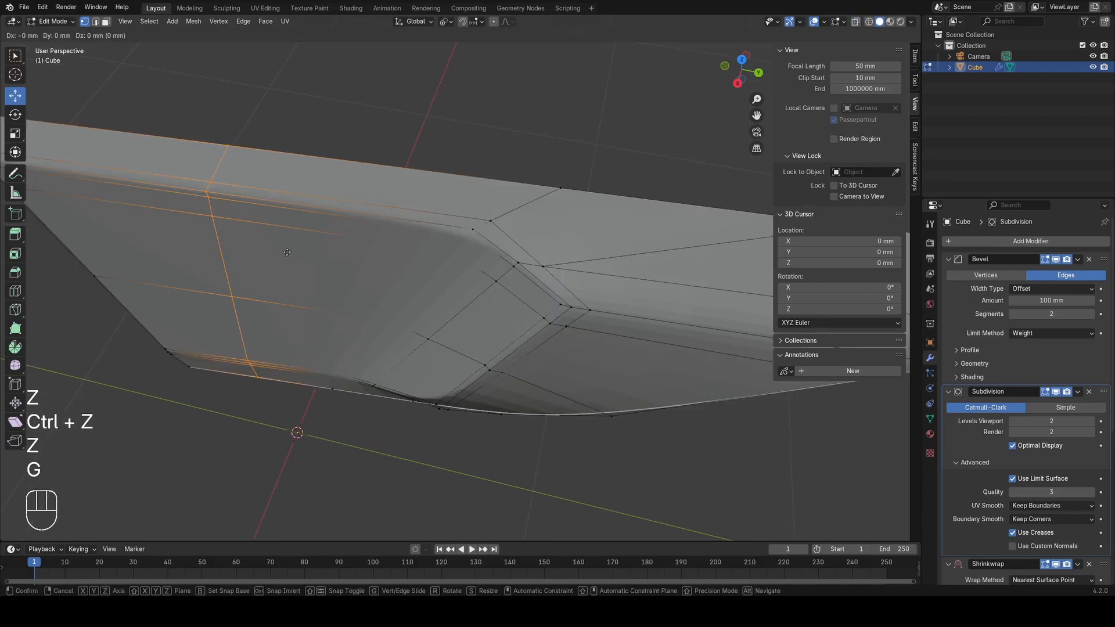
{"action": "key", "text": "g"}
{"action": "key", "text": "e"}
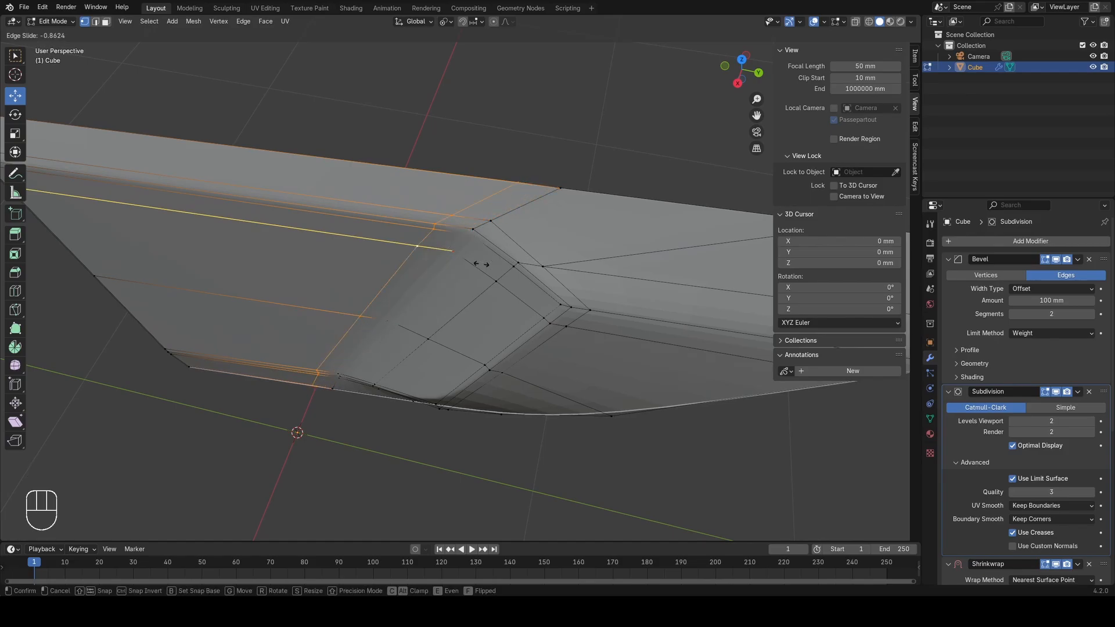
{"action": "left_click", "coordinate": [487, 262]}
{"action": "middle_click_drag", "start_coordinate": [486, 262], "coordinate": [504, 229]}
{"action": "key", "text": "g"}
{"action": "key", "text": "g"}
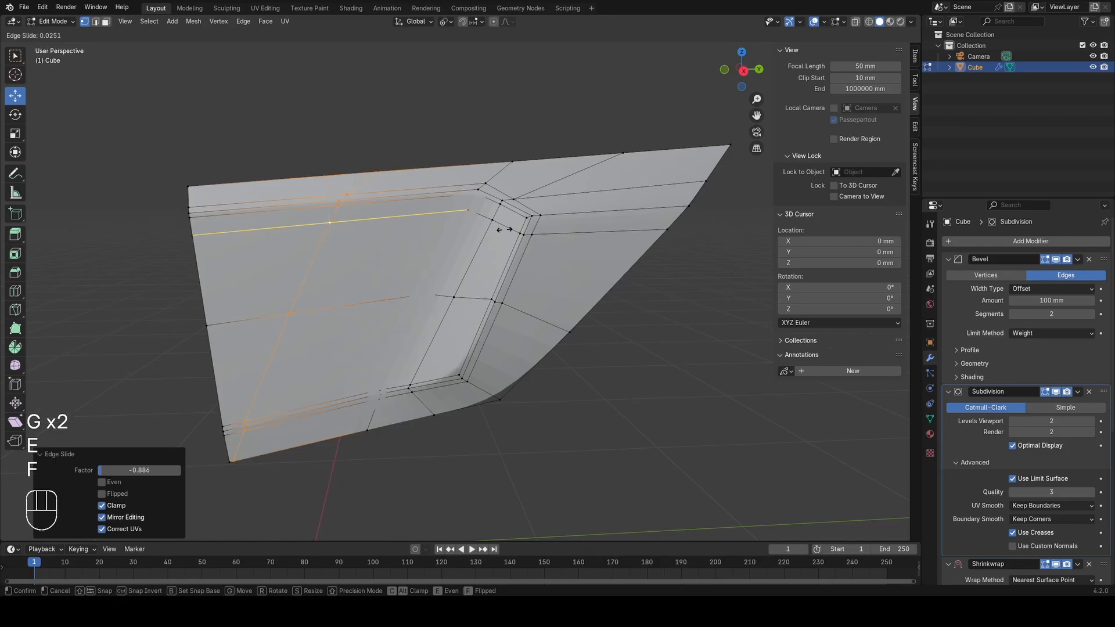
{"action": "left_click", "coordinate": [610, 230]}
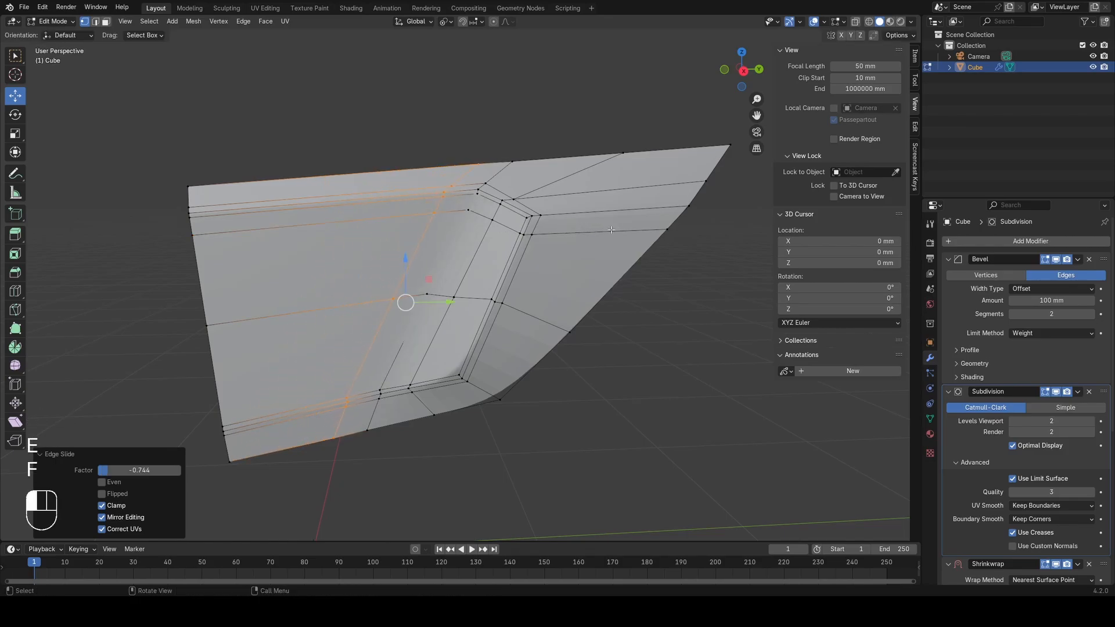
Step: Return to Object Mode in solid view and apply Shade Smooth to the panel
{"action": "middle_click_drag", "start_coordinate": [610, 230], "coordinate": [476, 317]}
{"action": "key", "text": "z"}
{"action": "key", "text": "Tab"}
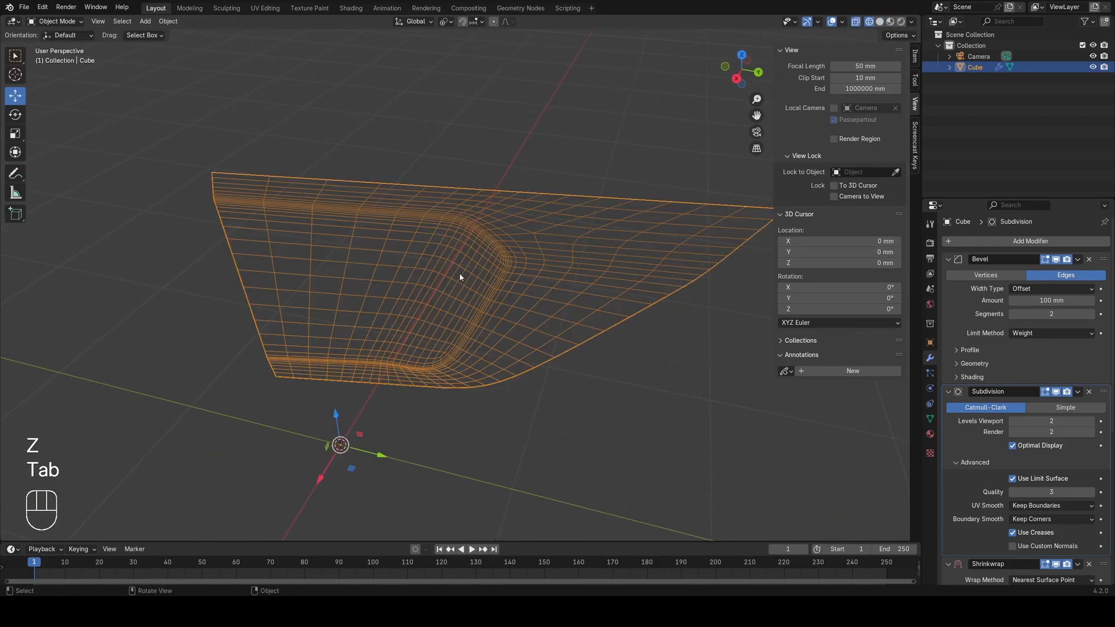
{"action": "key", "text": "z"}
{"action": "mouse_move", "coordinate": [461, 277]}
{"action": "middle_mouse_down"}
{"action": "mouse_move", "coordinate": [481, 295]}
{"action": "mouse_move", "coordinate": [475, 244]}
{"action": "mouse_move", "coordinate": [496, 203]}
{"action": "mouse_move", "coordinate": [516, 329]}
{"action": "mouse_move", "coordinate": [534, 289]}
{"action": "mouse_move", "coordinate": [552, 371]}
{"action": "mouse_move", "coordinate": [605, 341]}
{"action": "middle_mouse_up"}
{"action": "right_click", "coordinate": [540, 292]}
{"action": "left_click", "coordinate": [542, 291]}
{"action": "key", "text": "q"}
{"action": "left_click", "coordinate": [639, 341]}
Step: Collapse the Bevel modifier's settings and add a Weighted Normal modifier to the object
{"action": "left_click", "coordinate": [947, 259]}
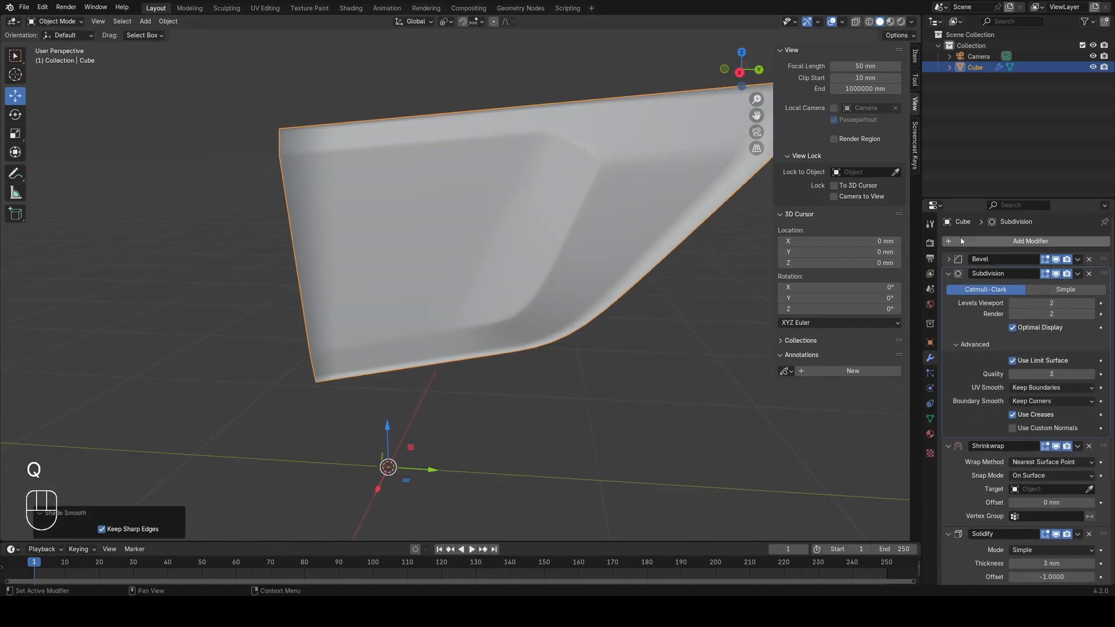
{"action": "left_click", "coordinate": [958, 241]}
{"action": "mouse_move", "coordinate": [952, 225]}
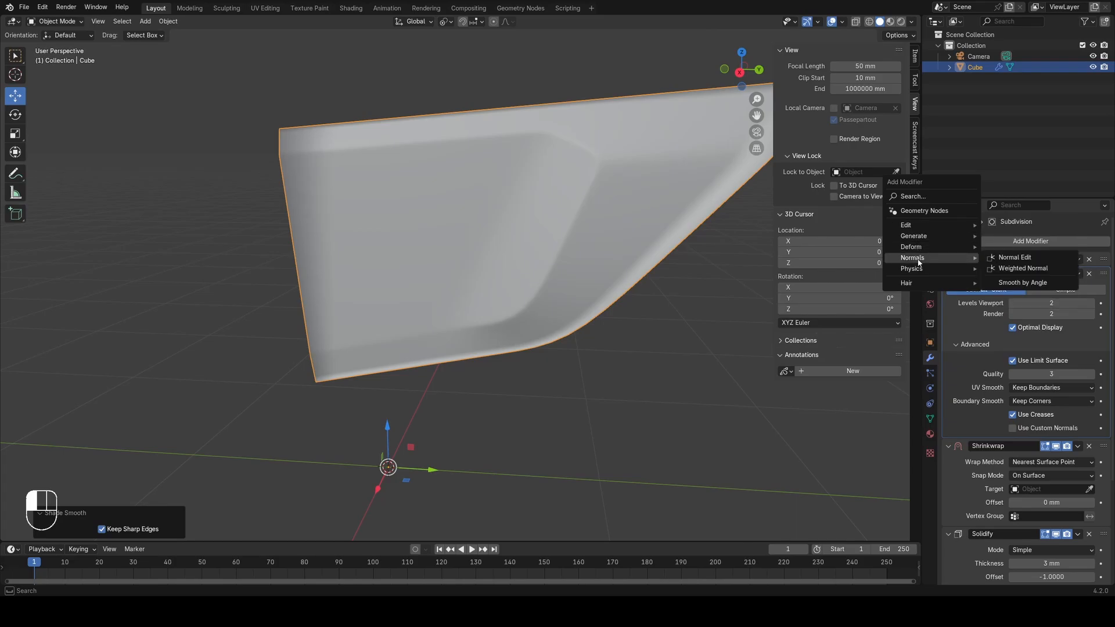
{"action": "right_click", "coordinate": [1009, 270]}
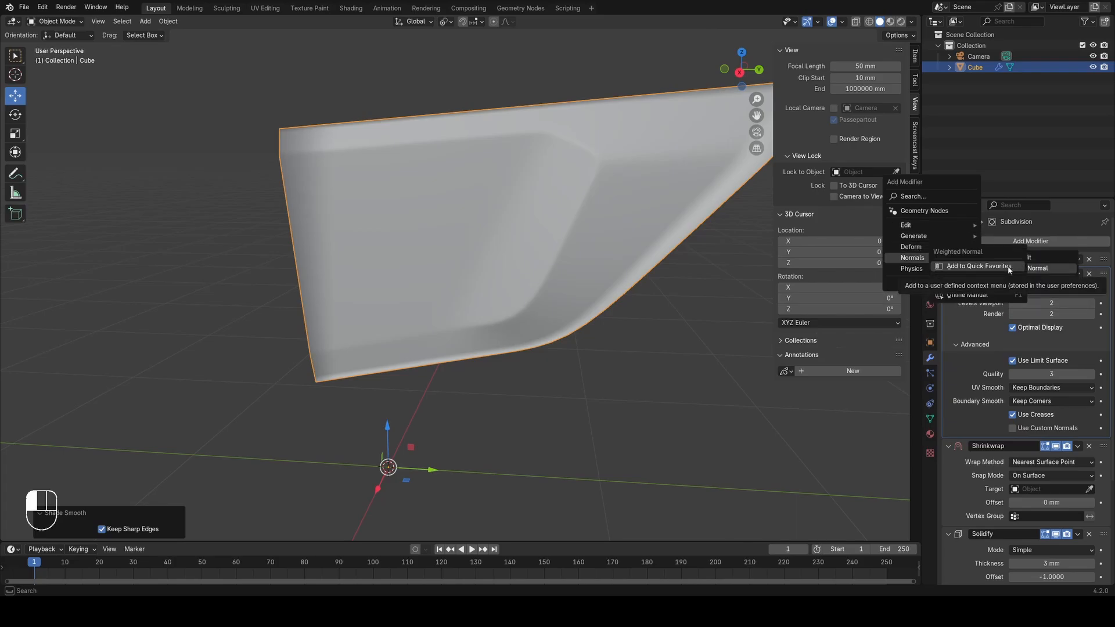
{"action": "key", "text": "Escape"}
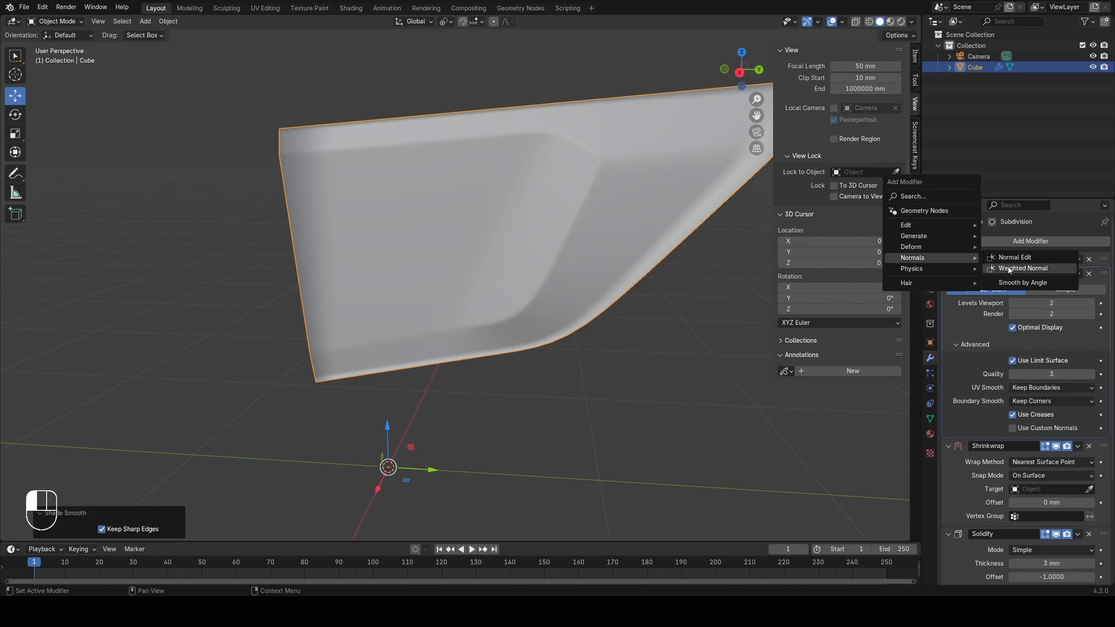
{"action": "left_click", "coordinate": [1008, 270]}
{"action": "scroll", "coordinate": [969, 410], "scroll_direction": "down", "scroll_amount": 10}
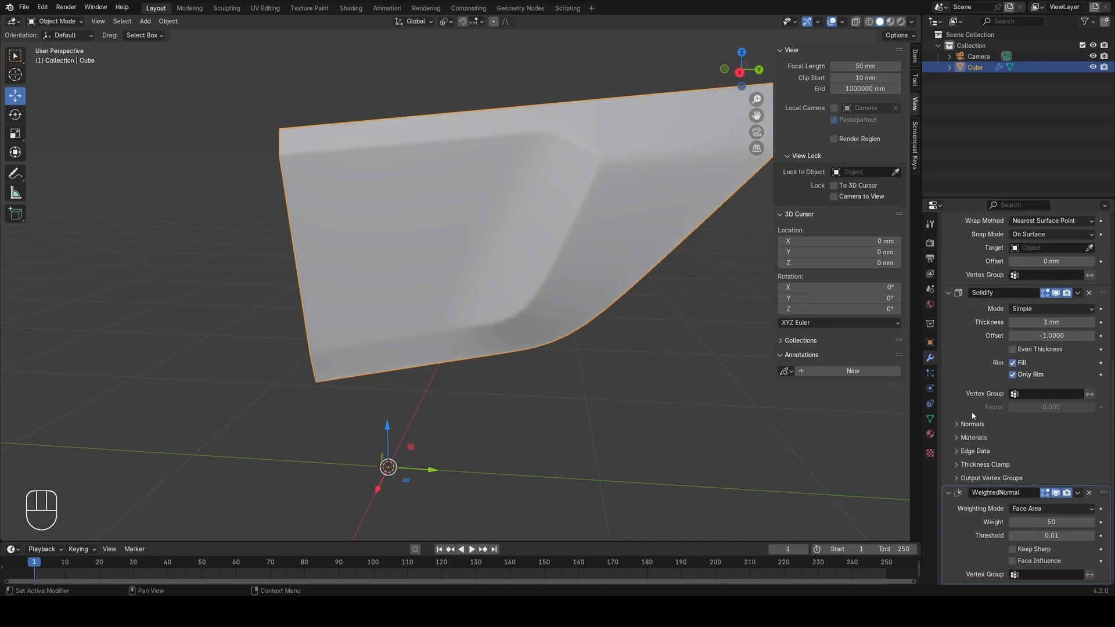
Step: Examine the shading and topology around the recess's lower corner in Object and Edit Mode
{"action": "middle_click_drag", "start_coordinate": [644, 319], "coordinate": [625, 235]}
{"action": "scroll", "coordinate": [502, 410], "scroll_direction": "up", "scroll_amount": 8}
{"action": "key", "text": "Tab"}
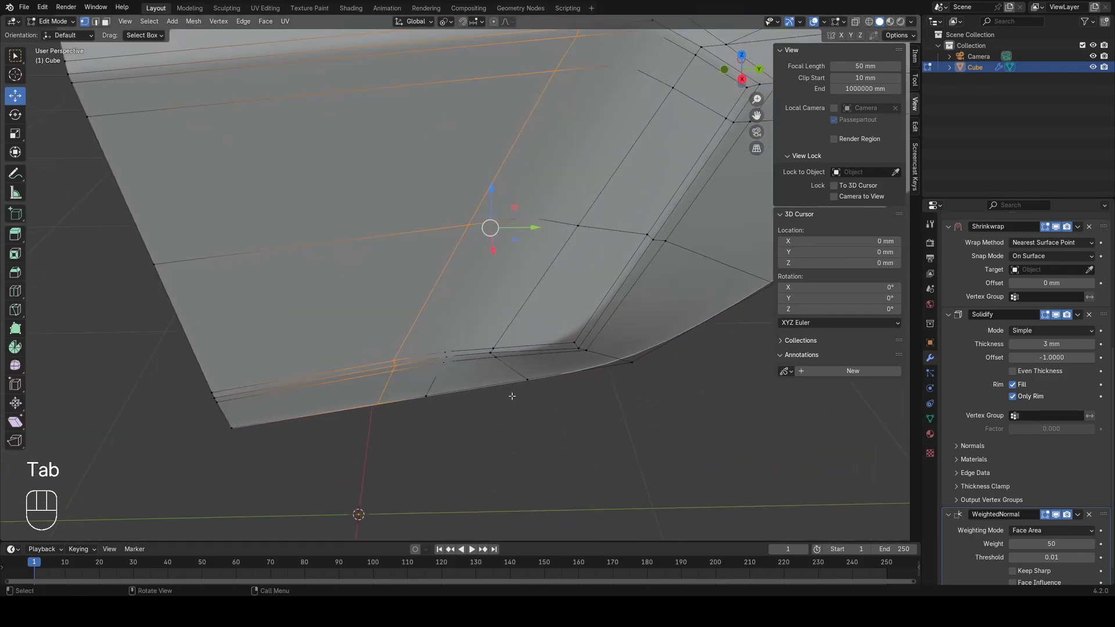
{"action": "middle_click_drag", "start_coordinate": [491, 402], "coordinate": [465, 389]}
{"action": "key", "text": "z"}
{"action": "key", "text": "a"}
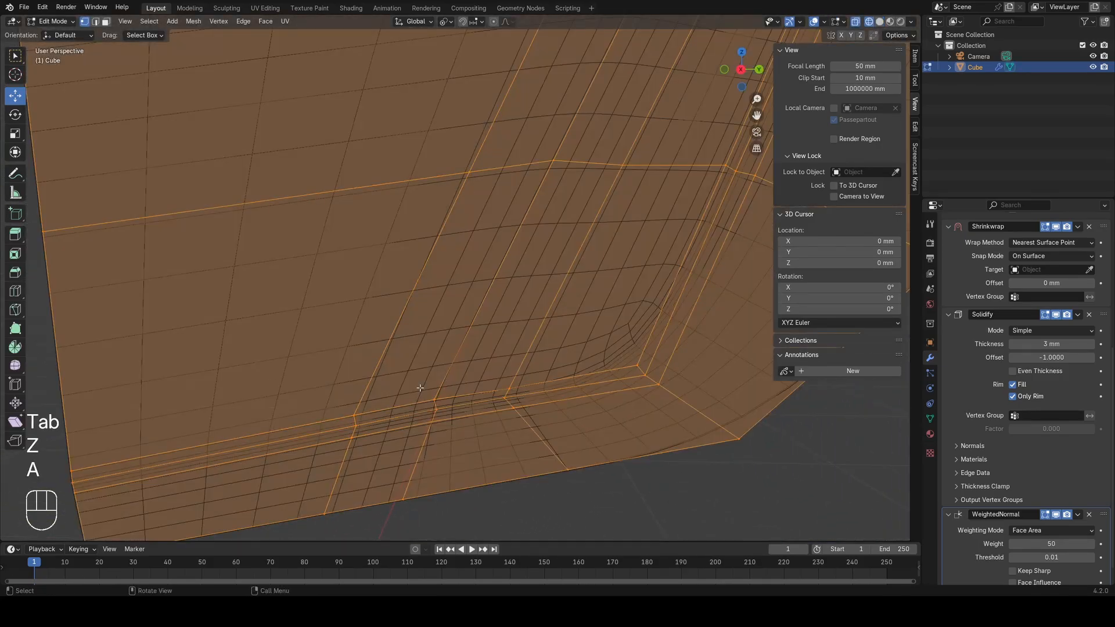
{"action": "scroll", "coordinate": [422, 386], "scroll_direction": "down", "scroll_amount": 6}
{"action": "mouse_move", "coordinate": [476, 329]}
{"action": "middle_mouse_down"}
{"action": "mouse_move", "coordinate": [411, 368]}
{"action": "mouse_move", "coordinate": [463, 358]}
{"action": "mouse_move", "coordinate": [478, 266]}
{"action": "middle_mouse_up"}
{"action": "key", "text": "Tab"}
{"action": "scroll", "coordinate": [429, 366], "scroll_direction": "up", "scroll_amount": 6}
{"action": "key", "text": "z"}
{"action": "mouse_move", "coordinate": [537, 285]}
{"action": "middle_mouse_down"}
{"action": "mouse_move", "coordinate": [615, 313]}
{"action": "mouse_move", "coordinate": [629, 417]}
{"action": "mouse_move", "coordinate": [354, 423]}
{"action": "mouse_move", "coordinate": [367, 431]}
{"action": "middle_mouse_up"}
{"action": "key", "text": "Tab"}
{"action": "key", "text": "z"}
Step: Move a vertex near the recess's lower corner along the global X axis
{"action": "key", "text": "z"}
{"action": "left_click", "coordinate": [468, 244]}
{"action": "middle_click_drag", "start_coordinate": [471, 247], "coordinate": [590, 357]}
{"action": "key", "text": "g"}
{"action": "key", "text": "x"}
{"action": "left_click", "coordinate": [462, 336]}
Step: Check the lower corner's surface in Object and Edit Mode and inspect its individual vertices
{"action": "key", "text": "a"}
{"action": "key", "text": "Tab"}
{"action": "key", "text": "Tab"}
{"action": "key", "text": "a"}
{"action": "key", "text": "Tab"}
{"action": "key", "text": "Tab"}
{"action": "key", "text": "a"}
{"action": "mouse_move", "coordinate": [468, 358]}
{"action": "middle_mouse_down"}
{"action": "mouse_move", "coordinate": [485, 360]}
{"action": "mouse_move", "coordinate": [467, 349]}
{"action": "mouse_move", "coordinate": [456, 282]}
{"action": "mouse_move", "coordinate": [471, 284]}
{"action": "mouse_move", "coordinate": [355, 334]}
{"action": "mouse_move", "coordinate": [409, 387]}
{"action": "mouse_move", "coordinate": [441, 363]}
{"action": "mouse_move", "coordinate": [410, 312]}
{"action": "mouse_move", "coordinate": [426, 277]}
{"action": "mouse_move", "coordinate": [453, 369]}
{"action": "middle_mouse_up"}
{"action": "left_click", "coordinate": [478, 355]}
{"action": "key", "text": "a"}
{"action": "left_click", "coordinate": [450, 363]}
{"action": "scroll", "coordinate": [442, 308], "scroll_direction": "down", "scroll_amount": 4}
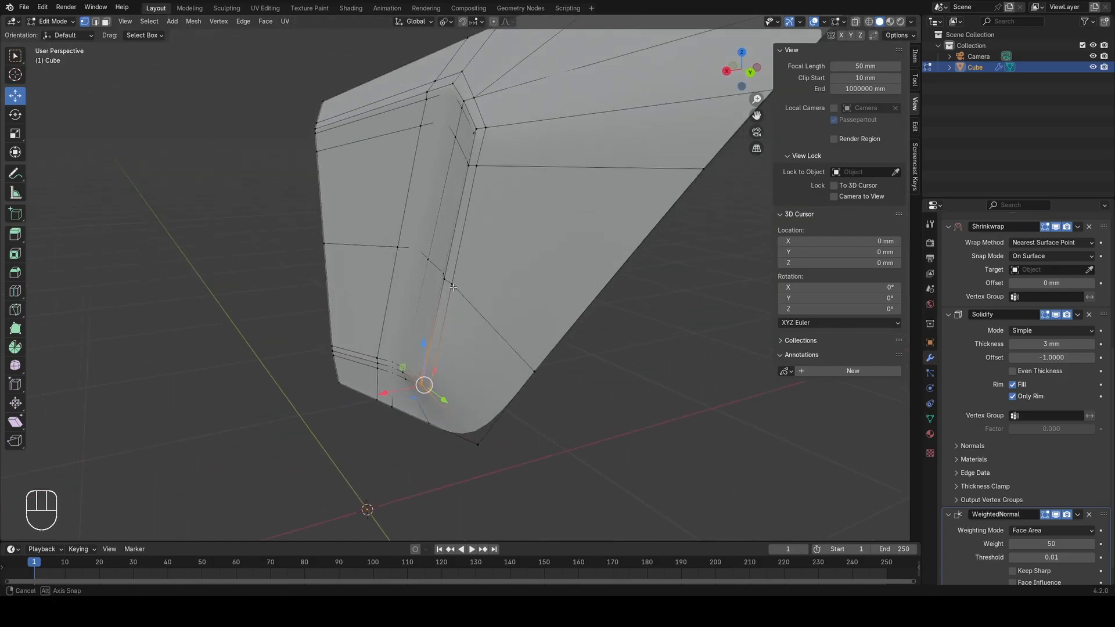
Step: Move the vertex at the panel outline's lower corner along the global X axis
{"action": "key", "text": "a"}
{"action": "middle_click_drag", "start_coordinate": [462, 488], "coordinate": [475, 402]}
{"action": "middle_click_drag", "start_coordinate": [472, 304], "coordinate": [495, 248]}
{"action": "scroll", "coordinate": [496, 248], "scroll_direction": "up", "scroll_amount": 1}
{"action": "left_click", "coordinate": [450, 354]}
{"action": "middle_click_drag", "start_coordinate": [453, 352], "coordinate": [466, 301]}
{"action": "key", "text": "g"}
{"action": "key", "text": "x"}
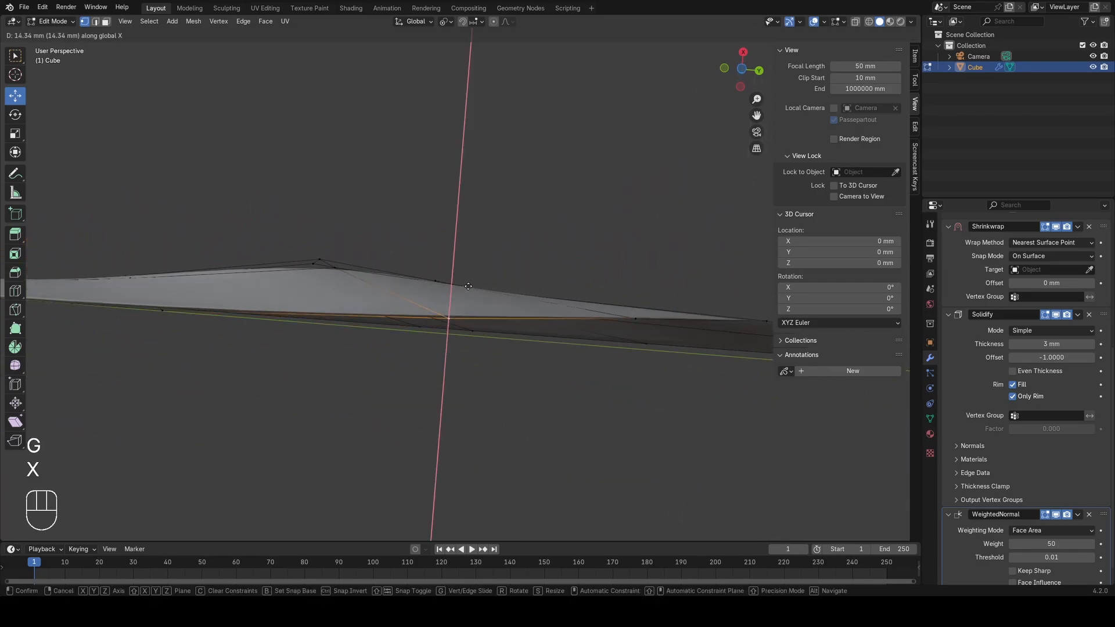
{"action": "left_click", "coordinate": [471, 276]}
{"action": "key", "text": "a"}
Step: Remove the horizontal edge loop running just below the recess's upper crease out to the slanted outline
{"action": "left_click", "coordinate": [645, 322]}
{"action": "middle_click_drag", "start_coordinate": [645, 321], "coordinate": [641, 292]}
{"action": "key", "text": "a"}
{"action": "scroll", "coordinate": [706, 187], "scroll_direction": "down", "scroll_amount": 2}
{"action": "middle_click_drag", "start_coordinate": [699, 198], "coordinate": [681, 283]}
{"action": "scroll", "coordinate": [679, 282], "scroll_direction": "down", "scroll_amount": 1}
{"action": "key", "text": "z"}
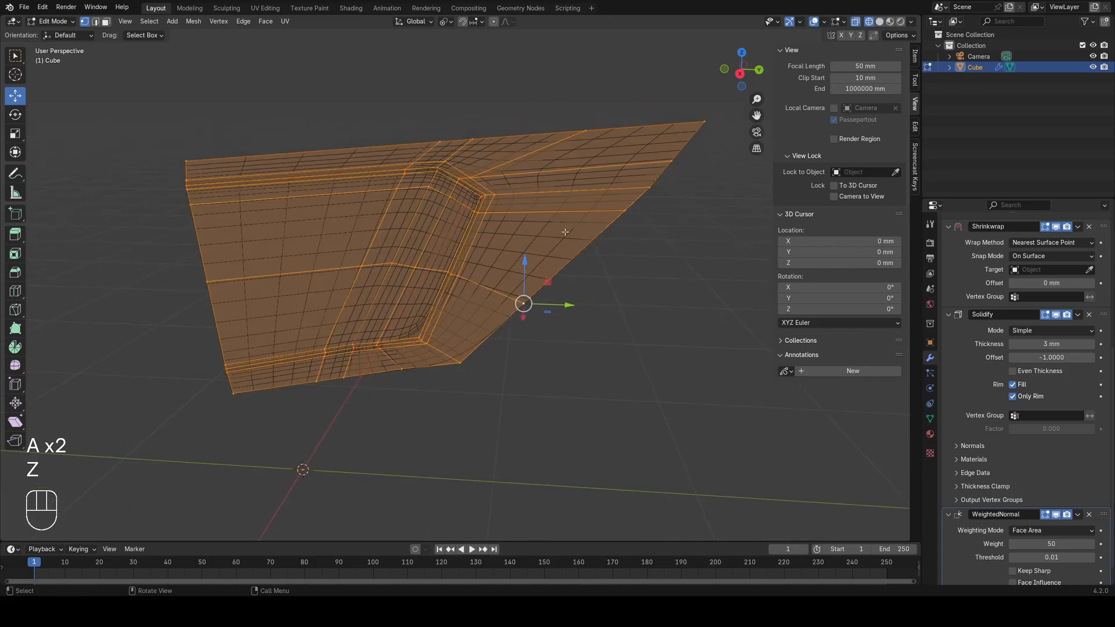
{"action": "left_click", "coordinate": [576, 210], "text": "alt"}
{"action": "key", "text": "z"}
{"action": "key", "text": "x"}
{"action": "left_click", "coordinate": [700, 208]}
{"action": "key", "text": "z"}
{"action": "key", "text": "a"}
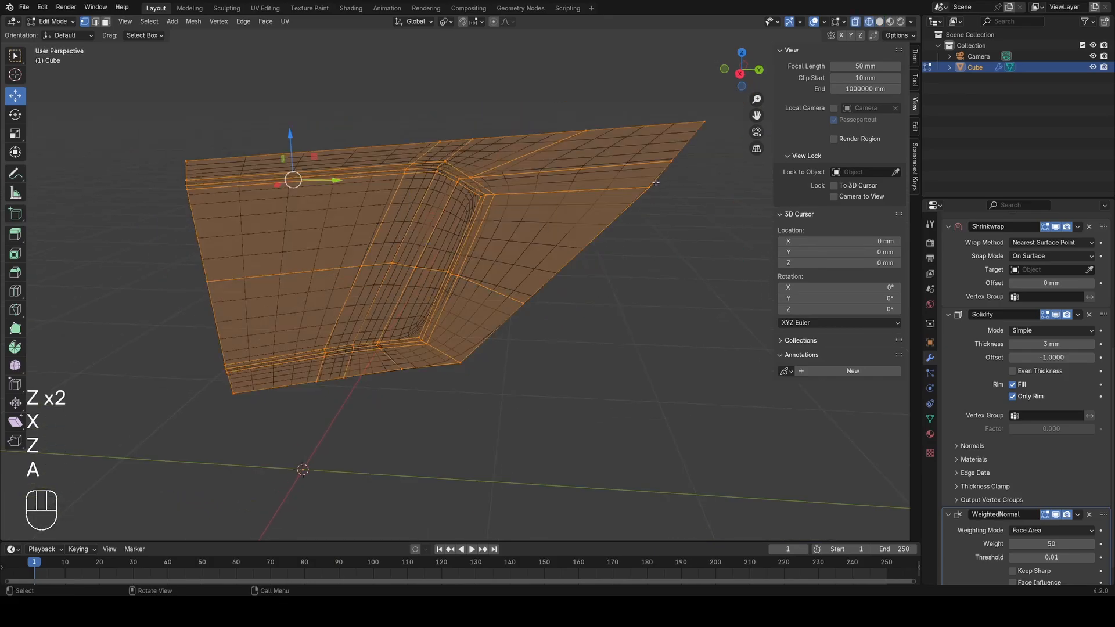
Step: Select the vertex path along the slanted outer outline down to its lower corner and straighten it with Gstretch
{"action": "key", "text": "z"}
{"action": "left_click", "coordinate": [650, 187]}
{"action": "left_click", "coordinate": [460, 363], "text": "ctrl"}
{"action": "middle_click_drag", "start_coordinate": [472, 356], "coordinate": [506, 314]}
{"action": "key", "text": "q"}
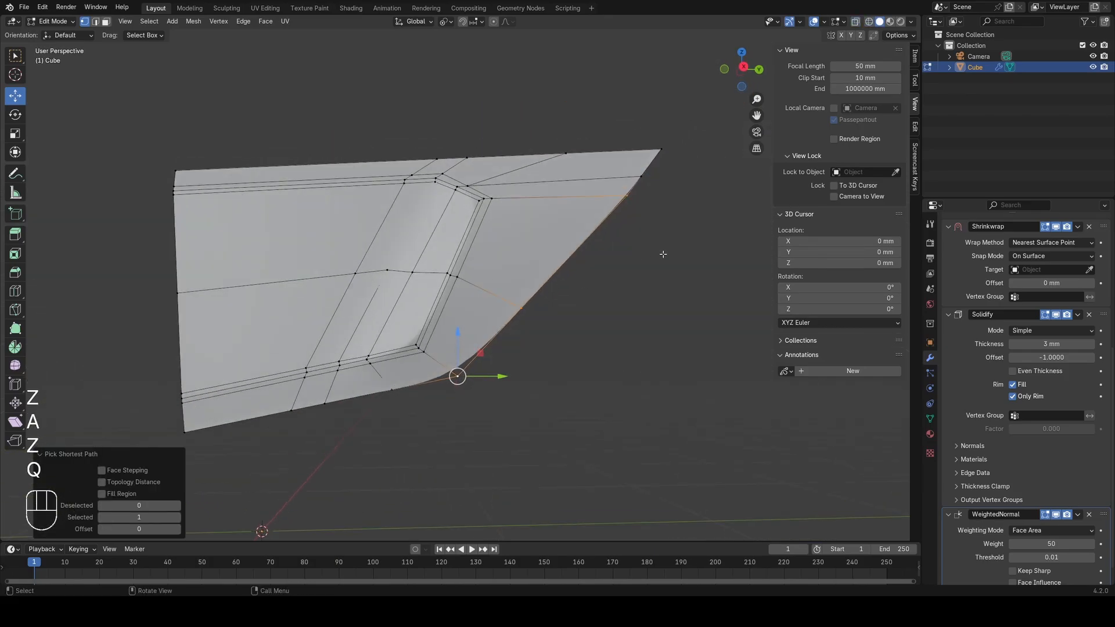
{"action": "right_click", "coordinate": [663, 253]}
{"action": "key", "text": "q"}
{"action": "left_click", "coordinate": [576, 256]}
Step: Slide the middle vertex of the slanted outer outline along its edge
{"action": "mouse_move", "coordinate": [563, 264]}
{"action": "middle_mouse_down"}
{"action": "mouse_move", "coordinate": [482, 307]}
{"action": "mouse_move", "coordinate": [514, 301]}
{"action": "mouse_move", "coordinate": [448, 310]}
{"action": "mouse_move", "coordinate": [685, 311]}
{"action": "middle_mouse_up"}
{"action": "left_click", "coordinate": [506, 301]}
{"action": "key", "text": "g"}
{"action": "key", "text": "g"}
{"action": "left_click", "coordinate": [521, 276]}
Step: Slide the vertices where the middle horizontal loop crosses the recess's slanted outer crease along their edges
{"action": "scroll", "coordinate": [522, 277], "scroll_direction": "up", "scroll_amount": 1}
{"action": "scroll", "coordinate": [581, 300], "scroll_direction": "up", "scroll_amount": 3}
{"action": "key", "text": "z"}
{"action": "key", "text": "a"}
{"action": "scroll", "coordinate": [413, 284], "scroll_direction": "up", "scroll_amount": 1}
{"action": "left_click_drag", "start_coordinate": [429, 266], "coordinate": [471, 284]}
{"action": "key", "text": "z"}
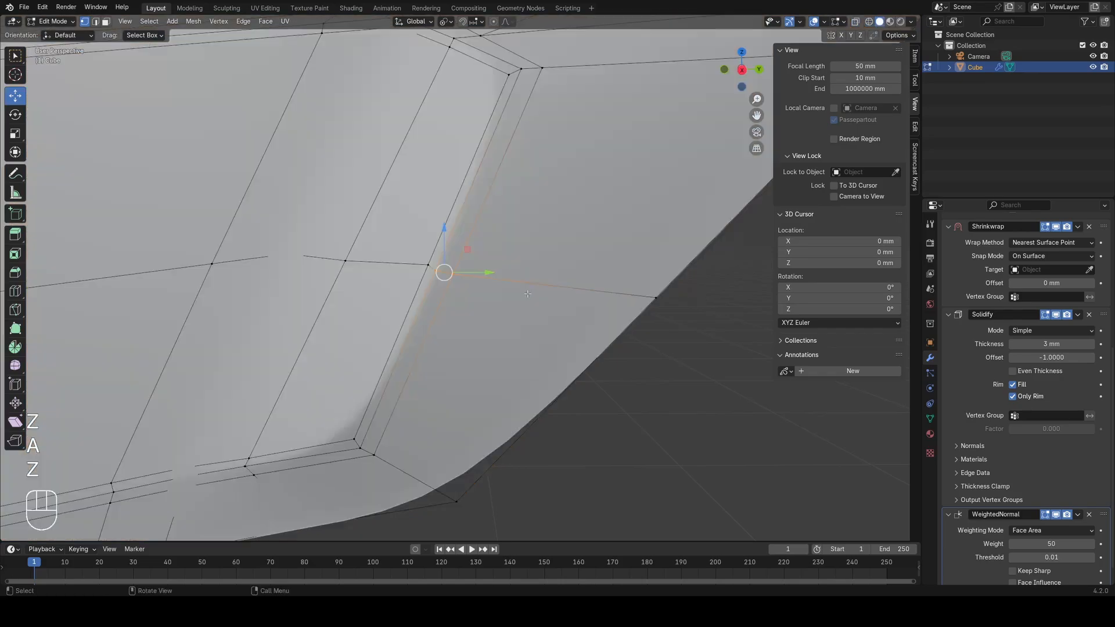
{"action": "key", "text": "g"}
{"action": "key", "text": "g"}
{"action": "left_click", "coordinate": [529, 292]}
Step: Move the middle vertex of the slanted outer outline along the global X axis
{"action": "key", "text": "z"}
{"action": "key", "text": "a"}
{"action": "scroll", "coordinate": [413, 295], "scroll_direction": "down", "scroll_amount": 4}
{"action": "key", "text": "Tab"}
{"action": "key", "text": "z"}
{"action": "middle_click_drag", "start_coordinate": [397, 306], "coordinate": [472, 243]}
{"action": "middle_click_drag", "start_coordinate": [471, 244], "coordinate": [541, 322], "text": "shift"}
{"action": "scroll", "coordinate": [446, 291], "scroll_direction": "up", "scroll_amount": 2}
{"action": "key", "text": "Tab"}
{"action": "key", "text": "a"}
{"action": "left_click", "coordinate": [477, 347]}
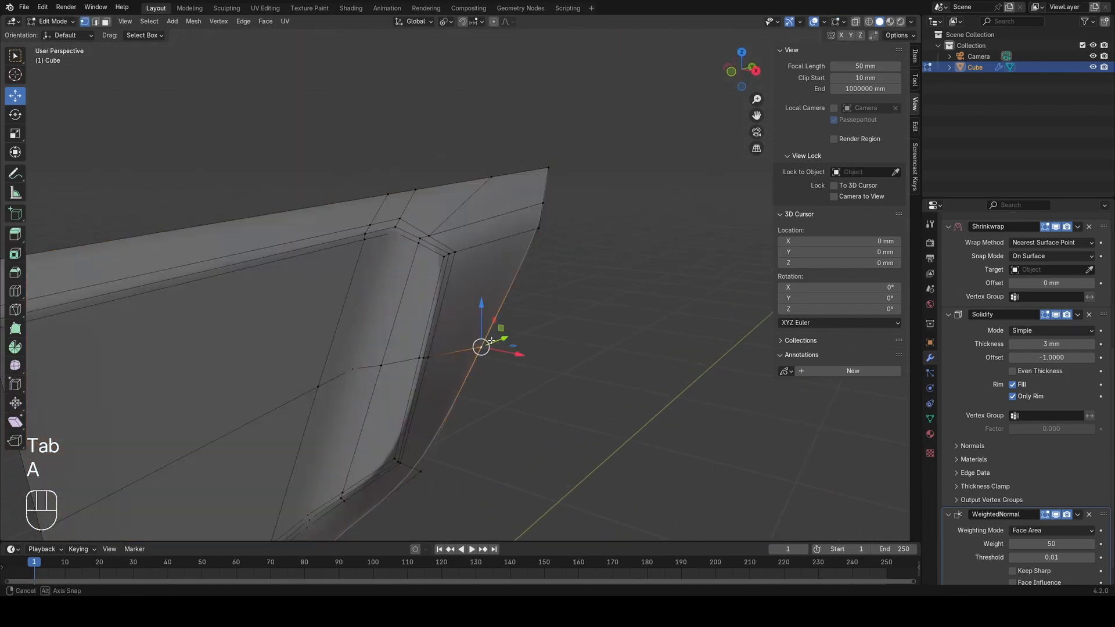
{"action": "key", "text": "g"}
{"action": "key", "text": "x"}
{"action": "left_click", "coordinate": [506, 341]}
Step: Leave mesh editing, set the viewport lighting to the horizontal zebra-stripe MatCap and examine the panel's reflections
{"action": "key", "text": "a"}
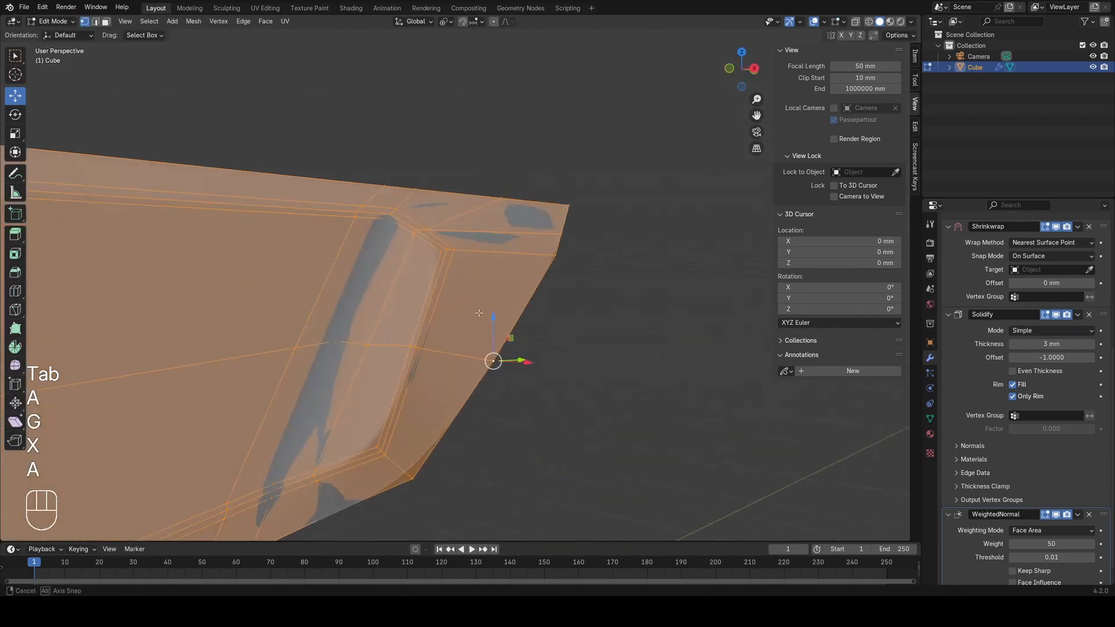
{"action": "key", "text": "Tab"}
{"action": "middle_click_drag", "start_coordinate": [498, 358], "coordinate": [375, 273]}
{"action": "left_click", "coordinate": [912, 22]}
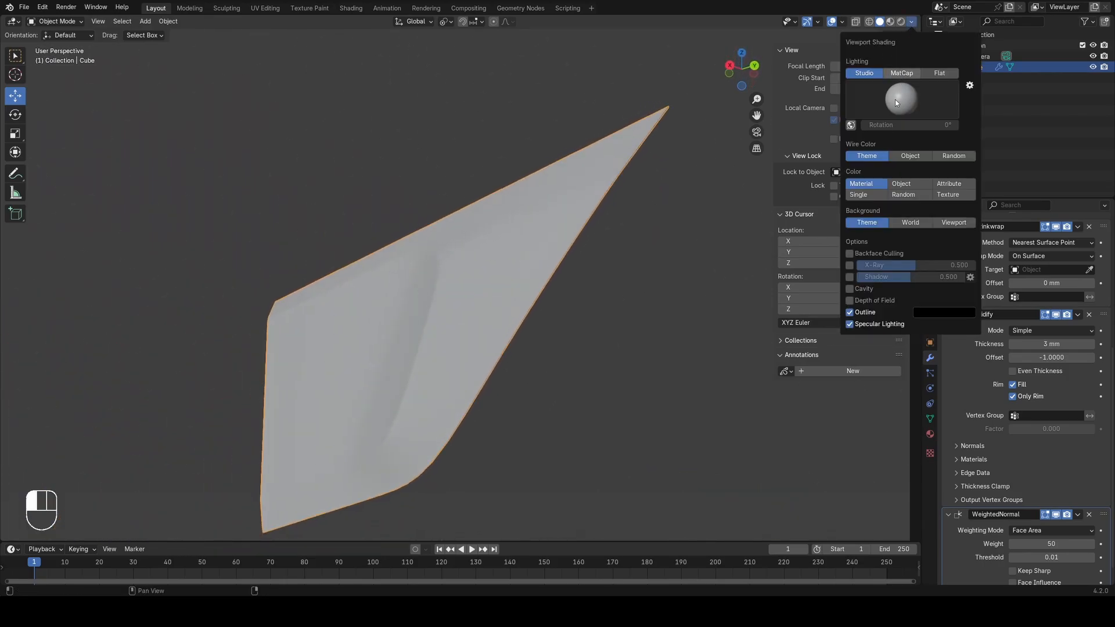
{"action": "left_click", "coordinate": [900, 74]}
{"action": "left_click", "coordinate": [897, 103]}
{"action": "left_click", "coordinate": [779, 203]}
{"action": "middle_click_drag", "start_coordinate": [460, 232], "coordinate": [487, 242]}
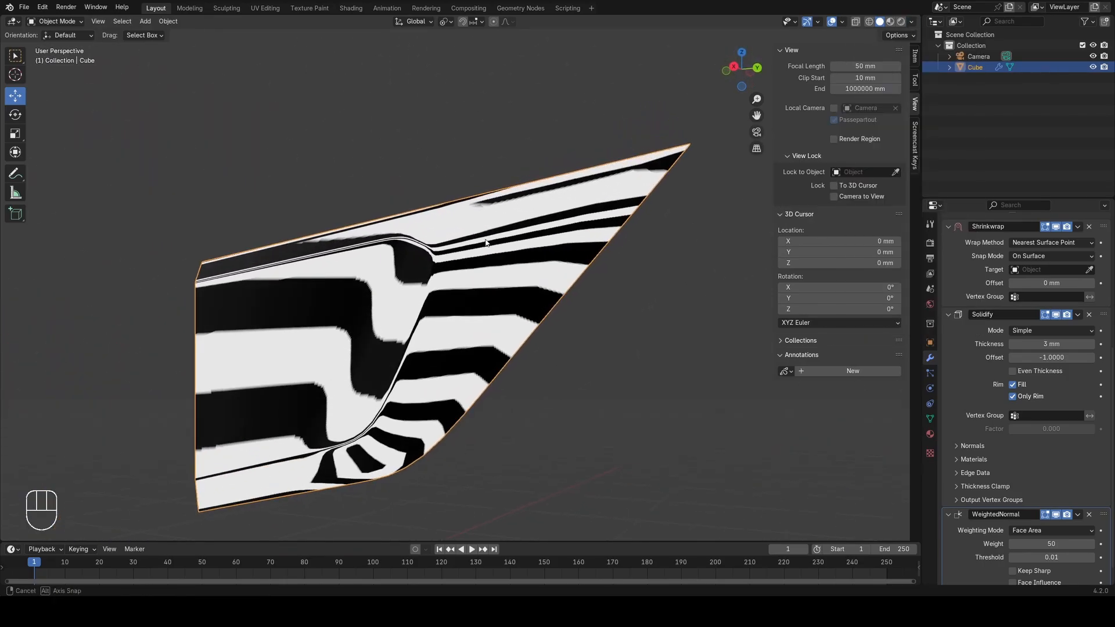
{"action": "scroll", "coordinate": [499, 250], "scroll_direction": "up", "scroll_amount": 8}
Step: Move the slanted outline's middle vertex about 5.24 mm along the global X axis
{"action": "key", "text": "Tab"}
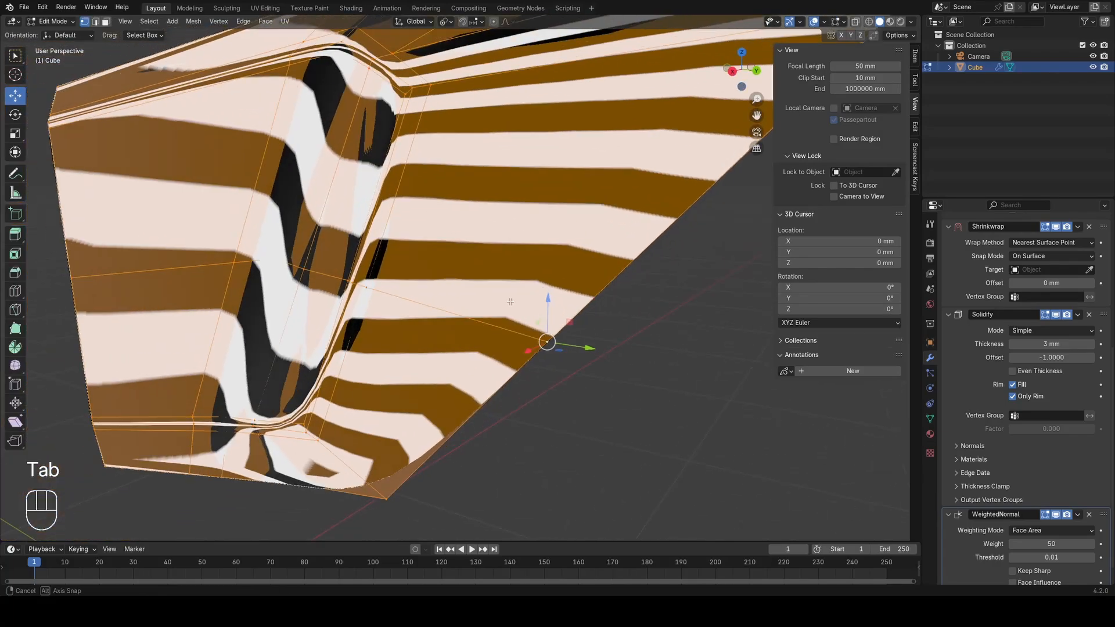
{"action": "left_click", "coordinate": [524, 344]}
{"action": "middle_click_drag", "start_coordinate": [524, 344], "coordinate": [852, 90]}
{"action": "key", "text": "g"}
{"action": "key", "text": "x"}
{"action": "left_click", "coordinate": [479, 354]}
Step: Change the viewport MatCap to the glossy red one and view the panel from another angle
{"action": "left_click", "coordinate": [910, 22]}
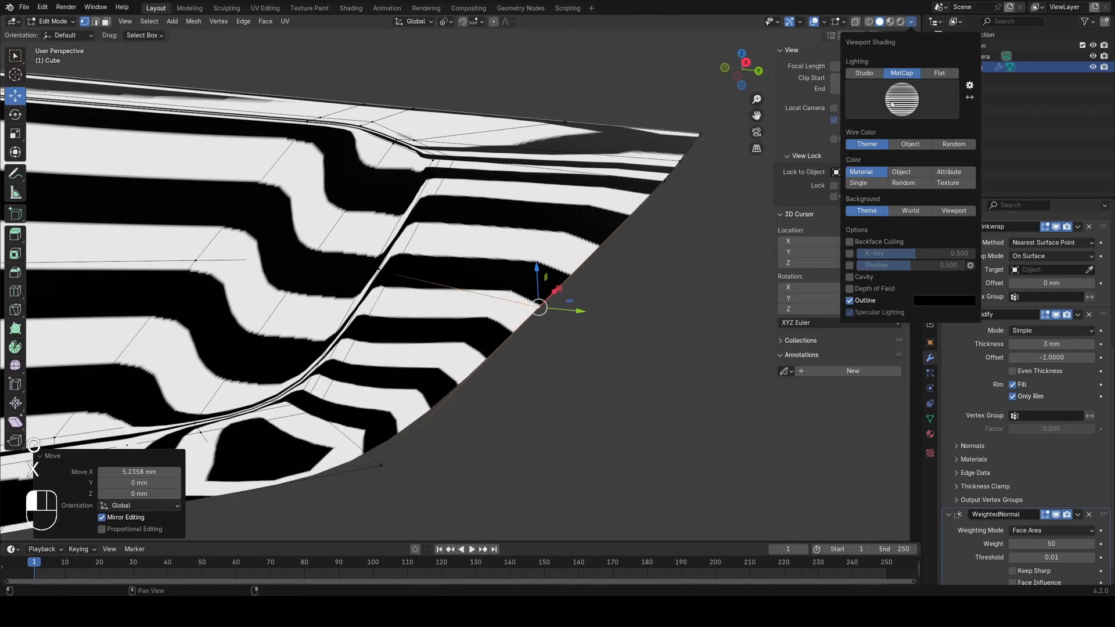
{"action": "left_click", "coordinate": [901, 99]}
{"action": "left_click", "coordinate": [905, 174]}
{"action": "middle_click_drag", "start_coordinate": [617, 225], "coordinate": [570, 278]}
Step: Select the outermost edge loop running around the recess and edge slide it fully outward to the panel outline with a factor of 1
{"action": "scroll", "coordinate": [571, 278], "scroll_direction": "down", "scroll_amount": 2}
{"action": "key", "text": "a"}
{"action": "key", "text": "z"}
{"action": "middle_click_drag", "start_coordinate": [421, 229], "coordinate": [424, 243]}
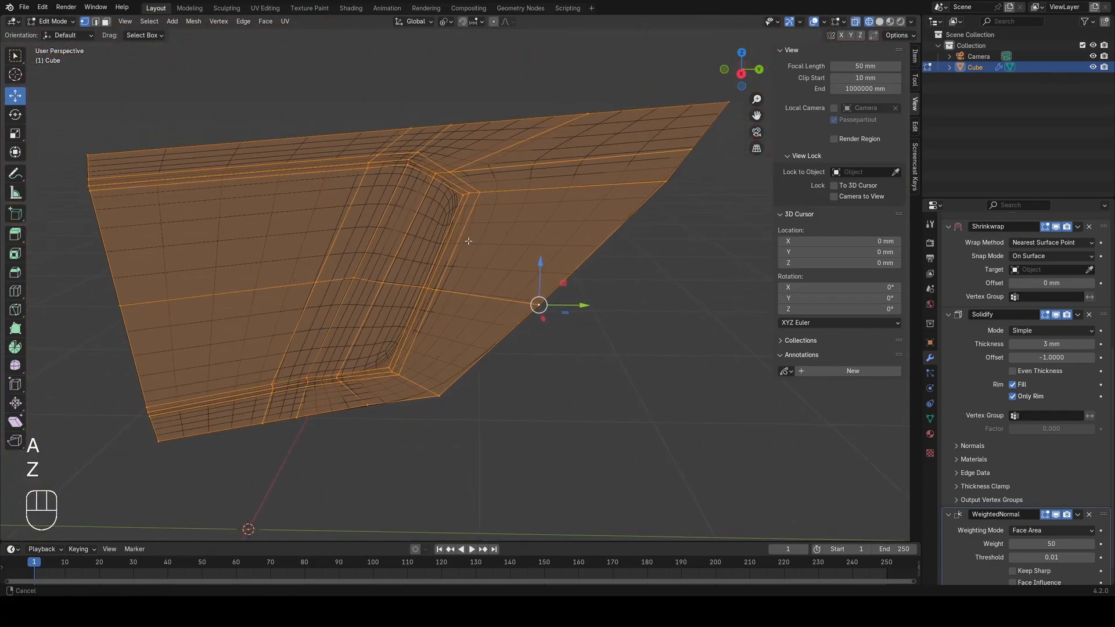
{"action": "left_click", "coordinate": [480, 227], "text": "alt"}
{"action": "key", "text": "a"}
{"action": "middle_click_drag", "start_coordinate": [511, 160], "coordinate": [475, 227], "text": "shift"}
{"action": "scroll", "coordinate": [429, 240], "scroll_direction": "up", "scroll_amount": 2}
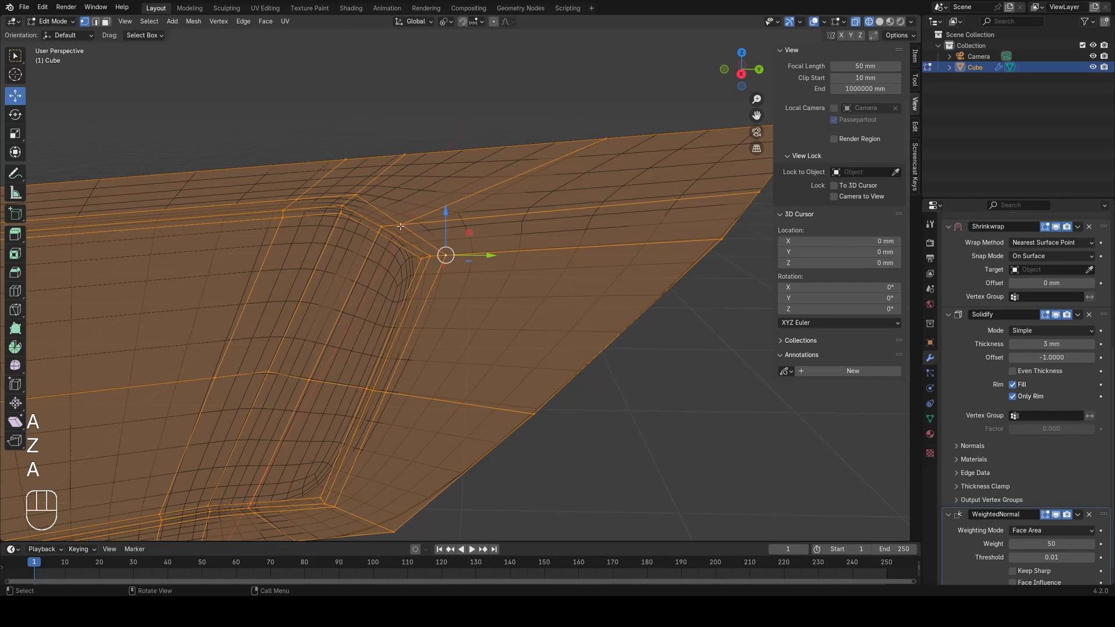
{"action": "left_click", "coordinate": [374, 205], "text": "alt"}
{"action": "scroll", "coordinate": [374, 205], "scroll_direction": "down", "scroll_amount": 2}
{"action": "key", "text": "z"}
{"action": "left_click", "coordinate": [440, 293], "text": "alt+shift"}
{"action": "key", "text": "z"}
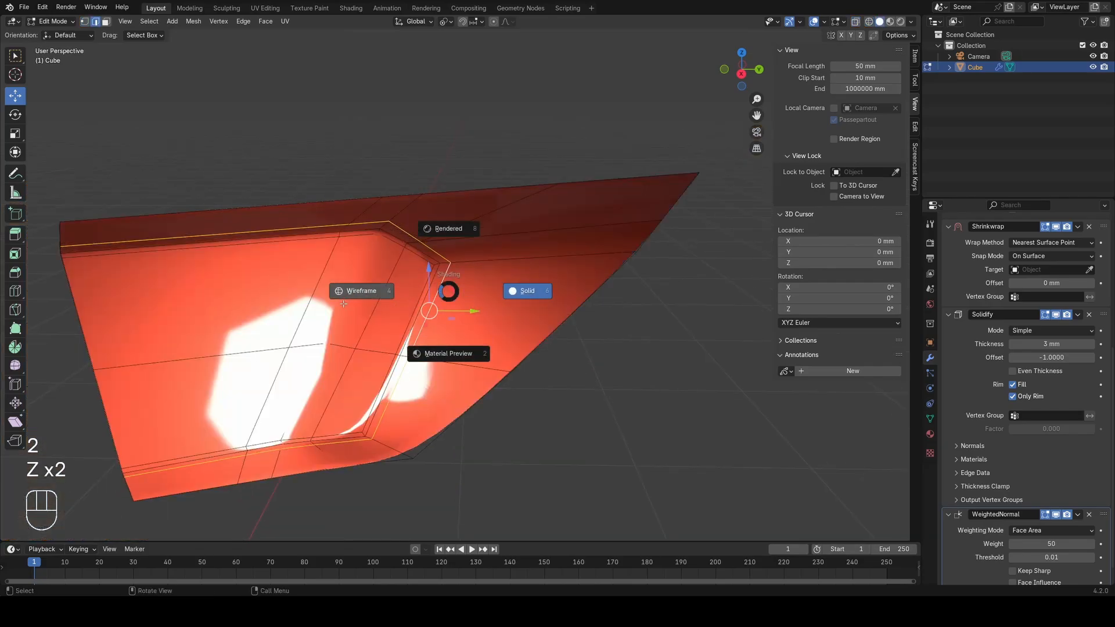
{"action": "middle_click_drag", "start_coordinate": [401, 310], "coordinate": [487, 283], "text": "shift"}
{"action": "key", "text": "z"}
{"action": "scroll", "coordinate": [545, 246], "scroll_direction": "down", "scroll_amount": 1}
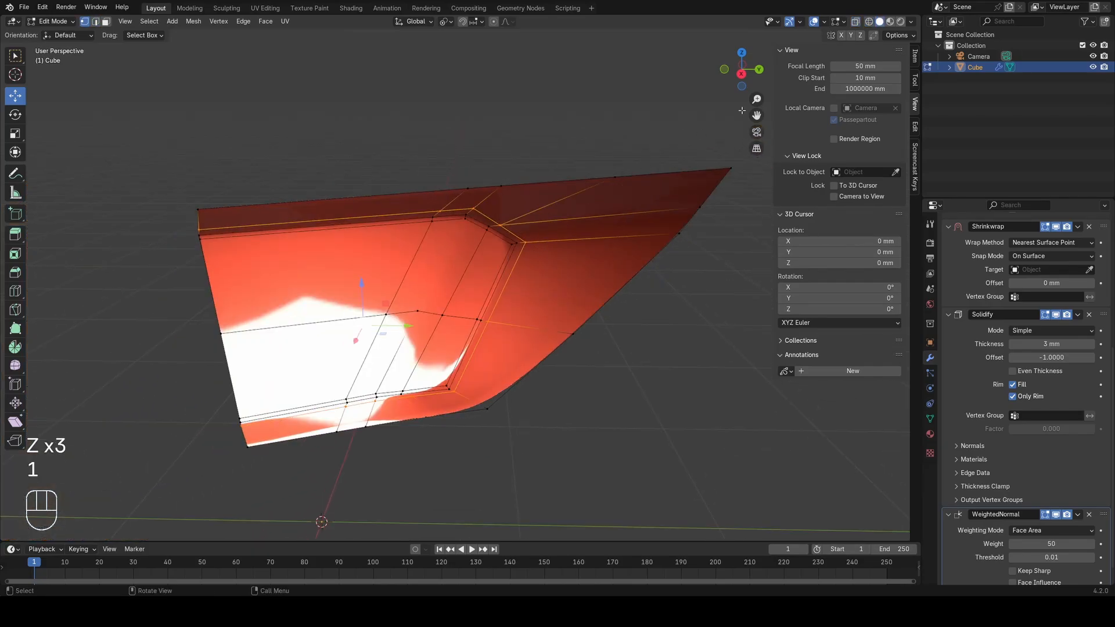
{"action": "key", "text": "g"}
{"action": "key", "text": "g"}
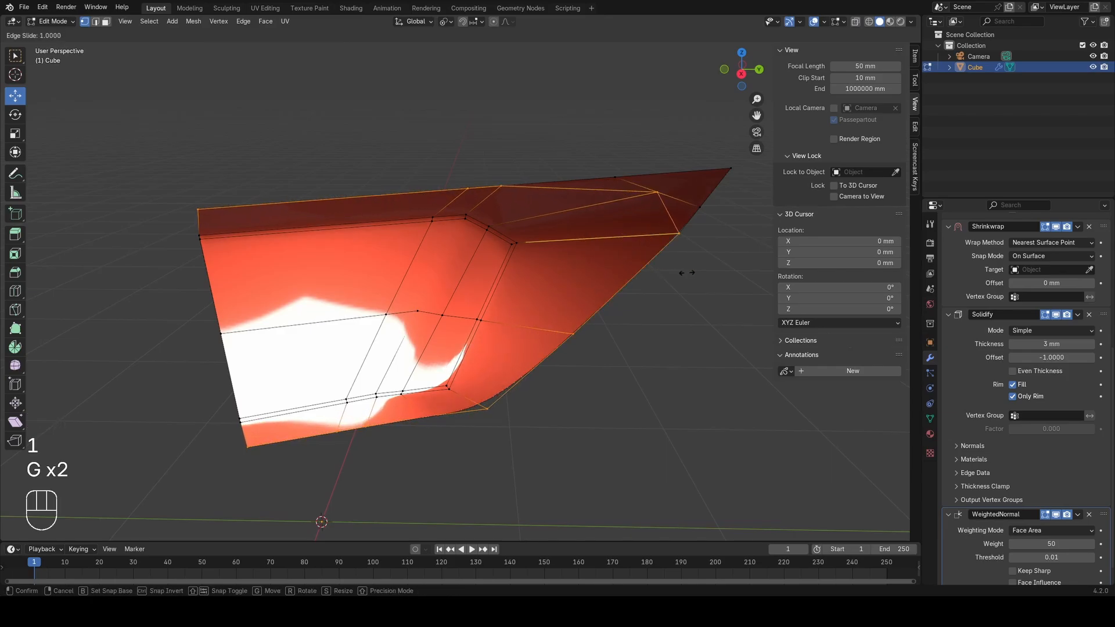
{"action": "left_click", "coordinate": [721, 271]}
Step: Turn on Auto Merge Vertices and start another edge slide on the loop lying on the panel outline
{"action": "key", "text": "z"}
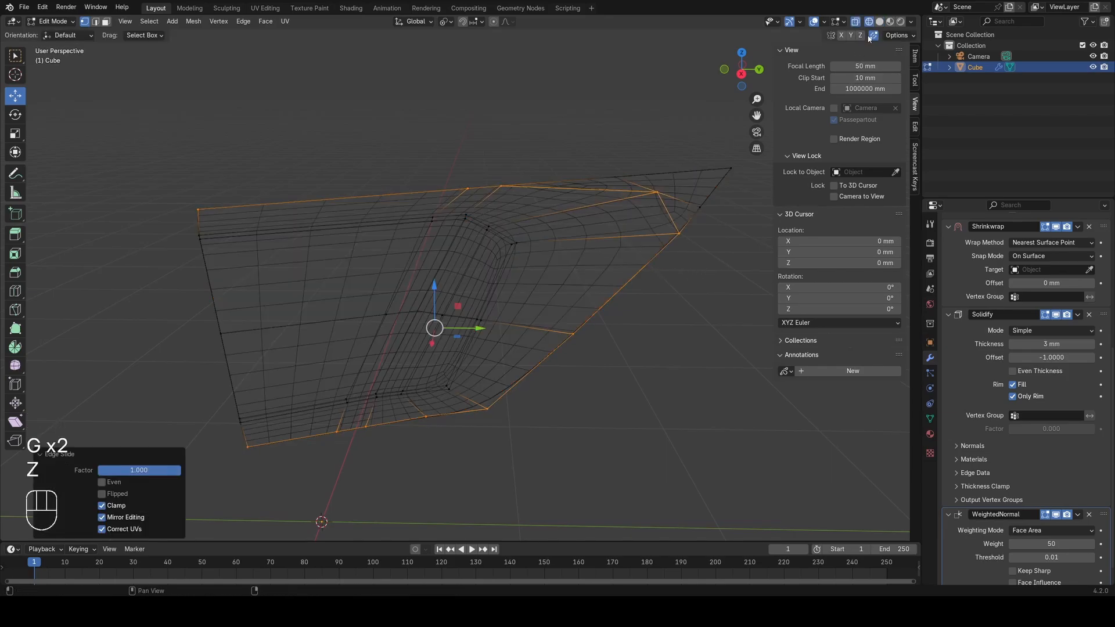
{"action": "key", "text": "g"}
{"action": "key", "text": "g"}
{"action": "right_click", "coordinate": [543, 348]}
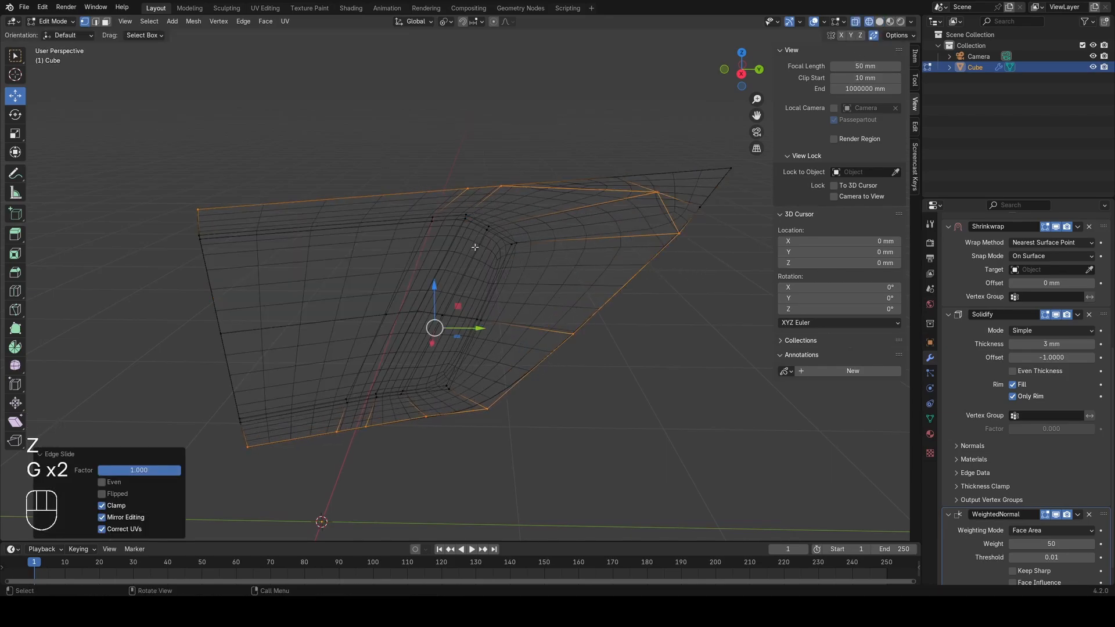
Step: Slide the top outline's vertex nearest the pointed tip along its edge into the tip vertex
{"action": "scroll", "coordinate": [508, 192], "scroll_direction": "up", "scroll_amount": 1}
{"action": "middle_click_drag", "start_coordinate": [512, 193], "coordinate": [274, 331], "text": "shift"}
{"action": "scroll", "coordinate": [274, 332], "scroll_direction": "up", "scroll_amount": 2}
{"action": "key", "text": "a"}
{"action": "middle_click_drag", "start_coordinate": [348, 351], "coordinate": [426, 316], "text": "shift"}
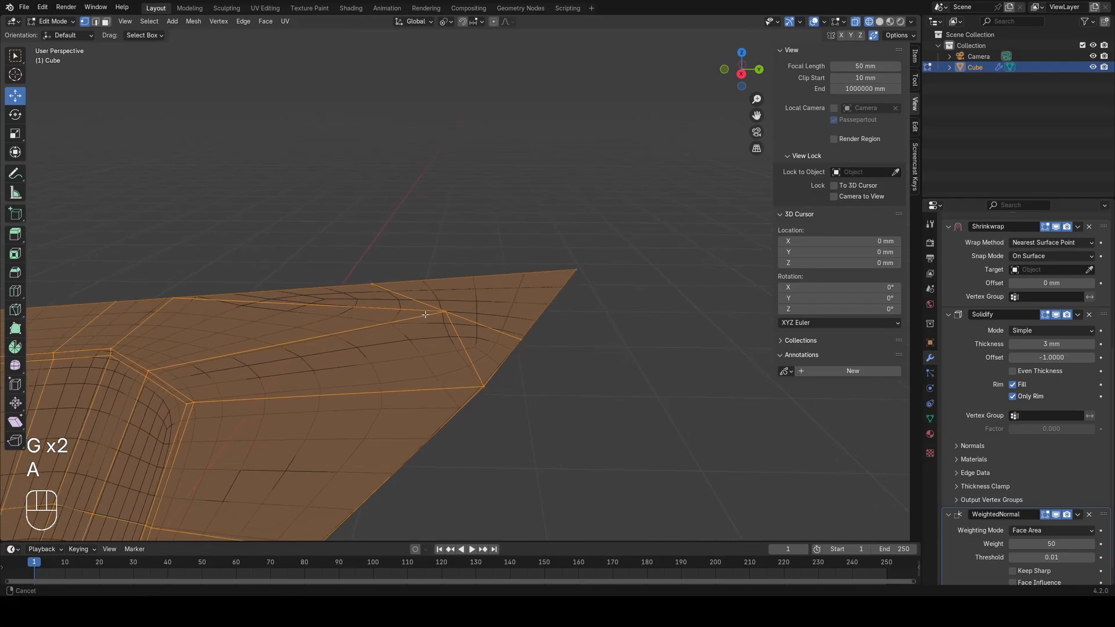
{"action": "left_click", "coordinate": [378, 279]}
{"action": "key", "text": "g"}
{"action": "key", "text": "g"}
{"action": "left_click", "coordinate": [682, 271]}
Step: Slide the slanted outline's vertex nearest the tip up its edge into the tip vertex with a factor of 1
{"action": "key", "text": "a"}
{"action": "left_click", "coordinate": [523, 347]}
{"action": "key", "text": "g"}
{"action": "key", "text": "g"}
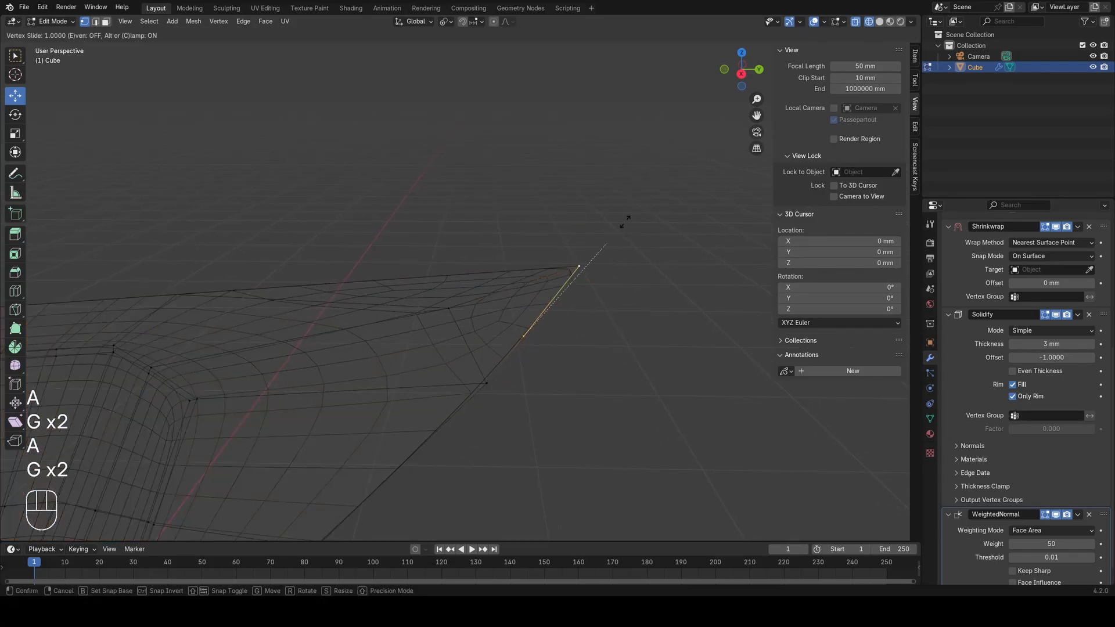
{"action": "left_click", "coordinate": [626, 220]}
Step: Slide the remaining interior vertex near the tip into the tip vertex with a factor of 1
{"action": "key", "text": "a"}
{"action": "middle_click_drag", "start_coordinate": [554, 267], "coordinate": [597, 235], "text": "shift"}
{"action": "left_click", "coordinate": [490, 273]}
{"action": "key", "text": "g"}
{"action": "key", "text": "g"}
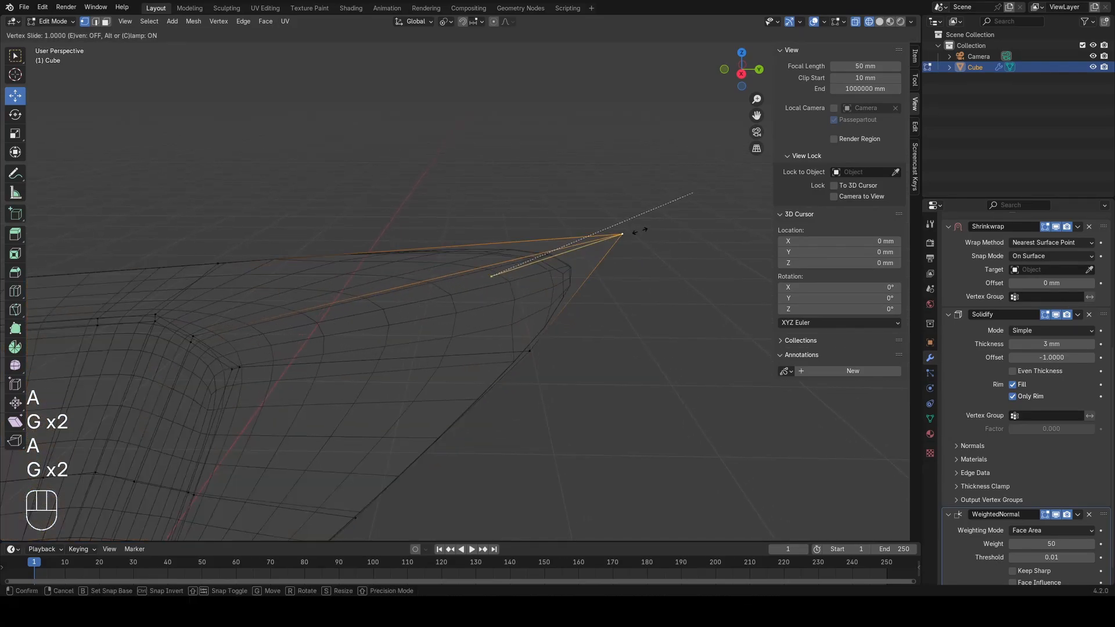
{"action": "left_click", "coordinate": [512, 256]}
{"action": "key", "text": "a"}
Step: Examine the shading of the panel and its tip outside mesh editing from several angles
{"action": "key", "text": "Tab"}
{"action": "middle_click_drag", "start_coordinate": [512, 256], "coordinate": [411, 347], "text": "shift"}
{"action": "key", "text": "z"}
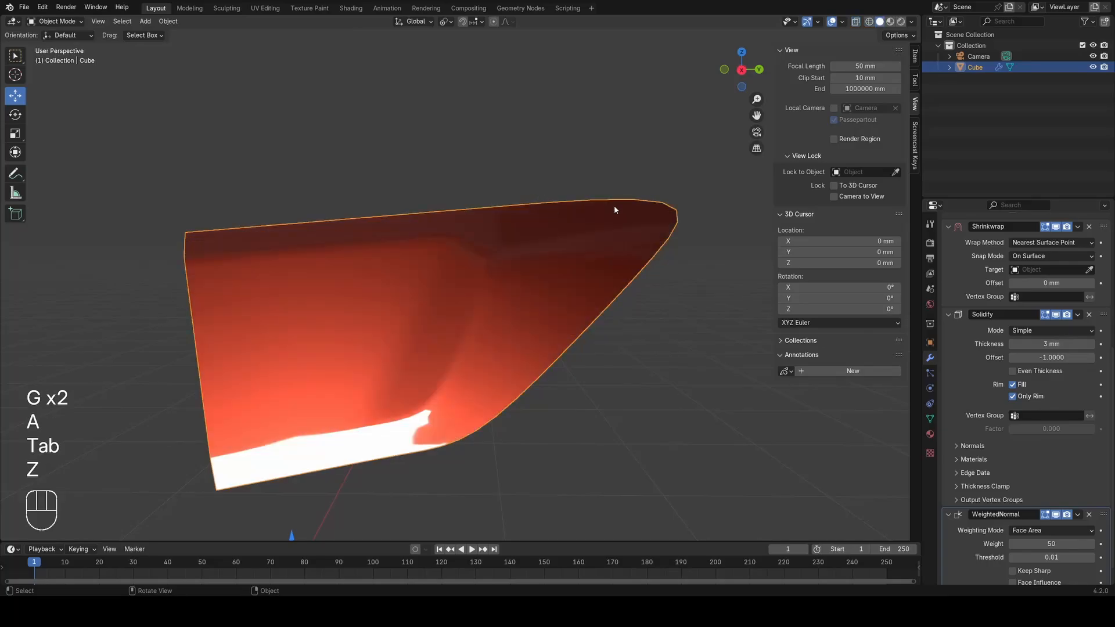
{"action": "mouse_move", "coordinate": [588, 252]}
{"action": "middle_mouse_down"}
{"action": "mouse_move", "coordinate": [542, 316]}
{"action": "mouse_move", "coordinate": [572, 267]}
{"action": "mouse_move", "coordinate": [527, 244]}
{"action": "middle_mouse_up"}
{"action": "key", "text": "z"}
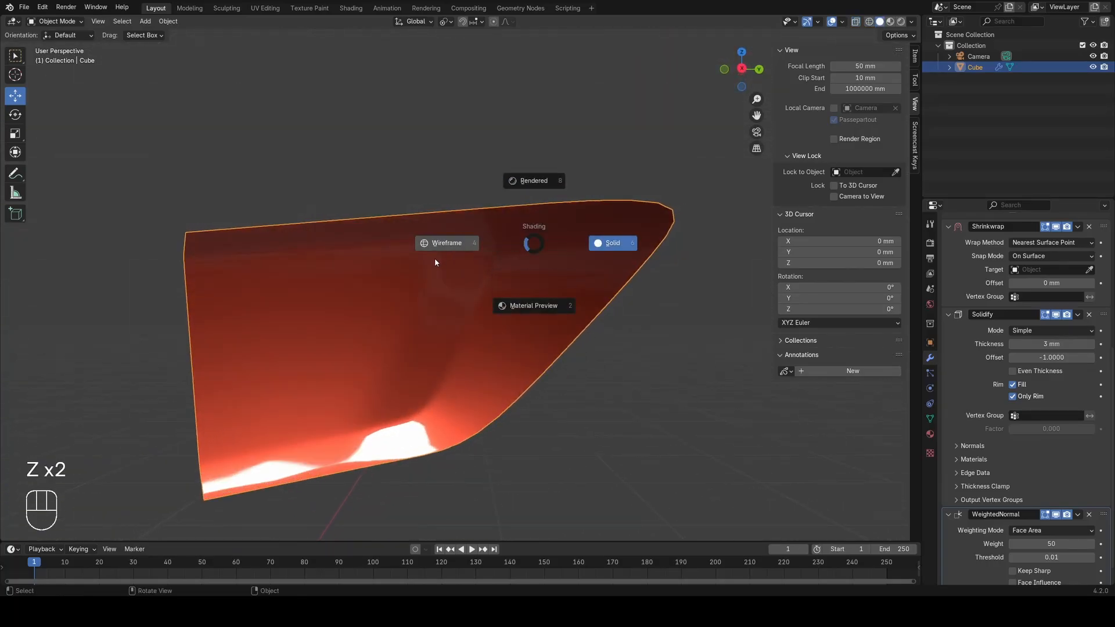
{"action": "middle_click_drag", "start_coordinate": [427, 261], "coordinate": [488, 267]}
{"action": "key", "text": "Tab"}
{"action": "key", "text": "a"}
{"action": "key", "text": "Tab"}
{"action": "key", "text": "z"}
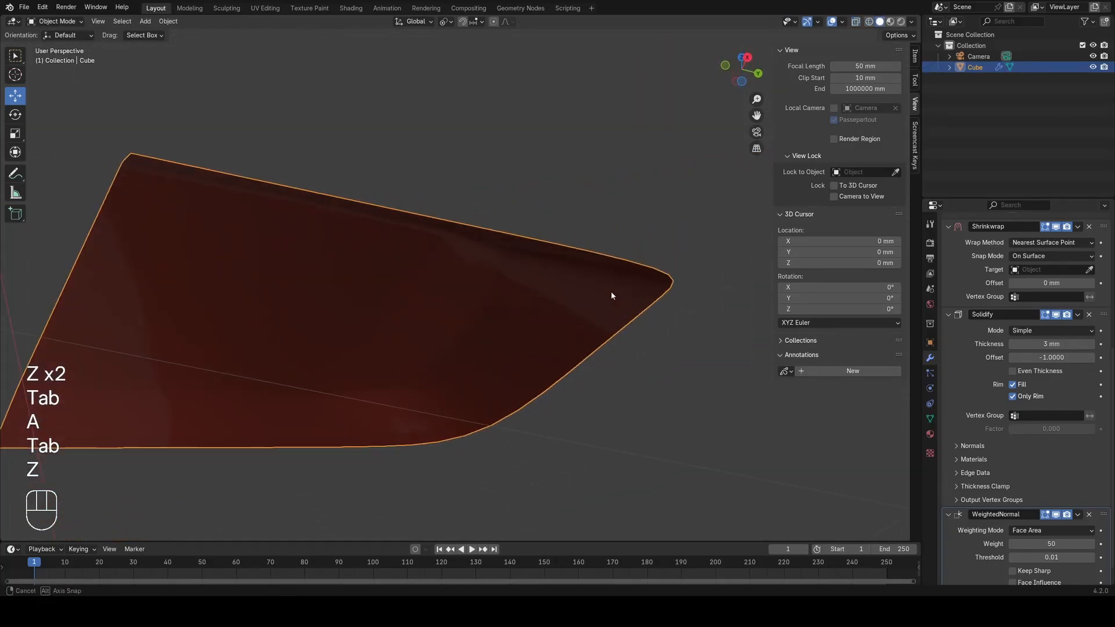
{"action": "mouse_move", "coordinate": [610, 294]}
{"action": "middle_mouse_down"}
{"action": "mouse_move", "coordinate": [582, 289]}
{"action": "mouse_move", "coordinate": [535, 407]}
{"action": "mouse_move", "coordinate": [598, 409]}
{"action": "mouse_move", "coordinate": [626, 371]}
{"action": "mouse_move", "coordinate": [578, 293]}
{"action": "mouse_move", "coordinate": [566, 298]}
{"action": "mouse_move", "coordinate": [537, 276]}
{"action": "middle_mouse_up"}
Step: Add a horizontal loop cut across the panel and slide it up to just below the recess's upper crease
{"action": "key", "text": "Tab"}
{"action": "key", "text": "a"}
{"action": "key", "text": "z"}
{"action": "key", "text": "z"}
{"action": "middle_click_drag", "start_coordinate": [537, 276], "coordinate": [473, 279]}
{"action": "key", "text": "ctrl+r"}
{"action": "left_click", "coordinate": [465, 279]}
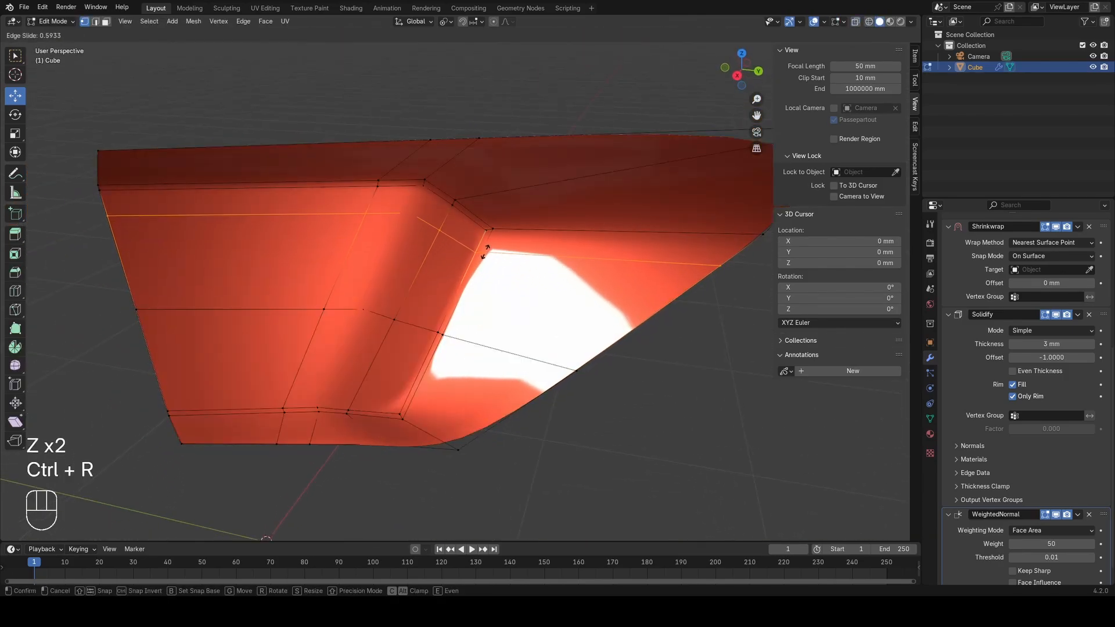
{"action": "left_click", "coordinate": [486, 251]}
Step: Add another horizontal loop cut across the panel and slide it down toward the recess's lower crease
{"action": "key", "text": "Tab"}
{"action": "middle_click_drag", "start_coordinate": [555, 278], "coordinate": [430, 325]}
{"action": "key", "text": "Tab"}
{"action": "key", "text": "a"}
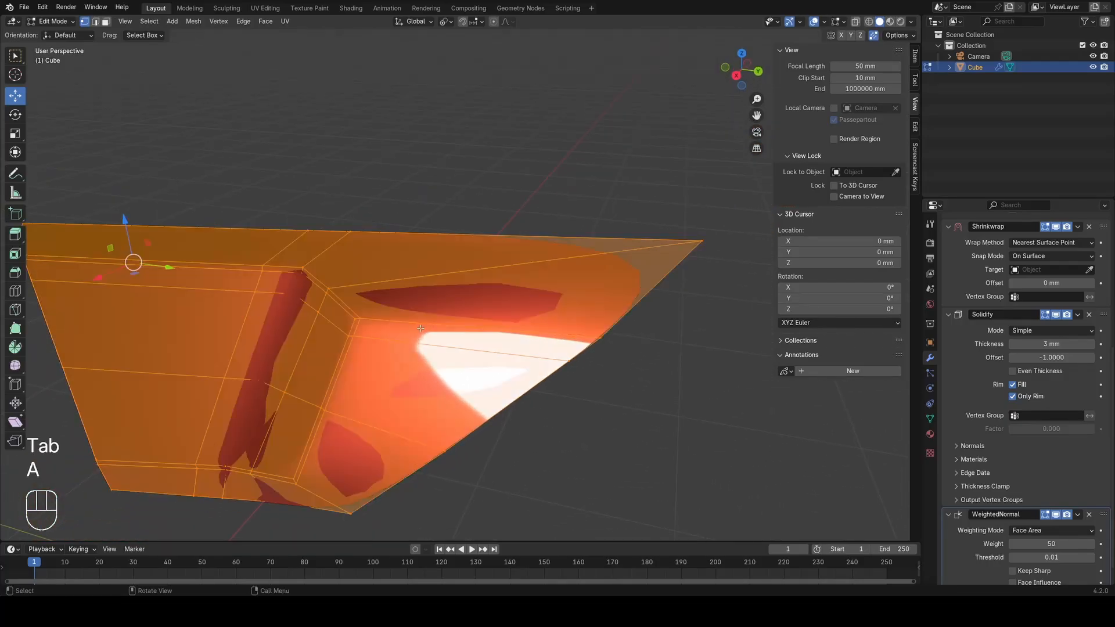
{"action": "key", "text": "z"}
{"action": "mouse_move", "coordinate": [365, 337]}
{"action": "middle_mouse_down", "text": "shift"}
{"action": "mouse_move", "coordinate": [597, 249]}
{"action": "mouse_move", "coordinate": [680, 197]}
{"action": "middle_mouse_up", "text": "shift"}
{"action": "key", "text": "z"}
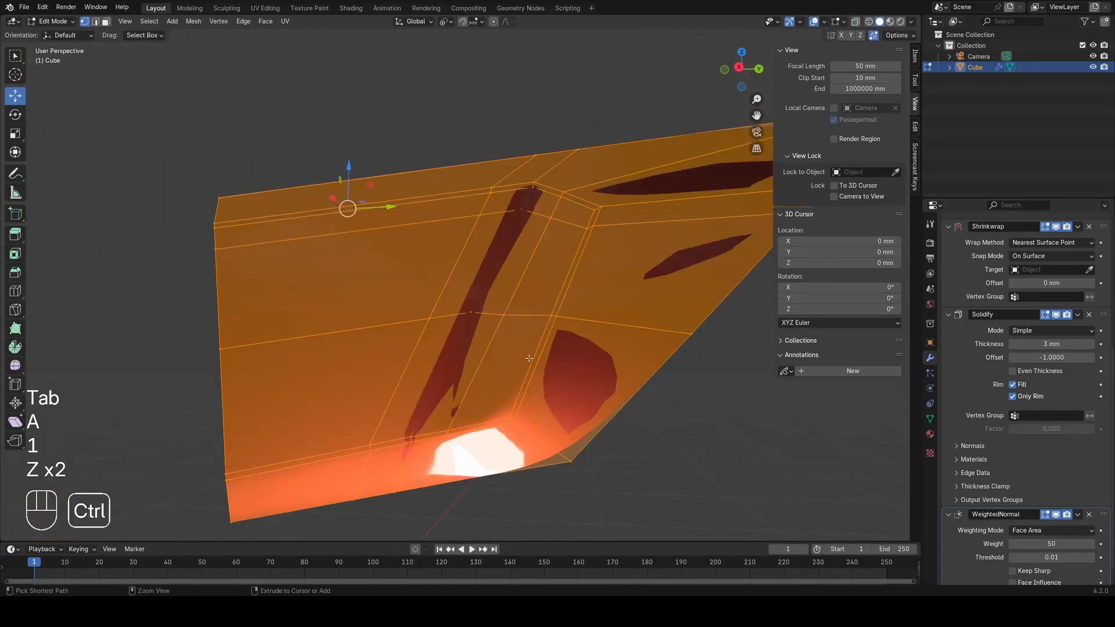
{"action": "key", "text": "ctrl+r"}
{"action": "left_click", "coordinate": [529, 360]}
{"action": "left_click", "coordinate": [527, 374]}
Step: Set the viewport lighting back to Studio and inspect the panel's surface outside mesh editing
{"action": "key", "text": "Tab"}
{"action": "mouse_move", "coordinate": [527, 374]}
{"action": "middle_mouse_down"}
{"action": "mouse_move", "coordinate": [559, 385]}
{"action": "mouse_move", "coordinate": [546, 379]}
{"action": "mouse_move", "coordinate": [577, 328]}
{"action": "middle_mouse_up"}
{"action": "scroll", "coordinate": [578, 327], "scroll_direction": "down", "scroll_amount": 1}
{"action": "left_click", "coordinate": [911, 21]}
{"action": "left_click", "coordinate": [883, 87]}
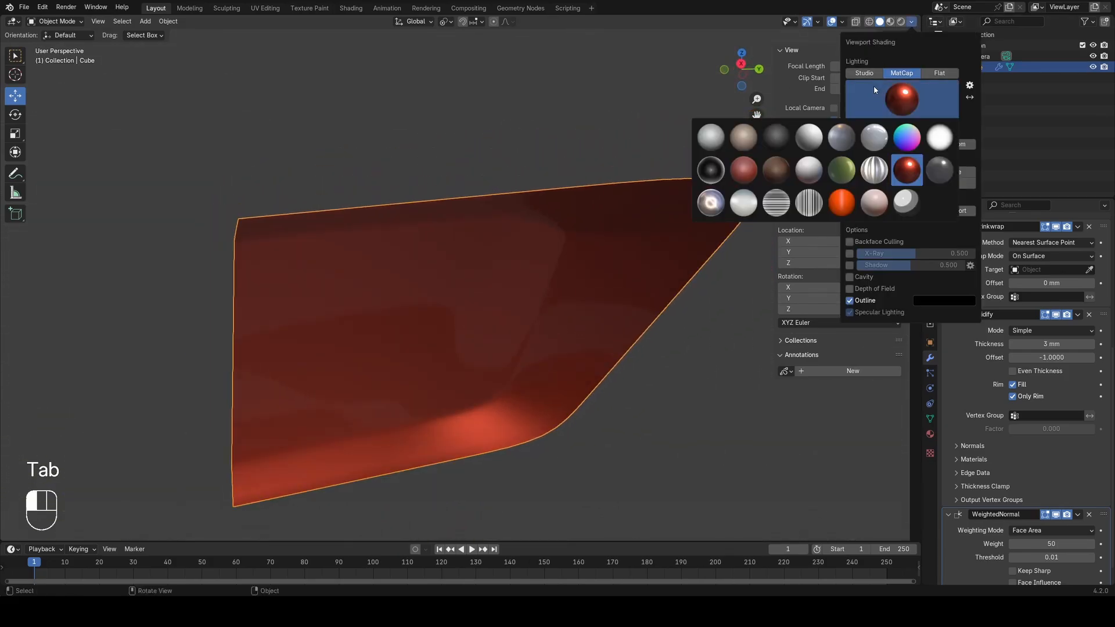
{"action": "left_click", "coordinate": [864, 72]}
{"action": "mouse_move", "coordinate": [487, 235]}
{"action": "middle_mouse_down"}
{"action": "mouse_move", "coordinate": [467, 275]}
{"action": "mouse_move", "coordinate": [471, 306]}
{"action": "mouse_move", "coordinate": [493, 299]}
{"action": "middle_mouse_up"}
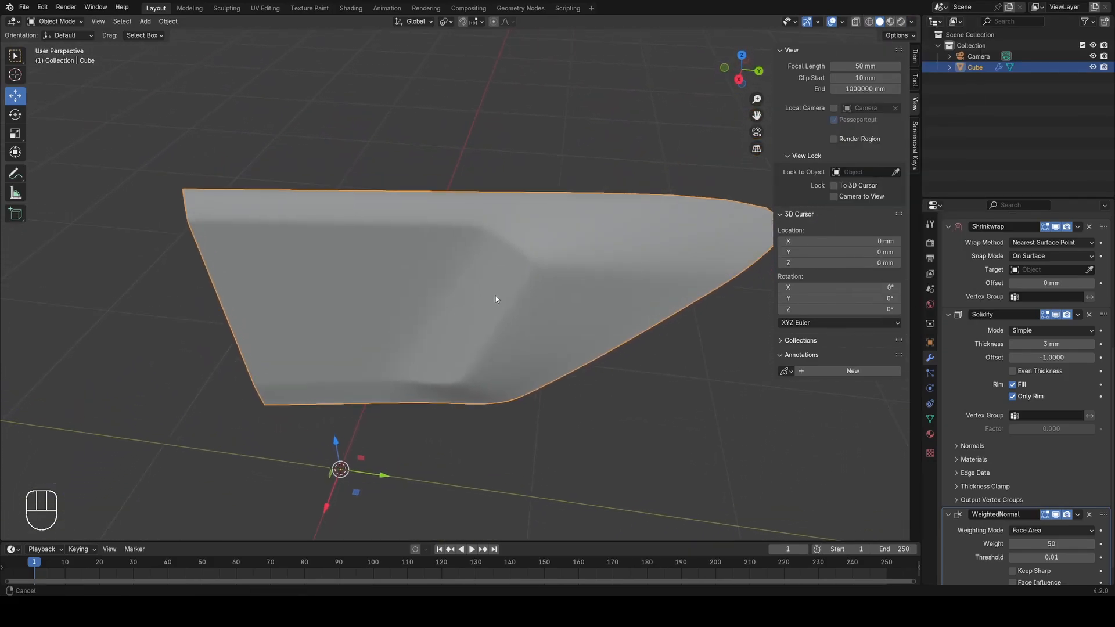
Step: Add a loop cut in the outer band around the recess and slide it close to the outer crease with Even spacing
{"action": "key", "text": "Tab"}
{"action": "scroll", "coordinate": [493, 299], "scroll_direction": "up", "scroll_amount": 4}
{"action": "key", "text": "z"}
{"action": "key", "text": "a"}
{"action": "scroll", "coordinate": [553, 256], "scroll_direction": "down", "scroll_amount": 3}
{"action": "middle_click_drag", "start_coordinate": [552, 256], "coordinate": [662, 239]}
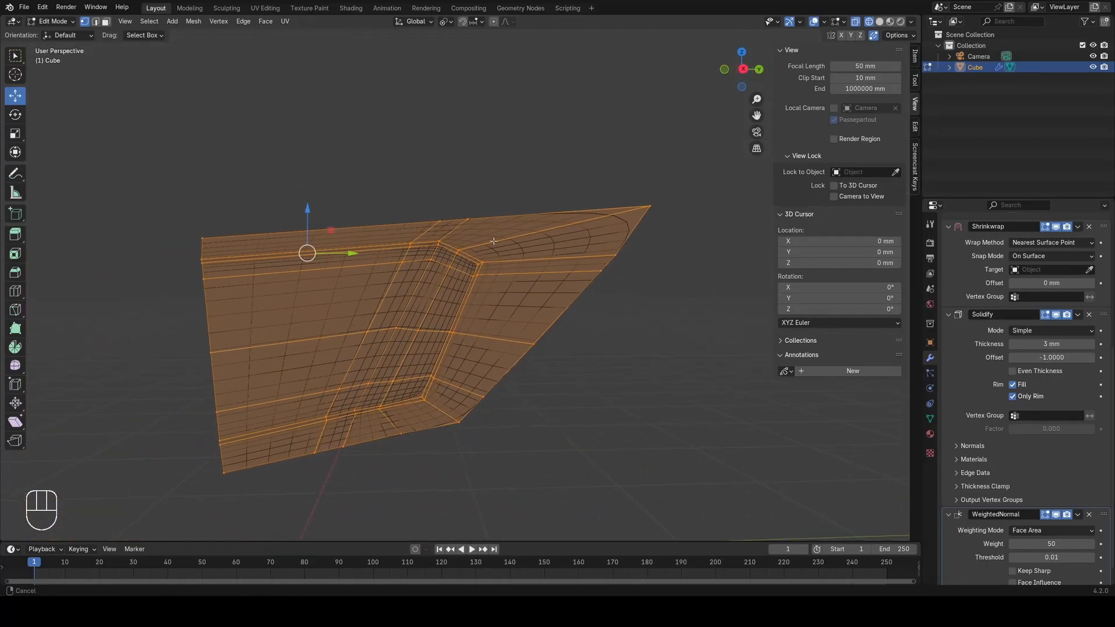
{"action": "scroll", "coordinate": [661, 237], "scroll_direction": "up", "scroll_amount": 2}
{"action": "key", "text": "ctrl+r"}
{"action": "left_click", "coordinate": [578, 207]}
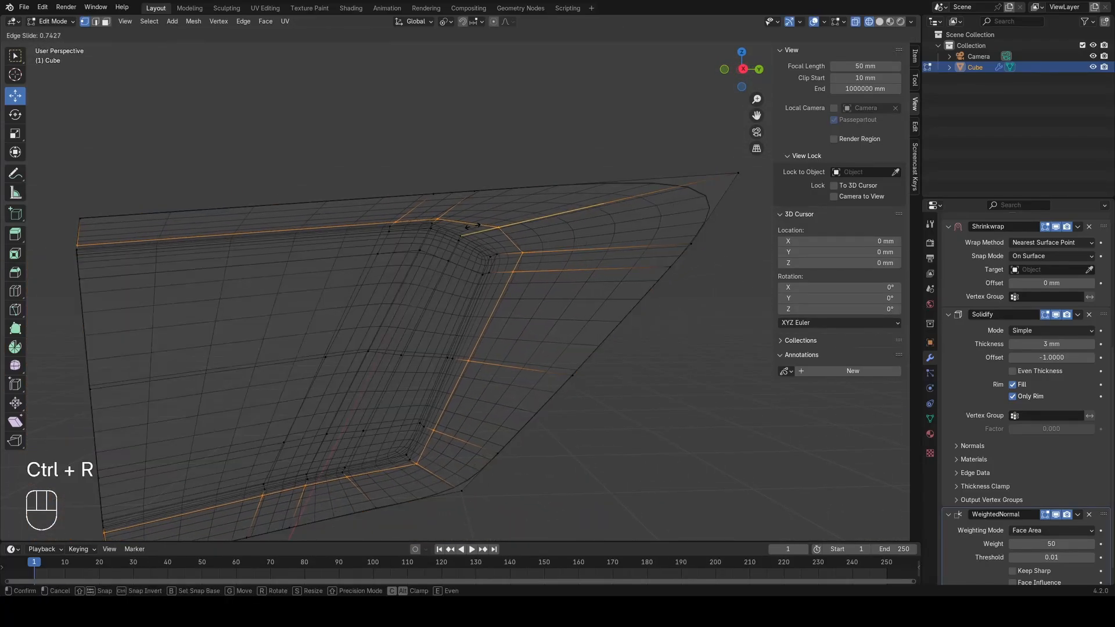
{"action": "right_click", "coordinate": [570, 225]}
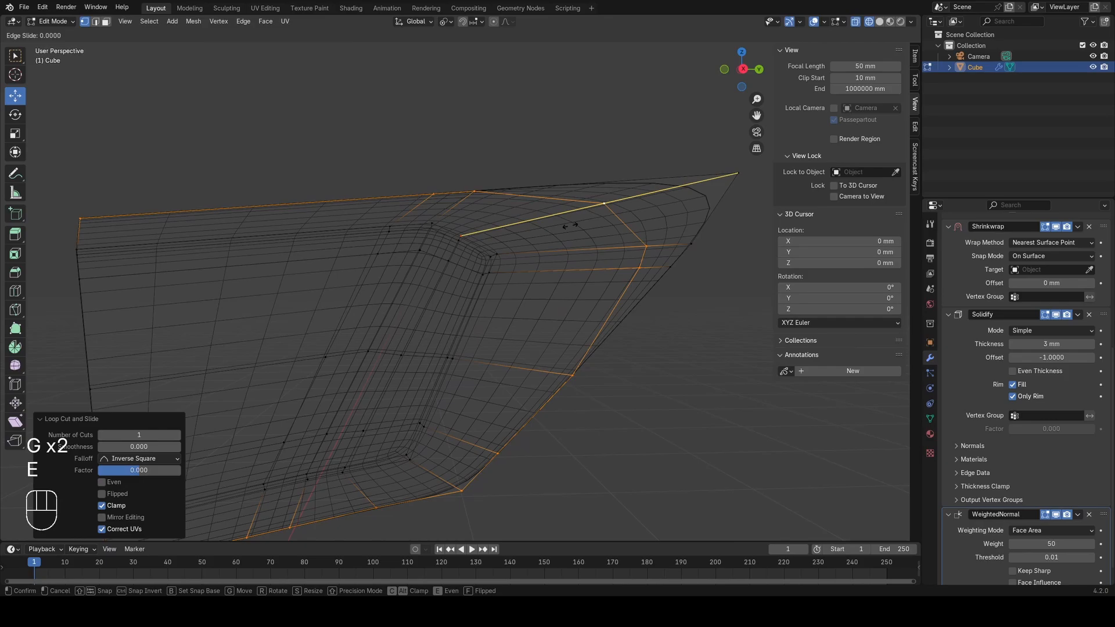
{"action": "left_click", "coordinate": [447, 261]}
Step: Slide the new loop's end vertex on the panel's straight side edge with a factor of about 0.484
{"action": "key", "text": "a"}
{"action": "middle_click_drag", "start_coordinate": [447, 261], "coordinate": [576, 236], "text": "shift"}
{"action": "left_click", "coordinate": [209, 211]}
{"action": "key", "text": "g"}
{"action": "key", "text": "g"}
{"action": "left_click", "coordinate": [196, 218]}
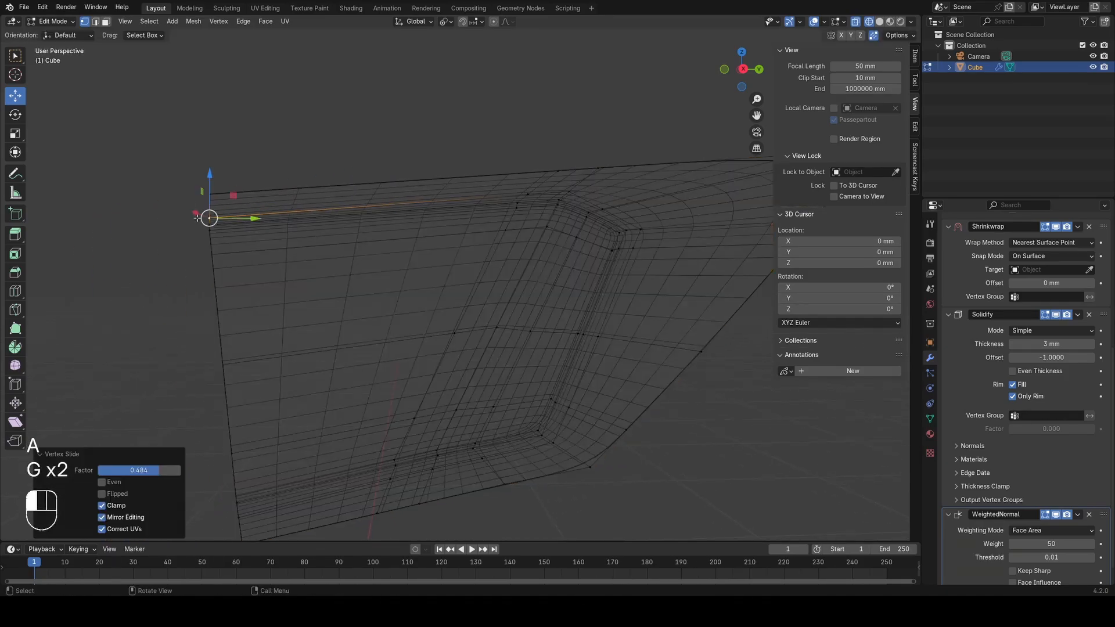
Step: Delete the diagonal edge running from the recess's upper corner to the pointed tip
{"action": "key", "text": "Tab"}
{"action": "key", "text": "Tab"}
{"action": "key", "text": "a"}
{"action": "middle_click_drag", "start_coordinate": [677, 216], "coordinate": [608, 191], "text": "shift"}
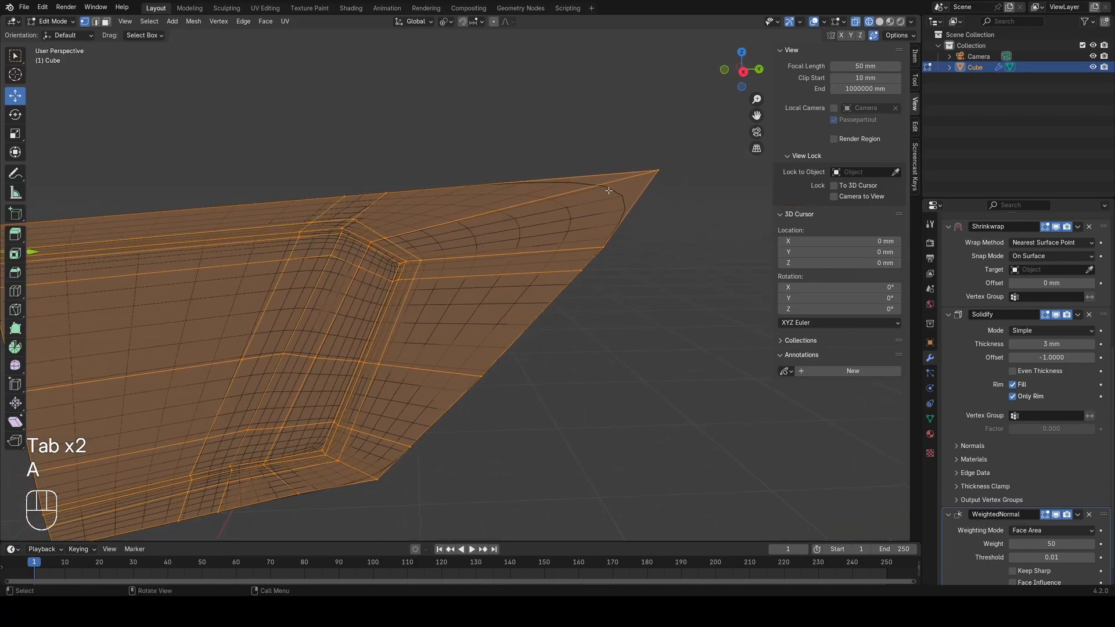
{"action": "key", "text": "2"}
{"action": "left_click", "coordinate": [508, 208]}
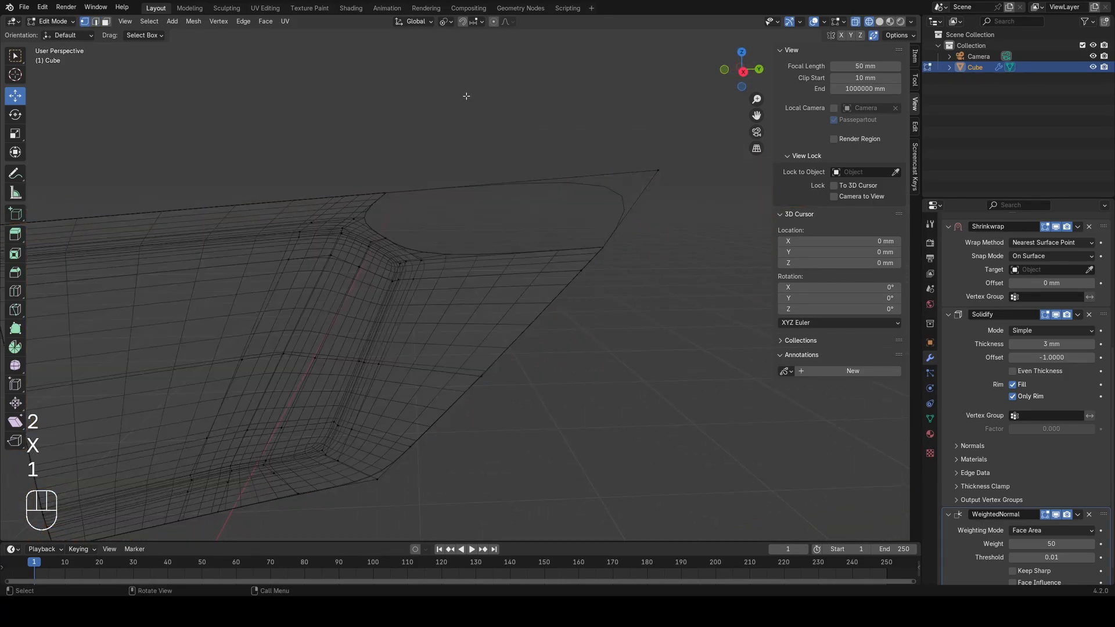
Step: Cut the open top outline edge beside the tip and slide the new vertex along it with a factor of about 0.285
{"action": "key", "text": "a"}
{"action": "middle_click_drag", "start_coordinate": [474, 271], "coordinate": [496, 214], "text": "shift"}
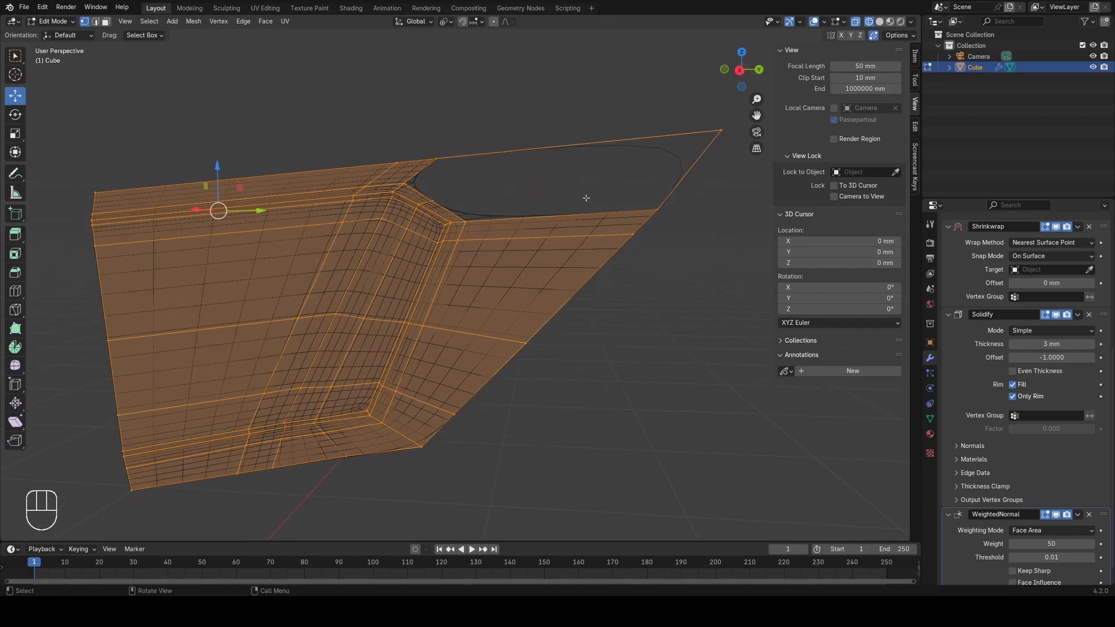
{"action": "left_click", "coordinate": [550, 154]}
{"action": "right_click", "coordinate": [550, 154]}
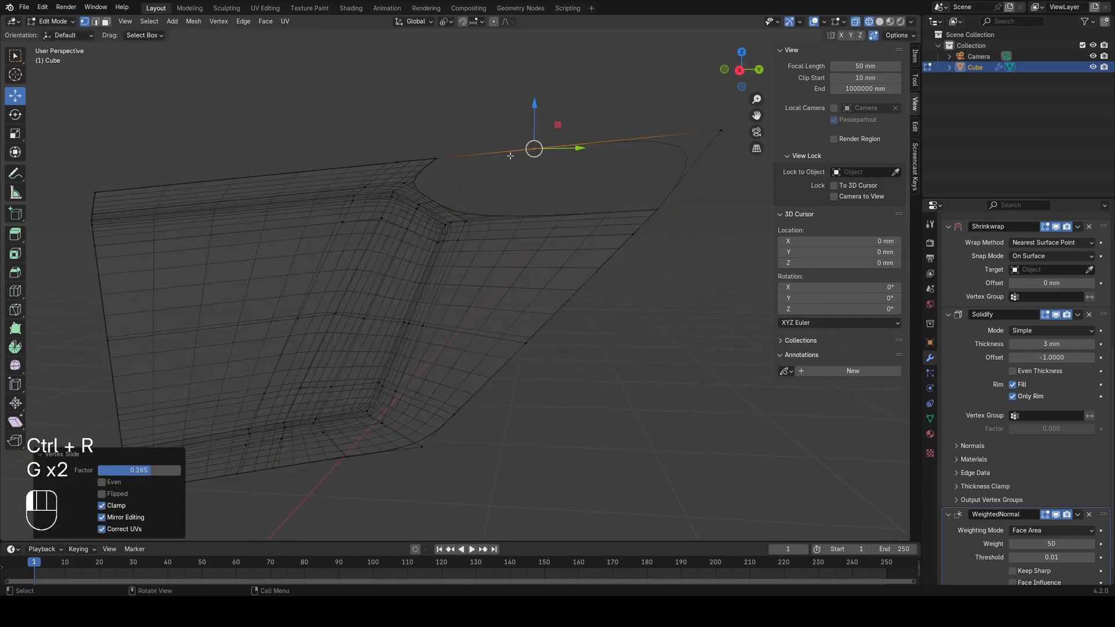
Step: Fill the pointed tip with a face built from the outer part of its open top outline edge
{"action": "key", "text": "a"}
{"action": "key", "text": "2"}
{"action": "left_click", "coordinate": [542, 151]}
{"action": "key", "text": "f"}
{"action": "key", "text": "a"}
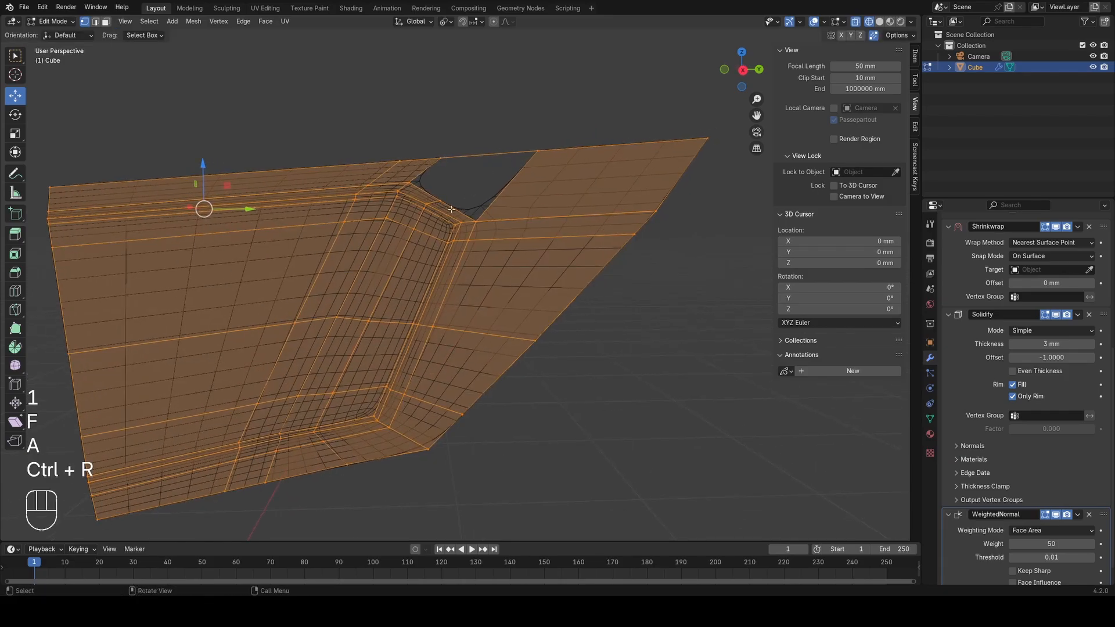
Step: Add a loop cut across the new tip face and slide it toward the recess's upper corner
{"action": "middle_click_drag", "start_coordinate": [411, 234], "coordinate": [456, 227]}
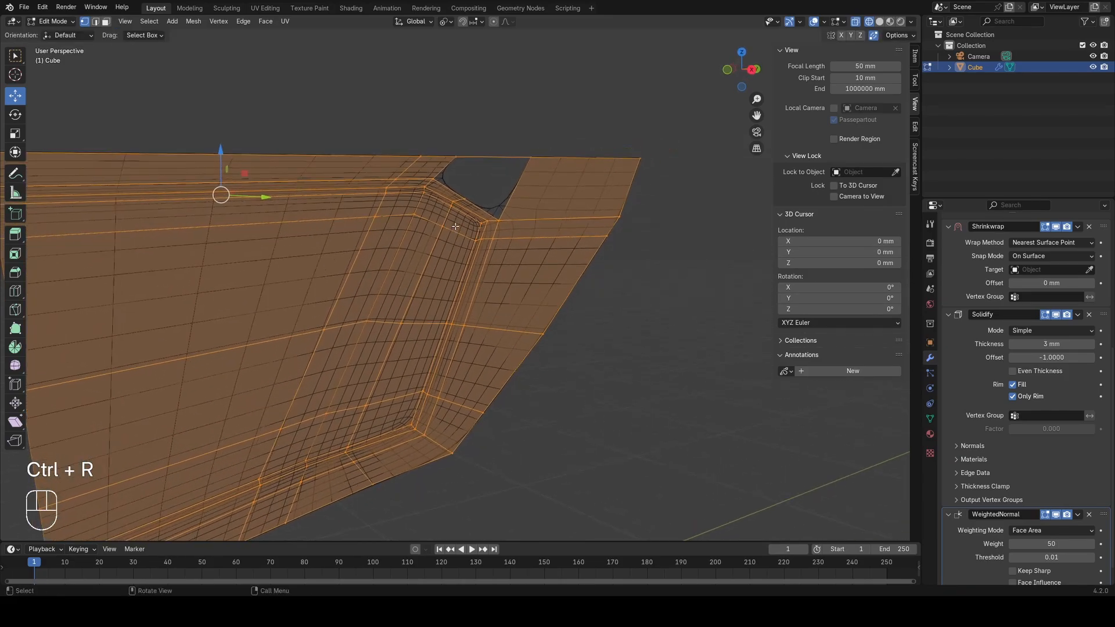
{"action": "scroll", "coordinate": [502, 191], "scroll_direction": "up", "scroll_amount": 1}
{"action": "middle_click_drag", "start_coordinate": [503, 189], "coordinate": [453, 292]}
{"action": "scroll", "coordinate": [453, 292], "scroll_direction": "up", "scroll_amount": 2}
{"action": "key", "text": "ctrl+r"}
{"action": "left_click", "coordinate": [470, 263]}
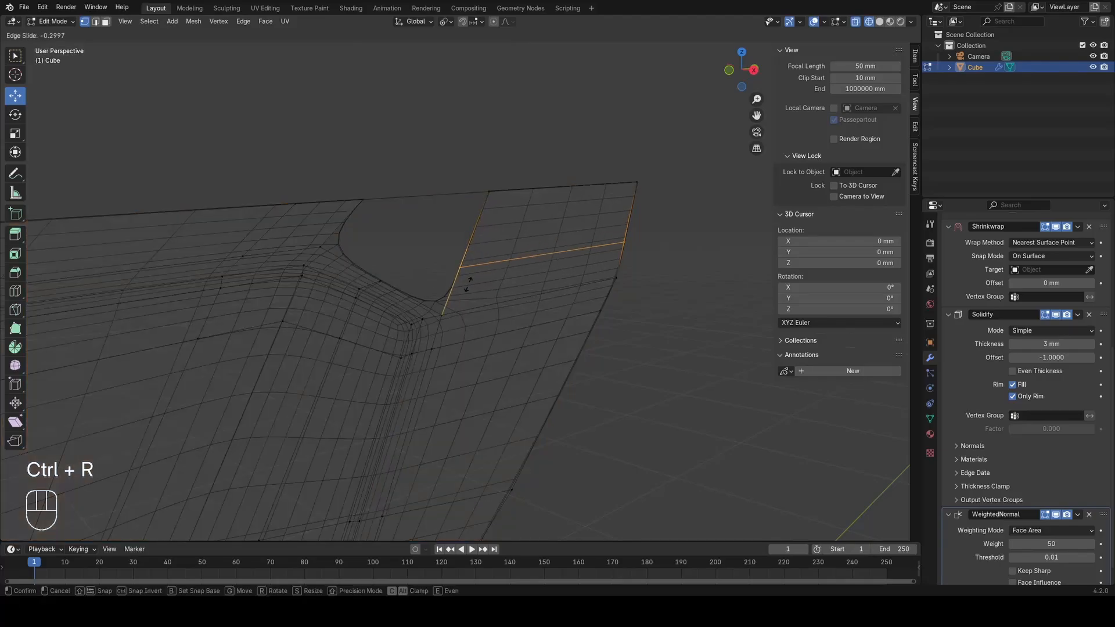
{"action": "left_click", "coordinate": [465, 280]}
Step: Merge the new loop's end vertex into the vertex on the recess's upper outline, using At Last
{"action": "key", "text": "a"}
{"action": "left_click", "coordinate": [460, 267]}
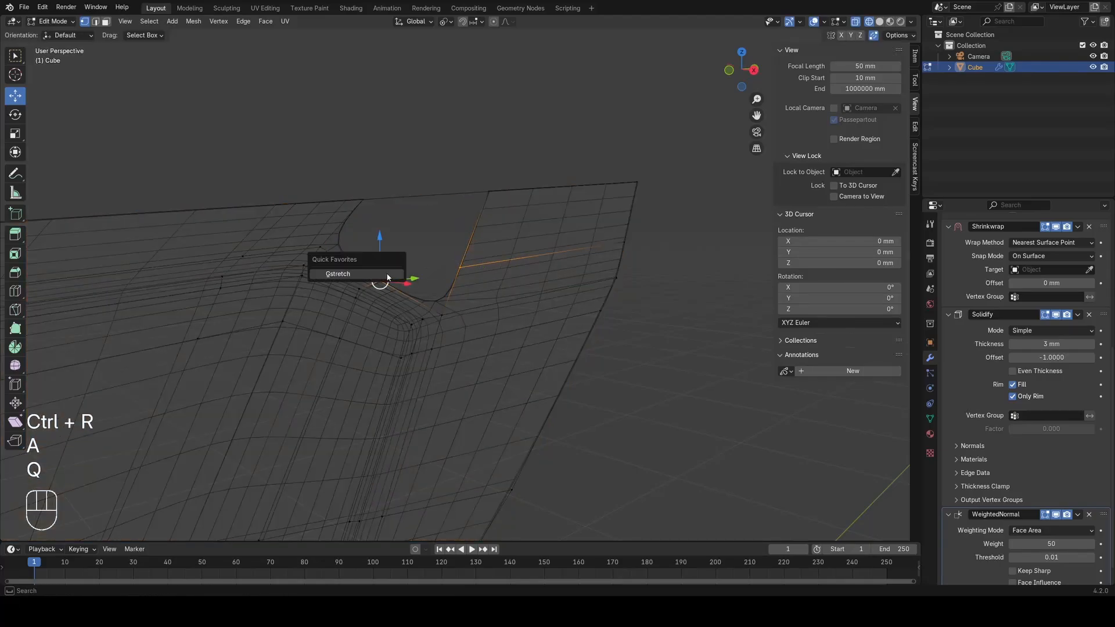
{"action": "right_click", "coordinate": [562, 256]}
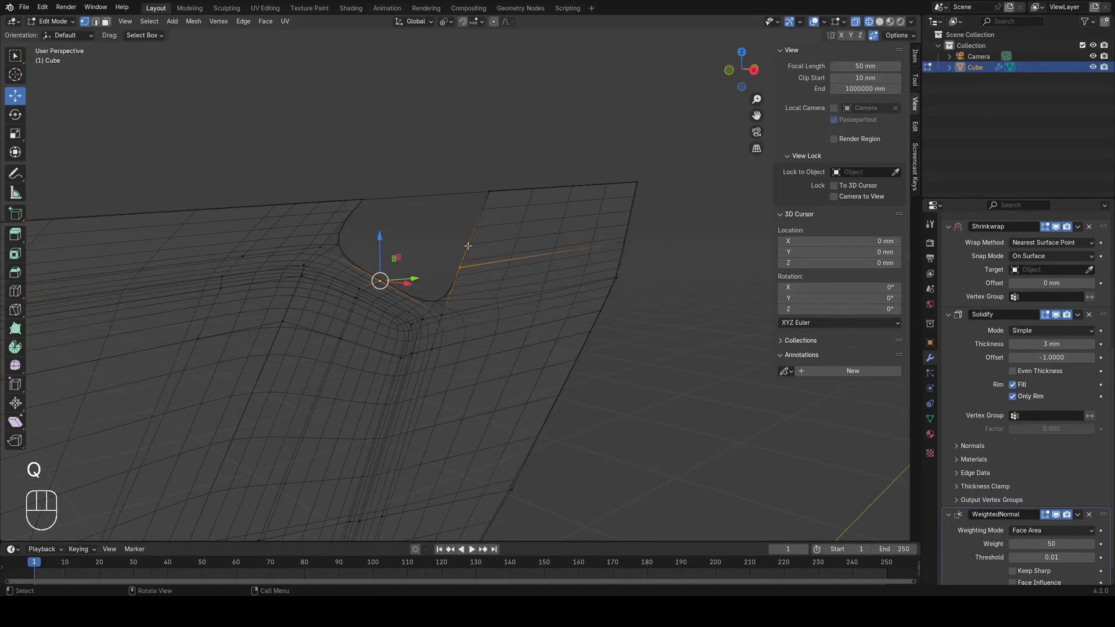
{"action": "key", "text": "a"}
{"action": "scroll", "coordinate": [377, 286], "scroll_direction": "up", "scroll_amount": 1}
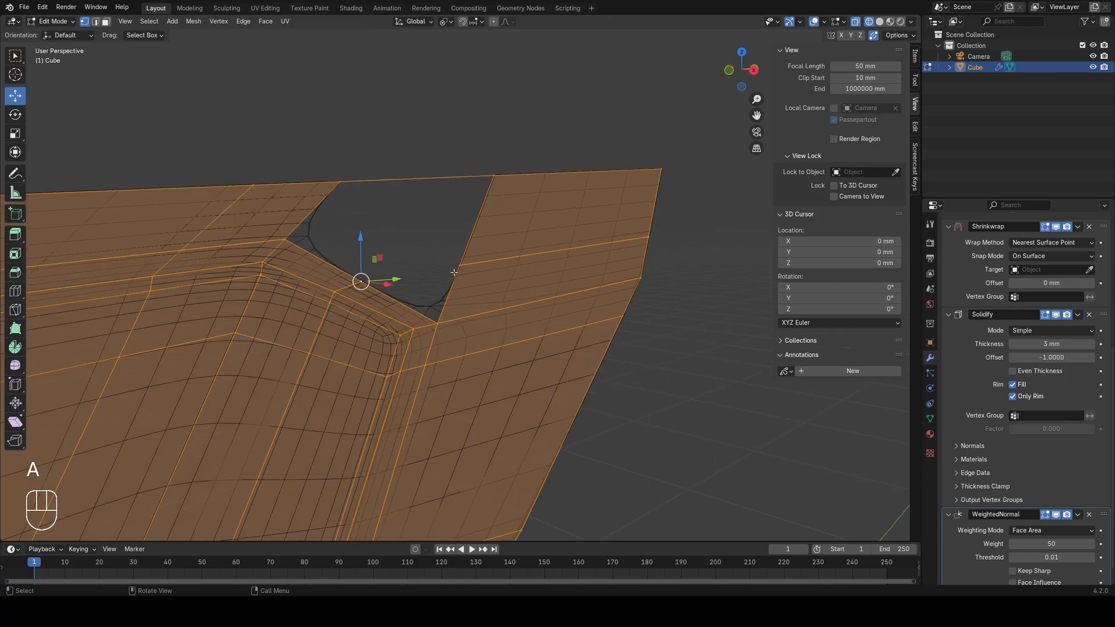
{"action": "left_click", "coordinate": [457, 268]}
{"action": "left_click", "coordinate": [361, 283], "text": "shift"}
{"action": "right_click", "coordinate": [677, 233]}
{"action": "mouse_move", "coordinate": [677, 227]}
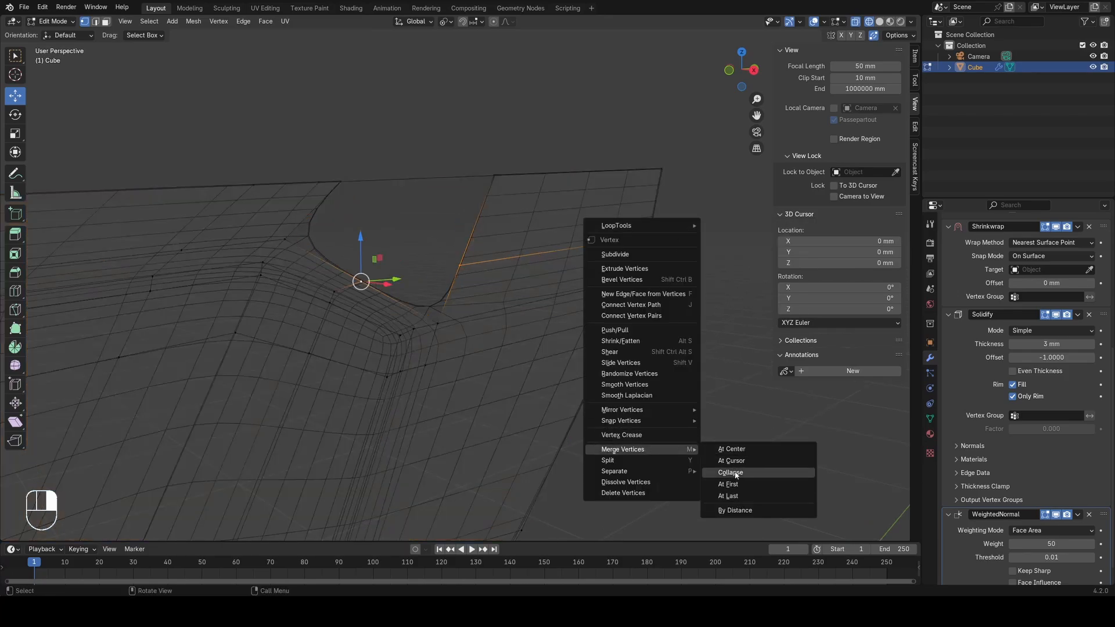
{"action": "key", "text": "q"}
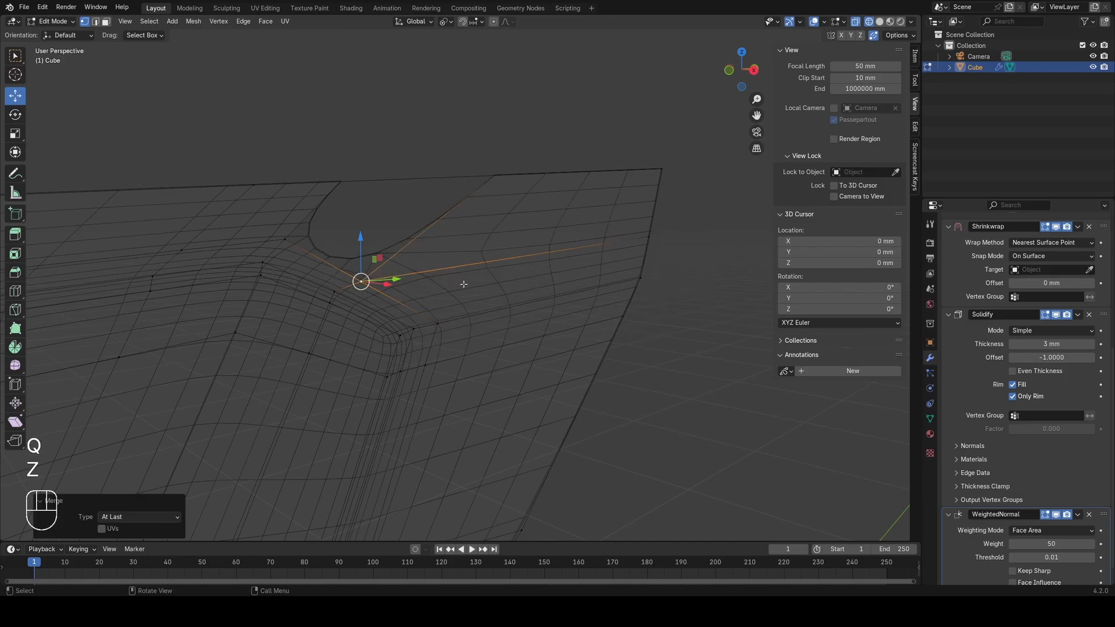
Step: Fill the remaining opening between the top outline edge and the recess with a face
{"action": "key", "text": "a"}
{"action": "key", "text": "2"}
{"action": "left_click", "coordinate": [343, 258]}
{"action": "key", "text": "f"}
Step: Slide the vertex above the recess's upper corner along its edge with a factor of about 0.321
{"action": "key", "text": "1"}
{"action": "key", "text": "a"}
{"action": "left_click", "coordinate": [285, 241]}
{"action": "key", "text": "g"}
{"action": "key", "text": "g"}
{"action": "left_click", "coordinate": [298, 251]}
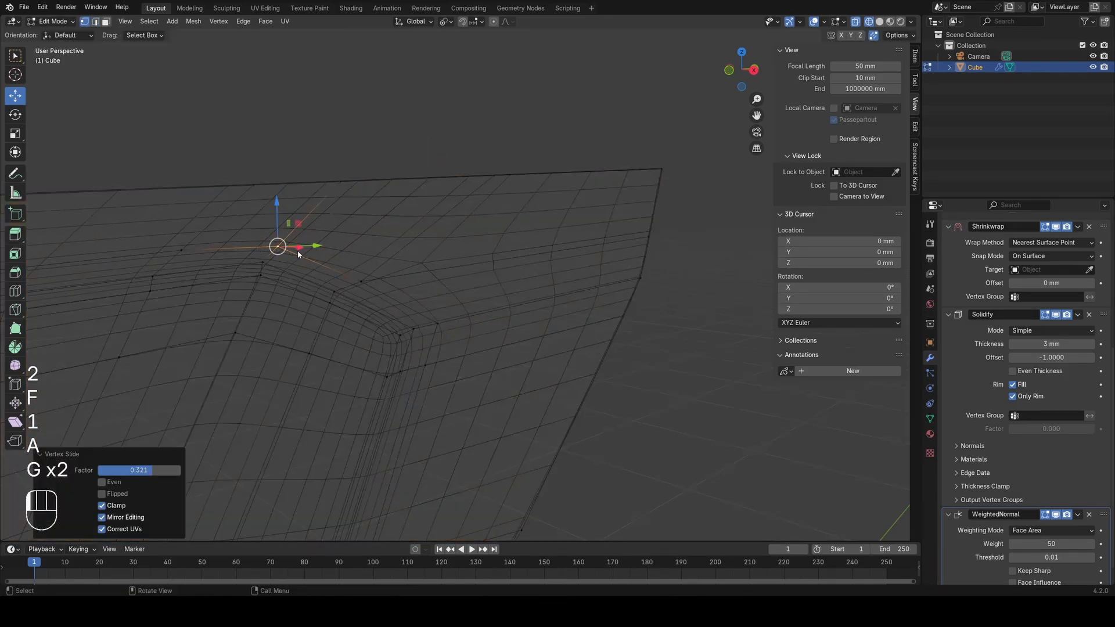
Step: Inspect the whole panel in Object Mode with solid, rendered and material preview shading
{"action": "key", "text": "Tab"}
{"action": "key", "text": "z"}
{"action": "left_click", "coordinate": [450, 299]}
{"action": "mouse_move", "coordinate": [490, 311]}
{"action": "middle_mouse_down"}
{"action": "mouse_move", "coordinate": [468, 371]}
{"action": "mouse_move", "coordinate": [381, 297]}
{"action": "middle_mouse_up"}
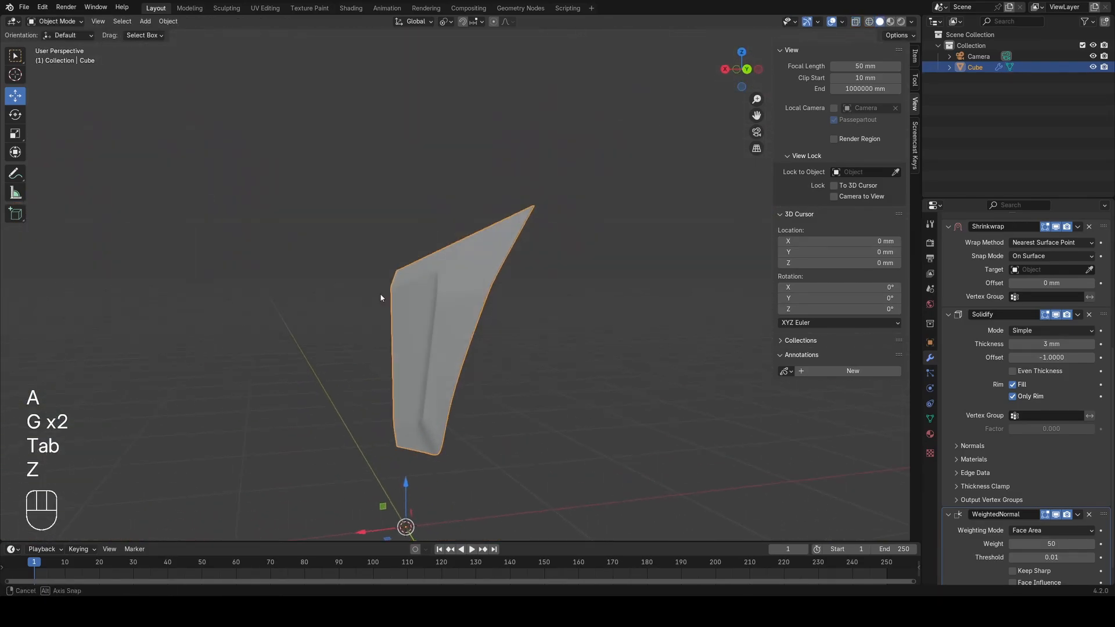
{"action": "left_click", "coordinate": [404, 244]}
{"action": "middle_click_drag", "start_coordinate": [405, 243], "coordinate": [483, 284]}
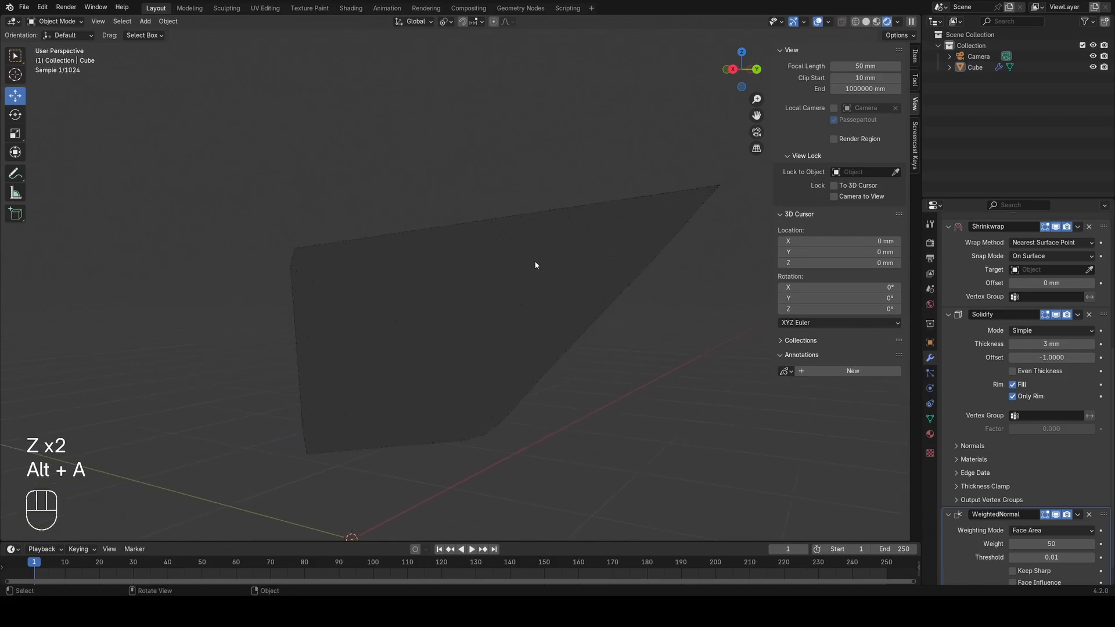
{"action": "key", "text": "z"}
{"action": "left_click", "coordinate": [609, 245]}
{"action": "key", "text": "z"}
{"action": "left_click", "coordinate": [676, 310]}
Step: Try lighting the material preview with the scene world
{"action": "left_click", "coordinate": [910, 23]}
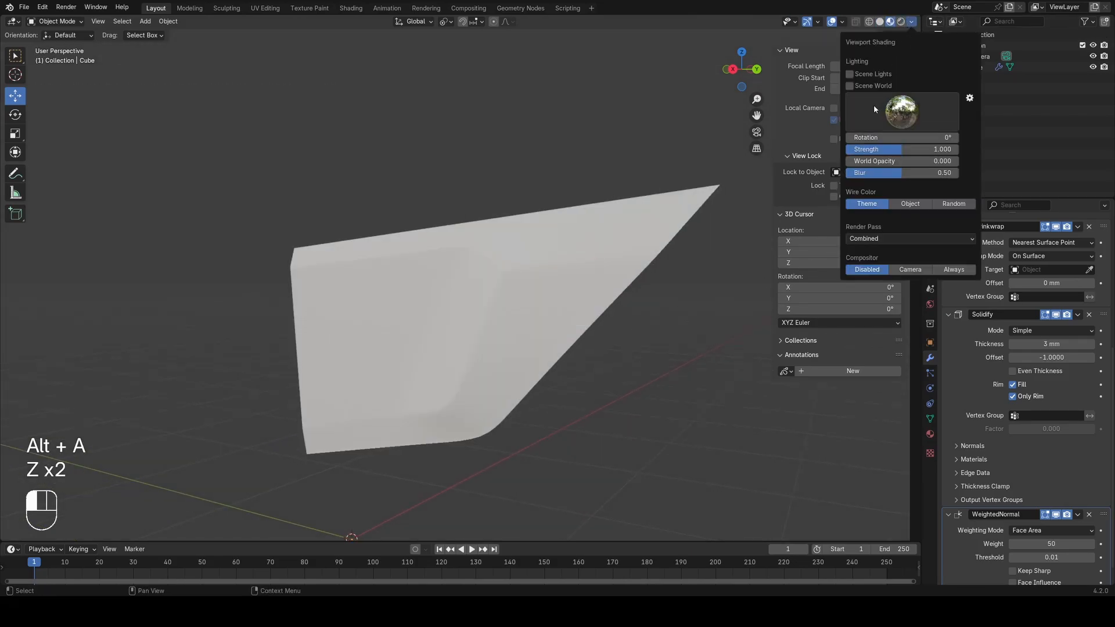
{"action": "left_click", "coordinate": [859, 87]}
{"action": "middle_click_drag", "start_coordinate": [537, 274], "coordinate": [572, 282]}
{"action": "left_click", "coordinate": [910, 22]}
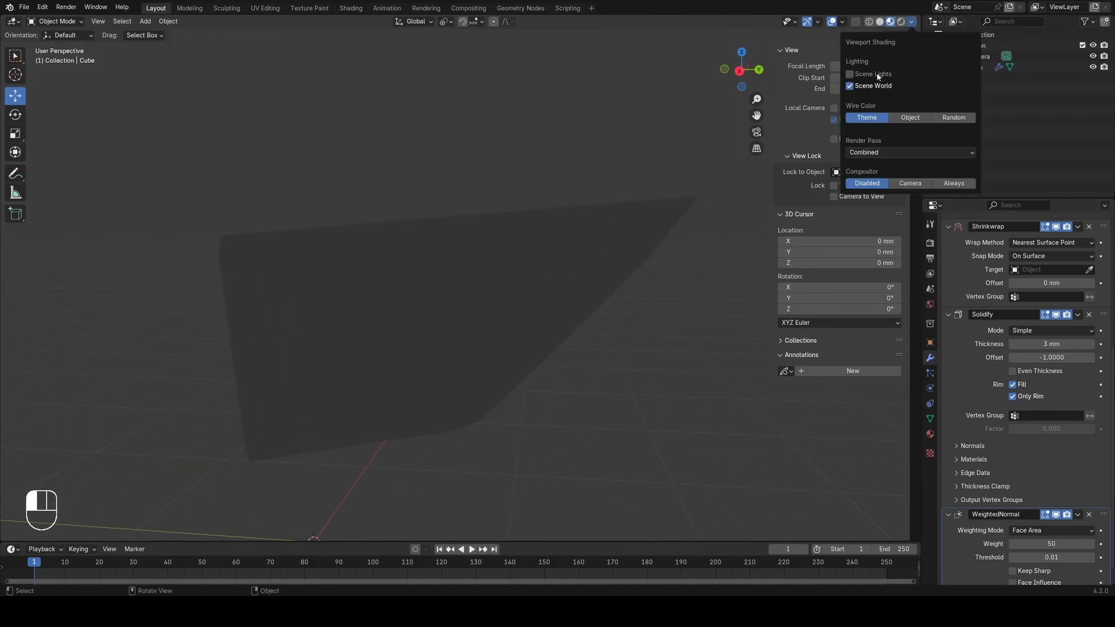
{"action": "left_click", "coordinate": [859, 87]}
Step: Check the scene's render engine and sampling settings, and return to the panel's modifiers
{"action": "left_click", "coordinate": [930, 243]}
{"action": "scroll", "coordinate": [1016, 242], "scroll_direction": "up", "scroll_amount": 8}
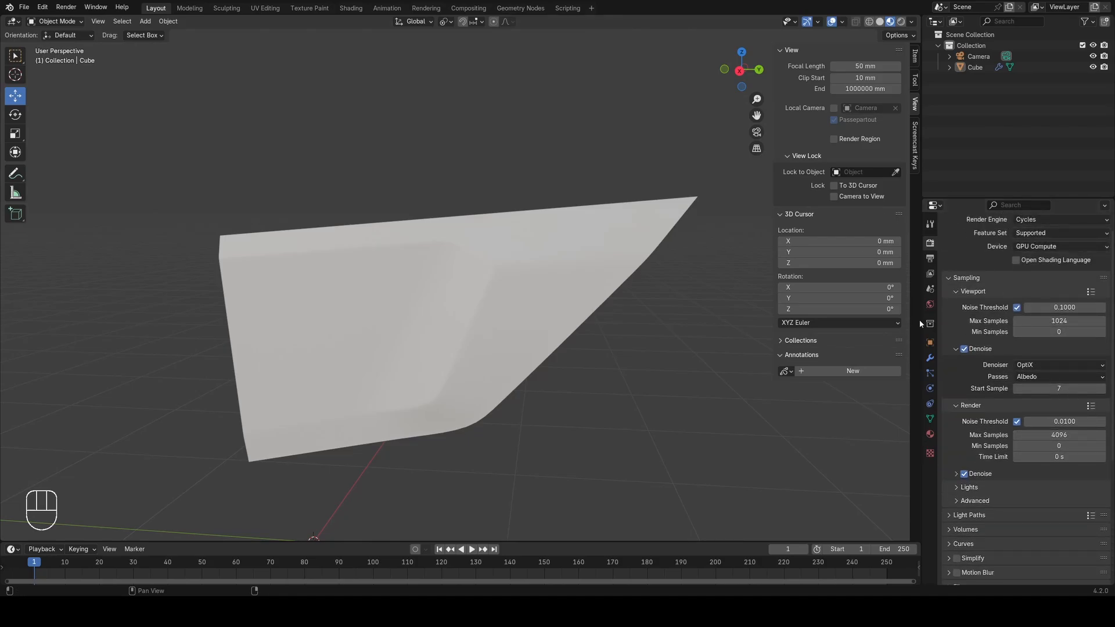
{"action": "left_click", "coordinate": [930, 359]}
Step: Switch the viewport to rendered shading and turn off Scene World so the panel is lit by the studio environment
{"action": "mouse_move", "coordinate": [494, 343]}
{"action": "middle_mouse_down"}
{"action": "mouse_move", "coordinate": [549, 322]}
{"action": "mouse_move", "coordinate": [548, 343]}
{"action": "middle_mouse_up"}
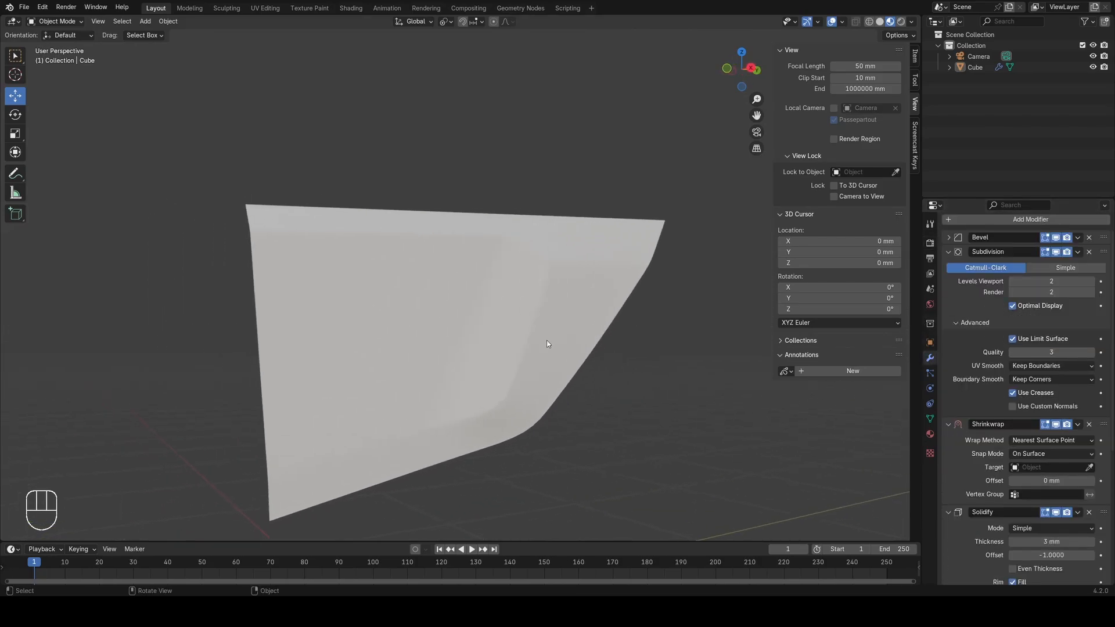
{"action": "key", "text": "z"}
{"action": "left_click", "coordinate": [572, 252]}
{"action": "middle_click_drag", "start_coordinate": [572, 251], "coordinate": [467, 269]}
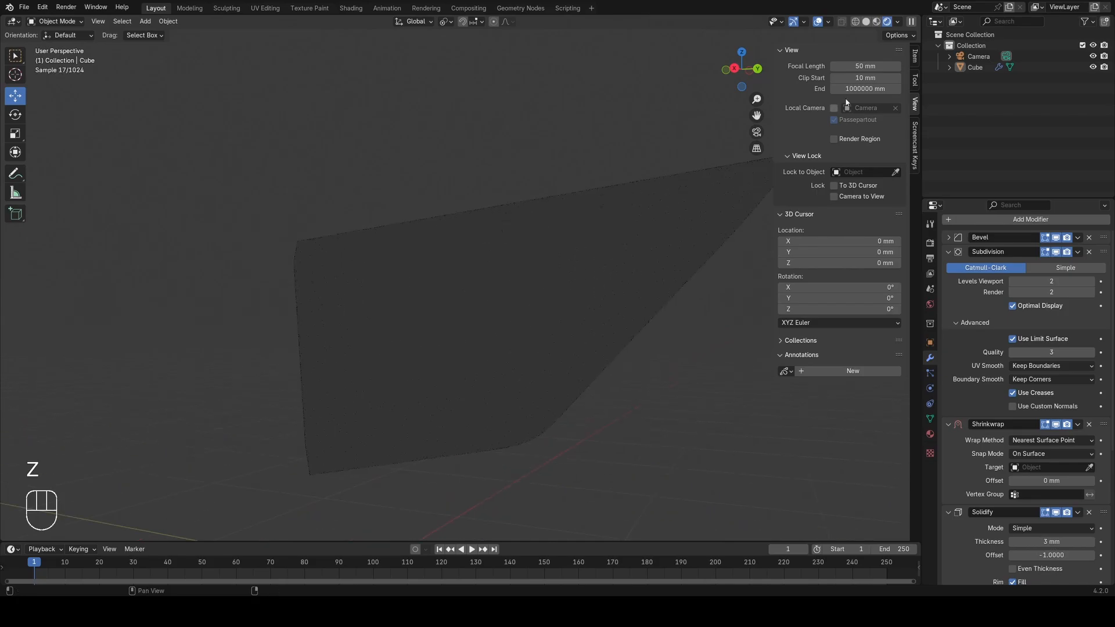
{"action": "scroll", "coordinate": [558, 295], "scroll_direction": "down", "scroll_amount": 3}
{"action": "middle_click_drag", "start_coordinate": [558, 294], "coordinate": [525, 306]}
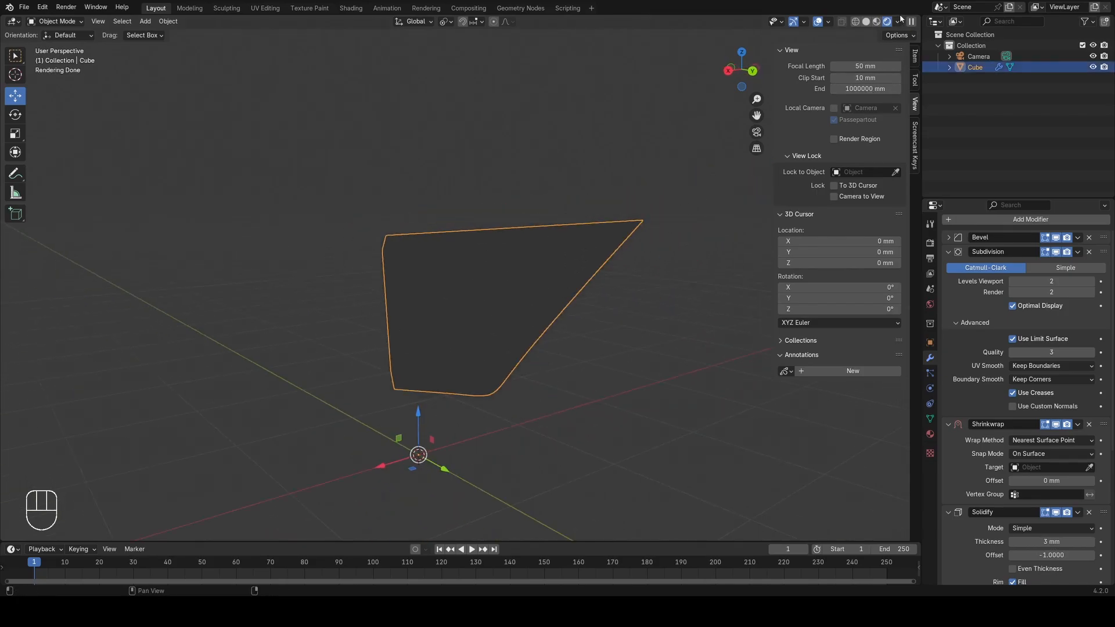
{"action": "left_click", "coordinate": [900, 21]}
{"action": "left_click", "coordinate": [849, 120]}
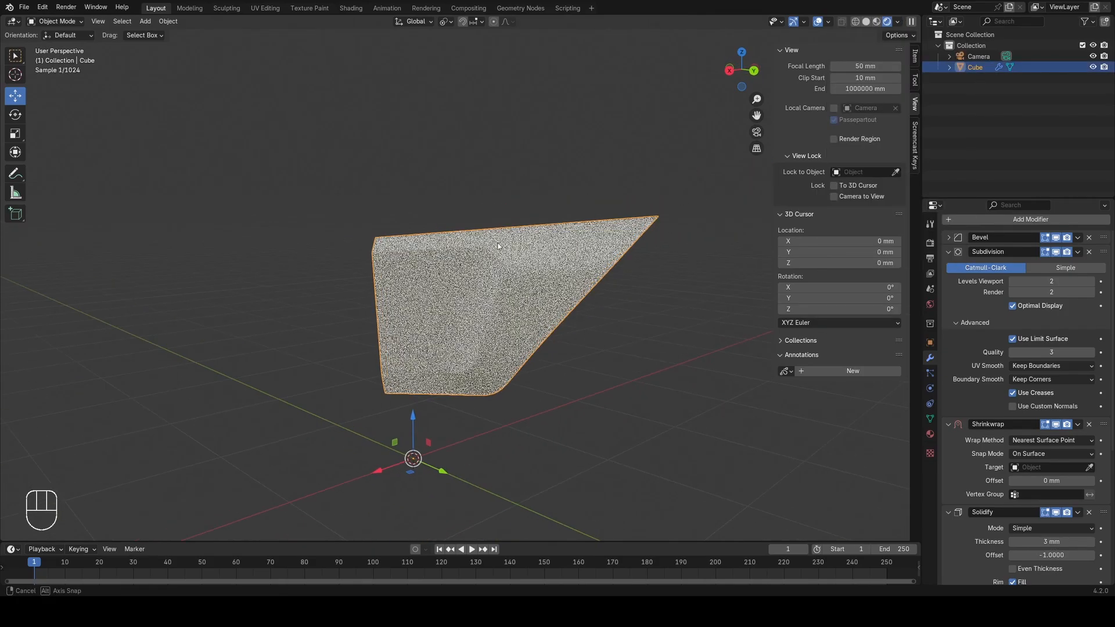
Step: Make the panel's material glossy with a Roughness of 0 and a Coat Weight of 1
{"action": "scroll", "coordinate": [587, 295], "scroll_direction": "up", "scroll_amount": 3}
{"action": "key", "text": "alt+a"}
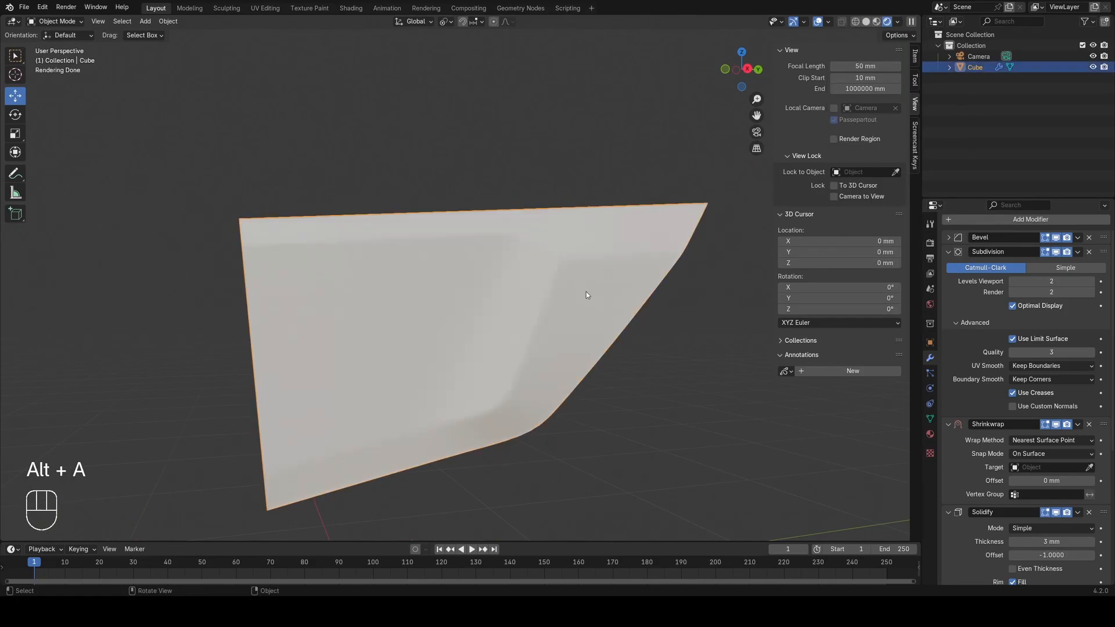
{"action": "left_click", "coordinate": [929, 435]}
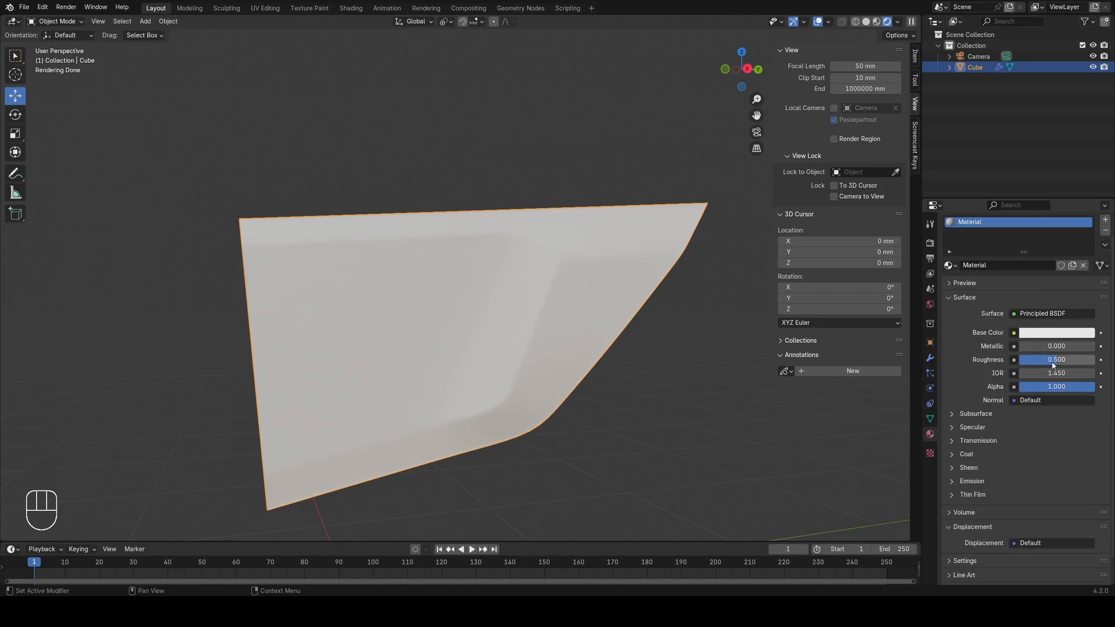
{"action": "left_click_drag", "start_coordinate": [1053, 365], "coordinate": [982, 365]}
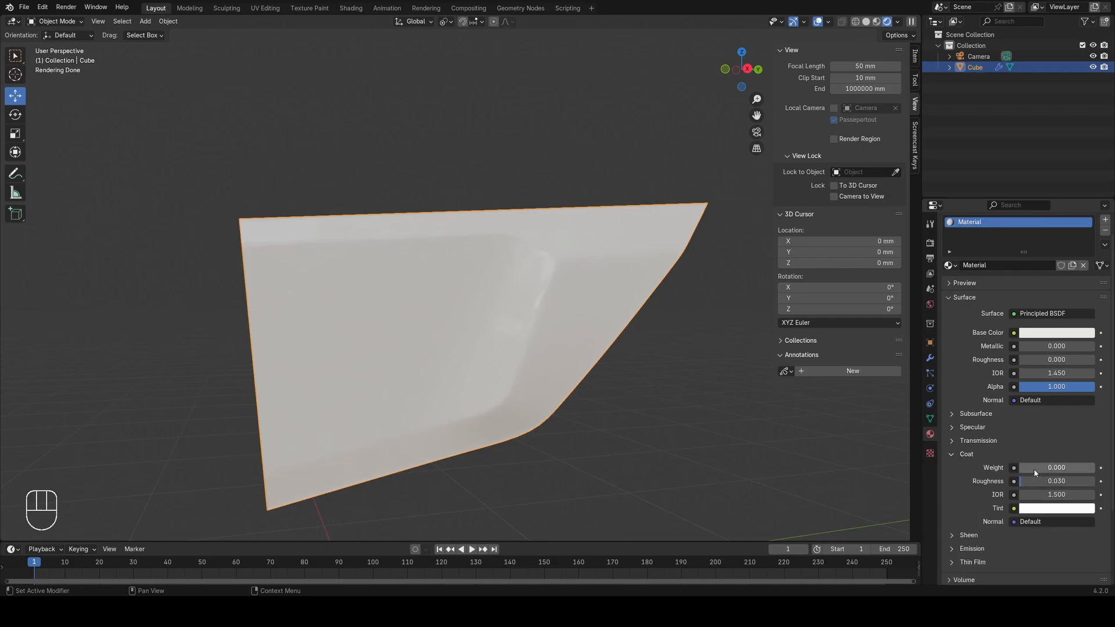
{"action": "left_click_drag", "start_coordinate": [1034, 472], "coordinate": [1108, 469]}
Step: Examine the reflections and shading around the recess's creases from several angles and in different shading modes
{"action": "mouse_move", "coordinate": [600, 337]}
{"action": "middle_mouse_down"}
{"action": "mouse_move", "coordinate": [528, 341]}
{"action": "mouse_move", "coordinate": [585, 282]}
{"action": "mouse_move", "coordinate": [580, 232]}
{"action": "mouse_move", "coordinate": [535, 257]}
{"action": "mouse_move", "coordinate": [535, 294]}
{"action": "mouse_move", "coordinate": [512, 347]}
{"action": "mouse_move", "coordinate": [464, 304]}
{"action": "middle_mouse_up"}
{"action": "scroll", "coordinate": [517, 355], "scroll_direction": "down", "scroll_amount": 1}
{"action": "scroll", "coordinate": [466, 299], "scroll_direction": "up", "scroll_amount": 2}
{"action": "key", "text": "z"}
{"action": "scroll", "coordinate": [463, 304], "scroll_direction": "up", "scroll_amount": 1}
{"action": "key", "text": "z"}
{"action": "mouse_move", "coordinate": [572, 305]}
{"action": "middle_mouse_down"}
{"action": "mouse_move", "coordinate": [581, 336]}
{"action": "mouse_move", "coordinate": [409, 367]}
{"action": "mouse_move", "coordinate": [311, 355]}
{"action": "mouse_move", "coordinate": [559, 316]}
{"action": "mouse_move", "coordinate": [537, 334]}
{"action": "middle_mouse_up"}
{"action": "mouse_move", "coordinate": [549, 329]}
{"action": "middle_mouse_down"}
{"action": "mouse_move", "coordinate": [516, 331]}
{"action": "mouse_move", "coordinate": [532, 344]}
{"action": "middle_mouse_up"}
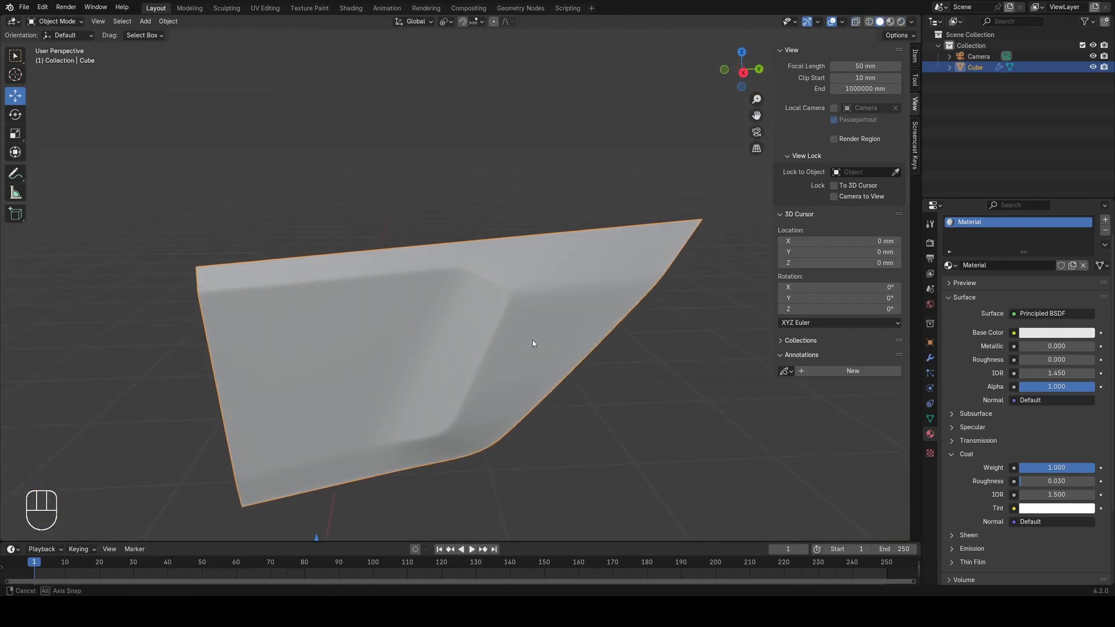
{"action": "key", "text": "z"}
{"action": "scroll", "coordinate": [529, 282], "scroll_direction": "up", "scroll_amount": 4}
{"action": "mouse_move", "coordinate": [451, 422]}
{"action": "middle_mouse_down", "text": "shift"}
{"action": "mouse_move", "coordinate": [529, 282]}
{"action": "mouse_move", "coordinate": [584, 266]}
{"action": "mouse_move", "coordinate": [552, 285]}
{"action": "middle_mouse_up", "text": "shift"}
{"action": "scroll", "coordinate": [529, 282], "scroll_direction": "down", "scroll_amount": 3}
{"action": "scroll", "coordinate": [552, 285], "scroll_direction": "up", "scroll_amount": 3}
{"action": "key", "text": "z"}
{"action": "mouse_move", "coordinate": [552, 284]}
{"action": "middle_mouse_down"}
{"action": "mouse_move", "coordinate": [574, 296]}
{"action": "mouse_move", "coordinate": [527, 248]}
{"action": "mouse_move", "coordinate": [496, 303]}
{"action": "mouse_move", "coordinate": [465, 323]}
{"action": "mouse_move", "coordinate": [487, 372]}
{"action": "mouse_move", "coordinate": [408, 453]}
{"action": "mouse_move", "coordinate": [465, 419]}
{"action": "mouse_move", "coordinate": [448, 423]}
{"action": "mouse_move", "coordinate": [456, 427]}
{"action": "mouse_move", "coordinate": [452, 396]}
{"action": "mouse_move", "coordinate": [547, 403]}
{"action": "mouse_move", "coordinate": [625, 336]}
{"action": "mouse_move", "coordinate": [600, 254]}
{"action": "middle_mouse_up"}
Step: Compare the mesh's edge flow in Edit Mode with the smoothed surface in Object Mode along the lower edge
{"action": "key", "text": "Tab"}
{"action": "key", "text": "a"}
{"action": "key", "text": "z"}
{"action": "key", "text": "Tab"}
{"action": "key", "text": "z"}
{"action": "key", "text": "Tab"}
{"action": "key", "text": "z"}
{"action": "left_click", "coordinate": [386, 351]}
{"action": "key", "text": "z"}
{"action": "key", "text": "Tab"}
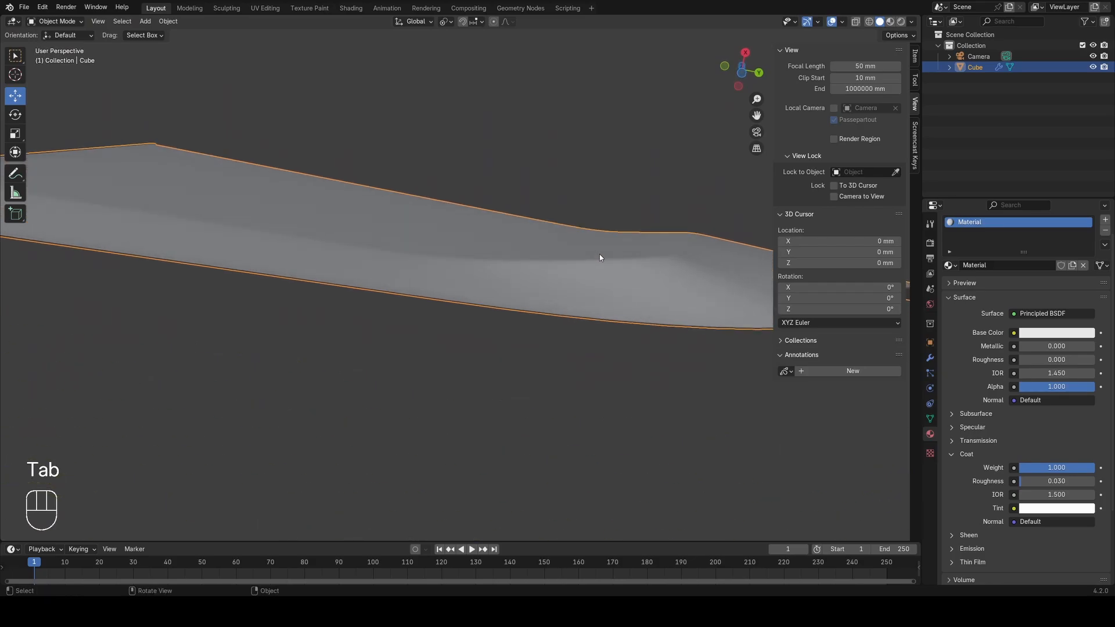
Step: Select the vertices from the panel's lower outer corner along the bottom outline and move them about -18.107 mm along X
{"action": "key", "text": "Tab"}
{"action": "key", "text": "a"}
{"action": "key", "text": "z"}
{"action": "middle_click_drag", "start_coordinate": [505, 272], "coordinate": [551, 289]}
{"action": "scroll", "coordinate": [383, 372], "scroll_direction": "up", "scroll_amount": 1}
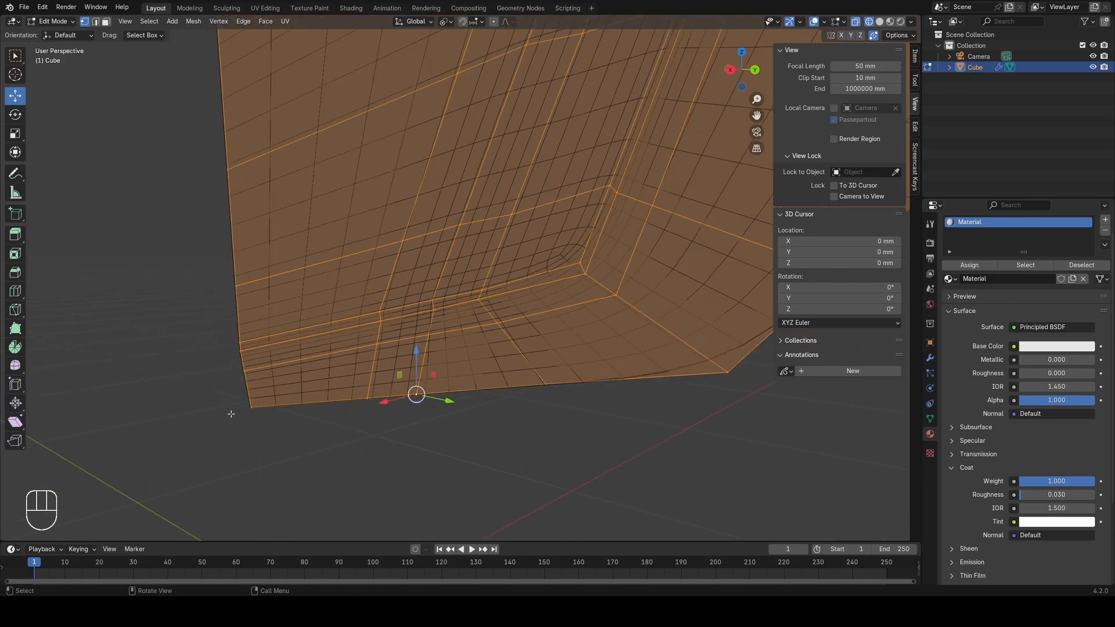
{"action": "left_click", "coordinate": [239, 411]}
{"action": "key", "text": "z"}
{"action": "left_click", "coordinate": [414, 397], "text": "ctrl"}
{"action": "middle_click_drag", "start_coordinate": [413, 398], "coordinate": [379, 379]}
{"action": "key", "text": "g"}
{"action": "key", "text": "x"}
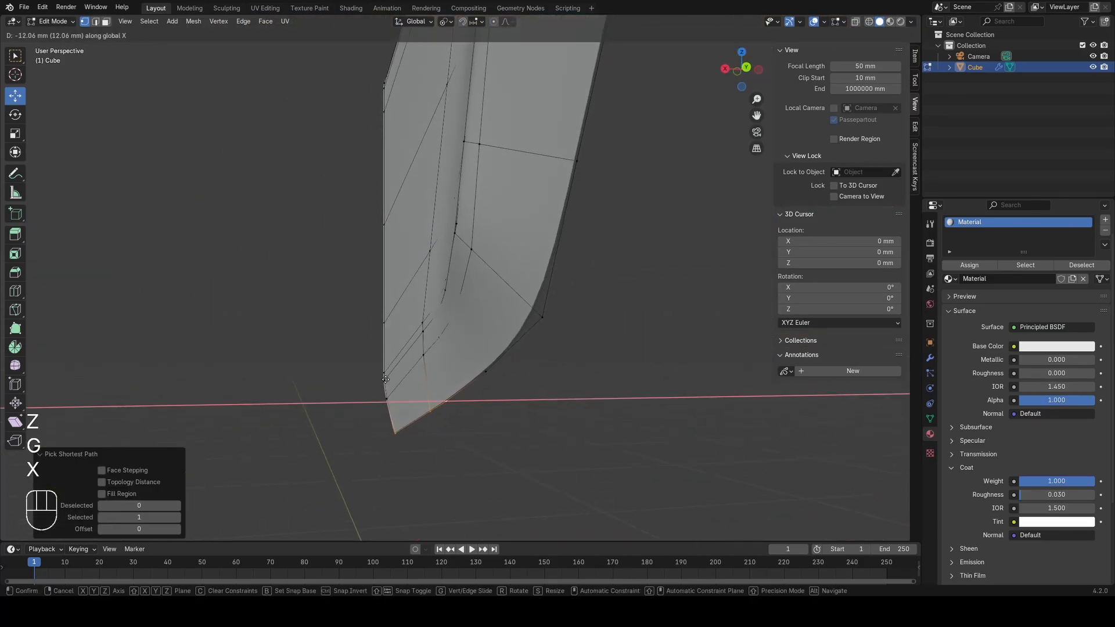
{"action": "left_click", "coordinate": [388, 380]}
Step: Move the panel's lower outer corner vertex along X by about -18.286 mm
{"action": "key", "text": "z"}
{"action": "key", "text": "z"}
{"action": "middle_click_drag", "start_coordinate": [306, 428], "coordinate": [287, 405]}
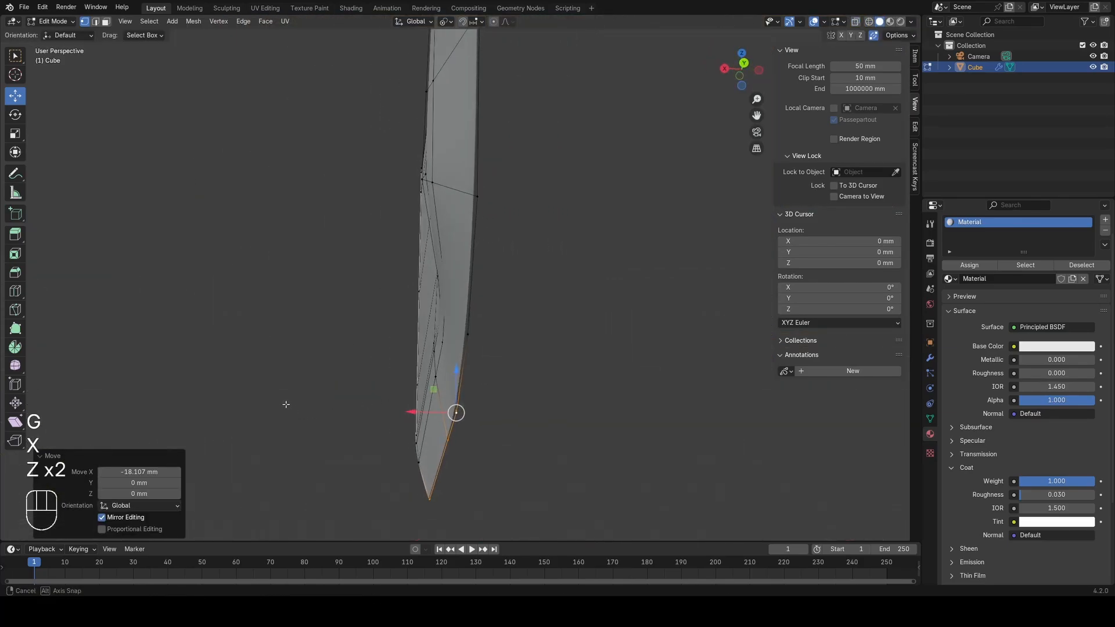
{"action": "key", "text": "g"}
{"action": "key", "text": "x"}
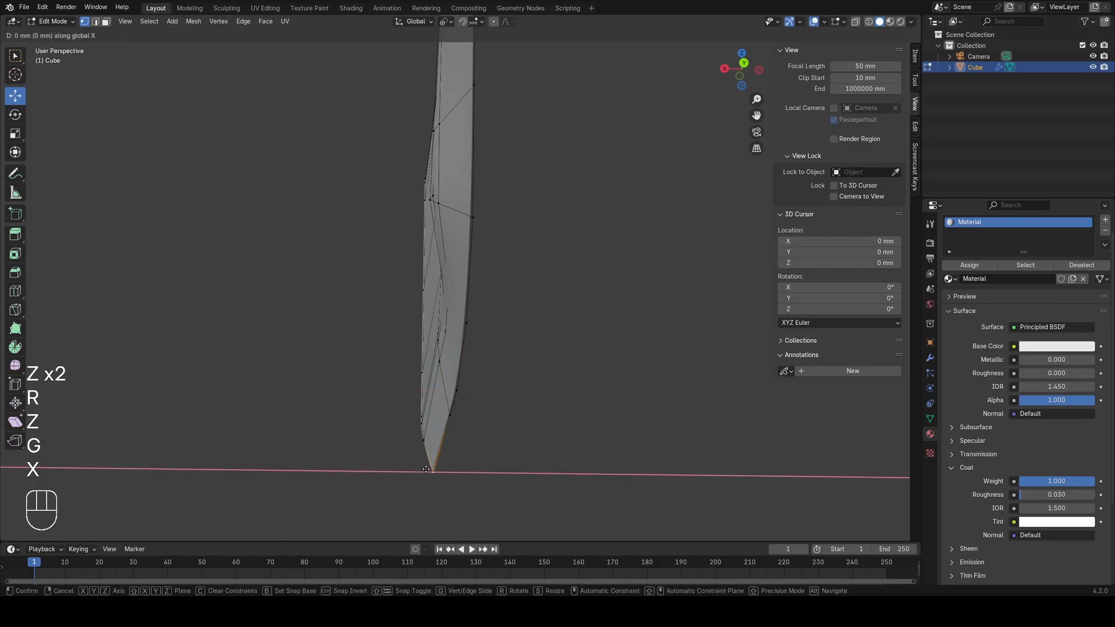
{"action": "left_click", "coordinate": [433, 471]}
{"action": "middle_click_drag", "start_coordinate": [438, 426], "coordinate": [575, 305]}
{"action": "key", "text": "z"}
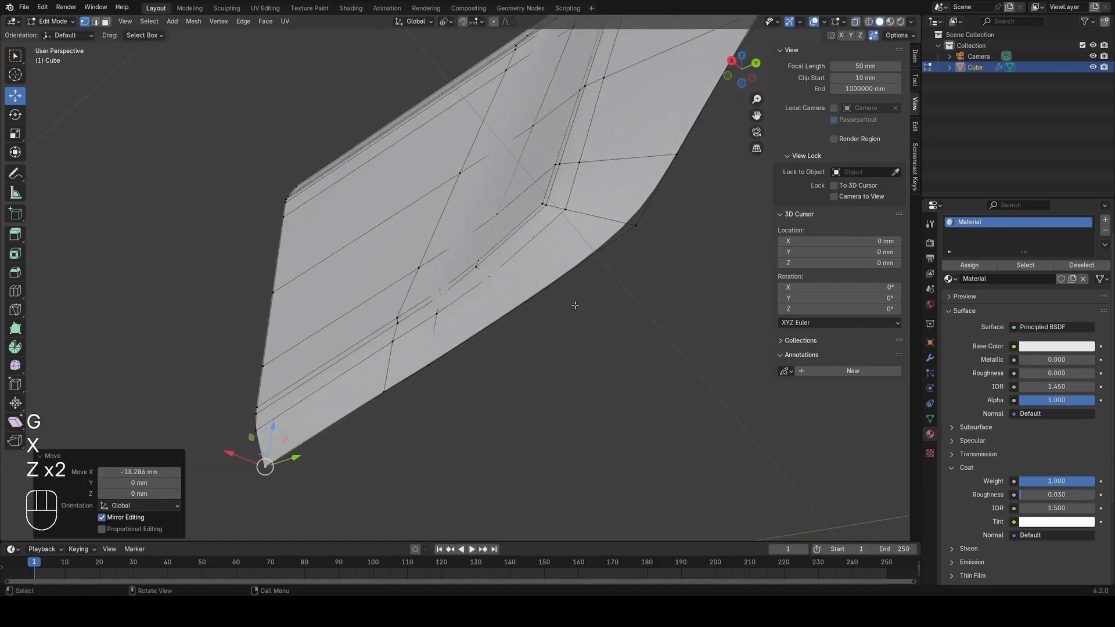
Step: Straighten the panel's bottom outline vertices with Gstretch, using the Spread method
{"action": "key", "text": "q"}
{"action": "mouse_move", "coordinate": [478, 251]}
{"action": "middle_mouse_down"}
{"action": "mouse_move", "coordinate": [498, 212]}
{"action": "mouse_move", "coordinate": [409, 341]}
{"action": "mouse_move", "coordinate": [334, 406]}
{"action": "mouse_move", "coordinate": [232, 317]}
{"action": "middle_mouse_up"}
{"action": "left_click", "coordinate": [498, 212]}
{"action": "key", "text": "a"}
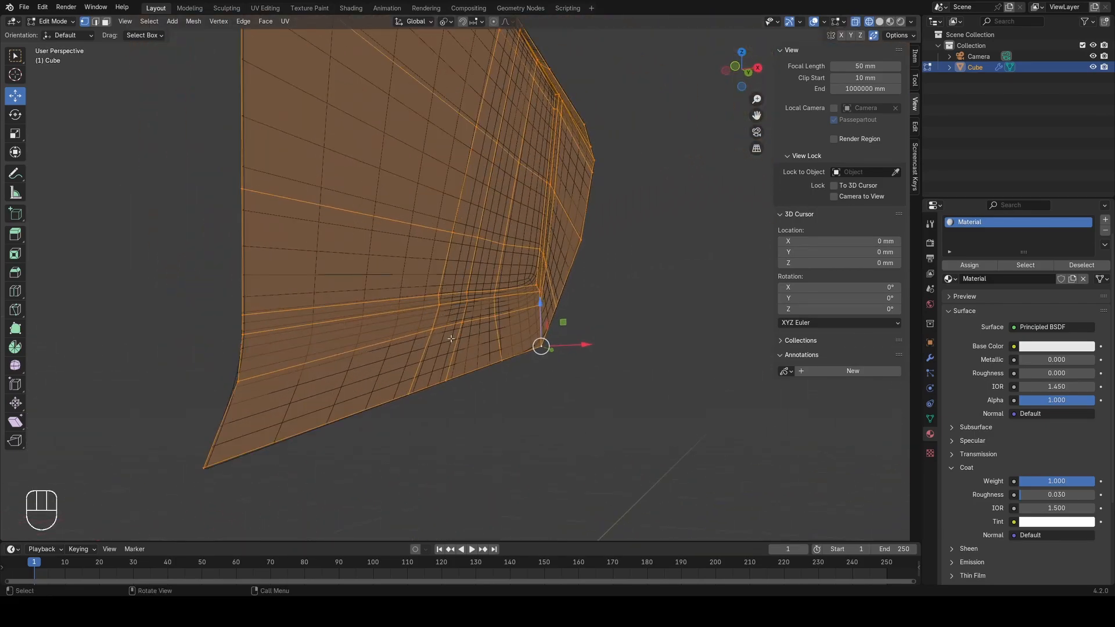
{"action": "left_click", "coordinate": [535, 309]}
{"action": "key", "text": "z"}
{"action": "middle_click_drag", "start_coordinate": [582, 315], "coordinate": [356, 356]}
{"action": "left_click", "coordinate": [530, 324]}
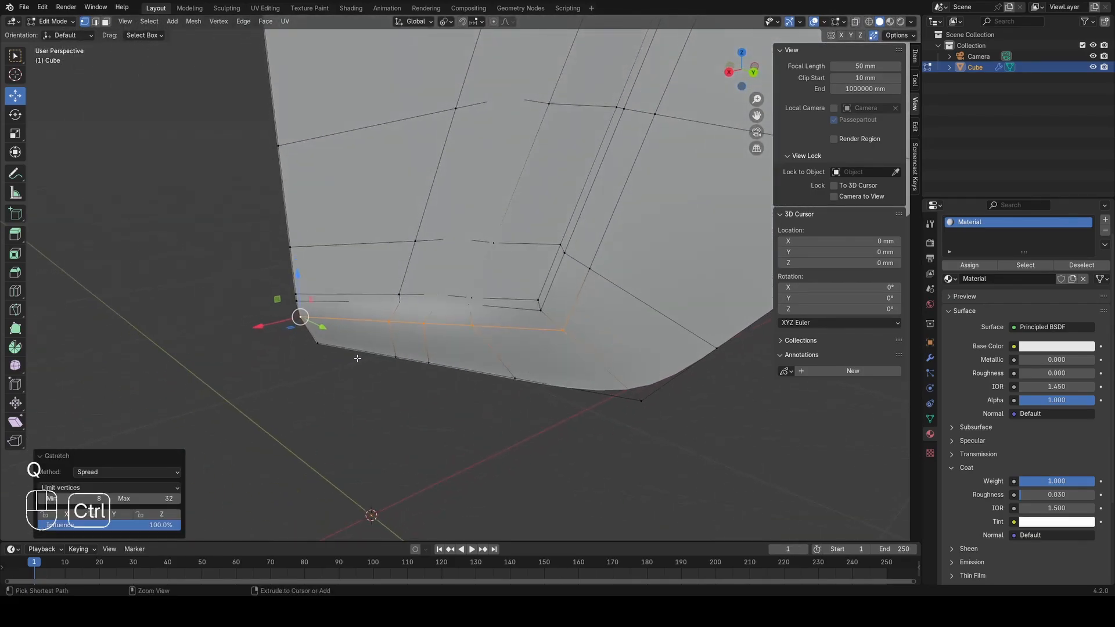
Step: Select the full edge loop just outside the recess's crease and edge-slide it with a factor of 1.000
{"action": "key", "text": "ctrl+z"}
{"action": "middle_click_drag", "start_coordinate": [459, 343], "coordinate": [540, 215]}
{"action": "scroll", "coordinate": [632, 278], "scroll_direction": "down", "scroll_amount": 2}
{"action": "middle_click_drag", "start_coordinate": [623, 259], "coordinate": [587, 290]}
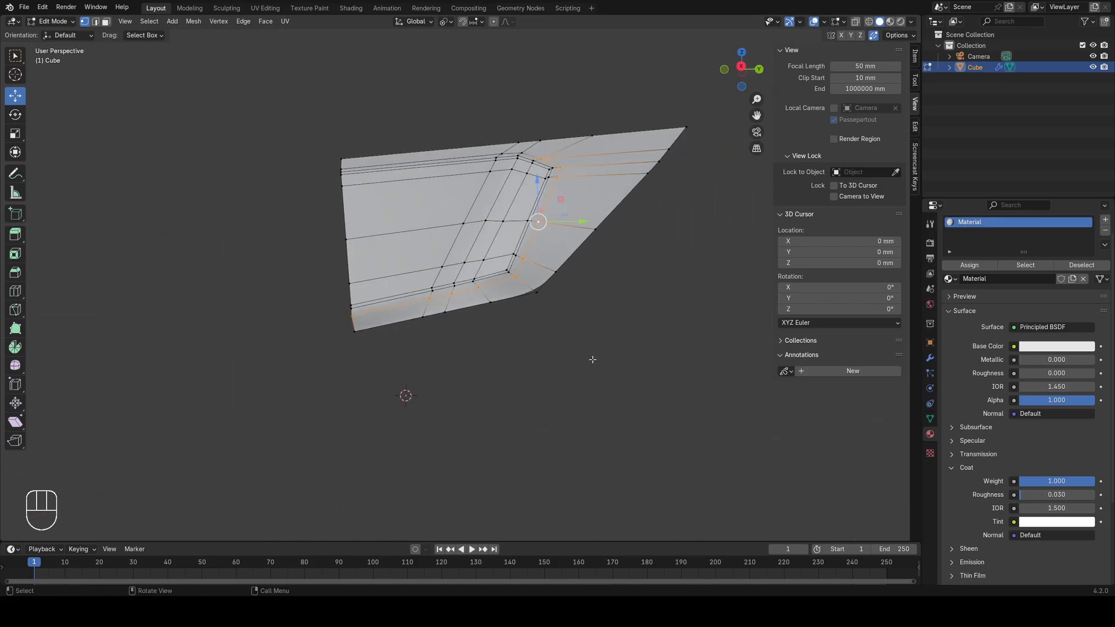
{"action": "key", "text": "z"}
{"action": "key", "text": "z"}
{"action": "left_click", "coordinate": [557, 213], "text": "alt+shift"}
{"action": "scroll", "coordinate": [685, 186], "scroll_direction": "up", "scroll_amount": 2}
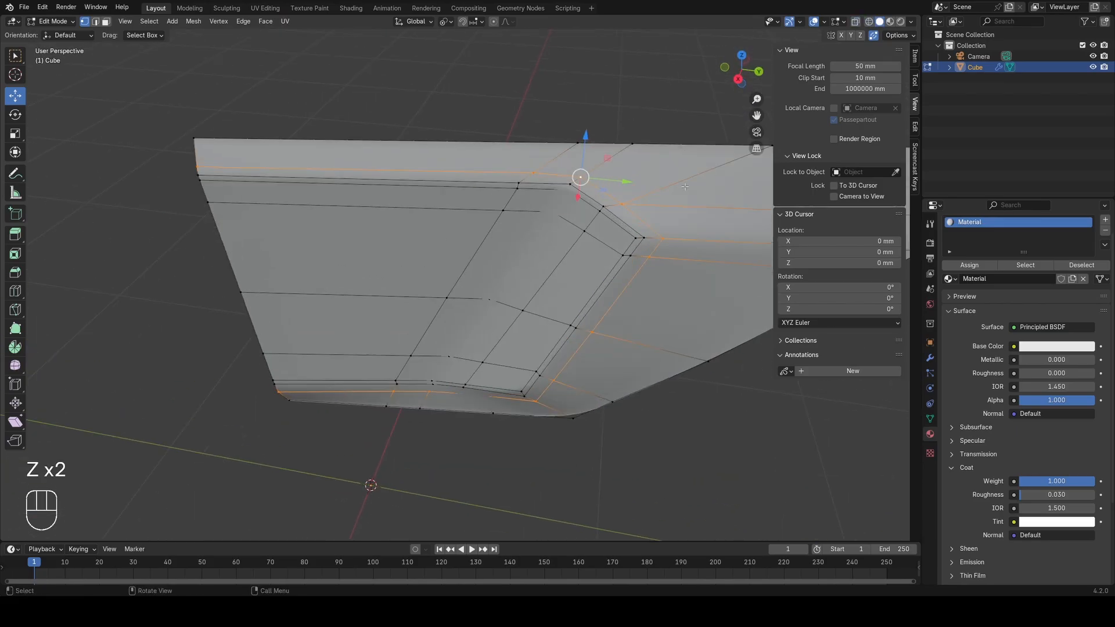
{"action": "left_click", "coordinate": [581, 249]}
{"action": "mouse_move", "coordinate": [488, 279]}
{"action": "middle_mouse_down"}
{"action": "mouse_move", "coordinate": [506, 252]}
{"action": "mouse_move", "coordinate": [507, 191]}
{"action": "middle_mouse_up"}
Step: Remove an edge loop crossing the lower part of the recess
{"action": "key", "text": "z"}
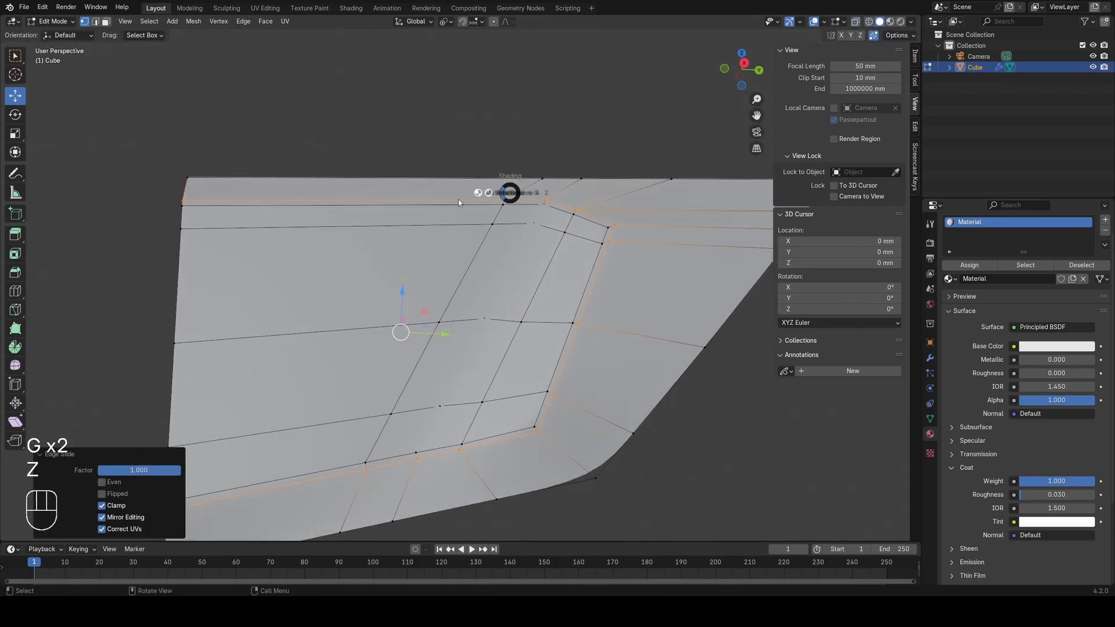
{"action": "left_click", "coordinate": [458, 199]}
{"action": "key", "text": "a"}
{"action": "mouse_move", "coordinate": [495, 403]}
{"action": "middle_mouse_down", "text": "shift"}
{"action": "mouse_move", "coordinate": [495, 283]}
{"action": "mouse_move", "coordinate": [493, 329]}
{"action": "mouse_move", "coordinate": [448, 296]}
{"action": "mouse_move", "coordinate": [471, 256]}
{"action": "mouse_move", "coordinate": [472, 292]}
{"action": "mouse_move", "coordinate": [431, 277]}
{"action": "mouse_move", "coordinate": [420, 293]}
{"action": "middle_mouse_up", "text": "shift"}
{"action": "key", "text": "z"}
{"action": "left_click", "coordinate": [400, 281], "text": "alt"}
{"action": "key", "text": "x"}
{"action": "left_click", "coordinate": [399, 390]}
Step: Select the middle stretch of the bottom outline and move it along X by about -25.883 mm
{"action": "key", "text": "z"}
{"action": "key", "text": "a"}
{"action": "scroll", "coordinate": [472, 256], "scroll_direction": "up", "scroll_amount": 1}
{"action": "key", "text": "z"}
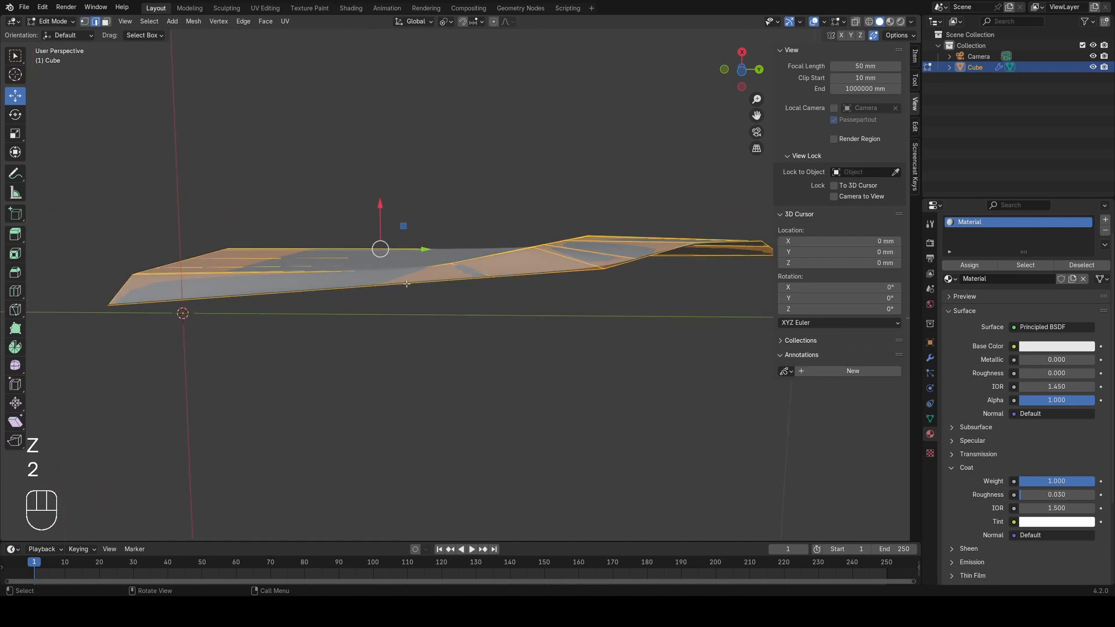
{"action": "left_click", "coordinate": [454, 290]}
{"action": "middle_click_drag", "start_coordinate": [455, 291], "coordinate": [456, 316]}
{"action": "key", "text": "z"}
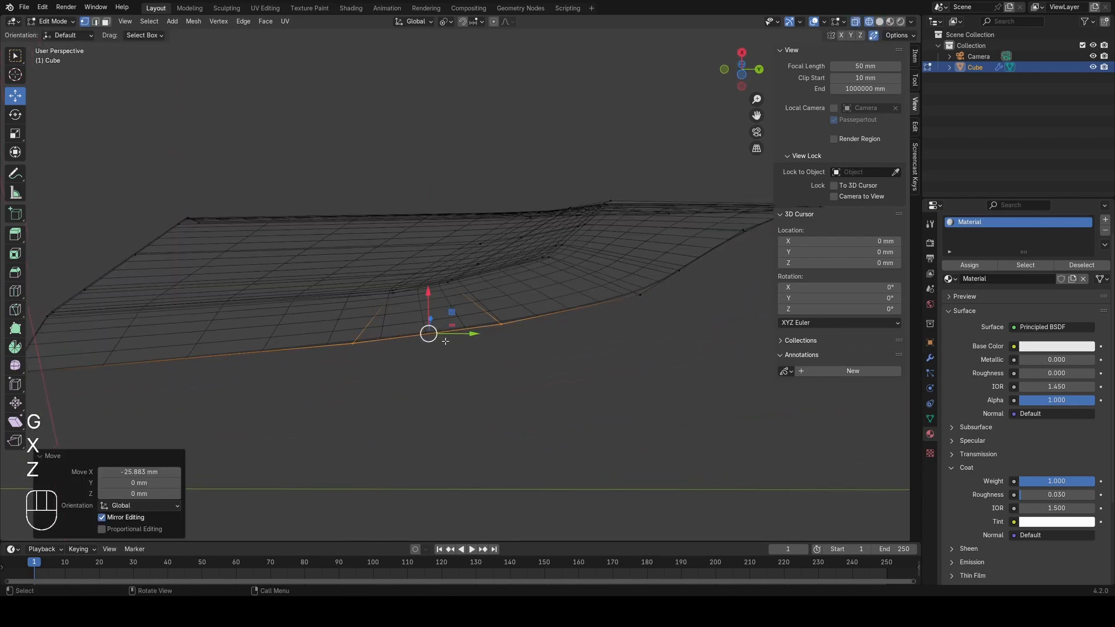
Step: Shift the bottom outline's vertices along X to even out its curve as seen from below
{"action": "key", "text": "a"}
{"action": "scroll", "coordinate": [286, 358], "scroll_direction": "down", "scroll_amount": 2}
{"action": "key", "text": "z"}
{"action": "left_click", "coordinate": [191, 338]}
{"action": "middle_click_drag", "start_coordinate": [260, 310], "coordinate": [267, 285]}
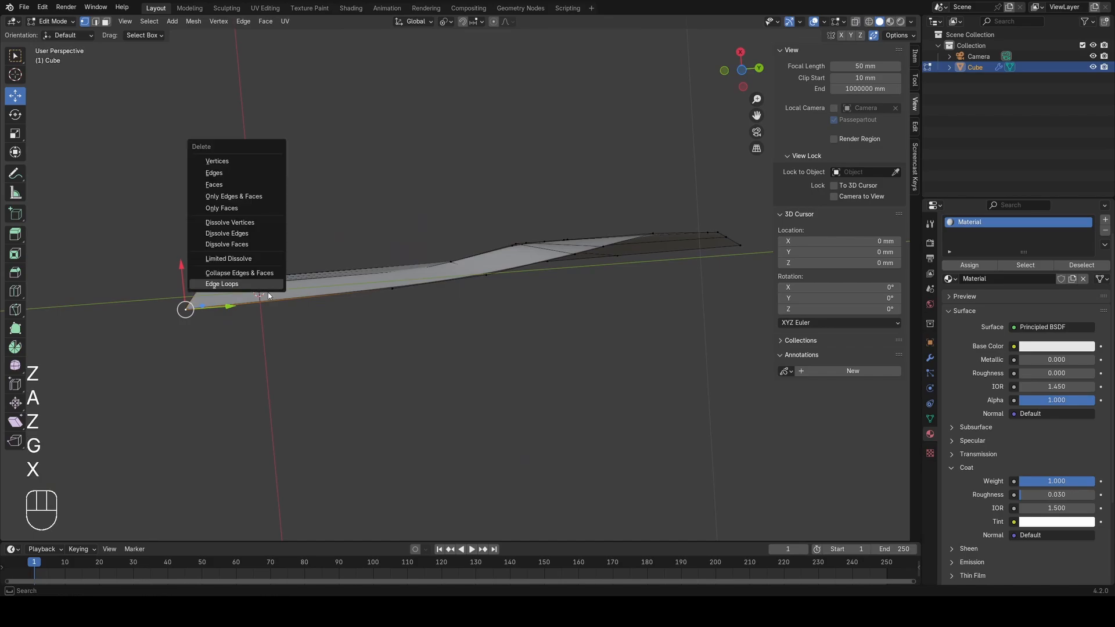
{"action": "left_click", "coordinate": [344, 284]}
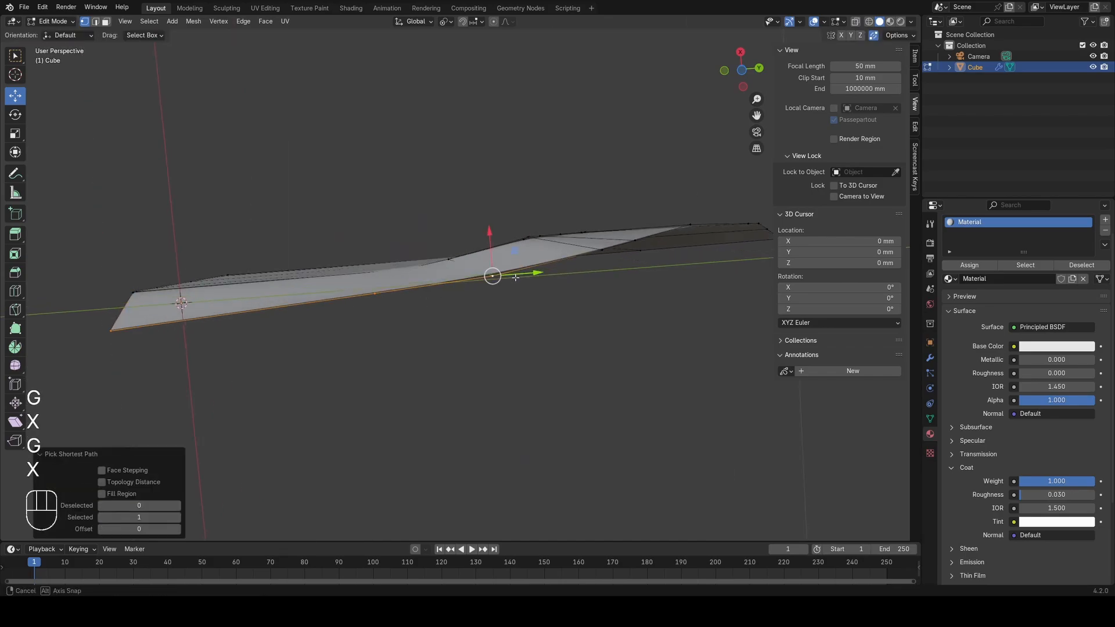
{"action": "mouse_move", "coordinate": [516, 278]}
{"action": "middle_mouse_down"}
{"action": "mouse_move", "coordinate": [397, 252]}
{"action": "mouse_move", "coordinate": [450, 337]}
{"action": "mouse_move", "coordinate": [496, 375]}
{"action": "mouse_move", "coordinate": [442, 355]}
{"action": "mouse_move", "coordinate": [396, 383]}
{"action": "mouse_move", "coordinate": [397, 466]}
{"action": "mouse_move", "coordinate": [406, 366]}
{"action": "mouse_move", "coordinate": [464, 325]}
{"action": "mouse_move", "coordinate": [475, 343]}
{"action": "middle_mouse_up"}
Step: Examine the panel's edge flow around the recess in shaded and wireframe display
{"action": "key", "text": "z"}
{"action": "key", "text": "z"}
{"action": "key", "text": "z"}
{"action": "key", "text": "Tab"}
{"action": "key", "text": "Tab"}
{"action": "key", "text": "z"}
{"action": "key", "text": "a"}
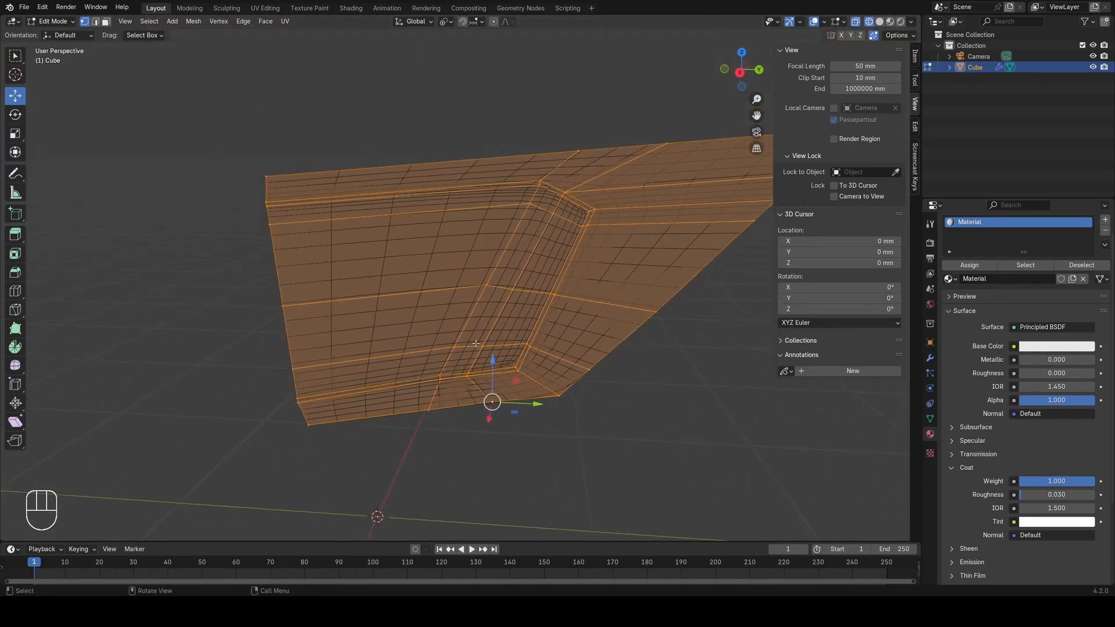
{"action": "left_click", "coordinate": [503, 308], "text": "alt"}
{"action": "key", "text": "z"}
{"action": "scroll", "coordinate": [504, 311], "scroll_direction": "up", "scroll_amount": 1}
Step: Examine the curve of the lower outline from below, in Object Mode and in the wireframe cage
{"action": "mouse_move", "coordinate": [506, 401]}
{"action": "middle_mouse_down"}
{"action": "mouse_move", "coordinate": [520, 287]}
{"action": "mouse_move", "coordinate": [515, 320]}
{"action": "middle_mouse_up"}
{"action": "scroll", "coordinate": [521, 314], "scroll_direction": "up", "scroll_amount": 2}
{"action": "key", "text": "Tab"}
{"action": "key", "text": "z"}
{"action": "middle_click_drag", "start_coordinate": [381, 359], "coordinate": [381, 337]}
{"action": "key", "text": "z"}
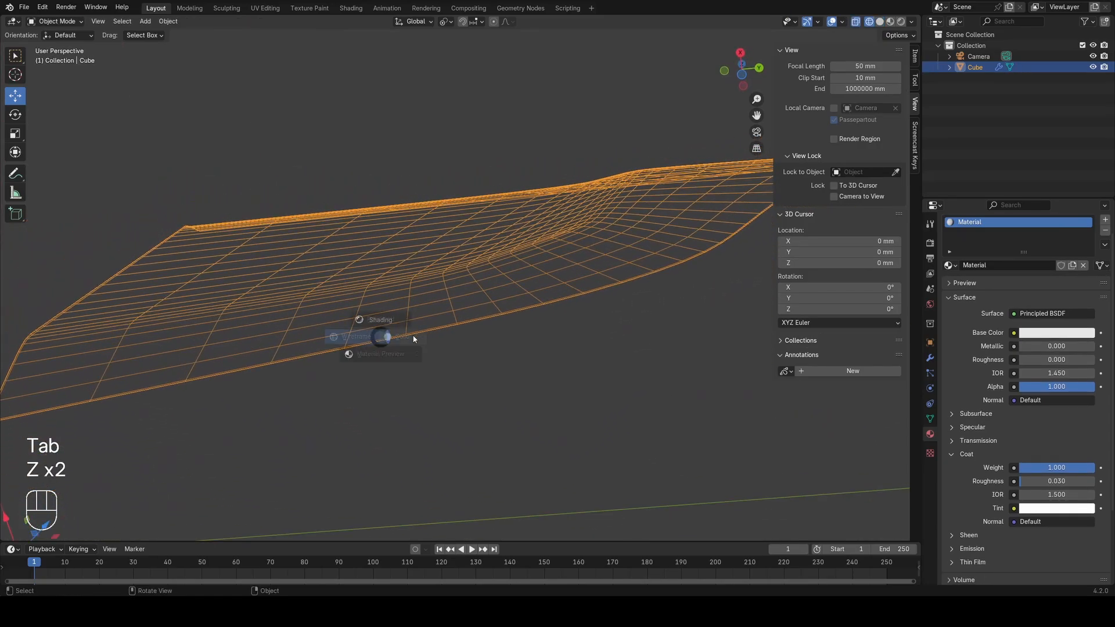
{"action": "scroll", "coordinate": [482, 332], "scroll_direction": "down", "scroll_amount": 2}
{"action": "key", "text": "Tab"}
{"action": "middle_click_drag", "start_coordinate": [483, 333], "coordinate": [535, 416]}
{"action": "left_click", "coordinate": [535, 416]}
{"action": "key", "text": "z"}
{"action": "key", "text": "a"}
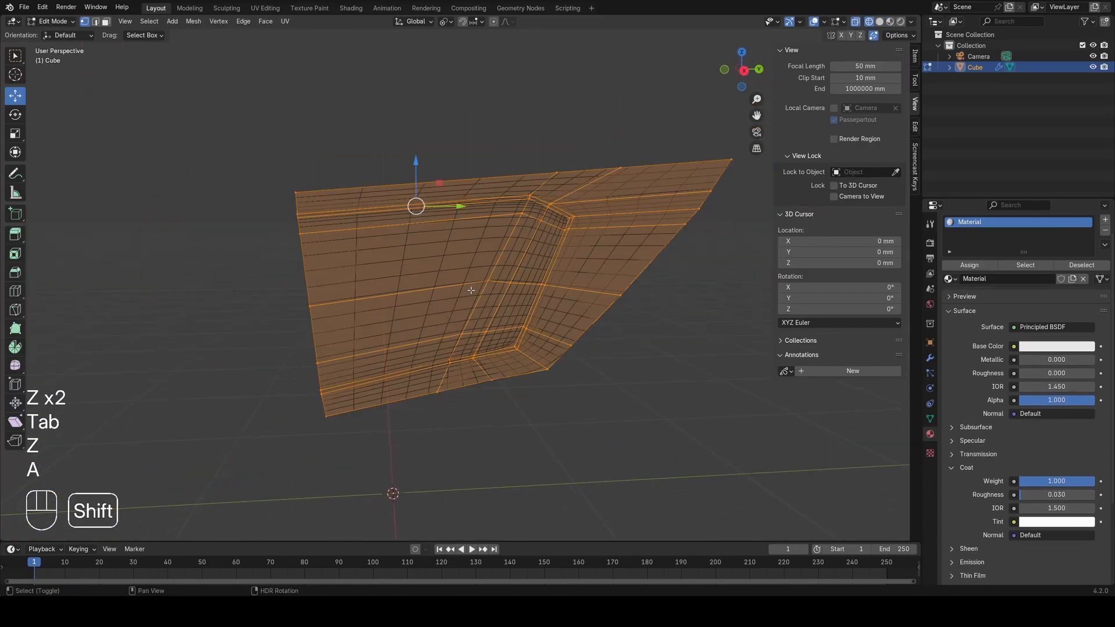
Step: Delete the large face above the recess's upper corner that reaches the panel's pointed tip
{"action": "key", "text": "shift+z"}
{"action": "middle_click_drag", "start_coordinate": [472, 290], "coordinate": [434, 344], "text": "shift"}
{"action": "scroll", "coordinate": [548, 315], "scroll_direction": "up", "scroll_amount": 3}
{"action": "key", "text": "3"}
{"action": "key", "text": "x"}
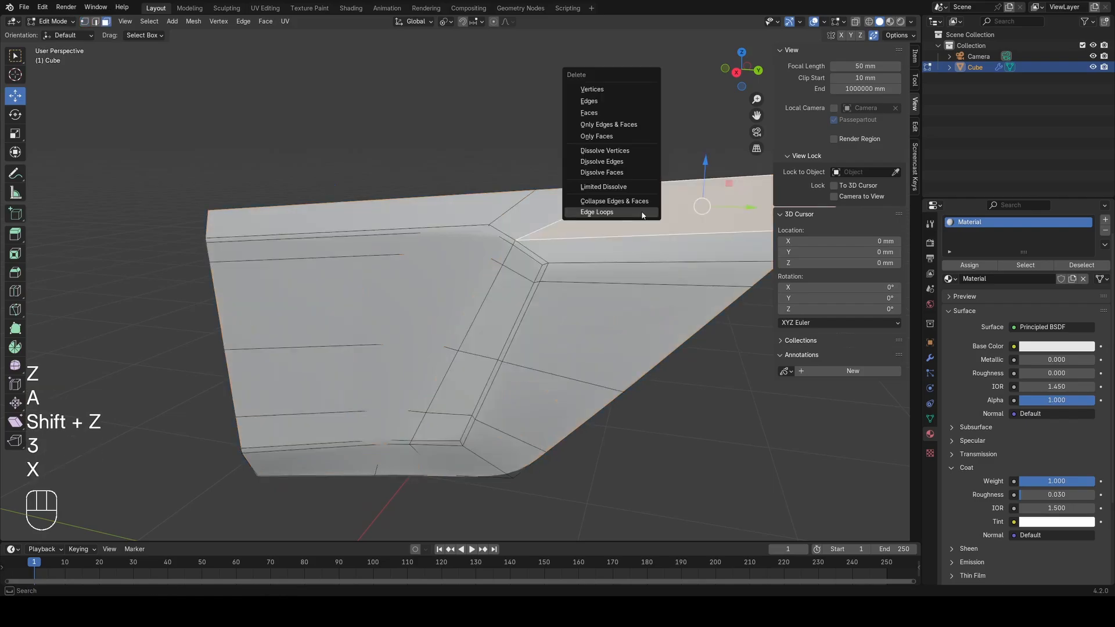
{"action": "scroll", "coordinate": [574, 206], "scroll_direction": "up", "scroll_amount": 1}
Step: Cut one loop along the top strip and another around the outside of the recess, sliding the latter close to the crease
{"action": "key", "text": "ctrl+r"}
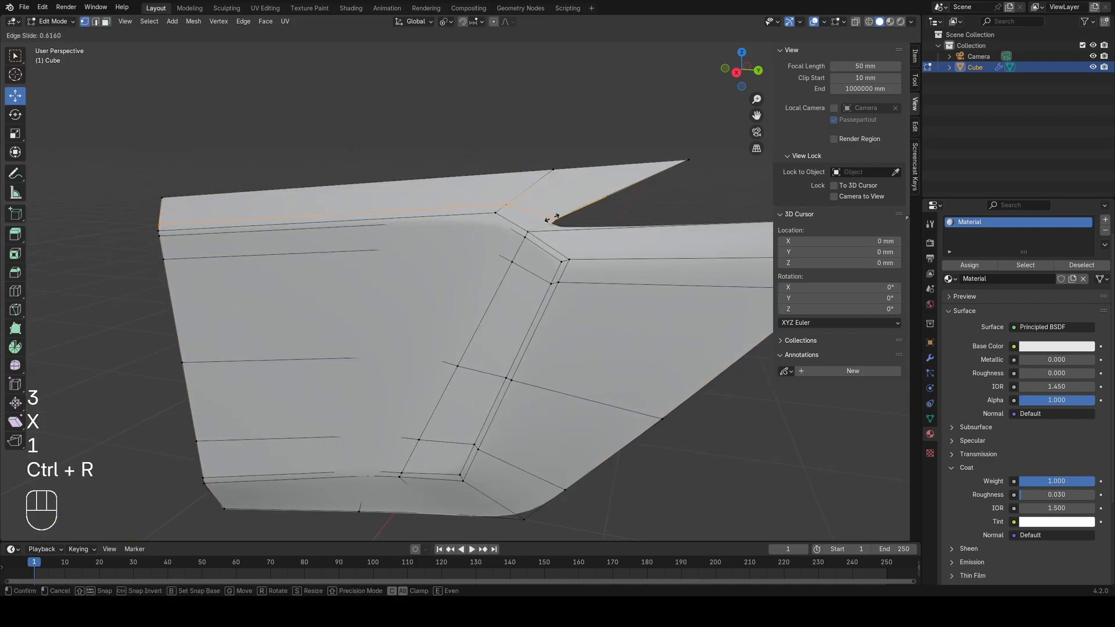
{"action": "key", "text": "g"}
{"action": "key", "text": "g"}
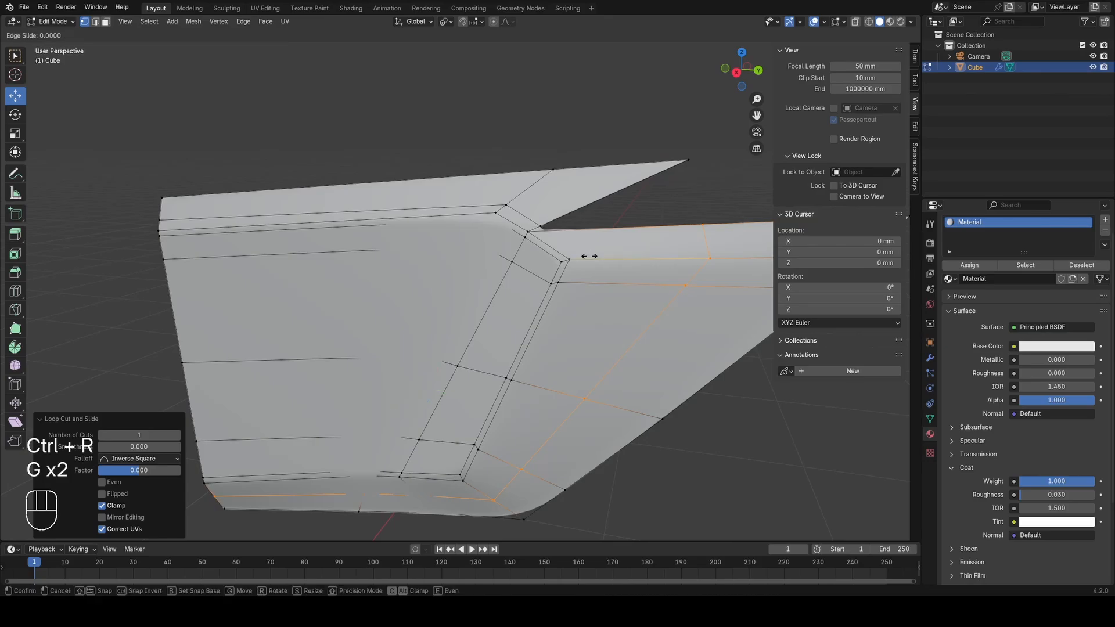
{"action": "left_click", "coordinate": [458, 251]}
Step: Merge the coincident vertices at the inner corner of the open notch
{"action": "key", "text": "z"}
{"action": "key", "text": "a"}
{"action": "middle_click_drag", "start_coordinate": [581, 276], "coordinate": [516, 346], "text": "shift"}
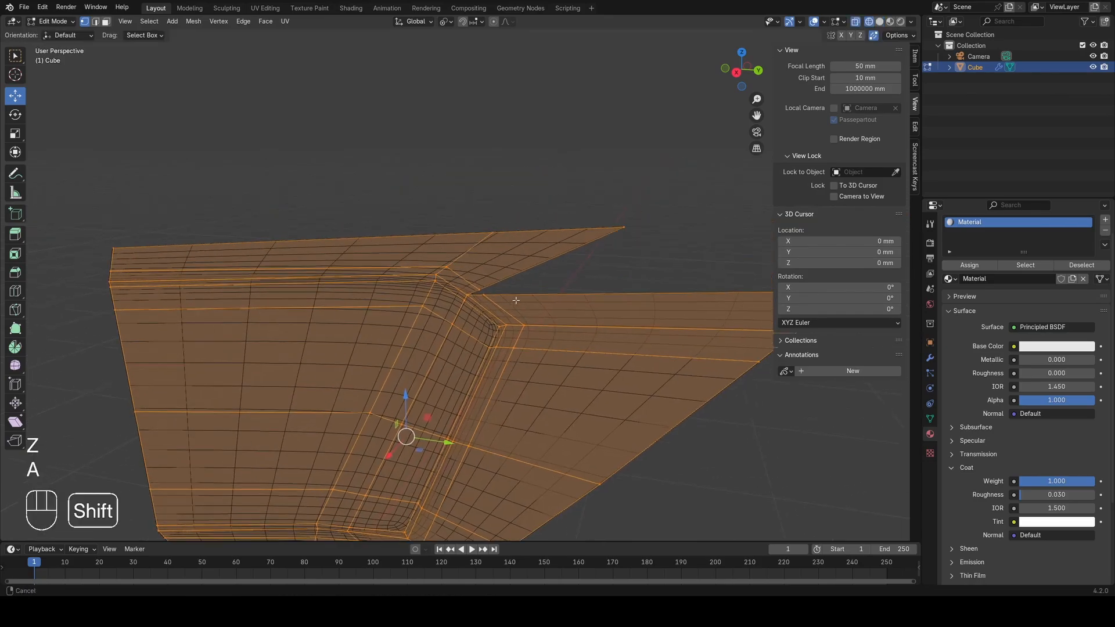
{"action": "scroll", "coordinate": [516, 346], "scroll_direction": "up", "scroll_amount": 5}
{"action": "left_click", "coordinate": [496, 328]}
{"action": "key", "text": "q"}
{"action": "left_click", "coordinate": [487, 322]}
{"action": "key", "text": "a"}
{"action": "scroll", "coordinate": [488, 323], "scroll_direction": "down", "scroll_amount": 7}
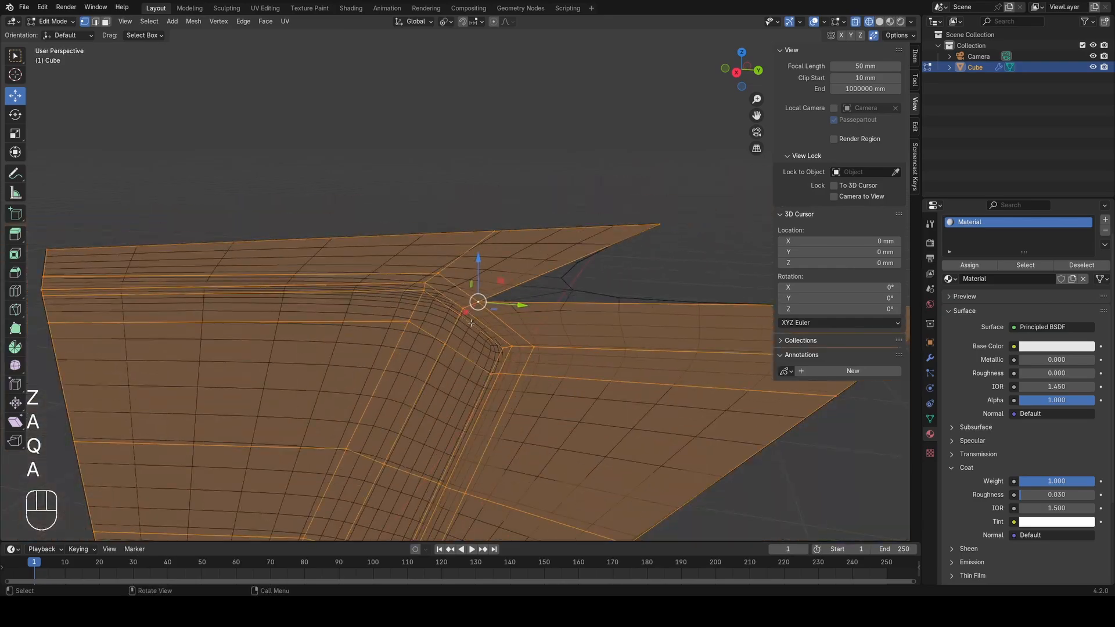
Step: Delete the slanted edge on the upper side of the notch together with its adjoining face
{"action": "middle_click_drag", "start_coordinate": [610, 271], "coordinate": [499, 283], "text": "shift"}
{"action": "scroll", "coordinate": [499, 283], "scroll_direction": "up", "scroll_amount": 2}
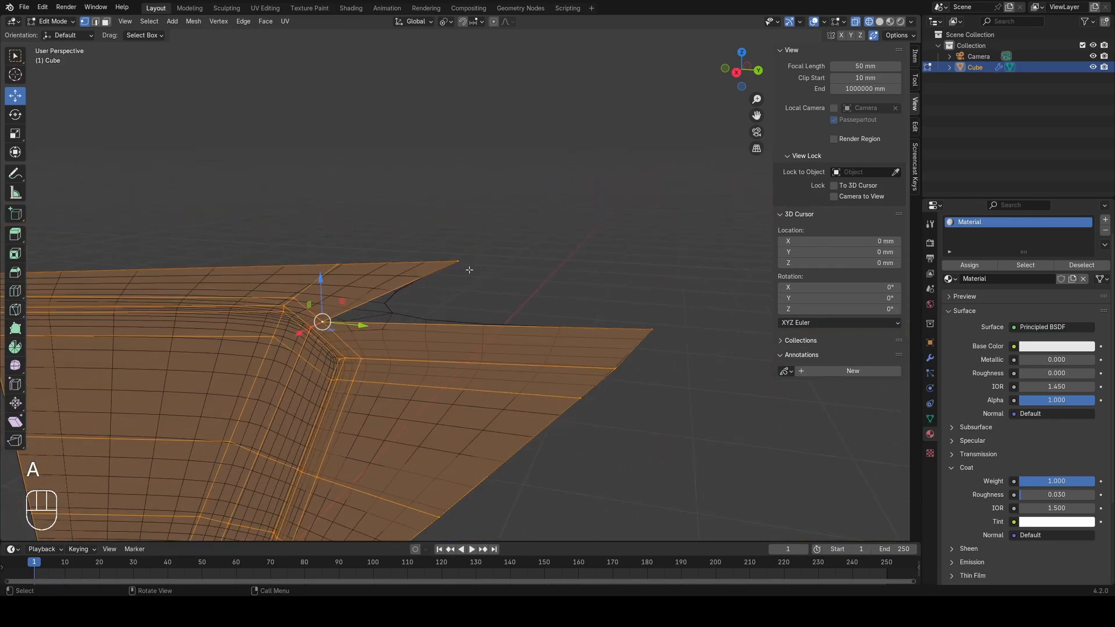
{"action": "scroll", "coordinate": [457, 275], "scroll_direction": "up", "scroll_amount": 1}
{"action": "key", "text": "2"}
{"action": "left_click", "coordinate": [409, 284]}
{"action": "key", "text": "x"}
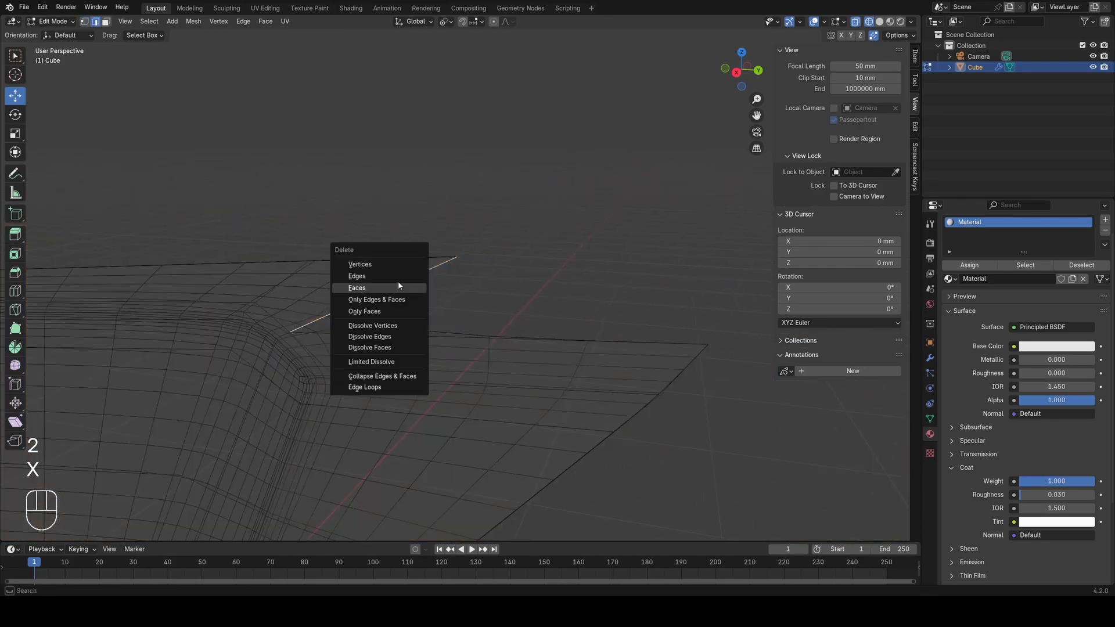
{"action": "left_click", "coordinate": [392, 277]}
{"action": "key", "text": "1"}
{"action": "key", "text": "a"}
Step: Vertex-slide the loose end of the top edge outward past the panel's tip with clamping off
{"action": "key", "text": "z"}
{"action": "left_click", "coordinate": [456, 259]}
{"action": "scroll", "coordinate": [443, 275], "scroll_direction": "down", "scroll_amount": 1}
{"action": "key", "text": "g"}
{"action": "key", "text": "g"}
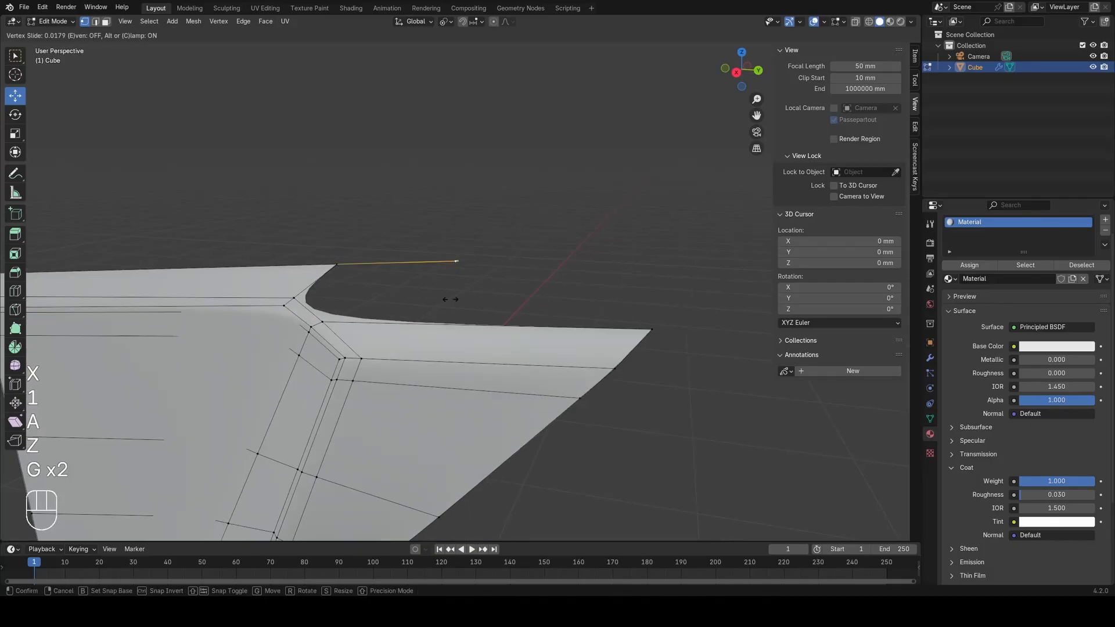
{"action": "left_click", "coordinate": [443, 295]}
{"action": "key", "text": "g"}
{"action": "key", "text": "g"}
{"action": "left_click", "coordinate": [656, 277]}
Step: Join the extended top vertex to the tip below with an edge and vertex-slide the new corner with clamping off
{"action": "key", "text": "a"}
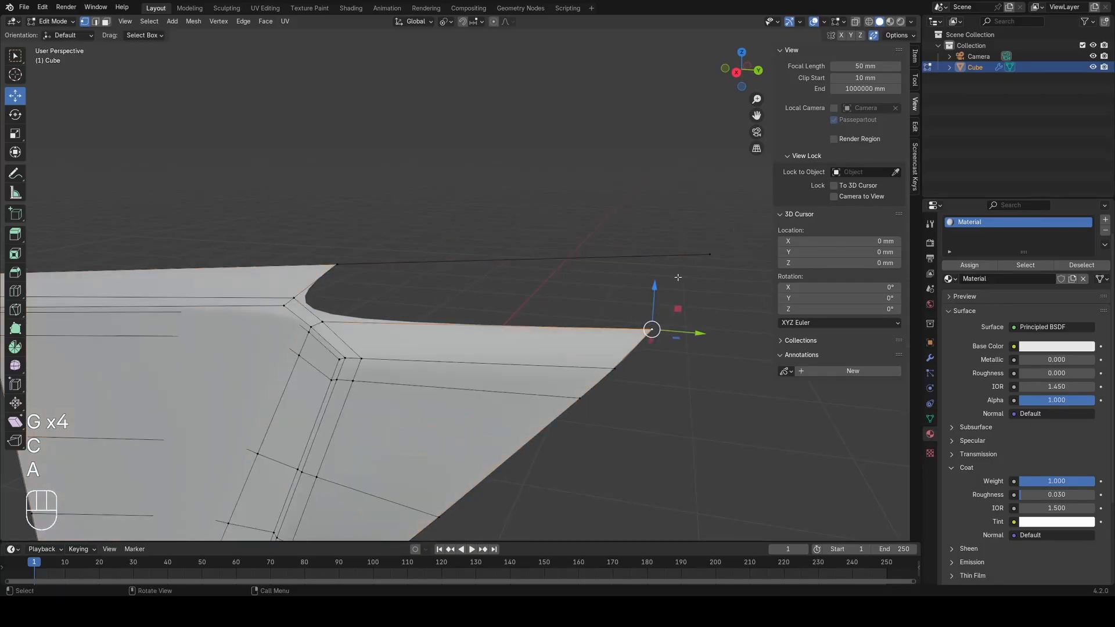
{"action": "key", "text": "f"}
{"action": "key", "text": "z"}
{"action": "key", "text": "a"}
{"action": "left_click", "coordinate": [691, 259]}
{"action": "key", "text": "z"}
{"action": "scroll", "coordinate": [605, 302], "scroll_direction": "down", "scroll_amount": 2}
{"action": "key", "text": "g"}
{"action": "key", "text": "g"}
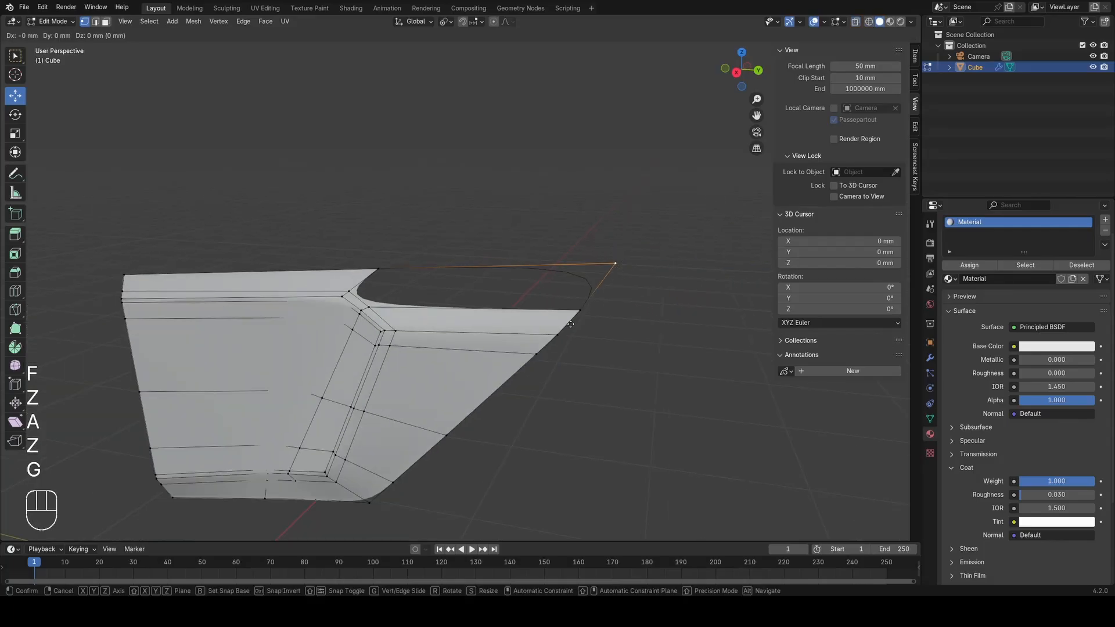
{"action": "key", "text": "c"}
{"action": "left_click", "coordinate": [576, 325]}
Step: Split the new top edge with a loop cut and fill the open notch with faces
{"action": "key", "text": "z"}
{"action": "key", "text": "a"}
{"action": "mouse_move", "coordinate": [465, 321]}
{"action": "middle_mouse_down"}
{"action": "mouse_move", "coordinate": [590, 302]}
{"action": "mouse_move", "coordinate": [465, 303]}
{"action": "mouse_move", "coordinate": [428, 378]}
{"action": "mouse_move", "coordinate": [358, 397]}
{"action": "mouse_move", "coordinate": [535, 364]}
{"action": "mouse_move", "coordinate": [483, 346]}
{"action": "mouse_move", "coordinate": [499, 334]}
{"action": "middle_mouse_up"}
{"action": "key", "text": "ctrl+r"}
{"action": "left_click", "coordinate": [498, 237]}
{"action": "key", "text": "a"}
{"action": "key", "text": "2"}
{"action": "left_click", "coordinate": [345, 271]}
{"action": "key", "text": "f"}
{"action": "key", "text": "f"}
{"action": "key", "text": "1"}
Step: Check the closed panel in Object Mode with rendered shading
{"action": "key", "text": "Tab"}
{"action": "key", "text": "z"}
{"action": "scroll", "coordinate": [485, 308], "scroll_direction": "down", "scroll_amount": 3}
{"action": "key", "text": "z"}
{"action": "key", "text": "alt+a"}
{"action": "left_click", "coordinate": [483, 348]}
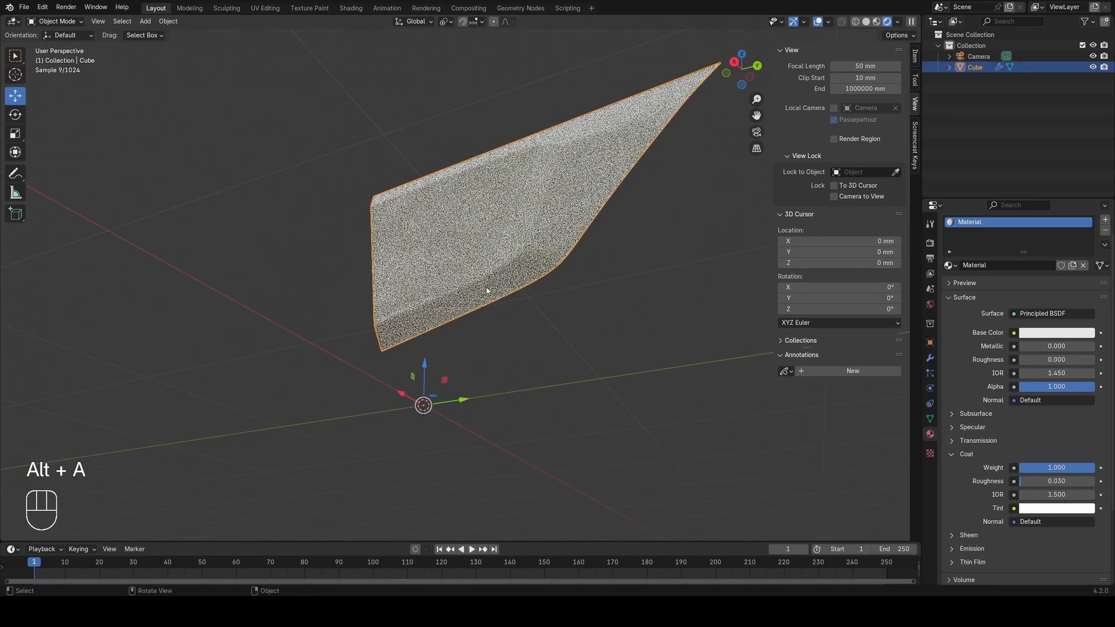
{"action": "mouse_move", "coordinate": [233, 261]}
{"action": "middle_mouse_down"}
{"action": "mouse_move", "coordinate": [264, 292]}
{"action": "mouse_move", "coordinate": [406, 297]}
{"action": "mouse_move", "coordinate": [459, 246]}
{"action": "mouse_move", "coordinate": [458, 273]}
{"action": "mouse_move", "coordinate": [482, 265]}
{"action": "middle_mouse_up"}
Step: Select the panel's full top outline starting from the tip and extrude it along X
{"action": "scroll", "coordinate": [407, 296], "scroll_direction": "up", "scroll_amount": 3}
{"action": "key", "text": "Tab"}
{"action": "key", "text": "z"}
{"action": "key", "text": "a"}
{"action": "key", "text": "2"}
{"action": "left_click", "coordinate": [566, 227]}
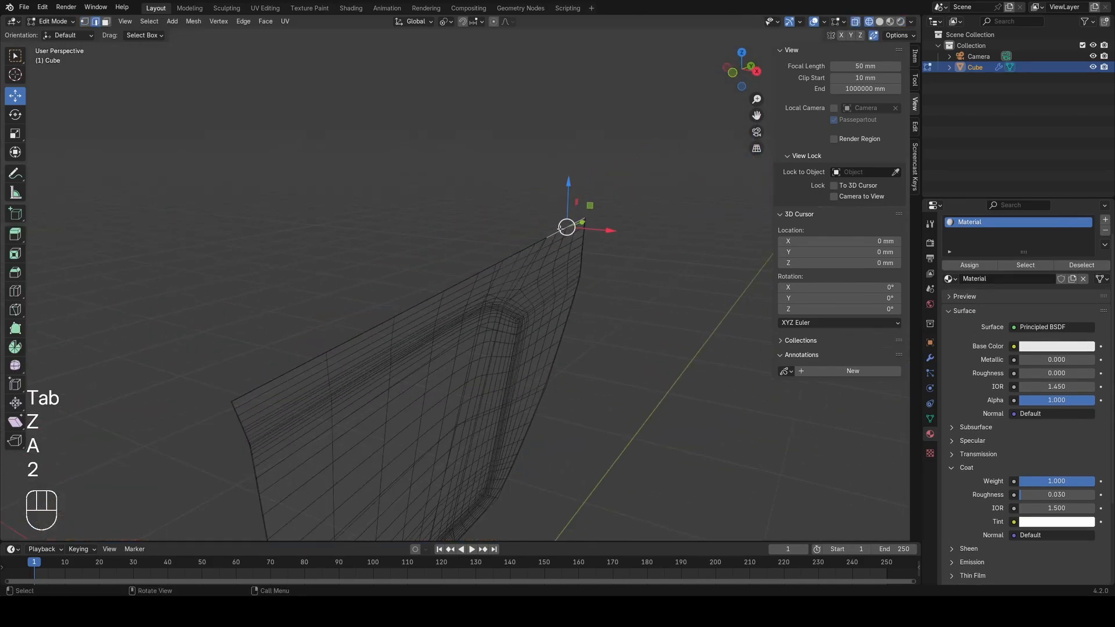
{"action": "key", "text": "z"}
{"action": "left_click", "coordinate": [354, 331], "text": "ctrl"}
{"action": "mouse_move", "coordinate": [354, 331]}
{"action": "middle_mouse_down"}
{"action": "mouse_move", "coordinate": [406, 302]}
{"action": "mouse_move", "coordinate": [417, 316]}
{"action": "mouse_move", "coordinate": [244, 314]}
{"action": "mouse_move", "coordinate": [457, 330]}
{"action": "mouse_move", "coordinate": [492, 317]}
{"action": "mouse_move", "coordinate": [494, 273]}
{"action": "middle_mouse_up"}
{"action": "key", "text": "1"}
{"action": "key", "text": "e"}
{"action": "key", "text": "x"}
{"action": "left_click", "coordinate": [381, 333]}
Step: Move the extruded top edge along Z and view the smoothed panel in solid shading
{"action": "key", "text": "g"}
{"action": "key", "text": "z"}
{"action": "left_click", "coordinate": [411, 316]}
{"action": "key", "text": "z"}
{"action": "left_click", "coordinate": [178, 314]}
{"action": "key", "text": "a"}
{"action": "key", "text": "Tab"}
{"action": "key", "text": "z"}
{"action": "mouse_move", "coordinate": [493, 273]}
{"action": "middle_mouse_down"}
{"action": "mouse_move", "coordinate": [458, 267]}
{"action": "mouse_move", "coordinate": [573, 260]}
{"action": "mouse_move", "coordinate": [452, 331]}
{"action": "mouse_move", "coordinate": [366, 280]}
{"action": "middle_mouse_up"}
Step: Cut a loop lengthwise through the extruded top strip and raise it along Z by about 7.974 mm
{"action": "key", "text": "Tab"}
{"action": "middle_click_drag", "start_coordinate": [565, 305], "coordinate": [555, 290]}
{"action": "scroll", "coordinate": [400, 255], "scroll_direction": "up", "scroll_amount": 2}
{"action": "key", "text": "ctrl+r"}
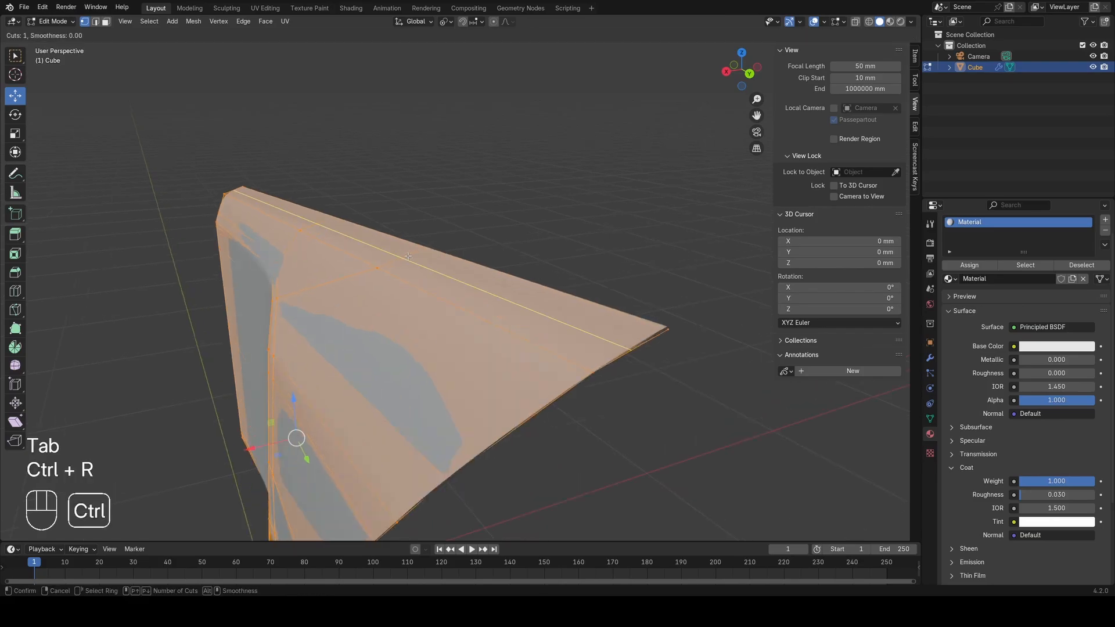
{"action": "left_click", "coordinate": [406, 256]}
{"action": "right_click", "coordinate": [406, 257]}
{"action": "scroll", "coordinate": [472, 263], "scroll_direction": "down", "scroll_amount": 3}
{"action": "key", "text": "g"}
{"action": "key", "text": "z"}
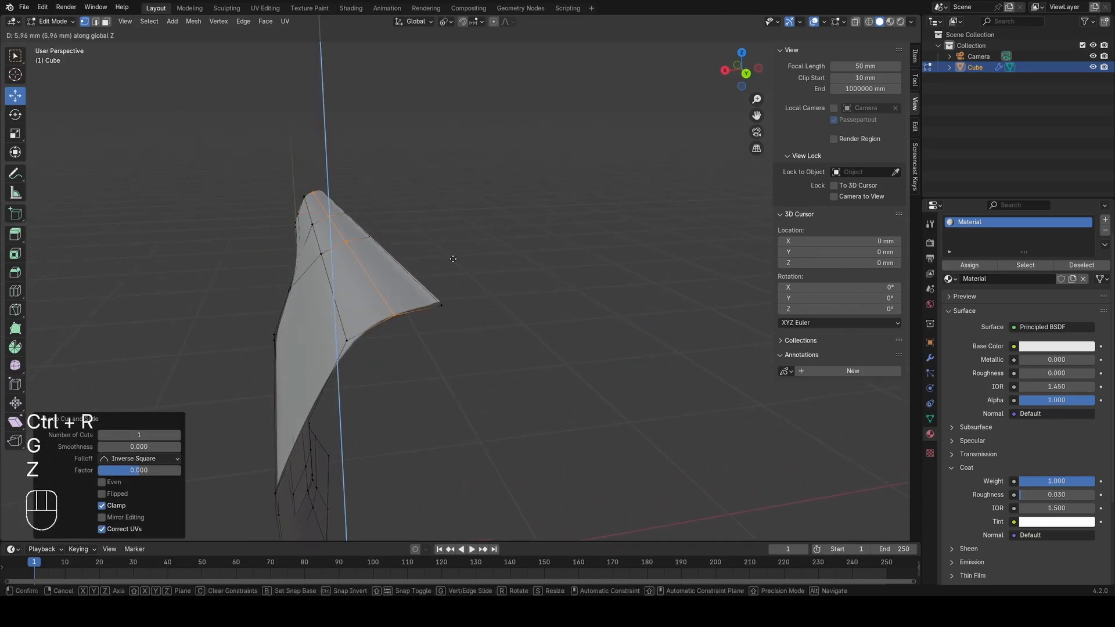
{"action": "left_click", "coordinate": [450, 259]}
{"action": "middle_click_drag", "start_coordinate": [451, 259], "coordinate": [448, 251]}
Step: Move the top strip's new loop along X by about 5.5 mm and inspect the panel in Object Mode
{"action": "key", "text": "g"}
{"action": "key", "text": "x"}
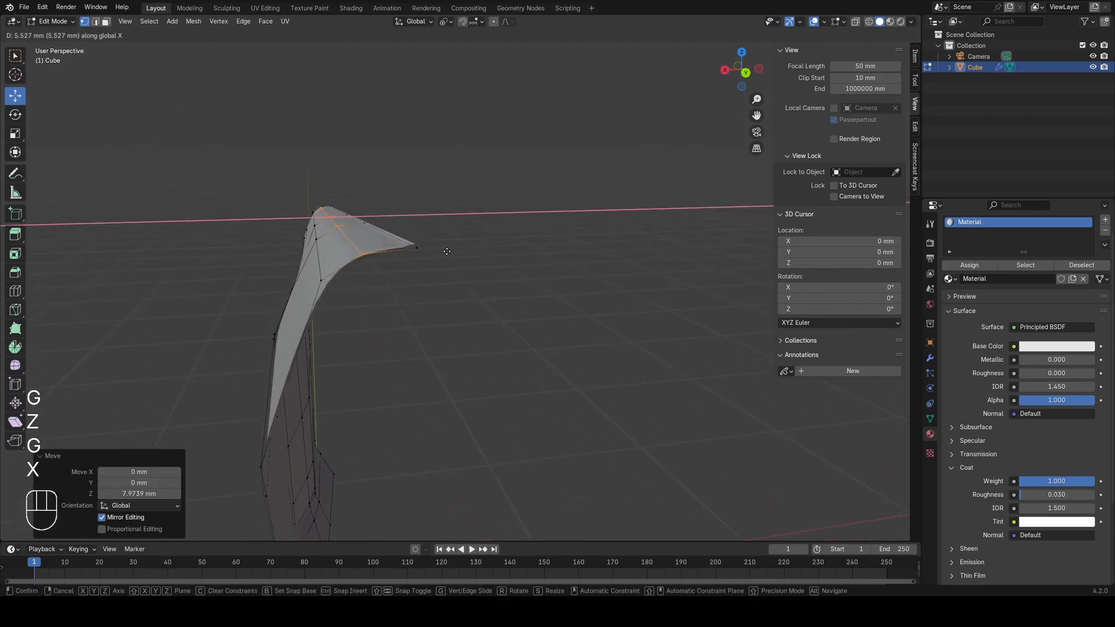
{"action": "left_click", "coordinate": [444, 251]}
{"action": "scroll", "coordinate": [497, 250], "scroll_direction": "up", "scroll_amount": 5}
{"action": "key", "text": "z"}
{"action": "key", "text": "a"}
{"action": "key", "text": "Tab"}
{"action": "key", "text": "z"}
{"action": "scroll", "coordinate": [247, 331], "scroll_direction": "down", "scroll_amount": 4}
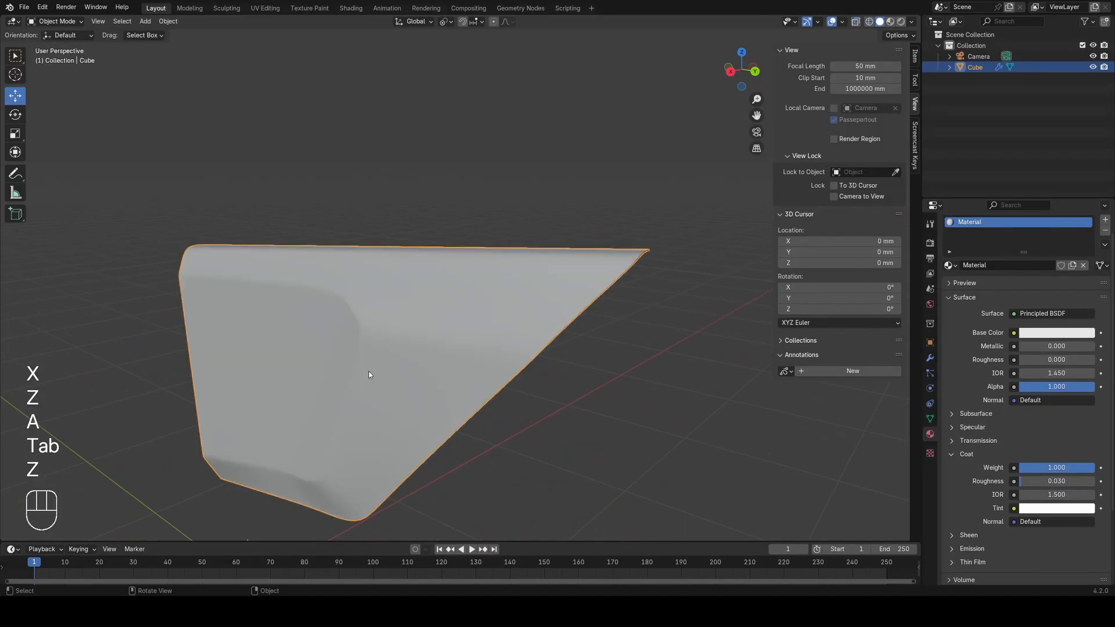
{"action": "middle_click_drag", "start_coordinate": [349, 328], "coordinate": [456, 328]}
{"action": "middle_click_drag", "start_coordinate": [456, 328], "coordinate": [453, 326], "text": "shift"}
Step: Select the edge loop along the recess's inner slope and circle-deselect its upper end above the recess corner
{"action": "key", "text": "Tab"}
{"action": "key", "text": "z"}
{"action": "left_click", "coordinate": [337, 296]}
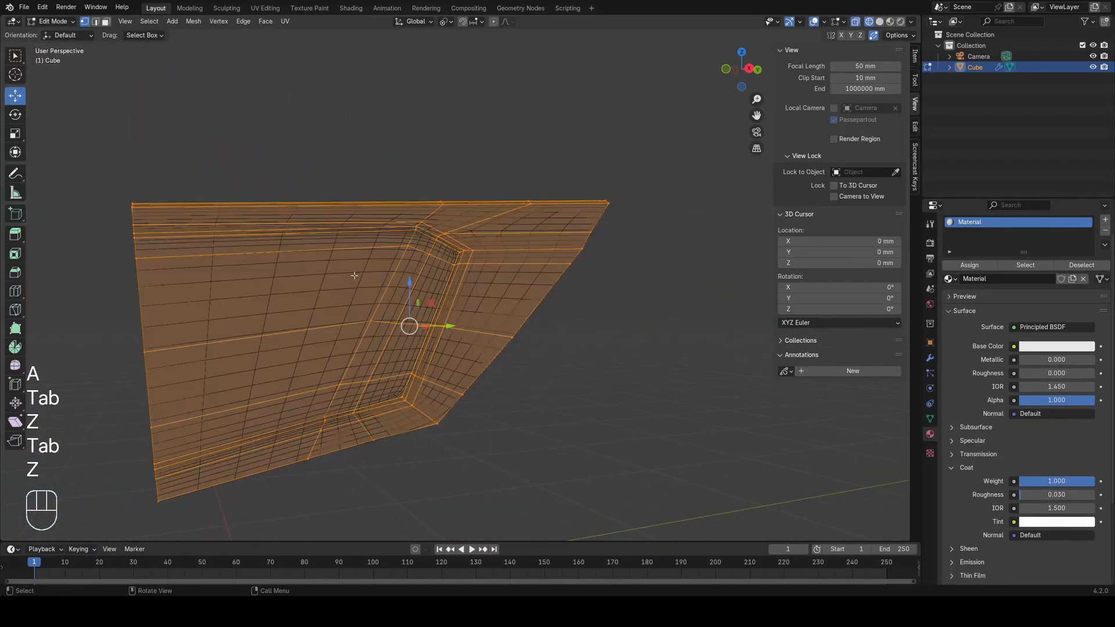
{"action": "key", "text": "a"}
{"action": "scroll", "coordinate": [377, 254], "scroll_direction": "up", "scroll_amount": 4}
{"action": "key", "text": "2"}
{"action": "left_click", "coordinate": [357, 250], "text": "alt"}
{"action": "scroll", "coordinate": [439, 187], "scroll_direction": "down", "scroll_amount": 1}
{"action": "key", "text": "c"}
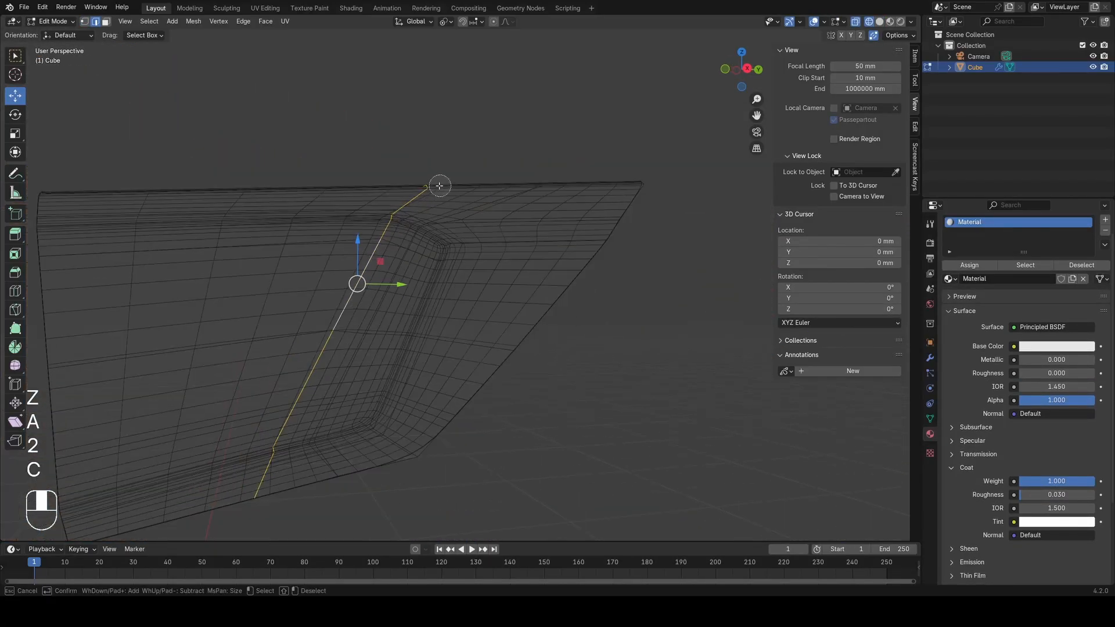
{"action": "right_click", "coordinate": [411, 194]}
Step: Circle-deselect the lower end of the selected loop between the recess and the bottom outline
{"action": "key", "text": "z"}
{"action": "key", "text": "z"}
{"action": "scroll", "coordinate": [244, 256], "scroll_direction": "up", "scroll_amount": 5}
{"action": "key", "text": "z"}
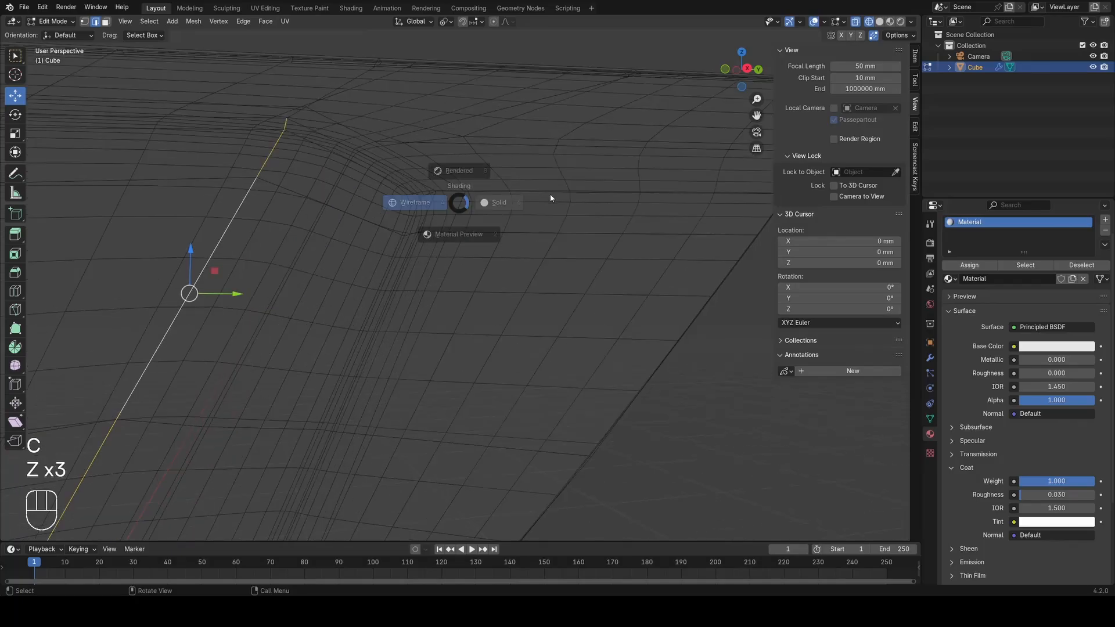
{"action": "scroll", "coordinate": [552, 197], "scroll_direction": "down", "scroll_amount": 3}
{"action": "middle_click_drag", "start_coordinate": [297, 449], "coordinate": [527, 231], "text": "shift"}
{"action": "key", "text": "z"}
{"action": "left_click", "coordinate": [476, 273]}
{"action": "key", "text": "c"}
{"action": "right_click", "coordinate": [399, 369]}
{"action": "key", "text": "z"}
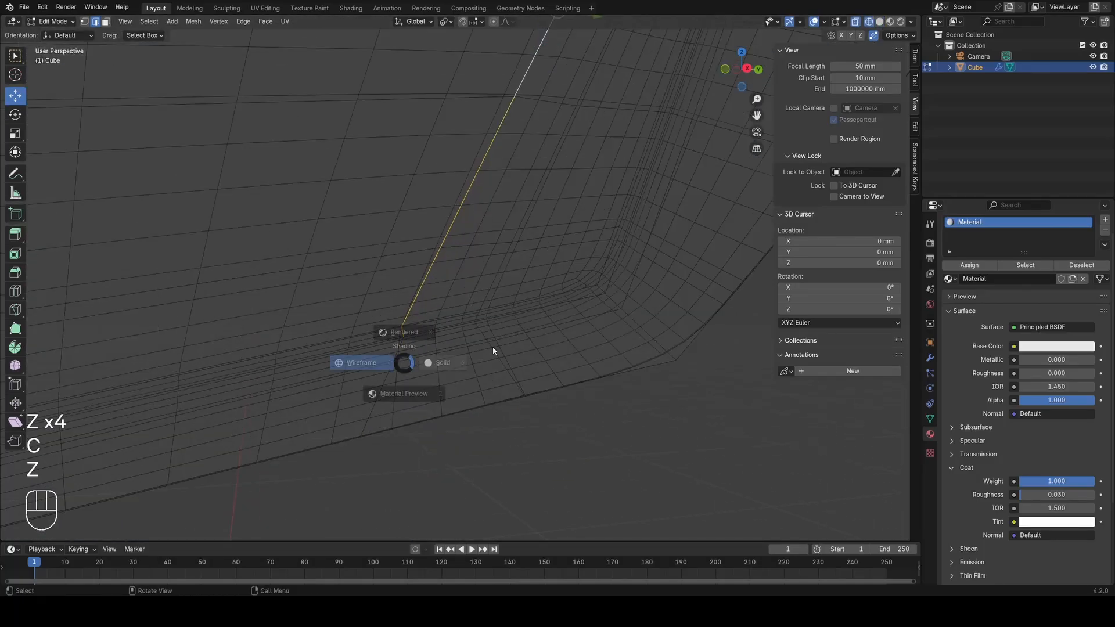
Step: Set the selected slope edges' mean crease to 0.42 and inspect the recess's upper corner in Object Mode
{"action": "middle_click_drag", "start_coordinate": [685, 192], "coordinate": [629, 251], "text": "shift"}
{"action": "left_click", "coordinate": [914, 56]}
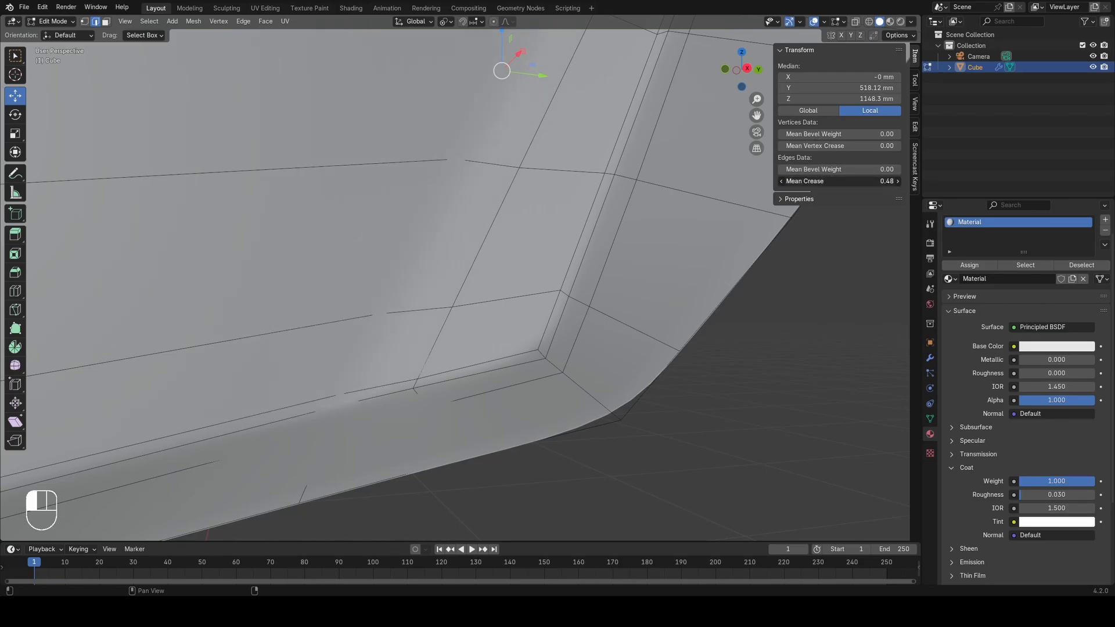
{"action": "scroll", "coordinate": [558, 279], "scroll_direction": "down", "scroll_amount": 5}
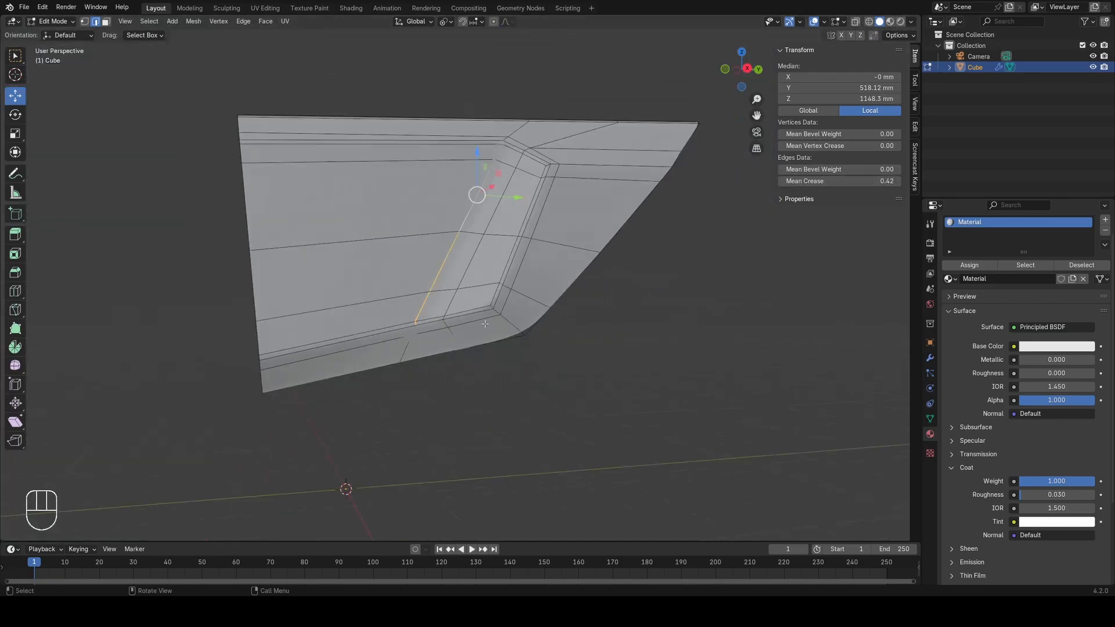
{"action": "key", "text": "Tab"}
{"action": "middle_click_drag", "start_coordinate": [498, 320], "coordinate": [473, 360]}
{"action": "scroll", "coordinate": [494, 232], "scroll_direction": "up", "scroll_amount": 1}
{"action": "middle_click_drag", "start_coordinate": [502, 219], "coordinate": [484, 272], "text": "shift"}
{"action": "scroll", "coordinate": [484, 269], "scroll_direction": "up", "scroll_amount": 6}
{"action": "key", "text": "Tab"}
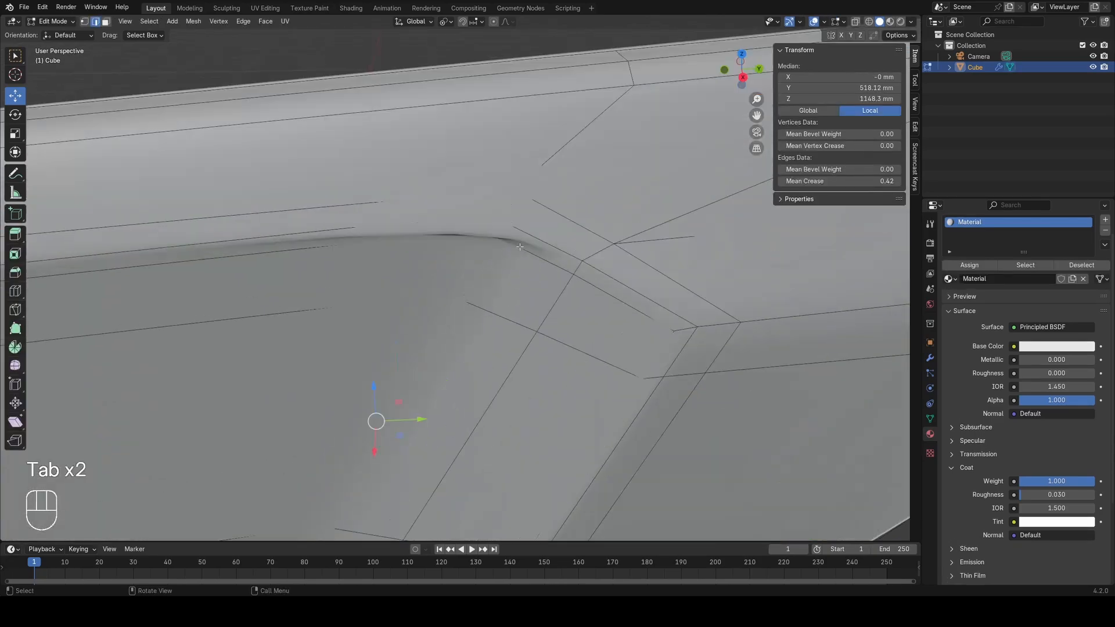
Step: Crease the short edge just above the recess's upper corner and inspect the shading in Object Mode
{"action": "scroll", "coordinate": [488, 227], "scroll_direction": "up", "scroll_amount": 2}
{"action": "key", "text": "z"}
{"action": "left_click", "coordinate": [399, 228]}
{"action": "scroll", "coordinate": [429, 174], "scroll_direction": "down", "scroll_amount": 2}
{"action": "key", "text": "a"}
{"action": "left_click_drag", "start_coordinate": [440, 152], "coordinate": [533, 221]}
{"action": "key", "text": "z"}
{"action": "left_click", "coordinate": [593, 214]}
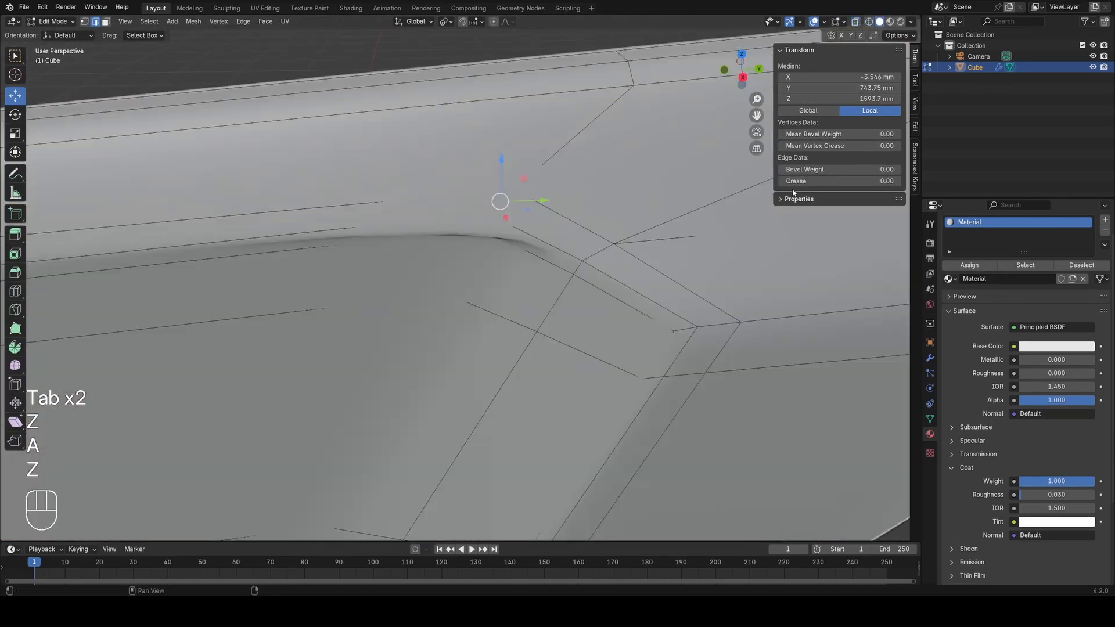
{"action": "key", "text": "Tab"}
{"action": "scroll", "coordinate": [527, 288], "scroll_direction": "down", "scroll_amount": 7}
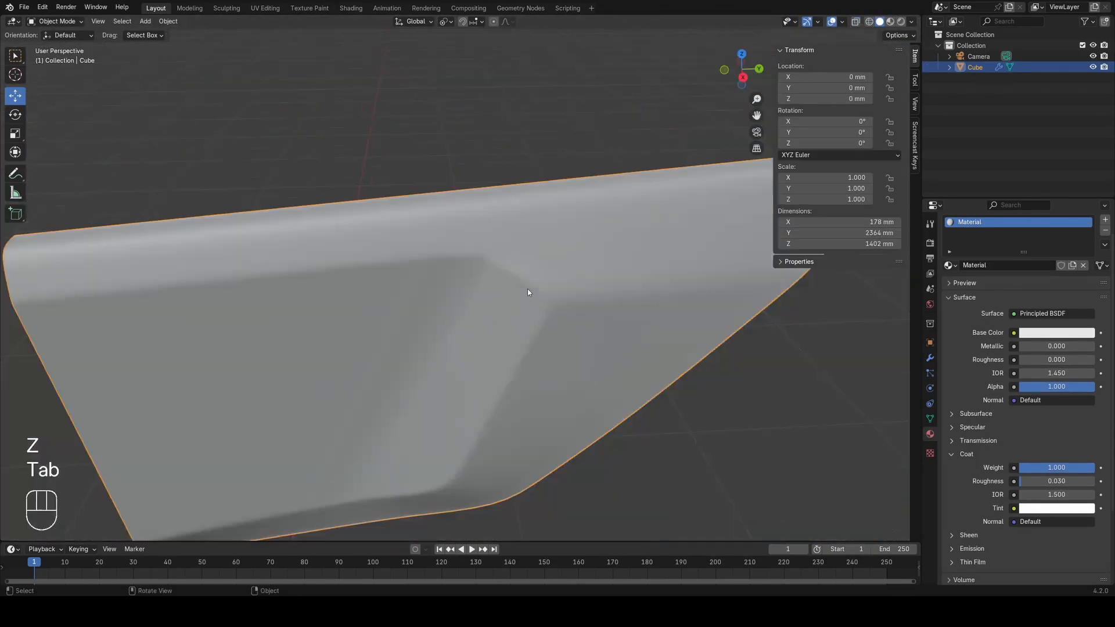
Step: Check the crease of the individual edges at the upper end of the slope's edge loop in wireframe
{"action": "key", "text": "Tab"}
{"action": "key", "text": "z"}
{"action": "key", "text": "a"}
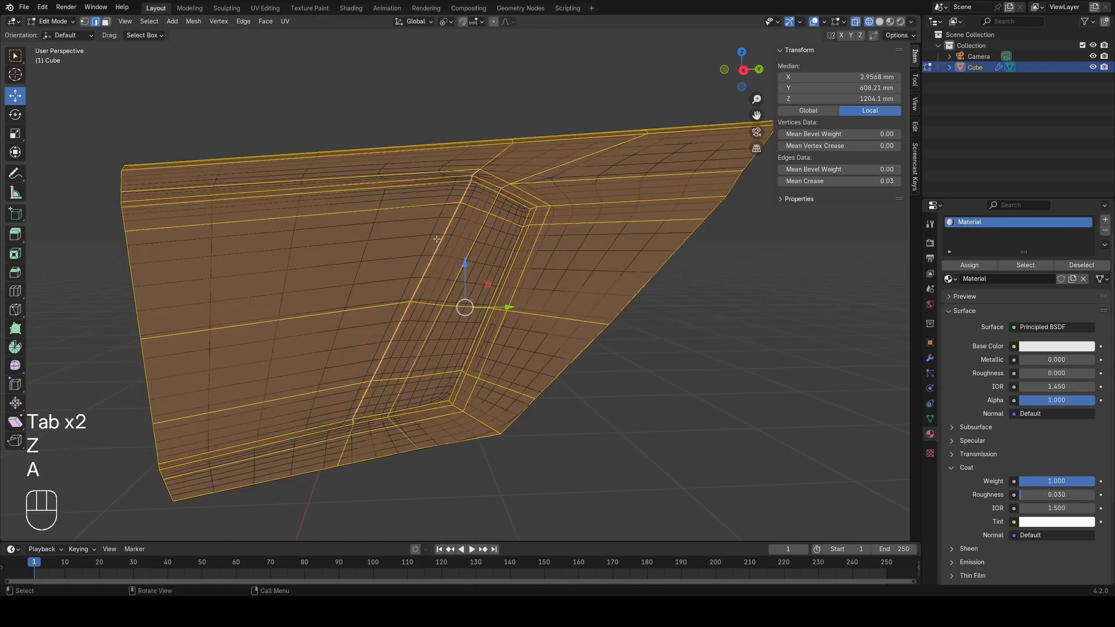
{"action": "left_click", "coordinate": [438, 233], "text": "alt"}
{"action": "scroll", "coordinate": [500, 157], "scroll_direction": "up", "scroll_amount": 3}
{"action": "left_click", "coordinate": [443, 227]}
{"action": "middle_click_drag", "start_coordinate": [441, 231], "coordinate": [428, 326], "text": "shift"}
{"action": "scroll", "coordinate": [391, 352], "scroll_direction": "up", "scroll_amount": 7}
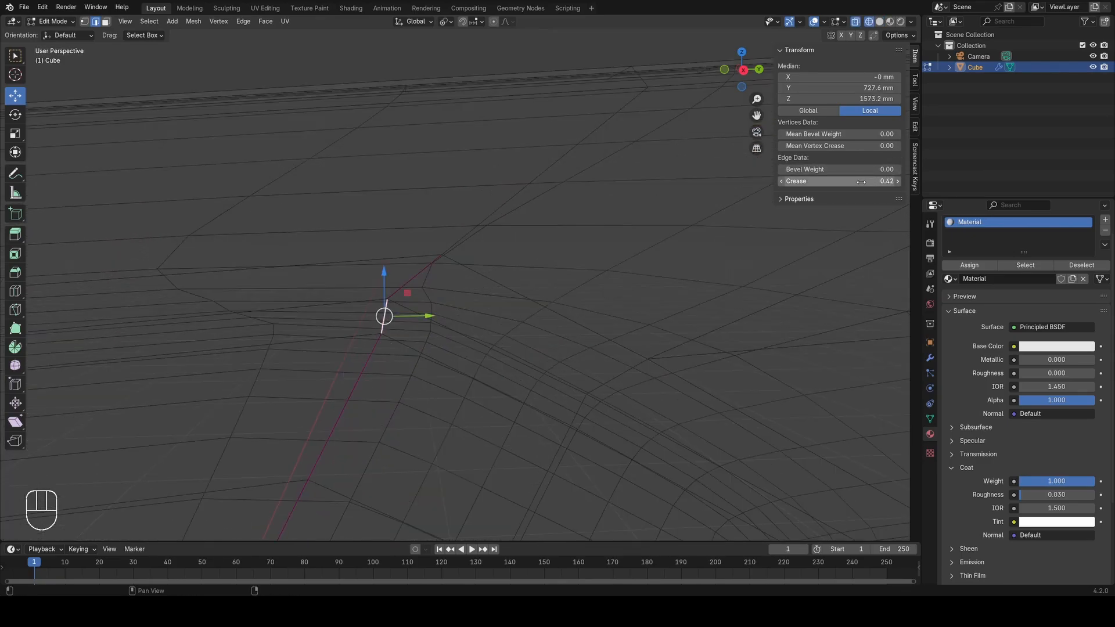
{"action": "scroll", "coordinate": [488, 235], "scroll_direction": "down", "scroll_amount": 4}
{"action": "left_click", "coordinate": [486, 236]}
Step: Select the entire edge loop running through the recess's slope and reset its mean crease to 0
{"action": "key", "text": "a"}
{"action": "scroll", "coordinate": [426, 332], "scroll_direction": "down", "scroll_amount": 2}
{"action": "left_click", "coordinate": [413, 334], "text": "alt"}
{"action": "scroll", "coordinate": [413, 334], "scroll_direction": "down", "scroll_amount": 6}
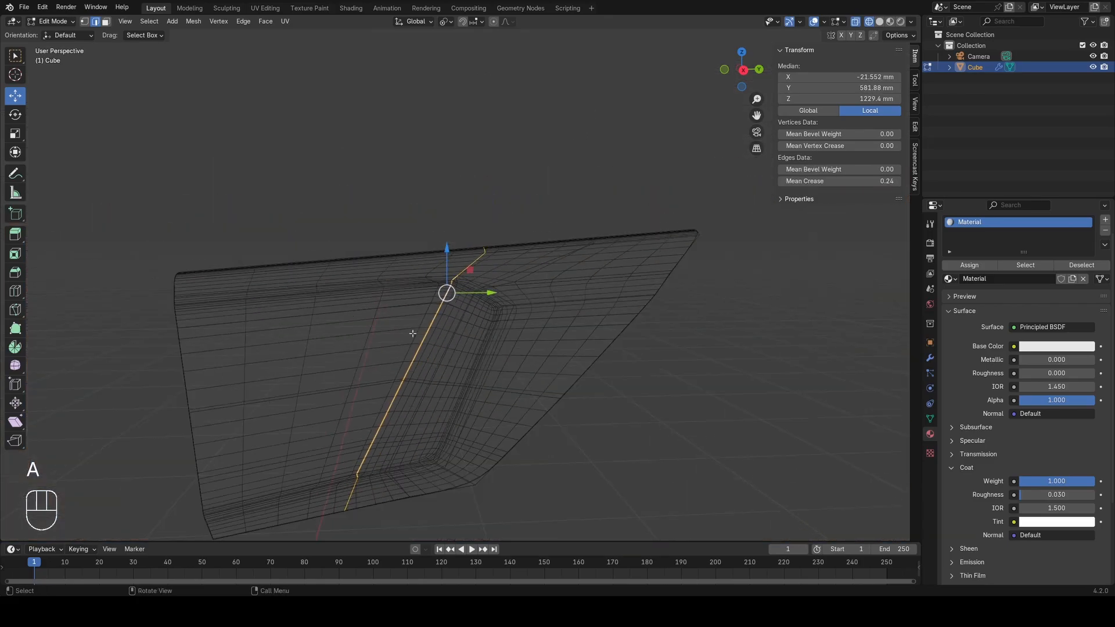
{"action": "middle_click_drag", "start_coordinate": [413, 333], "coordinate": [501, 203], "text": "shift"}
{"action": "scroll", "coordinate": [499, 215], "scroll_direction": "up", "scroll_amount": 3}
{"action": "key", "text": "z"}
{"action": "left_click", "coordinate": [575, 219]}
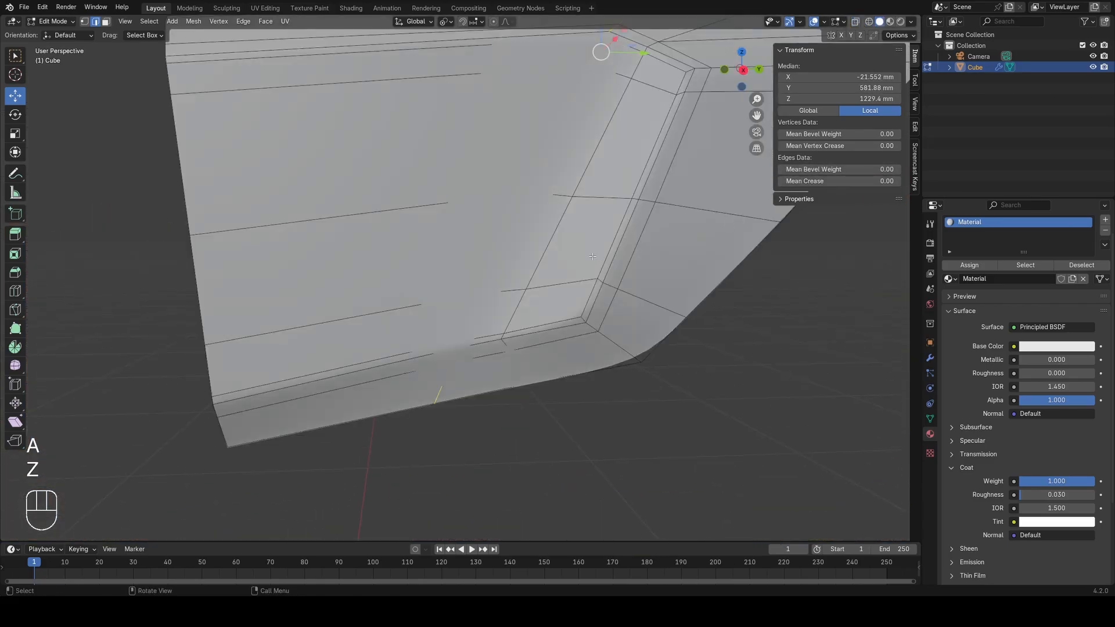
{"action": "key", "text": "z"}
{"action": "left_click", "coordinate": [511, 273]}
{"action": "scroll", "coordinate": [486, 288], "scroll_direction": "down", "scroll_amount": 2}
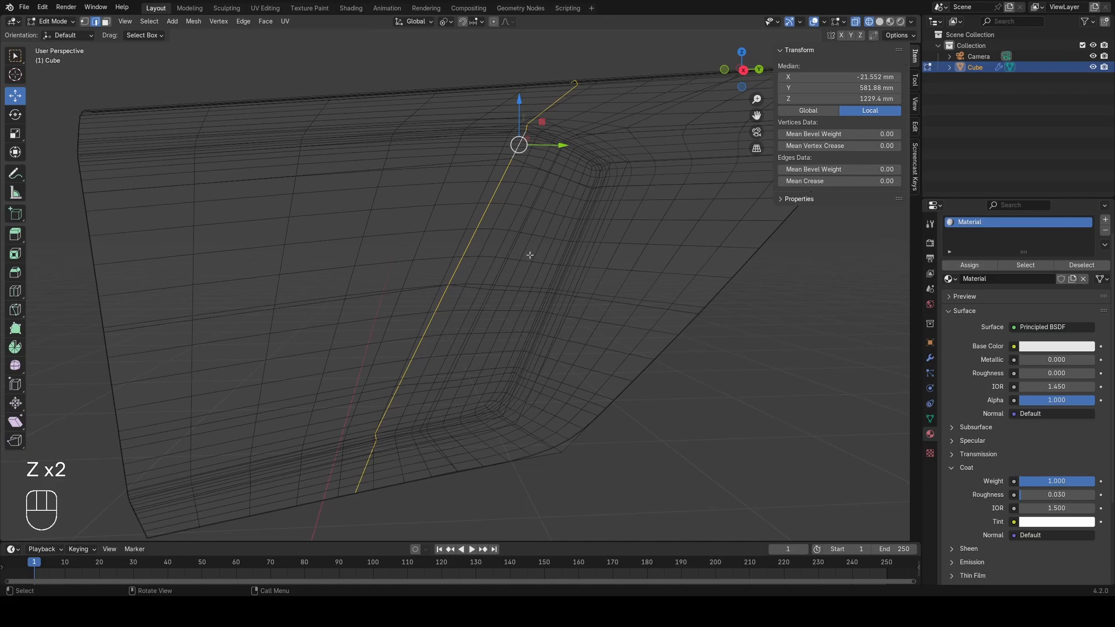
Step: Set the entire slope loop's mean crease to about 0.18 and inspect the panel in Object Mode
{"action": "scroll", "coordinate": [488, 221], "scroll_direction": "up", "scroll_amount": 5}
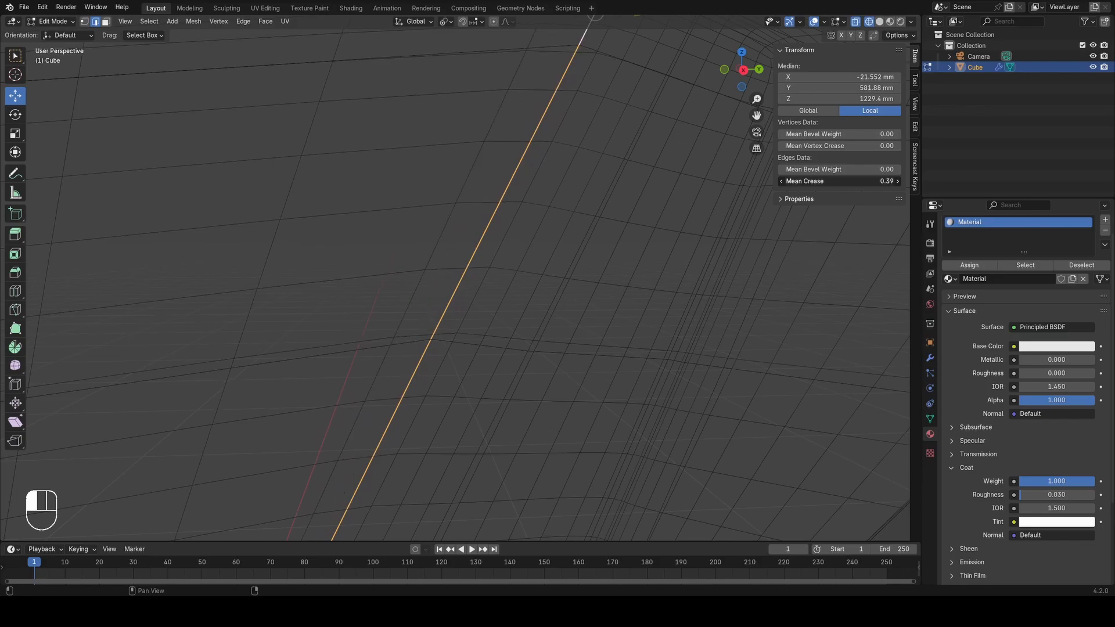
{"action": "left_click_drag", "start_coordinate": [840, 181], "coordinate": [846, 182]}
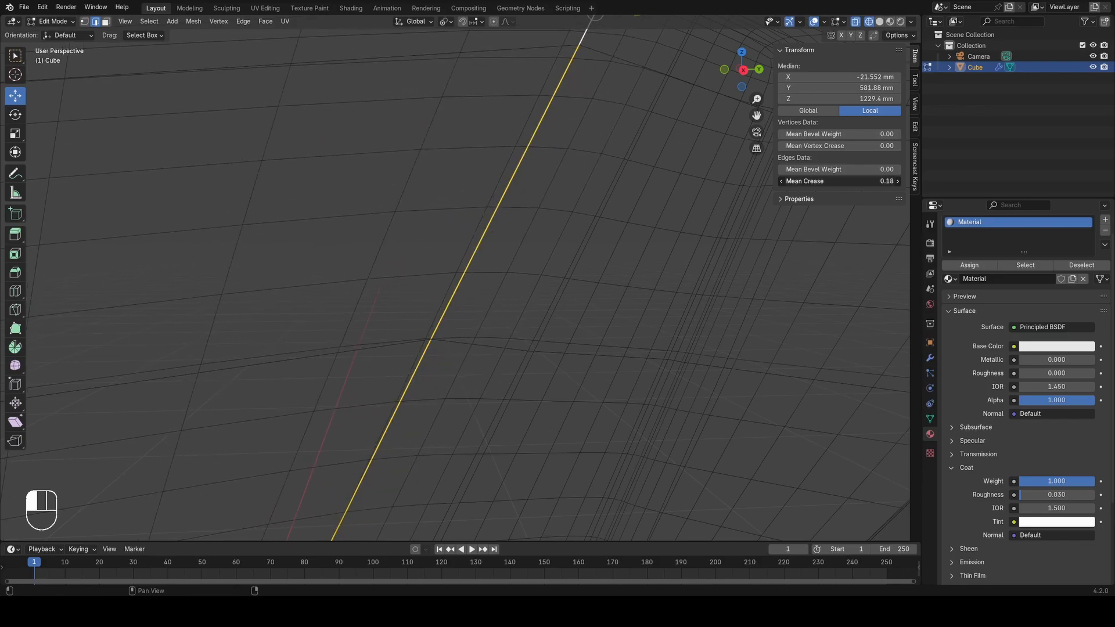
{"action": "key", "text": "Tab"}
{"action": "scroll", "coordinate": [516, 242], "scroll_direction": "down", "scroll_amount": 5}
{"action": "key", "text": "z"}
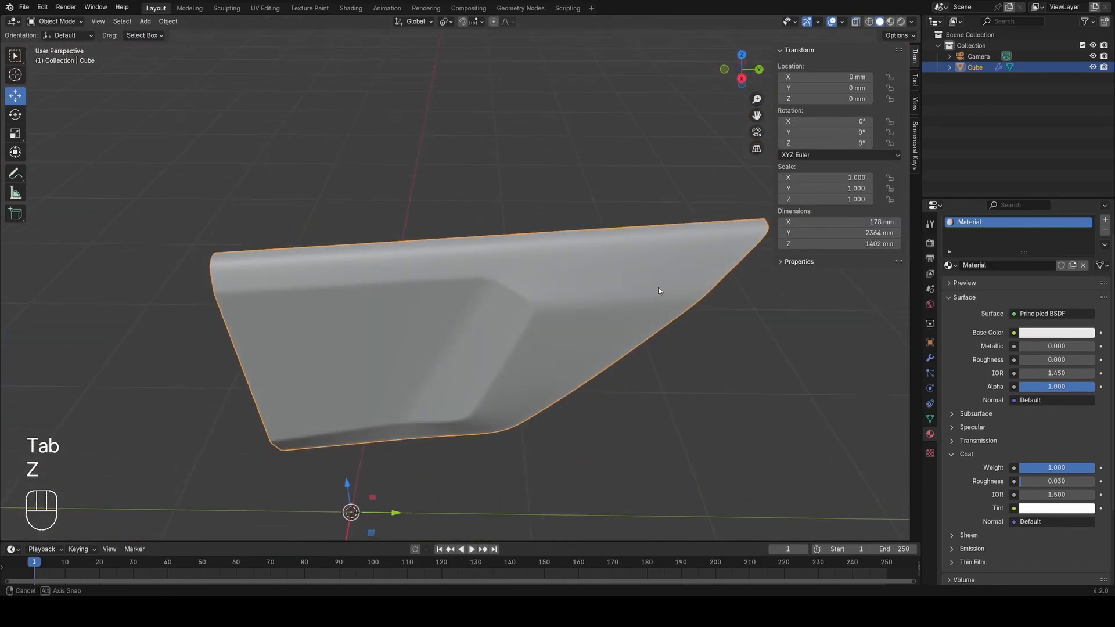
{"action": "scroll", "coordinate": [658, 287], "scroll_direction": "up", "scroll_amount": 5}
{"action": "key", "text": "z"}
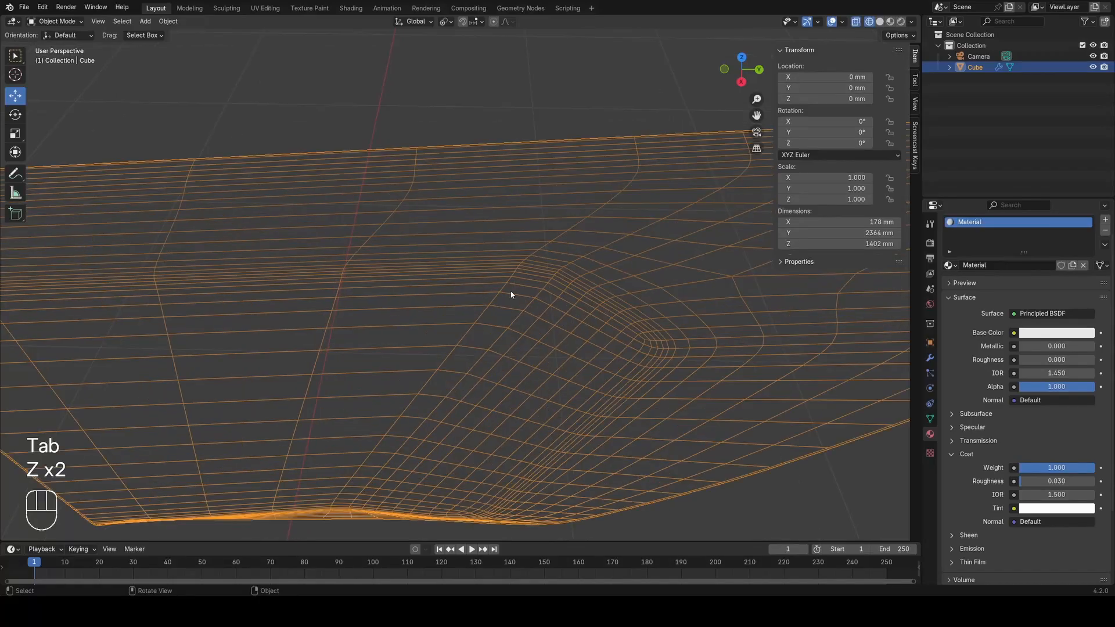
Step: Clear the whole slope loop's mean crease back to 0 in Edit Mode
{"action": "key", "text": "Tab"}
{"action": "key", "text": "z"}
{"action": "left_click_drag", "start_coordinate": [876, 182], "coordinate": [865, 187]}
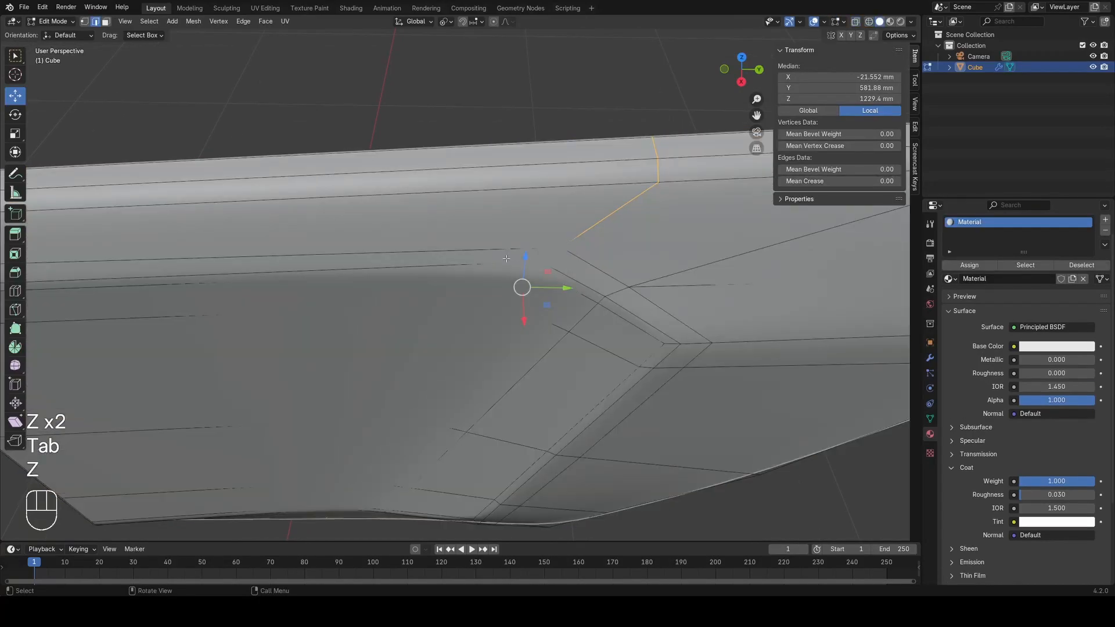
Step: Select the slope loop's edges from the recess's upper corner to its lower border and set their mean crease to about 0.19
{"action": "key", "text": "z"}
{"action": "key", "text": "a"}
{"action": "left_click", "coordinate": [527, 263]}
{"action": "scroll", "coordinate": [527, 263], "scroll_direction": "down", "scroll_amount": 3}
{"action": "middle_click_drag", "start_coordinate": [528, 263], "coordinate": [523, 201]}
{"action": "key", "text": "z"}
{"action": "scroll", "coordinate": [432, 385], "scroll_direction": "up", "scroll_amount": 2}
{"action": "middle_click_drag", "start_coordinate": [395, 401], "coordinate": [510, 361]}
{"action": "key", "text": "z"}
{"action": "left_click", "coordinate": [426, 356], "text": "ctrl"}
{"action": "key", "text": "z"}
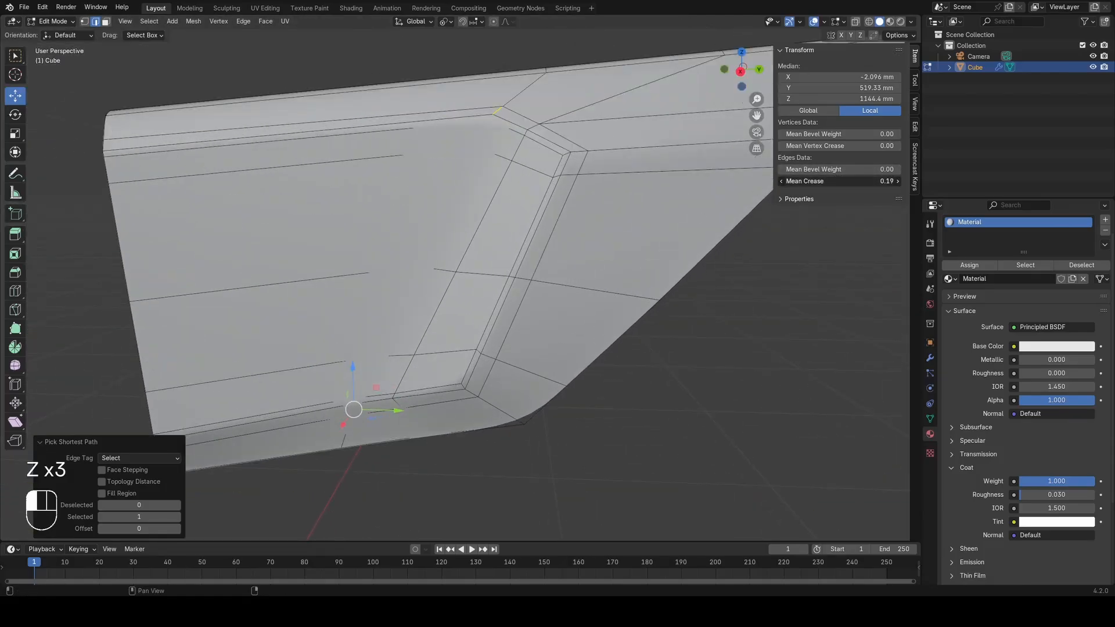
Step: Deselect the panel in Object Mode and inspect its edge flow and shading in wireframe and solid view
{"action": "key", "text": "Tab"}
{"action": "scroll", "coordinate": [609, 301], "scroll_direction": "down", "scroll_amount": 7}
{"action": "key", "text": "alt+a"}
{"action": "key", "text": "z"}
{"action": "mouse_move", "coordinate": [545, 319]}
{"action": "middle_mouse_down"}
{"action": "mouse_move", "coordinate": [575, 327]}
{"action": "mouse_move", "coordinate": [601, 359]}
{"action": "middle_mouse_up"}
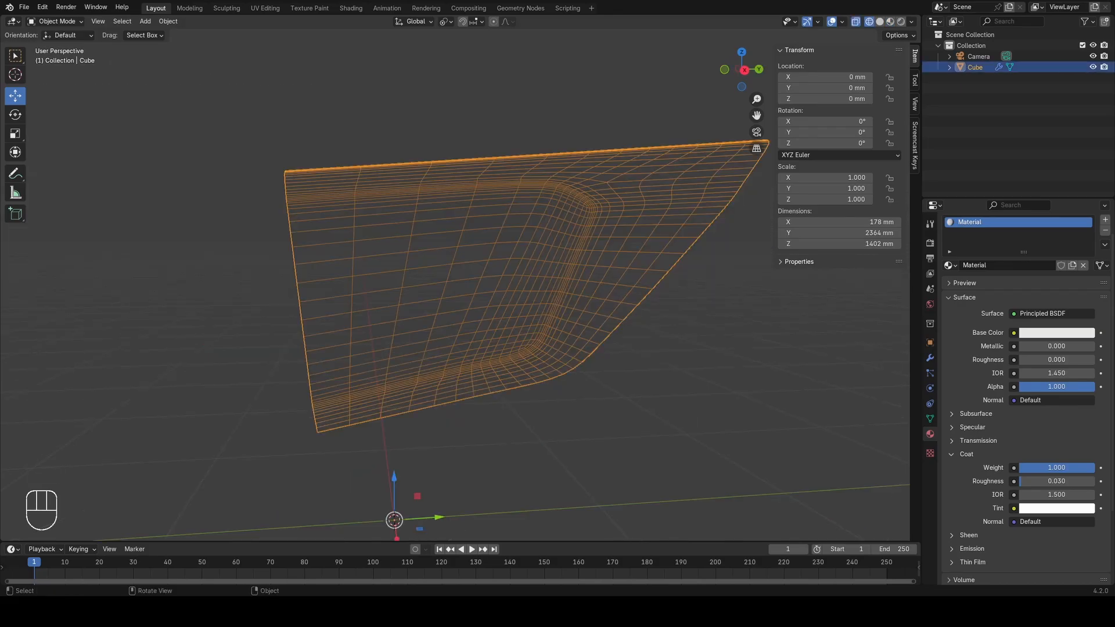
{"action": "key", "text": "z"}
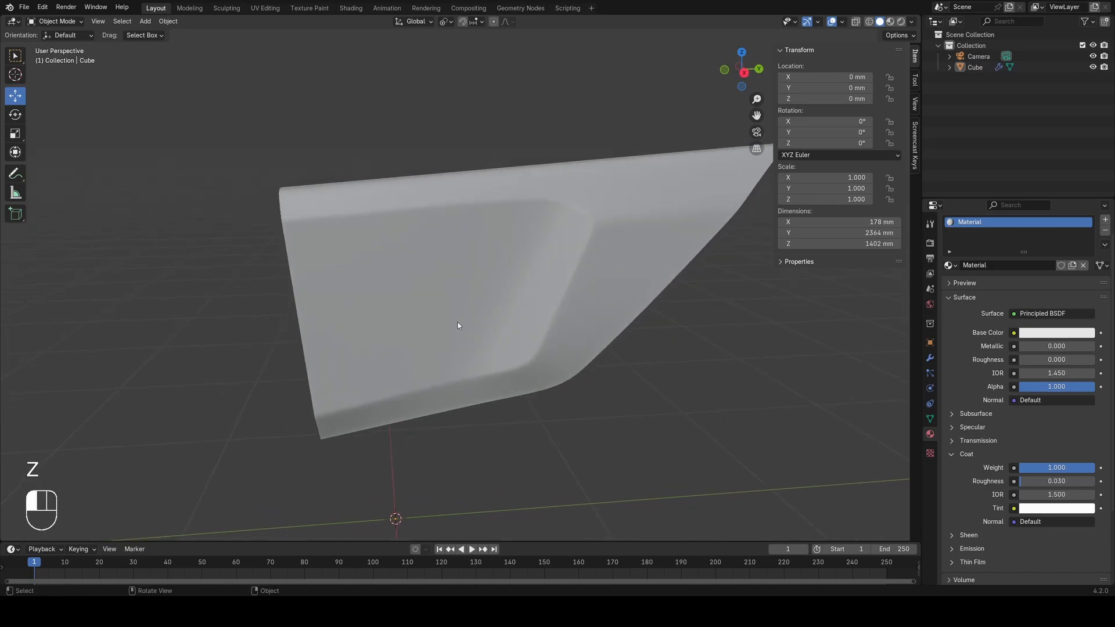
{"action": "mouse_move", "coordinate": [459, 326]}
{"action": "middle_mouse_down", "text": "shift"}
{"action": "mouse_move", "coordinate": [417, 312]}
{"action": "mouse_move", "coordinate": [529, 312]}
{"action": "middle_mouse_up", "text": "shift"}
Step: Sketch a stepped end outline beside the panel as an annotation in right view and delete it
{"action": "key", "text": "KP_3"}
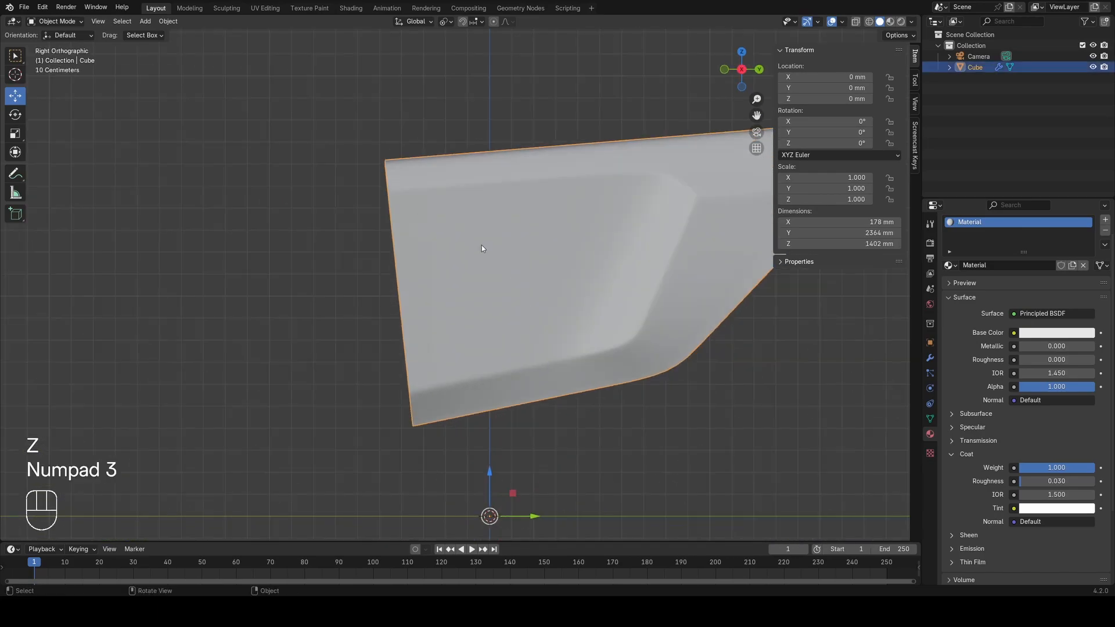
{"action": "left_click", "coordinate": [16, 173]}
{"action": "left_click_drag", "start_coordinate": [320, 168], "coordinate": [321, 191]}
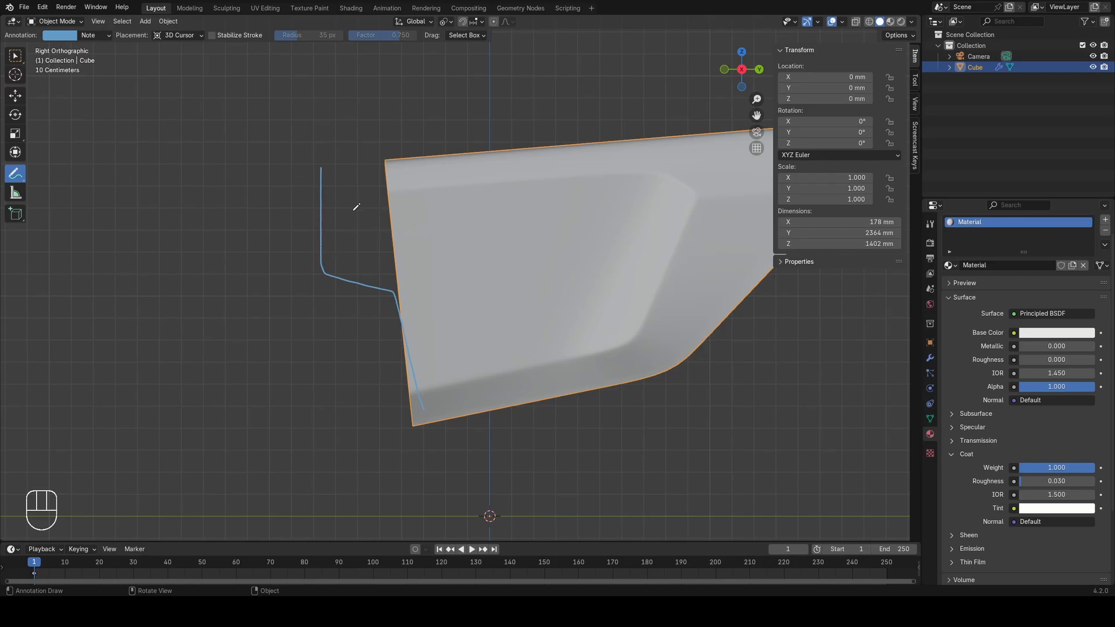
{"action": "left_click", "coordinate": [14, 100]}
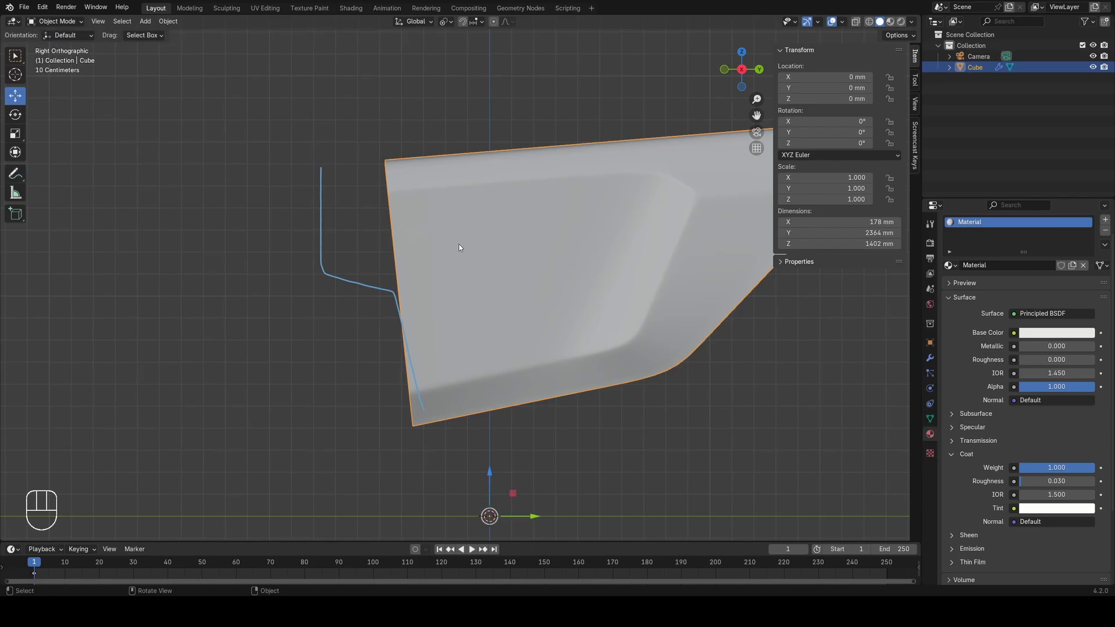
{"action": "left_click", "coordinate": [916, 103]}
{"action": "left_click", "coordinate": [897, 396]}
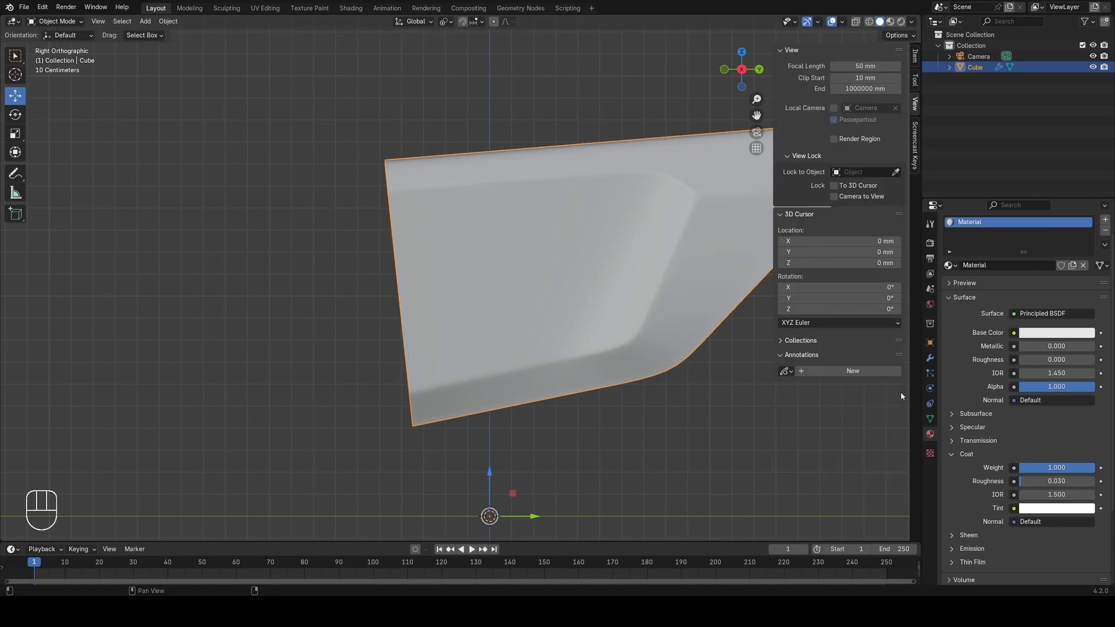
Step: Examine the vertices along the panel's open vertical edge and the top strip's end in Edit Mode
{"action": "key", "text": "Tab"}
{"action": "key", "text": "a"}
{"action": "middle_click_drag", "start_coordinate": [399, 316], "coordinate": [345, 334], "text": "shift"}
{"action": "key", "text": "z"}
{"action": "left_click", "coordinate": [342, 315]}
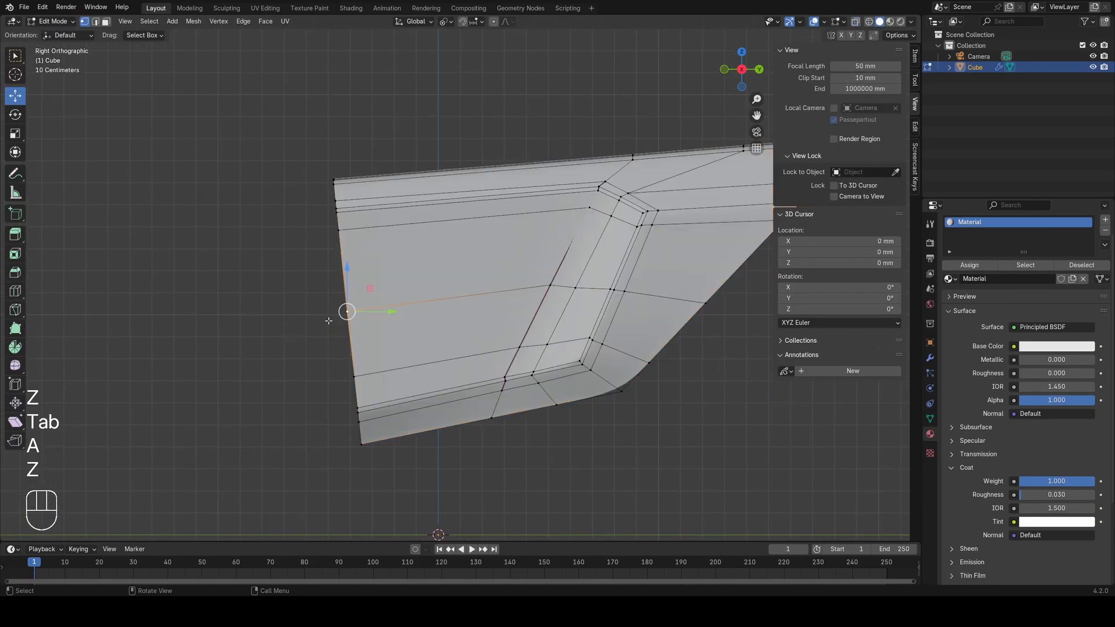
{"action": "left_click", "coordinate": [318, 264]}
{"action": "mouse_move", "coordinate": [326, 261]}
{"action": "middle_mouse_down"}
{"action": "mouse_move", "coordinate": [366, 270]}
{"action": "mouse_move", "coordinate": [443, 234]}
{"action": "mouse_move", "coordinate": [353, 252]}
{"action": "mouse_move", "coordinate": [361, 231]}
{"action": "mouse_move", "coordinate": [556, 145]}
{"action": "mouse_move", "coordinate": [546, 165]}
{"action": "middle_mouse_up"}
{"action": "key", "text": "z"}
{"action": "key", "text": "a"}
{"action": "scroll", "coordinate": [366, 221], "scroll_direction": "up", "scroll_amount": 1}
{"action": "key", "text": "z"}
{"action": "middle_click_drag", "start_coordinate": [546, 166], "coordinate": [520, 179]}
Step: Crease the lengthwise edge loop on the top strip and inspect the flange in Object Mode
{"action": "left_click", "coordinate": [520, 180]}
{"action": "scroll", "coordinate": [515, 219], "scroll_direction": "up", "scroll_amount": 3}
{"action": "scroll", "coordinate": [551, 220], "scroll_direction": "up", "scroll_amount": 2}
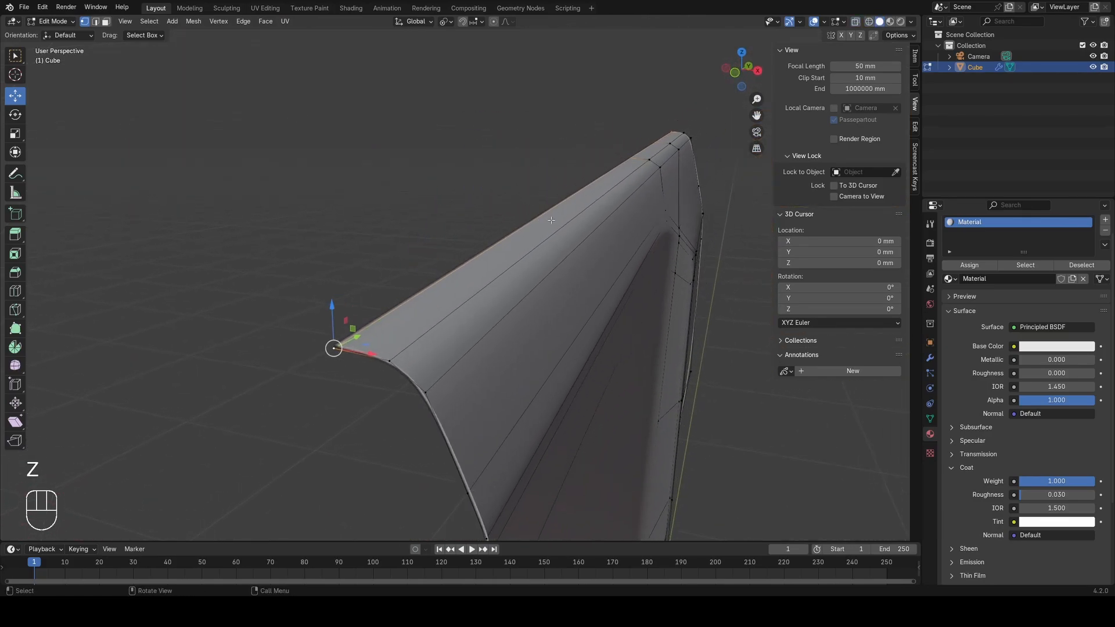
{"action": "left_click", "coordinate": [916, 57]}
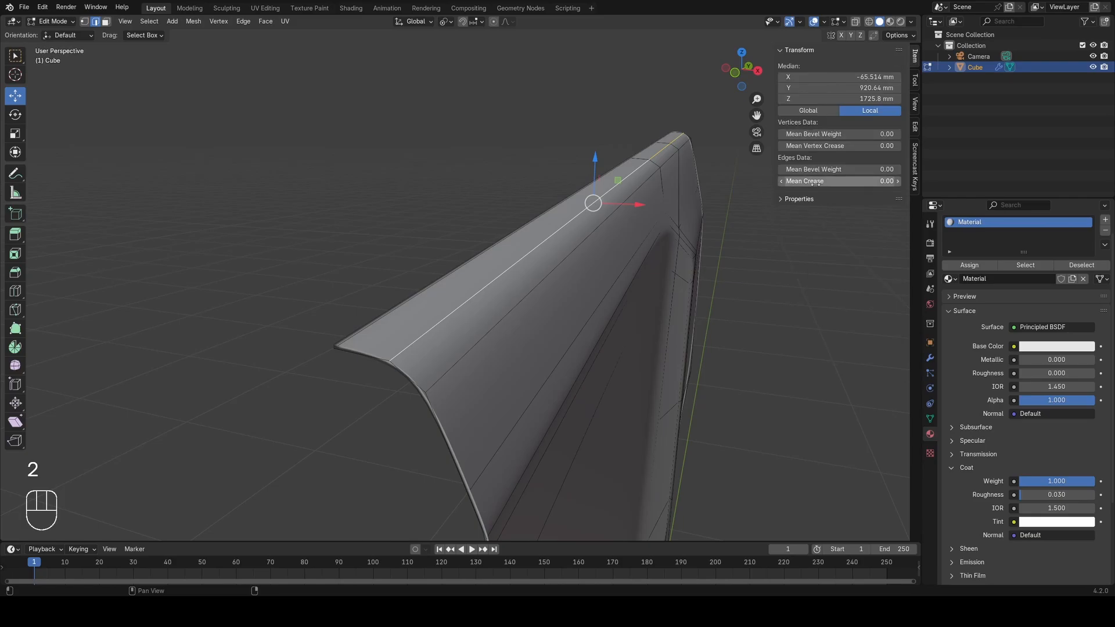
{"action": "key", "text": "Tab"}
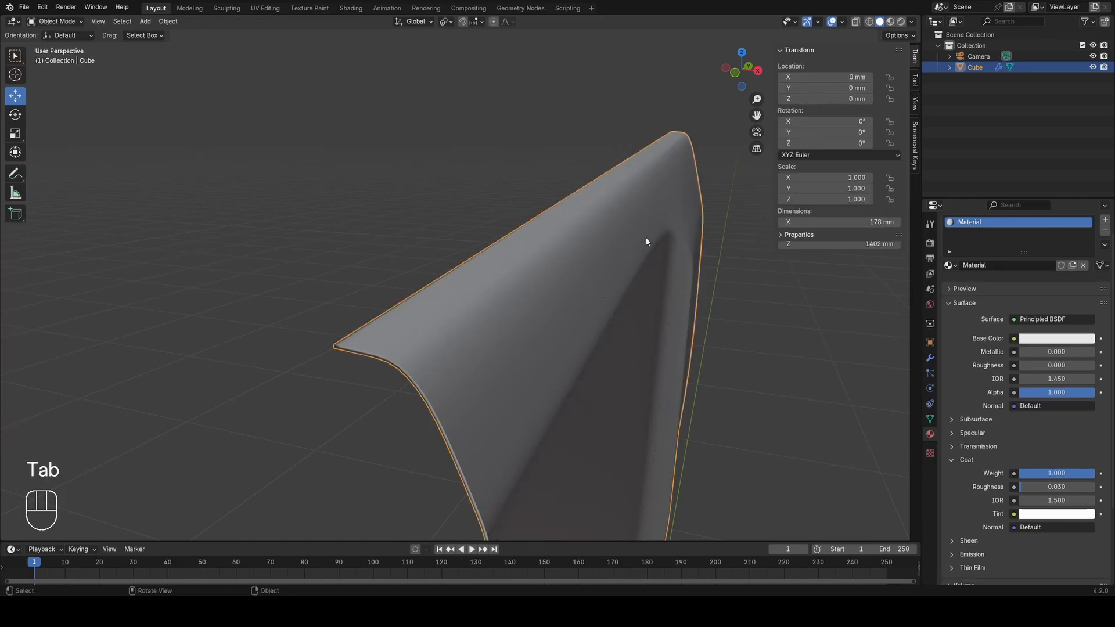
{"action": "mouse_move", "coordinate": [647, 242]}
{"action": "middle_mouse_down"}
{"action": "mouse_move", "coordinate": [424, 293]}
{"action": "mouse_move", "coordinate": [486, 318]}
{"action": "mouse_move", "coordinate": [488, 396]}
{"action": "mouse_move", "coordinate": [465, 354]}
{"action": "middle_mouse_up"}
Step: Slide the outer corner vertex at the top strip's open end outward, unclamped, by a factor of -0.050
{"action": "key", "text": "Tab"}
{"action": "key", "text": "z"}
{"action": "key", "text": "a"}
{"action": "key", "text": "1"}
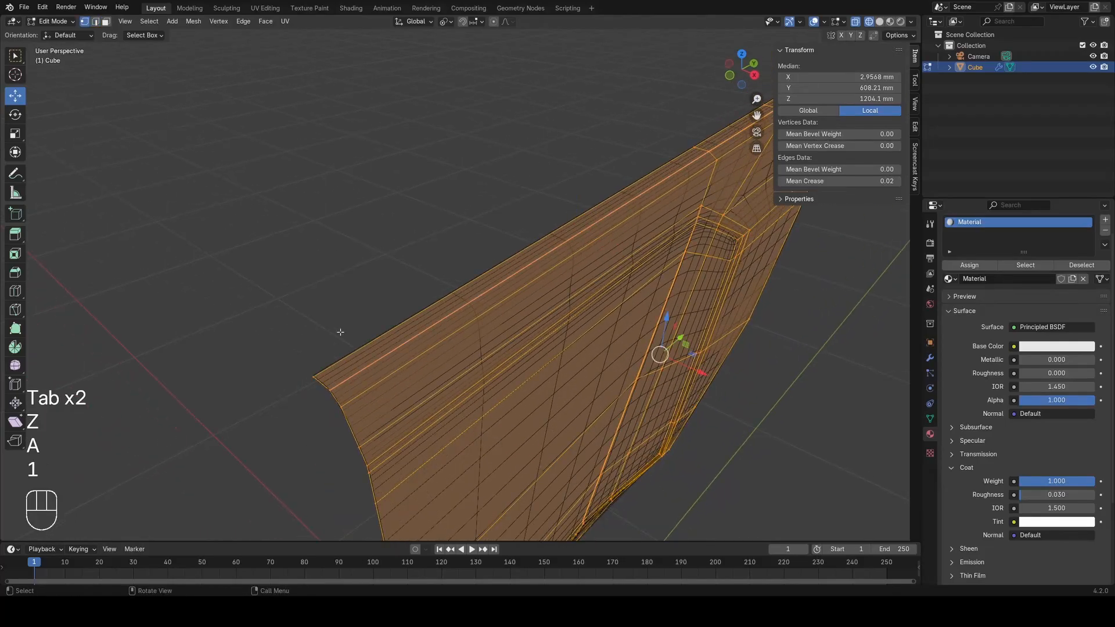
{"action": "left_click", "coordinate": [331, 328]}
{"action": "scroll", "coordinate": [304, 321], "scroll_direction": "down", "scroll_amount": 3}
{"action": "middle_click_drag", "start_coordinate": [304, 321], "coordinate": [430, 317]}
{"action": "middle_click_drag", "start_coordinate": [429, 316], "coordinate": [481, 340]}
{"action": "scroll", "coordinate": [481, 340], "scroll_direction": "up", "scroll_amount": 3}
{"action": "key", "text": "a"}
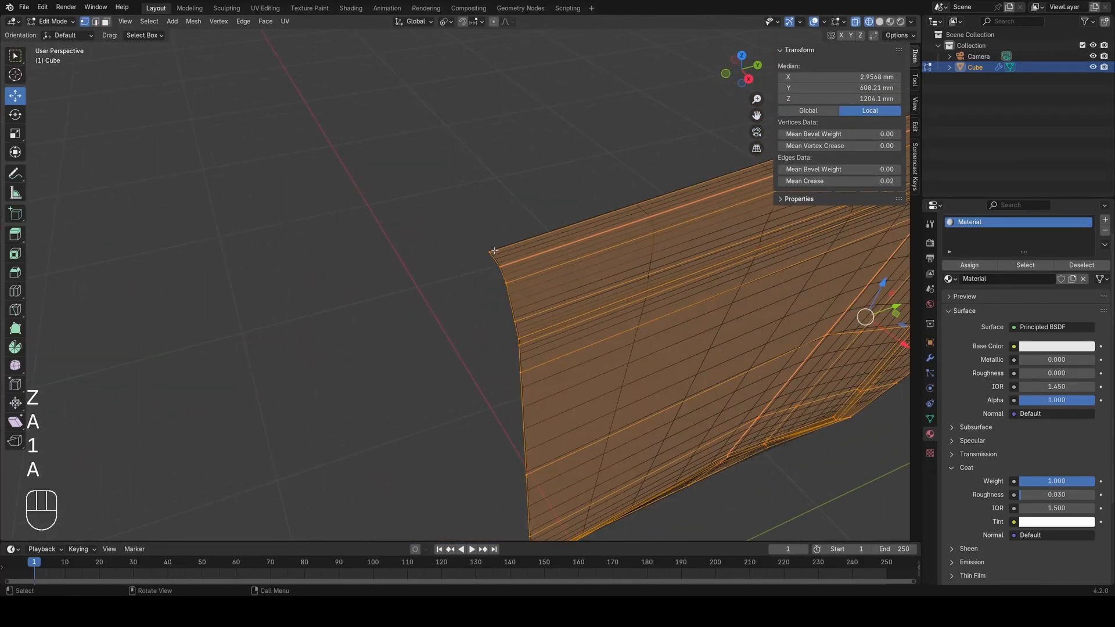
{"action": "scroll", "coordinate": [493, 254], "scroll_direction": "up", "scroll_amount": 2}
{"action": "left_click", "coordinate": [504, 238]}
{"action": "key", "text": "z"}
{"action": "key", "text": "g"}
{"action": "key", "text": "g"}
{"action": "key", "text": "c"}
{"action": "left_click", "coordinate": [549, 262]}
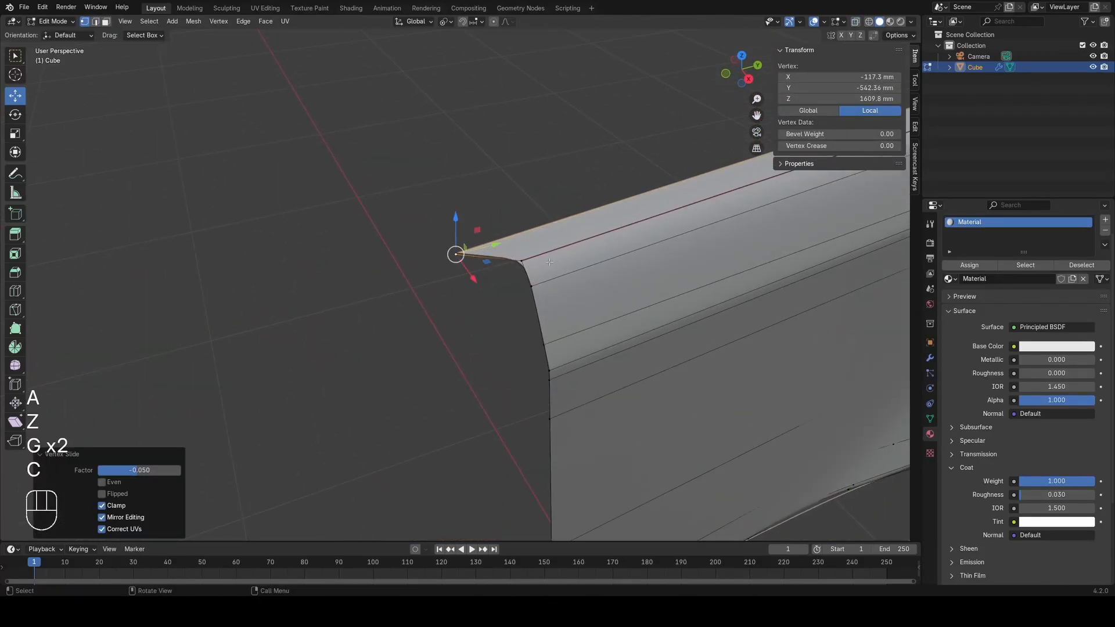
Step: Select the run of border edges down the panel's open vertical end below the top flange
{"action": "key", "text": "z"}
{"action": "key", "text": "a"}
{"action": "mouse_move", "coordinate": [550, 262]}
{"action": "middle_mouse_down"}
{"action": "mouse_move", "coordinate": [473, 339]}
{"action": "mouse_move", "coordinate": [500, 372]}
{"action": "middle_mouse_up"}
{"action": "left_click", "coordinate": [472, 339]}
{"action": "key", "text": "z"}
{"action": "middle_click_drag", "start_coordinate": [500, 372], "coordinate": [510, 304], "text": "shift"}
{"action": "key", "text": "2"}
{"action": "left_click", "coordinate": [491, 249]}
{"action": "left_click", "coordinate": [505, 401], "text": "ctrl"}
{"action": "scroll", "coordinate": [580, 373], "scroll_direction": "up", "scroll_amount": 2}
Step: Try extruding the selected end edges outward along Y, shift them along X, and check the result in Object Mode
{"action": "key", "text": "e"}
{"action": "middle_click_drag", "start_coordinate": [574, 368], "coordinate": [463, 245]}
{"action": "key", "text": "y"}
{"action": "left_click", "coordinate": [566, 376]}
{"action": "key", "text": "g"}
{"action": "key", "text": "x"}
{"action": "left_click", "coordinate": [544, 352]}
{"action": "key", "text": "Tab"}
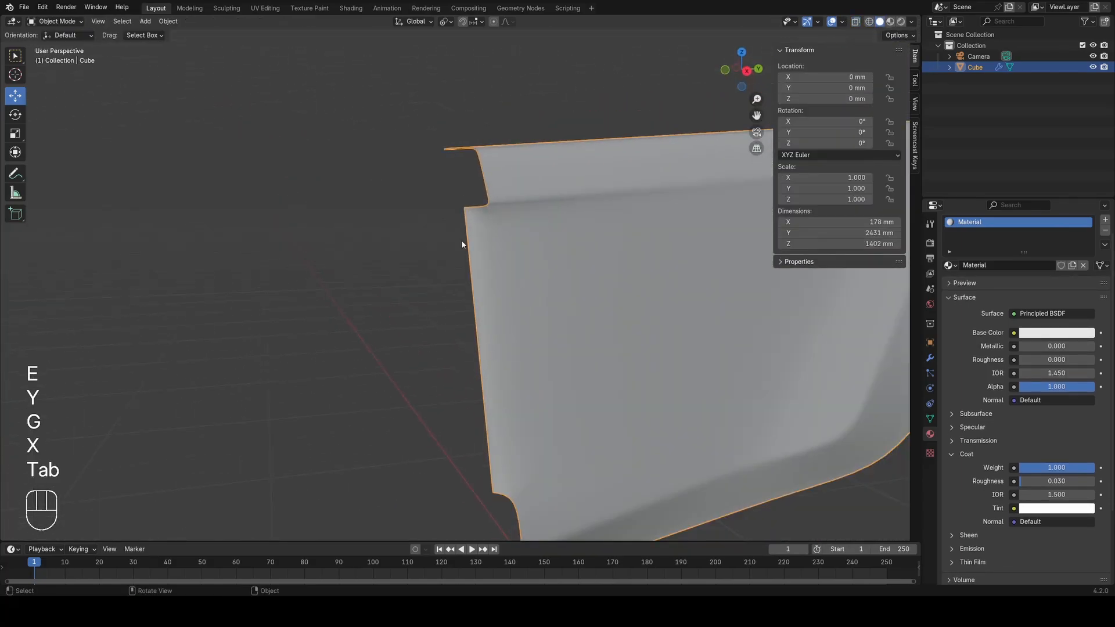
Step: Undo the end edges' extrusion, shift and selection
{"action": "key", "text": "ctrl+z"}
{"action": "key", "text": "ctrl+z"}
{"action": "key", "text": "ctrl+z"}
{"action": "key", "text": "ctrl+z"}
{"action": "key", "text": "ctrl+z"}
{"action": "key", "text": "ctrl+z"}
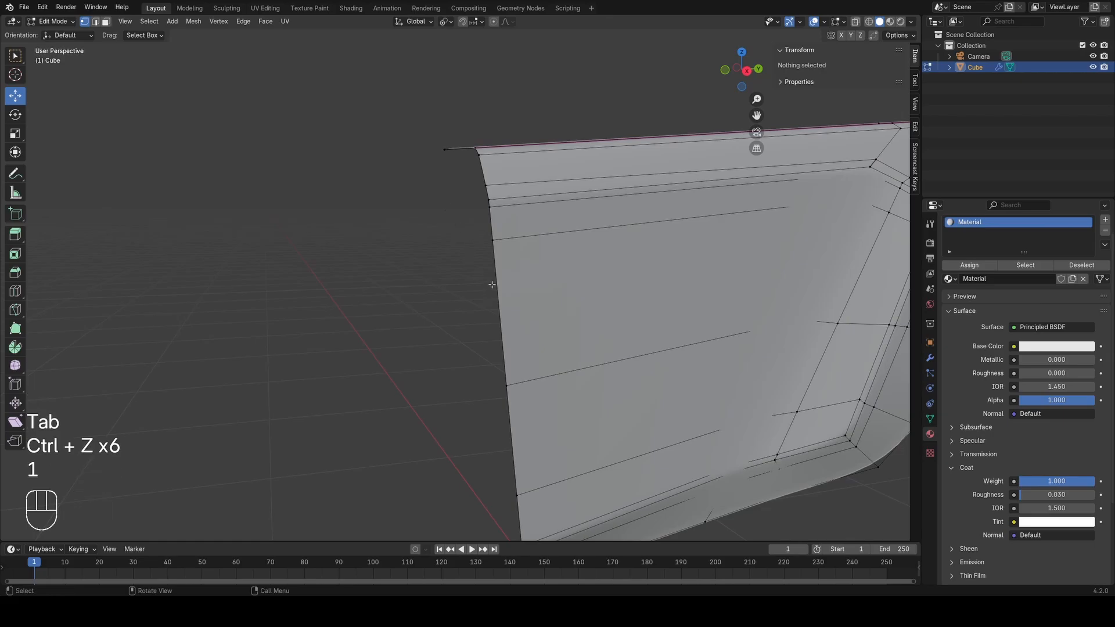
Step: Inspect the panel's wireframe in Object Mode from the right orthographic view
{"action": "key", "text": "z"}
{"action": "key", "text": "a"}
{"action": "key", "text": "Tab"}
{"action": "key", "text": "KP_3"}
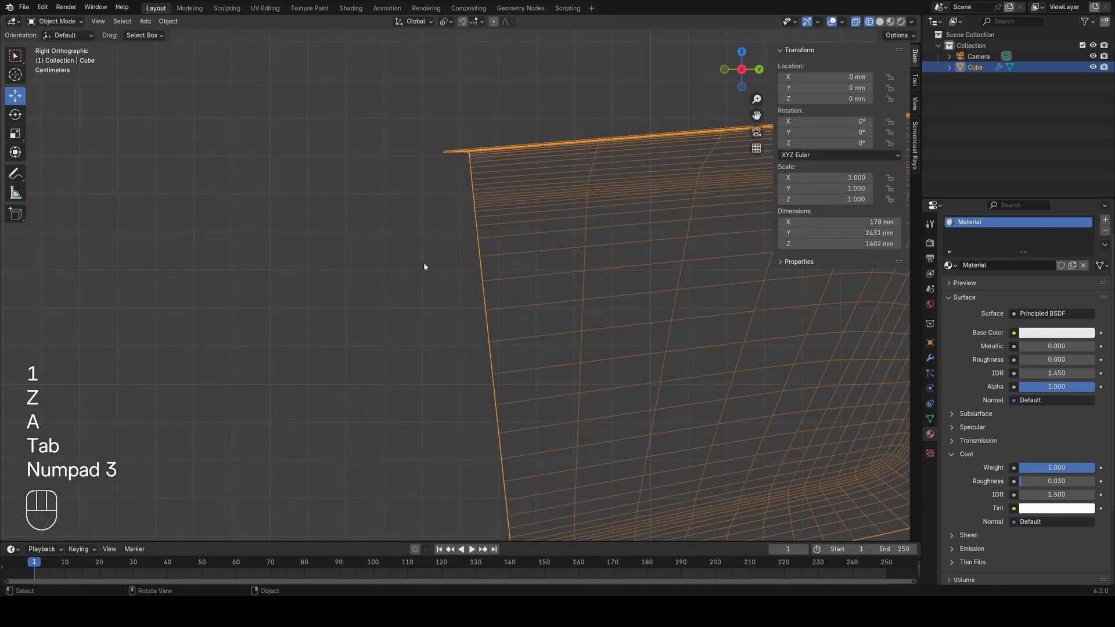
{"action": "scroll", "coordinate": [417, 264], "scroll_direction": "down", "scroll_amount": 5}
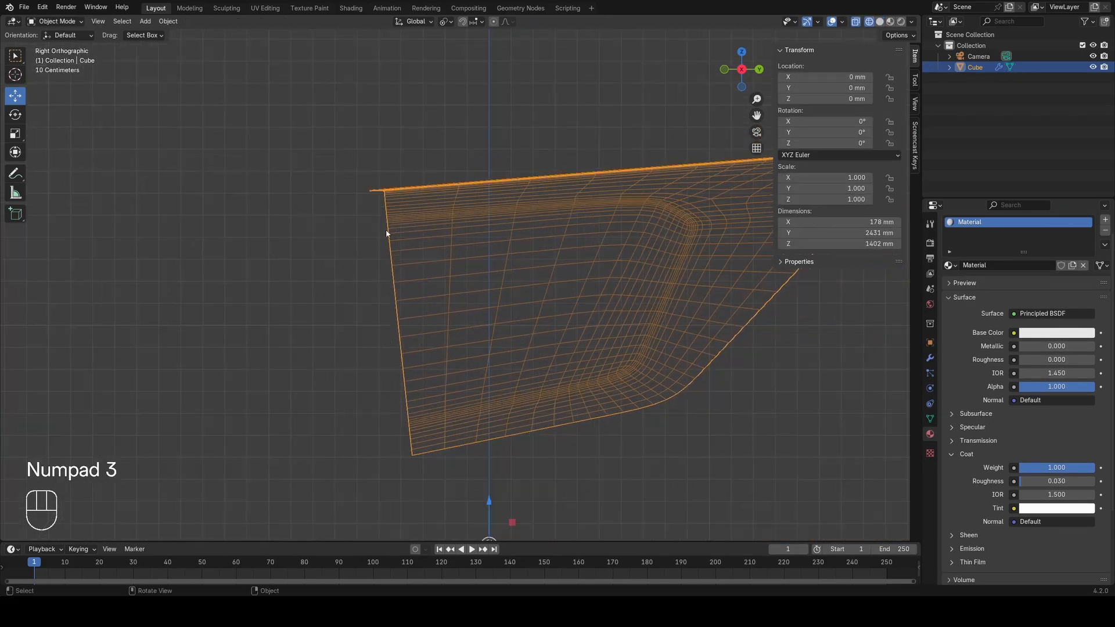
{"action": "scroll", "coordinate": [372, 212], "scroll_direction": "down", "scroll_amount": 1}
Step: Select the upper vertices of the panel's open end in Edit Mode and edge-slide them outward with clamping off, extending the flange end
{"action": "key", "text": "Tab"}
{"action": "key", "text": "a"}
{"action": "middle_click_drag", "start_coordinate": [357, 198], "coordinate": [358, 264]}
{"action": "scroll", "coordinate": [358, 265], "scroll_direction": "up", "scroll_amount": 2}
{"action": "left_click_drag", "start_coordinate": [263, 131], "coordinate": [396, 289]}
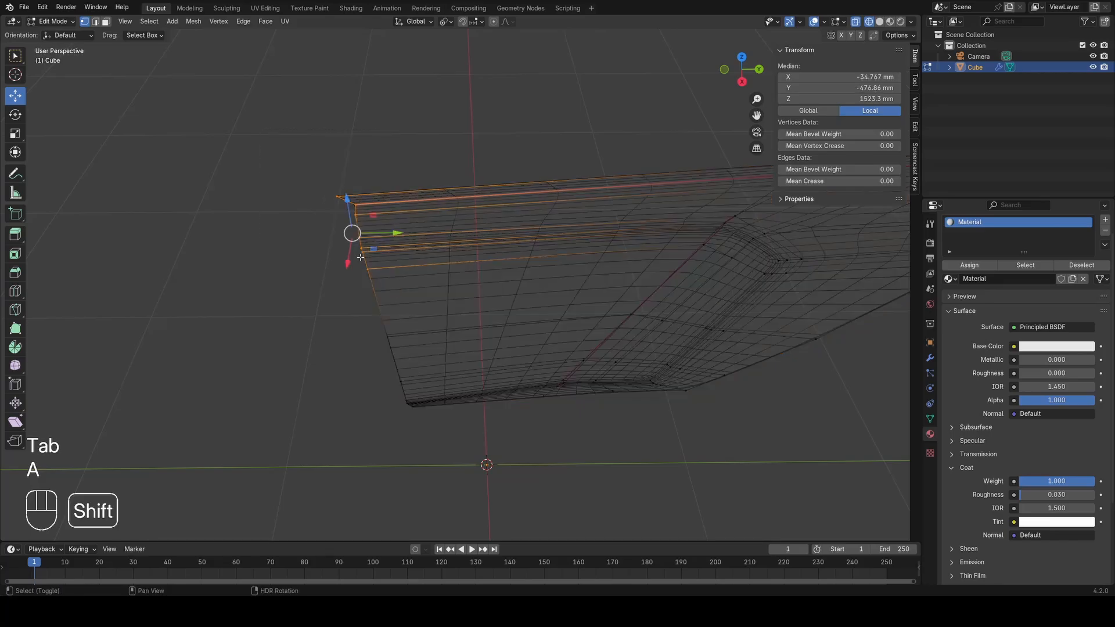
{"action": "middle_click_drag", "start_coordinate": [360, 258], "coordinate": [428, 261]}
{"action": "key", "text": "KP_3"}
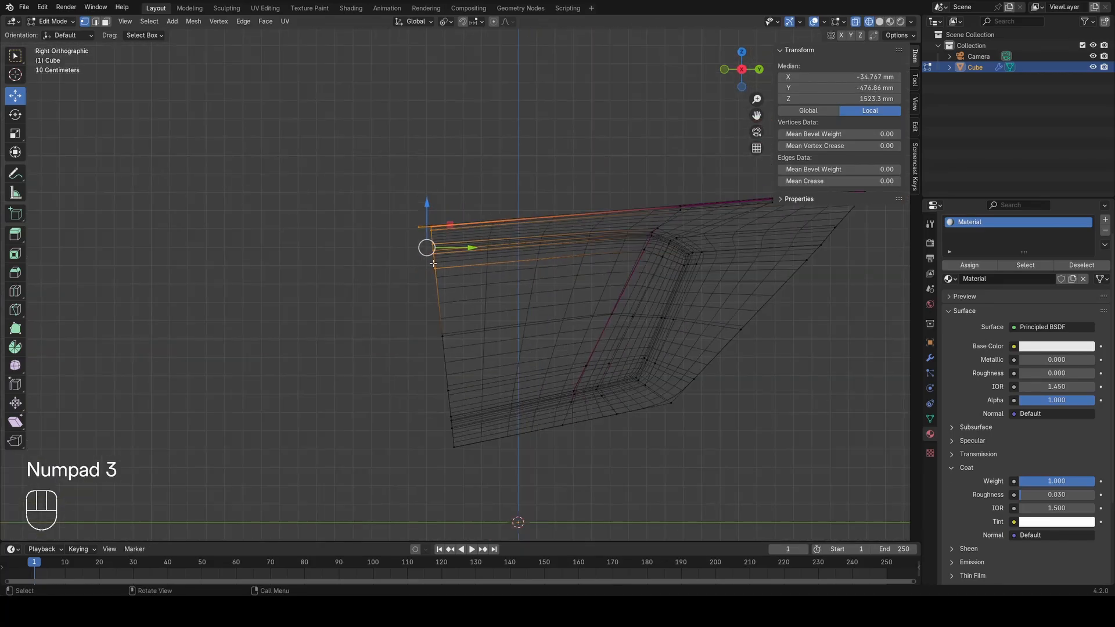
{"action": "scroll", "coordinate": [432, 263], "scroll_direction": "up", "scroll_amount": 1}
{"action": "key", "text": "g"}
{"action": "key", "text": "g"}
{"action": "key", "text": "c"}
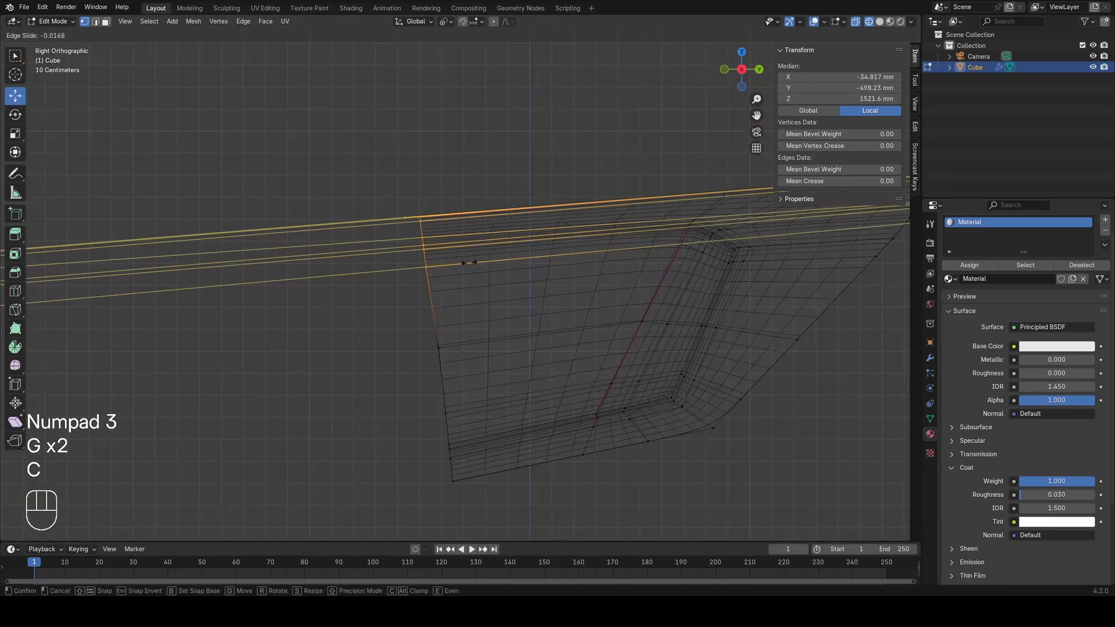
{"action": "left_click", "coordinate": [437, 282]}
{"action": "key", "text": "a"}
{"action": "middle_click_drag", "start_coordinate": [438, 281], "coordinate": [483, 324]}
{"action": "left_click", "coordinate": [471, 266]}
{"action": "key", "text": "a"}
{"action": "left_click", "coordinate": [460, 239]}
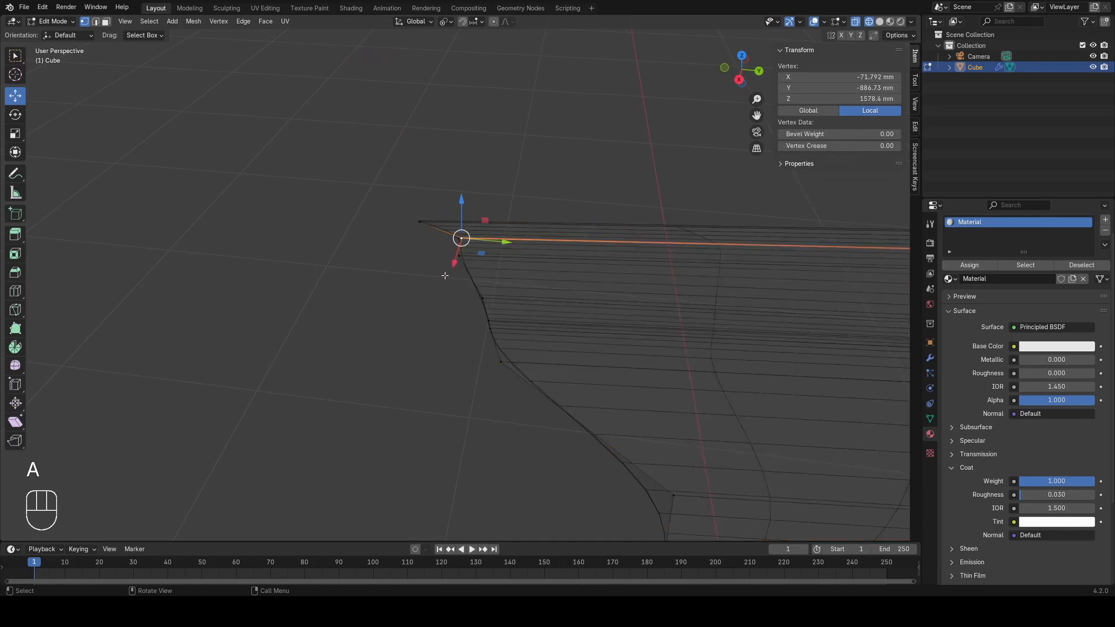
{"action": "middle_click_drag", "start_coordinate": [461, 240], "coordinate": [406, 277]}
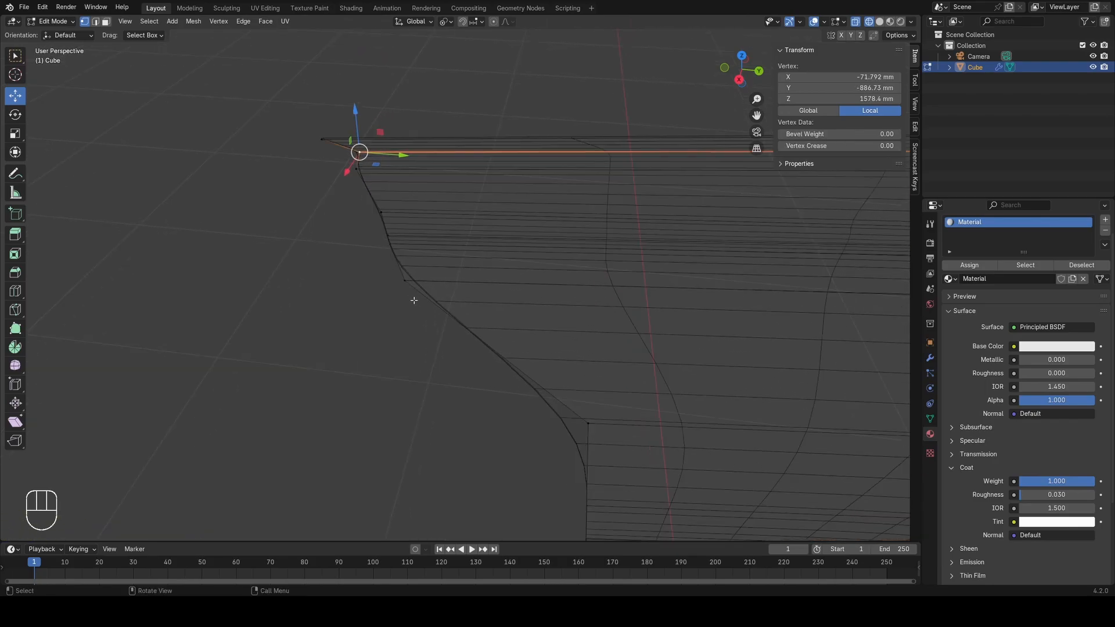
Step: Try sliding the open end's middle border vertex along its edge from the right orthographic view
{"action": "key", "text": "KP_3"}
{"action": "key", "text": "a"}
{"action": "left_click", "coordinate": [527, 329]}
{"action": "key", "text": "z"}
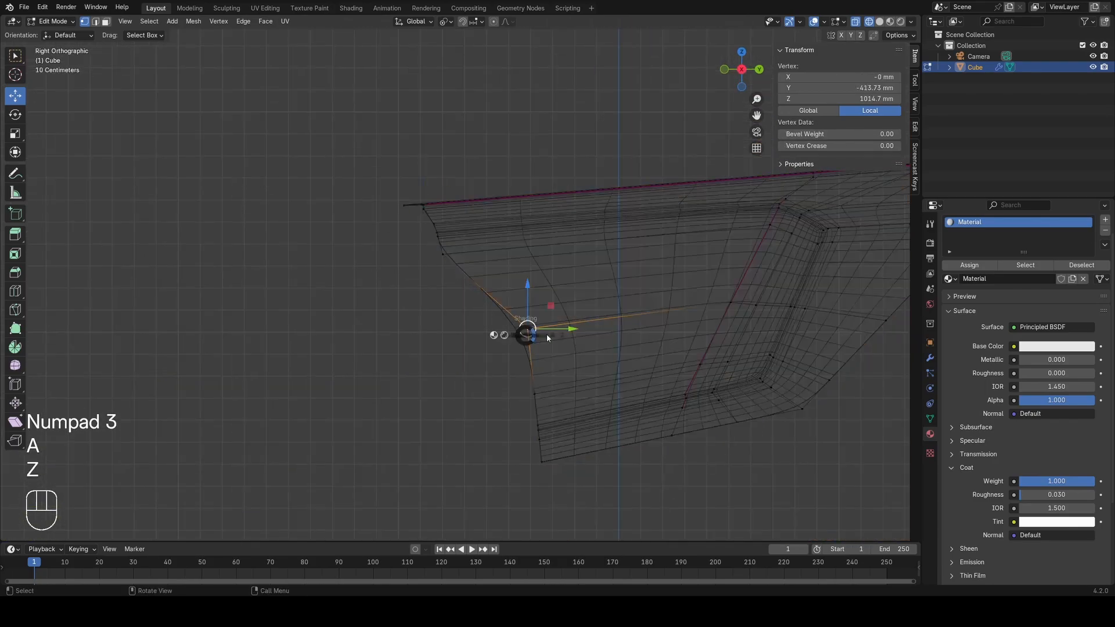
{"action": "key", "text": "g"}
{"action": "key", "text": "g"}
{"action": "left_click", "coordinate": [577, 344]}
{"action": "middle_click_drag", "start_coordinate": [577, 344], "coordinate": [639, 335]}
Step: Slide the open end's middle vertex up along the border edge to about Y -607 mm, Z 1184 mm
{"action": "key", "text": "a"}
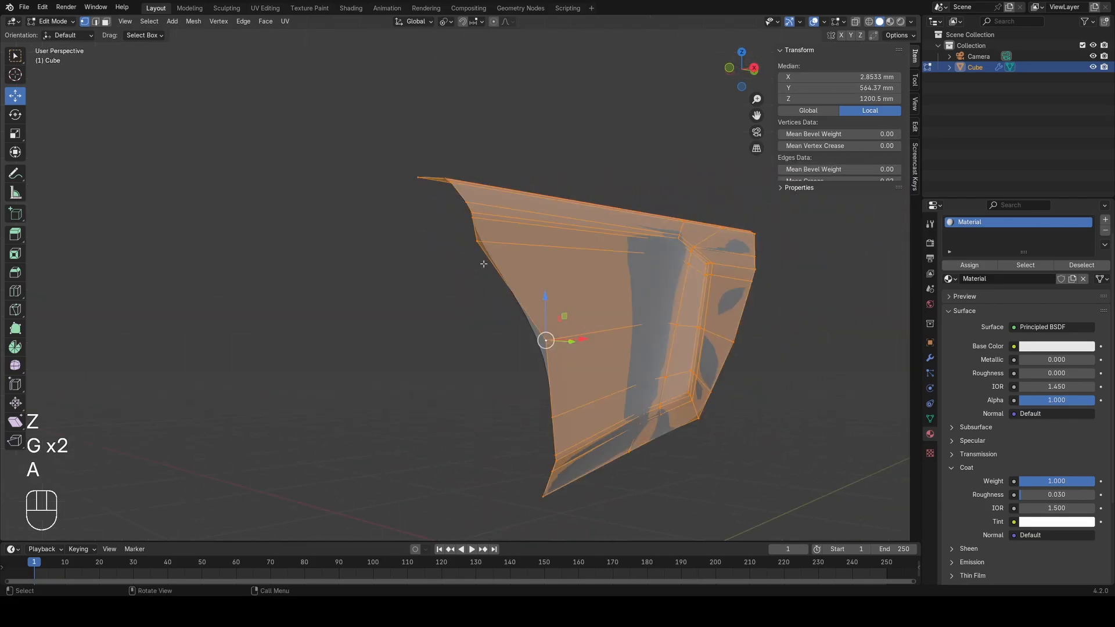
{"action": "left_click", "coordinate": [479, 244]}
{"action": "left_click", "coordinate": [555, 453], "text": "ctrl"}
{"action": "left_click", "coordinate": [545, 340]}
{"action": "middle_click_drag", "start_coordinate": [534, 342], "coordinate": [405, 312]}
{"action": "key", "text": "g"}
{"action": "key", "text": "g"}
{"action": "left_click", "coordinate": [432, 318]}
{"action": "scroll", "coordinate": [405, 312], "scroll_direction": "up", "scroll_amount": 4}
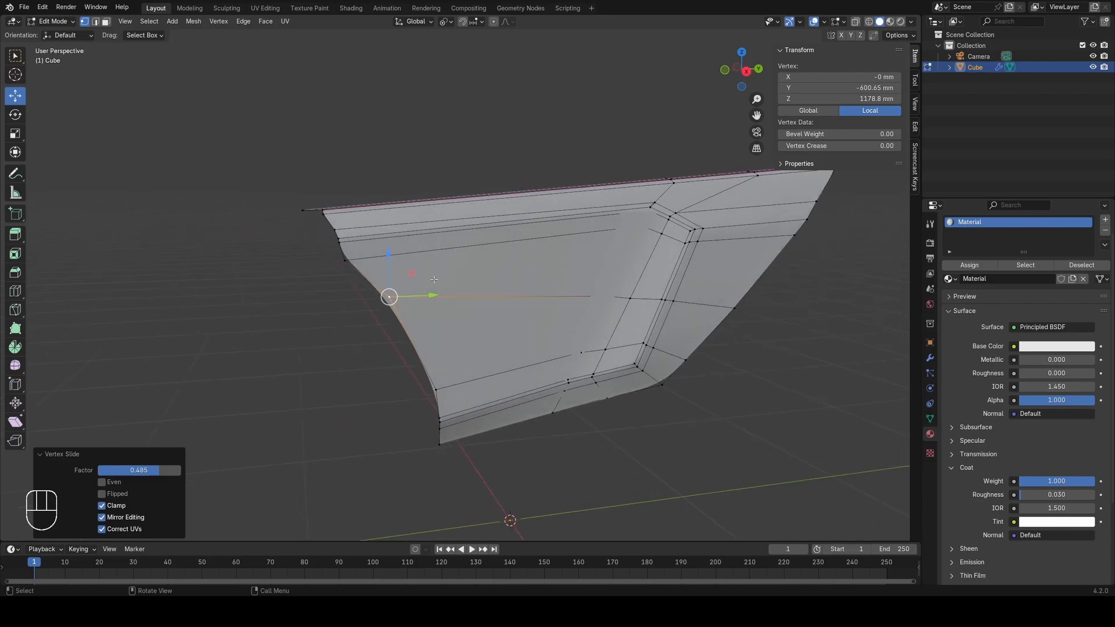
{"action": "key", "text": "g"}
{"action": "key", "text": "g"}
{"action": "left_click", "coordinate": [346, 294]}
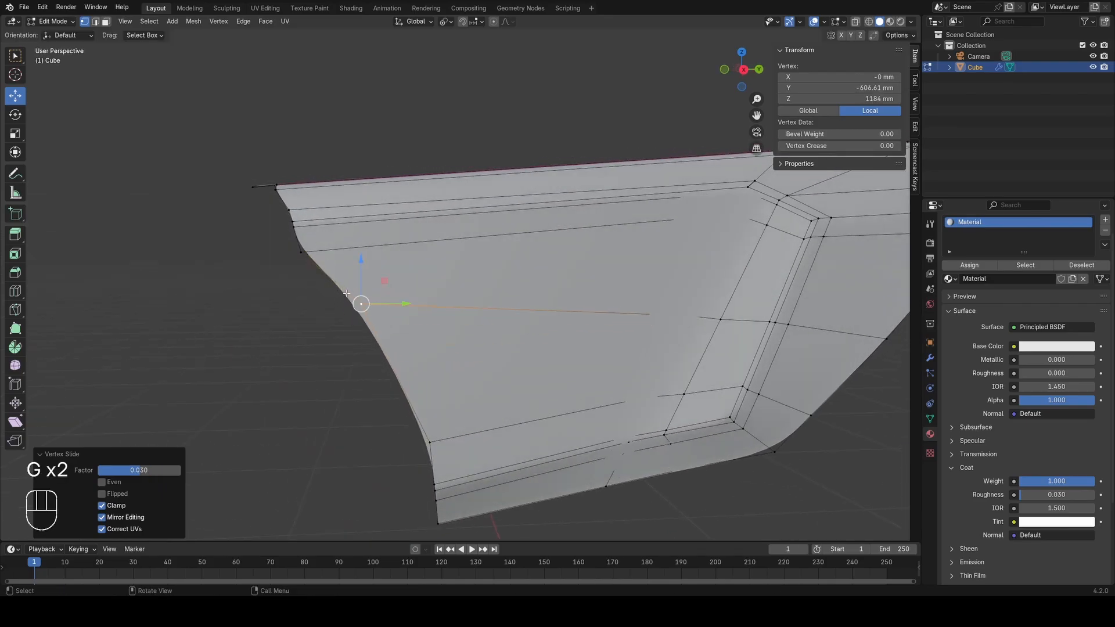
Step: Try moving the open end's middle vertex along X to about 107 mm and check the shape in Object Mode
{"action": "mouse_move", "coordinate": [397, 279]}
{"action": "middle_mouse_down"}
{"action": "mouse_move", "coordinate": [386, 290]}
{"action": "mouse_move", "coordinate": [487, 325]}
{"action": "middle_mouse_up"}
{"action": "key", "text": "KP_3"}
{"action": "key", "text": "z"}
{"action": "left_click", "coordinate": [314, 289]}
{"action": "key", "text": "a"}
{"action": "key", "text": "z"}
{"action": "left_click", "coordinate": [575, 328]}
{"action": "middle_click_drag", "start_coordinate": [593, 329], "coordinate": [585, 328]}
{"action": "left_click", "coordinate": [375, 310]}
{"action": "mouse_move", "coordinate": [497, 325]}
{"action": "middle_mouse_down"}
{"action": "mouse_move", "coordinate": [513, 329]}
{"action": "mouse_move", "coordinate": [497, 344]}
{"action": "mouse_move", "coordinate": [443, 317]}
{"action": "mouse_move", "coordinate": [451, 307]}
{"action": "middle_mouse_up"}
{"action": "key", "text": "g"}
{"action": "key", "text": "x"}
{"action": "left_click", "coordinate": [528, 335]}
{"action": "key", "text": "Tab"}
{"action": "key", "text": "Tab"}
Step: Try sliding the X-shifted middle vertex down along the border edge by a factor of about 0.52
{"action": "key", "text": "g"}
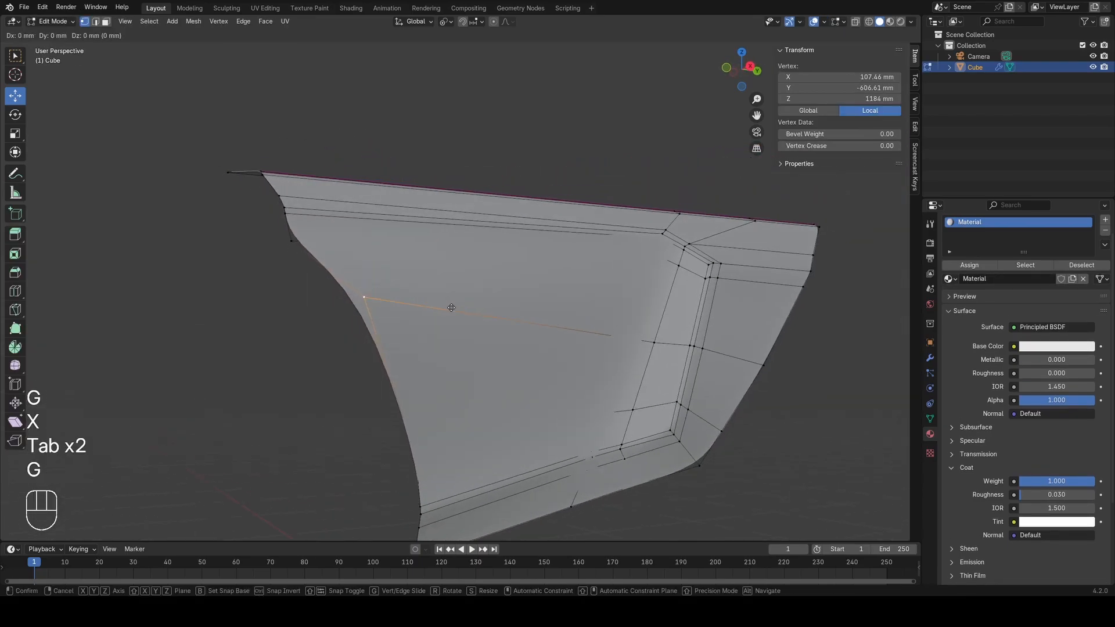
{"action": "key", "text": "g"}
{"action": "right_click", "coordinate": [449, 304]}
{"action": "key", "text": "g"}
{"action": "key", "text": "g"}
{"action": "left_click", "coordinate": [485, 368]}
{"action": "middle_click_drag", "start_coordinate": [485, 368], "coordinate": [425, 312]}
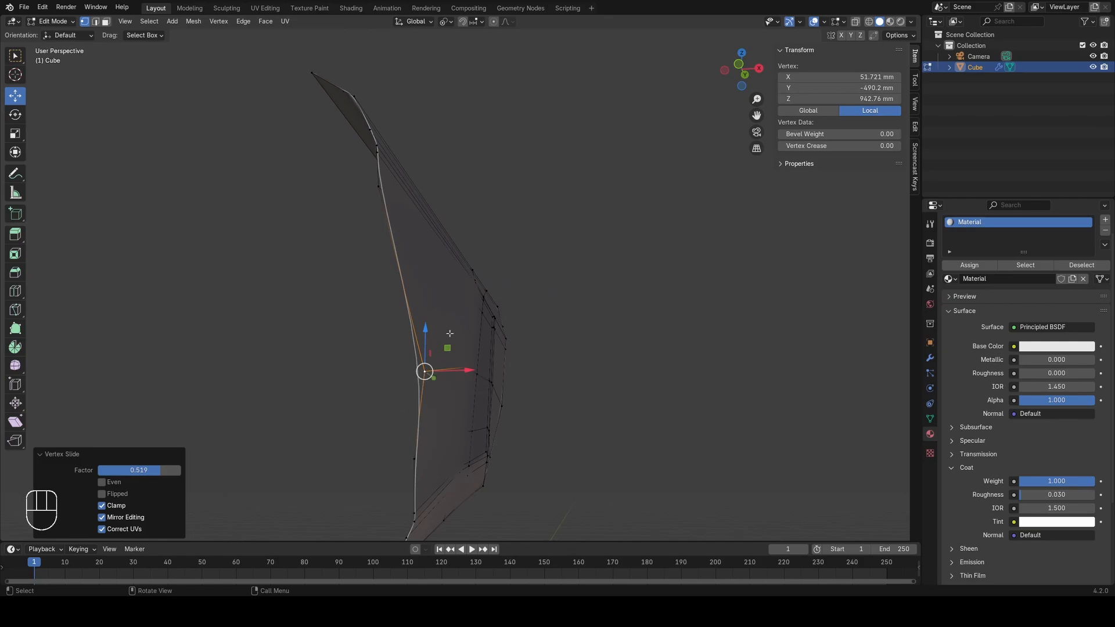
{"action": "middle_click_drag", "start_coordinate": [450, 334], "coordinate": [400, 350]}
Step: Undo the middle vertex's downward slide and its X move
{"action": "key", "text": "ctrl+z"}
{"action": "key", "text": "ctrl+z"}
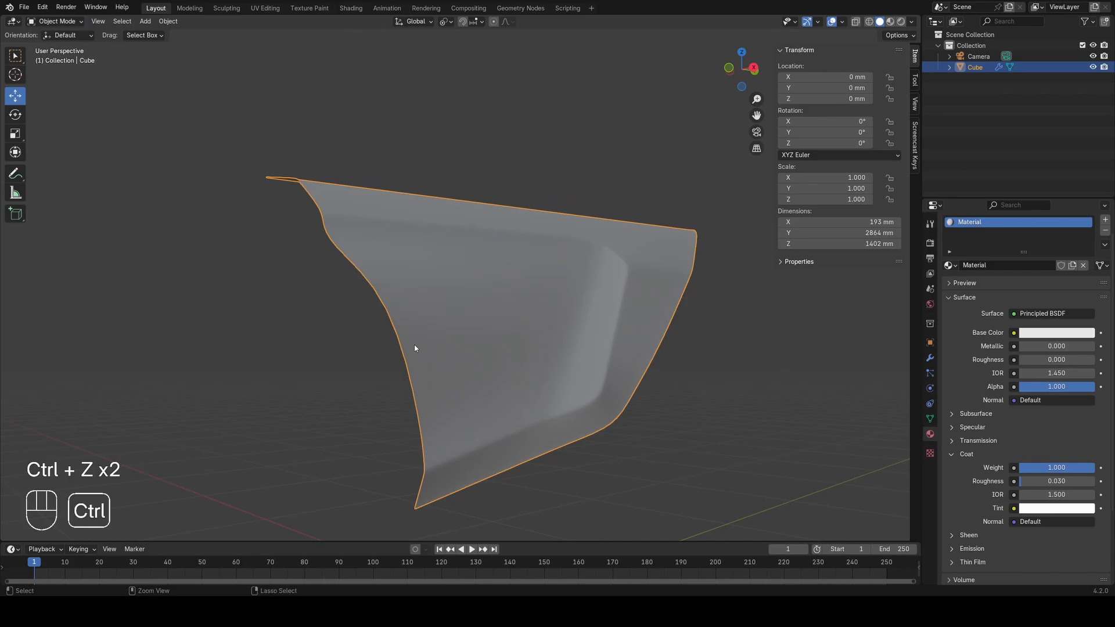
{"action": "key", "text": "ctrl+z"}
{"action": "key", "text": "ctrl+z"}
{"action": "key", "text": "Tab"}
{"action": "key", "text": "Tab"}
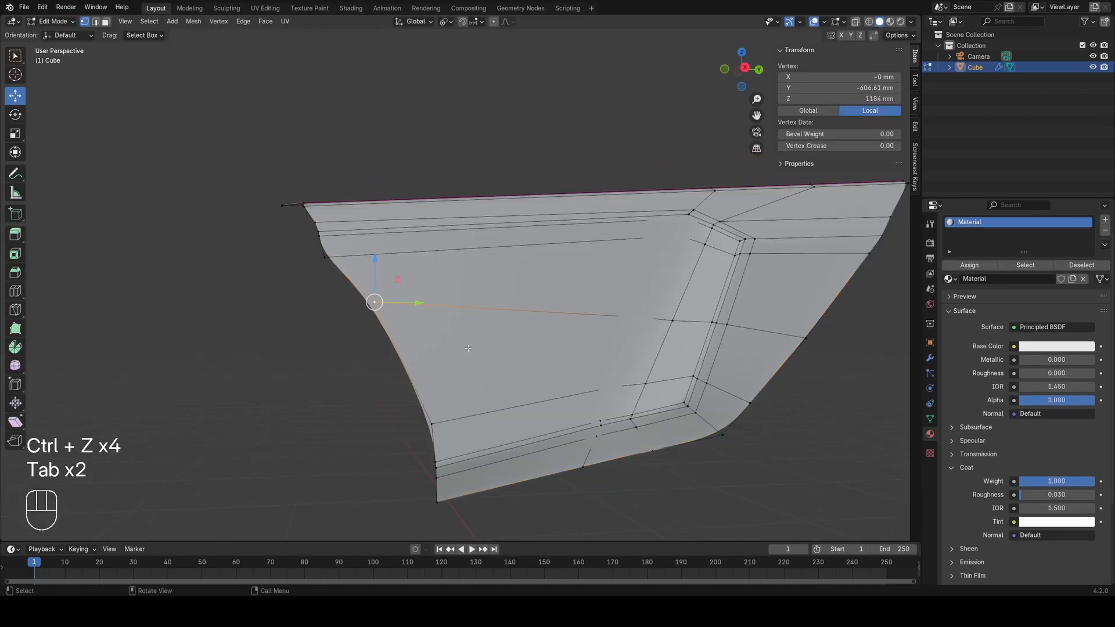
Step: Slide the middle end vertex outward along its horizontal edge with clamping off, from the right orthographic view
{"action": "key", "text": "KP_3"}
{"action": "key", "text": "g"}
{"action": "key", "text": "g"}
{"action": "key", "text": "c"}
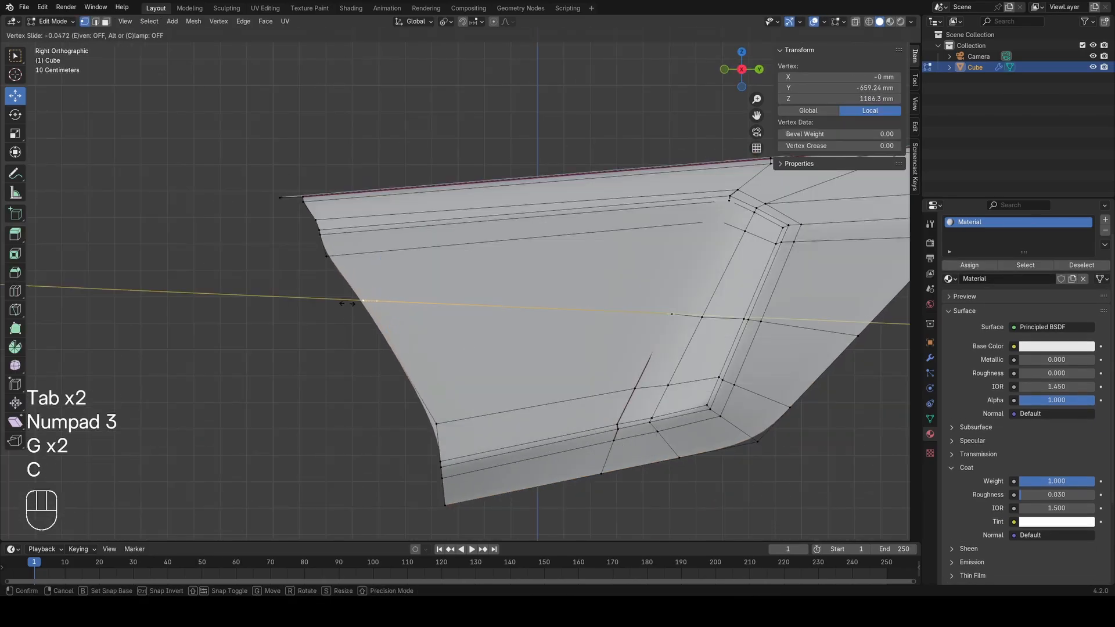
{"action": "left_click", "coordinate": [328, 302]}
Step: Slide the middle end vertex down the open border to about Y -700 mm, Z 1086 mm
{"action": "key", "text": "z"}
{"action": "key", "text": "a"}
{"action": "middle_click_drag", "start_coordinate": [215, 130], "coordinate": [227, 186]}
{"action": "key", "text": "z"}
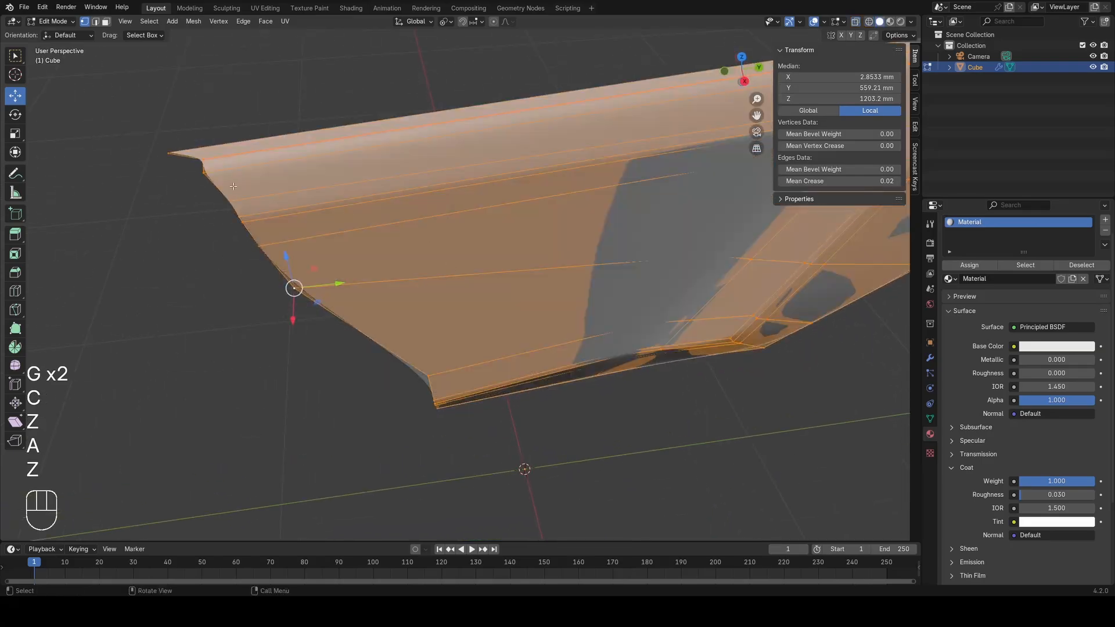
{"action": "left_click", "coordinate": [294, 289]}
{"action": "key", "text": "g"}
{"action": "key", "text": "g"}
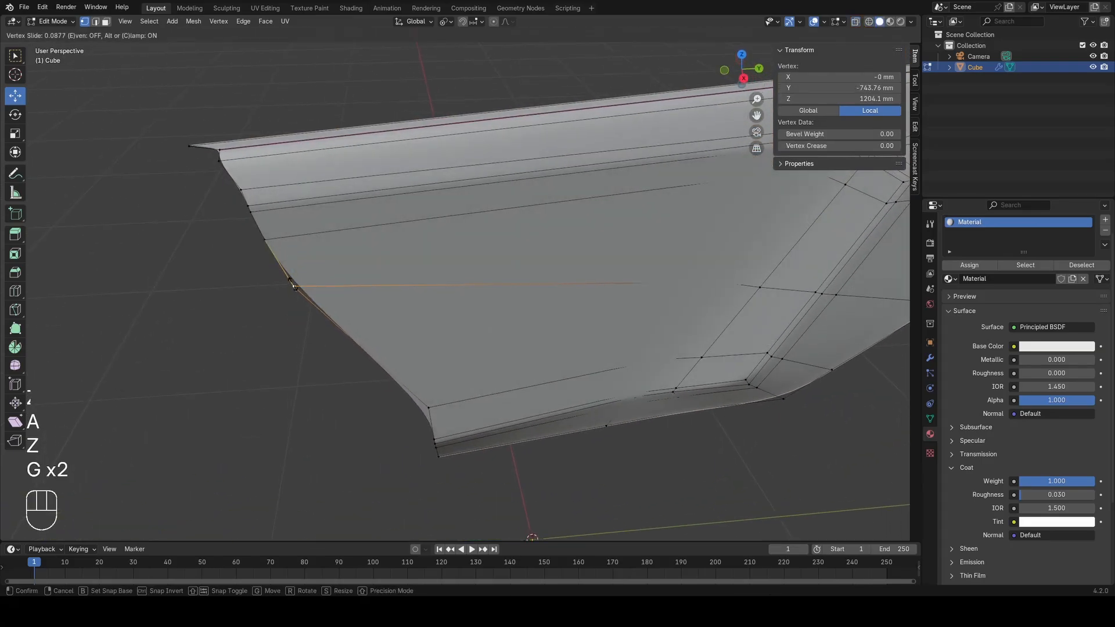
{"action": "key", "text": "c"}
{"action": "left_click", "coordinate": [303, 329]}
{"action": "middle_click_drag", "start_coordinate": [303, 330], "coordinate": [297, 300]}
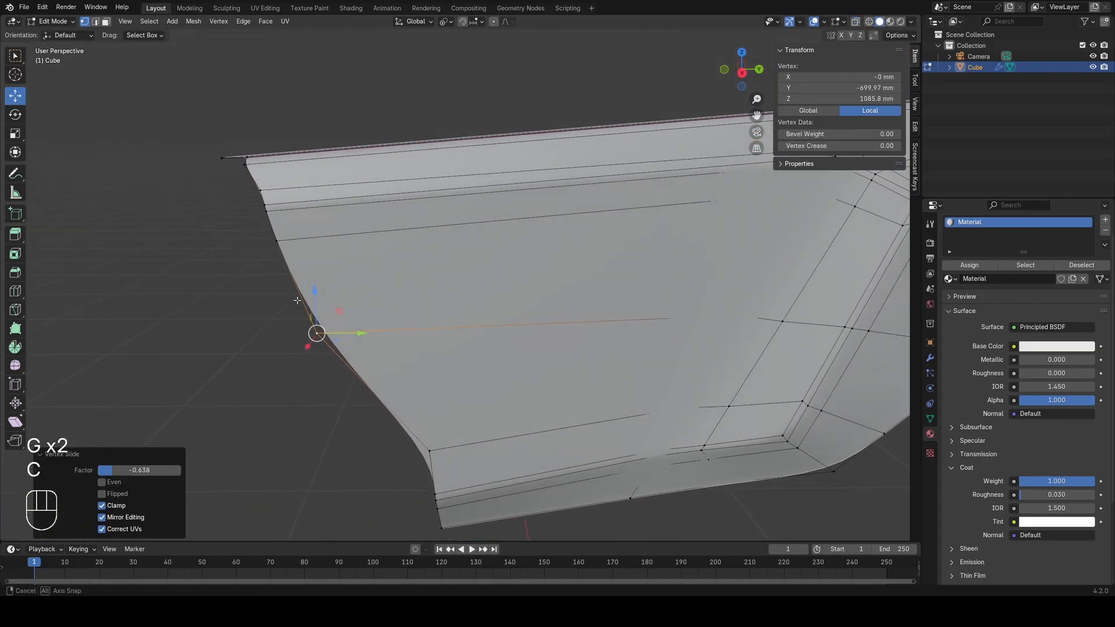
Step: Fine-tune the middle end vertex by sliding it slightly up the border to about Z 1122 mm
{"action": "key", "text": "KP_3"}
{"action": "key", "text": "g"}
{"action": "key", "text": "g"}
{"action": "left_click", "coordinate": [294, 287]}
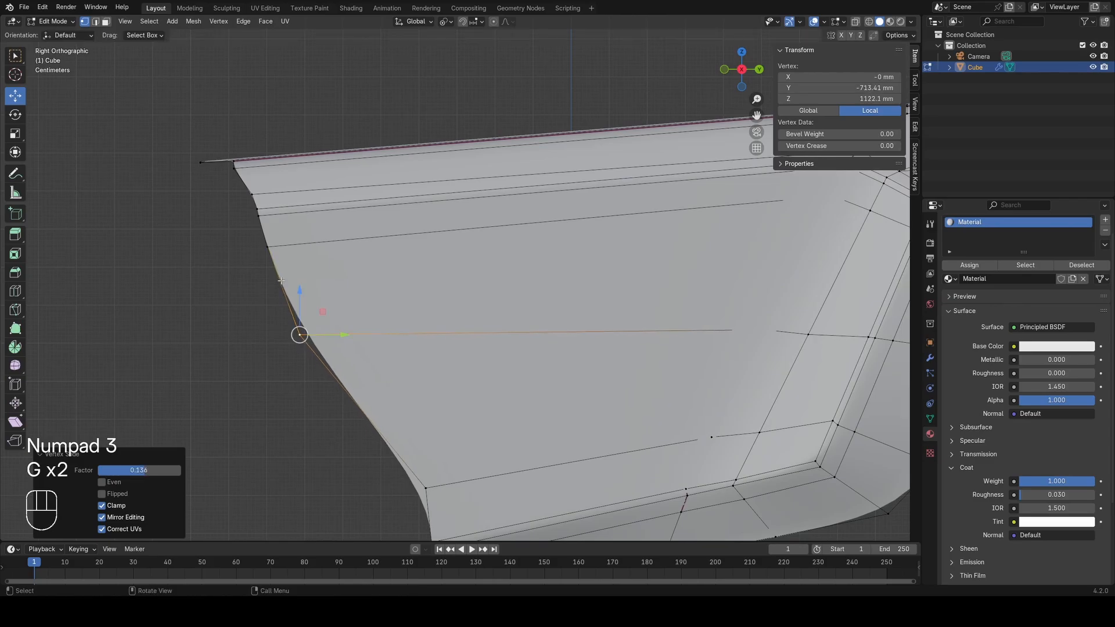
Step: Select the border vertices from the flange corner to the middle end vertex and Gstretch them with Spread, locking X and Z
{"action": "middle_click_drag", "start_coordinate": [276, 185], "coordinate": [320, 233]}
{"action": "key", "text": "a"}
{"action": "scroll", "coordinate": [321, 234], "scroll_direction": "up", "scroll_amount": 2}
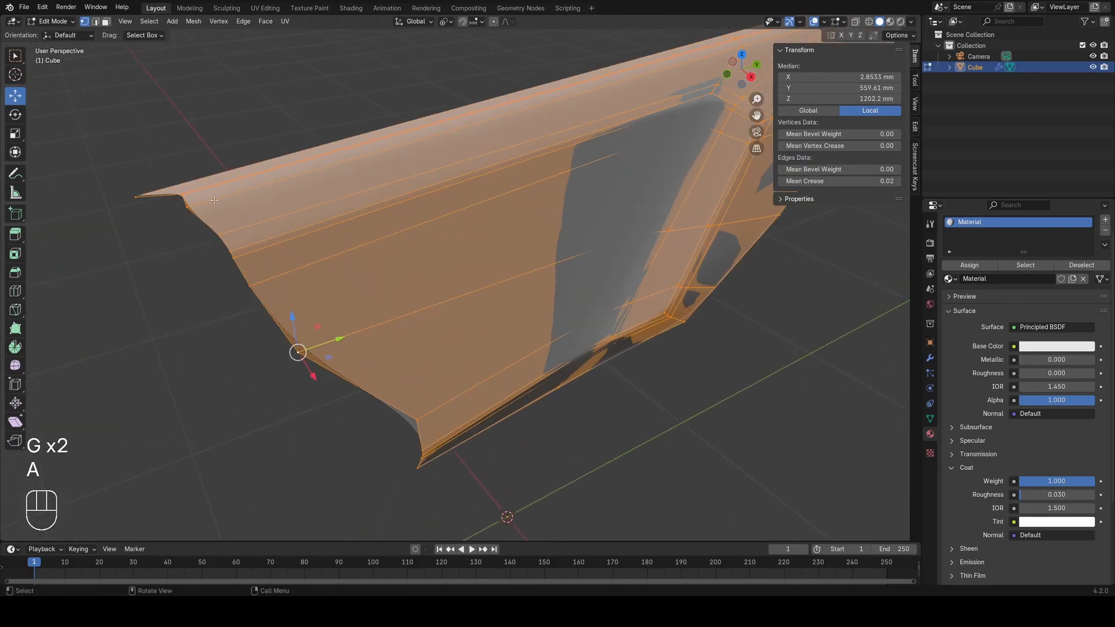
{"action": "left_click", "coordinate": [182, 195]}
{"action": "middle_click_drag", "start_coordinate": [167, 194], "coordinate": [197, 221]}
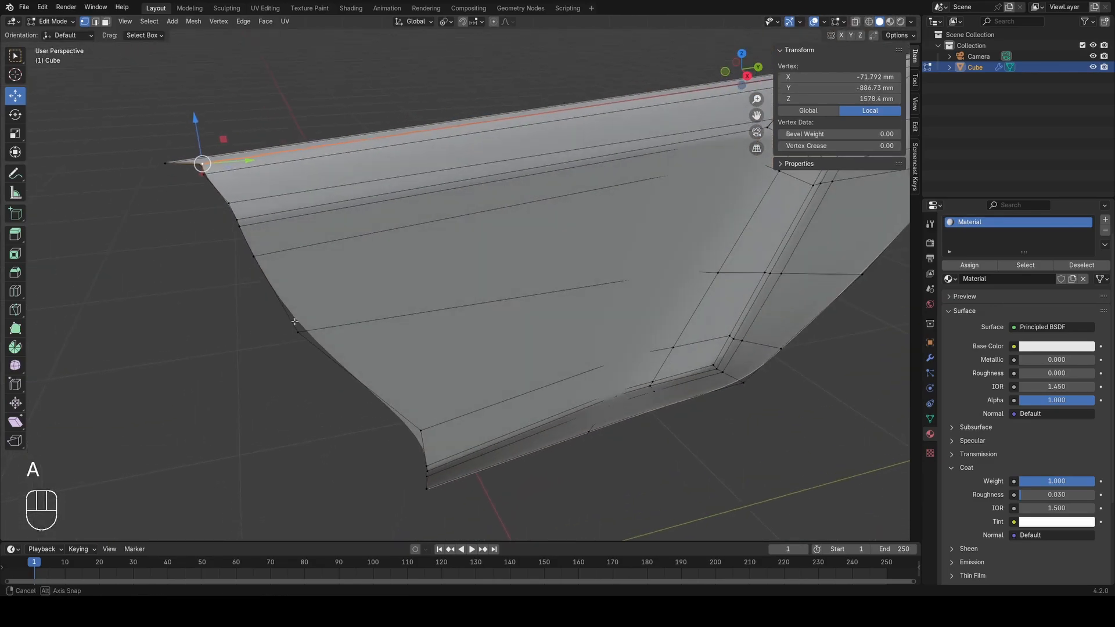
{"action": "left_click", "coordinate": [304, 353], "text": "ctrl"}
{"action": "key", "text": "KP_3"}
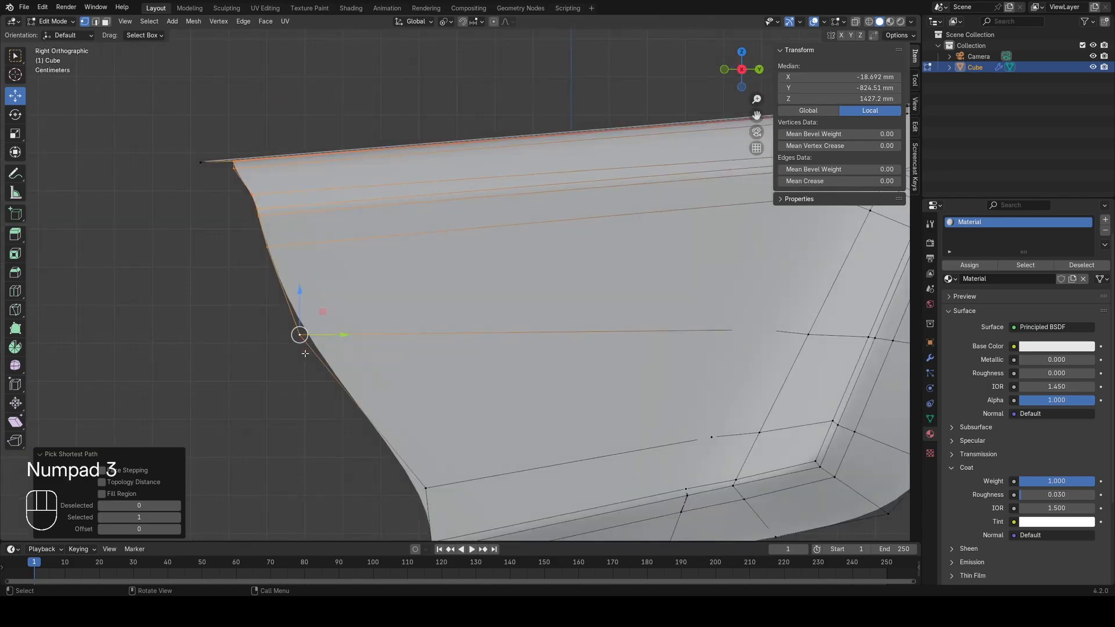
{"action": "key", "text": "q"}
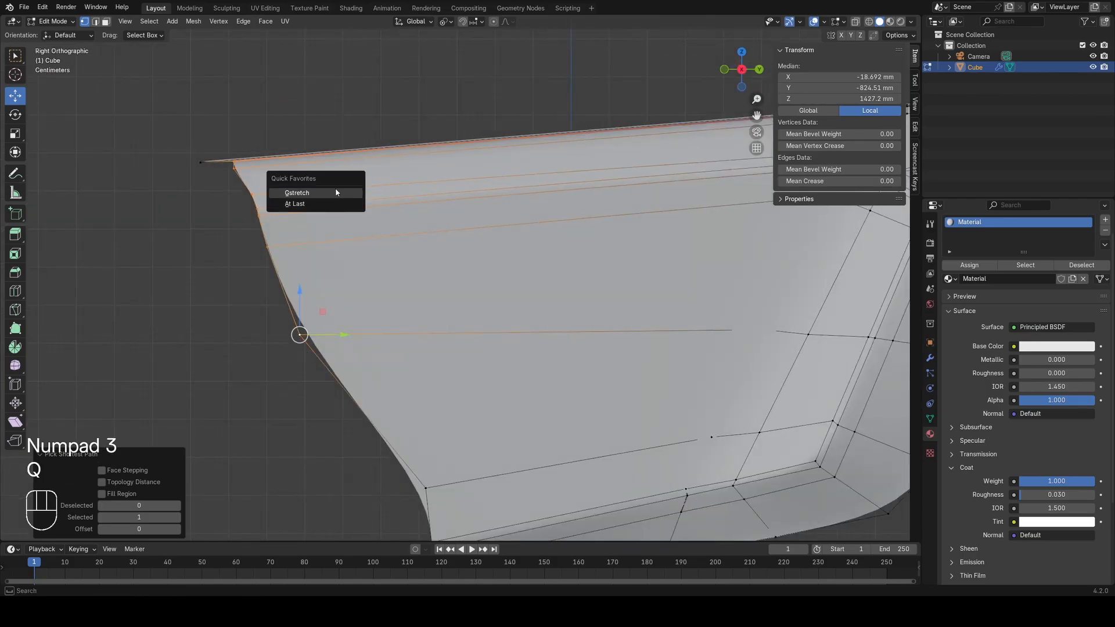
{"action": "left_click", "coordinate": [336, 192]}
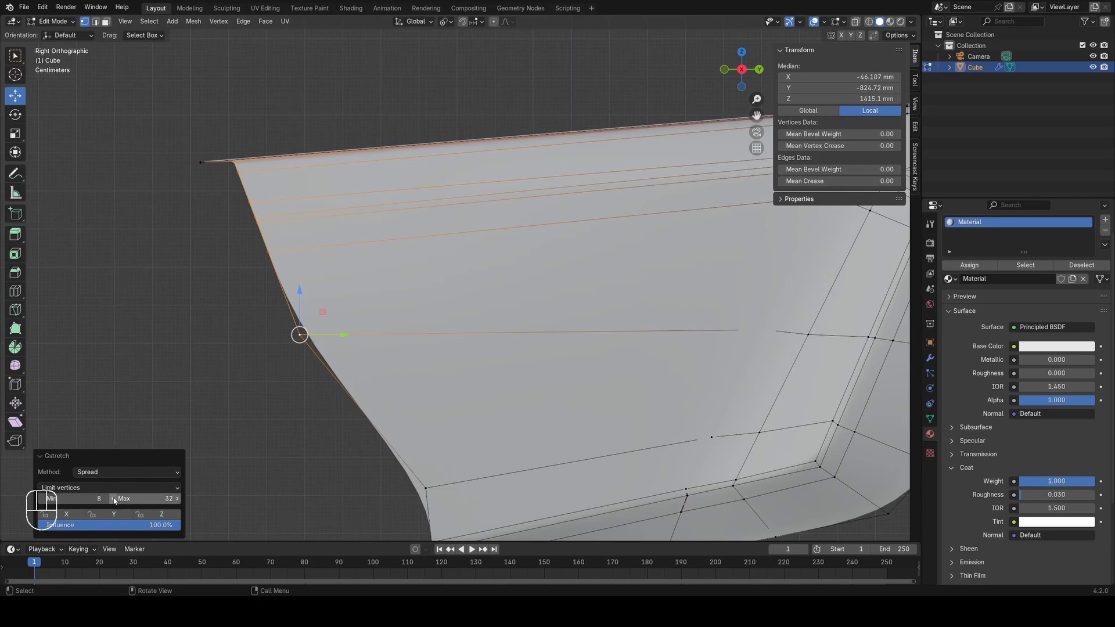
{"action": "left_click", "coordinate": [67, 515]}
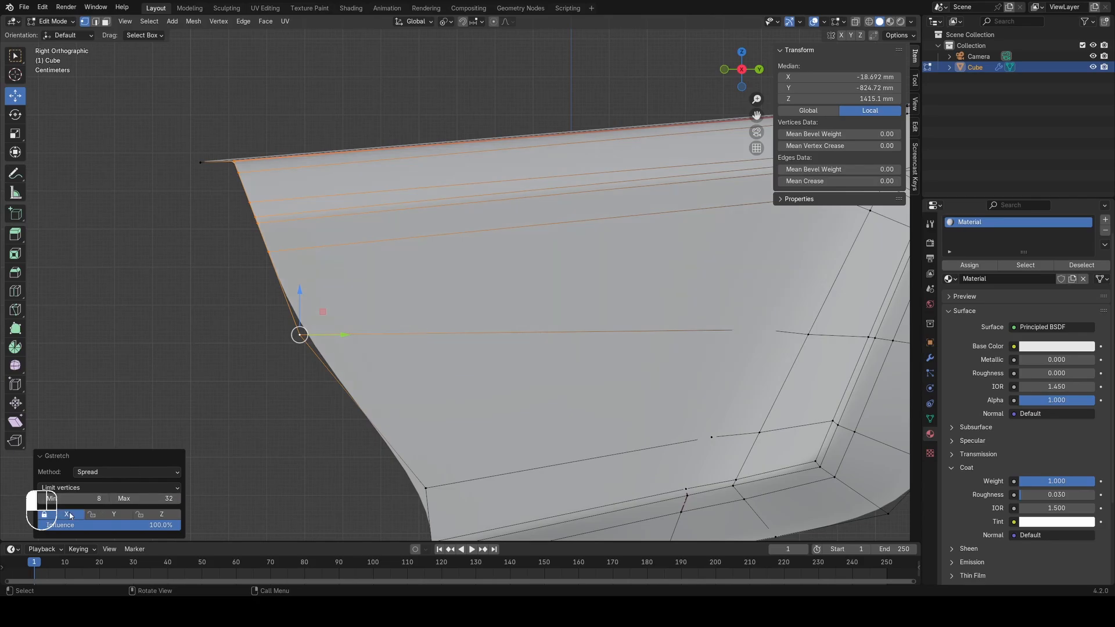
{"action": "left_click", "coordinate": [155, 515]}
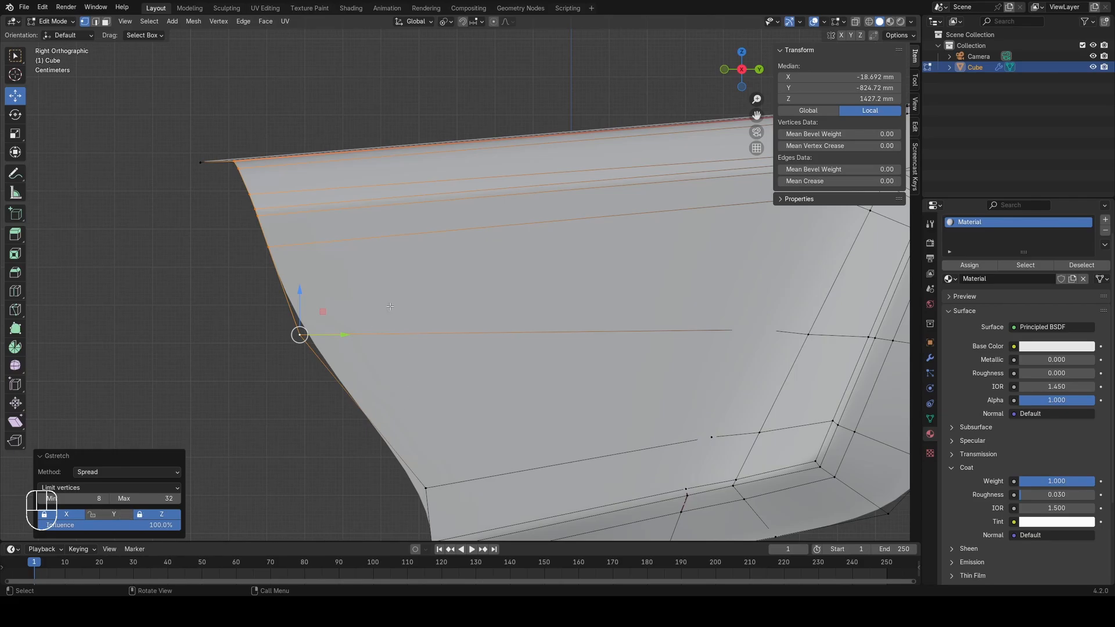
Step: Examine the stretched open end's outline in Object Mode and in right-view wireframe and solid shading
{"action": "scroll", "coordinate": [390, 307], "scroll_direction": "down", "scroll_amount": 3}
{"action": "key", "text": "Tab"}
{"action": "middle_click_drag", "start_coordinate": [390, 307], "coordinate": [468, 316]}
{"action": "key", "text": "Tab"}
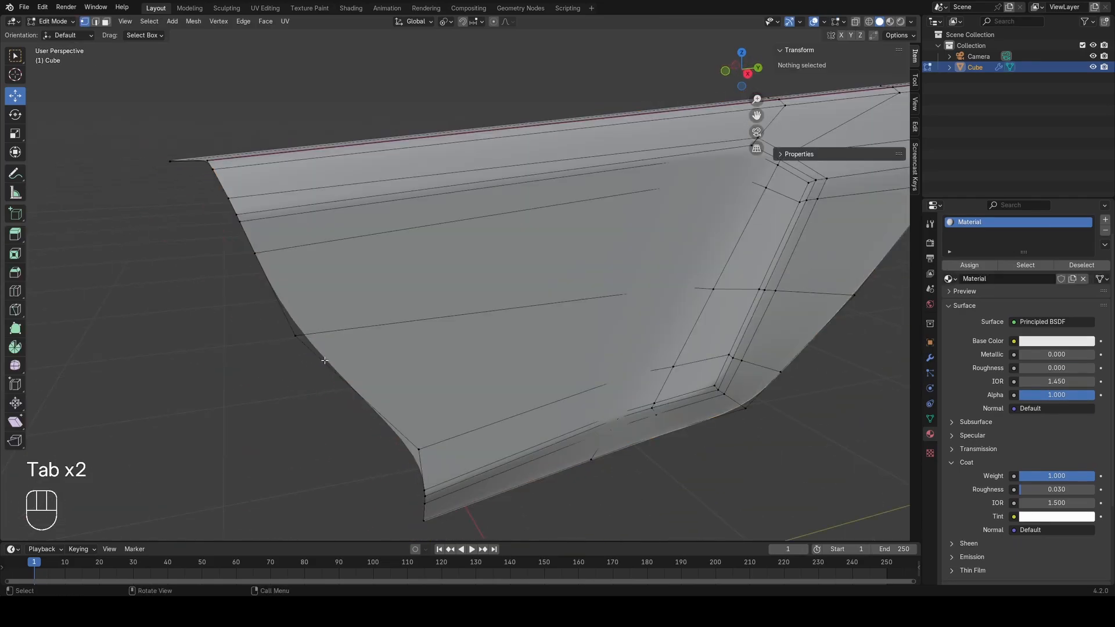
{"action": "key", "text": "KP_3"}
{"action": "key", "text": "z"}
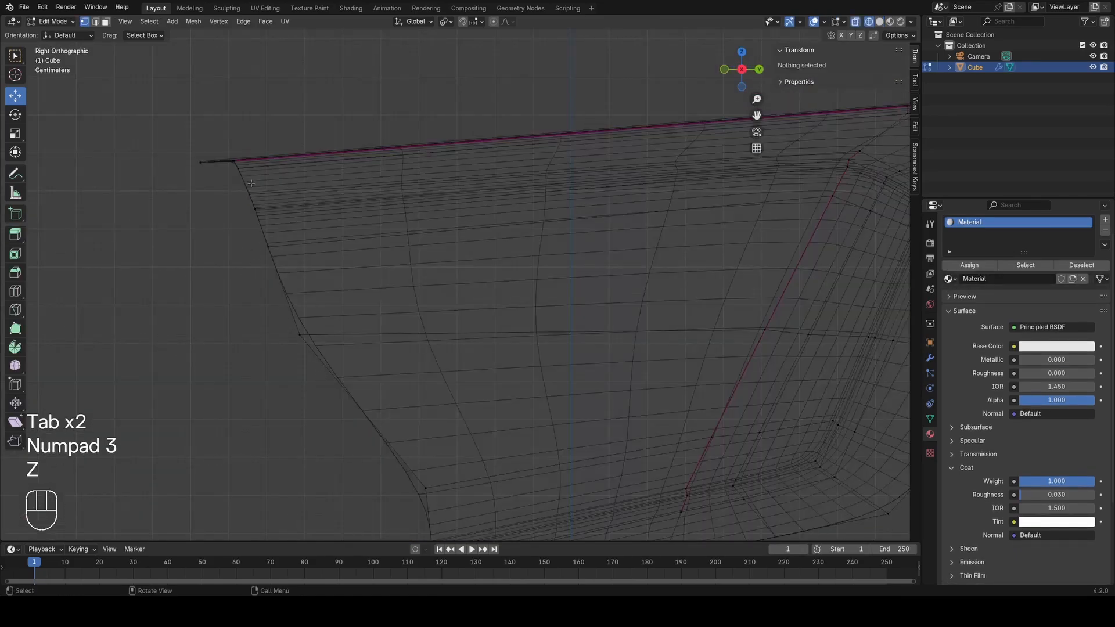
{"action": "key", "text": "z"}
{"action": "scroll", "coordinate": [325, 377], "scroll_direction": "down", "scroll_amount": 2}
{"action": "middle_click_drag", "start_coordinate": [369, 408], "coordinate": [341, 323], "text": "shift"}
{"action": "scroll", "coordinate": [347, 325], "scroll_direction": "up", "scroll_amount": 1}
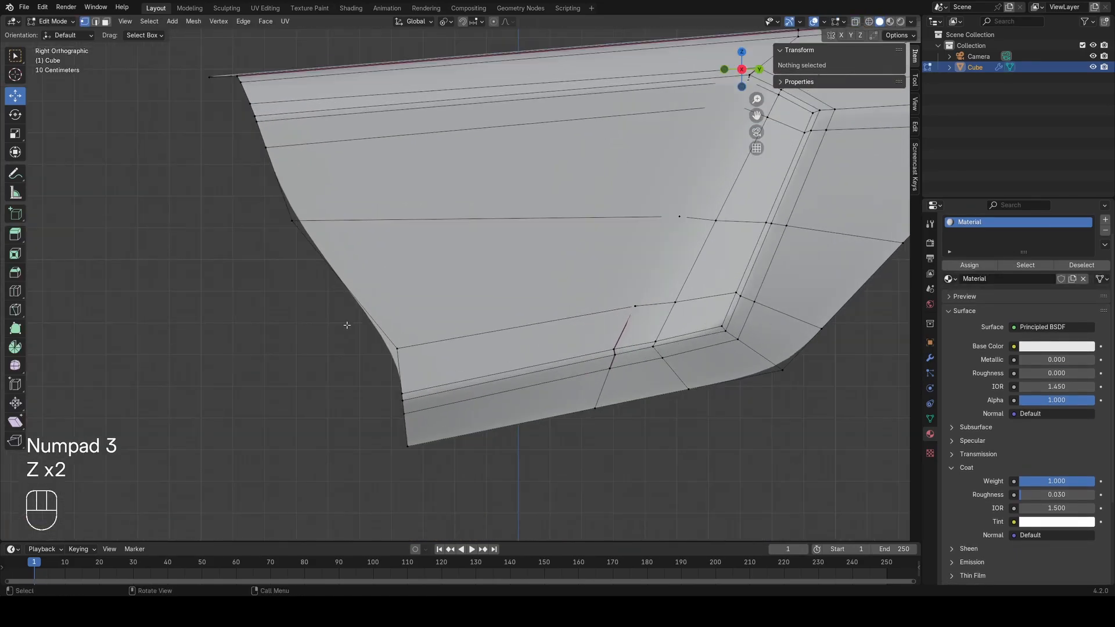
Step: Select the lower vertices of the open end and slide them inward along the panel's horizontal edges
{"action": "key", "text": "z"}
{"action": "key", "text": "a"}
{"action": "left_click_drag", "start_coordinate": [361, 324], "coordinate": [429, 488]}
{"action": "key", "text": "z"}
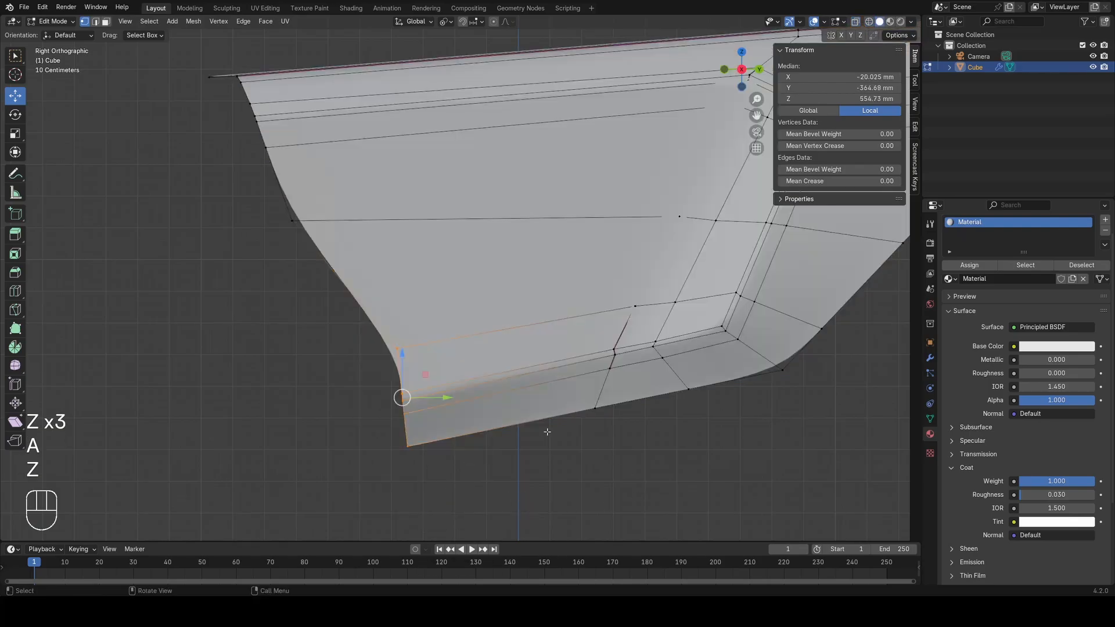
{"action": "key", "text": "g"}
{"action": "key", "text": "g"}
{"action": "left_click", "coordinate": [427, 390]}
Step: Slide the border vertex above the open end's lower corner upward with clamping off, to about Z 948 mm
{"action": "key", "text": "a"}
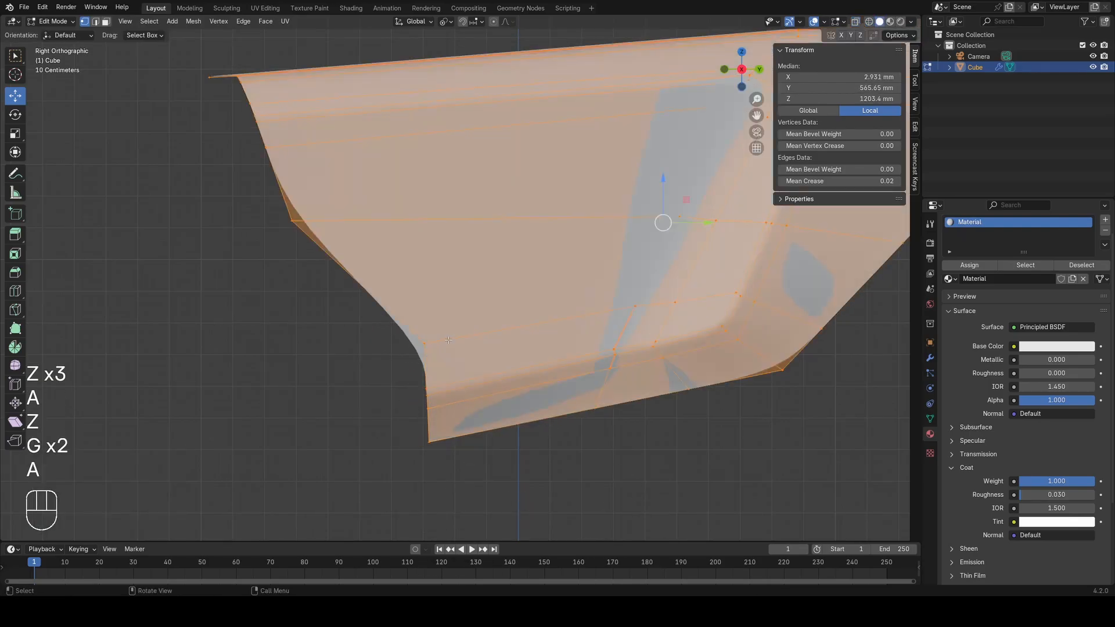
{"action": "key", "text": "z"}
{"action": "left_click", "coordinate": [421, 340]}
{"action": "key", "text": "z"}
{"action": "middle_click_drag", "start_coordinate": [427, 338], "coordinate": [419, 363], "text": "shift"}
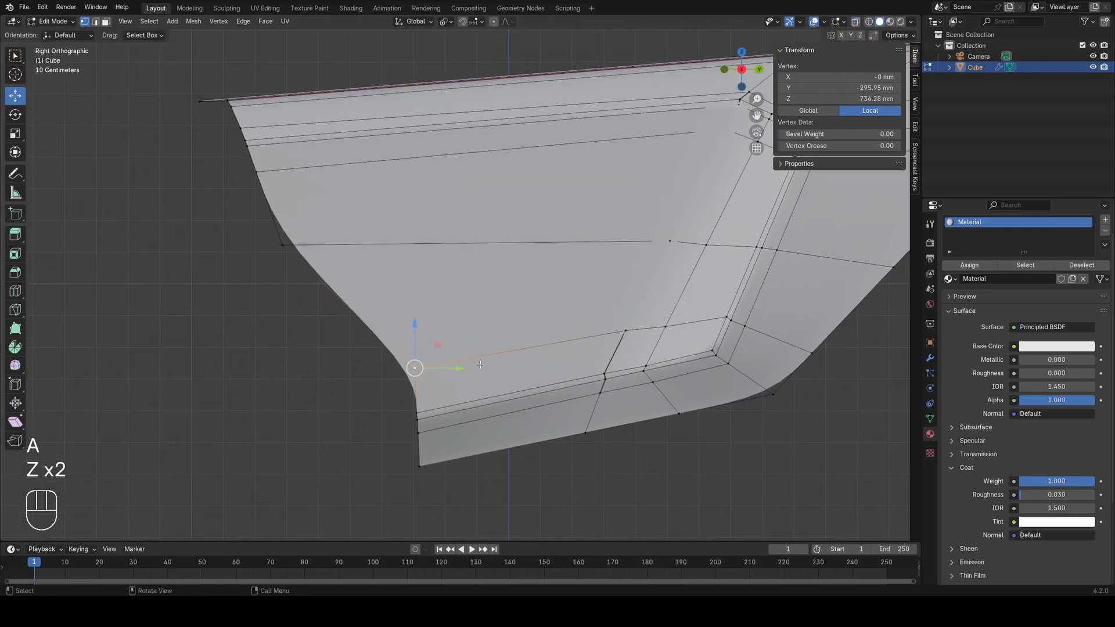
{"action": "scroll", "coordinate": [424, 360], "scroll_direction": "up", "scroll_amount": 1}
{"action": "scroll", "coordinate": [459, 337], "scroll_direction": "down", "scroll_amount": 2}
{"action": "middle_click_drag", "start_coordinate": [490, 320], "coordinate": [443, 346], "text": "shift"}
{"action": "key", "text": "g"}
{"action": "key", "text": "g"}
{"action": "key", "text": "c"}
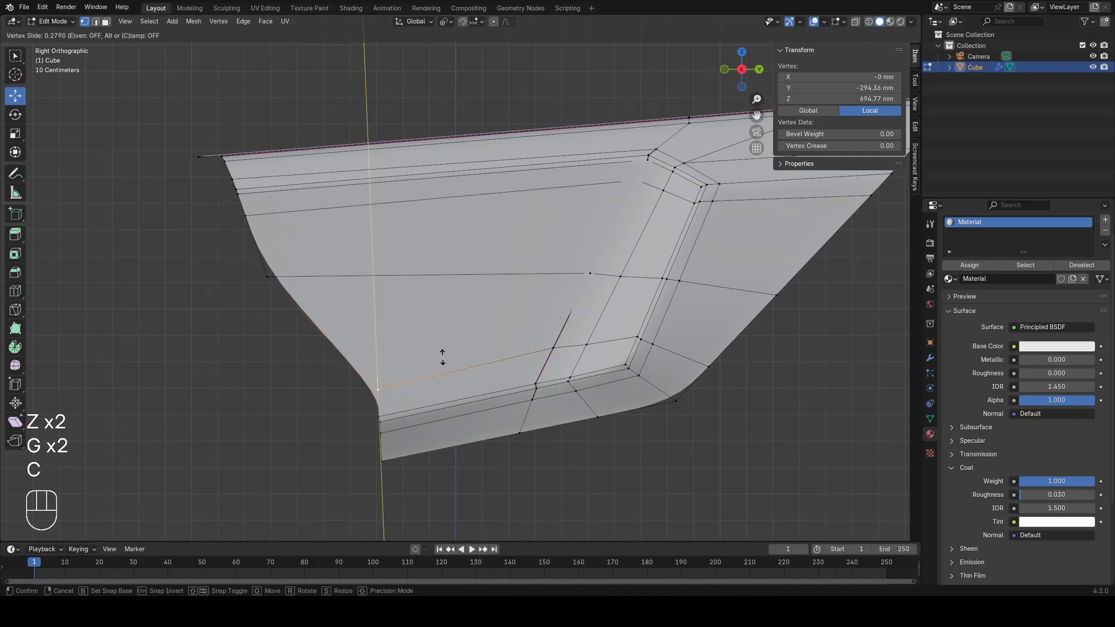
{"action": "left_click", "coordinate": [449, 290]}
{"action": "scroll", "coordinate": [418, 395], "scroll_direction": "up", "scroll_amount": 1}
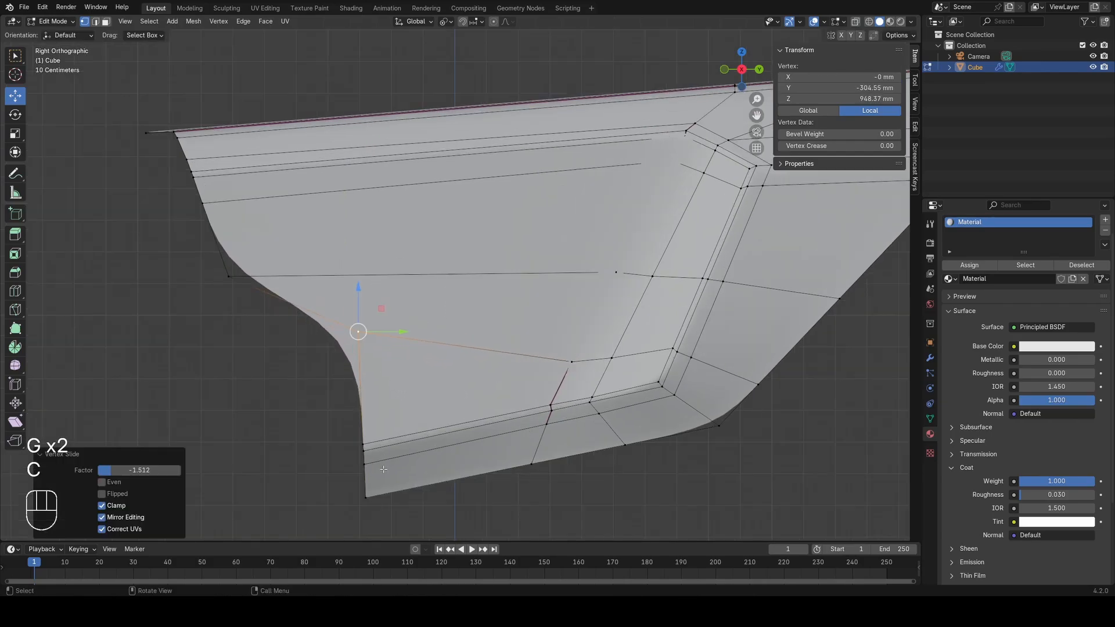
{"action": "middle_click_drag", "start_coordinate": [386, 468], "coordinate": [429, 362], "text": "shift"}
{"action": "scroll", "coordinate": [427, 365], "scroll_direction": "up", "scroll_amount": 6}
{"action": "left_click", "coordinate": [296, 458]}
{"action": "left_click", "coordinate": [290, 491], "text": "shift"}
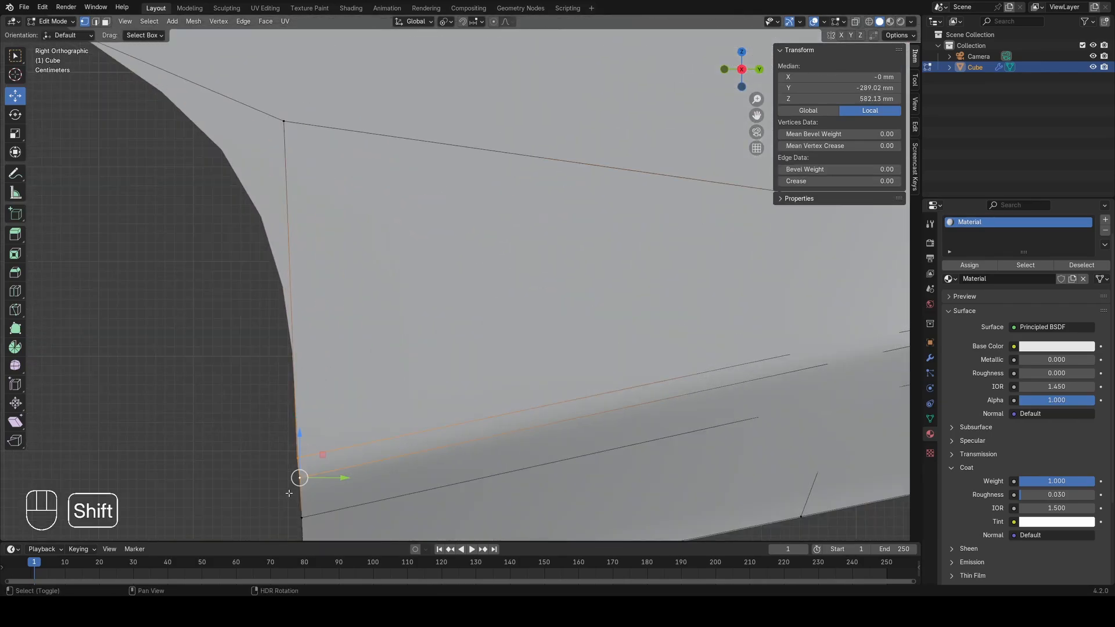
{"action": "middle_click_drag", "start_coordinate": [288, 491], "coordinate": [324, 417], "text": "shift"}
{"action": "scroll", "coordinate": [323, 415], "scroll_direction": "down", "scroll_amount": 1}
{"action": "scroll", "coordinate": [332, 341], "scroll_direction": "down", "scroll_amount": 2}
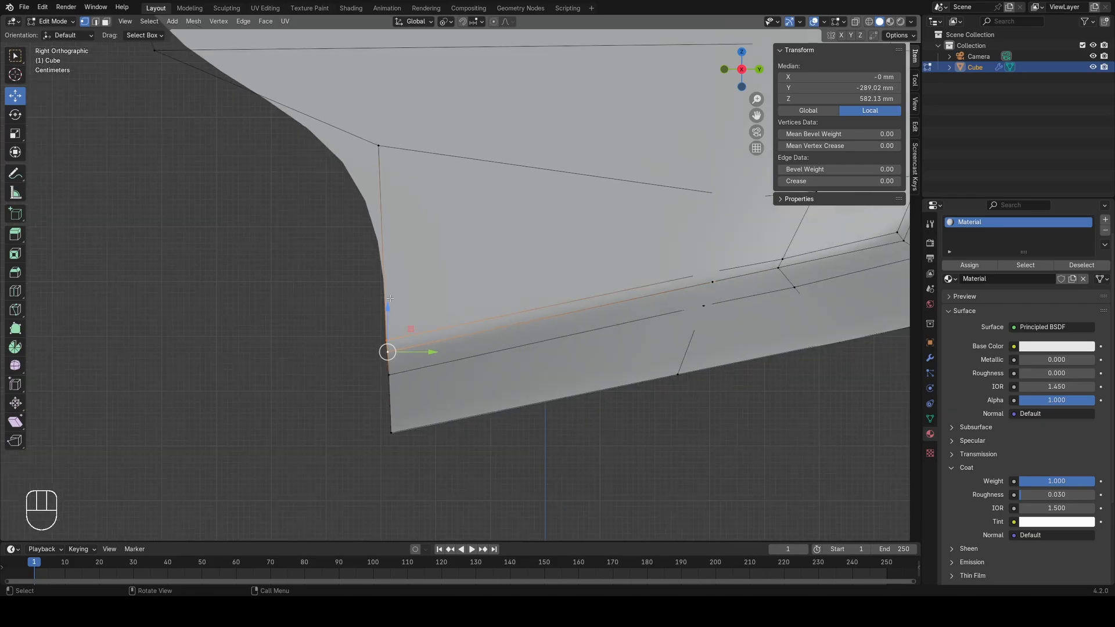
{"action": "middle_click_drag", "start_coordinate": [417, 299], "coordinate": [329, 365], "text": "shift"}
{"action": "scroll", "coordinate": [647, 302], "scroll_direction": "down", "scroll_amount": 3}
{"action": "middle_click_drag", "start_coordinate": [646, 302], "coordinate": [557, 415], "text": "shift"}
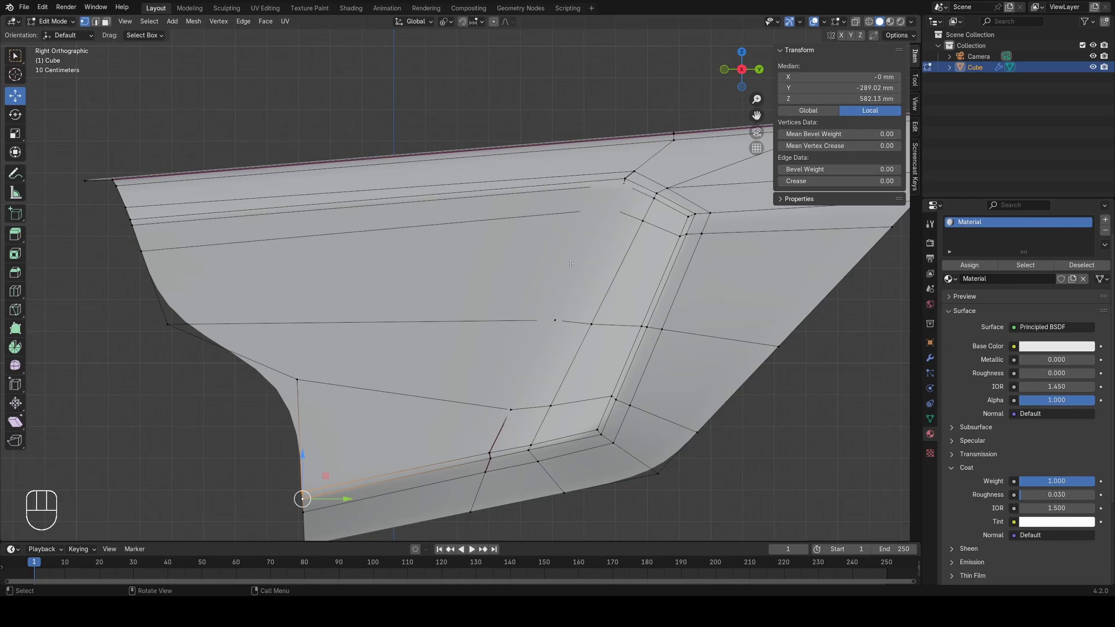
{"action": "middle_click_drag", "start_coordinate": [570, 264], "coordinate": [623, 156], "text": "shift"}
{"action": "scroll", "coordinate": [623, 156], "scroll_direction": "up", "scroll_amount": 4}
{"action": "middle_click_drag", "start_coordinate": [378, 453], "coordinate": [490, 310], "text": "shift"}
{"action": "scroll", "coordinate": [489, 310], "scroll_direction": "up", "scroll_amount": 1}
{"action": "key", "text": "g"}
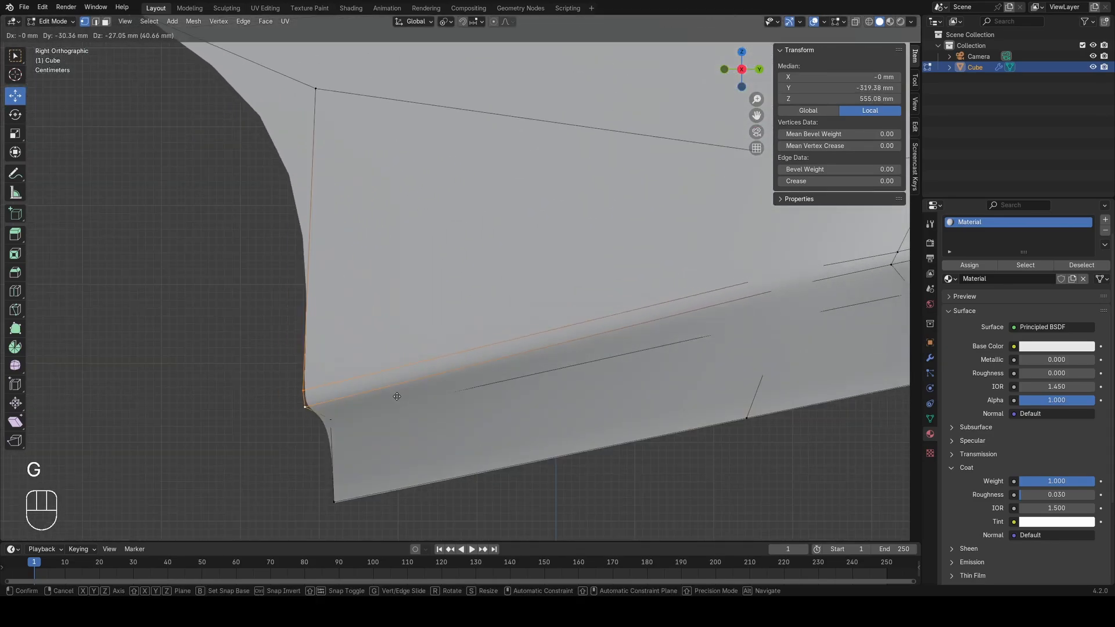
{"action": "left_click", "coordinate": [423, 370]}
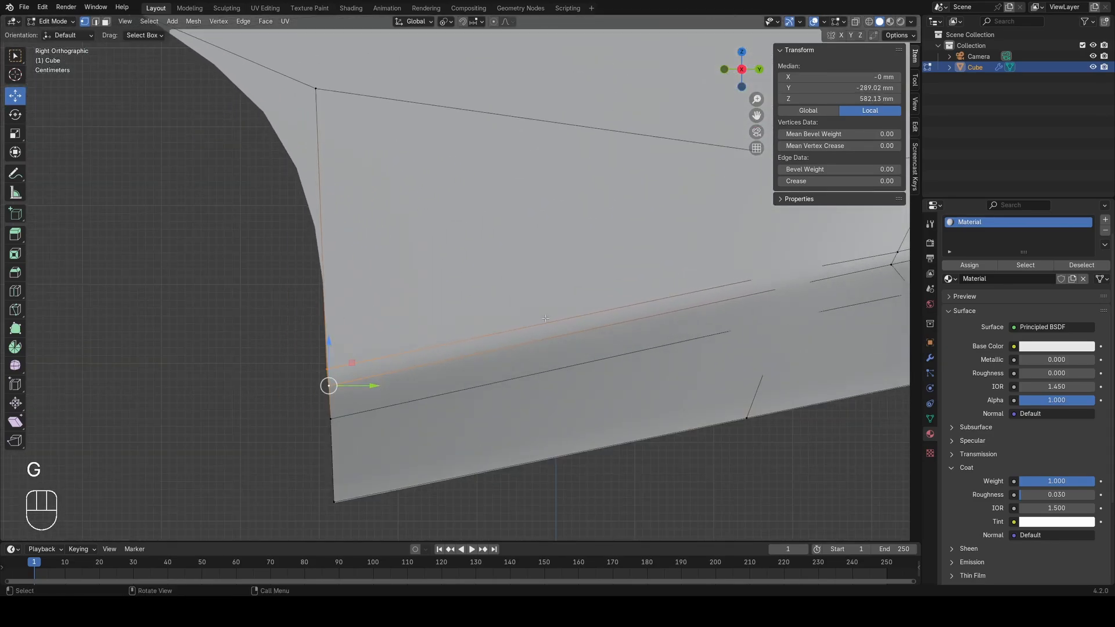
{"action": "scroll", "coordinate": [546, 318], "scroll_direction": "down", "scroll_amount": 6}
{"action": "middle_click_drag", "start_coordinate": [465, 255], "coordinate": [461, 316], "text": "shift"}
{"action": "scroll", "coordinate": [461, 315], "scroll_direction": "up", "scroll_amount": 2}
{"action": "key", "text": "a"}
{"action": "left_click", "coordinate": [385, 273]}
{"action": "key", "text": "z"}
{"action": "middle_click_drag", "start_coordinate": [329, 288], "coordinate": [342, 333], "text": "shift"}
{"action": "key", "text": "a"}
{"action": "left_click", "coordinate": [361, 347]}
{"action": "key", "text": "z"}
{"action": "left_click", "coordinate": [393, 326]}
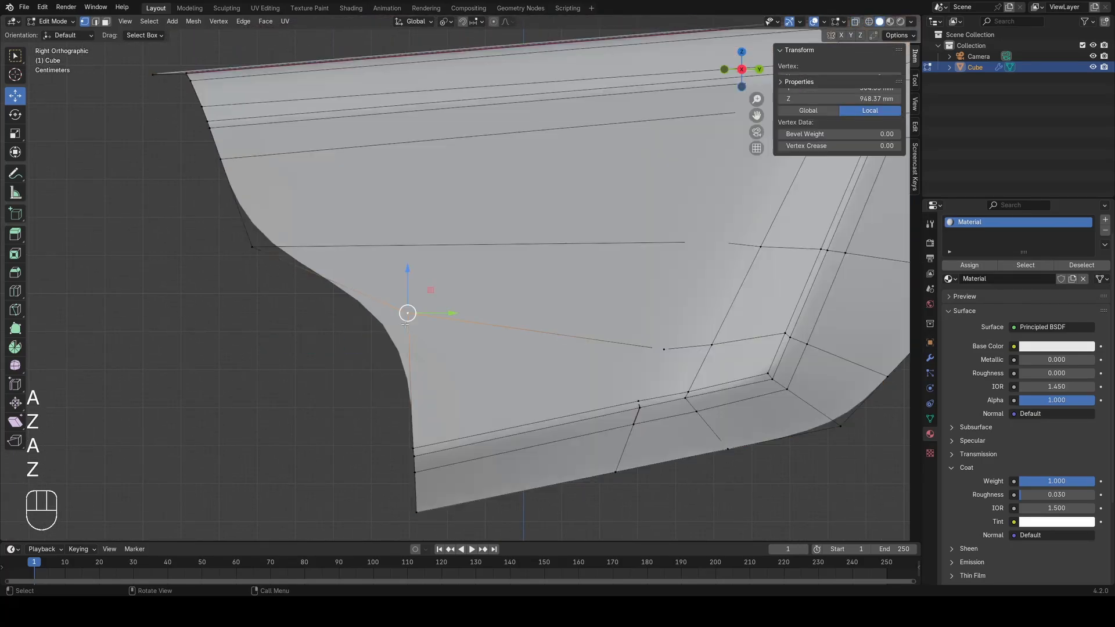
{"action": "key", "text": "g"}
{"action": "key", "text": "g"}
{"action": "right_click", "coordinate": [401, 333]}
Step: Examine the open end's curved outline and the face beside its middle border vertices in wireframe and solid shading
{"action": "key", "text": "z"}
{"action": "scroll", "coordinate": [370, 304], "scroll_direction": "down", "scroll_amount": 2}
{"action": "key", "text": "a"}
{"action": "middle_click_drag", "start_coordinate": [371, 304], "coordinate": [405, 304], "text": "shift"}
{"action": "scroll", "coordinate": [407, 304], "scroll_direction": "up", "scroll_amount": 3}
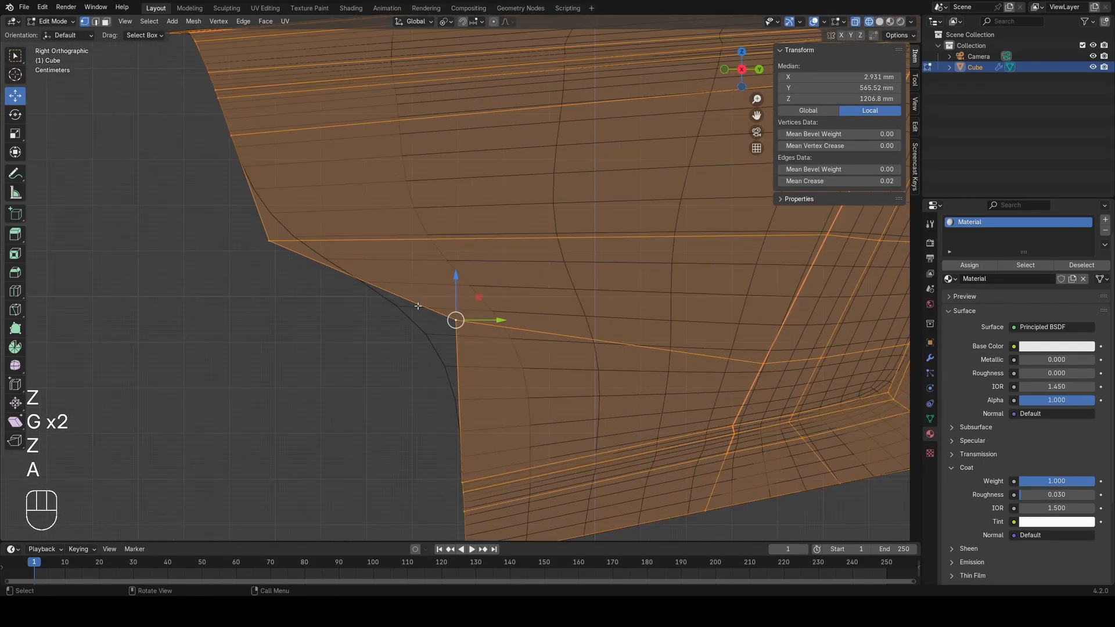
{"action": "key", "text": "z"}
{"action": "left_click", "coordinate": [419, 322]}
{"action": "scroll", "coordinate": [416, 323], "scroll_direction": "down", "scroll_amount": 3}
{"action": "scroll", "coordinate": [447, 314], "scroll_direction": "down", "scroll_amount": 2}
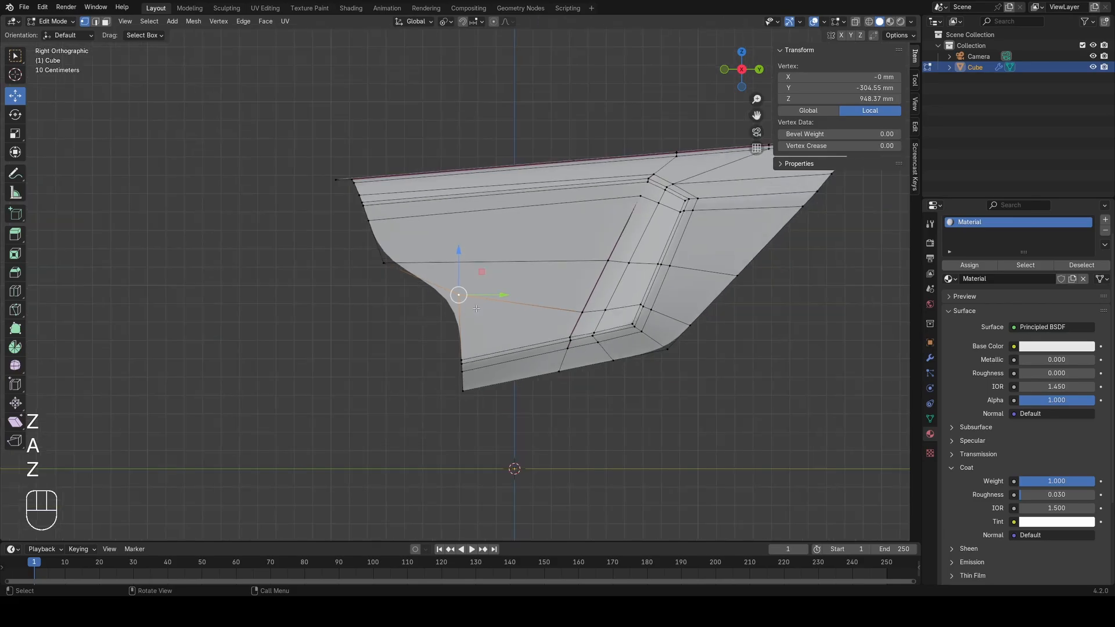
{"action": "scroll", "coordinate": [458, 261], "scroll_direction": "up", "scroll_amount": 2}
{"action": "key", "text": "z"}
{"action": "key", "text": "a"}
{"action": "scroll", "coordinate": [447, 285], "scroll_direction": "up", "scroll_amount": 2}
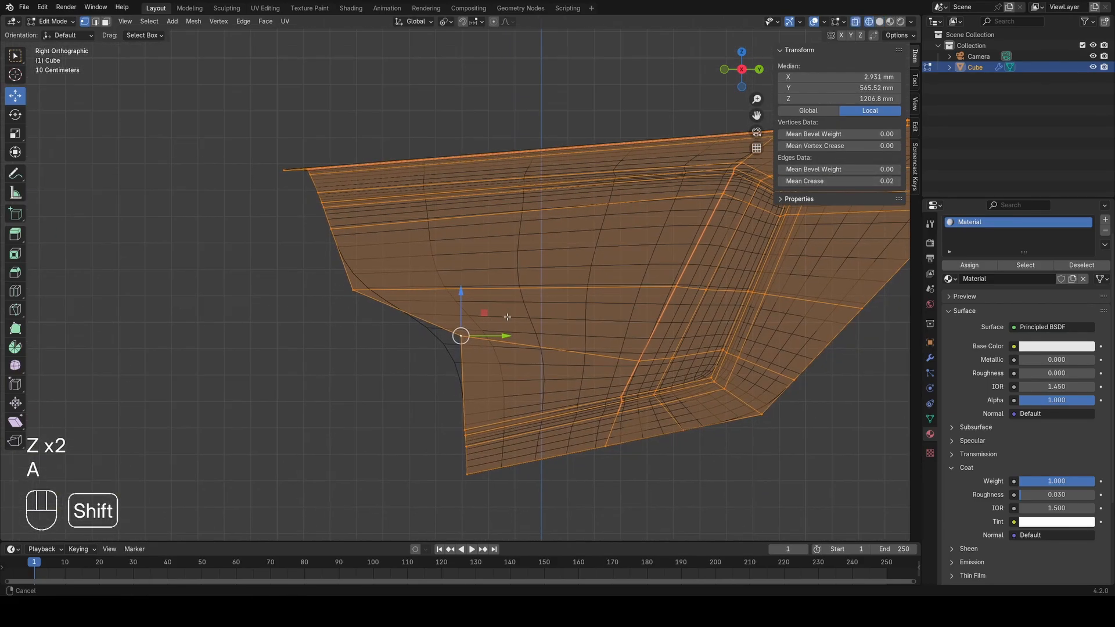
{"action": "scroll", "coordinate": [446, 286], "scroll_direction": "up", "scroll_amount": 2}
{"action": "key", "text": "3"}
{"action": "left_click", "coordinate": [594, 311]}
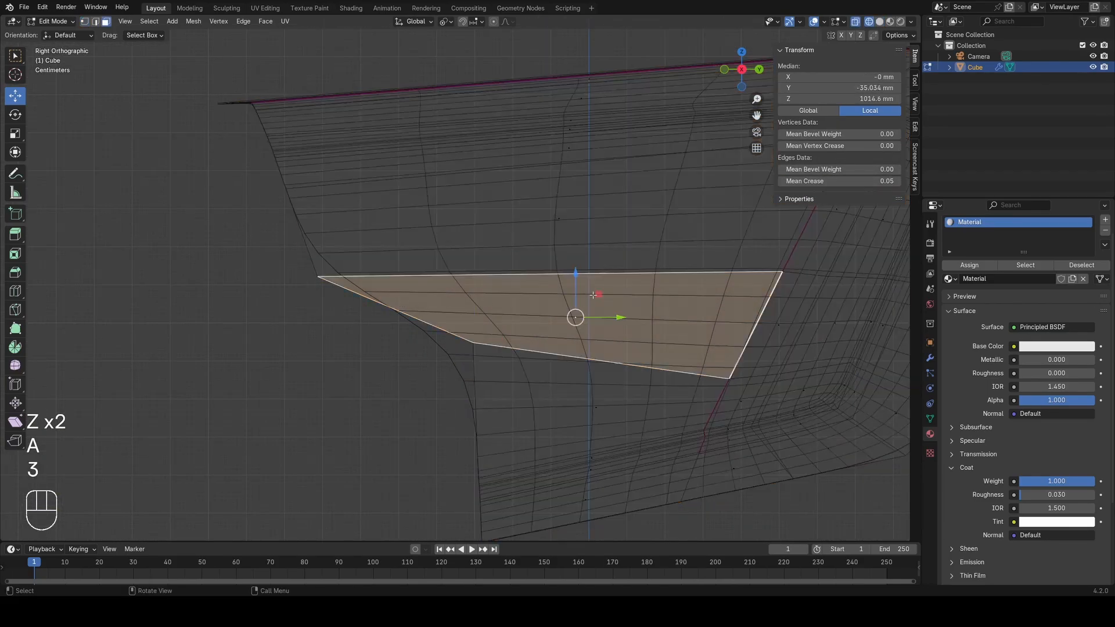
Step: Slide the flange's outer corner vertex at the open end inward along the flange's outer edge
{"action": "key", "text": "z"}
{"action": "key", "text": "1"}
{"action": "key", "text": "a"}
{"action": "mouse_move", "coordinate": [294, 252]}
{"action": "middle_mouse_down", "text": "shift"}
{"action": "mouse_move", "coordinate": [364, 338]}
{"action": "mouse_move", "coordinate": [348, 301]}
{"action": "mouse_move", "coordinate": [241, 273]}
{"action": "mouse_move", "coordinate": [376, 303]}
{"action": "middle_mouse_up", "text": "shift"}
{"action": "scroll", "coordinate": [376, 303], "scroll_direction": "up", "scroll_amount": 1}
{"action": "key", "text": "z"}
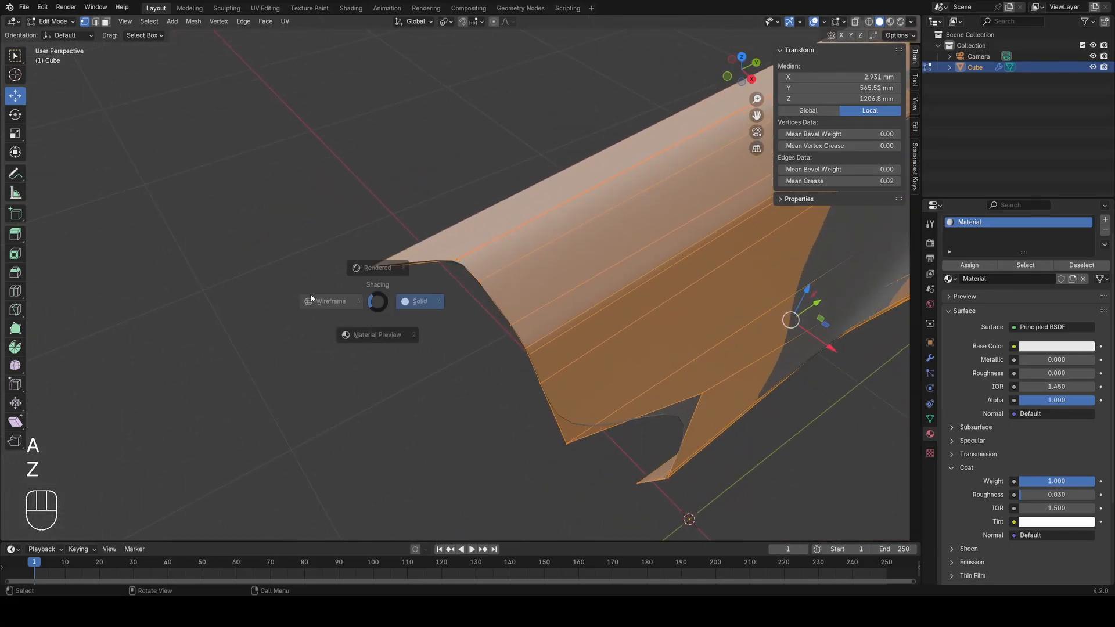
{"action": "left_click", "coordinate": [359, 266]}
{"action": "key", "text": "z"}
{"action": "key", "text": "g"}
{"action": "key", "text": "g"}
{"action": "left_click", "coordinate": [493, 257]}
Step: Select the open end's border vertices from just below the flange fold down to the middle end vertex
{"action": "key", "text": "z"}
{"action": "key", "text": "a"}
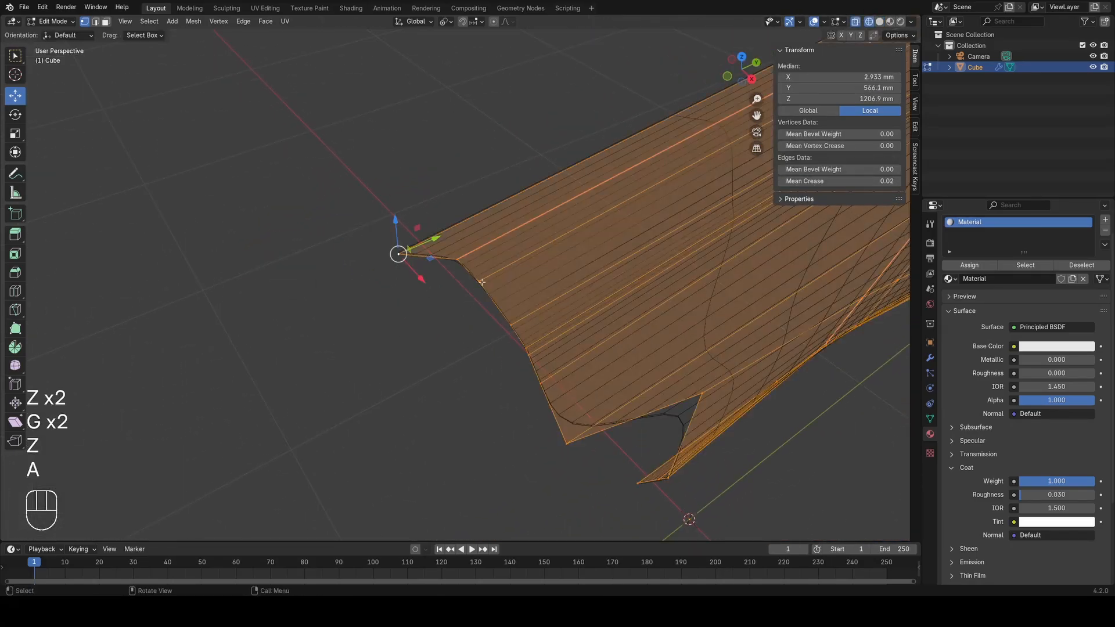
{"action": "left_click", "coordinate": [482, 279]}
{"action": "key", "text": "z"}
{"action": "left_click", "coordinate": [566, 444], "text": "ctrl"}
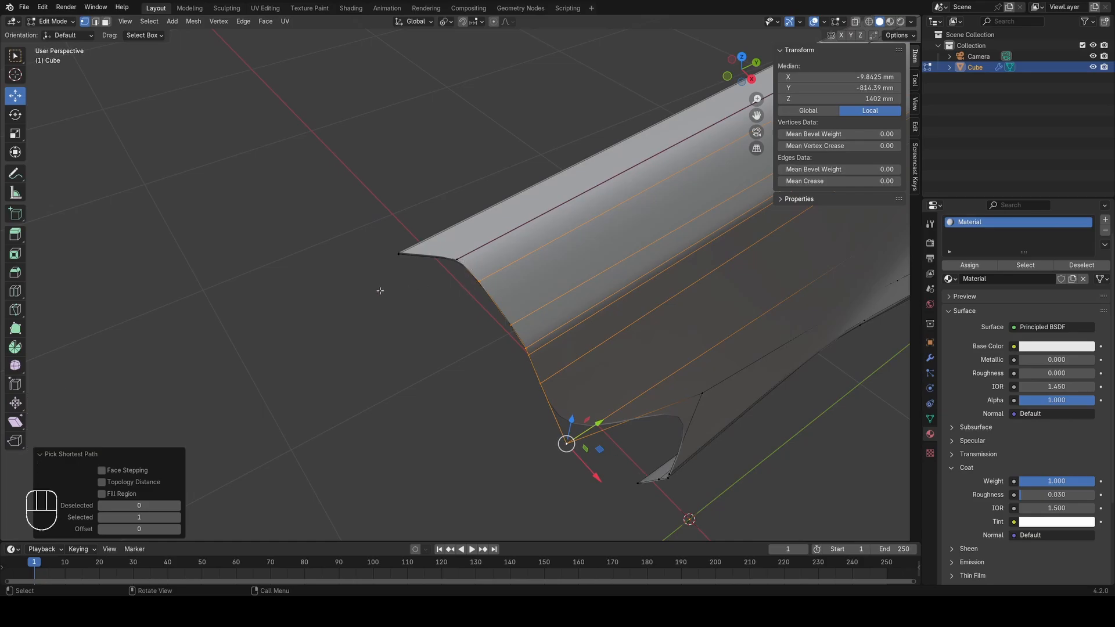
Step: Try extruding the selected border vertices outward into a strip and inspect it in wireframe
{"action": "key", "text": "shift+z"}
{"action": "key", "text": "z"}
{"action": "left_click", "coordinate": [502, 275]}
{"action": "key", "text": "e"}
{"action": "left_click", "coordinate": [465, 278]}
{"action": "key", "text": "shift+z"}
{"action": "key", "text": "a"}
Step: Fill the gap between the extruded strip and the flange with a face and view it in solid shading
{"action": "key", "text": "2"}
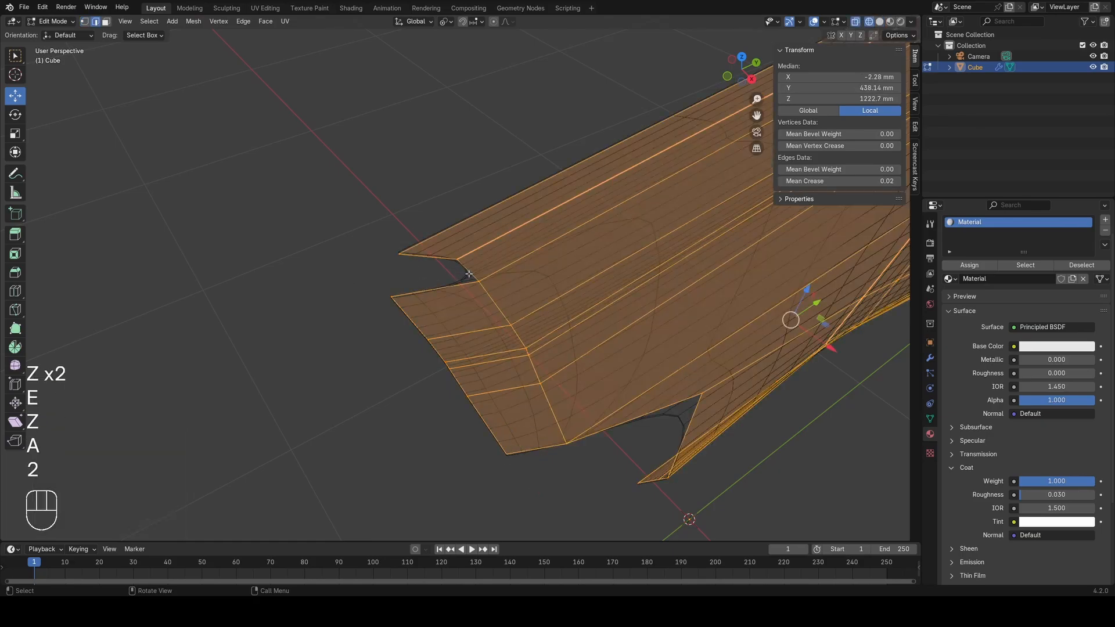
{"action": "left_click", "coordinate": [465, 273]}
{"action": "key", "text": "f"}
{"action": "key", "text": "1"}
{"action": "key", "text": "z"}
{"action": "left_click", "coordinate": [511, 293]}
Step: Undo the gap fill and the trial extrusion of the border
{"action": "key", "text": "ctrl+z"}
{"action": "key", "text": "ctrl+z"}
{"action": "key", "text": "ctrl+z"}
{"action": "key", "text": "ctrl+z"}
{"action": "key", "text": "ctrl+z"}
{"action": "key", "text": "ctrl+z"}
{"action": "key", "text": "ctrl+z"}
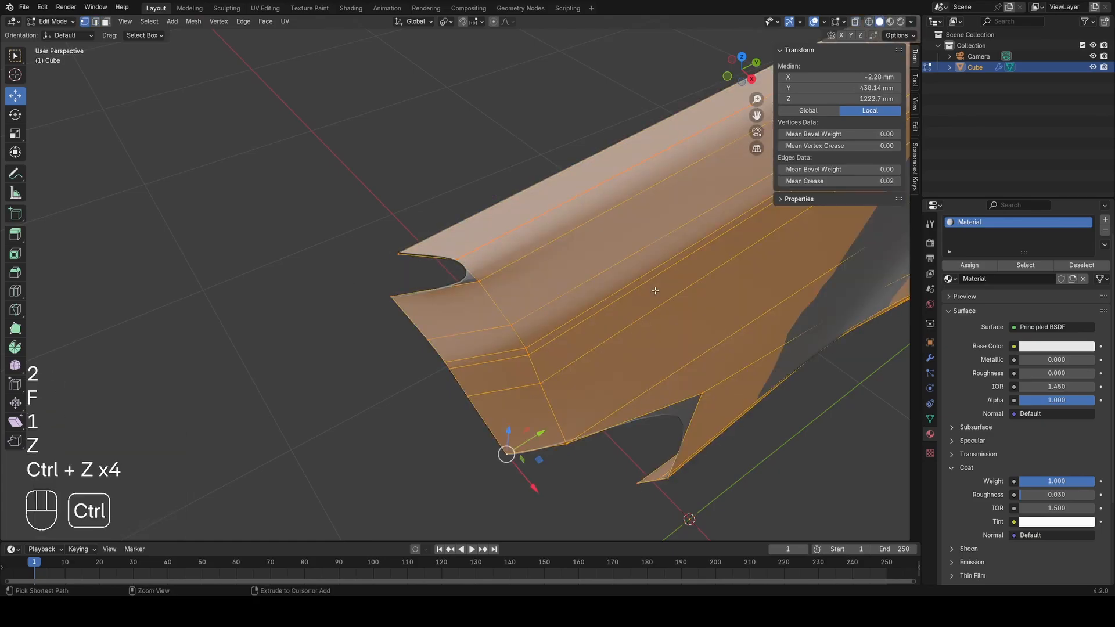
Step: Reselect the border down to the middle end vertex and extrude it in right view by Y -50.23 mm, Z -6.6237 mm
{"action": "left_click", "coordinate": [555, 434], "text": "ctrl"}
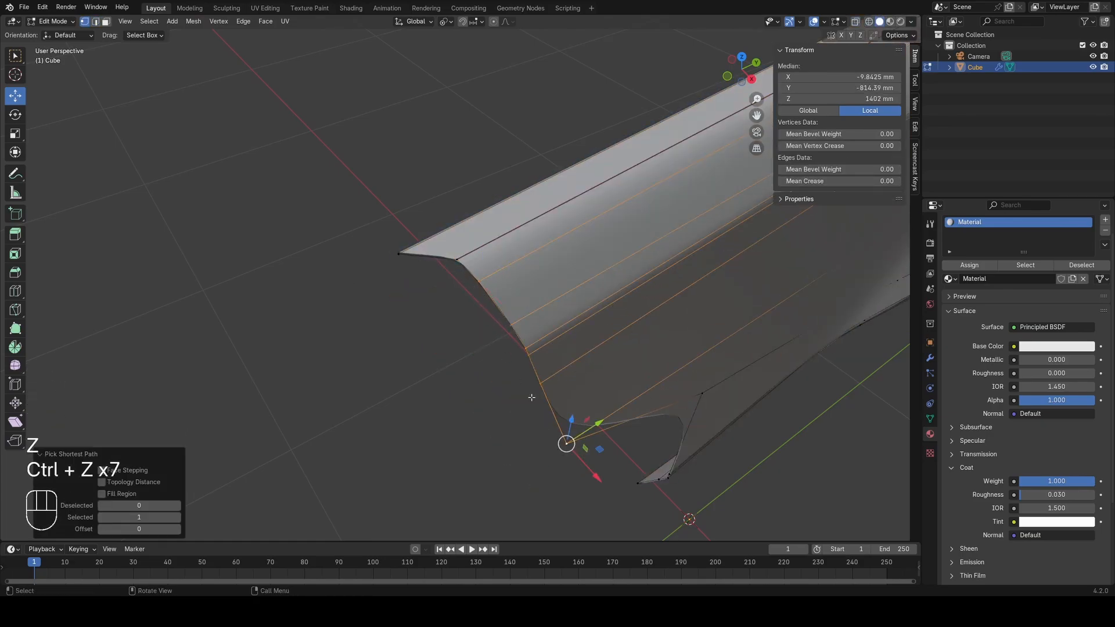
{"action": "key", "text": "KP_3"}
{"action": "middle_click_drag", "start_coordinate": [520, 343], "coordinate": [538, 320], "text": "shift"}
{"action": "scroll", "coordinate": [537, 319], "scroll_direction": "up", "scroll_amount": 1}
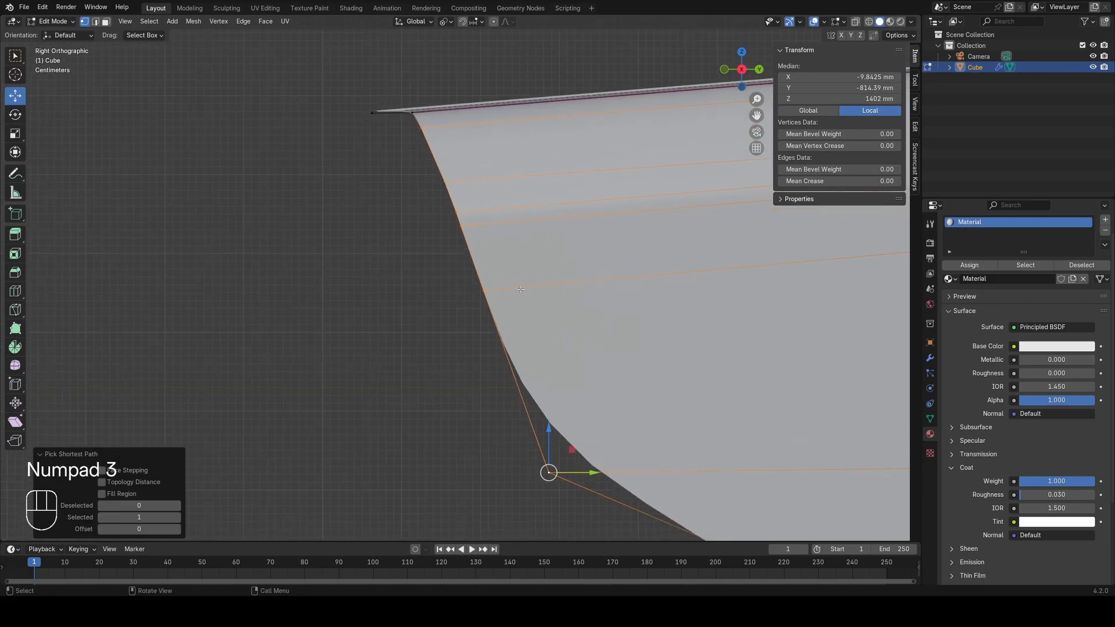
{"action": "key", "text": "e"}
{"action": "left_click", "coordinate": [480, 294]}
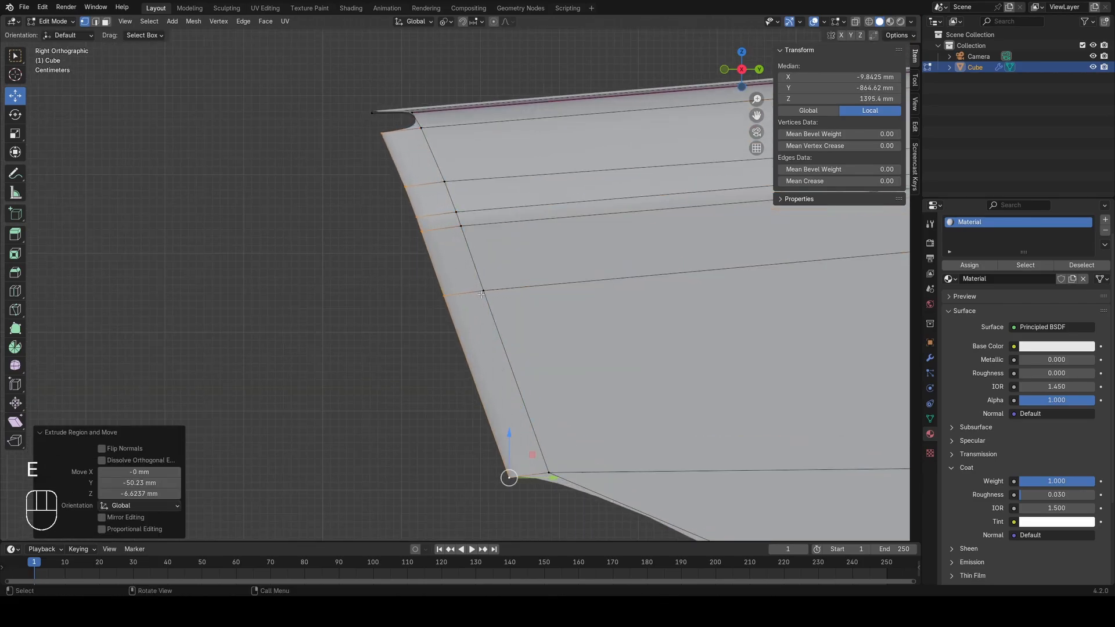
{"action": "key", "text": "z"}
{"action": "key", "text": "z"}
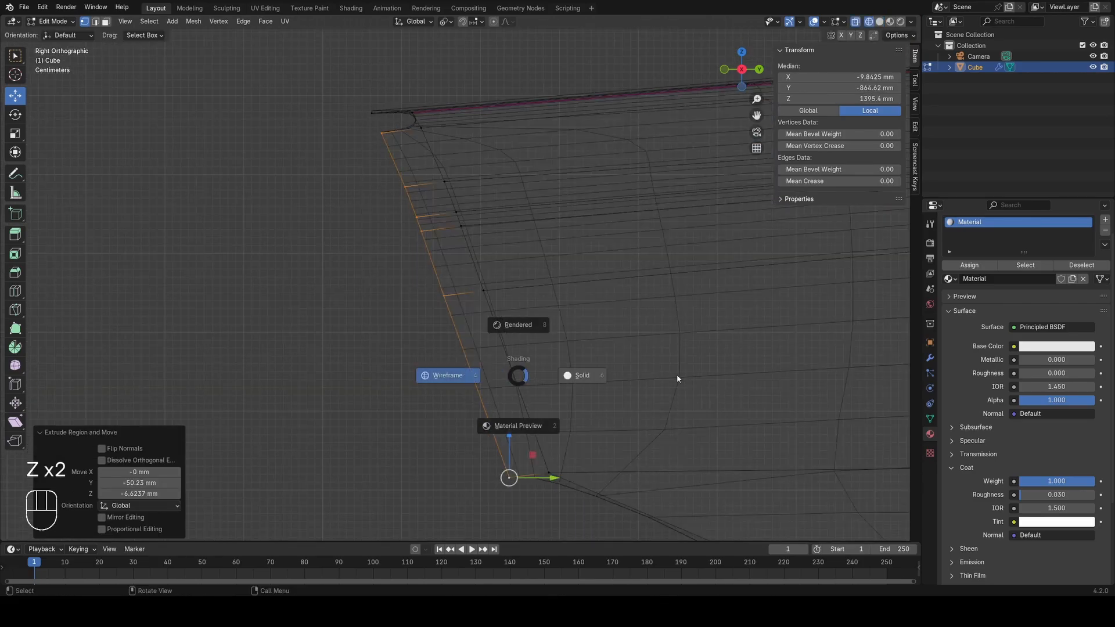
{"action": "left_click", "coordinate": [677, 374]}
Step: Move the extruded strip's outer vertices along the negative X axis so the strip folds away from the panel face
{"action": "middle_click_drag", "start_coordinate": [419, 311], "coordinate": [657, 335]}
{"action": "key", "text": "z"}
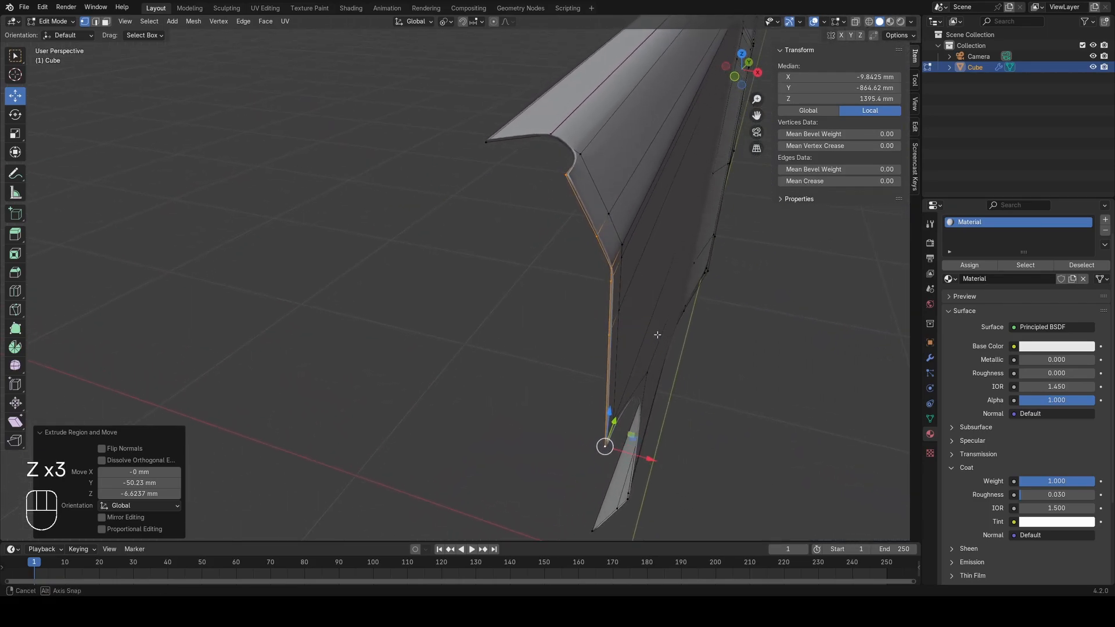
{"action": "key", "text": "g"}
{"action": "key", "text": "x"}
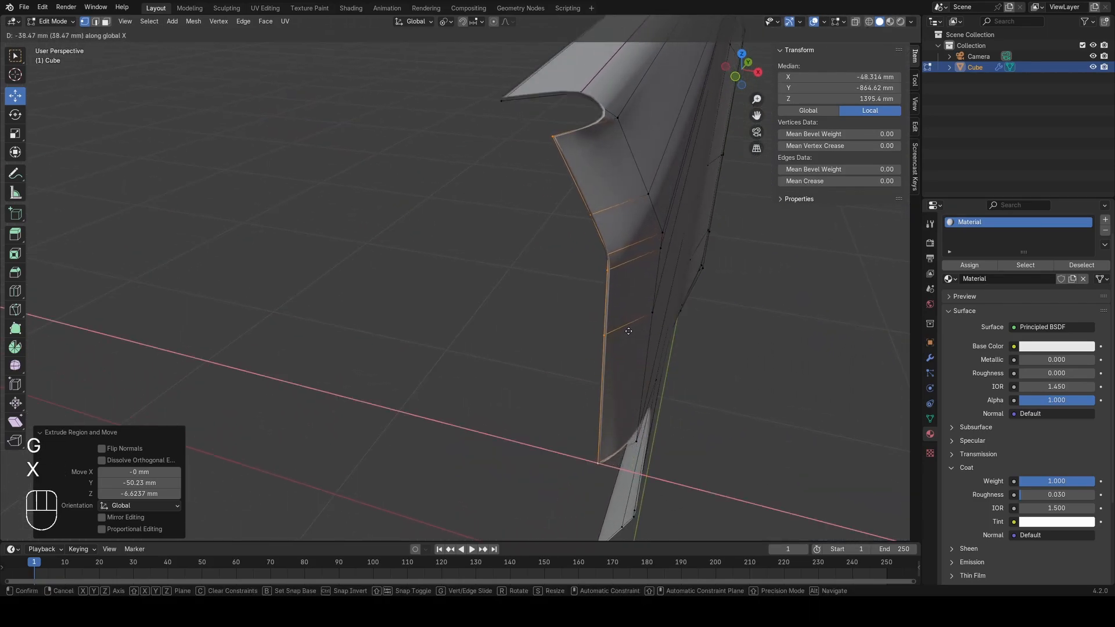
{"action": "left_click", "coordinate": [604, 339]}
{"action": "middle_click_drag", "start_coordinate": [605, 340], "coordinate": [608, 323]}
{"action": "scroll", "coordinate": [581, 308], "scroll_direction": "down", "scroll_amount": 1}
{"action": "middle_click_drag", "start_coordinate": [558, 279], "coordinate": [512, 339], "text": "shift"}
{"action": "key", "text": "g"}
{"action": "key", "text": "x"}
{"action": "left_click", "coordinate": [518, 334]}
Step: Sketch an annotation line from the flange tip down the strip's outer edge and delete the annotation
{"action": "key", "text": "a"}
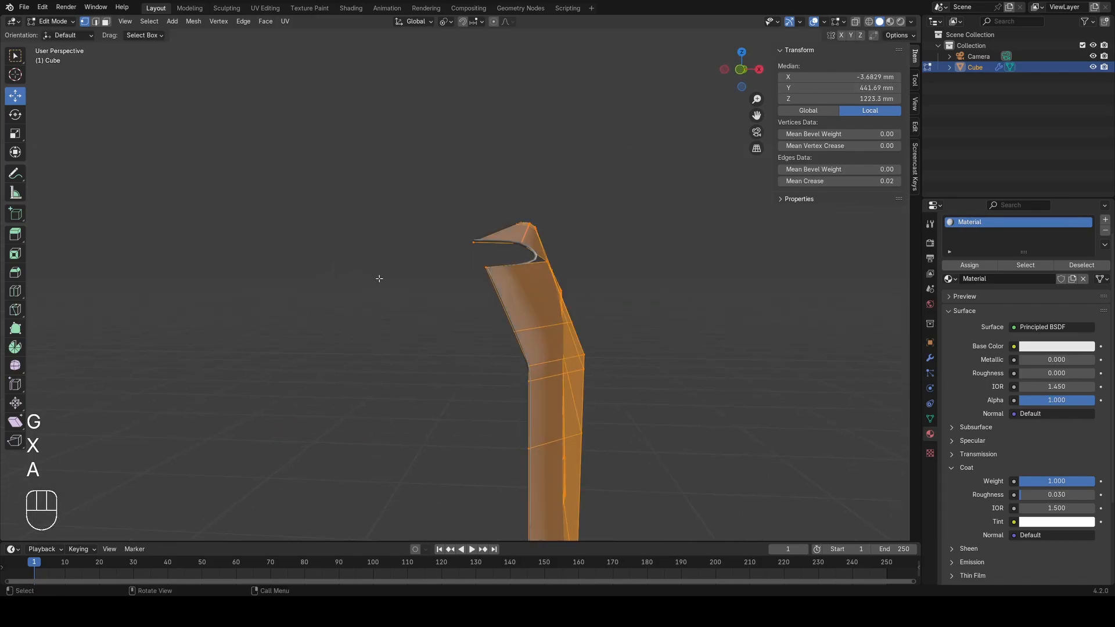
{"action": "left_click", "coordinate": [379, 279]}
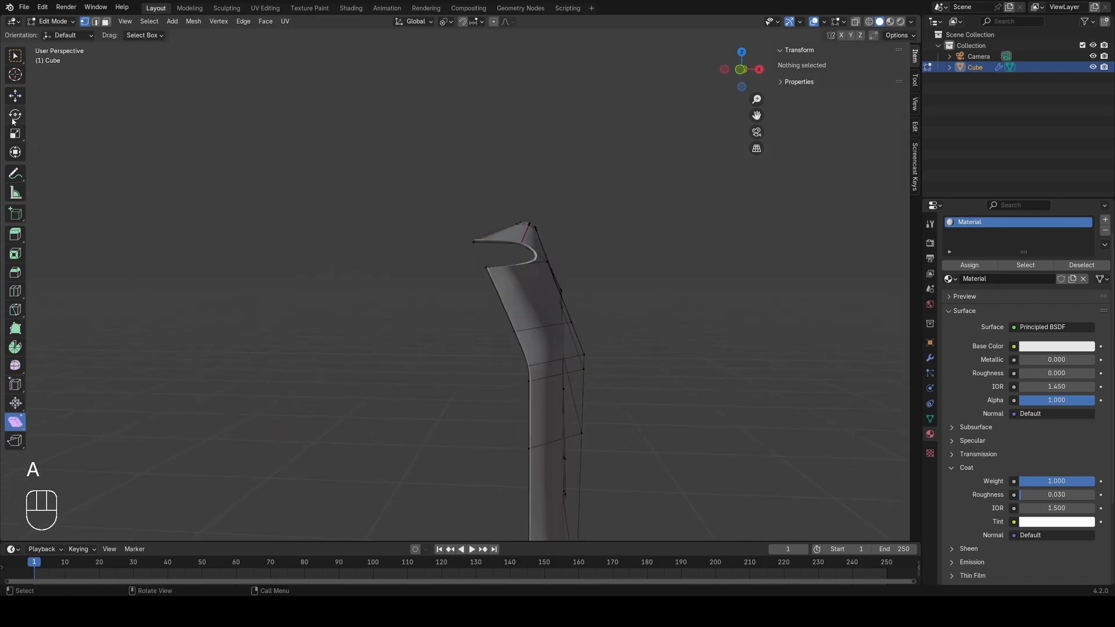
{"action": "left_click", "coordinate": [16, 174]}
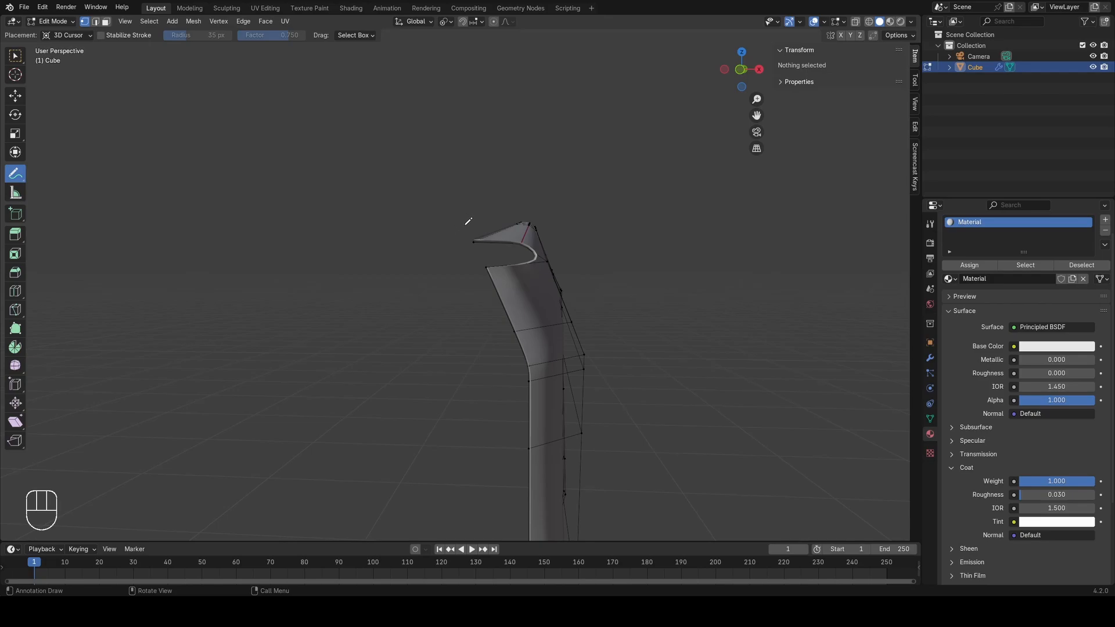
{"action": "left_click_drag", "start_coordinate": [465, 226], "coordinate": [494, 282]}
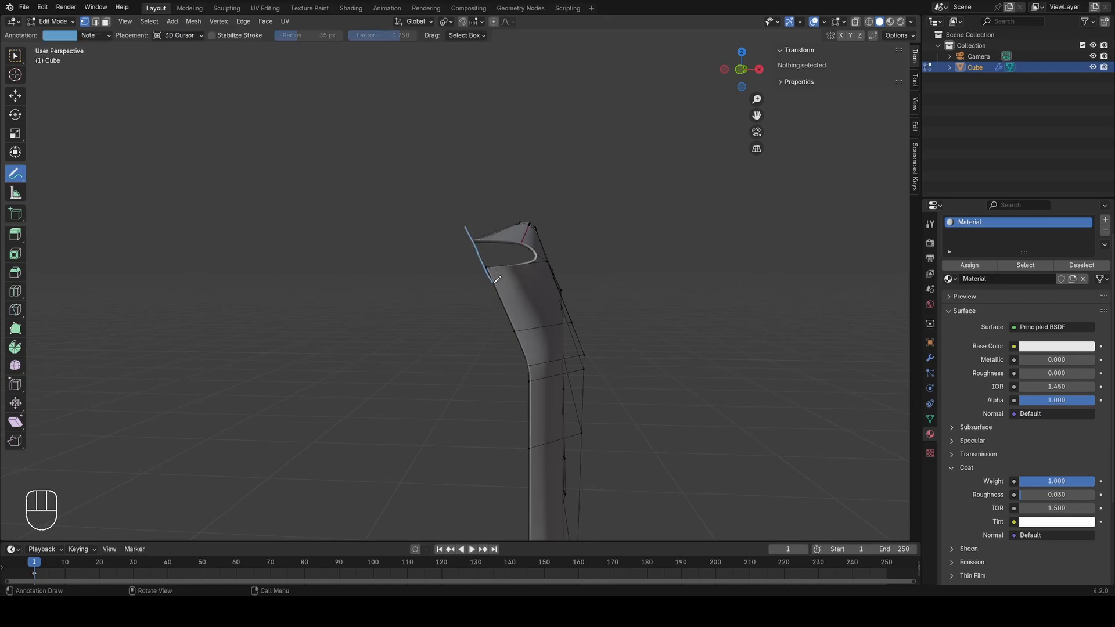
{"action": "left_click", "coordinate": [15, 96]}
{"action": "left_click", "coordinate": [914, 104]}
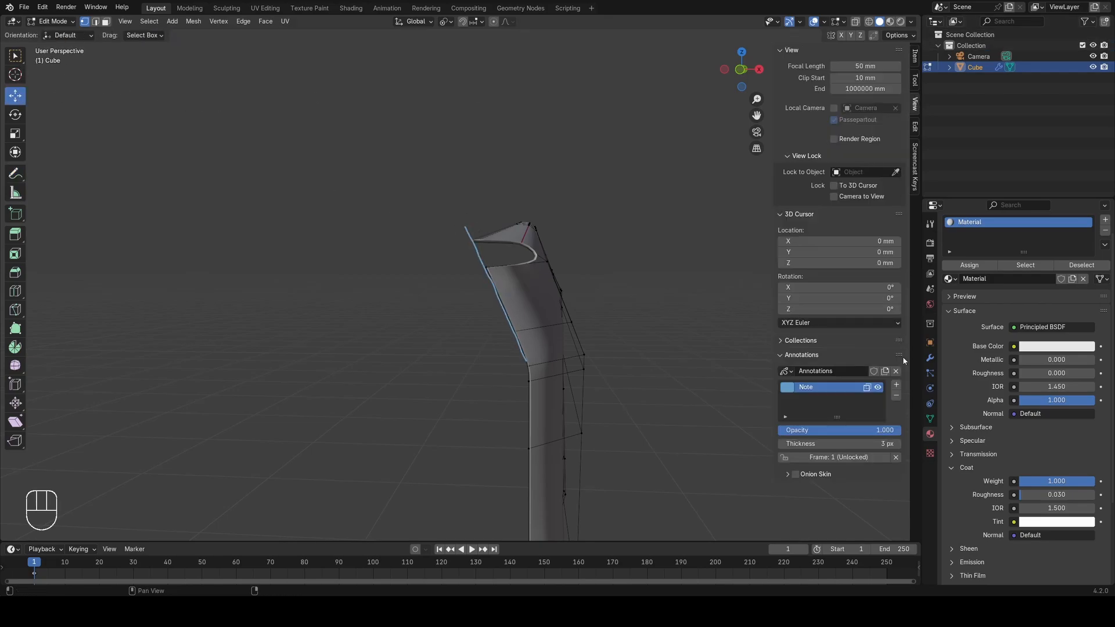
{"action": "left_click", "coordinate": [896, 398]}
Step: Fill the gap between the flange end and the extruded strip with a face
{"action": "middle_click_drag", "start_coordinate": [586, 325], "coordinate": [397, 289]}
{"action": "key", "text": "a"}
{"action": "key", "text": "2"}
{"action": "left_click", "coordinate": [506, 305]}
{"action": "key", "text": "f"}
{"action": "key", "text": "1"}
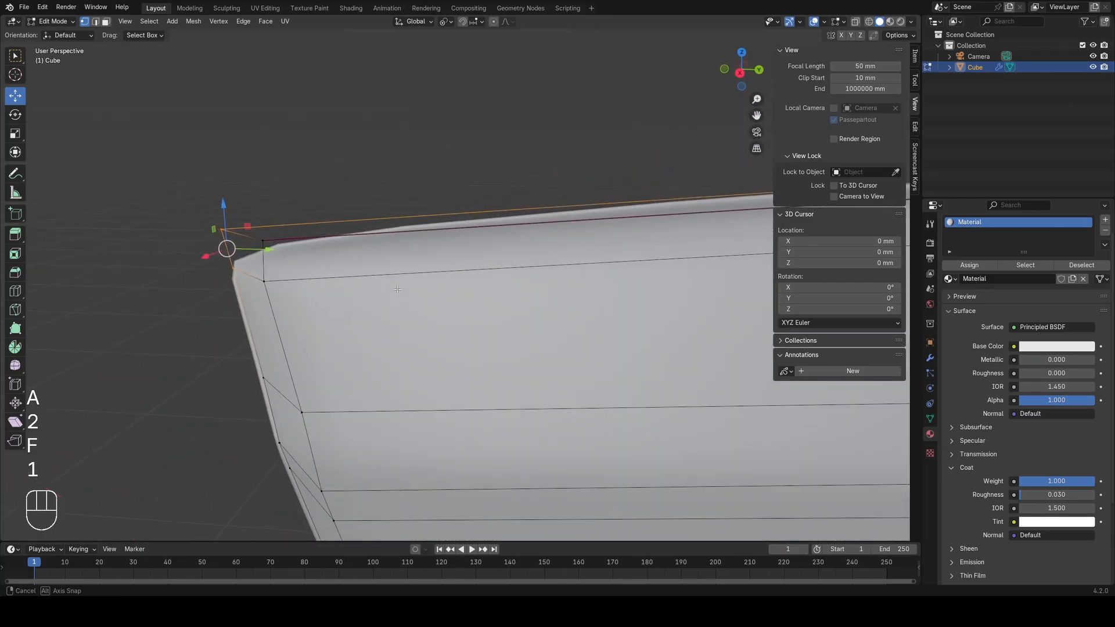
Step: Select the creased edge along the flange fold and set its mean crease to 0
{"action": "key", "text": "z"}
{"action": "key", "text": "a"}
{"action": "mouse_move", "coordinate": [284, 291]}
{"action": "middle_mouse_down"}
{"action": "mouse_move", "coordinate": [391, 239]}
{"action": "mouse_move", "coordinate": [572, 256]}
{"action": "middle_mouse_up"}
{"action": "key", "text": "2"}
{"action": "left_click", "coordinate": [371, 207]}
{"action": "key", "text": "z"}
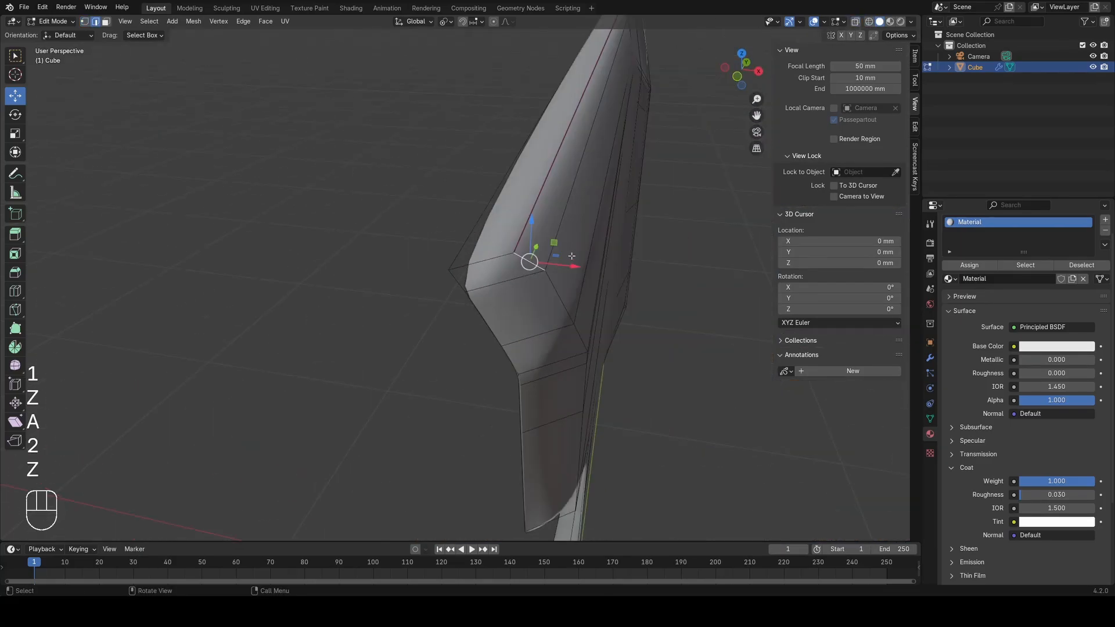
{"action": "left_click", "coordinate": [534, 185]}
{"action": "left_click", "coordinate": [915, 56]}
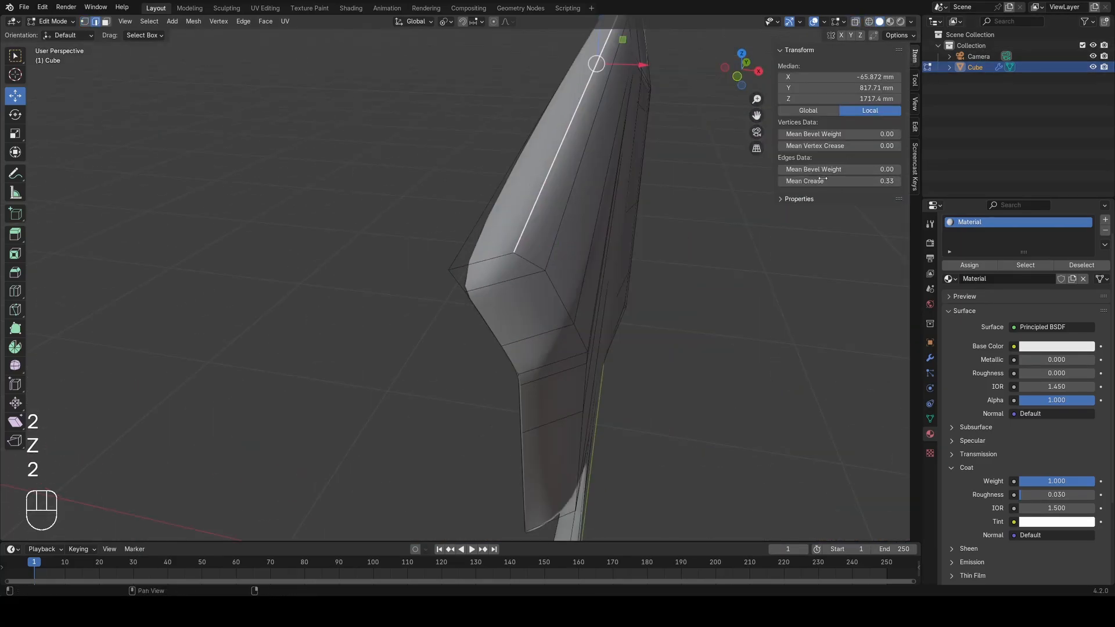
{"action": "left_click_drag", "start_coordinate": [842, 179], "coordinate": [766, 179]}
Step: Select the edge loop along the strip's seam and flange fold and set its mean bevel weight to 0.06
{"action": "middle_click_drag", "start_coordinate": [689, 274], "coordinate": [645, 288]}
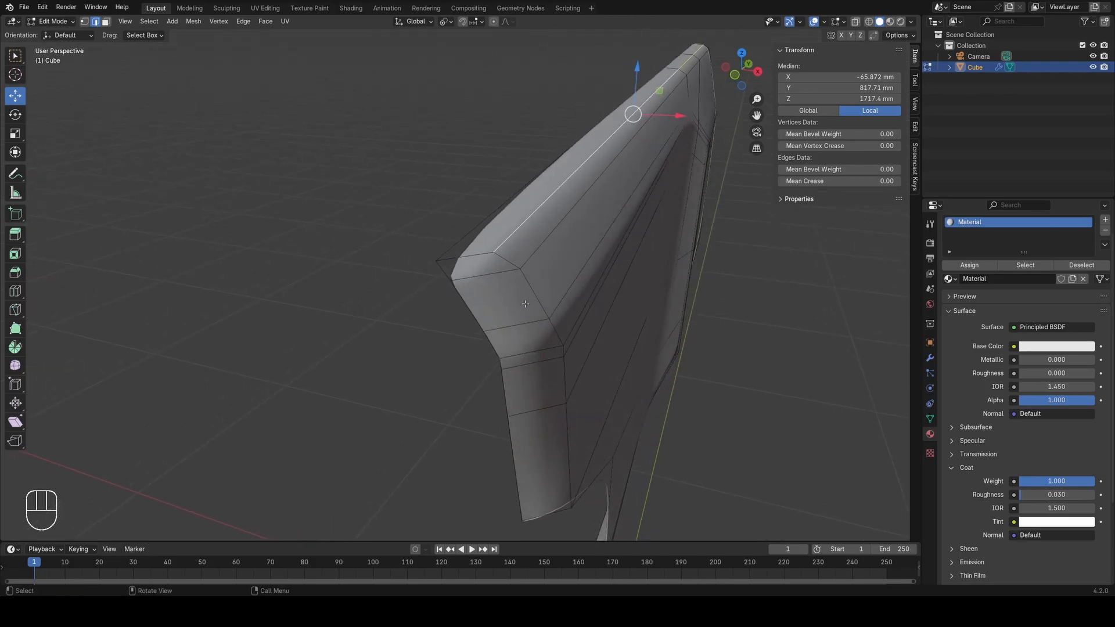
{"action": "left_click", "coordinate": [527, 302], "text": "alt"}
{"action": "middle_click_drag", "start_coordinate": [527, 302], "coordinate": [481, 263]}
{"action": "scroll", "coordinate": [462, 203], "scroll_direction": "up", "scroll_amount": 4}
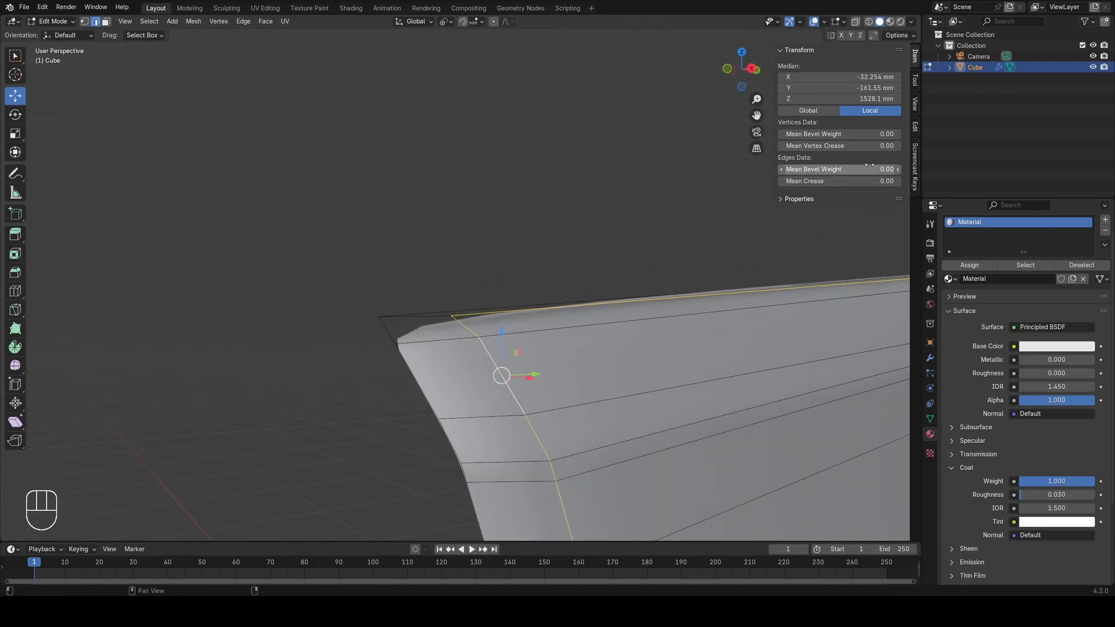
{"action": "left_click", "coordinate": [900, 170]}
{"action": "left_click", "coordinate": [900, 170]}
{"action": "left_click", "coordinate": [900, 170]}
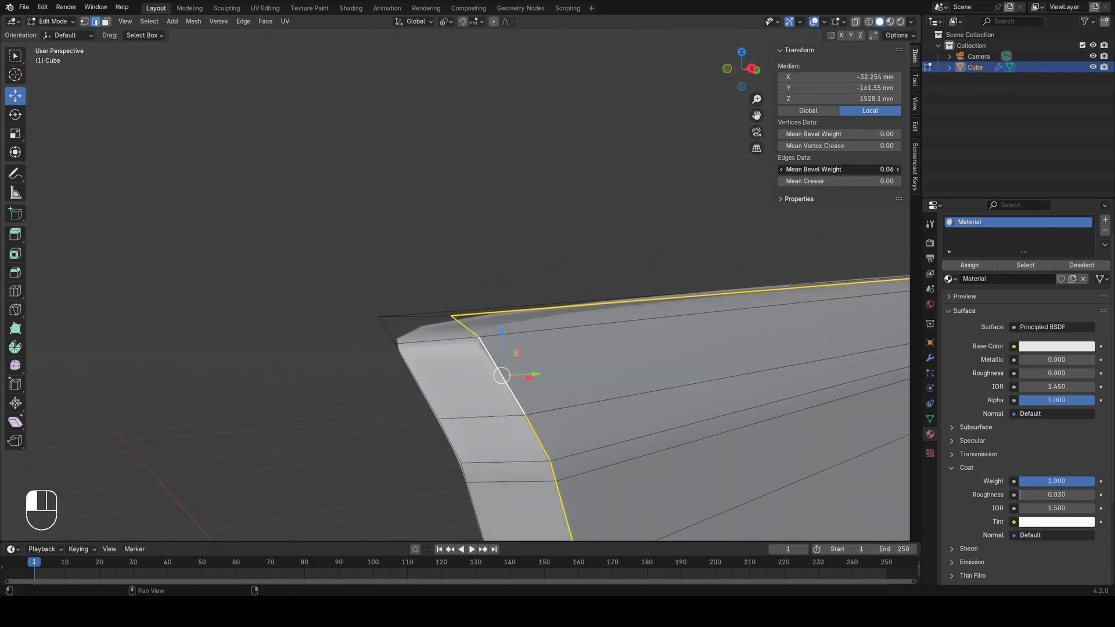
Step: Examine the shading of the flange corner in object mode, and view the whole mesh in wireframe
{"action": "key", "text": "Tab"}
{"action": "scroll", "coordinate": [570, 337], "scroll_direction": "down", "scroll_amount": 5}
{"action": "middle_click_drag", "start_coordinate": [625, 284], "coordinate": [588, 333]}
{"action": "scroll", "coordinate": [487, 296], "scroll_direction": "up", "scroll_amount": 5}
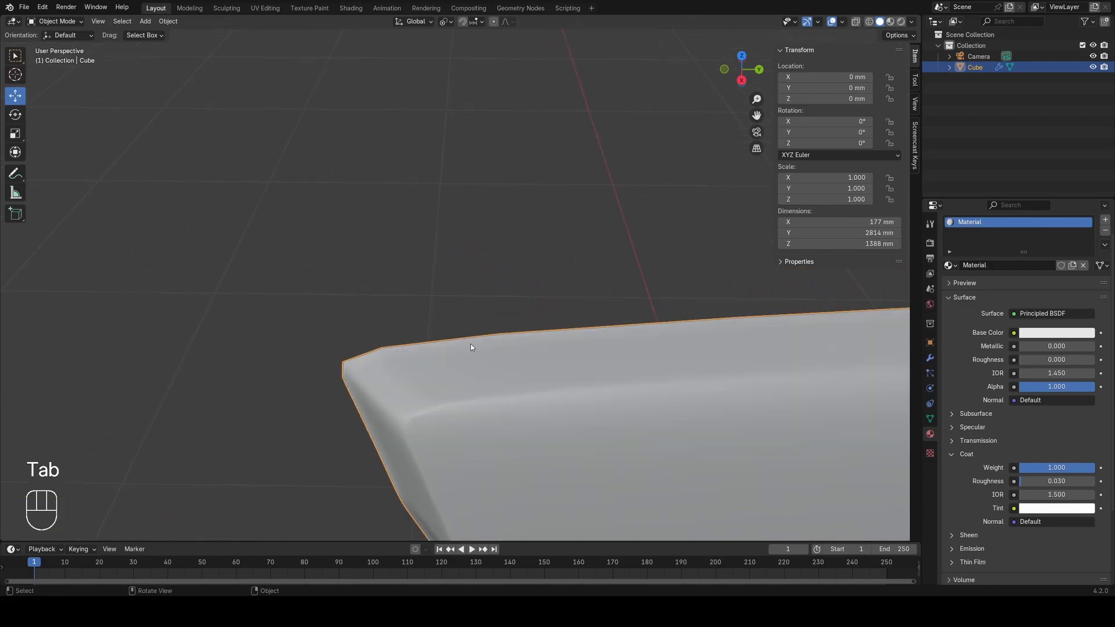
{"action": "key", "text": "Tab"}
{"action": "key", "text": "z"}
{"action": "key", "text": "a"}
{"action": "key", "text": "1"}
{"action": "key", "text": "z"}
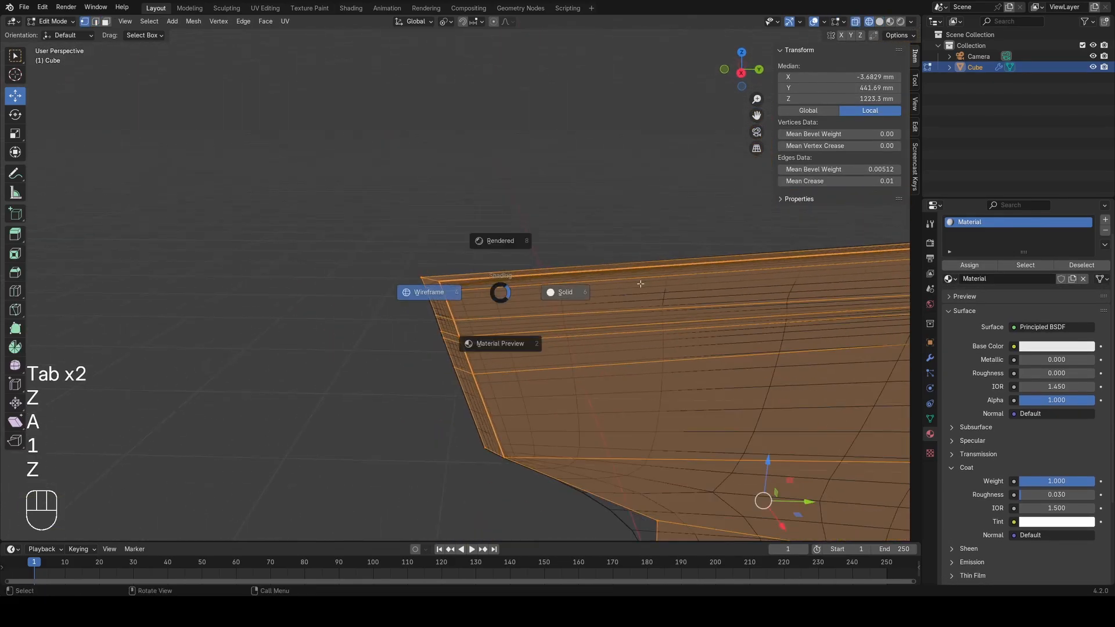
Step: Try adding an edge loop across the panel and sliding it close to the open end with a factor of about -0.91
{"action": "scroll", "coordinate": [641, 284], "scroll_direction": "down", "scroll_amount": 5}
{"action": "middle_click_drag", "start_coordinate": [641, 284], "coordinate": [571, 258], "text": "shift"}
{"action": "scroll", "coordinate": [571, 258], "scroll_direction": "up", "scroll_amount": 2}
{"action": "key", "text": "z"}
{"action": "key", "text": "ctrl+r"}
{"action": "left_click", "coordinate": [578, 243]}
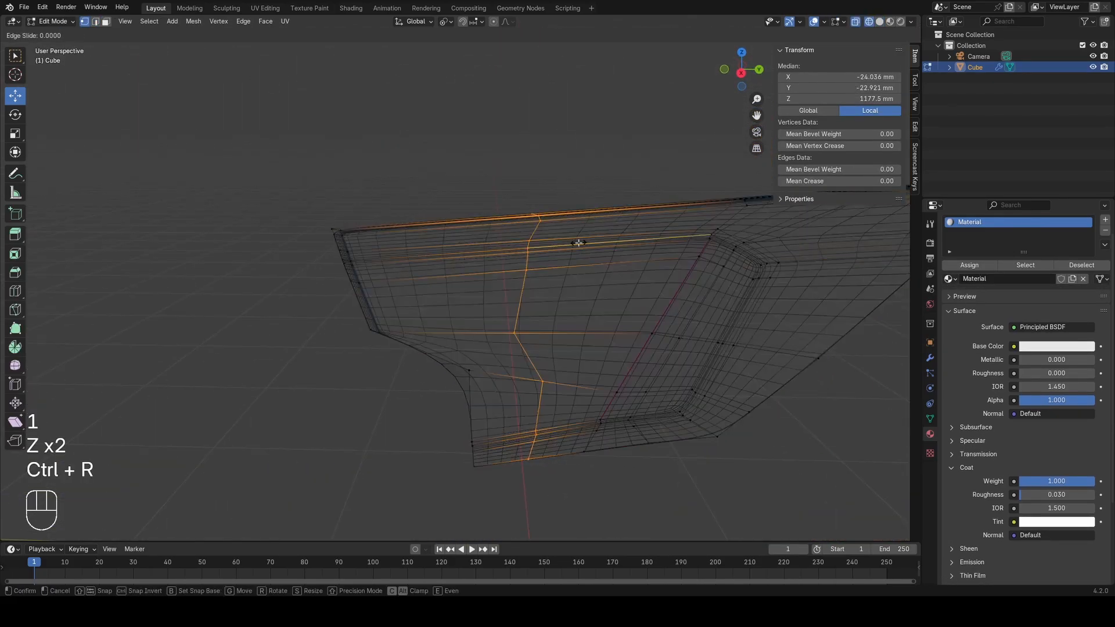
{"action": "right_click", "coordinate": [578, 243]}
{"action": "key", "text": "g"}
{"action": "key", "text": "g"}
{"action": "key", "text": "e"}
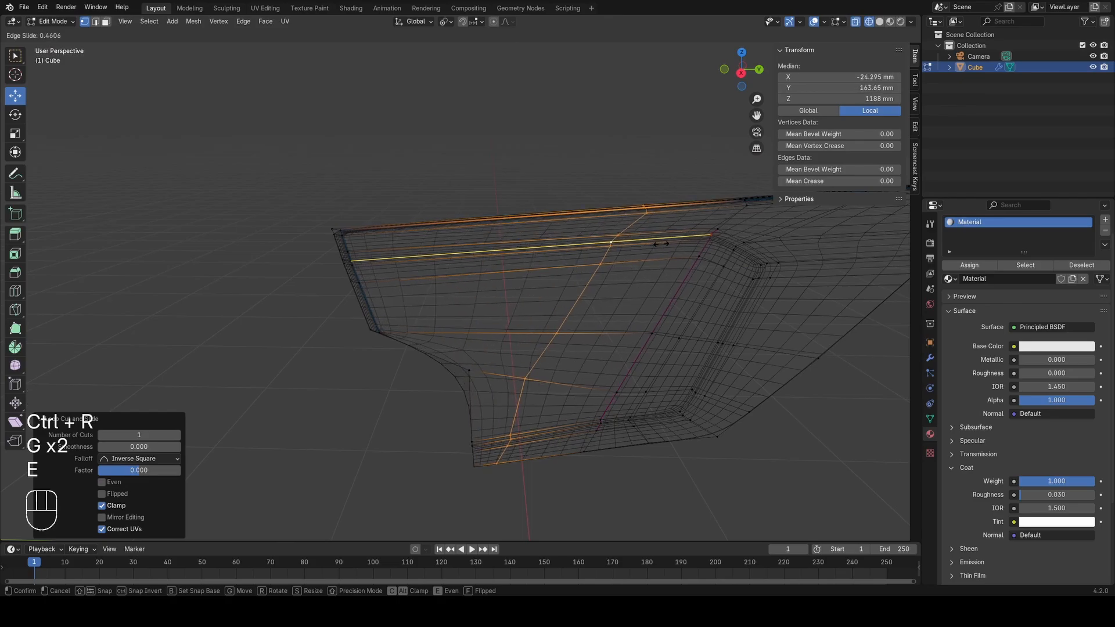
{"action": "key", "text": "f"}
{"action": "left_click", "coordinate": [417, 252]}
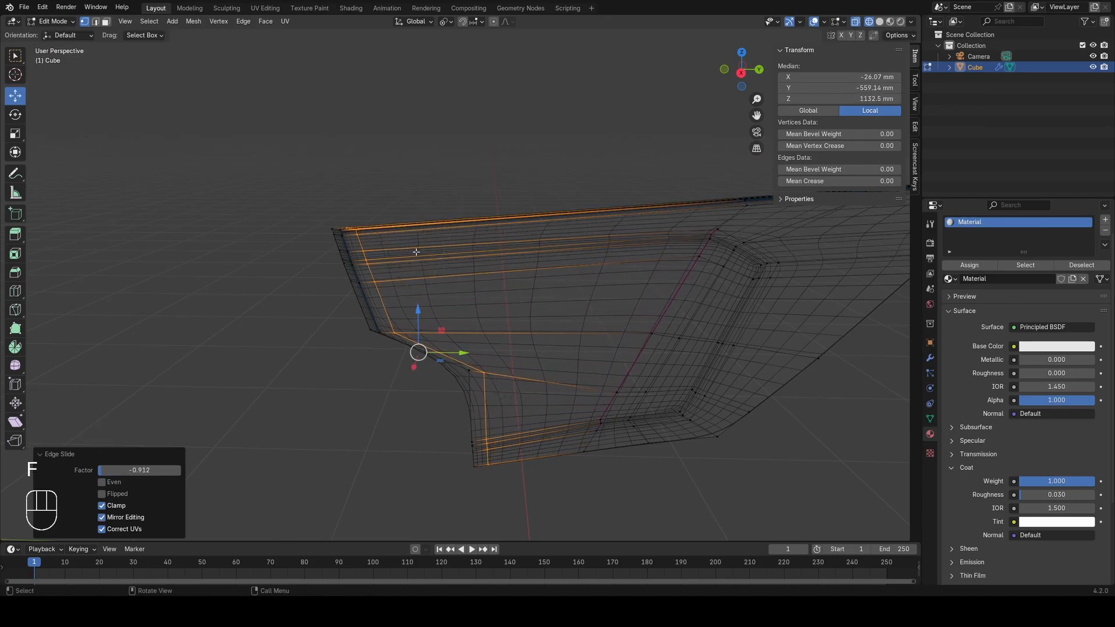
Step: Check the smoothed flange corner in object mode and undo the added edge loop and its slide
{"action": "key", "text": "z"}
{"action": "middle_click_drag", "start_coordinate": [447, 254], "coordinate": [500, 307]}
{"action": "scroll", "coordinate": [500, 308], "scroll_direction": "down", "scroll_amount": 3}
{"action": "key", "text": "Tab"}
{"action": "scroll", "coordinate": [664, 268], "scroll_direction": "up", "scroll_amount": 4}
{"action": "mouse_move", "coordinate": [610, 302]}
{"action": "middle_mouse_down"}
{"action": "mouse_move", "coordinate": [665, 268]}
{"action": "mouse_move", "coordinate": [432, 323]}
{"action": "mouse_move", "coordinate": [324, 259]}
{"action": "middle_mouse_up"}
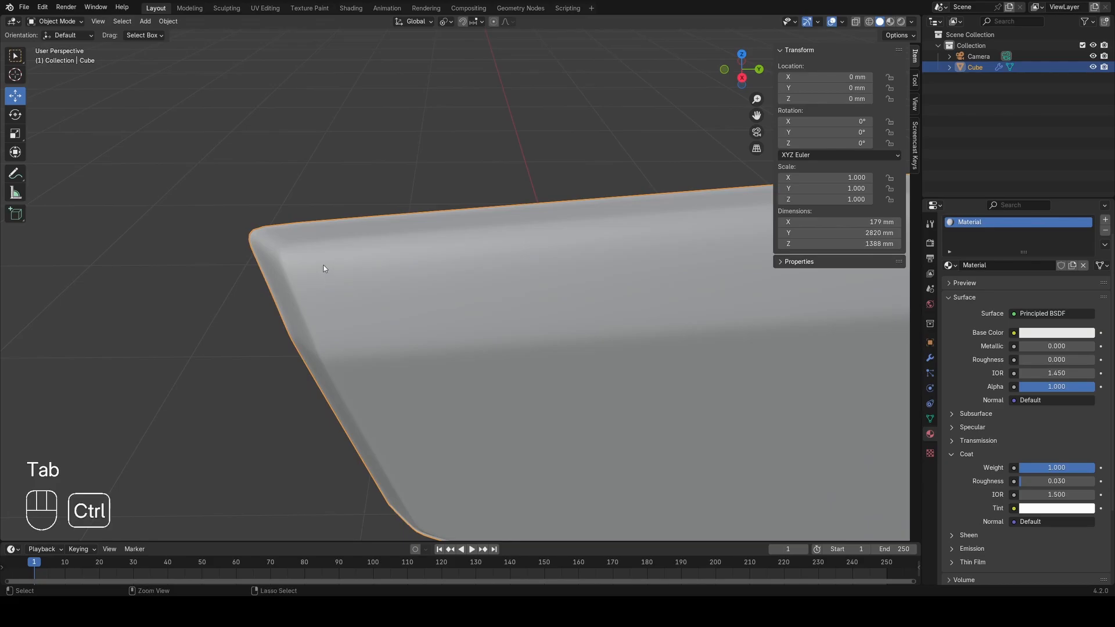
{"action": "key", "text": "ctrl+z"}
{"action": "key", "text": "ctrl+z"}
{"action": "key", "text": "ctrl+z"}
{"action": "scroll", "coordinate": [337, 276], "scroll_direction": "down", "scroll_amount": 6}
Step: Slide the strip's lower outer corner vertex unclamped along its edge beyond the strip's end, by a factor of about -0.19
{"action": "key", "text": "z"}
{"action": "middle_click_drag", "start_coordinate": [435, 384], "coordinate": [389, 231]}
{"action": "scroll", "coordinate": [389, 231], "scroll_direction": "up", "scroll_amount": 5}
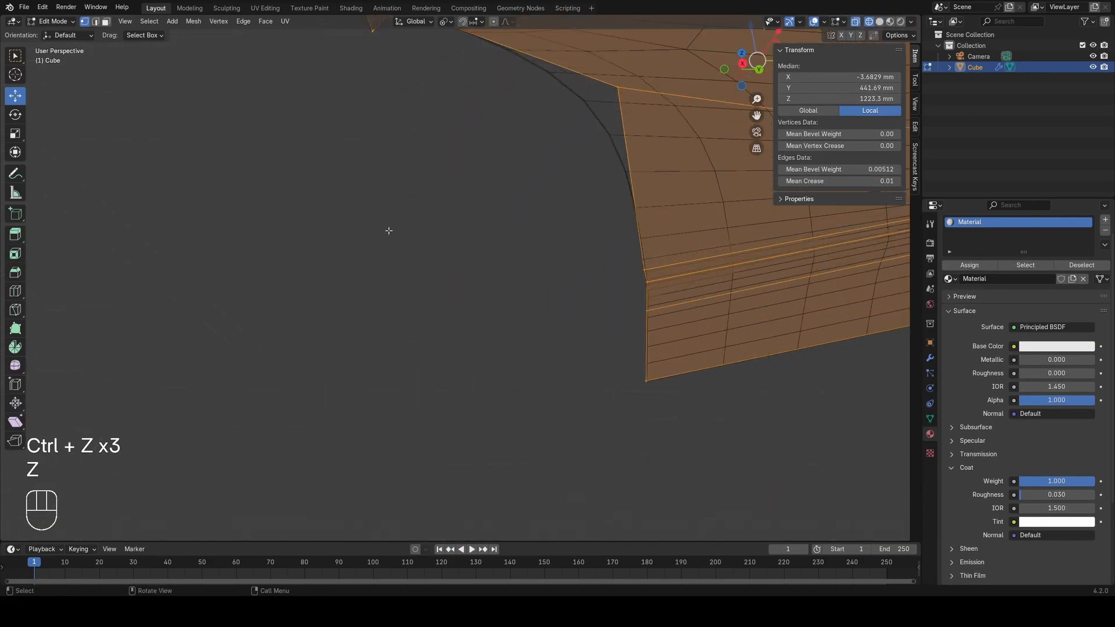
{"action": "key", "text": "z"}
{"action": "mouse_move", "coordinate": [502, 122]}
{"action": "middle_mouse_down", "text": "shift"}
{"action": "mouse_move", "coordinate": [556, 411]}
{"action": "mouse_move", "coordinate": [511, 407]}
{"action": "middle_mouse_up", "text": "shift"}
{"action": "scroll", "coordinate": [416, 346], "scroll_direction": "up", "scroll_amount": 4}
{"action": "left_click", "coordinate": [430, 376]}
{"action": "key", "text": "g"}
{"action": "key", "text": "g"}
{"action": "key", "text": "c"}
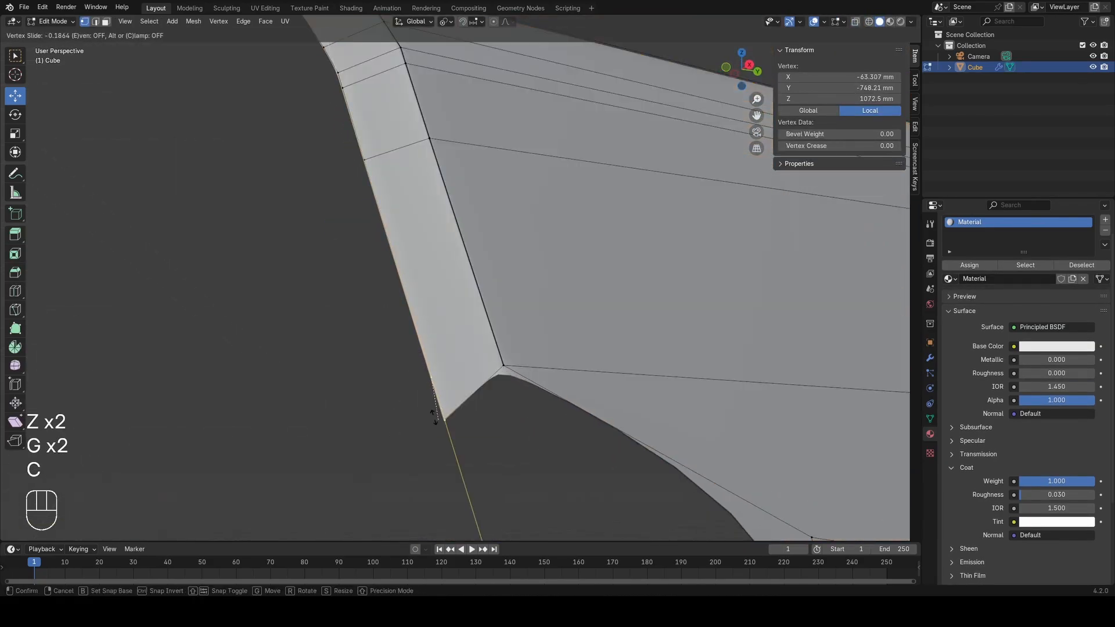
{"action": "left_click", "coordinate": [436, 420]}
Step: Examine the strip's seam loop and its bevel weight, and view the flange corner from other angles
{"action": "scroll", "coordinate": [436, 406], "scroll_direction": "down", "scroll_amount": 5}
{"action": "key", "text": "z"}
{"action": "key", "text": "a"}
{"action": "middle_click_drag", "start_coordinate": [420, 250], "coordinate": [447, 295]}
{"action": "key", "text": "2"}
{"action": "left_click", "coordinate": [482, 297], "text": "alt"}
{"action": "key", "text": "z"}
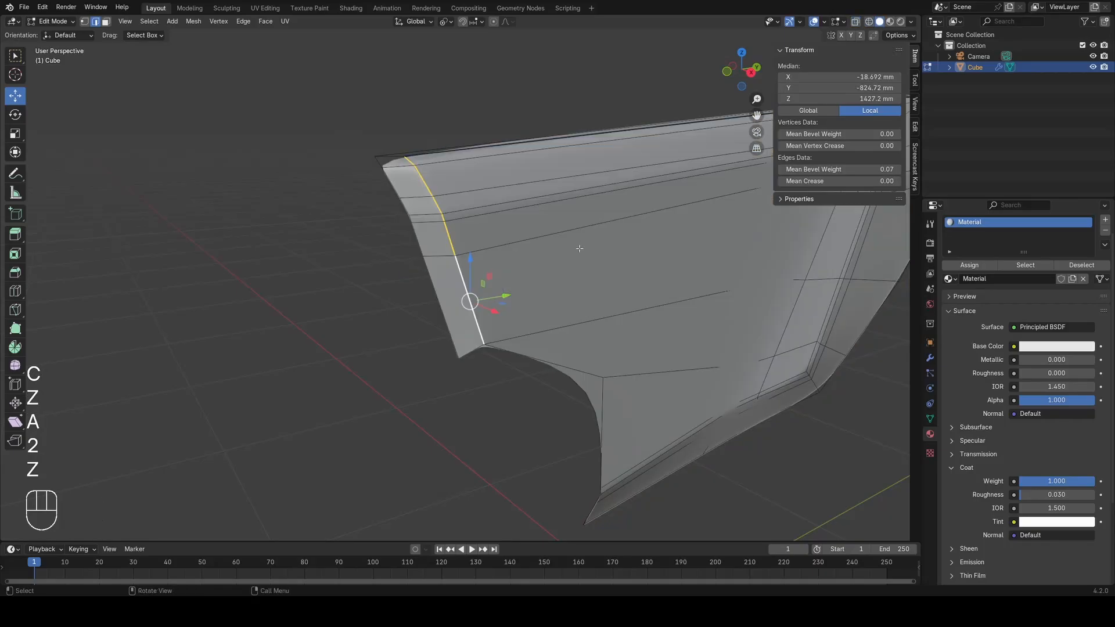
{"action": "middle_click_drag", "start_coordinate": [580, 248], "coordinate": [588, 314]}
{"action": "scroll", "coordinate": [588, 314], "scroll_direction": "down", "scroll_amount": 6}
{"action": "left_click", "coordinate": [456, 249], "text": "alt+shift"}
{"action": "middle_click_drag", "start_coordinate": [456, 249], "coordinate": [493, 195]}
{"action": "scroll", "coordinate": [464, 232], "scroll_direction": "up", "scroll_amount": 5}
Step: Select the short edge across the flange's open end and set its bevel weight to 0.13
{"action": "key", "text": "a"}
{"action": "left_click", "coordinate": [417, 318]}
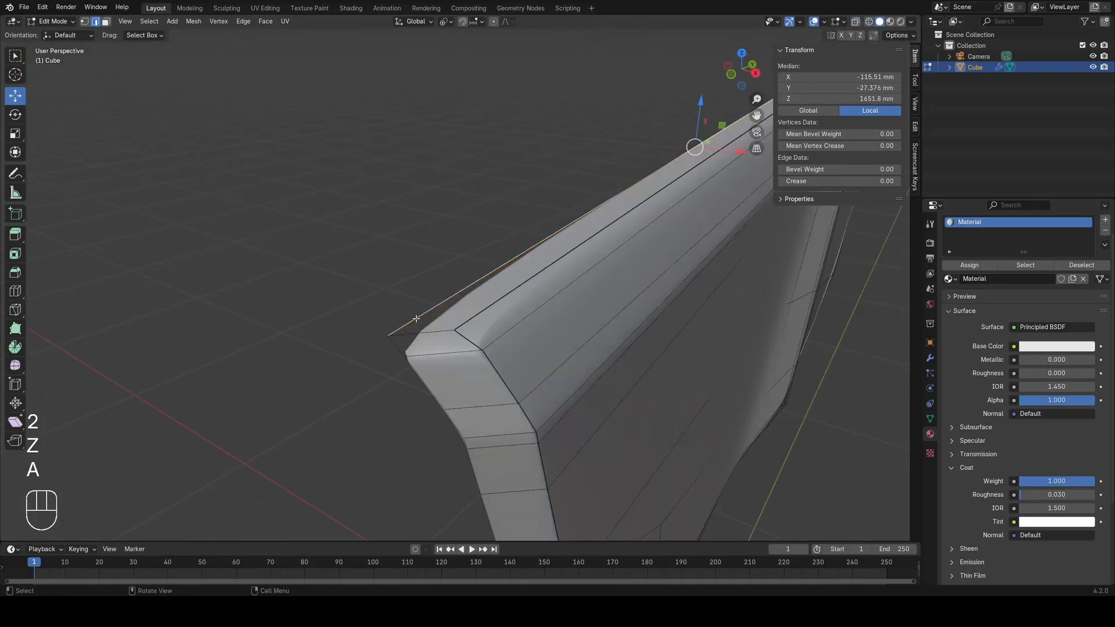
{"action": "scroll", "coordinate": [416, 319], "scroll_direction": "up", "scroll_amount": 2}
{"action": "left_click", "coordinate": [400, 377]}
{"action": "key", "text": "Tab"}
{"action": "key", "text": "z"}
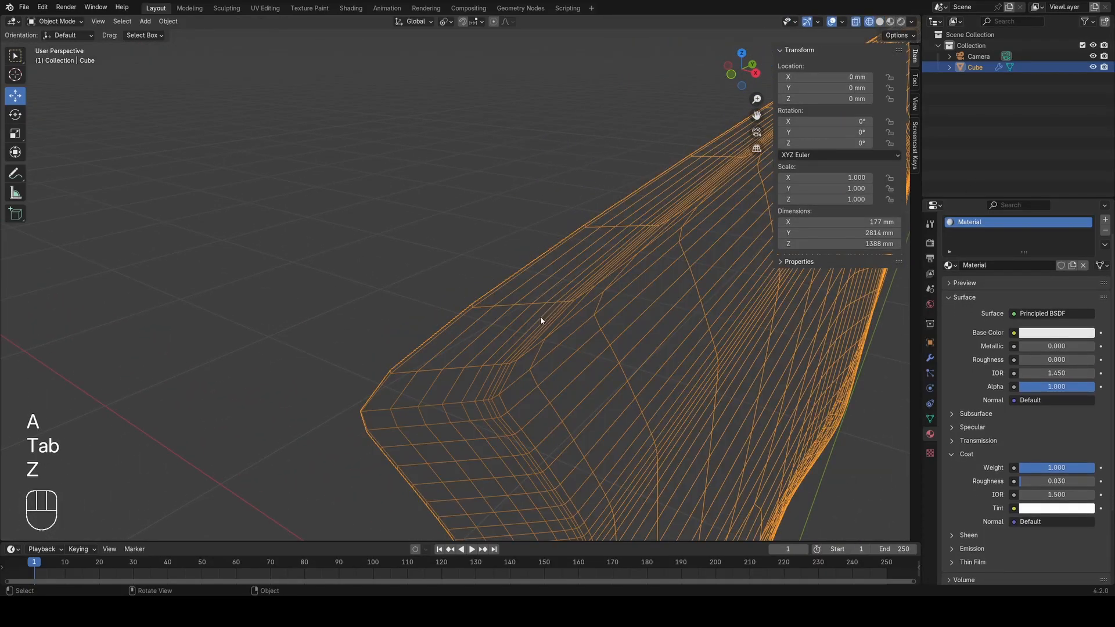
{"action": "scroll", "coordinate": [537, 313], "scroll_direction": "up", "scroll_amount": 4}
{"action": "key", "text": "Tab"}
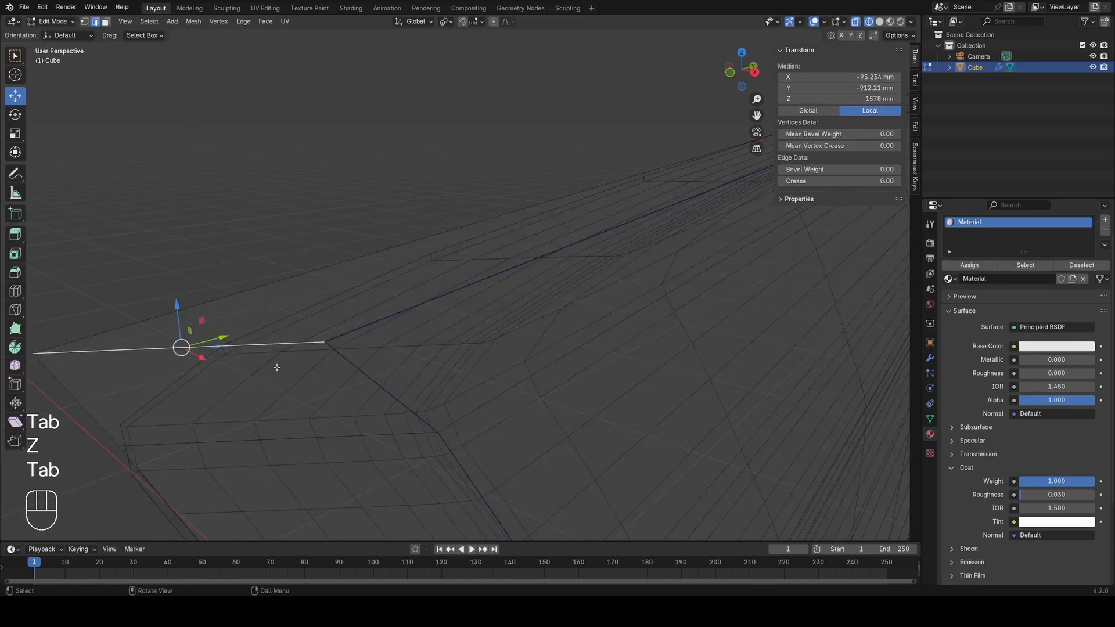
{"action": "left_click_drag", "start_coordinate": [829, 169], "coordinate": [865, 170]}
Step: Examine the beveled flange corner and strip in object mode, comparing solid and wireframe shading
{"action": "key", "text": "Tab"}
{"action": "key", "text": "z"}
{"action": "scroll", "coordinate": [366, 290], "scroll_direction": "down", "scroll_amount": 5}
{"action": "mouse_move", "coordinate": [356, 293]}
{"action": "middle_mouse_down"}
{"action": "mouse_move", "coordinate": [323, 296]}
{"action": "mouse_move", "coordinate": [379, 289]}
{"action": "middle_mouse_up"}
{"action": "key", "text": "z"}
{"action": "key", "text": "z"}
{"action": "key", "text": "Tab"}
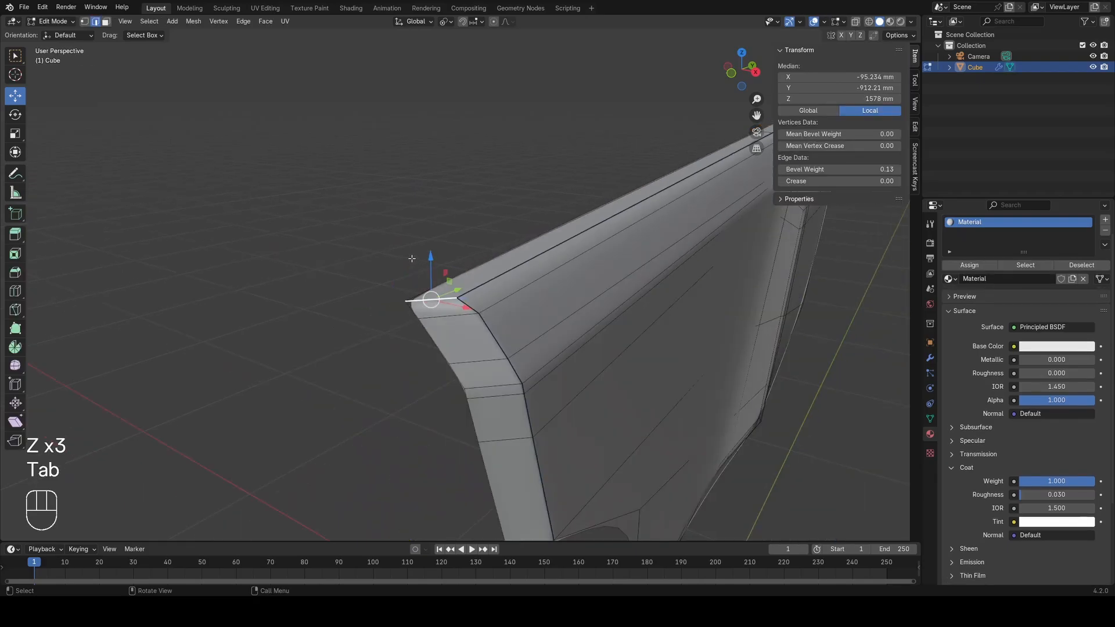
{"action": "key", "text": "z"}
{"action": "key", "text": "a"}
{"action": "key", "text": "Tab"}
{"action": "middle_click_drag", "start_coordinate": [445, 341], "coordinate": [373, 312]}
{"action": "key", "text": "z"}
{"action": "middle_click_drag", "start_coordinate": [503, 337], "coordinate": [450, 247], "text": "shift"}
{"action": "key", "text": "z"}
{"action": "key", "text": "Tab"}
{"action": "key", "text": "a"}
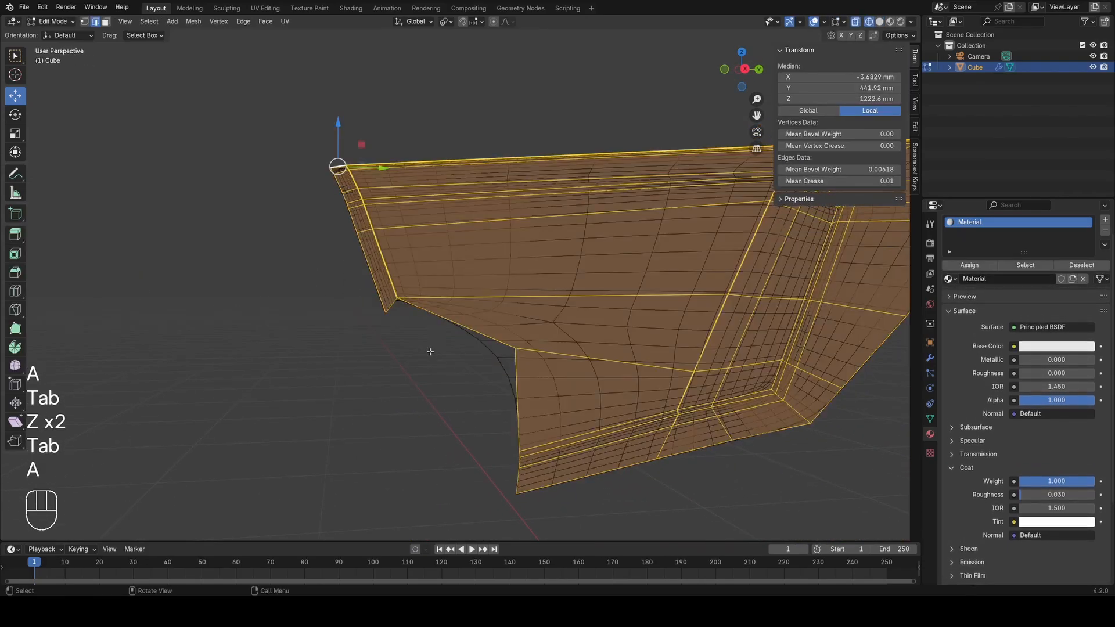
Step: Examine the panel's lower open end and curved cutout in wireframe from the right orthographic view
{"action": "key", "text": "1"}
{"action": "middle_click_drag", "start_coordinate": [450, 393], "coordinate": [438, 298], "text": "shift"}
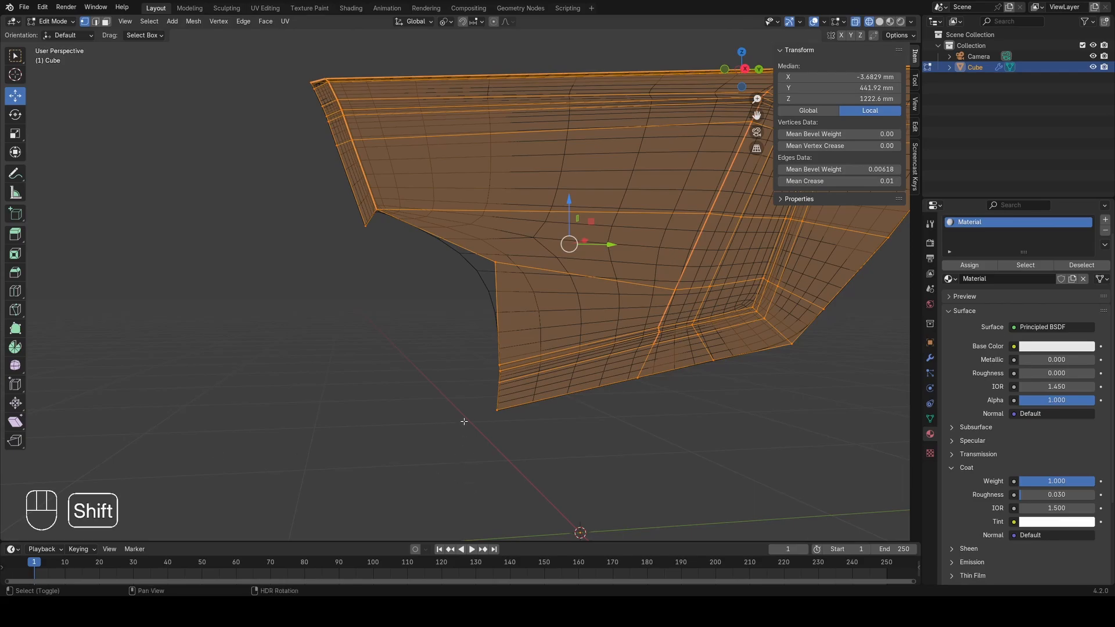
{"action": "middle_click_drag", "start_coordinate": [464, 422], "coordinate": [421, 380], "text": "shift"}
{"action": "middle_click_drag", "start_coordinate": [421, 380], "coordinate": [399, 378]}
{"action": "key", "text": "Tab"}
{"action": "scroll", "coordinate": [436, 372], "scroll_direction": "up", "scroll_amount": 2}
{"action": "left_click", "coordinate": [443, 428]}
{"action": "key", "text": "Tab"}
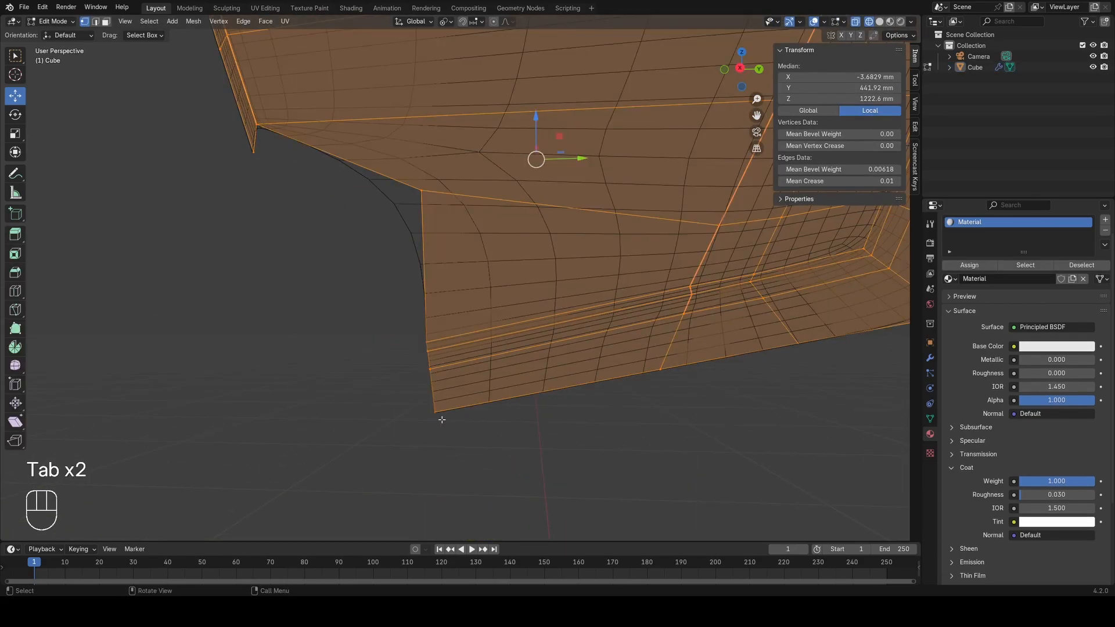
{"action": "key", "text": "a"}
{"action": "key", "text": "KP_3"}
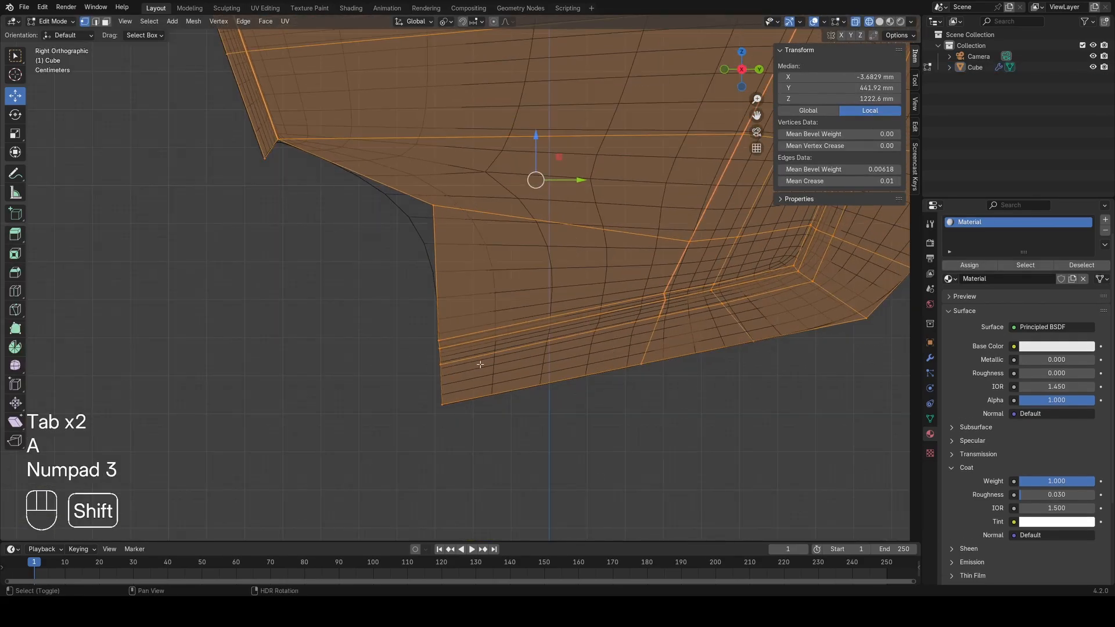
{"action": "middle_click_drag", "start_coordinate": [480, 364], "coordinate": [387, 420], "text": "shift"}
{"action": "scroll", "coordinate": [384, 421], "scroll_direction": "down", "scroll_amount": 3}
{"action": "middle_click_drag", "start_coordinate": [428, 389], "coordinate": [456, 439], "text": "shift"}
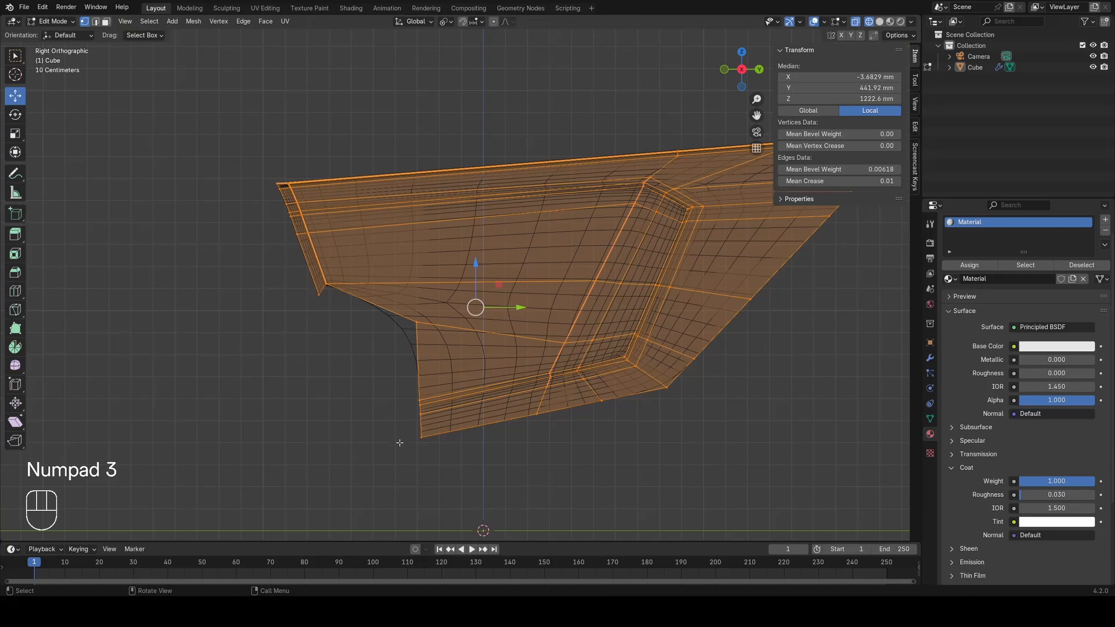
{"action": "scroll", "coordinate": [403, 378], "scroll_direction": "up", "scroll_amount": 1}
{"action": "scroll", "coordinate": [374, 361], "scroll_direction": "down", "scroll_amount": 3}
{"action": "scroll", "coordinate": [387, 389], "scroll_direction": "up", "scroll_amount": 2}
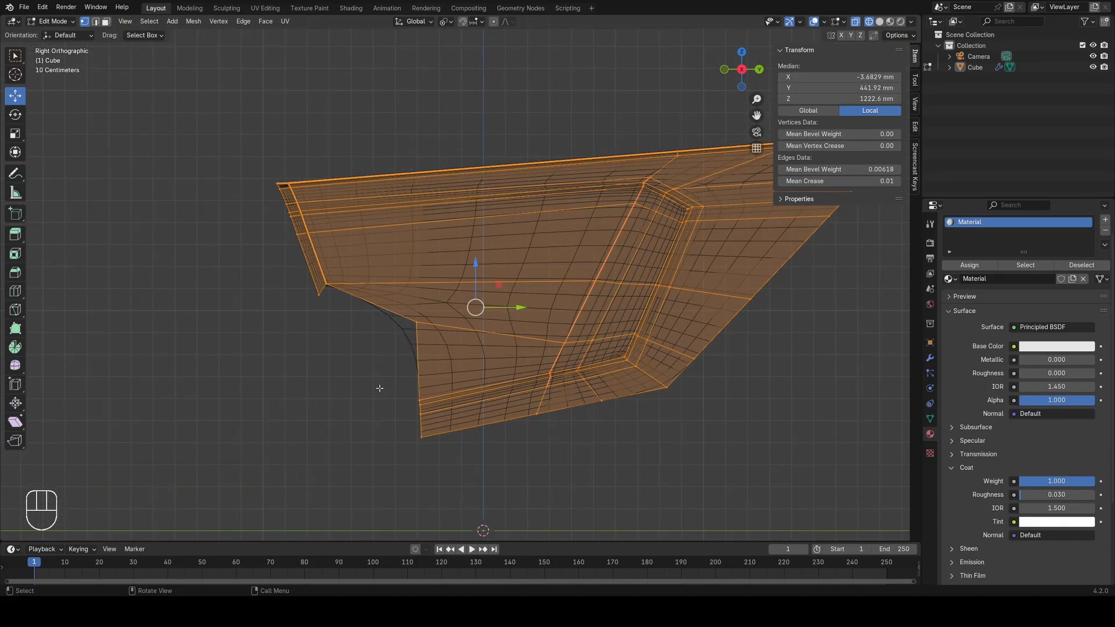
Step: Slide the outer tip vertex at the flange's far end unclamped outward by a factor of about -0.044
{"action": "scroll", "coordinate": [432, 326], "scroll_direction": "down", "scroll_amount": 4}
{"action": "middle_click_drag", "start_coordinate": [600, 326], "coordinate": [575, 299]}
{"action": "scroll", "coordinate": [575, 299], "scroll_direction": "up", "scroll_amount": 4}
{"action": "mouse_move", "coordinate": [593, 252]}
{"action": "middle_mouse_down", "text": "shift"}
{"action": "mouse_move", "coordinate": [639, 285]}
{"action": "mouse_move", "coordinate": [598, 313]}
{"action": "middle_mouse_up", "text": "shift"}
{"action": "left_click", "coordinate": [676, 291]}
{"action": "key", "text": "z"}
{"action": "key", "text": "g"}
{"action": "key", "text": "g"}
{"action": "key", "text": "c"}
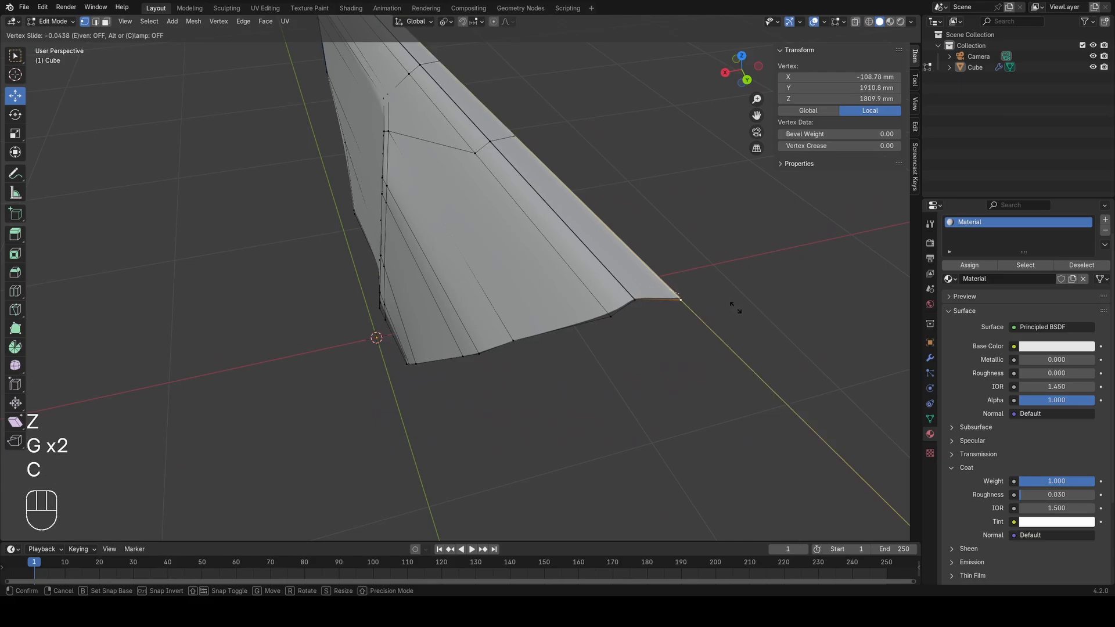
{"action": "left_click", "coordinate": [734, 307]}
Step: Examine the folded strip and the curved cutout at the panel's open end from several angles
{"action": "scroll", "coordinate": [667, 302], "scroll_direction": "down", "scroll_amount": 4}
{"action": "middle_click_drag", "start_coordinate": [522, 296], "coordinate": [656, 244]}
{"action": "middle_click_drag", "start_coordinate": [400, 236], "coordinate": [509, 270], "text": "shift"}
{"action": "scroll", "coordinate": [510, 270], "scroll_direction": "up", "scroll_amount": 4}
{"action": "middle_click_drag", "start_coordinate": [340, 328], "coordinate": [337, 301]}
{"action": "scroll", "coordinate": [372, 305], "scroll_direction": "up", "scroll_amount": 4}
{"action": "scroll", "coordinate": [372, 304], "scroll_direction": "down", "scroll_amount": 3}
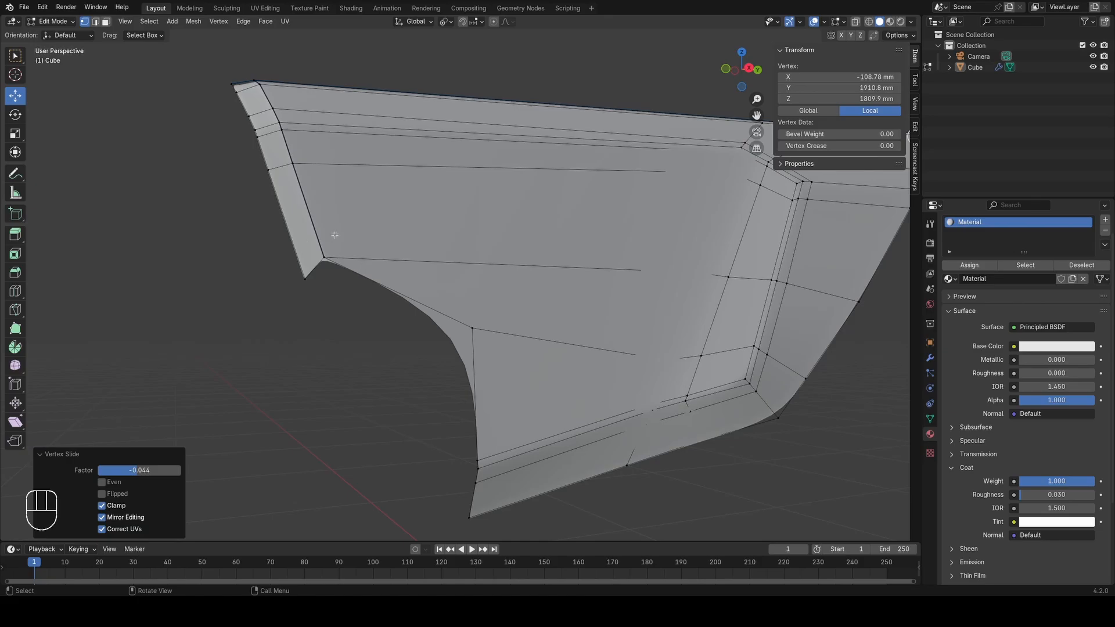
{"action": "middle_click_drag", "start_coordinate": [334, 235], "coordinate": [372, 279]}
{"action": "scroll", "coordinate": [342, 249], "scroll_direction": "down", "scroll_amount": 2}
{"action": "middle_click_drag", "start_coordinate": [512, 282], "coordinate": [528, 248], "text": "shift"}
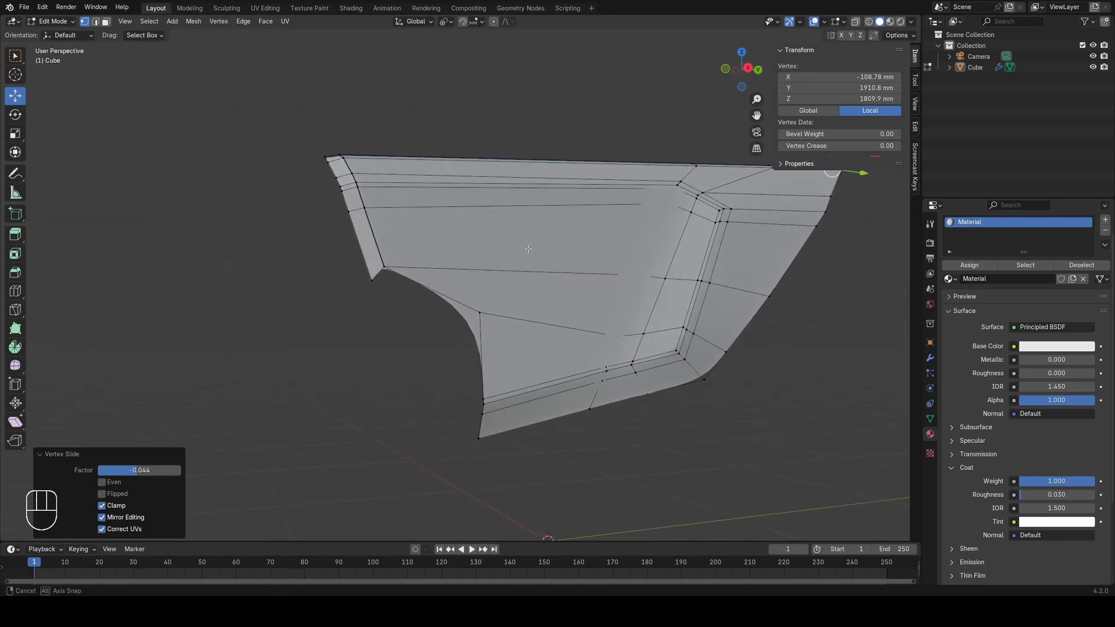
{"action": "scroll", "coordinate": [294, 274], "scroll_direction": "up", "scroll_amount": 3}
{"action": "middle_click_drag", "start_coordinate": [319, 294], "coordinate": [32, 303]}
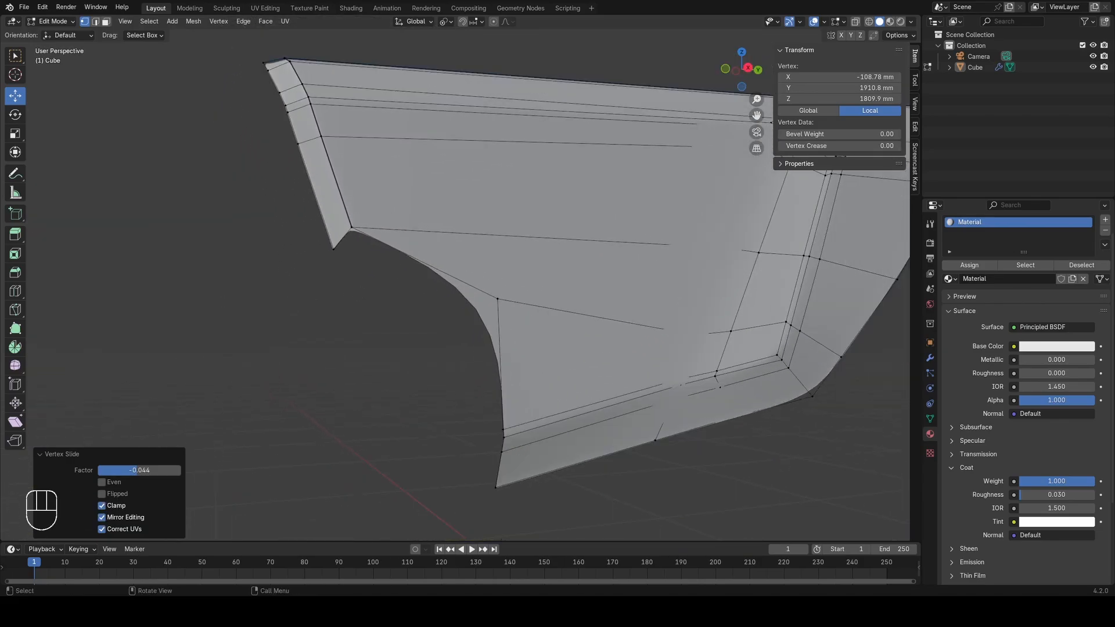
{"action": "middle_click_drag", "start_coordinate": [534, 335], "coordinate": [493, 334]}
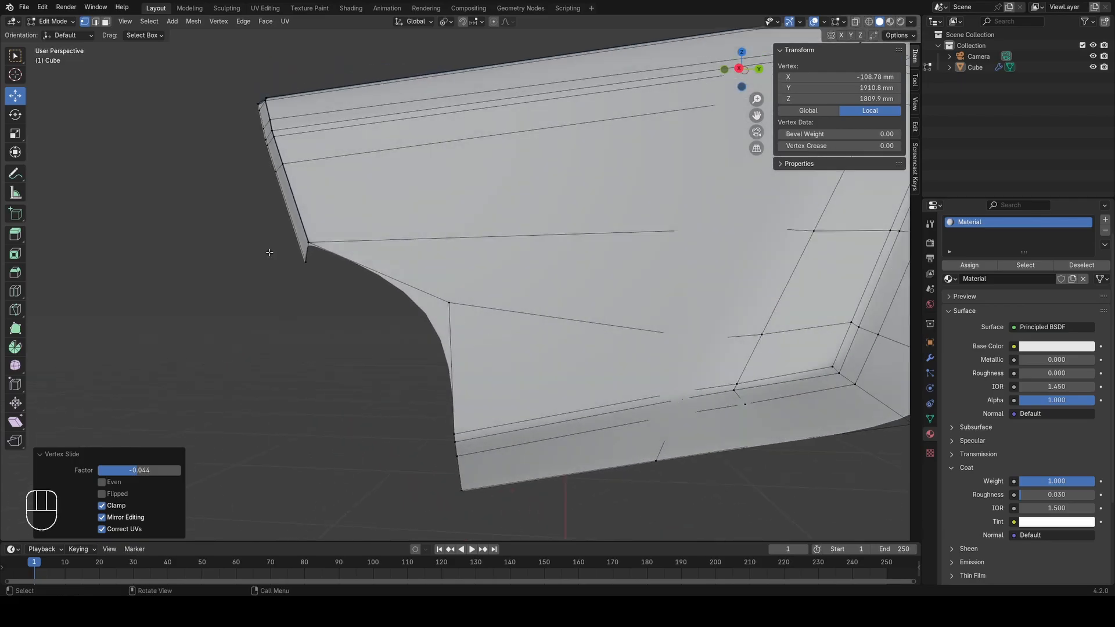
{"action": "middle_click_drag", "start_coordinate": [248, 250], "coordinate": [267, 246]}
{"action": "scroll", "coordinate": [244, 246], "scroll_direction": "up", "scroll_amount": 2}
{"action": "scroll", "coordinate": [235, 247], "scroll_direction": "down", "scroll_amount": 2}
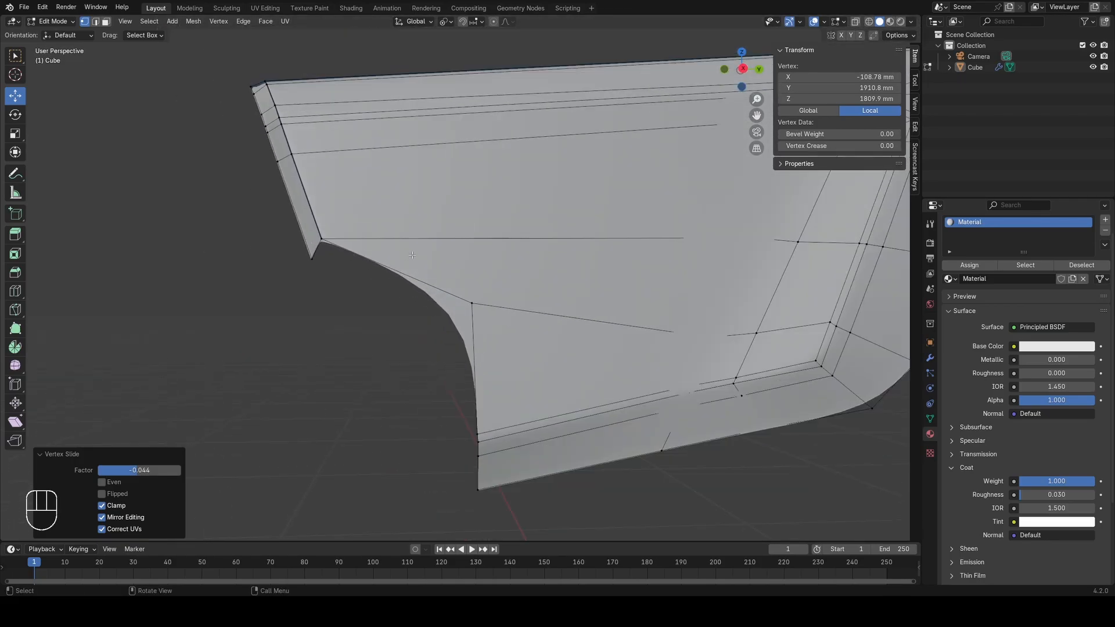
Step: Select a vertex path along the panel's slanted far border down to the lower corner and inspect it
{"action": "scroll", "coordinate": [262, 290], "scroll_direction": "down", "scroll_amount": 4}
{"action": "middle_click_drag", "start_coordinate": [581, 250], "coordinate": [302, 299], "text": "shift"}
{"action": "middle_click_drag", "start_coordinate": [418, 262], "coordinate": [349, 279]}
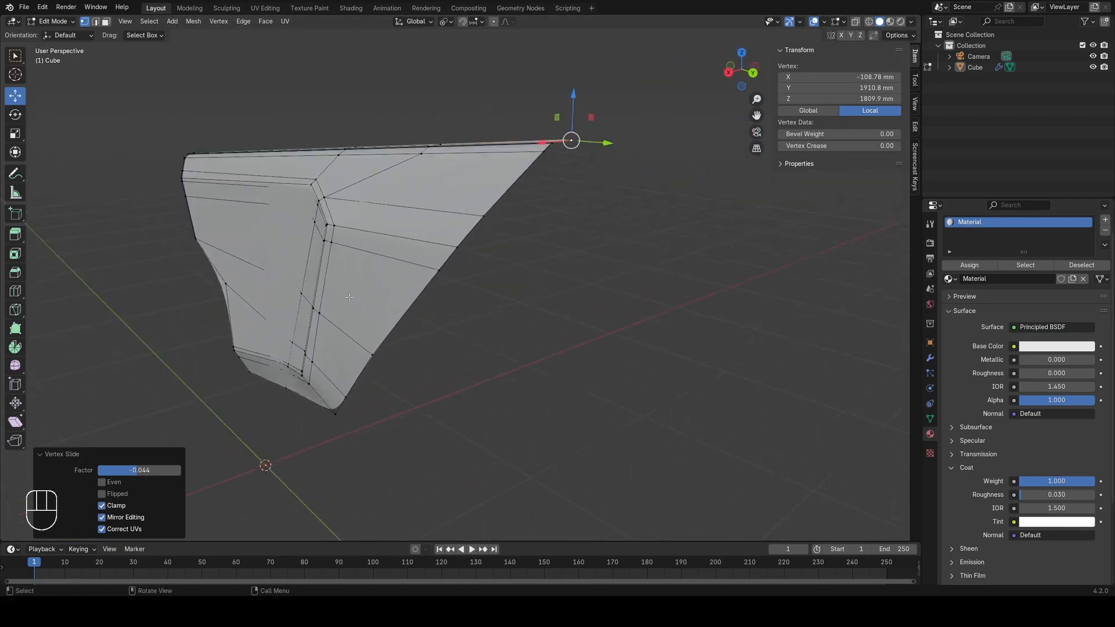
{"action": "left_click", "coordinate": [502, 267]}
{"action": "middle_click_drag", "start_coordinate": [504, 267], "coordinate": [491, 232]}
{"action": "left_click", "coordinate": [490, 227]}
{"action": "left_click", "coordinate": [346, 393], "text": "ctrl"}
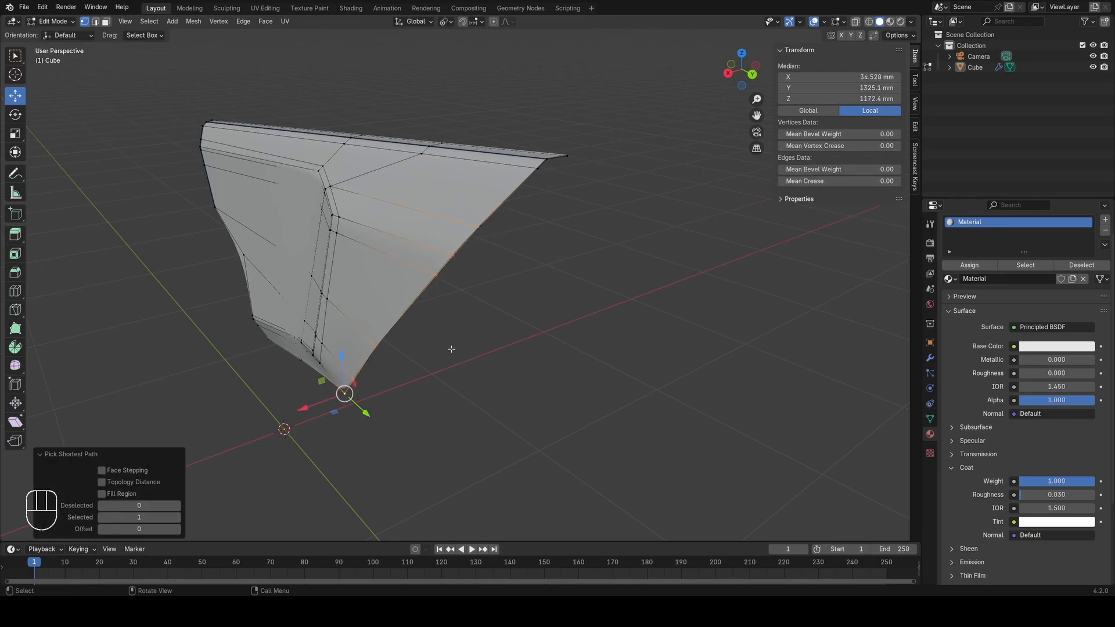
{"action": "middle_click_drag", "start_coordinate": [346, 393], "coordinate": [372, 389]}
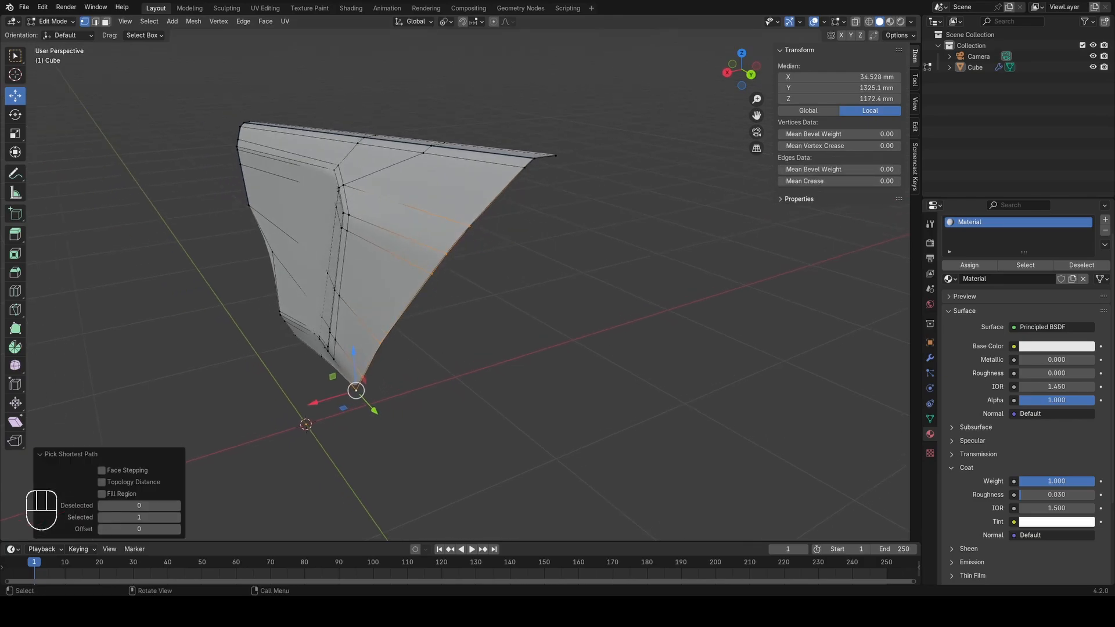
{"action": "middle_click_drag", "start_coordinate": [613, 283], "coordinate": [674, 277]}
{"action": "scroll", "coordinate": [674, 277], "scroll_direction": "up", "scroll_amount": 3}
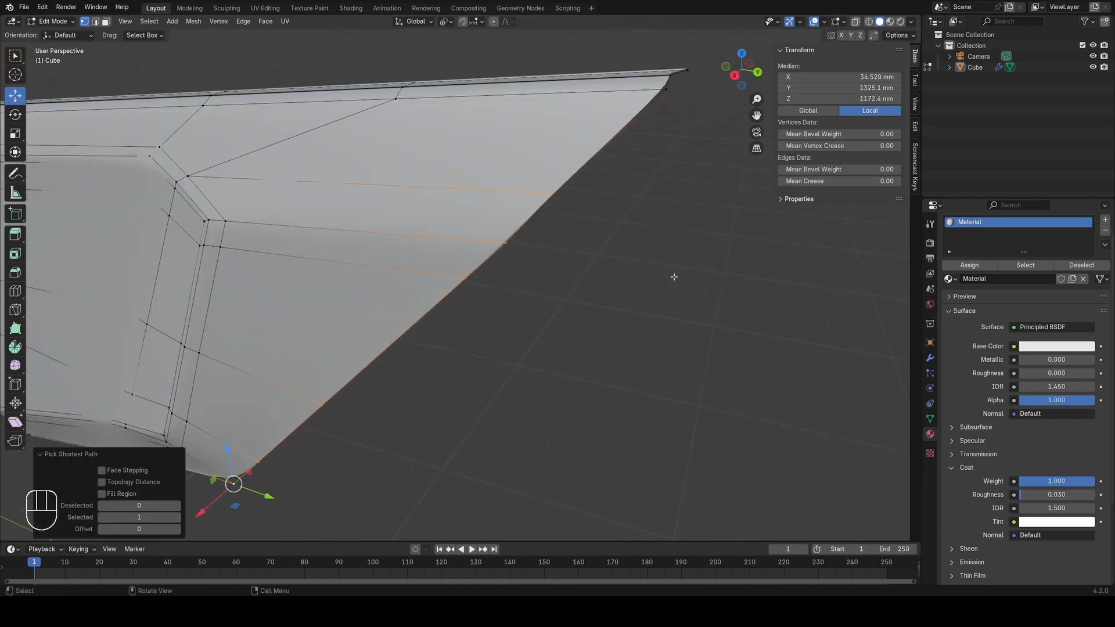
{"action": "key", "text": "KP_3"}
{"action": "middle_click_drag", "start_coordinate": [615, 170], "coordinate": [536, 293], "text": "shift"}
{"action": "middle_click_drag", "start_coordinate": [536, 293], "coordinate": [500, 331]}
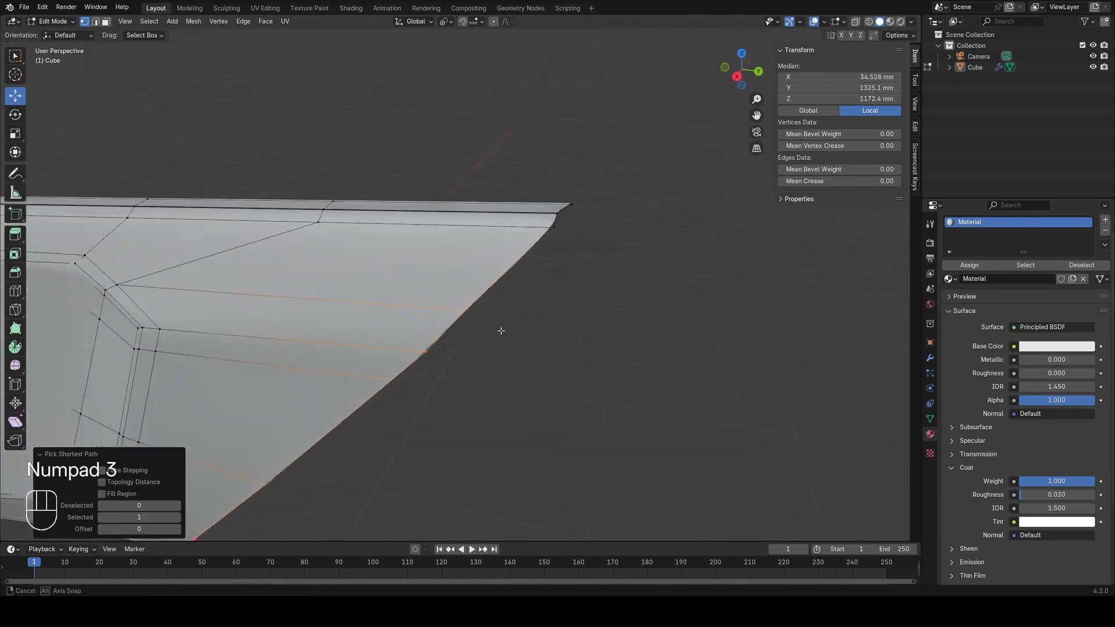
Step: Select the edge across the flange's far end and slide it unclamped outward by a factor of -0.100
{"action": "key", "text": "z"}
{"action": "key", "text": "a"}
{"action": "middle_click_drag", "start_coordinate": [555, 241], "coordinate": [525, 254]}
{"action": "key", "text": "2"}
{"action": "left_click", "coordinate": [568, 261]}
{"action": "key", "text": "1"}
{"action": "key", "text": "z"}
{"action": "key", "text": "g"}
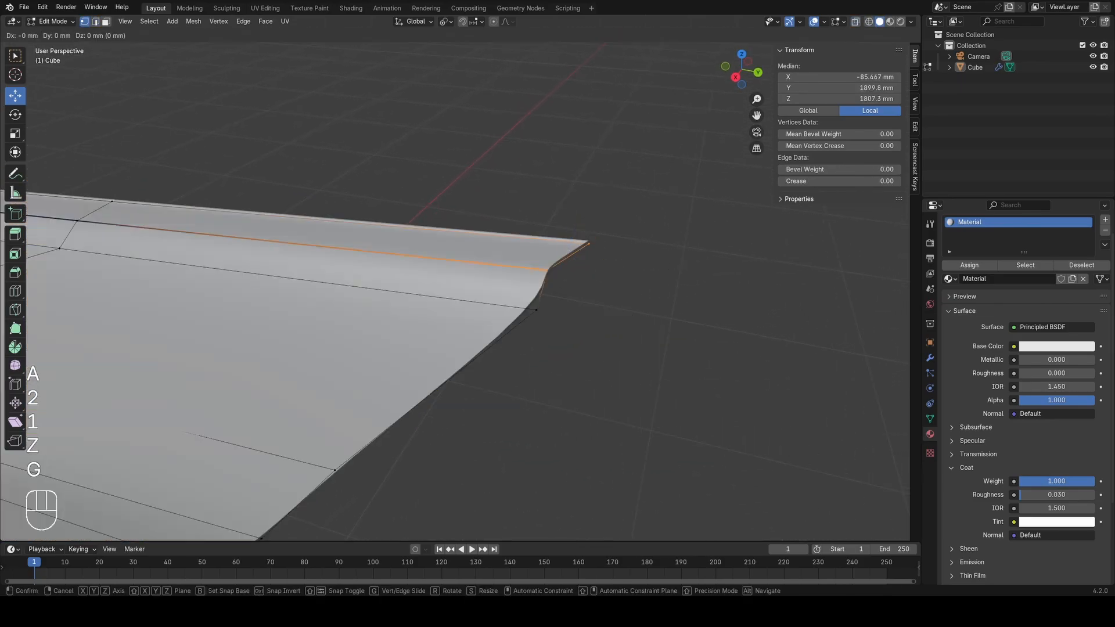
{"action": "key", "text": "g"}
{"action": "key", "text": "c"}
{"action": "left_click", "coordinate": [685, 264]}
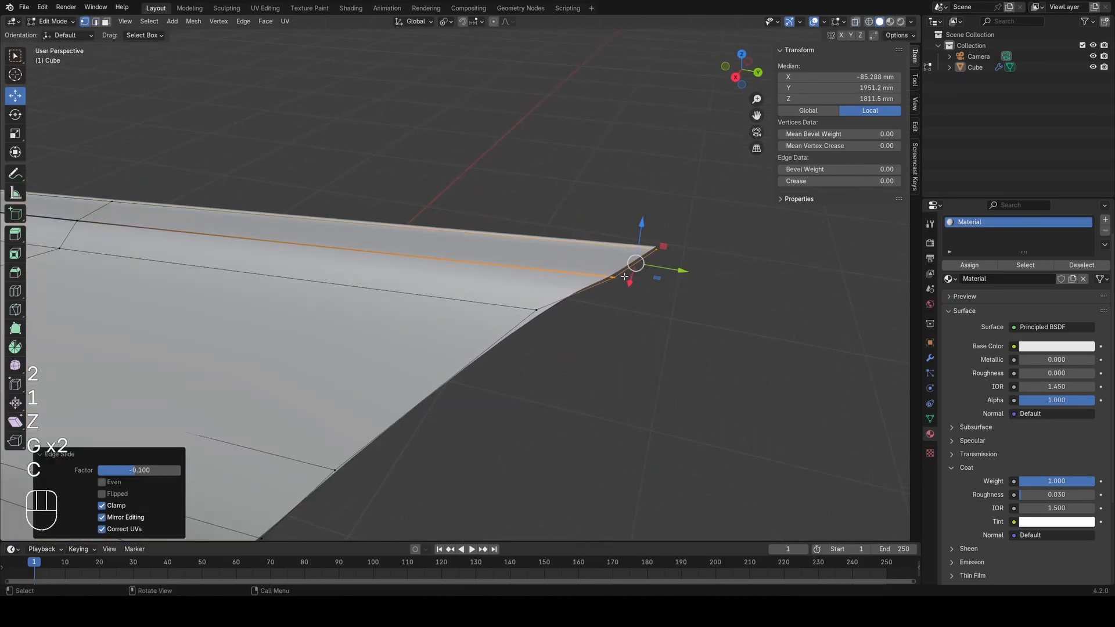
Step: Move the outer tip vertex of the flange's far end slightly farther outward along the flange
{"action": "left_click", "coordinate": [654, 247]}
{"action": "key", "text": "g"}
{"action": "left_click", "coordinate": [686, 250]}
{"action": "key", "text": "z"}
{"action": "key", "text": "a"}
{"action": "scroll", "coordinate": [428, 376], "scroll_direction": "down", "scroll_amount": 5}
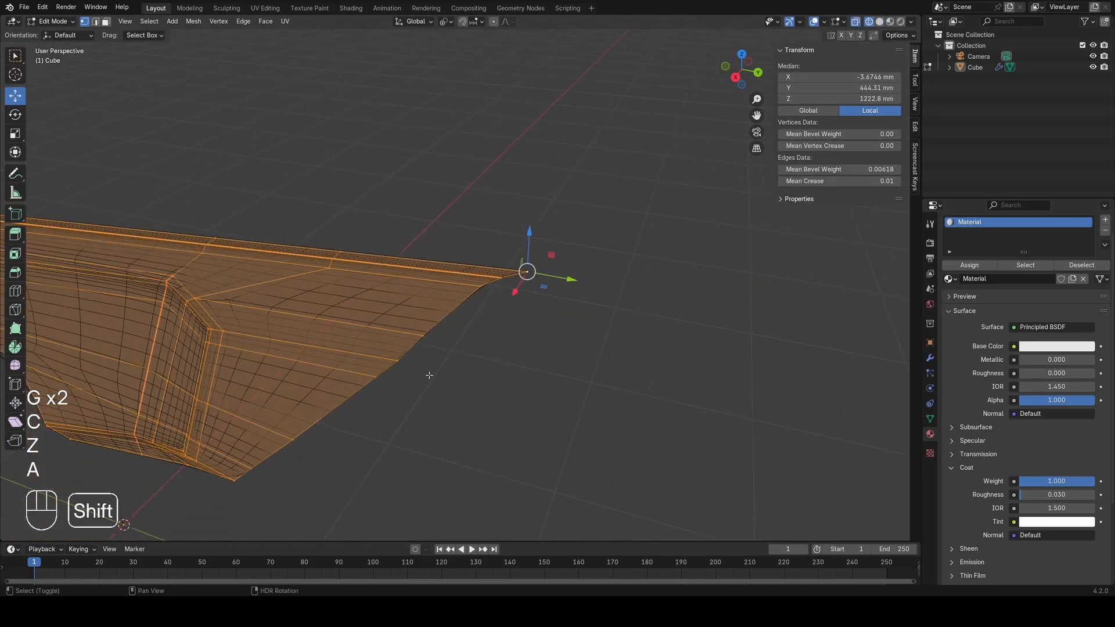
Step: Select the vertex path along the slanted far border, from just below the flange to the panel's lower corner
{"action": "middle_click_drag", "start_coordinate": [428, 375], "coordinate": [505, 296], "text": "shift"}
{"action": "middle_click_drag", "start_coordinate": [505, 296], "coordinate": [546, 226]}
{"action": "key", "text": "z"}
{"action": "left_click", "coordinate": [557, 191]}
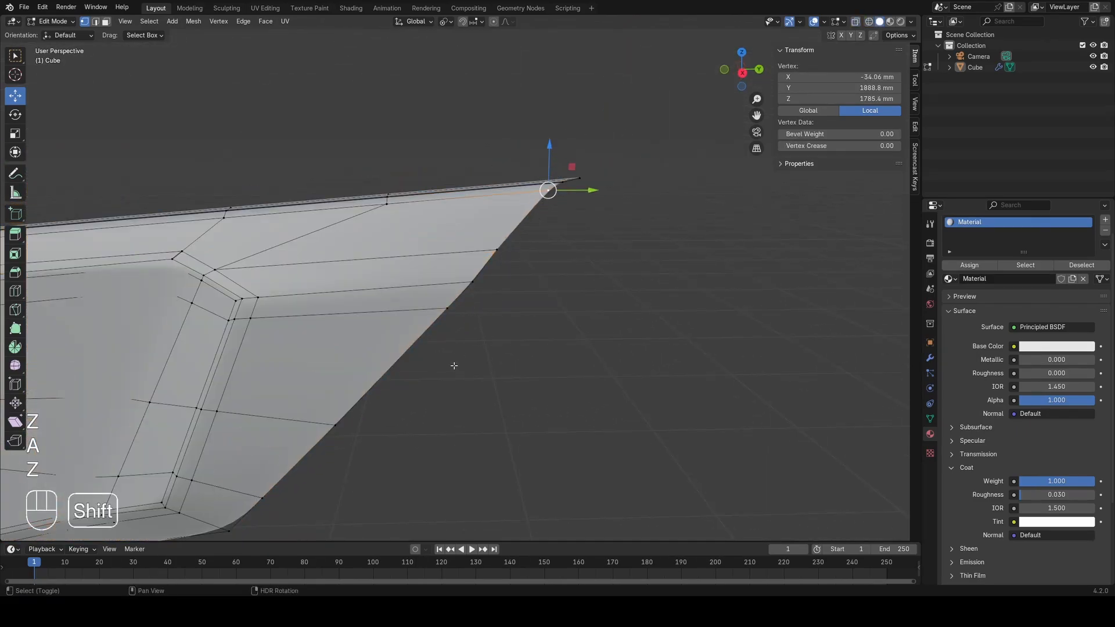
{"action": "middle_click_drag", "start_coordinate": [551, 279], "coordinate": [604, 198]}
{"action": "scroll", "coordinate": [565, 254], "scroll_direction": "down", "scroll_amount": 2}
{"action": "scroll", "coordinate": [604, 198], "scroll_direction": "up", "scroll_amount": 2}
{"action": "left_click", "coordinate": [311, 455], "text": "ctrl"}
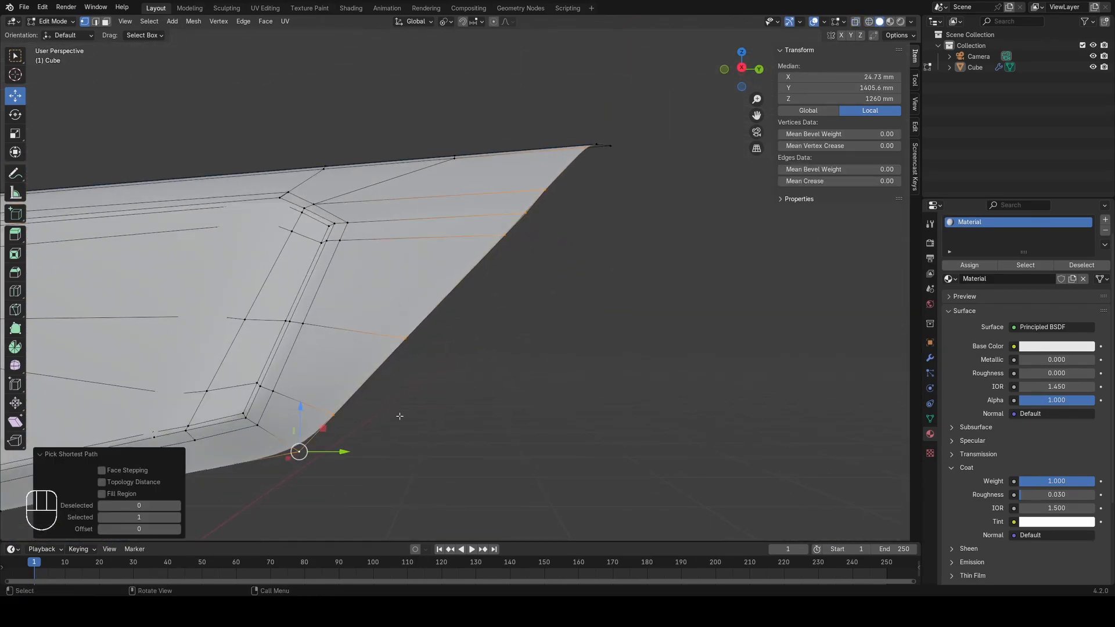
Step: Extrude the selected slanted border path outward in the right view to form a narrow strip
{"action": "middle_click_drag", "start_coordinate": [417, 394], "coordinate": [637, 226]}
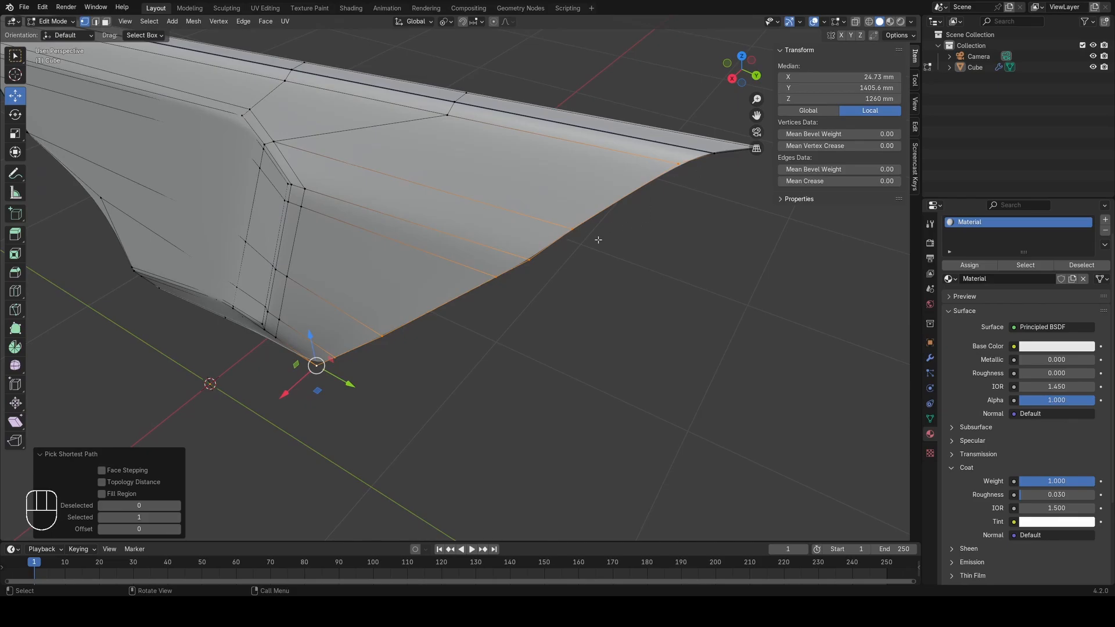
{"action": "key", "text": "KP_3"}
{"action": "key", "text": "e"}
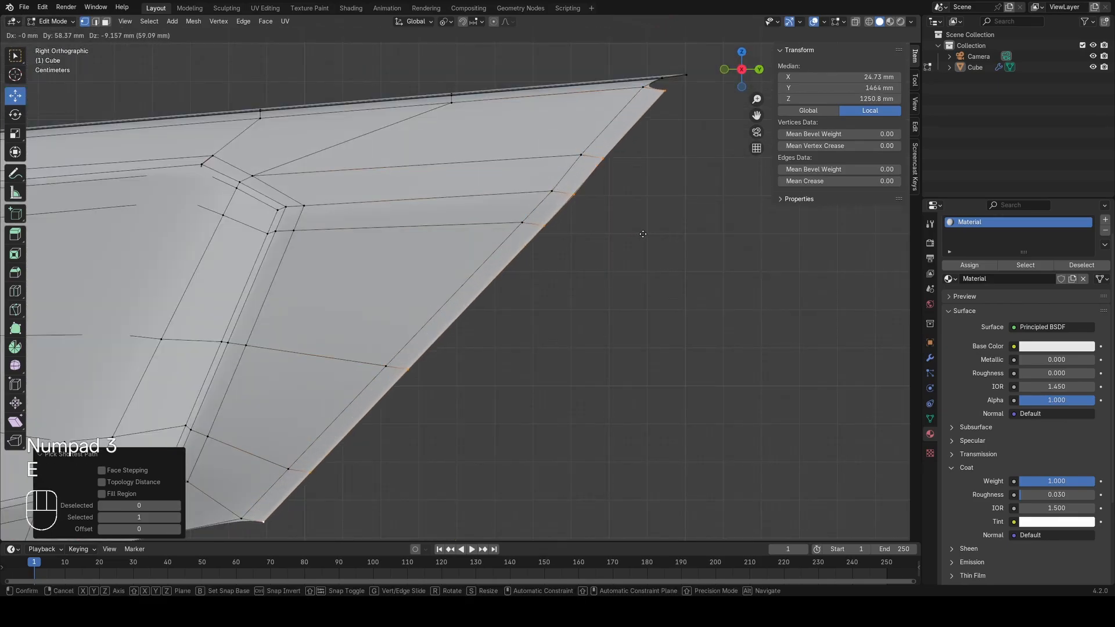
{"action": "left_click", "coordinate": [653, 230]}
Step: Move the extruded outer edge of the slanted strip along the X axis to fold it back
{"action": "middle_click_drag", "start_coordinate": [653, 230], "coordinate": [379, 308]}
{"action": "key", "text": "g"}
{"action": "key", "text": "x"}
{"action": "left_click", "coordinate": [405, 283]}
{"action": "key", "text": "g"}
{"action": "key", "text": "x"}
{"action": "left_click", "coordinate": [377, 308]}
Step: Fill the gap between the slanted strip's upper end and the flange tip with a face
{"action": "key", "text": "z"}
{"action": "key", "text": "a"}
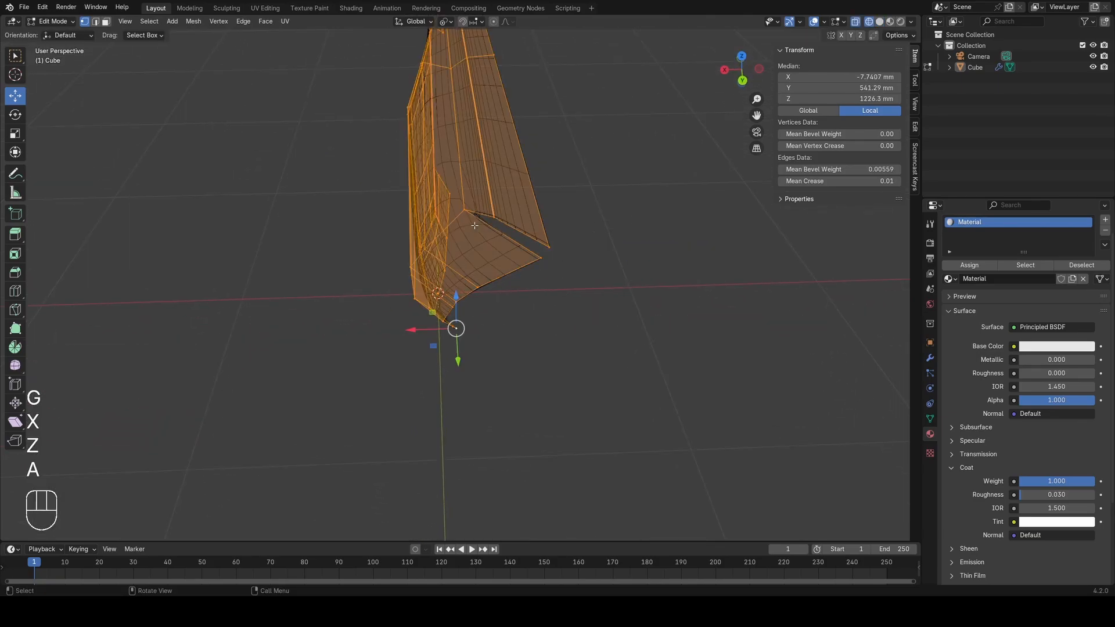
{"action": "middle_click_drag", "start_coordinate": [272, 305], "coordinate": [340, 316]}
{"action": "key", "text": "z"}
{"action": "middle_click_drag", "start_coordinate": [464, 314], "coordinate": [540, 287]}
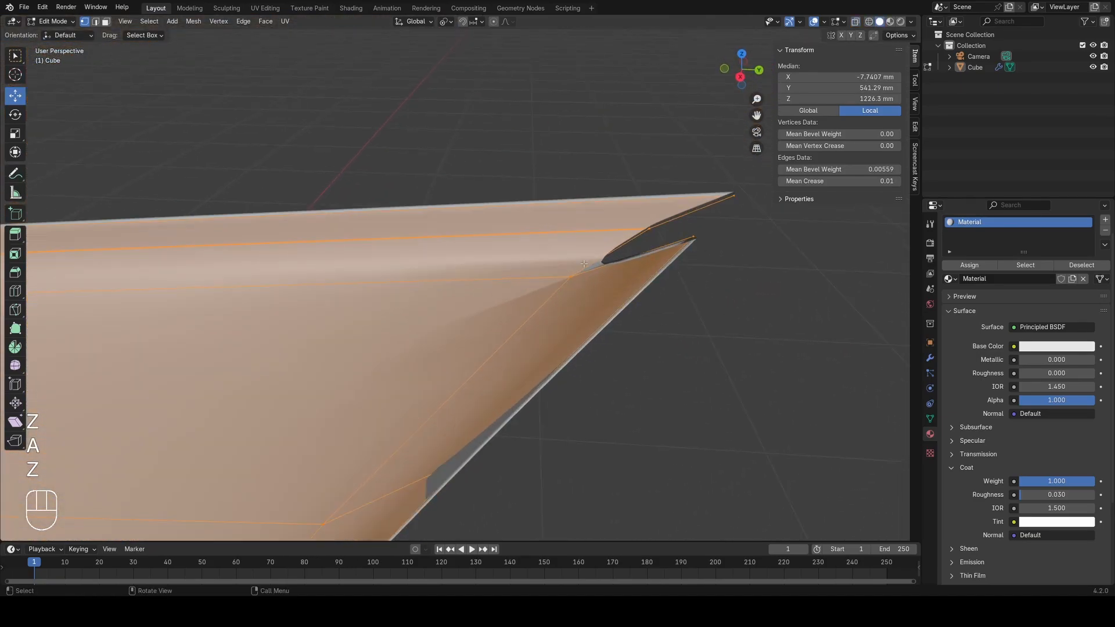
{"action": "key", "text": "2"}
{"action": "left_click", "coordinate": [615, 252]}
{"action": "key", "text": "f"}
{"action": "key", "text": "1"}
Step: Slide the flange fold's far-end vertex a short distance back along the flange
{"action": "middle_click_drag", "start_coordinate": [614, 252], "coordinate": [493, 294]}
{"action": "key", "text": "a"}
{"action": "left_click", "coordinate": [416, 355]}
{"action": "key", "text": "a"}
{"action": "left_click", "coordinate": [590, 189]}
{"action": "key", "text": "g"}
{"action": "key", "text": "g"}
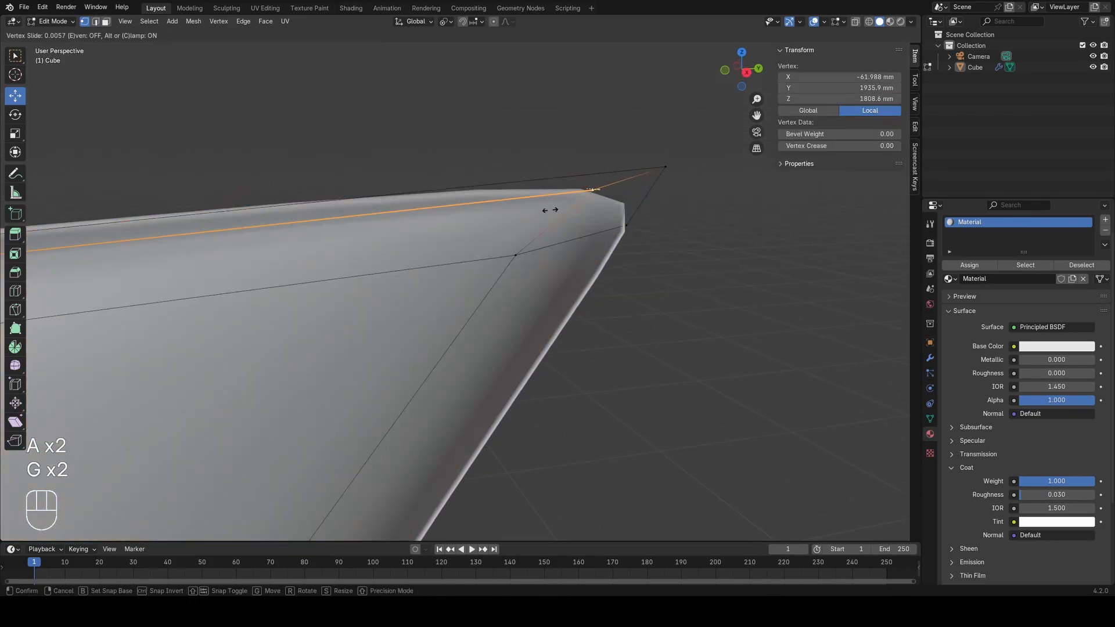
{"action": "left_click", "coordinate": [508, 209]}
Step: Select the fold edge loop between the panel and the slanted strip and set its mean bevel weight to 0.12
{"action": "key", "text": "z"}
{"action": "key", "text": "a"}
{"action": "middle_click_drag", "start_coordinate": [562, 218], "coordinate": [555, 224]}
{"action": "key", "text": "2"}
{"action": "left_click", "coordinate": [543, 236], "text": "alt"}
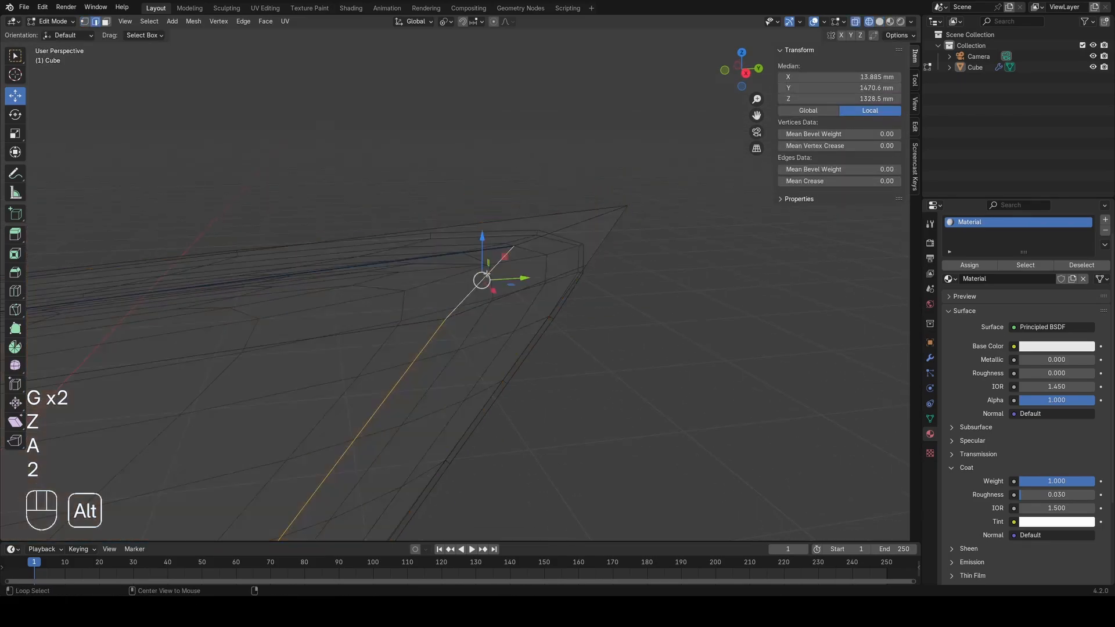
{"action": "key", "text": "z"}
{"action": "left_click", "coordinate": [611, 225]}
{"action": "scroll", "coordinate": [523, 302], "scroll_direction": "down", "scroll_amount": 3}
{"action": "mouse_move", "coordinate": [456, 426]}
{"action": "middle_mouse_down"}
{"action": "mouse_move", "coordinate": [453, 378]}
{"action": "mouse_move", "coordinate": [550, 271]}
{"action": "middle_mouse_up"}
{"action": "scroll", "coordinate": [368, 293], "scroll_direction": "up", "scroll_amount": 3}
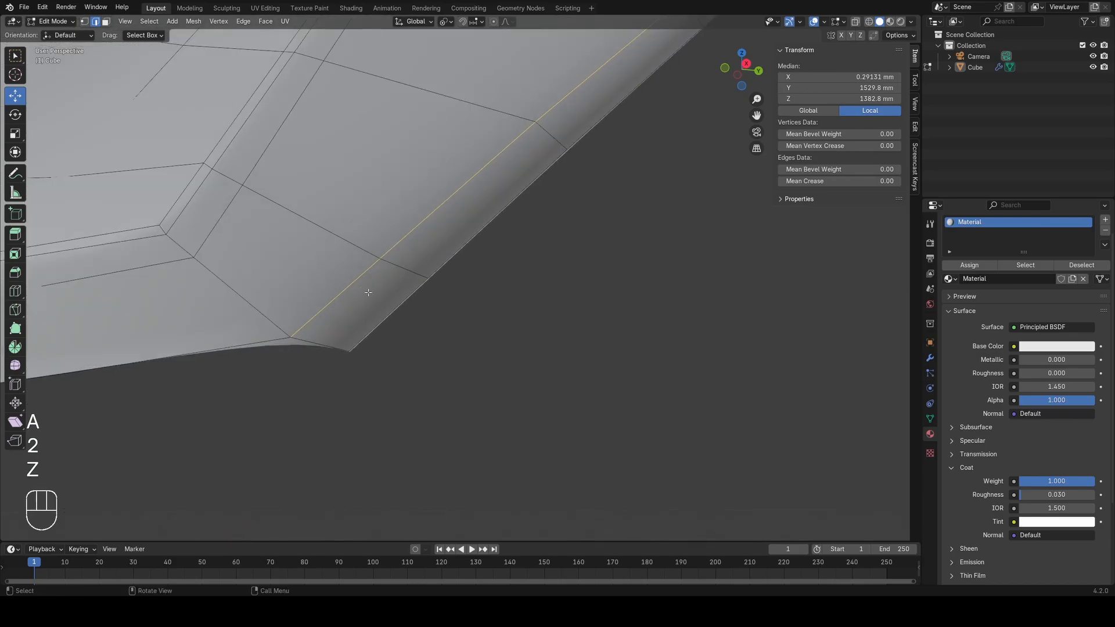
{"action": "left_click_drag", "start_coordinate": [839, 169], "coordinate": [853, 169]}
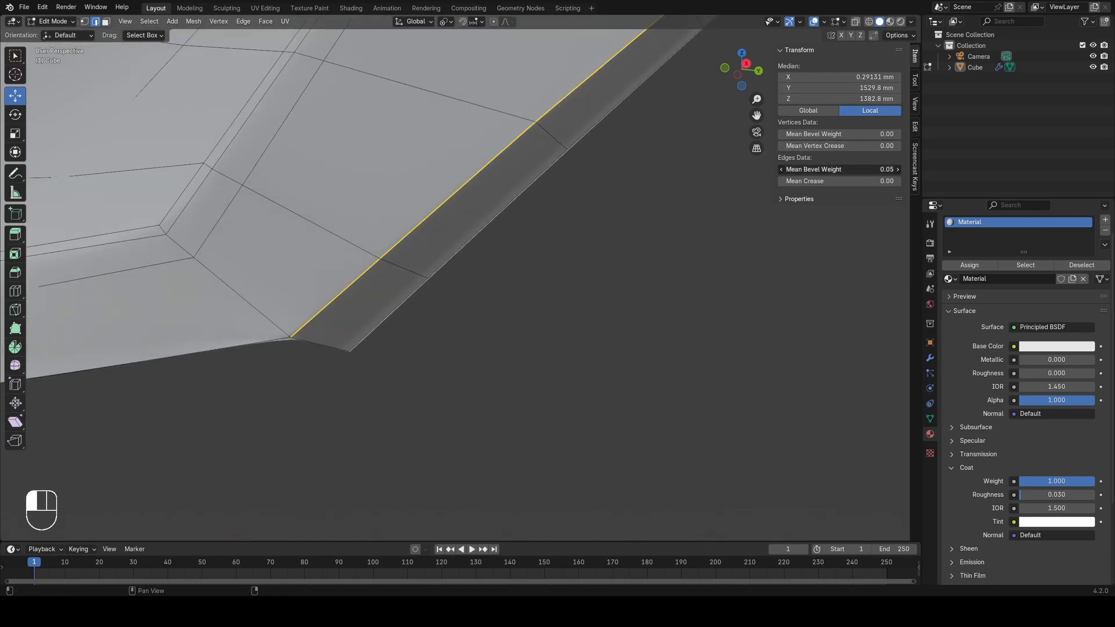
Step: Examine the slanted strip and its sharpened fold from several angles in object mode and in material preview
{"action": "key", "text": "Tab"}
{"action": "left_click", "coordinate": [523, 293]}
{"action": "scroll", "coordinate": [523, 294], "scroll_direction": "down", "scroll_amount": 4}
{"action": "middle_click_drag", "start_coordinate": [500, 278], "coordinate": [459, 395]}
{"action": "middle_click_drag", "start_coordinate": [459, 395], "coordinate": [410, 456]}
{"action": "middle_click_drag", "start_coordinate": [410, 456], "coordinate": [546, 439], "text": "shift"}
{"action": "scroll", "coordinate": [569, 424], "scroll_direction": "up", "scroll_amount": 3}
{"action": "key", "text": "Tab"}
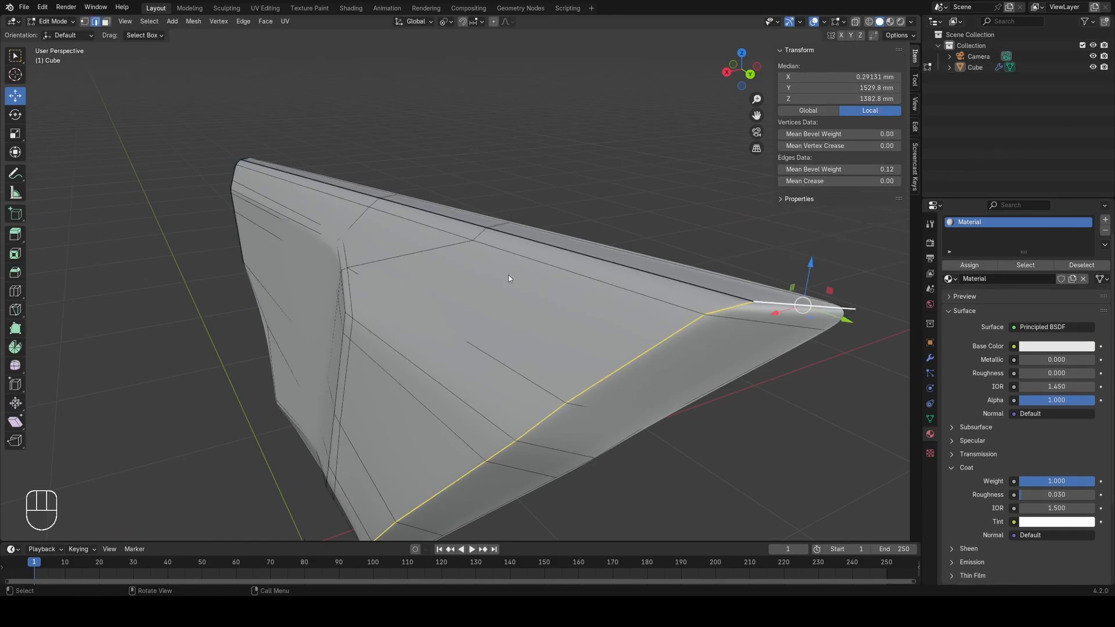
{"action": "key", "text": "Tab"}
{"action": "scroll", "coordinate": [508, 274], "scroll_direction": "down", "scroll_amount": 3}
{"action": "middle_click_drag", "start_coordinate": [368, 311], "coordinate": [457, 185]}
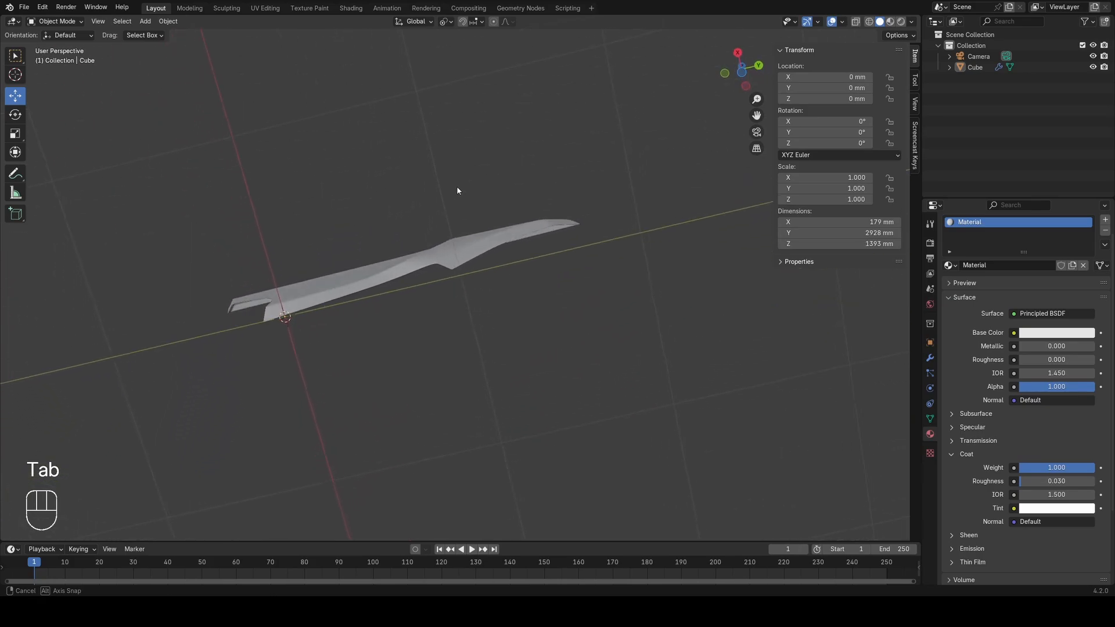
{"action": "key", "text": "z"}
{"action": "mouse_move", "coordinate": [451, 255]}
{"action": "middle_mouse_down"}
{"action": "mouse_move", "coordinate": [435, 313]}
{"action": "mouse_move", "coordinate": [385, 396]}
{"action": "mouse_move", "coordinate": [502, 393]}
{"action": "mouse_move", "coordinate": [552, 310]}
{"action": "mouse_move", "coordinate": [494, 287]}
{"action": "mouse_move", "coordinate": [365, 300]}
{"action": "mouse_move", "coordinate": [450, 300]}
{"action": "middle_mouse_up"}
{"action": "left_click", "coordinate": [437, 239]}
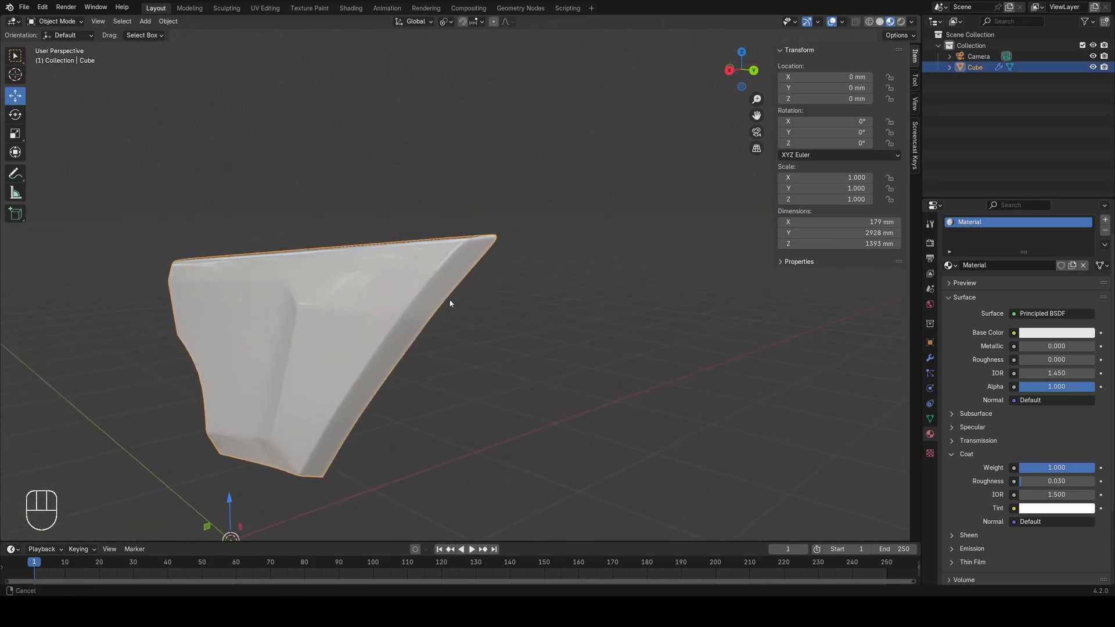
Step: Try to slide the strip's outer edge near the flange tip and to add a loop cut
{"action": "key", "text": "Tab"}
{"action": "scroll", "coordinate": [450, 302], "scroll_direction": "up", "scroll_amount": 3}
{"action": "key", "text": "a"}
{"action": "key", "text": "1"}
{"action": "key", "text": "2"}
{"action": "key", "text": "g"}
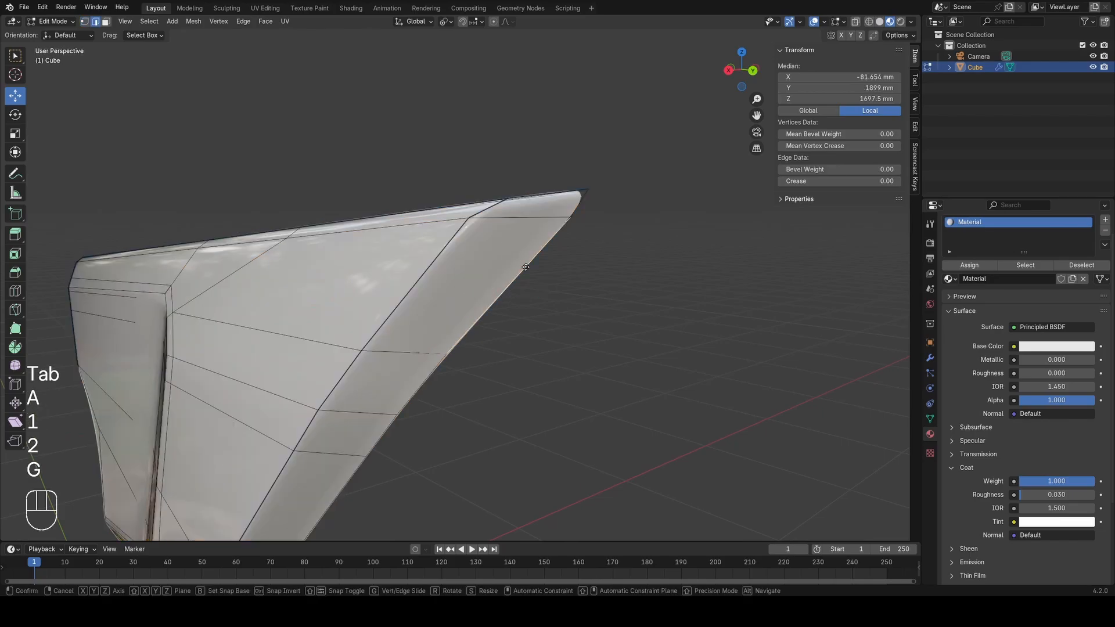
{"action": "key", "text": "g"}
{"action": "left_click", "coordinate": [497, 266]}
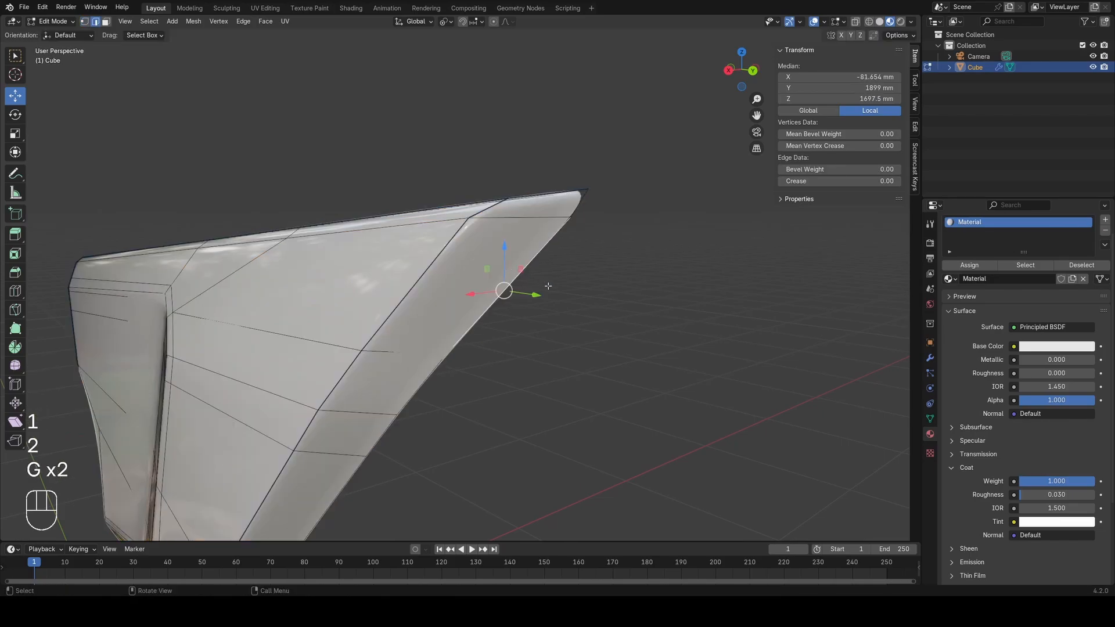
{"action": "key", "text": "1"}
{"action": "key", "text": "a"}
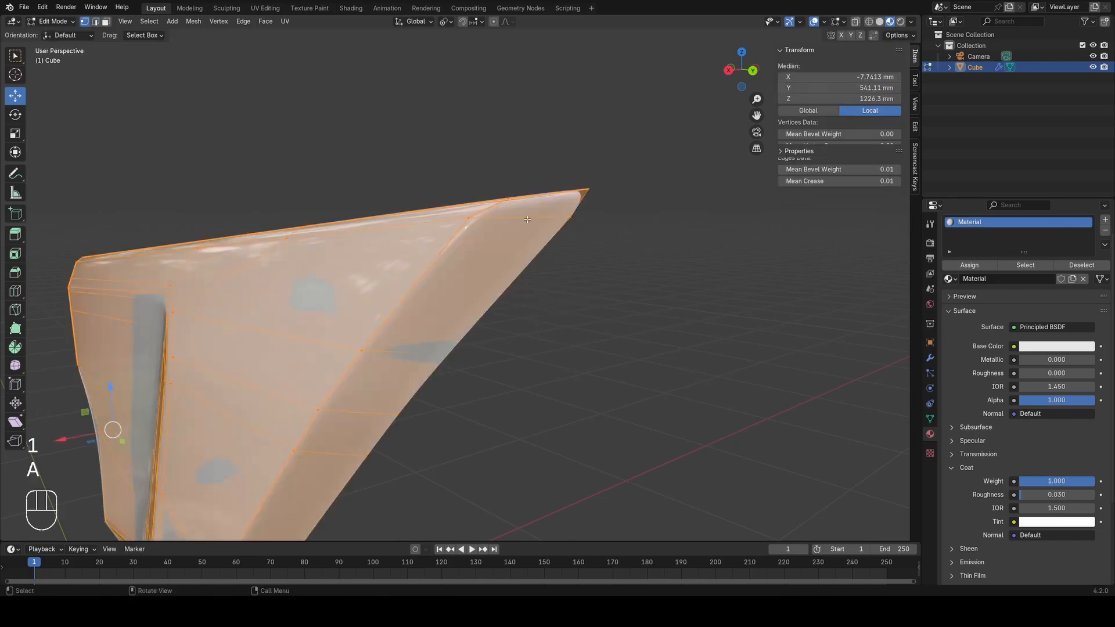
{"action": "key", "text": "ctrl+r"}
{"action": "key", "text": "ctrl+z"}
Step: Inspect the strip's shape, its upper tip and its lower end in several views and shading modes
{"action": "key", "text": "z"}
{"action": "middle_click_drag", "start_coordinate": [521, 218], "coordinate": [521, 392]}
{"action": "key", "text": "Tab"}
{"action": "mouse_move", "coordinate": [434, 334]}
{"action": "middle_mouse_down"}
{"action": "mouse_move", "coordinate": [405, 311]}
{"action": "mouse_move", "coordinate": [314, 306]}
{"action": "mouse_move", "coordinate": [400, 267]}
{"action": "mouse_move", "coordinate": [476, 266]}
{"action": "mouse_move", "coordinate": [255, 375]}
{"action": "mouse_move", "coordinate": [378, 354]}
{"action": "mouse_move", "coordinate": [346, 331]}
{"action": "mouse_move", "coordinate": [357, 312]}
{"action": "mouse_move", "coordinate": [572, 262]}
{"action": "middle_mouse_up"}
{"action": "key", "text": "Tab"}
{"action": "key", "text": "z"}
{"action": "key", "text": "KP_3"}
{"action": "scroll", "coordinate": [483, 323], "scroll_direction": "up", "scroll_amount": 3}
{"action": "middle_click_drag", "start_coordinate": [504, 320], "coordinate": [473, 401], "text": "shift"}
{"action": "scroll", "coordinate": [334, 337], "scroll_direction": "down", "scroll_amount": 4}
{"action": "middle_click_drag", "start_coordinate": [473, 401], "coordinate": [420, 390]}
{"action": "scroll", "coordinate": [464, 302], "scroll_direction": "down", "scroll_amount": 2}
{"action": "middle_click_drag", "start_coordinate": [487, 271], "coordinate": [592, 311], "text": "shift"}
{"action": "scroll", "coordinate": [495, 313], "scroll_direction": "up", "scroll_amount": 1}
Step: Try to slide the vertex where the strip's fold meets the panel's lower corner
{"action": "left_click", "coordinate": [494, 312]}
{"action": "key", "text": "1"}
{"action": "key", "text": "a"}
{"action": "middle_click_drag", "start_coordinate": [408, 522], "coordinate": [514, 343], "text": "shift"}
{"action": "middle_click_drag", "start_coordinate": [514, 343], "coordinate": [481, 323]}
{"action": "scroll", "coordinate": [481, 323], "scroll_direction": "up", "scroll_amount": 2}
{"action": "left_click", "coordinate": [481, 323]}
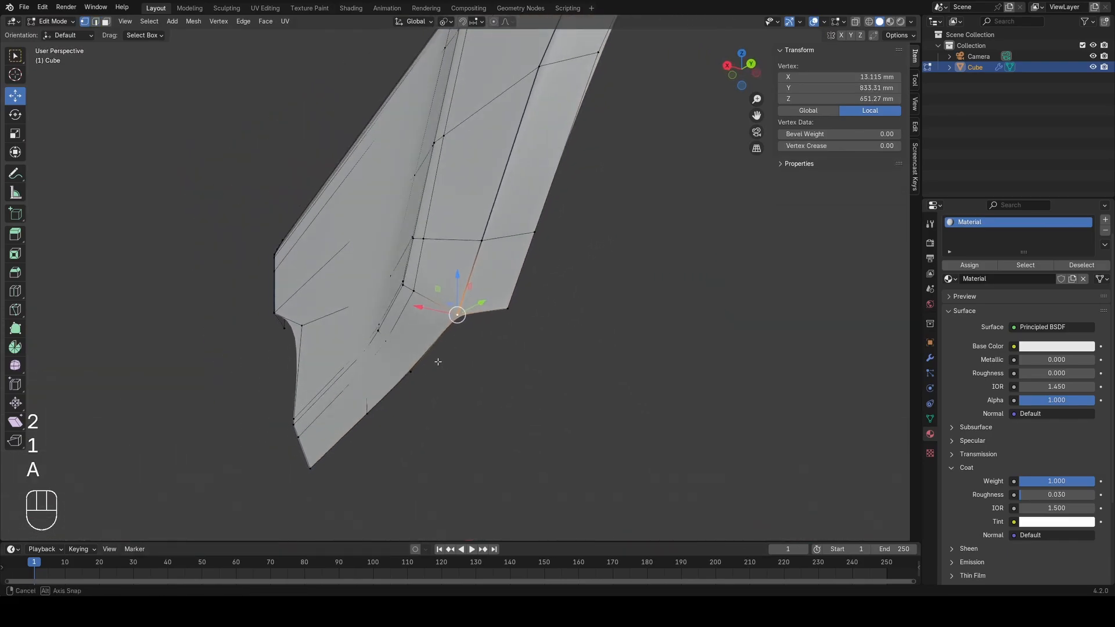
{"action": "key", "text": "g"}
{"action": "key", "text": "g"}
{"action": "left_click", "coordinate": [466, 363]}
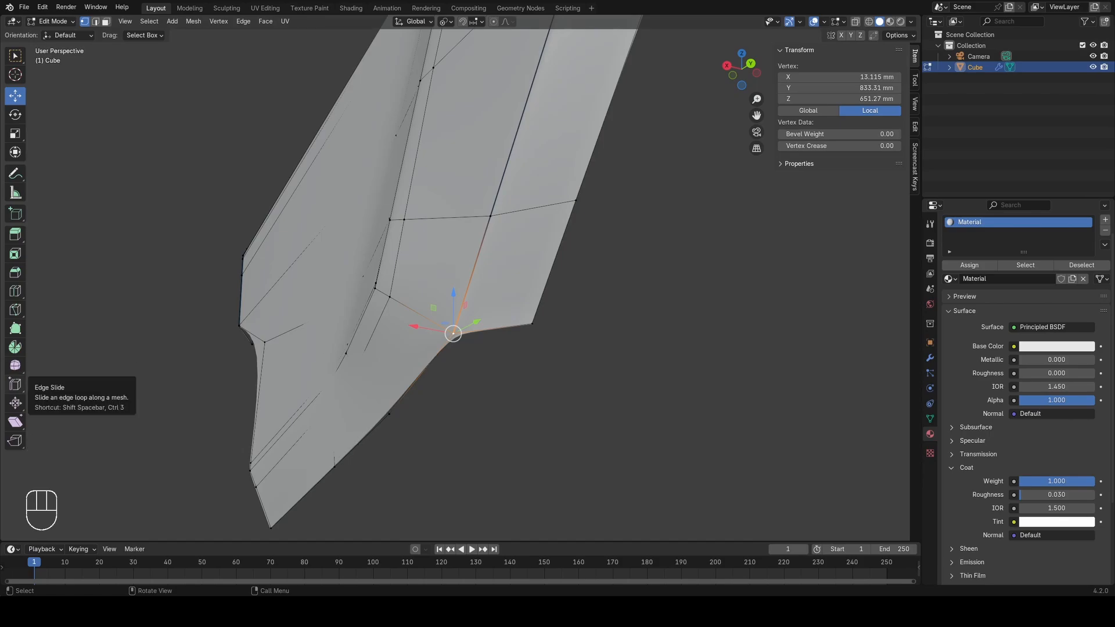
{"action": "scroll", "coordinate": [459, 343], "scroll_direction": "down", "scroll_amount": 2}
{"action": "left_click", "coordinate": [468, 352]}
Step: Add a centered loop cut along the length of the slanted border strip
{"action": "middle_click_drag", "start_coordinate": [468, 349], "coordinate": [439, 385]}
{"action": "scroll", "coordinate": [440, 385], "scroll_direction": "down", "scroll_amount": 7}
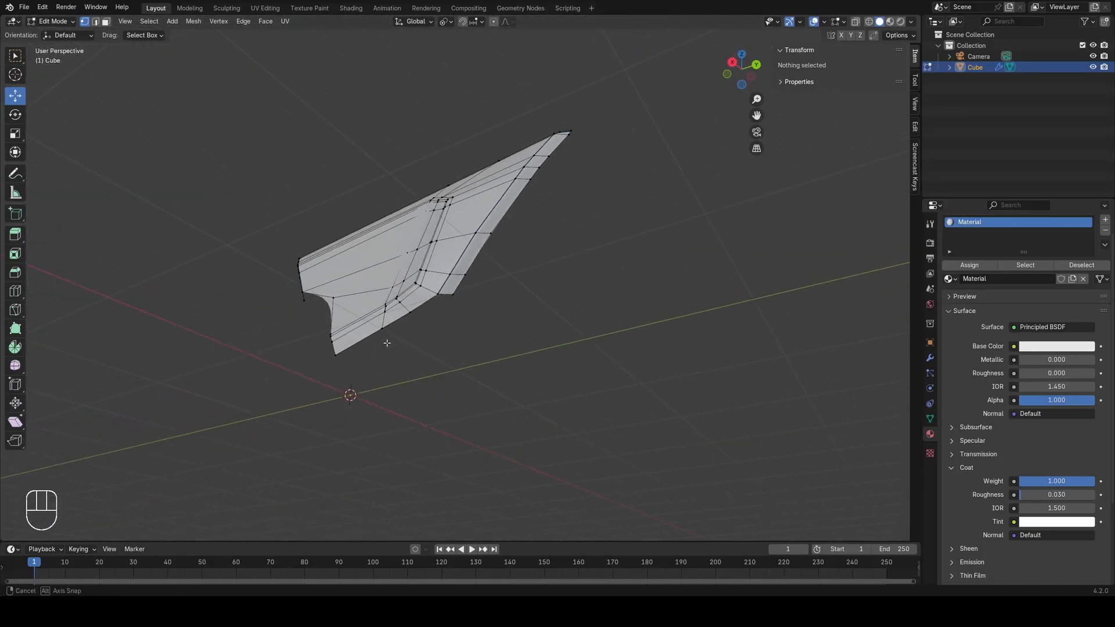
{"action": "scroll", "coordinate": [360, 349], "scroll_direction": "up", "scroll_amount": 5}
{"action": "mouse_move", "coordinate": [385, 340]}
{"action": "middle_mouse_down"}
{"action": "mouse_move", "coordinate": [360, 348]}
{"action": "mouse_move", "coordinate": [378, 379]}
{"action": "mouse_move", "coordinate": [397, 359]}
{"action": "mouse_move", "coordinate": [392, 402]}
{"action": "mouse_move", "coordinate": [431, 364]}
{"action": "middle_mouse_up"}
{"action": "key", "text": "ctrl+r"}
{"action": "left_click", "coordinate": [395, 362]}
{"action": "right_click", "coordinate": [395, 361]}
Step: Examine the strip's new edge loop and the surrounding surface from several angles and in different shading modes
{"action": "key", "text": "2"}
{"action": "scroll", "coordinate": [395, 392], "scroll_direction": "down", "scroll_amount": 2}
{"action": "scroll", "coordinate": [431, 364], "scroll_direction": "down", "scroll_amount": 2}
{"action": "left_click", "coordinate": [493, 235], "text": "alt"}
{"action": "scroll", "coordinate": [482, 227], "scroll_direction": "down", "scroll_amount": 4}
{"action": "key", "text": "z"}
{"action": "mouse_move", "coordinate": [371, 230]}
{"action": "middle_mouse_down"}
{"action": "mouse_move", "coordinate": [403, 221]}
{"action": "mouse_move", "coordinate": [465, 334]}
{"action": "middle_mouse_up"}
{"action": "mouse_move", "coordinate": [464, 334]}
{"action": "middle_mouse_down"}
{"action": "mouse_move", "coordinate": [509, 345]}
{"action": "mouse_move", "coordinate": [589, 310]}
{"action": "middle_mouse_up"}
{"action": "key", "text": "z"}
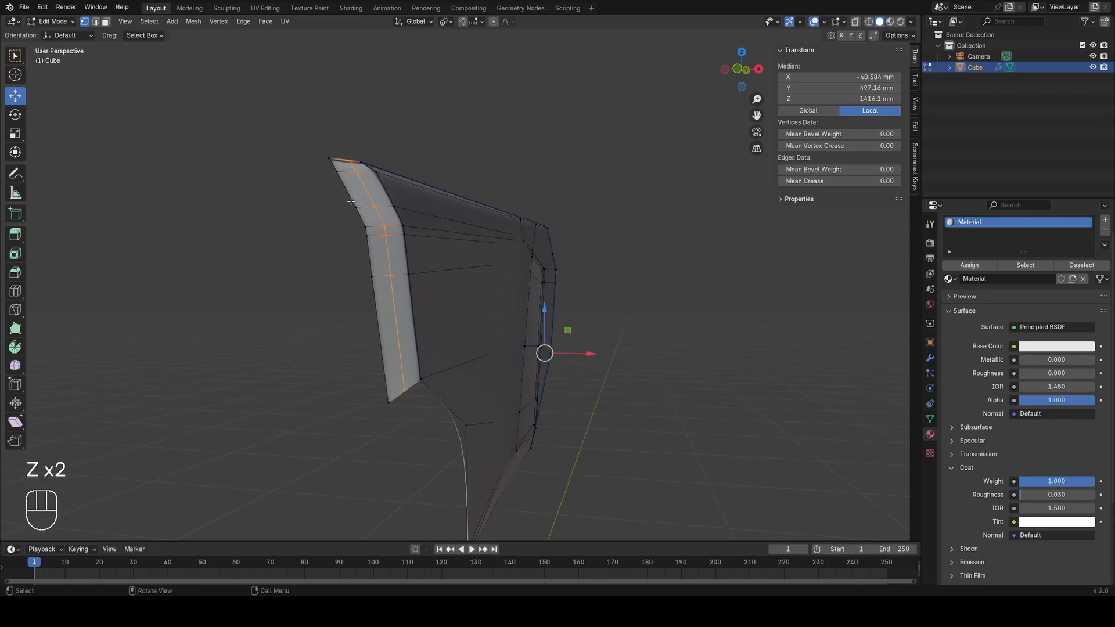
{"action": "middle_click_drag", "start_coordinate": [467, 421], "coordinate": [364, 418]}
{"action": "mouse_move", "coordinate": [529, 439]}
{"action": "middle_mouse_down"}
{"action": "mouse_move", "coordinate": [475, 429]}
{"action": "mouse_move", "coordinate": [454, 314]}
{"action": "middle_mouse_up"}
Step: Select the outer edge across the strip's lower end and slide it unclamped outward by a factor of -0.271
{"action": "key", "text": "z"}
{"action": "key", "text": "a"}
{"action": "scroll", "coordinate": [453, 314], "scroll_direction": "up", "scroll_amount": 4}
{"action": "key", "text": "z"}
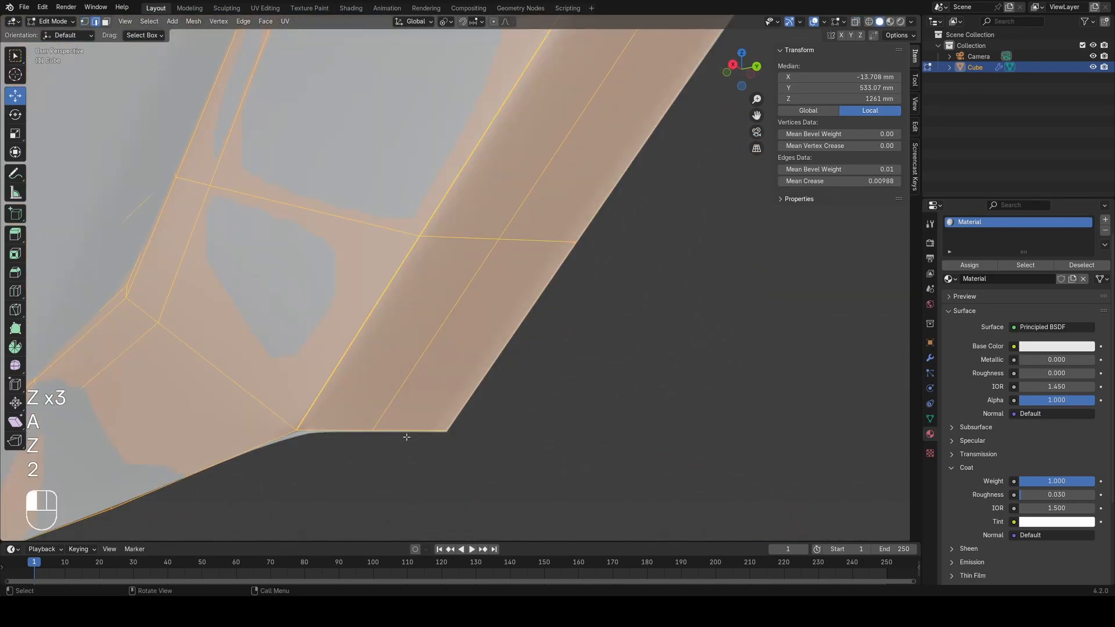
{"action": "left_click", "coordinate": [407, 436]}
{"action": "key", "text": "1"}
{"action": "key", "text": "1"}
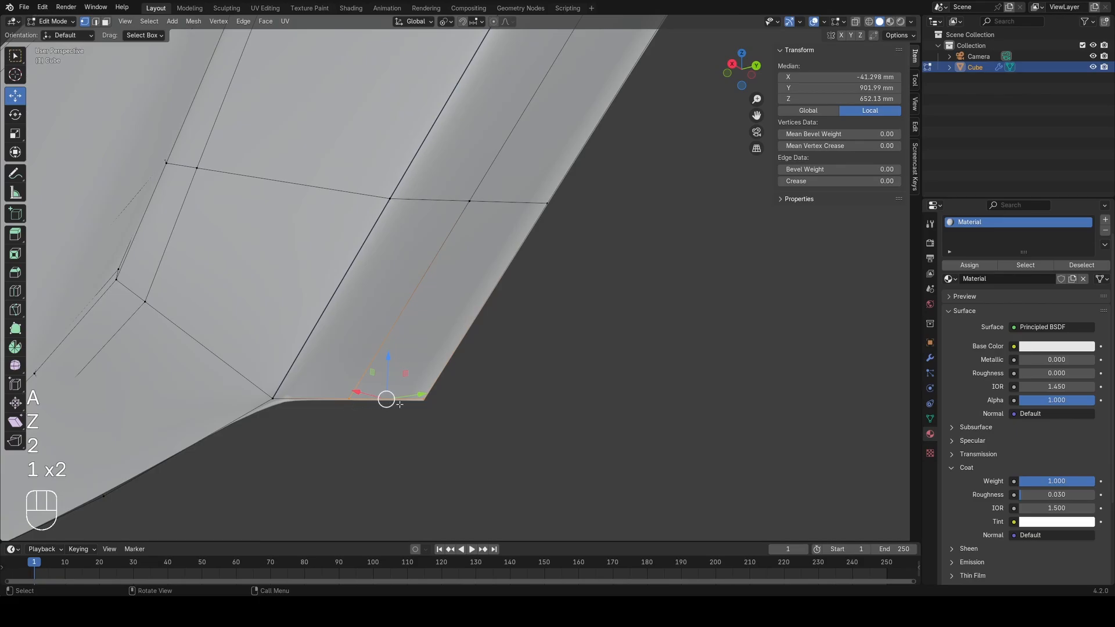
{"action": "key", "text": "g"}
{"action": "key", "text": "g"}
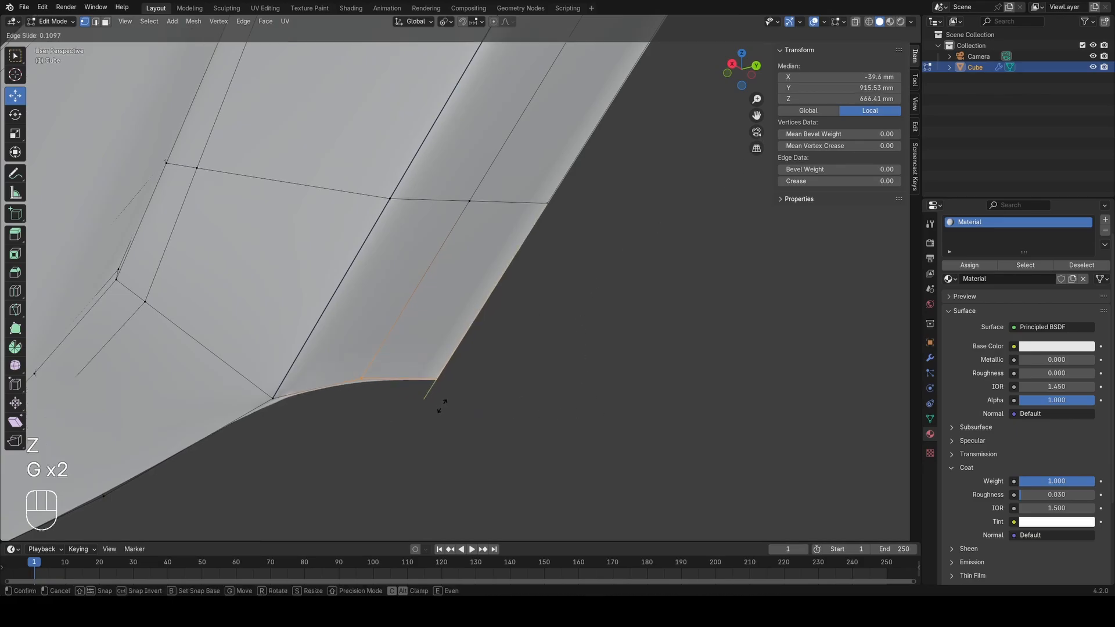
{"action": "key", "text": "c"}
{"action": "left_click", "coordinate": [425, 448]}
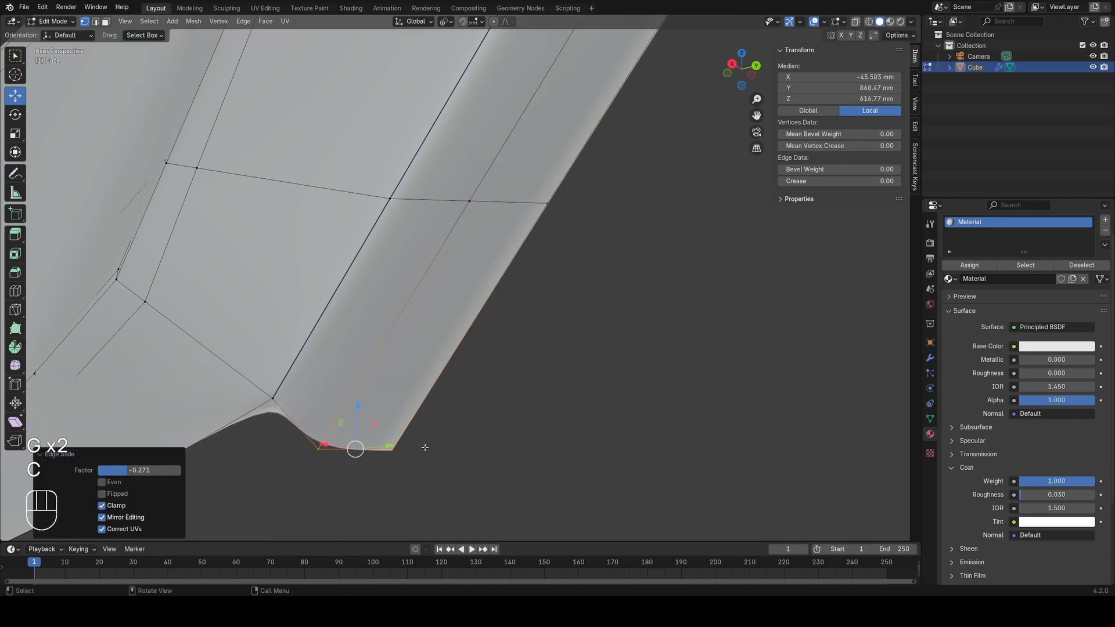
Step: Slide the outer corner vertex of the strip's lower end slightly upward along the slanted border
{"action": "middle_click_drag", "start_coordinate": [426, 430], "coordinate": [507, 367], "text": "shift"}
{"action": "key", "text": "z"}
{"action": "key", "text": "a"}
{"action": "left_click", "coordinate": [467, 382]}
{"action": "key", "text": "z"}
{"action": "left_click", "coordinate": [545, 380]}
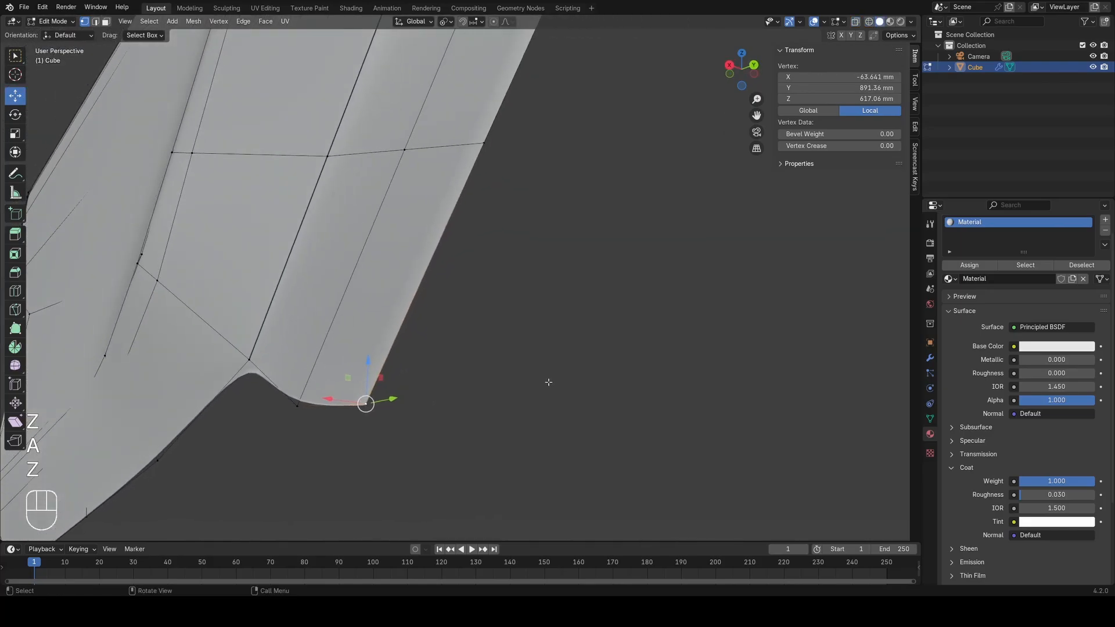
{"action": "key", "text": "g"}
{"action": "key", "text": "g"}
{"action": "key", "text": "g"}
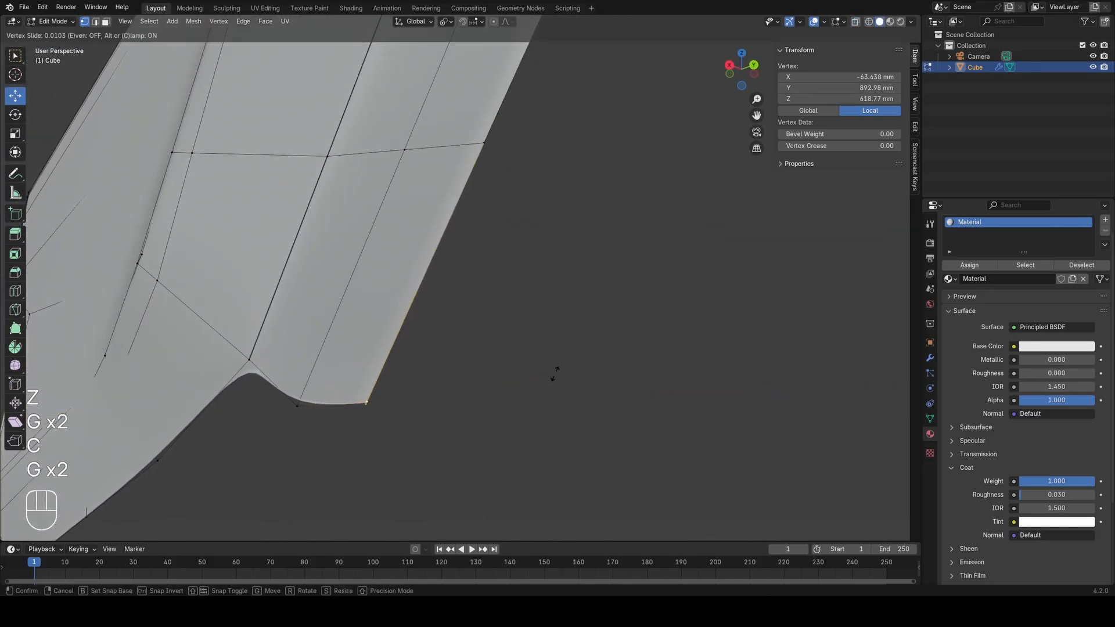
{"action": "left_click", "coordinate": [556, 361]}
Step: Inspect the subdivided mesh flow around the panel's lower border and the strip's lower end in wireframe
{"action": "key", "text": "Tab"}
{"action": "key", "text": "z"}
{"action": "left_click", "coordinate": [465, 355]}
{"action": "scroll", "coordinate": [415, 360], "scroll_direction": "down", "scroll_amount": 7}
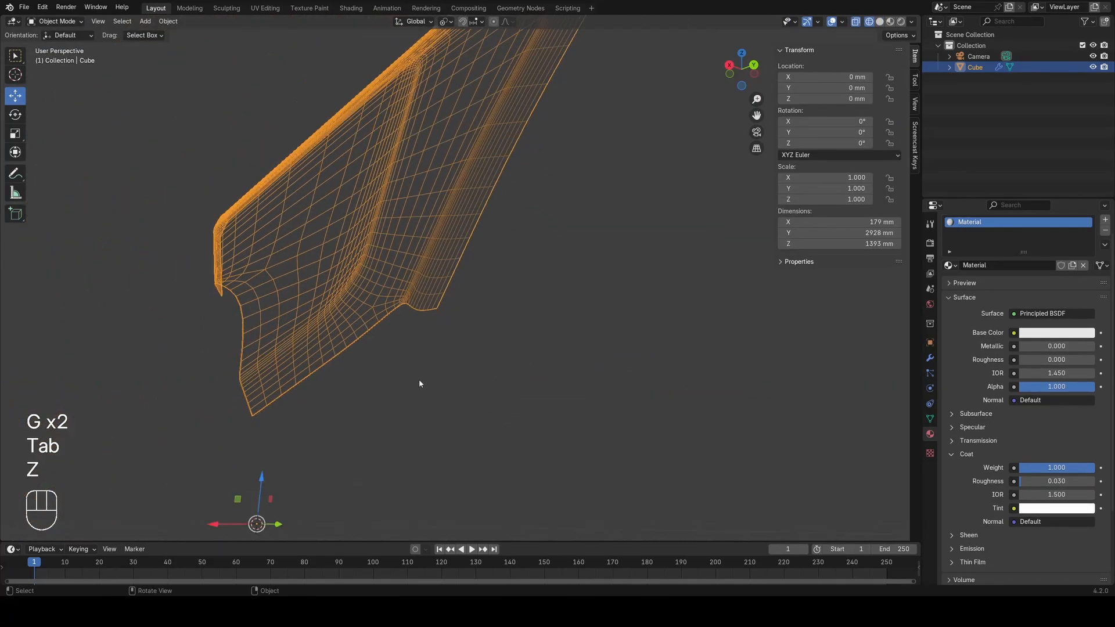
{"action": "mouse_move", "coordinate": [420, 378]}
{"action": "middle_mouse_down"}
{"action": "mouse_move", "coordinate": [535, 372]}
{"action": "mouse_move", "coordinate": [458, 379]}
{"action": "middle_mouse_up"}
{"action": "key", "text": "Tab"}
{"action": "key", "text": "a"}
{"action": "scroll", "coordinate": [354, 372], "scroll_direction": "up", "scroll_amount": 1}
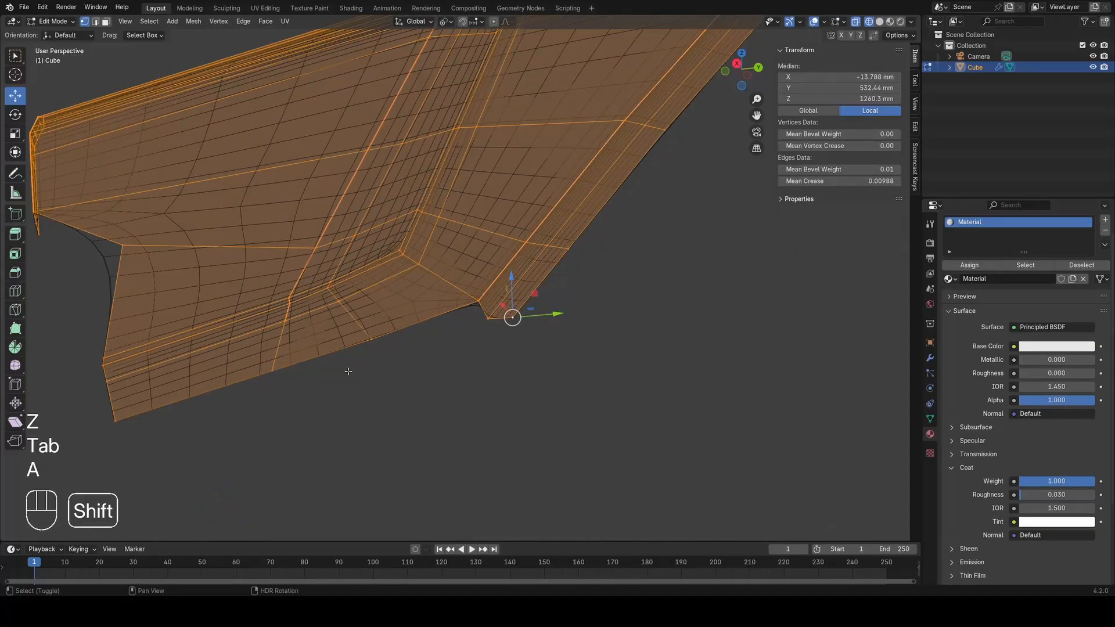
{"action": "middle_click_drag", "start_coordinate": [347, 372], "coordinate": [481, 330], "text": "shift"}
{"action": "mouse_move", "coordinate": [481, 330]}
{"action": "middle_mouse_down"}
{"action": "mouse_move", "coordinate": [549, 305]}
{"action": "mouse_move", "coordinate": [527, 336]}
{"action": "middle_mouse_up"}
Step: Select the near-end edge of the panel's lower border, check it in wireframe and clear the selection
{"action": "key", "text": "2"}
{"action": "left_click", "coordinate": [395, 332]}
{"action": "key", "text": "z"}
{"action": "left_click", "coordinate": [465, 341]}
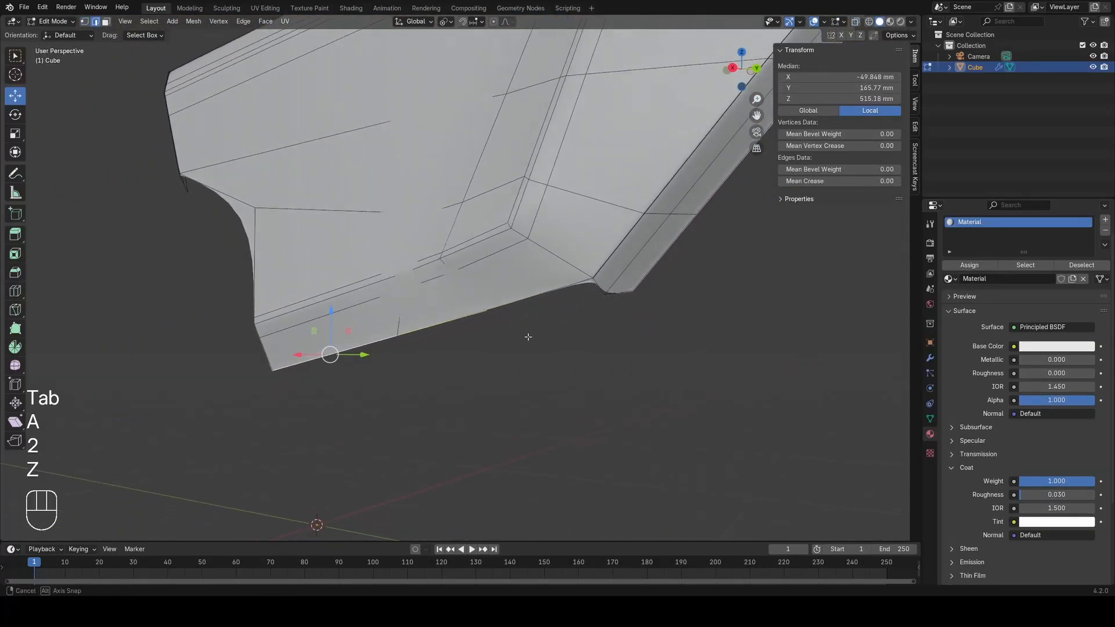
{"action": "key", "text": "z"}
{"action": "key", "text": "a"}
{"action": "scroll", "coordinate": [582, 310], "scroll_direction": "up", "scroll_amount": 2}
{"action": "scroll", "coordinate": [459, 343], "scroll_direction": "down", "scroll_amount": 1}
{"action": "key", "text": "2"}
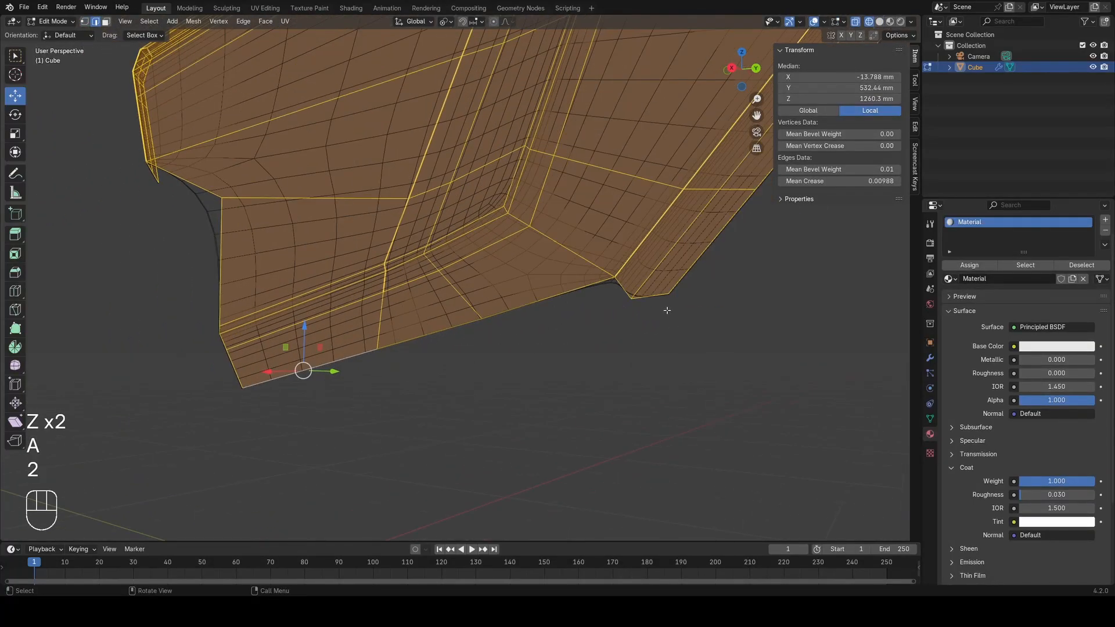
{"action": "left_click", "coordinate": [562, 339]}
{"action": "middle_click_drag", "start_coordinate": [565, 339], "coordinate": [575, 329]}
{"action": "key", "text": "z"}
{"action": "scroll", "coordinate": [590, 330], "scroll_direction": "up", "scroll_amount": 1}
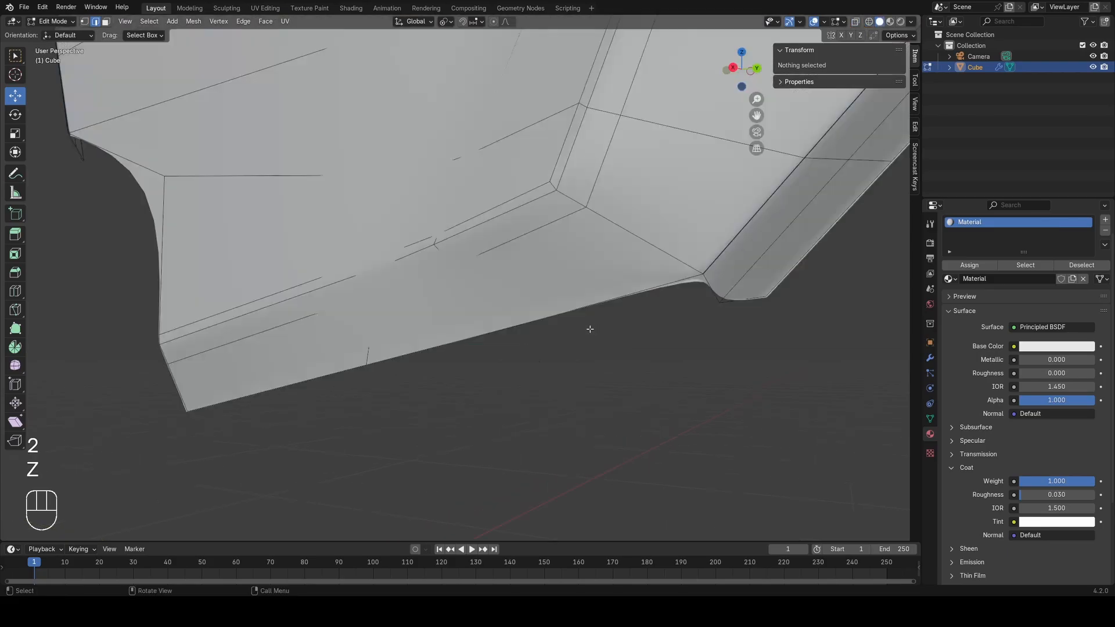
{"action": "left_click", "coordinate": [442, 342]}
{"action": "left_click", "coordinate": [325, 376], "text": "shift"}
{"action": "key", "text": "z"}
{"action": "scroll", "coordinate": [469, 376], "scroll_direction": "down", "scroll_amount": 1}
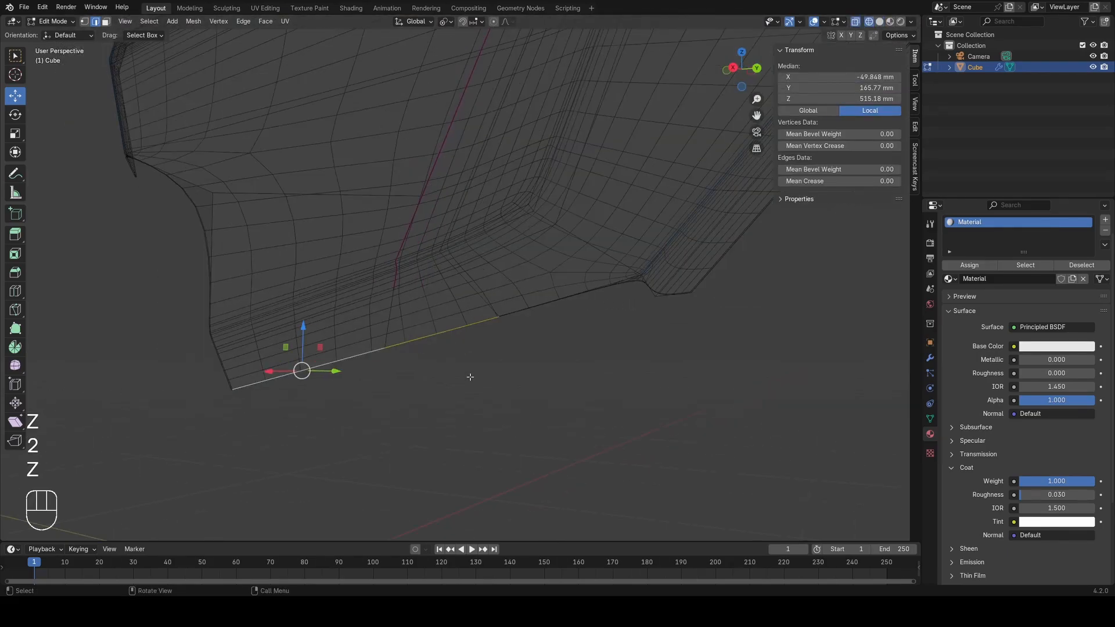
{"action": "key", "text": "e"}
{"action": "right_click", "coordinate": [488, 418]}
{"action": "key", "text": "ctrl+z"}
Step: Extrude the edge at the strip's lower end along the lower border by -1178 mm in Y and -233.68 mm in Z
{"action": "scroll", "coordinate": [500, 398], "scroll_direction": "up", "scroll_amount": 1}
{"action": "key", "text": "a"}
{"action": "key", "text": "2"}
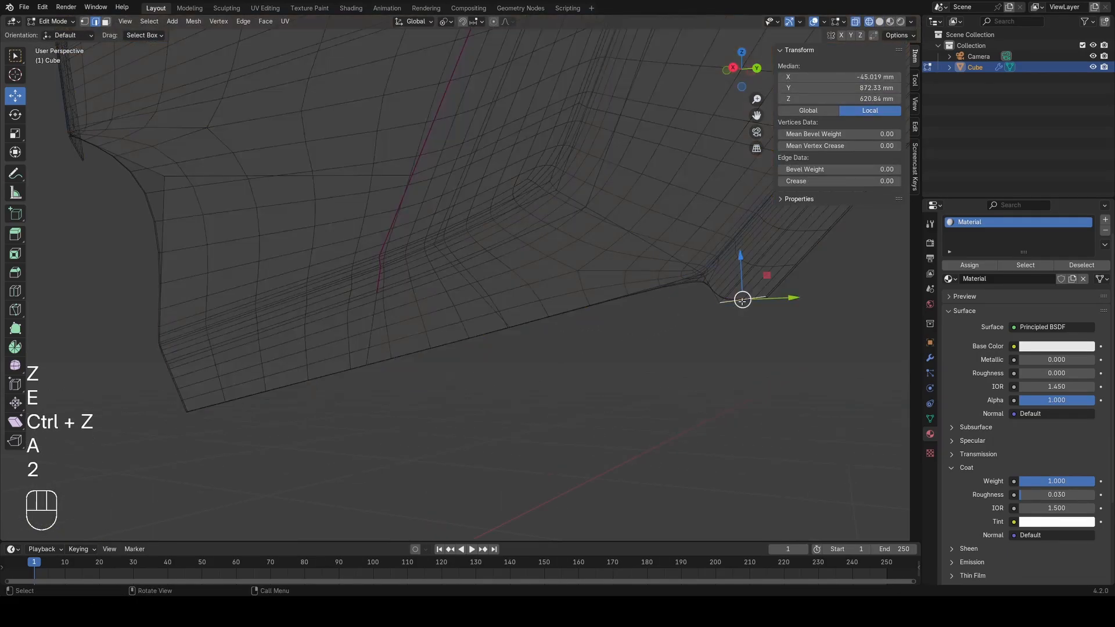
{"action": "key", "text": "KP_3"}
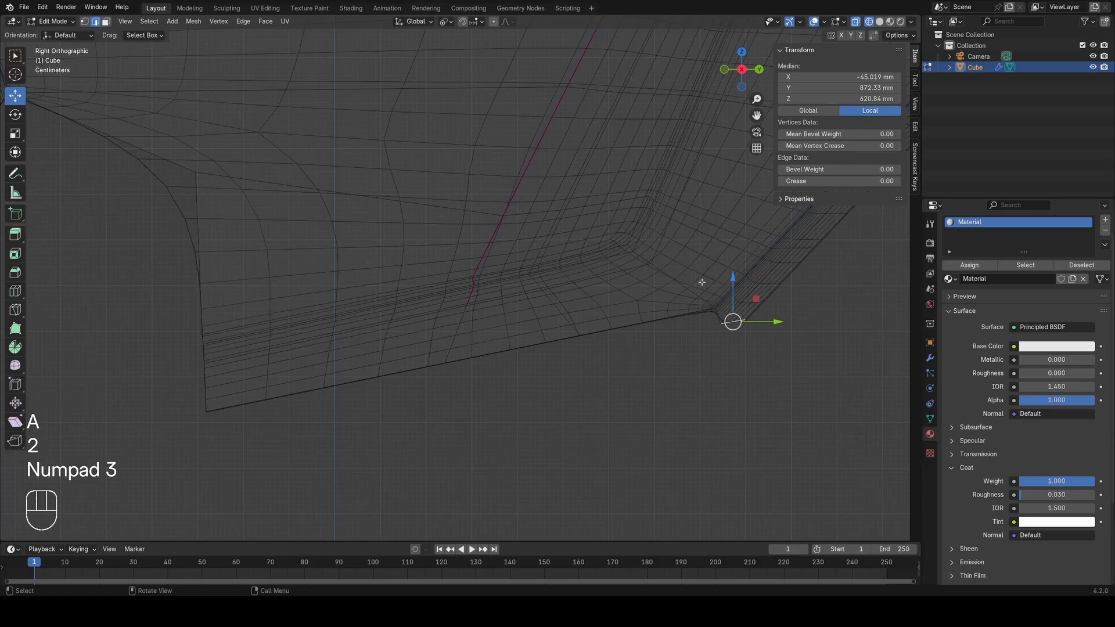
{"action": "scroll", "coordinate": [758, 329], "scroll_direction": "up", "scroll_amount": 2}
{"action": "key", "text": "z"}
{"action": "scroll", "coordinate": [703, 369], "scroll_direction": "down", "scroll_amount": 2}
{"action": "key", "text": "z"}
{"action": "middle_click_drag", "start_coordinate": [711, 321], "coordinate": [766, 289], "text": "shift"}
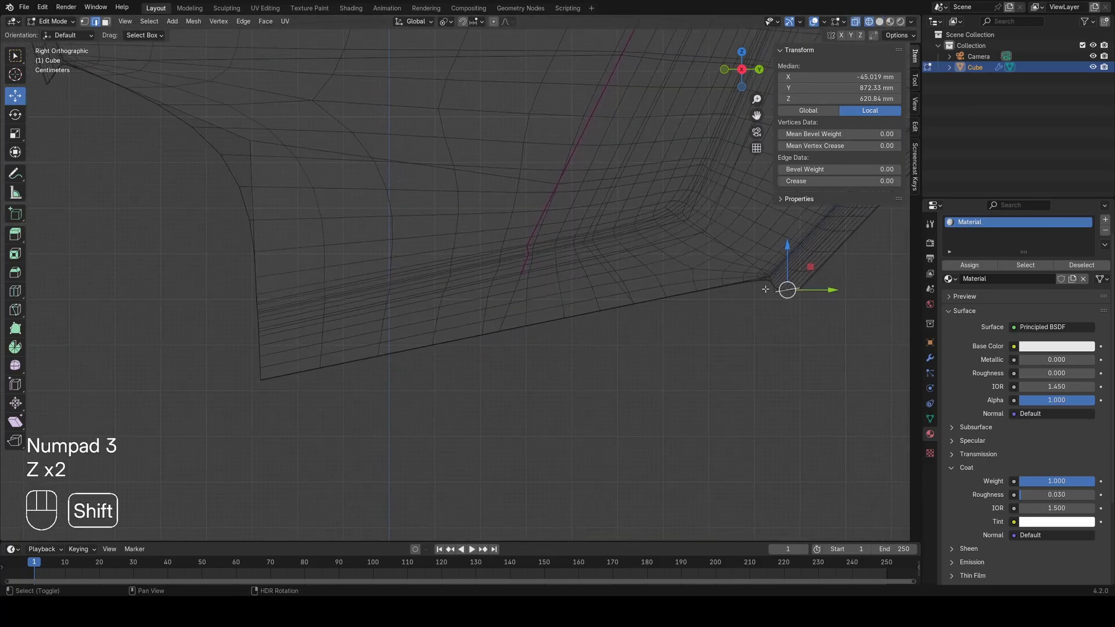
{"action": "key", "text": "e"}
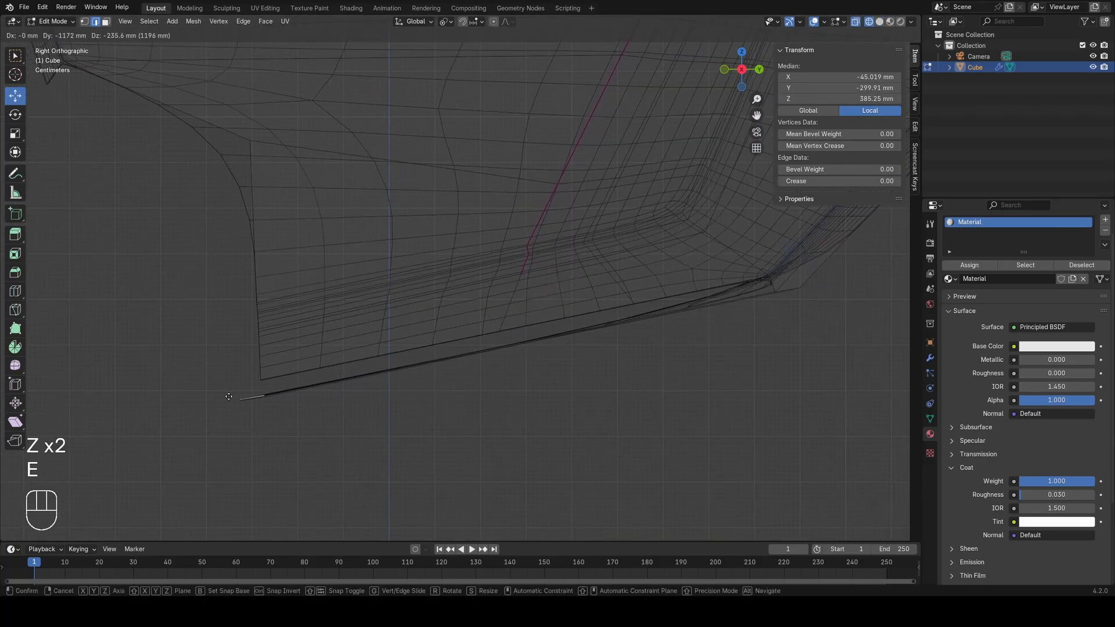
{"action": "left_click", "coordinate": [249, 393]}
{"action": "key", "text": "z"}
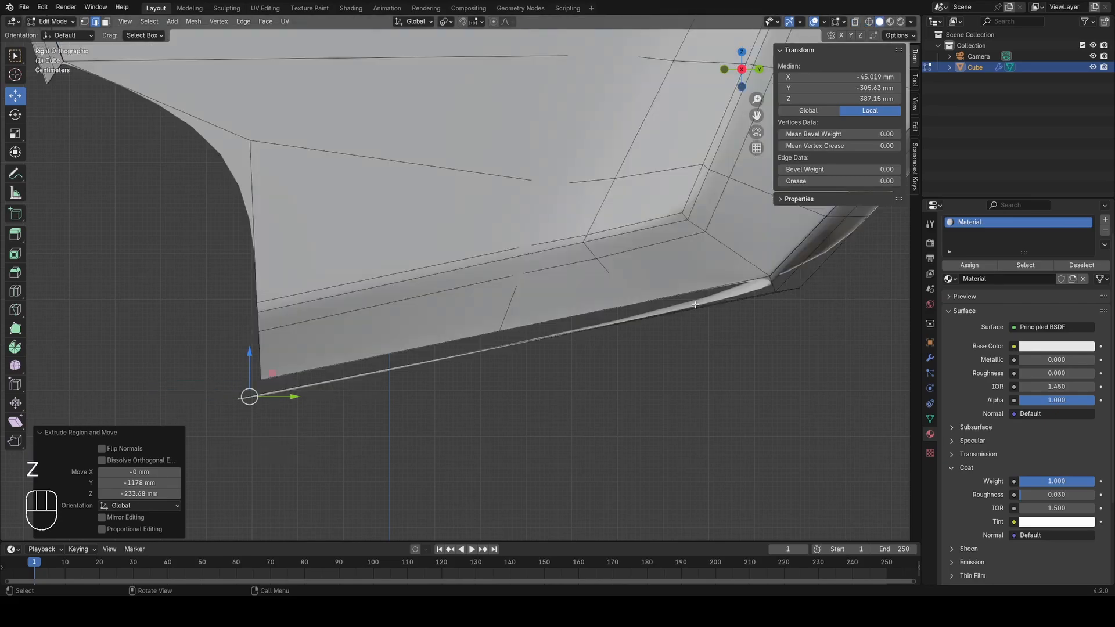
Step: Examine both ends of the extruded lower strip against the panel's border in wireframe and solid shading
{"action": "key", "text": "a"}
{"action": "key", "text": "z"}
{"action": "key", "text": "1"}
{"action": "left_click", "coordinate": [296, 443]}
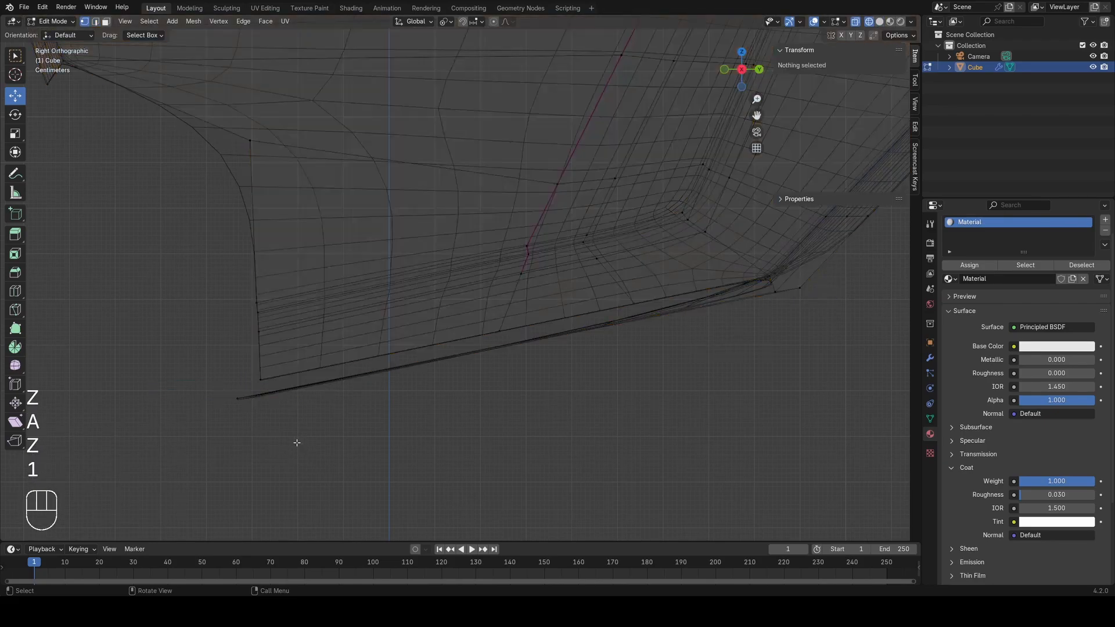
{"action": "left_click", "coordinate": [245, 386]}
{"action": "key", "text": "a"}
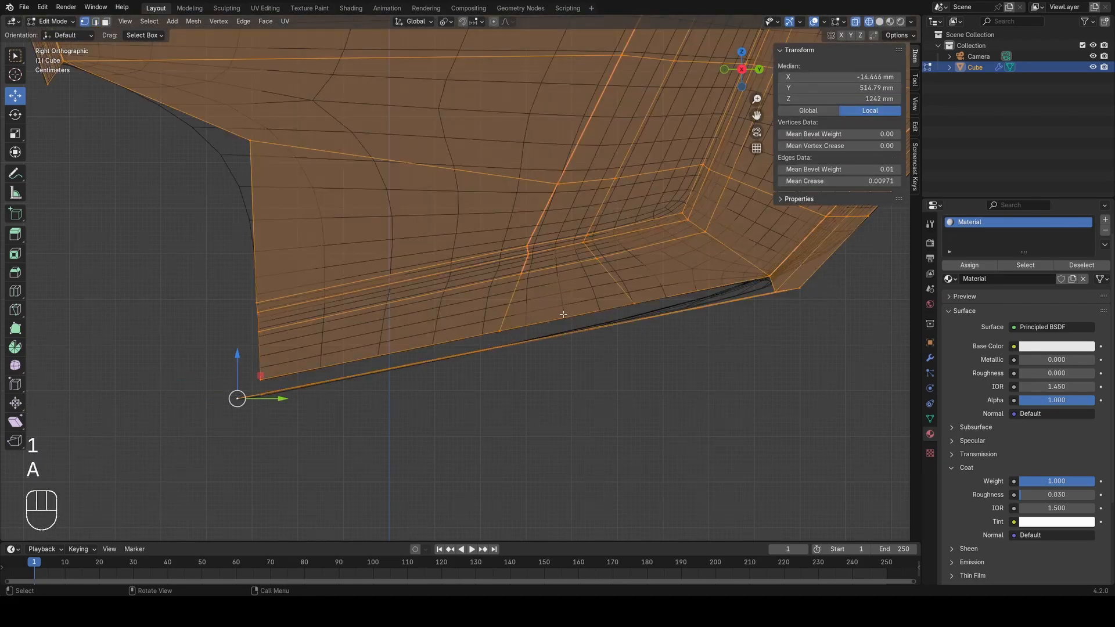
{"action": "left_click", "coordinate": [769, 277]}
{"action": "left_click", "coordinate": [775, 292], "text": "shift"}
{"action": "left_click", "coordinate": [724, 381]}
{"action": "key", "text": "a"}
{"action": "middle_click_drag", "start_coordinate": [714, 386], "coordinate": [749, 351]}
{"action": "key", "text": "z"}
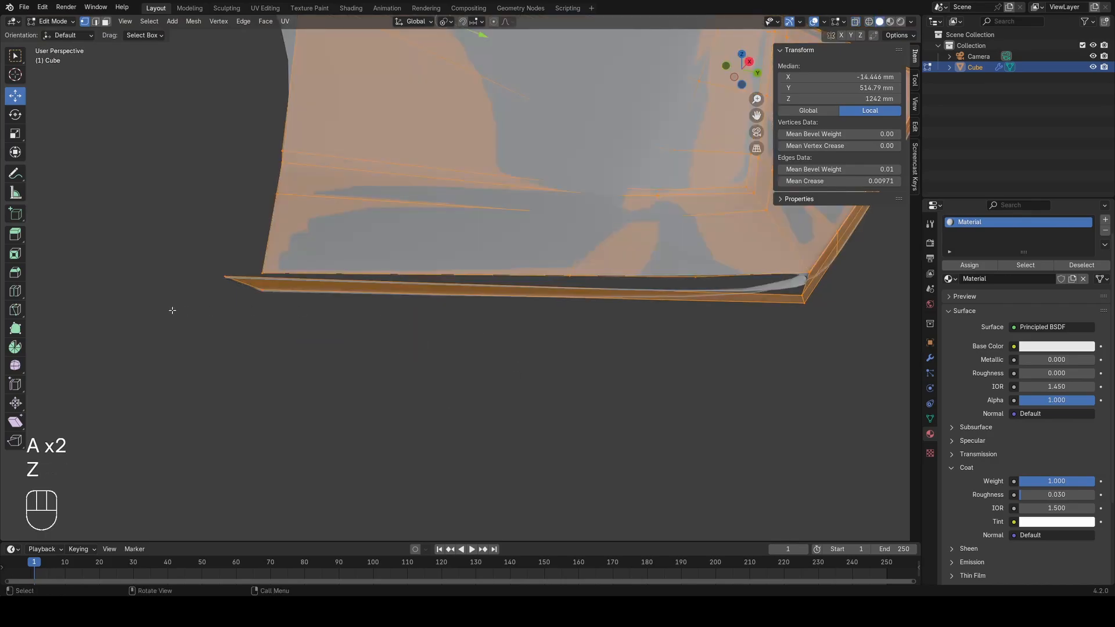
Step: Select the near-end edge of the lower strip and move it -57.223 mm along X
{"action": "left_click", "coordinate": [246, 289]}
{"action": "key", "text": "1"}
{"action": "middle_click_drag", "start_coordinate": [245, 289], "coordinate": [407, 371]}
{"action": "key", "text": "g"}
{"action": "key", "text": "x"}
{"action": "left_click", "coordinate": [389, 373]}
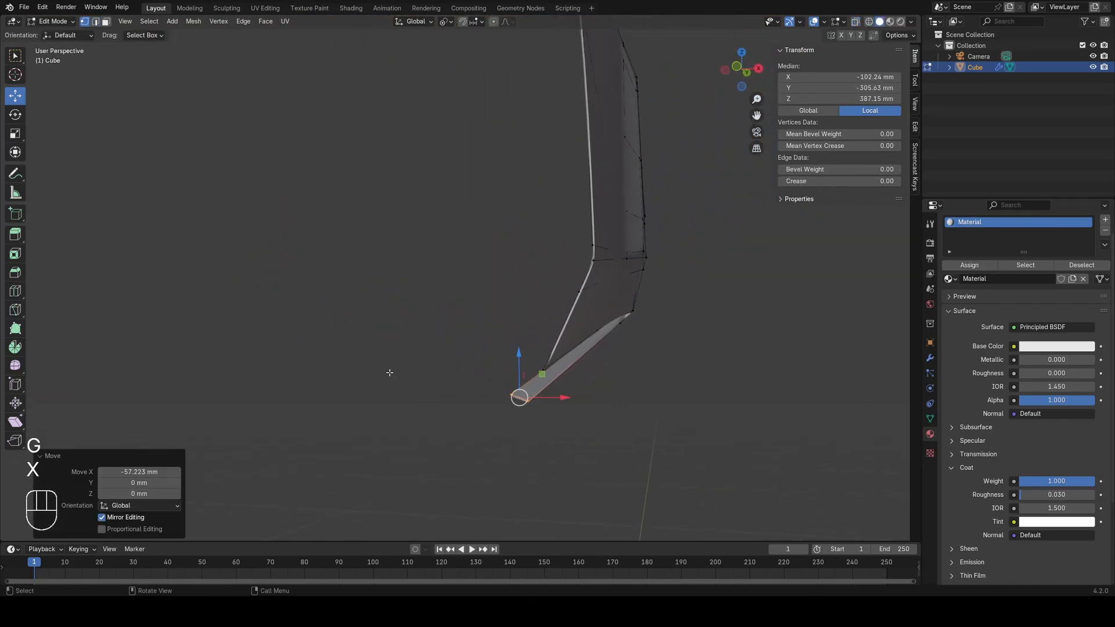
Step: Move the lower strip's near-end edge along X to -115.1 mm and raise it 6.2911 mm along Z
{"action": "mouse_move", "coordinate": [525, 370]}
{"action": "middle_mouse_down"}
{"action": "mouse_move", "coordinate": [550, 372]}
{"action": "mouse_move", "coordinate": [494, 387]}
{"action": "mouse_move", "coordinate": [417, 365]}
{"action": "mouse_move", "coordinate": [296, 364]}
{"action": "middle_mouse_up"}
{"action": "key", "text": "g"}
{"action": "key", "text": "x"}
{"action": "left_click", "coordinate": [482, 386]}
{"action": "key", "text": "g"}
{"action": "key", "text": "z"}
{"action": "left_click", "coordinate": [463, 367]}
Step: Connect the panel's near lower corner vertex to the strip's inner near-end vertex with a new edge
{"action": "key", "text": "z"}
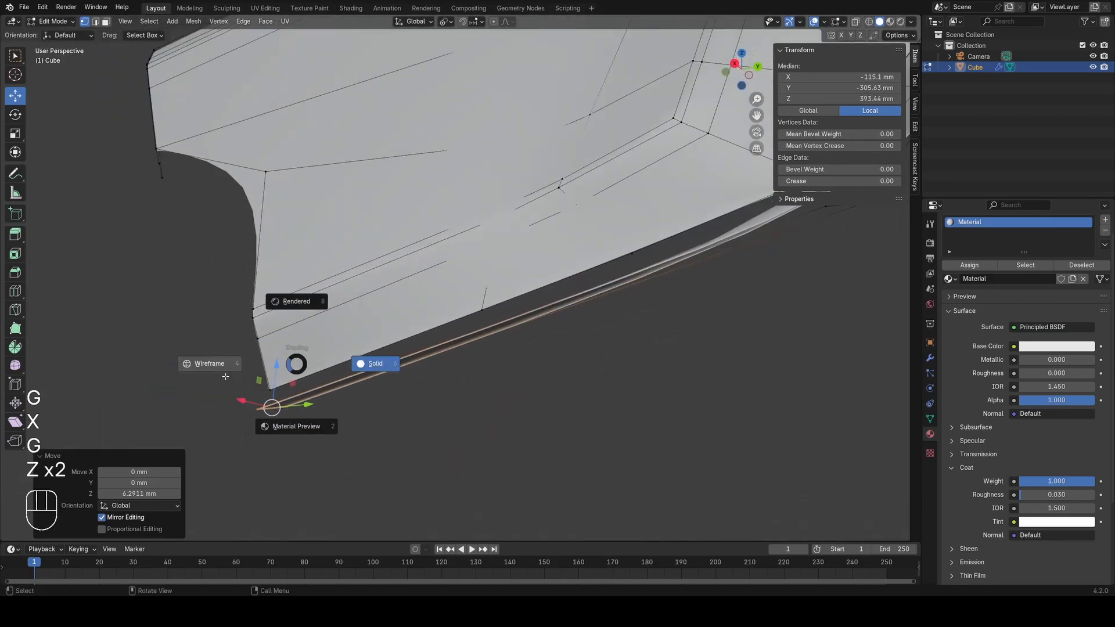
{"action": "left_click", "coordinate": [224, 375]}
{"action": "key", "text": "a"}
{"action": "mouse_move", "coordinate": [430, 325]}
{"action": "middle_mouse_down"}
{"action": "mouse_move", "coordinate": [490, 311]}
{"action": "mouse_move", "coordinate": [325, 349]}
{"action": "middle_mouse_up"}
{"action": "middle_click_drag", "start_coordinate": [325, 348], "coordinate": [376, 332], "text": "shift"}
{"action": "left_click", "coordinate": [414, 303]}
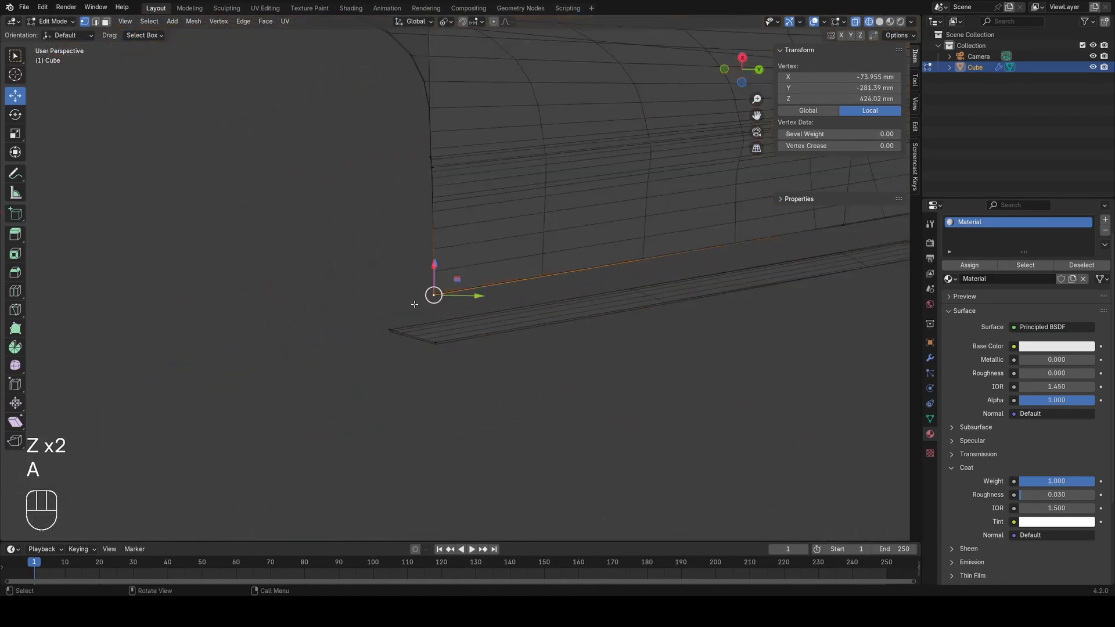
{"action": "key", "text": "f"}
{"action": "key", "text": "a"}
Step: Slide the outer vertex of the lower strip's near end outward along the strip's long edge
{"action": "left_click", "coordinate": [435, 341]}
{"action": "key", "text": "g"}
{"action": "key", "text": "g"}
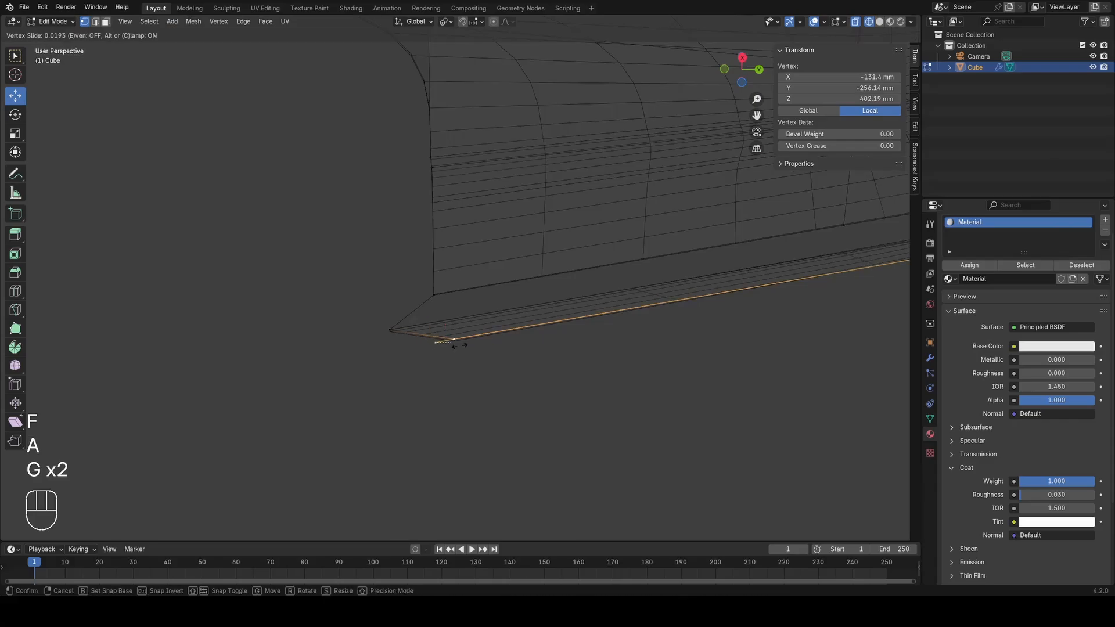
{"action": "left_click", "coordinate": [392, 368]}
{"action": "key", "text": "a"}
Step: Select the lower strip's near-end edge and slide it along the strip by a factor of 0.030
{"action": "left_click_drag", "start_coordinate": [409, 383], "coordinate": [410, 384]}
{"action": "scroll", "coordinate": [410, 384], "scroll_direction": "up", "scroll_amount": 2}
{"action": "key", "text": "z"}
{"action": "key", "text": "g"}
{"action": "key", "text": "g"}
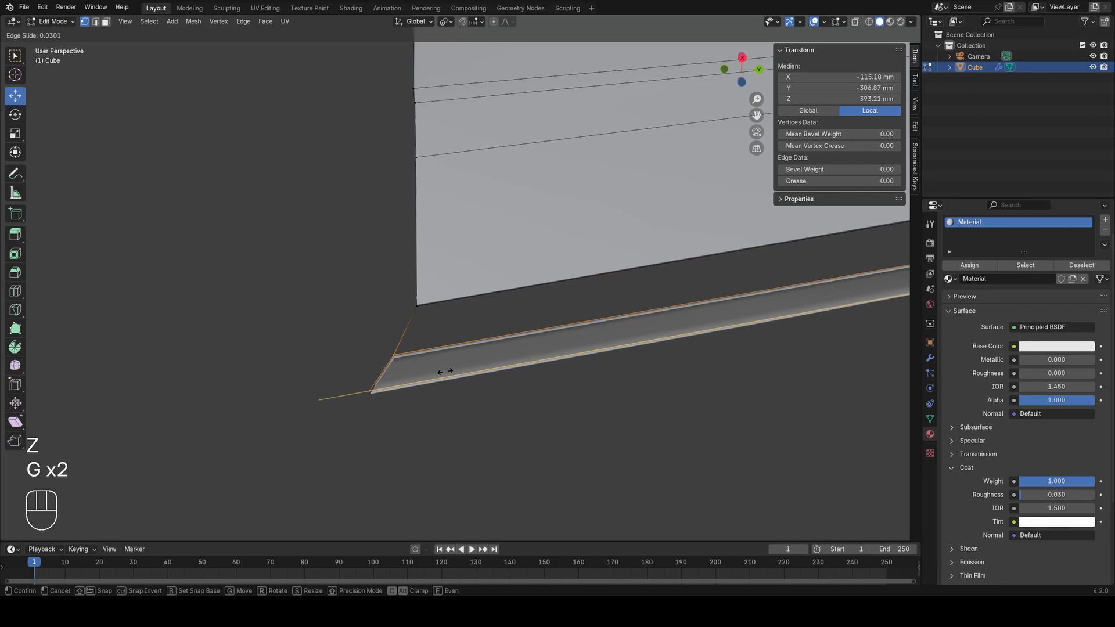
{"action": "left_click", "coordinate": [446, 371]}
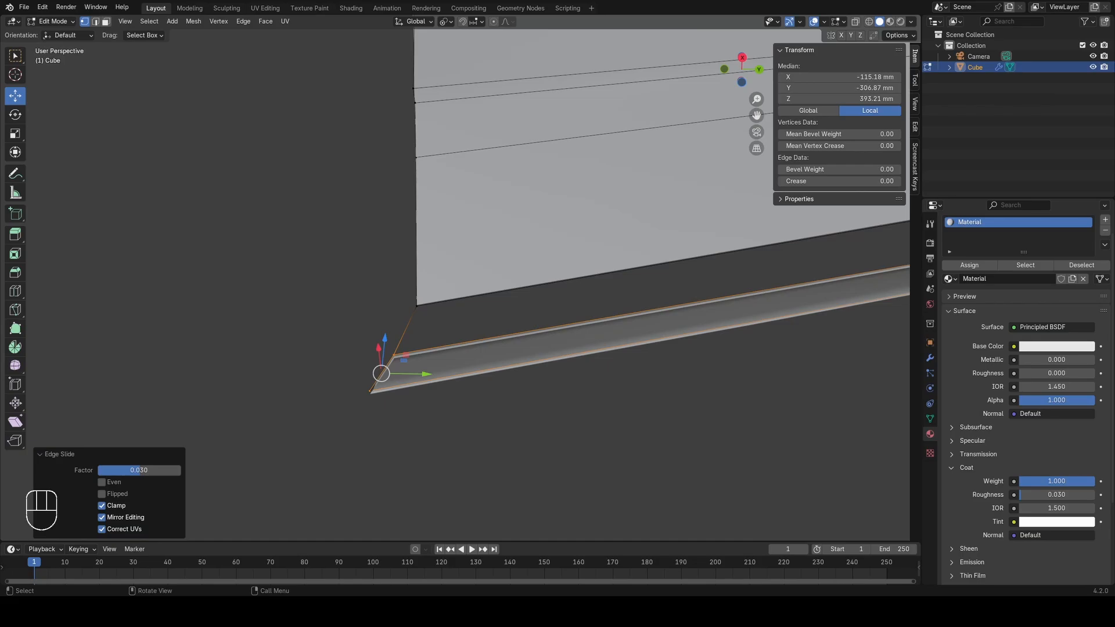
Step: Add two evenly spaced loop cuts across the lower strip
{"action": "scroll", "coordinate": [445, 372], "scroll_direction": "down", "scroll_amount": 5}
{"action": "mouse_move", "coordinate": [446, 371]}
{"action": "middle_mouse_down", "text": "shift"}
{"action": "mouse_move", "coordinate": [458, 325]}
{"action": "mouse_move", "coordinate": [413, 343]}
{"action": "mouse_move", "coordinate": [408, 351]}
{"action": "mouse_move", "coordinate": [460, 340]}
{"action": "mouse_move", "coordinate": [462, 367]}
{"action": "middle_mouse_up", "text": "shift"}
{"action": "key", "text": "z"}
{"action": "key", "text": "a"}
{"action": "key", "text": "ctrl+r"}
{"action": "scroll", "coordinate": [424, 325], "scroll_direction": "up", "scroll_amount": 1}
{"action": "left_click", "coordinate": [448, 319]}
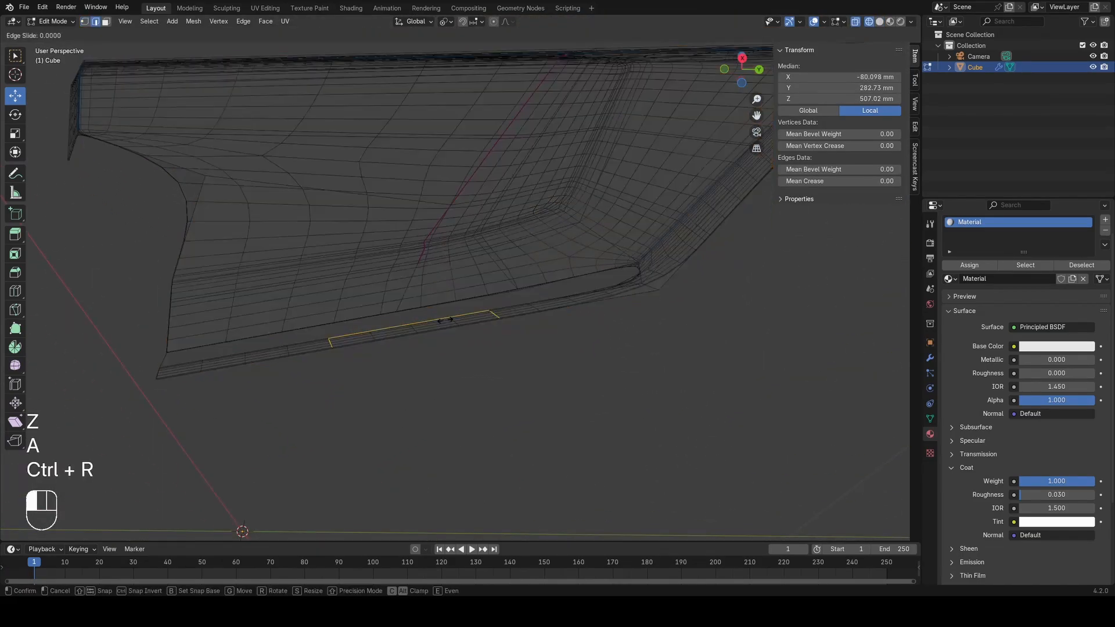
{"action": "right_click", "coordinate": [450, 318]}
{"action": "key", "text": "a"}
Step: Fill the gap between the panel's lower border and the lower strip with faces along its whole length
{"action": "middle_click_drag", "start_coordinate": [657, 282], "coordinate": [603, 216]}
{"action": "key", "text": "f"}
{"action": "key", "text": "f"}
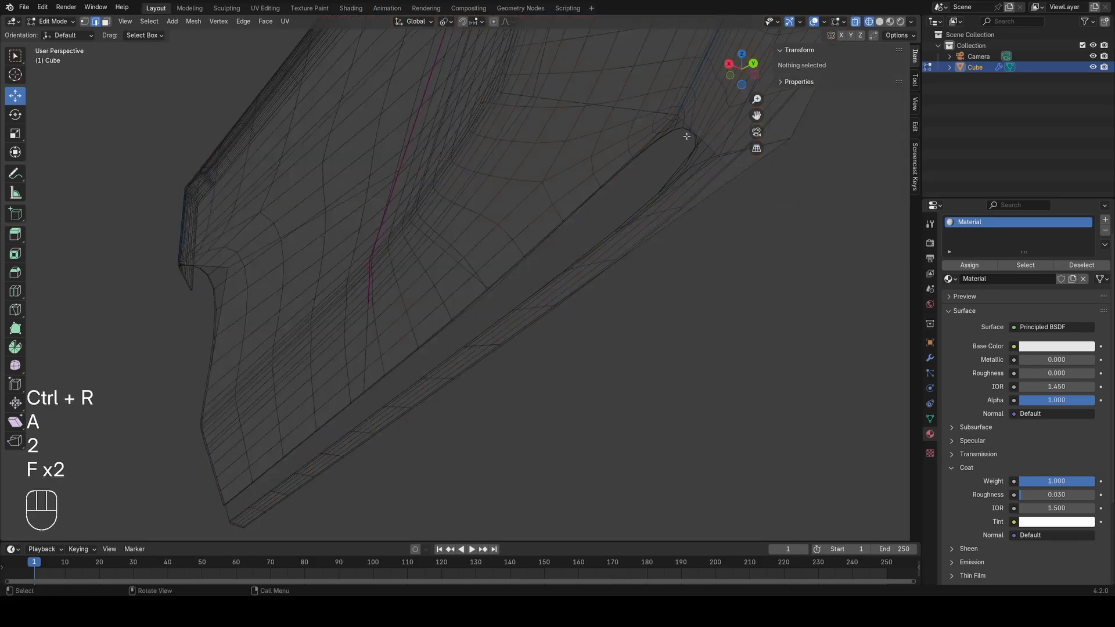
{"action": "key", "text": "a"}
{"action": "key", "text": "2"}
{"action": "key", "text": "f"}
{"action": "key", "text": "f"}
{"action": "mouse_move", "coordinate": [606, 173]}
{"action": "middle_mouse_down"}
{"action": "mouse_move", "coordinate": [567, 298]}
{"action": "mouse_move", "coordinate": [239, 306]}
{"action": "mouse_move", "coordinate": [144, 324]}
{"action": "middle_mouse_up"}
{"action": "key", "text": "f"}
{"action": "key", "text": "1"}
{"action": "key", "text": "a"}
{"action": "key", "text": "z"}
{"action": "key", "text": "z"}
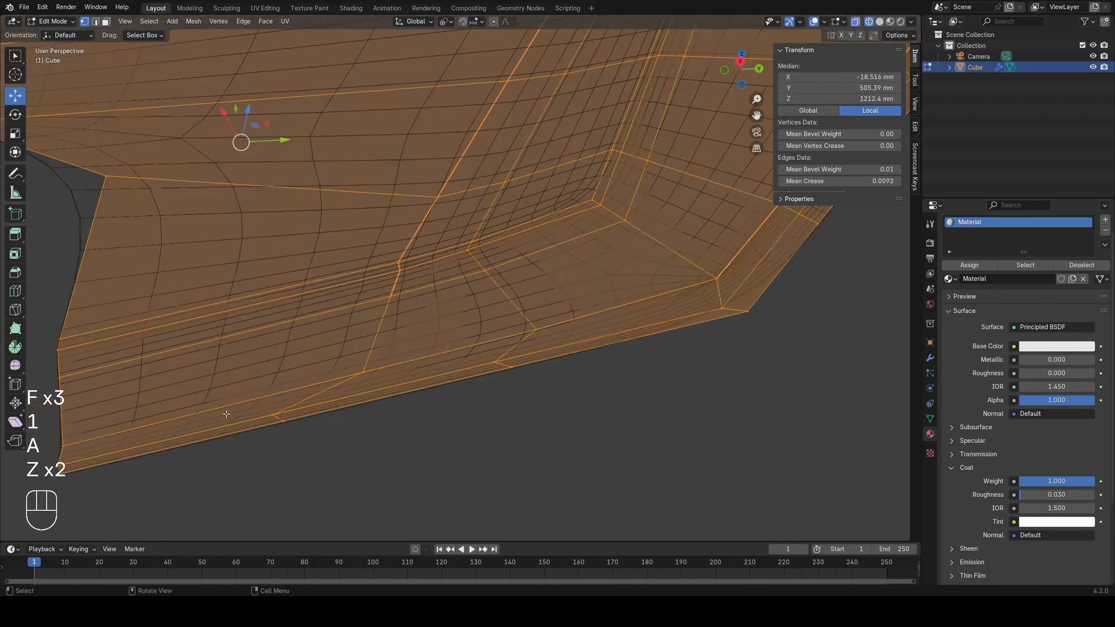
Step: Slide the near cut across the lower strip toward the far corner to line it up with the panel's crossing edge
{"action": "left_click_drag", "start_coordinate": [225, 412], "coordinate": [312, 448]}
{"action": "key", "text": "z"}
{"action": "key", "text": "g"}
{"action": "key", "text": "g"}
{"action": "left_click", "coordinate": [443, 413]}
{"action": "key", "text": "z"}
{"action": "key", "text": "a"}
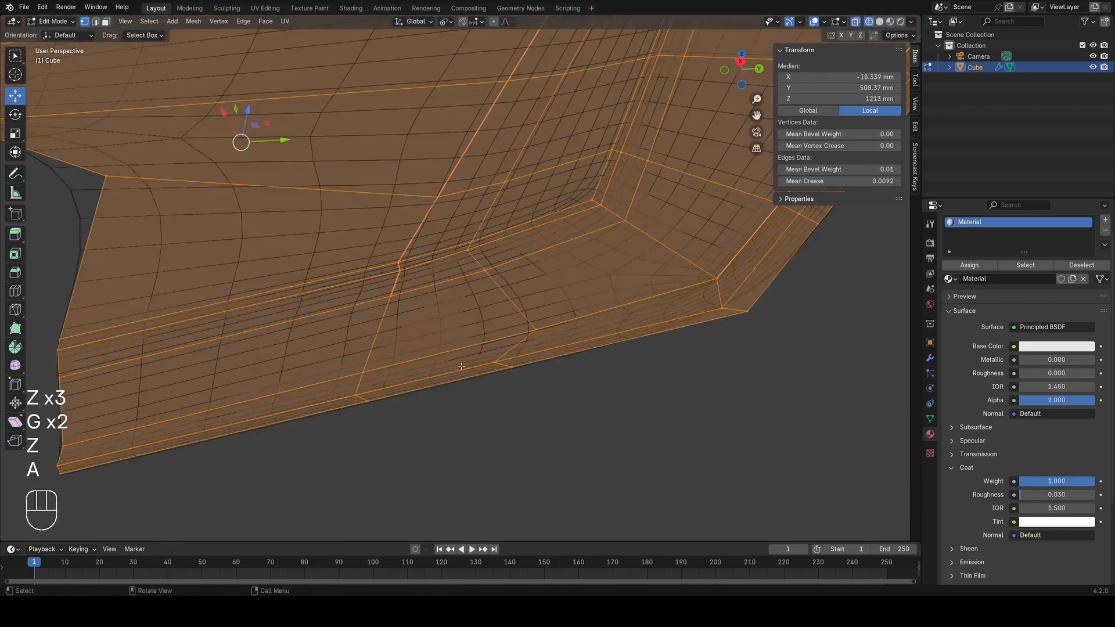
Step: Slide the far cut across the lower strip toward the corner by a factor of 0.236
{"action": "left_click_drag", "start_coordinate": [467, 347], "coordinate": [551, 385]}
{"action": "key", "text": "z"}
{"action": "key", "text": "g"}
{"action": "key", "text": "g"}
{"action": "left_click", "coordinate": [630, 365]}
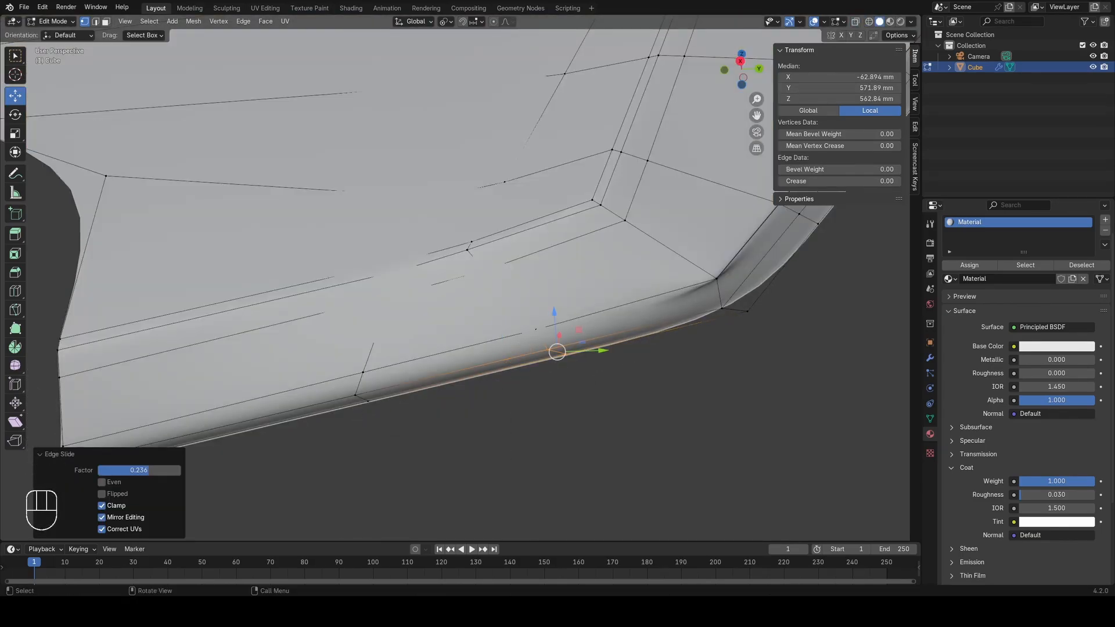
{"action": "key", "text": "z"}
{"action": "mouse_move", "coordinate": [630, 364]}
{"action": "middle_mouse_down"}
{"action": "mouse_move", "coordinate": [654, 312]}
{"action": "mouse_move", "coordinate": [555, 421]}
{"action": "middle_mouse_up"}
{"action": "key", "text": "a"}
{"action": "left_click", "coordinate": [556, 421]}
{"action": "key", "text": "z"}
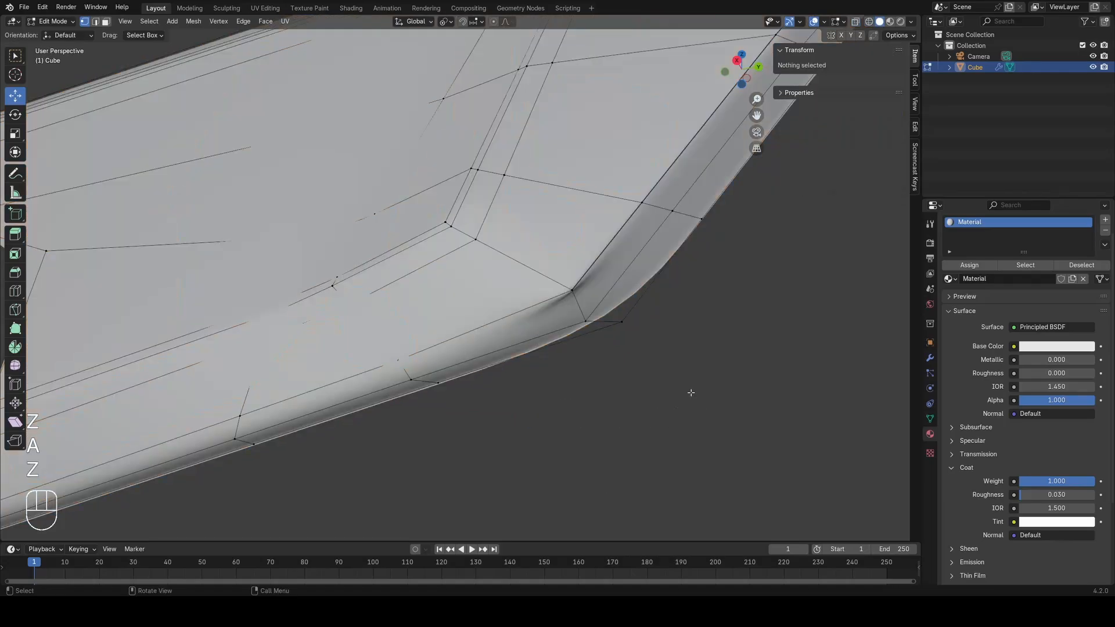
Step: Select the chain of edges where the panel's lower border meets the strip and set its mean bevel weight to 0.24
{"action": "middle_click_drag", "start_coordinate": [692, 390], "coordinate": [639, 377]}
{"action": "key", "text": "2"}
{"action": "left_click", "coordinate": [586, 302]}
{"action": "scroll", "coordinate": [586, 303], "scroll_direction": "down", "scroll_amount": 3}
{"action": "middle_click_drag", "start_coordinate": [586, 303], "coordinate": [633, 294]}
{"action": "middle_click_drag", "start_coordinate": [523, 337], "coordinate": [726, 377], "text": "shift"}
{"action": "scroll", "coordinate": [726, 380], "scroll_direction": "up", "scroll_amount": 2}
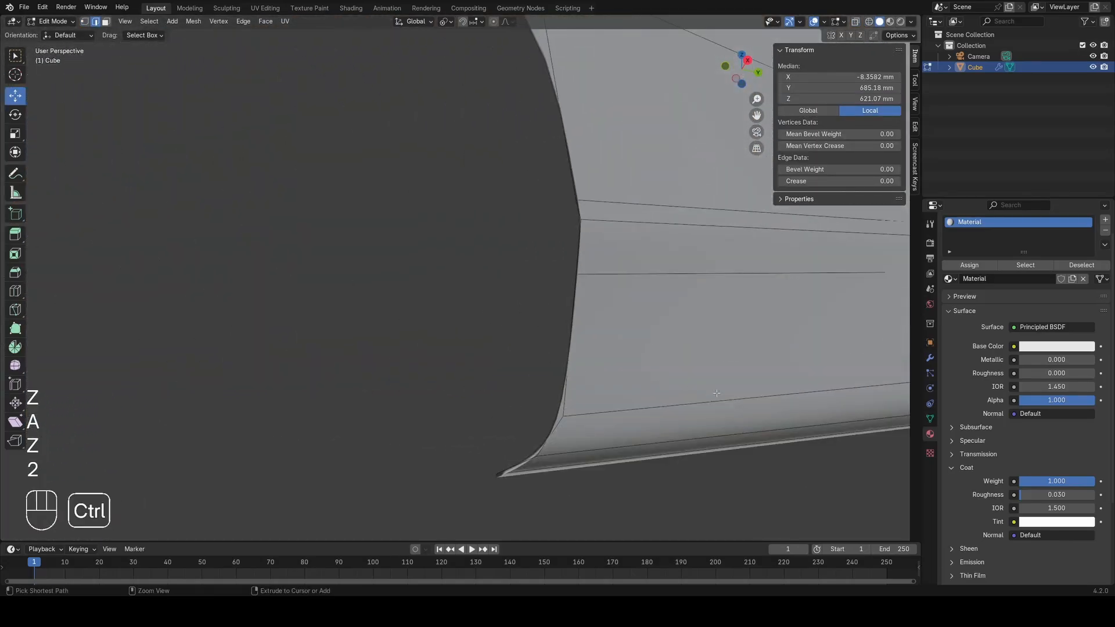
{"action": "left_click", "coordinate": [726, 384], "text": "ctrl"}
{"action": "key", "text": "z"}
{"action": "key", "text": "z"}
{"action": "mouse_move", "coordinate": [533, 351]}
{"action": "middle_mouse_down", "text": "shift"}
{"action": "mouse_move", "coordinate": [214, 344]}
{"action": "mouse_move", "coordinate": [205, 357]}
{"action": "middle_mouse_up", "text": "shift"}
{"action": "key", "text": "z"}
{"action": "middle_click_drag", "start_coordinate": [390, 360], "coordinate": [593, 268], "text": "shift"}
{"action": "left_click_drag", "start_coordinate": [849, 166], "coordinate": [853, 166]}
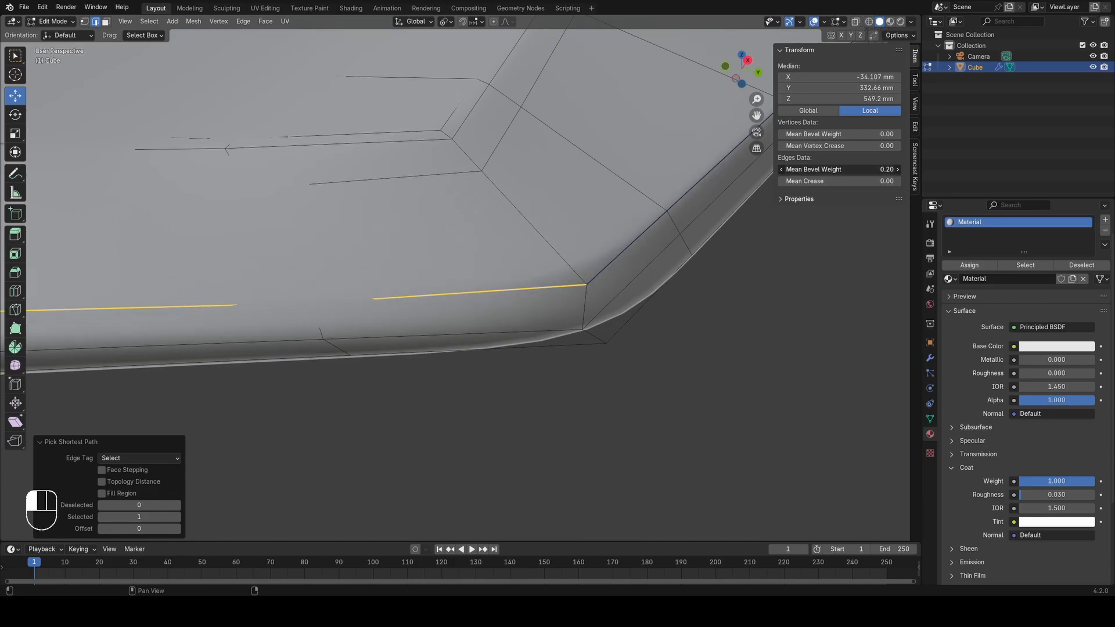
Step: Give the two edges crossing the strip at the lower corner a mean bevel weight of about 0.08 and check the result
{"action": "middle_click_drag", "start_coordinate": [643, 270], "coordinate": [615, 276]}
{"action": "key", "text": "a"}
{"action": "left_click", "coordinate": [616, 299]}
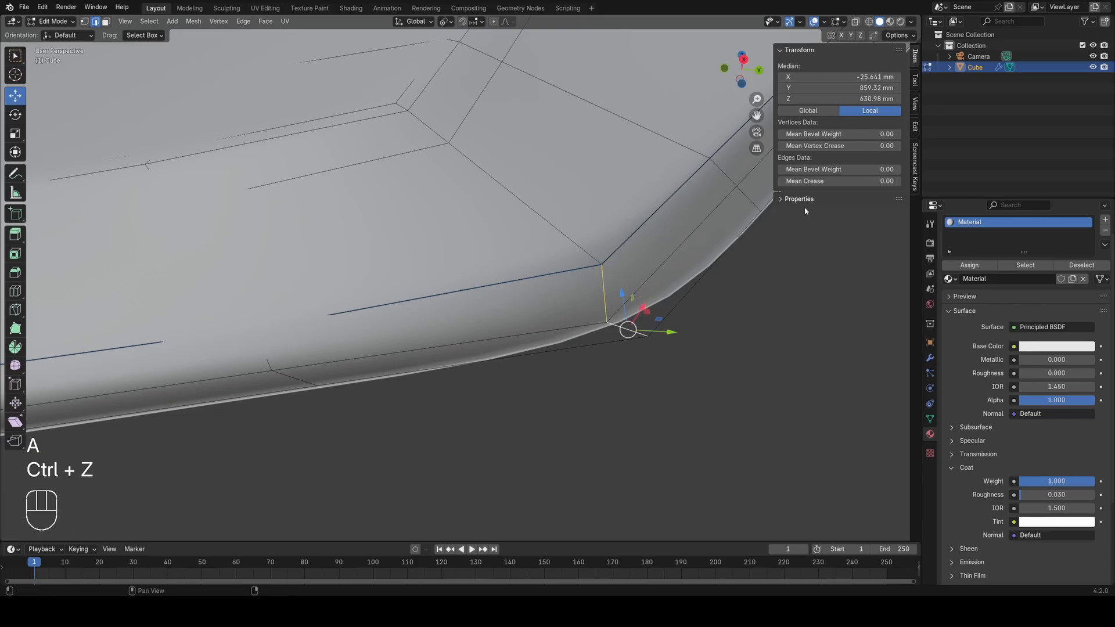
{"action": "left_click_drag", "start_coordinate": [840, 169], "coordinate": [848, 169]}
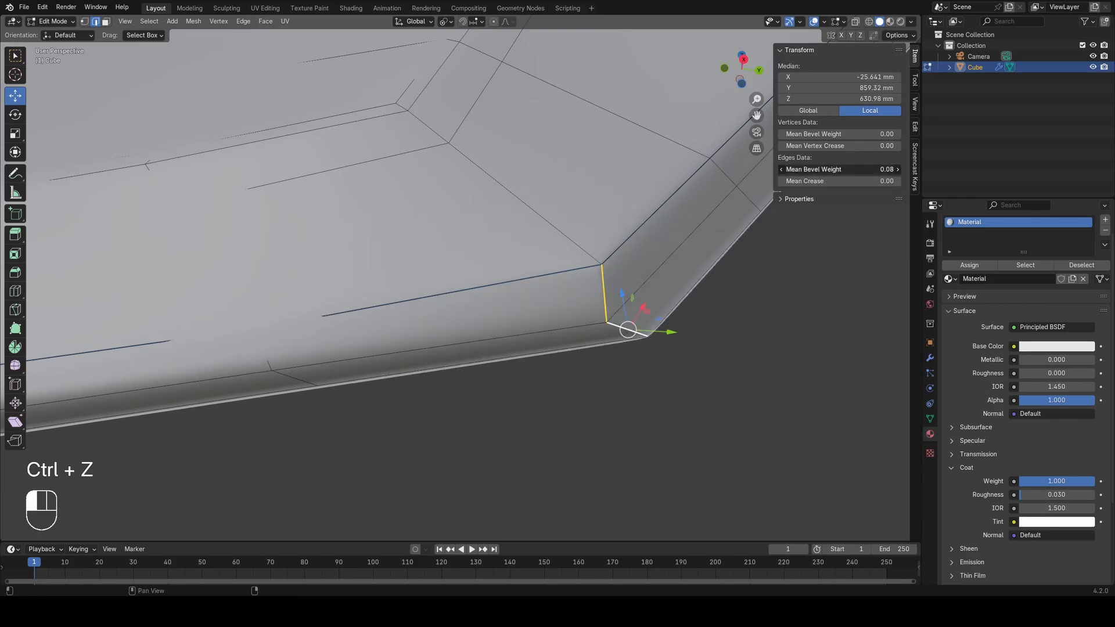
{"action": "key", "text": "Tab"}
{"action": "key", "text": "z"}
{"action": "key", "text": "Tab"}
{"action": "key", "text": "a"}
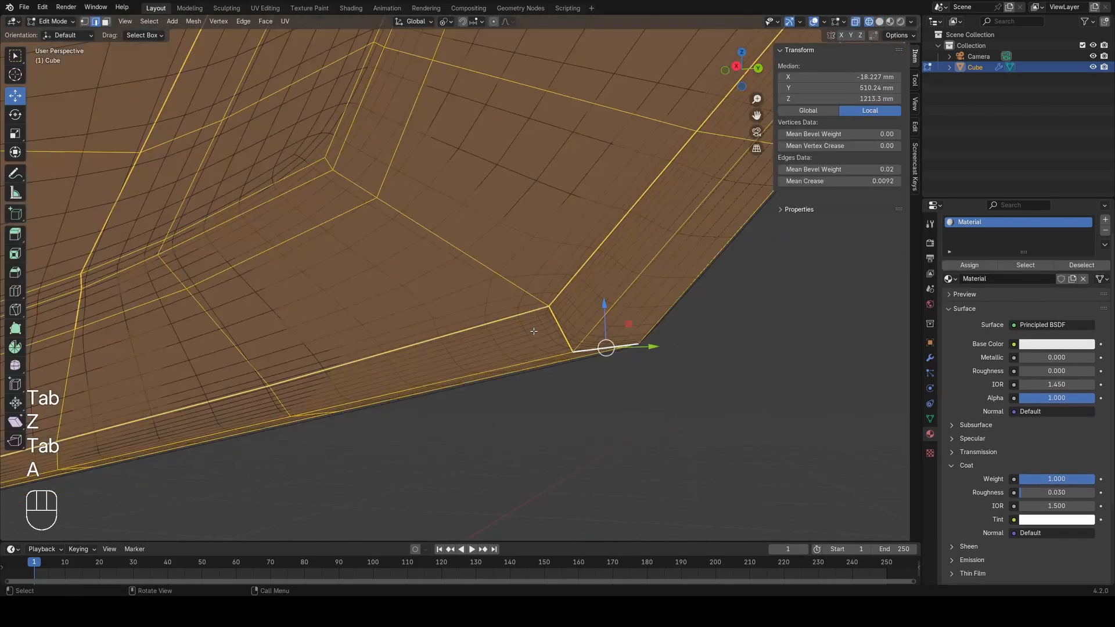
Step: Reselect the edge chain along the panel's lower border and reset its mean bevel weight to 0.00
{"action": "left_click", "coordinate": [467, 331], "text": "alt"}
{"action": "key", "text": "z"}
{"action": "left_click", "coordinate": [526, 331]}
{"action": "scroll", "coordinate": [477, 331], "scroll_direction": "down", "scroll_amount": 7}
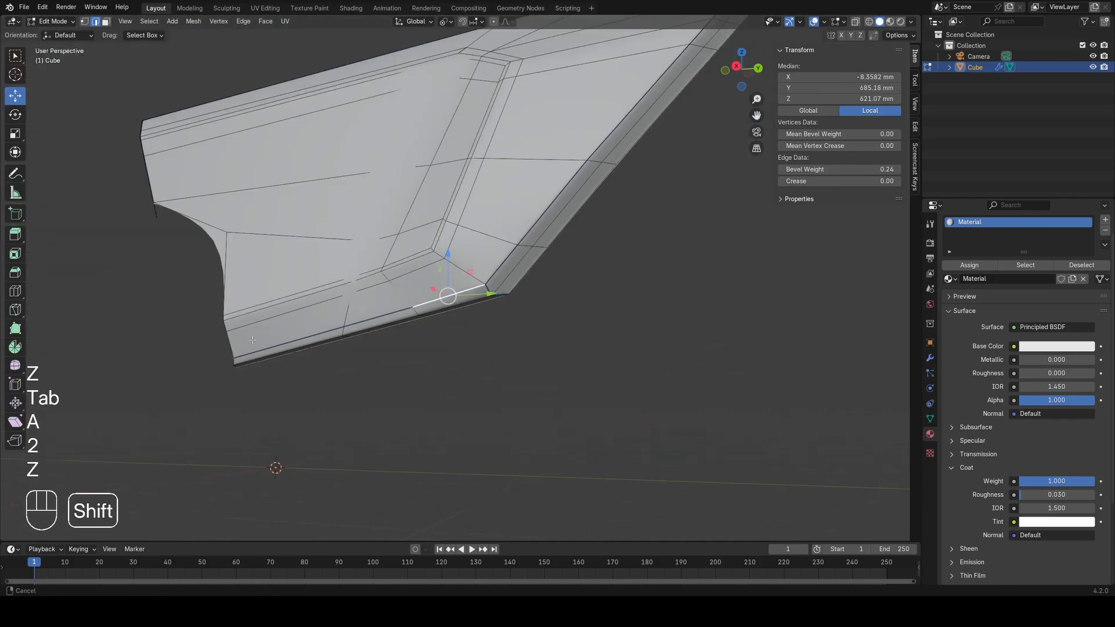
{"action": "middle_click_drag", "start_coordinate": [464, 325], "coordinate": [569, 296], "text": "shift"}
{"action": "scroll", "coordinate": [570, 296], "scroll_direction": "up", "scroll_amount": 2}
{"action": "left_click", "coordinate": [592, 272]}
{"action": "left_click", "coordinate": [383, 334], "text": "ctrl"}
{"action": "scroll", "coordinate": [711, 257], "scroll_direction": "up", "scroll_amount": 2}
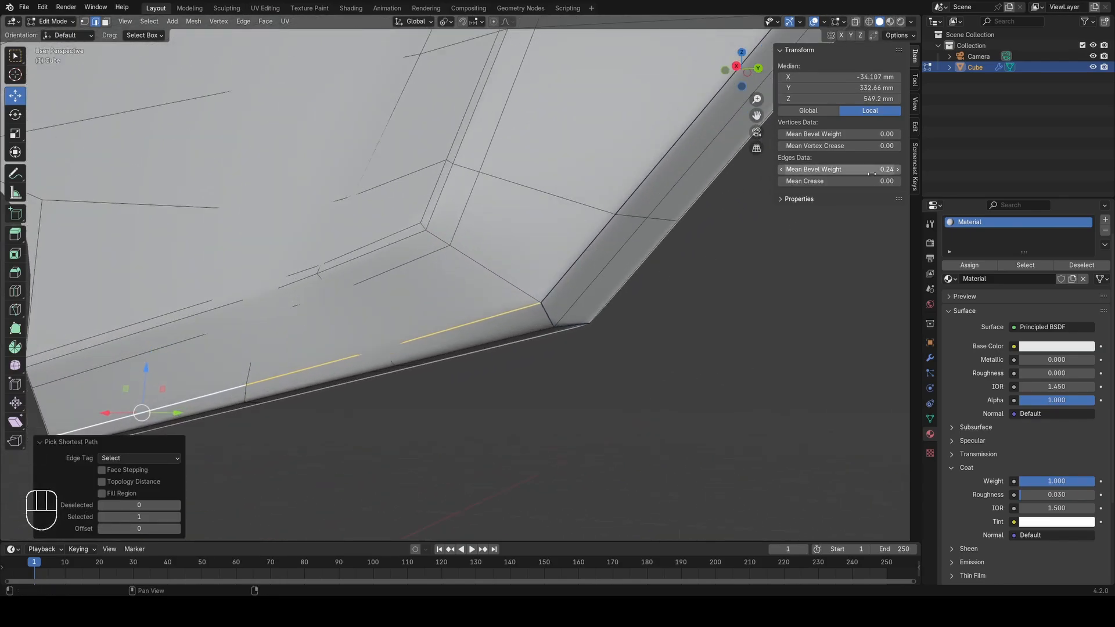
Step: Annotate the lower corner's edge flow in Object Mode with freehand strokes around the bend and along the lower border
{"action": "key", "text": "Tab"}
{"action": "key", "text": "z"}
{"action": "scroll", "coordinate": [615, 306], "scroll_direction": "up", "scroll_amount": 4}
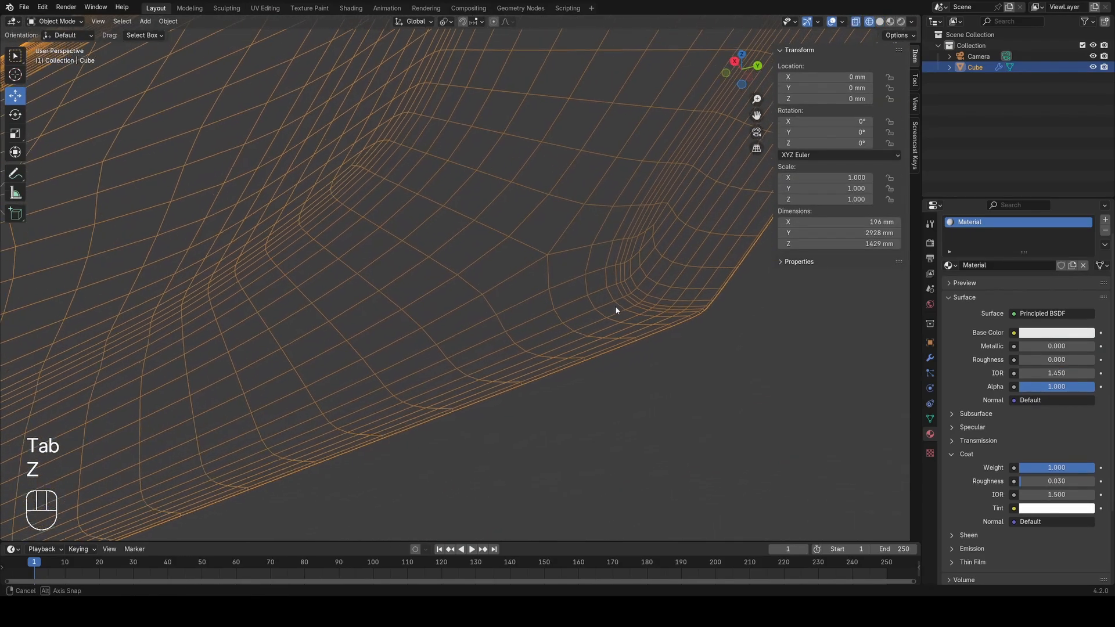
{"action": "scroll", "coordinate": [582, 291], "scroll_direction": "up", "scroll_amount": 2}
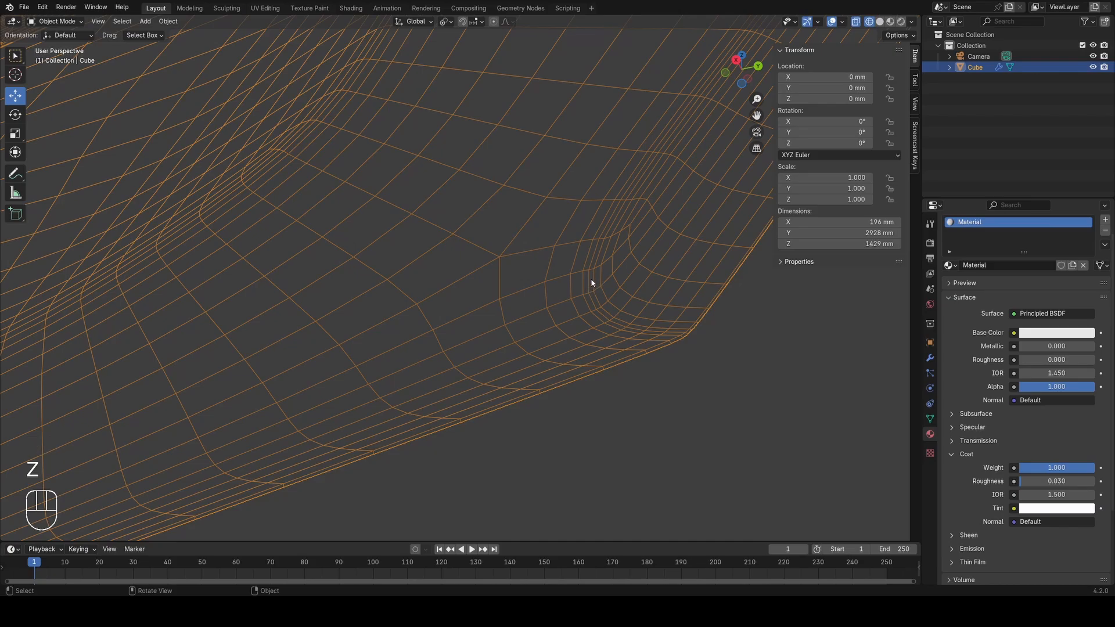
{"action": "middle_click_drag", "start_coordinate": [615, 209], "coordinate": [379, 201], "text": "shift"}
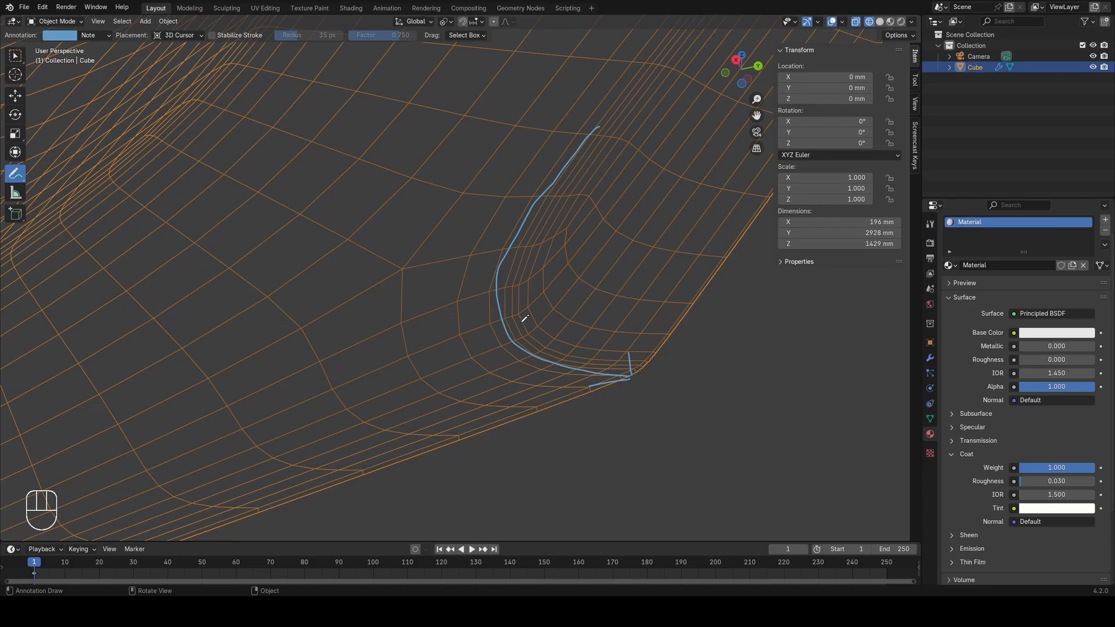
{"action": "scroll", "coordinate": [525, 319], "scroll_direction": "down", "scroll_amount": 2}
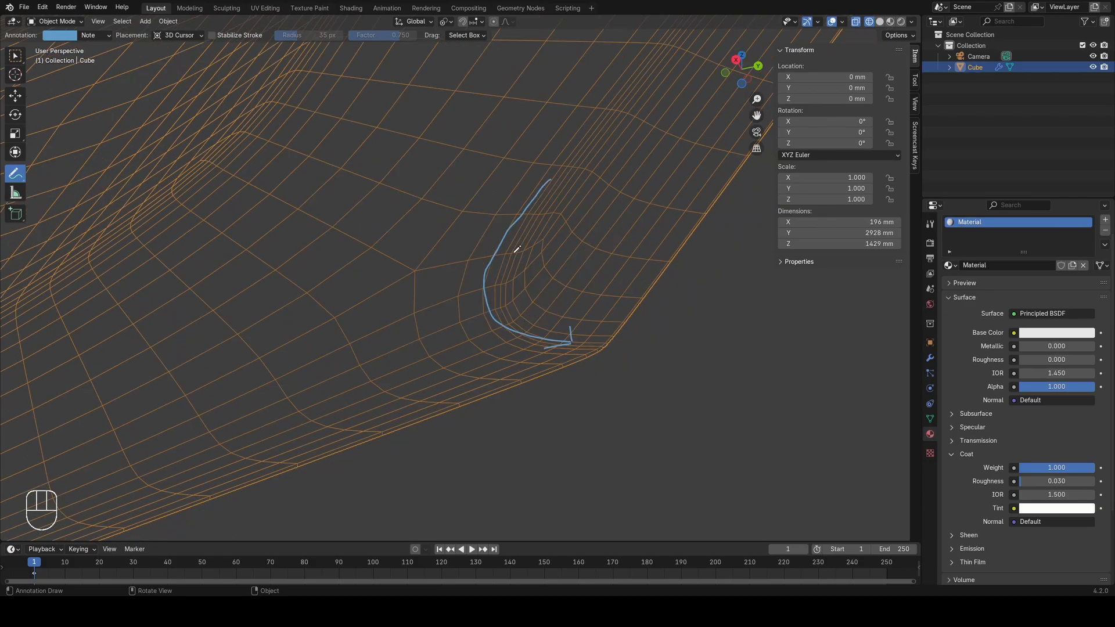
{"action": "scroll", "coordinate": [456, 309], "scroll_direction": "down", "scroll_amount": 3}
{"action": "scroll", "coordinate": [490, 288], "scroll_direction": "up", "scroll_amount": 3}
{"action": "key", "text": "z"}
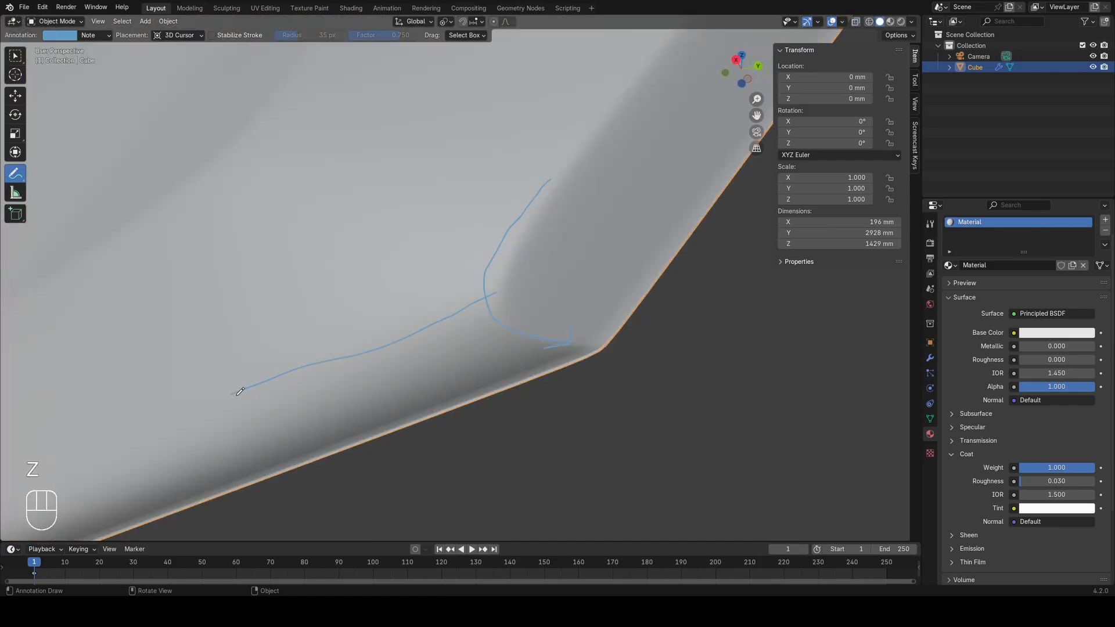
{"action": "key", "text": "z"}
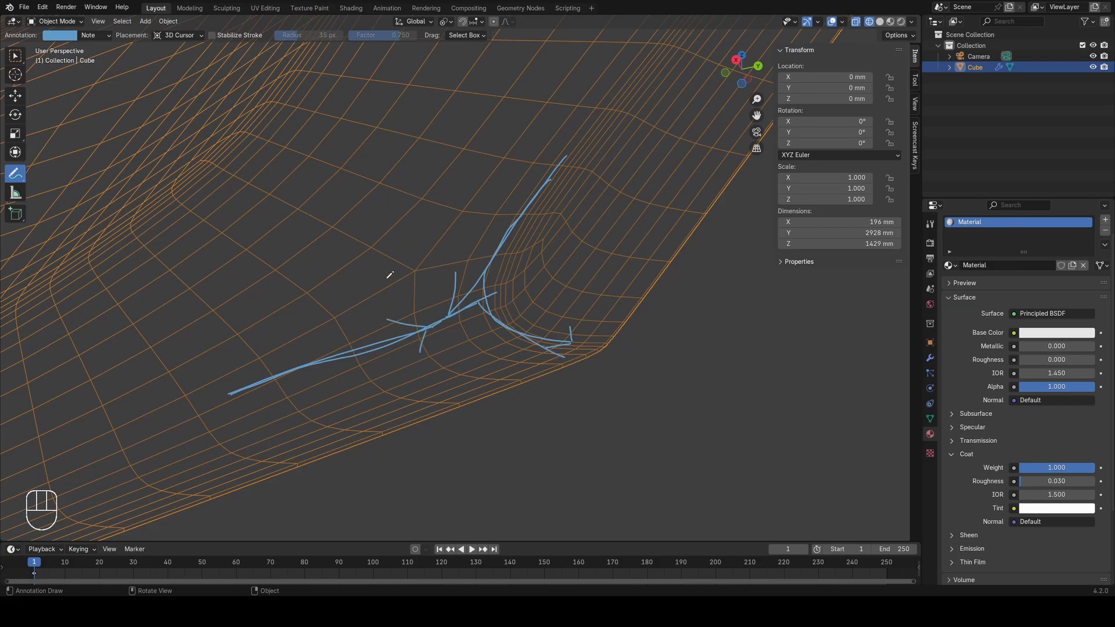
Step: Return to Edit Mode and start editing the mean bevel weight of the selected lower border edges
{"action": "scroll", "coordinate": [481, 292], "scroll_direction": "down", "scroll_amount": 2}
{"action": "key", "text": "Tab"}
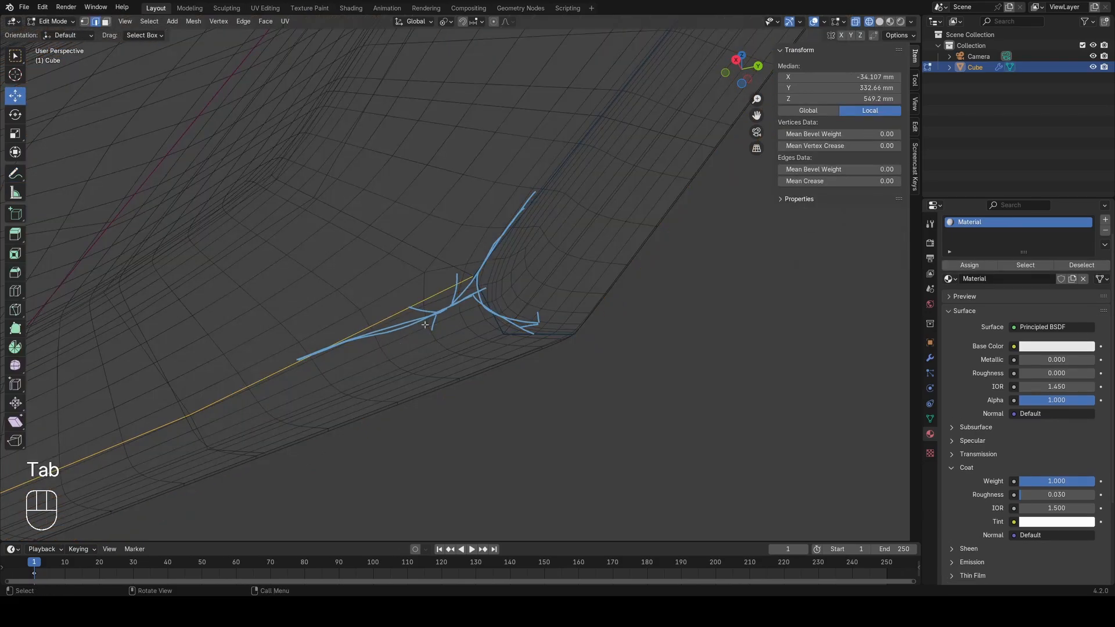
{"action": "key", "text": "z"}
{"action": "key", "text": "z"}
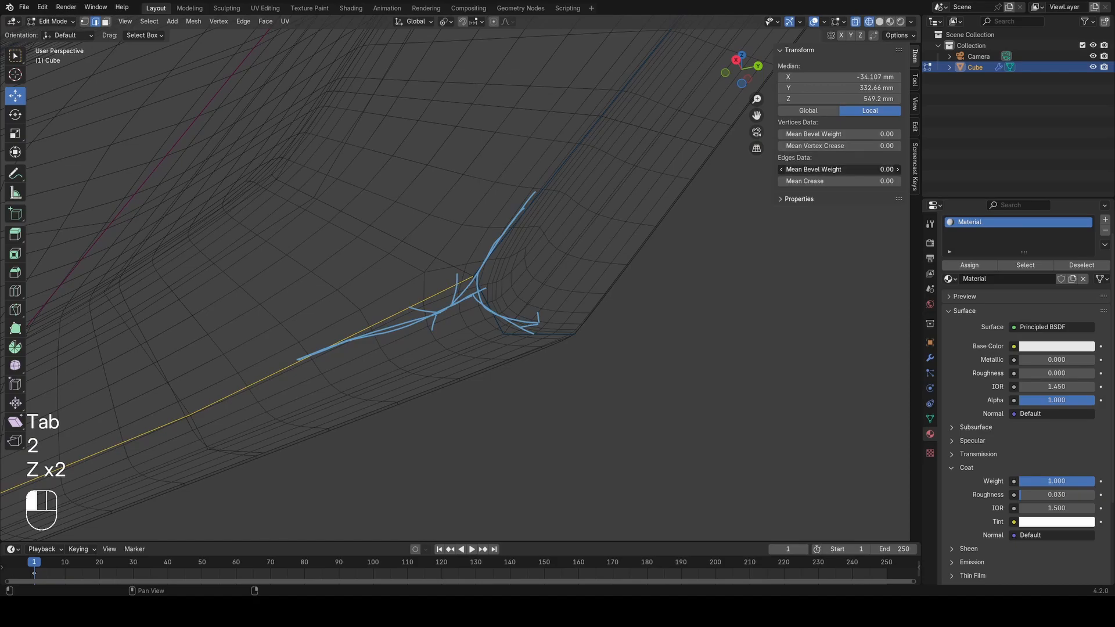
Step: Undo the last two changes to the panel and return it to Object Mode
{"action": "key", "text": "Tab"}
{"action": "scroll", "coordinate": [686, 203], "scroll_direction": "up", "scroll_amount": 8}
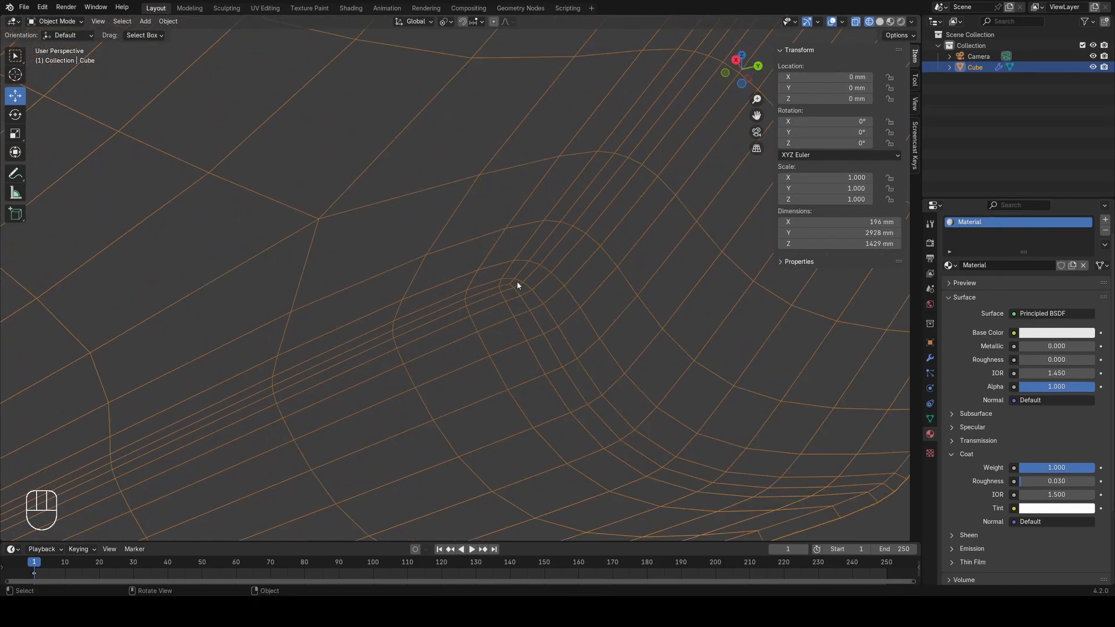
{"action": "scroll", "coordinate": [519, 285], "scroll_direction": "down", "scroll_amount": 8}
{"action": "key", "text": "ctrl+z"}
{"action": "key", "text": "ctrl+z"}
{"action": "key", "text": "Tab"}
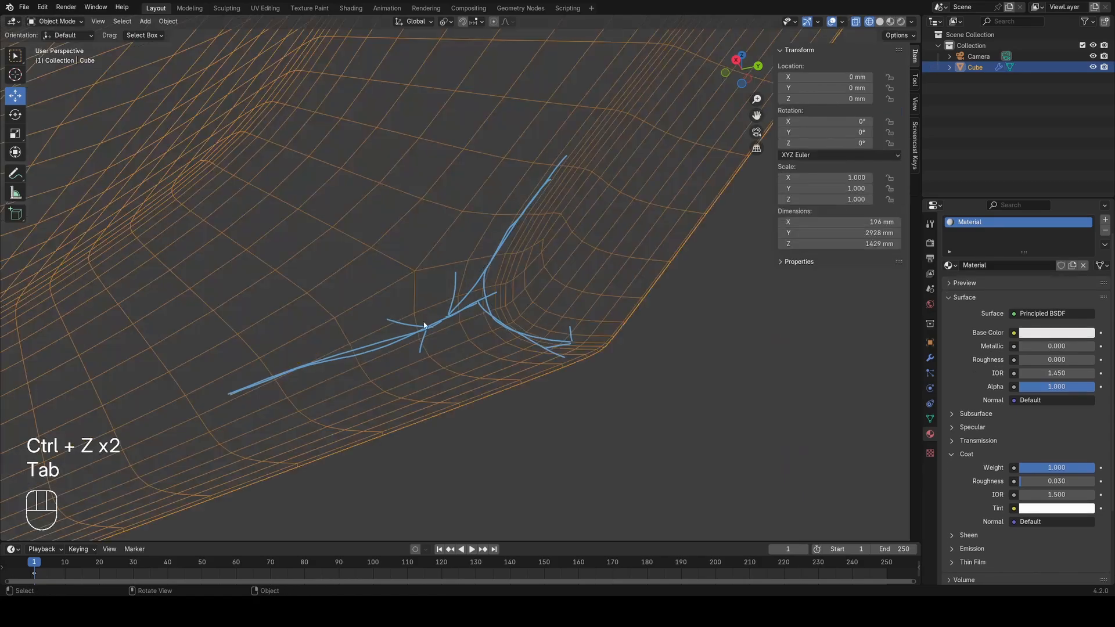
Step: Delete the annotation layer containing the blue sketch strokes around the panel's lower corner
{"action": "key", "text": "z"}
{"action": "left_click", "coordinate": [914, 106]}
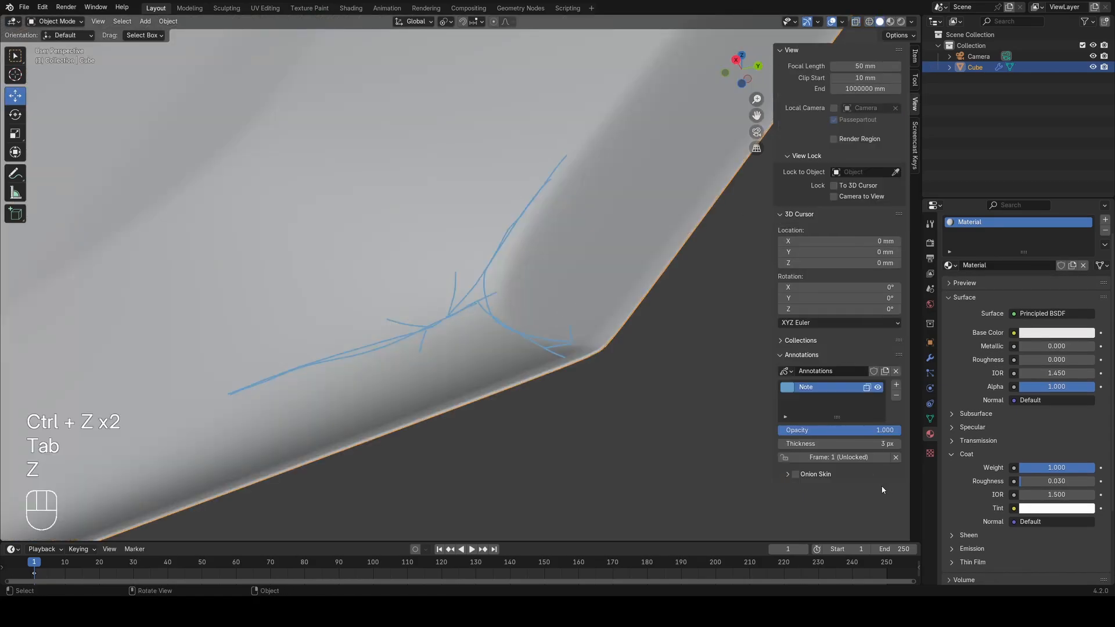
{"action": "scroll", "coordinate": [497, 373], "scroll_direction": "down", "scroll_amount": 2}
{"action": "key", "text": "z"}
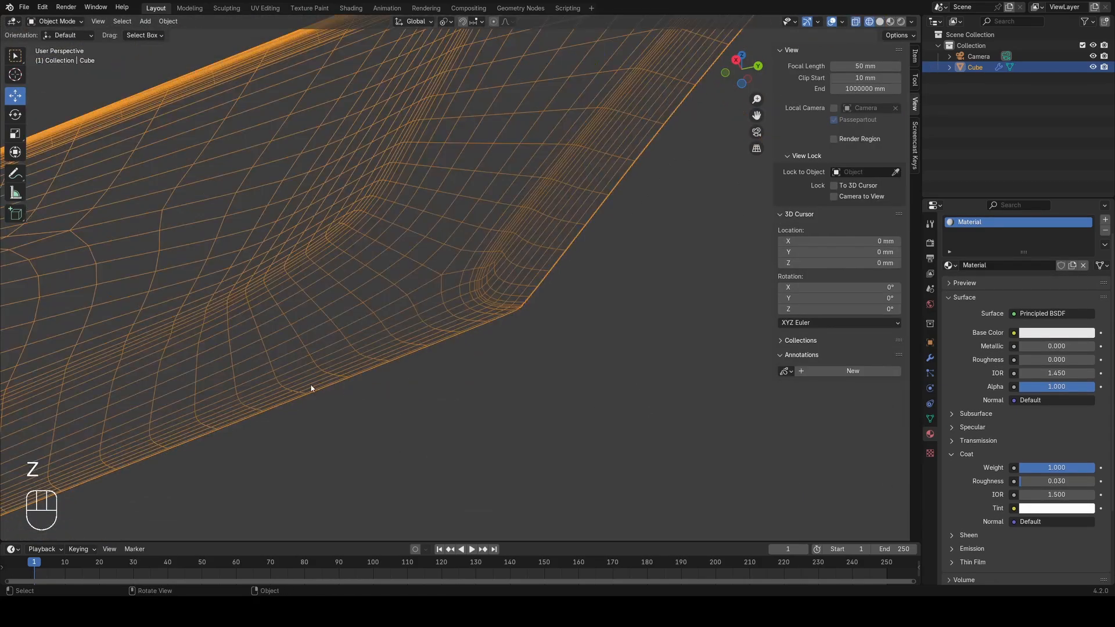
Step: Try sliding the panel's bottom outer corner vertex along its edge by a factor of about 0.062
{"action": "middle_click_drag", "start_coordinate": [311, 386], "coordinate": [385, 391]}
{"action": "key", "text": "z"}
{"action": "key", "text": "Tab"}
{"action": "scroll", "coordinate": [451, 375], "scroll_direction": "up", "scroll_amount": 1}
{"action": "key", "text": "a"}
{"action": "key", "text": "1"}
{"action": "left_click", "coordinate": [459, 349]}
{"action": "middle_click_drag", "start_coordinate": [477, 372], "coordinate": [461, 372]}
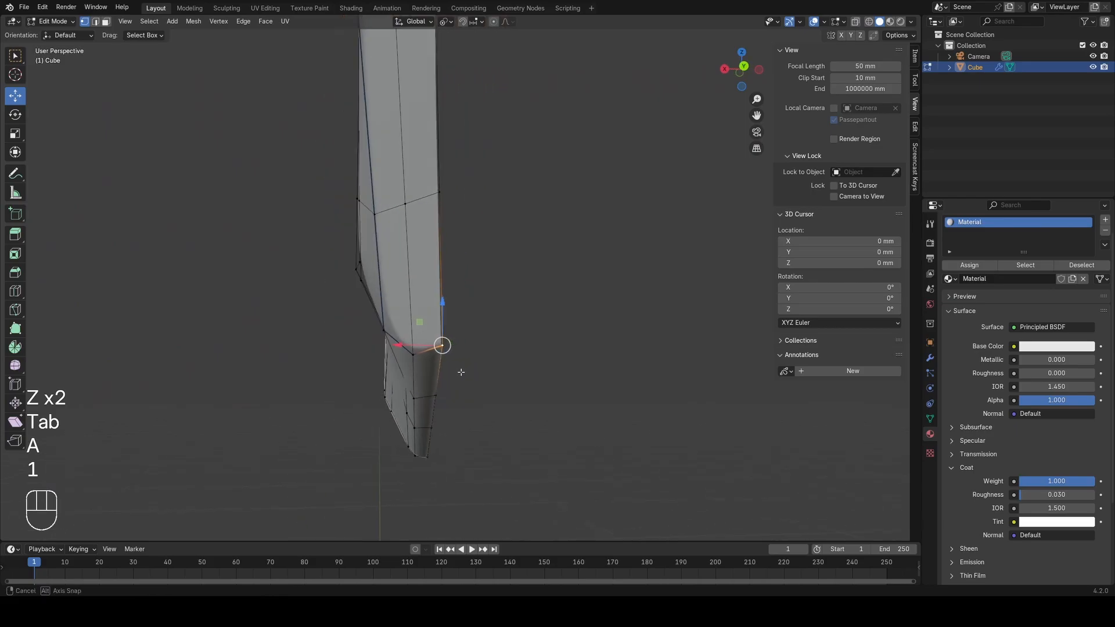
{"action": "left_click", "coordinate": [461, 361]}
{"action": "scroll", "coordinate": [515, 339], "scroll_direction": "up", "scroll_amount": 6}
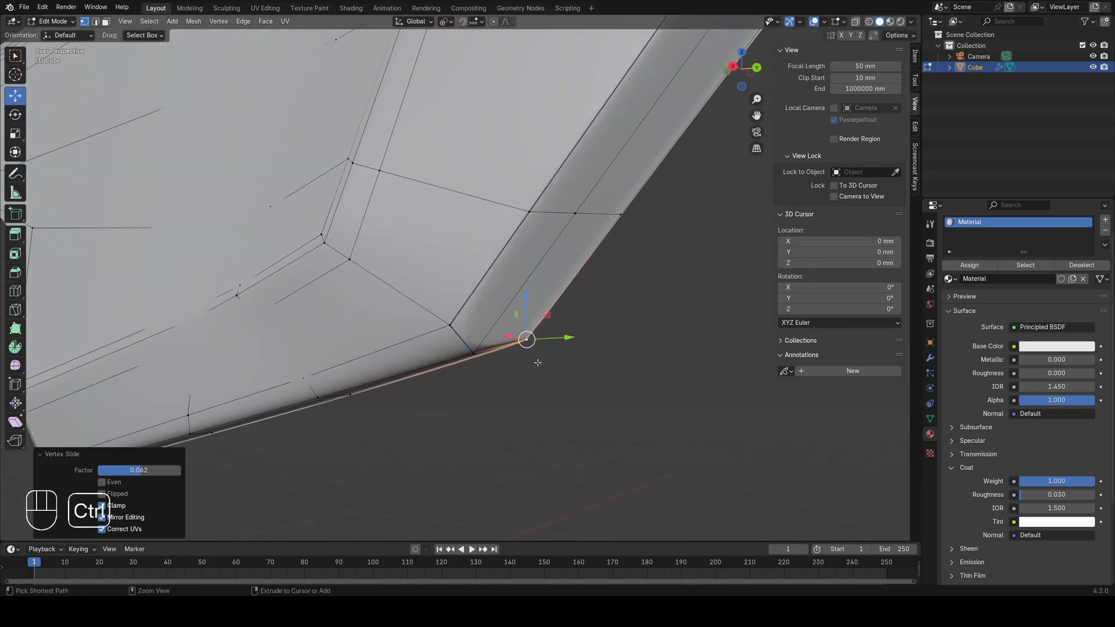
{"action": "key", "text": "ctrl+z"}
Step: Examine the whole panel's surface reflections from the side in Material Preview shading
{"action": "scroll", "coordinate": [517, 368], "scroll_direction": "down", "scroll_amount": 4}
{"action": "key", "text": "Tab"}
{"action": "mouse_move", "coordinate": [503, 374]}
{"action": "middle_mouse_down"}
{"action": "mouse_move", "coordinate": [539, 379]}
{"action": "mouse_move", "coordinate": [554, 367]}
{"action": "mouse_move", "coordinate": [468, 378]}
{"action": "middle_mouse_up"}
{"action": "scroll", "coordinate": [554, 367], "scroll_direction": "down", "scroll_amount": 2}
{"action": "key", "text": "z"}
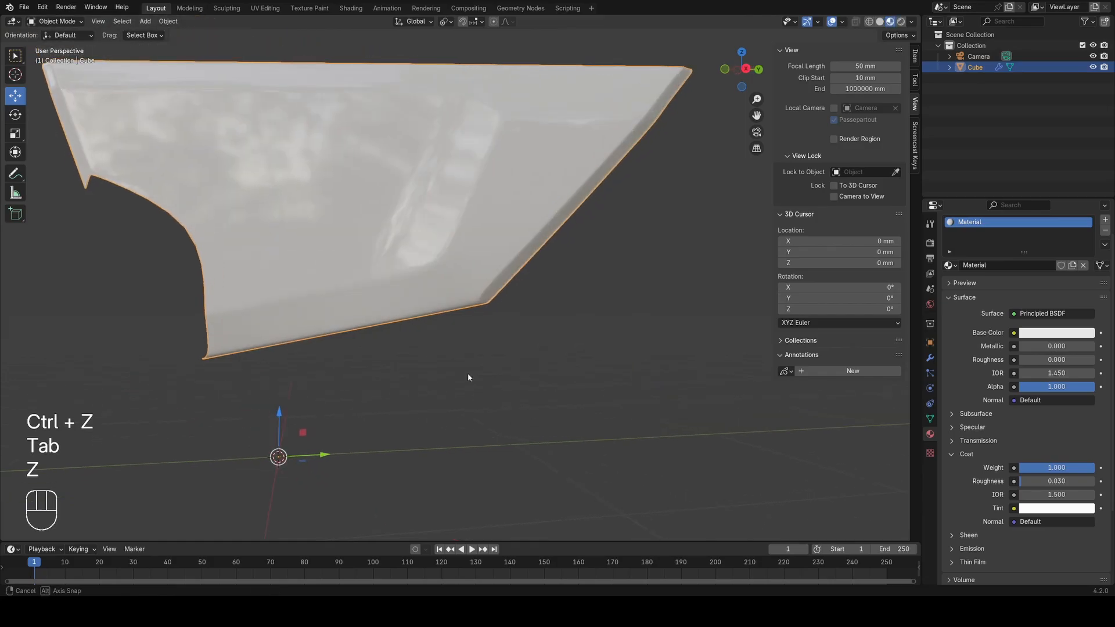
{"action": "key", "text": "z"}
Step: Examine the edge flow along the lower corner and slanted end in wireframe, in both Edit and Object Mode
{"action": "key", "text": "Tab"}
{"action": "scroll", "coordinate": [468, 377], "scroll_direction": "up", "scroll_amount": 2}
{"action": "key", "text": "z"}
{"action": "key", "text": "a"}
{"action": "key", "text": "z"}
{"action": "mouse_move", "coordinate": [557, 383]}
{"action": "middle_mouse_down"}
{"action": "mouse_move", "coordinate": [501, 386]}
{"action": "mouse_move", "coordinate": [471, 348]}
{"action": "mouse_move", "coordinate": [460, 294]}
{"action": "mouse_move", "coordinate": [340, 401]}
{"action": "mouse_move", "coordinate": [353, 378]}
{"action": "mouse_move", "coordinate": [426, 365]}
{"action": "mouse_move", "coordinate": [395, 331]}
{"action": "middle_mouse_up"}
{"action": "key", "text": "Tab"}
{"action": "scroll", "coordinate": [470, 348], "scroll_direction": "down", "scroll_amount": 4}
{"action": "key", "text": "z"}
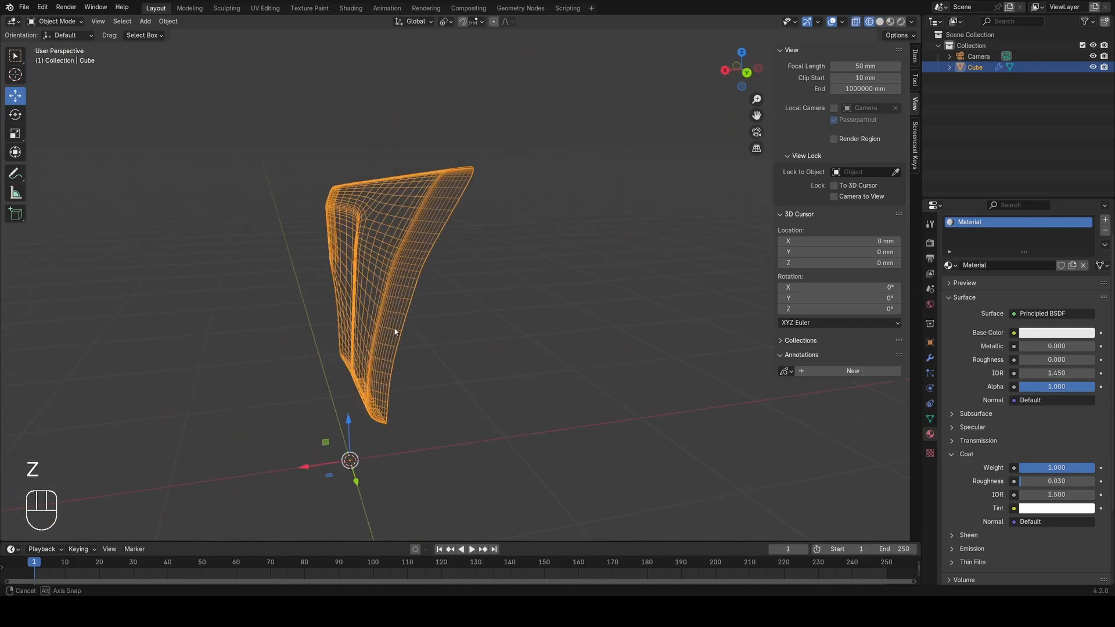
{"action": "key", "text": "z"}
Step: Move the selected geometry on the upper part of the slanted end about 3 mm along the global Y axis
{"action": "key", "text": "Tab"}
{"action": "key", "text": "a"}
{"action": "scroll", "coordinate": [407, 348], "scroll_direction": "up", "scroll_amount": 5}
{"action": "key", "text": "z"}
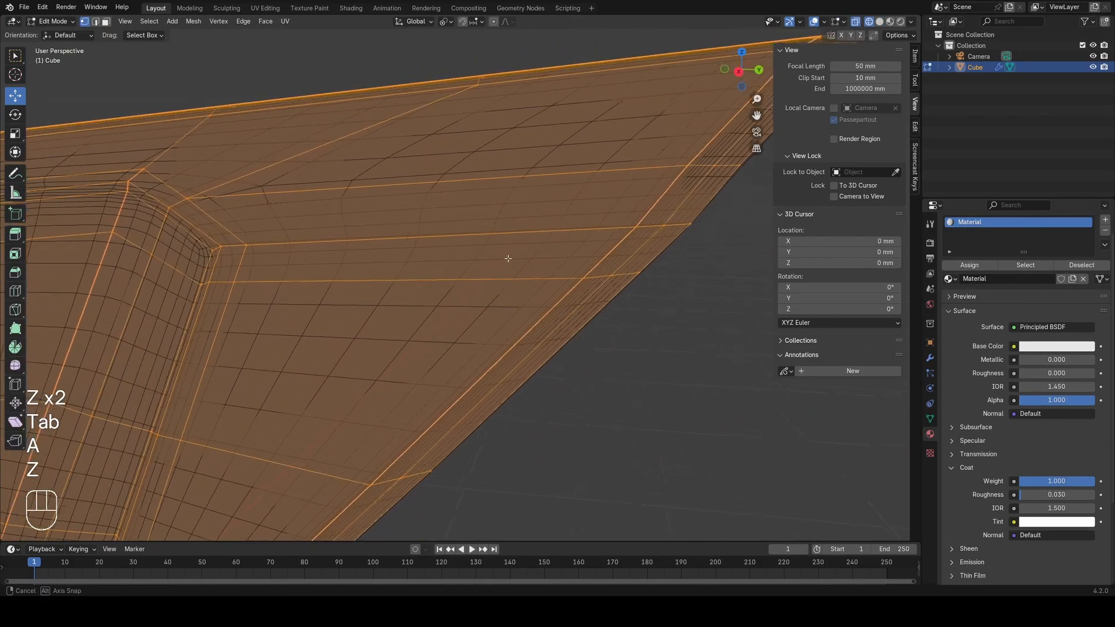
{"action": "middle_click_drag", "start_coordinate": [509, 258], "coordinate": [549, 244]}
{"action": "key", "text": "z"}
{"action": "mouse_move", "coordinate": [572, 203]}
{"action": "middle_mouse_down", "text": "shift"}
{"action": "mouse_move", "coordinate": [523, 238]}
{"action": "mouse_move", "coordinate": [543, 244]}
{"action": "mouse_move", "coordinate": [529, 233]}
{"action": "middle_mouse_up", "text": "shift"}
{"action": "key", "text": "z"}
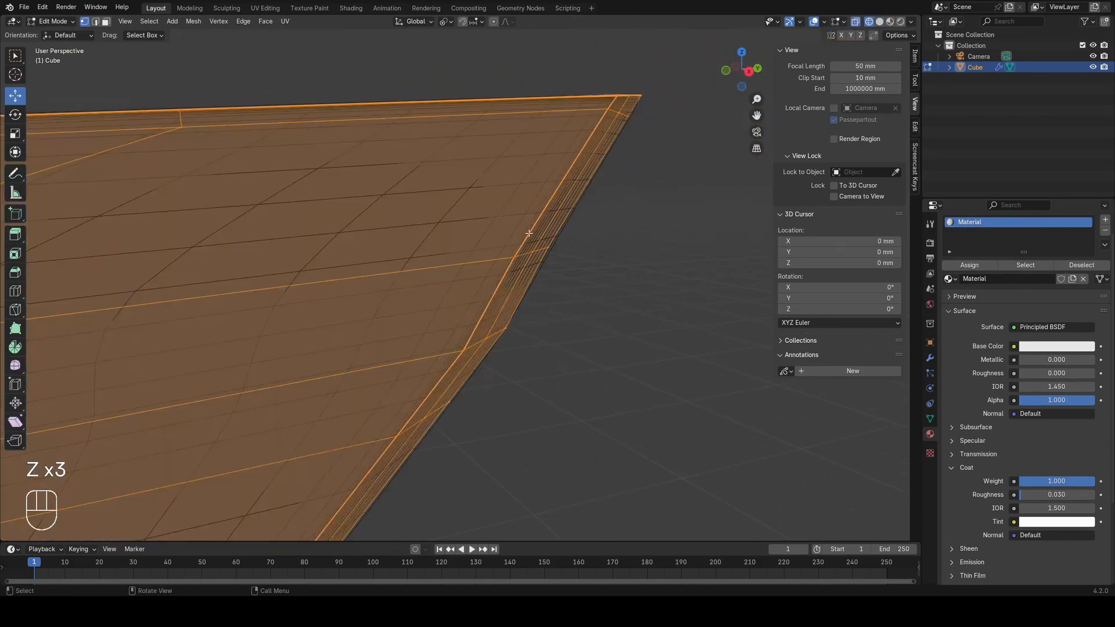
{"action": "left_click_drag", "start_coordinate": [550, 261], "coordinate": [549, 261]}
{"action": "key", "text": "z"}
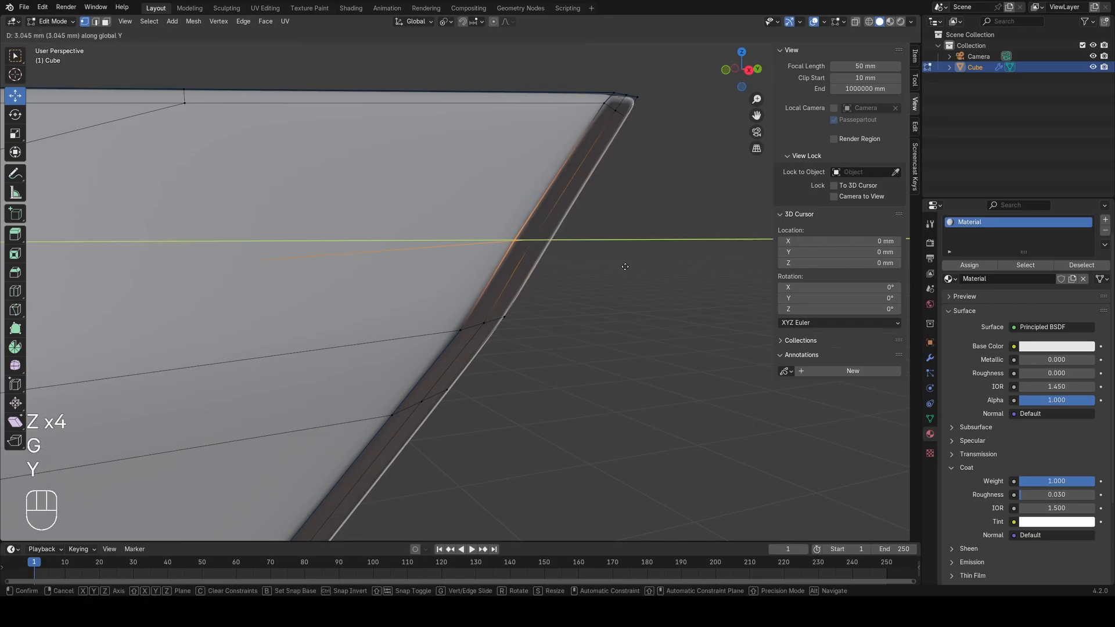
{"action": "left_click", "coordinate": [628, 268]}
{"action": "key", "text": "Tab"}
{"action": "scroll", "coordinate": [562, 271], "scroll_direction": "down", "scroll_amount": 5}
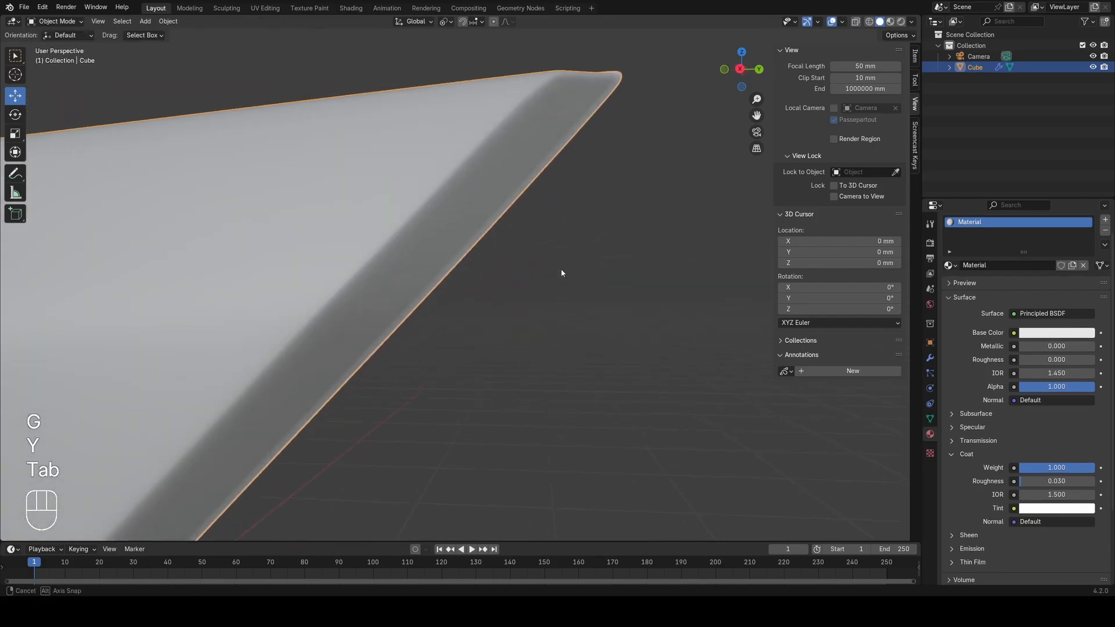
Step: Vertex-slide the lower of the three closely spaced vertices on the slanted end's outer edge down along that edge
{"action": "key", "text": "z"}
{"action": "middle_click_drag", "start_coordinate": [484, 344], "coordinate": [413, 298]}
{"action": "scroll", "coordinate": [460, 335], "scroll_direction": "down", "scroll_amount": 4}
{"action": "key", "text": "alt+a"}
{"action": "key", "text": "Tab"}
{"action": "key", "text": "z"}
{"action": "key", "text": "a"}
{"action": "scroll", "coordinate": [412, 298], "scroll_direction": "up", "scroll_amount": 3}
{"action": "key", "text": "z"}
{"action": "key", "text": "g"}
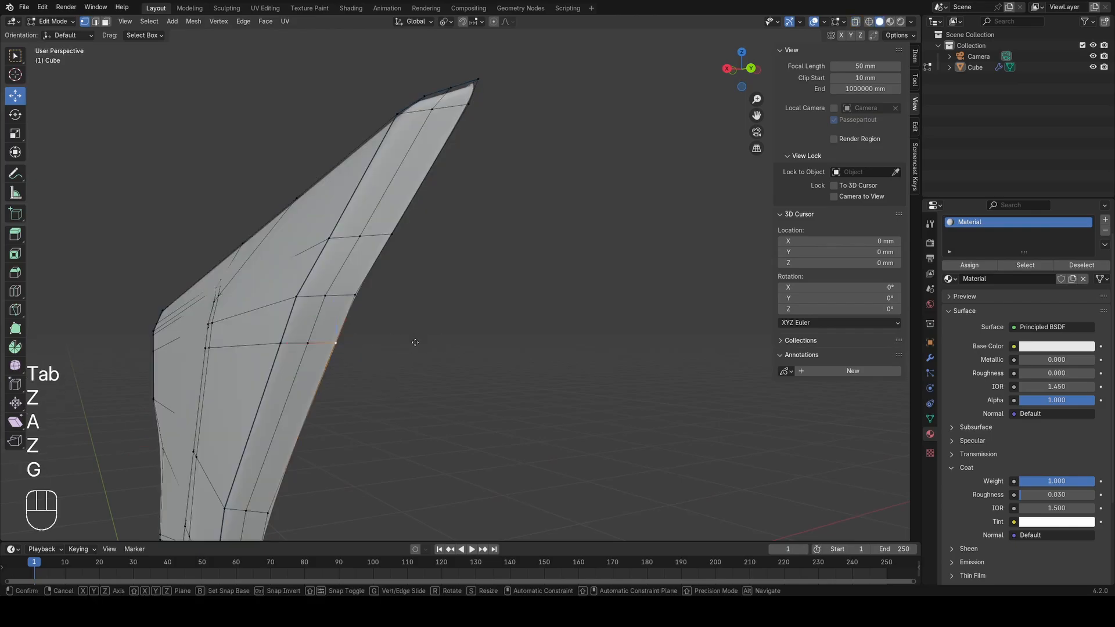
{"action": "left_click", "coordinate": [396, 381]}
Step: Slide the upper of these outer-edge vertices up toward the tip by a factor of 0.380
{"action": "key", "text": "a"}
{"action": "left_click", "coordinate": [392, 235]}
{"action": "key", "text": "g"}
{"action": "key", "text": "g"}
{"action": "left_click", "coordinate": [438, 198]}
Step: Slide the middle vertex on the slanted end's outer edge along the edge by a factor of -0.195
{"action": "key", "text": "z"}
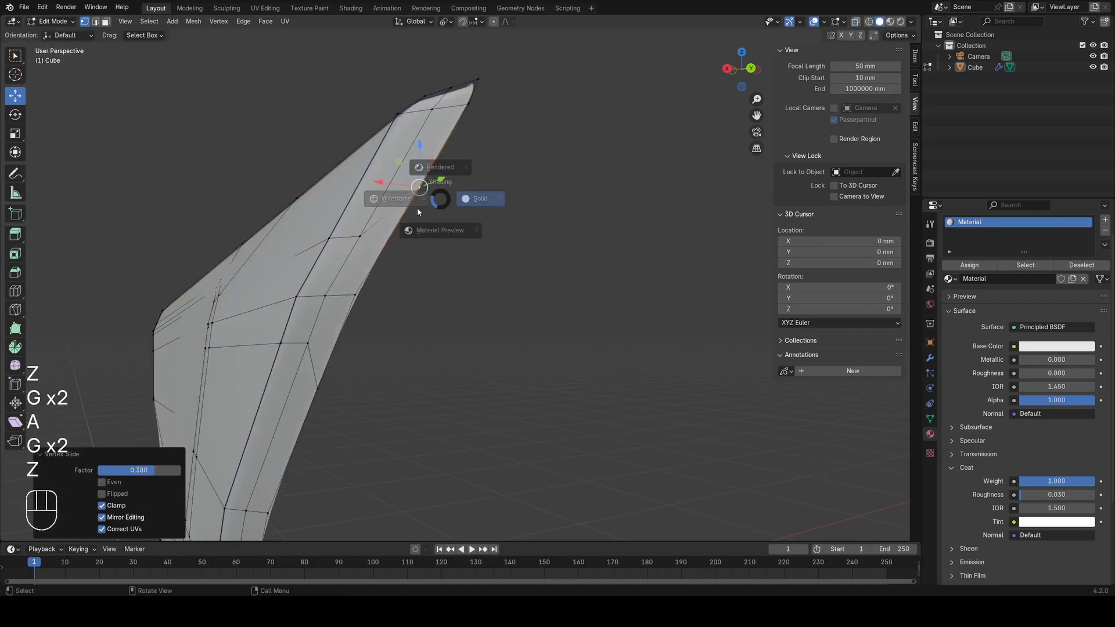
{"action": "key", "text": "a"}
{"action": "left_click", "coordinate": [357, 295]}
{"action": "key", "text": "z"}
{"action": "key", "text": "g"}
{"action": "left_click", "coordinate": [440, 305]}
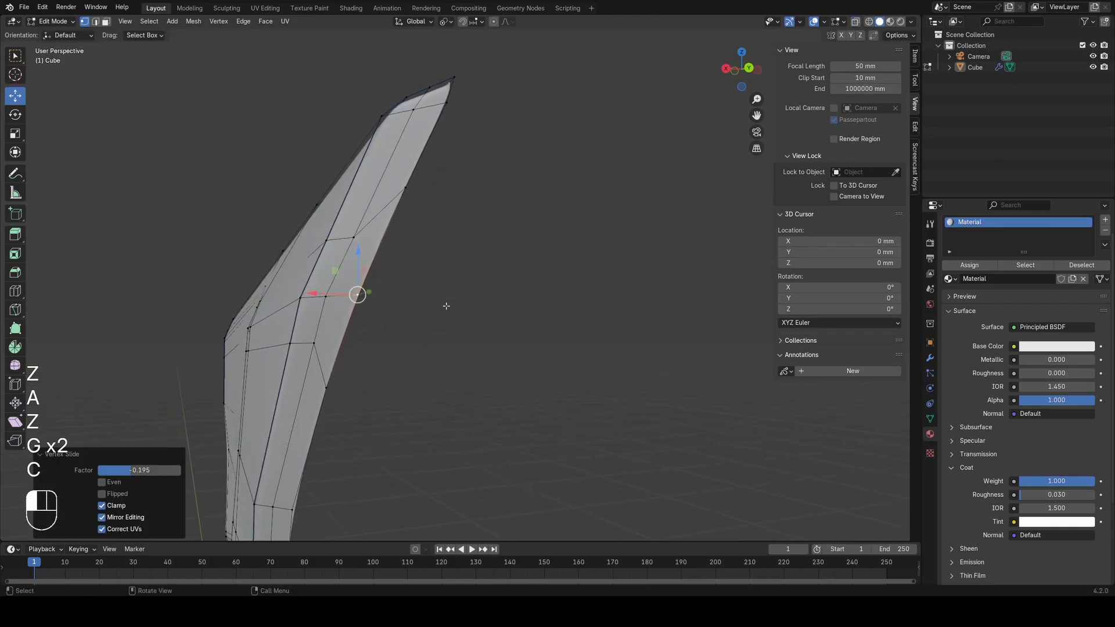
Step: Examine the smoothed slanted end of the panel in wireframe display from Object Mode
{"action": "key", "text": "Tab"}
{"action": "key", "text": "z"}
{"action": "mouse_move", "coordinate": [423, 361]}
{"action": "middle_mouse_down"}
{"action": "mouse_move", "coordinate": [497, 319]}
{"action": "mouse_move", "coordinate": [474, 374]}
{"action": "mouse_move", "coordinate": [410, 355]}
{"action": "middle_mouse_up"}
{"action": "scroll", "coordinate": [497, 319], "scroll_direction": "down", "scroll_amount": 4}
{"action": "left_click", "coordinate": [403, 249]}
{"action": "key", "text": "z"}
{"action": "middle_click_drag", "start_coordinate": [343, 263], "coordinate": [393, 294]}
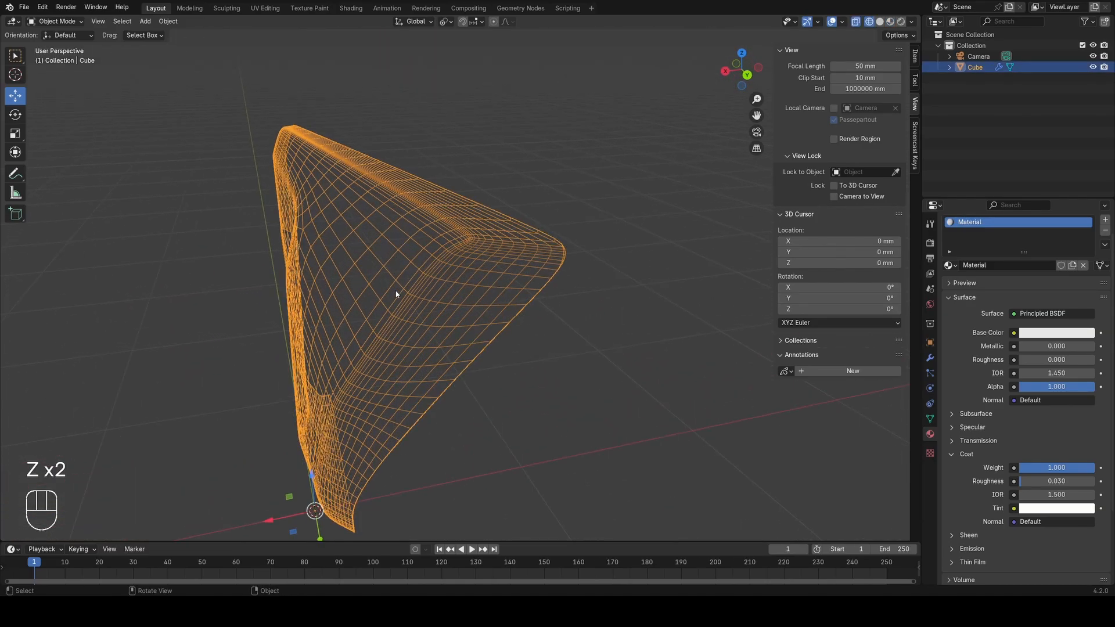
Step: Select the entire mesh and recalculate its normals with the Inside option off
{"action": "key", "text": "z"}
{"action": "key", "text": "Tab"}
{"action": "key", "text": "a"}
{"action": "scroll", "coordinate": [553, 291], "scroll_direction": "up", "scroll_amount": 2}
{"action": "key", "text": "shift+n"}
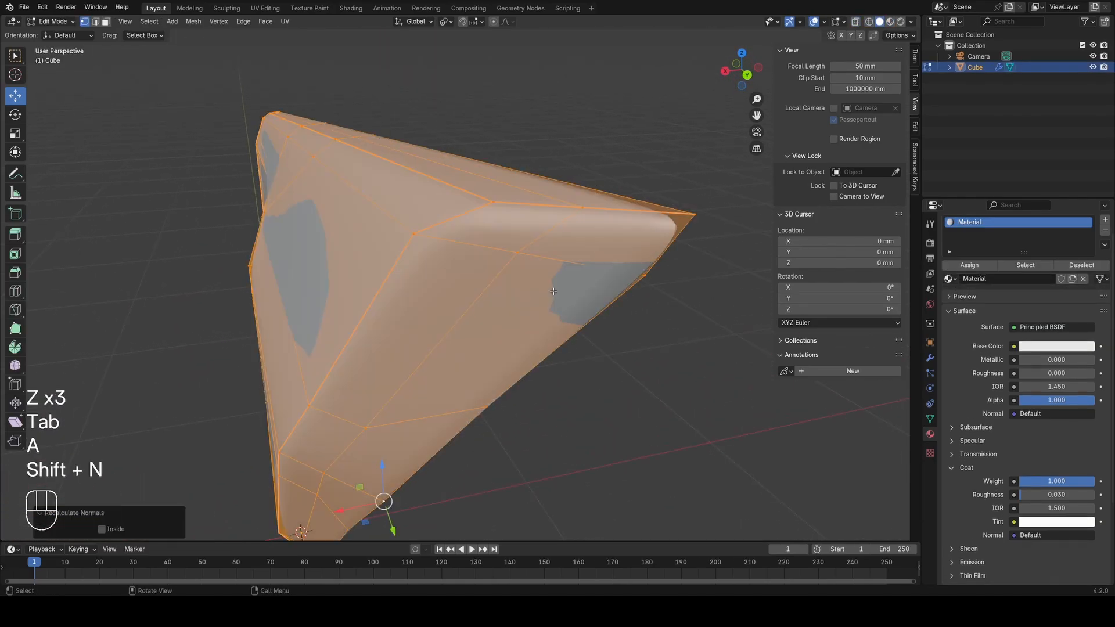
Step: Examine the deselected panel's surface from several angles in Material Preview shading
{"action": "key", "text": "Tab"}
{"action": "scroll", "coordinate": [500, 269], "scroll_direction": "up", "scroll_amount": 6}
{"action": "key", "text": "z"}
{"action": "key", "text": "alt+a"}
{"action": "scroll", "coordinate": [469, 358], "scroll_direction": "down", "scroll_amount": 4}
{"action": "middle_click_drag", "start_coordinate": [470, 358], "coordinate": [423, 340], "text": "shift"}
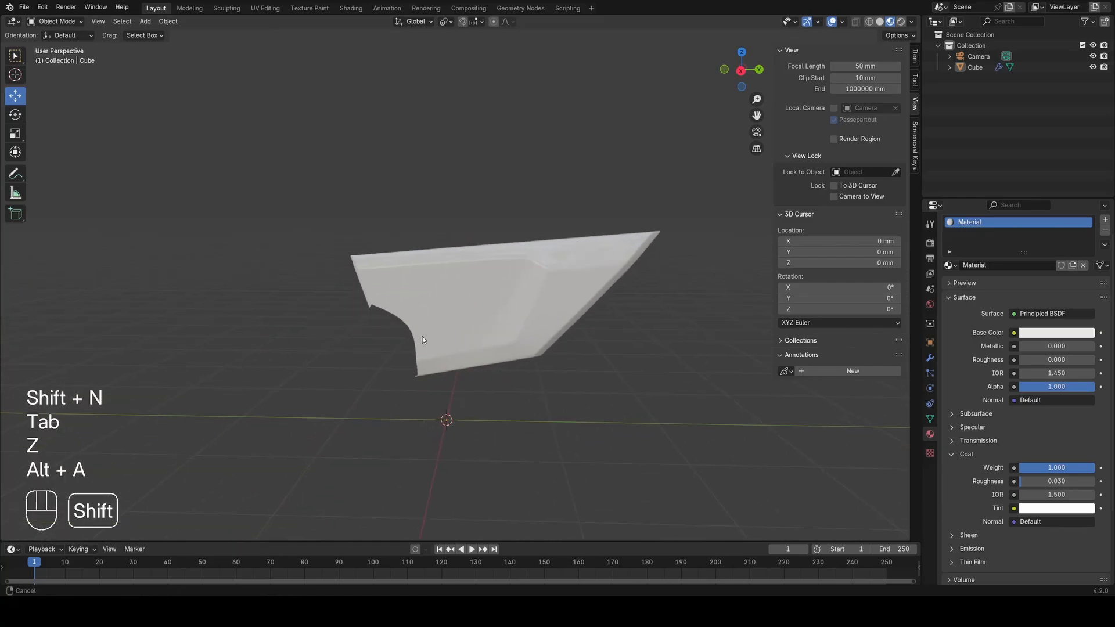
{"action": "middle_click_drag", "start_coordinate": [501, 323], "coordinate": [410, 289]}
{"action": "mouse_move", "coordinate": [401, 341]}
{"action": "middle_mouse_down"}
{"action": "mouse_move", "coordinate": [490, 331]}
{"action": "mouse_move", "coordinate": [555, 282]}
{"action": "mouse_move", "coordinate": [423, 284]}
{"action": "mouse_move", "coordinate": [365, 257]}
{"action": "mouse_move", "coordinate": [381, 302]}
{"action": "mouse_move", "coordinate": [355, 310]}
{"action": "mouse_move", "coordinate": [424, 290]}
{"action": "middle_mouse_up"}
{"action": "scroll", "coordinate": [555, 282], "scroll_direction": "up", "scroll_amount": 3}
Step: Vertex-slide the upper vertex on the slanted end's outer edge slightly down along that edge
{"action": "left_click", "coordinate": [555, 283]}
{"action": "key", "text": "z"}
{"action": "scroll", "coordinate": [494, 282], "scroll_direction": "up", "scroll_amount": 4}
{"action": "key", "text": "Tab"}
{"action": "key", "text": "z"}
{"action": "key", "text": "a"}
{"action": "middle_click_drag", "start_coordinate": [537, 277], "coordinate": [464, 268], "text": "shift"}
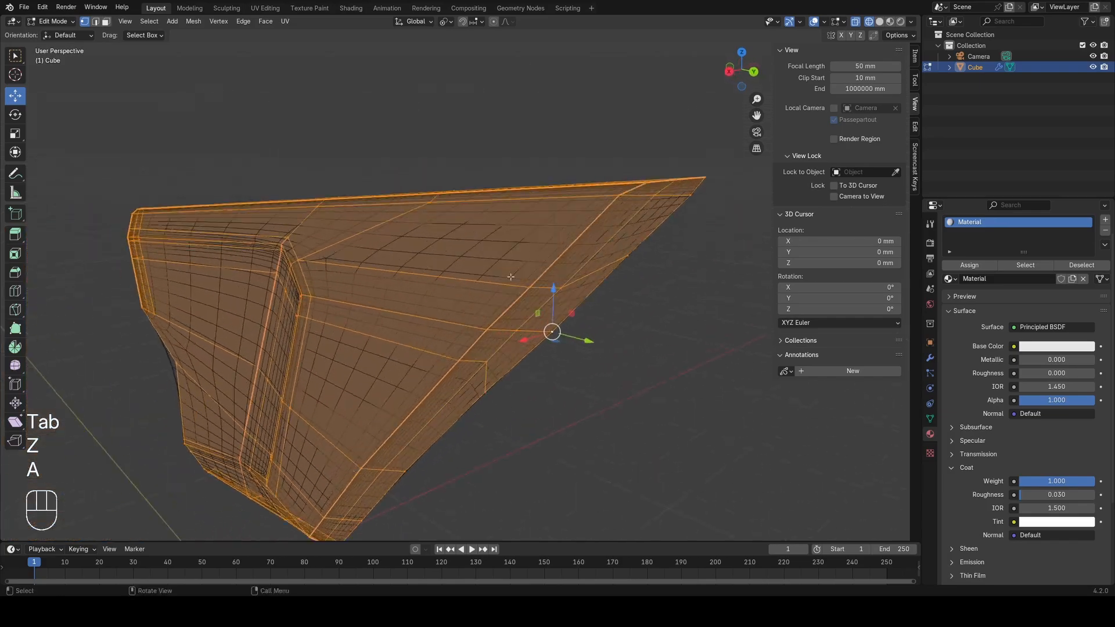
{"action": "key", "text": "z"}
{"action": "left_click", "coordinate": [653, 265]}
{"action": "left_click", "coordinate": [596, 297]}
{"action": "key", "text": "z"}
Step: Vertex-slide the lower vertex of the slanted end's outer edge to even out the spacing
{"action": "key", "text": "a"}
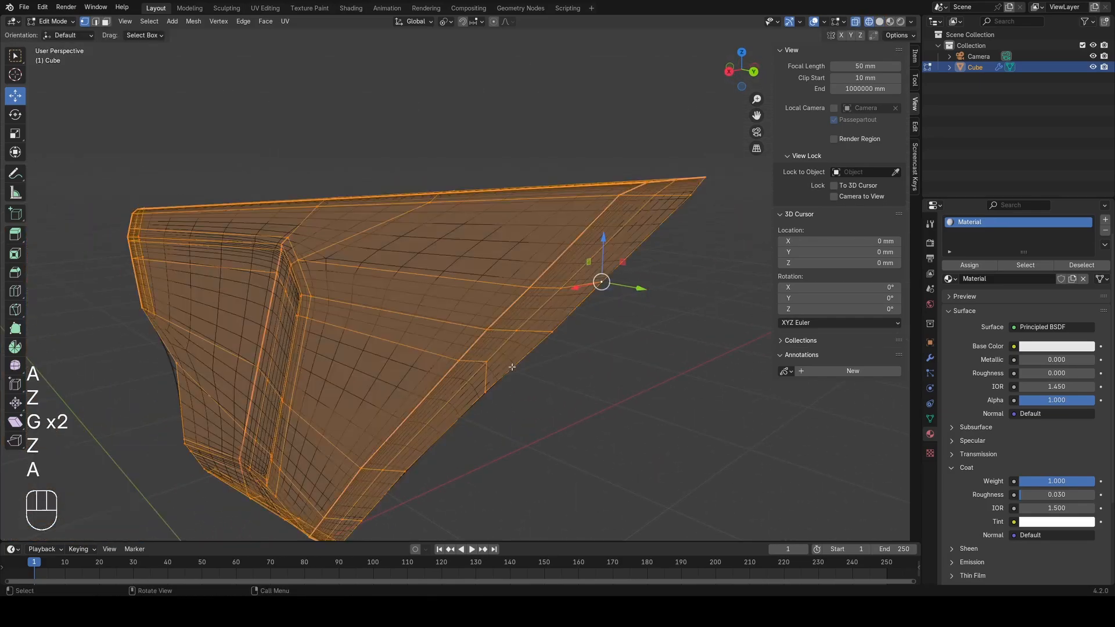
{"action": "key", "text": "z"}
{"action": "left_click", "coordinate": [487, 393]}
{"action": "key", "text": "g"}
{"action": "left_click", "coordinate": [568, 370]}
{"action": "key", "text": "Tab"}
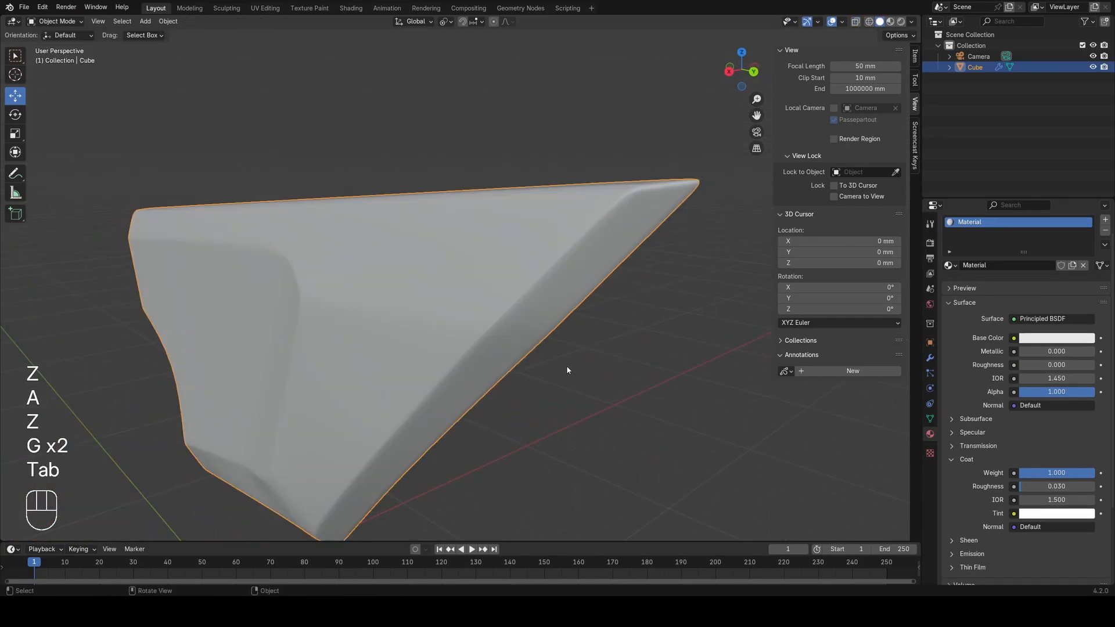
Step: Examine the panel from the side, in the right orthographic view and around its narrow end beside the arch cutout
{"action": "middle_click_drag", "start_coordinate": [568, 370], "coordinate": [627, 353]}
{"action": "key", "text": "z"}
{"action": "key", "text": "z"}
{"action": "mouse_move", "coordinate": [316, 351]}
{"action": "middle_mouse_down", "text": "shift"}
{"action": "mouse_move", "coordinate": [555, 341]}
{"action": "mouse_move", "coordinate": [639, 319]}
{"action": "middle_mouse_up", "text": "shift"}
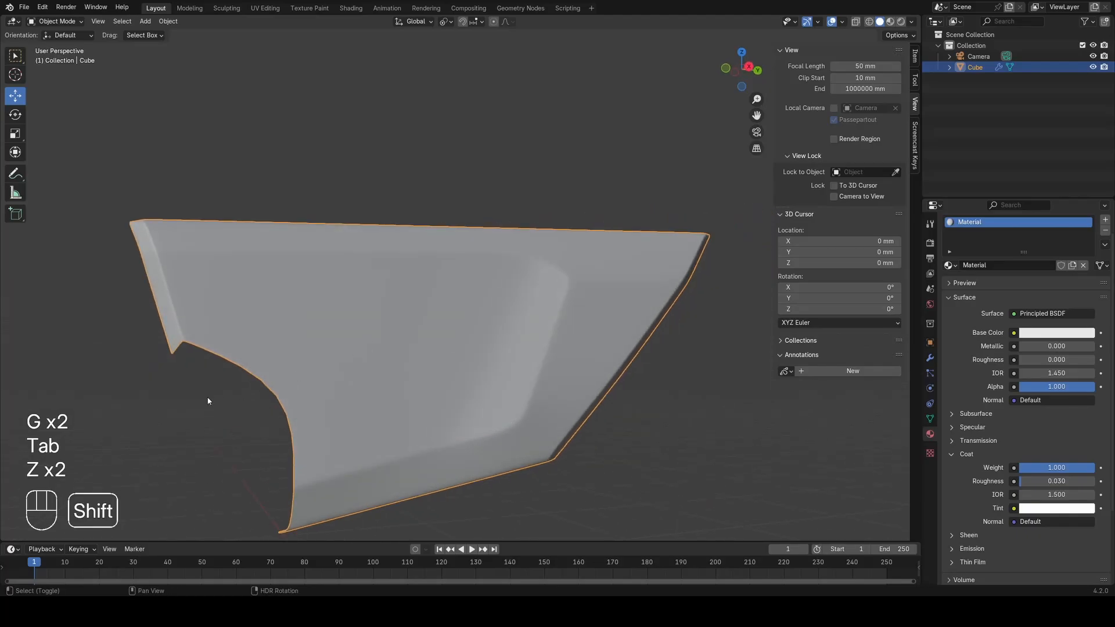
{"action": "scroll", "coordinate": [436, 337], "scroll_direction": "up", "scroll_amount": 1}
{"action": "key", "text": "z"}
{"action": "mouse_move", "coordinate": [209, 401]}
{"action": "middle_mouse_down", "text": "shift"}
{"action": "mouse_move", "coordinate": [437, 337]}
{"action": "mouse_move", "coordinate": [384, 343]}
{"action": "mouse_move", "coordinate": [379, 296]}
{"action": "middle_mouse_up", "text": "shift"}
{"action": "key", "text": "KP_3"}
{"action": "scroll", "coordinate": [378, 296], "scroll_direction": "up", "scroll_amount": 4}
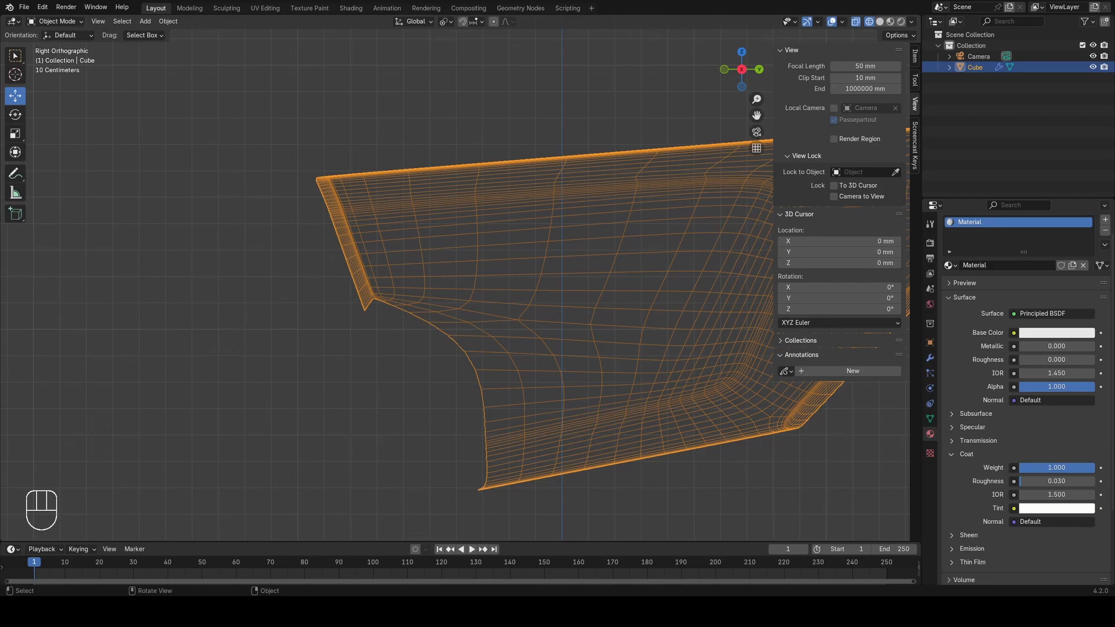
{"action": "mouse_move", "coordinate": [378, 296]}
{"action": "middle_mouse_down"}
{"action": "mouse_move", "coordinate": [448, 269]}
{"action": "mouse_move", "coordinate": [324, 276]}
{"action": "mouse_move", "coordinate": [366, 308]}
{"action": "middle_mouse_up"}
{"action": "key", "text": "z"}
{"action": "mouse_move", "coordinate": [366, 308]}
{"action": "middle_mouse_down"}
{"action": "mouse_move", "coordinate": [397, 295]}
{"action": "mouse_move", "coordinate": [462, 314]}
{"action": "middle_mouse_up"}
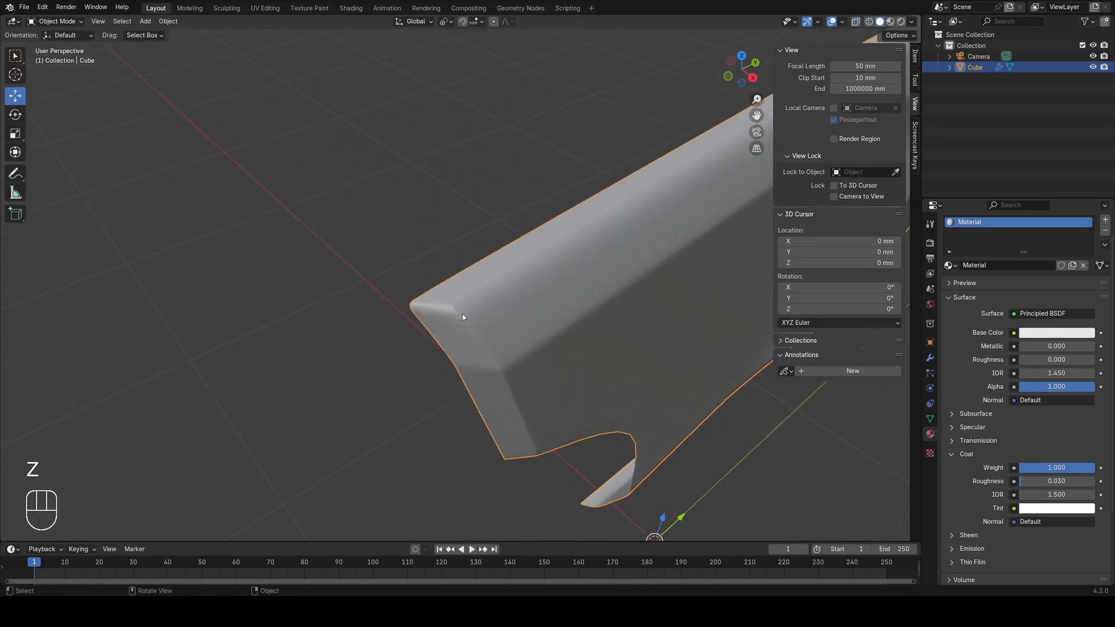
Step: Try an edge slide on the vertex path running from the narrow end's top corner down to the arch cutout
{"action": "key", "text": "Tab"}
{"action": "key", "text": "a"}
{"action": "left_click", "coordinate": [454, 304]}
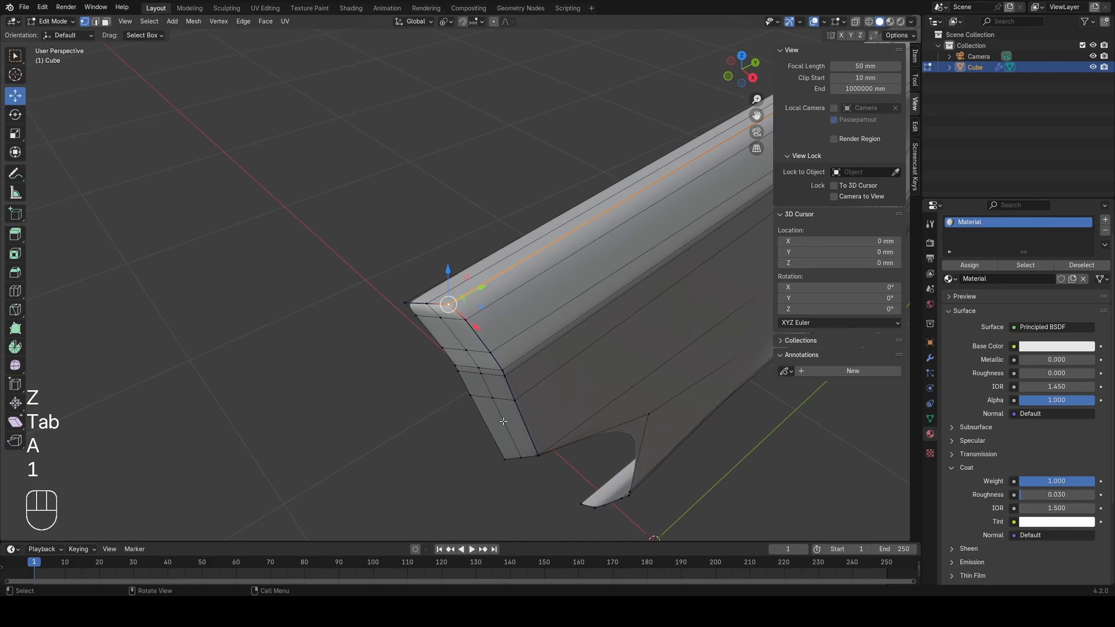
{"action": "left_click", "coordinate": [549, 462], "text": "ctrl"}
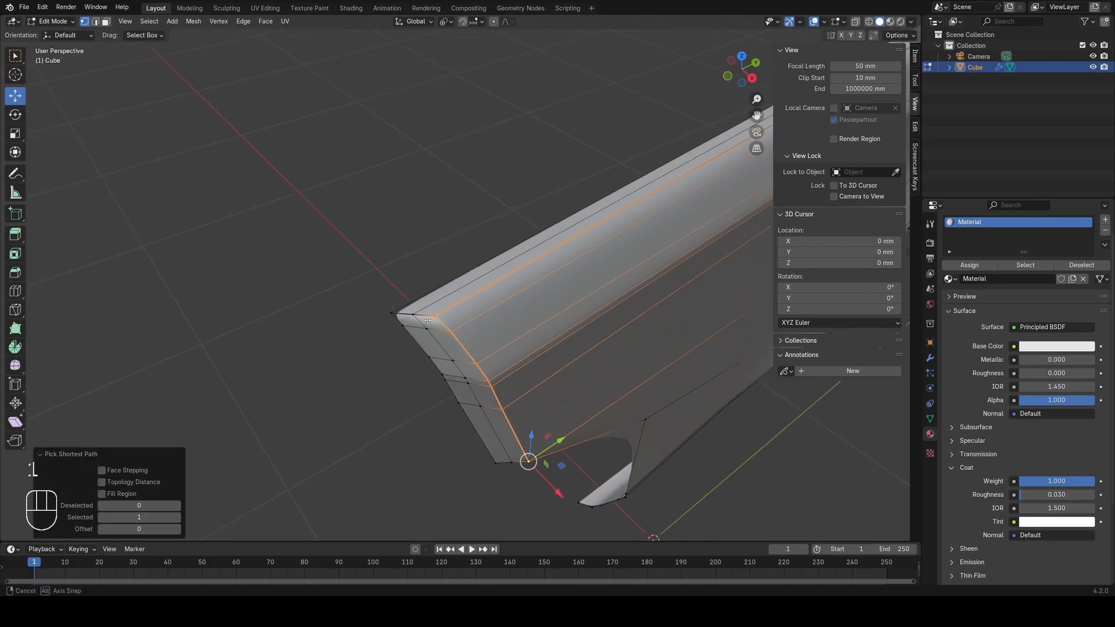
{"action": "middle_click_drag", "start_coordinate": [427, 320], "coordinate": [379, 307]}
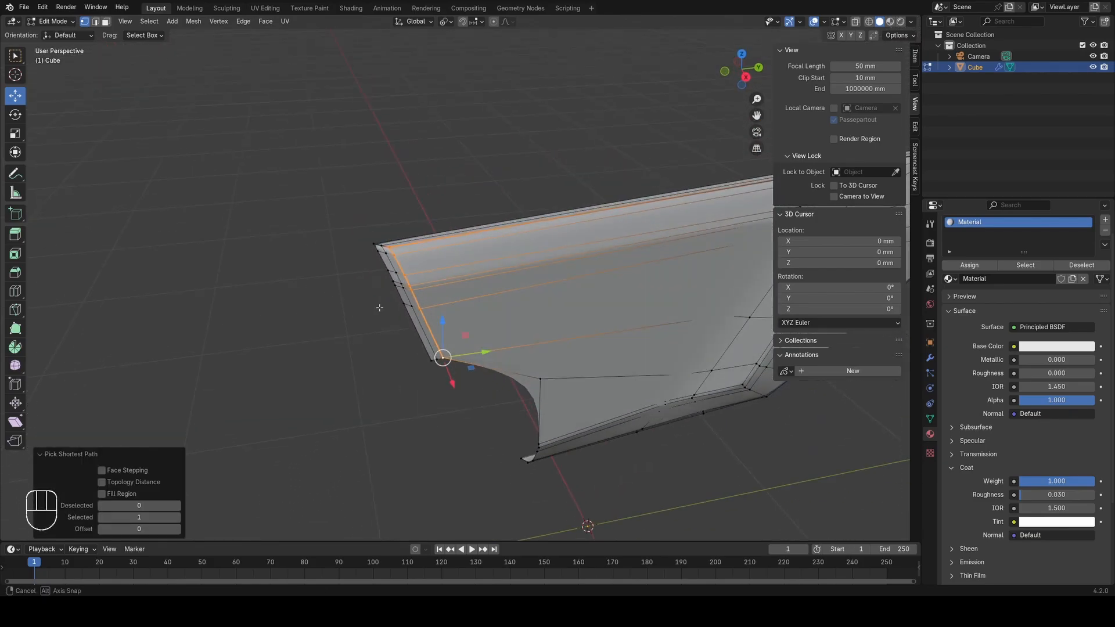
{"action": "scroll", "coordinate": [379, 308], "scroll_direction": "up", "scroll_amount": 5}
{"action": "key", "text": "g"}
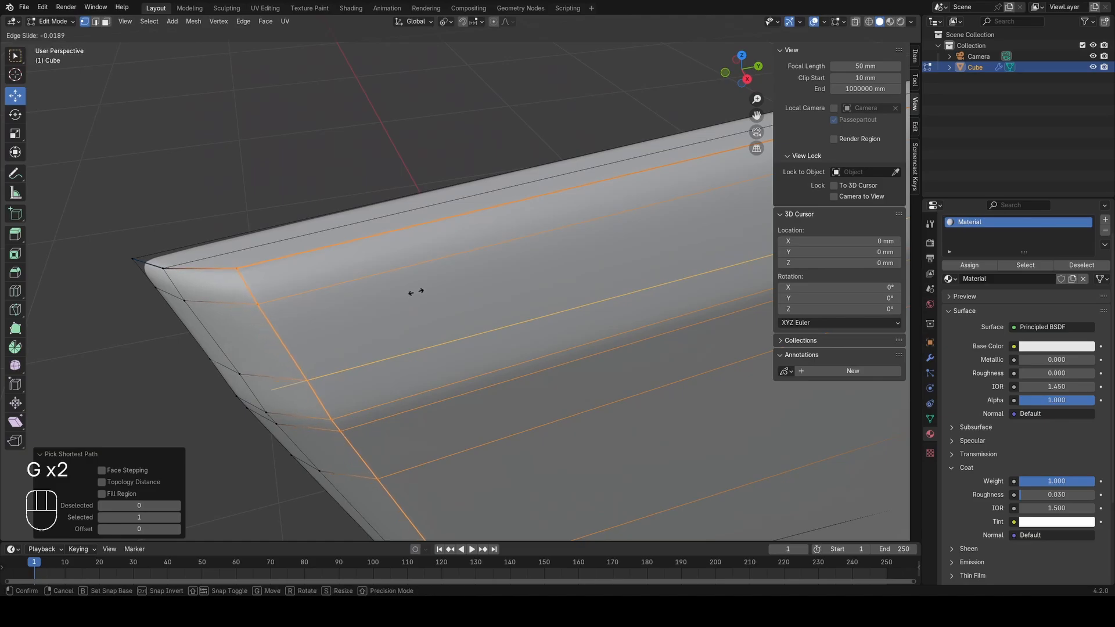
{"action": "left_click", "coordinate": [417, 291]}
{"action": "scroll", "coordinate": [417, 292], "scroll_direction": "down", "scroll_amount": 5}
{"action": "mouse_move", "coordinate": [417, 290]}
{"action": "middle_mouse_down"}
{"action": "mouse_move", "coordinate": [497, 282]}
{"action": "mouse_move", "coordinate": [356, 317]}
{"action": "mouse_move", "coordinate": [279, 287]}
{"action": "mouse_move", "coordinate": [345, 290]}
{"action": "mouse_move", "coordinate": [377, 315]}
{"action": "mouse_move", "coordinate": [366, 280]}
{"action": "mouse_move", "coordinate": [353, 289]}
{"action": "middle_mouse_up"}
{"action": "scroll", "coordinate": [344, 290], "scroll_direction": "up", "scroll_amount": 4}
{"action": "key", "text": "ctrl+z"}
Step: Examine the mesh topology from both ends in wireframe and select the edge loop along the panel's top
{"action": "key", "text": "z"}
{"action": "key", "text": "a"}
{"action": "scroll", "coordinate": [379, 270], "scroll_direction": "down", "scroll_amount": 2}
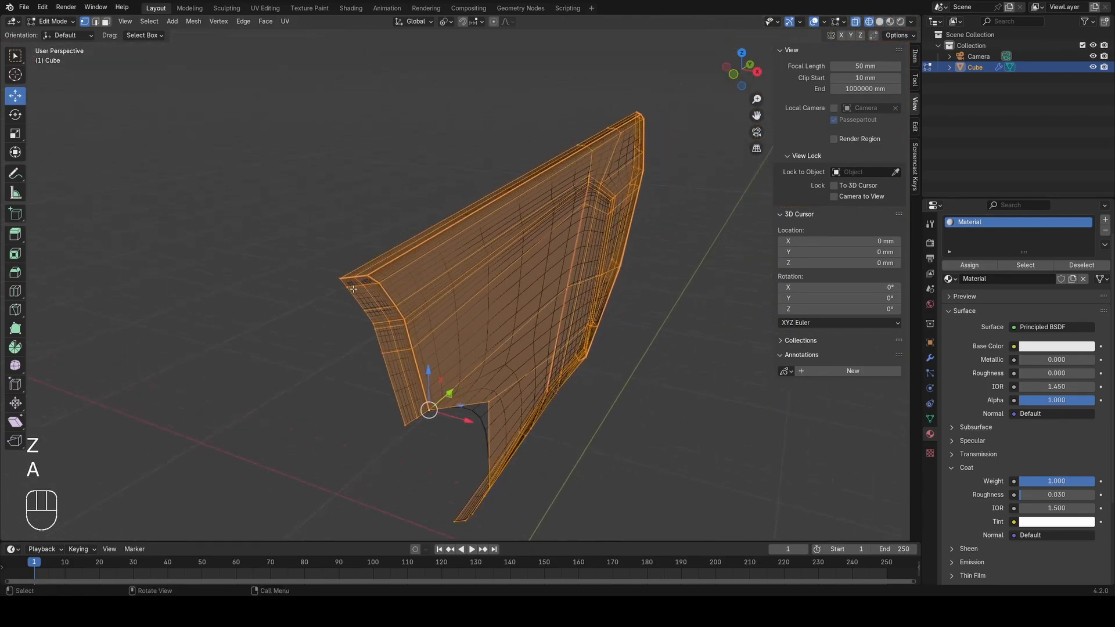
{"action": "middle_click_drag", "start_coordinate": [442, 288], "coordinate": [363, 302]}
{"action": "key", "text": "z"}
{"action": "middle_click_drag", "start_coordinate": [418, 325], "coordinate": [360, 296], "text": "shift"}
{"action": "middle_click_drag", "start_coordinate": [360, 296], "coordinate": [325, 302]}
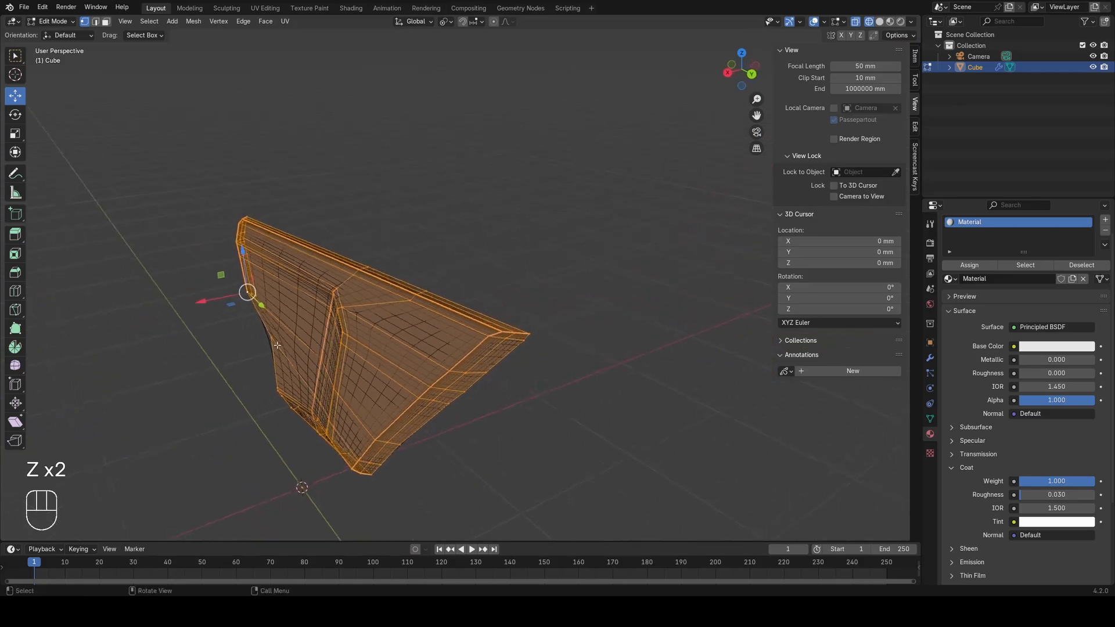
{"action": "scroll", "coordinate": [430, 341], "scroll_direction": "up", "scroll_amount": 2}
{"action": "left_click", "coordinate": [430, 341], "text": "alt"}
{"action": "middle_click_drag", "start_coordinate": [430, 341], "coordinate": [501, 297]}
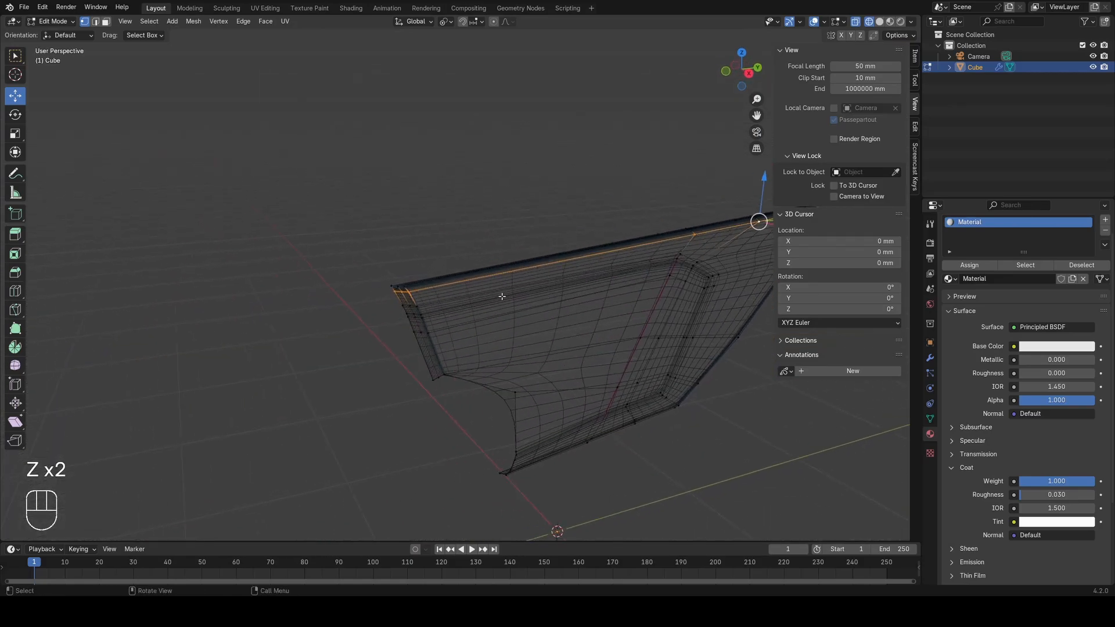
Step: Examine the rounded top corner of the panel's narrow end closely in solid shading
{"action": "left_click", "coordinate": [641, 284]}
{"action": "key", "text": "z"}
{"action": "mouse_move", "coordinate": [639, 284]}
{"action": "middle_mouse_down"}
{"action": "mouse_move", "coordinate": [443, 353]}
{"action": "mouse_move", "coordinate": [461, 321]}
{"action": "mouse_move", "coordinate": [515, 323]}
{"action": "mouse_move", "coordinate": [508, 295]}
{"action": "mouse_move", "coordinate": [523, 291]}
{"action": "mouse_move", "coordinate": [459, 279]}
{"action": "mouse_move", "coordinate": [554, 263]}
{"action": "middle_mouse_up"}
{"action": "left_click", "coordinate": [388, 353]}
{"action": "key", "text": "a"}
{"action": "left_click", "coordinate": [554, 263]}
{"action": "scroll", "coordinate": [466, 255], "scroll_direction": "up", "scroll_amount": 5}
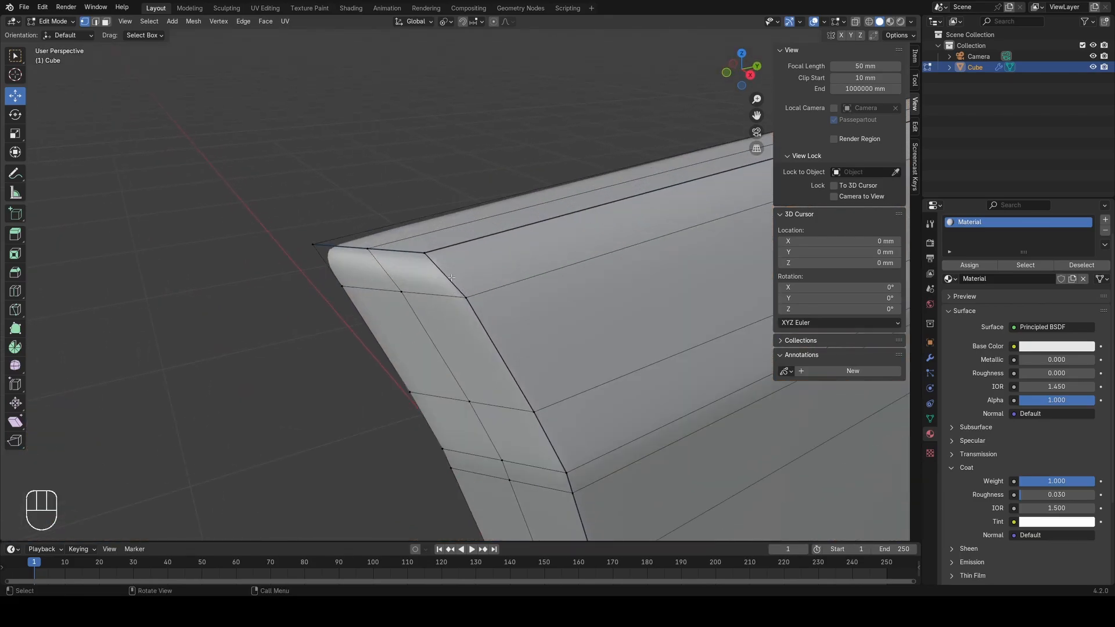
{"action": "middle_click_drag", "start_coordinate": [396, 263], "coordinate": [468, 281]}
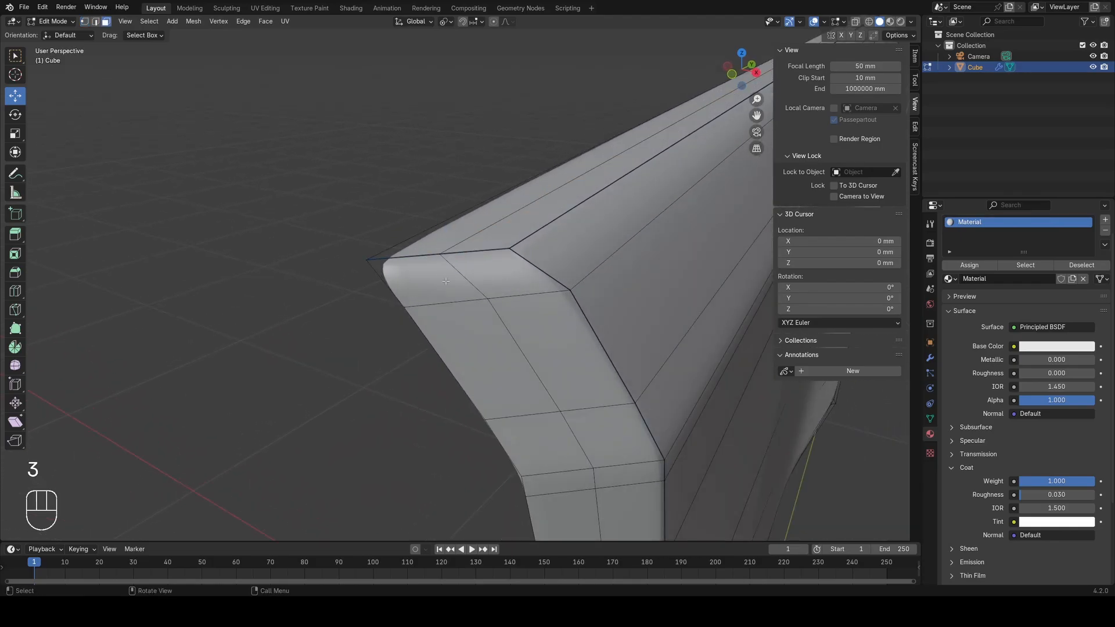
Step: Select the vertex path down the panel's vertical edge, from the arch cutout corner to the bottom lip
{"action": "key", "text": "1"}
{"action": "key", "text": "shift+z"}
{"action": "key", "text": "a"}
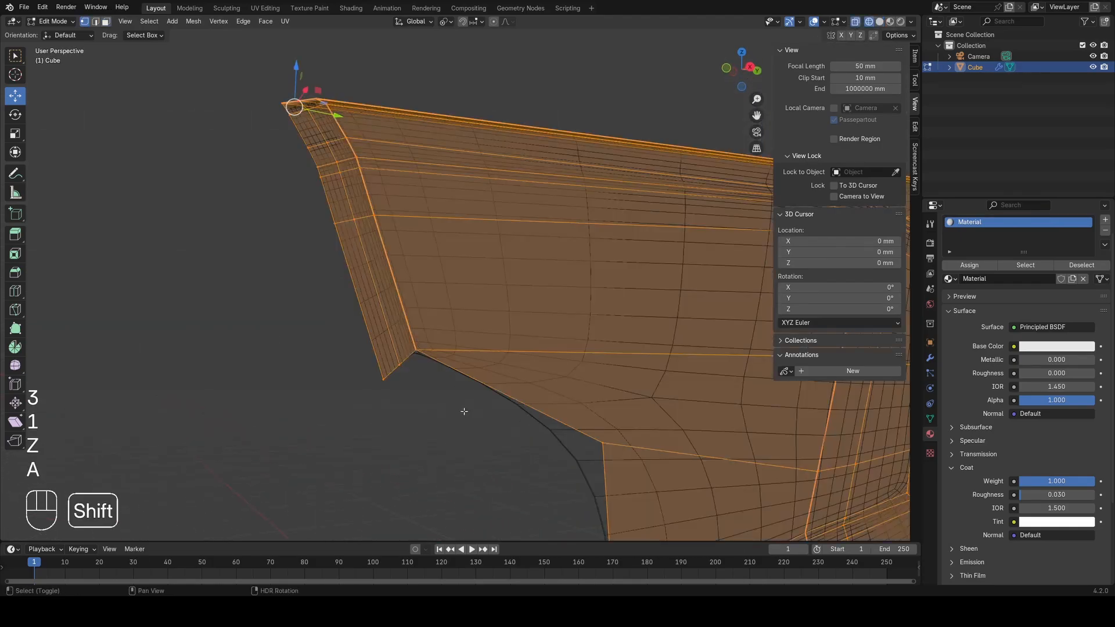
{"action": "middle_click_drag", "start_coordinate": [601, 348], "coordinate": [508, 258]}
{"action": "scroll", "coordinate": [515, 318], "scroll_direction": "up", "scroll_amount": 4}
{"action": "key", "text": "b"}
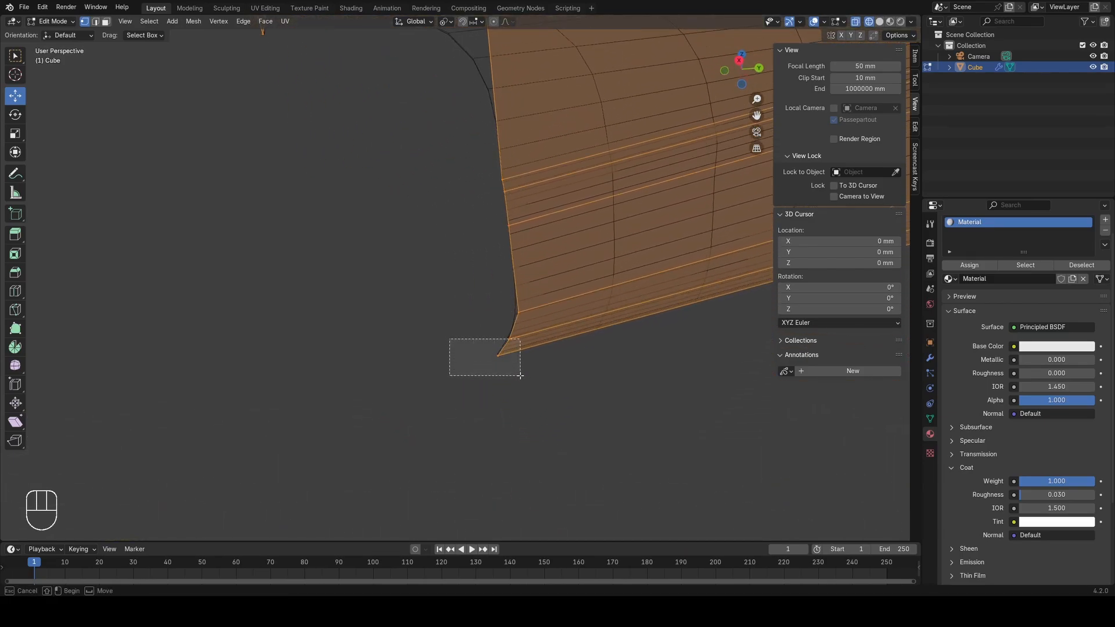
{"action": "left_click_drag", "start_coordinate": [520, 376], "coordinate": [530, 374]}
{"action": "key", "text": "z"}
{"action": "scroll", "coordinate": [540, 331], "scroll_direction": "down", "scroll_amount": 3}
{"action": "middle_click_drag", "start_coordinate": [511, 186], "coordinate": [508, 205]}
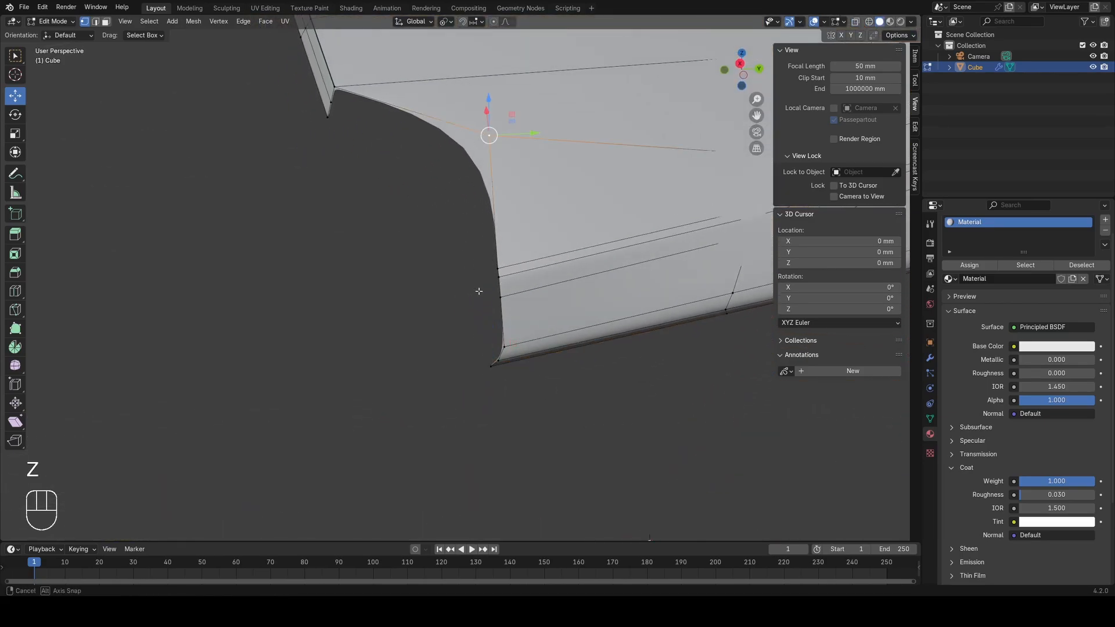
{"action": "left_click", "coordinate": [518, 335], "text": "ctrl"}
{"action": "key", "text": "z"}
{"action": "middle_click_drag", "start_coordinate": [459, 303], "coordinate": [504, 302]}
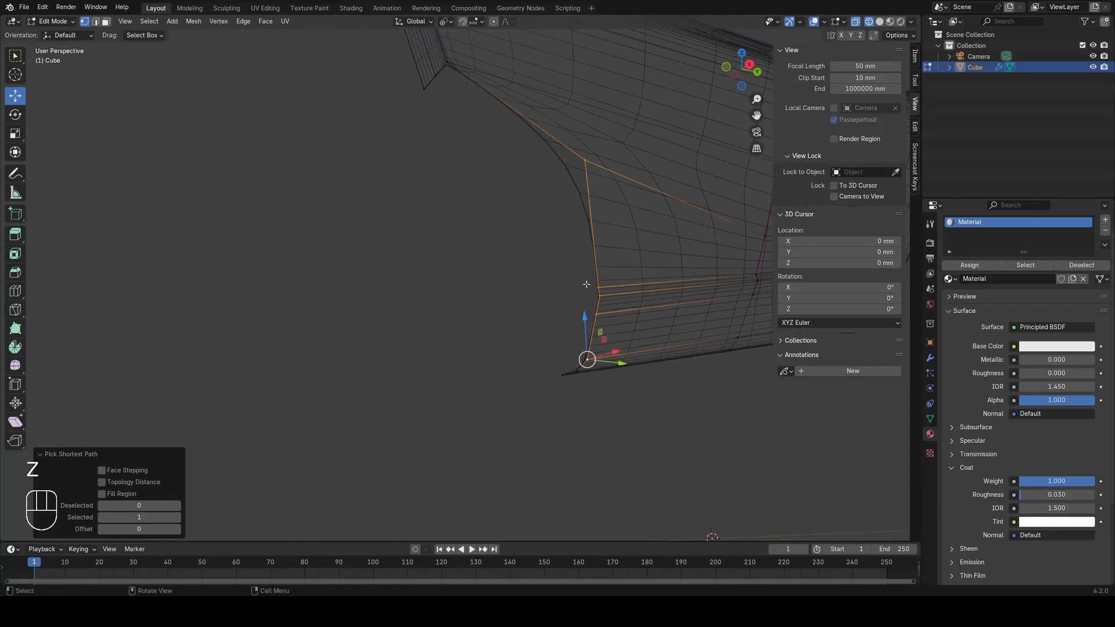
Step: Extrude the selected edge outward in the right view by about -37.2 mm in Y and -14.6 mm in Z
{"action": "middle_click_drag", "start_coordinate": [576, 270], "coordinate": [516, 299], "text": "shift"}
{"action": "scroll", "coordinate": [516, 299], "scroll_direction": "up", "scroll_amount": 4}
{"action": "key", "text": "KP_3"}
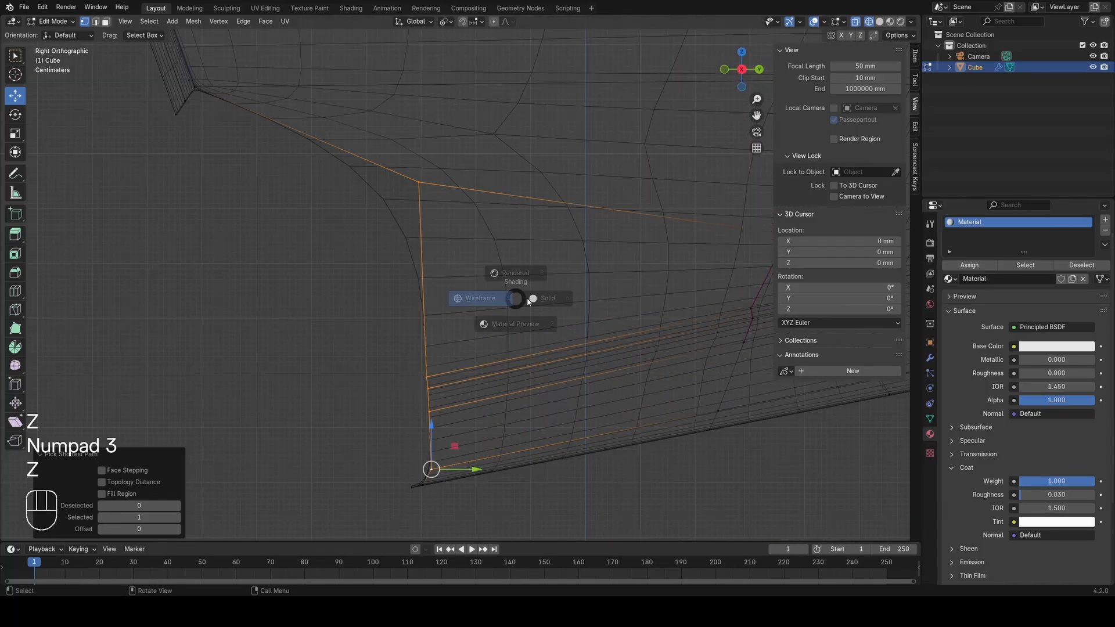
{"action": "left_click", "coordinate": [529, 301]}
{"action": "key", "text": "e"}
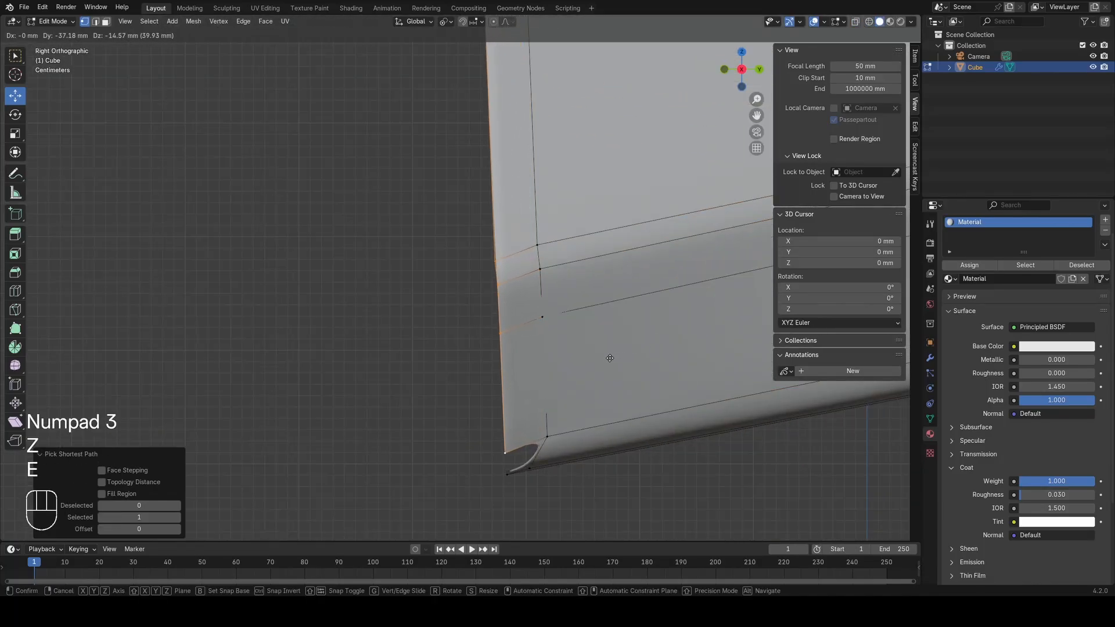
{"action": "left_click", "coordinate": [610, 358]}
Step: Move the extruded edge about -59.4 mm along X and edge-slide it back toward the panel by about 0.5
{"action": "scroll", "coordinate": [537, 314], "scroll_direction": "down", "scroll_amount": 6}
{"action": "middle_click_drag", "start_coordinate": [536, 312], "coordinate": [459, 360]}
{"action": "key", "text": "g"}
{"action": "key", "text": "x"}
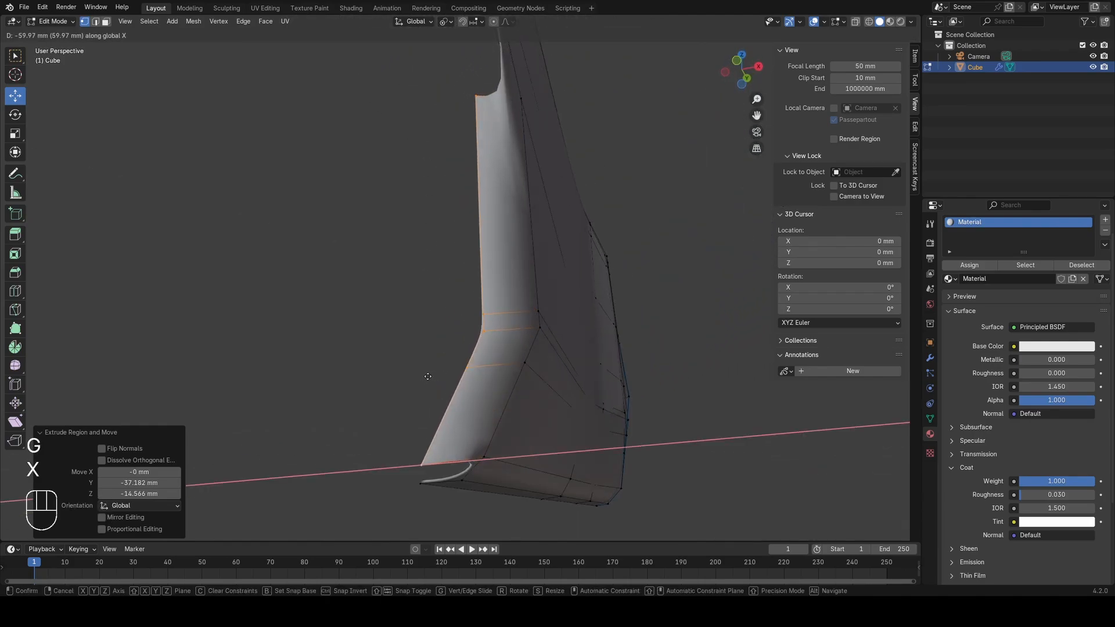
{"action": "middle_click_drag", "start_coordinate": [483, 365], "coordinate": [442, 346]}
{"action": "scroll", "coordinate": [442, 347], "scroll_direction": "up", "scroll_amount": 2}
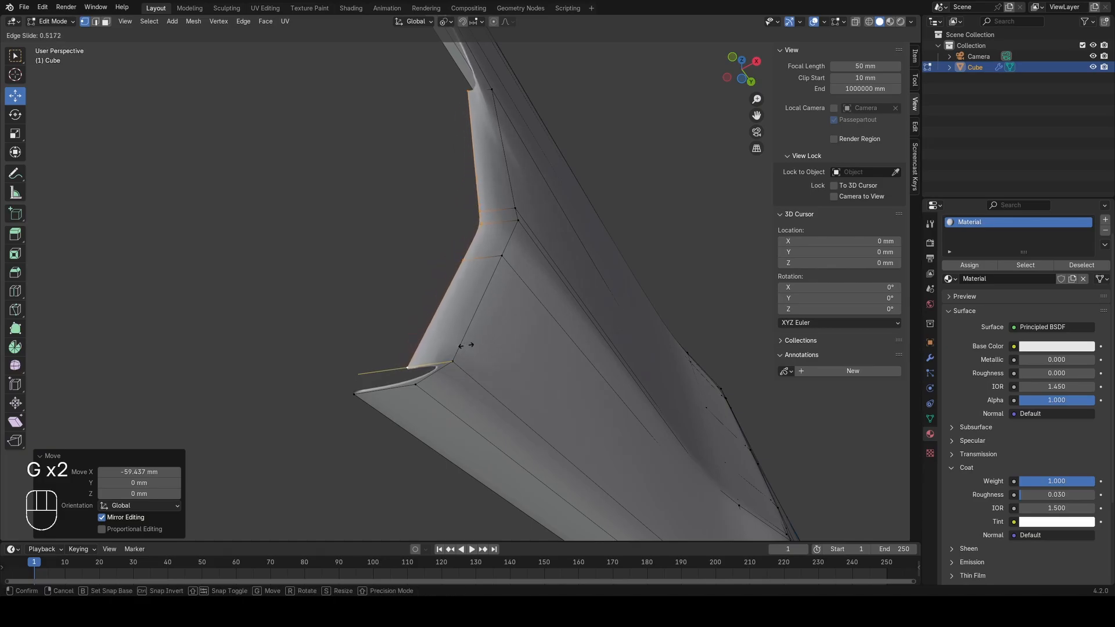
Step: Vertex-slide the outer end vertex of the bottom lip inward by about 0.4
{"action": "key", "text": "a"}
{"action": "key", "text": "z"}
{"action": "key", "text": "g"}
{"action": "key", "text": "g"}
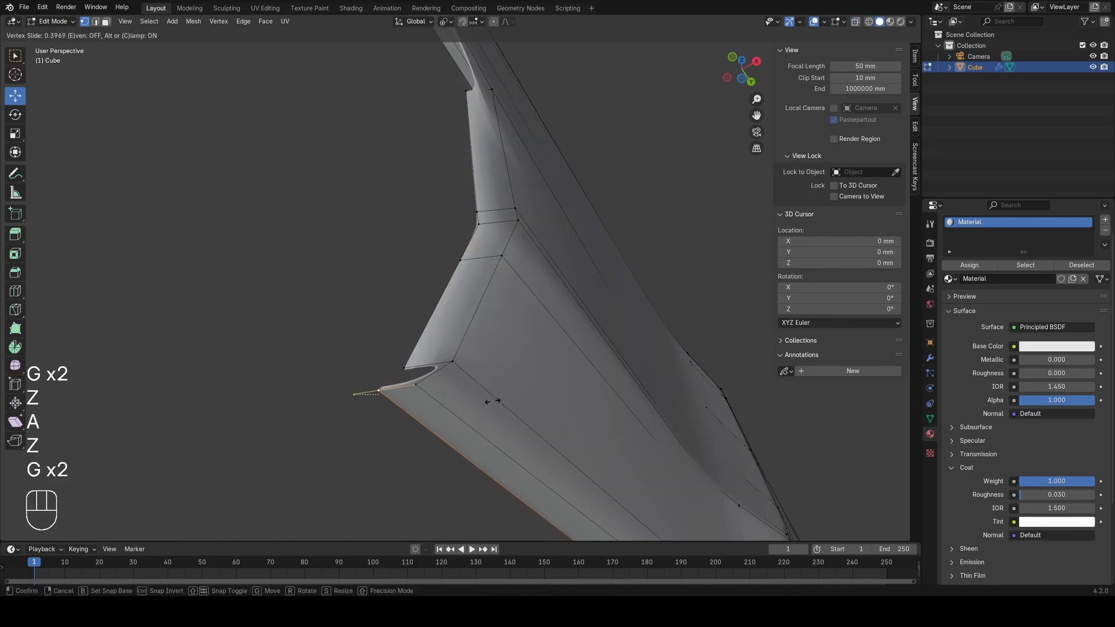
{"action": "left_click", "coordinate": [492, 401]}
Step: Vertex-slide the first intermediate vertex on the panel's bottom outer edge inward by a factor of 0.312
{"action": "scroll", "coordinate": [491, 400], "scroll_direction": "down", "scroll_amount": 3}
{"action": "middle_click_drag", "start_coordinate": [492, 400], "coordinate": [407, 374]}
{"action": "key", "text": "z"}
{"action": "key", "text": "a"}
{"action": "middle_click_drag", "start_coordinate": [493, 339], "coordinate": [427, 379], "text": "shift"}
{"action": "key", "text": "z"}
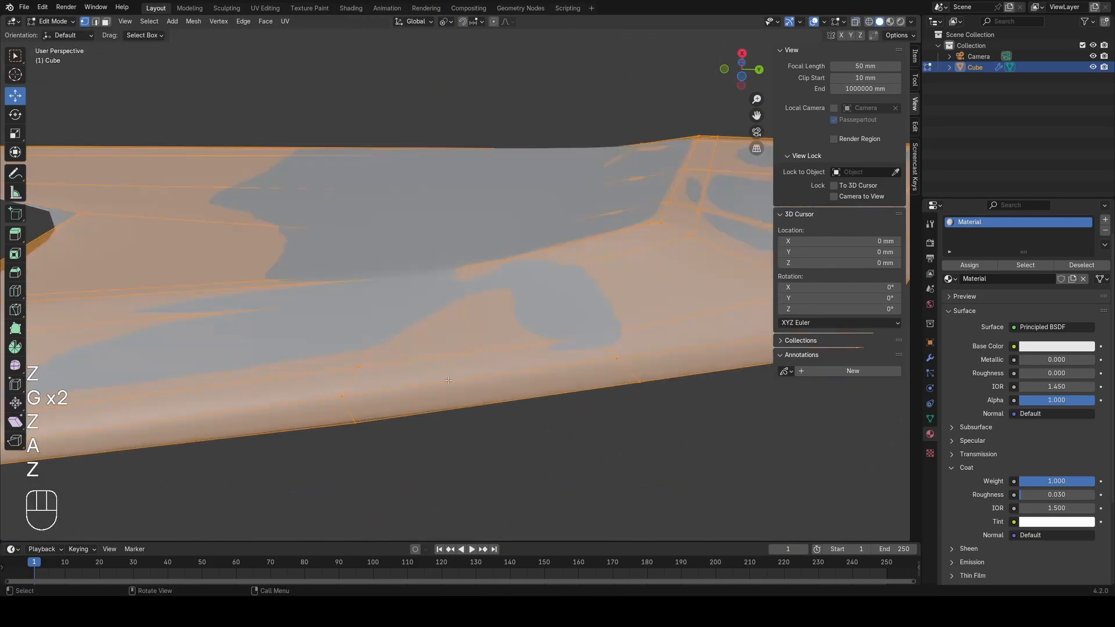
{"action": "left_click", "coordinate": [354, 423]}
{"action": "key", "text": "g"}
{"action": "key", "text": "g"}
{"action": "middle_click_drag", "start_coordinate": [355, 420], "coordinate": [156, 415]}
{"action": "left_click", "coordinate": [371, 374]}
{"action": "scroll", "coordinate": [372, 373], "scroll_direction": "down", "scroll_amount": 2}
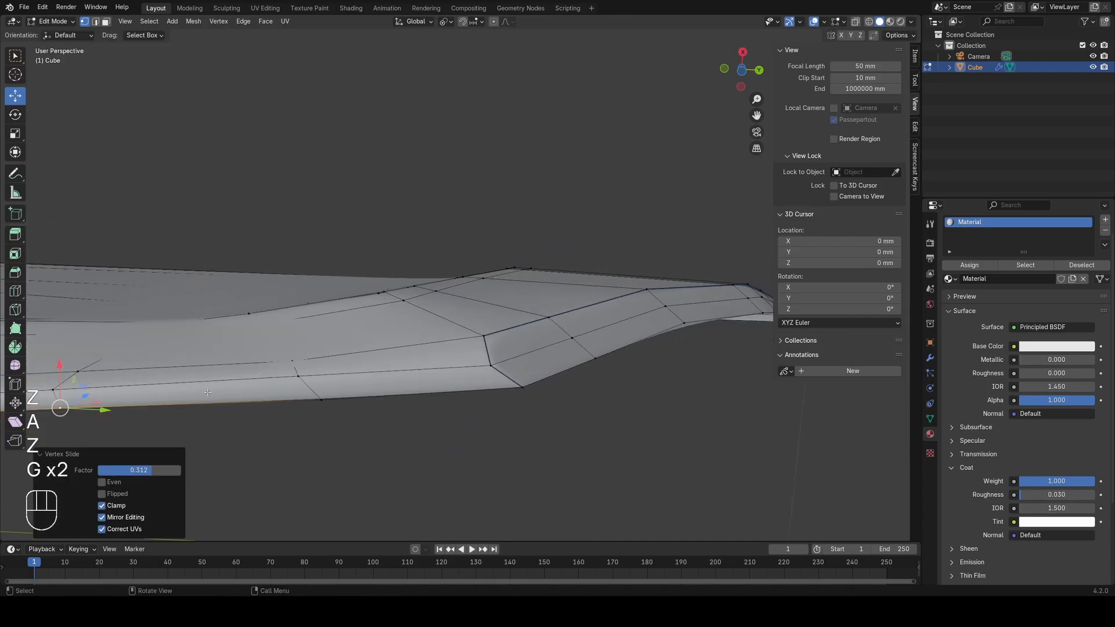
Step: Vertex-slide the next vertex along the bottom outer edge slightly inward to even out the lip
{"action": "left_click", "coordinate": [613, 297]}
{"action": "middle_click_drag", "start_coordinate": [373, 379], "coordinate": [615, 343], "text": "shift"}
{"action": "key", "text": "z"}
{"action": "key", "text": "a"}
{"action": "scroll", "coordinate": [411, 348], "scroll_direction": "up", "scroll_amount": 3}
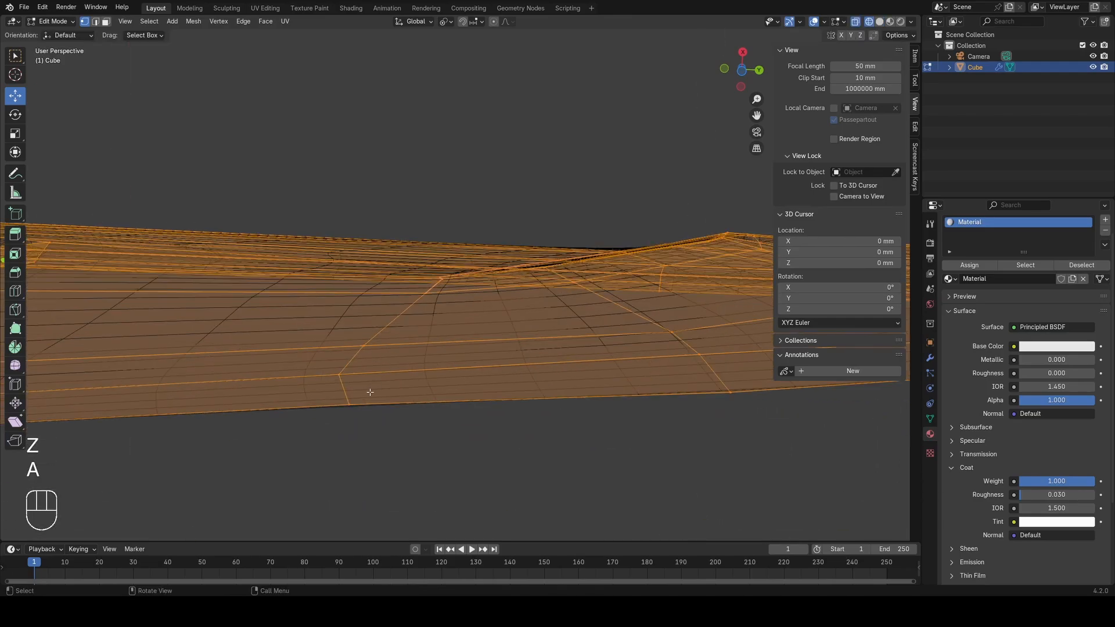
{"action": "left_click", "coordinate": [352, 406]}
{"action": "key", "text": "z"}
{"action": "left_click", "coordinate": [469, 419]}
{"action": "key", "text": "z"}
{"action": "key", "text": "a"}
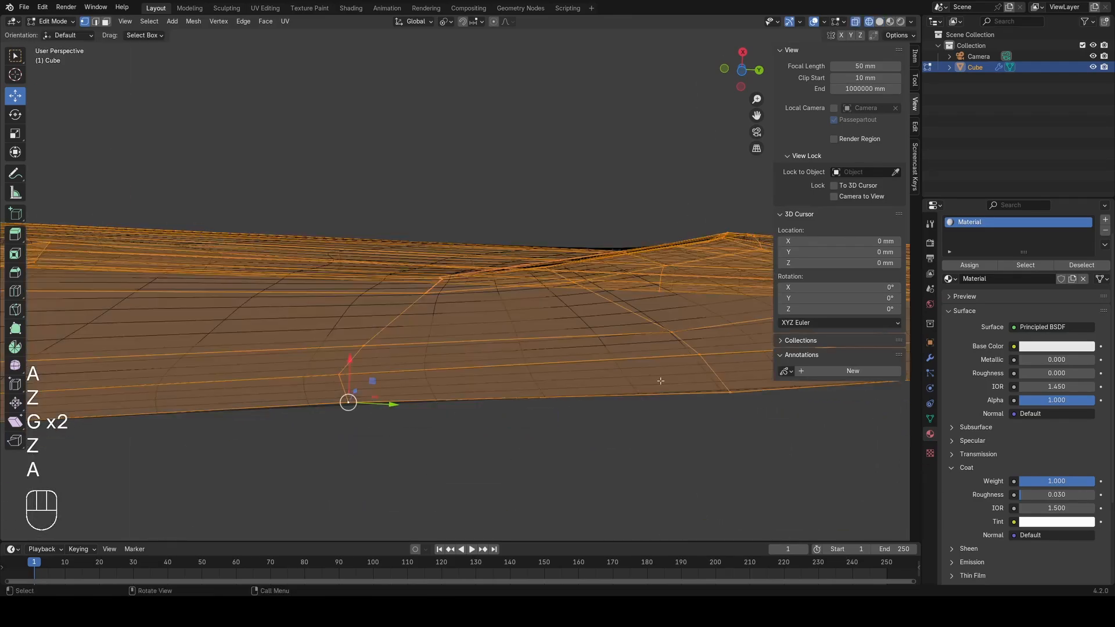
Step: Vertex-slide the bottom outer edge's vertex nearest the slanted end slightly inward
{"action": "key", "text": "z"}
{"action": "mouse_move", "coordinate": [691, 390]}
{"action": "middle_mouse_down", "text": "shift"}
{"action": "mouse_move", "coordinate": [364, 402]}
{"action": "mouse_move", "coordinate": [358, 413]}
{"action": "middle_mouse_up", "text": "shift"}
{"action": "left_click", "coordinate": [344, 403]}
{"action": "key", "text": "g"}
{"action": "left_click", "coordinate": [333, 398]}
{"action": "key", "text": "z"}
{"action": "key", "text": "a"}
Step: Examine the bottom lip and the slanted end's lower corner in solid shading, in object and edit mode
{"action": "scroll", "coordinate": [350, 376], "scroll_direction": "down", "scroll_amount": 6}
{"action": "key", "text": "Tab"}
{"action": "key", "text": "z"}
{"action": "middle_click_drag", "start_coordinate": [466, 399], "coordinate": [536, 376]}
{"action": "key", "text": "Tab"}
{"action": "scroll", "coordinate": [538, 415], "scroll_direction": "up", "scroll_amount": 1}
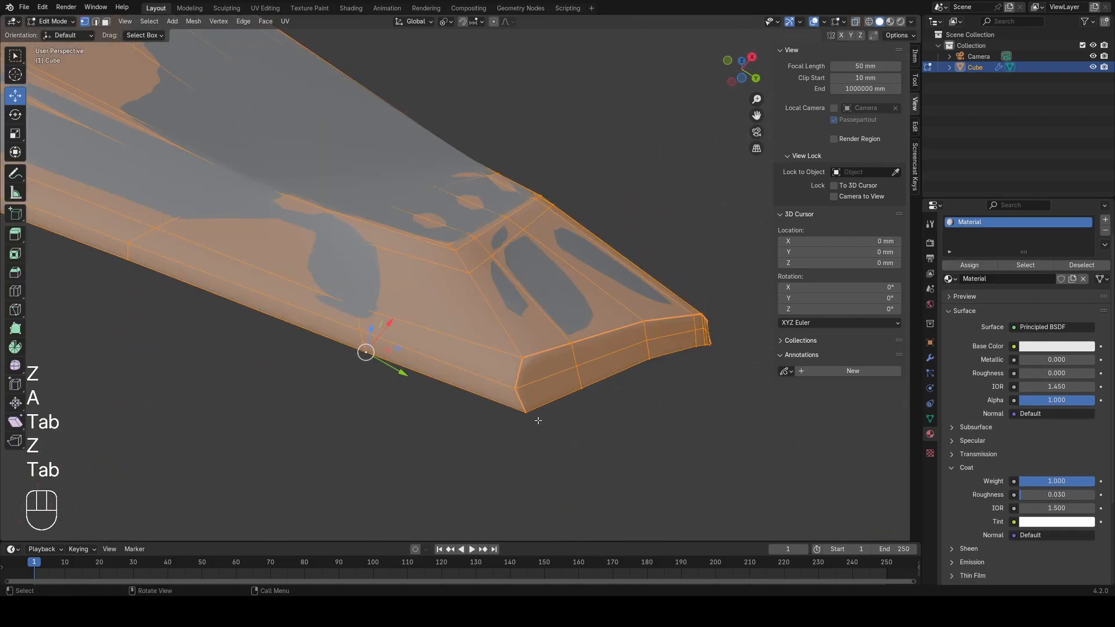
{"action": "left_click", "coordinate": [522, 413]}
{"action": "scroll", "coordinate": [557, 404], "scroll_direction": "up", "scroll_amount": 1}
{"action": "middle_click_drag", "start_coordinate": [616, 392], "coordinate": [456, 361], "text": "shift"}
{"action": "scroll", "coordinate": [457, 361], "scroll_direction": "up", "scroll_amount": 1}
{"action": "middle_click_drag", "start_coordinate": [353, 397], "coordinate": [405, 423], "text": "shift"}
{"action": "key", "text": "Tab"}
{"action": "scroll", "coordinate": [407, 423], "scroll_direction": "down", "scroll_amount": 7}
{"action": "key", "text": "z"}
{"action": "key", "text": "z"}
{"action": "middle_click_drag", "start_coordinate": [511, 424], "coordinate": [575, 404]}
{"action": "mouse_move", "coordinate": [360, 357]}
{"action": "middle_mouse_down", "text": "shift"}
{"action": "mouse_move", "coordinate": [527, 349]}
{"action": "mouse_move", "coordinate": [546, 363]}
{"action": "middle_mouse_up", "text": "shift"}
{"action": "middle_click_drag", "start_coordinate": [427, 366], "coordinate": [555, 325], "text": "shift"}
{"action": "scroll", "coordinate": [518, 336], "scroll_direction": "up", "scroll_amount": 4}
Step: Select the bottom lip's end edge beside the gap below the arch cutout and slide it slightly along the lip
{"action": "key", "text": "Tab"}
{"action": "key", "text": "z"}
{"action": "key", "text": "a"}
{"action": "scroll", "coordinate": [468, 335], "scroll_direction": "up", "scroll_amount": 5}
{"action": "mouse_move", "coordinate": [708, 317]}
{"action": "middle_mouse_down", "text": "shift"}
{"action": "mouse_move", "coordinate": [468, 336]}
{"action": "mouse_move", "coordinate": [371, 385]}
{"action": "mouse_move", "coordinate": [453, 331]}
{"action": "middle_mouse_up", "text": "shift"}
{"action": "scroll", "coordinate": [453, 331], "scroll_direction": "down", "scroll_amount": 4}
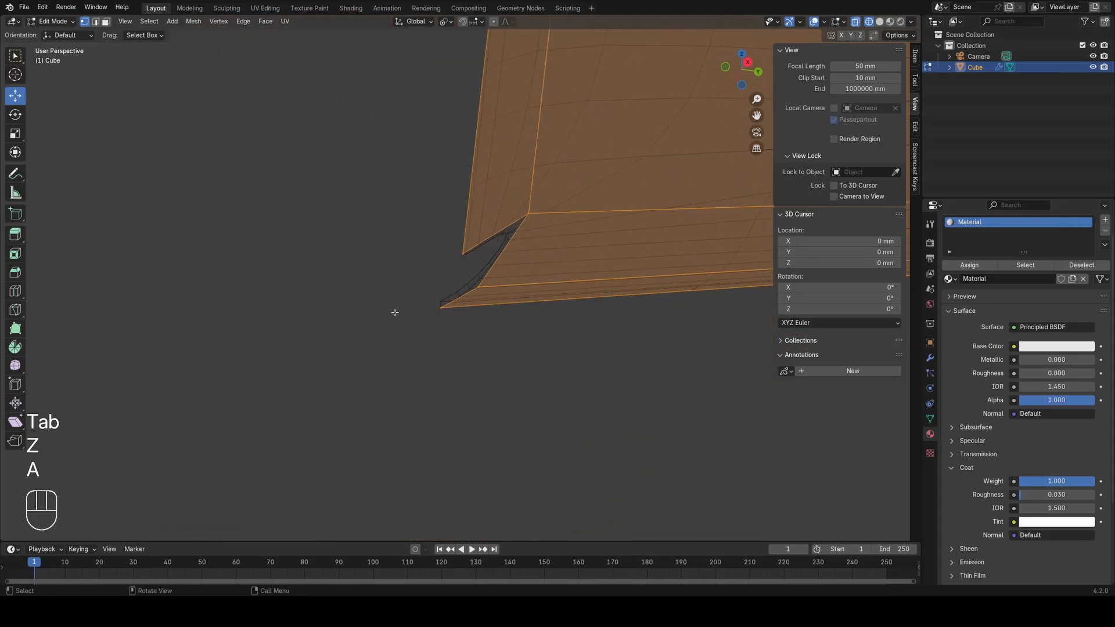
{"action": "left_click_drag", "start_coordinate": [393, 311], "coordinate": [499, 283]}
{"action": "key", "text": "z"}
{"action": "middle_click_drag", "start_coordinate": [523, 323], "coordinate": [545, 327]}
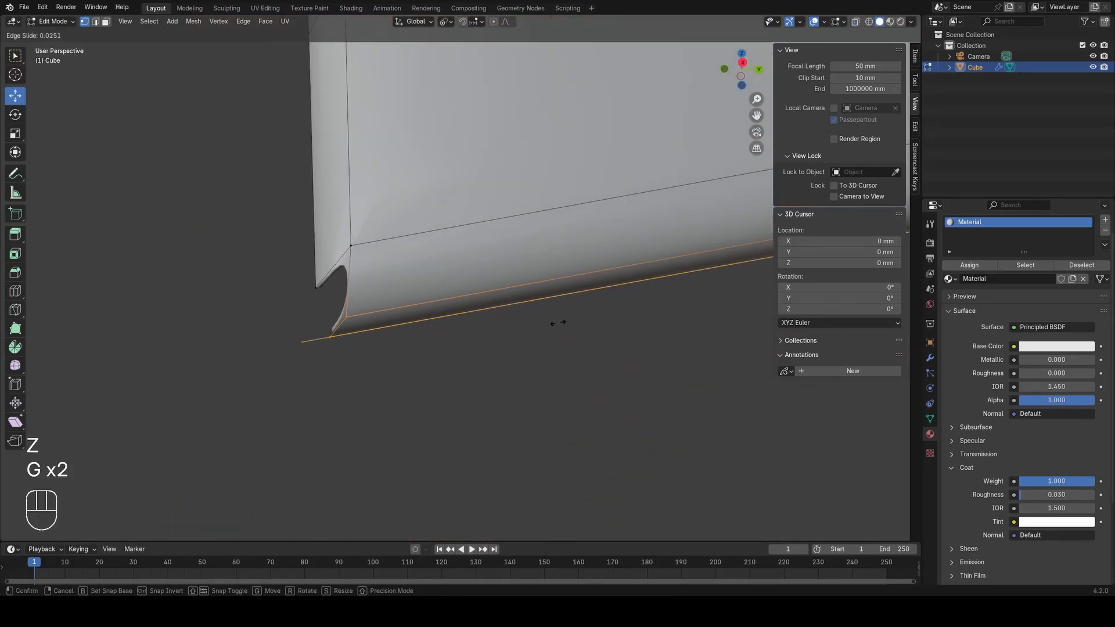
{"action": "left_click", "coordinate": [553, 325]}
Step: Fill the open corner between the extruded side strip and the bottom lip with a face
{"action": "key", "text": "z"}
{"action": "key", "text": "a"}
{"action": "key", "text": "2"}
{"action": "left_click", "coordinate": [322, 314]}
{"action": "key", "text": "f"}
{"action": "key", "text": "1"}
{"action": "key", "text": "a"}
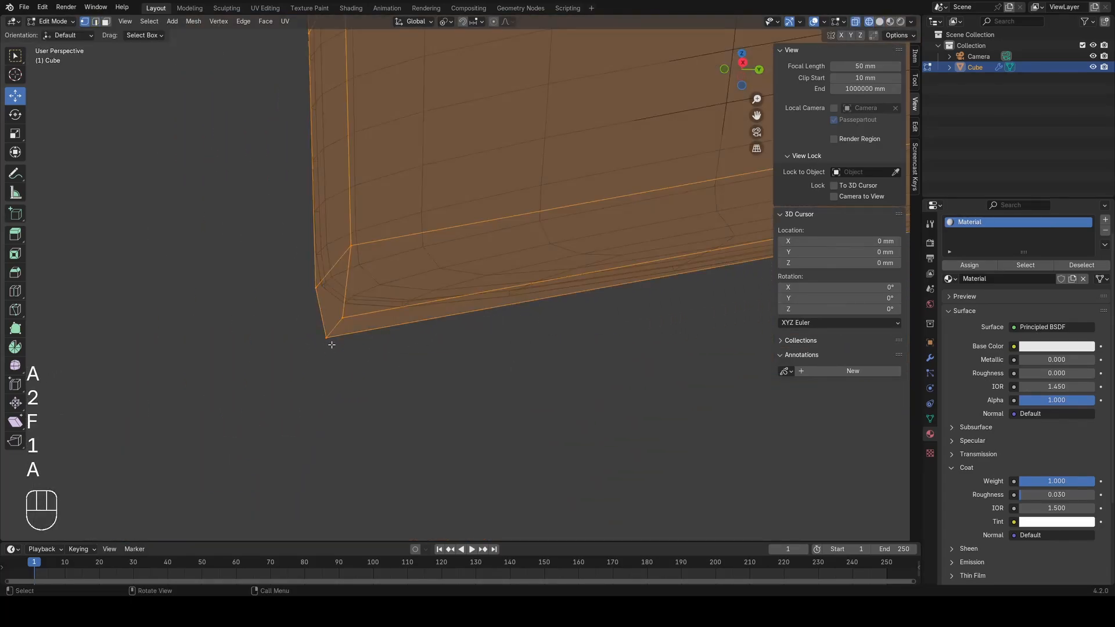
Step: Vertex-slide the filled corner's outermost bottom vertex outward with a factor of -0.010
{"action": "left_click", "coordinate": [332, 345]}
{"action": "key", "text": "z"}
{"action": "left_click", "coordinate": [498, 344]}
{"action": "key", "text": "z"}
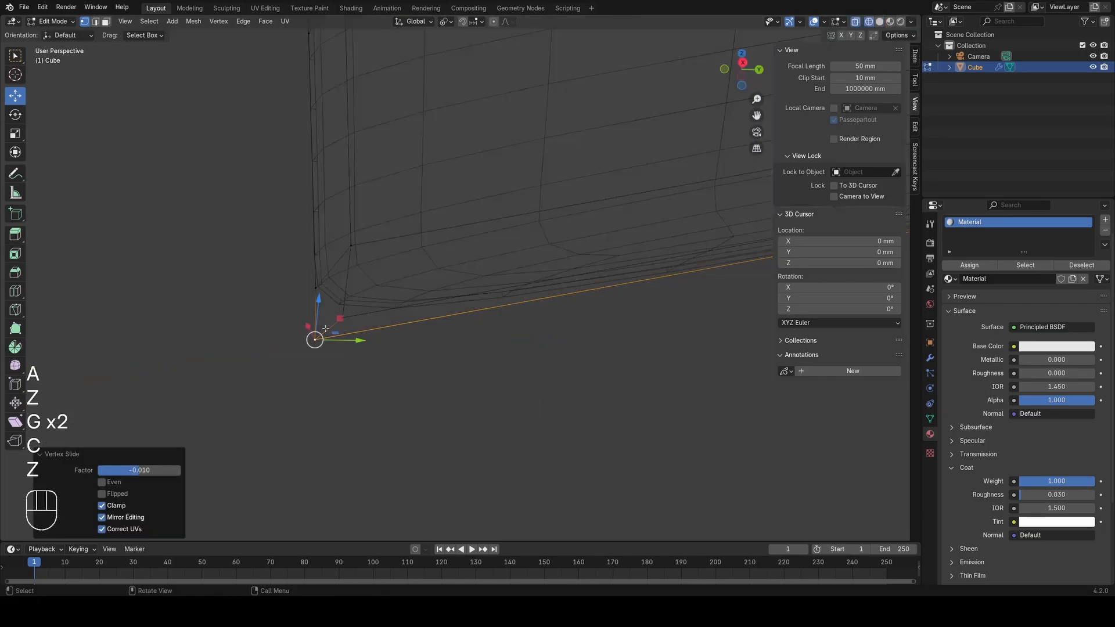
{"action": "key", "text": "a"}
{"action": "key", "text": "Tab"}
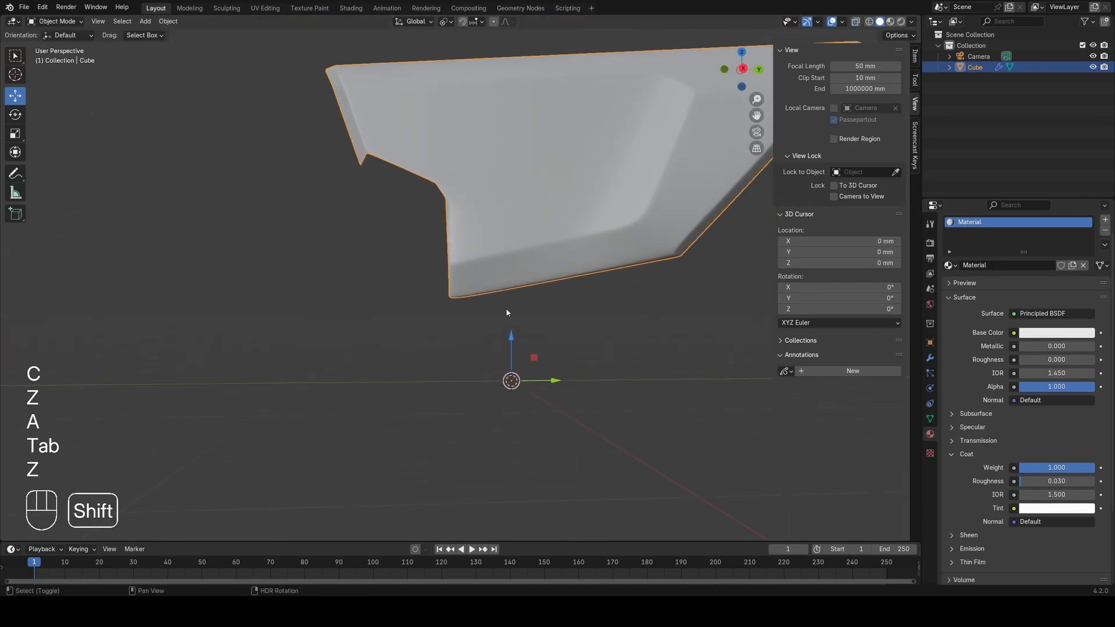
Step: Slide the filled corner's bottom end edge along the lip, away from the corner, by about -0.11
{"action": "scroll", "coordinate": [500, 312], "scroll_direction": "up", "scroll_amount": 5}
{"action": "key", "text": "z"}
{"action": "key", "text": "Tab"}
{"action": "key", "text": "a"}
{"action": "scroll", "coordinate": [448, 344], "scroll_direction": "up", "scroll_amount": 2}
{"action": "middle_click_drag", "start_coordinate": [423, 391], "coordinate": [434, 363]}
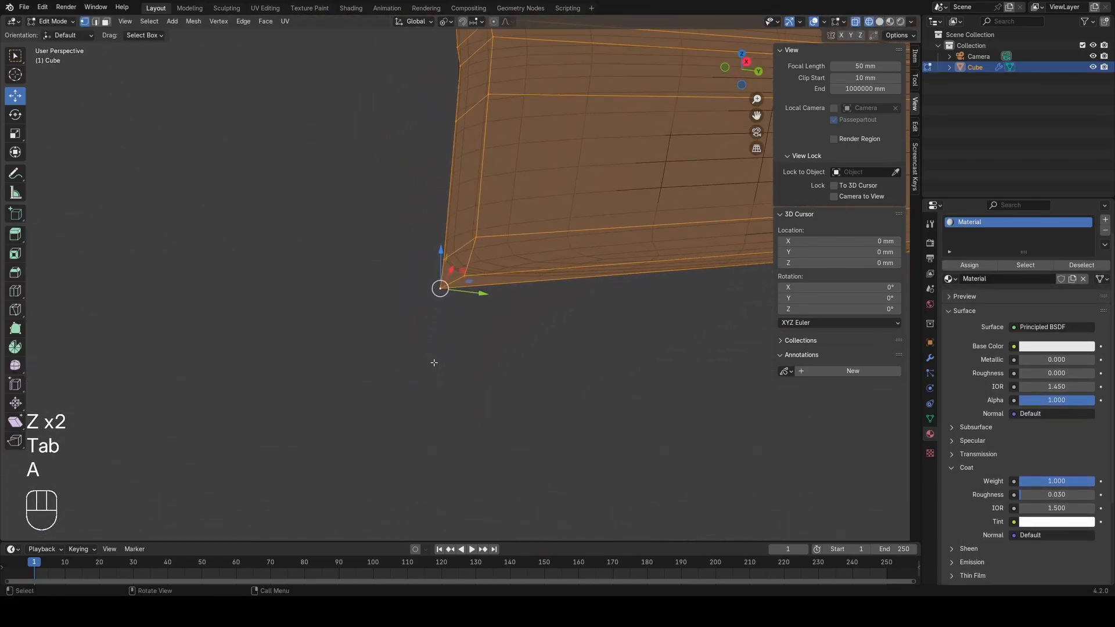
{"action": "middle_click_drag", "start_coordinate": [460, 304], "coordinate": [397, 349], "text": "shift"}
{"action": "left_click", "coordinate": [432, 387]}
{"action": "key", "text": "a"}
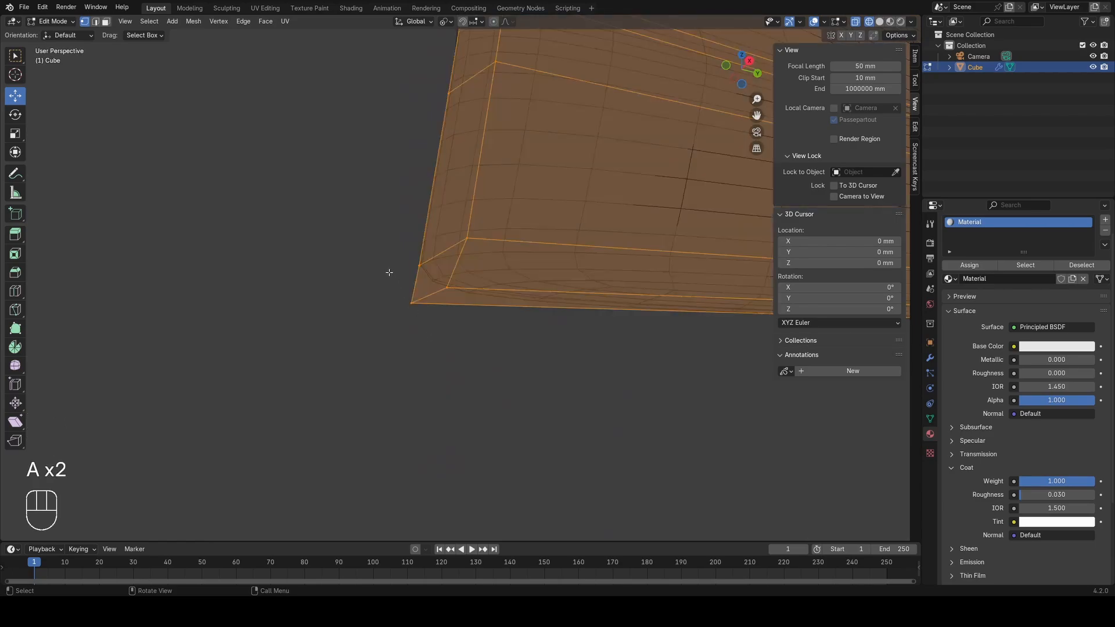
{"action": "left_click_drag", "start_coordinate": [388, 271], "coordinate": [495, 333]}
{"action": "key", "text": "z"}
{"action": "middle_click_drag", "start_coordinate": [555, 351], "coordinate": [548, 349]}
{"action": "key", "text": "g"}
{"action": "key", "text": "g"}
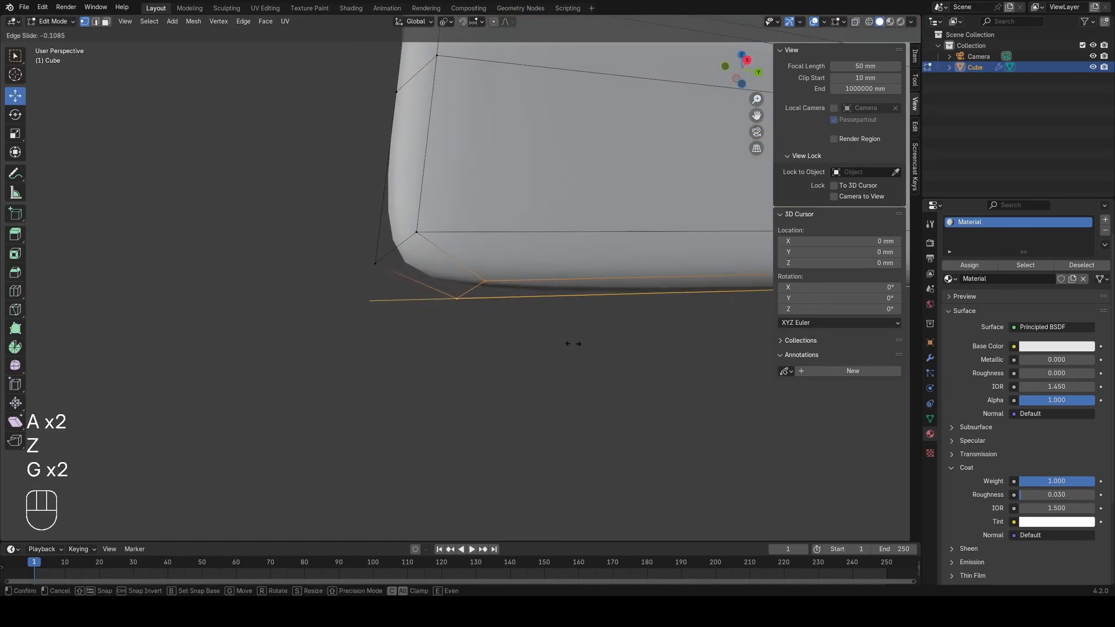
{"action": "left_click", "coordinate": [578, 345]}
Step: Slide the filled corner's side edge up along the vertical strip with a factor of -0.244
{"action": "key", "text": "z"}
{"action": "key", "text": "a"}
{"action": "left_click_drag", "start_coordinate": [347, 239], "coordinate": [437, 320]}
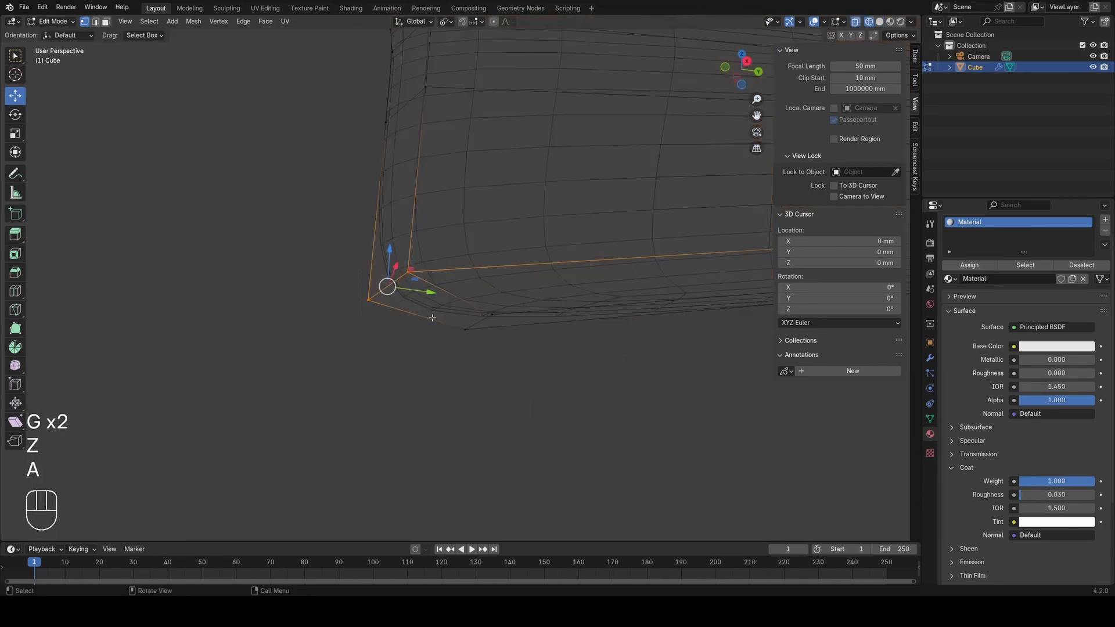
{"action": "key", "text": "z"}
{"action": "key", "text": "g"}
{"action": "left_click", "coordinate": [534, 289]}
{"action": "key", "text": "z"}
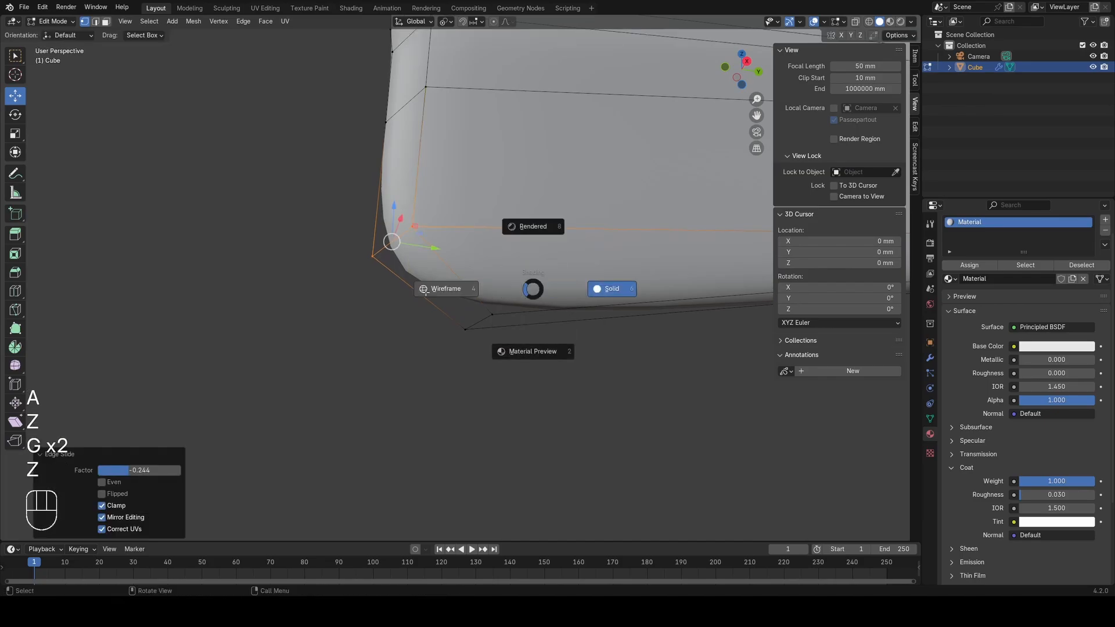
Step: Delete the long face on the bottom lip next to the filled corner
{"action": "key", "text": "a"}
{"action": "scroll", "coordinate": [450, 325], "scroll_direction": "down", "scroll_amount": 5}
{"action": "middle_click_drag", "start_coordinate": [448, 341], "coordinate": [406, 363]}
{"action": "middle_click_drag", "start_coordinate": [432, 317], "coordinate": [431, 335], "text": "shift"}
{"action": "key", "text": "z"}
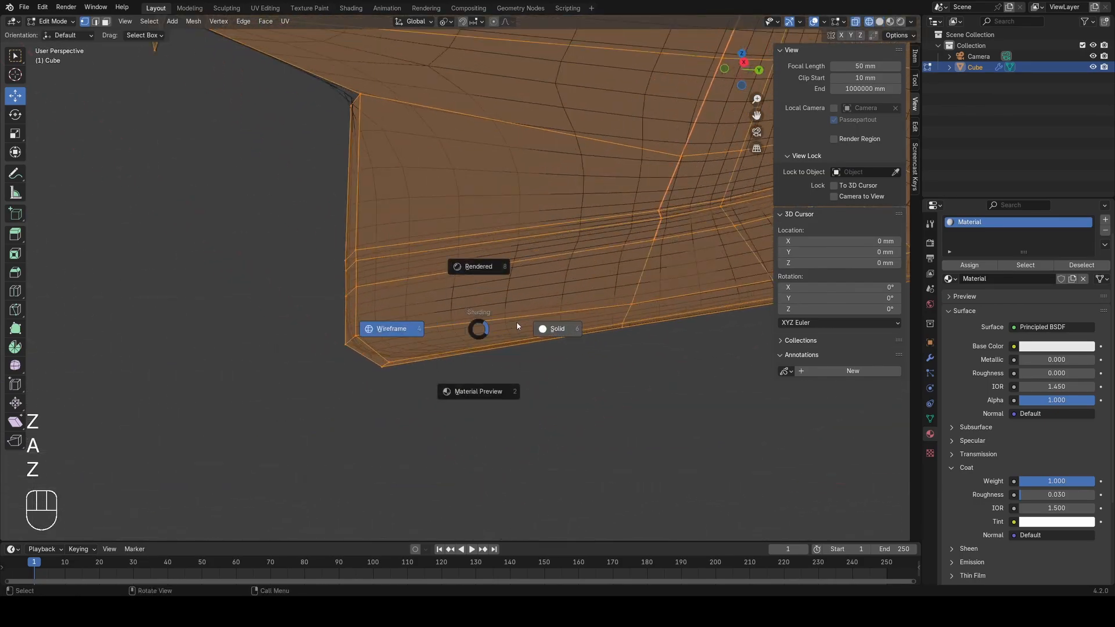
{"action": "key", "text": "3"}
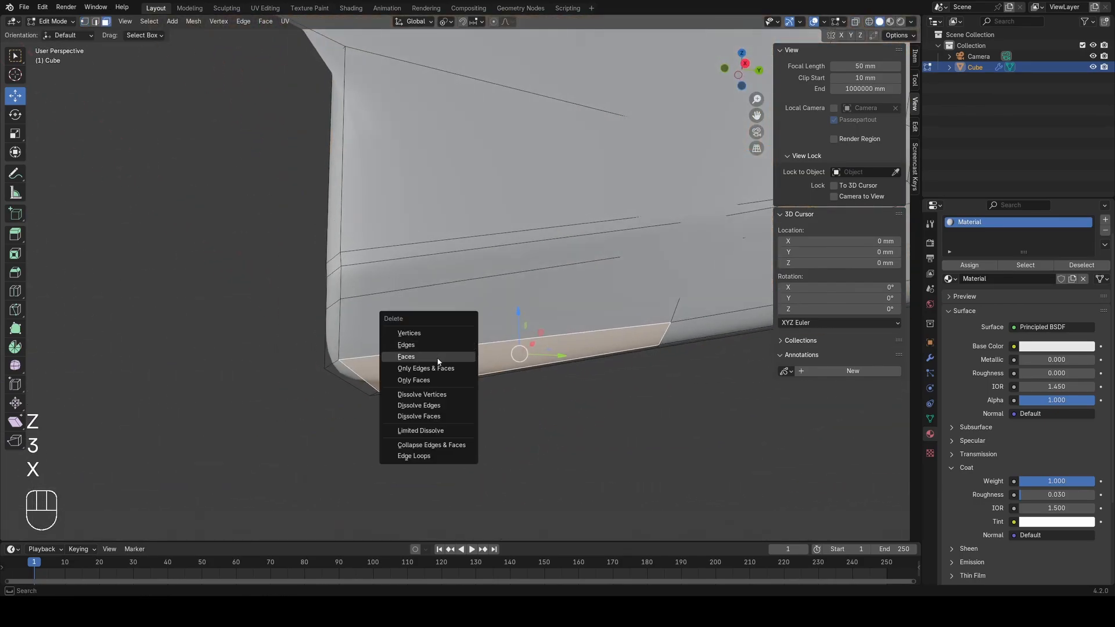
{"action": "key", "text": "z"}
Step: Add a vertical loop cut through the panel between the narrow end and the angled recess, ending at the lip opening
{"action": "key", "text": "a"}
{"action": "scroll", "coordinate": [386, 341], "scroll_direction": "down", "scroll_amount": 5}
{"action": "middle_click_drag", "start_coordinate": [386, 341], "coordinate": [390, 368]}
{"action": "key", "text": "1"}
{"action": "middle_click_drag", "start_coordinate": [433, 321], "coordinate": [428, 371], "text": "shift"}
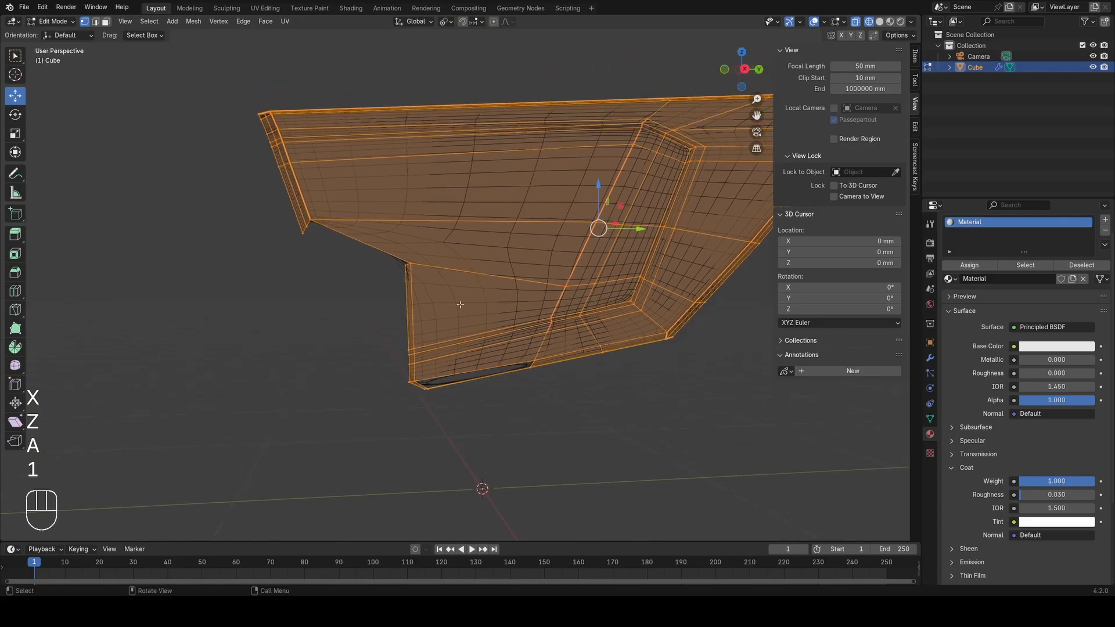
{"action": "scroll", "coordinate": [464, 293], "scroll_direction": "up", "scroll_amount": 1}
{"action": "key", "text": "ctrl+r"}
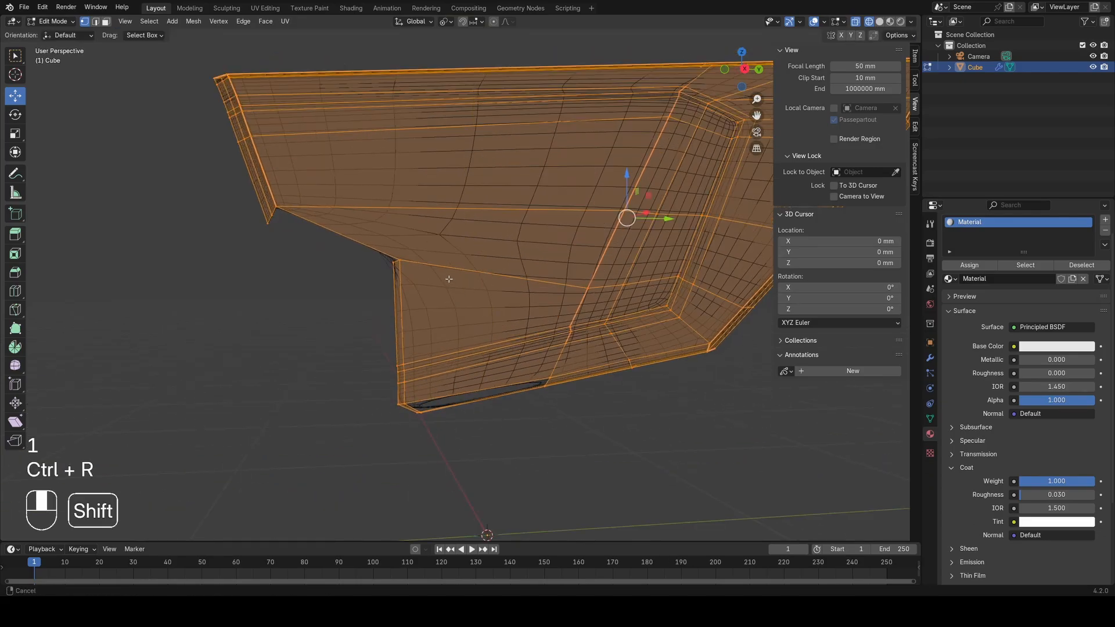
{"action": "middle_click_drag", "start_coordinate": [449, 279], "coordinate": [462, 257], "text": "shift"}
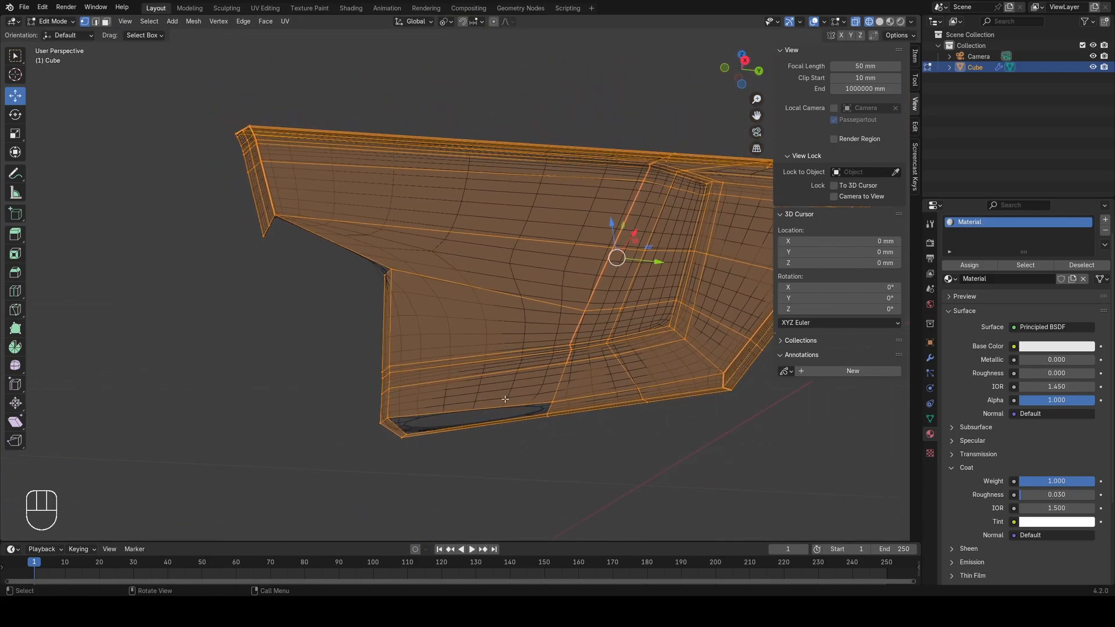
{"action": "mouse_move", "coordinate": [505, 399]}
{"action": "middle_mouse_down", "text": "shift"}
{"action": "mouse_move", "coordinate": [465, 448]}
{"action": "mouse_move", "coordinate": [490, 323]}
{"action": "mouse_move", "coordinate": [451, 348]}
{"action": "mouse_move", "coordinate": [484, 283]}
{"action": "mouse_move", "coordinate": [441, 354]}
{"action": "middle_mouse_up", "text": "shift"}
{"action": "key", "text": "ctrl+r"}
{"action": "left_click", "coordinate": [483, 283]}
{"action": "left_click", "coordinate": [483, 283]}
{"action": "key", "text": "a"}
Step: Inspect the panel in object mode, in solid and wireframe shading, from above and from the side
{"action": "key", "text": "Tab"}
{"action": "middle_click_drag", "start_coordinate": [408, 316], "coordinate": [424, 344], "text": "shift"}
{"action": "key", "text": "z"}
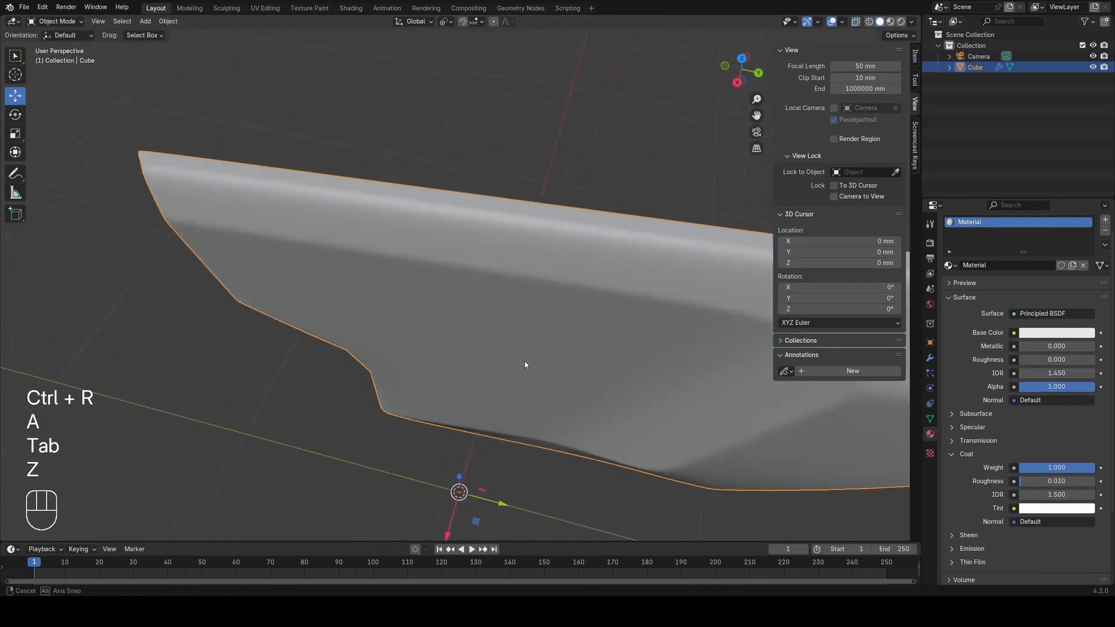
{"action": "mouse_move", "coordinate": [524, 361]}
{"action": "middle_mouse_down"}
{"action": "mouse_move", "coordinate": [609, 324]}
{"action": "mouse_move", "coordinate": [386, 384]}
{"action": "mouse_move", "coordinate": [421, 329]}
{"action": "mouse_move", "coordinate": [403, 150]}
{"action": "mouse_move", "coordinate": [428, 214]}
{"action": "mouse_move", "coordinate": [501, 225]}
{"action": "mouse_move", "coordinate": [443, 232]}
{"action": "middle_mouse_up"}
{"action": "key", "text": "Tab"}
{"action": "key", "text": "z"}
{"action": "key", "text": "Tab"}
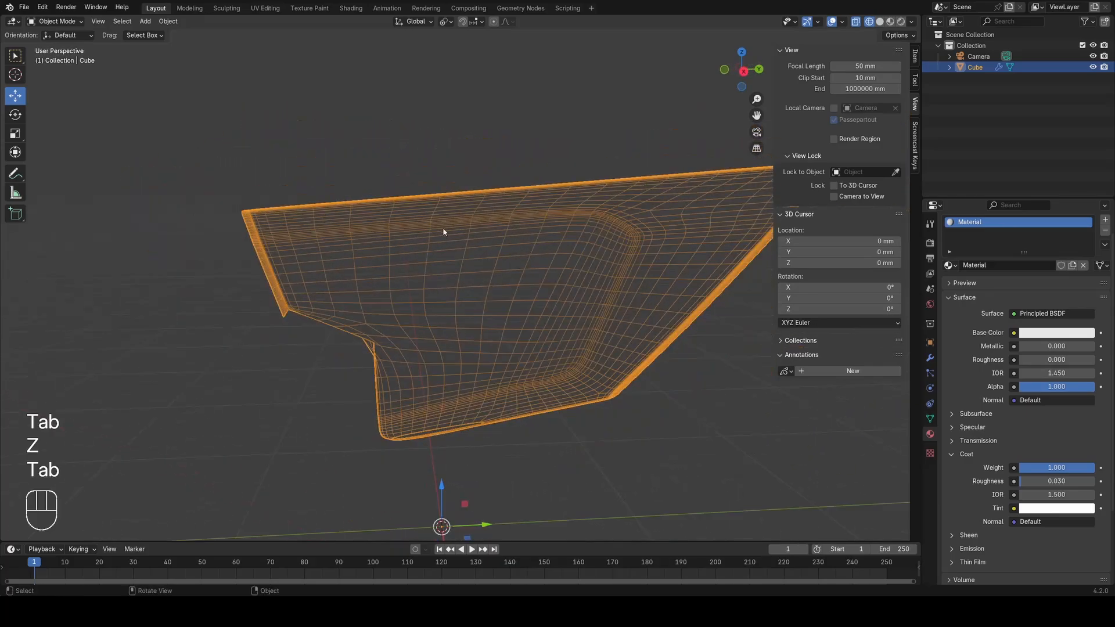
{"action": "mouse_move", "coordinate": [346, 237]}
{"action": "middle_mouse_down"}
{"action": "mouse_move", "coordinate": [341, 266]}
{"action": "mouse_move", "coordinate": [383, 351]}
{"action": "mouse_move", "coordinate": [456, 289]}
{"action": "mouse_move", "coordinate": [355, 286]}
{"action": "mouse_move", "coordinate": [557, 287]}
{"action": "middle_mouse_up"}
Step: Inspect the panel's narrow end and the opening in its bottom lip, in solid and wireframe shading
{"action": "key", "text": "Tab"}
{"action": "key", "text": "z"}
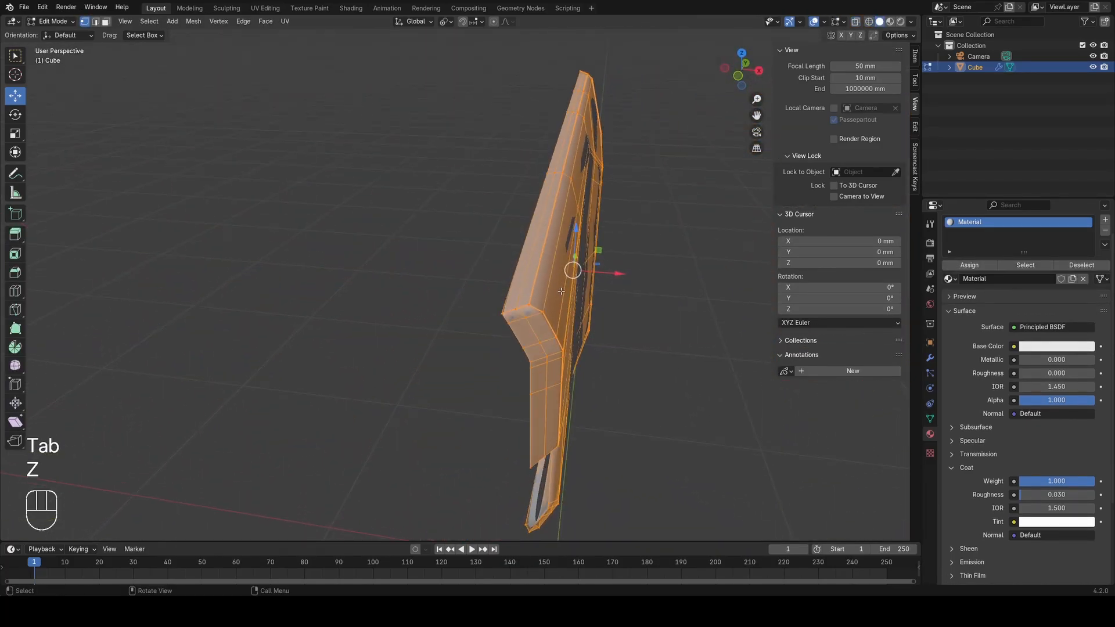
{"action": "middle_click_drag", "start_coordinate": [568, 167], "coordinate": [435, 191]}
{"action": "key", "text": "Tab"}
{"action": "key", "text": "Tab"}
{"action": "left_click_drag", "start_coordinate": [375, 86], "coordinate": [485, 183]}
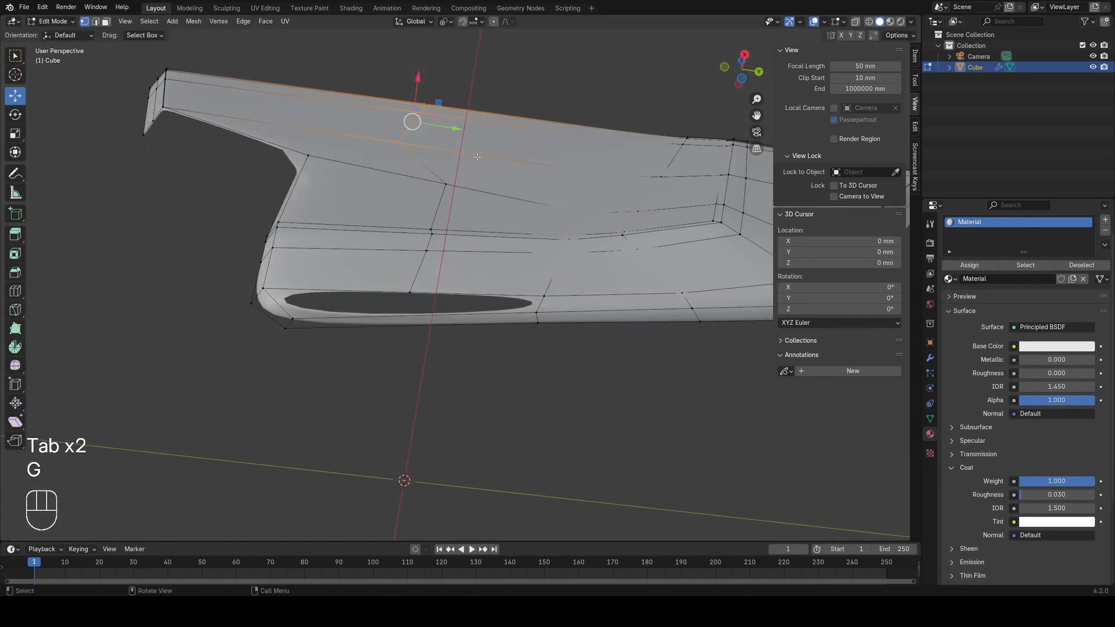
{"action": "key", "text": "Tab"}
{"action": "mouse_move", "coordinate": [461, 264]}
{"action": "middle_mouse_down"}
{"action": "mouse_move", "coordinate": [387, 297]}
{"action": "mouse_move", "coordinate": [435, 177]}
{"action": "mouse_move", "coordinate": [468, 268]}
{"action": "mouse_move", "coordinate": [488, 252]}
{"action": "mouse_move", "coordinate": [430, 316]}
{"action": "mouse_move", "coordinate": [444, 322]}
{"action": "middle_mouse_up"}
{"action": "key", "text": "z"}
{"action": "key", "text": "Tab"}
Step: Add a loop cut across the bottom lip strip beneath the opening and fill the opening with two faces
{"action": "key", "text": "a"}
{"action": "key", "text": "a"}
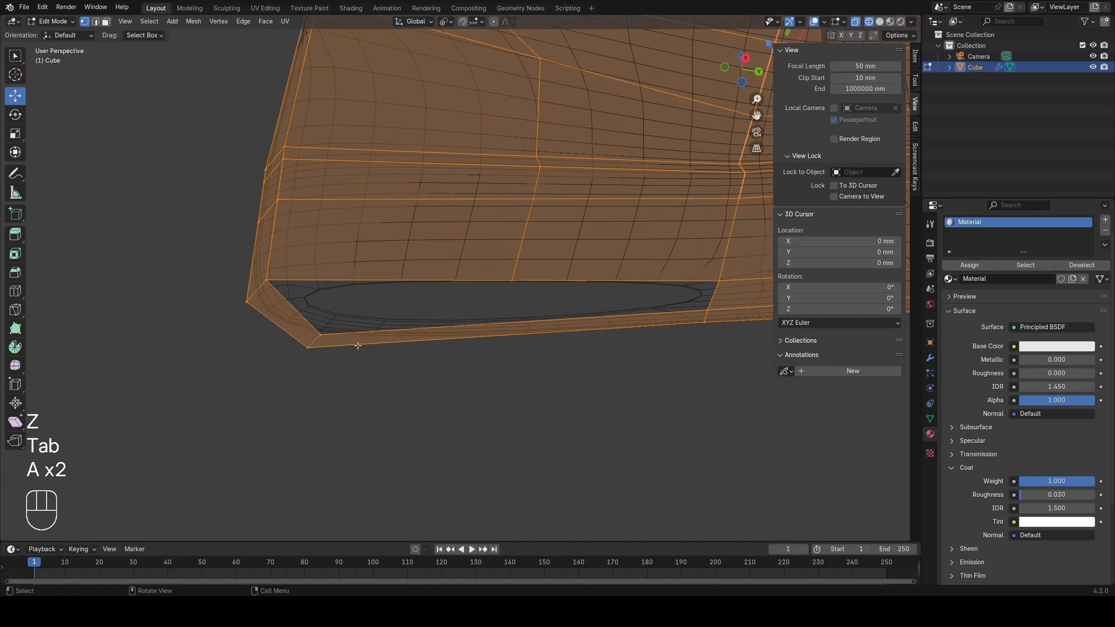
{"action": "key", "text": "ctrl+r"}
{"action": "left_click", "coordinate": [503, 324]}
{"action": "left_click", "coordinate": [452, 338]}
{"action": "key", "text": "a"}
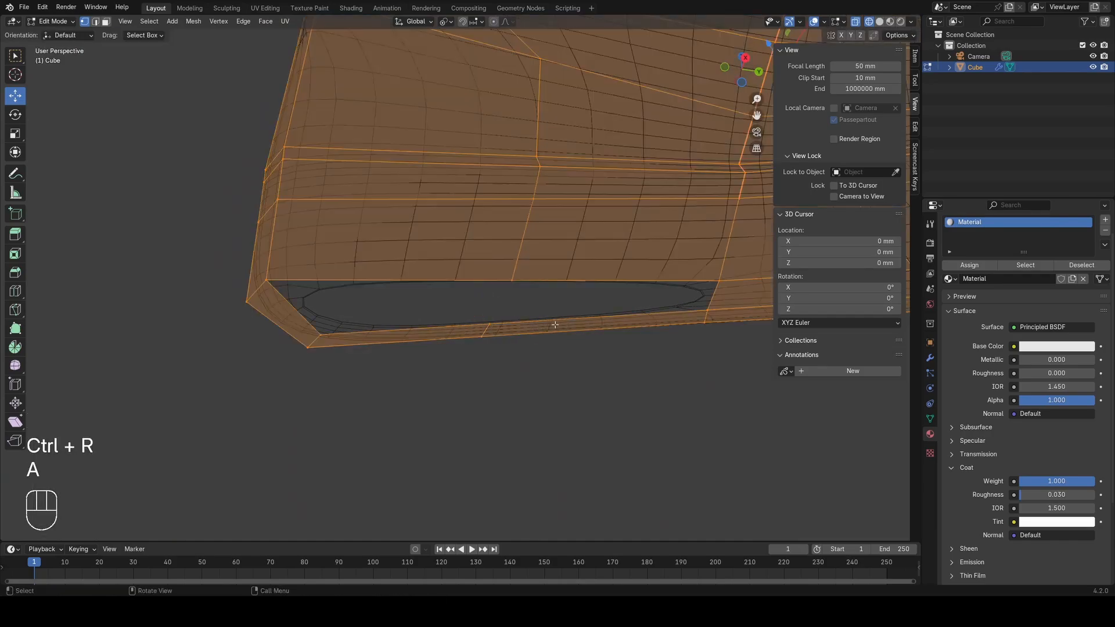
{"action": "key", "text": "f"}
{"action": "key", "text": "f"}
{"action": "key", "text": "1"}
Step: Inspect the filled bottom lip and the rounded lower corner in solid and wireframe shading from several angles
{"action": "key", "text": "Tab"}
{"action": "middle_click_drag", "start_coordinate": [420, 346], "coordinate": [360, 343]}
{"action": "key", "text": "Tab"}
{"action": "key", "text": "a"}
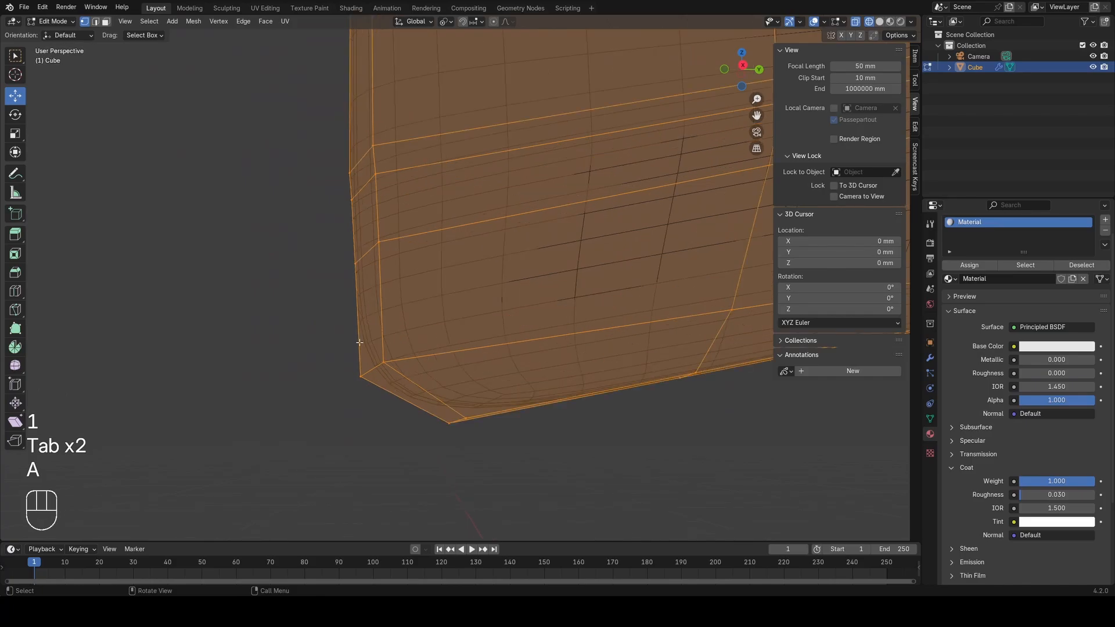
{"action": "middle_click_drag", "start_coordinate": [416, 387], "coordinate": [408, 358]}
{"action": "key", "text": "z"}
{"action": "mouse_move", "coordinate": [424, 299]}
{"action": "middle_mouse_down"}
{"action": "mouse_move", "coordinate": [528, 332]}
{"action": "mouse_move", "coordinate": [507, 347]}
{"action": "middle_mouse_up"}
{"action": "key", "text": "Tab"}
{"action": "key", "text": "z"}
{"action": "key", "text": "Tab"}
{"action": "key", "text": "a"}
{"action": "mouse_move", "coordinate": [391, 348]}
{"action": "middle_mouse_down"}
{"action": "mouse_move", "coordinate": [456, 318]}
{"action": "mouse_move", "coordinate": [628, 331]}
{"action": "middle_mouse_up"}
{"action": "key", "text": "z"}
{"action": "key", "text": "Tab"}
{"action": "mouse_move", "coordinate": [615, 331]}
{"action": "middle_mouse_down", "text": "shift"}
{"action": "mouse_move", "coordinate": [505, 331]}
{"action": "mouse_move", "coordinate": [398, 350]}
{"action": "mouse_move", "coordinate": [438, 336]}
{"action": "mouse_move", "coordinate": [375, 282]}
{"action": "mouse_move", "coordinate": [275, 344]}
{"action": "middle_mouse_up", "text": "shift"}
Step: Select the border edges from the notch around the lower corner and along the bottom lip, and set their mean crease to 0.48
{"action": "key", "text": "Tab"}
{"action": "key", "text": "2"}
{"action": "left_click", "coordinate": [406, 323], "text": "alt"}
{"action": "left_click", "coordinate": [362, 292], "text": "alt+shift"}
{"action": "scroll", "coordinate": [355, 295], "scroll_direction": "down", "scroll_amount": 3}
{"action": "middle_click_drag", "start_coordinate": [580, 247], "coordinate": [453, 313], "text": "shift"}
{"action": "scroll", "coordinate": [453, 314], "scroll_direction": "up", "scroll_amount": 3}
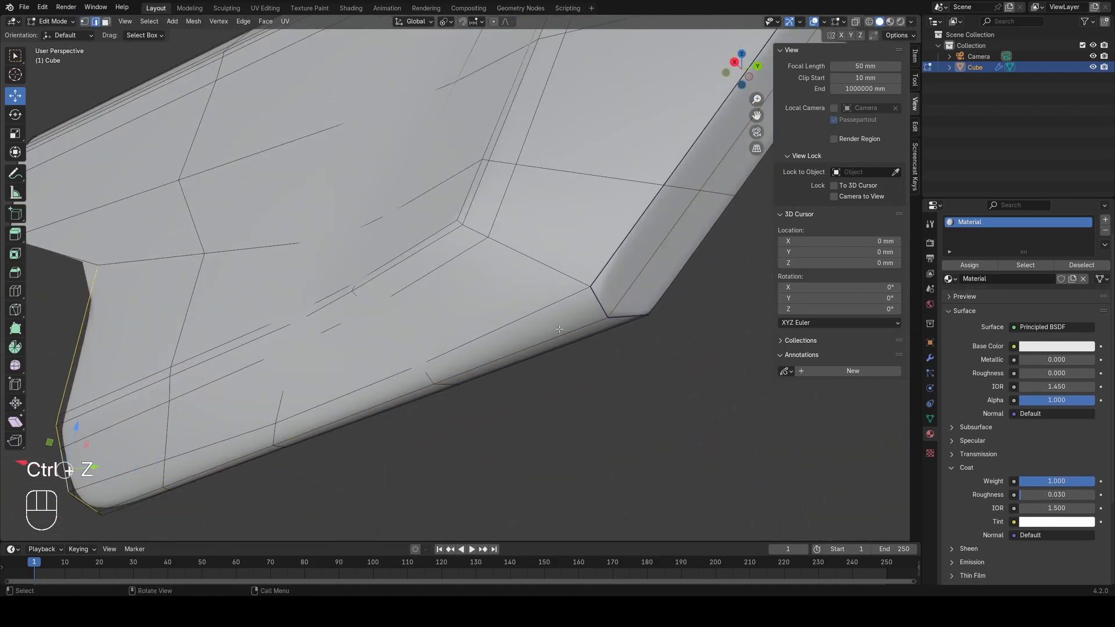
{"action": "middle_click_drag", "start_coordinate": [416, 373], "coordinate": [568, 312], "text": "shift"}
{"action": "middle_click_drag", "start_coordinate": [568, 312], "coordinate": [663, 276]}
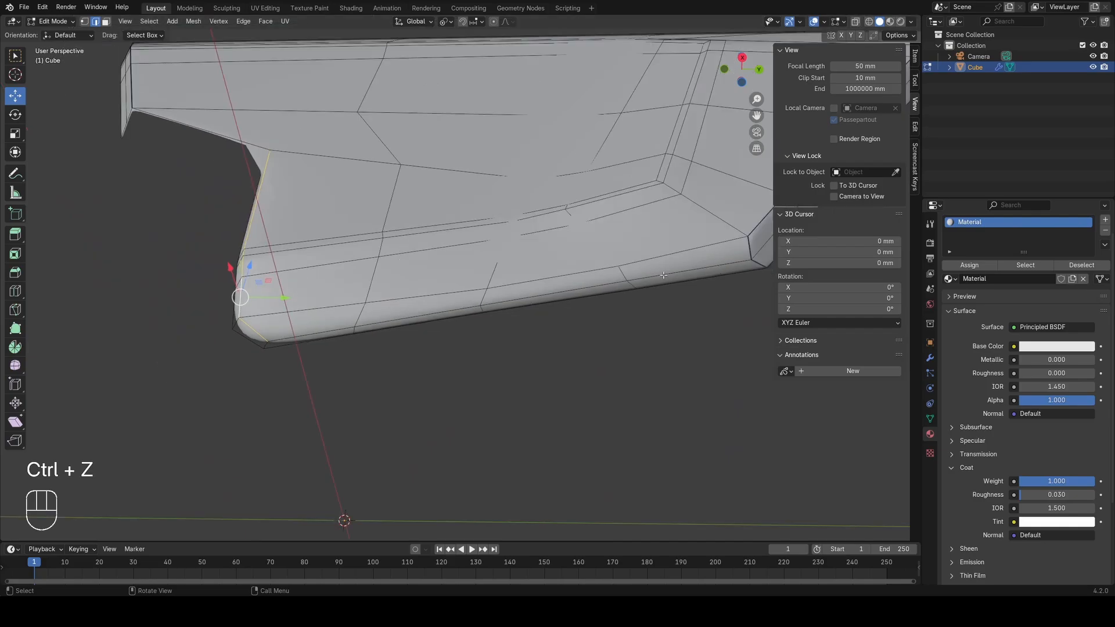
{"action": "left_click", "coordinate": [915, 55]}
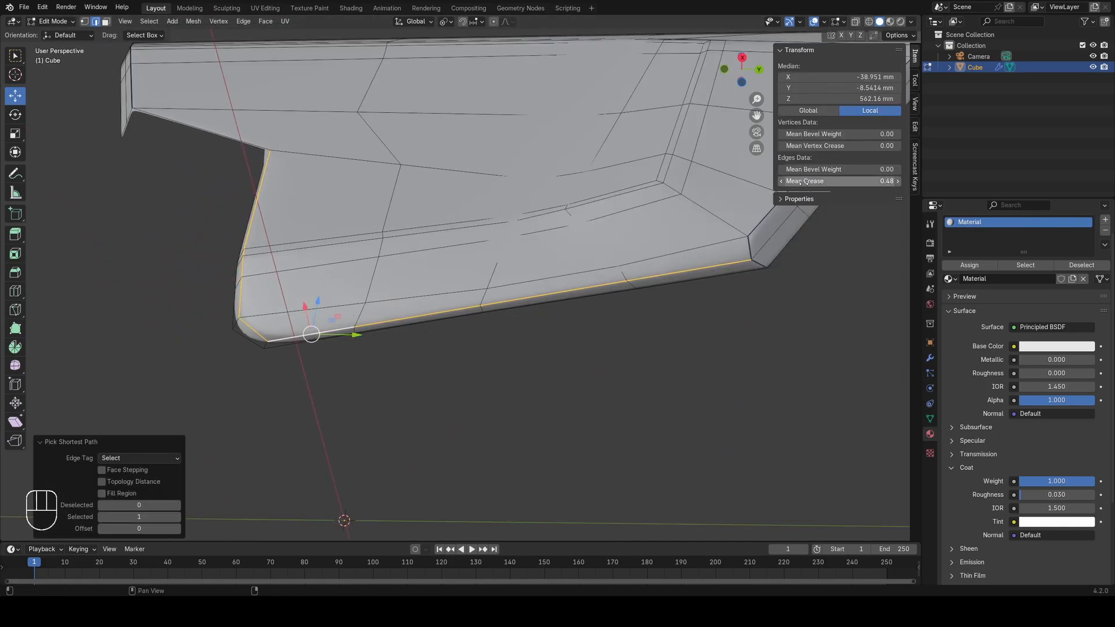
Step: Examine the creased bottom border and its transition into the slanted flange in object and edit mode
{"action": "key", "text": "Tab"}
{"action": "middle_click_drag", "start_coordinate": [652, 279], "coordinate": [604, 329]}
{"action": "scroll", "coordinate": [472, 333], "scroll_direction": "up", "scroll_amount": 3}
{"action": "scroll", "coordinate": [473, 333], "scroll_direction": "down", "scroll_amount": 4}
{"action": "middle_click_drag", "start_coordinate": [562, 291], "coordinate": [371, 374], "text": "shift"}
{"action": "mouse_move", "coordinate": [372, 375]}
{"action": "middle_mouse_down"}
{"action": "mouse_move", "coordinate": [321, 399]}
{"action": "mouse_move", "coordinate": [461, 409]}
{"action": "mouse_move", "coordinate": [410, 434]}
{"action": "mouse_move", "coordinate": [446, 324]}
{"action": "mouse_move", "coordinate": [370, 341]}
{"action": "middle_mouse_up"}
{"action": "scroll", "coordinate": [462, 408], "scroll_direction": "up", "scroll_amount": 5}
{"action": "key", "text": "Tab"}
{"action": "left_click", "coordinate": [462, 409]}
{"action": "left_click", "coordinate": [463, 309], "text": "alt"}
{"action": "scroll", "coordinate": [463, 309], "scroll_direction": "down", "scroll_amount": 4}
{"action": "key", "text": "z"}
{"action": "scroll", "coordinate": [473, 346], "scroll_direction": "up", "scroll_amount": 4}
{"action": "key", "text": "z"}
{"action": "mouse_move", "coordinate": [528, 339]}
{"action": "middle_mouse_down"}
{"action": "mouse_move", "coordinate": [552, 294]}
{"action": "mouse_move", "coordinate": [550, 264]}
{"action": "middle_mouse_up"}
{"action": "scroll", "coordinate": [550, 264], "scroll_direction": "up", "scroll_amount": 6}
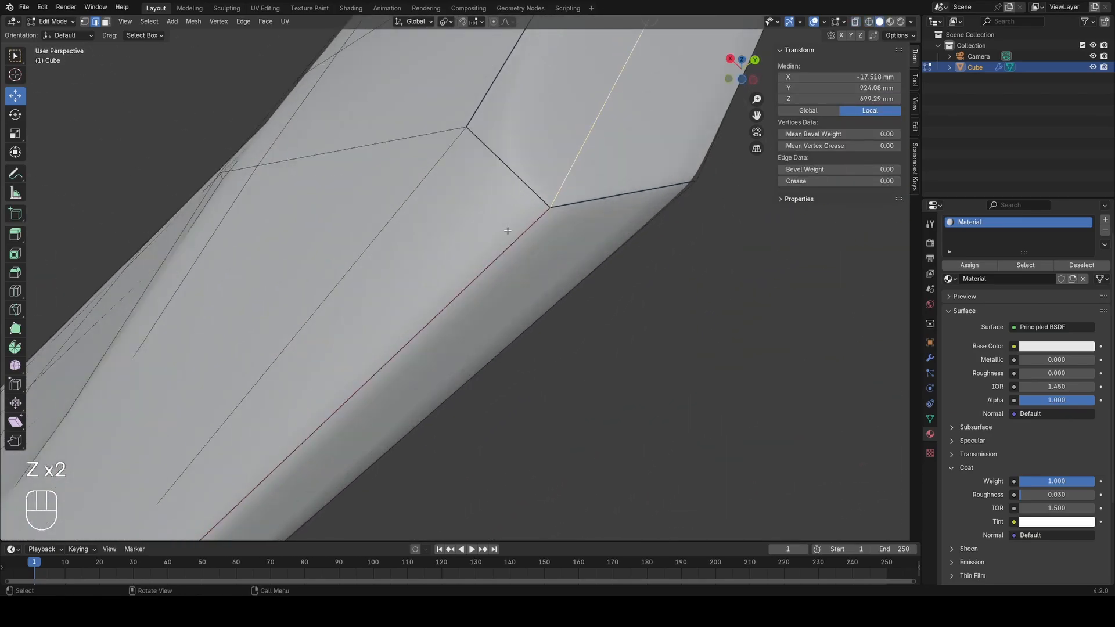
Step: Lower the crease of the bottom border segment next to the slanted flange to about 0.09
{"action": "left_click", "coordinate": [508, 231]}
{"action": "scroll", "coordinate": [505, 232], "scroll_direction": "down", "scroll_amount": 10}
{"action": "middle_click_drag", "start_coordinate": [361, 309], "coordinate": [408, 326]}
{"action": "scroll", "coordinate": [393, 309], "scroll_direction": "up", "scroll_amount": 4}
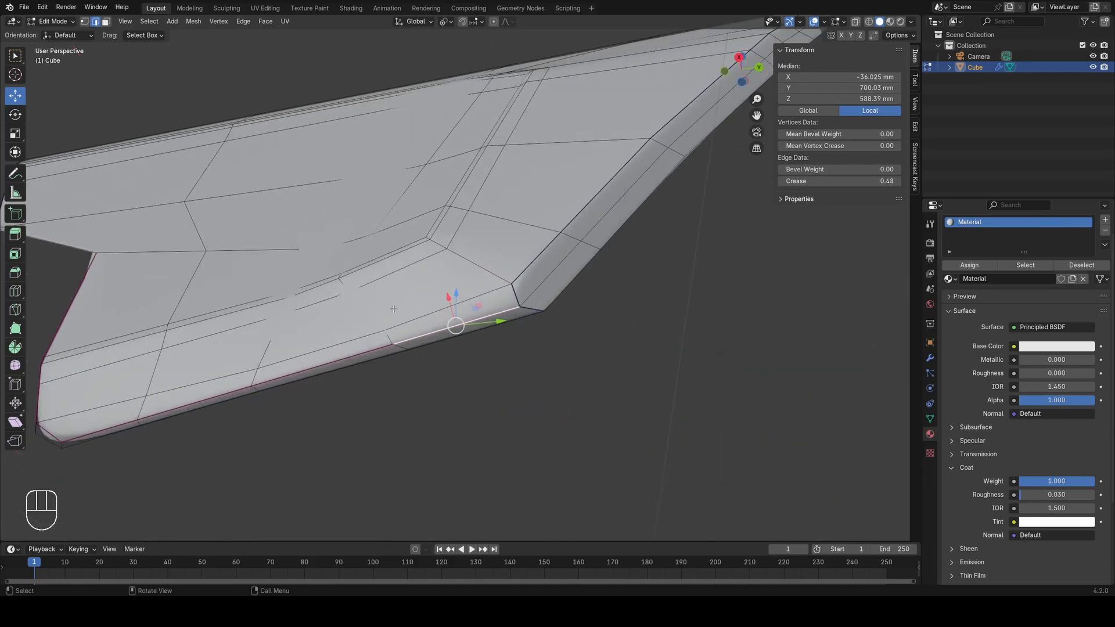
{"action": "left_click", "coordinate": [485, 381]}
{"action": "scroll", "coordinate": [486, 381], "scroll_direction": "up", "scroll_amount": 6}
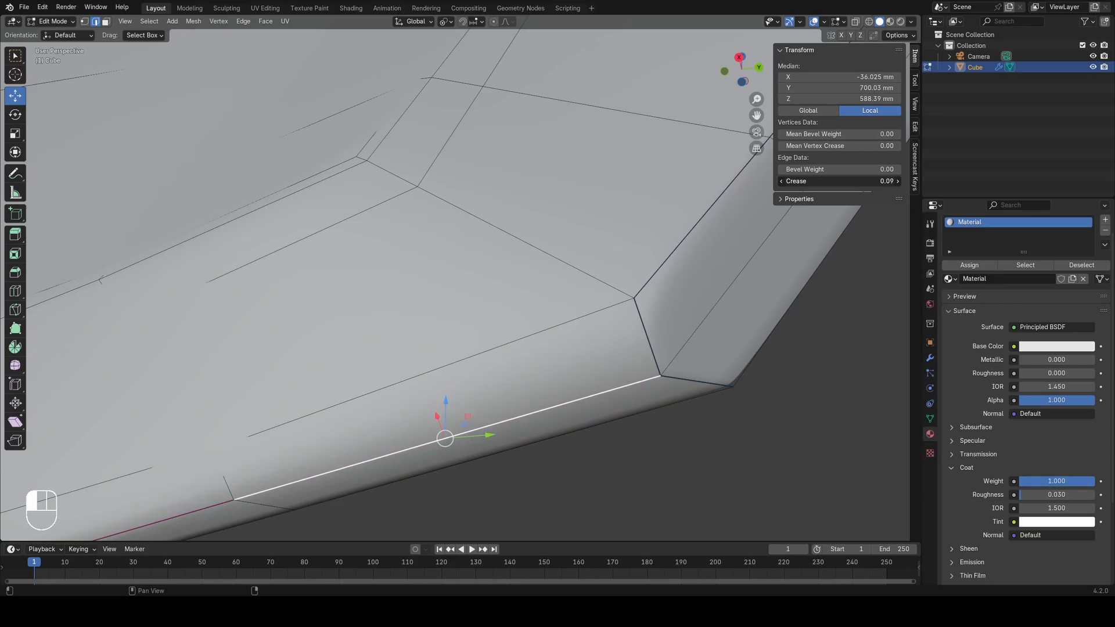
Step: Adjust the crease of the next bottom border segment towards the rounded corner and check the shading
{"action": "key", "text": "Tab"}
{"action": "mouse_move", "coordinate": [602, 393]}
{"action": "middle_mouse_down"}
{"action": "mouse_move", "coordinate": [554, 415]}
{"action": "mouse_move", "coordinate": [598, 395]}
{"action": "middle_mouse_up"}
{"action": "middle_click_drag", "start_coordinate": [373, 363], "coordinate": [548, 285], "text": "shift"}
{"action": "key", "text": "Tab"}
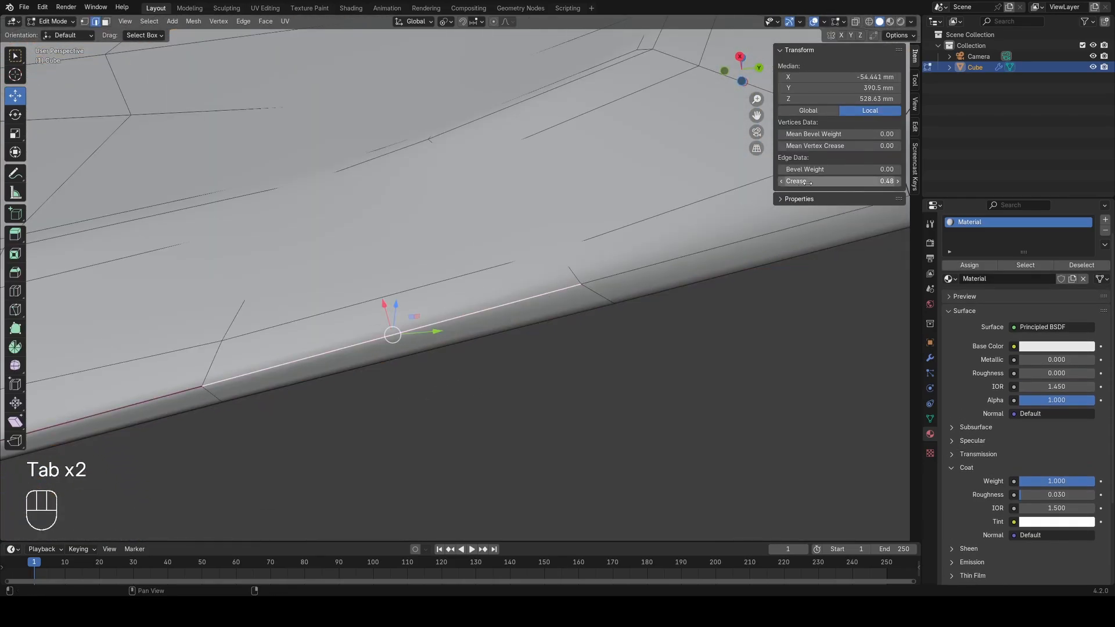
{"action": "key", "text": "Tab"}
{"action": "key", "text": "shift+z"}
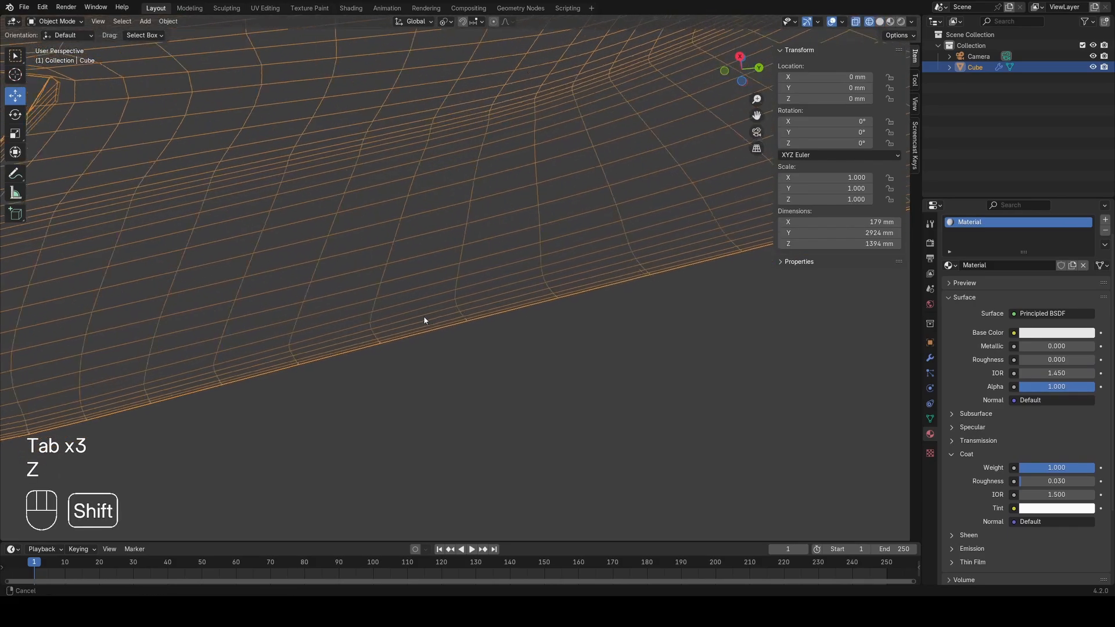
{"action": "key", "text": "shift+z"}
{"action": "middle_click_drag", "start_coordinate": [546, 333], "coordinate": [488, 320], "text": "shift"}
Step: Raise the crease of the following bottom border segment, closer to the rounded corner, to about 0.81
{"action": "key", "text": "Tab"}
{"action": "left_click", "coordinate": [498, 313]}
{"action": "scroll", "coordinate": [581, 291], "scroll_direction": "up", "scroll_amount": 3}
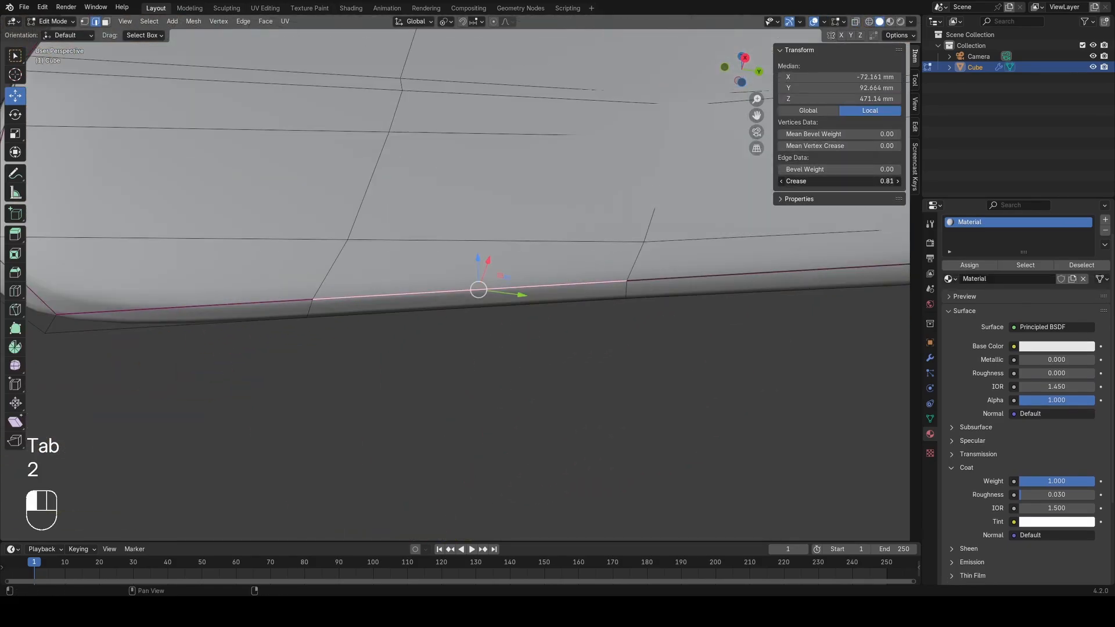
Step: Set the mean crease of the border edges around the rounded lower corner to 0.90
{"action": "middle_click_drag", "start_coordinate": [348, 287], "coordinate": [532, 267], "text": "shift"}
{"action": "left_click", "coordinate": [431, 278]}
{"action": "middle_click_drag", "start_coordinate": [429, 274], "coordinate": [446, 283]}
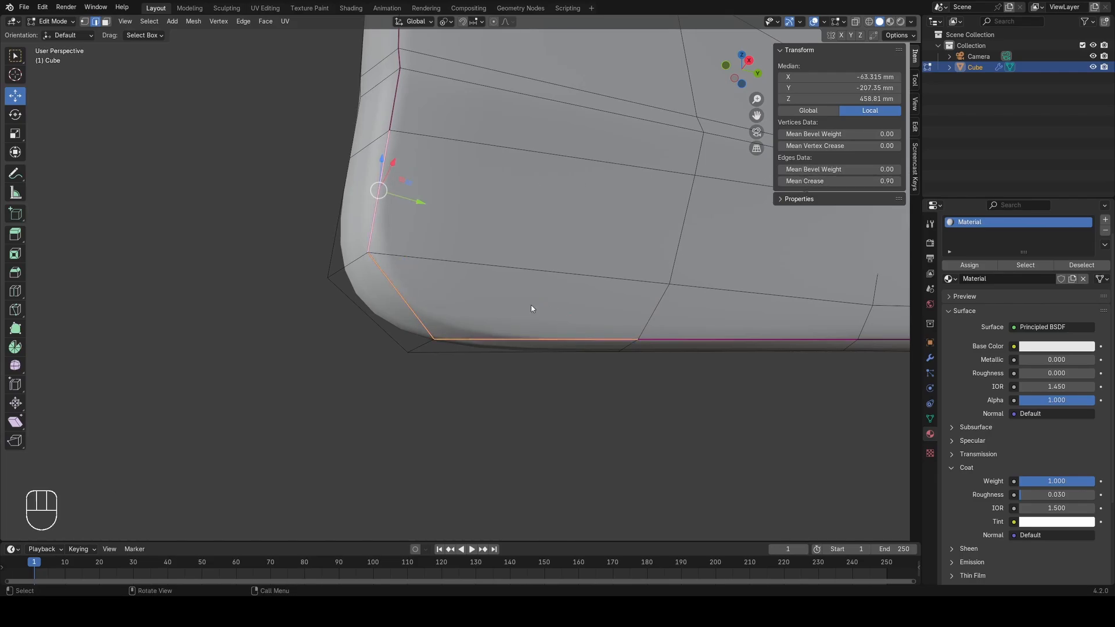
{"action": "key", "text": "Tab"}
{"action": "key", "text": "Tab"}
{"action": "key", "text": "1"}
{"action": "key", "text": "Tab"}
Step: Inspect the slanted flange's shading up close in object mode
{"action": "middle_click_drag", "start_coordinate": [438, 316], "coordinate": [232, 372]}
{"action": "scroll", "coordinate": [402, 314], "scroll_direction": "down", "scroll_amount": 1}
{"action": "scroll", "coordinate": [500, 334], "scroll_direction": "up", "scroll_amount": 2}
{"action": "key", "text": "Tab"}
{"action": "scroll", "coordinate": [385, 326], "scroll_direction": "down", "scroll_amount": 3}
{"action": "middle_click_drag", "start_coordinate": [296, 395], "coordinate": [332, 373]}
{"action": "scroll", "coordinate": [332, 374], "scroll_direction": "up", "scroll_amount": 5}
{"action": "key", "text": "Tab"}
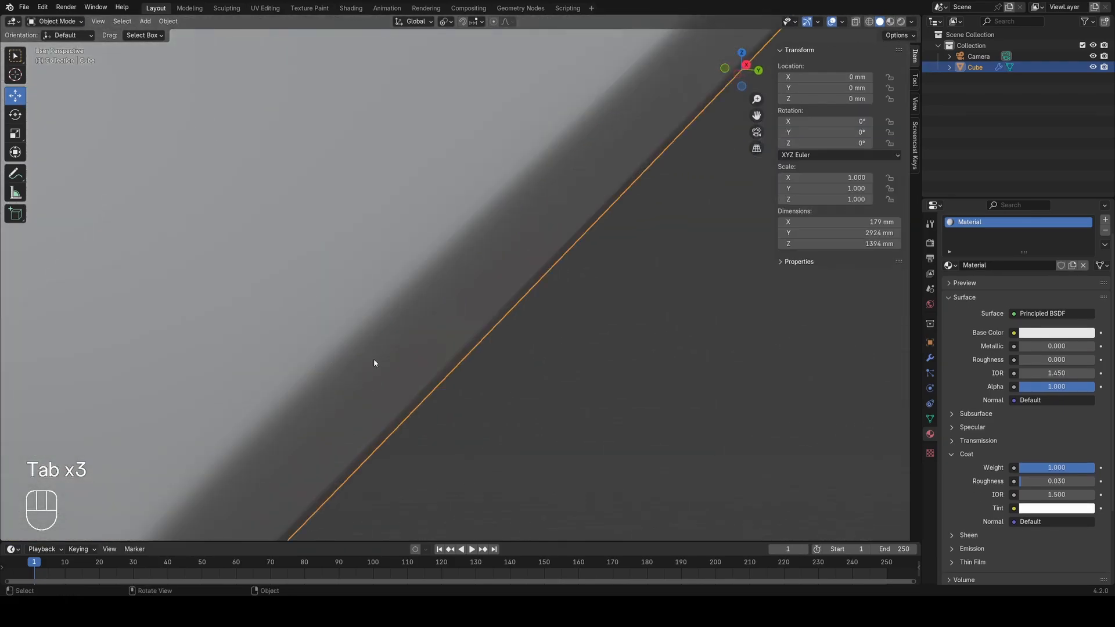
Step: Try a mean bevel weight of about 0.02 on the slanted flange's inner border edges, and undo the changes
{"action": "key", "text": "Tab"}
{"action": "key", "text": "2"}
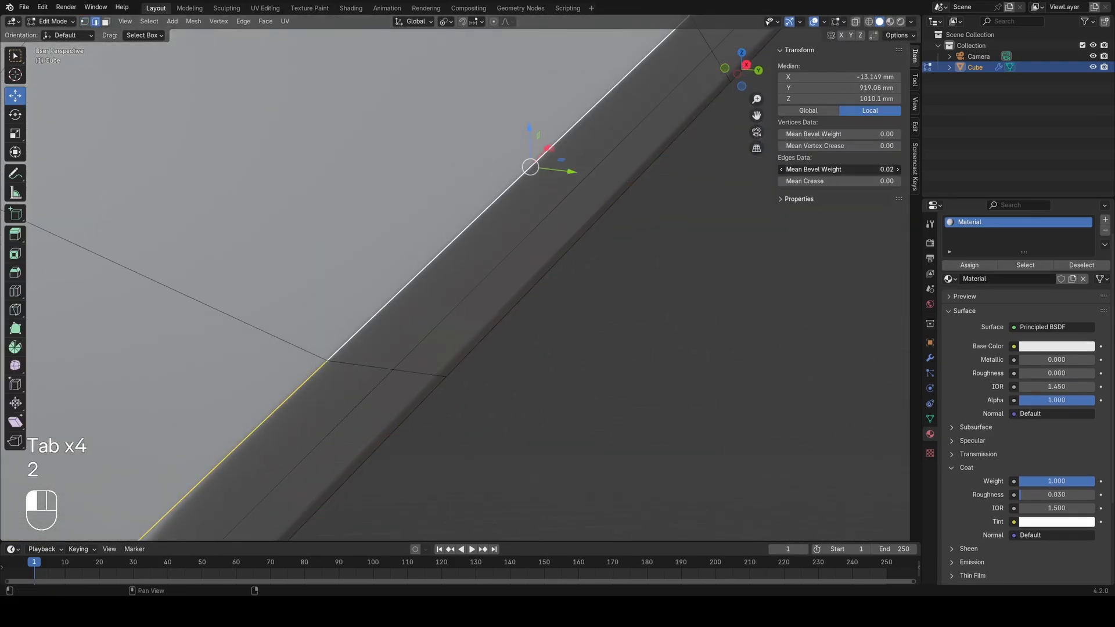
{"action": "key", "text": "Tab"}
{"action": "key", "text": "Tab"}
{"action": "key", "text": "ctrl+z"}
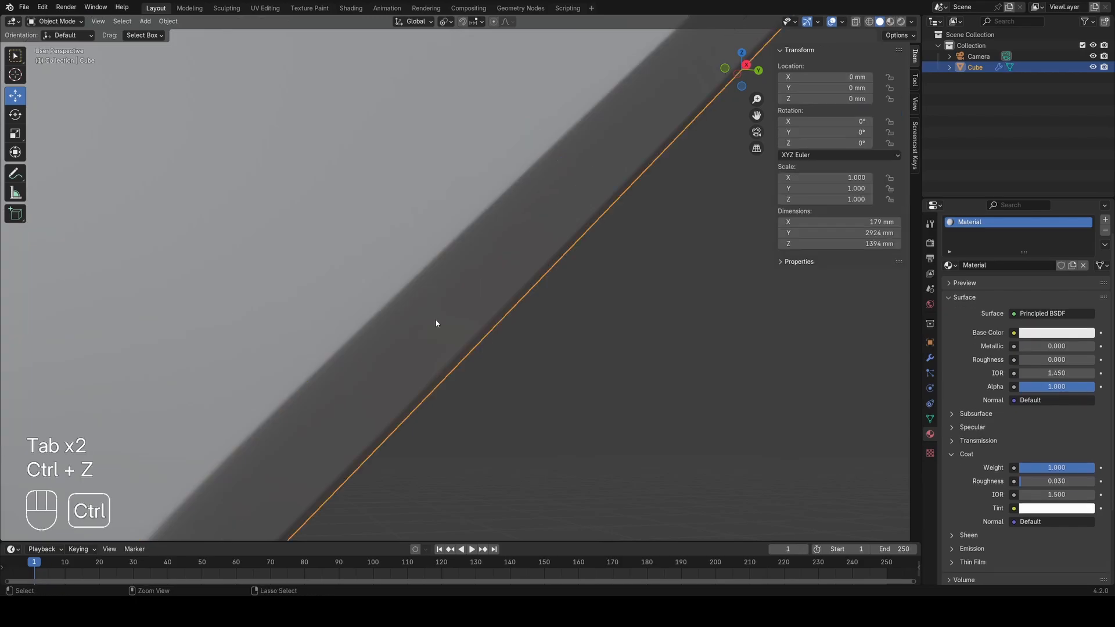
{"action": "key", "text": "ctrl+z"}
{"action": "key", "text": "ctrl+z"}
{"action": "key", "text": "Tab"}
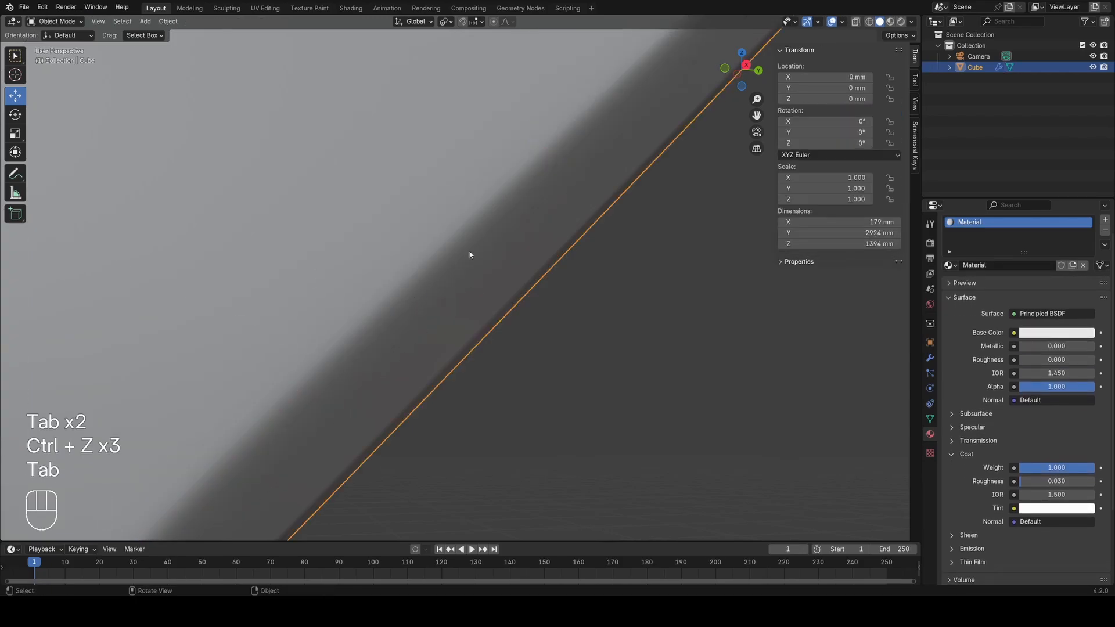
Step: Try a loop cut along the narrow flange below the notch, and undo it
{"action": "scroll", "coordinate": [470, 255], "scroll_direction": "down", "scroll_amount": 6}
{"action": "middle_click_drag", "start_coordinate": [469, 255], "coordinate": [639, 277]}
{"action": "scroll", "coordinate": [472, 266], "scroll_direction": "up", "scroll_amount": 3}
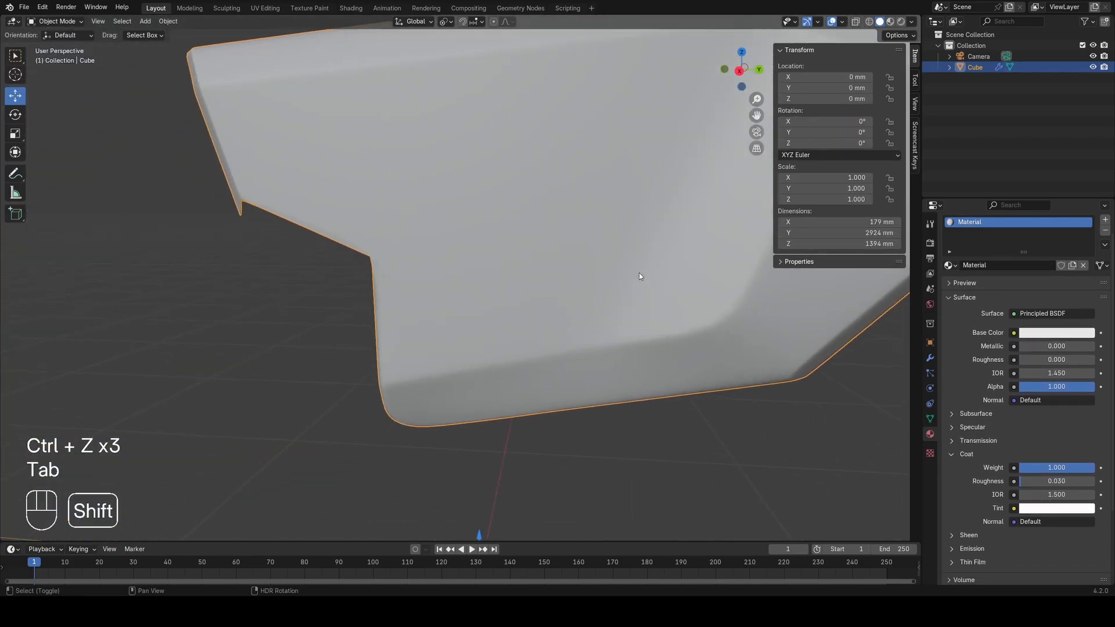
{"action": "scroll", "coordinate": [638, 276], "scroll_direction": "up", "scroll_amount": 5}
{"action": "key", "text": "Tab"}
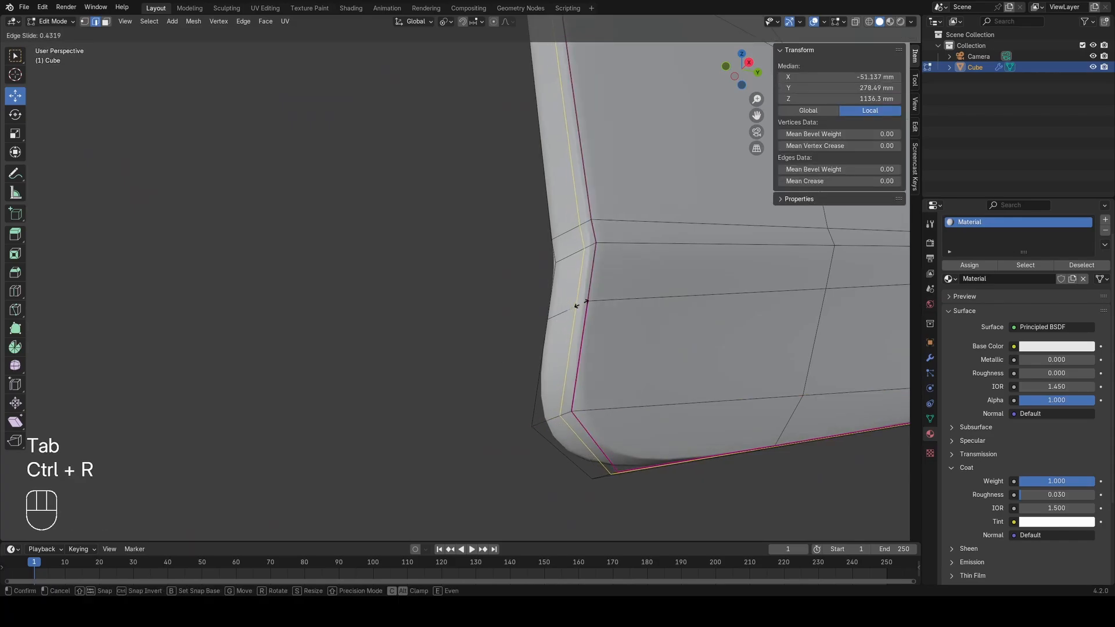
{"action": "key", "text": "Tab"}
{"action": "key", "text": "ctrl+z"}
{"action": "key", "text": "ctrl+z"}
Step: Slide the outer top vertex of the flange below the notch down along its edge with a factor of 0.162
{"action": "scroll", "coordinate": [443, 348], "scroll_direction": "down", "scroll_amount": 6}
{"action": "middle_click_drag", "start_coordinate": [435, 232], "coordinate": [410, 424], "text": "shift"}
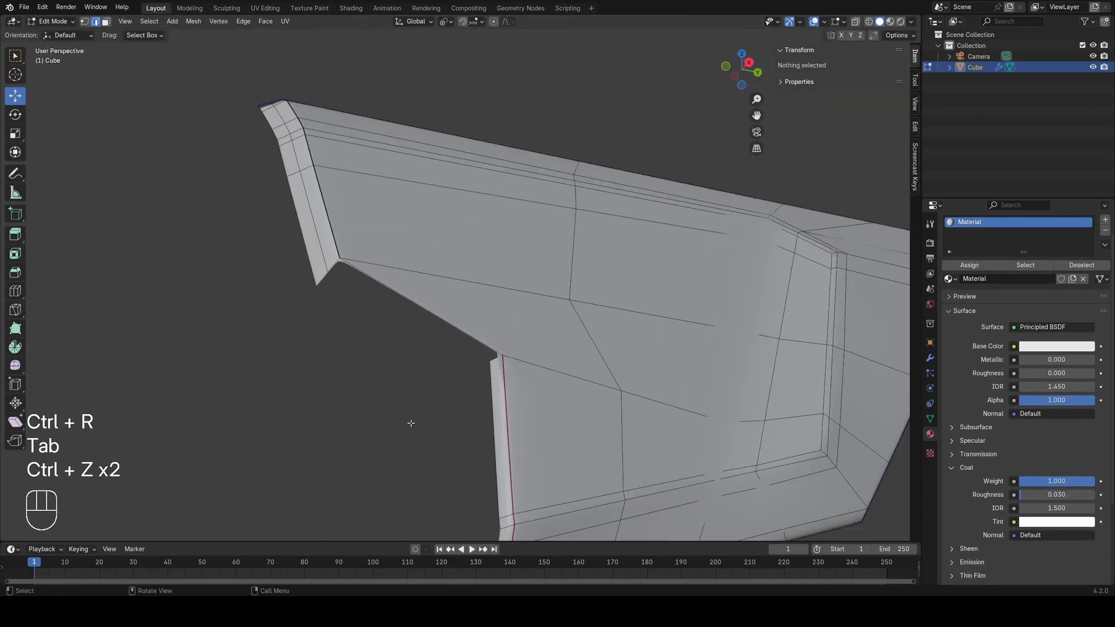
{"action": "scroll", "coordinate": [410, 424], "scroll_direction": "up", "scroll_amount": 3}
{"action": "key", "text": "a"}
{"action": "key", "text": "z"}
{"action": "middle_click_drag", "start_coordinate": [366, 391], "coordinate": [402, 348]}
{"action": "left_click", "coordinate": [545, 370]}
{"action": "key", "text": "z"}
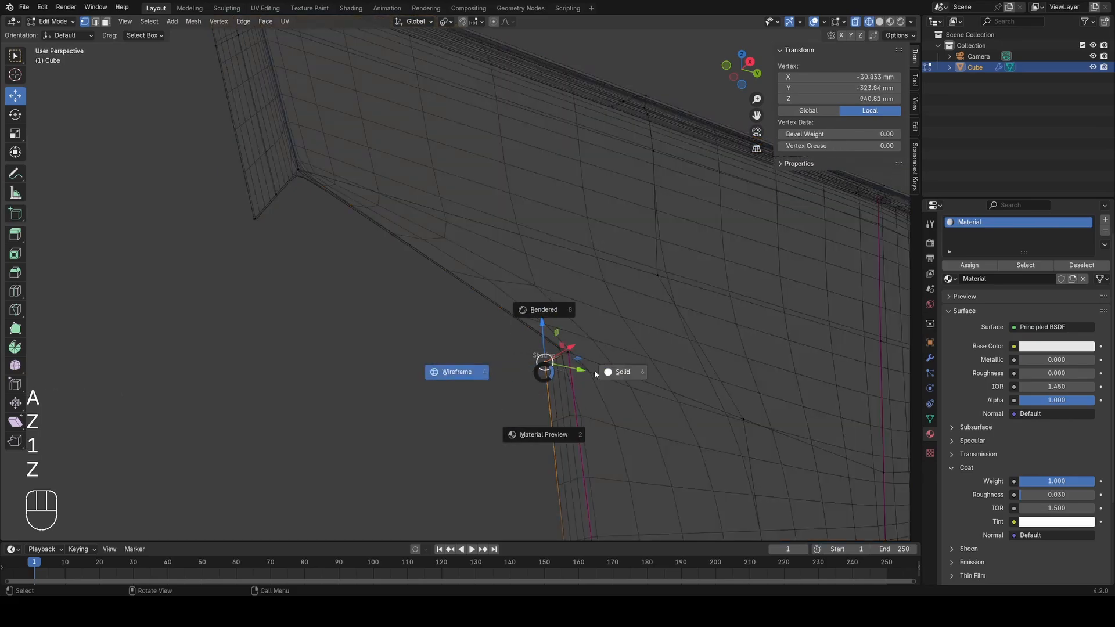
{"action": "left_click", "coordinate": [596, 373]}
{"action": "scroll", "coordinate": [471, 356], "scroll_direction": "down", "scroll_amount": 3}
{"action": "scroll", "coordinate": [555, 359], "scroll_direction": "down", "scroll_amount": 3}
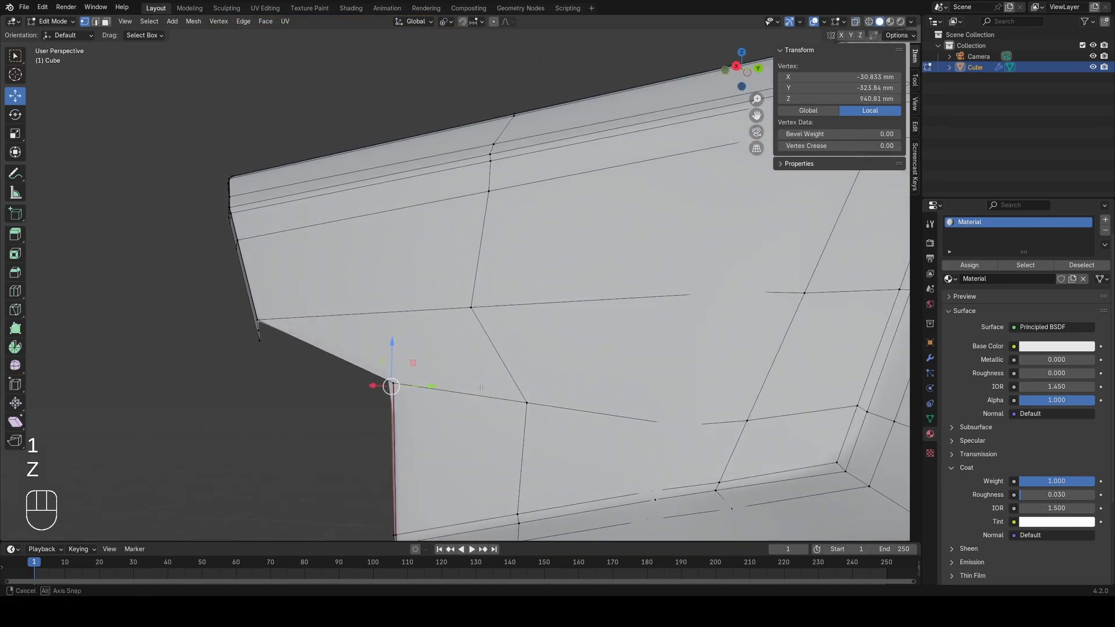
{"action": "key", "text": "z"}
{"action": "key", "text": "z"}
{"action": "scroll", "coordinate": [594, 378], "scroll_direction": "up", "scroll_amount": 5}
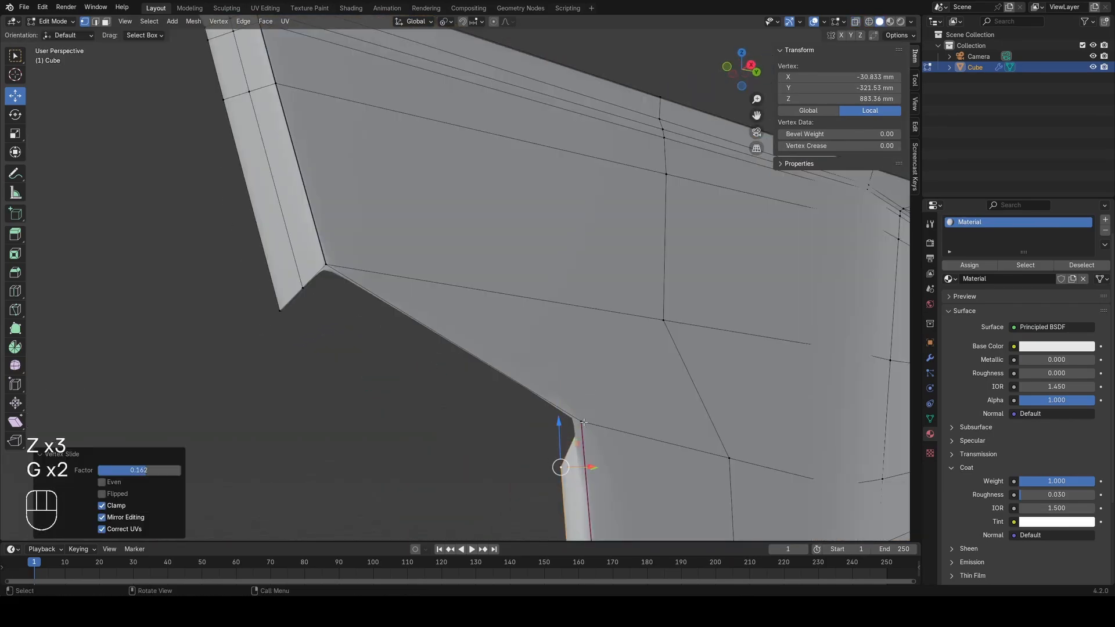
Step: Examine the flange edge loops around the panel in wireframe shading, from the notch to the bottom border
{"action": "key", "text": "z"}
{"action": "key", "text": "a"}
{"action": "scroll", "coordinate": [488, 385], "scroll_direction": "down", "scroll_amount": 6}
{"action": "mouse_move", "coordinate": [485, 385]}
{"action": "middle_mouse_down"}
{"action": "mouse_move", "coordinate": [503, 397]}
{"action": "mouse_move", "coordinate": [464, 325]}
{"action": "mouse_move", "coordinate": [505, 364]}
{"action": "mouse_move", "coordinate": [492, 368]}
{"action": "middle_mouse_up"}
{"action": "scroll", "coordinate": [433, 344], "scroll_direction": "up", "scroll_amount": 3}
{"action": "left_click", "coordinate": [436, 344]}
{"action": "key", "text": "a"}
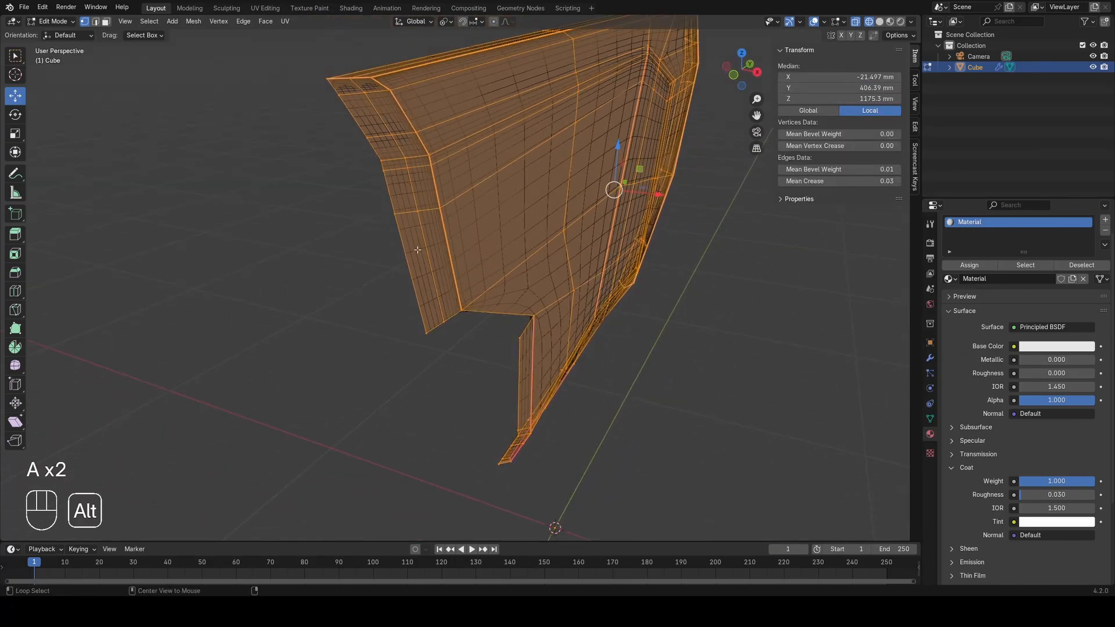
{"action": "left_click", "coordinate": [418, 250], "text": "alt"}
{"action": "scroll", "coordinate": [410, 274], "scroll_direction": "down", "scroll_amount": 3}
{"action": "scroll", "coordinate": [462, 321], "scroll_direction": "up", "scroll_amount": 4}
{"action": "key", "text": "a"}
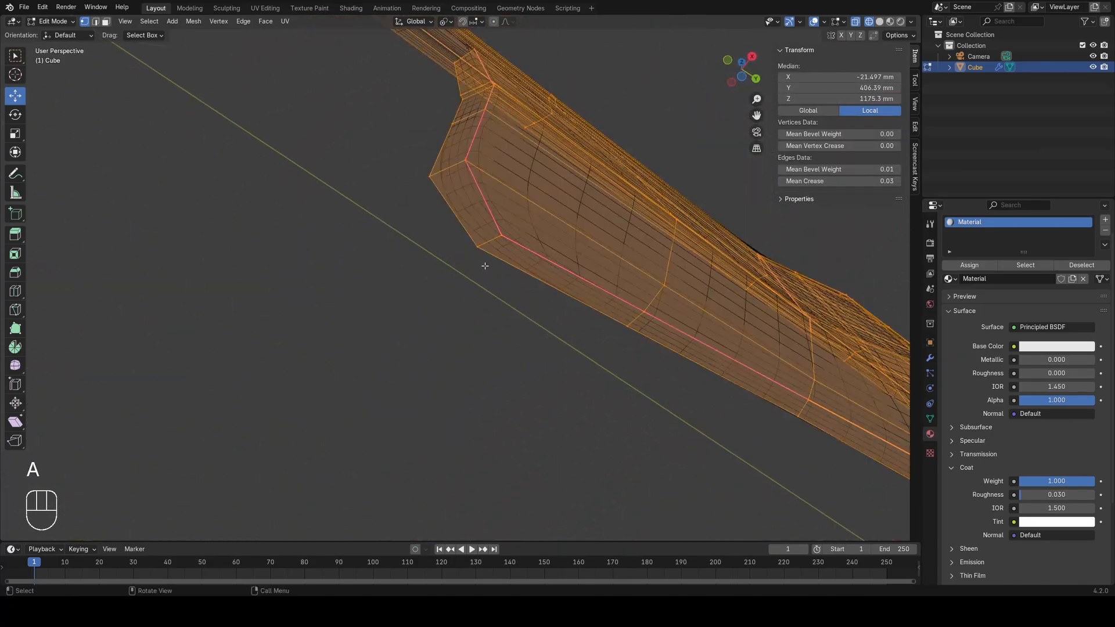
{"action": "middle_click_drag", "start_coordinate": [485, 266], "coordinate": [322, 323], "text": "shift"}
{"action": "left_click", "coordinate": [305, 343], "text": "alt"}
{"action": "scroll", "coordinate": [285, 354], "scroll_direction": "down", "scroll_amount": 3}
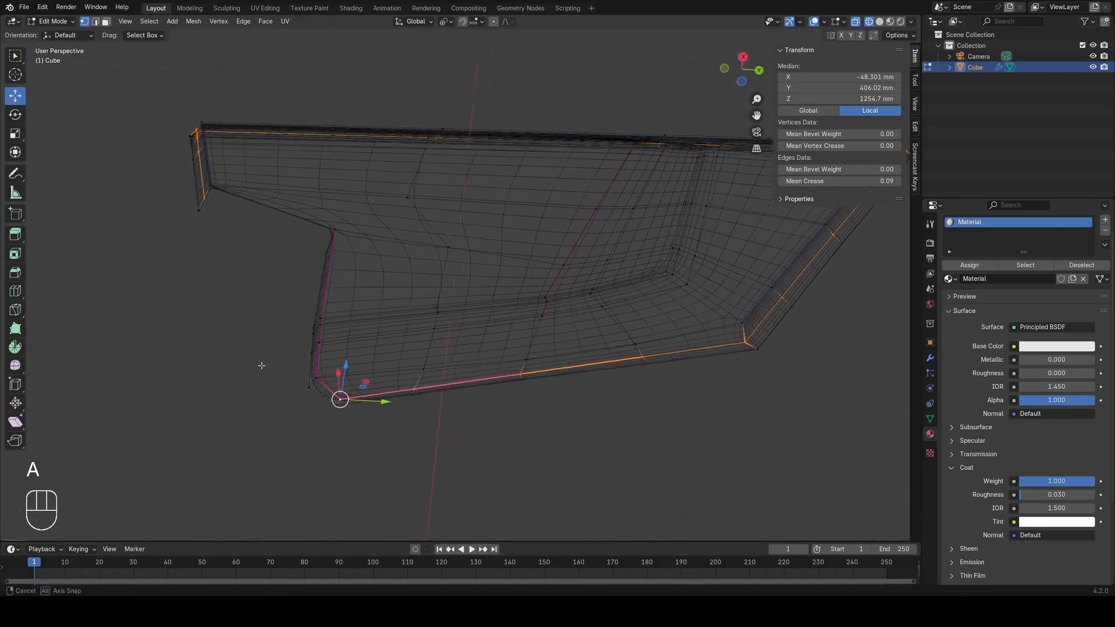
{"action": "key", "text": "a"}
Step: Select the middle edge line of the narrow-end and top flanges and edge-slide it across the flange
{"action": "mouse_move", "coordinate": [296, 378]}
{"action": "middle_mouse_down"}
{"action": "mouse_move", "coordinate": [269, 401]}
{"action": "mouse_move", "coordinate": [360, 384]}
{"action": "mouse_move", "coordinate": [411, 453]}
{"action": "mouse_move", "coordinate": [453, 424]}
{"action": "mouse_move", "coordinate": [491, 485]}
{"action": "mouse_move", "coordinate": [384, 372]}
{"action": "middle_mouse_up"}
{"action": "left_click", "coordinate": [389, 413]}
{"action": "key", "text": "z"}
{"action": "middle_click_drag", "start_coordinate": [389, 413], "coordinate": [482, 367]}
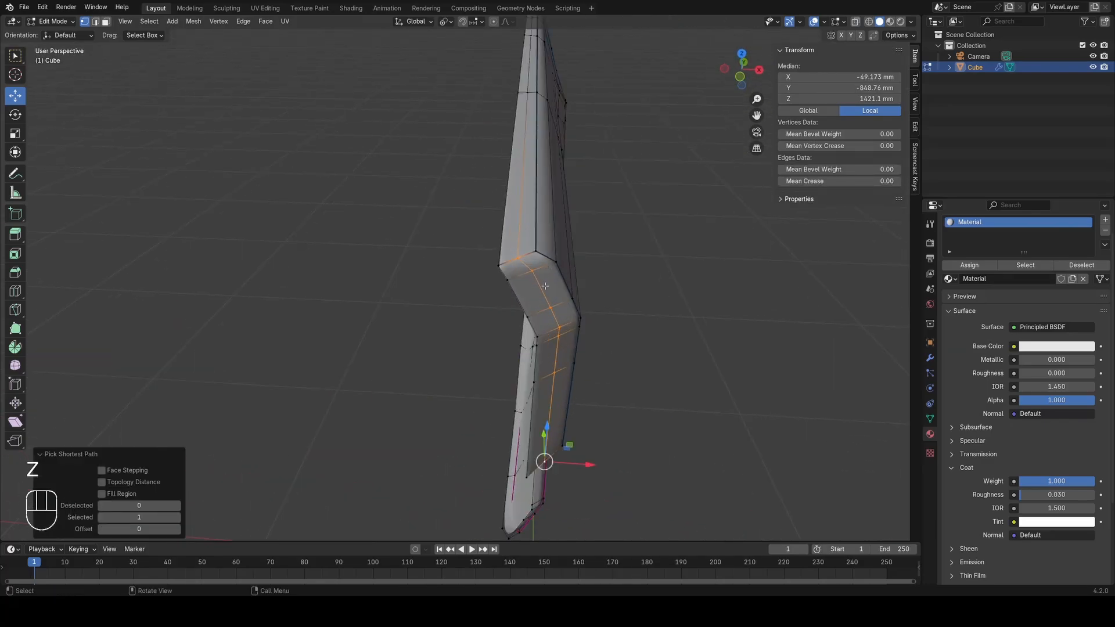
{"action": "middle_click_drag", "start_coordinate": [545, 286], "coordinate": [477, 297]}
{"action": "middle_click_drag", "start_coordinate": [524, 268], "coordinate": [326, 242], "text": "shift"}
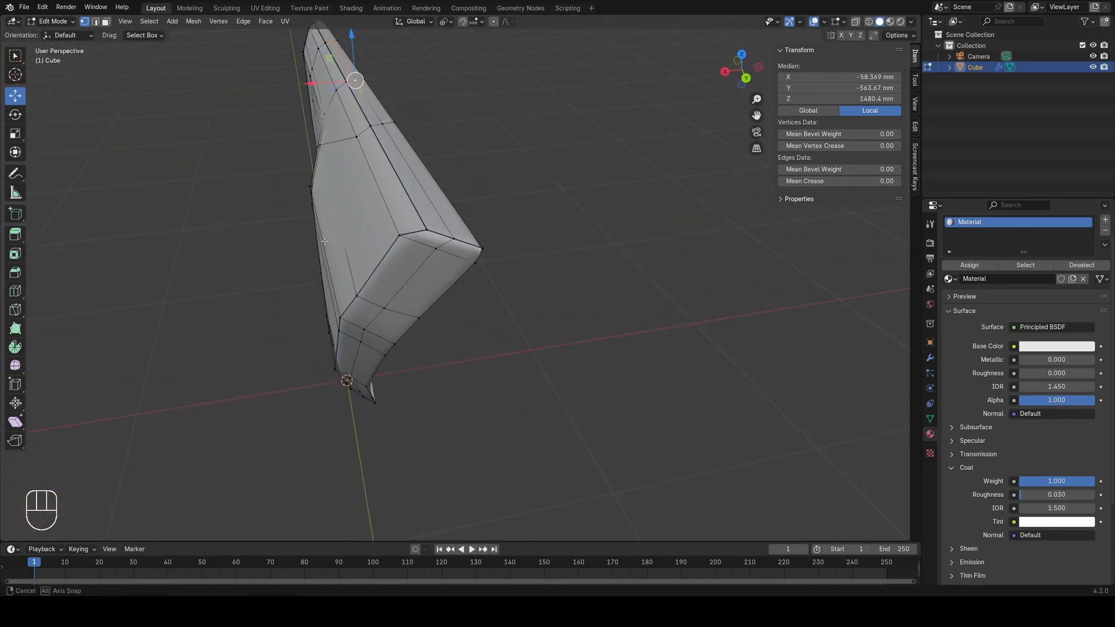
{"action": "middle_click_drag", "start_coordinate": [232, 235], "coordinate": [320, 237]}
{"action": "middle_click_drag", "start_coordinate": [319, 237], "coordinate": [356, 298], "text": "shift"}
{"action": "scroll", "coordinate": [356, 297], "scroll_direction": "up", "scroll_amount": 3}
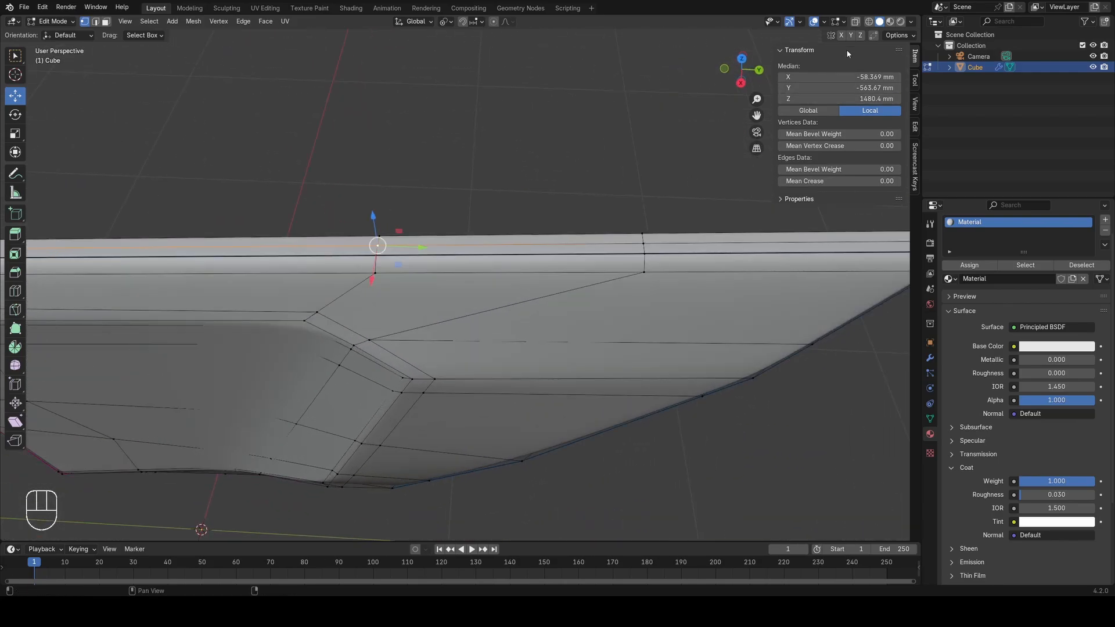
{"action": "scroll", "coordinate": [581, 203], "scroll_direction": "down", "scroll_amount": 3}
{"action": "key", "text": "z"}
{"action": "middle_click_drag", "start_coordinate": [568, 208], "coordinate": [568, 224]}
{"action": "key", "text": "z"}
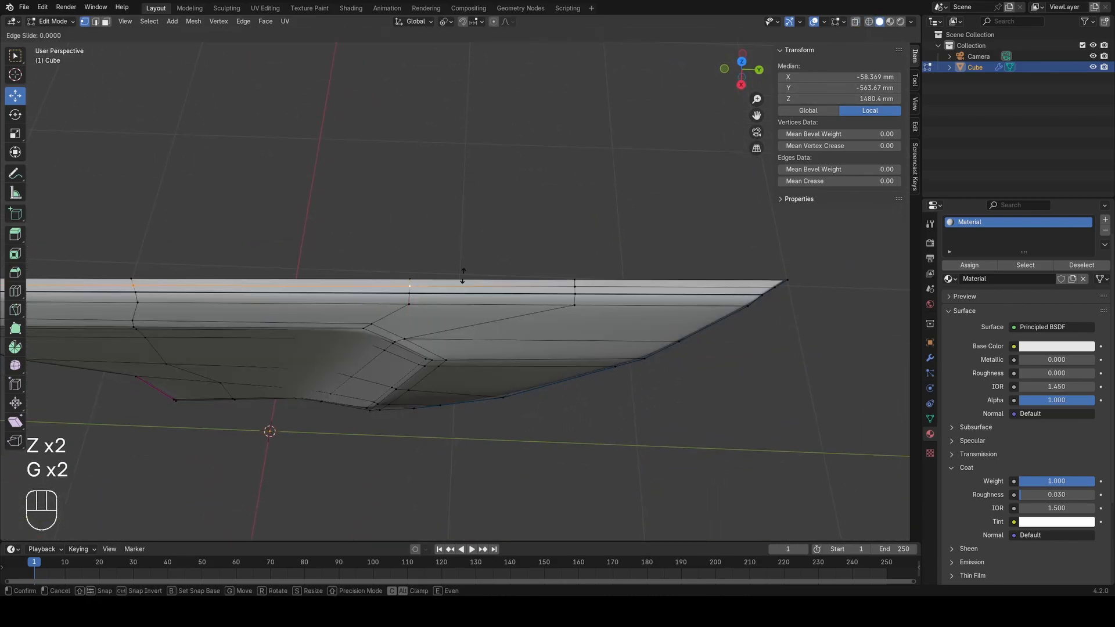
{"action": "key", "text": "z"}
{"action": "key", "text": "a"}
Step: Inspect the whole panel and its pointed end in object mode, in wireframe and solid shading
{"action": "key", "text": "Tab"}
{"action": "middle_click_drag", "start_coordinate": [505, 300], "coordinate": [406, 249]}
{"action": "key", "text": "z"}
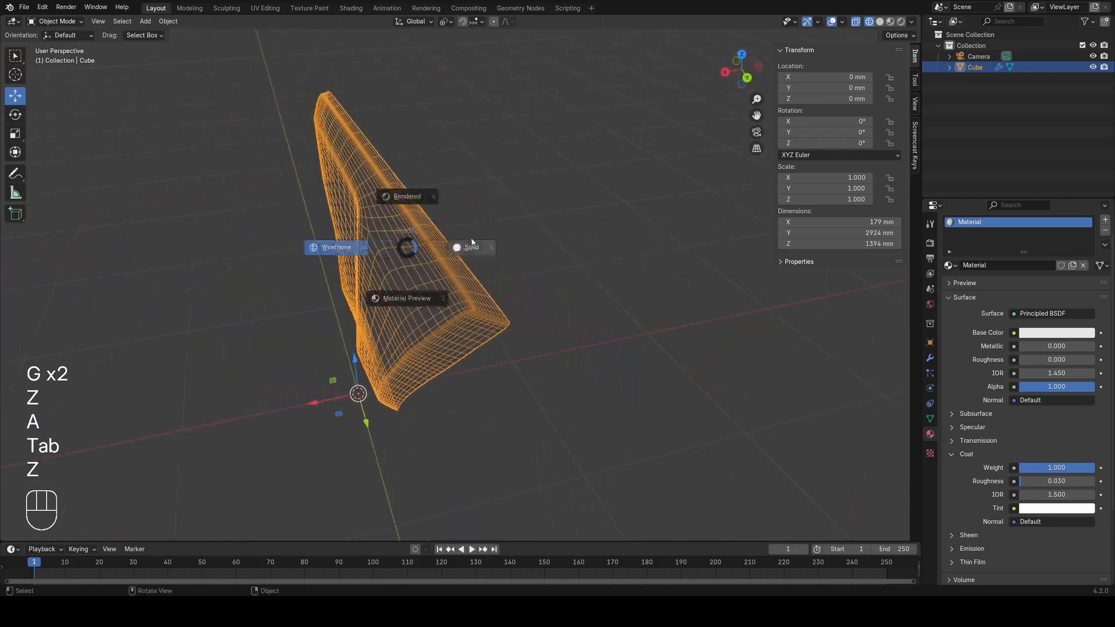
{"action": "left_click", "coordinate": [551, 297]}
{"action": "middle_click_drag", "start_coordinate": [551, 294], "coordinate": [534, 273]}
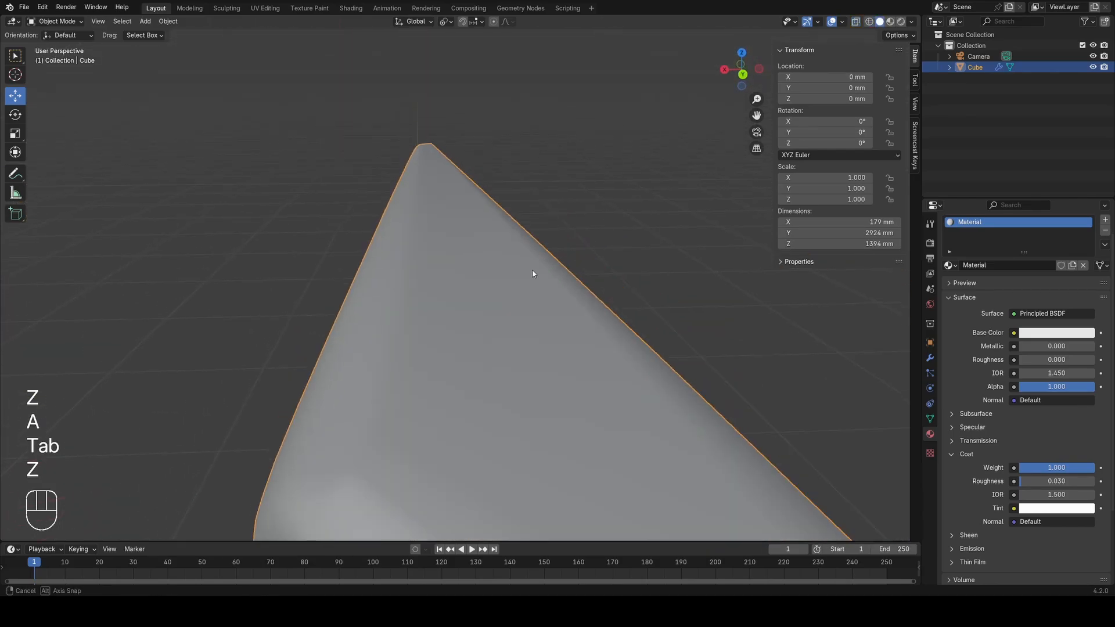
Step: Inspect the pointed end and the whole panel surface in wireframe and solid shading, with the object deselected
{"action": "left_click", "coordinate": [409, 45]}
{"action": "mouse_move", "coordinate": [457, 208]}
{"action": "middle_mouse_down"}
{"action": "mouse_move", "coordinate": [451, 268]}
{"action": "mouse_move", "coordinate": [538, 238]}
{"action": "mouse_move", "coordinate": [467, 260]}
{"action": "middle_mouse_up"}
{"action": "key", "text": "alt+a"}
{"action": "left_click", "coordinate": [448, 292]}
{"action": "key", "text": "z"}
{"action": "left_click", "coordinate": [274, 318]}
{"action": "middle_click_drag", "start_coordinate": [273, 317], "coordinate": [314, 284]}
{"action": "key", "text": "z"}
{"action": "left_click", "coordinate": [440, 275]}
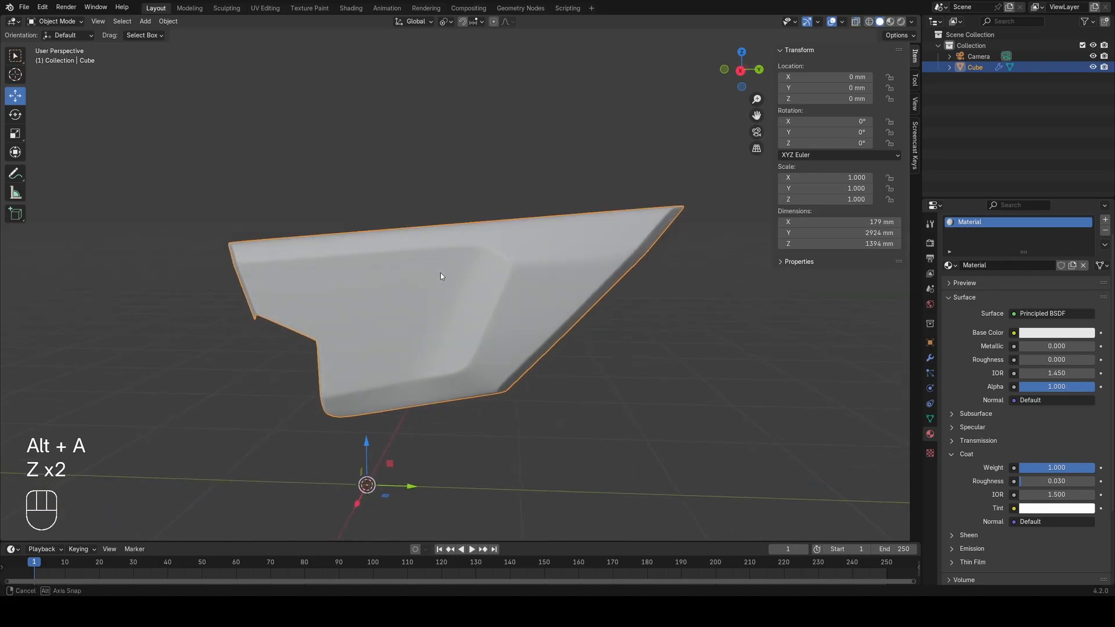
{"action": "left_click", "coordinate": [448, 245]}
{"action": "key", "text": "alt+a"}
{"action": "scroll", "coordinate": [418, 304], "scroll_direction": "up", "scroll_amount": 8}
{"action": "key", "text": "z"}
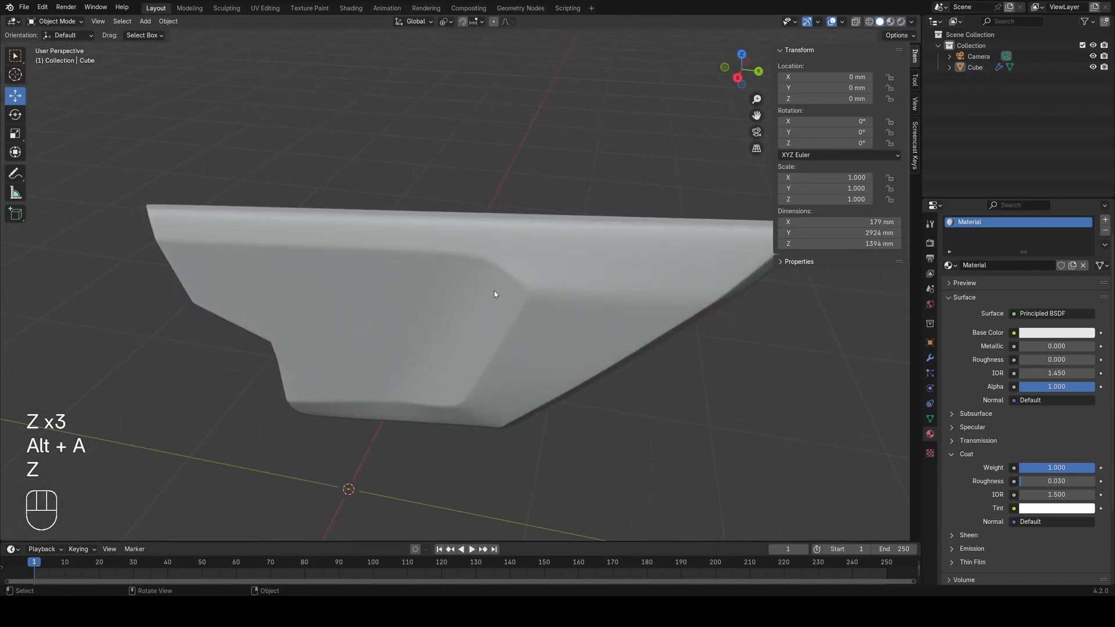
{"action": "left_click", "coordinate": [418, 304]}
{"action": "mouse_move", "coordinate": [418, 304]}
{"action": "middle_mouse_down"}
{"action": "mouse_move", "coordinate": [419, 341]}
{"action": "mouse_move", "coordinate": [476, 302]}
{"action": "mouse_move", "coordinate": [542, 281]}
{"action": "mouse_move", "coordinate": [487, 276]}
{"action": "middle_mouse_up"}
{"action": "key", "text": "z"}
{"action": "left_click", "coordinate": [332, 298]}
{"action": "scroll", "coordinate": [329, 298], "scroll_direction": "down", "scroll_amount": 4}
{"action": "mouse_move", "coordinate": [329, 299]}
{"action": "middle_mouse_down"}
{"action": "mouse_move", "coordinate": [508, 246]}
{"action": "mouse_move", "coordinate": [529, 265]}
{"action": "mouse_move", "coordinate": [510, 268]}
{"action": "middle_mouse_up"}
Step: Fill the open gap in the flange along the notch edge with a new face
{"action": "key", "text": "z"}
{"action": "left_click", "coordinate": [563, 268]}
{"action": "key", "text": "z"}
{"action": "key", "text": "Tab"}
{"action": "key", "text": "a"}
{"action": "scroll", "coordinate": [436, 277], "scroll_direction": "up", "scroll_amount": 3}
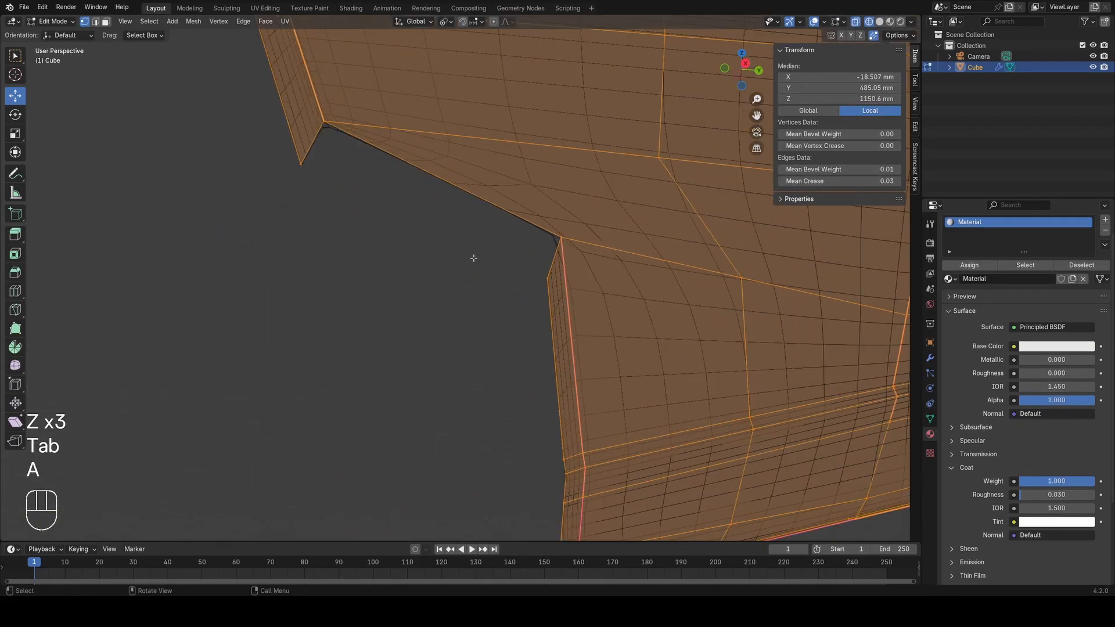
{"action": "key", "text": "2"}
{"action": "left_click", "coordinate": [467, 182]}
{"action": "key", "text": "f"}
Step: Slide the outer flange vertex at the upper corner of the notch with a factor of 0.033
{"action": "key", "text": "1"}
{"action": "key", "text": "a"}
{"action": "key", "text": "z"}
{"action": "middle_click_drag", "start_coordinate": [317, 192], "coordinate": [343, 256]}
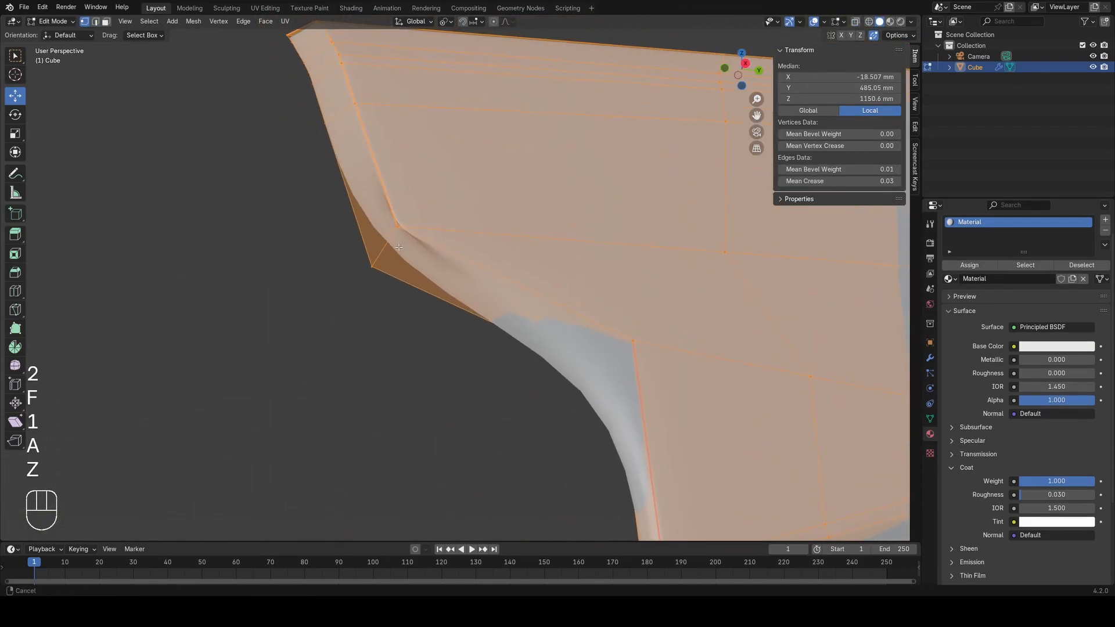
{"action": "left_click", "coordinate": [337, 296]}
{"action": "middle_click_drag", "start_coordinate": [343, 298], "coordinate": [331, 307]}
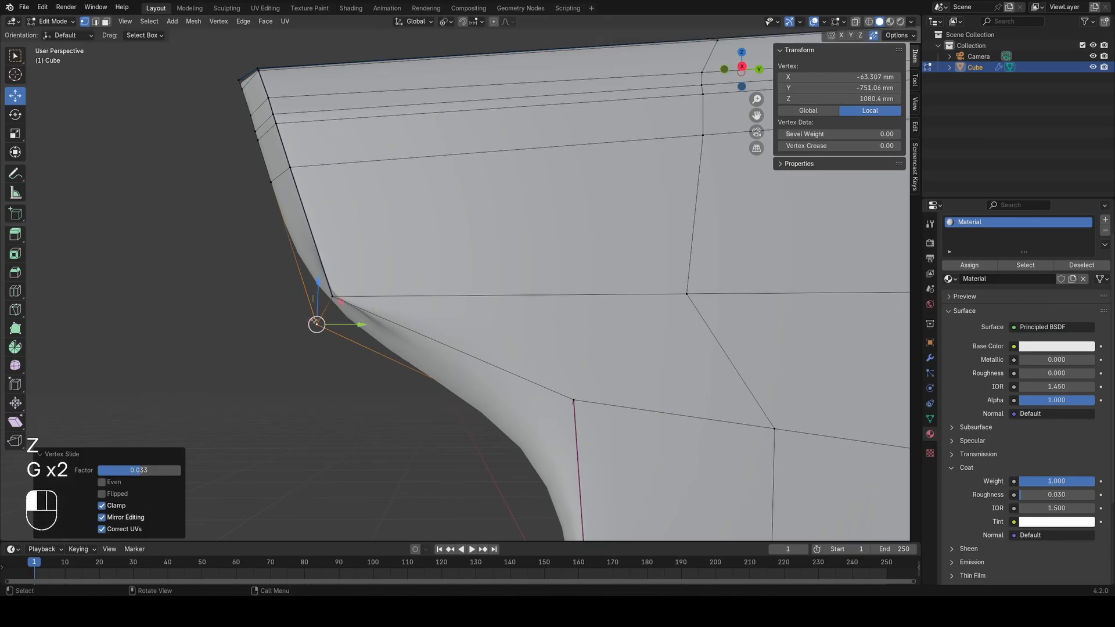
Step: Select the panel's inner border edge line around the notch, bottom and pointed end, and set crease to 0 and bevel weight to 0.02
{"action": "key", "text": "z"}
{"action": "key", "text": "a"}
{"action": "key", "text": "2"}
{"action": "left_click", "coordinate": [480, 362]}
{"action": "scroll", "coordinate": [473, 372], "scroll_direction": "down", "scroll_amount": 1}
{"action": "middle_click_drag", "start_coordinate": [462, 386], "coordinate": [373, 268], "text": "shift"}
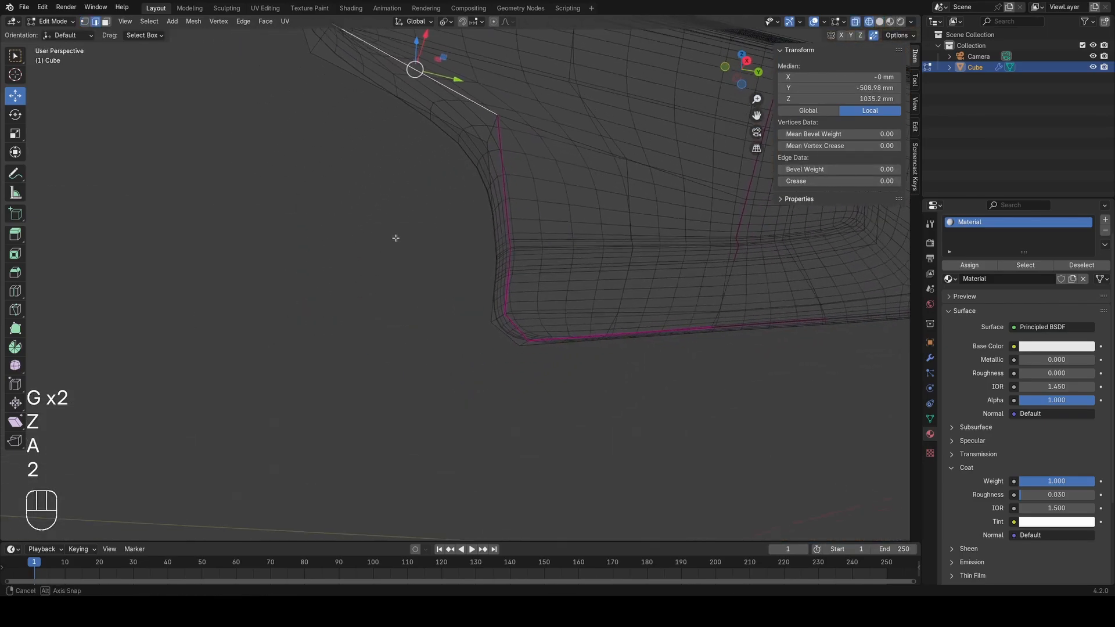
{"action": "left_click", "coordinate": [504, 235]}
{"action": "middle_click_drag", "start_coordinate": [541, 182], "coordinate": [619, 211]}
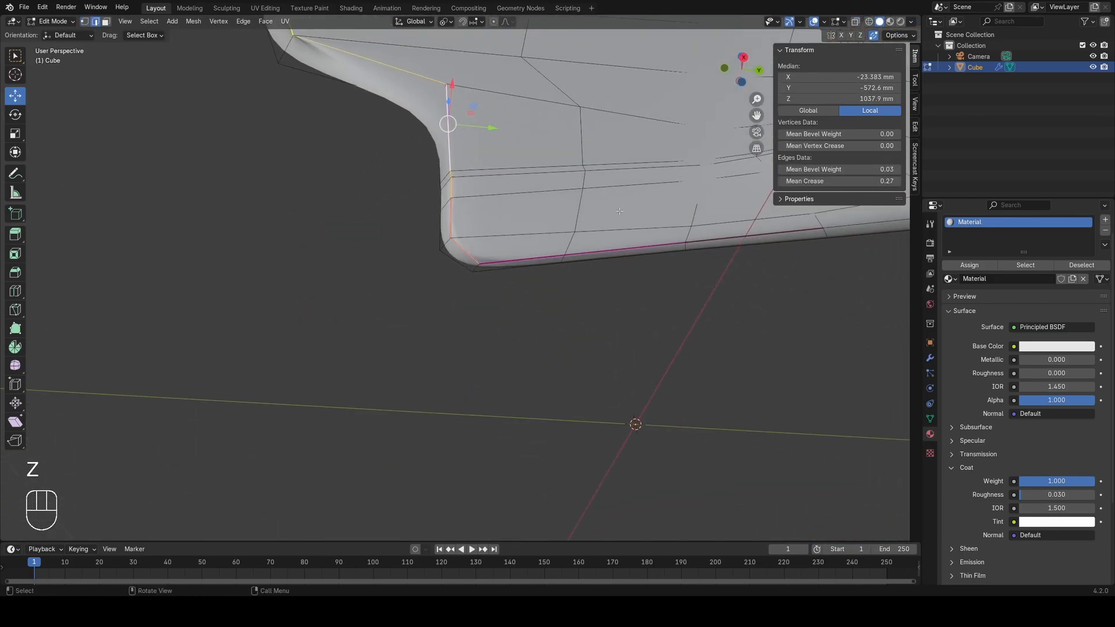
{"action": "left_click", "coordinate": [644, 244], "text": "alt+shift"}
{"action": "key", "text": "z"}
{"action": "middle_click_drag", "start_coordinate": [546, 212], "coordinate": [212, 327], "text": "shift"}
{"action": "scroll", "coordinate": [476, 271], "scroll_direction": "down", "scroll_amount": 1}
{"action": "scroll", "coordinate": [494, 276], "scroll_direction": "down", "scroll_amount": 1}
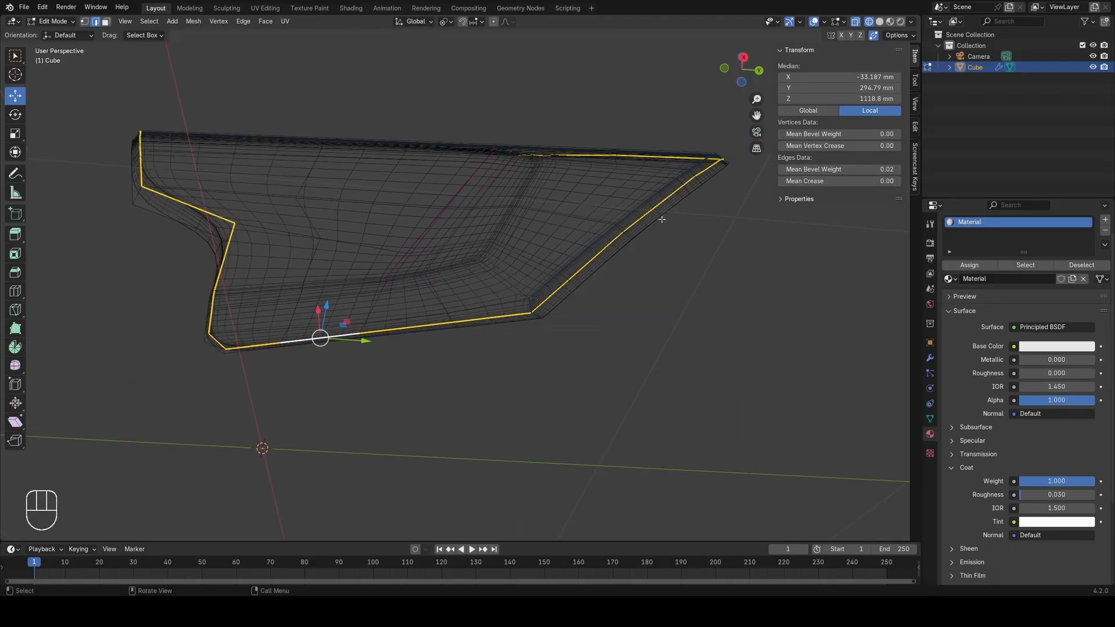
Step: Inspect the flange around the notch and the rounded lower corner in edit and object mode
{"action": "key", "text": "Tab"}
{"action": "middle_click_drag", "start_coordinate": [299, 278], "coordinate": [443, 255], "text": "shift"}
{"action": "key", "text": "z"}
{"action": "key", "text": "Tab"}
{"action": "scroll", "coordinate": [566, 320], "scroll_direction": "up", "scroll_amount": 5}
{"action": "key", "text": "2"}
{"action": "left_click", "coordinate": [565, 320]}
{"action": "scroll", "coordinate": [473, 306], "scroll_direction": "down", "scroll_amount": 4}
{"action": "scroll", "coordinate": [481, 273], "scroll_direction": "up", "scroll_amount": 2}
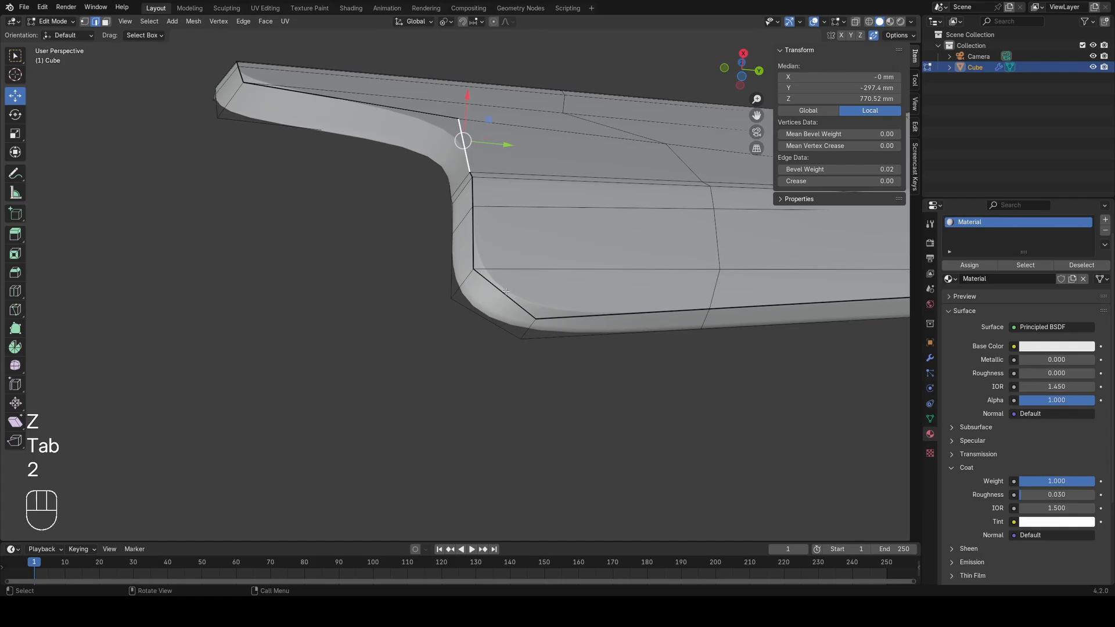
{"action": "scroll", "coordinate": [506, 290], "scroll_direction": "up", "scroll_amount": 2}
{"action": "key", "text": "Tab"}
{"action": "scroll", "coordinate": [465, 308], "scroll_direction": "down", "scroll_amount": 4}
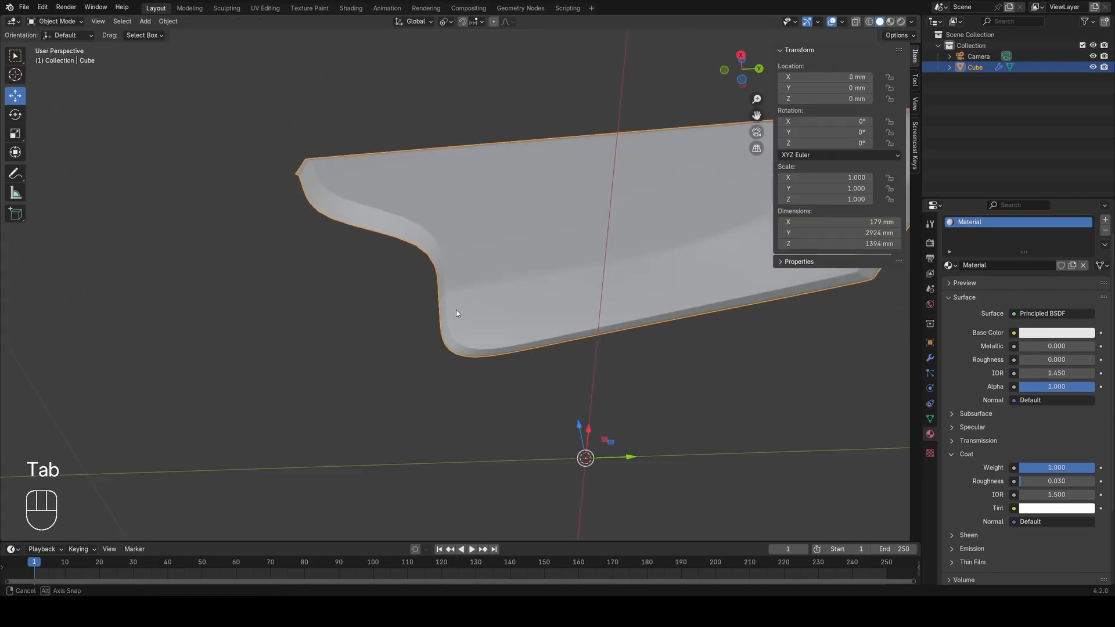
{"action": "middle_click_drag", "start_coordinate": [455, 309], "coordinate": [424, 305]}
Step: Set the bevel weight of the border edges along the bottom and the slanted side to 0, and check the panel in object mode
{"action": "key", "text": "Tab"}
{"action": "middle_click_drag", "start_coordinate": [697, 354], "coordinate": [703, 329]}
{"action": "key", "text": "2"}
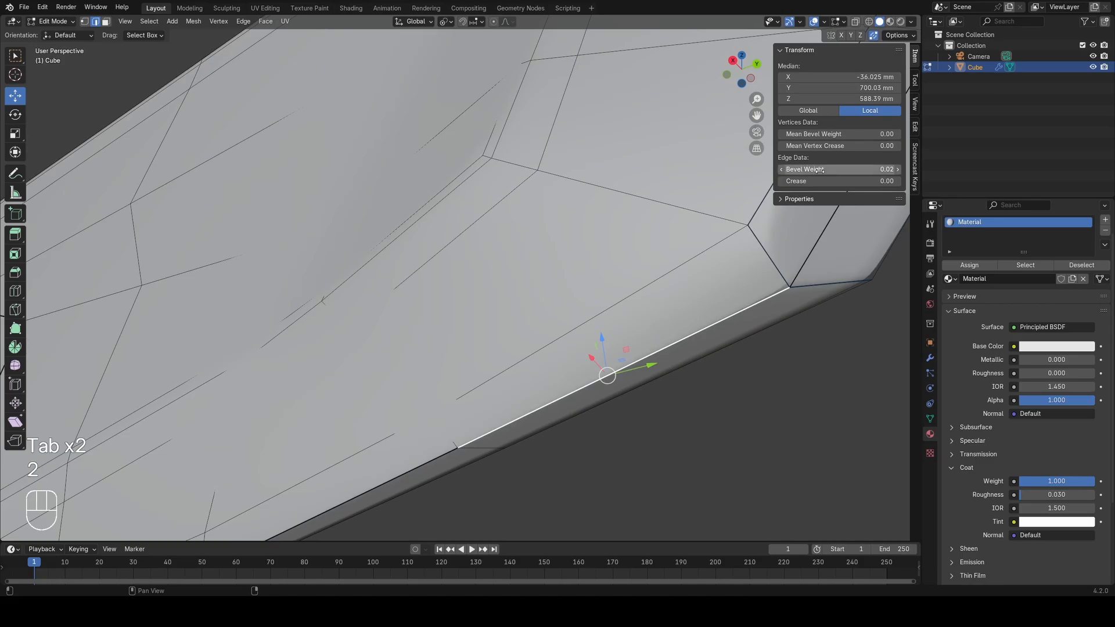
{"action": "scroll", "coordinate": [772, 258], "scroll_direction": "down", "scroll_amount": 7}
{"action": "key", "text": "shift+z"}
{"action": "middle_click_drag", "start_coordinate": [697, 266], "coordinate": [600, 351]}
{"action": "key", "text": "shift+z"}
{"action": "scroll", "coordinate": [599, 351], "scroll_direction": "up", "scroll_amount": 3}
{"action": "middle_click_drag", "start_coordinate": [656, 238], "coordinate": [580, 261]}
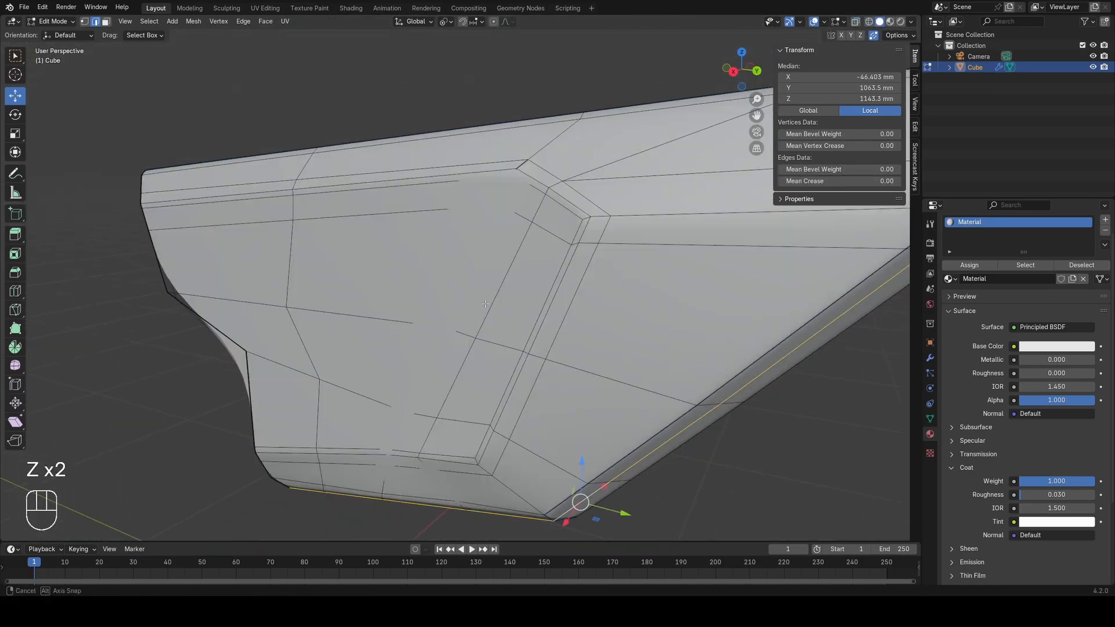
{"action": "key", "text": "Tab"}
{"action": "scroll", "coordinate": [507, 286], "scroll_direction": "down", "scroll_amount": 4}
{"action": "scroll", "coordinate": [511, 302], "scroll_direction": "up", "scroll_amount": 3}
{"action": "middle_click_drag", "start_coordinate": [508, 286], "coordinate": [424, 356]}
{"action": "key", "text": "Tab"}
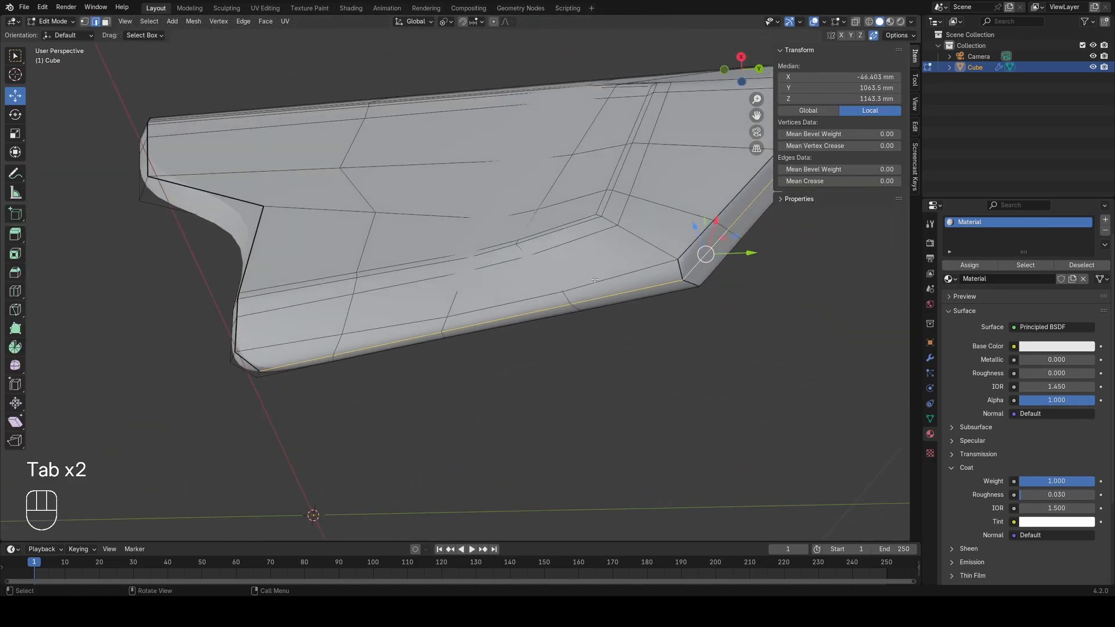
Step: Try a mean bevel weight of 0.22 on the bottom border edges and undo it
{"action": "left_click", "coordinate": [276, 364], "text": "ctrl"}
{"action": "middle_click_drag", "start_coordinate": [275, 364], "coordinate": [870, 209]}
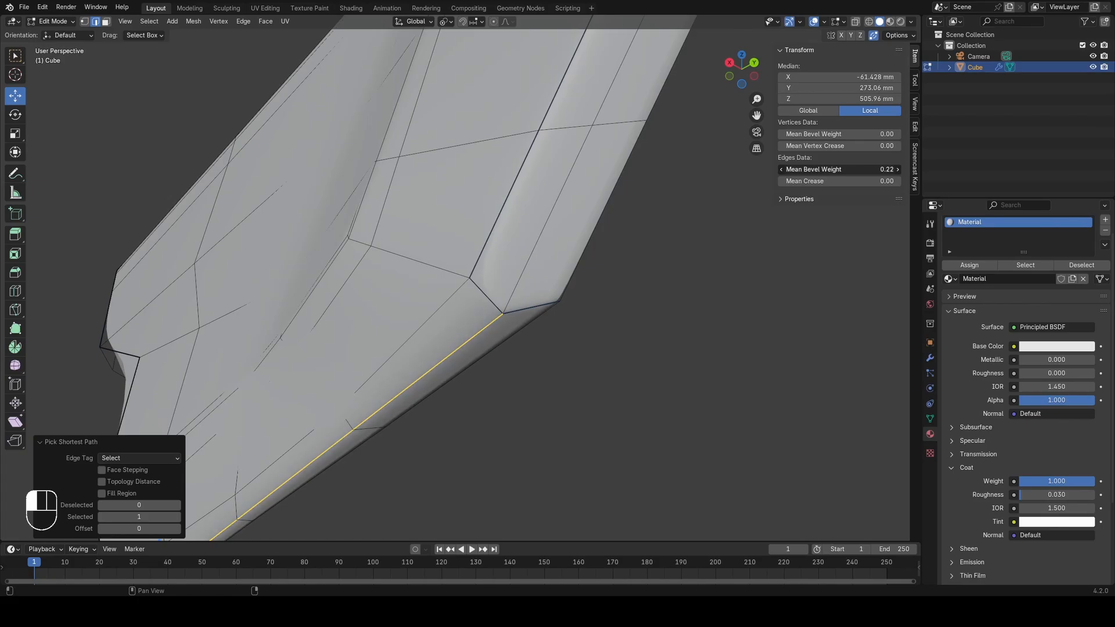
{"action": "key", "text": "Tab"}
{"action": "scroll", "coordinate": [497, 318], "scroll_direction": "up", "scroll_amount": 5}
{"action": "key", "text": "z"}
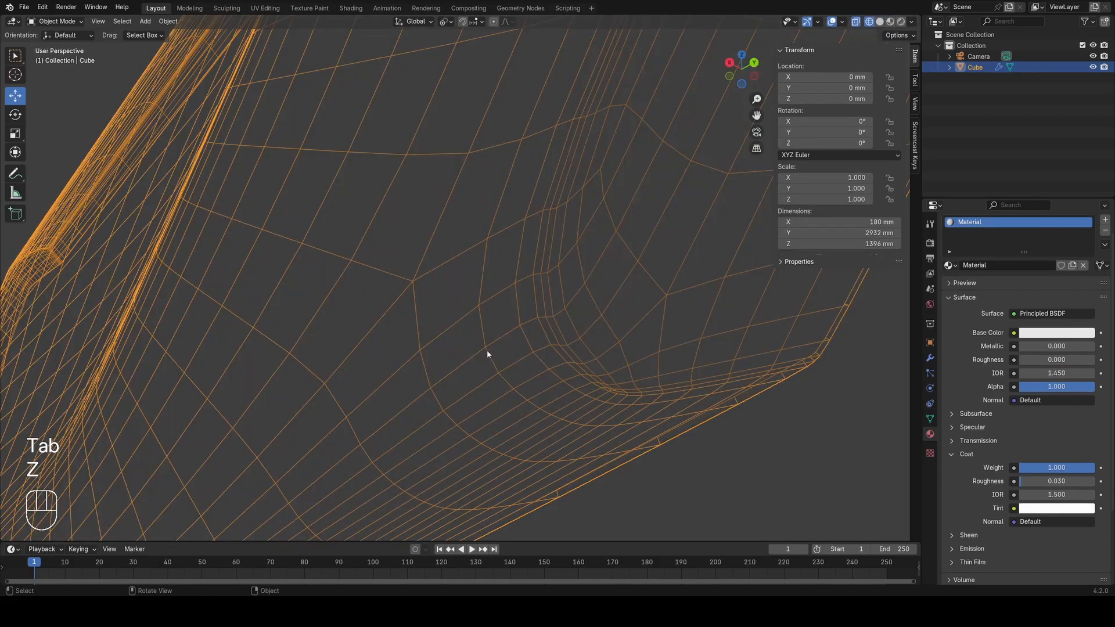
{"action": "key", "text": "ctrl+z"}
{"action": "key", "text": "ctrl+z"}
Step: Inspect the panel, its notch and its rounded lower corner in solid shading with nothing selected
{"action": "key", "text": "Tab"}
{"action": "scroll", "coordinate": [401, 355], "scroll_direction": "down", "scroll_amount": 5}
{"action": "key", "text": "z"}
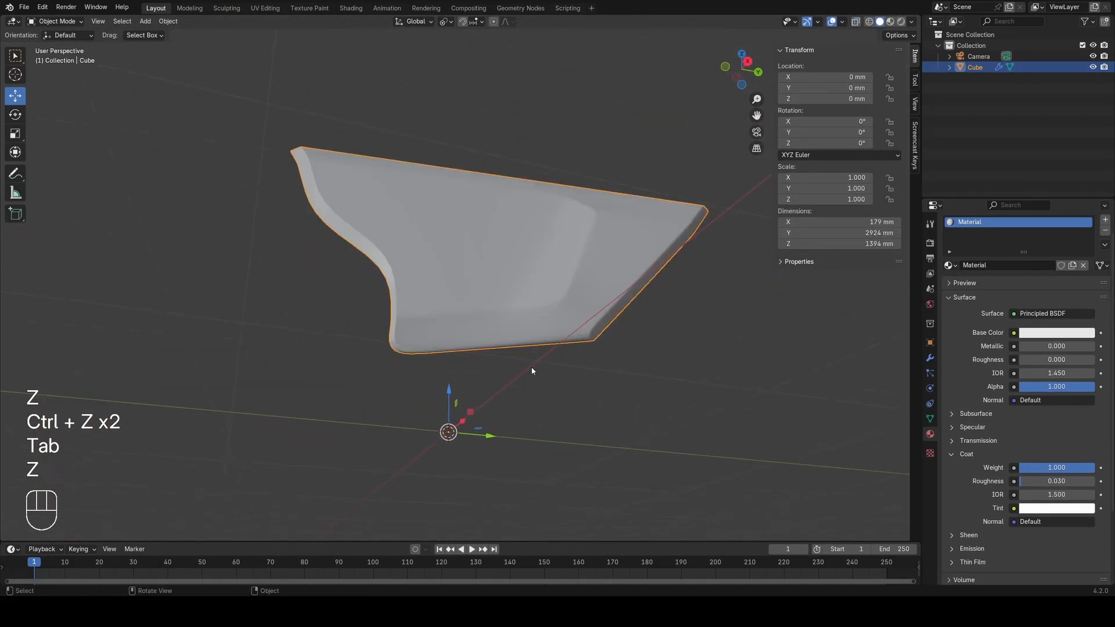
{"action": "scroll", "coordinate": [564, 367], "scroll_direction": "up", "scroll_amount": 4}
{"action": "key", "text": "Tab"}
{"action": "scroll", "coordinate": [496, 312], "scroll_direction": "down", "scroll_amount": 2}
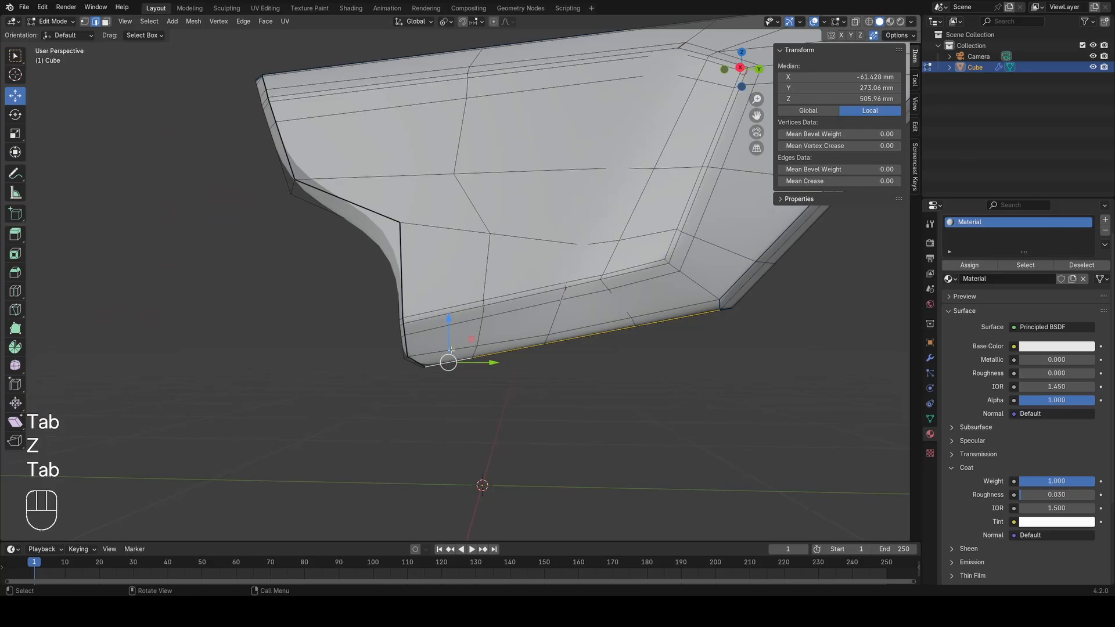
{"action": "scroll", "coordinate": [450, 350], "scroll_direction": "up", "scroll_amount": 4}
{"action": "key", "text": "a"}
{"action": "middle_click_drag", "start_coordinate": [451, 355], "coordinate": [415, 363]}
{"action": "scroll", "coordinate": [470, 371], "scroll_direction": "up", "scroll_amount": 2}
{"action": "key", "text": "1"}
{"action": "left_click", "coordinate": [466, 387]}
{"action": "scroll", "coordinate": [458, 360], "scroll_direction": "up", "scroll_amount": 4}
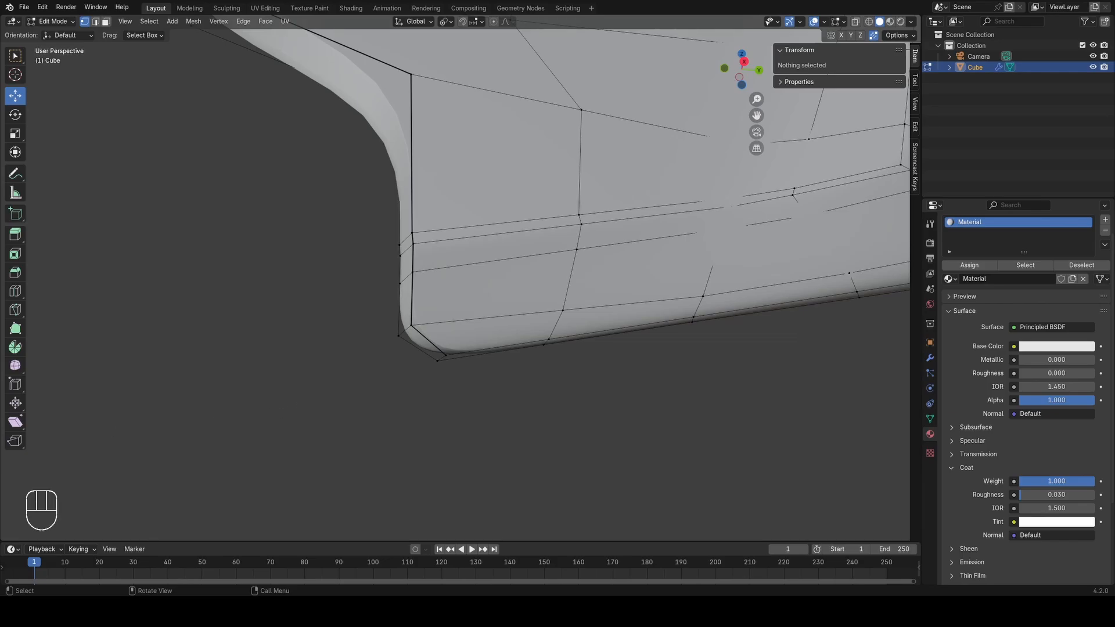
{"action": "scroll", "coordinate": [424, 364], "scroll_direction": "down", "scroll_amount": 7}
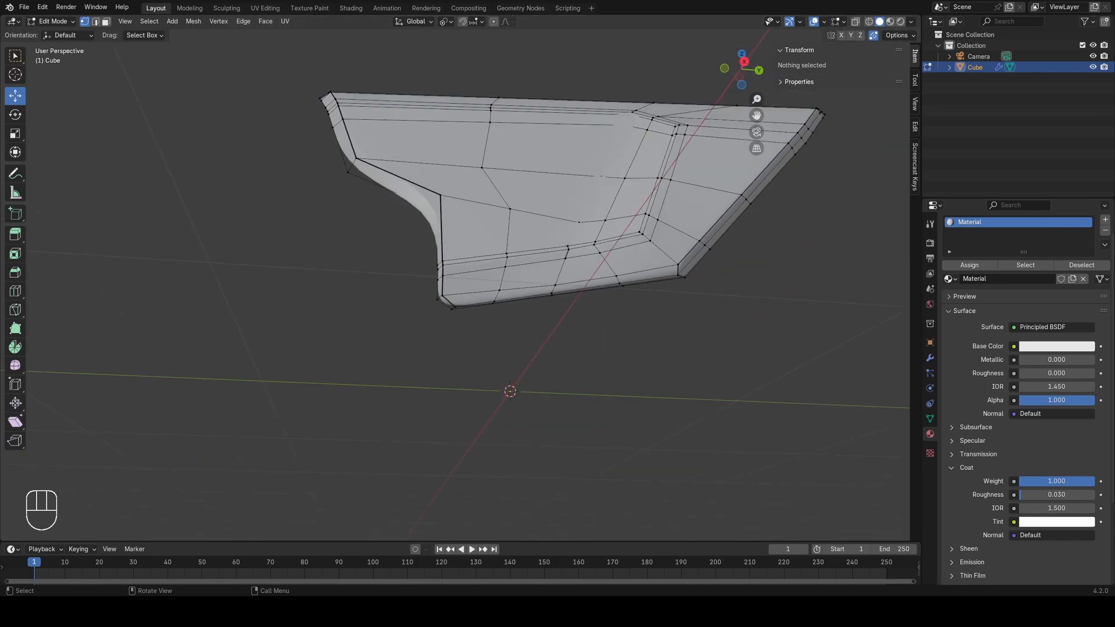
Step: Examine the flange edges at the rounded lower corner and along the bottom border in wireframe and solid shading
{"action": "middle_click_drag", "start_coordinate": [458, 365], "coordinate": [381, 360]}
{"action": "scroll", "coordinate": [378, 361], "scroll_direction": "up", "scroll_amount": 2}
{"action": "key", "text": "z"}
{"action": "key", "text": "a"}
{"action": "left_click", "coordinate": [472, 290], "text": "alt"}
{"action": "middle_click_drag", "start_coordinate": [286, 382], "coordinate": [610, 320], "text": "shift"}
{"action": "key", "text": "a"}
{"action": "scroll", "coordinate": [366, 363], "scroll_direction": "up", "scroll_amount": 2}
{"action": "left_click", "coordinate": [345, 354]}
{"action": "key", "text": "z"}
{"action": "scroll", "coordinate": [498, 366], "scroll_direction": "up", "scroll_amount": 3}
{"action": "key", "text": "2"}
{"action": "left_click", "coordinate": [500, 368]}
{"action": "scroll", "coordinate": [511, 366], "scroll_direction": "down", "scroll_amount": 5}
{"action": "scroll", "coordinate": [581, 323], "scroll_direction": "up", "scroll_amount": 5}
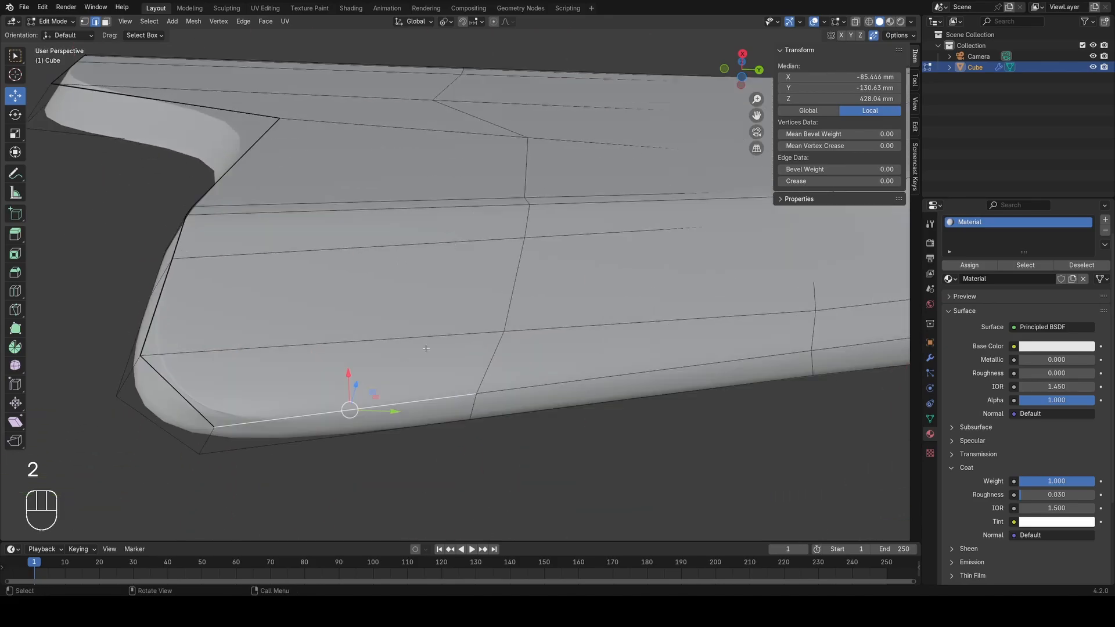
Step: Connect the inner vertex of the rounded lower corner to the neighbouring outer flange vertex on the bottom border
{"action": "middle_click_drag", "start_coordinate": [290, 356], "coordinate": [294, 395]}
{"action": "left_click", "coordinate": [348, 368]}
{"action": "key", "text": "1"}
{"action": "left_click", "coordinate": [294, 395]}
{"action": "left_click", "coordinate": [206, 371]}
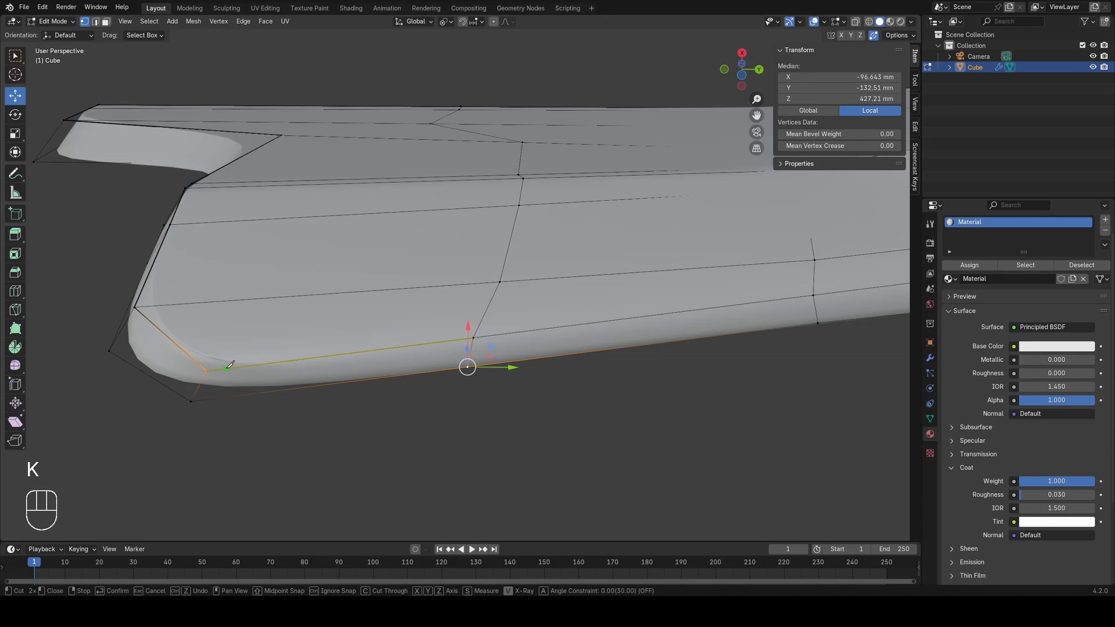
{"action": "key", "text": "j"}
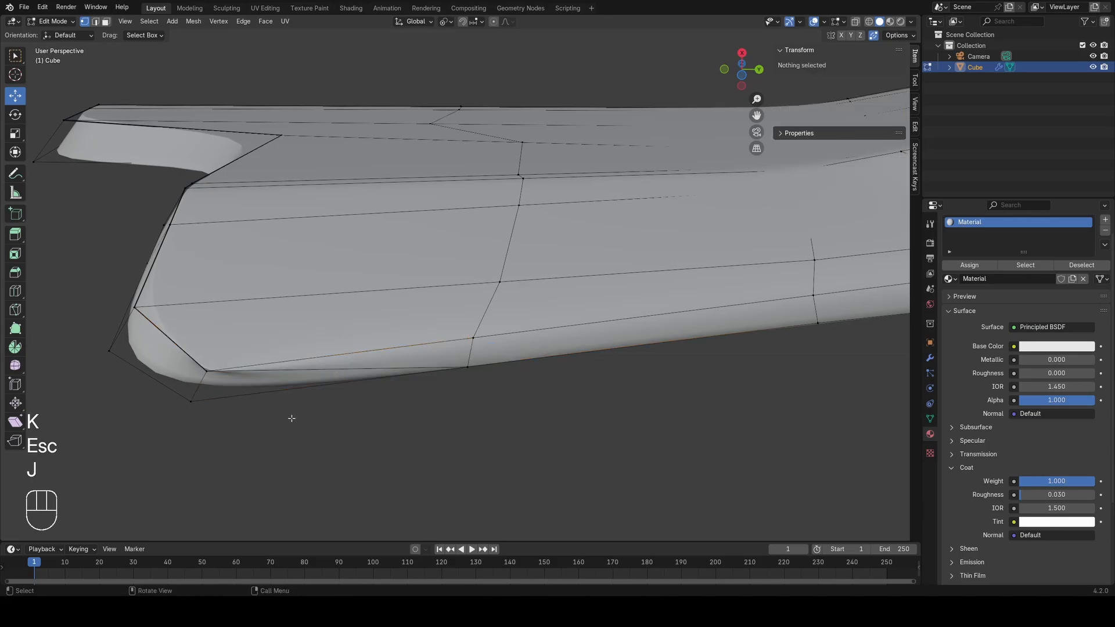
Step: Set the bevel weight of the diagonal edge across the bottom flange to 0.03
{"action": "key", "text": "2"}
{"action": "scroll", "coordinate": [536, 272], "scroll_direction": "up", "scroll_amount": 2}
{"action": "left_click_drag", "start_coordinate": [794, 170], "coordinate": [801, 170]}
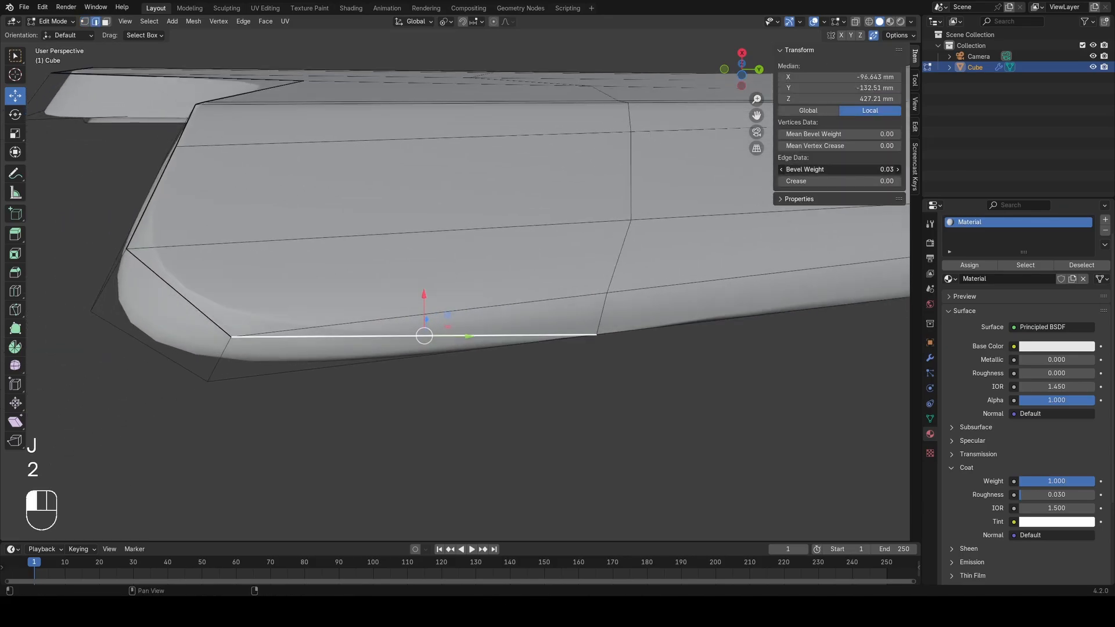
Step: Examine the rounded lower corner and bottom border in object mode, alternating wireframe and solid shading
{"action": "key", "text": "Tab"}
{"action": "middle_click_drag", "start_coordinate": [185, 278], "coordinate": [366, 339]}
{"action": "scroll", "coordinate": [376, 341], "scroll_direction": "down", "scroll_amount": 4}
{"action": "key", "text": "z"}
{"action": "scroll", "coordinate": [426, 376], "scroll_direction": "up", "scroll_amount": 2}
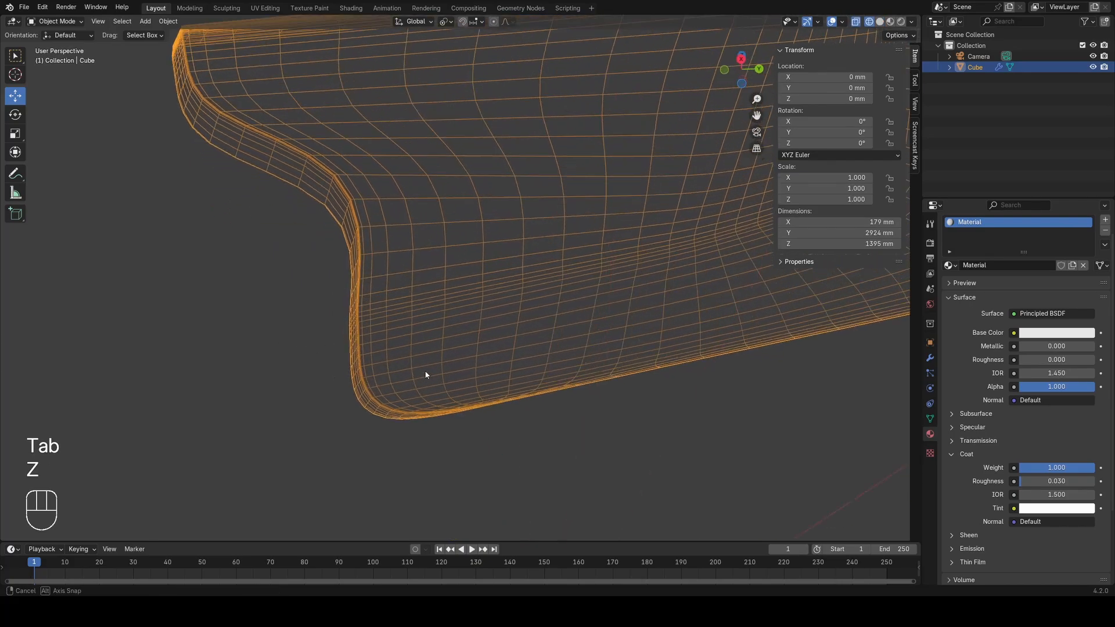
{"action": "key", "text": "z"}
{"action": "mouse_move", "coordinate": [426, 376]}
{"action": "middle_mouse_down"}
{"action": "mouse_move", "coordinate": [562, 376]}
{"action": "mouse_move", "coordinate": [540, 378]}
{"action": "mouse_move", "coordinate": [519, 329]}
{"action": "middle_mouse_up"}
{"action": "scroll", "coordinate": [517, 326], "scroll_direction": "down", "scroll_amount": 4}
{"action": "key", "text": "z"}
{"action": "mouse_move", "coordinate": [515, 414]}
{"action": "middle_mouse_down"}
{"action": "mouse_move", "coordinate": [478, 412]}
{"action": "mouse_move", "coordinate": [478, 391]}
{"action": "mouse_move", "coordinate": [530, 447]}
{"action": "mouse_move", "coordinate": [511, 373]}
{"action": "mouse_move", "coordinate": [515, 386]}
{"action": "mouse_move", "coordinate": [485, 349]}
{"action": "middle_mouse_up"}
{"action": "scroll", "coordinate": [478, 411], "scroll_direction": "up", "scroll_amount": 3}
{"action": "scroll", "coordinate": [478, 390], "scroll_direction": "down", "scroll_amount": 2}
{"action": "key", "text": "z"}
{"action": "scroll", "coordinate": [485, 405], "scroll_direction": "up", "scroll_amount": 4}
{"action": "scroll", "coordinate": [531, 447], "scroll_direction": "down", "scroll_amount": 2}
{"action": "scroll", "coordinate": [514, 388], "scroll_direction": "up", "scroll_amount": 1}
{"action": "scroll", "coordinate": [487, 342], "scroll_direction": "down", "scroll_amount": 4}
{"action": "key", "text": "z"}
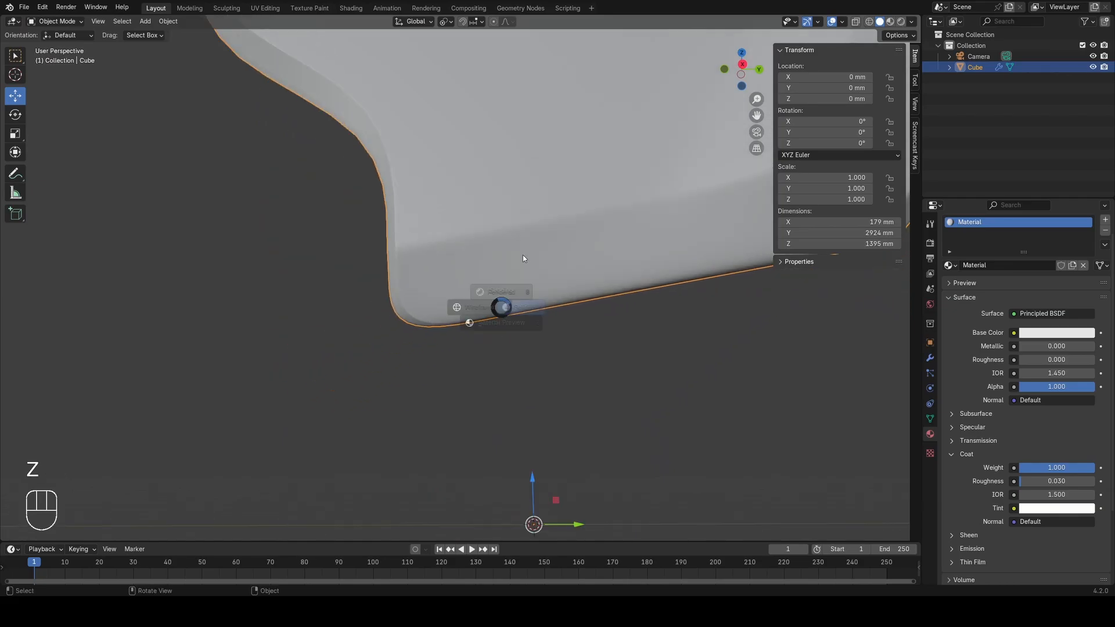
{"action": "scroll", "coordinate": [505, 320], "scroll_direction": "up", "scroll_amount": 2}
{"action": "key", "text": "z"}
Step: Select the outer flange edge loop and examine its flow around the rounded lower corner
{"action": "key", "text": "Tab"}
{"action": "key", "text": "z"}
{"action": "key", "text": "a"}
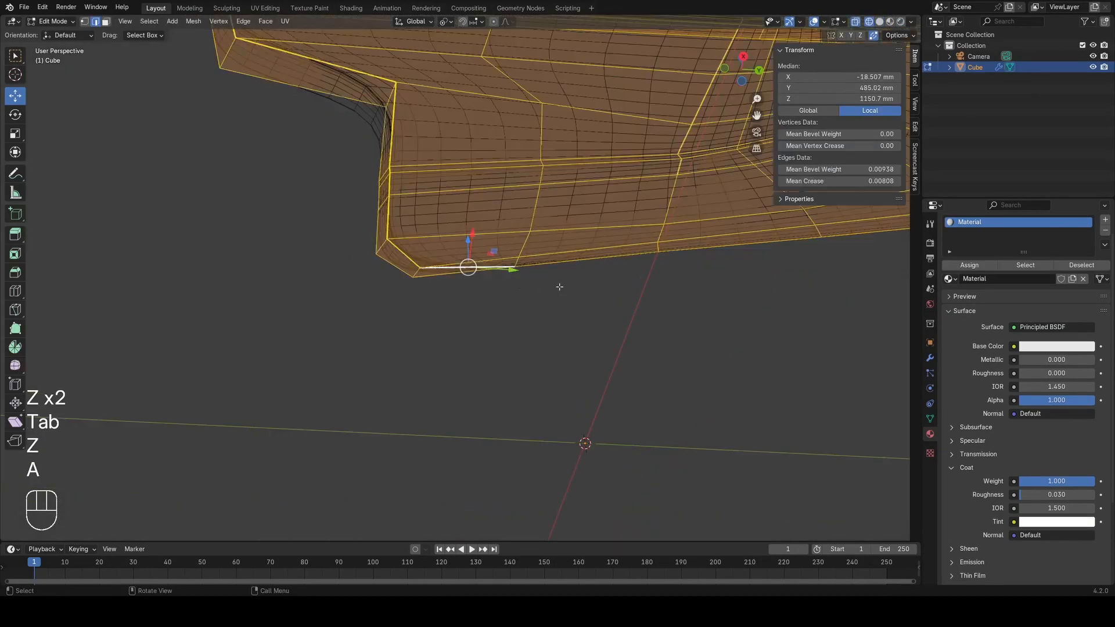
{"action": "key", "text": "1"}
{"action": "left_click", "coordinate": [549, 272], "text": "alt"}
{"action": "key", "text": "z"}
{"action": "scroll", "coordinate": [600, 281], "scroll_direction": "down", "scroll_amount": 5}
{"action": "middle_click_drag", "start_coordinate": [587, 277], "coordinate": [566, 233]}
{"action": "middle_click_drag", "start_coordinate": [566, 234], "coordinate": [496, 272], "text": "shift"}
{"action": "scroll", "coordinate": [497, 272], "scroll_direction": "up", "scroll_amount": 6}
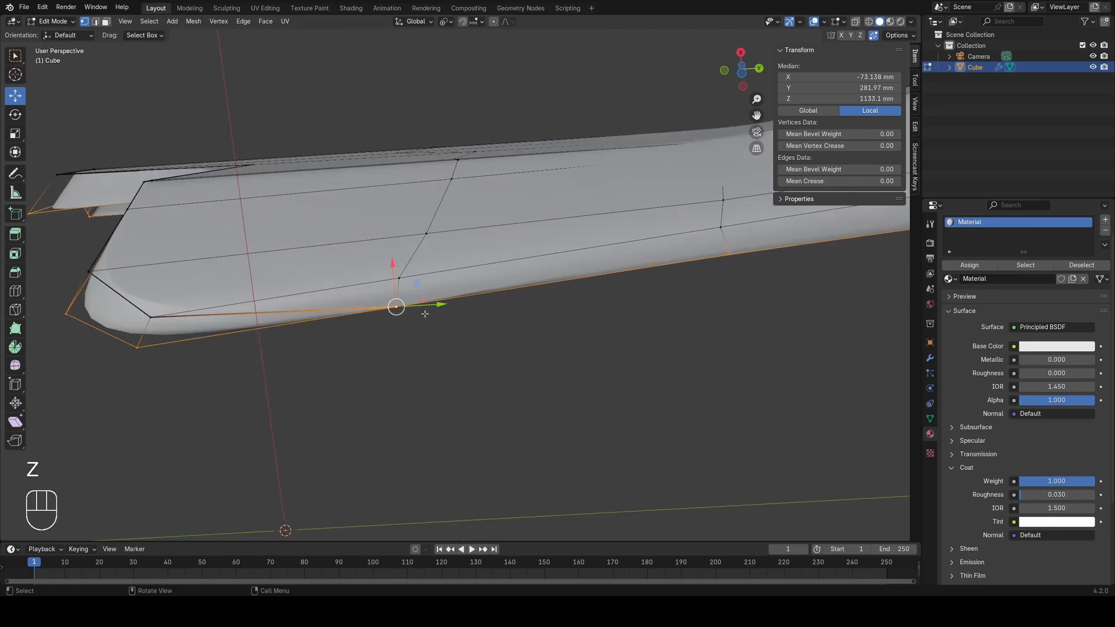
{"action": "scroll", "coordinate": [304, 321], "scroll_direction": "down", "scroll_amount": 3}
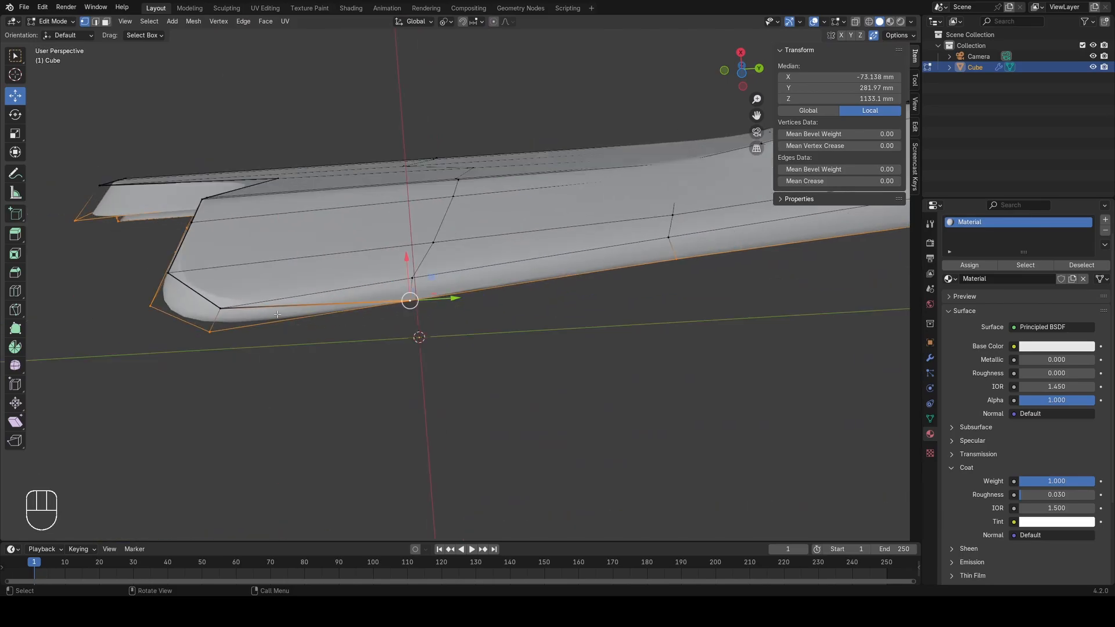
{"action": "left_click", "coordinate": [488, 318]}
{"action": "middle_click_drag", "start_coordinate": [488, 318], "coordinate": [450, 347]}
{"action": "key", "text": "2"}
{"action": "left_click", "coordinate": [372, 353]}
{"action": "scroll", "coordinate": [512, 302], "scroll_direction": "down", "scroll_amount": 2}
{"action": "middle_click_drag", "start_coordinate": [528, 297], "coordinate": [309, 430], "text": "shift"}
{"action": "scroll", "coordinate": [325, 419], "scroll_direction": "down", "scroll_amount": 1}
{"action": "left_click", "coordinate": [585, 205], "text": "ctrl"}
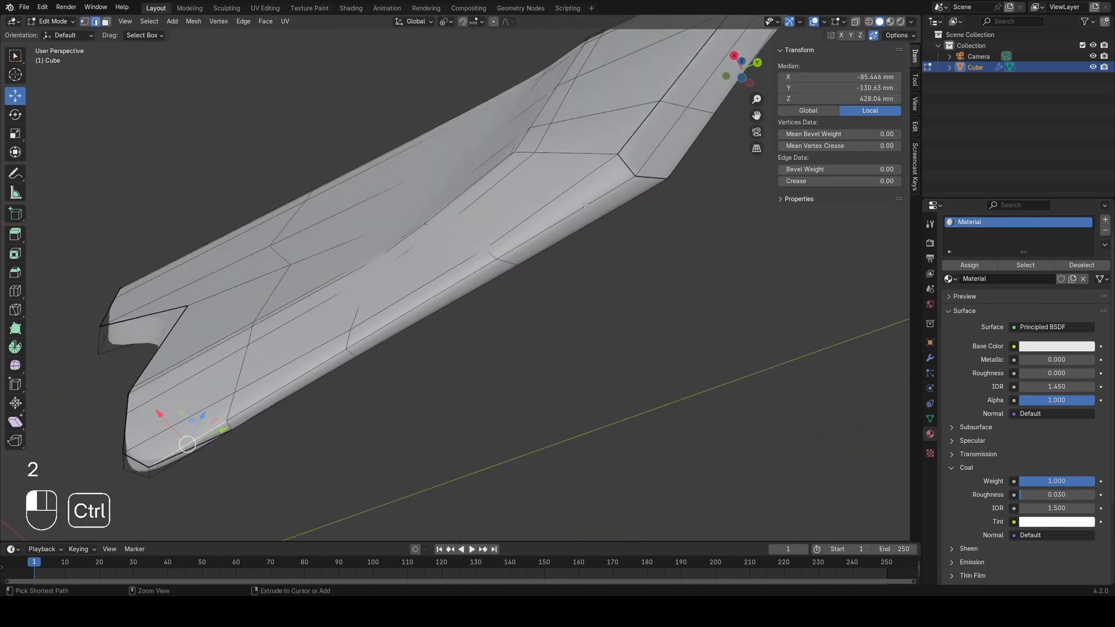
{"action": "middle_click_drag", "start_coordinate": [585, 204], "coordinate": [587, 266]}
{"action": "key", "text": "Tab"}
{"action": "key", "text": "Tab"}
{"action": "left_click", "coordinate": [629, 338]}
{"action": "key", "text": "2"}
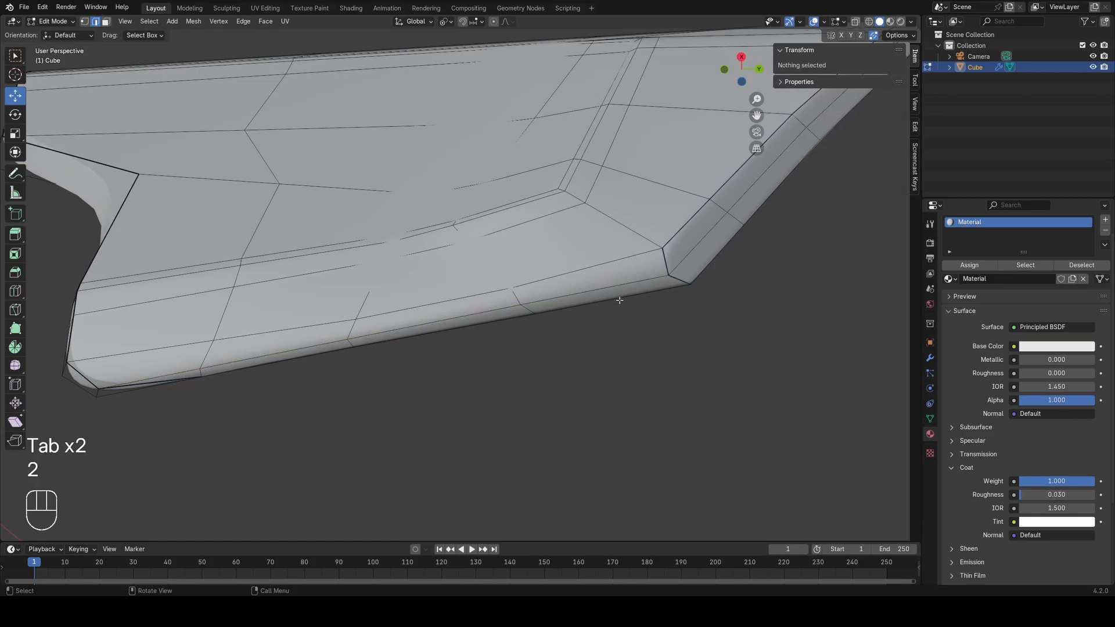
Step: Extrude the outer flange edge loop of the panel along the X axis
{"action": "left_click", "coordinate": [620, 300], "text": "alt"}
{"action": "mouse_move", "coordinate": [530, 316]}
{"action": "middle_mouse_down"}
{"action": "mouse_move", "coordinate": [548, 240]}
{"action": "mouse_move", "coordinate": [478, 321]}
{"action": "mouse_move", "coordinate": [510, 323]}
{"action": "mouse_move", "coordinate": [440, 244]}
{"action": "mouse_move", "coordinate": [587, 291]}
{"action": "middle_mouse_up"}
{"action": "scroll", "coordinate": [492, 250], "scroll_direction": "up", "scroll_amount": 1}
{"action": "key", "text": "e"}
{"action": "key", "text": "x"}
{"action": "left_click", "coordinate": [490, 256]}
Step: Raise the mean bevel weight of the edge path running along the bottom border up to the slanted border's corner
{"action": "scroll", "coordinate": [439, 290], "scroll_direction": "up", "scroll_amount": 4}
{"action": "key", "text": "z"}
{"action": "key", "text": "a"}
{"action": "key", "text": "2"}
{"action": "scroll", "coordinate": [407, 406], "scroll_direction": "up", "scroll_amount": 4}
{"action": "left_click", "coordinate": [472, 451]}
{"action": "scroll", "coordinate": [482, 435], "scroll_direction": "down", "scroll_amount": 2}
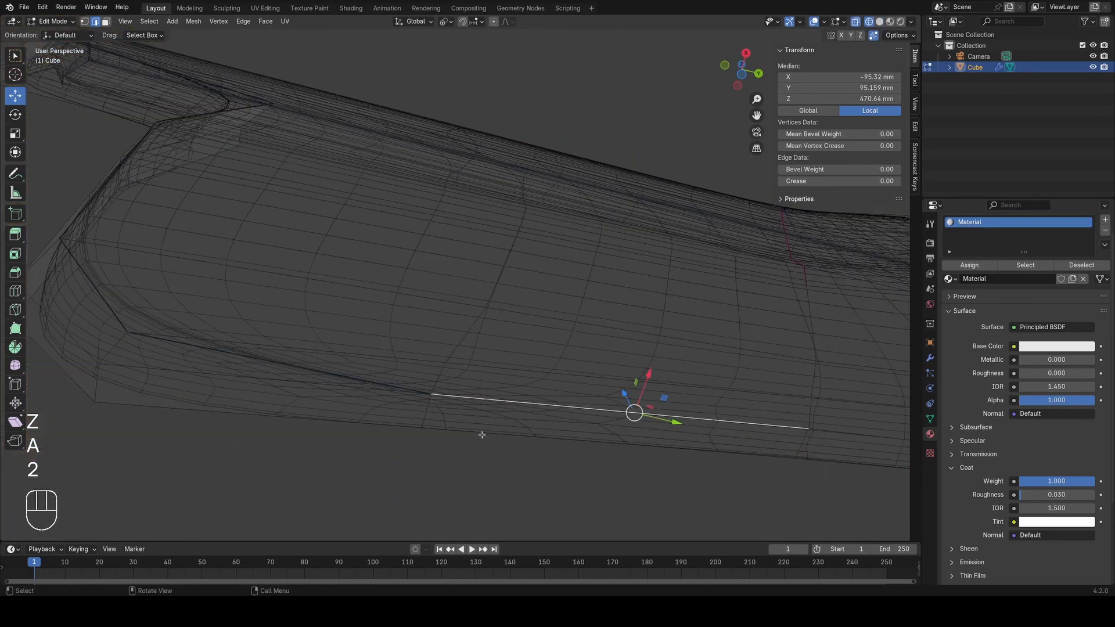
{"action": "key", "text": "z"}
{"action": "scroll", "coordinate": [640, 327], "scroll_direction": "down", "scroll_amount": 3}
{"action": "left_click", "coordinate": [799, 362], "text": "ctrl"}
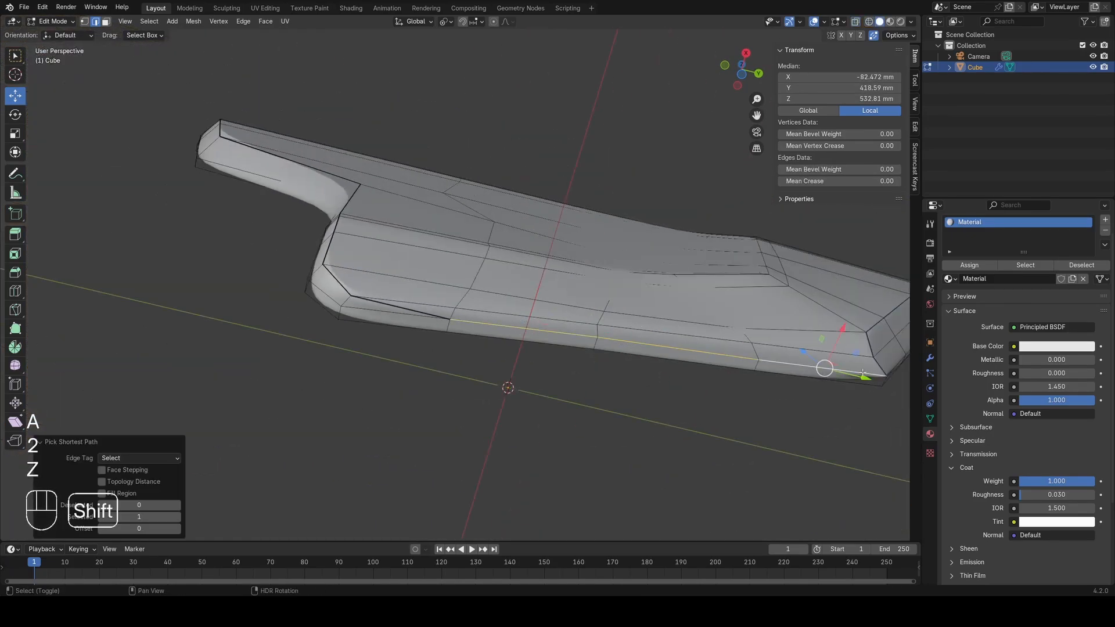
{"action": "middle_click_drag", "start_coordinate": [610, 436], "coordinate": [447, 412], "text": "shift"}
{"action": "middle_click_drag", "start_coordinate": [447, 412], "coordinate": [570, 384]}
{"action": "scroll", "coordinate": [570, 383], "scroll_direction": "up", "scroll_amount": 3}
{"action": "middle_click_drag", "start_coordinate": [619, 139], "coordinate": [575, 366], "text": "shift"}
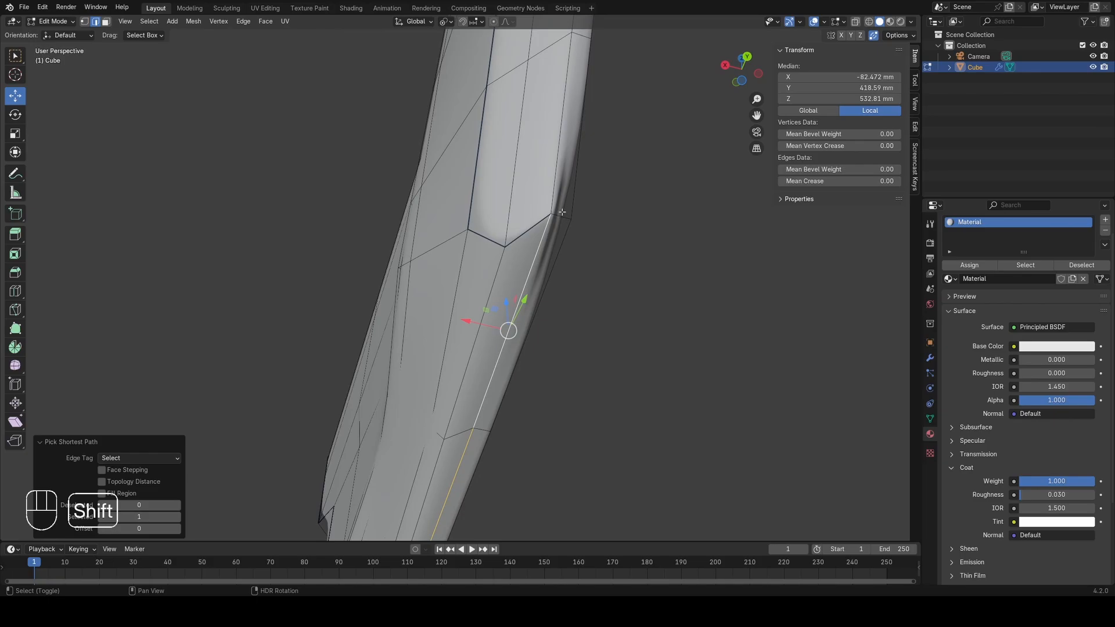
{"action": "left_click", "coordinate": [562, 214], "text": "shift"}
{"action": "left_click_drag", "start_coordinate": [805, 169], "coordinate": [877, 169]}
Step: Check the corner between the bottom and slanted borders in object mode, and undo the last bevel weight change
{"action": "key", "text": "Tab"}
{"action": "scroll", "coordinate": [562, 246], "scroll_direction": "up", "scroll_amount": 5}
{"action": "middle_click_drag", "start_coordinate": [563, 248], "coordinate": [674, 269]}
{"action": "scroll", "coordinate": [674, 269], "scroll_direction": "down", "scroll_amount": 2}
{"action": "scroll", "coordinate": [675, 269], "scroll_direction": "up", "scroll_amount": 1}
{"action": "key", "text": "ctrl+z"}
{"action": "key", "text": "ctrl+z"}
Step: Delete the vertices of the extruded outer flange loop around the panel
{"action": "scroll", "coordinate": [674, 270], "scroll_direction": "down", "scroll_amount": 1}
{"action": "middle_click_drag", "start_coordinate": [442, 307], "coordinate": [575, 165], "text": "shift"}
{"action": "middle_click_drag", "start_coordinate": [575, 165], "coordinate": [545, 189]}
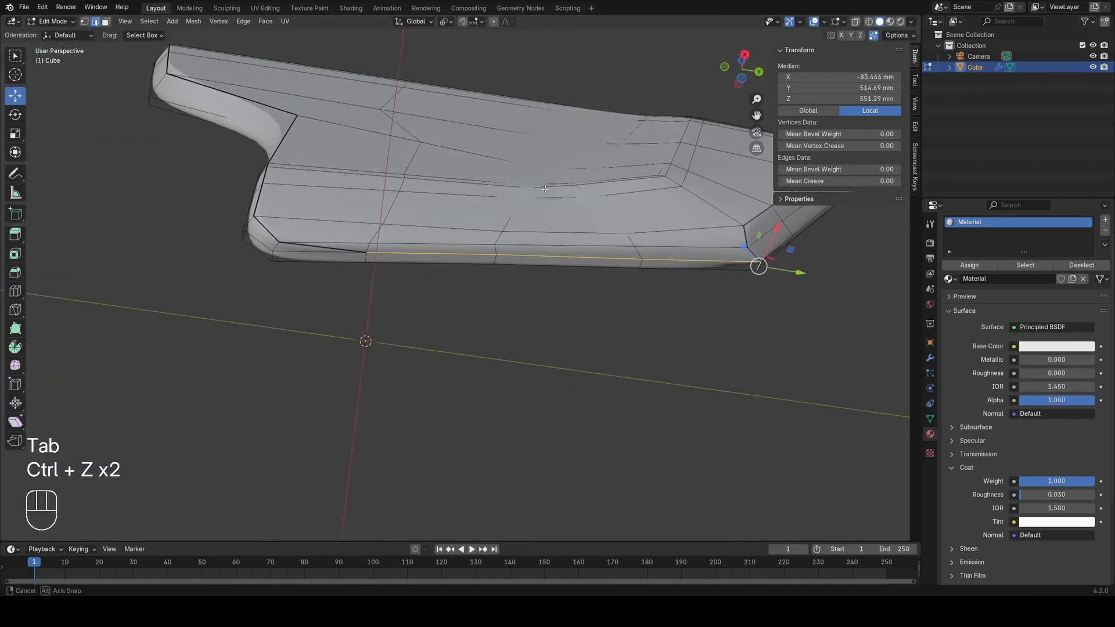
{"action": "scroll", "coordinate": [545, 190], "scroll_direction": "up", "scroll_amount": 1}
{"action": "key", "text": "x"}
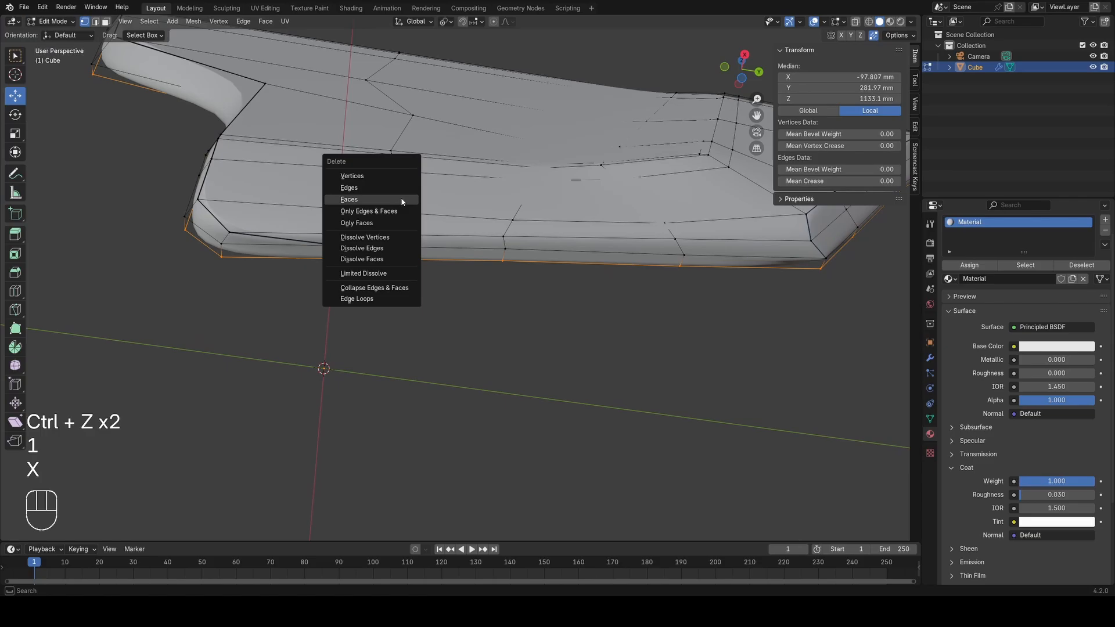
{"action": "left_click", "coordinate": [377, 176]}
Step: Examine the bottom border in object mode, alternating wireframe and solid shading
{"action": "key", "text": "z"}
{"action": "key", "text": "Tab"}
{"action": "middle_click_drag", "start_coordinate": [301, 198], "coordinate": [293, 189]}
{"action": "key", "text": "z"}
{"action": "middle_click_drag", "start_coordinate": [357, 216], "coordinate": [462, 245]}
{"action": "scroll", "coordinate": [492, 253], "scroll_direction": "up", "scroll_amount": 3}
{"action": "key", "text": "z"}
{"action": "scroll", "coordinate": [400, 256], "scroll_direction": "up", "scroll_amount": 3}
{"action": "key", "text": "z"}
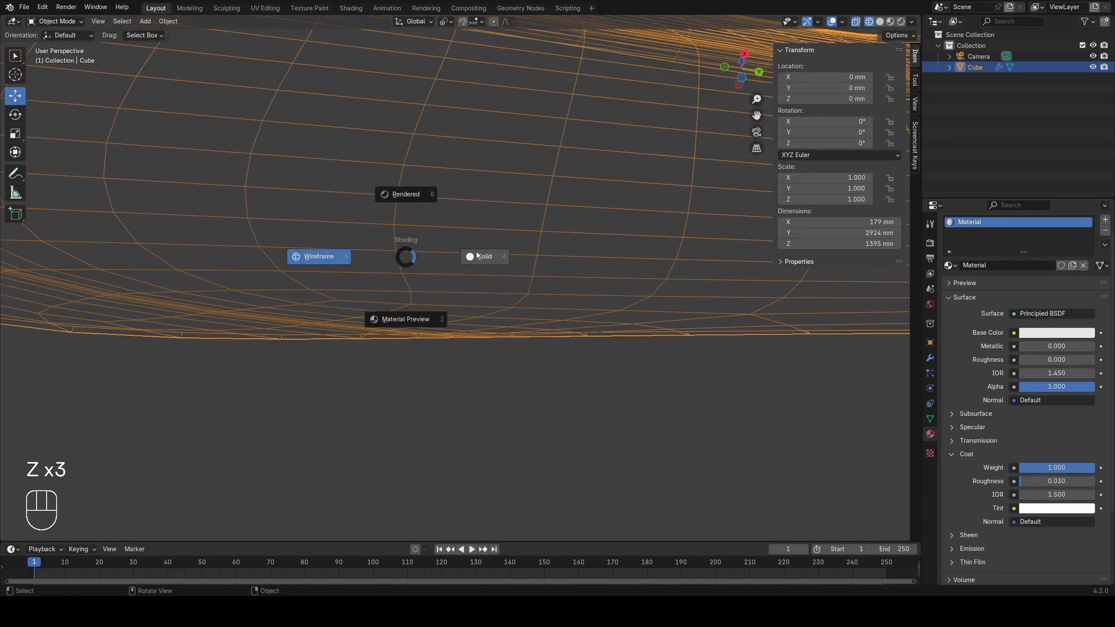
{"action": "key", "text": "z"}
{"action": "scroll", "coordinate": [454, 306], "scroll_direction": "down", "scroll_amount": 5}
Step: Examine the panel's outer surface and curved side border in object and edit mode, including the right orthographic view
{"action": "key", "text": "alt+a"}
{"action": "mouse_move", "coordinate": [461, 303]}
{"action": "middle_mouse_down"}
{"action": "mouse_move", "coordinate": [475, 333]}
{"action": "mouse_move", "coordinate": [615, 349]}
{"action": "mouse_move", "coordinate": [488, 363]}
{"action": "middle_mouse_up"}
{"action": "key", "text": "z"}
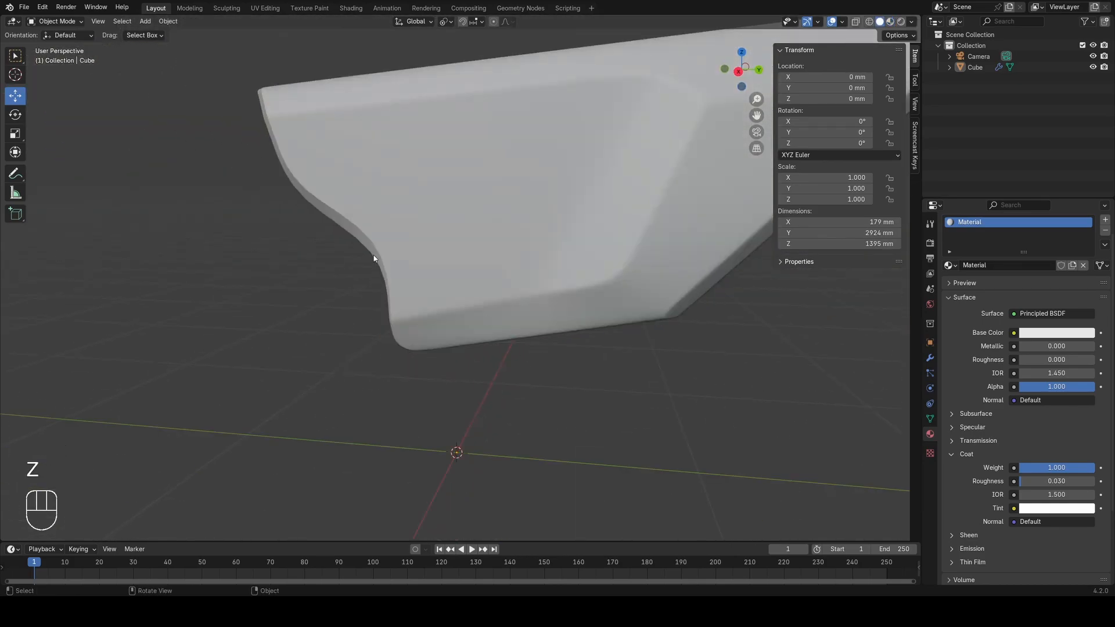
{"action": "middle_click_drag", "start_coordinate": [374, 259], "coordinate": [424, 301]}
{"action": "left_click", "coordinate": [424, 302]}
{"action": "key", "text": "z"}
{"action": "key", "text": "z"}
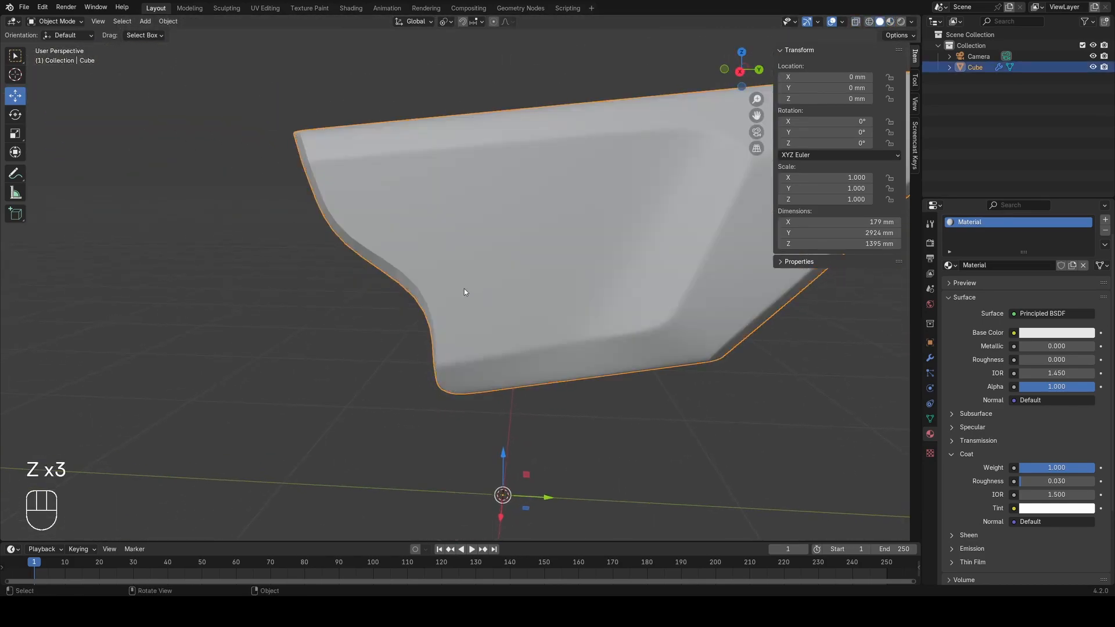
{"action": "key", "text": "Tab"}
{"action": "key", "text": "KP_3"}
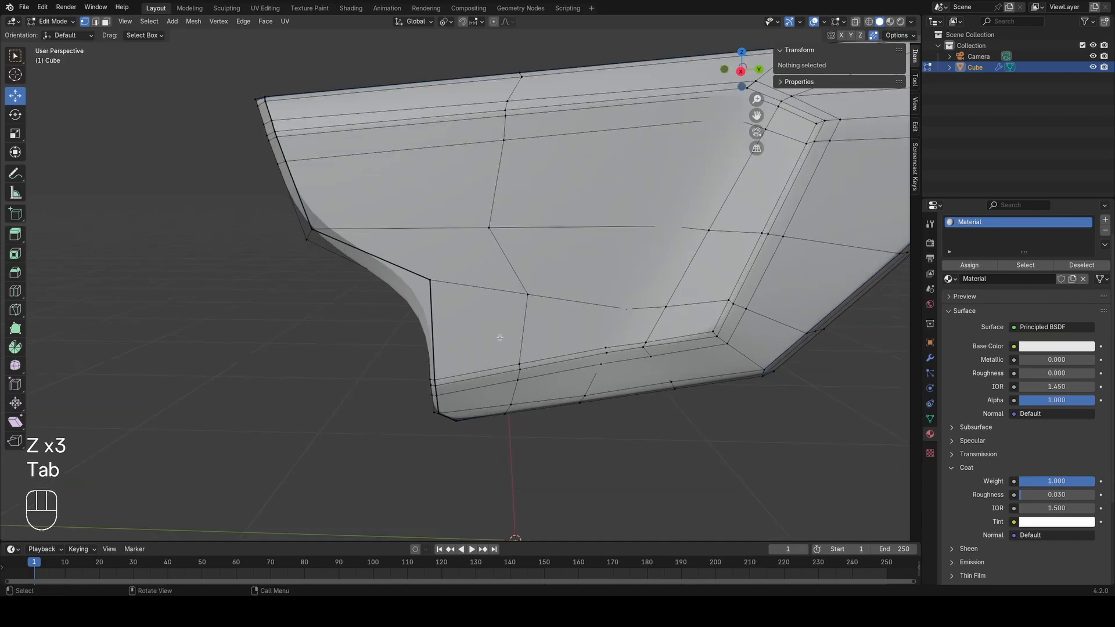
{"action": "key", "text": "Tab"}
{"action": "scroll", "coordinate": [498, 352], "scroll_direction": "up", "scroll_amount": 2}
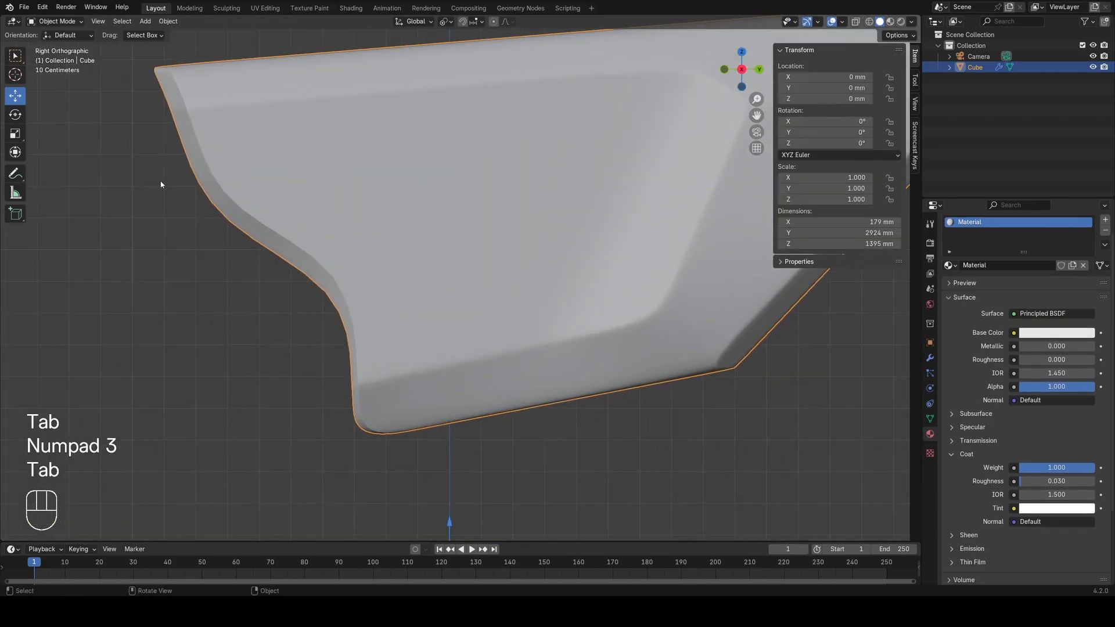
Step: Sketch annotation strokes along the lower crease towards the curved side border, and remove the annotation layer
{"action": "left_click_drag", "start_coordinate": [644, 319], "coordinate": [398, 386]}
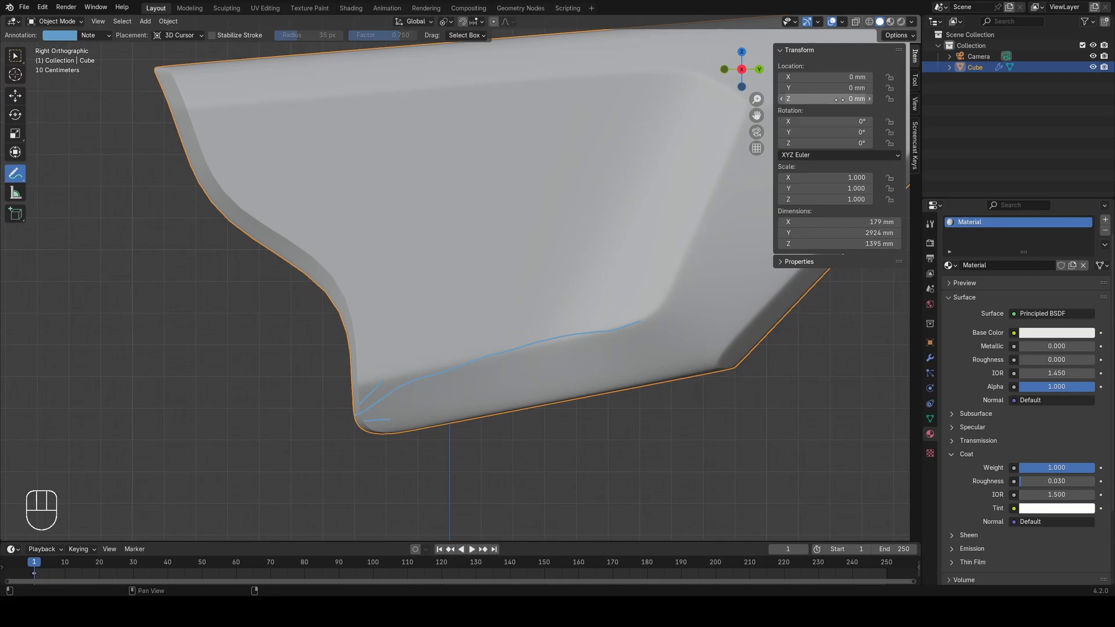
{"action": "left_click", "coordinate": [915, 100]}
{"action": "left_click", "coordinate": [896, 396]}
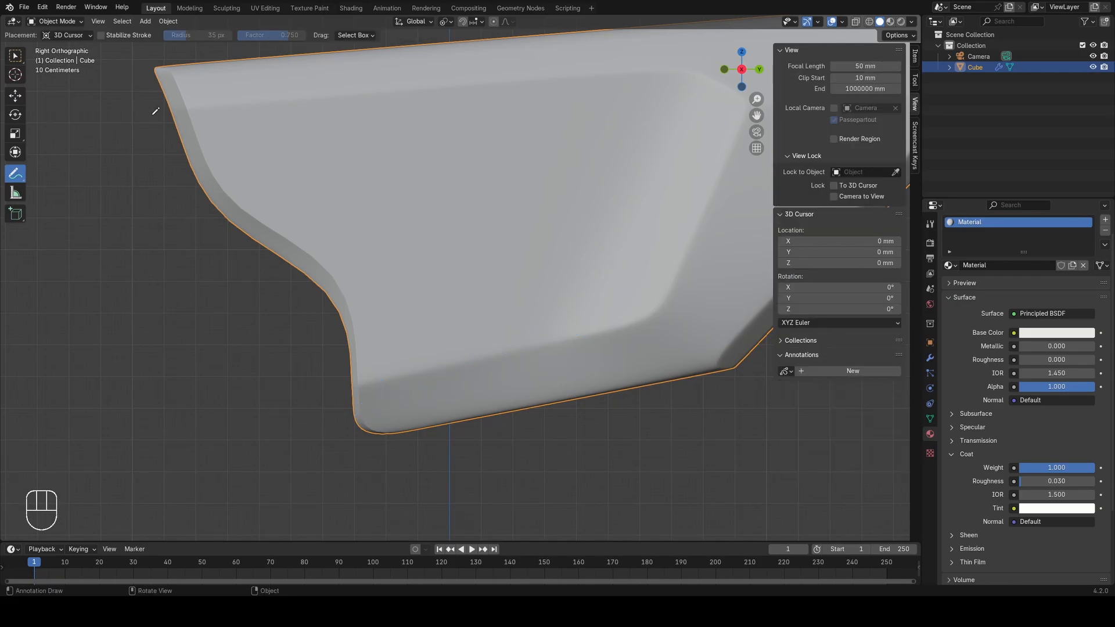
Step: Select the vertex row along the lower crease from the recess's inner corner to the curved side border
{"action": "key", "text": "Tab"}
{"action": "key", "text": "z"}
{"action": "key", "text": "a"}
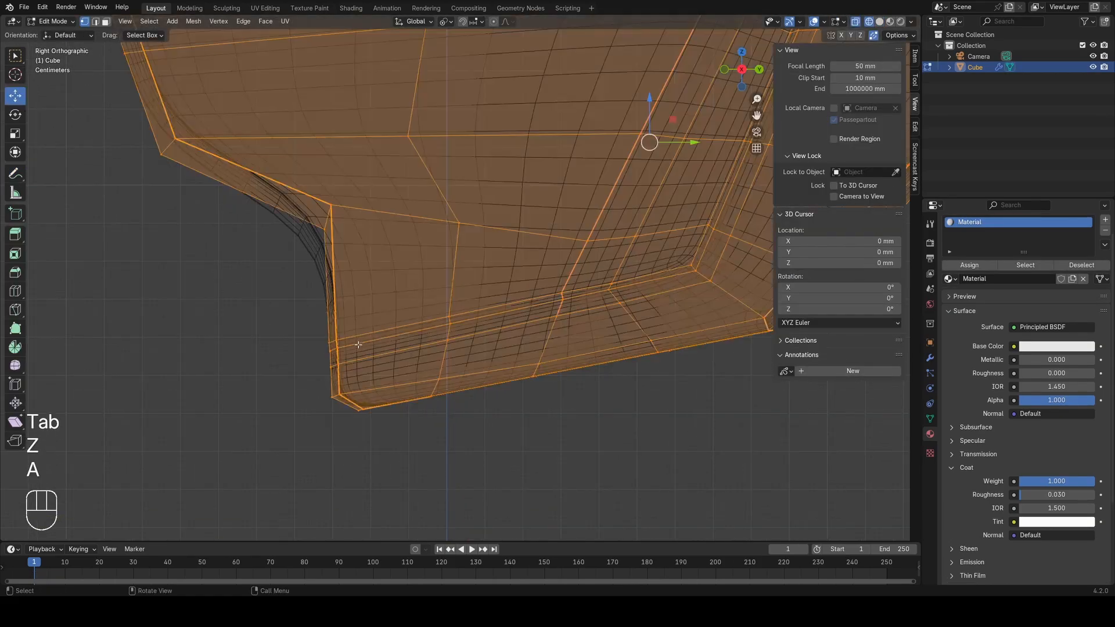
{"action": "key", "text": "z"}
{"action": "scroll", "coordinate": [464, 346], "scroll_direction": "up", "scroll_amount": 1}
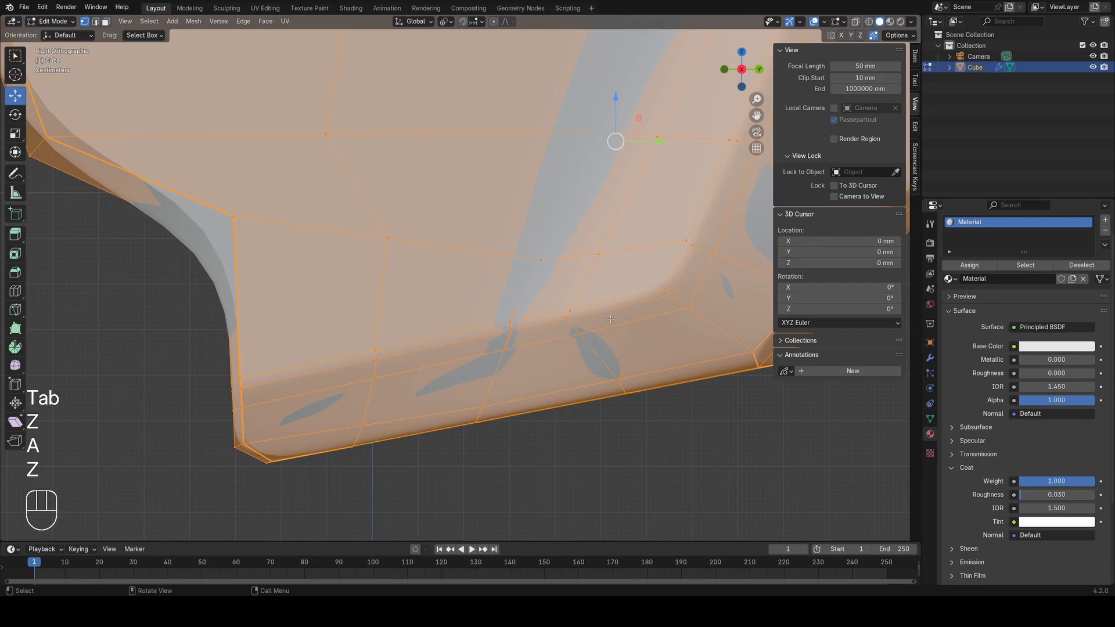
{"action": "left_click", "coordinate": [670, 296]}
{"action": "left_click", "coordinate": [238, 389], "text": "ctrl"}
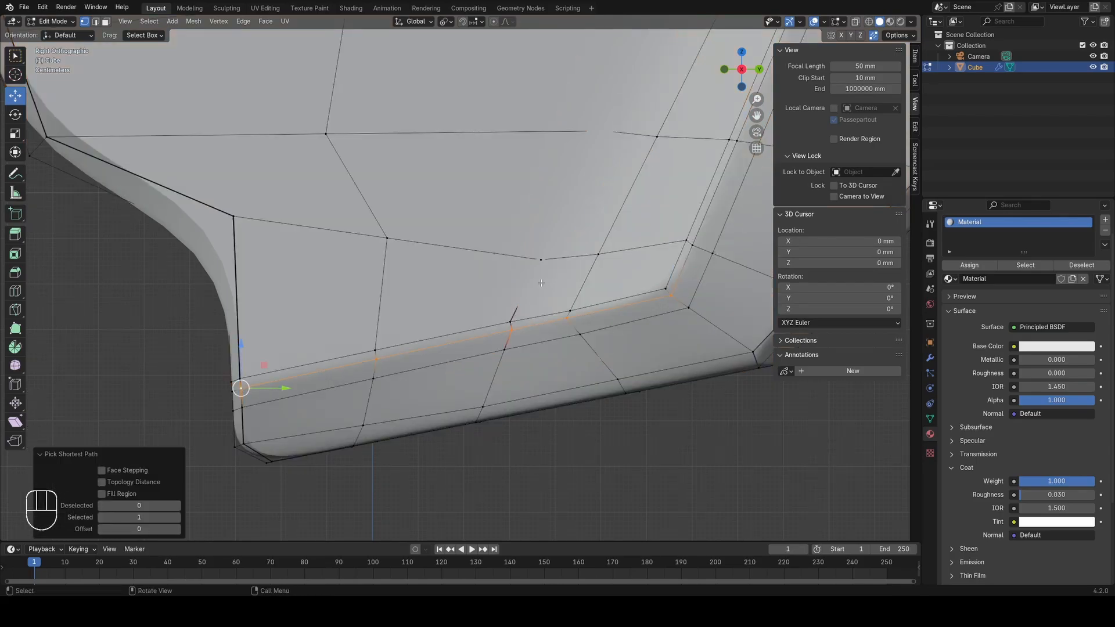
Step: Draw an annotation stroke along the selected lower crease row as a guide for its flow
{"action": "scroll", "coordinate": [540, 283], "scroll_direction": "down", "scroll_amount": 2}
{"action": "scroll", "coordinate": [162, 206], "scroll_direction": "up", "scroll_amount": 1}
{"action": "left_click", "coordinate": [16, 173]}
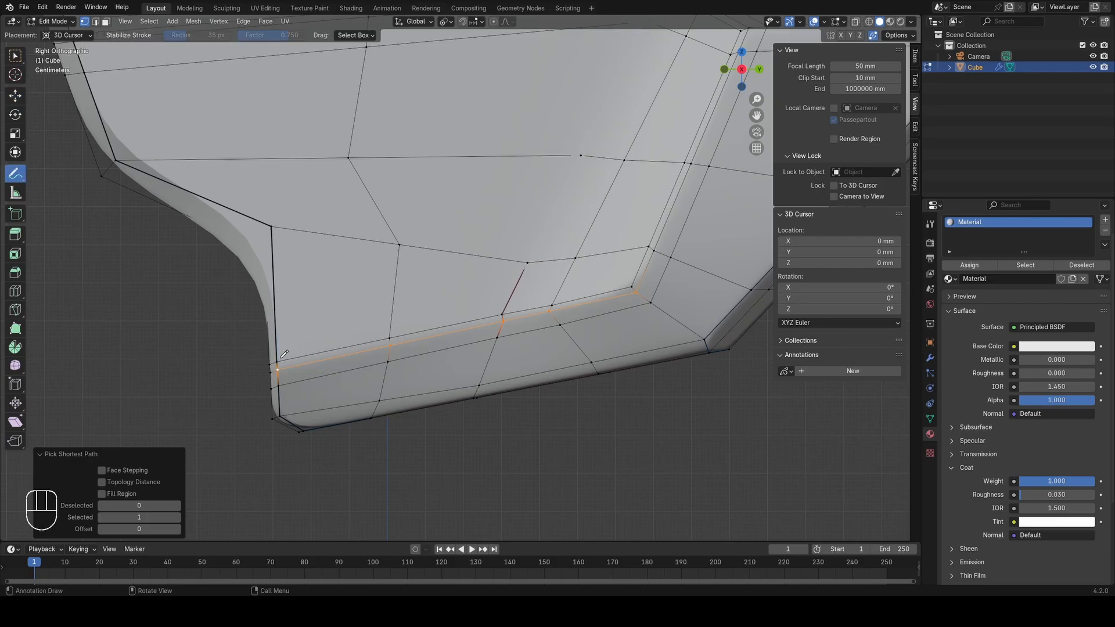
{"action": "left_click_drag", "start_coordinate": [278, 370], "coordinate": [284, 367]}
{"action": "left_click_drag", "start_coordinate": [611, 300], "coordinate": [636, 294]}
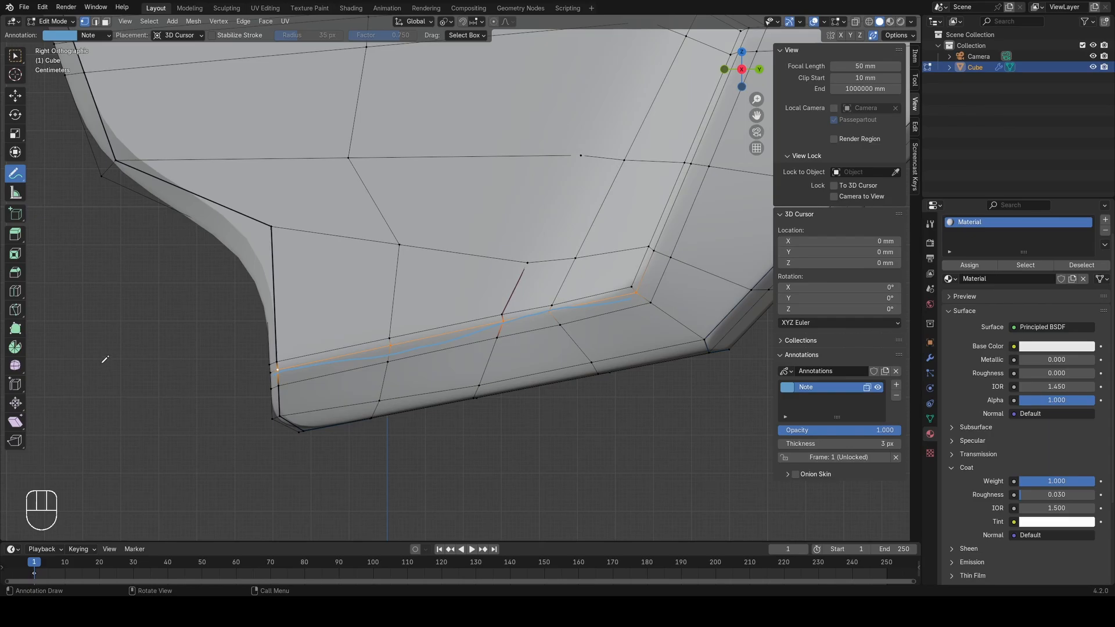
Step: Sketch annotation guide lines across the curved side border and its ends, and remove the annotation layer
{"action": "scroll", "coordinate": [160, 333], "scroll_direction": "down", "scroll_amount": 4}
{"action": "middle_click_drag", "start_coordinate": [213, 238], "coordinate": [239, 284], "text": "shift"}
{"action": "scroll", "coordinate": [235, 141], "scroll_direction": "up", "scroll_amount": 1}
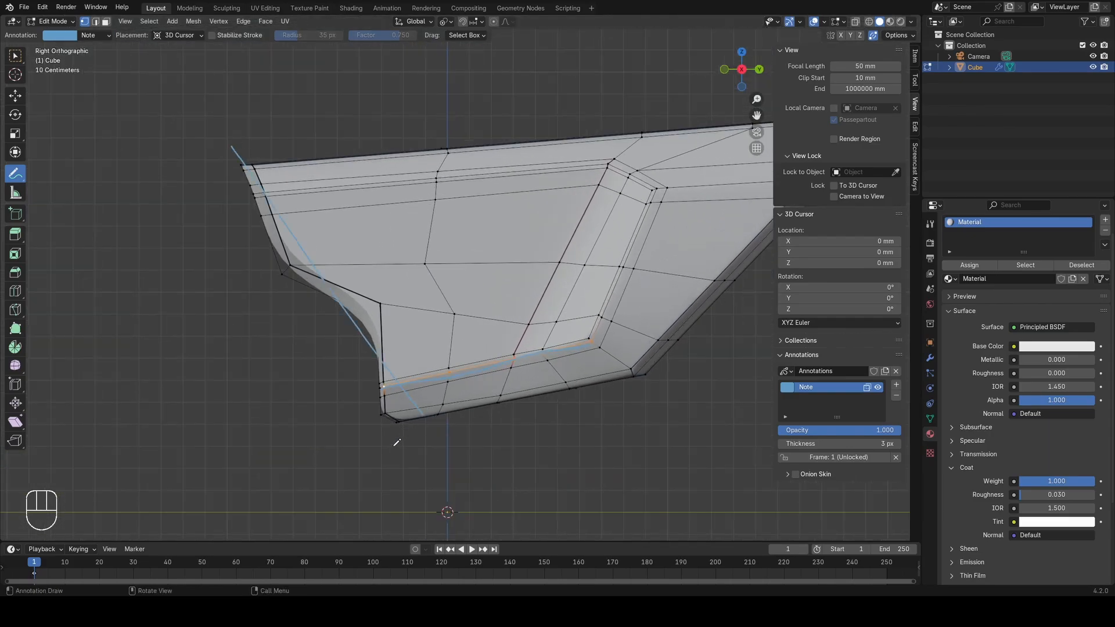
{"action": "scroll", "coordinate": [397, 442], "scroll_direction": "up", "scroll_amount": 2}
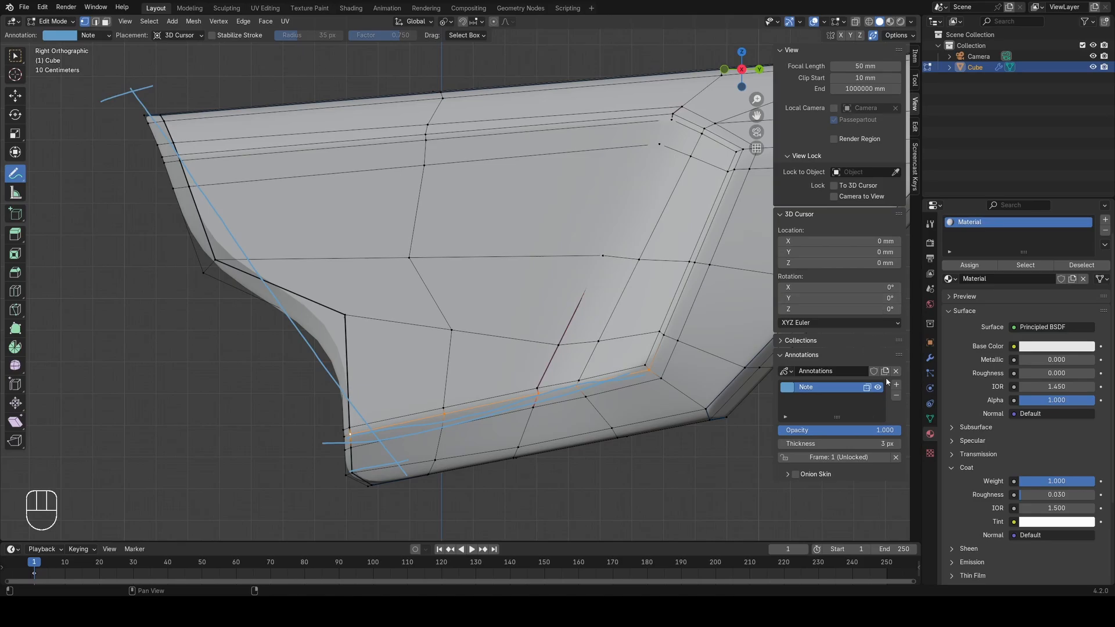
{"action": "left_click", "coordinate": [896, 396]}
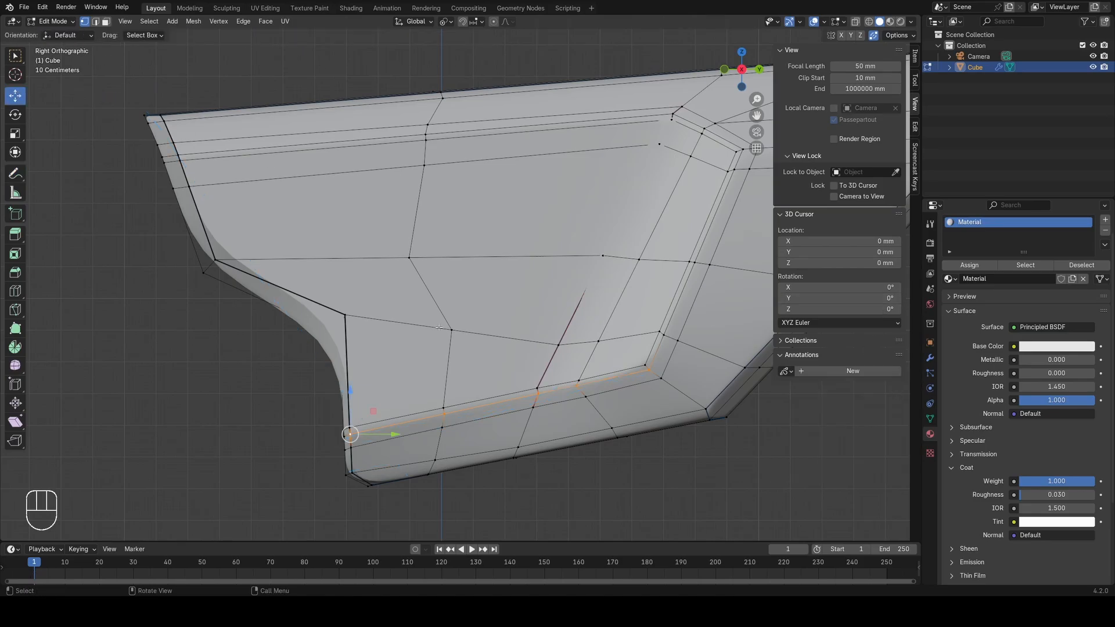
Step: Apply Gstretch to the selected lower crease row with the Spread method, locking X and Y and leaving Z free
{"action": "middle_click_drag", "start_coordinate": [527, 375], "coordinate": [578, 322], "text": "shift"}
{"action": "scroll", "coordinate": [578, 323], "scroll_direction": "up", "scroll_amount": 3}
{"action": "key", "text": "q"}
{"action": "left_click", "coordinate": [579, 319]}
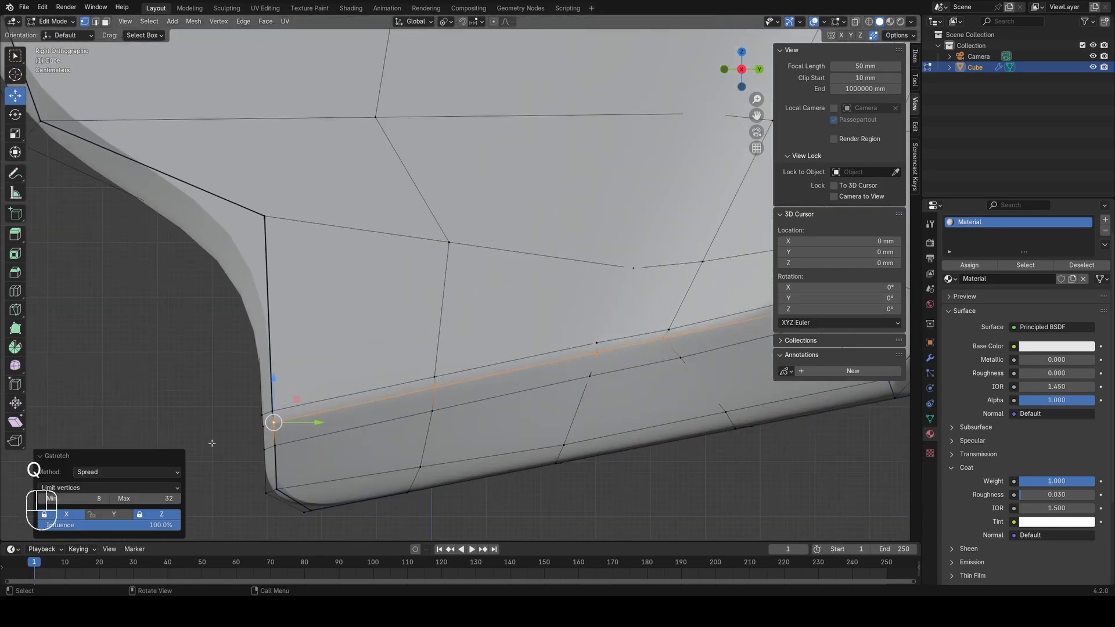
{"action": "left_click", "coordinate": [80, 515]}
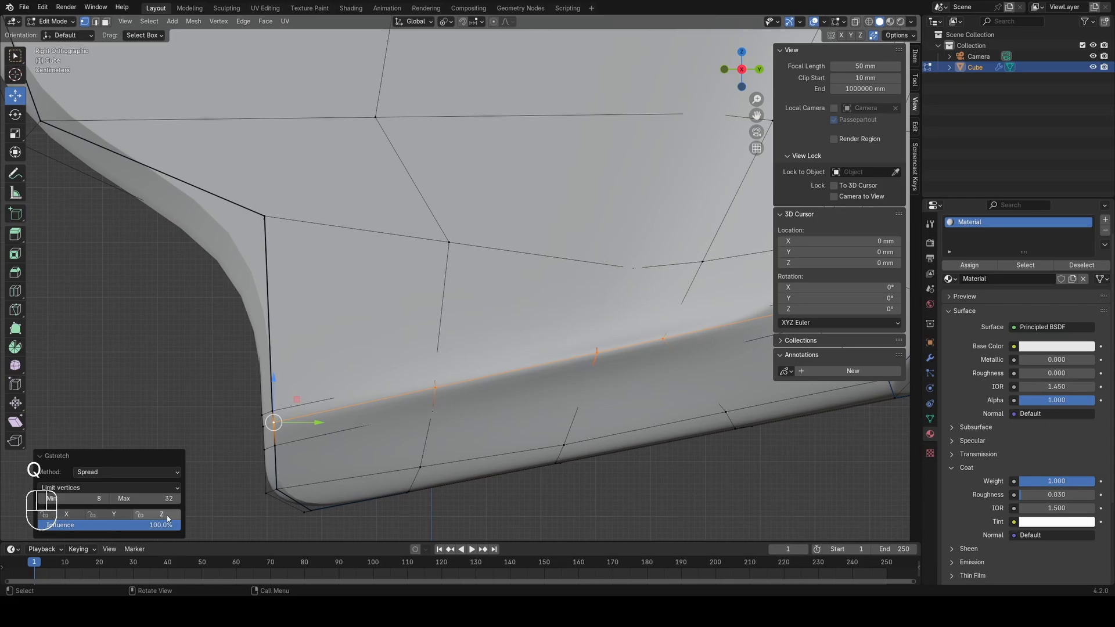
{"action": "left_click", "coordinate": [79, 516]}
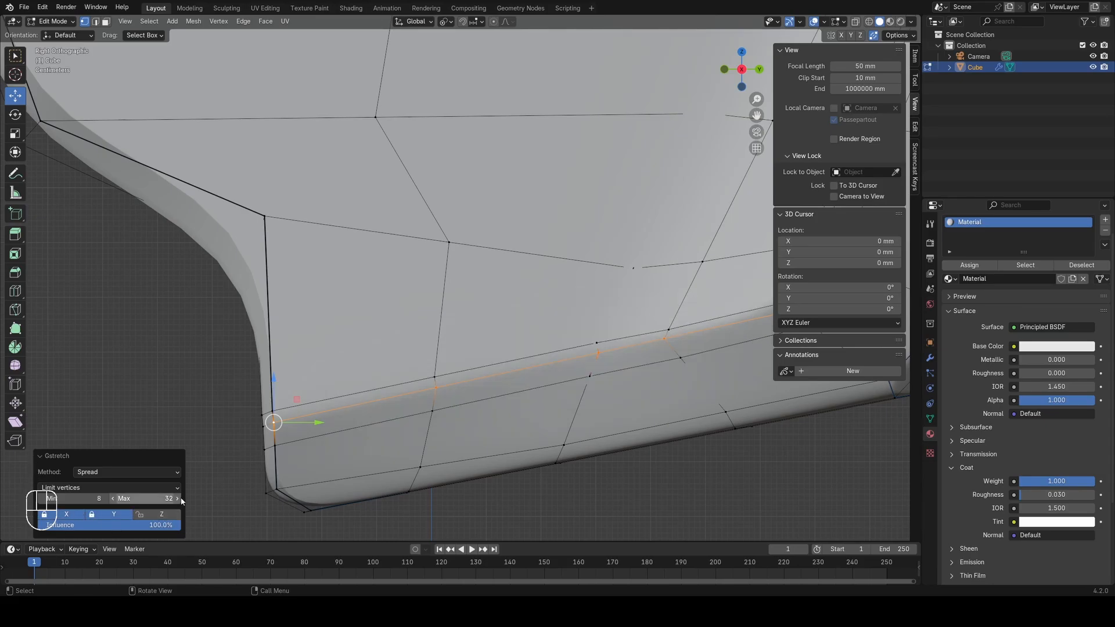
Step: Apply Gstretch with the Spread method and X and Y locked to the vertex row just above the lower crease
{"action": "scroll", "coordinate": [396, 302], "scroll_direction": "down", "scroll_amount": 2}
{"action": "middle_click_drag", "start_coordinate": [619, 308], "coordinate": [613, 326], "text": "shift"}
{"action": "scroll", "coordinate": [613, 327], "scroll_direction": "up", "scroll_amount": 1}
{"action": "left_click", "coordinate": [665, 320]}
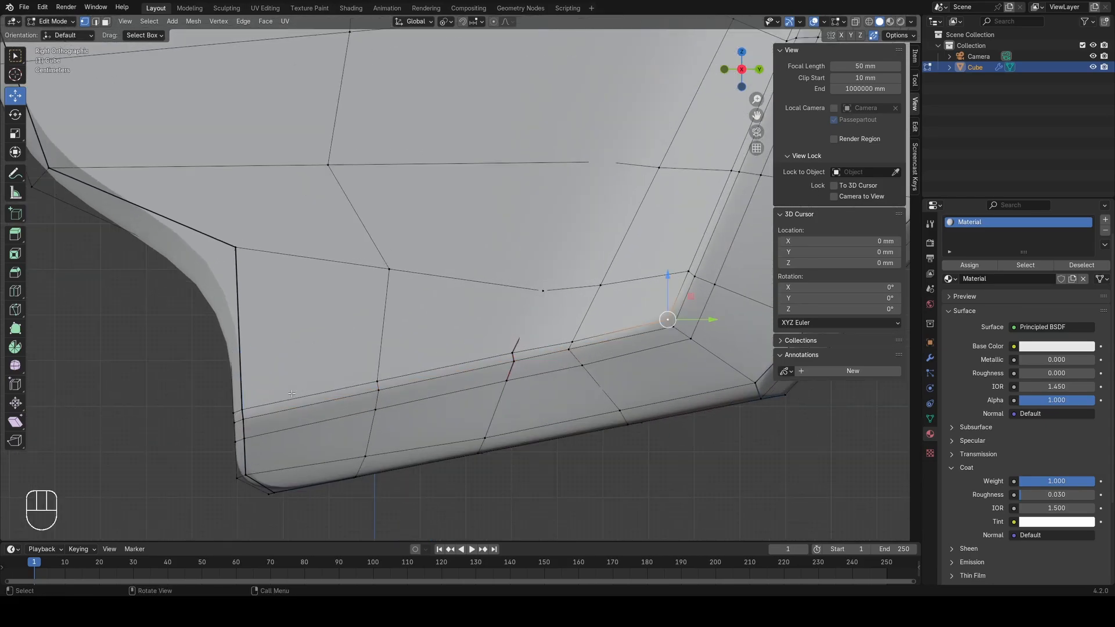
{"action": "left_click", "coordinate": [237, 412], "text": "ctrl"}
{"action": "key", "text": "q"}
{"action": "left_click", "coordinate": [522, 385]}
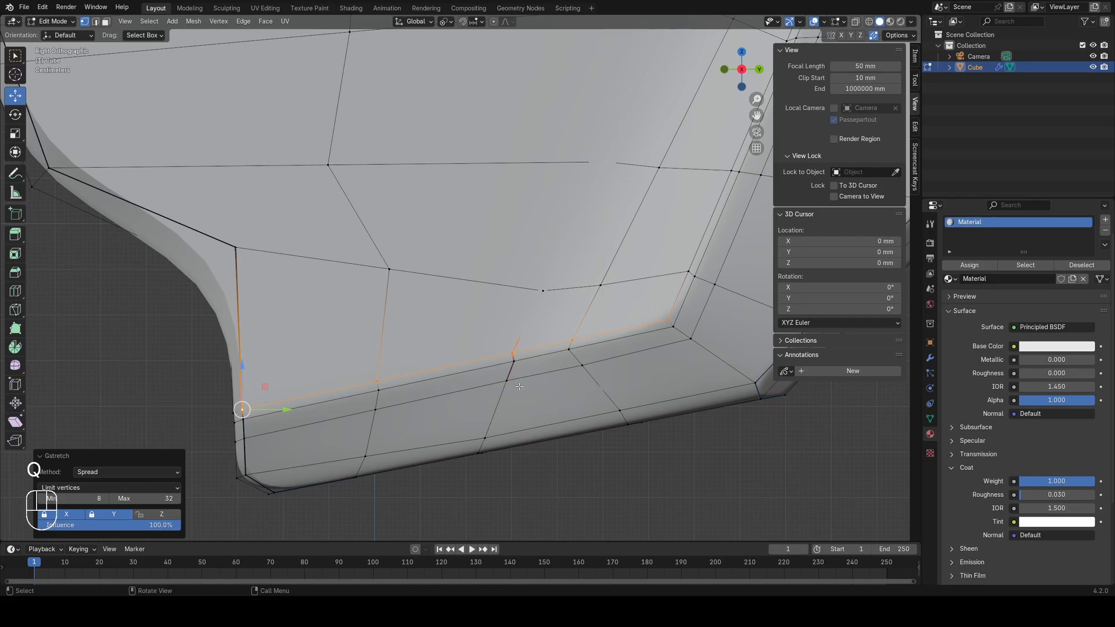
Step: Select the vertex row between the lower crease and the bottom border and reposition it with an Even edge slide
{"action": "key", "text": "Tab"}
{"action": "key", "text": "Tab"}
{"action": "left_click", "coordinate": [246, 439], "text": "ctrl"}
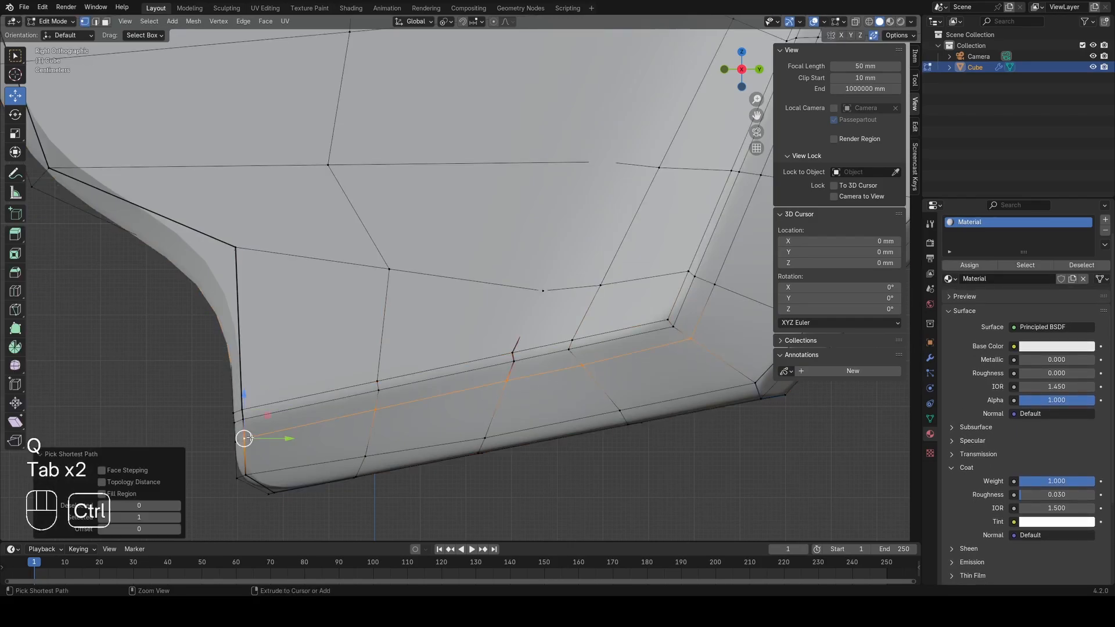
{"action": "key", "text": "q"}
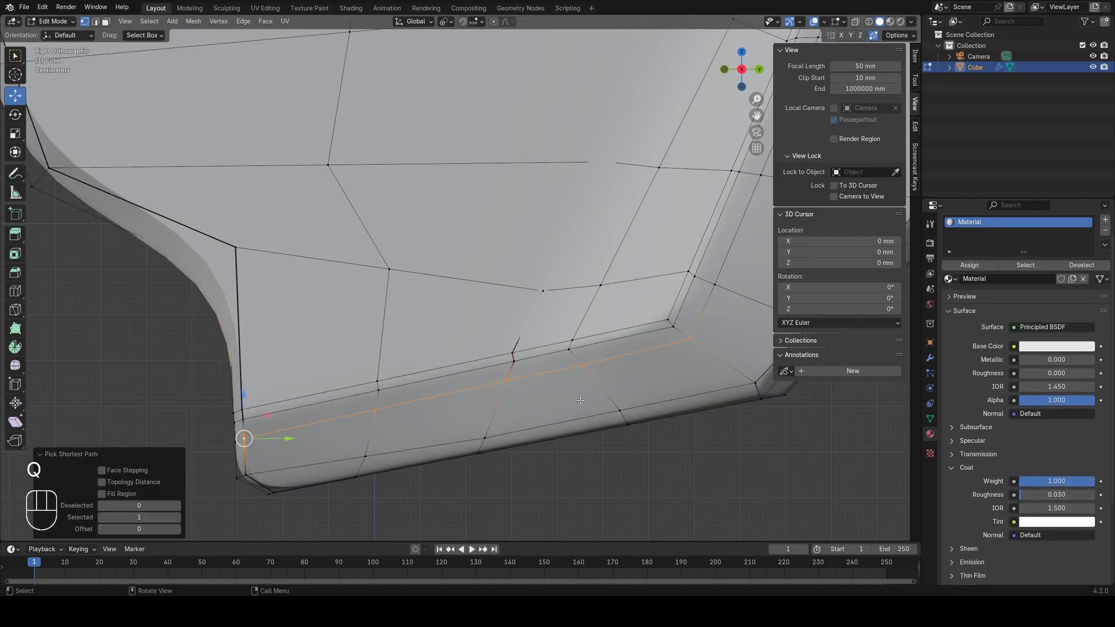
{"action": "key", "text": "g"}
{"action": "key", "text": "g"}
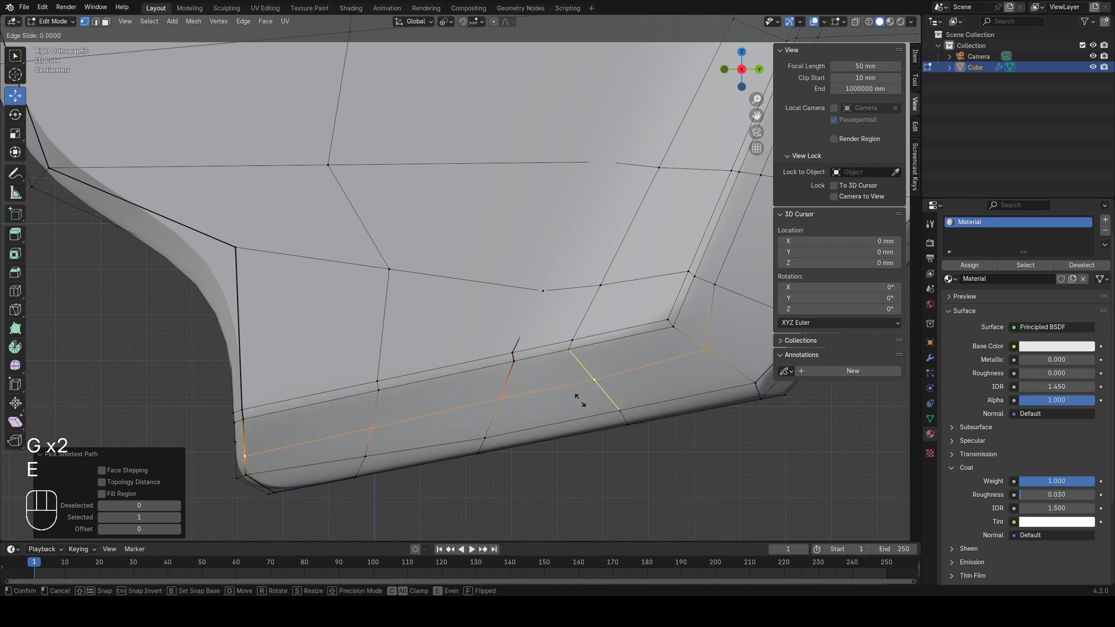
{"action": "left_click", "coordinate": [565, 380]}
Step: Examine the lower crease and the whole panel in object mode under different shading and from several angles
{"action": "key", "text": "Tab"}
{"action": "mouse_move", "coordinate": [627, 347]}
{"action": "middle_mouse_down", "text": "shift"}
{"action": "mouse_move", "coordinate": [541, 372]}
{"action": "mouse_move", "coordinate": [519, 365]}
{"action": "mouse_move", "coordinate": [568, 350]}
{"action": "mouse_move", "coordinate": [570, 361]}
{"action": "middle_mouse_up", "text": "shift"}
{"action": "scroll", "coordinate": [537, 371], "scroll_direction": "down", "scroll_amount": 5}
{"action": "key", "text": "z"}
{"action": "key", "text": "z"}
{"action": "mouse_move", "coordinate": [627, 428]}
{"action": "middle_mouse_down"}
{"action": "mouse_move", "coordinate": [580, 462]}
{"action": "mouse_move", "coordinate": [513, 452]}
{"action": "mouse_move", "coordinate": [540, 453]}
{"action": "mouse_move", "coordinate": [538, 444]}
{"action": "middle_mouse_up"}
{"action": "key", "text": "alt+a"}
{"action": "key", "text": "z"}
{"action": "middle_click_drag", "start_coordinate": [551, 378], "coordinate": [614, 367]}
{"action": "middle_click_drag", "start_coordinate": [610, 291], "coordinate": [462, 360], "text": "shift"}
{"action": "key", "text": "z"}
{"action": "left_click", "coordinate": [507, 361]}
Step: Edge-slide the vertices just below the recess's upper corner by a factor of about -0.14
{"action": "key", "text": "Tab"}
{"action": "key", "text": "z"}
{"action": "key", "text": "a"}
{"action": "scroll", "coordinate": [456, 235], "scroll_direction": "up", "scroll_amount": 3}
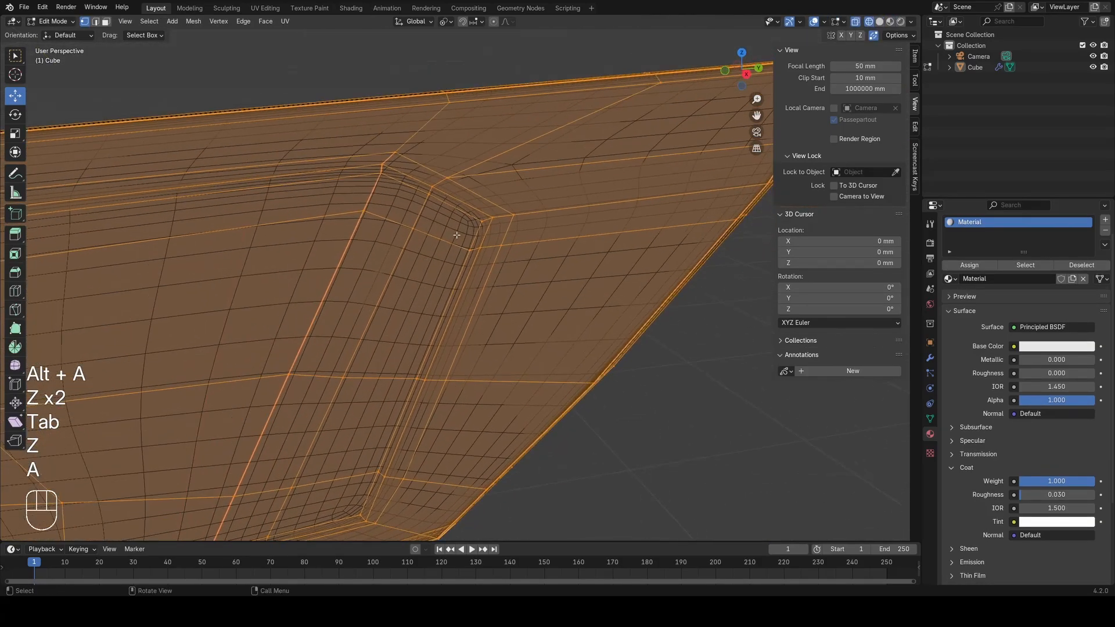
{"action": "middle_click_drag", "start_coordinate": [450, 238], "coordinate": [277, 272], "text": "shift"}
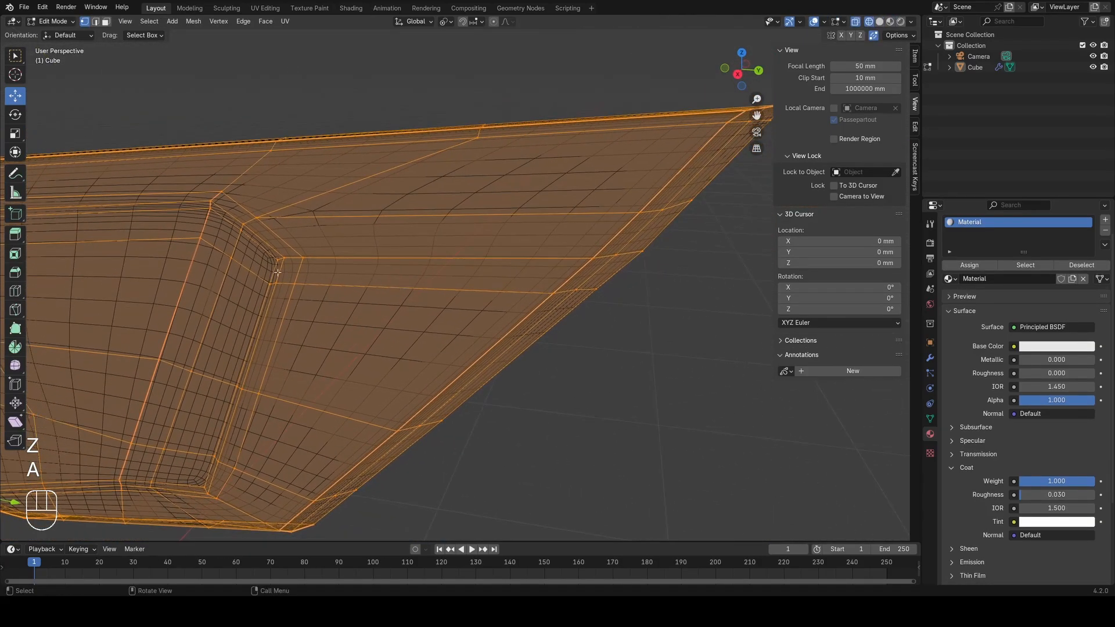
{"action": "left_click_drag", "start_coordinate": [303, 295], "coordinate": [321, 301]}
{"action": "key", "text": "z"}
{"action": "key", "text": "g"}
{"action": "key", "text": "g"}
{"action": "left_click", "coordinate": [358, 308]}
Step: Slide the vertices at the slanted border end of the same row down along the border
{"action": "key", "text": "z"}
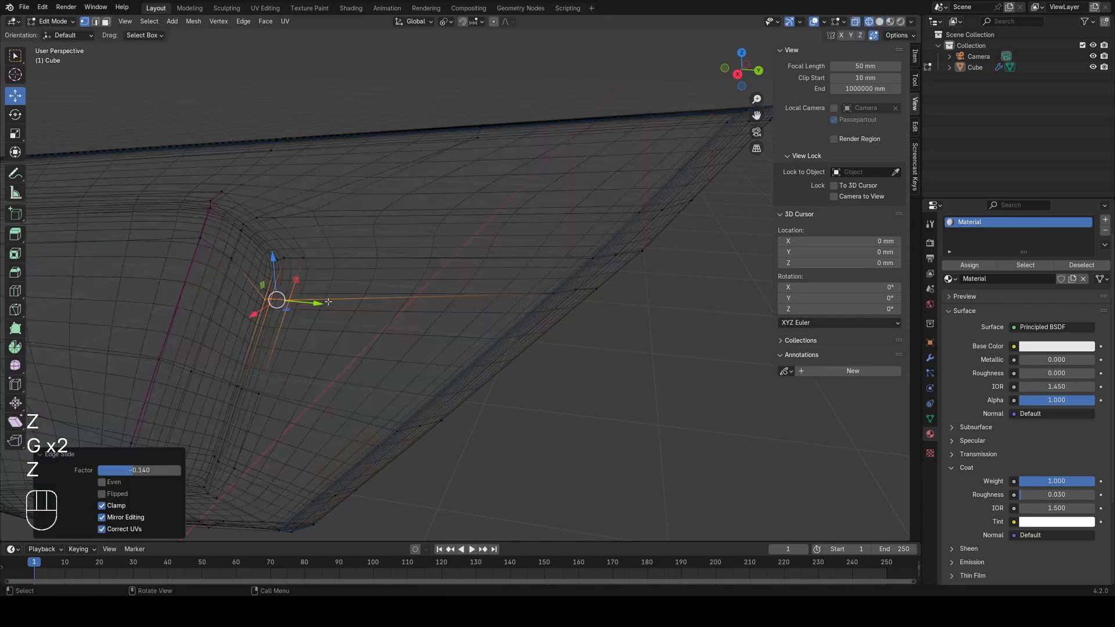
{"action": "key", "text": "a"}
{"action": "left_click_drag", "start_coordinate": [533, 275], "coordinate": [638, 311]}
{"action": "key", "text": "z"}
{"action": "key", "text": "g"}
{"action": "left_click", "coordinate": [665, 323]}
Step: Select the slanted-border end vertices of the row starting at the recess's upper corner and edge-slide them along the border
{"action": "key", "text": "z"}
{"action": "key", "text": "a"}
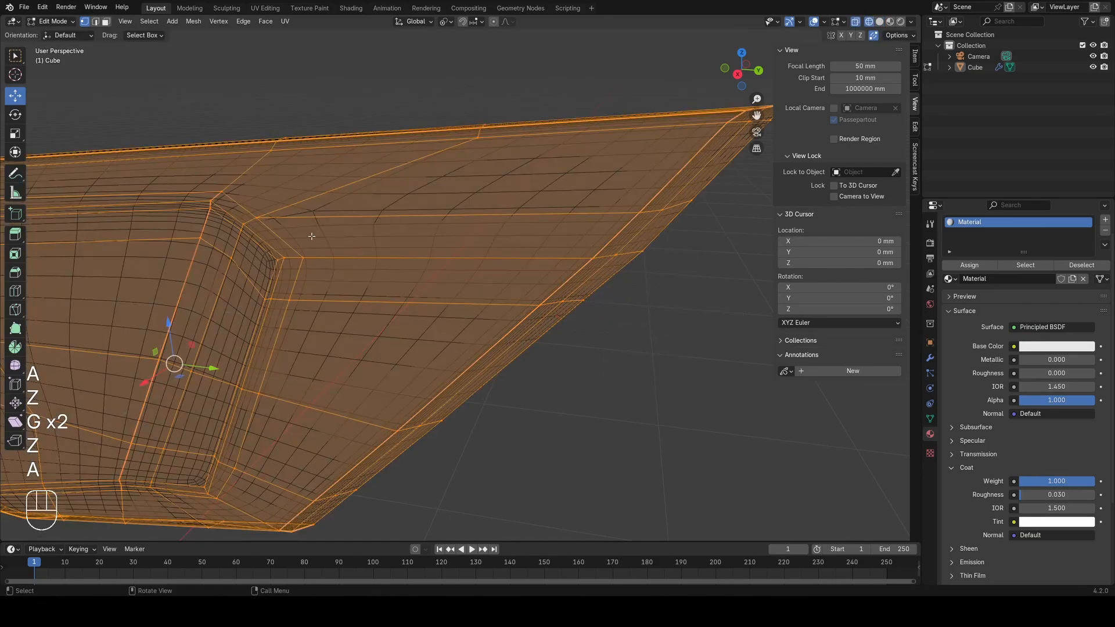
{"action": "scroll", "coordinate": [511, 261], "scroll_direction": "down", "scroll_amount": 1}
{"action": "middle_click_drag", "start_coordinate": [513, 210], "coordinate": [501, 220]}
{"action": "left_click_drag", "start_coordinate": [664, 249], "coordinate": [666, 252]}
{"action": "key", "text": "z"}
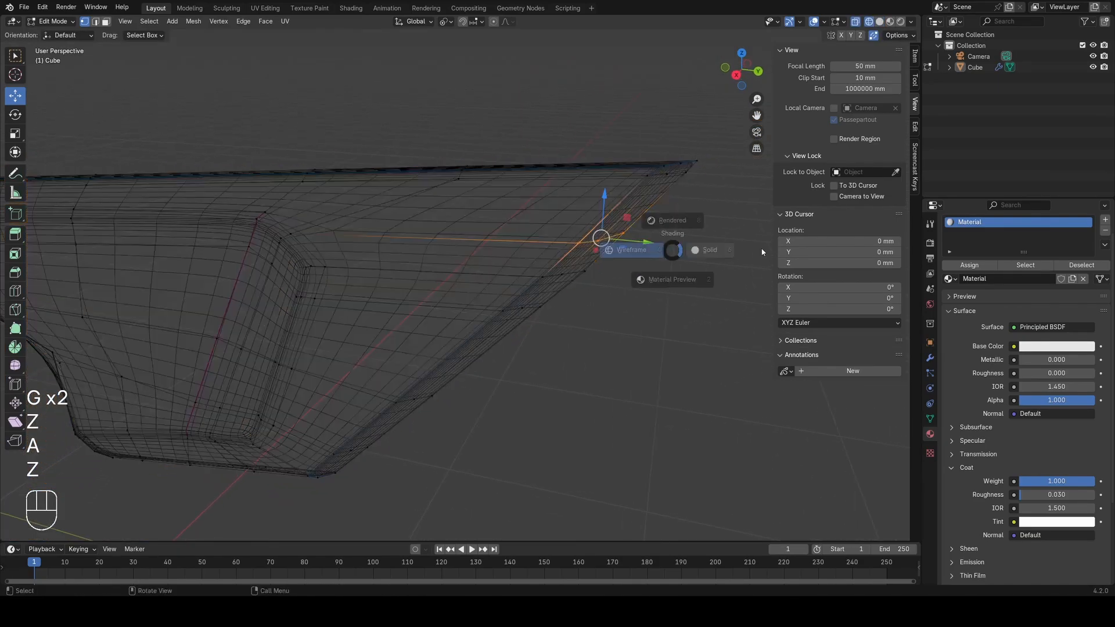
{"action": "middle_click_drag", "start_coordinate": [501, 255], "coordinate": [611, 241]}
{"action": "key", "text": "g"}
{"action": "key", "text": "g"}
{"action": "left_click", "coordinate": [562, 240]}
{"action": "key", "text": "Tab"}
{"action": "key", "text": "Tab"}
Step: Edge-slide the vertices at the recess's outer upper corner by a factor of about -0.10, then fine-tune their position with a second slide
{"action": "key", "text": "z"}
{"action": "key", "text": "a"}
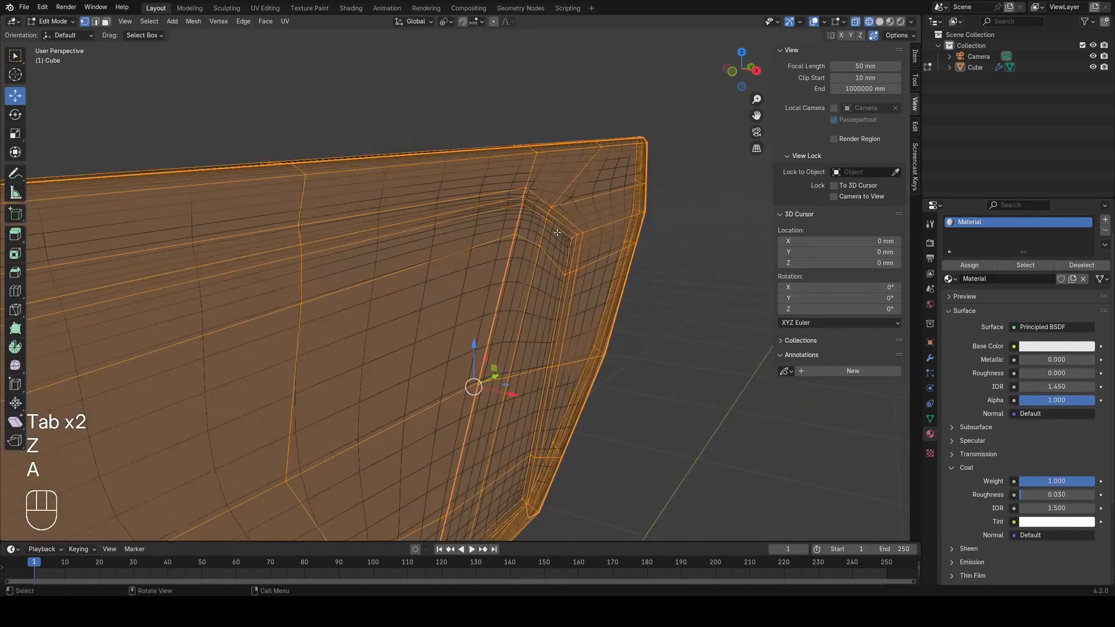
{"action": "left_click_drag", "start_coordinate": [563, 227], "coordinate": [592, 247]}
{"action": "key", "text": "z"}
{"action": "scroll", "coordinate": [639, 244], "scroll_direction": "up", "scroll_amount": 2}
{"action": "key", "text": "g"}
{"action": "key", "text": "g"}
{"action": "left_click", "coordinate": [661, 246]}
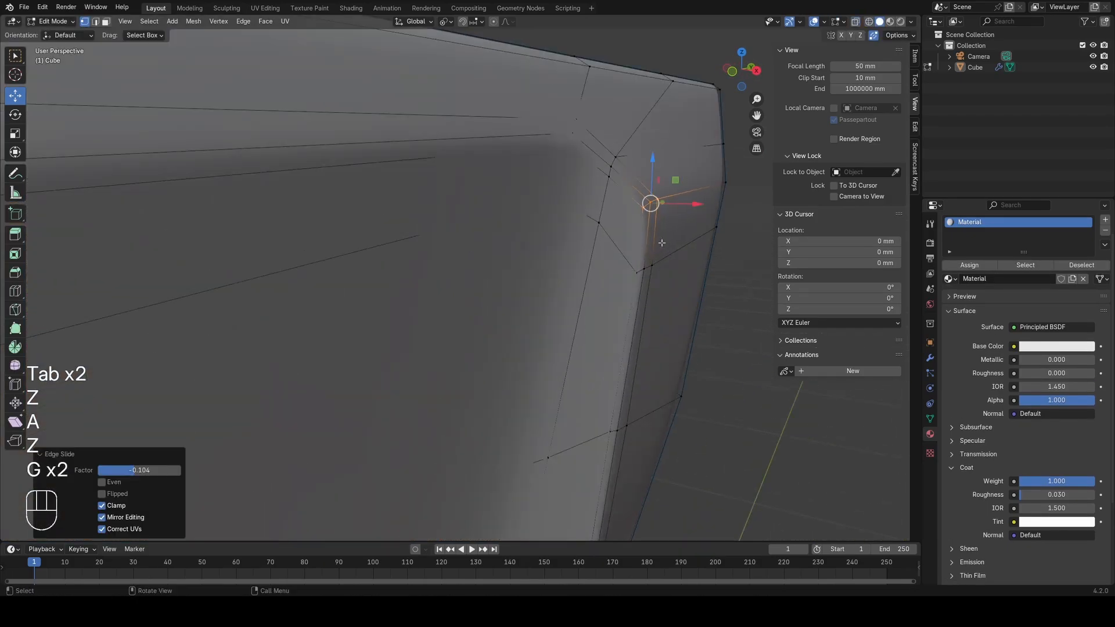
{"action": "key", "text": "g"}
{"action": "key", "text": "g"}
{"action": "left_click", "coordinate": [661, 249]}
{"action": "key", "text": "Tab"}
{"action": "scroll", "coordinate": [647, 254], "scroll_direction": "down", "scroll_amount": 5}
{"action": "middle_click_drag", "start_coordinate": [647, 255], "coordinate": [509, 264]}
Step: Edge-slide the slanted-border end vertices of the same row by a factor of -0.176, then readjust them with a slide of about 0.12
{"action": "key", "text": "Tab"}
{"action": "key", "text": "z"}
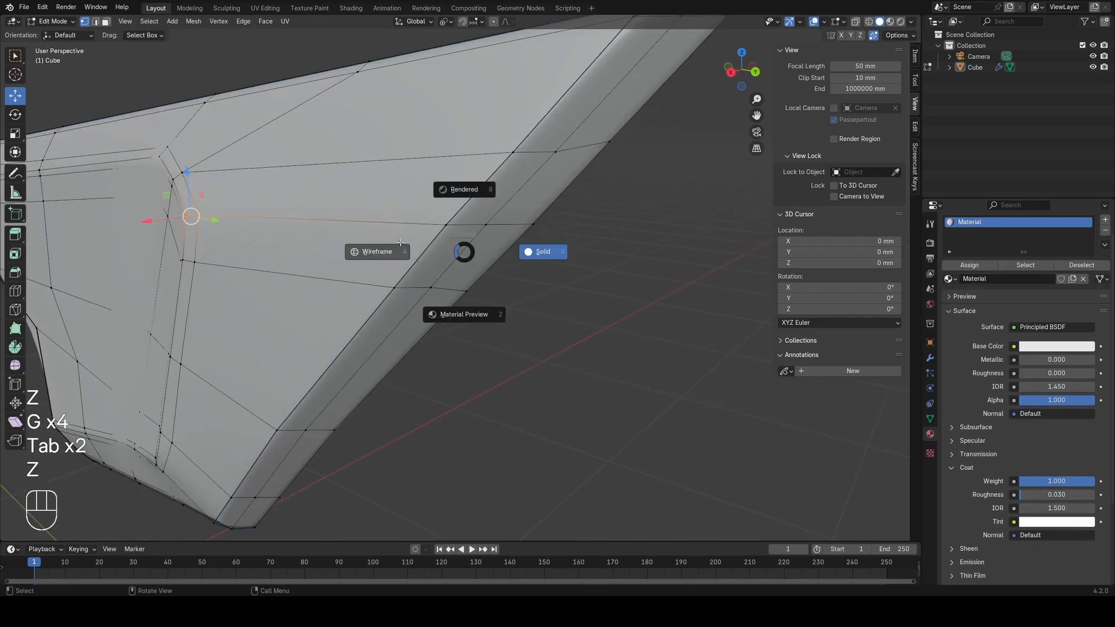
{"action": "key", "text": "a"}
{"action": "mouse_move", "coordinate": [392, 204]}
{"action": "left_mouse_down"}
{"action": "mouse_move", "coordinate": [514, 239]}
{"action": "mouse_move", "coordinate": [604, 241]}
{"action": "left_mouse_up"}
{"action": "key", "text": "z"}
{"action": "key", "text": "g"}
{"action": "key", "text": "g"}
{"action": "left_click", "coordinate": [608, 242]}
{"action": "key", "text": "g"}
{"action": "key", "text": "g"}
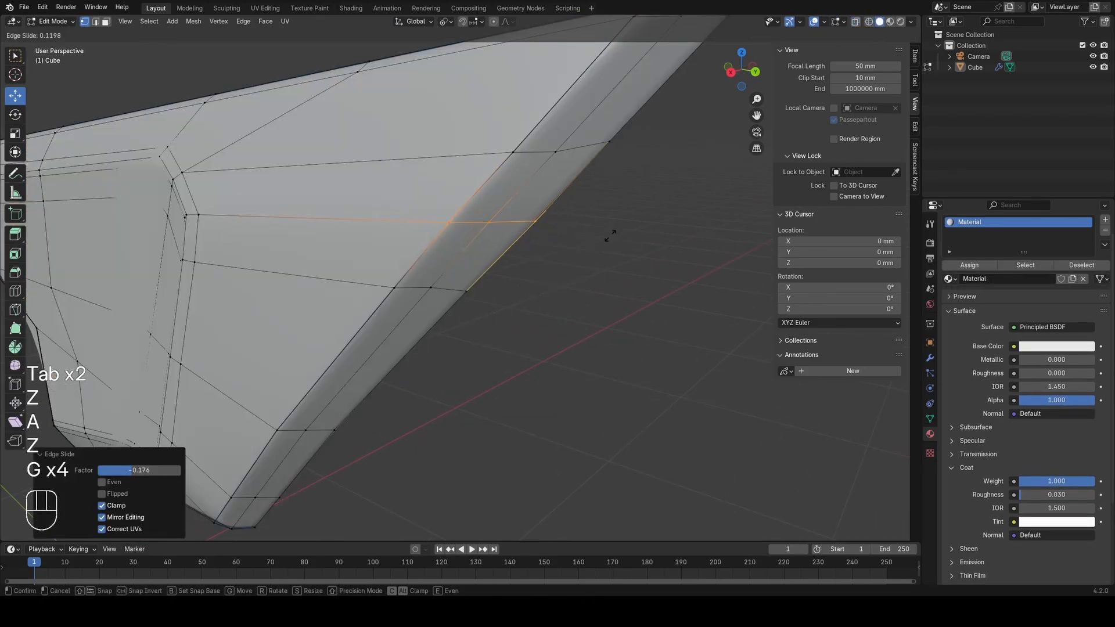
{"action": "left_click", "coordinate": [606, 238]}
Step: Examine the whole panel in object mode under different shading and from several angles, ending at the notch in the rear border
{"action": "key", "text": "Tab"}
{"action": "scroll", "coordinate": [606, 238], "scroll_direction": "down", "scroll_amount": 6}
{"action": "mouse_move", "coordinate": [606, 239]}
{"action": "middle_mouse_down"}
{"action": "mouse_move", "coordinate": [505, 299]}
{"action": "mouse_move", "coordinate": [597, 303]}
{"action": "middle_mouse_up"}
{"action": "key", "text": "z"}
{"action": "mouse_move", "coordinate": [568, 371]}
{"action": "middle_mouse_down"}
{"action": "mouse_move", "coordinate": [489, 438]}
{"action": "mouse_move", "coordinate": [498, 343]}
{"action": "mouse_move", "coordinate": [532, 359]}
{"action": "mouse_move", "coordinate": [506, 349]}
{"action": "middle_mouse_up"}
{"action": "middle_click_drag", "start_coordinate": [318, 336], "coordinate": [454, 329], "text": "shift"}
{"action": "mouse_move", "coordinate": [454, 329]}
{"action": "middle_mouse_down"}
{"action": "mouse_move", "coordinate": [492, 308]}
{"action": "mouse_move", "coordinate": [436, 303]}
{"action": "middle_mouse_up"}
{"action": "scroll", "coordinate": [493, 307], "scroll_direction": "up", "scroll_amount": 2}
{"action": "left_click", "coordinate": [492, 307]}
{"action": "key", "text": "z"}
{"action": "middle_click_drag", "start_coordinate": [351, 288], "coordinate": [379, 289], "text": "shift"}
{"action": "scroll", "coordinate": [379, 288], "scroll_direction": "up", "scroll_amount": 2}
{"action": "scroll", "coordinate": [384, 285], "scroll_direction": "up", "scroll_amount": 1}
Step: Try to add a loop cut across the flange along the notch's sloping border
{"action": "key", "text": "Tab"}
{"action": "key", "text": "a"}
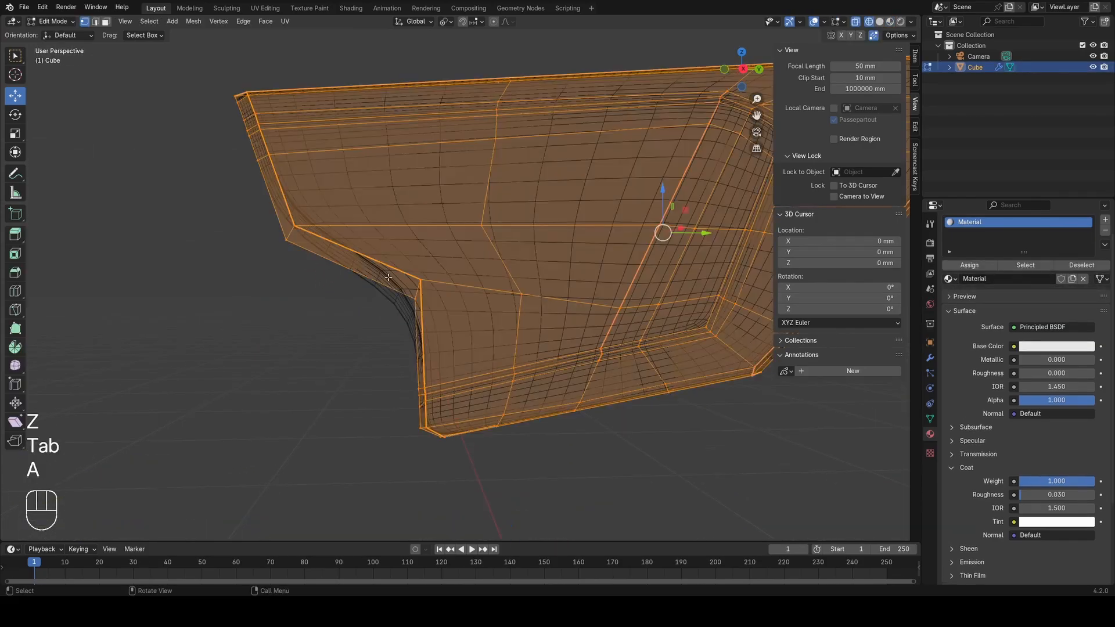
{"action": "key", "text": "ctrl+r"}
{"action": "double_click", "coordinate": [358, 270]}
{"action": "key", "text": "ctrl+z"}
Step: Delete the panel face bordering the notch's sloping edge so that loop cuts stop at the flange
{"action": "scroll", "coordinate": [430, 288], "scroll_direction": "down", "scroll_amount": 2}
{"action": "key", "text": "z"}
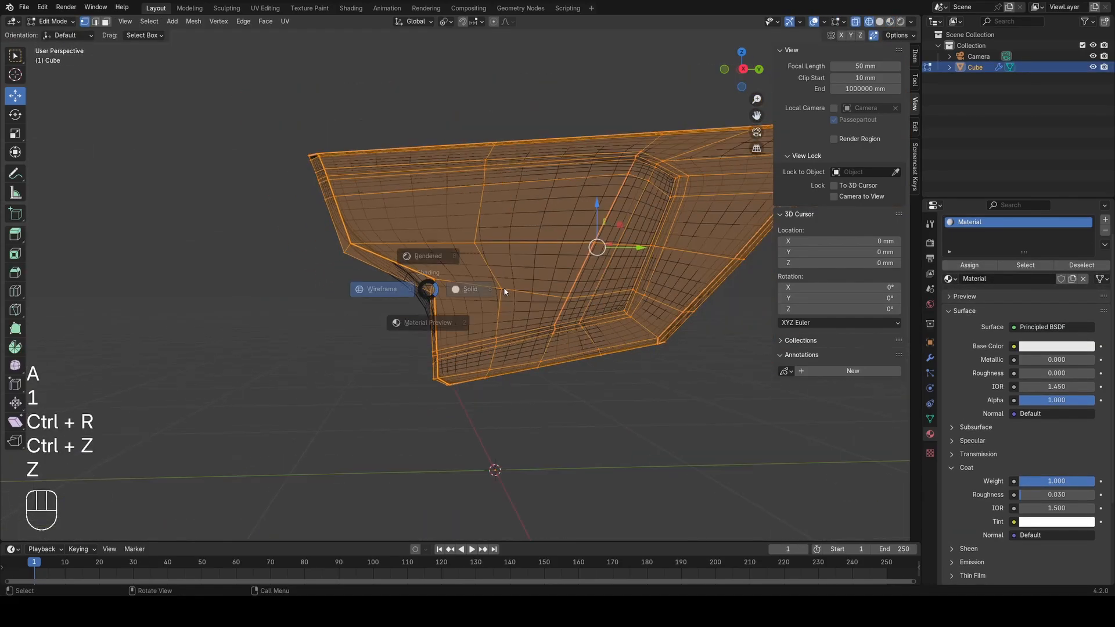
{"action": "scroll", "coordinate": [412, 282], "scroll_direction": "up", "scroll_amount": 1}
{"action": "key", "text": "z"}
{"action": "scroll", "coordinate": [457, 250], "scroll_direction": "up", "scroll_amount": 2}
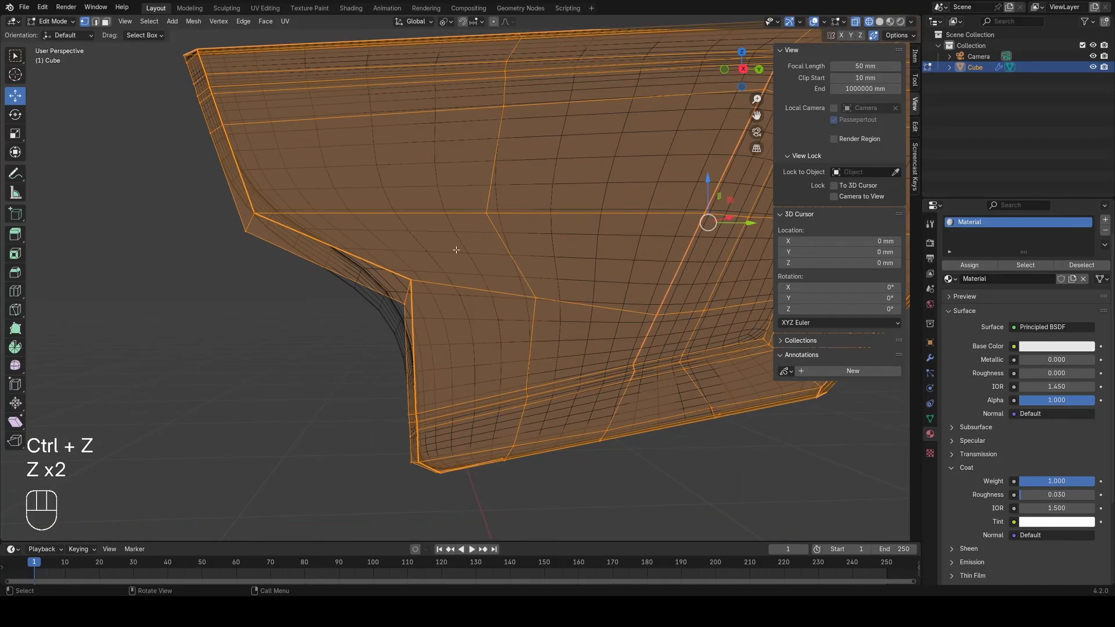
{"action": "left_click", "coordinate": [425, 244]}
{"action": "key", "text": "x"}
{"action": "left_click", "coordinate": [363, 270]}
{"action": "key", "text": "1"}
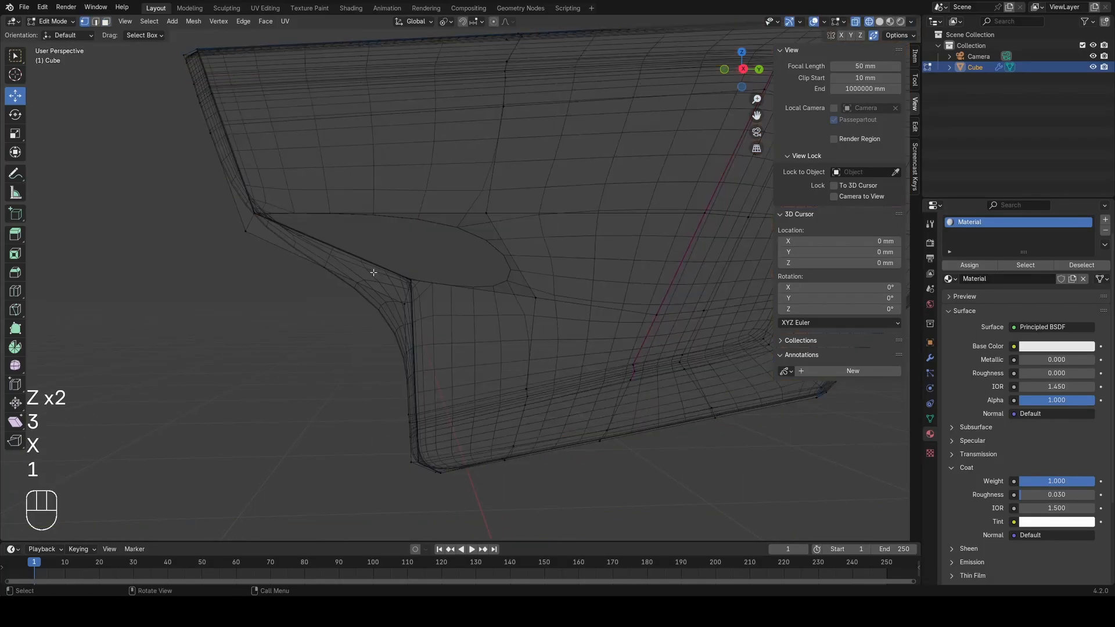
Step: Add a loop cut across the notch's sloping flange near its lower corner with a factor of about -0.79
{"action": "key", "text": "a"}
{"action": "scroll", "coordinate": [306, 249], "scroll_direction": "up", "scroll_amount": 1}
{"action": "key", "text": "ctrl+r"}
{"action": "left_click", "coordinate": [341, 262]}
{"action": "left_click", "coordinate": [380, 274]}
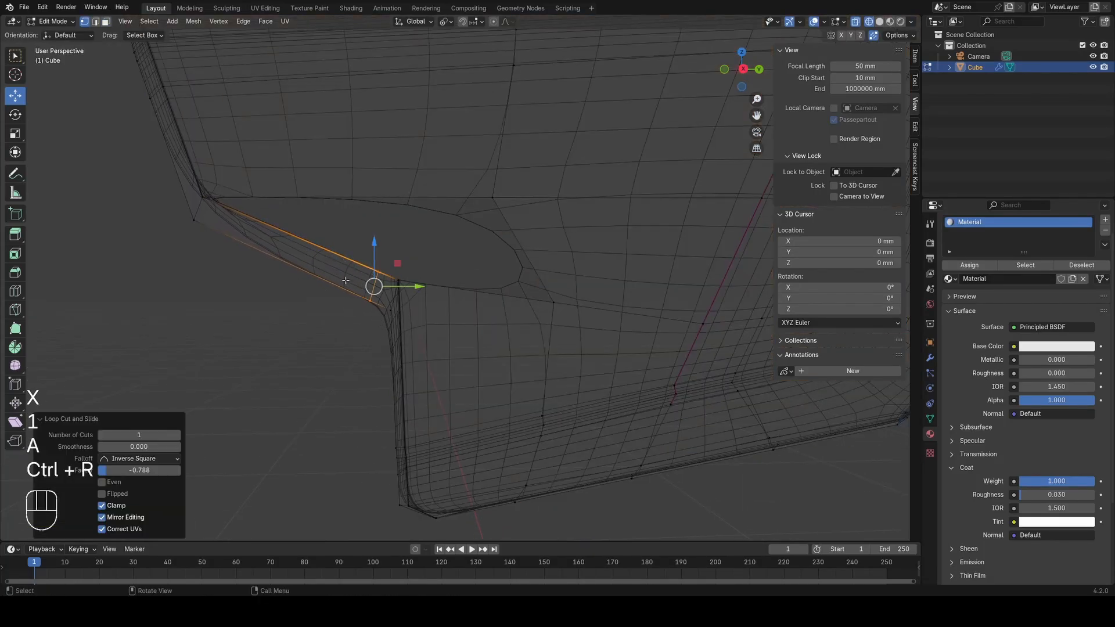
{"action": "scroll", "coordinate": [349, 290], "scroll_direction": "up", "scroll_amount": 3}
{"action": "key", "text": "a"}
{"action": "scroll", "coordinate": [366, 324], "scroll_direction": "up", "scroll_amount": 1}
{"action": "key", "text": "2"}
{"action": "scroll", "coordinate": [367, 324], "scroll_direction": "down", "scroll_amount": 6}
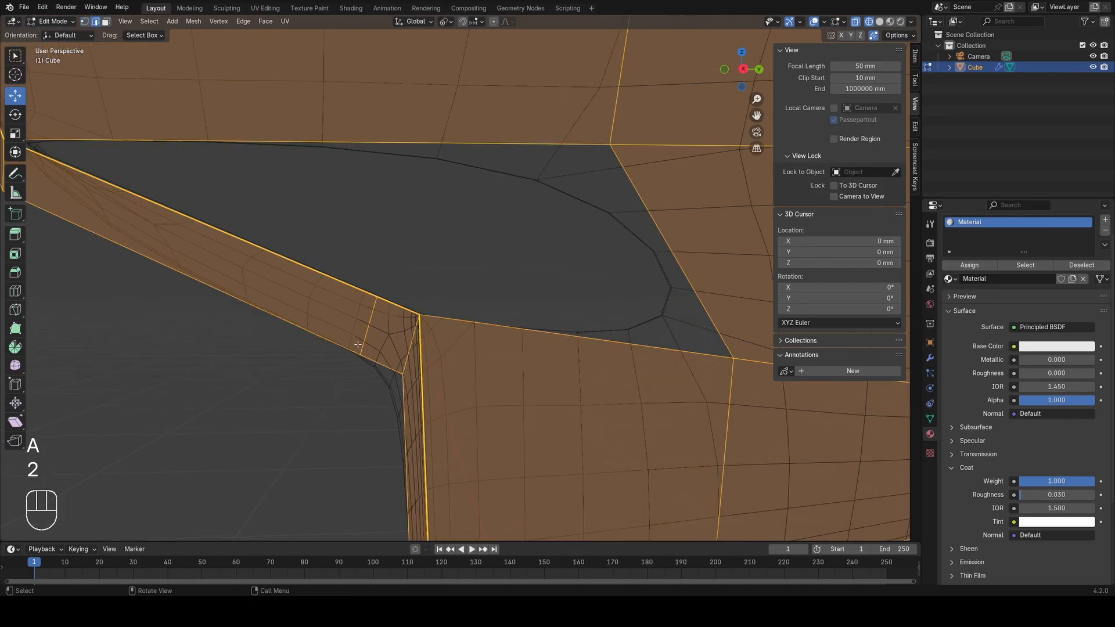
{"action": "key", "text": "1"}
{"action": "middle_click_drag", "start_coordinate": [445, 232], "coordinate": [462, 259], "text": "shift"}
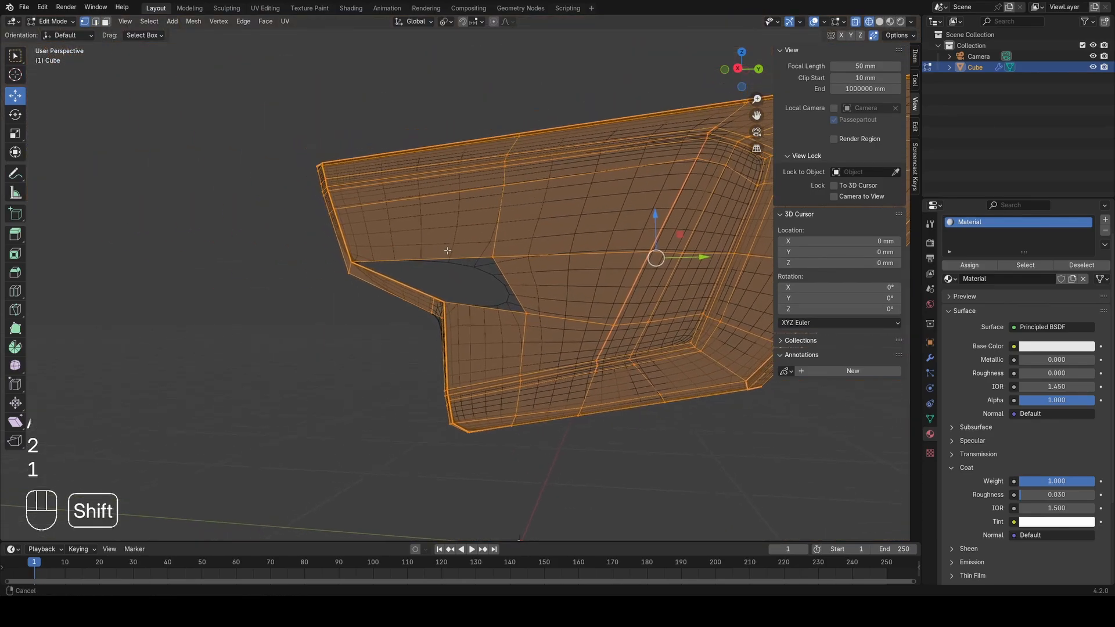
{"action": "scroll", "coordinate": [461, 264], "scroll_direction": "up", "scroll_amount": 2}
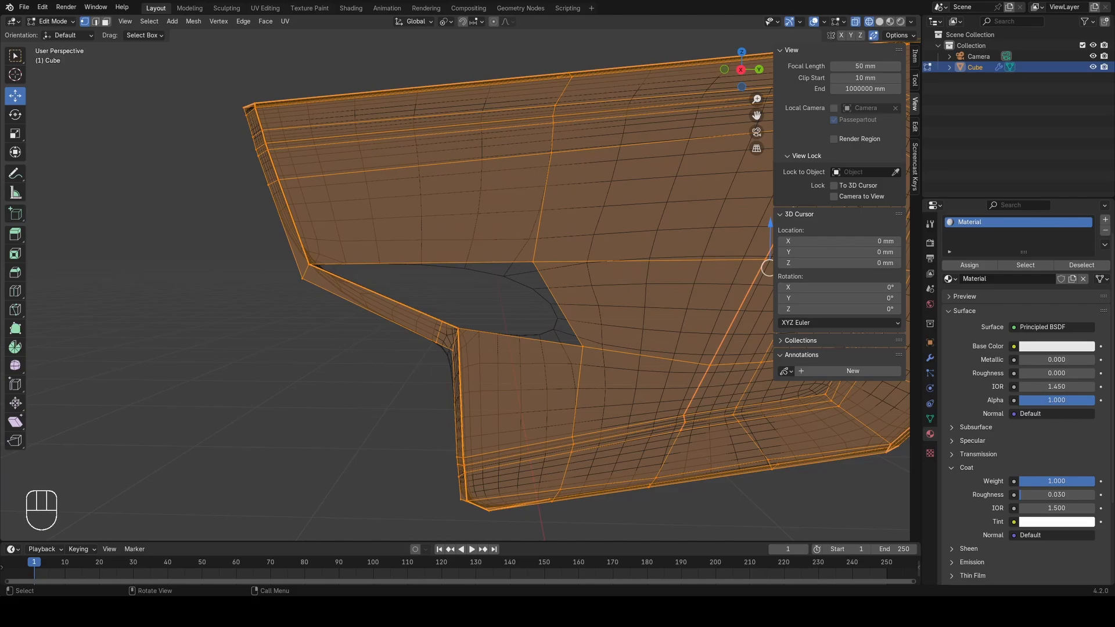
Step: Add a second loop cut across the sloping flange with a factor of 0.764 and slide it closer to the upper corner
{"action": "middle_click_drag", "start_coordinate": [342, 343], "coordinate": [359, 353]}
{"action": "key", "text": "z"}
{"action": "middle_click_drag", "start_coordinate": [428, 348], "coordinate": [487, 398], "text": "shift"}
{"action": "scroll", "coordinate": [487, 399], "scroll_direction": "up", "scroll_amount": 2}
{"action": "key", "text": "ctrl+r"}
{"action": "left_click", "coordinate": [468, 380]}
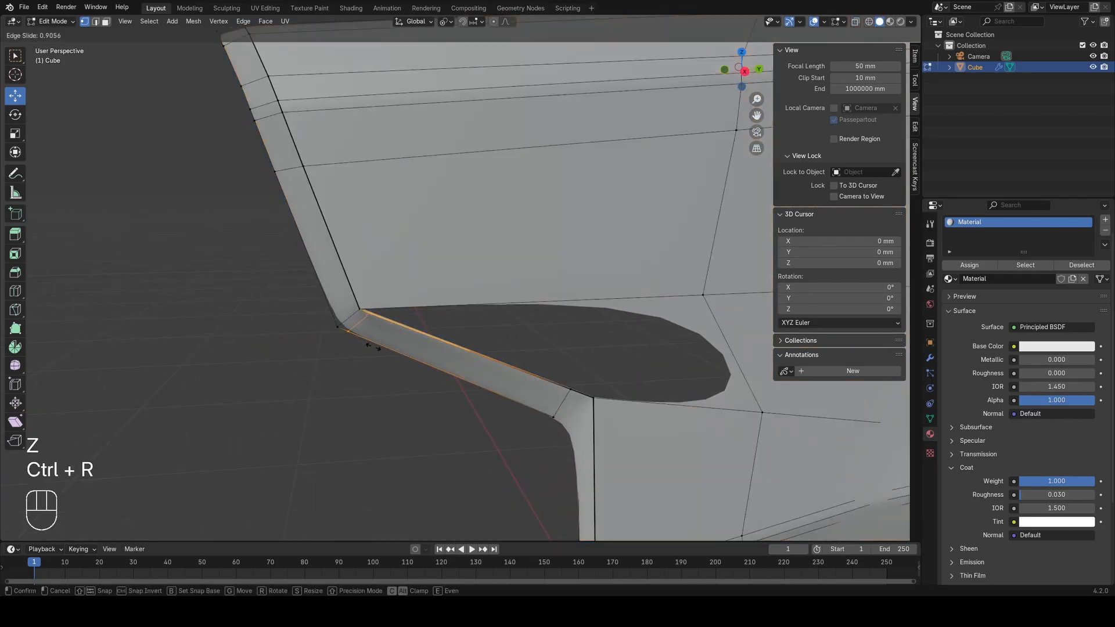
{"action": "left_click", "coordinate": [371, 346]}
{"action": "scroll", "coordinate": [348, 343], "scroll_direction": "up", "scroll_amount": 2}
{"action": "key", "text": "g"}
{"action": "key", "text": "g"}
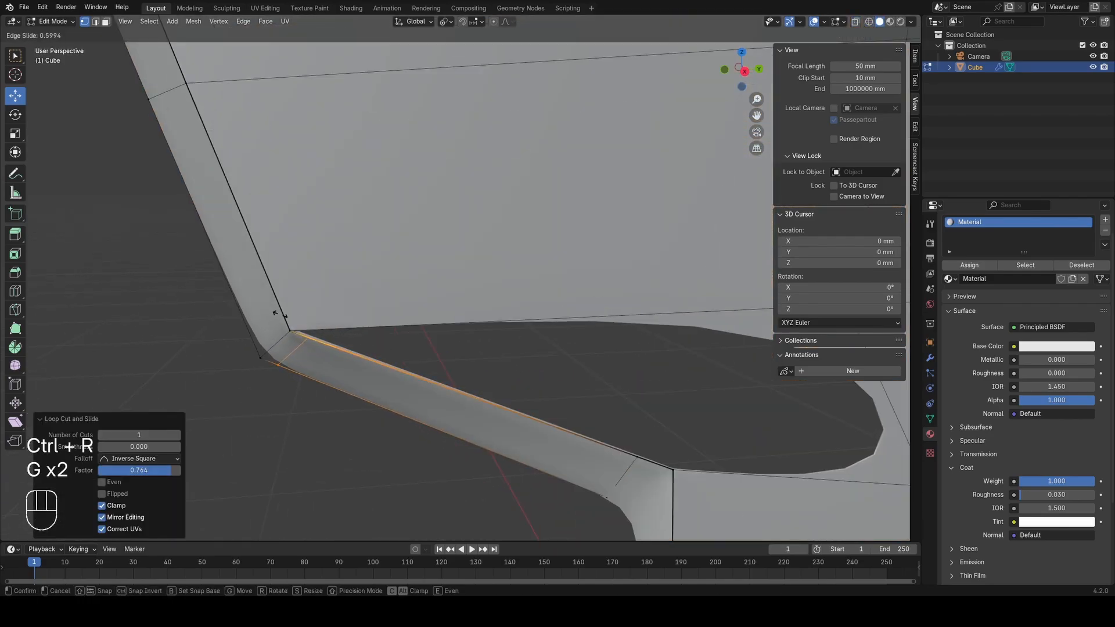
{"action": "left_click", "coordinate": [281, 315]}
Step: Select the flange edge at the notch's upper corner and set its bevel weight to 0.02
{"action": "key", "text": "z"}
{"action": "scroll", "coordinate": [259, 349], "scroll_direction": "up", "scroll_amount": 1}
{"action": "key", "text": "a"}
{"action": "key", "text": "2"}
{"action": "left_click", "coordinate": [215, 366]}
{"action": "key", "text": "z"}
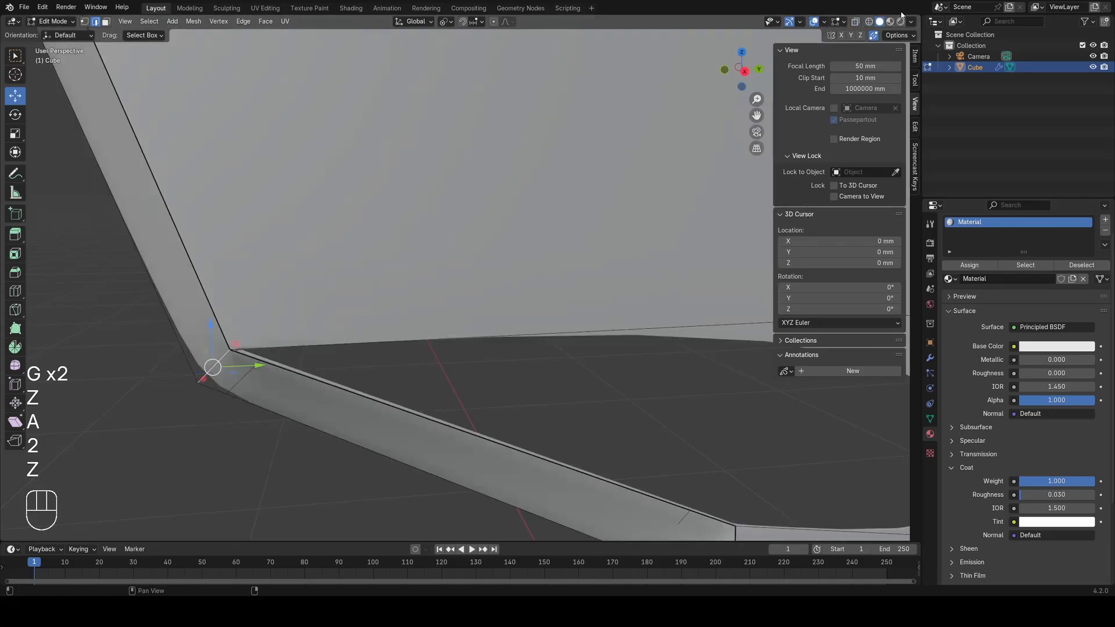
{"action": "left_click", "coordinate": [914, 56]}
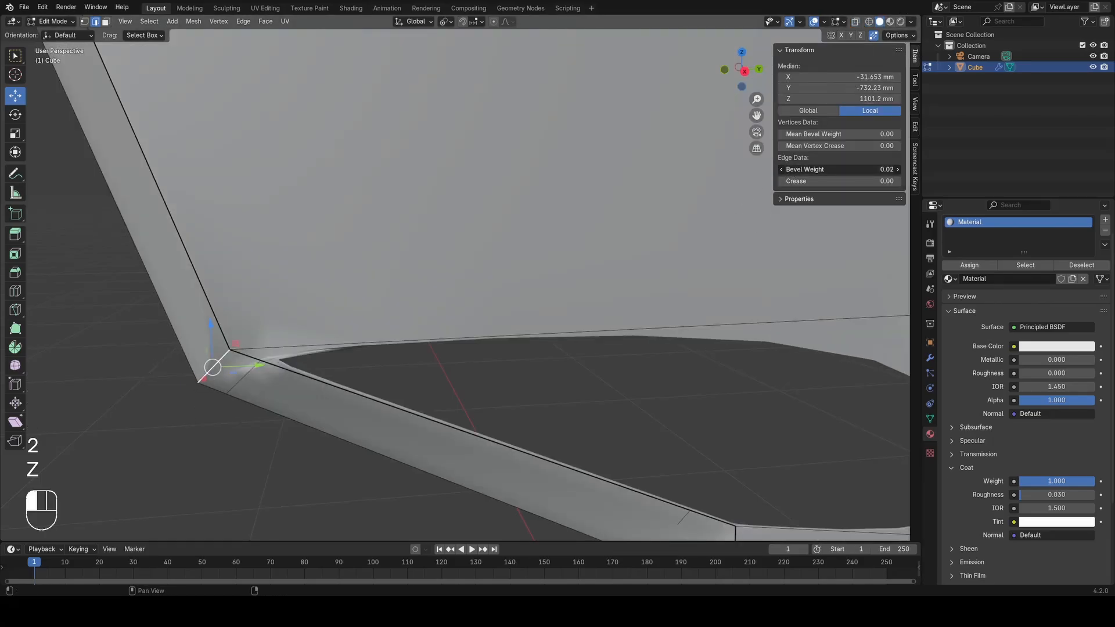
{"action": "key", "text": "Tab"}
Step: Fill the hole beside the notch's sloping flange with two faces and view the result in solid shading
{"action": "key", "text": "z"}
{"action": "key", "text": "Tab"}
{"action": "key", "text": "a"}
{"action": "scroll", "coordinate": [360, 334], "scroll_direction": "down", "scroll_amount": 2}
{"action": "key", "text": "1"}
{"action": "key", "text": "2"}
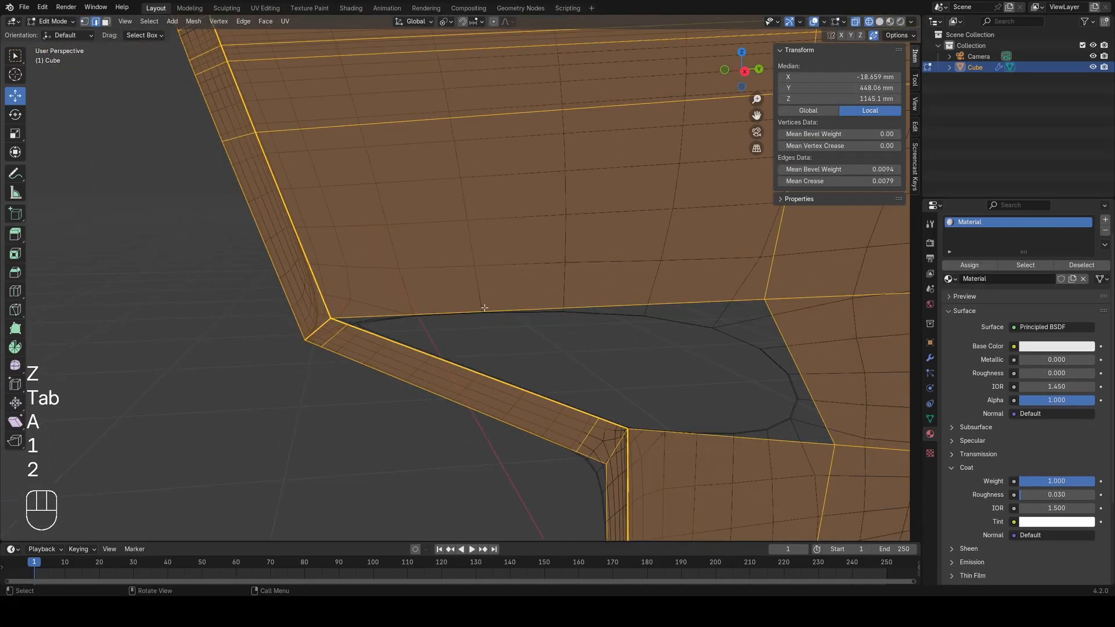
{"action": "key", "text": "f"}
{"action": "key", "text": "1"}
{"action": "key", "text": "f"}
{"action": "key", "text": "Tab"}
{"action": "key", "text": "z"}
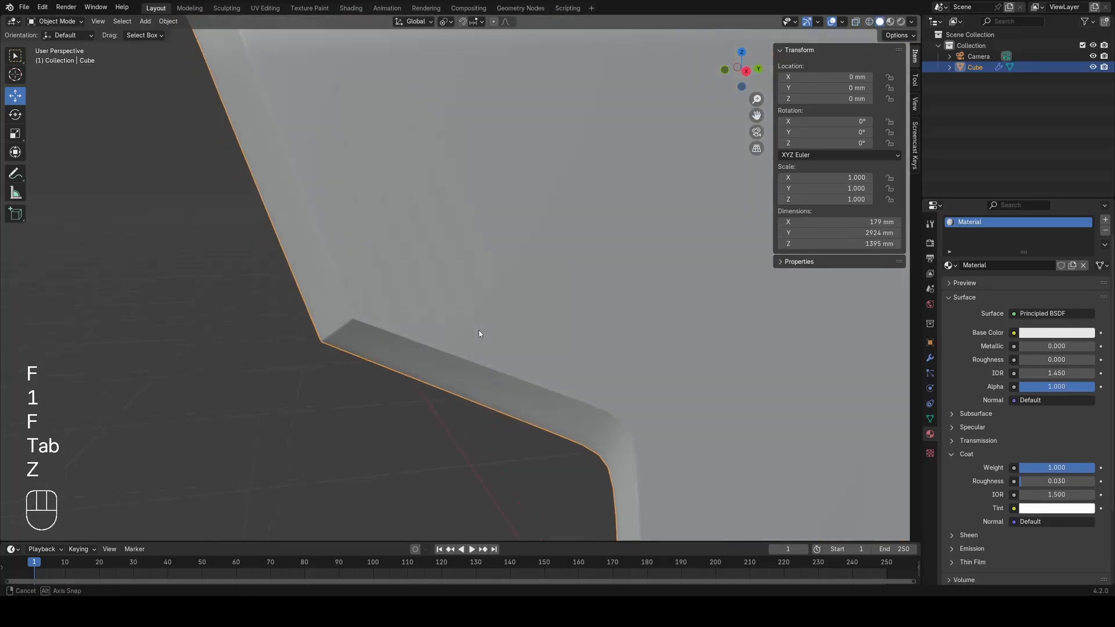
Step: Raise the bevel weight of the flange edge at the notch's upper corner to about 0.18 and inspect the corner
{"action": "mouse_move", "coordinate": [480, 331]}
{"action": "middle_mouse_down"}
{"action": "mouse_move", "coordinate": [291, 343]}
{"action": "mouse_move", "coordinate": [253, 387]}
{"action": "middle_mouse_up"}
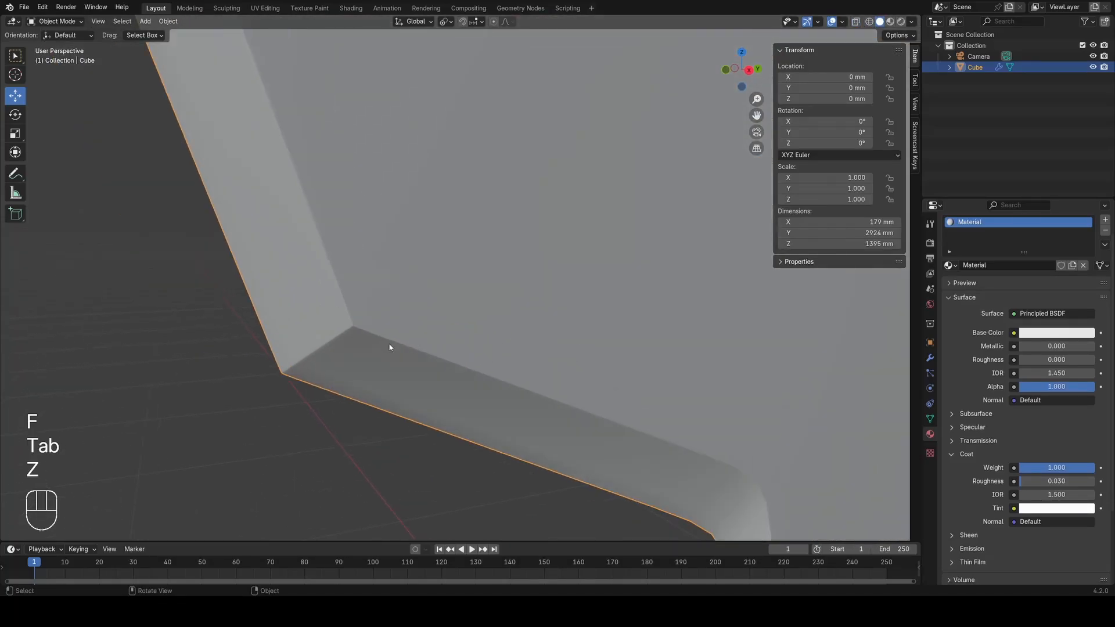
{"action": "key", "text": "Tab"}
{"action": "key", "text": "2"}
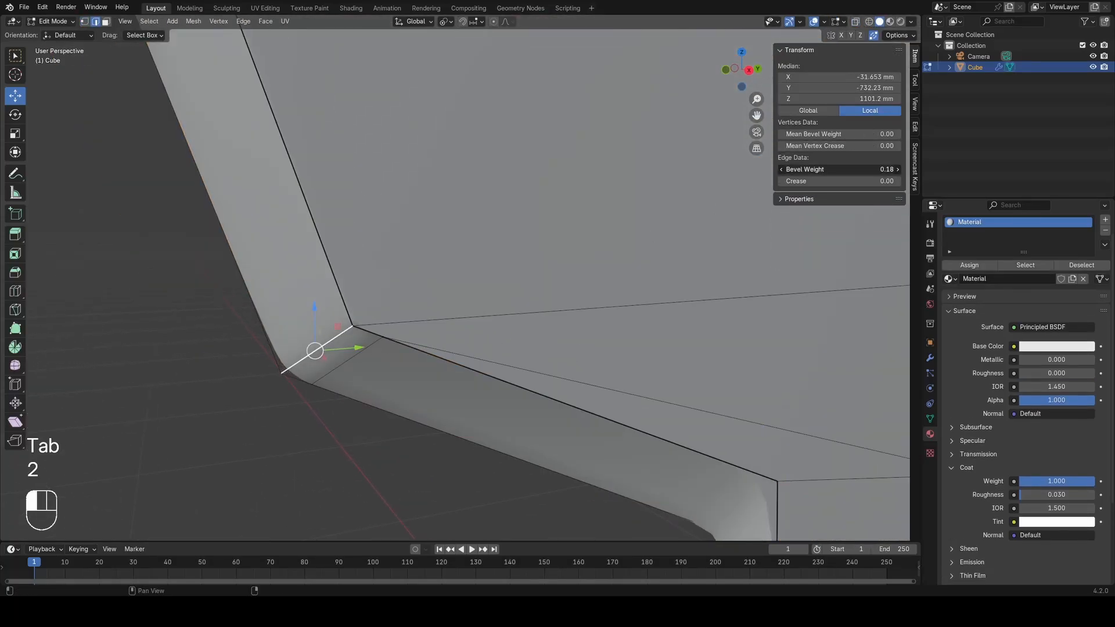
{"action": "key", "text": "Tab"}
{"action": "key", "text": "z"}
{"action": "key", "text": "z"}
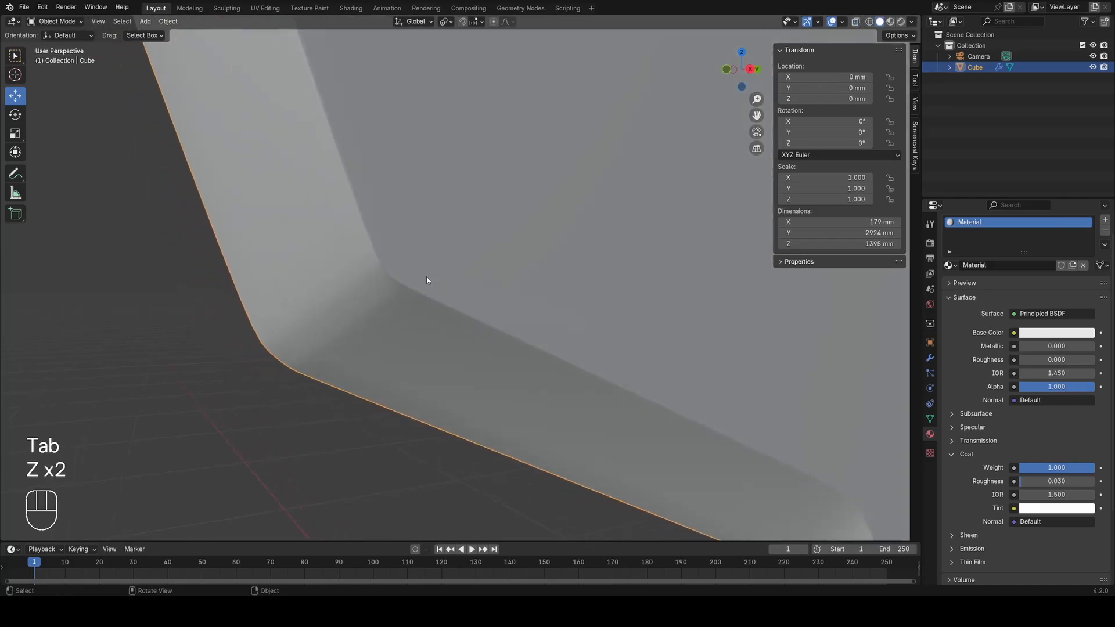
{"action": "scroll", "coordinate": [420, 279], "scroll_direction": "up", "scroll_amount": 3}
Step: Undo the raised bevel weight and the faces filled into the hole beside the notch
{"action": "key", "text": "ctrl+z"}
{"action": "key", "text": "ctrl+z"}
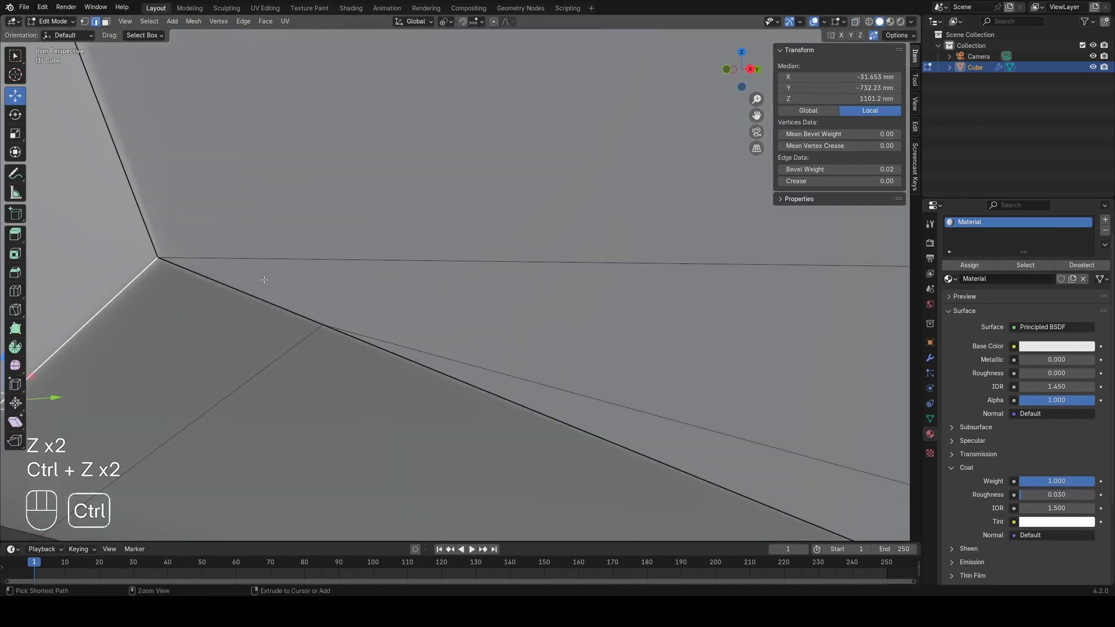
{"action": "key", "text": "ctrl+z"}
{"action": "key", "text": "ctrl+z"}
{"action": "key", "text": "z"}
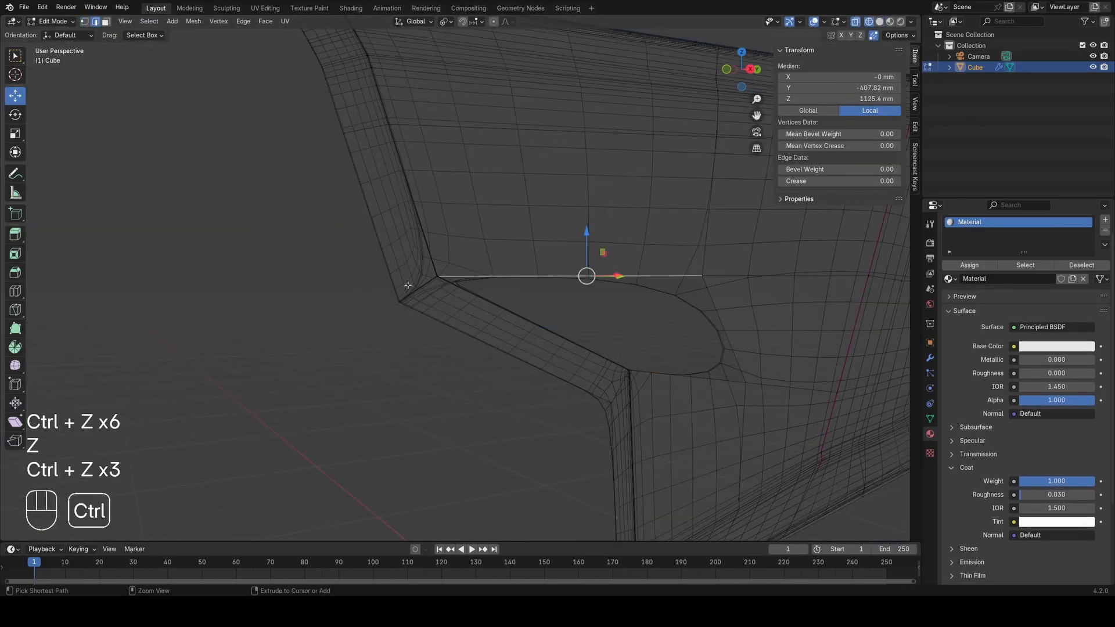
{"action": "key", "text": "ctrl+z"}
{"action": "key", "text": "ctrl+z"}
Step: Reselect the flange edge at the notch's upper corner and lower its bevel weight
{"action": "key", "text": "2"}
{"action": "key", "text": "z"}
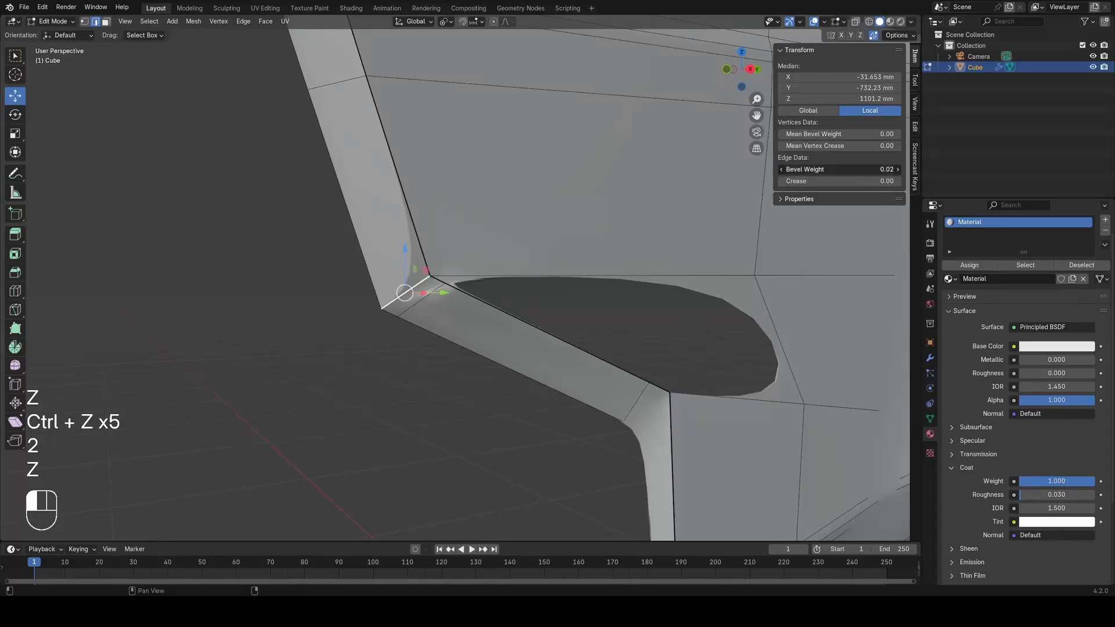
{"action": "left_click_drag", "start_coordinate": [840, 169], "coordinate": [828, 169]}
{"action": "key", "text": "z"}
{"action": "key", "text": "a"}
{"action": "key", "text": "1"}
{"action": "mouse_move", "coordinate": [501, 294]}
{"action": "middle_mouse_down"}
{"action": "mouse_move", "coordinate": [468, 298]}
{"action": "mouse_move", "coordinate": [479, 301]}
{"action": "middle_mouse_up"}
{"action": "key", "text": "z"}
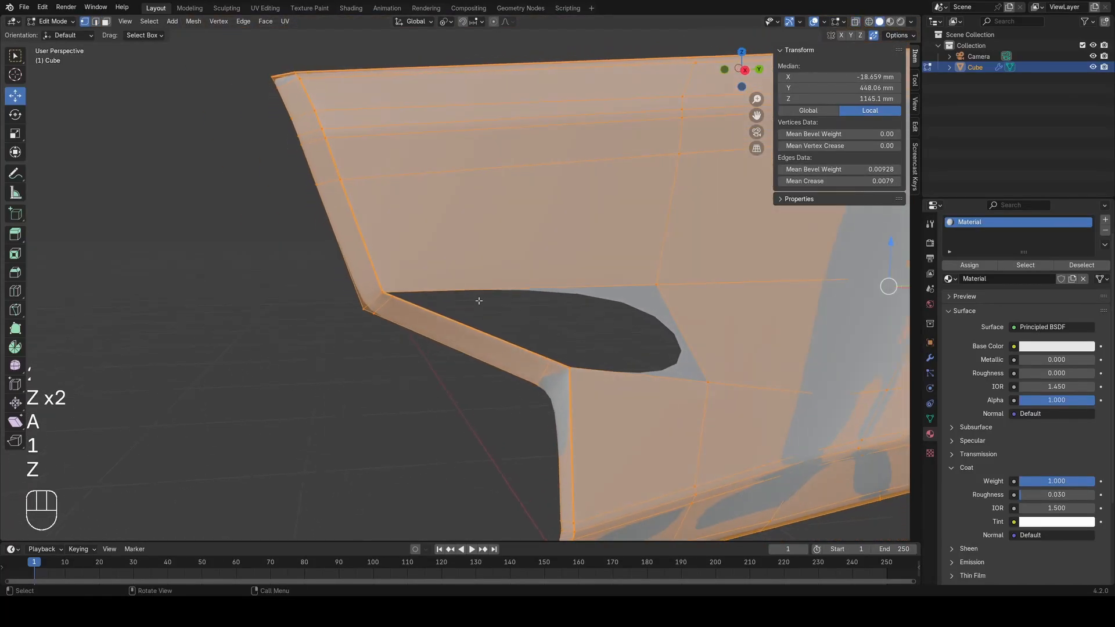
Step: Add a vertical loop cut through the panel from the top border down to the hole's upper edge
{"action": "key", "text": "3"}
{"action": "middle_click_drag", "start_coordinate": [514, 251], "coordinate": [380, 296]}
{"action": "key", "text": "z"}
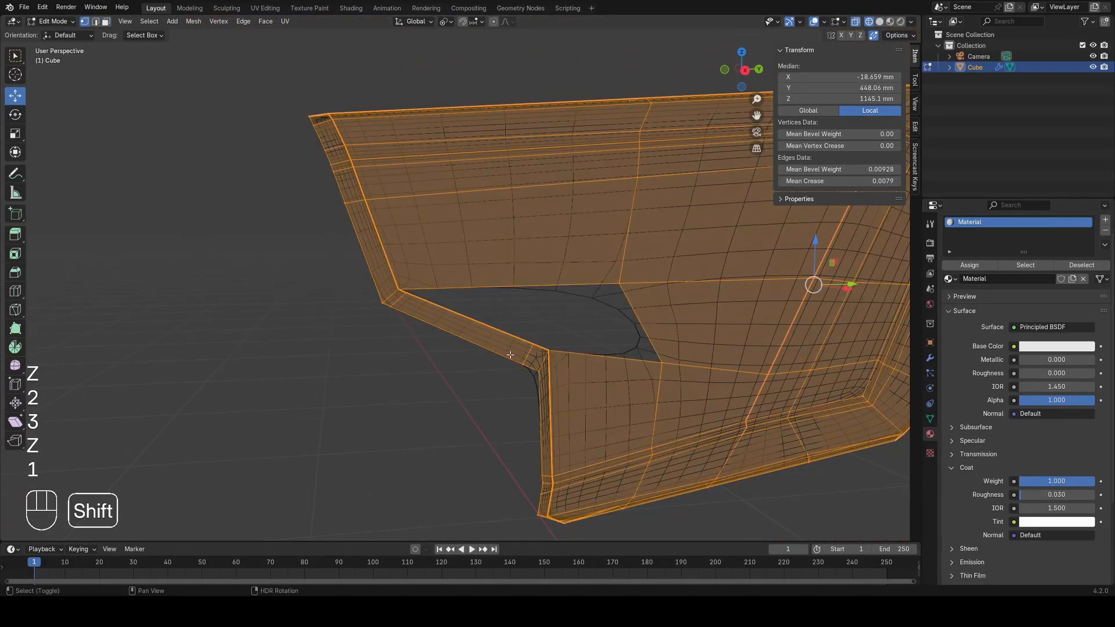
{"action": "middle_click_drag", "start_coordinate": [510, 355], "coordinate": [441, 350], "text": "shift"}
{"action": "scroll", "coordinate": [433, 349], "scroll_direction": "down", "scroll_amount": 1}
{"action": "scroll", "coordinate": [485, 368], "scroll_direction": "up", "scroll_amount": 3}
{"action": "middle_click_drag", "start_coordinate": [507, 364], "coordinate": [482, 395]}
{"action": "left_click", "coordinate": [452, 318]}
Step: Fill the inner part of the hole with a quad face between the new loop and the notch's lower corner
{"action": "key", "text": "a"}
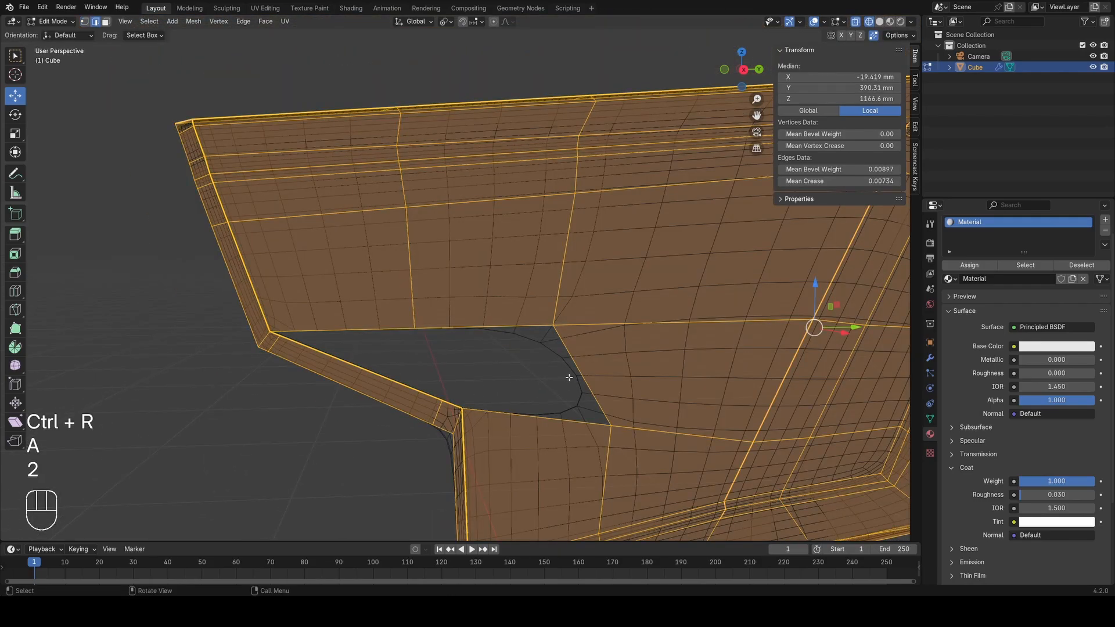
{"action": "key", "text": "f"}
{"action": "key", "text": "1"}
{"action": "key", "text": "a"}
{"action": "mouse_move", "coordinate": [411, 374]}
{"action": "middle_mouse_down"}
{"action": "mouse_move", "coordinate": [453, 359]}
{"action": "mouse_move", "coordinate": [426, 361]}
{"action": "mouse_move", "coordinate": [443, 344]}
{"action": "middle_mouse_up"}
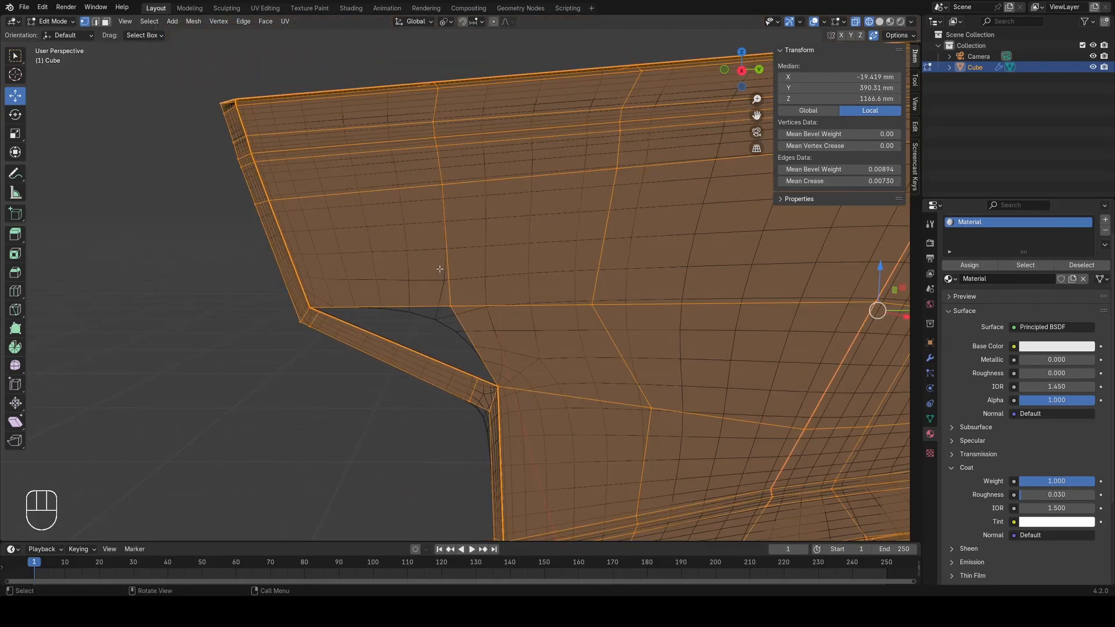
Step: Select the vertical vertex row inward of the new loop and edge-slide it by a factor of about -0.24
{"action": "scroll", "coordinate": [442, 256], "scroll_direction": "down", "scroll_amount": 3}
{"action": "left_click_drag", "start_coordinate": [547, 339], "coordinate": [547, 341]}
{"action": "key", "text": "g"}
{"action": "key", "text": "g"}
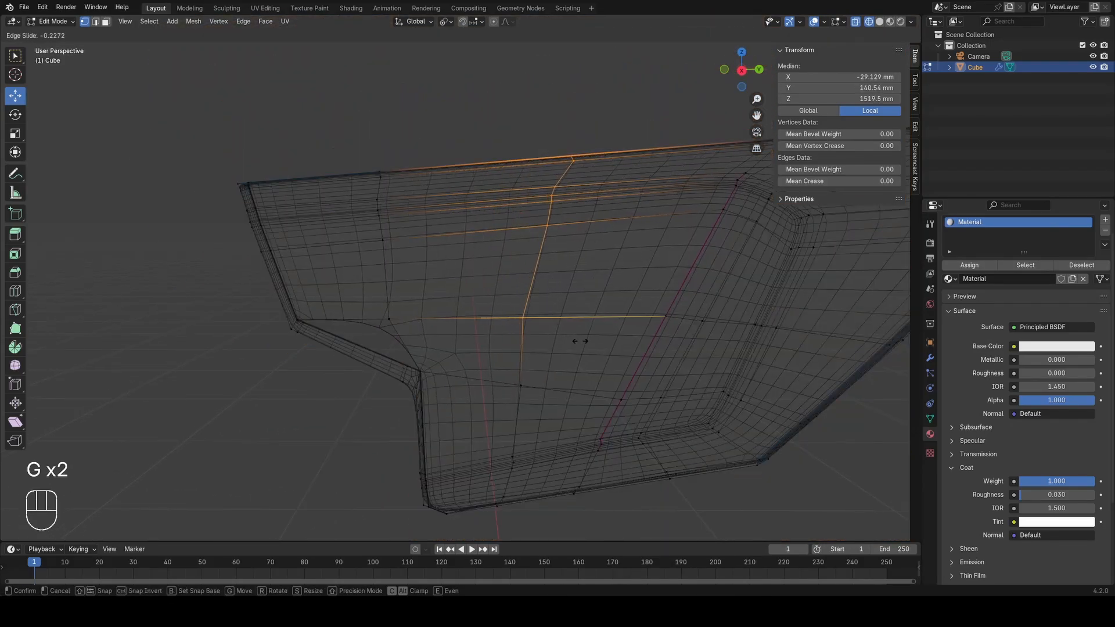
{"action": "left_click", "coordinate": [586, 337]}
Step: Edge-slide the vertical vertex row ending at the remaining hole's upper corner and check the wireframe in object mode
{"action": "key", "text": "a"}
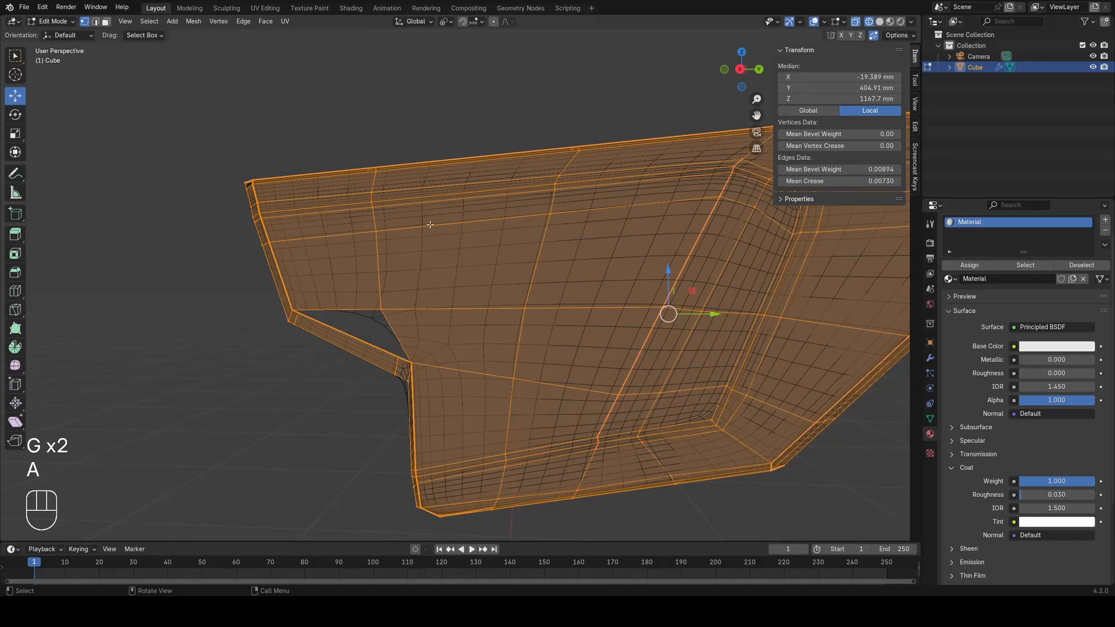
{"action": "middle_click_drag", "start_coordinate": [430, 224], "coordinate": [427, 127], "text": "shift"}
{"action": "left_click_drag", "start_coordinate": [496, 332], "coordinate": [493, 313]}
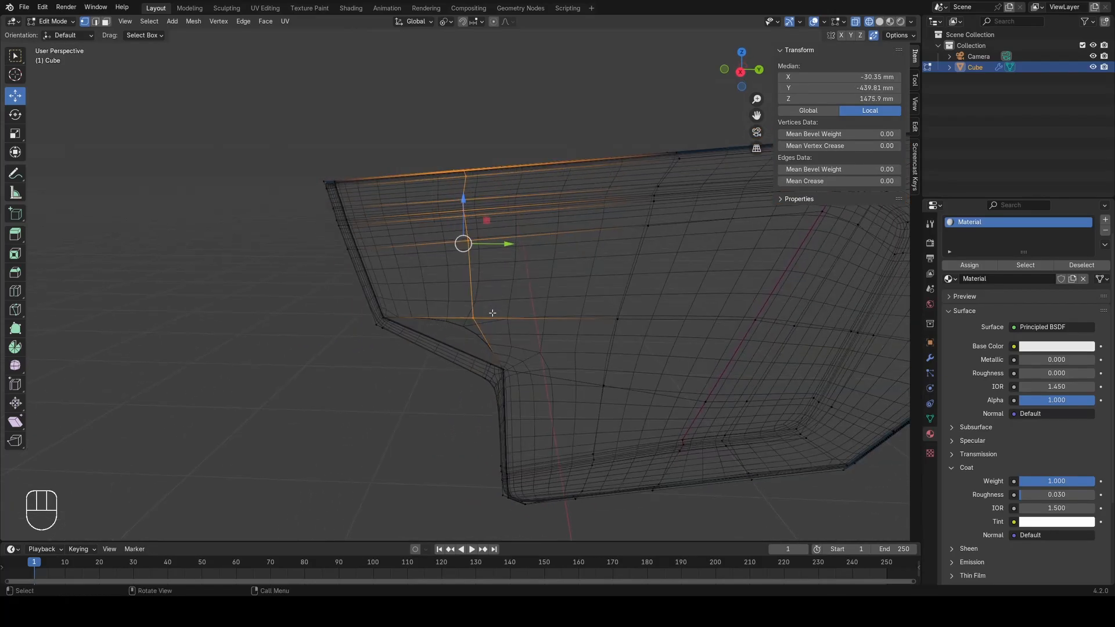
{"action": "left_click", "coordinate": [518, 310]}
{"action": "key", "text": "a"}
{"action": "key", "text": "Tab"}
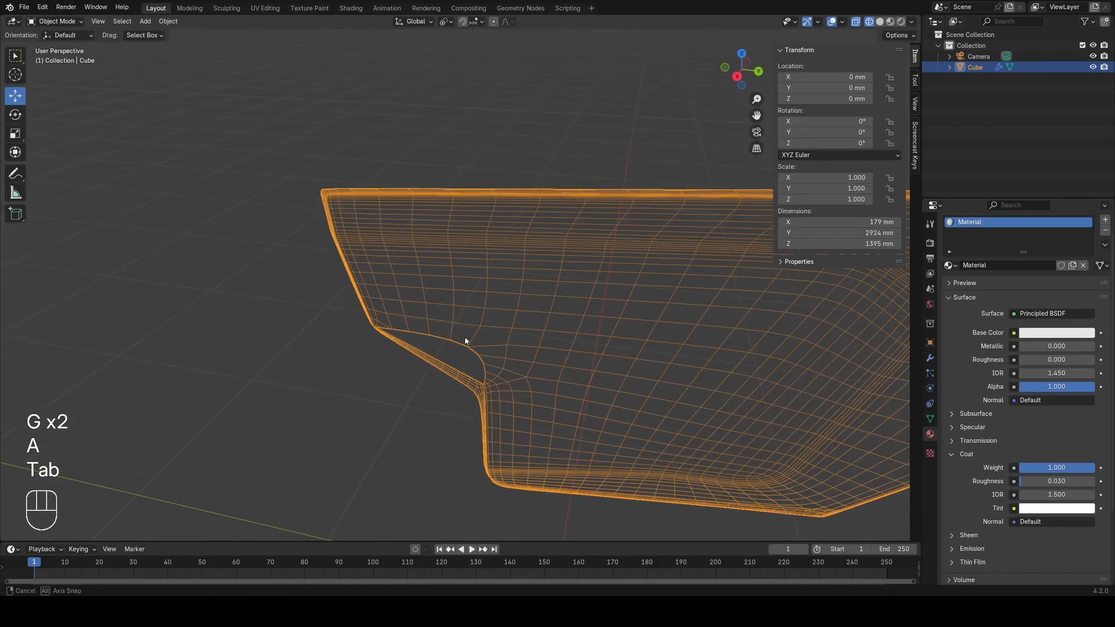
Step: Add a centred vertical loop cut through the outer panel section, running down to the middle of the remaining hole's upper edge
{"action": "key", "text": "Tab"}
{"action": "key", "text": "a"}
{"action": "scroll", "coordinate": [489, 343], "scroll_direction": "up", "scroll_amount": 4}
{"action": "mouse_move", "coordinate": [489, 343]}
{"action": "middle_mouse_down"}
{"action": "mouse_move", "coordinate": [478, 318]}
{"action": "mouse_move", "coordinate": [473, 338]}
{"action": "middle_mouse_up"}
{"action": "scroll", "coordinate": [473, 339], "scroll_direction": "down", "scroll_amount": 3}
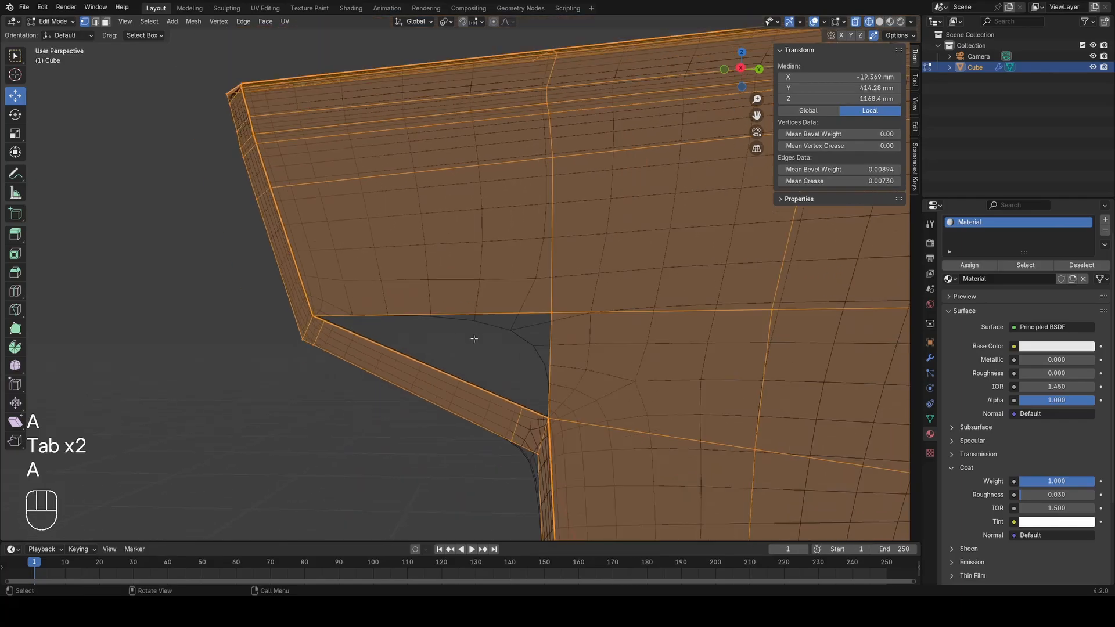
{"action": "key", "text": "ctrl+r"}
{"action": "left_click", "coordinate": [464, 299]}
{"action": "left_click", "coordinate": [464, 299]}
Step: Fill the remaining hole between the panel and the sloped notch border with faces
{"action": "key", "text": "a"}
{"action": "key", "text": "2"}
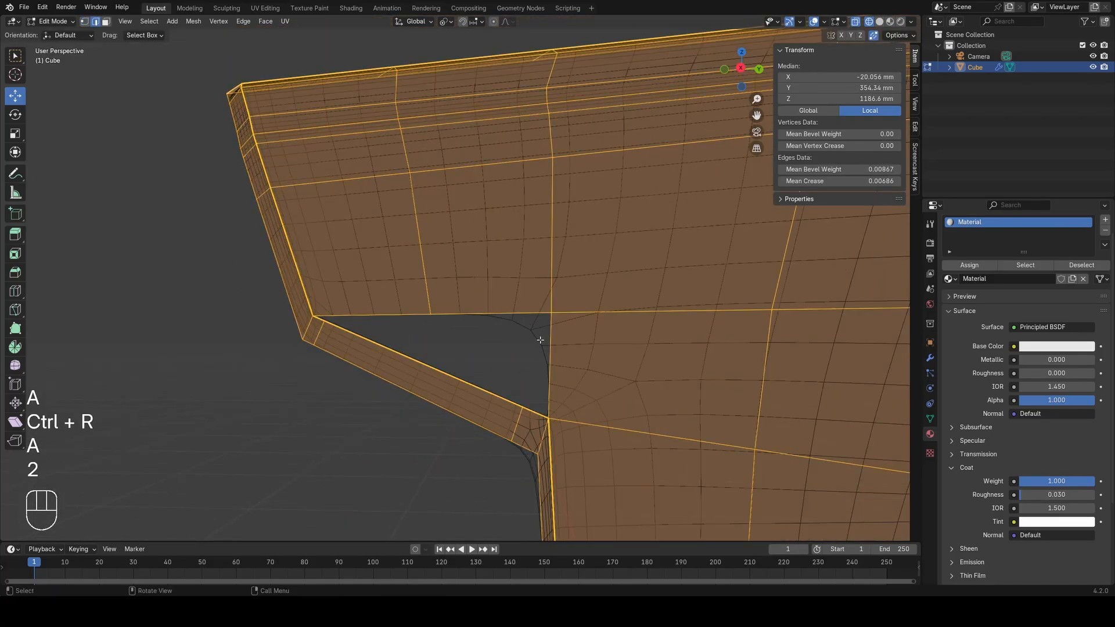
{"action": "key", "text": "f"}
{"action": "key", "text": "1"}
{"action": "key", "text": "a"}
{"action": "middle_click_drag", "start_coordinate": [456, 328], "coordinate": [357, 326]}
{"action": "scroll", "coordinate": [357, 326], "scroll_direction": "up", "scroll_amount": 2}
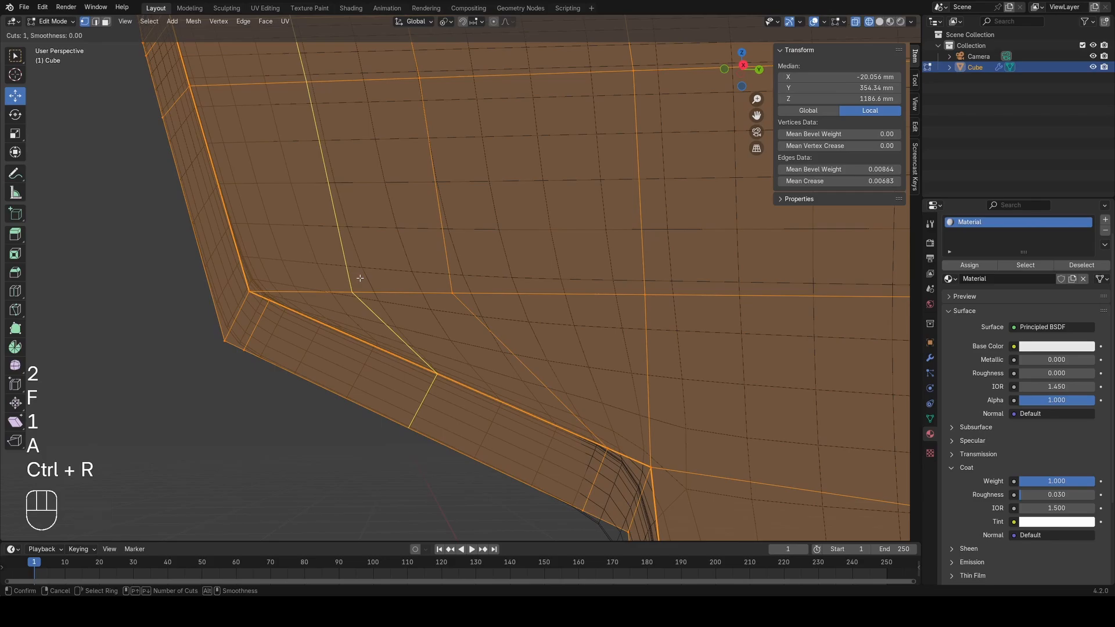
Step: Examine the closed notch area in object mode, in both wireframe and solid shading
{"action": "key", "text": "Tab"}
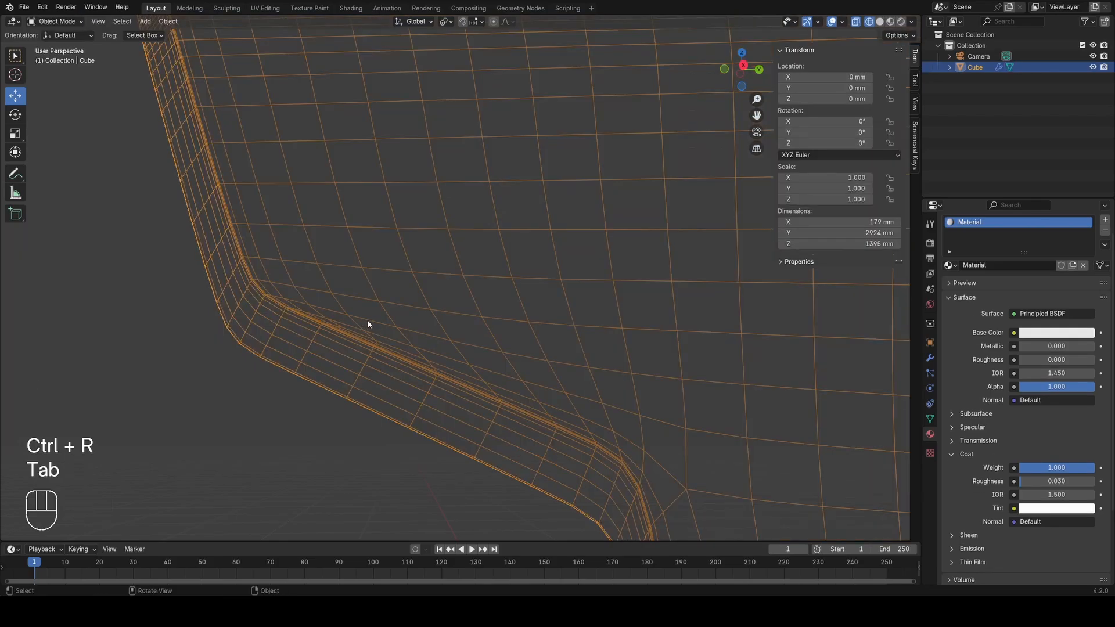
{"action": "key", "text": "z"}
{"action": "mouse_move", "coordinate": [413, 335]}
{"action": "middle_mouse_down"}
{"action": "mouse_move", "coordinate": [401, 340]}
{"action": "mouse_move", "coordinate": [439, 341]}
{"action": "middle_mouse_up"}
{"action": "key", "text": "z"}
{"action": "scroll", "coordinate": [347, 368], "scroll_direction": "down", "scroll_amount": 7}
{"action": "mouse_move", "coordinate": [433, 382]}
{"action": "middle_mouse_down"}
{"action": "mouse_move", "coordinate": [347, 367]}
{"action": "mouse_move", "coordinate": [519, 349]}
{"action": "mouse_move", "coordinate": [506, 368]}
{"action": "mouse_move", "coordinate": [539, 366]}
{"action": "mouse_move", "coordinate": [520, 387]}
{"action": "middle_mouse_up"}
{"action": "key", "text": "z"}
{"action": "scroll", "coordinate": [520, 387], "scroll_direction": "up", "scroll_amount": 3}
{"action": "key", "text": "Tab"}
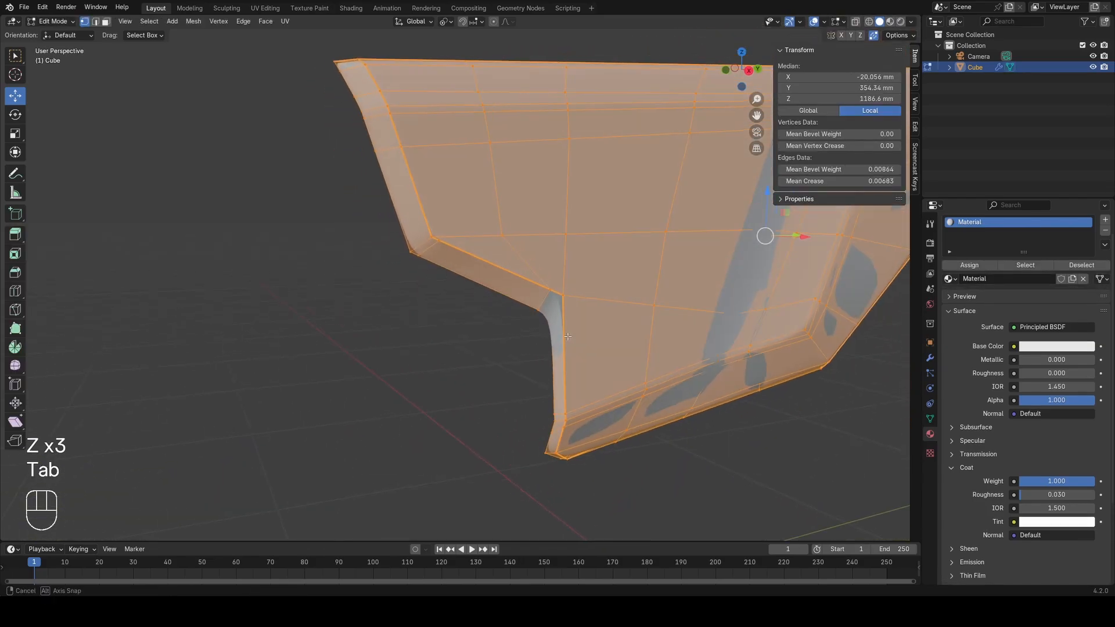
Step: Select the flange's outer edge along the sloped notch side and move it up about 38 mm in Z in the right view
{"action": "key", "text": "z"}
{"action": "key", "text": "a"}
{"action": "key", "text": "z"}
{"action": "left_click", "coordinate": [531, 332], "text": "ctrl"}
{"action": "scroll", "coordinate": [531, 333], "scroll_direction": "up", "scroll_amount": 3}
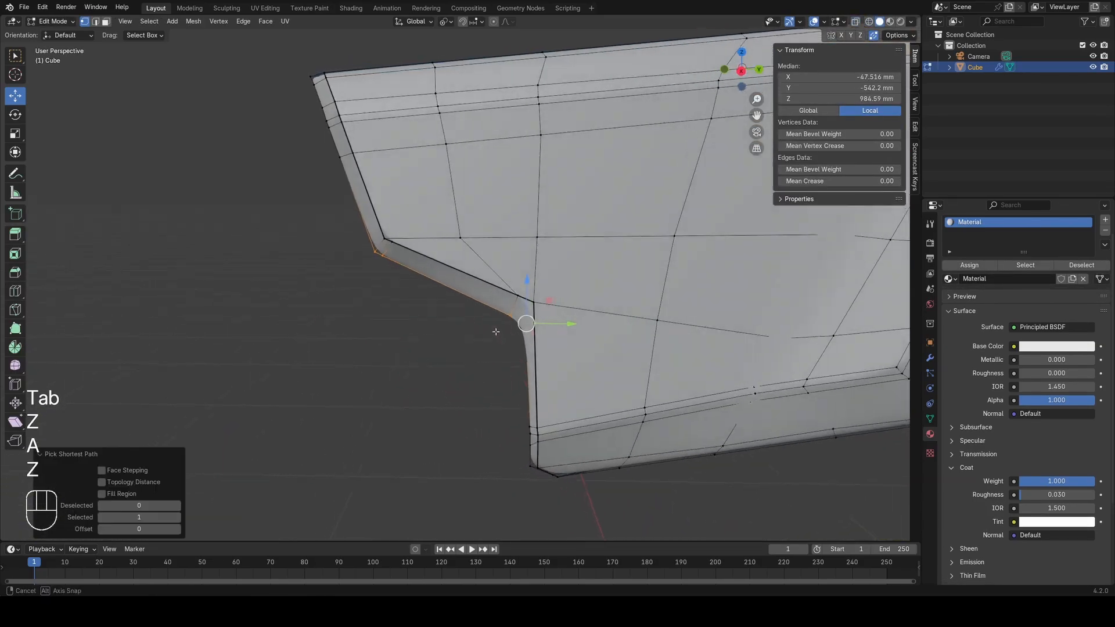
{"action": "key", "text": "KP_3"}
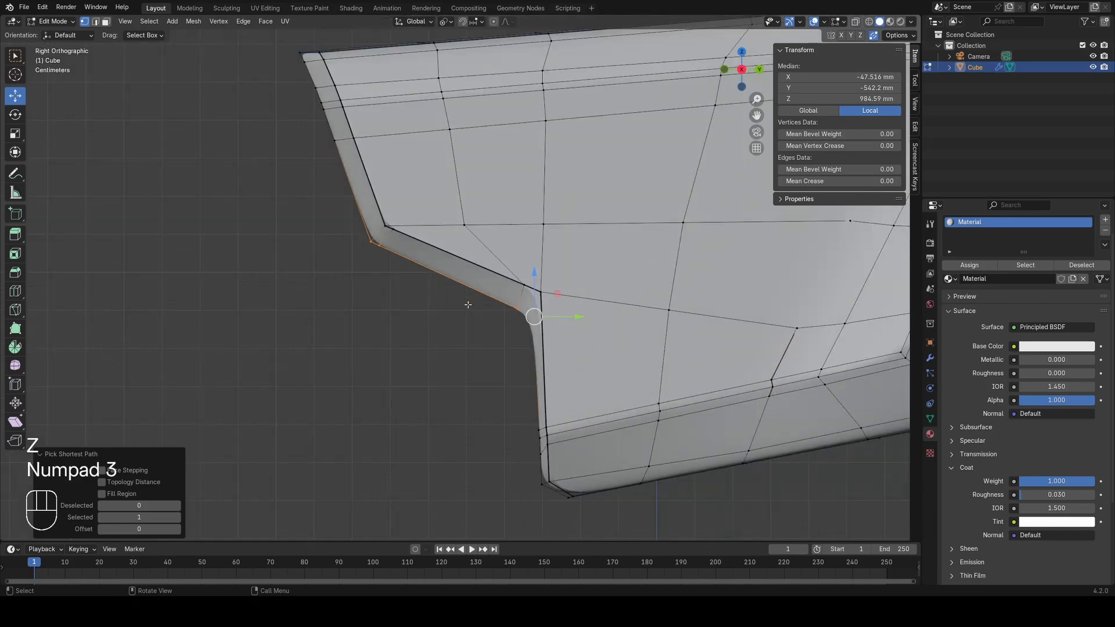
{"action": "key", "text": "g"}
{"action": "key", "text": "z"}
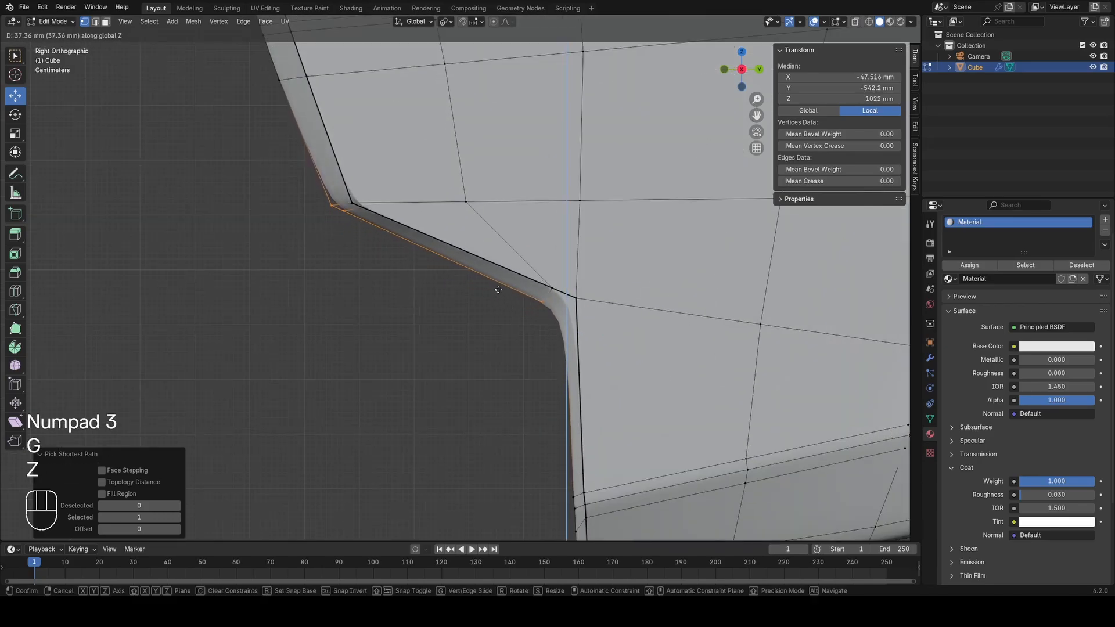
{"action": "left_click", "coordinate": [496, 289]}
Step: Reselect the sloped flange edge from the notch's inner bend to its outer corner and raise it a further 12.4 mm in Z
{"action": "key", "text": "z"}
{"action": "key", "text": "a"}
{"action": "scroll", "coordinate": [461, 276], "scroll_direction": "up", "scroll_amount": 3}
{"action": "left_click", "coordinate": [629, 338]}
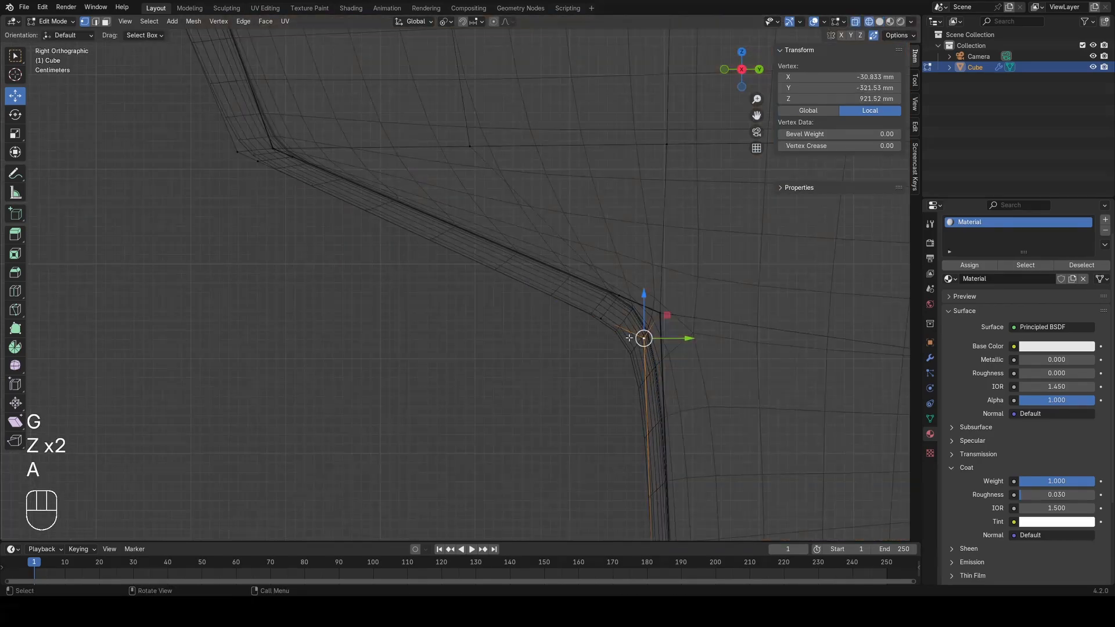
{"action": "left_click", "coordinate": [236, 150], "text": "ctrl"}
{"action": "key", "text": "z"}
{"action": "left_click", "coordinate": [336, 166]}
{"action": "key", "text": "g"}
{"action": "key", "text": "z"}
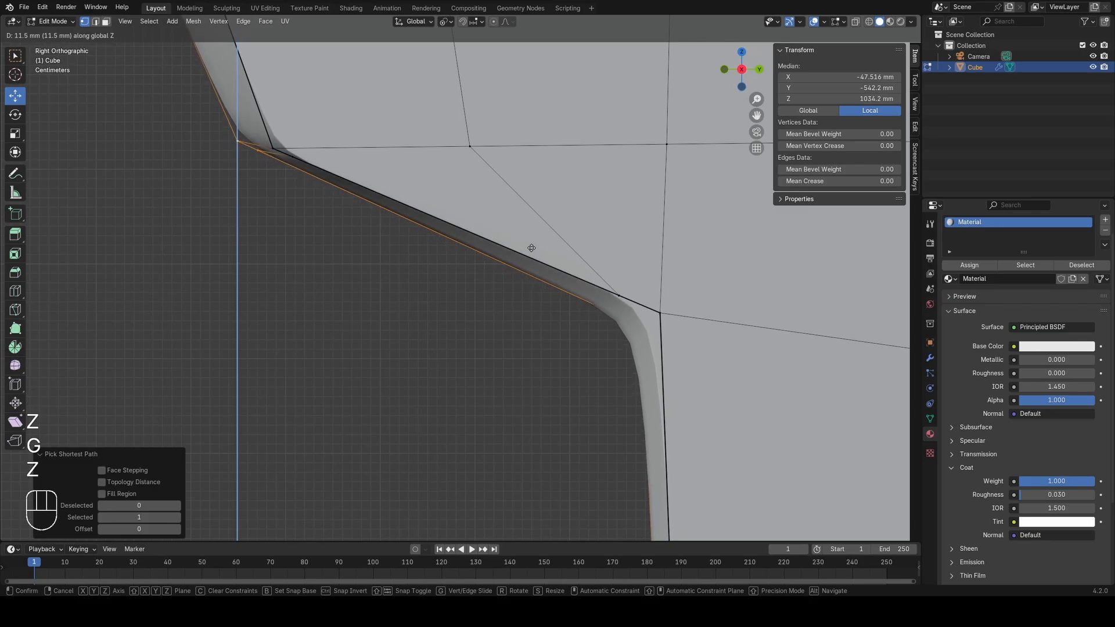
{"action": "left_click", "coordinate": [531, 247]}
Step: Rotate the sloped flange edge by -1.14° in the view and scale it along Y by about 1.01
{"action": "key", "text": "z"}
{"action": "left_click", "coordinate": [433, 258]}
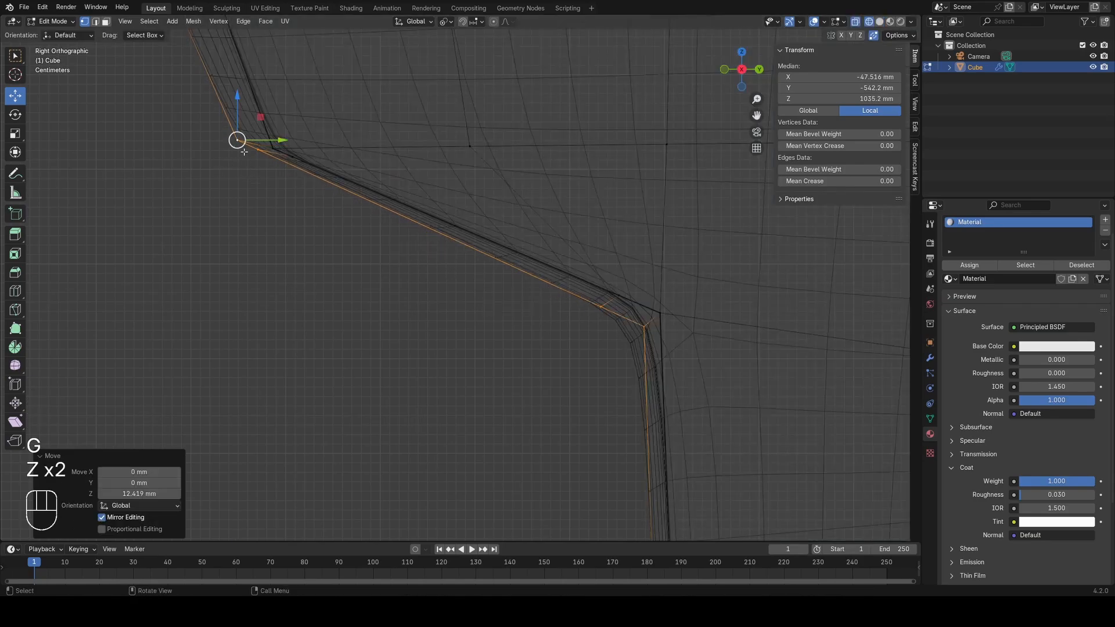
{"action": "key", "text": "z"}
{"action": "key", "text": "r"}
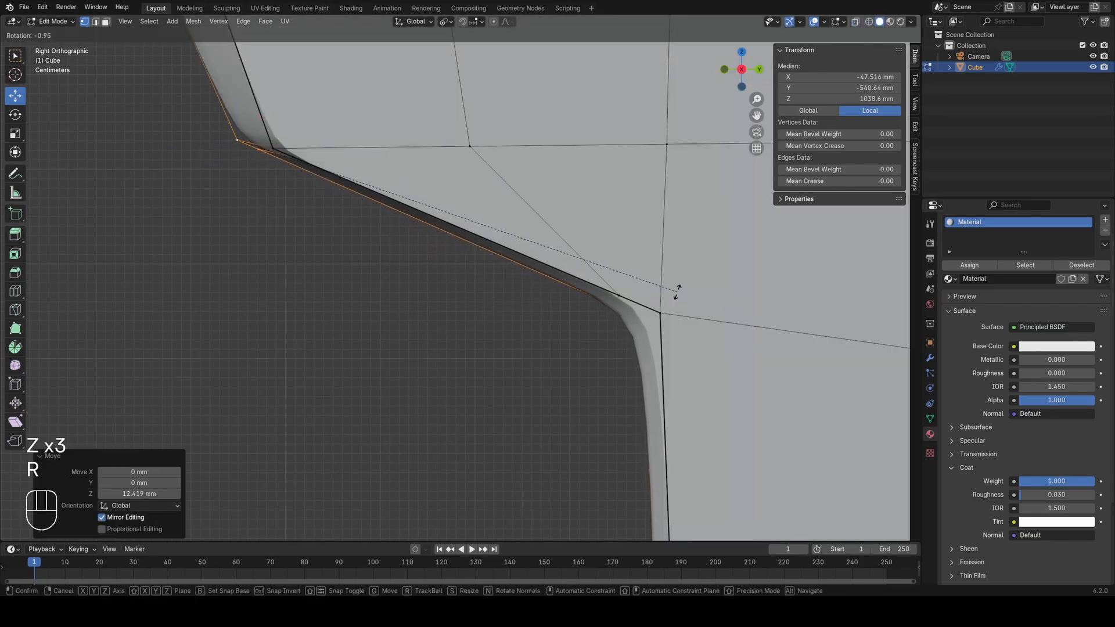
{"action": "left_click", "coordinate": [678, 290]}
{"action": "scroll", "coordinate": [668, 296], "scroll_direction": "down", "scroll_amount": 2}
{"action": "middle_click_drag", "start_coordinate": [639, 318], "coordinate": [578, 297], "text": "shift"}
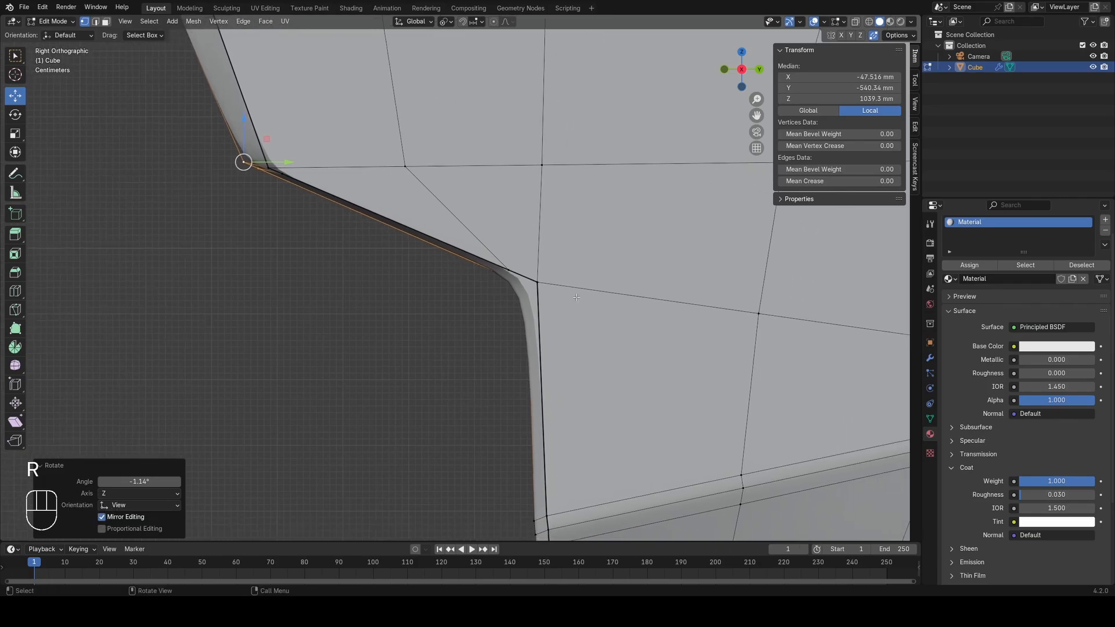
{"action": "key", "text": "s"}
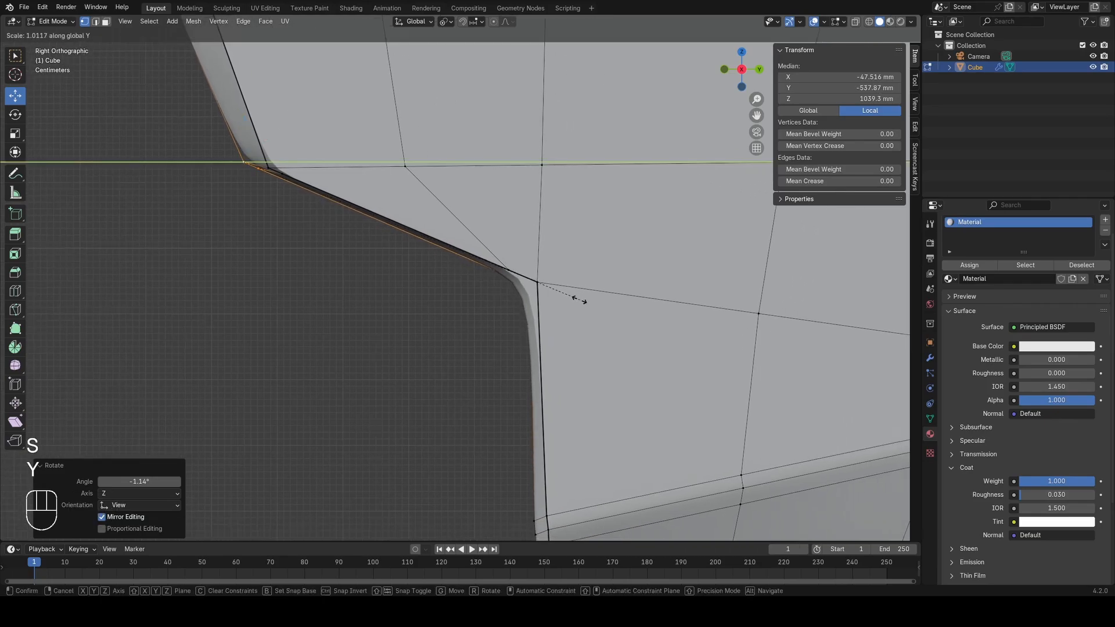
{"action": "left_click", "coordinate": [580, 300]}
{"action": "scroll", "coordinate": [371, 306], "scroll_direction": "down", "scroll_amount": 2}
Step: Select the flange's outer edge along the vertical side below the notch and move it about 7.6 mm along Y
{"action": "key", "text": "z"}
{"action": "key", "text": "a"}
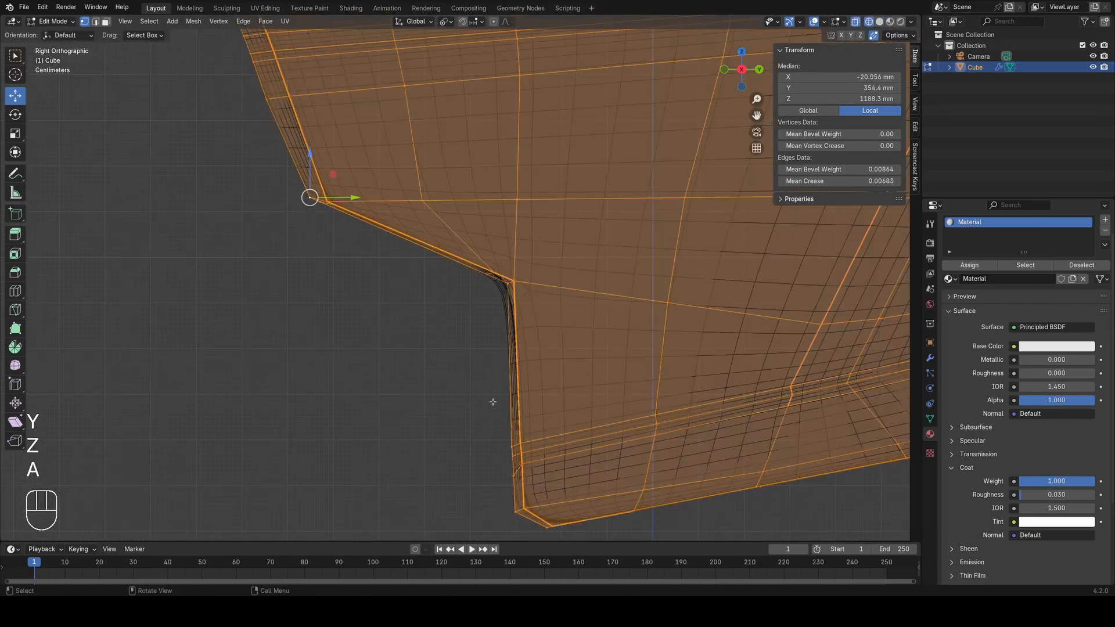
{"action": "left_click", "coordinate": [503, 289]}
{"action": "left_click", "coordinate": [515, 511], "text": "ctrl"}
{"action": "key", "text": "z"}
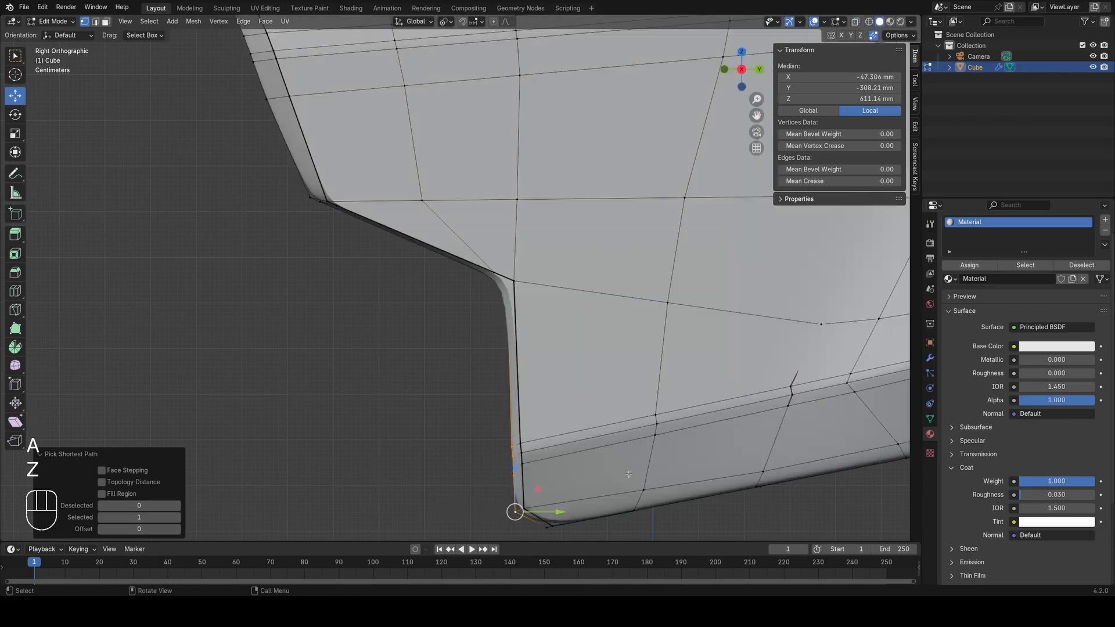
{"action": "key", "text": "g"}
{"action": "left_click", "coordinate": [629, 474]}
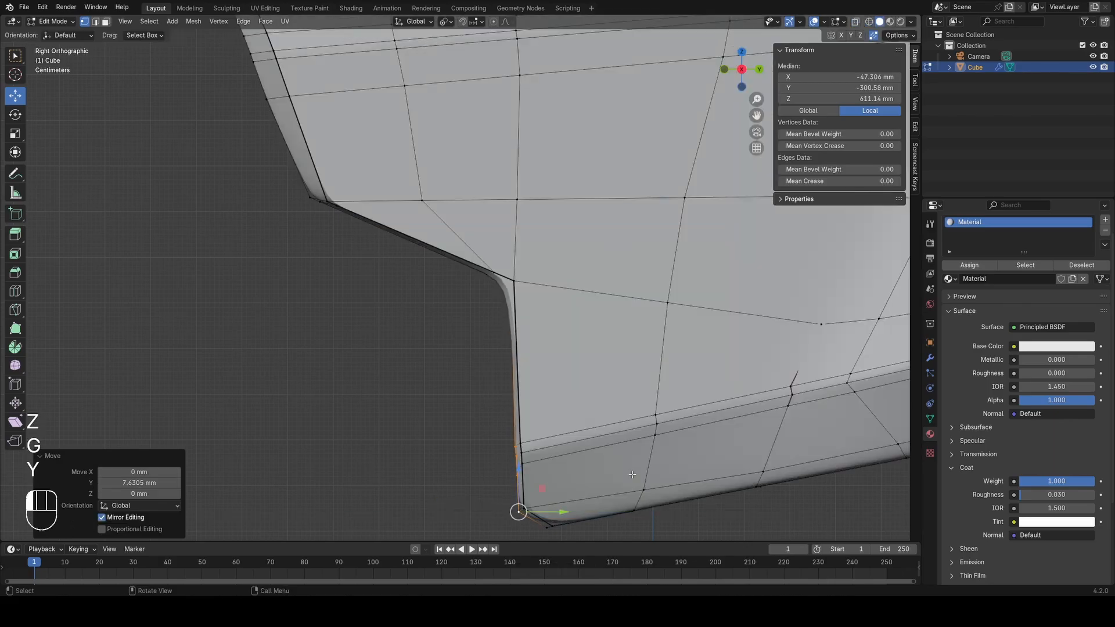
Step: Examine the vertical flange below the notch edge-on in object mode down to its lower bend
{"action": "key", "text": "Tab"}
{"action": "scroll", "coordinate": [532, 380], "scroll_direction": "down", "scroll_amount": 4}
{"action": "key", "text": "z"}
{"action": "key", "text": "alt+a"}
{"action": "mouse_move", "coordinate": [510, 405]}
{"action": "middle_mouse_down"}
{"action": "mouse_move", "coordinate": [447, 374]}
{"action": "mouse_move", "coordinate": [531, 359]}
{"action": "mouse_move", "coordinate": [556, 326]}
{"action": "mouse_move", "coordinate": [581, 395]}
{"action": "middle_mouse_up"}
{"action": "key", "text": "z"}
{"action": "middle_click_drag", "start_coordinate": [586, 404], "coordinate": [497, 326], "text": "shift"}
{"action": "scroll", "coordinate": [496, 342], "scroll_direction": "up", "scroll_amount": 3}
Step: Vertex-slide the flange's outer vertex above the lower bend by a factor of 0.136
{"action": "key", "text": "Tab"}
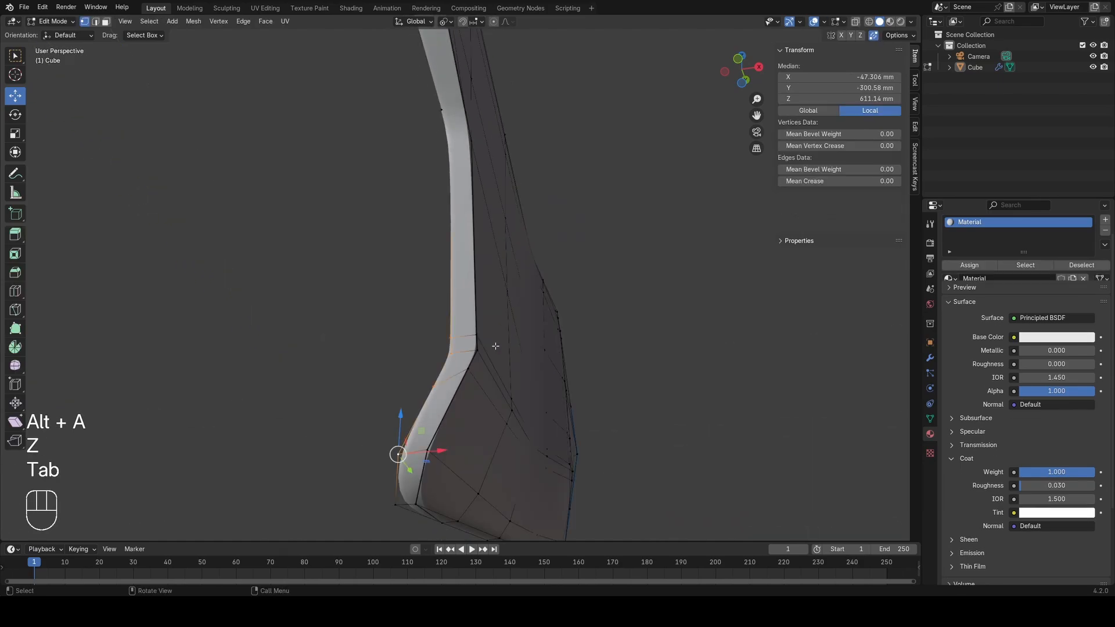
{"action": "scroll", "coordinate": [496, 346], "scroll_direction": "up", "scroll_amount": 3}
{"action": "key", "text": "z"}
{"action": "key", "text": "a"}
{"action": "left_click", "coordinate": [444, 373]}
{"action": "key", "text": "z"}
{"action": "left_click", "coordinate": [517, 335]}
{"action": "key", "text": "z"}
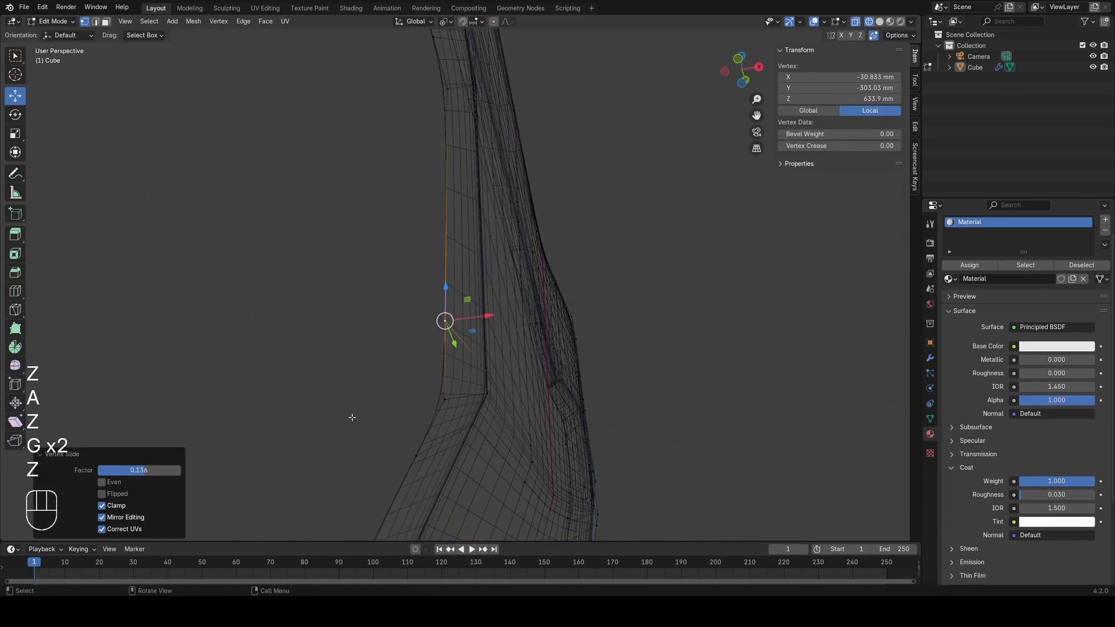
Step: Vertex-slide the flange's outer vertex below the lower bend up close to the bend
{"action": "key", "text": "a"}
{"action": "key", "text": "z"}
{"action": "left_click", "coordinate": [511, 466]}
{"action": "key", "text": "Tab"}
{"action": "mouse_move", "coordinate": [510, 419]}
{"action": "middle_mouse_down"}
{"action": "mouse_move", "coordinate": [561, 427]}
{"action": "mouse_move", "coordinate": [509, 413]}
{"action": "middle_mouse_up"}
{"action": "key", "text": "Tab"}
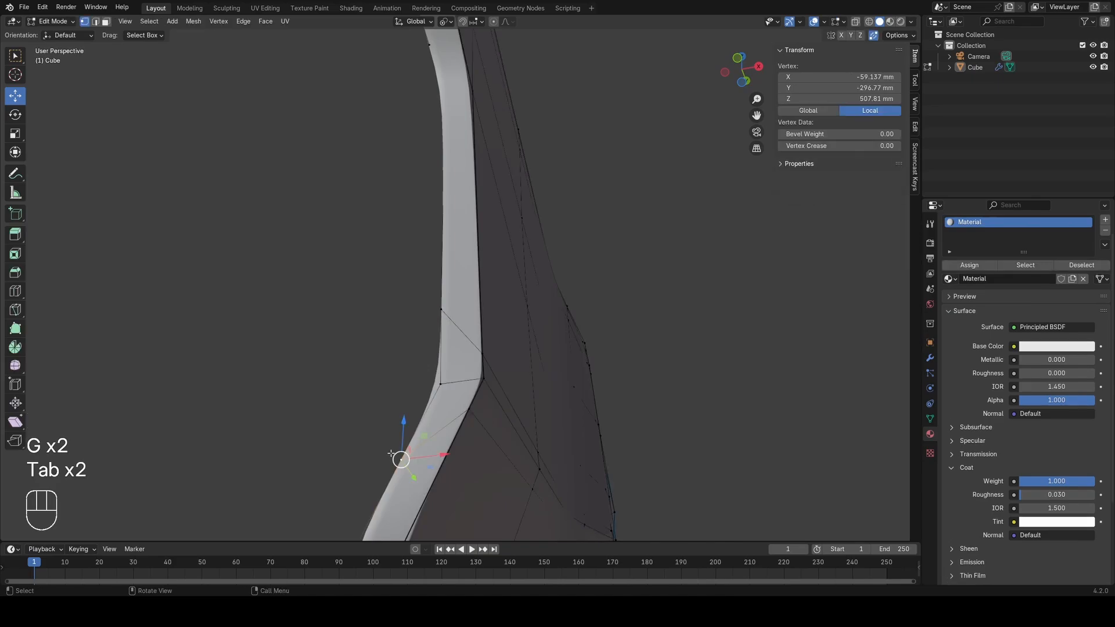
{"action": "left_click", "coordinate": [422, 401]}
Step: Vertex-slide the flange's outer vertex above the lower bend down towards the bend and check the result in object mode
{"action": "key", "text": "a"}
{"action": "key", "text": "g"}
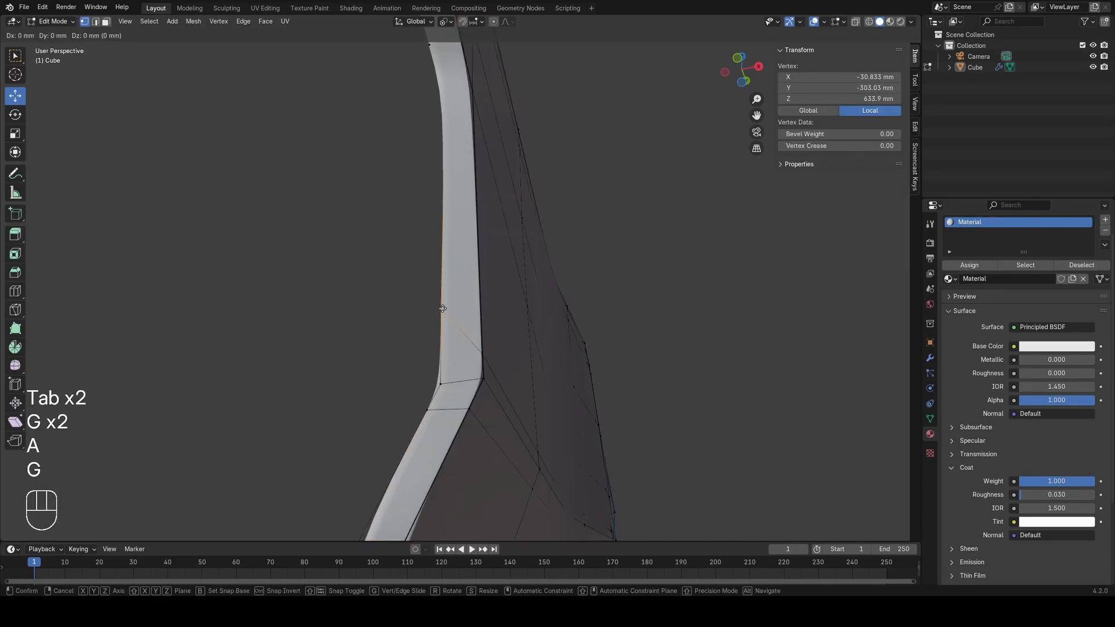
{"action": "left_click", "coordinate": [434, 367]}
{"action": "key", "text": "Tab"}
{"action": "mouse_move", "coordinate": [419, 362]}
{"action": "middle_mouse_down"}
{"action": "mouse_move", "coordinate": [441, 366]}
{"action": "mouse_move", "coordinate": [428, 378]}
{"action": "mouse_move", "coordinate": [359, 375]}
{"action": "mouse_move", "coordinate": [399, 378]}
{"action": "mouse_move", "coordinate": [343, 311]}
{"action": "mouse_move", "coordinate": [344, 343]}
{"action": "middle_mouse_up"}
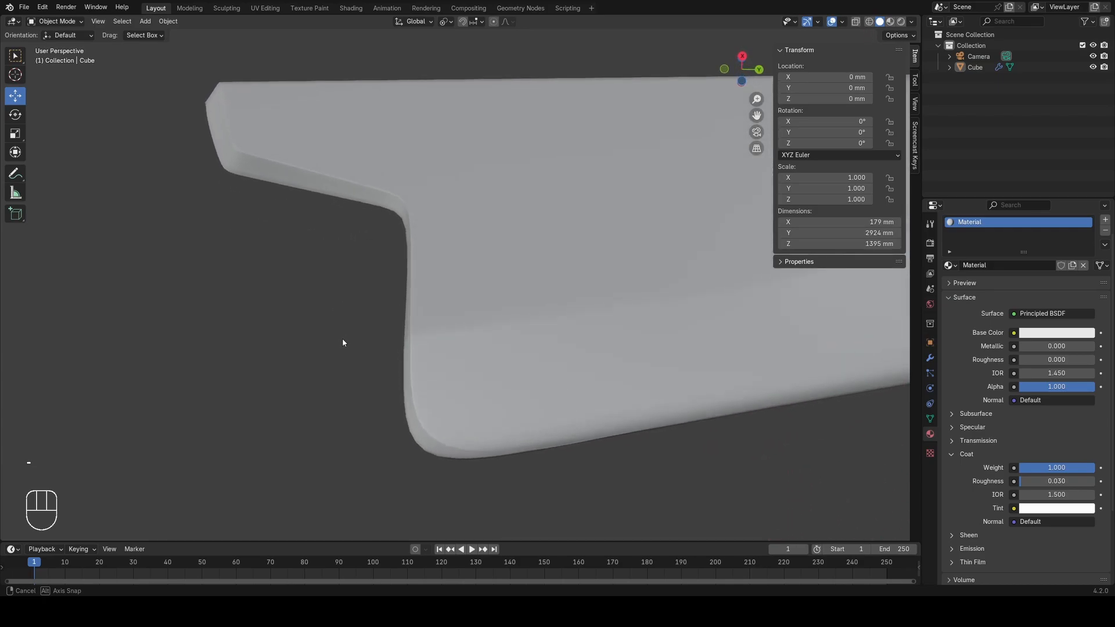
Step: Examine the panel's surface and borders in material preview and rendered shading, including the upper outer corner
{"action": "key", "text": "z"}
{"action": "left_click", "coordinate": [341, 442]}
{"action": "scroll", "coordinate": [334, 392], "scroll_direction": "down", "scroll_amount": 5}
{"action": "middle_click_drag", "start_coordinate": [340, 442], "coordinate": [473, 366]}
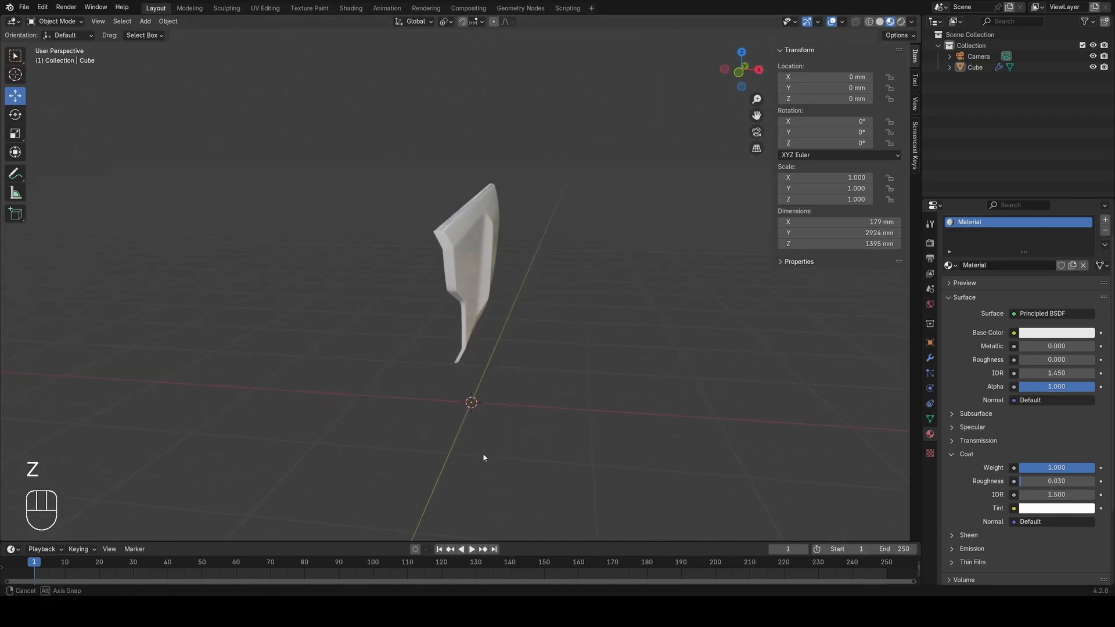
{"action": "mouse_move", "coordinate": [472, 327]}
{"action": "middle_mouse_down"}
{"action": "mouse_move", "coordinate": [515, 323]}
{"action": "mouse_move", "coordinate": [140, 309]}
{"action": "mouse_move", "coordinate": [311, 310]}
{"action": "mouse_move", "coordinate": [433, 359]}
{"action": "mouse_move", "coordinate": [420, 245]}
{"action": "mouse_move", "coordinate": [327, 282]}
{"action": "mouse_move", "coordinate": [386, 311]}
{"action": "mouse_move", "coordinate": [413, 374]}
{"action": "mouse_move", "coordinate": [381, 368]}
{"action": "mouse_move", "coordinate": [469, 312]}
{"action": "mouse_move", "coordinate": [695, 336]}
{"action": "mouse_move", "coordinate": [466, 373]}
{"action": "mouse_move", "coordinate": [465, 357]}
{"action": "middle_mouse_up"}
{"action": "left_click", "coordinate": [433, 359]}
{"action": "key", "text": "z"}
{"action": "key", "text": "z"}
{"action": "left_click", "coordinate": [503, 273]}
{"action": "mouse_move", "coordinate": [503, 273]}
{"action": "middle_mouse_down"}
{"action": "mouse_move", "coordinate": [473, 315]}
{"action": "mouse_move", "coordinate": [551, 305]}
{"action": "mouse_move", "coordinate": [421, 294]}
{"action": "mouse_move", "coordinate": [432, 302]}
{"action": "mouse_move", "coordinate": [369, 327]}
{"action": "mouse_move", "coordinate": [445, 306]}
{"action": "mouse_move", "coordinate": [526, 325]}
{"action": "mouse_move", "coordinate": [575, 320]}
{"action": "middle_mouse_up"}
{"action": "key", "text": "alt+a"}
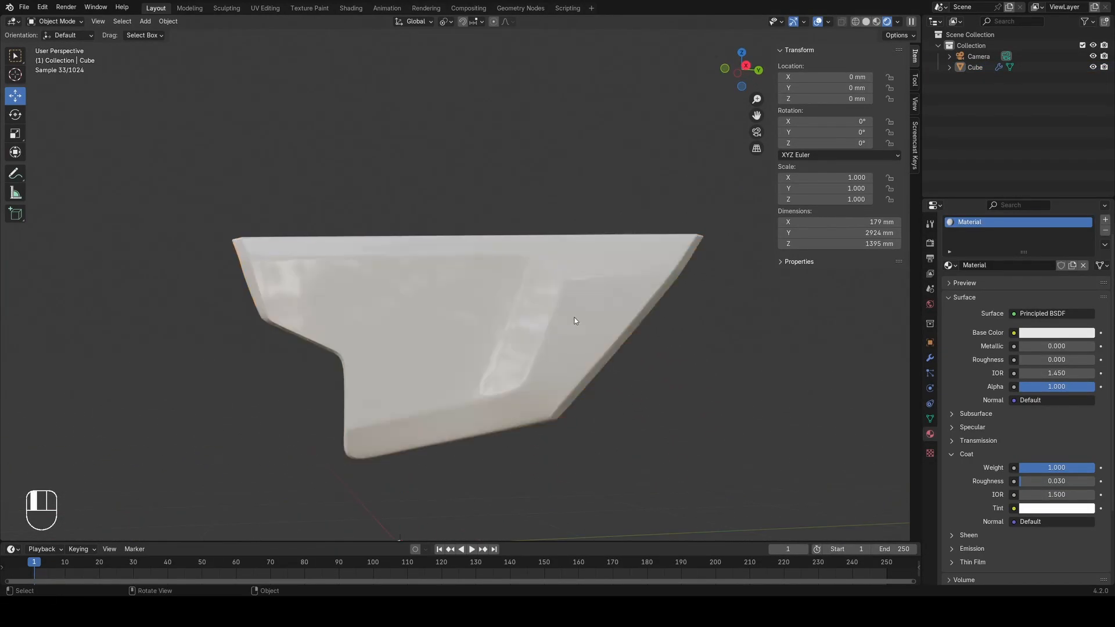
{"action": "middle_click_drag", "start_coordinate": [325, 342], "coordinate": [407, 291], "text": "shift"}
{"action": "key", "text": "z"}
{"action": "scroll", "coordinate": [426, 326], "scroll_direction": "up", "scroll_amount": 3}
{"action": "key", "text": "Tab"}
{"action": "key", "text": "Tab"}
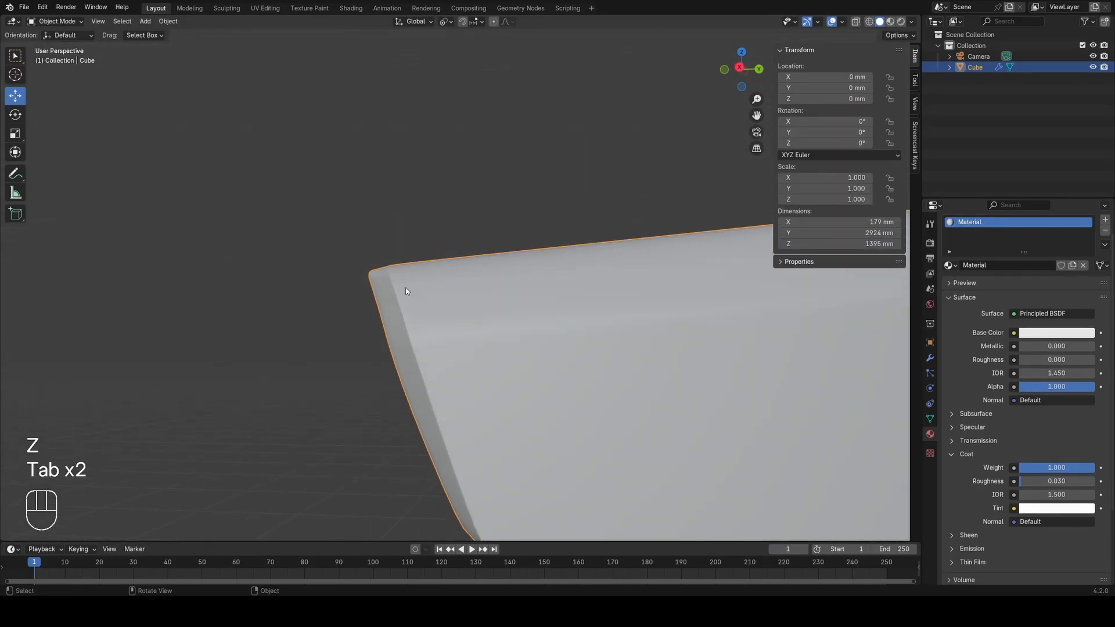
Step: Vertex-slide the end flange's outer vertex just below the upper corner towards that corner by a factor of about 0.27
{"action": "key", "text": "KP_3"}
{"action": "key", "text": "Tab"}
{"action": "key", "text": "z"}
{"action": "key", "text": "a"}
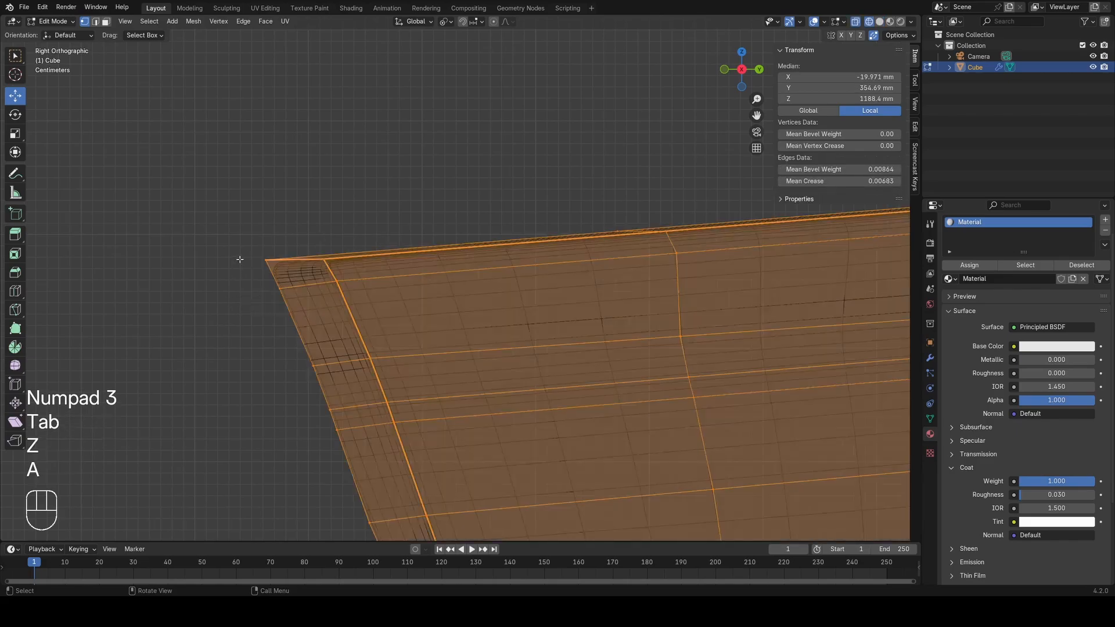
{"action": "left_click", "coordinate": [266, 260]}
{"action": "key", "text": "z"}
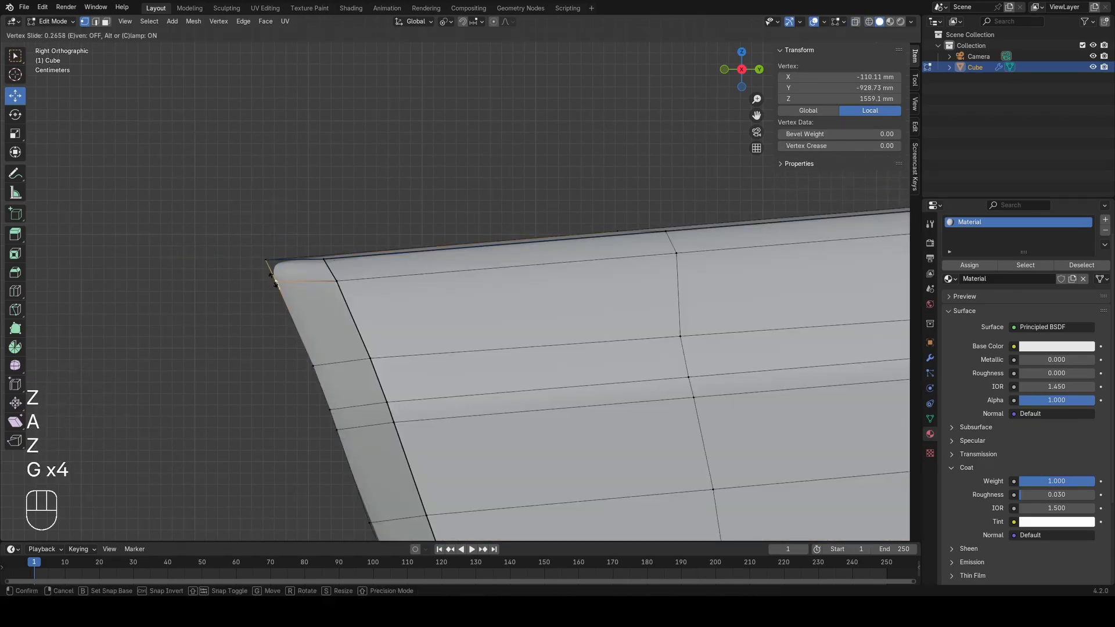
{"action": "left_click", "coordinate": [273, 280]}
{"action": "key", "text": "Tab"}
{"action": "middle_click_drag", "start_coordinate": [331, 276], "coordinate": [511, 302]}
{"action": "middle_click_drag", "start_coordinate": [511, 302], "coordinate": [456, 366], "text": "shift"}
{"action": "key", "text": "Tab"}
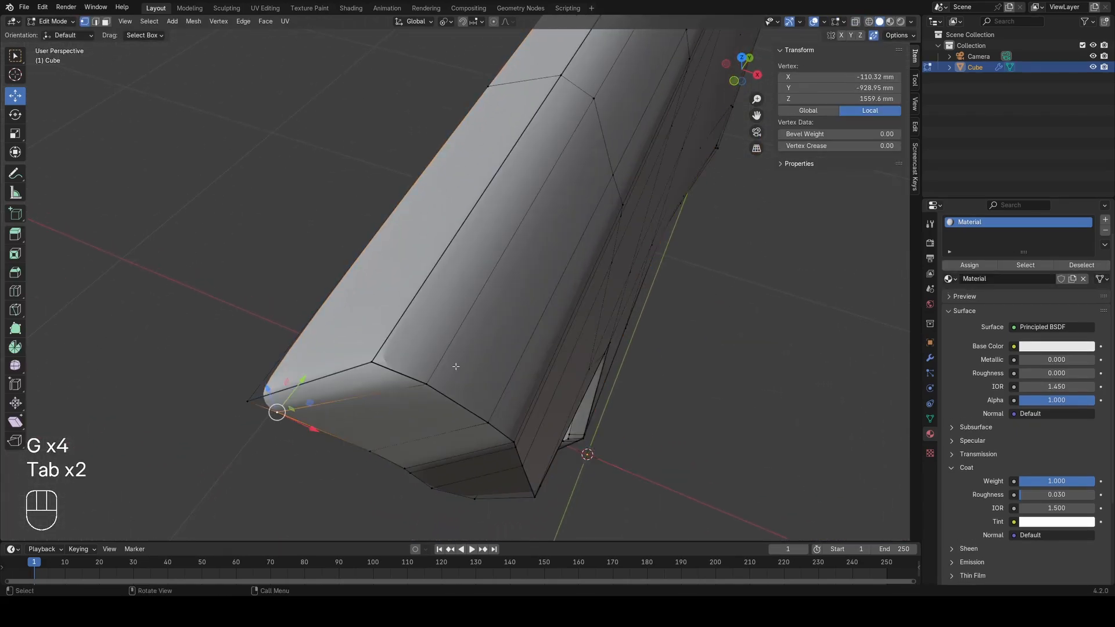
Step: Add a vertical loop cut near the panel's outer end border, slid towards it by a factor of 0.806
{"action": "key", "text": "a"}
{"action": "mouse_move", "coordinate": [290, 382]}
{"action": "middle_mouse_down"}
{"action": "mouse_move", "coordinate": [488, 369]}
{"action": "mouse_move", "coordinate": [517, 354]}
{"action": "mouse_move", "coordinate": [534, 382]}
{"action": "mouse_move", "coordinate": [410, 311]}
{"action": "middle_mouse_up"}
{"action": "key", "text": "z"}
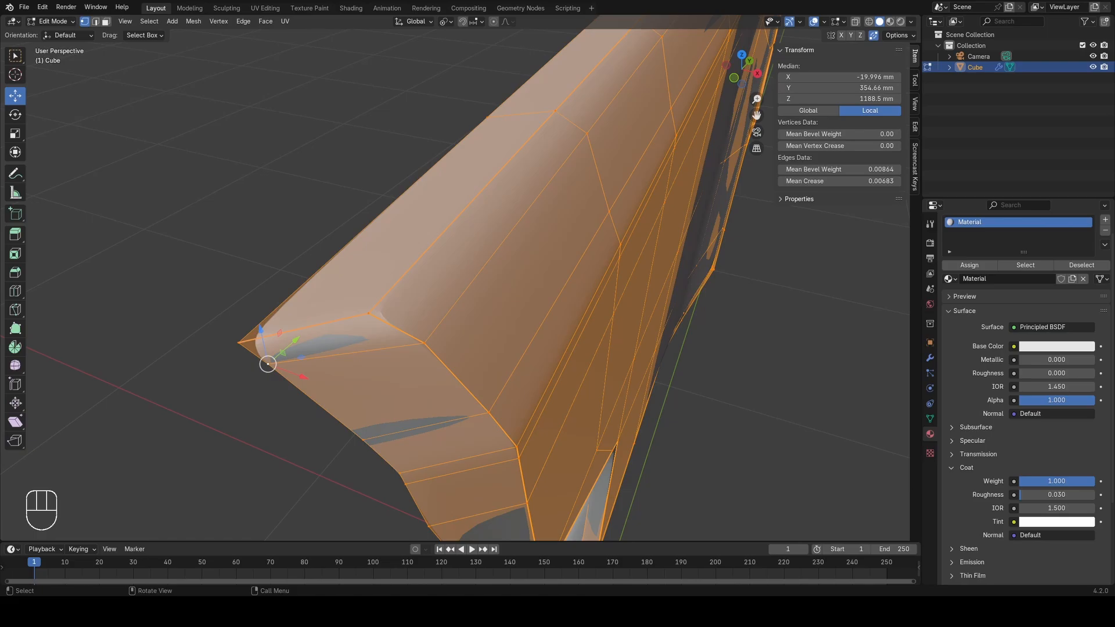
{"action": "middle_click_drag", "start_coordinate": [711, 372], "coordinate": [511, 289]}
{"action": "key", "text": "ctrl+r"}
{"action": "left_click", "coordinate": [511, 289]}
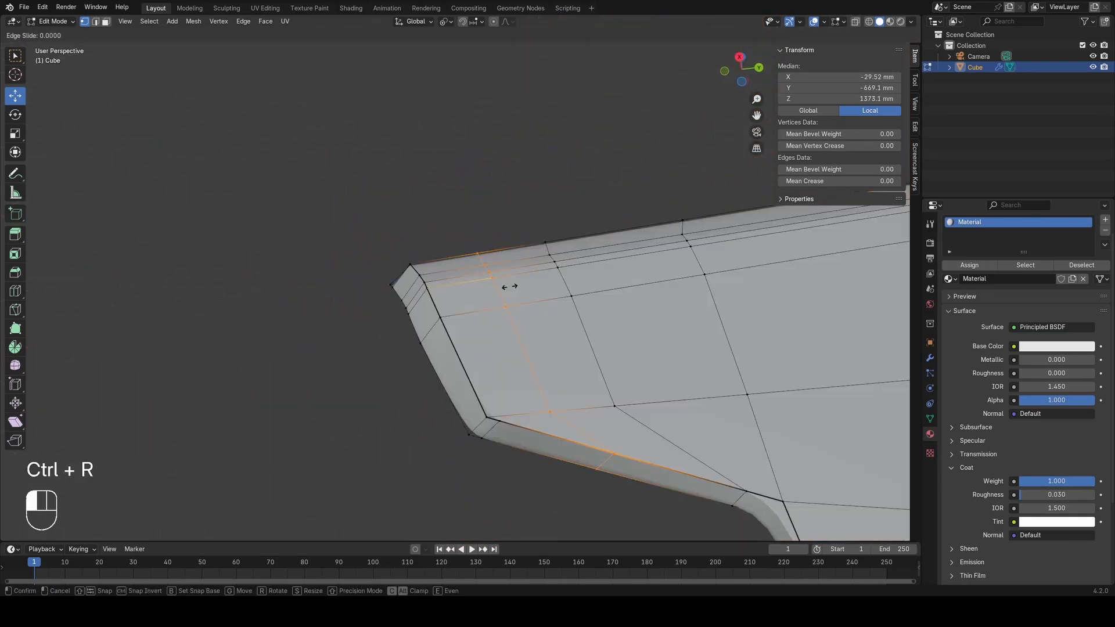
{"action": "left_click", "coordinate": [453, 286]}
Step: Vertex-slide the new loop's border vertex beside the notch's outer corner slightly across the border
{"action": "scroll", "coordinate": [474, 343], "scroll_direction": "up", "scroll_amount": 3}
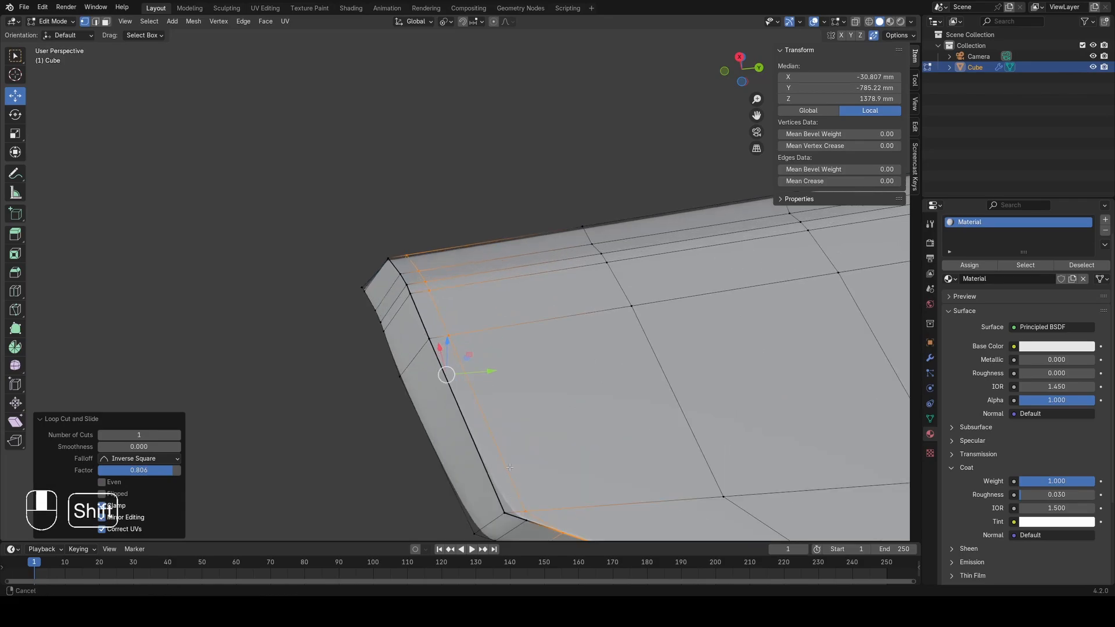
{"action": "middle_click_drag", "start_coordinate": [505, 435], "coordinate": [498, 243], "text": "shift"}
{"action": "scroll", "coordinate": [500, 250], "scroll_direction": "up", "scroll_amount": 2}
{"action": "left_click", "coordinate": [575, 340]}
{"action": "key", "text": "g"}
{"action": "key", "text": "g"}
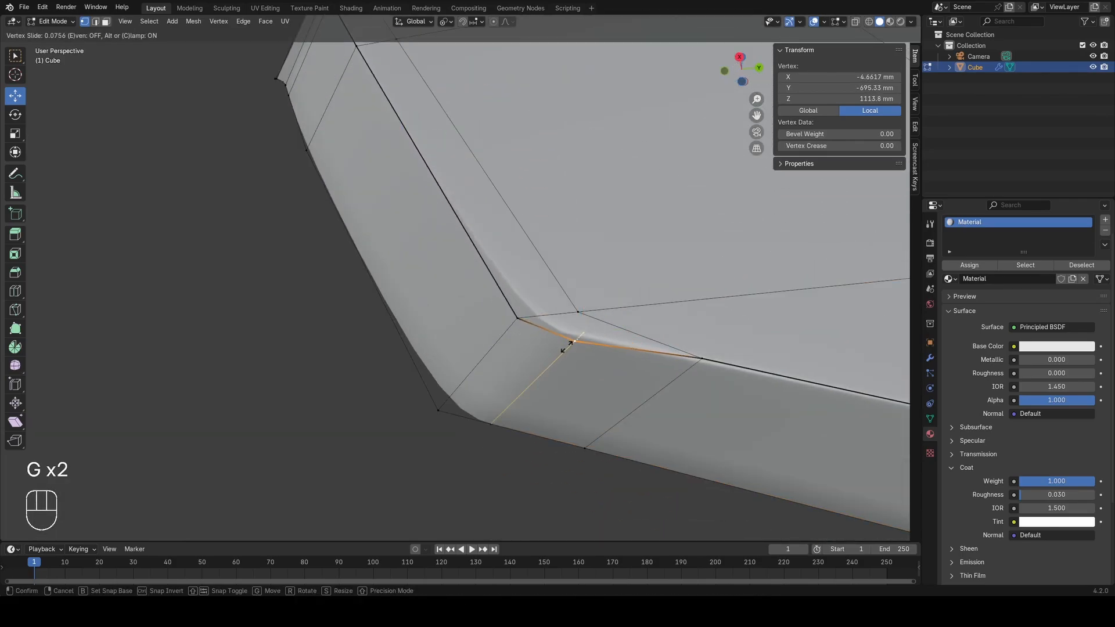
{"action": "left_click", "coordinate": [576, 339]}
Step: Select the new loop's vertices from the notch border up to the top flange and edge-slide them by a factor of about -0.11
{"action": "scroll", "coordinate": [558, 302], "scroll_direction": "down", "scroll_amount": 4}
{"action": "middle_click_drag", "start_coordinate": [450, 139], "coordinate": [432, 264]}
{"action": "scroll", "coordinate": [433, 264], "scroll_direction": "down", "scroll_amount": 2}
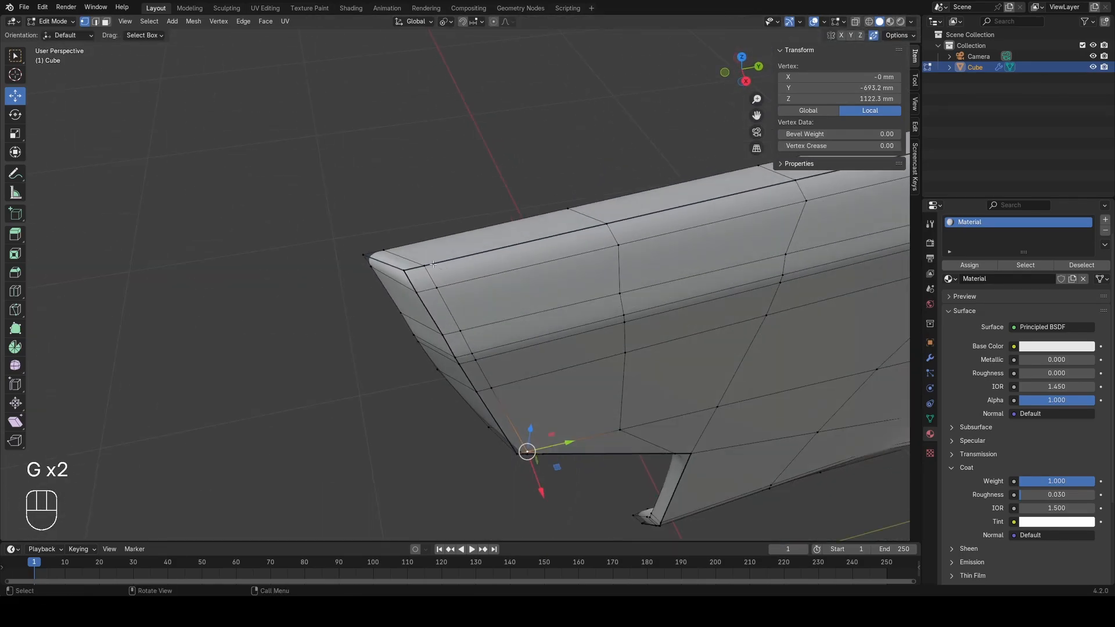
{"action": "left_click", "coordinate": [384, 235], "text": "ctrl"}
{"action": "scroll", "coordinate": [573, 323], "scroll_direction": "up", "scroll_amount": 1}
{"action": "key", "text": "g"}
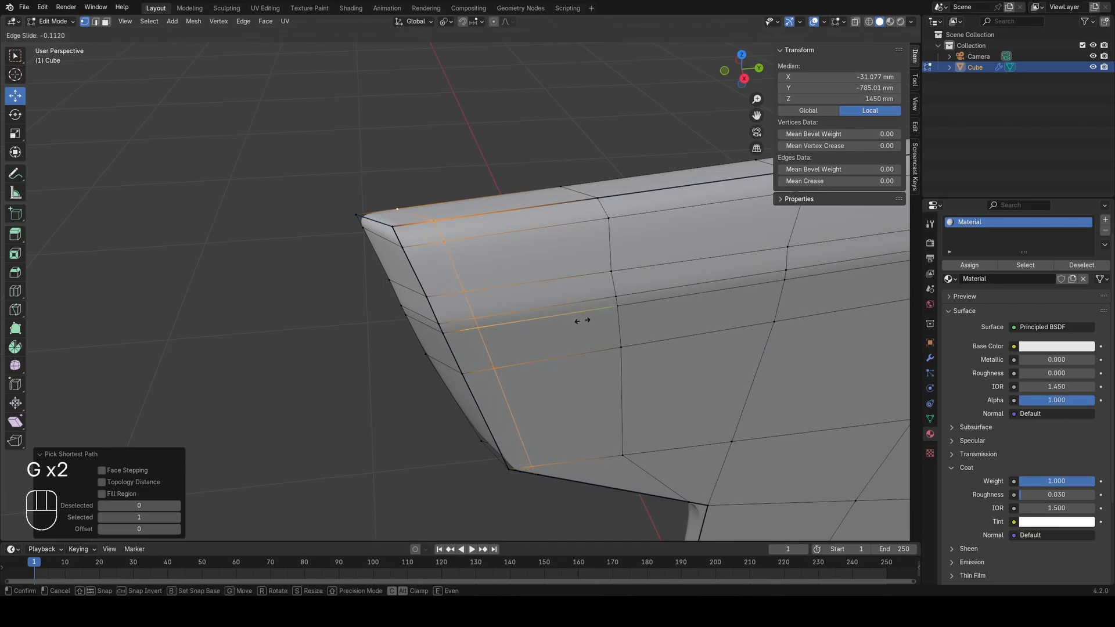
Step: Bevel the edge loop along the panel's outer end border by about 15.1 mm with one segment
{"action": "key", "text": "a"}
{"action": "mouse_move", "coordinate": [459, 302]}
{"action": "middle_mouse_down"}
{"action": "mouse_move", "coordinate": [479, 291]}
{"action": "mouse_move", "coordinate": [526, 308]}
{"action": "mouse_move", "coordinate": [499, 311]}
{"action": "mouse_move", "coordinate": [462, 290]}
{"action": "mouse_move", "coordinate": [448, 338]}
{"action": "mouse_move", "coordinate": [484, 320]}
{"action": "middle_mouse_up"}
{"action": "key", "text": "z"}
{"action": "key", "text": "3"}
{"action": "left_click", "coordinate": [479, 271]}
{"action": "scroll", "coordinate": [449, 339], "scroll_direction": "up", "scroll_amount": 1}
{"action": "left_click", "coordinate": [448, 338]}
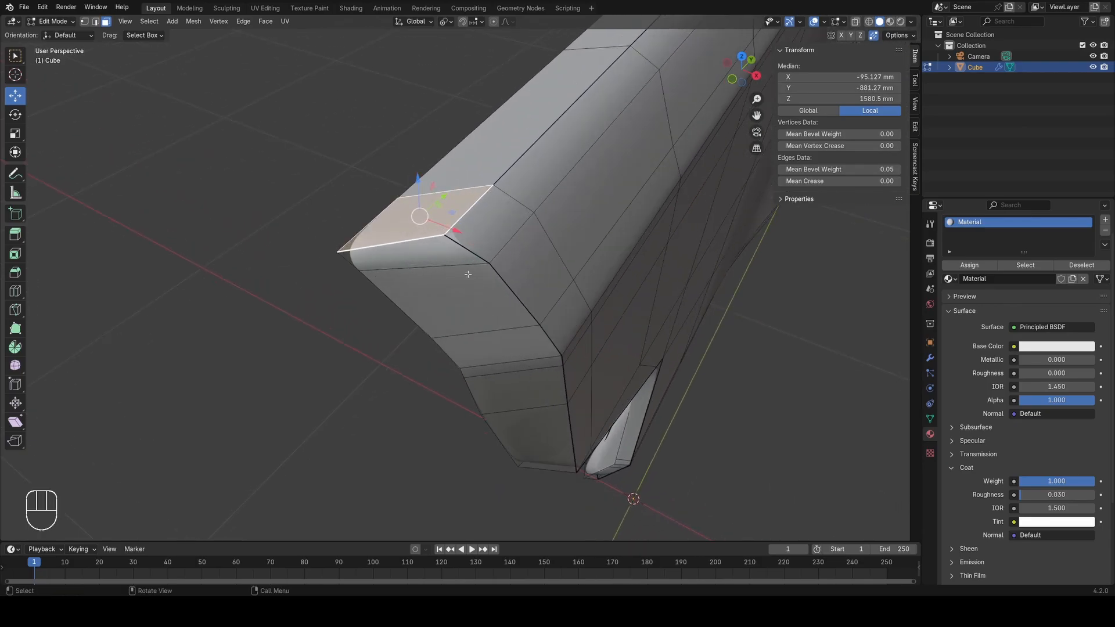
{"action": "left_click", "coordinate": [466, 240], "text": "alt"}
{"action": "middle_click_drag", "start_coordinate": [466, 239], "coordinate": [591, 388]}
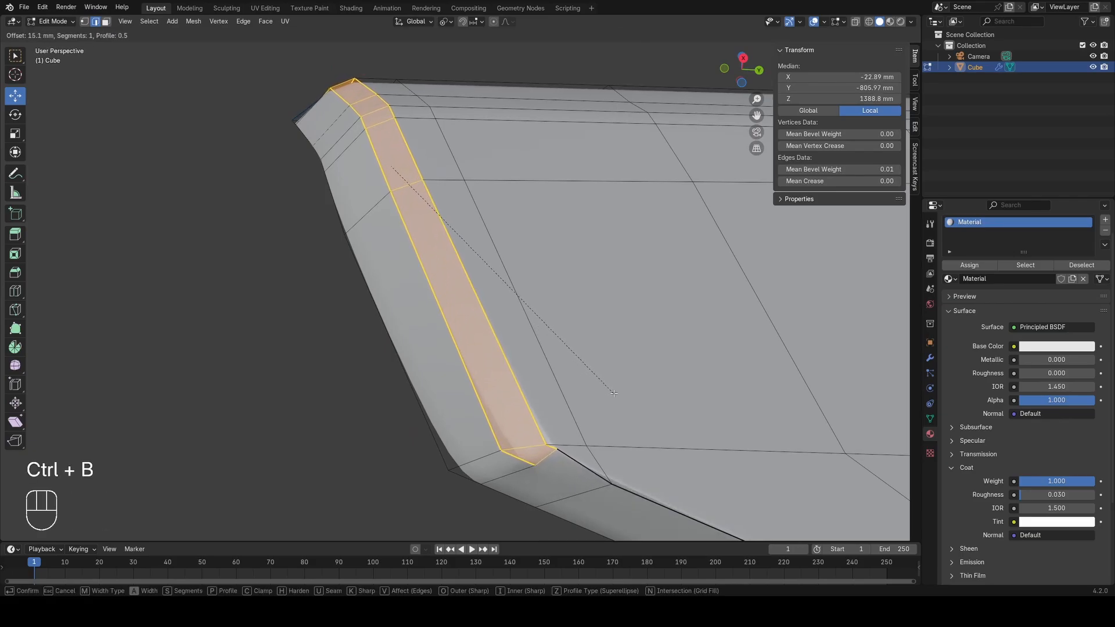
{"action": "left_click", "coordinate": [614, 395]}
Step: Vertex-slide the notch border vertex beside the bevelled strip's lower end slightly along the border
{"action": "scroll", "coordinate": [615, 397], "scroll_direction": "up", "scroll_amount": 1}
{"action": "key", "text": "1"}
{"action": "left_click", "coordinate": [610, 512]}
{"action": "middle_click_drag", "start_coordinate": [639, 476], "coordinate": [536, 308], "text": "shift"}
{"action": "scroll", "coordinate": [536, 309], "scroll_direction": "down", "scroll_amount": 1}
{"action": "key", "text": "g"}
{"action": "key", "text": "g"}
{"action": "left_click", "coordinate": [581, 342]}
Step: Vertex-slide the vertices at the bevelled strip's lower tip so the strip flows around the notch's outer corner
{"action": "key", "text": "a"}
{"action": "left_click", "coordinate": [462, 360]}
{"action": "key", "text": "g"}
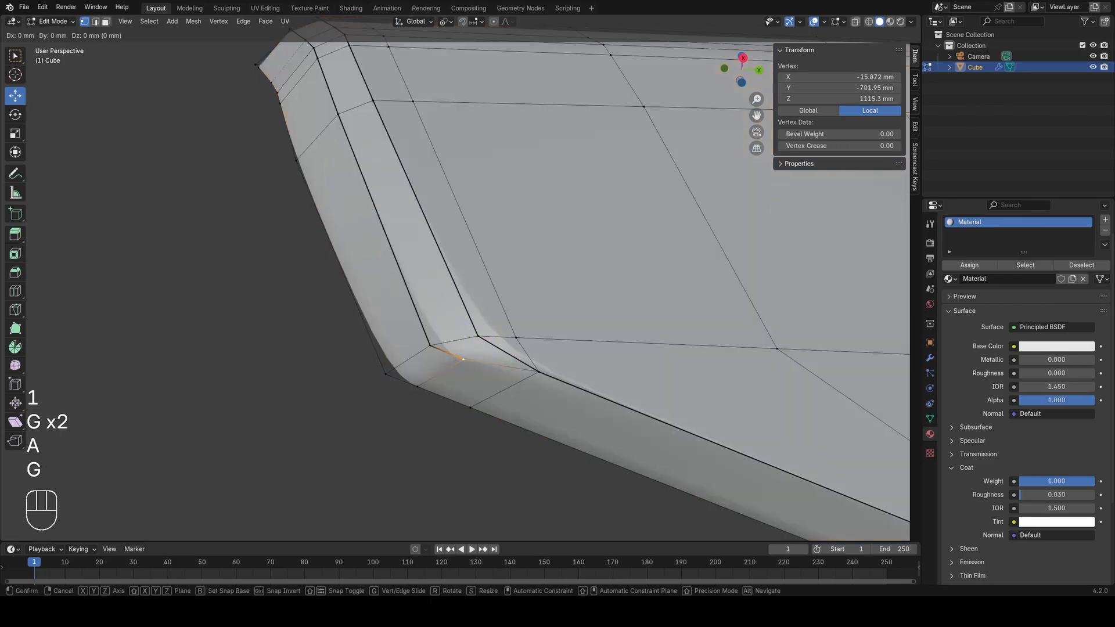
{"action": "key", "text": "g"}
{"action": "left_click", "coordinate": [522, 378]}
{"action": "key", "text": "g"}
{"action": "key", "text": "g"}
{"action": "left_click", "coordinate": [468, 402]}
{"action": "key", "text": "Tab"}
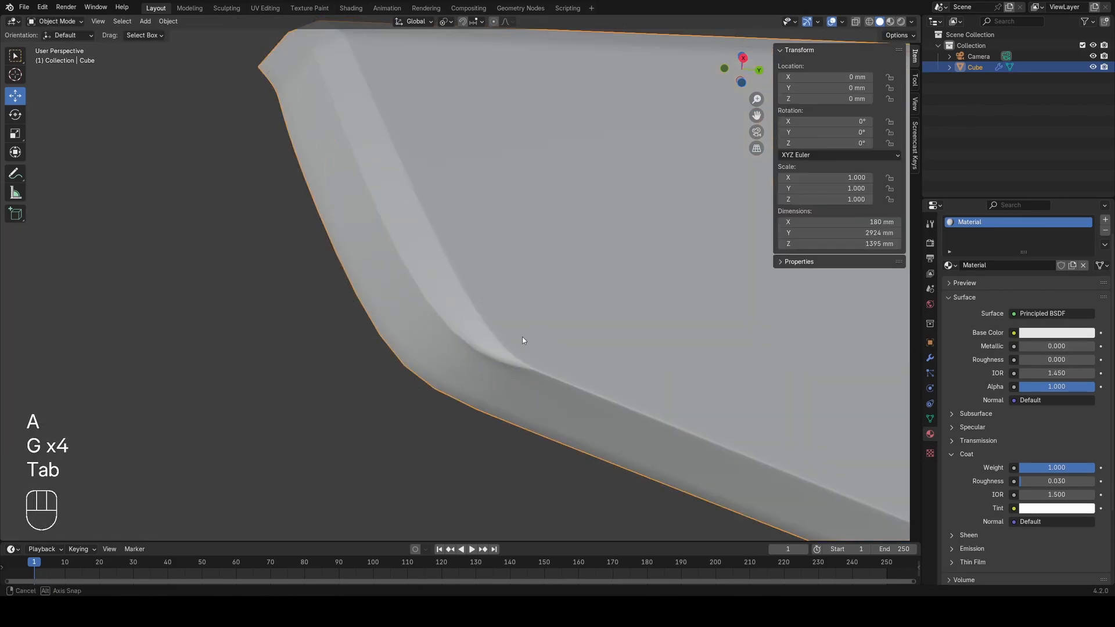
Step: Edge-slide the end flange's edge at the bevelled strip's upper end by a factor of 1.000 onto the upper corner
{"action": "mouse_move", "coordinate": [523, 341]}
{"action": "middle_mouse_down"}
{"action": "mouse_move", "coordinate": [501, 372]}
{"action": "mouse_move", "coordinate": [381, 241]}
{"action": "mouse_move", "coordinate": [434, 282]}
{"action": "middle_mouse_up"}
{"action": "key", "text": "Tab"}
{"action": "key", "text": "z"}
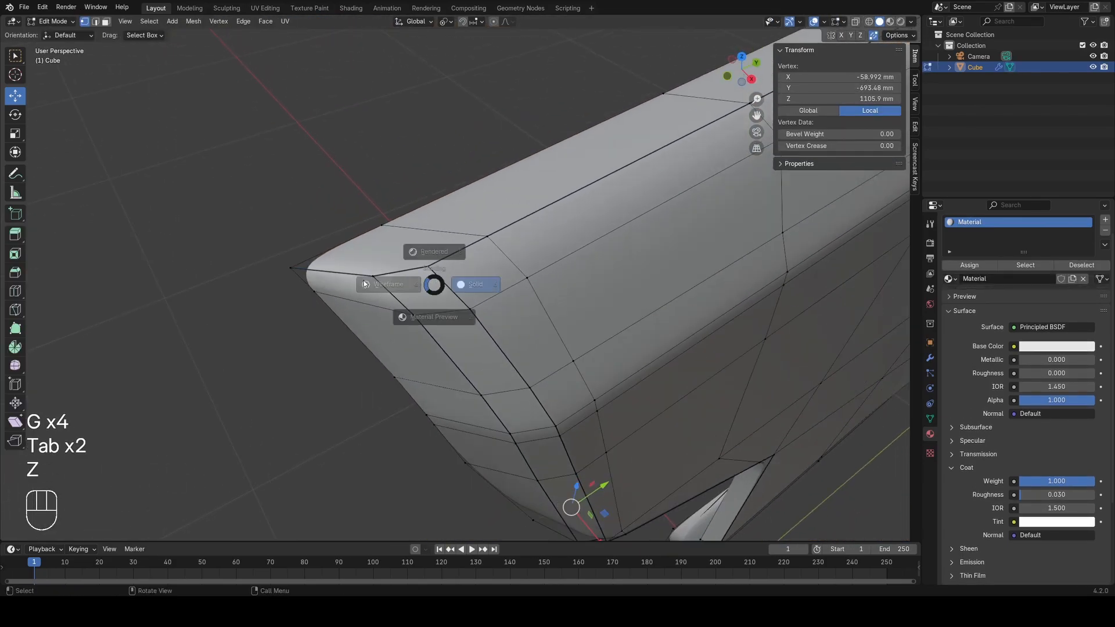
{"action": "left_click", "coordinate": [385, 292]}
{"action": "key", "text": "a"}
{"action": "key", "text": "z"}
{"action": "key", "text": "2"}
{"action": "key", "text": "1"}
{"action": "left_click", "coordinate": [393, 297]}
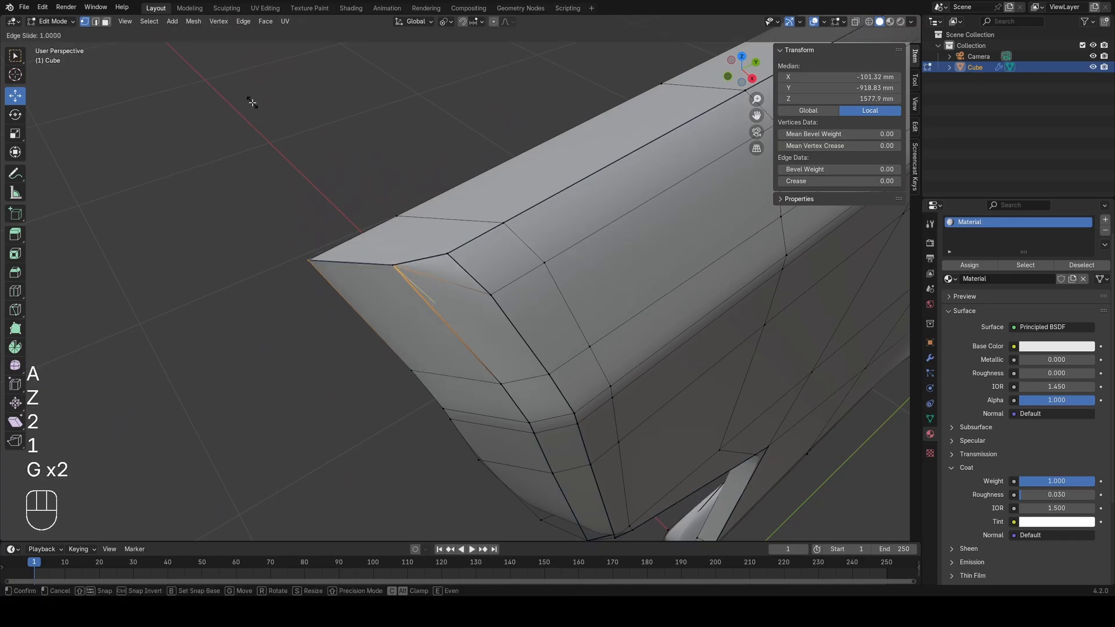
{"action": "left_click", "coordinate": [253, 102]}
Step: Delete the diagonal edge across the bevelled strip just below the panel's upper outer corner
{"action": "key", "text": "z"}
{"action": "key", "text": "a"}
{"action": "key", "text": "1"}
{"action": "left_click", "coordinate": [448, 217]}
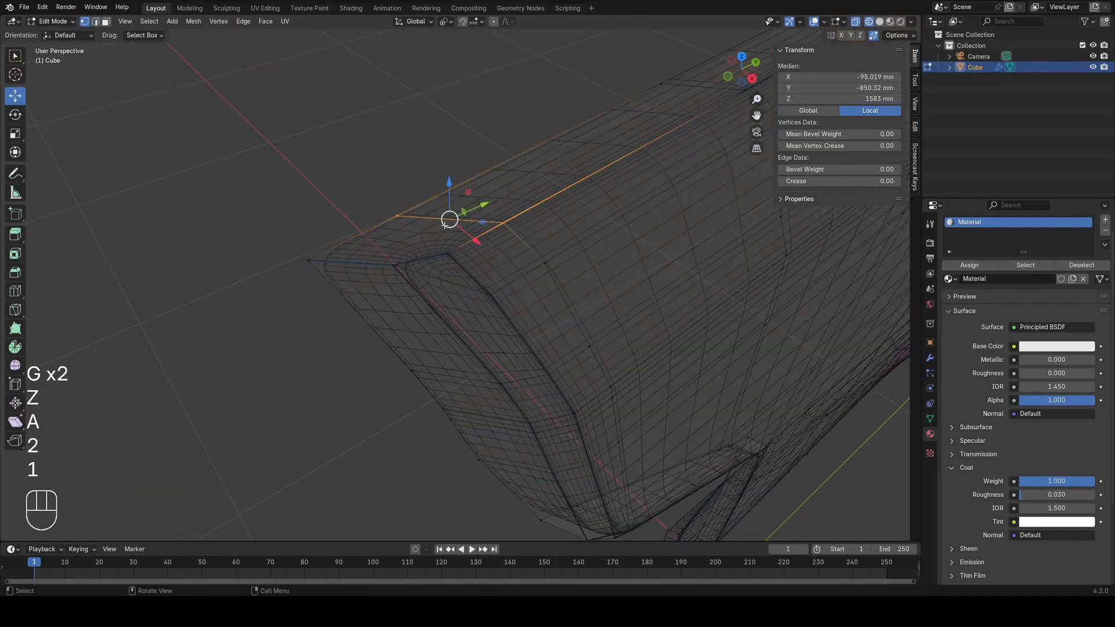
{"action": "key", "text": "a"}
{"action": "left_click", "coordinate": [447, 253]}
{"action": "scroll", "coordinate": [489, 257], "scroll_direction": "up", "scroll_amount": 2}
{"action": "key", "text": "z"}
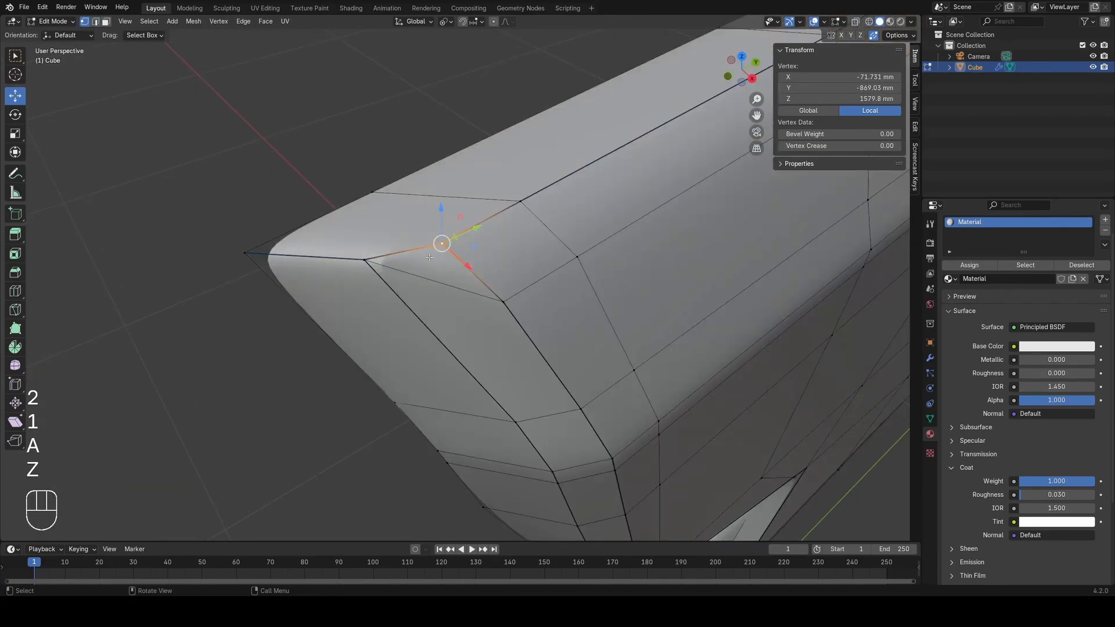
{"action": "left_click", "coordinate": [423, 274]}
{"action": "key", "text": "x"}
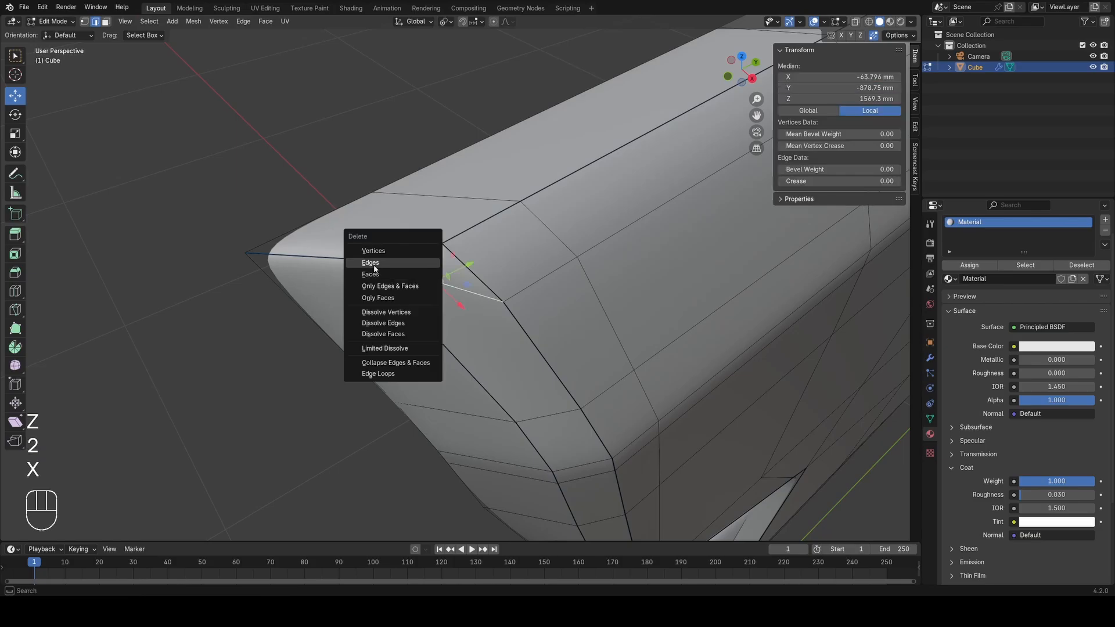
{"action": "left_click", "coordinate": [374, 265]}
Step: Add a loop cut across the end flange beside the open gap below the upper corner
{"action": "key", "text": "1"}
{"action": "key", "text": "z"}
{"action": "key", "text": "s"}
{"action": "key", "text": "ctrl+r"}
{"action": "left_click", "coordinate": [417, 312]}
{"action": "left_click", "coordinate": [386, 280]}
Step: Fill the gap in the bevelled strip with faces and check the smoothed corner
{"action": "key", "text": "a"}
{"action": "key", "text": "2"}
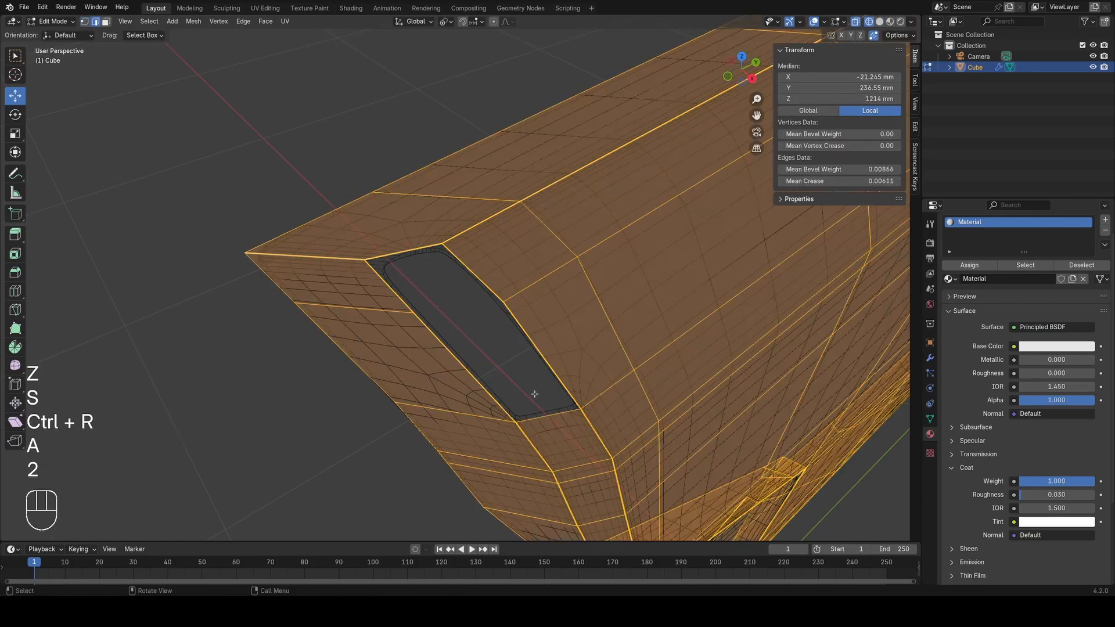
{"action": "left_click", "coordinate": [541, 412]}
{"action": "key", "text": "f"}
{"action": "key", "text": "Tab"}
{"action": "key", "text": "Tab"}
{"action": "key", "text": "Tab"}
{"action": "key", "text": "z"}
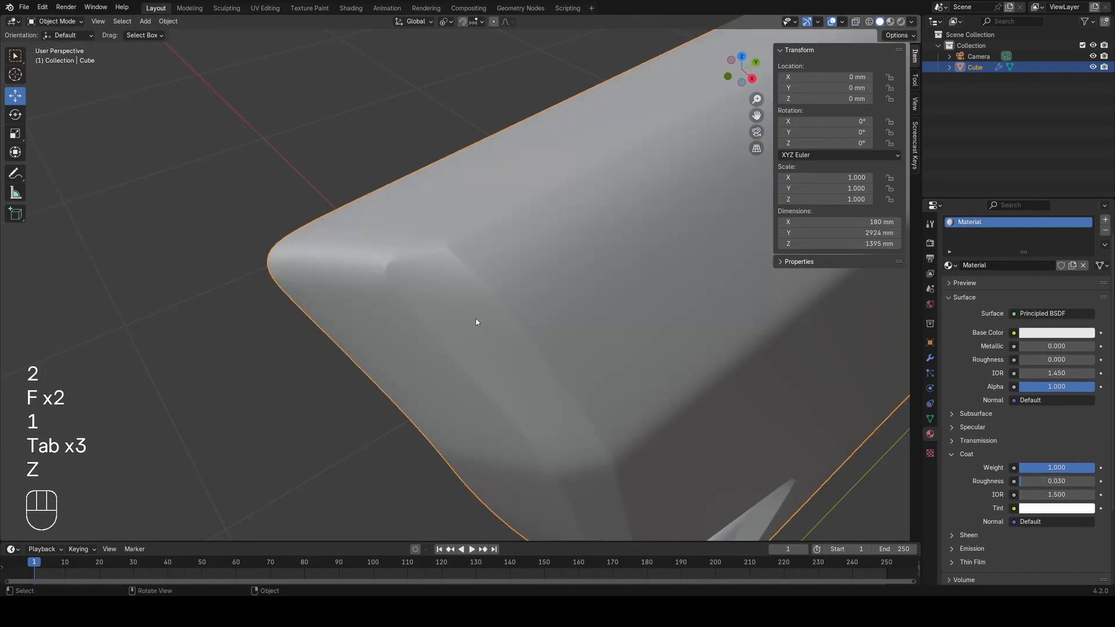
Step: Set the bevel weight of the flange edge at the panel's upper outer corner to 0.07
{"action": "key", "text": "Tab"}
{"action": "scroll", "coordinate": [316, 312], "scroll_direction": "up", "scroll_amount": 5}
{"action": "left_click", "coordinate": [315, 312]}
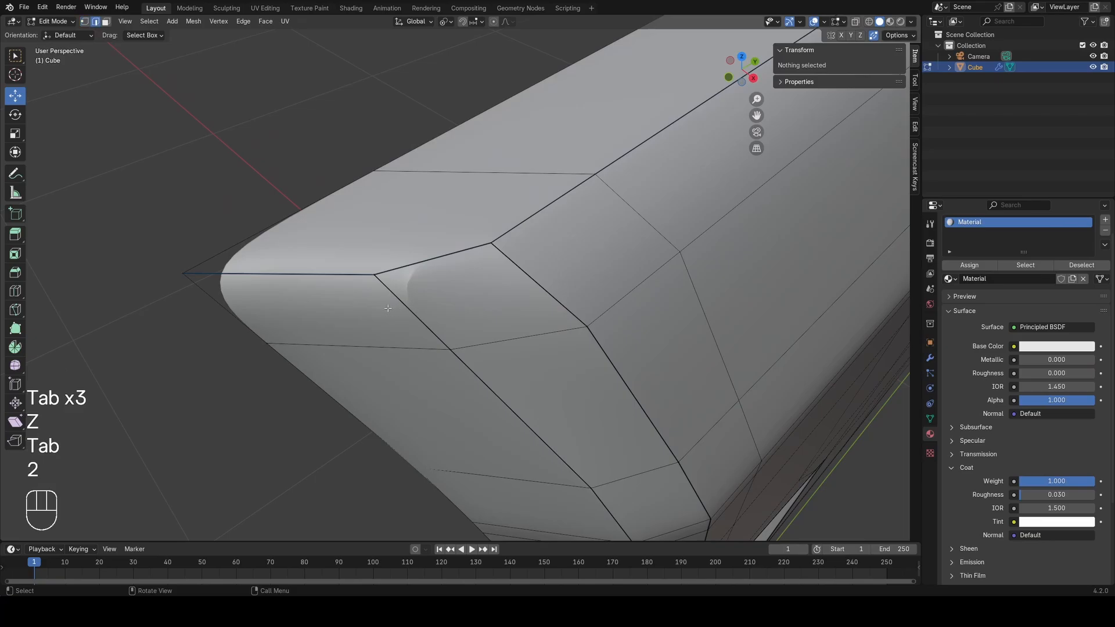
{"action": "left_click", "coordinate": [330, 270]}
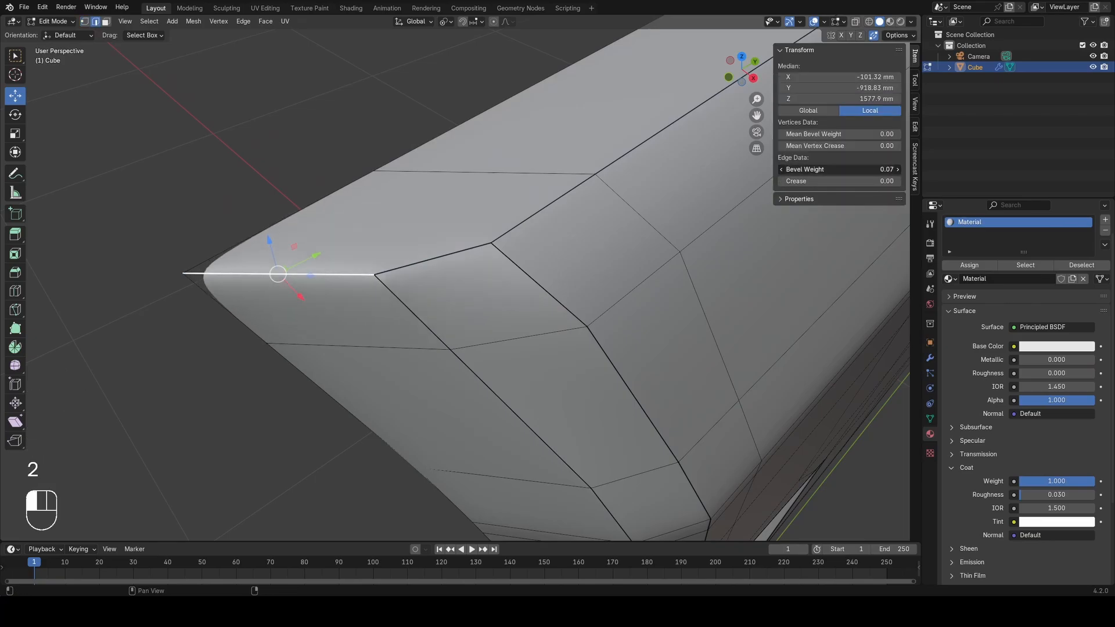
{"action": "key", "text": "Tab"}
{"action": "middle_click_drag", "start_coordinate": [396, 266], "coordinate": [523, 331]}
Step: Connect the bevelled strip's inner upper corner vertex diagonally to the flange-side vertex below it
{"action": "key", "text": "Tab"}
{"action": "scroll", "coordinate": [360, 260], "scroll_direction": "down", "scroll_amount": 4}
{"action": "key", "text": "z"}
{"action": "key", "text": "a"}
{"action": "key", "text": "2"}
{"action": "scroll", "coordinate": [305, 272], "scroll_direction": "up", "scroll_amount": 4}
{"action": "left_click", "coordinate": [303, 273]}
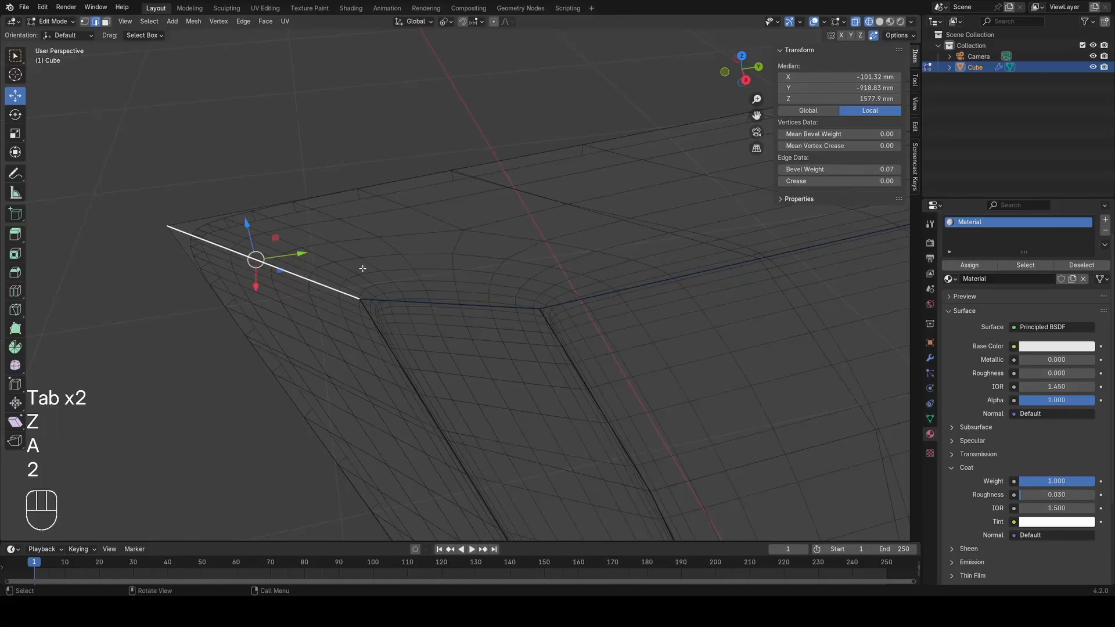
{"action": "key", "text": "z"}
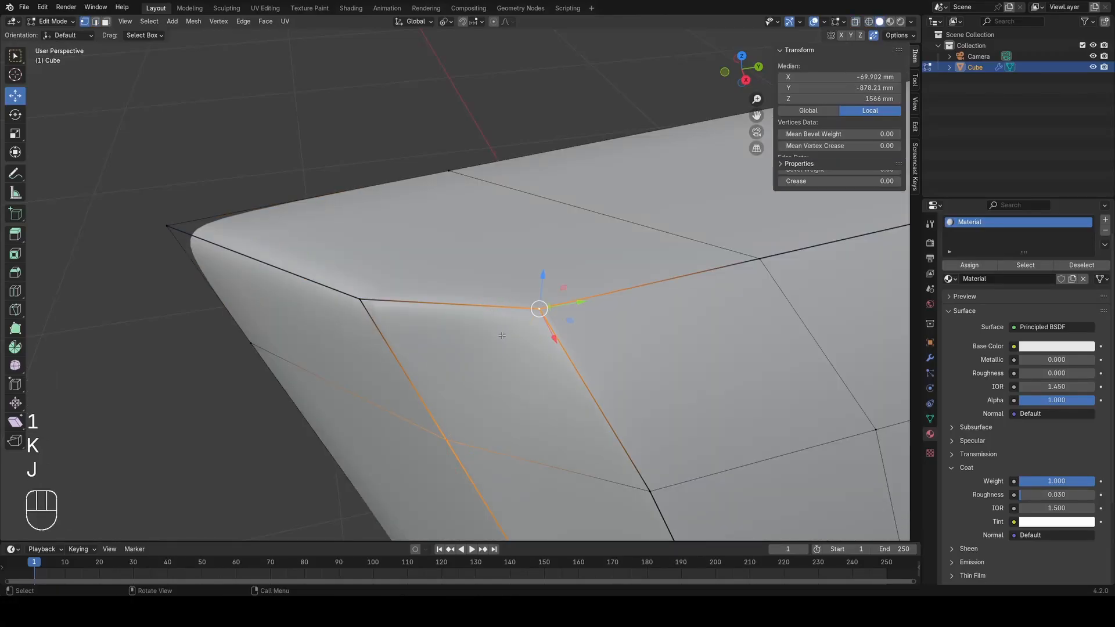
Step: Delete the flange-side vertex at the bevelled strip's upper end, opening up the faces around the corner
{"action": "key", "text": "z"}
{"action": "key", "text": "a"}
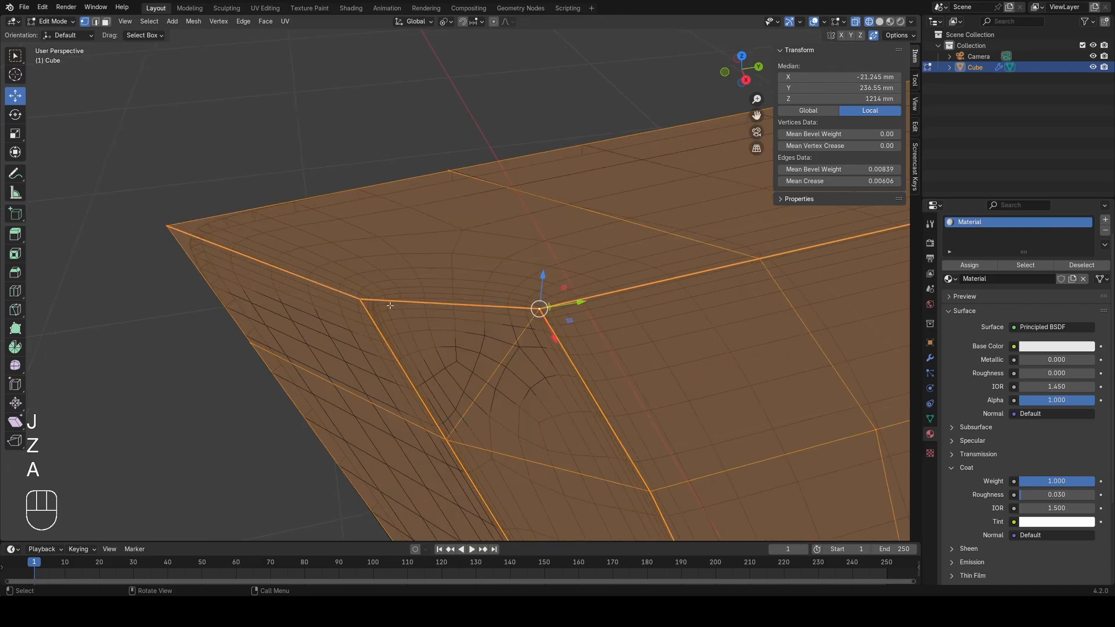
{"action": "key", "text": "2"}
{"action": "left_click", "coordinate": [338, 292]}
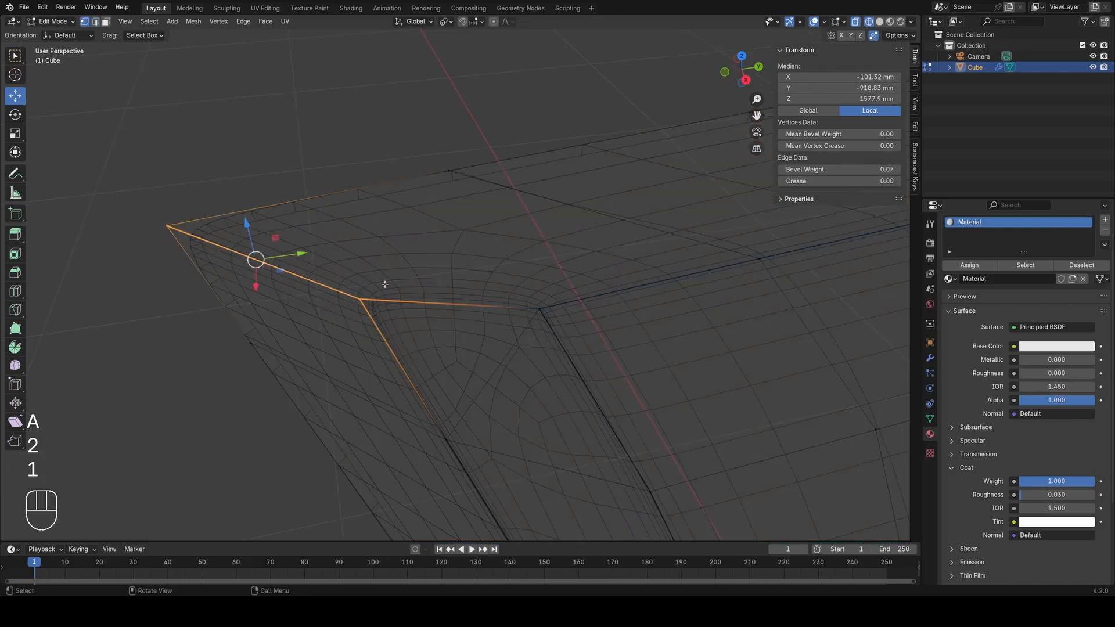
{"action": "key", "text": "a"}
{"action": "left_click", "coordinate": [379, 325]}
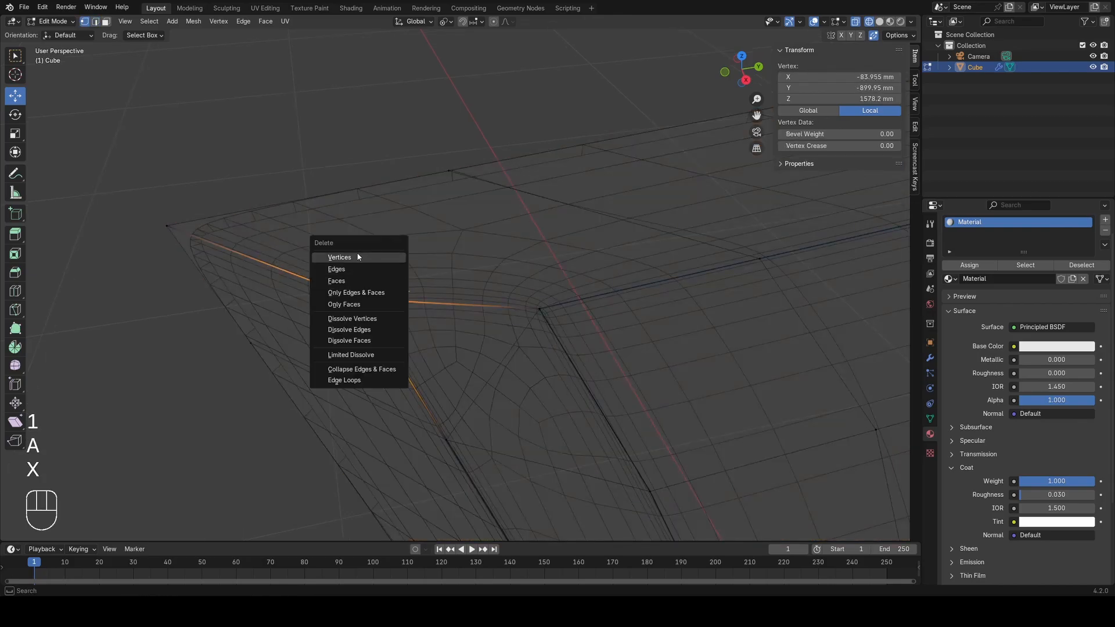
{"action": "left_click", "coordinate": [340, 258]}
Step: Vertex-slide the remaining outer corner vertex inward along the top flange's outer edge
{"action": "key", "text": "a"}
{"action": "left_click", "coordinate": [167, 225]}
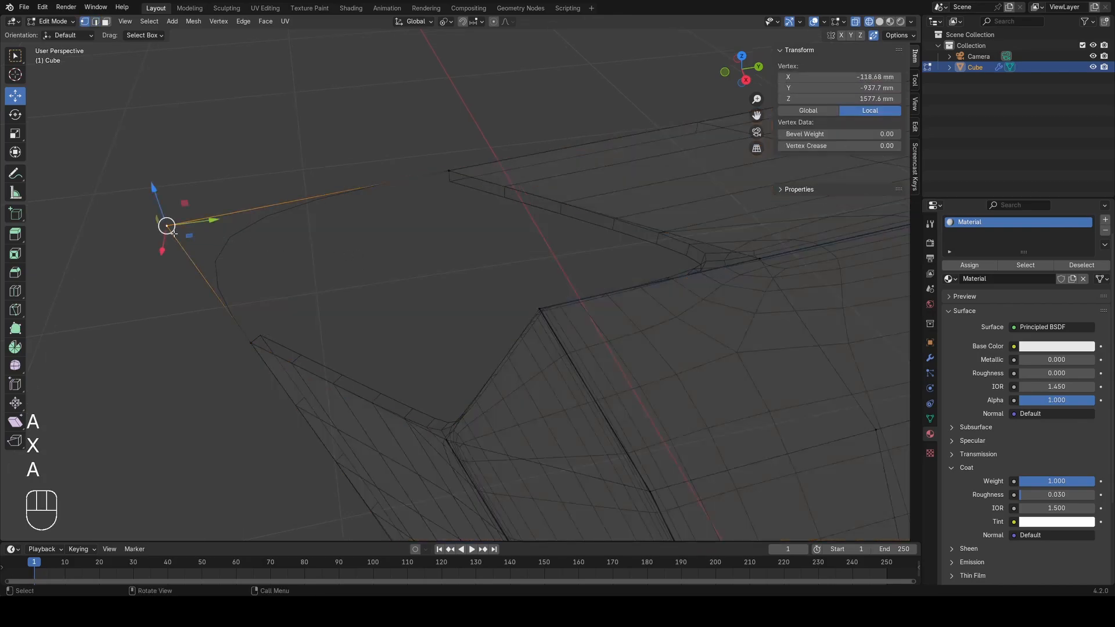
{"action": "left_click", "coordinate": [336, 206]}
Step: Fill the open corner with one face on the end flange side and one on the top flange
{"action": "key", "text": "a"}
{"action": "key", "text": "2"}
{"action": "left_click", "coordinate": [376, 399]}
{"action": "key", "text": "f"}
{"action": "key", "text": "1"}
{"action": "key", "text": "a"}
{"action": "key", "text": "2"}
{"action": "left_click", "coordinate": [594, 217]}
{"action": "key", "text": "f"}
{"action": "key", "text": "1"}
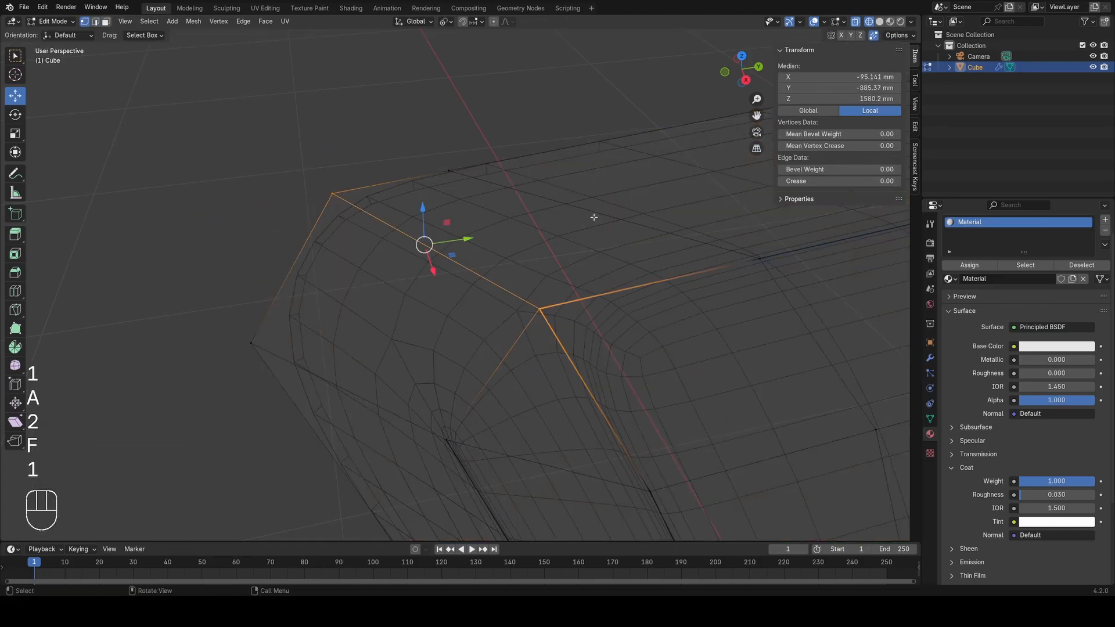
Step: Vertex-slide the top flange's outer vertex beside the new corner by a factor of about 0.129, away from the corner
{"action": "key", "text": "a"}
{"action": "left_click", "coordinate": [448, 175]}
{"action": "key", "text": "z"}
{"action": "scroll", "coordinate": [448, 175], "scroll_direction": "down", "scroll_amount": 2}
{"action": "key", "text": "g"}
{"action": "key", "text": "g"}
{"action": "left_click", "coordinate": [493, 192]}
Step: Raise the mean bevel weight of the three edges bordering the chamfered corner face
{"action": "key", "text": "z"}
{"action": "key", "text": "a"}
{"action": "key", "text": "2"}
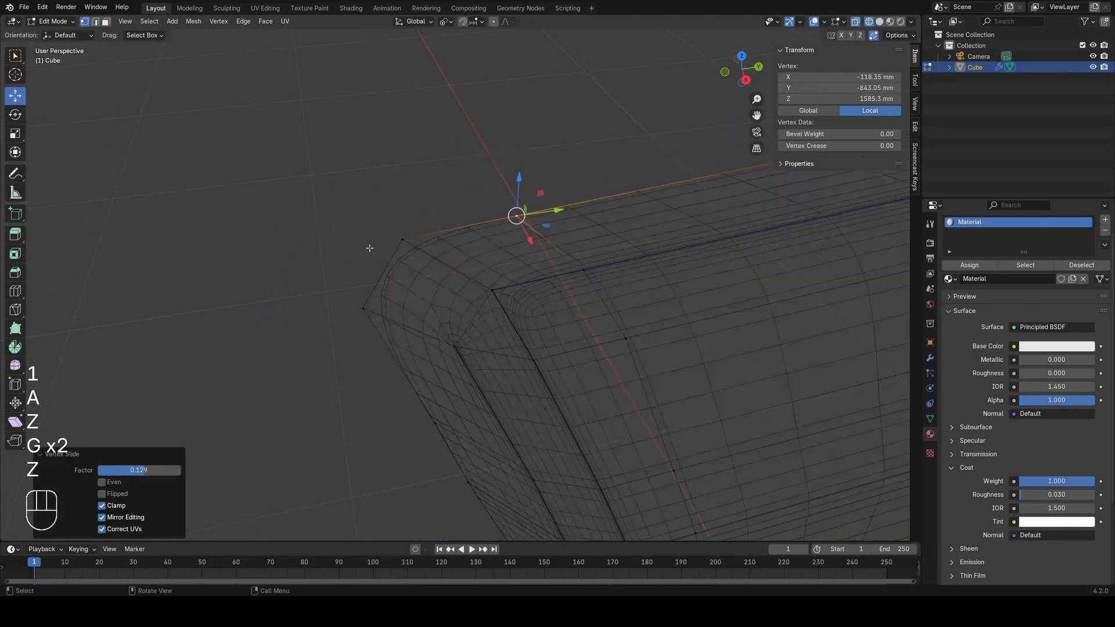
{"action": "left_click", "coordinate": [477, 332]}
{"action": "left_click", "coordinate": [436, 262], "text": "shift"}
{"action": "left_click", "coordinate": [392, 349], "text": "shift"}
{"action": "key", "text": "z"}
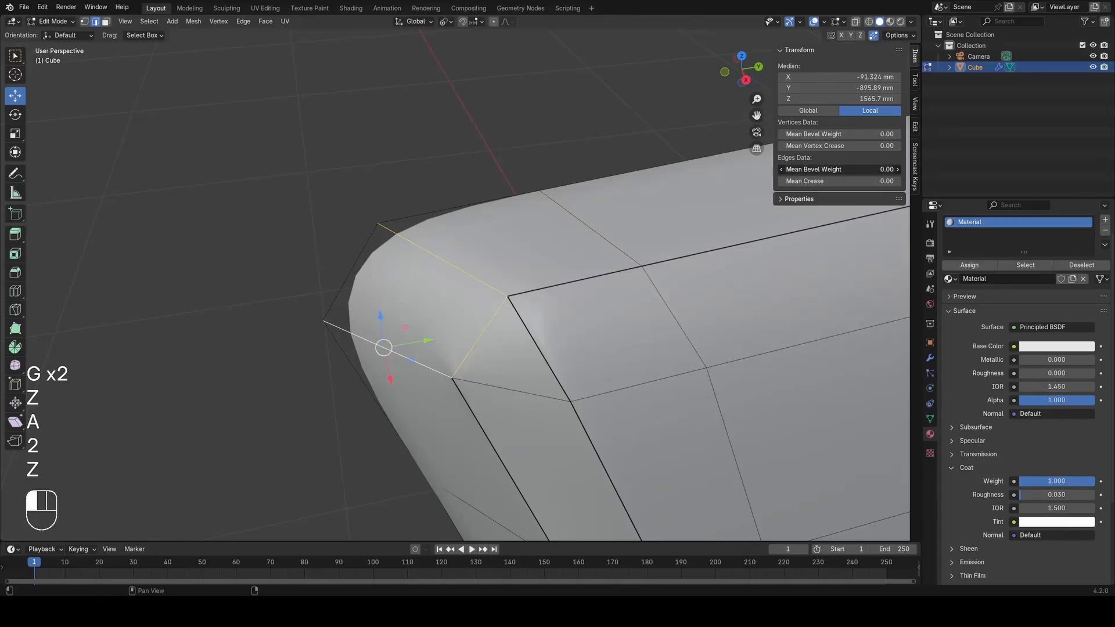
{"action": "left_click_drag", "start_coordinate": [839, 169], "coordinate": [848, 169]}
{"action": "key", "text": "Tab"}
{"action": "key", "text": "z"}
{"action": "key", "text": "Tab"}
Step: Delete the edge crossing the bevelled strip just below the chamfered corner
{"action": "key", "text": "a"}
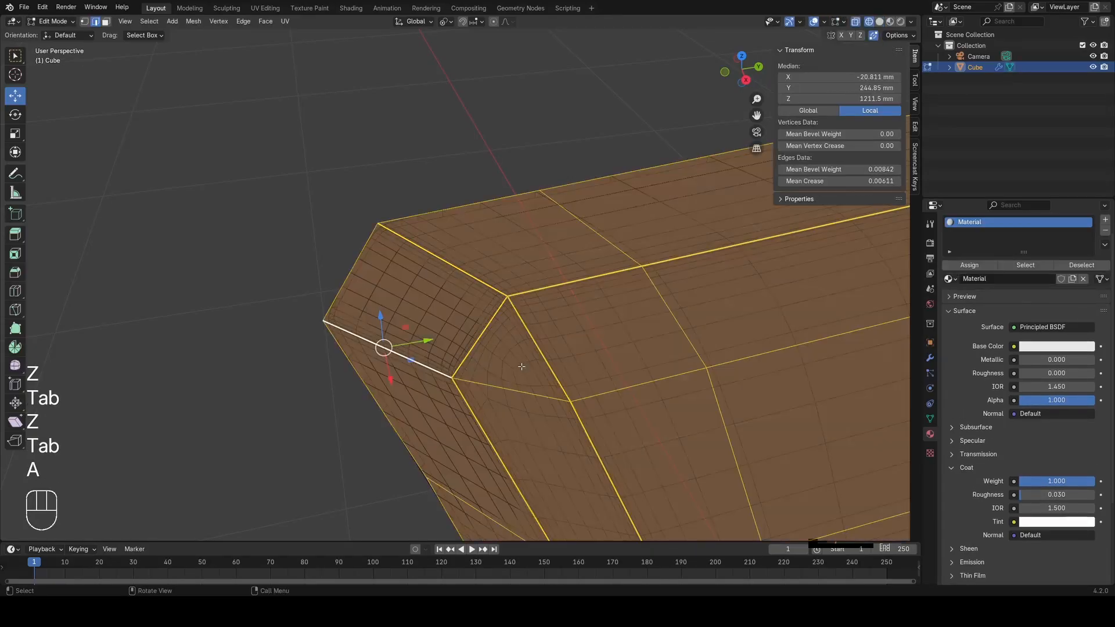
{"action": "key", "text": "2"}
{"action": "left_click", "coordinate": [517, 386]}
{"action": "left_click", "coordinate": [474, 373]}
{"action": "key", "text": "1"}
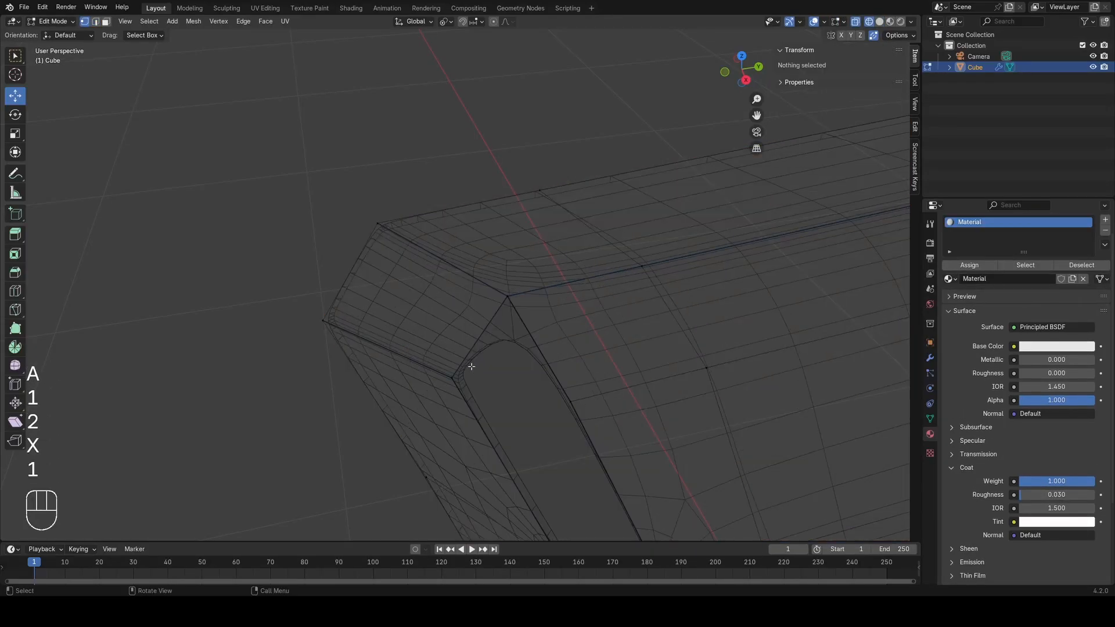
Step: Add a loop cut across the end flange between the chamfered corner and the next lower edge
{"action": "key", "text": "z"}
{"action": "key", "text": "a"}
{"action": "middle_click_drag", "start_coordinate": [470, 368], "coordinate": [395, 365]}
{"action": "middle_click_drag", "start_coordinate": [395, 365], "coordinate": [401, 294], "text": "ctrl"}
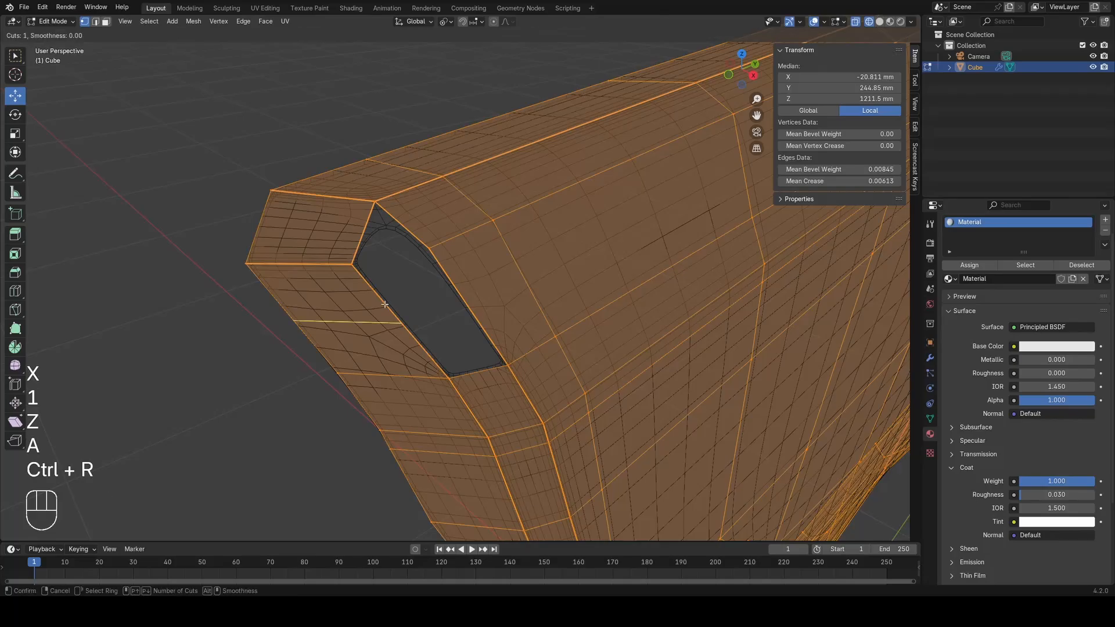
{"action": "left_click", "coordinate": [384, 304]}
Step: Fill the strip's gap below the chamfered corner with two faces and check the smoothed result
{"action": "key", "text": "a"}
{"action": "key", "text": "2"}
{"action": "left_click", "coordinate": [489, 375]}
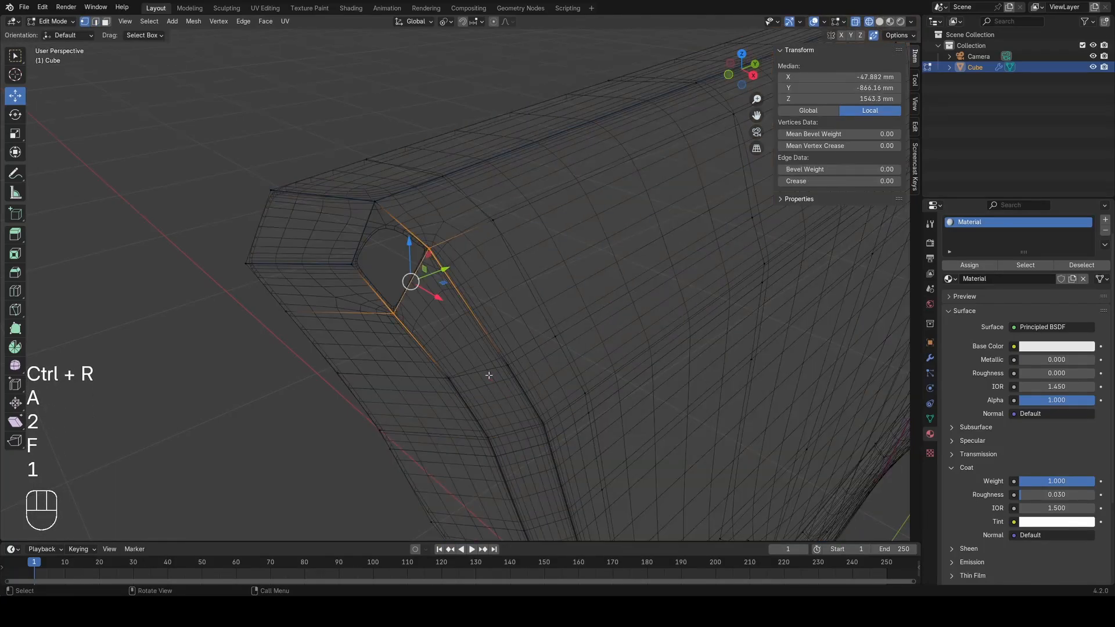
{"action": "key", "text": "f"}
{"action": "key", "text": "1"}
{"action": "key", "text": "Tab"}
{"action": "scroll", "coordinate": [366, 289], "scroll_direction": "down", "scroll_amount": 5}
{"action": "mouse_move", "coordinate": [366, 288]}
{"action": "middle_mouse_down"}
{"action": "mouse_move", "coordinate": [441, 275]}
{"action": "mouse_move", "coordinate": [443, 261]}
{"action": "mouse_move", "coordinate": [549, 297]}
{"action": "middle_mouse_up"}
Step: Slide the strip border vertex just below the chamfered corner outward along its cross edge with clamping off
{"action": "key", "text": "z"}
{"action": "key", "text": "Tab"}
{"action": "left_click", "coordinate": [490, 330]}
{"action": "middle_click_drag", "start_coordinate": [490, 330], "coordinate": [508, 291]}
{"action": "key", "text": "g"}
{"action": "key", "text": "g"}
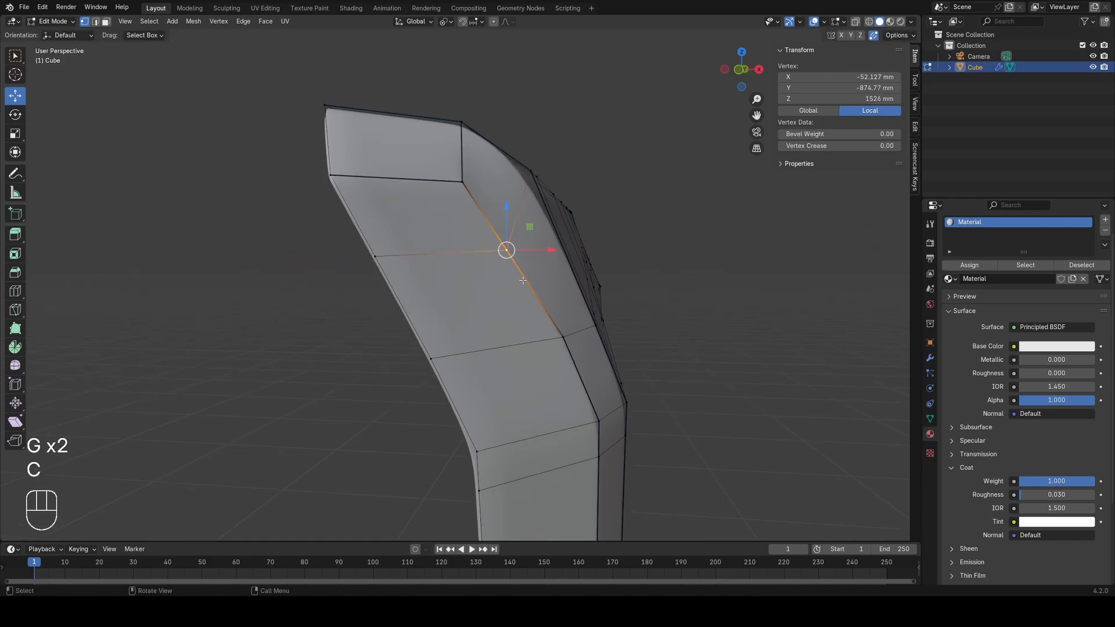
{"action": "key", "text": "KP_1"}
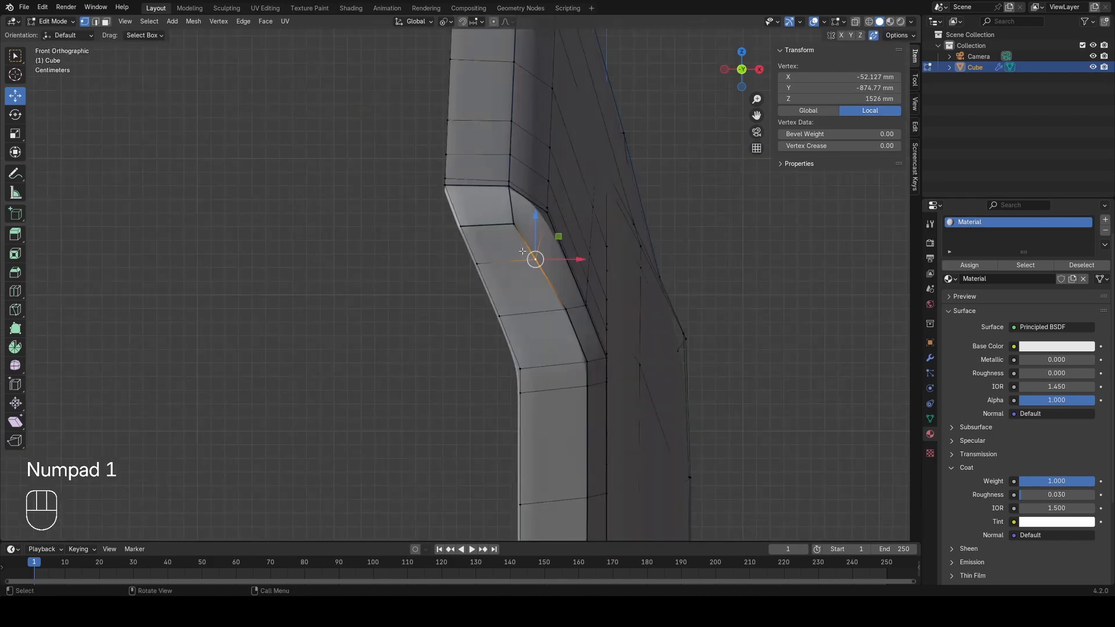
{"action": "key", "text": "g"}
{"action": "key", "text": "g"}
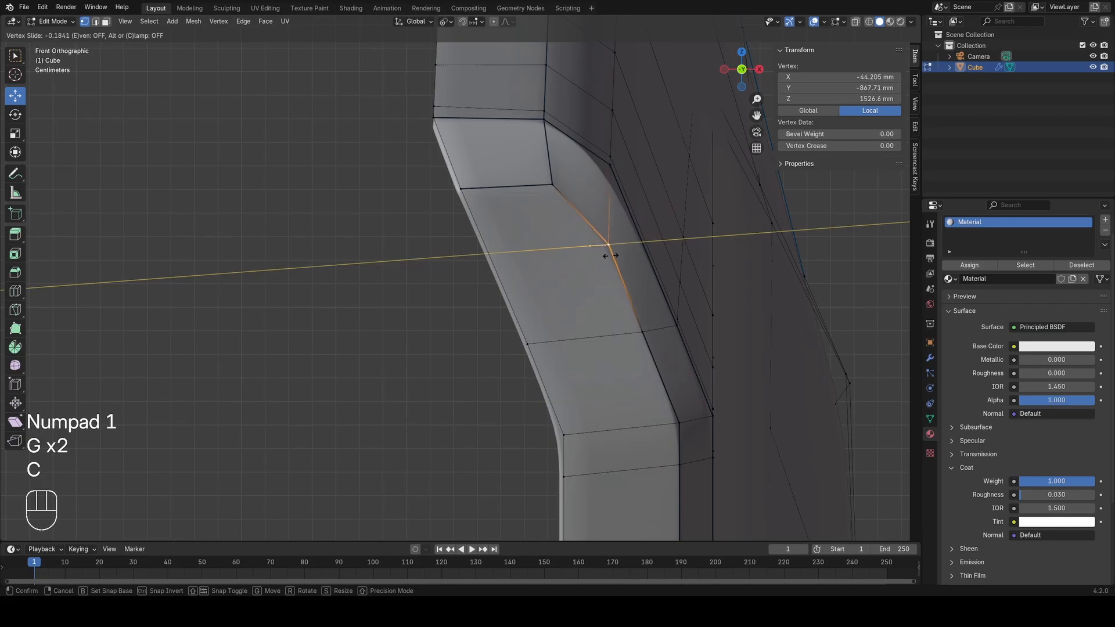
{"action": "left_click", "coordinate": [610, 256]}
Step: Fine-tune the border vertices below the chamfered corner by sliding them along their edges and check the smoothed result
{"action": "key", "text": "g"}
{"action": "key", "text": "g"}
{"action": "scroll", "coordinate": [603, 235], "scroll_direction": "up", "scroll_amount": 2}
{"action": "mouse_move", "coordinate": [602, 236]}
{"action": "middle_mouse_down", "text": "shift"}
{"action": "mouse_move", "coordinate": [442, 259]}
{"action": "mouse_move", "coordinate": [273, 310]}
{"action": "mouse_move", "coordinate": [564, 291]}
{"action": "middle_mouse_up", "text": "shift"}
{"action": "key", "text": "g"}
{"action": "key", "text": "g"}
{"action": "left_click", "coordinate": [445, 263]}
{"action": "key", "text": "z"}
{"action": "key", "text": "a"}
{"action": "key", "text": "Tab"}
{"action": "key", "text": "z"}
{"action": "scroll", "coordinate": [447, 247], "scroll_direction": "down", "scroll_amount": 4}
{"action": "middle_click_drag", "start_coordinate": [564, 291], "coordinate": [499, 272]}
Step: Move a border vertex near the chamfered corner along the Y axis
{"action": "key", "text": "Tab"}
{"action": "key", "text": "a"}
{"action": "left_click", "coordinate": [563, 315]}
{"action": "left_click", "coordinate": [571, 289]}
{"action": "key", "text": "a"}
{"action": "left_click", "coordinate": [518, 221]}
{"action": "left_click", "coordinate": [498, 272]}
{"action": "key", "text": "a"}
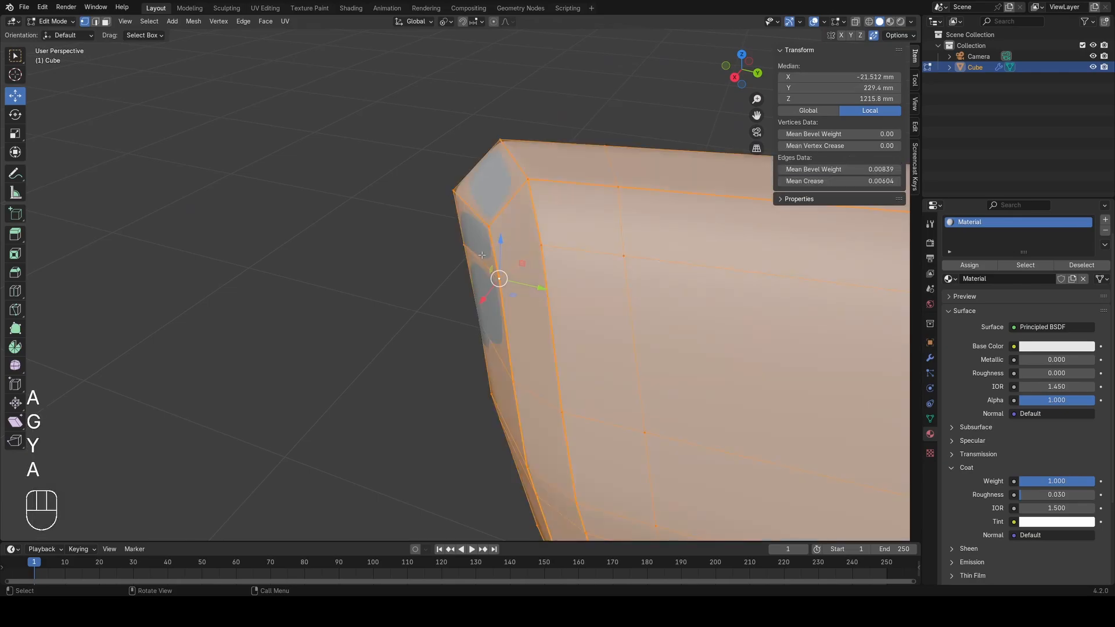
Step: Select the border vertex path below the chamfered corner and apply Gstretch with the Spread method and Y locked
{"action": "left_click", "coordinate": [489, 226]}
{"action": "middle_click_drag", "start_coordinate": [489, 226], "coordinate": [531, 286]}
{"action": "scroll", "coordinate": [531, 285], "scroll_direction": "up", "scroll_amount": 2}
{"action": "left_click", "coordinate": [549, 350], "text": "ctrl"}
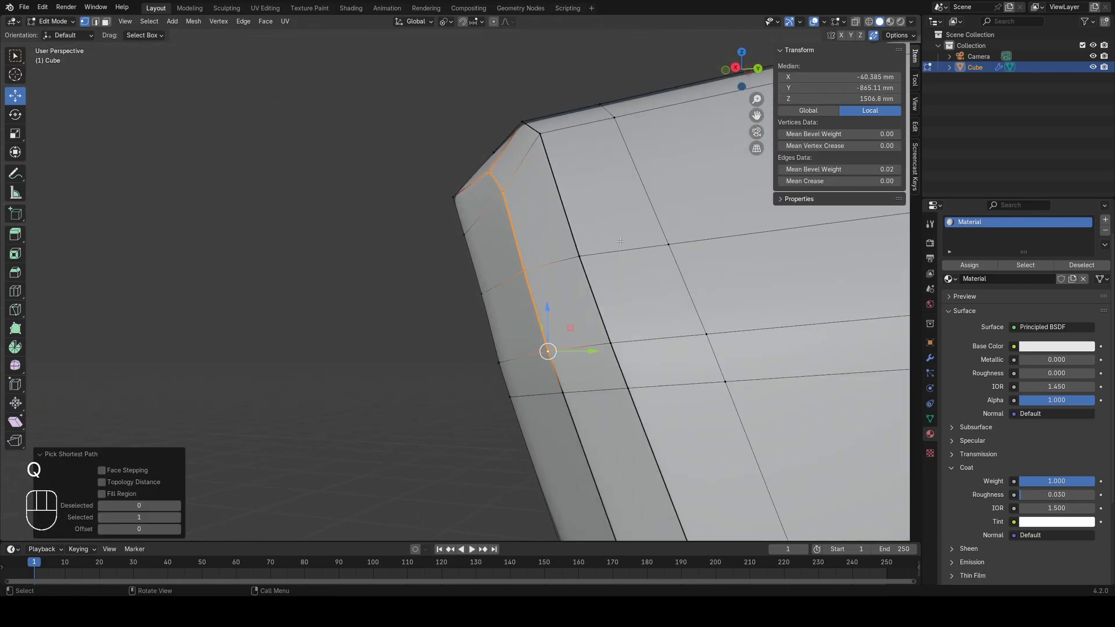
{"action": "key", "text": "a"}
{"action": "left_click", "coordinate": [501, 192]}
{"action": "left_click", "coordinate": [546, 351], "text": "ctrl"}
{"action": "key", "text": "q"}
{"action": "left_click", "coordinate": [548, 348]}
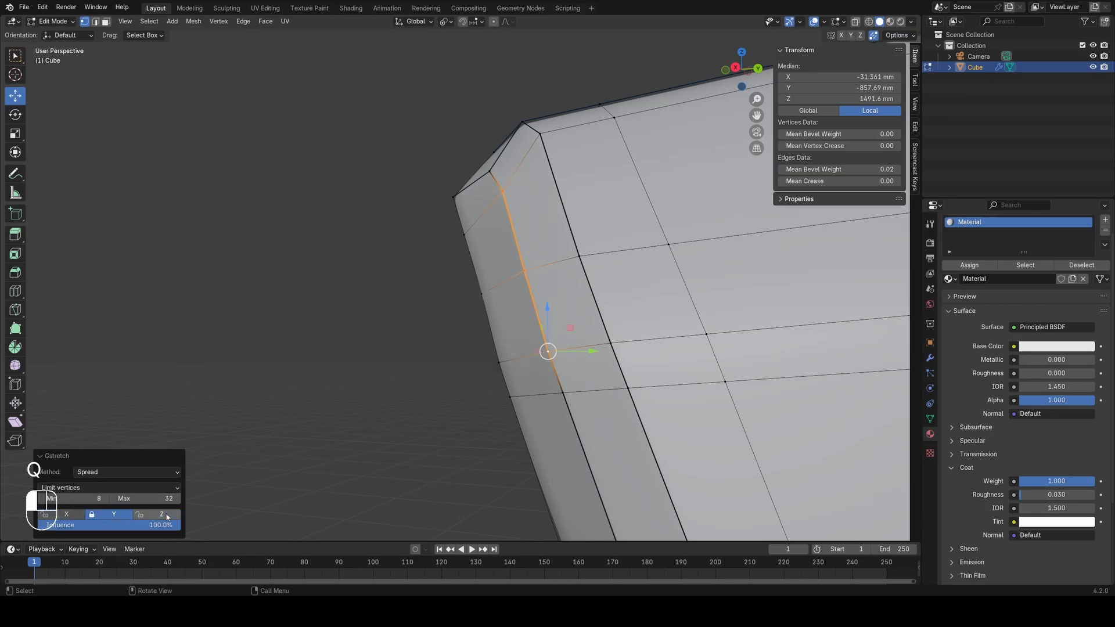
Step: Examine the smoothed end strip from the chamfered corner down to the lower bend
{"action": "middle_click_drag", "start_coordinate": [517, 354], "coordinate": [619, 262]}
{"action": "key", "text": "Tab"}
{"action": "key", "text": "z"}
{"action": "left_click", "coordinate": [618, 328]}
{"action": "mouse_move", "coordinate": [610, 342]}
{"action": "middle_mouse_down"}
{"action": "mouse_move", "coordinate": [511, 393]}
{"action": "mouse_move", "coordinate": [472, 454]}
{"action": "mouse_move", "coordinate": [532, 311]}
{"action": "middle_mouse_up"}
{"action": "key", "text": "z"}
{"action": "left_click", "coordinate": [598, 325]}
{"action": "middle_click_drag", "start_coordinate": [620, 433], "coordinate": [530, 340], "text": "shift"}
{"action": "scroll", "coordinate": [488, 325], "scroll_direction": "up", "scroll_amount": 3}
{"action": "key", "text": "Tab"}
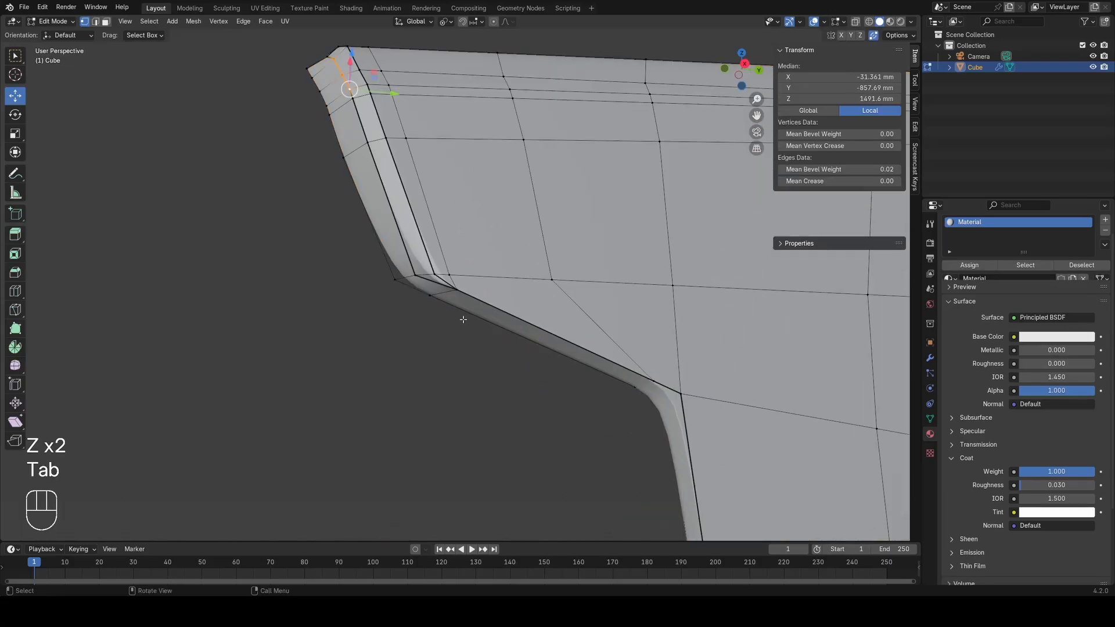
Step: Dissolve the extra edge line running beside the bevelled end strip down to its lower corner
{"action": "key", "text": "z"}
{"action": "middle_click_drag", "start_coordinate": [427, 320], "coordinate": [411, 295]}
{"action": "scroll", "coordinate": [411, 296], "scroll_direction": "up", "scroll_amount": 5}
{"action": "key", "text": "a"}
{"action": "middle_click_drag", "start_coordinate": [400, 250], "coordinate": [429, 301], "text": "shift"}
{"action": "key", "text": "z"}
{"action": "left_click", "coordinate": [481, 301]}
{"action": "left_click", "coordinate": [454, 257]}
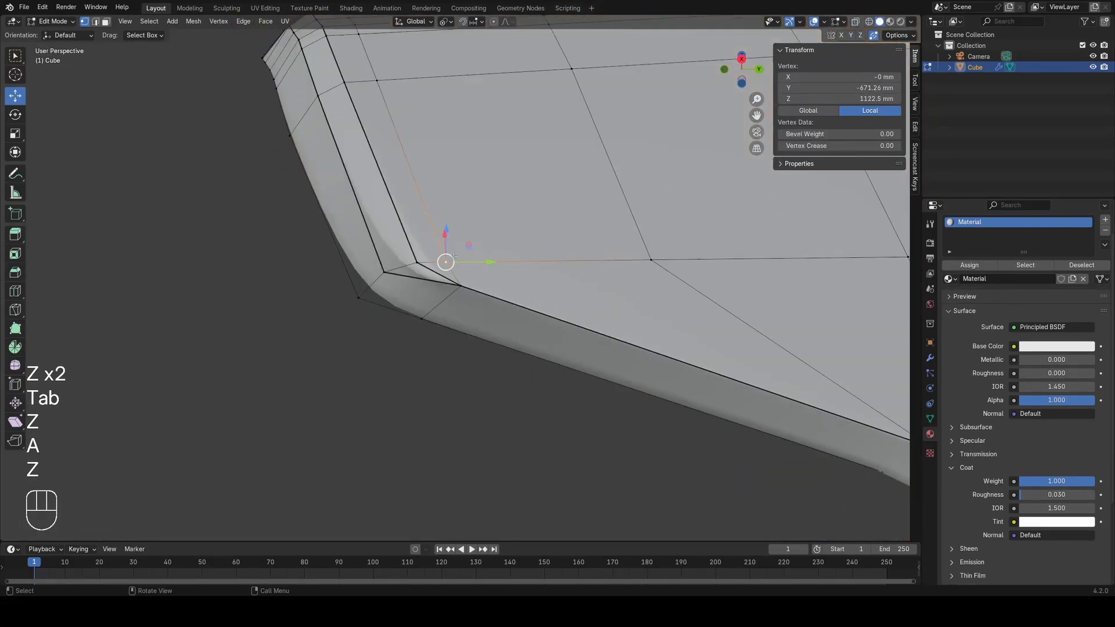
{"action": "middle_click_drag", "start_coordinate": [453, 257], "coordinate": [452, 328]}
{"action": "scroll", "coordinate": [436, 261], "scroll_direction": "down", "scroll_amount": 5}
{"action": "middle_click_drag", "start_coordinate": [424, 219], "coordinate": [481, 299], "text": "shift"}
{"action": "middle_click_drag", "start_coordinate": [481, 299], "coordinate": [483, 373]}
{"action": "key", "text": "z"}
{"action": "left_click", "coordinate": [423, 266], "text": "ctrl"}
{"action": "key", "text": "z"}
Step: Slide a vertex near the end strip's lower corner along its edge and check the smoothed corner
{"action": "mouse_move", "coordinate": [543, 273]}
{"action": "middle_mouse_down"}
{"action": "mouse_move", "coordinate": [555, 243]}
{"action": "mouse_move", "coordinate": [522, 243]}
{"action": "middle_mouse_up"}
{"action": "key", "text": "g"}
{"action": "key", "text": "z"}
{"action": "key", "text": "a"}
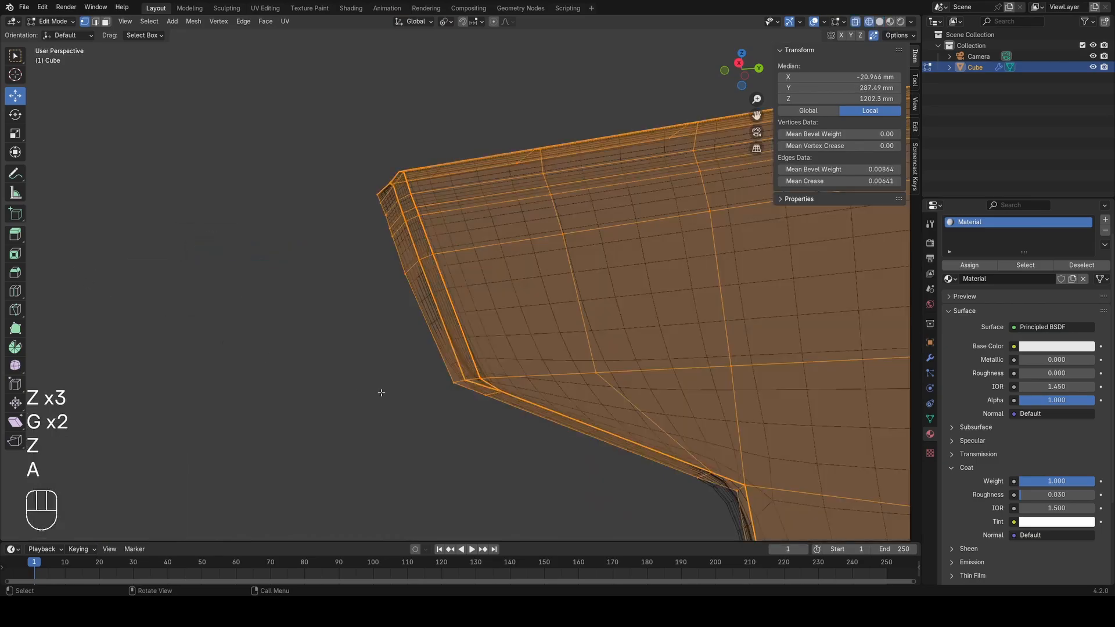
{"action": "key", "text": "Tab"}
{"action": "middle_click_drag", "start_coordinate": [468, 369], "coordinate": [482, 366]}
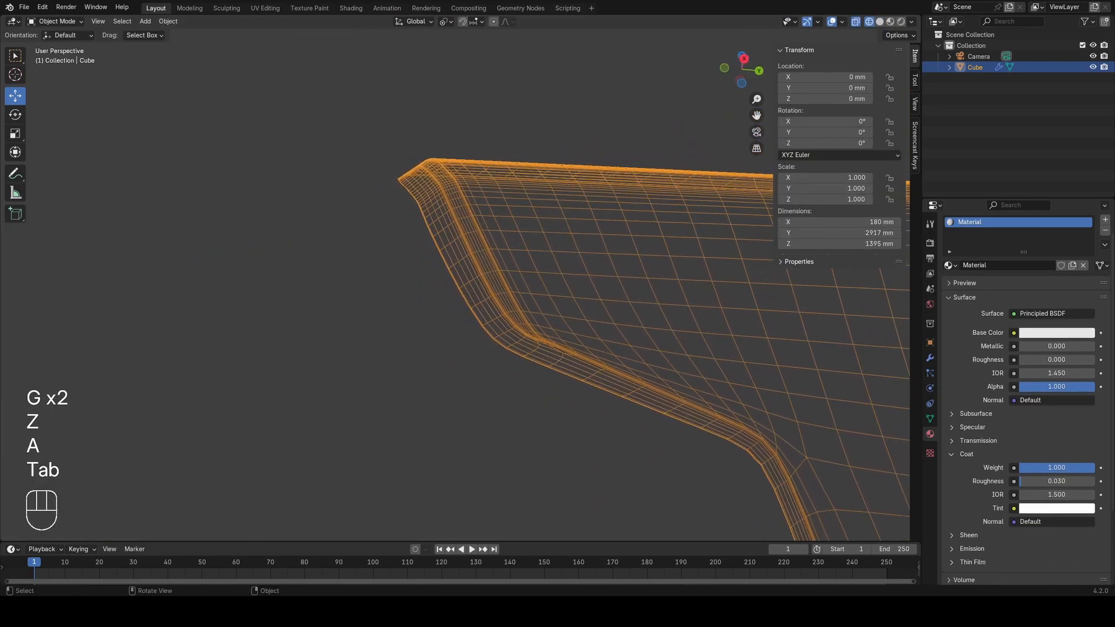
{"action": "key", "text": "z"}
{"action": "scroll", "coordinate": [648, 381], "scroll_direction": "up", "scroll_amount": 2}
{"action": "key", "text": "Tab"}
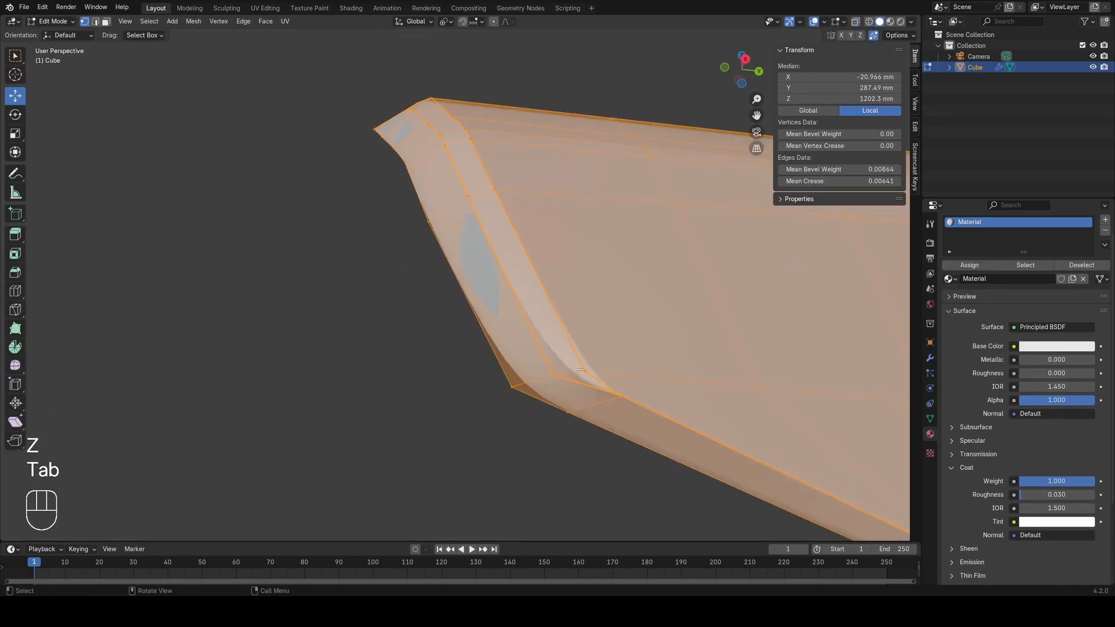
Step: Delete the large panel face and the small adjoining strip face at the end strip's lower corner
{"action": "key", "text": "z"}
{"action": "mouse_move", "coordinate": [633, 385]}
{"action": "middle_mouse_down", "text": "shift"}
{"action": "mouse_move", "coordinate": [363, 299]}
{"action": "mouse_move", "coordinate": [346, 324]}
{"action": "mouse_move", "coordinate": [361, 316]}
{"action": "middle_mouse_up", "text": "shift"}
{"action": "key", "text": "a"}
{"action": "scroll", "coordinate": [362, 316], "scroll_direction": "up", "scroll_amount": 4}
{"action": "key", "text": "z"}
{"action": "key", "text": "3"}
{"action": "left_click", "coordinate": [366, 316]}
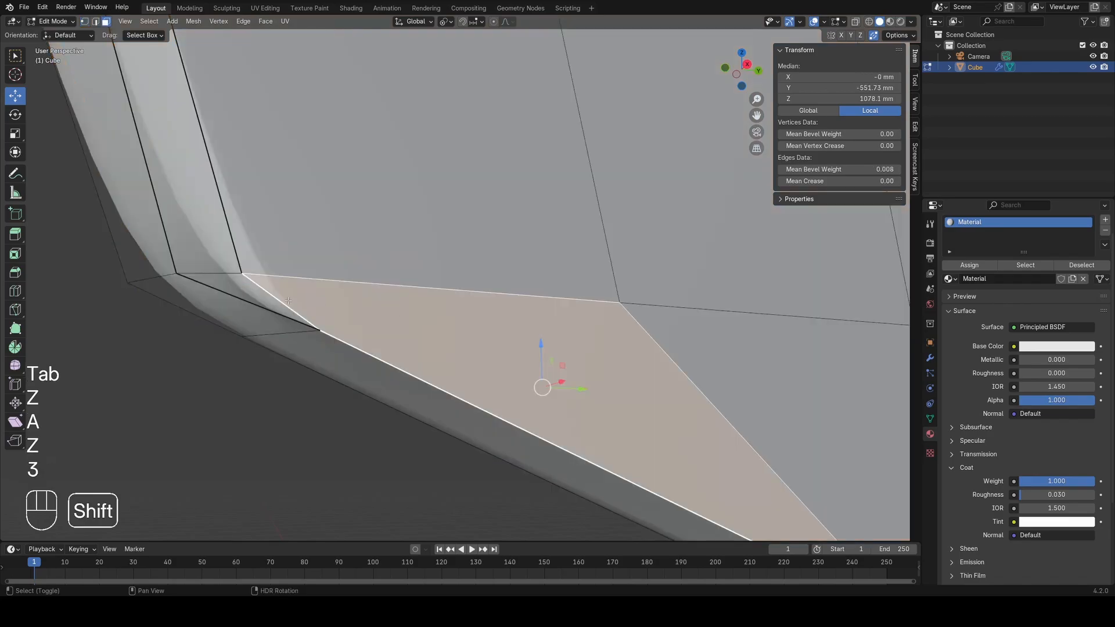
{"action": "left_click", "coordinate": [258, 293], "text": "shift"}
{"action": "key", "text": "x"}
{"action": "left_click", "coordinate": [370, 272]}
Step: Slide the panel vertex at the strip's lower corner upward along the strip edge
{"action": "key", "text": "z"}
{"action": "key", "text": "a"}
{"action": "key", "text": "1"}
{"action": "left_click", "coordinate": [241, 272]}
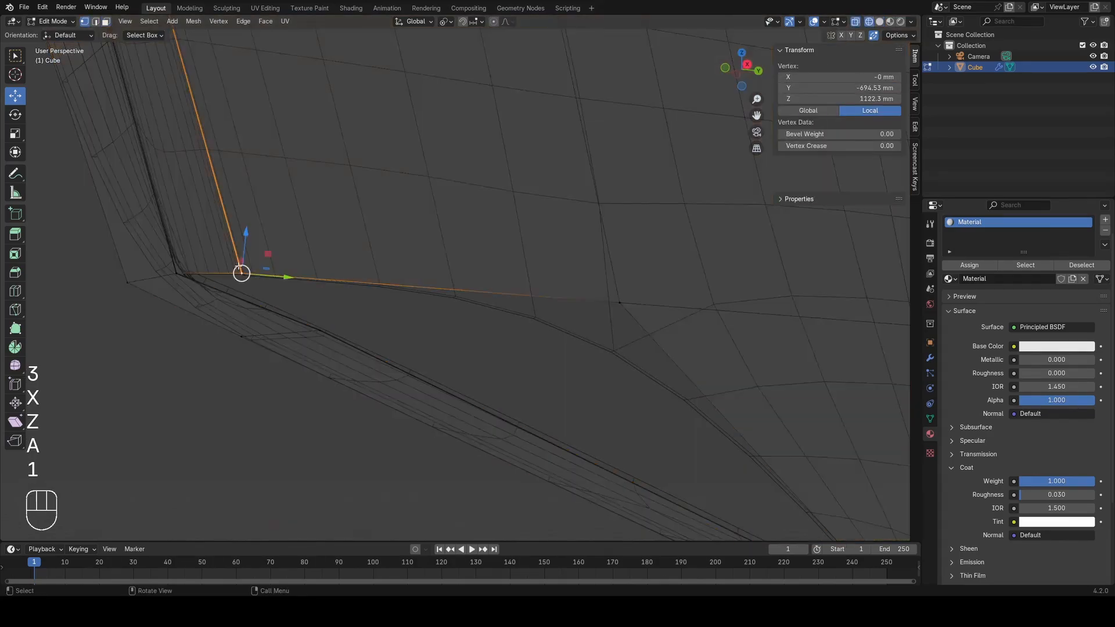
{"action": "key", "text": "z"}
{"action": "key", "text": "g"}
{"action": "key", "text": "g"}
{"action": "left_click", "coordinate": [331, 223]}
Step: Delete the triangular panel face between the opening and the next lower bend
{"action": "scroll", "coordinate": [330, 223], "scroll_direction": "down", "scroll_amount": 5}
{"action": "key", "text": "z"}
{"action": "key", "text": "a"}
{"action": "scroll", "coordinate": [448, 277], "scroll_direction": "down", "scroll_amount": 1}
{"action": "key", "text": "z"}
{"action": "mouse_move", "coordinate": [448, 277]}
{"action": "middle_mouse_down"}
{"action": "mouse_move", "coordinate": [343, 273]}
{"action": "mouse_move", "coordinate": [366, 248]}
{"action": "middle_mouse_up"}
{"action": "middle_click_drag", "start_coordinate": [422, 301], "coordinate": [490, 328]}
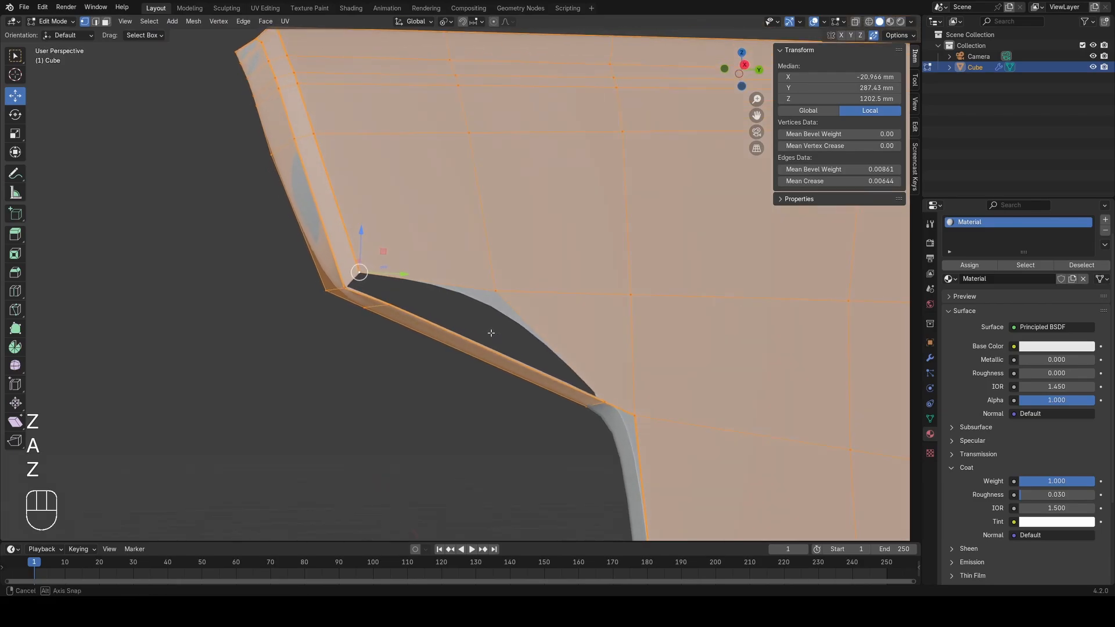
{"action": "key", "text": "z"}
{"action": "key", "text": "3"}
{"action": "left_click", "coordinate": [592, 326]}
{"action": "key", "text": "x"}
{"action": "key", "text": "1"}
{"action": "key", "text": "a"}
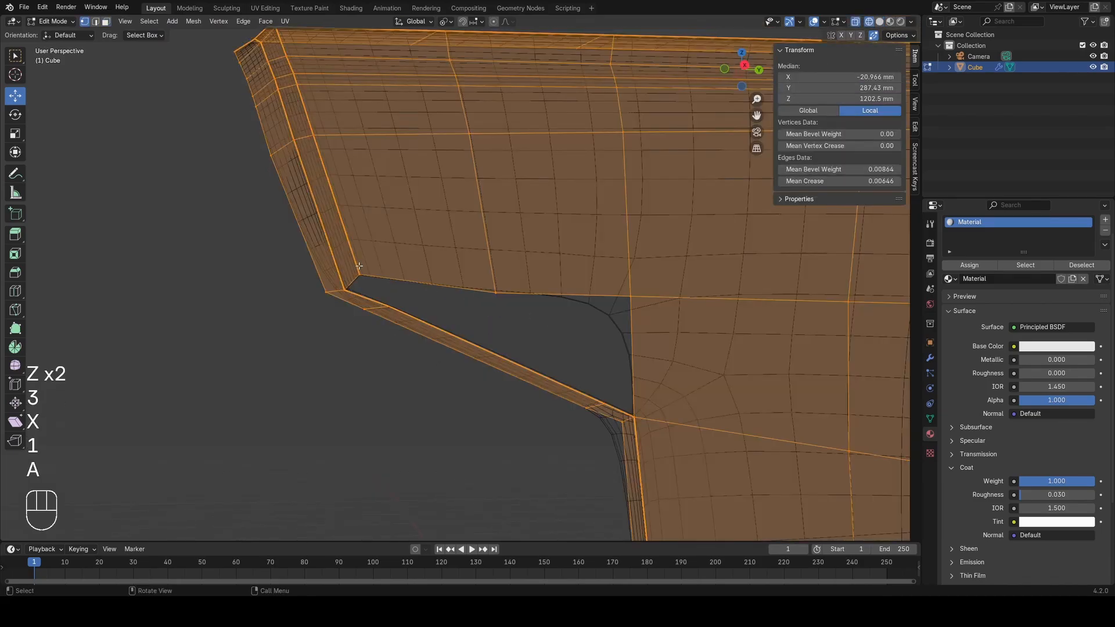
Step: Connect the panel vertex at the strip's lower corner to the vertex at the next bend with a new edge
{"action": "left_click", "coordinate": [359, 274]}
{"action": "key", "text": "z"}
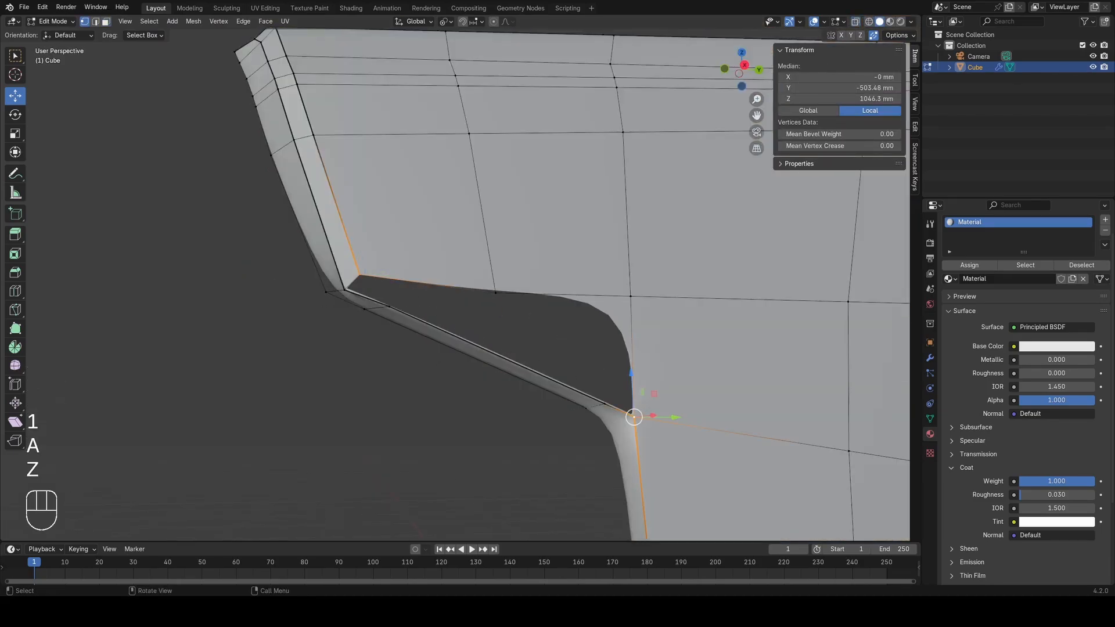
{"action": "mouse_move", "coordinate": [529, 395]}
{"action": "middle_mouse_down"}
{"action": "mouse_move", "coordinate": [567, 324]}
{"action": "mouse_move", "coordinate": [403, 294]}
{"action": "middle_mouse_up"}
{"action": "key", "text": "z"}
{"action": "key", "text": "a"}
{"action": "left_click", "coordinate": [409, 279]}
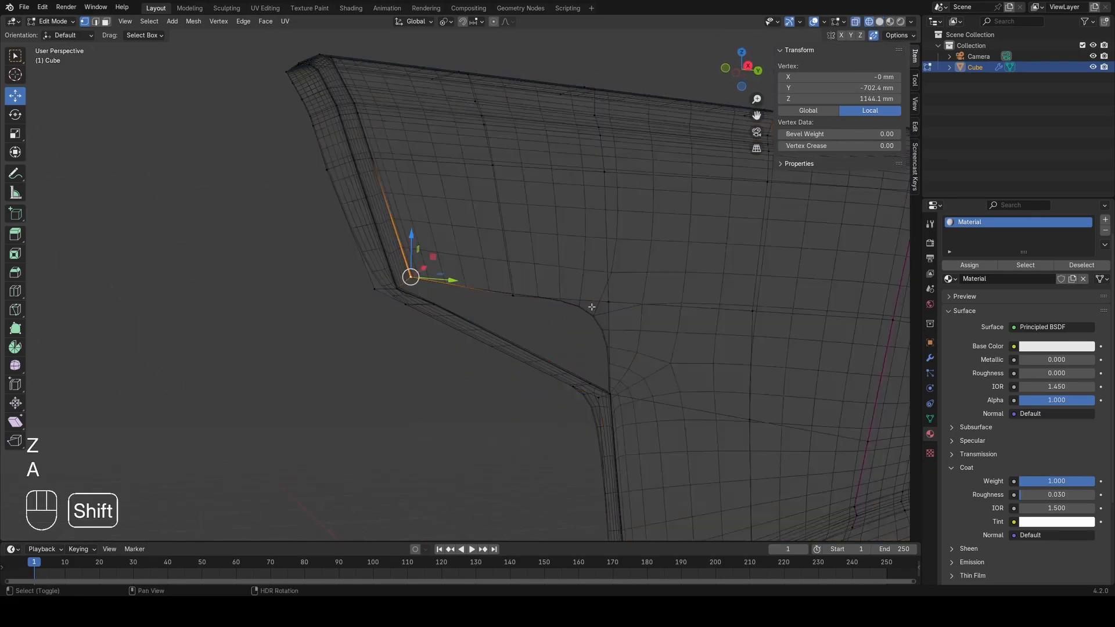
{"action": "key", "text": "z"}
{"action": "key", "text": "f"}
{"action": "scroll", "coordinate": [557, 367], "scroll_direction": "up", "scroll_amount": 1}
Step: Add a cut at the middle of the new edge spanning the opening
{"action": "key", "text": "z"}
{"action": "key", "text": "a"}
{"action": "scroll", "coordinate": [500, 322], "scroll_direction": "up", "scroll_amount": 2}
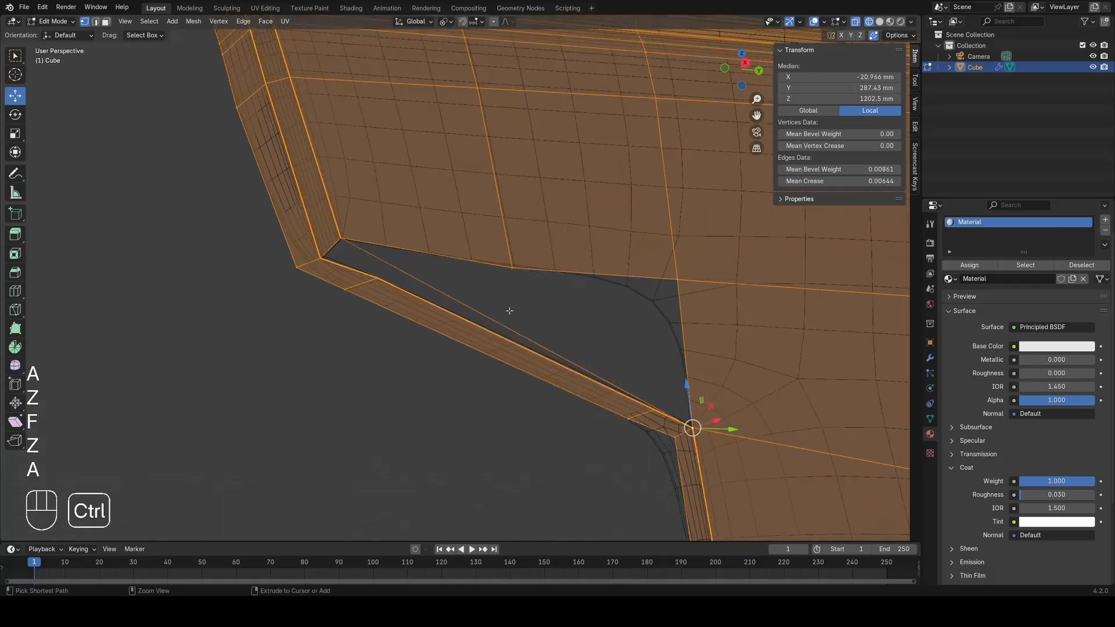
{"action": "key", "text": "ctrl+r"}
{"action": "left_click", "coordinate": [509, 314]}
{"action": "key", "text": "a"}
Step: Slide the flange border vertex after the lower corner toward the corner by a factor of about 0.3
{"action": "middle_click_drag", "start_coordinate": [333, 251], "coordinate": [413, 266]}
{"action": "key", "text": "1"}
{"action": "key", "text": "z"}
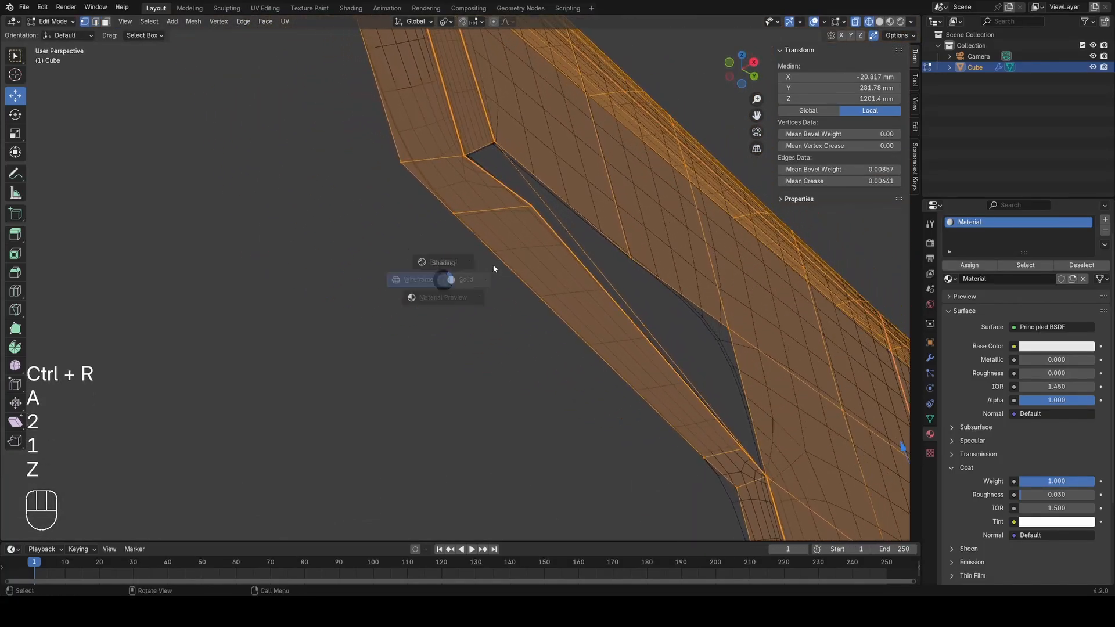
{"action": "left_click", "coordinate": [531, 206]}
{"action": "left_click", "coordinate": [506, 219]}
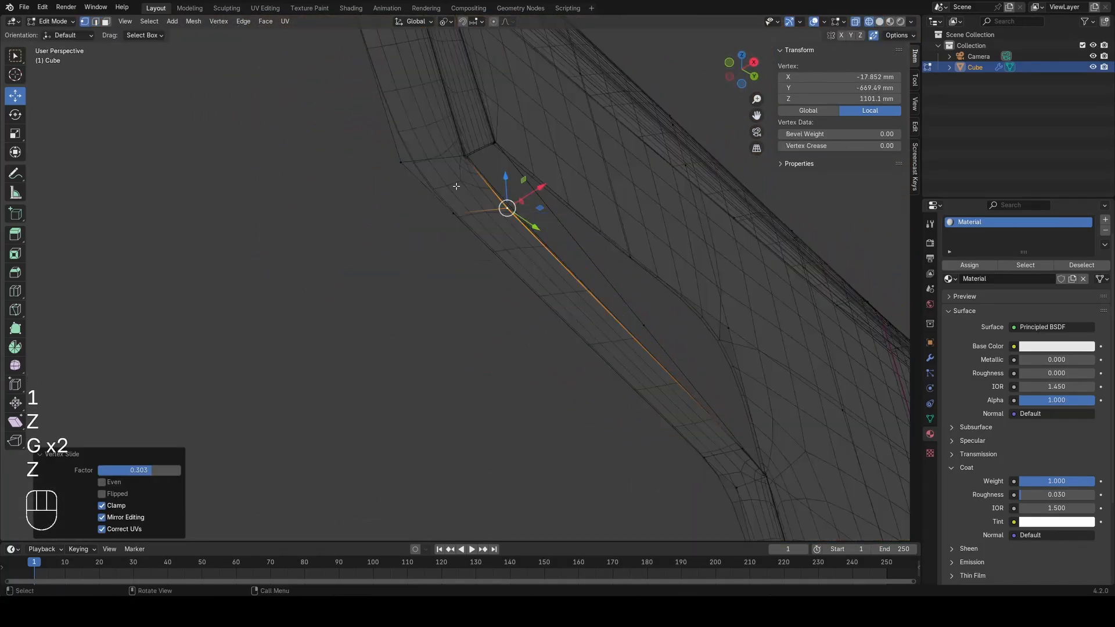
{"action": "key", "text": "z"}
Step: Try to fill a face at the lower corner between the spanning edge and the flange border
{"action": "key", "text": "a"}
{"action": "key", "text": "2"}
{"action": "key", "text": "f"}
{"action": "key", "text": "1"}
{"action": "key", "text": "ctrl+z"}
Step: Add another cut between the lower corner and the spanning edge's midpoint, and fill the strip face at that corner
{"action": "key", "text": "a"}
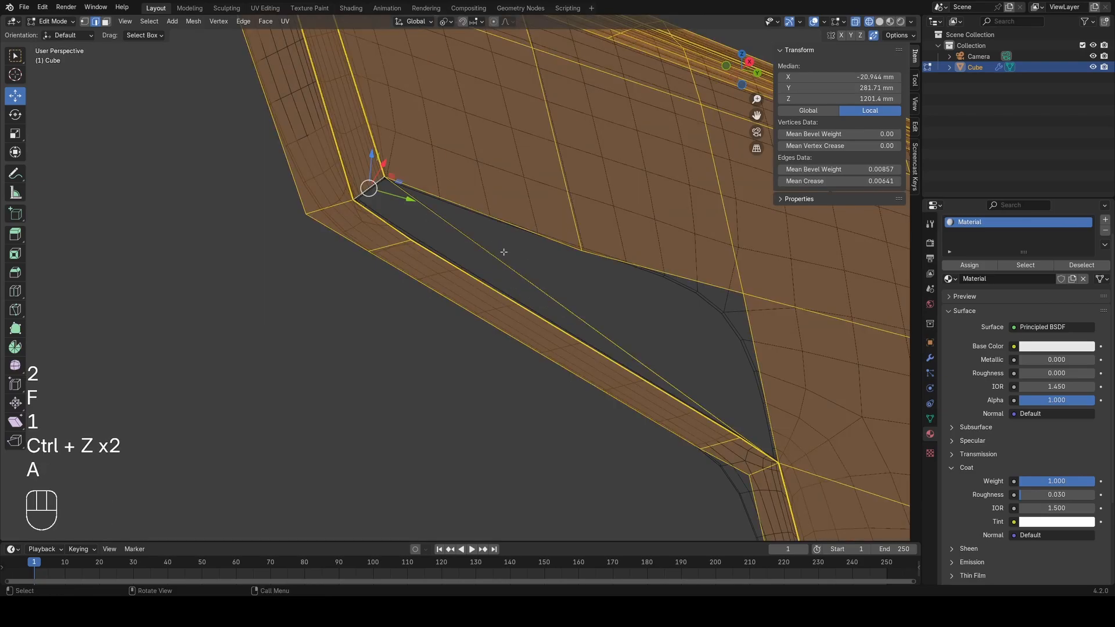
{"action": "key", "text": "1"}
{"action": "key", "text": "ctrl+r"}
{"action": "left_click", "coordinate": [379, 189]}
{"action": "key", "text": "f"}
{"action": "key", "text": "1"}
{"action": "key", "text": "a"}
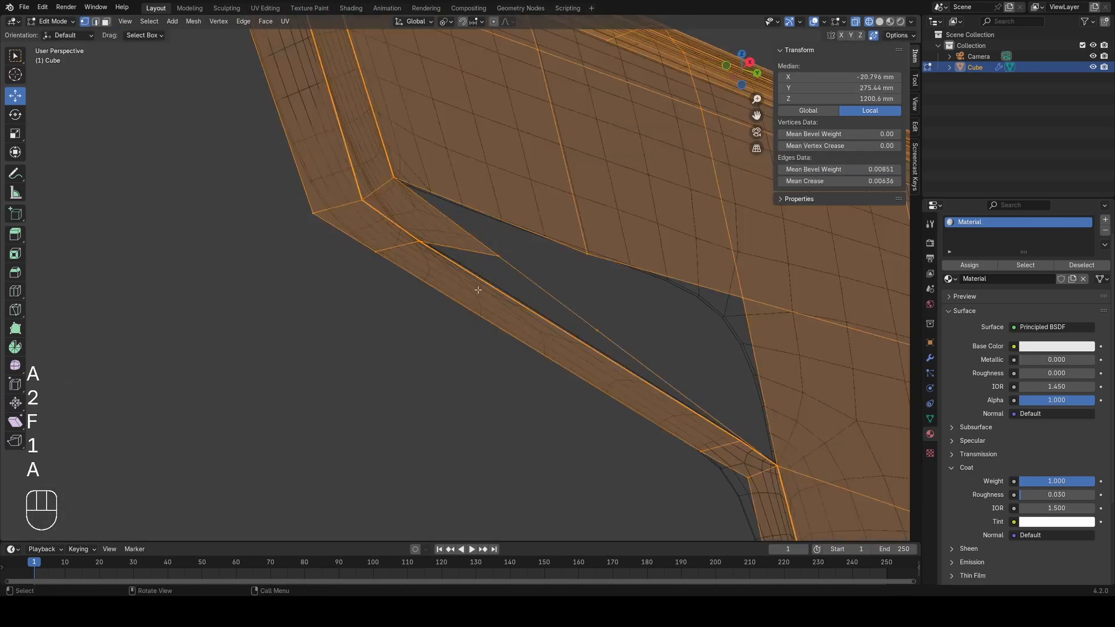
Step: Fill the following strip gap between the spanning edge and the flange border with a face
{"action": "mouse_move", "coordinate": [478, 288]}
{"action": "middle_mouse_down"}
{"action": "mouse_move", "coordinate": [418, 326]}
{"action": "mouse_move", "coordinate": [451, 301]}
{"action": "middle_mouse_up"}
{"action": "key", "text": "z"}
{"action": "left_click", "coordinate": [542, 301]}
{"action": "middle_click_drag", "start_coordinate": [542, 302], "coordinate": [500, 295], "text": "shift"}
{"action": "key", "text": "z"}
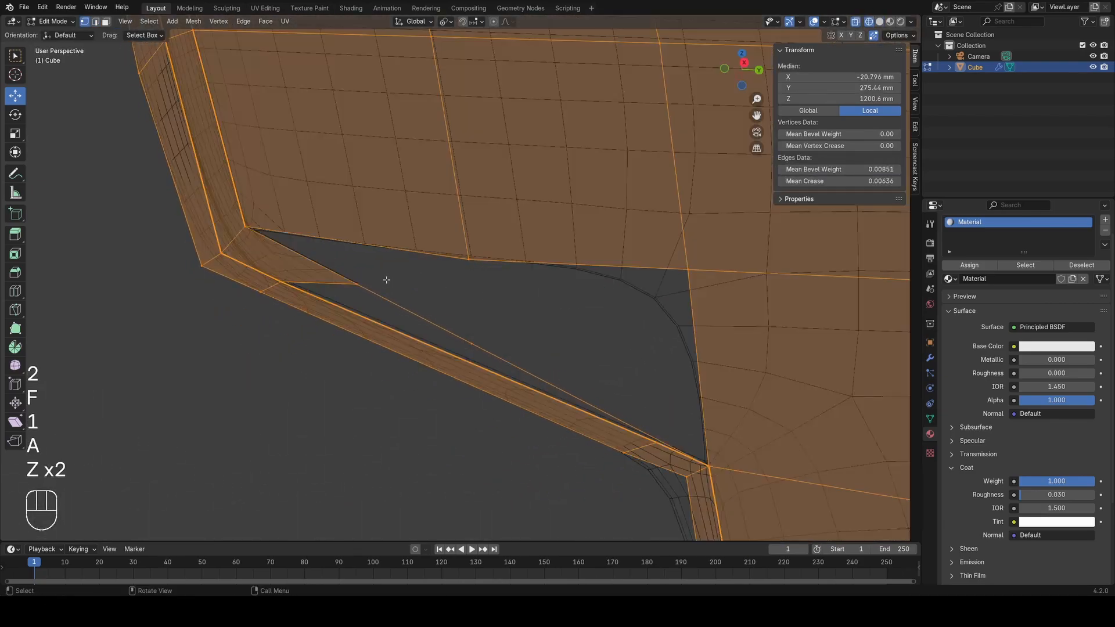
{"action": "middle_click_drag", "start_coordinate": [655, 319], "coordinate": [639, 306]}
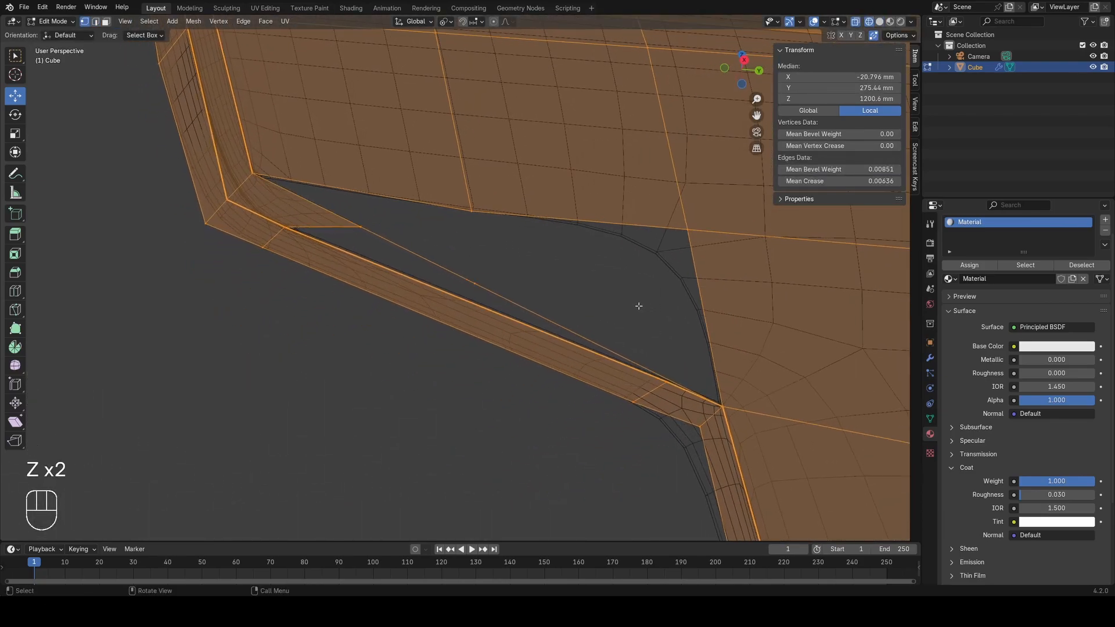
{"action": "left_click", "coordinate": [340, 228]}
{"action": "key", "text": "f"}
{"action": "key", "text": "1"}
{"action": "key", "text": "a"}
{"action": "middle_click_drag", "start_coordinate": [719, 363], "coordinate": [619, 352], "text": "shift"}
{"action": "scroll", "coordinate": [620, 359], "scroll_direction": "up", "scroll_amount": 5}
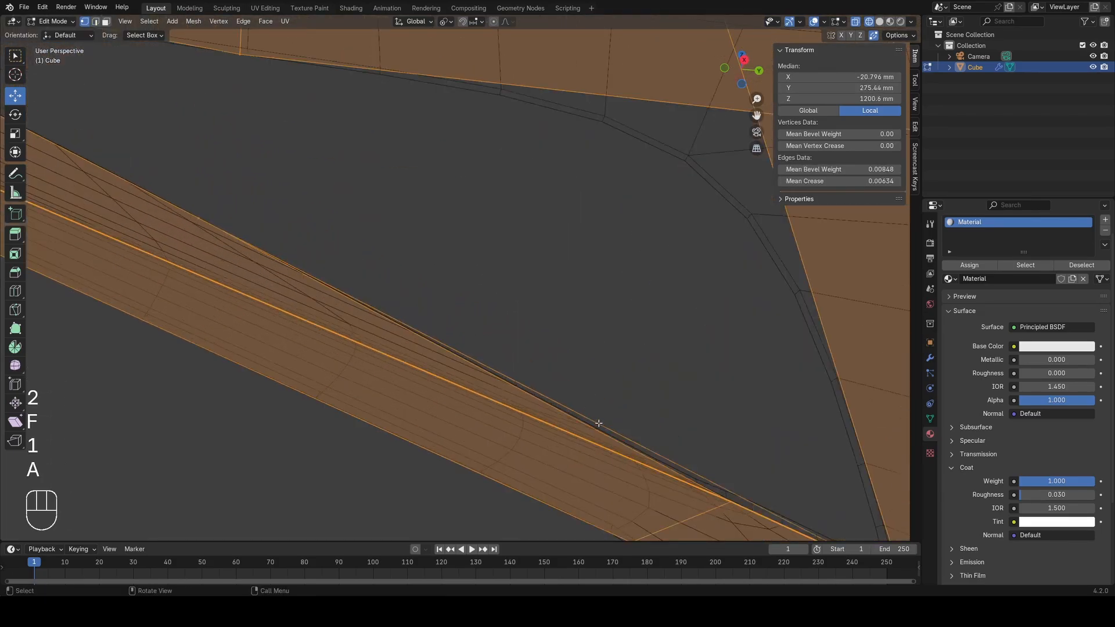
Step: Undo the last strip edits and add a centred loop cut across the flange between the two bends
{"action": "scroll", "coordinate": [586, 413], "scroll_direction": "down", "scroll_amount": 3}
{"action": "key", "text": "ctrl+z"}
{"action": "key", "text": "z"}
{"action": "key", "text": "a"}
{"action": "key", "text": "ctrl+r"}
{"action": "double_click", "coordinate": [323, 294]}
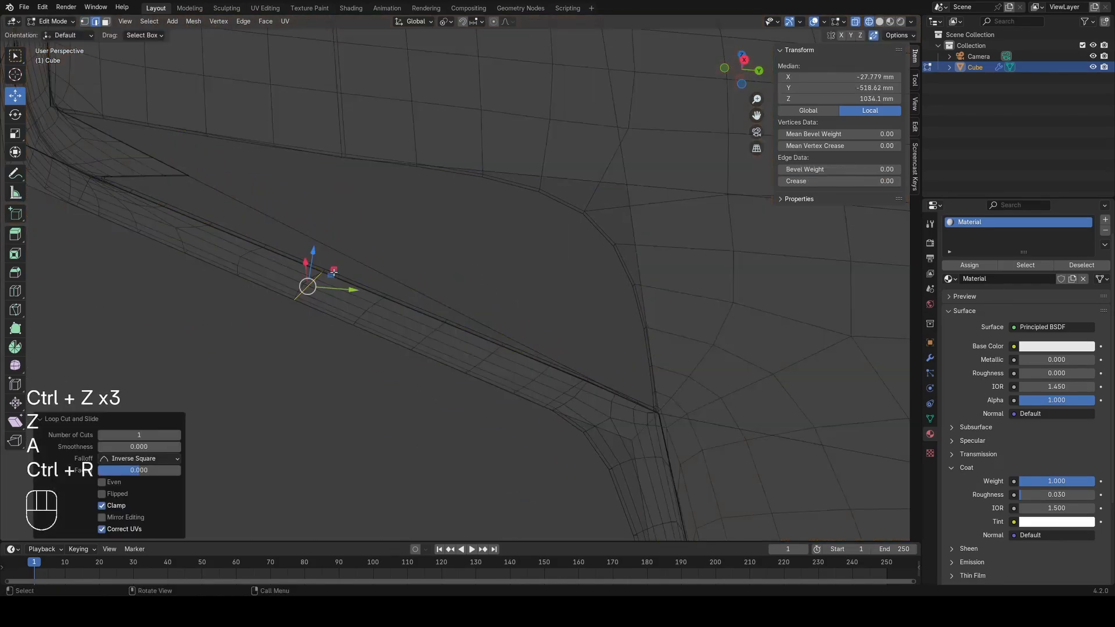
Step: Fill the strip gap from the upper bend down to the new flange cut with a face
{"action": "key", "text": "a"}
{"action": "key", "text": "2"}
{"action": "left_click", "coordinate": [149, 176]}
{"action": "key", "text": "f"}
{"action": "key", "text": "1"}
{"action": "key", "text": "a"}
{"action": "scroll", "coordinate": [639, 425], "scroll_direction": "up", "scroll_amount": 2}
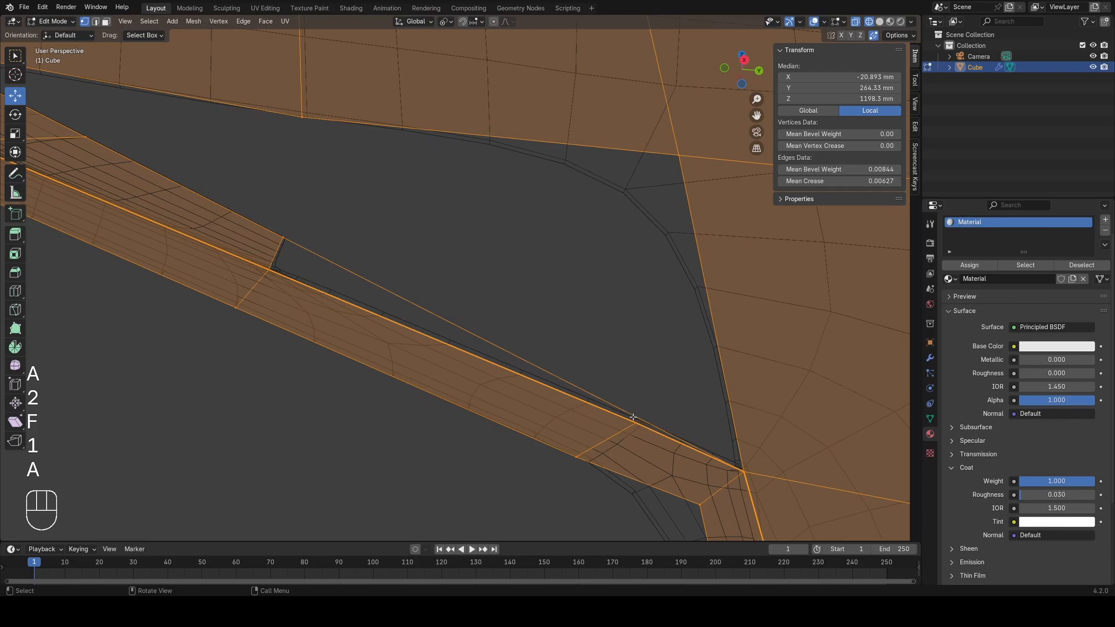
Step: Slide the flange cross edge near the lower corner toward the corner by a factor of about 0.15
{"action": "key", "text": "2"}
{"action": "left_click", "coordinate": [614, 437]}
{"action": "key", "text": "x"}
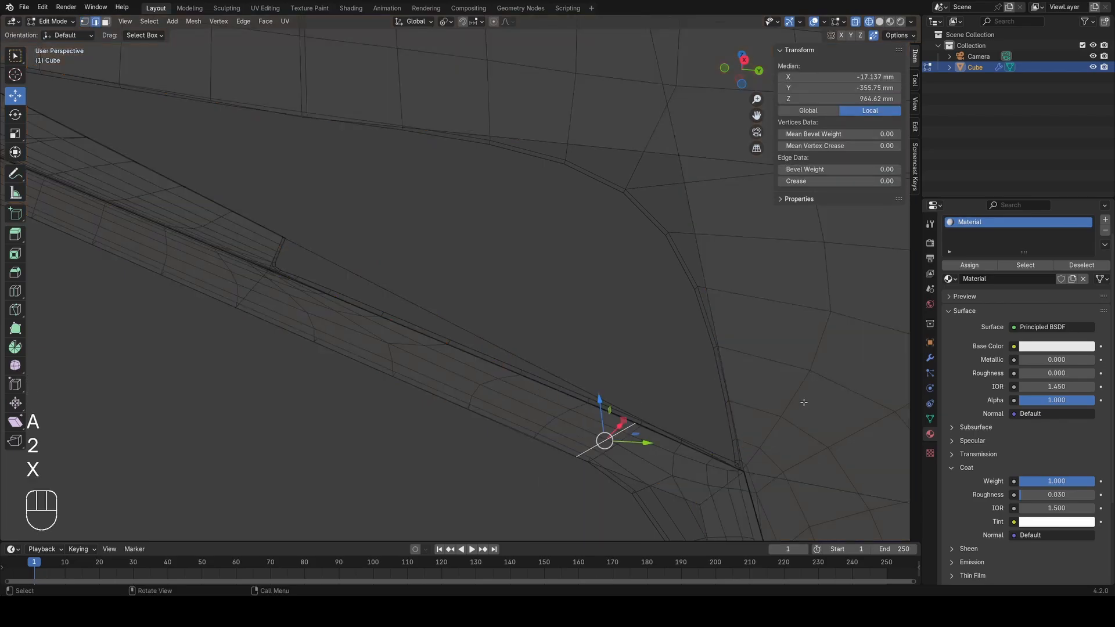
{"action": "scroll", "coordinate": [562, 366], "scroll_direction": "down", "scroll_amount": 6}
{"action": "mouse_move", "coordinate": [562, 366]}
{"action": "middle_mouse_down"}
{"action": "mouse_move", "coordinate": [546, 401]}
{"action": "mouse_move", "coordinate": [555, 383]}
{"action": "middle_mouse_up"}
{"action": "scroll", "coordinate": [554, 384], "scroll_direction": "up", "scroll_amount": 3}
{"action": "key", "text": "1"}
{"action": "key", "text": "g"}
{"action": "key", "text": "g"}
{"action": "left_click", "coordinate": [574, 406]}
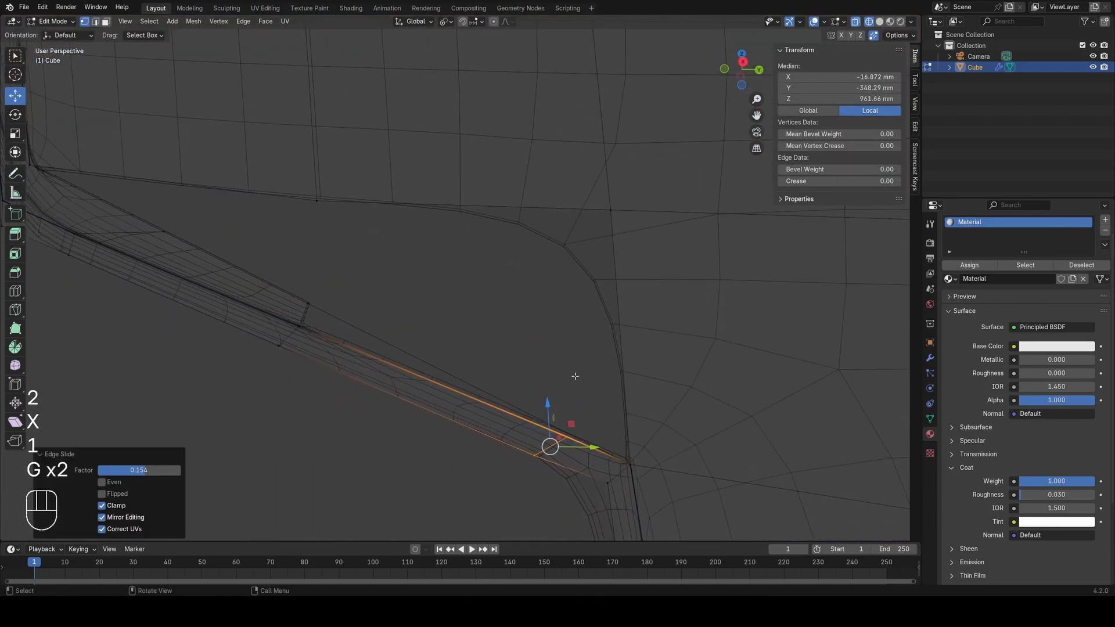
Step: Fill the panel opening above the strip's lower stretch with a face beside its vertical edge
{"action": "key", "text": "a"}
{"action": "scroll", "coordinate": [585, 378], "scroll_direction": "up", "scroll_amount": 3}
{"action": "key", "text": "2"}
{"action": "scroll", "coordinate": [639, 337], "scroll_direction": "down", "scroll_amount": 2}
{"action": "key", "text": "f"}
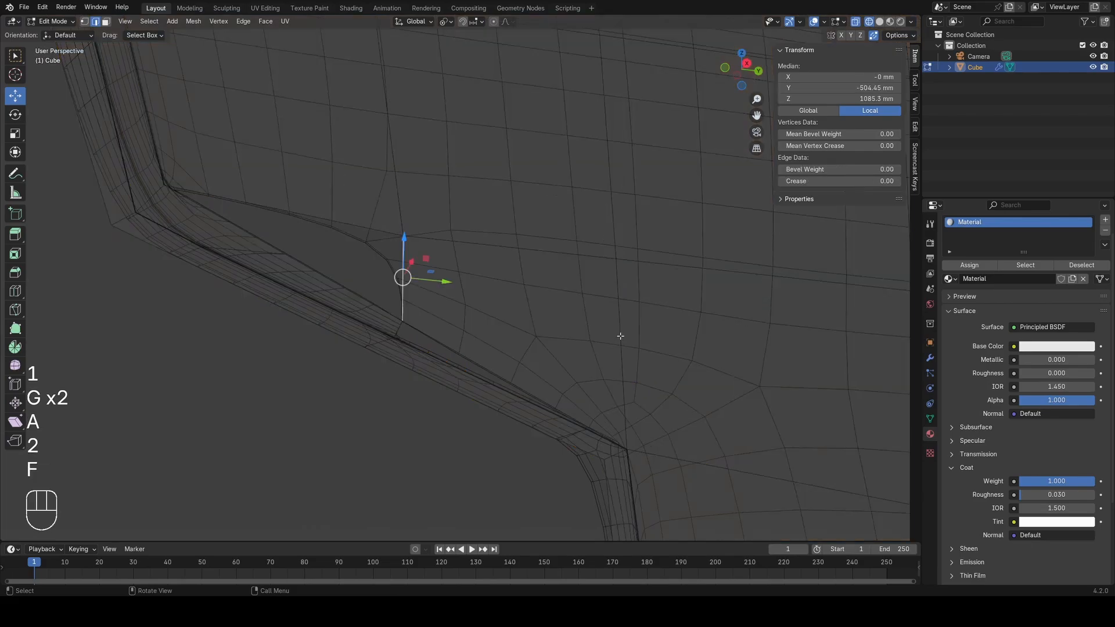
{"action": "middle_click_drag", "start_coordinate": [540, 340], "coordinate": [523, 314]}
{"action": "key", "text": "a"}
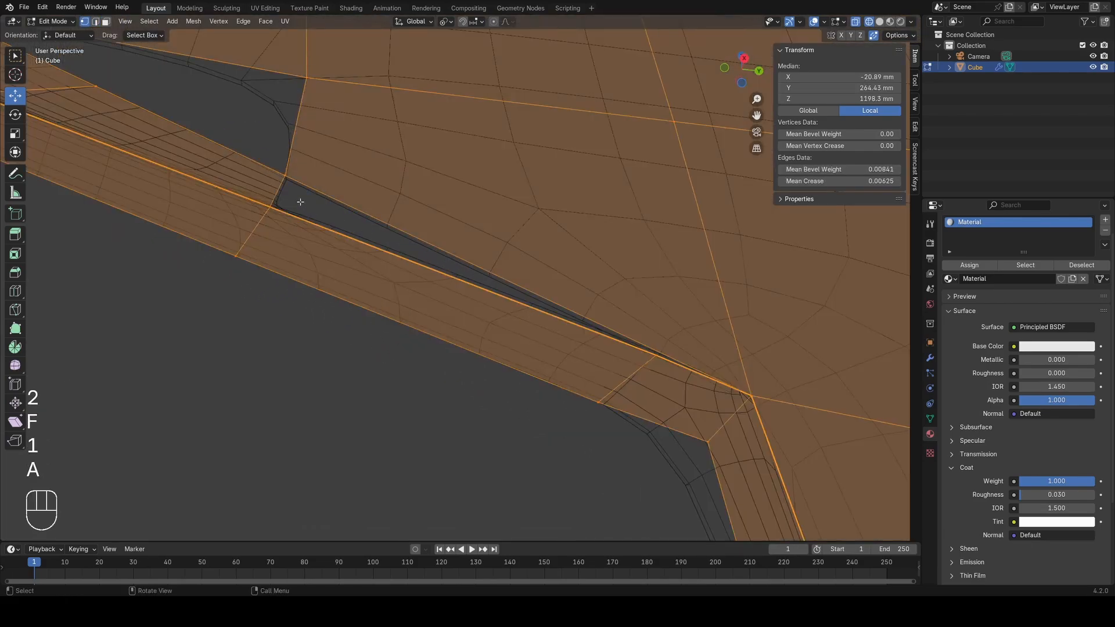
Step: Fill the tapering strip gap down to the lower corner and the remaining panel opening above the strip
{"action": "key", "text": "2"}
{"action": "left_click", "coordinate": [278, 193]}
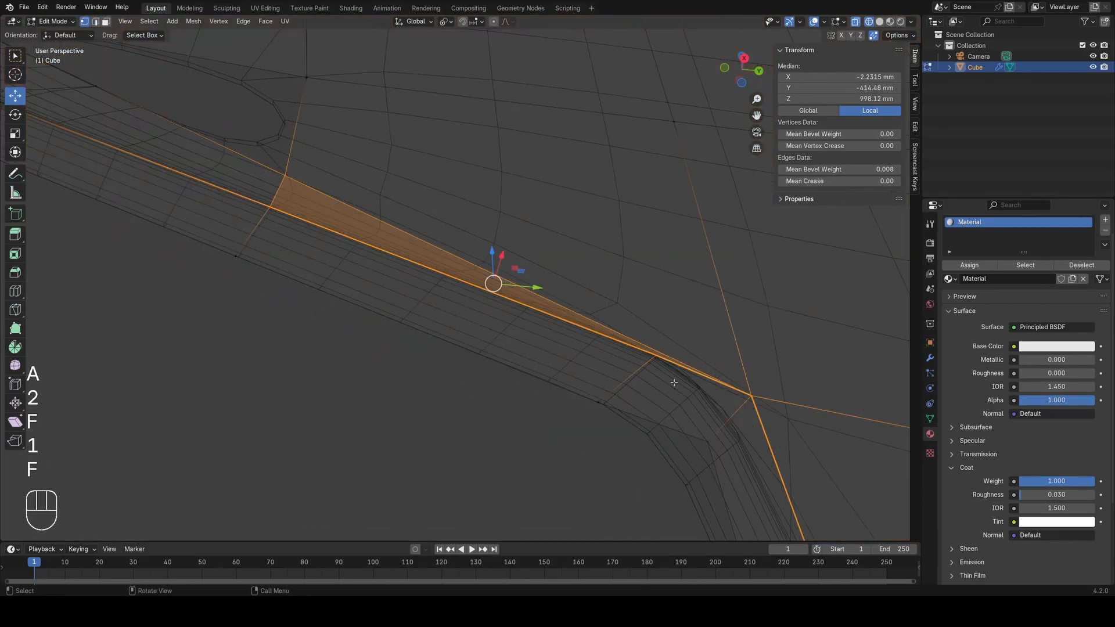
{"action": "key", "text": "a"}
{"action": "scroll", "coordinate": [551, 383], "scroll_direction": "down", "scroll_amount": 3}
{"action": "left_click", "coordinate": [420, 300]}
{"action": "key", "text": "f"}
{"action": "key", "text": "1"}
Step: Set a bevel weight of 0.02 on the edges between panel and strip from the upper bend to the lower corner
{"action": "key", "text": "a"}
{"action": "key", "text": "2"}
{"action": "left_click", "coordinate": [435, 302]}
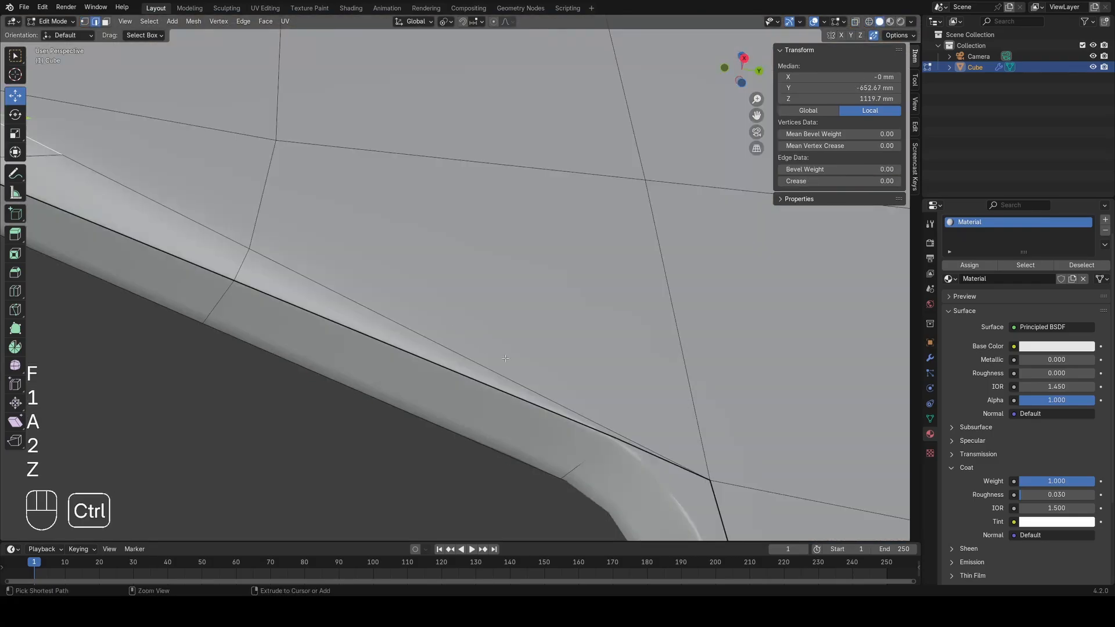
{"action": "left_click", "coordinate": [427, 331], "text": "ctrl"}
{"action": "key", "text": "z"}
{"action": "key", "text": "z"}
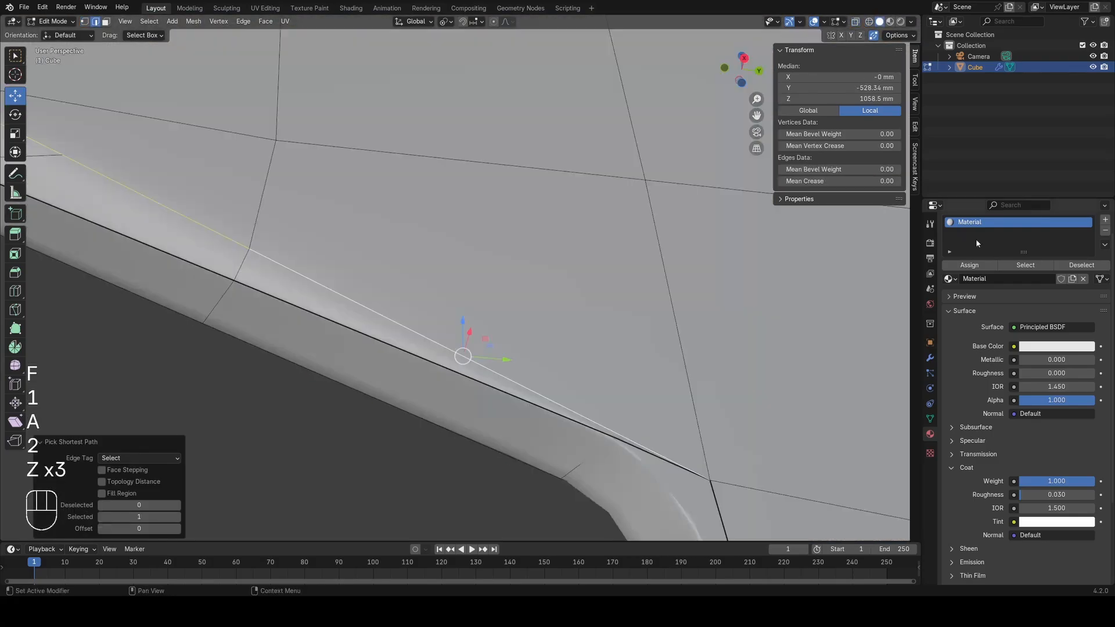
{"action": "scroll", "coordinate": [712, 212], "scroll_direction": "down", "scroll_amount": 4}
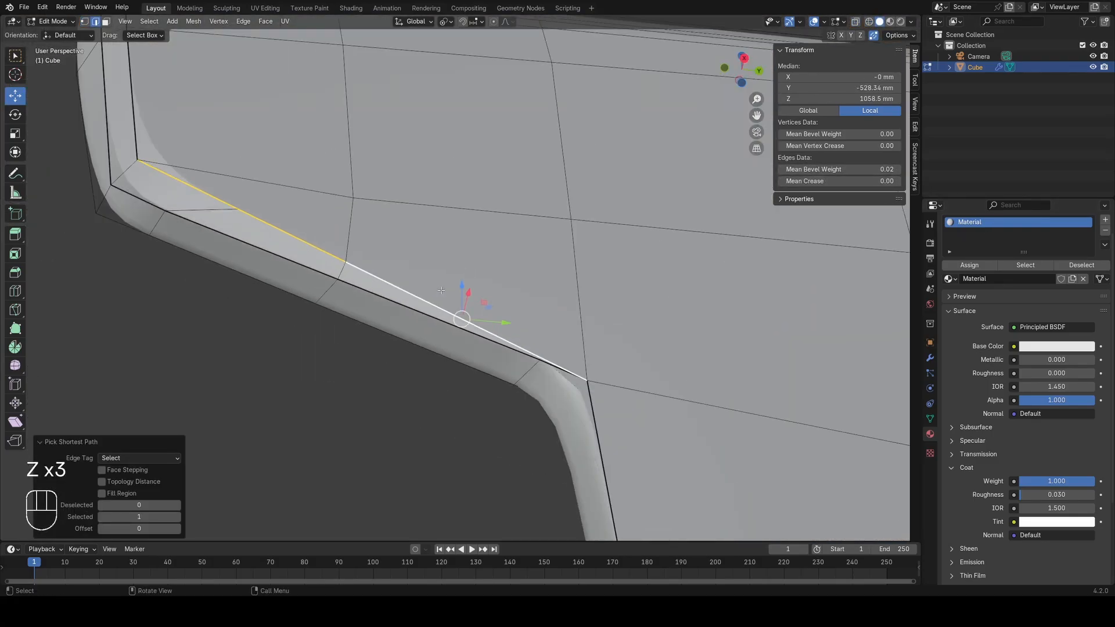
Step: Inspect the shaded strip and lower corner in object mode
{"action": "key", "text": "Tab"}
{"action": "middle_click_drag", "start_coordinate": [429, 295], "coordinate": [507, 323]}
{"action": "scroll", "coordinate": [507, 323], "scroll_direction": "up", "scroll_amount": 2}
{"action": "scroll", "coordinate": [523, 320], "scroll_direction": "up", "scroll_amount": 1}
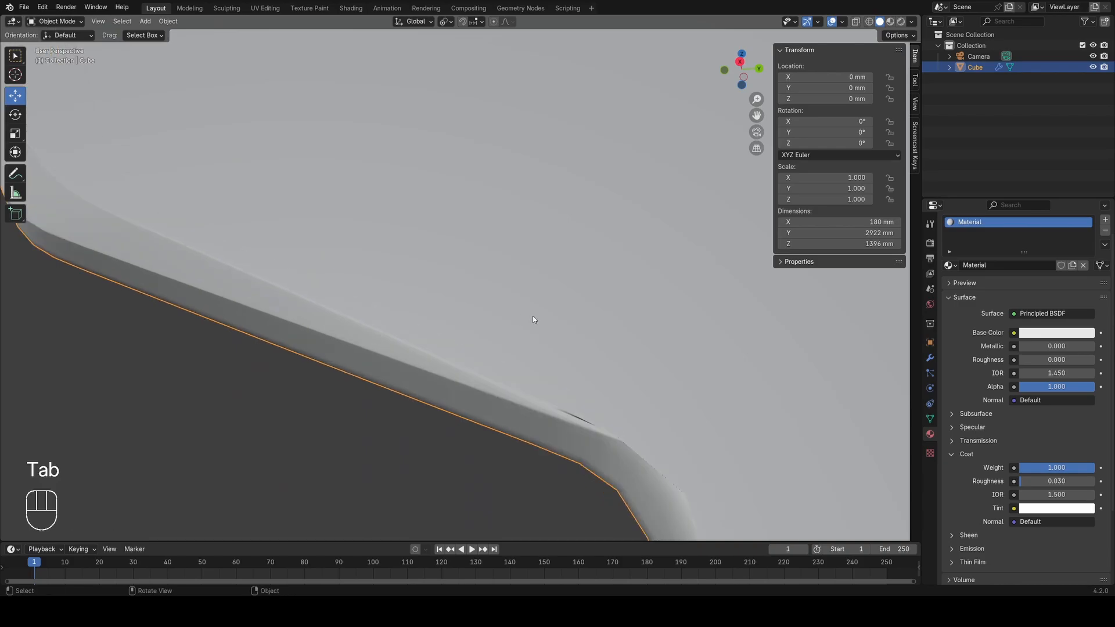
{"action": "key", "text": "Tab"}
{"action": "scroll", "coordinate": [770, 227], "scroll_direction": "up", "scroll_amount": 2}
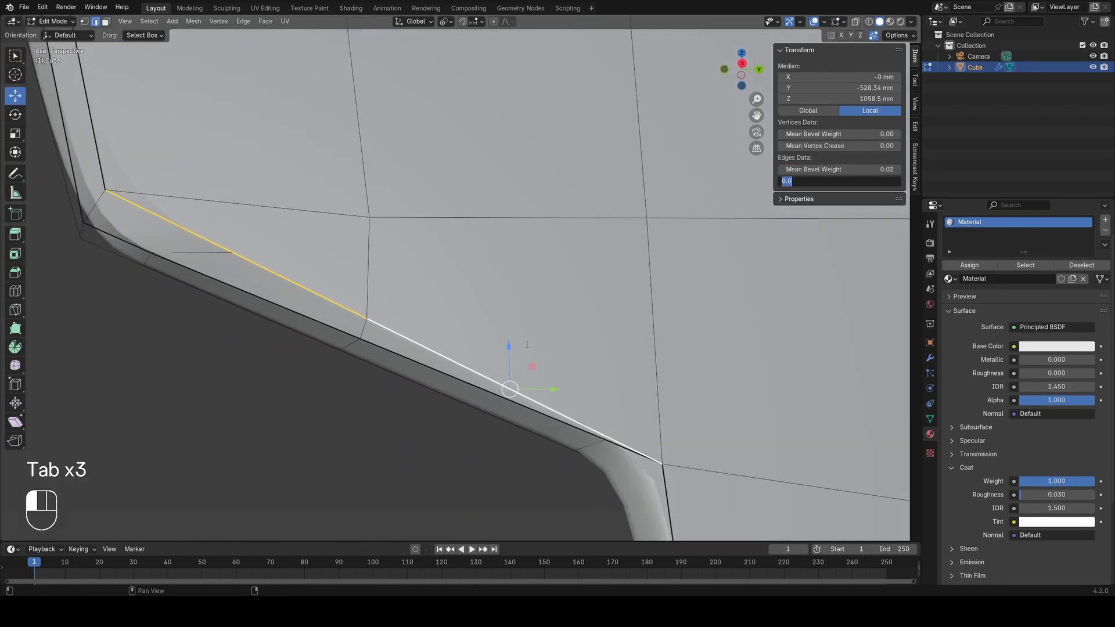
{"action": "key", "text": "Tab"}
Step: Set the bevel weight of the flange edge at the lower corner to 0.52
{"action": "key", "text": "z"}
{"action": "key", "text": "Tab"}
{"action": "key", "text": "a"}
{"action": "key", "text": "2"}
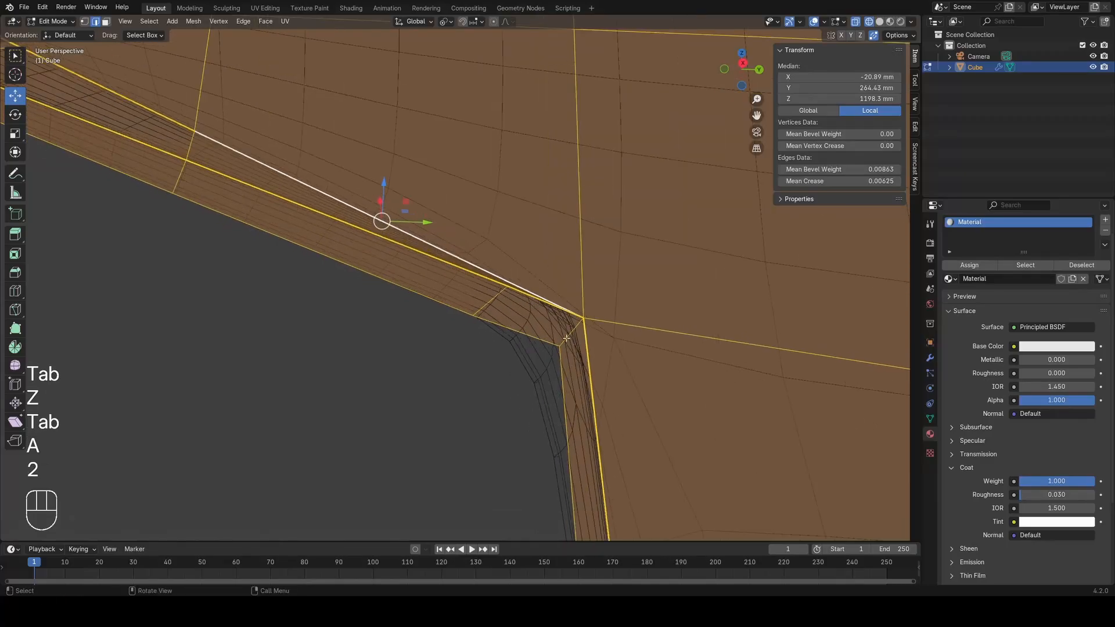
{"action": "left_click", "coordinate": [567, 338]}
{"action": "key", "text": "z"}
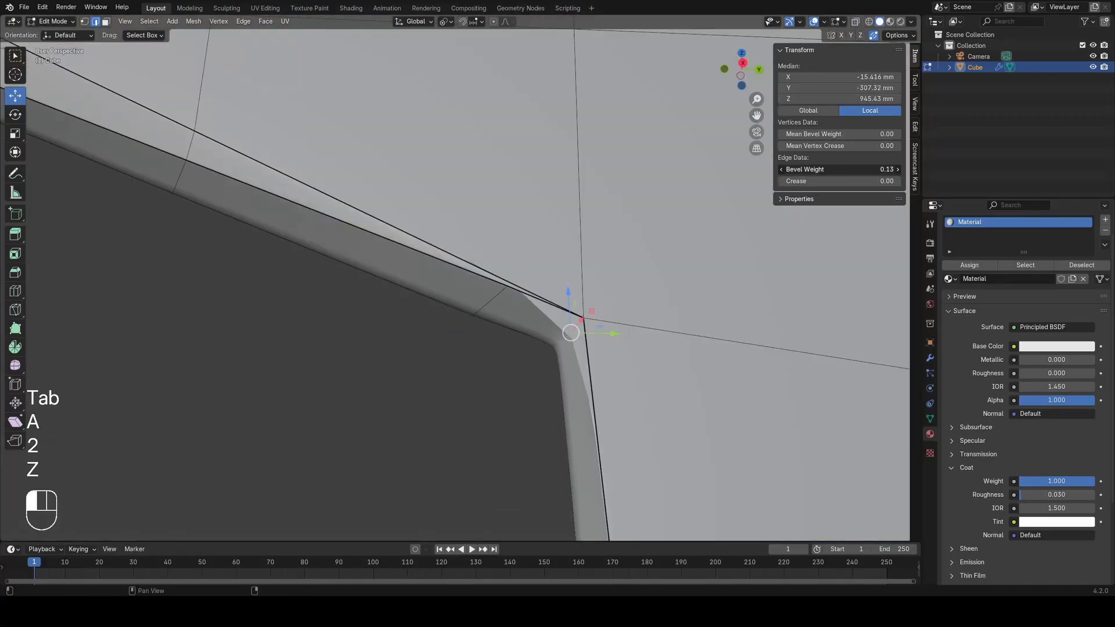
{"action": "key", "text": "a"}
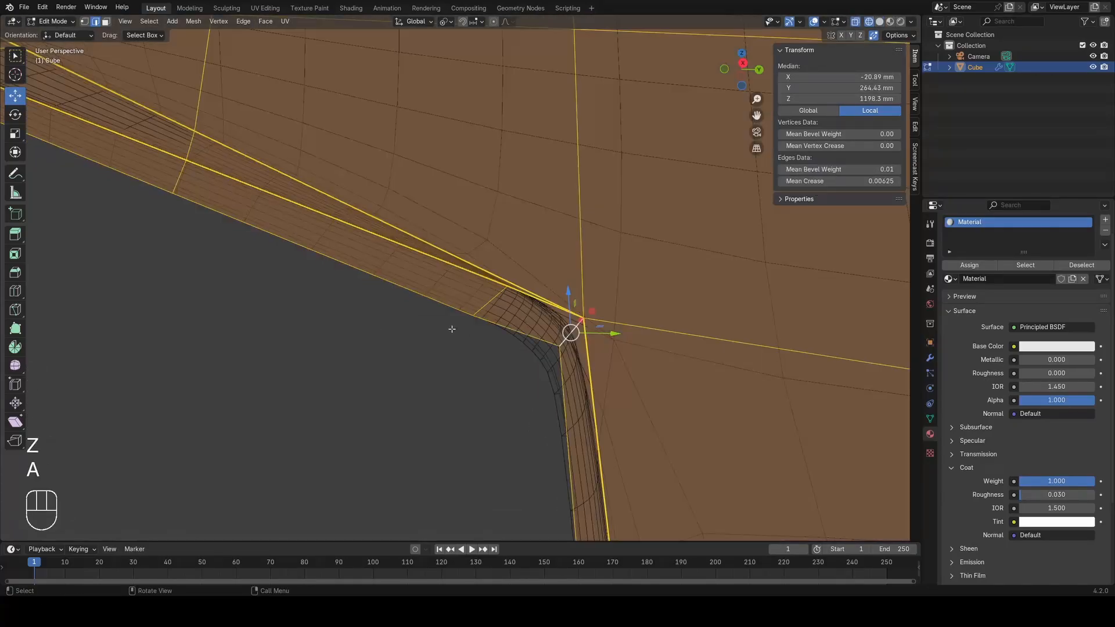
Step: Dissolve the flange cross edge just before the lower corner and check the shaded result in object mode
{"action": "left_click", "coordinate": [497, 297]}
{"action": "key", "text": "x"}
{"action": "left_click", "coordinate": [451, 396]}
{"action": "key", "text": "1"}
{"action": "key", "text": "a"}
{"action": "key", "text": "z"}
{"action": "key", "text": "Tab"}
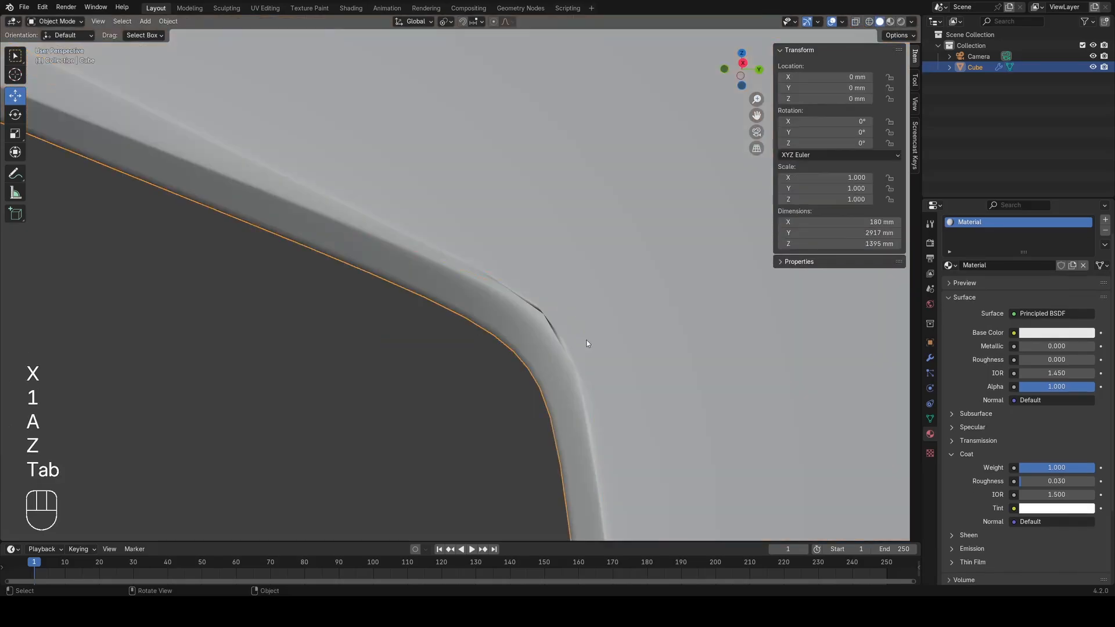
Step: Remove the bevel weight from the flange edge at the lower corner
{"action": "middle_click_drag", "start_coordinate": [585, 344], "coordinate": [574, 350]}
{"action": "key", "text": "Tab"}
{"action": "key", "text": "z"}
{"action": "key", "text": "2"}
{"action": "left_click", "coordinate": [505, 388]}
{"action": "key", "text": "z"}
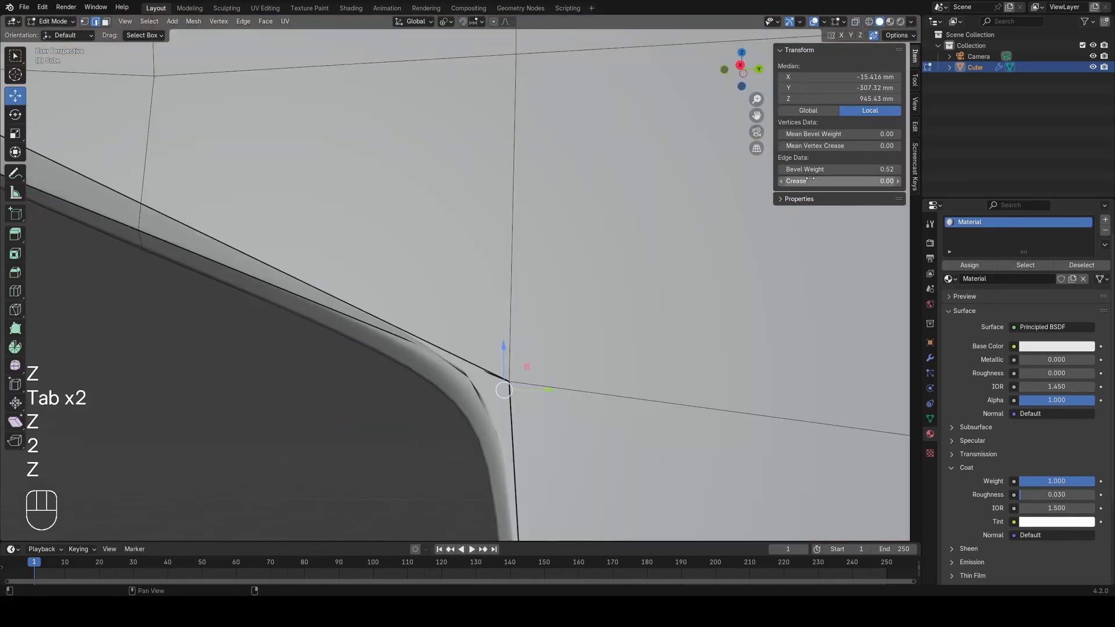
{"action": "left_click_drag", "start_coordinate": [839, 169], "coordinate": [872, 169]}
{"action": "scroll", "coordinate": [574, 343], "scroll_direction": "down", "scroll_amount": 3}
{"action": "key", "text": "z"}
{"action": "key", "text": "a"}
{"action": "middle_click_drag", "start_coordinate": [401, 281], "coordinate": [486, 319], "text": "shift"}
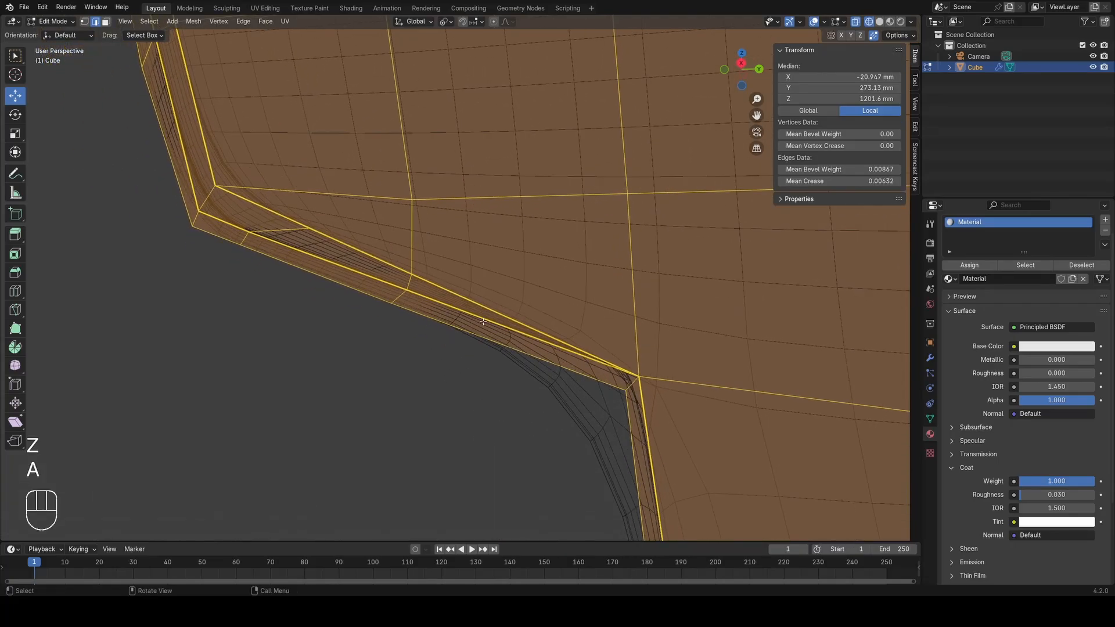
Step: Delete the border edge from the mid-strip cut to the lower corner, together with its adjoining strip and panel faces
{"action": "key", "text": "2"}
{"action": "left_click", "coordinate": [476, 302]}
{"action": "key", "text": "x"}
{"action": "left_click", "coordinate": [445, 199]}
{"action": "key", "text": "1"}
{"action": "key", "text": "a"}
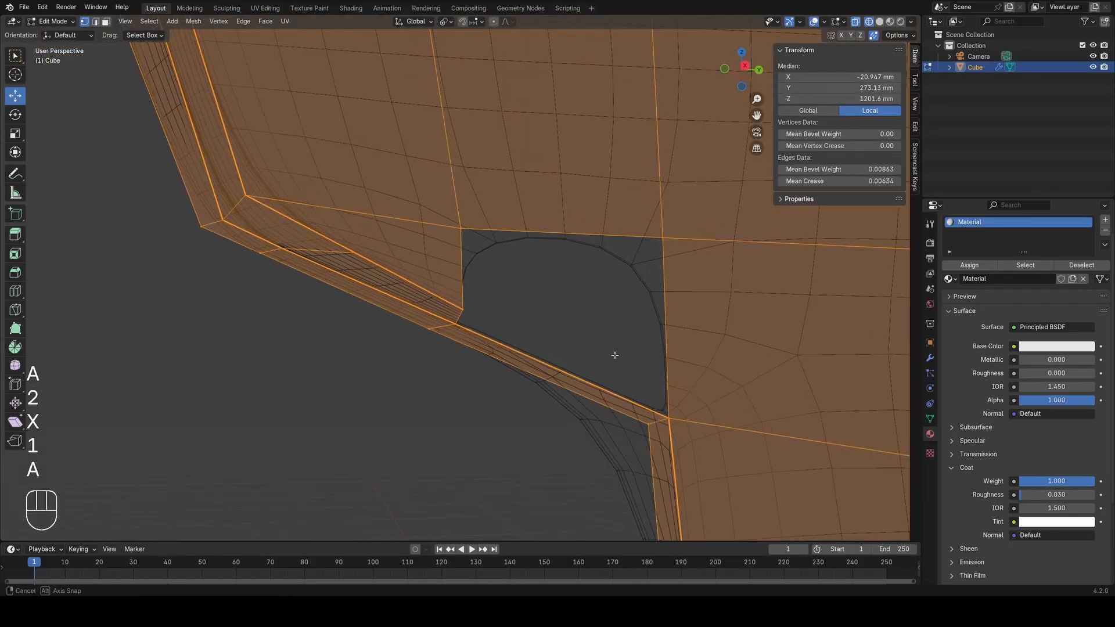
Step: Delete the panel face next to the opening above the lower corner
{"action": "key", "text": "3"}
{"action": "middle_click_drag", "start_coordinate": [615, 353], "coordinate": [526, 248]}
{"action": "left_click", "coordinate": [526, 249]}
{"action": "key", "text": "x"}
{"action": "left_click", "coordinate": [514, 249]}
{"action": "key", "text": "1"}
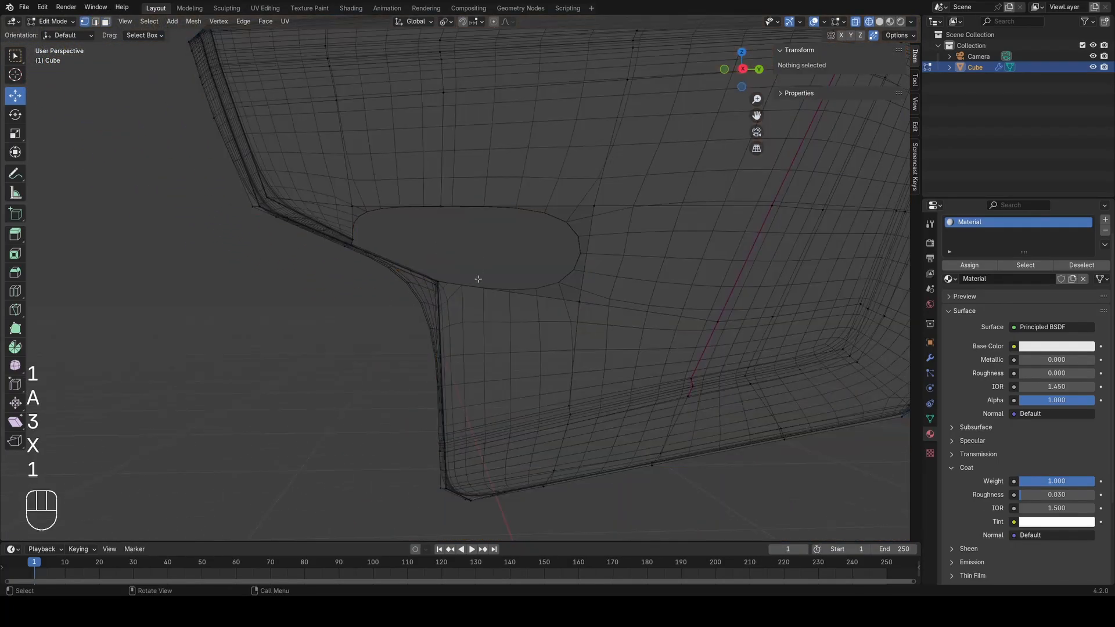
Step: Add a vertical loop cut through the panel below the opening and slide it close to the vertical border
{"action": "key", "text": "a"}
{"action": "middle_click_drag", "start_coordinate": [478, 278], "coordinate": [496, 335]}
{"action": "scroll", "coordinate": [554, 349], "scroll_direction": "up", "scroll_amount": 2}
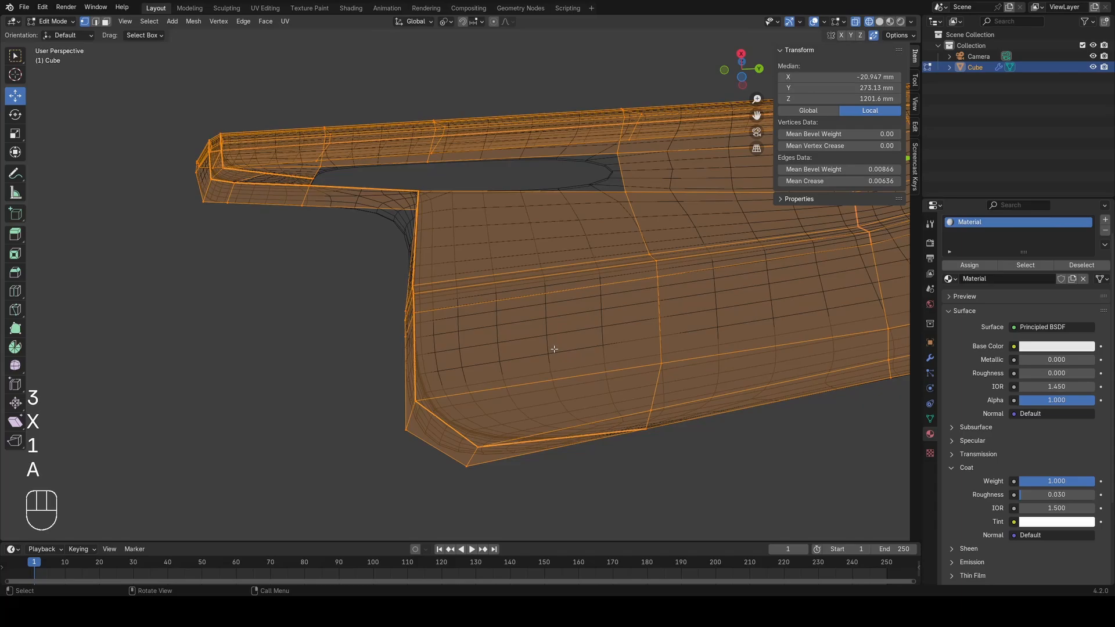
{"action": "left_click", "coordinate": [562, 298]}
{"action": "right_click", "coordinate": [530, 295]}
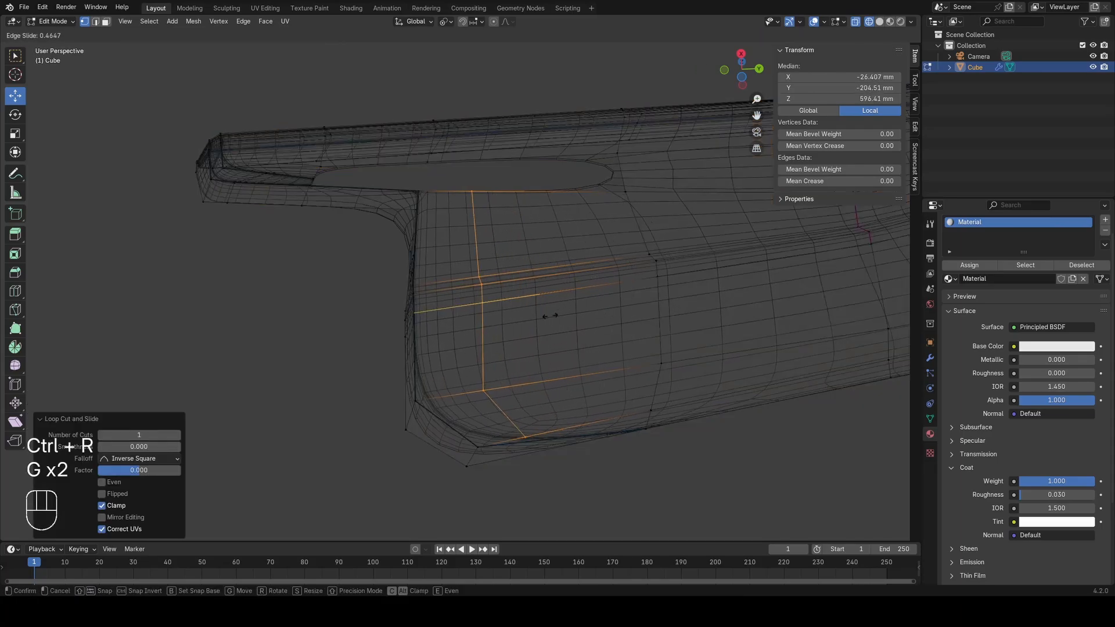
{"action": "left_click", "coordinate": [511, 319]}
{"action": "key", "text": "a"}
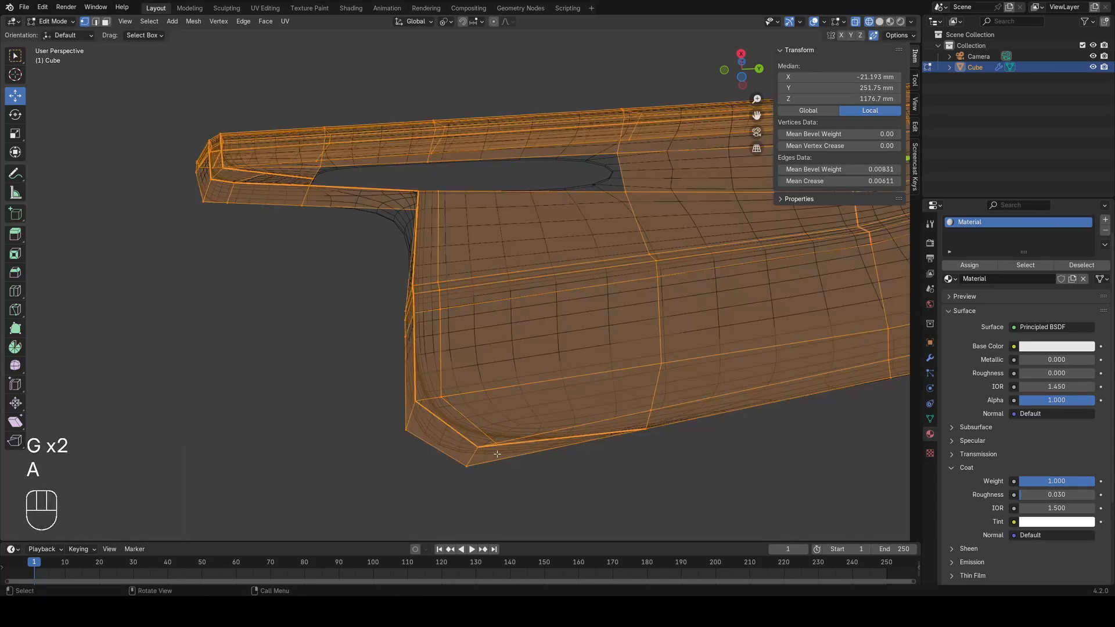
Step: Select the new loop's lower vertices and slide them away from the vertical border
{"action": "left_click", "coordinate": [494, 442]}
{"action": "middle_click_drag", "start_coordinate": [453, 400], "coordinate": [451, 371]}
{"action": "key", "text": "z"}
{"action": "left_click", "coordinate": [430, 351], "text": "ctrl"}
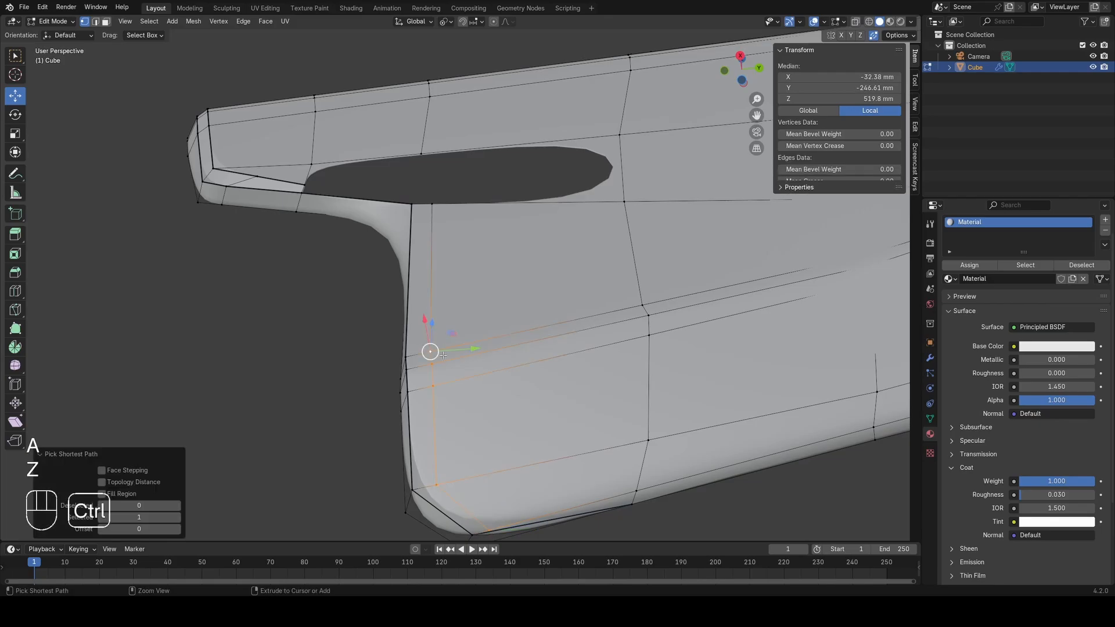
Step: Slide the new loop's top vertex beyond its edge into the opening with clamping off, by a factor of about -0.1
{"action": "key", "text": "a"}
{"action": "mouse_move", "coordinate": [491, 208]}
{"action": "middle_mouse_down"}
{"action": "mouse_move", "coordinate": [490, 293]}
{"action": "mouse_move", "coordinate": [489, 278]}
{"action": "middle_mouse_up"}
{"action": "left_click", "coordinate": [457, 311]}
{"action": "scroll", "coordinate": [456, 313], "scroll_direction": "up", "scroll_amount": 3}
{"action": "key", "text": "g"}
{"action": "key", "text": "g"}
{"action": "key", "text": "c"}
{"action": "left_click", "coordinate": [457, 281]}
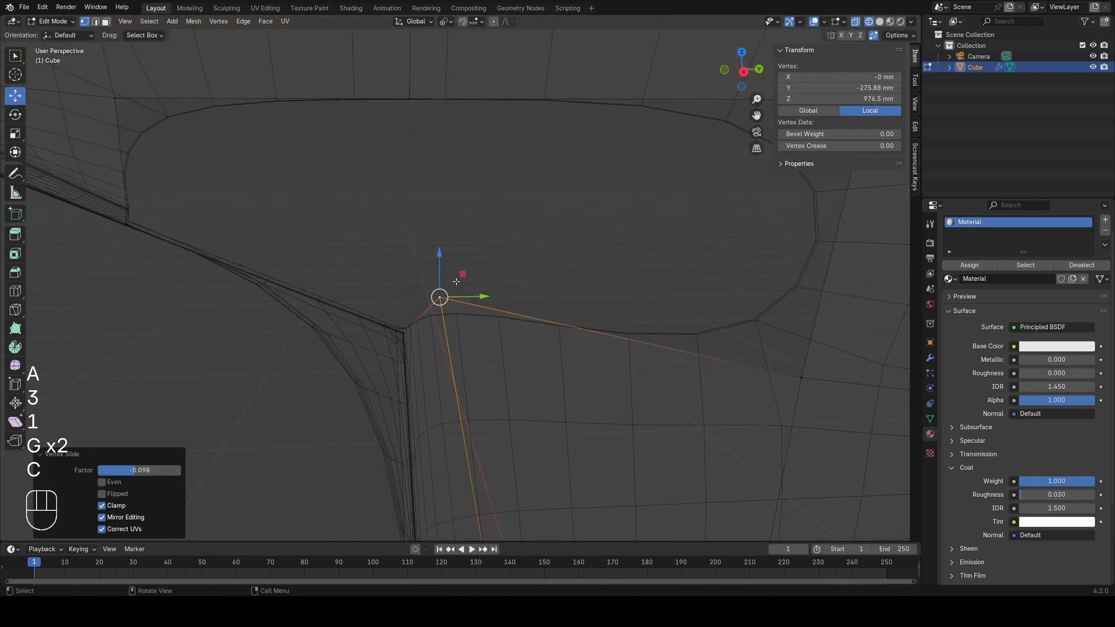
{"action": "scroll", "coordinate": [456, 282], "scroll_direction": "down", "scroll_amount": 5}
{"action": "left_click_drag", "start_coordinate": [463, 174], "coordinate": [683, 307]}
{"action": "scroll", "coordinate": [466, 308], "scroll_direction": "up", "scroll_amount": 1}
{"action": "key", "text": "a"}
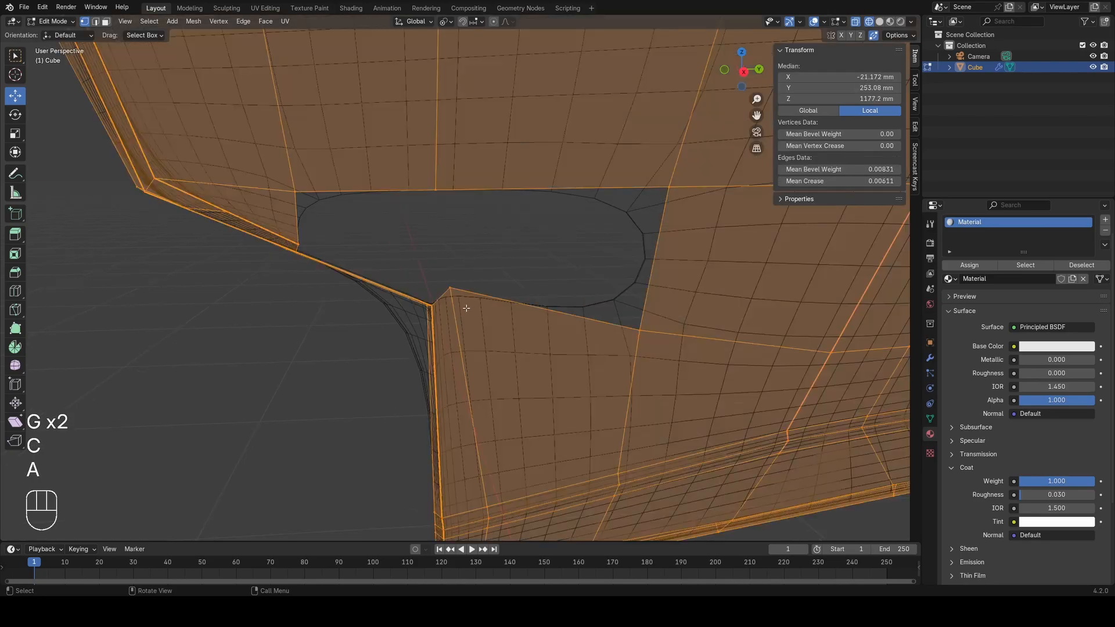
{"action": "middle_click_drag", "start_coordinate": [466, 308], "coordinate": [485, 288]}
{"action": "left_click", "coordinate": [474, 258]}
{"action": "key", "text": "z"}
{"action": "key", "text": "g"}
{"action": "key", "text": "g"}
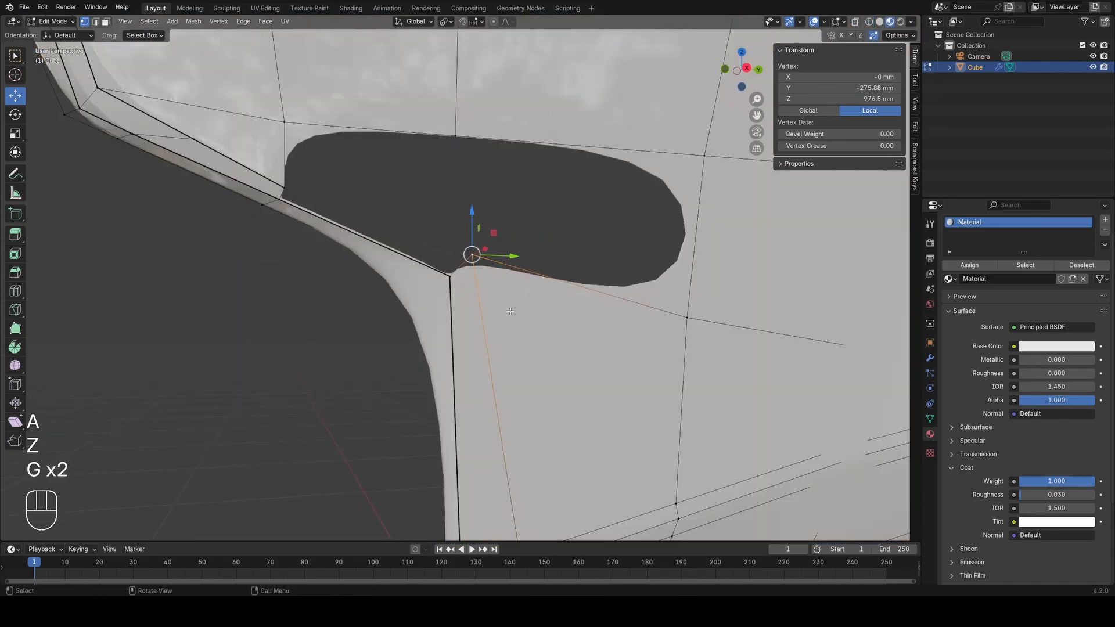
{"action": "middle_click_drag", "start_coordinate": [427, 278], "coordinate": [484, 342], "text": "shift"}
{"action": "key", "text": "z"}
{"action": "key", "text": "a"}
Step: Slide the new loop's top vertex slightly to refine its position beside the lower corner
{"action": "left_click", "coordinate": [528, 317]}
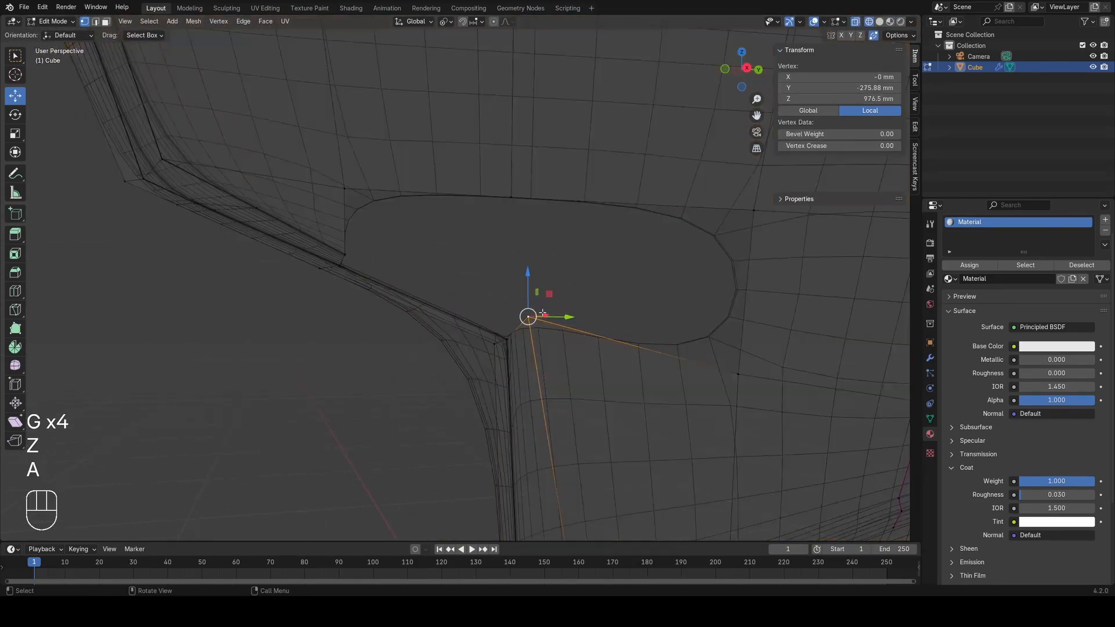
{"action": "scroll", "coordinate": [537, 320], "scroll_direction": "up", "scroll_amount": 1}
{"action": "key", "text": "z"}
{"action": "key", "text": "g"}
{"action": "key", "text": "g"}
{"action": "left_click", "coordinate": [590, 328]}
{"action": "key", "text": "z"}
{"action": "key", "text": "a"}
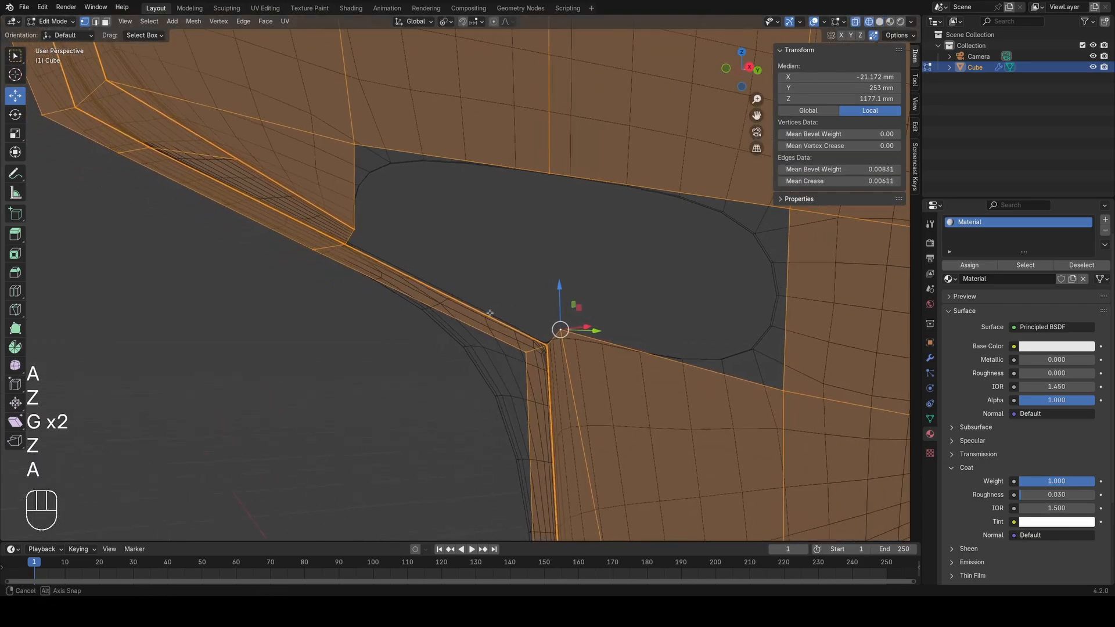
Step: Fill the strip between the mid-strip cut and the new loop's top vertex with a face
{"action": "key", "text": "2"}
{"action": "key", "text": "f"}
{"action": "key", "text": "1"}
{"action": "key", "text": "a"}
Step: Slide the strip's inner vertex at the lower corner further away from the corner
{"action": "left_click", "coordinate": [584, 330]}
{"action": "key", "text": "z"}
{"action": "mouse_move", "coordinate": [584, 328]}
{"action": "middle_mouse_down"}
{"action": "mouse_move", "coordinate": [604, 323]}
{"action": "mouse_move", "coordinate": [523, 311]}
{"action": "middle_mouse_up"}
{"action": "middle_click_drag", "start_coordinate": [523, 311], "coordinate": [455, 306]}
{"action": "key", "text": "g"}
{"action": "key", "text": "g"}
{"action": "left_click", "coordinate": [494, 314]}
{"action": "key", "text": "z"}
{"action": "key", "text": "a"}
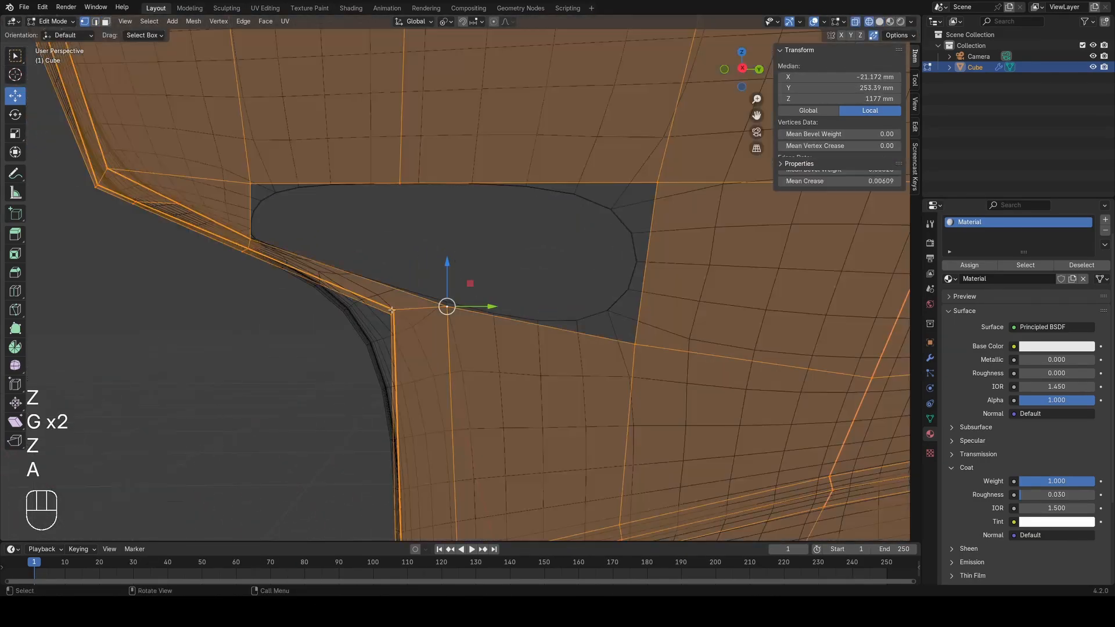
Step: Close the remaining panel opening above the strip with two faces
{"action": "middle_click_drag", "start_coordinate": [370, 241], "coordinate": [417, 95]}
{"action": "key", "text": "2"}
{"action": "left_click", "coordinate": [643, 259]}
{"action": "key", "text": "f"}
{"action": "key", "text": "f"}
{"action": "key", "text": "1"}
{"action": "scroll", "coordinate": [451, 246], "scroll_direction": "down", "scroll_amount": 3}
{"action": "key", "text": "a"}
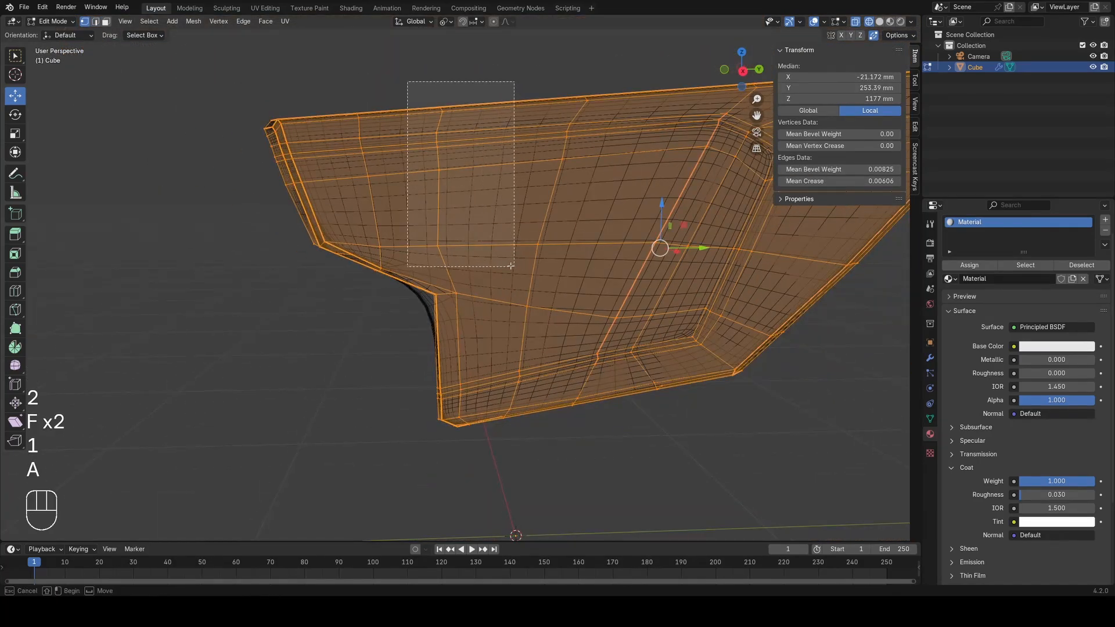
Step: Slide the panel's vertical edge loop above the lower strip and view the shaded result in object mode
{"action": "left_click_drag", "start_coordinate": [510, 266], "coordinate": [511, 266]}
{"action": "key", "text": "g"}
{"action": "key", "text": "g"}
{"action": "left_click", "coordinate": [466, 174]}
{"action": "key", "text": "a"}
{"action": "key", "text": "Tab"}
{"action": "key", "text": "z"}
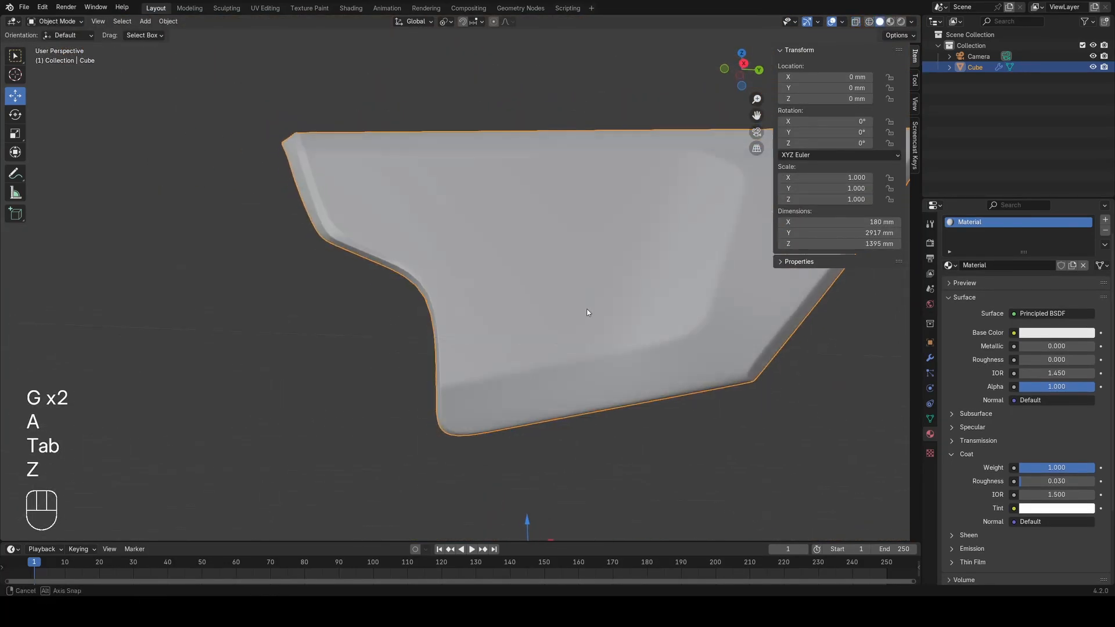
Step: Examine the panel's subdivided wireframe and edge flow around the concave corner of the outline
{"action": "mouse_move", "coordinate": [587, 312]}
{"action": "middle_mouse_down"}
{"action": "mouse_move", "coordinate": [589, 349]}
{"action": "mouse_move", "coordinate": [555, 262]}
{"action": "mouse_move", "coordinate": [590, 311]}
{"action": "middle_mouse_up"}
{"action": "key", "text": "z"}
{"action": "key", "text": "z"}
{"action": "scroll", "coordinate": [508, 261], "scroll_direction": "up", "scroll_amount": 3}
{"action": "key", "text": "Tab"}
{"action": "key", "text": "a"}
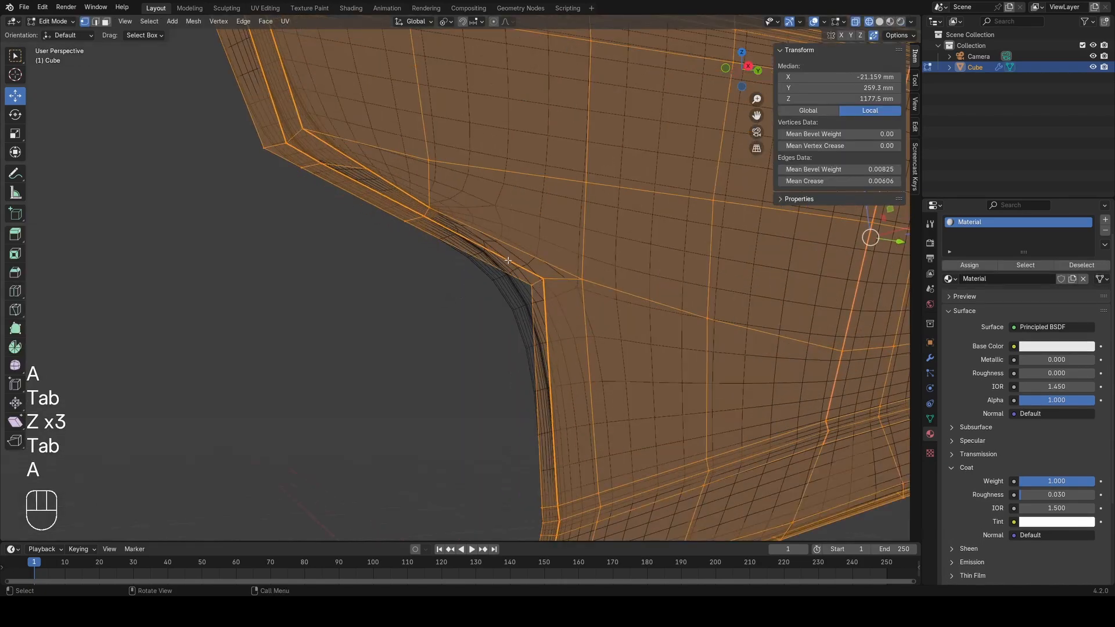
{"action": "key", "text": "2"}
{"action": "key", "text": "z"}
{"action": "middle_click_drag", "start_coordinate": [508, 260], "coordinate": [559, 373], "text": "shift"}
{"action": "scroll", "coordinate": [519, 265], "scroll_direction": "down", "scroll_amount": 3}
{"action": "middle_click_drag", "start_coordinate": [520, 265], "coordinate": [536, 187]}
{"action": "middle_click_drag", "start_coordinate": [413, 227], "coordinate": [414, 255], "text": "shift"}
{"action": "scroll", "coordinate": [435, 296], "scroll_direction": "up", "scroll_amount": 4}
Step: Select the two inner panel edges meeting beside the strip's concave corner, raise their mean bevel weight and return to object mode
{"action": "key", "text": "1"}
{"action": "left_click", "coordinate": [478, 282]}
{"action": "middle_click_drag", "start_coordinate": [477, 282], "coordinate": [572, 453]}
{"action": "left_click", "coordinate": [638, 332], "text": "ctrl"}
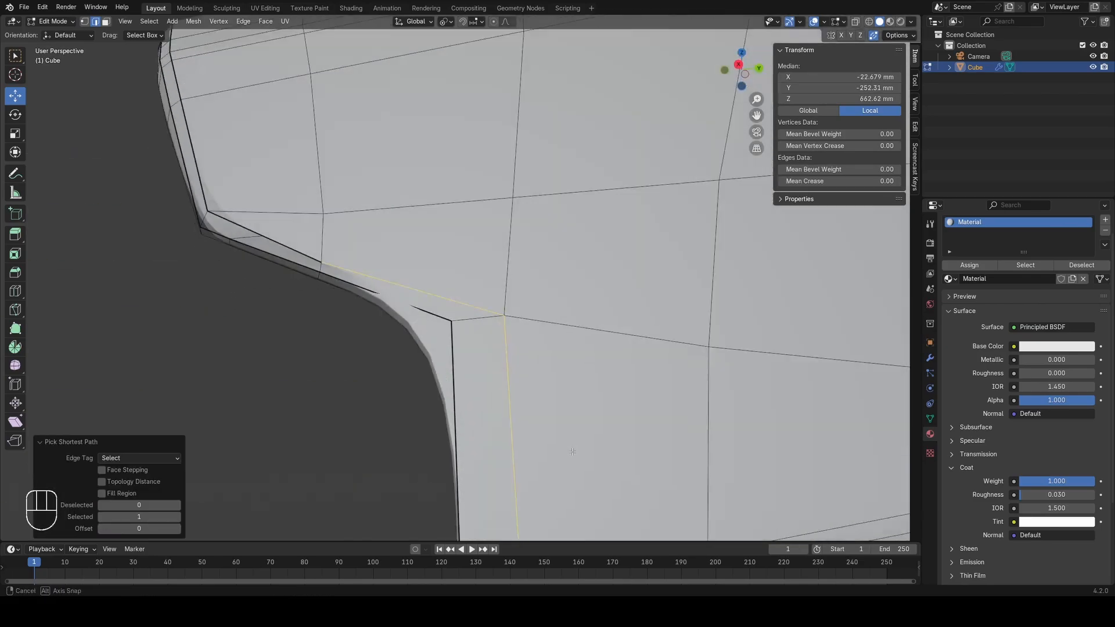
{"action": "middle_click_drag", "start_coordinate": [532, 343], "coordinate": [571, 315]}
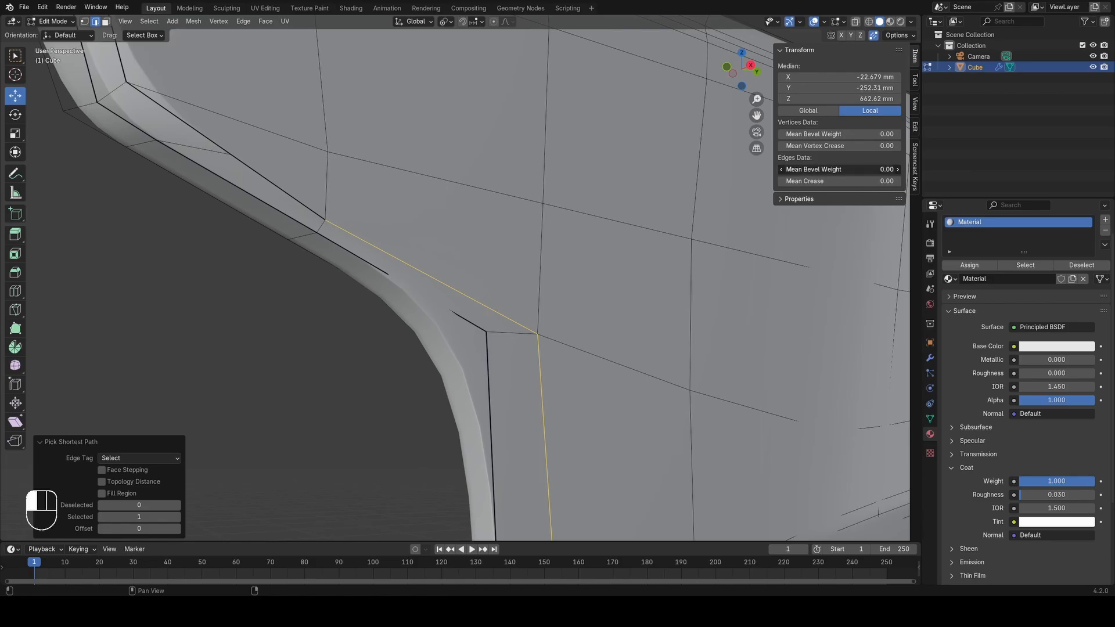
{"action": "key", "text": "Tab"}
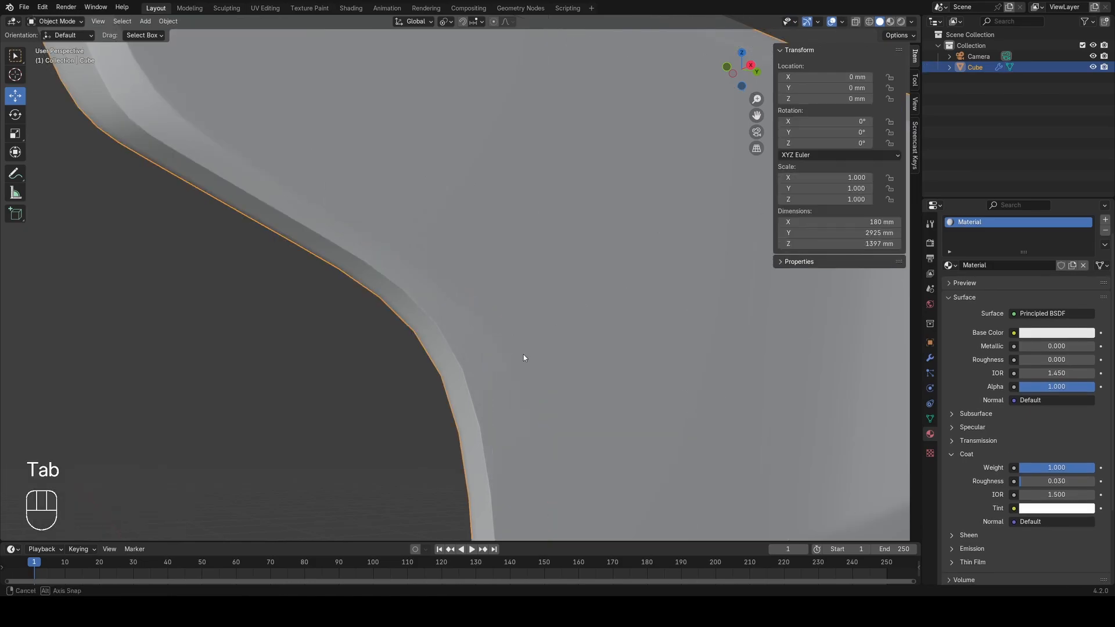
Step: Inspect the bevelled concave corner and the whole panel in solid and rendered shading
{"action": "key", "text": "z"}
{"action": "mouse_move", "coordinate": [411, 356]}
{"action": "middle_mouse_down"}
{"action": "mouse_move", "coordinate": [455, 366]}
{"action": "mouse_move", "coordinate": [482, 316]}
{"action": "middle_mouse_up"}
{"action": "key", "text": "z"}
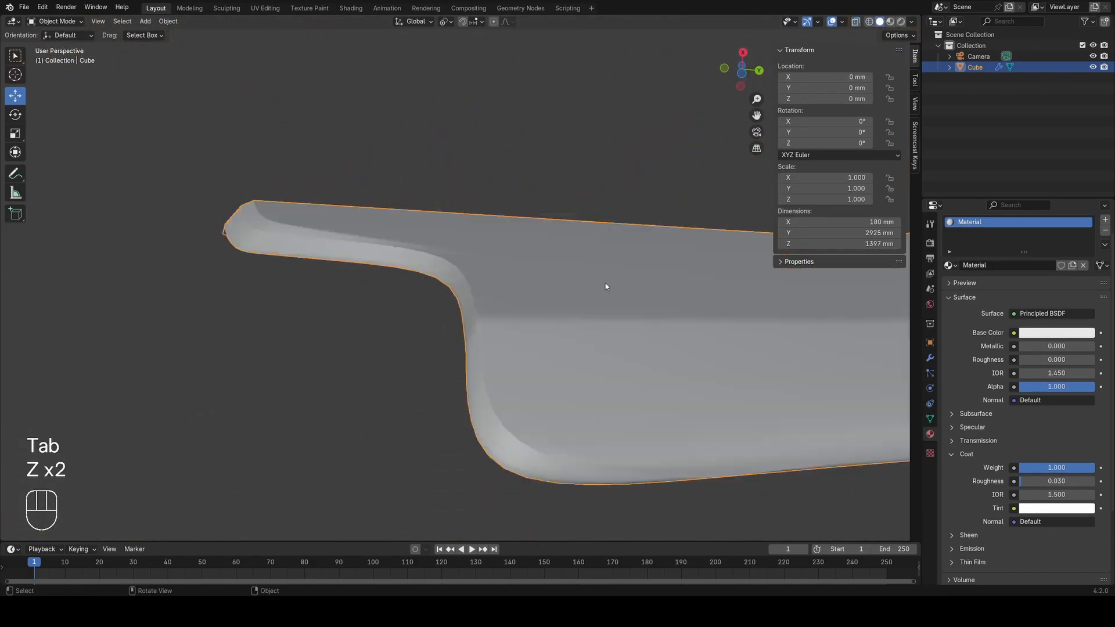
{"action": "mouse_move", "coordinate": [605, 285]}
{"action": "middle_mouse_down"}
{"action": "mouse_move", "coordinate": [580, 354]}
{"action": "mouse_move", "coordinate": [587, 451]}
{"action": "middle_mouse_up"}
{"action": "key", "text": "z"}
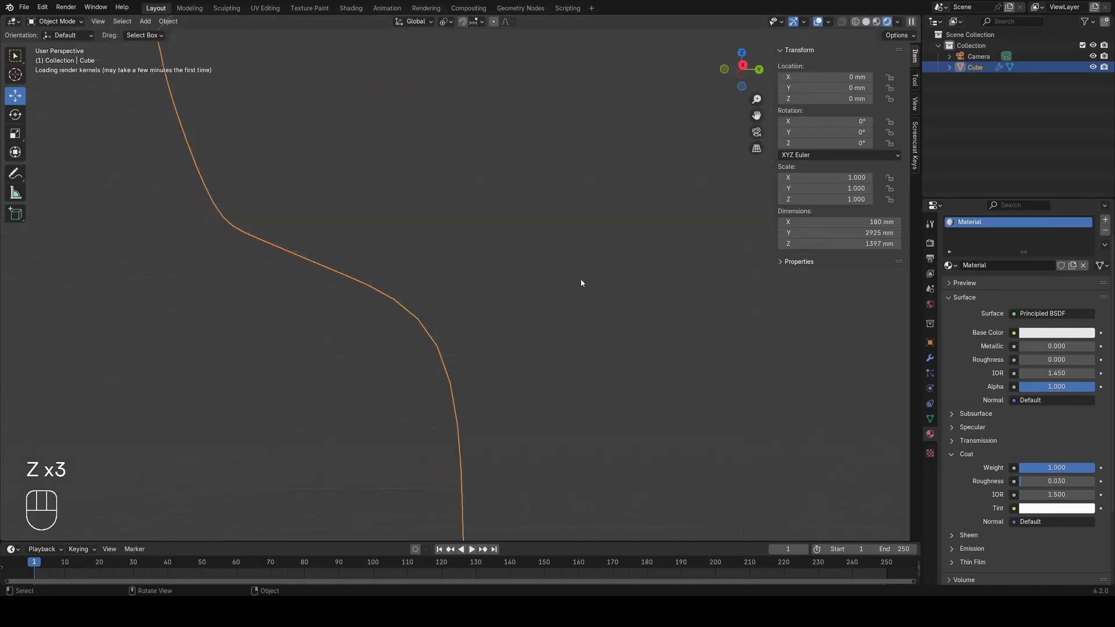
{"action": "mouse_move", "coordinate": [581, 277]}
{"action": "middle_mouse_down"}
{"action": "mouse_move", "coordinate": [482, 334]}
{"action": "mouse_move", "coordinate": [525, 343]}
{"action": "middle_mouse_up"}
{"action": "scroll", "coordinate": [525, 344], "scroll_direction": "up", "scroll_amount": 2}
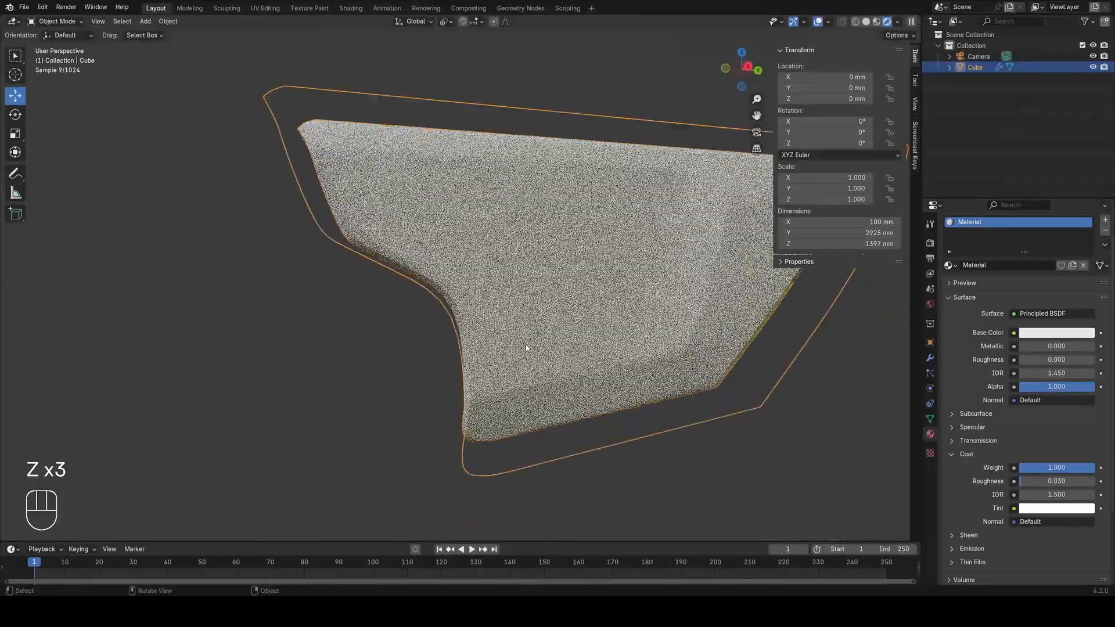
Step: Examine the full edit-mode wireframe of the panel, checking the edge spacing along the strip and its corners
{"action": "key", "text": "z"}
{"action": "scroll", "coordinate": [381, 353], "scroll_direction": "up", "scroll_amount": 3}
{"action": "key", "text": "Tab"}
{"action": "key", "text": "a"}
{"action": "key", "text": "a"}
{"action": "middle_click_drag", "start_coordinate": [386, 359], "coordinate": [454, 334]}
{"action": "key", "text": "1"}
{"action": "scroll", "coordinate": [406, 343], "scroll_direction": "down", "scroll_amount": 3}
{"action": "key", "text": "a"}
{"action": "scroll", "coordinate": [391, 334], "scroll_direction": "up", "scroll_amount": 3}
{"action": "scroll", "coordinate": [435, 346], "scroll_direction": "down", "scroll_amount": 2}
{"action": "scroll", "coordinate": [455, 327], "scroll_direction": "up", "scroll_amount": 3}
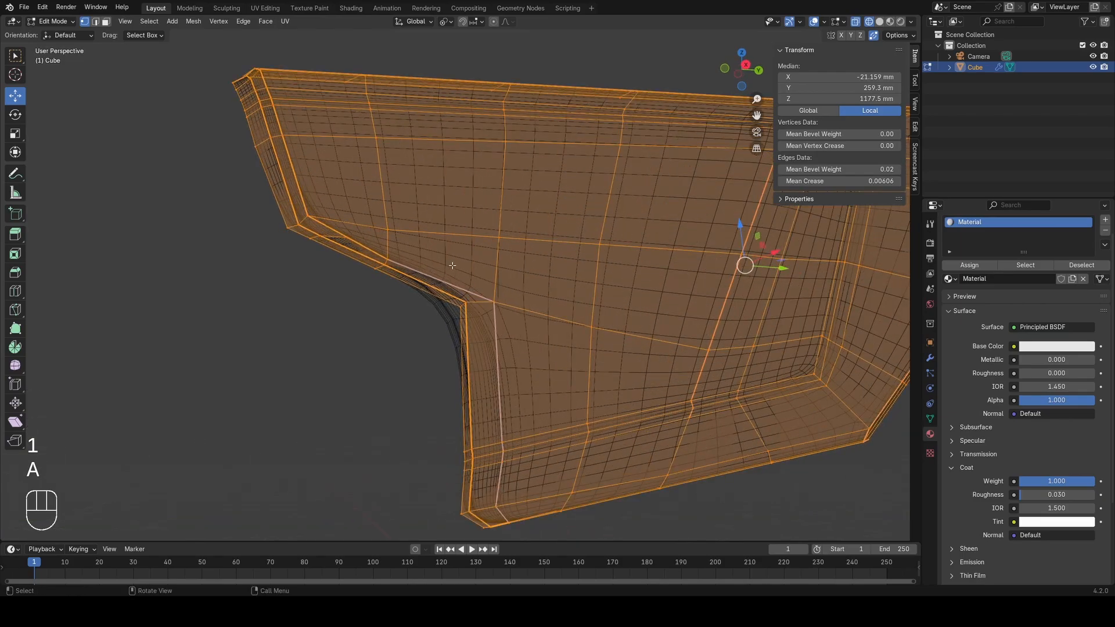
Step: Add a loop cut across the slanted strip and edge-slide it close to the concave corner
{"action": "middle_click_drag", "start_coordinate": [431, 276], "coordinate": [400, 285]}
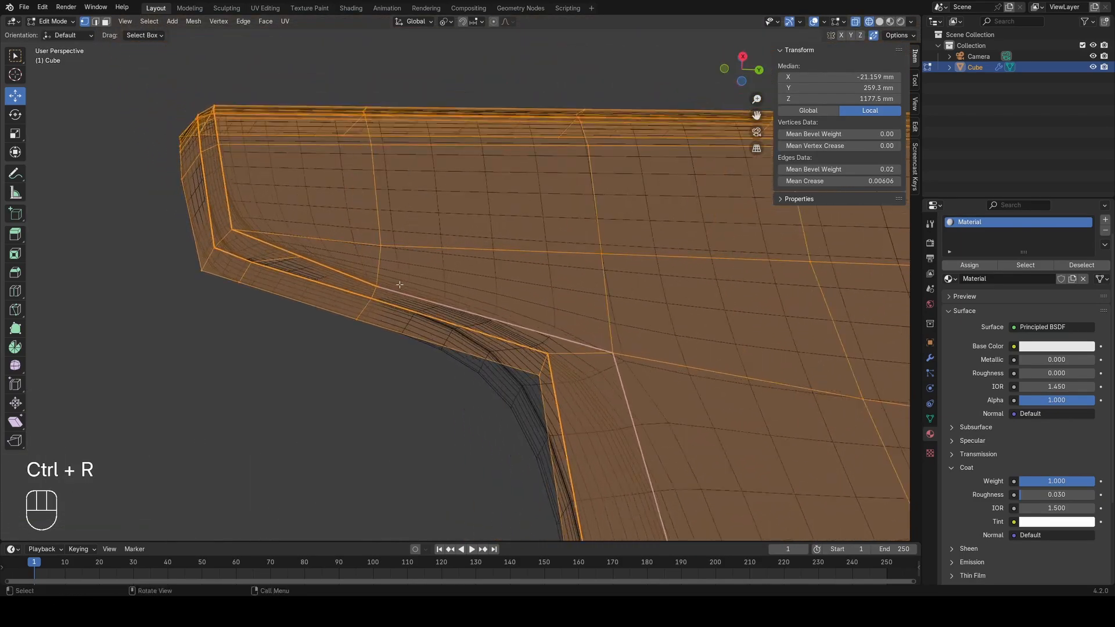
{"action": "left_click_drag", "start_coordinate": [388, 344], "coordinate": [386, 343]}
{"action": "key", "text": "z"}
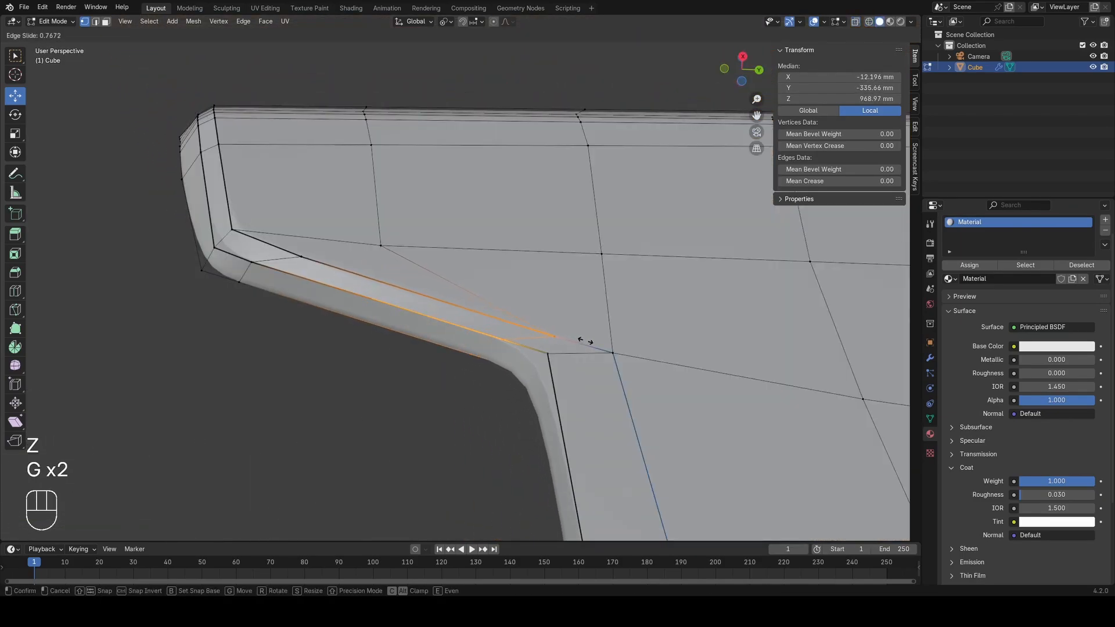
{"action": "left_click", "coordinate": [595, 342]}
Step: Compare the shaded surface and the wireframe at the concave corner with the loop cut in place
{"action": "key", "text": "Tab"}
{"action": "mouse_move", "coordinate": [587, 331]}
{"action": "middle_mouse_down"}
{"action": "mouse_move", "coordinate": [572, 427]}
{"action": "mouse_move", "coordinate": [538, 468]}
{"action": "mouse_move", "coordinate": [665, 400]}
{"action": "mouse_move", "coordinate": [590, 281]}
{"action": "mouse_move", "coordinate": [572, 318]}
{"action": "middle_mouse_up"}
{"action": "key", "text": "Tab"}
{"action": "key", "text": "z"}
{"action": "key", "text": "a"}
{"action": "key", "text": "z"}
{"action": "key", "text": "Tab"}
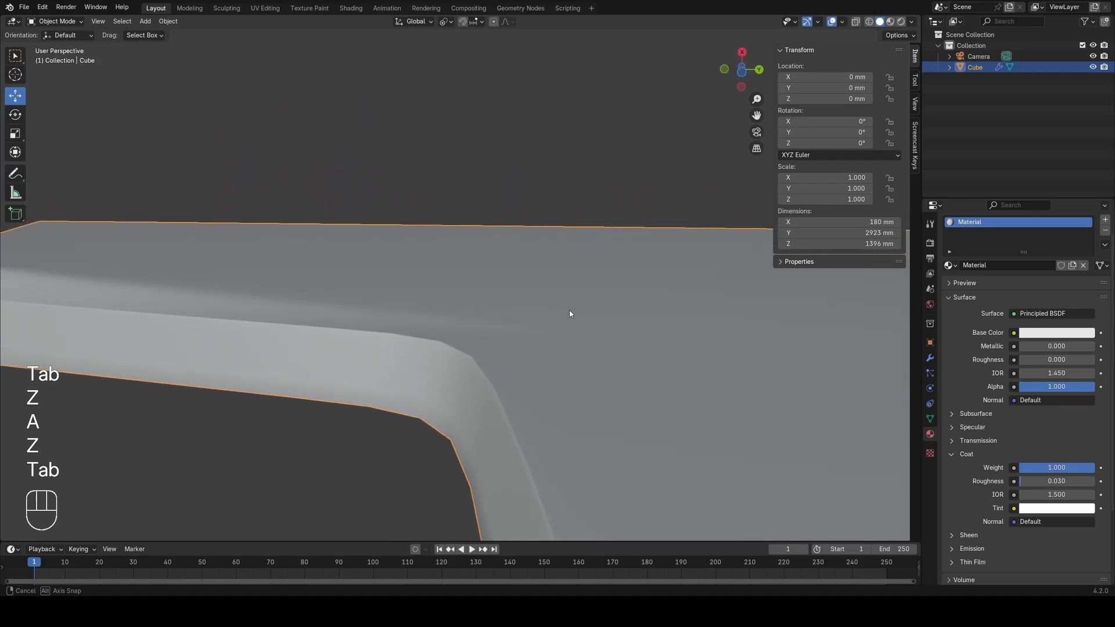
Step: Undo the last three operations on the panel
{"action": "key", "text": "ctrl+z"}
{"action": "key", "text": "ctrl+z"}
{"action": "key", "text": "ctrl+z"}
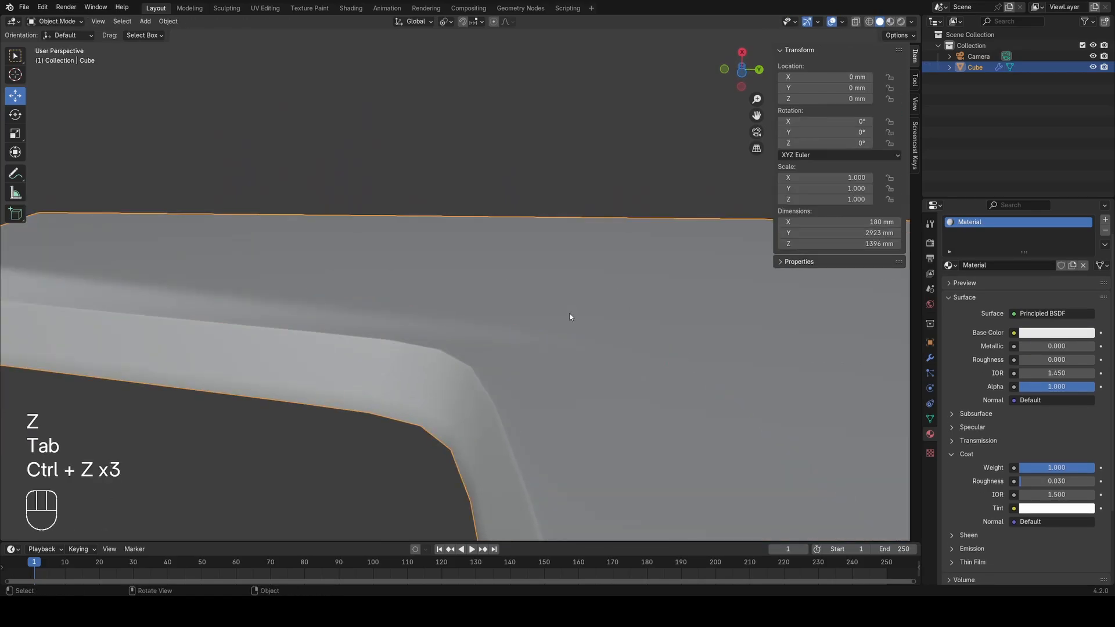
Step: Undo the last edits and add a loop cut across the slanted rim beside the notch corner
{"action": "key", "text": "ctrl+z"}
{"action": "key", "text": "ctrl+z"}
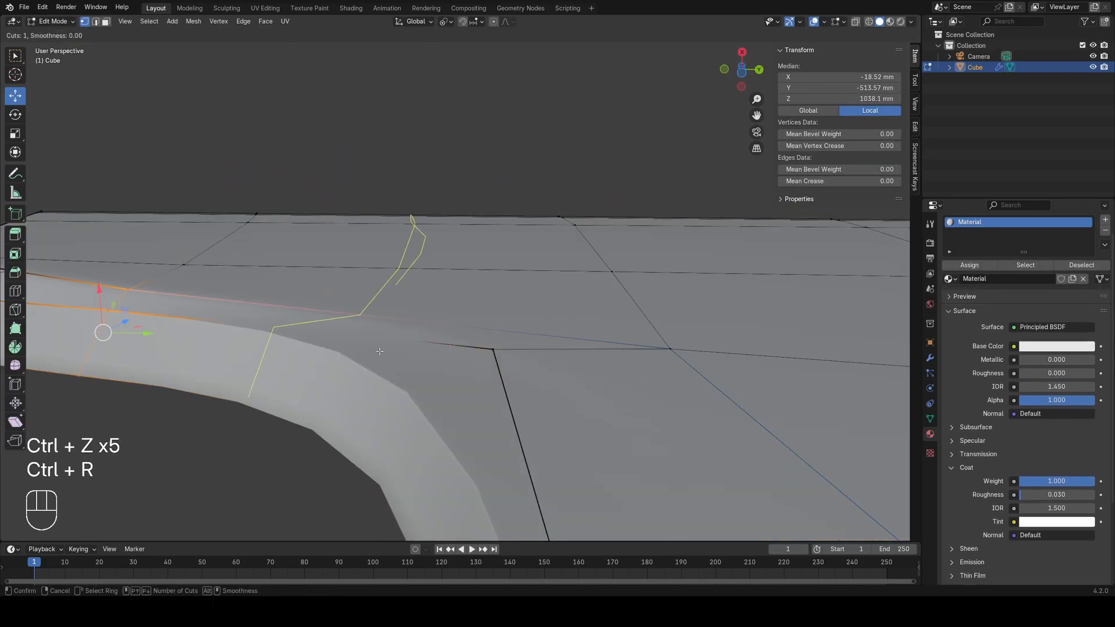
{"action": "left_click", "coordinate": [379, 351]}
Step: Edge-slide the new loop along the slanted rim toward the notch corner
{"action": "key", "text": "z"}
{"action": "key", "text": "a"}
{"action": "key", "text": "z"}
{"action": "key", "text": "g"}
{"action": "key", "text": "g"}
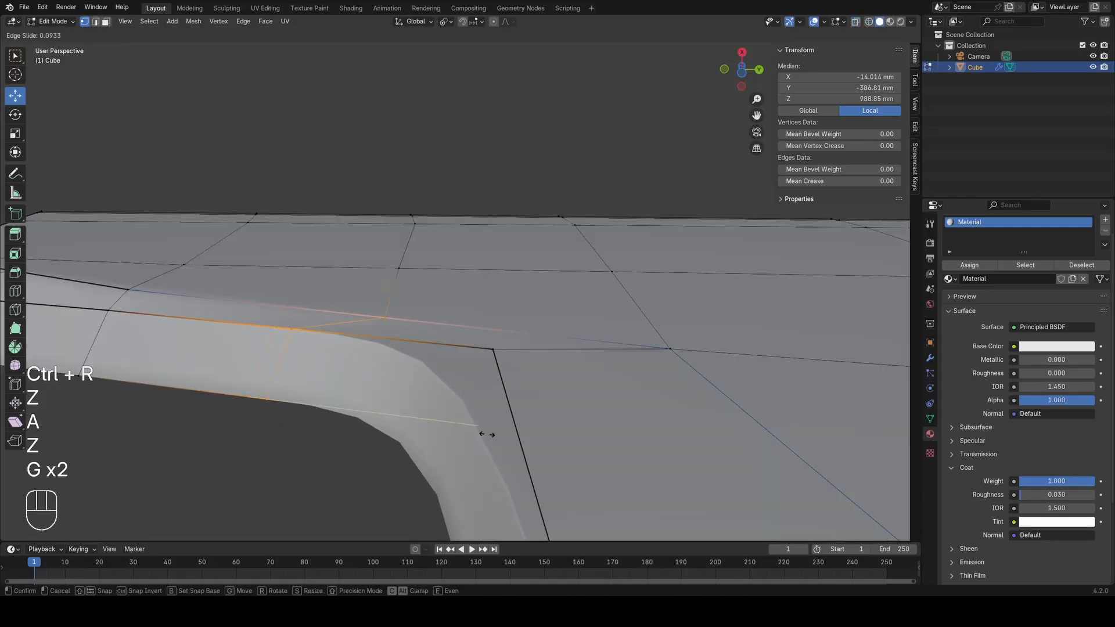
{"action": "left_click", "coordinate": [602, 432]}
Step: Slide the loop's vertex on the outer surface back along the slanted edge, away from the notch corner
{"action": "middle_click_drag", "start_coordinate": [601, 431], "coordinate": [599, 447]}
{"action": "left_click", "coordinate": [585, 427]}
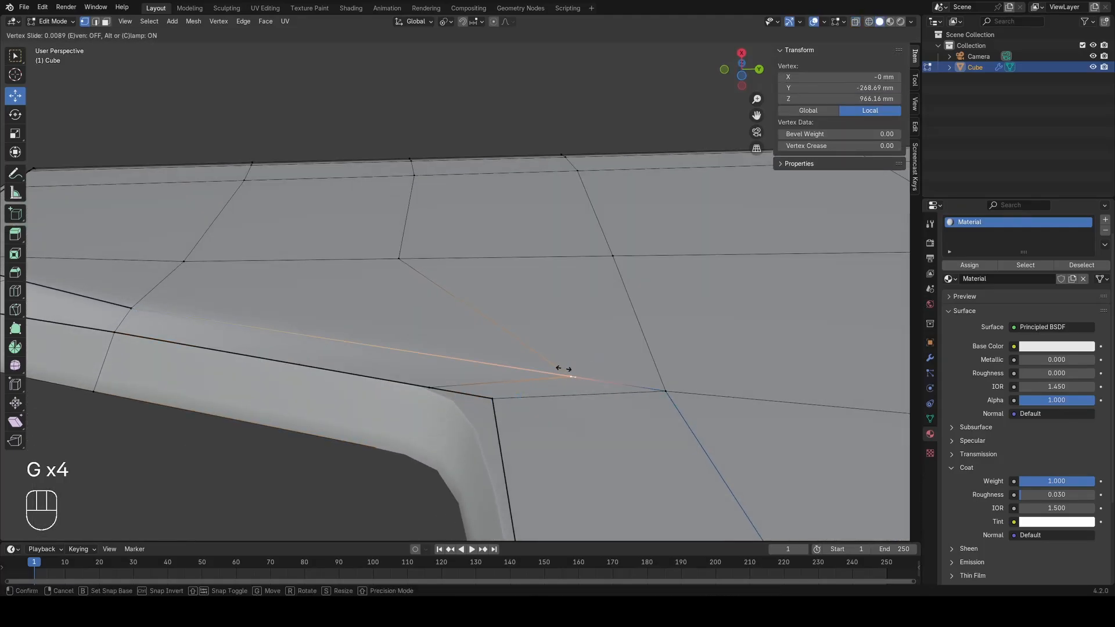
{"action": "left_click", "coordinate": [439, 337]}
{"action": "key", "text": "z"}
{"action": "key", "text": "a"}
{"action": "mouse_move", "coordinate": [441, 338]}
{"action": "middle_mouse_down"}
{"action": "mouse_move", "coordinate": [470, 417]}
{"action": "mouse_move", "coordinate": [482, 348]}
{"action": "middle_mouse_up"}
Step: Slide the loop's rim vertices closer to the notch corner with an edge slide factor of 0.145
{"action": "key", "text": "Tab"}
{"action": "key", "text": "z"}
{"action": "key", "text": "Tab"}
{"action": "key", "text": "z"}
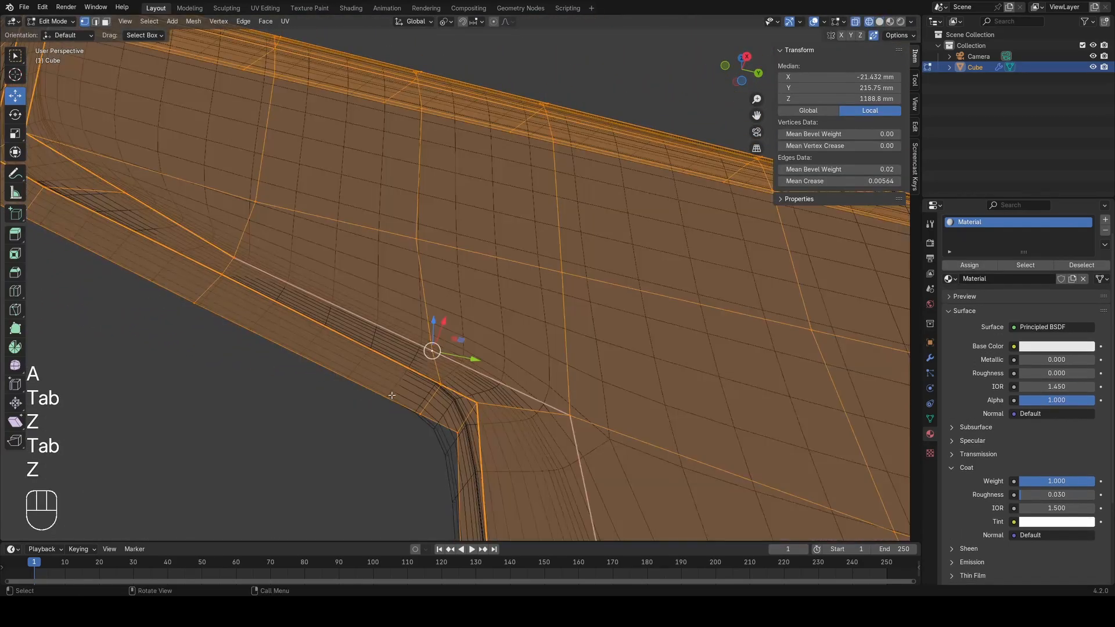
{"action": "key", "text": "a"}
{"action": "key", "text": "z"}
{"action": "left_click", "coordinate": [451, 397]}
{"action": "key", "text": "g"}
{"action": "key", "text": "g"}
{"action": "left_click", "coordinate": [454, 398]}
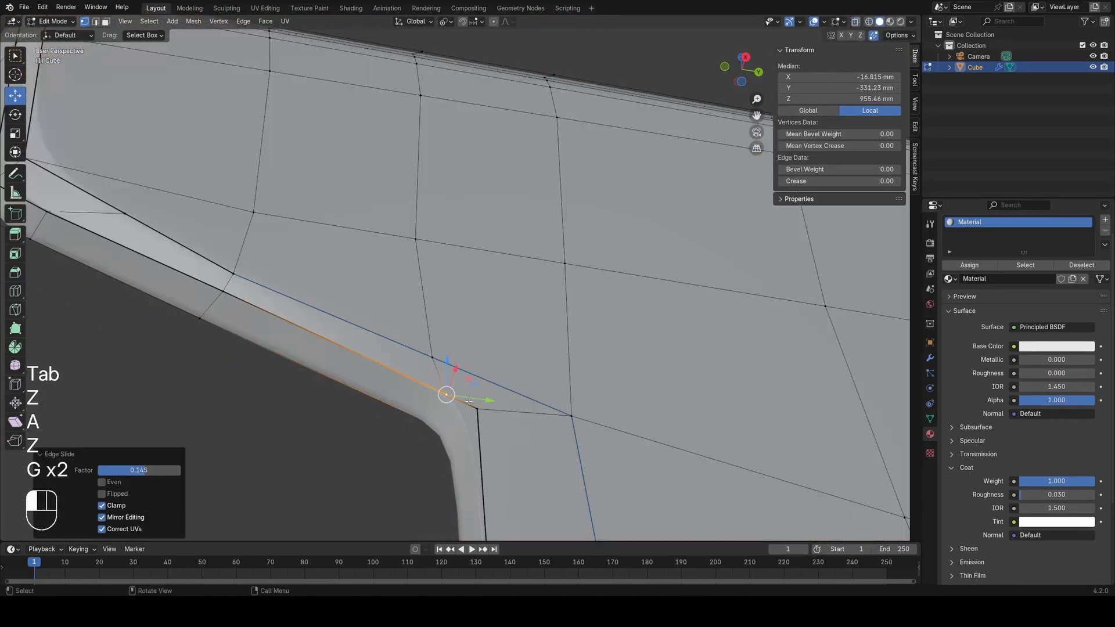
Step: Try to crease the short rim edge at the notch corner
{"action": "key", "text": "z"}
{"action": "scroll", "coordinate": [430, 378], "scroll_direction": "down", "scroll_amount": 3}
{"action": "middle_click_drag", "start_coordinate": [414, 362], "coordinate": [423, 381]}
{"action": "key", "text": "a"}
{"action": "scroll", "coordinate": [432, 419], "scroll_direction": "up", "scroll_amount": 6}
{"action": "key", "text": "2"}
{"action": "left_click", "coordinate": [465, 513]}
{"action": "middle_click_drag", "start_coordinate": [466, 513], "coordinate": [457, 317], "text": "shift"}
{"action": "key", "text": "z"}
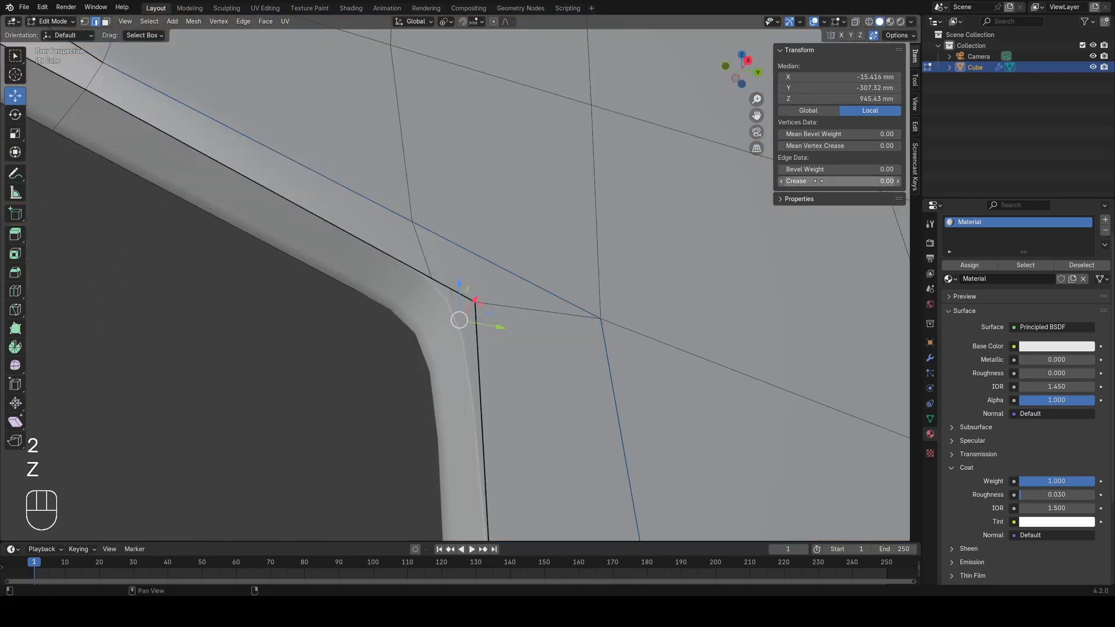
{"action": "left_click", "coordinate": [456, 313]}
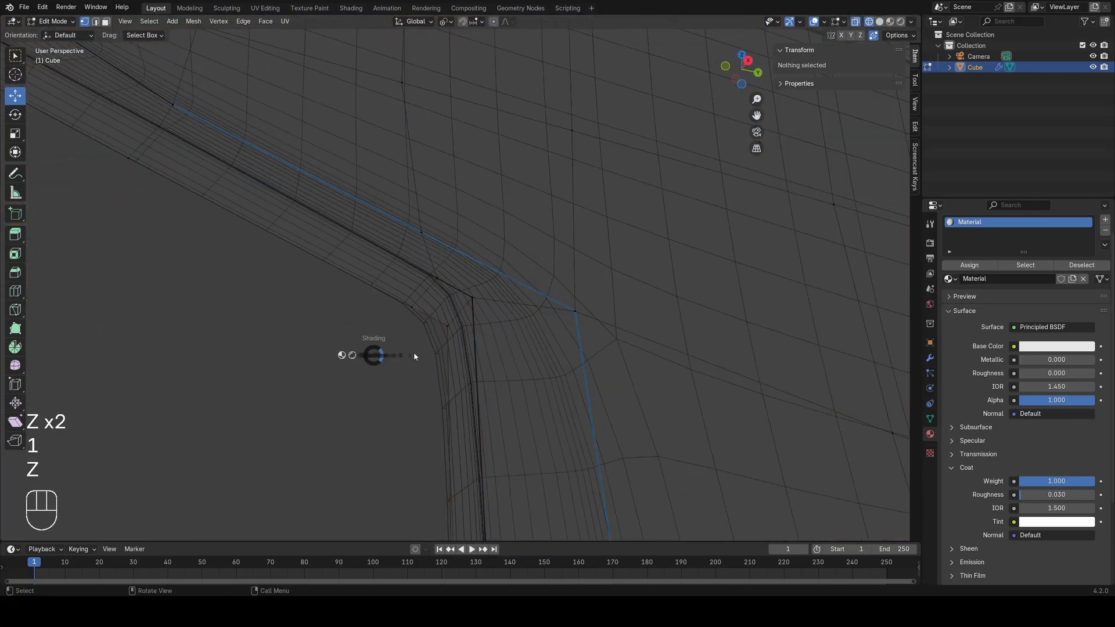
{"action": "left_click", "coordinate": [414, 357]}
{"action": "key", "text": "ctrl+r"}
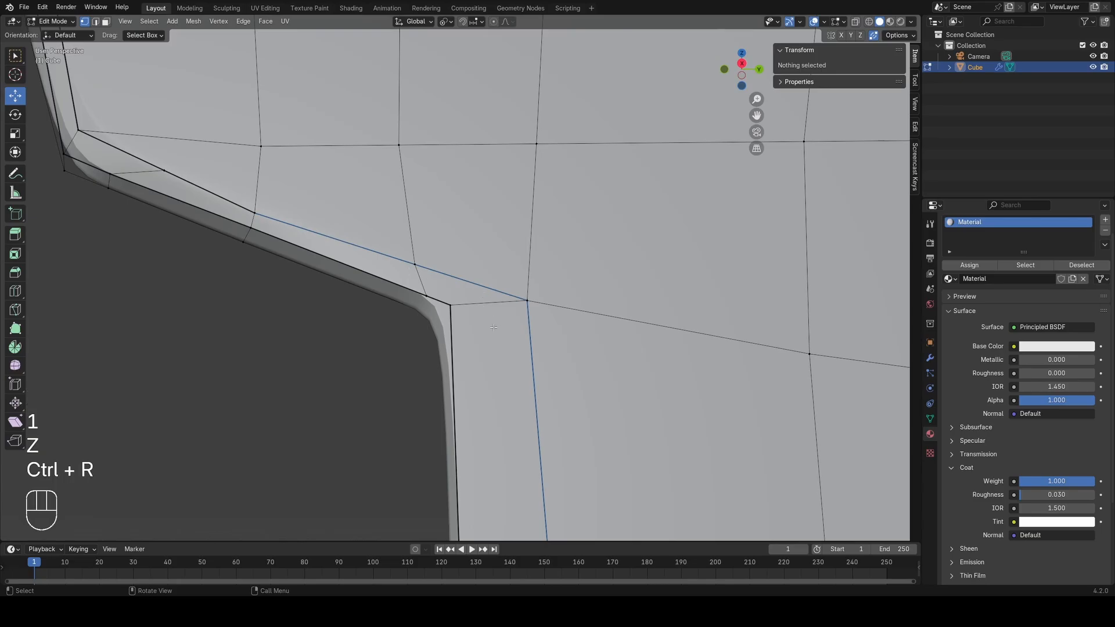
Step: Slide the outer-surface vertex midway along the slanted edge slightly along its vertical connecting edge
{"action": "middle_click_drag", "start_coordinate": [493, 327], "coordinate": [281, 234]}
{"action": "key", "text": "g"}
{"action": "key", "text": "g"}
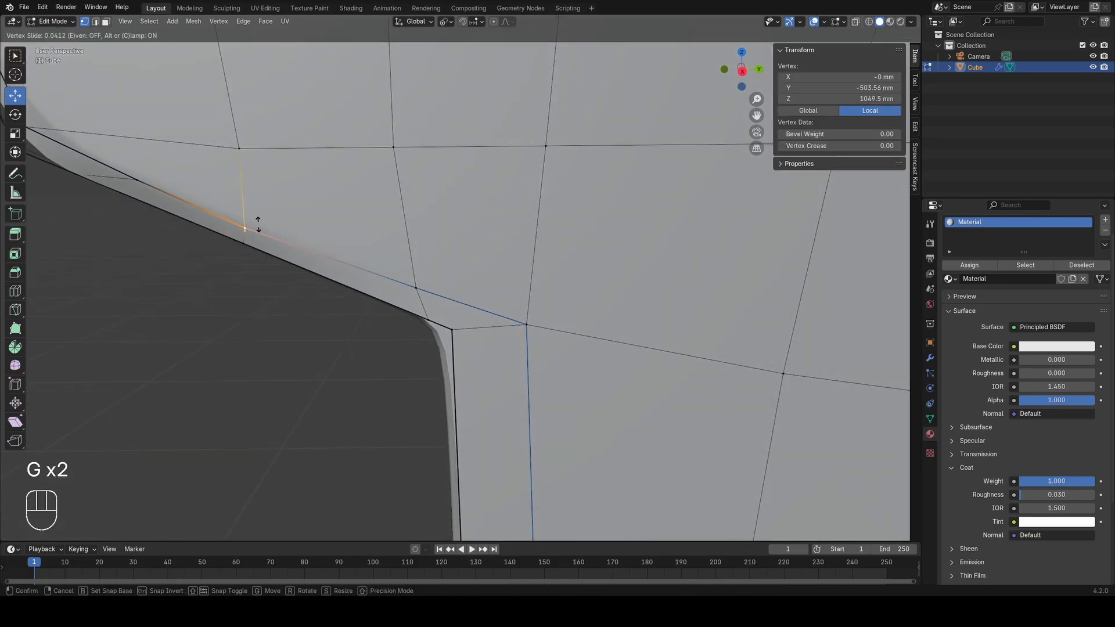
{"action": "left_click", "coordinate": [259, 223]}
{"action": "key", "text": "a"}
{"action": "middle_click_drag", "start_coordinate": [407, 314], "coordinate": [458, 293]}
Step: Select the edges running across the notch corner and raise their mean crease to about 0.54
{"action": "key", "text": "2"}
{"action": "left_click", "coordinate": [525, 326]}
{"action": "left_click", "coordinate": [464, 334], "text": "shift"}
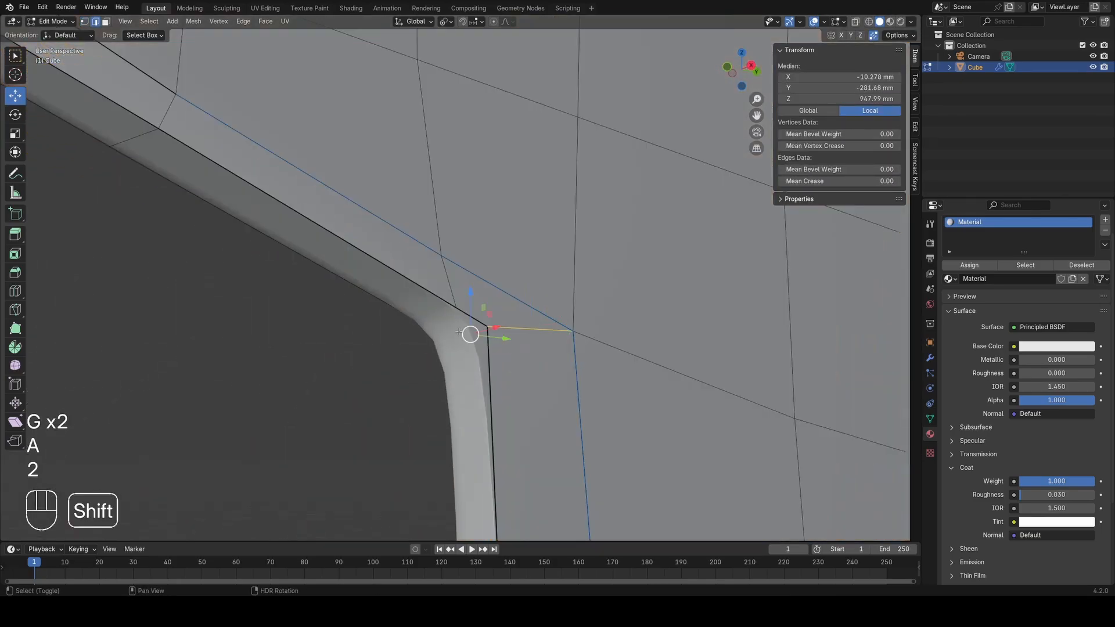
{"action": "key", "text": "z"}
{"action": "scroll", "coordinate": [418, 334], "scroll_direction": "up", "scroll_amount": 2}
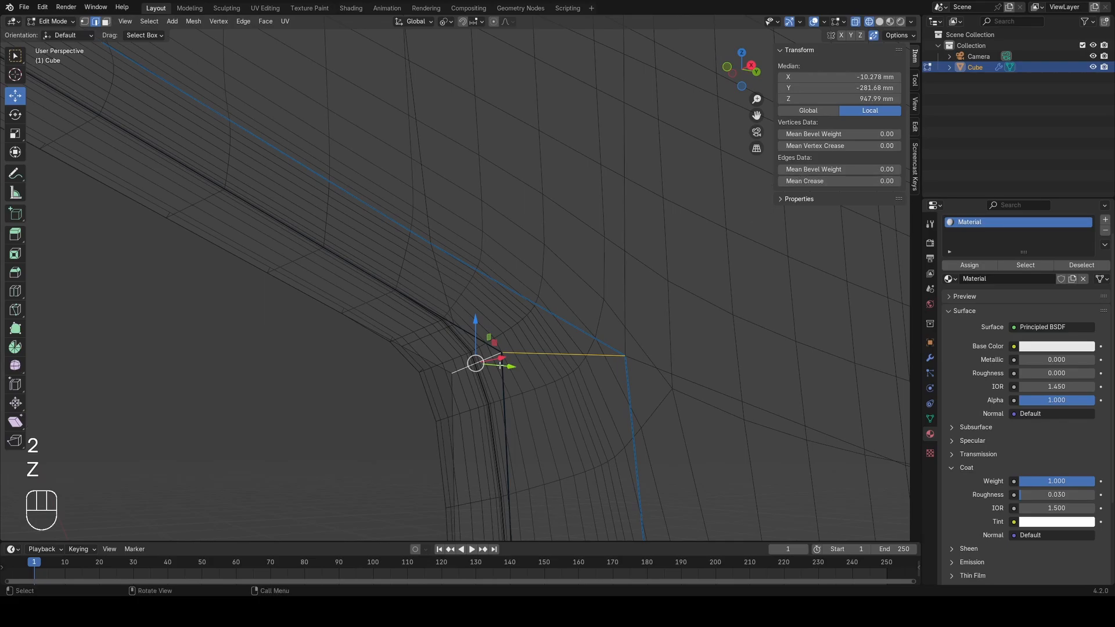
{"action": "left_click", "coordinate": [495, 356]}
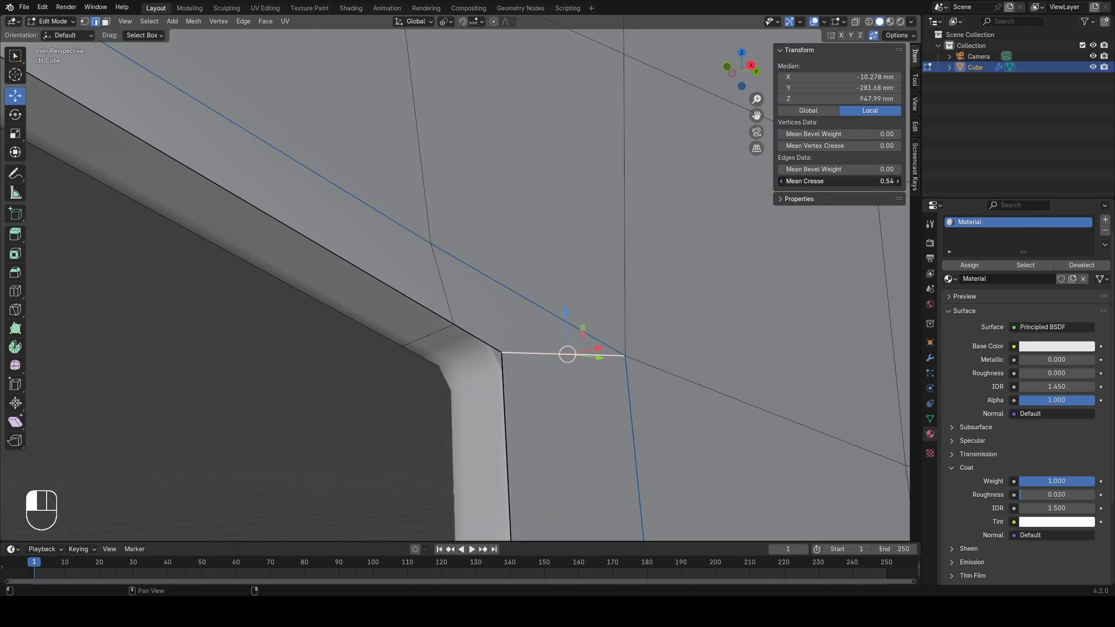
Step: Check the smoothed corner wireframe and reduce the mean crease of the notch-corner edges to about 0.38
{"action": "key", "text": "Tab"}
{"action": "key", "text": "z"}
{"action": "left_click", "coordinate": [502, 364]}
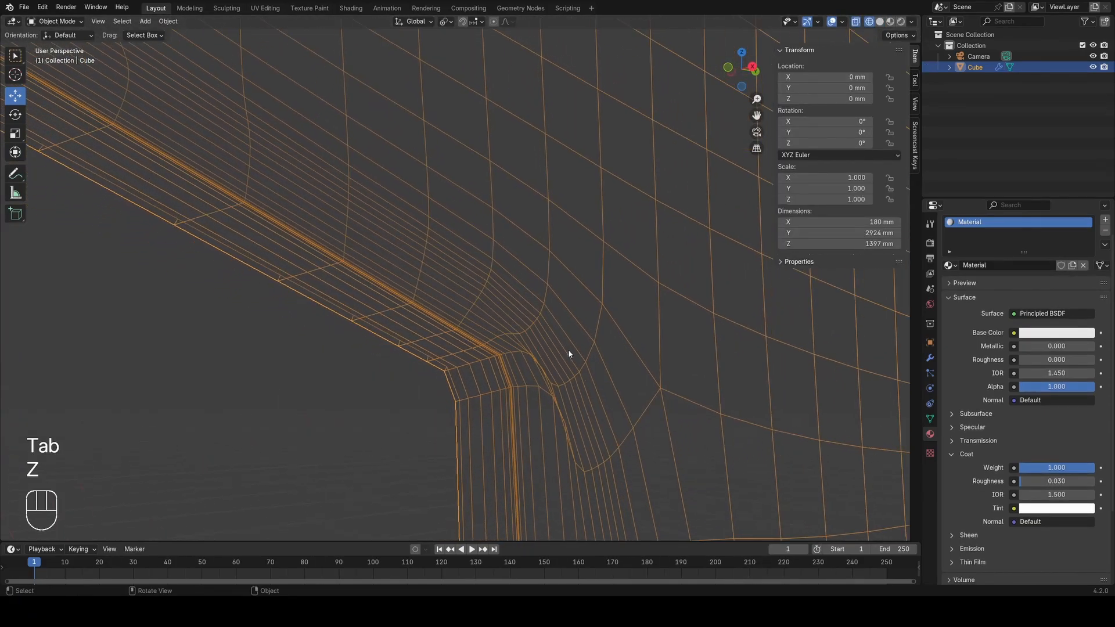
{"action": "middle_click_drag", "start_coordinate": [535, 358], "coordinate": [473, 339]}
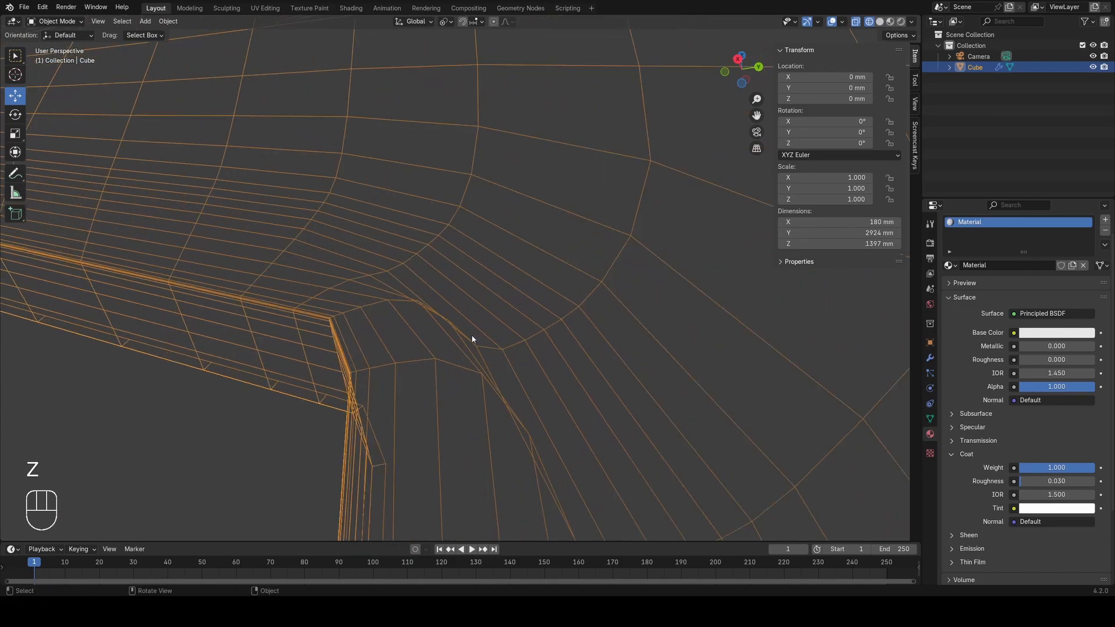
{"action": "key", "text": "Tab"}
{"action": "key", "text": "z"}
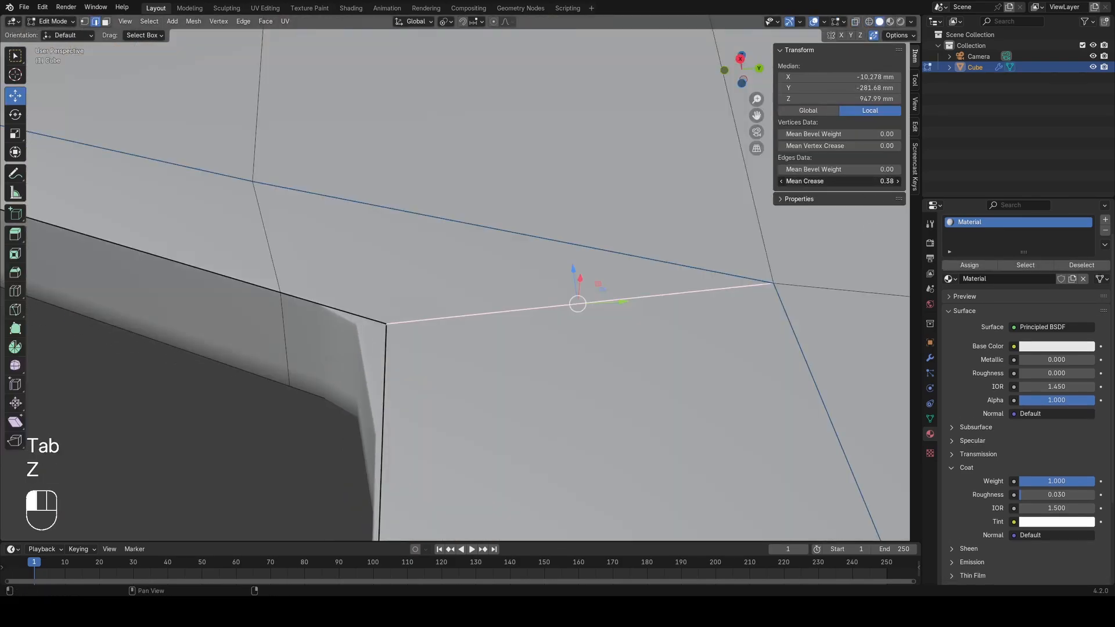
{"action": "left_click", "coordinate": [527, 298]}
{"action": "key", "text": "Tab"}
{"action": "middle_click_drag", "start_coordinate": [476, 322], "coordinate": [473, 352]}
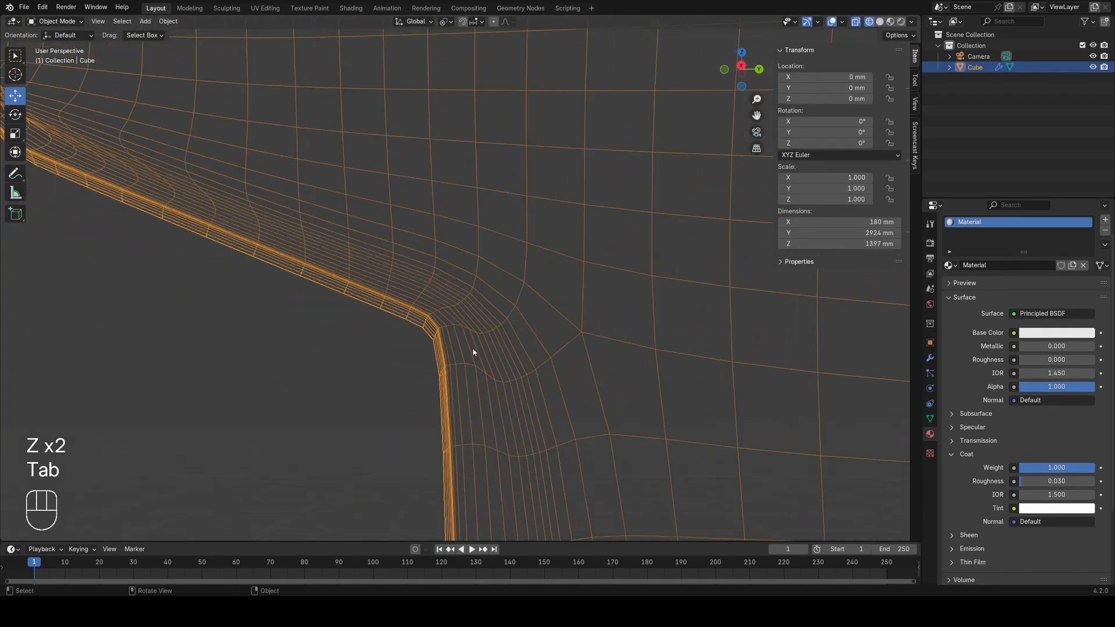
Step: Examine the shaded panel around the notch and the slanted edge
{"action": "key", "text": "z"}
{"action": "scroll", "coordinate": [401, 297], "scroll_direction": "down", "scroll_amount": 5}
{"action": "middle_click_drag", "start_coordinate": [393, 285], "coordinate": [429, 305]}
{"action": "scroll", "coordinate": [429, 305], "scroll_direction": "down", "scroll_amount": 2}
{"action": "scroll", "coordinate": [383, 260], "scroll_direction": "up", "scroll_amount": 5}
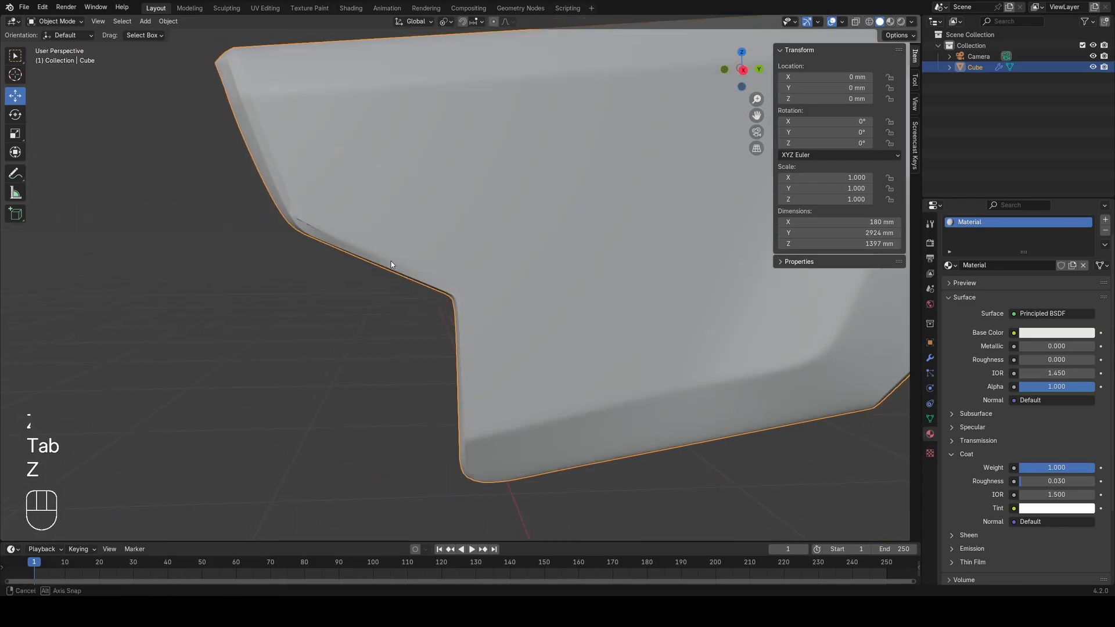
{"action": "middle_click_drag", "start_coordinate": [335, 263], "coordinate": [522, 344], "text": "shift"}
{"action": "middle_click_drag", "start_coordinate": [523, 343], "coordinate": [515, 328]}
Step: Try deleting the edge loop that crosses the middle of the slanted rim and check the smoothed mesh
{"action": "key", "text": "Tab"}
{"action": "scroll", "coordinate": [472, 320], "scroll_direction": "up", "scroll_amount": 2}
{"action": "key", "text": "z"}
{"action": "key", "text": "a"}
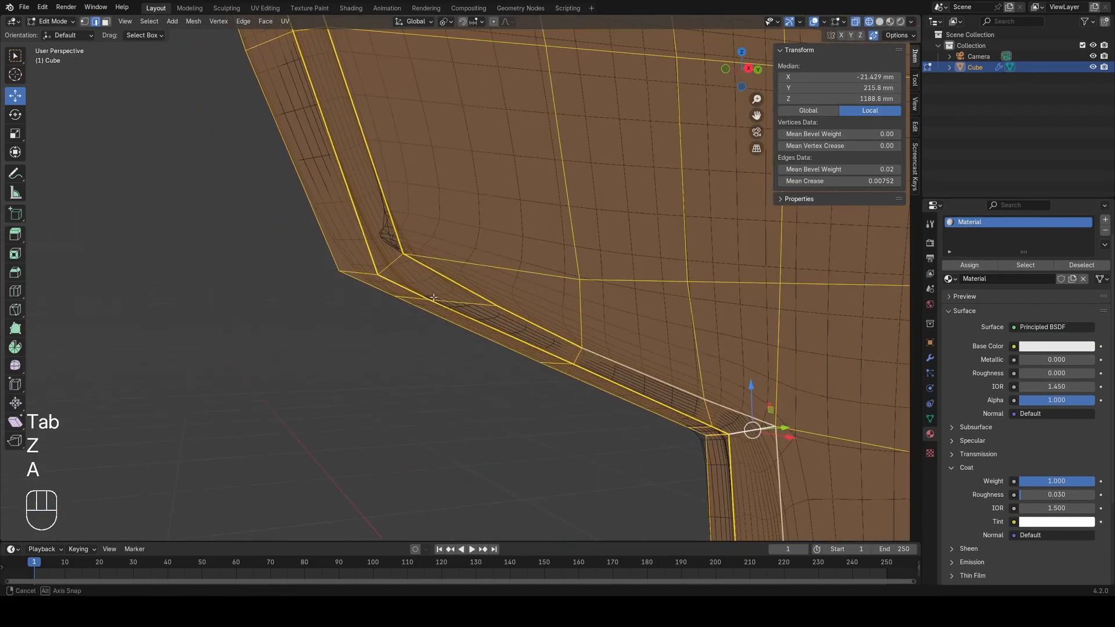
{"action": "middle_click_drag", "start_coordinate": [434, 299], "coordinate": [440, 291]}
{"action": "scroll", "coordinate": [447, 300], "scroll_direction": "up", "scroll_amount": 2}
{"action": "key", "text": "1"}
{"action": "left_click", "coordinate": [471, 306], "text": "alt"}
{"action": "key", "text": "x"}
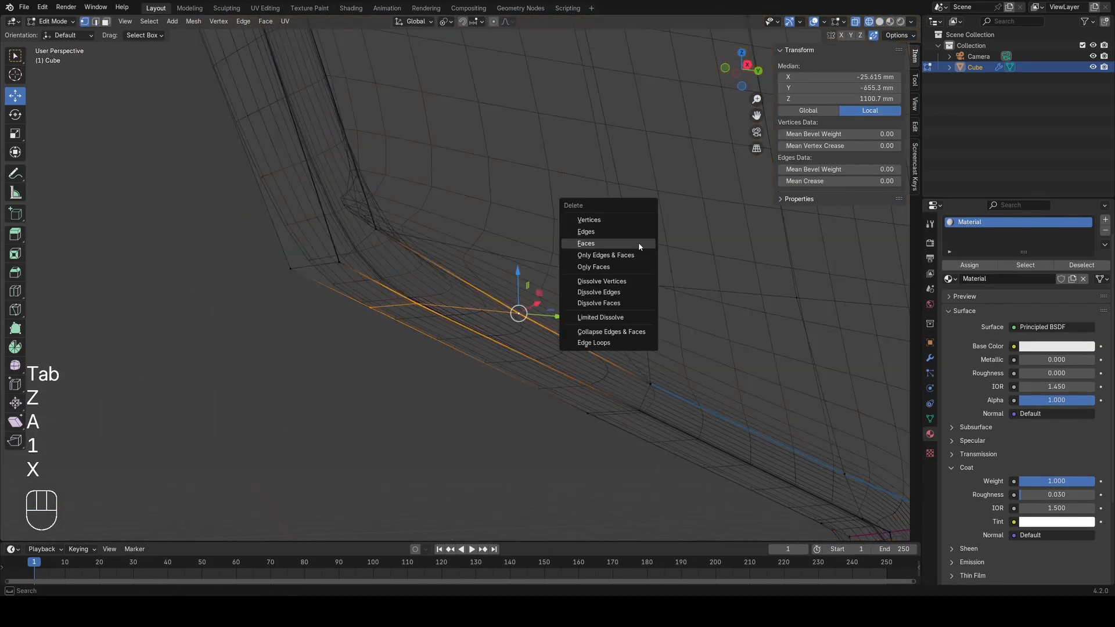
{"action": "left_click", "coordinate": [583, 344]}
{"action": "key", "text": "a"}
{"action": "key", "text": "2"}
{"action": "key", "text": "Tab"}
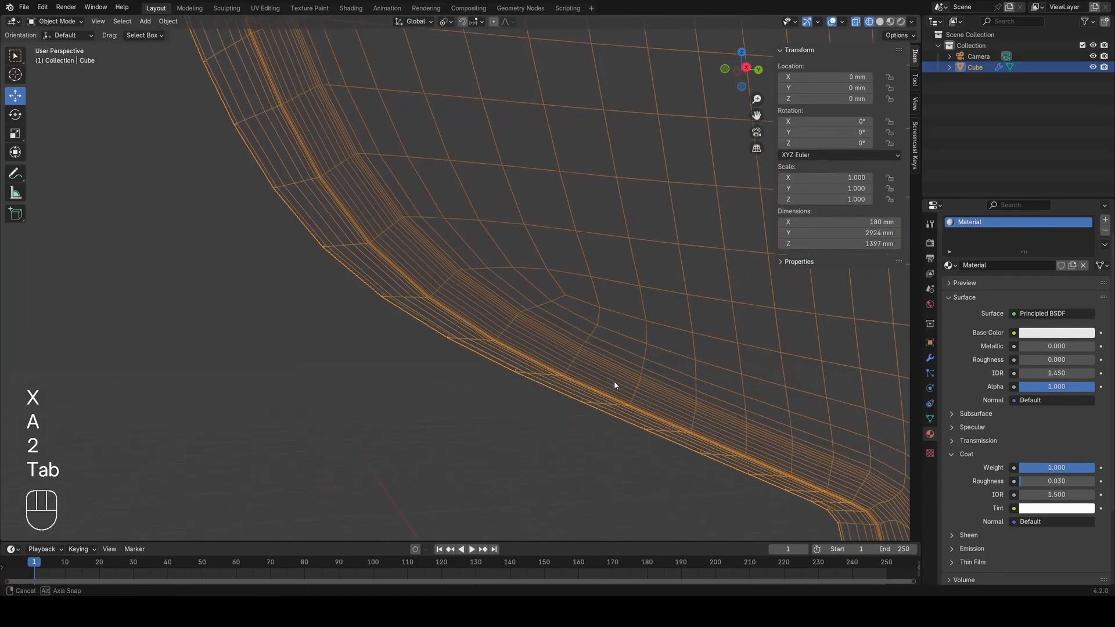
{"action": "key", "text": "z"}
Step: Undo the deletion of the edge loop crossing the slanted rim
{"action": "key", "text": "ctrl+z"}
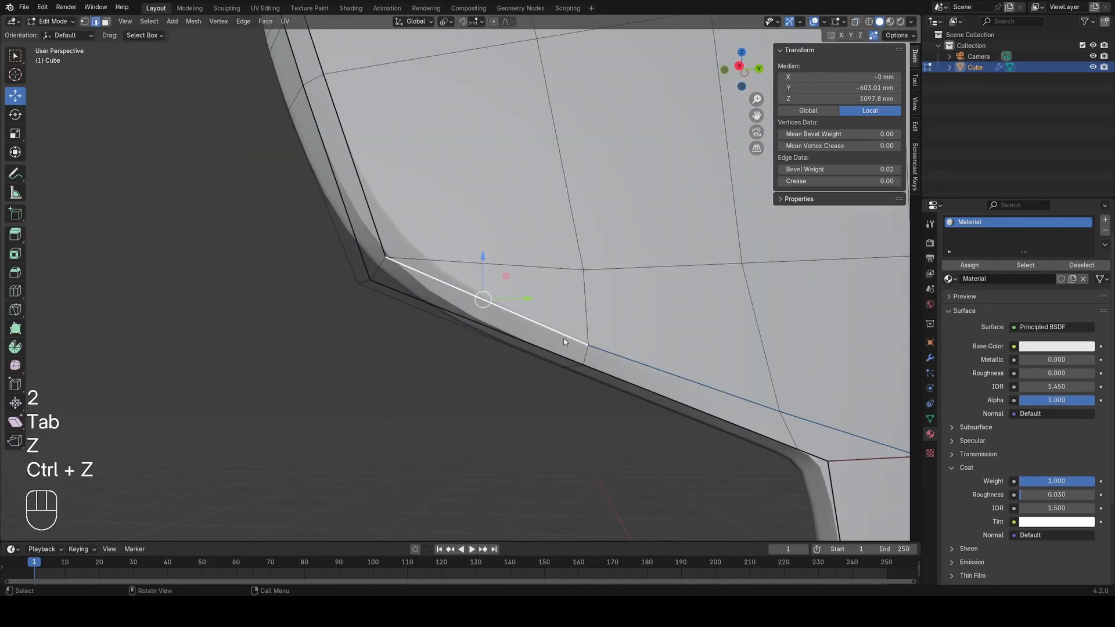
{"action": "key", "text": "Tab"}
{"action": "key", "text": "Tab"}
Step: Slide the loop's vertices on the slanted rim toward its outer corner with an edge slide factor of -0.858
{"action": "key", "text": "z"}
{"action": "key", "text": "a"}
{"action": "key", "text": "1"}
{"action": "key", "text": "z"}
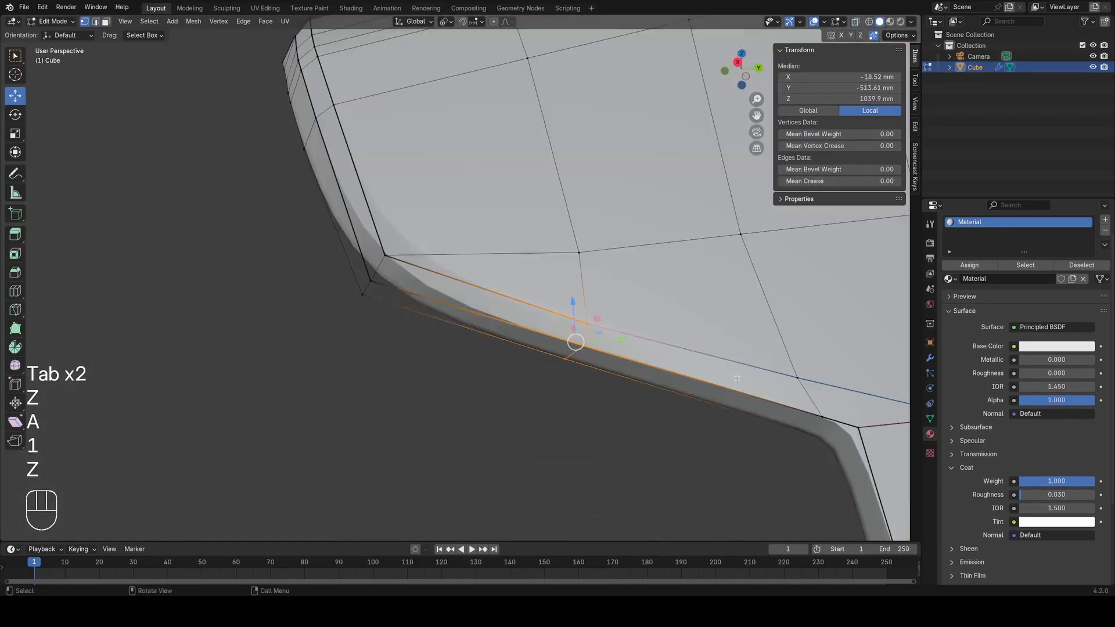
{"action": "left_click", "coordinate": [314, 227]}
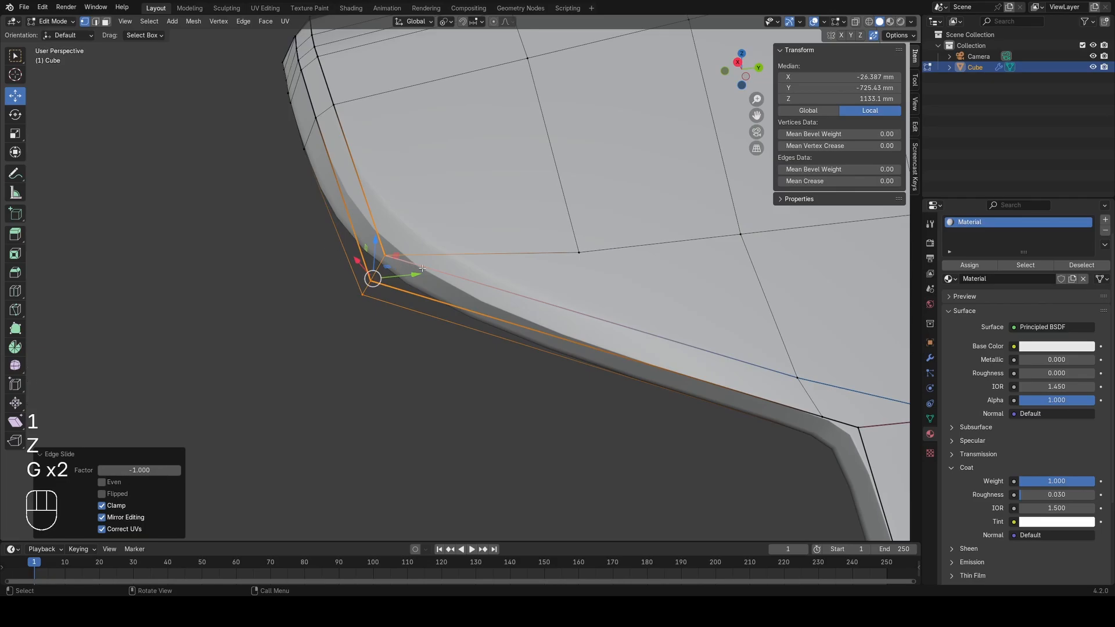
{"action": "key", "text": "ctrl+z"}
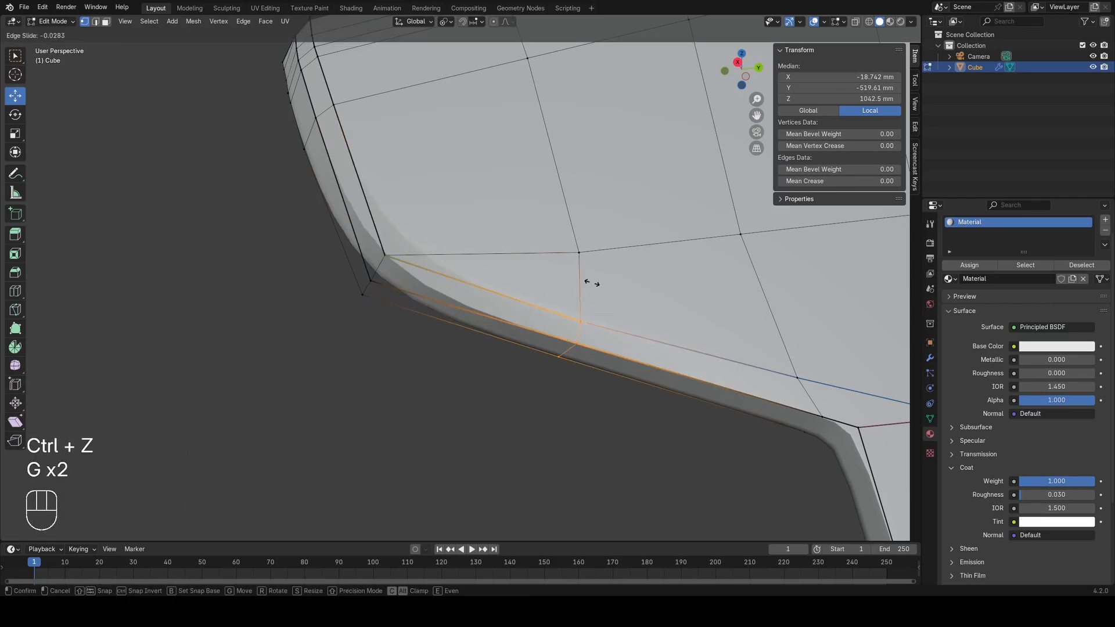
{"action": "left_click", "coordinate": [428, 240]}
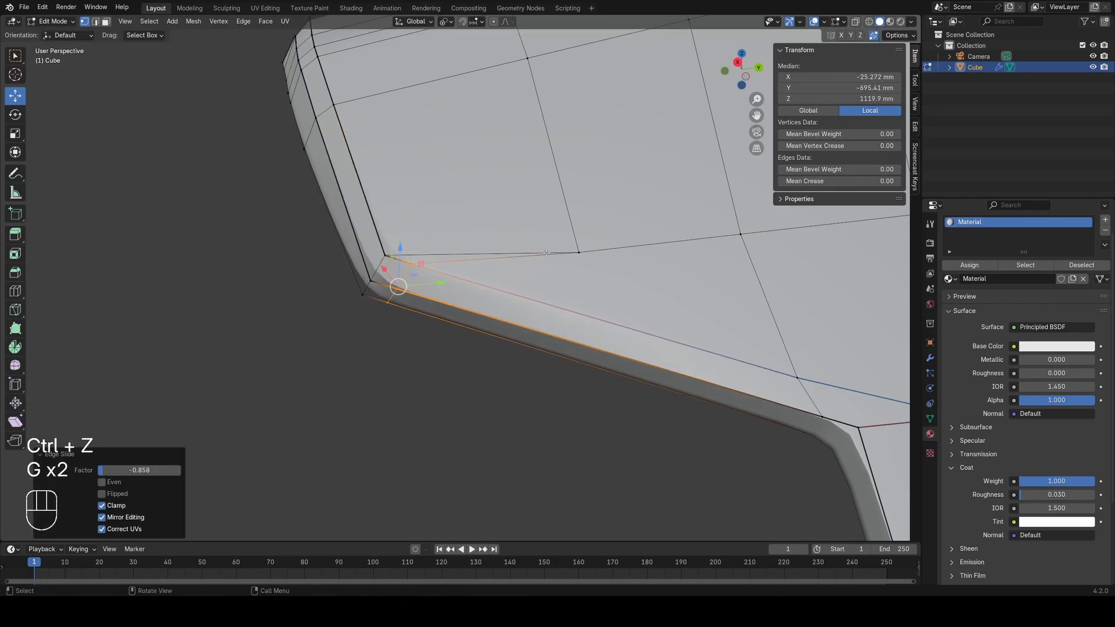
Step: Select the loop's vertices beside the slanted rim's outer corner and slide them onto that corner
{"action": "left_click", "coordinate": [566, 251]}
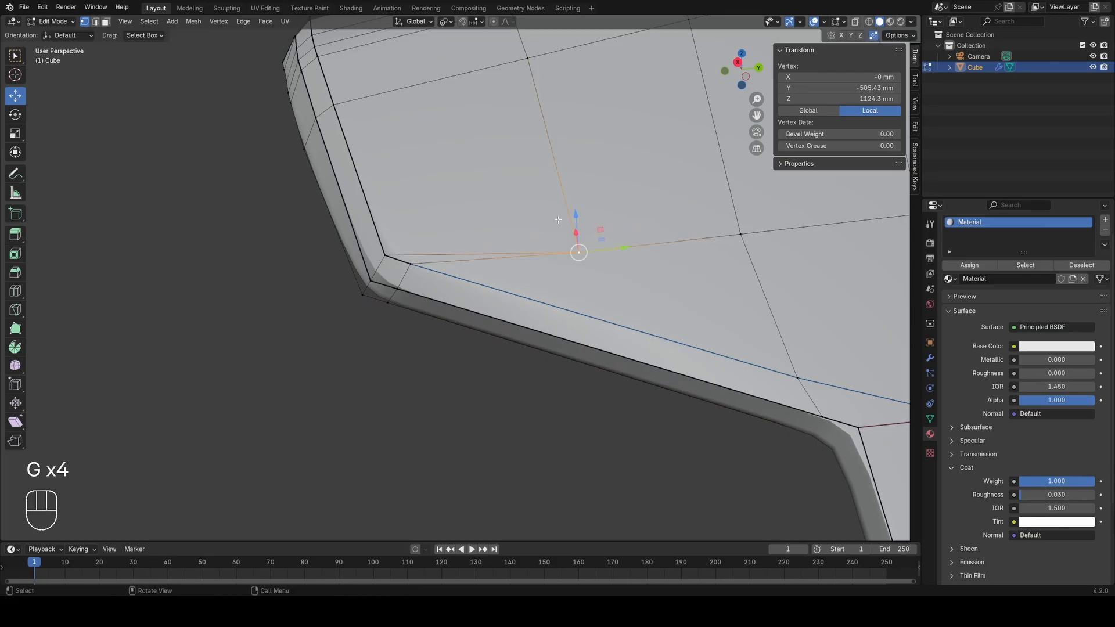
{"action": "key", "text": "z"}
{"action": "key", "text": "a"}
{"action": "left_click", "coordinate": [415, 266]}
{"action": "left_click", "coordinate": [391, 303], "text": "ctrl"}
{"action": "key", "text": "z"}
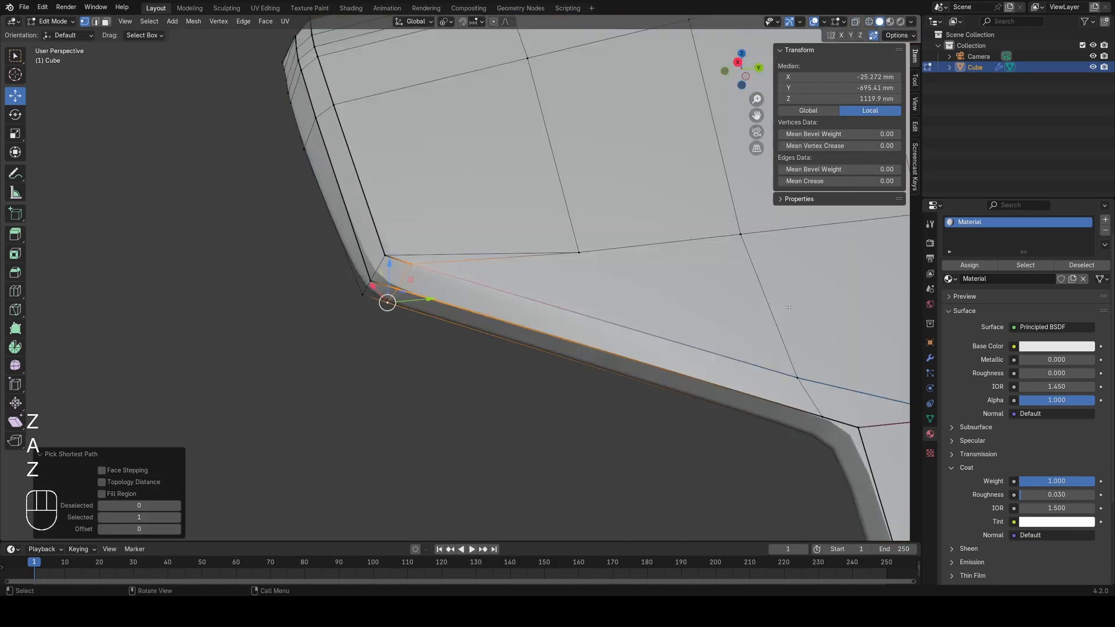
{"action": "left_click", "coordinate": [424, 230]}
Step: Slide the interior vertex nearest the slanted rim's outer corner upward along its vertical edge
{"action": "key", "text": "z"}
{"action": "key", "text": "a"}
{"action": "middle_click_drag", "start_coordinate": [479, 323], "coordinate": [495, 302]}
{"action": "left_click", "coordinate": [555, 265]}
{"action": "key", "text": "z"}
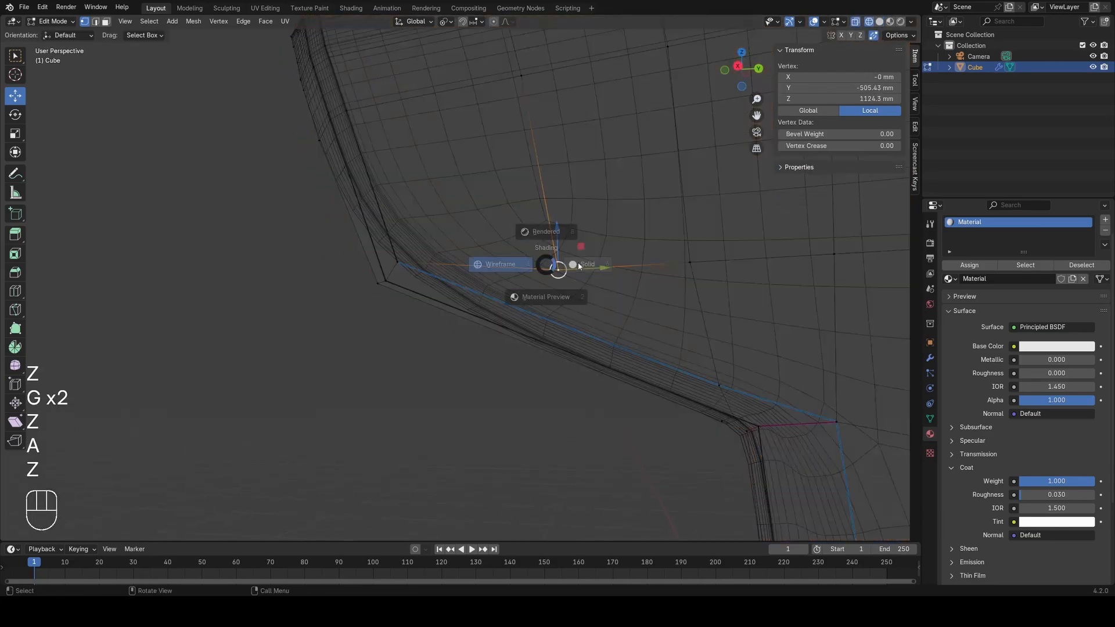
{"action": "key", "text": "g"}
{"action": "key", "text": "g"}
{"action": "left_click", "coordinate": [612, 221]}
{"action": "key", "text": "z"}
{"action": "key", "text": "a"}
{"action": "middle_click_drag", "start_coordinate": [520, 224], "coordinate": [495, 380]}
{"action": "left_click", "coordinate": [495, 380]}
Step: Box-select the first vertical column of vertices beside the panel's narrow end and edge-slide it toward that end
{"action": "key", "text": "Tab"}
{"action": "mouse_move", "coordinate": [509, 337]}
{"action": "middle_mouse_down"}
{"action": "mouse_move", "coordinate": [525, 331]}
{"action": "mouse_move", "coordinate": [507, 316]}
{"action": "middle_mouse_up"}
{"action": "key", "text": "Tab"}
{"action": "key", "text": "a"}
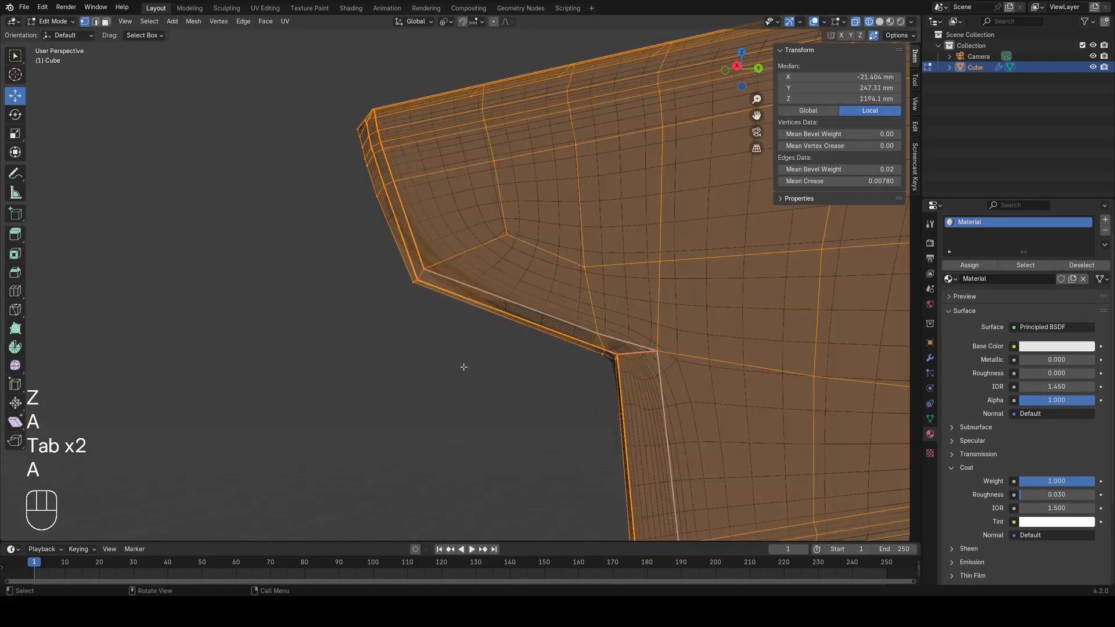
{"action": "left_click", "coordinate": [463, 365]}
{"action": "middle_click_drag", "start_coordinate": [463, 366], "coordinate": [435, 277]}
{"action": "key", "text": "a"}
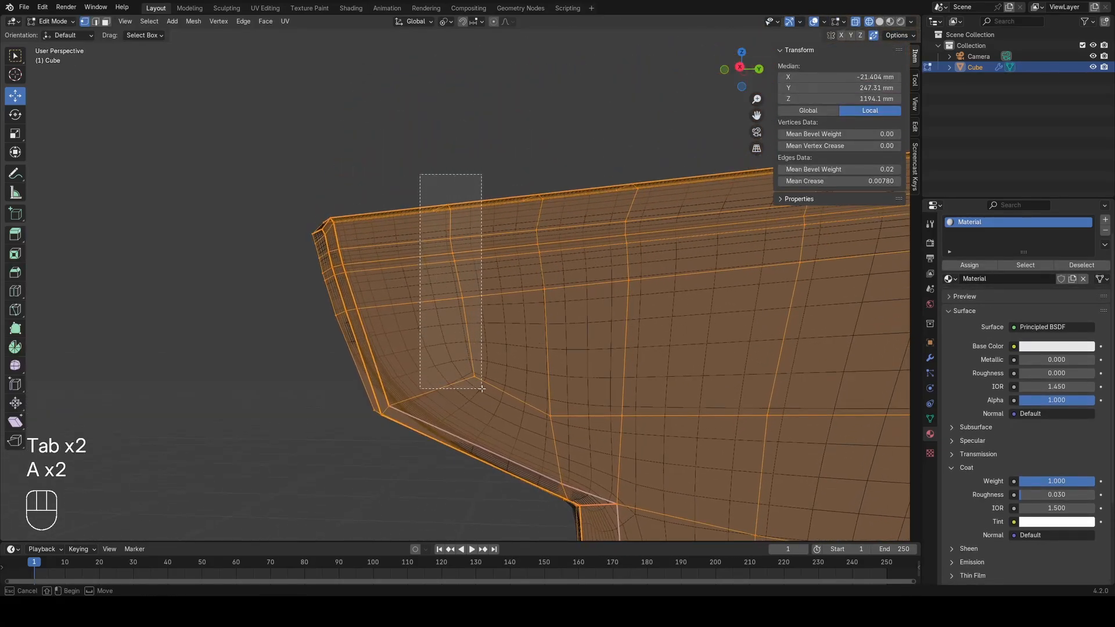
{"action": "left_click_drag", "start_coordinate": [482, 388], "coordinate": [482, 388]}
{"action": "key", "text": "g"}
{"action": "left_click", "coordinate": [523, 306]}
{"action": "key", "text": "a"}
Step: Slide the top vertices of the second vertical column slightly toward the panel's narrow end
{"action": "middle_click_drag", "start_coordinate": [505, 127], "coordinate": [516, 170]}
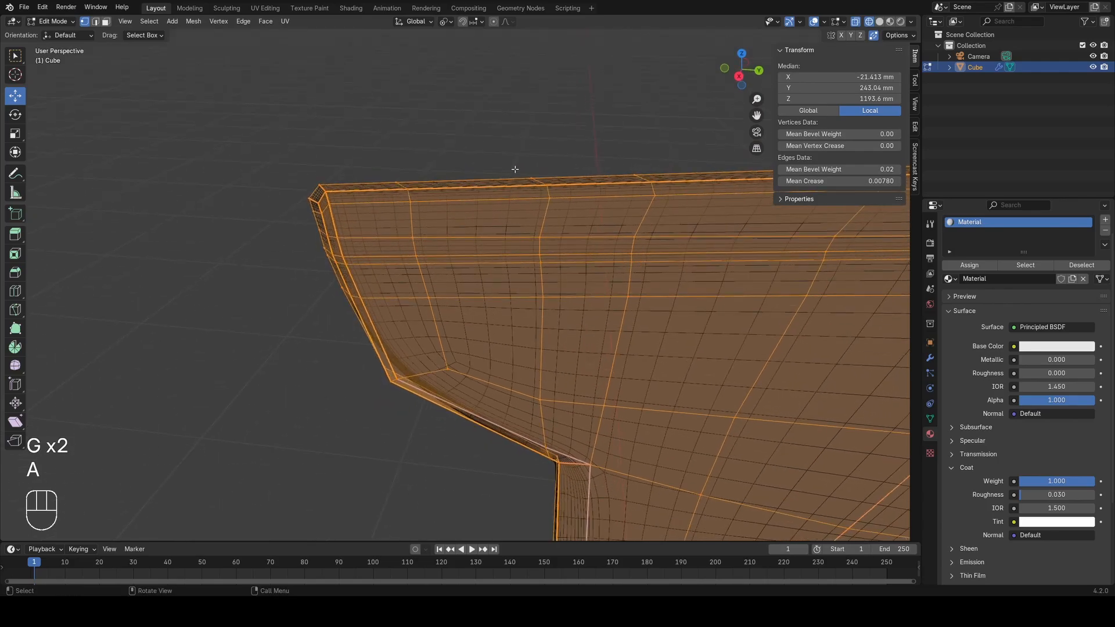
{"action": "left_click_drag", "start_coordinate": [579, 222], "coordinate": [578, 223]}
{"action": "key", "text": "g"}
{"action": "key", "text": "g"}
{"action": "left_click", "coordinate": [567, 219]}
{"action": "key", "text": "a"}
Step: Box-select the upper vertices of the third vertical column and edge-slide them away from the narrow end
{"action": "middle_click_drag", "start_coordinate": [567, 219], "coordinate": [583, 199]}
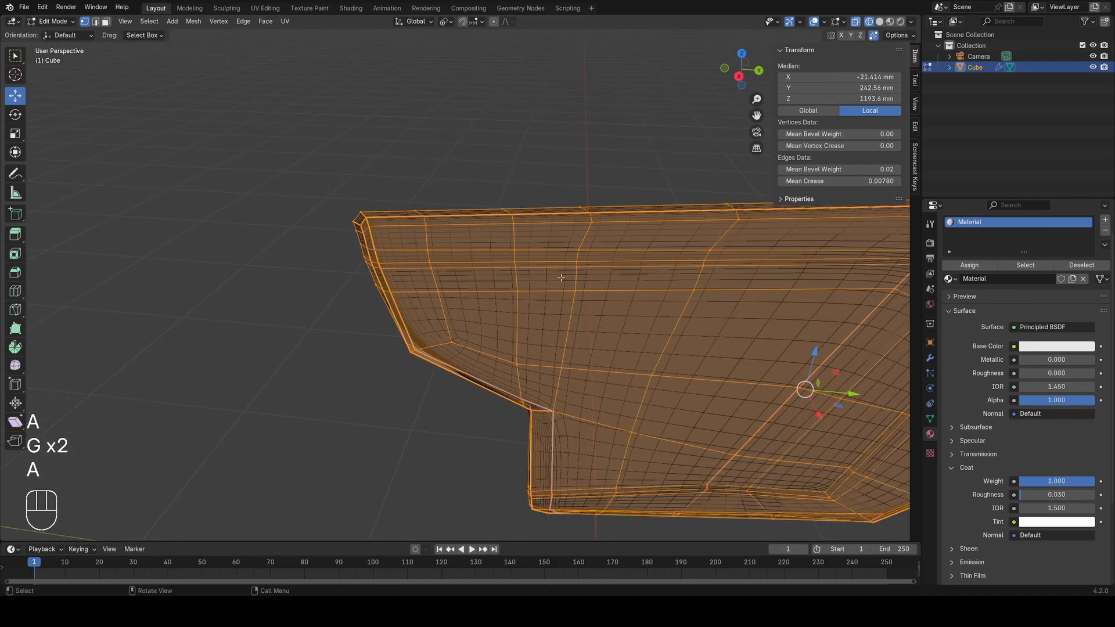
{"action": "scroll", "coordinate": [562, 264], "scroll_direction": "down", "scroll_amount": 2}
{"action": "middle_click_drag", "start_coordinate": [561, 278], "coordinate": [504, 279]}
{"action": "scroll", "coordinate": [488, 255], "scroll_direction": "up", "scroll_amount": 2}
{"action": "left_click_drag", "start_coordinate": [465, 224], "coordinate": [523, 321]}
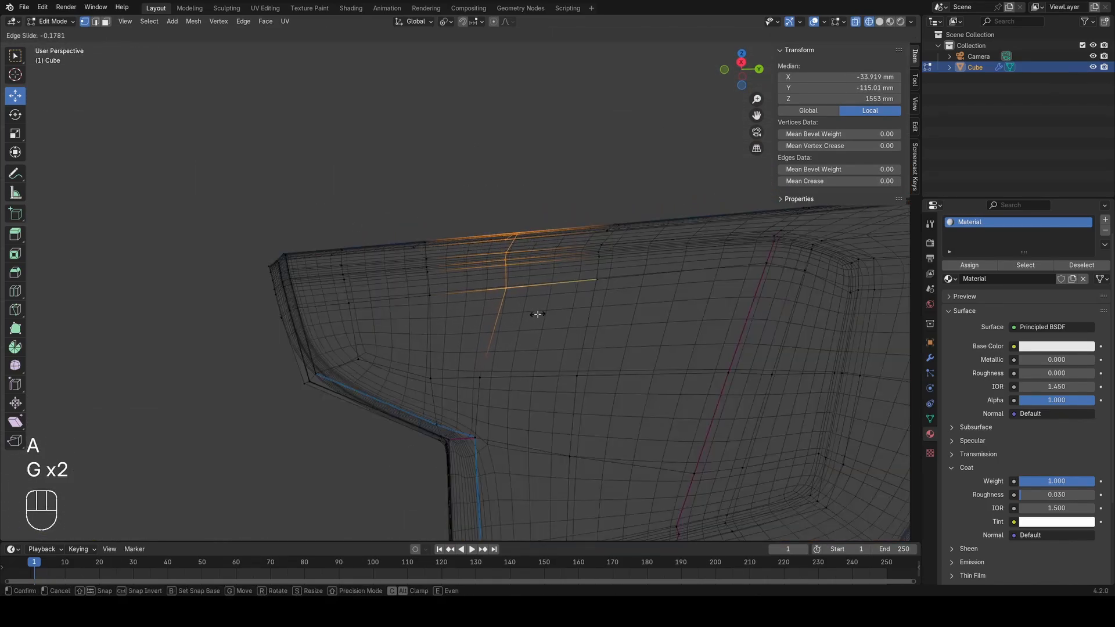
{"action": "left_click", "coordinate": [539, 313]}
Step: Edge-slide the upper vertices of the fourth vertical column away from the panel's narrow end
{"action": "key", "text": "a"}
{"action": "left_click_drag", "start_coordinate": [575, 194], "coordinate": [633, 308]}
{"action": "key", "text": "g"}
{"action": "key", "text": "g"}
{"action": "left_click", "coordinate": [664, 322]}
{"action": "key", "text": "a"}
Step: Slide the second column's lowest interior vertex slightly along its edge and check the panel in solid shading
{"action": "middle_click_drag", "start_coordinate": [465, 393], "coordinate": [493, 347], "text": "shift"}
{"action": "middle_click_drag", "start_coordinate": [492, 347], "coordinate": [503, 341]}
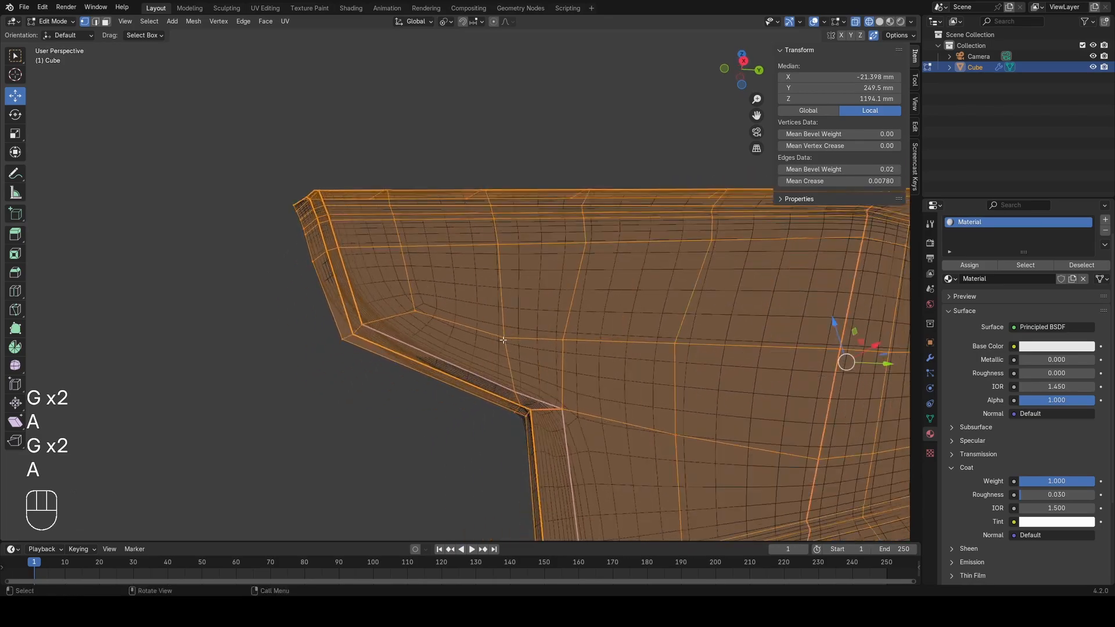
{"action": "left_click", "coordinate": [503, 340]}
{"action": "key", "text": "g"}
{"action": "key", "text": "g"}
{"action": "left_click", "coordinate": [500, 344]}
{"action": "key", "text": "a"}
{"action": "key", "text": "Tab"}
{"action": "key", "text": "z"}
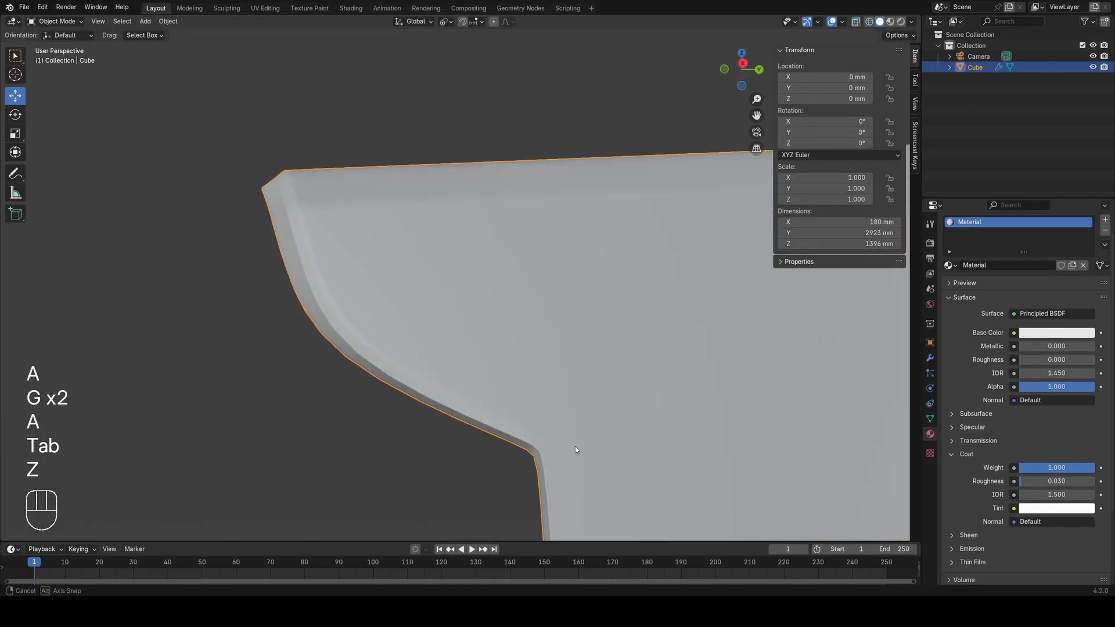
Step: Examine the slanted rim's lower inner corner and its adjoining edges in solid and wireframe shading
{"action": "mouse_move", "coordinate": [575, 446]}
{"action": "middle_mouse_down"}
{"action": "mouse_move", "coordinate": [666, 472]}
{"action": "mouse_move", "coordinate": [570, 431]}
{"action": "mouse_move", "coordinate": [562, 406]}
{"action": "middle_mouse_up"}
{"action": "scroll", "coordinate": [463, 341], "scroll_direction": "up", "scroll_amount": 2}
{"action": "key", "text": "z"}
{"action": "key", "text": "Tab"}
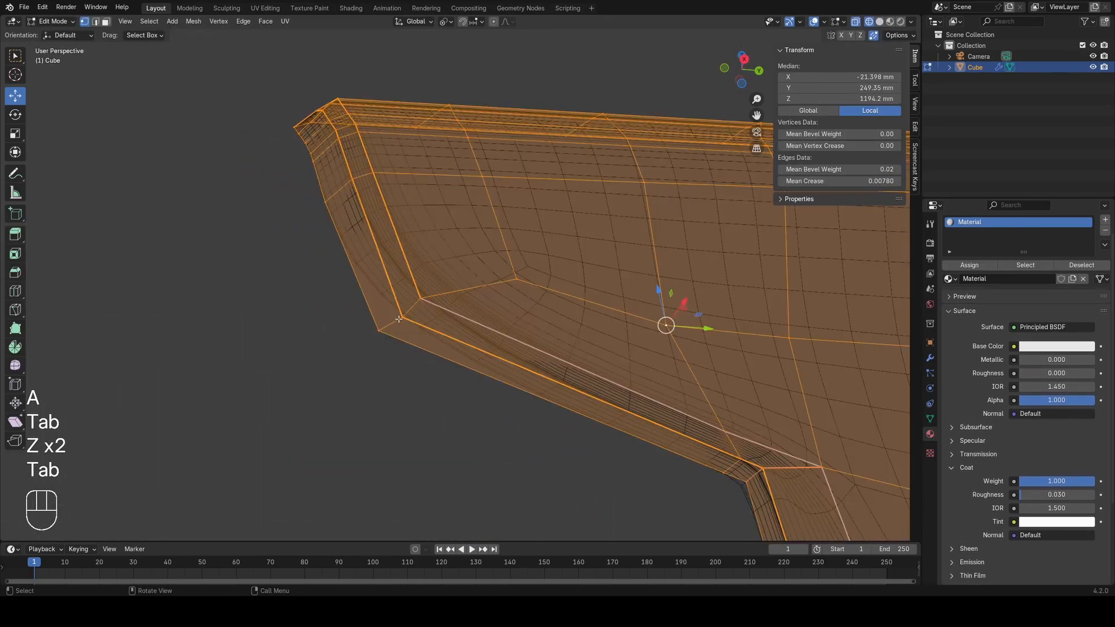
{"action": "middle_click_drag", "start_coordinate": [399, 318], "coordinate": [282, 319]}
{"action": "key", "text": "a"}
{"action": "key", "text": "2"}
{"action": "left_click", "coordinate": [432, 386]}
{"action": "left_click", "coordinate": [610, 282]}
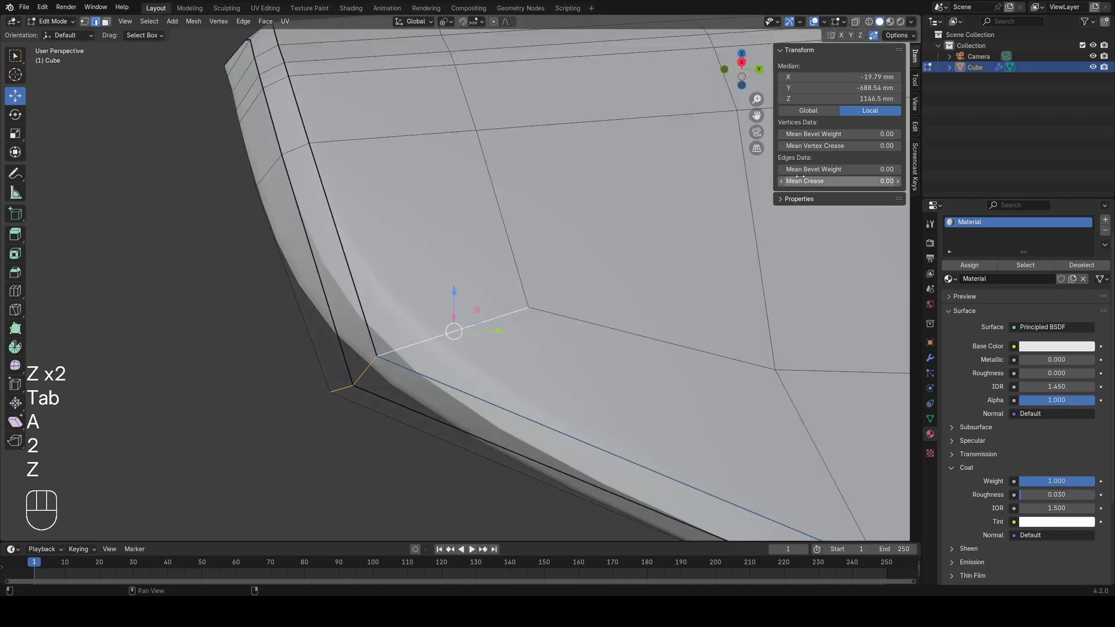
{"action": "key", "text": "z"}
{"action": "key", "text": "a"}
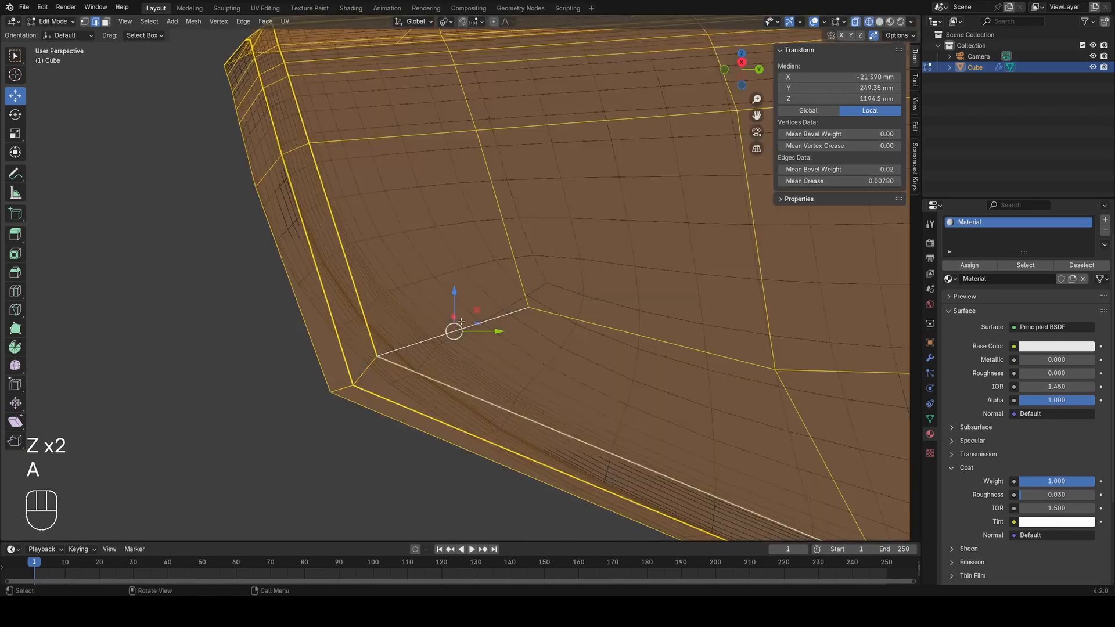
Step: Try a single loop cut across the panel, check it from the side, and undo it
{"action": "key", "text": "1"}
{"action": "scroll", "coordinate": [605, 290], "scroll_direction": "down", "scroll_amount": 3}
{"action": "middle_click_drag", "start_coordinate": [605, 291], "coordinate": [630, 319]}
{"action": "scroll", "coordinate": [630, 319], "scroll_direction": "down", "scroll_amount": 2}
{"action": "left_click_drag", "start_coordinate": [630, 319], "coordinate": [630, 319]}
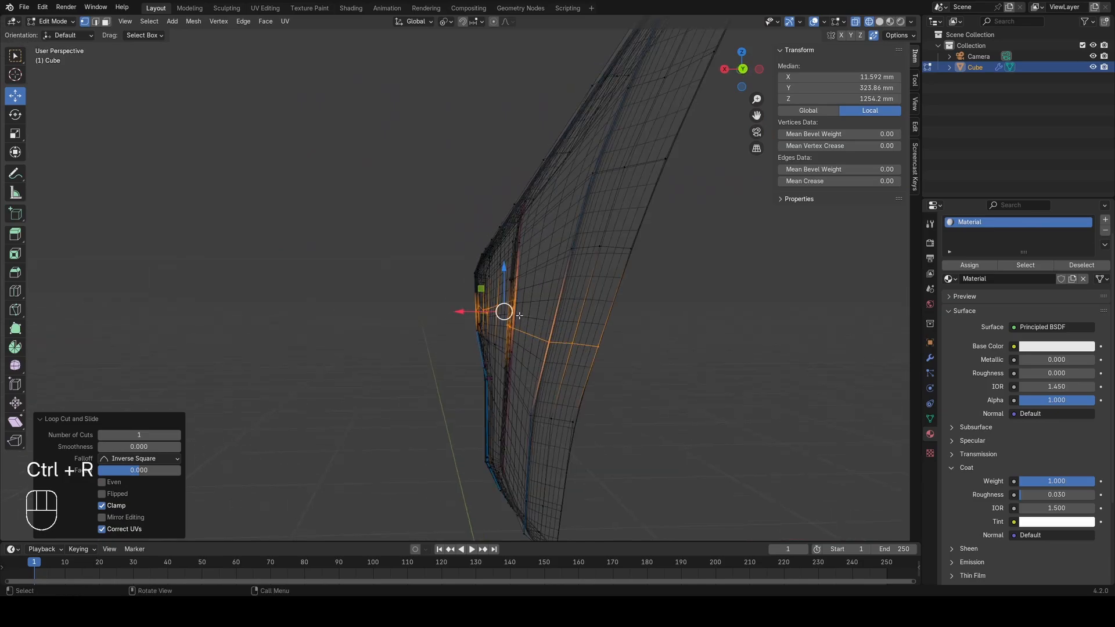
{"action": "scroll", "coordinate": [519, 316], "scroll_direction": "up", "scroll_amount": 1}
{"action": "key", "text": "z"}
{"action": "key", "text": "ctrl+z"}
Step: Delete the panel face beside the slanted rim, directly above its lower inner corner
{"action": "scroll", "coordinate": [519, 325], "scroll_direction": "down", "scroll_amount": 2}
{"action": "mouse_move", "coordinate": [326, 378]}
{"action": "middle_mouse_down"}
{"action": "mouse_move", "coordinate": [422, 385]}
{"action": "mouse_move", "coordinate": [523, 364]}
{"action": "middle_mouse_up"}
{"action": "key", "text": "z"}
{"action": "middle_click_drag", "start_coordinate": [395, 364], "coordinate": [423, 340]}
{"action": "scroll", "coordinate": [423, 341], "scroll_direction": "up", "scroll_amount": 5}
{"action": "middle_click_drag", "start_coordinate": [337, 308], "coordinate": [477, 314], "text": "shift"}
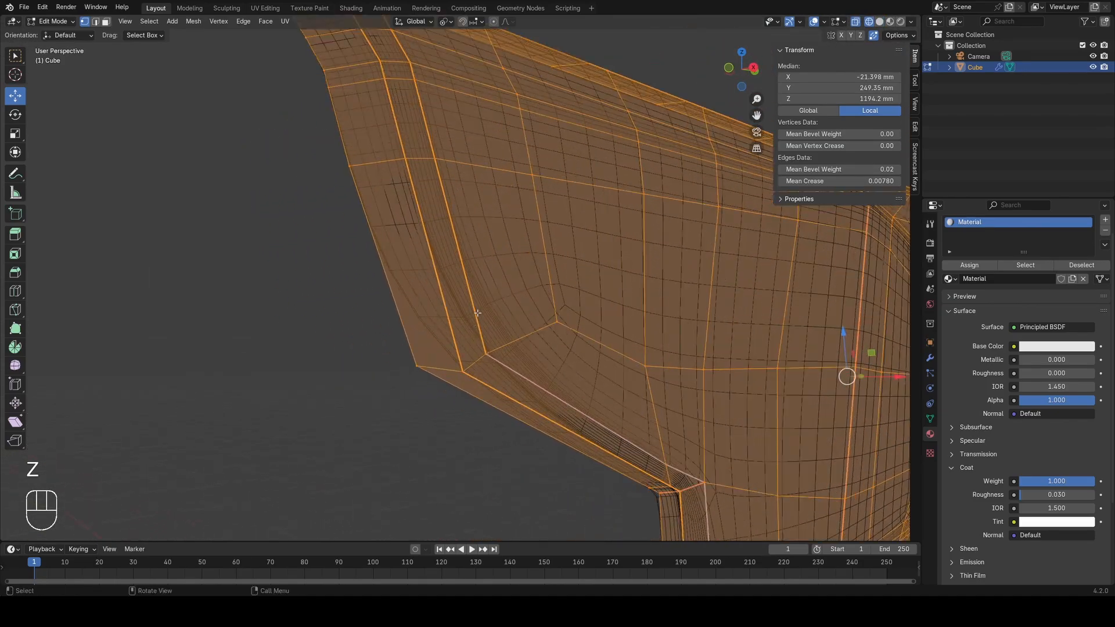
{"action": "left_click", "coordinate": [498, 243]}
{"action": "key", "text": "x"}
{"action": "left_click", "coordinate": [453, 143]}
{"action": "key", "text": "ctrl+z"}
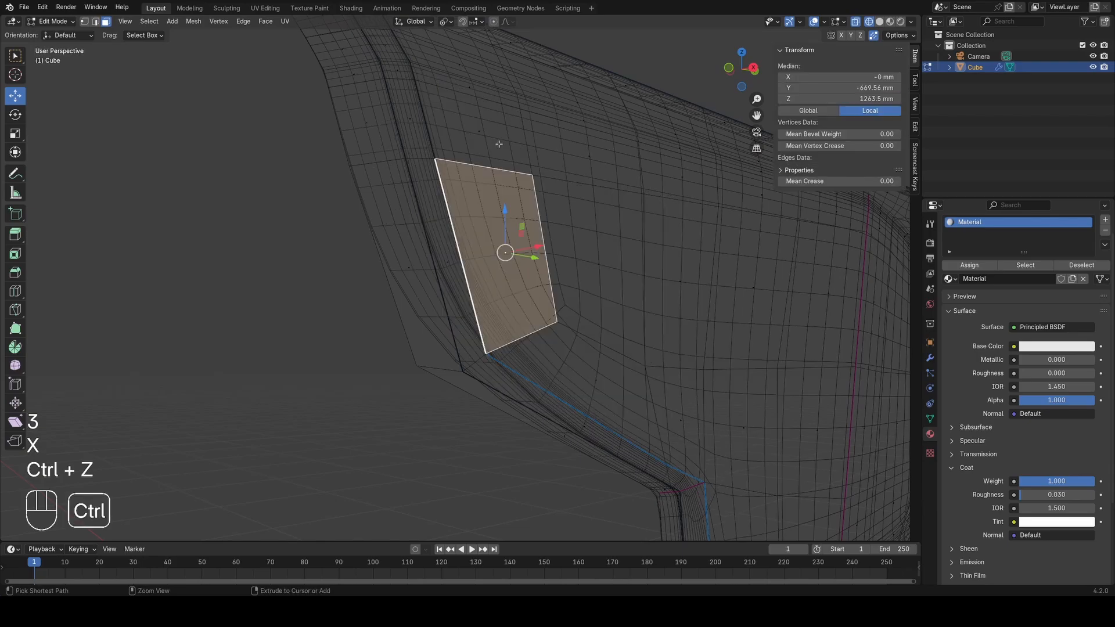
{"action": "key", "text": "x"}
{"action": "left_click", "coordinate": [479, 156]}
Step: Add a loop cut across the slanted rim strip and slide it down close to the lower corner
{"action": "key", "text": "z"}
{"action": "key", "text": "a"}
{"action": "left_click", "coordinate": [461, 266]}
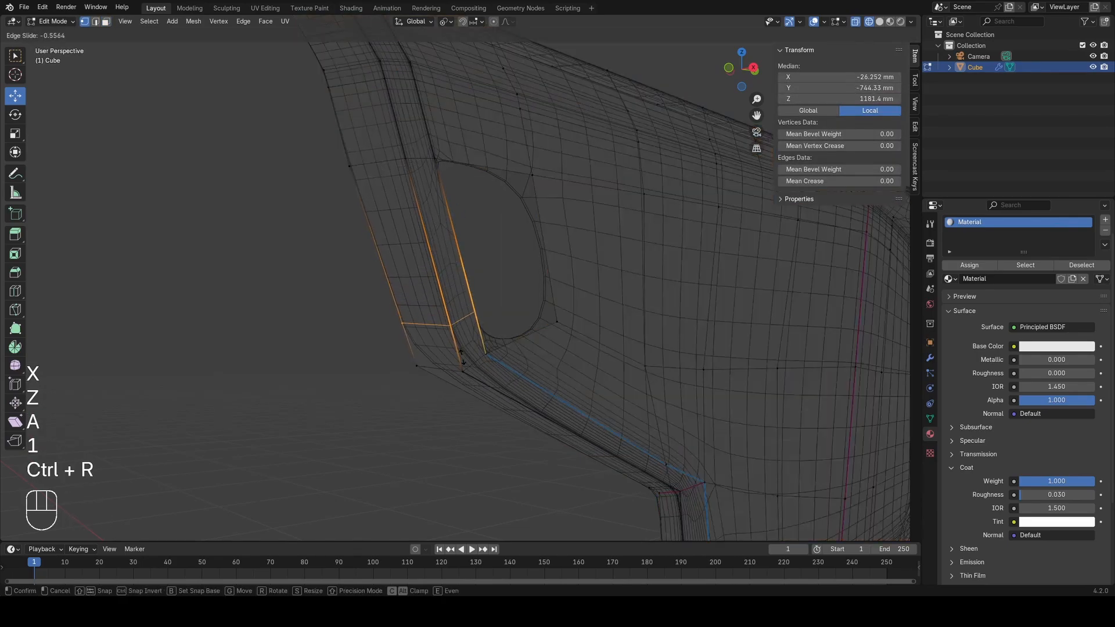
{"action": "left_click", "coordinate": [462, 391]}
Step: Slide the new vertex on the rim's inner edge down onto the lower corner vertex
{"action": "key", "text": "a"}
{"action": "scroll", "coordinate": [485, 366], "scroll_direction": "up", "scroll_amount": 4}
{"action": "key", "text": "2"}
{"action": "middle_click_drag", "start_coordinate": [489, 367], "coordinate": [423, 354]}
{"action": "left_click", "coordinate": [478, 374]}
{"action": "key", "text": "1"}
{"action": "key", "text": "a"}
{"action": "left_click", "coordinate": [419, 388]}
{"action": "left_click", "coordinate": [420, 342]}
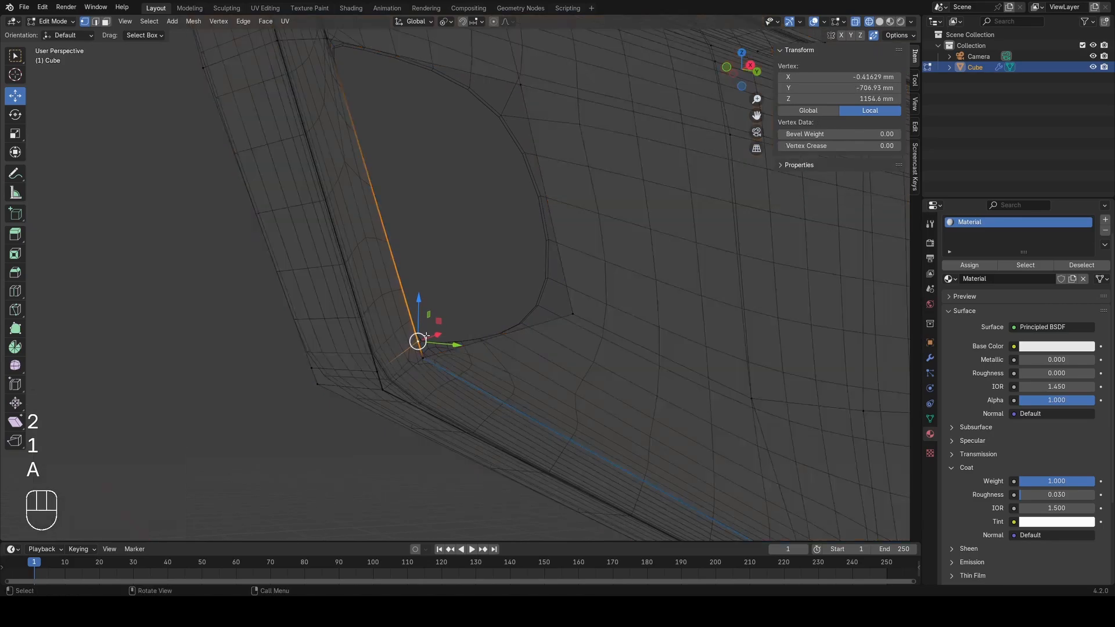
{"action": "key", "text": "z"}
{"action": "key", "text": "g"}
{"action": "key", "text": "g"}
{"action": "key", "text": "z"}
Step: Fill the opening beside the rim with a face and check the corner in solid shading
{"action": "key", "text": "a"}
{"action": "key", "text": "2"}
{"action": "key", "text": "f"}
{"action": "key", "text": "1"}
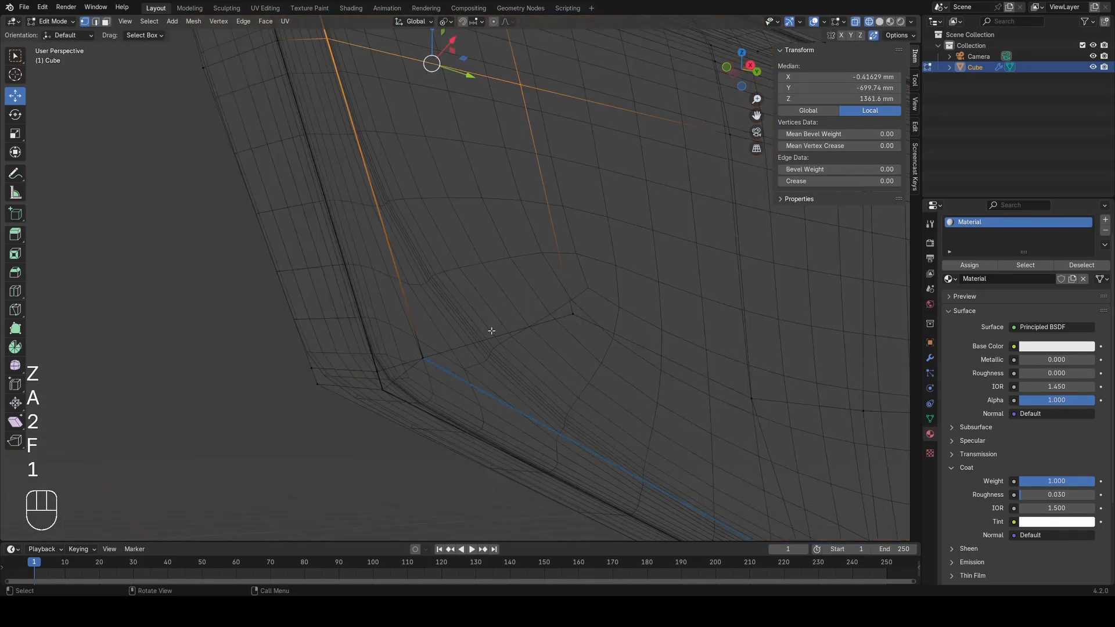
{"action": "key", "text": "Tab"}
{"action": "key", "text": "z"}
{"action": "key", "text": "z"}
{"action": "key", "text": "Tab"}
{"action": "key", "text": "a"}
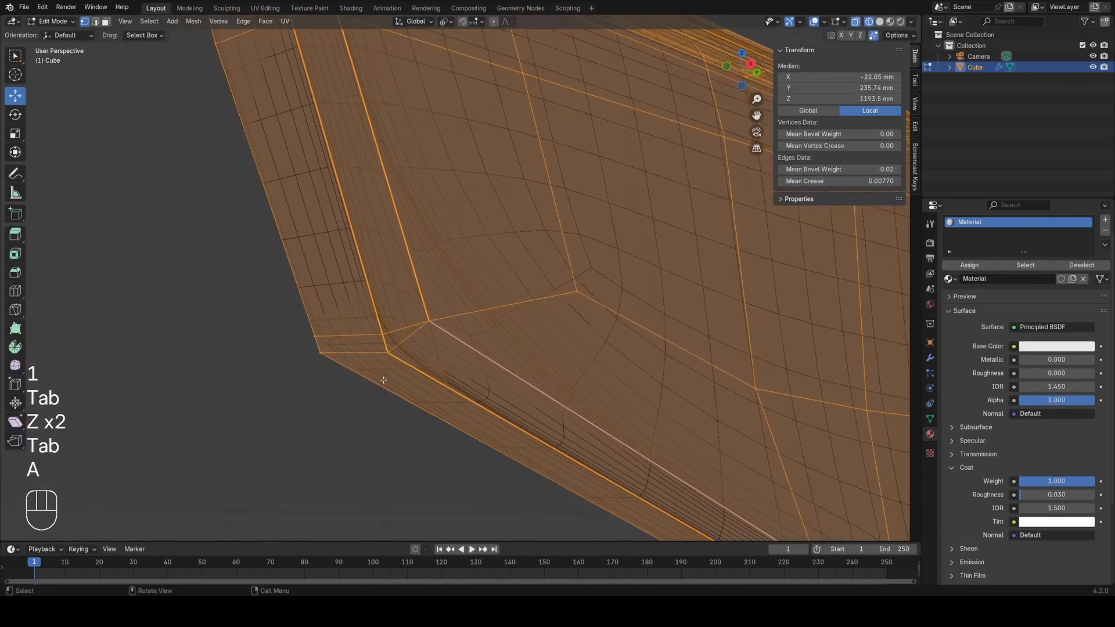
Step: Undo the opening's fill and the vertex slide at the rim's lower corner
{"action": "key", "text": "2"}
{"action": "key", "text": "ctrl+z"}
{"action": "key", "text": "ctrl+z"}
{"action": "key", "text": "ctrl+z"}
{"action": "key", "text": "ctrl+z"}
{"action": "key", "text": "ctrl+z"}
{"action": "key", "text": "ctrl+z"}
{"action": "key", "text": "ctrl+z"}
{"action": "key", "text": "ctrl+z"}
{"action": "key", "text": "ctrl+z"}
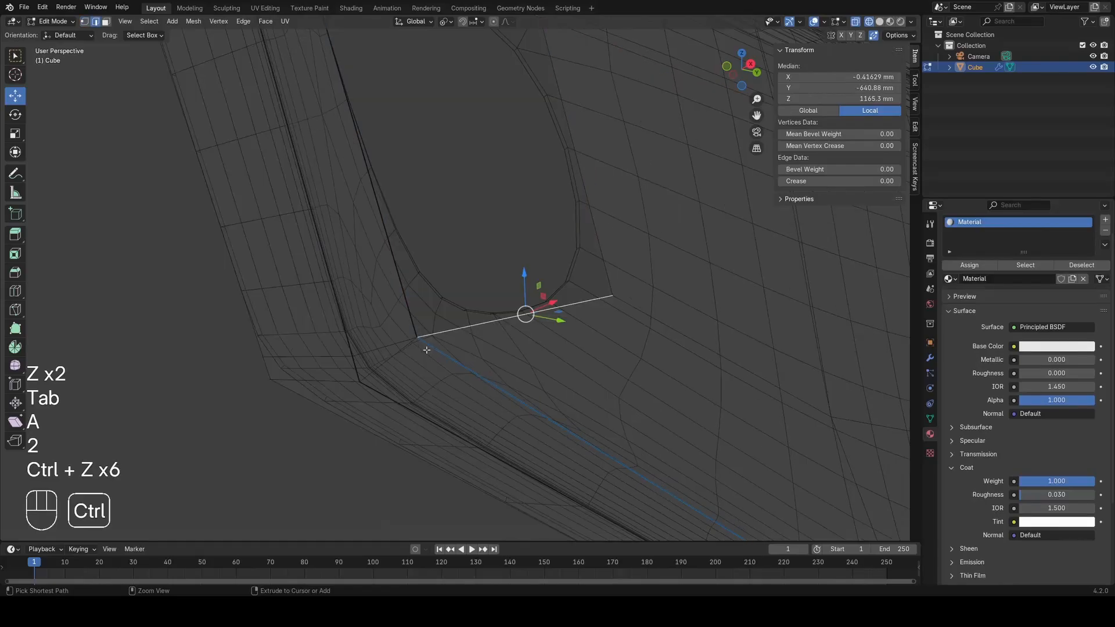
Step: Fill the opening beside the rim's lower corner with new faces, keeping the extra vertex on the inner edge
{"action": "key", "text": "a"}
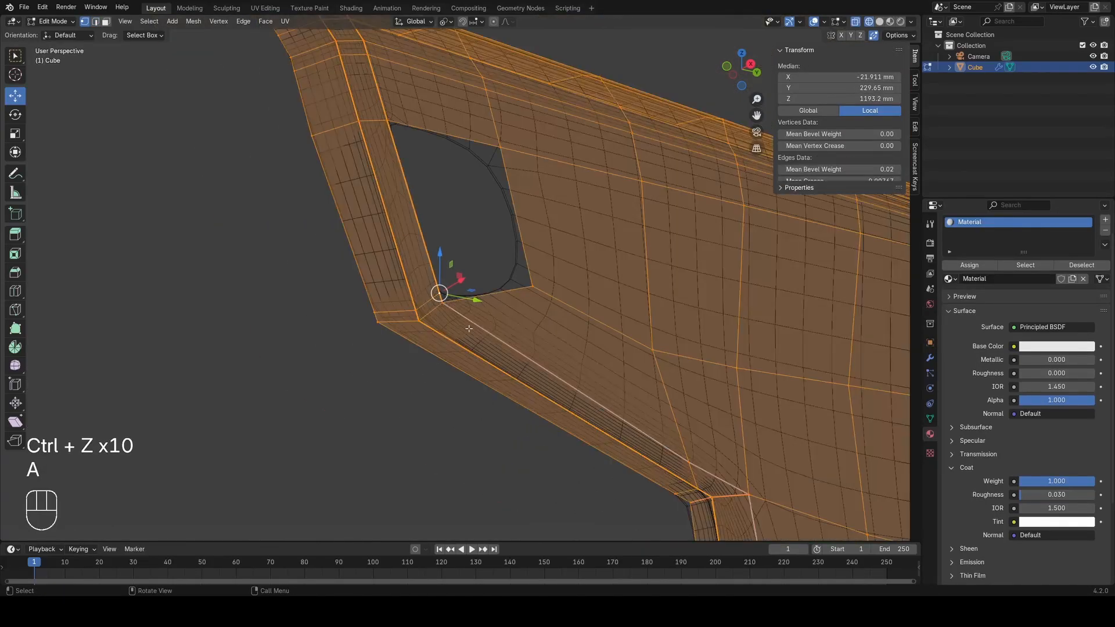
{"action": "key", "text": "2"}
{"action": "key", "text": "1"}
{"action": "key", "text": "1"}
{"action": "key", "text": "Tab"}
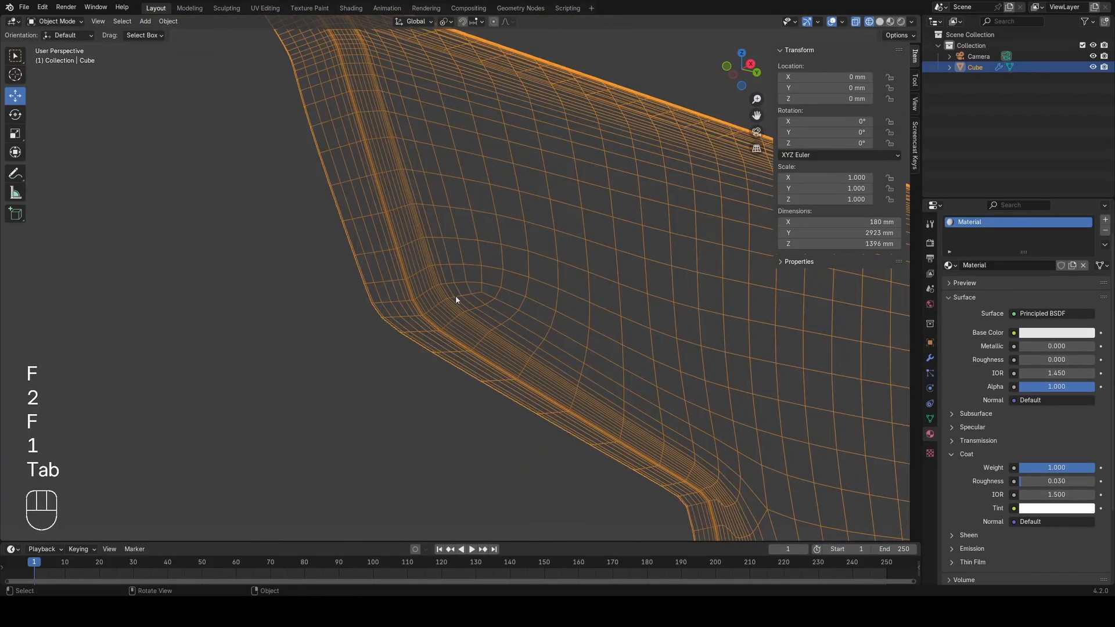
Step: Inspect the sharpened rim corner and the whole panel in solid and rendered shading
{"action": "key", "text": "z"}
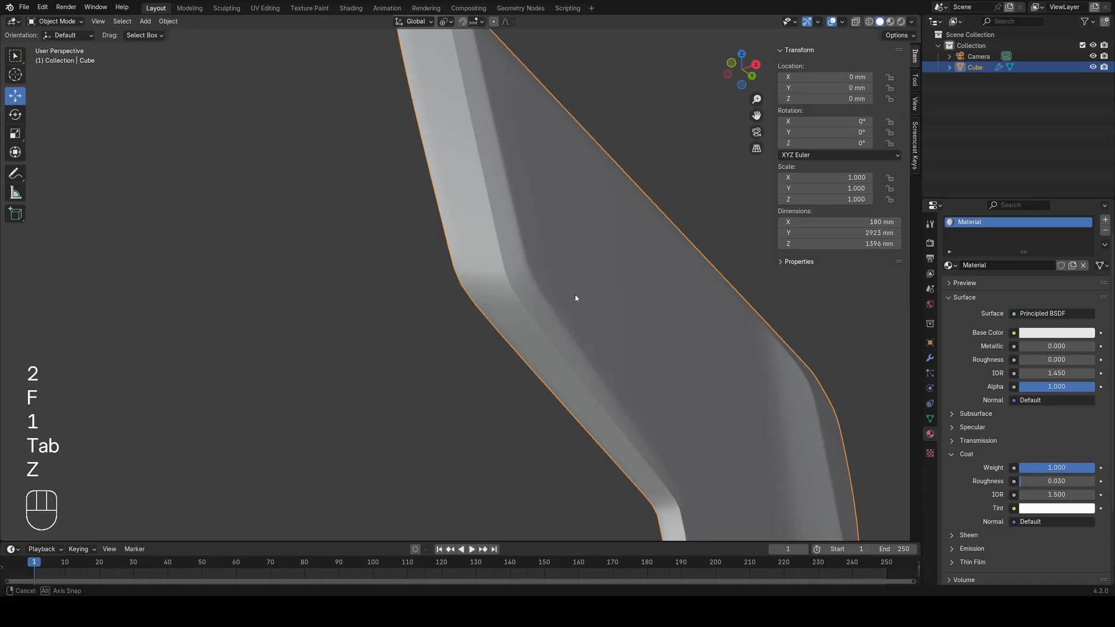
{"action": "key", "text": "z"}
{"action": "middle_click_drag", "start_coordinate": [575, 297], "coordinate": [487, 379]}
{"action": "scroll", "coordinate": [539, 371], "scroll_direction": "down", "scroll_amount": 2}
{"action": "key", "text": "z"}
{"action": "scroll", "coordinate": [511, 256], "scroll_direction": "down", "scroll_amount": 4}
{"action": "key", "text": "alt+a"}
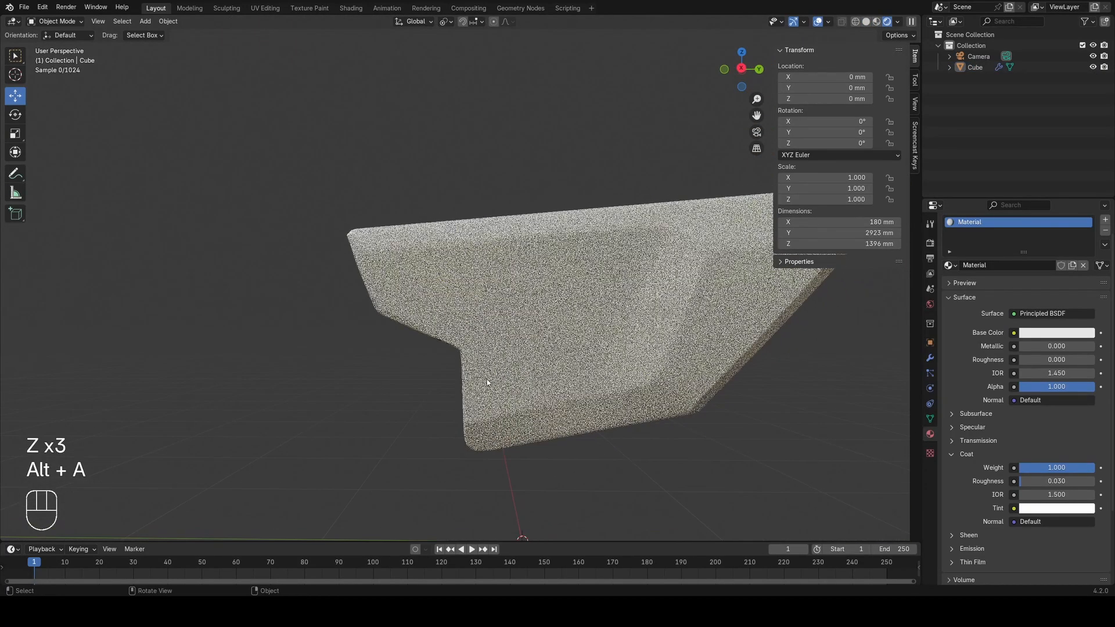
{"action": "mouse_move", "coordinate": [525, 336]}
{"action": "middle_mouse_down"}
{"action": "mouse_move", "coordinate": [519, 363]}
{"action": "mouse_move", "coordinate": [625, 301]}
{"action": "mouse_move", "coordinate": [531, 299]}
{"action": "mouse_move", "coordinate": [530, 283]}
{"action": "middle_mouse_up"}
{"action": "middle_click_drag", "start_coordinate": [467, 360], "coordinate": [238, 289], "text": "shift"}
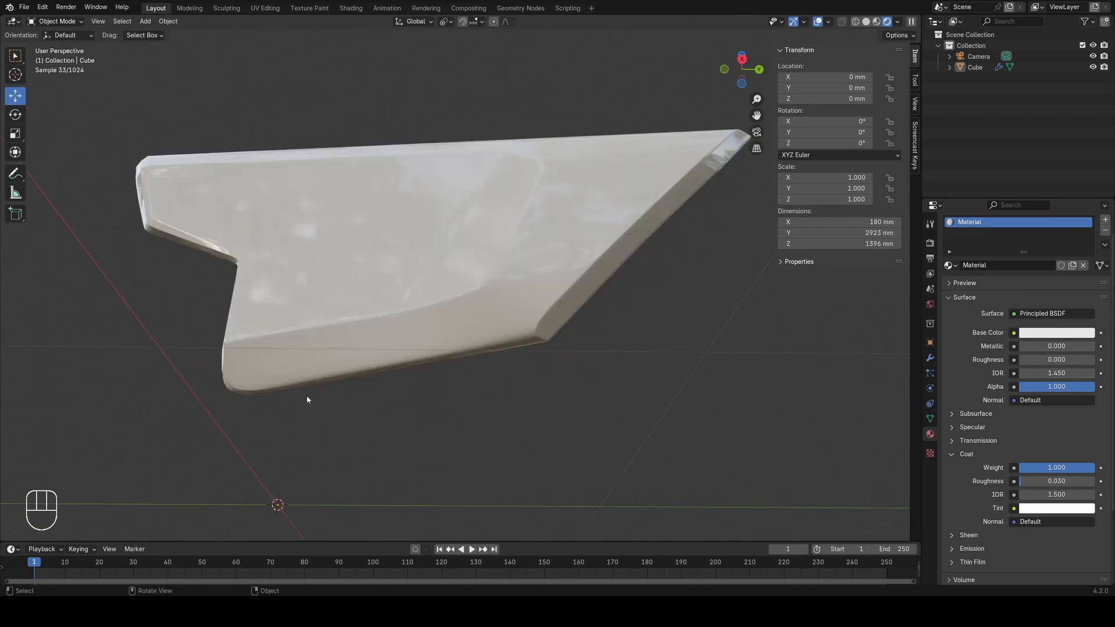
Step: Examine the rounded corner at the notch leg's lower end in wireframe and solid shading
{"action": "scroll", "coordinate": [308, 399], "scroll_direction": "up", "scroll_amount": 3}
{"action": "key", "text": "z"}
{"action": "middle_click_drag", "start_coordinate": [328, 457], "coordinate": [323, 373], "text": "shift"}
{"action": "key", "text": "Tab"}
{"action": "key", "text": "z"}
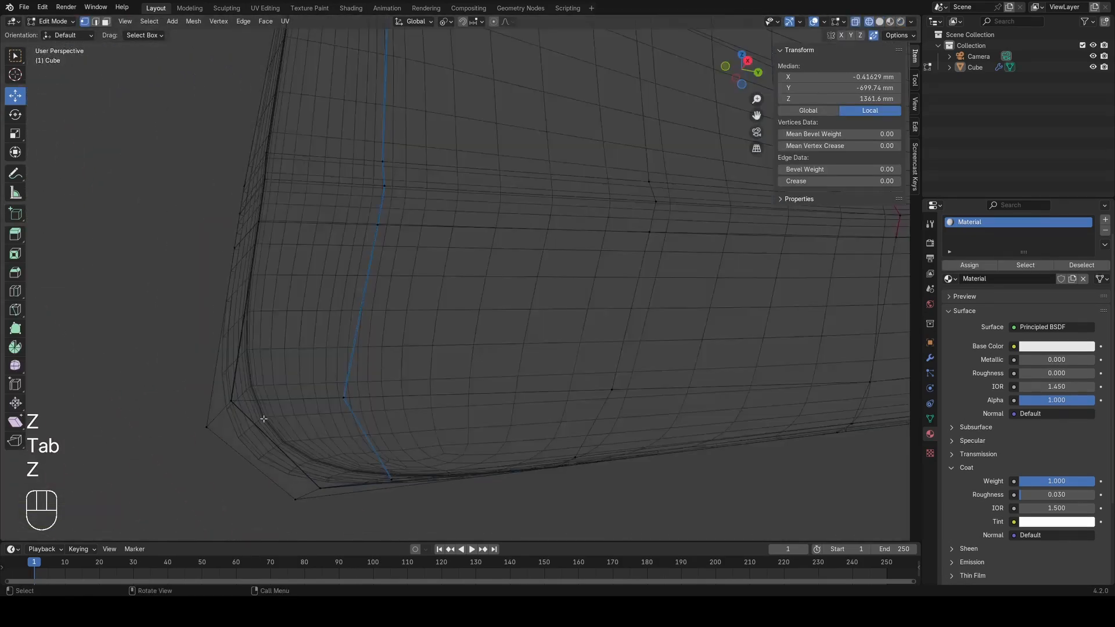
{"action": "key", "text": "a"}
{"action": "key", "text": "1"}
{"action": "key", "text": "z"}
{"action": "left_click", "coordinate": [249, 461]}
{"action": "key", "text": "Tab"}
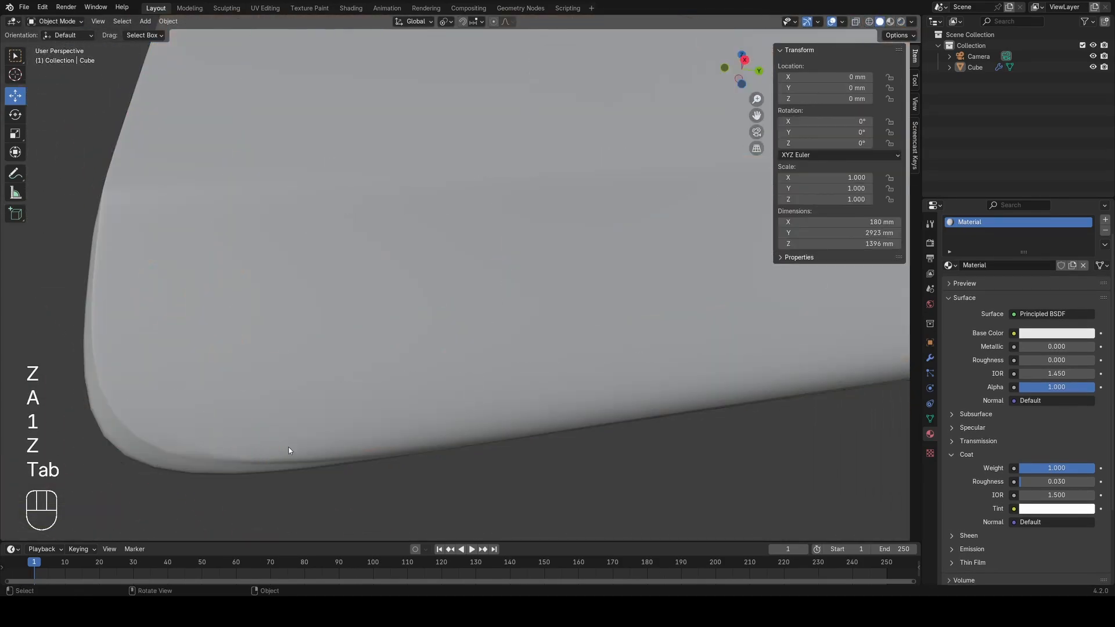
Step: Try adding bevel weight to the short inner edge at the notch leg's bottom corner
{"action": "middle_click_drag", "start_coordinate": [289, 451], "coordinate": [298, 418]}
{"action": "scroll", "coordinate": [304, 419], "scroll_direction": "up", "scroll_amount": 4}
{"action": "key", "text": "Tab"}
{"action": "key", "text": "z"}
{"action": "key", "text": "a"}
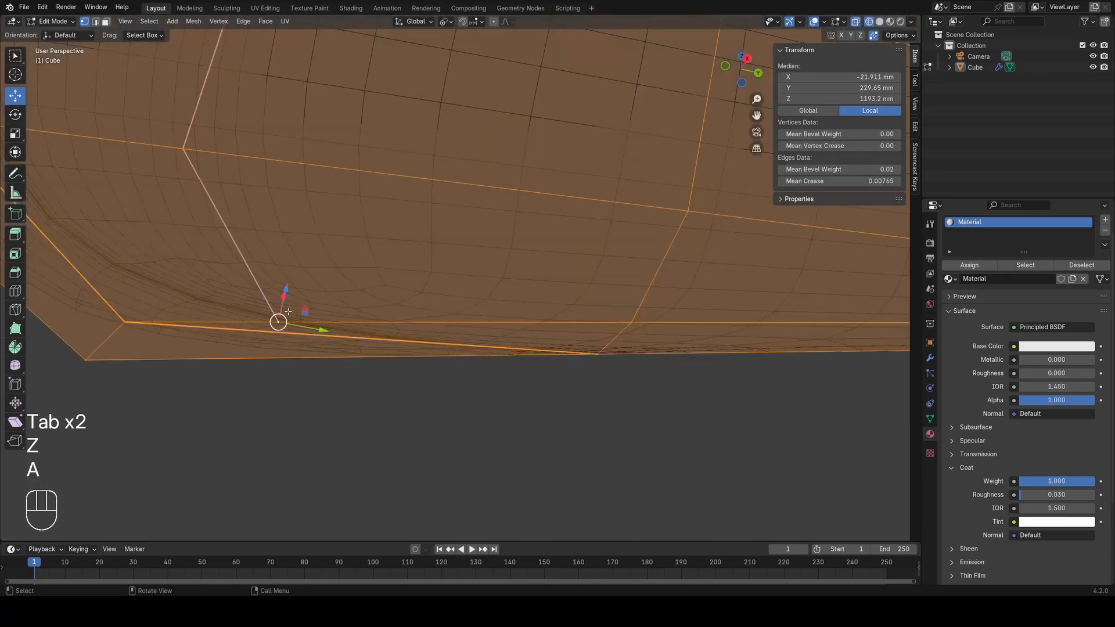
{"action": "left_click", "coordinate": [250, 274]}
{"action": "key", "text": "z"}
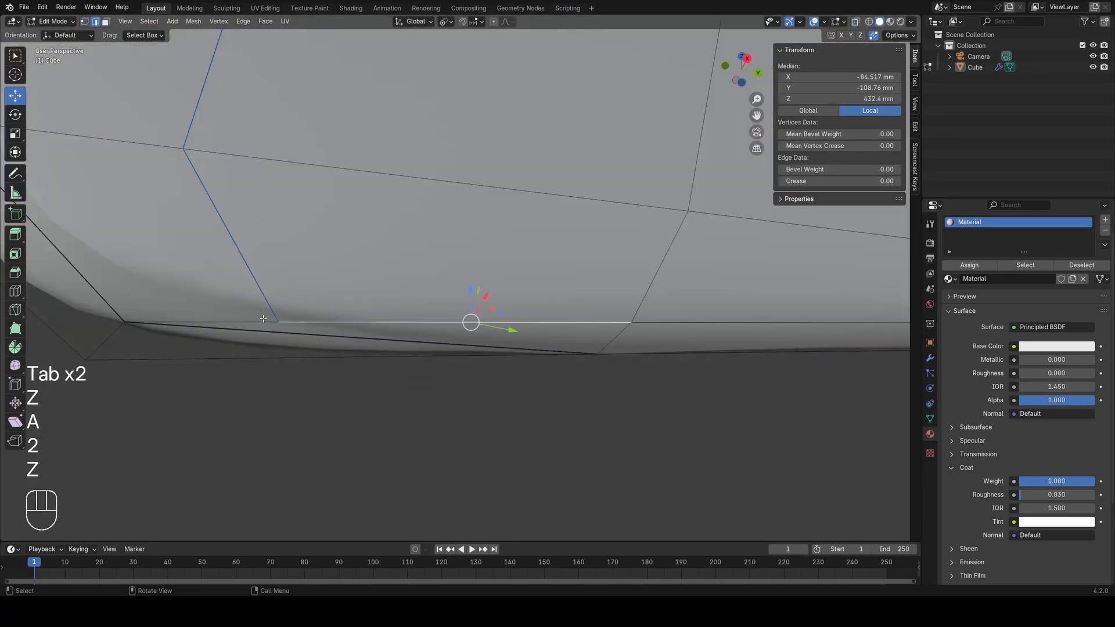
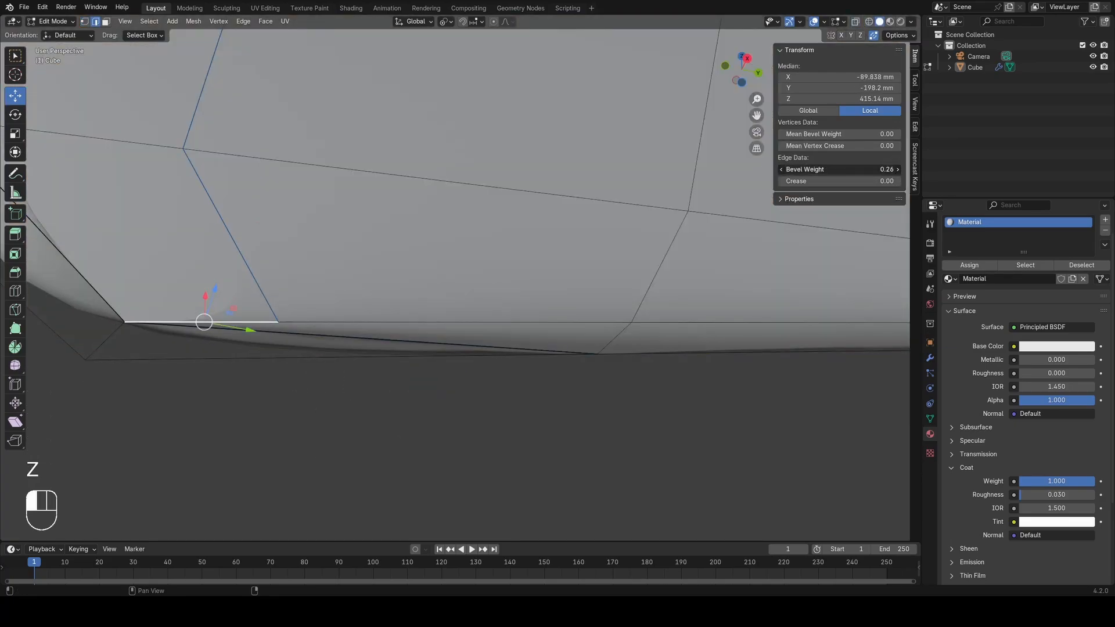
Step: Try connecting the bottom corner's inner vertex to the nearby vertex on the lower rim, and undo it
{"action": "key", "text": "z"}
{"action": "key", "text": "a"}
{"action": "key", "text": "1"}
{"action": "left_click", "coordinate": [278, 321]}
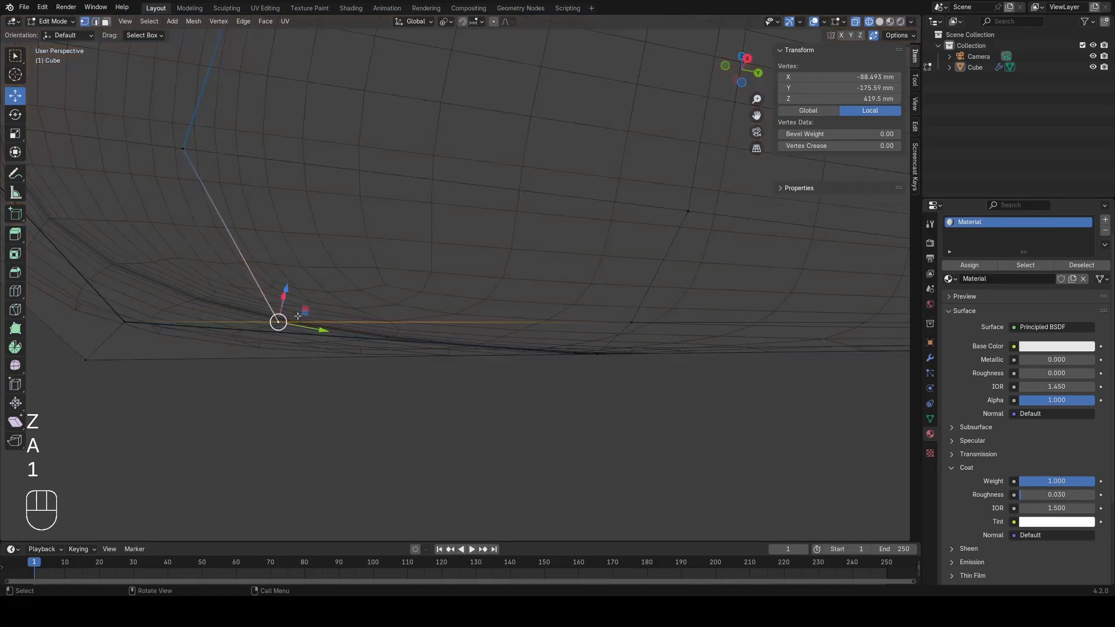
{"action": "key", "text": "z"}
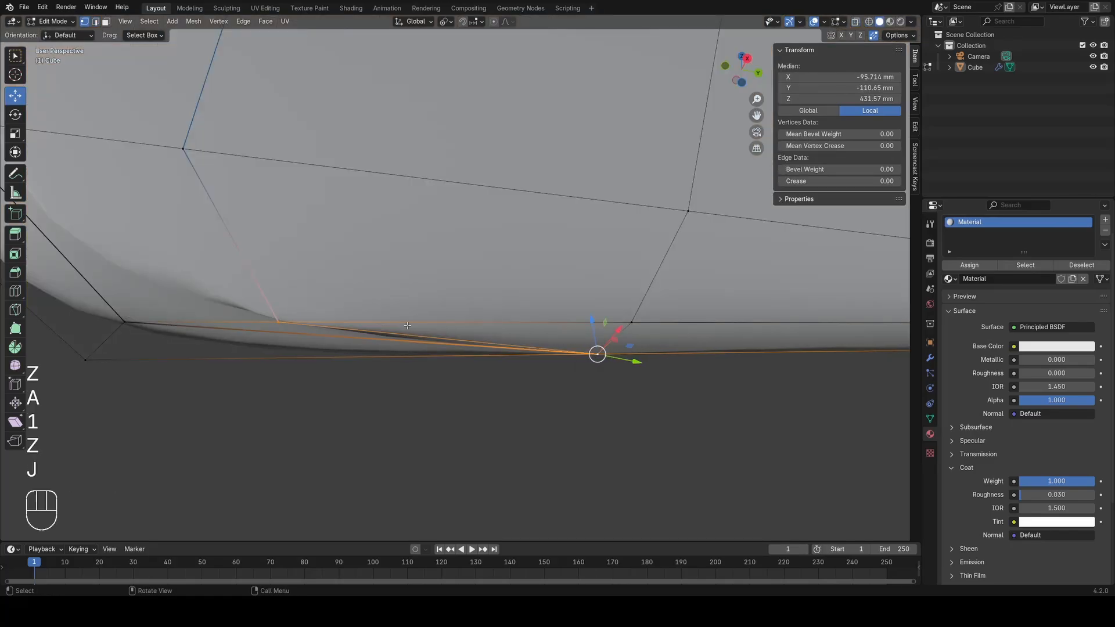
{"action": "key", "text": "a"}
Step: Try sliding the bottom corner's inner vertex along its edge, and undo the slide
{"action": "scroll", "coordinate": [261, 308], "scroll_direction": "down", "scroll_amount": 5}
{"action": "mouse_move", "coordinate": [274, 304]}
{"action": "middle_mouse_down"}
{"action": "mouse_move", "coordinate": [249, 311]}
{"action": "mouse_move", "coordinate": [416, 278]}
{"action": "middle_mouse_up"}
{"action": "key", "text": "z"}
{"action": "scroll", "coordinate": [465, 302], "scroll_direction": "up", "scroll_amount": 3}
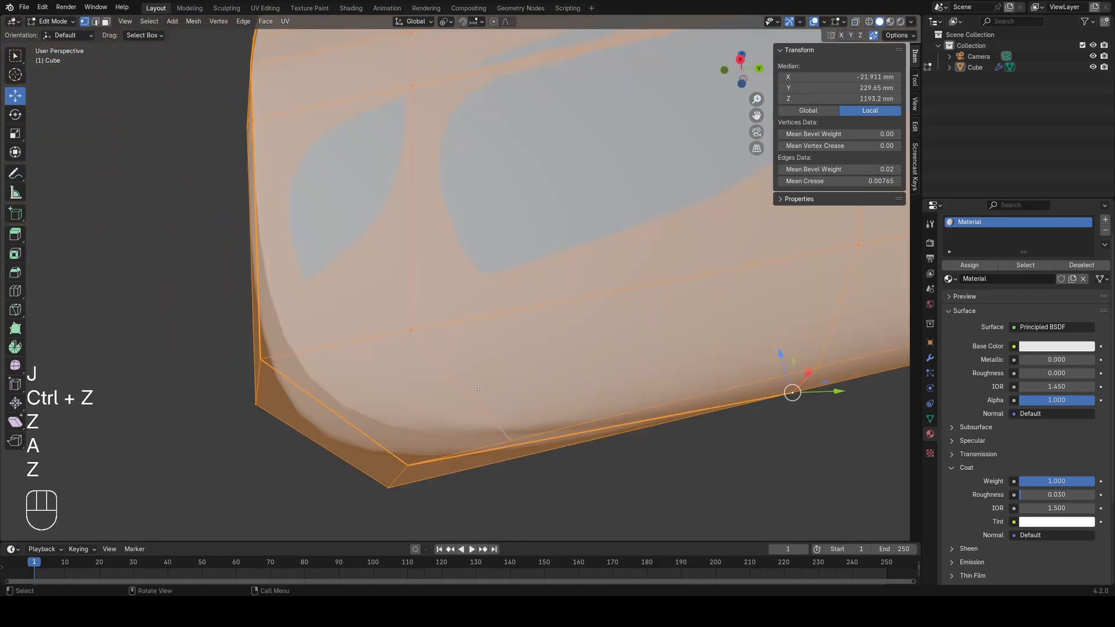
{"action": "left_click", "coordinate": [504, 437]}
{"action": "key", "text": "g"}
{"action": "key", "text": "g"}
{"action": "left_click", "coordinate": [219, 443]}
{"action": "key", "text": "ctrl+z"}
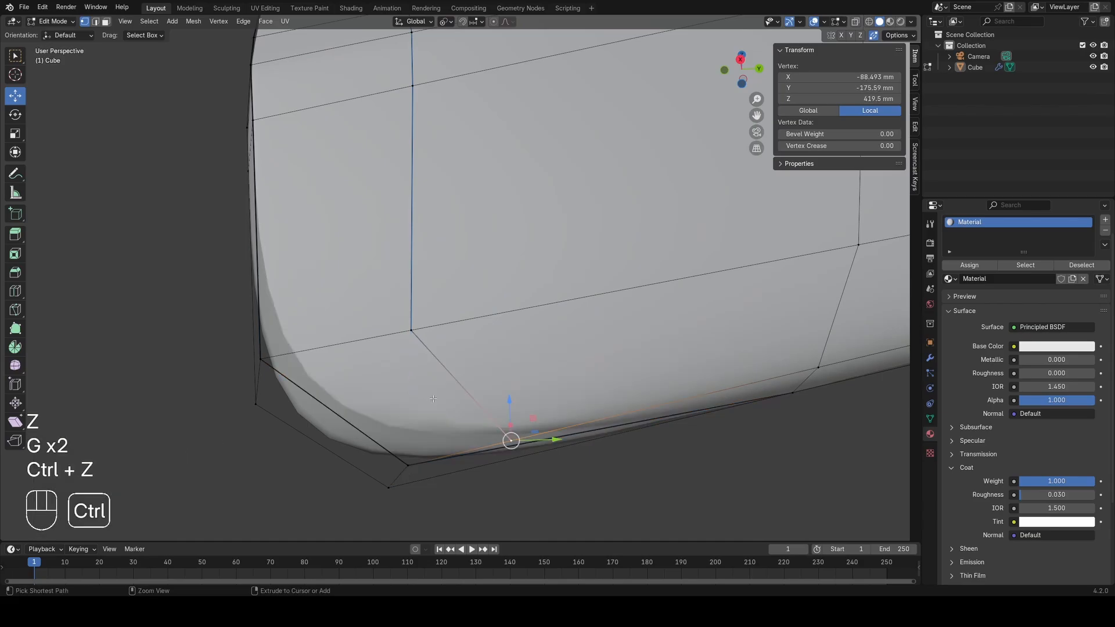
Step: Inspect the bottom corner's subdivided surface in object mode, comparing solid and wireframe shading
{"action": "key", "text": "Tab"}
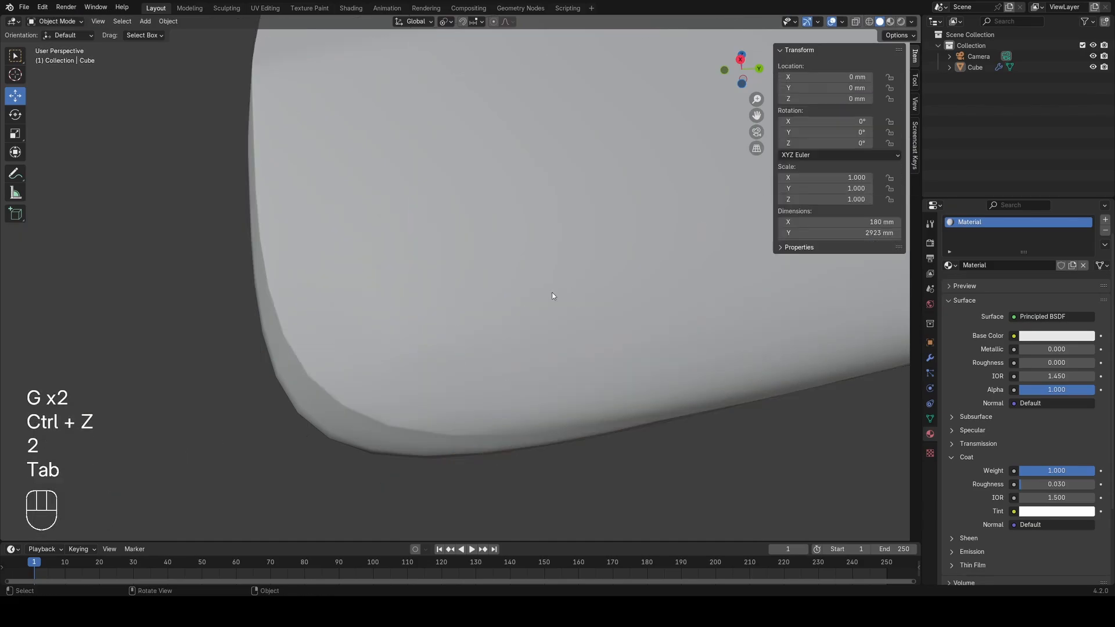
{"action": "middle_click_drag", "start_coordinate": [552, 294], "coordinate": [571, 308]}
{"action": "key", "text": "z"}
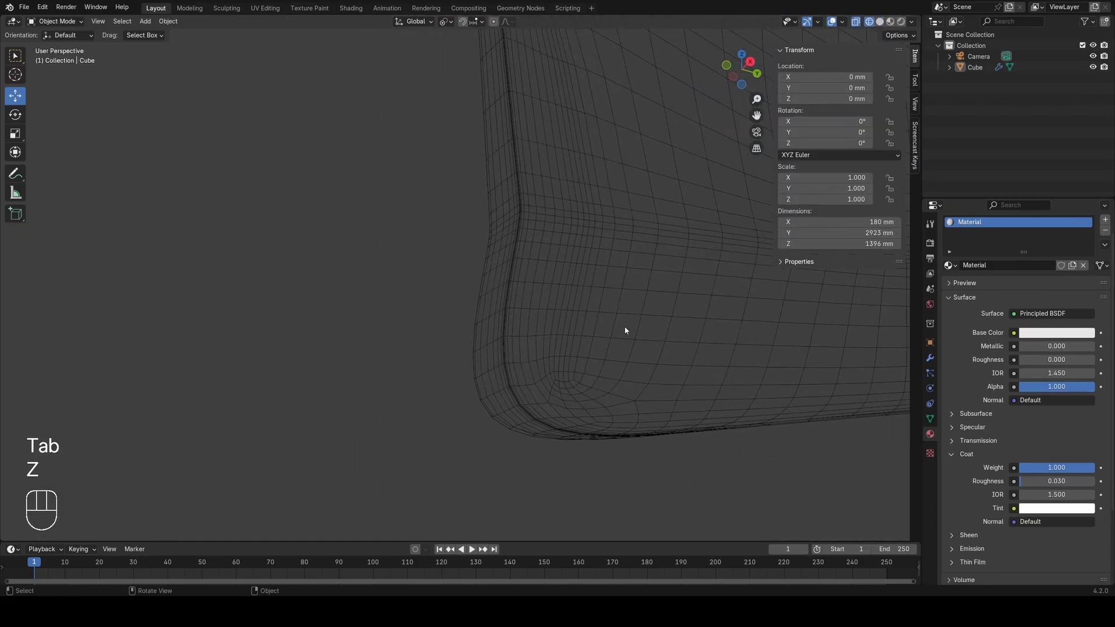
{"action": "left_click", "coordinate": [618, 383]}
{"action": "scroll", "coordinate": [627, 402], "scroll_direction": "up", "scroll_amount": 2}
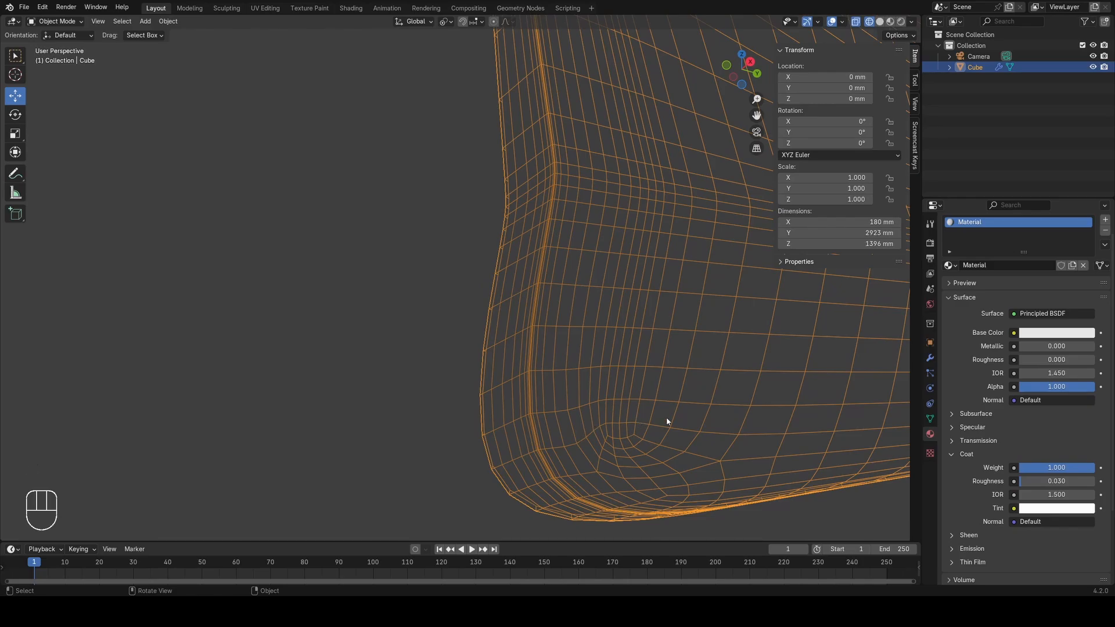
{"action": "key", "text": "z"}
{"action": "mouse_move", "coordinate": [666, 417]}
{"action": "middle_mouse_down"}
{"action": "mouse_move", "coordinate": [586, 322]}
{"action": "mouse_move", "coordinate": [538, 331]}
{"action": "mouse_move", "coordinate": [547, 343]}
{"action": "mouse_move", "coordinate": [430, 312]}
{"action": "mouse_move", "coordinate": [476, 399]}
{"action": "mouse_move", "coordinate": [557, 331]}
{"action": "mouse_move", "coordinate": [481, 269]}
{"action": "mouse_move", "coordinate": [385, 284]}
{"action": "mouse_move", "coordinate": [526, 208]}
{"action": "mouse_move", "coordinate": [478, 296]}
{"action": "mouse_move", "coordinate": [482, 323]}
{"action": "mouse_move", "coordinate": [384, 324]}
{"action": "mouse_move", "coordinate": [399, 391]}
{"action": "middle_mouse_up"}
Step: Undo the latest edge changes and set the mean bevel weight of the inner loop along the slanted end and notch to 0
{"action": "key", "text": "Tab"}
{"action": "scroll", "coordinate": [527, 208], "scroll_direction": "up", "scroll_amount": 2}
{"action": "scroll", "coordinate": [399, 391], "scroll_direction": "down", "scroll_amount": 3}
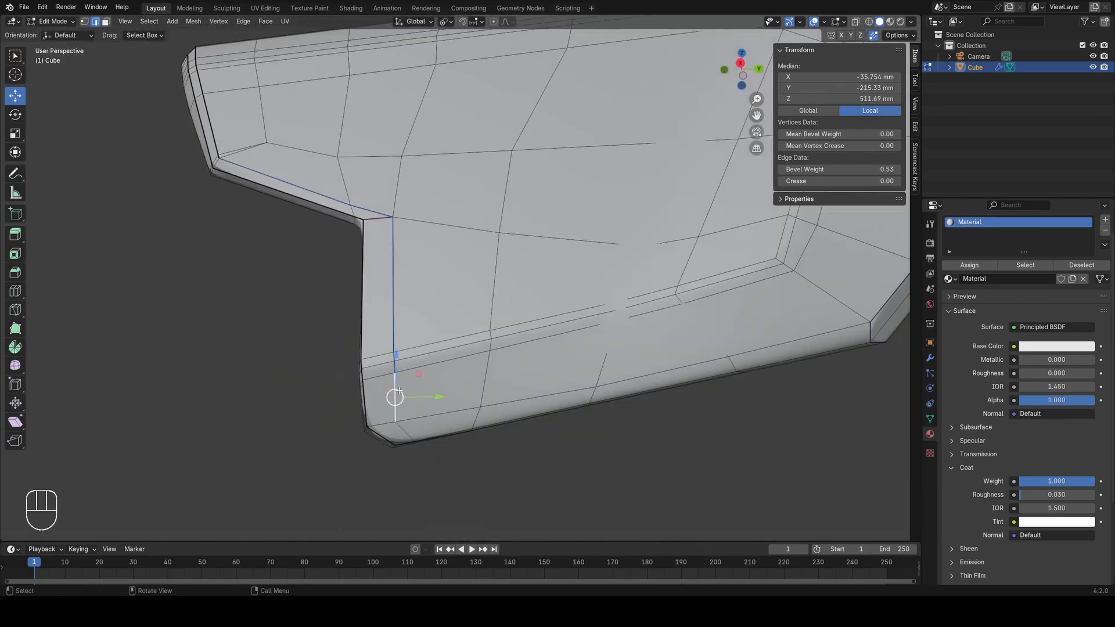
{"action": "key", "text": "ctrl+z"}
{"action": "key", "text": "ctrl+z"}
{"action": "key", "text": "Tab"}
{"action": "key", "text": "Tab"}
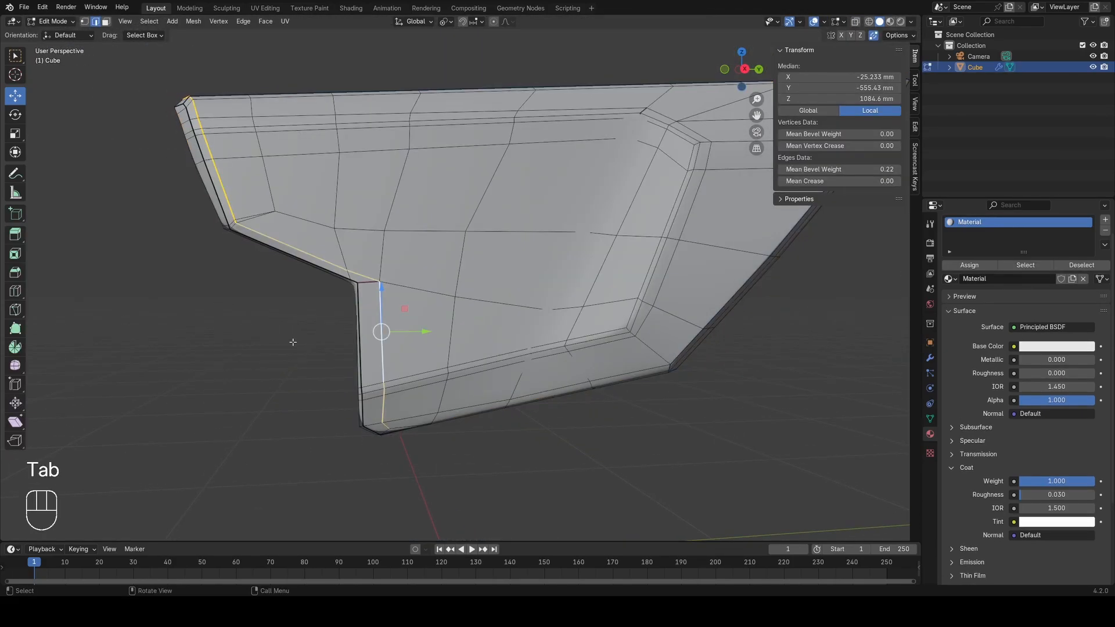
{"action": "scroll", "coordinate": [422, 327], "scroll_direction": "up", "scroll_amount": 2}
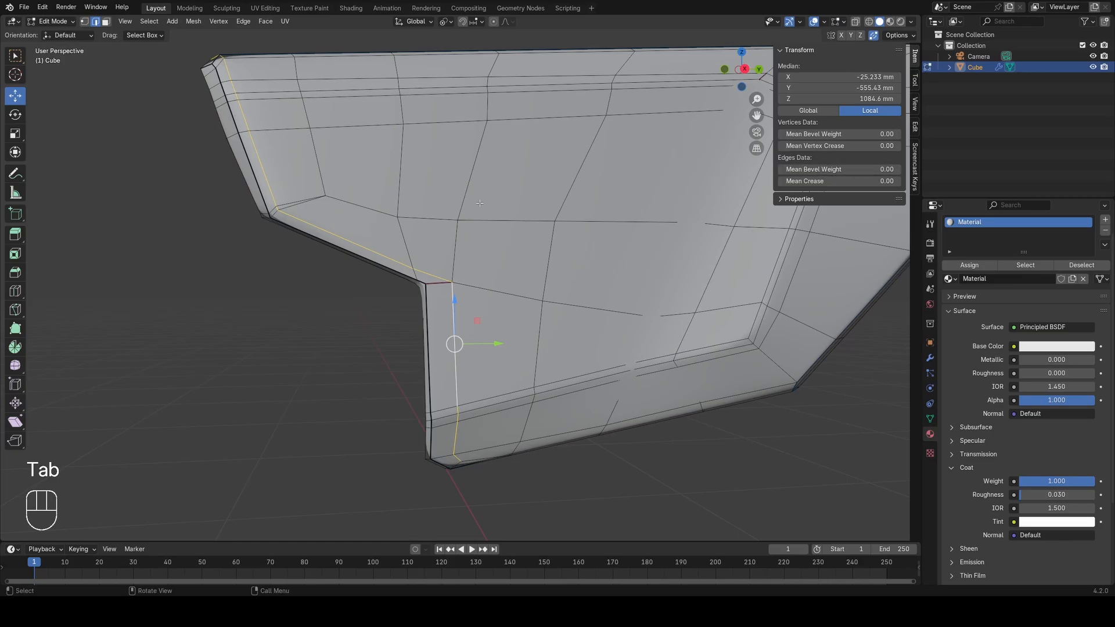
Step: Raise the mean crease of the inner edge loop around the slanted end and notch, and clear the selection
{"action": "middle_click_drag", "start_coordinate": [480, 203], "coordinate": [668, 442], "text": "shift"}
{"action": "middle_click_drag", "start_coordinate": [668, 441], "coordinate": [593, 381], "text": "shift"}
{"action": "scroll", "coordinate": [796, 296], "scroll_direction": "up", "scroll_amount": 5}
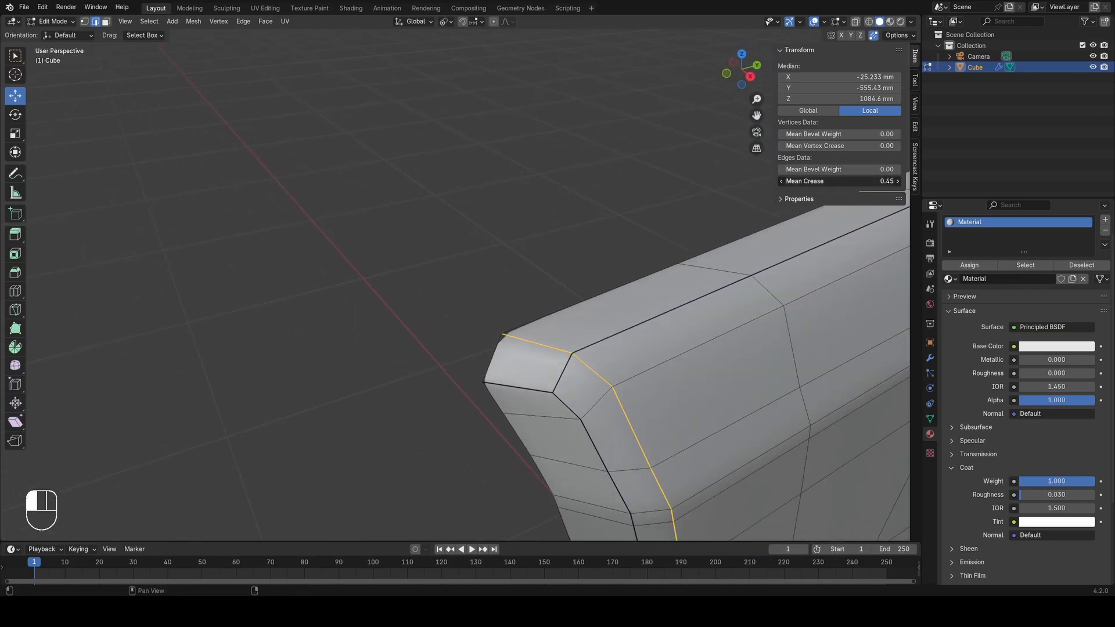
{"action": "left_click", "coordinate": [436, 291]}
{"action": "scroll", "coordinate": [435, 291], "scroll_direction": "down", "scroll_amount": 4}
{"action": "middle_click_drag", "start_coordinate": [537, 424], "coordinate": [538, 410]}
{"action": "middle_click_drag", "start_coordinate": [537, 410], "coordinate": [535, 354], "text": "shift"}
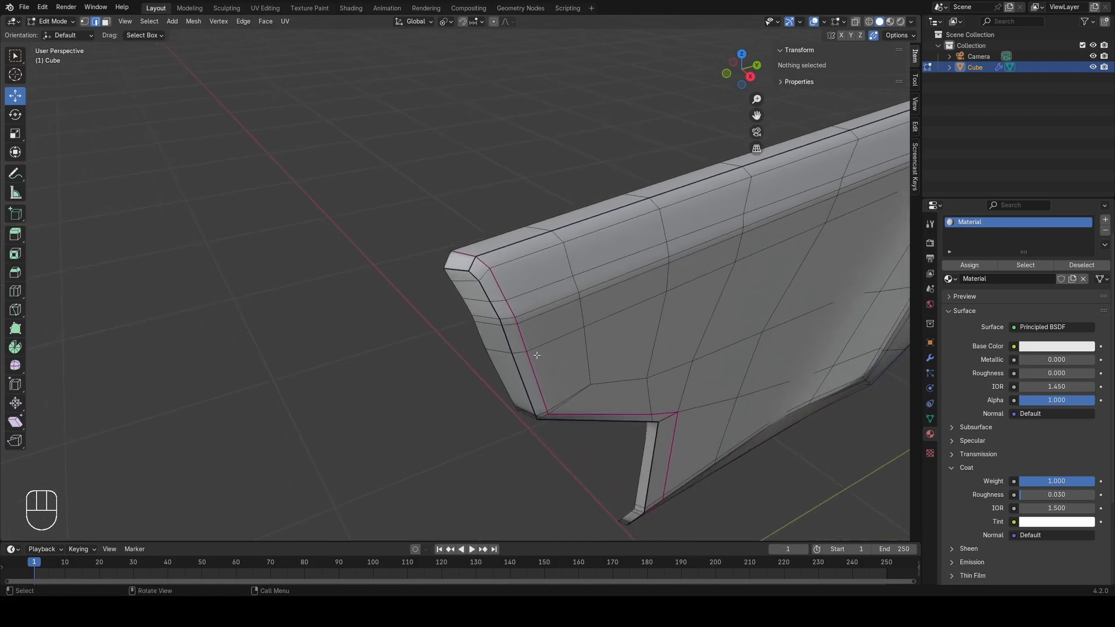
Step: Add one loop cut in the rim strip beside the creased inner loop with a slide factor of -0.507, and check the shading
{"action": "scroll", "coordinate": [535, 353], "scroll_direction": "up", "scroll_amount": 5}
{"action": "key", "text": "1"}
{"action": "key", "text": "ctrl+r"}
{"action": "left_click", "coordinate": [552, 260]}
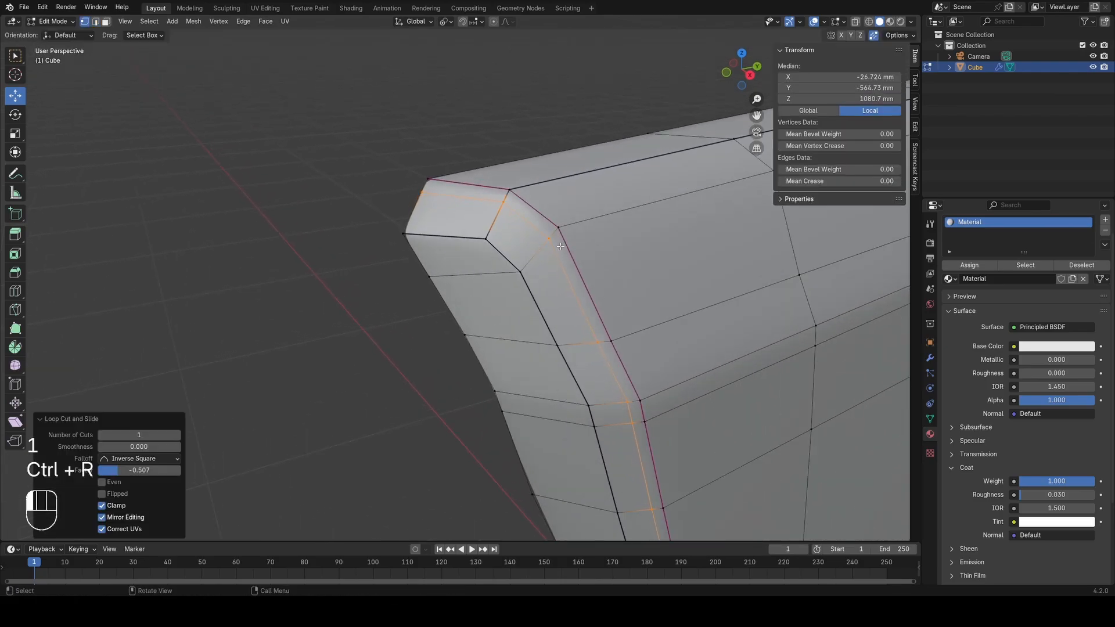
{"action": "key", "text": "Tab"}
{"action": "mouse_move", "coordinate": [549, 332]}
{"action": "middle_mouse_down", "text": "shift"}
{"action": "mouse_move", "coordinate": [466, 292]}
{"action": "mouse_move", "coordinate": [476, 345]}
{"action": "middle_mouse_up", "text": "shift"}
{"action": "scroll", "coordinate": [476, 344], "scroll_direction": "up", "scroll_amount": 3}
{"action": "key", "text": "Tab"}
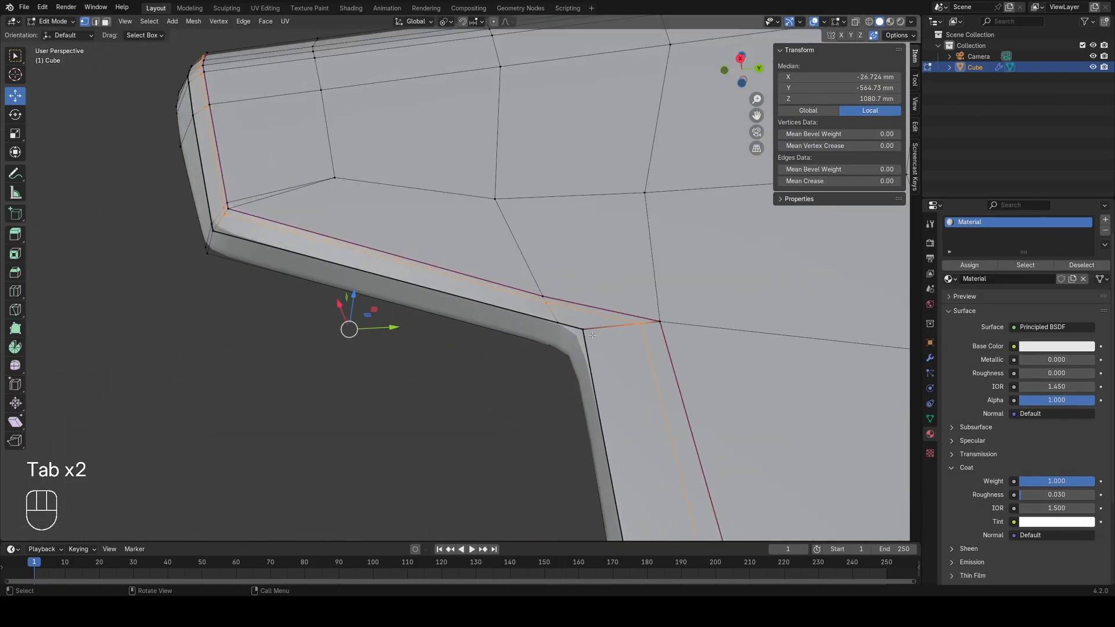
Step: Slide the creased inner loop's vertices between the notch and the bottom corner inward, away from the rim
{"action": "key", "text": "z"}
{"action": "key", "text": "a"}
{"action": "scroll", "coordinate": [519, 436], "scroll_direction": "down", "scroll_amount": 4}
{"action": "middle_click_drag", "start_coordinate": [519, 435], "coordinate": [476, 300]}
{"action": "scroll", "coordinate": [500, 296], "scroll_direction": "up", "scroll_amount": 2}
{"action": "middle_click_drag", "start_coordinate": [552, 290], "coordinate": [508, 383], "text": "shift"}
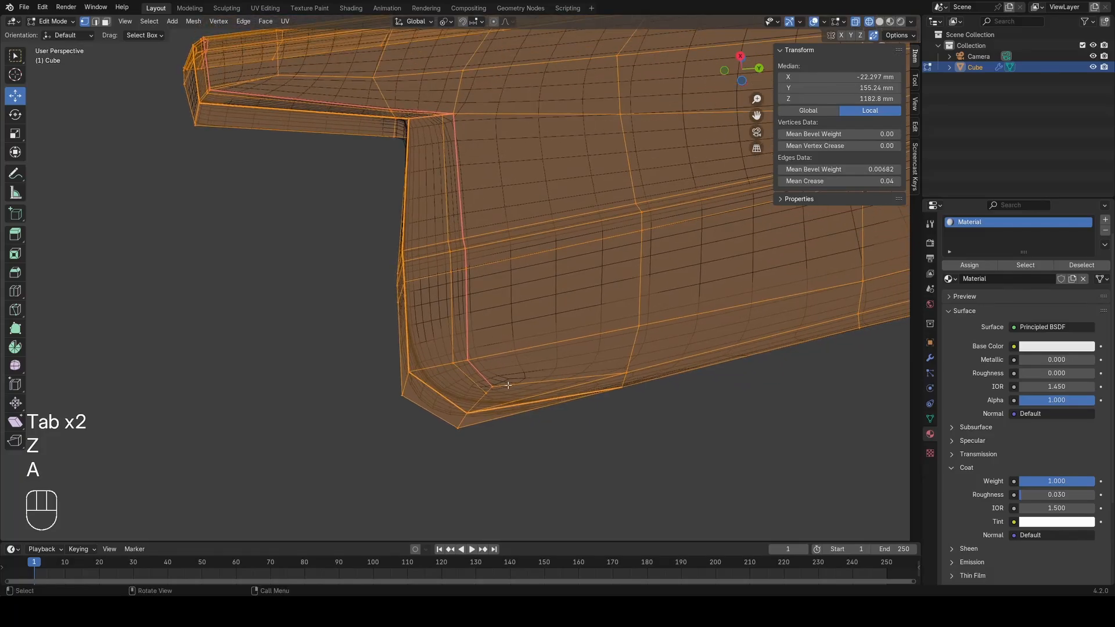
{"action": "left_click", "coordinate": [505, 384]}
{"action": "key", "text": "z"}
{"action": "left_click", "coordinate": [625, 335]}
{"action": "left_click", "coordinate": [470, 203], "text": "ctrl"}
{"action": "scroll", "coordinate": [570, 274], "scroll_direction": "up", "scroll_amount": 2}
{"action": "key", "text": "g"}
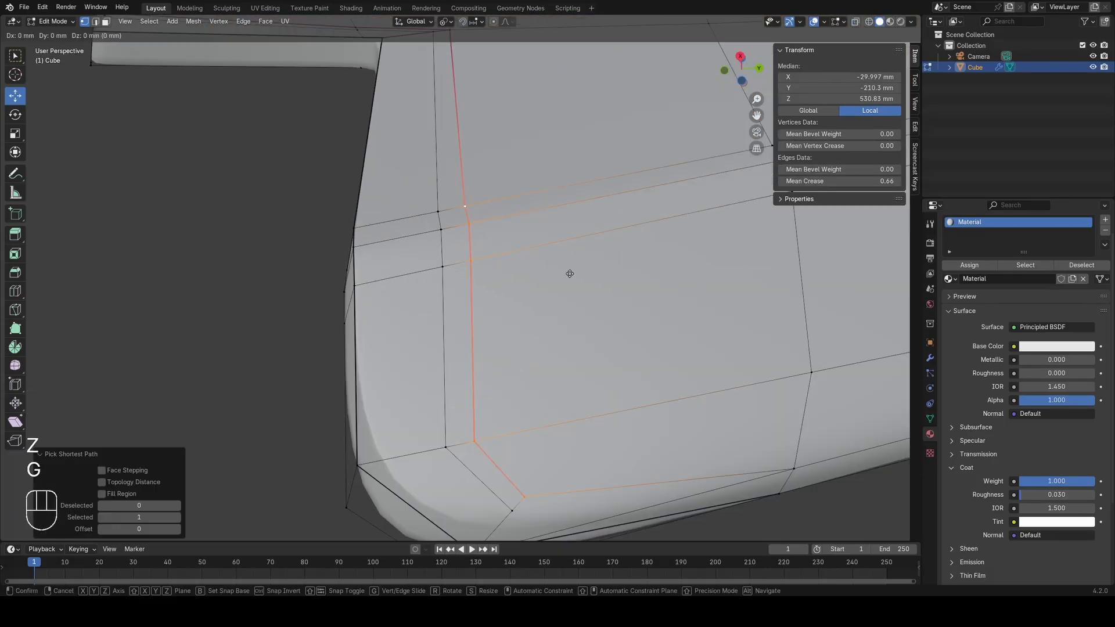
{"action": "left_click", "coordinate": [669, 259]}
Step: Set the mean crease of the shifted loop edges from the notch corner down to the bottom corner to 0
{"action": "key", "text": "z"}
{"action": "key", "text": "a"}
{"action": "middle_click_drag", "start_coordinate": [510, 356], "coordinate": [505, 378]}
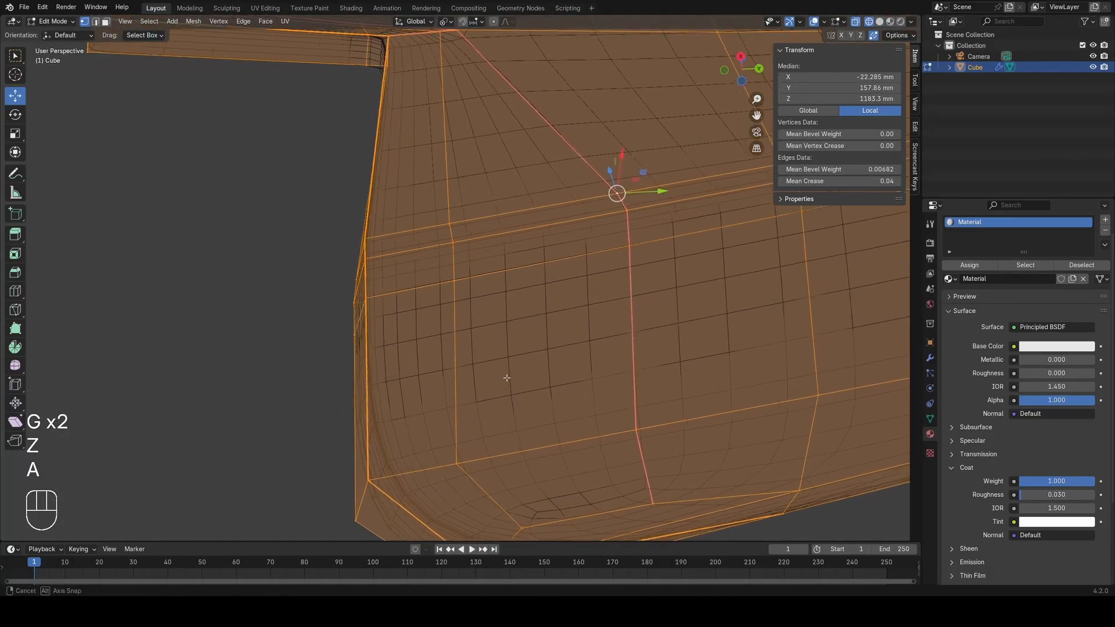
{"action": "scroll", "coordinate": [505, 378], "scroll_direction": "down", "scroll_amount": 3}
{"action": "key", "text": "2"}
{"action": "left_click", "coordinate": [517, 193], "text": "ctrl"}
{"action": "key", "text": "z"}
{"action": "left_click", "coordinate": [872, 154]}
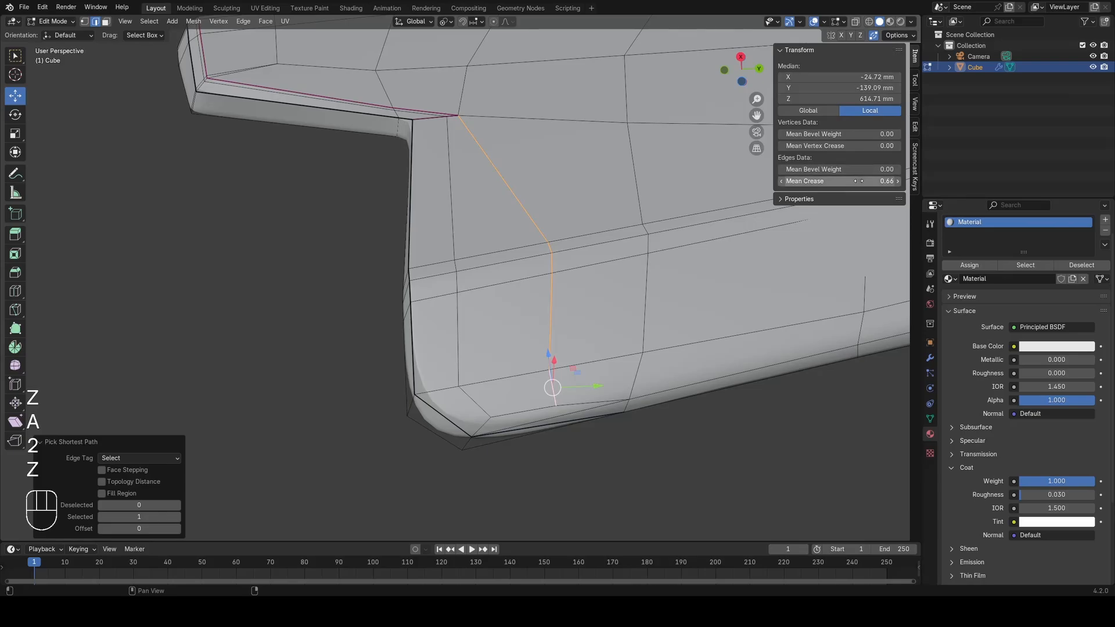
Step: Edge-slide the rim-side loop from below the notch to the bottom corner by -1.000 onto the neighbouring inner loop
{"action": "key", "text": "z"}
{"action": "left_click", "coordinate": [477, 235]}
{"action": "key", "text": "a"}
{"action": "left_click", "coordinate": [453, 253]}
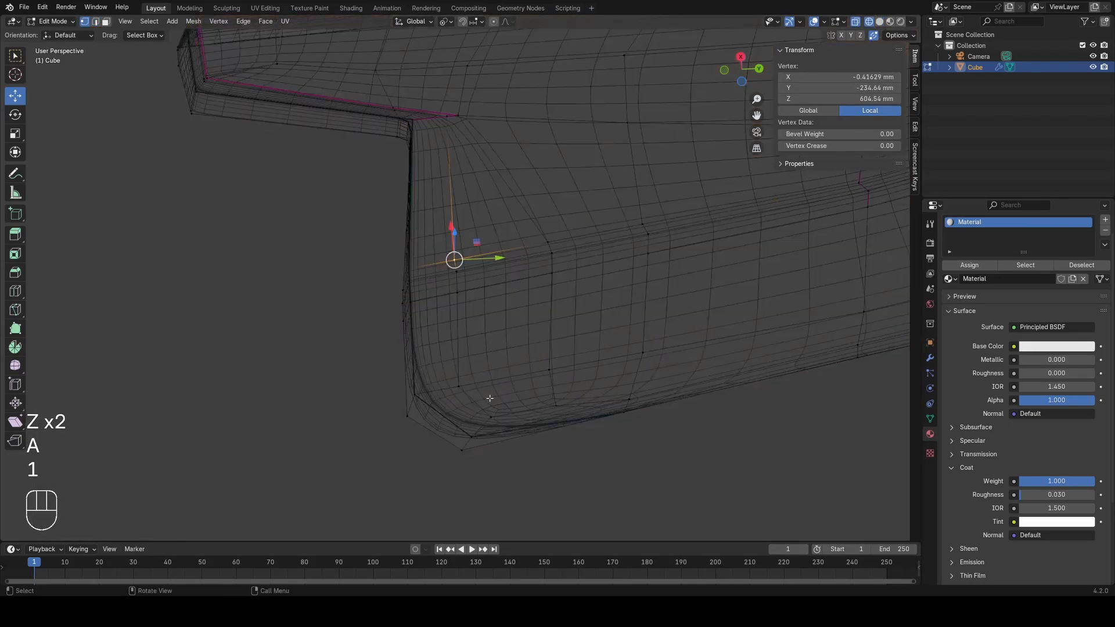
{"action": "left_click", "coordinate": [491, 416], "text": "ctrl"}
{"action": "key", "text": "z"}
{"action": "key", "text": "g"}
{"action": "key", "text": "g"}
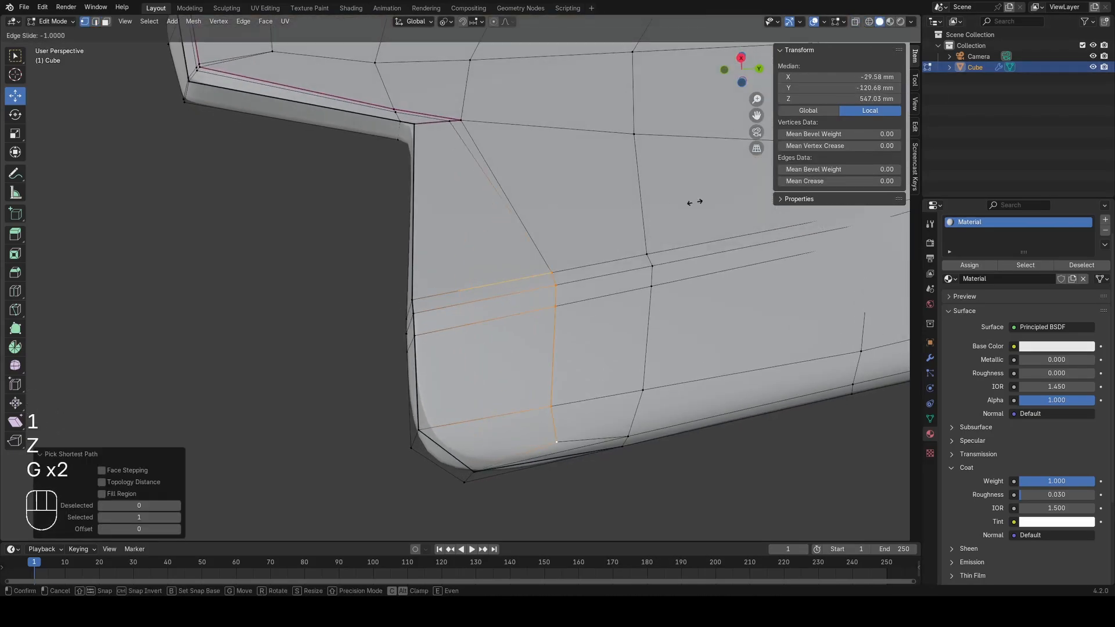
{"action": "left_click", "coordinate": [594, 218]}
Step: Slide the merged loop between the notch and the bottom corner back toward the rim
{"action": "key", "text": "z"}
{"action": "key", "text": "g"}
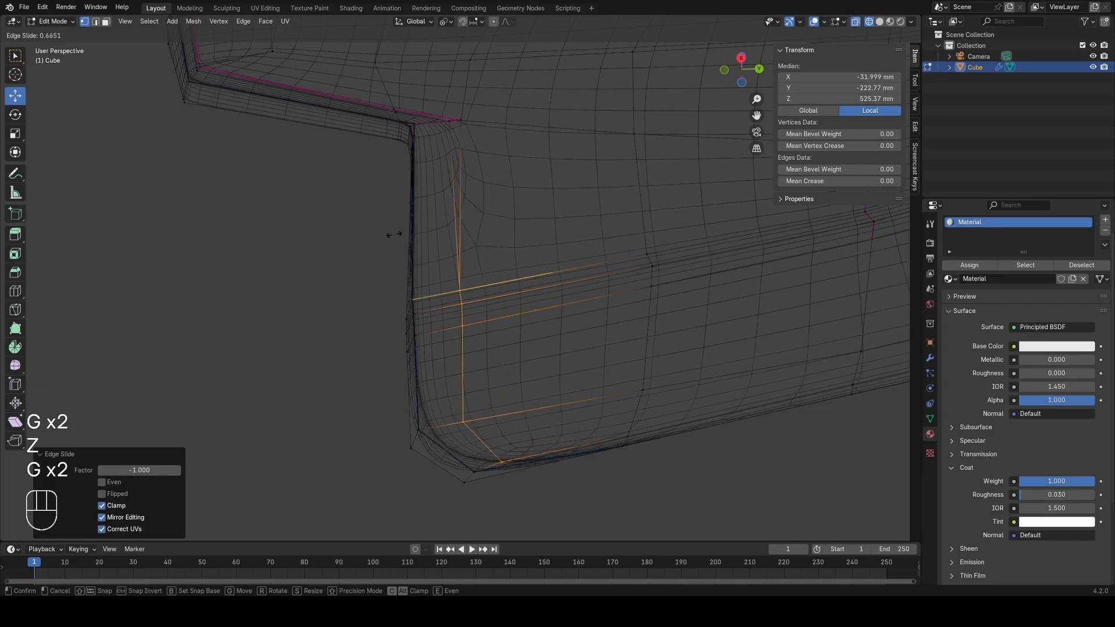
{"action": "left_click", "coordinate": [431, 238]}
Step: Slide the extra notch-corner vertex onto the creased loop's corner vertex, and slide the merged vertex toward the rim by 0.415
{"action": "key", "text": "a"}
{"action": "left_click", "coordinate": [457, 167]}
{"action": "key", "text": "1"}
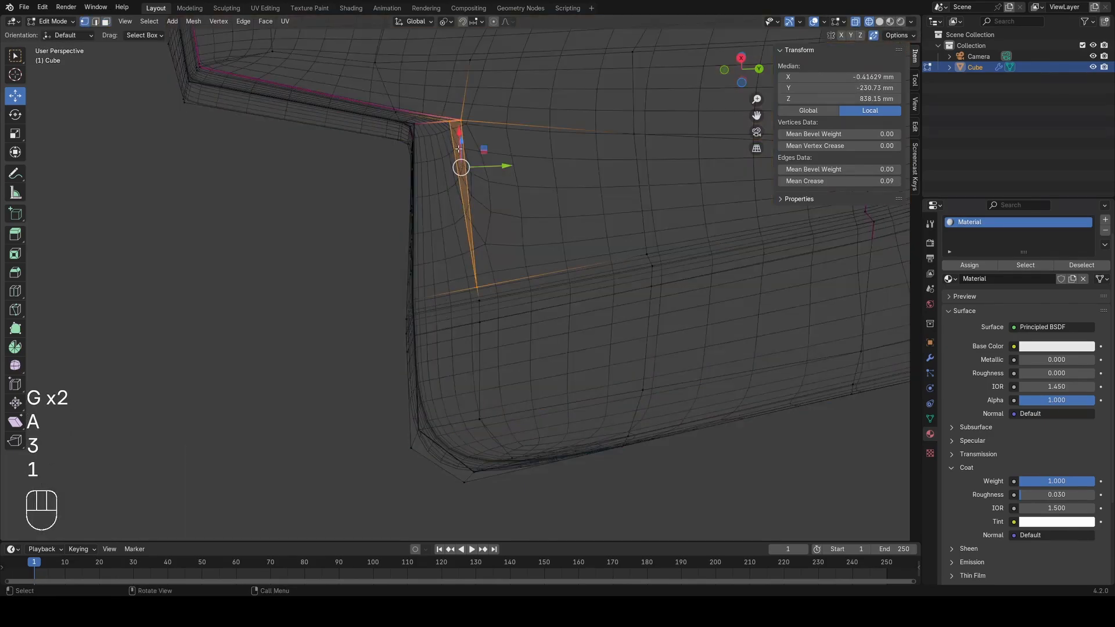
{"action": "key", "text": "a"}
{"action": "mouse_move", "coordinate": [457, 168]}
{"action": "middle_mouse_down"}
{"action": "mouse_move", "coordinate": [474, 227]}
{"action": "mouse_move", "coordinate": [495, 240]}
{"action": "middle_mouse_up"}
{"action": "scroll", "coordinate": [474, 227], "scroll_direction": "up", "scroll_amount": 3}
{"action": "key", "text": "z"}
{"action": "left_click", "coordinate": [442, 257]}
{"action": "scroll", "coordinate": [442, 258], "scroll_direction": "up", "scroll_amount": 4}
{"action": "key", "text": "g"}
{"action": "key", "text": "g"}
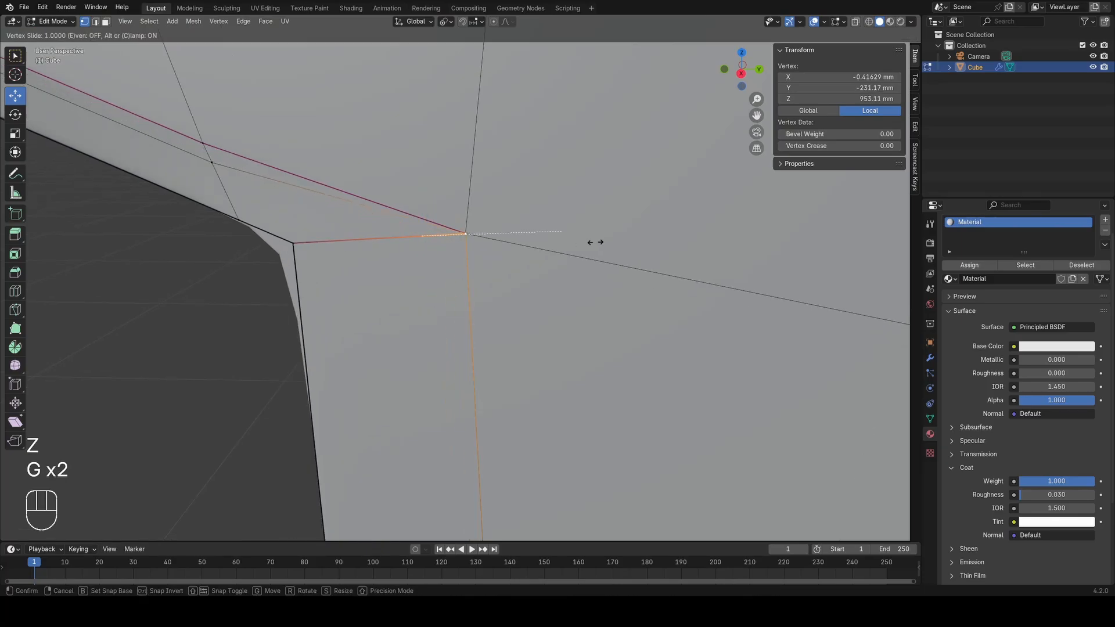
{"action": "left_click", "coordinate": [593, 242]}
{"action": "key", "text": "g"}
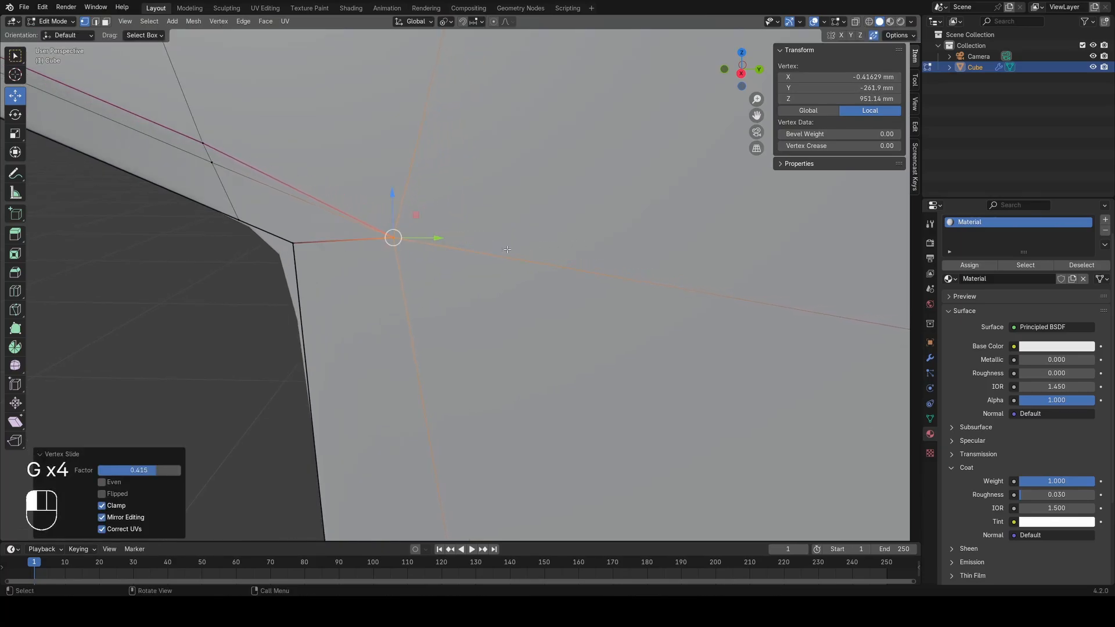
Step: Inspect the notch and bottom corner surface in object mode with material preview shading
{"action": "key", "text": "Tab"}
{"action": "mouse_move", "coordinate": [507, 250]}
{"action": "middle_mouse_down"}
{"action": "mouse_move", "coordinate": [553, 241]}
{"action": "mouse_move", "coordinate": [505, 229]}
{"action": "middle_mouse_up"}
{"action": "key", "text": "z"}
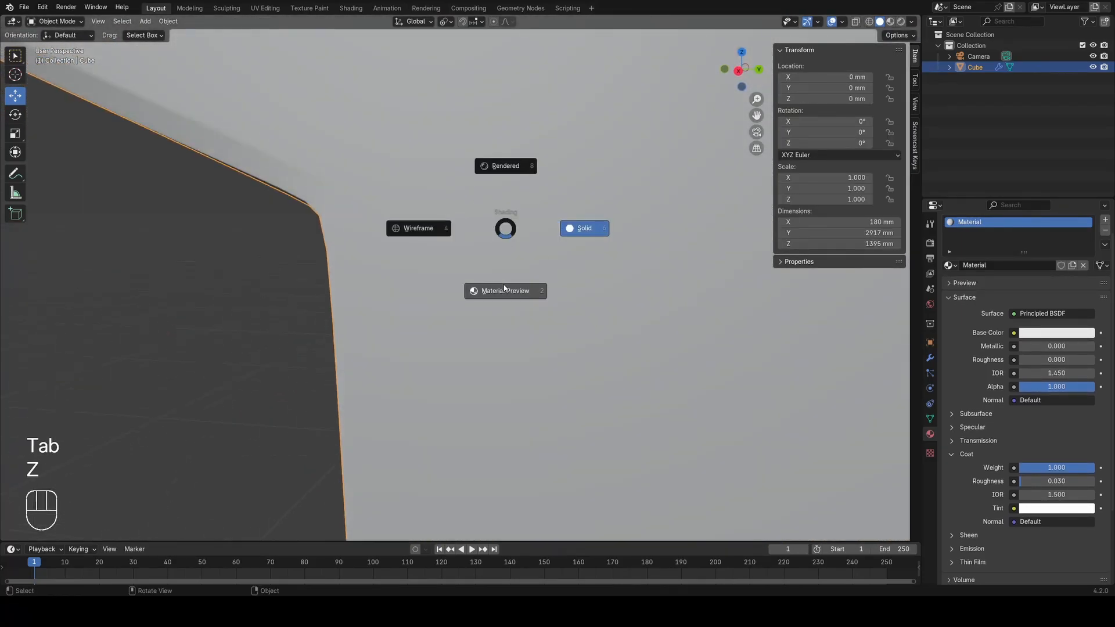
{"action": "left_click", "coordinate": [505, 288]}
{"action": "mouse_move", "coordinate": [496, 270]}
{"action": "middle_mouse_down"}
{"action": "mouse_move", "coordinate": [515, 231]}
{"action": "mouse_move", "coordinate": [507, 190]}
{"action": "mouse_move", "coordinate": [484, 197]}
{"action": "mouse_move", "coordinate": [454, 236]}
{"action": "middle_mouse_up"}
{"action": "middle_click_drag", "start_coordinate": [452, 262], "coordinate": [489, 249]}
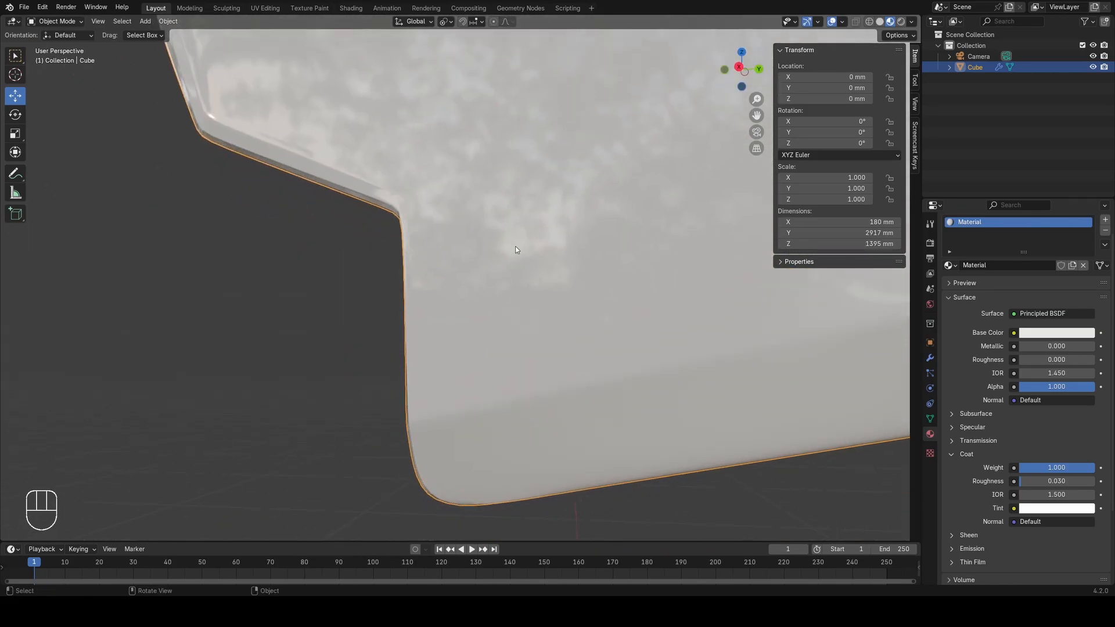
Step: Select the inner loop's vertices along the vertical edge below the notch and edge-slide them to adjust their spacing from the rim
{"action": "key", "text": "Tab"}
{"action": "key", "text": "z"}
{"action": "key", "text": "a"}
{"action": "left_click_drag", "start_coordinate": [446, 268], "coordinate": [478, 393]}
{"action": "key", "text": "z"}
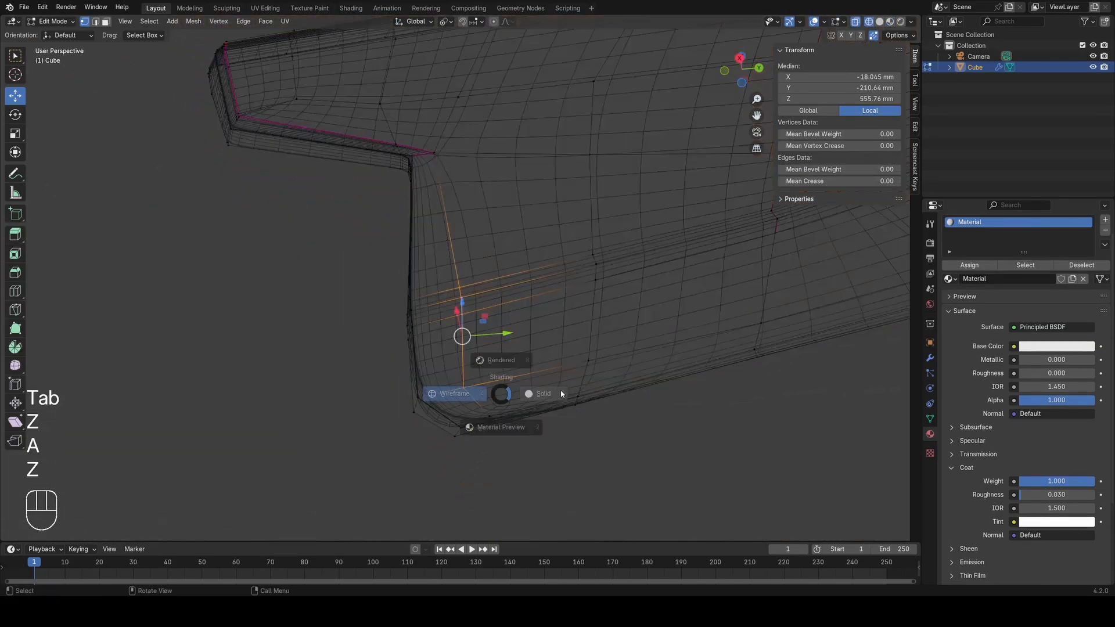
{"action": "key", "text": "g"}
{"action": "key", "text": "g"}
{"action": "left_click", "coordinate": [553, 389]}
Step: Slide the single inner vertex at the bottom corner along its lower edge and check the surface in object mode
{"action": "key", "text": "z"}
{"action": "key", "text": "a"}
{"action": "middle_click_drag", "start_coordinate": [503, 400], "coordinate": [495, 395]}
{"action": "key", "text": "z"}
{"action": "key", "text": "g"}
{"action": "key", "text": "g"}
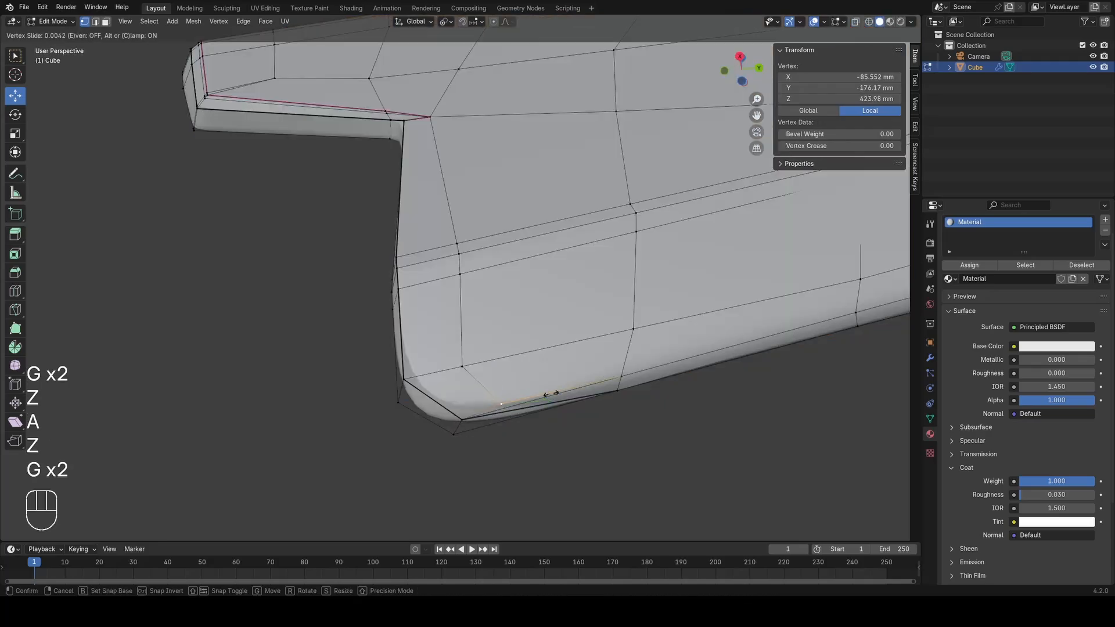
{"action": "left_click", "coordinate": [495, 391]}
{"action": "key", "text": "z"}
{"action": "key", "text": "Tab"}
{"action": "middle_click_drag", "start_coordinate": [479, 343], "coordinate": [501, 353]}
Step: Dissolve the long edge running from the bottom corner's rim vertex along the lower border, and check the corner's surface
{"action": "key", "text": "Tab"}
{"action": "key", "text": "a"}
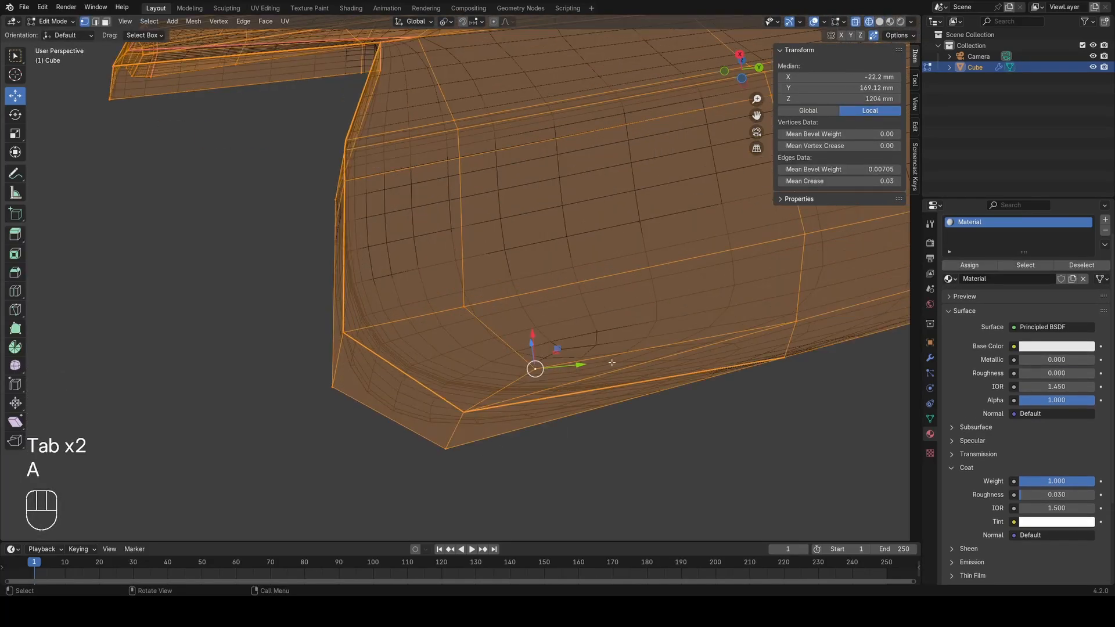
{"action": "key", "text": "2"}
{"action": "left_click", "coordinate": [631, 362]}
{"action": "key", "text": "x"}
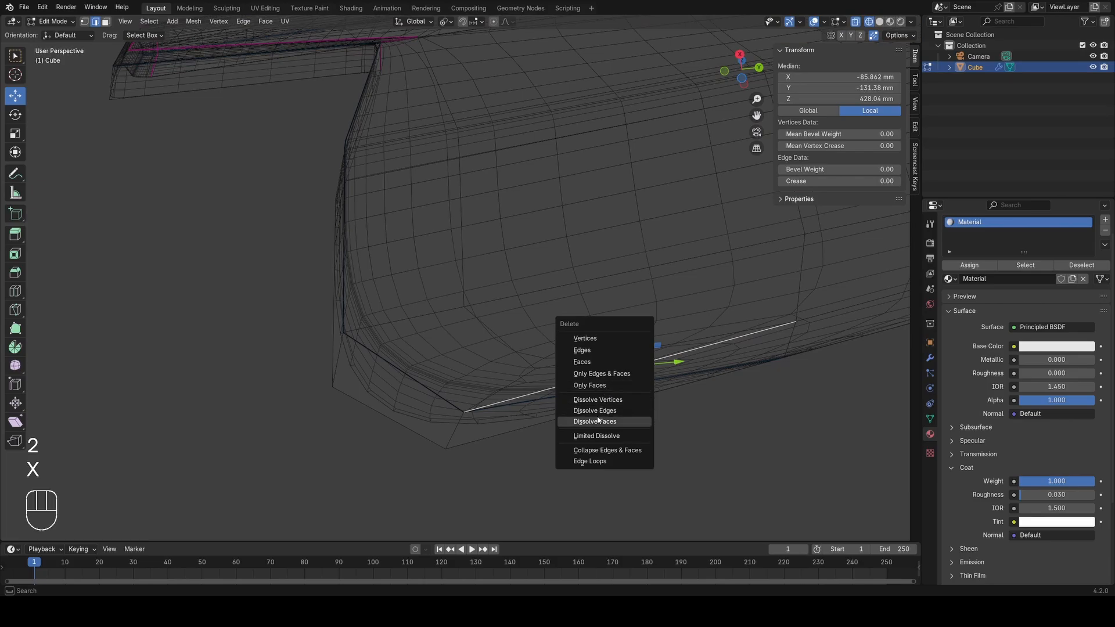
{"action": "left_click", "coordinate": [595, 414]}
{"action": "key", "text": "z"}
{"action": "key", "text": "Tab"}
{"action": "scroll", "coordinate": [687, 406], "scroll_direction": "down", "scroll_amount": 2}
{"action": "middle_click_drag", "start_coordinate": [680, 388], "coordinate": [612, 335]}
{"action": "scroll", "coordinate": [687, 401], "scroll_direction": "up", "scroll_amount": 1}
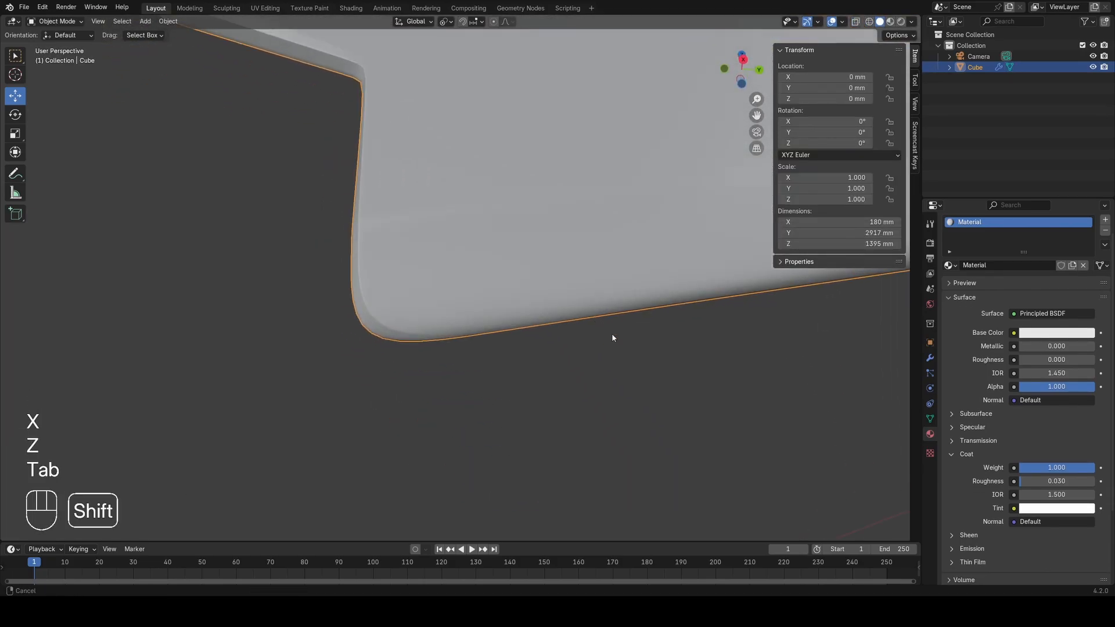
{"action": "scroll", "coordinate": [622, 340], "scroll_direction": "up", "scroll_amount": 4}
Step: Undo the edge dissolve at the bottom corner and dissolve the same edge again to compare the shading
{"action": "key", "text": "ctrl+z"}
{"action": "key", "text": "ctrl+z"}
{"action": "key", "text": "Tab"}
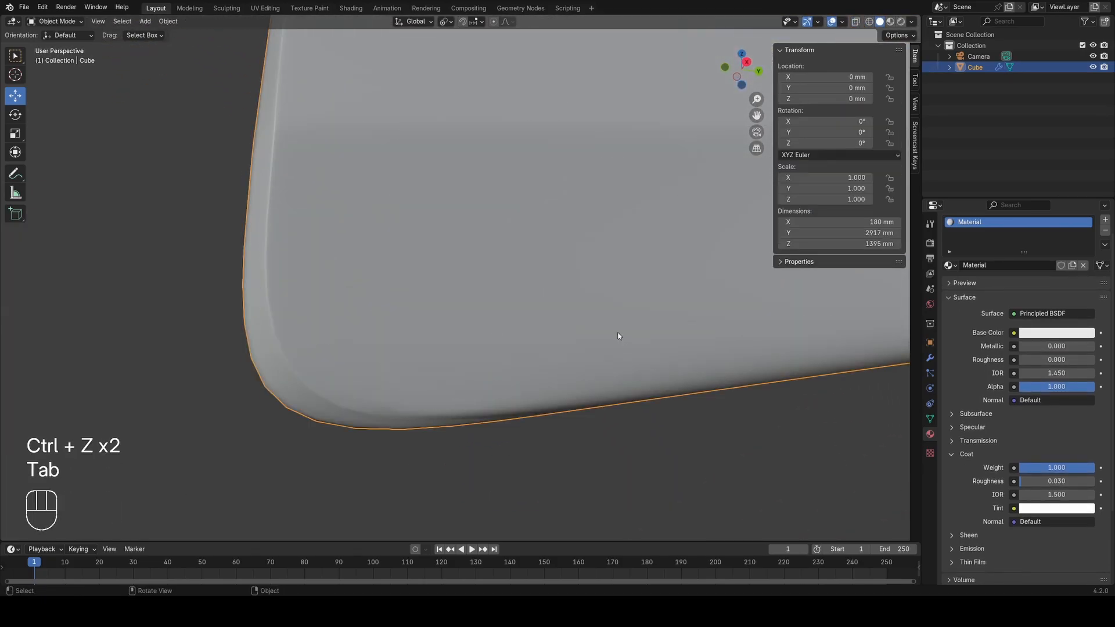
{"action": "key", "text": "Tab"}
{"action": "key", "text": "x"}
{"action": "left_click", "coordinate": [611, 325]}
{"action": "key", "text": "Tab"}
{"action": "scroll", "coordinate": [599, 333], "scroll_direction": "up", "scroll_amount": 3}
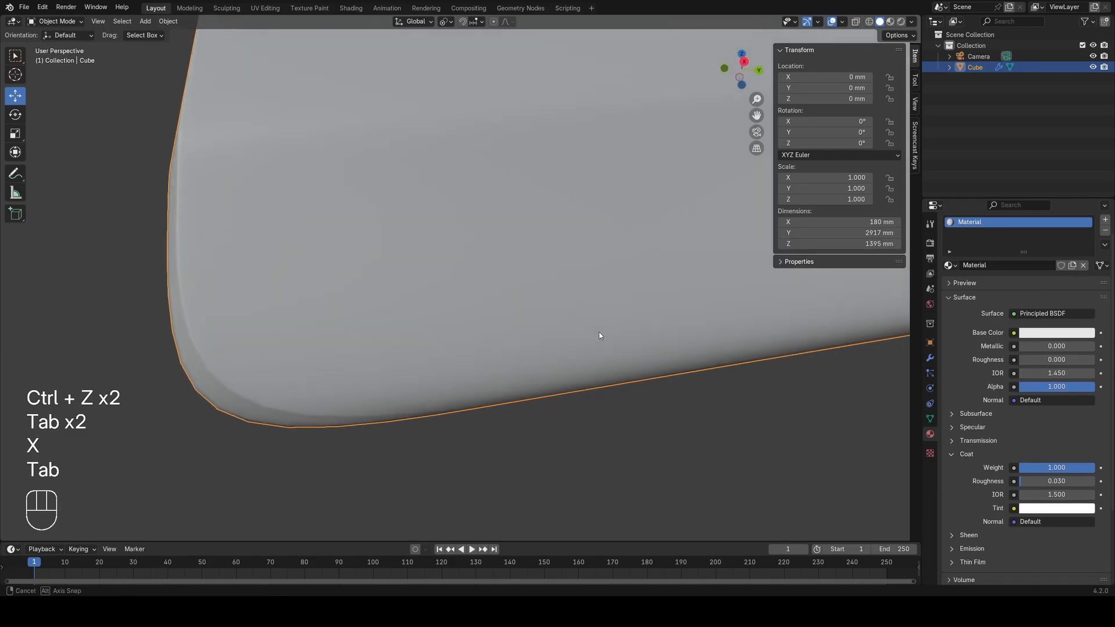
{"action": "key", "text": "z"}
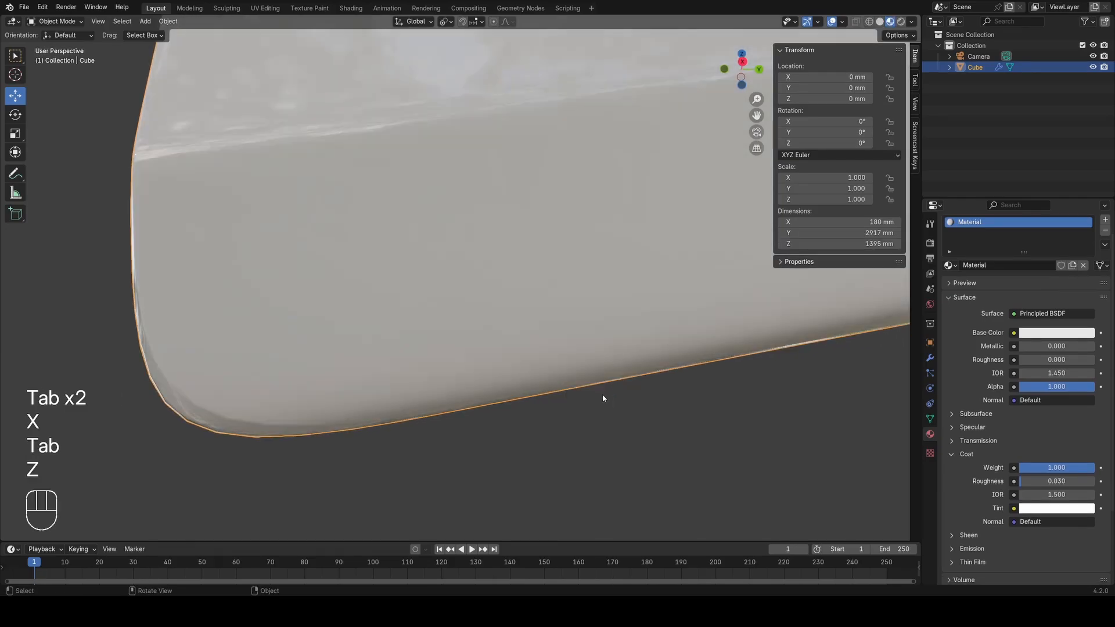
{"action": "scroll", "coordinate": [580, 366], "scroll_direction": "down", "scroll_amount": 8}
Step: Try connecting the bottom corner's rim vertex to the inner vertex along the lower border, and undo the connection
{"action": "key", "text": "z"}
{"action": "scroll", "coordinate": [377, 329], "scroll_direction": "up", "scroll_amount": 3}
{"action": "key", "text": "Tab"}
{"action": "key", "text": "a"}
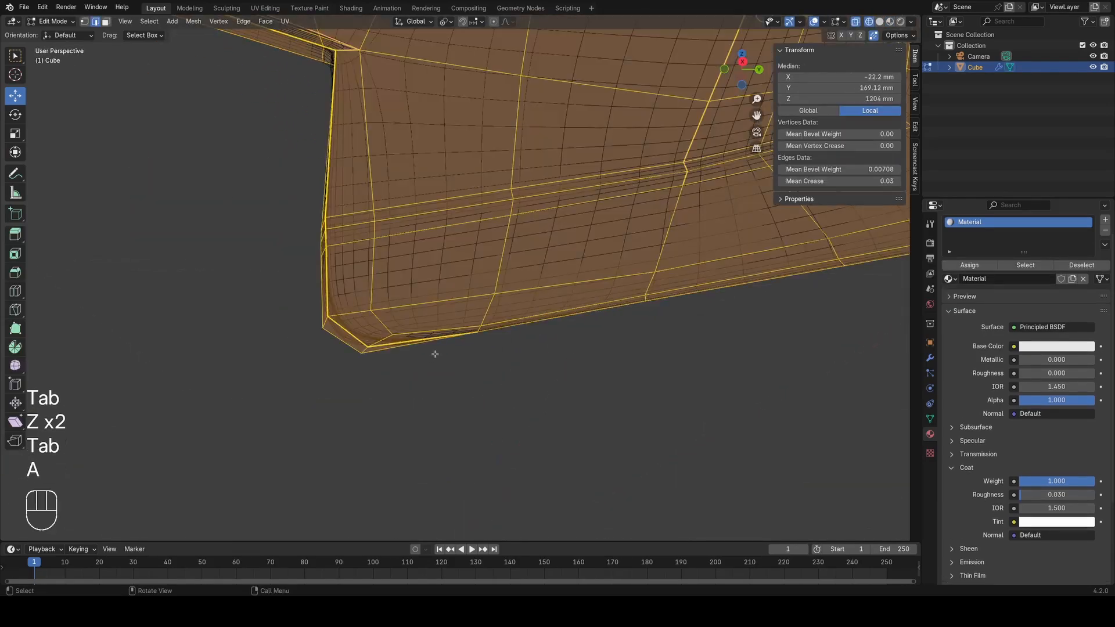
{"action": "key", "text": "1"}
{"action": "scroll", "coordinate": [433, 384], "scroll_direction": "up", "scroll_amount": 3}
{"action": "key", "text": "Tab"}
{"action": "key", "text": "z"}
{"action": "middle_click_drag", "start_coordinate": [513, 400], "coordinate": [518, 355]}
{"action": "key", "text": "Tab"}
{"action": "scroll", "coordinate": [443, 284], "scroll_direction": "up", "scroll_amount": 4}
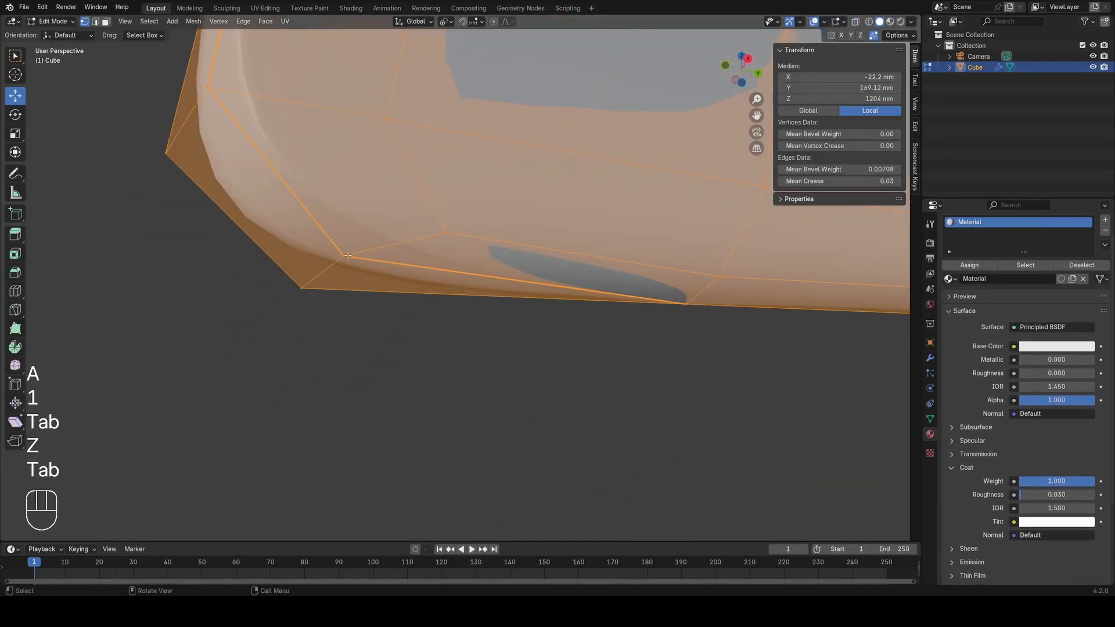
{"action": "left_click", "coordinate": [344, 256]}
{"action": "left_click", "coordinate": [745, 280], "text": "shift"}
{"action": "key", "text": "j"}
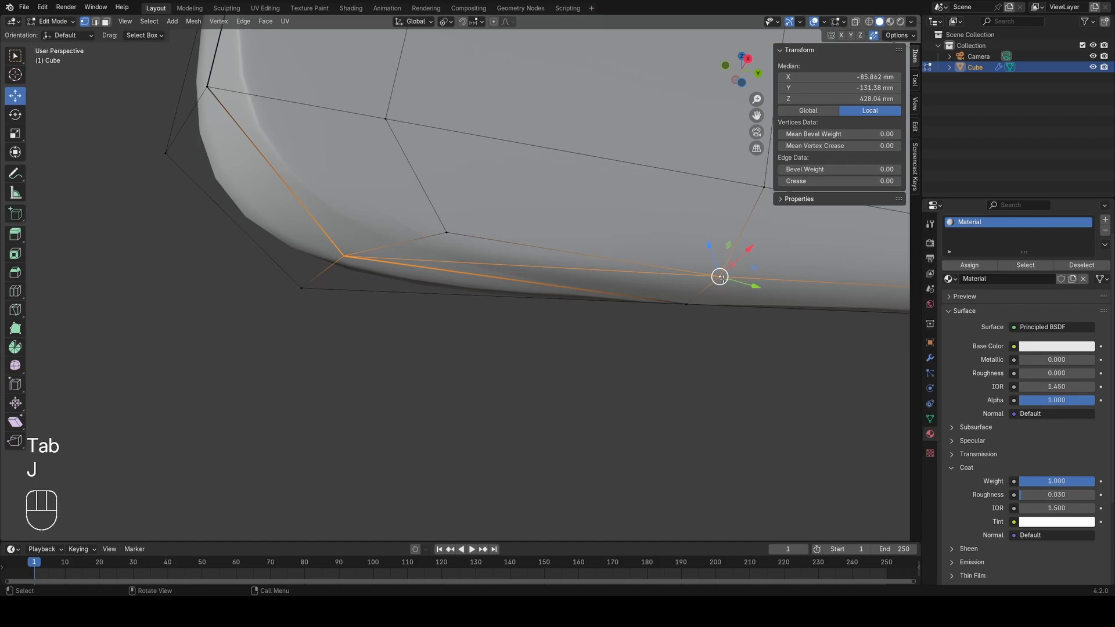
{"action": "key", "text": "ctrl+z"}
Step: Examine the bottom corner and the whole panel's surface in object mode, switching between viewport shading modes
{"action": "key", "text": "Tab"}
{"action": "scroll", "coordinate": [482, 310], "scroll_direction": "down", "scroll_amount": 4}
{"action": "key", "text": "z"}
{"action": "mouse_move", "coordinate": [468, 317]}
{"action": "middle_mouse_down"}
{"action": "mouse_move", "coordinate": [451, 350]}
{"action": "mouse_move", "coordinate": [585, 294]}
{"action": "mouse_move", "coordinate": [550, 369]}
{"action": "mouse_move", "coordinate": [461, 346]}
{"action": "mouse_move", "coordinate": [481, 337]}
{"action": "middle_mouse_up"}
{"action": "left_click", "coordinate": [461, 398]}
{"action": "scroll", "coordinate": [476, 386], "scroll_direction": "down", "scroll_amount": 5}
{"action": "key", "text": "alt+a"}
{"action": "key", "text": "z"}
{"action": "left_click", "coordinate": [455, 341]}
{"action": "key", "text": "z"}
{"action": "key", "text": "z"}
{"action": "scroll", "coordinate": [525, 335], "scroll_direction": "up", "scroll_amount": 3}
{"action": "key", "text": "z"}
{"action": "key", "text": "Tab"}
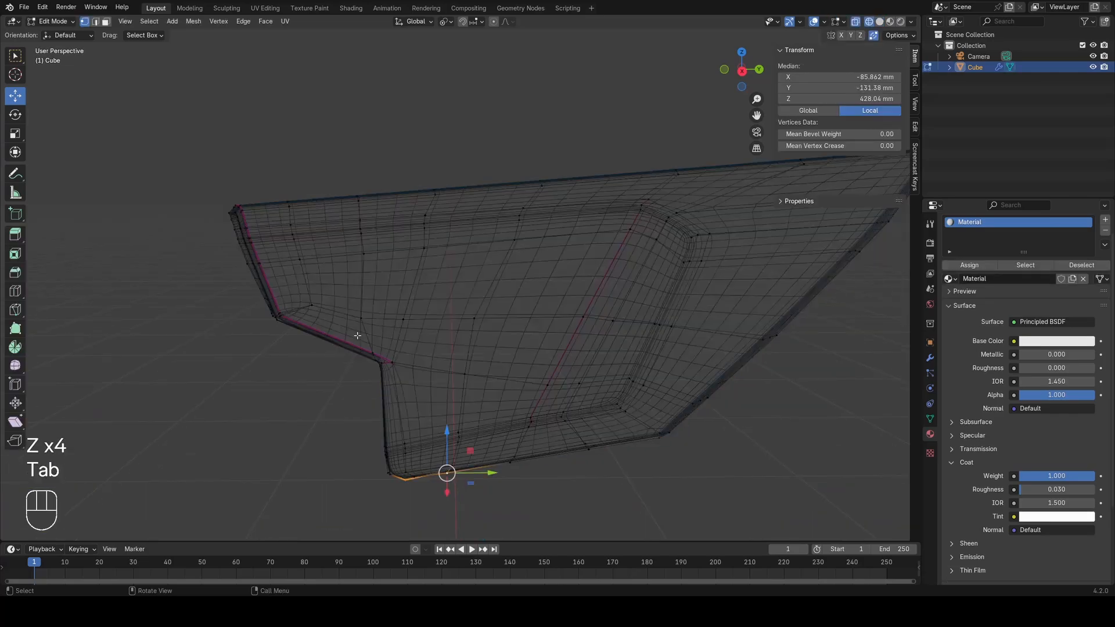
Step: Slide the vertex in the panel's upper middle area along its horizontal edge toward the slanted end by about 0.05
{"action": "key", "text": "a"}
{"action": "middle_click_drag", "start_coordinate": [538, 285], "coordinate": [503, 385], "text": "shift"}
{"action": "key", "text": "1"}
{"action": "scroll", "coordinate": [493, 348], "scroll_direction": "up", "scroll_amount": 4}
{"action": "left_click", "coordinate": [500, 375]}
{"action": "key", "text": "g"}
{"action": "key", "text": "g"}
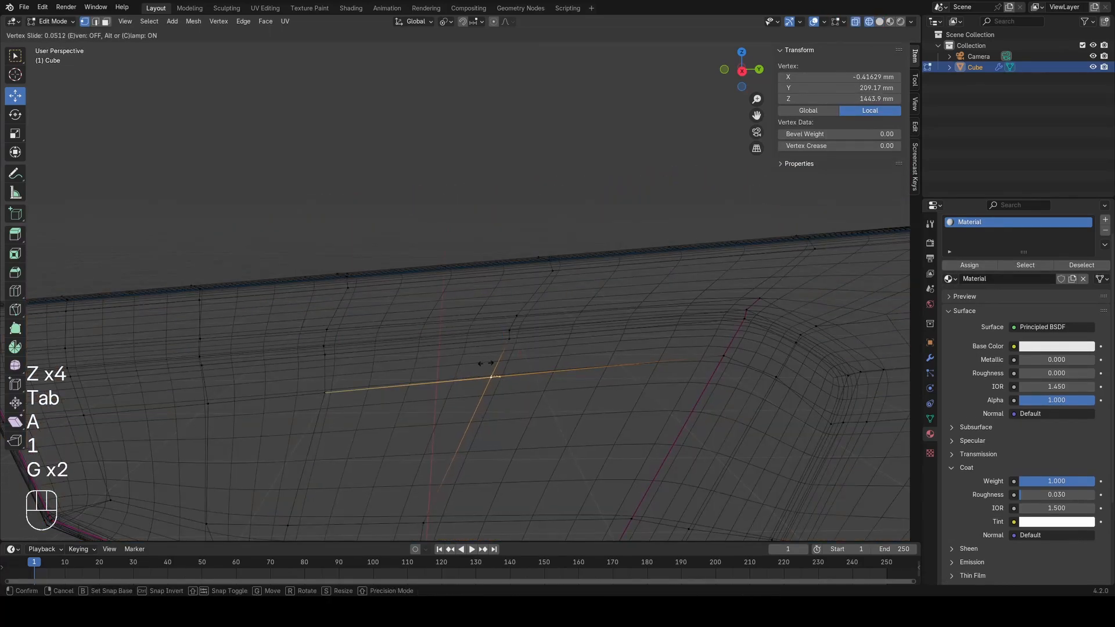
{"action": "left_click", "coordinate": [487, 363]}
Step: Select the vertex pair on the top rim above the panel's middle and edge-slide it slightly along the rim
{"action": "key", "text": "a"}
{"action": "middle_click_drag", "start_coordinate": [532, 309], "coordinate": [529, 334]}
{"action": "left_click_drag", "start_coordinate": [505, 276], "coordinate": [557, 315]}
{"action": "key", "text": "g"}
{"action": "key", "text": "g"}
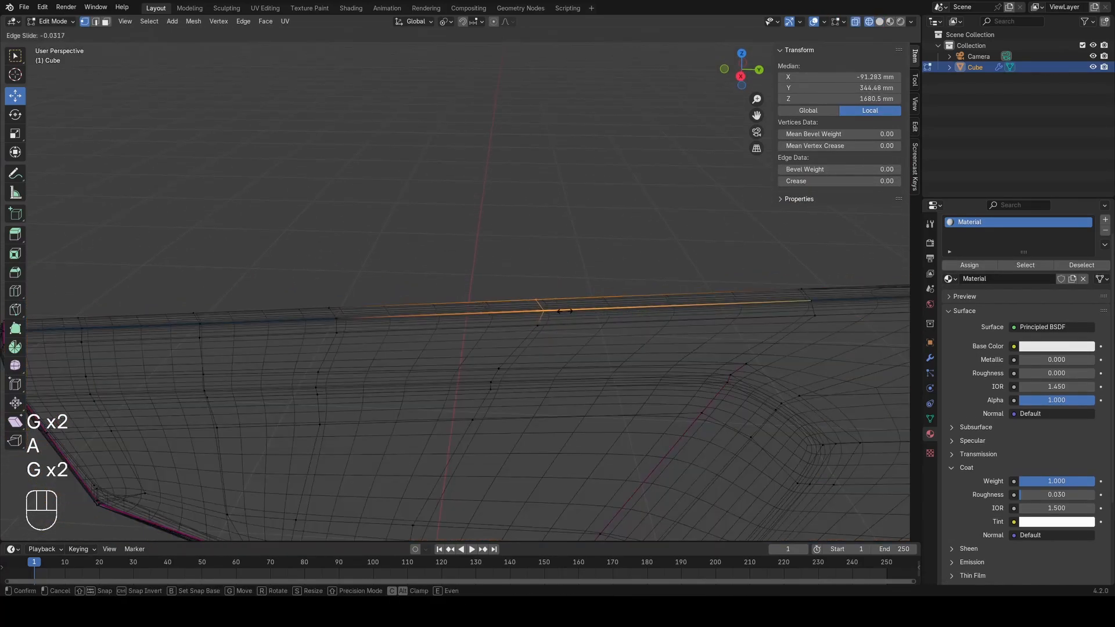
{"action": "left_click", "coordinate": [549, 301]}
Step: Slide the back vertex of the same top-rim row along the rim by about 0.08
{"action": "key", "text": "a"}
{"action": "left_click", "coordinate": [543, 301]}
{"action": "key", "text": "g"}
{"action": "key", "text": "g"}
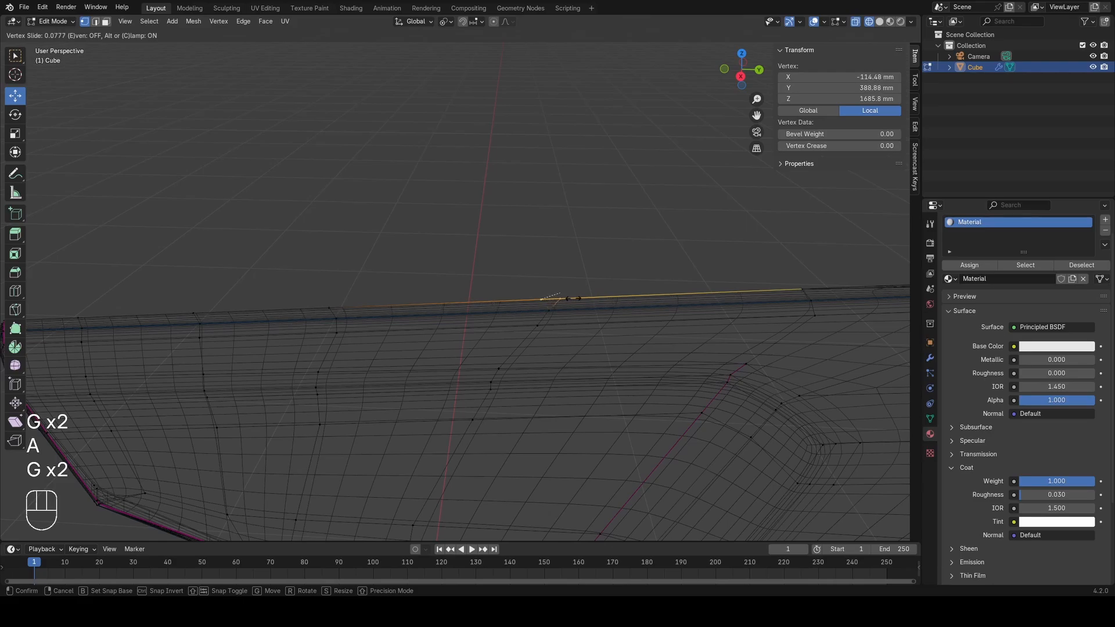
{"action": "left_click", "coordinate": [571, 299]}
Step: Select the next top-rim vertex pair toward the slanted end and edge-slide it along the rim by about -0.056
{"action": "key", "text": "a"}
{"action": "middle_click_drag", "start_coordinate": [371, 361], "coordinate": [575, 354], "text": "shift"}
{"action": "scroll", "coordinate": [569, 352], "scroll_direction": "up", "scroll_amount": 3}
{"action": "left_click_drag", "start_coordinate": [521, 281], "coordinate": [630, 337]}
{"action": "key", "text": "g"}
{"action": "key", "text": "g"}
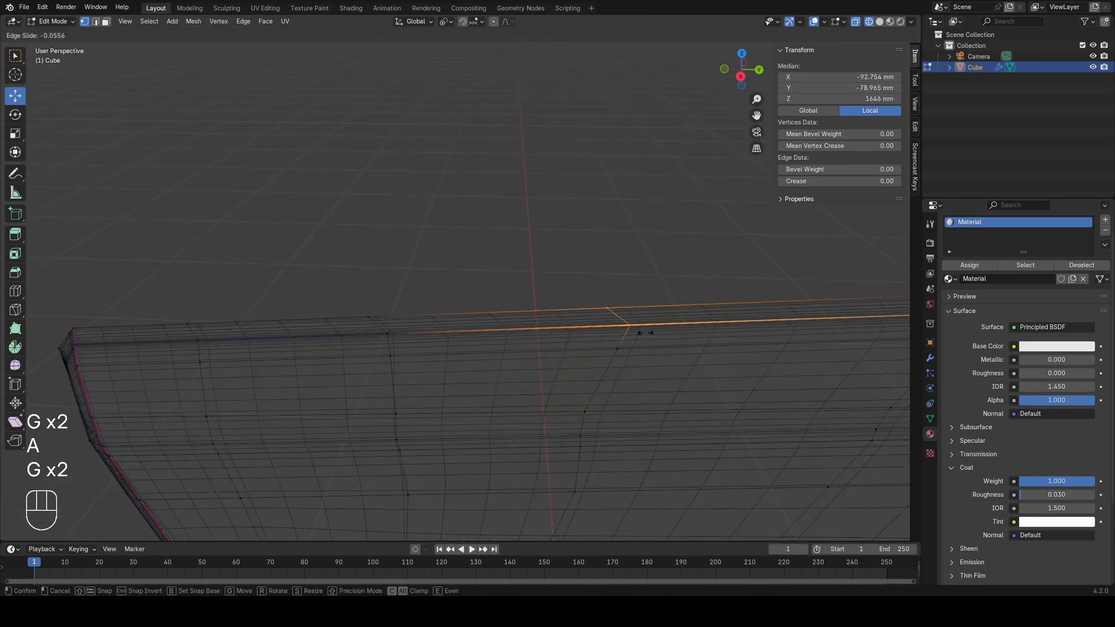
{"action": "left_click", "coordinate": [645, 333]}
Step: Slide the back vertex of this second top-rim row along the rim to align it with its pair
{"action": "key", "text": "a"}
{"action": "left_click", "coordinate": [605, 306]}
{"action": "key", "text": "g"}
{"action": "key", "text": "g"}
{"action": "left_click", "coordinate": [643, 305]}
Step: Slide the back vertex of the top-rim row nearer the blunt, notched end along the rim to line it up with its pair
{"action": "key", "text": "a"}
{"action": "left_click", "coordinate": [368, 317]}
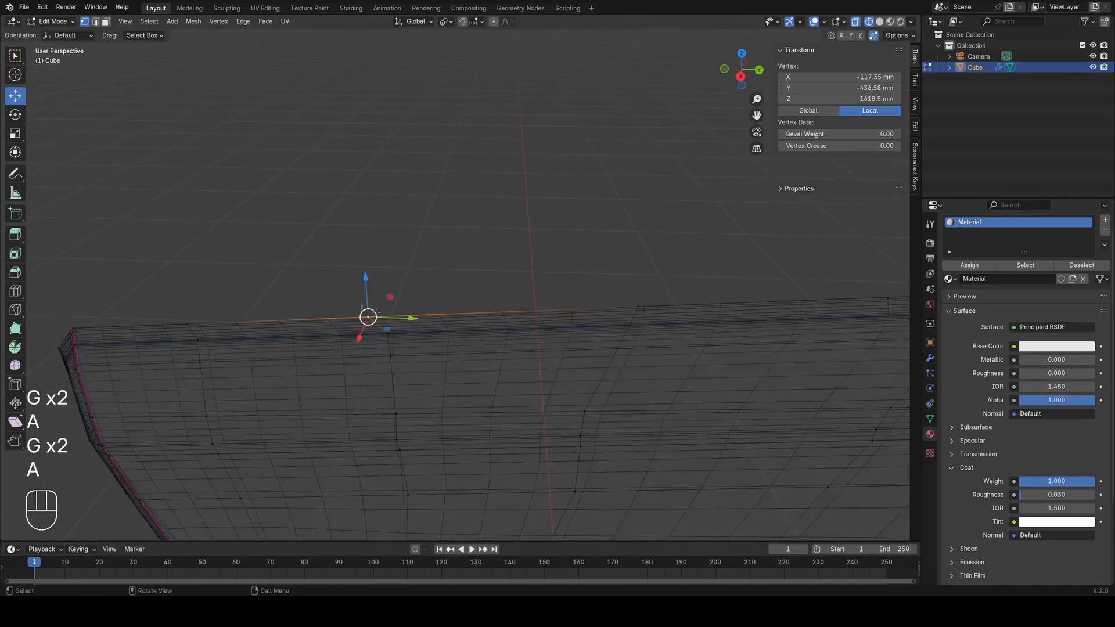
{"action": "key", "text": "g"}
{"action": "key", "text": "g"}
{"action": "left_click", "coordinate": [399, 312]}
{"action": "key", "text": "a"}
{"action": "scroll", "coordinate": [401, 313], "scroll_direction": "down", "scroll_amount": 7}
{"action": "key", "text": "Tab"}
Step: Rename the Cube object as basemesh
{"action": "middle_click_drag", "start_coordinate": [479, 343], "coordinate": [490, 315]}
{"action": "key", "text": "z"}
{"action": "middle_click_drag", "start_coordinate": [602, 321], "coordinate": [558, 309], "text": "shift"}
{"action": "key", "text": "KP_3"}
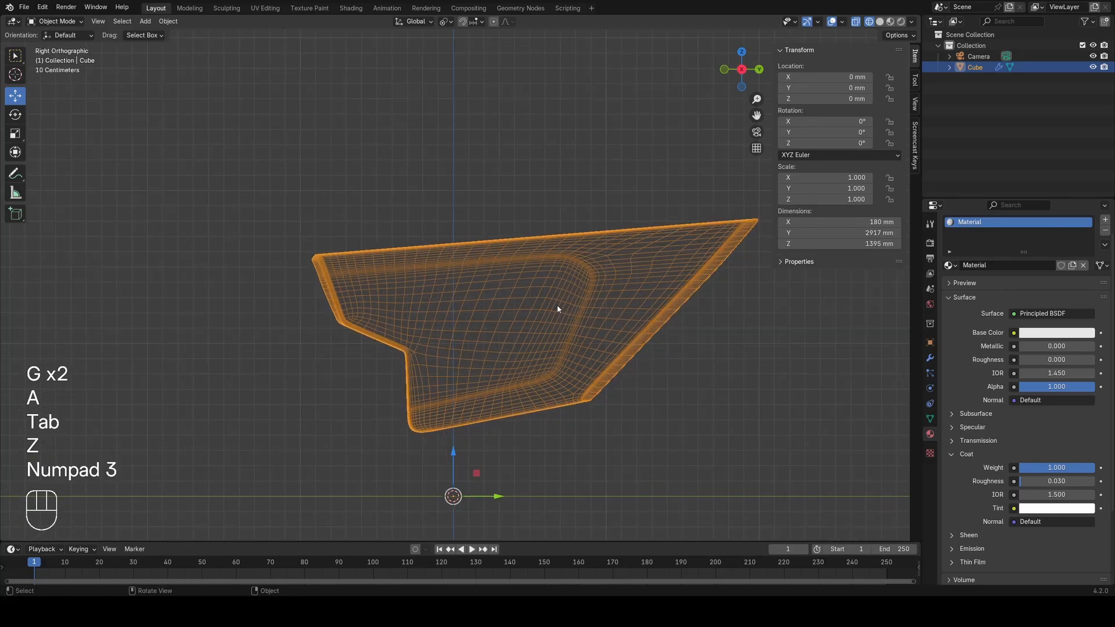
{"action": "left_click", "coordinate": [930, 358]}
{"action": "scroll", "coordinate": [598, 340], "scroll_direction": "up", "scroll_amount": 3}
{"action": "double_click", "coordinate": [976, 68]}
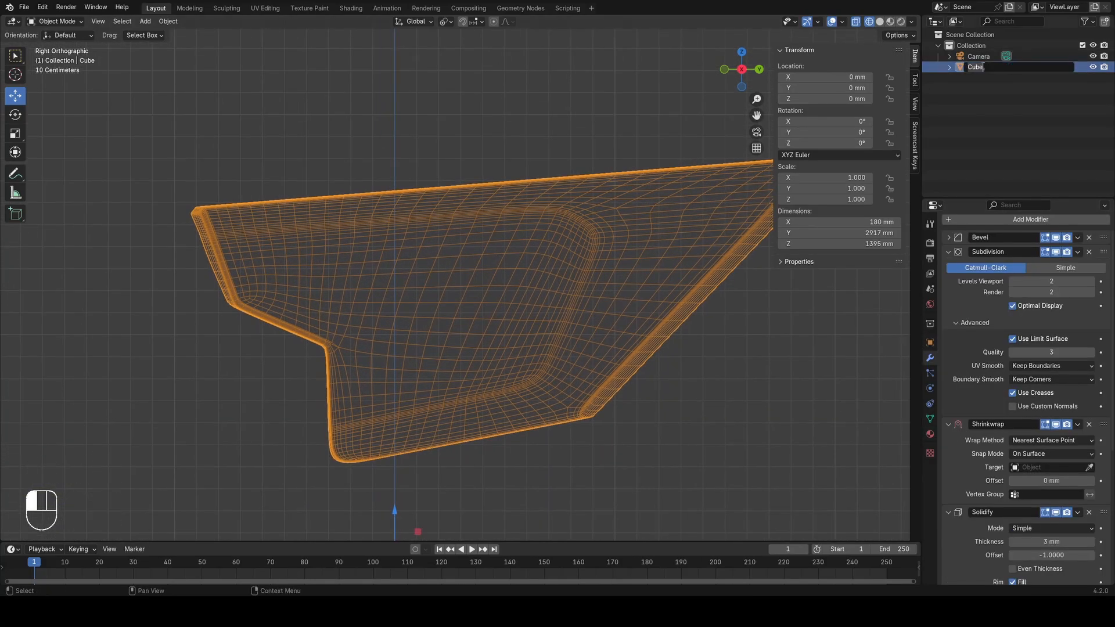
{"action": "type", "text": "basemesh"}
{"action": "key", "text": "Return"}
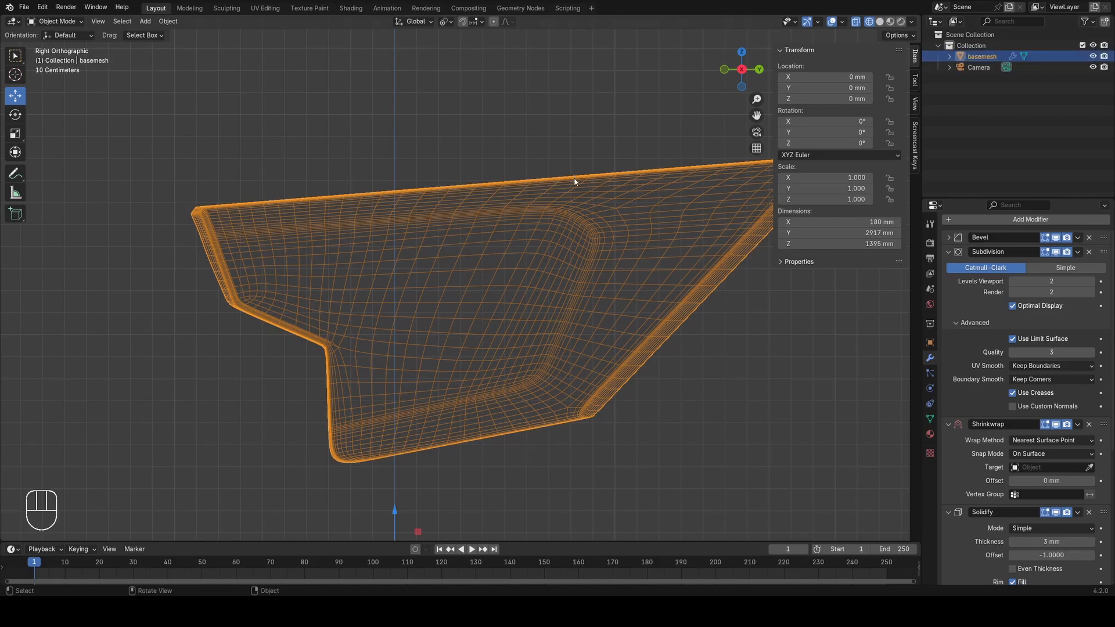
Step: Duplicate basemesh in place and rename the copy as panels
{"action": "key", "text": "shift+d"}
{"action": "right_click", "coordinate": [667, 166]}
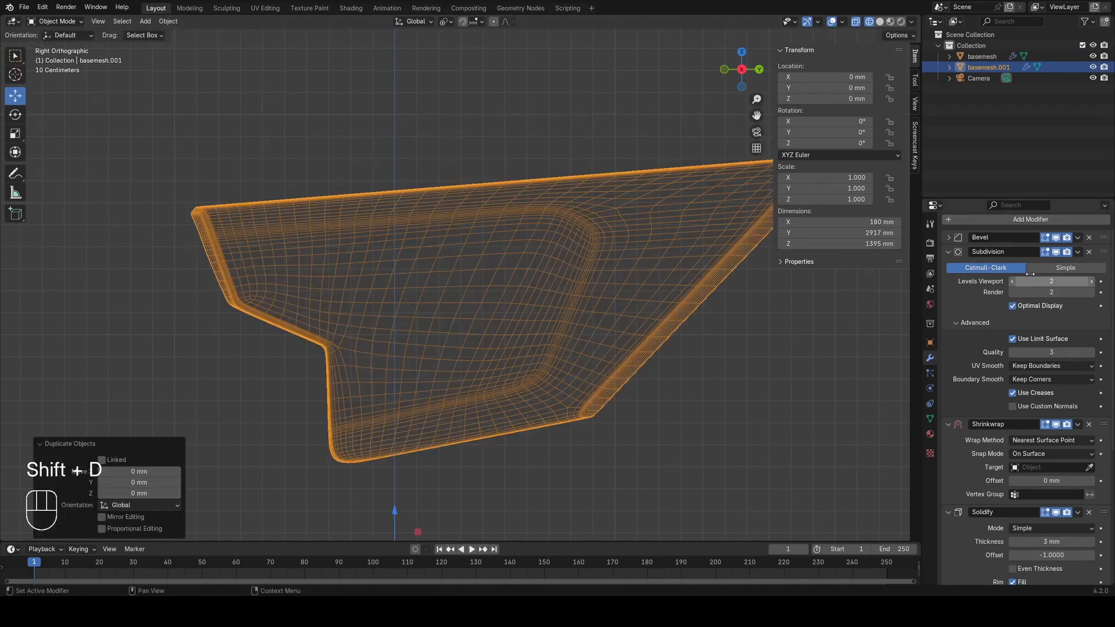
{"action": "double_click", "coordinate": [967, 67]}
{"action": "type", "text": "pa"}
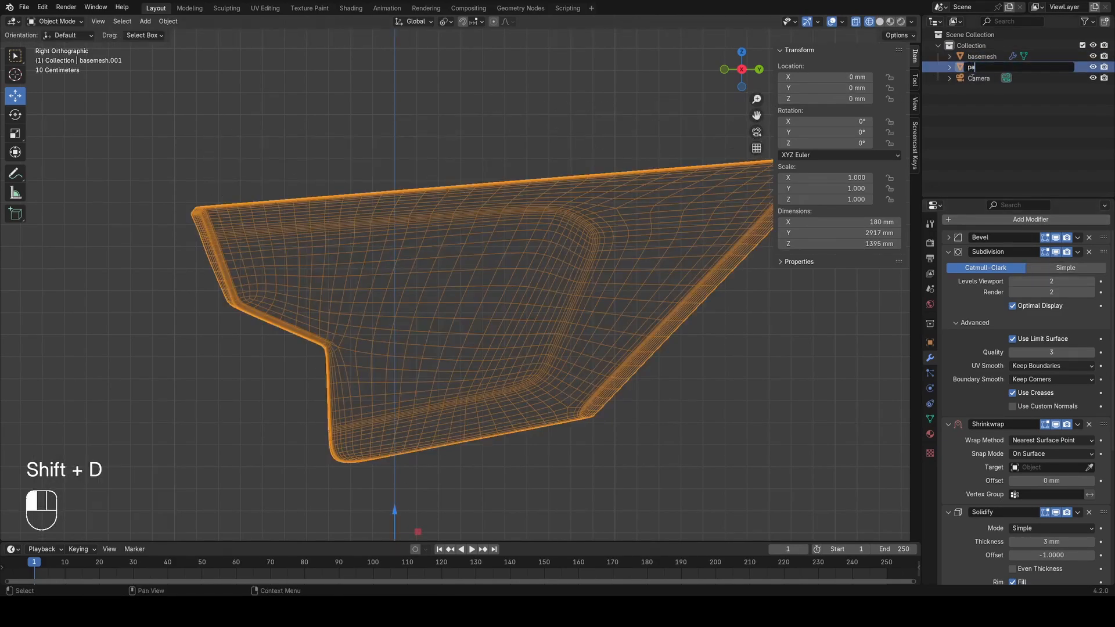
{"action": "type", "text": "nels"}
{"action": "key", "text": "Return"}
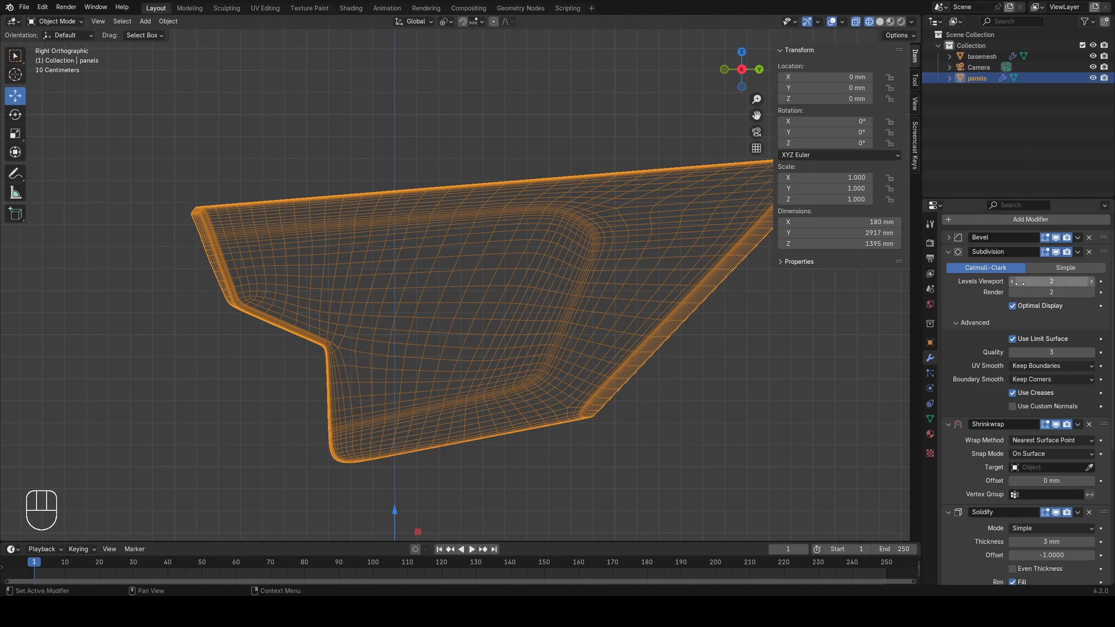
Step: Set basemesh's Subdivision viewport and render levels to 5 and disable its Solidify modifier in viewport and renders
{"action": "left_click", "coordinate": [981, 58]}
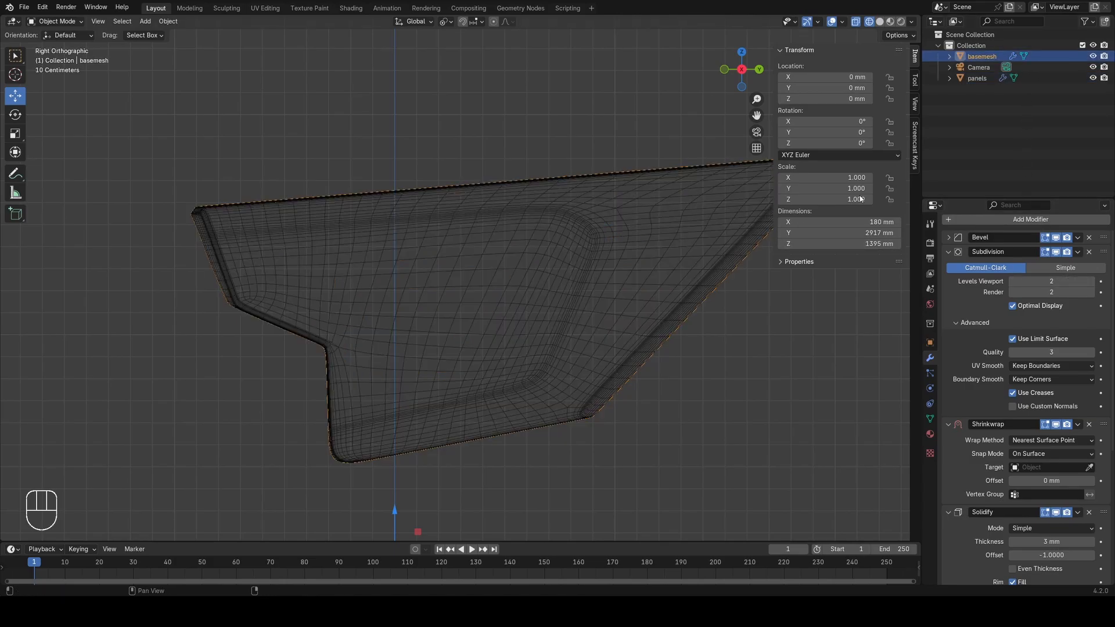
{"action": "left_click", "coordinate": [1092, 282]}
{"action": "left_click", "coordinate": [1093, 281]}
{"action": "left_click", "coordinate": [1092, 292]}
{"action": "left_click", "coordinate": [1092, 292]}
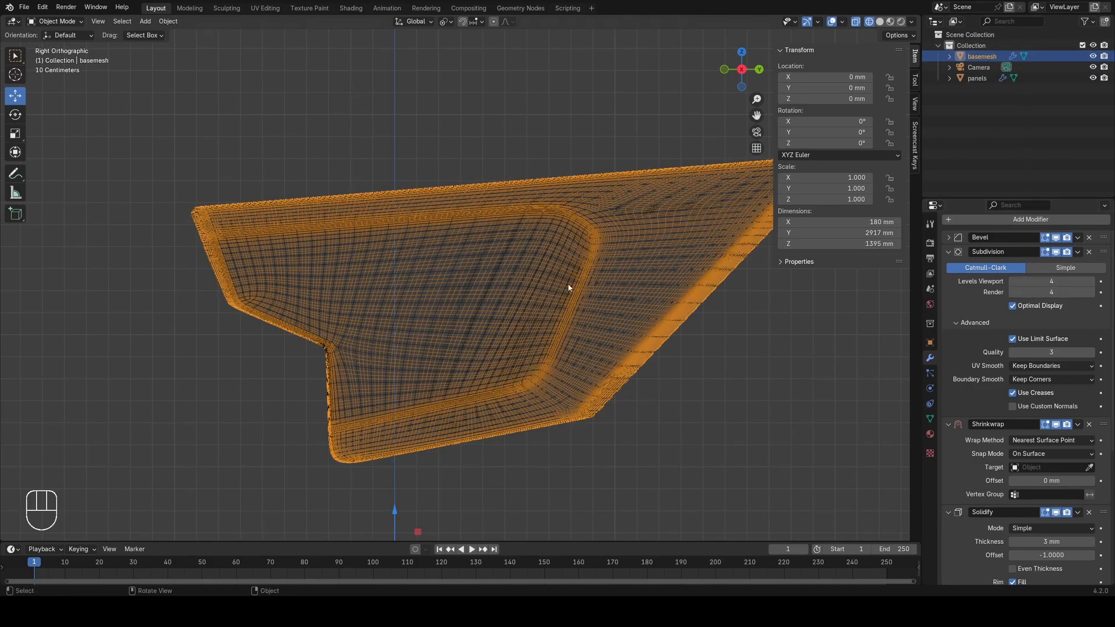
{"action": "left_click", "coordinate": [1093, 282]}
{"action": "left_click", "coordinate": [1092, 292]}
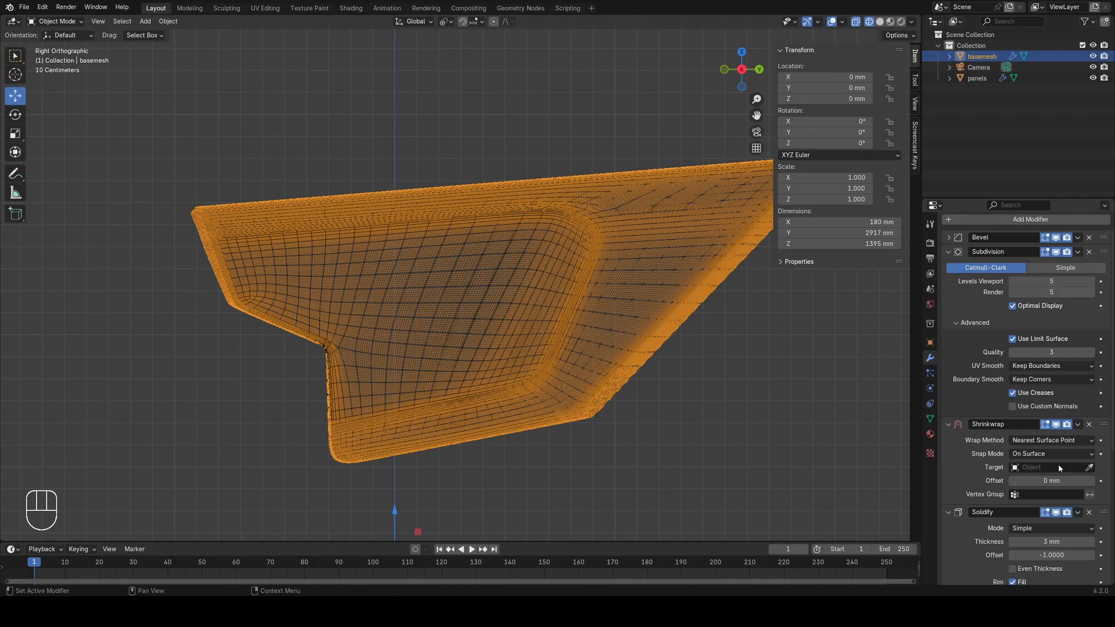
{"action": "left_click", "coordinate": [1057, 512]}
{"action": "left_click", "coordinate": [1067, 512]}
Step: Select panels and set basemesh as the target of its Shrinkwrap modifier
{"action": "left_click", "coordinate": [587, 333]}
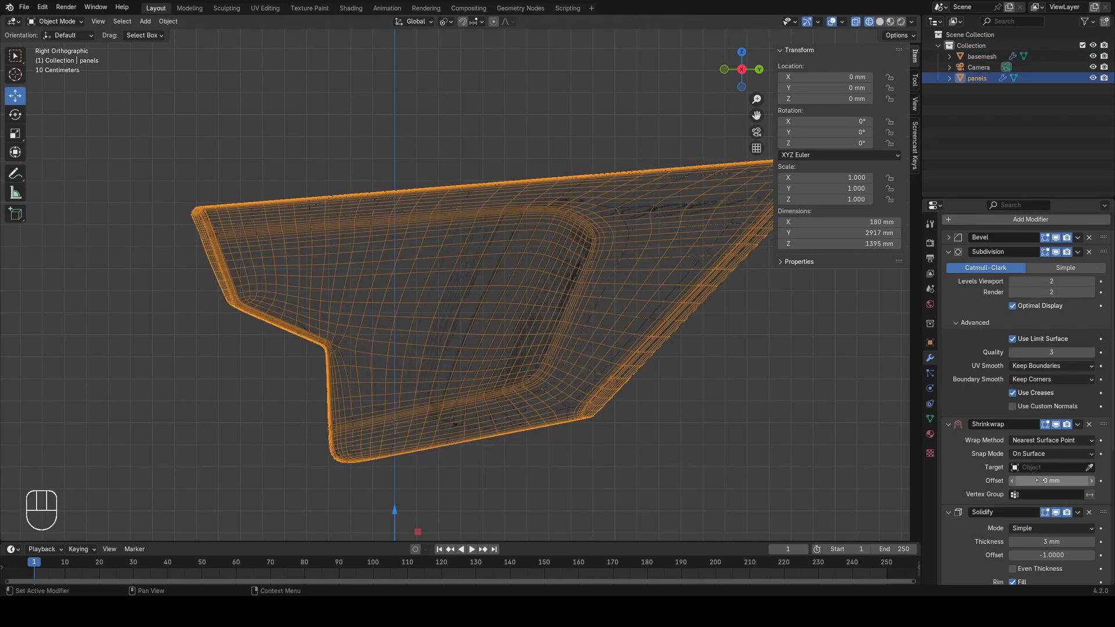
{"action": "left_click", "coordinate": [1090, 467]}
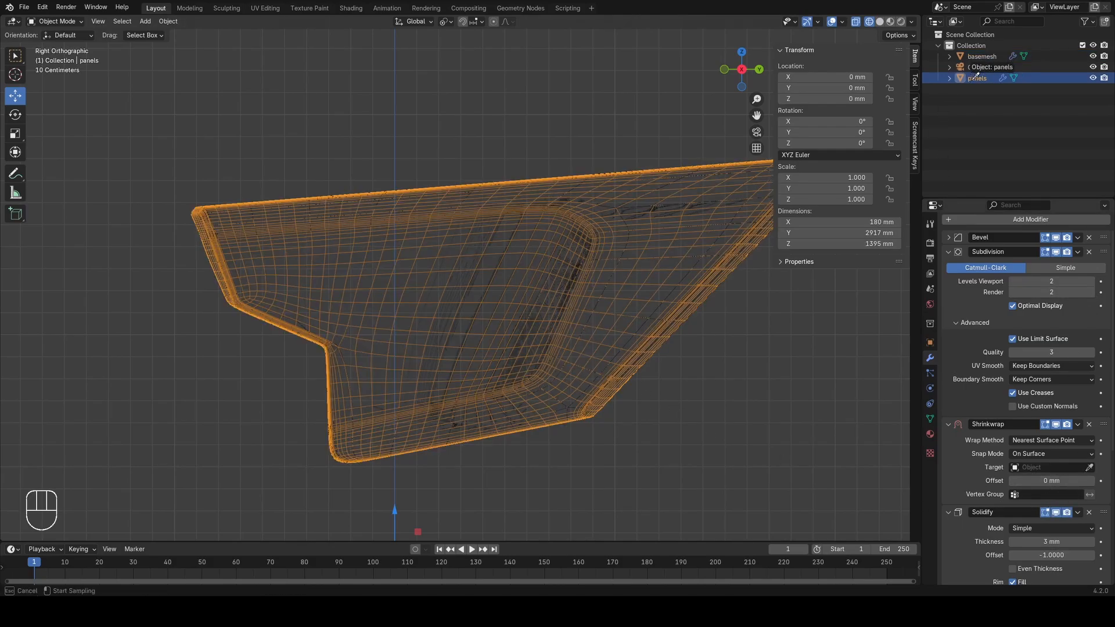
{"action": "left_click", "coordinate": [983, 56]}
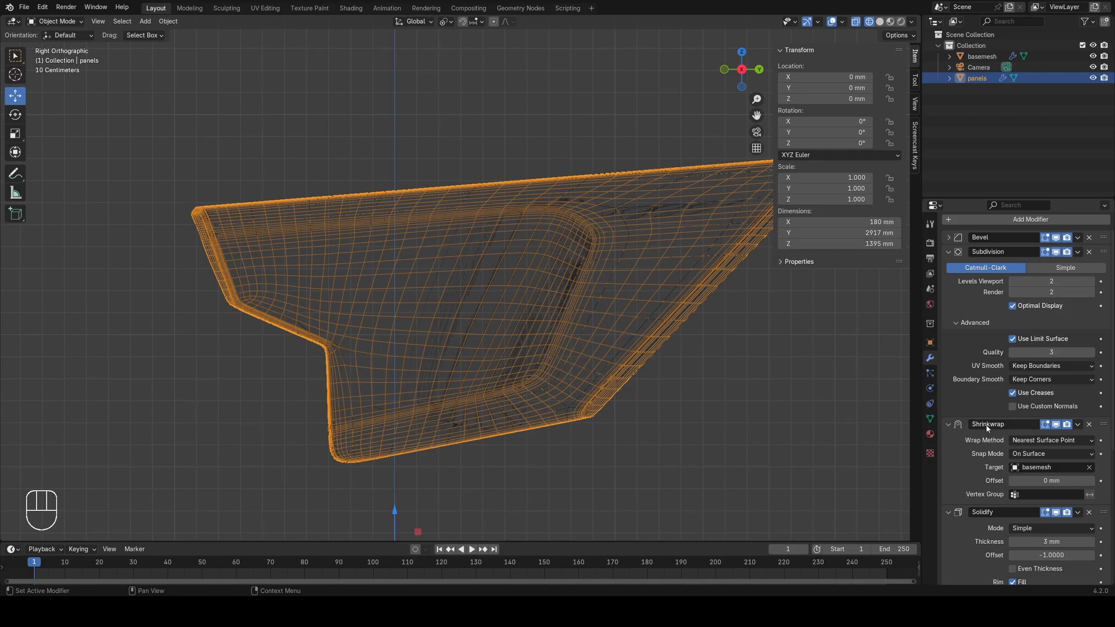
{"action": "scroll", "coordinate": [987, 428], "scroll_direction": "down", "scroll_amount": 5}
{"action": "scroll", "coordinate": [1031, 489], "scroll_direction": "down", "scroll_amount": 3}
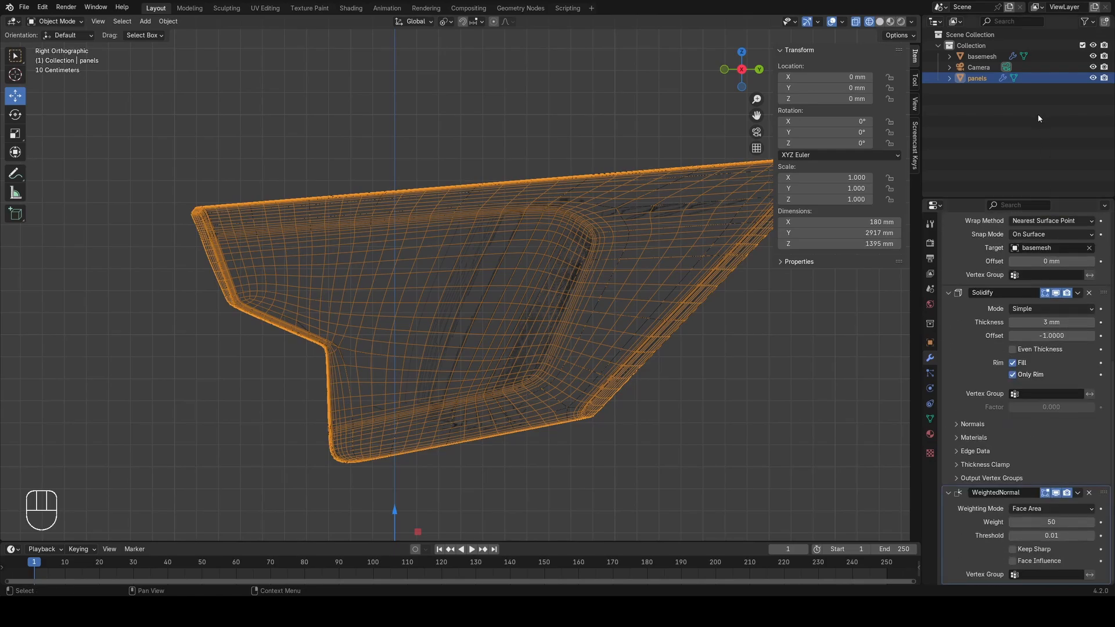
Step: Hide basemesh in the viewport and exclude it from renders, keeping panels selected
{"action": "left_click", "coordinate": [1093, 56]}
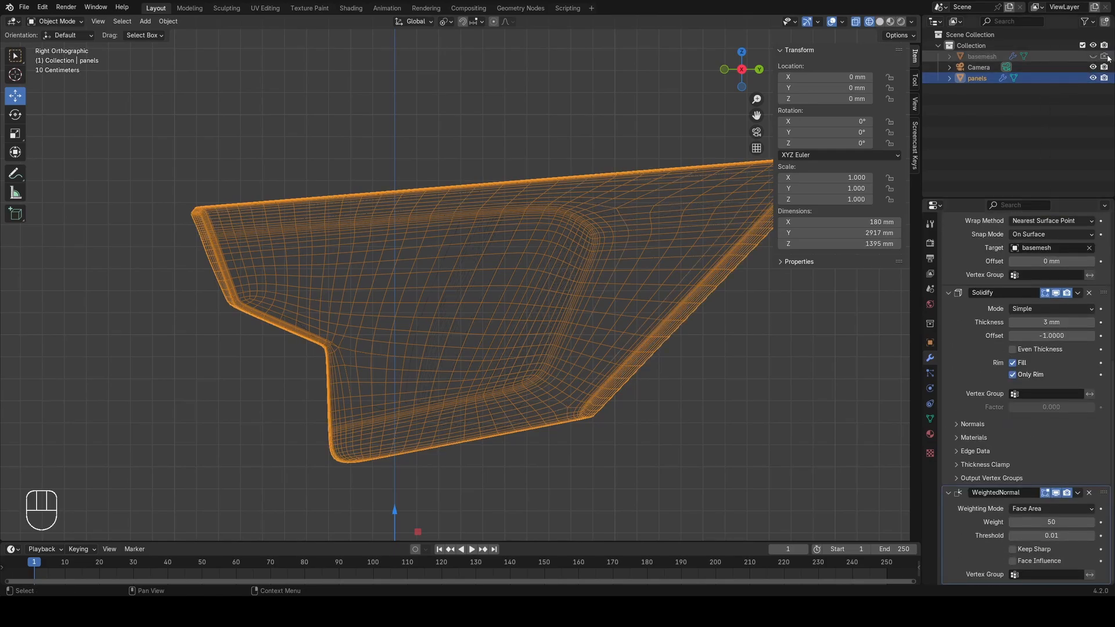
{"action": "left_click", "coordinate": [971, 58]}
{"action": "left_click", "coordinate": [447, 280]}
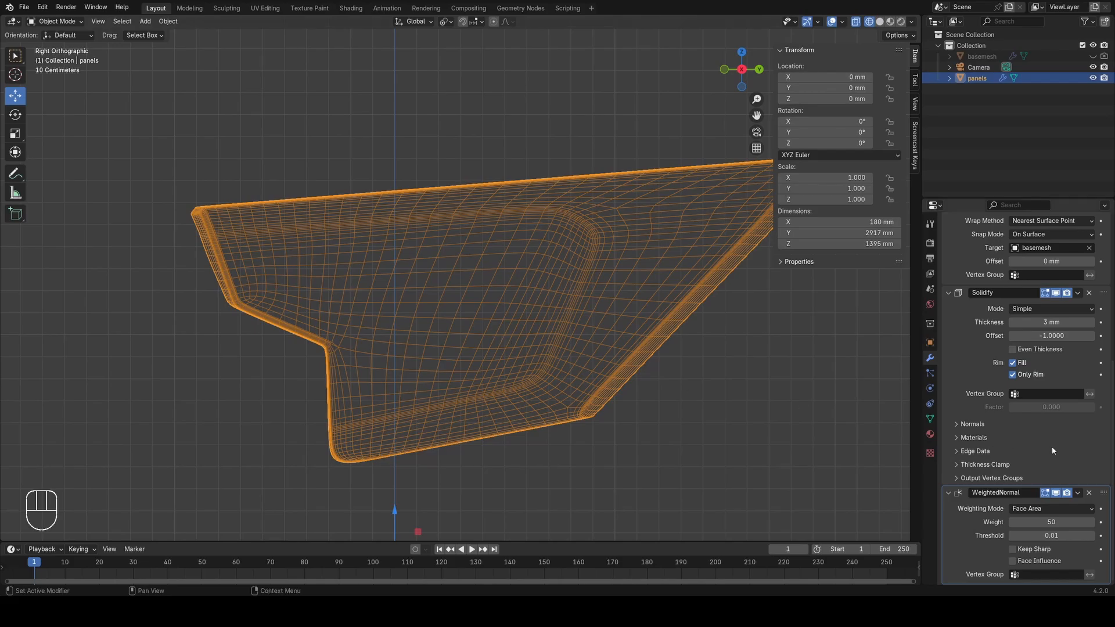
Step: Add a vertex group to panels containing all its vertices and name the group wrap
{"action": "middle_click_drag", "start_coordinate": [574, 299], "coordinate": [616, 336]}
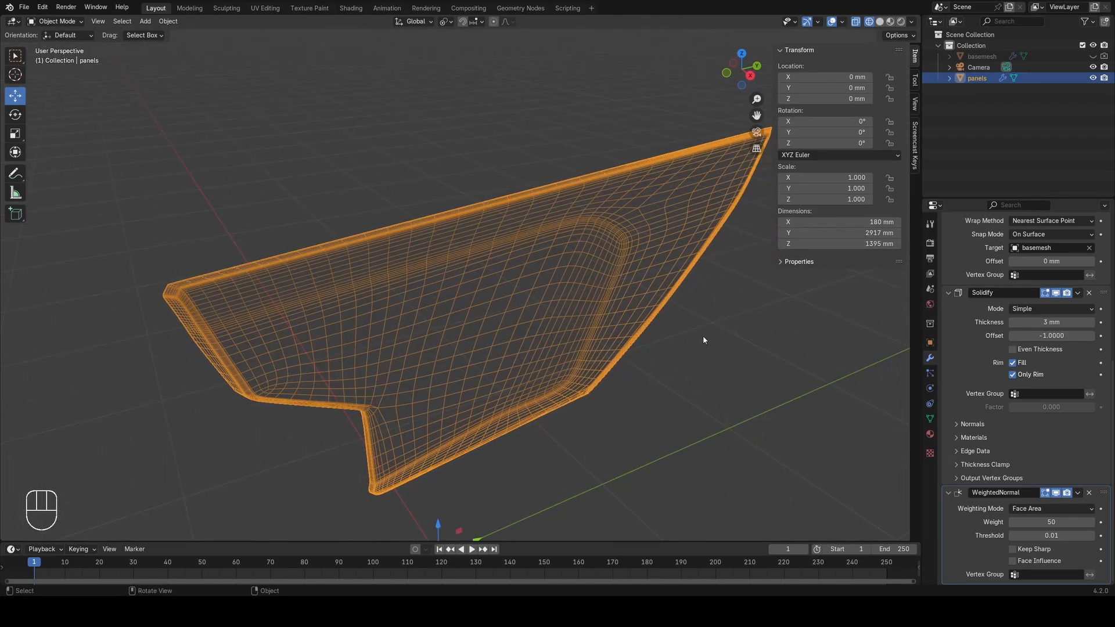
{"action": "scroll", "coordinate": [958, 354], "scroll_direction": "up", "scroll_amount": 7}
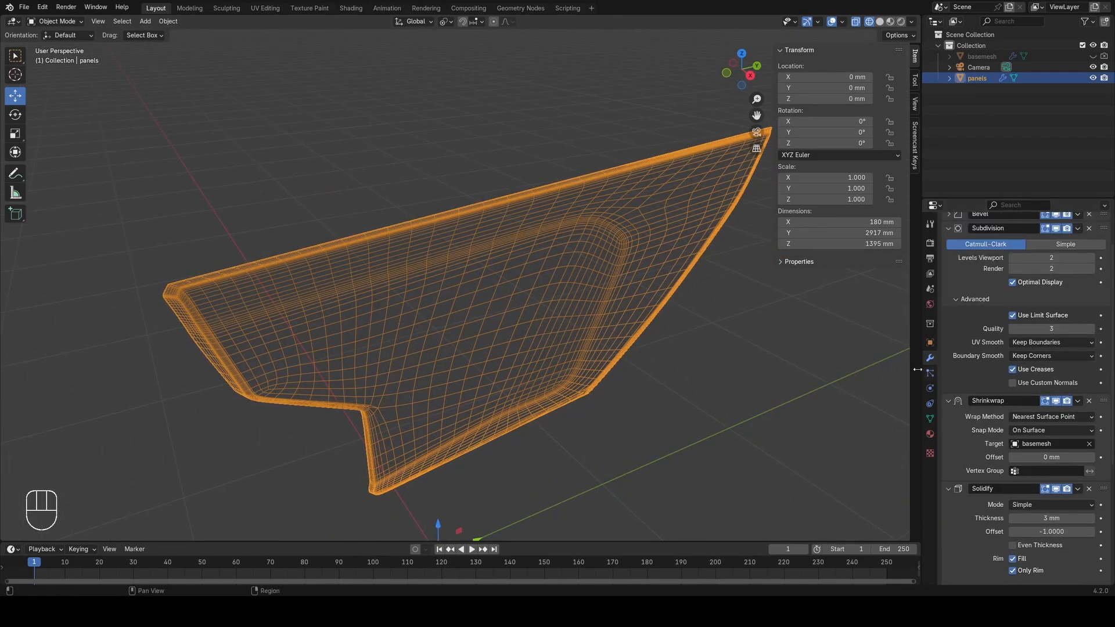
{"action": "left_click", "coordinate": [930, 419]}
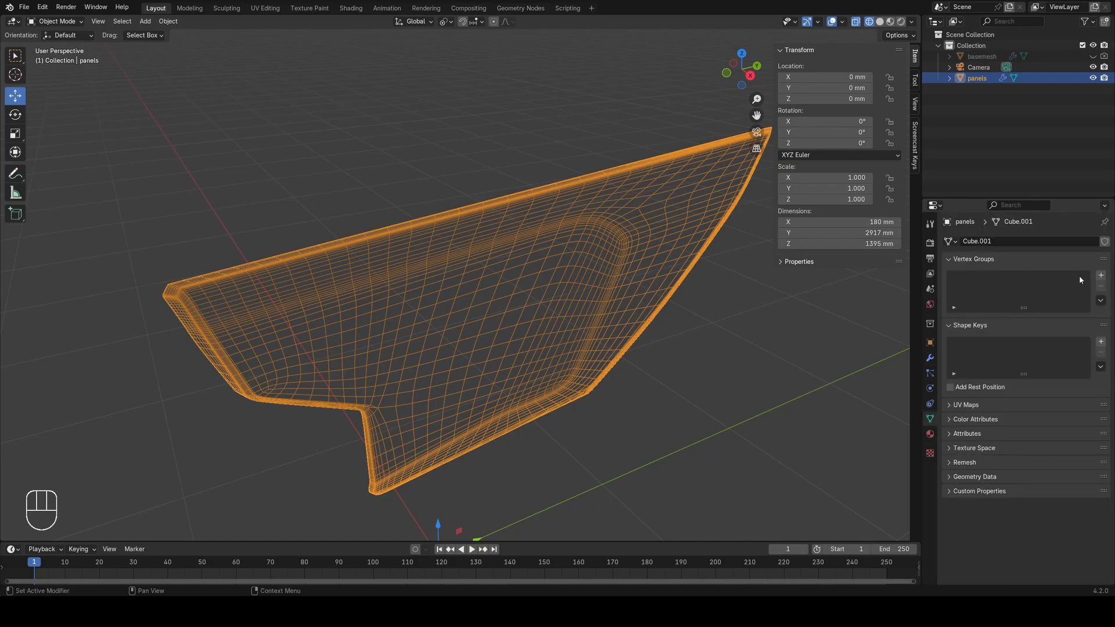
{"action": "left_click", "coordinate": [1101, 275]}
{"action": "key", "text": "Tab"}
{"action": "key", "text": "a"}
{"action": "left_click", "coordinate": [959, 344]}
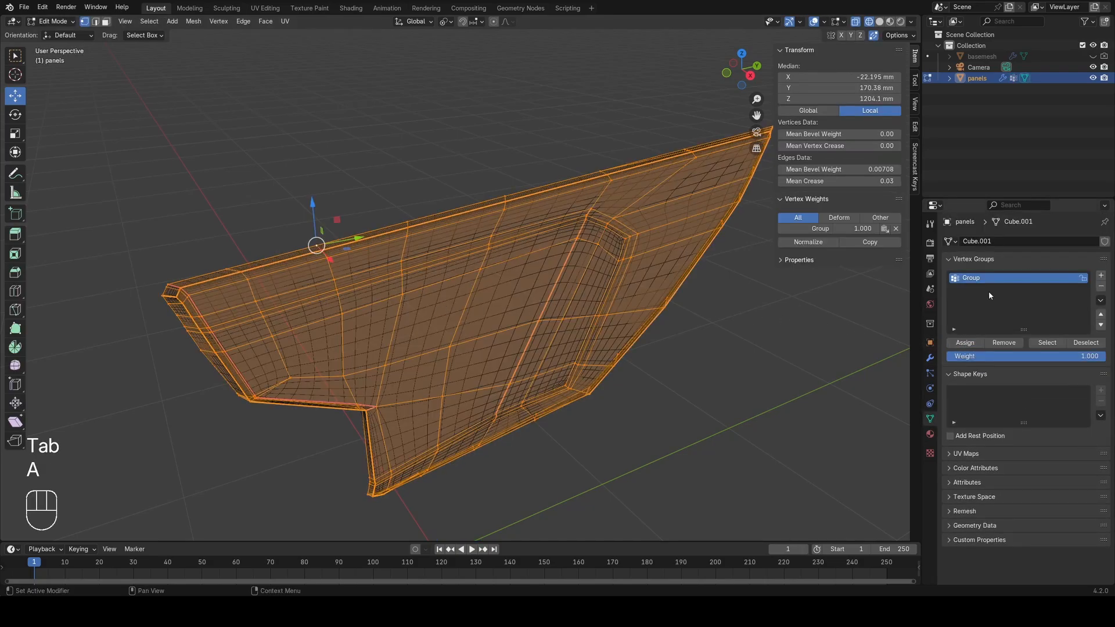
{"action": "left_click", "coordinate": [988, 281]}
{"action": "type", "text": "wrap"}
{"action": "key", "text": "Return"}
{"action": "key", "text": "Tab"}
Step: Limit the panels object's Shrinkwrap modifier to the wrap vertex group
{"action": "middle_click_drag", "start_coordinate": [326, 343], "coordinate": [448, 324]}
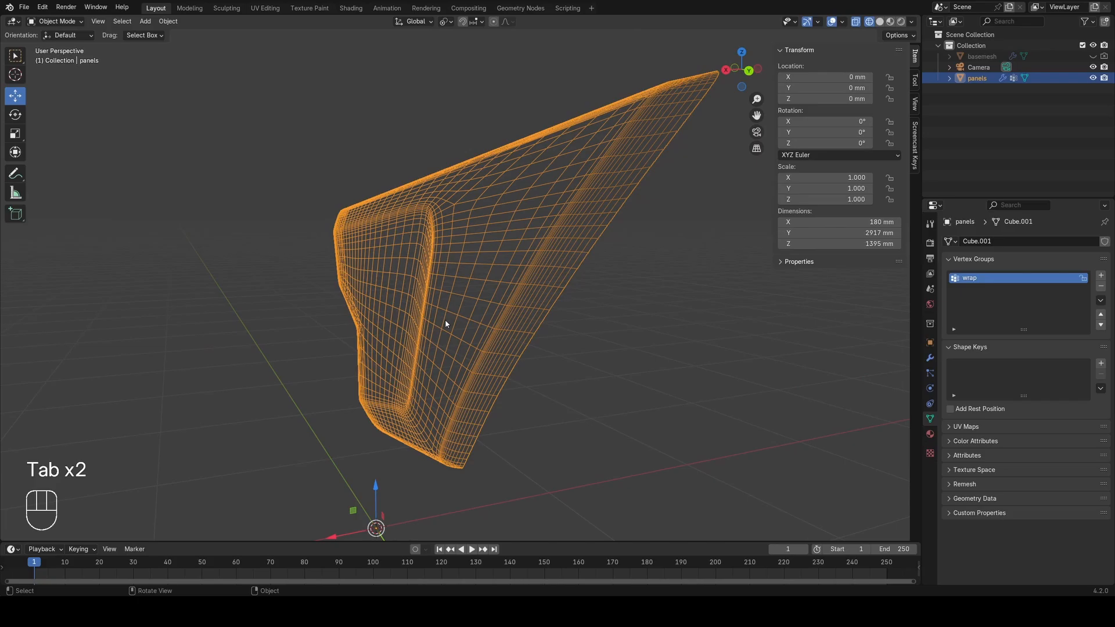
{"action": "left_click", "coordinate": [930, 358]}
{"action": "scroll", "coordinate": [968, 389], "scroll_direction": "down", "scroll_amount": 3}
{"action": "left_click", "coordinate": [1042, 430]}
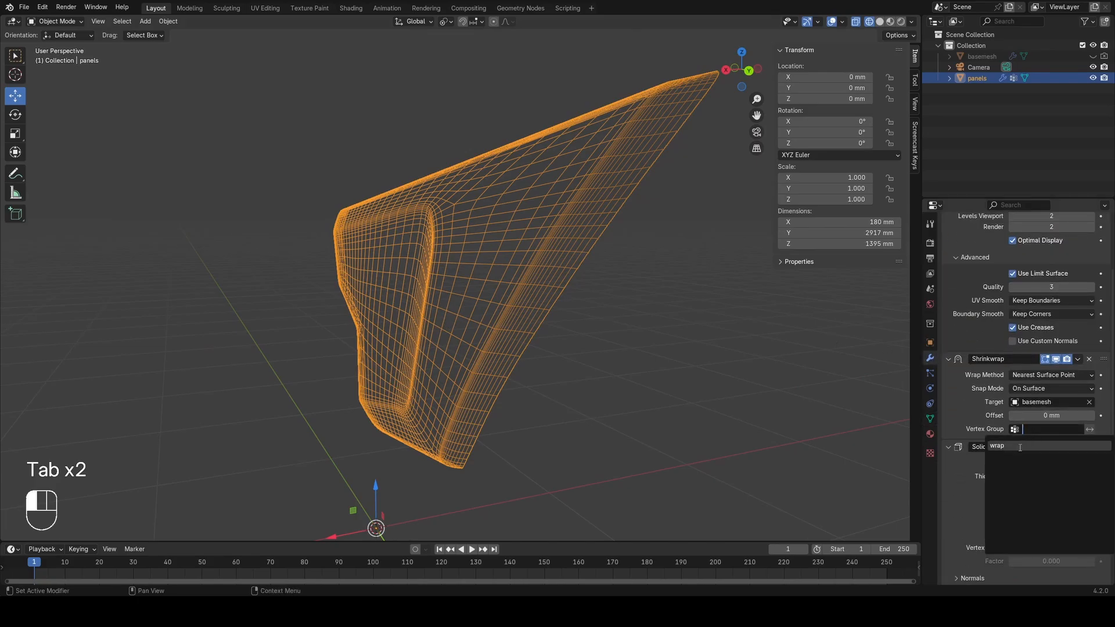
{"action": "left_click", "coordinate": [1040, 446]}
Step: Display panels in solid shading, select the wrap group's vertices in Edit Mode and assign them to the group again
{"action": "key", "text": "z"}
{"action": "left_click", "coordinate": [556, 345]}
{"action": "left_click", "coordinate": [929, 419]}
{"action": "key", "text": "Tab"}
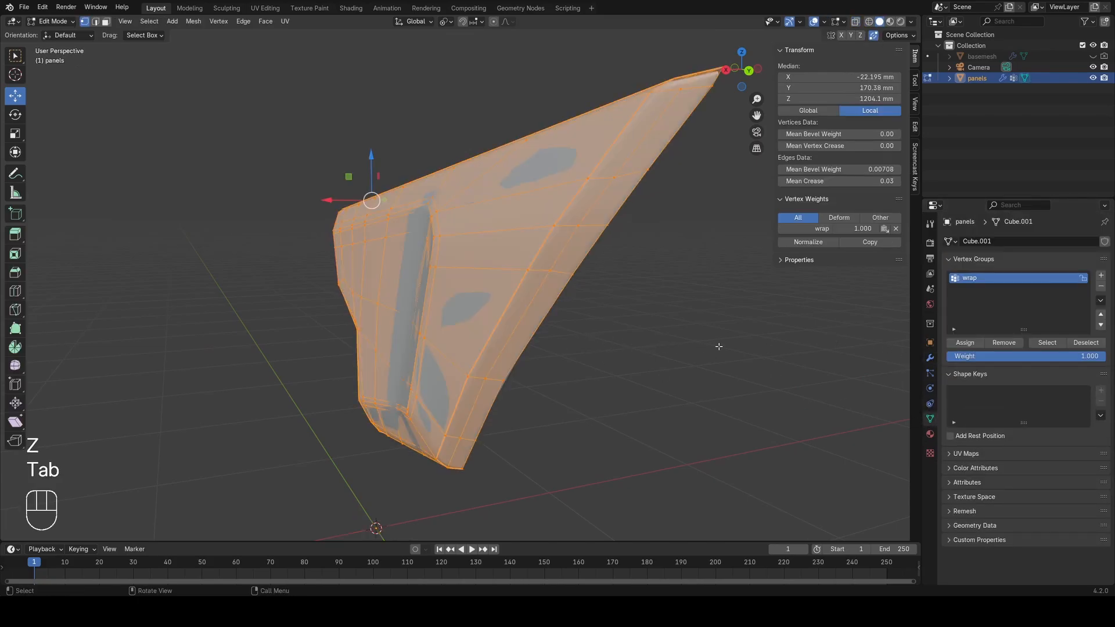
{"action": "left_click", "coordinate": [1046, 343]}
{"action": "left_click", "coordinate": [965, 344]}
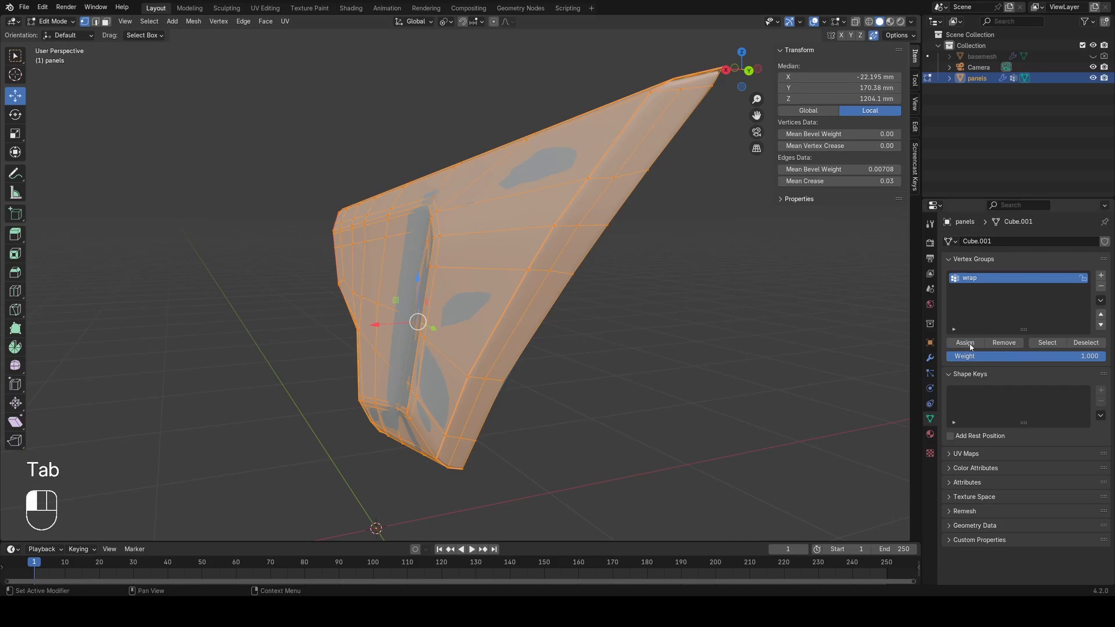
{"action": "key", "text": "Tab"}
{"action": "middle_click_drag", "start_coordinate": [694, 353], "coordinate": [567, 288]}
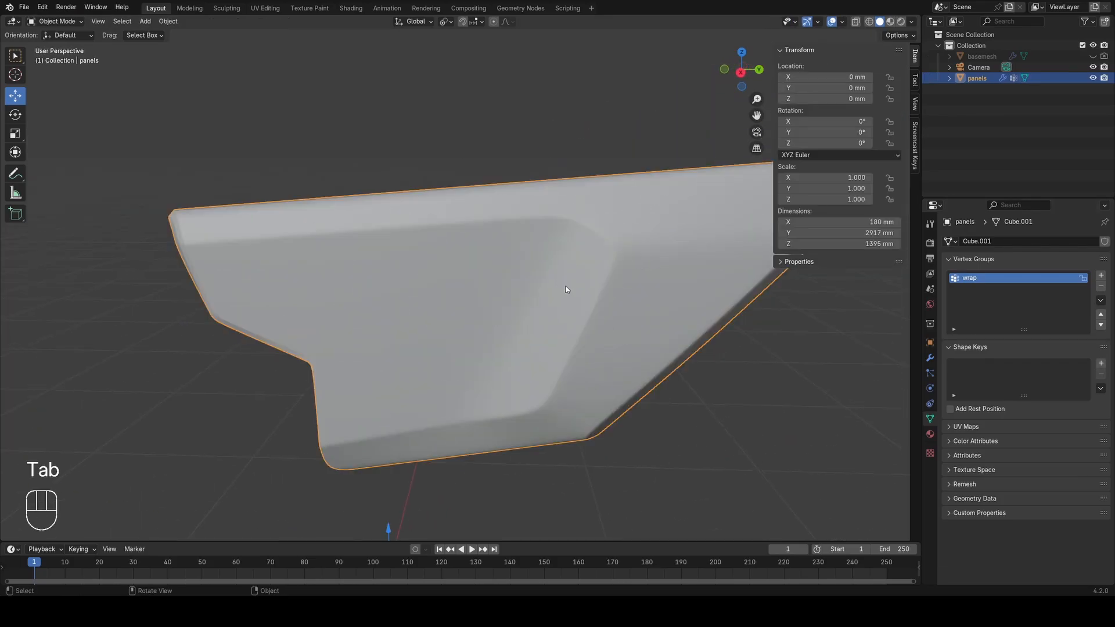
Step: Select the faces in the middle of the recess and remove them from the wrap vertex group
{"action": "key", "text": "Tab"}
{"action": "scroll", "coordinate": [518, 368], "scroll_direction": "up", "scroll_amount": 3}
{"action": "key", "text": "3"}
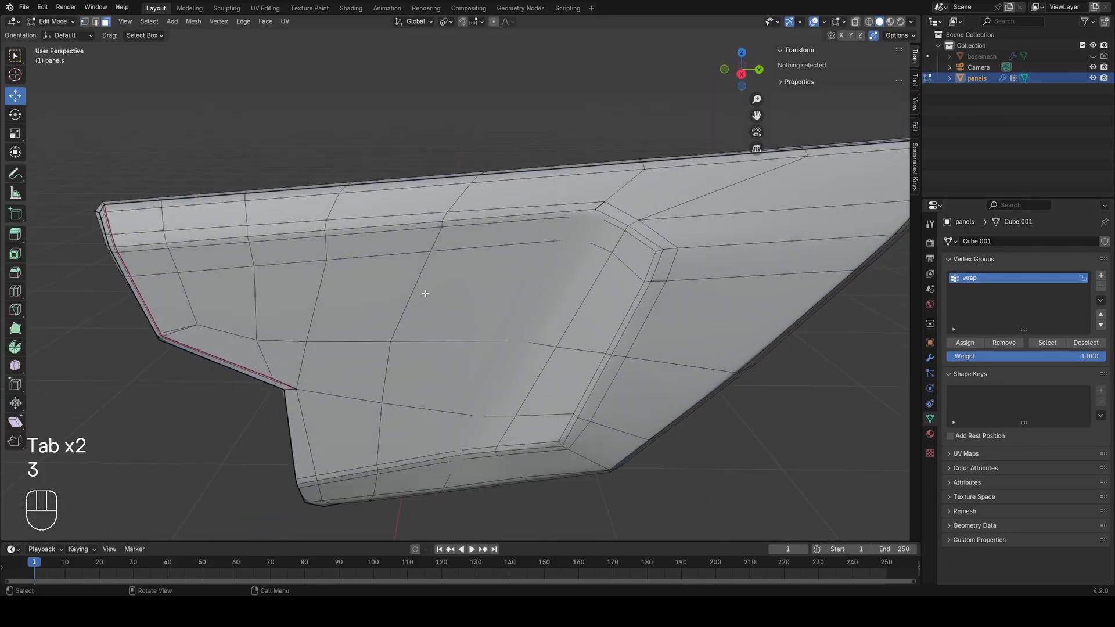
{"action": "middle_click_drag", "start_coordinate": [519, 368], "coordinate": [992, 387]}
{"action": "left_click", "coordinate": [1011, 343]}
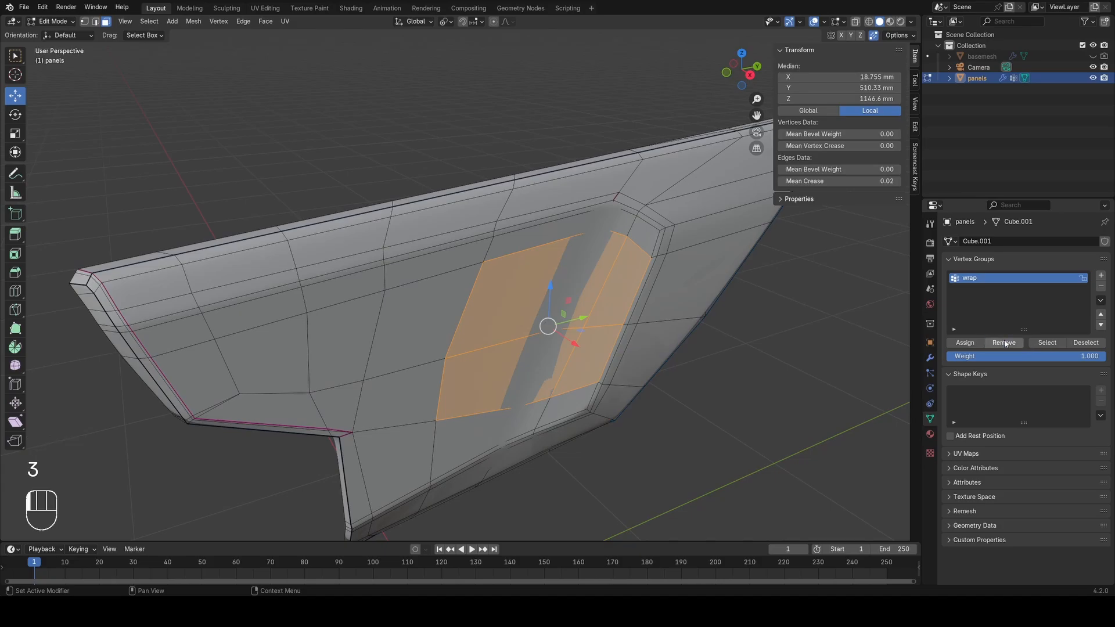
Step: Try moving the selected recess faces outward from the panel and check the resulting shape
{"action": "middle_click_drag", "start_coordinate": [387, 317], "coordinate": [468, 317]}
{"action": "key", "text": "g"}
{"action": "left_click", "coordinate": [581, 343]}
{"action": "key", "text": "Tab"}
{"action": "middle_click_drag", "start_coordinate": [610, 426], "coordinate": [546, 432]}
{"action": "key", "text": "ctrl+z"}
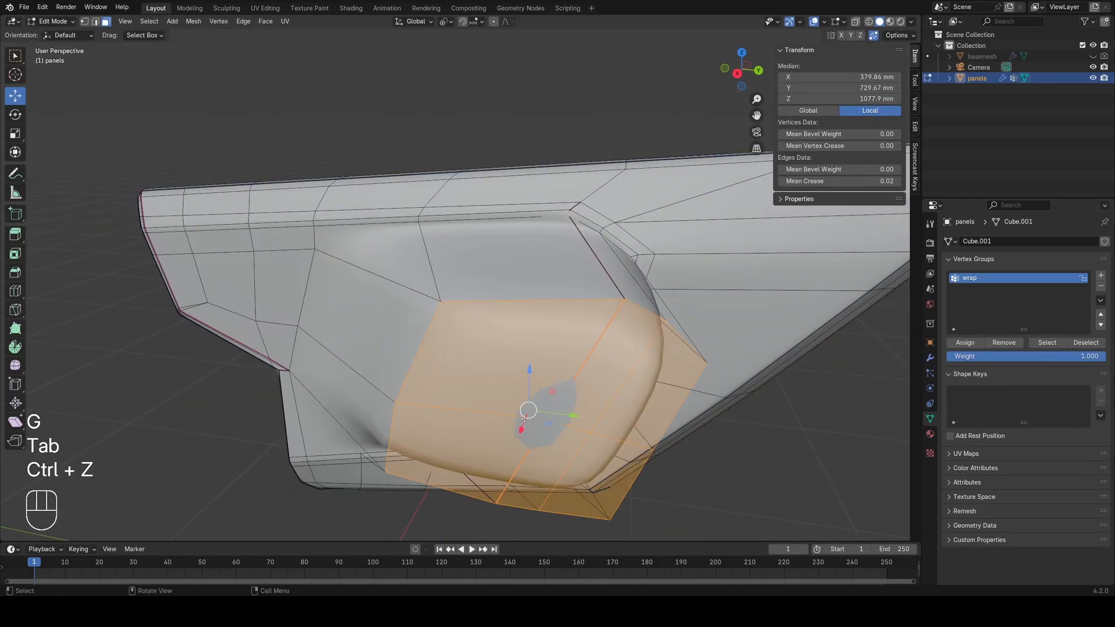
Step: Assign the moved recess faces to the wrap group, inspect the surface, and undo the assignment and the move
{"action": "left_click", "coordinate": [965, 344]}
{"action": "middle_click_drag", "start_coordinate": [622, 321], "coordinate": [726, 322]}
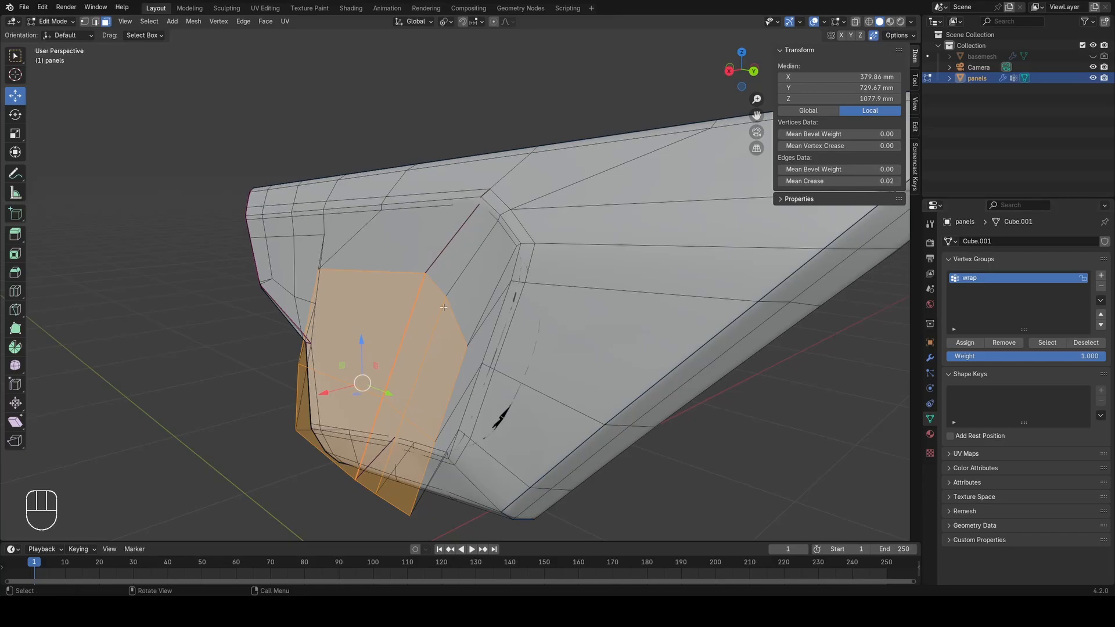
{"action": "middle_click_drag", "start_coordinate": [375, 294], "coordinate": [442, 296]}
{"action": "key", "text": "ctrl+z"}
{"action": "key", "text": "ctrl+z"}
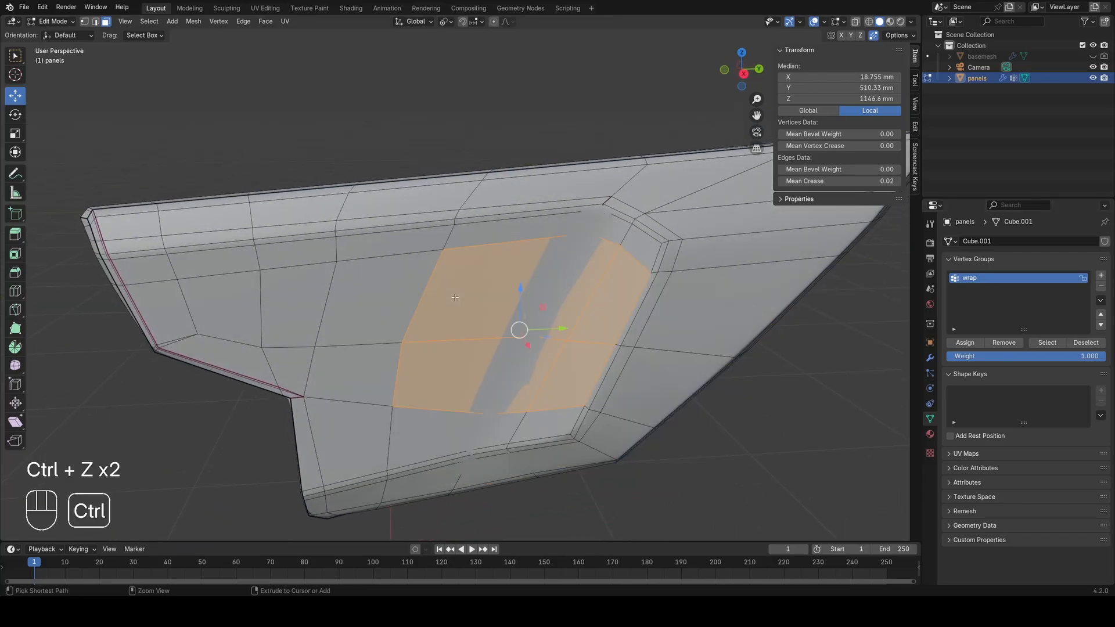
Step: Examine the whole panels object in Object Mode from the side, comparing its wireframe and its solid shading
{"action": "key", "text": "z"}
{"action": "key", "text": "Tab"}
{"action": "key", "text": "z"}
{"action": "mouse_move", "coordinate": [562, 281]}
{"action": "middle_mouse_down"}
{"action": "mouse_move", "coordinate": [511, 325]}
{"action": "mouse_move", "coordinate": [535, 319]}
{"action": "mouse_move", "coordinate": [509, 290]}
{"action": "middle_mouse_up"}
{"action": "key", "text": "z"}
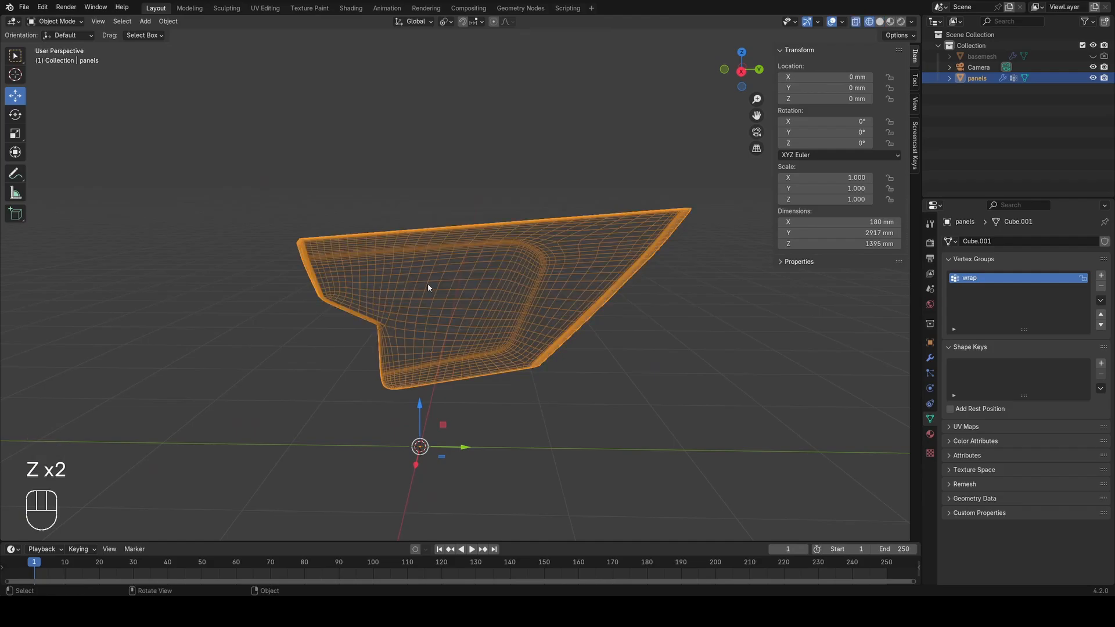
{"action": "key", "text": "KP_3"}
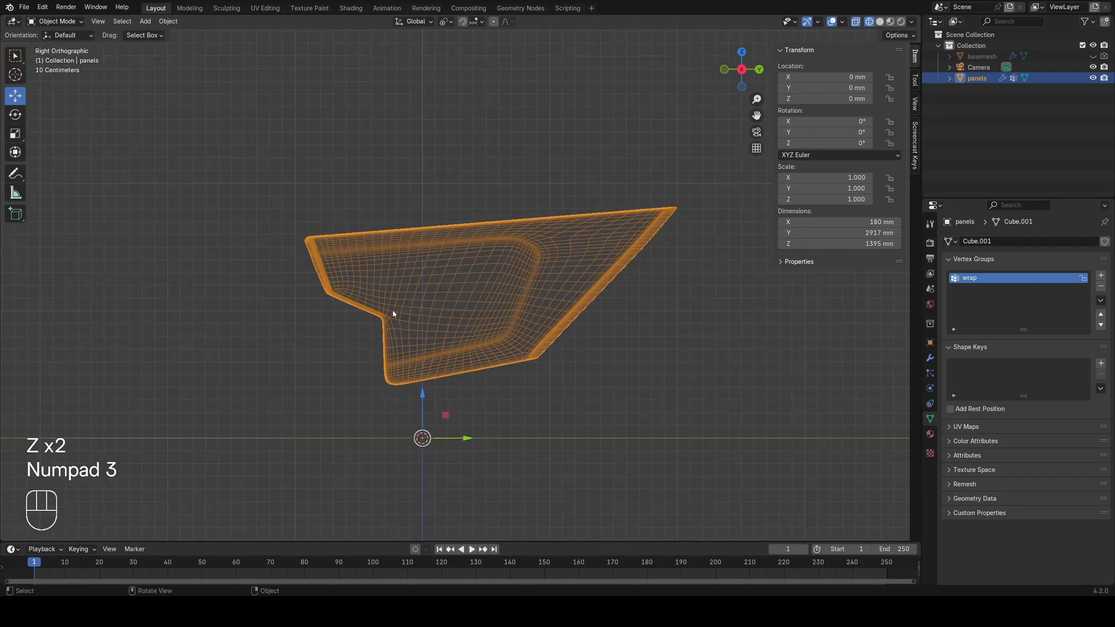
{"action": "middle_click_drag", "start_coordinate": [393, 314], "coordinate": [363, 326], "text": "shift"}
{"action": "key", "text": "z"}
{"action": "scroll", "coordinate": [642, 383], "scroll_direction": "up", "scroll_amount": 2}
{"action": "middle_click_drag", "start_coordinate": [651, 353], "coordinate": [580, 373], "text": "shift"}
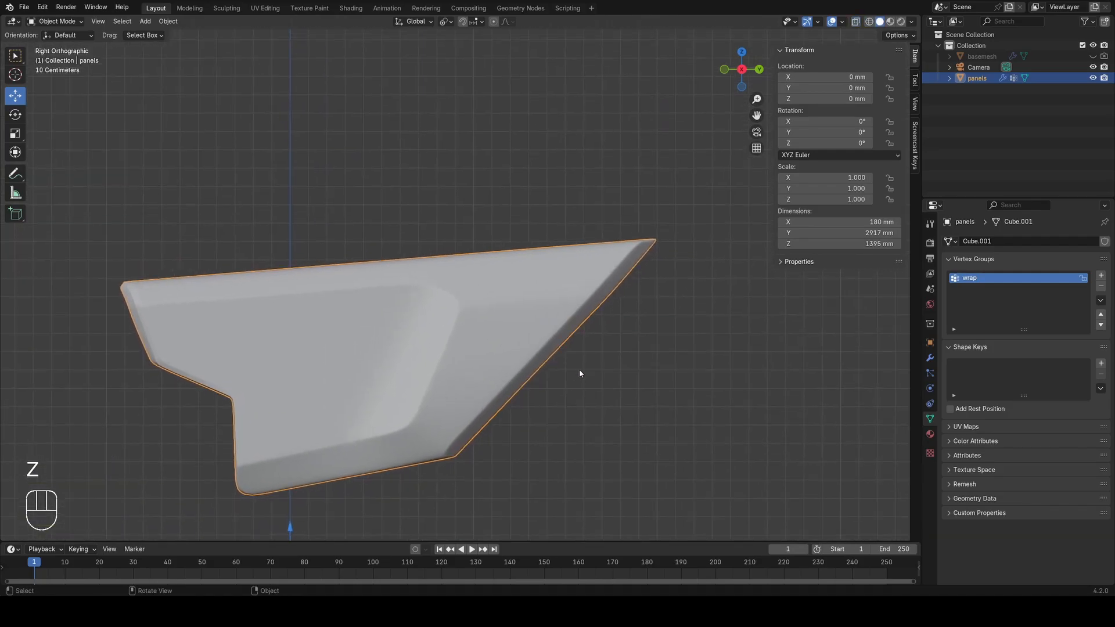
{"action": "middle_click_drag", "start_coordinate": [570, 320], "coordinate": [456, 348], "text": "shift"}
{"action": "key", "text": "z"}
{"action": "scroll", "coordinate": [406, 325], "scroll_direction": "up", "scroll_amount": 2}
Step: Slide a vertex of the narrow border strip along the panel's slanted edge further down that strip
{"action": "key", "text": "Tab"}
{"action": "key", "text": "a"}
{"action": "key", "text": "1"}
{"action": "scroll", "coordinate": [407, 246], "scroll_direction": "up", "scroll_amount": 2}
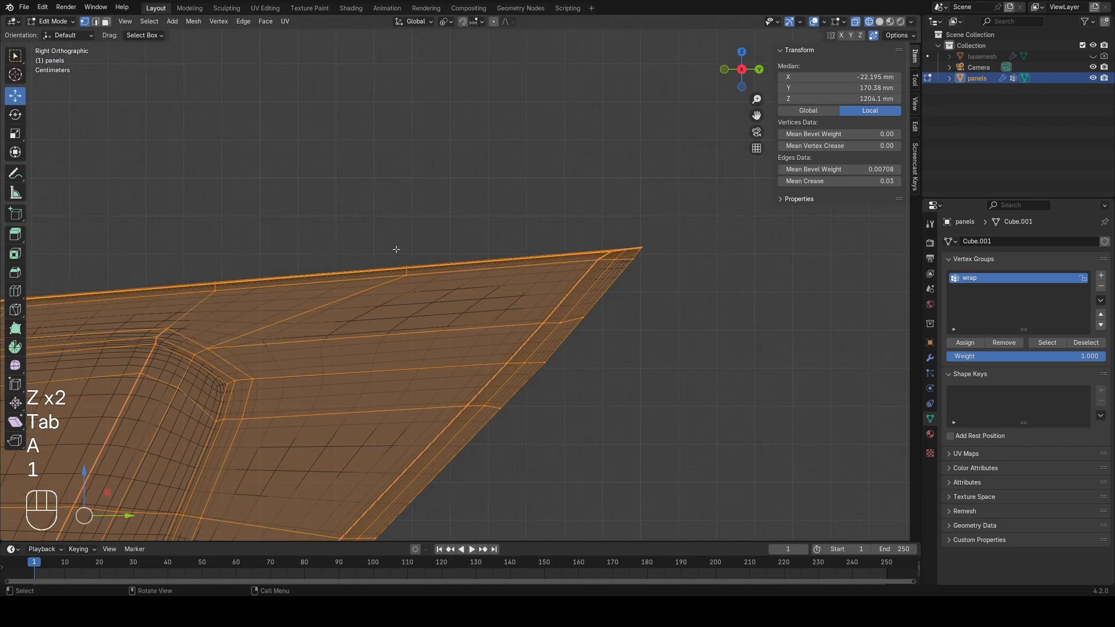
{"action": "middle_click_drag", "start_coordinate": [398, 240], "coordinate": [520, 209], "text": "shift"}
{"action": "scroll", "coordinate": [604, 225], "scroll_direction": "down", "scroll_amount": 1}
{"action": "middle_click_drag", "start_coordinate": [593, 237], "coordinate": [540, 238]}
{"action": "key", "text": "z"}
{"action": "middle_click_drag", "start_coordinate": [644, 346], "coordinate": [622, 300], "text": "shift"}
{"action": "scroll", "coordinate": [621, 300], "scroll_direction": "up", "scroll_amount": 1}
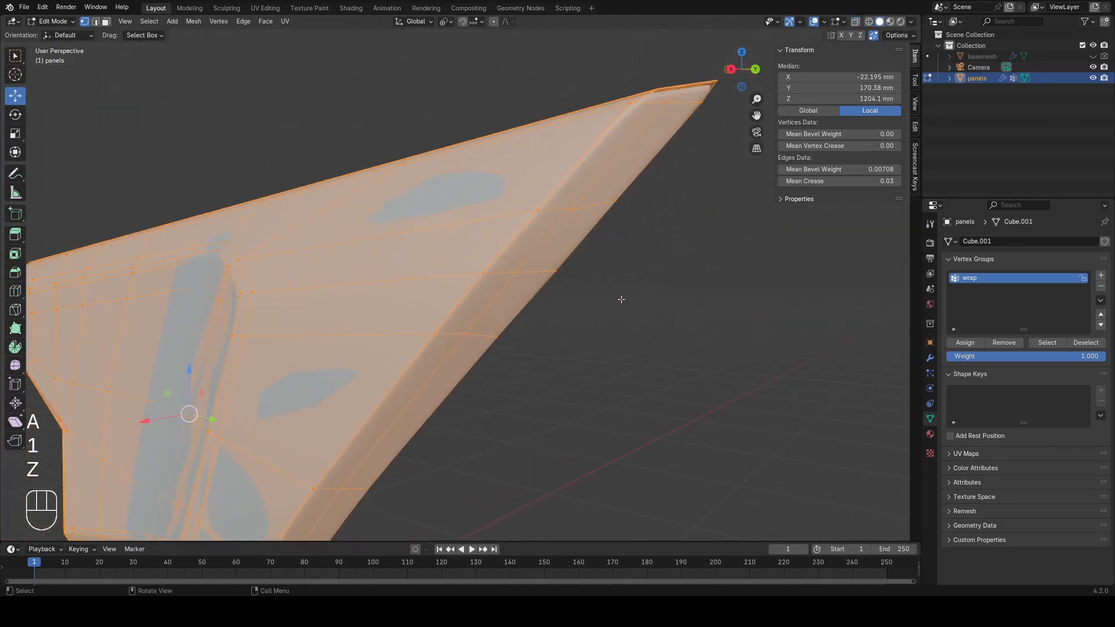
{"action": "left_click", "coordinate": [621, 300]}
{"action": "scroll", "coordinate": [558, 322], "scroll_direction": "up", "scroll_amount": 1}
{"action": "left_click", "coordinate": [504, 344]}
{"action": "key", "text": "g"}
{"action": "key", "text": "g"}
{"action": "left_click", "coordinate": [472, 395]}
Step: Select two adjacent outer faces in the middle of the panel's slanted edge
{"action": "key", "text": "z"}
{"action": "key", "text": "a"}
{"action": "middle_click_drag", "start_coordinate": [516, 326], "coordinate": [501, 324]}
{"action": "key", "text": "3"}
{"action": "left_click", "coordinate": [580, 219]}
{"action": "left_click", "coordinate": [458, 361], "text": "shift"}
Step: Try deleting the two selected faces on the slanted edge, check the mesh, and undo the deletion
{"action": "key", "text": "z"}
{"action": "key", "text": "x"}
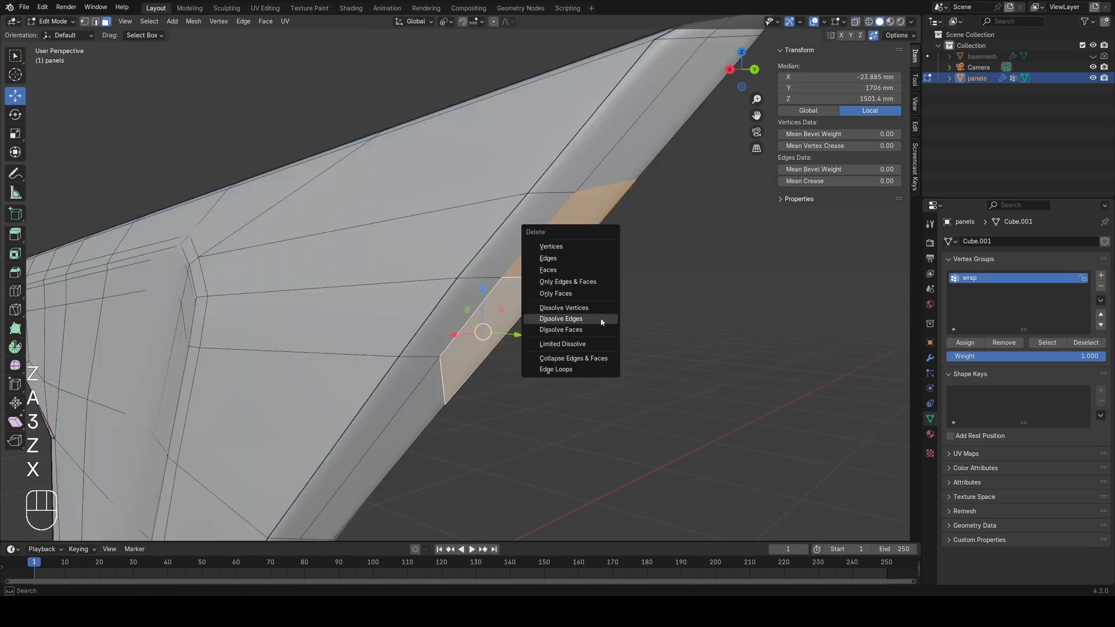
{"action": "left_click", "coordinate": [578, 270]}
{"action": "key", "text": "z"}
{"action": "key", "text": "a"}
{"action": "key", "text": "ctrl+z"}
{"action": "key", "text": "ctrl+z"}
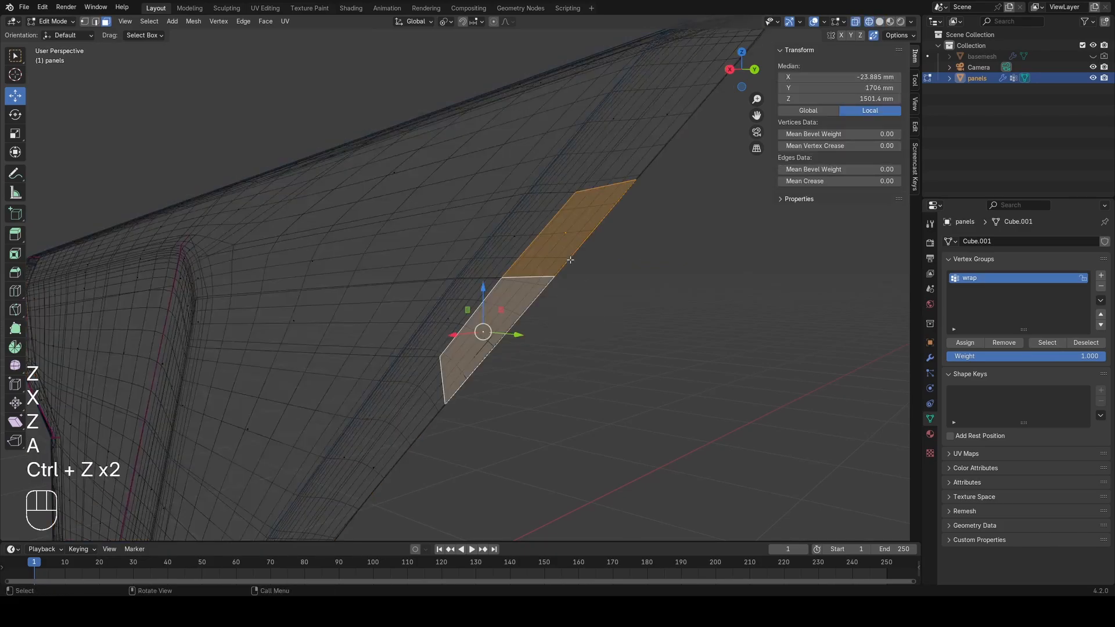
Step: Inset the two selected faces by 7.622 mm with Boundary off, and delete the inner faces to form a notch
{"action": "key", "text": "z"}
{"action": "key", "text": "i"}
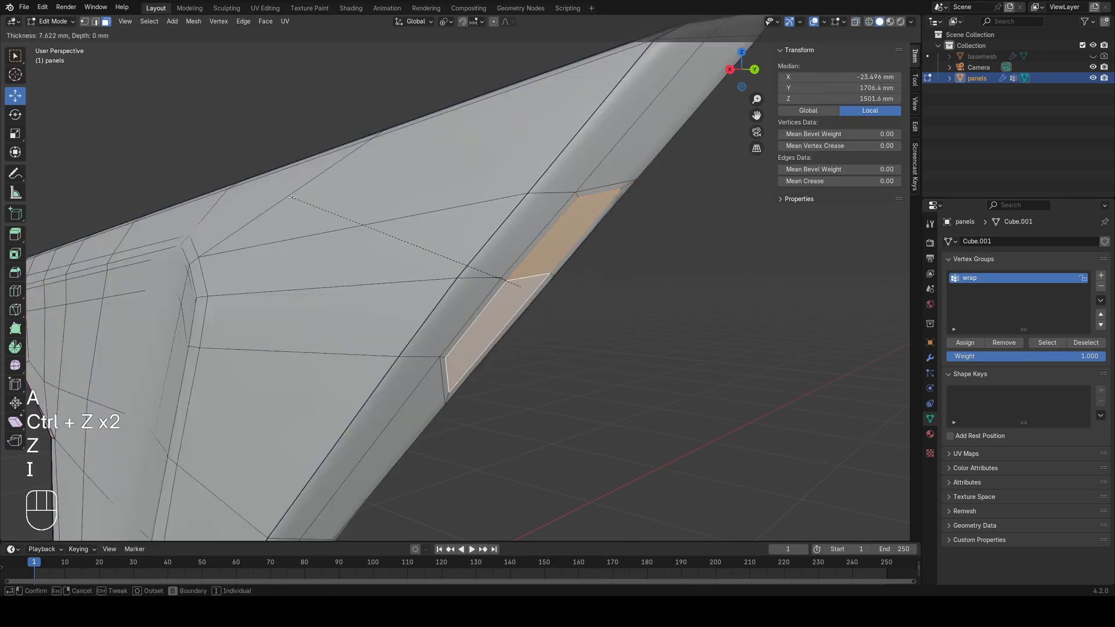
{"action": "key", "text": "b"}
{"action": "left_click", "coordinate": [339, 207]}
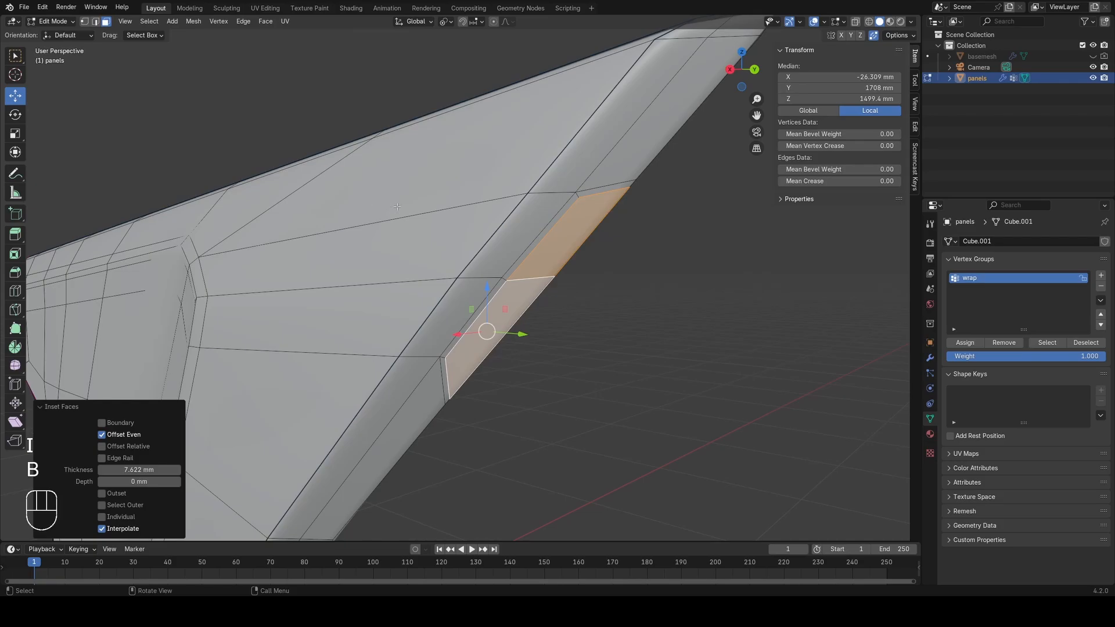
{"action": "key", "text": "x"}
{"action": "left_click", "coordinate": [657, 219]}
Step: Raise the mean crease of the two short edges at the notch's inner corners and return to Object Mode
{"action": "key", "text": "z"}
{"action": "key", "text": "a"}
{"action": "key", "text": "1"}
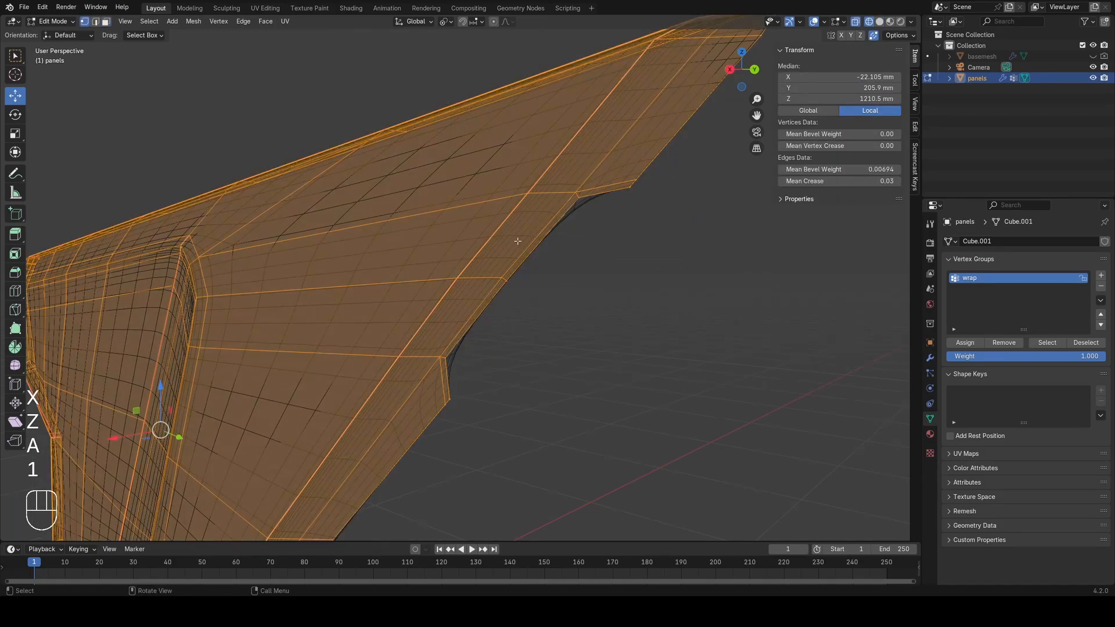
{"action": "left_click_drag", "start_coordinate": [497, 277], "coordinate": [517, 289]}
{"action": "key", "text": "z"}
{"action": "key", "text": "z"}
{"action": "scroll", "coordinate": [597, 252], "scroll_direction": "up", "scroll_amount": 2}
{"action": "key", "text": "a"}
{"action": "key", "text": "2"}
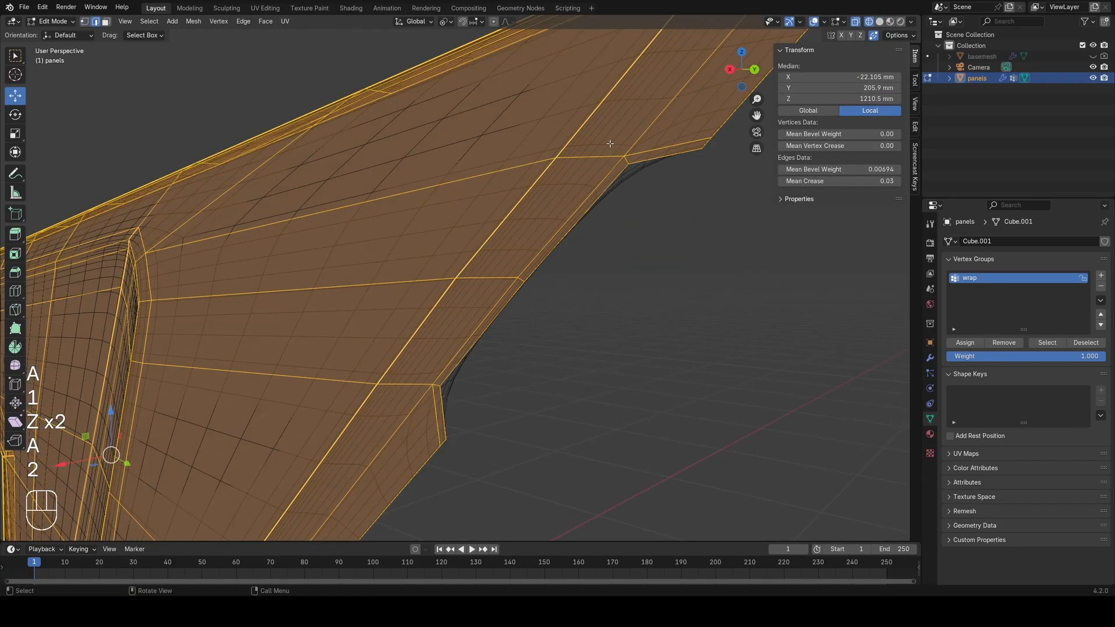
{"action": "left_click", "coordinate": [620, 153]}
{"action": "left_click", "coordinate": [437, 386], "text": "shift"}
{"action": "key", "text": "z"}
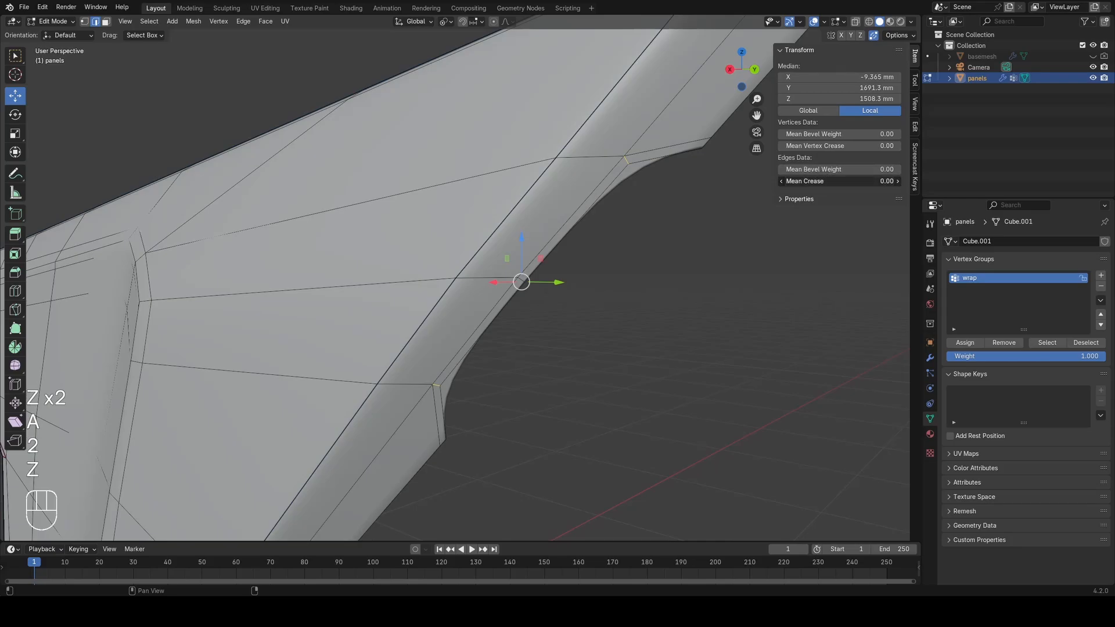
{"action": "left_click_drag", "start_coordinate": [867, 181], "coordinate": [964, 181]}
{"action": "key", "text": "Tab"}
Step: Examine the notched panel from several angles in solid, wireframe and material preview shading
{"action": "scroll", "coordinate": [595, 298], "scroll_direction": "down", "scroll_amount": 7}
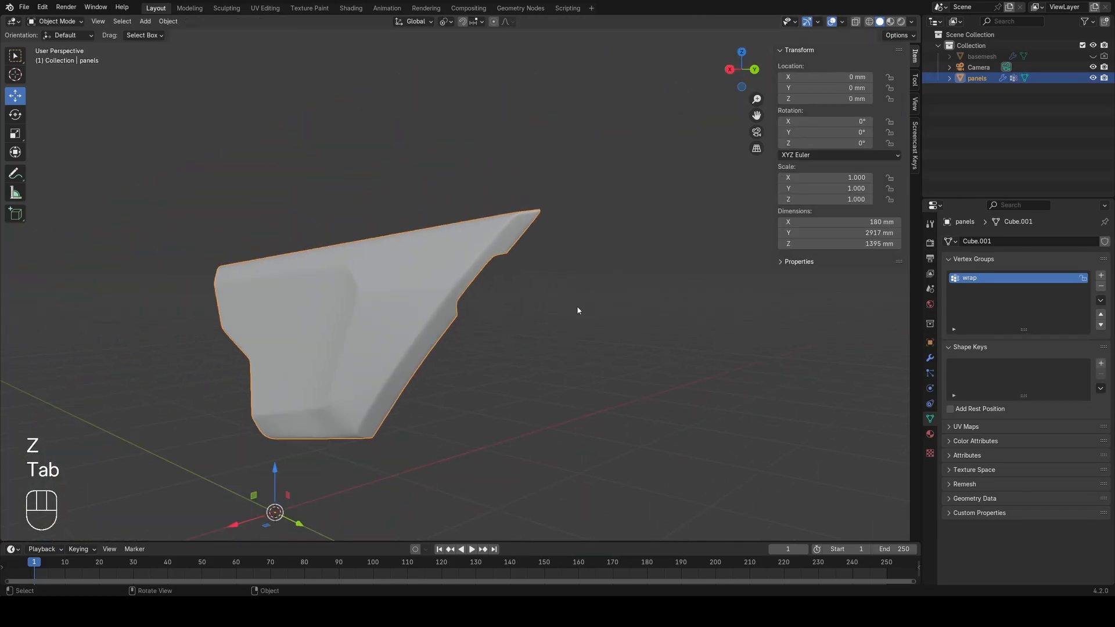
{"action": "middle_click_drag", "start_coordinate": [577, 305], "coordinate": [400, 293]}
{"action": "key", "text": "z"}
{"action": "key", "text": "z"}
{"action": "key", "text": "alt+a"}
{"action": "middle_click_drag", "start_coordinate": [537, 261], "coordinate": [560, 241]}
{"action": "scroll", "coordinate": [560, 242], "scroll_direction": "up", "scroll_amount": 1}
{"action": "key", "text": "z"}
{"action": "left_click", "coordinate": [543, 321]}
{"action": "scroll", "coordinate": [513, 315], "scroll_direction": "up", "scroll_amount": 4}
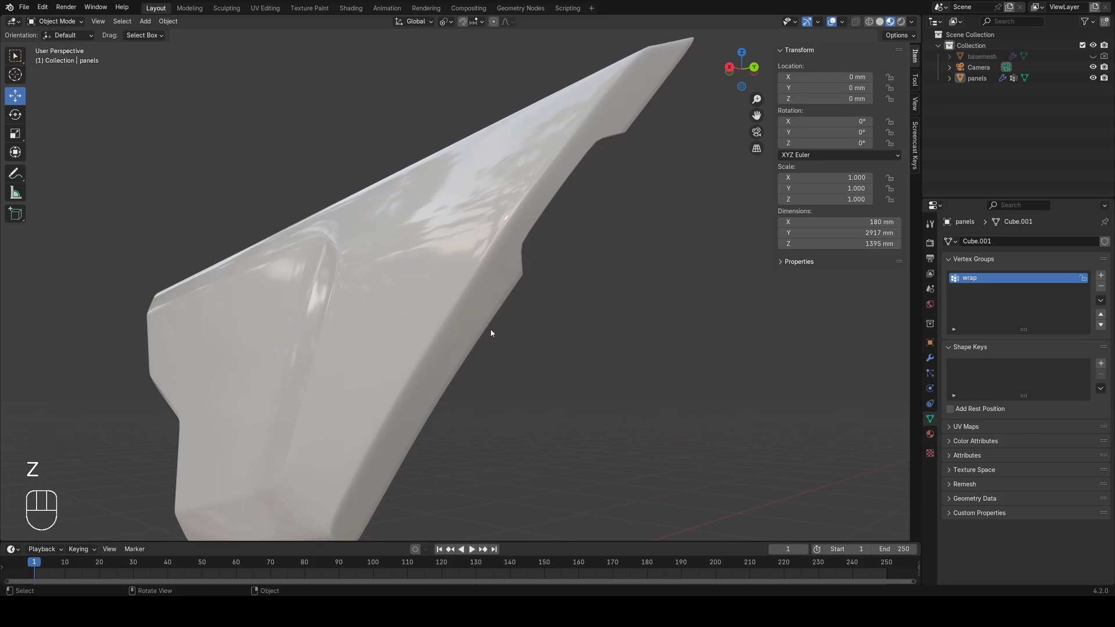
{"action": "scroll", "coordinate": [490, 329], "scroll_direction": "down", "scroll_amount": 3}
{"action": "middle_click_drag", "start_coordinate": [492, 327], "coordinate": [562, 316]}
{"action": "scroll", "coordinate": [511, 275], "scroll_direction": "up", "scroll_amount": 1}
{"action": "key", "text": "z"}
{"action": "mouse_move", "coordinate": [325, 326]}
{"action": "middle_mouse_down"}
{"action": "mouse_move", "coordinate": [296, 330]}
{"action": "mouse_move", "coordinate": [406, 319]}
{"action": "middle_mouse_up"}
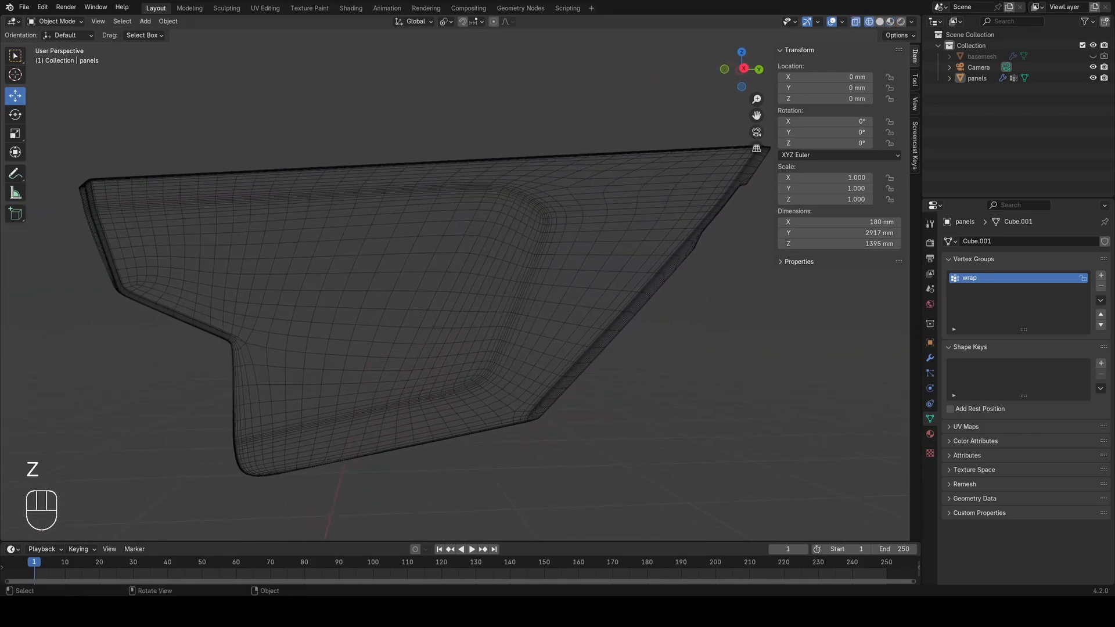
{"action": "middle_click_drag", "start_coordinate": [453, 344], "coordinate": [453, 344]}
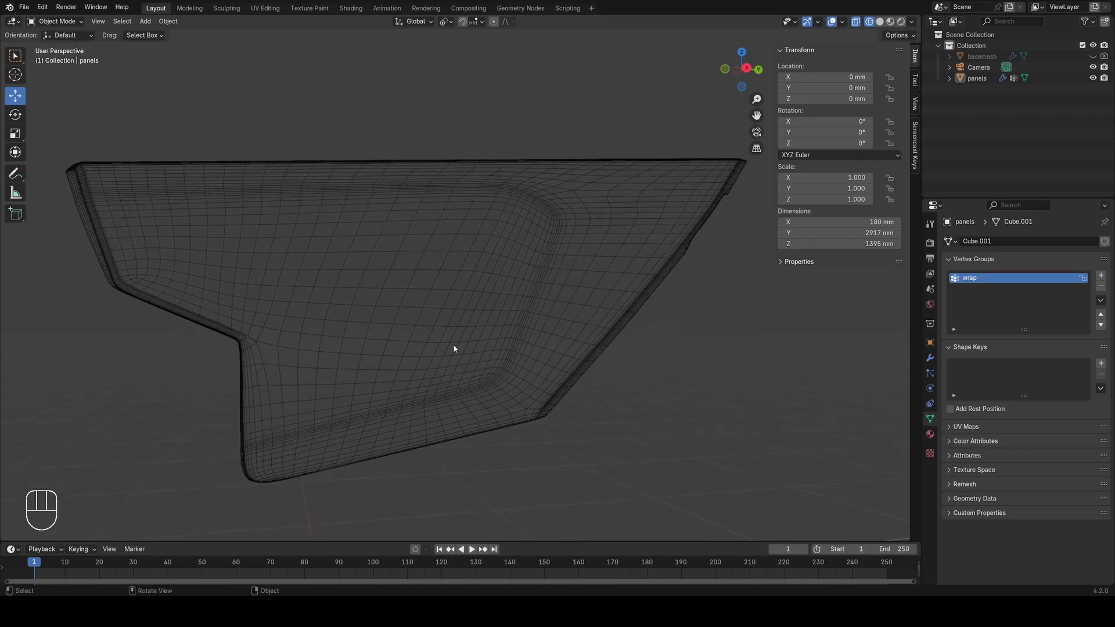
Step: In the right side view, knife-cut the panel mesh from its top edge down along the recess's slanted edge to the lower-left edge
{"action": "key", "text": "KP_3"}
{"action": "key", "text": "z"}
{"action": "mouse_move", "coordinate": [499, 316]}
{"action": "middle_mouse_down", "text": "shift"}
{"action": "mouse_move", "coordinate": [512, 329]}
{"action": "mouse_move", "coordinate": [508, 350]}
{"action": "mouse_move", "coordinate": [531, 351]}
{"action": "middle_mouse_up", "text": "shift"}
{"action": "key", "text": "Tab"}
{"action": "key", "text": "z"}
{"action": "key", "text": "a"}
{"action": "key", "text": "1"}
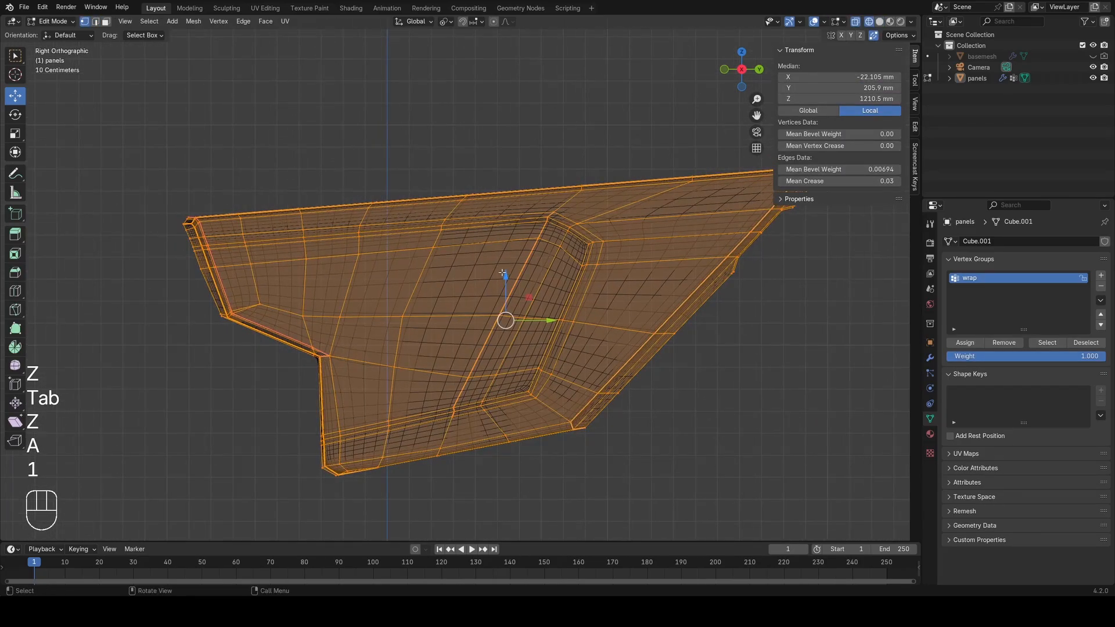
{"action": "left_click", "coordinate": [592, 169]}
{"action": "key", "text": "k"}
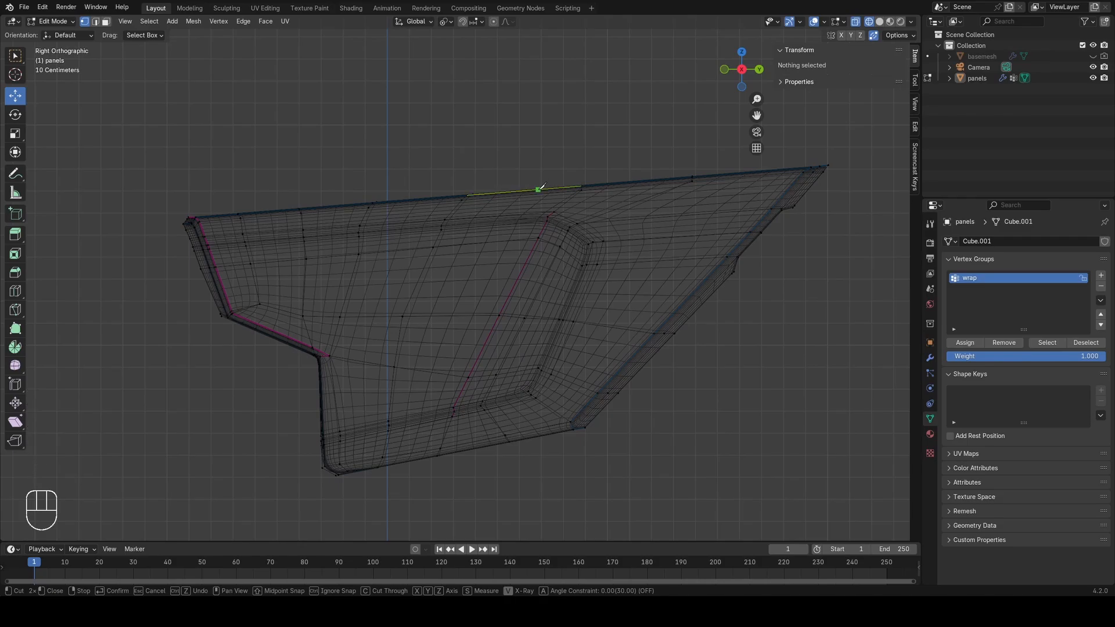
{"action": "scroll", "coordinate": [548, 184], "scroll_direction": "up", "scroll_amount": 1}
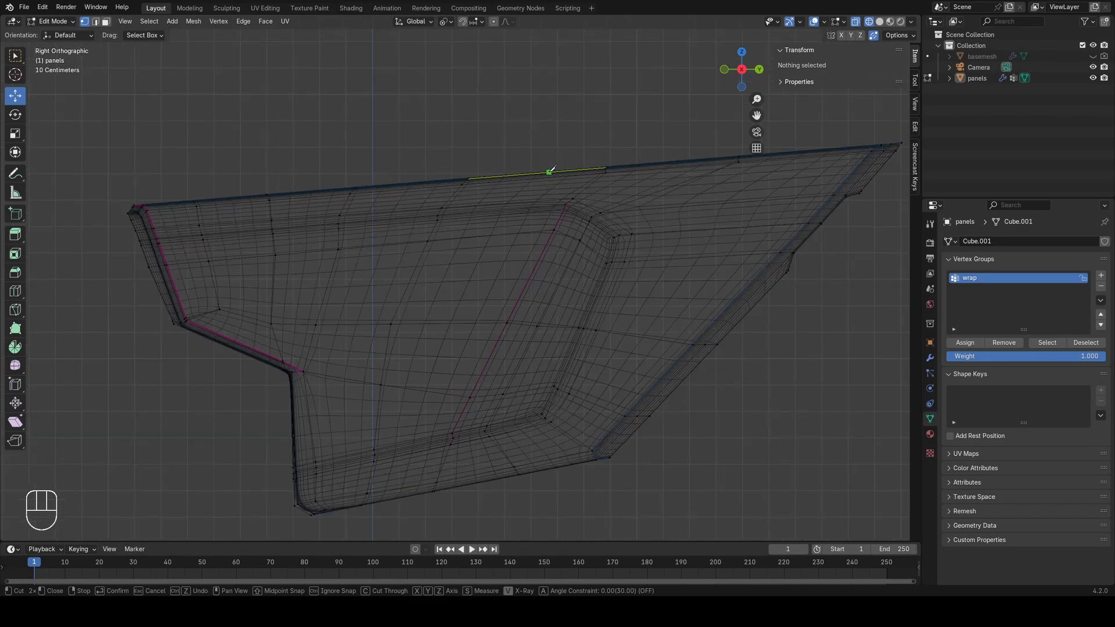
{"action": "left_click", "coordinate": [539, 171]}
{"action": "key", "text": "z"}
{"action": "key", "text": "z"}
{"action": "key", "text": "Return"}
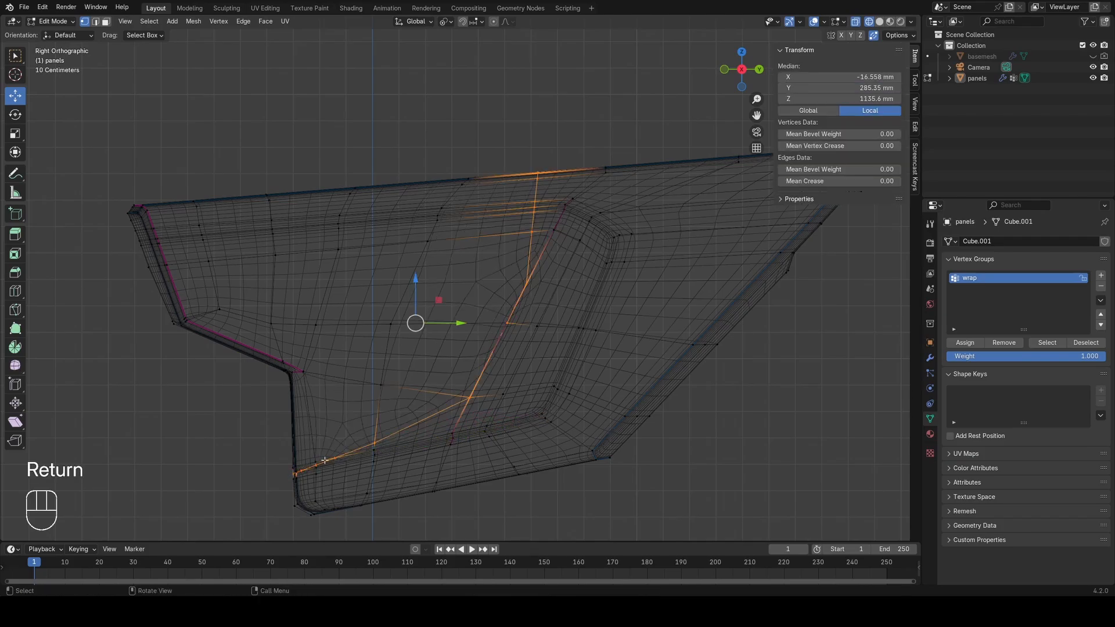
Step: Try sliding a vertex of the new cut near the panel's lower-left corner along its edge
{"action": "key", "text": "a"}
{"action": "scroll", "coordinate": [525, 317], "scroll_direction": "up", "scroll_amount": 3}
{"action": "scroll", "coordinate": [526, 318], "scroll_direction": "down", "scroll_amount": 3}
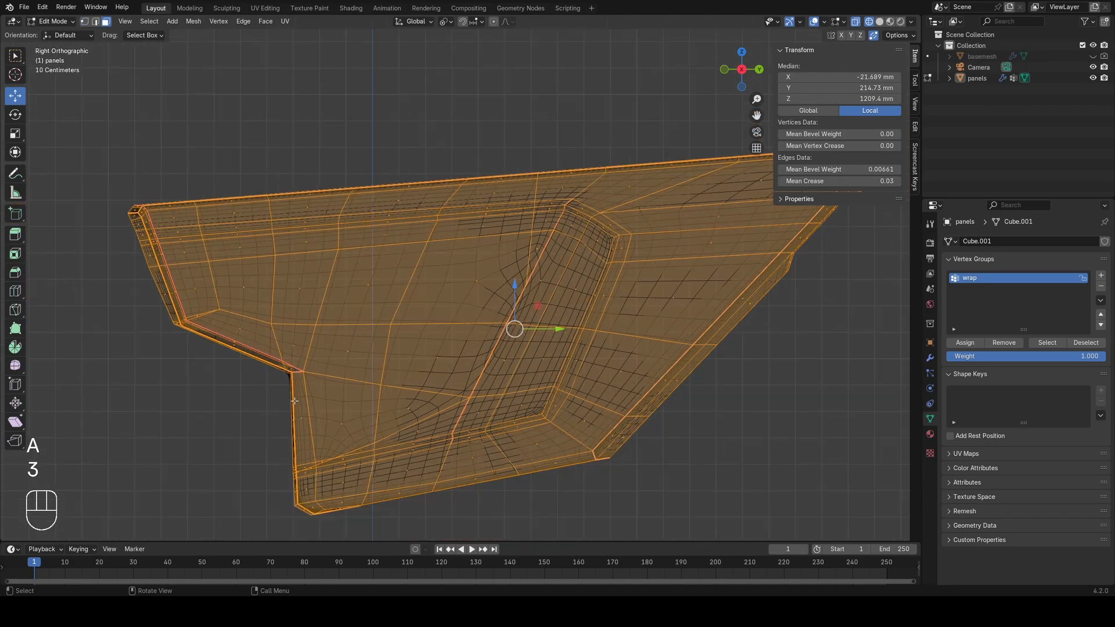
{"action": "key", "text": "1"}
{"action": "scroll", "coordinate": [349, 444], "scroll_direction": "up", "scroll_amount": 1}
{"action": "left_click", "coordinate": [356, 460]}
{"action": "mouse_move", "coordinate": [355, 458]}
{"action": "middle_mouse_down", "text": "shift"}
{"action": "mouse_move", "coordinate": [468, 298]}
{"action": "mouse_move", "coordinate": [415, 302]}
{"action": "mouse_move", "coordinate": [438, 302]}
{"action": "mouse_move", "coordinate": [374, 334]}
{"action": "mouse_move", "coordinate": [394, 326]}
{"action": "middle_mouse_up", "text": "shift"}
{"action": "scroll", "coordinate": [468, 298], "scroll_direction": "up", "scroll_amount": 3}
{"action": "key", "text": "z"}
{"action": "key", "text": "g"}
{"action": "key", "text": "g"}
{"action": "left_click", "coordinate": [557, 301]}
Step: Slide the extra cut vertex at the lower-left border onto its close neighbour so the two merge
{"action": "key", "text": "z"}
{"action": "key", "text": "a"}
{"action": "key", "text": "3"}
{"action": "scroll", "coordinate": [394, 326], "scroll_direction": "up", "scroll_amount": 3}
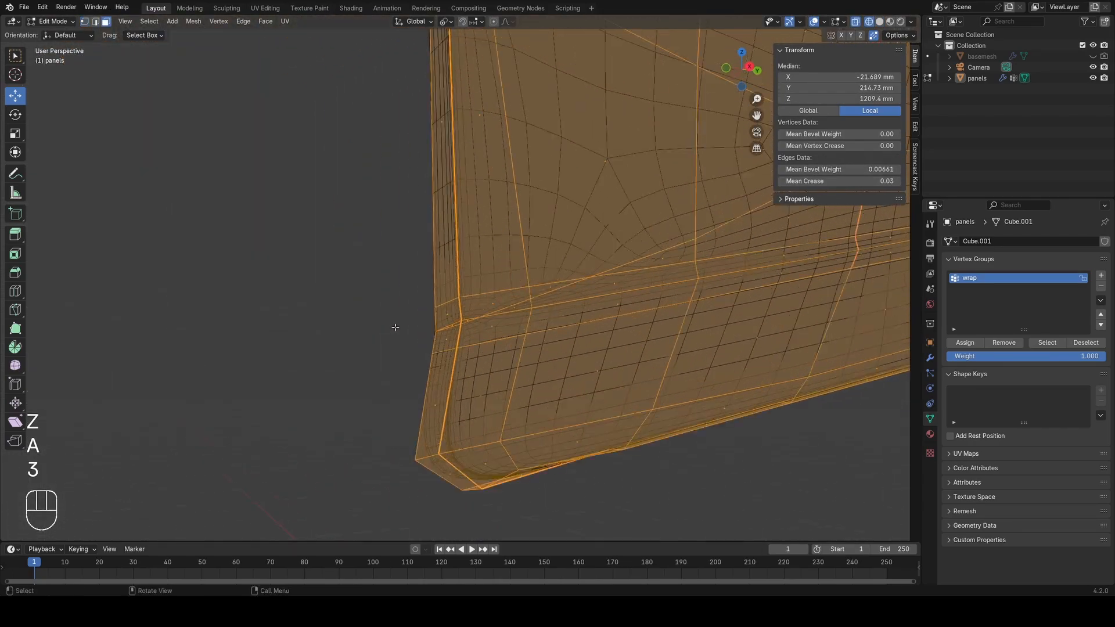
{"action": "scroll", "coordinate": [449, 360], "scroll_direction": "up", "scroll_amount": 4}
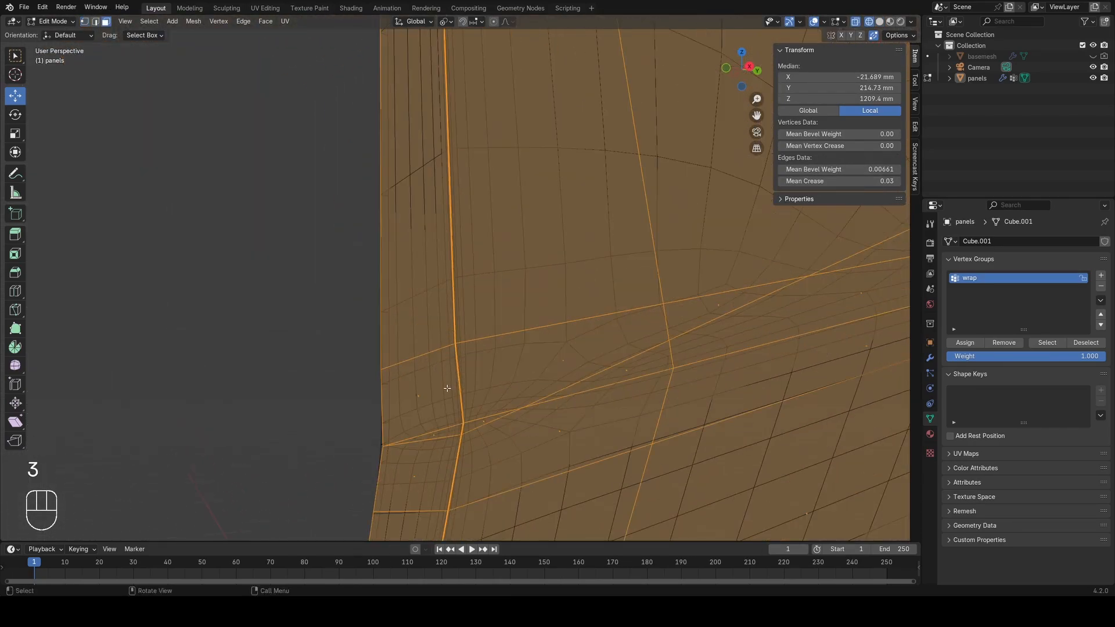
{"action": "left_click", "coordinate": [437, 435]}
{"action": "key", "text": "1"}
{"action": "left_click", "coordinate": [463, 423]}
{"action": "key", "text": "g"}
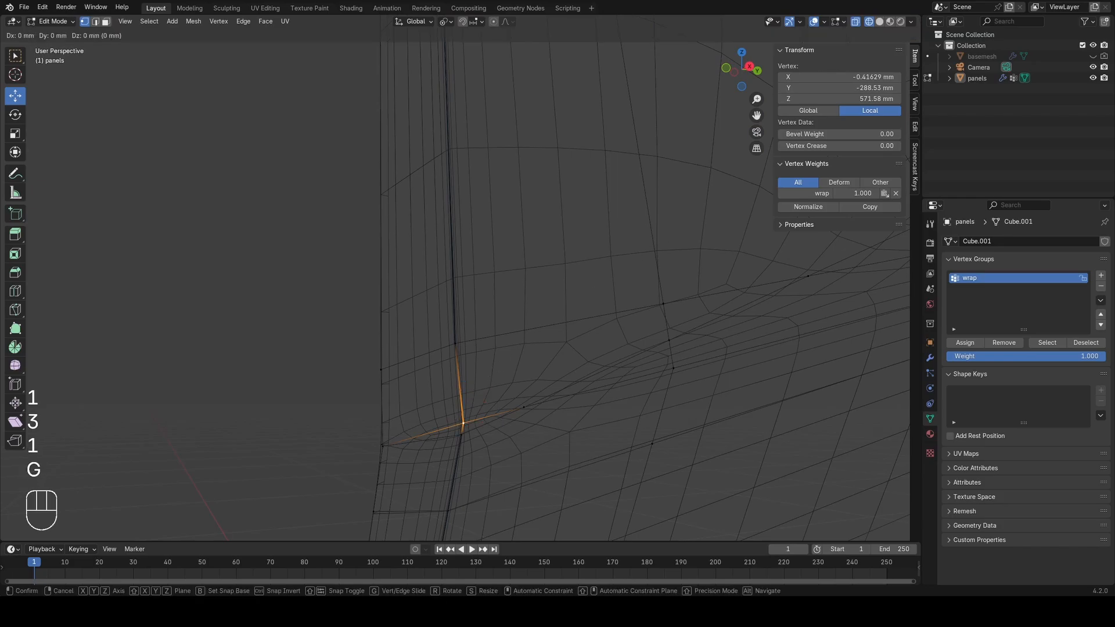
{"action": "key", "text": "g"}
{"action": "key", "text": "a"}
Step: Select all faces of the panel on the upper-left side of the knife cut, including its border strip
{"action": "scroll", "coordinate": [544, 397], "scroll_direction": "down", "scroll_amount": 3}
{"action": "key", "text": "3"}
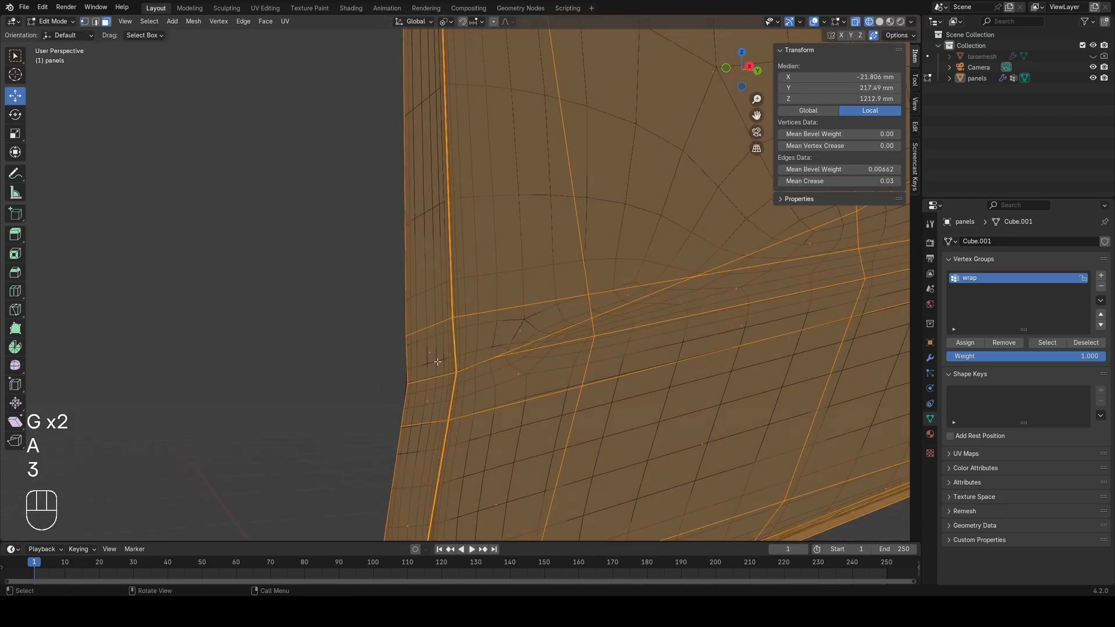
{"action": "left_click", "coordinate": [438, 364]}
{"action": "left_click", "coordinate": [618, 308], "text": "ctrl"}
{"action": "scroll", "coordinate": [558, 302], "scroll_direction": "down", "scroll_amount": 2}
{"action": "scroll", "coordinate": [496, 295], "scroll_direction": "down", "scroll_amount": 5}
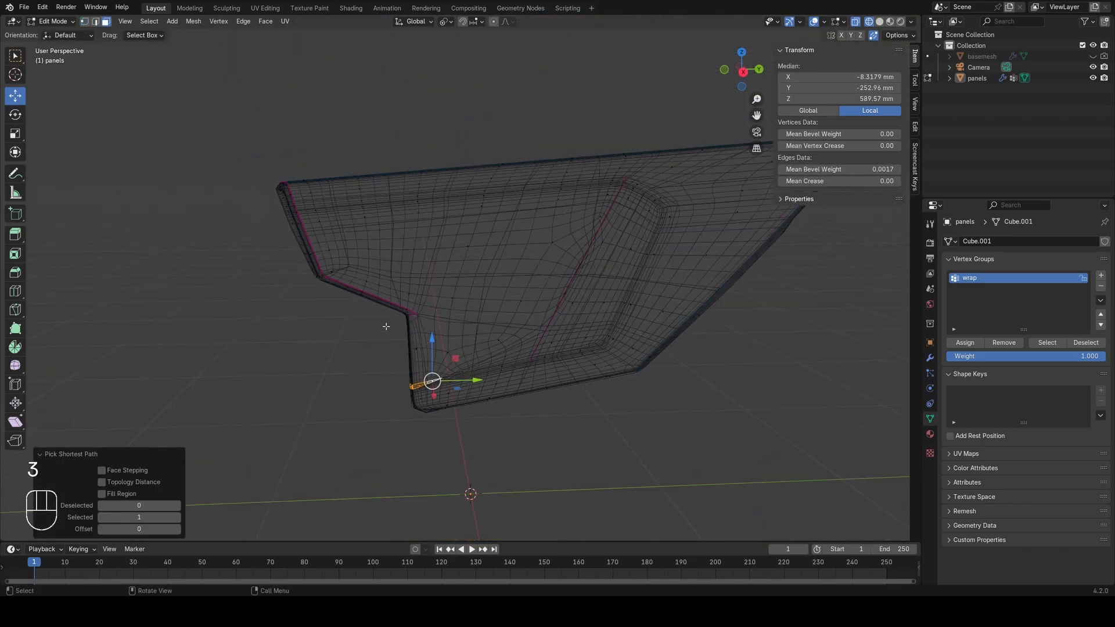
{"action": "mouse_move", "coordinate": [329, 240]}
{"action": "left_mouse_down"}
{"action": "mouse_move", "coordinate": [465, 142]}
{"action": "mouse_move", "coordinate": [360, 325]}
{"action": "mouse_move", "coordinate": [499, 290]}
{"action": "mouse_move", "coordinate": [510, 222]}
{"action": "mouse_move", "coordinate": [565, 137]}
{"action": "left_mouse_up"}
{"action": "right_click", "coordinate": [562, 128]}
Step: Check the face selection along the cut from several angles in solid and wireframe shading
{"action": "middle_click_drag", "start_coordinate": [549, 138], "coordinate": [476, 195]}
{"action": "key", "text": "z"}
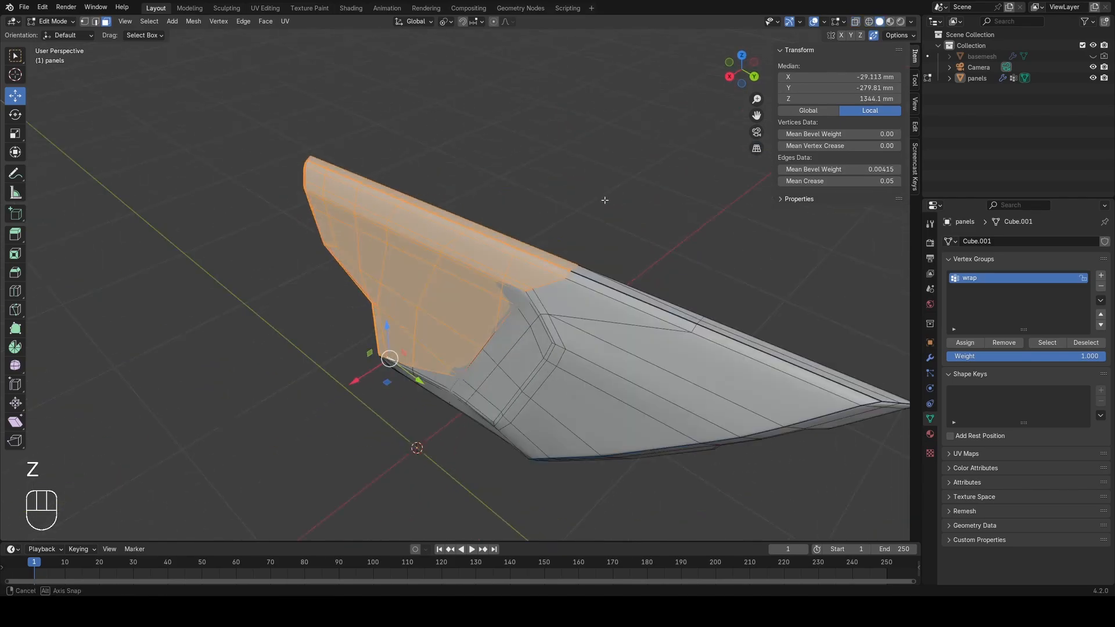
{"action": "scroll", "coordinate": [598, 223], "scroll_direction": "up", "scroll_amount": 3}
{"action": "key", "text": "z"}
{"action": "mouse_move", "coordinate": [581, 264]}
{"action": "middle_mouse_down"}
{"action": "mouse_move", "coordinate": [584, 279]}
{"action": "mouse_move", "coordinate": [645, 218]}
{"action": "mouse_move", "coordinate": [655, 228]}
{"action": "mouse_move", "coordinate": [644, 215]}
{"action": "middle_mouse_up"}
{"action": "key", "text": "z"}
{"action": "key", "text": "z"}
{"action": "mouse_move", "coordinate": [534, 330]}
{"action": "middle_mouse_down"}
{"action": "mouse_move", "coordinate": [511, 290]}
{"action": "mouse_move", "coordinate": [460, 330]}
{"action": "middle_mouse_up"}
{"action": "scroll", "coordinate": [510, 290], "scroll_direction": "up", "scroll_amount": 5}
{"action": "scroll", "coordinate": [461, 330], "scroll_direction": "down", "scroll_amount": 8}
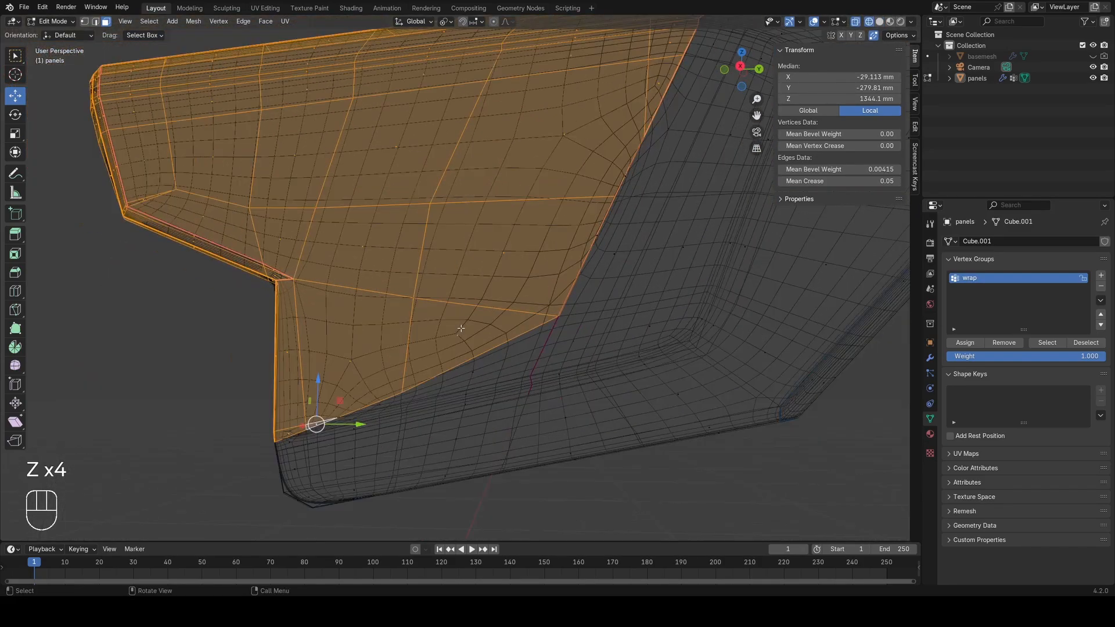
{"action": "scroll", "coordinate": [462, 330], "scroll_direction": "down", "scroll_amount": 5}
{"action": "key", "text": "z"}
{"action": "middle_click_drag", "start_coordinate": [673, 256], "coordinate": [500, 325]}
{"action": "key", "text": "z"}
{"action": "scroll", "coordinate": [500, 325], "scroll_direction": "up", "scroll_amount": 6}
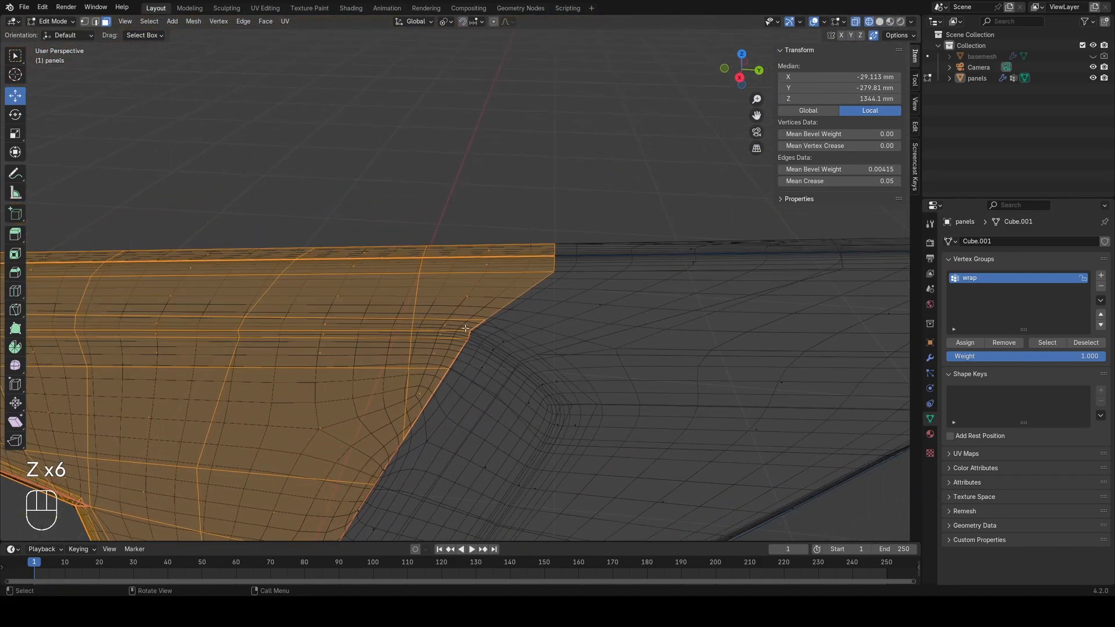
Step: Separate the selected faces into their own object and return to Object Mode
{"action": "scroll", "coordinate": [500, 325], "scroll_direction": "up", "scroll_amount": 2}
{"action": "key", "text": "z"}
{"action": "right_click", "coordinate": [561, 306]}
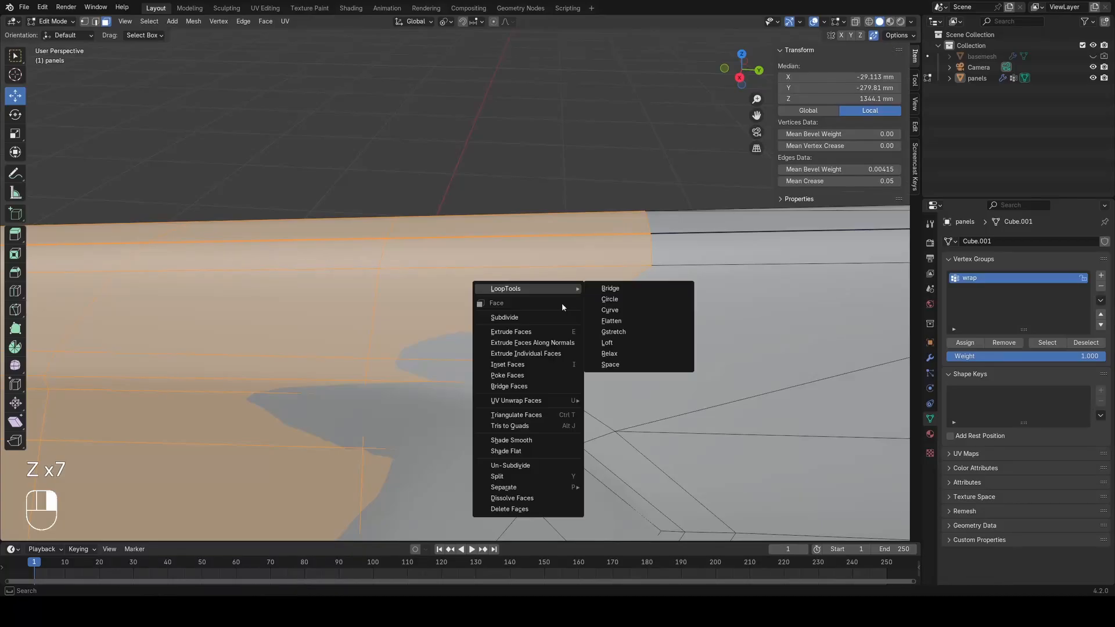
{"action": "left_click", "coordinate": [593, 488]}
{"action": "key", "text": "Tab"}
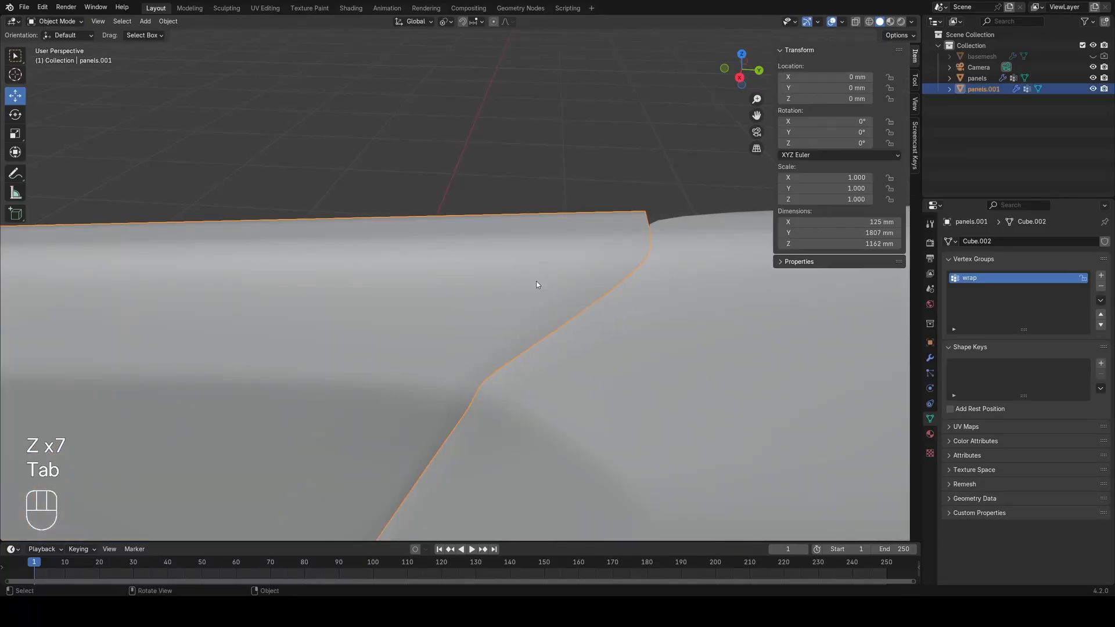
Step: In the newly separated piece, select the faces at its upper end beside the recess and separate them into another object
{"action": "key", "text": "z"}
{"action": "scroll", "coordinate": [486, 294], "scroll_direction": "down", "scroll_amount": 5}
{"action": "middle_click_drag", "start_coordinate": [486, 294], "coordinate": [427, 335]}
{"action": "key", "text": "Tab"}
{"action": "key", "text": "a"}
{"action": "scroll", "coordinate": [427, 335], "scroll_direction": "up", "scroll_amount": 5}
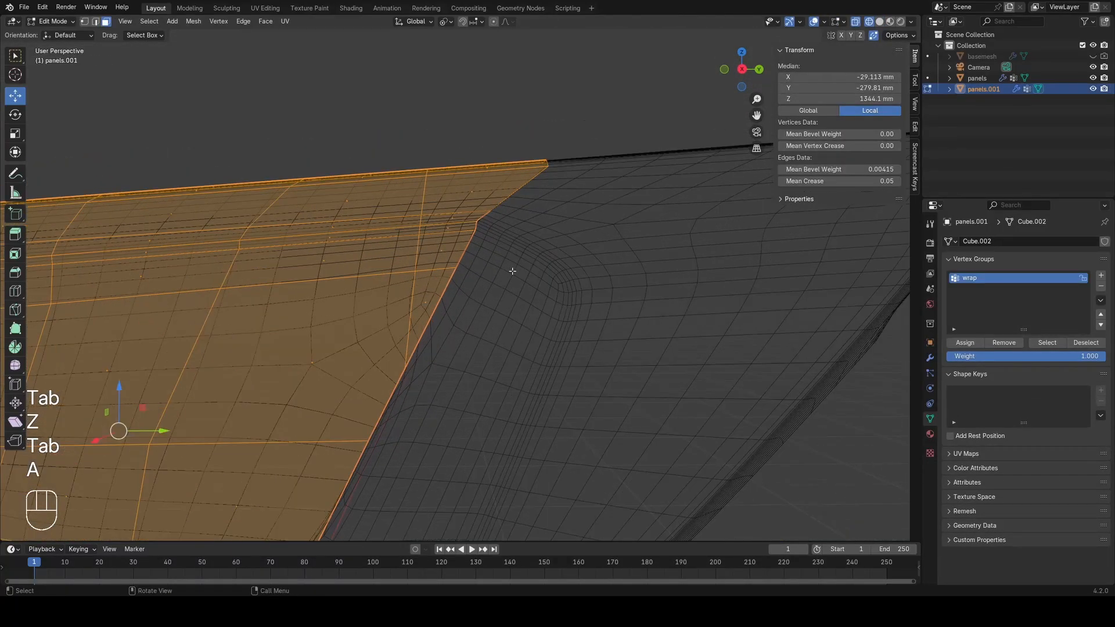
{"action": "key", "text": "KP_3"}
{"action": "scroll", "coordinate": [512, 247], "scroll_direction": "up", "scroll_amount": 1}
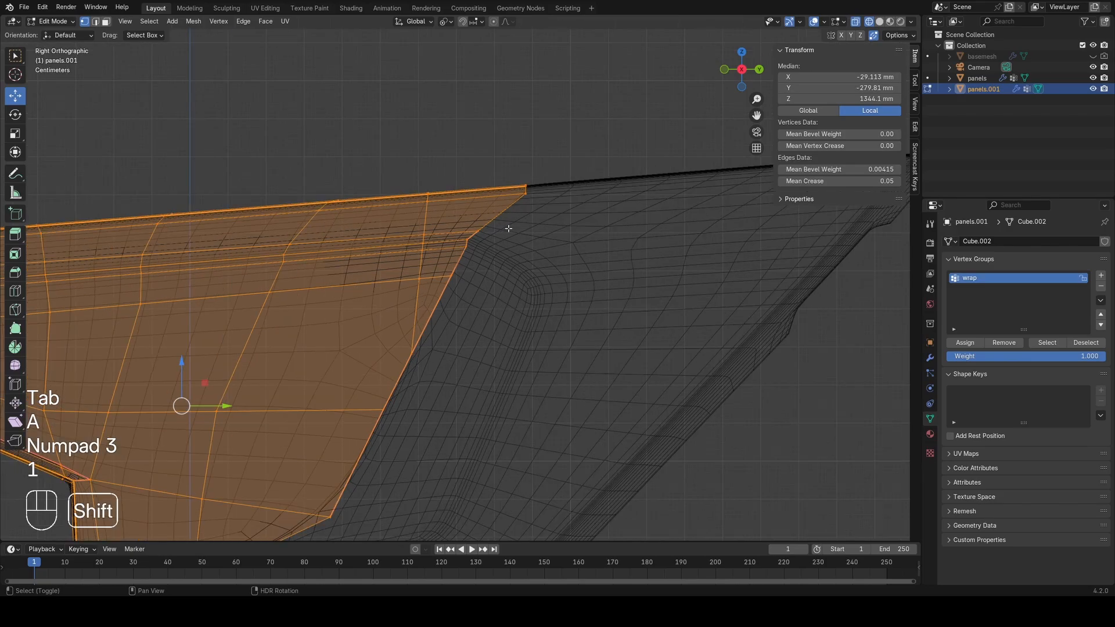
{"action": "middle_click_drag", "start_coordinate": [510, 228], "coordinate": [507, 267], "text": "shift"}
{"action": "scroll", "coordinate": [505, 267], "scroll_direction": "down", "scroll_amount": 4}
{"action": "scroll", "coordinate": [458, 304], "scroll_direction": "up", "scroll_amount": 4}
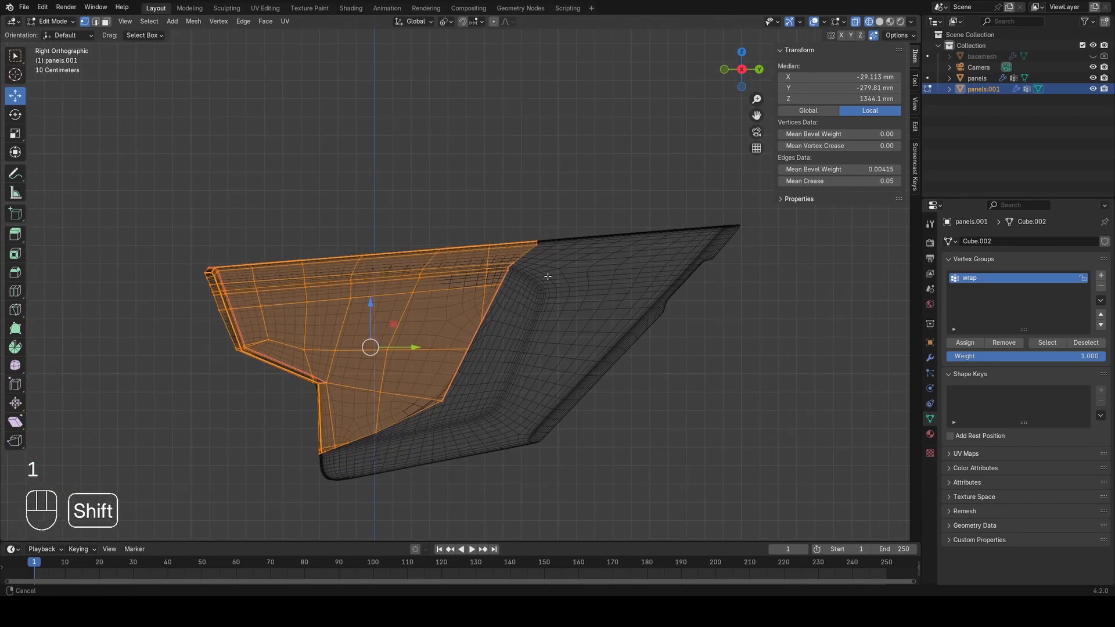
{"action": "key", "text": "3"}
{"action": "left_click", "coordinate": [518, 313], "text": "shift"}
{"action": "key", "text": "z"}
{"action": "right_click", "coordinate": [686, 315]}
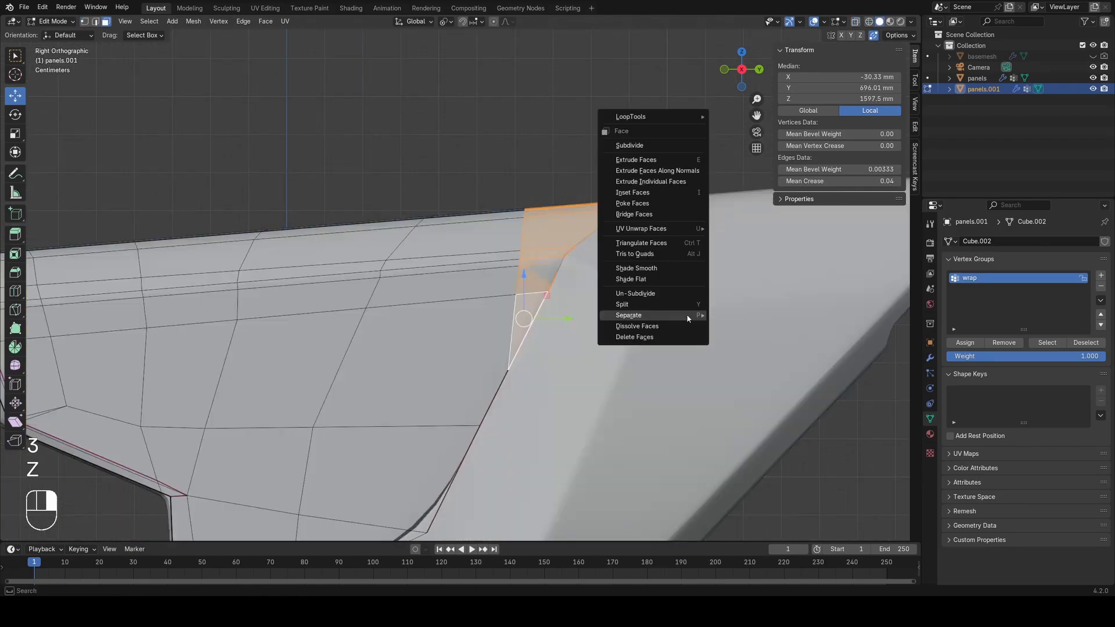
{"action": "left_click", "coordinate": [733, 315]}
Step: In Object Mode, join the small separated strip to the main panels object
{"action": "key", "text": "Tab"}
{"action": "left_click", "coordinate": [659, 281], "text": "shift"}
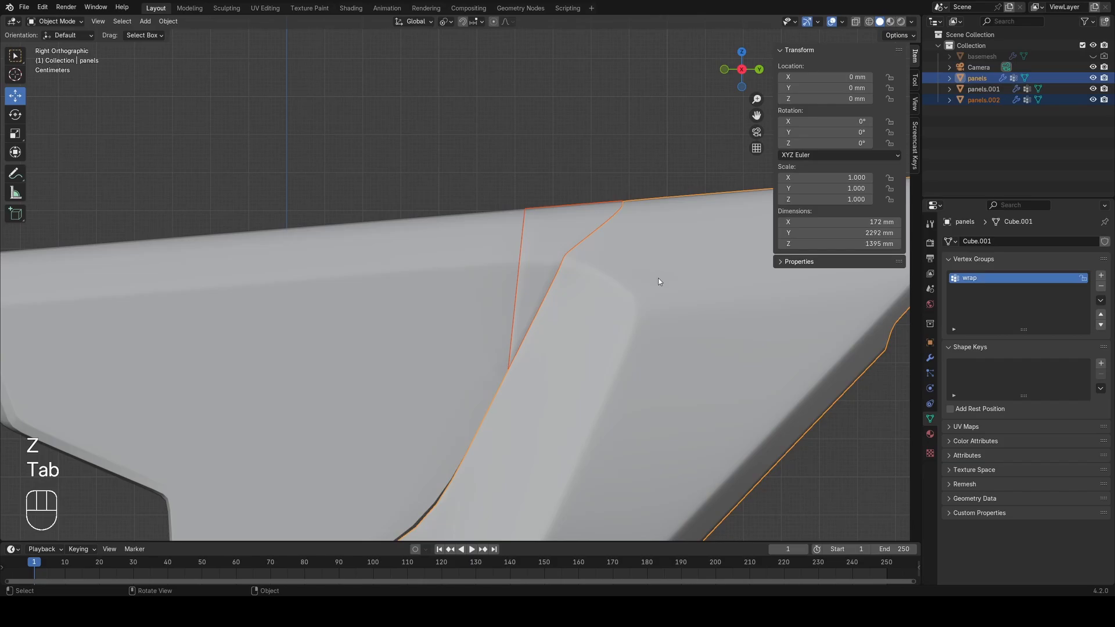
{"action": "key", "text": "ctrl+j"}
Step: Merge all duplicate vertices of the joined panels mesh by distance and return to Object Mode
{"action": "key", "text": "Tab"}
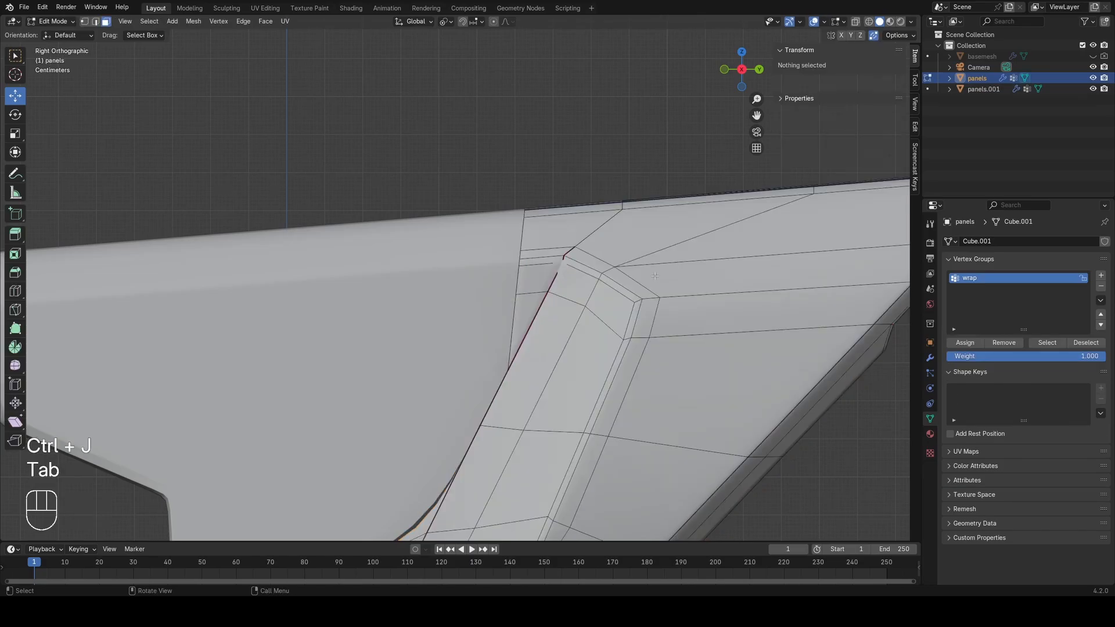
{"action": "key", "text": "a"}
{"action": "key", "text": "1"}
{"action": "right_click", "coordinate": [605, 200]}
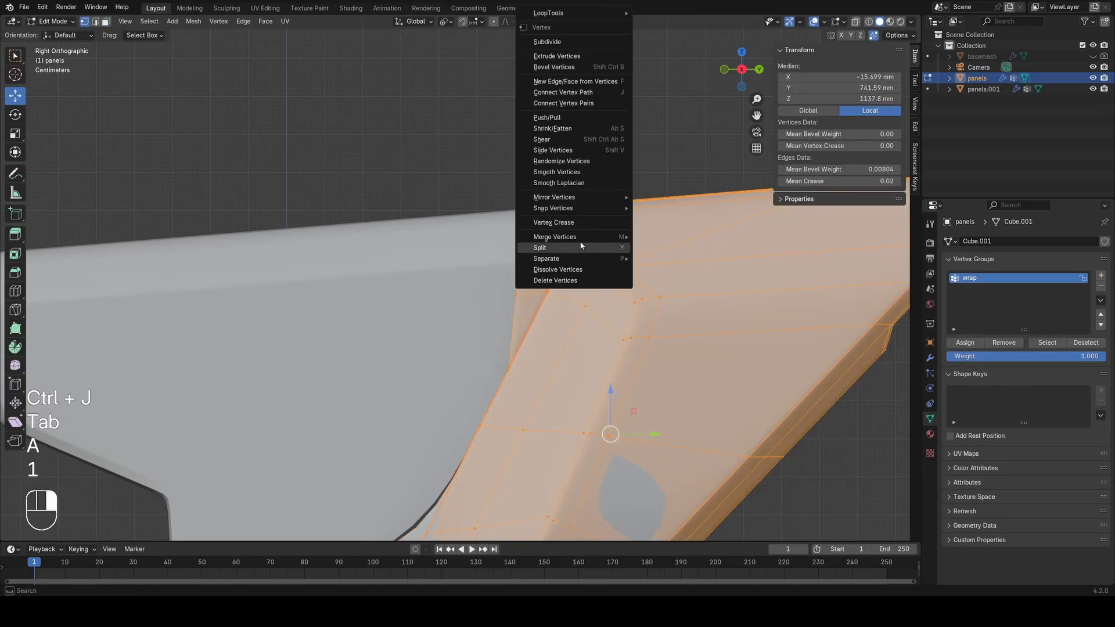
{"action": "mouse_move", "coordinate": [615, 237]}
{"action": "left_click", "coordinate": [671, 274]}
{"action": "key", "text": "z"}
{"action": "key", "text": "Tab"}
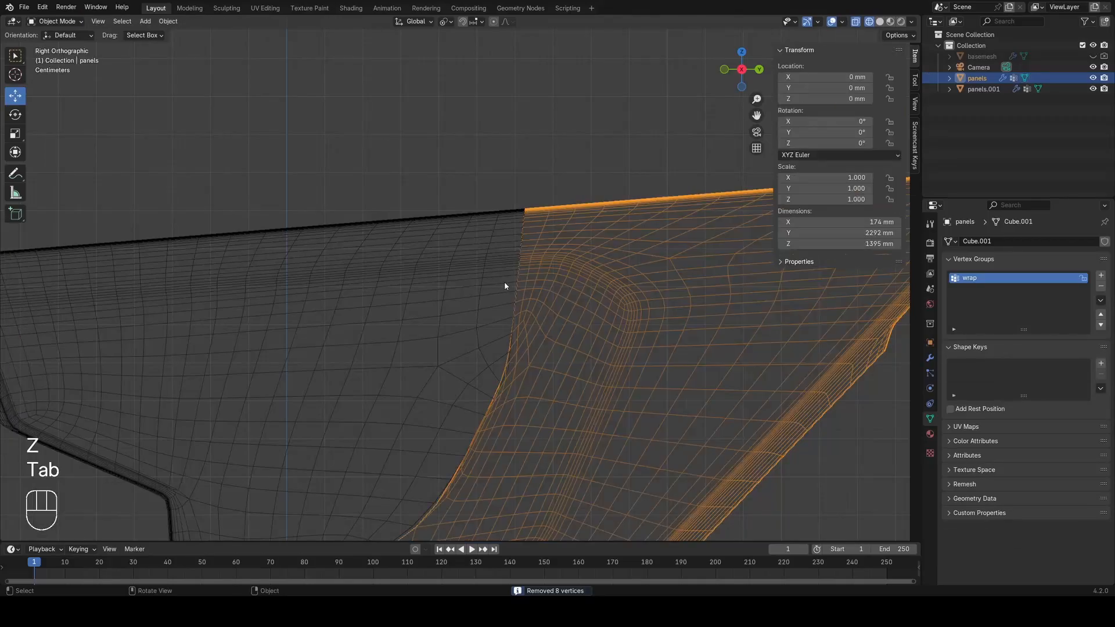
Step: Examine the seam between the two panel pieces in wireframe and solid shading
{"action": "key", "text": "z"}
{"action": "key", "text": "z"}
{"action": "scroll", "coordinate": [509, 301], "scroll_direction": "down", "scroll_amount": 1}
{"action": "key", "text": "z"}
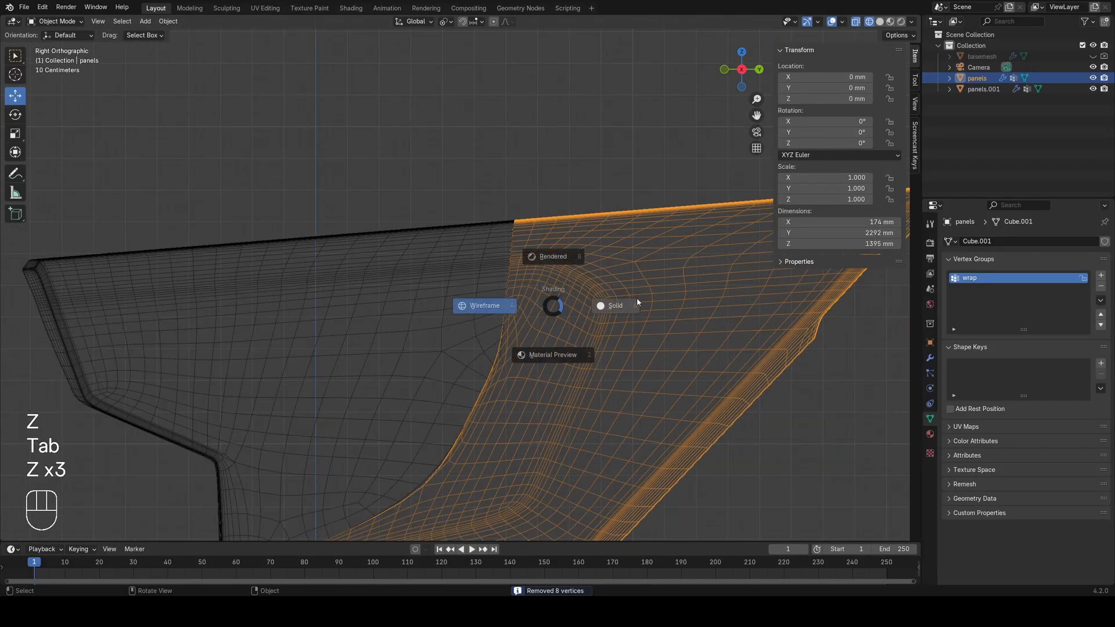
{"action": "mouse_move", "coordinate": [616, 308]}
{"action": "middle_mouse_down"}
{"action": "mouse_move", "coordinate": [587, 390]}
{"action": "mouse_move", "coordinate": [564, 357]}
{"action": "mouse_move", "coordinate": [540, 348]}
{"action": "mouse_move", "coordinate": [561, 340]}
{"action": "middle_mouse_up"}
{"action": "key", "text": "z"}
{"action": "key", "text": "z"}
Step: Open the adjoining panels.001 piece in Edit Mode and select the vertices along the upper part of its cut edge in right view
{"action": "left_click", "coordinate": [468, 347]}
{"action": "key", "text": "z"}
{"action": "key", "text": "z"}
{"action": "key", "text": "Tab"}
{"action": "key", "text": "a"}
{"action": "middle_click_drag", "start_coordinate": [498, 364], "coordinate": [514, 320], "text": "shift"}
{"action": "scroll", "coordinate": [514, 320], "scroll_direction": "up", "scroll_amount": 3}
{"action": "scroll", "coordinate": [565, 308], "scroll_direction": "down", "scroll_amount": 3}
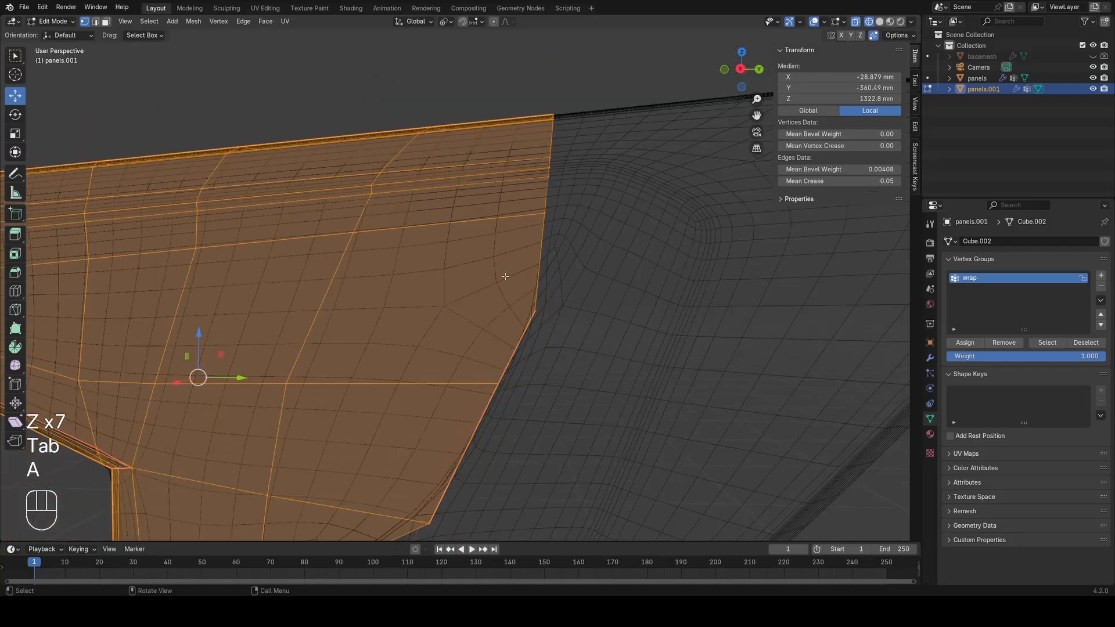
{"action": "scroll", "coordinate": [543, 321], "scroll_direction": "up", "scroll_amount": 2}
{"action": "key", "text": "KP_3"}
{"action": "left_click_drag", "start_coordinate": [515, 139], "coordinate": [580, 328]}
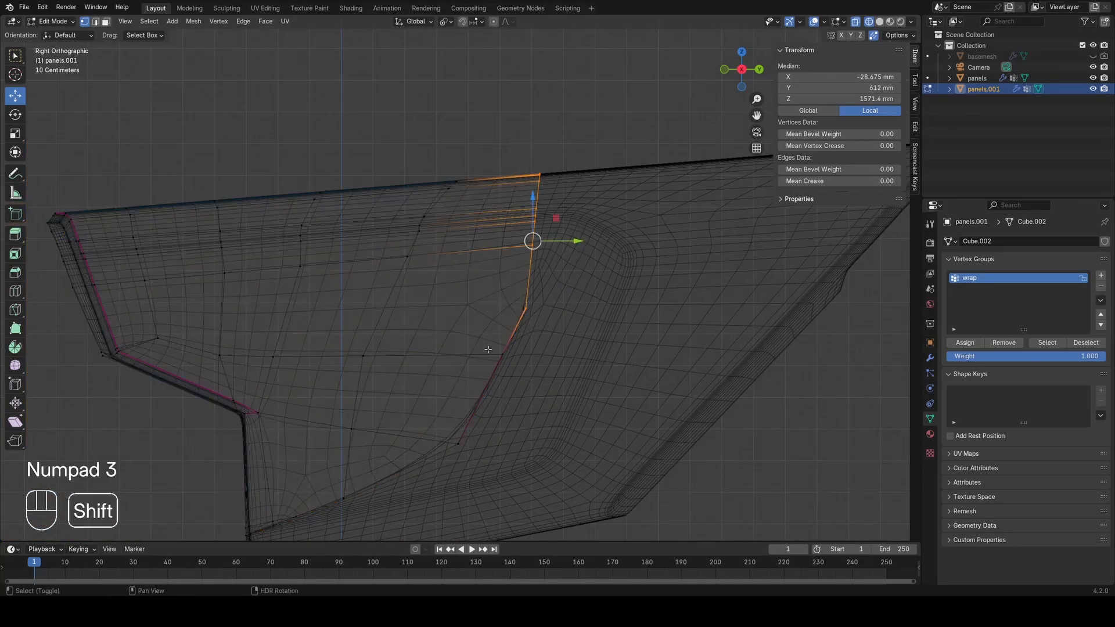
Step: Add a loop cut between the panel's last two upper columns and slide it evenly close to the cut edge
{"action": "middle_click_drag", "start_coordinate": [544, 281], "coordinate": [587, 268], "text": "shift"}
{"action": "key", "text": "a"}
{"action": "scroll", "coordinate": [586, 268], "scroll_direction": "up", "scroll_amount": 1}
{"action": "key", "text": "ctrl+r"}
{"action": "left_click", "coordinate": [517, 223]}
{"action": "right_click", "coordinate": [517, 223]}
{"action": "key", "text": "g"}
{"action": "key", "text": "g"}
{"action": "key", "text": "e"}
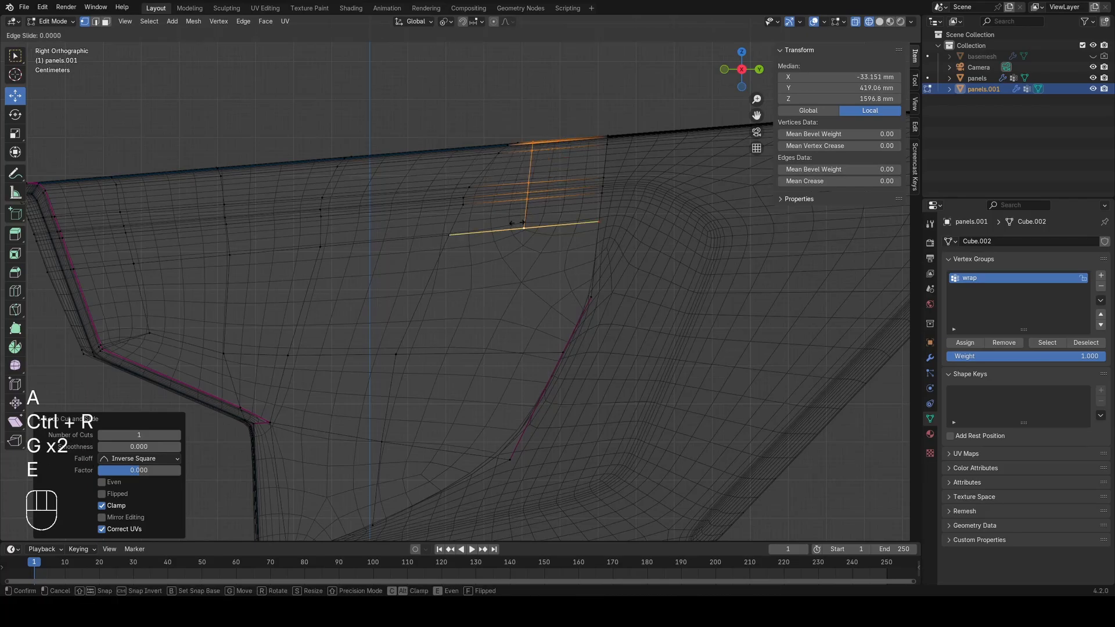
{"action": "left_click", "coordinate": [582, 225]}
{"action": "key", "text": "a"}
{"action": "middle_click_drag", "start_coordinate": [584, 256], "coordinate": [594, 219], "text": "shift"}
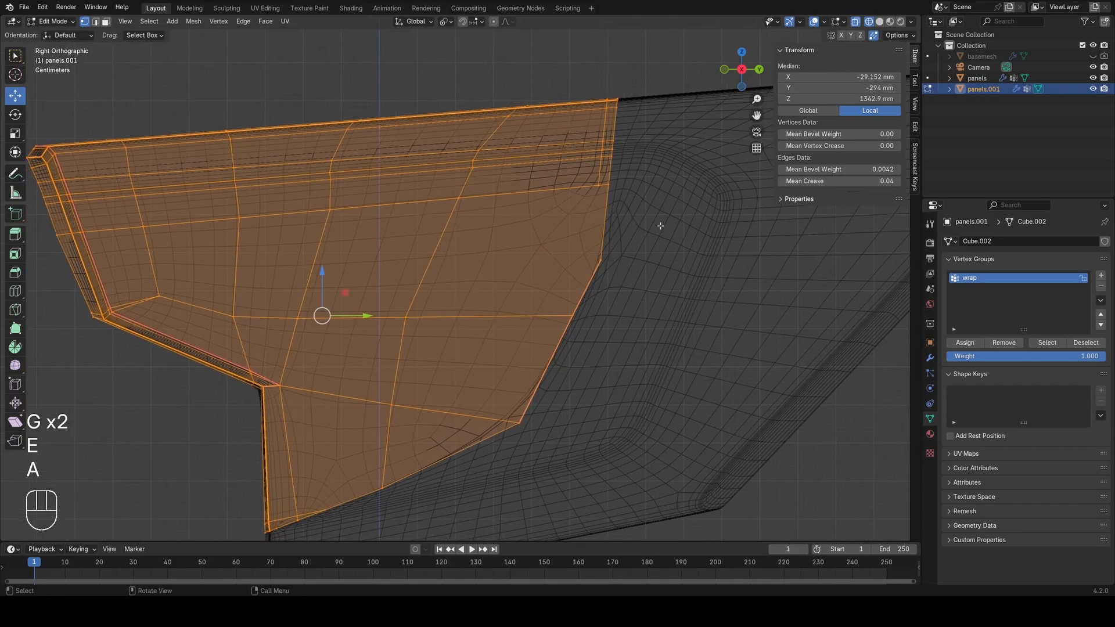
Step: Annotate the intended edge loop following the panel's curved cut, with cross marks along it, and remove the annotation layer
{"action": "left_click", "coordinate": [658, 226]}
{"action": "scroll", "coordinate": [651, 229], "scroll_direction": "down", "scroll_amount": 1}
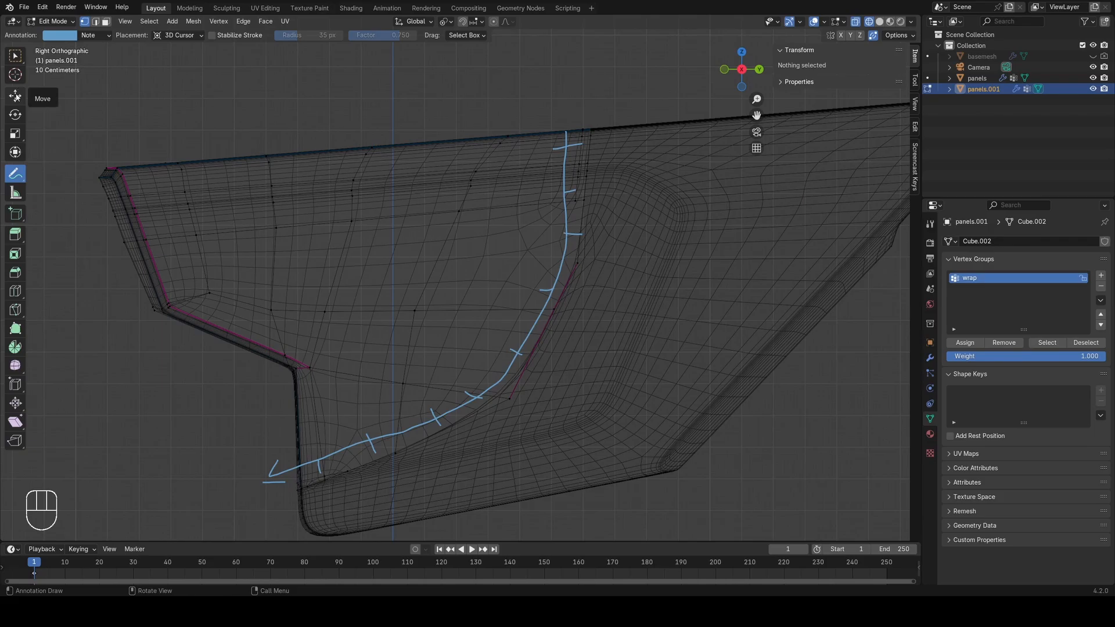
{"action": "scroll", "coordinate": [614, 141], "scroll_direction": "up", "scroll_amount": 1}
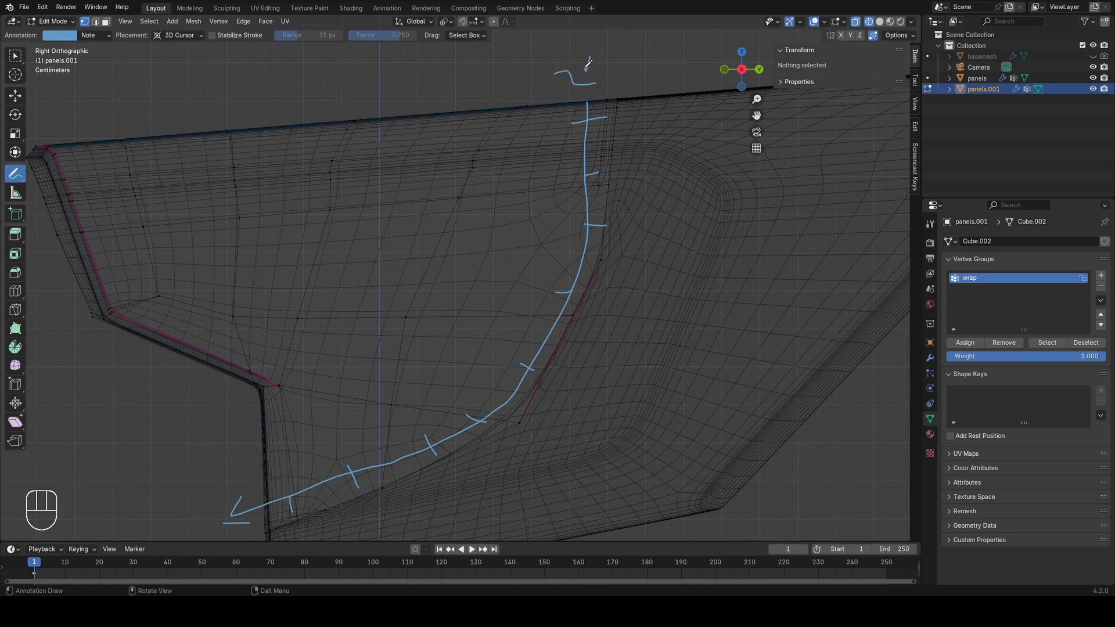
{"action": "left_click", "coordinate": [16, 100]}
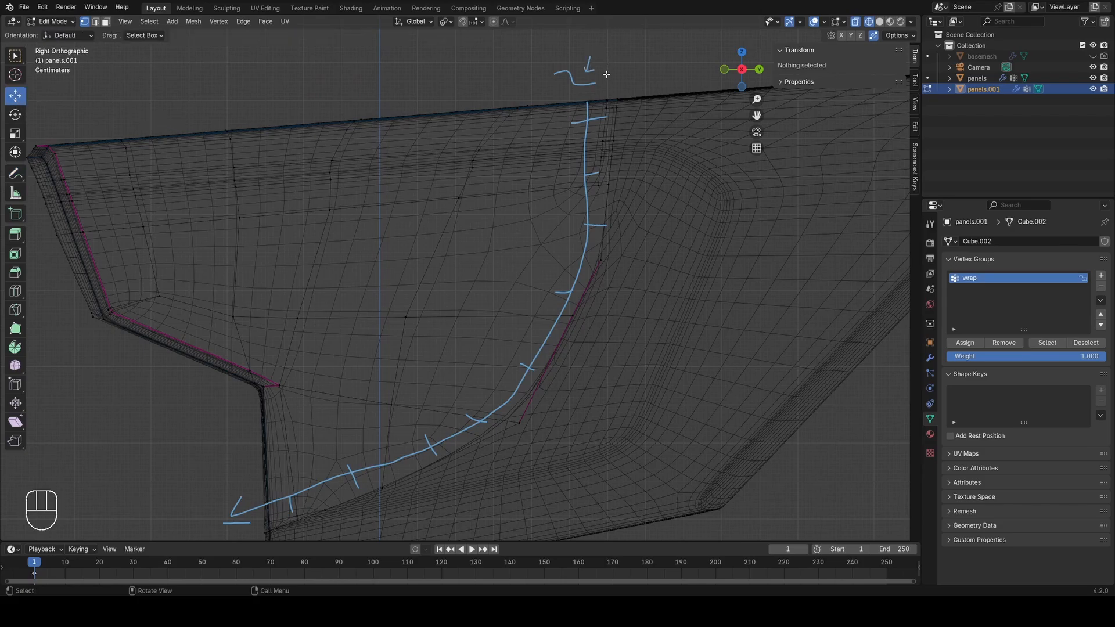
{"action": "left_click", "coordinate": [915, 103]}
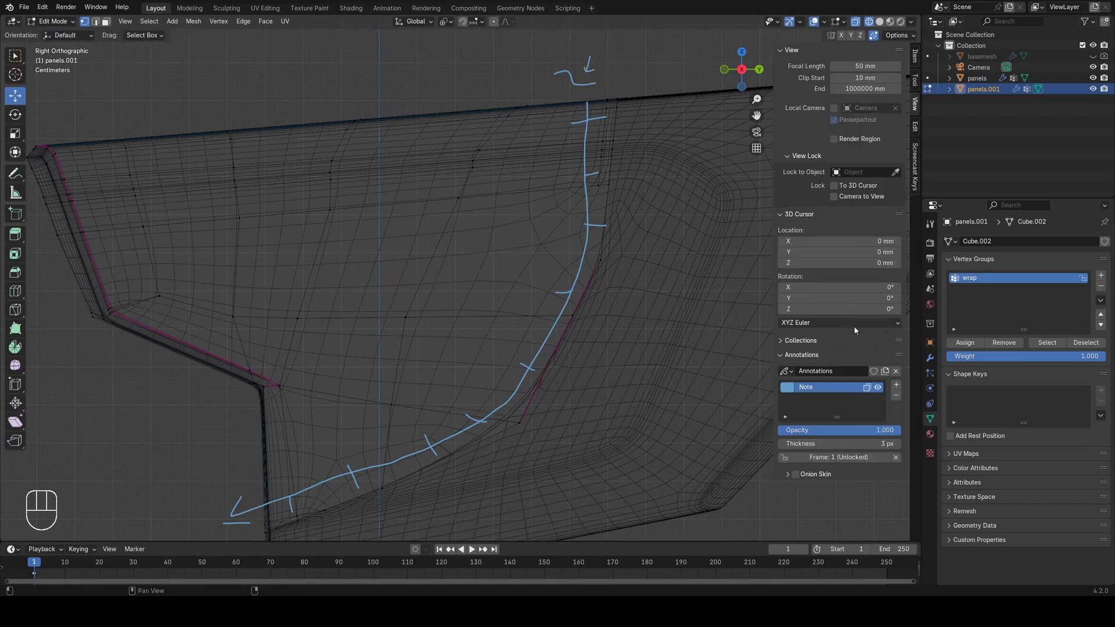
{"action": "left_click", "coordinate": [896, 395]}
Step: Select the row of vertices just above the panel's lower corner and slide it down toward the lower cut edge
{"action": "key", "text": "a"}
{"action": "middle_click_drag", "start_coordinate": [526, 242], "coordinate": [555, 210], "text": "shift"}
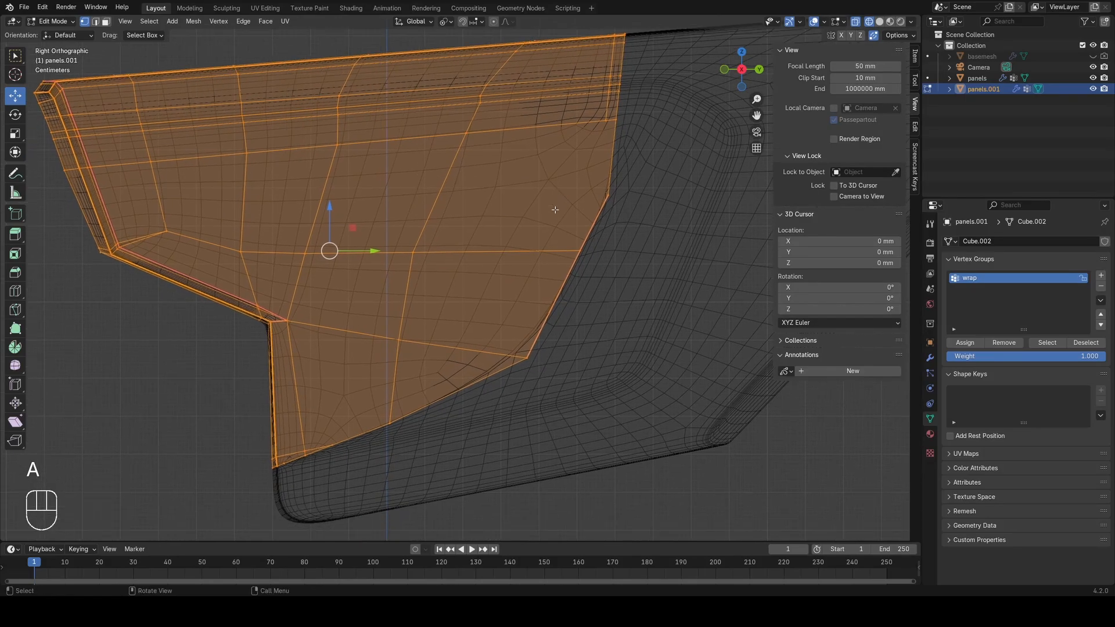
{"action": "key", "text": "ctrl+r"}
{"action": "right_click", "coordinate": [306, 416]}
{"action": "middle_click_drag", "start_coordinate": [306, 416], "coordinate": [362, 405]}
{"action": "middle_click_drag", "start_coordinate": [361, 404], "coordinate": [513, 261], "text": "shift"}
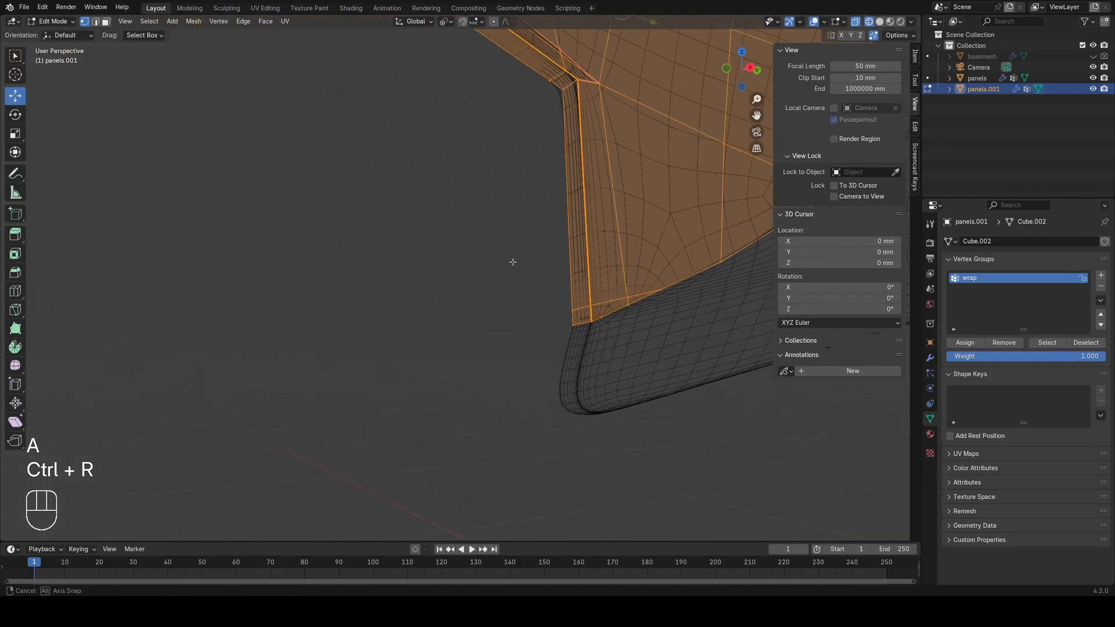
{"action": "scroll", "coordinate": [513, 262], "scroll_direction": "up", "scroll_amount": 3}
{"action": "middle_click_drag", "start_coordinate": [705, 338], "coordinate": [326, 311], "text": "shift"}
{"action": "scroll", "coordinate": [372, 300], "scroll_direction": "up", "scroll_amount": 2}
{"action": "left_click", "coordinate": [140, 325]}
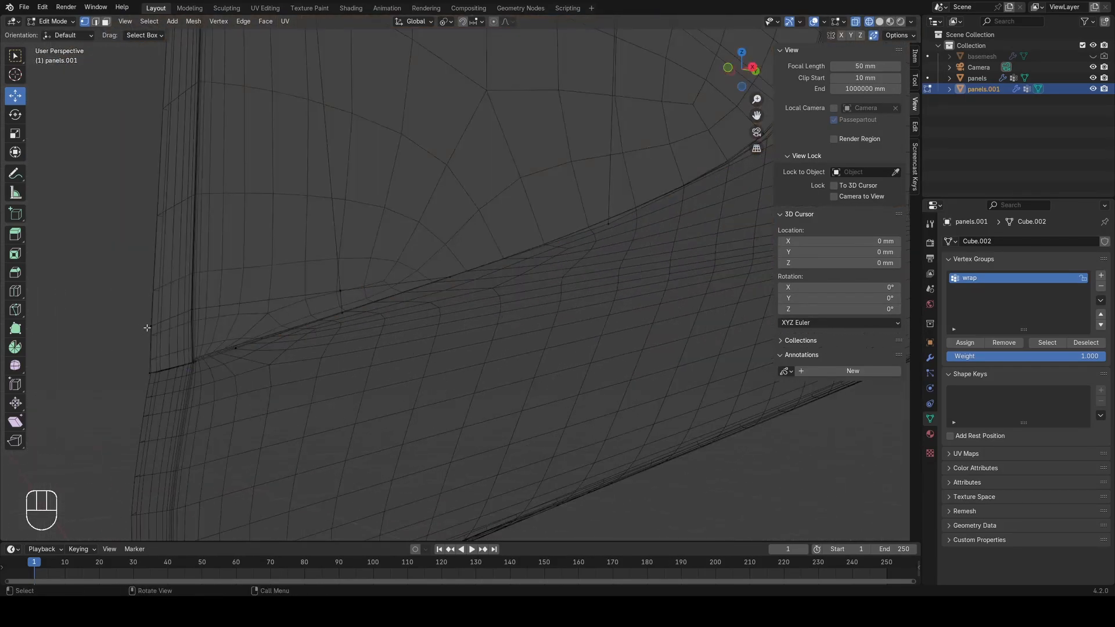
{"action": "left_click", "coordinate": [343, 276], "text": "ctrl"}
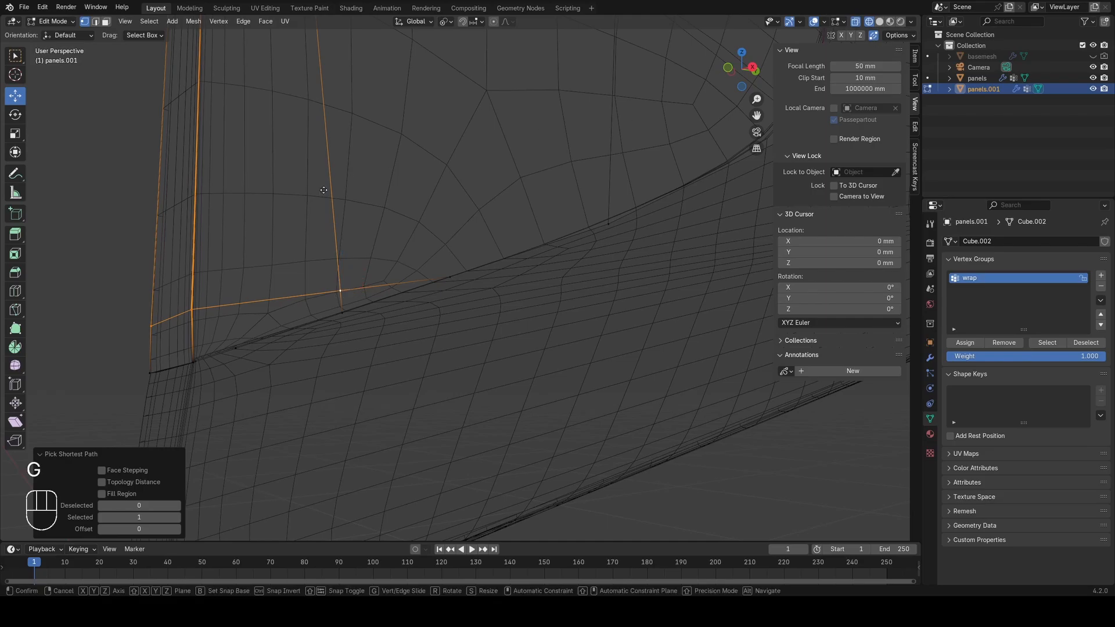
{"action": "key", "text": "g"}
{"action": "left_click", "coordinate": [378, 443]}
Step: Try sliding the selected row further onto the lower cut edge and undo that slide
{"action": "key", "text": "g"}
{"action": "key", "text": "g"}
{"action": "left_click", "coordinate": [420, 463]}
{"action": "key", "text": "z"}
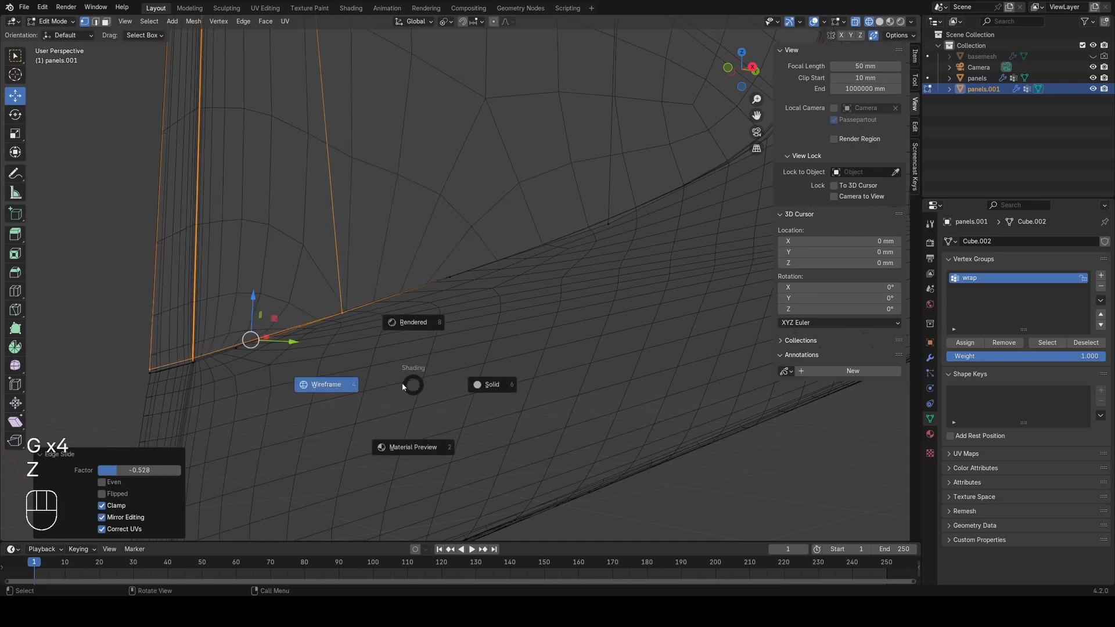
{"action": "key", "text": "a"}
{"action": "key", "text": "ctrl+z"}
{"action": "key", "text": "ctrl+z"}
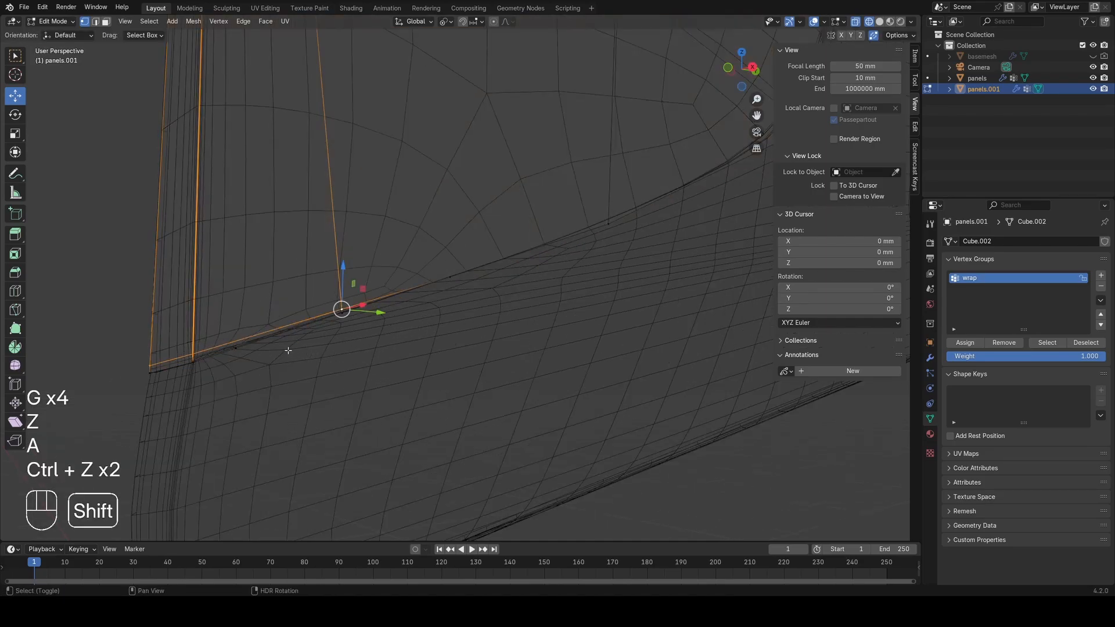
Step: Slide the vertex beside the panel's lower corner along its connected edge
{"action": "middle_click_drag", "start_coordinate": [288, 351], "coordinate": [324, 344], "text": "shift"}
{"action": "key", "text": "a"}
{"action": "left_click", "coordinate": [272, 345]}
{"action": "key", "text": "g"}
{"action": "key", "text": "g"}
{"action": "left_click", "coordinate": [230, 351]}
Step: Select the short edge at the panel's lower corner and slide it along the adjoining side edges
{"action": "key", "text": "a"}
{"action": "key", "text": "2"}
{"action": "left_click", "coordinate": [205, 347]}
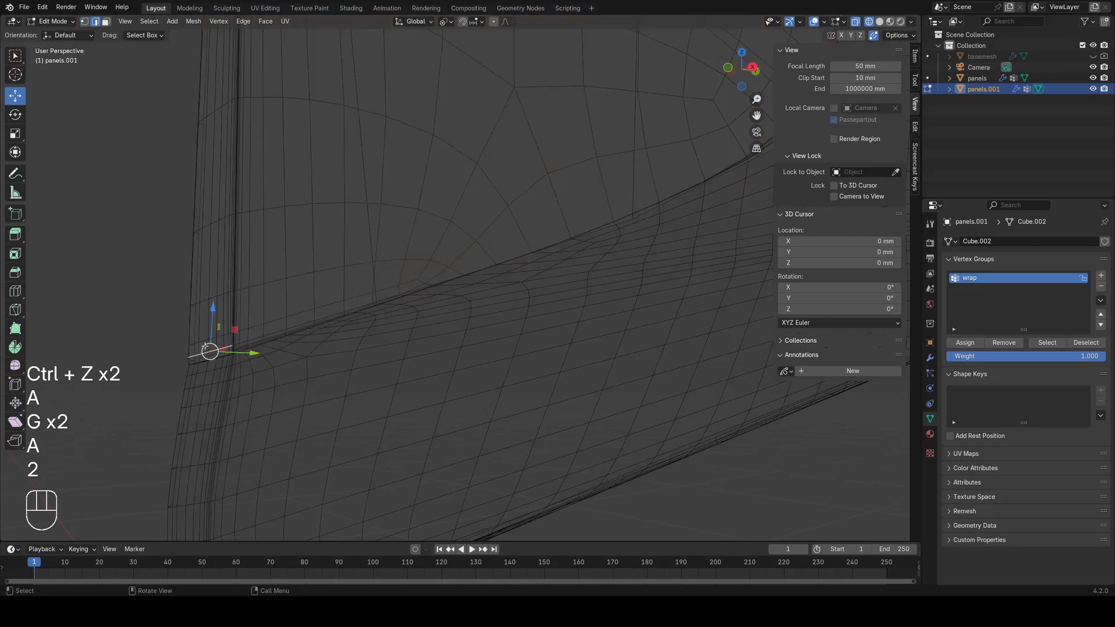
{"action": "key", "text": "1"}
{"action": "key", "text": "g"}
{"action": "key", "text": "g"}
{"action": "left_click", "coordinate": [390, 270]}
Step: Slide the next two vertices by the lower cut edge along their connected edges to tidy the boundary
{"action": "key", "text": "a"}
{"action": "left_click", "coordinate": [374, 293]}
{"action": "key", "text": "g"}
{"action": "key", "text": "g"}
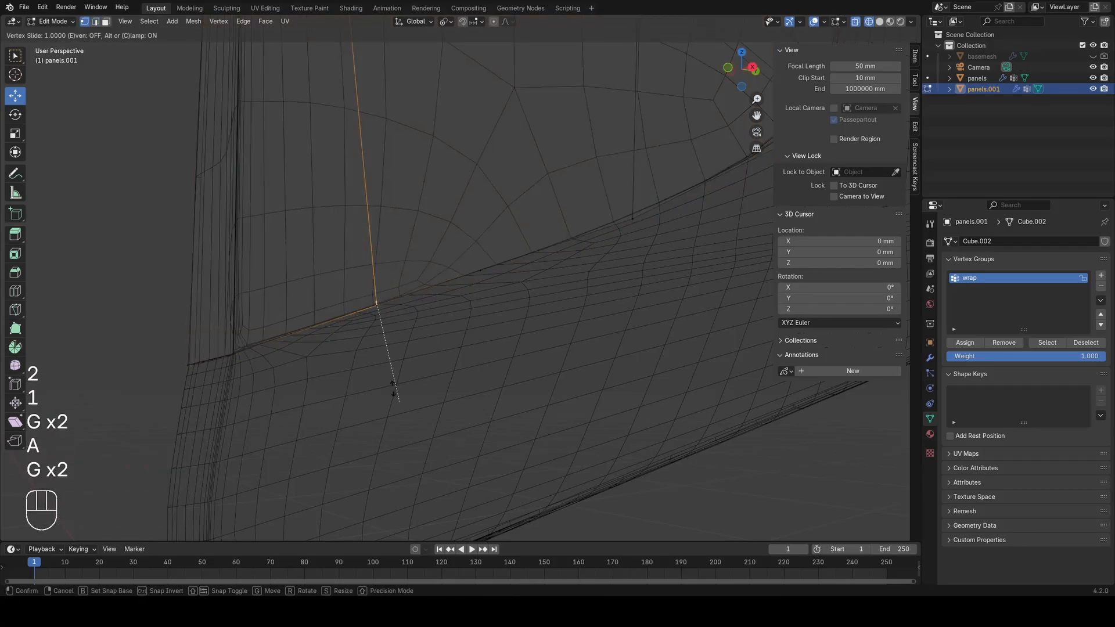
{"action": "left_click", "coordinate": [394, 386]}
{"action": "key", "text": "a"}
{"action": "left_click", "coordinate": [480, 271]}
{"action": "middle_click_drag", "start_coordinate": [485, 270], "coordinate": [442, 286]}
{"action": "key", "text": "g"}
{"action": "key", "text": "g"}
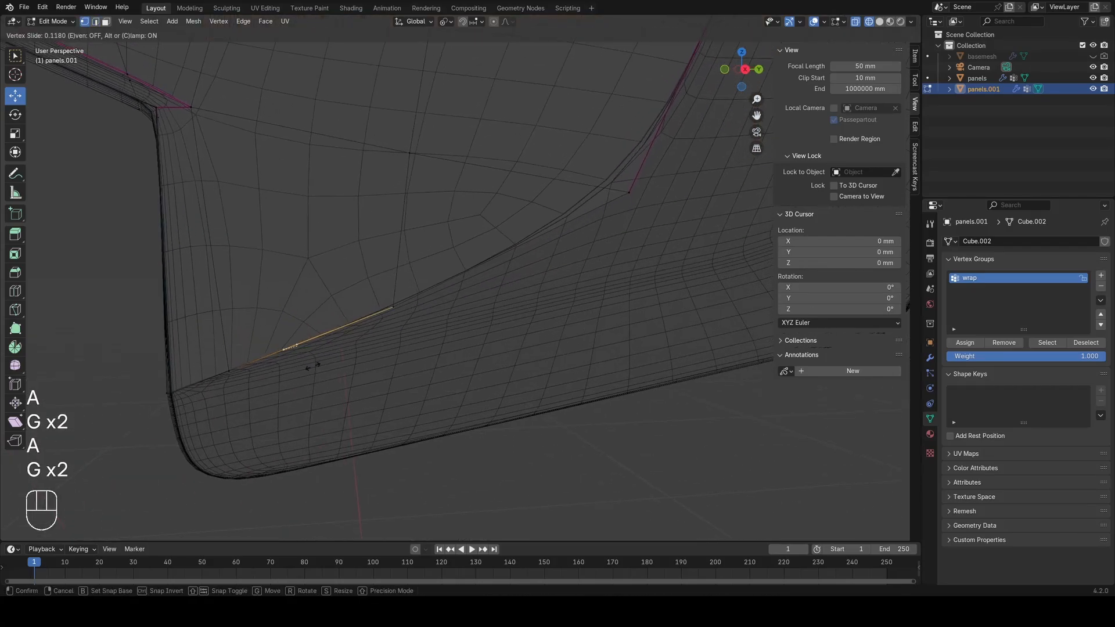
{"action": "left_click", "coordinate": [410, 330]}
{"action": "key", "text": "z"}
Step: Add a loop cut across the panel's lower section and slide it with Even and Flipped down beside the lower cut edge
{"action": "key", "text": "a"}
{"action": "key", "text": "ctrl+r"}
{"action": "left_click", "coordinate": [376, 266]}
{"action": "left_click", "coordinate": [375, 267]}
{"action": "key", "text": "g"}
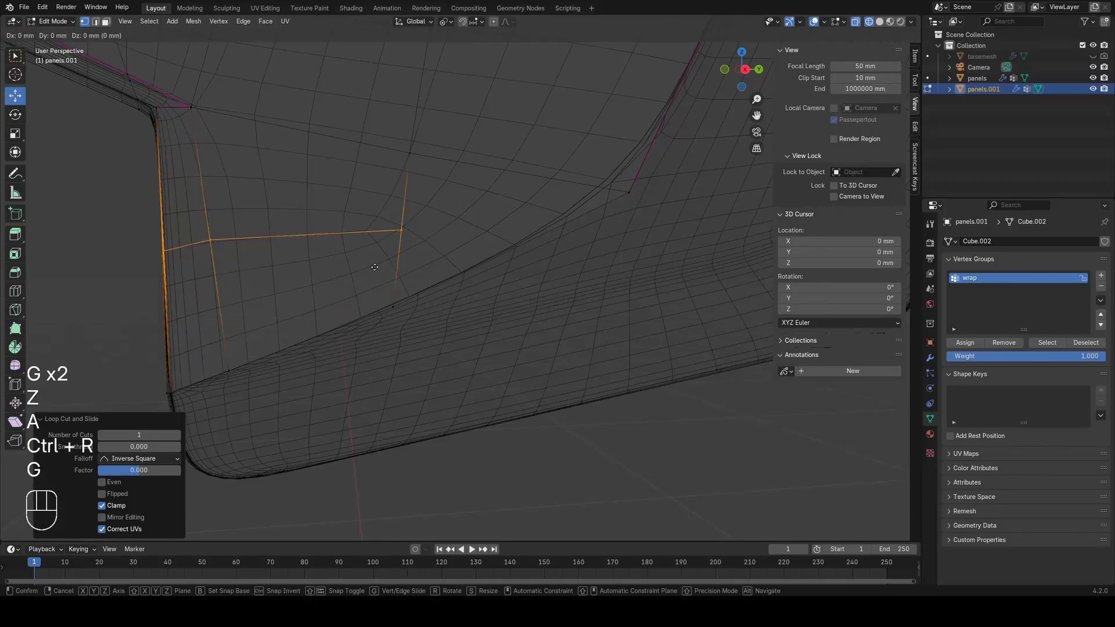
{"action": "key", "text": "g"}
{"action": "key", "text": "e"}
{"action": "key", "text": "f"}
{"action": "left_click", "coordinate": [368, 323]}
{"action": "key", "text": "a"}
{"action": "middle_click_drag", "start_coordinate": [449, 226], "coordinate": [428, 294], "text": "shift"}
{"action": "scroll", "coordinate": [428, 293], "scroll_direction": "down", "scroll_amount": 1}
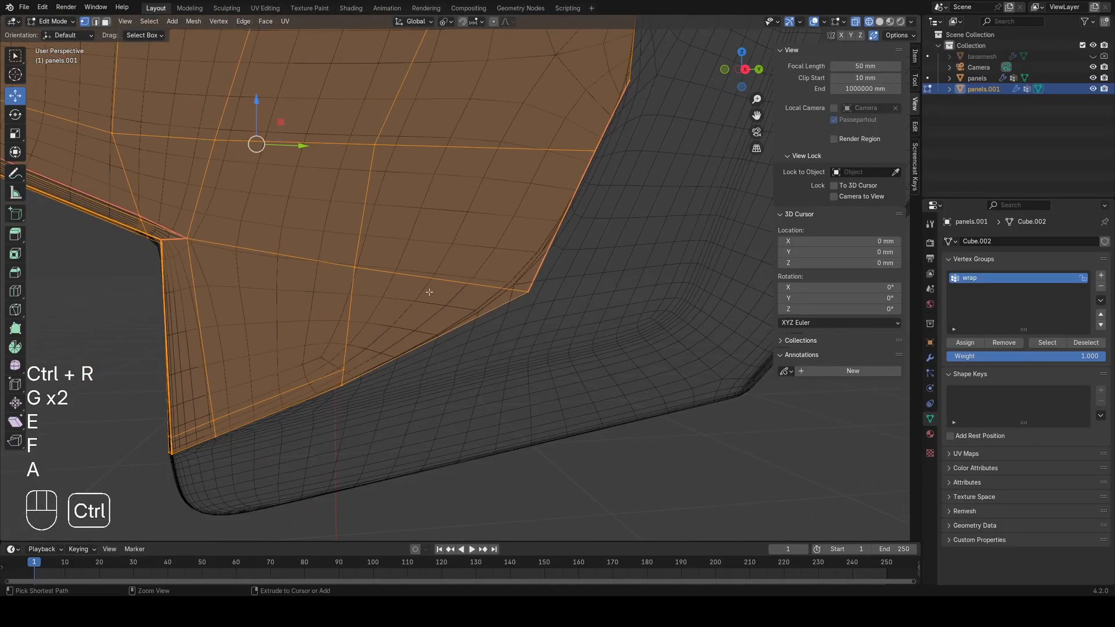
Step: Delete only the triangular face beside the lower cut edge, keeping its surrounding edges
{"action": "key", "text": "ctrl+r"}
{"action": "right_click", "coordinate": [444, 287]}
{"action": "left_click", "coordinate": [402, 305]}
{"action": "key", "text": "x"}
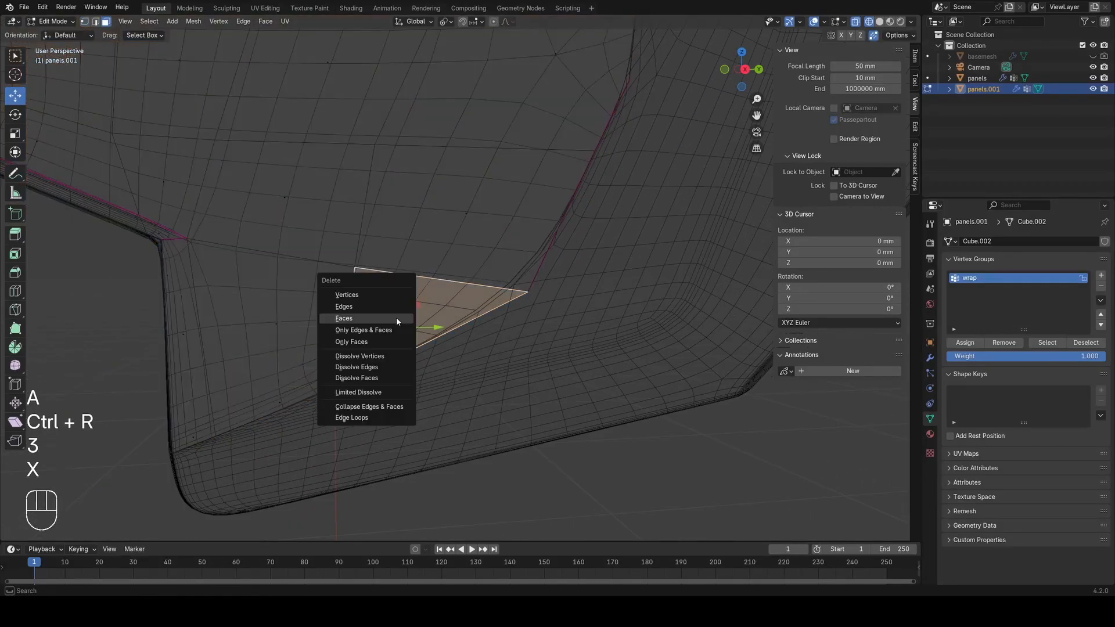
{"action": "left_click", "coordinate": [366, 341]}
{"action": "key", "text": "1"}
{"action": "key", "text": "z"}
{"action": "key", "text": "a"}
{"action": "middle_click_drag", "start_coordinate": [436, 273], "coordinate": [400, 333], "text": "shift"}
{"action": "scroll", "coordinate": [402, 326], "scroll_direction": "down", "scroll_amount": 1}
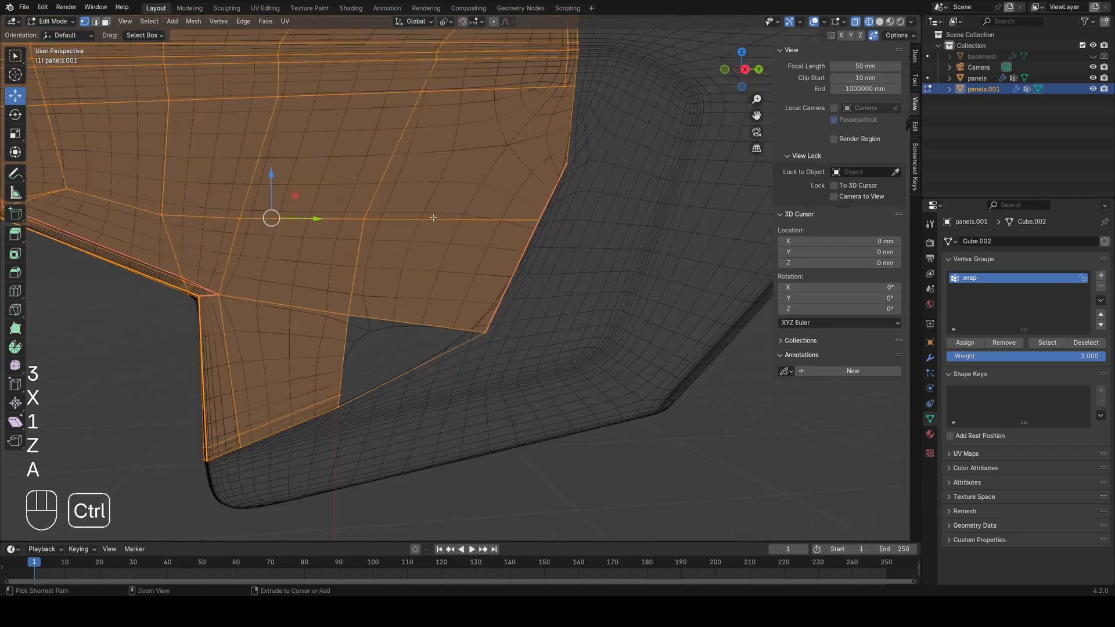
Step: Add a loop cut close to the slanted cut edge and connect its upper end to the vertex of the loop above
{"action": "key", "text": "ctrl+r"}
{"action": "left_click", "coordinate": [440, 232]}
{"action": "left_click", "coordinate": [503, 226]}
{"action": "key", "text": "a"}
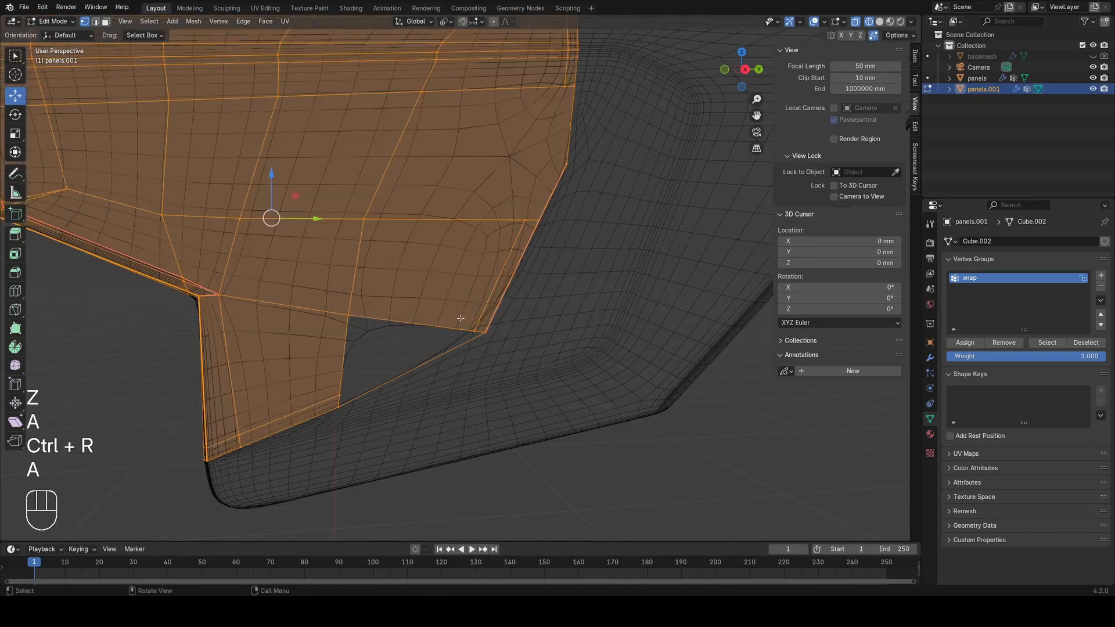
{"action": "middle_click_drag", "start_coordinate": [546, 177], "coordinate": [516, 239], "text": "shift"}
{"action": "scroll", "coordinate": [511, 241], "scroll_direction": "up", "scroll_amount": 1}
{"action": "left_click", "coordinate": [544, 125]}
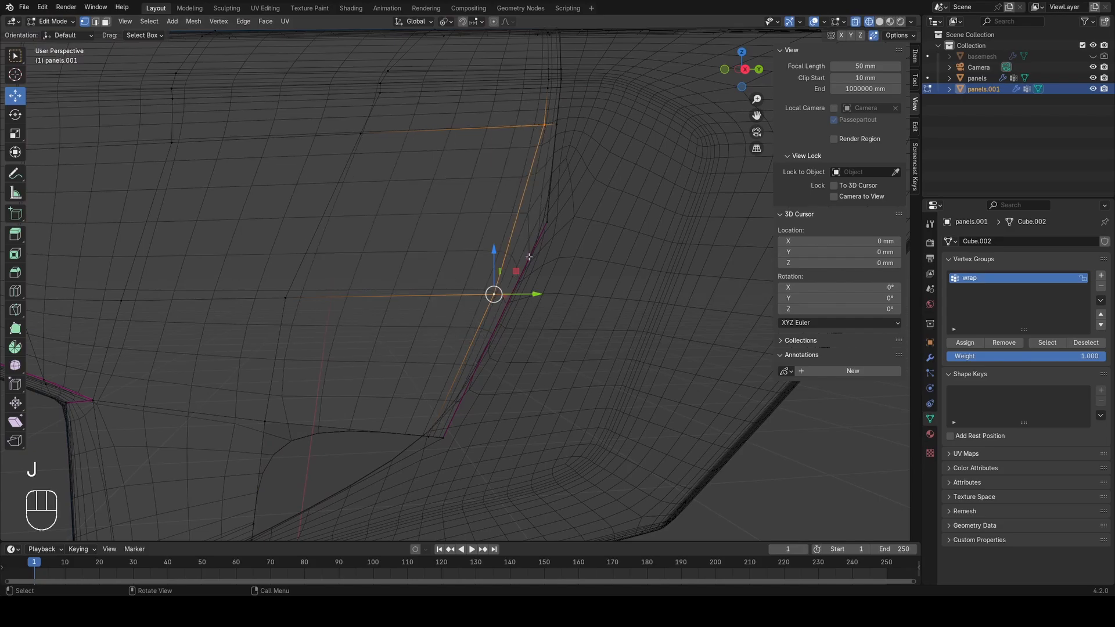
Step: Add one centred horizontal loop cut across the panel, level with the corner of the cut edge
{"action": "key", "text": "a"}
{"action": "key", "text": "ctrl+r"}
{"action": "left_click", "coordinate": [516, 234]}
{"action": "left_click", "coordinate": [515, 234]}
{"action": "scroll", "coordinate": [459, 241], "scroll_direction": "down", "scroll_amount": 4}
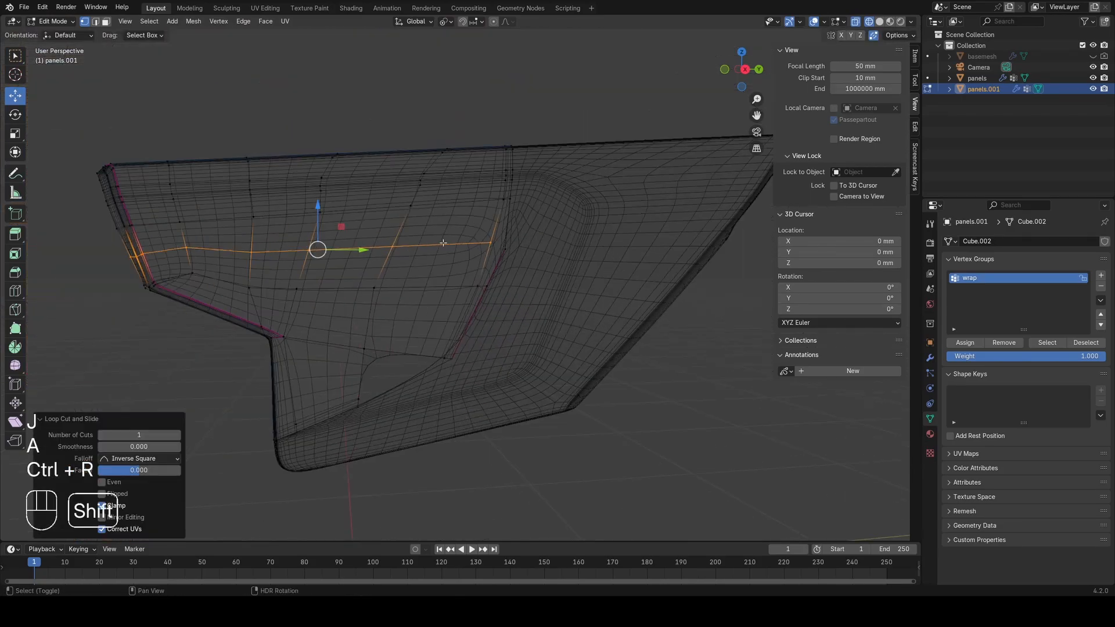
{"action": "middle_click_drag", "start_coordinate": [443, 242], "coordinate": [561, 261], "text": "shift"}
{"action": "key", "text": "a"}
Step: Slide the end vertex of the new horizontal loop into line with the corner of the cut edge
{"action": "middle_click_drag", "start_coordinate": [496, 288], "coordinate": [340, 285], "text": "shift"}
{"action": "scroll", "coordinate": [468, 273], "scroll_direction": "up", "scroll_amount": 3}
{"action": "left_click", "coordinate": [445, 253]}
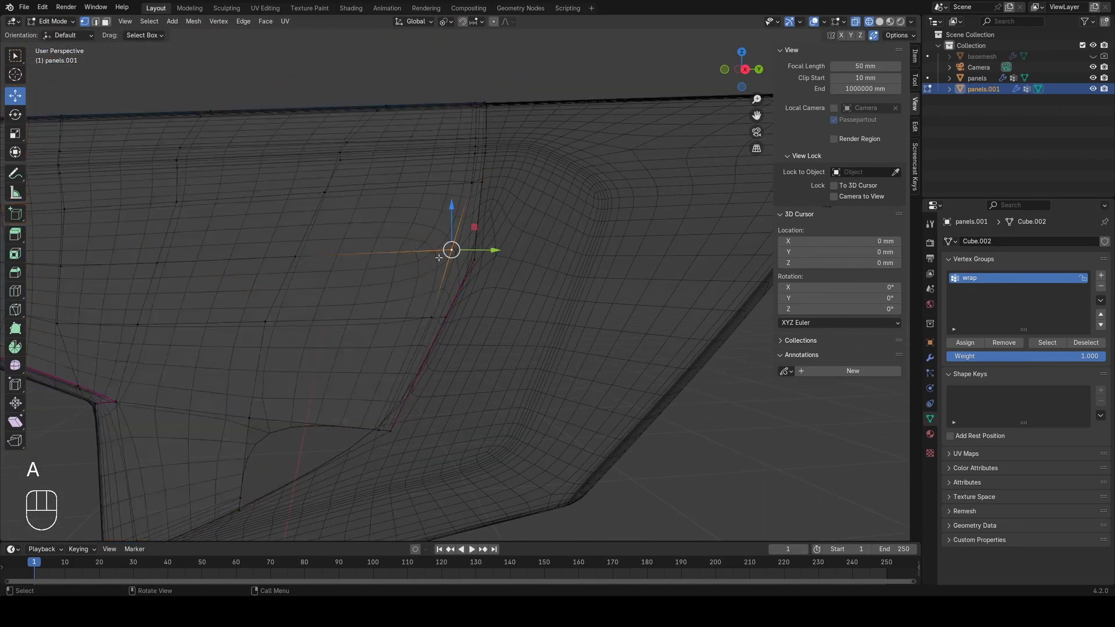
{"action": "scroll", "coordinate": [445, 255], "scroll_direction": "up", "scroll_amount": 4}
{"action": "key", "text": "g"}
{"action": "key", "text": "g"}
{"action": "left_click", "coordinate": [427, 284]}
{"action": "key", "text": "g"}
{"action": "key", "text": "g"}
{"action": "key", "text": "c"}
{"action": "left_click", "coordinate": [452, 282]}
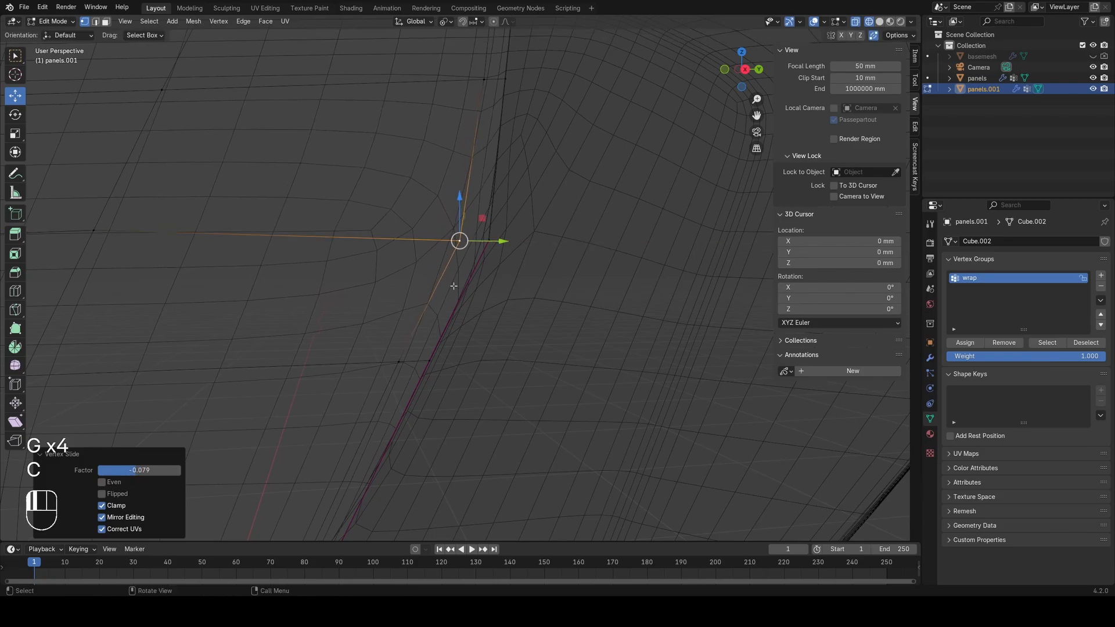
Step: Connect the loop's end vertex to the corner vertex on the cut edge
{"action": "left_click", "coordinate": [485, 251], "text": "shift"}
{"action": "key", "text": "j"}
{"action": "key", "text": "a"}
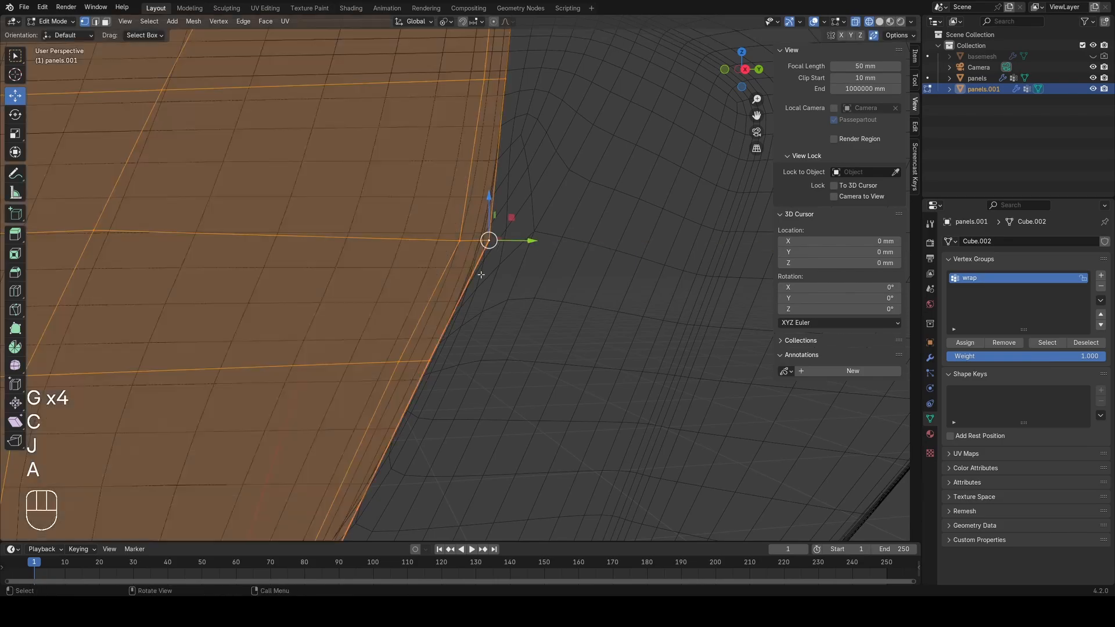
Step: Check the panel piece in solid shading from another angle and test moving an interior vertex
{"action": "key", "text": "Tab"}
{"action": "scroll", "coordinate": [478, 272], "scroll_direction": "down", "scroll_amount": 5}
{"action": "key", "text": "z"}
{"action": "mouse_move", "coordinate": [375, 304]}
{"action": "middle_mouse_down", "text": "shift"}
{"action": "mouse_move", "coordinate": [464, 297]}
{"action": "mouse_move", "coordinate": [463, 280]}
{"action": "middle_mouse_up", "text": "shift"}
{"action": "key", "text": "Tab"}
{"action": "left_click", "coordinate": [416, 278]}
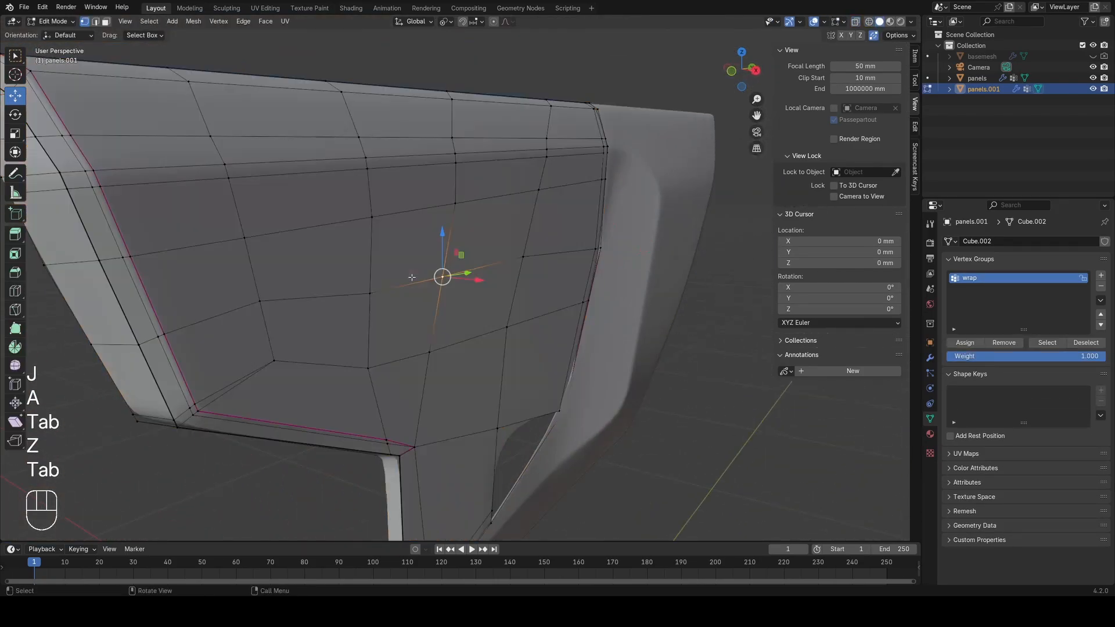
{"action": "key", "text": "g"}
{"action": "right_click", "coordinate": [533, 251]}
Step: Assign all vertices of both panel pieces to the wrap vertex group
{"action": "key", "text": "a"}
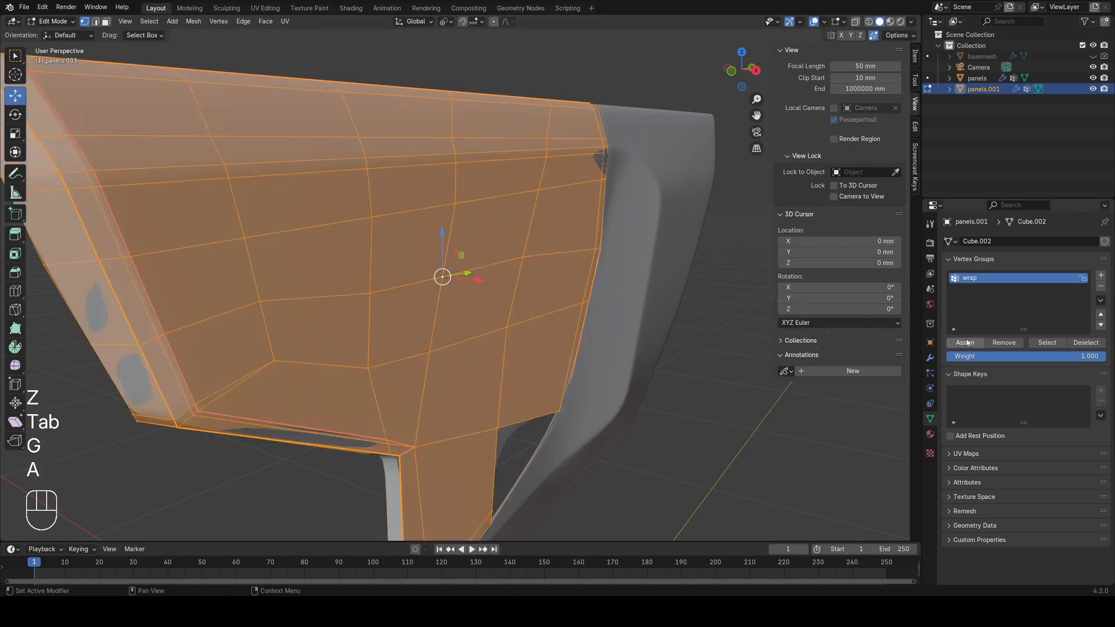
{"action": "key", "text": "Tab"}
{"action": "left_click", "coordinate": [651, 275]}
{"action": "key", "text": "Tab"}
{"action": "key", "text": "a"}
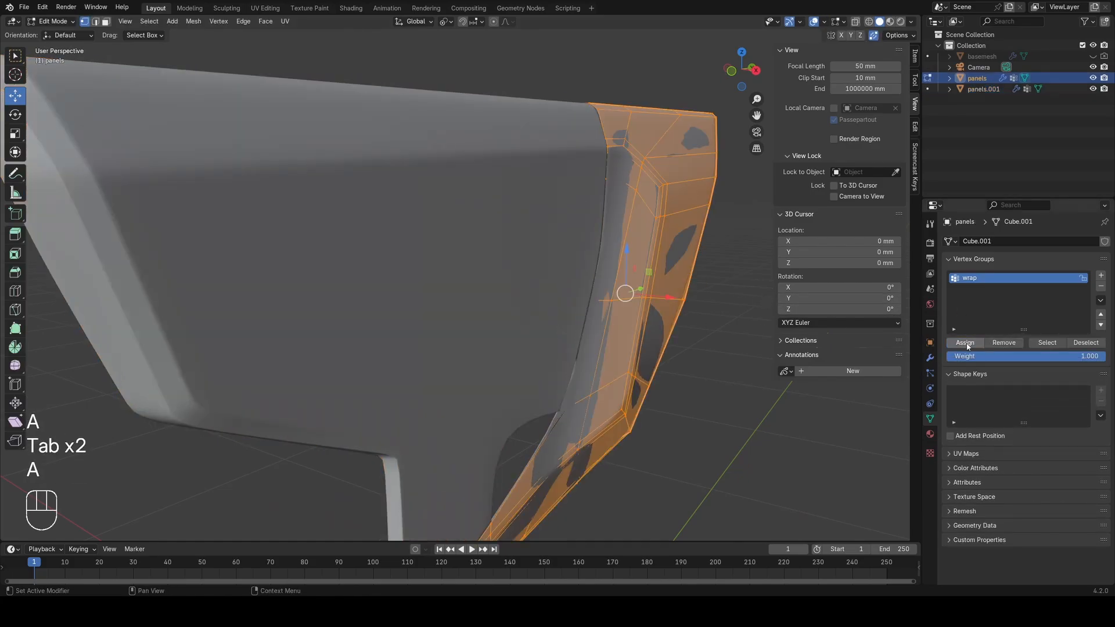
{"action": "key", "text": "Tab"}
Step: Try moving an interior vertex of the panels.001 piece in solid shading
{"action": "left_click", "coordinate": [525, 277]}
{"action": "key", "text": "z"}
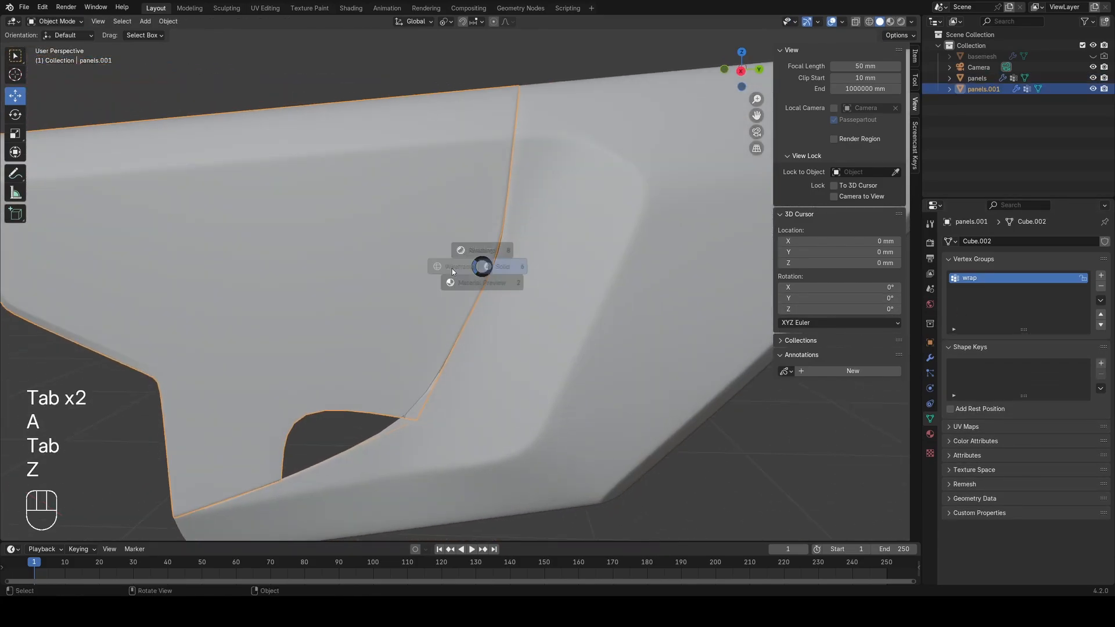
{"action": "key", "text": "z"}
{"action": "key", "text": "Tab"}
{"action": "left_click", "coordinate": [480, 276]}
{"action": "key", "text": "g"}
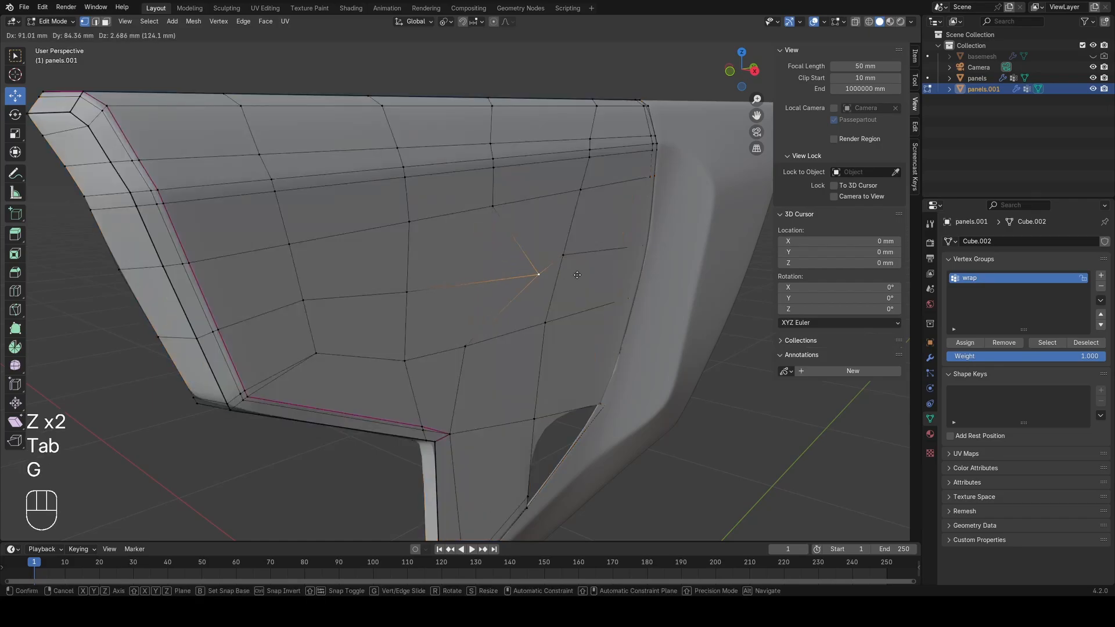
{"action": "right_click", "coordinate": [436, 215]}
{"action": "key", "text": "Tab"}
Step: Fill the gap at the lower corner of the panels.001 cut edge with a face between its border vertices
{"action": "middle_click_drag", "start_coordinate": [588, 252], "coordinate": [458, 240]}
{"action": "key", "text": "z"}
{"action": "middle_click_drag", "start_coordinate": [375, 239], "coordinate": [483, 257]}
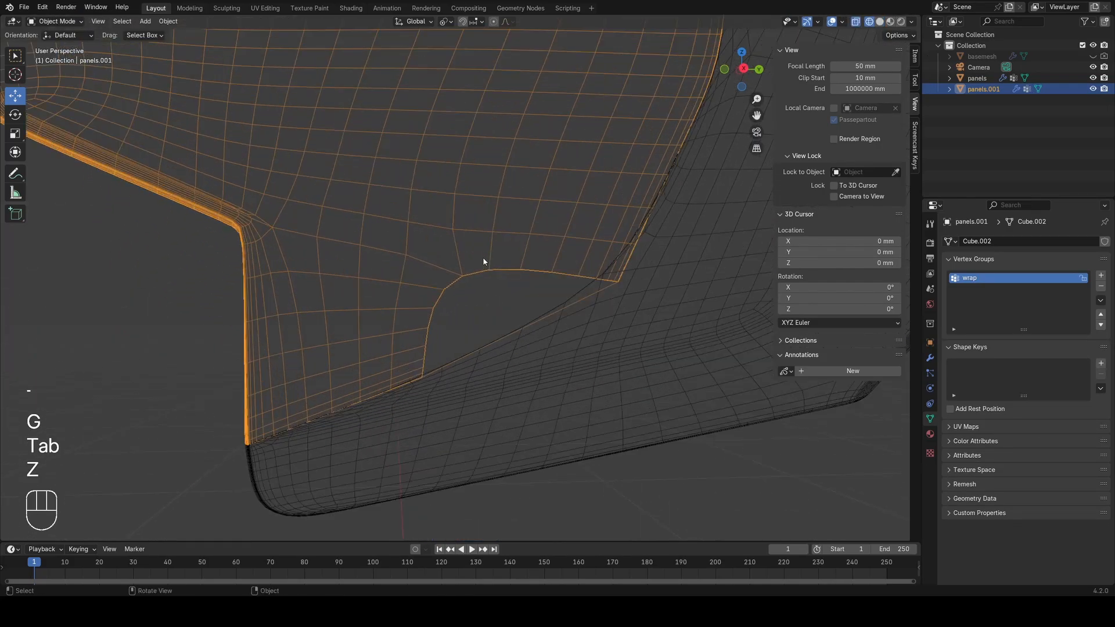
{"action": "key", "text": "Tab"}
{"action": "key", "text": "z"}
{"action": "key", "text": "a"}
{"action": "scroll", "coordinate": [546, 299], "scroll_direction": "up", "scroll_amount": 2}
{"action": "left_click_drag", "start_coordinate": [626, 251], "coordinate": [687, 335]}
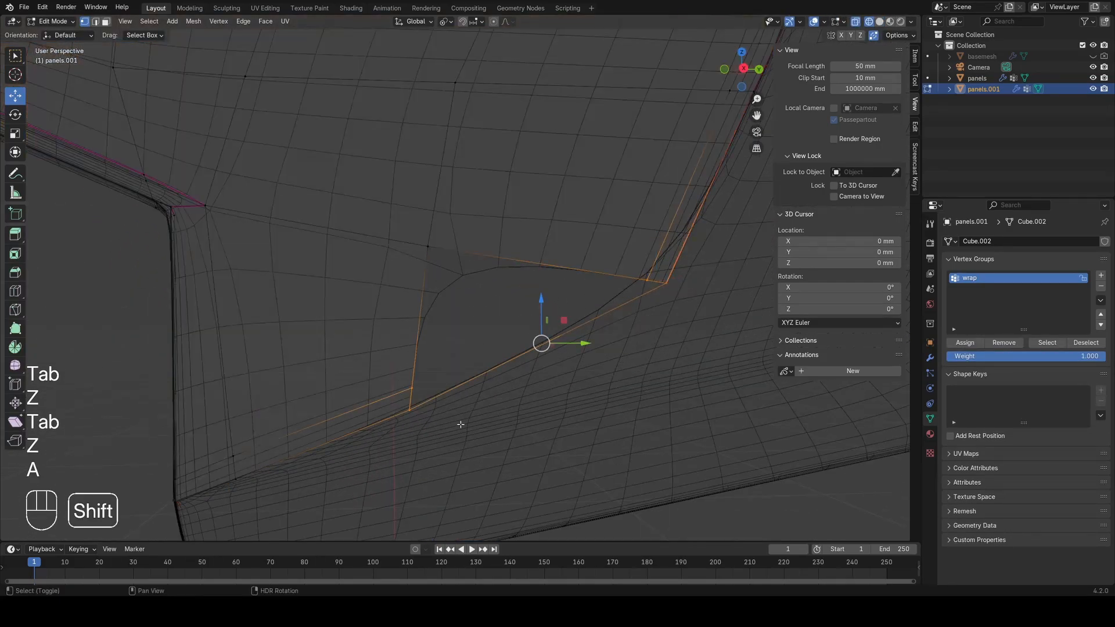
{"action": "key", "text": "f"}
{"action": "key", "text": "a"}
Step: Add a centred loop cut lengthwise through the newly filled strip along the lower cut edge
{"action": "scroll", "coordinate": [458, 334], "scroll_direction": "down", "scroll_amount": 2}
{"action": "middle_click_drag", "start_coordinate": [488, 334], "coordinate": [462, 349]}
{"action": "key", "text": "ctrl+r"}
{"action": "left_click", "coordinate": [462, 349]}
{"action": "right_click", "coordinate": [466, 350]}
{"action": "key", "text": "1"}
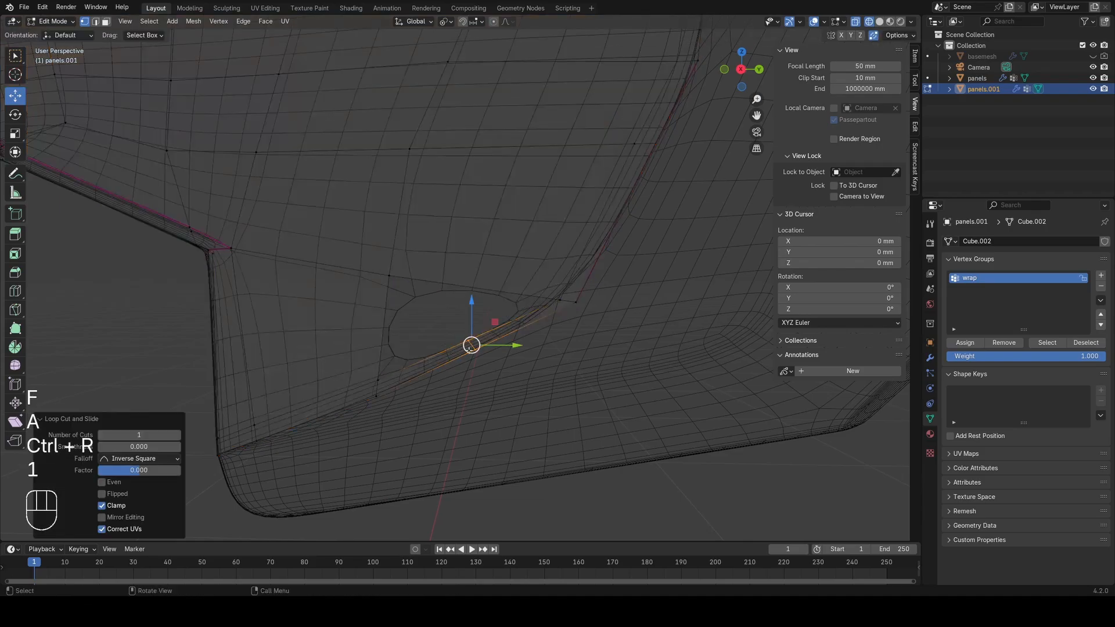
Step: Slide the new loop close to the lower cut edge and adjust its end at the corner
{"action": "key", "text": "z"}
{"action": "scroll", "coordinate": [471, 347], "scroll_direction": "up", "scroll_amount": 2}
{"action": "key", "text": "g"}
{"action": "key", "text": "g"}
{"action": "left_click", "coordinate": [614, 332]}
{"action": "key", "text": "z"}
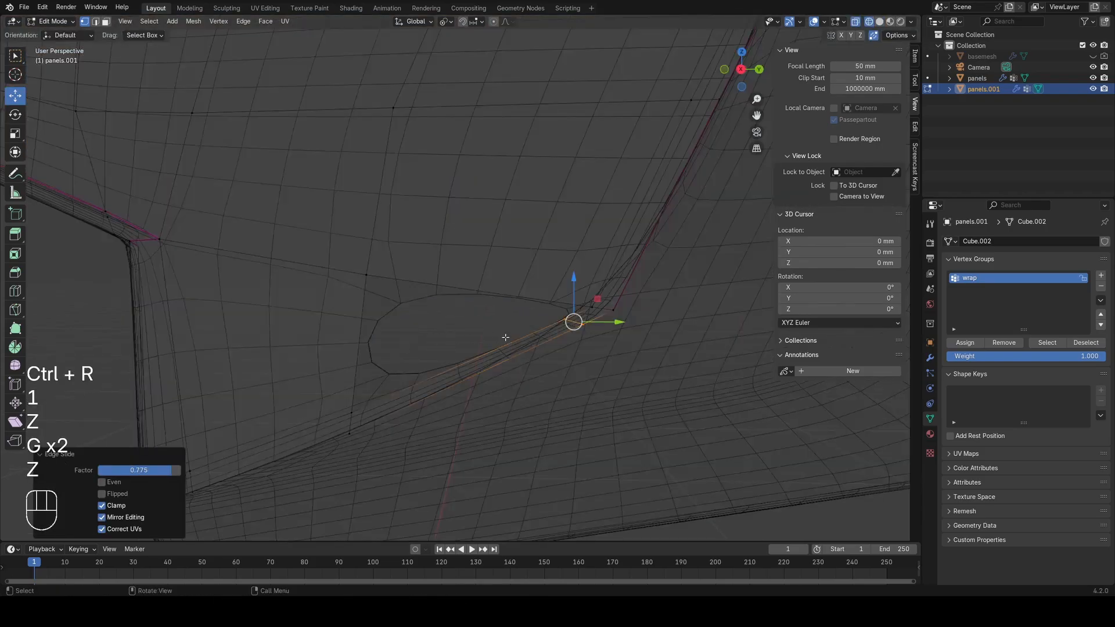
{"action": "key", "text": "g"}
{"action": "key", "text": "g"}
{"action": "left_click", "coordinate": [530, 331]}
Step: Fill the remaining opening above the loop with a face and check the resulting surface
{"action": "key", "text": "a"}
{"action": "key", "text": "2"}
{"action": "left_click", "coordinate": [363, 351]}
{"action": "key", "text": "f"}
{"action": "key", "text": "1"}
{"action": "key", "text": "a"}
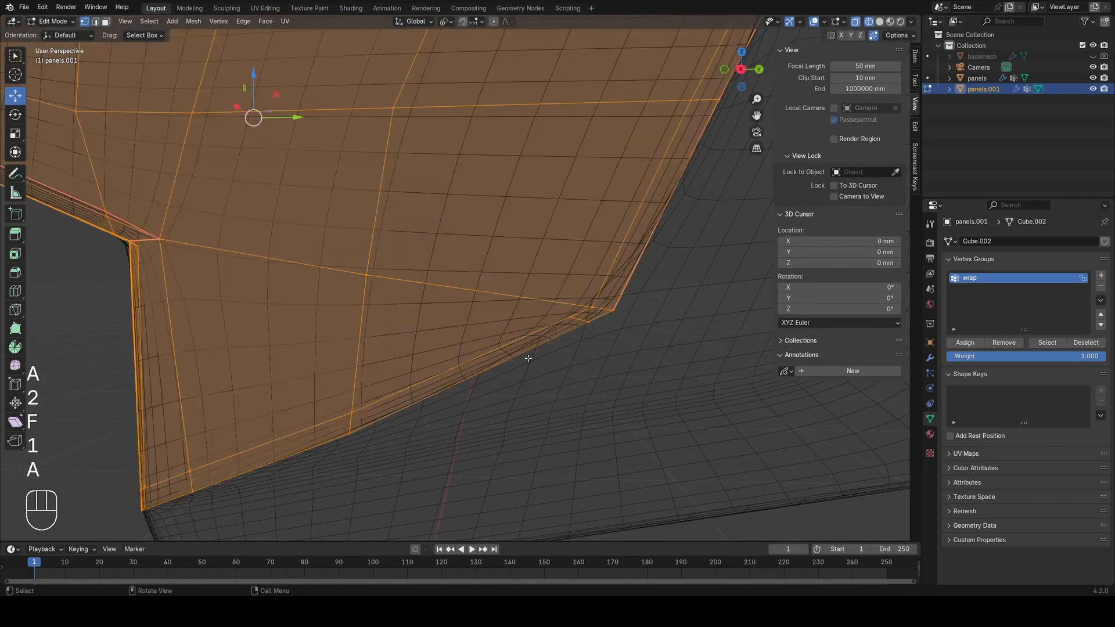
{"action": "key", "text": "Tab"}
{"action": "key", "text": "z"}
{"action": "key", "text": "z"}
{"action": "key", "text": "Tab"}
{"action": "key", "text": "a"}
Step: Connect the interior vertex to the loop vertex at the corner of the cut edge
{"action": "middle_click_drag", "start_coordinate": [588, 290], "coordinate": [571, 302], "text": "shift"}
{"action": "scroll", "coordinate": [575, 305], "scroll_direction": "up", "scroll_amount": 3}
{"action": "middle_click_drag", "start_coordinate": [615, 342], "coordinate": [536, 351], "text": "shift"}
{"action": "left_click", "coordinate": [485, 363]}
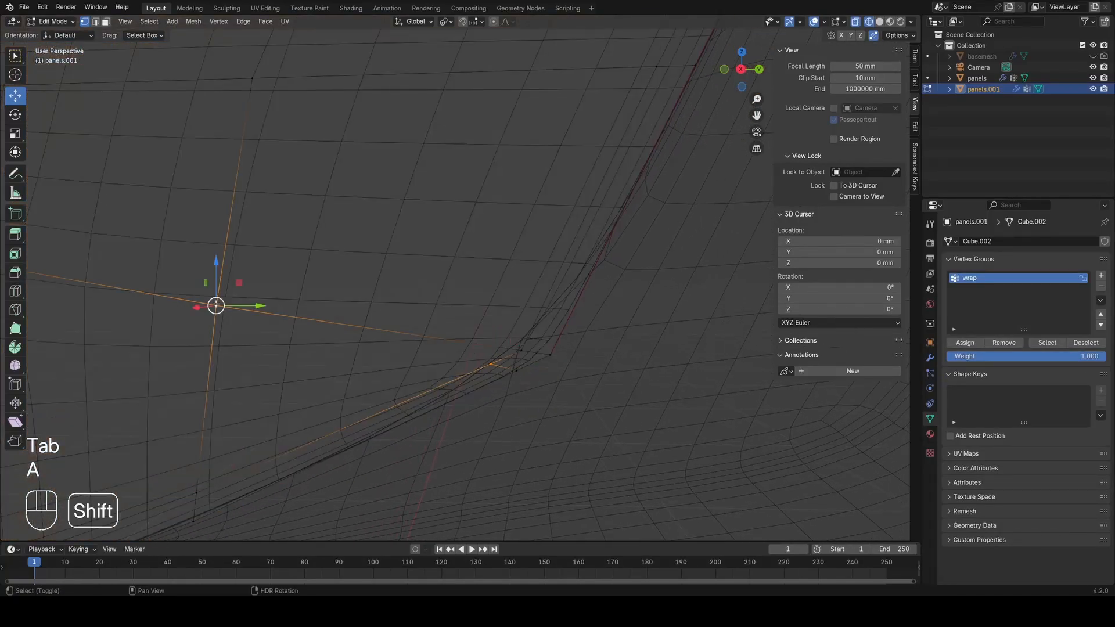
{"action": "key", "text": "a"}
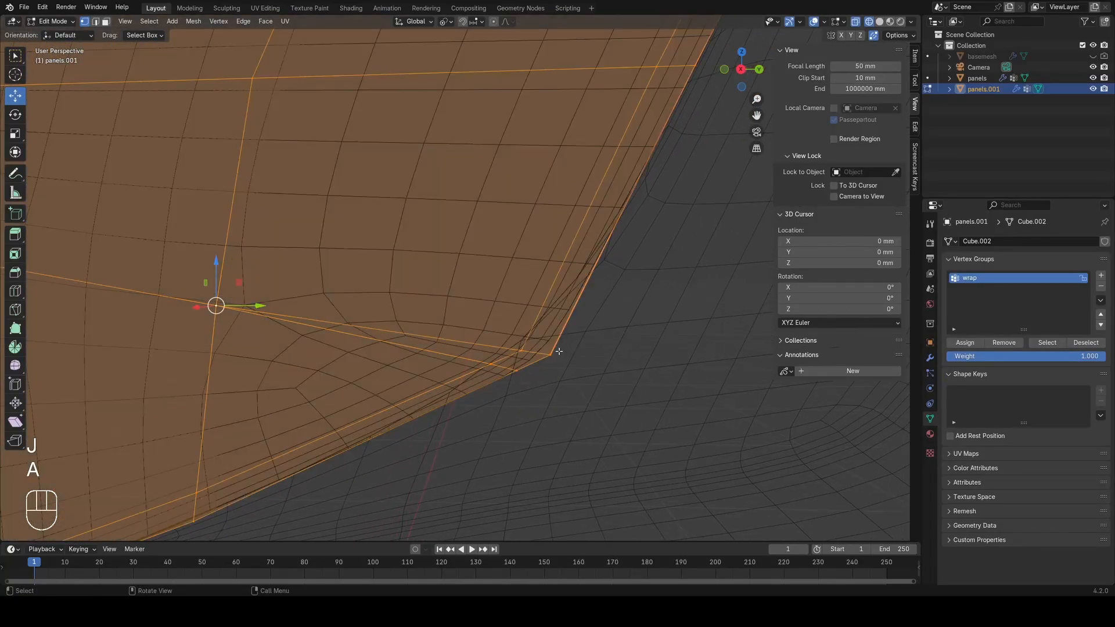
Step: Try to add a loop cut across the narrow faces at the cut edge's corner
{"action": "scroll", "coordinate": [546, 325], "scroll_direction": "down", "scroll_amount": 2}
{"action": "scroll", "coordinate": [517, 306], "scroll_direction": "up", "scroll_amount": 2}
{"action": "key", "text": "ctrl+r"}
{"action": "left_click", "coordinate": [518, 358]}
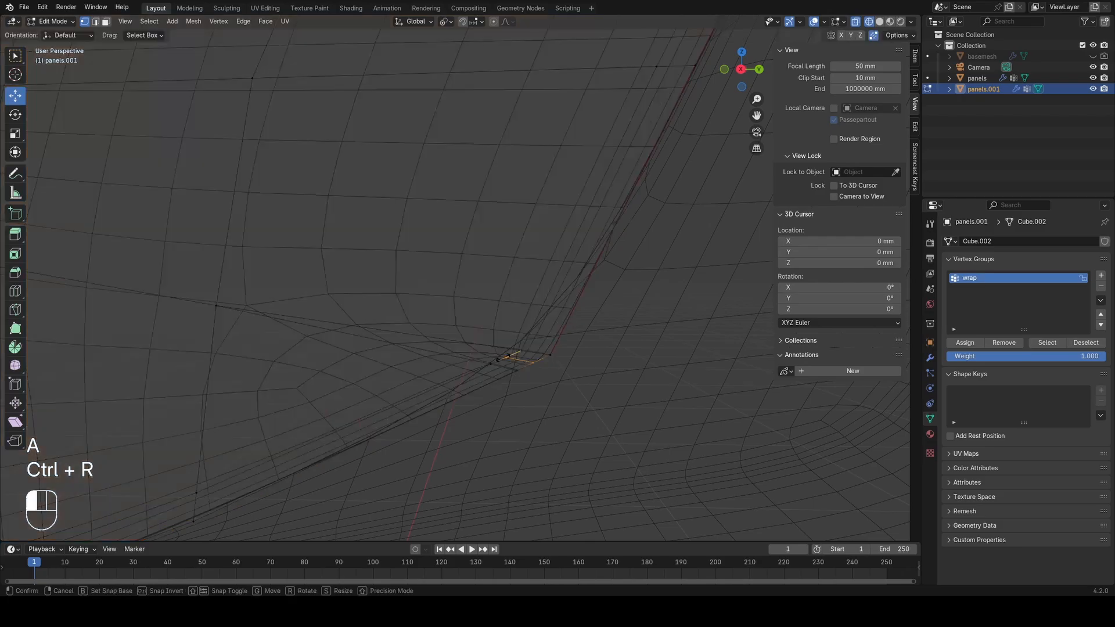
{"action": "left_click", "coordinate": [518, 359]}
{"action": "key", "text": "ctrl+z"}
Step: Switch editing to the panels piece and bring up the lower stretch of its cut edge
{"action": "key", "text": "Tab"}
{"action": "scroll", "coordinate": [438, 340], "scroll_direction": "down", "scroll_amount": 6}
{"action": "left_click", "coordinate": [511, 306]}
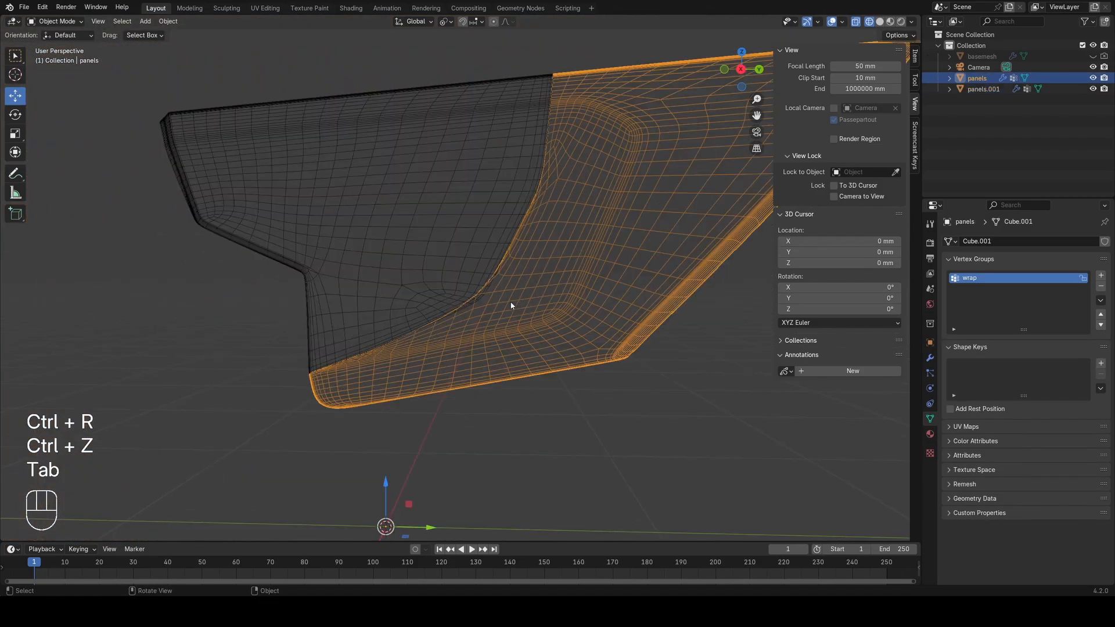
{"action": "key", "text": "Tab"}
{"action": "key", "text": "a"}
{"action": "scroll", "coordinate": [473, 305], "scroll_direction": "up", "scroll_amount": 2}
{"action": "scroll", "coordinate": [475, 347], "scroll_direction": "up", "scroll_amount": 4}
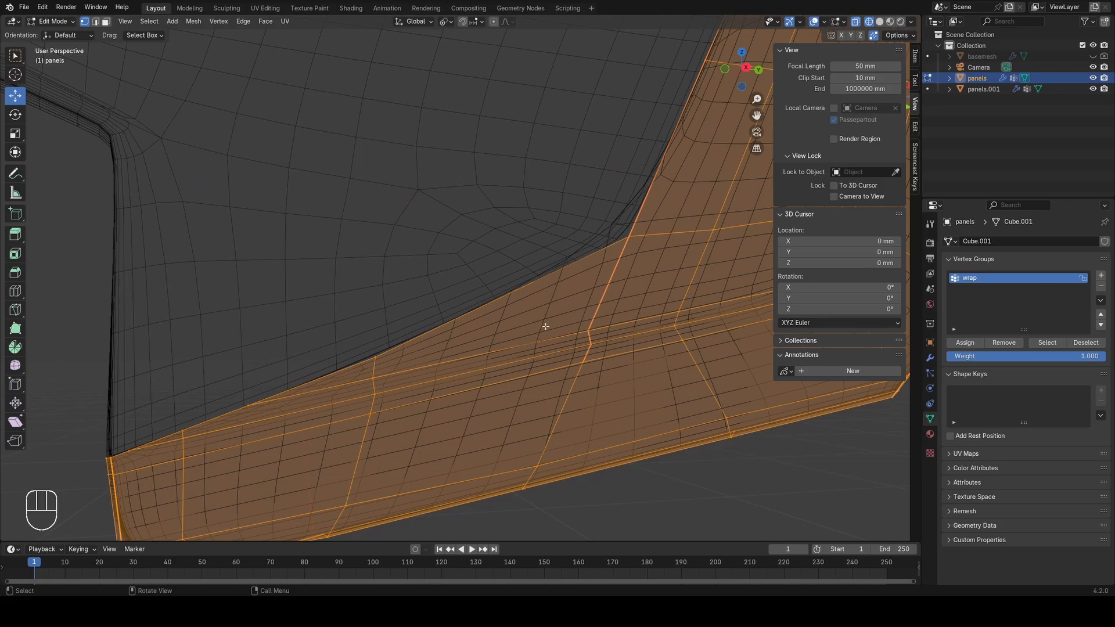
{"action": "middle_click_drag", "start_coordinate": [570, 316], "coordinate": [536, 329], "text": "shift"}
{"action": "scroll", "coordinate": [494, 328], "scroll_direction": "down", "scroll_amount": 2}
{"action": "middle_click_drag", "start_coordinate": [451, 327], "coordinate": [476, 308]}
{"action": "scroll", "coordinate": [463, 307], "scroll_direction": "up", "scroll_amount": 1}
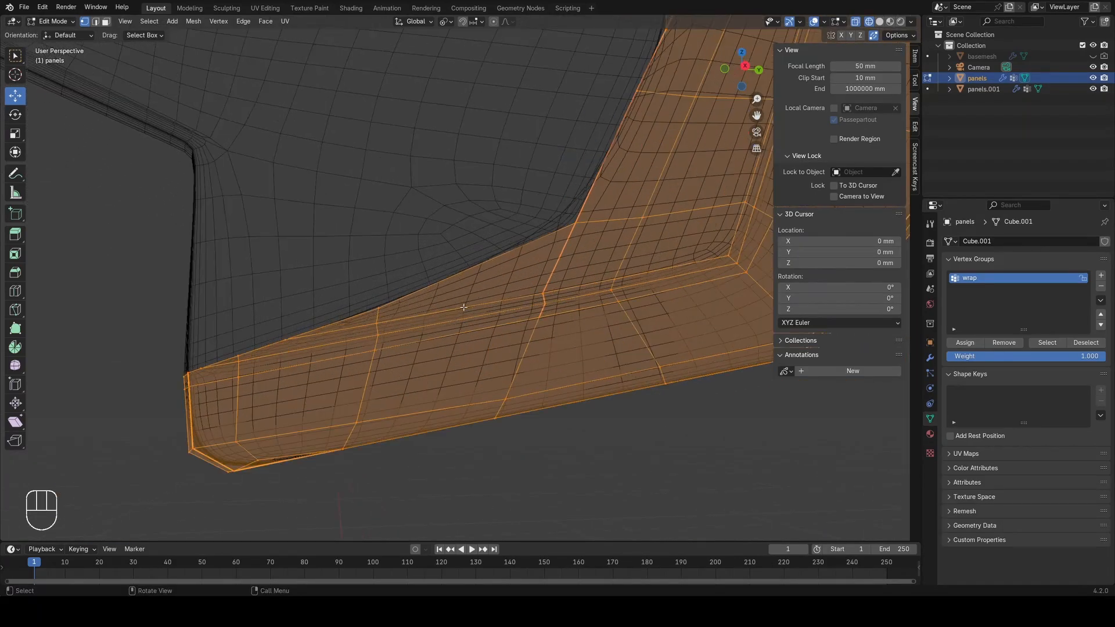
Step: Slide the loop vertex near the lower end of the panels piece closer to its cut edge
{"action": "scroll", "coordinate": [450, 312], "scroll_direction": "up", "scroll_amount": 2}
{"action": "middle_click_drag", "start_coordinate": [370, 337], "coordinate": [409, 338]}
{"action": "scroll", "coordinate": [372, 347], "scroll_direction": "up", "scroll_amount": 2}
{"action": "scroll", "coordinate": [358, 351], "scroll_direction": "down", "scroll_amount": 4}
{"action": "scroll", "coordinate": [409, 338], "scroll_direction": "up", "scroll_amount": 2}
{"action": "middle_click_drag", "start_coordinate": [335, 356], "coordinate": [338, 359]}
{"action": "left_click", "coordinate": [347, 357]}
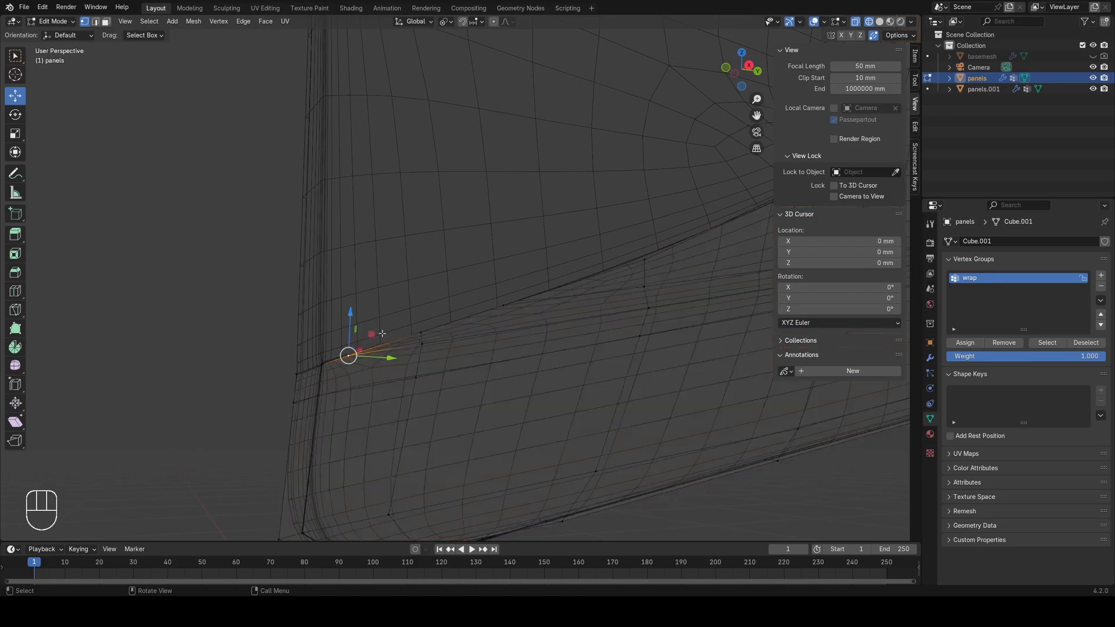
{"action": "scroll", "coordinate": [337, 378], "scroll_direction": "up", "scroll_amount": 3}
{"action": "key", "text": "g"}
{"action": "key", "text": "g"}
{"action": "key", "text": "a"}
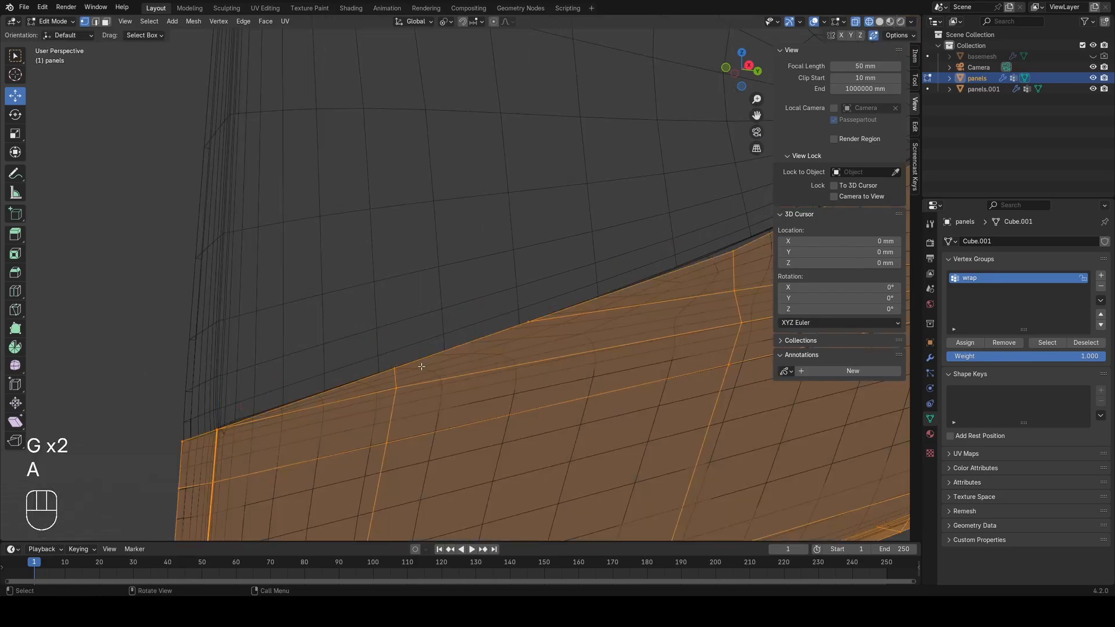
Step: Adjust the loop vertex beside the lower cut edge by sliding it and recheck its spacing
{"action": "left_click", "coordinate": [386, 381]}
{"action": "key", "text": "g"}
{"action": "key", "text": "g"}
{"action": "key", "text": "z"}
{"action": "key", "text": "a"}
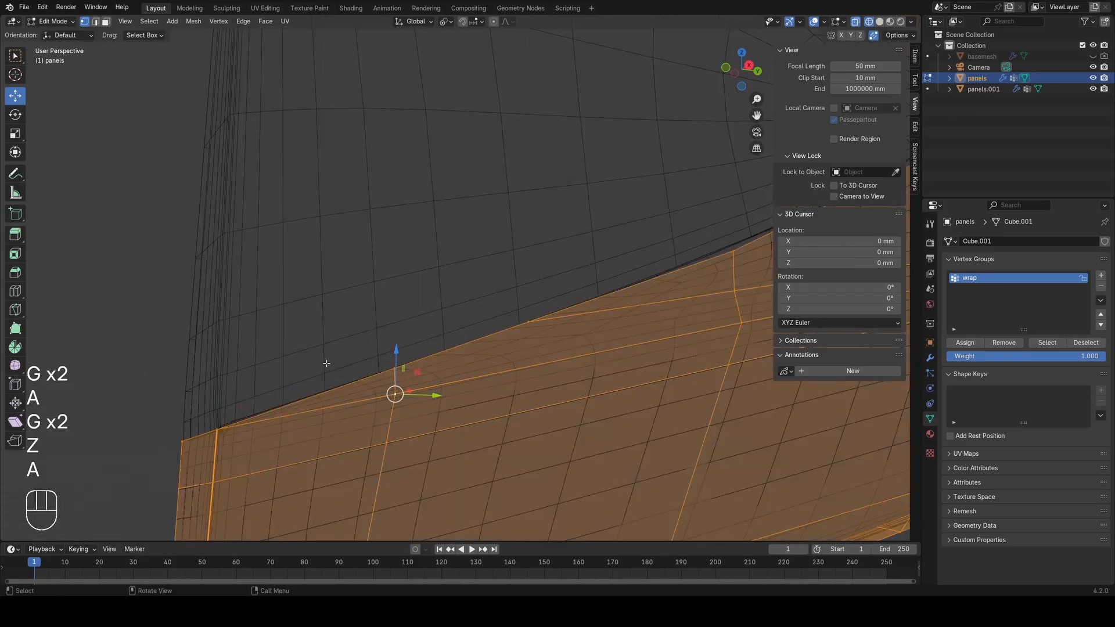
{"action": "key", "text": "Tab"}
{"action": "key", "text": "Tab"}
{"action": "middle_click_drag", "start_coordinate": [379, 360], "coordinate": [337, 374]}
{"action": "key", "text": "a"}
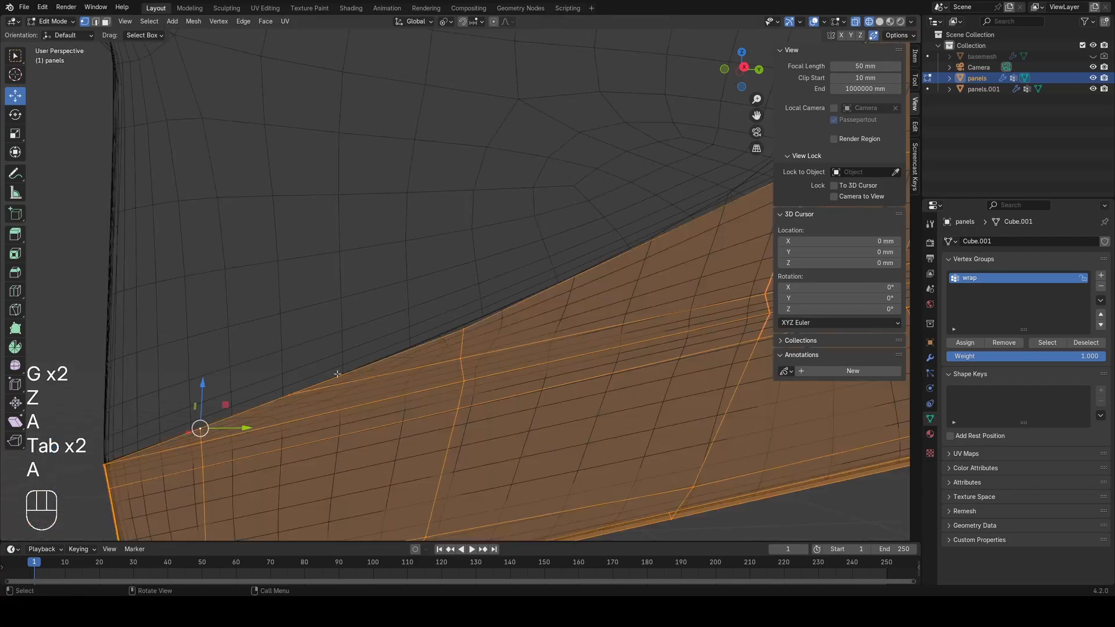
{"action": "left_click", "coordinate": [201, 448]}
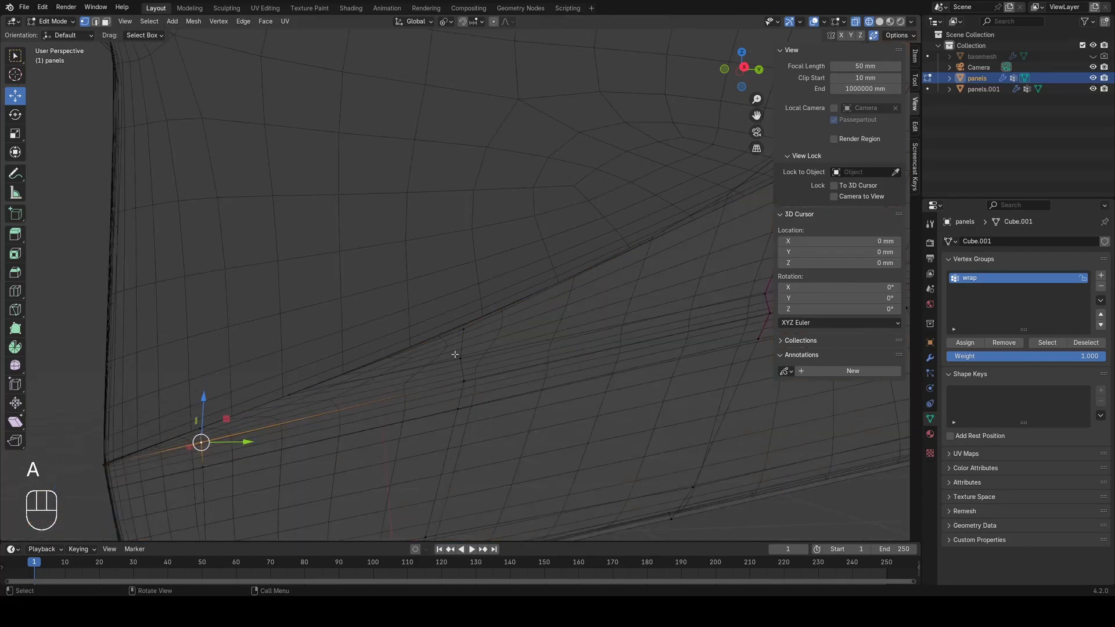
{"action": "key", "text": "a"}
Step: Slide the next vertex on the lower cut edge along its adjoining edge
{"action": "left_click", "coordinate": [462, 330]}
{"action": "key", "text": "g"}
{"action": "key", "text": "g"}
{"action": "left_click", "coordinate": [371, 372]}
{"action": "key", "text": "a"}
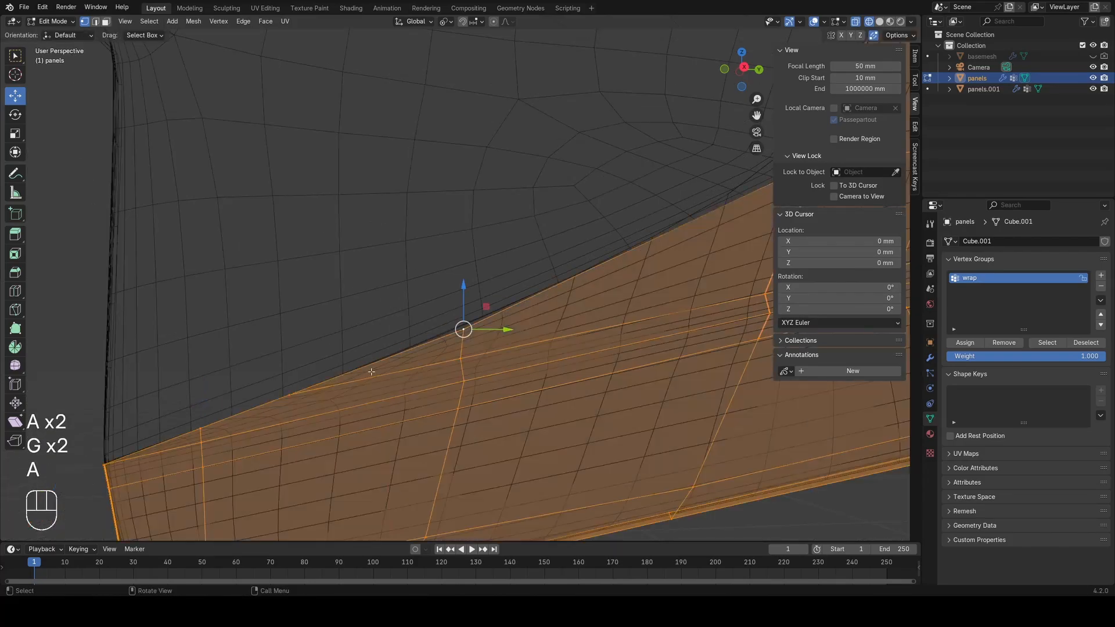
Step: Examine the mesh of the panels piece along the full length of its cut edge
{"action": "scroll", "coordinate": [186, 453], "scroll_direction": "down", "scroll_amount": 4}
{"action": "key", "text": "Tab"}
{"action": "middle_click_drag", "start_coordinate": [514, 307], "coordinate": [406, 352]}
{"action": "key", "text": "Tab"}
{"action": "key", "text": "a"}
{"action": "scroll", "coordinate": [407, 351], "scroll_direction": "down", "scroll_amount": 1}
{"action": "key", "text": "3"}
{"action": "scroll", "coordinate": [460, 329], "scroll_direction": "down", "scroll_amount": 2}
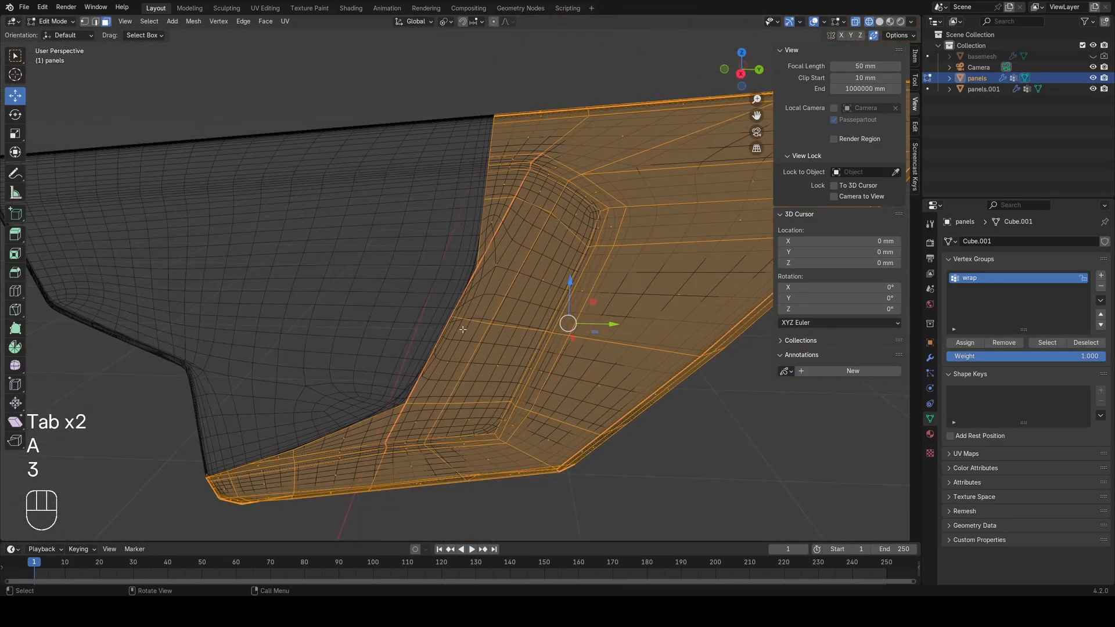
{"action": "middle_click_drag", "start_coordinate": [461, 329], "coordinate": [490, 303]}
Step: Delete only the face of the long strip beside the middle of the cut edge, keeping its edges
{"action": "key", "text": "1"}
{"action": "scroll", "coordinate": [511, 290], "scroll_direction": "up", "scroll_amount": 1}
{"action": "middle_click_drag", "start_coordinate": [540, 270], "coordinate": [554, 320], "text": "shift"}
{"action": "scroll", "coordinate": [488, 345], "scroll_direction": "up", "scroll_amount": 2}
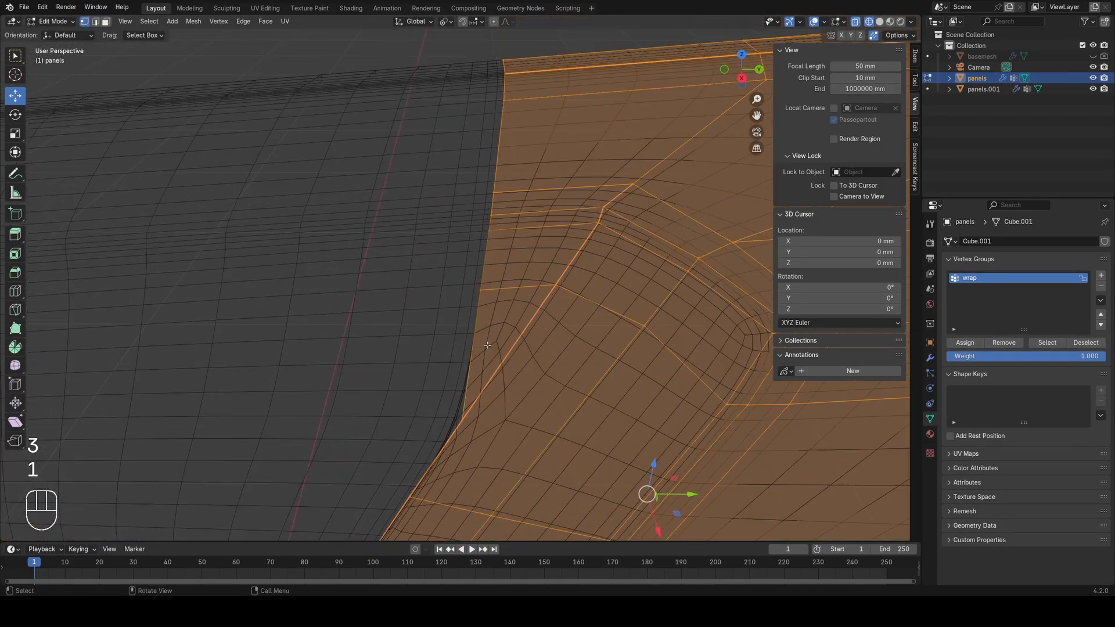
{"action": "double_click", "coordinate": [496, 398]}
{"action": "key", "text": "x"}
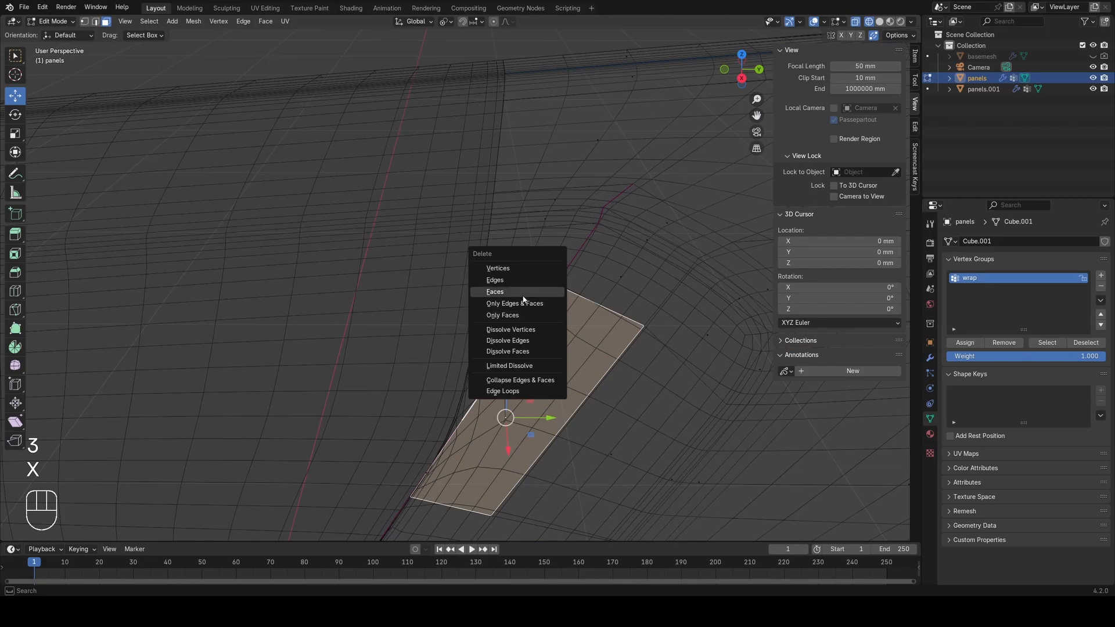
{"action": "left_click", "coordinate": [516, 318]}
{"action": "key", "text": "1"}
Step: Add a loop cut through the faces above the opening and slide it evenly toward the upper cut edge
{"action": "key", "text": "a"}
{"action": "key", "text": "ctrl+r"}
{"action": "left_click", "coordinate": [526, 271]}
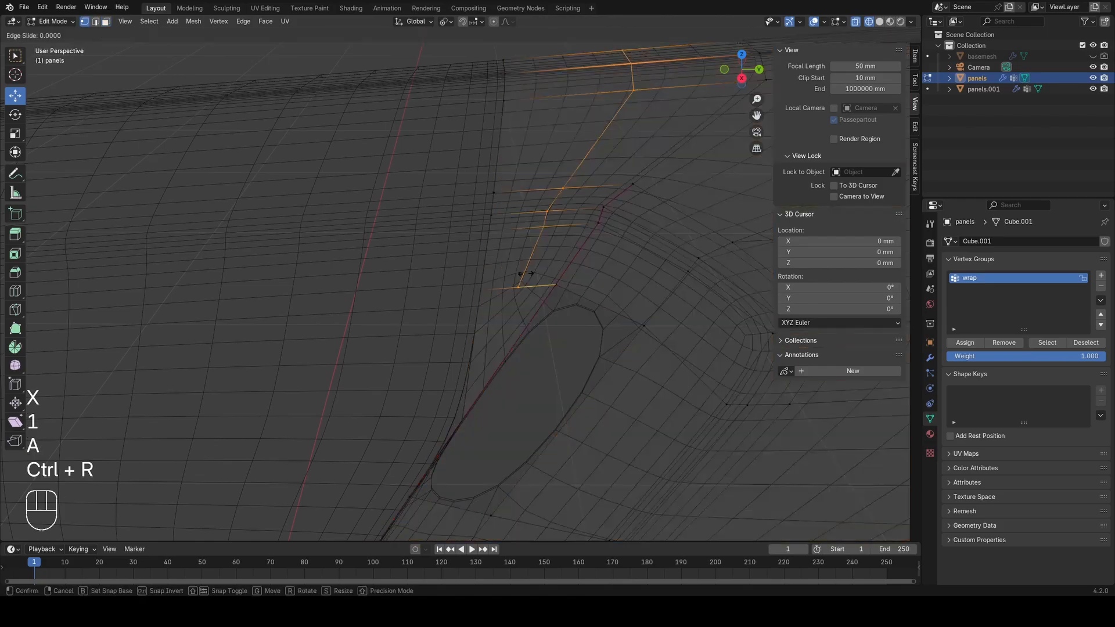
{"action": "key", "text": "g"}
{"action": "key", "text": "g"}
{"action": "key", "text": "e"}
{"action": "left_click", "coordinate": [504, 265]}
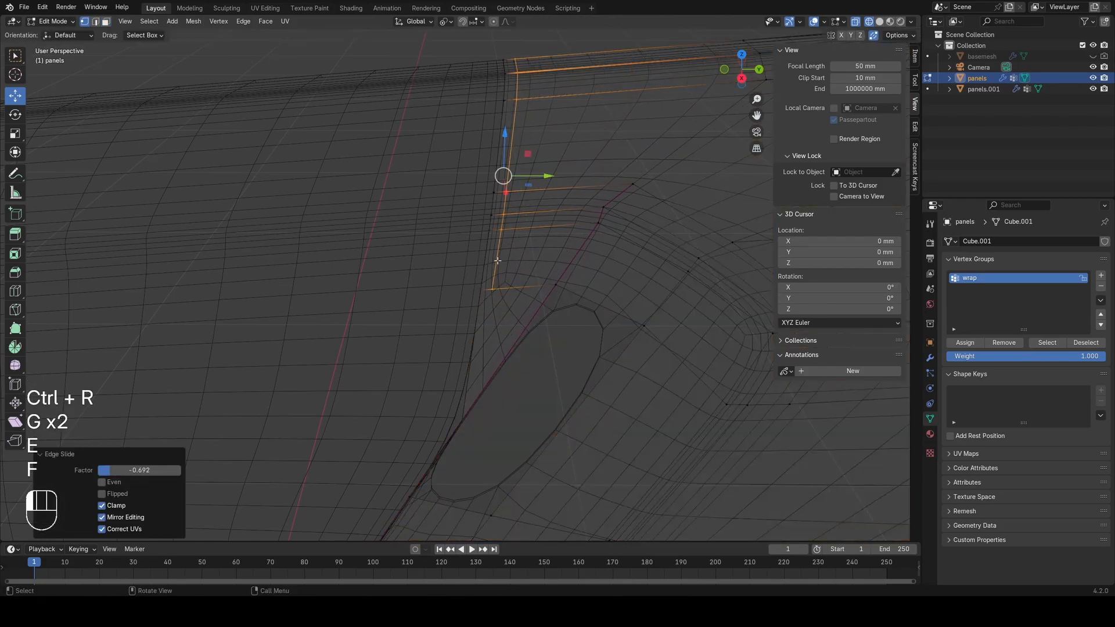
{"action": "key", "text": "a"}
Step: Add a second loop cut beside the upper cut edge and slide it fully over, excluding its lowest vertex
{"action": "middle_click_drag", "start_coordinate": [497, 355], "coordinate": [494, 266], "text": "shift"}
{"action": "scroll", "coordinate": [515, 279], "scroll_direction": "up", "scroll_amount": 2}
{"action": "key", "text": "ctrl+r"}
{"action": "left_click", "coordinate": [534, 269]}
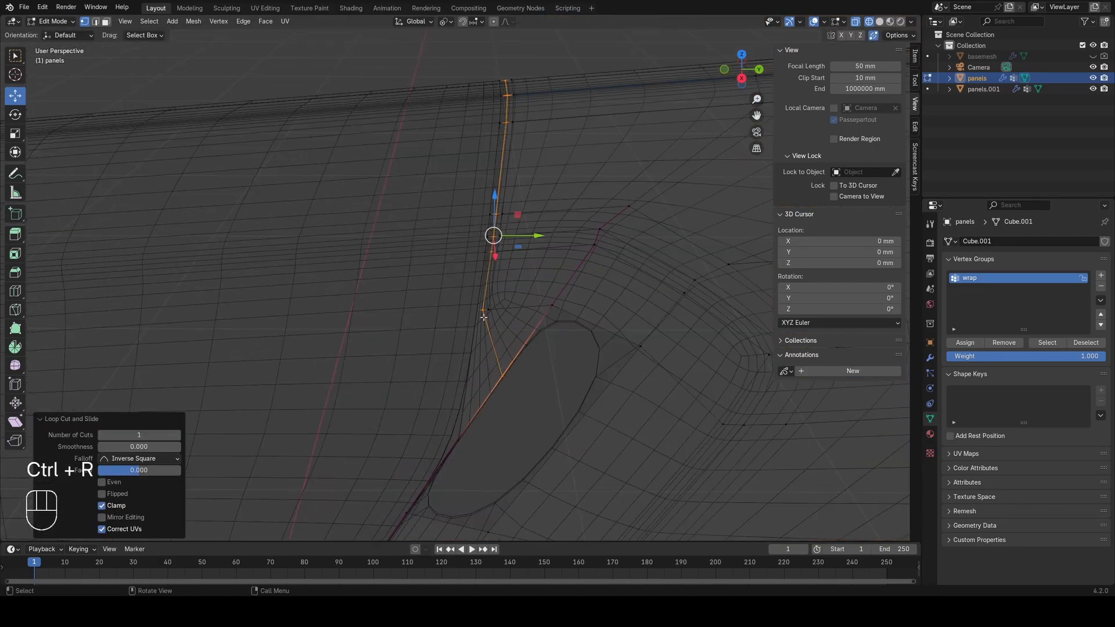
{"action": "left_click", "coordinate": [499, 375], "text": "shift"}
{"action": "key", "text": "g"}
{"action": "key", "text": "g"}
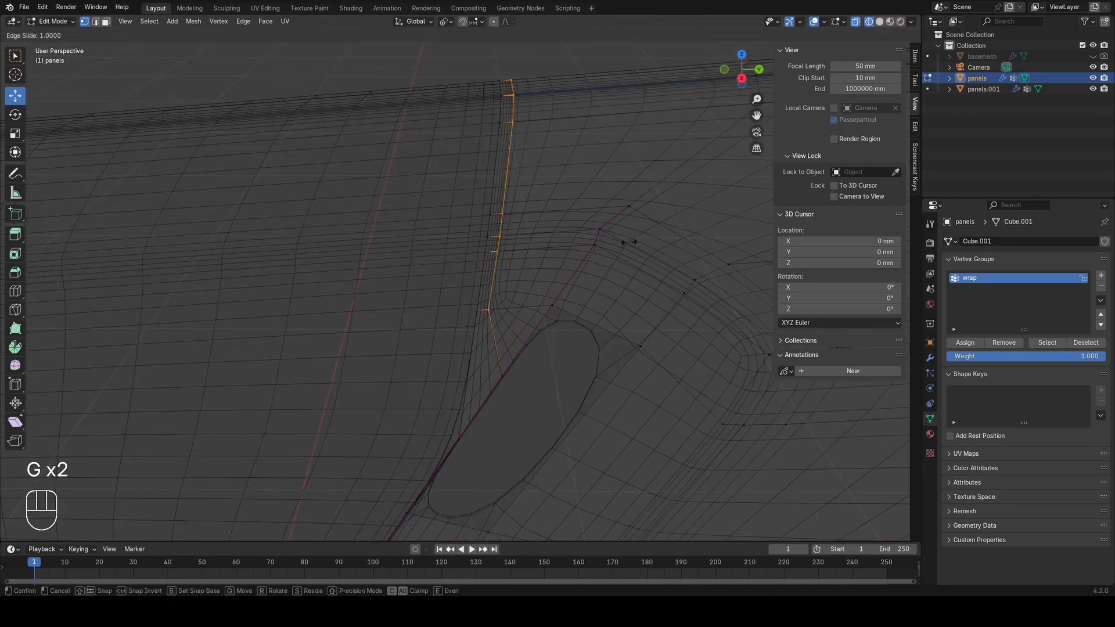
{"action": "left_click", "coordinate": [629, 241]}
Step: Slide the loop's lowest vertex down the edge of the opening toward the cut edge
{"action": "key", "text": "a"}
{"action": "middle_click_drag", "start_coordinate": [516, 372], "coordinate": [520, 273], "text": "shift"}
{"action": "left_click", "coordinate": [512, 285]}
{"action": "key", "text": "g"}
{"action": "key", "text": "g"}
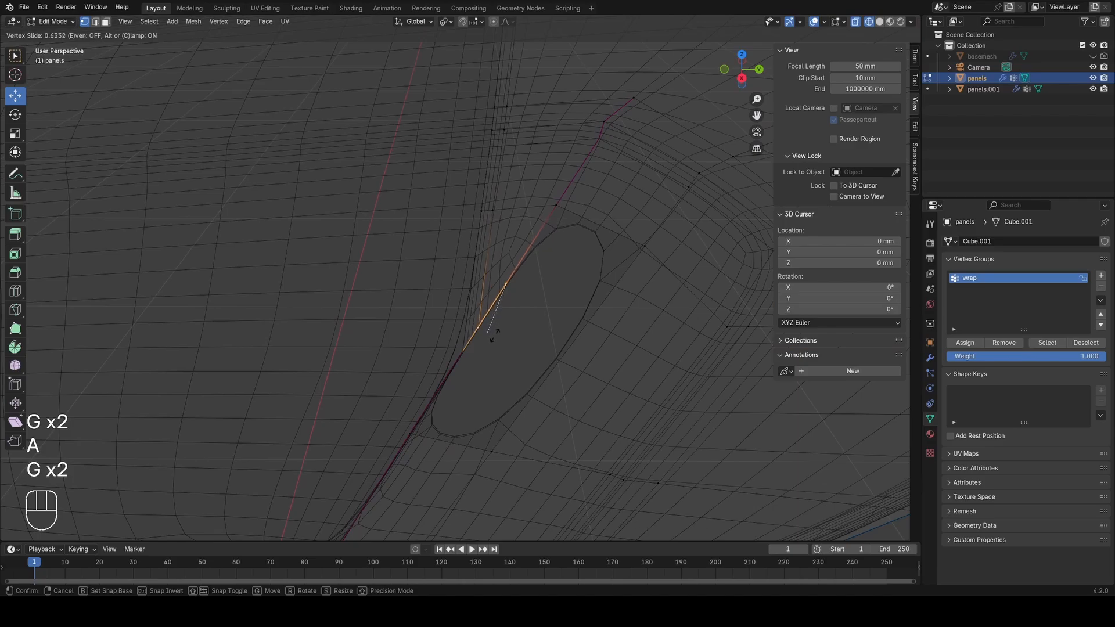
{"action": "left_click", "coordinate": [494, 335]}
{"action": "key", "text": "a"}
Step: From the right orthographic view, slide the loop's lowest vertex further with clamping off so it extends into the opening
{"action": "middle_click_drag", "start_coordinate": [465, 459], "coordinate": [485, 323], "text": "shift"}
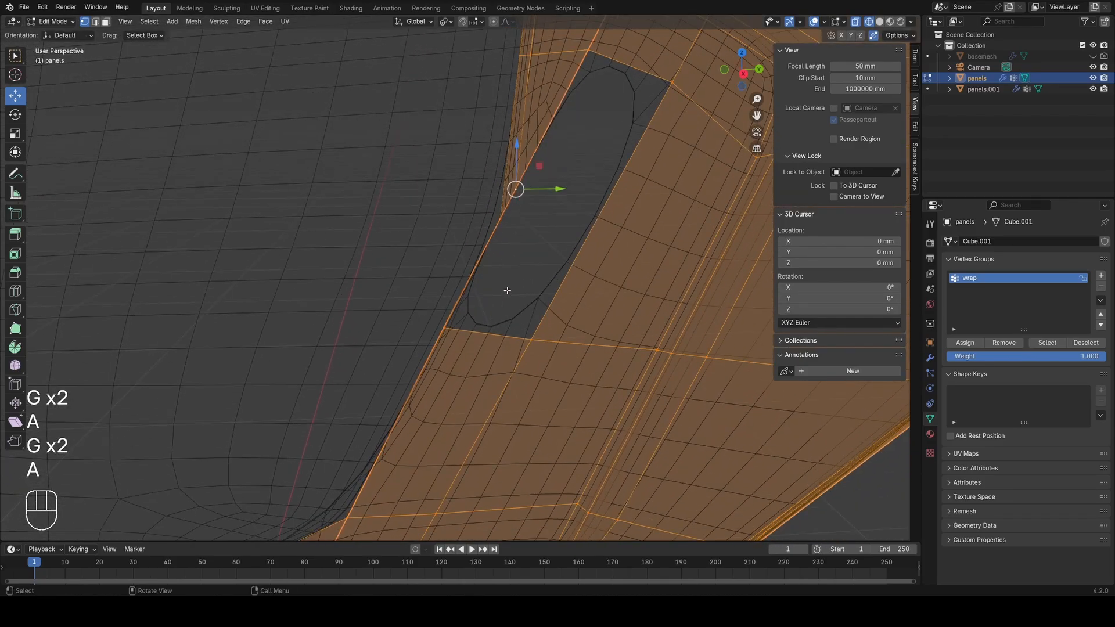
{"action": "key", "text": "KP_3"}
{"action": "scroll", "coordinate": [499, 250], "scroll_direction": "up", "scroll_amount": 2}
{"action": "middle_click_drag", "start_coordinate": [492, 105], "coordinate": [508, 241], "text": "shift"}
{"action": "scroll", "coordinate": [508, 241], "scroll_direction": "up", "scroll_amount": 1}
{"action": "left_click", "coordinate": [508, 244]}
{"action": "key", "text": "g"}
{"action": "key", "text": "g"}
{"action": "key", "text": "g"}
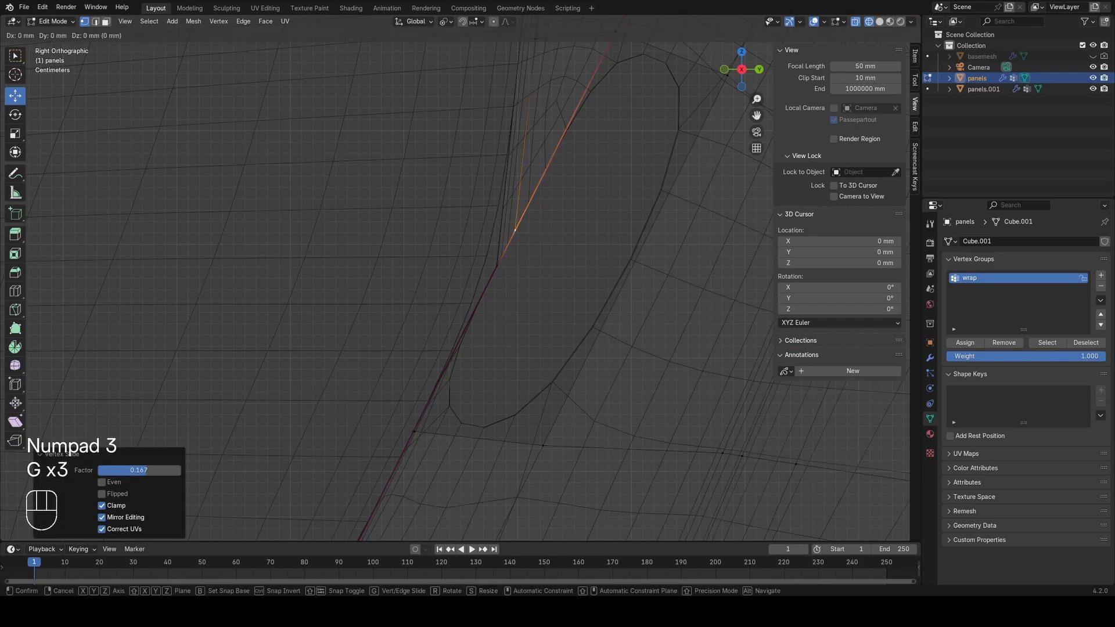
{"action": "key", "text": "g"}
{"action": "key", "text": "c"}
{"action": "left_click", "coordinate": [504, 330]}
Step: Check the extended vertex and the surrounding opening in solid shading
{"action": "key", "text": "a"}
{"action": "key", "text": "z"}
{"action": "key", "text": "z"}
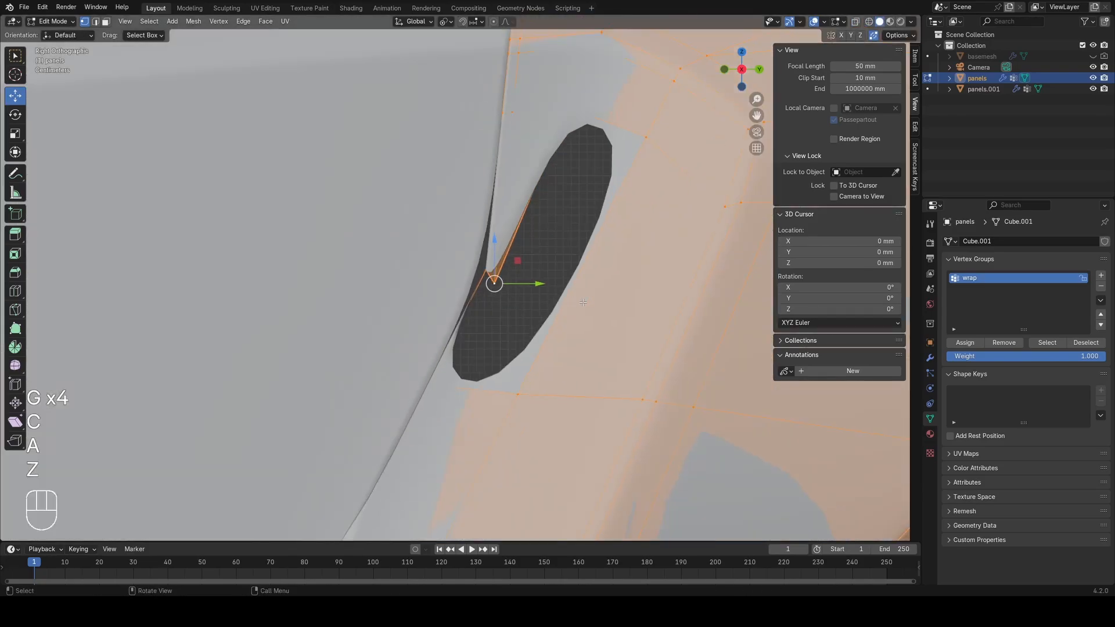
{"action": "left_click_drag", "start_coordinate": [453, 239], "coordinate": [535, 316]}
{"action": "scroll", "coordinate": [511, 317], "scroll_direction": "down", "scroll_amount": 4}
Step: Delete the face of the strip beside the cut edge at the panel's lower bend to open a gap
{"action": "middle_click_drag", "start_coordinate": [419, 376], "coordinate": [511, 279], "text": "shift"}
{"action": "key", "text": "a"}
{"action": "middle_click_drag", "start_coordinate": [478, 411], "coordinate": [514, 349], "text": "shift"}
{"action": "scroll", "coordinate": [523, 347], "scroll_direction": "up", "scroll_amount": 2}
{"action": "key", "text": "3"}
{"action": "left_click", "coordinate": [532, 344]}
{"action": "key", "text": "x"}
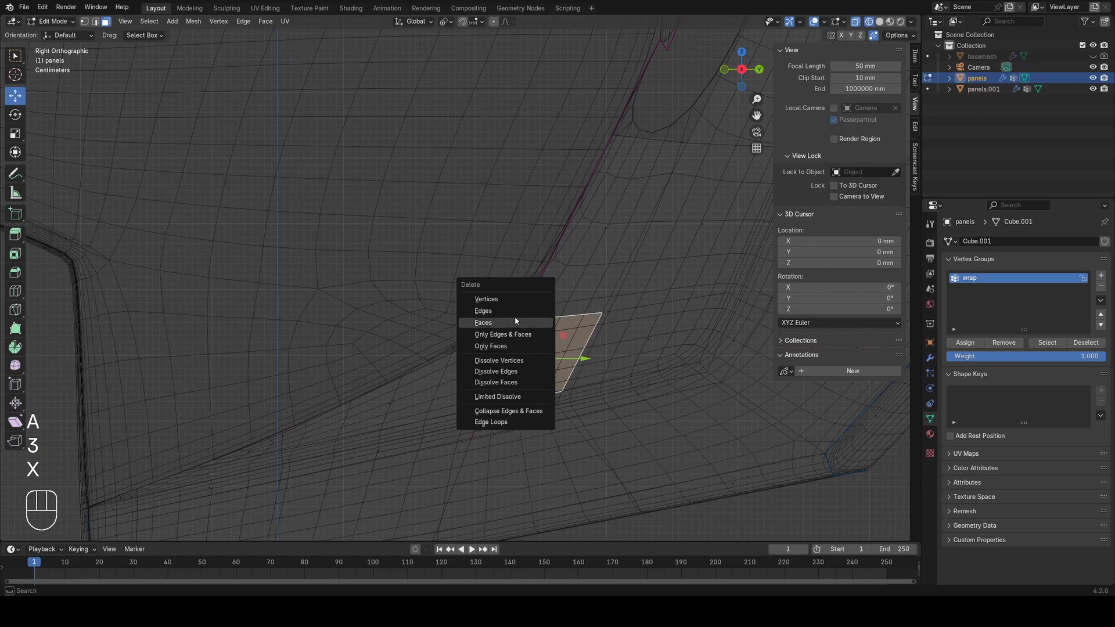
{"action": "left_click", "coordinate": [515, 316]}
Step: Add a loop cut to the face strip between the two openings and slide it toward the cut edge
{"action": "key", "text": "1"}
{"action": "key", "text": "a"}
{"action": "middle_click_drag", "start_coordinate": [581, 259], "coordinate": [444, 349], "text": "shift"}
{"action": "key", "text": "z"}
{"action": "left_click", "coordinate": [539, 330]}
{"action": "key", "text": "ctrl+r"}
{"action": "left_click", "coordinate": [503, 239]}
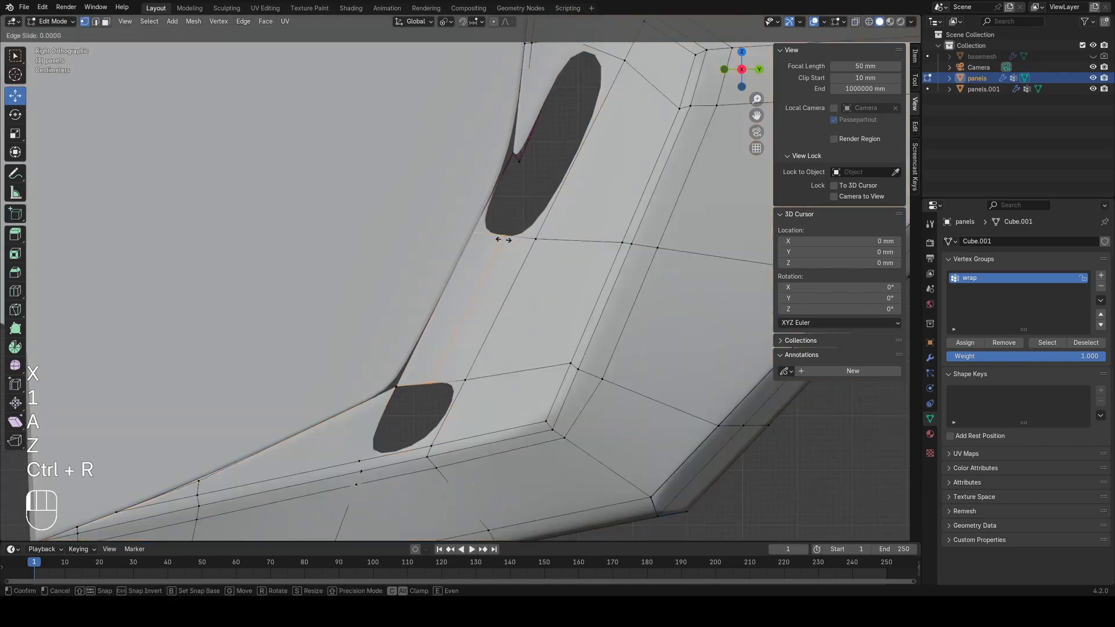
{"action": "left_click", "coordinate": [482, 241]}
Step: Fill the narrow face along the cut edge between the extended vertex and the new loop below the upper opening
{"action": "key", "text": "z"}
{"action": "left_click", "coordinate": [444, 237]}
{"action": "key", "text": "a"}
{"action": "middle_click_drag", "start_coordinate": [476, 194], "coordinate": [398, 301], "text": "shift"}
{"action": "left_click_drag", "start_coordinate": [382, 239], "coordinate": [456, 307]}
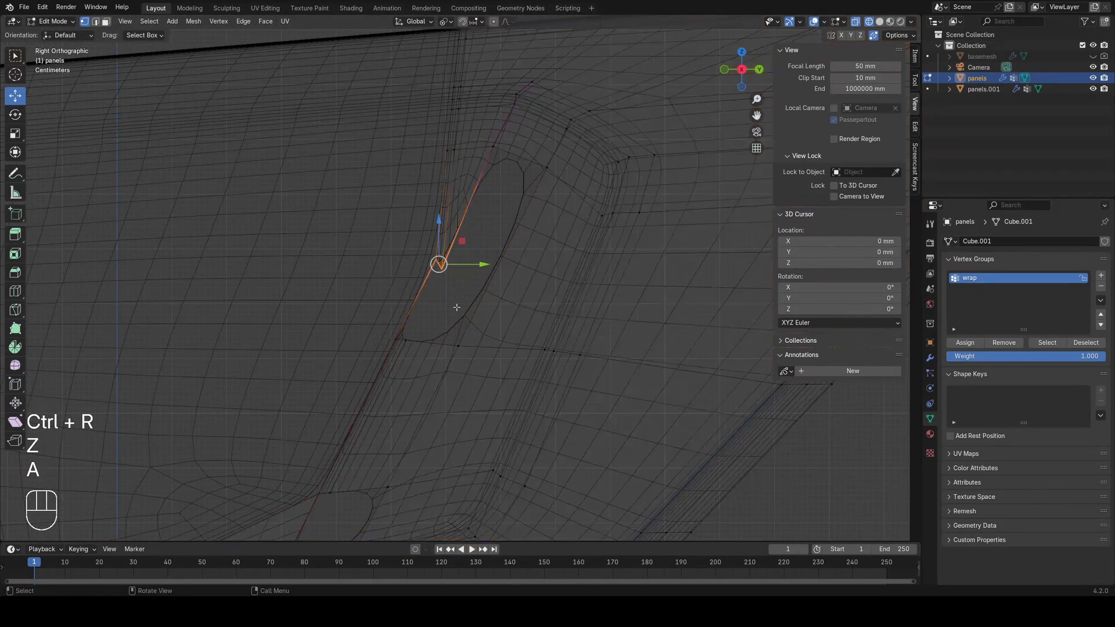
{"action": "scroll", "coordinate": [469, 277], "scroll_direction": "up", "scroll_amount": 2}
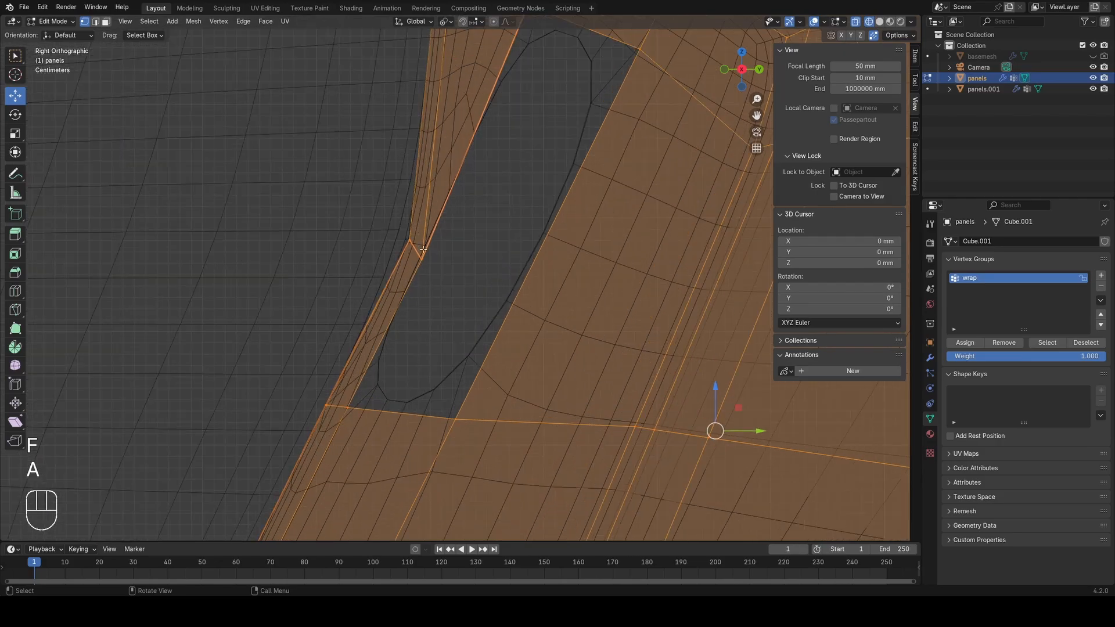
Step: Add a loop cut across the panel starting from the far edge of the upper opening
{"action": "scroll", "coordinate": [443, 308], "scroll_direction": "down", "scroll_amount": 2}
{"action": "key", "text": "2"}
{"action": "left_click", "coordinate": [490, 190]}
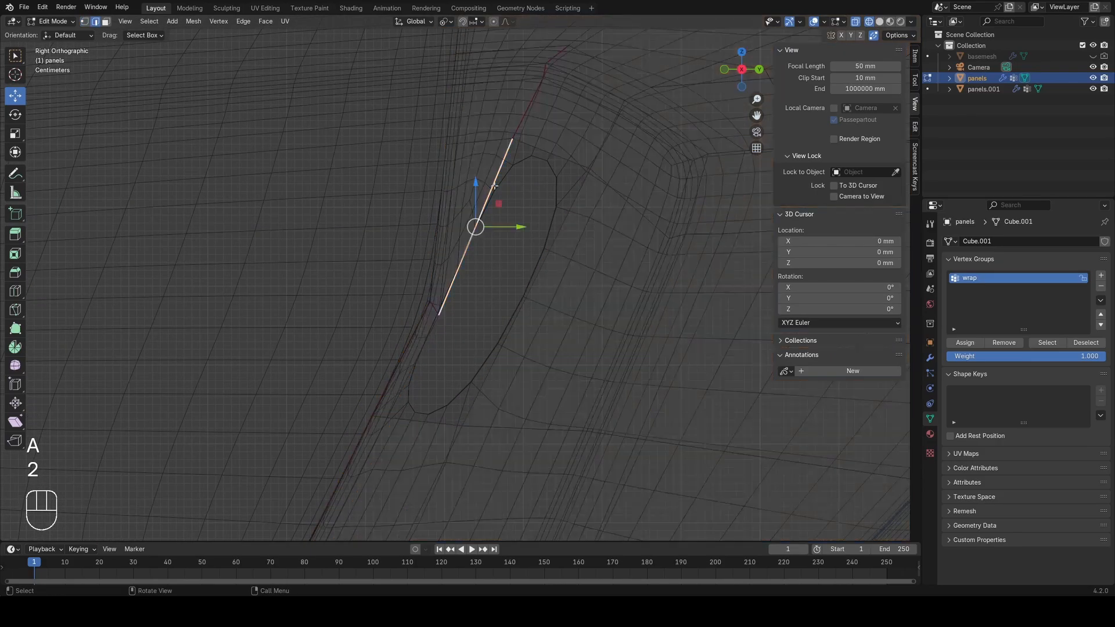
{"action": "key", "text": "a"}
{"action": "key", "text": "1"}
{"action": "scroll", "coordinate": [476, 274], "scroll_direction": "down", "scroll_amount": 5}
{"action": "middle_click_drag", "start_coordinate": [515, 295], "coordinate": [450, 298], "text": "shift"}
{"action": "key", "text": "ctrl+r"}
{"action": "left_click", "coordinate": [468, 283]}
{"action": "left_click", "coordinate": [471, 281]}
Step: Fill the rest of the upper opening with two faces, starting from one of its border edges
{"action": "key", "text": "a"}
{"action": "scroll", "coordinate": [459, 264], "scroll_direction": "up", "scroll_amount": 2}
{"action": "key", "text": "2"}
{"action": "left_click", "coordinate": [448, 194]}
{"action": "key", "text": "f"}
{"action": "key", "text": "f"}
{"action": "key", "text": "1"}
{"action": "key", "text": "a"}
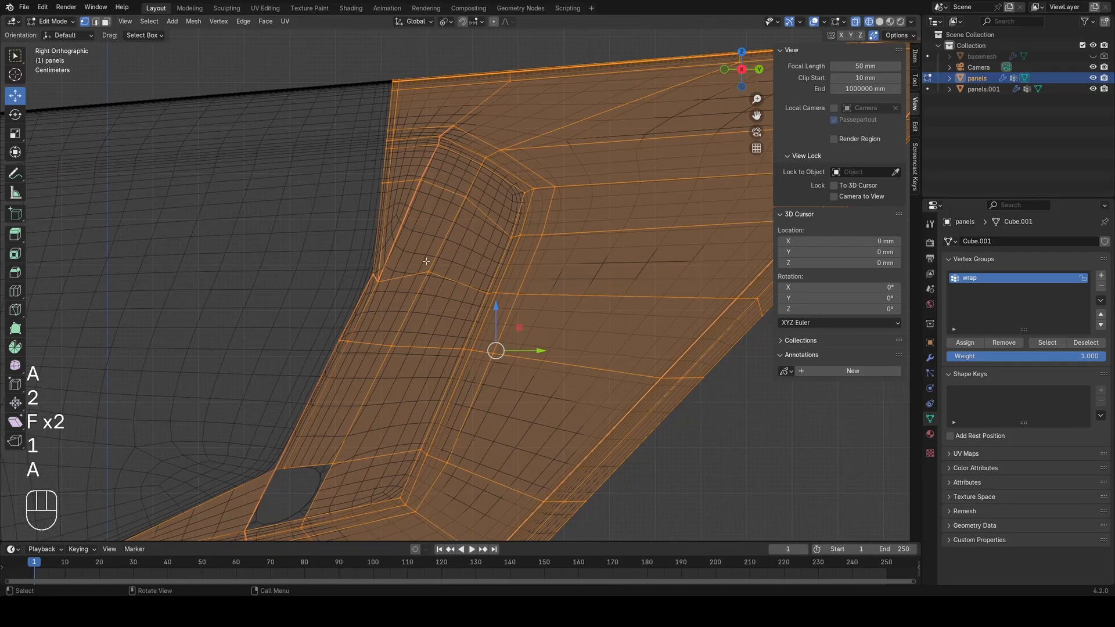
Step: Even out the filled area by sliding the inner vertex of the new loop and the row of vertices below it
{"action": "left_click", "coordinate": [429, 272]}
{"action": "key", "text": "g"}
{"action": "key", "text": "g"}
{"action": "left_click", "coordinate": [422, 286]}
{"action": "key", "text": "z"}
{"action": "key", "text": "a"}
{"action": "left_click_drag", "start_coordinate": [319, 332], "coordinate": [747, 421]}
{"action": "key", "text": "g"}
{"action": "key", "text": "g"}
{"action": "left_click", "coordinate": [526, 341]}
{"action": "key", "text": "a"}
Step: Delete the lower edge of the strip under the cut edge, between the lower opening and the panel's front corner
{"action": "scroll", "coordinate": [465, 366], "scroll_direction": "down", "scroll_amount": 1}
{"action": "middle_click_drag", "start_coordinate": [383, 404], "coordinate": [524, 274], "text": "shift"}
{"action": "scroll", "coordinate": [525, 275], "scroll_direction": "up", "scroll_amount": 2}
{"action": "middle_click_drag", "start_coordinate": [438, 359], "coordinate": [468, 299], "text": "shift"}
{"action": "scroll", "coordinate": [468, 298], "scroll_direction": "up", "scroll_amount": 4}
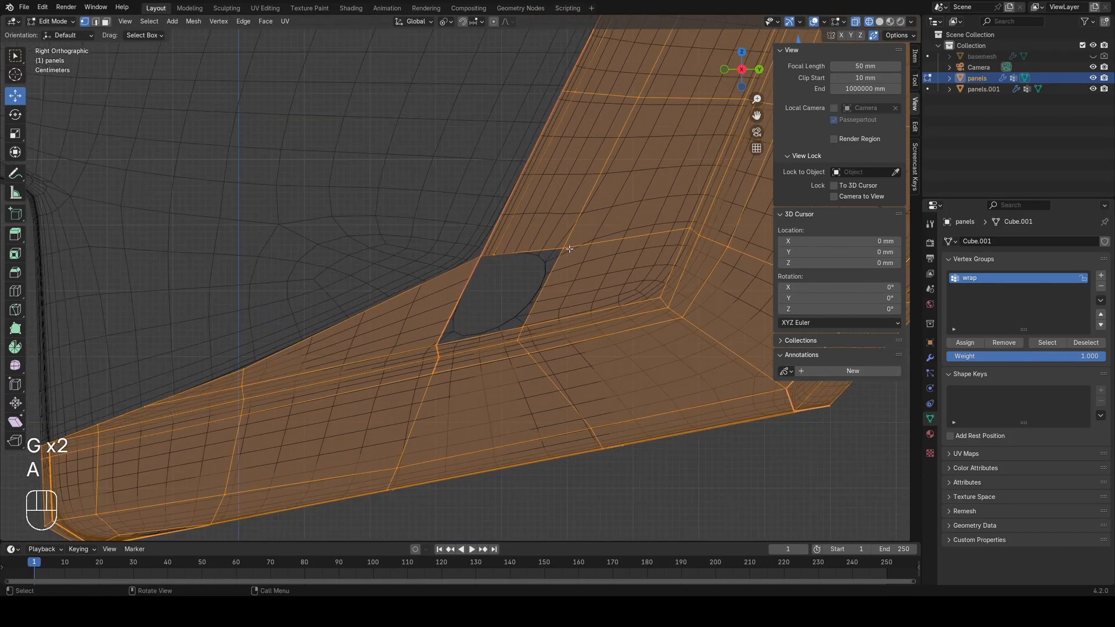
{"action": "scroll", "coordinate": [468, 299], "scroll_direction": "down", "scroll_amount": 3}
{"action": "middle_click_drag", "start_coordinate": [390, 327], "coordinate": [509, 323], "text": "shift"}
{"action": "scroll", "coordinate": [464, 302], "scroll_direction": "up", "scroll_amount": 1}
{"action": "key", "text": "2"}
{"action": "left_click", "coordinate": [337, 358]}
{"action": "key", "text": "x"}
{"action": "left_click", "coordinate": [300, 349]}
{"action": "key", "text": "a"}
Step: Add a loop cut to the narrow strip that ends at the lower opening's cut-side edge
{"action": "key", "text": "1"}
{"action": "key", "text": "ctrl+r"}
{"action": "left_click", "coordinate": [541, 291]}
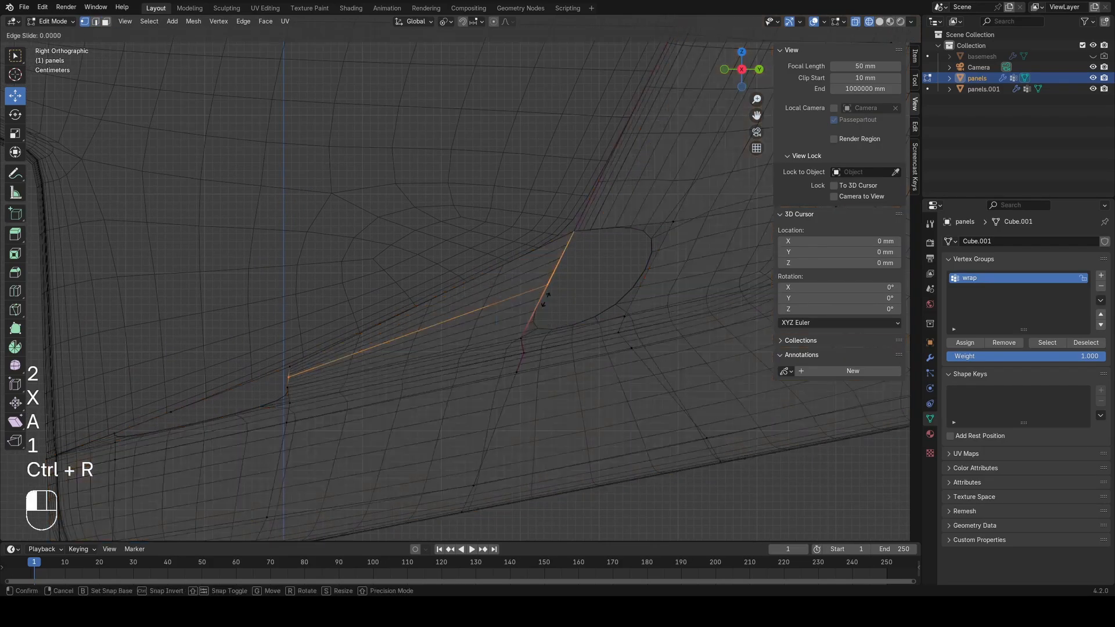
{"action": "left_click", "coordinate": [540, 288]}
Step: Slide the new loop's end vertex up the opening's edge and extend it into the opening with clamping off
{"action": "key", "text": "g"}
{"action": "key", "text": "g"}
{"action": "left_click", "coordinate": [552, 252]}
{"action": "key", "text": "g"}
{"action": "key", "text": "g"}
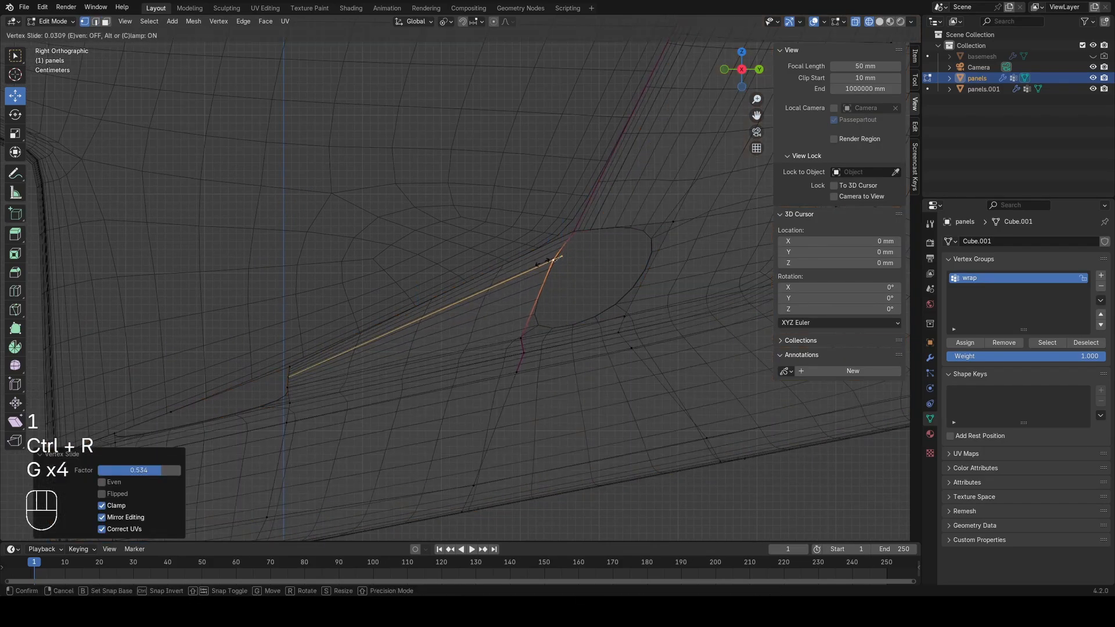
{"action": "left_click", "coordinate": [549, 252]}
Step: Slide the end vertex of the loop above the lower opening into the opening with clamping off
{"action": "key", "text": "a"}
{"action": "left_click", "coordinate": [575, 232]}
{"action": "key", "text": "g"}
{"action": "key", "text": "g"}
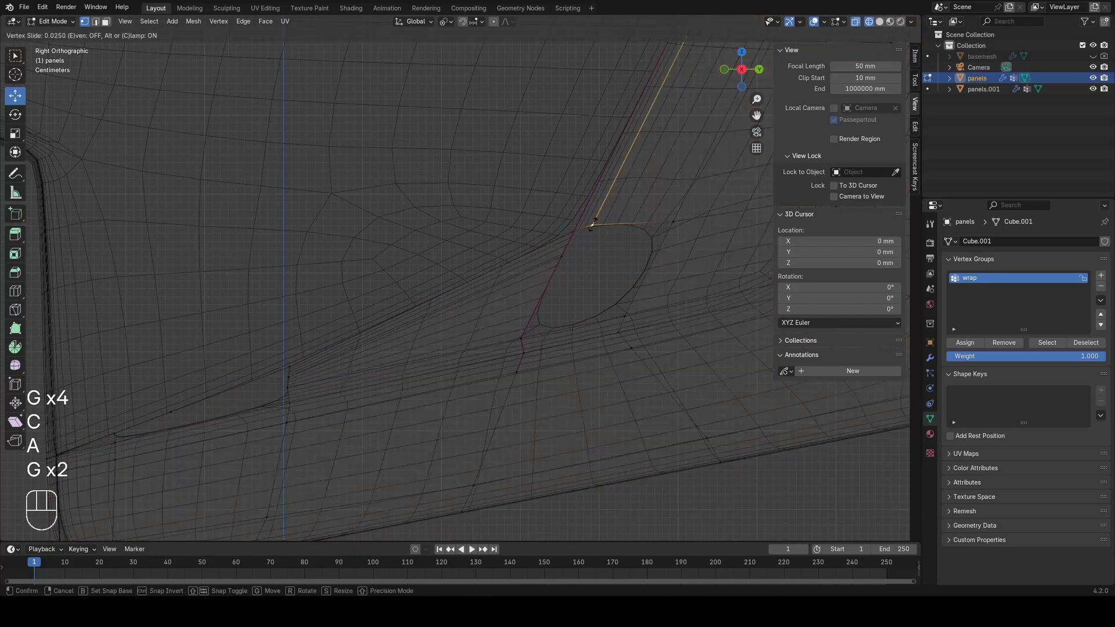
{"action": "key", "text": "c"}
{"action": "left_click", "coordinate": [590, 239]}
Step: Merge the two loop end vertices at the lower opening using At Last
{"action": "key", "text": "a"}
{"action": "scroll", "coordinate": [590, 240], "scroll_direction": "up", "scroll_amount": 2}
{"action": "left_click", "coordinate": [606, 248]}
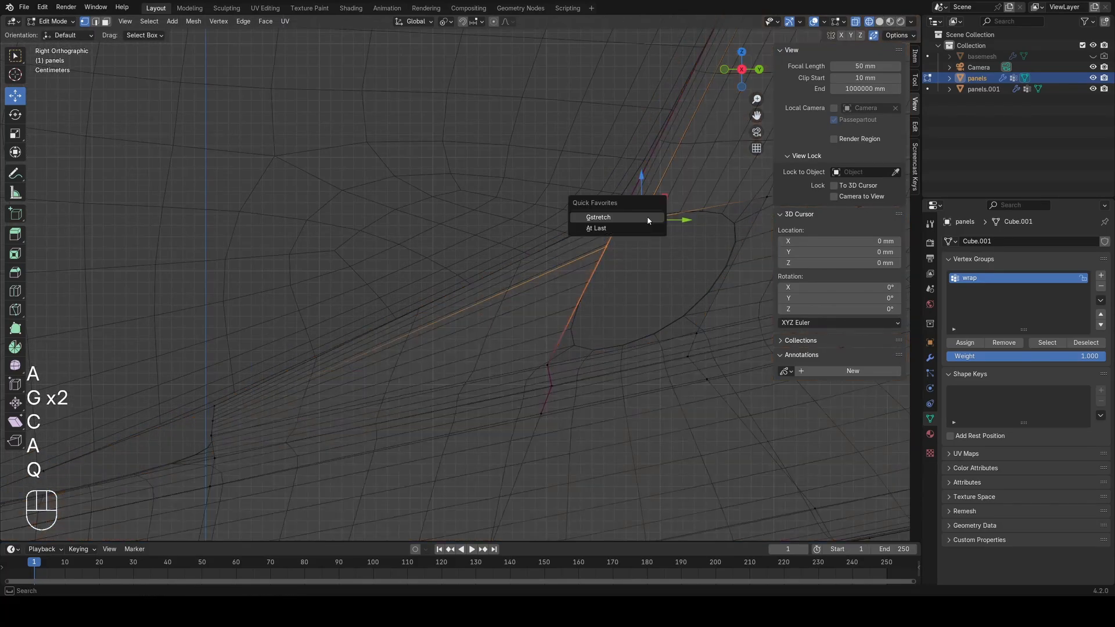
{"action": "left_click", "coordinate": [646, 229]}
{"action": "key", "text": "a"}
Step: Slide the merged corner vertex closer to the cut edge
{"action": "middle_click_drag", "start_coordinate": [647, 223], "coordinate": [533, 248], "text": "shift"}
{"action": "left_click", "coordinate": [528, 244]}
{"action": "key", "text": "g"}
{"action": "key", "text": "g"}
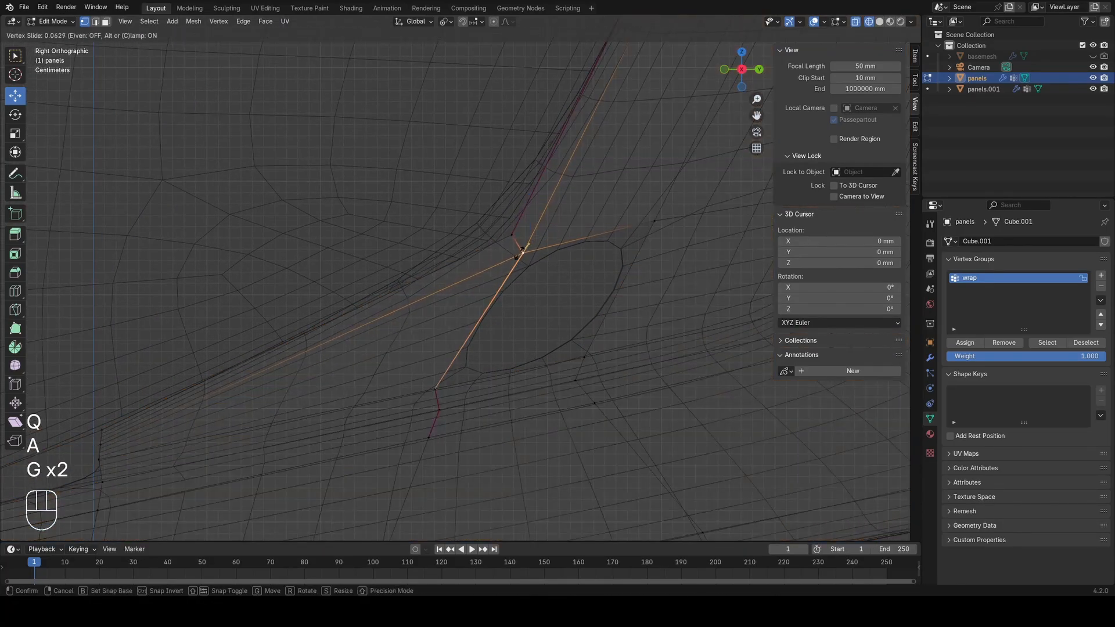
{"action": "left_click", "coordinate": [513, 253]}
Step: Fill the remaining lower opening with a face from its border edge
{"action": "key", "text": "a"}
{"action": "key", "text": "2"}
{"action": "left_click", "coordinate": [622, 267]}
{"action": "key", "text": "f"}
{"action": "key", "text": "1"}
{"action": "key", "text": "a"}
Step: Check the cut edge of the whole panel in Object Mode and return to editing at the narrow front opening
{"action": "key", "text": "Tab"}
{"action": "scroll", "coordinate": [456, 287], "scroll_direction": "down", "scroll_amount": 6}
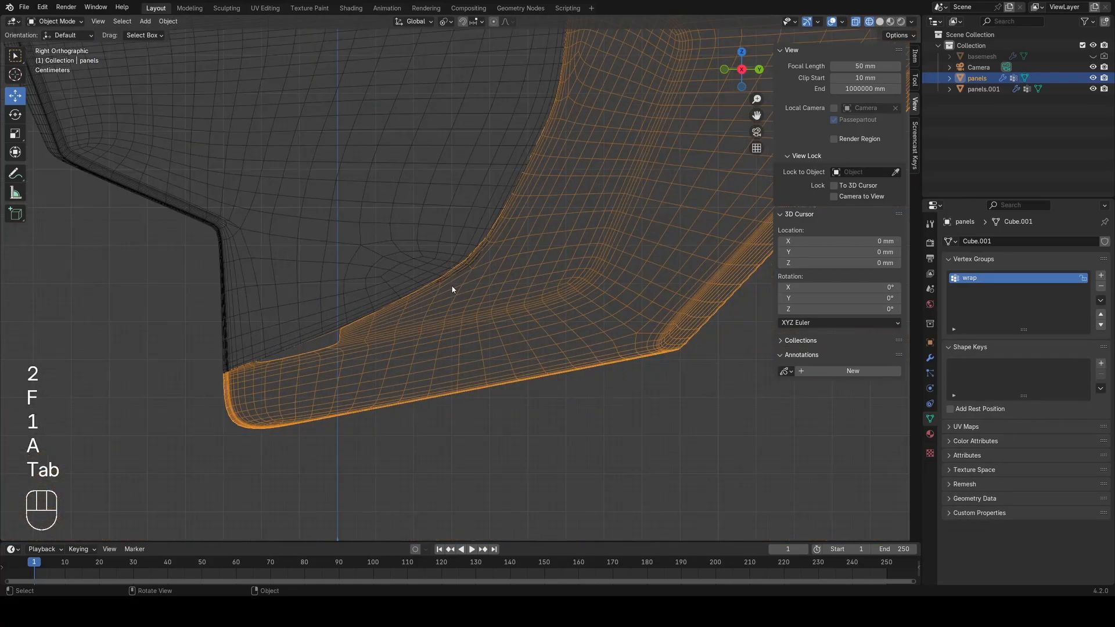
{"action": "key", "text": "z"}
{"action": "key", "text": "z"}
{"action": "key", "text": "Tab"}
{"action": "key", "text": "a"}
{"action": "scroll", "coordinate": [430, 318], "scroll_direction": "up", "scroll_amount": 7}
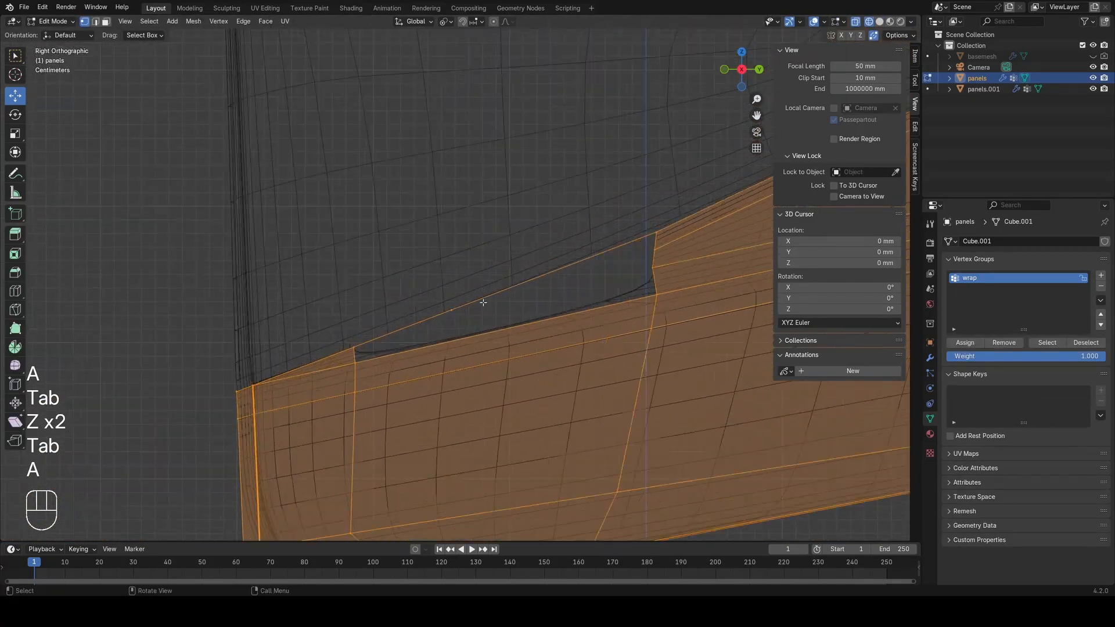
{"action": "key", "text": "x"}
{"action": "left_click", "coordinate": [408, 364]}
{"action": "key", "text": "z"}
{"action": "key", "text": "a"}
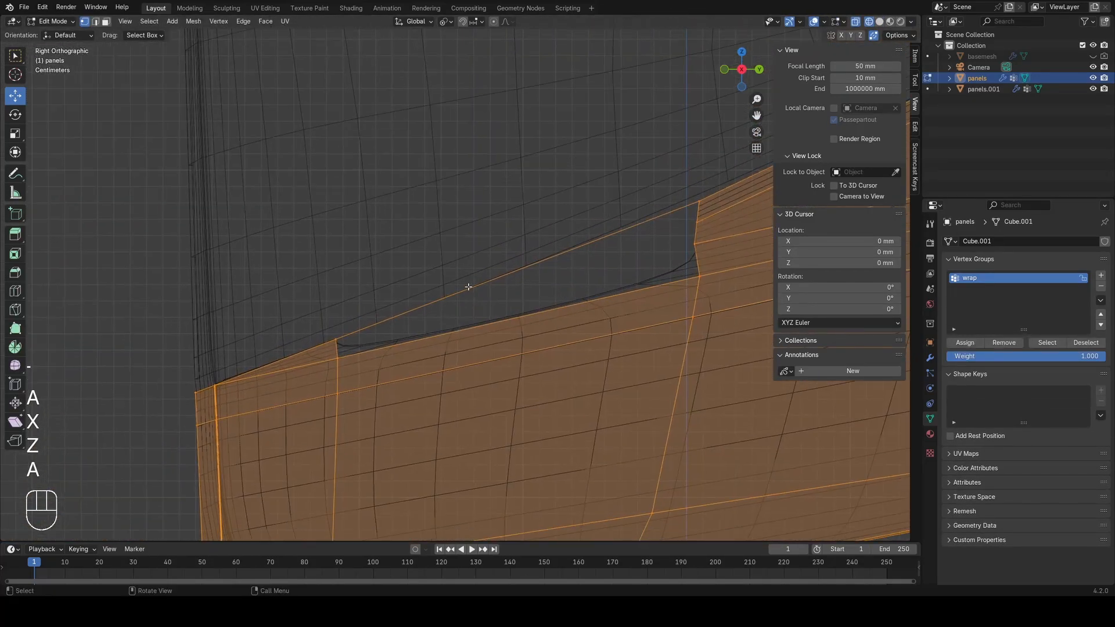
Step: Delete the narrow face between the panel's front corner and the narrow opening, using Only Faces
{"action": "scroll", "coordinate": [462, 259], "scroll_direction": "down", "scroll_amount": 4}
{"action": "left_click", "coordinate": [441, 254]}
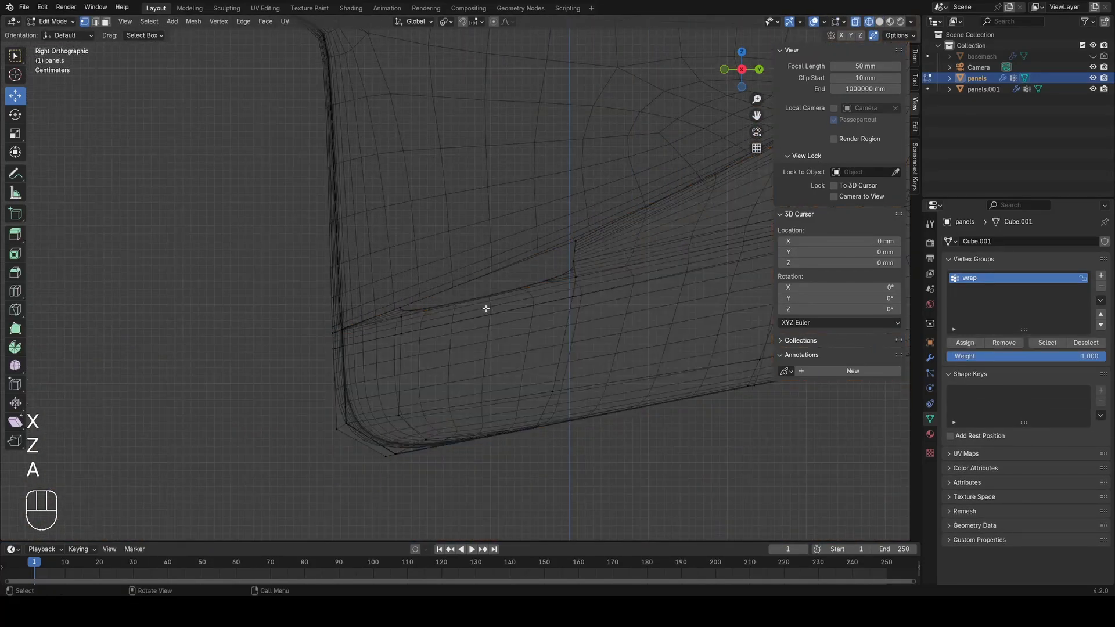
{"action": "key", "text": "a"}
{"action": "scroll", "coordinate": [488, 308], "scroll_direction": "up", "scroll_amount": 4}
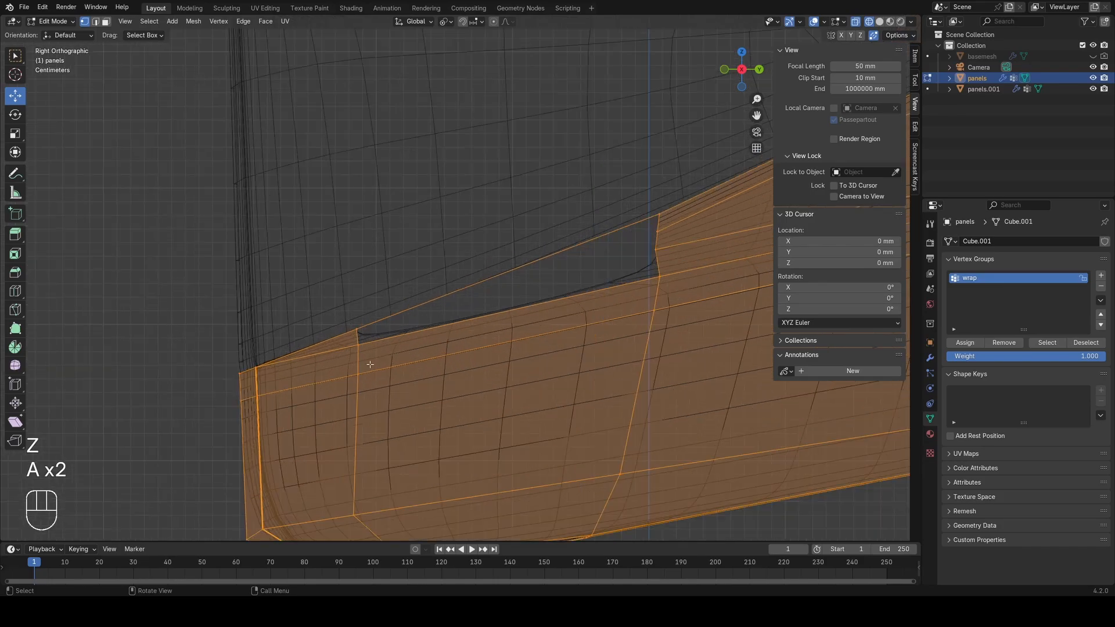
{"action": "scroll", "coordinate": [372, 343], "scroll_direction": "up", "scroll_amount": 2}
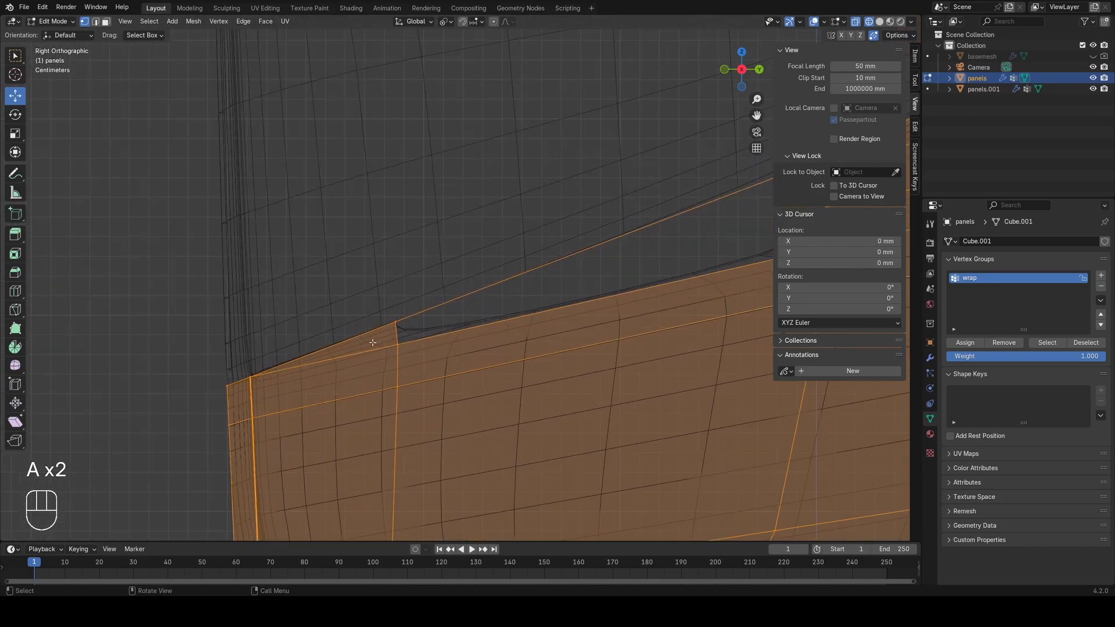
{"action": "left_click", "coordinate": [345, 347]}
{"action": "key", "text": "x"}
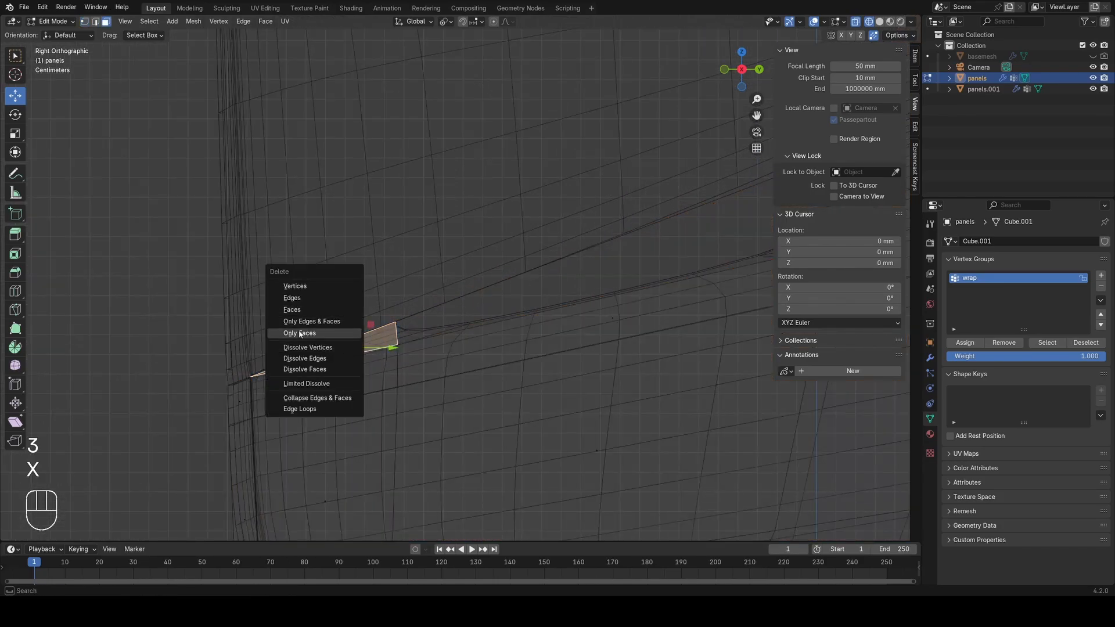
{"action": "left_click", "coordinate": [300, 334]}
Step: Delete the adjacent strip face directly below the gap at the panel's front corner
{"action": "key", "text": "1"}
{"action": "key", "text": "a"}
{"action": "mouse_move", "coordinate": [363, 362]}
{"action": "middle_mouse_down", "text": "shift"}
{"action": "mouse_move", "coordinate": [276, 374]}
{"action": "mouse_move", "coordinate": [341, 350]}
{"action": "middle_mouse_up", "text": "shift"}
{"action": "left_click", "coordinate": [338, 362]}
{"action": "key", "text": "x"}
{"action": "key", "text": "a"}
{"action": "key", "text": "z"}
Step: Slide the vertex at the end of the narrow opening down, away from the cut edge
{"action": "scroll", "coordinate": [290, 372], "scroll_direction": "down", "scroll_amount": 1}
{"action": "left_click", "coordinate": [296, 362]}
{"action": "key", "text": "g"}
{"action": "key", "text": "g"}
{"action": "left_click", "coordinate": [296, 373]}
{"action": "key", "text": "a"}
{"action": "key", "text": "a"}
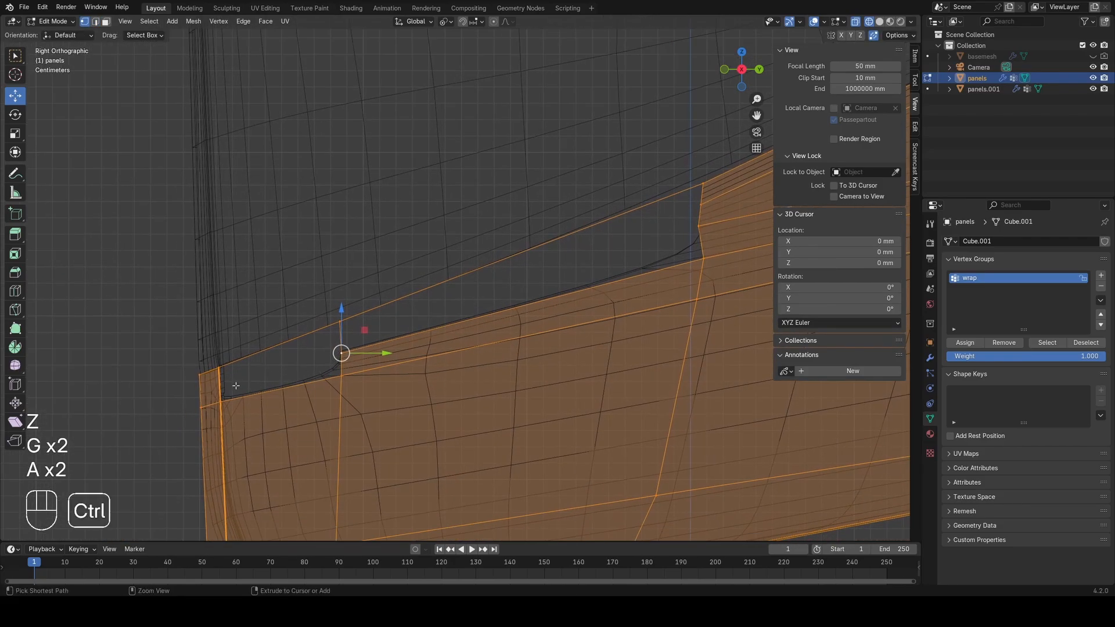
Step: Add a loop cut through the short corner edge at the front end of the gap
{"action": "key", "text": "ctrl+r"}
{"action": "left_click", "coordinate": [229, 382]}
{"action": "left_click", "coordinate": [229, 382]}
{"action": "key", "text": "a"}
Step: Fill the gap at the panel's front corner with a lower and an upper face between the new loop and the slid vertex
{"action": "key", "text": "2"}
{"action": "left_click", "coordinate": [295, 385]}
{"action": "key", "text": "f"}
{"action": "key", "text": "1"}
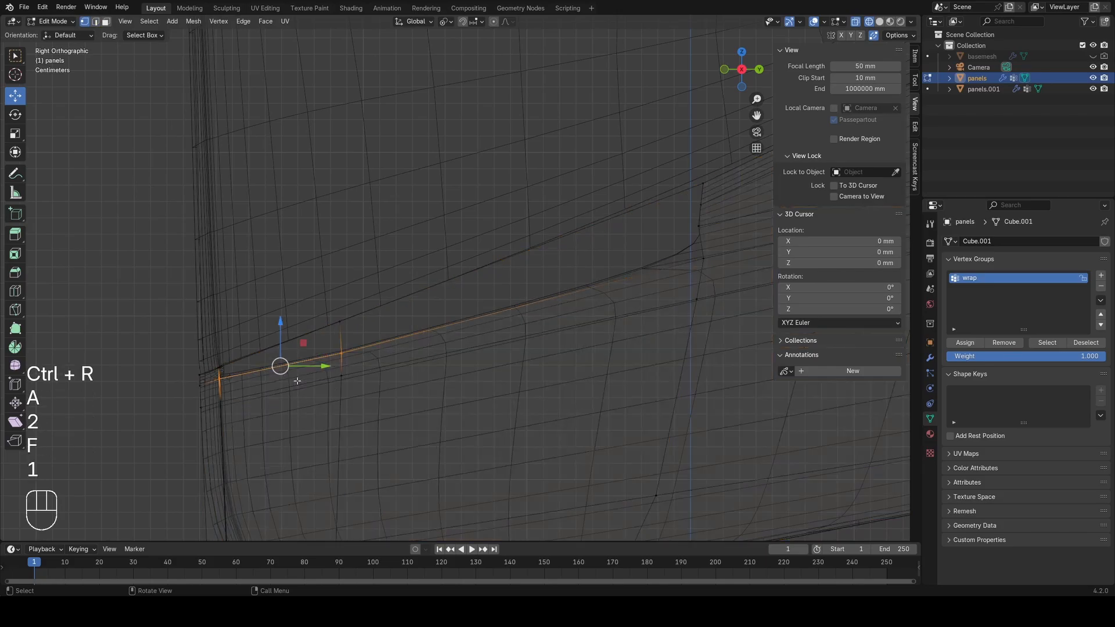
{"action": "key", "text": "a"}
{"action": "key", "text": "2"}
{"action": "left_click", "coordinate": [305, 363]}
{"action": "key", "text": "f"}
{"action": "key", "text": "1"}
{"action": "key", "text": "a"}
Step: Fill the long strip face directly under the cut edge, from the rebuilt corner to the opening's far end
{"action": "middle_click_drag", "start_coordinate": [465, 289], "coordinate": [394, 319], "text": "shift"}
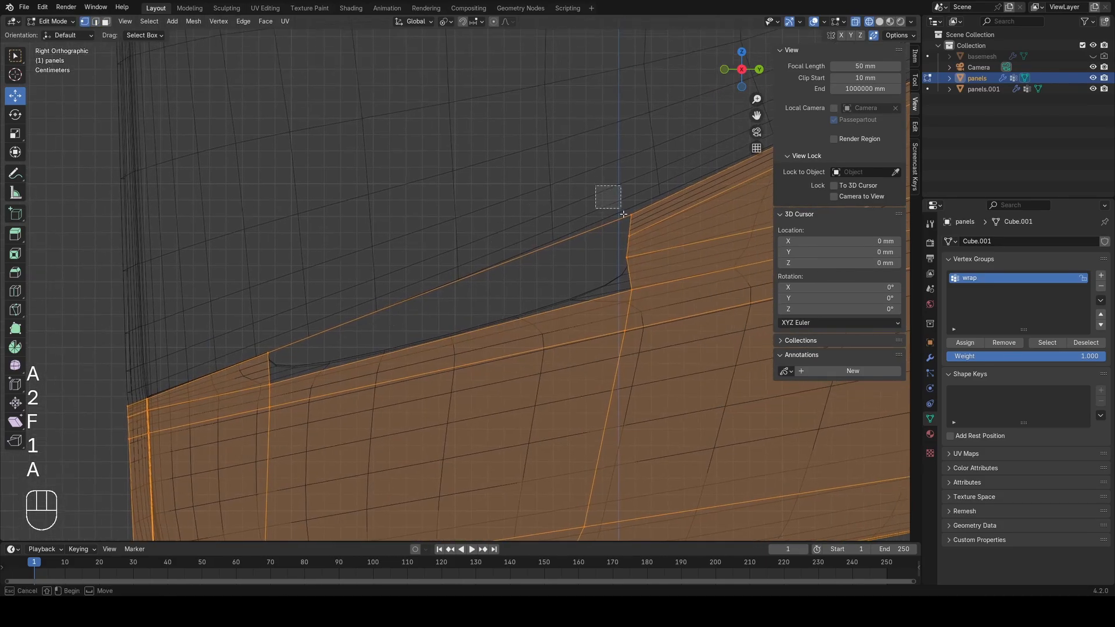
{"action": "left_click", "coordinate": [640, 242]}
{"action": "key", "text": "f"}
{"action": "key", "text": "a"}
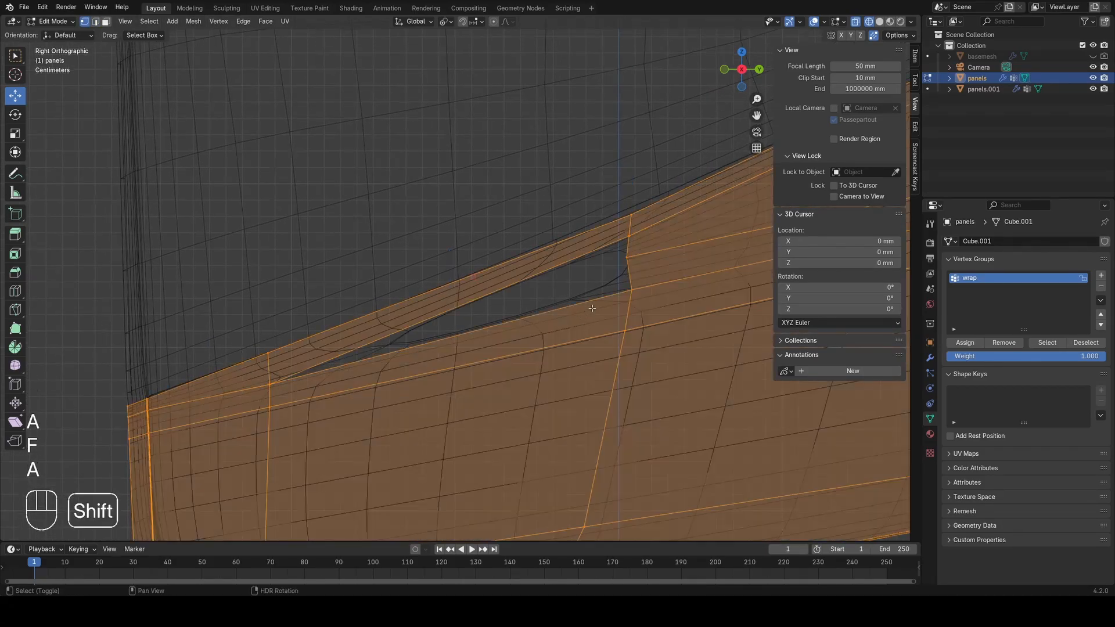
Step: Slide the vertex at the far end of the remaining narrow opening downward along its edge
{"action": "middle_click_drag", "start_coordinate": [593, 308], "coordinate": [160, 368], "text": "shift"}
{"action": "left_click", "coordinate": [546, 274]}
{"action": "key", "text": "g"}
{"action": "key", "text": "g"}
{"action": "left_click", "coordinate": [553, 281]}
{"action": "key", "text": "a"}
{"action": "scroll", "coordinate": [487, 289], "scroll_direction": "down", "scroll_amount": 6}
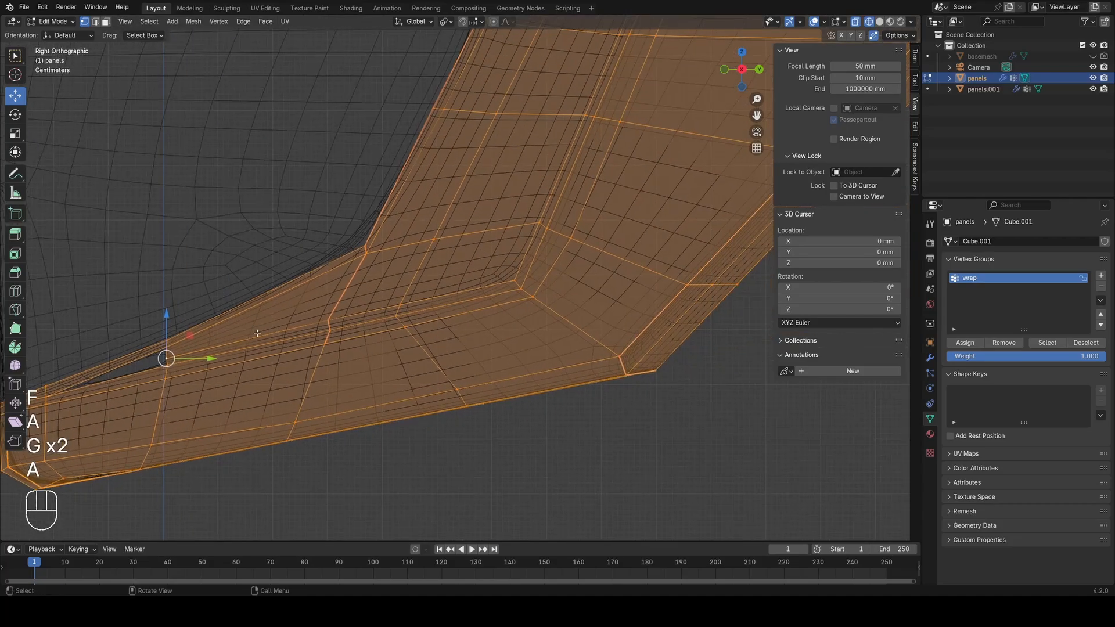
{"action": "middle_click_drag", "start_coordinate": [437, 290], "coordinate": [660, 218], "text": "shift"}
{"action": "scroll", "coordinate": [437, 290], "scroll_direction": "up", "scroll_amount": 3}
{"action": "middle_click_drag", "start_coordinate": [252, 347], "coordinate": [486, 323], "text": "shift"}
{"action": "scroll", "coordinate": [385, 341], "scroll_direction": "up", "scroll_amount": 3}
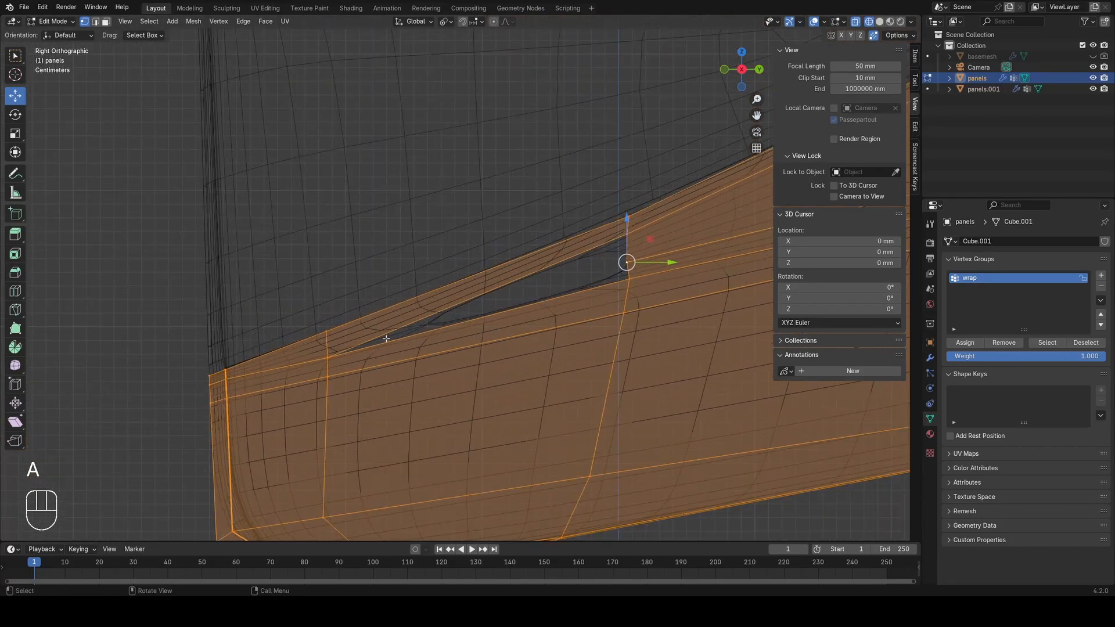
Step: Delete the thin strip geometry between the narrow opening and the panel's outer cut edge
{"action": "key", "text": "2"}
{"action": "key", "text": "x"}
{"action": "key", "text": "1"}
{"action": "key", "text": "a"}
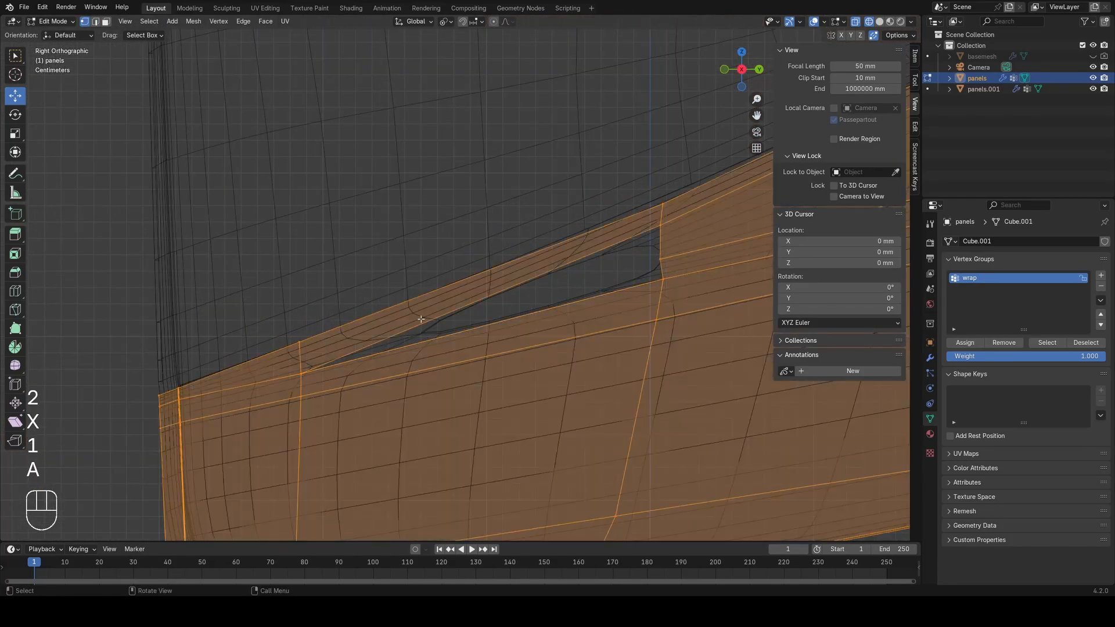
{"action": "key", "text": "2"}
{"action": "key", "text": "x"}
{"action": "left_click", "coordinate": [441, 314]}
{"action": "key", "text": "1"}
{"action": "key", "text": "a"}
Step: Add a loop cut through the short edge at the opening's front end and slide the lower vertex there upward
{"action": "key", "text": "ctrl+r"}
{"action": "double_click", "coordinate": [306, 352]}
{"action": "key", "text": "a"}
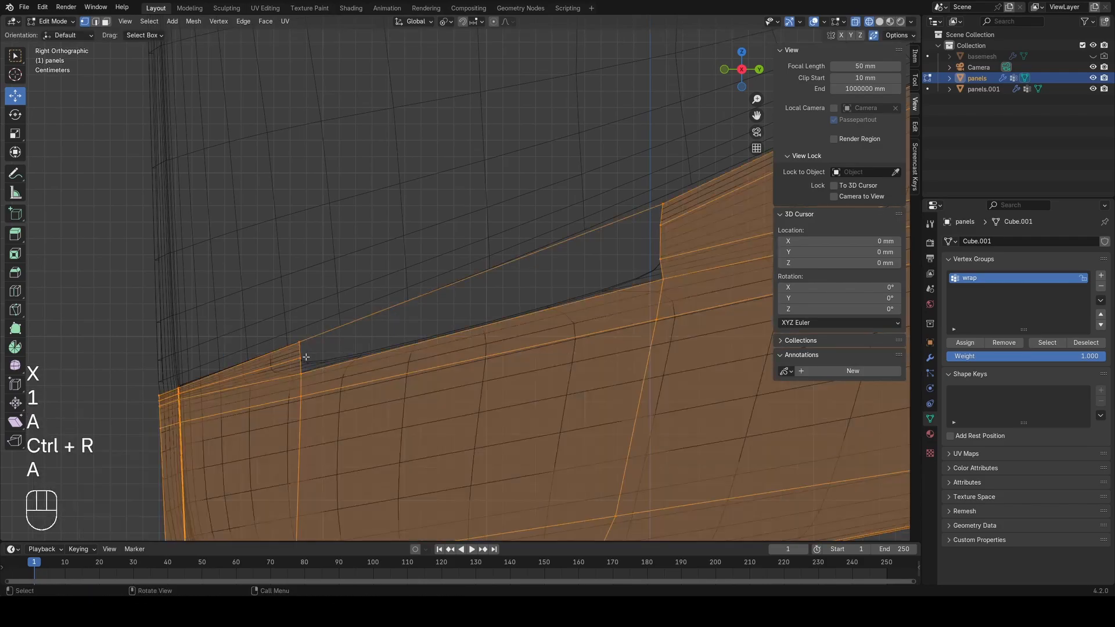
{"action": "left_click", "coordinate": [302, 373]}
{"action": "key", "text": "g"}
{"action": "key", "text": "g"}
{"action": "left_click", "coordinate": [299, 370]}
{"action": "key", "text": "a"}
Step: Fill the long face along the opening's lower edge, from its front end to its far end
{"action": "key", "text": "2"}
{"action": "left_click", "coordinate": [428, 333]}
{"action": "key", "text": "f"}
{"action": "key", "text": "1"}
{"action": "key", "text": "a"}
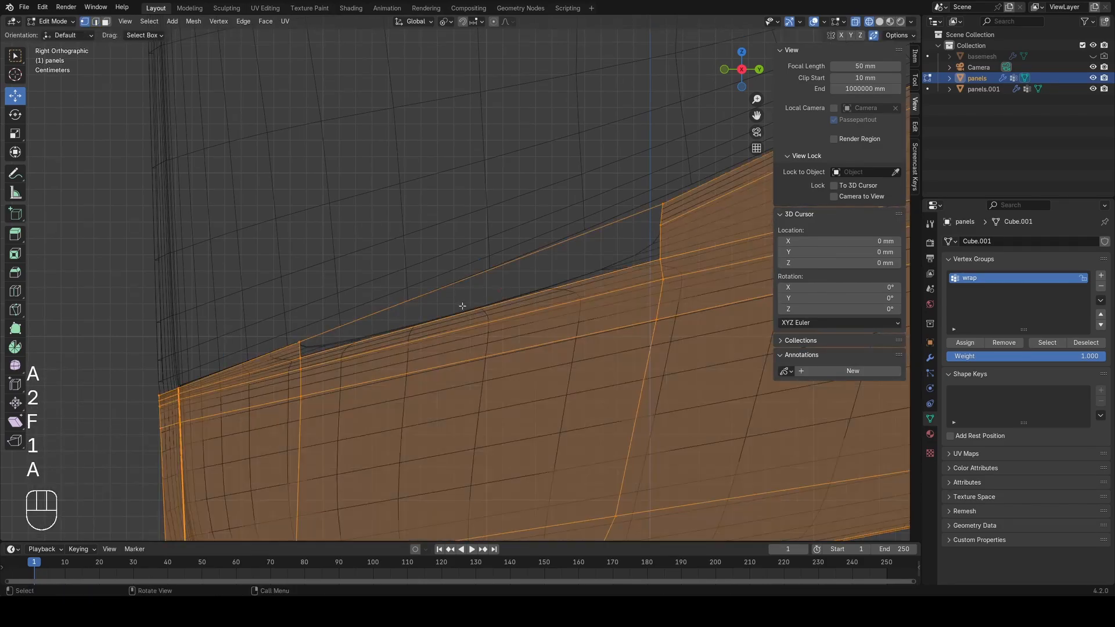
Step: Fill the remaining upper part of the opening with strip faces reaching the outer cut edge
{"action": "key", "text": "2"}
{"action": "left_click", "coordinate": [460, 307]}
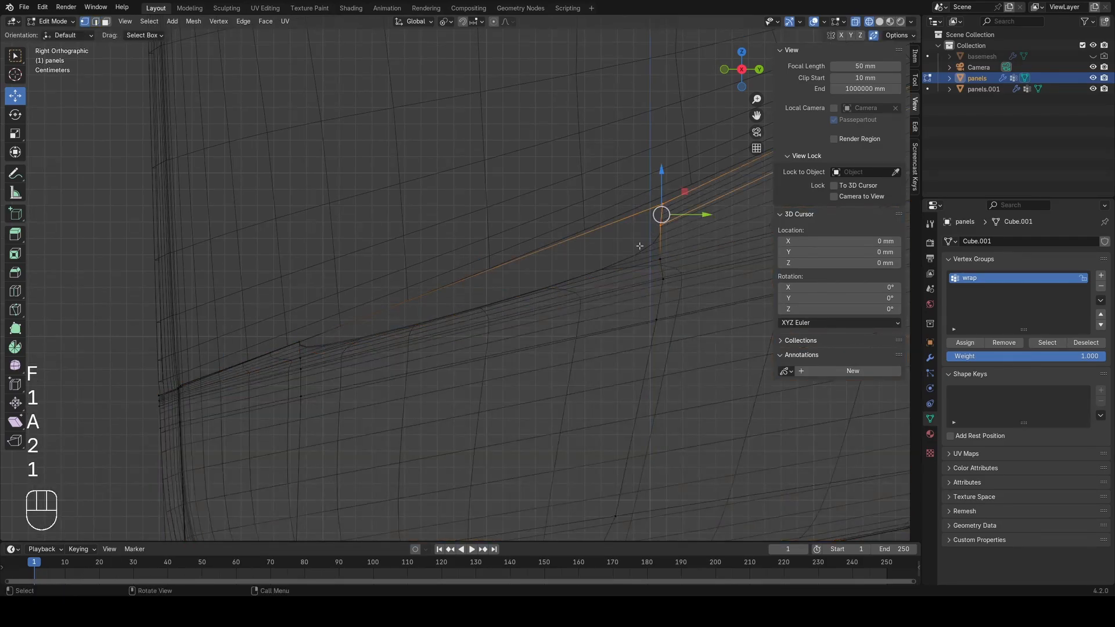
{"action": "key", "text": "f"}
{"action": "key", "text": "a"}
{"action": "key", "text": "2"}
{"action": "key", "text": "f"}
{"action": "key", "text": "1"}
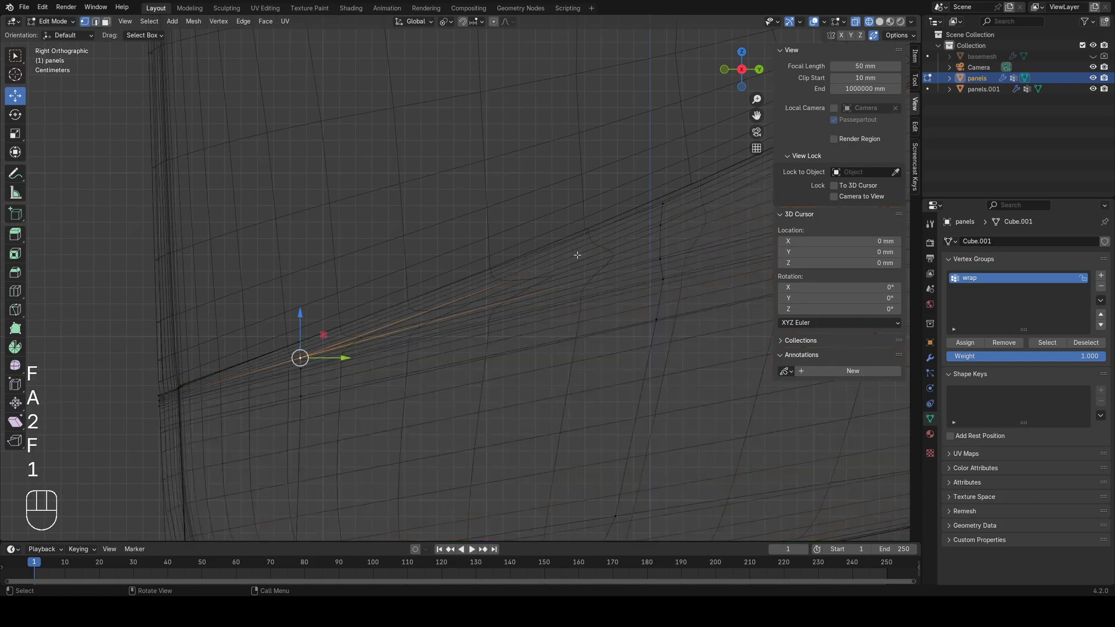
{"action": "key", "text": "a"}
Step: Add a centred loop cut across the rebuilt strip between the filled opening and the cut's lower corner
{"action": "key", "text": "Tab"}
{"action": "key", "text": "z"}
{"action": "scroll", "coordinate": [419, 271], "scroll_direction": "down", "scroll_amount": 2}
{"action": "scroll", "coordinate": [393, 341], "scroll_direction": "up", "scroll_amount": 4}
{"action": "key", "text": "z"}
{"action": "middle_click_drag", "start_coordinate": [523, 249], "coordinate": [418, 290], "text": "shift"}
{"action": "scroll", "coordinate": [389, 345], "scroll_direction": "up", "scroll_amount": 2}
{"action": "key", "text": "Tab"}
{"action": "key", "text": "a"}
{"action": "scroll", "coordinate": [419, 290], "scroll_direction": "down", "scroll_amount": 3}
{"action": "scroll", "coordinate": [418, 289], "scroll_direction": "down", "scroll_amount": 1}
{"action": "key", "text": "ctrl+r"}
{"action": "left_click", "coordinate": [410, 297]}
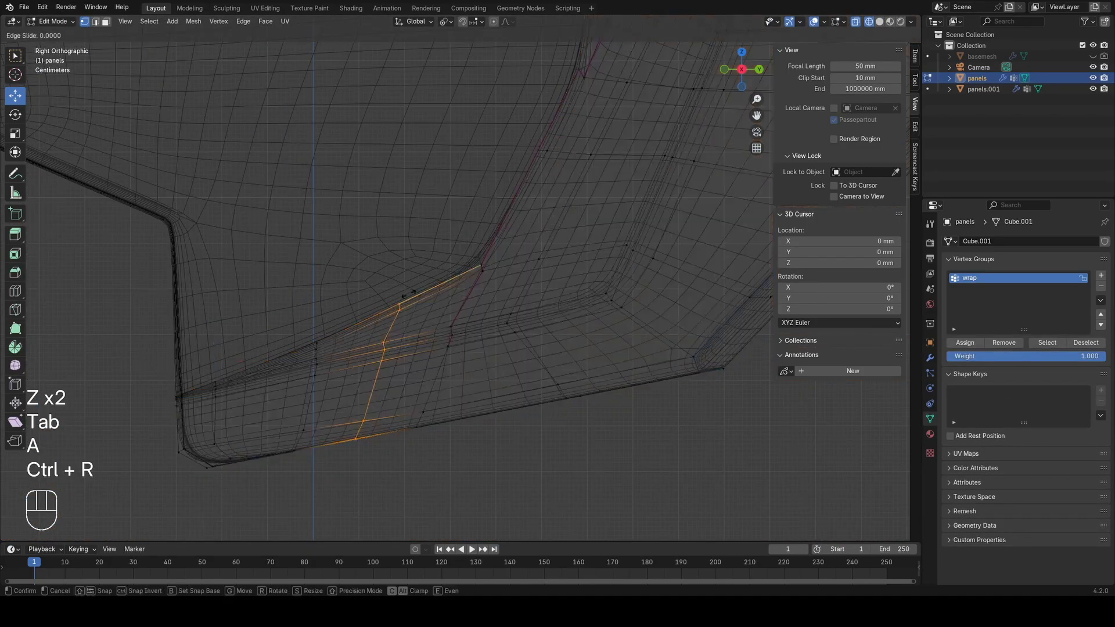
{"action": "right_click", "coordinate": [411, 296]}
{"action": "scroll", "coordinate": [432, 298], "scroll_direction": "up", "scroll_amount": 2}
Step: Slide the new loop's top vertex along the cut edge toward the lower corner
{"action": "key", "text": "a"}
{"action": "left_click", "coordinate": [372, 319], "text": "alt"}
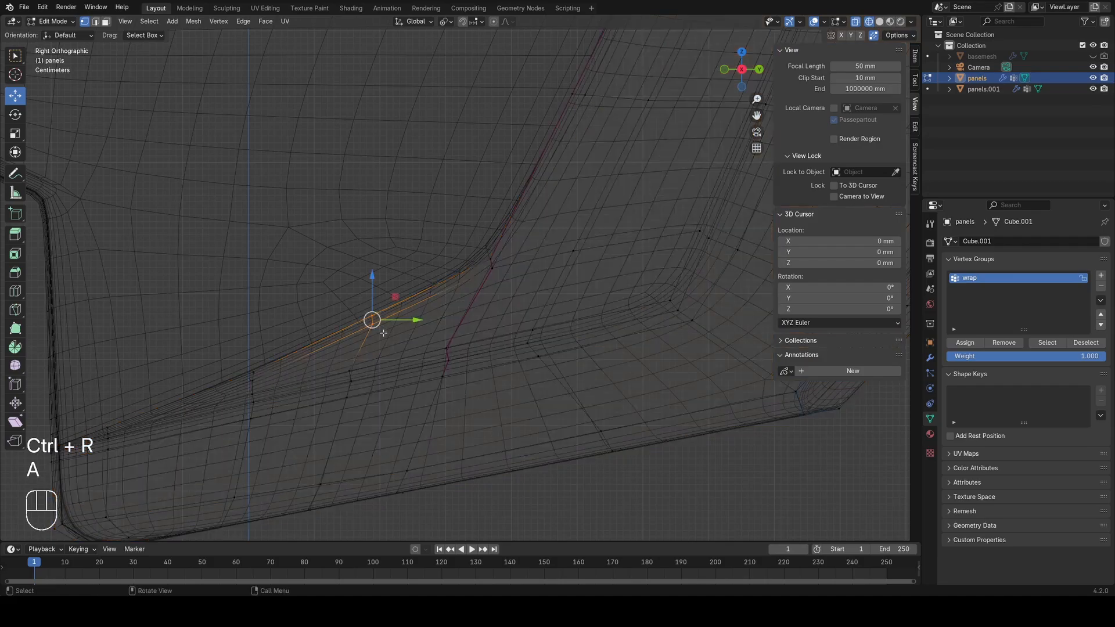
{"action": "key", "text": "g"}
{"action": "key", "text": "g"}
{"action": "left_click", "coordinate": [467, 287]}
{"action": "key", "text": "a"}
{"action": "key", "text": "Tab"}
{"action": "scroll", "coordinate": [424, 297], "scroll_direction": "down", "scroll_amount": 2}
{"action": "middle_click_drag", "start_coordinate": [446, 286], "coordinate": [407, 320], "text": "shift"}
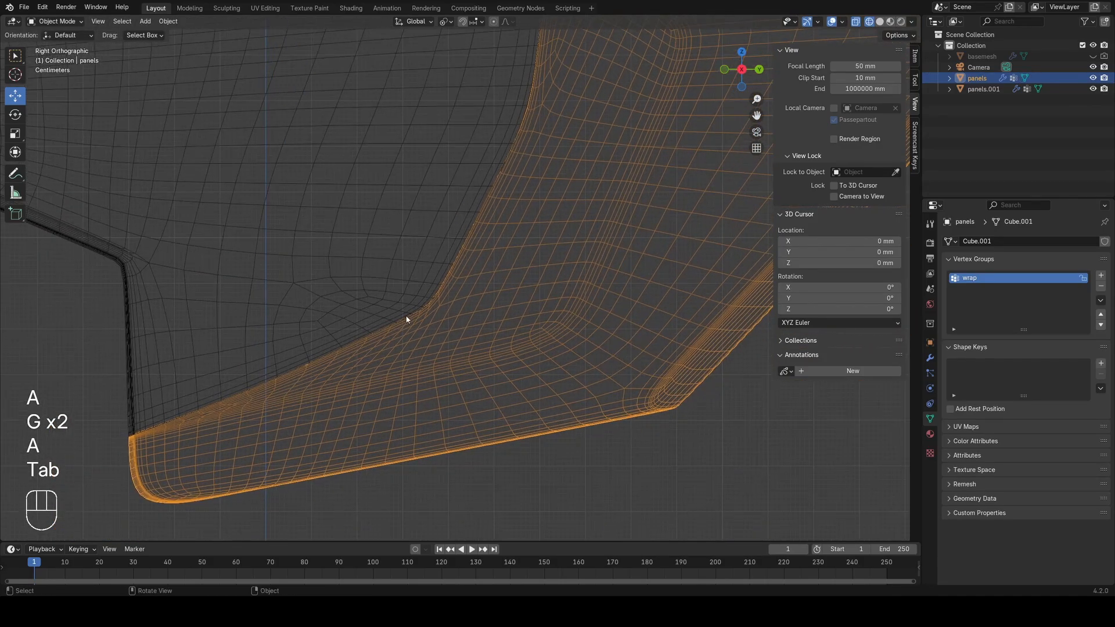
{"action": "scroll", "coordinate": [408, 319], "scroll_direction": "up", "scroll_amount": 3}
{"action": "key", "text": "Tab"}
{"action": "key", "text": "a"}
{"action": "key", "text": "ctrl+r"}
{"action": "right_click", "coordinate": [380, 348]}
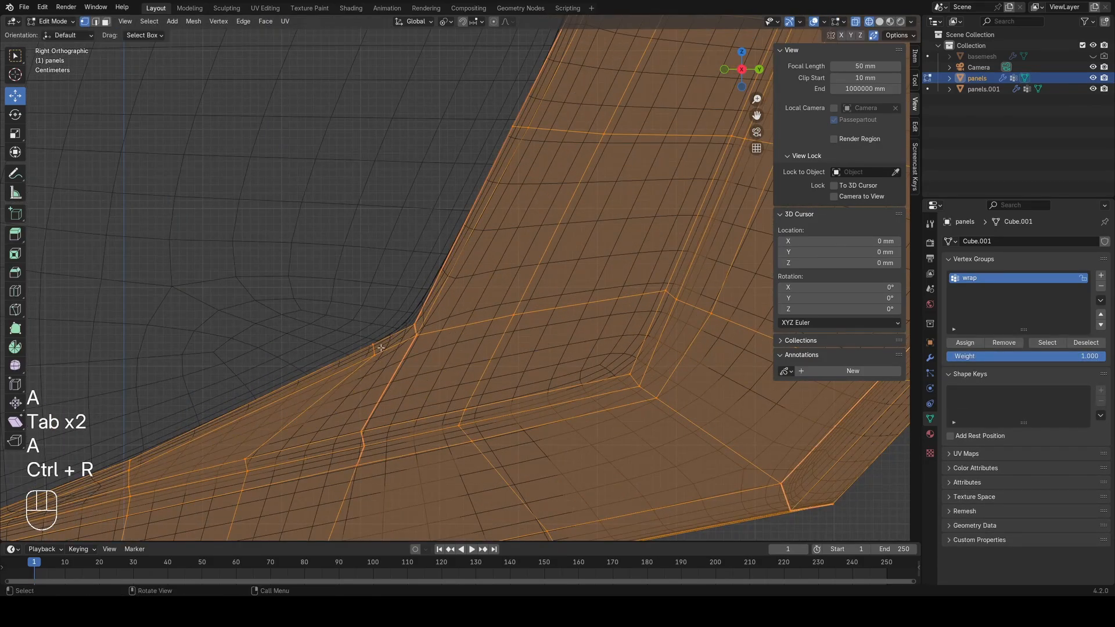
{"action": "key", "text": "Tab"}
{"action": "key", "text": "Tab"}
Step: Slide the outer cut-edge vertex beside the lower corner along its edge, refining its position in solid shading
{"action": "key", "text": "a"}
{"action": "scroll", "coordinate": [343, 351], "scroll_direction": "up", "scroll_amount": 2}
{"action": "left_click", "coordinate": [332, 370]}
{"action": "key", "text": "g"}
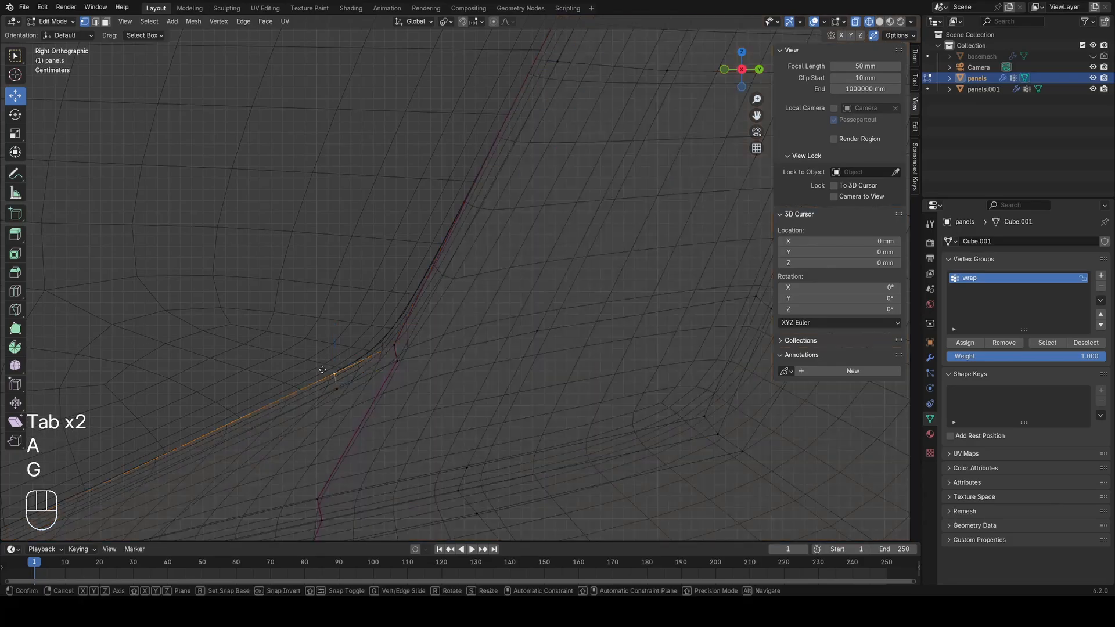
{"action": "key", "text": "g"}
{"action": "left_click", "coordinate": [356, 344]}
{"action": "scroll", "coordinate": [350, 360], "scroll_direction": "up", "scroll_amount": 1}
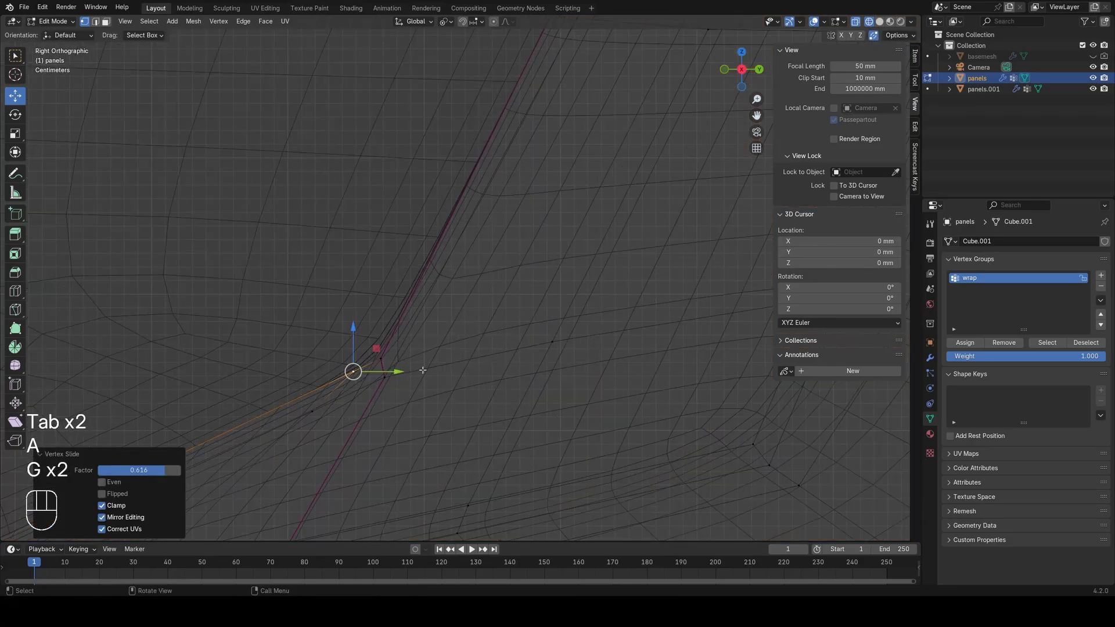
{"action": "key", "text": "shift+z"}
{"action": "key", "text": "g"}
{"action": "key", "text": "g"}
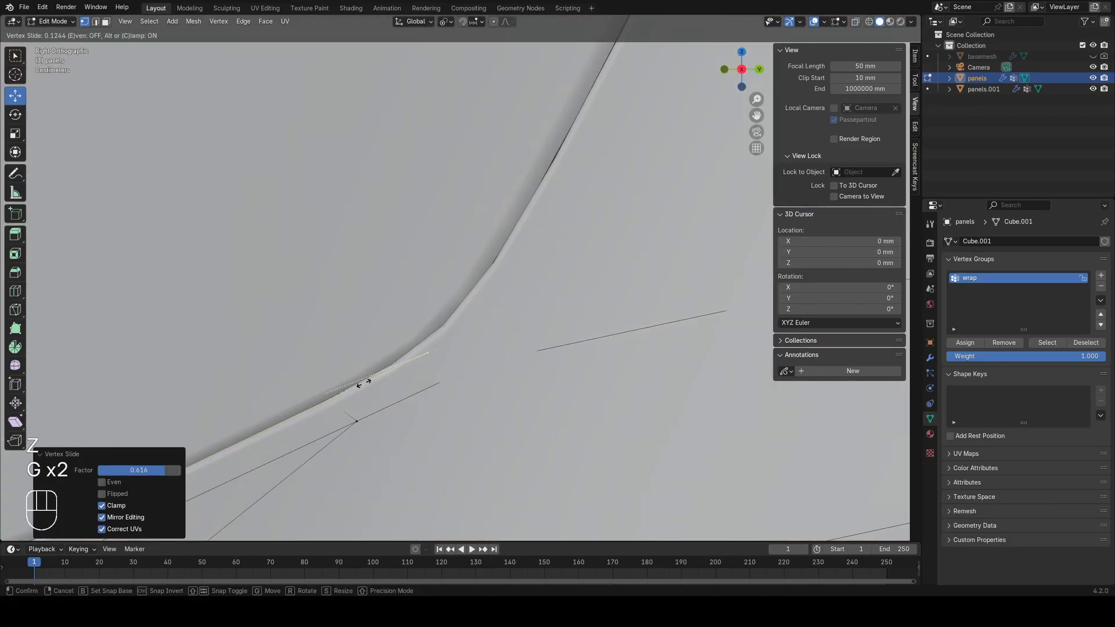
{"action": "left_click", "coordinate": [364, 382]}
{"action": "key", "text": "Tab"}
Step: Examine the seam between the two panels in solid and material preview shading
{"action": "scroll", "coordinate": [311, 343], "scroll_direction": "down", "scroll_amount": 11}
{"action": "key", "text": "z"}
{"action": "key", "text": "z"}
{"action": "key", "text": "alt+a"}
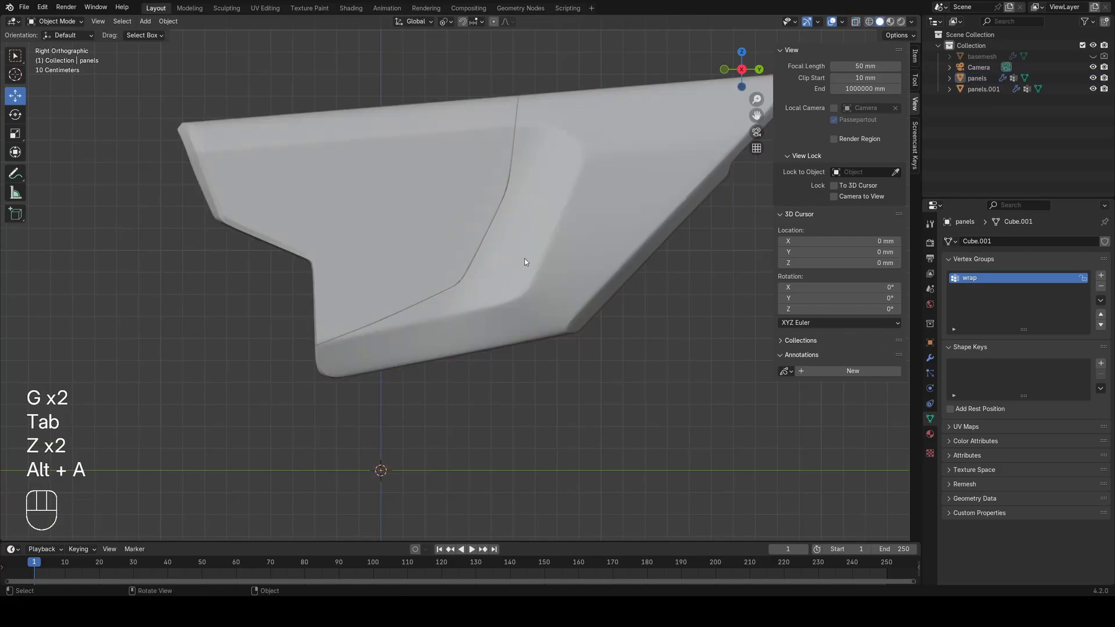
{"action": "key", "text": "z"}
{"action": "middle_click_drag", "start_coordinate": [504, 325], "coordinate": [475, 363]}
{"action": "scroll", "coordinate": [475, 362], "scroll_direction": "up", "scroll_amount": 1}
{"action": "left_click", "coordinate": [504, 279]}
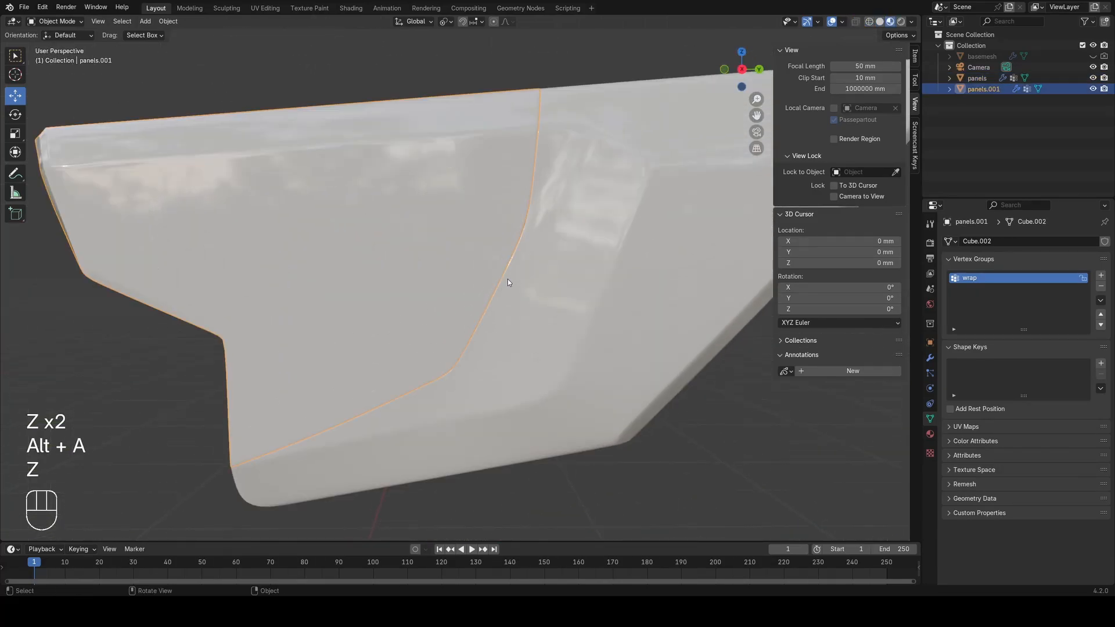
{"action": "middle_click_drag", "start_coordinate": [508, 279], "coordinate": [437, 364], "text": "shift"}
{"action": "scroll", "coordinate": [438, 364], "scroll_direction": "up", "scroll_amount": 8}
{"action": "key", "text": "alt+a"}
Step: Slide the front panel's cut-edge vertex below the upper bend upward along the cut
{"action": "left_click", "coordinate": [406, 361]}
{"action": "scroll", "coordinate": [395, 360], "scroll_direction": "down", "scroll_amount": 4}
{"action": "key", "text": "z"}
{"action": "key", "text": "Tab"}
{"action": "key", "text": "a"}
{"action": "scroll", "coordinate": [450, 342], "scroll_direction": "down", "scroll_amount": 1}
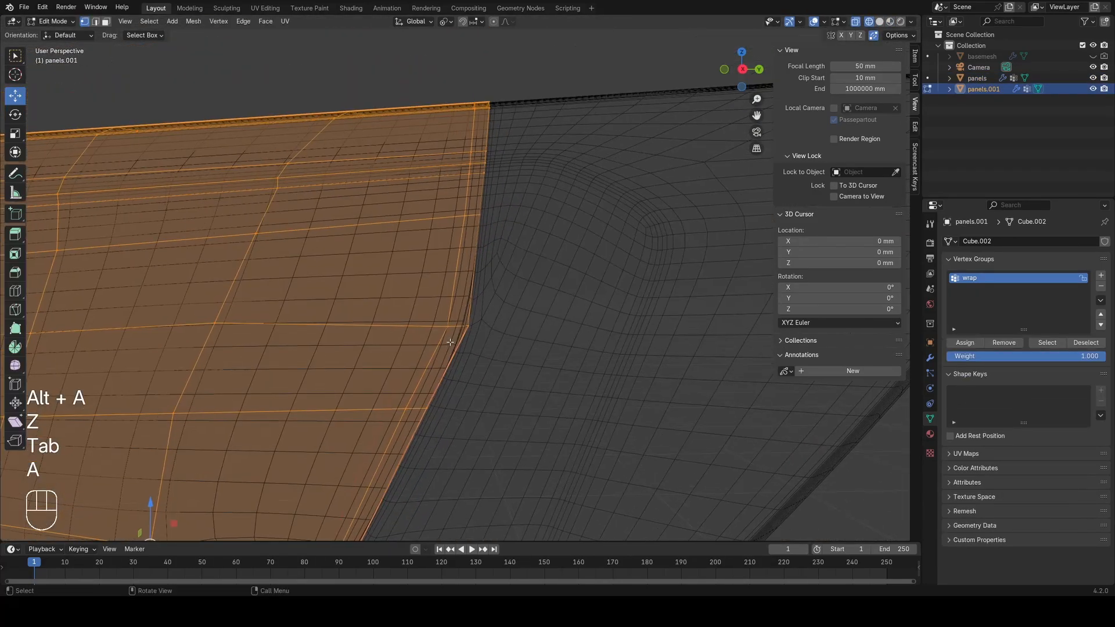
{"action": "scroll", "coordinate": [450, 342], "scroll_direction": "up", "scroll_amount": 1}
{"action": "key", "text": "z"}
{"action": "key", "text": "z"}
{"action": "scroll", "coordinate": [411, 336], "scroll_direction": "down", "scroll_amount": 1}
{"action": "middle_click_drag", "start_coordinate": [411, 336], "coordinate": [425, 305], "text": "shift"}
{"action": "left_click_drag", "start_coordinate": [375, 365], "coordinate": [472, 395]}
{"action": "scroll", "coordinate": [511, 388], "scroll_direction": "up", "scroll_amount": 1}
{"action": "key", "text": "z"}
{"action": "key", "text": "g"}
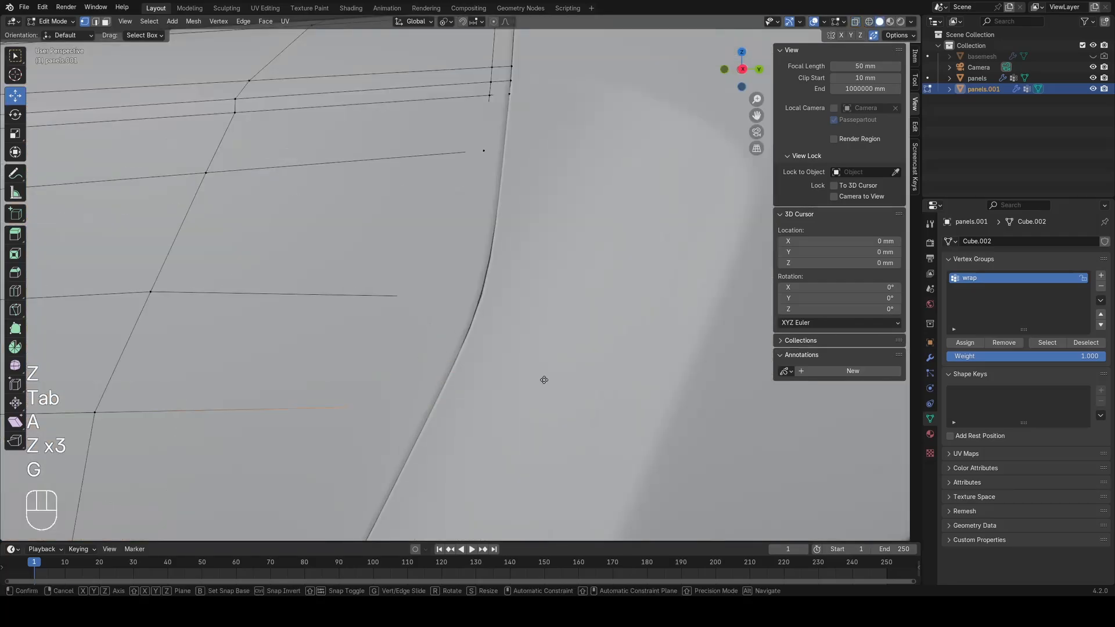
{"action": "key", "text": "g"}
{"action": "left_click", "coordinate": [553, 352]}
Step: Examine the seam and the front panel's mesh in material preview and in wireframe from the right side
{"action": "key", "text": "Tab"}
{"action": "scroll", "coordinate": [526, 355], "scroll_direction": "down", "scroll_amount": 6}
{"action": "key", "text": "alt+a"}
{"action": "key", "text": "z"}
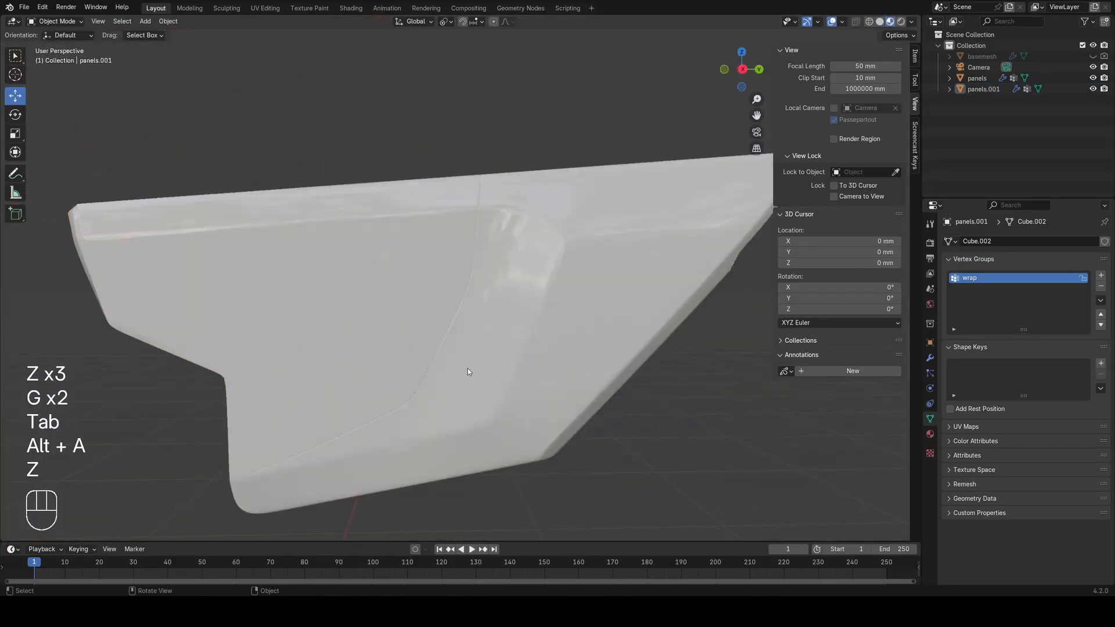
{"action": "left_click", "coordinate": [352, 335]}
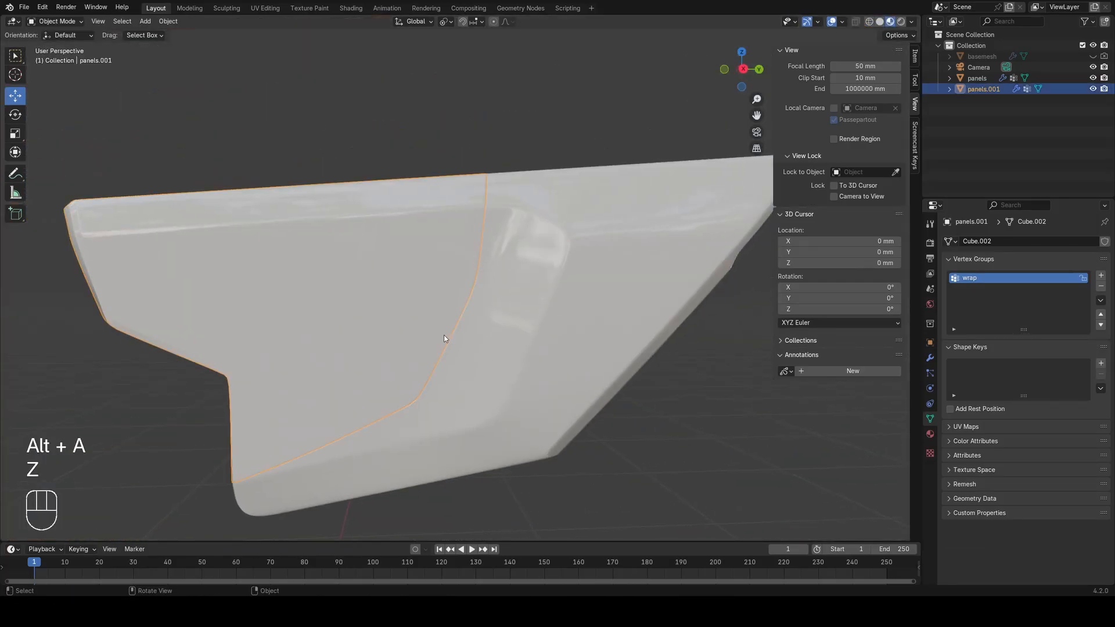
{"action": "key", "text": "z"}
{"action": "key", "text": "z"}
{"action": "key", "text": "KP_3"}
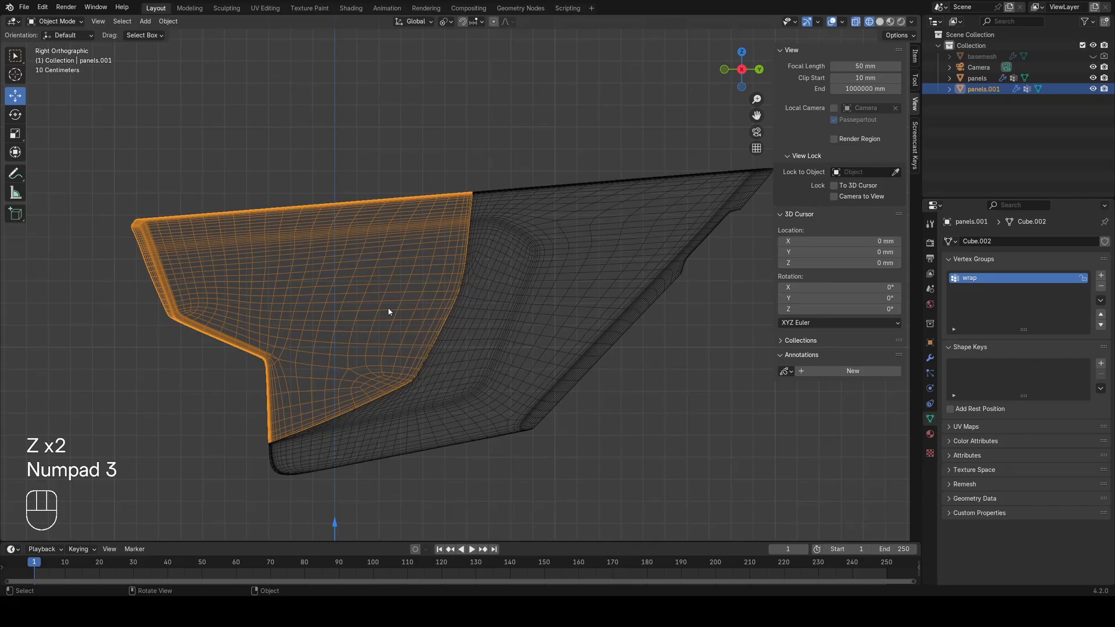
Step: Slide the front panel's vertices below the upper bend again, further up along the cut edge
{"action": "key", "text": "Tab"}
{"action": "key", "text": "a"}
{"action": "scroll", "coordinate": [450, 342], "scroll_direction": "up", "scroll_amount": 10}
{"action": "left_click_drag", "start_coordinate": [415, 322], "coordinate": [501, 351]}
{"action": "key", "text": "g"}
{"action": "key", "text": "g"}
{"action": "left_click", "coordinate": [576, 249]}
{"action": "key", "text": "Tab"}
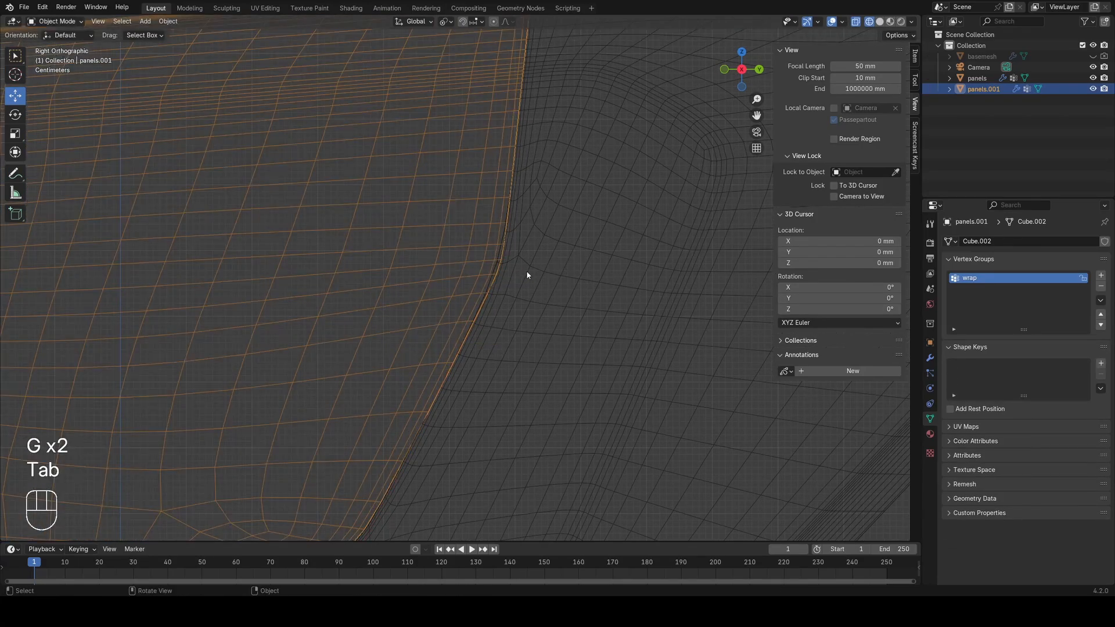
Step: Switch to editing the rear panel's mesh in wireframe shading
{"action": "key", "text": "z"}
{"action": "left_click", "coordinate": [592, 273]}
{"action": "key", "text": "Tab"}
{"action": "key", "text": "z"}
{"action": "key", "text": "a"}
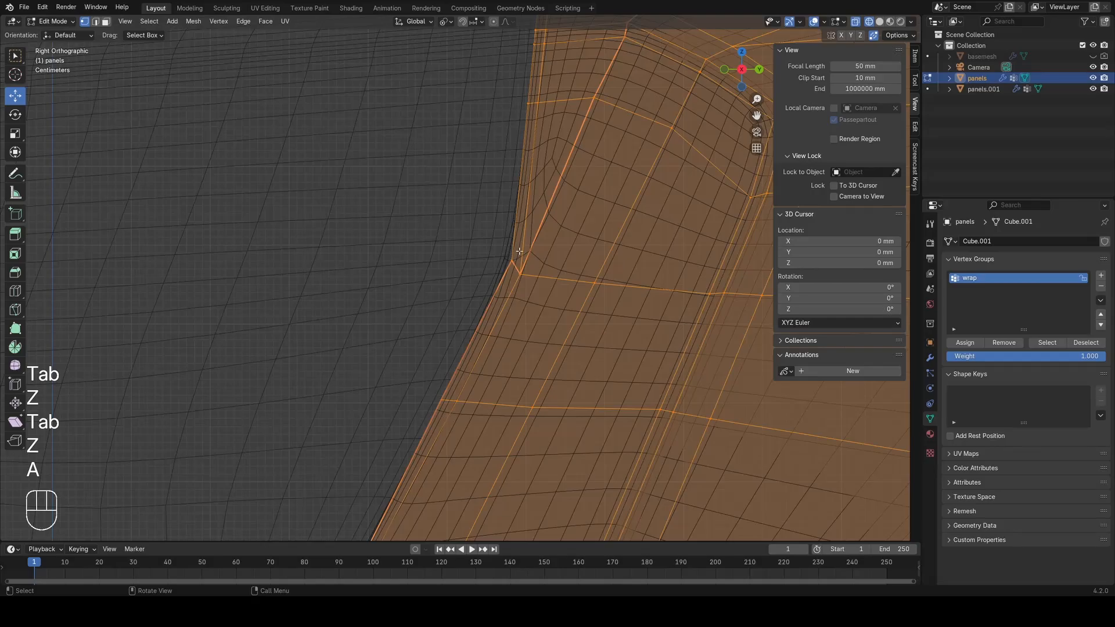
{"action": "scroll", "coordinate": [519, 251], "scroll_direction": "up", "scroll_amount": 2}
{"action": "middle_click_drag", "start_coordinate": [511, 259], "coordinate": [479, 290], "text": "shift"}
{"action": "scroll", "coordinate": [462, 296], "scroll_direction": "up", "scroll_amount": 1}
{"action": "left_click", "coordinate": [428, 274]}
{"action": "scroll", "coordinate": [464, 281], "scroll_direction": "up", "scroll_amount": 1}
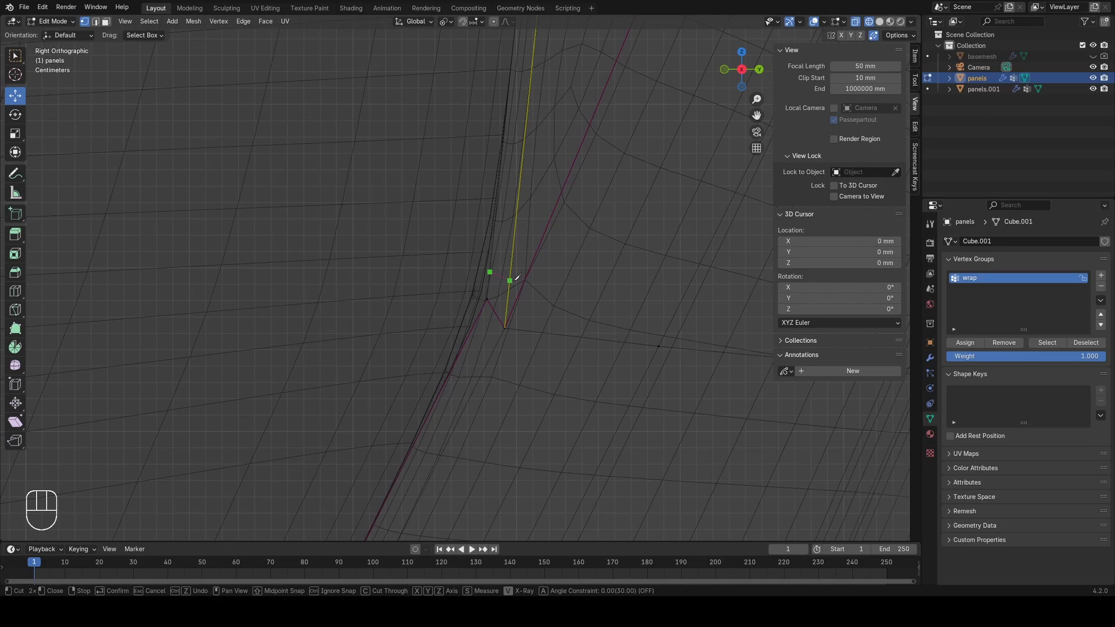
{"action": "scroll", "coordinate": [488, 305], "scroll_direction": "down", "scroll_amount": 2}
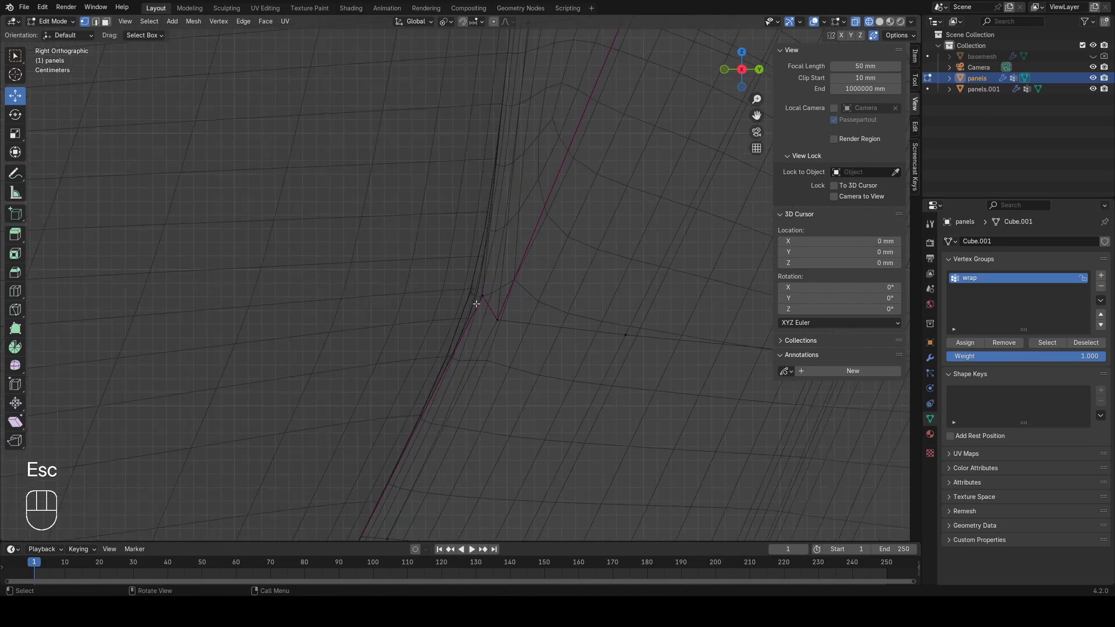
Step: Knife-cut the rear panel from its cut edge just below the upper bend across to the neighbouring interior edge
{"action": "key", "text": "k"}
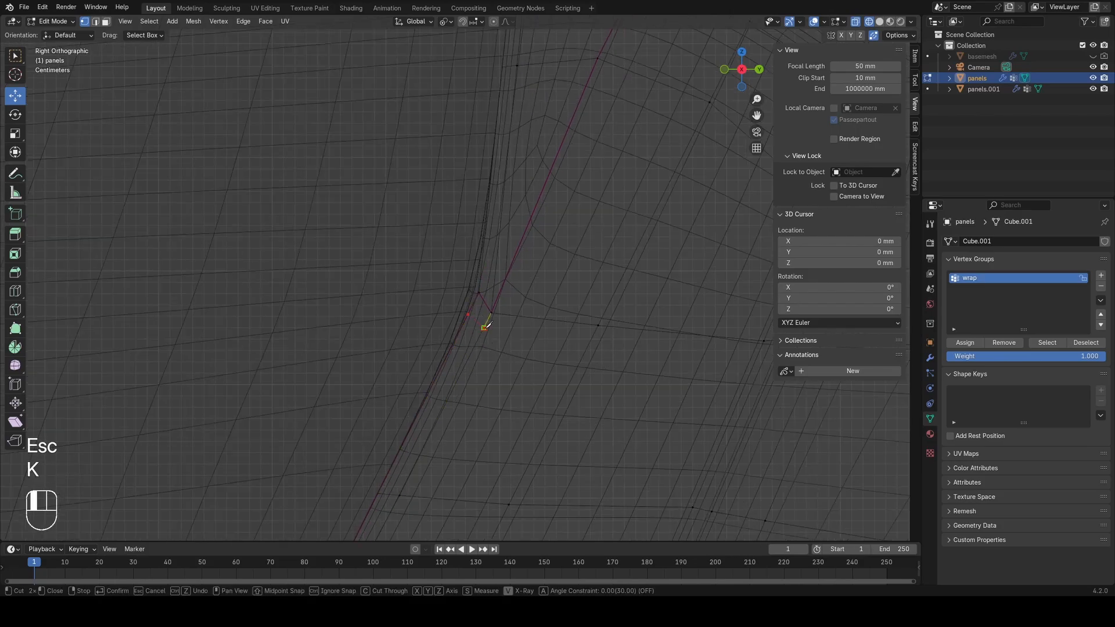
{"action": "scroll", "coordinate": [535, 317], "scroll_direction": "down", "scroll_amount": 3}
{"action": "left_click", "coordinate": [541, 304]}
{"action": "key", "text": "Return"}
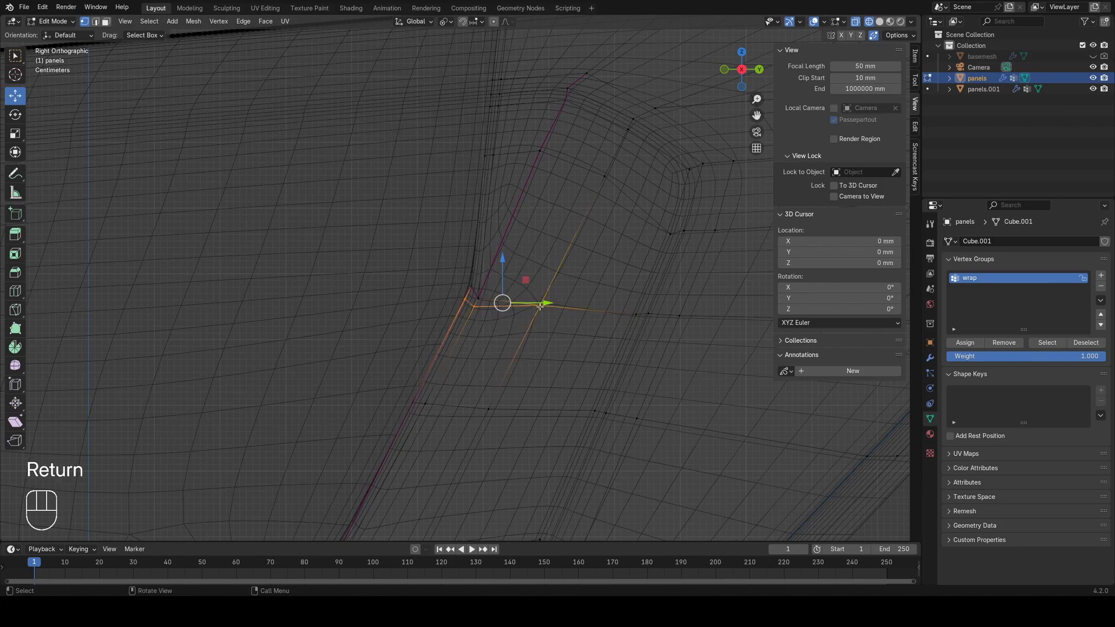
{"action": "scroll", "coordinate": [542, 316], "scroll_direction": "up", "scroll_amount": 5}
{"action": "key", "text": "a"}
{"action": "left_click", "coordinate": [476, 369]}
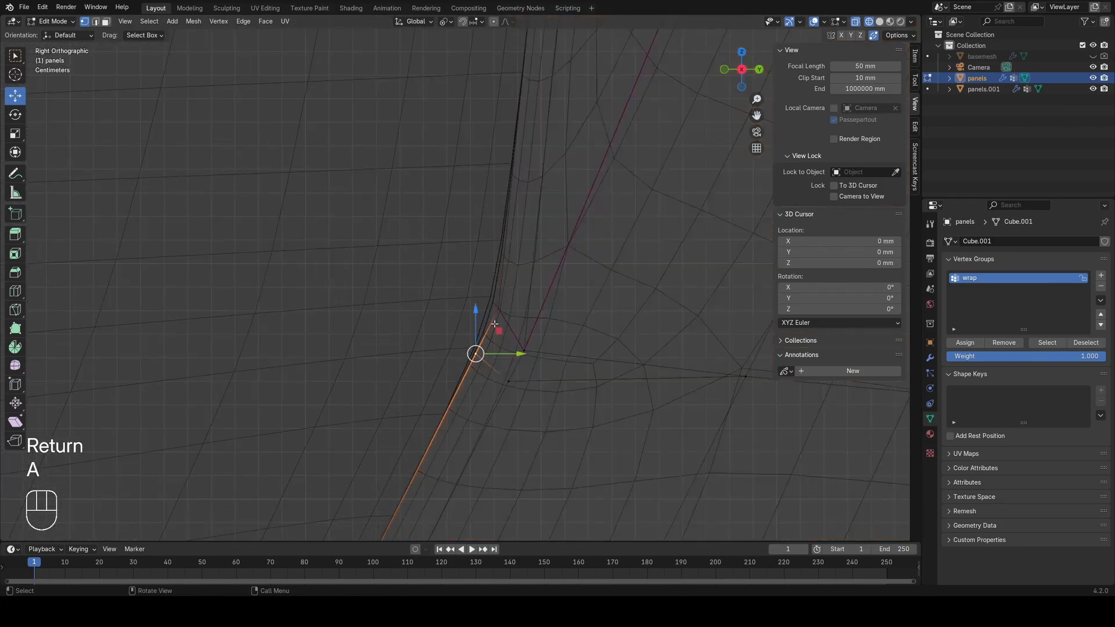
{"action": "key", "text": "ctrl+r"}
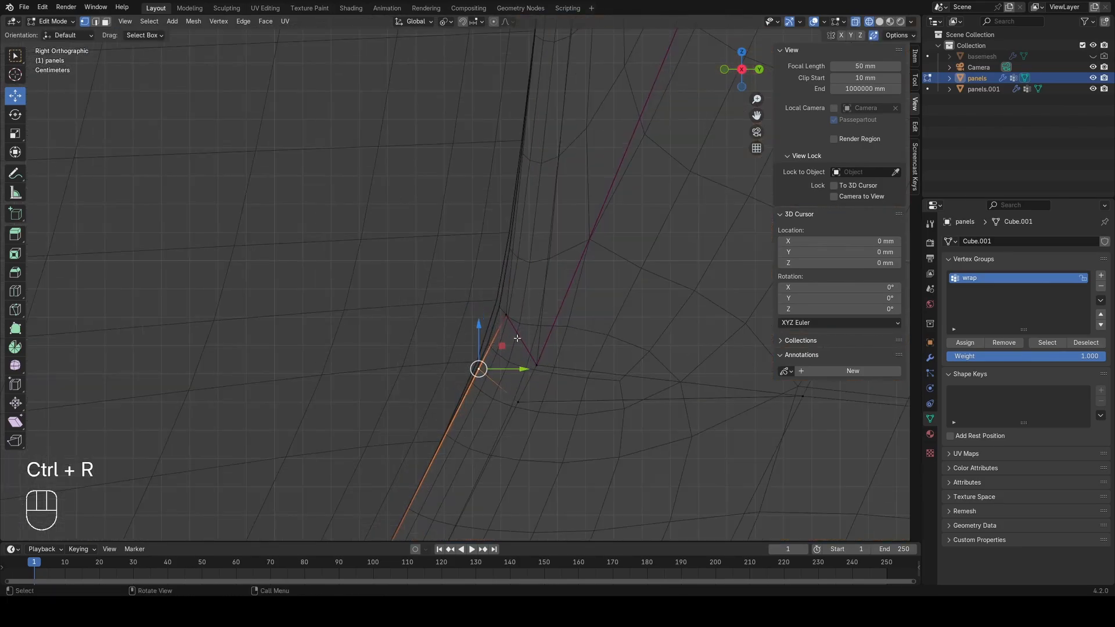
{"action": "scroll", "coordinate": [517, 338], "scroll_direction": "down", "scroll_amount": 4}
{"action": "scroll", "coordinate": [500, 299], "scroll_direction": "up", "scroll_amount": 5}
{"action": "key", "text": "ctrl+r"}
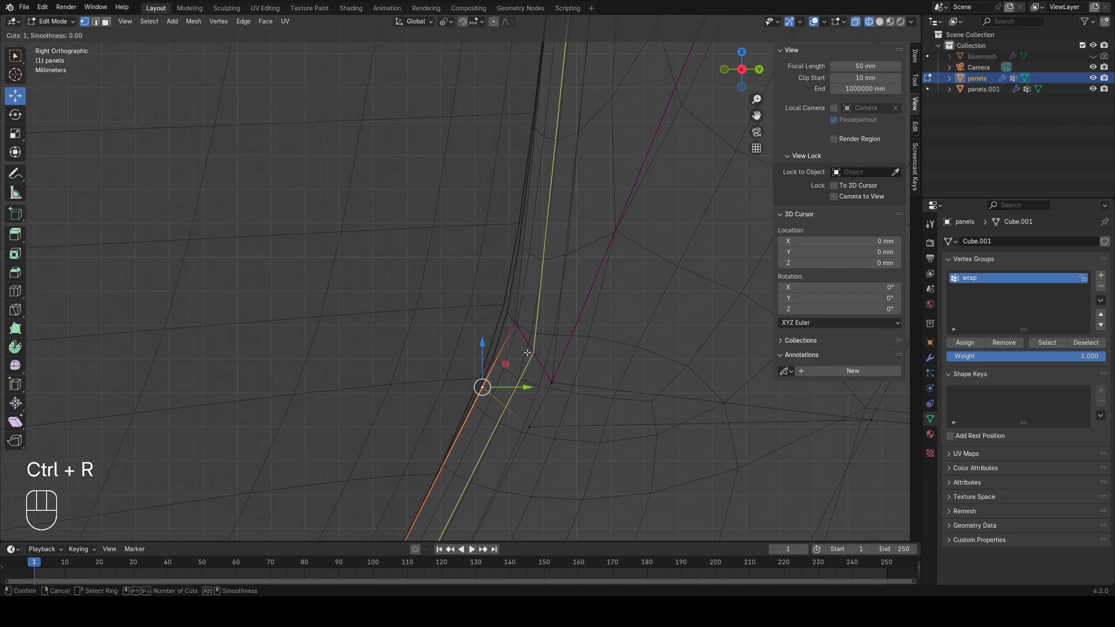
{"action": "key", "text": "a"}
{"action": "key", "text": "Tab"}
{"action": "key", "text": "Tab"}
Step: Slide the rear panel's new cut-edge vertex upward along the edge toward the upper bend
{"action": "key", "text": "z"}
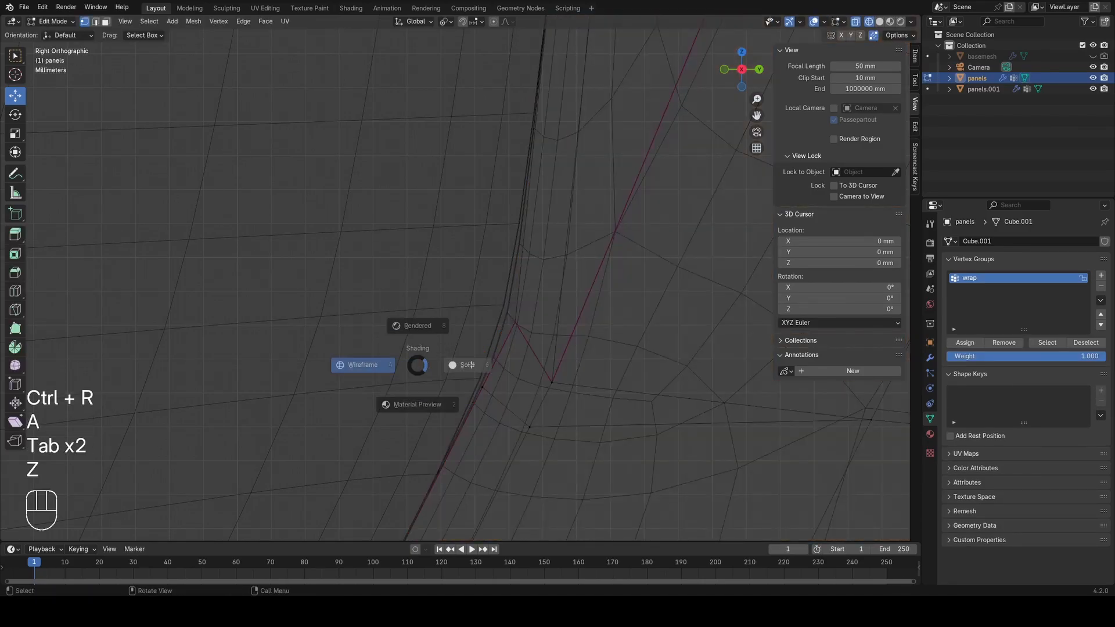
{"action": "left_click", "coordinate": [471, 365]}
{"action": "left_click", "coordinate": [483, 385]}
{"action": "key", "text": "g"}
{"action": "key", "text": "g"}
{"action": "left_click", "coordinate": [499, 338]}
{"action": "key", "text": "z"}
{"action": "left_click", "coordinate": [341, 345]}
{"action": "key", "text": "a"}
{"action": "key", "text": "Tab"}
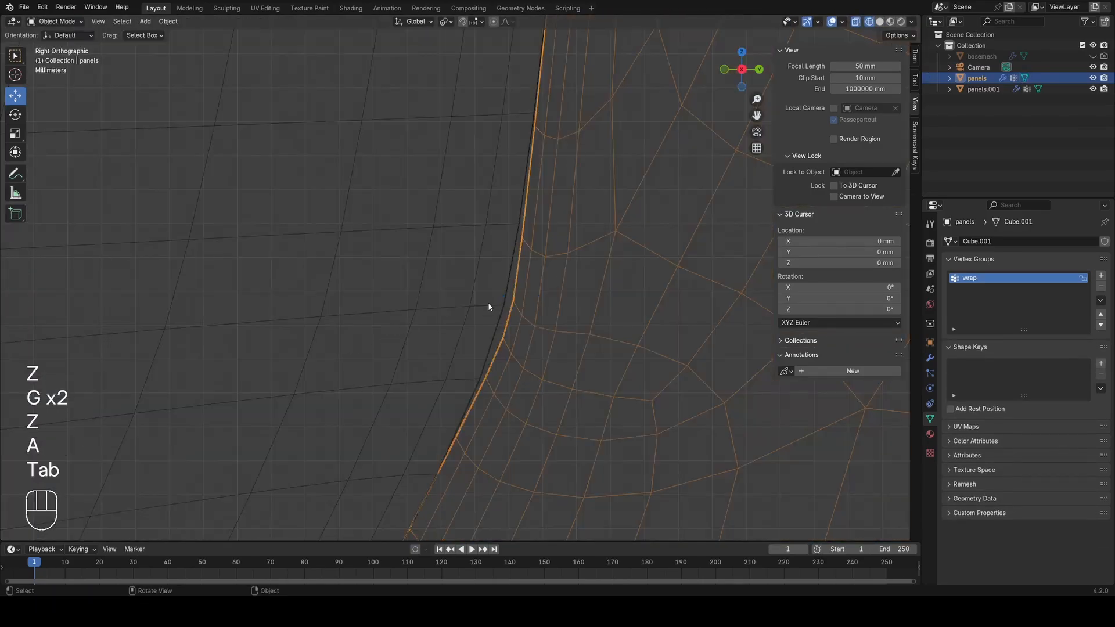
Step: Slide the front panel's matching cut-edge vertex up toward the upper bend by a factor of about 0.77
{"action": "left_click", "coordinate": [488, 302]}
{"action": "key", "text": "Tab"}
{"action": "key", "text": "a"}
{"action": "left_click", "coordinate": [462, 404]}
{"action": "key", "text": "g"}
{"action": "key", "text": "g"}
{"action": "left_click", "coordinate": [499, 342]}
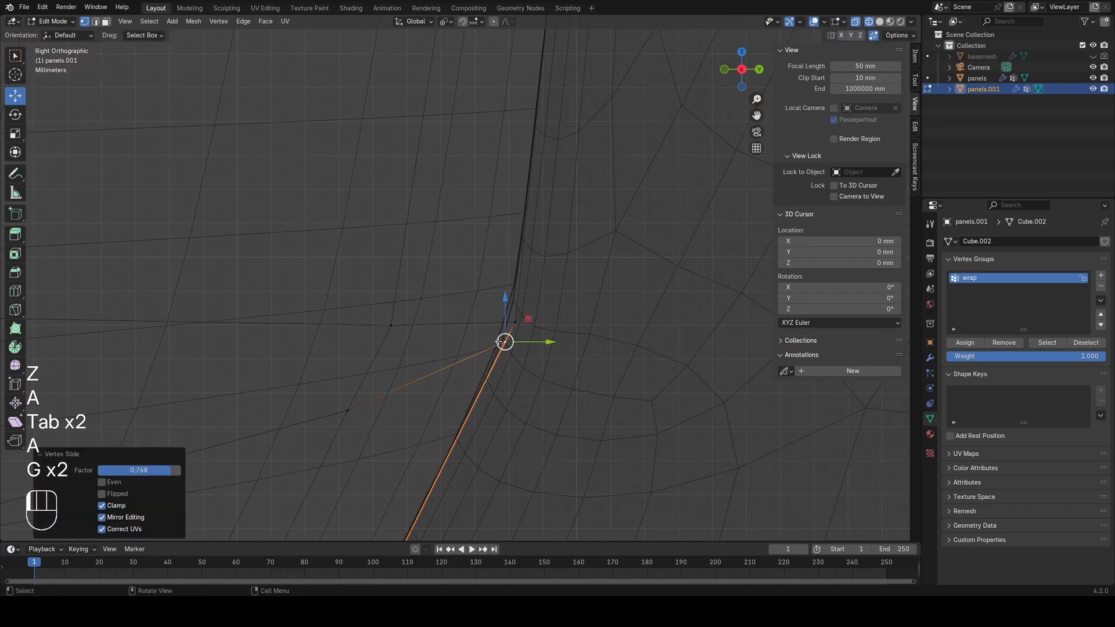
Step: Compare the front and rear panels' mesh vertices at the upper bend of the cut in wireframe shading
{"action": "key", "text": "Tab"}
{"action": "key", "text": "Tab"}
{"action": "key", "text": "Tab"}
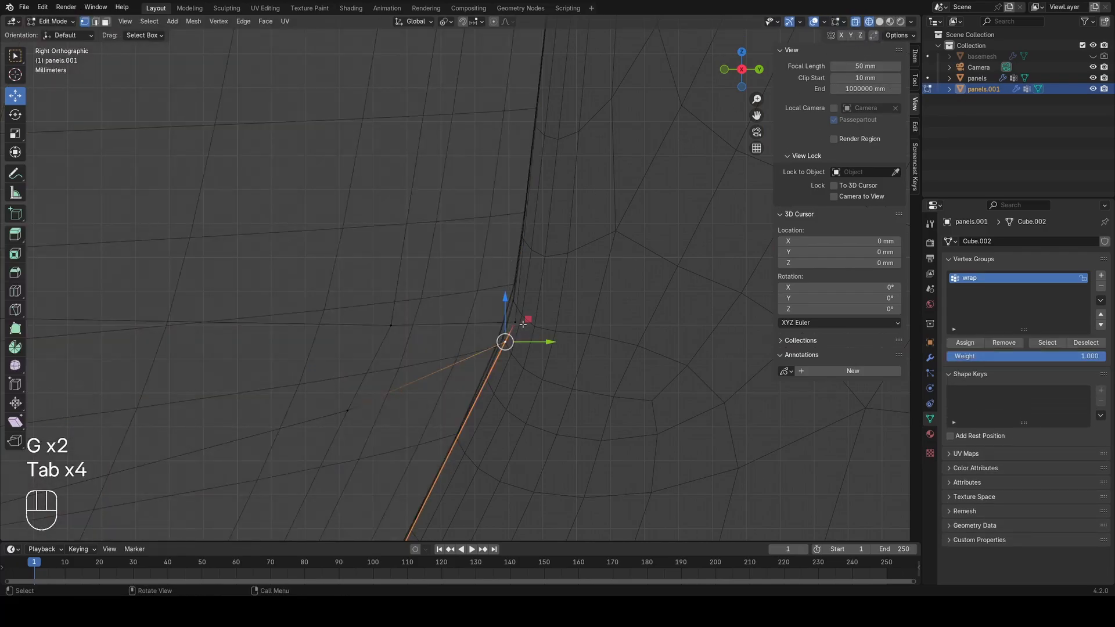
{"action": "key", "text": "Tab"}
{"action": "key", "text": "z"}
{"action": "left_click", "coordinate": [580, 336]}
{"action": "key", "text": "z"}
{"action": "key", "text": "Tab"}
{"action": "key", "text": "a"}
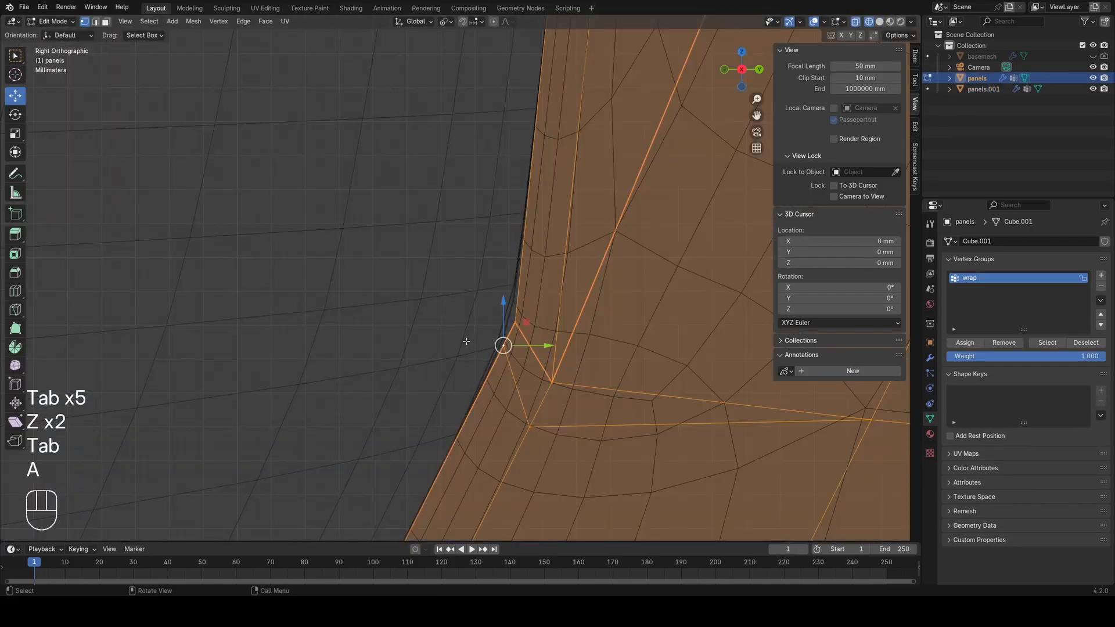
Step: Increase the crease of the front panel's interior edge that runs into the upper bend
{"action": "key", "text": "Tab"}
{"action": "key", "text": "z"}
{"action": "left_click", "coordinate": [465, 343]}
{"action": "key", "text": "Tab"}
{"action": "key", "text": "a"}
{"action": "key", "text": "z"}
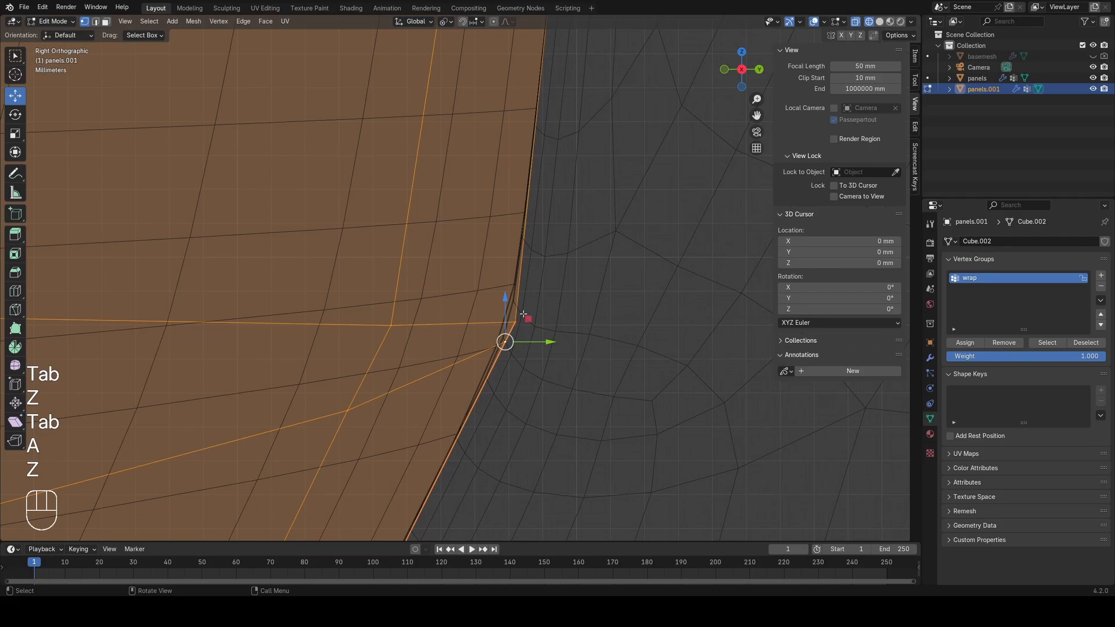
{"action": "scroll", "coordinate": [523, 314], "scroll_direction": "down", "scroll_amount": 3}
{"action": "key", "text": "2"}
{"action": "left_click", "coordinate": [915, 56]}
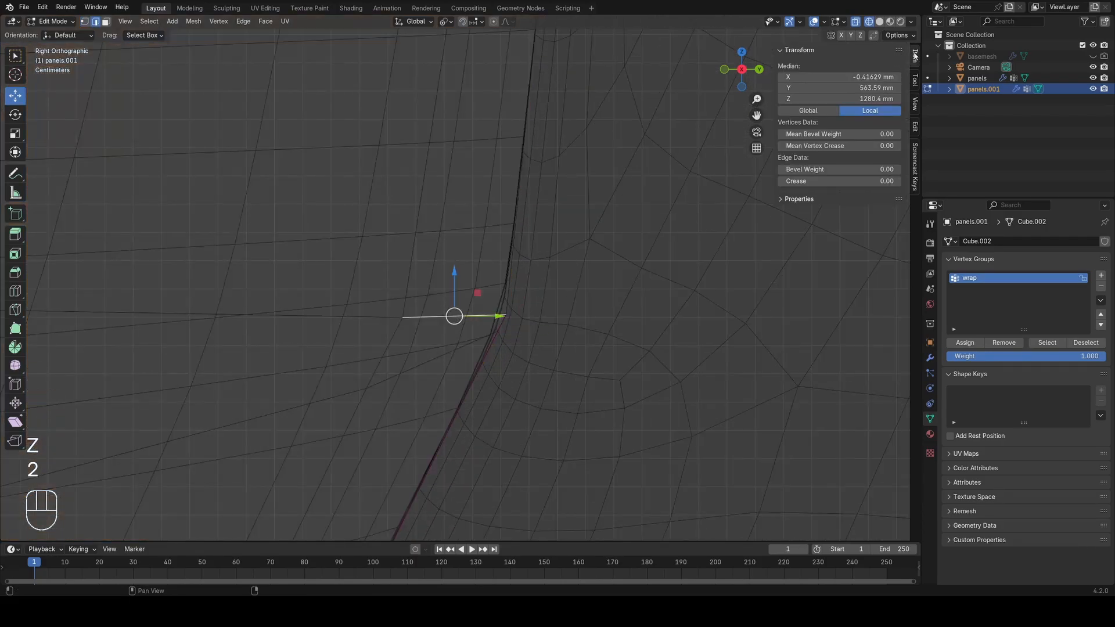
{"action": "left_click_drag", "start_coordinate": [839, 181], "coordinate": [871, 181]}
Step: Examine the seam between both panels in solid shading with the whole model framed
{"action": "key", "text": "Tab"}
{"action": "key", "text": "z"}
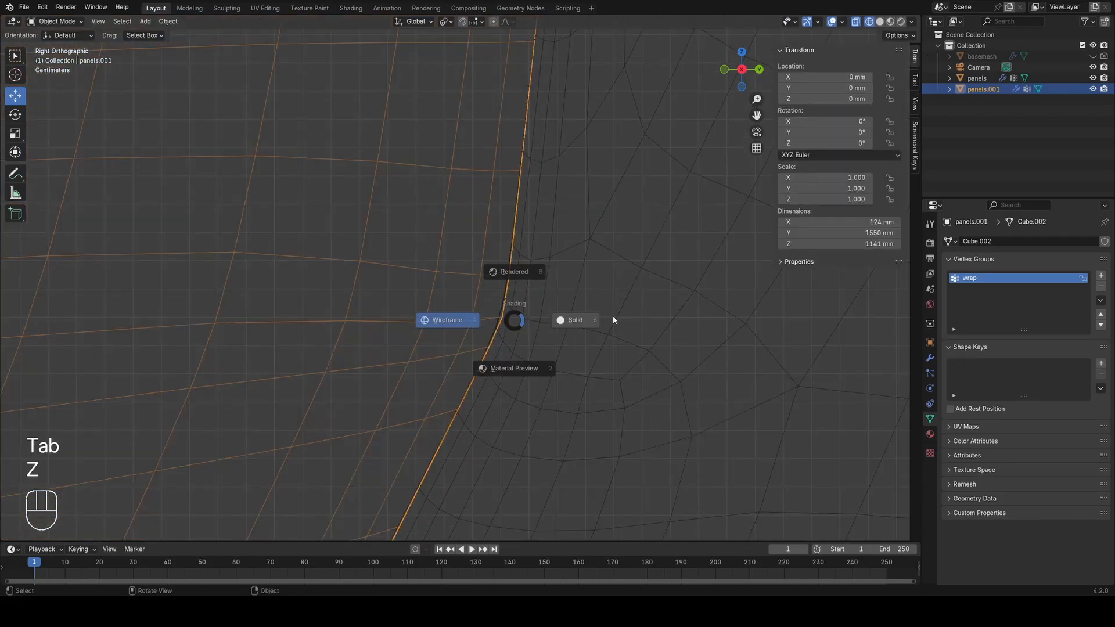
{"action": "left_click", "coordinate": [568, 324]}
{"action": "key", "text": "z"}
{"action": "key", "text": "Tab"}
{"action": "key", "text": "Tab"}
{"action": "scroll", "coordinate": [468, 312], "scroll_direction": "down", "scroll_amount": 12}
{"action": "key", "text": "z"}
{"action": "left_click", "coordinate": [544, 302]}
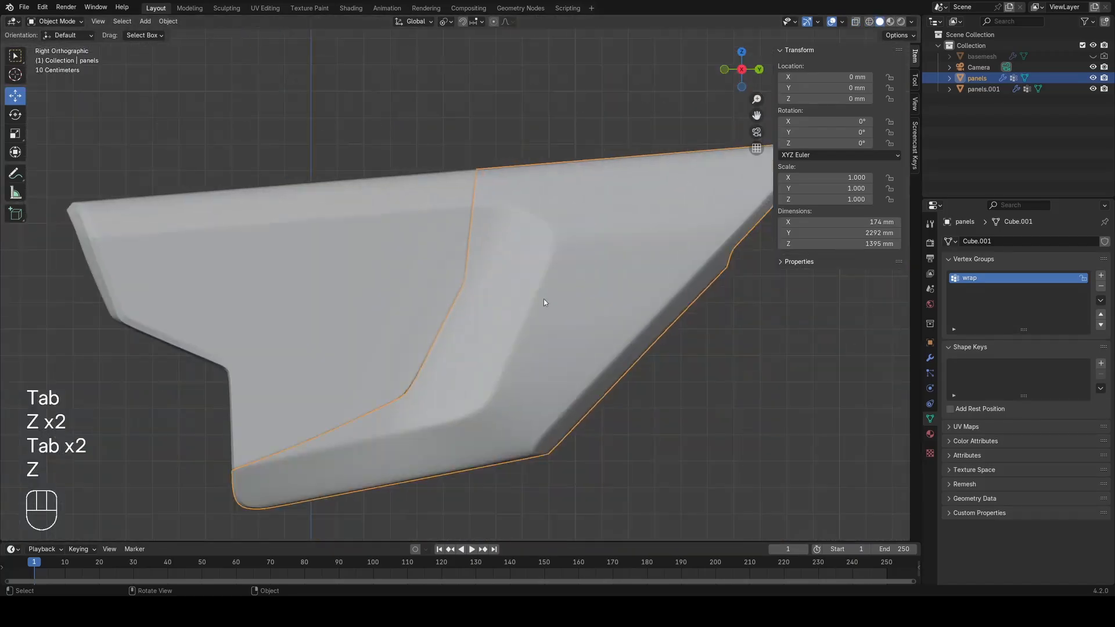
Step: Examine the front panel's edge loops along the cut in wireframe and solid shading
{"action": "key", "text": "alt+a"}
{"action": "left_click", "coordinate": [383, 288]}
{"action": "key", "text": "z"}
{"action": "left_click", "coordinate": [253, 306]}
{"action": "middle_click_drag", "start_coordinate": [385, 369], "coordinate": [452, 285], "text": "shift"}
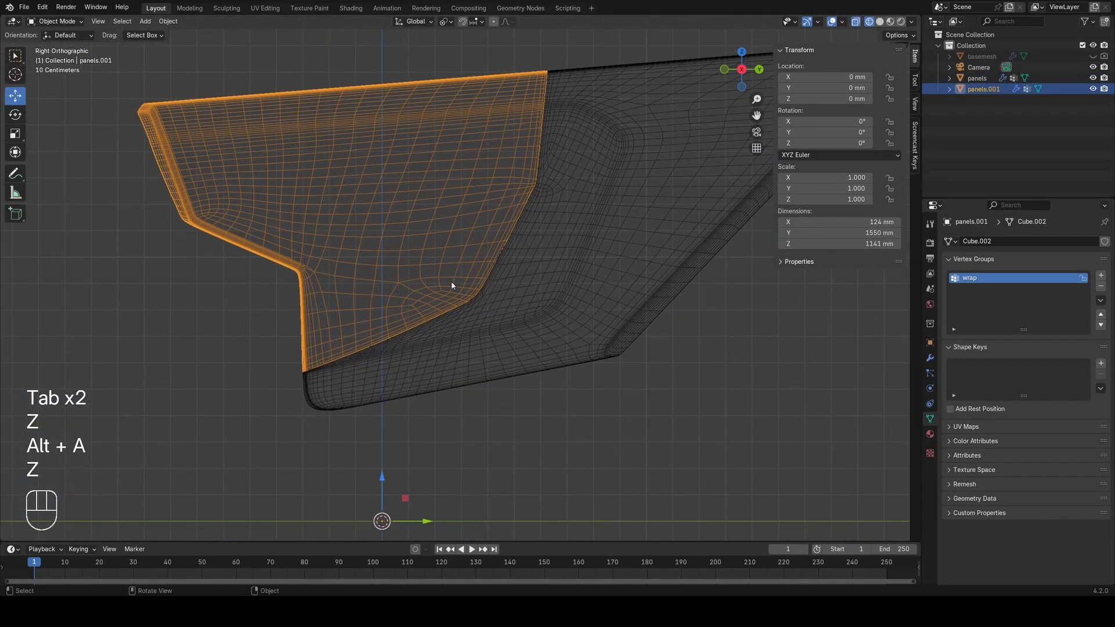
{"action": "scroll", "coordinate": [453, 289], "scroll_direction": "up", "scroll_amount": 2}
{"action": "middle_click_drag", "start_coordinate": [453, 235], "coordinate": [424, 341], "text": "shift"}
{"action": "key", "text": "Tab"}
{"action": "key", "text": "a"}
{"action": "key", "text": "1"}
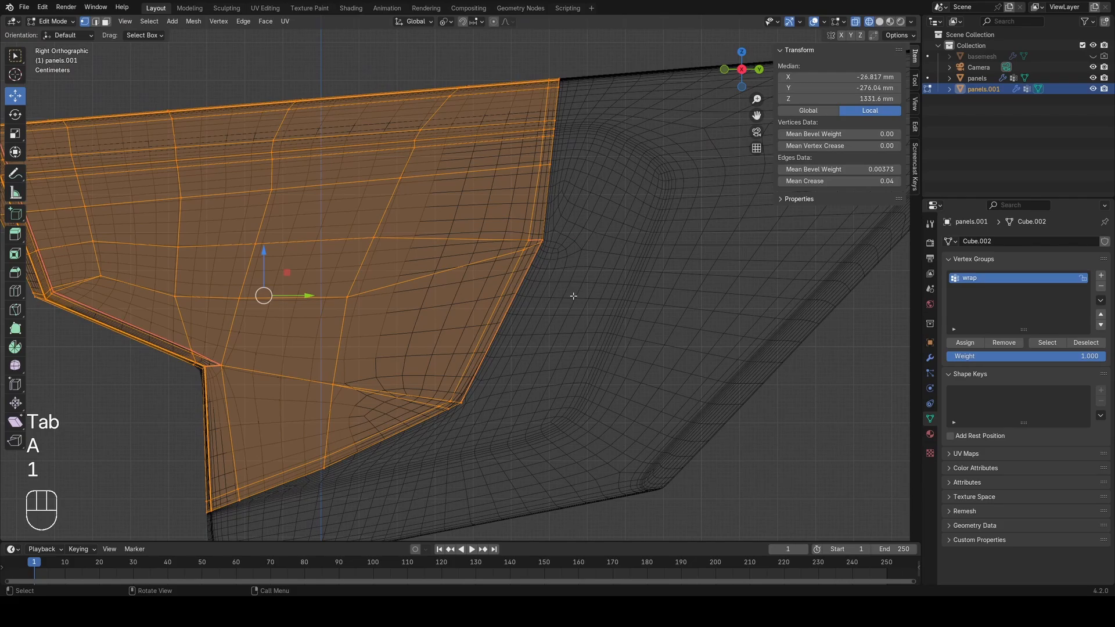
{"action": "key", "text": "Tab"}
{"action": "key", "text": "z"}
{"action": "left_click", "coordinate": [540, 361]}
{"action": "scroll", "coordinate": [543, 349], "scroll_direction": "down", "scroll_amount": 2}
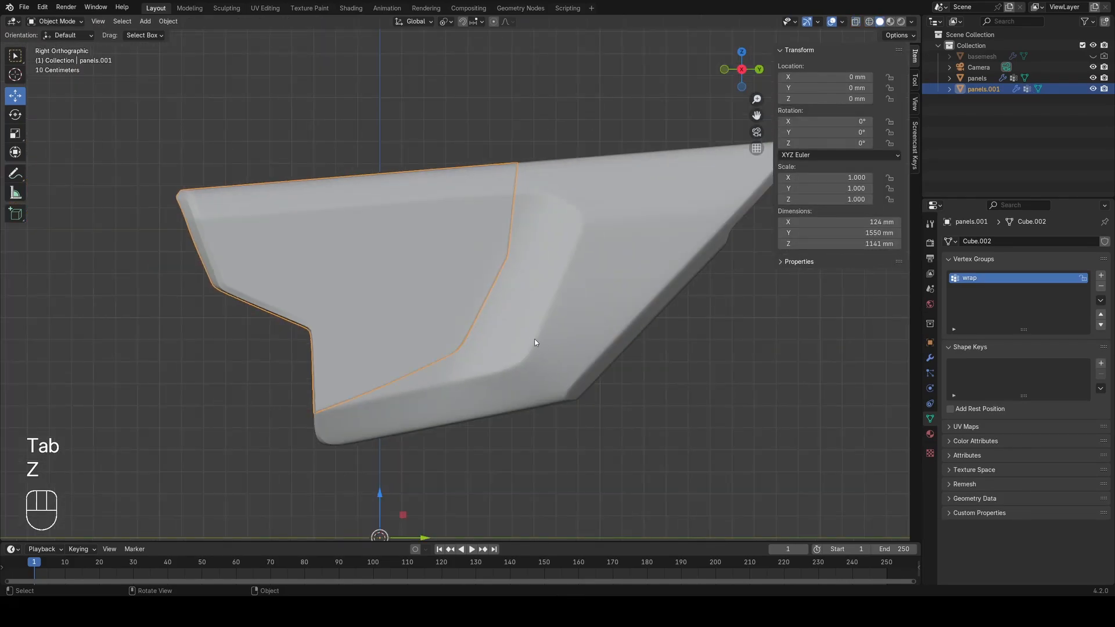
Step: Move the front panel's cluster of vertices at the lower bend forward and slightly down, away from the rear panel
{"action": "middle_click_drag", "start_coordinate": [533, 326], "coordinate": [532, 365], "text": "shift"}
{"action": "key", "text": "z"}
{"action": "scroll", "coordinate": [500, 316], "scroll_direction": "up", "scroll_amount": 3}
{"action": "key", "text": "Tab"}
{"action": "key", "text": "a"}
{"action": "middle_click_drag", "start_coordinate": [528, 304], "coordinate": [523, 246], "text": "shift"}
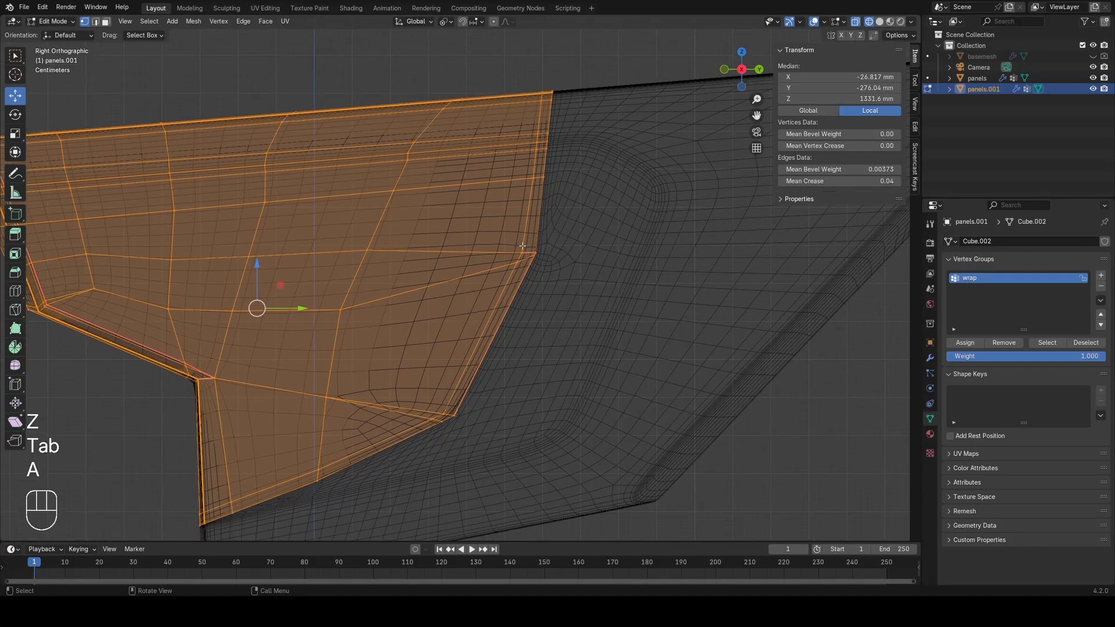
{"action": "scroll", "coordinate": [514, 238], "scroll_direction": "up", "scroll_amount": 2}
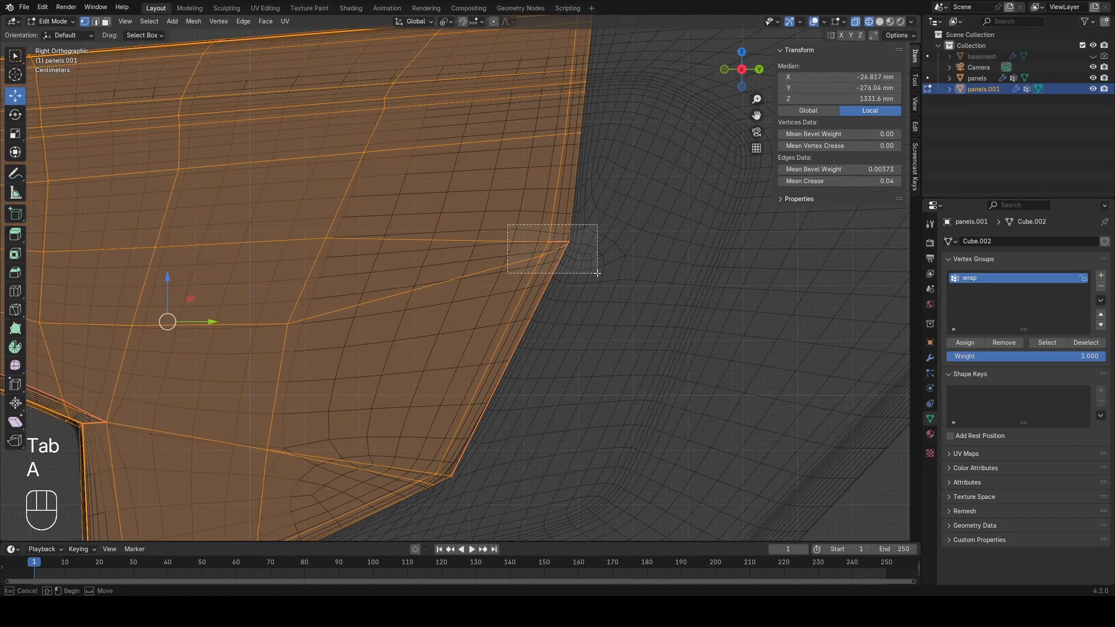
{"action": "left_click_drag", "start_coordinate": [598, 273], "coordinate": [598, 274]}
{"action": "key", "text": "z"}
{"action": "scroll", "coordinate": [558, 290], "scroll_direction": "down", "scroll_amount": 1}
{"action": "key", "text": "z"}
{"action": "key", "text": "a"}
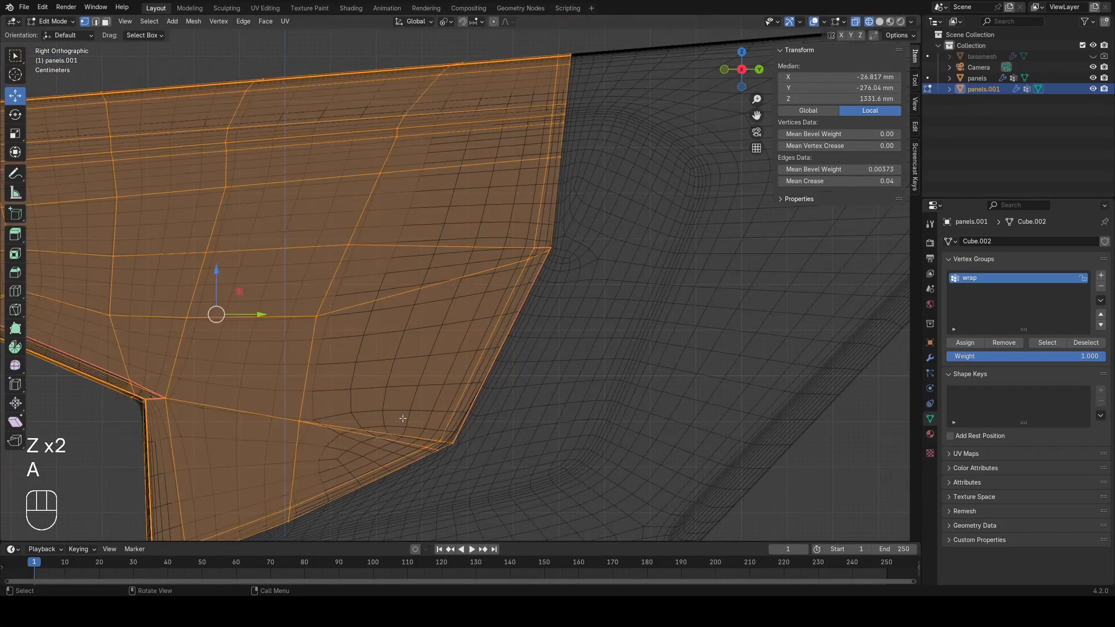
{"action": "left_click_drag", "start_coordinate": [466, 470], "coordinate": [468, 470]}
{"action": "key", "text": "z"}
{"action": "middle_click_drag", "start_coordinate": [488, 458], "coordinate": [555, 400], "text": "shift"}
{"action": "key", "text": "g"}
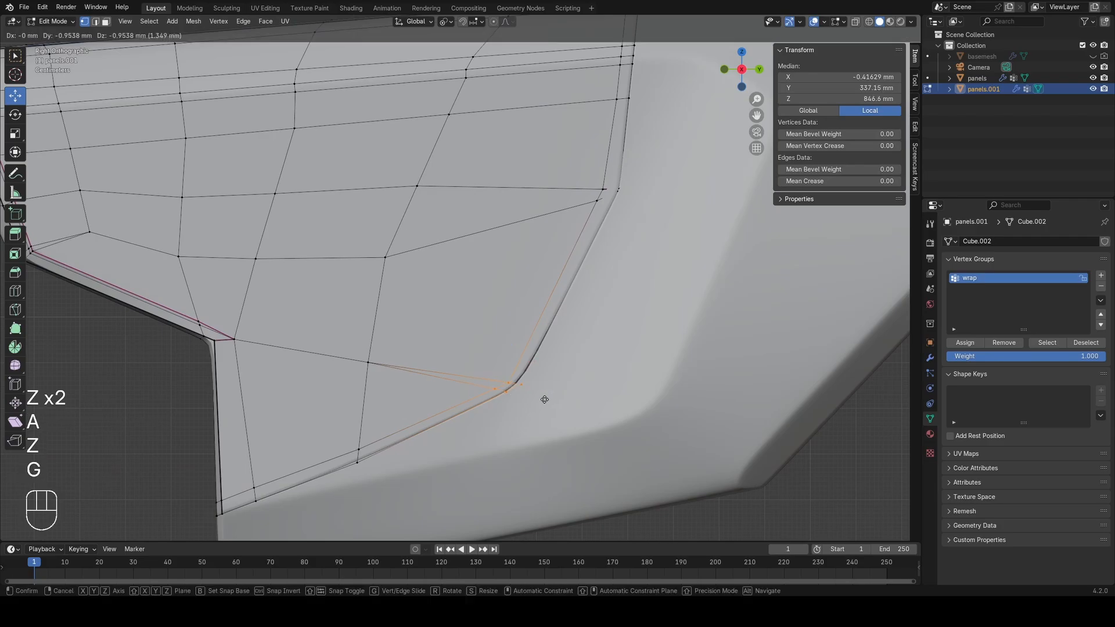
{"action": "left_click", "coordinate": [509, 418]}
{"action": "key", "text": "Tab"}
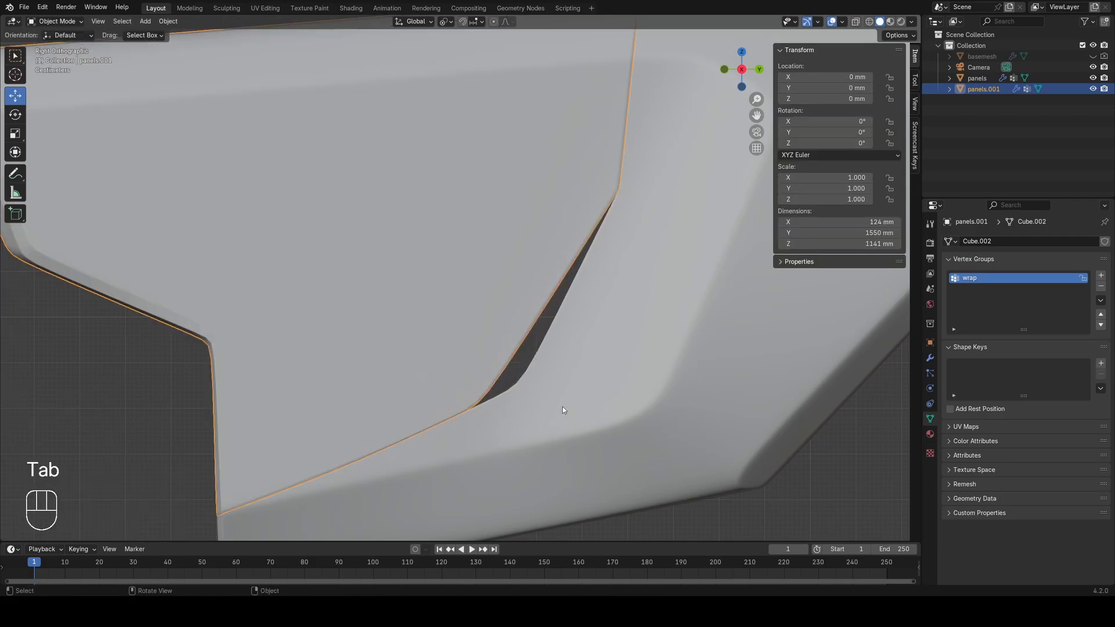
Step: Slide the rear panel's cut-edge vertices just ahead of the lower bend further forward along the cut
{"action": "left_click", "coordinate": [540, 411]}
{"action": "key", "text": "Tab"}
{"action": "key", "text": "z"}
{"action": "key", "text": "a"}
{"action": "left_click_drag", "start_coordinate": [486, 374], "coordinate": [534, 410]}
{"action": "key", "text": "a"}
{"action": "scroll", "coordinate": [512, 330], "scroll_direction": "up", "scroll_amount": 2}
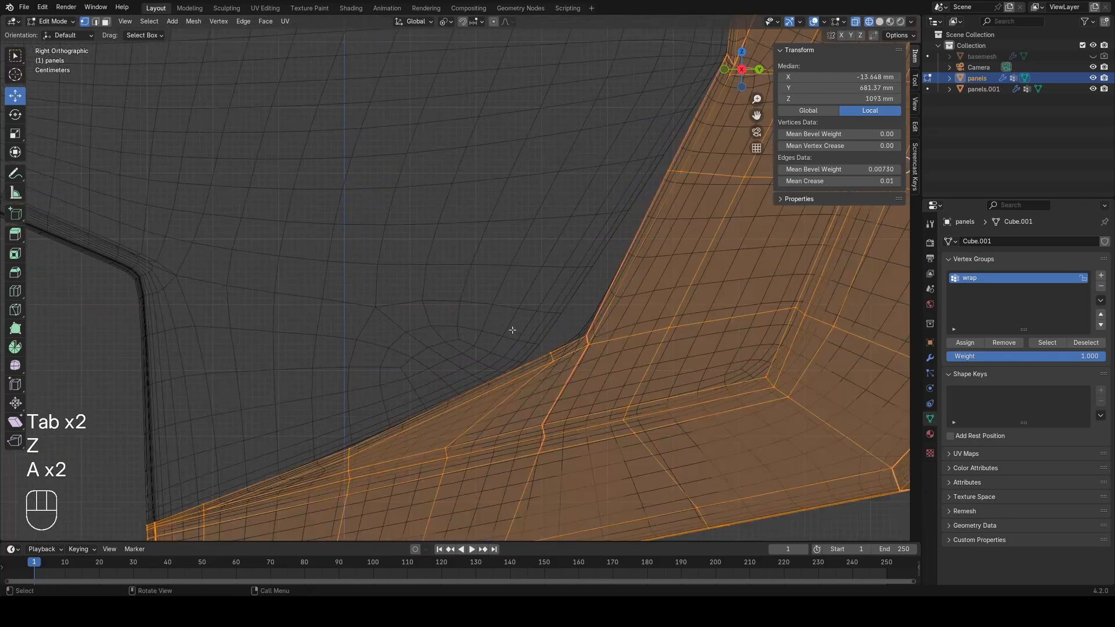
{"action": "left_click_drag", "start_coordinate": [558, 371], "coordinate": [558, 371]}
{"action": "key", "text": "z"}
{"action": "key", "text": "g"}
{"action": "key", "text": "g"}
{"action": "left_click", "coordinate": [597, 380]}
{"action": "key", "text": "z"}
Step: Slide the rear panel's lower-bend vertices forward along the cut to meet the front panel's relocated corner
{"action": "key", "text": "a"}
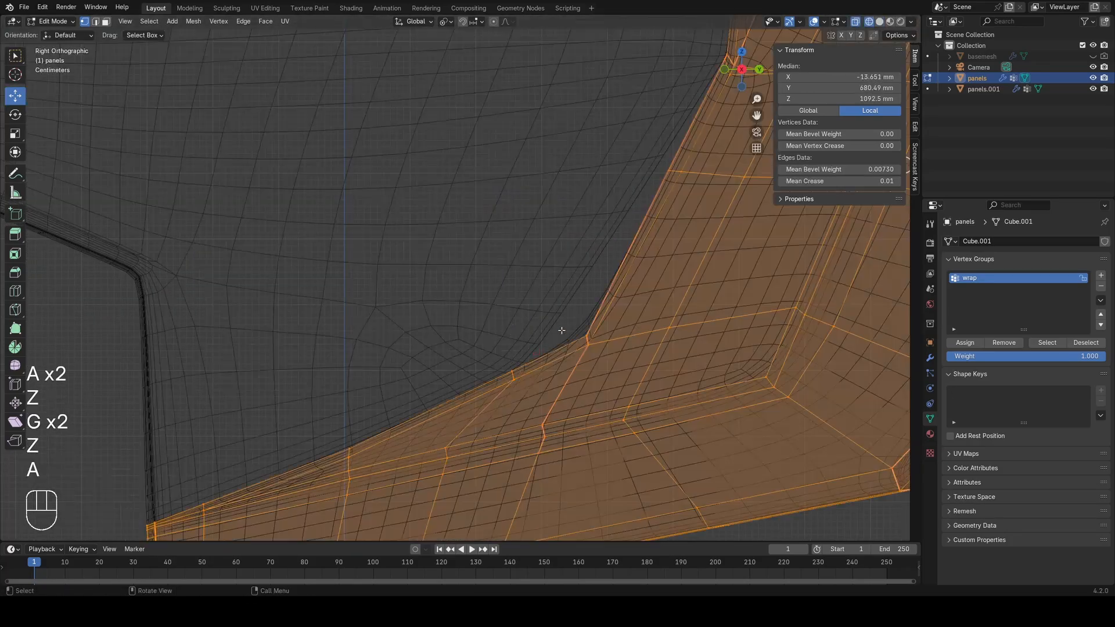
{"action": "left_click_drag", "start_coordinate": [560, 327], "coordinate": [609, 358]}
{"action": "key", "text": "z"}
{"action": "key", "text": "g"}
{"action": "key", "text": "g"}
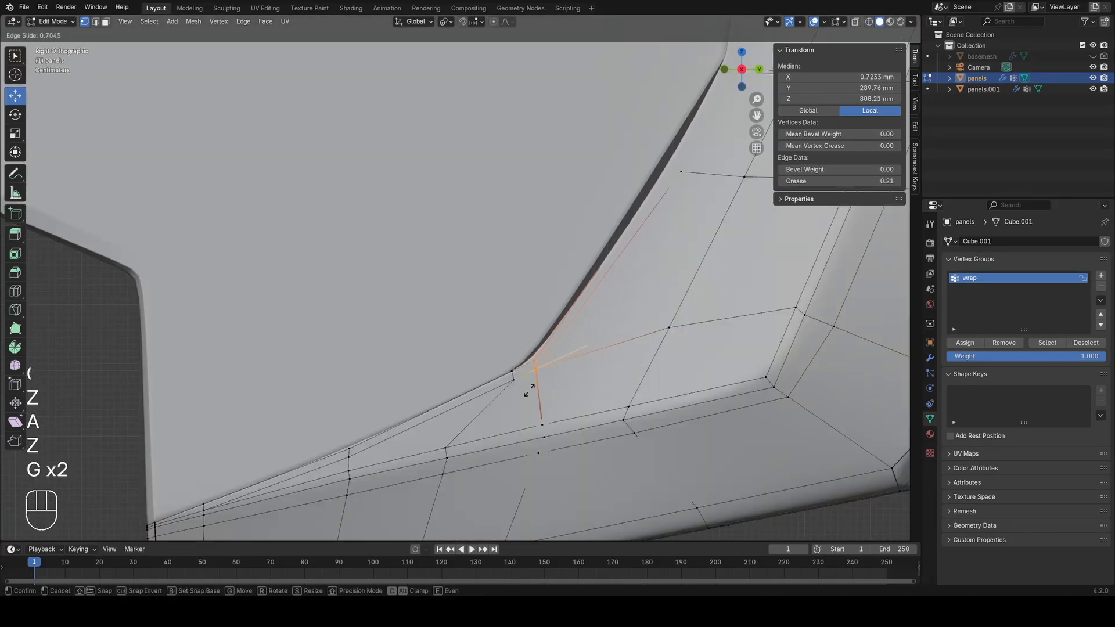
{"action": "left_click", "coordinate": [516, 399]}
Step: Move the rear panel's cut-edge vertices midway along the diagonal toward the front panel to close the gap
{"action": "scroll", "coordinate": [680, 188], "scroll_direction": "up", "scroll_amount": 1}
{"action": "middle_click_drag", "start_coordinate": [680, 188], "coordinate": [464, 320], "text": "shift"}
{"action": "key", "text": "z"}
{"action": "key", "text": "a"}
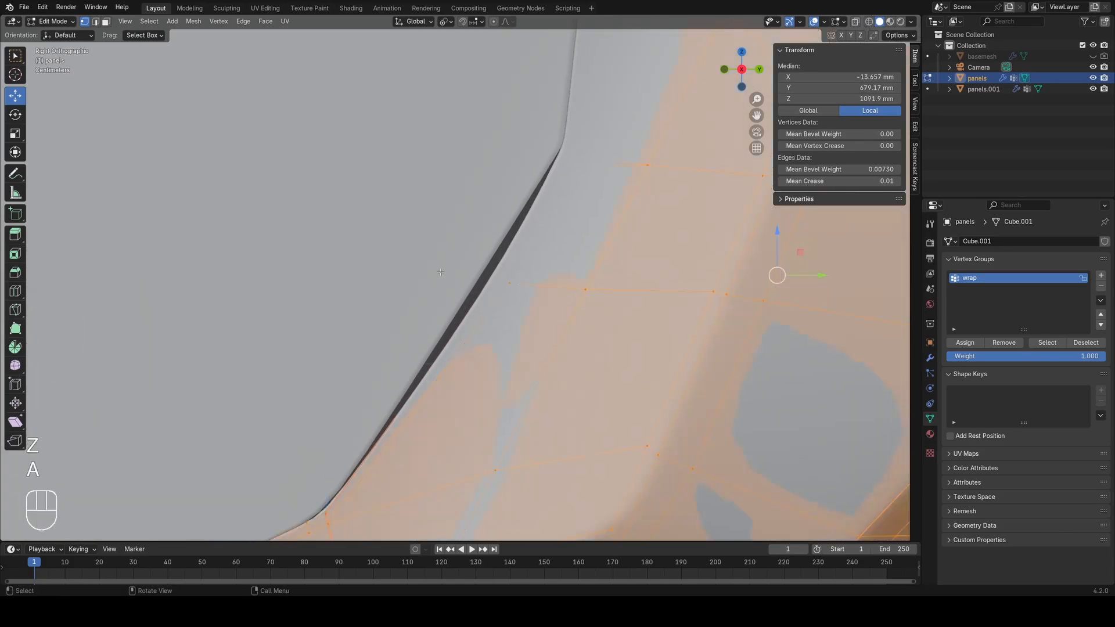
{"action": "key", "text": "z"}
{"action": "left_click_drag", "start_coordinate": [453, 251], "coordinate": [543, 311]}
{"action": "key", "text": "z"}
{"action": "key", "text": "g"}
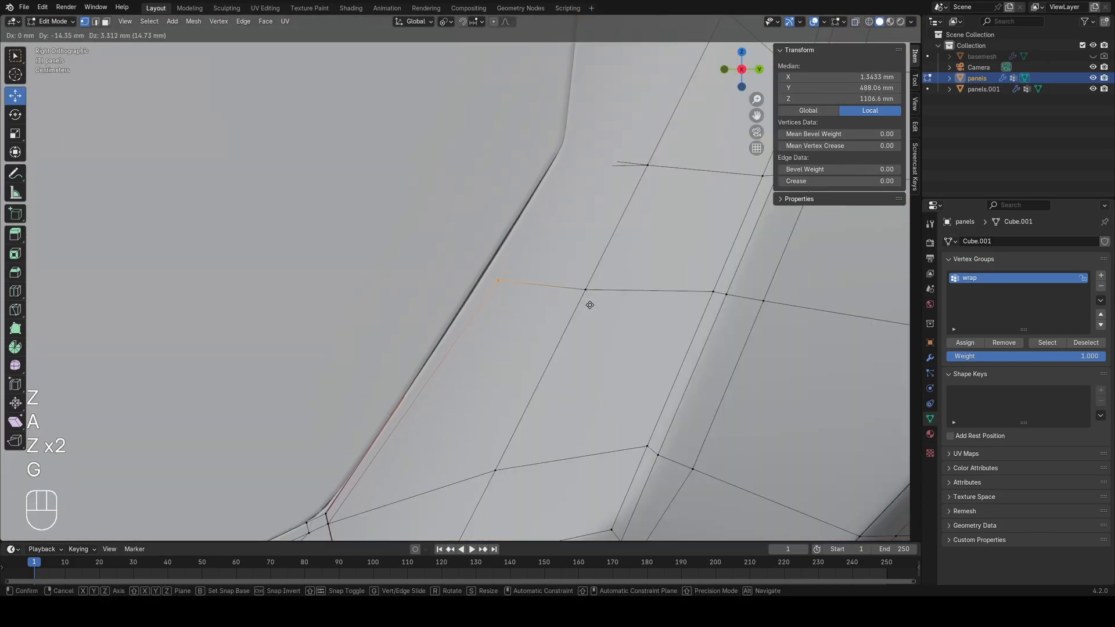
{"action": "left_click", "coordinate": [488, 279]}
Step: Add an edge loop to the front panel between its cut edge and the neighbouring loop, without sliding it
{"action": "key", "text": "z"}
{"action": "key", "text": "a"}
{"action": "key", "text": "Tab"}
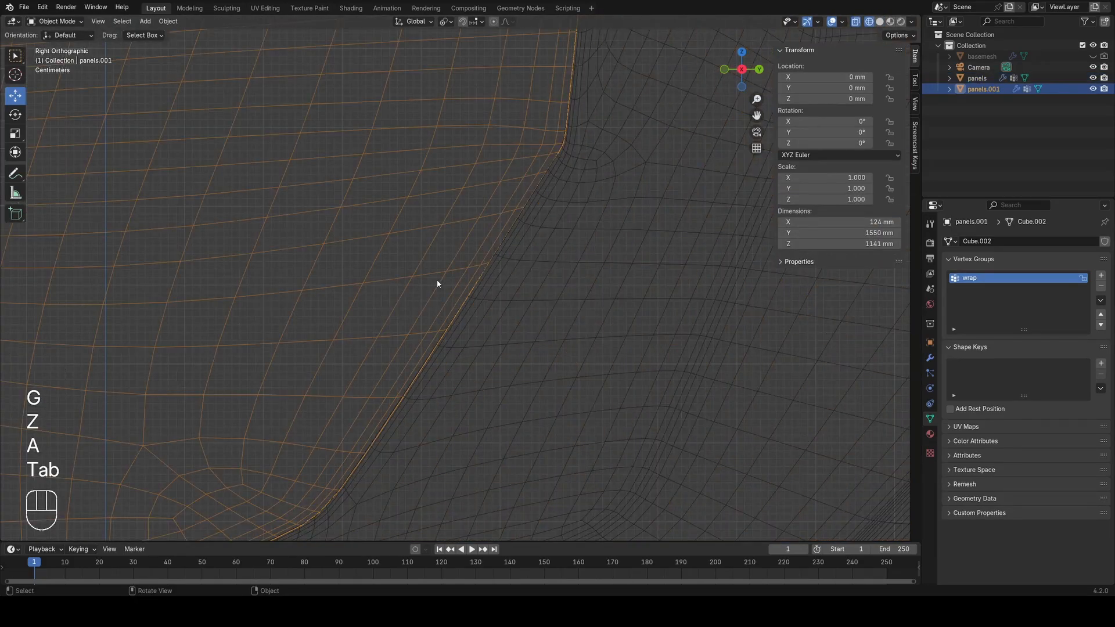
{"action": "left_click", "coordinate": [436, 301], "text": "shift"}
{"action": "middle_click_drag", "start_coordinate": [437, 301], "coordinate": [503, 323], "text": "shift"}
{"action": "key", "text": "Tab"}
{"action": "key", "text": "a"}
{"action": "middle_click_drag", "start_coordinate": [428, 391], "coordinate": [548, 282], "text": "shift"}
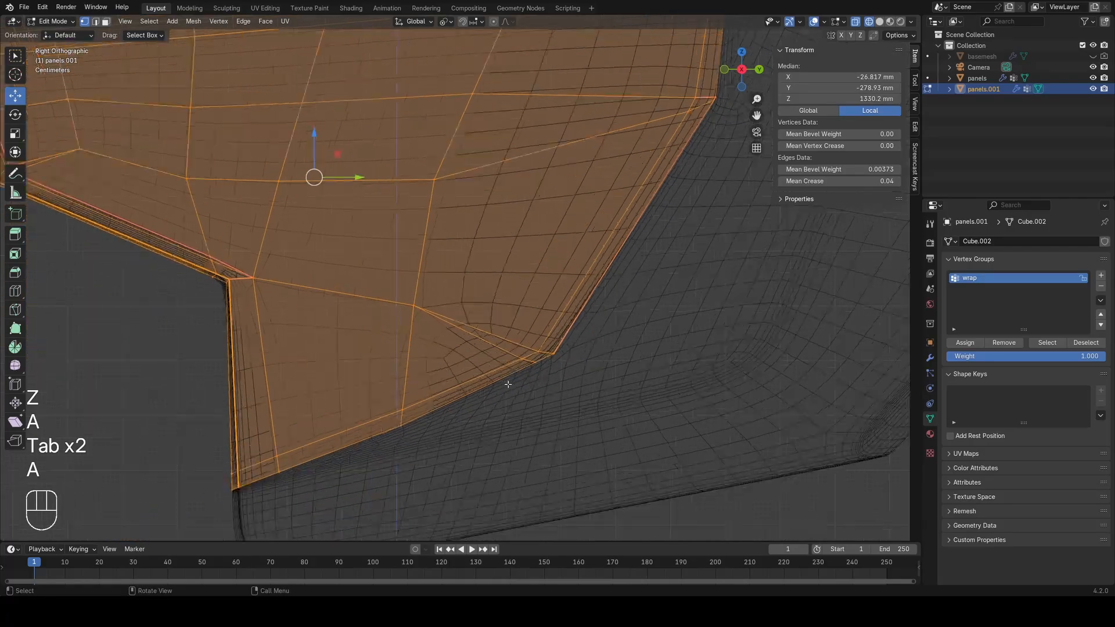
{"action": "scroll", "coordinate": [541, 341], "scroll_direction": "up", "scroll_amount": 1}
{"action": "scroll", "coordinate": [535, 308], "scroll_direction": "down", "scroll_amount": 2}
{"action": "middle_click_drag", "start_coordinate": [562, 218], "coordinate": [460, 396], "text": "shift"}
{"action": "scroll", "coordinate": [460, 396], "scroll_direction": "down", "scroll_amount": 3}
{"action": "middle_click_drag", "start_coordinate": [575, 200], "coordinate": [555, 243], "text": "shift"}
{"action": "scroll", "coordinate": [555, 243], "scroll_direction": "up", "scroll_amount": 4}
{"action": "scroll", "coordinate": [555, 242], "scroll_direction": "up", "scroll_amount": 2}
{"action": "key", "text": "ctrl+r"}
{"action": "left_click", "coordinate": [609, 210]}
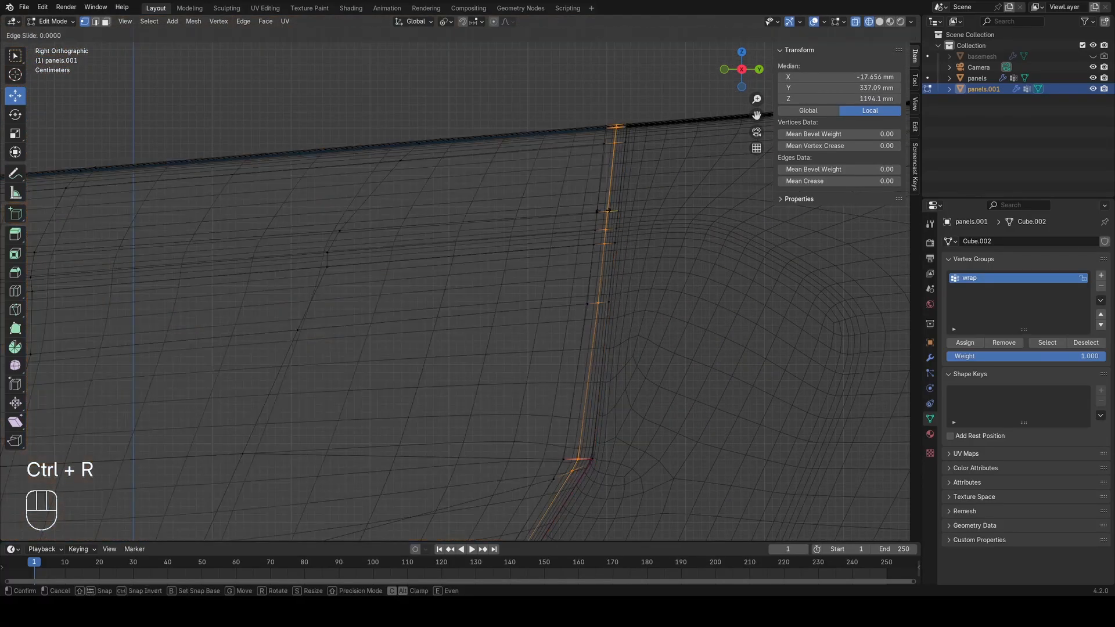
{"action": "left_click", "coordinate": [607, 211]}
Step: Try to open a panel gap by deleting the front panel's outermost edge loop along the cut
{"action": "key", "text": "a"}
{"action": "scroll", "coordinate": [592, 226], "scroll_direction": "down", "scroll_amount": 4}
{"action": "middle_click_drag", "start_coordinate": [486, 428], "coordinate": [540, 273], "text": "shift"}
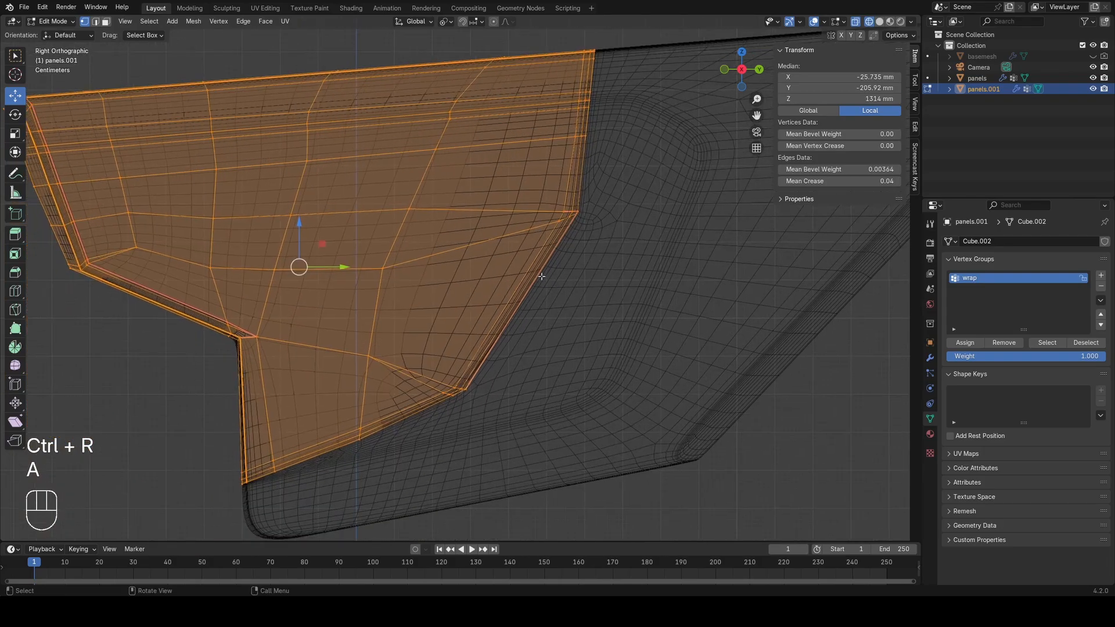
{"action": "scroll", "coordinate": [537, 290], "scroll_direction": "up", "scroll_amount": 1}
{"action": "left_click", "coordinate": [524, 340], "text": "alt"}
{"action": "middle_click_drag", "start_coordinate": [686, 56], "coordinate": [529, 277], "text": "shift"}
{"action": "key", "text": "z"}
{"action": "scroll", "coordinate": [561, 250], "scroll_direction": "up", "scroll_amount": 5}
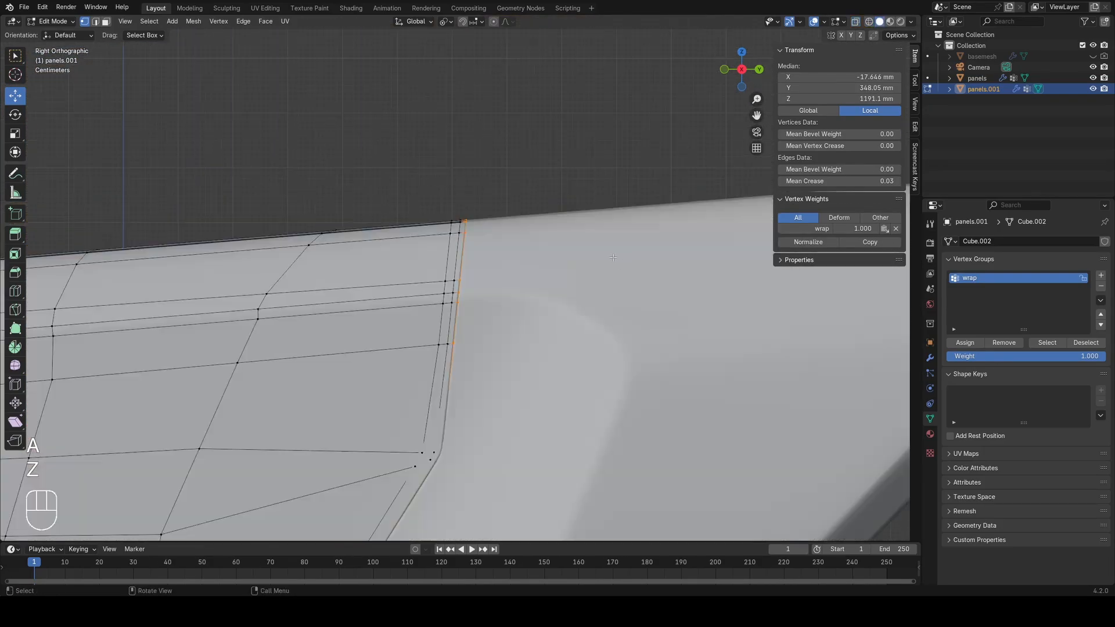
{"action": "key", "text": "x"}
{"action": "left_click", "coordinate": [564, 227]}
Step: Inspect the panel gap from several angles and undo the deletion of the front panel's edge loop
{"action": "key", "text": "Tab"}
{"action": "scroll", "coordinate": [495, 229], "scroll_direction": "down", "scroll_amount": 9}
{"action": "key", "text": "alt+a"}
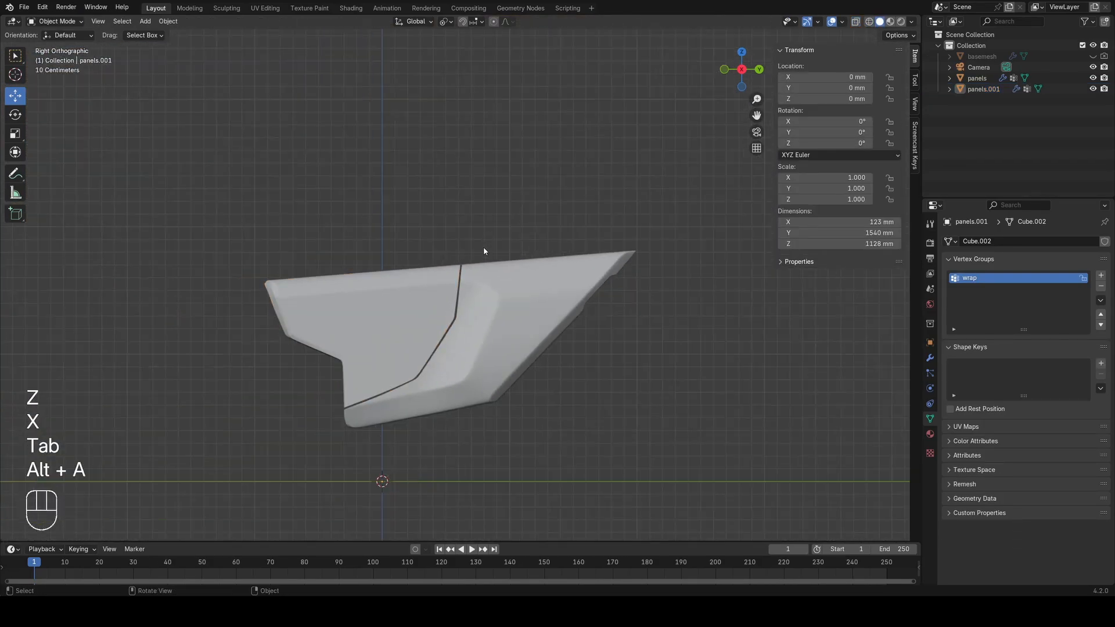
{"action": "middle_click_drag", "start_coordinate": [483, 248], "coordinate": [546, 232]}
{"action": "key", "text": "z"}
{"action": "middle_click_drag", "start_coordinate": [547, 329], "coordinate": [497, 343]}
{"action": "key", "text": "z"}
{"action": "key", "text": "z"}
{"action": "middle_click_drag", "start_coordinate": [401, 331], "coordinate": [353, 349]}
{"action": "scroll", "coordinate": [353, 348], "scroll_direction": "up", "scroll_amount": 7}
{"action": "key", "text": "ctrl+z"}
{"action": "key", "text": "ctrl+z"}
{"action": "key", "text": "ctrl+z"}
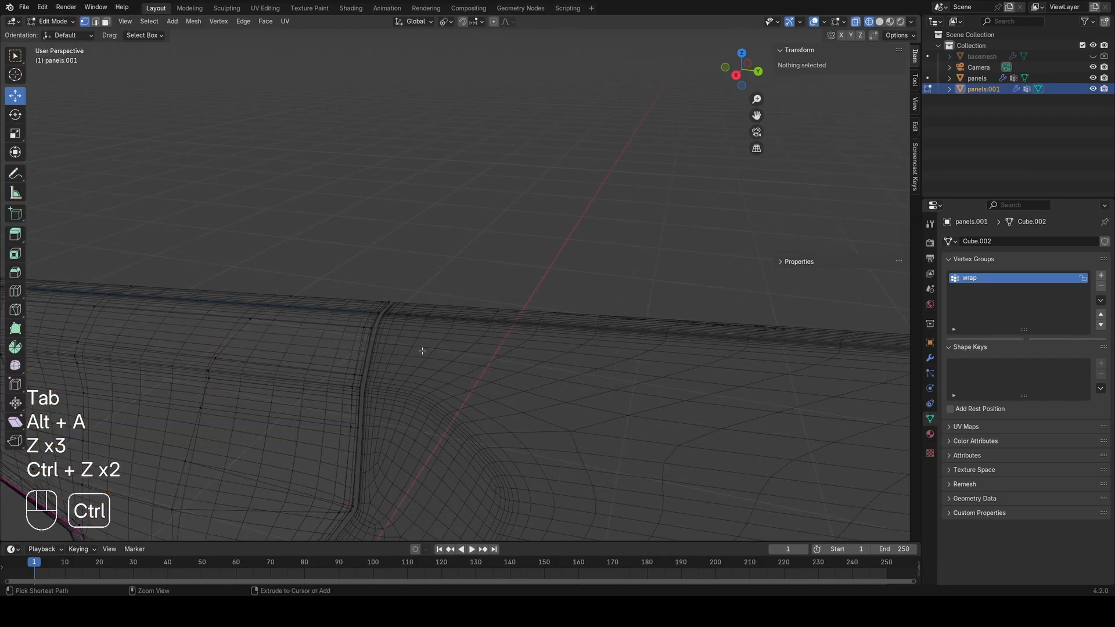
Step: Assign the front panel's outermost cut-edge loop to a new vertex group named offset
{"action": "middle_click_drag", "start_coordinate": [422, 351], "coordinate": [490, 293]}
{"action": "key", "text": "a"}
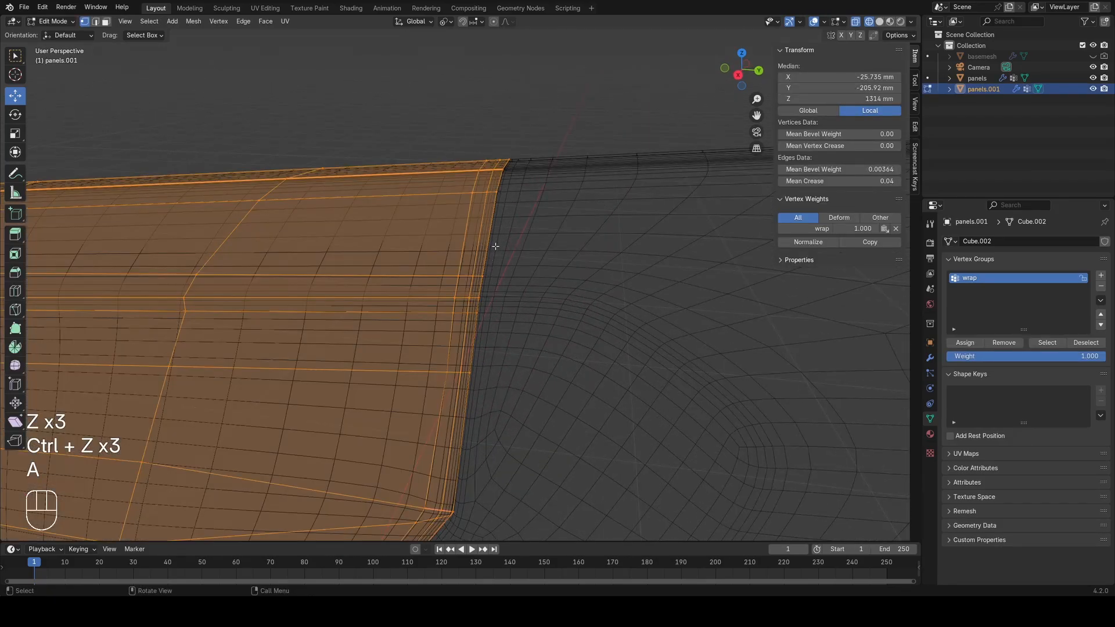
{"action": "key", "text": "z"}
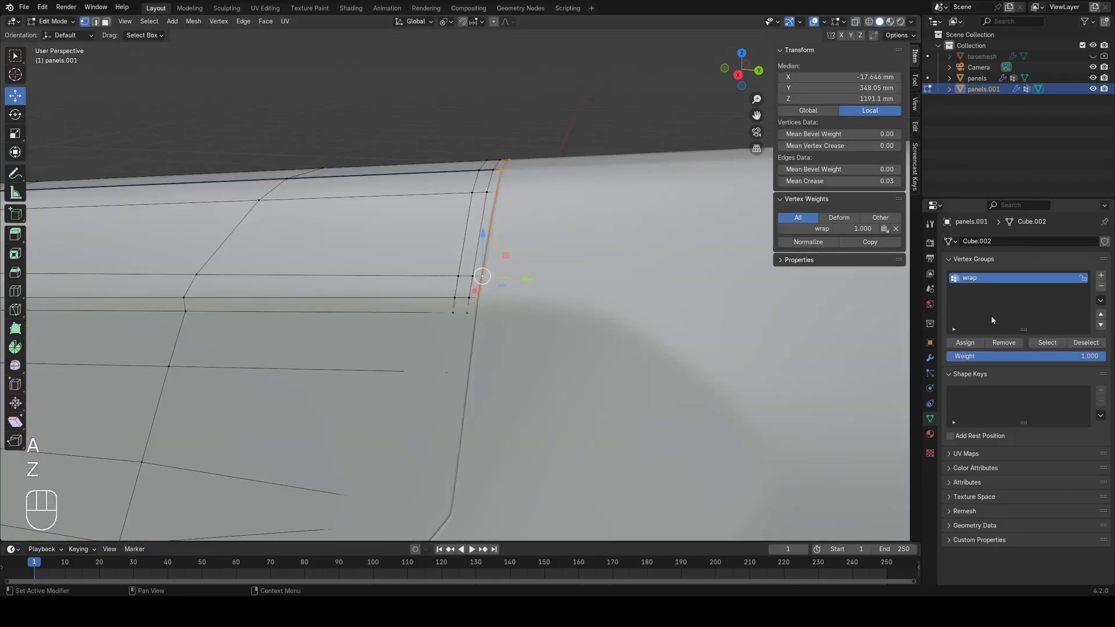
{"action": "left_click", "coordinate": [974, 343]}
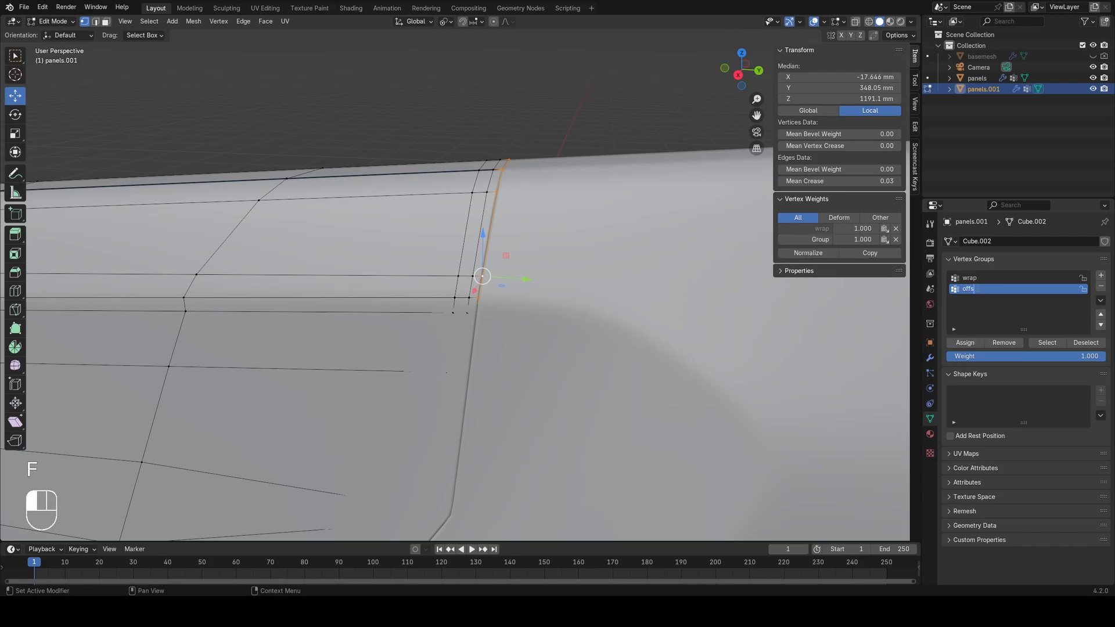
Step: Duplicate the front panel's Shrinkwrap modifier
{"action": "left_click", "coordinate": [930, 359]}
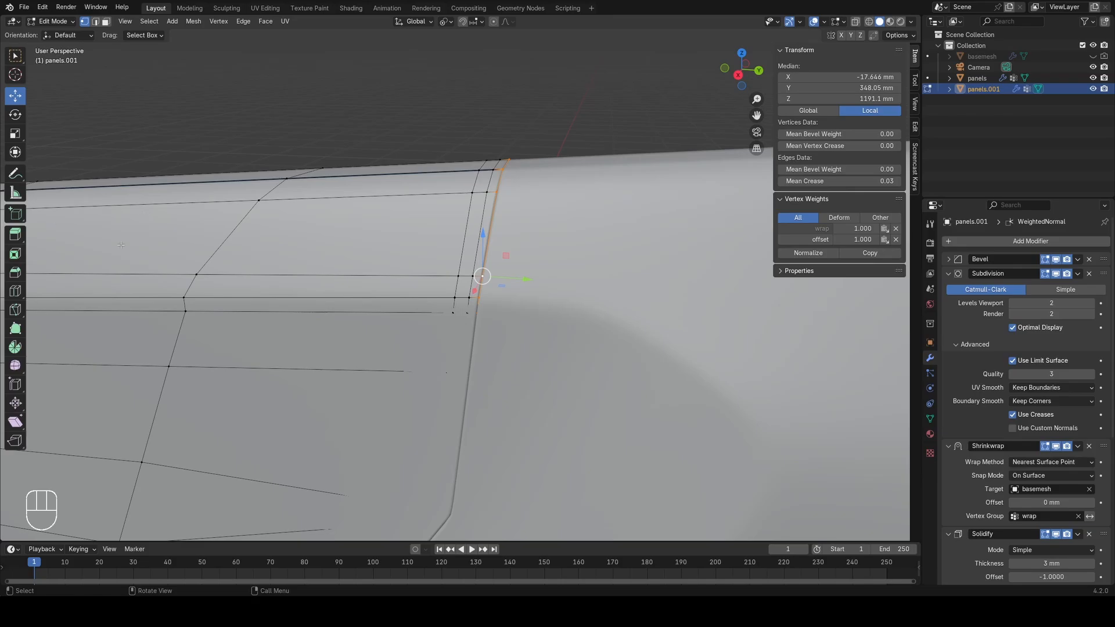
{"action": "left_click", "coordinate": [505, 207]}
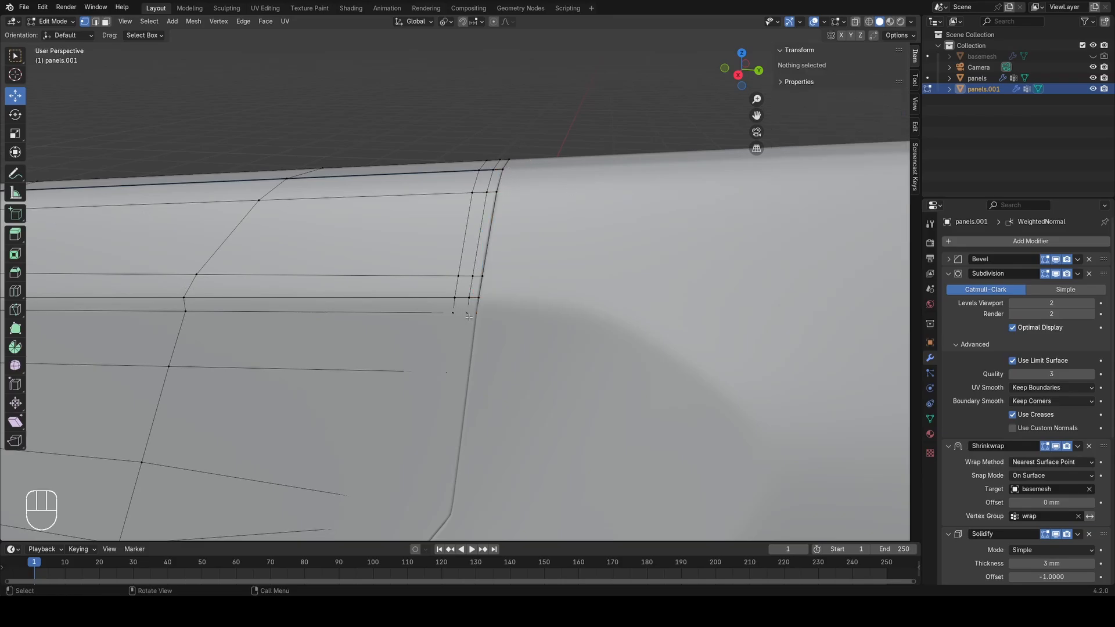
{"action": "middle_click_drag", "start_coordinate": [469, 317], "coordinate": [707, 265]}
{"action": "middle_click_drag", "start_coordinate": [781, 203], "coordinate": [577, 305]}
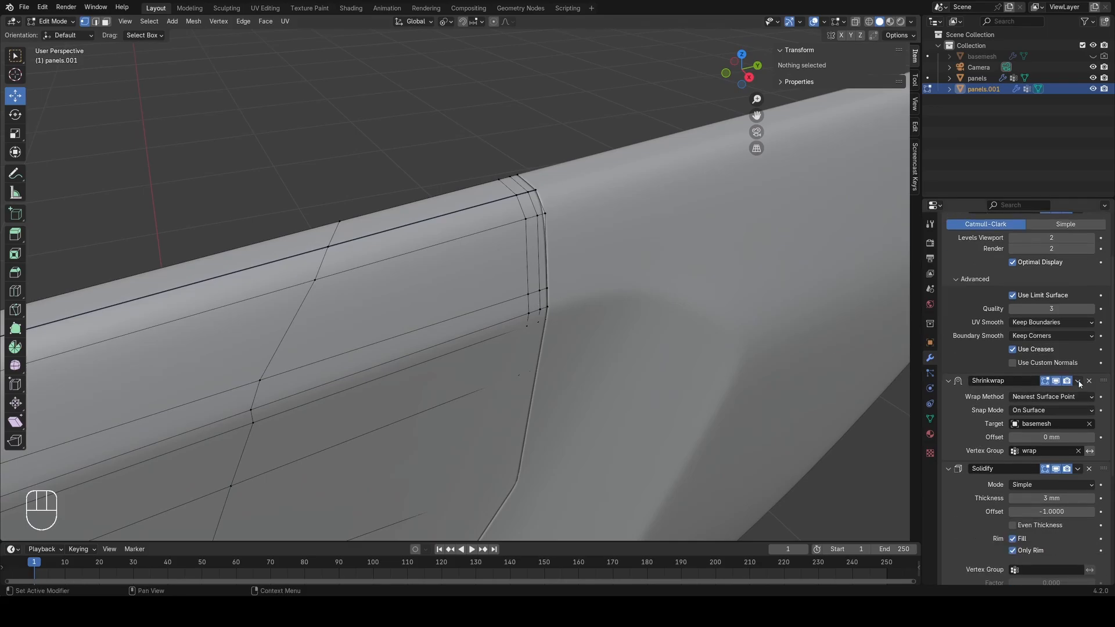
{"action": "left_click", "coordinate": [1078, 382]}
{"action": "left_click", "coordinate": [1029, 434]}
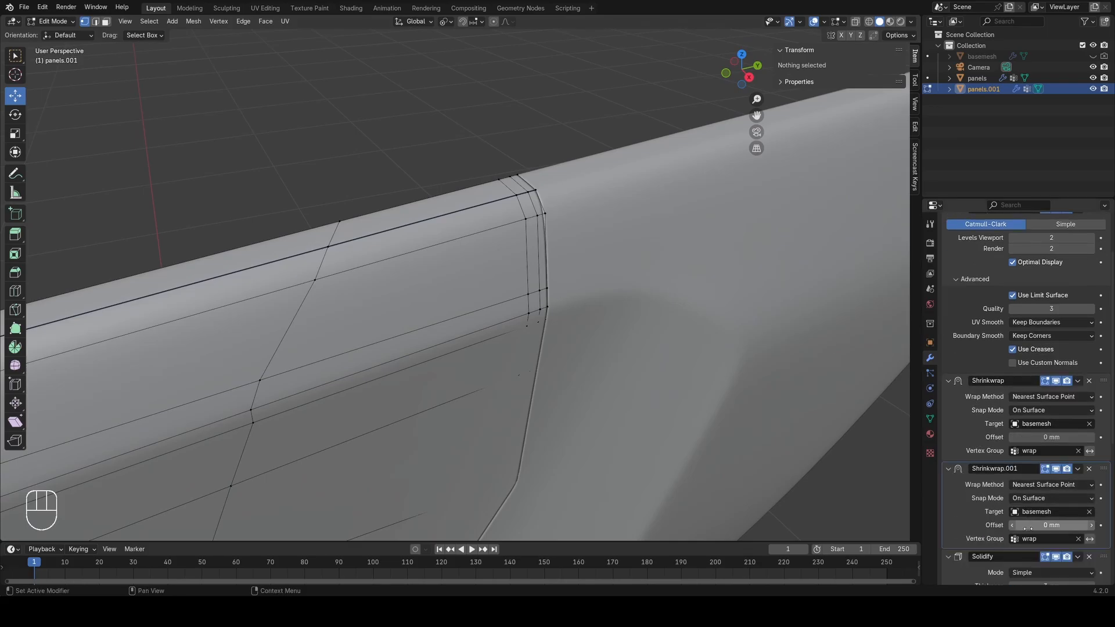
Step: Limit the duplicated Shrinkwrap to the offset vertex group, with Outside Surface snap mode and a -5 mm offset
{"action": "left_click", "coordinate": [1029, 539]}
{"action": "left_click", "coordinate": [1017, 438]}
{"action": "left_click", "coordinate": [1031, 498]}
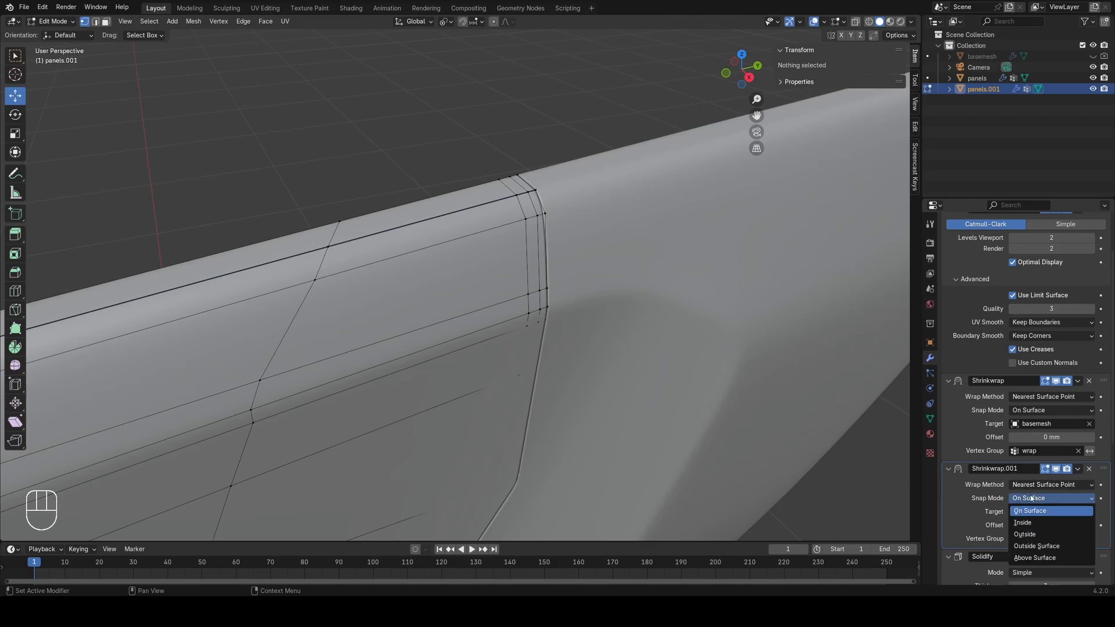
{"action": "left_click", "coordinate": [1018, 546]}
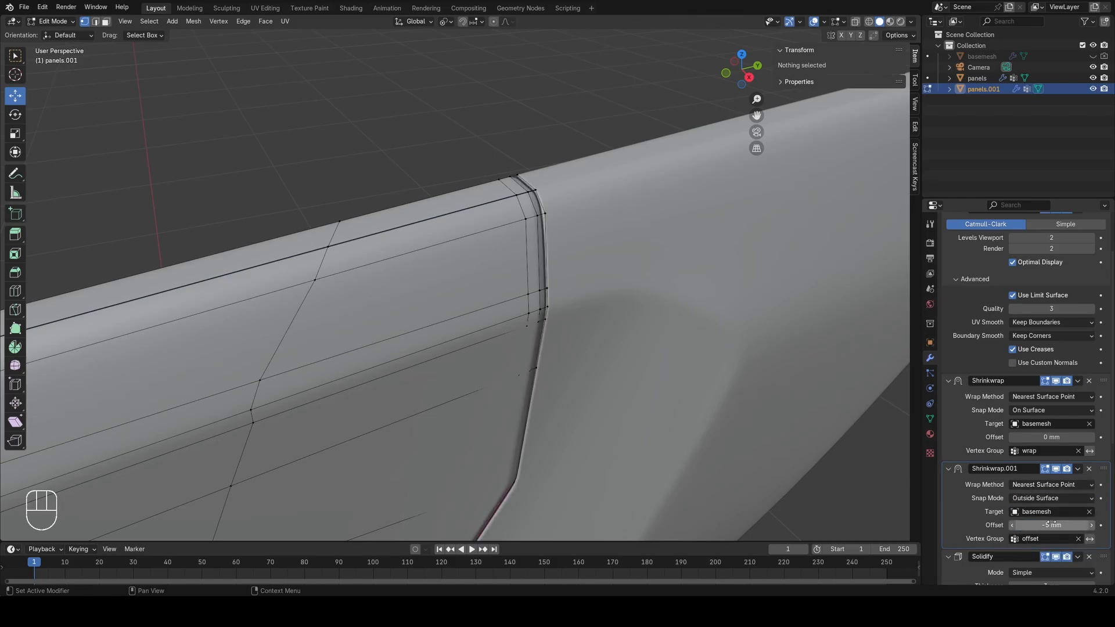
Step: Select only the front panel's cut-edge vertices through the offset vertex group
{"action": "scroll", "coordinate": [544, 348], "scroll_direction": "down", "scroll_amount": 3}
{"action": "middle_click_drag", "start_coordinate": [712, 370], "coordinate": [565, 296]}
{"action": "scroll", "coordinate": [544, 347], "scroll_direction": "down", "scroll_amount": 3}
{"action": "scroll", "coordinate": [564, 296], "scroll_direction": "up", "scroll_amount": 5}
{"action": "key", "text": "Tab"}
{"action": "key", "text": "Tab"}
{"action": "key", "text": "a"}
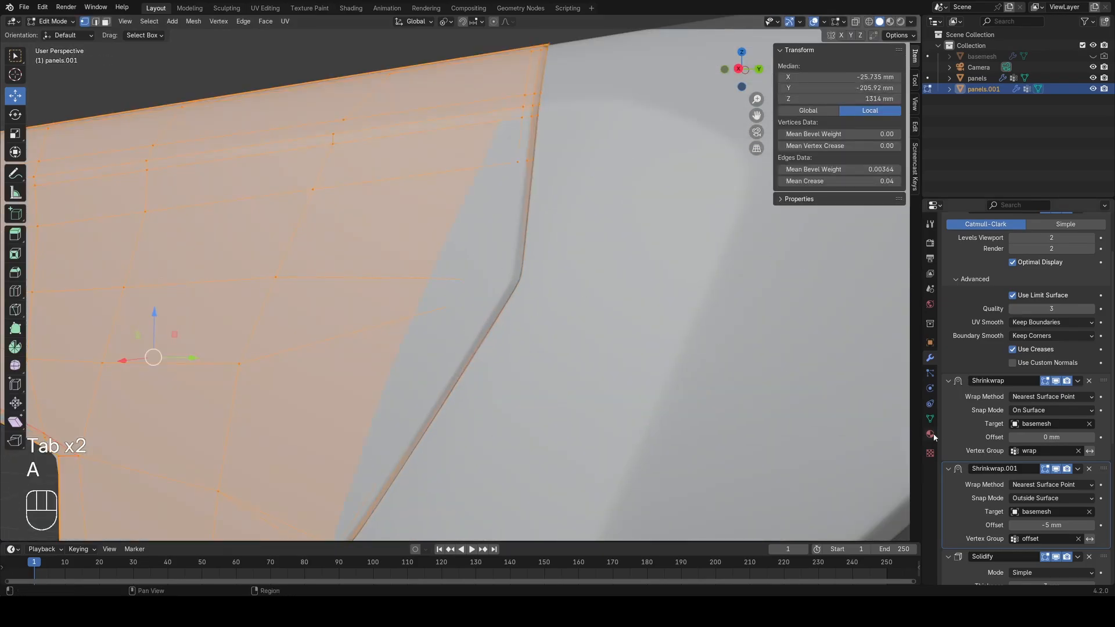
{"action": "left_click", "coordinate": [932, 436]}
{"action": "left_click", "coordinate": [931, 420]}
{"action": "left_click", "coordinate": [1085, 343]}
{"action": "left_click", "coordinate": [1050, 345]}
{"action": "scroll", "coordinate": [657, 306], "scroll_direction": "down", "scroll_amount": 3}
{"action": "key", "text": "z"}
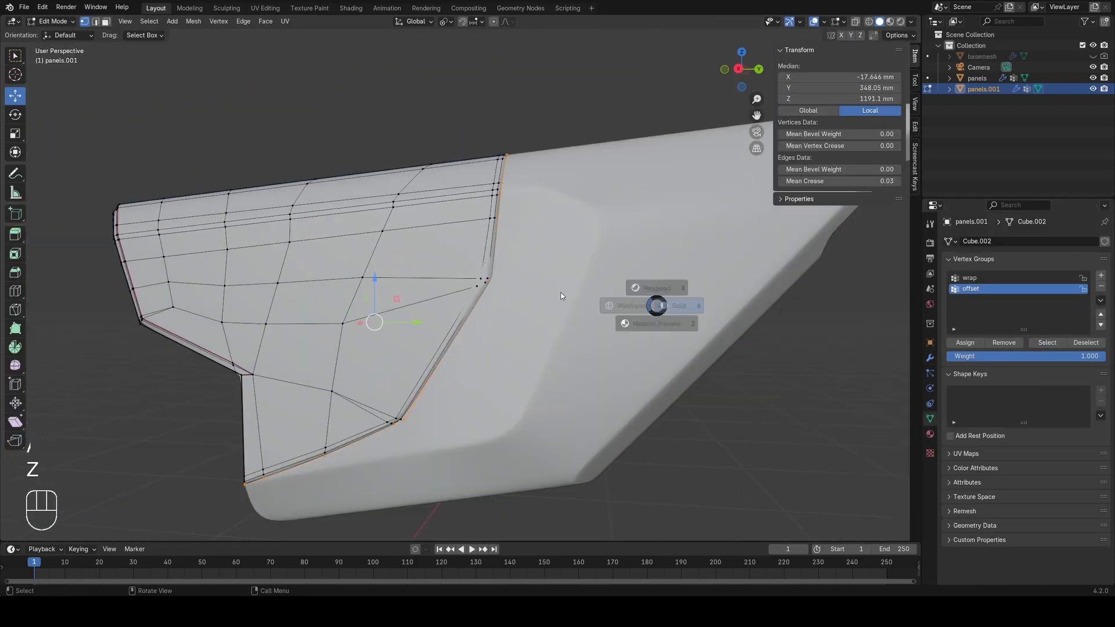
Step: Check the seam between the panels in Object Mode with solid shading, and select the front panel's edge loop just inside the cut edge
{"action": "middle_click_drag", "start_coordinate": [580, 316], "coordinate": [557, 325]}
{"action": "key", "text": "z"}
{"action": "scroll", "coordinate": [558, 273], "scroll_direction": "up", "scroll_amount": 4}
{"action": "middle_click_drag", "start_coordinate": [572, 241], "coordinate": [534, 314]}
{"action": "key", "text": "Tab"}
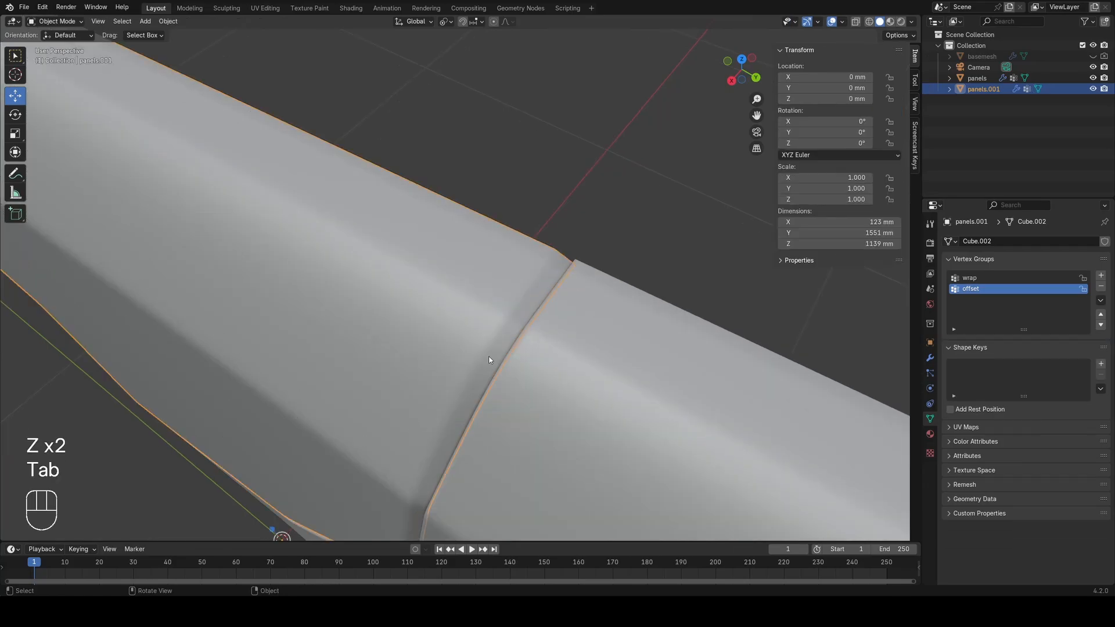
{"action": "middle_click_drag", "start_coordinate": [421, 444], "coordinate": [438, 434]}
{"action": "key", "text": "Tab"}
{"action": "key", "text": "2"}
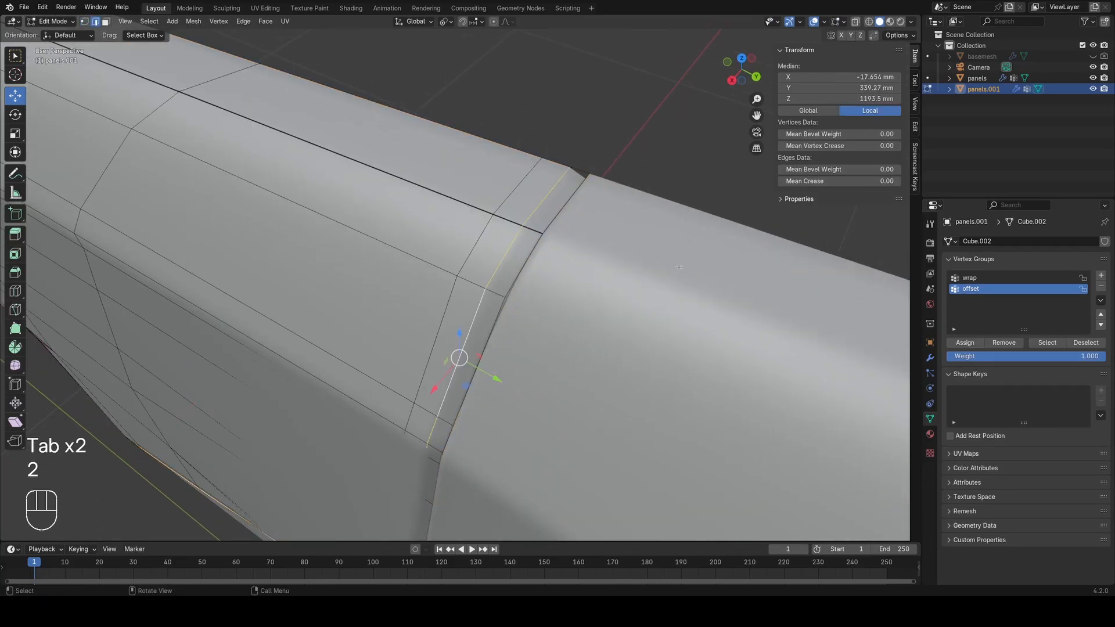
Step: Check the panel seam outside Edit Mode and undo the last crease change on the selected seam edges
{"action": "key", "text": "Tab"}
{"action": "scroll", "coordinate": [741, 218], "scroll_direction": "up", "scroll_amount": 3}
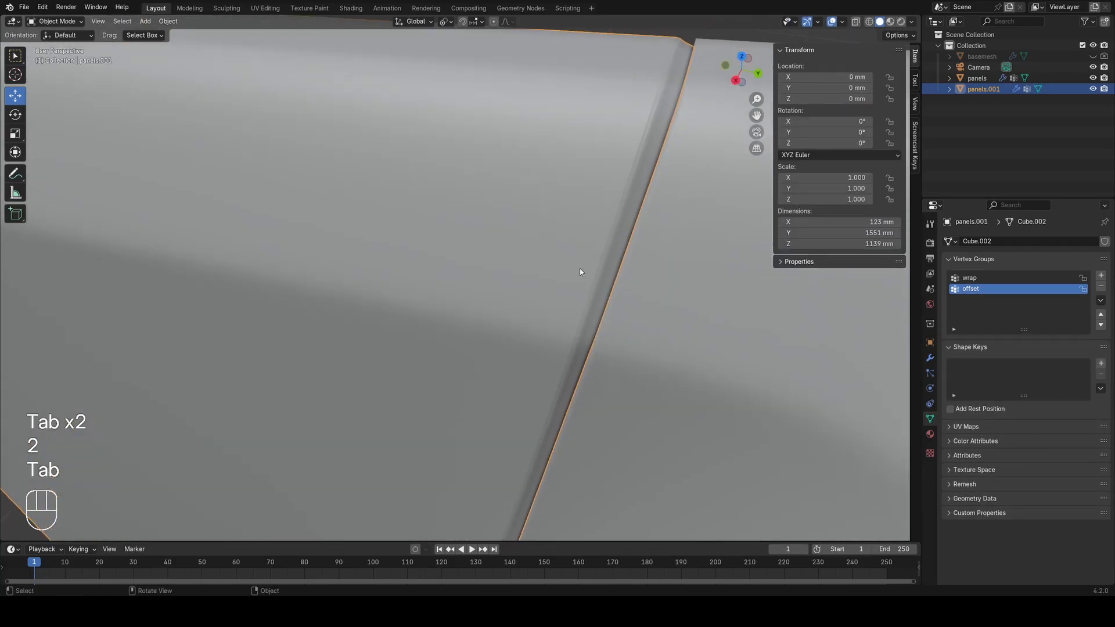
{"action": "key", "text": "ctrl+z"}
{"action": "key", "text": "ctrl+z"}
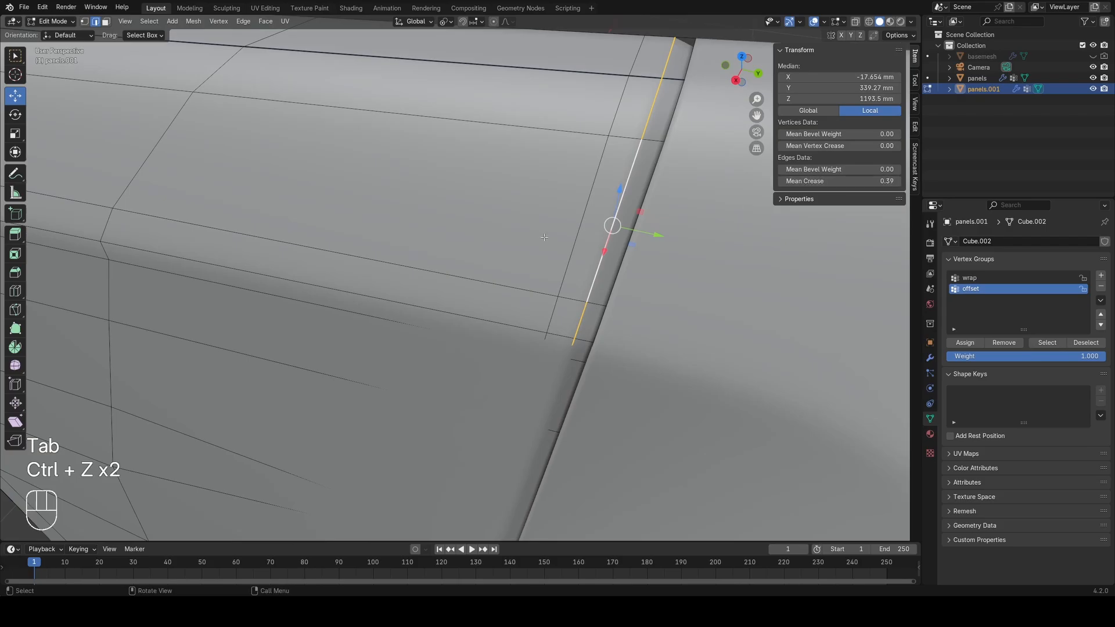
Step: Examine the seam between the two panels up close in solid and material preview shading
{"action": "key", "text": "Tab"}
{"action": "mouse_move", "coordinate": [544, 237]}
{"action": "middle_mouse_down"}
{"action": "mouse_move", "coordinate": [516, 252]}
{"action": "mouse_move", "coordinate": [548, 247]}
{"action": "middle_mouse_up"}
{"action": "scroll", "coordinate": [516, 252], "scroll_direction": "down", "scroll_amount": 4}
{"action": "key", "text": "alt+a"}
{"action": "scroll", "coordinate": [509, 289], "scroll_direction": "up", "scroll_amount": 6}
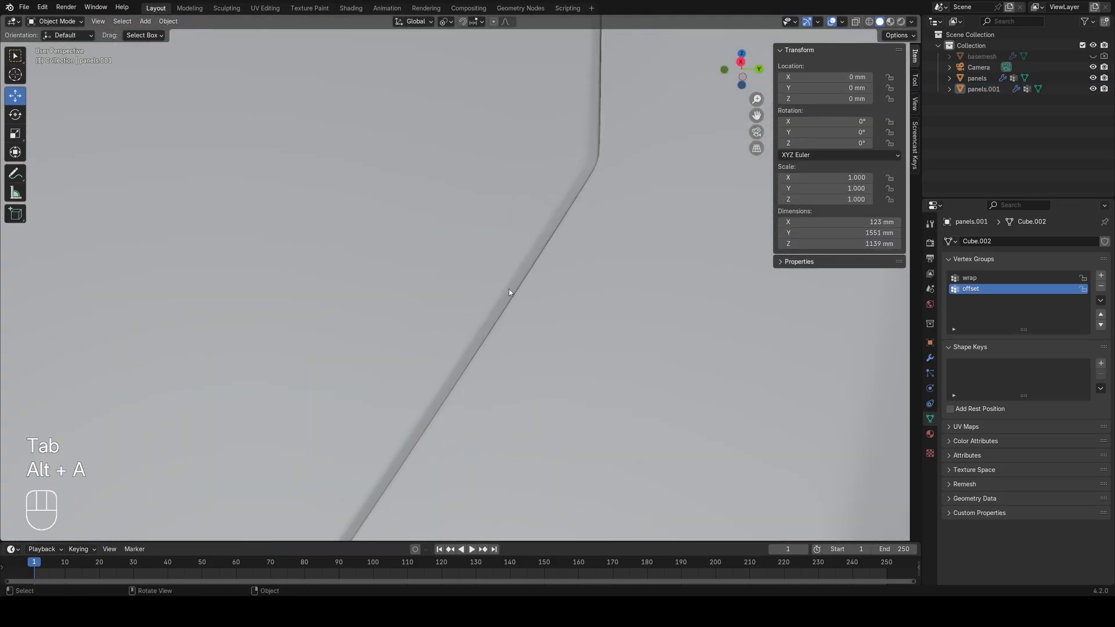
{"action": "mouse_move", "coordinate": [509, 292]}
{"action": "middle_mouse_down"}
{"action": "mouse_move", "coordinate": [483, 317]}
{"action": "mouse_move", "coordinate": [523, 294]}
{"action": "middle_mouse_up"}
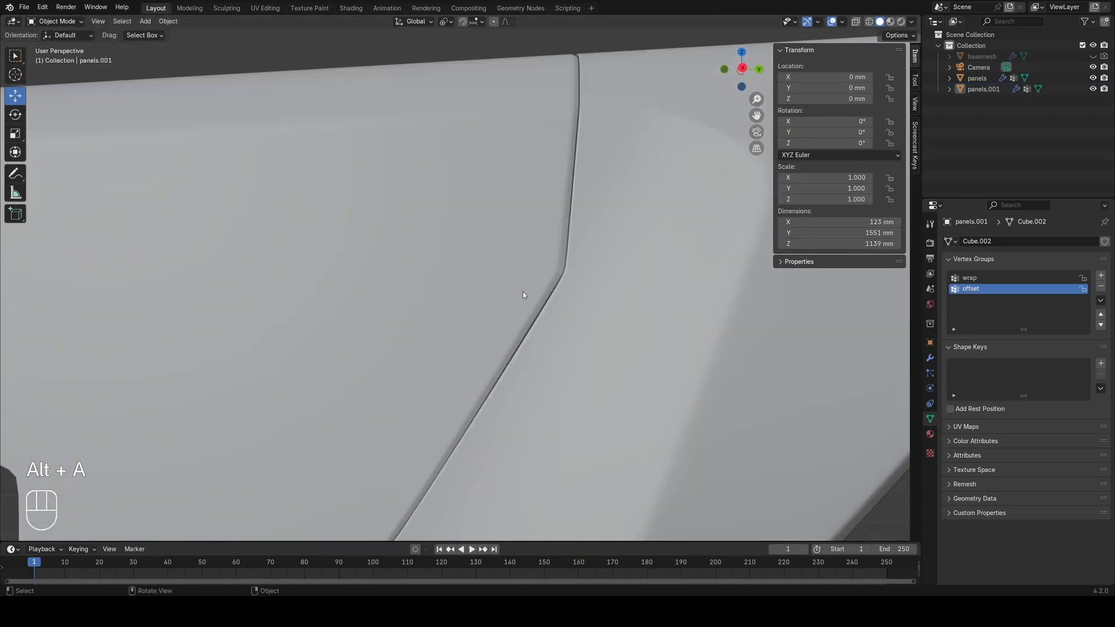
{"action": "scroll", "coordinate": [517, 279], "scroll_direction": "down", "scroll_amount": 6}
{"action": "key", "text": "z"}
{"action": "left_click", "coordinate": [491, 319]}
{"action": "scroll", "coordinate": [482, 360], "scroll_direction": "up", "scroll_amount": 3}
{"action": "mouse_move", "coordinate": [478, 383]}
{"action": "middle_mouse_down"}
{"action": "mouse_move", "coordinate": [486, 310]}
{"action": "mouse_move", "coordinate": [546, 309]}
{"action": "mouse_move", "coordinate": [505, 309]}
{"action": "middle_mouse_up"}
{"action": "scroll", "coordinate": [487, 310], "scroll_direction": "up", "scroll_amount": 3}
{"action": "left_click", "coordinate": [490, 311]}
{"action": "key", "text": "z"}
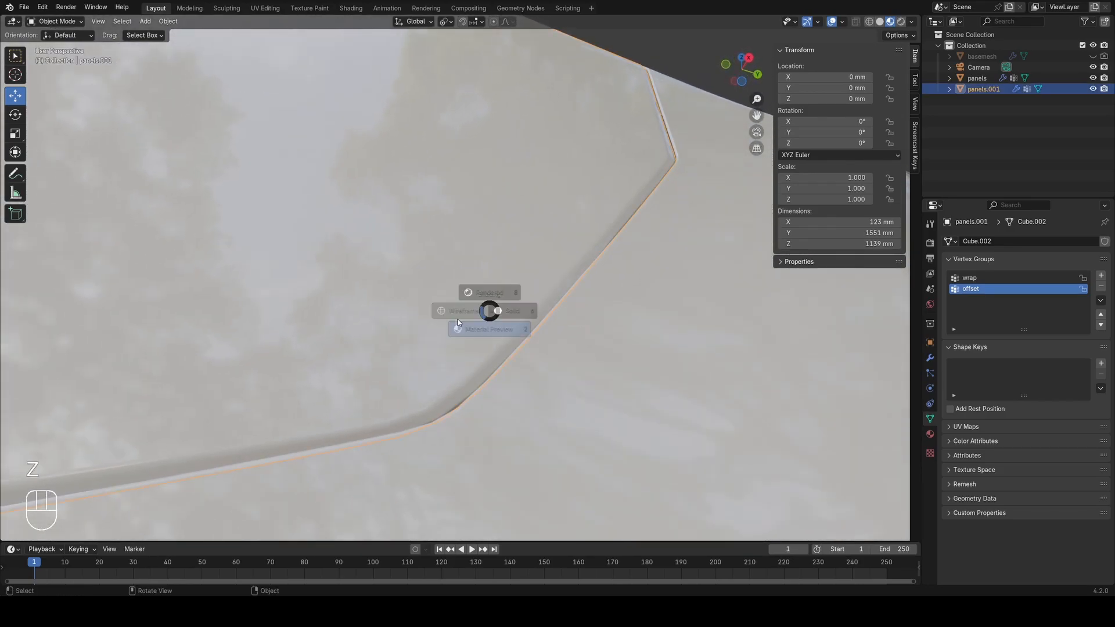
{"action": "left_click", "coordinate": [450, 321]}
Step: Slide the outer vertex at the lower corner of the panels.001 seam along its edge
{"action": "key", "text": "Tab"}
{"action": "key", "text": "a"}
{"action": "key", "text": "1"}
{"action": "key", "text": "z"}
{"action": "left_click", "coordinate": [419, 436]}
{"action": "left_click", "coordinate": [430, 436]}
{"action": "key", "text": "g"}
{"action": "key", "text": "g"}
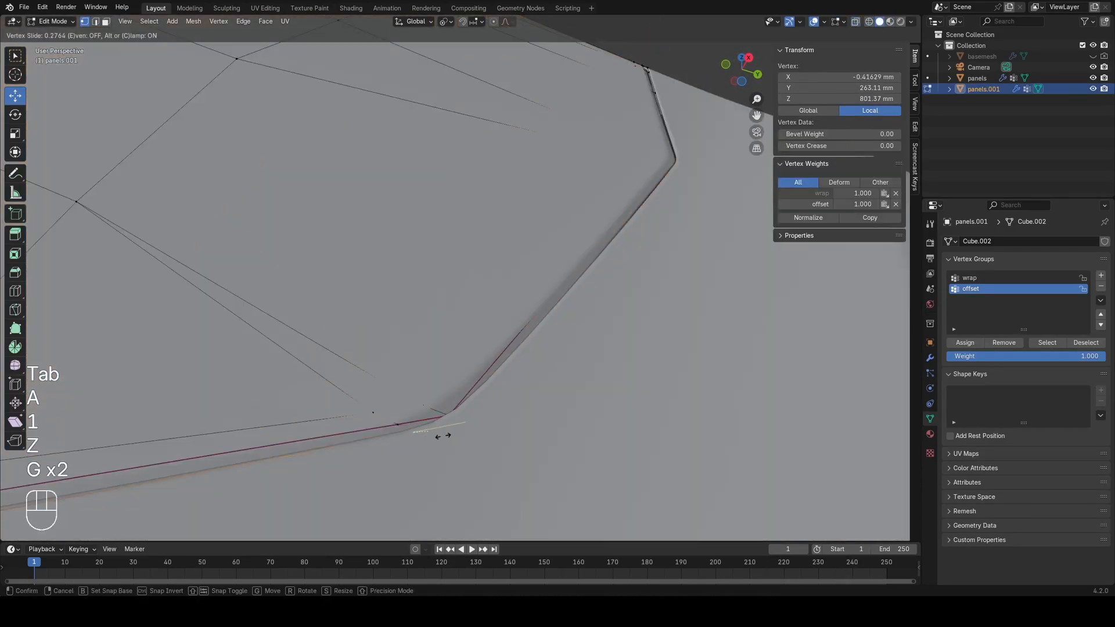
{"action": "left_click", "coordinate": [442, 436]}
Step: Slide the two neighbouring vertices inside the lower seam corner along their edges, then leave Edit Mode and deselect everything
{"action": "left_click_drag", "start_coordinate": [397, 426], "coordinate": [407, 434]}
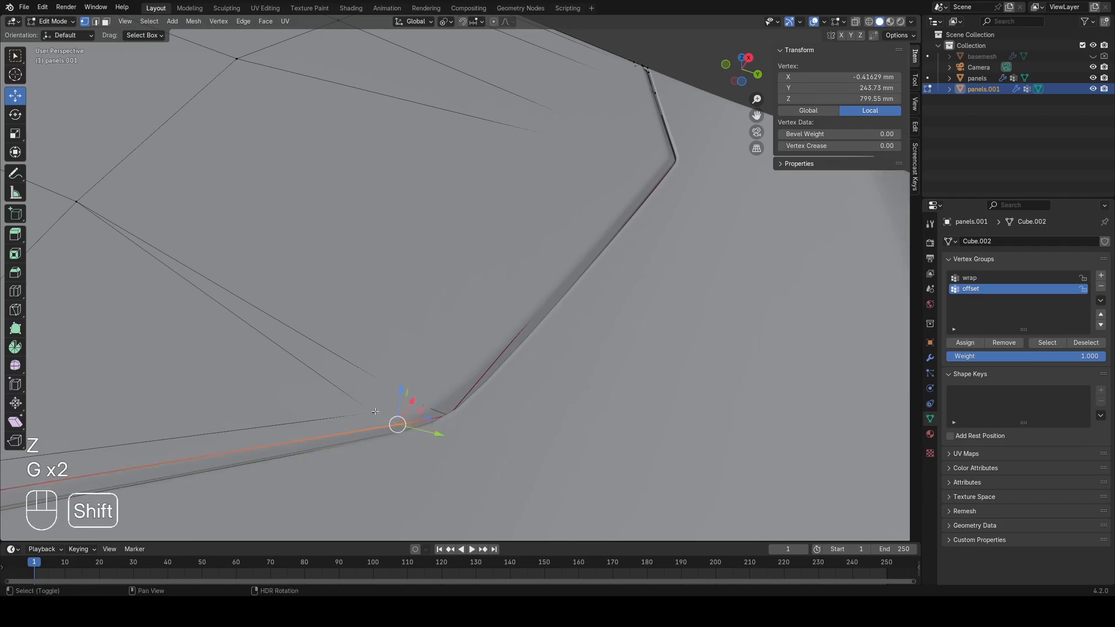
{"action": "left_click", "coordinate": [373, 413], "text": "shift"}
{"action": "key", "text": "g"}
{"action": "key", "text": "g"}
{"action": "left_click", "coordinate": [426, 386]}
{"action": "key", "text": "Tab"}
{"action": "scroll", "coordinate": [427, 383], "scroll_direction": "down", "scroll_amount": 8}
{"action": "key", "text": "alt+a"}
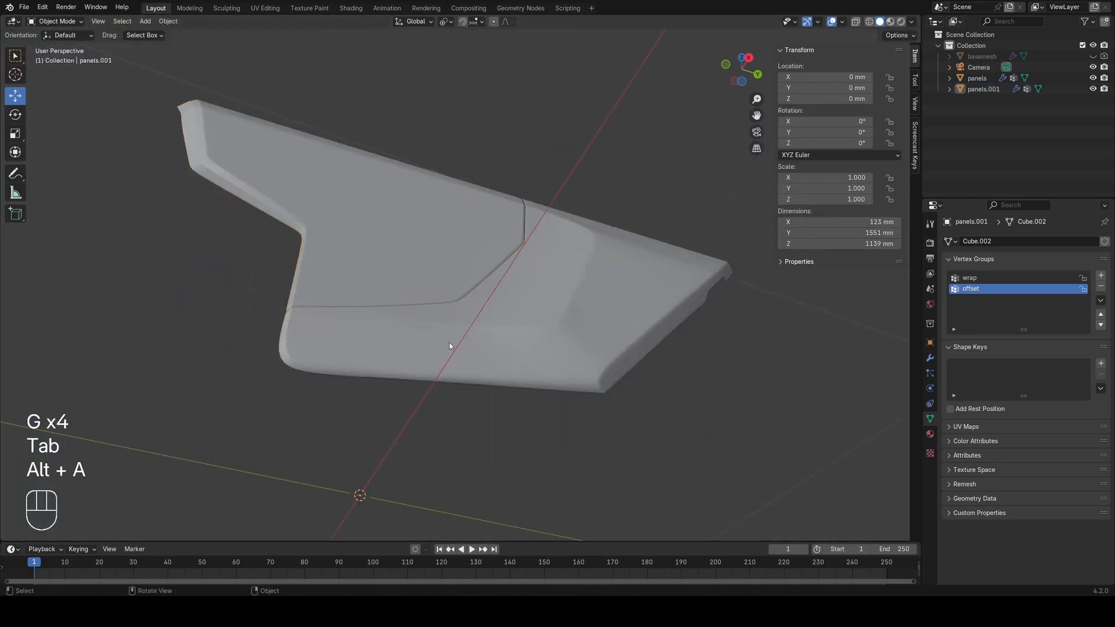
{"action": "middle_click_drag", "start_coordinate": [449, 342], "coordinate": [404, 430]}
{"action": "scroll", "coordinate": [429, 342], "scroll_direction": "up", "scroll_amount": 4}
{"action": "mouse_move", "coordinate": [474, 308]}
{"action": "middle_mouse_down"}
{"action": "mouse_move", "coordinate": [497, 307]}
{"action": "mouse_move", "coordinate": [479, 255]}
{"action": "middle_mouse_up"}
{"action": "scroll", "coordinate": [465, 260], "scroll_direction": "up", "scroll_amount": 1}
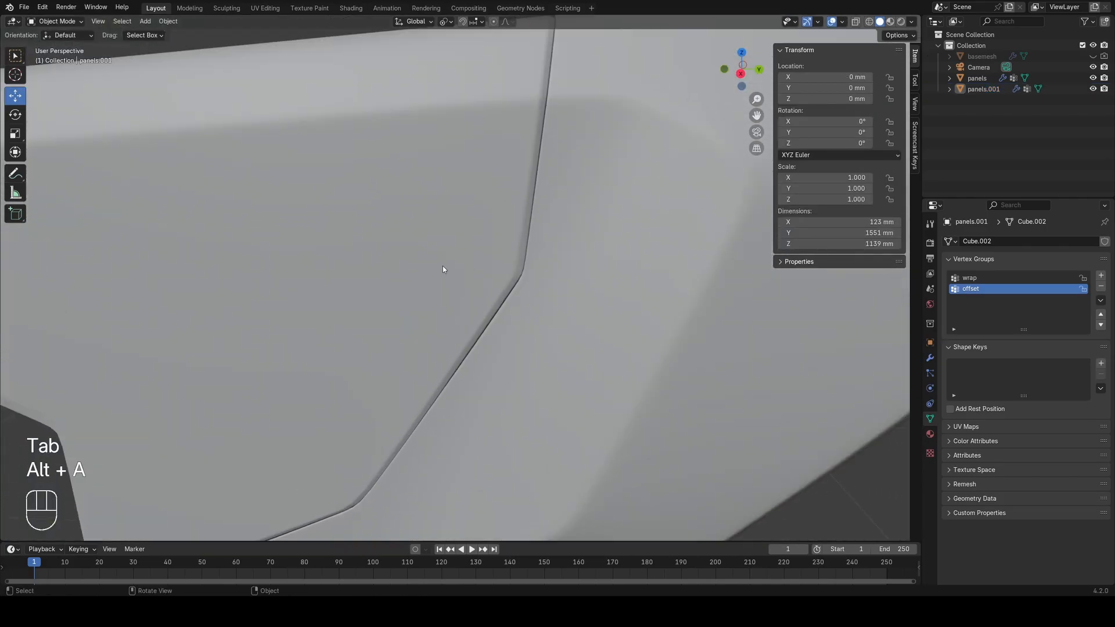
Step: Knife-cut panels.001 in right wireframe view from the lower seam corner diagonally up to the outer edge above the upper seam corner
{"action": "left_click", "coordinate": [442, 266]}
{"action": "key", "text": "z"}
{"action": "key", "text": "KP_3"}
{"action": "key", "text": "Tab"}
{"action": "key", "text": "a"}
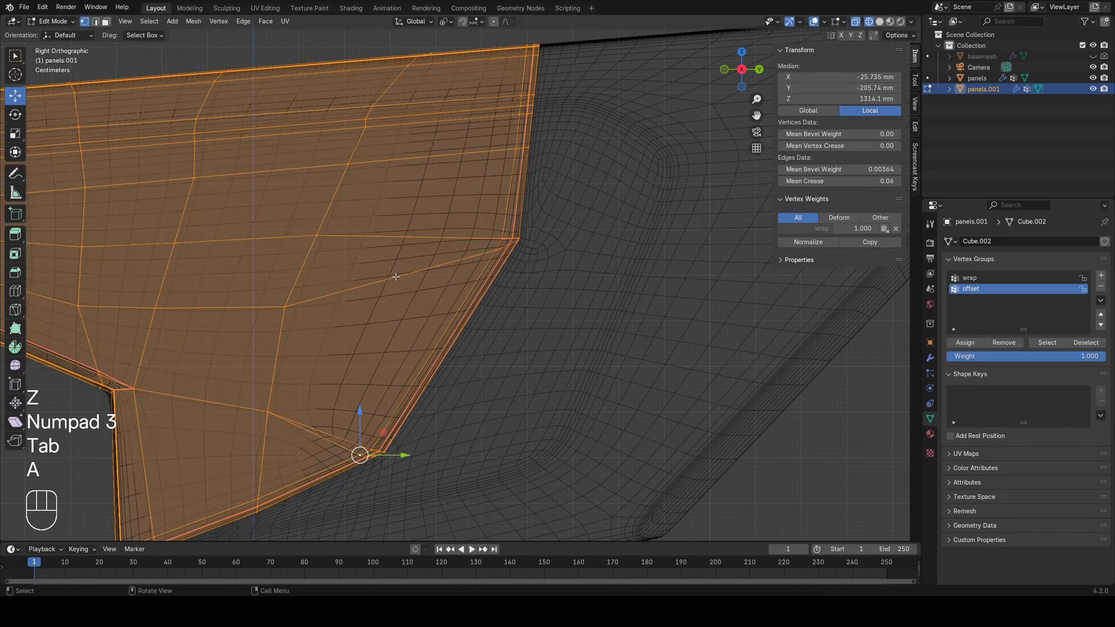
{"action": "mouse_move", "coordinate": [398, 278]}
{"action": "middle_mouse_down", "text": "shift"}
{"action": "mouse_move", "coordinate": [416, 297]}
{"action": "mouse_move", "coordinate": [468, 286]}
{"action": "mouse_move", "coordinate": [500, 257]}
{"action": "middle_mouse_up", "text": "shift"}
{"action": "left_click", "coordinate": [634, 273]}
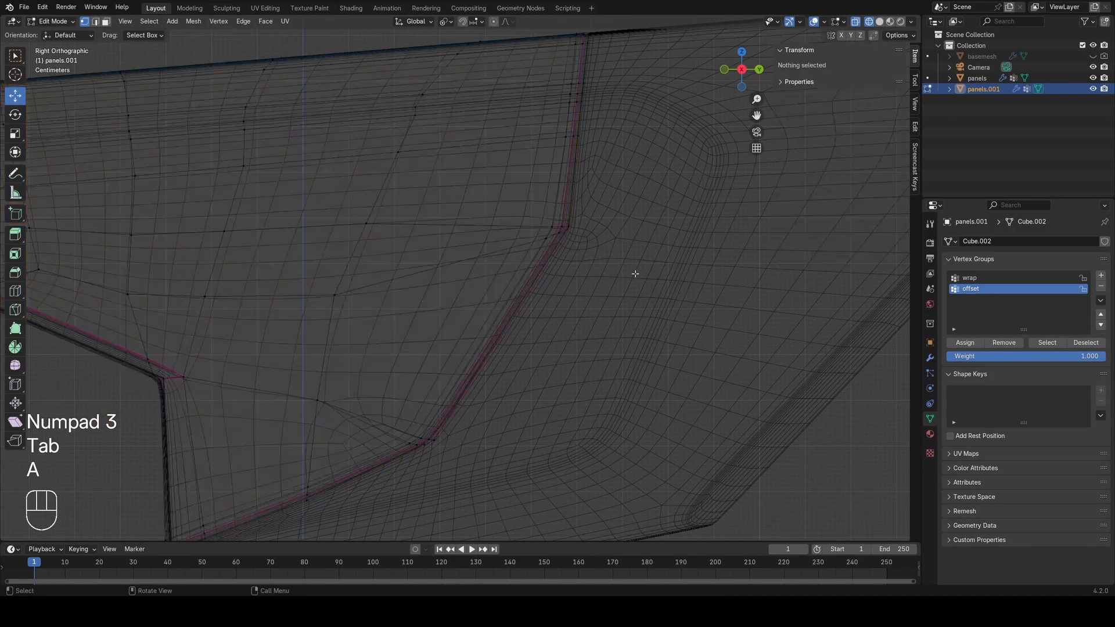
{"action": "key", "text": "z"}
{"action": "middle_click_drag", "start_coordinate": [399, 227], "coordinate": [468, 207], "text": "shift"}
{"action": "key", "text": "z"}
{"action": "middle_click_drag", "start_coordinate": [451, 277], "coordinate": [415, 286], "text": "shift"}
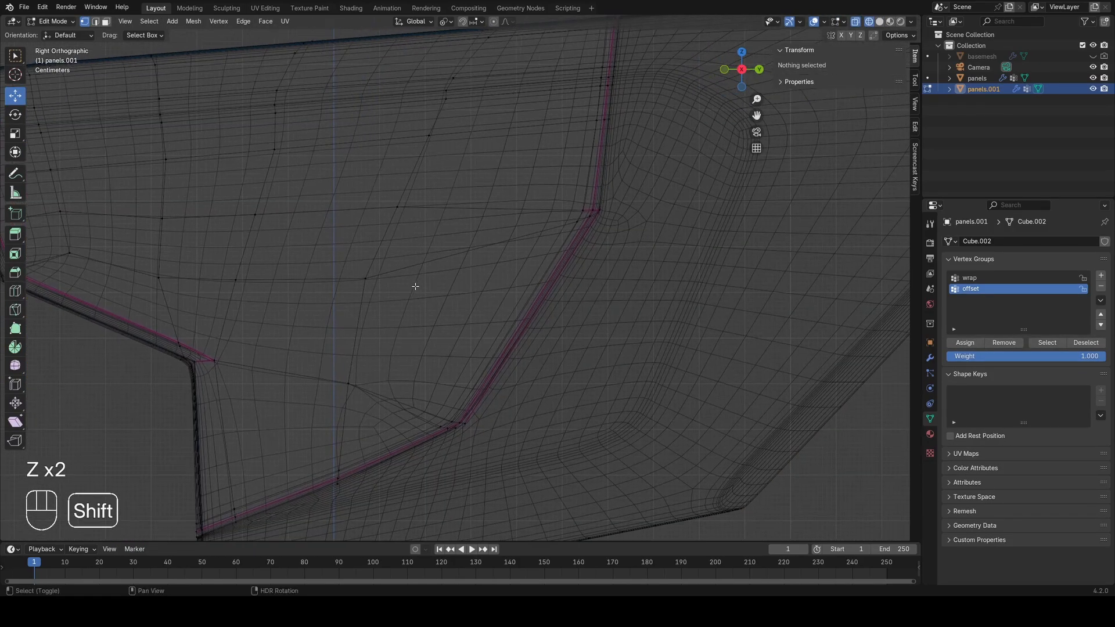
{"action": "scroll", "coordinate": [417, 286], "scroll_direction": "up", "scroll_amount": 1}
{"action": "key", "text": "a"}
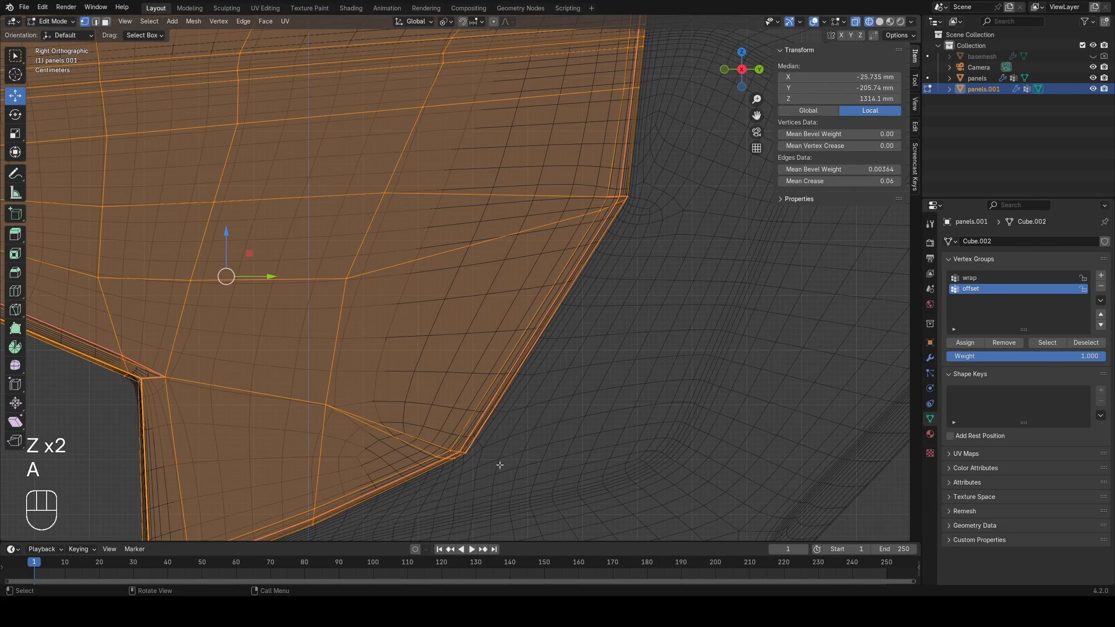
{"action": "left_click", "coordinate": [546, 462]}
{"action": "key", "text": "k"}
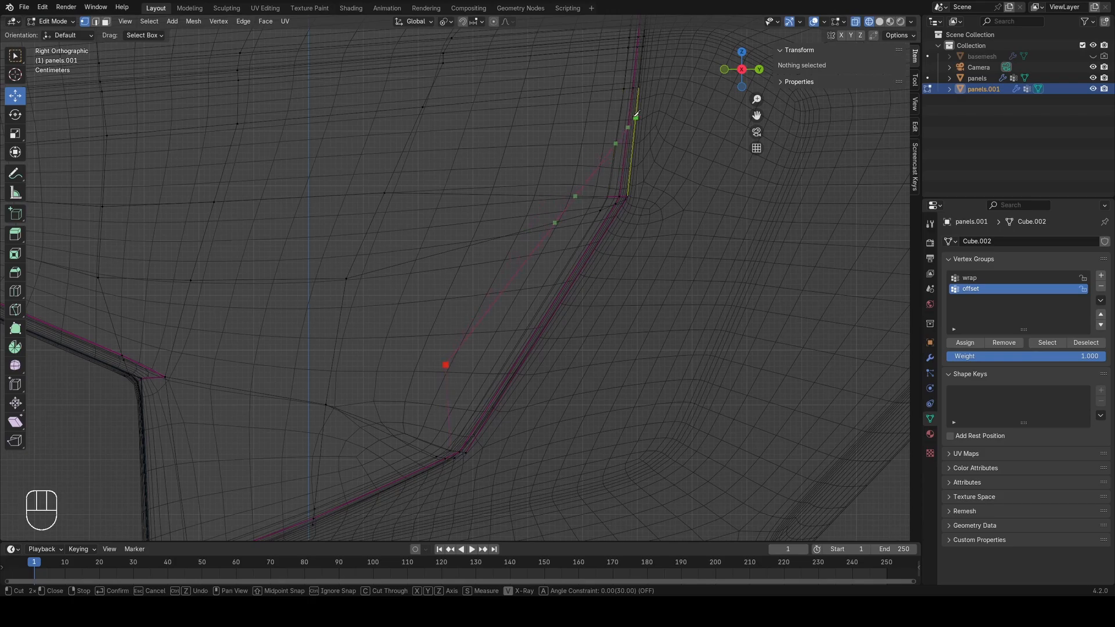
{"action": "key", "text": "Return"}
{"action": "key", "text": "a"}
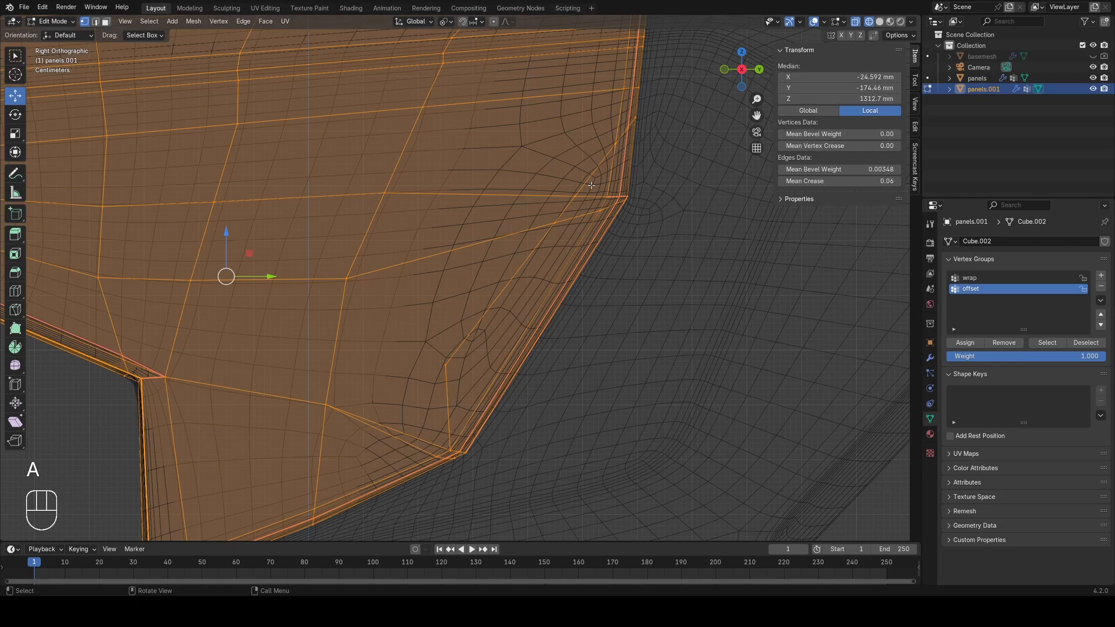
Step: Delete the upper seam corner's vertices on the outer side of the knife cut
{"action": "left_click_drag", "start_coordinate": [660, 236], "coordinate": [659, 234]}
{"action": "key", "text": "x"}
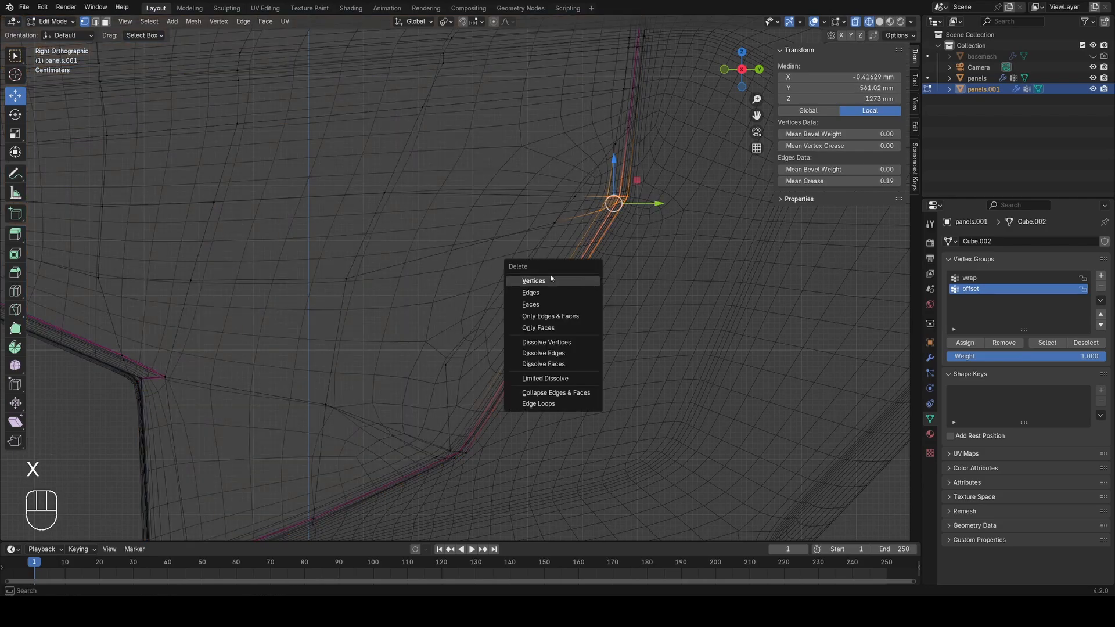
{"action": "key", "text": "a"}
Step: Delete the edge running from the interior vertex to the lower corner beside the diagonal gap
{"action": "mouse_move", "coordinate": [553, 270]}
{"action": "middle_mouse_down", "text": "shift"}
{"action": "mouse_move", "coordinate": [520, 290]}
{"action": "mouse_move", "coordinate": [500, 288]}
{"action": "mouse_move", "coordinate": [585, 266]}
{"action": "middle_mouse_up", "text": "shift"}
{"action": "key", "text": "z"}
{"action": "left_click", "coordinate": [565, 278]}
{"action": "scroll", "coordinate": [585, 266], "scroll_direction": "down", "scroll_amount": 4}
{"action": "key", "text": "z"}
{"action": "left_click", "coordinate": [465, 291]}
{"action": "mouse_move", "coordinate": [403, 343]}
{"action": "middle_mouse_down"}
{"action": "mouse_move", "coordinate": [411, 356]}
{"action": "mouse_move", "coordinate": [479, 352]}
{"action": "mouse_move", "coordinate": [487, 316]}
{"action": "middle_mouse_up"}
{"action": "scroll", "coordinate": [479, 352], "scroll_direction": "up", "scroll_amount": 1}
{"action": "scroll", "coordinate": [478, 352], "scroll_direction": "up", "scroll_amount": 1}
{"action": "scroll", "coordinate": [486, 316], "scroll_direction": "up", "scroll_amount": 3}
{"action": "middle_click_drag", "start_coordinate": [471, 450], "coordinate": [469, 397]}
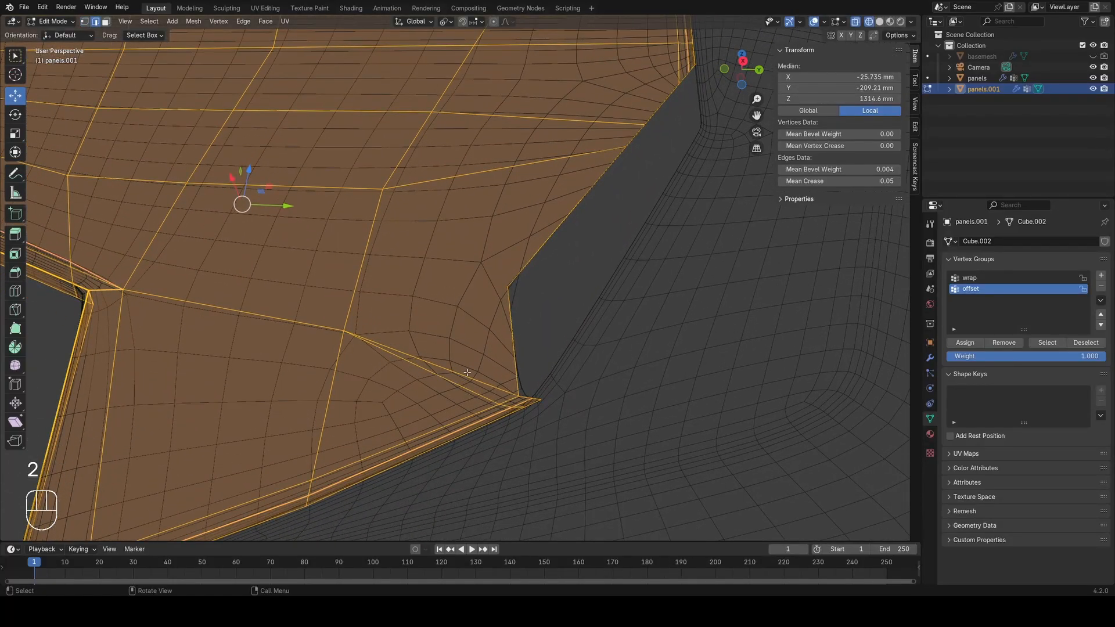
{"action": "left_click", "coordinate": [466, 373]}
{"action": "key", "text": "x"}
{"action": "left_click", "coordinate": [433, 384]}
Step: Fill a face between the lower corner, the interior vertex and the lower vertex of the diagonal cut
{"action": "key", "text": "1"}
{"action": "key", "text": "a"}
{"action": "middle_click_drag", "start_coordinate": [476, 373], "coordinate": [466, 388], "text": "shift"}
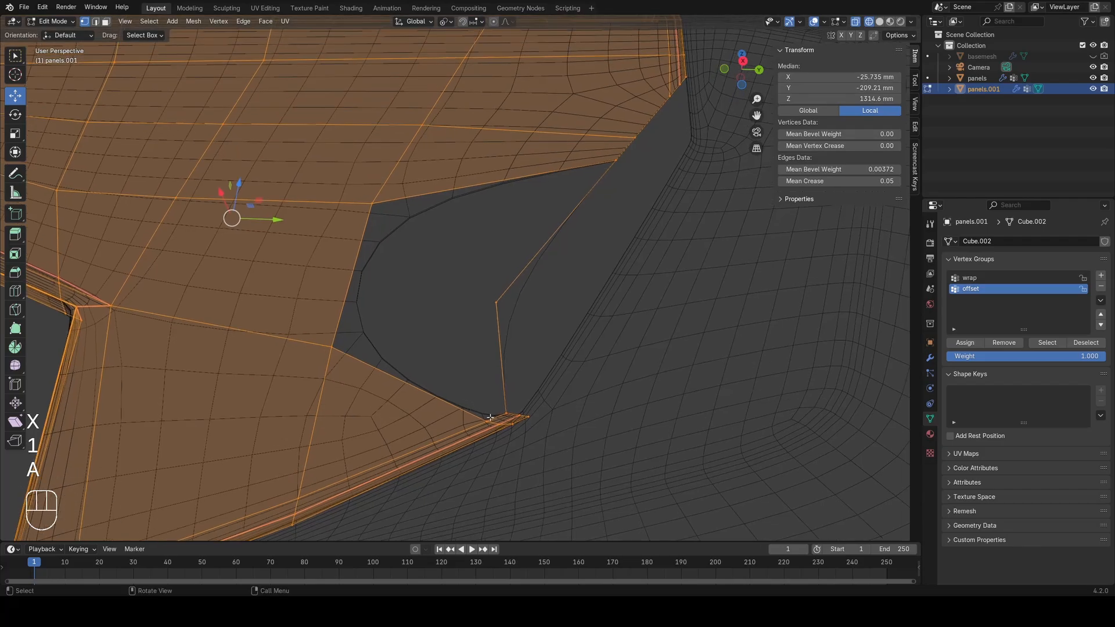
{"action": "left_click", "coordinate": [497, 415]}
{"action": "key", "text": "2"}
{"action": "key", "text": "1"}
{"action": "left_click", "coordinate": [331, 346], "text": "shift"}
{"action": "left_click", "coordinate": [496, 300], "text": "shift"}
{"action": "key", "text": "f"}
{"action": "key", "text": "a"}
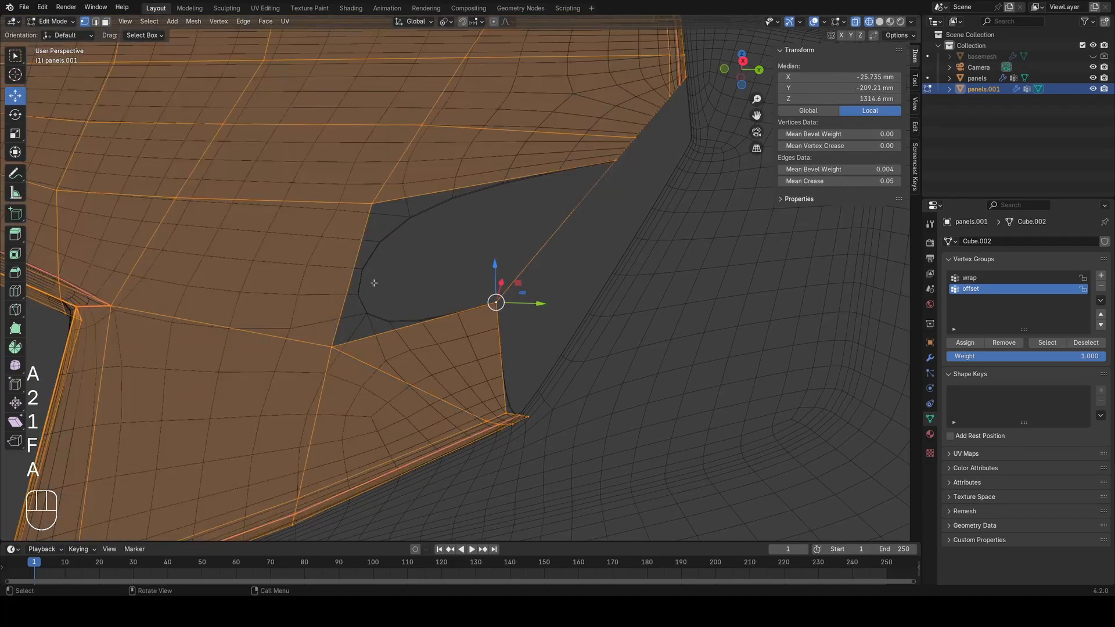
Step: Fill the remaining hole between the interior edge and the diagonal cut boundary
{"action": "key", "text": "2"}
{"action": "left_click", "coordinate": [361, 268]}
{"action": "key", "text": "f"}
{"action": "key", "text": "1"}
{"action": "key", "text": "a"}
Step: Examine the rebuilt faces along the diagonal gap in shaded and wireframe display
{"action": "middle_click_drag", "start_coordinate": [521, 209], "coordinate": [440, 319]}
{"action": "mouse_move", "coordinate": [544, 248]}
{"action": "middle_mouse_down", "text": "shift"}
{"action": "mouse_move", "coordinate": [568, 237]}
{"action": "mouse_move", "coordinate": [521, 259]}
{"action": "mouse_move", "coordinate": [558, 249]}
{"action": "middle_mouse_up", "text": "shift"}
{"action": "key", "text": "Tab"}
{"action": "key", "text": "z"}
{"action": "middle_click_drag", "start_coordinate": [447, 371], "coordinate": [525, 265], "text": "shift"}
{"action": "key", "text": "z"}
{"action": "key", "text": "Tab"}
{"action": "key", "text": "a"}
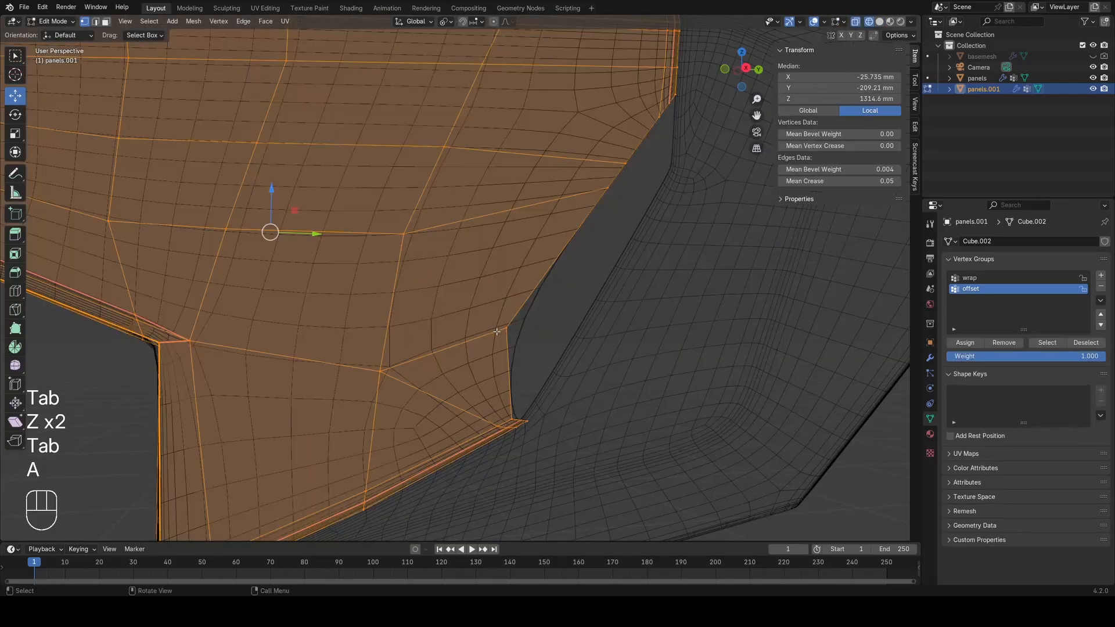
{"action": "middle_click_drag", "start_coordinate": [497, 331], "coordinate": [485, 349]}
{"action": "middle_click_drag", "start_coordinate": [487, 355], "coordinate": [482, 322], "text": "shift"}
{"action": "scroll", "coordinate": [540, 291], "scroll_direction": "up", "scroll_amount": 2}
{"action": "left_click", "coordinate": [577, 274]}
{"action": "key", "text": "a"}
{"action": "scroll", "coordinate": [541, 279], "scroll_direction": "down", "scroll_amount": 3}
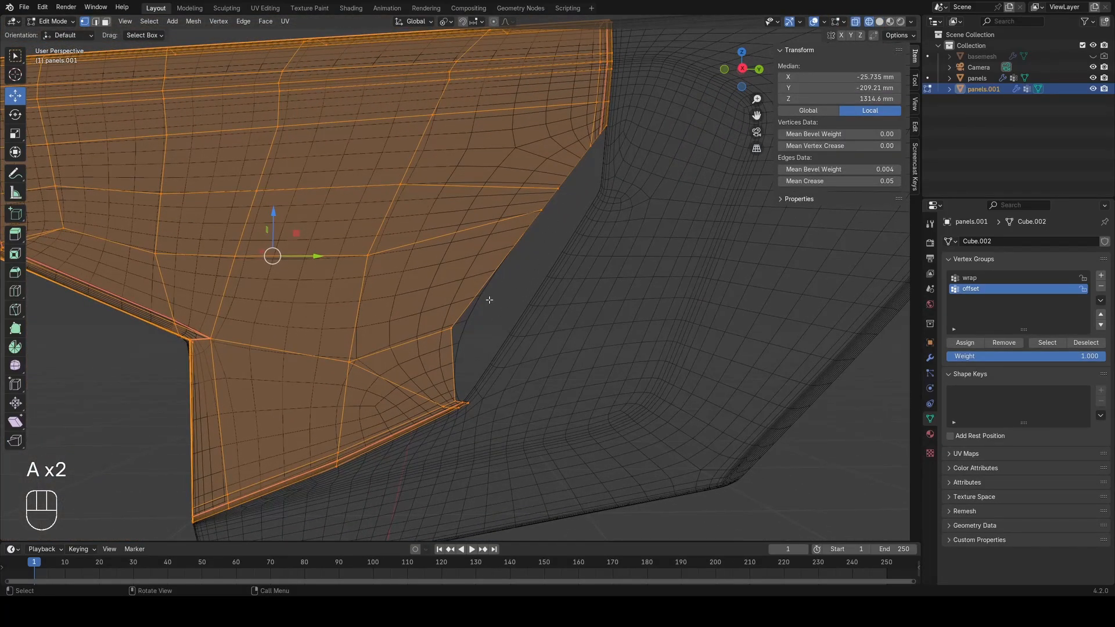
{"action": "scroll", "coordinate": [489, 300], "scroll_direction": "up", "scroll_amount": 1}
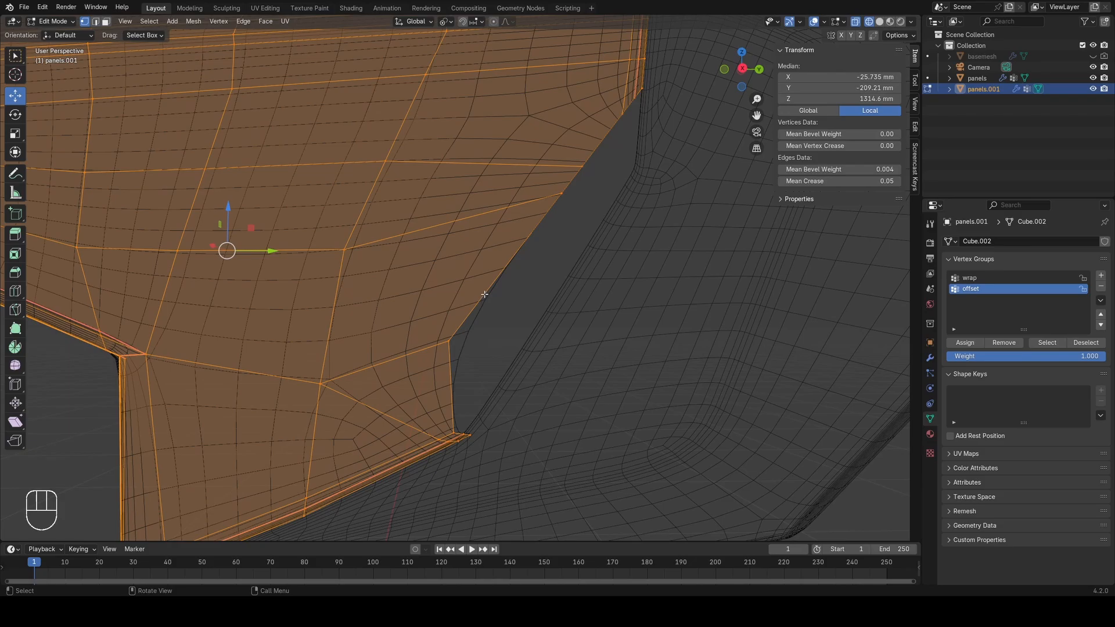
Step: Slide the short edge at the upper end of the diagonal gap along the seam with clamping toggled off
{"action": "key", "text": "KP_3"}
{"action": "scroll", "coordinate": [586, 154], "scroll_direction": "up", "scroll_amount": 1}
{"action": "middle_click_drag", "start_coordinate": [572, 157], "coordinate": [414, 295], "text": "shift"}
{"action": "scroll", "coordinate": [433, 282], "scroll_direction": "up", "scroll_amount": 5}
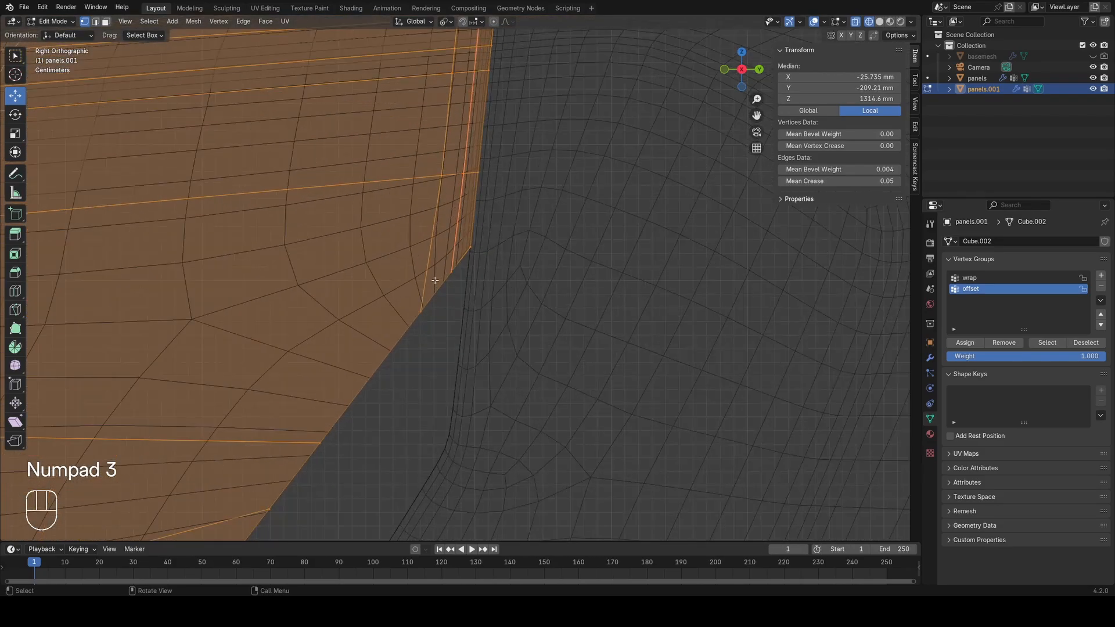
{"action": "left_click_drag", "start_coordinate": [497, 296], "coordinate": [501, 298]}
{"action": "key", "text": "z"}
{"action": "key", "text": "g"}
{"action": "key", "text": "g"}
{"action": "key", "text": "c"}
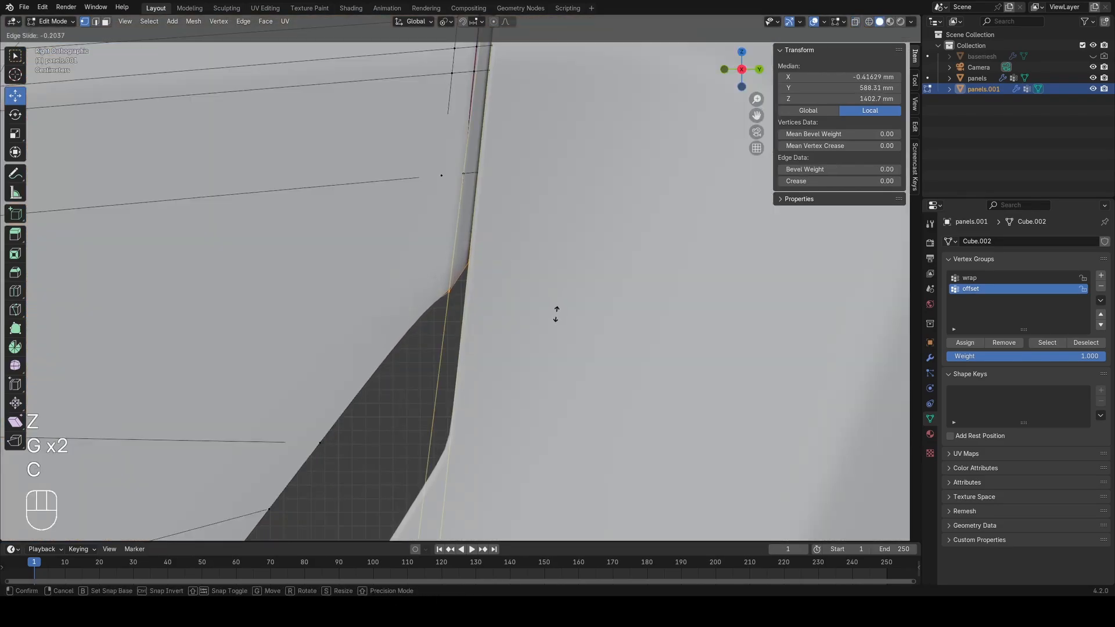
{"action": "left_click", "coordinate": [555, 314]}
Step: Select the diagonal boundary from its upper vertex down to the lower cut vertex and move it freely in side view
{"action": "key", "text": "z"}
{"action": "key", "text": "a"}
{"action": "left_click", "coordinate": [421, 313]}
{"action": "scroll", "coordinate": [423, 331], "scroll_direction": "down", "scroll_amount": 3}
{"action": "middle_click_drag", "start_coordinate": [423, 334], "coordinate": [582, 160], "text": "shift"}
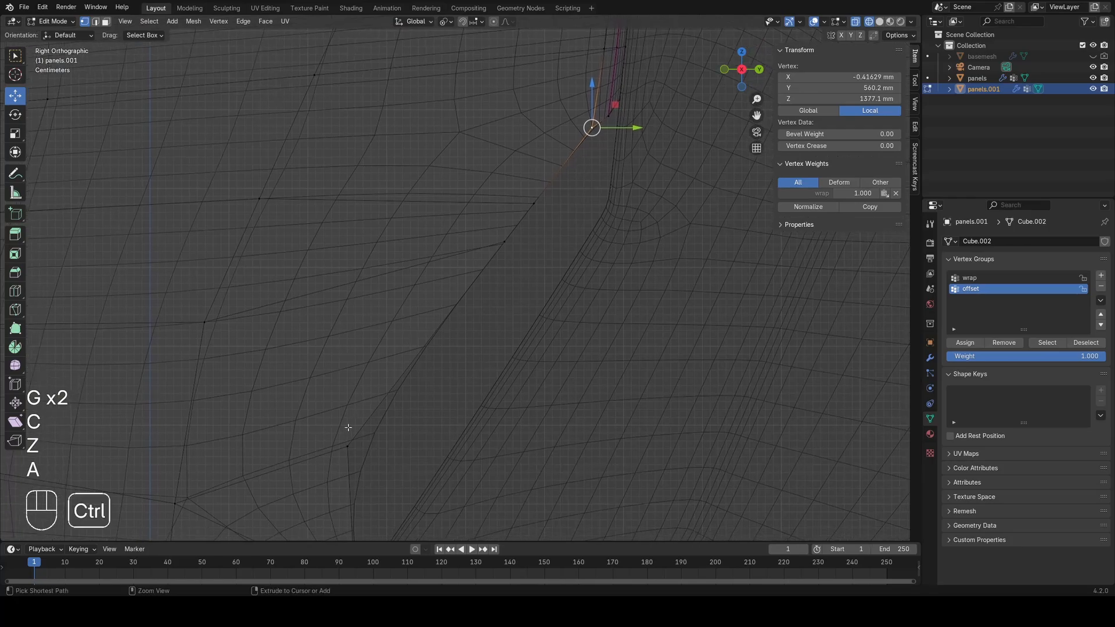
{"action": "left_click", "coordinate": [347, 430], "text": "ctrl"}
{"action": "key", "text": "g"}
{"action": "key", "text": "g"}
{"action": "key", "text": "g"}
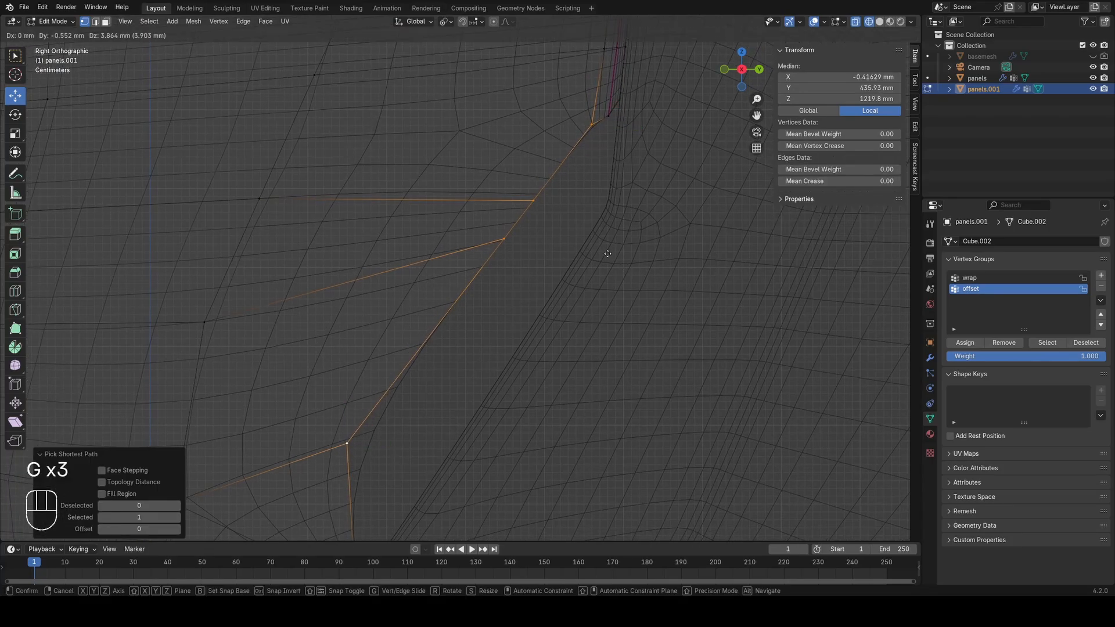
{"action": "left_click", "coordinate": [607, 252]}
{"action": "key", "text": "a"}
Step: Extrude the lower part of the diagonal boundary outward into a narrow strip
{"action": "middle_click_drag", "start_coordinate": [444, 334], "coordinate": [542, 146], "text": "shift"}
{"action": "scroll", "coordinate": [453, 314], "scroll_direction": "up", "scroll_amount": 1}
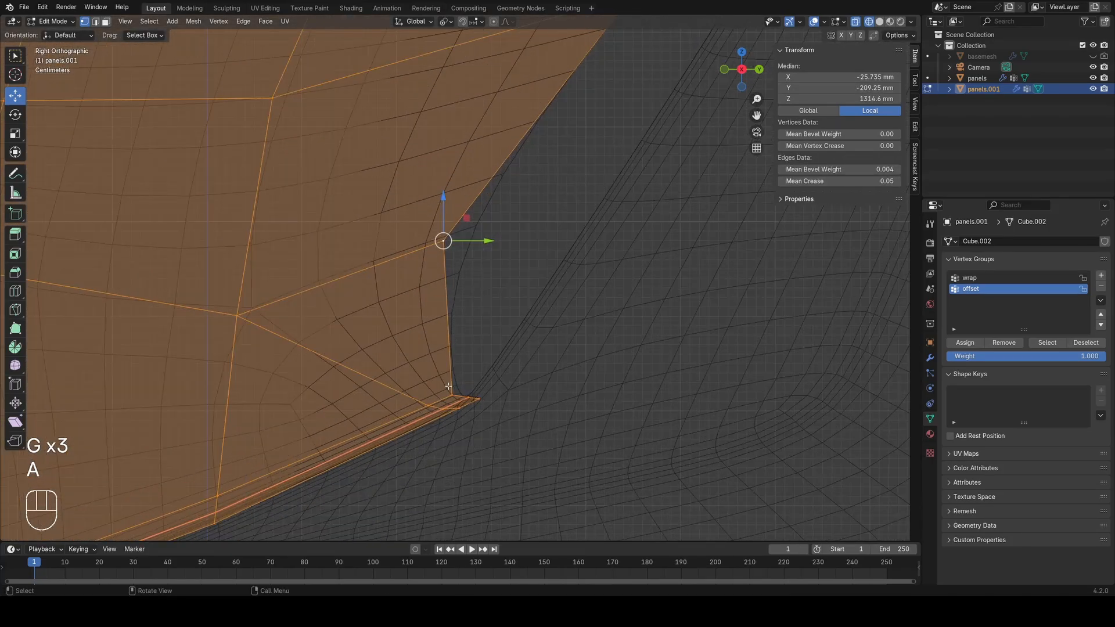
{"action": "scroll", "coordinate": [453, 277], "scroll_direction": "down", "scroll_amount": 3}
{"action": "key", "text": "2"}
{"action": "left_click", "coordinate": [510, 188]}
{"action": "key", "text": "1"}
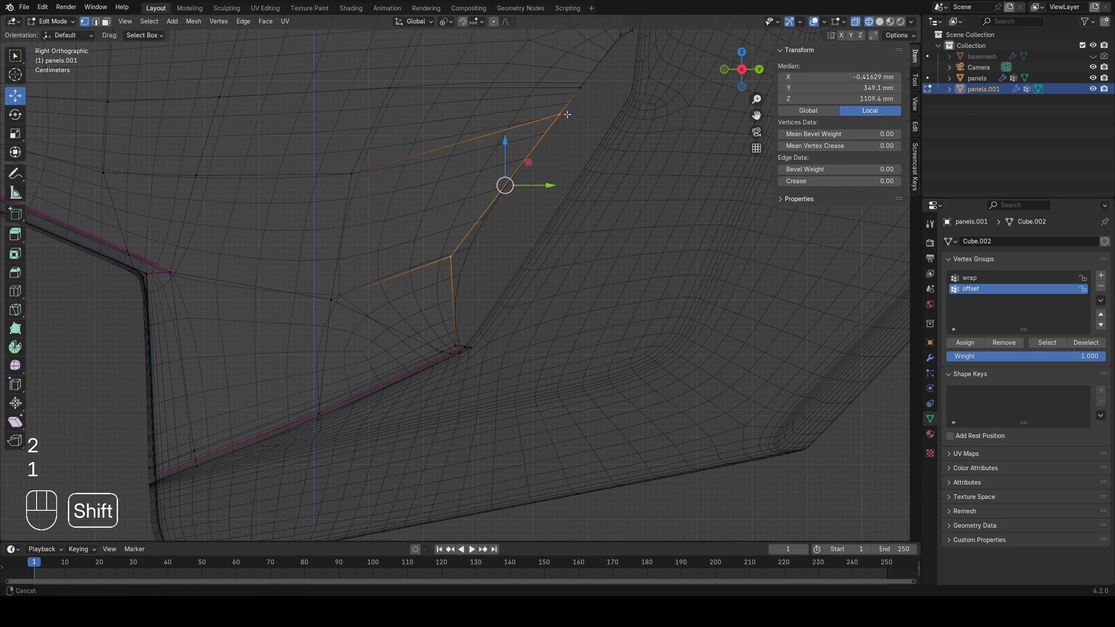
{"action": "middle_click_drag", "start_coordinate": [568, 114], "coordinate": [500, 198], "text": "shift"}
{"action": "left_click", "coordinate": [514, 174], "text": "shift"}
{"action": "scroll", "coordinate": [513, 207], "scroll_direction": "up", "scroll_amount": 2}
{"action": "key", "text": "e"}
{"action": "left_click", "coordinate": [523, 213]}
Step: Fill the face connecting the upper end of the extruded strip to the panel's upper seam corner
{"action": "key", "text": "a"}
{"action": "middle_click_drag", "start_coordinate": [552, 136], "coordinate": [520, 172], "text": "shift"}
{"action": "scroll", "coordinate": [406, 320], "scroll_direction": "up", "scroll_amount": 2}
{"action": "key", "text": "2"}
{"action": "left_click", "coordinate": [412, 265]}
{"action": "key", "text": "f"}
{"action": "key", "text": "1"}
{"action": "key", "text": "a"}
Step: Select the vertices along the strip's outer edge and move them slightly to adjust the strip's width
{"action": "left_click", "coordinate": [511, 168]}
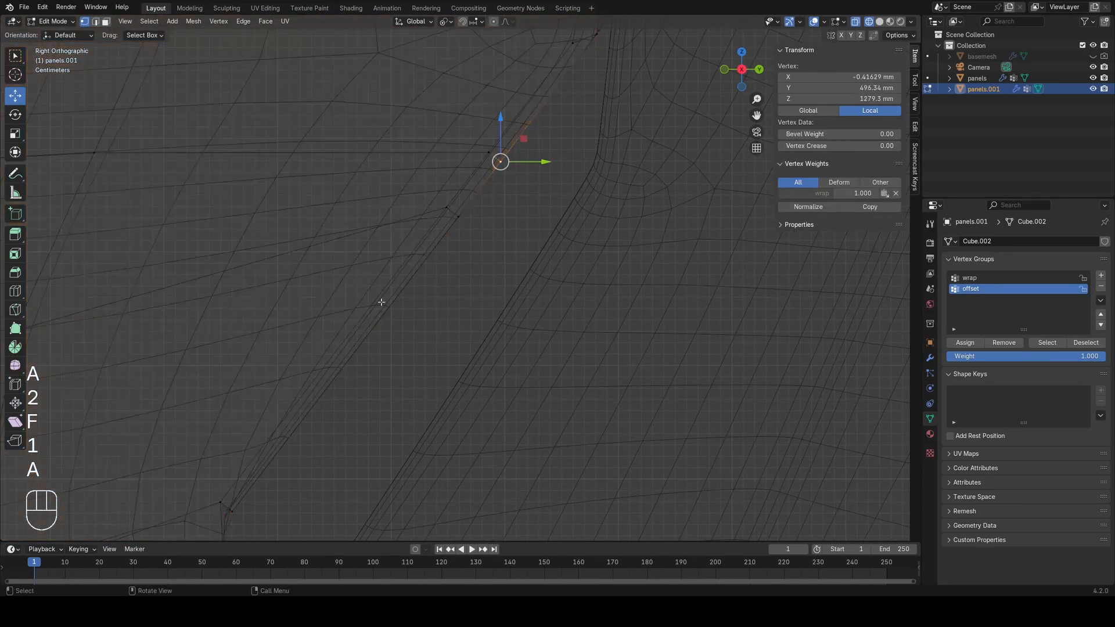
{"action": "left_click", "coordinate": [305, 396], "text": "ctrl"}
{"action": "key", "text": "z"}
{"action": "scroll", "coordinate": [499, 278], "scroll_direction": "down", "scroll_amount": 1}
{"action": "key", "text": "g"}
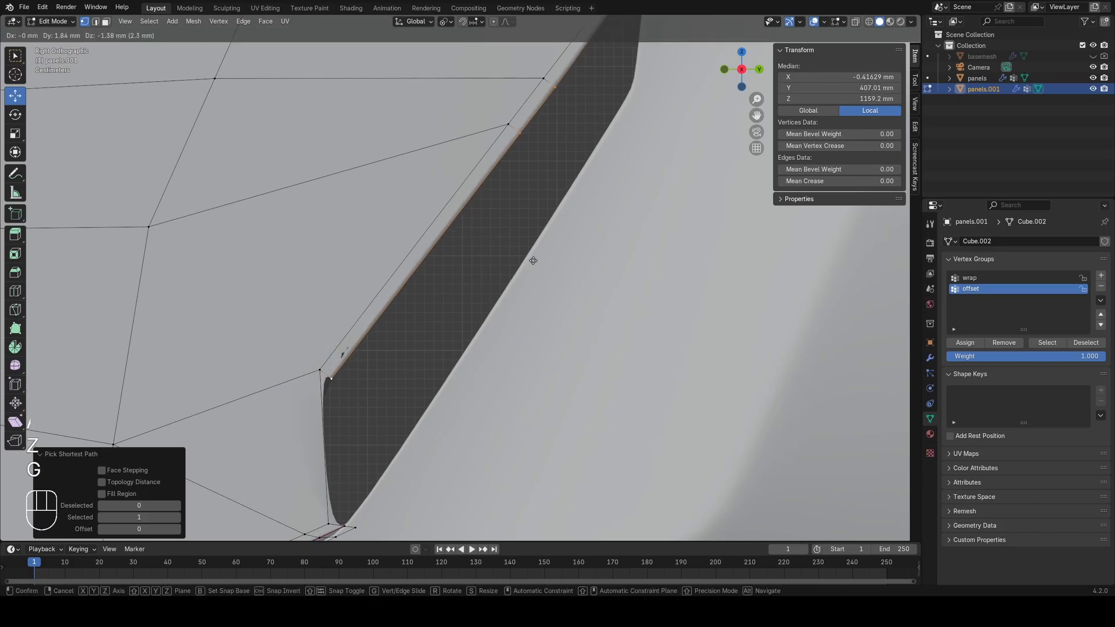
{"action": "left_click", "coordinate": [533, 259]}
Step: Slide the outer vertex at the strip's lower end along its edge and prepare for edge selection
{"action": "key", "text": "z"}
{"action": "key", "text": "a"}
{"action": "middle_click_drag", "start_coordinate": [359, 321], "coordinate": [432, 214], "text": "shift"}
{"action": "left_click", "coordinate": [407, 272]}
{"action": "key", "text": "g"}
{"action": "key", "text": "g"}
{"action": "left_click", "coordinate": [410, 268]}
{"action": "key", "text": "a"}
{"action": "key", "text": "2"}
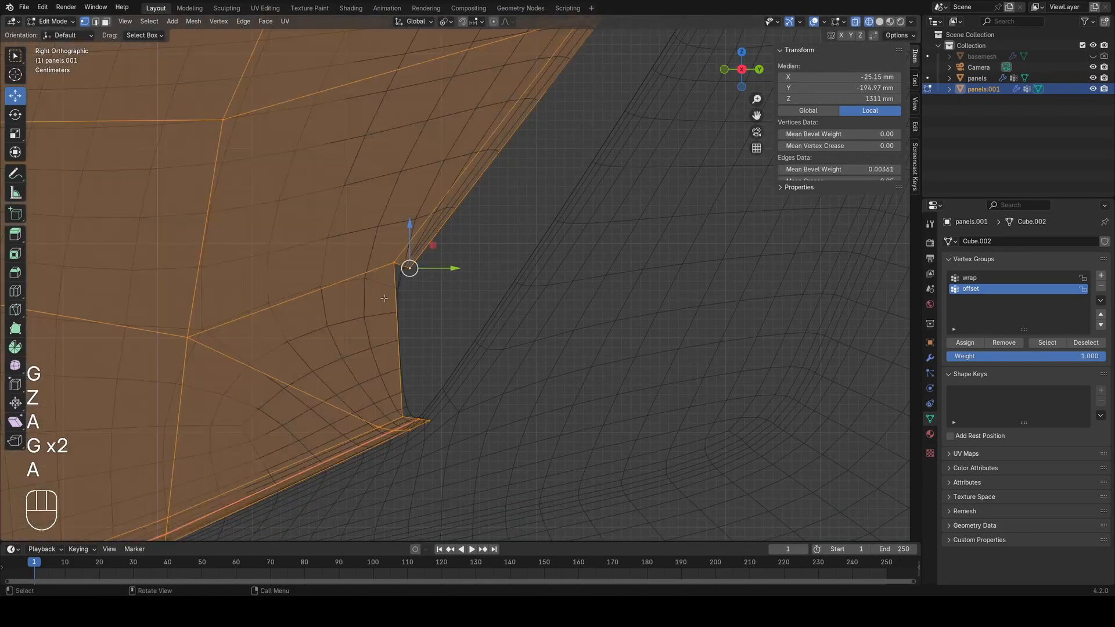
Step: Fill the missing face beside the vertical boundary to continue the narrow strip down to the lower seam corner
{"action": "left_click", "coordinate": [391, 296]}
{"action": "key", "text": "f"}
{"action": "key", "text": "1"}
{"action": "key", "text": "a"}
{"action": "key", "text": "z"}
{"action": "key", "text": "z"}
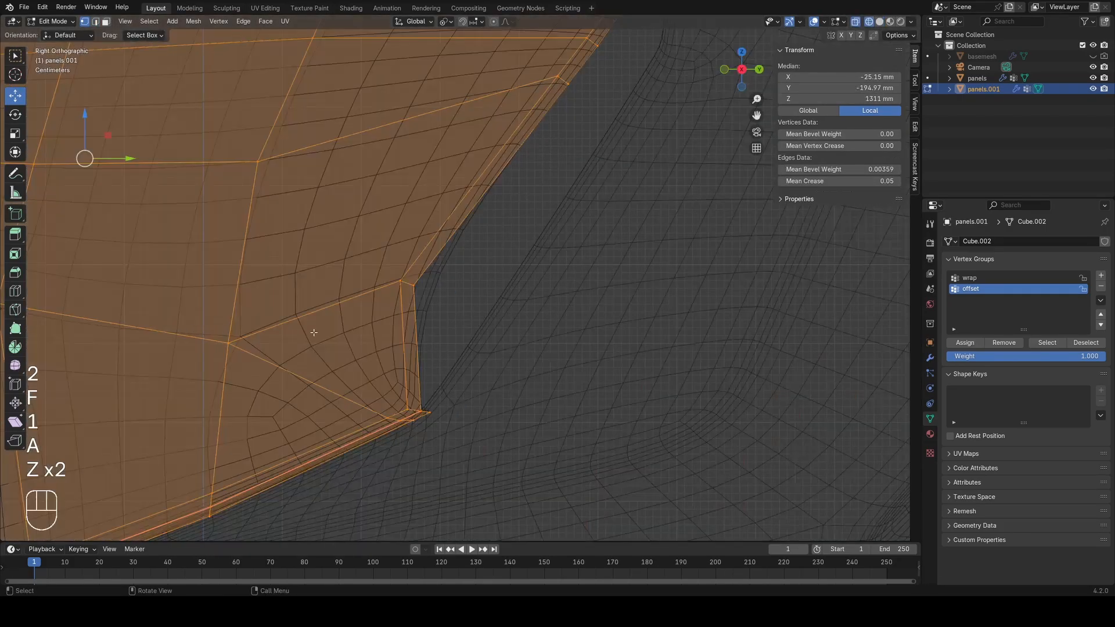
{"action": "middle_click_drag", "start_coordinate": [383, 323], "coordinate": [426, 306], "text": "shift"}
{"action": "key", "text": "a"}
{"action": "middle_click_drag", "start_coordinate": [442, 360], "coordinate": [422, 310]}
Step: Delete the large face beside the diagonal strip and add a loop cut across that strip near its lower end
{"action": "key", "text": "1"}
{"action": "key", "text": "3"}
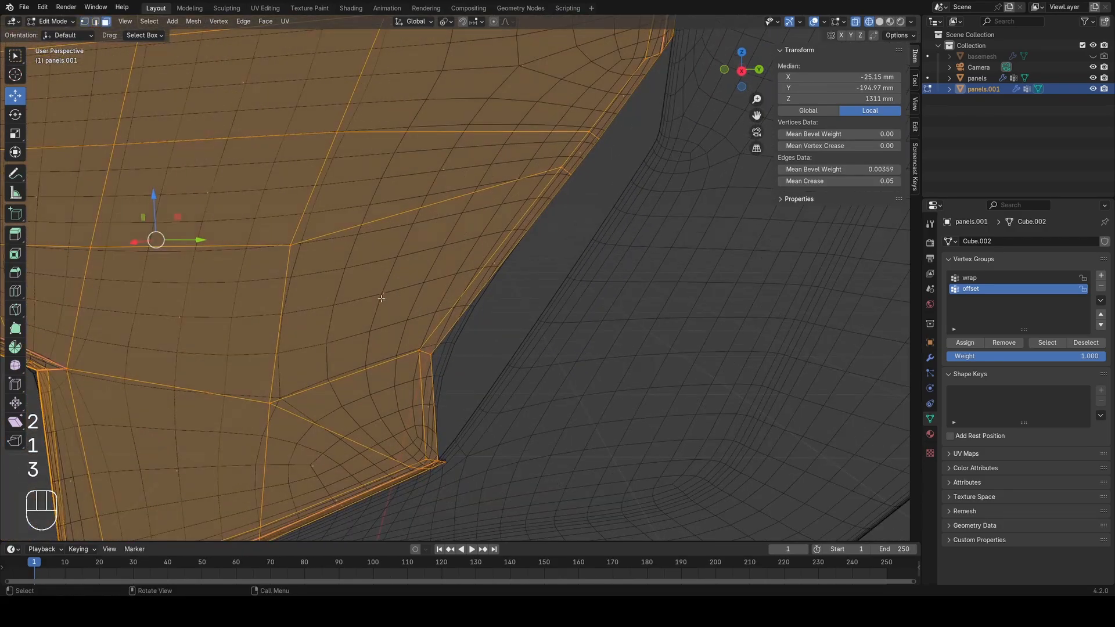
{"action": "left_click", "coordinate": [381, 293]}
{"action": "key", "text": "x"}
{"action": "left_click", "coordinate": [365, 310]}
{"action": "key", "text": "1"}
{"action": "key", "text": "a"}
{"action": "key", "text": "ctrl+r"}
{"action": "left_click", "coordinate": [495, 269]}
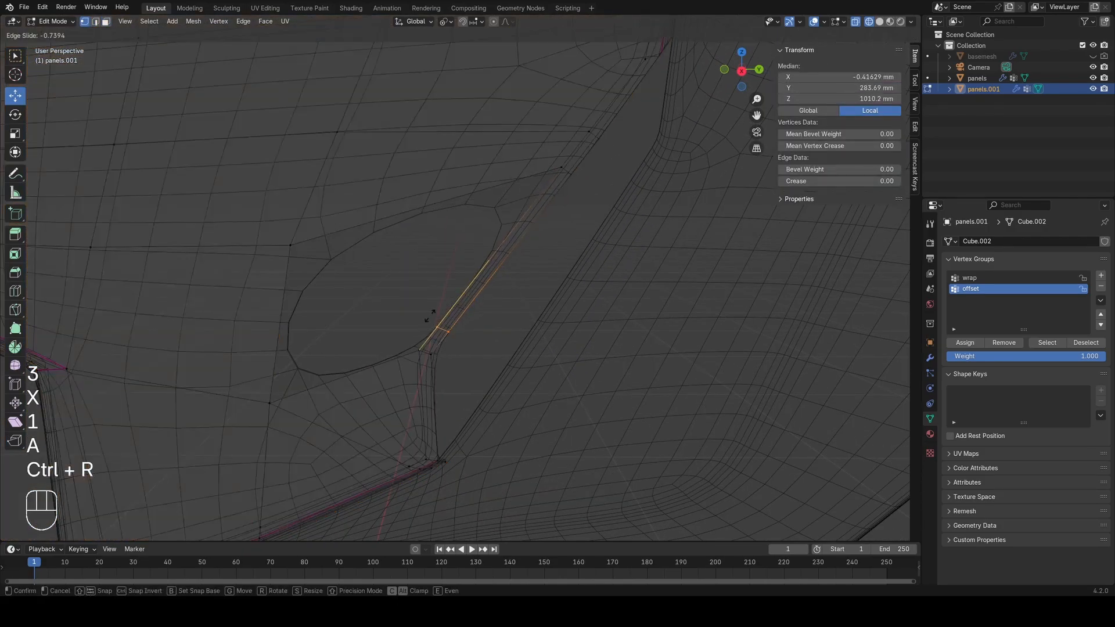
{"action": "left_click", "coordinate": [421, 326]}
{"action": "key", "text": "a"}
Step: Delete the face beside the vertical strip and add a loop cut across that strip just below the bend
{"action": "middle_click_drag", "start_coordinate": [420, 350], "coordinate": [474, 283], "text": "shift"}
{"action": "scroll", "coordinate": [474, 283], "scroll_direction": "up", "scroll_amount": 3}
{"action": "scroll", "coordinate": [473, 283], "scroll_direction": "up", "scroll_amount": 2}
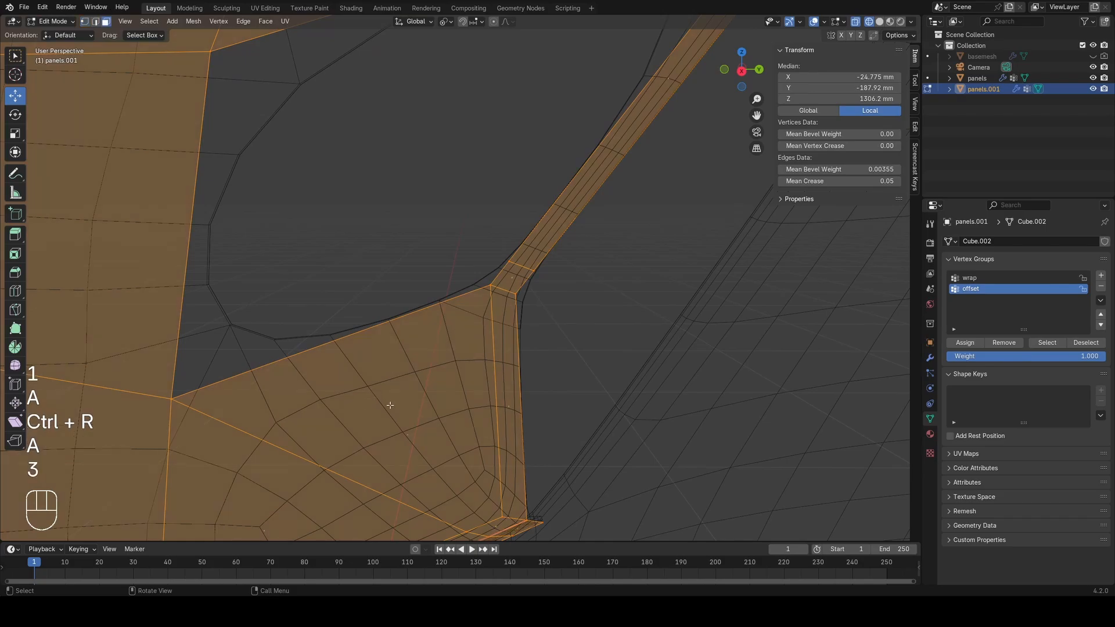
{"action": "left_click", "coordinate": [414, 417]}
{"action": "key", "text": "x"}
{"action": "left_click", "coordinate": [550, 287]}
{"action": "key", "text": "1"}
{"action": "key", "text": "a"}
{"action": "key", "text": "ctrl+r"}
{"action": "left_click", "coordinate": [482, 390]}
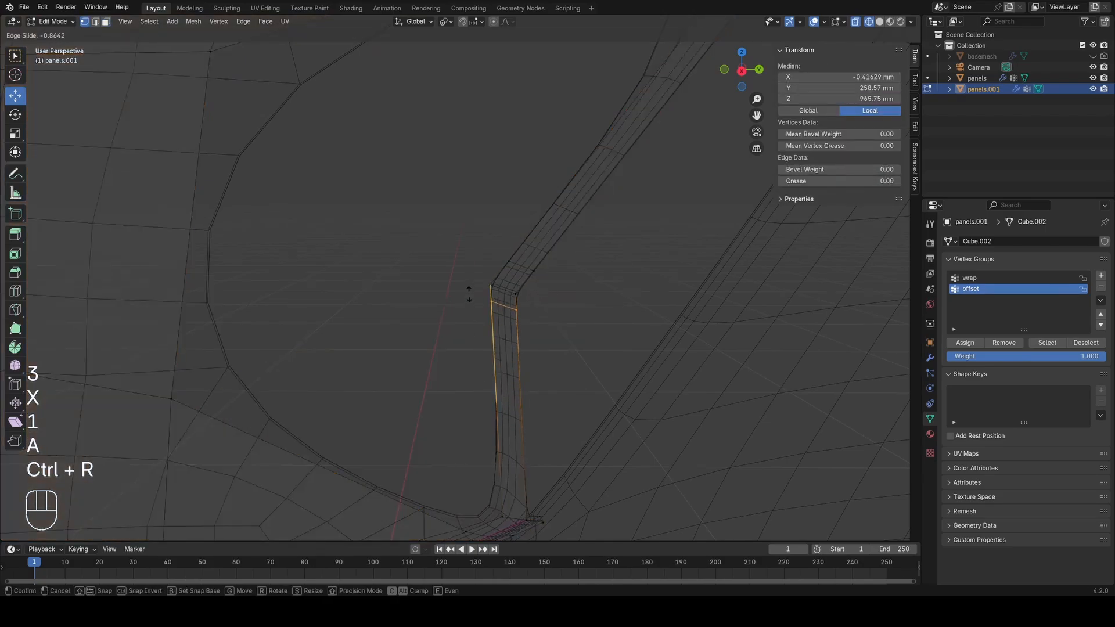
{"action": "left_click", "coordinate": [469, 294]}
{"action": "key", "text": "a"}
Step: Slide the cross edge of the diagonal strip to adjust its distance from the bend
{"action": "scroll", "coordinate": [469, 295], "scroll_direction": "up", "scroll_amount": 2}
{"action": "key", "text": "2"}
{"action": "left_click", "coordinate": [550, 263]}
{"action": "key", "text": "1"}
{"action": "key", "text": "g"}
{"action": "key", "text": "g"}
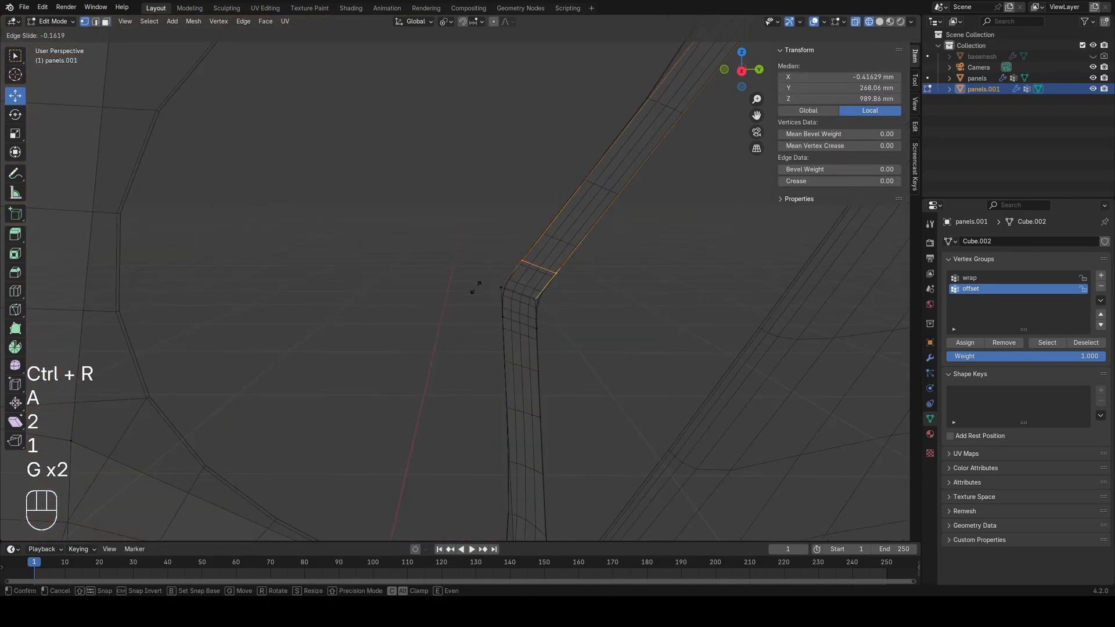
{"action": "left_click", "coordinate": [476, 287]}
{"action": "key", "text": "a"}
{"action": "scroll", "coordinate": [424, 297], "scroll_direction": "down", "scroll_amount": 4}
{"action": "middle_click_drag", "start_coordinate": [472, 316], "coordinate": [475, 309]}
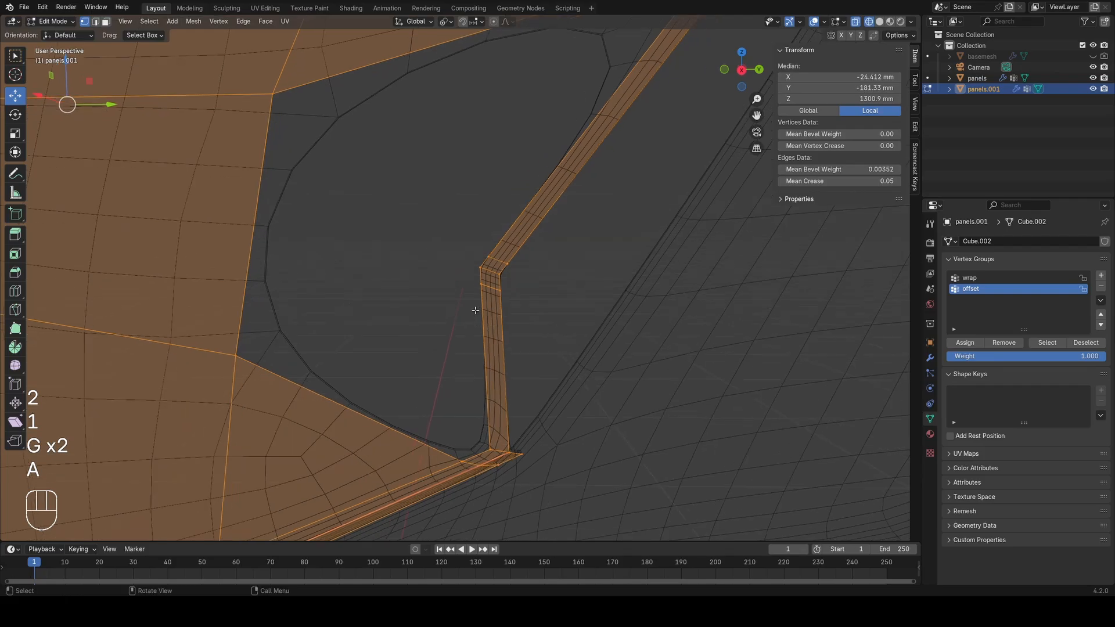
Step: Move the short inner edge at the strip's bend away from the boundary in right orthographic view to widen the strip
{"action": "scroll", "coordinate": [471, 279], "scroll_direction": "up", "scroll_amount": 2}
{"action": "key", "text": "2"}
{"action": "left_click", "coordinate": [488, 273]}
{"action": "key", "text": "1"}
{"action": "key", "text": "KP_3"}
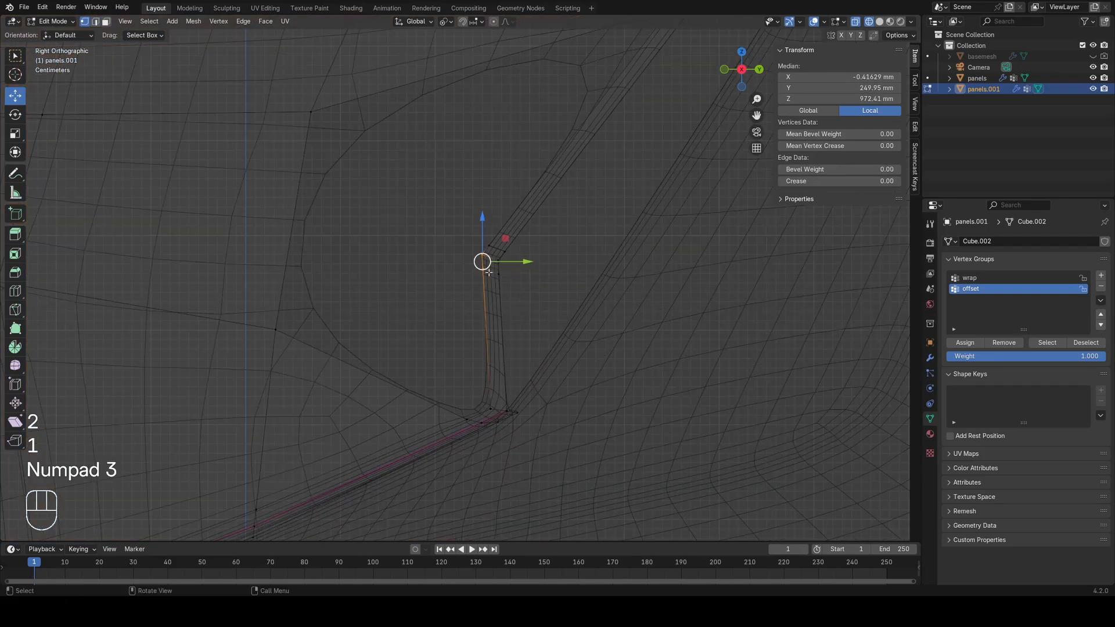
{"action": "key", "text": "g"}
{"action": "left_click", "coordinate": [444, 235]}
{"action": "key", "text": "a"}
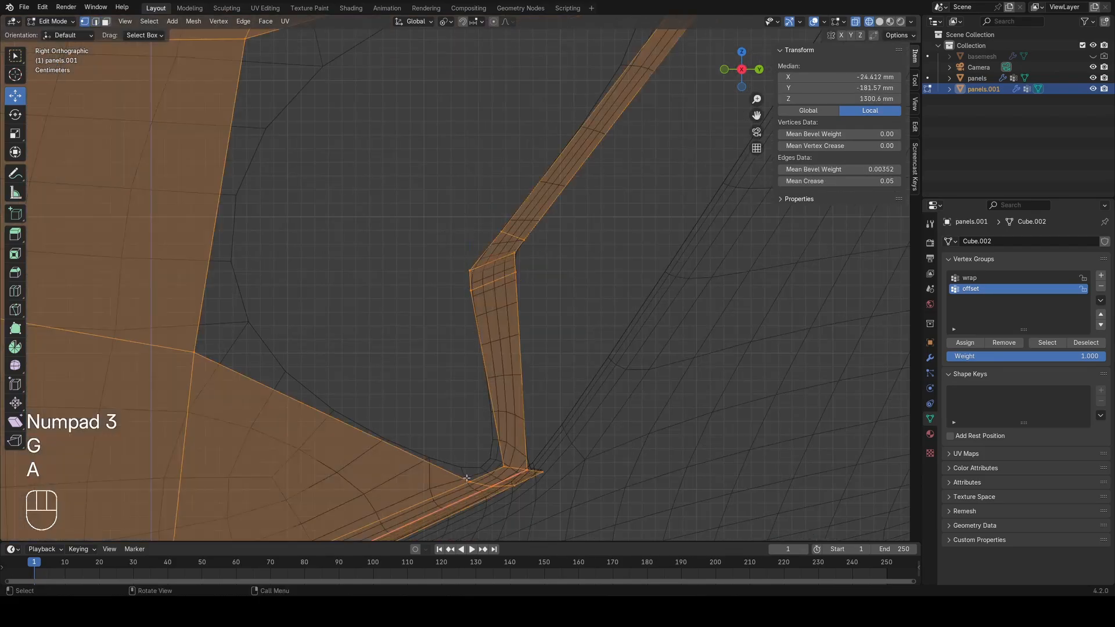
Step: Slide the inner vertex at the vertical strip's lower end along its edge, away from the seam corner
{"action": "middle_click_drag", "start_coordinate": [505, 477], "coordinate": [512, 361], "text": "shift"}
{"action": "scroll", "coordinate": [515, 364], "scroll_direction": "up", "scroll_amount": 3}
{"action": "middle_click_drag", "start_coordinate": [553, 402], "coordinate": [517, 333], "text": "shift"}
{"action": "left_click", "coordinate": [520, 332]}
{"action": "key", "text": "g"}
{"action": "key", "text": "g"}
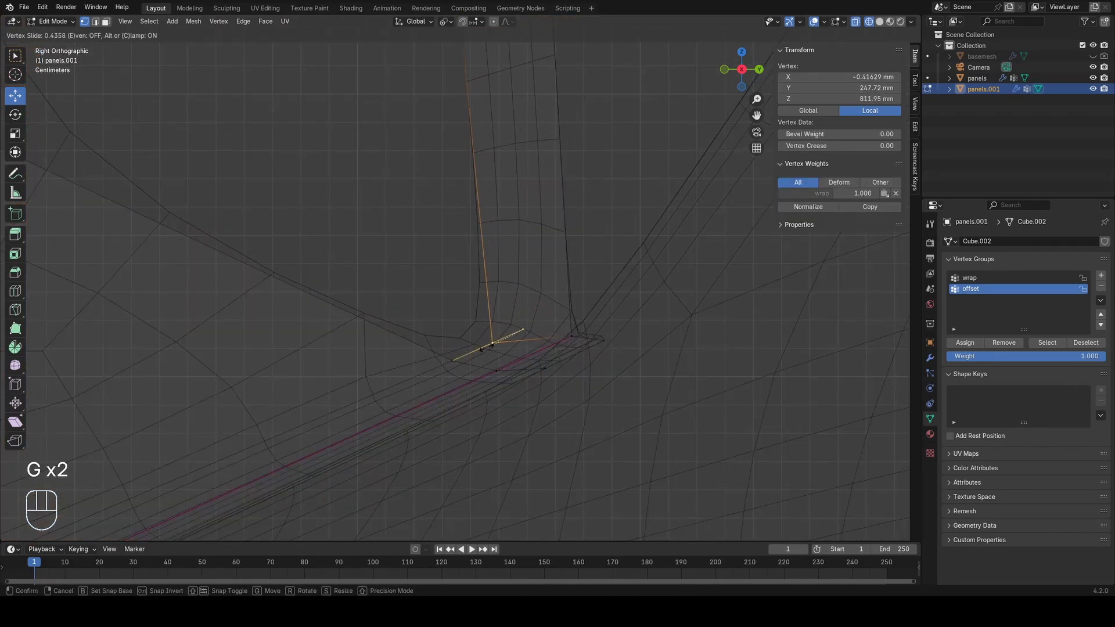
{"action": "left_click", "coordinate": [487, 347]}
{"action": "key", "text": "a"}
{"action": "scroll", "coordinate": [467, 334], "scroll_direction": "down", "scroll_amount": 4}
{"action": "middle_click_drag", "start_coordinate": [435, 306], "coordinate": [405, 414], "text": "shift"}
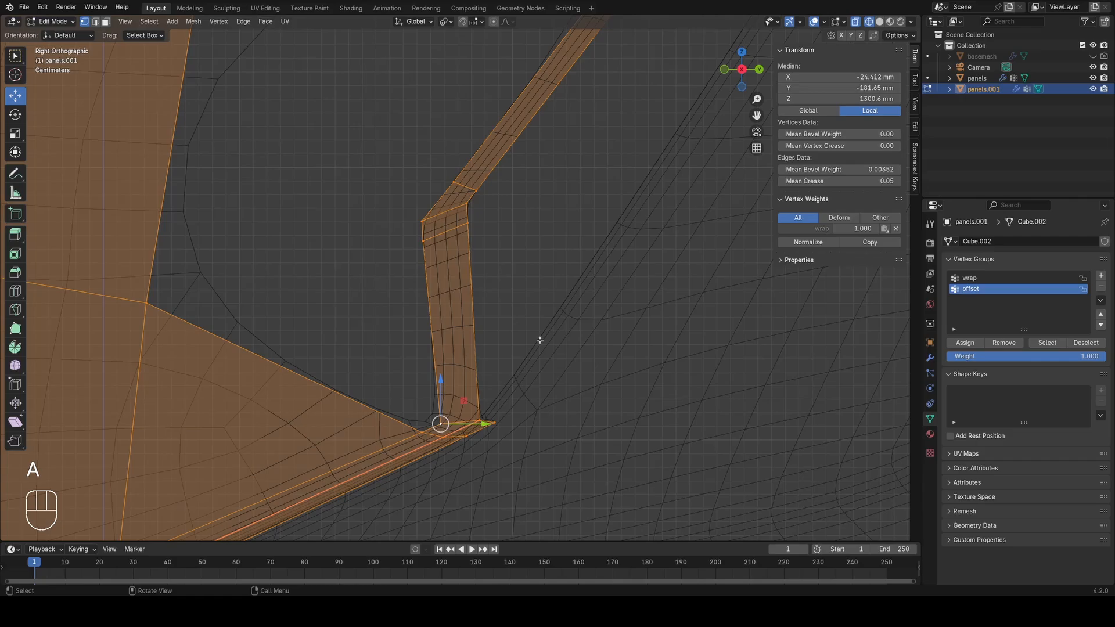
Step: Fill the triangular face between the vertical strip's inner edge and the adjacent panel vertex
{"action": "left_click", "coordinate": [495, 342]}
{"action": "key", "text": "a"}
{"action": "scroll", "coordinate": [450, 321], "scroll_direction": "down", "scroll_amount": 3}
{"action": "middle_click_drag", "start_coordinate": [427, 288], "coordinate": [427, 407], "text": "shift"}
{"action": "middle_click_drag", "start_coordinate": [366, 441], "coordinate": [413, 389], "text": "shift"}
{"action": "scroll", "coordinate": [412, 395], "scroll_direction": "up", "scroll_amount": 2}
{"action": "left_click", "coordinate": [406, 426]}
{"action": "key", "text": "2"}
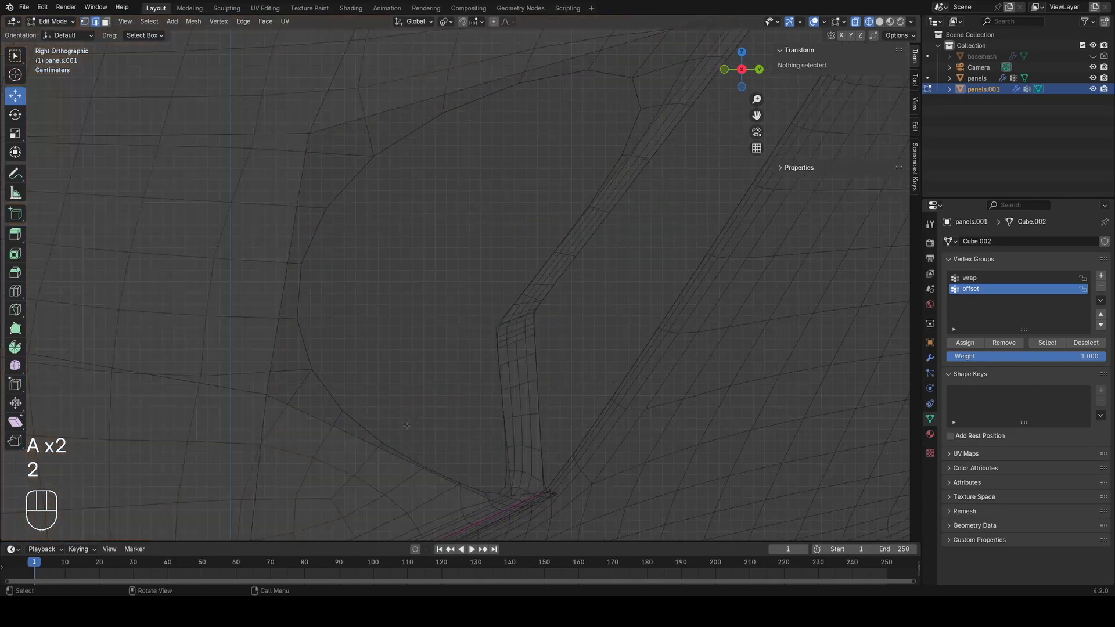
{"action": "key", "text": "a"}
{"action": "key", "text": "2"}
{"action": "left_click", "coordinate": [499, 467]}
{"action": "key", "text": "f"}
{"action": "key", "text": "1"}
{"action": "key", "text": "a"}
{"action": "scroll", "coordinate": [452, 377], "scroll_direction": "down", "scroll_amount": 2}
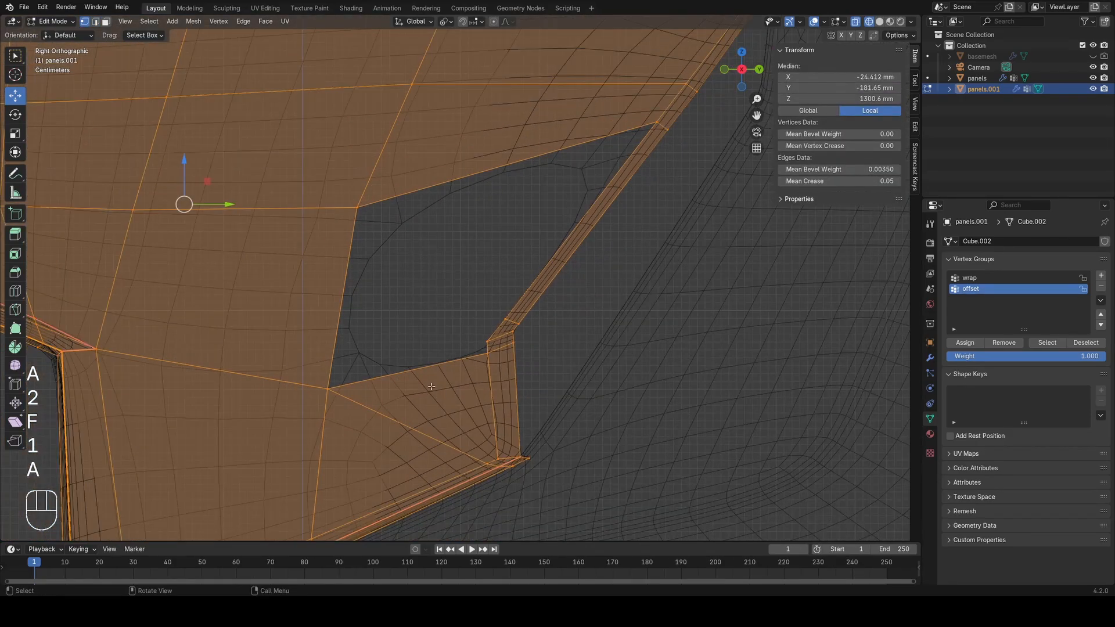
Step: Fill the next triangular face connecting the strip's bend to the panel's inner edge
{"action": "scroll", "coordinate": [424, 386], "scroll_direction": "up", "scroll_amount": 1}
{"action": "key", "text": "2"}
{"action": "left_click", "coordinate": [419, 388]}
{"action": "key", "text": "f"}
{"action": "key", "text": "1"}
{"action": "key", "text": "a"}
{"action": "middle_click_drag", "start_coordinate": [464, 259], "coordinate": [416, 319], "text": "shift"}
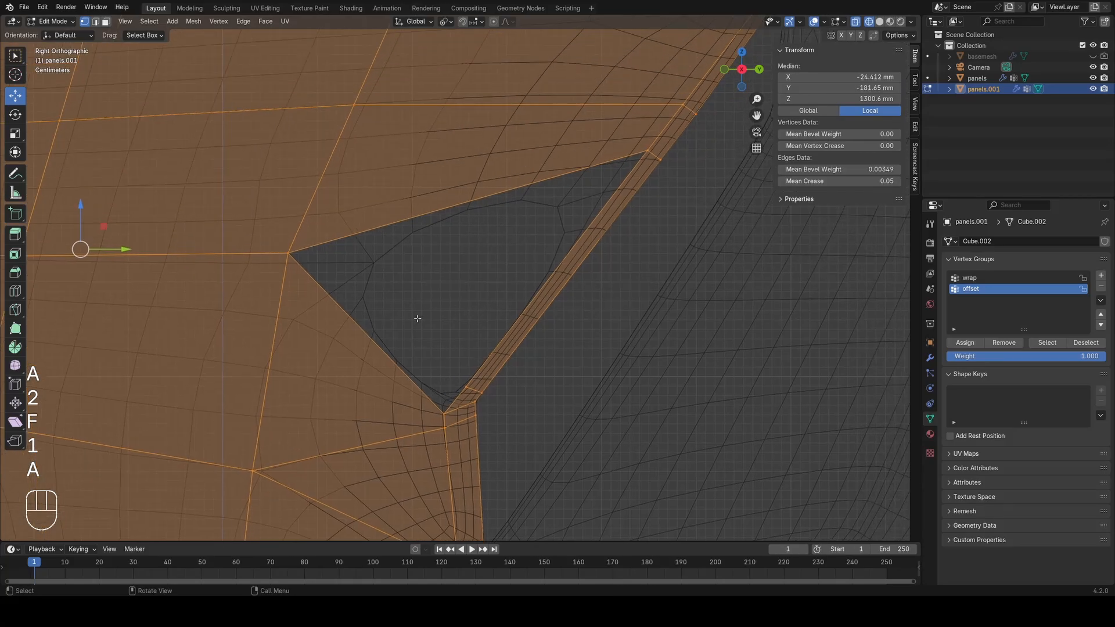
Step: Examine the rebuilt strip and the remaining triangular opening in solid shading from different angles
{"action": "scroll", "coordinate": [416, 343], "scroll_direction": "down", "scroll_amount": 3}
{"action": "middle_click_drag", "start_coordinate": [417, 386], "coordinate": [435, 310], "text": "shift"}
{"action": "scroll", "coordinate": [435, 310], "scroll_direction": "up", "scroll_amount": 2}
{"action": "key", "text": "z"}
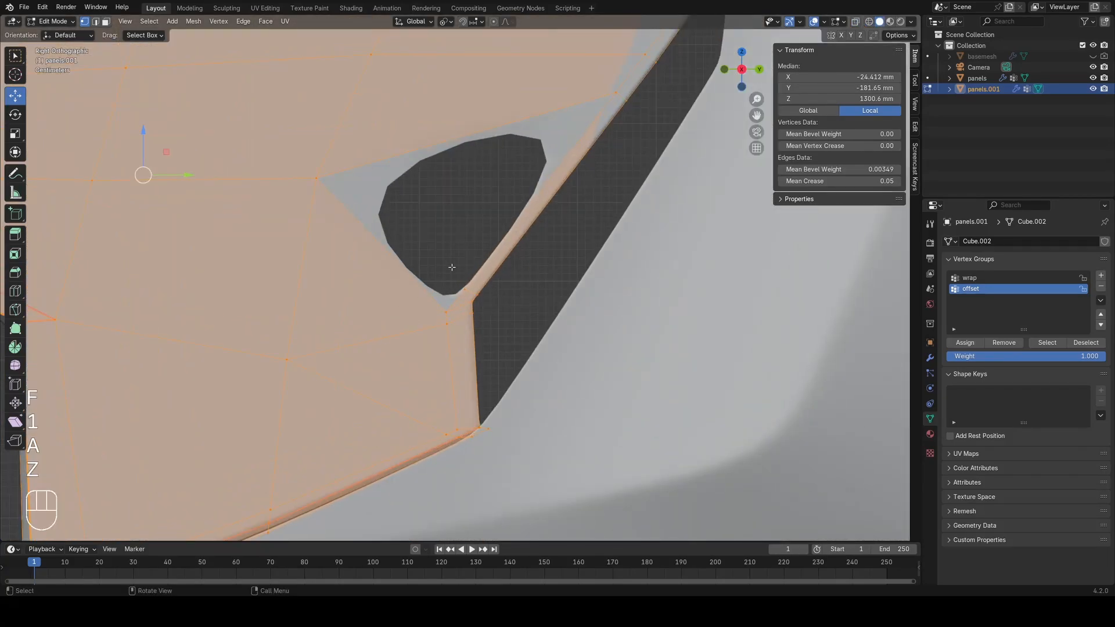
{"action": "scroll", "coordinate": [452, 267], "scroll_direction": "down", "scroll_amount": 3}
{"action": "middle_click_drag", "start_coordinate": [452, 252], "coordinate": [445, 343], "text": "shift"}
{"action": "middle_click_drag", "start_coordinate": [446, 348], "coordinate": [477, 250]}
{"action": "scroll", "coordinate": [443, 255], "scroll_direction": "up", "scroll_amount": 2}
Step: Assign the outer edge loop of the diagonal and vertical strips to the offset vertex group with weight 1.000
{"action": "key", "text": "z"}
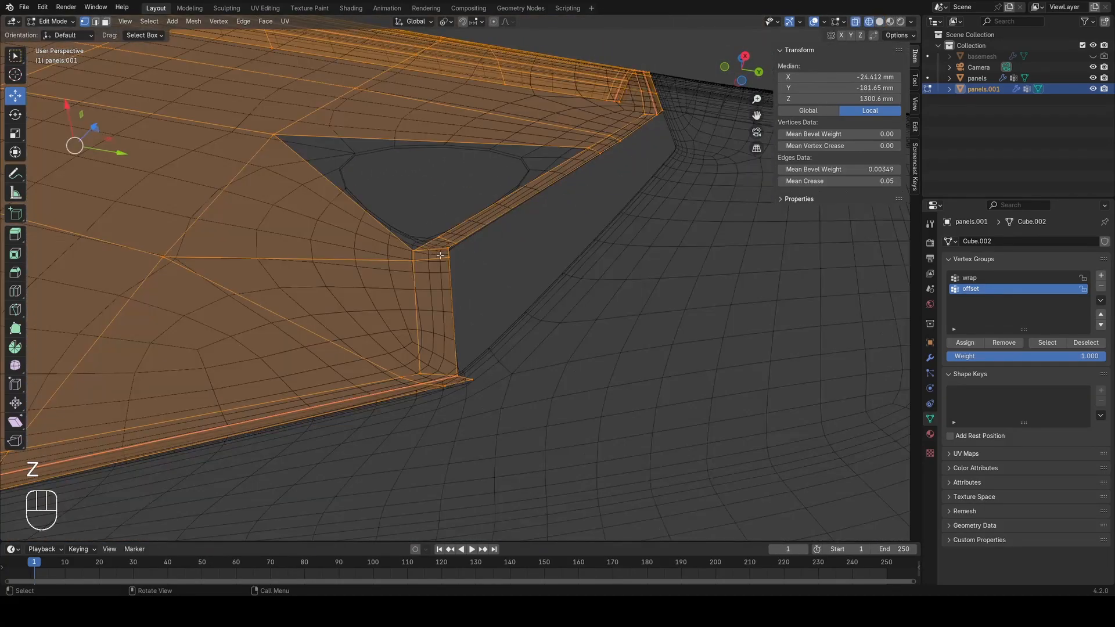
{"action": "key", "text": "a"}
{"action": "left_click", "coordinate": [453, 289], "text": "alt"}
{"action": "middle_click_drag", "start_coordinate": [455, 291], "coordinate": [342, 364], "text": "shift"}
{"action": "key", "text": "z"}
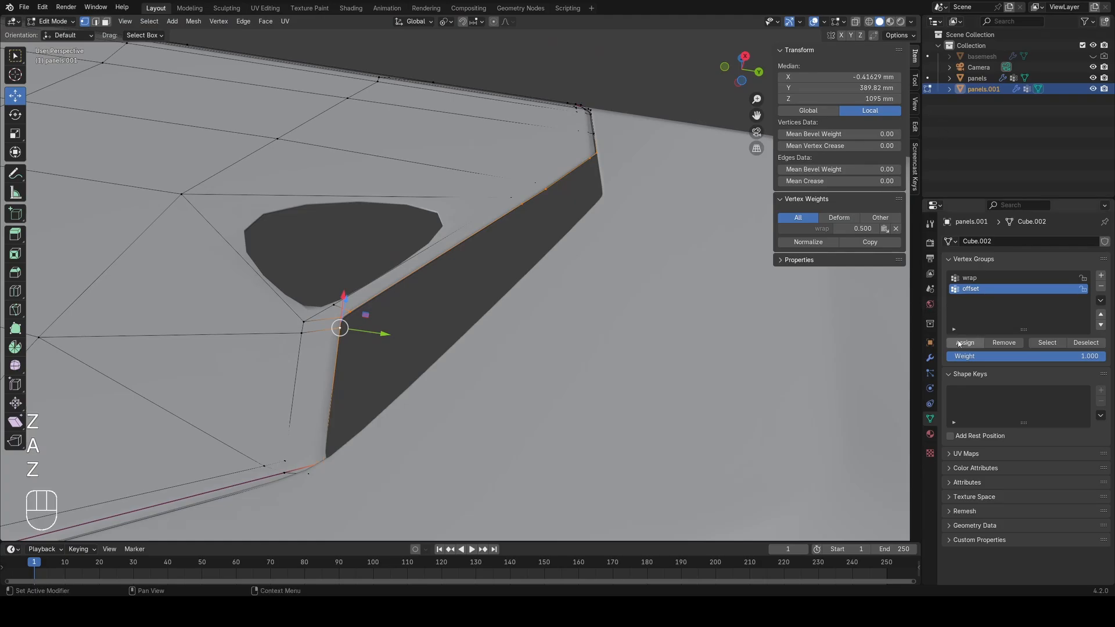
{"action": "left_click", "coordinate": [958, 344]}
{"action": "key", "text": "Tab"}
{"action": "middle_click_drag", "start_coordinate": [459, 323], "coordinate": [383, 338]}
{"action": "scroll", "coordinate": [413, 292], "scroll_direction": "up", "scroll_amount": 3}
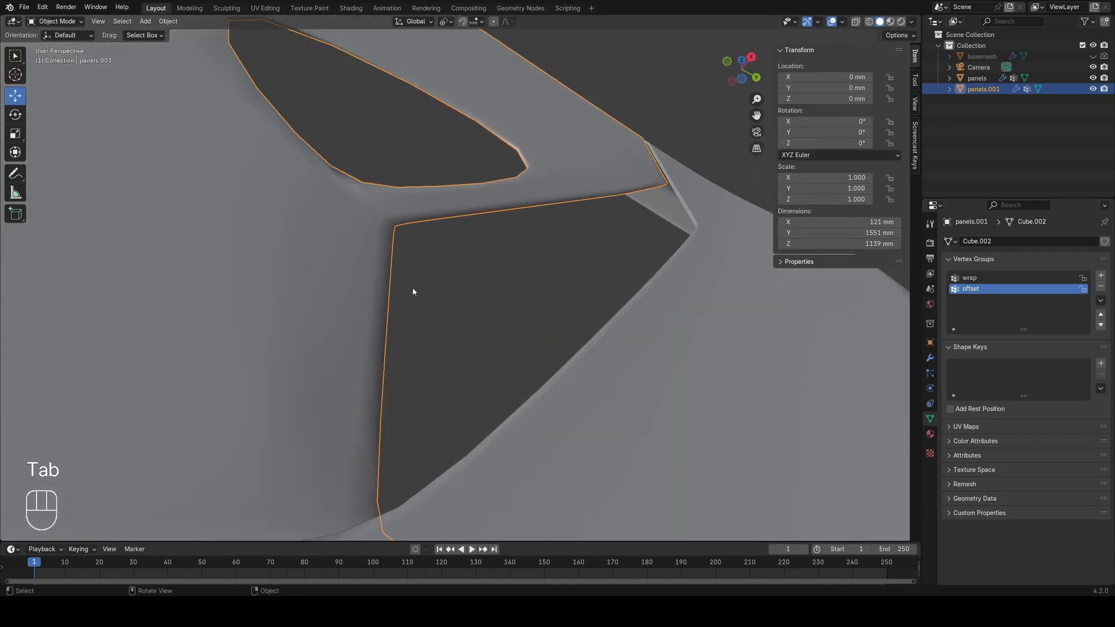
Step: Remove the vertical strip's lower corner vertex from the offset group and assign it again with weight 1.000
{"action": "key", "text": "z"}
{"action": "key", "text": "Tab"}
{"action": "key", "text": "a"}
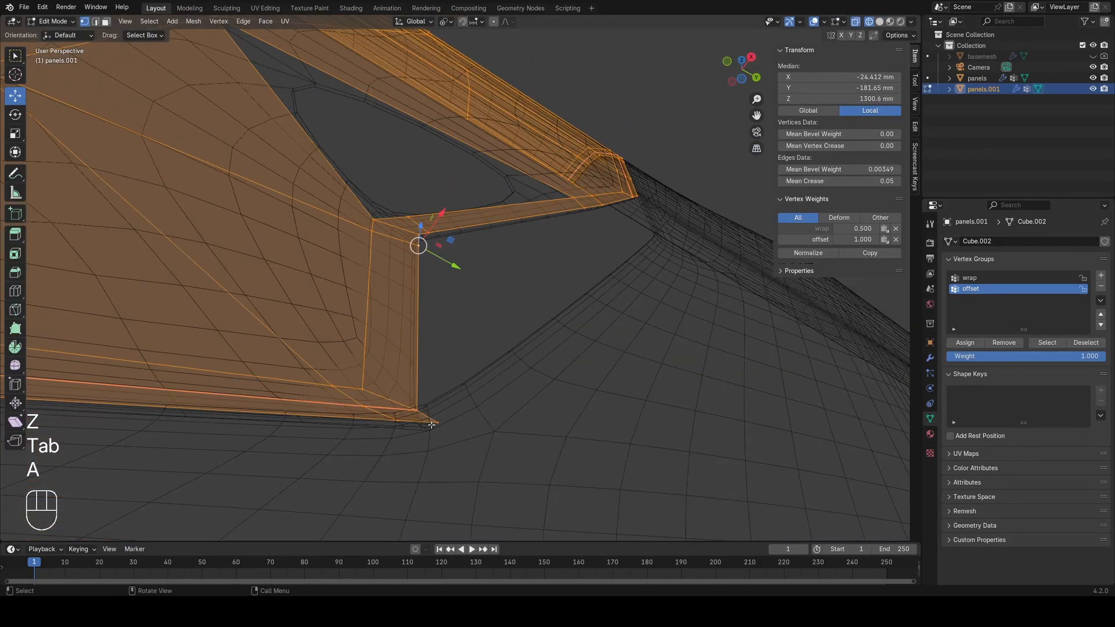
{"action": "left_click", "coordinate": [431, 425]}
{"action": "key", "text": "z"}
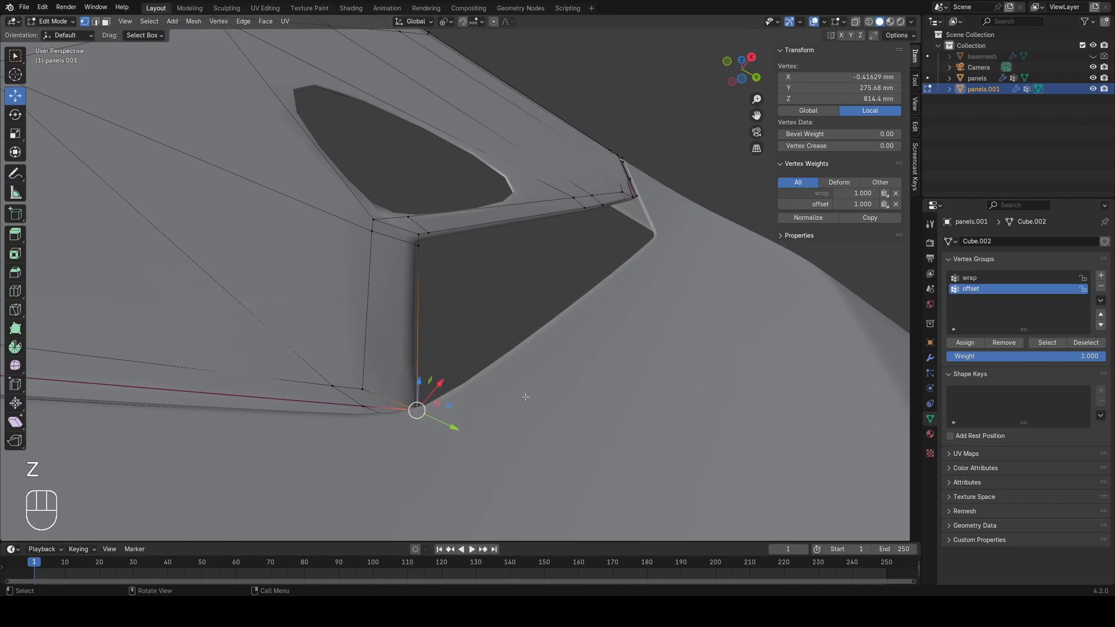
{"action": "left_click", "coordinate": [1006, 344]}
{"action": "left_click", "coordinate": [962, 344]}
{"action": "key", "text": "Tab"}
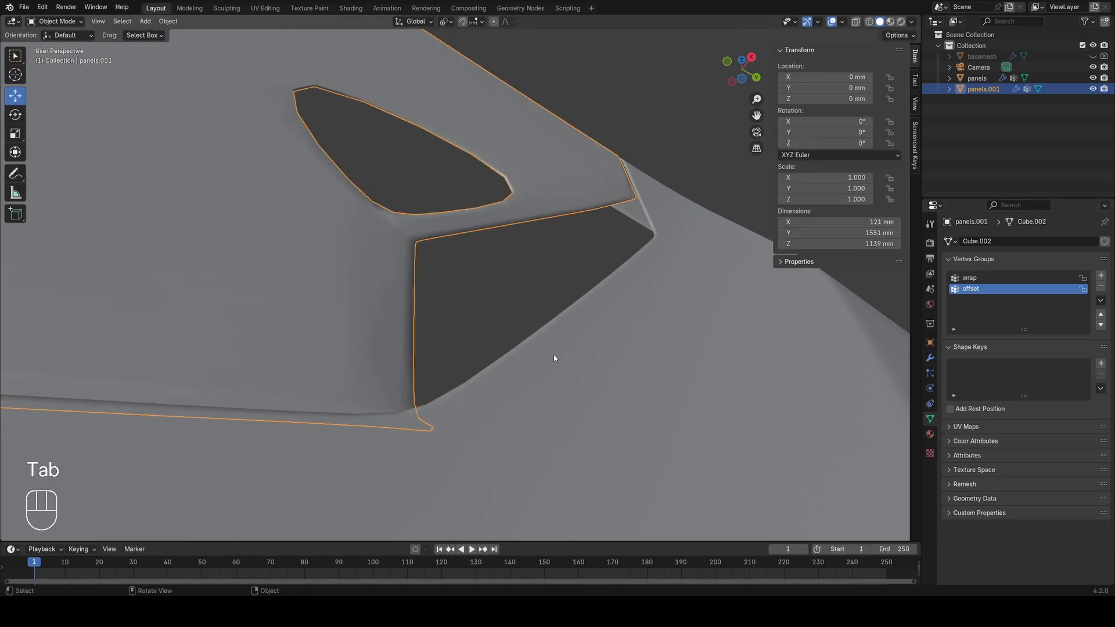
Step: Examine the lower seam corner in wireframe and solid shading from different angles
{"action": "key", "text": "z"}
{"action": "key", "text": "Tab"}
{"action": "key", "text": "a"}
{"action": "middle_click_drag", "start_coordinate": [553, 354], "coordinate": [642, 290], "text": "shift"}
{"action": "left_click", "coordinate": [642, 290]}
{"action": "key", "text": "z"}
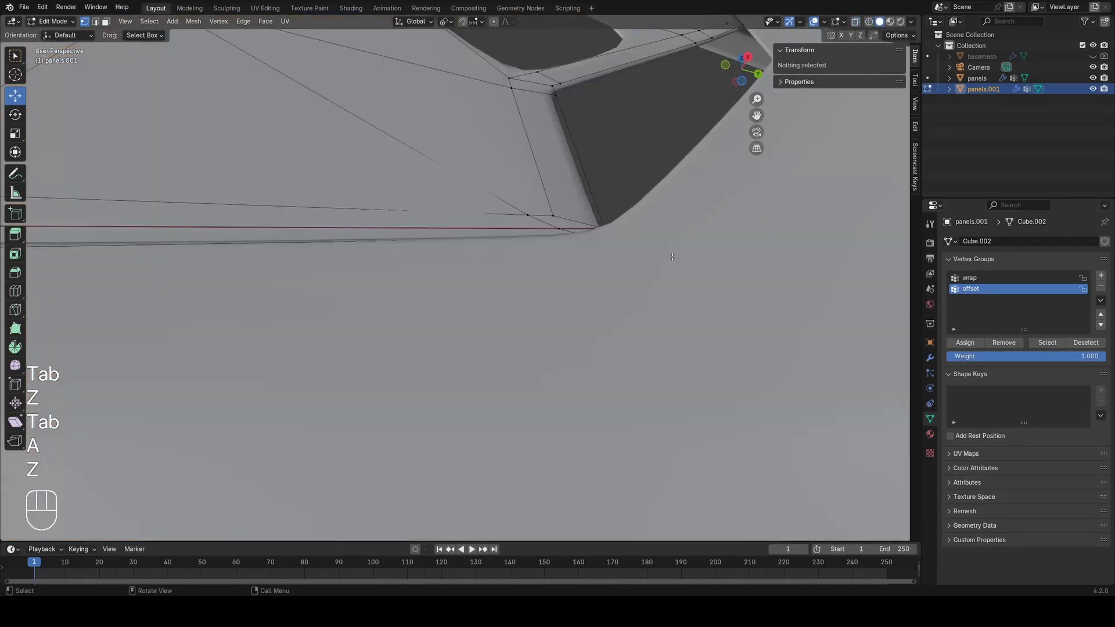
{"action": "middle_click_drag", "start_coordinate": [599, 241], "coordinate": [555, 304]}
{"action": "scroll", "coordinate": [555, 303], "scroll_direction": "down", "scroll_amount": 3}
{"action": "key", "text": "z"}
Step: Fill the remaining triangular opening beside the diagonal strip
{"action": "scroll", "coordinate": [580, 252], "scroll_direction": "up", "scroll_amount": 3}
{"action": "key", "text": "a"}
{"action": "mouse_move", "coordinate": [487, 307]}
{"action": "middle_mouse_down", "text": "shift"}
{"action": "mouse_move", "coordinate": [579, 252]}
{"action": "mouse_move", "coordinate": [511, 277]}
{"action": "middle_mouse_up", "text": "shift"}
{"action": "scroll", "coordinate": [586, 244], "scroll_direction": "up", "scroll_amount": 2}
{"action": "left_click", "coordinate": [494, 287]}
{"action": "key", "text": "1"}
{"action": "left_click", "coordinate": [552, 285], "text": "shift"}
{"action": "scroll", "coordinate": [511, 278], "scroll_direction": "down", "scroll_amount": 1}
{"action": "key", "text": "a"}
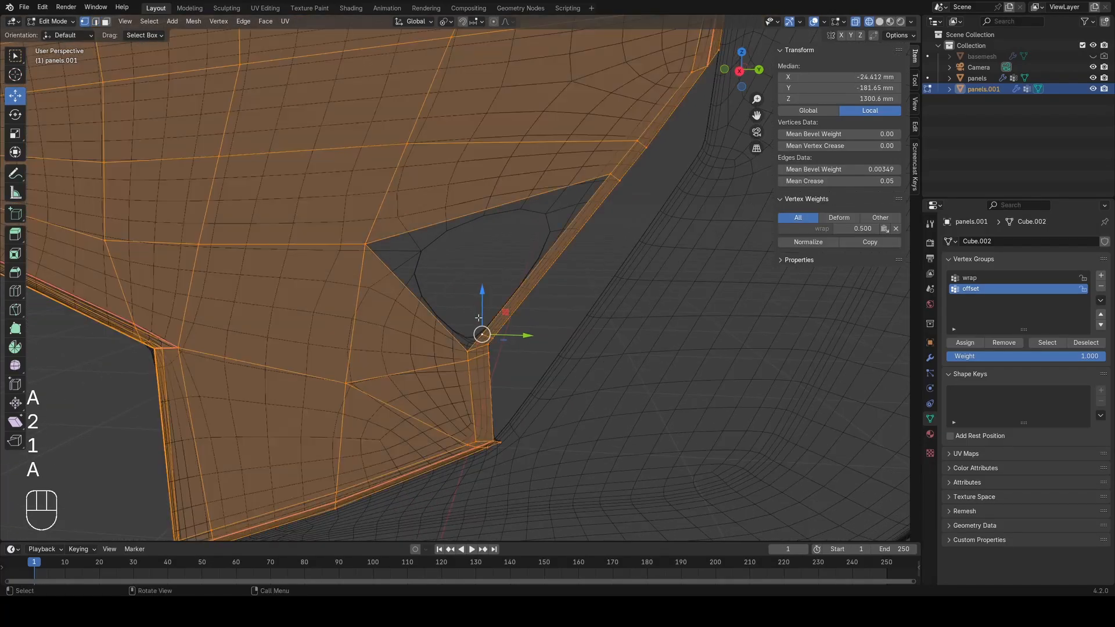
{"action": "key", "text": "2"}
{"action": "key", "text": "f"}
{"action": "key", "text": "1"}
{"action": "key", "text": "a"}
Step: Examine the filled corner's subdivided mesh in Object Mode and compare it with the editable topology
{"action": "key", "text": "Tab"}
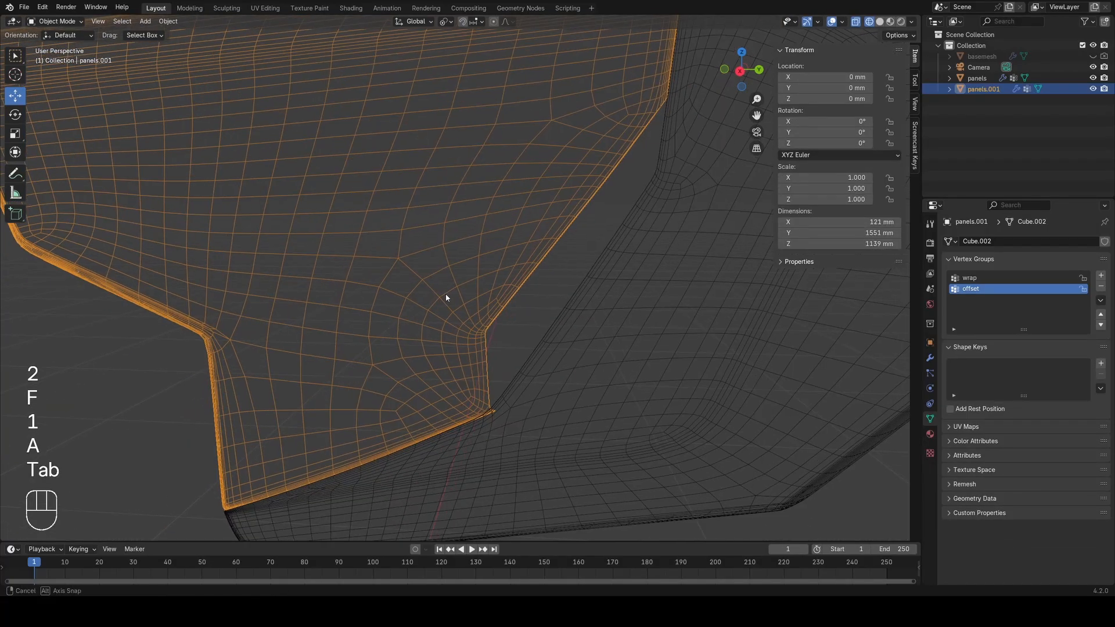
{"action": "key", "text": "Tab"}
{"action": "key", "text": "Tab"}
{"action": "key", "text": "Tab"}
{"action": "key", "text": "a"}
{"action": "middle_click_drag", "start_coordinate": [462, 278], "coordinate": [433, 309]}
{"action": "scroll", "coordinate": [482, 308], "scroll_direction": "down", "scroll_amount": 4}
{"action": "scroll", "coordinate": [433, 348], "scroll_direction": "up", "scroll_amount": 6}
Step: Delete the diagonal edge running to the vertical strip's lower corner together with its adjoining faces
{"action": "key", "text": "3"}
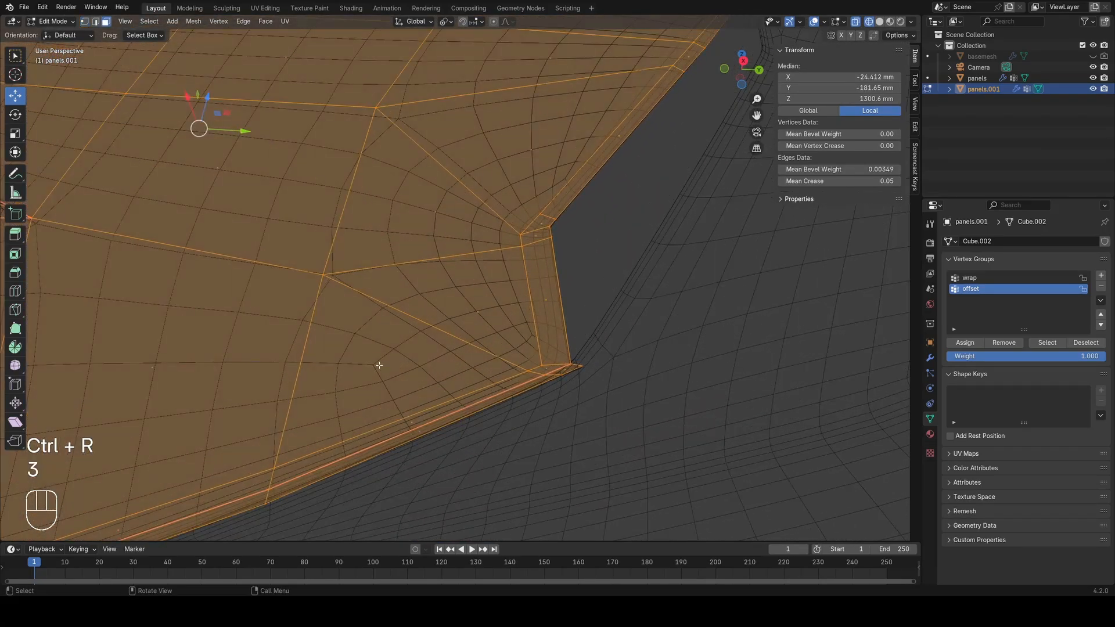
{"action": "left_click", "coordinate": [426, 339]}
{"action": "key", "text": "2"}
{"action": "key", "text": "x"}
{"action": "left_click", "coordinate": [430, 331]}
{"action": "key", "text": "1"}
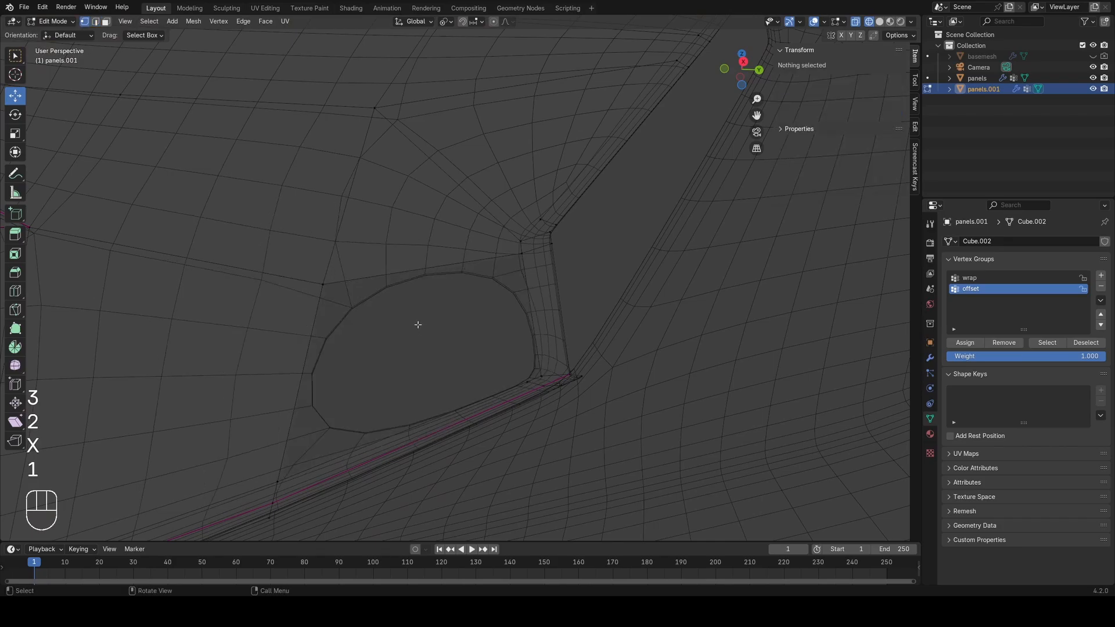
{"action": "key", "text": "a"}
{"action": "middle_click_drag", "start_coordinate": [450, 319], "coordinate": [457, 324], "text": "shift"}
{"action": "scroll", "coordinate": [455, 313], "scroll_direction": "down", "scroll_amount": 1}
Step: Delete the triangular face beside the diagonal strip above the bend
{"action": "key", "text": "ctrl+r"}
{"action": "key", "text": "3"}
{"action": "left_click", "coordinate": [488, 233]}
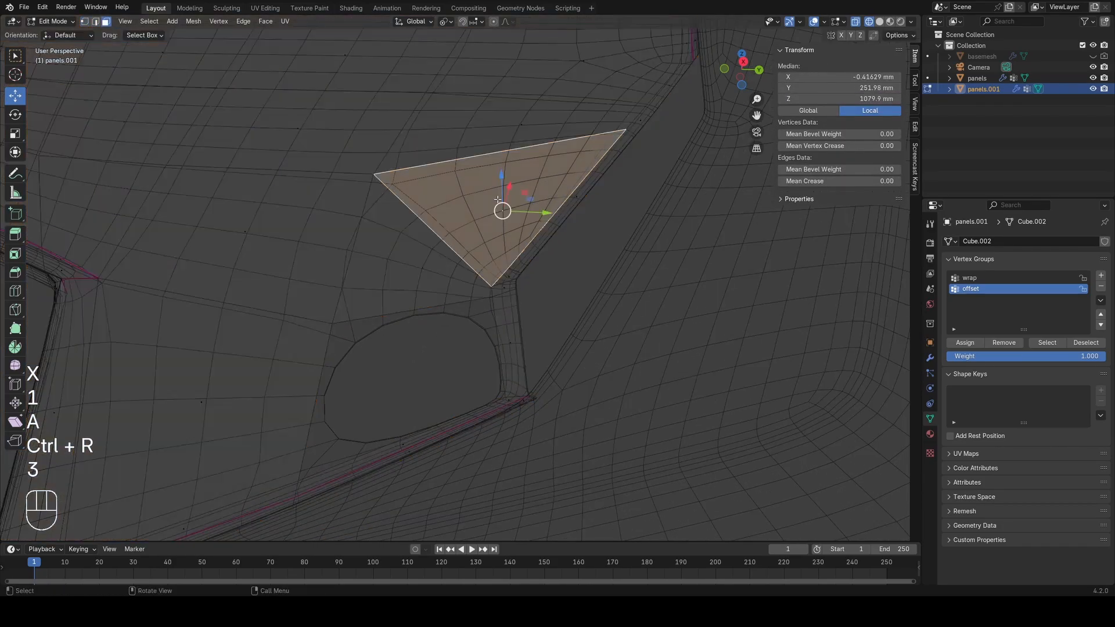
{"action": "key", "text": "x"}
{"action": "left_click", "coordinate": [442, 211]}
Step: Add a loop cut through the face between the two openings, close to the strip's bend
{"action": "key", "text": "1"}
{"action": "key", "text": "a"}
{"action": "key", "text": "ctrl+r"}
{"action": "left_click", "coordinate": [476, 306]}
{"action": "left_click", "coordinate": [477, 307]}
{"action": "key", "text": "a"}
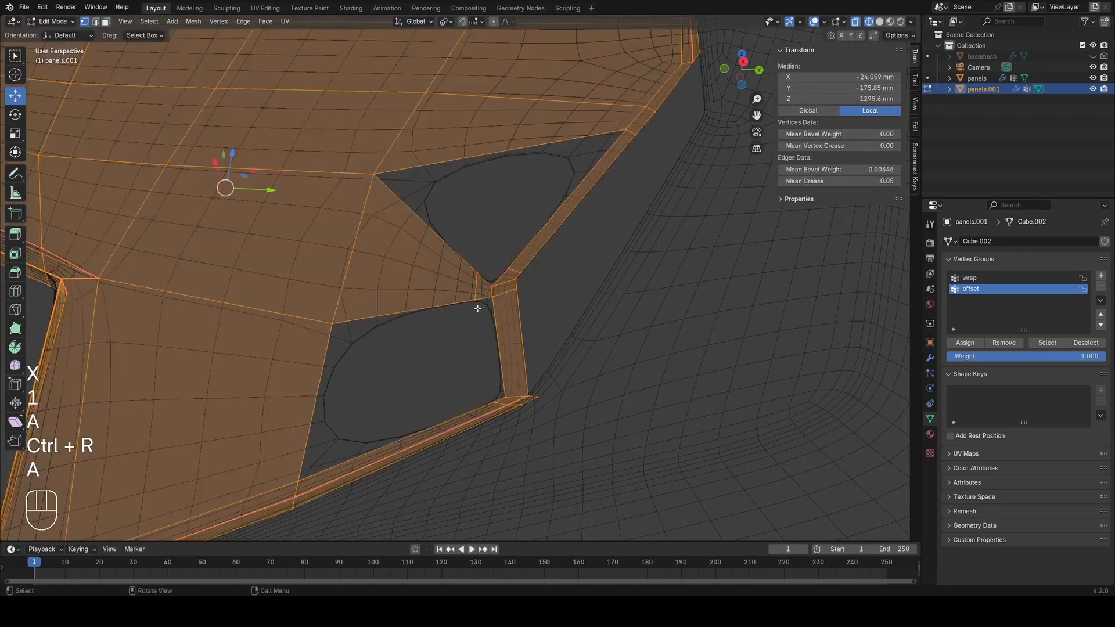
Step: Fill the opening beside the vertical strip with two new faces
{"action": "scroll", "coordinate": [298, 411], "scroll_direction": "up", "scroll_amount": 2}
{"action": "key", "text": "f"}
{"action": "key", "text": "f"}
{"action": "key", "text": "1"}
{"action": "key", "text": "a"}
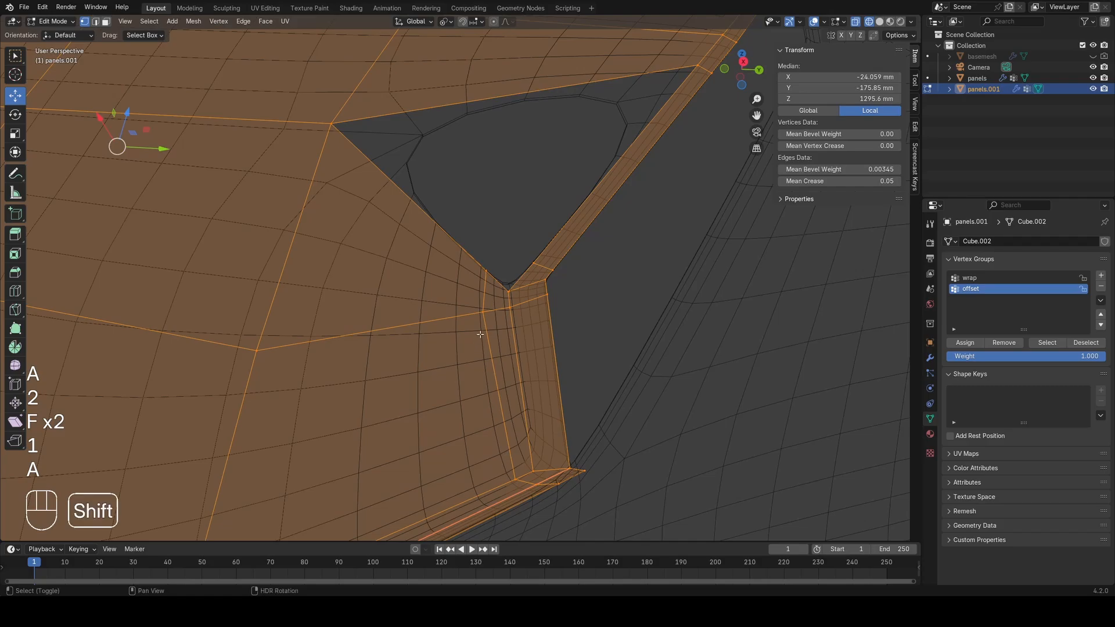
Step: Add a loop cut through the faces above the remaining opening and slide it close to the diagonal strip
{"action": "scroll", "coordinate": [429, 390], "scroll_direction": "down", "scroll_amount": 2}
{"action": "middle_click_drag", "start_coordinate": [480, 334], "coordinate": [402, 440], "text": "shift"}
{"action": "scroll", "coordinate": [406, 429], "scroll_direction": "down", "scroll_amount": 3}
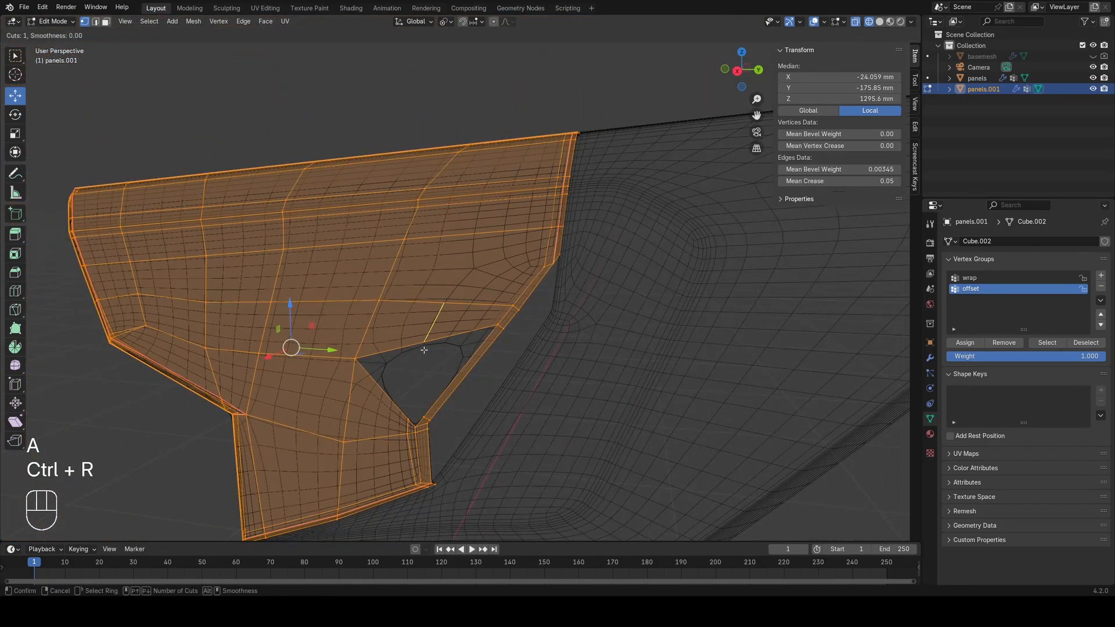
{"action": "right_click", "coordinate": [424, 350]}
{"action": "scroll", "coordinate": [427, 337], "scroll_direction": "up", "scroll_amount": 3}
{"action": "key", "text": "ctrl+r"}
{"action": "left_click", "coordinate": [410, 377]}
{"action": "left_click", "coordinate": [508, 388]}
{"action": "key", "text": "a"}
{"action": "middle_click_drag", "start_coordinate": [334, 452], "coordinate": [374, 365], "text": "shift"}
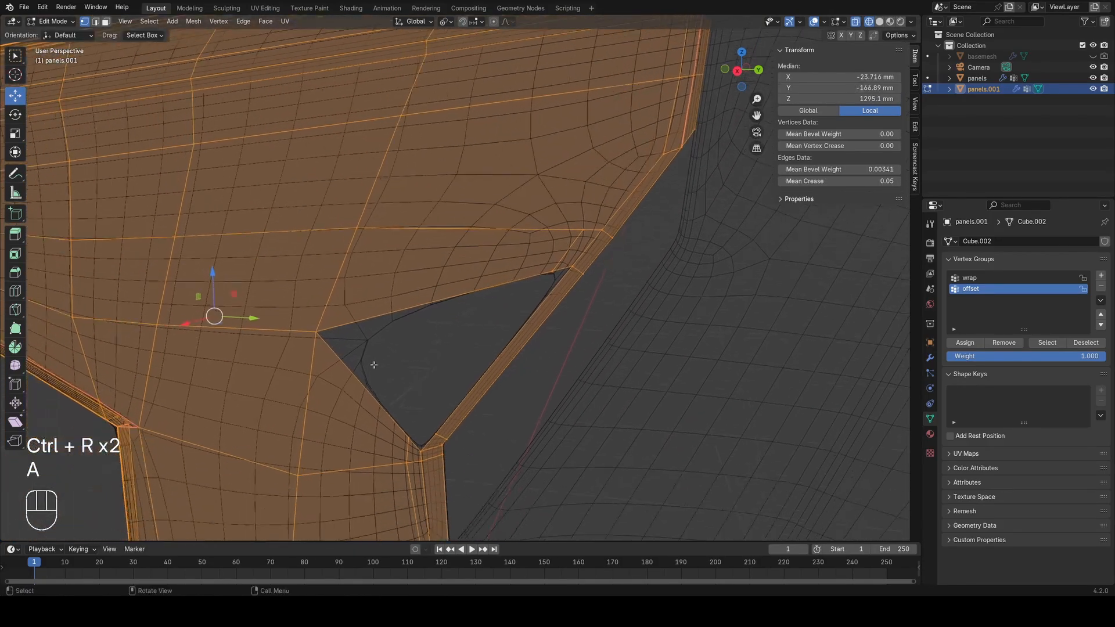
Step: Fill a narrow face along the diagonal strip's inner side and loop-cut it, sliding the cut along the strip
{"action": "left_click", "coordinate": [417, 436]}
{"action": "key", "text": "f"}
{"action": "key", "text": "a"}
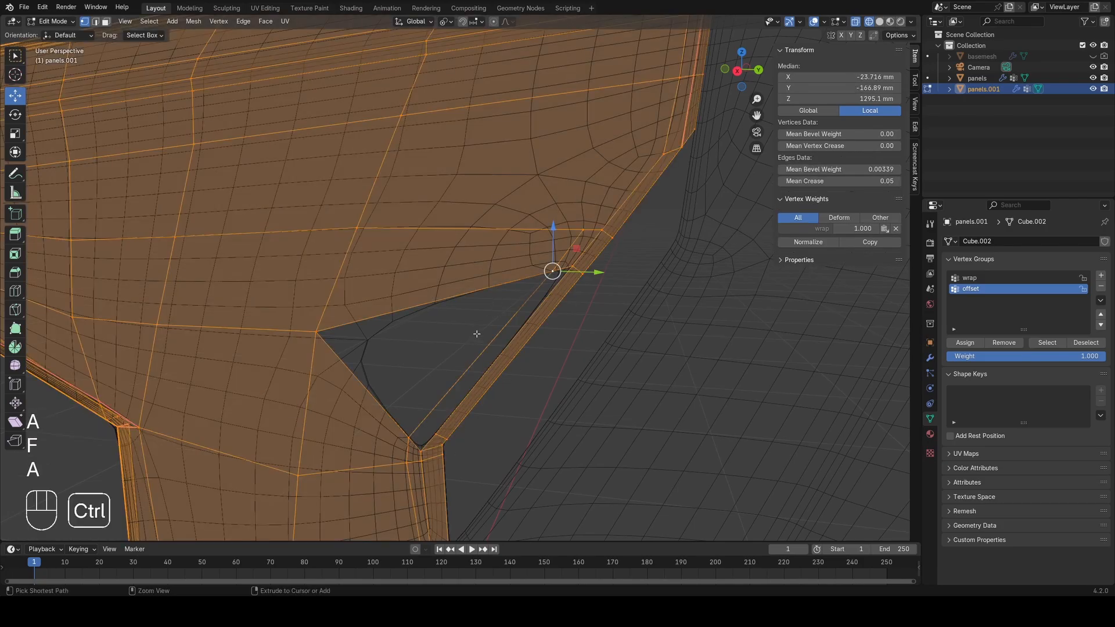
{"action": "key", "text": "ctrl+r"}
{"action": "left_click", "coordinate": [473, 336]}
{"action": "key", "text": "g"}
{"action": "key", "text": "g"}
{"action": "left_click", "coordinate": [421, 395]}
{"action": "key", "text": "a"}
Step: Fill the rest of the opening beside the diagonal strip with faces, working from its upper corner edge
{"action": "key", "text": "2"}
{"action": "left_click", "coordinate": [416, 433]}
{"action": "key", "text": "f"}
{"action": "key", "text": "f"}
{"action": "key", "text": "1"}
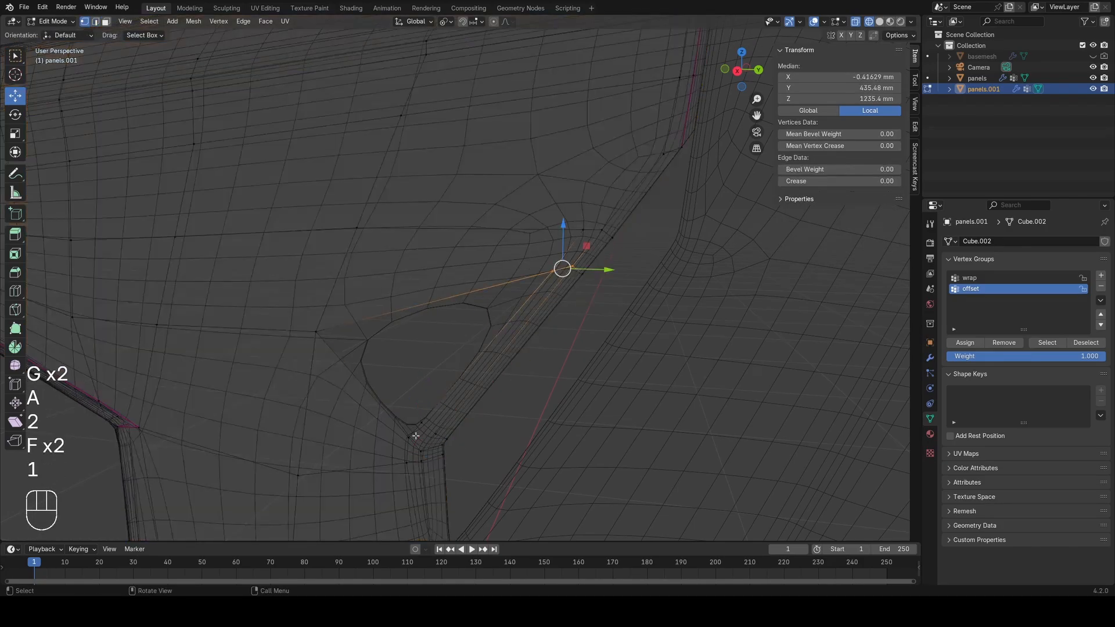
{"action": "key", "text": "a"}
{"action": "key", "text": "2"}
{"action": "left_click", "coordinate": [464, 366]}
{"action": "key", "text": "f"}
{"action": "key", "text": "1"}
{"action": "key", "text": "a"}
Step: Add a vertical loop cut through the upper panel faces and slide it evenly alongside the vertical seam edge
{"action": "middle_click_drag", "start_coordinate": [463, 360], "coordinate": [391, 413], "text": "shift"}
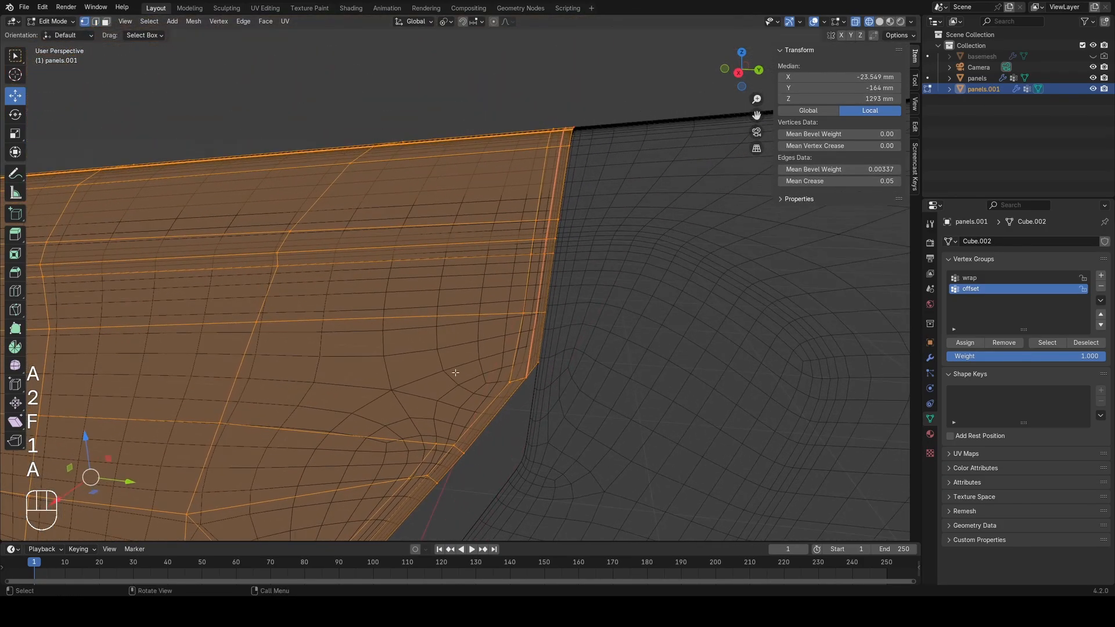
{"action": "left_click", "coordinate": [533, 326]}
{"action": "right_click", "coordinate": [533, 325]}
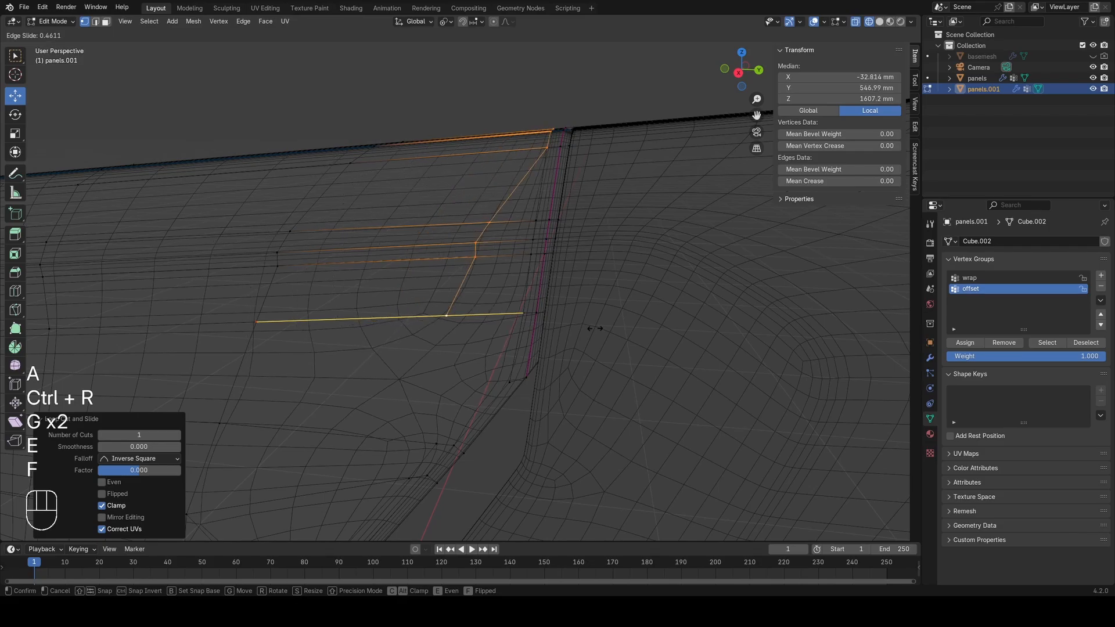
{"action": "left_click", "coordinate": [659, 320]}
{"action": "key", "text": "a"}
Step: Connect the lower end vertex of the new vertical loop to the diagonal strip's inner vertex below
{"action": "middle_click_drag", "start_coordinate": [515, 391], "coordinate": [535, 348], "text": "shift"}
{"action": "scroll", "coordinate": [535, 348], "scroll_direction": "down", "scroll_amount": 4}
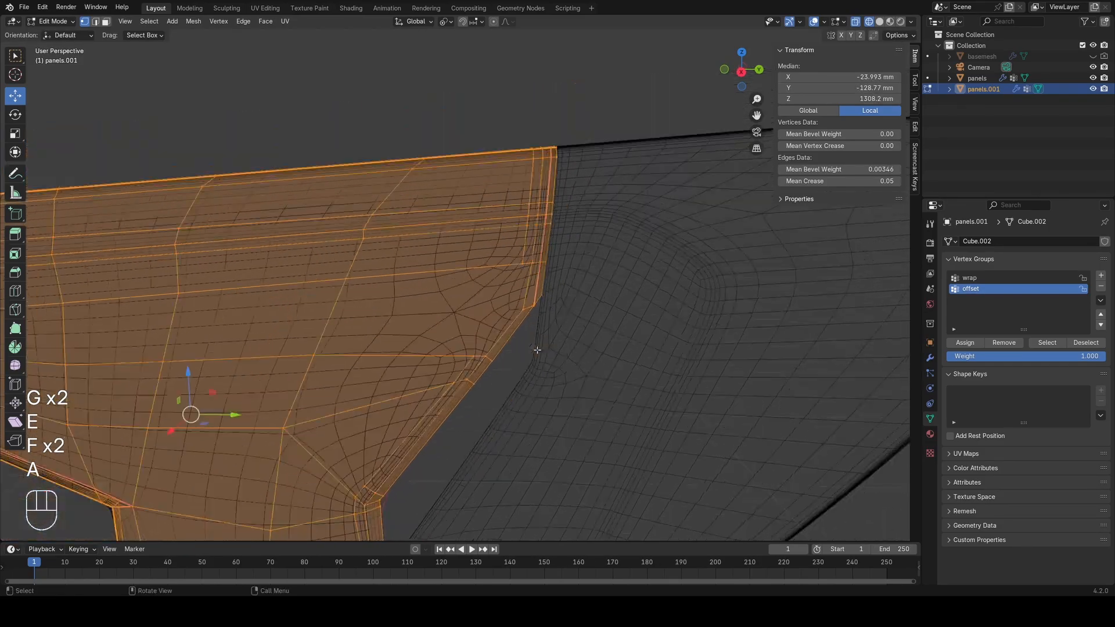
{"action": "middle_click_drag", "start_coordinate": [490, 318], "coordinate": [481, 304]}
{"action": "scroll", "coordinate": [481, 304], "scroll_direction": "up", "scroll_amount": 3}
{"action": "scroll", "coordinate": [481, 304], "scroll_direction": "up", "scroll_amount": 2}
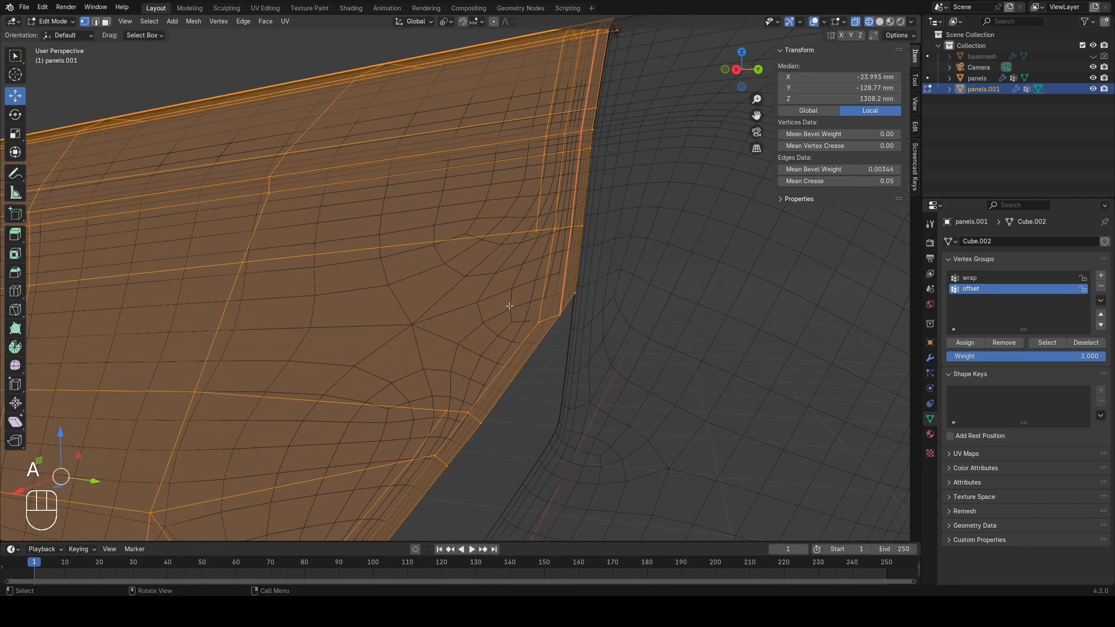
{"action": "left_click", "coordinate": [535, 230]}
{"action": "left_click", "coordinate": [445, 411], "text": "shift"}
{"action": "key", "text": "j"}
{"action": "scroll", "coordinate": [491, 342], "scroll_direction": "down", "scroll_amount": 2}
{"action": "key", "text": "a"}
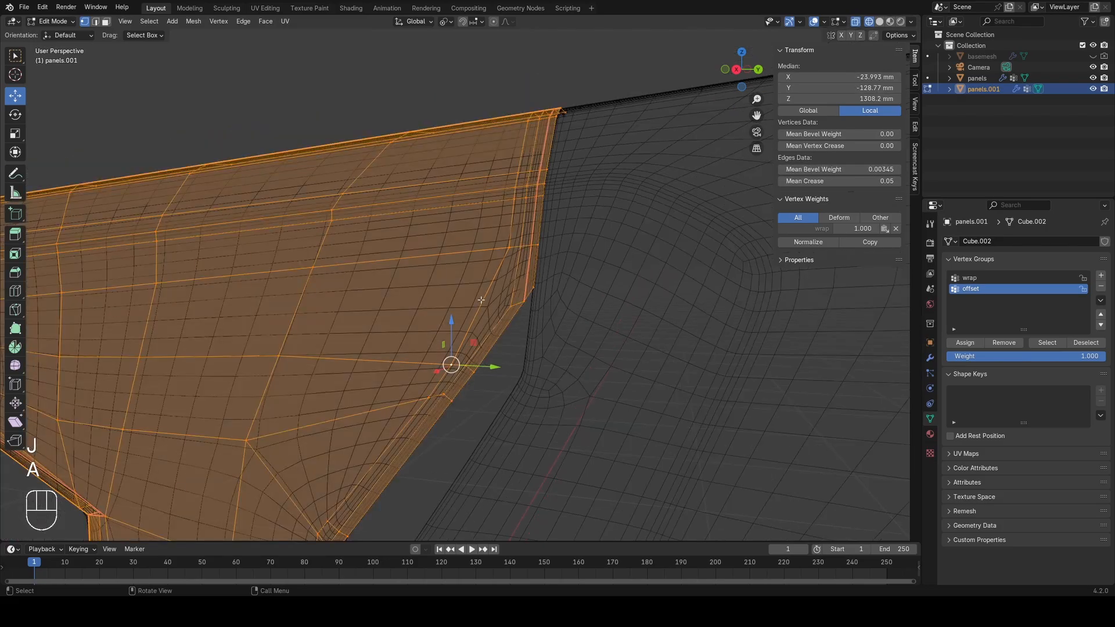
Step: Add a horizontal loop cut left of the connecting edge and join its end vertex to the seam corner
{"action": "key", "text": "ctrl+r"}
{"action": "double_click", "coordinate": [479, 306]}
{"action": "key", "text": "a"}
{"action": "left_click", "coordinate": [480, 306]}
{"action": "scroll", "coordinate": [511, 321], "scroll_direction": "up", "scroll_amount": 1}
{"action": "middle_click_drag", "start_coordinate": [519, 314], "coordinate": [525, 314], "text": "shift"}
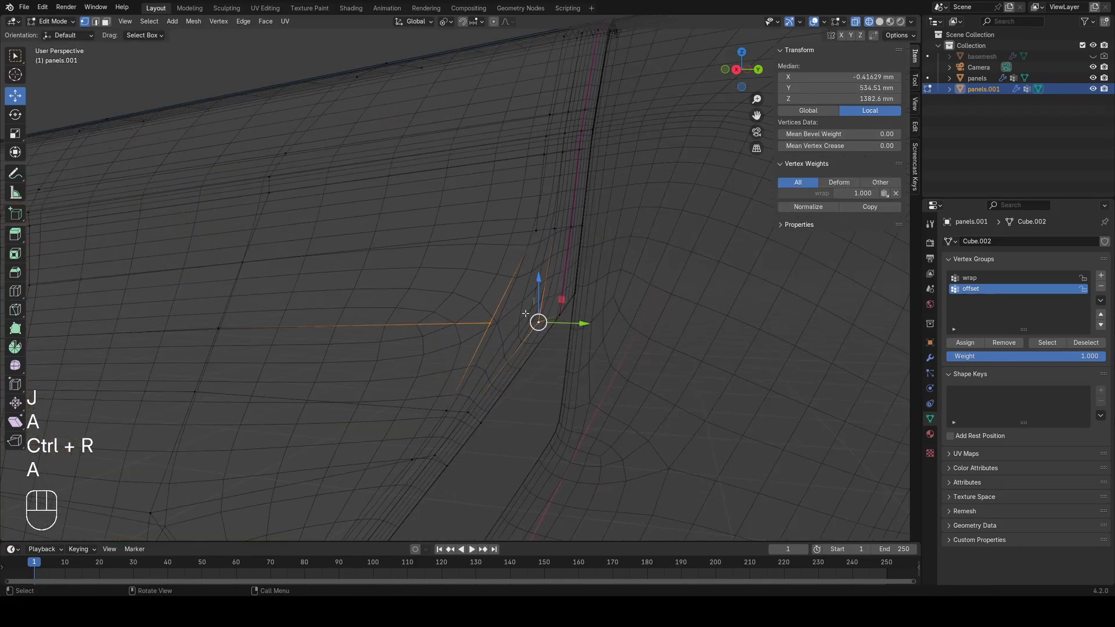
{"action": "key", "text": "j"}
{"action": "key", "text": "a"}
Step: Slide the horizontal cut's end vertex closer to the seam corner
{"action": "left_click", "coordinate": [491, 323]}
{"action": "scroll", "coordinate": [556, 363], "scroll_direction": "up", "scroll_amount": 1}
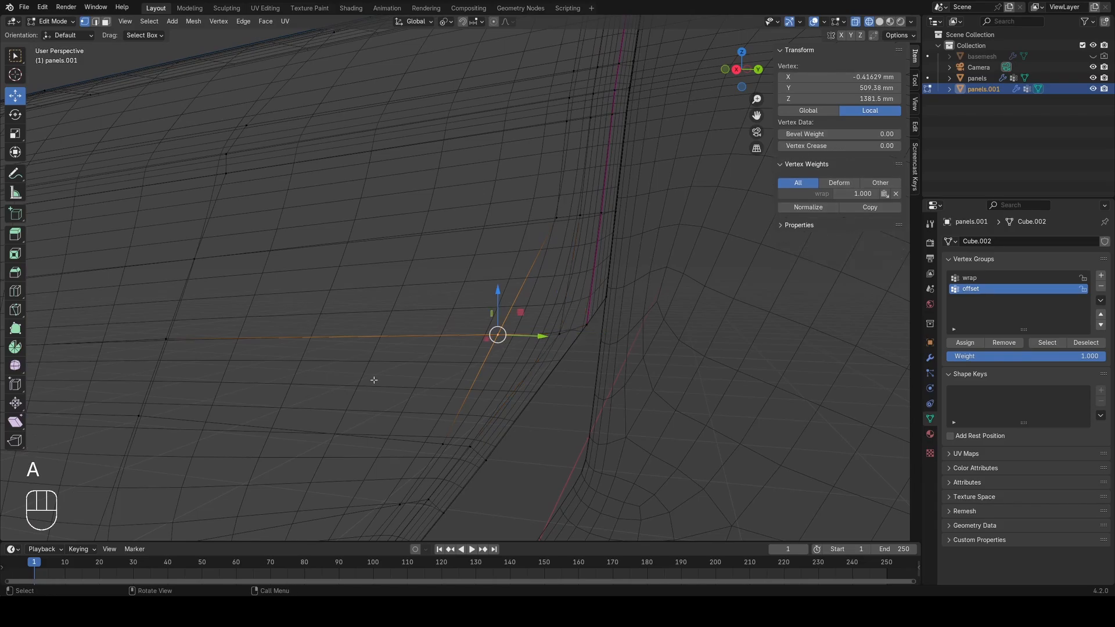
{"action": "key", "text": "g"}
{"action": "key", "text": "g"}
{"action": "key", "text": "a"}
Step: Examine the panel's subdivided mesh and surface around the seam corner in Object Mode, using wireframe and solid shading
{"action": "key", "text": "Tab"}
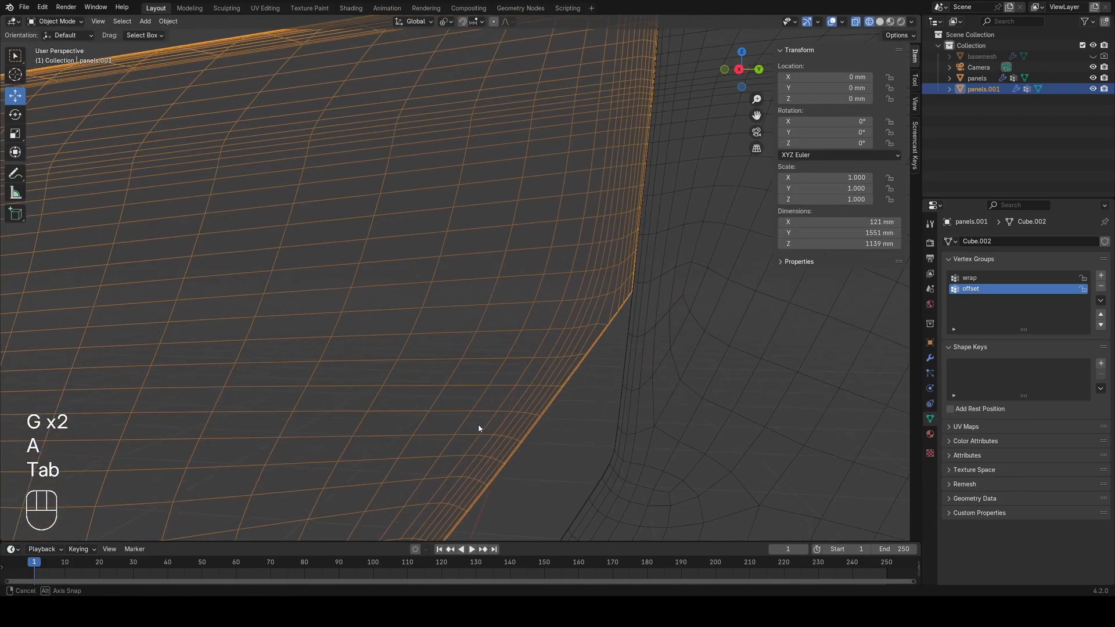
{"action": "key", "text": "Tab"}
{"action": "key", "text": "a"}
{"action": "scroll", "coordinate": [504, 401], "scroll_direction": "up", "scroll_amount": 2}
{"action": "key", "text": "Tab"}
{"action": "scroll", "coordinate": [322, 406], "scroll_direction": "down", "scroll_amount": 6}
{"action": "key", "text": "z"}
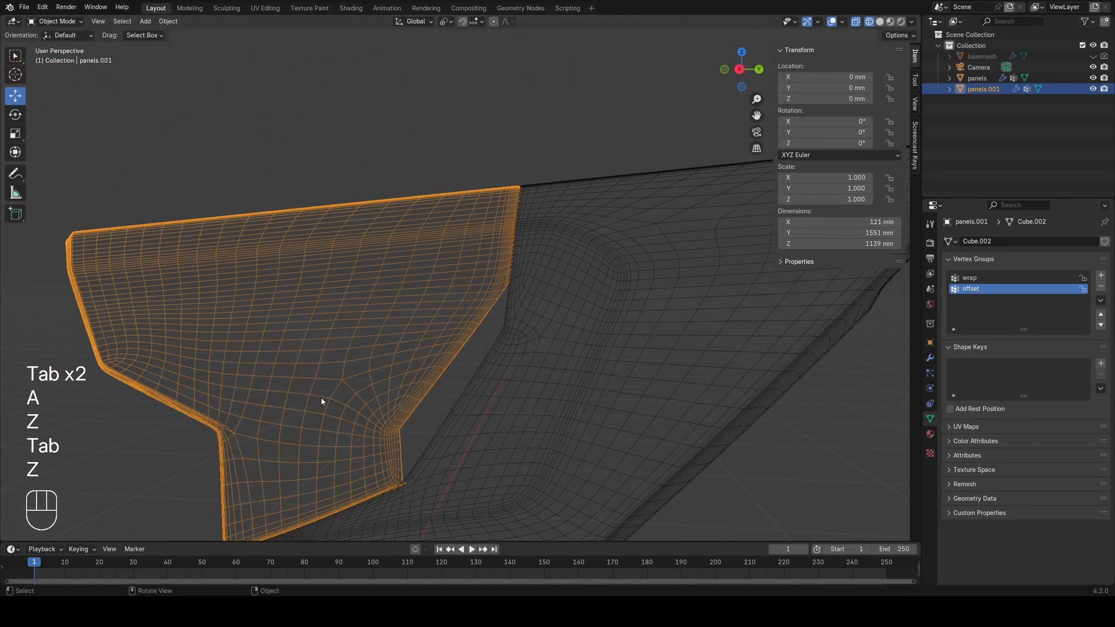
{"action": "key", "text": "z"}
{"action": "mouse_move", "coordinate": [515, 396]}
{"action": "middle_mouse_down", "text": "shift"}
{"action": "mouse_move", "coordinate": [569, 319]}
{"action": "mouse_move", "coordinate": [536, 338]}
{"action": "middle_mouse_up", "text": "shift"}
{"action": "scroll", "coordinate": [572, 316], "scroll_direction": "up", "scroll_amount": 4}
{"action": "scroll", "coordinate": [535, 339], "scroll_direction": "down", "scroll_amount": 2}
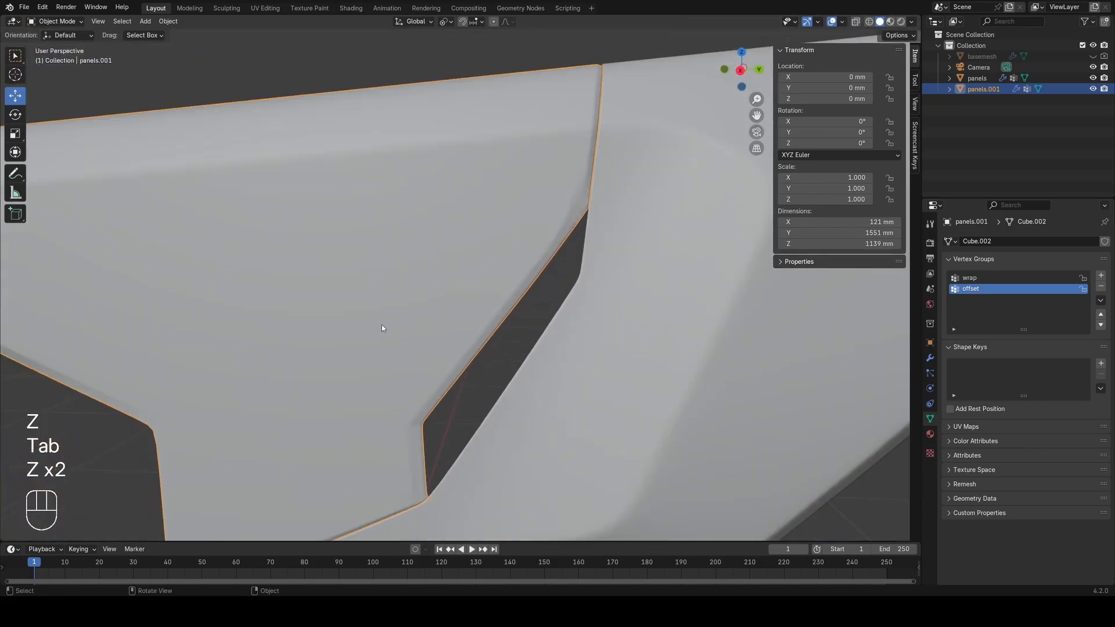
{"action": "middle_click_drag", "start_coordinate": [382, 326], "coordinate": [291, 345], "text": "shift"}
{"action": "key", "text": "z"}
{"action": "scroll", "coordinate": [290, 345], "scroll_direction": "up", "scroll_amount": 4}
Step: Slide the outermost vertex at the seam corner down along the outer edge until it is level with the inner corner
{"action": "key", "text": "Tab"}
{"action": "key", "text": "a"}
{"action": "left_click", "coordinate": [509, 402]}
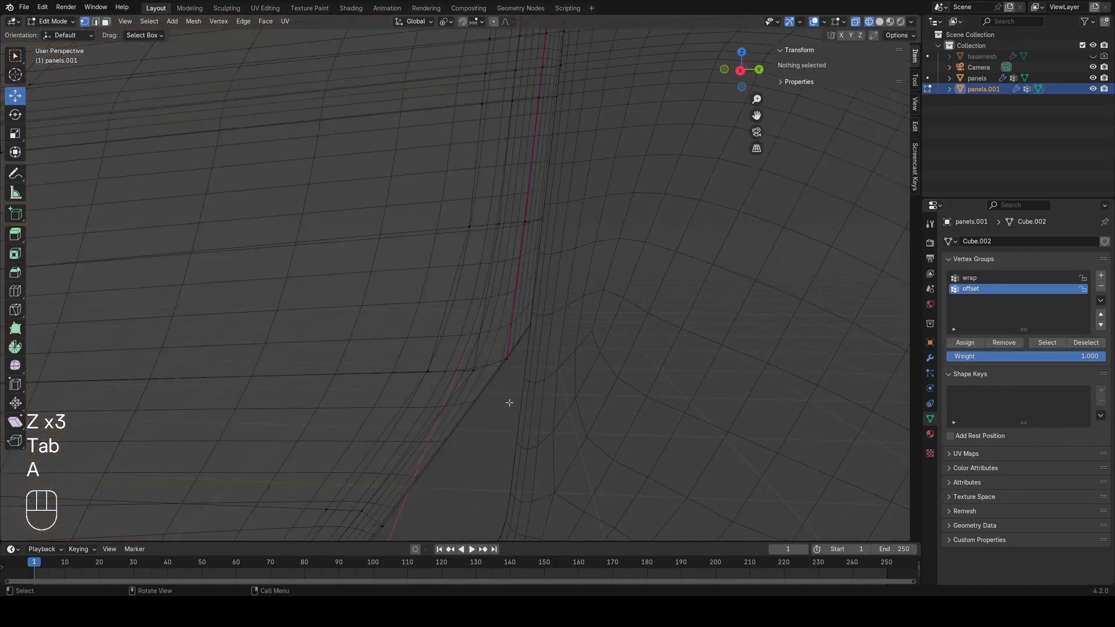
{"action": "middle_click_drag", "start_coordinate": [506, 401], "coordinate": [530, 373]}
{"action": "key", "text": "z"}
{"action": "key", "text": "z"}
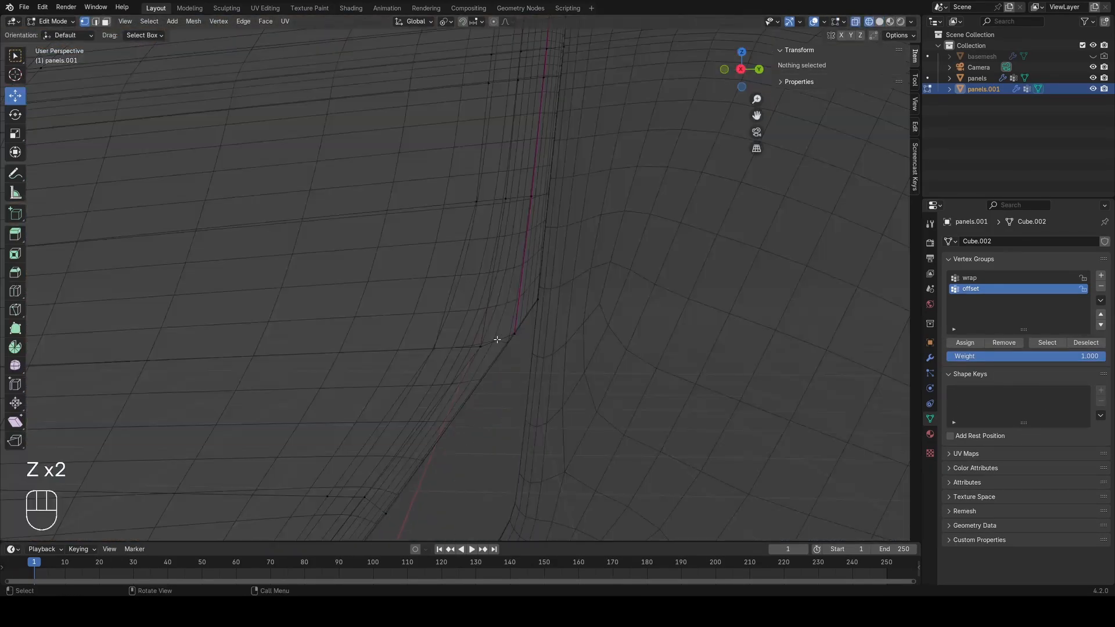
{"action": "key", "text": "a"}
{"action": "left_click", "coordinate": [568, 317]}
{"action": "key", "text": "z"}
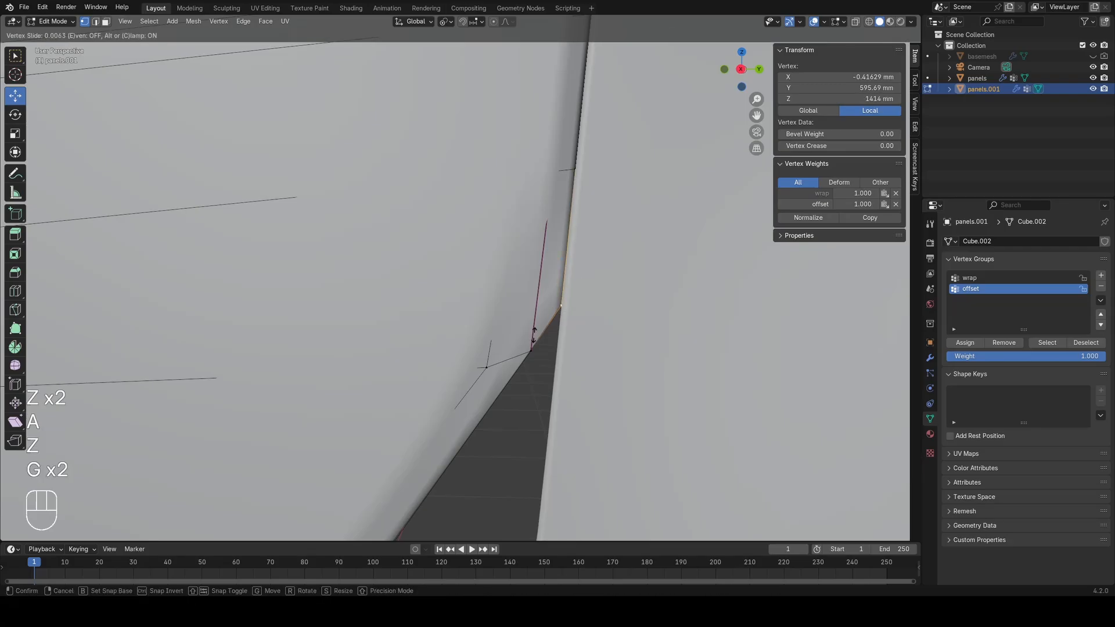
{"action": "left_click", "coordinate": [520, 377]}
{"action": "key", "text": "Tab"}
{"action": "key", "text": "Tab"}
{"action": "key", "text": "z"}
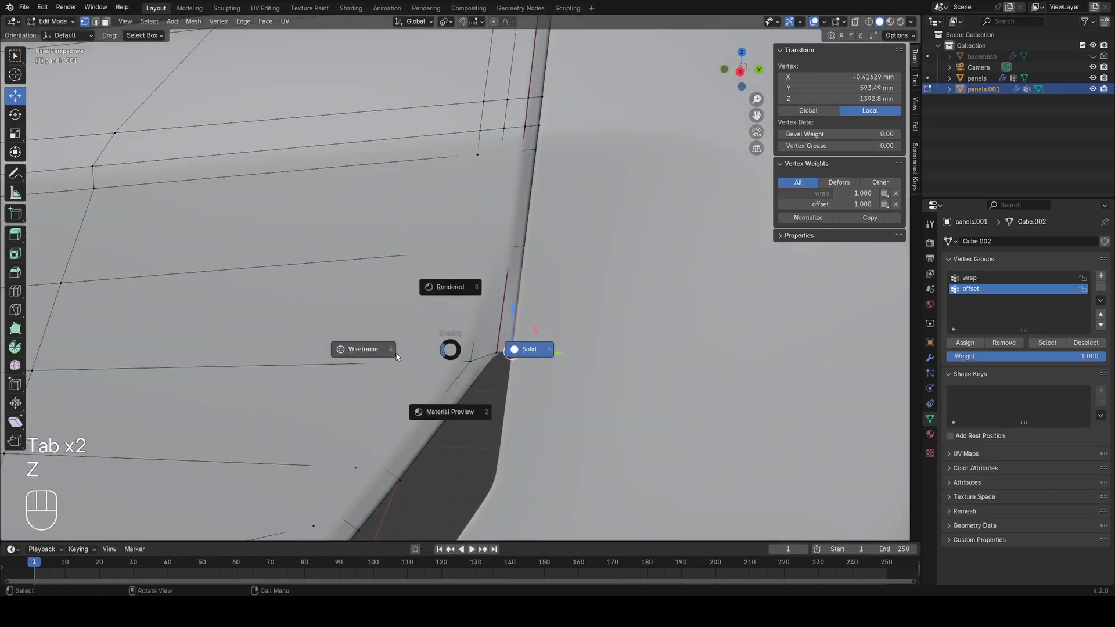
Step: Raise the mean crease of the two short edges leading into the seam corner to about 0.44
{"action": "key", "text": "a"}
{"action": "middle_click_drag", "start_coordinate": [451, 360], "coordinate": [455, 348]}
{"action": "scroll", "coordinate": [451, 351], "scroll_direction": "up", "scroll_amount": 3}
{"action": "key", "text": "2"}
{"action": "left_click", "coordinate": [453, 376]}
{"action": "left_click", "coordinate": [503, 374], "text": "shift"}
{"action": "key", "text": "z"}
{"action": "scroll", "coordinate": [482, 372], "scroll_direction": "down", "scroll_amount": 7}
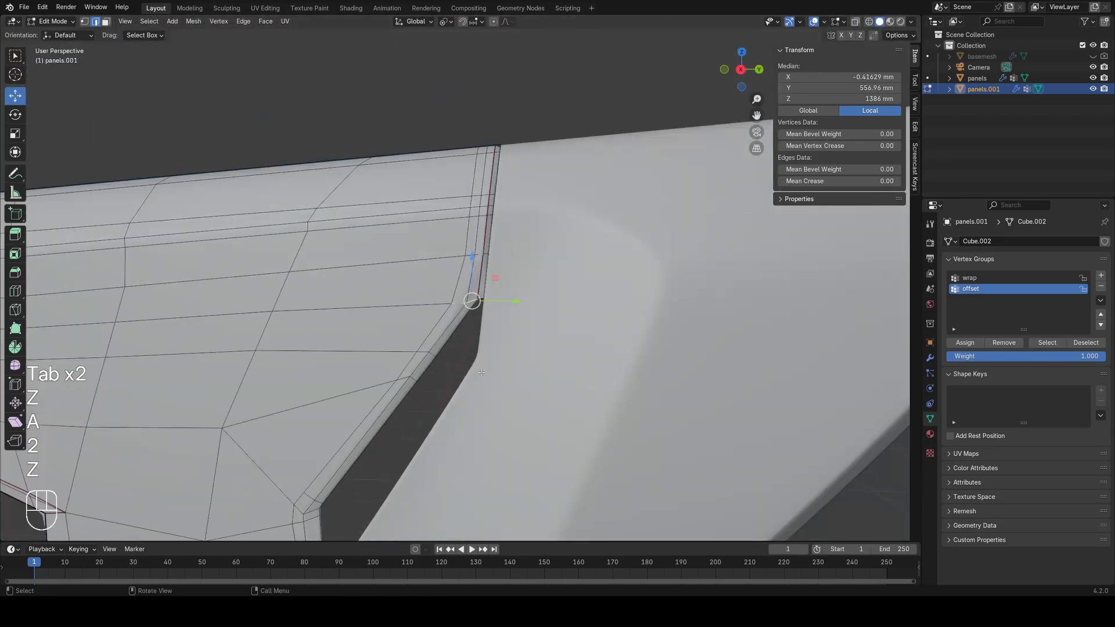
{"action": "scroll", "coordinate": [481, 373], "scroll_direction": "up", "scroll_amount": 5}
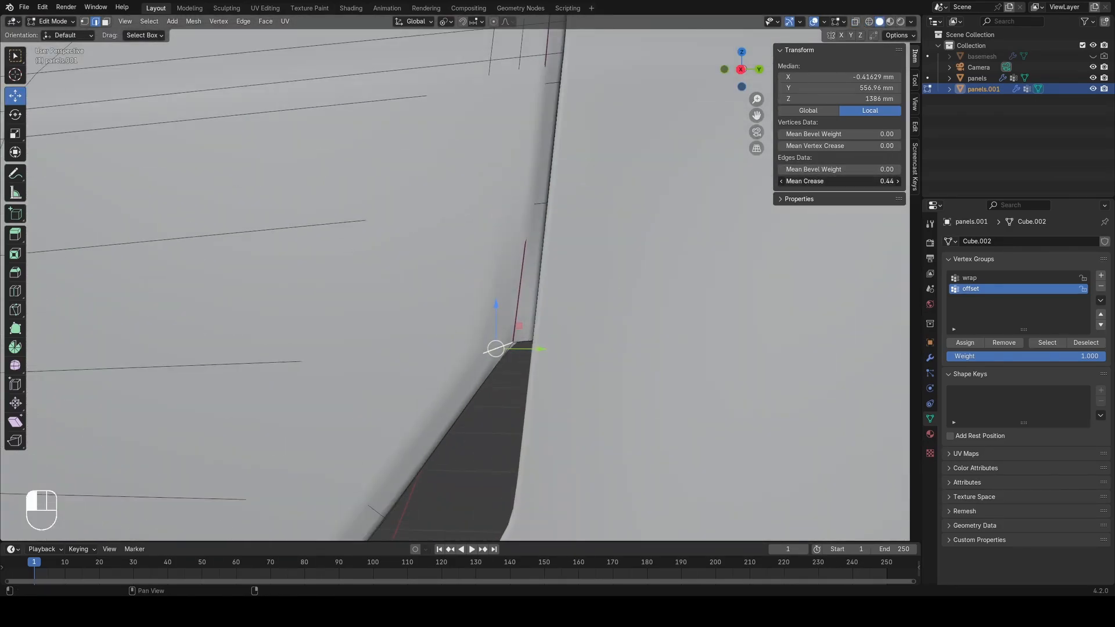
{"action": "key", "text": "a"}
{"action": "key", "text": "1"}
{"action": "scroll", "coordinate": [410, 343], "scroll_direction": "down", "scroll_amount": 4}
{"action": "middle_click_drag", "start_coordinate": [411, 343], "coordinate": [478, 321], "text": "shift"}
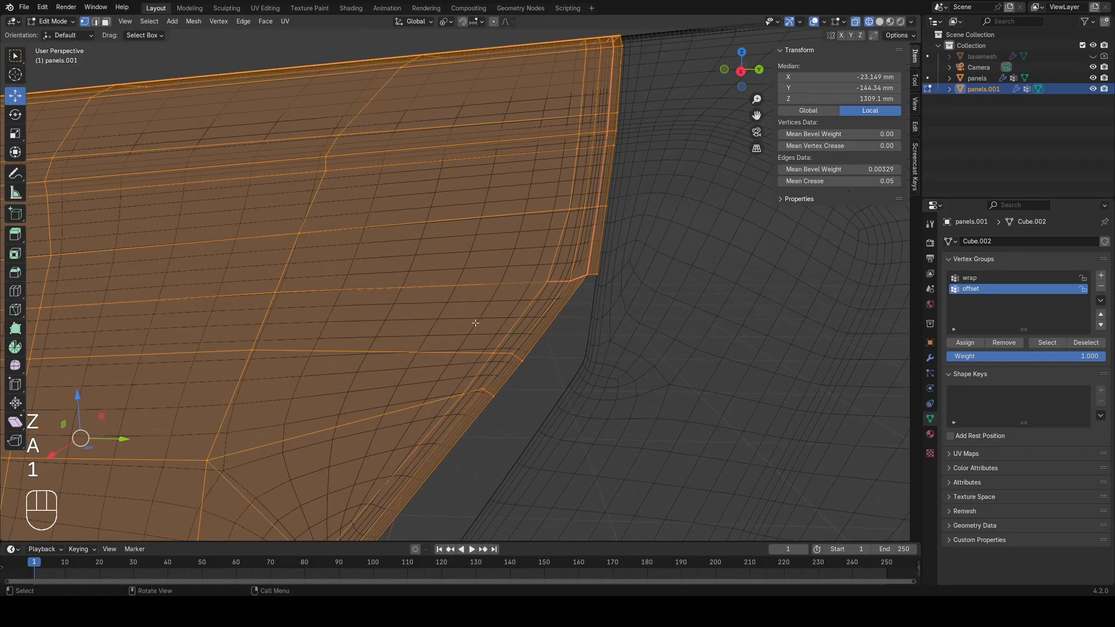
{"action": "key", "text": "z"}
{"action": "key", "text": "3"}
{"action": "scroll", "coordinate": [381, 332], "scroll_direction": "up", "scroll_amount": 2}
{"action": "left_click", "coordinate": [377, 332]}
{"action": "key", "text": "z"}
{"action": "key", "text": "a"}
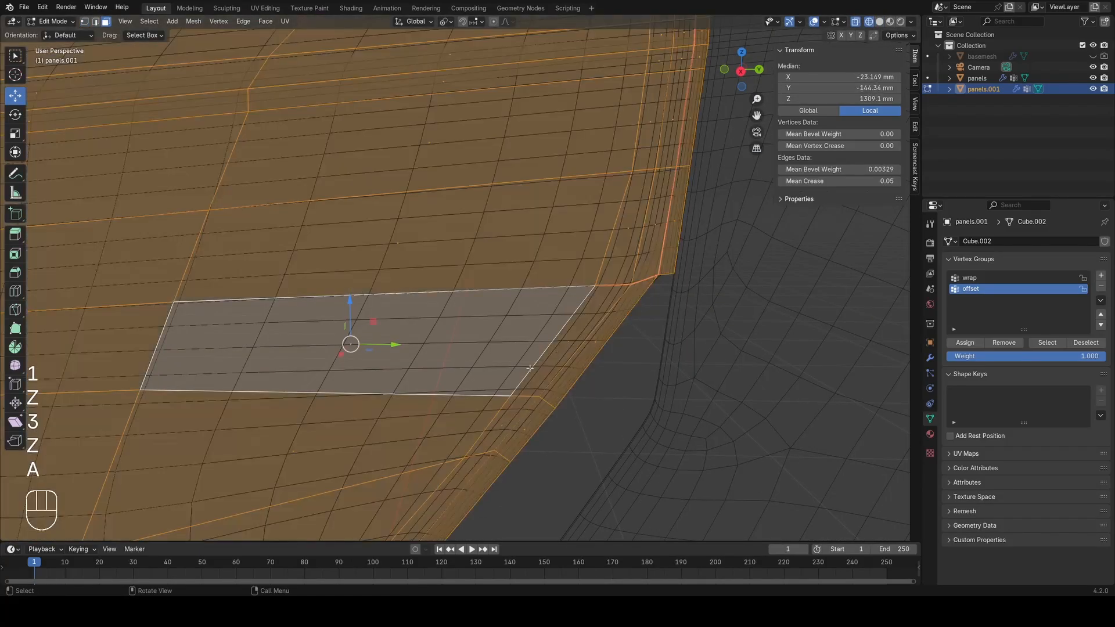
Step: Slide the edges crossing the diagonal strip below the seam corner up along the strip, close to the corner
{"action": "key", "text": "1"}
{"action": "left_click_drag", "start_coordinate": [573, 412], "coordinate": [573, 412]}
{"action": "key", "text": "g"}
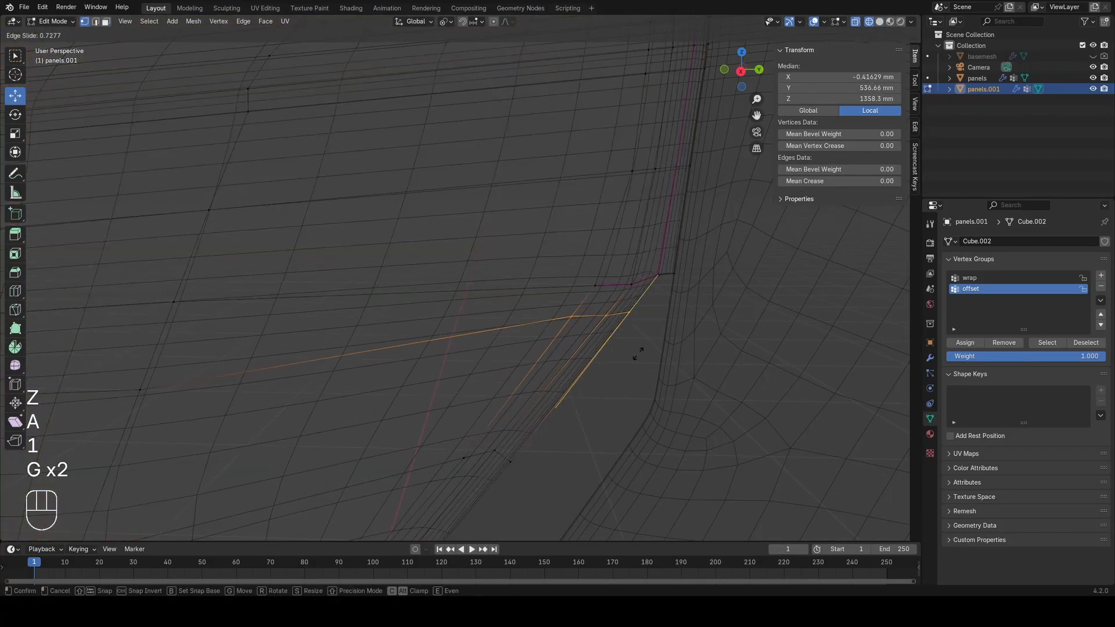
{"action": "left_click", "coordinate": [638, 354]}
{"action": "key", "text": "a"}
Step: Examine the seam corner's shading in Object Mode and its vertices and edges up close in Edit Mode
{"action": "key", "text": "Tab"}
{"action": "key", "text": "z"}
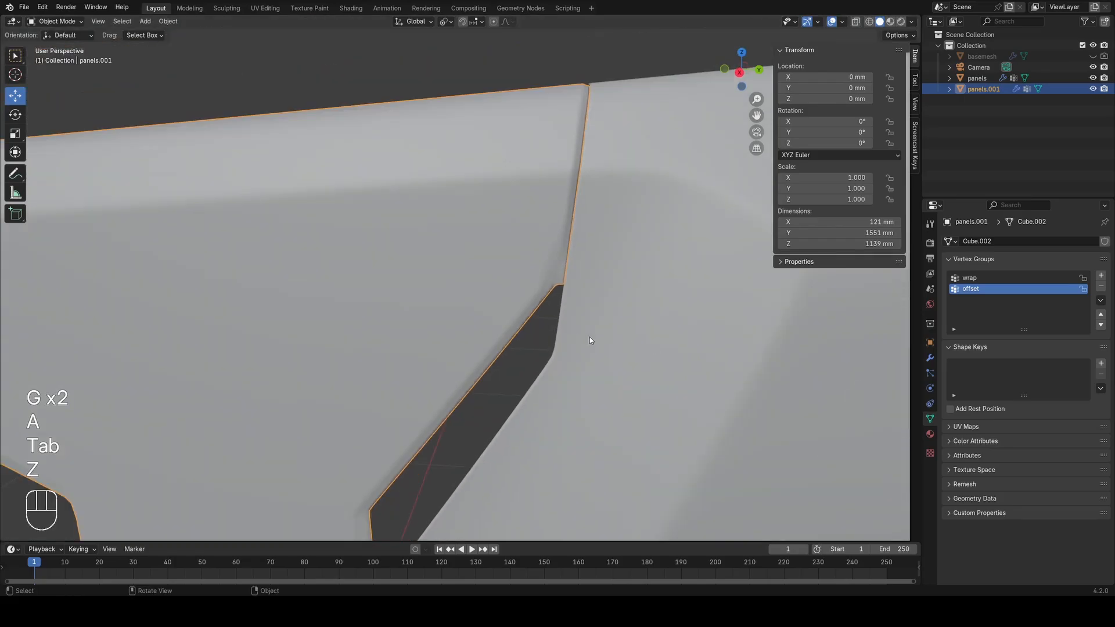
{"action": "key", "text": "Tab"}
{"action": "key", "text": "z"}
{"action": "scroll", "coordinate": [581, 290], "scroll_direction": "up", "scroll_amount": 3}
{"action": "middle_click_drag", "start_coordinate": [581, 288], "coordinate": [511, 317], "text": "shift"}
{"action": "key", "text": "a"}
{"action": "left_click", "coordinate": [565, 324]}
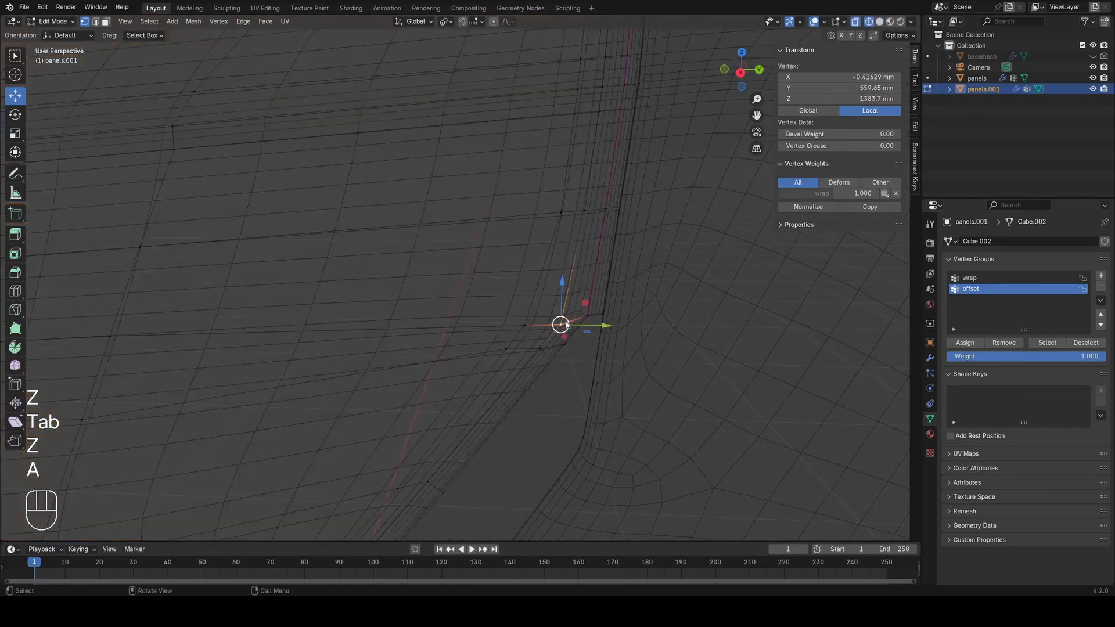
{"action": "key", "text": "z"}
{"action": "key", "text": "z"}
{"action": "key", "text": "a"}
{"action": "middle_click_drag", "start_coordinate": [634, 347], "coordinate": [648, 352]}
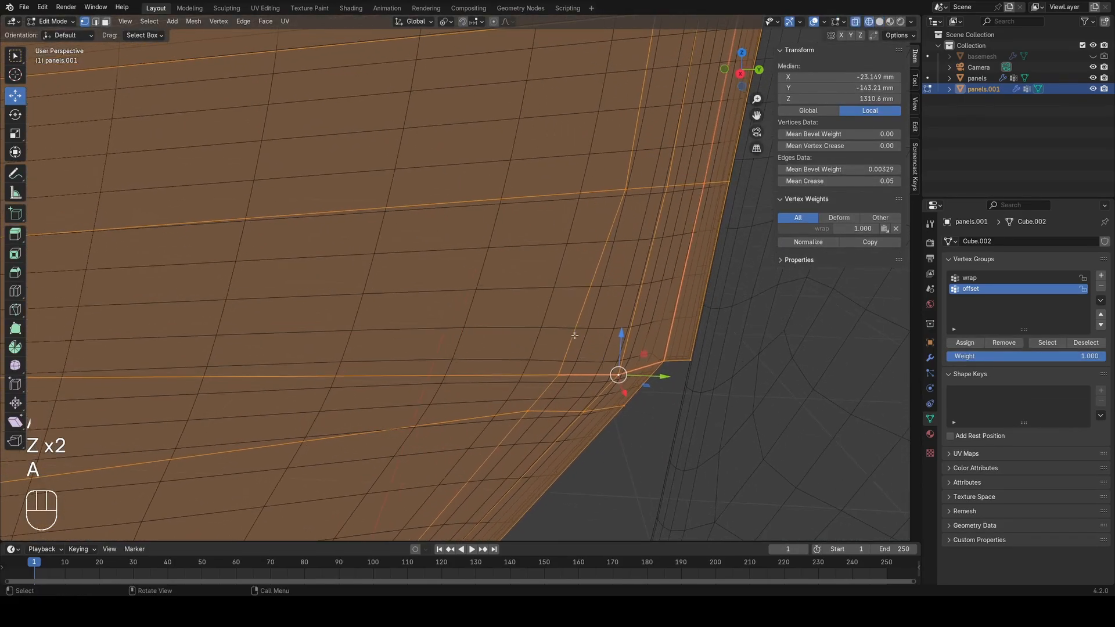
Step: Delete the long panel face directly above the horizontal edge that leads into the seam corner
{"action": "scroll", "coordinate": [628, 343], "scroll_direction": "down", "scroll_amount": 7}
{"action": "key", "text": "z"}
{"action": "key", "text": "3"}
{"action": "left_click", "coordinate": [411, 289]}
{"action": "key", "text": "x"}
{"action": "left_click", "coordinate": [411, 289]}
{"action": "key", "text": "z"}
{"action": "key", "text": "a"}
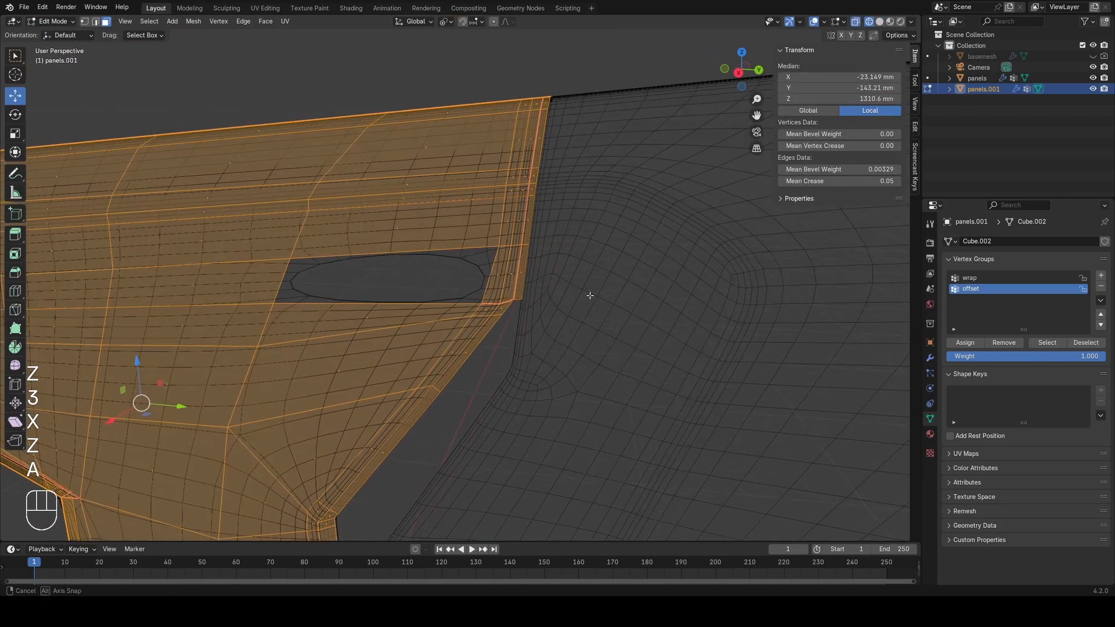
Step: Add a loop cut across the vertical seam strip and slide it down just above the seam corner
{"action": "scroll", "coordinate": [590, 294], "scroll_direction": "up", "scroll_amount": 4}
{"action": "key", "text": "1"}
{"action": "key", "text": "ctrl+r"}
{"action": "left_click", "coordinate": [509, 277]}
{"action": "left_click", "coordinate": [494, 311]}
{"action": "key", "text": "a"}
{"action": "middle_click_drag", "start_coordinate": [481, 325], "coordinate": [535, 323], "text": "shift"}
{"action": "scroll", "coordinate": [531, 319], "scroll_direction": "up", "scroll_amount": 1}
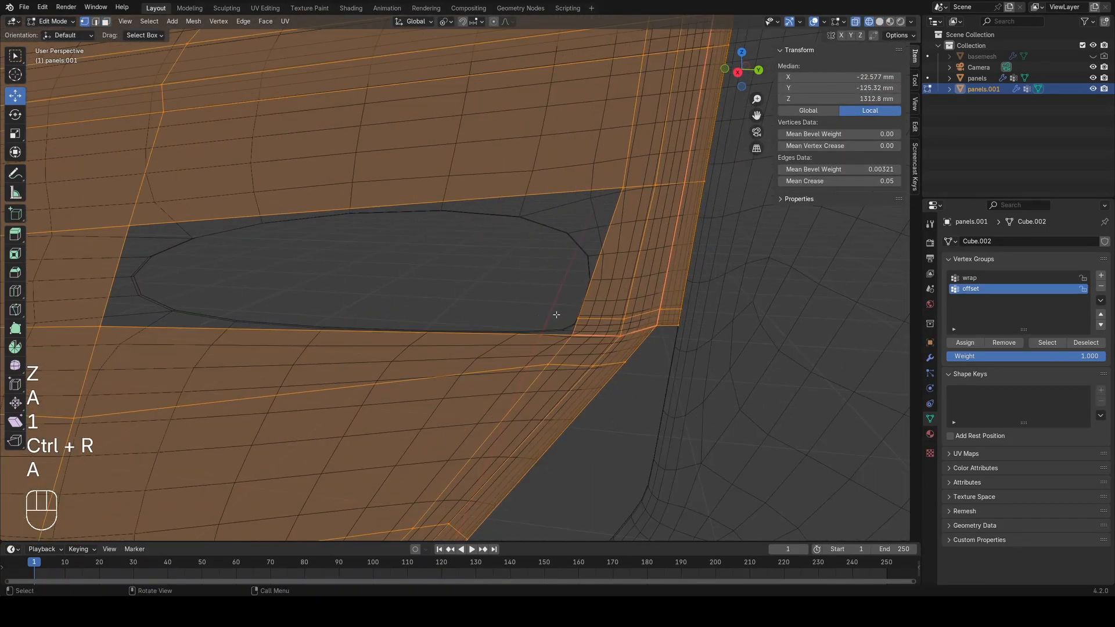
Step: Slide the new cut's end vertex fully down onto the opening's corner vertex with Auto Merge enabled
{"action": "left_click", "coordinate": [578, 318]}
{"action": "key", "text": "z"}
{"action": "key", "text": "z"}
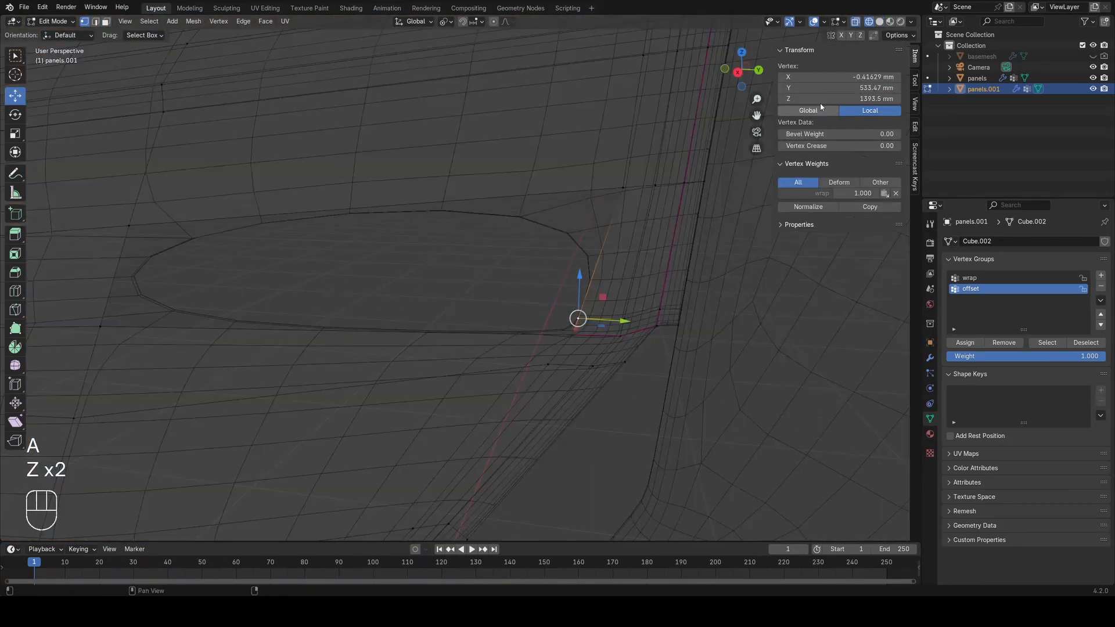
{"action": "key", "text": "g"}
{"action": "left_click", "coordinate": [505, 366]}
Step: Fill the opening above the horizontal edge with a new face
{"action": "key", "text": "z"}
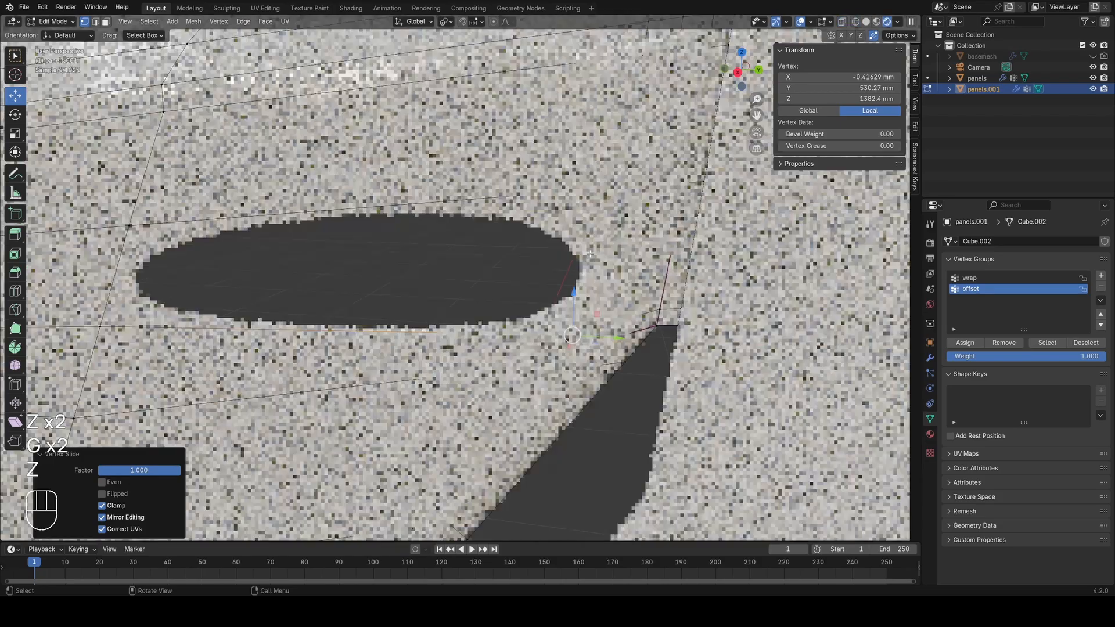
{"action": "key", "text": "2"}
{"action": "left_click", "coordinate": [116, 275]}
{"action": "key", "text": "f"}
{"action": "key", "text": "1"}
{"action": "key", "text": "z"}
Step: Return to Object Mode in solid shading, deselect everything and examine the whole panel along the seam
{"action": "key", "text": "Tab"}
{"action": "key", "text": "z"}
{"action": "key", "text": "alt+a"}
{"action": "scroll", "coordinate": [492, 404], "scroll_direction": "down", "scroll_amount": 6}
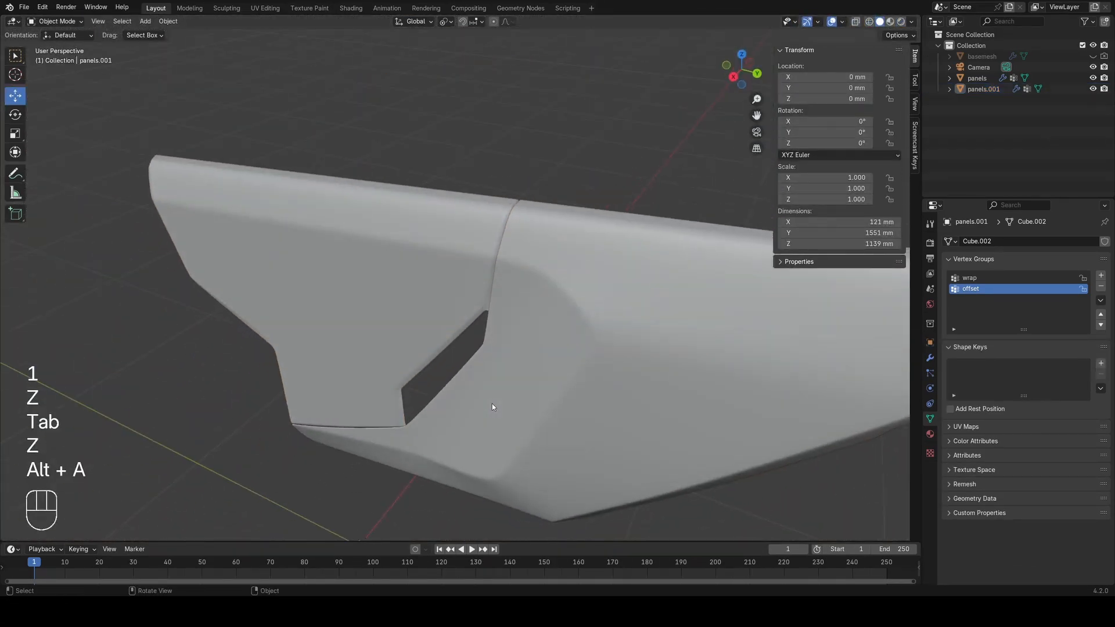
Step: Examine the panel seam and its opening in rendered shading, then return to solid shading
{"action": "key", "text": "z"}
{"action": "scroll", "coordinate": [454, 375], "scroll_direction": "down", "scroll_amount": 2}
{"action": "middle_click_drag", "start_coordinate": [409, 375], "coordinate": [511, 363]}
{"action": "scroll", "coordinate": [493, 320], "scroll_direction": "up", "scroll_amount": 3}
{"action": "middle_click_drag", "start_coordinate": [492, 319], "coordinate": [465, 316]}
{"action": "left_click", "coordinate": [468, 315]}
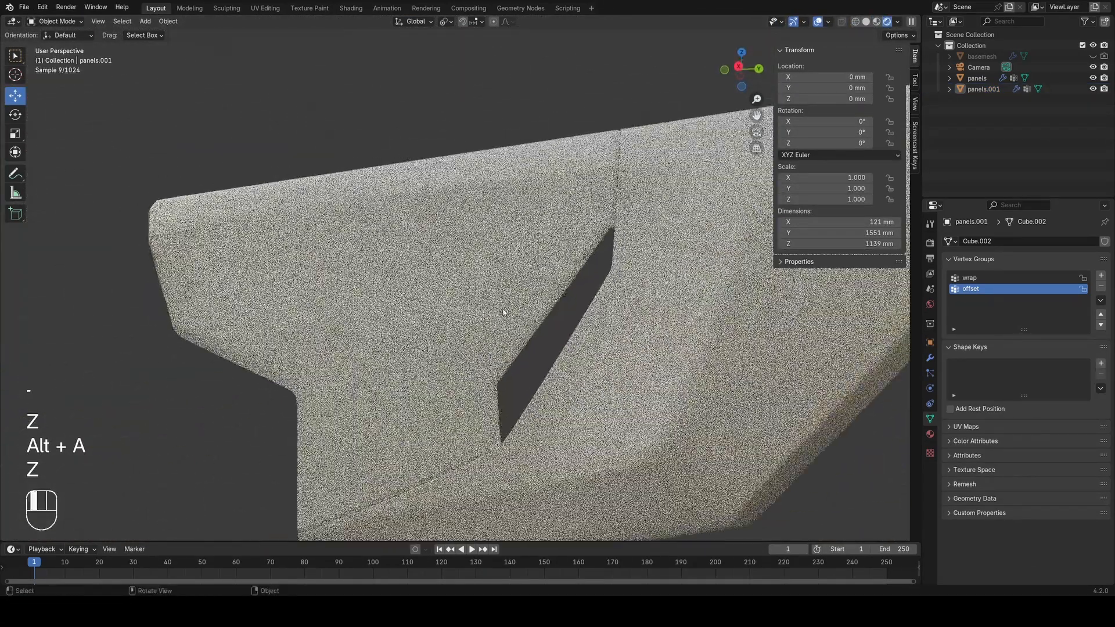
{"action": "key", "text": "z"}
{"action": "middle_click_drag", "start_coordinate": [361, 326], "coordinate": [397, 328]}
{"action": "key", "text": "z"}
Step: In right orthographic view, move the panels.001 vertices at the opening's upper corner up along the seam by about 34.5 mm
{"action": "left_click", "coordinate": [543, 309]}
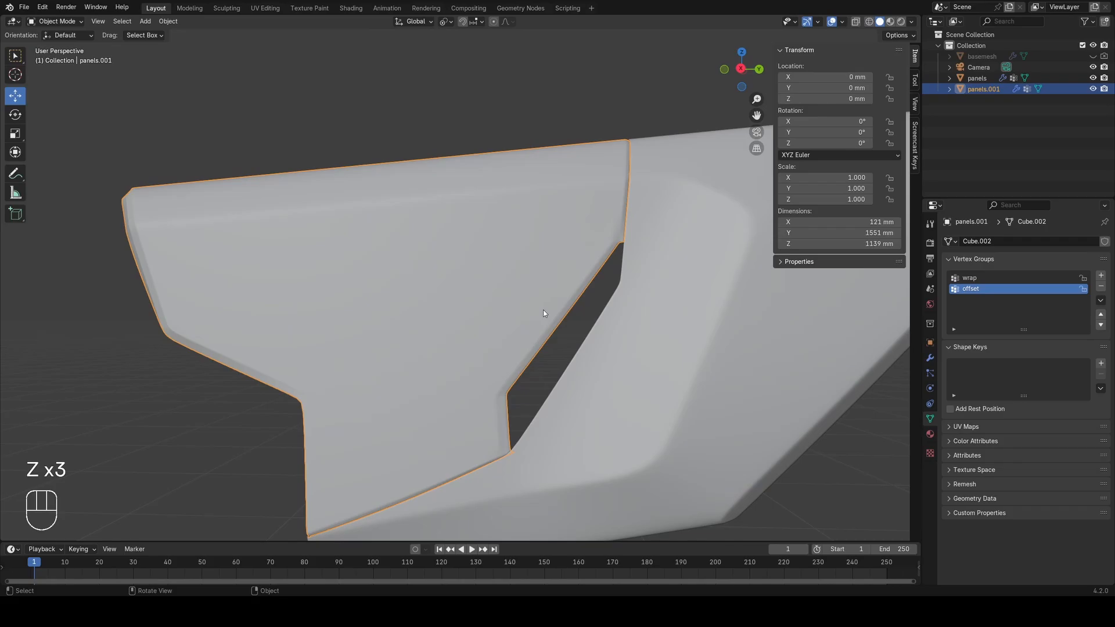
{"action": "key", "text": "KP_3"}
{"action": "key", "text": "shift+z"}
{"action": "middle_click_drag", "start_coordinate": [533, 253], "coordinate": [414, 282], "text": "shift"}
{"action": "scroll", "coordinate": [428, 271], "scroll_direction": "up", "scroll_amount": 6}
{"action": "key", "text": "Tab"}
{"action": "key", "text": "a"}
{"action": "key", "text": "1"}
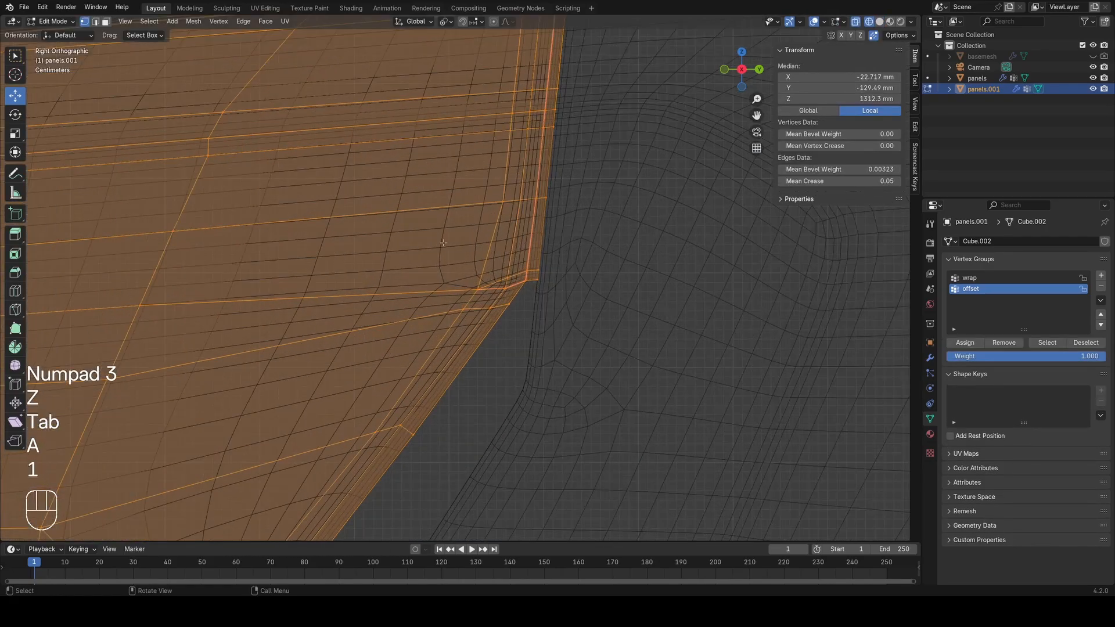
{"action": "left_click_drag", "start_coordinate": [440, 241], "coordinate": [560, 323]}
{"action": "key", "text": "z"}
{"action": "key", "text": "g"}
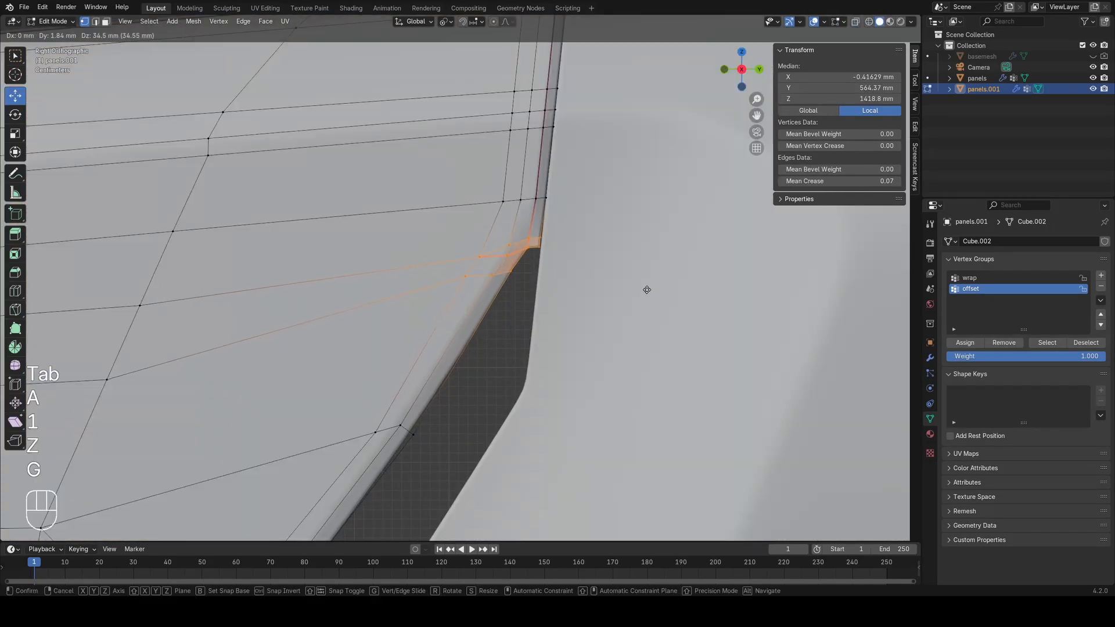
{"action": "left_click", "coordinate": [647, 289]}
Step: Move the vertices midway along the opening's slanted edge about -25.8 mm in Y and 7.3 mm in Z
{"action": "key", "text": "z"}
{"action": "key", "text": "a"}
{"action": "scroll", "coordinate": [421, 380], "scroll_direction": "down", "scroll_amount": 2}
{"action": "middle_click_drag", "start_coordinate": [410, 377], "coordinate": [528, 267], "text": "shift"}
{"action": "left_click_drag", "start_coordinate": [494, 247], "coordinate": [587, 306]}
{"action": "key", "text": "z"}
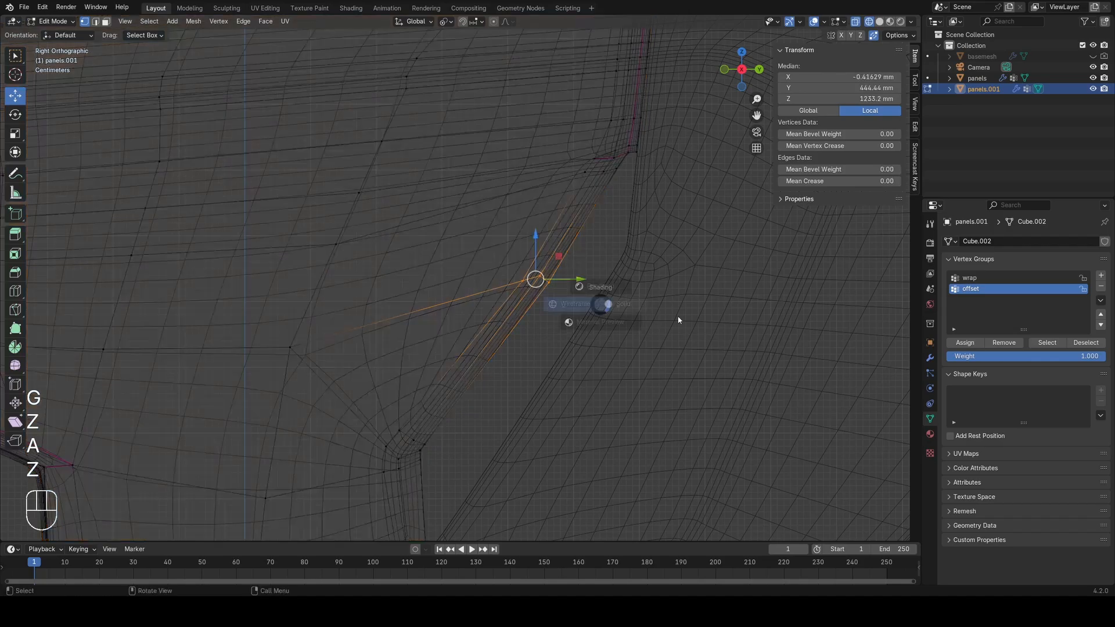
{"action": "key", "text": "g"}
{"action": "left_click", "coordinate": [604, 320]}
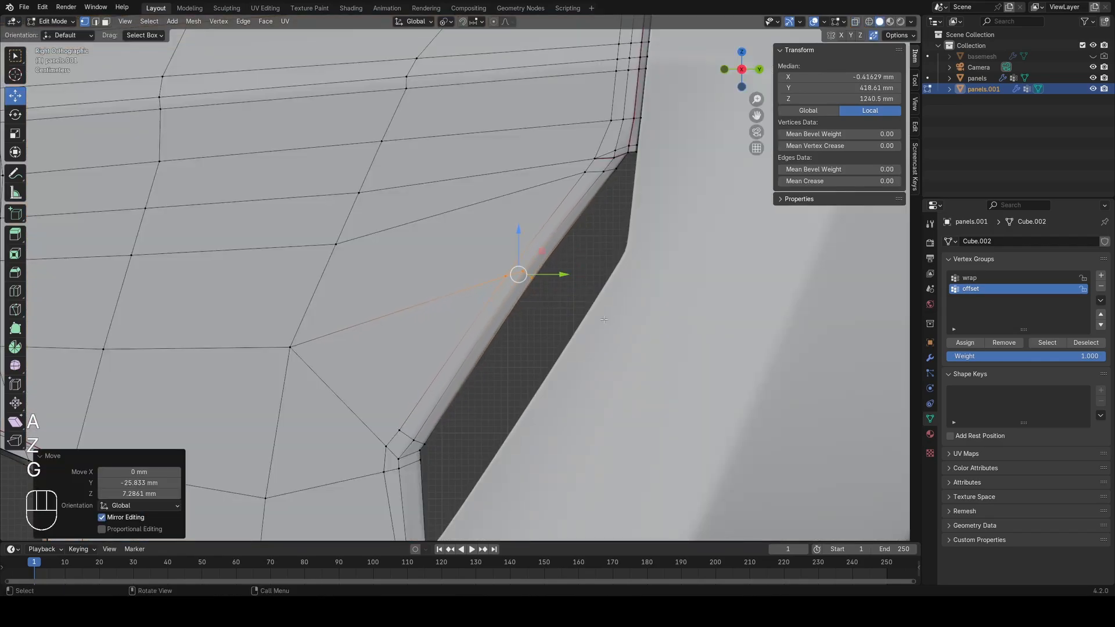
{"action": "left_click", "coordinate": [602, 320]}
Step: Inspect the upper corner's vertices in wireframe and solid shading, then examine the whole panel in Object Mode
{"action": "key", "text": "z"}
{"action": "key", "text": "a"}
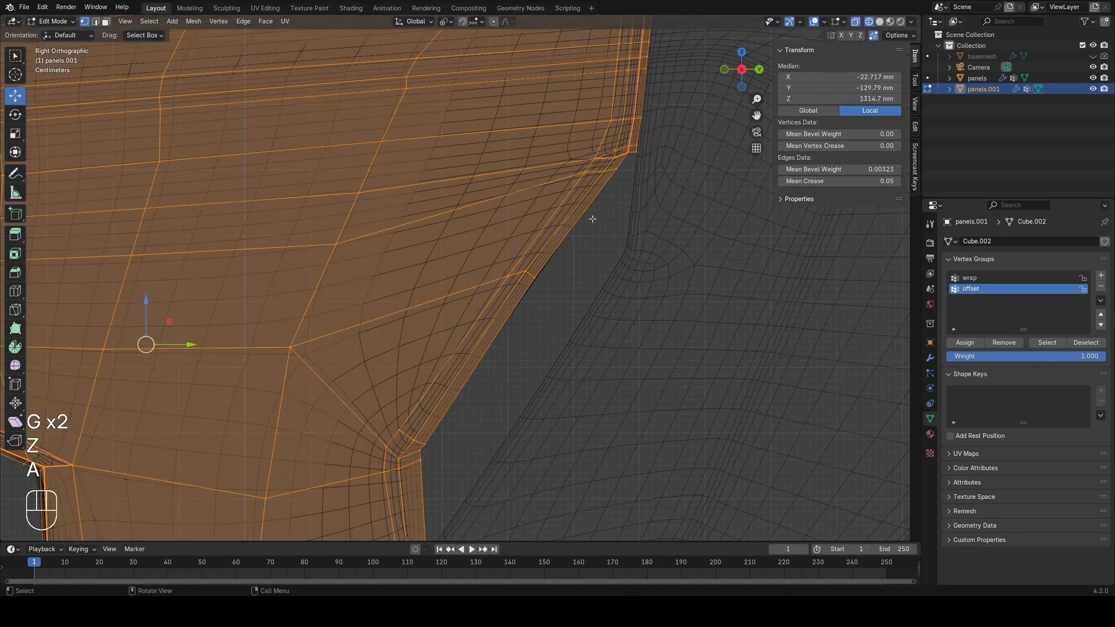
{"action": "scroll", "coordinate": [586, 143], "scroll_direction": "up", "scroll_amount": 5}
{"action": "middle_click_drag", "start_coordinate": [585, 143], "coordinate": [417, 279], "text": "shift"}
{"action": "mouse_move", "coordinate": [415, 279]}
{"action": "left_mouse_down"}
{"action": "mouse_move", "coordinate": [442, 301]}
{"action": "mouse_move", "coordinate": [586, 350]}
{"action": "left_mouse_up"}
{"action": "key", "text": "z"}
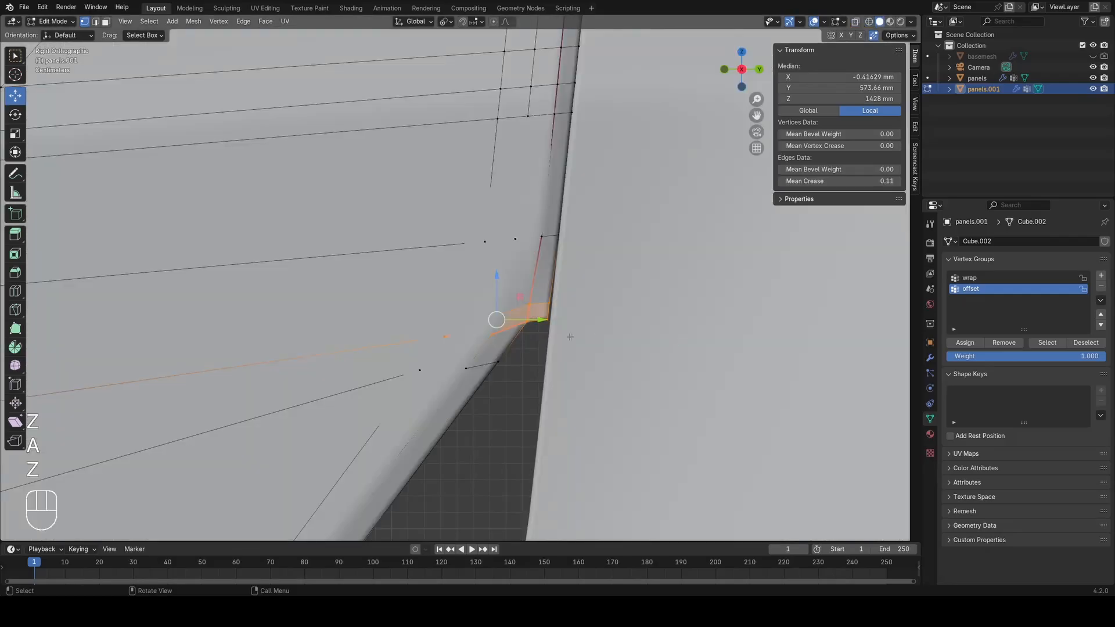
{"action": "key", "text": "z"}
{"action": "key", "text": "Tab"}
{"action": "scroll", "coordinate": [542, 278], "scroll_direction": "down", "scroll_amount": 6}
{"action": "key", "text": "z"}
{"action": "key", "text": "alt+a"}
{"action": "scroll", "coordinate": [541, 273], "scroll_direction": "down", "scroll_amount": 8}
{"action": "mouse_move", "coordinate": [514, 316]}
{"action": "middle_mouse_down"}
{"action": "mouse_move", "coordinate": [486, 327]}
{"action": "mouse_move", "coordinate": [531, 308]}
{"action": "mouse_move", "coordinate": [470, 313]}
{"action": "mouse_move", "coordinate": [463, 361]}
{"action": "mouse_move", "coordinate": [493, 282]}
{"action": "mouse_move", "coordinate": [472, 346]}
{"action": "mouse_move", "coordinate": [523, 346]}
{"action": "mouse_move", "coordinate": [498, 356]}
{"action": "middle_mouse_up"}
{"action": "scroll", "coordinate": [498, 356], "scroll_direction": "up", "scroll_amount": 6}
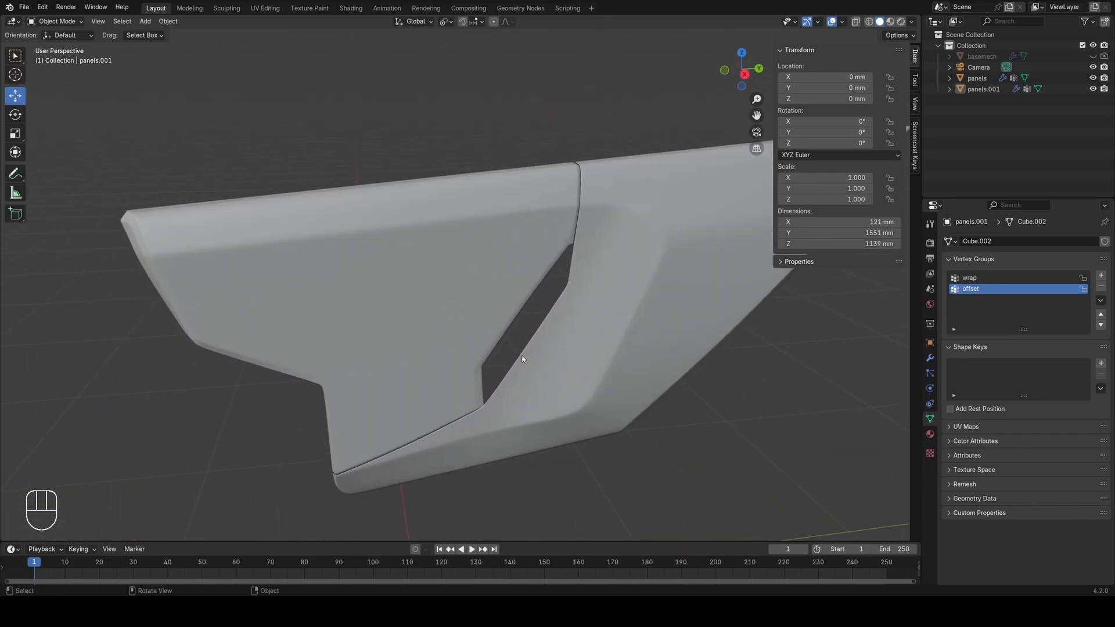
Step: Straighten the inner support loop along the slanted edge, from the lower to the upper corner, with Gstretch
{"action": "key", "text": "Tab"}
{"action": "key", "text": "shift+z"}
{"action": "scroll", "coordinate": [520, 378], "scroll_direction": "up", "scroll_amount": 1}
{"action": "key", "text": "a"}
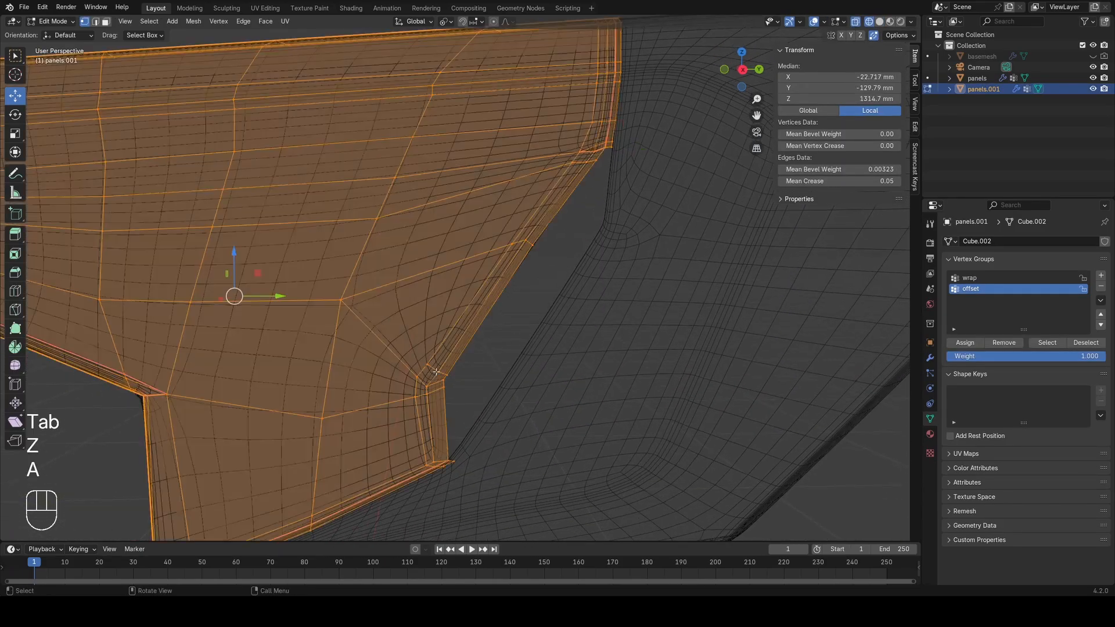
{"action": "left_click", "coordinate": [419, 390]}
{"action": "key", "text": "shift+z"}
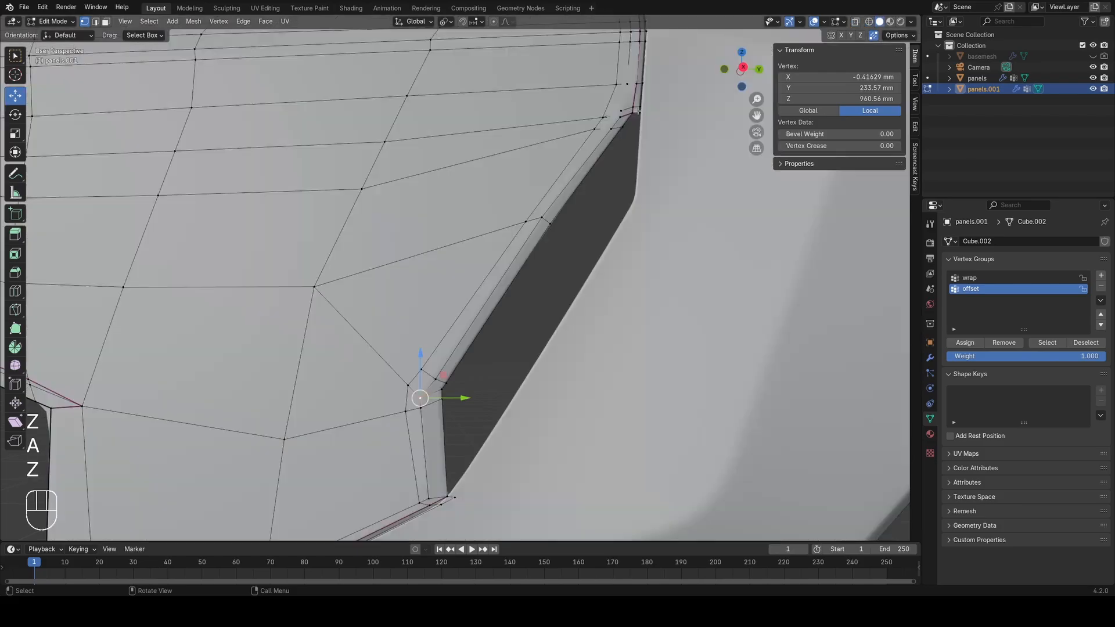
{"action": "left_click", "coordinate": [622, 117], "text": "ctrl"}
{"action": "key", "text": "q"}
{"action": "left_click", "coordinate": [705, 109]}
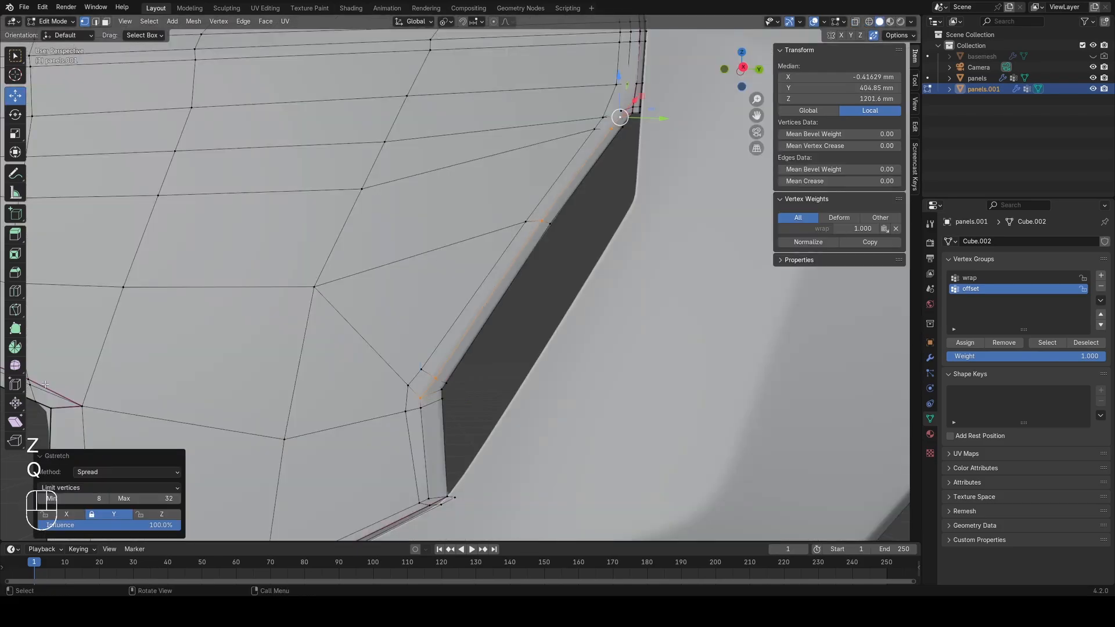
Step: Straighten the opening's slanted boundary edge between its two corners with Gstretch and check the shape in Object Mode
{"action": "key", "text": "a"}
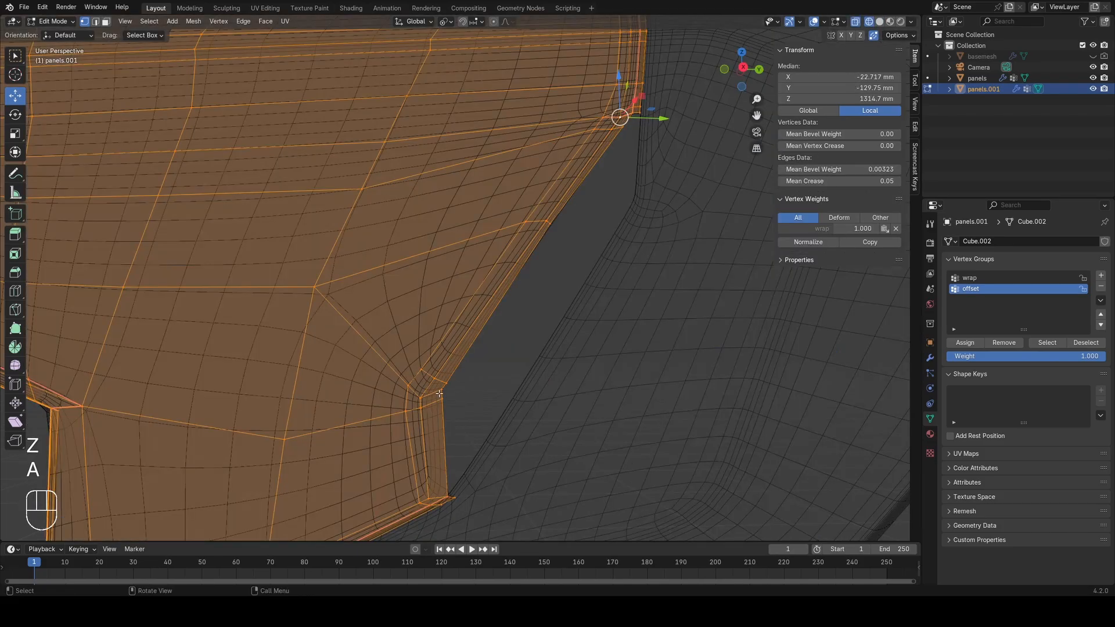
{"action": "left_click", "coordinate": [438, 393]}
{"action": "key", "text": "z"}
{"action": "left_click", "coordinate": [634, 118], "text": "ctrl"}
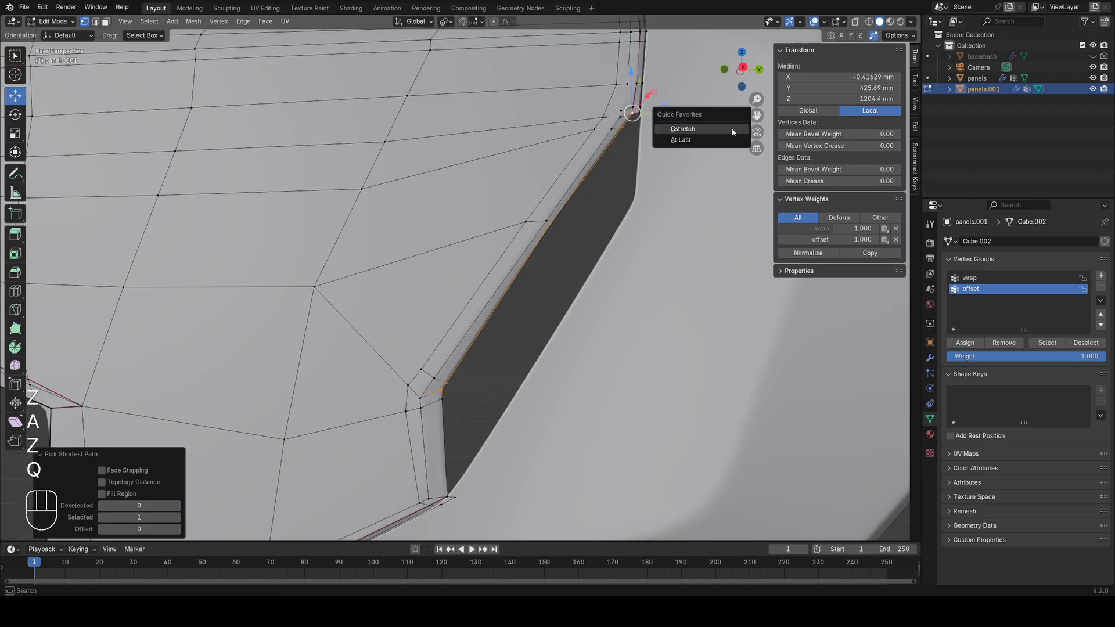
{"action": "left_click", "coordinate": [733, 129]}
{"action": "key", "text": "Tab"}
{"action": "middle_click_drag", "start_coordinate": [622, 256], "coordinate": [606, 285]}
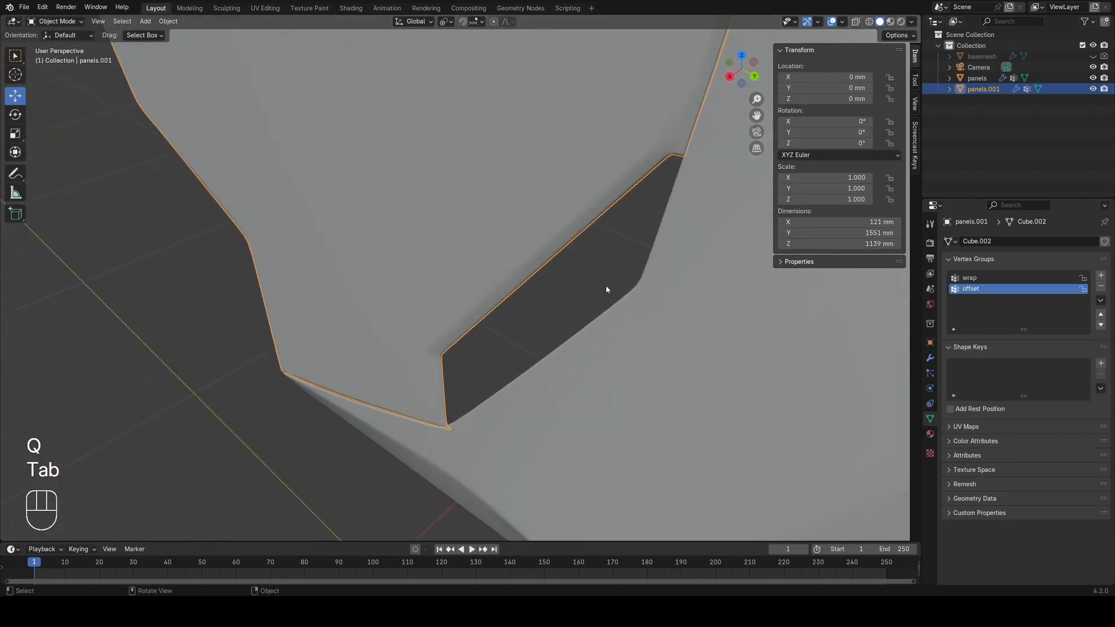
{"action": "key", "text": "alt+a"}
{"action": "key", "text": "z"}
{"action": "key", "text": "z"}
Step: Slide the short support edge at the opening's bottom corner along the lower seam, away from the corner
{"action": "mouse_move", "coordinate": [614, 219]}
{"action": "middle_mouse_down"}
{"action": "mouse_move", "coordinate": [533, 363]}
{"action": "mouse_move", "coordinate": [514, 317]}
{"action": "mouse_move", "coordinate": [492, 377]}
{"action": "mouse_move", "coordinate": [495, 318]}
{"action": "middle_mouse_up"}
{"action": "key", "text": "Tab"}
{"action": "key", "text": "z"}
{"action": "left_click", "coordinate": [455, 317]}
{"action": "key", "text": "a"}
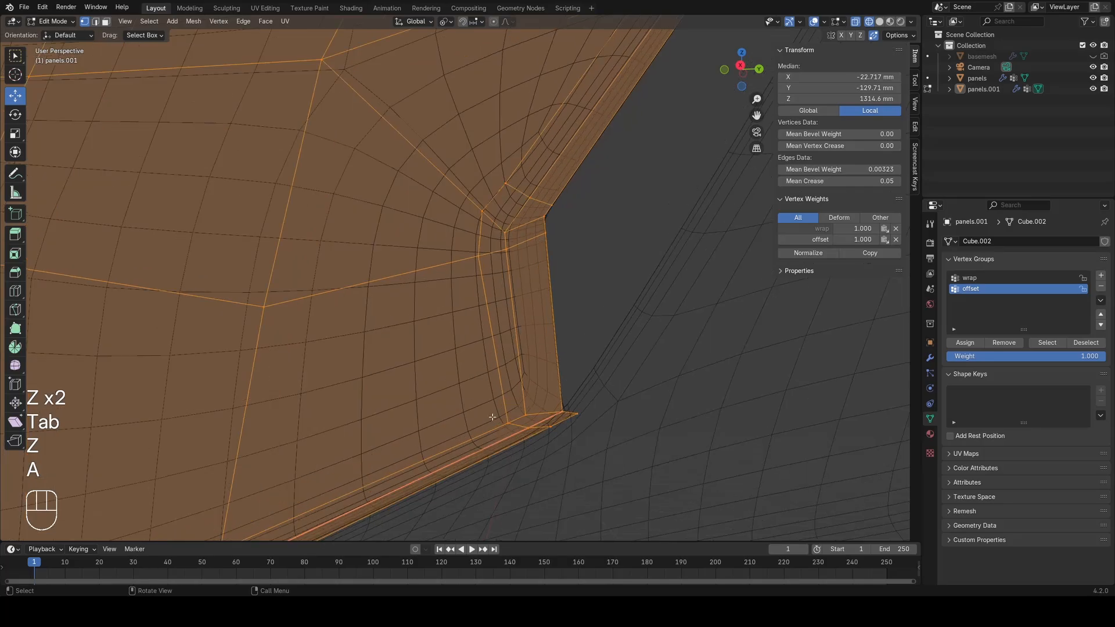
{"action": "left_click", "coordinate": [508, 424]}
{"action": "key", "text": "z"}
{"action": "left_click", "coordinate": [550, 426], "text": "ctrl"}
{"action": "key", "text": "g"}
{"action": "left_click", "coordinate": [558, 404]}
{"action": "key", "text": "z"}
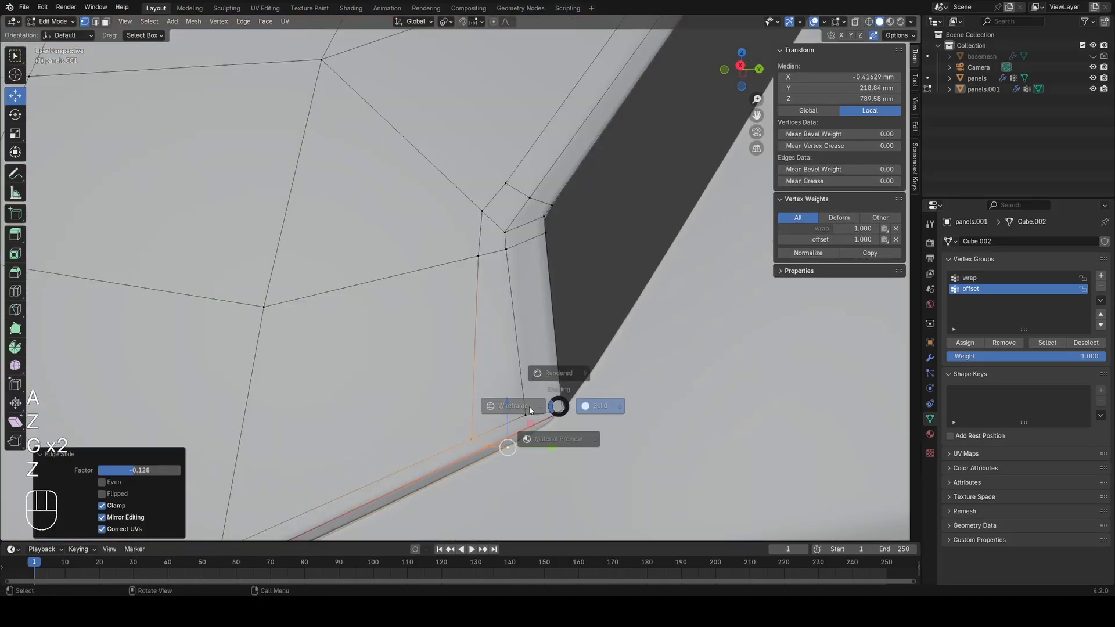
Step: Slide the inner support vertex beside the bottom corner inward, away from the opening
{"action": "key", "text": "a"}
{"action": "left_click", "coordinate": [524, 413]}
{"action": "key", "text": "z"}
{"action": "key", "text": "g"}
{"action": "left_click", "coordinate": [561, 420]}
{"action": "key", "text": "z"}
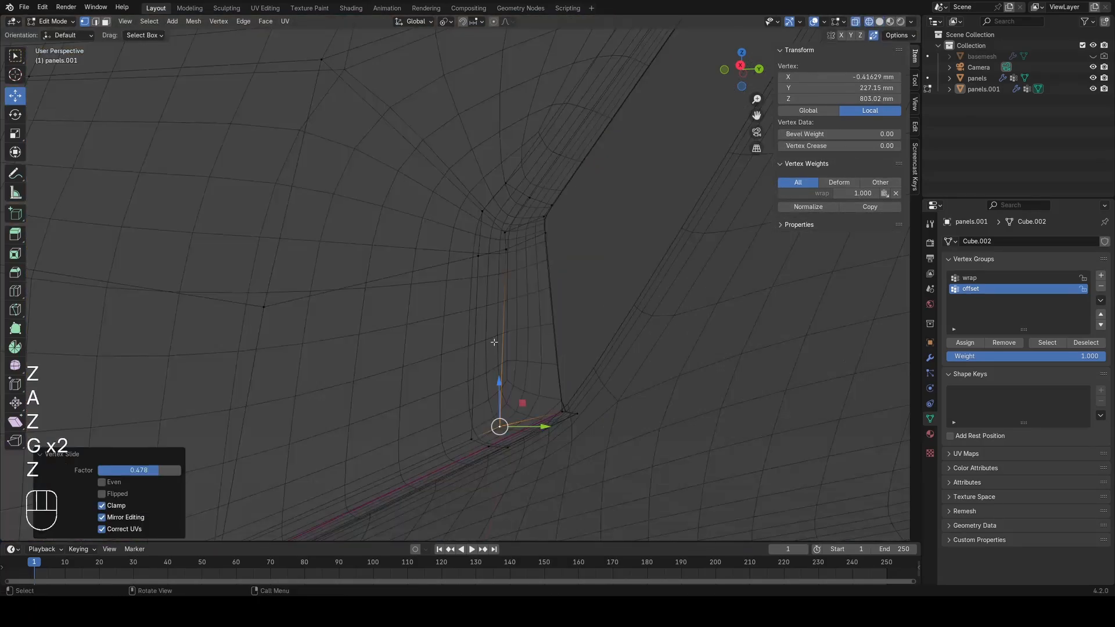
{"action": "key", "text": "g"}
{"action": "key", "text": "g"}
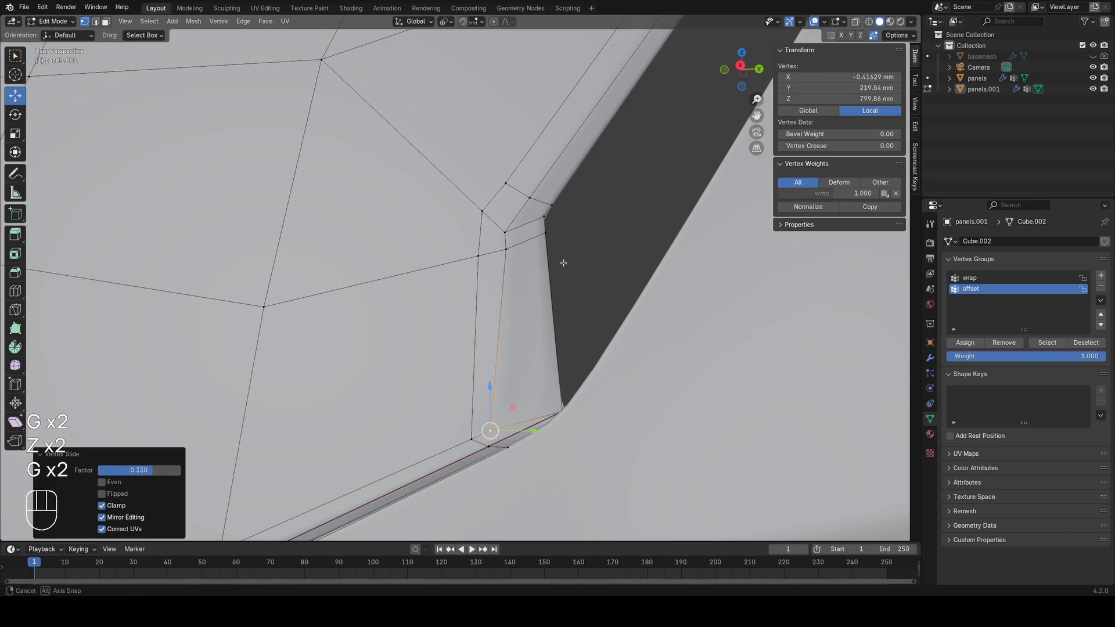
Step: Slide the support vertex at the bend inward with clamping off, and straighten the inner vertical support loop with Gstretch
{"action": "middle_click_drag", "start_coordinate": [563, 263], "coordinate": [540, 243]}
{"action": "left_click", "coordinate": [511, 228]}
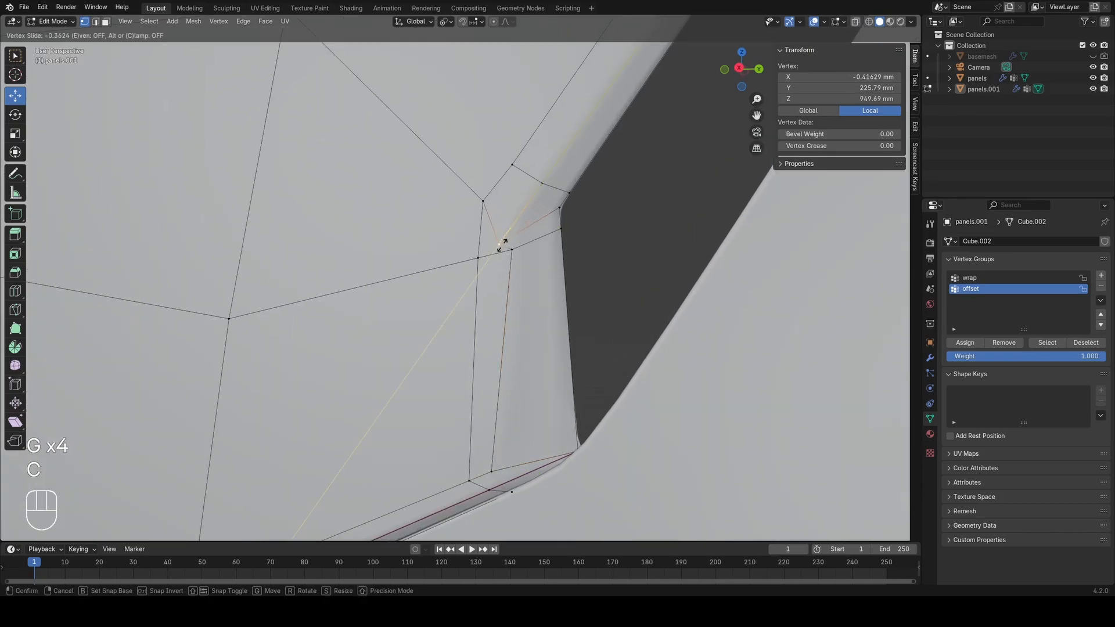
{"action": "left_click", "coordinate": [503, 244]}
{"action": "left_click", "coordinate": [495, 470], "text": "ctrl"}
{"action": "key", "text": "q"}
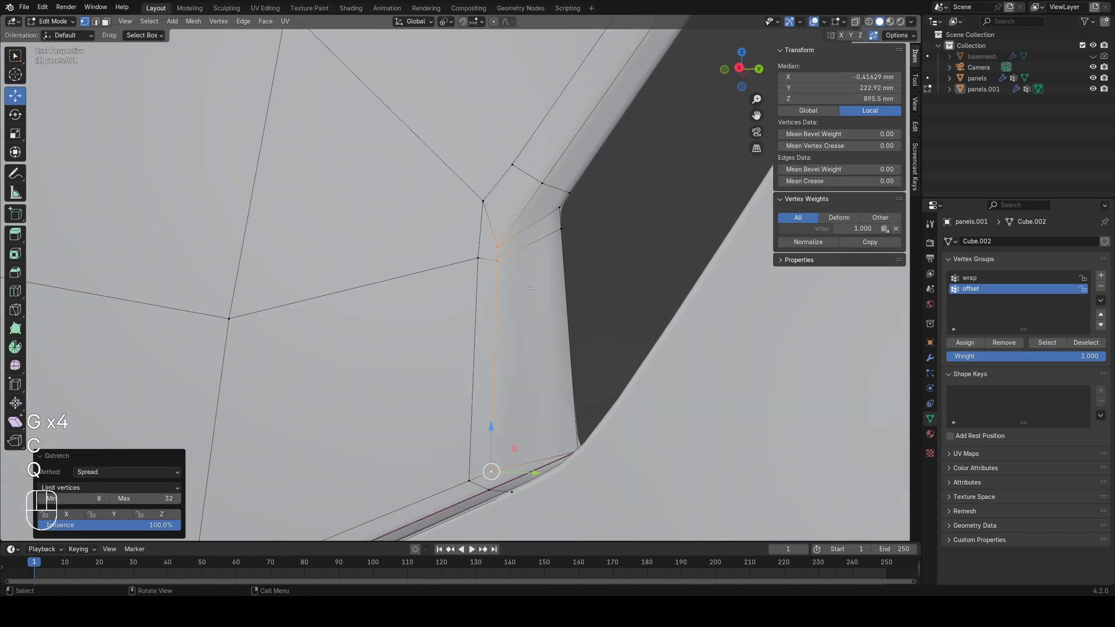
Step: Straighten the second vertical support loop, farther from the opening, with Gstretch and check the shading in Object Mode
{"action": "key", "text": "a"}
{"action": "left_click", "coordinate": [484, 202]}
{"action": "left_click", "coordinate": [469, 480], "text": "ctrl"}
{"action": "key", "text": "q"}
{"action": "left_click", "coordinate": [623, 327]}
{"action": "key", "text": "Tab"}
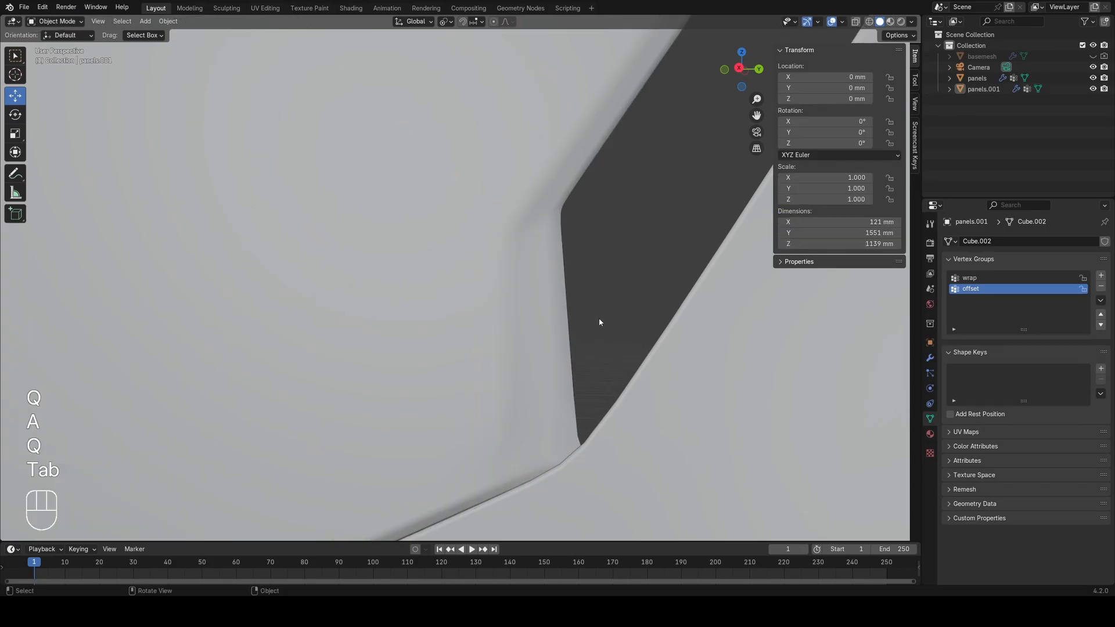
{"action": "scroll", "coordinate": [515, 294], "scroll_direction": "down", "scroll_amount": 5}
{"action": "key", "text": "alt+a"}
{"action": "scroll", "coordinate": [535, 294], "scroll_direction": "up", "scroll_amount": 6}
Step: In right orthographic view, slide the inner loop's bottom support vertex toward the opening's bottom corner
{"action": "key", "text": "Tab"}
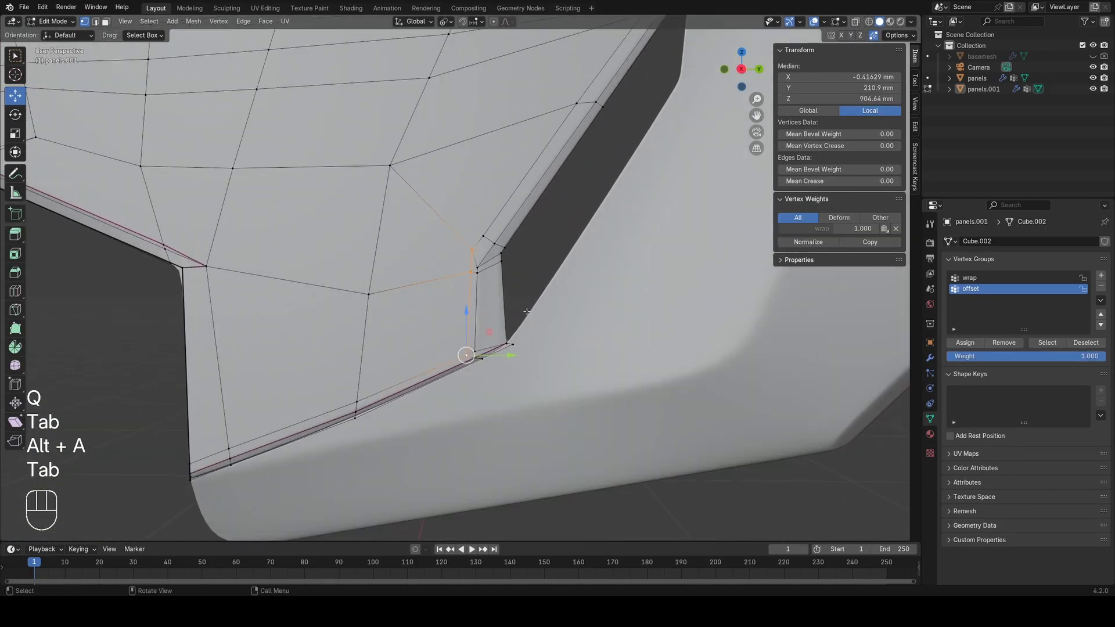
{"action": "key", "text": "KP_3"}
{"action": "key", "text": "z"}
{"action": "key", "text": "a"}
{"action": "middle_click_drag", "start_coordinate": [551, 324], "coordinate": [539, 273], "text": "shift"}
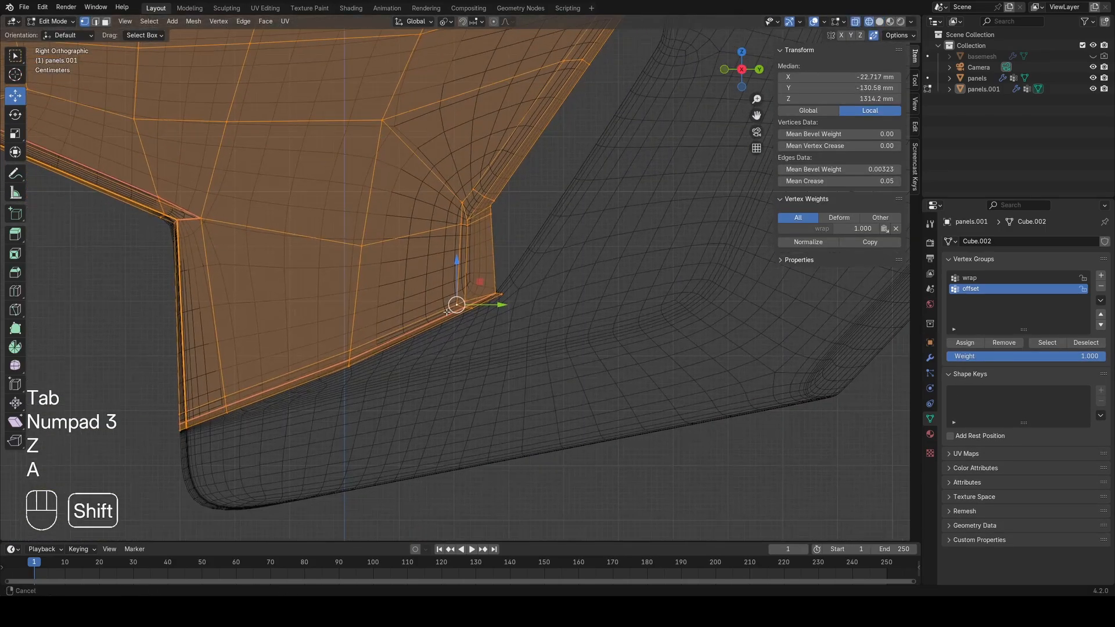
{"action": "scroll", "coordinate": [535, 278], "scroll_direction": "up", "scroll_amount": 5}
{"action": "left_click", "coordinate": [472, 327]}
{"action": "key", "text": "z"}
{"action": "key", "text": "g"}
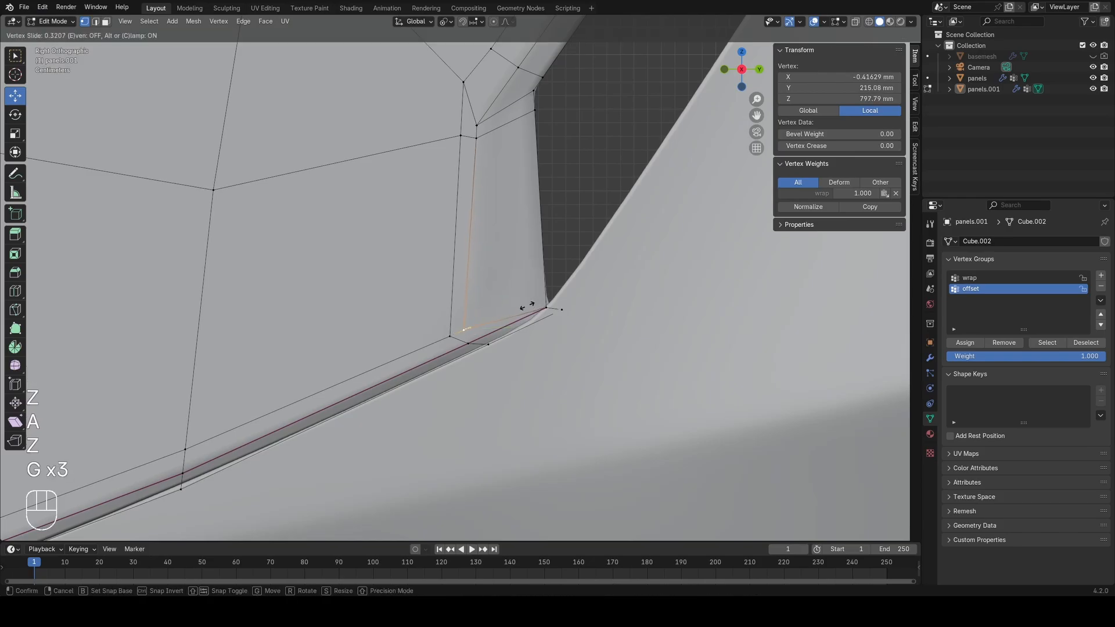
{"action": "left_click", "coordinate": [560, 294]}
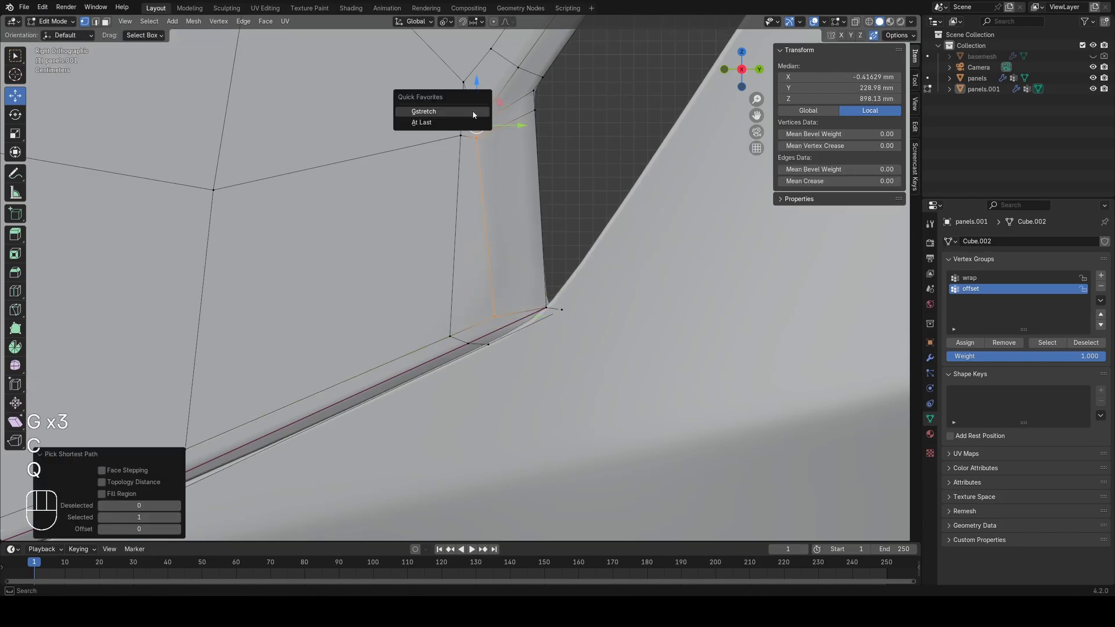
Step: Slide the inner loop's bottom vertex slightly back from the corner and straighten that vertical loop with Gstretch
{"action": "left_click", "coordinate": [457, 80]}
{"action": "middle_click_drag", "start_coordinate": [506, 287], "coordinate": [494, 331], "text": "shift"}
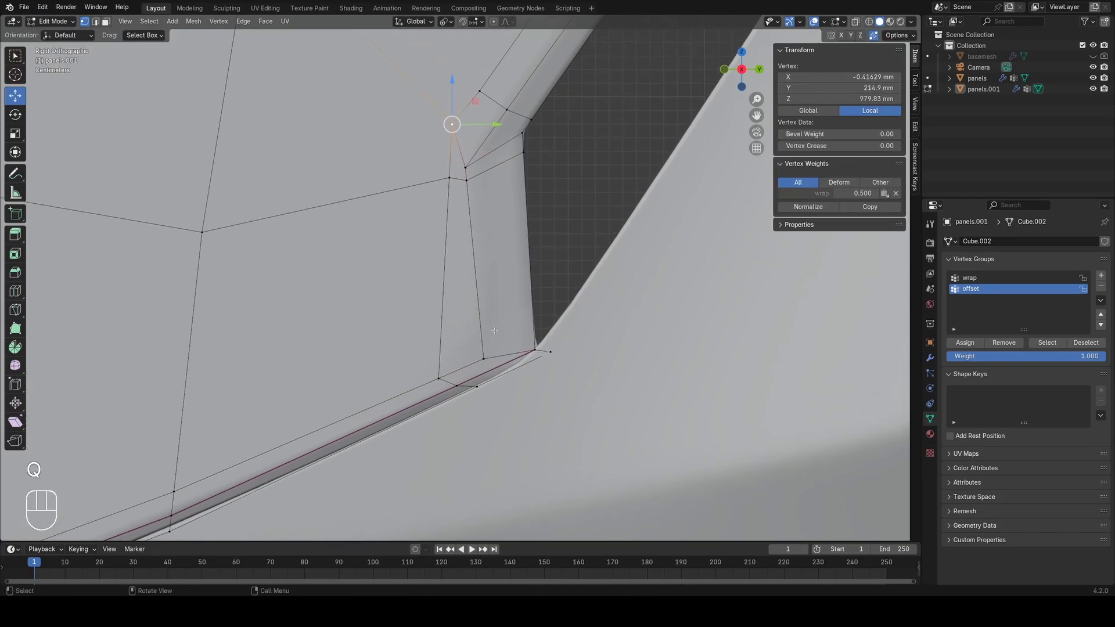
{"action": "key", "text": "g"}
{"action": "left_click", "coordinate": [513, 229]}
{"action": "left_click", "coordinate": [477, 362], "text": "ctrl"}
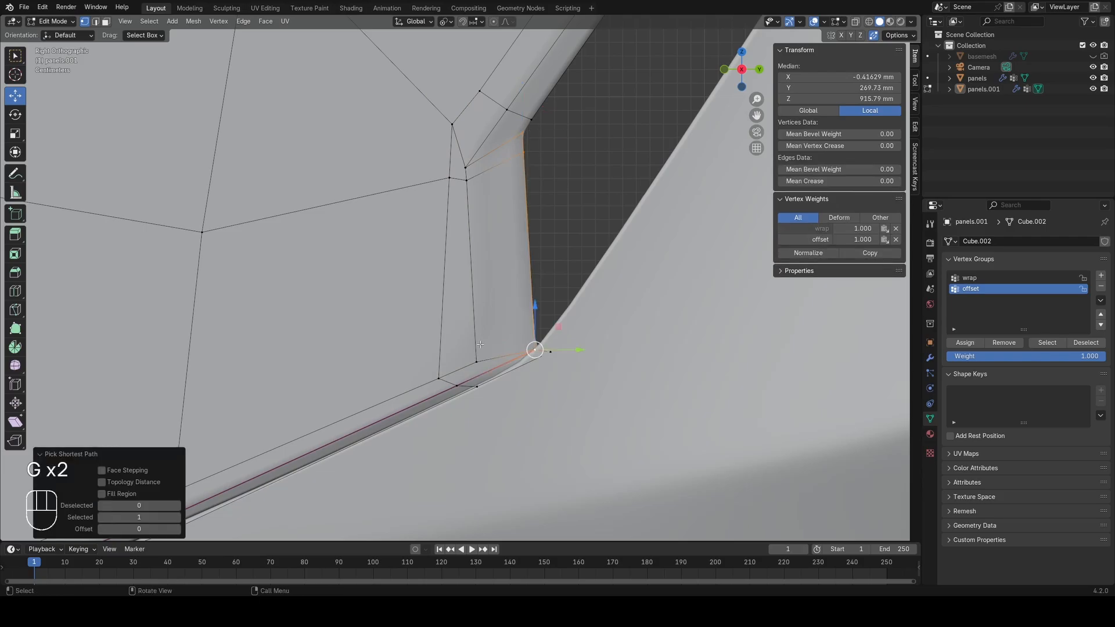
{"action": "key", "text": "g"}
{"action": "key", "text": "g"}
{"action": "left_click", "coordinate": [477, 347]}
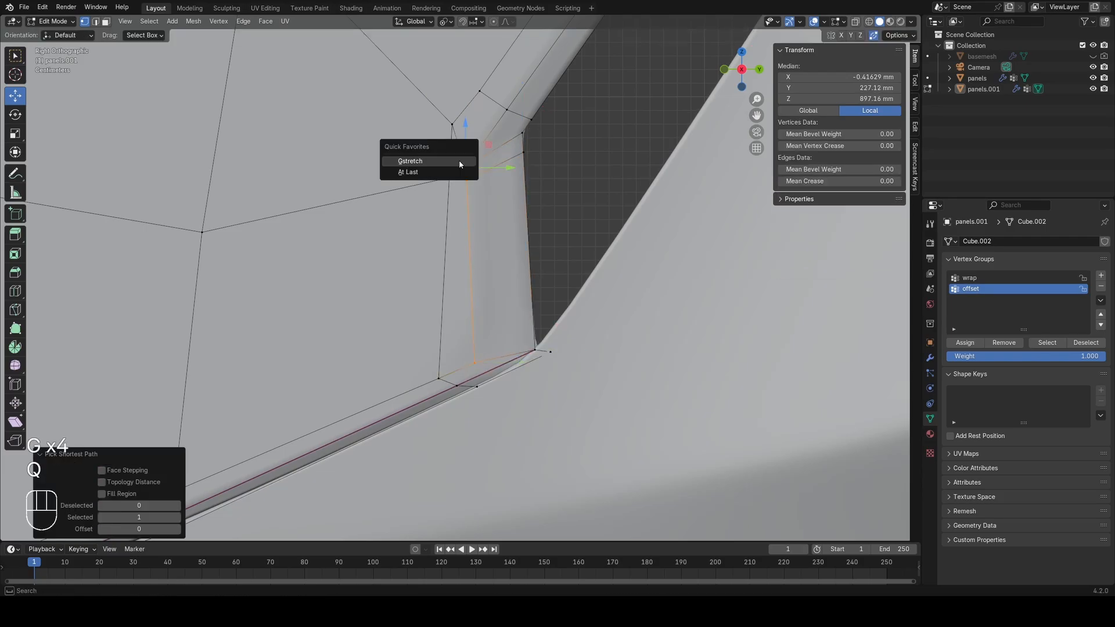
{"action": "left_click", "coordinate": [459, 162]}
Step: Slide the second support loop's bottom vertex toward the corner and straighten the loop with Gstretch
{"action": "key", "text": "a"}
{"action": "left_click", "coordinate": [452, 125]}
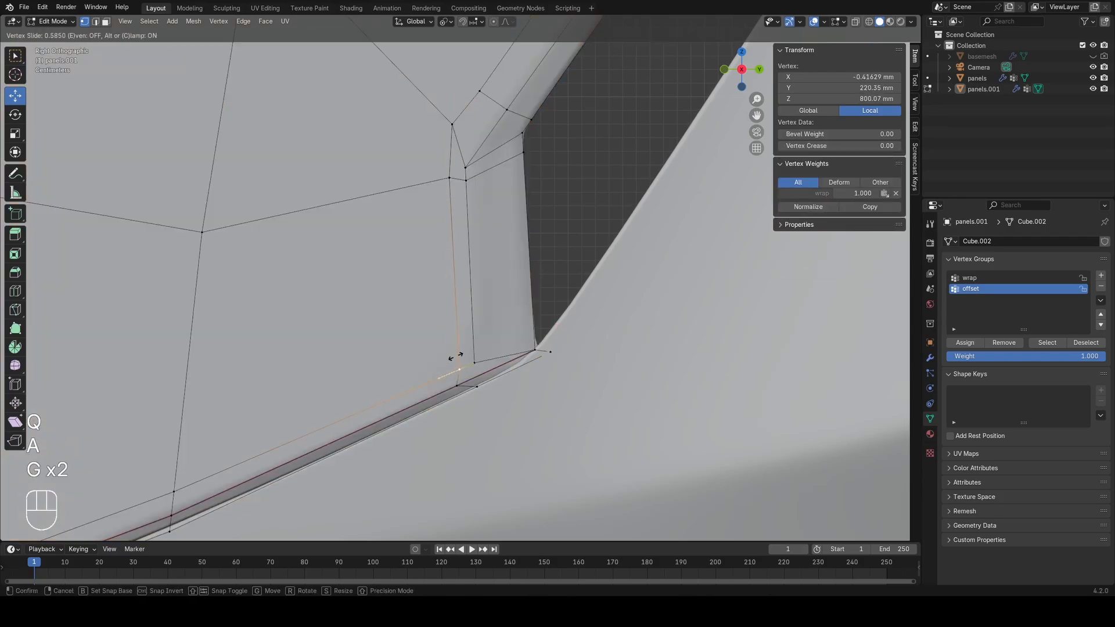
{"action": "left_click", "coordinate": [455, 356]}
{"action": "left_click", "coordinate": [452, 124], "text": "ctrl"}
{"action": "key", "text": "q"}
{"action": "left_click", "coordinate": [451, 119]}
Step: Slide the second loop's top vertex away from the bend with clamping off and straighten the loop again with Gstretch
{"action": "left_click", "coordinate": [452, 122]}
{"action": "key", "text": "g"}
{"action": "key", "text": "g"}
{"action": "key", "text": "c"}
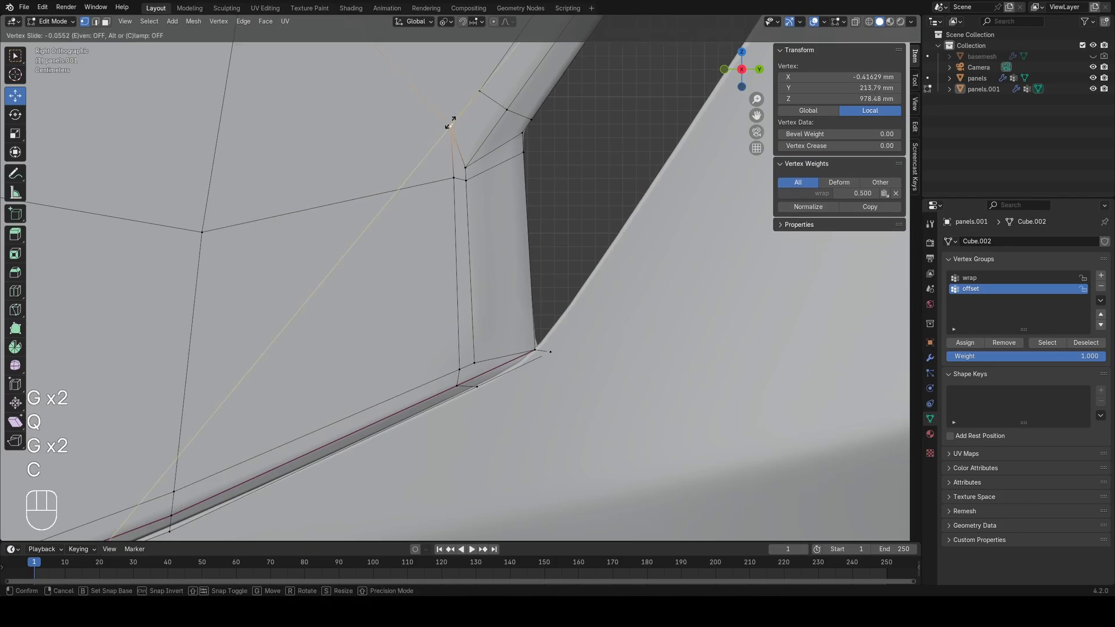
{"action": "left_click", "coordinate": [449, 199]}
{"action": "left_click", "coordinate": [458, 369], "text": "ctrl"}
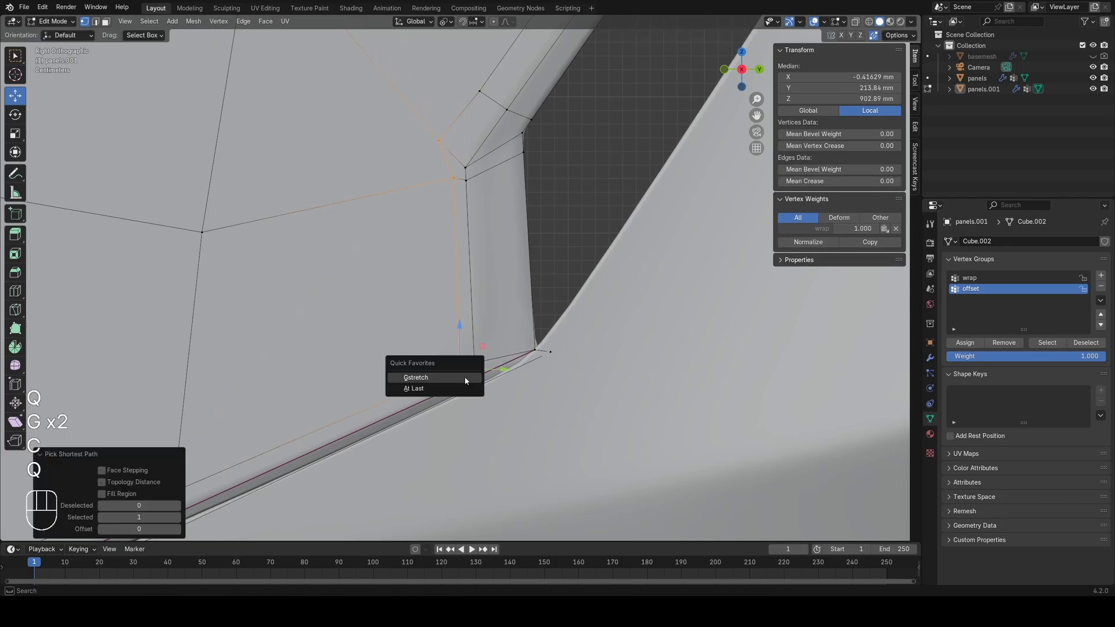
{"action": "left_click", "coordinate": [465, 378]}
Step: Examine the reshaped lower corner of the opening in Object Mode with nothing selected
{"action": "key", "text": "Tab"}
{"action": "scroll", "coordinate": [488, 348], "scroll_direction": "down", "scroll_amount": 5}
{"action": "key", "text": "alt+a"}
{"action": "scroll", "coordinate": [477, 281], "scroll_direction": "up", "scroll_amount": 6}
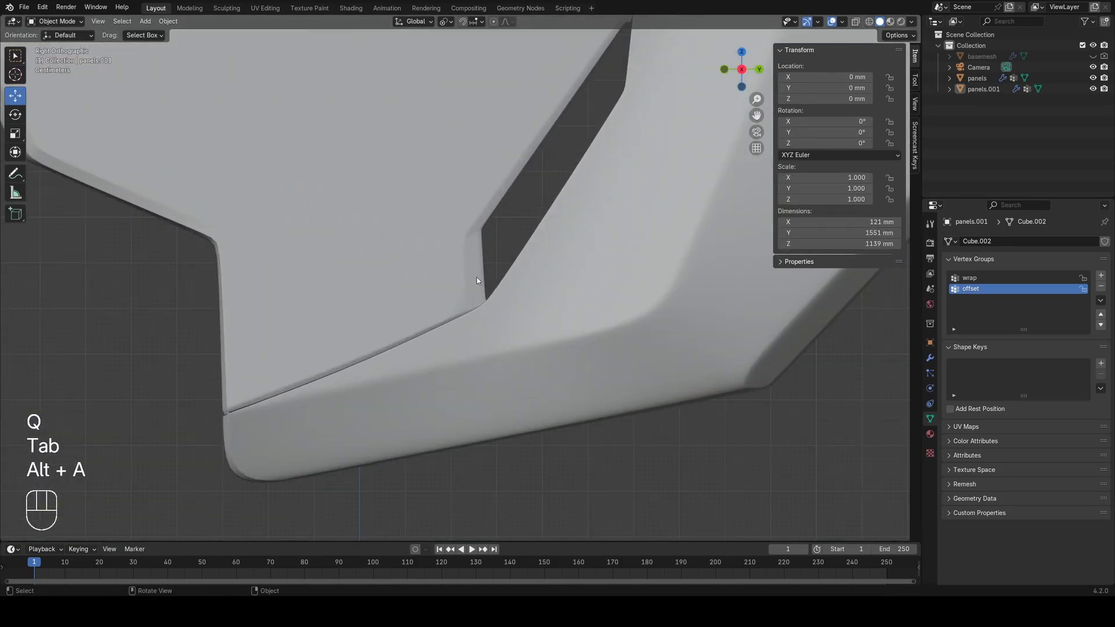
{"action": "middle_click_drag", "start_coordinate": [477, 281], "coordinate": [506, 251]}
{"action": "left_click", "coordinate": [420, 331]}
Step: Compare the wireframe topology of panels.001 with the neighbouring panel around the opening, and select the panels object
{"action": "key", "text": "z"}
{"action": "scroll", "coordinate": [439, 320], "scroll_direction": "up", "scroll_amount": 4}
{"action": "key", "text": "Tab"}
{"action": "key", "text": "a"}
{"action": "scroll", "coordinate": [439, 319], "scroll_direction": "down", "scroll_amount": 2}
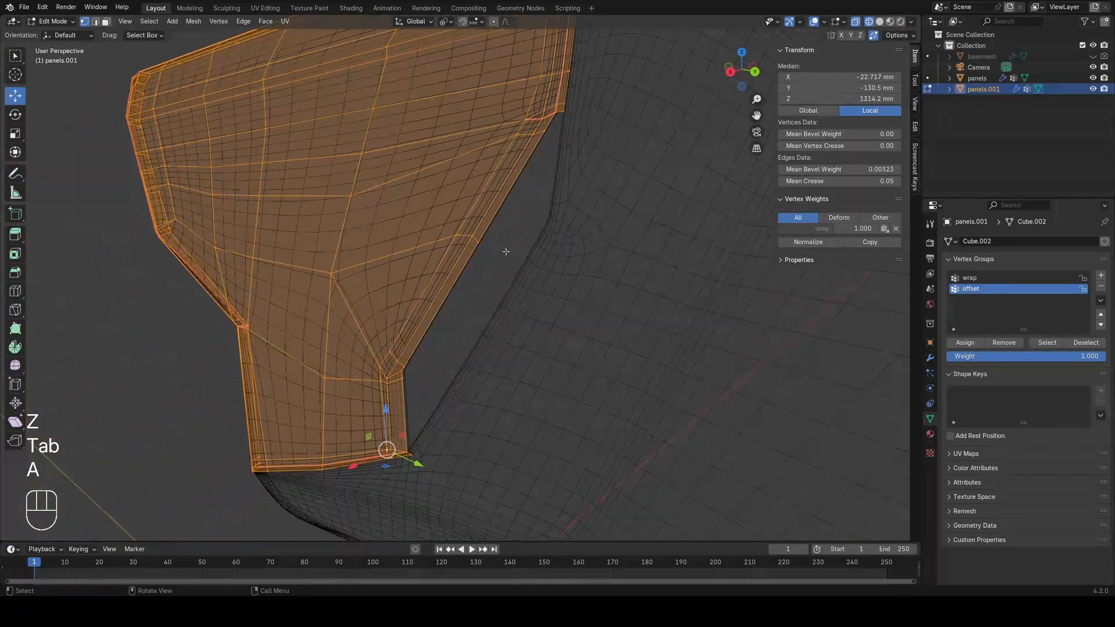
{"action": "left_click", "coordinate": [518, 186], "text": "alt"}
{"action": "key", "text": "z"}
{"action": "key", "text": "z"}
{"action": "middle_click_drag", "start_coordinate": [530, 291], "coordinate": [446, 374], "text": "shift"}
{"action": "scroll", "coordinate": [552, 304], "scroll_direction": "down", "scroll_amount": 3}
{"action": "key", "text": "a"}
{"action": "key", "text": "Tab"}
{"action": "left_click", "coordinate": [495, 314]}
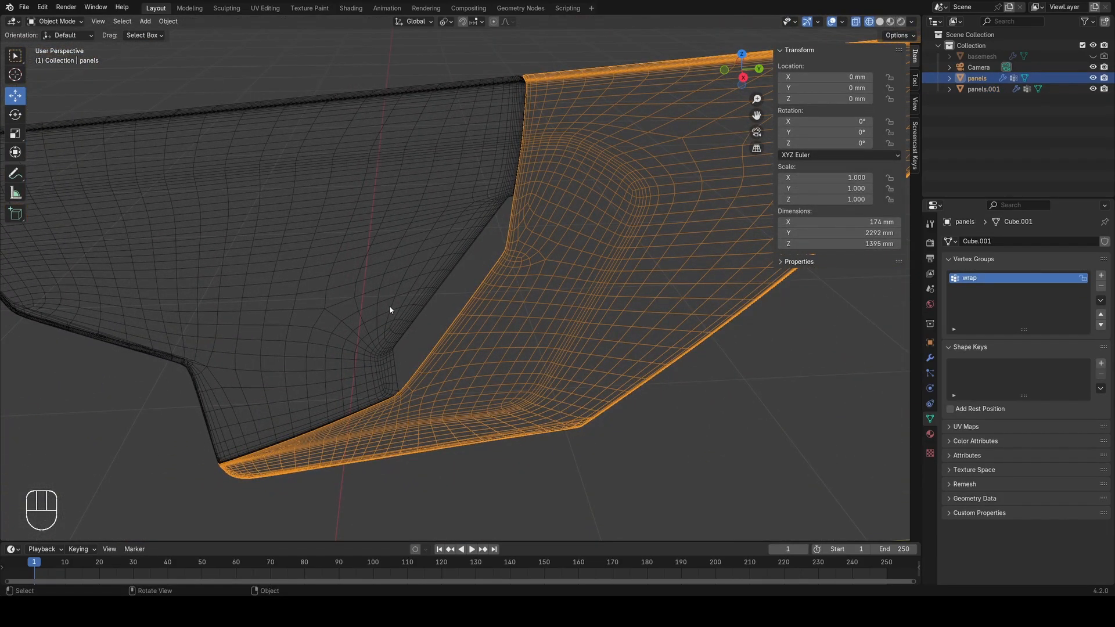
Step: Enter Edit Mode on the panels object and select the border edges along the opening's diagonal side
{"action": "mouse_move", "coordinate": [514, 164]}
{"action": "middle_mouse_down"}
{"action": "mouse_move", "coordinate": [520, 326]}
{"action": "mouse_move", "coordinate": [493, 338]}
{"action": "mouse_move", "coordinate": [450, 305]}
{"action": "mouse_move", "coordinate": [500, 284]}
{"action": "mouse_move", "coordinate": [384, 316]}
{"action": "mouse_move", "coordinate": [326, 313]}
{"action": "mouse_move", "coordinate": [364, 312]}
{"action": "mouse_move", "coordinate": [438, 366]}
{"action": "middle_mouse_up"}
{"action": "key", "text": "z"}
{"action": "scroll", "coordinate": [477, 313], "scroll_direction": "up", "scroll_amount": 1}
{"action": "left_click", "coordinate": [474, 310]}
{"action": "scroll", "coordinate": [480, 324], "scroll_direction": "down", "scroll_amount": 2}
{"action": "key", "text": "z"}
{"action": "left_click", "coordinate": [533, 306]}
{"action": "key", "text": "Tab"}
{"action": "key", "text": "a"}
{"action": "key", "text": "2"}
{"action": "left_click", "coordinate": [482, 398]}
{"action": "left_click", "coordinate": [569, 201], "text": "ctrl"}
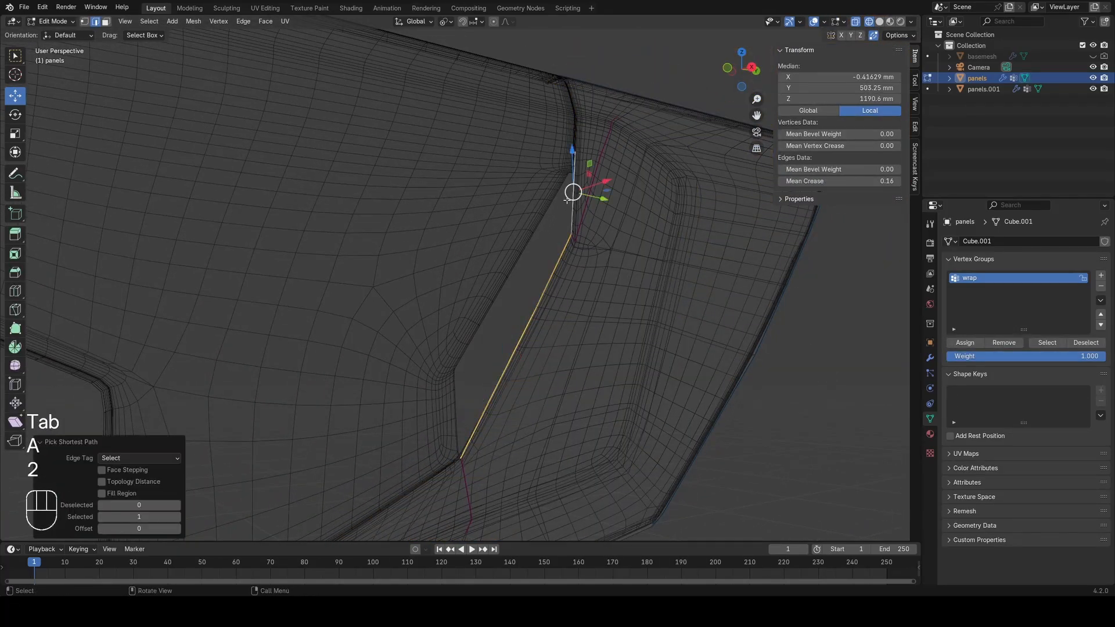
Step: Extrude the opening's border edges about 77 mm inward along X and remove the new edges from the wrap vertex group
{"action": "middle_click_drag", "start_coordinate": [522, 317], "coordinate": [547, 282]}
{"action": "key", "text": "z"}
{"action": "middle_click_drag", "start_coordinate": [511, 348], "coordinate": [411, 424], "text": "shift"}
{"action": "scroll", "coordinate": [478, 451], "scroll_direction": "up", "scroll_amount": 3}
{"action": "key", "text": "a"}
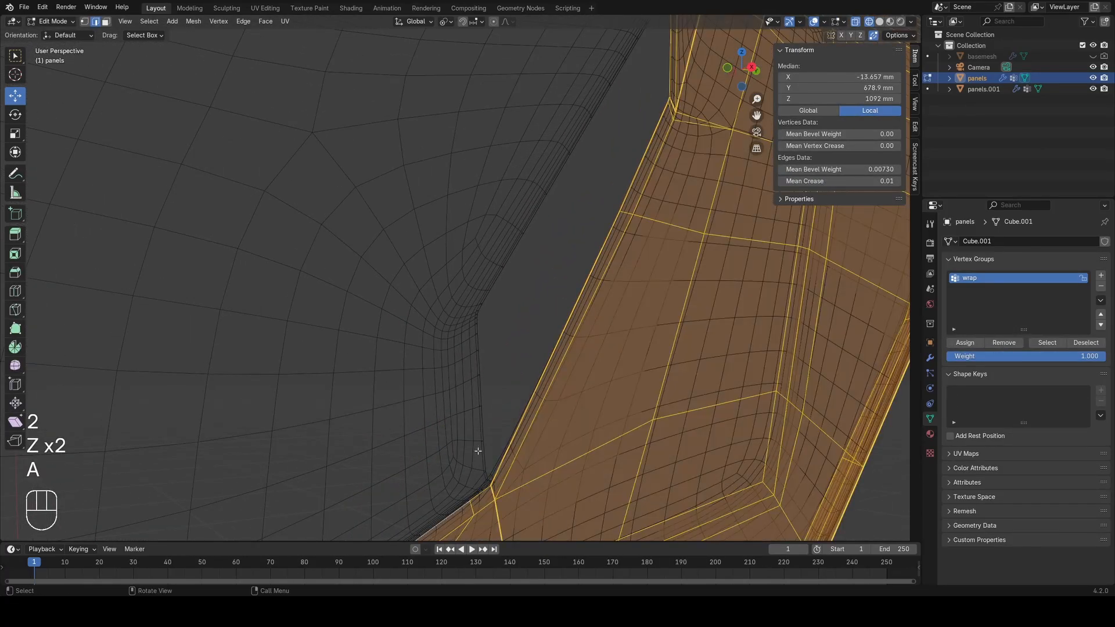
{"action": "left_click", "coordinate": [451, 508], "text": "ctrl"}
{"action": "middle_click_drag", "start_coordinate": [533, 391], "coordinate": [531, 285]}
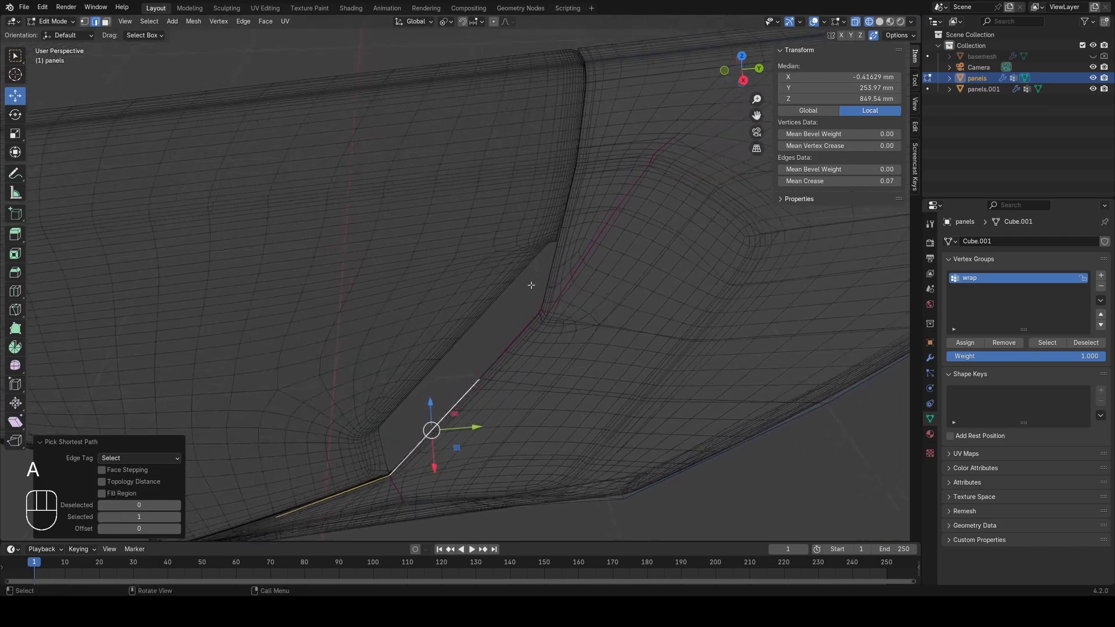
{"action": "middle_click_drag", "start_coordinate": [543, 246], "coordinate": [652, 376]}
{"action": "left_click", "coordinate": [637, 356]}
{"action": "left_click", "coordinate": [1001, 344]}
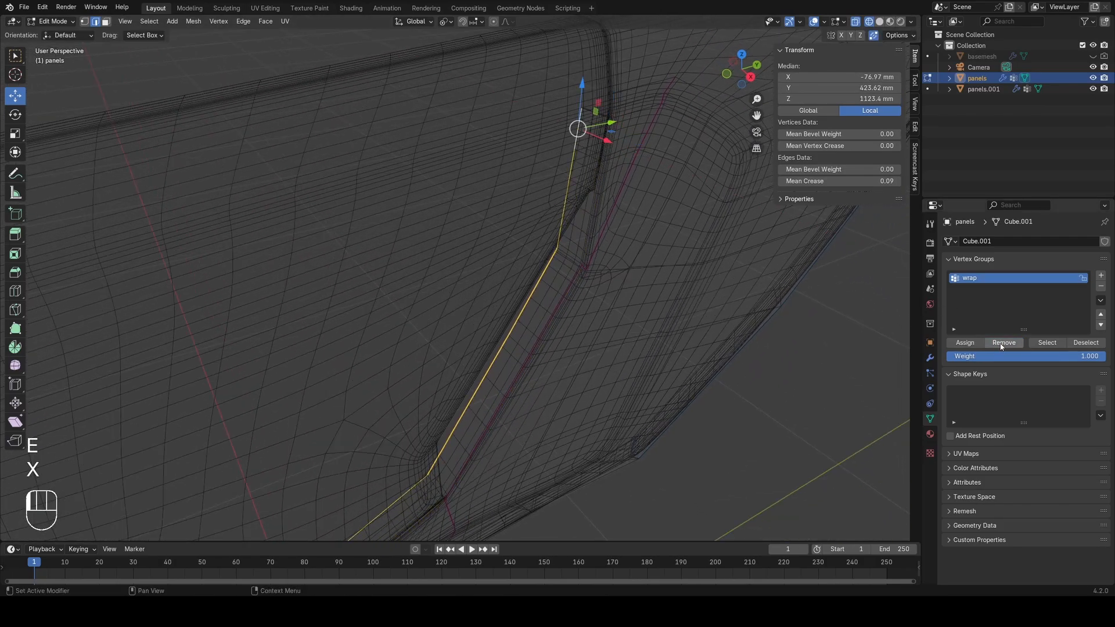
Step: Extrude the inner diagonal flange edges by -19.076 mm in Y and 155 mm in Z, and scale them to fit the opening
{"action": "mouse_move", "coordinate": [604, 345]}
{"action": "middle_mouse_down"}
{"action": "mouse_move", "coordinate": [557, 305]}
{"action": "mouse_move", "coordinate": [455, 286]}
{"action": "mouse_move", "coordinate": [496, 283]}
{"action": "middle_mouse_up"}
{"action": "key", "text": "z"}
{"action": "key", "text": "z"}
{"action": "key", "text": "a"}
{"action": "key", "text": "1"}
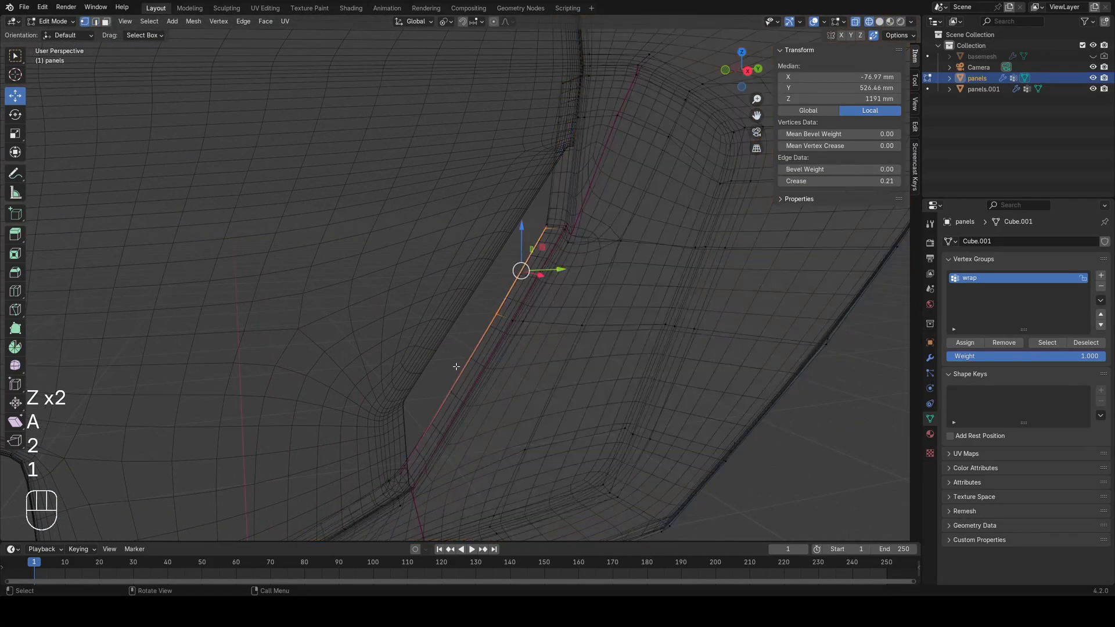
{"action": "key", "text": "KP_3"}
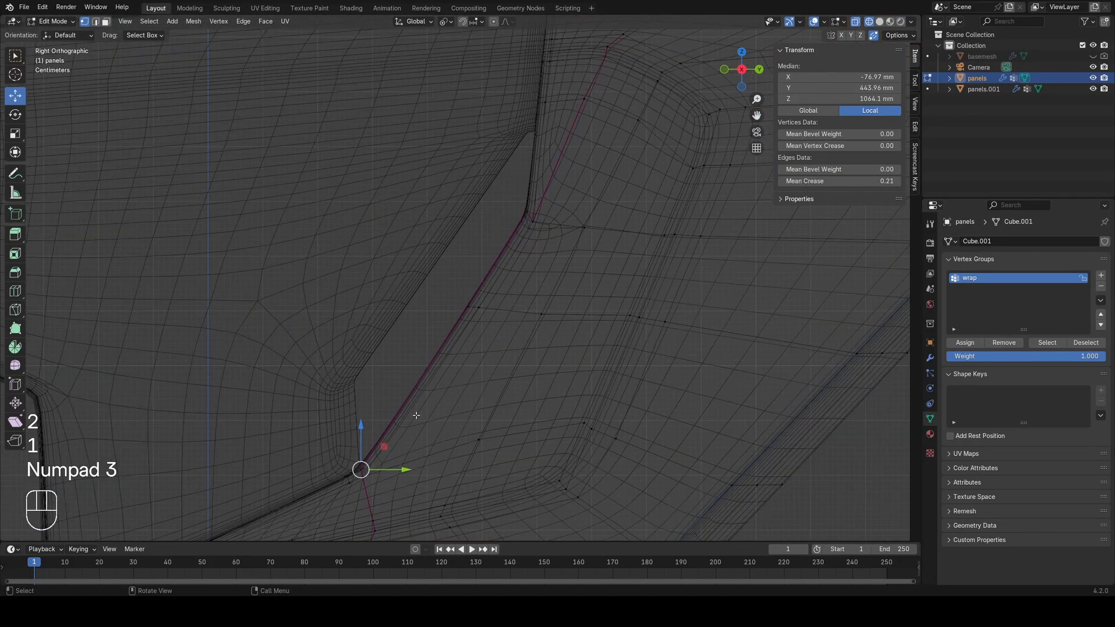
{"action": "left_click", "coordinate": [461, 281]}
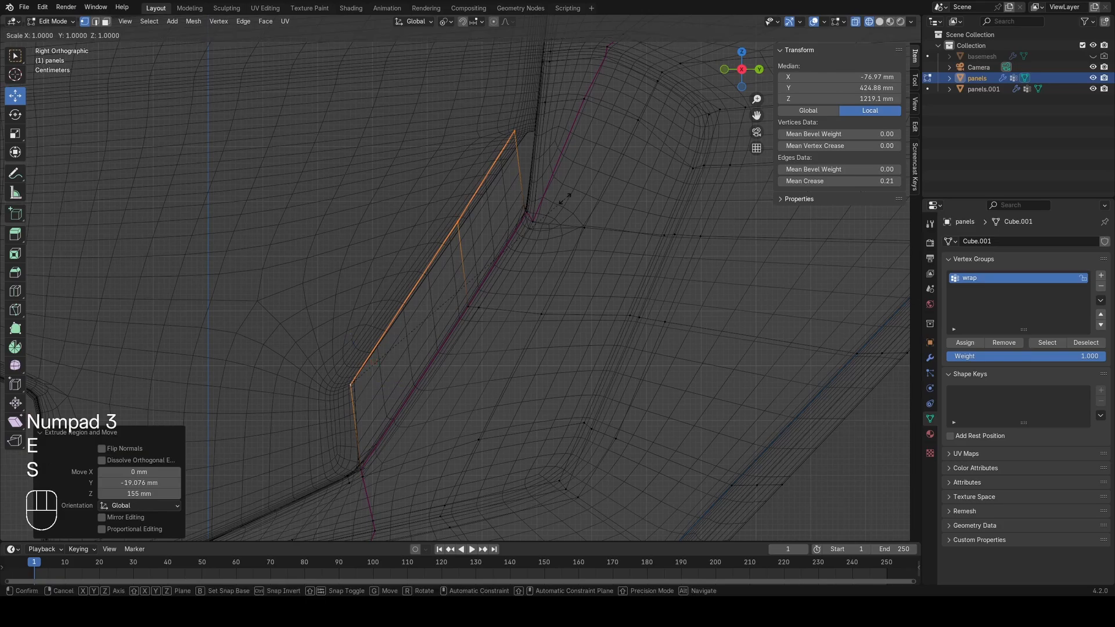
{"action": "left_click", "coordinate": [552, 211]}
Step: Slide the inner vertex of the vertical flange along its edge, down toward the opening's upper corner
{"action": "key", "text": "a"}
{"action": "middle_click_drag", "start_coordinate": [568, 157], "coordinate": [526, 256], "text": "shift"}
{"action": "middle_click_drag", "start_coordinate": [526, 255], "coordinate": [518, 273]}
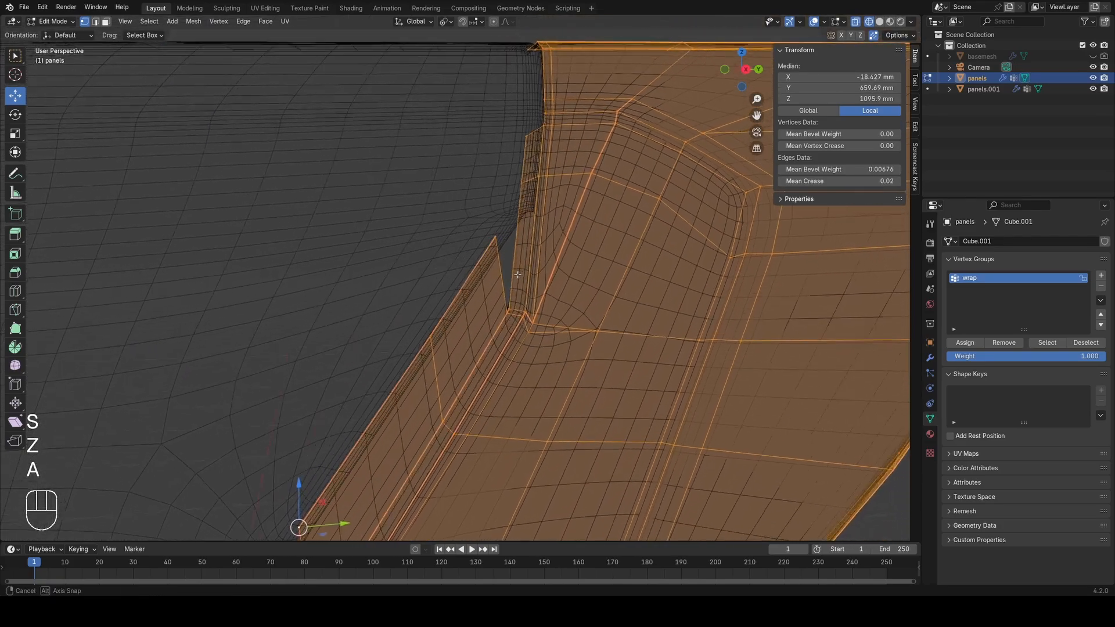
{"action": "scroll", "coordinate": [519, 275], "scroll_direction": "up", "scroll_amount": 3}
{"action": "left_click", "coordinate": [491, 183]}
{"action": "key", "text": "g"}
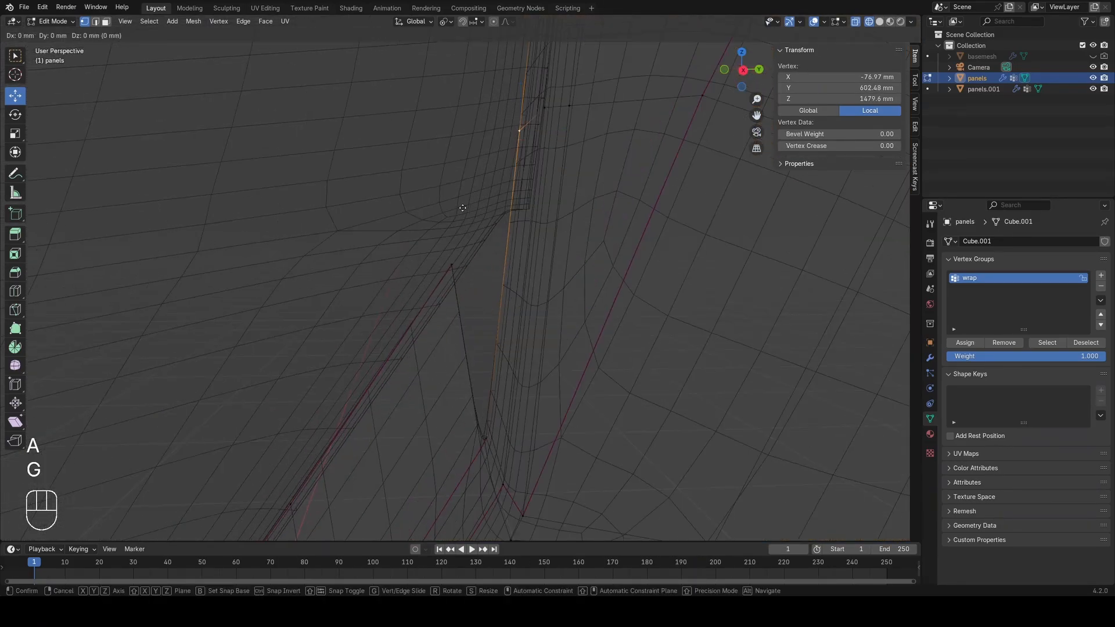
{"action": "key", "text": "g"}
{"action": "left_click", "coordinate": [461, 269]}
Step: Fill the gap between the new flap's upper end and the vertical flange with a face
{"action": "key", "text": "a"}
{"action": "middle_click_drag", "start_coordinate": [478, 343], "coordinate": [486, 328]}
{"action": "scroll", "coordinate": [486, 328], "scroll_direction": "up", "scroll_amount": 3}
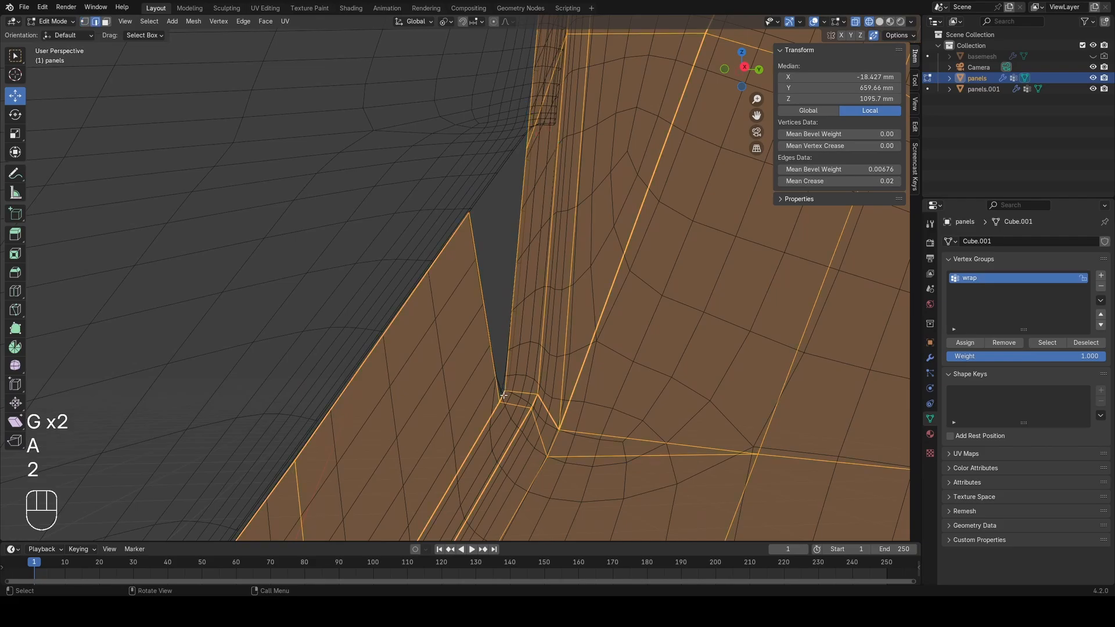
{"action": "key", "text": "f"}
{"action": "key", "text": "1"}
{"action": "key", "text": "a"}
Step: Fine-tune the vertical flange vertex beside the new face by sliding it along its edge
{"action": "middle_click_drag", "start_coordinate": [504, 395], "coordinate": [444, 248]}
{"action": "left_click", "coordinate": [514, 184]}
{"action": "key", "text": "g"}
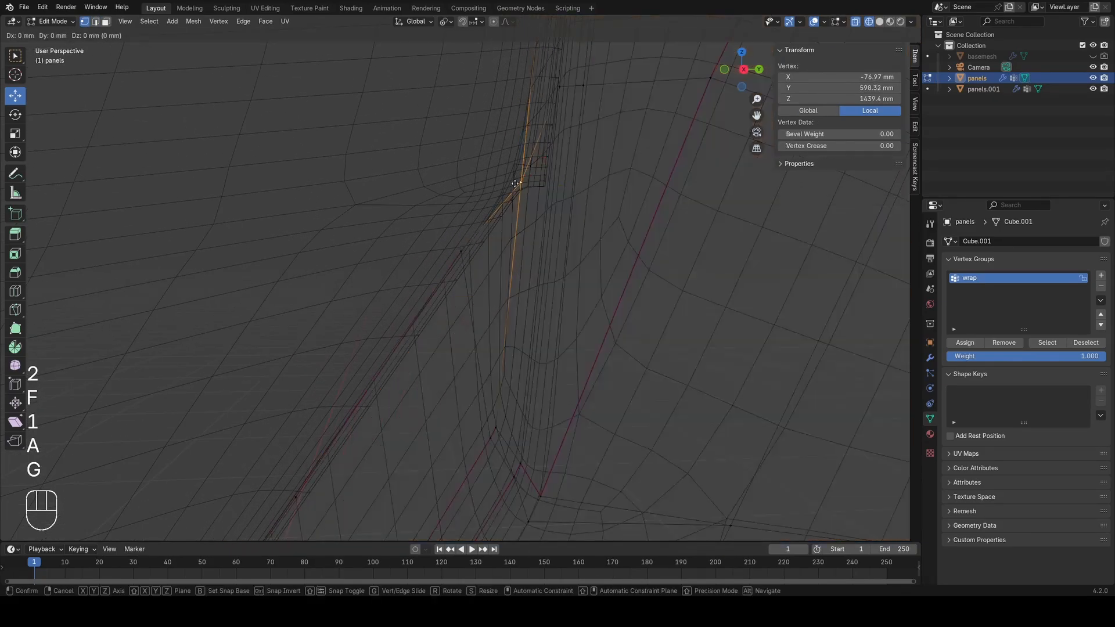
{"action": "key", "text": "a"}
{"action": "scroll", "coordinate": [514, 165], "scroll_direction": "down", "scroll_amount": 6}
{"action": "middle_click_drag", "start_coordinate": [499, 232], "coordinate": [511, 203]}
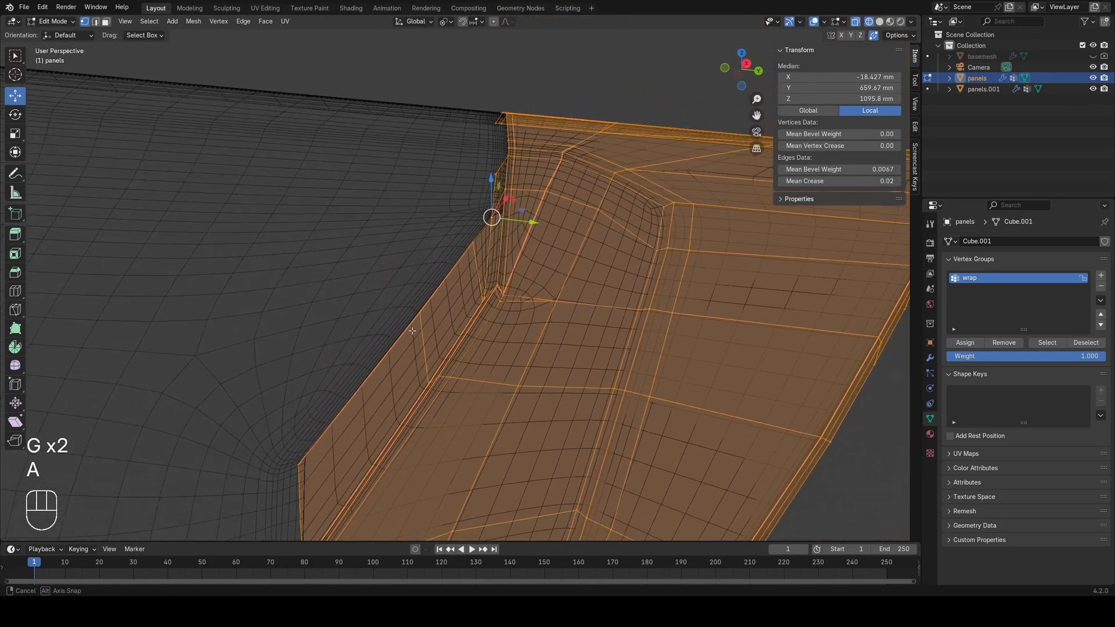
{"action": "scroll", "coordinate": [488, 233], "scroll_direction": "down", "scroll_amount": 2}
Step: Straighten the flap's outer diagonal edge down to its lower corner vertex
{"action": "key", "text": "ctrl+z"}
{"action": "left_click", "coordinate": [360, 394]}
{"action": "middle_click_drag", "start_coordinate": [360, 394], "coordinate": [482, 253]}
{"action": "key", "text": "a"}
{"action": "scroll", "coordinate": [485, 291], "scroll_direction": "up", "scroll_amount": 8}
{"action": "middle_click_drag", "start_coordinate": [488, 372], "coordinate": [490, 386]}
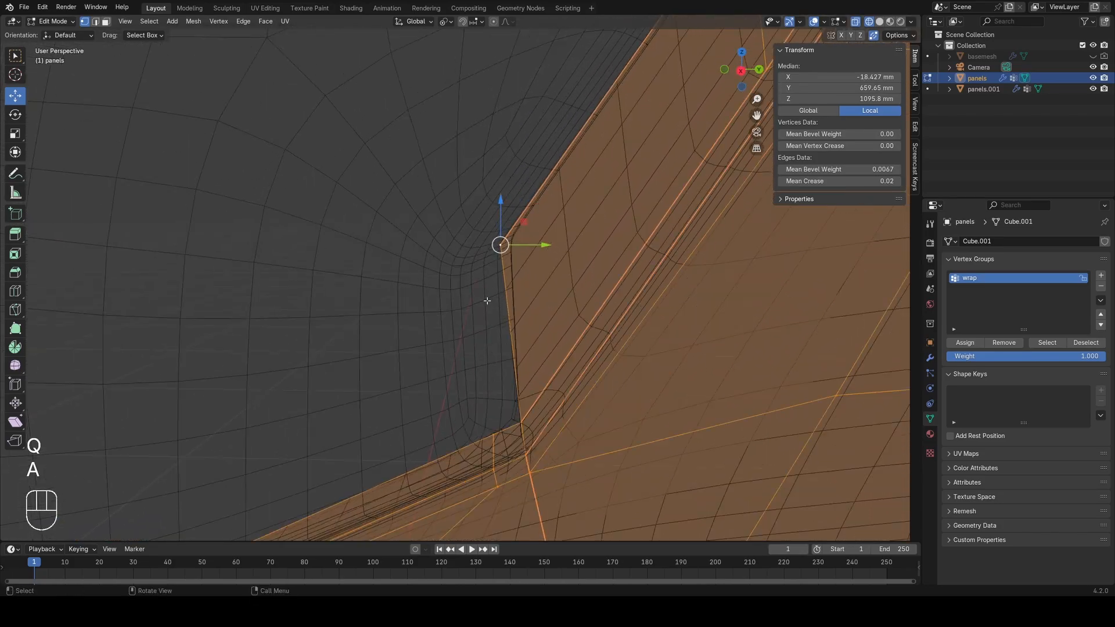
Step: Delete the surplus inner flange vertex along the opening's lower border and check the wireframe in Object Mode
{"action": "middle_click_drag", "start_coordinate": [436, 331], "coordinate": [360, 357]}
{"action": "key", "text": "ctrl+z"}
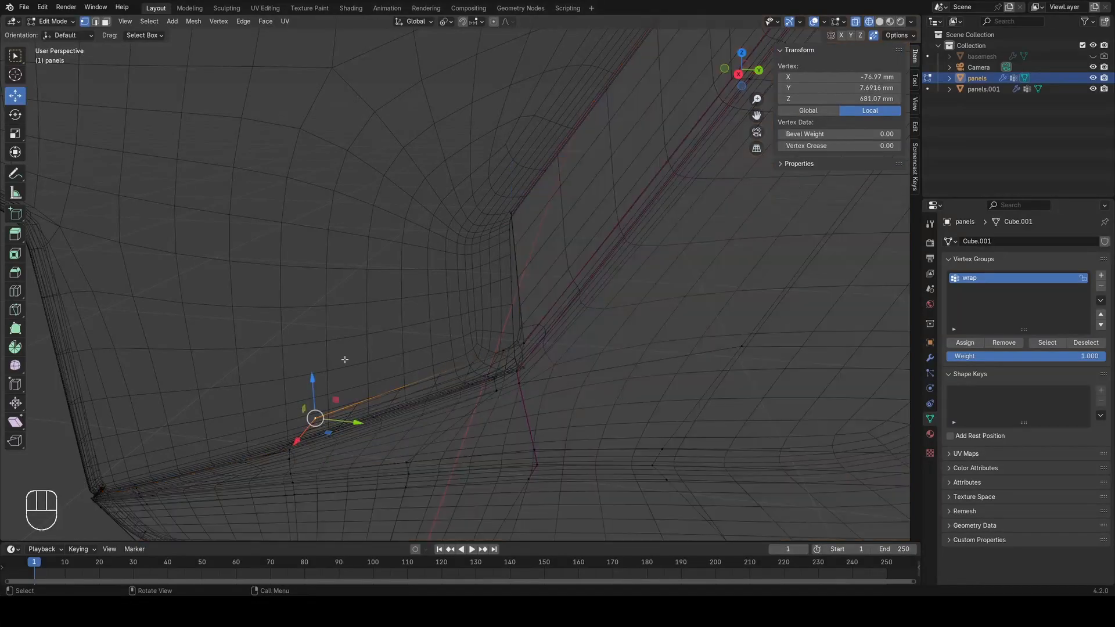
{"action": "key", "text": "z"}
{"action": "key", "text": "Tab"}
{"action": "key", "text": "z"}
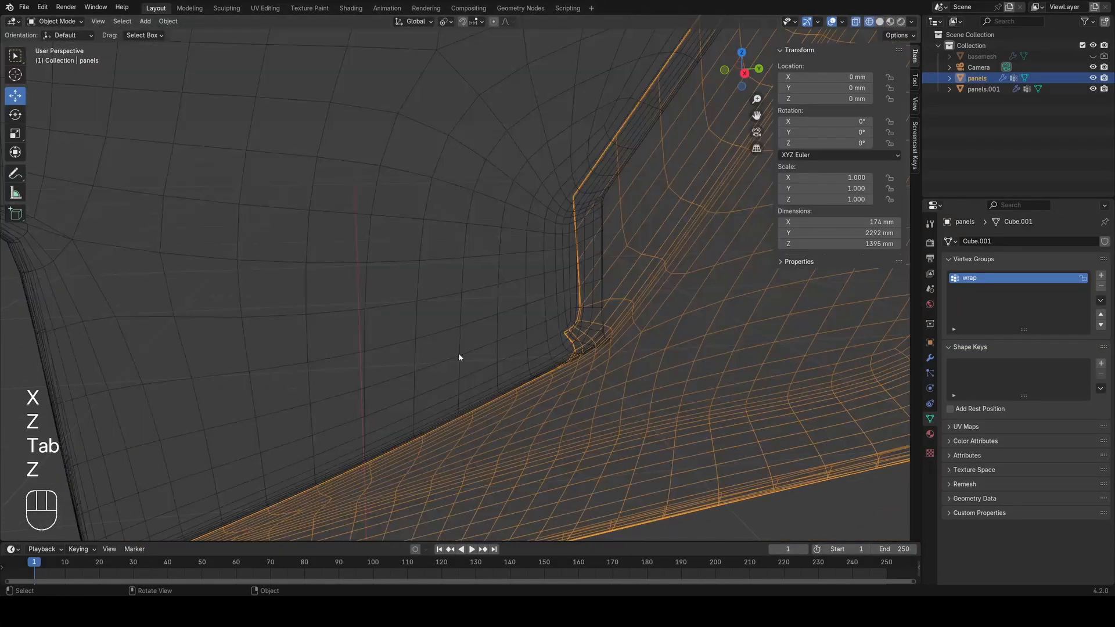
Step: Delete the leftover flange geometry at the opening's lower corner and check the cleaned corner in Object Mode
{"action": "key", "text": "Tab"}
{"action": "key", "text": "a"}
{"action": "mouse_move", "coordinate": [590, 358]}
{"action": "middle_mouse_down"}
{"action": "mouse_move", "coordinate": [535, 364]}
{"action": "mouse_move", "coordinate": [553, 338]}
{"action": "mouse_move", "coordinate": [521, 340]}
{"action": "middle_mouse_up"}
{"action": "left_click", "coordinate": [511, 361]}
{"action": "key", "text": "z"}
{"action": "key", "text": "x"}
{"action": "left_click", "coordinate": [521, 339]}
{"action": "key", "text": "z"}
{"action": "left_click", "coordinate": [480, 343]}
{"action": "key", "text": "a"}
{"action": "key", "text": "Tab"}
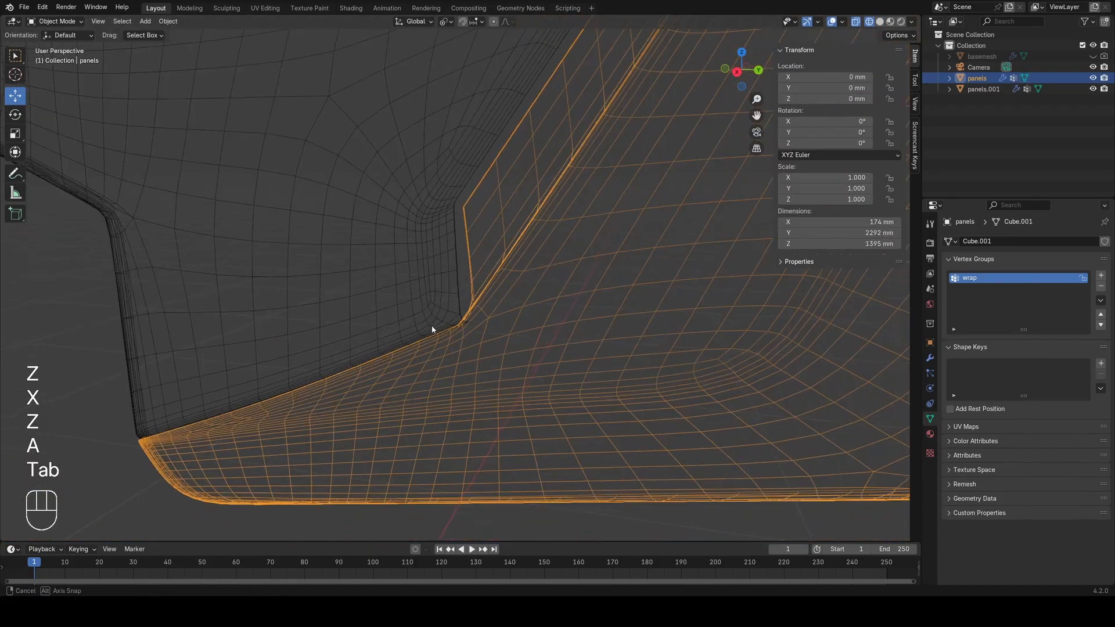
Step: Select the flap's outer edge path and compare it with the neighbouring panel in wireframe and solid shading
{"action": "key", "text": "Tab"}
{"action": "key", "text": "a"}
{"action": "key", "text": "2"}
{"action": "mouse_move", "coordinate": [410, 381]}
{"action": "middle_mouse_down"}
{"action": "mouse_move", "coordinate": [486, 244]}
{"action": "mouse_move", "coordinate": [653, 214]}
{"action": "mouse_move", "coordinate": [564, 298]}
{"action": "mouse_move", "coordinate": [455, 332]}
{"action": "middle_mouse_up"}
{"action": "left_click", "coordinate": [486, 240], "text": "alt"}
{"action": "key", "text": "z"}
{"action": "left_click", "coordinate": [533, 243]}
{"action": "key", "text": "z"}
{"action": "left_click", "coordinate": [520, 298]}
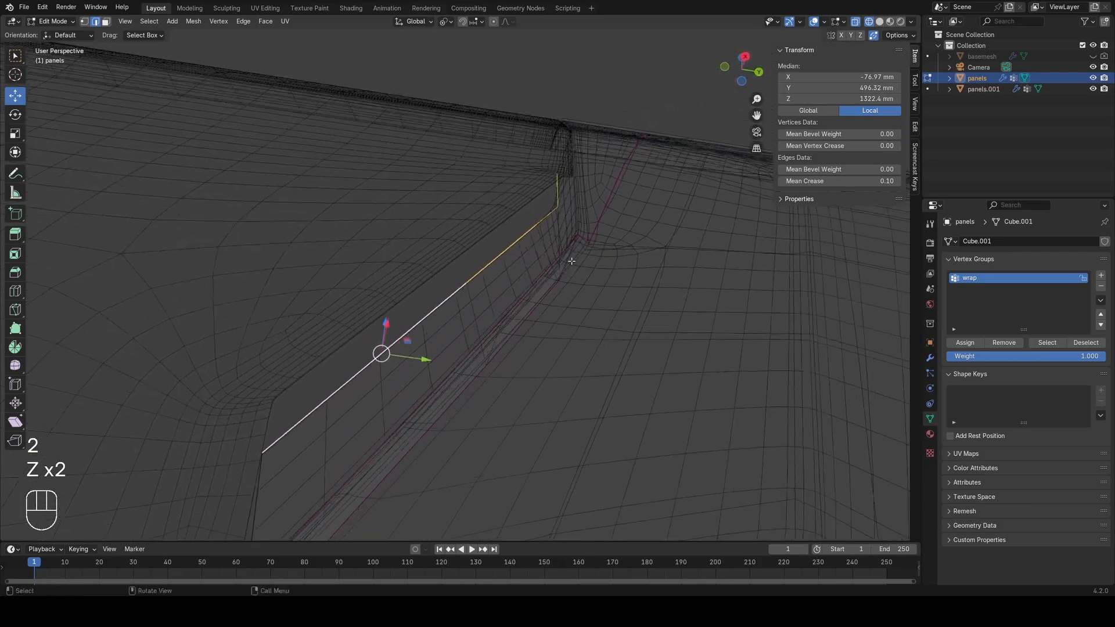
Step: Delete the surplus inner flange vertex above the opening's upper corner
{"action": "key", "text": "a"}
{"action": "middle_click_drag", "start_coordinate": [509, 305], "coordinate": [512, 323]}
{"action": "key", "text": "1"}
{"action": "middle_click_drag", "start_coordinate": [523, 261], "coordinate": [483, 356]}
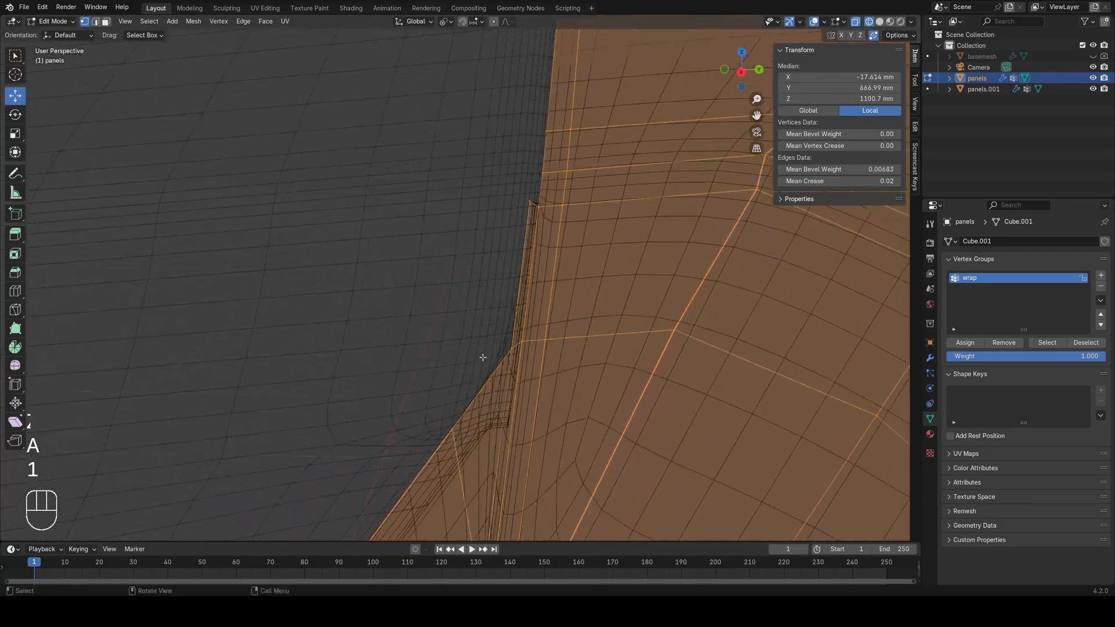
{"action": "left_click", "coordinate": [538, 200]}
{"action": "left_click", "coordinate": [548, 238]}
{"action": "key", "text": "a"}
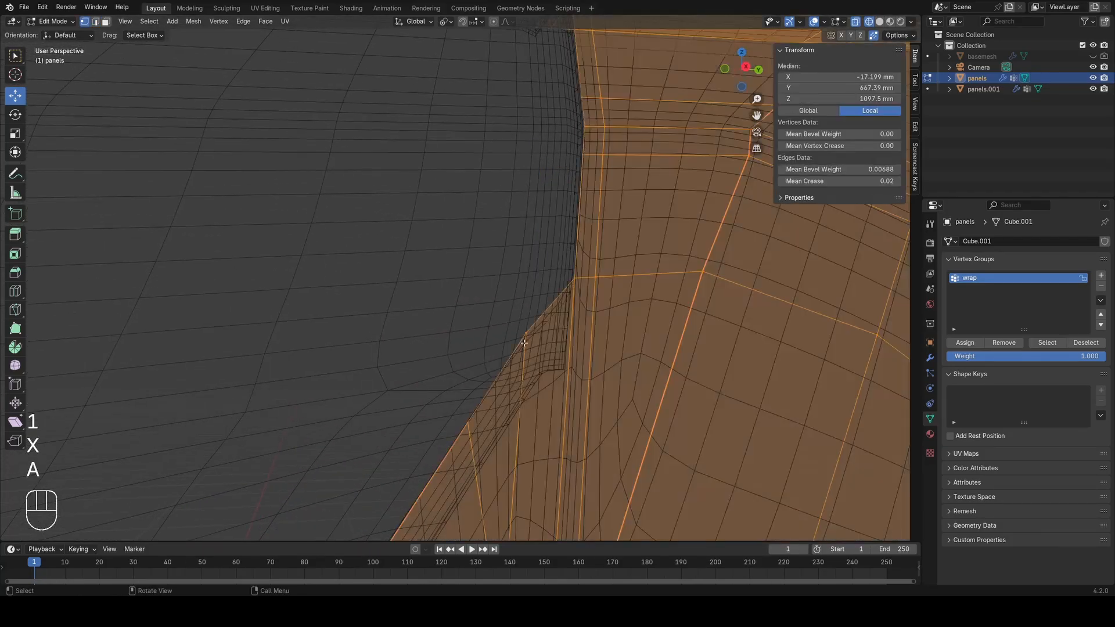
Step: Select the flap's outer diagonal edges and extrude them back out to the outer panel surface
{"action": "middle_click_drag", "start_coordinate": [529, 313], "coordinate": [488, 218]}
{"action": "key", "text": "2"}
{"action": "left_click", "coordinate": [434, 327]}
{"action": "scroll", "coordinate": [434, 327], "scroll_direction": "down", "scroll_amount": 4}
{"action": "middle_click_drag", "start_coordinate": [434, 328], "coordinate": [524, 264], "text": "shift"}
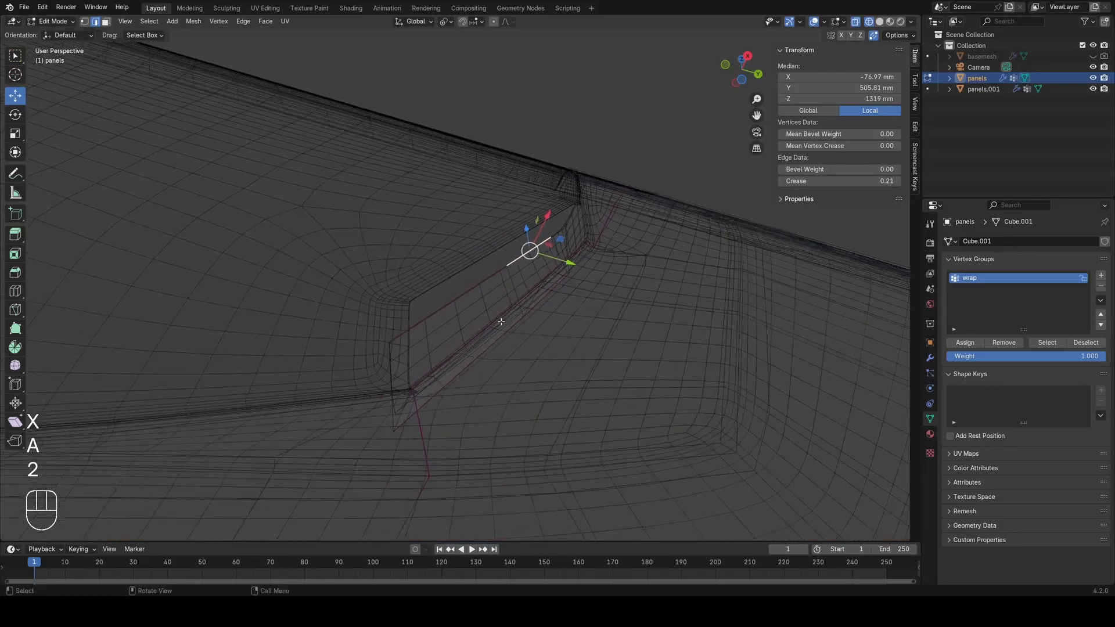
{"action": "left_click", "coordinate": [364, 385], "text": "ctrl"}
{"action": "key", "text": "z"}
{"action": "key", "text": "z"}
{"action": "mouse_move", "coordinate": [464, 363]}
{"action": "middle_mouse_down"}
{"action": "mouse_move", "coordinate": [617, 306]}
{"action": "mouse_move", "coordinate": [494, 335]}
{"action": "middle_mouse_up"}
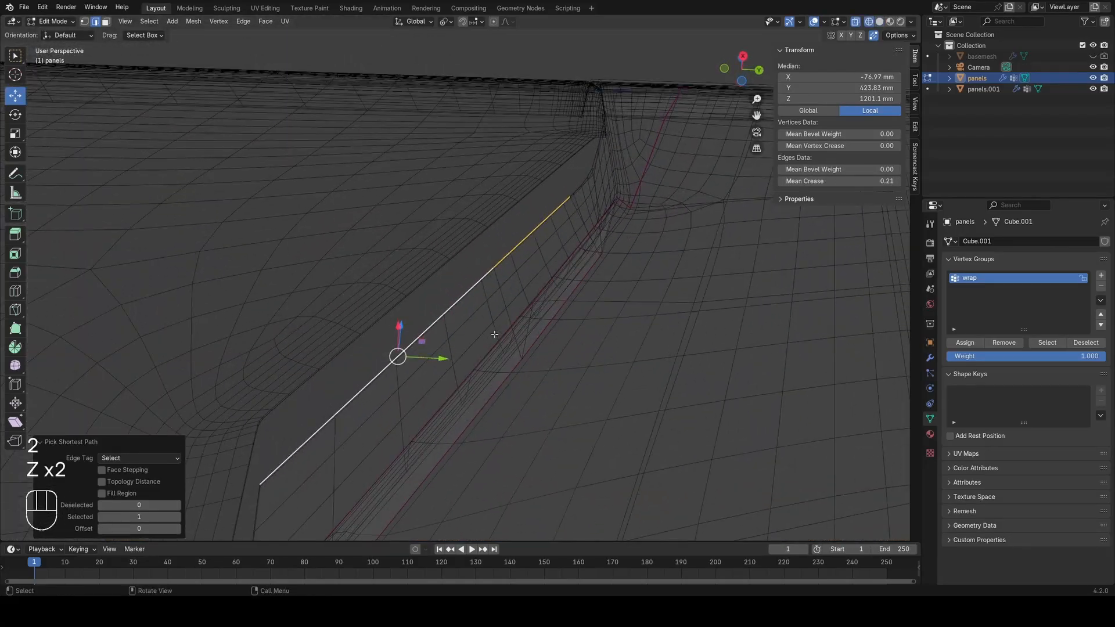
{"action": "key", "text": "1"}
{"action": "key", "text": "z"}
{"action": "mouse_move", "coordinate": [543, 270]}
{"action": "middle_mouse_down"}
{"action": "mouse_move", "coordinate": [563, 337]}
{"action": "mouse_move", "coordinate": [502, 280]}
{"action": "mouse_move", "coordinate": [566, 218]}
{"action": "mouse_move", "coordinate": [563, 278]}
{"action": "mouse_move", "coordinate": [525, 256]}
{"action": "mouse_move", "coordinate": [514, 201]}
{"action": "mouse_move", "coordinate": [515, 216]}
{"action": "middle_mouse_up"}
{"action": "key", "text": "z"}
Step: Fill the open end of the extruded strip at the opening's upper corner with a face
{"action": "key", "text": "a"}
{"action": "key", "text": "2"}
{"action": "left_click", "coordinate": [522, 253]}
{"action": "key", "text": "f"}
{"action": "key", "text": "1"}
{"action": "key", "text": "a"}
Step: Fill the open side beside the flap's vertical edge at the opening's lower corner with a face
{"action": "key", "text": "z"}
{"action": "key", "text": "z"}
{"action": "key", "text": "z"}
{"action": "middle_click_drag", "start_coordinate": [512, 224], "coordinate": [580, 267]}
{"action": "key", "text": "z"}
{"action": "middle_click_drag", "start_coordinate": [521, 256], "coordinate": [515, 248], "text": "shift"}
{"action": "key", "text": "2"}
{"action": "left_click", "coordinate": [504, 248]}
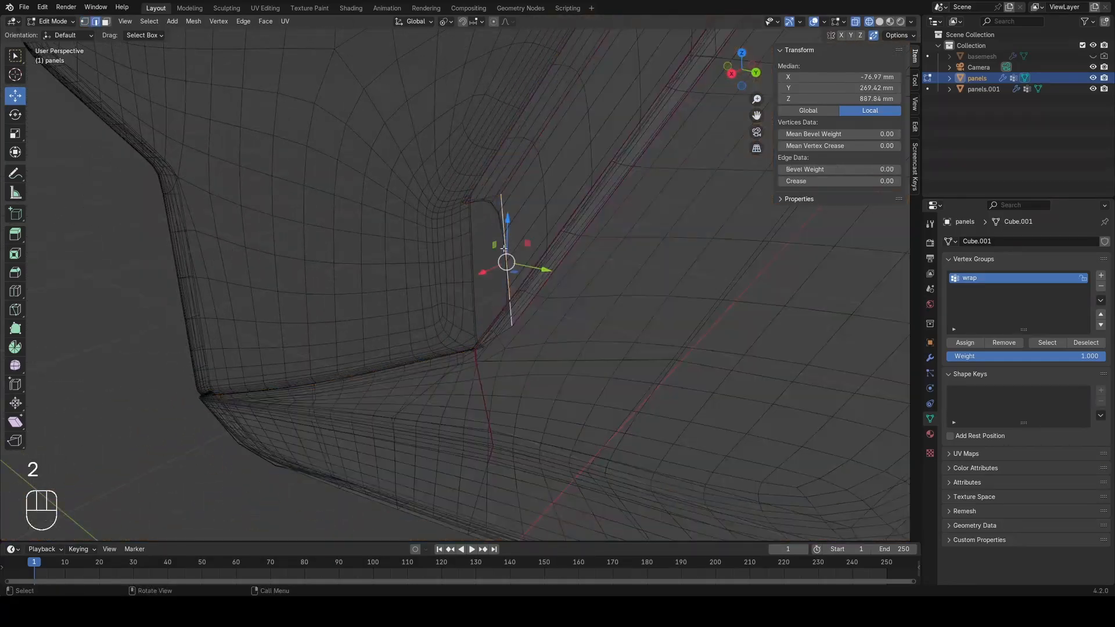
{"action": "key", "text": "a"}
{"action": "key", "text": "Tab"}
{"action": "key", "text": "Tab"}
Step: Set the mean bevel weight of the flap's inner diagonal and corner edges to 0.25
{"action": "key", "text": "a"}
{"action": "key", "text": "2"}
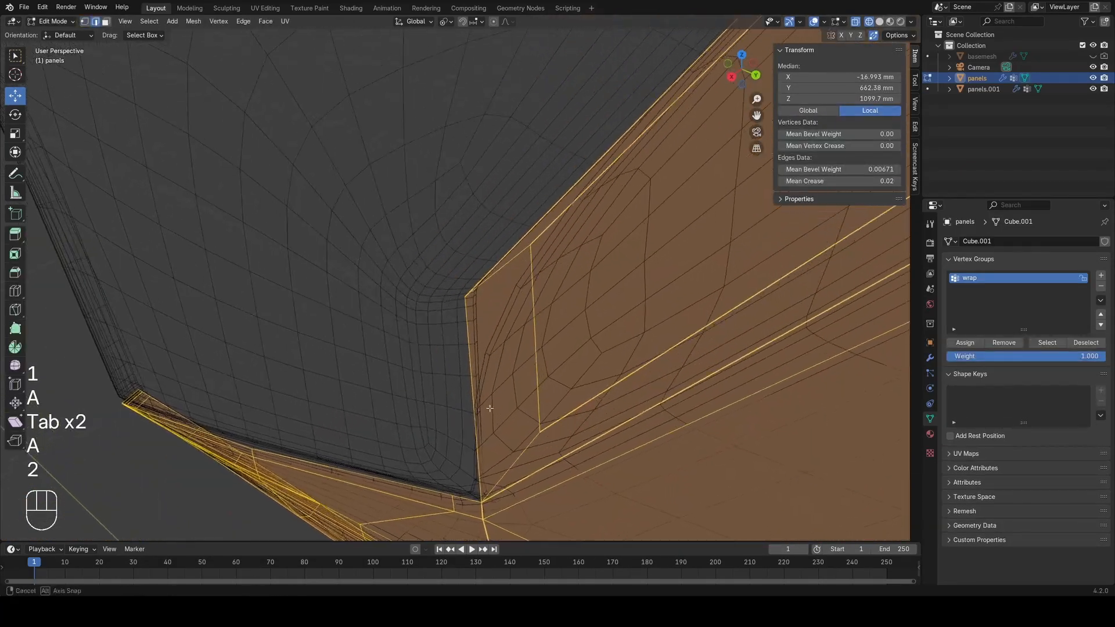
{"action": "left_click", "coordinate": [530, 447]}
{"action": "middle_click_drag", "start_coordinate": [530, 447], "coordinate": [530, 242], "text": "shift"}
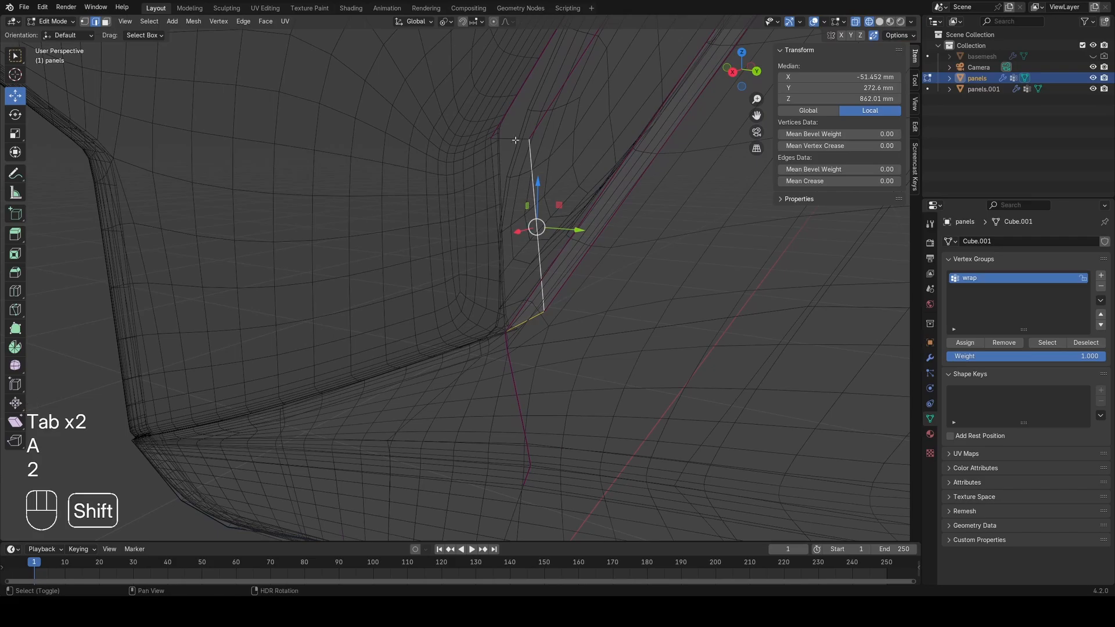
{"action": "left_click", "coordinate": [553, 115], "text": "alt+shift"}
{"action": "scroll", "coordinate": [553, 115], "scroll_direction": "down", "scroll_amount": 7}
{"action": "middle_click_drag", "start_coordinate": [616, 174], "coordinate": [555, 279], "text": "shift"}
{"action": "middle_click_drag", "start_coordinate": [506, 343], "coordinate": [531, 291]}
{"action": "scroll", "coordinate": [531, 291], "scroll_direction": "up", "scroll_amount": 10}
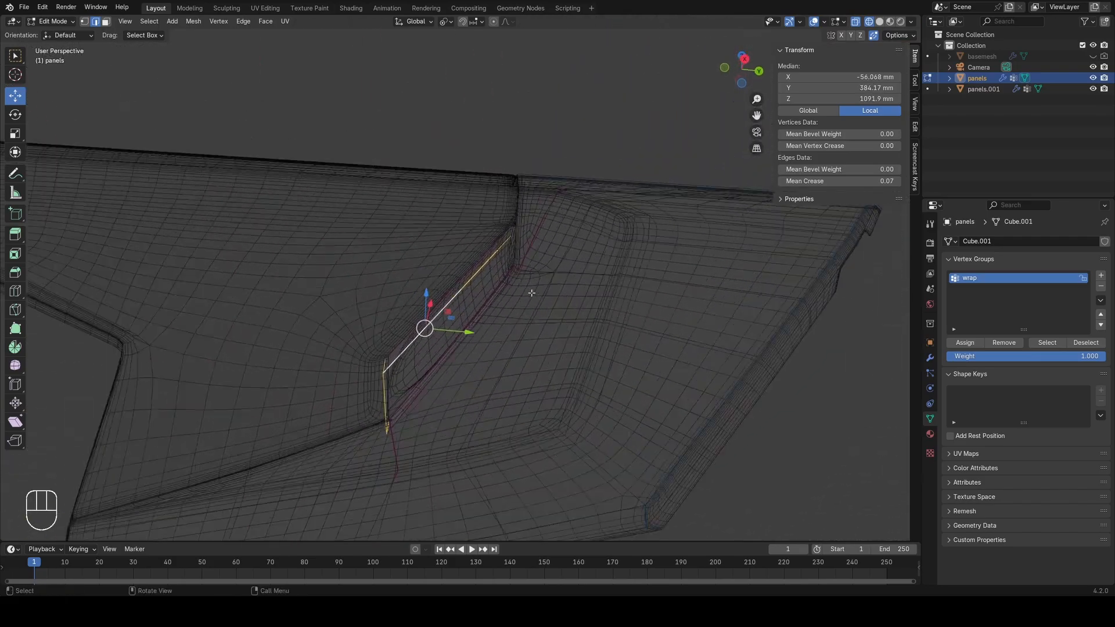
{"action": "key", "text": "z"}
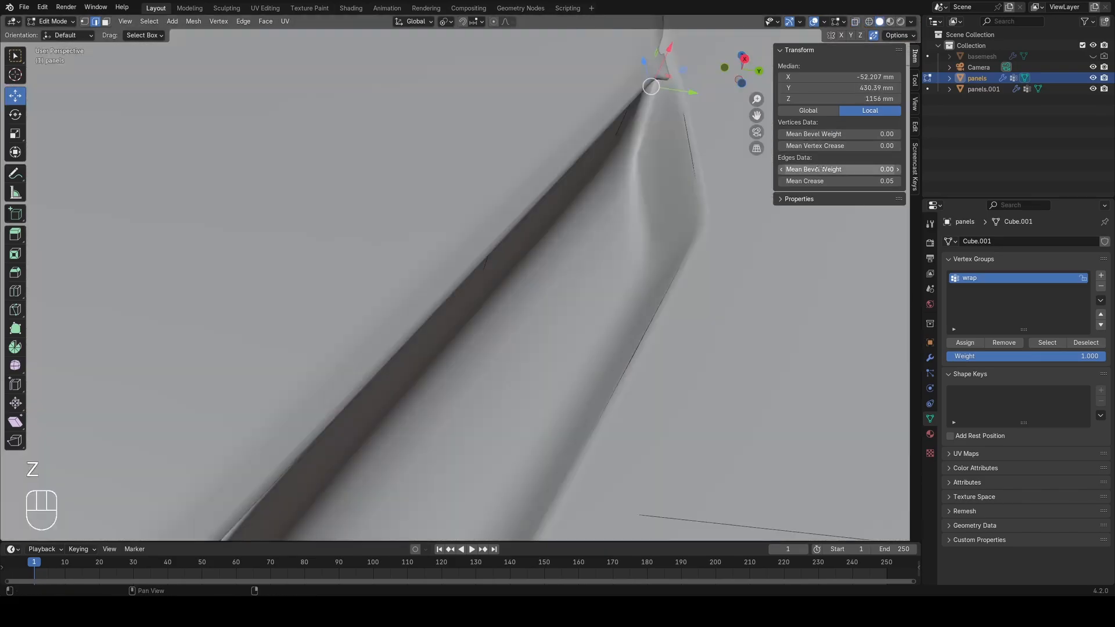
{"action": "scroll", "coordinate": [677, 173], "scroll_direction": "down", "scroll_amount": 3}
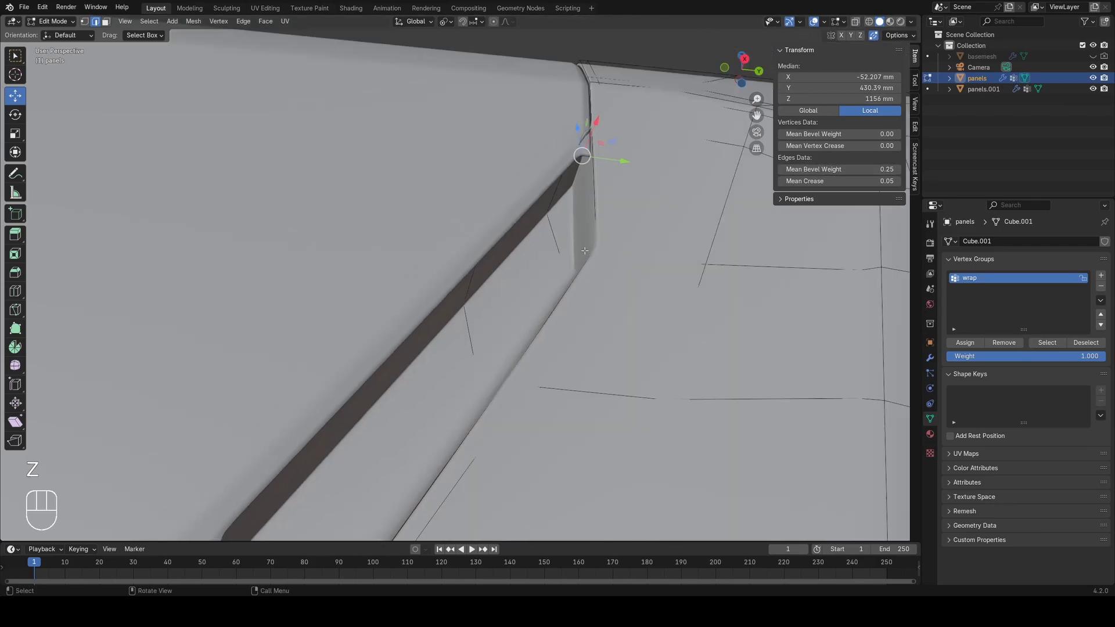
Step: Slide the two seam vertices at the opening's upper corner down along their edges and check the result in Object Mode
{"action": "mouse_move", "coordinate": [676, 174]}
{"action": "middle_mouse_down"}
{"action": "mouse_move", "coordinate": [697, 180]}
{"action": "mouse_move", "coordinate": [581, 269]}
{"action": "mouse_move", "coordinate": [581, 237]}
{"action": "mouse_move", "coordinate": [568, 236]}
{"action": "middle_mouse_up"}
{"action": "key", "text": "z"}
{"action": "key", "text": "a"}
{"action": "scroll", "coordinate": [591, 244], "scroll_direction": "up", "scroll_amount": 3}
{"action": "key", "text": "1"}
{"action": "left_click", "coordinate": [565, 216]}
{"action": "key", "text": "z"}
{"action": "left_click", "coordinate": [592, 222], "text": "shift"}
{"action": "key", "text": "g"}
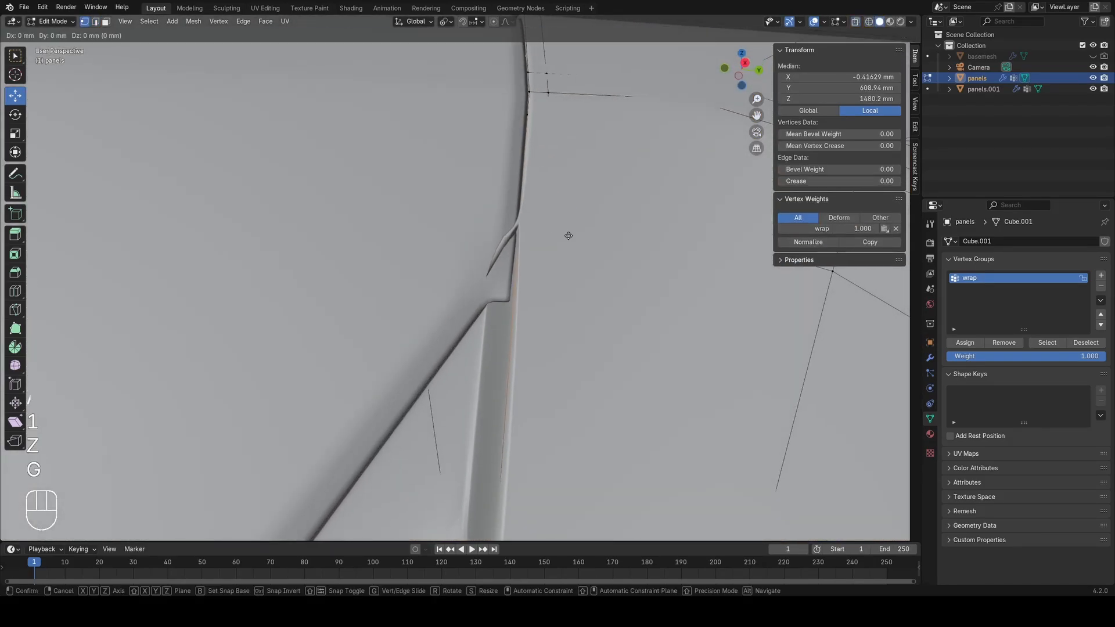
{"action": "left_click", "coordinate": [571, 251]}
{"action": "key", "text": "z"}
{"action": "key", "text": "a"}
{"action": "key", "text": "Tab"}
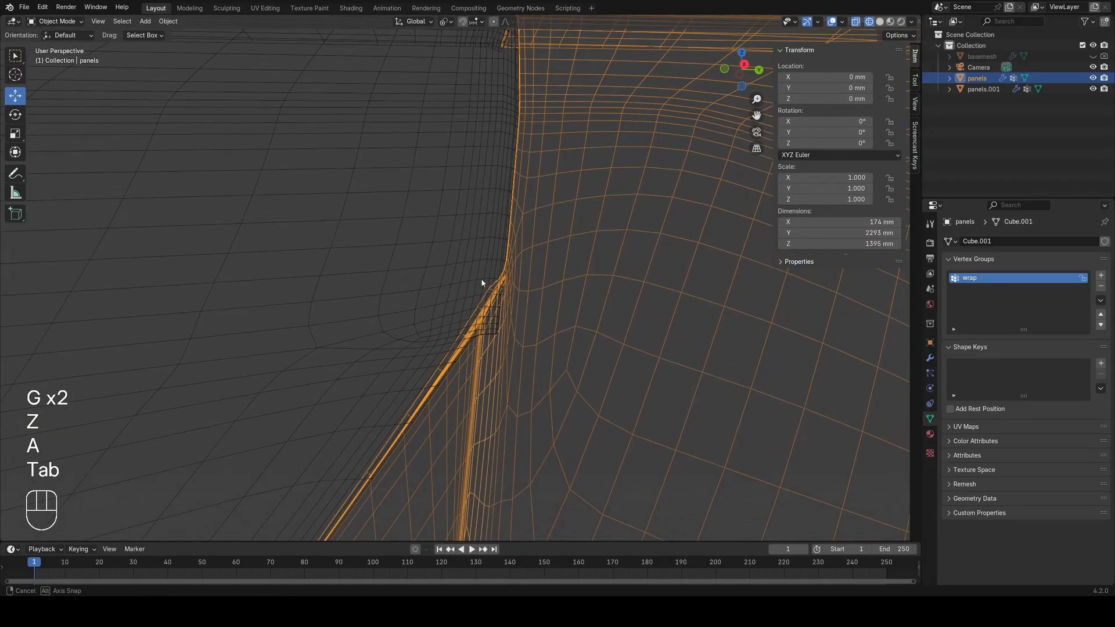
{"action": "key", "text": "z"}
{"action": "middle_click_drag", "start_coordinate": [599, 286], "coordinate": [552, 280]}
Step: Slide the flange vertices just below the upper corner along their edges to tighten the bend beside the seam
{"action": "key", "text": "Tab"}
{"action": "key", "text": "z"}
{"action": "key", "text": "a"}
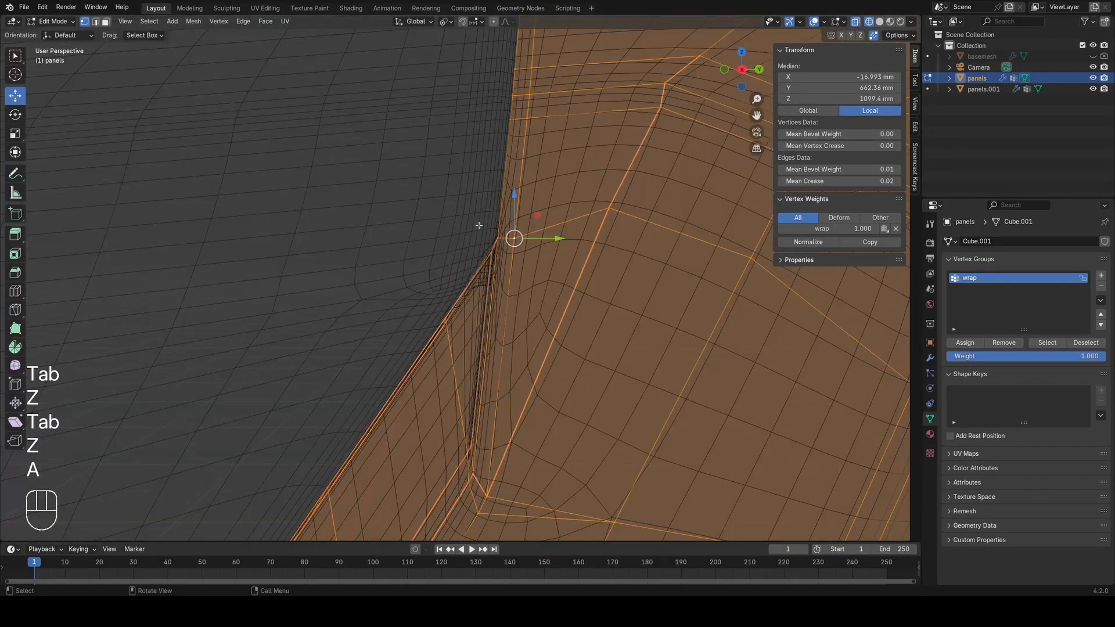
{"action": "left_click_drag", "start_coordinate": [532, 266], "coordinate": [532, 266]}
{"action": "key", "text": "z"}
{"action": "key", "text": "g"}
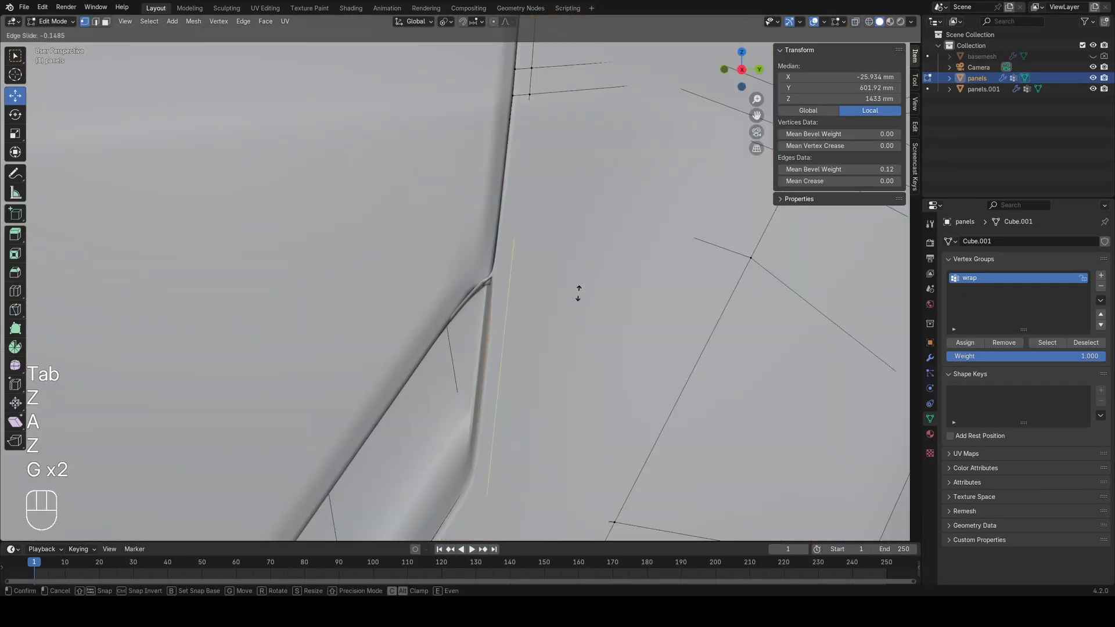
{"action": "left_click", "coordinate": [574, 300]}
{"action": "key", "text": "z"}
{"action": "key", "text": "a"}
Step: Slide the flange's short edge at the opening's upper corner up along the diagonal with clamping off
{"action": "middle_click_drag", "start_coordinate": [505, 298], "coordinate": [419, 294]}
{"action": "left_click_drag", "start_coordinate": [417, 294], "coordinate": [454, 348]}
{"action": "key", "text": "z"}
{"action": "middle_click_drag", "start_coordinate": [555, 321], "coordinate": [546, 321]}
{"action": "key", "text": "z"}
{"action": "key", "text": "g"}
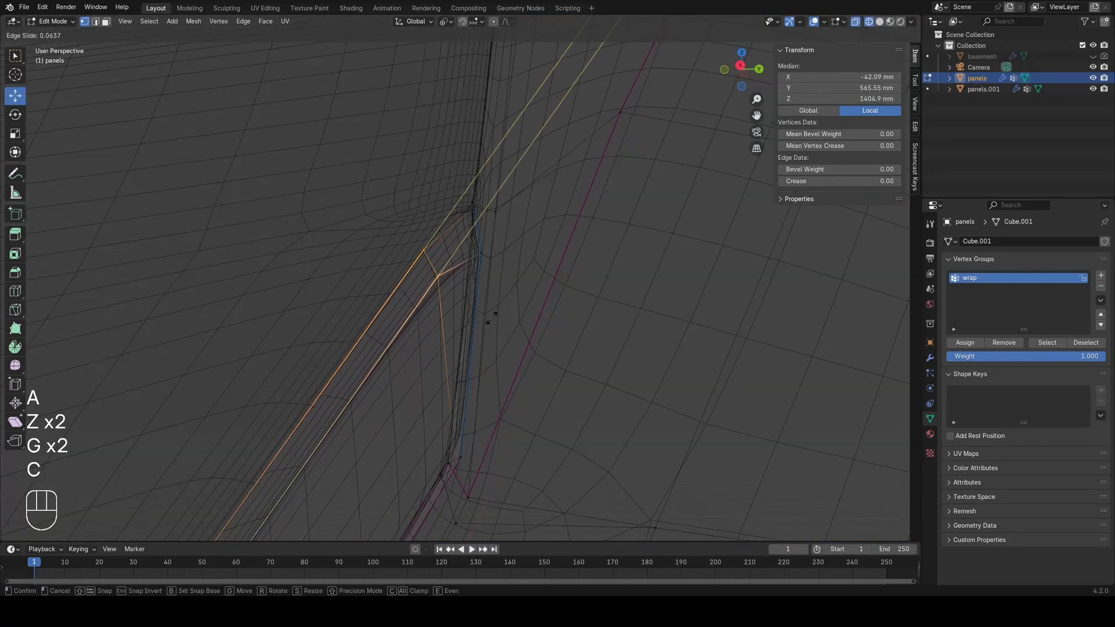
{"action": "middle_click_drag", "start_coordinate": [508, 304], "coordinate": [515, 308]}
{"action": "key", "text": "a"}
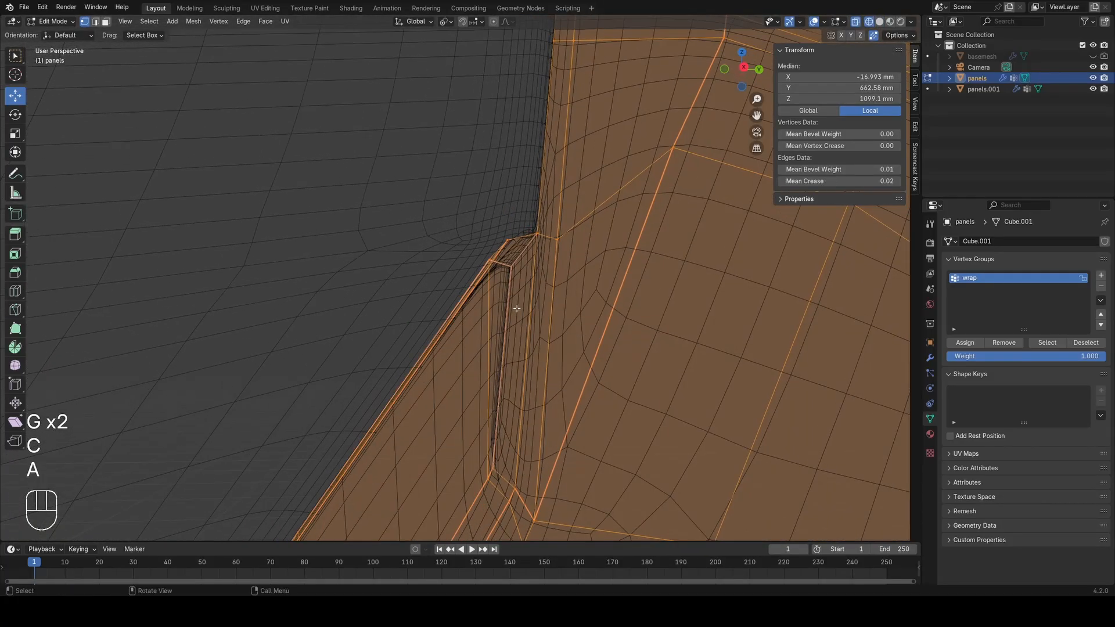
Step: Check the crease and bevel weight of the short flange edge at the opening's upper corner
{"action": "key", "text": "z"}
{"action": "scroll", "coordinate": [513, 290], "scroll_direction": "up", "scroll_amount": 4}
{"action": "key", "text": "z"}
{"action": "key", "text": "2"}
{"action": "left_click", "coordinate": [478, 219]}
{"action": "key", "text": "z"}
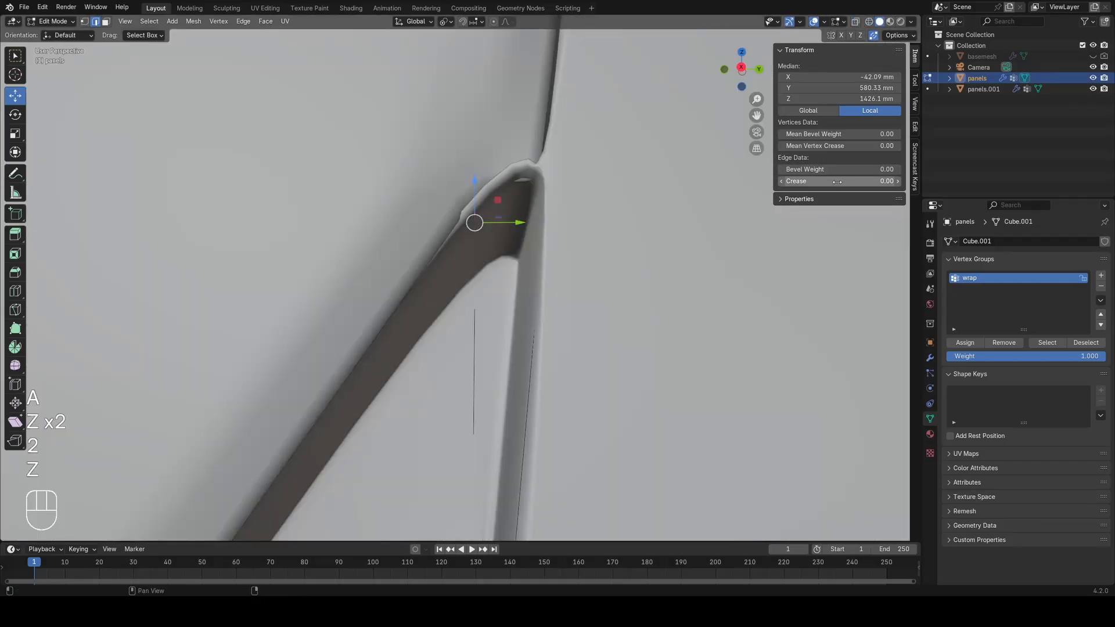
{"action": "key", "text": "z"}
{"action": "key", "text": "a"}
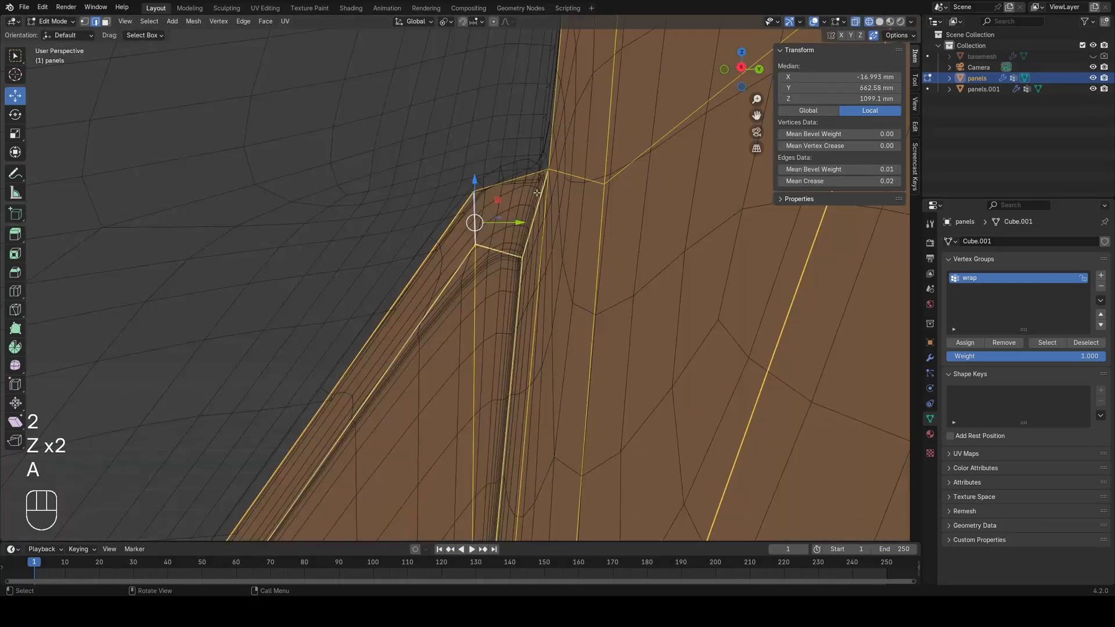
Step: Delete the narrow flange face at the opening's upper corner
{"action": "key", "text": "2"}
{"action": "key", "text": "1"}
{"action": "scroll", "coordinate": [522, 208], "scroll_direction": "down", "scroll_amount": 4}
{"action": "mouse_move", "coordinate": [523, 208]}
{"action": "middle_mouse_down"}
{"action": "mouse_move", "coordinate": [642, 146]}
{"action": "mouse_move", "coordinate": [577, 203]}
{"action": "middle_mouse_up"}
{"action": "scroll", "coordinate": [569, 180], "scroll_direction": "up", "scroll_amount": 4}
{"action": "key", "text": "z"}
{"action": "key", "text": "z"}
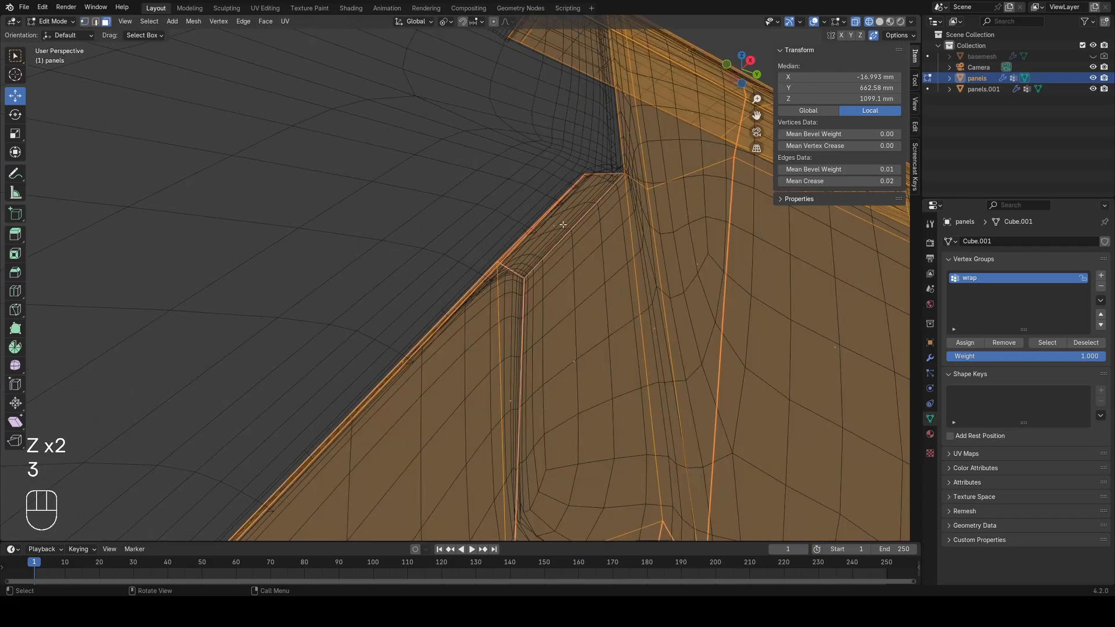
{"action": "left_click", "coordinate": [562, 225]}
{"action": "key", "text": "x"}
{"action": "left_click", "coordinate": [510, 248]}
Step: Try a loop cut through the flap beside the deleted upper corner face and undo it
{"action": "key", "text": "1"}
{"action": "key", "text": "a"}
{"action": "key", "text": "ctrl+r"}
{"action": "left_click", "coordinate": [567, 222]}
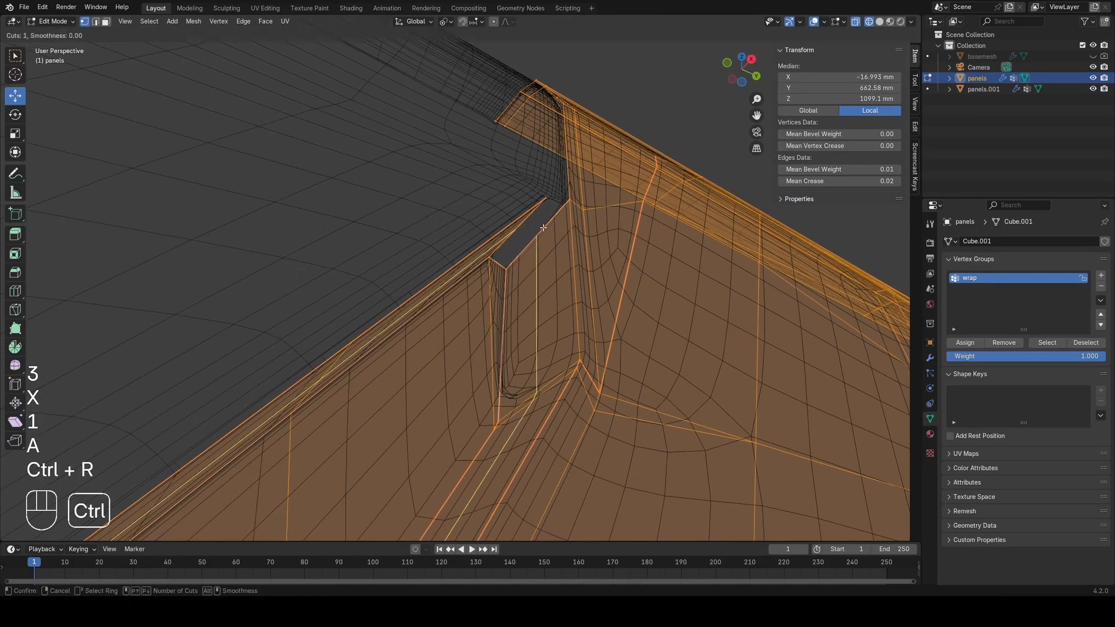
{"action": "left_click", "coordinate": [580, 212]}
{"action": "scroll", "coordinate": [556, 232], "scroll_direction": "down", "scroll_amount": 3}
{"action": "key", "text": "ctrl+z"}
{"action": "middle_click_drag", "start_coordinate": [555, 232], "coordinate": [567, 294]}
Step: Delete the flange face at the opening's lower corner and add a single loop cut along the diagonal flange
{"action": "scroll", "coordinate": [566, 293], "scroll_direction": "up", "scroll_amount": 4}
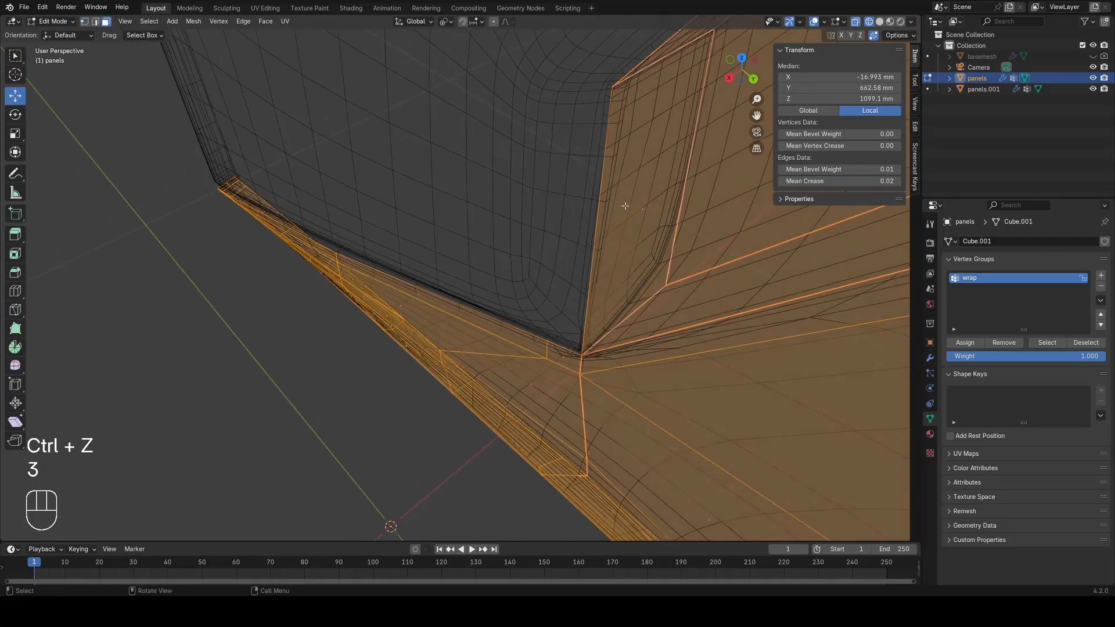
{"action": "scroll", "coordinate": [605, 208], "scroll_direction": "down", "scroll_amount": 4}
{"action": "middle_click_drag", "start_coordinate": [605, 208], "coordinate": [346, 302], "text": "shift"}
{"action": "scroll", "coordinate": [393, 333], "scroll_direction": "up", "scroll_amount": 2}
{"action": "key", "text": "ctrl+r"}
{"action": "left_click", "coordinate": [374, 378]}
{"action": "left_click", "coordinate": [357, 392]}
Step: Slide the flange's diagonal edge loop beside the opening slightly inward across the flange
{"action": "key", "text": "a"}
{"action": "left_click", "coordinate": [327, 199], "text": "alt"}
{"action": "scroll", "coordinate": [372, 205], "scroll_direction": "down", "scroll_amount": 5}
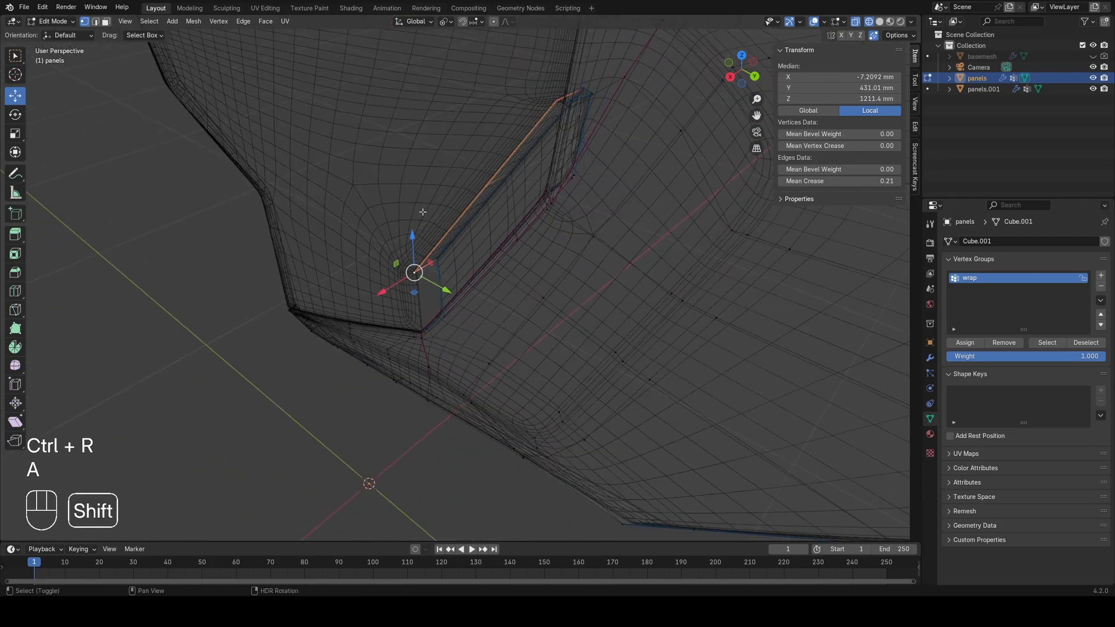
{"action": "middle_click_drag", "start_coordinate": [422, 212], "coordinate": [424, 234], "text": "shift"}
{"action": "middle_click_drag", "start_coordinate": [425, 234], "coordinate": [494, 180]}
{"action": "scroll", "coordinate": [464, 232], "scroll_direction": "up", "scroll_amount": 3}
{"action": "key", "text": "z"}
{"action": "key", "text": "z"}
{"action": "mouse_move", "coordinate": [464, 273]}
{"action": "middle_mouse_down"}
{"action": "mouse_move", "coordinate": [488, 234]}
{"action": "mouse_move", "coordinate": [423, 283]}
{"action": "mouse_move", "coordinate": [504, 235]}
{"action": "middle_mouse_up"}
{"action": "key", "text": "z"}
{"action": "left_click", "coordinate": [473, 283]}
{"action": "left_click", "coordinate": [489, 179]}
{"action": "key", "text": "z"}
{"action": "key", "text": "a"}
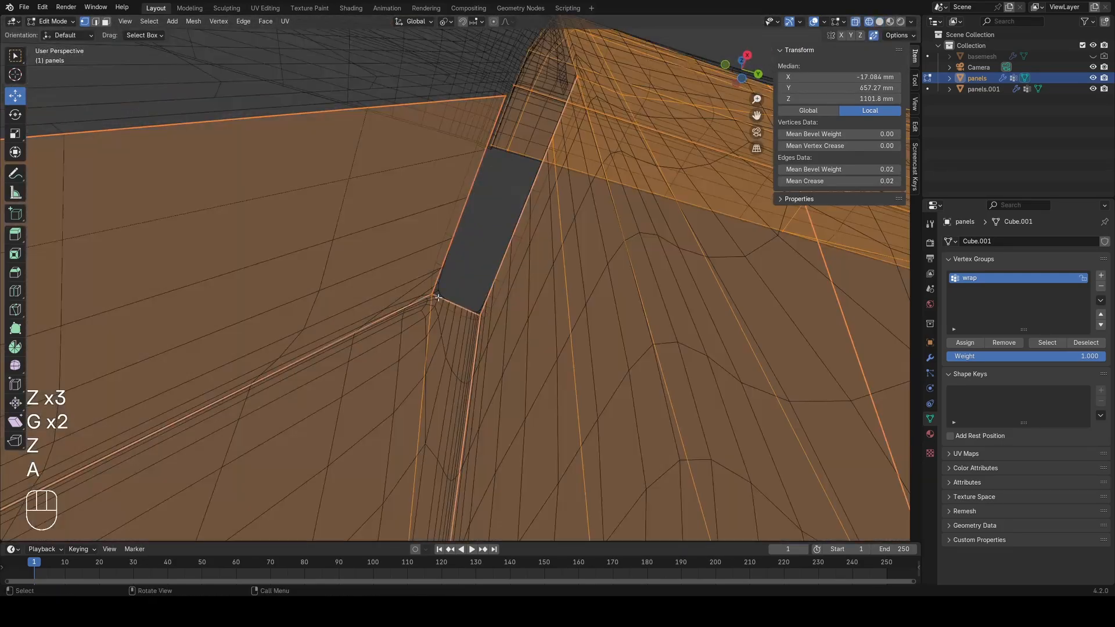
Step: Fill the gap in the flange at the opening's upper corner with a face from its short edge
{"action": "key", "text": "2"}
{"action": "left_click", "coordinate": [455, 303]}
{"action": "key", "text": "f"}
{"action": "key", "text": "1"}
{"action": "key", "text": "a"}
Step: Slide the seam vertex at the top of the new upper corner face along its edge
{"action": "key", "text": "z"}
{"action": "left_click", "coordinate": [540, 136]}
{"action": "key", "text": "g"}
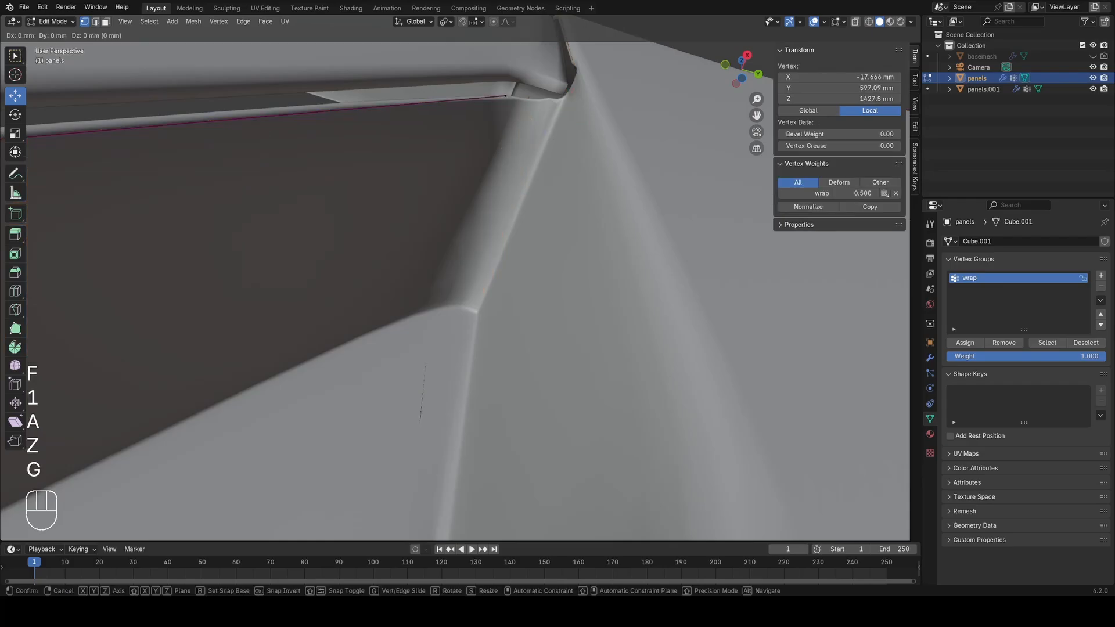
{"action": "key", "text": "g"}
{"action": "left_click", "coordinate": [548, 134]}
{"action": "key", "text": "z"}
Step: Set the bevel weight to 0.50 on the edge joining the upper corner face to the adjoining panel surface
{"action": "key", "text": "a"}
{"action": "key", "text": "2"}
{"action": "middle_click_drag", "start_coordinate": [543, 150], "coordinate": [549, 182]}
{"action": "key", "text": "z"}
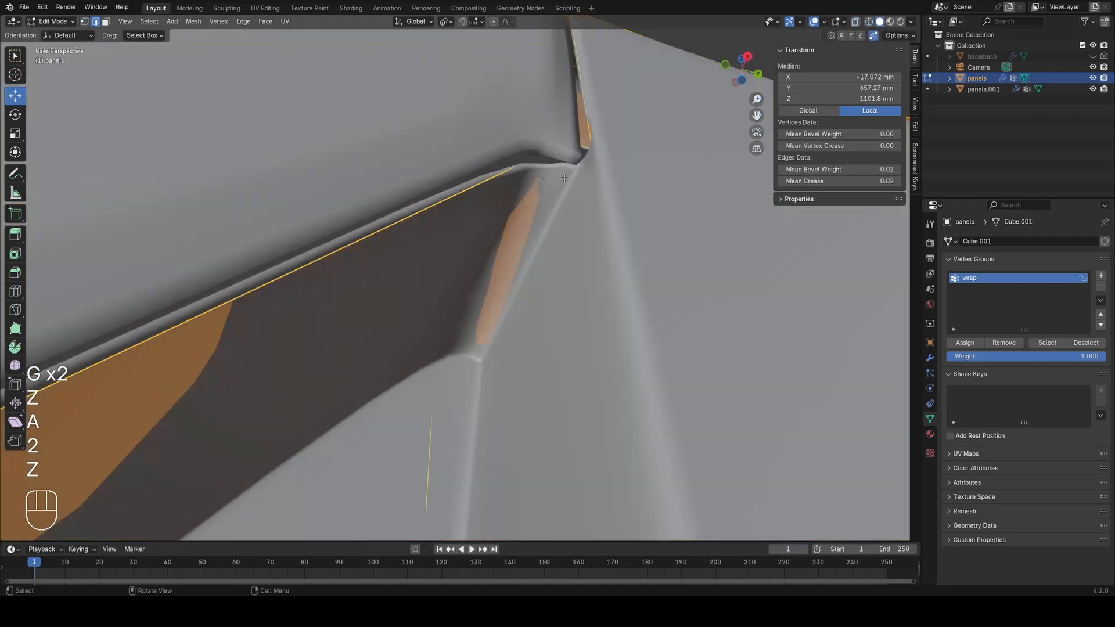
{"action": "left_click", "coordinate": [574, 176]}
{"action": "key", "text": "z"}
{"action": "key", "text": "a"}
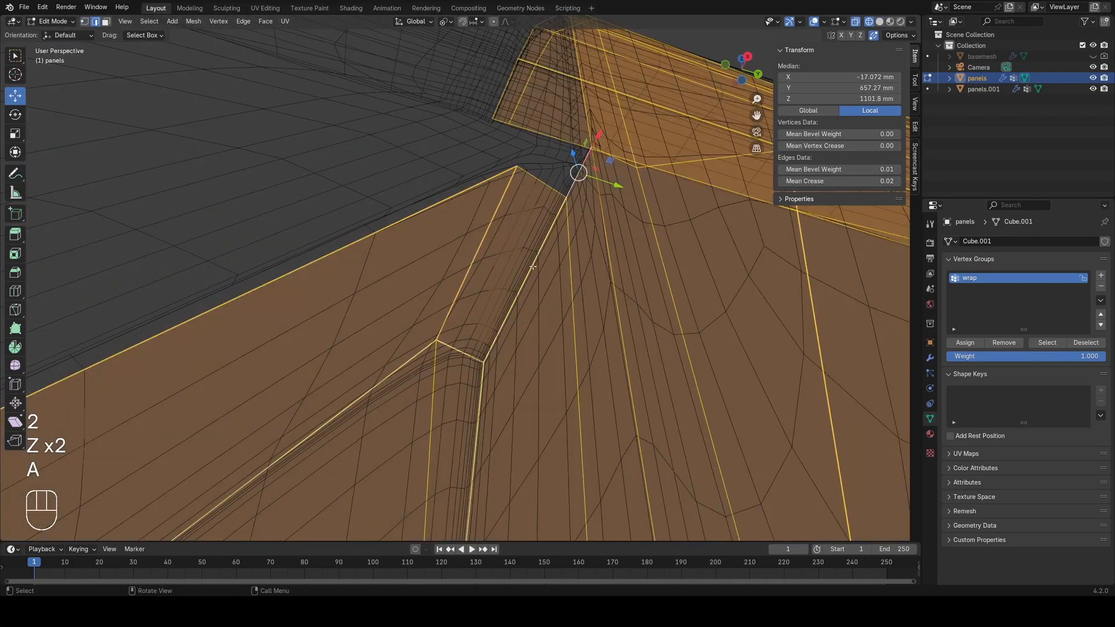
{"action": "key", "text": "z"}
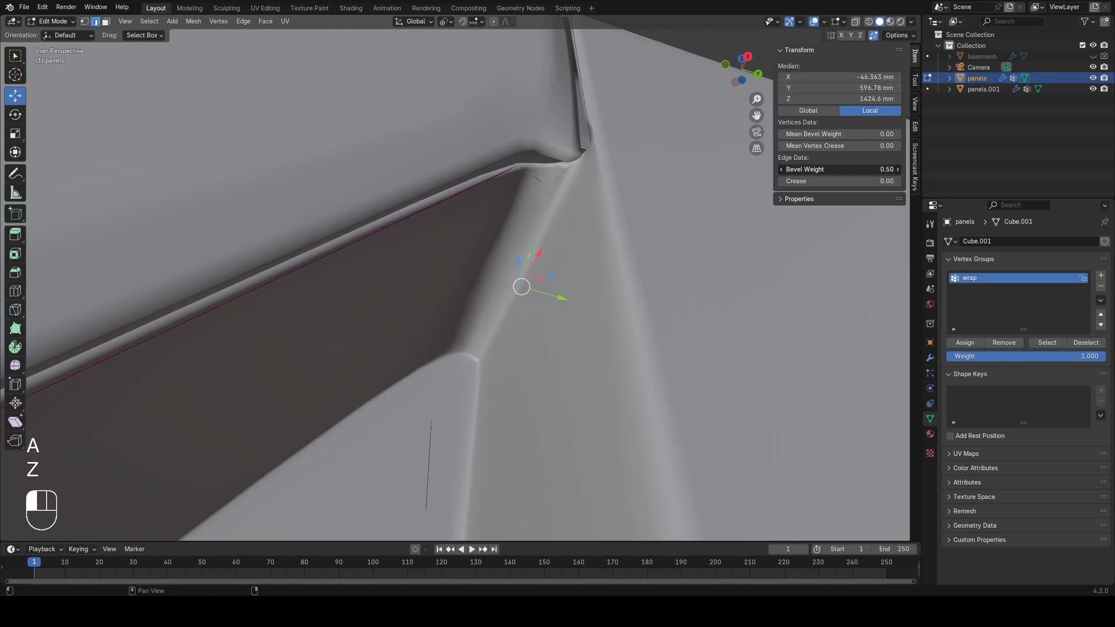
Step: Slide the free vertex of the upper corner face, beside the neighbouring panel, along its edge
{"action": "key", "text": "z"}
{"action": "key", "text": "a"}
{"action": "key", "text": "1"}
{"action": "left_click", "coordinate": [518, 166]}
{"action": "key", "text": "z"}
{"action": "key", "text": "g"}
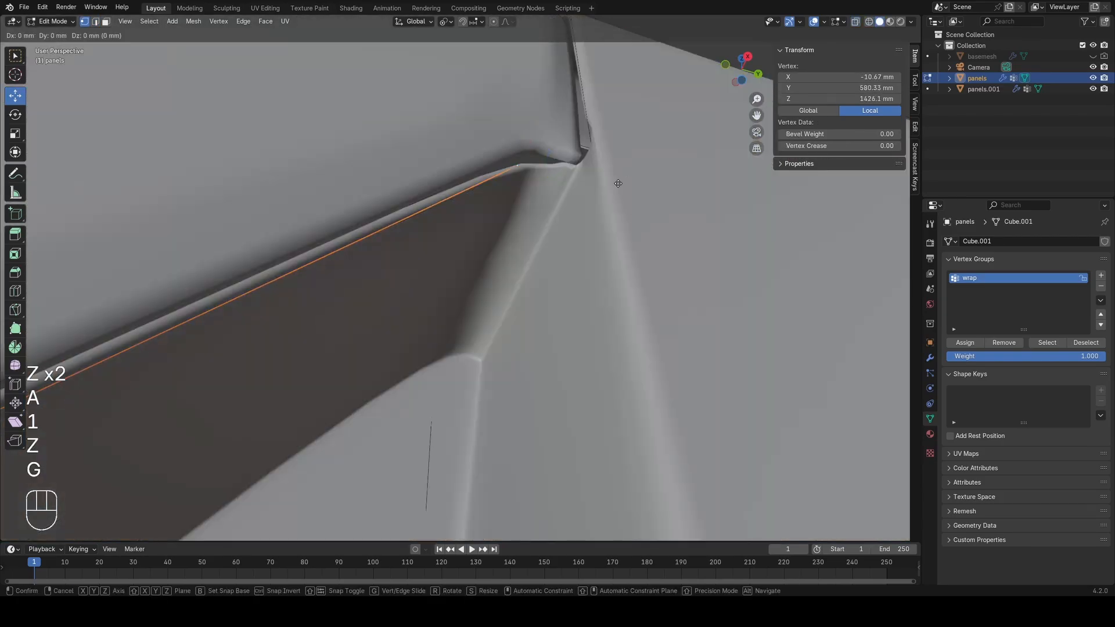
{"action": "left_click", "coordinate": [624, 172]}
Step: Set the bevel weight to 0.10 on the edge joining the upper corner face to the diagonal flange
{"action": "key", "text": "z"}
{"action": "key", "text": "a"}
{"action": "key", "text": "2"}
{"action": "key", "text": "z"}
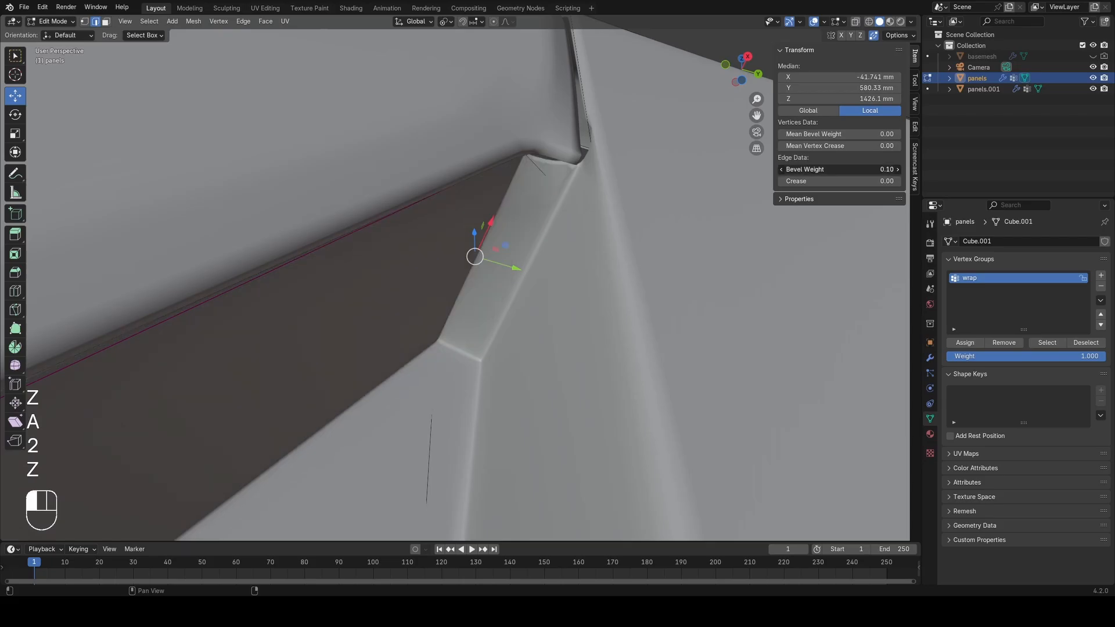
Step: Inspect the finished upper corner and the rest of the opening in Object Mode with Material Preview shading
{"action": "key", "text": "Tab"}
{"action": "key", "text": "alt+a"}
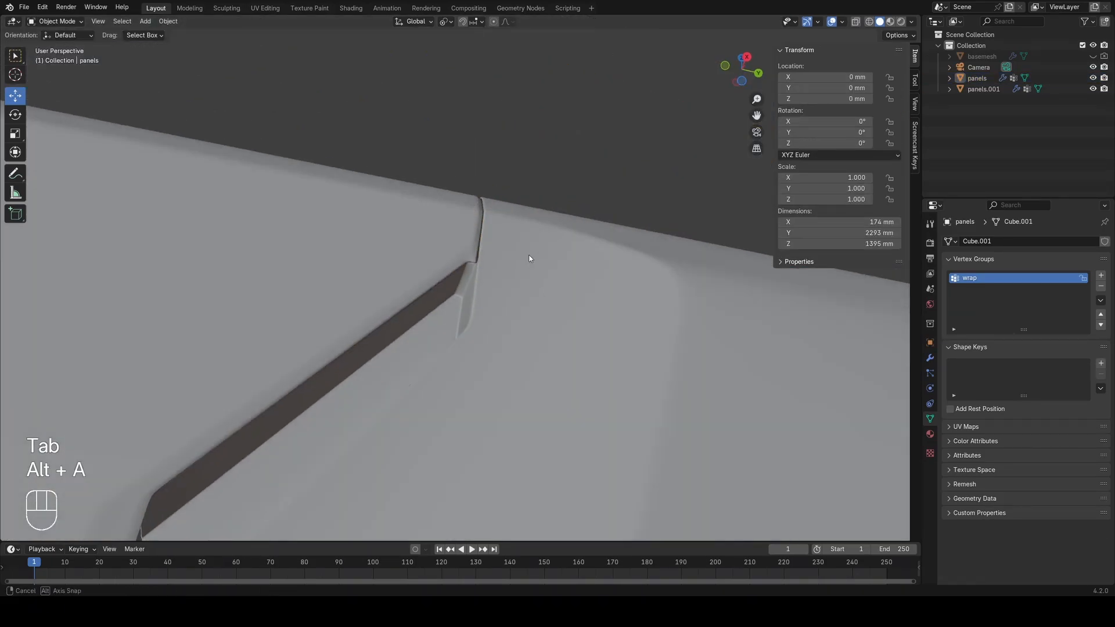
{"action": "key", "text": "z"}
{"action": "mouse_move", "coordinate": [525, 285]}
{"action": "middle_mouse_down"}
{"action": "mouse_move", "coordinate": [516, 316]}
{"action": "mouse_move", "coordinate": [503, 214]}
{"action": "middle_mouse_up"}
{"action": "scroll", "coordinate": [503, 215], "scroll_direction": "up", "scroll_amount": 2}
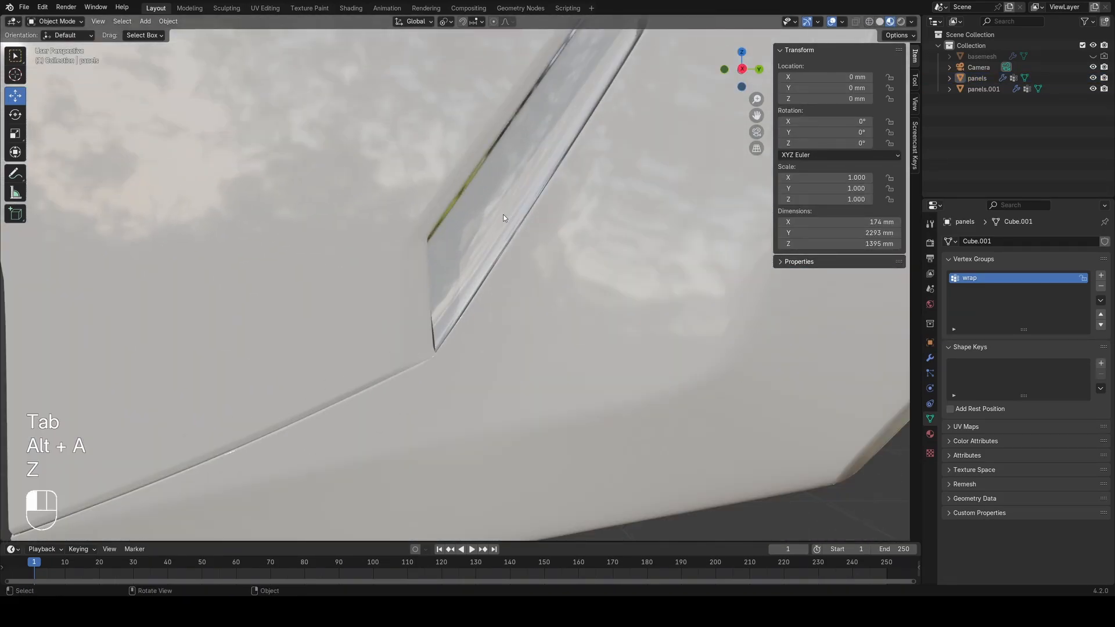
{"action": "left_click", "coordinate": [503, 214]}
Step: Return to editing the panels mesh and fill the flange gap at the opening's lower corner with a face
{"action": "key", "text": "z"}
{"action": "middle_click_drag", "start_coordinate": [401, 250], "coordinate": [361, 277]}
{"action": "key", "text": "Tab"}
{"action": "key", "text": "a"}
{"action": "key", "text": "1"}
{"action": "key", "text": "2"}
{"action": "mouse_move", "coordinate": [396, 351]}
{"action": "middle_mouse_down"}
{"action": "mouse_move", "coordinate": [415, 325]}
{"action": "mouse_move", "coordinate": [339, 351]}
{"action": "mouse_move", "coordinate": [380, 385]}
{"action": "mouse_move", "coordinate": [370, 380]}
{"action": "middle_mouse_up"}
{"action": "left_click", "coordinate": [416, 314]}
{"action": "key", "text": "f"}
{"action": "key", "text": "1"}
{"action": "key", "text": "a"}
{"action": "key", "text": "z"}
{"action": "key", "text": "z"}
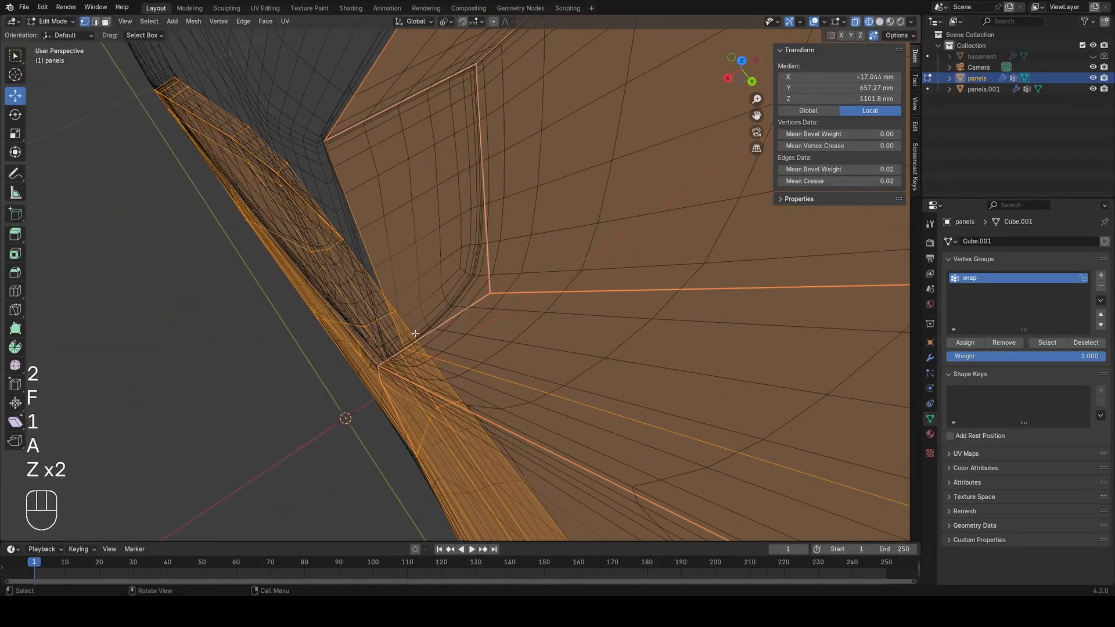
Step: Slide the two free vertices of the new lower corner face along their edges to follow the neighbouring panel
{"action": "left_click", "coordinate": [404, 349]}
{"action": "key", "text": "z"}
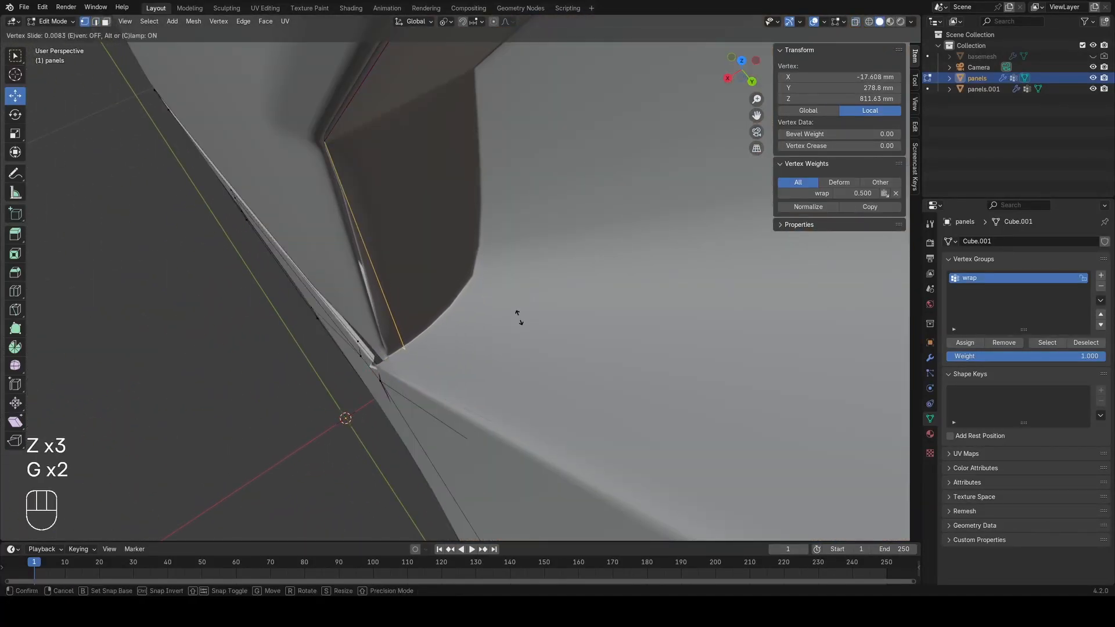
{"action": "left_click", "coordinate": [518, 317]}
{"action": "middle_click_drag", "start_coordinate": [518, 318], "coordinate": [514, 289]}
{"action": "key", "text": "z"}
{"action": "key", "text": "a"}
{"action": "left_click", "coordinate": [358, 148]}
{"action": "key", "text": "z"}
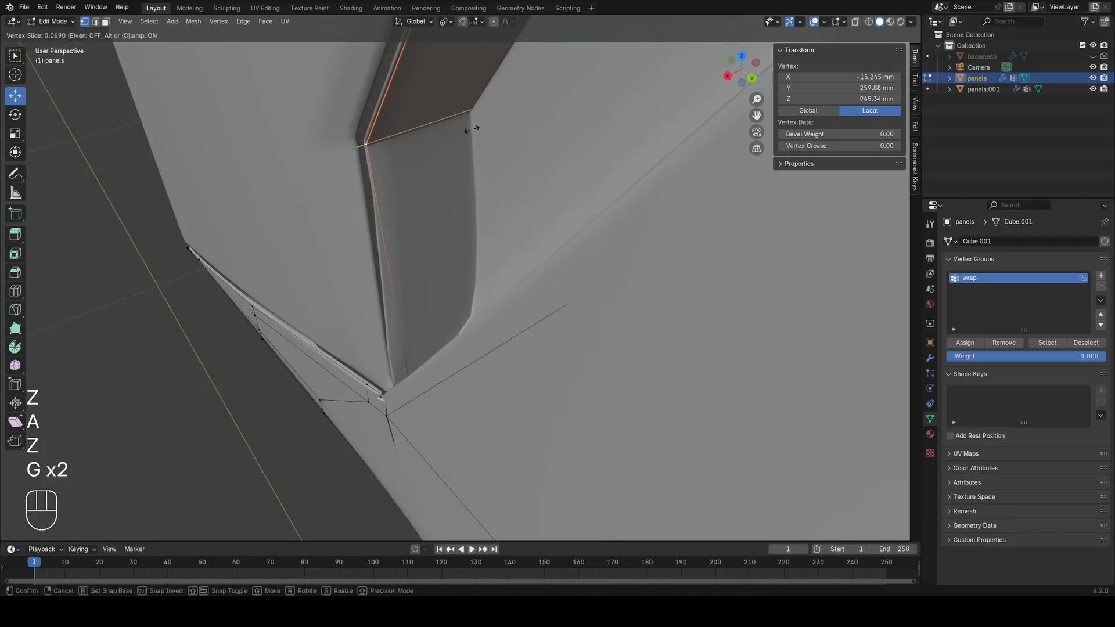
Step: Set the bevel weight to 0.62 on the edge joining the lower corner face to the diagonal flange
{"action": "key", "text": "a"}
{"action": "key", "text": "2"}
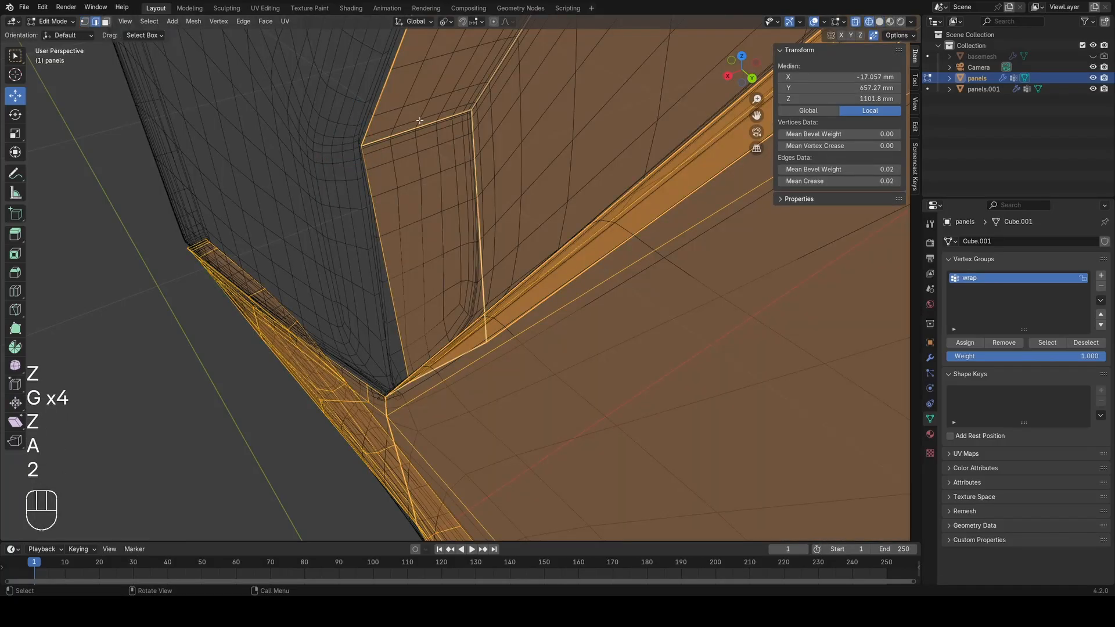
{"action": "left_click", "coordinate": [424, 129]}
{"action": "key", "text": "z"}
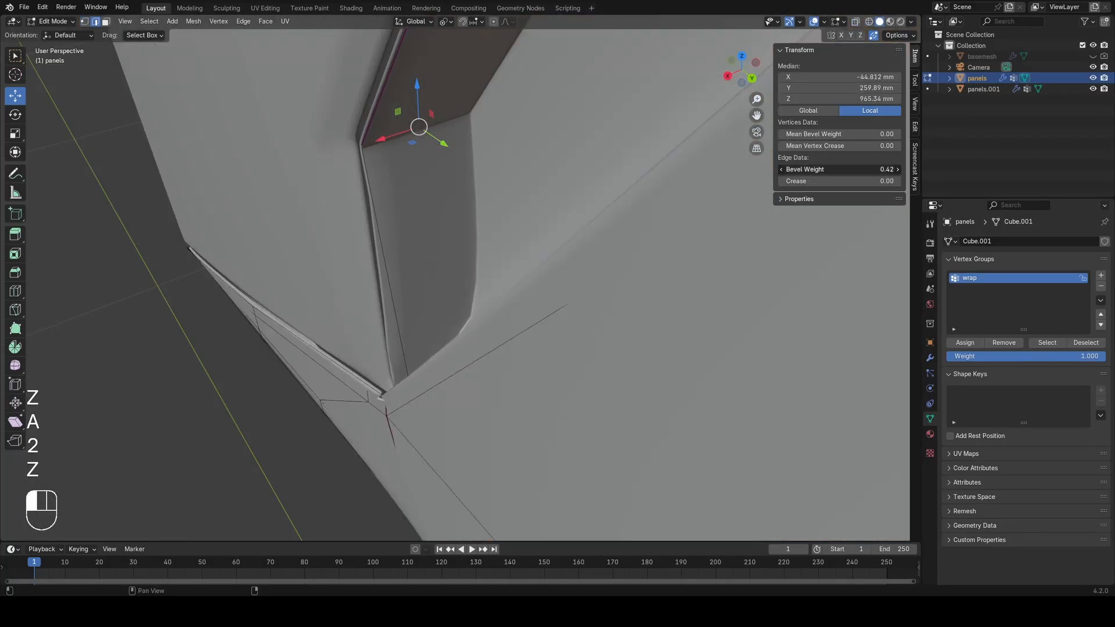
{"action": "mouse_move", "coordinate": [494, 314]}
{"action": "middle_mouse_down"}
{"action": "mouse_move", "coordinate": [537, 279]}
{"action": "mouse_move", "coordinate": [547, 238]}
{"action": "middle_mouse_up"}
{"action": "key", "text": "z"}
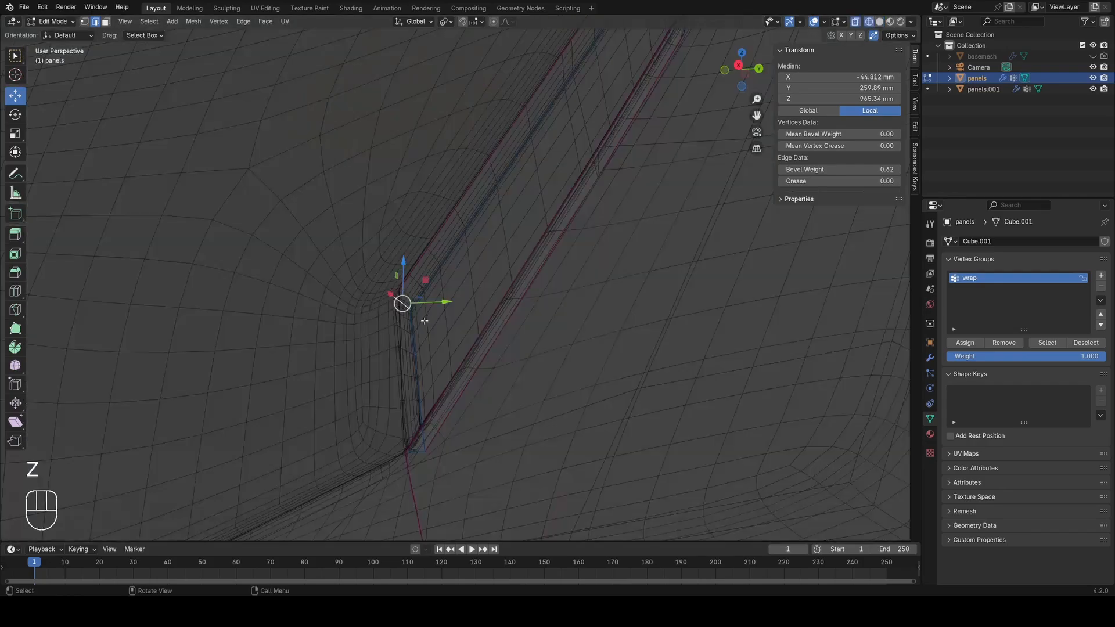
Step: Slide the flap's inner vertex at the lower bend along its edge by a factor of 0.065
{"action": "key", "text": "a"}
{"action": "key", "text": "1"}
{"action": "left_click", "coordinate": [414, 314]}
{"action": "key", "text": "z"}
{"action": "key", "text": "g"}
{"action": "key", "text": "g"}
{"action": "left_click", "coordinate": [456, 298]}
{"action": "key", "text": "z"}
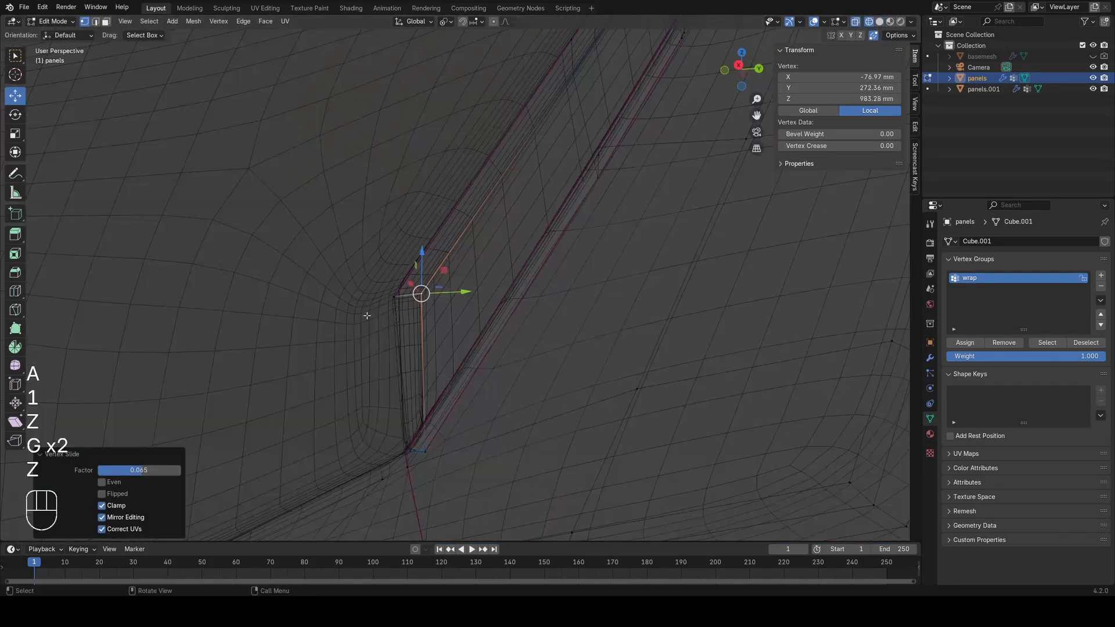
{"action": "key", "text": "a"}
{"action": "key", "text": "Tab"}
{"action": "key", "text": "Tab"}
Step: Slide the vertex at the bottom of the lower corner face along its edge and check the result in Object Mode
{"action": "key", "text": "a"}
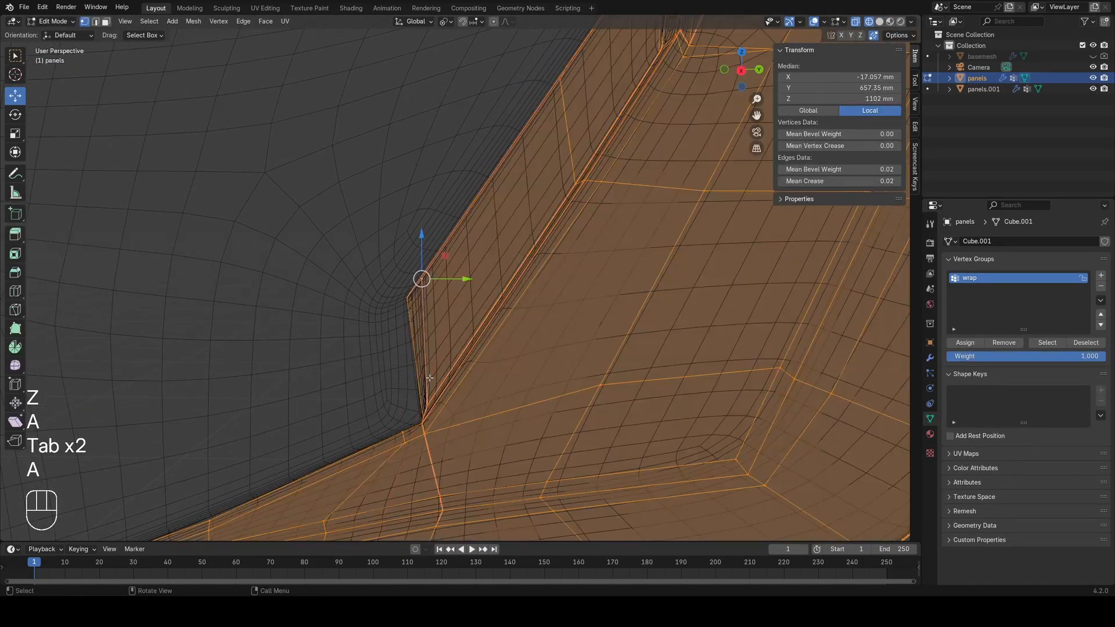
{"action": "left_click", "coordinate": [429, 381]}
{"action": "key", "text": "g"}
{"action": "left_click", "coordinate": [440, 369]}
{"action": "key", "text": "Tab"}
{"action": "key", "text": "z"}
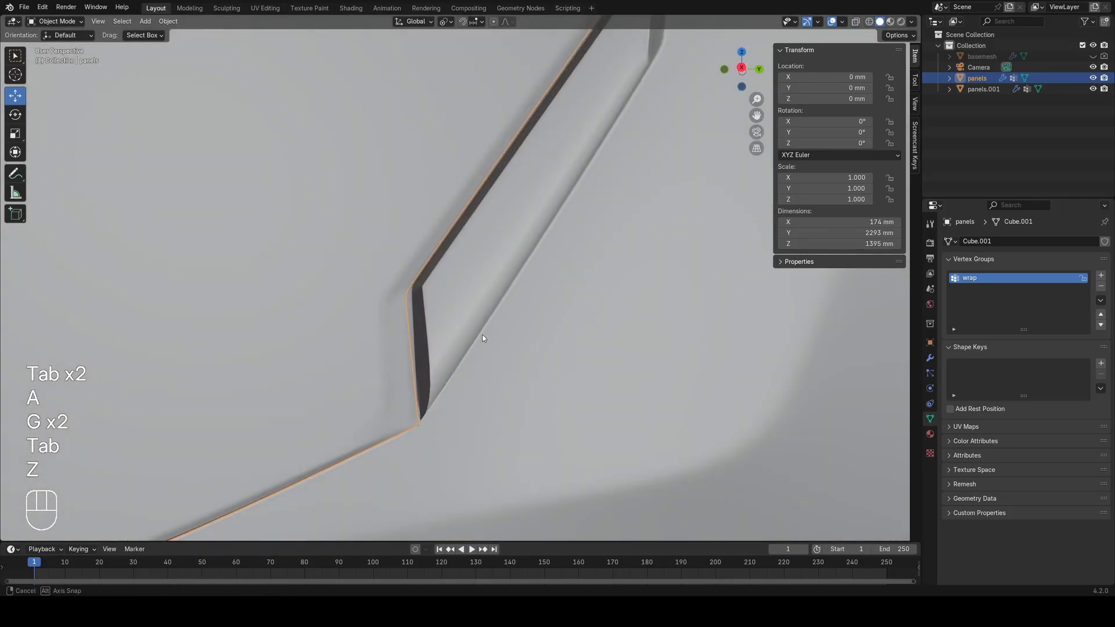
{"action": "key", "text": "z"}
{"action": "scroll", "coordinate": [464, 365], "scroll_direction": "down", "scroll_amount": 5}
{"action": "key", "text": "alt+a"}
{"action": "mouse_move", "coordinate": [464, 365]}
{"action": "middle_mouse_down"}
{"action": "mouse_move", "coordinate": [440, 396]}
{"action": "mouse_move", "coordinate": [479, 343]}
{"action": "middle_mouse_up"}
Step: Set the mean crease of the flap's inner diagonal edges to 0 and check the surface in Object Mode
{"action": "key", "text": "z"}
{"action": "scroll", "coordinate": [458, 371], "scroll_direction": "up", "scroll_amount": 5}
{"action": "key", "text": "Tab"}
{"action": "key", "text": "a"}
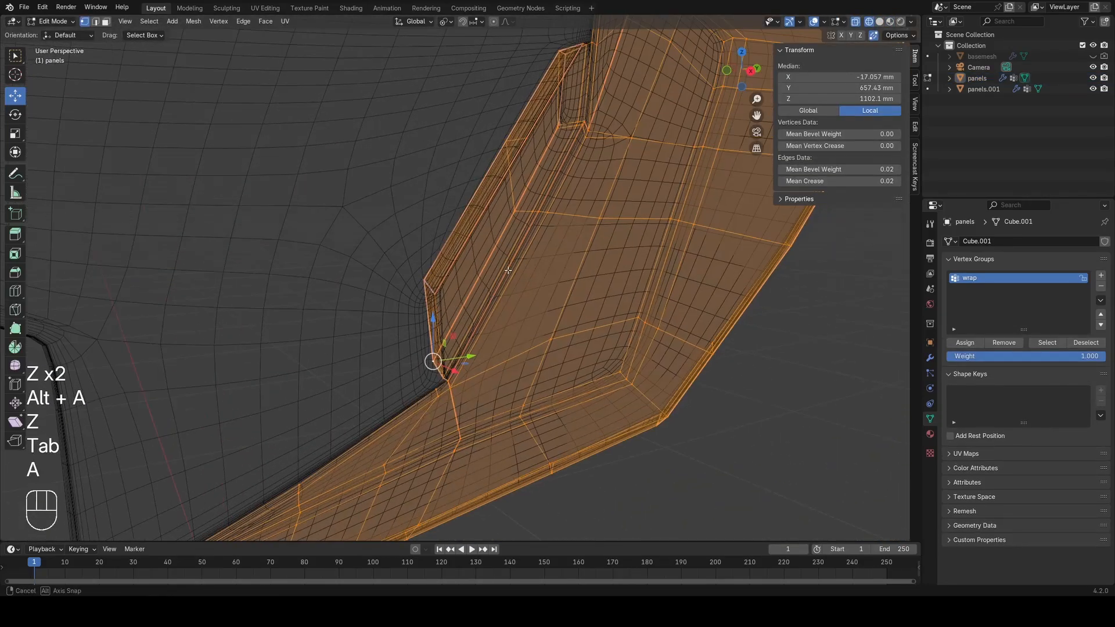
{"action": "mouse_move", "coordinate": [510, 267]}
{"action": "middle_mouse_down"}
{"action": "mouse_move", "coordinate": [493, 304]}
{"action": "mouse_move", "coordinate": [527, 259]}
{"action": "middle_mouse_up"}
{"action": "key", "text": "2"}
{"action": "left_click", "coordinate": [493, 304], "text": "alt"}
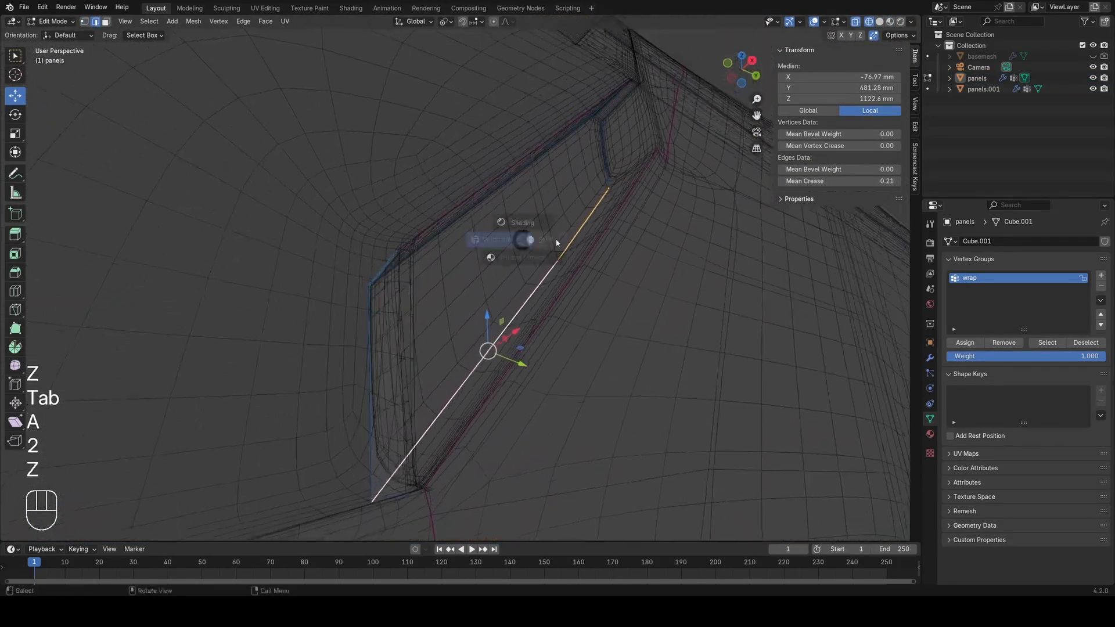
{"action": "left_click", "coordinate": [556, 243]}
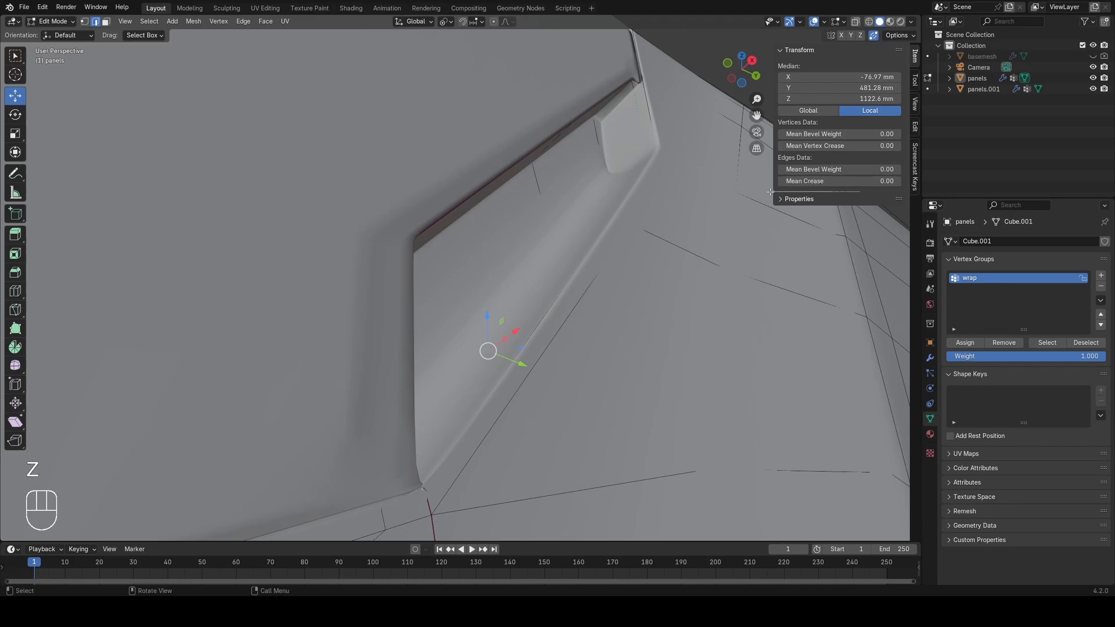
{"action": "key", "text": "Tab"}
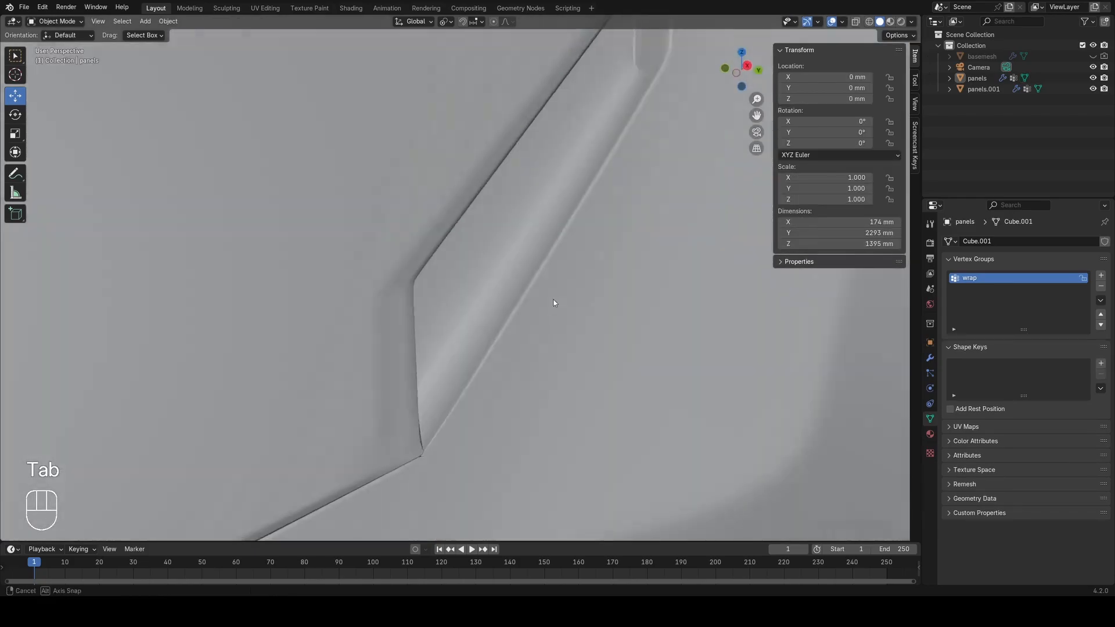
{"action": "key", "text": "shift+z"}
Step: Set the bevel weight to 0.25 on the flap's inner vertical edge below the upper corner
{"action": "middle_click_drag", "start_coordinate": [402, 356], "coordinate": [552, 266]}
{"action": "key", "text": "Tab"}
{"action": "key", "text": "a"}
{"action": "key", "text": "2"}
{"action": "left_click", "coordinate": [552, 266]}
{"action": "scroll", "coordinate": [553, 265], "scroll_direction": "up", "scroll_amount": 1}
{"action": "key", "text": "z"}
{"action": "left_click", "coordinate": [839, 170]}
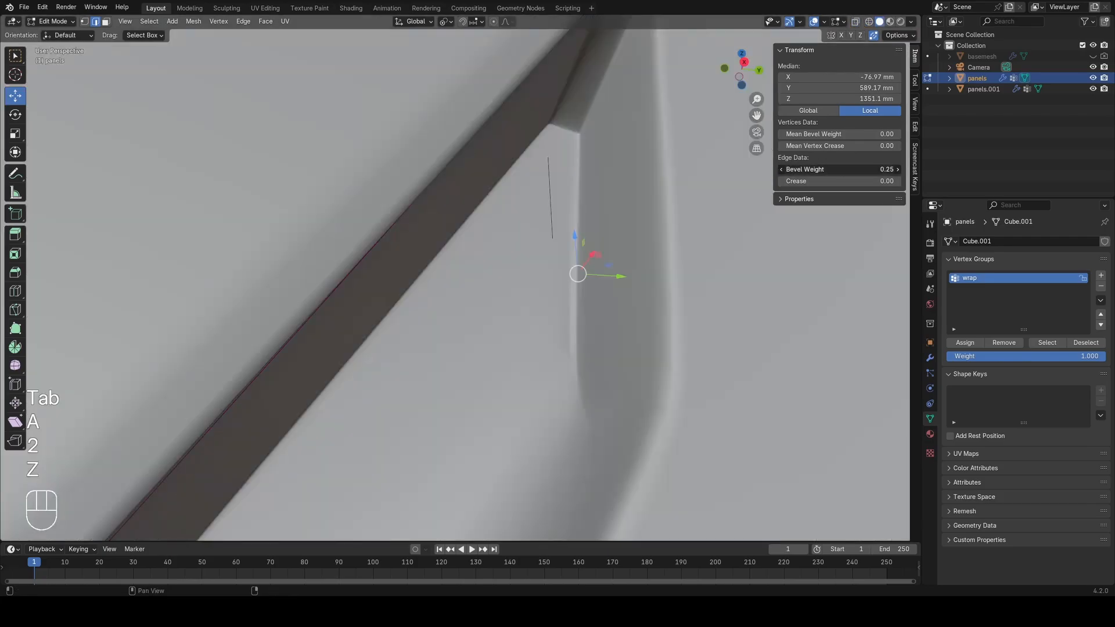
Step: Check the flap's bevelled inner edge in Object Mode and return to edge editing at the lower corner
{"action": "key", "text": "z"}
{"action": "key", "text": "a"}
{"action": "key", "text": "Tab"}
{"action": "scroll", "coordinate": [502, 312], "scroll_direction": "down", "scroll_amount": 3}
{"action": "mouse_move", "coordinate": [502, 312]}
{"action": "middle_mouse_down"}
{"action": "mouse_move", "coordinate": [485, 328]}
{"action": "mouse_move", "coordinate": [500, 281]}
{"action": "mouse_move", "coordinate": [386, 427]}
{"action": "mouse_move", "coordinate": [410, 428]}
{"action": "mouse_move", "coordinate": [405, 352]}
{"action": "middle_mouse_up"}
{"action": "key", "text": "Tab"}
{"action": "scroll", "coordinate": [400, 352], "scroll_direction": "up", "scroll_amount": 2}
{"action": "key", "text": "2"}
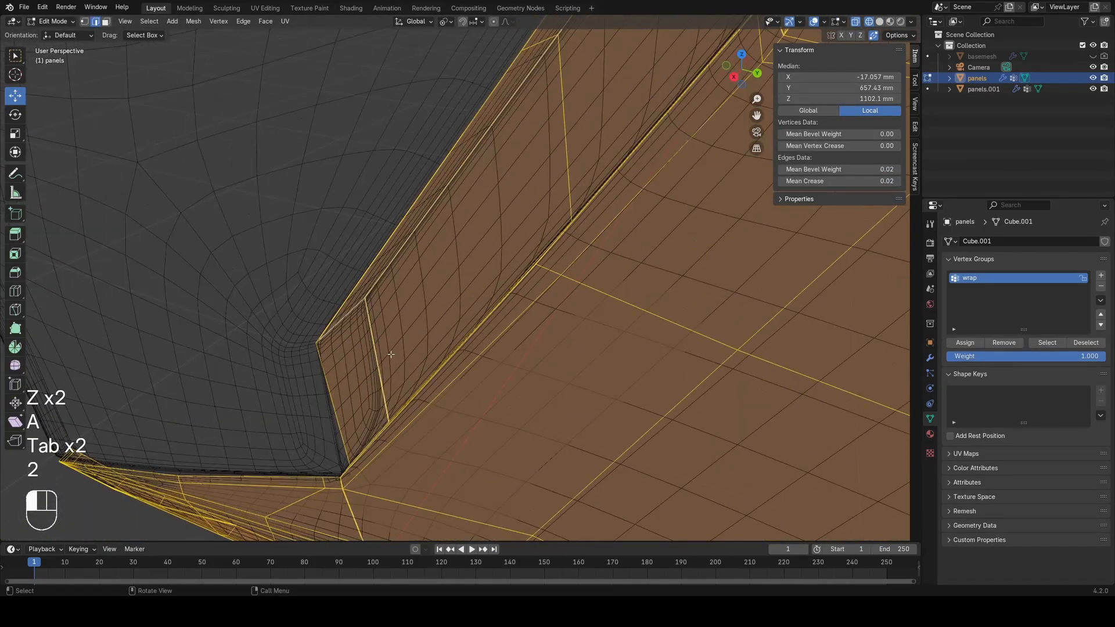
Step: Select the flap's inner vertical edge at the lower corner, check the surface in Object Mode and undo the last two operations
{"action": "left_click", "coordinate": [391, 353]}
{"action": "scroll", "coordinate": [391, 354], "scroll_direction": "up", "scroll_amount": 2}
{"action": "key", "text": "z"}
{"action": "key", "text": "z"}
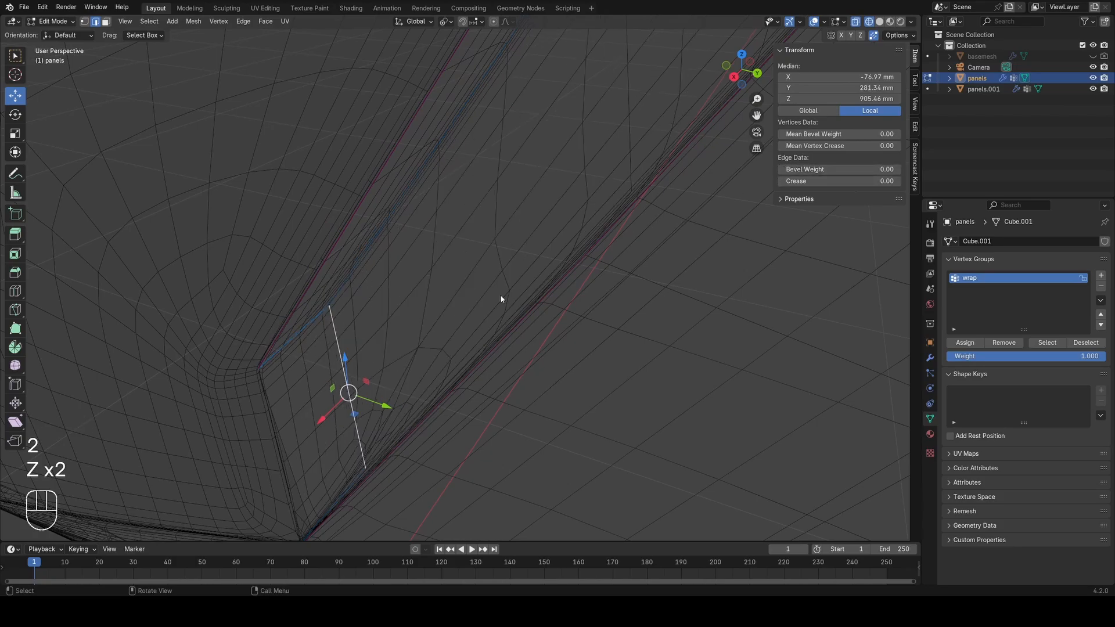
{"action": "key", "text": "Tab"}
{"action": "mouse_move", "coordinate": [501, 298]}
{"action": "middle_mouse_down"}
{"action": "mouse_move", "coordinate": [418, 346]}
{"action": "mouse_move", "coordinate": [498, 244]}
{"action": "mouse_move", "coordinate": [521, 249]}
{"action": "middle_mouse_up"}
{"action": "key", "text": "z"}
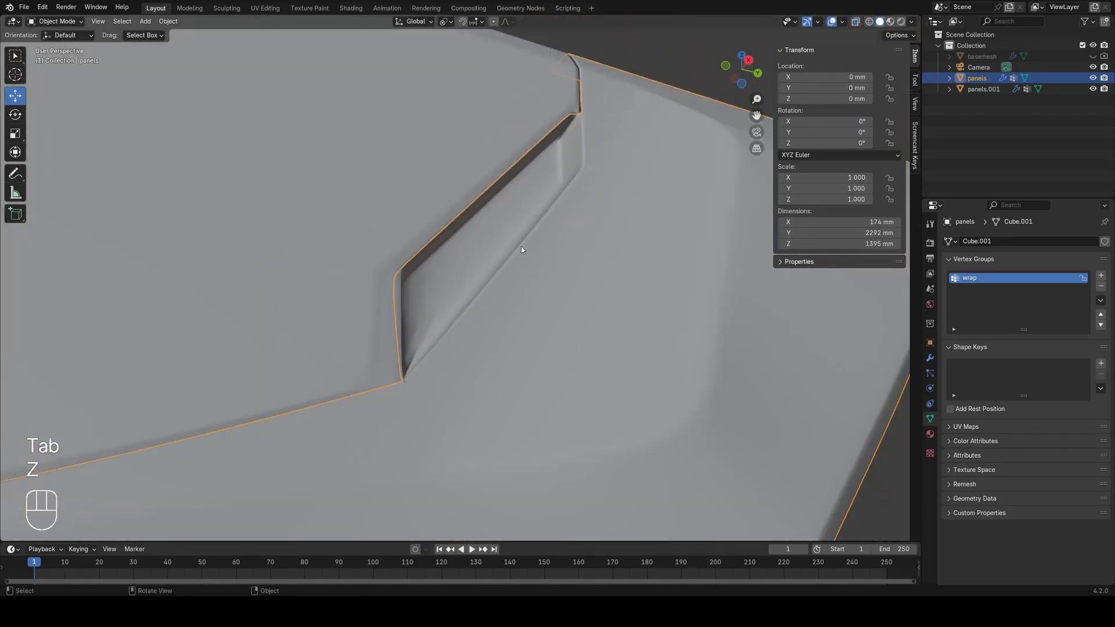
{"action": "key", "text": "ctrl+z"}
{"action": "key", "text": "ctrl+z"}
Step: Examine the flap's surface and mesh between the two panels from several angles
{"action": "key", "text": "Tab"}
{"action": "scroll", "coordinate": [497, 290], "scroll_direction": "down", "scroll_amount": 5}
{"action": "key", "text": "alt+a"}
{"action": "middle_click_drag", "start_coordinate": [497, 290], "coordinate": [482, 280]}
{"action": "scroll", "coordinate": [482, 280], "scroll_direction": "up", "scroll_amount": 3}
{"action": "left_click", "coordinate": [482, 280]}
{"action": "key", "text": "z"}
{"action": "scroll", "coordinate": [430, 316], "scroll_direction": "up", "scroll_amount": 4}
{"action": "key", "text": "Tab"}
{"action": "key", "text": "a"}
{"action": "key", "text": "1"}
{"action": "mouse_move", "coordinate": [503, 234]}
{"action": "middle_mouse_down"}
{"action": "mouse_move", "coordinate": [530, 230]}
{"action": "mouse_move", "coordinate": [517, 226]}
{"action": "mouse_move", "coordinate": [564, 248]}
{"action": "middle_mouse_up"}
{"action": "scroll", "coordinate": [517, 226], "scroll_direction": "down", "scroll_amount": 3}
{"action": "key", "text": "Tab"}
Step: Examine the whole panel assembly and the flap opening in Rendered shading
{"action": "key", "text": "z"}
{"action": "scroll", "coordinate": [540, 232], "scroll_direction": "down", "scroll_amount": 4}
{"action": "key", "text": "alt+a"}
{"action": "key", "text": "z"}
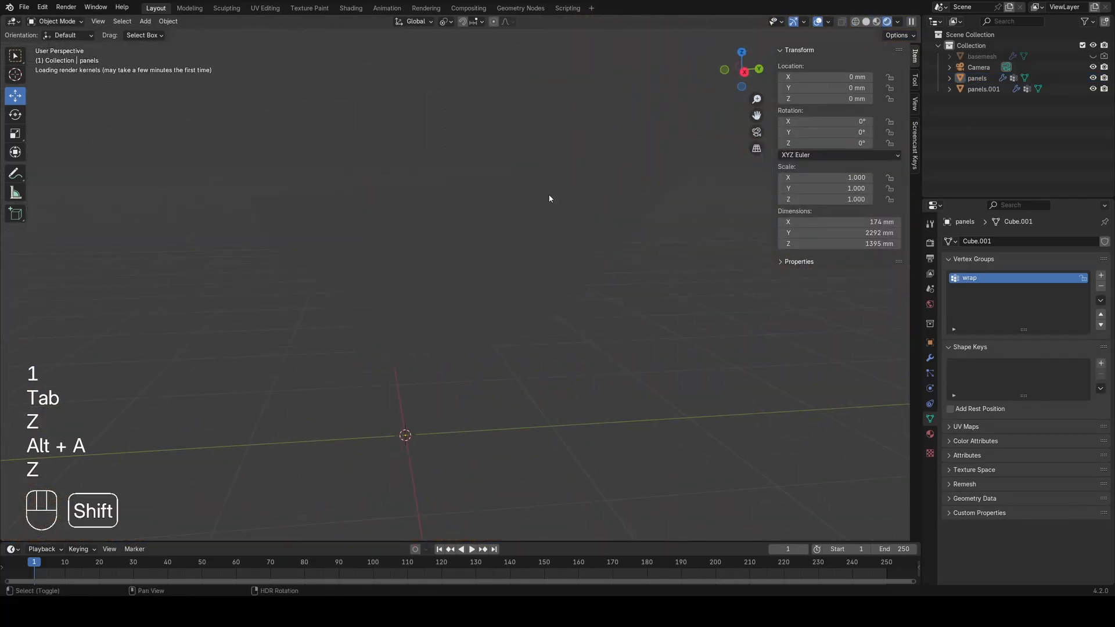
{"action": "middle_click_drag", "start_coordinate": [550, 199], "coordinate": [496, 239]}
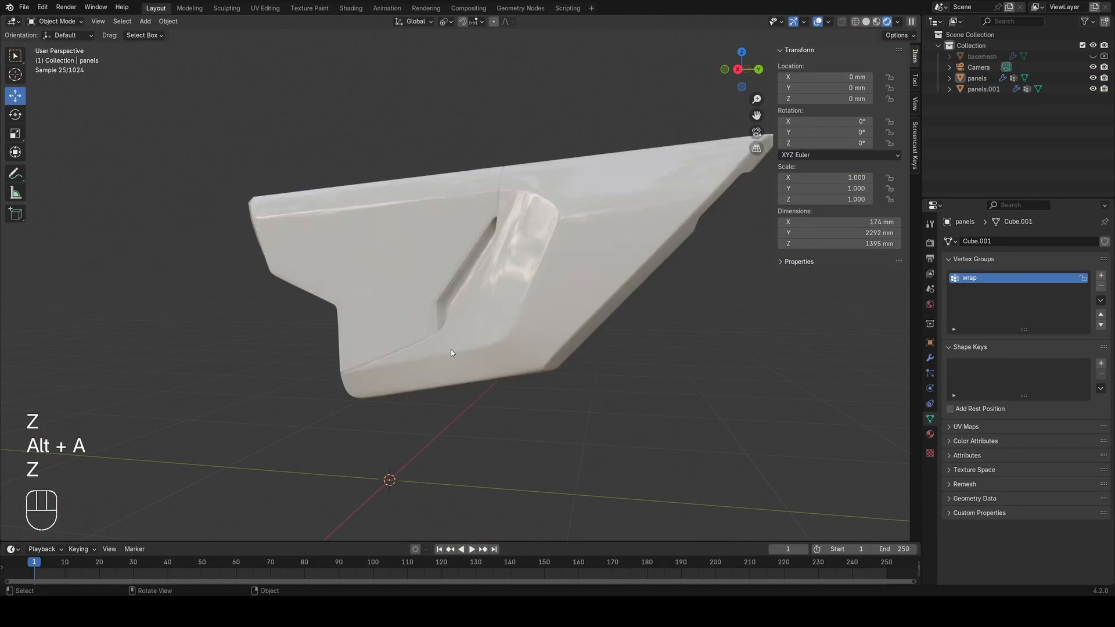
{"action": "scroll", "coordinate": [489, 288], "scroll_direction": "up", "scroll_amount": 3}
{"action": "middle_click_drag", "start_coordinate": [452, 353], "coordinate": [436, 291]}
{"action": "scroll", "coordinate": [489, 289], "scroll_direction": "down", "scroll_amount": 3}
{"action": "scroll", "coordinate": [459, 299], "scroll_direction": "up", "scroll_amount": 3}
{"action": "scroll", "coordinate": [435, 281], "scroll_direction": "up", "scroll_amount": 2}
Step: Slide the vertex at the lower bend of the flap's outer edge along its edge by a factor of 0.017 and refine it
{"action": "left_click", "coordinate": [437, 285]}
{"action": "scroll", "coordinate": [437, 291], "scroll_direction": "up", "scroll_amount": 3}
{"action": "key", "text": "z"}
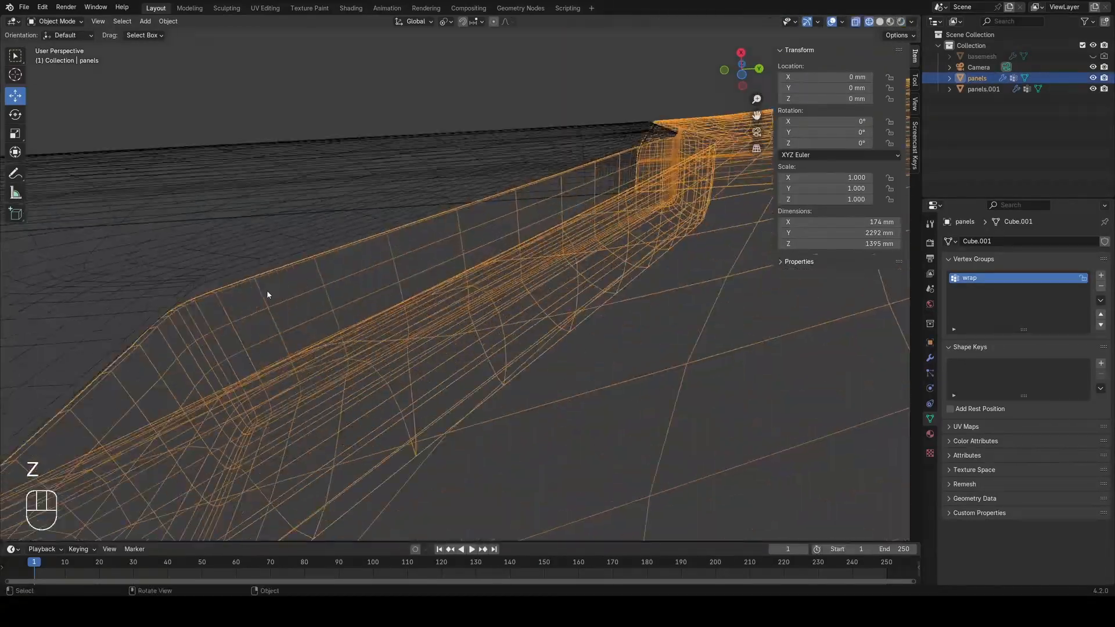
{"action": "key", "text": "Tab"}
{"action": "key", "text": "a"}
{"action": "key", "text": "1"}
{"action": "left_click", "coordinate": [241, 304]}
{"action": "key", "text": "z"}
{"action": "key", "text": "g"}
{"action": "key", "text": "g"}
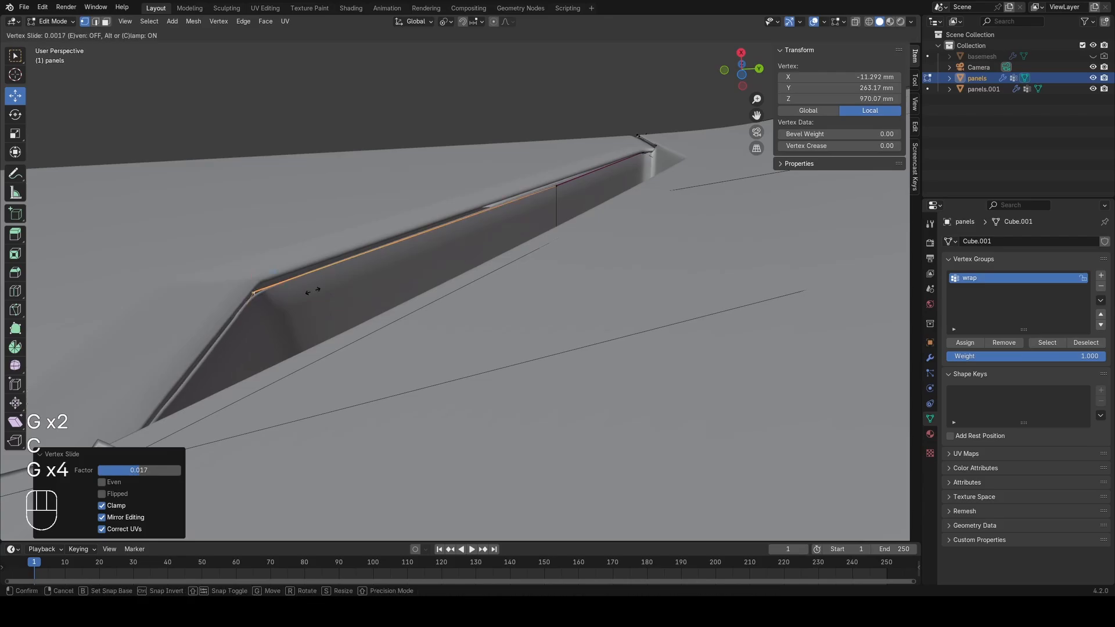
{"action": "key", "text": "z"}
{"action": "key", "text": "a"}
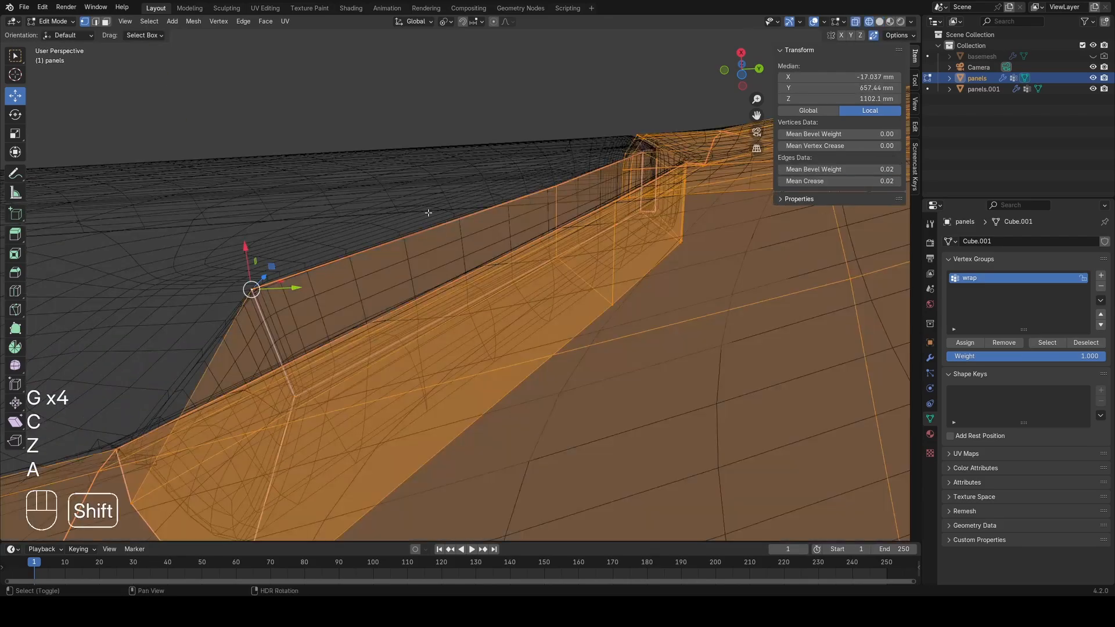
Step: Adjust the vertex at the upper end of the flap's outer edge with a Quick Favorites operation and check it in Object Mode
{"action": "middle_click_drag", "start_coordinate": [428, 211], "coordinate": [378, 270], "text": "shift"}
{"action": "key", "text": "z"}
{"action": "left_click", "coordinate": [619, 186]}
{"action": "scroll", "coordinate": [620, 186], "scroll_direction": "up", "scroll_amount": 1}
{"action": "left_click", "coordinate": [620, 187]}
{"action": "scroll", "coordinate": [620, 187], "scroll_direction": "down", "scroll_amount": 2}
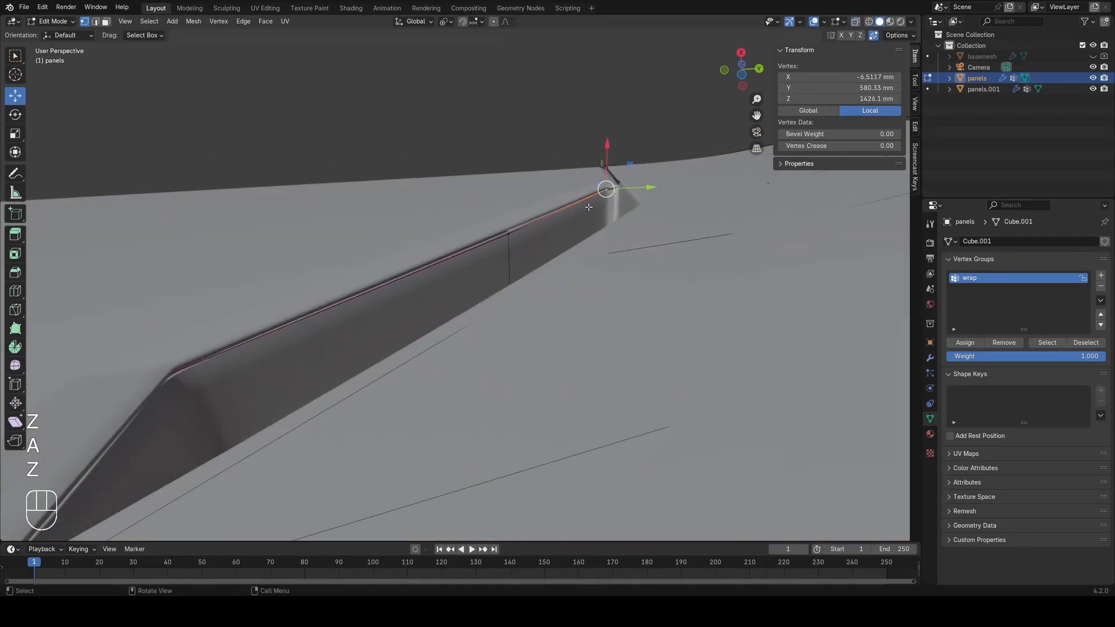
{"action": "key", "text": "q"}
{"action": "left_click", "coordinate": [458, 259]}
{"action": "key", "text": "Tab"}
{"action": "scroll", "coordinate": [556, 214], "scroll_direction": "down", "scroll_amount": 3}
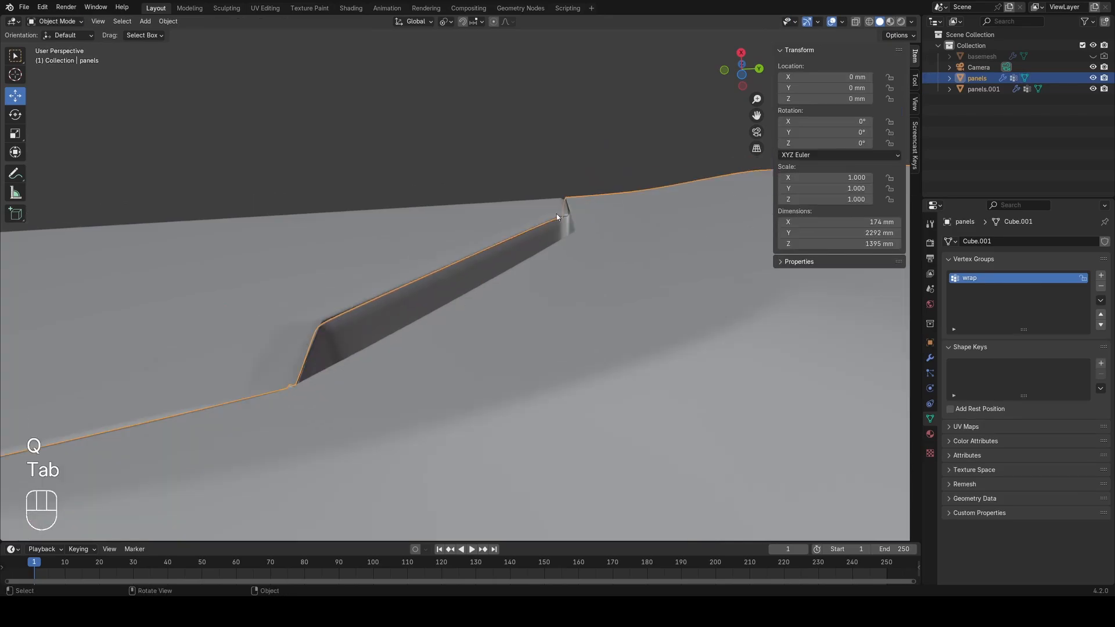
Step: Examine the flap opening in Rendered shading and its subdivided topology in Wireframe shading
{"action": "middle_click_drag", "start_coordinate": [556, 214], "coordinate": [532, 274]}
{"action": "key", "text": "alt+a"}
{"action": "key", "text": "z"}
{"action": "mouse_move", "coordinate": [544, 190]}
{"action": "middle_mouse_down"}
{"action": "mouse_move", "coordinate": [519, 277]}
{"action": "mouse_move", "coordinate": [506, 276]}
{"action": "mouse_move", "coordinate": [522, 283]}
{"action": "middle_mouse_up"}
{"action": "scroll", "coordinate": [534, 288], "scroll_direction": "up", "scroll_amount": 5}
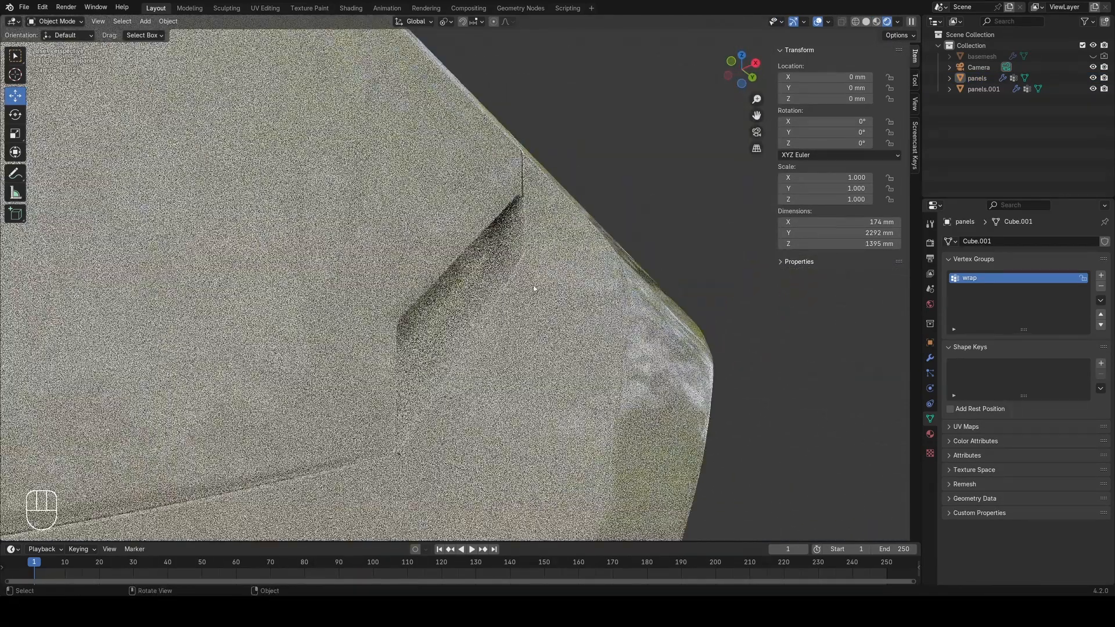
{"action": "left_click", "coordinate": [534, 288]}
{"action": "key", "text": "z"}
{"action": "mouse_move", "coordinate": [425, 283]}
{"action": "middle_mouse_down"}
{"action": "mouse_move", "coordinate": [371, 279]}
{"action": "mouse_move", "coordinate": [420, 304]}
{"action": "mouse_move", "coordinate": [366, 336]}
{"action": "mouse_move", "coordinate": [347, 291]}
{"action": "mouse_move", "coordinate": [455, 266]}
{"action": "middle_mouse_up"}
{"action": "scroll", "coordinate": [421, 305], "scroll_direction": "up", "scroll_amount": 3}
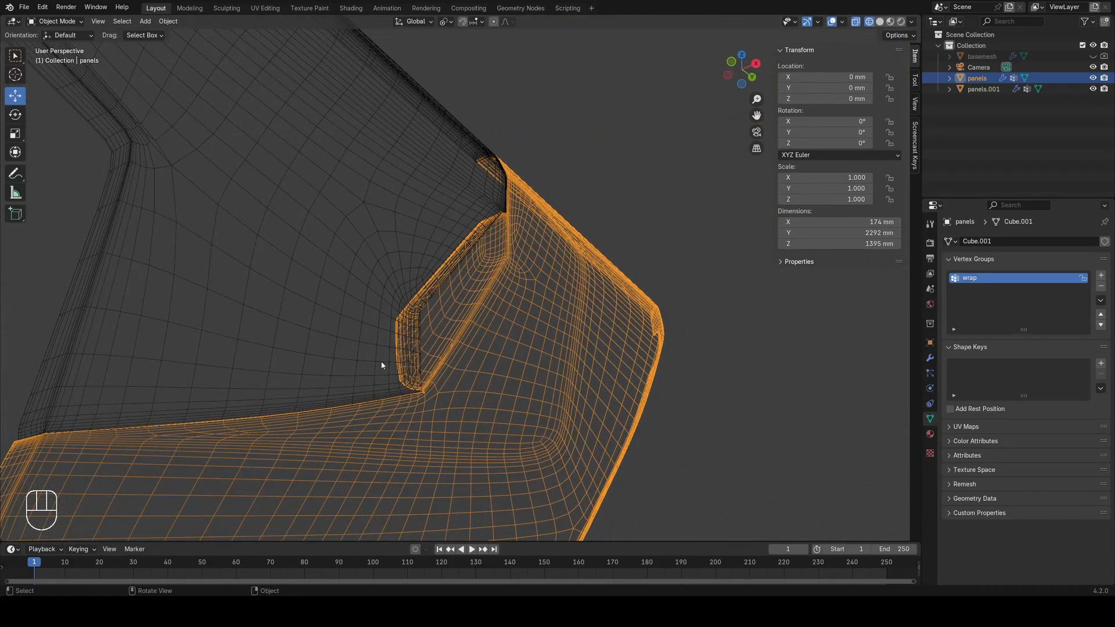
Step: Examine both complete panels from several sides in Solid and Rendered shading
{"action": "mouse_move", "coordinate": [382, 366]}
{"action": "middle_mouse_down"}
{"action": "mouse_move", "coordinate": [278, 382]}
{"action": "mouse_move", "coordinate": [282, 393]}
{"action": "middle_mouse_up"}
{"action": "scroll", "coordinate": [406, 337], "scroll_direction": "down", "scroll_amount": 8}
{"action": "key", "text": "z"}
{"action": "key", "text": "alt+a"}
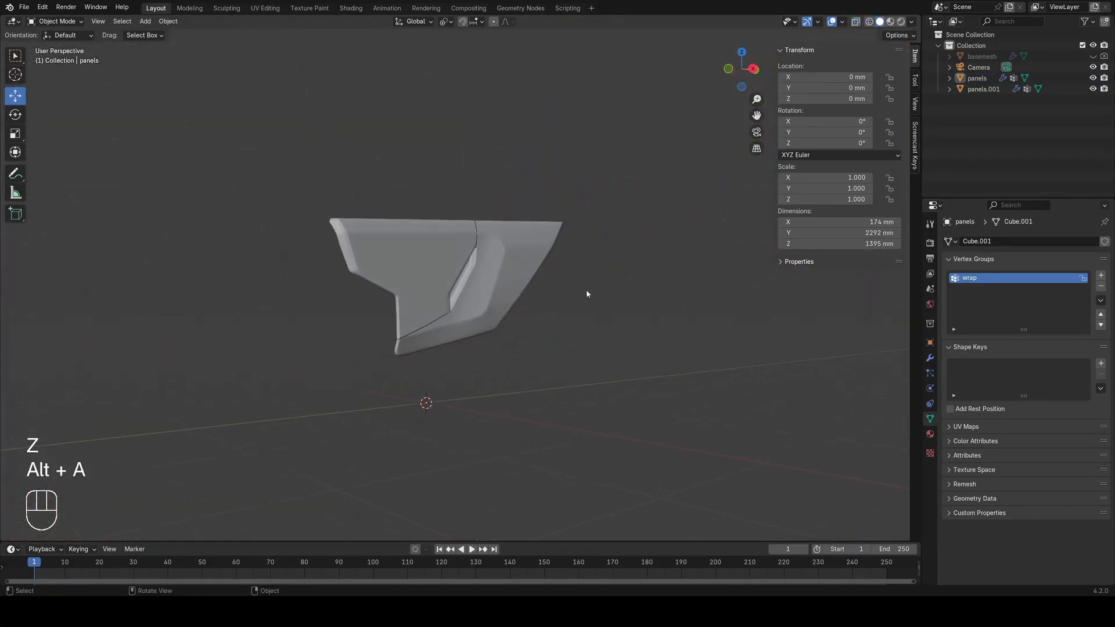
{"action": "mouse_move", "coordinate": [586, 294]}
{"action": "middle_mouse_down"}
{"action": "mouse_move", "coordinate": [398, 326]}
{"action": "mouse_move", "coordinate": [488, 294]}
{"action": "mouse_move", "coordinate": [448, 266]}
{"action": "mouse_move", "coordinate": [439, 307]}
{"action": "middle_mouse_up"}
{"action": "key", "text": "z"}
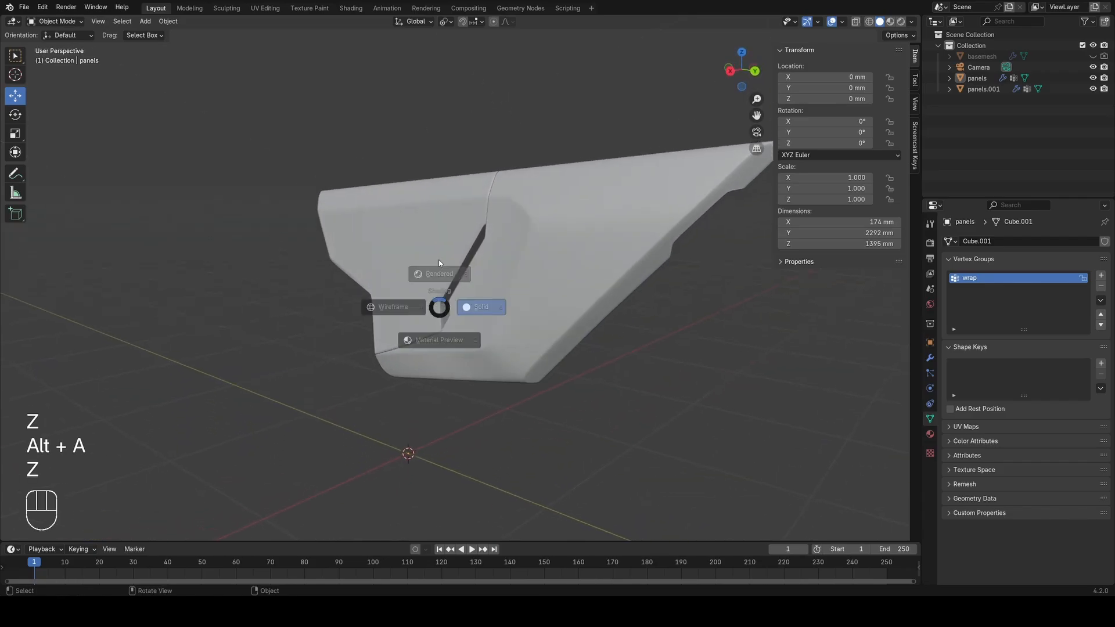
{"action": "left_click", "coordinate": [439, 264]}
{"action": "mouse_move", "coordinate": [440, 263]}
{"action": "middle_mouse_down"}
{"action": "mouse_move", "coordinate": [251, 289]}
{"action": "mouse_move", "coordinate": [366, 267]}
{"action": "mouse_move", "coordinate": [572, 256]}
{"action": "mouse_move", "coordinate": [533, 255]}
{"action": "mouse_move", "coordinate": [509, 280]}
{"action": "middle_mouse_up"}
{"action": "scroll", "coordinate": [441, 261], "scroll_direction": "up", "scroll_amount": 4}
Step: Try a centred loop cut across the panels object beside the flap's lower half and undo it
{"action": "left_click", "coordinate": [576, 257]}
{"action": "key", "text": "z"}
{"action": "left_click", "coordinate": [618, 255]}
{"action": "key", "text": "Tab"}
{"action": "key", "text": "a"}
{"action": "scroll", "coordinate": [482, 306], "scroll_direction": "up", "scroll_amount": 3}
{"action": "key", "text": "ctrl+r"}
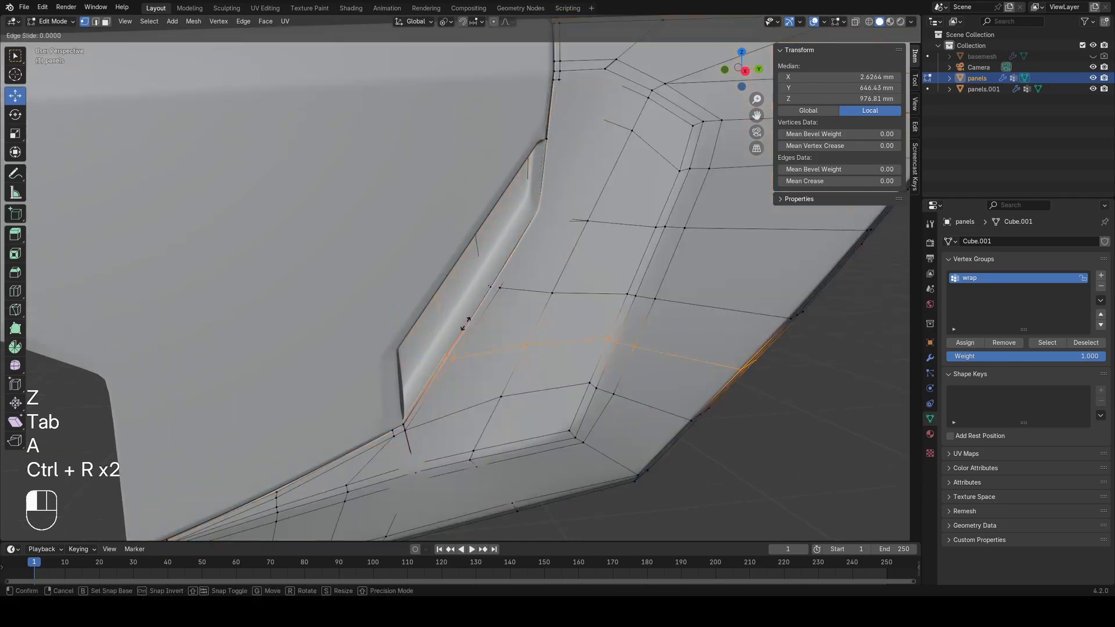
{"action": "left_click", "coordinate": [432, 323]}
{"action": "right_click", "coordinate": [432, 323]}
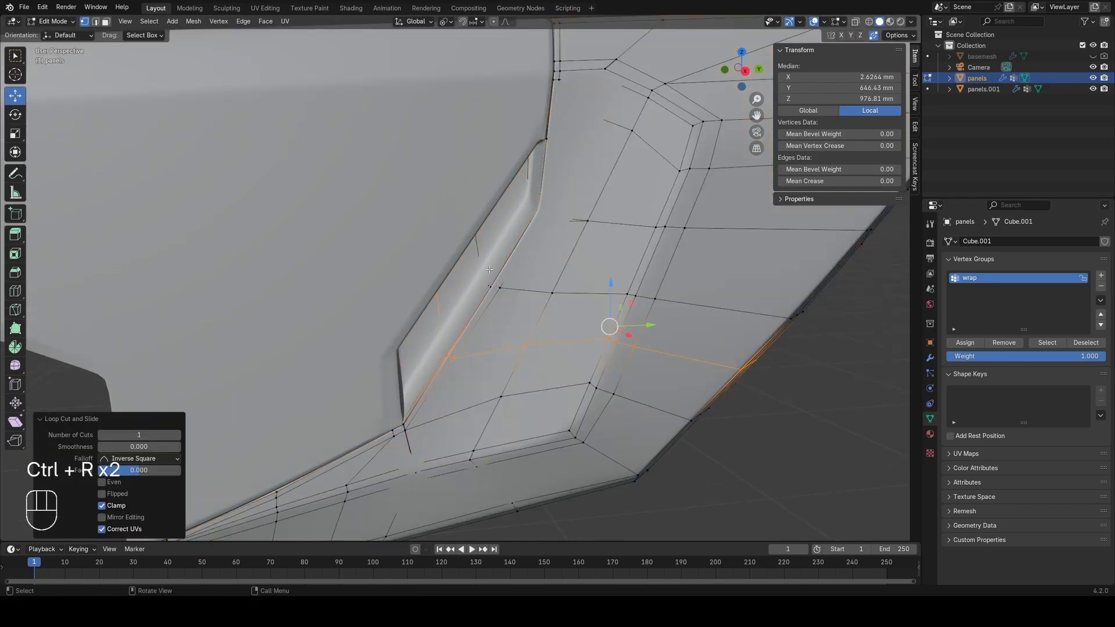
{"action": "middle_click_drag", "start_coordinate": [524, 264], "coordinate": [431, 275], "text": "shift"}
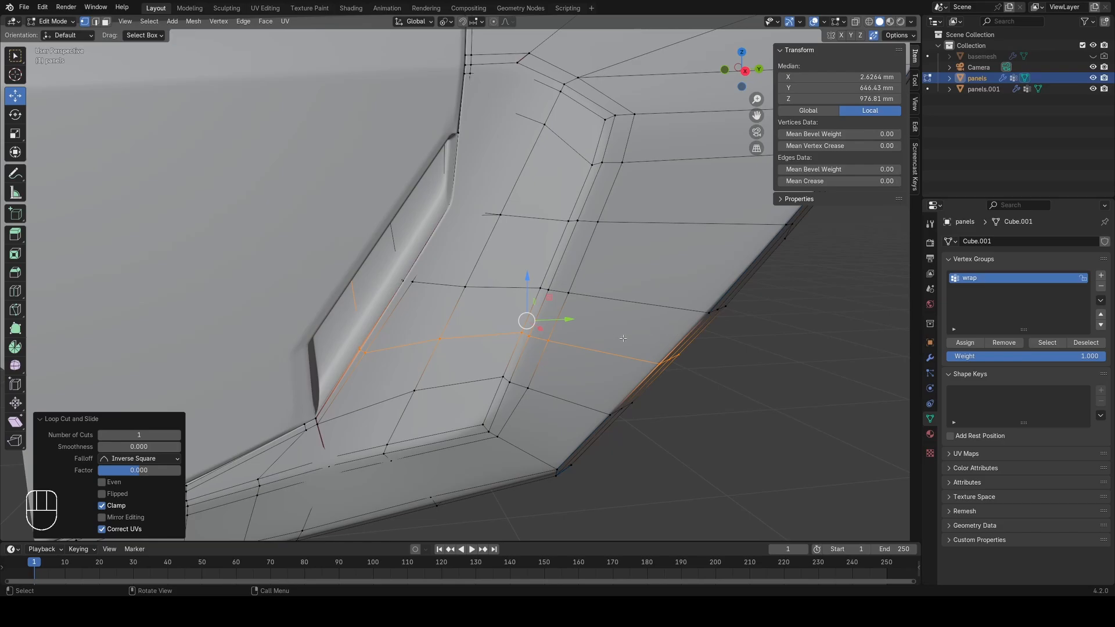
{"action": "key", "text": "ctrl+z"}
{"action": "key", "text": "Tab"}
{"action": "scroll", "coordinate": [652, 253], "scroll_direction": "down", "scroll_amount": 4}
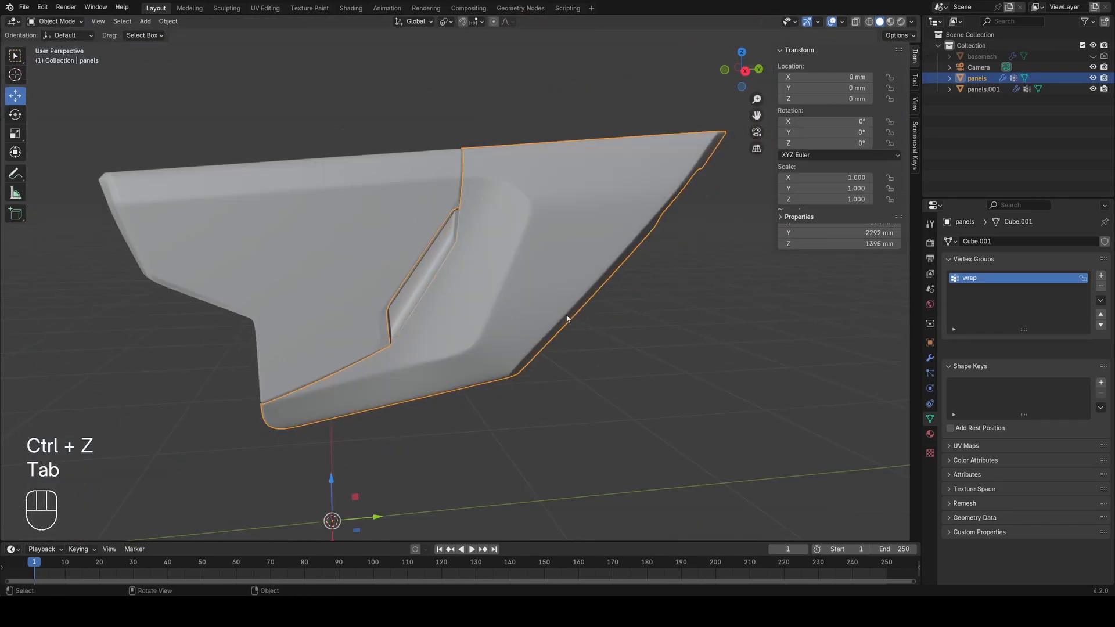
Step: Select the panels object and open its lower end for editing in the right orthographic view
{"action": "middle_click_drag", "start_coordinate": [567, 319], "coordinate": [451, 311]}
{"action": "key", "text": "alt+a"}
{"action": "middle_click_drag", "start_coordinate": [333, 246], "coordinate": [390, 277], "text": "shift"}
{"action": "middle_click_drag", "start_coordinate": [397, 389], "coordinate": [470, 292]}
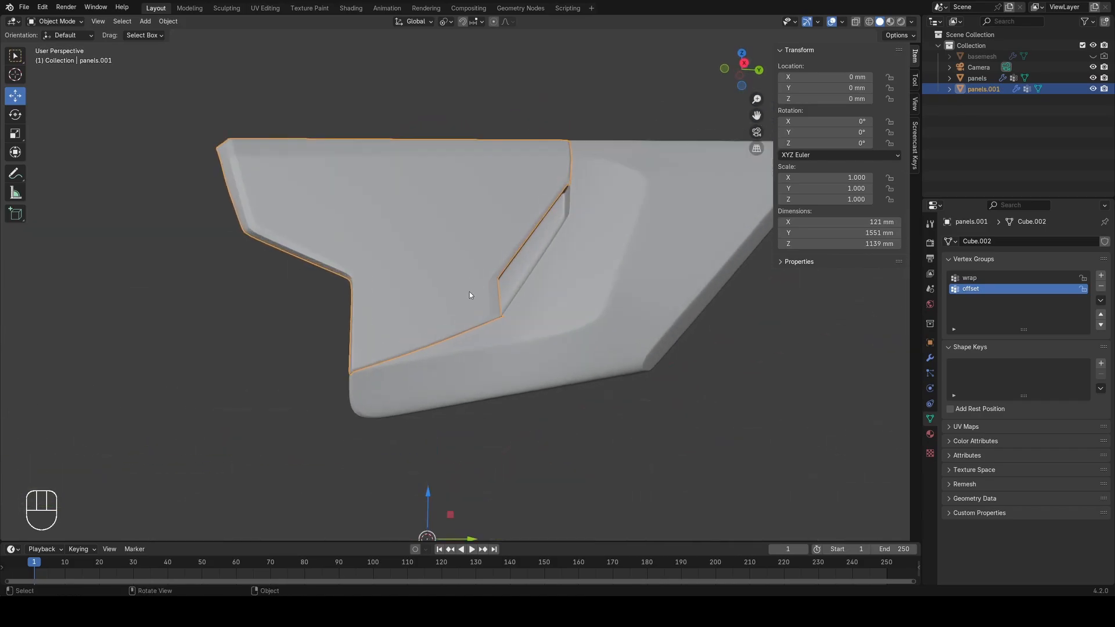
{"action": "left_click", "coordinate": [371, 382]}
{"action": "key", "text": "KP_3"}
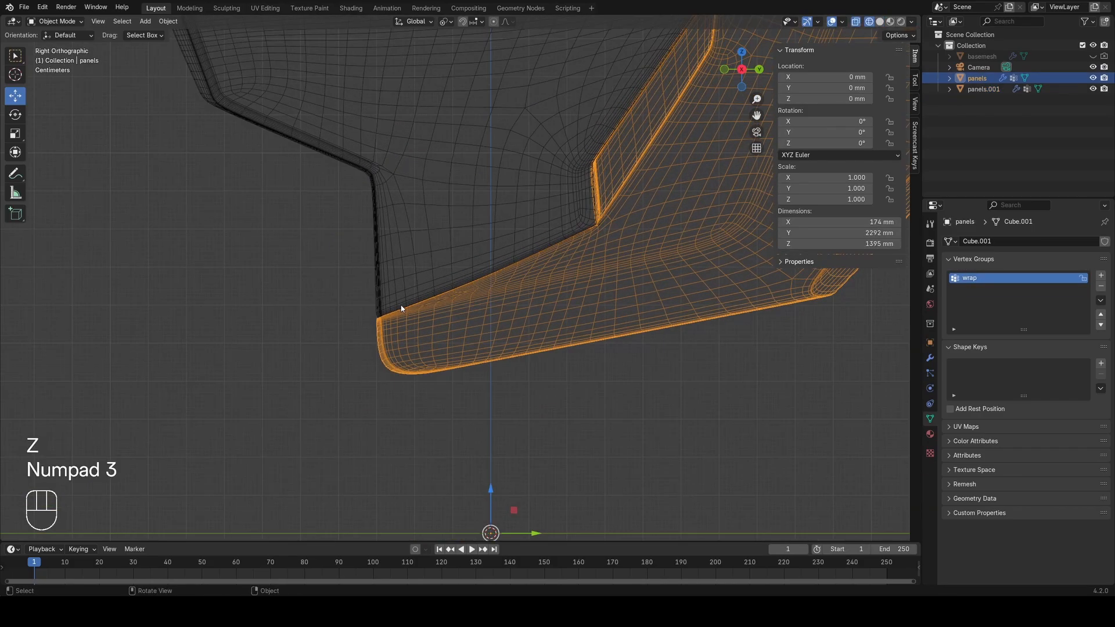
{"action": "scroll", "coordinate": [402, 308], "scroll_direction": "up", "scroll_amount": 2}
{"action": "scroll", "coordinate": [403, 238], "scroll_direction": "up", "scroll_amount": 1}
{"action": "key", "text": "z"}
{"action": "mouse_move", "coordinate": [406, 340]}
{"action": "middle_mouse_down", "text": "shift"}
{"action": "mouse_move", "coordinate": [403, 238]}
{"action": "mouse_move", "coordinate": [448, 290]}
{"action": "middle_mouse_up", "text": "shift"}
{"action": "left_click", "coordinate": [437, 238]}
{"action": "scroll", "coordinate": [447, 290], "scroll_direction": "up", "scroll_amount": 3}
{"action": "key", "text": "Tab"}
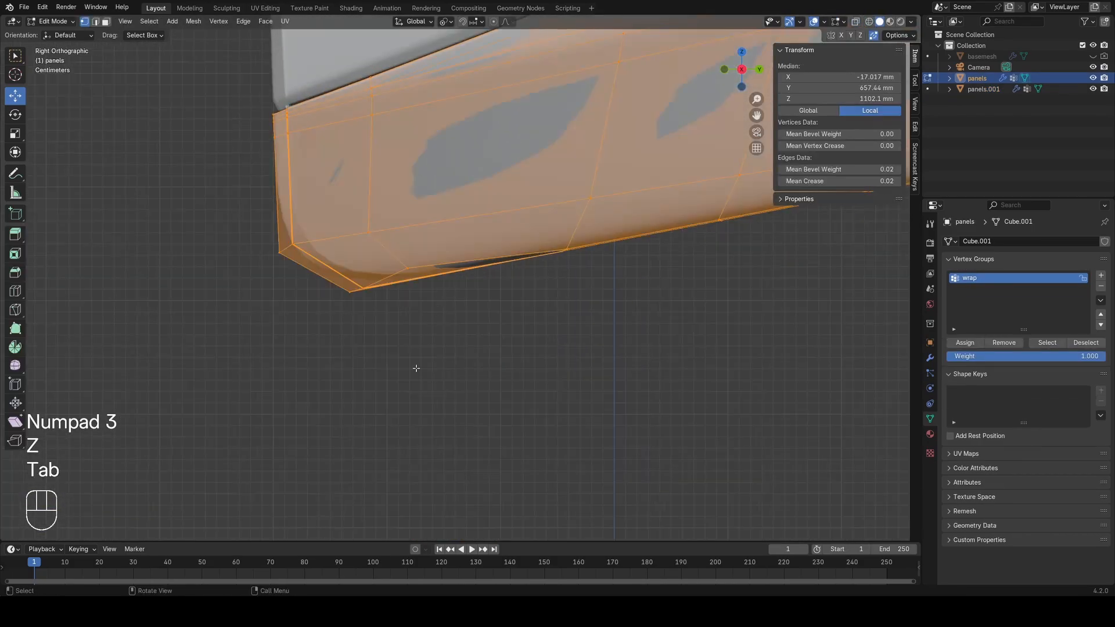
Step: Examine the two large faces at the lower end of the panels object in face selection mode
{"action": "left_click_drag", "start_coordinate": [416, 372], "coordinate": [433, 470], "text": "shift"}
{"action": "left_click", "coordinate": [433, 470]}
{"action": "middle_click_drag", "start_coordinate": [444, 406], "coordinate": [455, 361]}
{"action": "key", "text": "z"}
{"action": "left_click", "coordinate": [333, 359]}
{"action": "mouse_move", "coordinate": [370, 333]}
{"action": "middle_mouse_down", "text": "shift"}
{"action": "mouse_move", "coordinate": [369, 384]}
{"action": "mouse_move", "coordinate": [378, 344]}
{"action": "middle_mouse_up", "text": "shift"}
{"action": "key", "text": "a"}
{"action": "middle_click_drag", "start_coordinate": [377, 344], "coordinate": [401, 371]}
{"action": "scroll", "coordinate": [389, 334], "scroll_direction": "up", "scroll_amount": 2}
{"action": "key", "text": "3"}
{"action": "left_click", "coordinate": [410, 266]}
{"action": "key", "text": "z"}
{"action": "left_click", "coordinate": [424, 268]}
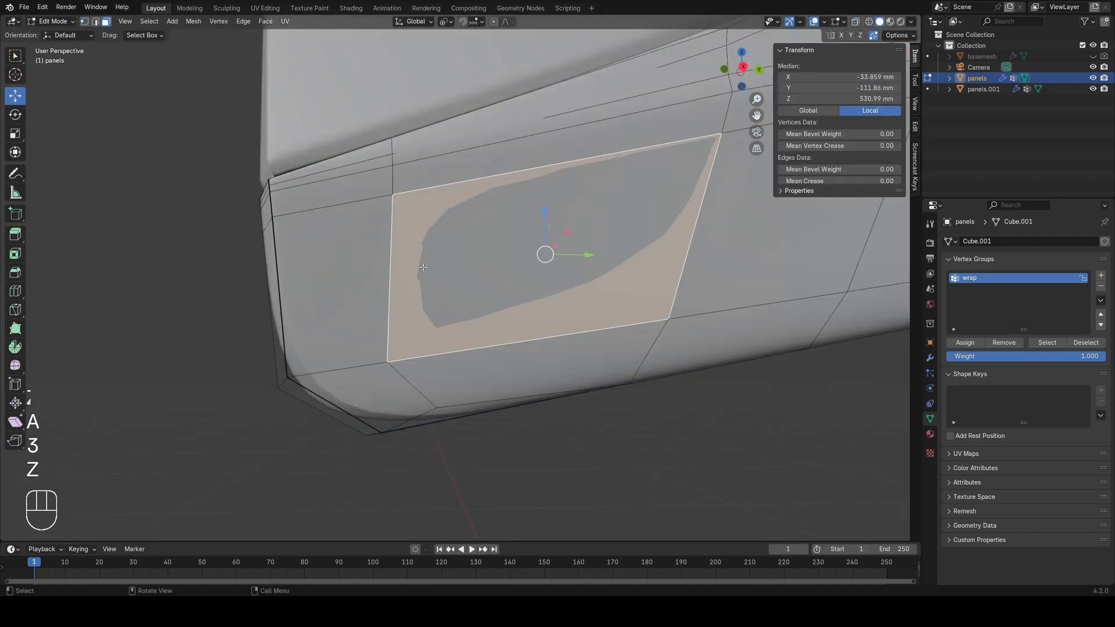
{"action": "left_click", "coordinate": [344, 298], "text": "shift"}
{"action": "middle_click_drag", "start_coordinate": [344, 297], "coordinate": [421, 398]}
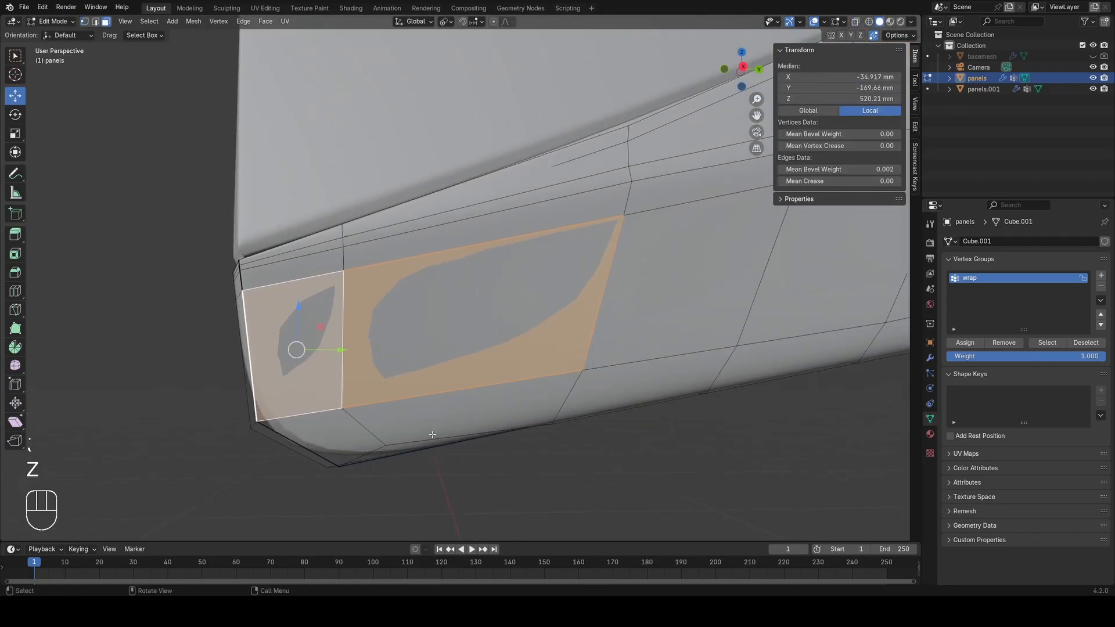
{"action": "left_click", "coordinate": [451, 468]}
Step: Slide the vertical edge loop near the panel's lower end closer to the end edge
{"action": "key", "text": "1"}
{"action": "key", "text": "z"}
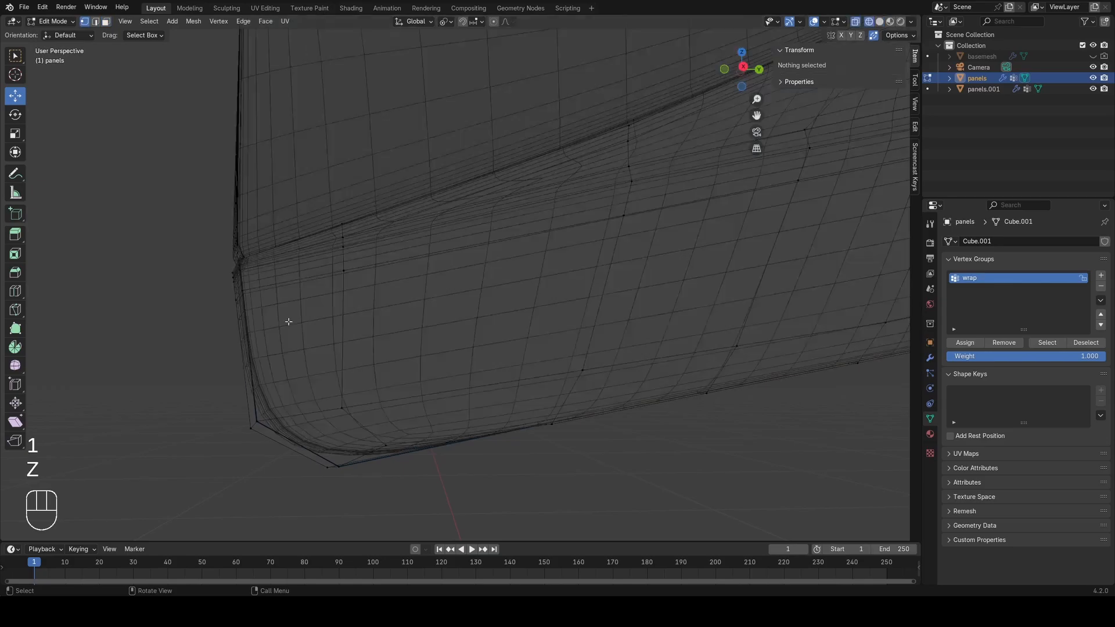
{"action": "key", "text": "a"}
{"action": "left_click_drag", "start_coordinate": [365, 413], "coordinate": [366, 413]}
{"action": "key", "text": "z"}
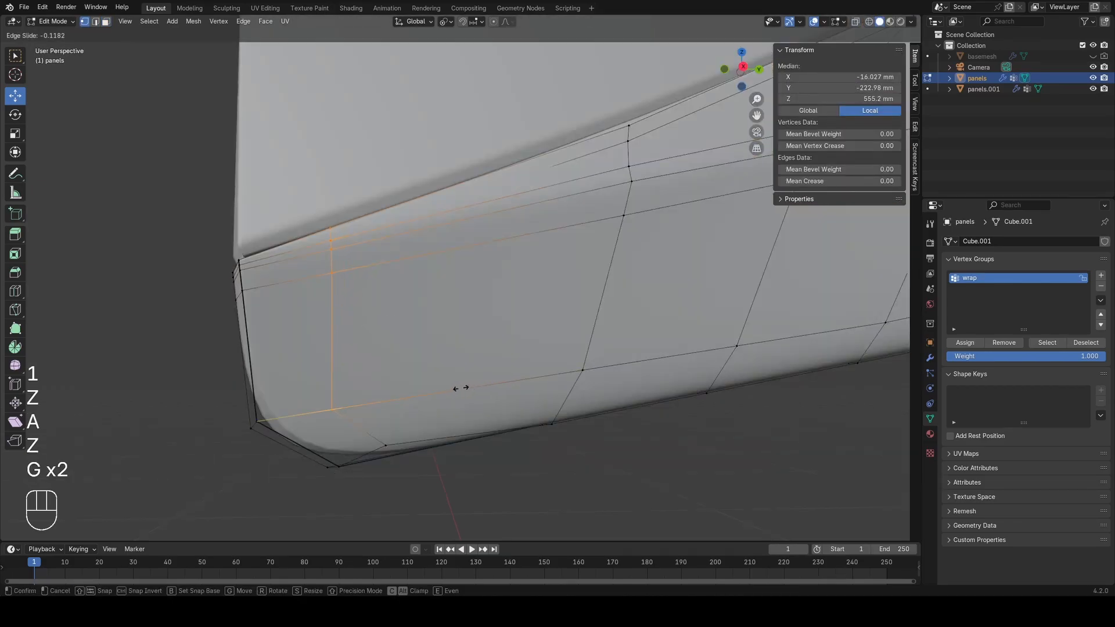
{"action": "left_click", "coordinate": [390, 377]}
Step: Add one loop cut between the slid edge loop and the next vertical loop at the panel's lower end
{"action": "key", "text": "z"}
{"action": "key", "text": "a"}
{"action": "key", "text": "ctrl+r"}
{"action": "key", "text": "a"}
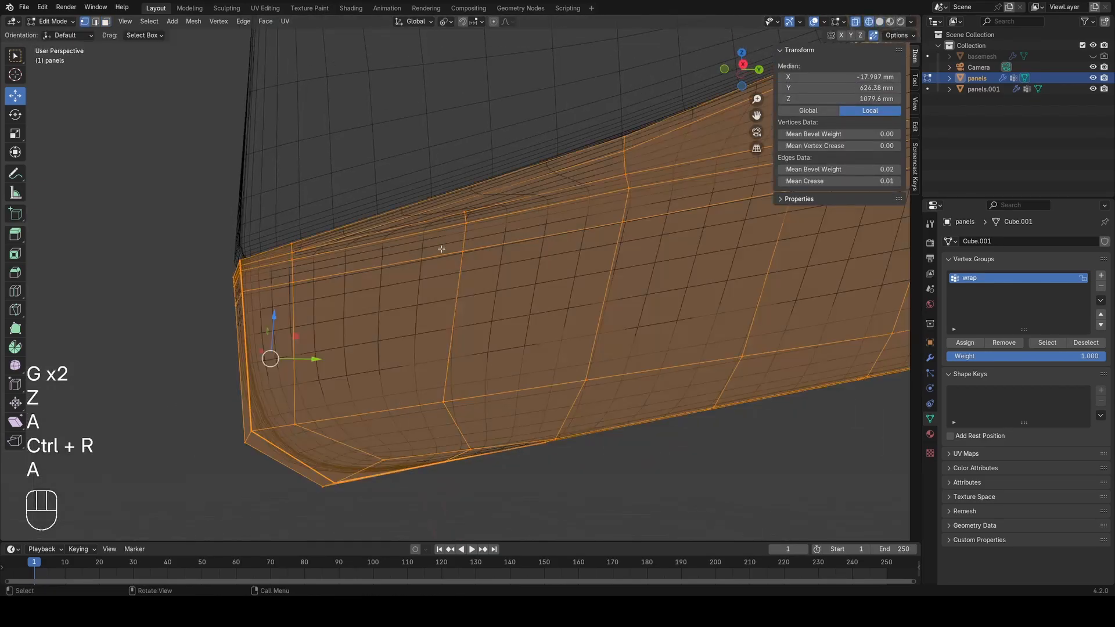
Step: Inset the large face between the two vertical edge loops at the panel's lower end
{"action": "left_click", "coordinate": [374, 330]}
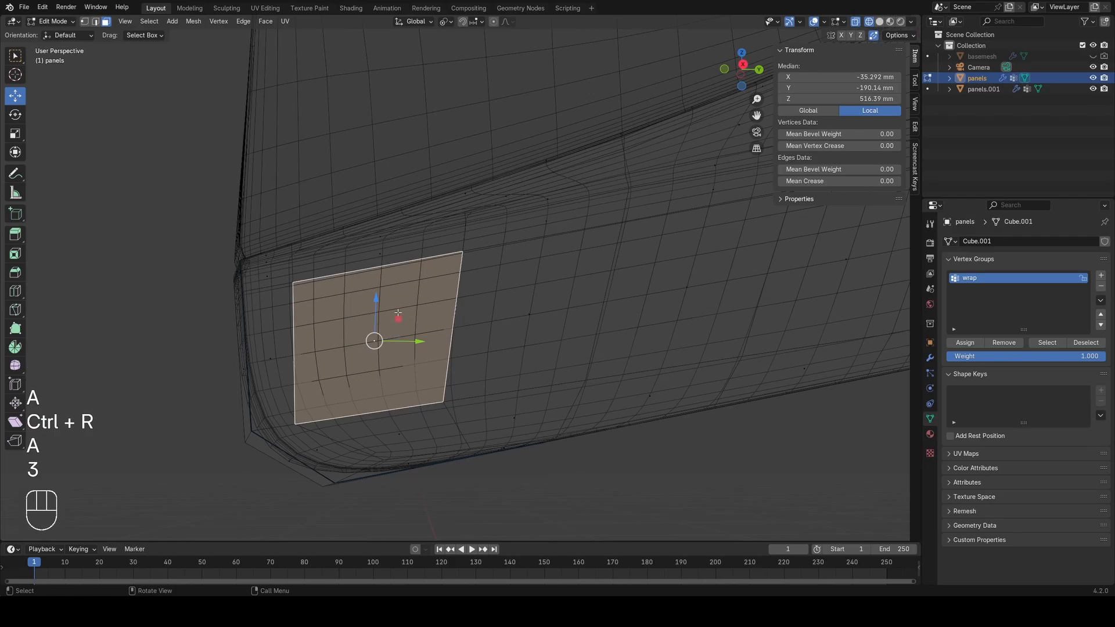
{"action": "key", "text": "z"}
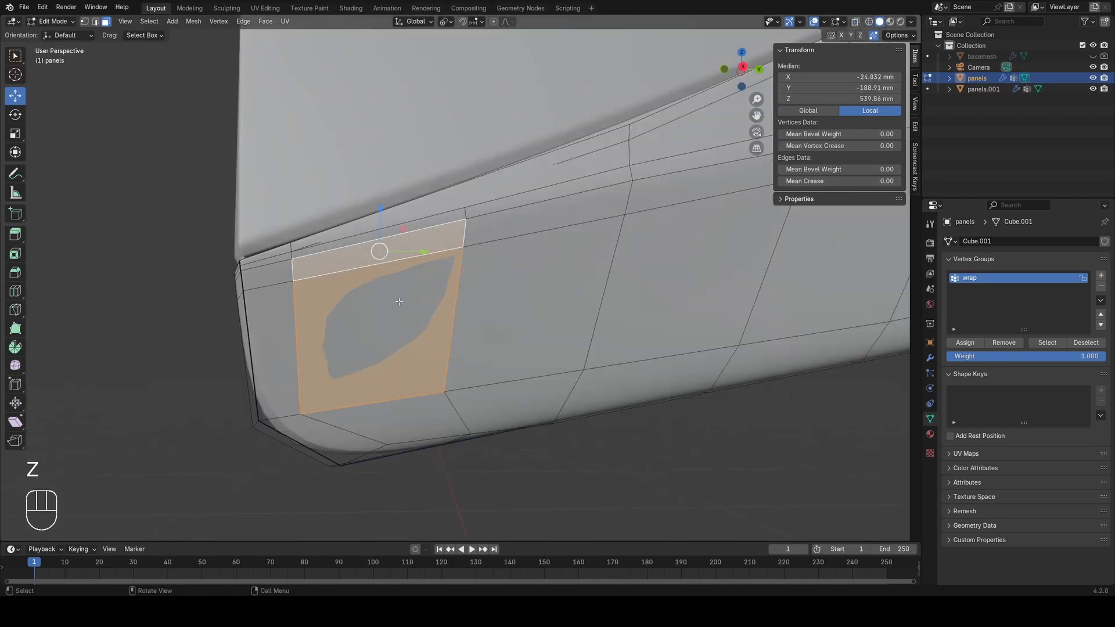
{"action": "key", "text": "1"}
Step: Make the inset face's outline a regular square with LoopTools and scale it to 0.806
{"action": "right_click", "coordinate": [464, 205]}
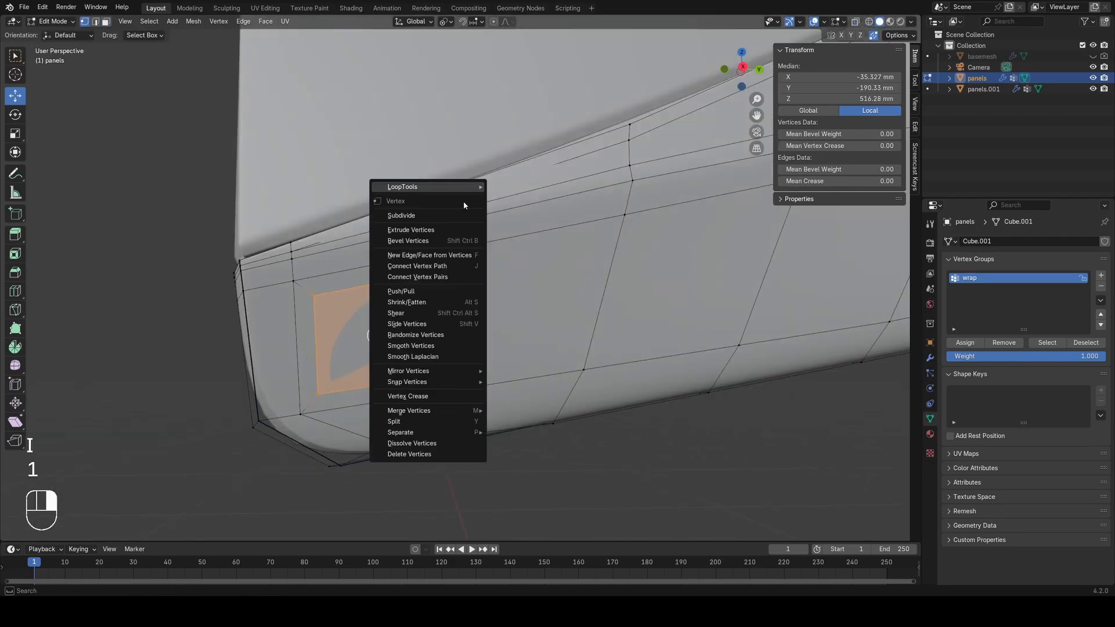
{"action": "left_click", "coordinate": [497, 198]}
{"action": "left_click", "coordinate": [462, 240]}
{"action": "key", "text": "z"}
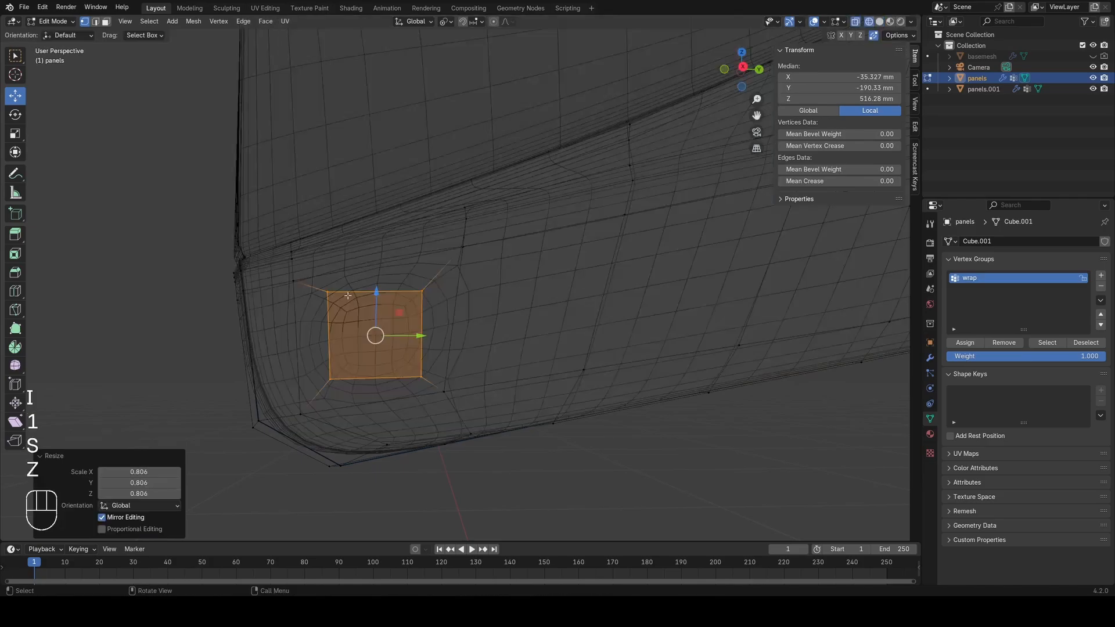
Step: Try a centred vertical loop cut through the inset face and undo it
{"action": "middle_click_drag", "start_coordinate": [453, 256], "coordinate": [477, 216], "text": "shift"}
{"action": "scroll", "coordinate": [430, 232], "scroll_direction": "up", "scroll_amount": 1}
{"action": "key", "text": "a"}
{"action": "key", "text": "ctrl+r"}
{"action": "left_click", "coordinate": [394, 247]}
{"action": "right_click", "coordinate": [395, 246]}
{"action": "scroll", "coordinate": [394, 247], "scroll_direction": "down", "scroll_amount": 3}
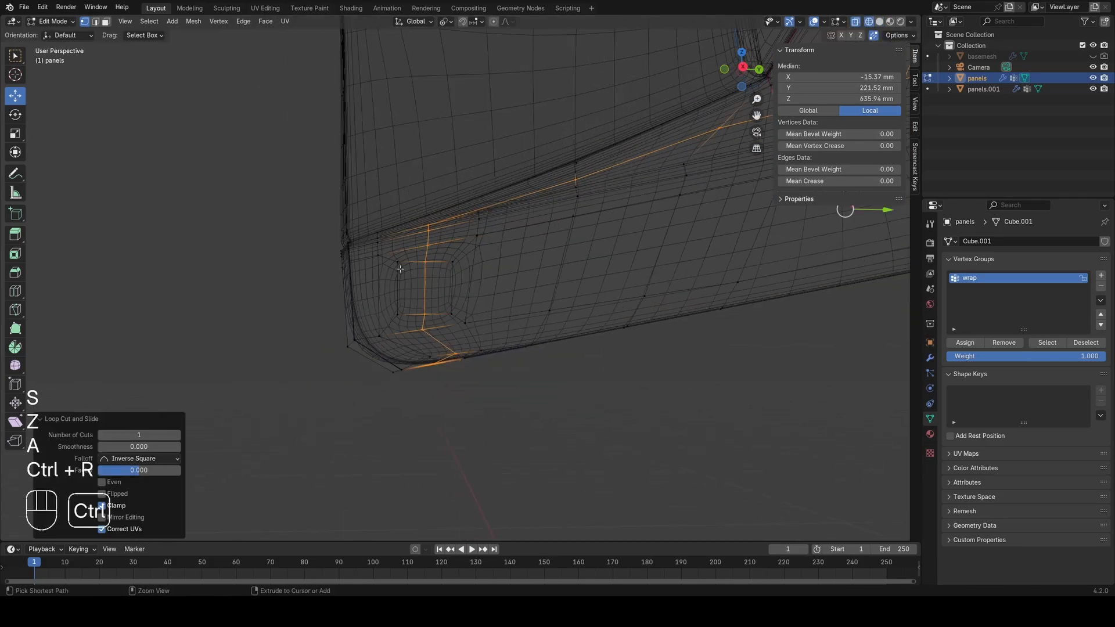
{"action": "key", "text": "ctrl+z"}
Step: Delete the long narrow face above the inset square at the panel's lower end
{"action": "scroll", "coordinate": [398, 259], "scroll_direction": "up", "scroll_amount": 4}
{"action": "middle_click_drag", "start_coordinate": [398, 256], "coordinate": [395, 269]}
{"action": "scroll", "coordinate": [406, 261], "scroll_direction": "down", "scroll_amount": 2}
{"action": "middle_click_drag", "start_coordinate": [537, 137], "coordinate": [542, 190], "text": "shift"}
{"action": "scroll", "coordinate": [542, 191], "scroll_direction": "up", "scroll_amount": 2}
{"action": "key", "text": "3"}
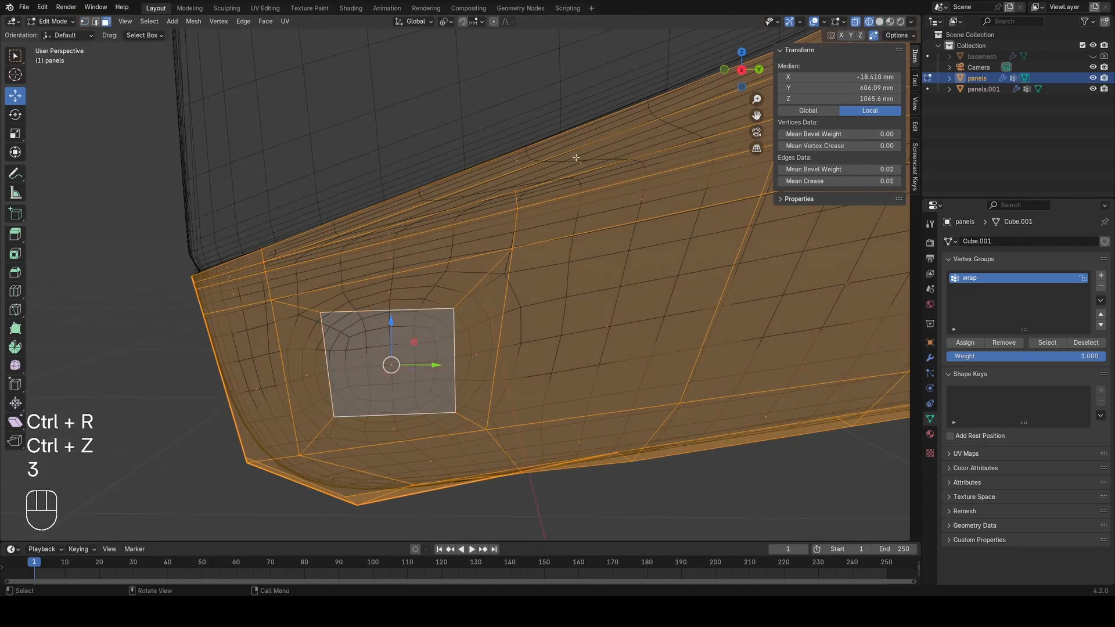
{"action": "left_click", "coordinate": [545, 163]}
{"action": "key", "text": "x"}
{"action": "left_click", "coordinate": [541, 159]}
Step: Add a loop cut across the thin strip above the gap, near the existing vertical edge below it
{"action": "key", "text": "1"}
{"action": "scroll", "coordinate": [538, 155], "scroll_direction": "down", "scroll_amount": 2}
{"action": "key", "text": "a"}
{"action": "key", "text": "ctrl+r"}
{"action": "left_click", "coordinate": [489, 186]}
{"action": "key", "text": "a"}
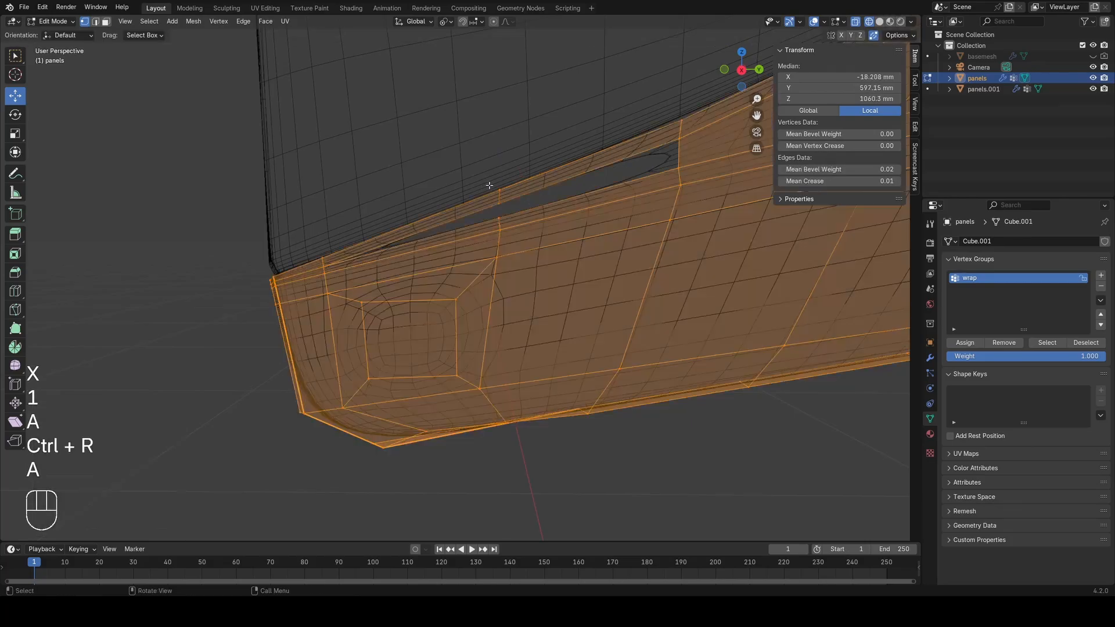
Step: Fill the gap above the inset with two new faces built from its open vertical edges
{"action": "left_click", "coordinate": [675, 156]}
{"action": "key", "text": "f"}
{"action": "key", "text": "1"}
{"action": "scroll", "coordinate": [581, 171], "scroll_direction": "up", "scroll_amount": 2}
{"action": "key", "text": "a"}
{"action": "key", "text": "2"}
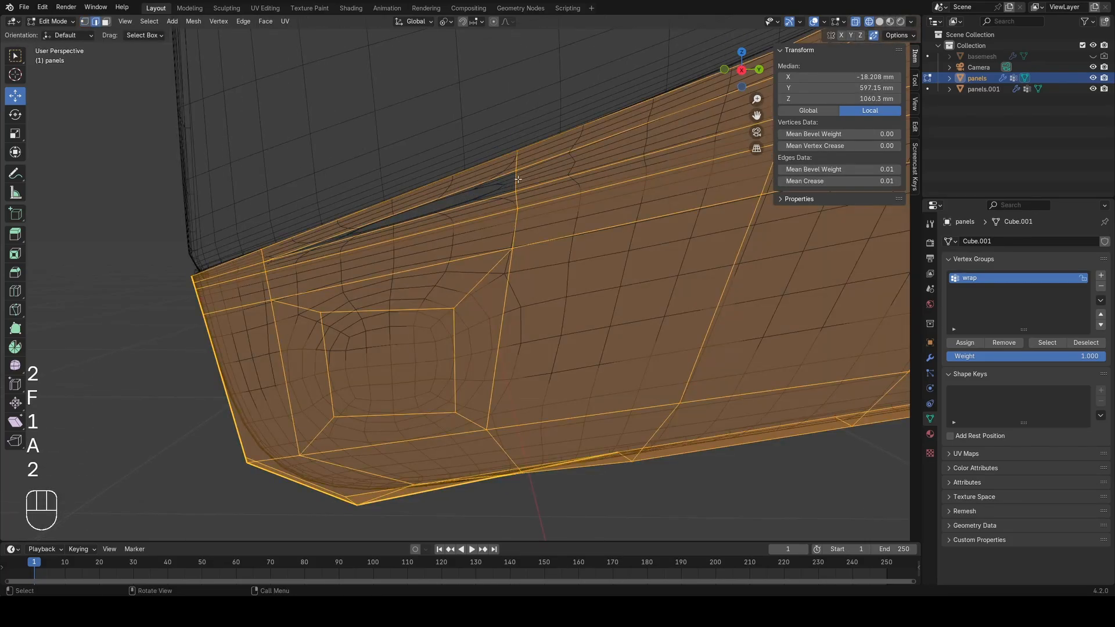
{"action": "left_click", "coordinate": [517, 181]}
{"action": "key", "text": "f"}
{"action": "key", "text": "1"}
{"action": "key", "text": "a"}
Step: Add one centred vertical loop cut through the inset face and the faces around it
{"action": "middle_click_drag", "start_coordinate": [518, 181], "coordinate": [379, 309]}
{"action": "key", "text": "ctrl+r"}
{"action": "left_click", "coordinate": [401, 279]}
{"action": "key", "text": "a"}
Step: Shape the two inset faces into a regular hexagon with LoopTools Circle and scale it to 0.955
{"action": "key", "text": "3"}
{"action": "left_click", "coordinate": [375, 339]}
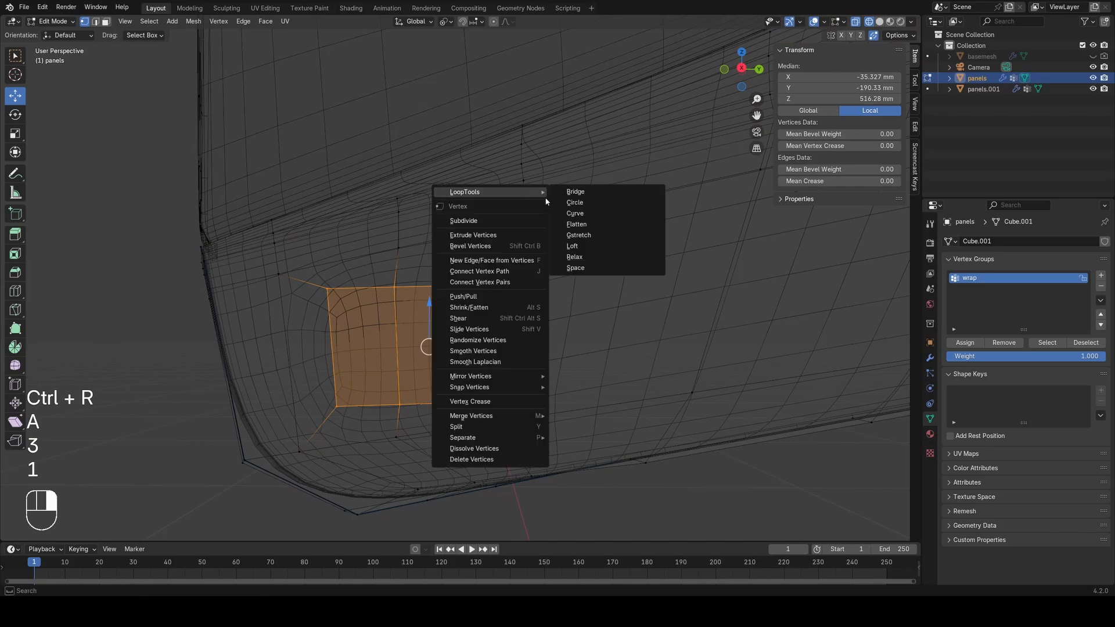
{"action": "left_click", "coordinate": [575, 202]}
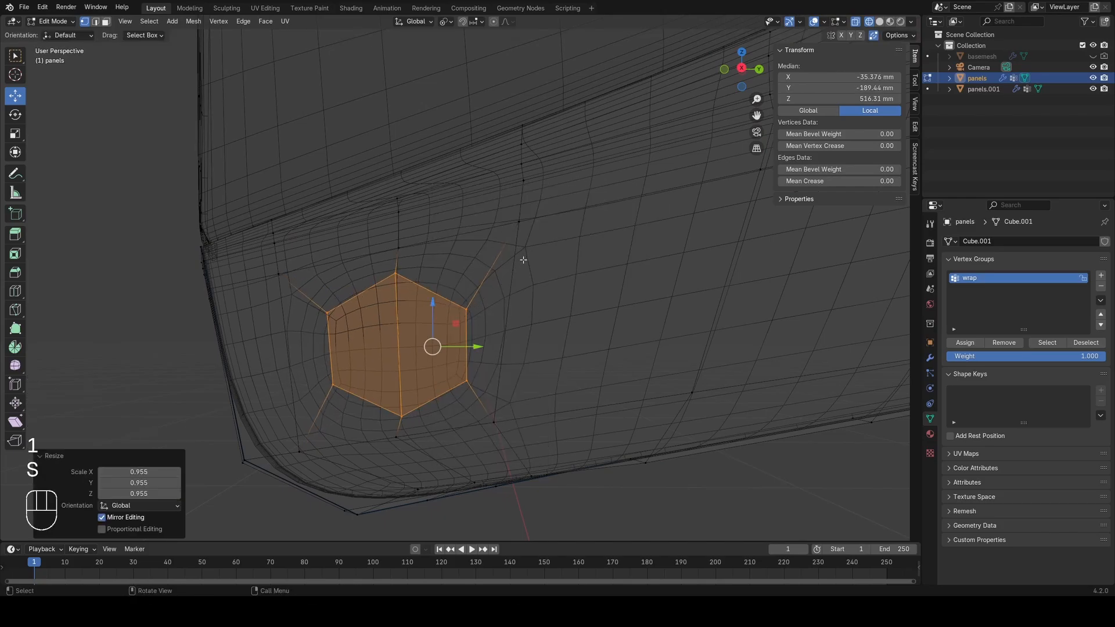
{"action": "left_click", "coordinate": [469, 263]}
{"action": "middle_click_drag", "start_coordinate": [461, 316], "coordinate": [477, 284], "text": "shift"}
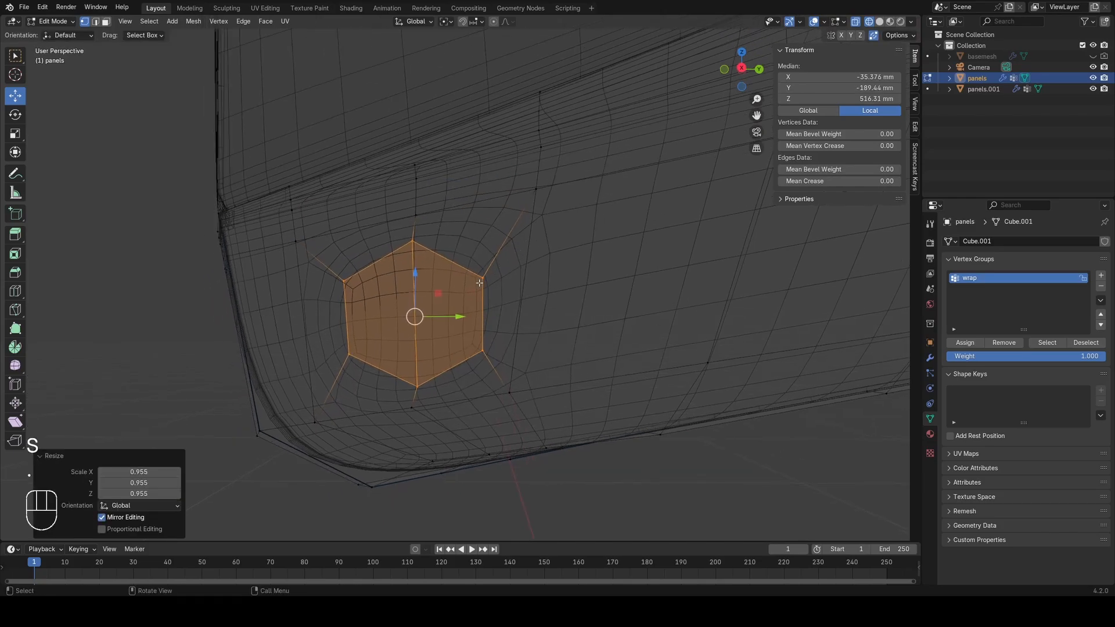
Step: Inset the hexagon by about 7.7 mm and scale the inner faces up slightly toward the outer outline
{"action": "left_click", "coordinate": [471, 255]}
{"action": "key", "text": "z"}
{"action": "mouse_move", "coordinate": [543, 235]}
{"action": "middle_mouse_down"}
{"action": "mouse_move", "coordinate": [528, 239]}
{"action": "mouse_move", "coordinate": [519, 291]}
{"action": "mouse_move", "coordinate": [566, 293]}
{"action": "middle_mouse_up"}
{"action": "middle_click_drag", "start_coordinate": [567, 293], "coordinate": [542, 294]}
{"action": "scroll", "coordinate": [545, 289], "scroll_direction": "up", "scroll_amount": 3}
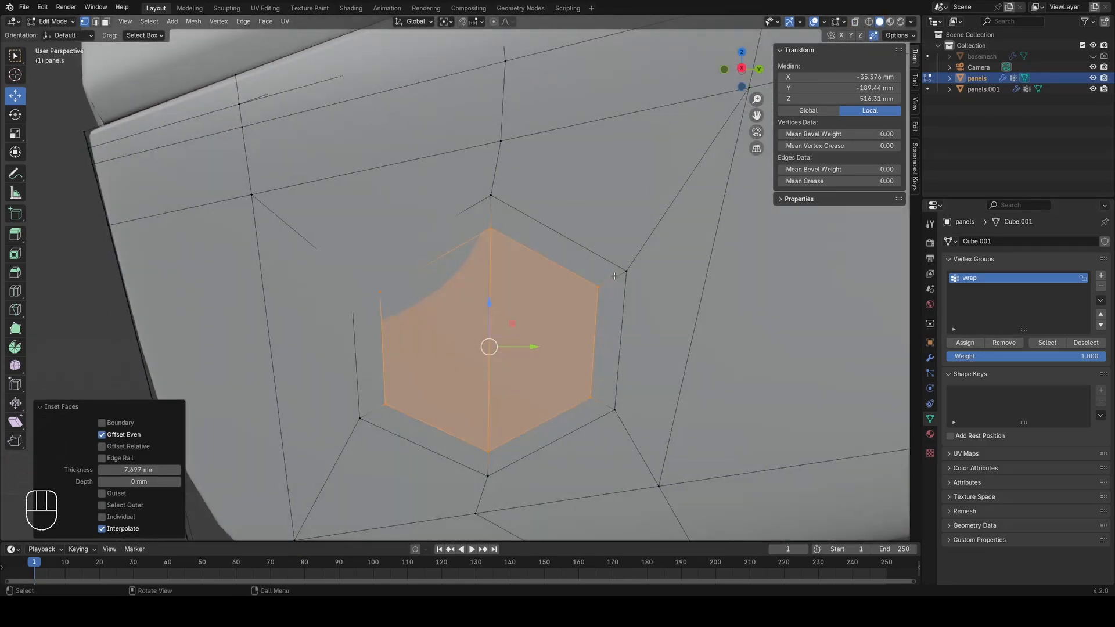
{"action": "key", "text": "s"}
{"action": "left_click", "coordinate": [632, 271]}
Step: Leave mesh editing and copy the modifiers of panels.001 to the panels object
{"action": "key", "text": "Tab"}
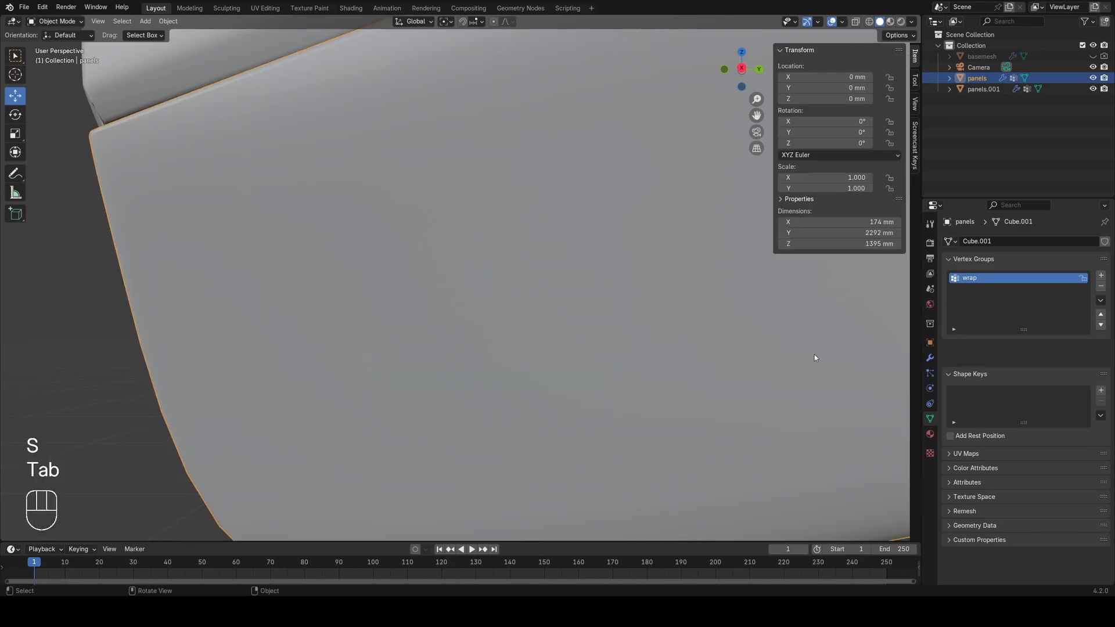
{"action": "left_click", "coordinate": [930, 358]}
{"action": "scroll", "coordinate": [1006, 432], "scroll_direction": "down", "scroll_amount": 10}
{"action": "middle_click_drag", "start_coordinate": [668, 348], "coordinate": [571, 299]}
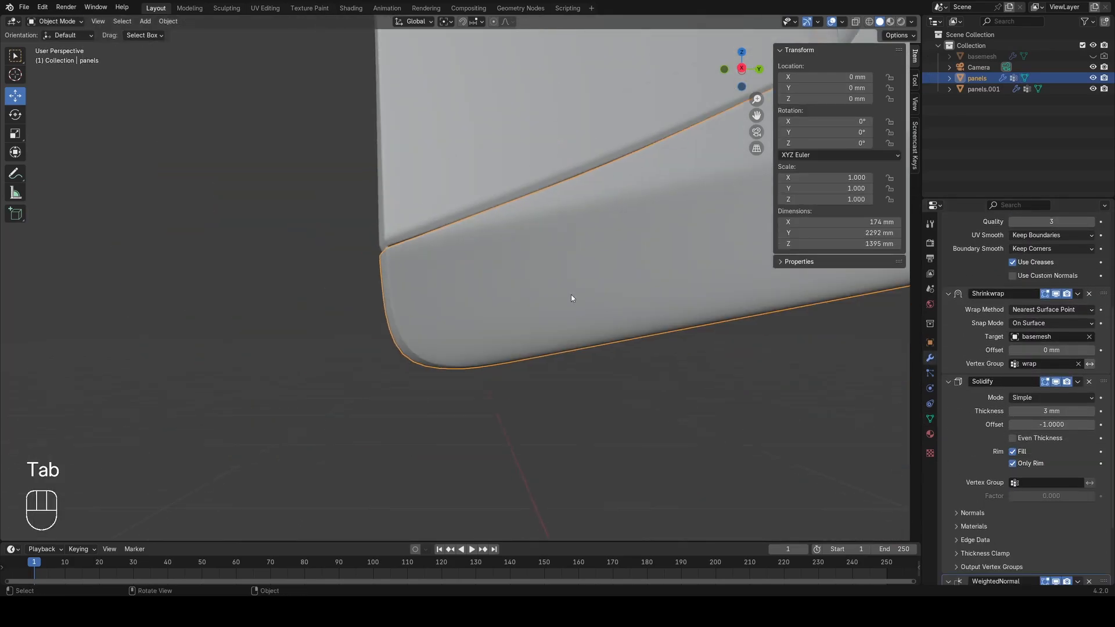
{"action": "scroll", "coordinate": [571, 295], "scroll_direction": "down", "scroll_amount": 4}
{"action": "middle_click_drag", "start_coordinate": [511, 234], "coordinate": [452, 347], "text": "shift"}
{"action": "scroll", "coordinate": [466, 253], "scroll_direction": "down", "scroll_amount": 2}
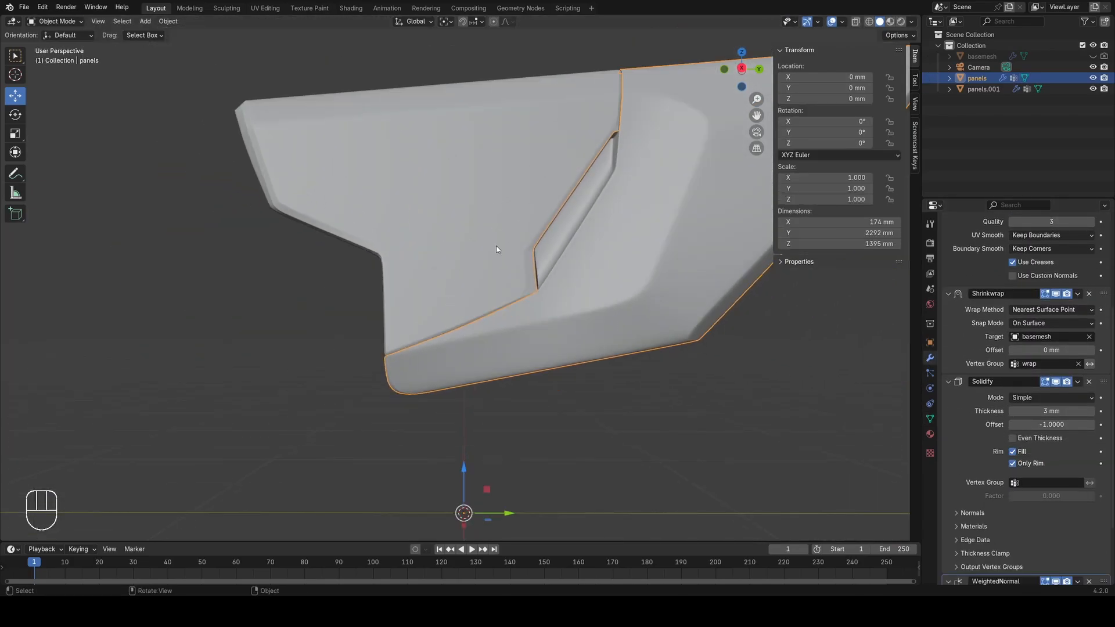
{"action": "scroll", "coordinate": [505, 250], "scroll_direction": "up", "scroll_amount": 2}
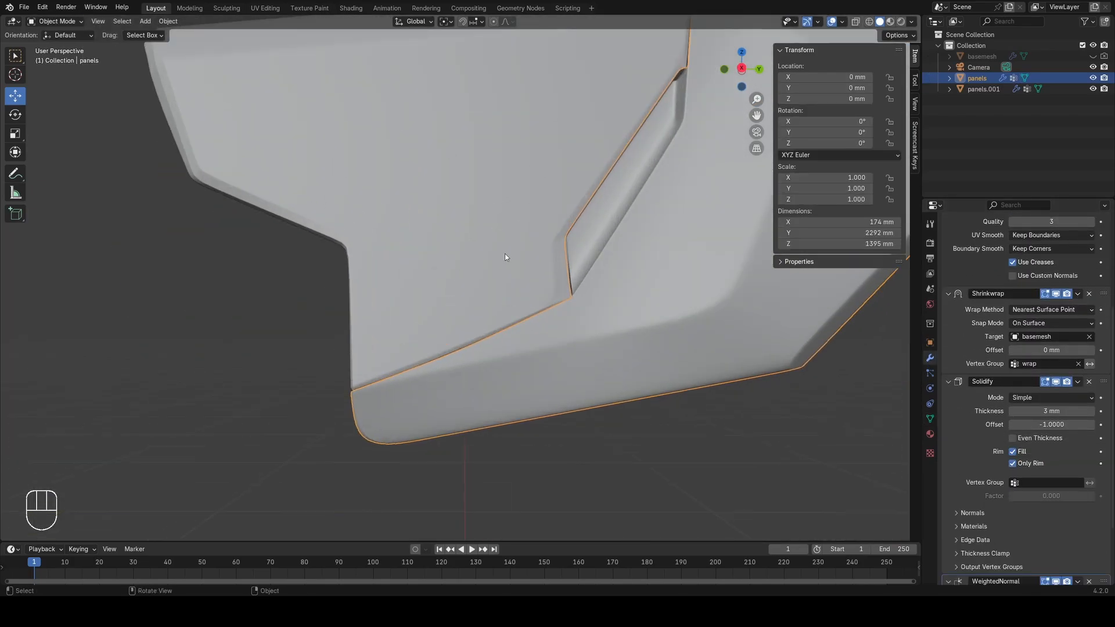
{"action": "left_click", "coordinate": [485, 275], "text": "shift"}
{"action": "key", "text": "shift+z"}
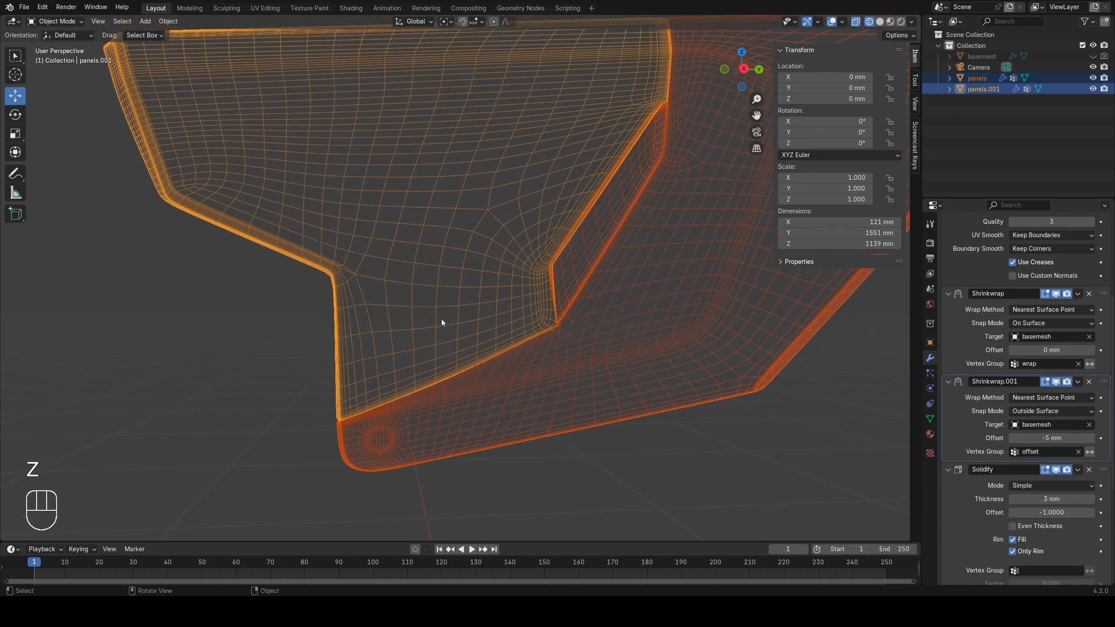
{"action": "key", "text": "ctrl+l"}
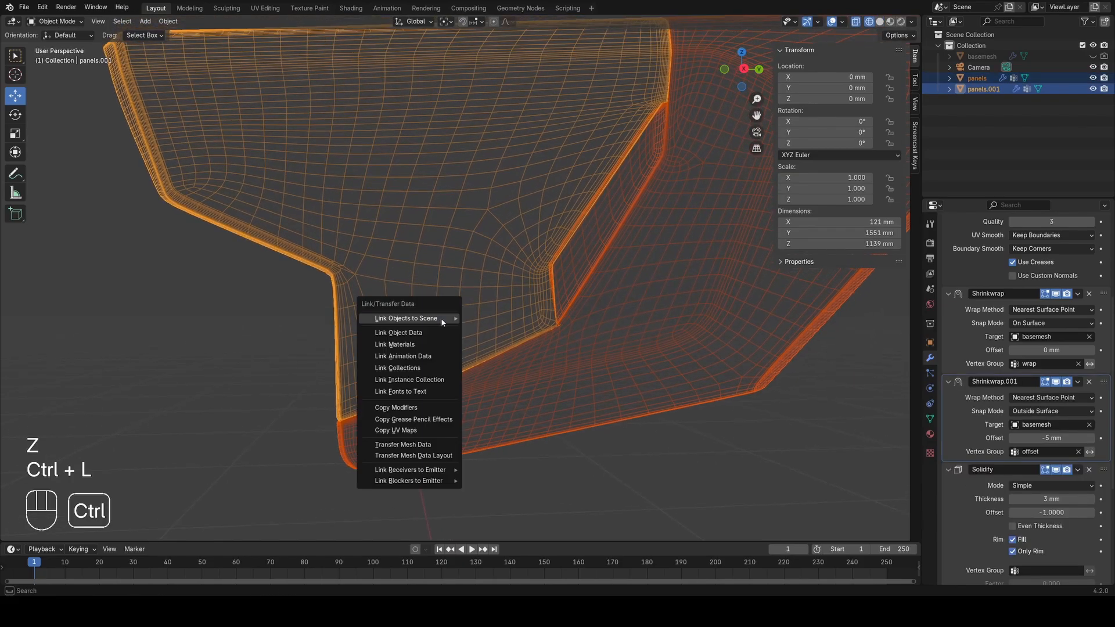
{"action": "left_click", "coordinate": [417, 408]}
Step: Add a vertex group named offset to the panels object
{"action": "middle_click_drag", "start_coordinate": [446, 409], "coordinate": [339, 438], "text": "shift"}
{"action": "key", "text": "z"}
{"action": "scroll", "coordinate": [488, 374], "scroll_direction": "up", "scroll_amount": 3}
{"action": "mouse_move", "coordinate": [488, 374]}
{"action": "middle_mouse_down"}
{"action": "mouse_move", "coordinate": [455, 416]}
{"action": "mouse_move", "coordinate": [511, 366]}
{"action": "middle_mouse_up"}
{"action": "scroll", "coordinate": [511, 366], "scroll_direction": "down", "scroll_amount": 3}
{"action": "key", "text": "z"}
{"action": "left_click", "coordinate": [447, 372]}
{"action": "left_click", "coordinate": [538, 367]}
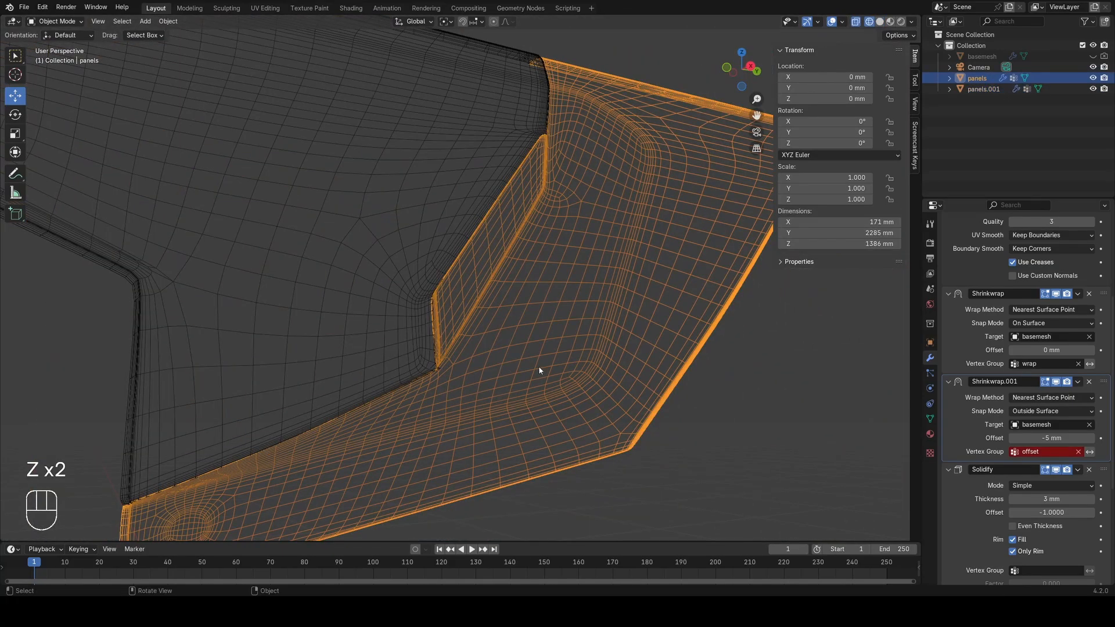
{"action": "left_click", "coordinate": [930, 419]}
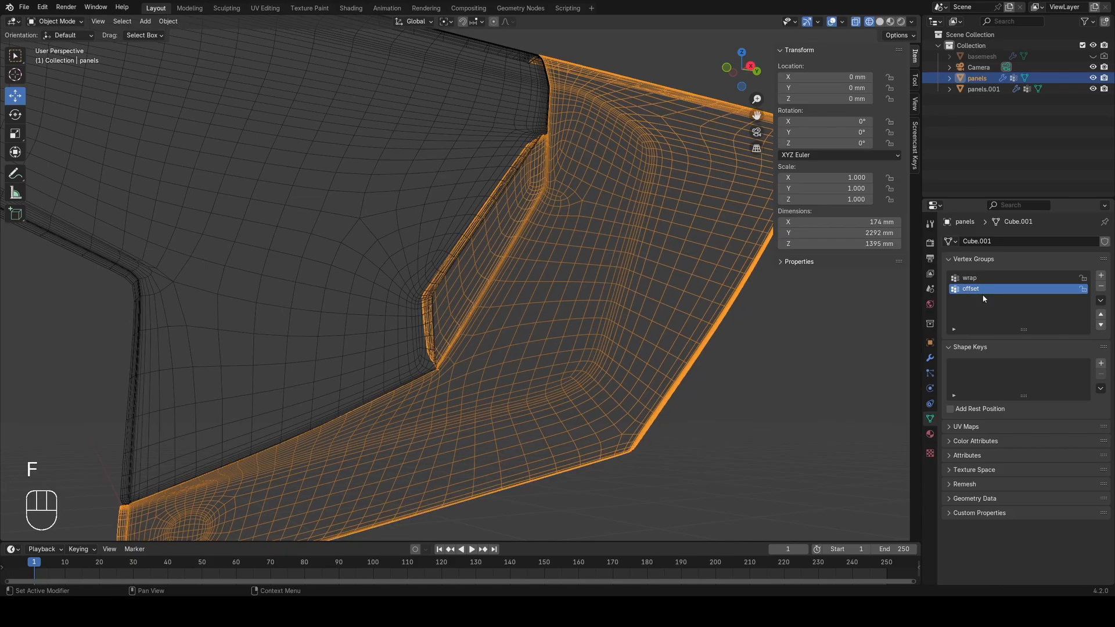
Step: Assign the two inner hexagon faces to the offset vertex group with weight 1.000
{"action": "key", "text": "z"}
{"action": "middle_click_drag", "start_coordinate": [562, 326], "coordinate": [525, 321]}
{"action": "middle_click_drag", "start_coordinate": [526, 331], "coordinate": [650, 253], "text": "shift"}
{"action": "scroll", "coordinate": [650, 253], "scroll_direction": "down", "scroll_amount": 2}
{"action": "scroll", "coordinate": [581, 285], "scroll_direction": "up", "scroll_amount": 2}
{"action": "key", "text": "z"}
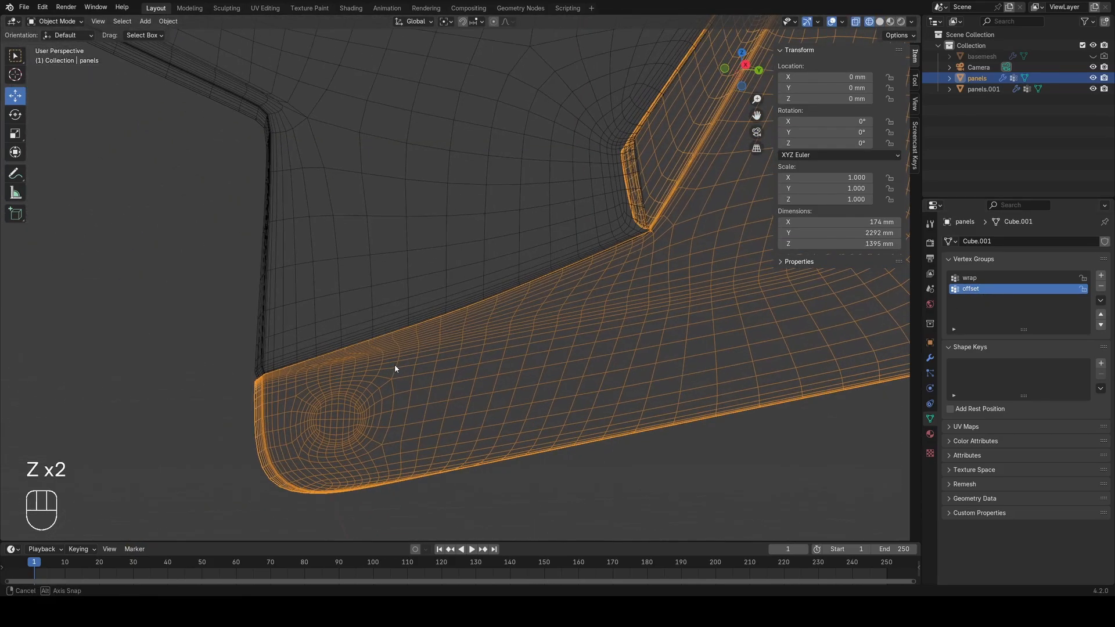
{"action": "key", "text": "Tab"}
{"action": "key", "text": "z"}
{"action": "scroll", "coordinate": [329, 441], "scroll_direction": "up", "scroll_amount": 5}
{"action": "key", "text": "3"}
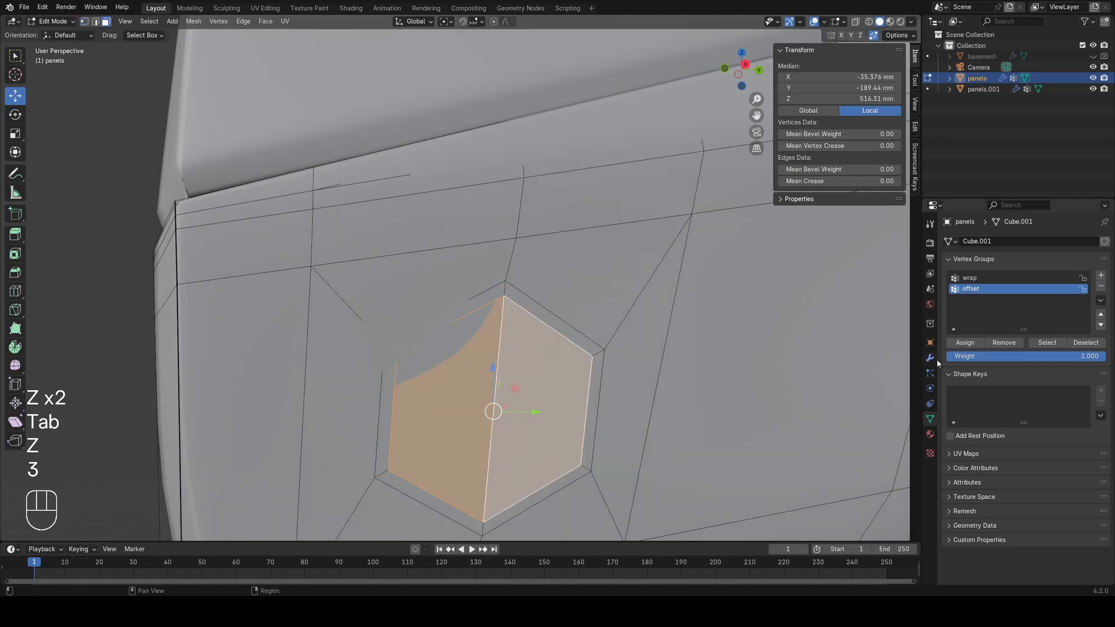
{"action": "left_click", "coordinate": [969, 346]}
{"action": "middle_click_drag", "start_coordinate": [611, 324], "coordinate": [641, 254], "text": "shift"}
{"action": "scroll", "coordinate": [641, 255], "scroll_direction": "up", "scroll_amount": 2}
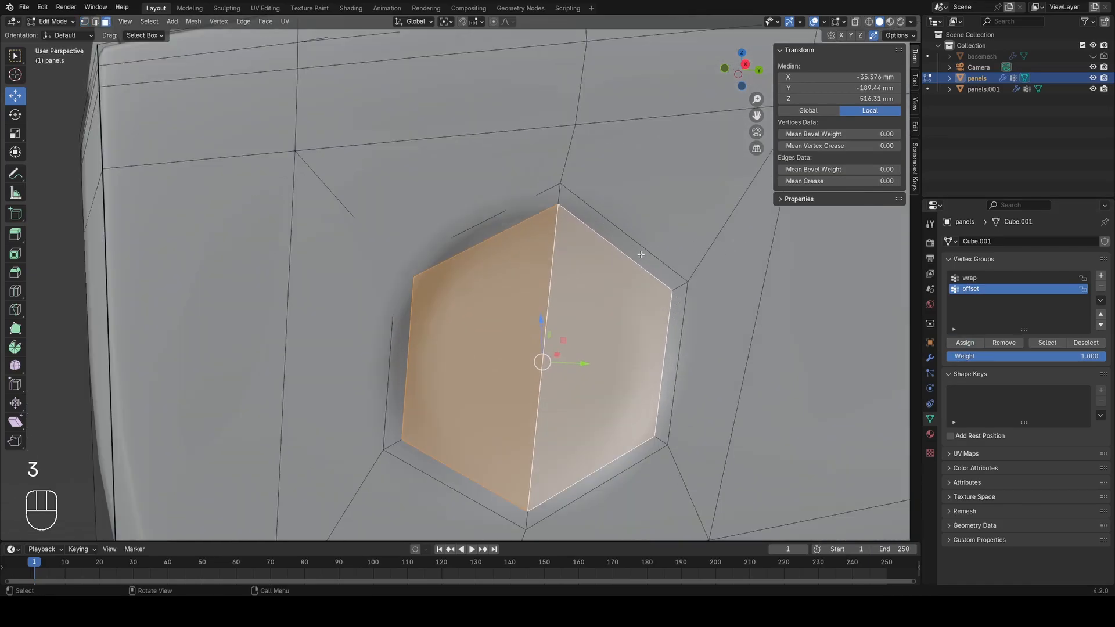
Step: Delete the two inner hexagon faces to open a hole, and check the result outside mesh editing
{"action": "key", "text": "x"}
{"action": "left_click", "coordinate": [637, 249]}
{"action": "key", "text": "z"}
{"action": "key", "text": "a"}
{"action": "key", "text": "1"}
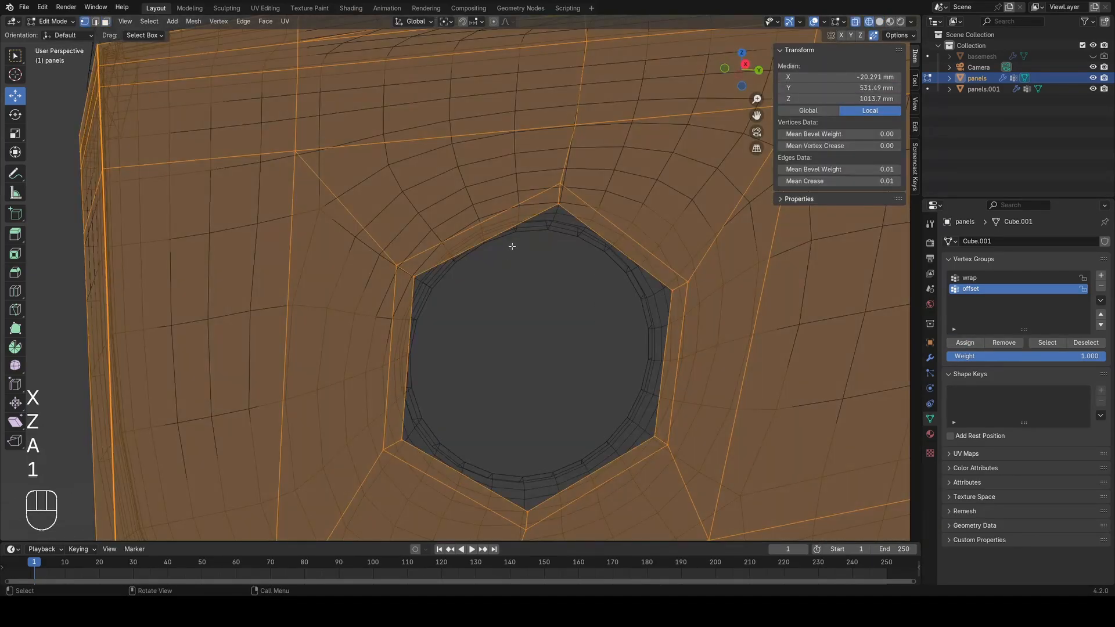
{"action": "key", "text": "z"}
{"action": "key", "text": "Tab"}
{"action": "key", "text": "Tab"}
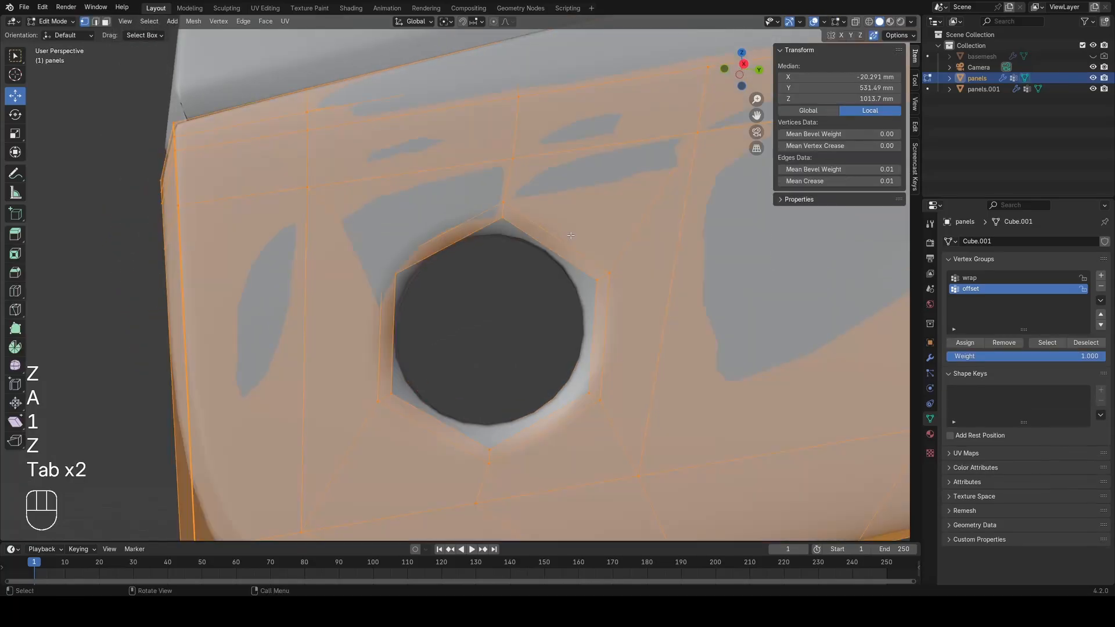
Step: Set the mean bevel weight of the hole's outer hexagonal edge loop to 0.06 and check the bevel
{"action": "left_click", "coordinate": [556, 228], "text": "alt"}
{"action": "key", "text": "z"}
{"action": "key", "text": "z"}
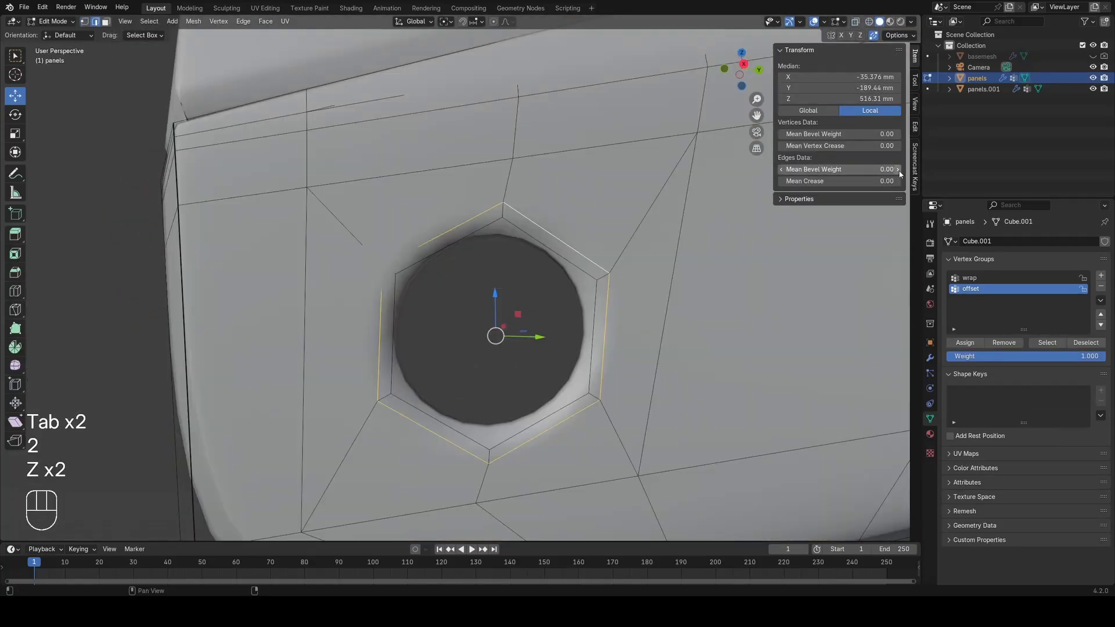
{"action": "key", "text": "Tab"}
{"action": "scroll", "coordinate": [517, 284], "scroll_direction": "up", "scroll_amount": 2}
{"action": "key", "text": "Tab"}
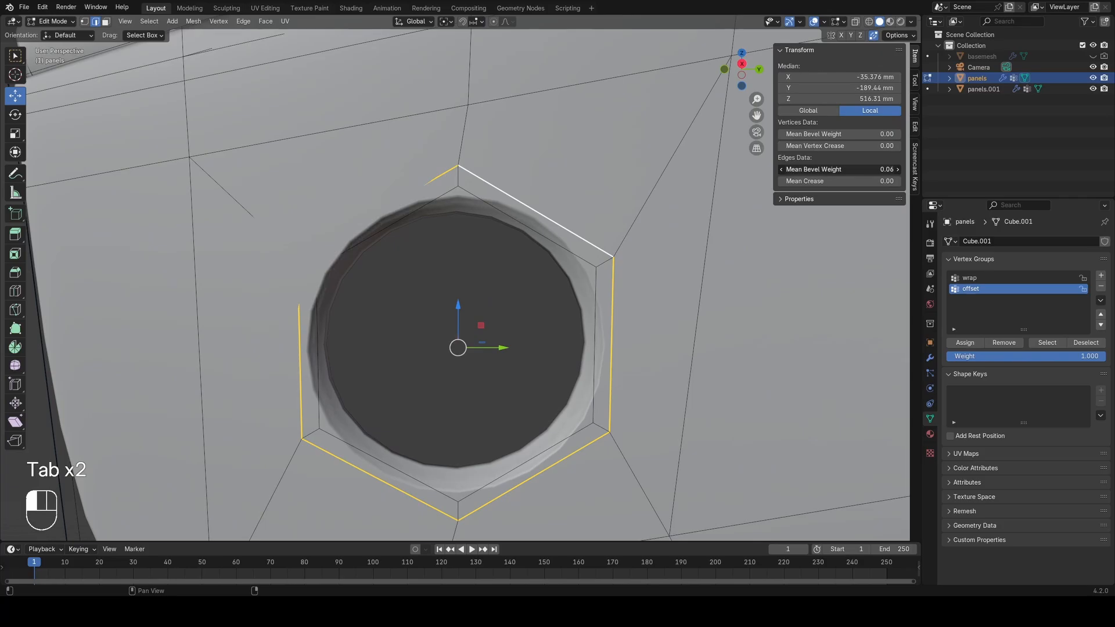
{"action": "key", "text": "Tab"}
{"action": "key", "text": "alt+a"}
{"action": "scroll", "coordinate": [510, 322], "scroll_direction": "down", "scroll_amount": 5}
{"action": "middle_click_drag", "start_coordinate": [448, 291], "coordinate": [422, 301]}
Step: Extrude the hole's inner edge loop about 43.5 mm inward along the negative X axis
{"action": "left_click", "coordinate": [431, 294]}
{"action": "key", "text": "z"}
{"action": "scroll", "coordinate": [371, 302], "scroll_direction": "up", "scroll_amount": 7}
{"action": "key", "text": "Tab"}
{"action": "key", "text": "a"}
{"action": "key", "text": "1"}
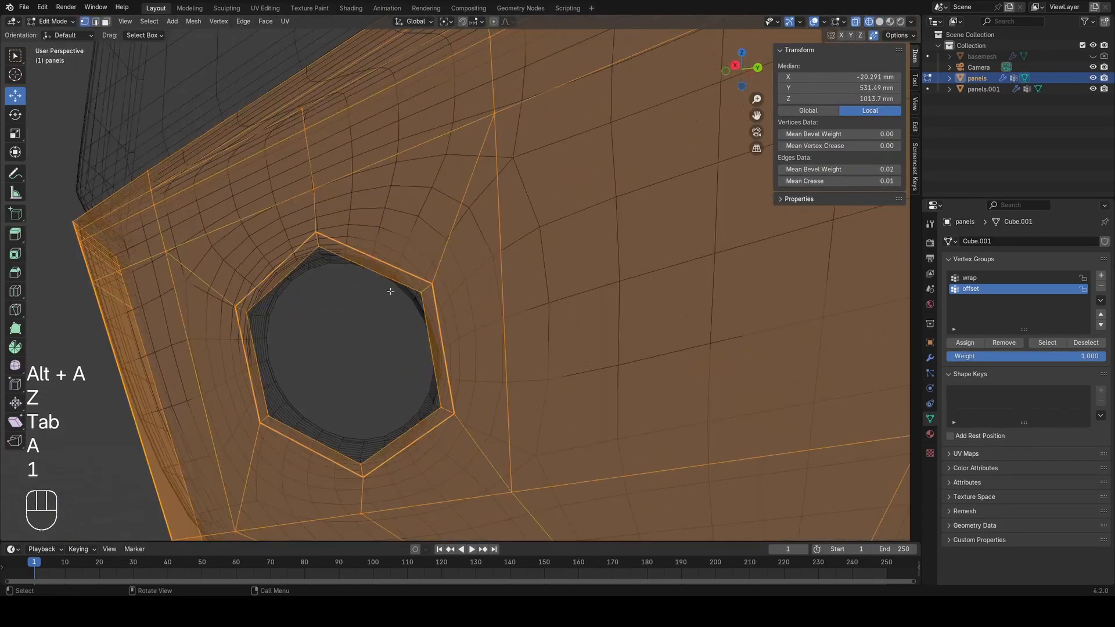
{"action": "left_click_drag", "start_coordinate": [0, 0], "coordinate": [0, 0]}
{"action": "left_click", "coordinate": [391, 285], "text": "alt"}
{"action": "key", "text": "z"}
{"action": "scroll", "coordinate": [413, 314], "scroll_direction": "down", "scroll_amount": 2}
{"action": "mouse_move", "coordinate": [416, 312]}
{"action": "middle_mouse_down"}
{"action": "mouse_move", "coordinate": [426, 378]}
{"action": "mouse_move", "coordinate": [517, 330]}
{"action": "mouse_move", "coordinate": [630, 350]}
{"action": "mouse_move", "coordinate": [579, 382]}
{"action": "middle_mouse_up"}
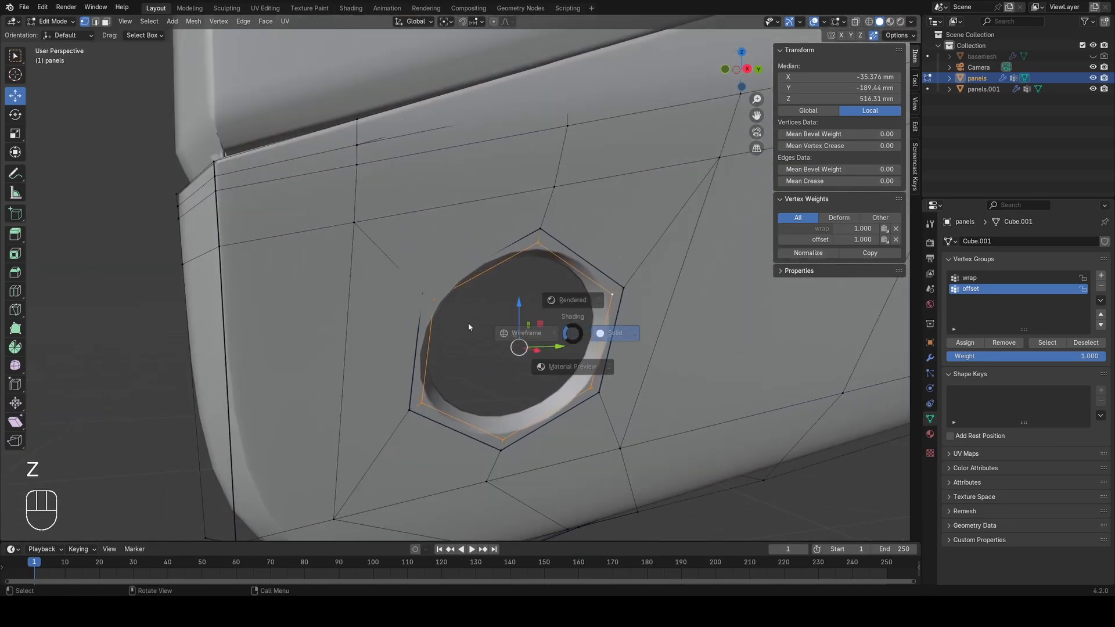
{"action": "key", "text": "z"}
{"action": "key", "text": "e"}
{"action": "key", "text": "x"}
{"action": "left_click", "coordinate": [632, 311]}
{"action": "key", "text": "z"}
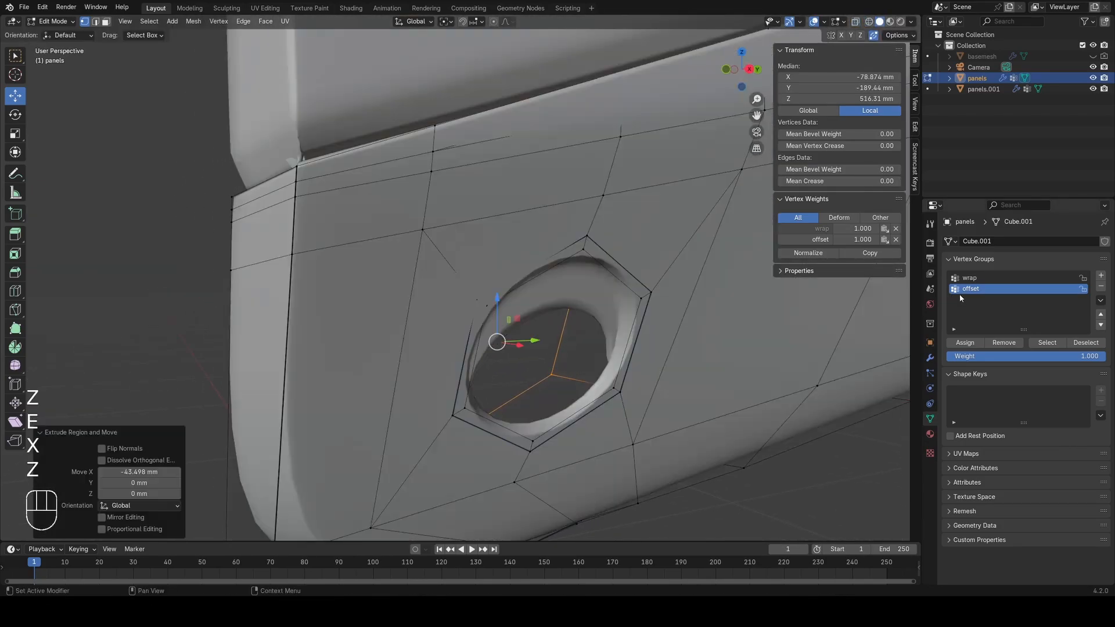
Step: Remove the extruded back loop from the wrap and offset vertex groups
{"action": "left_click", "coordinate": [996, 343]}
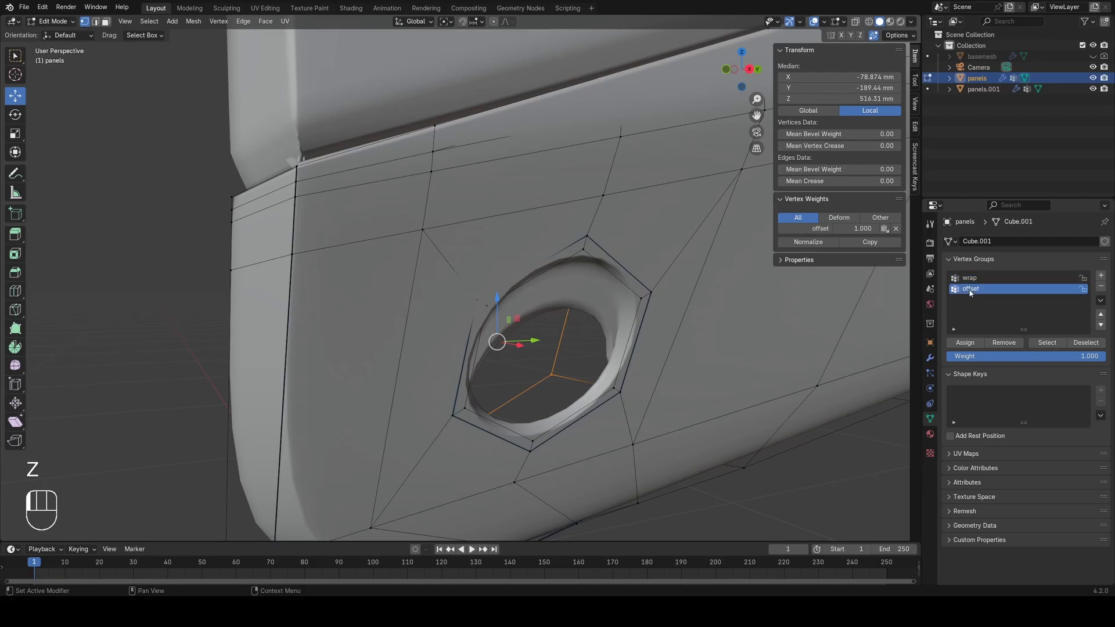
{"action": "left_click", "coordinate": [998, 347]}
{"action": "key", "text": "z"}
{"action": "mouse_move", "coordinate": [630, 354]}
{"action": "middle_mouse_down"}
{"action": "mouse_move", "coordinate": [585, 343]}
{"action": "mouse_move", "coordinate": [598, 345]}
{"action": "middle_mouse_up"}
{"action": "key", "text": "z"}
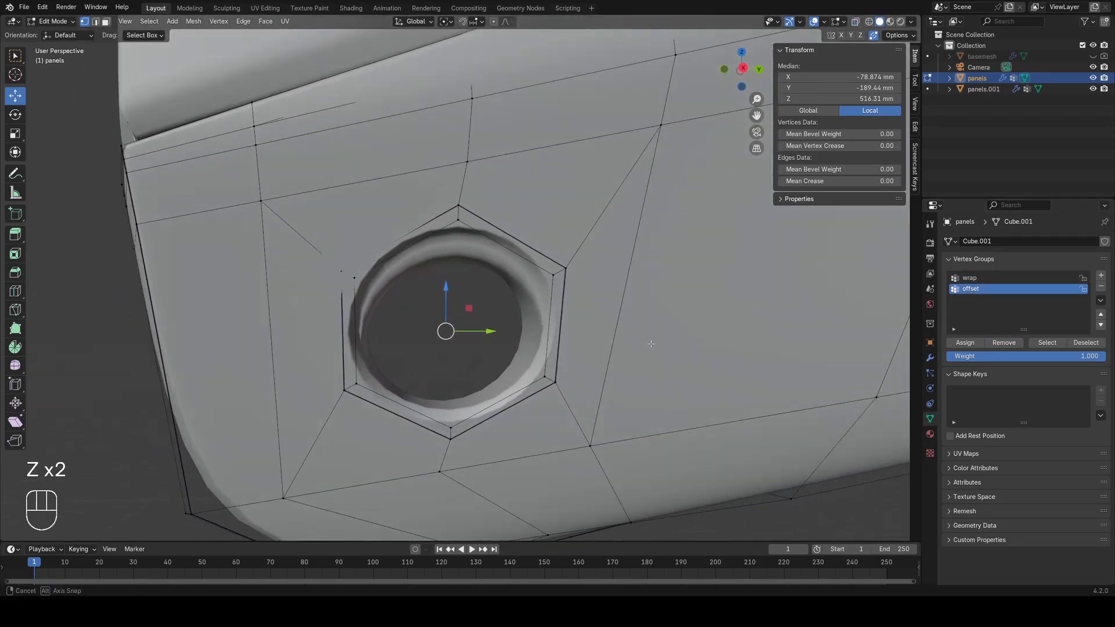
Step: In right view, raise the hole's back loop about 14 mm and scale it to 0.871
{"action": "scroll", "coordinate": [652, 346], "scroll_direction": "up", "scroll_amount": 2}
{"action": "key", "text": "KP_3"}
{"action": "key", "text": "g"}
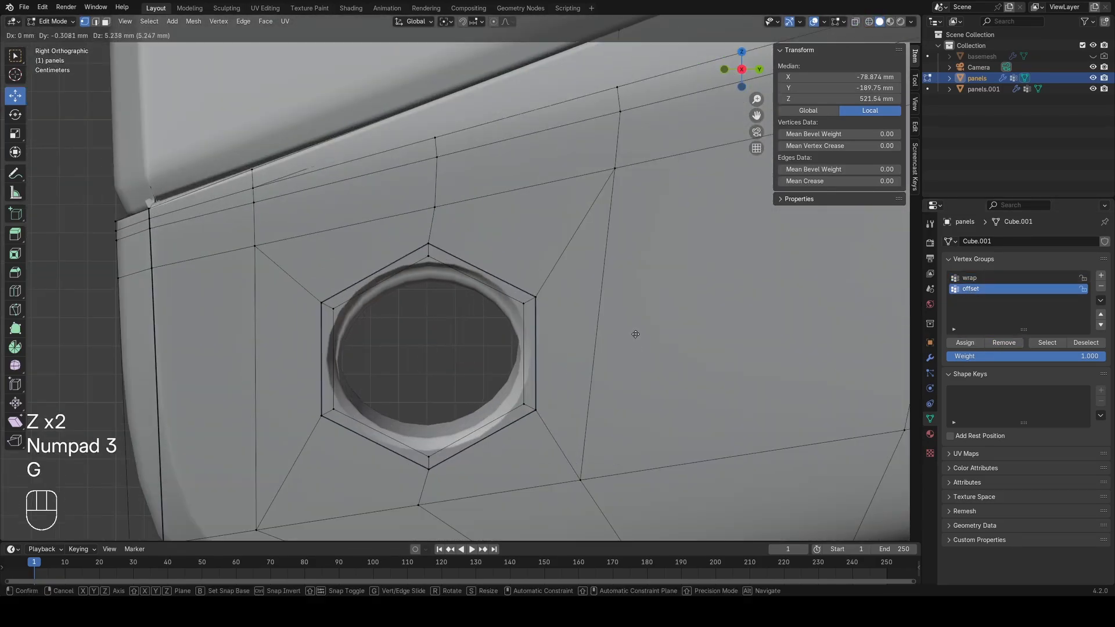
{"action": "left_click", "coordinate": [631, 303]}
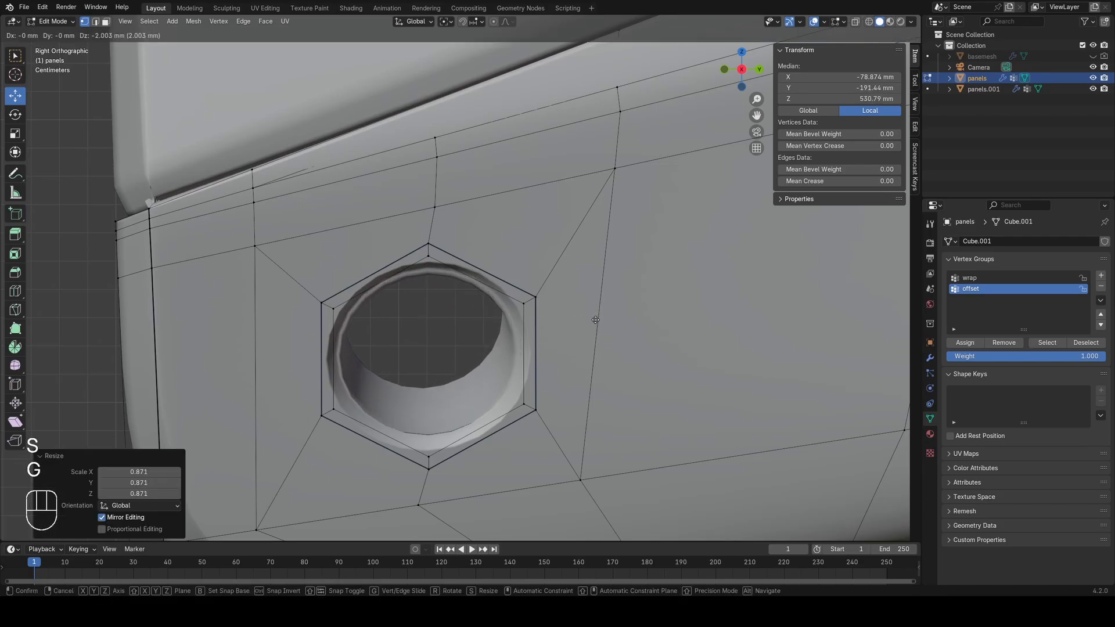
{"action": "middle_click_drag", "start_coordinate": [593, 318], "coordinate": [604, 311]}
Step: Remove the hole's front inner rim loop from the wrap vertex group, leaving it in offset
{"action": "key", "text": "z"}
{"action": "key", "text": "a"}
{"action": "scroll", "coordinate": [487, 173], "scroll_direction": "up", "scroll_amount": 4}
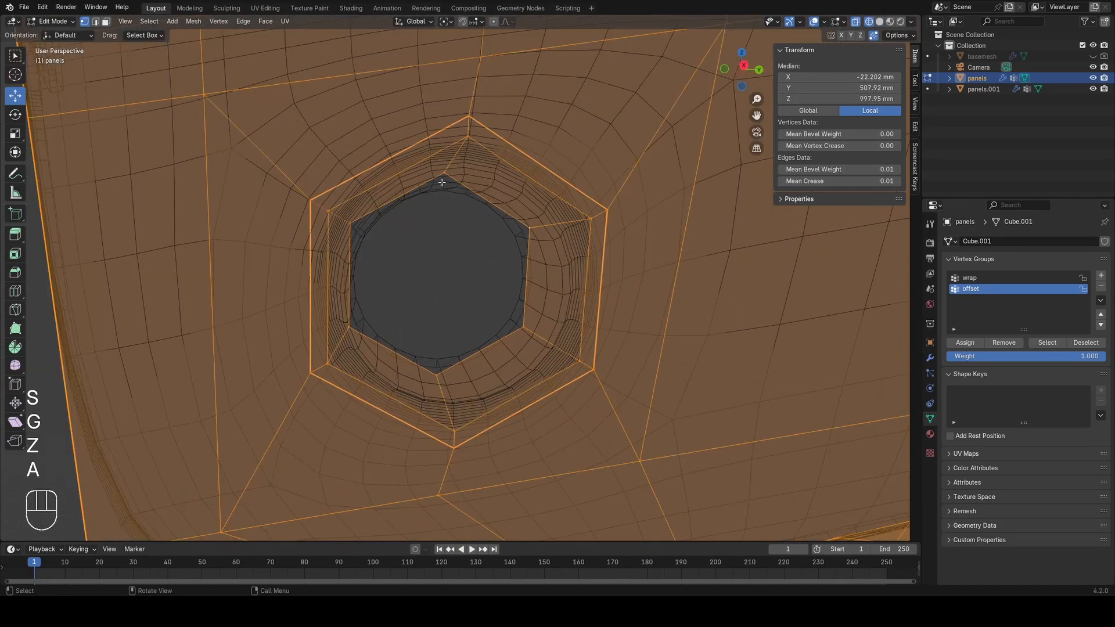
{"action": "key", "text": "z"}
{"action": "left_click", "coordinate": [480, 188], "text": "alt"}
{"action": "middle_click_drag", "start_coordinate": [512, 220], "coordinate": [604, 224]}
{"action": "key", "text": "z"}
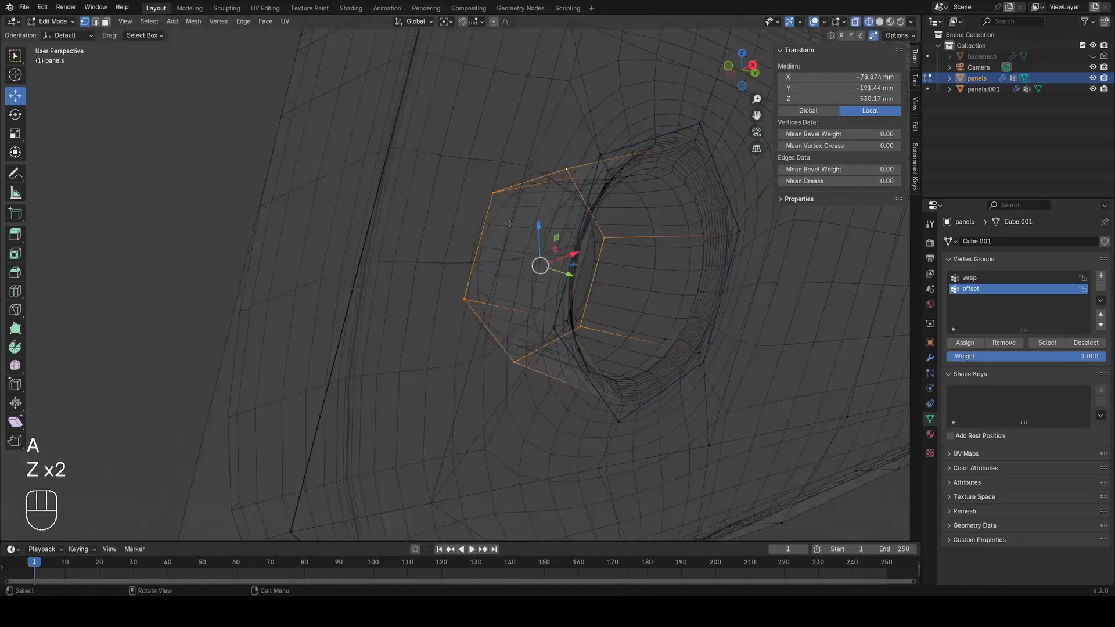
{"action": "key", "text": "a"}
{"action": "left_click", "coordinate": [705, 169], "text": "alt"}
{"action": "key", "text": "z"}
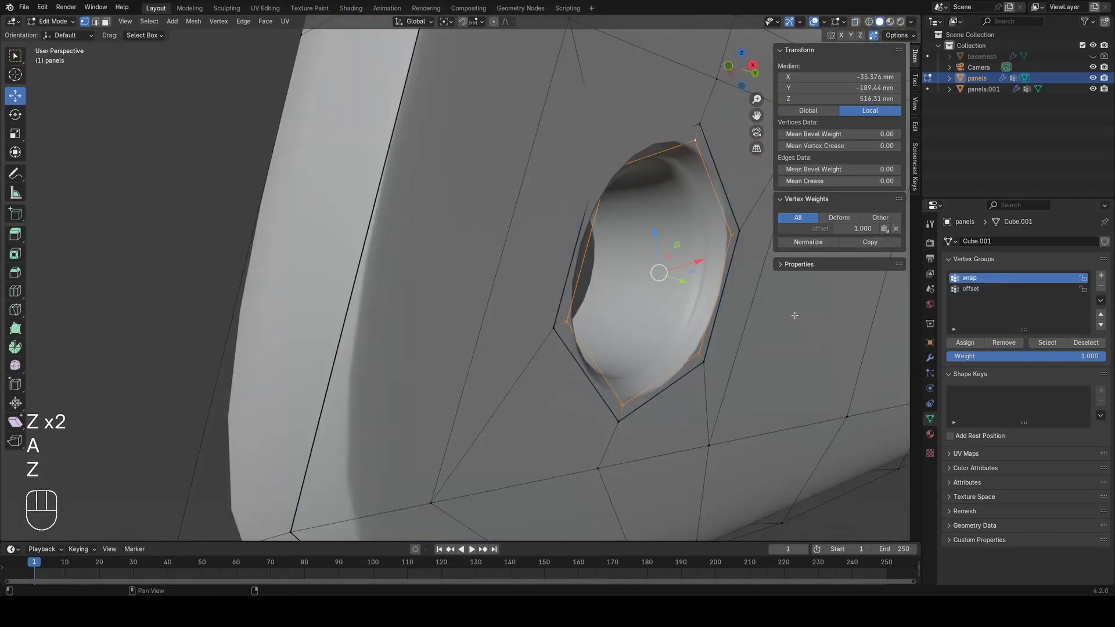
Step: Raise the hole's back loop about 2 mm along the Z axis
{"action": "middle_click_drag", "start_coordinate": [794, 315], "coordinate": [700, 313]}
{"action": "key", "text": "z"}
{"action": "key", "text": "a"}
{"action": "left_click", "coordinate": [398, 194], "text": "alt"}
{"action": "key", "text": "z"}
{"action": "middle_click_drag", "start_coordinate": [547, 232], "coordinate": [537, 232]}
{"action": "key", "text": "g"}
{"action": "key", "text": "z"}
{"action": "right_click", "coordinate": [540, 212]}
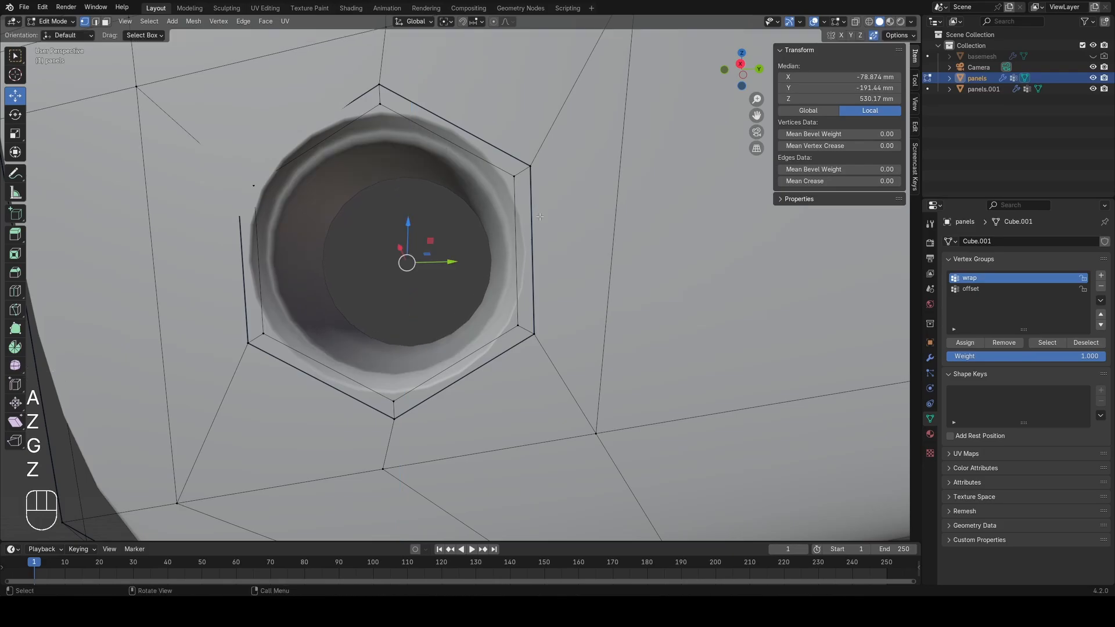
{"action": "key", "text": "g"}
{"action": "key", "text": "z"}
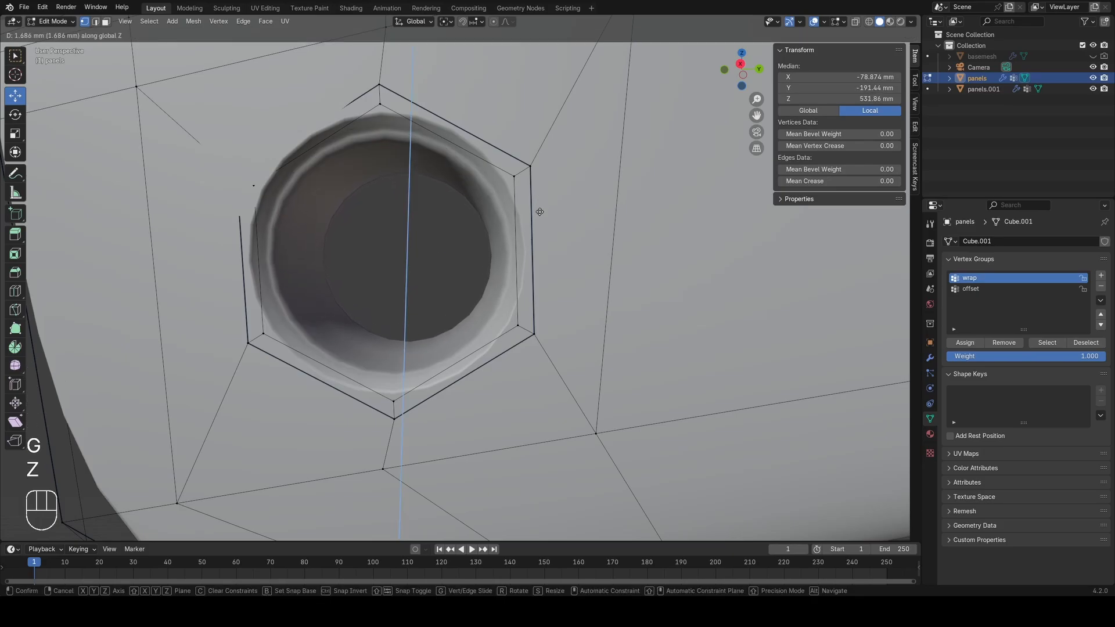
{"action": "left_click", "coordinate": [539, 214]}
Step: Separate the hole's inner wall face loop from the panels mesh into its own object and select it
{"action": "middle_click_drag", "start_coordinate": [515, 223], "coordinate": [537, 241]}
{"action": "key", "text": "z"}
{"action": "key", "text": "a"}
{"action": "key", "text": "3"}
{"action": "left_click", "coordinate": [568, 353], "text": "alt"}
{"action": "key", "text": "z"}
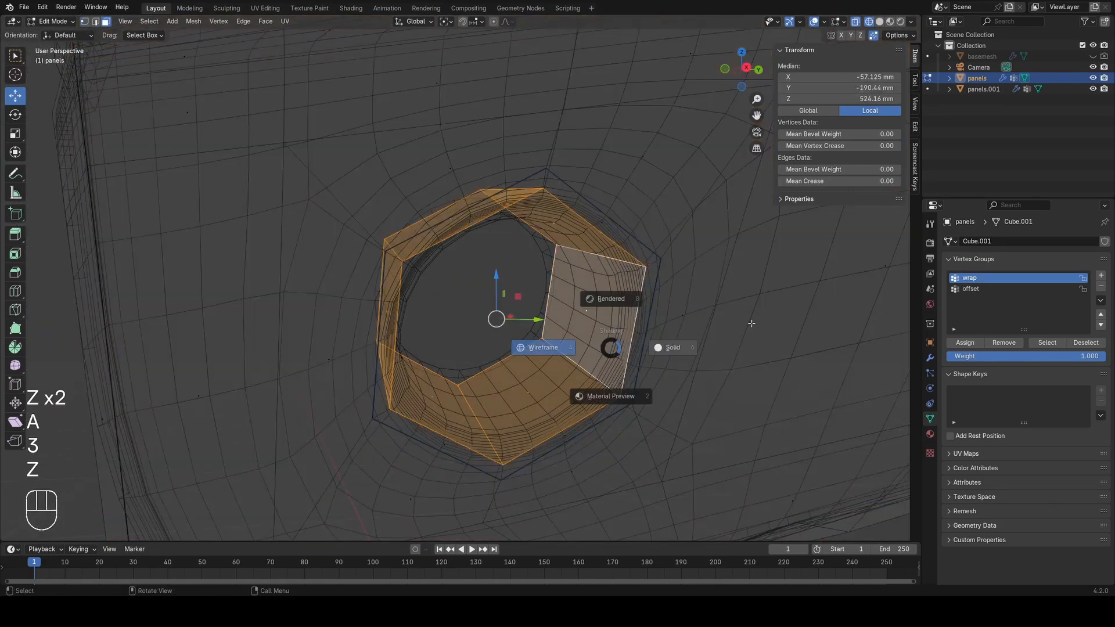
{"action": "left_click", "coordinate": [752, 323]}
{"action": "right_click", "coordinate": [714, 484]}
{"action": "left_click", "coordinate": [812, 517]}
{"action": "key", "text": "Tab"}
{"action": "left_click", "coordinate": [562, 352]}
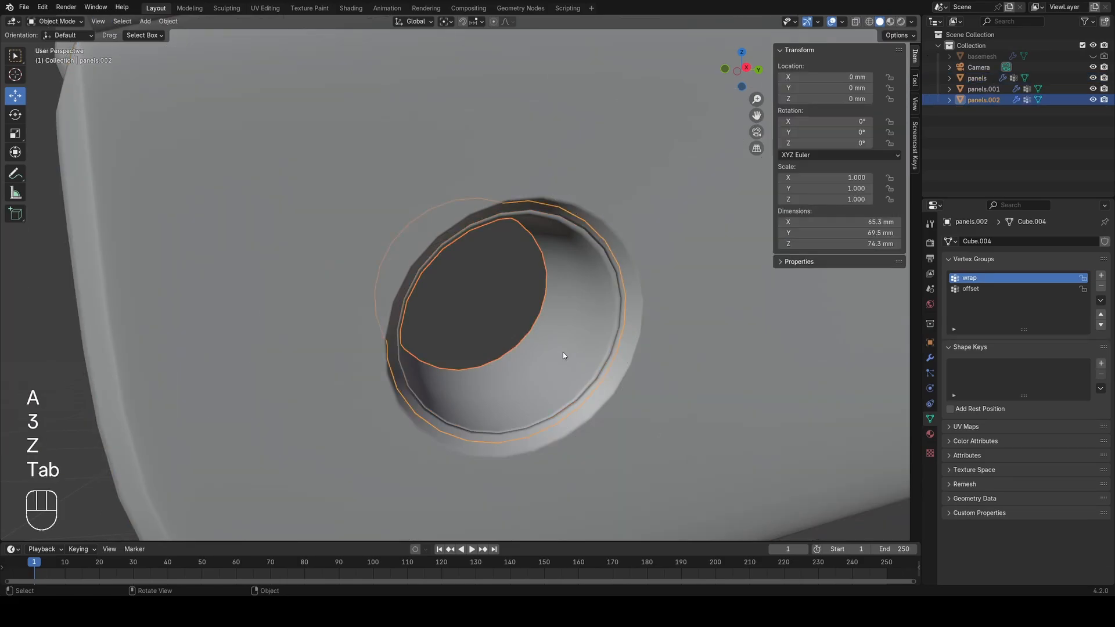
Step: Scale up the front edge loop of the separated hole insert slightly so it sits behind the hole's rim
{"action": "key", "text": "z"}
{"action": "key", "text": "Tab"}
{"action": "key", "text": "a"}
{"action": "key", "text": "1"}
{"action": "left_click", "coordinate": [625, 225], "text": "alt"}
{"action": "key", "text": "z"}
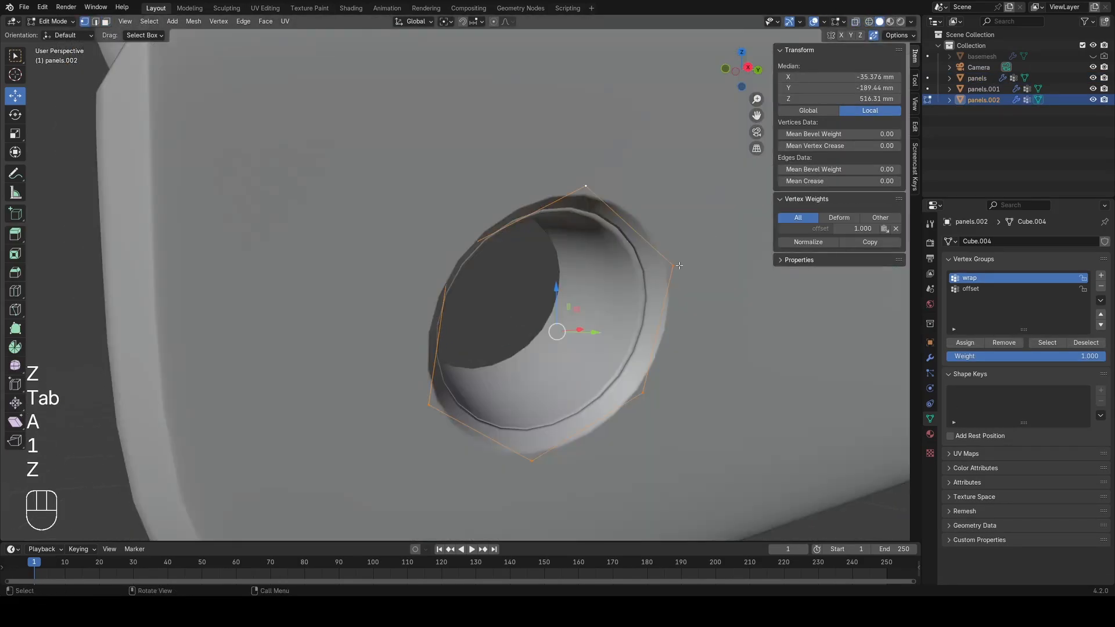
{"action": "key", "text": "s"}
{"action": "left_click", "coordinate": [677, 274]}
{"action": "key", "text": "Tab"}
{"action": "key", "text": "alt+a"}
Step: Examine the fit between the separated hole insert and the surrounding panel in shaded view
{"action": "mouse_move", "coordinate": [675, 273]}
{"action": "middle_mouse_down"}
{"action": "mouse_move", "coordinate": [565, 279]}
{"action": "mouse_move", "coordinate": [503, 251]}
{"action": "middle_mouse_up"}
{"action": "key", "text": "z"}
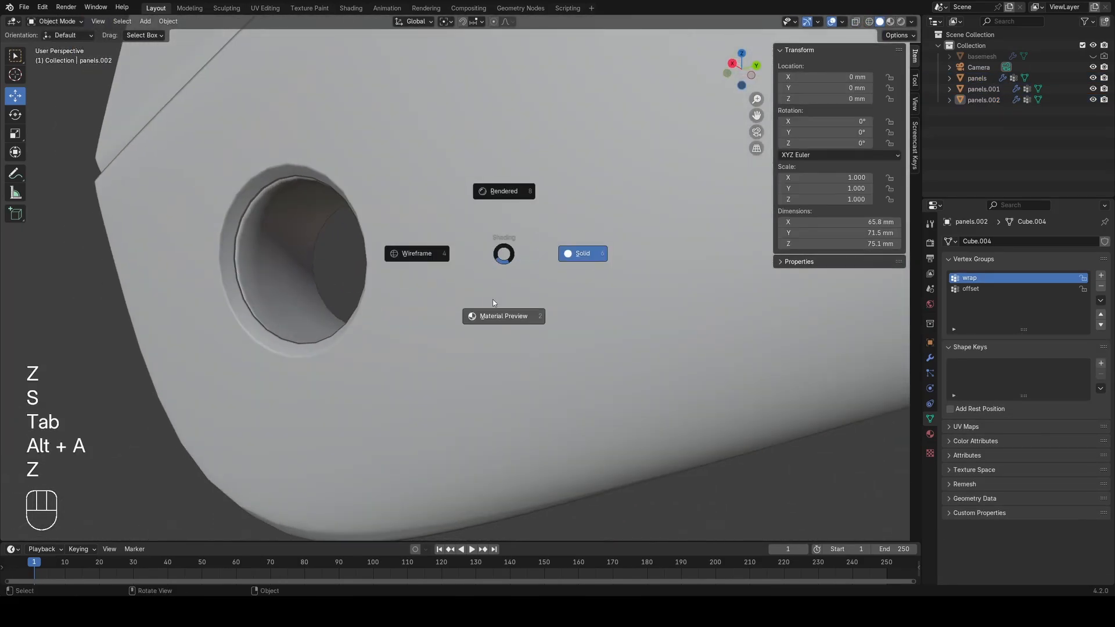
{"action": "left_click", "coordinate": [491, 308]}
{"action": "scroll", "coordinate": [459, 311], "scroll_direction": "down", "scroll_amount": 4}
{"action": "key", "text": "z"}
{"action": "left_click", "coordinate": [444, 263]}
{"action": "middle_click_drag", "start_coordinate": [417, 285], "coordinate": [525, 318]}
{"action": "scroll", "coordinate": [435, 331], "scroll_direction": "down", "scroll_amount": 3}
{"action": "scroll", "coordinate": [525, 318], "scroll_direction": "down", "scroll_amount": 4}
{"action": "scroll", "coordinate": [530, 305], "scroll_direction": "up", "scroll_amount": 7}
Step: Close the open back end of the hole insert by filling it with faces
{"action": "left_click", "coordinate": [532, 303]}
{"action": "key", "text": "z"}
{"action": "left_click", "coordinate": [453, 314]}
{"action": "key", "text": "Tab"}
{"action": "key", "text": "a"}
{"action": "mouse_move", "coordinate": [453, 315]}
{"action": "middle_mouse_down"}
{"action": "mouse_move", "coordinate": [417, 311]}
{"action": "mouse_move", "coordinate": [415, 273]}
{"action": "mouse_move", "coordinate": [470, 262]}
{"action": "middle_mouse_up"}
{"action": "key", "text": "2"}
{"action": "left_click", "coordinate": [516, 277]}
{"action": "key", "text": "f"}
{"action": "key", "text": "f"}
{"action": "key", "text": "1"}
Step: Increase the mean bevel weight of the edges around the hole insert's back loop
{"action": "key", "text": "a"}
{"action": "key", "text": "2"}
{"action": "left_click", "coordinate": [358, 195], "text": "alt"}
{"action": "key", "text": "z"}
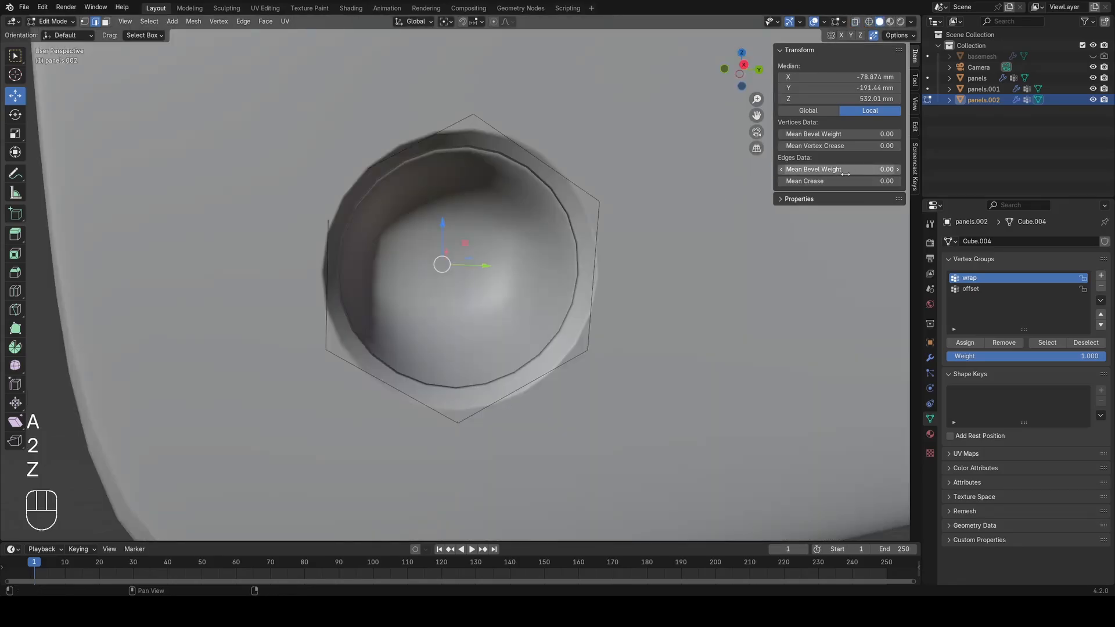
{"action": "left_click", "coordinate": [897, 170]}
{"action": "key", "text": "Tab"}
Step: Inspect the whole panel assembly with the recessed hole and the diagonal slot in rendered view
{"action": "scroll", "coordinate": [511, 295], "scroll_direction": "down", "scroll_amount": 6}
{"action": "key", "text": "alt+a"}
{"action": "middle_click_drag", "start_coordinate": [510, 295], "coordinate": [550, 323]}
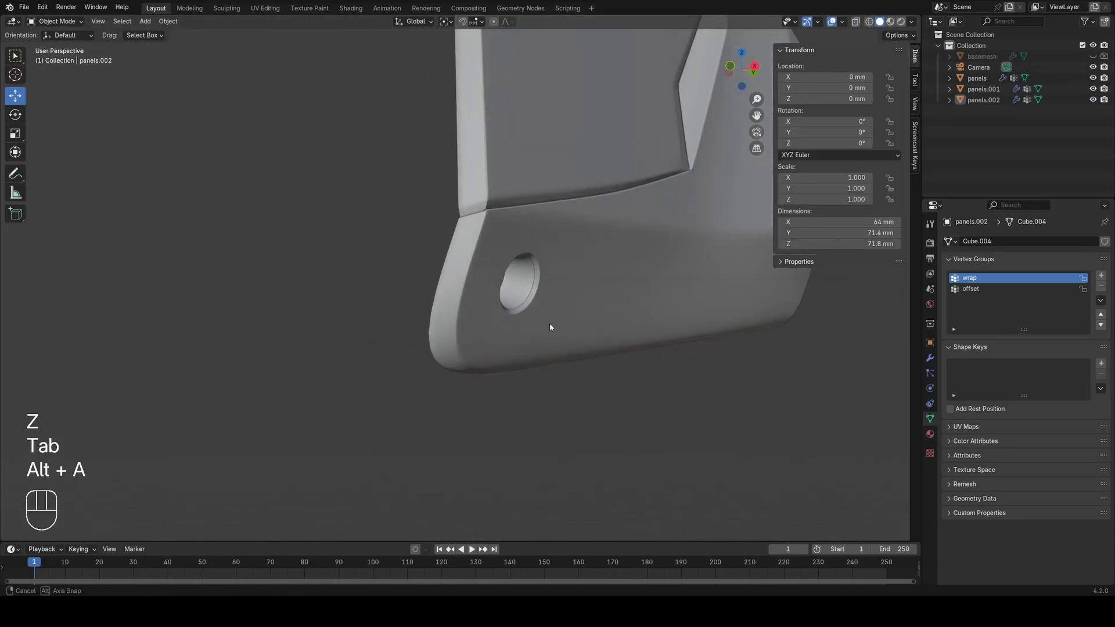
{"action": "key", "text": "z"}
{"action": "middle_click_drag", "start_coordinate": [659, 348], "coordinate": [440, 301]}
{"action": "scroll", "coordinate": [467, 347], "scroll_direction": "down", "scroll_amount": 5}
{"action": "scroll", "coordinate": [513, 242], "scroll_direction": "up", "scroll_amount": 1}
{"action": "middle_click_drag", "start_coordinate": [440, 301], "coordinate": [408, 360]}
{"action": "scroll", "coordinate": [427, 302], "scroll_direction": "up", "scroll_amount": 3}
{"action": "middle_click_drag", "start_coordinate": [408, 360], "coordinate": [328, 354]}
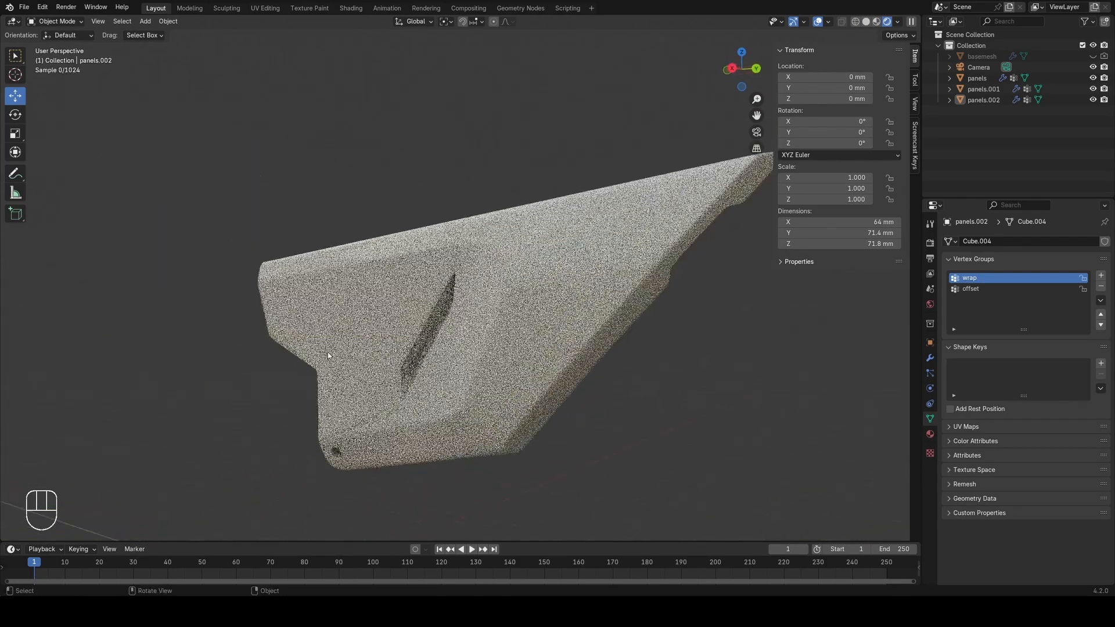
{"action": "scroll", "coordinate": [328, 354], "scroll_direction": "up", "scroll_amount": 1}
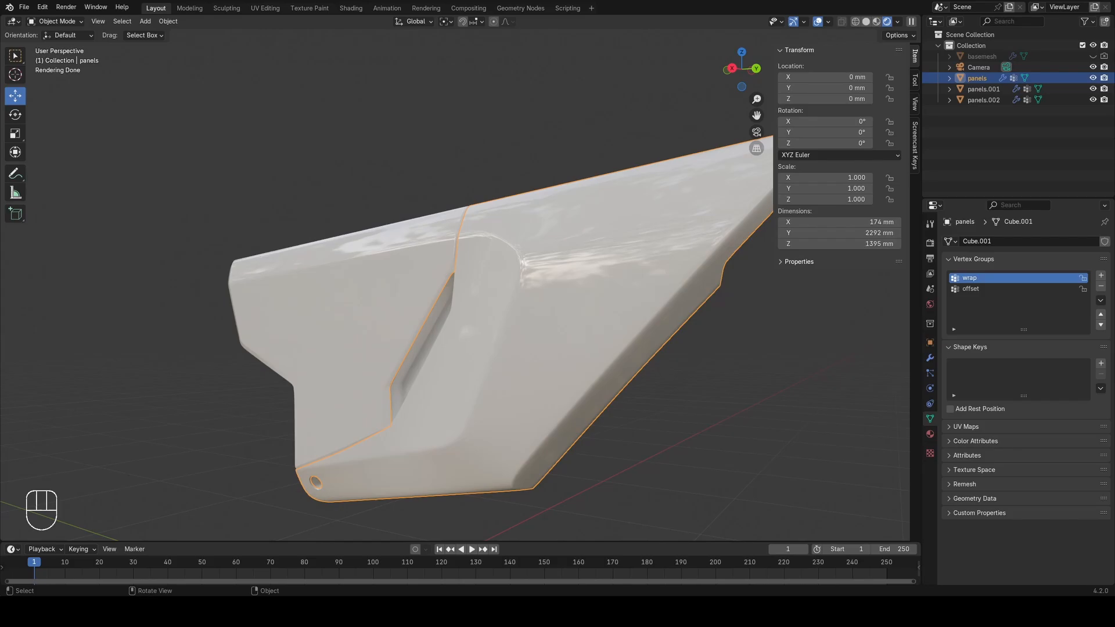
{"action": "scroll", "coordinate": [425, 354], "scroll_direction": "down", "scroll_amount": 1}
{"action": "scroll", "coordinate": [425, 354], "scroll_direction": "up", "scroll_amount": 4}
{"action": "middle_click_drag", "start_coordinate": [427, 366], "coordinate": [426, 344]}
Step: Delete the faces of the long outer wall along the diagonal slot in the panels object
{"action": "key", "text": "shift+z"}
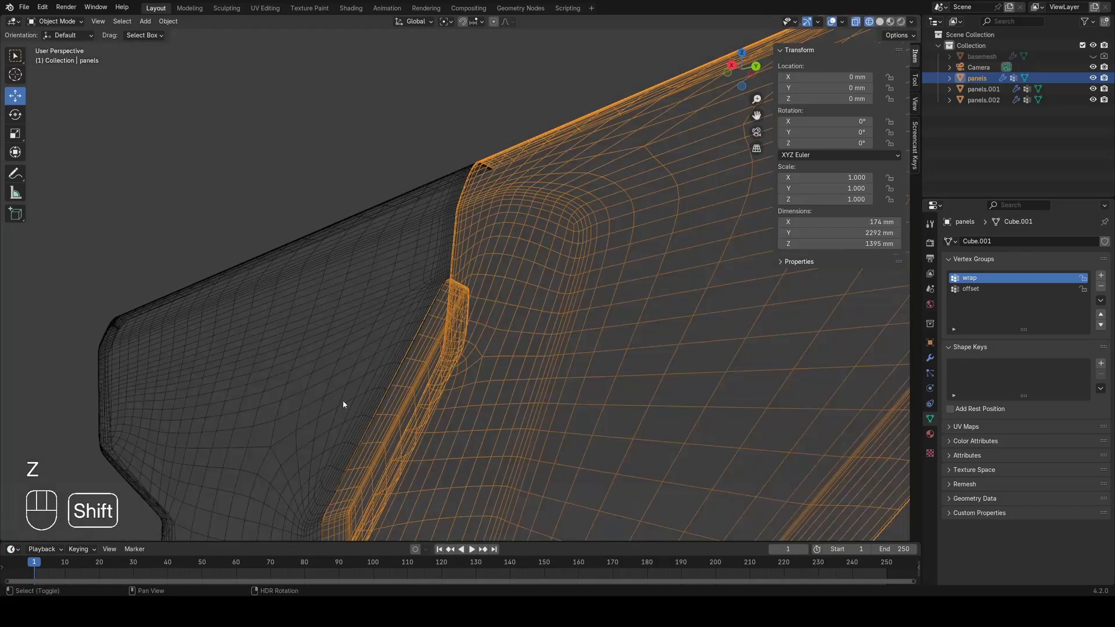
{"action": "middle_click_drag", "start_coordinate": [344, 405], "coordinate": [486, 180]}
{"action": "key", "text": "Tab"}
{"action": "key", "text": "a"}
{"action": "key", "text": "3"}
{"action": "middle_click_drag", "start_coordinate": [478, 274], "coordinate": [521, 273]}
{"action": "left_click", "coordinate": [524, 266]}
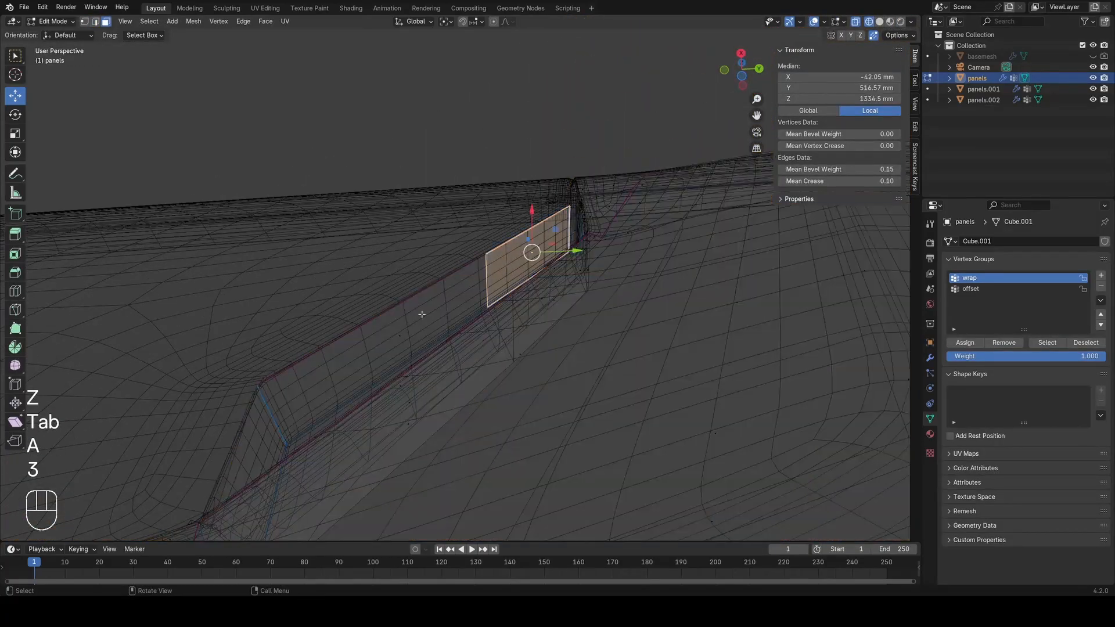
{"action": "key", "text": "x"}
{"action": "left_click", "coordinate": [370, 342], "text": "shift"}
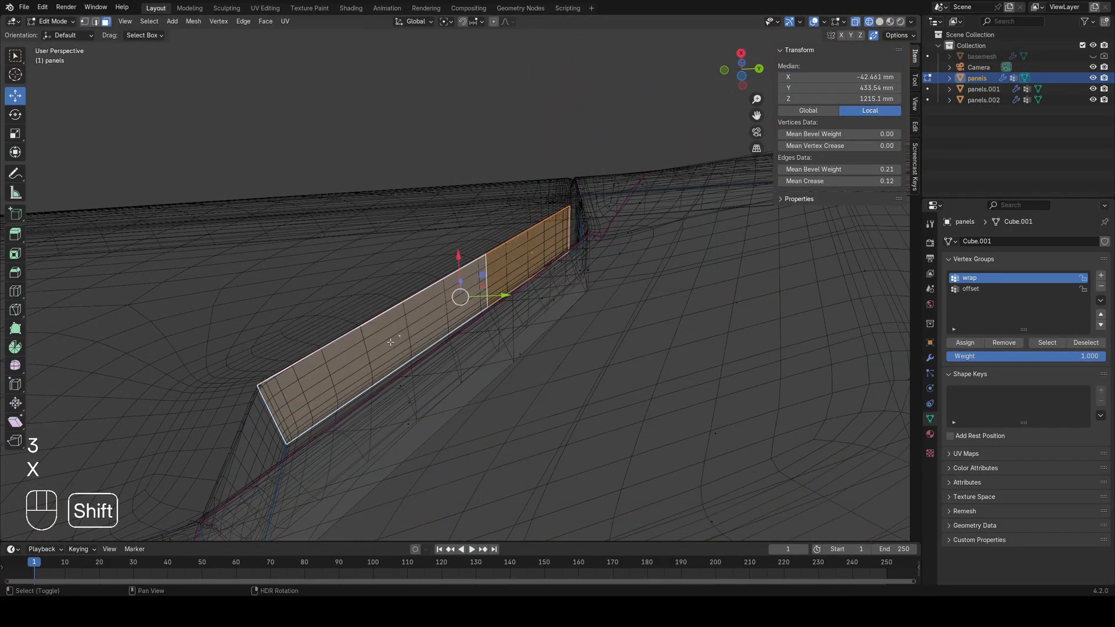
{"action": "key", "text": "z"}
{"action": "left_click", "coordinate": [568, 293]}
{"action": "key", "text": "z"}
{"action": "key", "text": "a"}
{"action": "key", "text": "1"}
Step: Examine the diagonal slot between panels and panels.001 in rendered view
{"action": "middle_click_drag", "start_coordinate": [445, 274], "coordinate": [369, 340]}
{"action": "key", "text": "Tab"}
{"action": "key", "text": "z"}
{"action": "left_click", "coordinate": [393, 302]}
{"action": "scroll", "coordinate": [392, 301], "scroll_direction": "down", "scroll_amount": 5}
{"action": "key", "text": "alt+a"}
{"action": "key", "text": "z"}
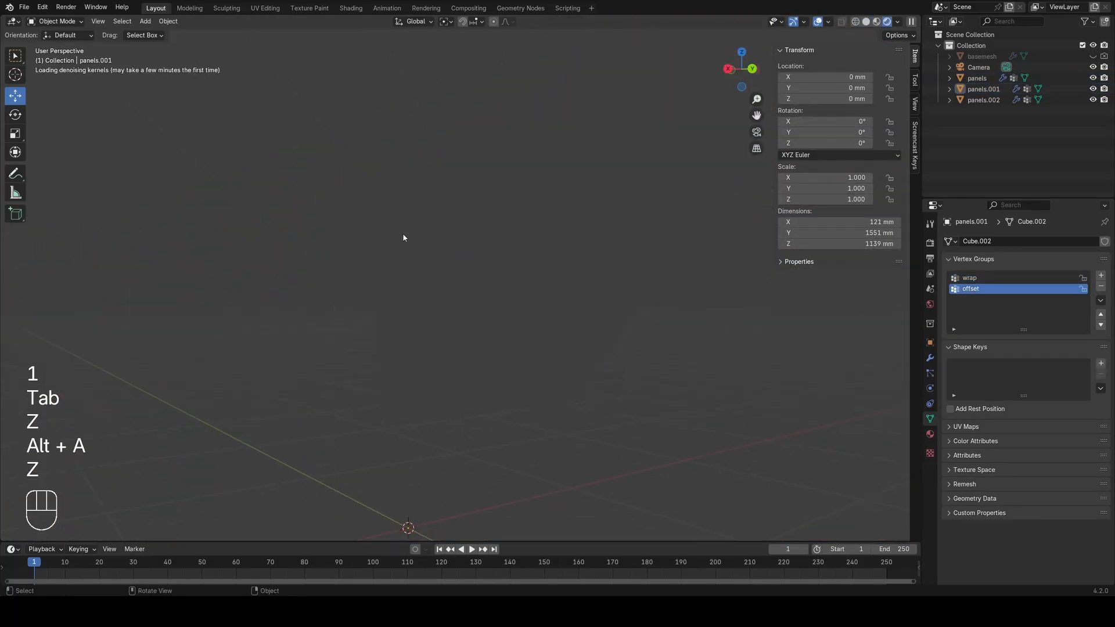
{"action": "mouse_move", "coordinate": [401, 250]}
{"action": "middle_mouse_down"}
{"action": "mouse_move", "coordinate": [385, 310]}
{"action": "mouse_move", "coordinate": [592, 297]}
{"action": "mouse_move", "coordinate": [710, 308]}
{"action": "mouse_move", "coordinate": [662, 316]}
{"action": "mouse_move", "coordinate": [413, 295]}
{"action": "middle_mouse_up"}
{"action": "scroll", "coordinate": [457, 308], "scroll_direction": "down", "scroll_amount": 4}
{"action": "scroll", "coordinate": [413, 295], "scroll_direction": "up", "scroll_amount": 8}
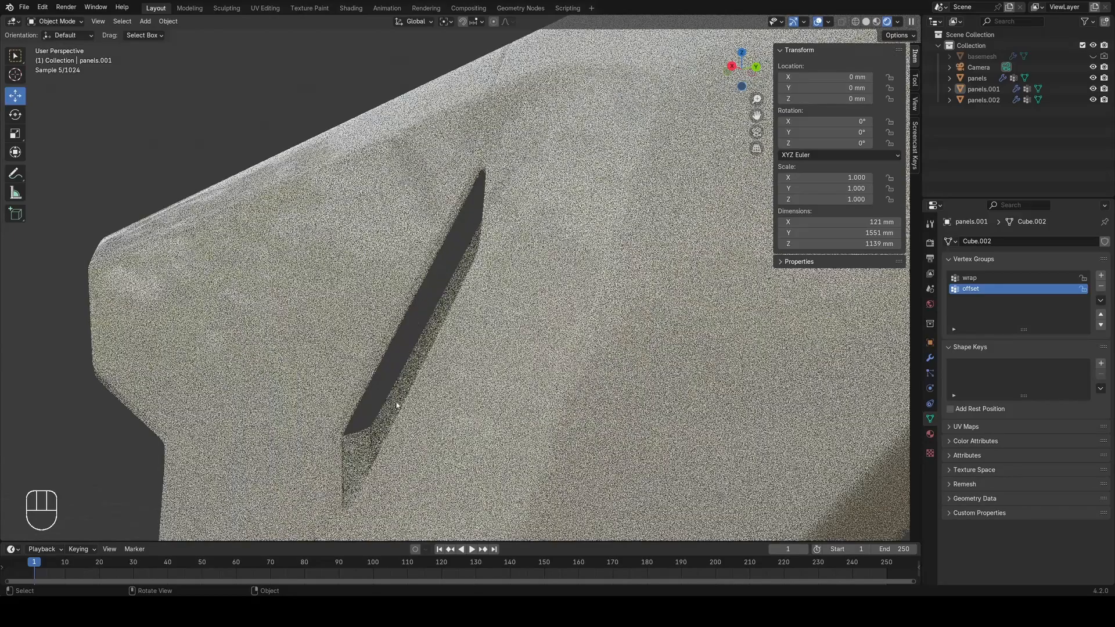
Step: Slide the outer corner vertex at the upper end of the panels object's slot along its edge
{"action": "left_click", "coordinate": [378, 415]}
{"action": "key", "text": "z"}
{"action": "mouse_move", "coordinate": [325, 410]}
{"action": "middle_mouse_down"}
{"action": "mouse_move", "coordinate": [437, 359]}
{"action": "mouse_move", "coordinate": [487, 265]}
{"action": "mouse_move", "coordinate": [450, 257]}
{"action": "mouse_move", "coordinate": [433, 279]}
{"action": "mouse_move", "coordinate": [453, 225]}
{"action": "middle_mouse_up"}
{"action": "key", "text": "z"}
{"action": "key", "text": "z"}
{"action": "scroll", "coordinate": [451, 257], "scroll_direction": "up", "scroll_amount": 6}
{"action": "key", "text": "Tab"}
{"action": "key", "text": "a"}
{"action": "key", "text": "1"}
{"action": "key", "text": "z"}
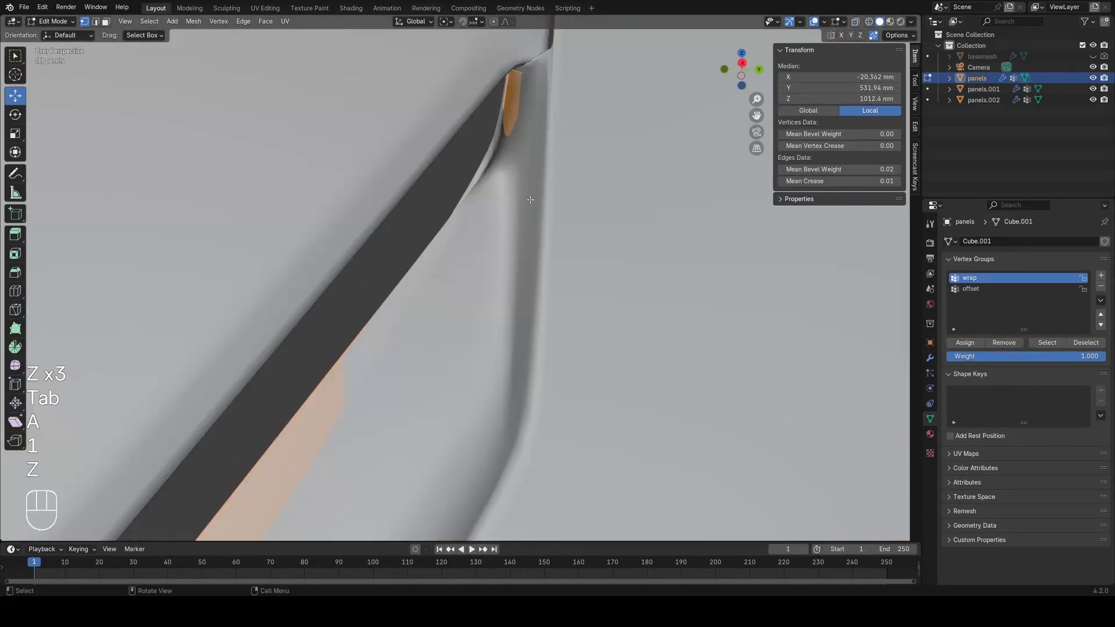
{"action": "key", "text": "z"}
{"action": "middle_click_drag", "start_coordinate": [485, 190], "coordinate": [428, 336], "text": "shift"}
{"action": "scroll", "coordinate": [430, 331], "scroll_direction": "up", "scroll_amount": 3}
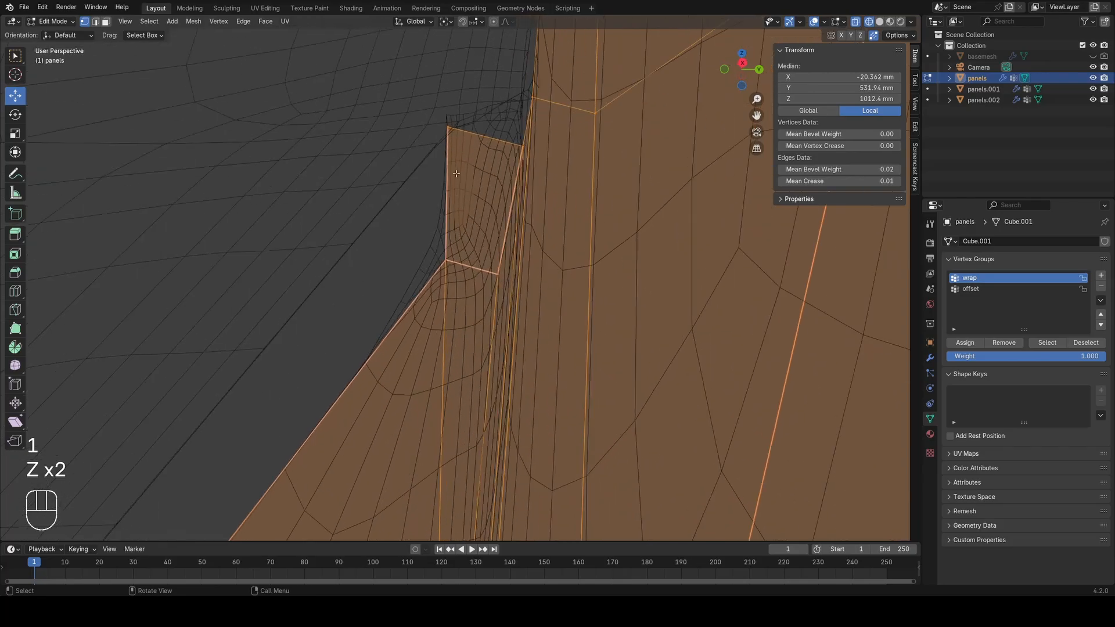
{"action": "left_click", "coordinate": [451, 135]}
{"action": "key", "text": "z"}
{"action": "left_click", "coordinate": [513, 148]}
{"action": "key", "text": "z"}
{"action": "key", "text": "a"}
{"action": "scroll", "coordinate": [435, 279], "scroll_direction": "down", "scroll_amount": 4}
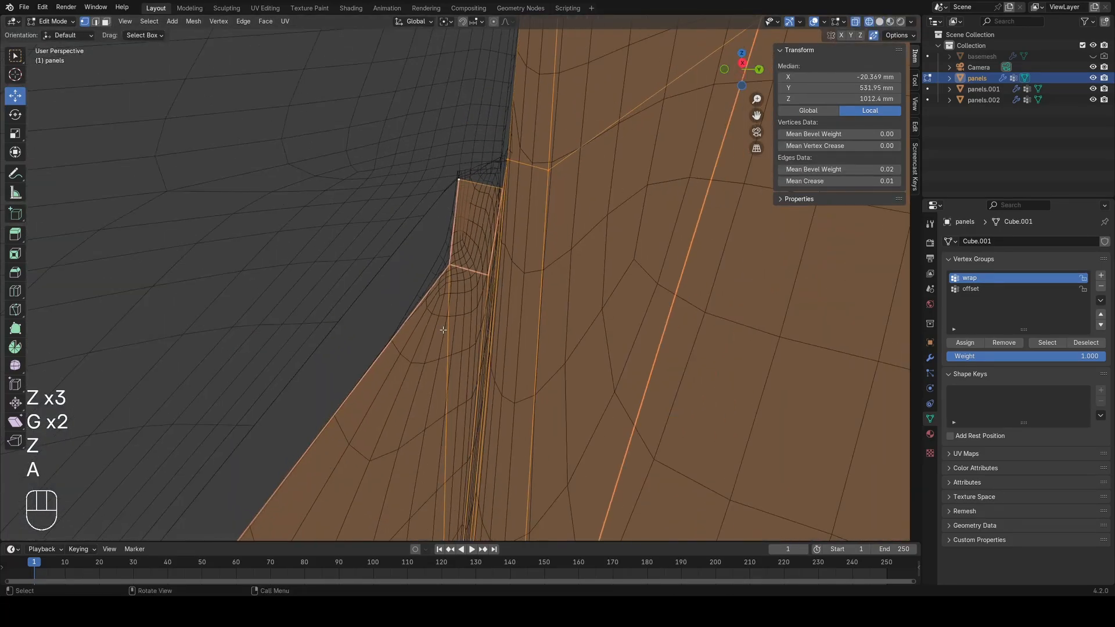
Step: Delete the inner edge below the slot's upper corner together with its adjoining wall faces
{"action": "middle_click_drag", "start_coordinate": [443, 331], "coordinate": [488, 308]}
{"action": "mouse_move", "coordinate": [488, 307]}
{"action": "middle_mouse_down", "text": "shift"}
{"action": "mouse_move", "coordinate": [528, 186]}
{"action": "mouse_move", "coordinate": [523, 205]}
{"action": "middle_mouse_up", "text": "shift"}
{"action": "key", "text": "2"}
{"action": "left_click", "coordinate": [519, 208]}
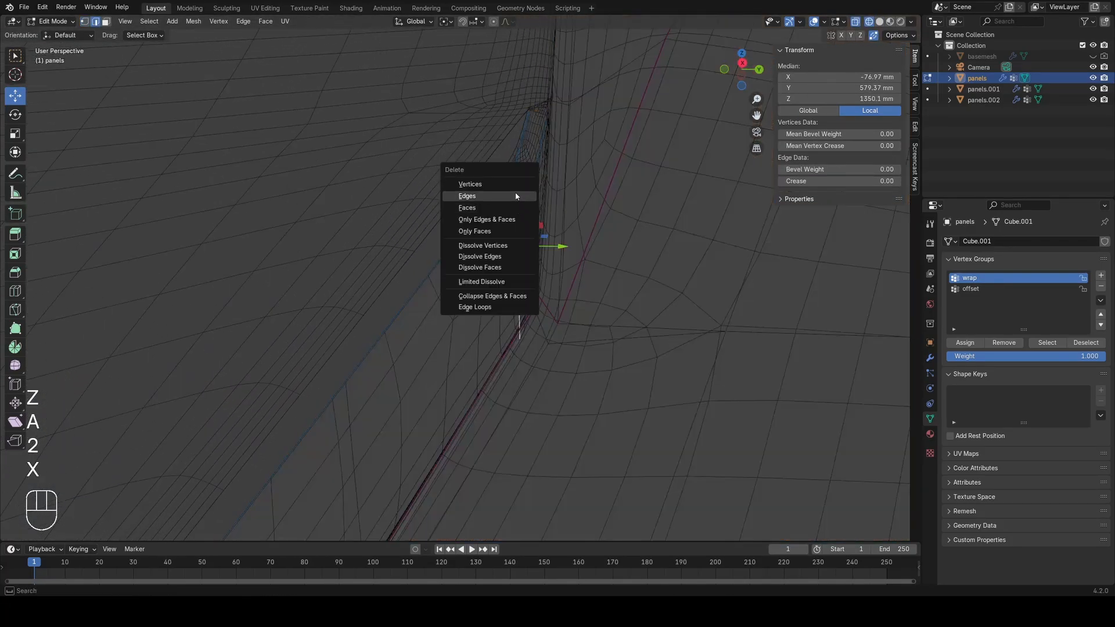
{"action": "left_click", "coordinate": [516, 197]}
{"action": "key", "text": "z"}
{"action": "key", "text": "a"}
{"action": "key", "text": "1"}
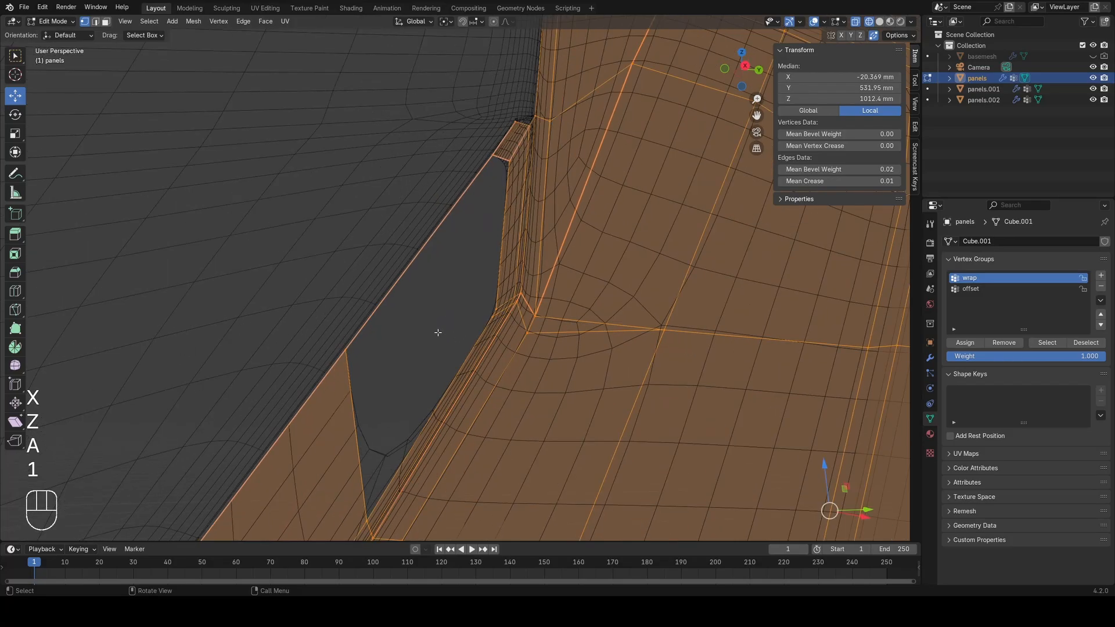
Step: Add a loop cut across the slot's outer border edge and slide the new vertex toward the upper corner
{"action": "middle_click_drag", "start_coordinate": [438, 332], "coordinate": [381, 393]}
{"action": "left_click", "coordinate": [426, 268]}
{"action": "key", "text": "g"}
{"action": "key", "text": "g"}
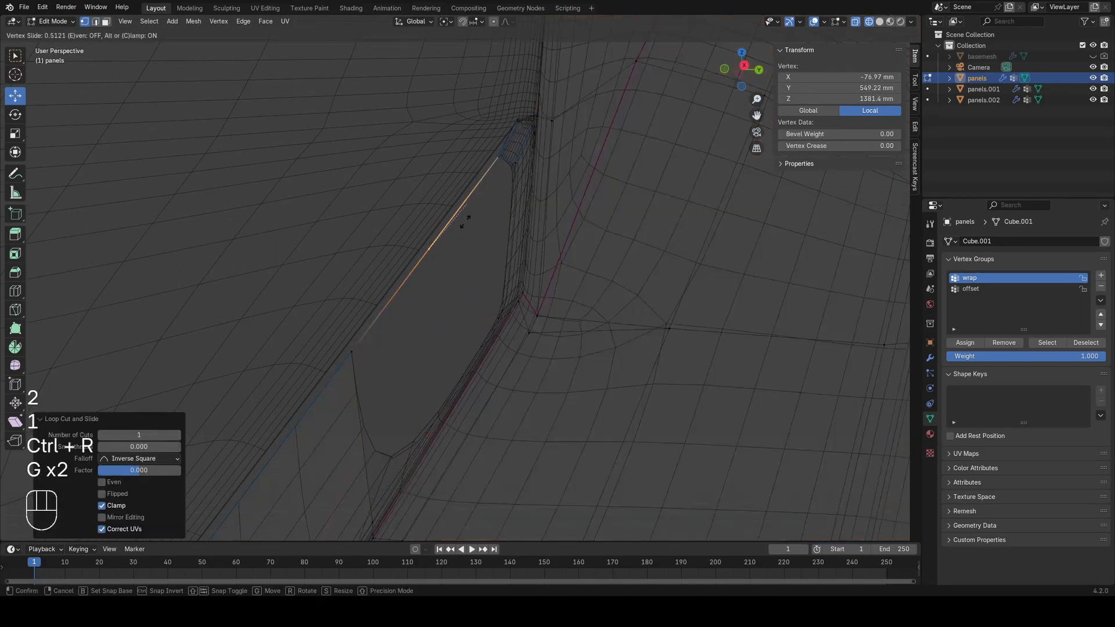
{"action": "left_click", "coordinate": [487, 181]}
Step: Fill the gap in the slot's wall with new faces up to the upper corner
{"action": "key", "text": "a"}
{"action": "key", "text": "2"}
{"action": "left_click", "coordinate": [356, 427]}
{"action": "key", "text": "f"}
{"action": "key", "text": "f"}
{"action": "key", "text": "1"}
{"action": "key", "text": "a"}
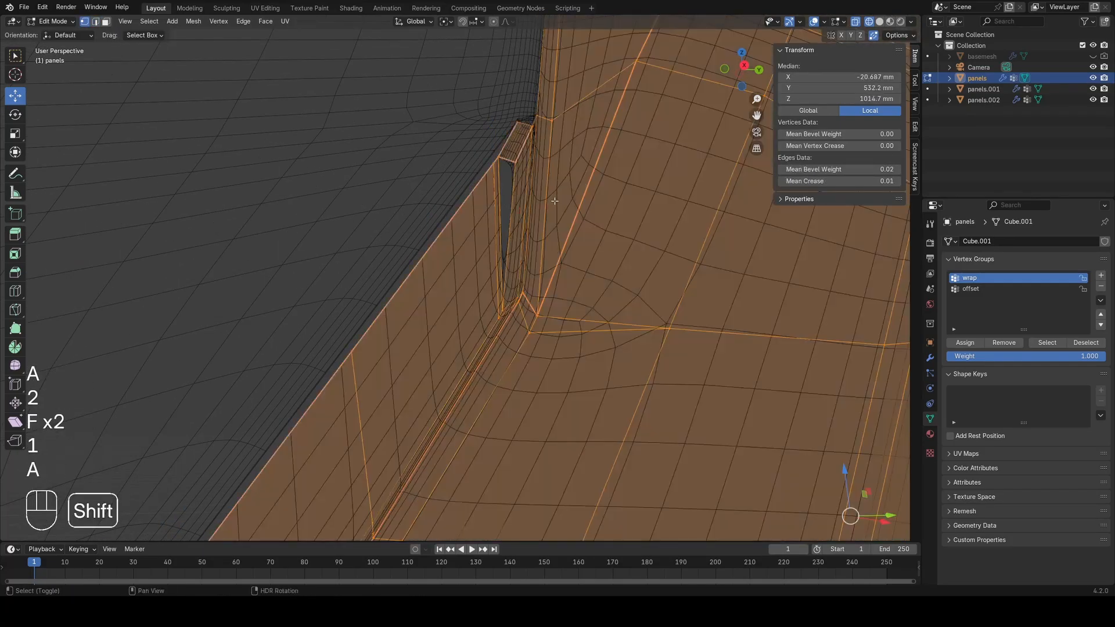
{"action": "middle_click_drag", "start_coordinate": [504, 153], "coordinate": [451, 223], "text": "shift"}
{"action": "scroll", "coordinate": [451, 224], "scroll_direction": "up", "scroll_amount": 5}
{"action": "key", "text": "2"}
{"action": "key", "text": "f"}
{"action": "key", "text": "1"}
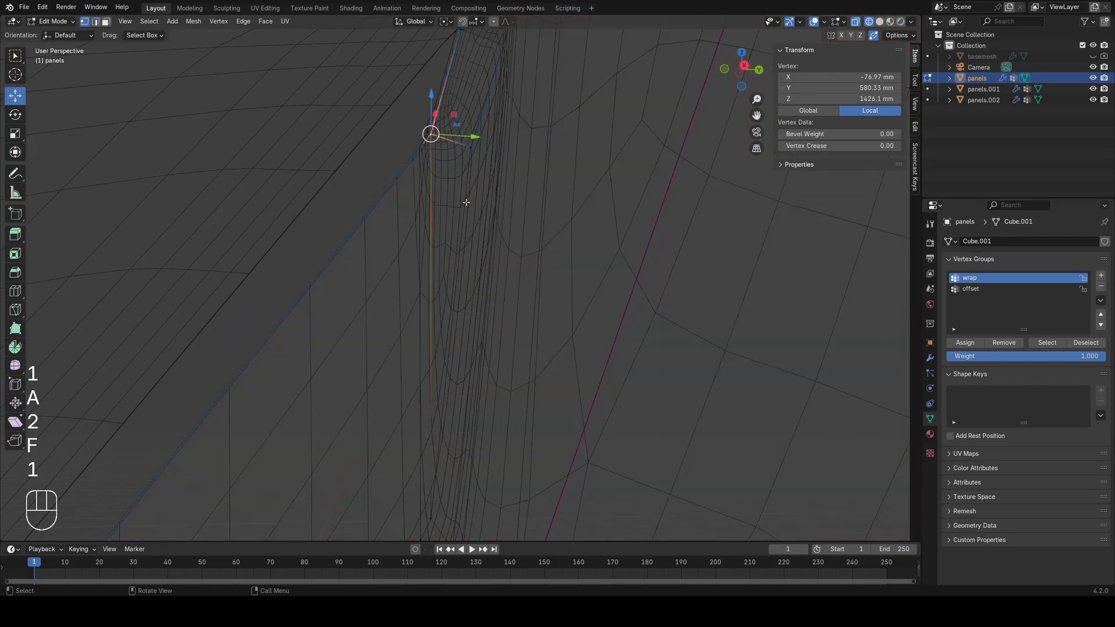
Step: Inspect the rebuilt slot wall and the overall panel shape in rendered view
{"action": "key", "text": "Tab"}
{"action": "key", "text": "z"}
{"action": "key", "text": "z"}
{"action": "key", "text": "z"}
{"action": "key", "text": "alt+a"}
{"action": "scroll", "coordinate": [413, 208], "scroll_direction": "down", "scroll_amount": 10}
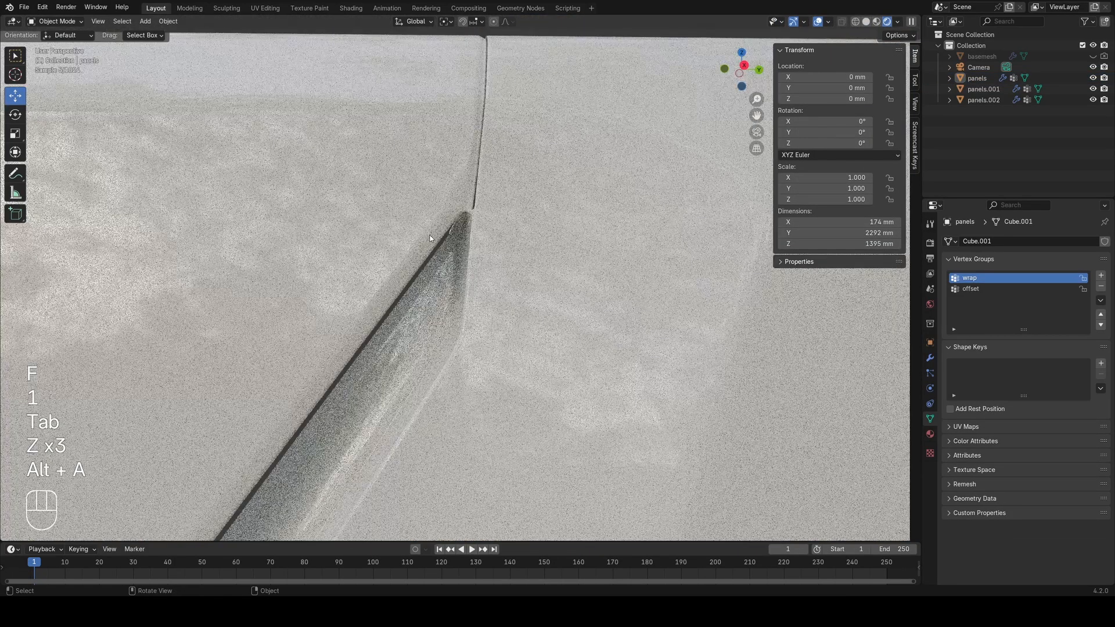
{"action": "mouse_move", "coordinate": [424, 239]}
{"action": "middle_mouse_down"}
{"action": "mouse_move", "coordinate": [453, 218]}
{"action": "mouse_move", "coordinate": [499, 256]}
{"action": "mouse_move", "coordinate": [622, 280]}
{"action": "mouse_move", "coordinate": [430, 290]}
{"action": "mouse_move", "coordinate": [411, 279]}
{"action": "middle_mouse_up"}
{"action": "scroll", "coordinate": [453, 218], "scroll_direction": "down", "scroll_amount": 3}
{"action": "scroll", "coordinate": [411, 279], "scroll_direction": "up", "scroll_amount": 2}
{"action": "middle_click_drag", "start_coordinate": [494, 255], "coordinate": [471, 249]}
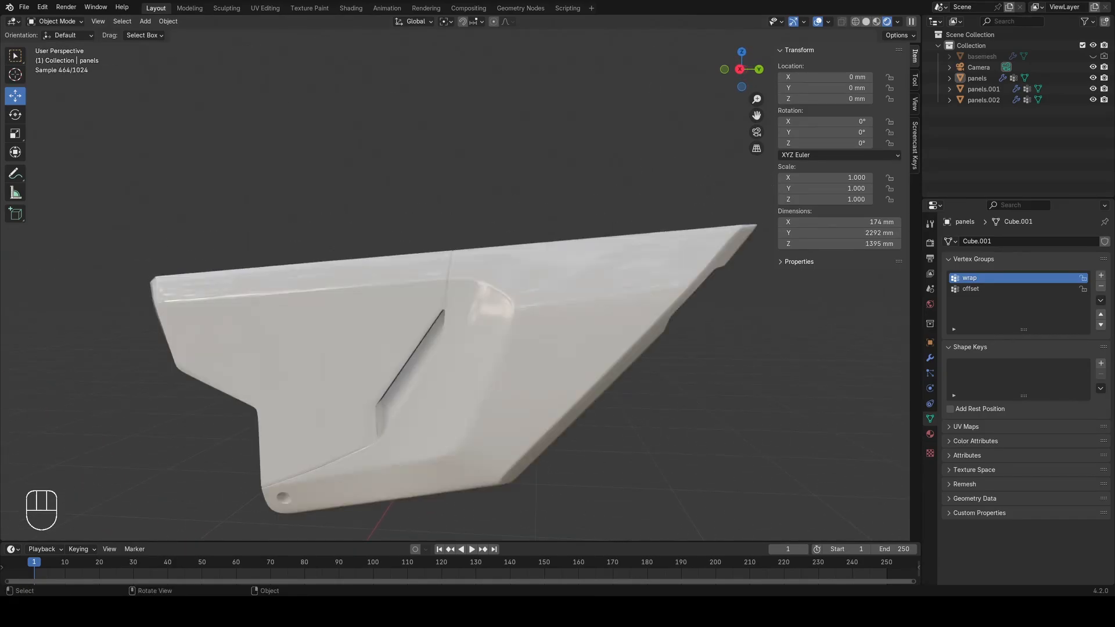
{"action": "scroll", "coordinate": [488, 272], "scroll_direction": "up", "scroll_amount": 3}
Step: Delete the offset vertex loop along panels.001's seam edge above the diagonal slot
{"action": "key", "text": "z"}
{"action": "left_click", "coordinate": [488, 272]}
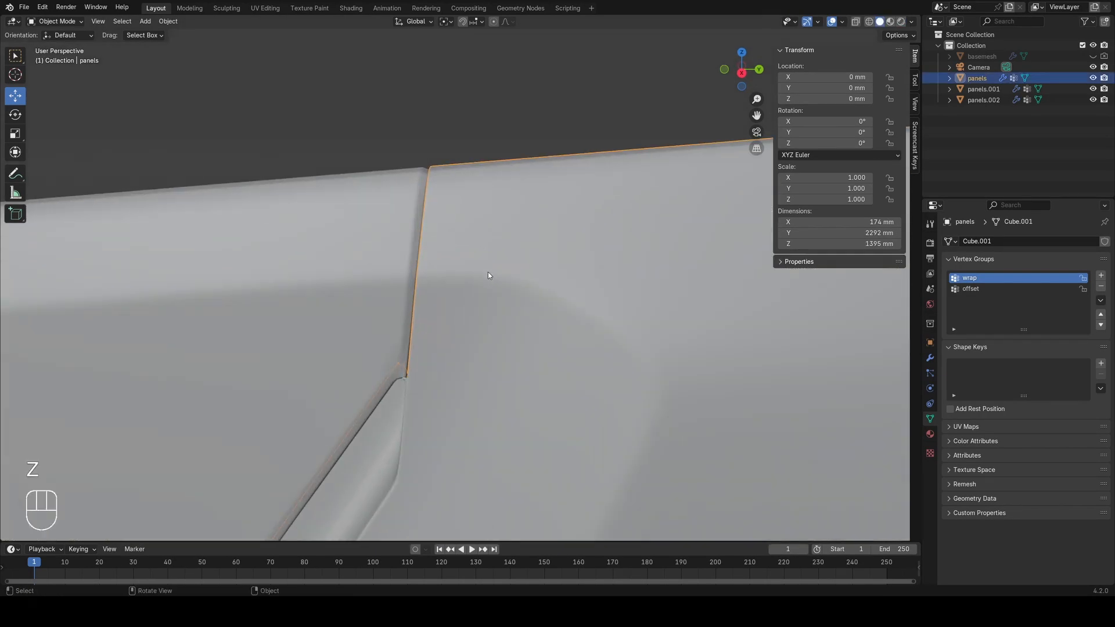
{"action": "key", "text": "KP_3"}
{"action": "key", "text": "z"}
{"action": "left_click", "coordinate": [374, 287]}
{"action": "left_click", "coordinate": [409, 278]}
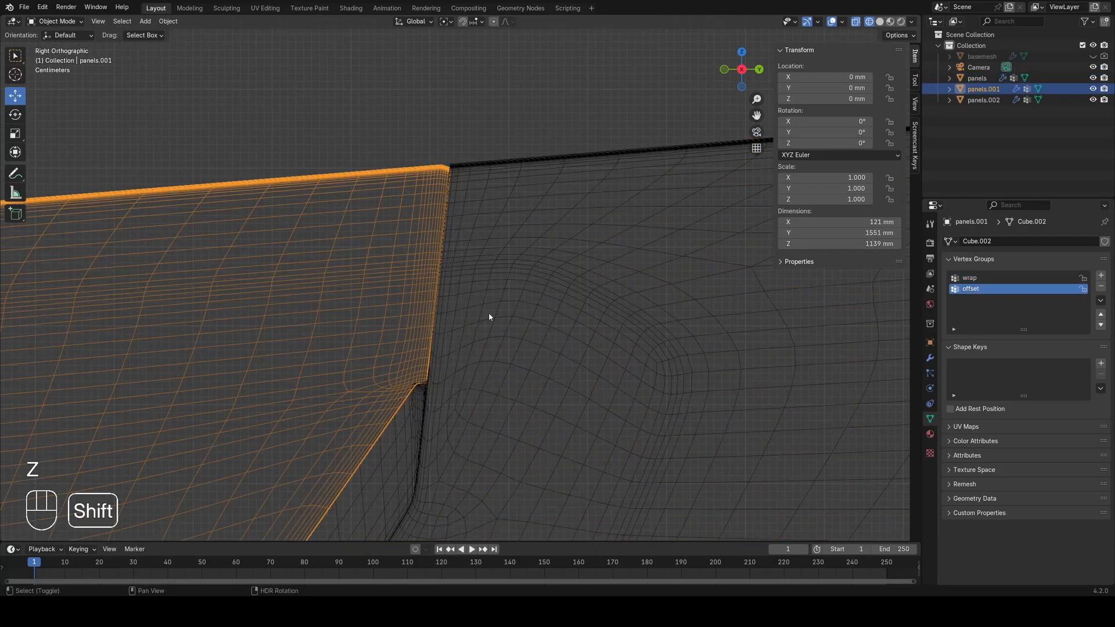
{"action": "middle_click_drag", "start_coordinate": [489, 314], "coordinate": [492, 279], "text": "shift"}
{"action": "scroll", "coordinate": [454, 290], "scroll_direction": "up", "scroll_amount": 2}
{"action": "key", "text": "Tab"}
{"action": "key", "text": "a"}
{"action": "key", "text": "1"}
{"action": "left_click", "coordinate": [424, 332], "text": "alt"}
{"action": "key", "text": "z"}
{"action": "middle_click_drag", "start_coordinate": [483, 199], "coordinate": [494, 238], "text": "shift"}
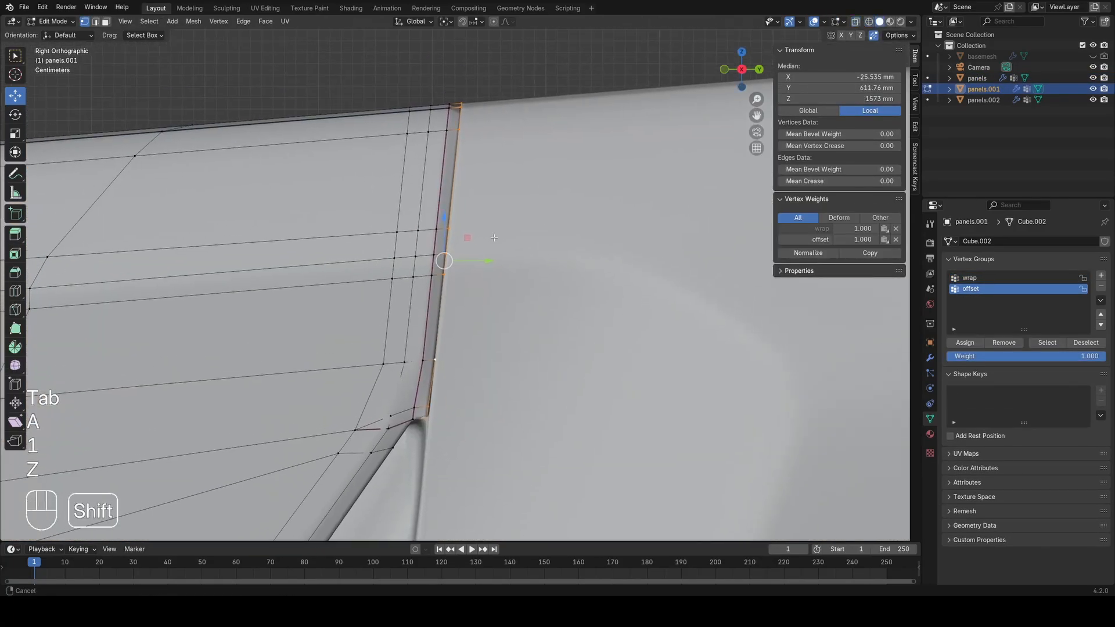
{"action": "key", "text": "x"}
{"action": "left_click", "coordinate": [493, 237]}
Step: Slide the vertex on panels.001's seam edge just above the slot's upper corner by a factor of about 0.093
{"action": "key", "text": "z"}
{"action": "left_click", "coordinate": [424, 273]}
{"action": "key", "text": "a"}
{"action": "middle_click_drag", "start_coordinate": [410, 255], "coordinate": [424, 273], "text": "shift"}
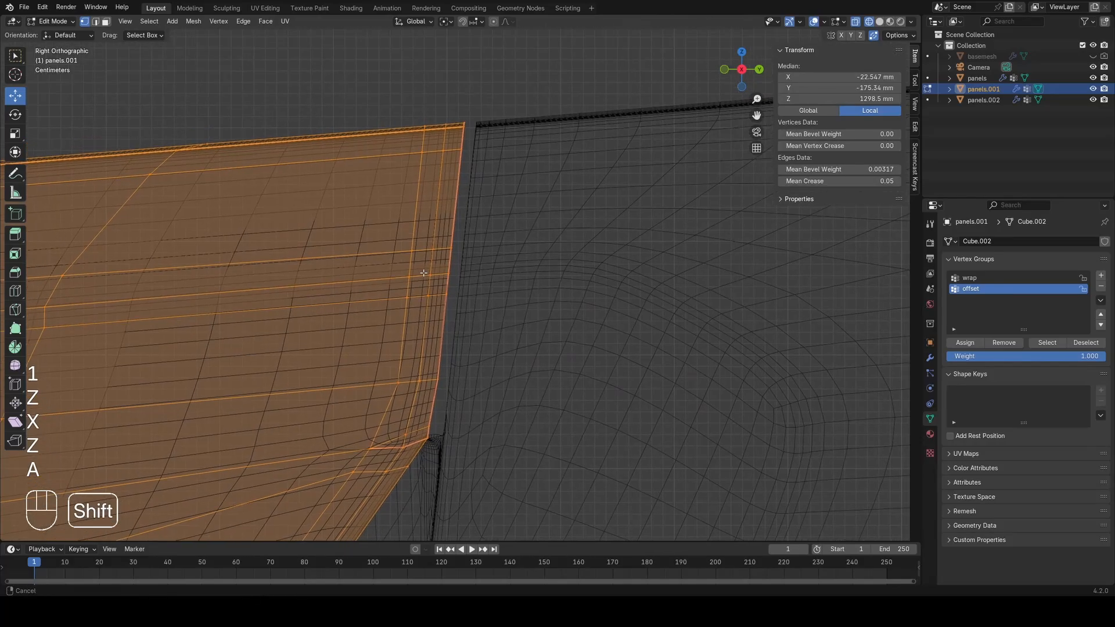
{"action": "left_click", "coordinate": [438, 379]}
{"action": "key", "text": "z"}
{"action": "left_click", "coordinate": [488, 377]}
{"action": "left_click", "coordinate": [485, 376]}
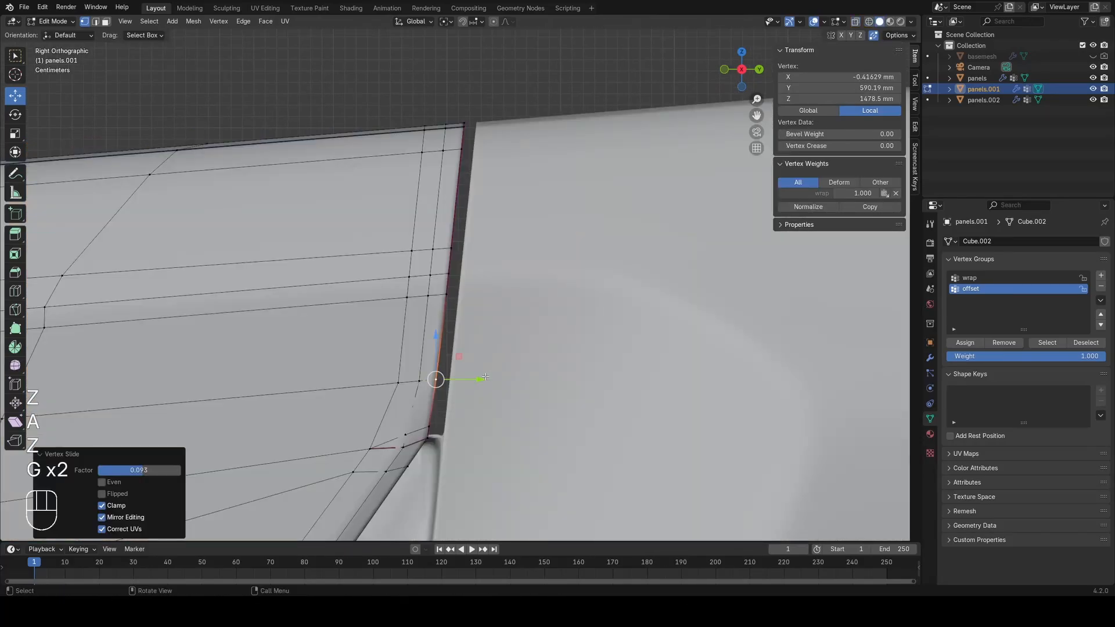
{"action": "key", "text": "Tab"}
Step: On panels, select the seam edge path from the slot's upper corner up and over the upper border
{"action": "key", "text": "z"}
{"action": "left_click", "coordinate": [463, 279]}
{"action": "key", "text": "Tab"}
{"action": "key", "text": "a"}
{"action": "mouse_move", "coordinate": [463, 234]}
{"action": "middle_mouse_down"}
{"action": "mouse_move", "coordinate": [512, 204]}
{"action": "mouse_move", "coordinate": [488, 212]}
{"action": "middle_mouse_up"}
{"action": "left_click", "coordinate": [438, 437]}
{"action": "middle_click_drag", "start_coordinate": [437, 436], "coordinate": [450, 219]}
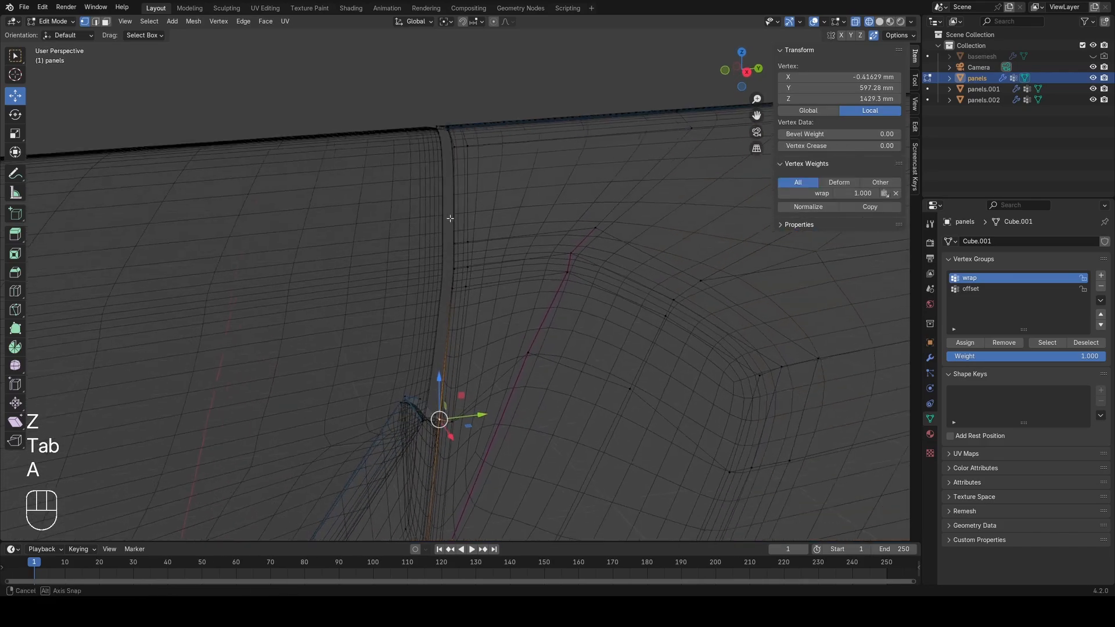
{"action": "left_click", "coordinate": [427, 123], "text": "ctrl"}
{"action": "middle_click_drag", "start_coordinate": [428, 123], "coordinate": [437, 286]}
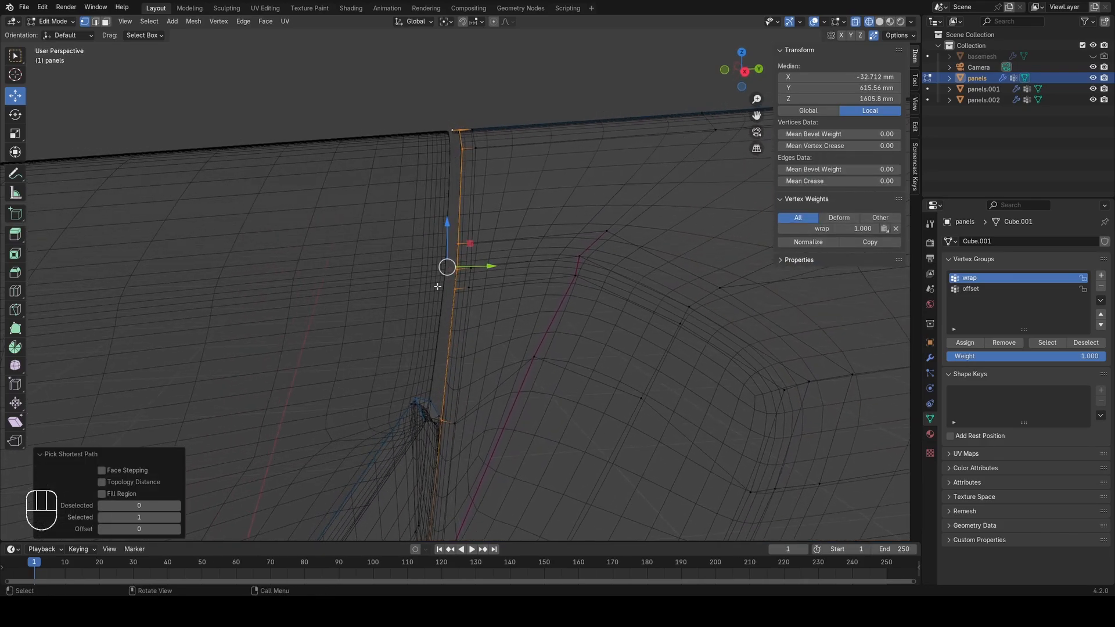
{"action": "key", "text": "KP_3"}
{"action": "key", "text": "e"}
{"action": "key", "text": "y"}
{"action": "right_click", "coordinate": [528, 125]}
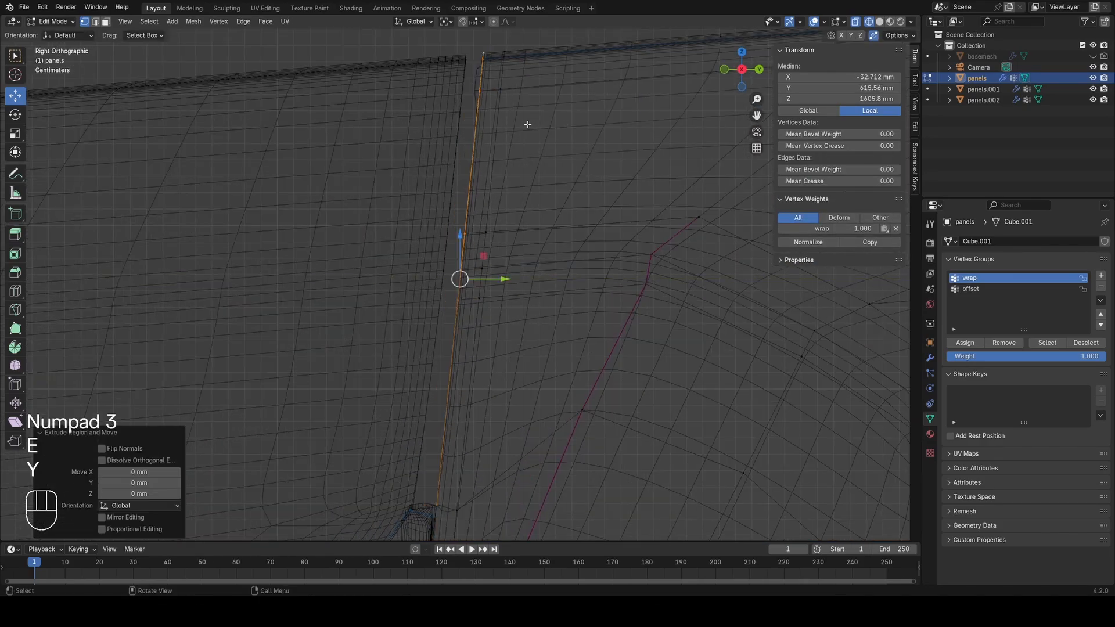
{"action": "key", "text": "ctrl+z"}
Step: Extrude the selected seam edge of panels about 10 mm toward panels.001 along Y and scale it by about 0.989
{"action": "left_click", "coordinate": [545, 266]}
{"action": "key", "text": "e"}
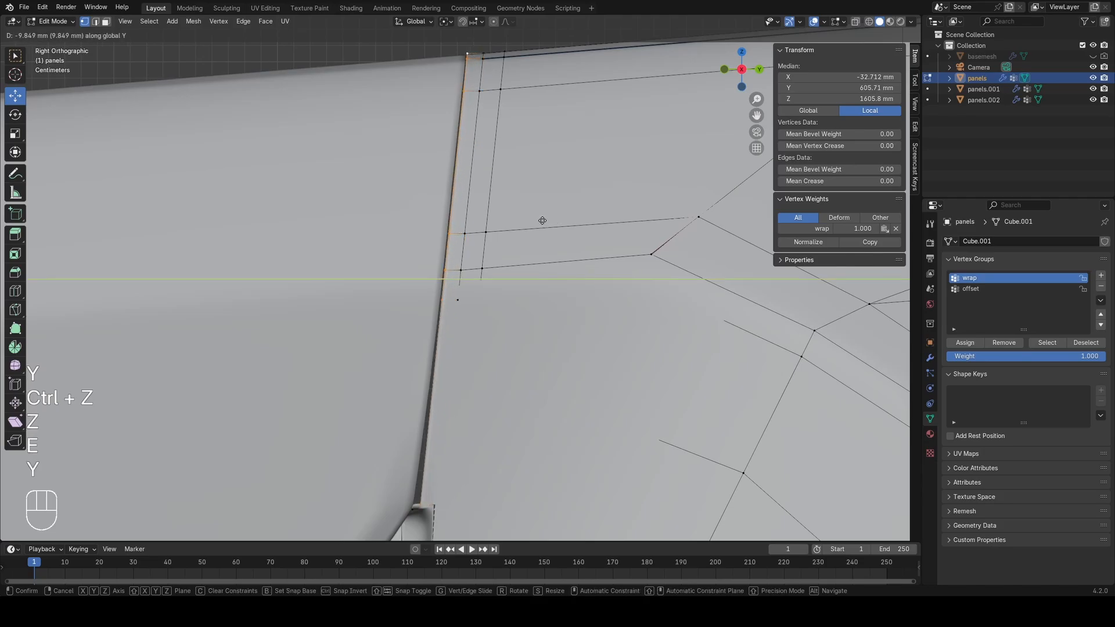
{"action": "left_click", "coordinate": [541, 220]}
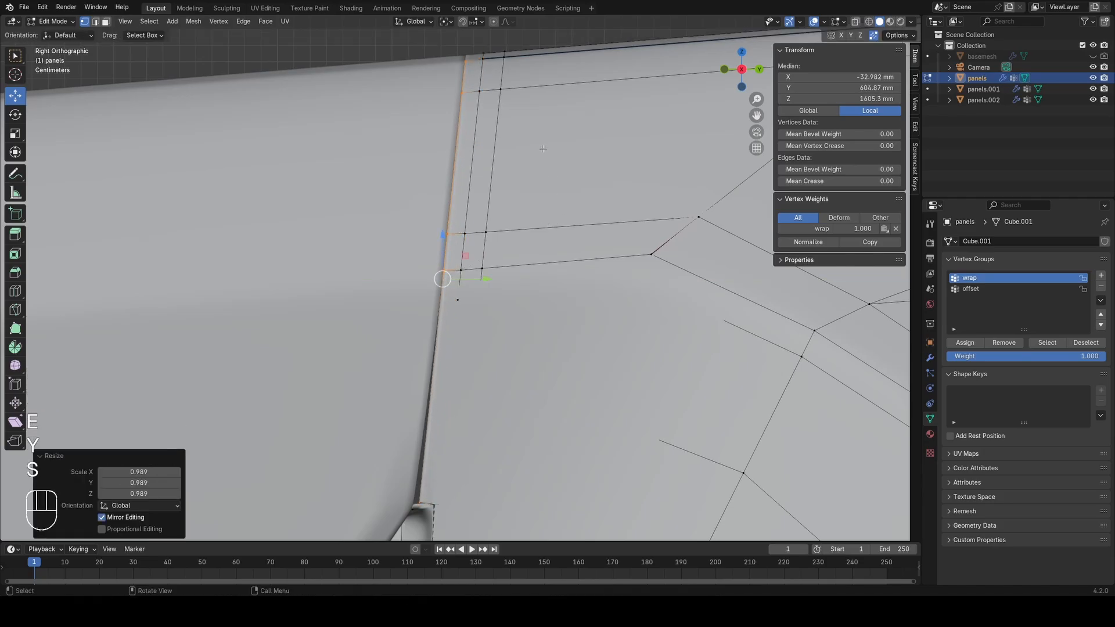
Step: Give the short crossing edge of the extruded seam strip a bevel weight that continues the panel's crease line
{"action": "middle_click_drag", "start_coordinate": [543, 148], "coordinate": [593, 129]}
{"action": "key", "text": "2"}
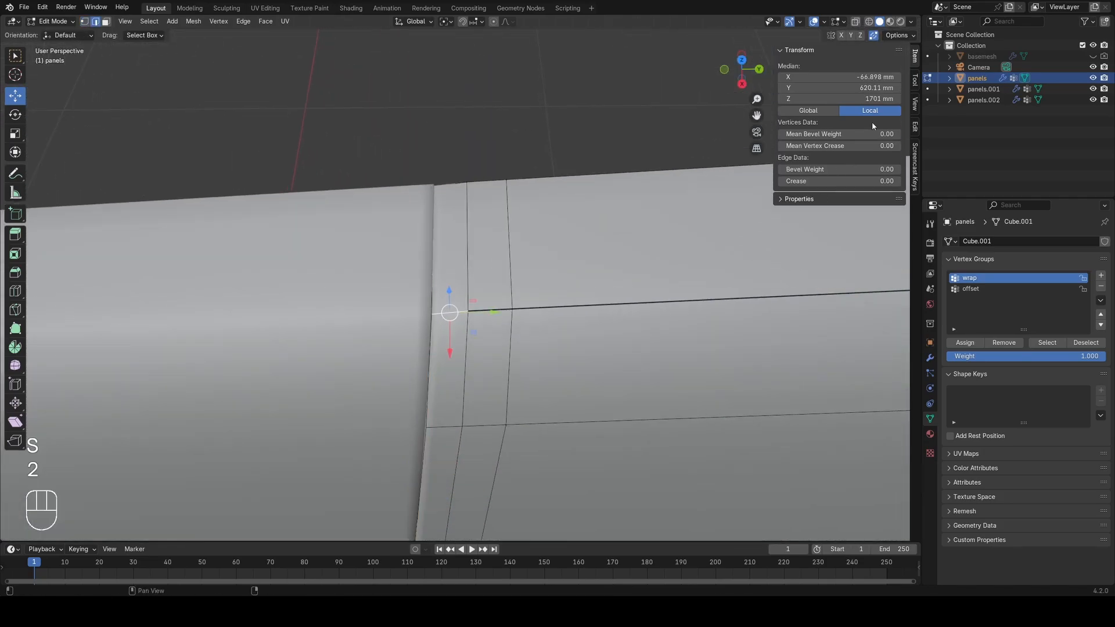
{"action": "key", "text": "Tab"}
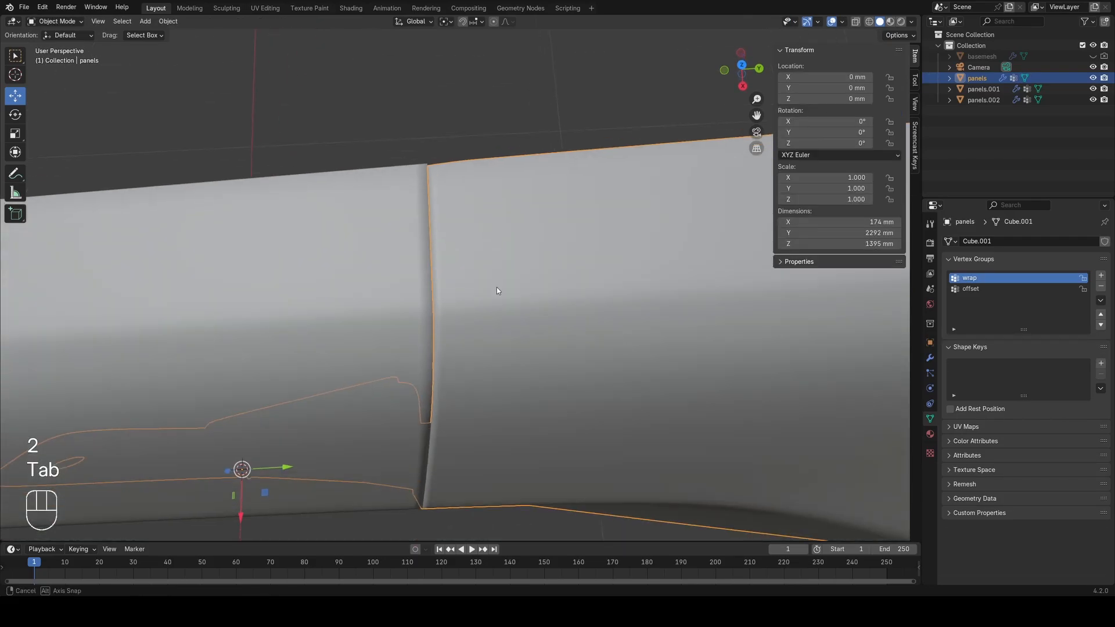
Step: Assign the outer vertex loop of the extruded seam strip to the offset vertex group
{"action": "key", "text": "Tab"}
{"action": "key", "text": "1"}
{"action": "left_click", "coordinate": [453, 343], "text": "alt"}
{"action": "middle_click_drag", "start_coordinate": [451, 336], "coordinate": [464, 297]}
{"action": "key", "text": "z"}
{"action": "key", "text": "z"}
{"action": "scroll", "coordinate": [430, 289], "scroll_direction": "up", "scroll_amount": 1}
{"action": "scroll", "coordinate": [471, 300], "scroll_direction": "up", "scroll_amount": 3}
{"action": "middle_click_drag", "start_coordinate": [474, 301], "coordinate": [501, 344], "text": "shift"}
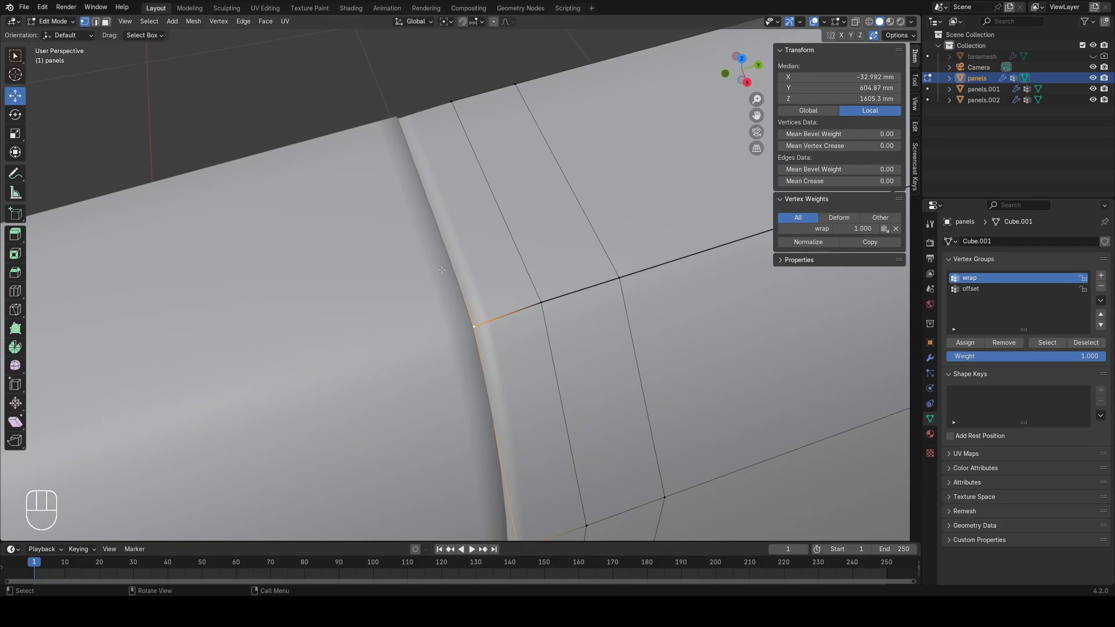
{"action": "scroll", "coordinate": [442, 270], "scroll_direction": "down", "scroll_amount": 5}
{"action": "key", "text": "z"}
{"action": "middle_click_drag", "start_coordinate": [434, 298], "coordinate": [423, 225]}
{"action": "middle_click_drag", "start_coordinate": [423, 226], "coordinate": [468, 134], "text": "shift"}
{"action": "key", "text": "z"}
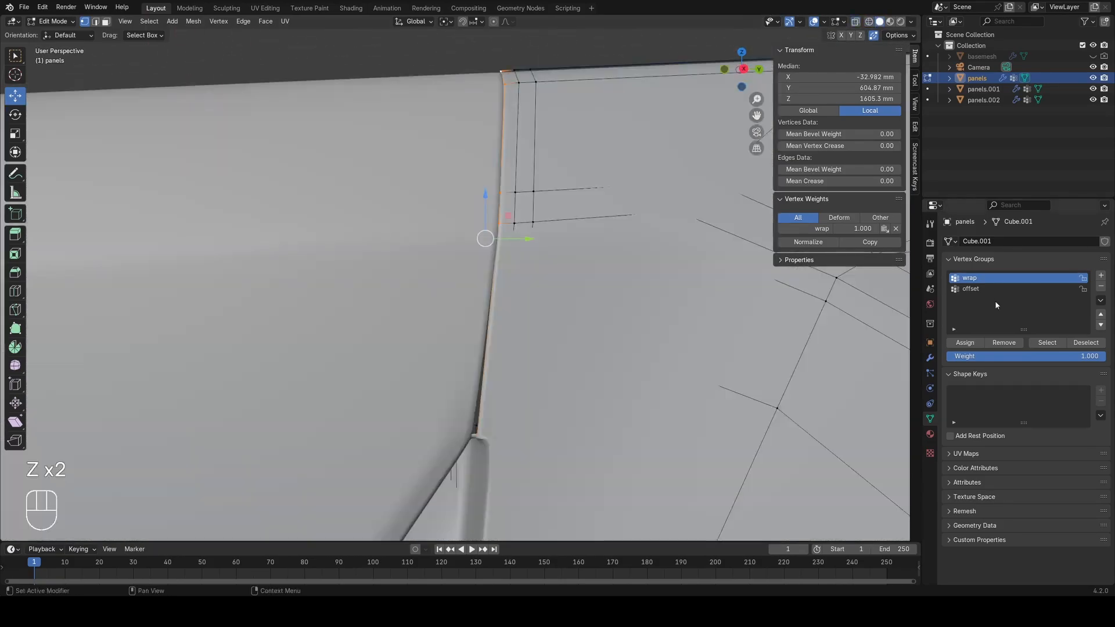
{"action": "middle_click_drag", "start_coordinate": [858, 338], "coordinate": [510, 271]}
Step: Extrude the seam strip's outer loop about 14 mm along negative Y under panels.001
{"action": "key", "text": "KP_3"}
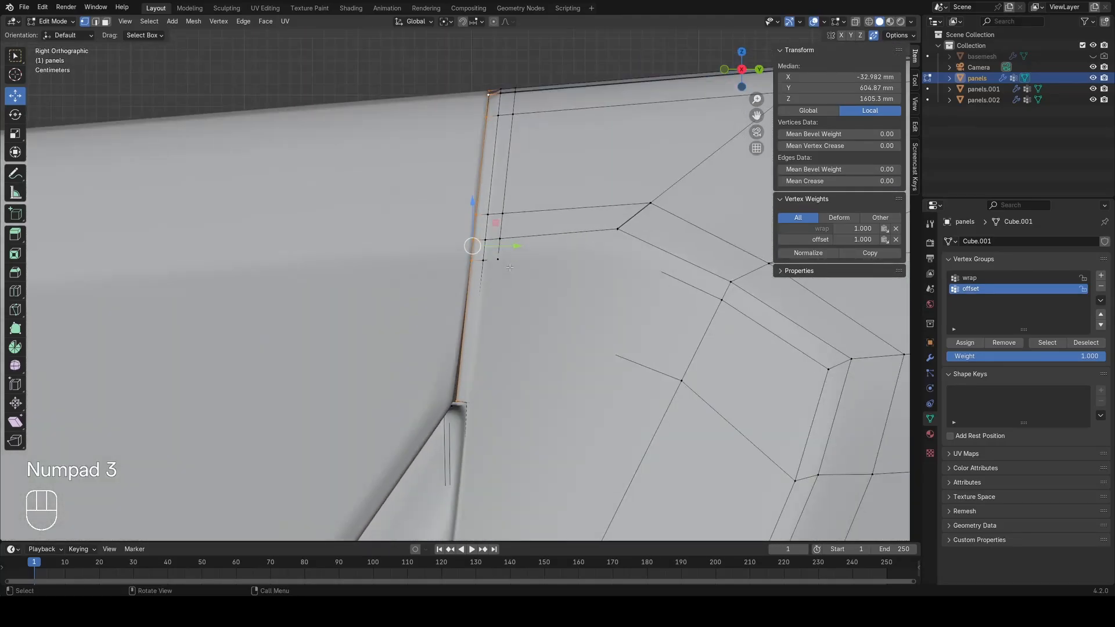
{"action": "scroll", "coordinate": [510, 267], "scroll_direction": "up", "scroll_amount": 3}
{"action": "key", "text": "e"}
{"action": "key", "text": "y"}
{"action": "left_click", "coordinate": [496, 266]}
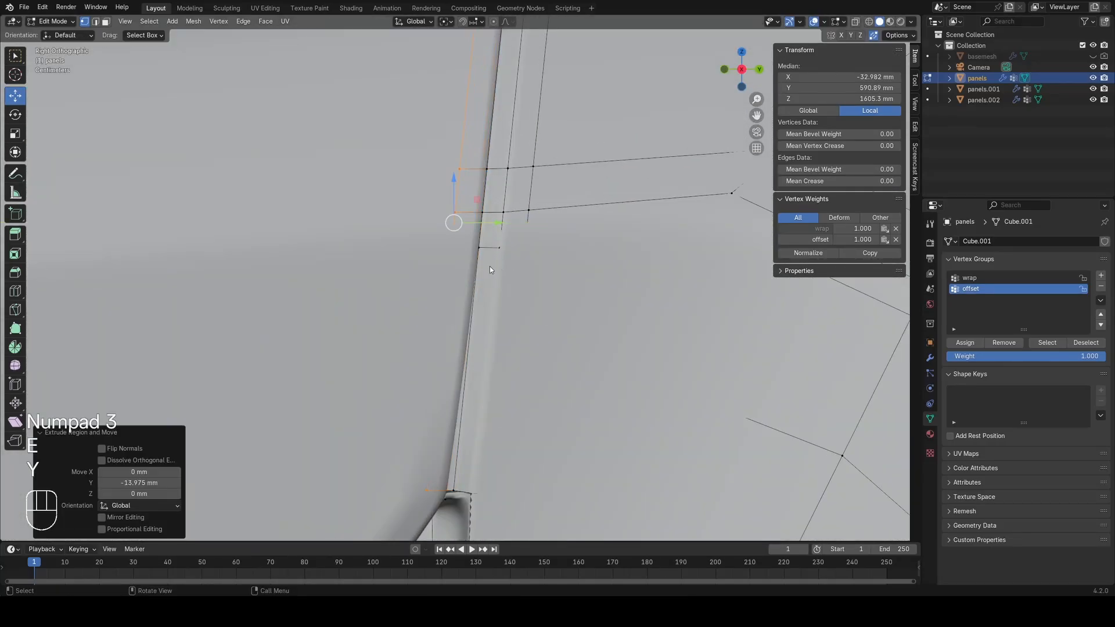
{"action": "key", "text": "Tab"}
{"action": "key", "text": "Tab"}
Step: Extend the crease line's bevel weight onto the crossing edge of the newly extruded flange
{"action": "middle_click_drag", "start_coordinate": [490, 266], "coordinate": [461, 281]}
{"action": "scroll", "coordinate": [452, 283], "scroll_direction": "up", "scroll_amount": 2}
{"action": "key", "text": "z"}
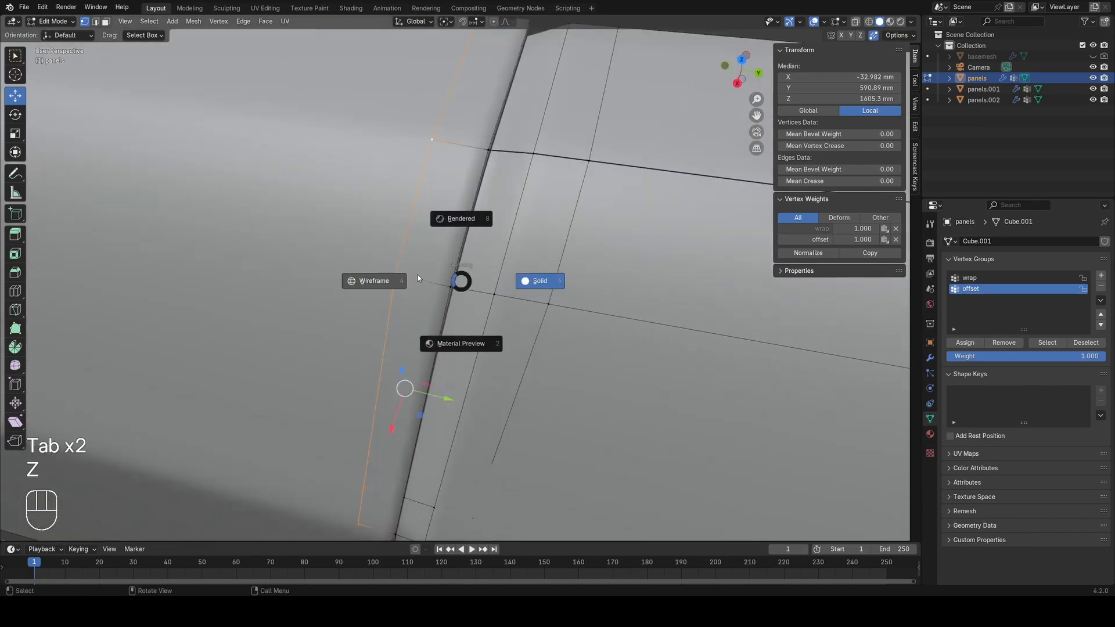
{"action": "key", "text": "a"}
{"action": "left_click", "coordinate": [462, 224], "text": "alt"}
{"action": "key", "text": "z"}
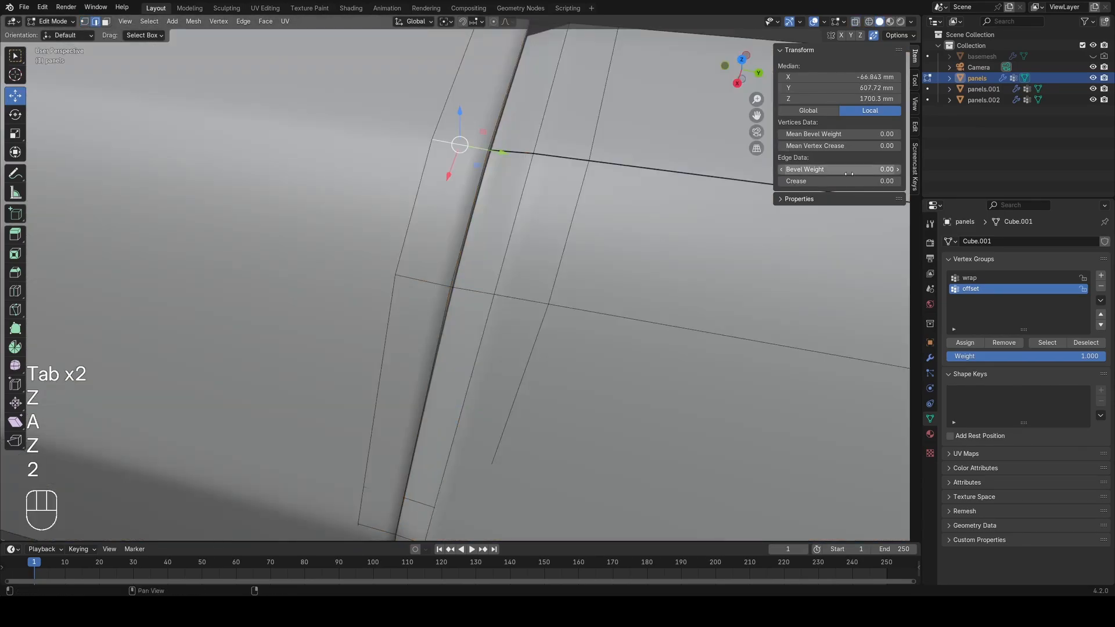
Step: Move the seam's fold edge loop on panels about 4.1 mm along Y and give it a bevel weight
{"action": "left_click", "coordinate": [548, 203]}
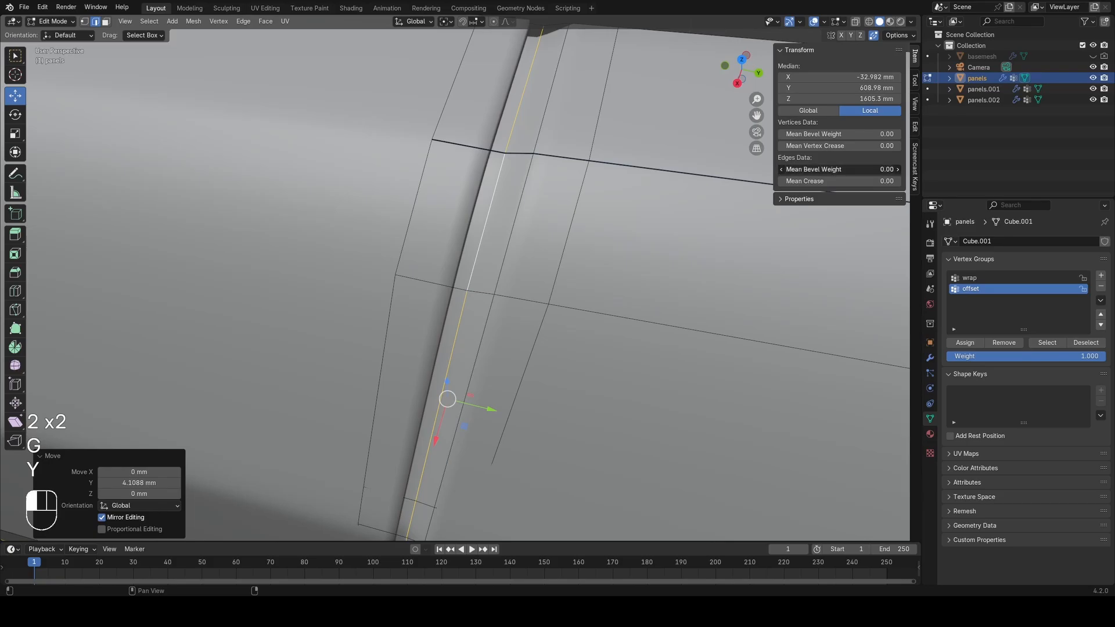
{"action": "left_click_drag", "start_coordinate": [836, 170], "coordinate": [828, 170]}
{"action": "key", "text": "Tab"}
Step: Inspect the seam gap between panels and panels.001 in rendered view
{"action": "scroll", "coordinate": [490, 224], "scroll_direction": "down", "scroll_amount": 3}
{"action": "middle_click_drag", "start_coordinate": [491, 223], "coordinate": [512, 183]}
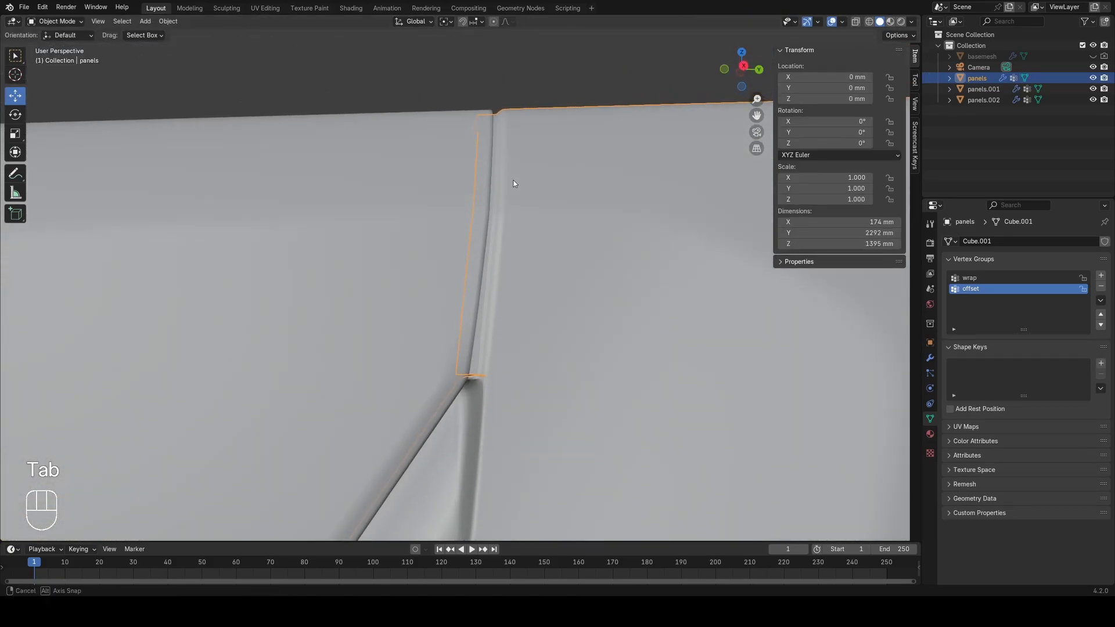
{"action": "key", "text": "z"}
{"action": "left_click", "coordinate": [511, 249]}
{"action": "mouse_move", "coordinate": [509, 256]}
{"action": "middle_mouse_down"}
{"action": "mouse_move", "coordinate": [512, 232]}
{"action": "mouse_move", "coordinate": [489, 261]}
{"action": "mouse_move", "coordinate": [440, 253]}
{"action": "mouse_move", "coordinate": [444, 261]}
{"action": "middle_mouse_up"}
{"action": "key", "text": "z"}
{"action": "left_click", "coordinate": [514, 157]}
{"action": "key", "text": "alt+a"}
{"action": "left_click", "coordinate": [452, 307]}
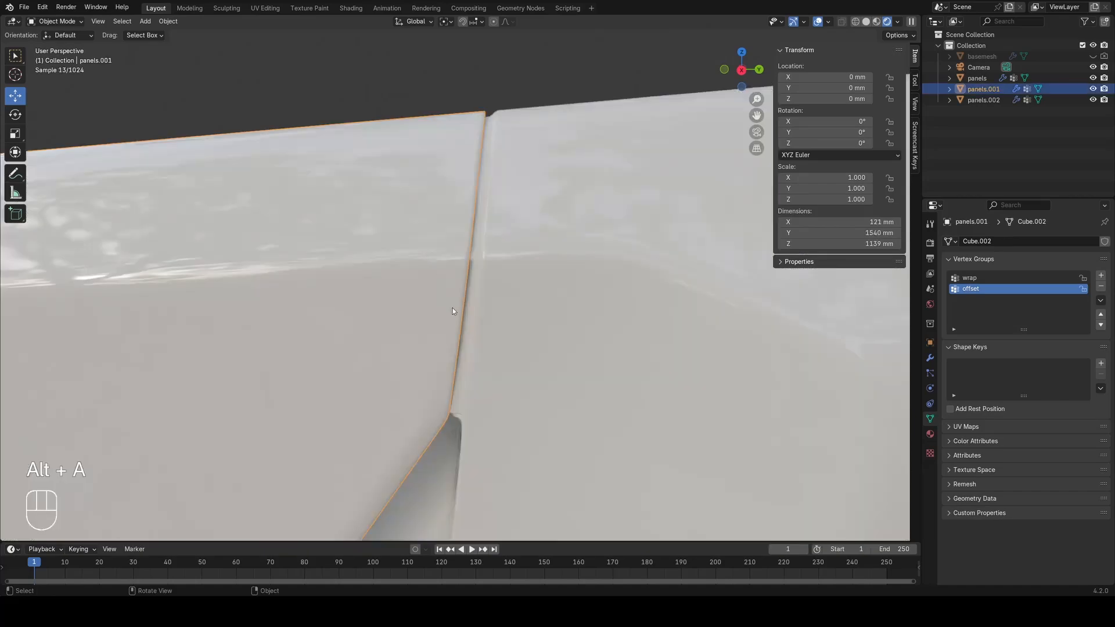
{"action": "middle_click_drag", "start_coordinate": [452, 308], "coordinate": [474, 300]}
Step: Slide the lower end edge of the panels seam flange above the slot by a factor of about 0.012
{"action": "left_click", "coordinate": [511, 371]}
{"action": "key", "text": "z"}
{"action": "scroll", "coordinate": [468, 323], "scroll_direction": "up", "scroll_amount": 3}
{"action": "key", "text": "Tab"}
{"action": "key", "text": "a"}
{"action": "middle_click_drag", "start_coordinate": [530, 370], "coordinate": [533, 354]}
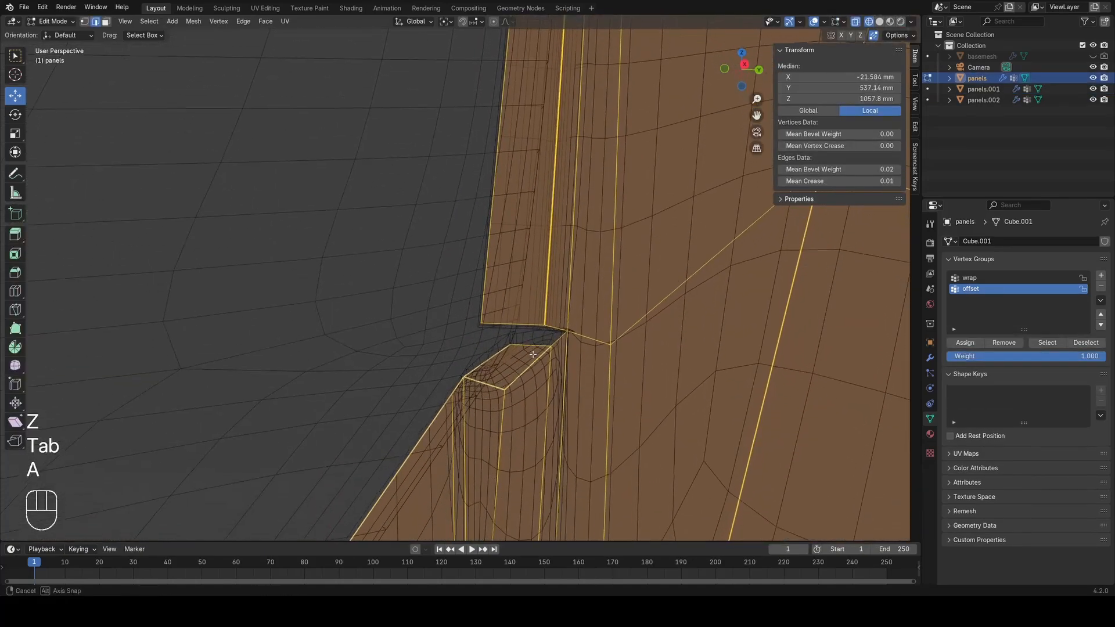
{"action": "key", "text": "2"}
{"action": "left_click", "coordinate": [525, 323]}
{"action": "key", "text": "1"}
{"action": "key", "text": "z"}
{"action": "key", "text": "g"}
{"action": "key", "text": "g"}
{"action": "left_click", "coordinate": [555, 307]}
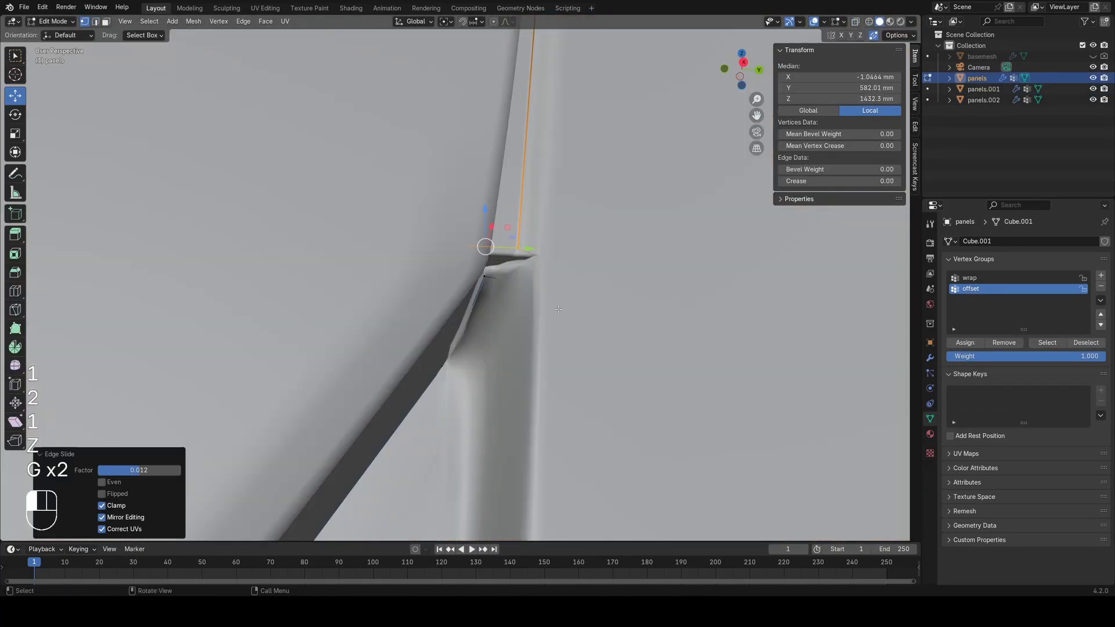
Step: Slide the fold vertex at the flange's lower end by a factor of about 0.325
{"action": "key", "text": "z"}
{"action": "key", "text": "a"}
{"action": "left_click", "coordinate": [517, 248]}
{"action": "key", "text": "z"}
{"action": "left_click", "coordinate": [571, 252]}
{"action": "key", "text": "z"}
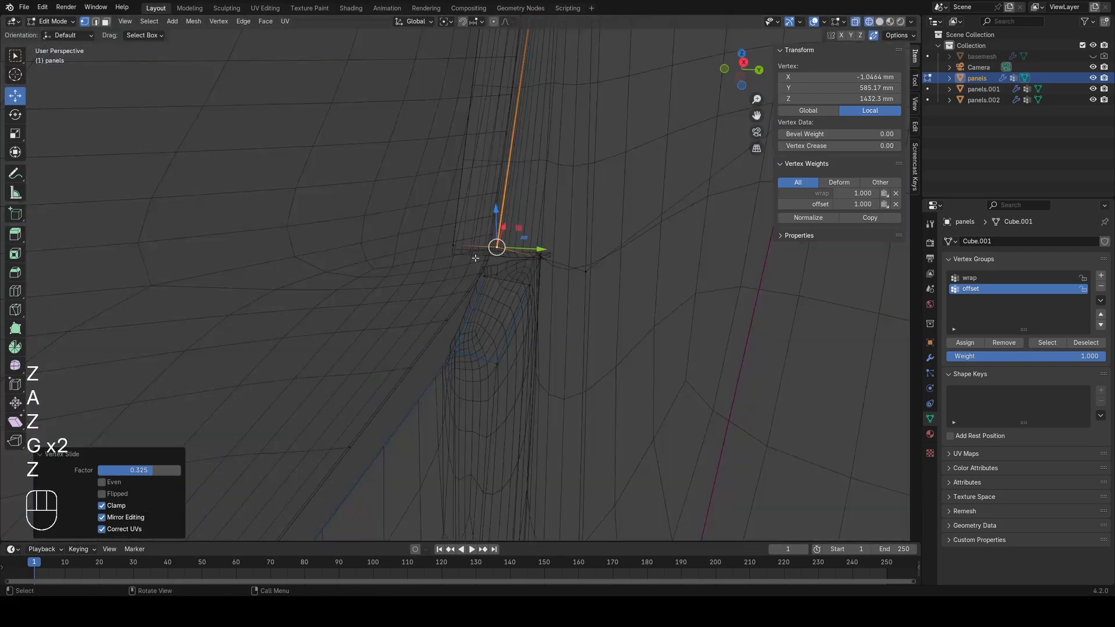
Step: Fill the gap between the seam flange's lower end and the slot's upper wall with a face
{"action": "key", "text": "a"}
{"action": "key", "text": "2"}
{"action": "key", "text": "f"}
{"action": "key", "text": "1"}
{"action": "key", "text": "a"}
{"action": "key", "text": "2"}
{"action": "left_click", "coordinate": [589, 271]}
{"action": "key", "text": "z"}
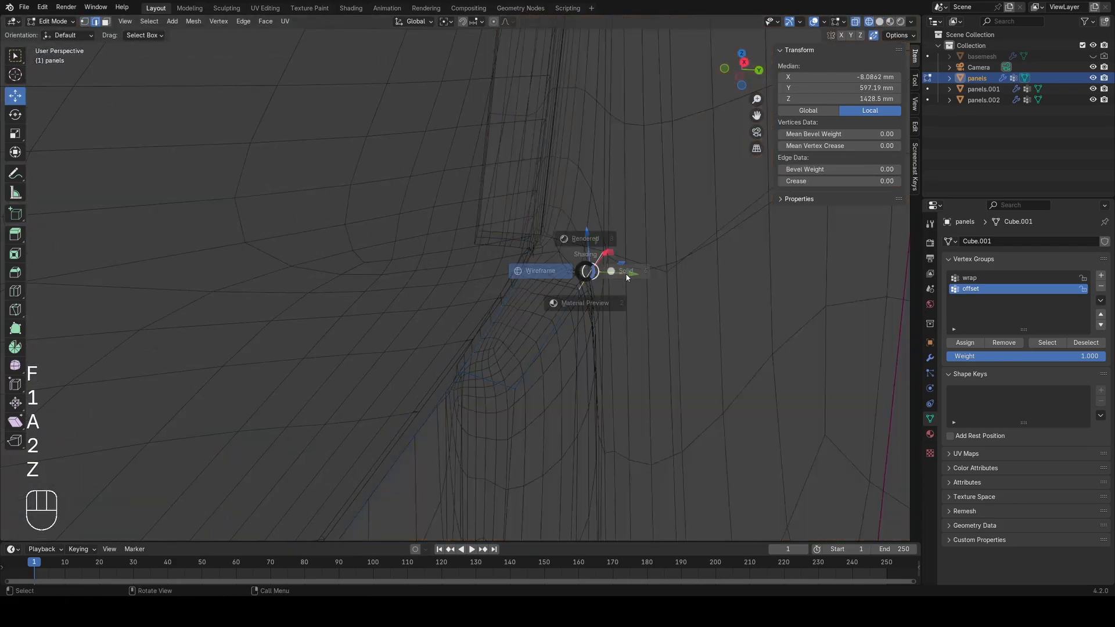
{"action": "key", "text": "Tab"}
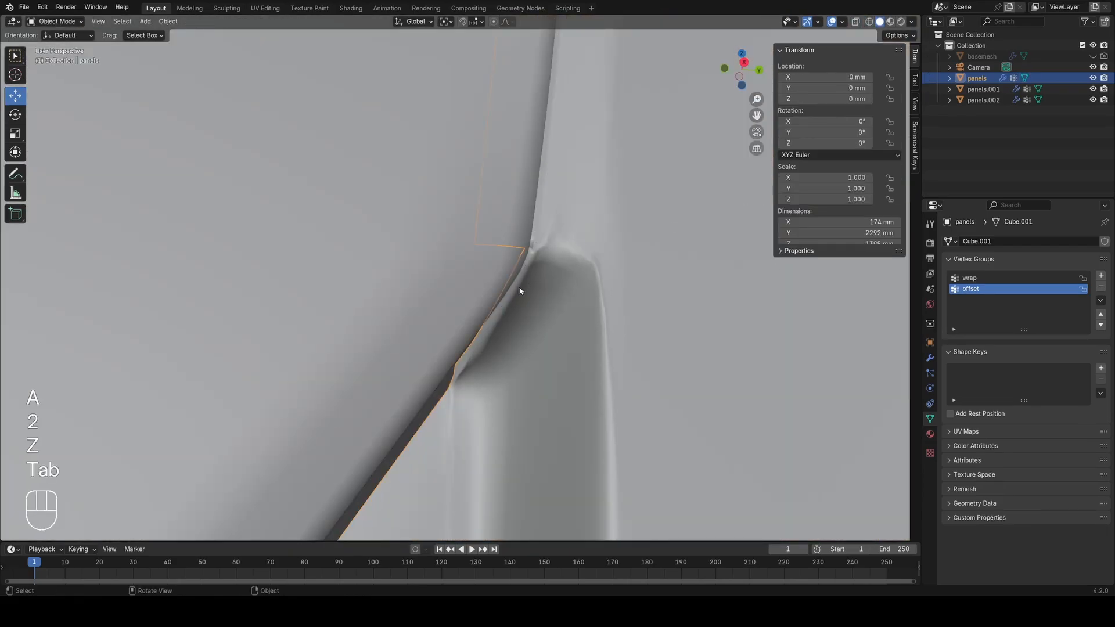
Step: Set the bevel weight to 0.01 on the edge joining the seam fold to the slot's upper corner
{"action": "key", "text": "z"}
{"action": "key", "text": "Tab"}
{"action": "key", "text": "a"}
{"action": "key", "text": "2"}
{"action": "key", "text": "z"}
{"action": "left_click", "coordinate": [523, 253]}
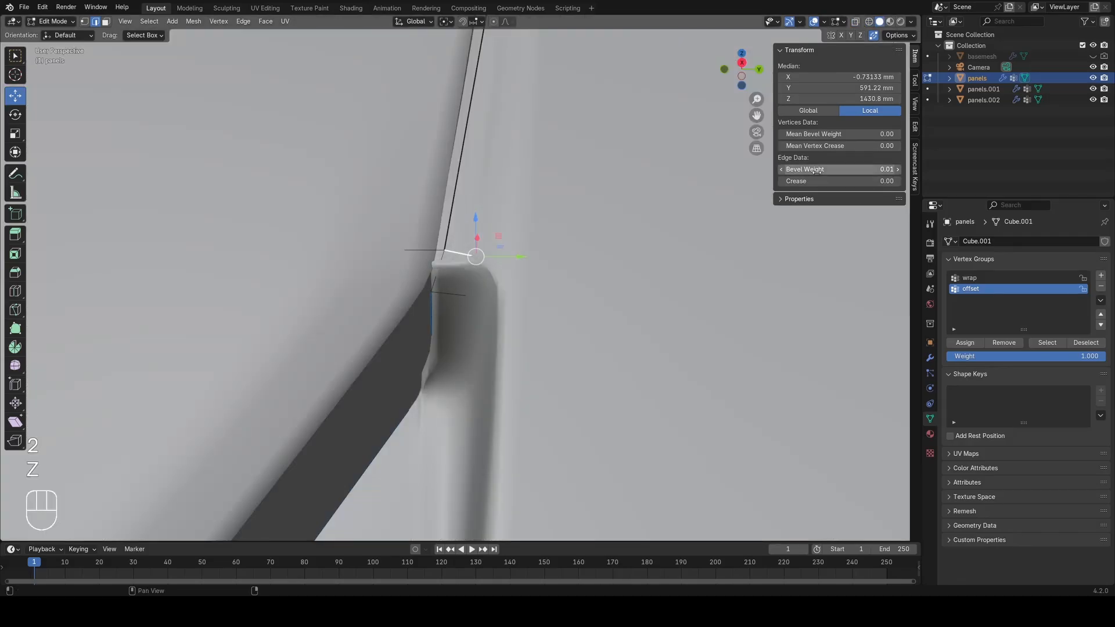
{"action": "key", "text": "Tab"}
{"action": "key", "text": "z"}
Step: Slide the vertex where the seam fold meets the slot's upper corner by a factor of about 0.125
{"action": "key", "text": "z"}
{"action": "key", "text": "Tab"}
{"action": "key", "text": "a"}
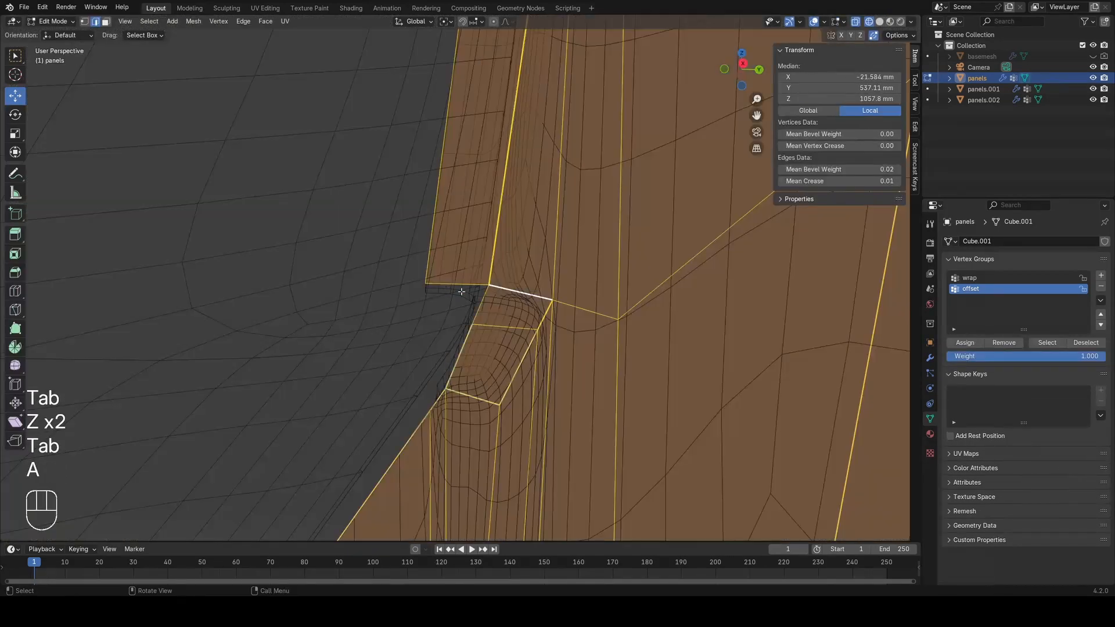
{"action": "key", "text": "1"}
{"action": "left_click", "coordinate": [489, 285]}
{"action": "key", "text": "z"}
{"action": "key", "text": "g"}
{"action": "key", "text": "g"}
{"action": "left_click", "coordinate": [569, 287]}
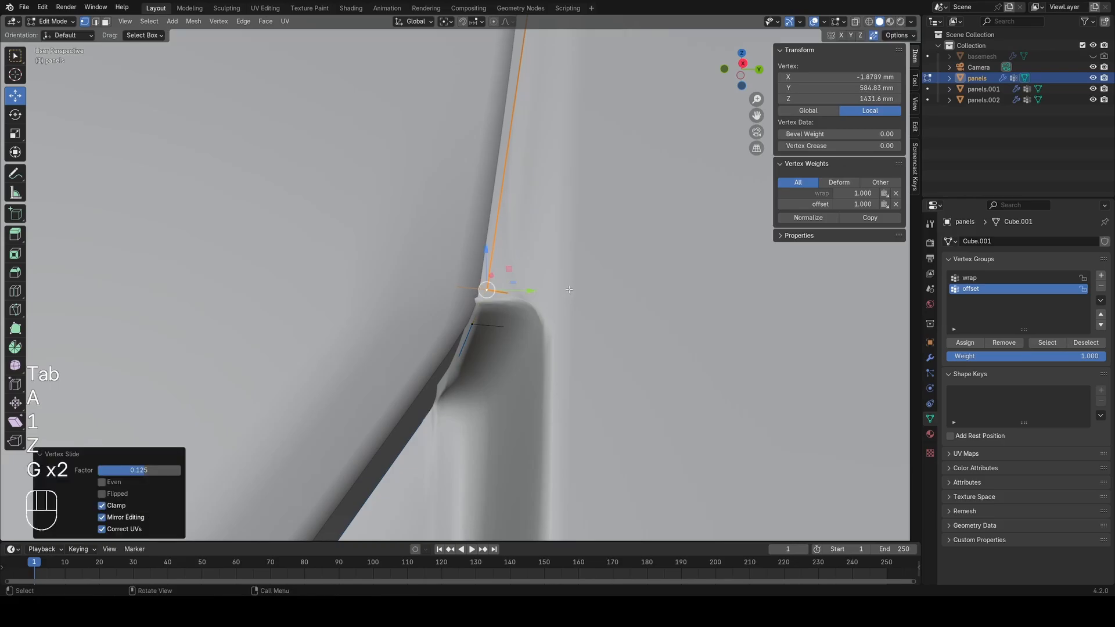
{"action": "mouse_move", "coordinate": [558, 291]}
{"action": "middle_mouse_down"}
{"action": "mouse_move", "coordinate": [510, 311]}
{"action": "mouse_move", "coordinate": [473, 301]}
{"action": "middle_mouse_up"}
{"action": "key", "text": "z"}
{"action": "key", "text": "Tab"}
{"action": "scroll", "coordinate": [473, 301], "scroll_direction": "down", "scroll_amount": 3}
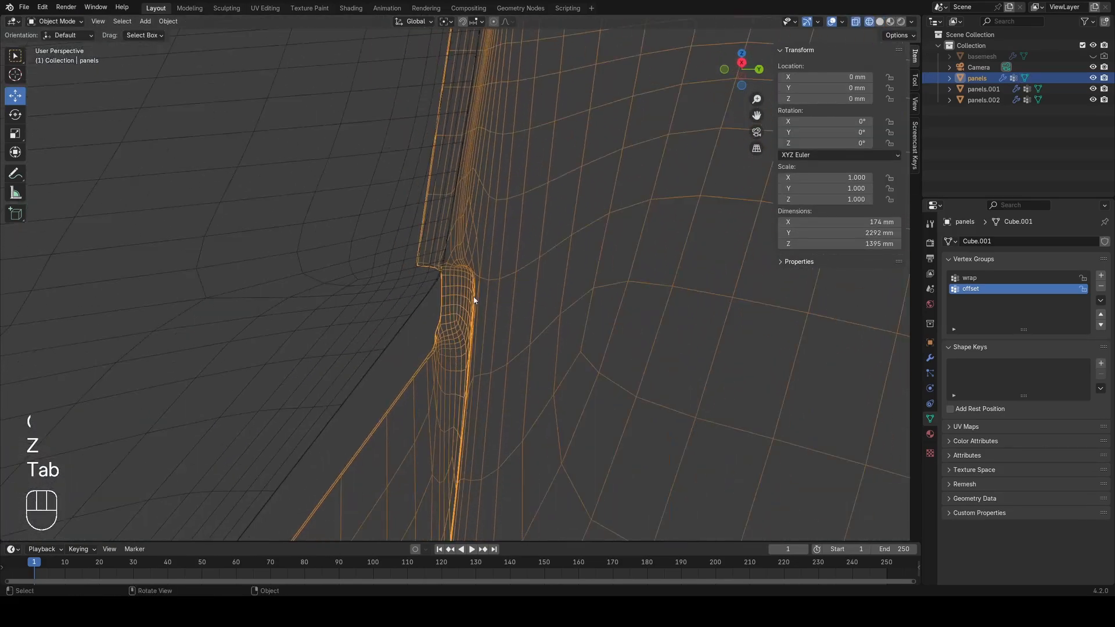
Step: Slide the outer lower corner vertex of the seam flange along its end edge toward the fold
{"action": "key", "text": "z"}
{"action": "scroll", "coordinate": [459, 279], "scroll_direction": "up", "scroll_amount": 5}
{"action": "key", "text": "z"}
{"action": "key", "text": "Tab"}
{"action": "key", "text": "a"}
{"action": "left_click", "coordinate": [380, 289]}
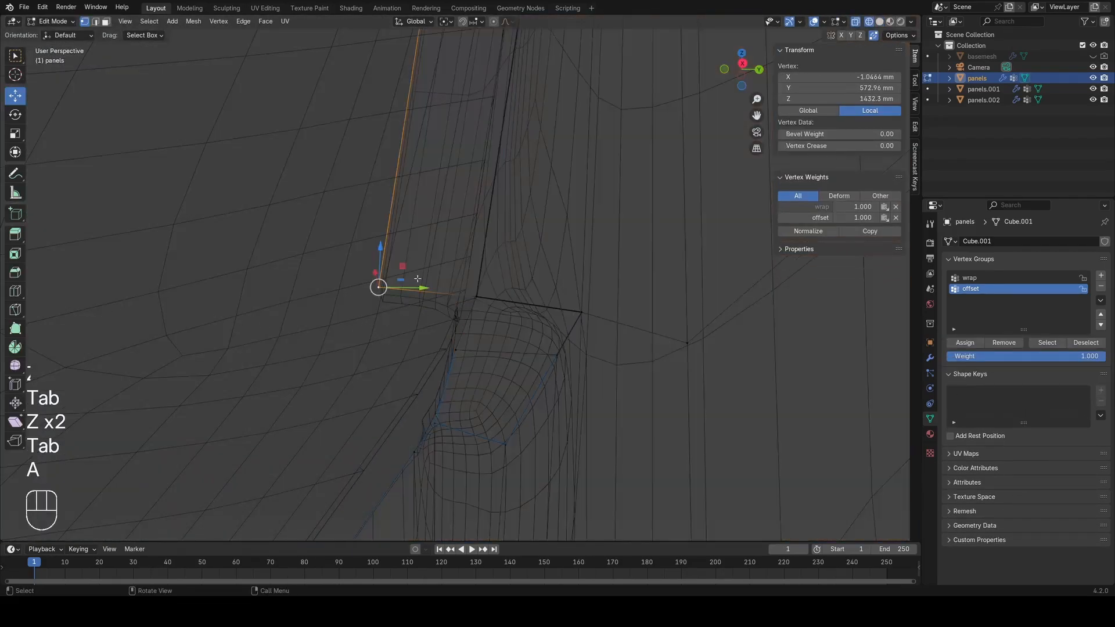
{"action": "key", "text": "z"}
{"action": "key", "text": "g"}
{"action": "key", "text": "g"}
{"action": "left_click", "coordinate": [565, 286]}
Step: Slide the slot wall's vertex below the upper corner slightly inward along its crossing edge
{"action": "key", "text": "z"}
{"action": "key", "text": "a"}
{"action": "left_click", "coordinate": [455, 351]}
{"action": "key", "text": "z"}
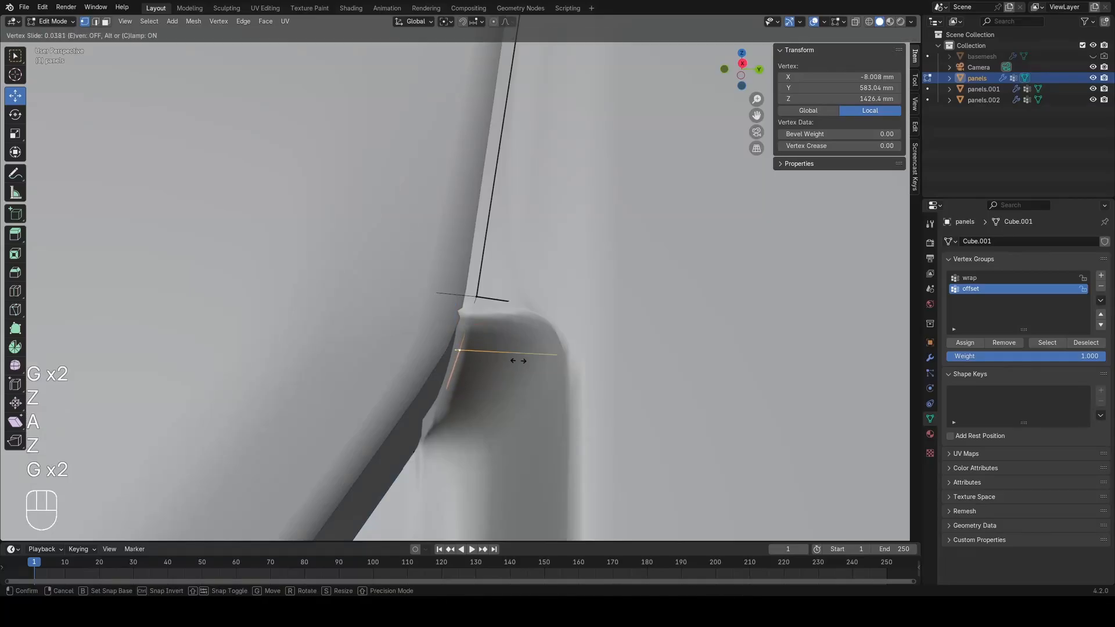
{"action": "left_click", "coordinate": [515, 361]}
Step: Slide the panel's corner vertex at the lower end of the slot wall outward by a factor of about -0.05
{"action": "key", "text": "z"}
{"action": "key", "text": "q"}
{"action": "key", "text": "Tab"}
{"action": "key", "text": "Tab"}
{"action": "key", "text": "a"}
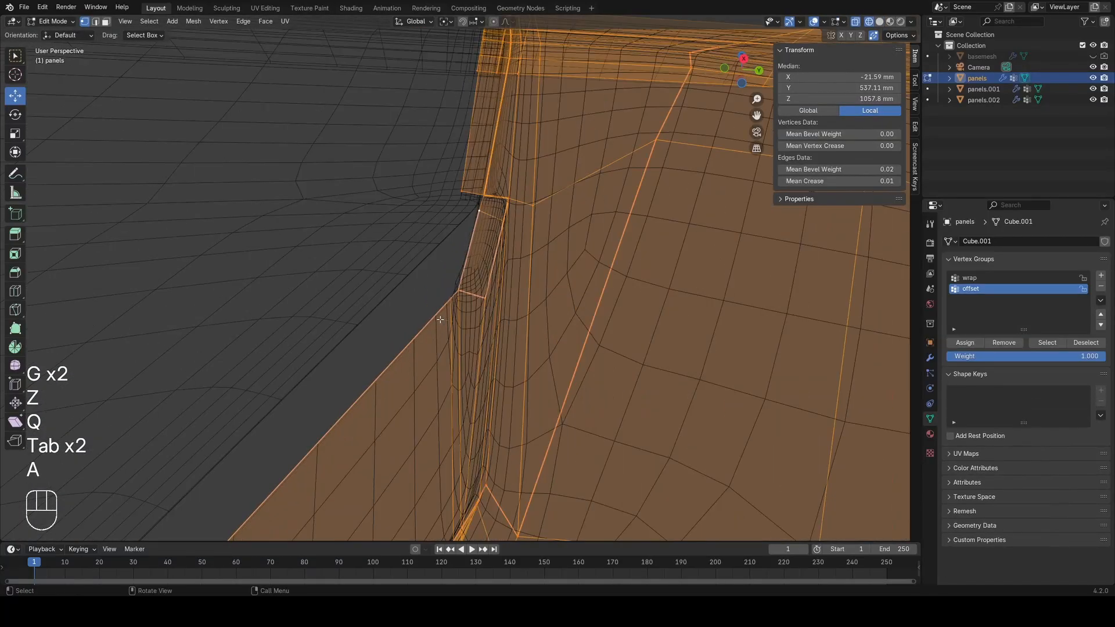
{"action": "middle_click_drag", "start_coordinate": [445, 279], "coordinate": [428, 265]}
{"action": "scroll", "coordinate": [428, 265], "scroll_direction": "down", "scroll_amount": 2}
{"action": "middle_click_drag", "start_coordinate": [429, 266], "coordinate": [442, 307], "text": "shift"}
{"action": "scroll", "coordinate": [443, 310], "scroll_direction": "up", "scroll_amount": 3}
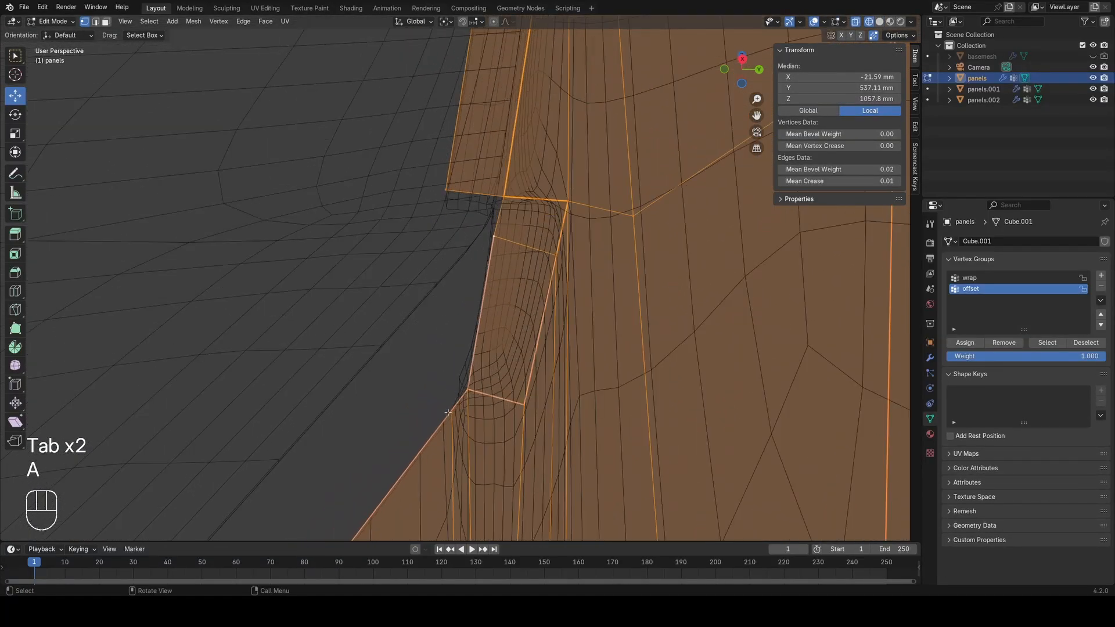
{"action": "left_click", "coordinate": [446, 417]}
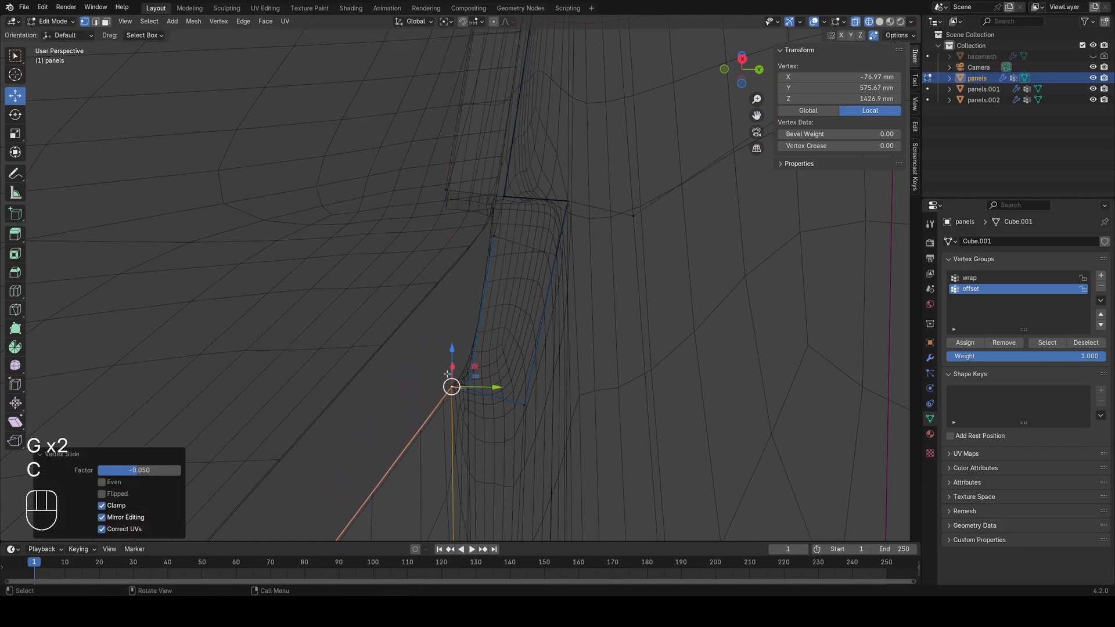
Step: Join that corner vertex to the seam flange's lower outer corner with an edge, cut it once and slide the new vertex up toward the flange
{"action": "key", "text": "a"}
{"action": "key", "text": "a"}
{"action": "key", "text": "ctrl+r"}
{"action": "double_click", "coordinate": [451, 264]}
{"action": "key", "text": "g"}
{"action": "key", "text": "g"}
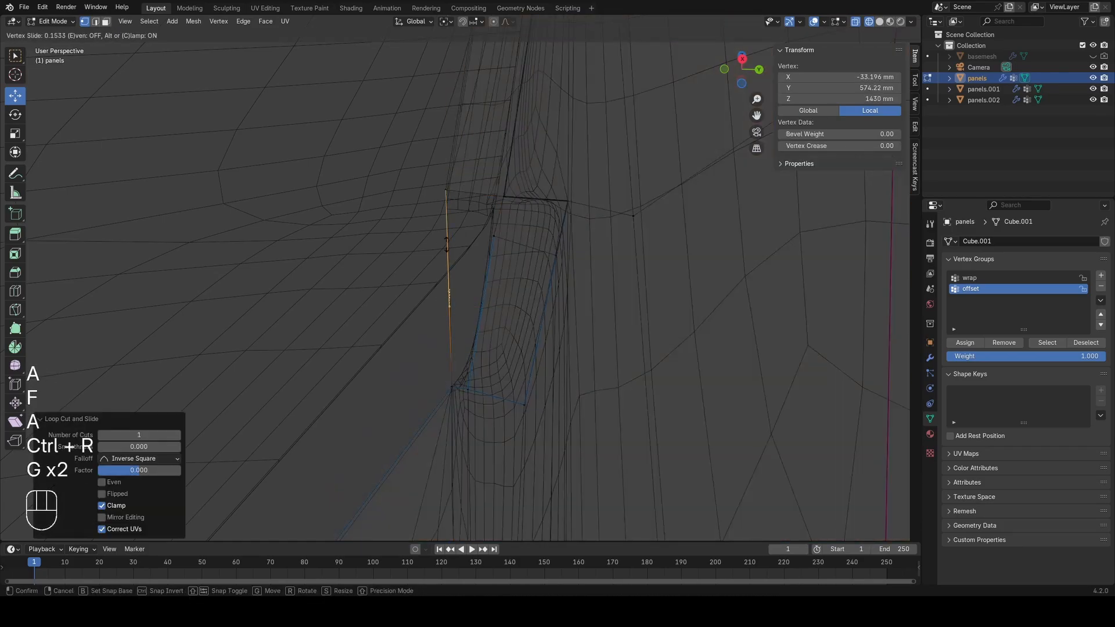
{"action": "left_click", "coordinate": [453, 209]}
Step: Fill the gap between the newly cut edge, the flange end and the slot wall with faces
{"action": "key", "text": "a"}
{"action": "key", "text": "f"}
{"action": "key", "text": "f"}
{"action": "key", "text": "1"}
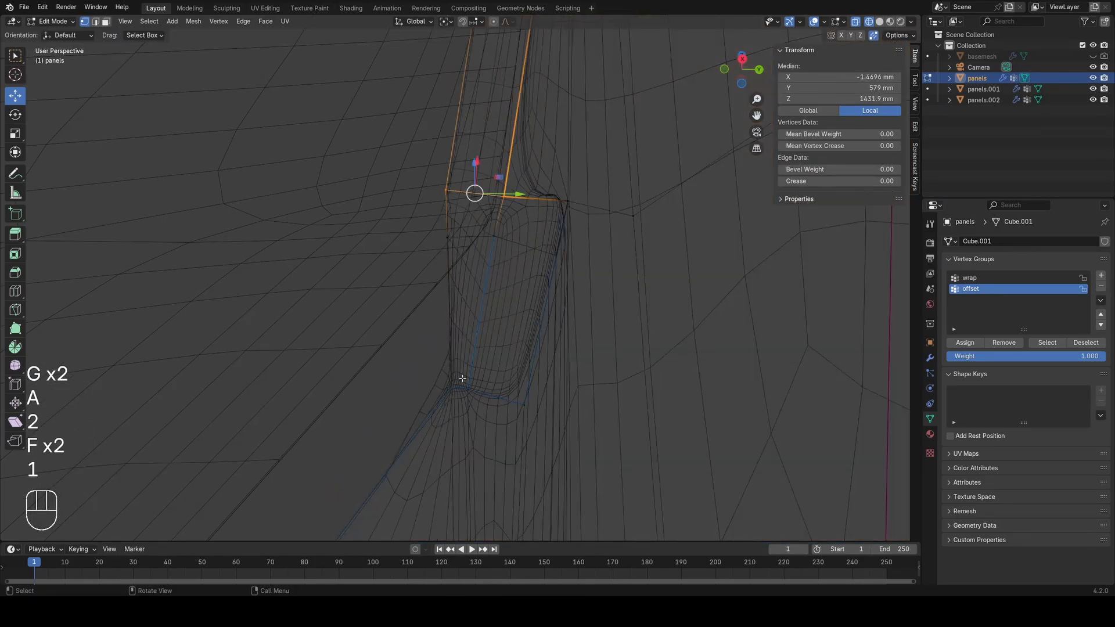
Step: Examine the smoothed shape of the filled upper slot corner in edit and object mode, using wireframe and solid shading
{"action": "key", "text": "Tab"}
{"action": "key", "text": "z"}
{"action": "key", "text": "z"}
{"action": "left_click", "coordinate": [441, 292]}
{"action": "key", "text": "Tab"}
{"action": "key", "text": "a"}
{"action": "key", "text": "2"}
{"action": "left_click", "coordinate": [489, 196]}
{"action": "key", "text": "z"}
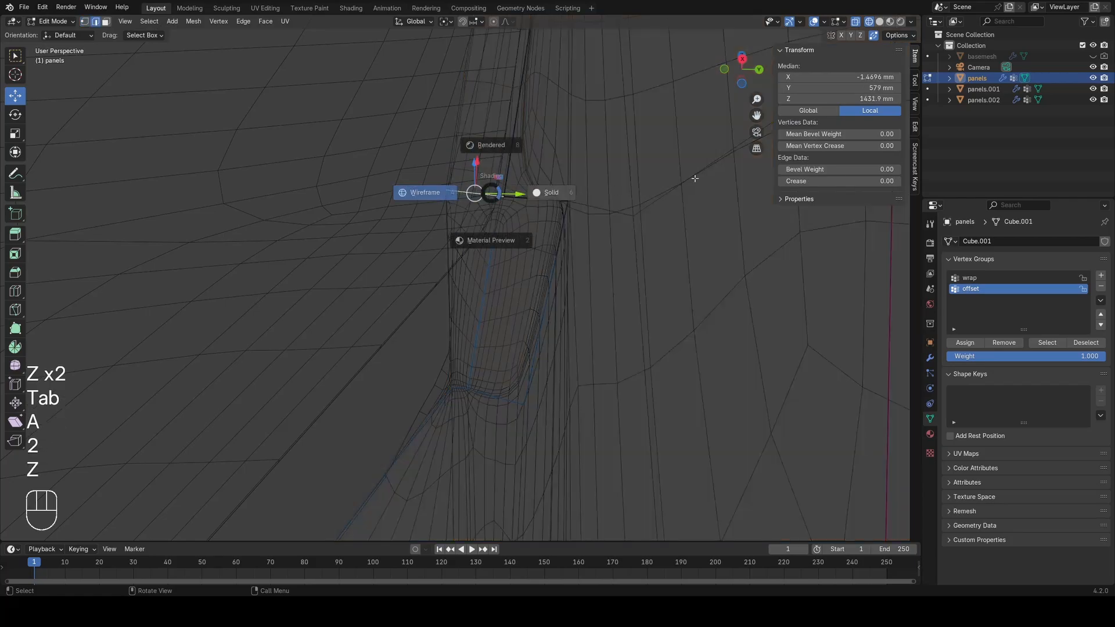
{"action": "left_click", "coordinate": [539, 218]}
{"action": "key", "text": "Tab"}
{"action": "key", "text": "z"}
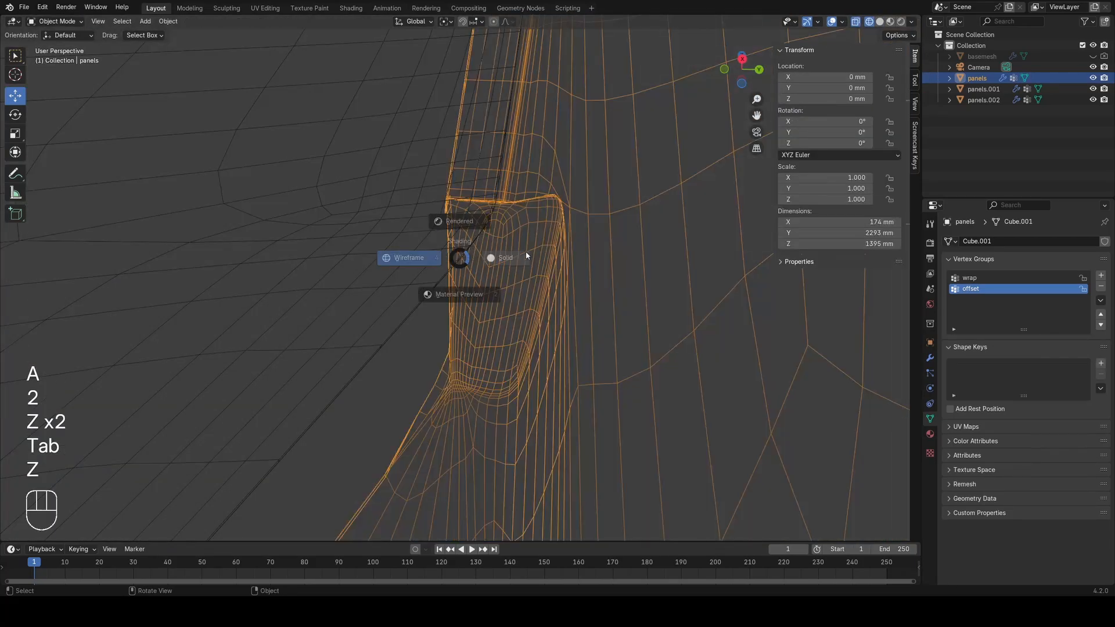
{"action": "left_click", "coordinate": [528, 256]}
Step: Deselect everything and examine the whole panel assembly from several angles in rendered and solid shading
{"action": "key", "text": "z"}
{"action": "left_click", "coordinate": [575, 254]}
{"action": "key", "text": "alt+a"}
{"action": "scroll", "coordinate": [517, 327], "scroll_direction": "down", "scroll_amount": 9}
{"action": "scroll", "coordinate": [501, 328], "scroll_direction": "down", "scroll_amount": 2}
{"action": "key", "text": "z"}
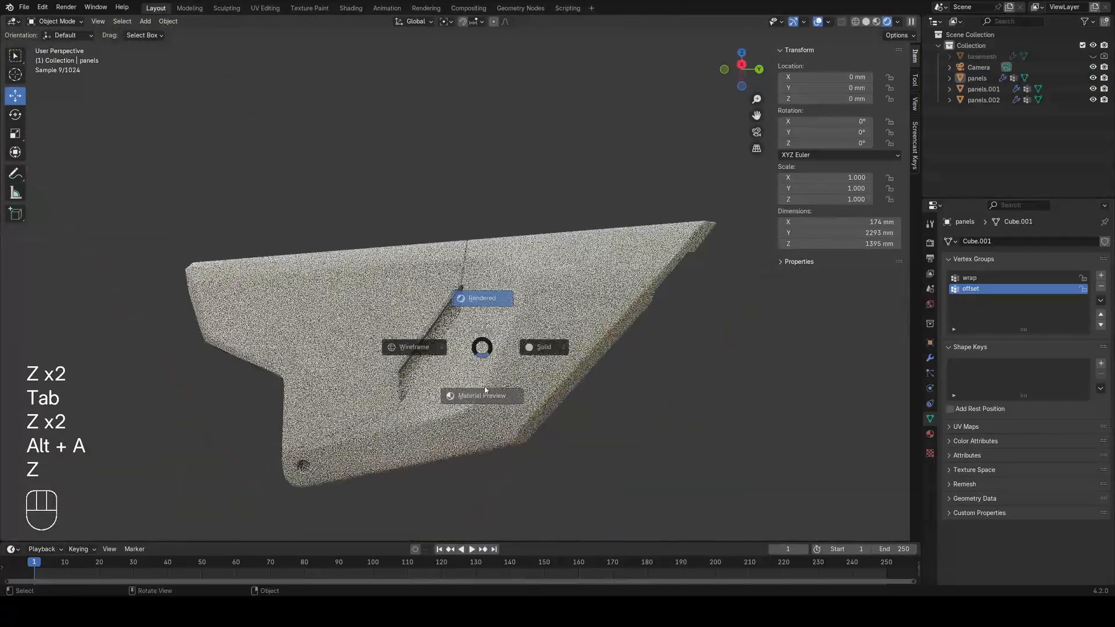
{"action": "left_click", "coordinate": [486, 392]}
{"action": "mouse_move", "coordinate": [494, 371]}
{"action": "middle_mouse_down"}
{"action": "mouse_move", "coordinate": [513, 364]}
{"action": "mouse_move", "coordinate": [388, 326]}
{"action": "mouse_move", "coordinate": [488, 337]}
{"action": "middle_mouse_up"}
{"action": "scroll", "coordinate": [488, 337], "scroll_direction": "up", "scroll_amount": 4}
{"action": "middle_click_drag", "start_coordinate": [487, 337], "coordinate": [393, 327]}
{"action": "key", "text": "z"}
{"action": "left_click", "coordinate": [510, 335]}
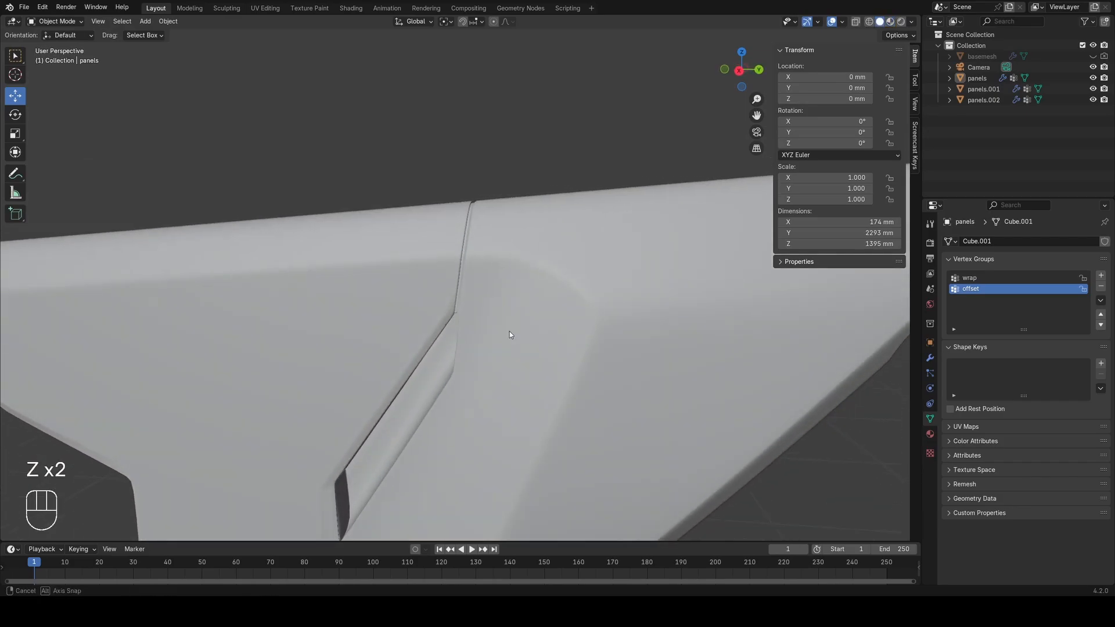
{"action": "left_click", "coordinate": [508, 254]}
{"action": "scroll", "coordinate": [557, 350], "scroll_direction": "down", "scroll_amount": 3}
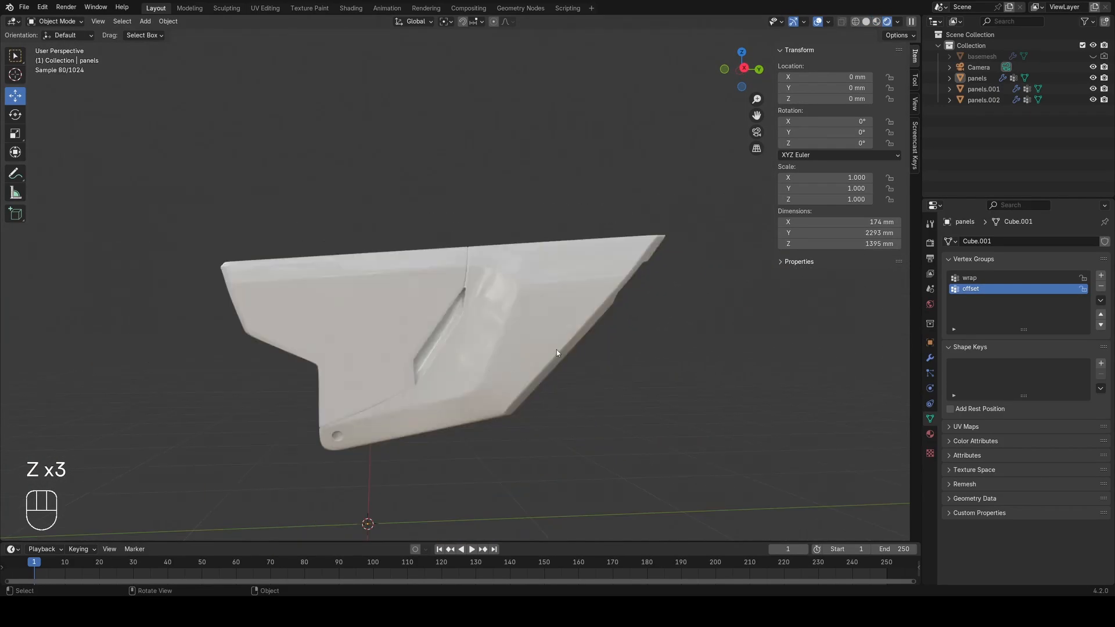
{"action": "mouse_move", "coordinate": [556, 350]}
{"action": "middle_mouse_down"}
{"action": "mouse_move", "coordinate": [308, 341]}
{"action": "mouse_move", "coordinate": [268, 324]}
{"action": "mouse_move", "coordinate": [247, 334]}
{"action": "middle_mouse_up"}
{"action": "scroll", "coordinate": [379, 361], "scroll_direction": "up", "scroll_amount": 2}
{"action": "scroll", "coordinate": [378, 362], "scroll_direction": "down", "scroll_amount": 2}
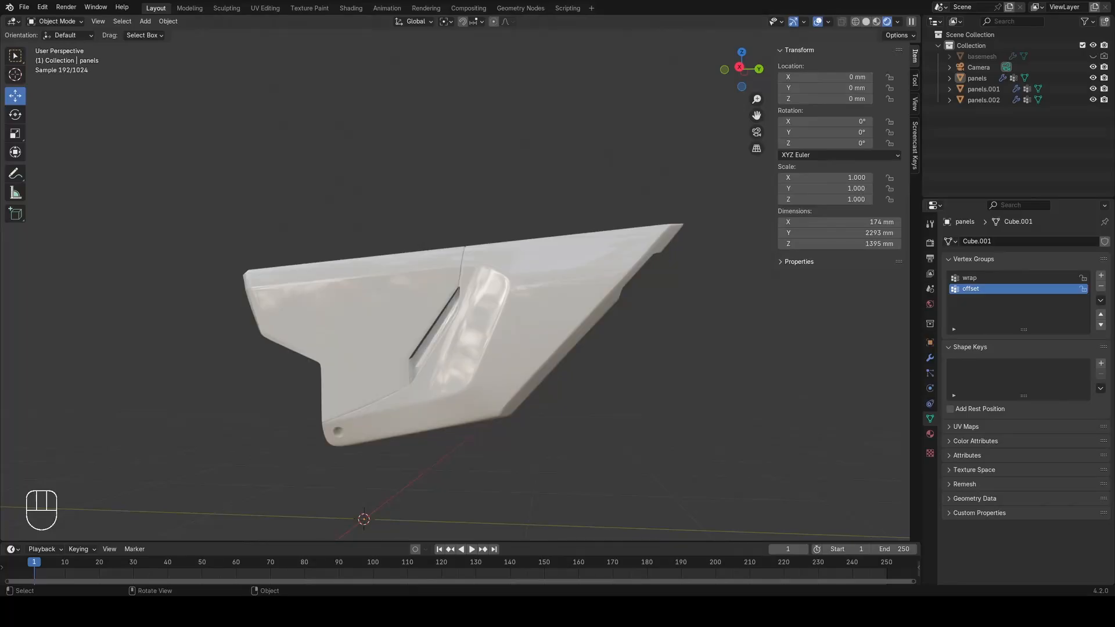
Step: Examine the lower end of the diagonal slot on the panels object up close from several angles and in different shading modes
{"action": "mouse_move", "coordinate": [490, 368]}
{"action": "middle_mouse_down"}
{"action": "mouse_move", "coordinate": [555, 365]}
{"action": "mouse_move", "coordinate": [459, 356]}
{"action": "mouse_move", "coordinate": [707, 368]}
{"action": "mouse_move", "coordinate": [553, 373]}
{"action": "mouse_move", "coordinate": [349, 314]}
{"action": "mouse_move", "coordinate": [535, 346]}
{"action": "mouse_move", "coordinate": [582, 376]}
{"action": "mouse_move", "coordinate": [566, 400]}
{"action": "middle_mouse_up"}
{"action": "key", "text": "z"}
{"action": "left_click", "coordinate": [605, 348]}
{"action": "scroll", "coordinate": [522, 407], "scroll_direction": "up", "scroll_amount": 3}
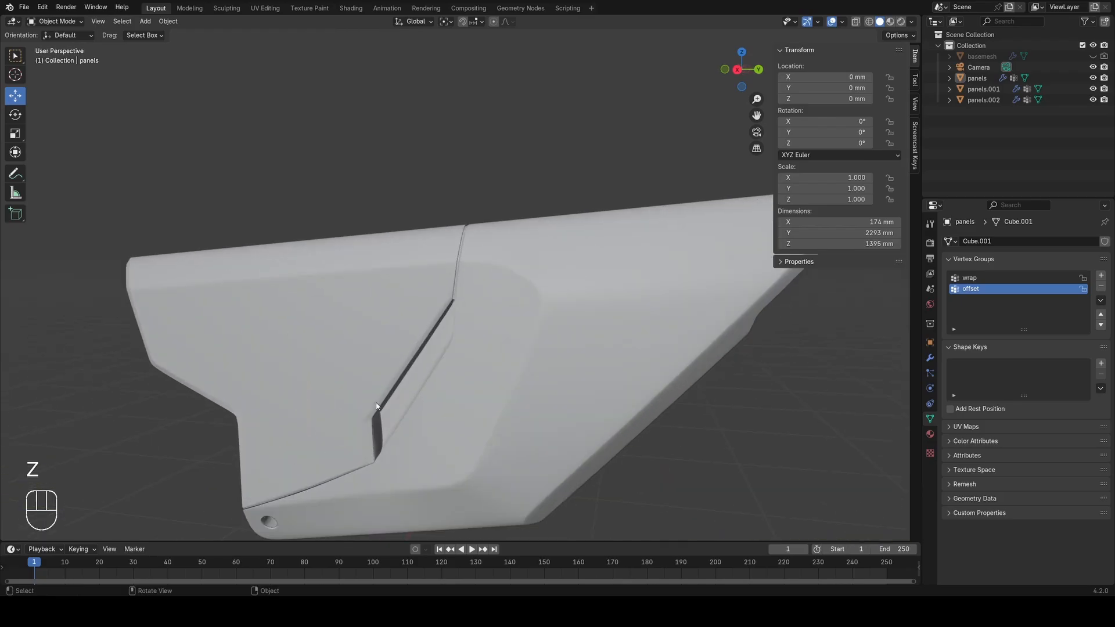
{"action": "middle_click_drag", "start_coordinate": [381, 439], "coordinate": [425, 359], "text": "shift"}
{"action": "scroll", "coordinate": [406, 384], "scroll_direction": "up", "scroll_amount": 4}
{"action": "mouse_move", "coordinate": [395, 395]}
{"action": "middle_mouse_down"}
{"action": "mouse_move", "coordinate": [354, 400]}
{"action": "mouse_move", "coordinate": [374, 414]}
{"action": "mouse_move", "coordinate": [423, 289]}
{"action": "mouse_move", "coordinate": [486, 215]}
{"action": "middle_mouse_up"}
{"action": "scroll", "coordinate": [376, 415], "scroll_direction": "up", "scroll_amount": 2}
{"action": "key", "text": "z"}
{"action": "left_click", "coordinate": [337, 417]}
{"action": "scroll", "coordinate": [491, 227], "scroll_direction": "up", "scroll_amount": 2}
{"action": "left_click", "coordinate": [553, 314]}
{"action": "middle_click_drag", "start_coordinate": [512, 276], "coordinate": [407, 370], "text": "shift"}
{"action": "key", "text": "z"}
{"action": "left_click", "coordinate": [473, 379]}
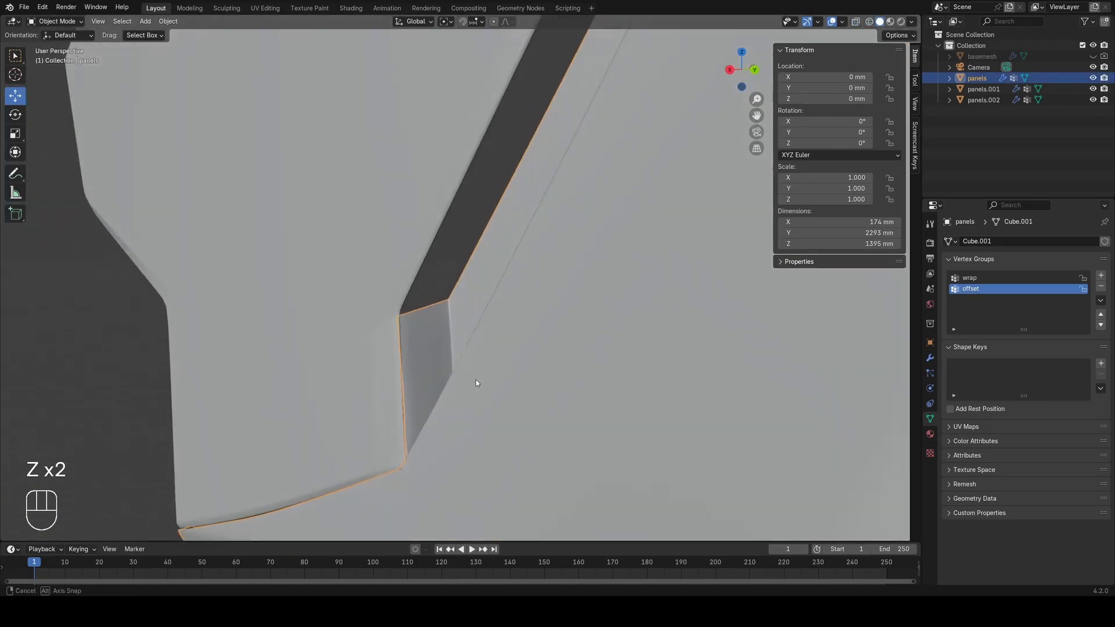
{"action": "middle_click_drag", "start_coordinate": [476, 379], "coordinate": [413, 368]}
{"action": "key", "text": "z"}
{"action": "left_click", "coordinate": [339, 403]}
{"action": "middle_click_drag", "start_coordinate": [338, 403], "coordinate": [571, 396]}
{"action": "key", "text": "shift+z"}
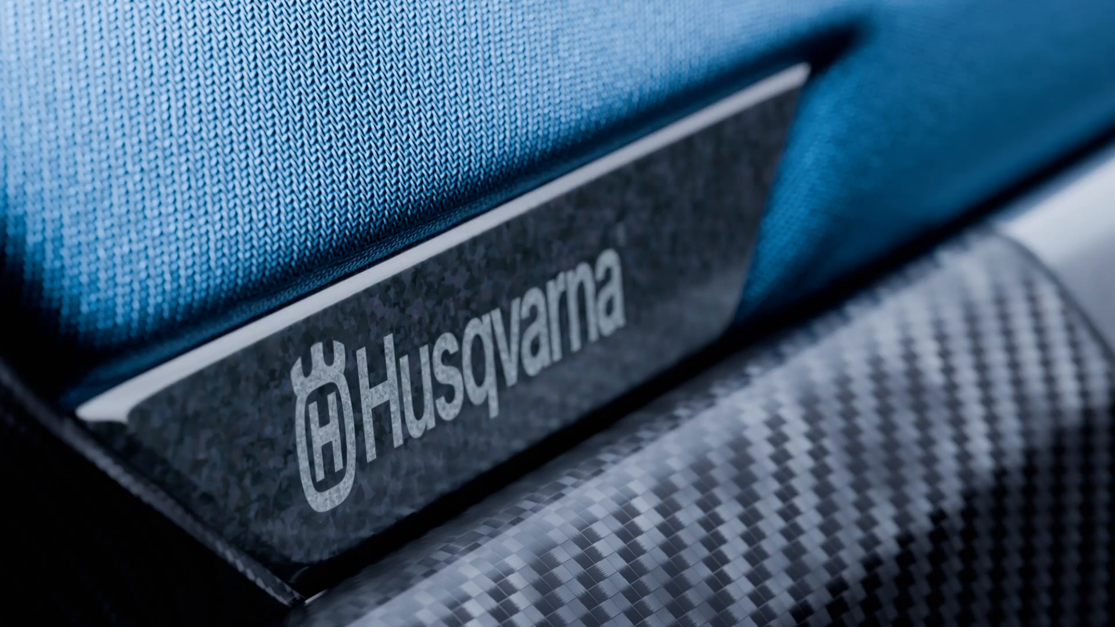